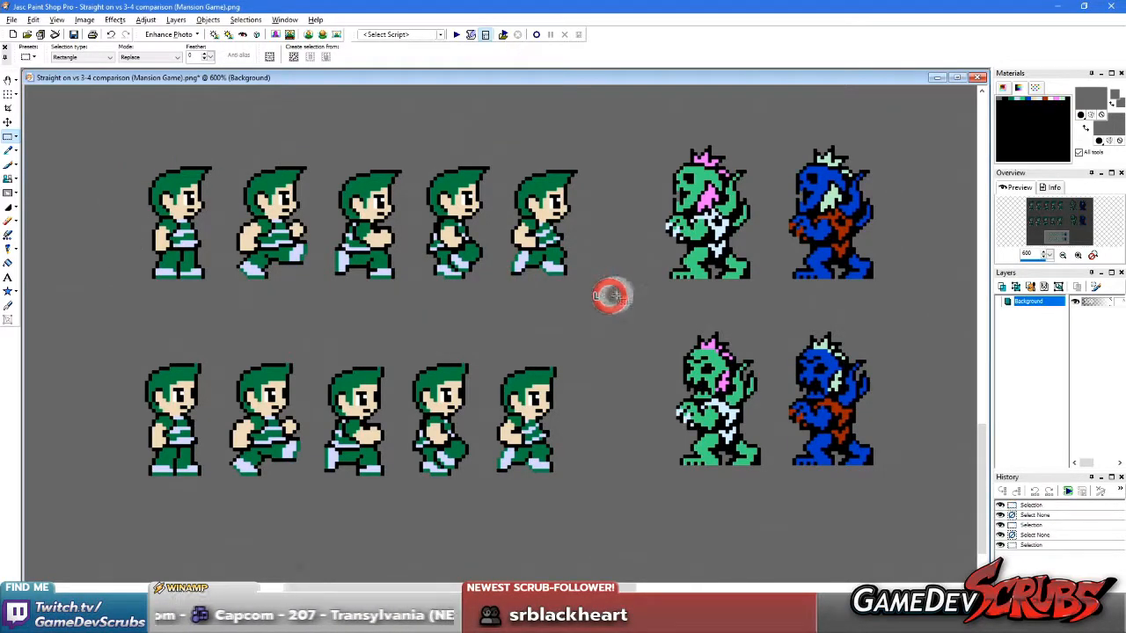
Step: Marquee the lower row of five green-haired character sprites and clear the selection
drag(891, 296, 905, 295)
right_click(540, 353)
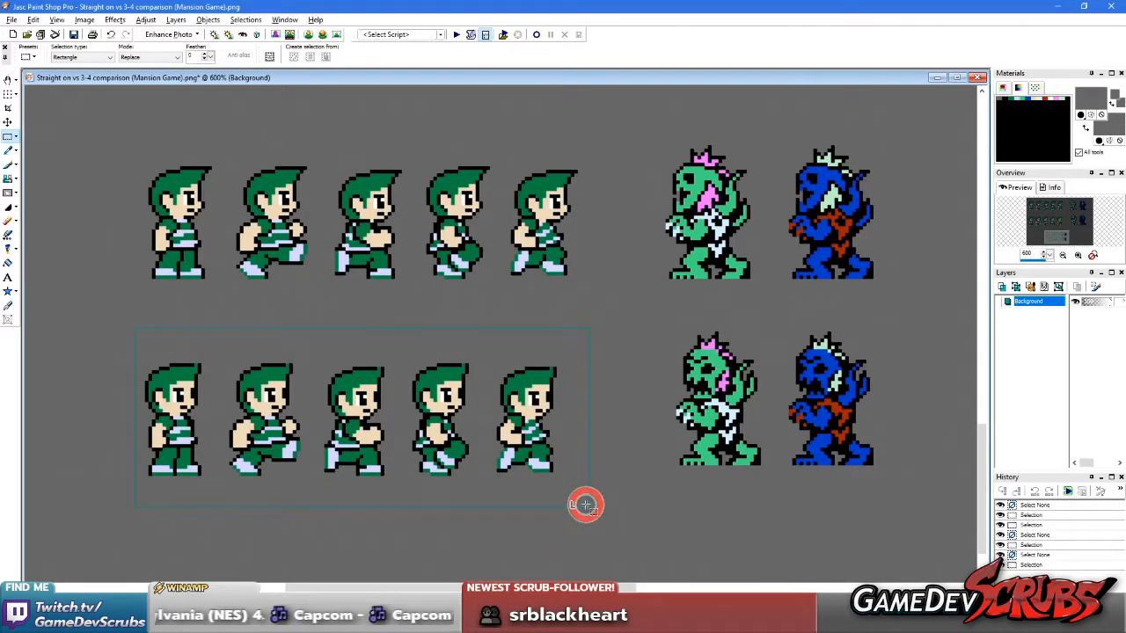
drag(106, 320, 220, 501)
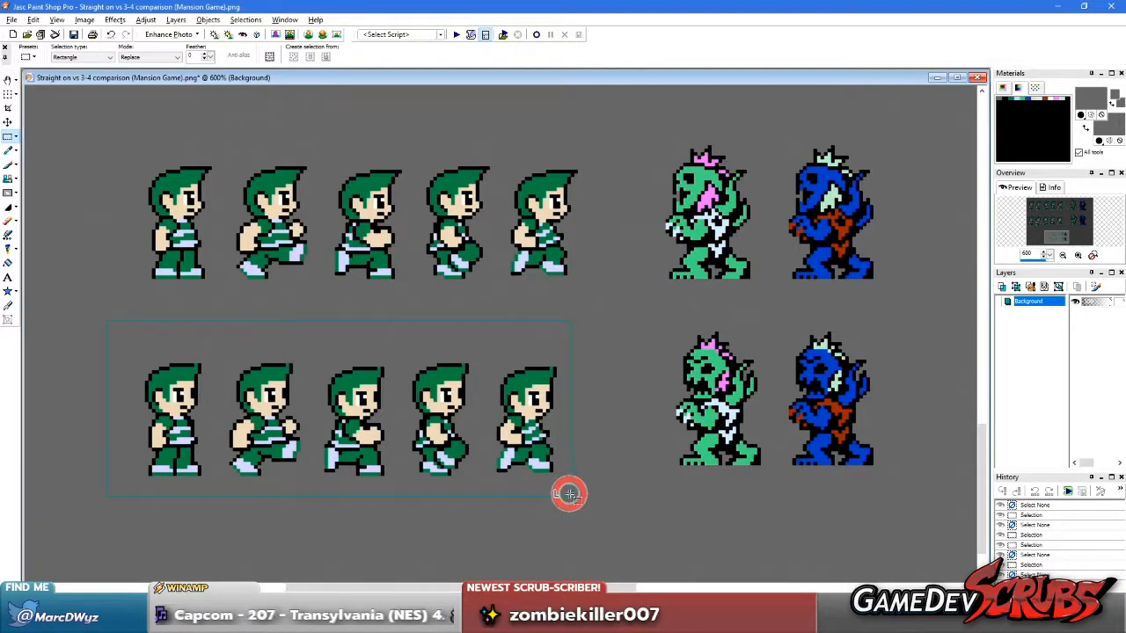
drag(570, 494, 569, 494)
right_click(642, 479)
Step: Nudge the lower row's standing sprite slightly left and down, marquee the walking frames beside it and clear the selection
mouse_move(181, 435)
mouse_down()
mouse_move(156, 434)
mouse_move(173, 433)
mouse_up()
right_click(354, 356)
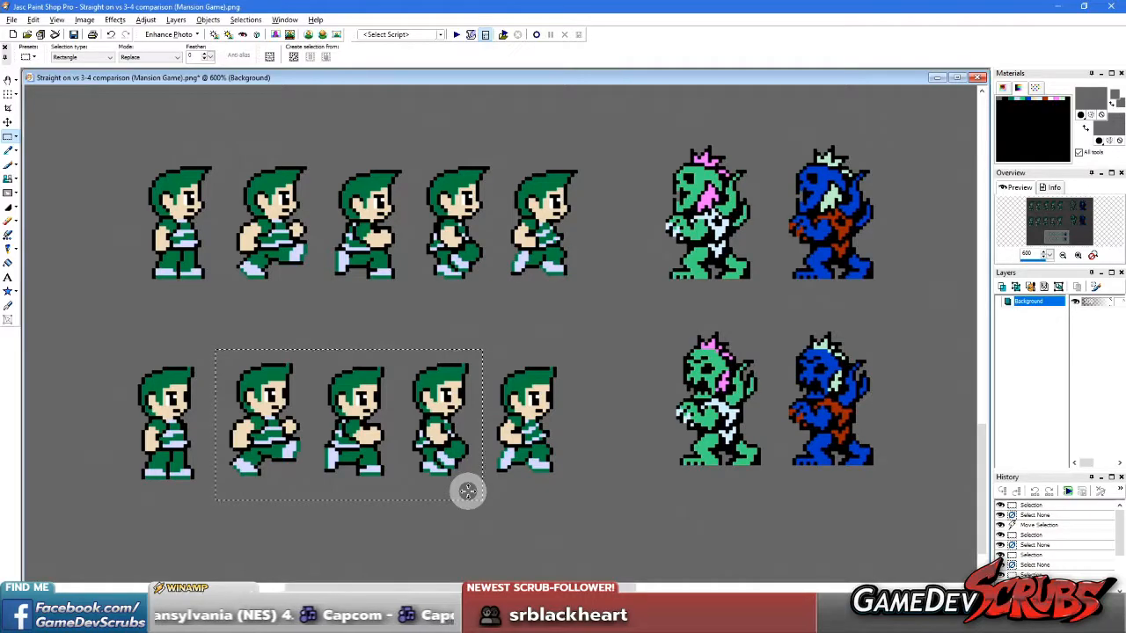
right_click(467, 491)
drag(486, 355, 570, 486)
right_click(591, 411)
right_click(598, 367)
Step: Marquee the standing character sprite in the lower row and clear the selection
scroll(392, 333, down, 2)
scroll(573, 352, up, 4)
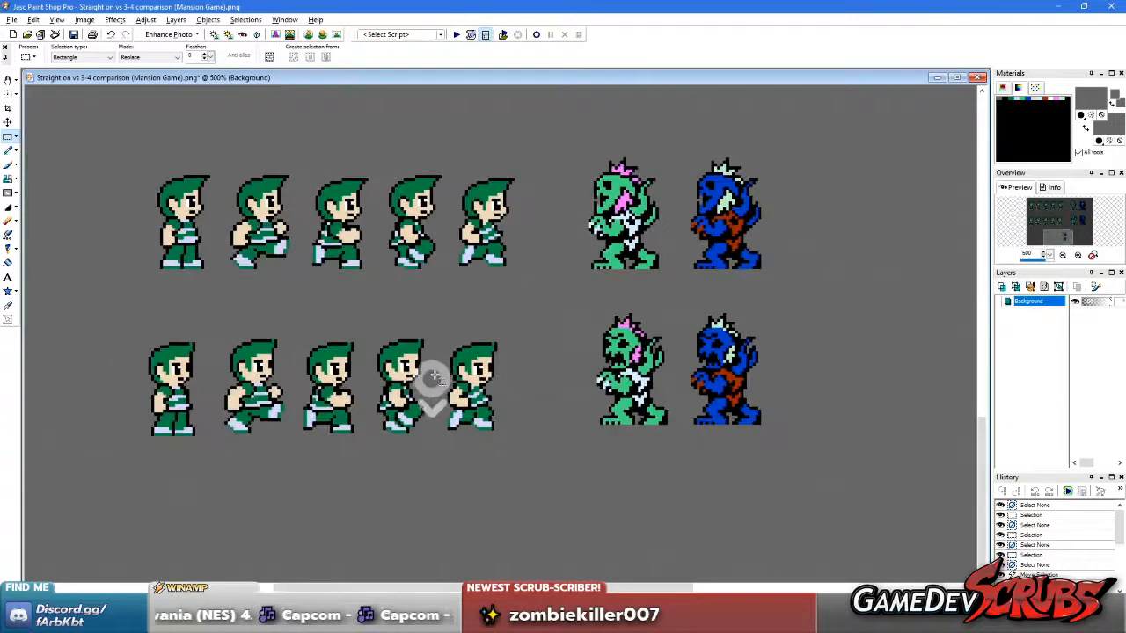
scroll(690, 336, down, 2)
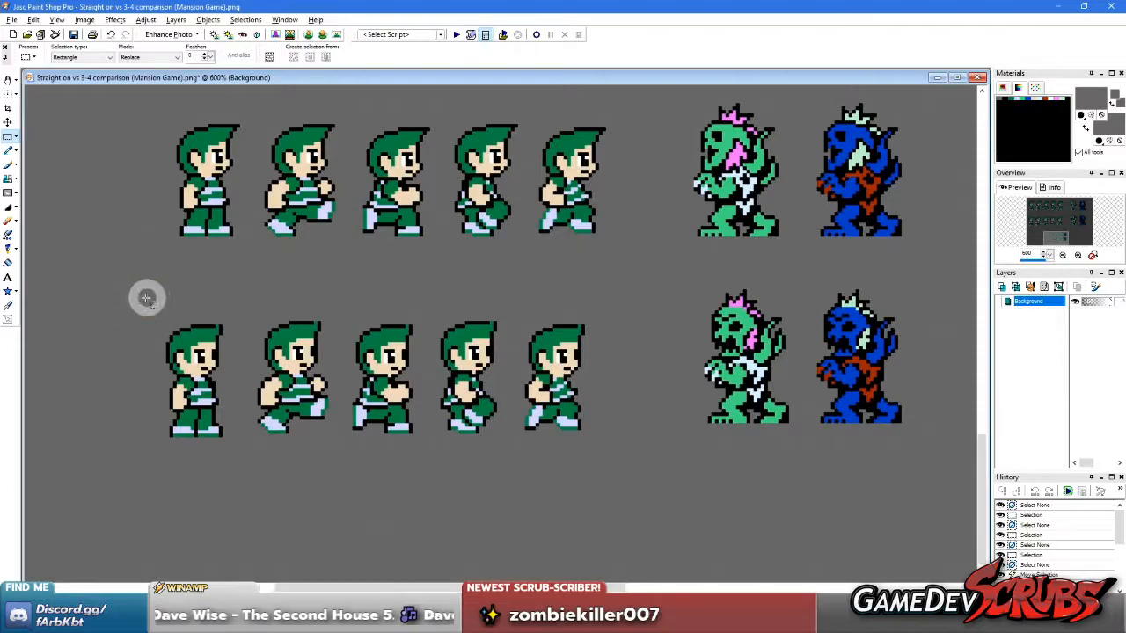
drag(145, 297, 240, 464)
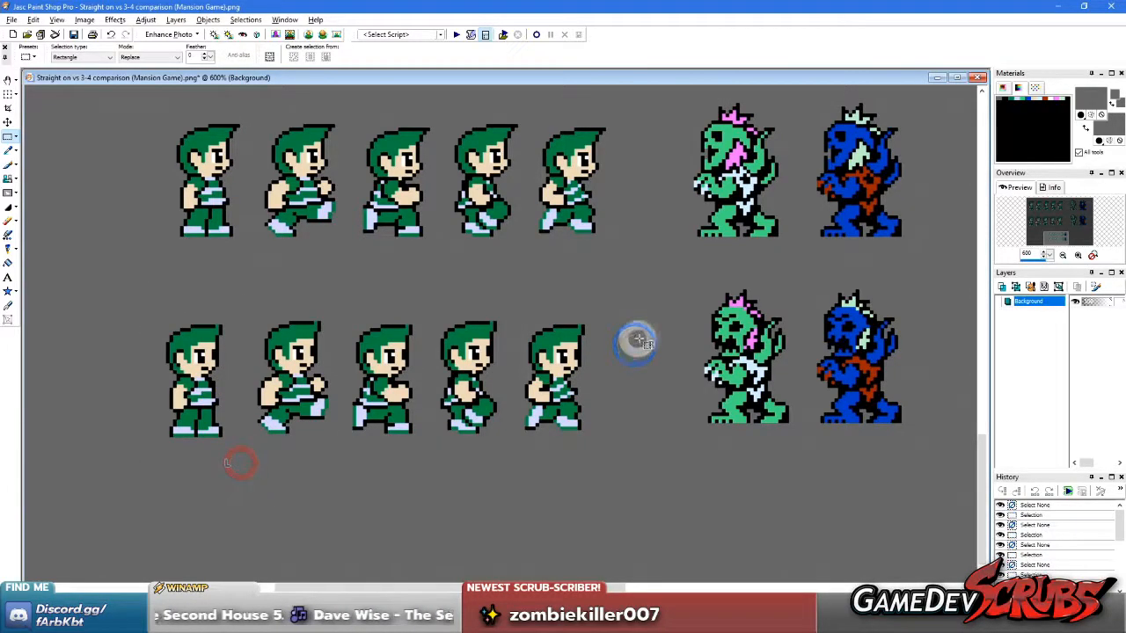
scroll(727, 343, up, 2)
scroll(616, 282, down, 2)
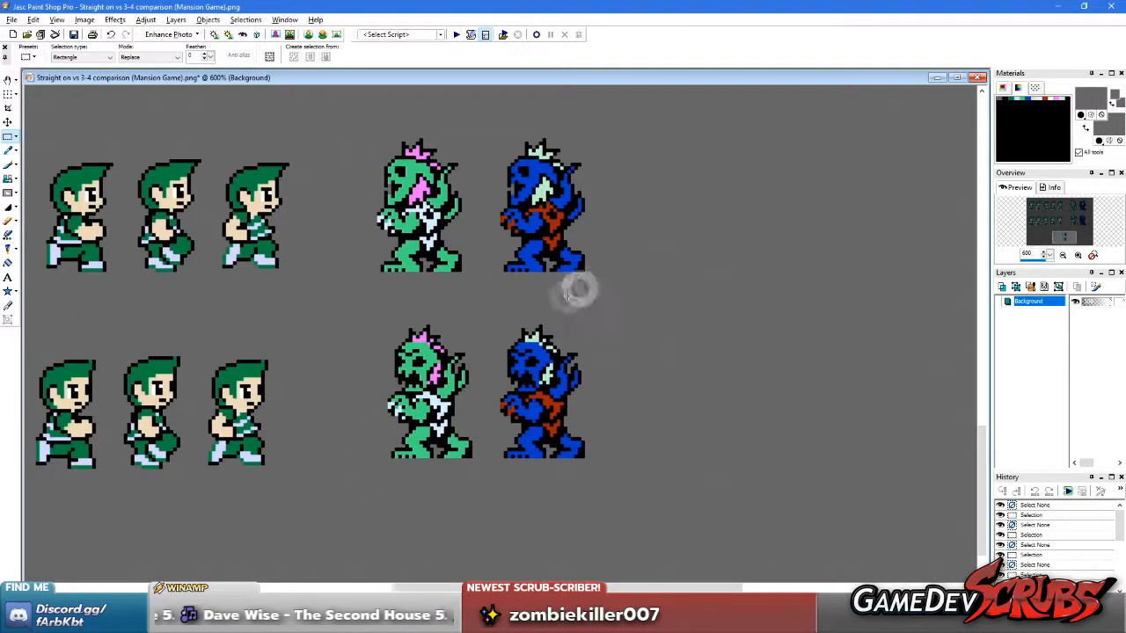
Step: Marquee the upper green and blue monster sprites together and deselect them
drag(360, 131, 609, 281)
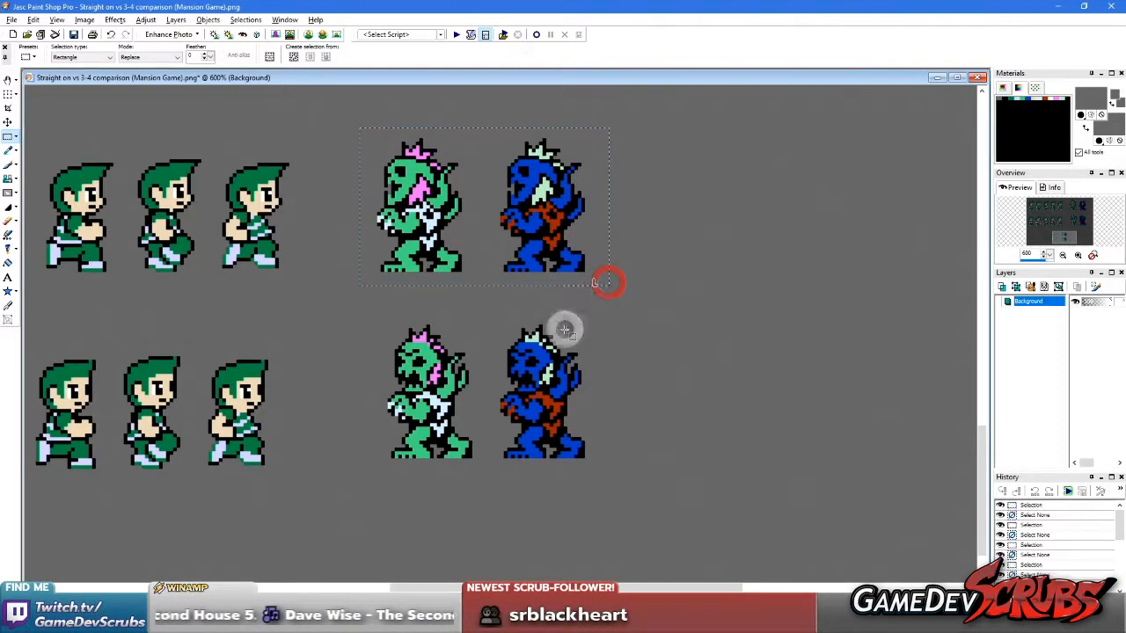
scroll(519, 317, up, 1)
scroll(492, 321, down, 1)
scroll(454, 319, up, 1)
right_click(486, 331)
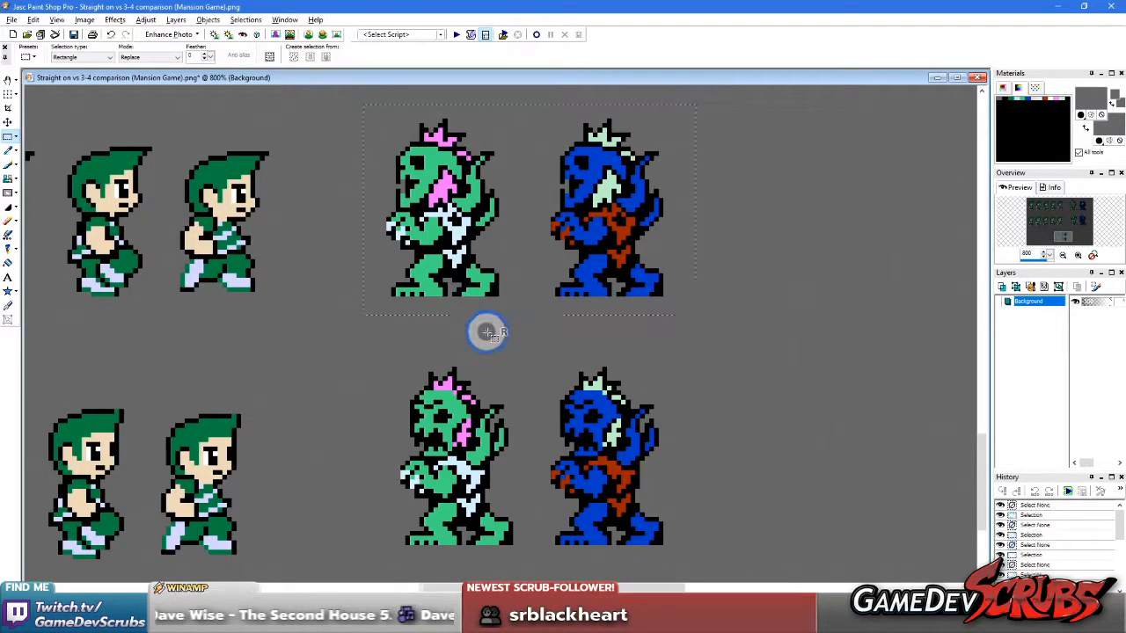
Step: Open the monster concept drawing 4lolH72T.jpg from the Designs folder and move its window away from the folder tree
scroll(435, 307, down, 8)
scroll(488, 332, down, 1)
click(618, 268)
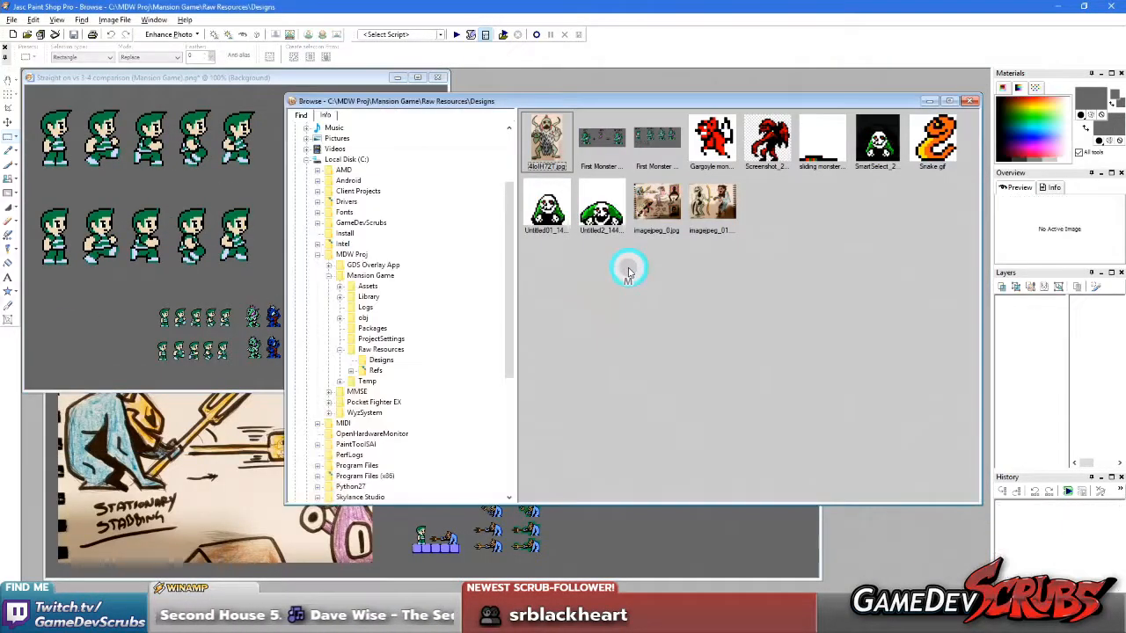
double_click(545, 146)
drag(312, 81, 812, 83)
scroll(771, 299, up, 1)
scroll(769, 297, down, 1)
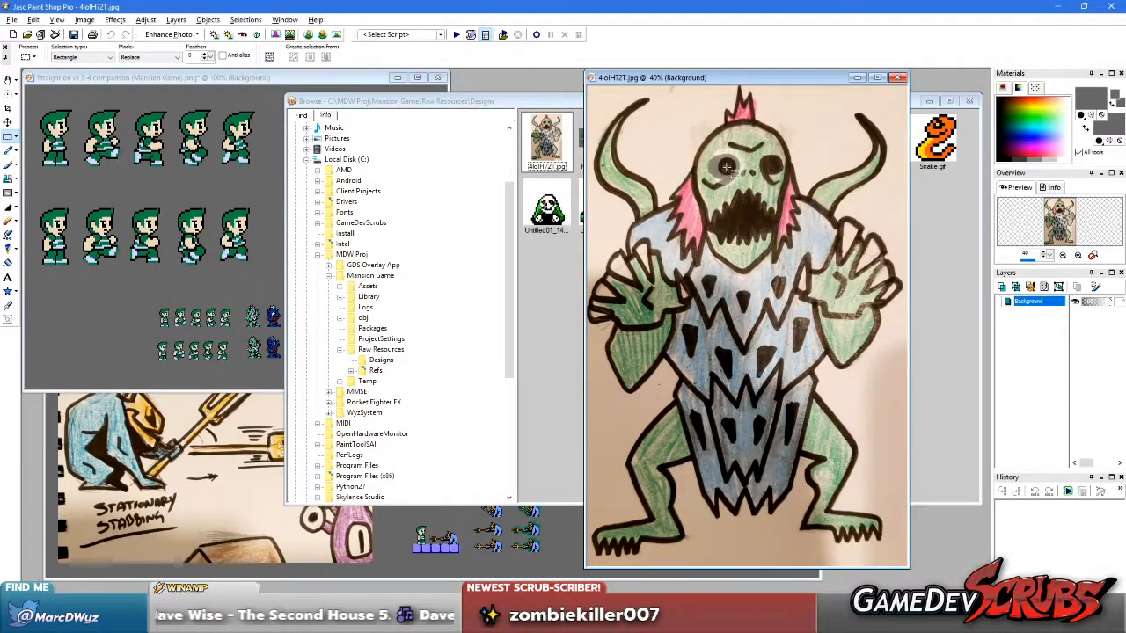
Step: Return to the sprite comparison image and marquee the lower green monster sprite
middle_click(242, 321)
scroll(563, 361, up, 2)
scroll(241, 322, up, 5)
drag(387, 138, 564, 358)
right_click(596, 371)
scroll(571, 380, down, 2)
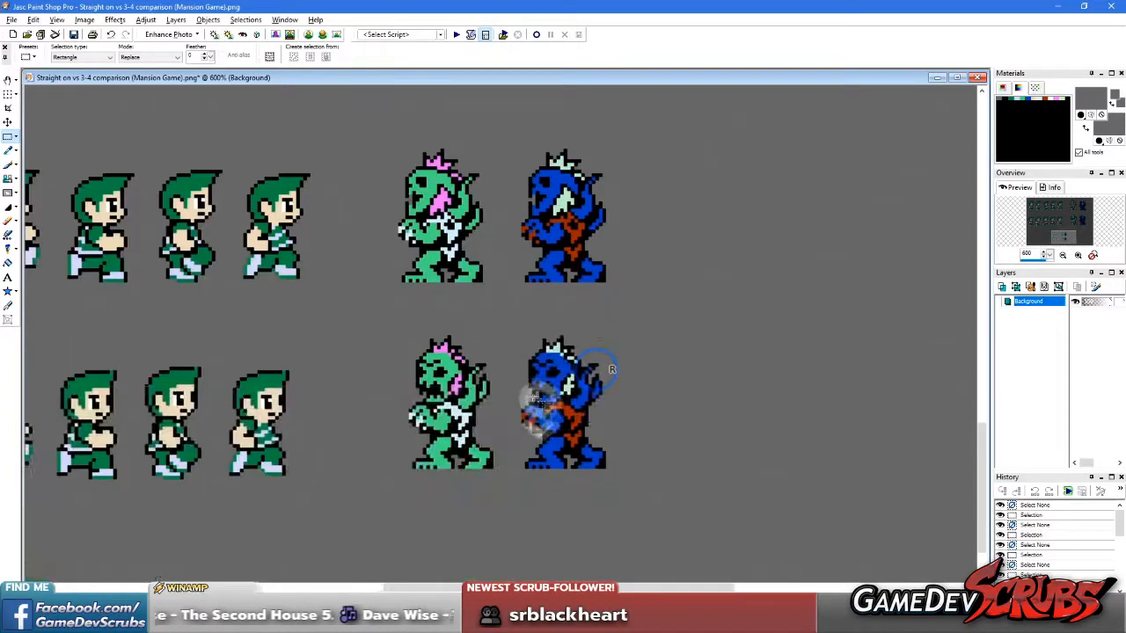
scroll(416, 371, up, 2)
drag(421, 265, 568, 496)
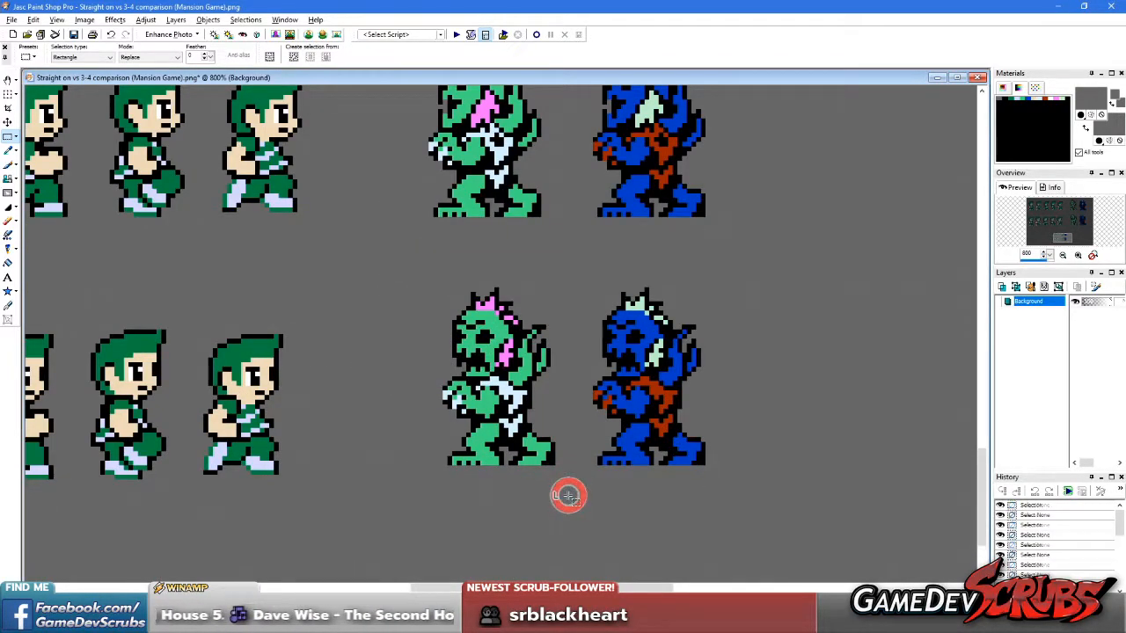
Step: Narrow the sprite comparison window and place the monster concept drawing beside it, with both green monster sprites in view
drag(989, 361, 750, 405)
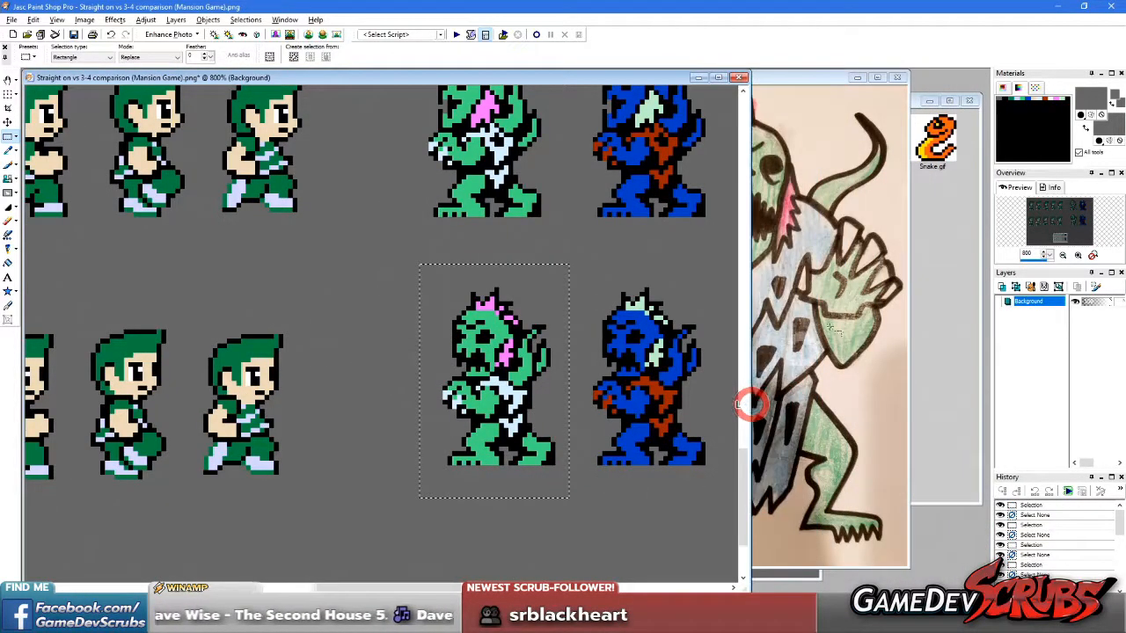
middle_click(846, 312)
drag(762, 85, 830, 88)
click(540, 240)
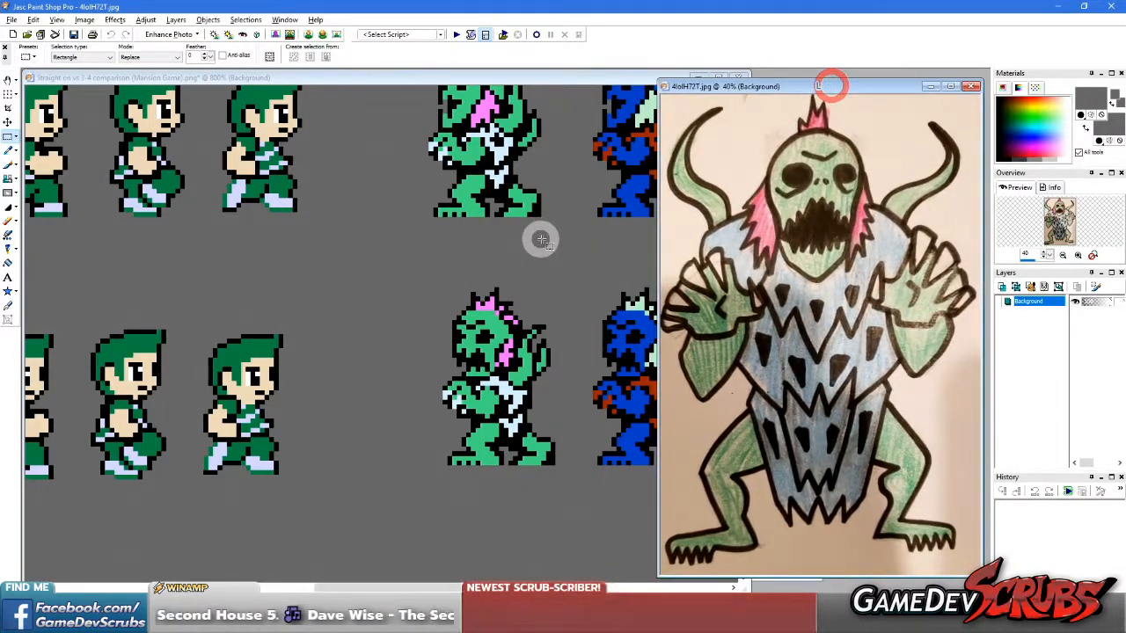
drag(742, 481, 746, 461)
middle_click(823, 414)
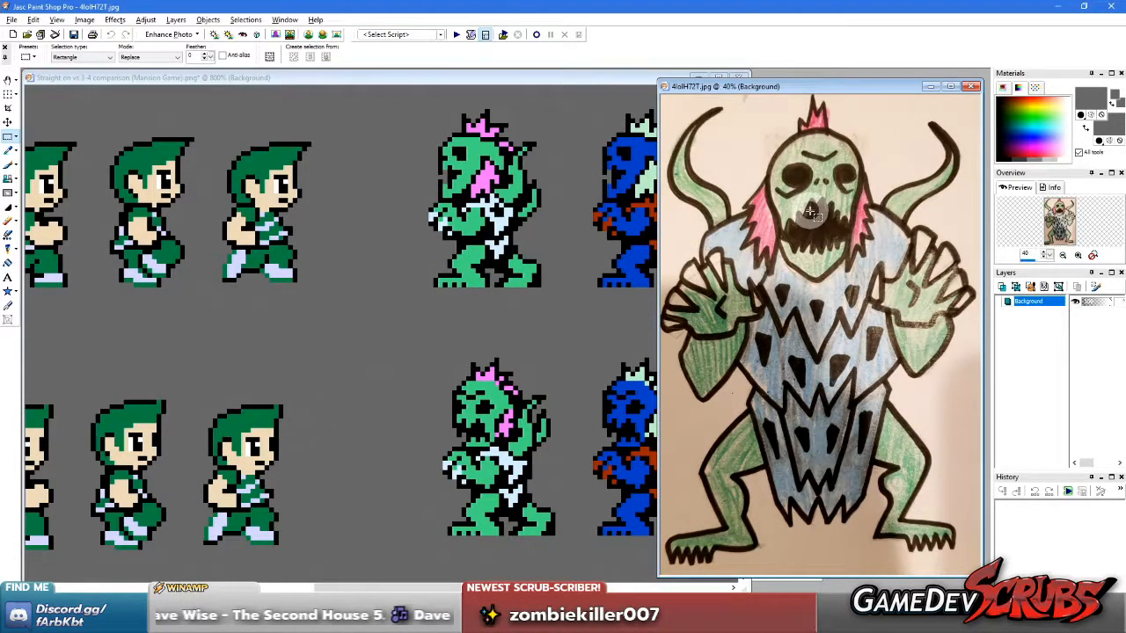
Step: Marquee the upper green monster sprite in the comparison image
click(554, 212)
drag(498, 214, 569, 302)
scroll(475, 306, down, 2)
scroll(299, 282, down, 1)
scroll(453, 321, up, 3)
scroll(528, 334, down, 3)
Step: Marquee the lower row of character sprites together with the lower green monster and clear the selection
drag(195, 368, 196, 368)
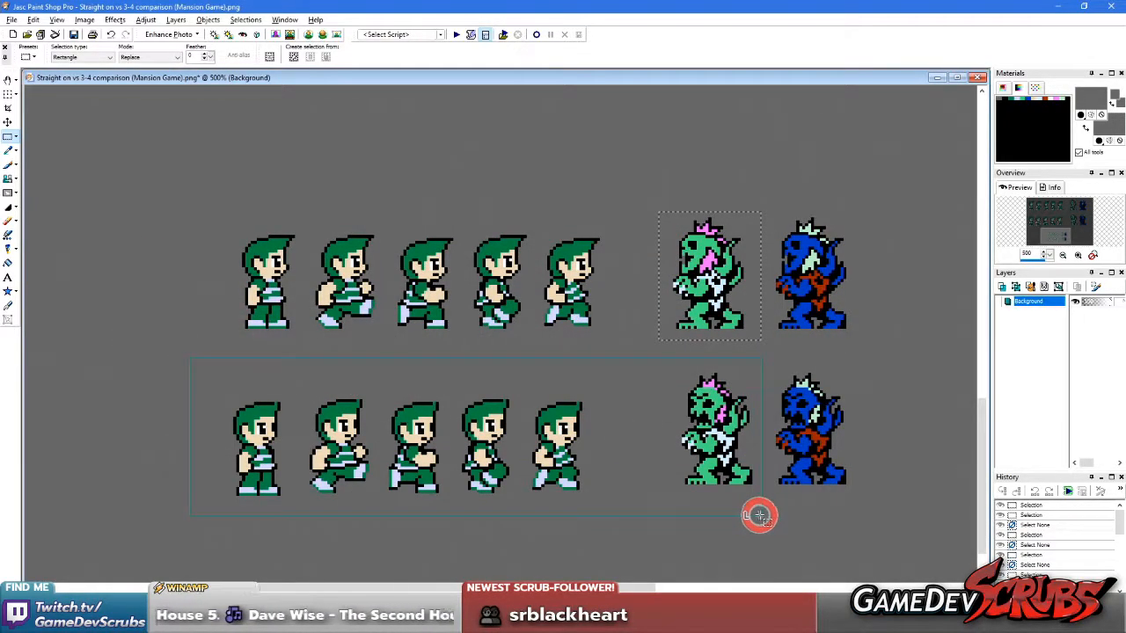
drag(761, 517, 761, 516)
scroll(630, 358, up, 1)
right_click(555, 333)
right_click(529, 273)
Step: Examine the face of the lower green monster sprite in close-up
scroll(528, 273, up, 5)
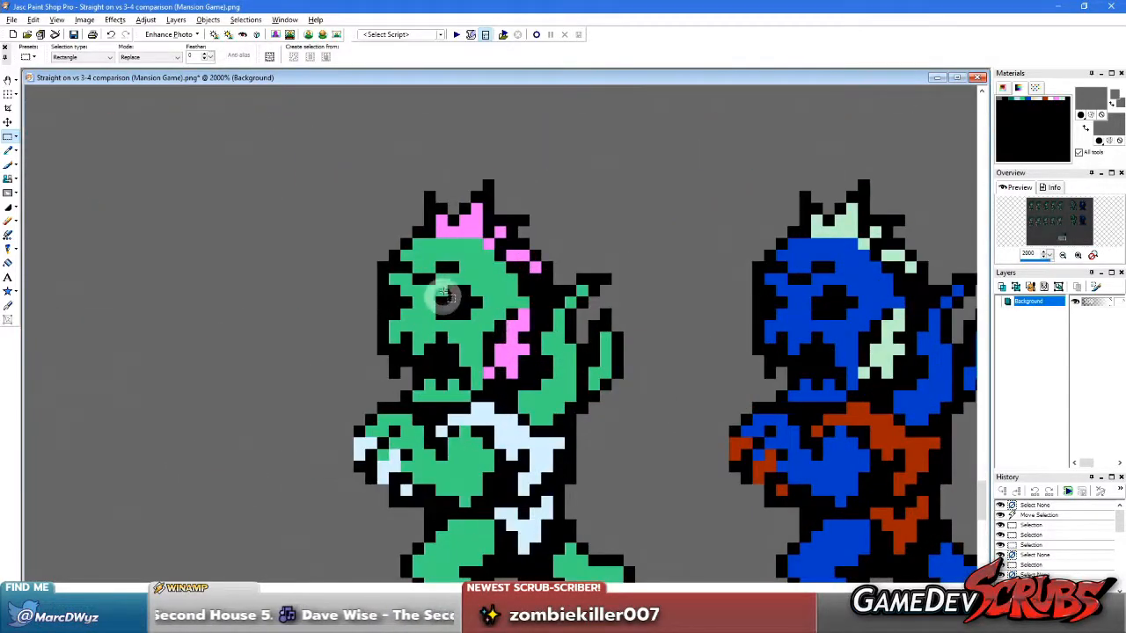
scroll(449, 343, down, 2)
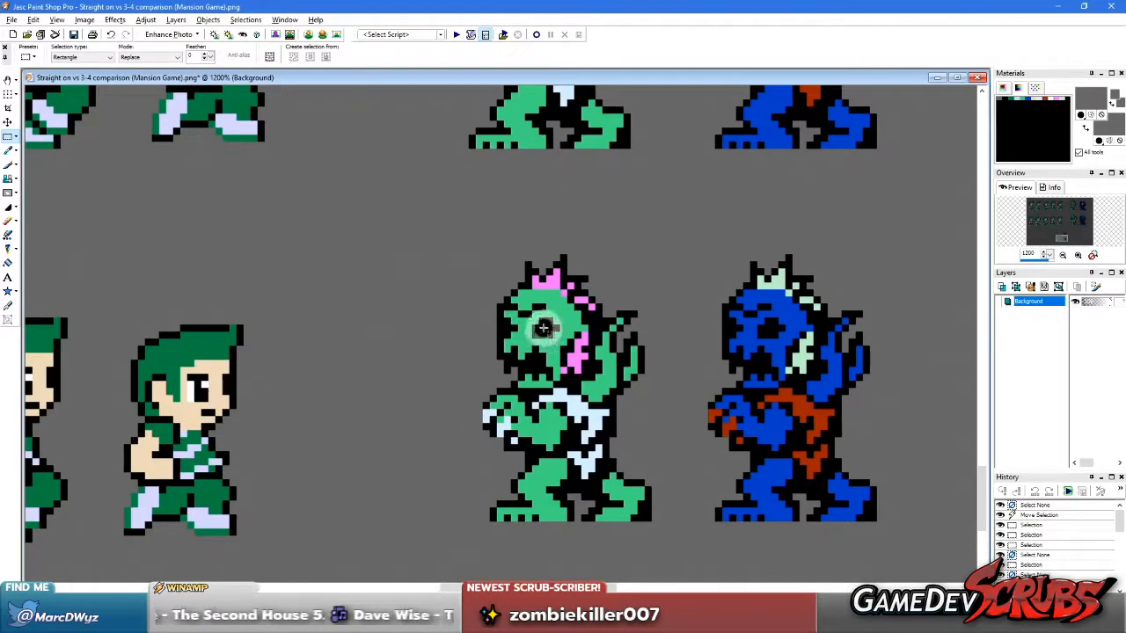
scroll(542, 329, down, 4)
Step: Marquee the head of the standing character sprite in the upper row
scroll(414, 308, up, 3)
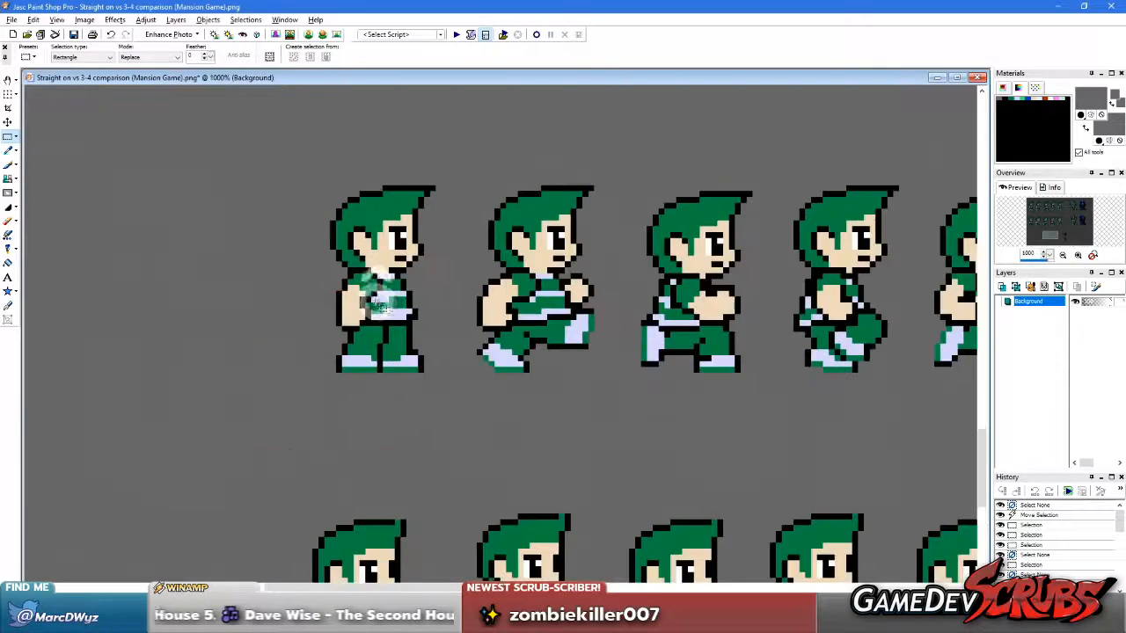
scroll(475, 379, down, 2)
scroll(492, 316, up, 2)
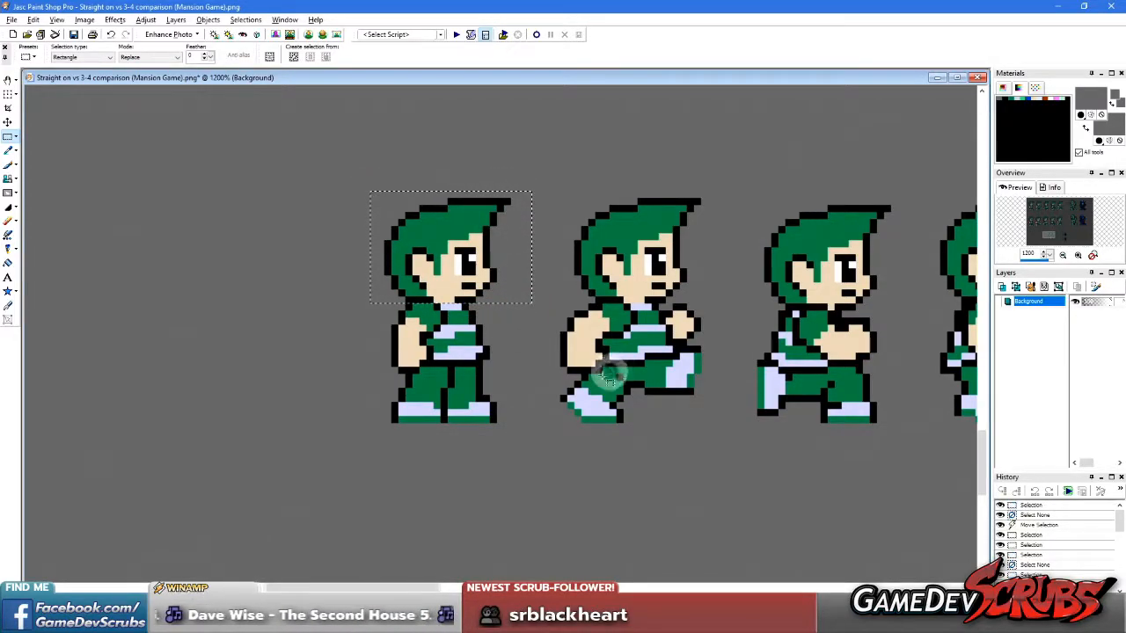
Step: Try joining the lower standing sprite's eye to the face outline with black Paint Brush pixels, and undo the last stroke
scroll(463, 276, down, 2)
scroll(370, 366, up, 5)
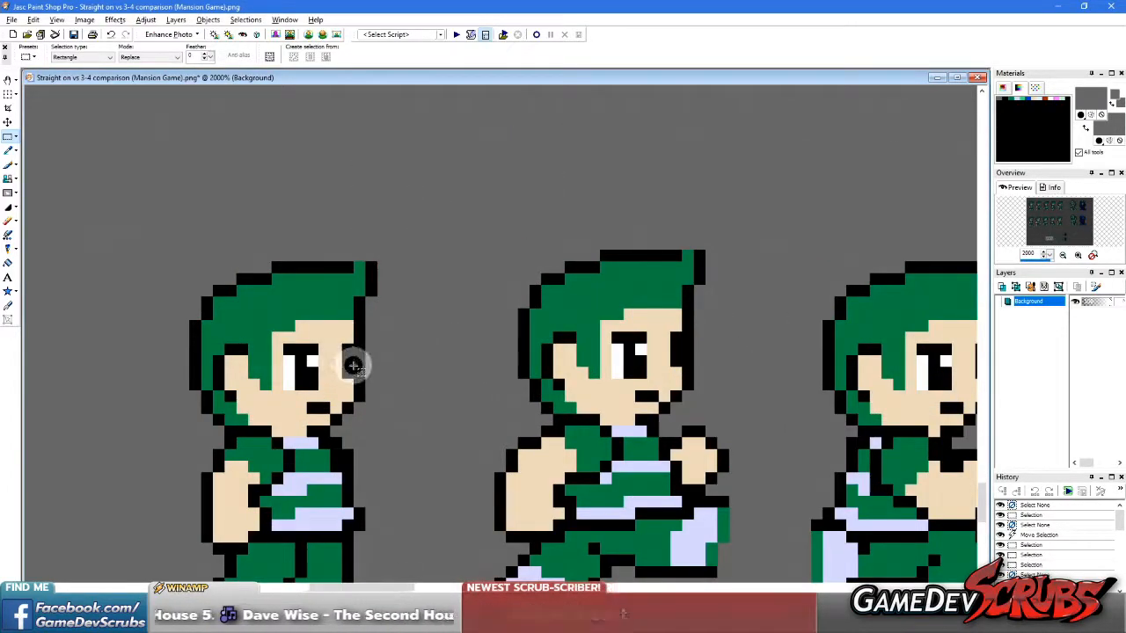
key(b)
scroll(363, 363, up, 1)
ctrl+click(420, 322)
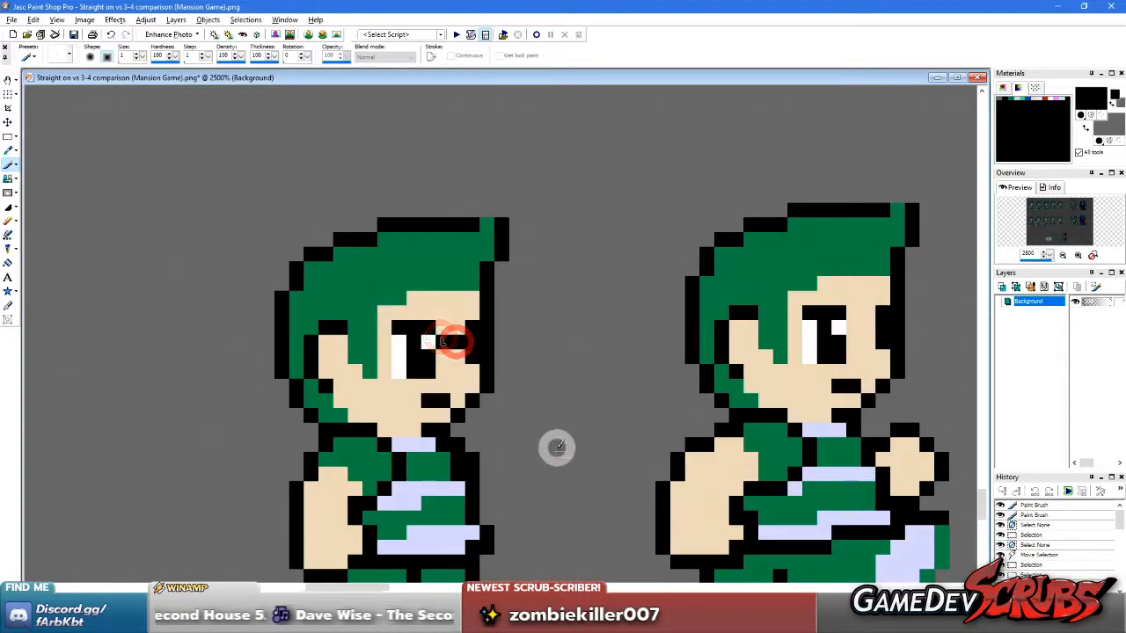
key(ctrl+z)
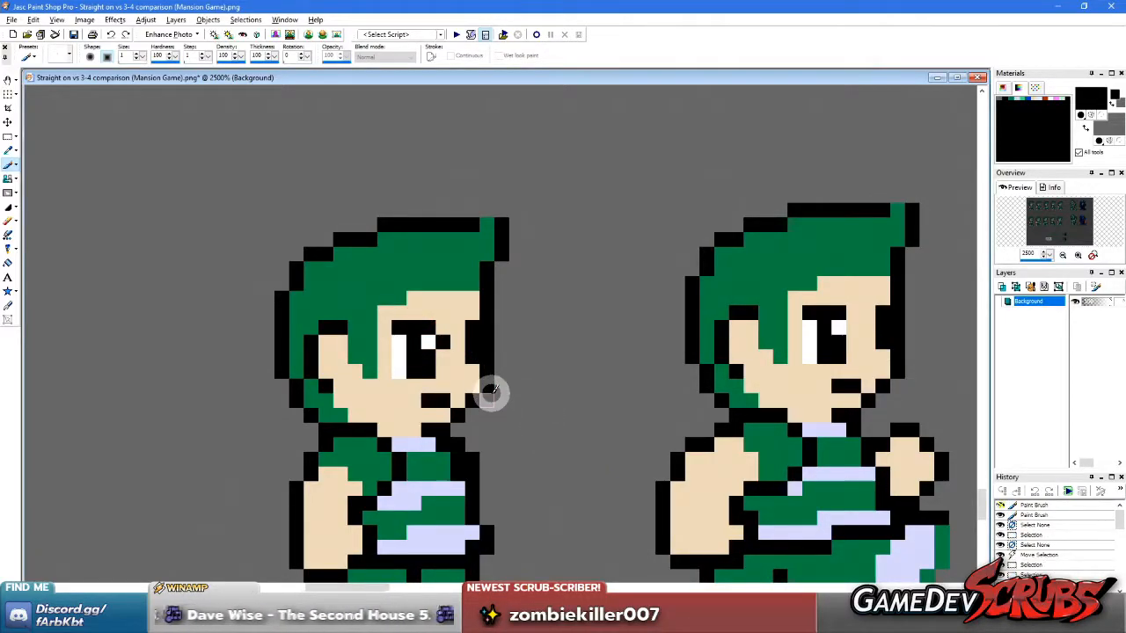
Step: Try painting a white pixel as the far eye of the lower standing sprite
click(468, 333)
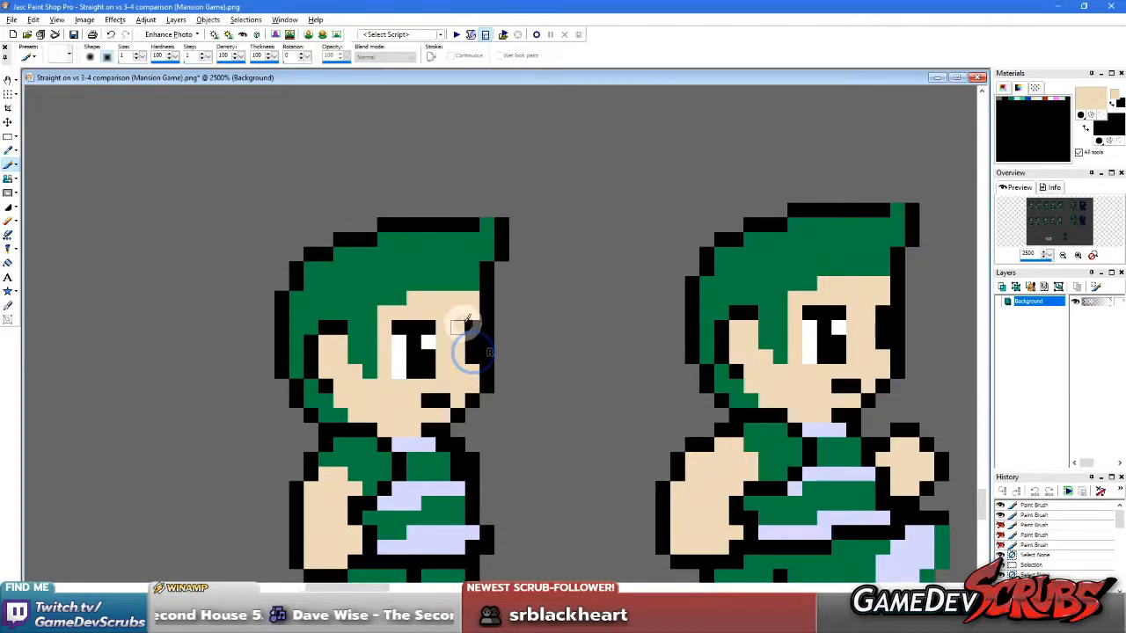
click(427, 342)
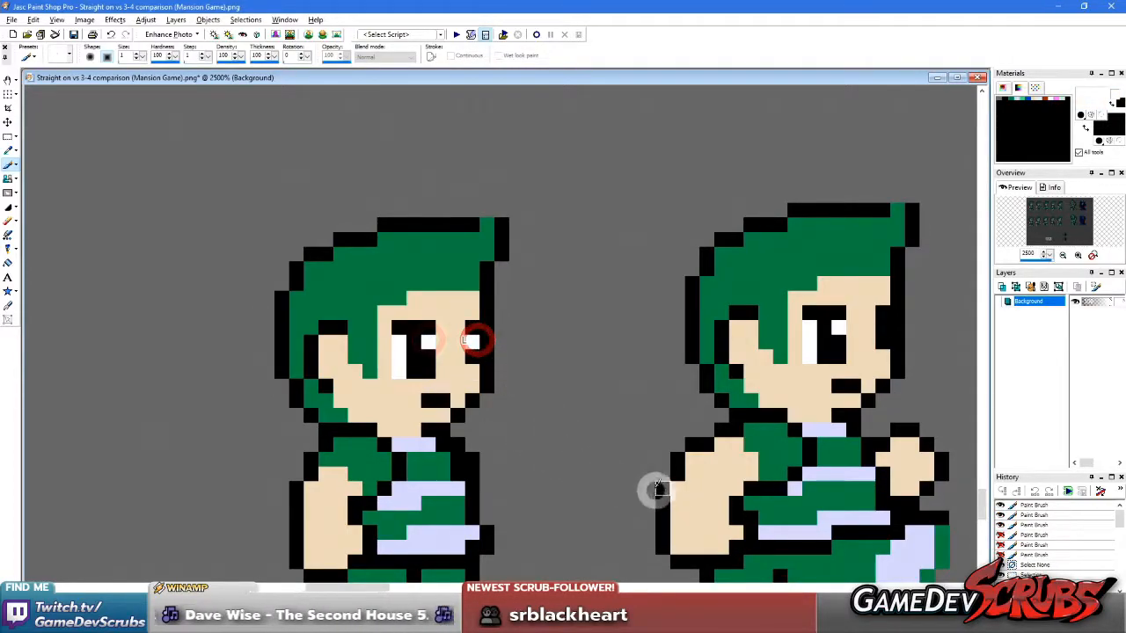
scroll(520, 395, down, 5)
scroll(576, 343, up, 3)
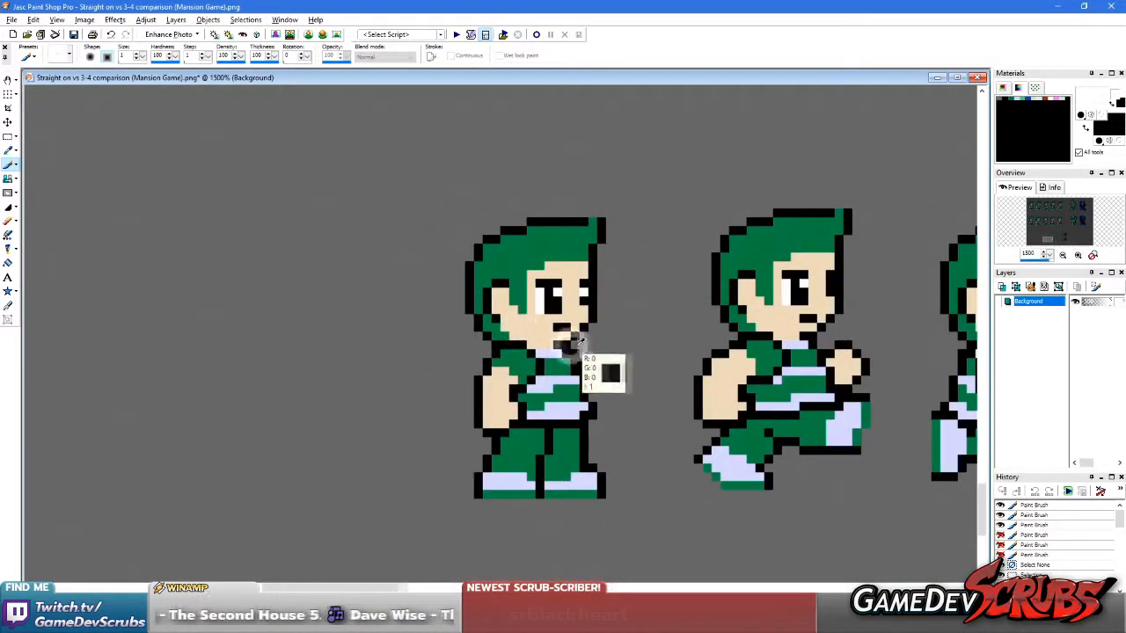
scroll(537, 332, up, 3)
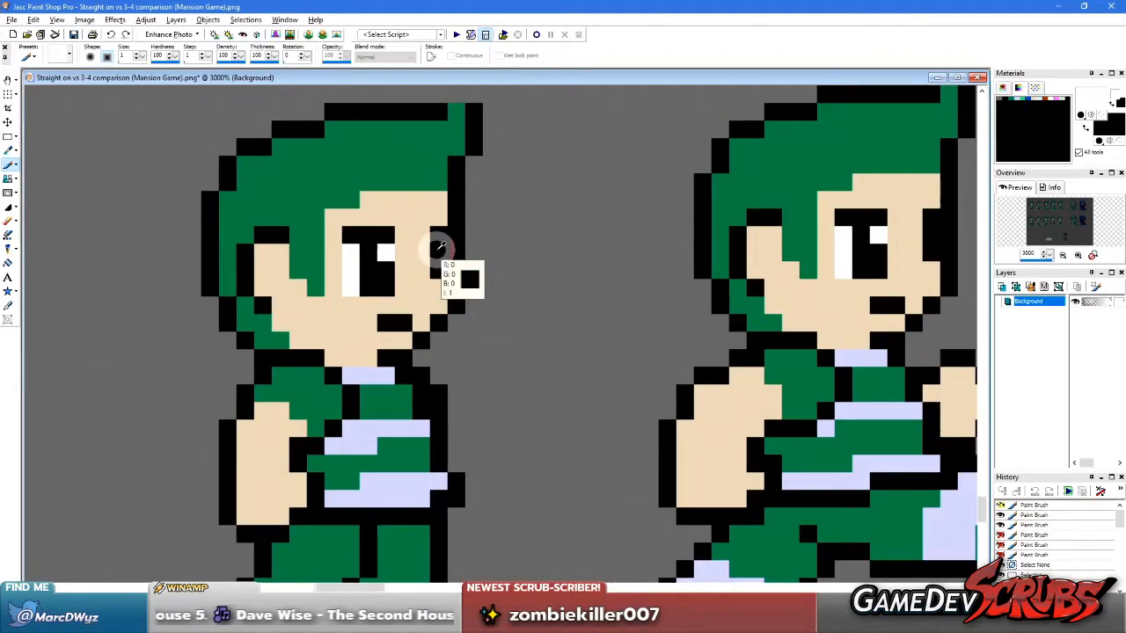
Step: Try extending the lower standing sprite's mouth to the face outline with a black pixel
click(437, 248)
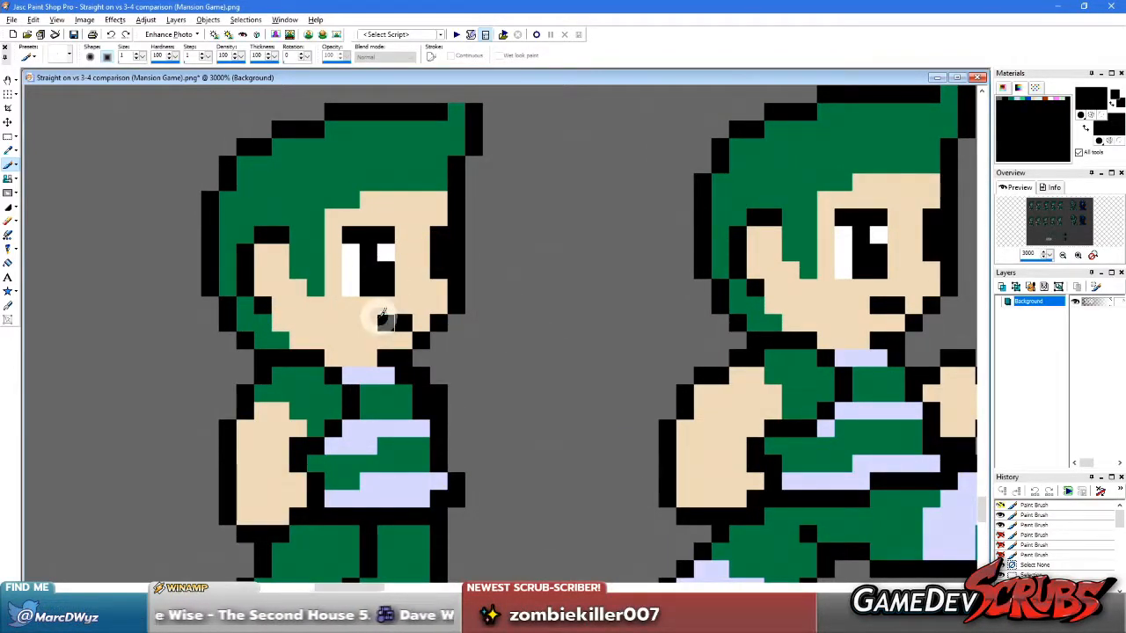
click(425, 320)
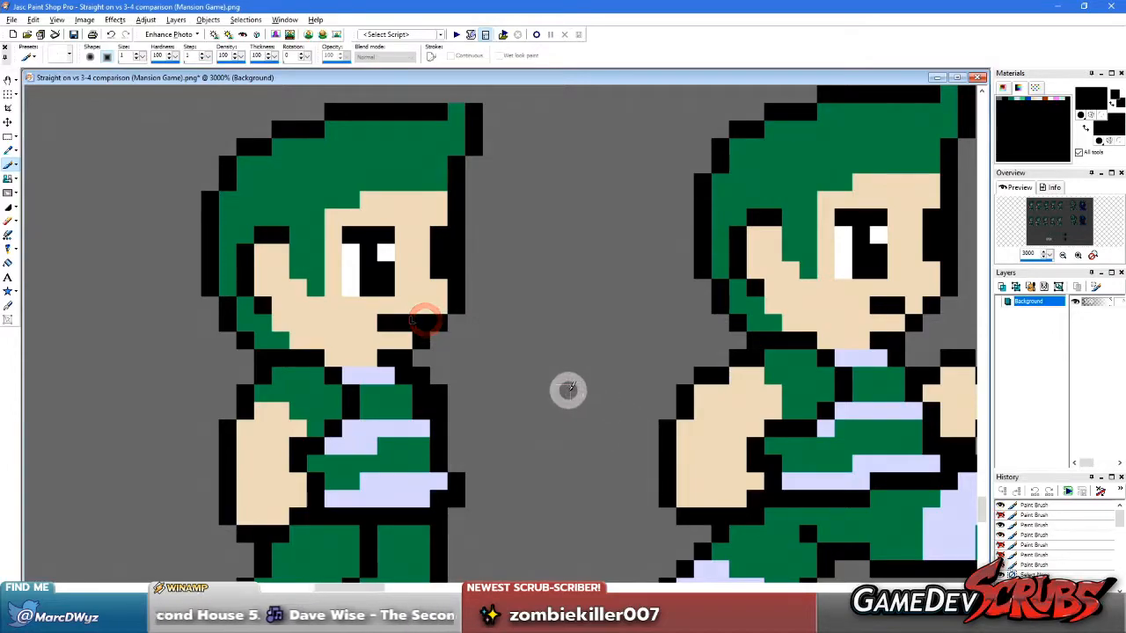
scroll(493, 334, down, 3)
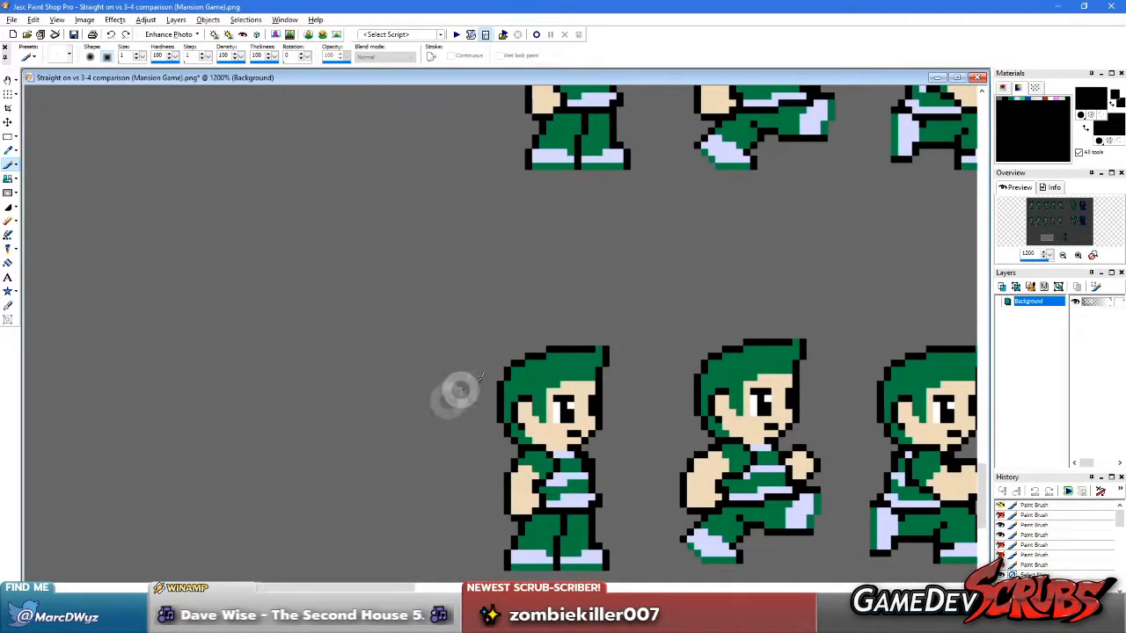
Step: Compare the upper and lower rows of character sprites at a reduced zoom
scroll(475, 370, down, 3)
scroll(475, 330, up, 2)
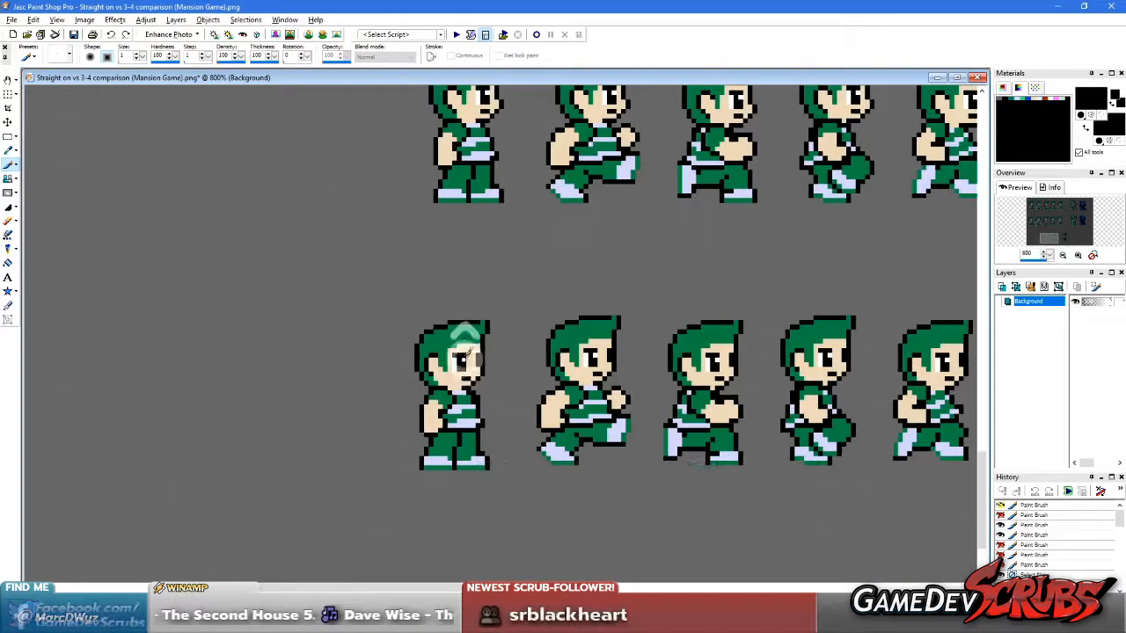
scroll(534, 296, down, 1)
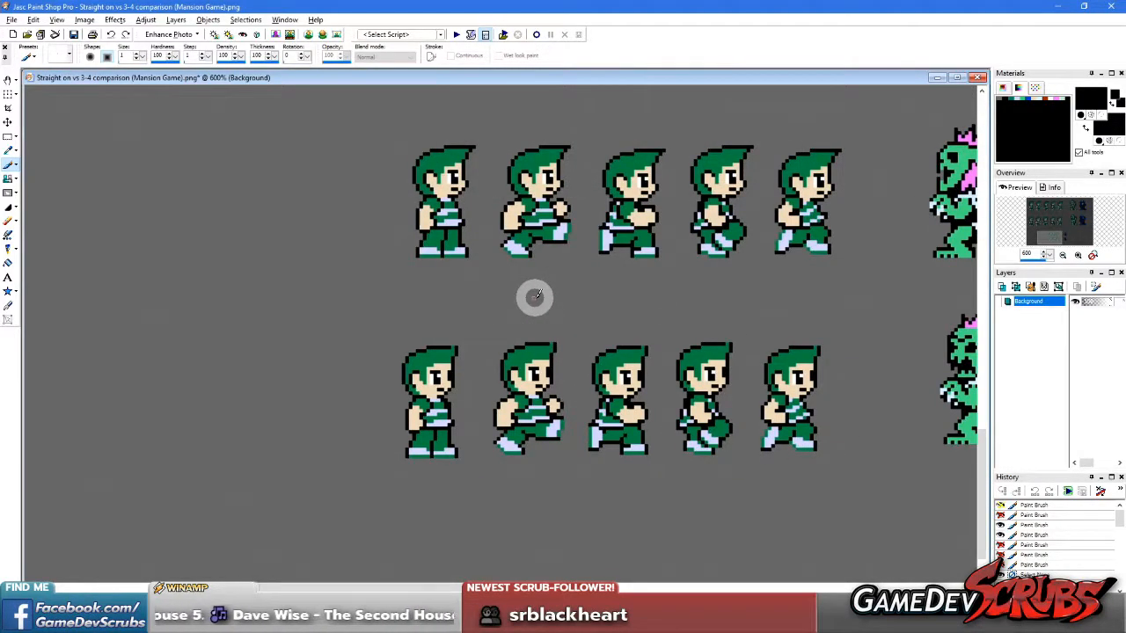
scroll(512, 291, down, 1)
Step: Try painting black Paint Brush pixels around the eye of the upper green monster, with its green picked as the secondary color
scroll(566, 329, up, 3)
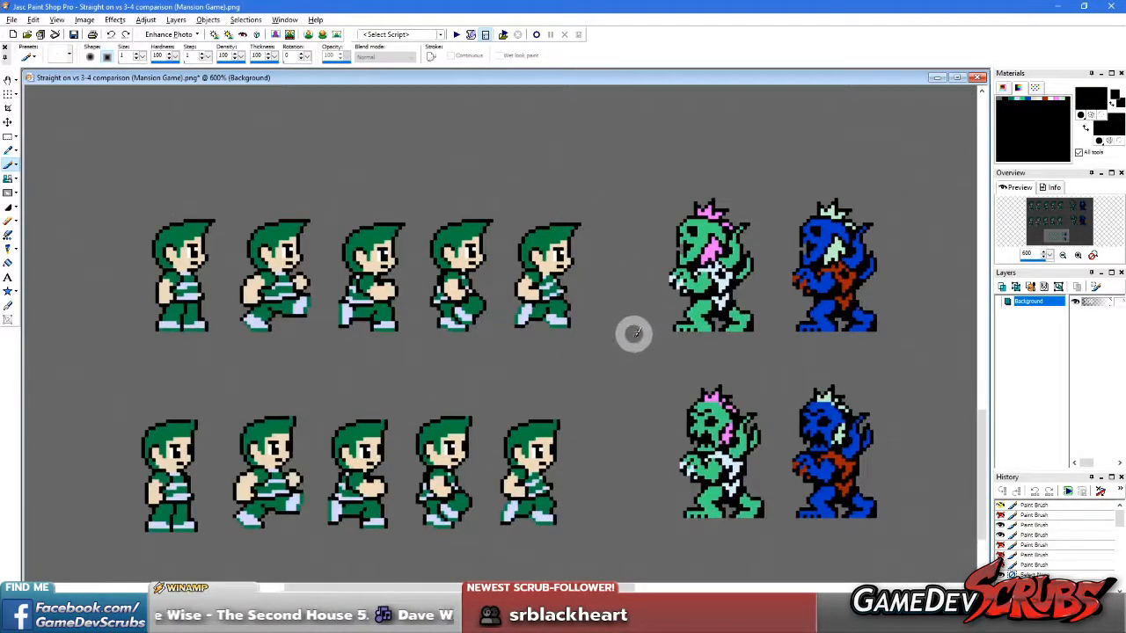
key(s)
scroll(537, 387, up, 2)
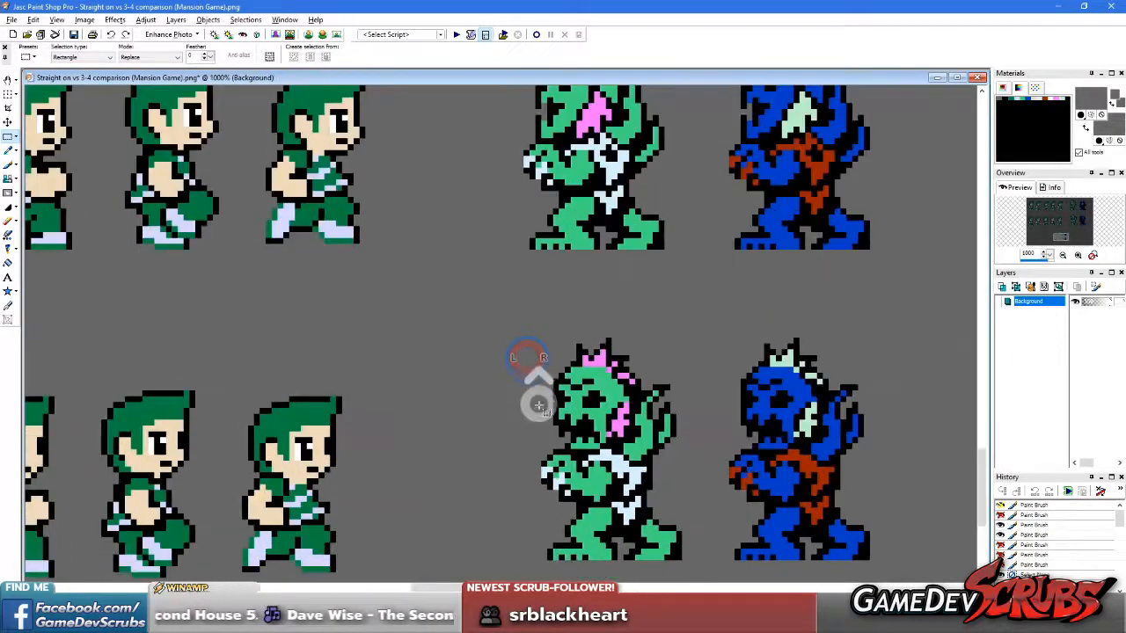
key(b)
scroll(528, 237, down, 1)
scroll(519, 247, up, 2)
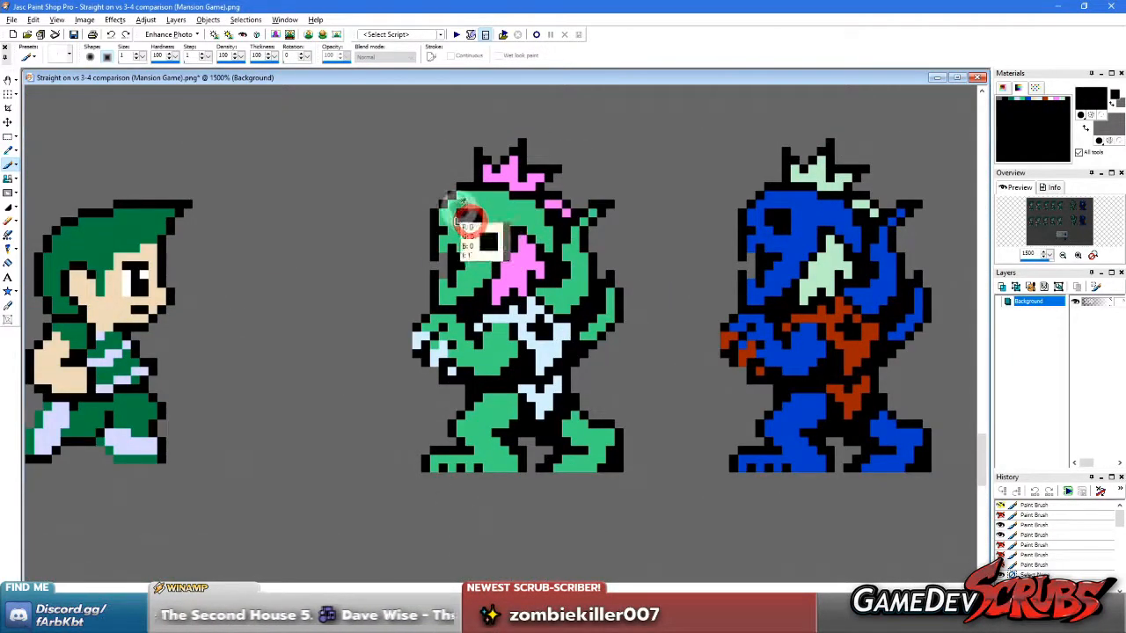
key(ctrl)
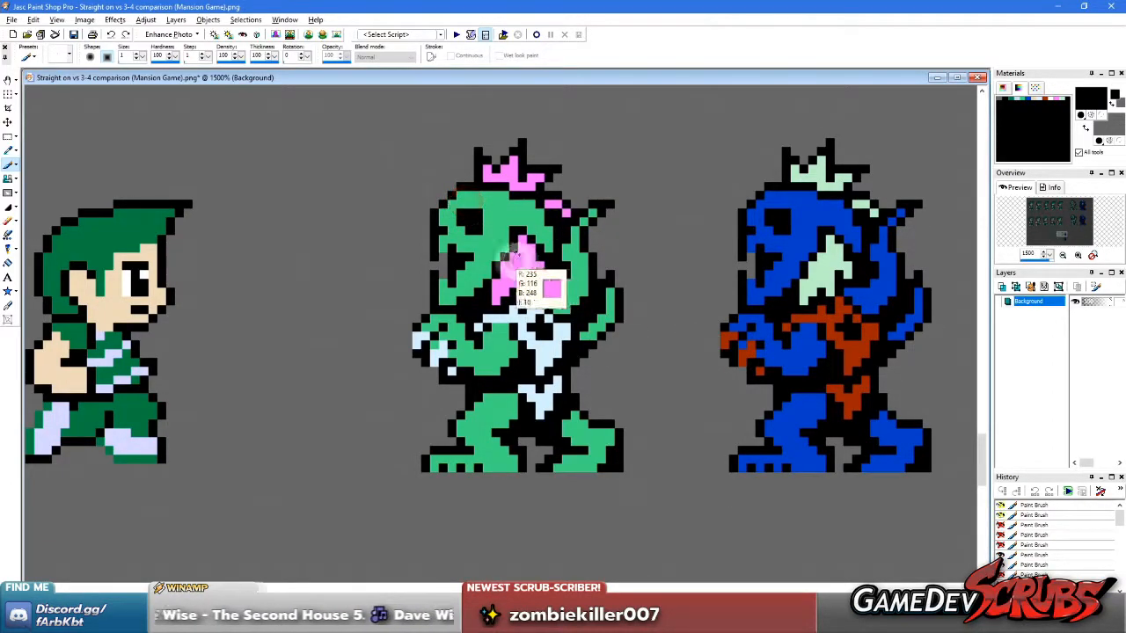
ctrl+right_click(467, 210)
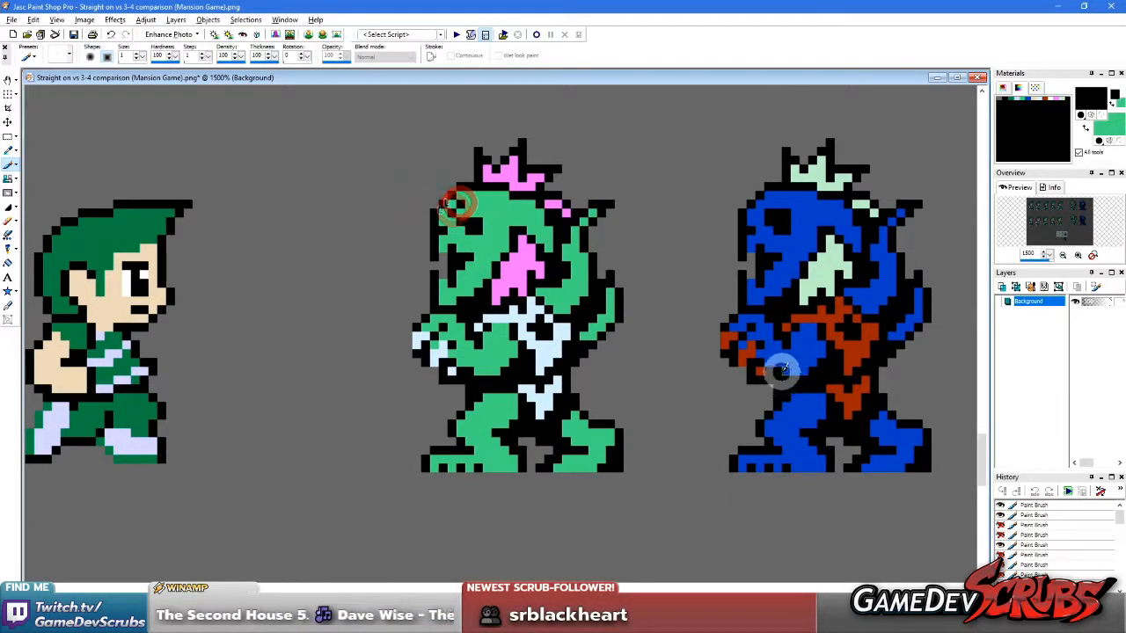
Step: Compare the upper and lower green monsters' faces at overview and close-up zoom, examining the brow, eyes and mouth
scroll(449, 202, down, 5)
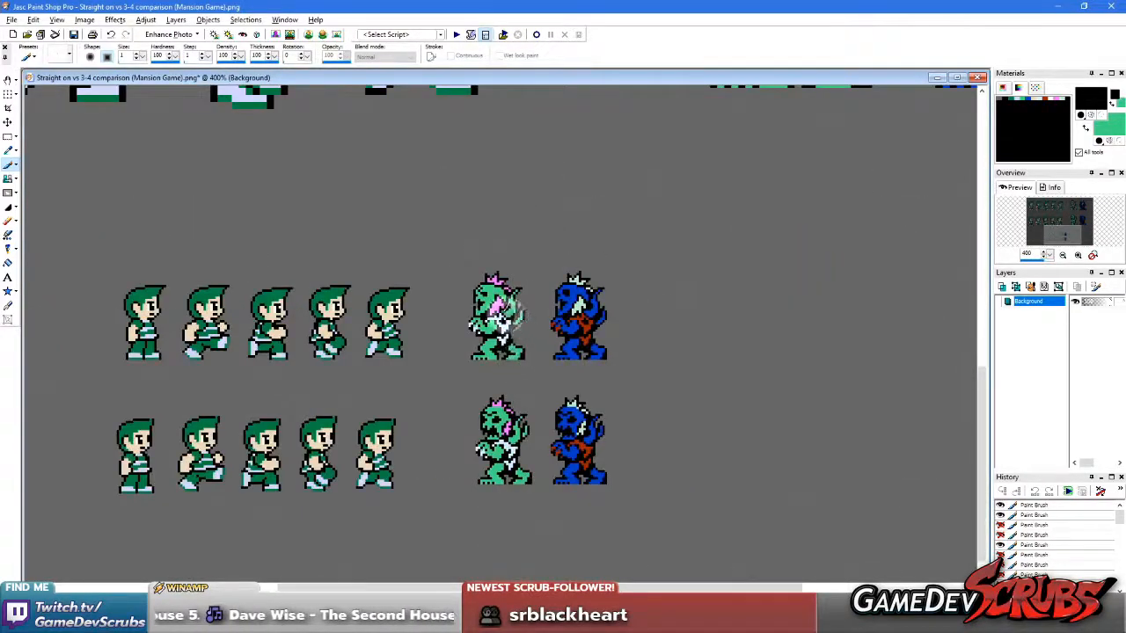
scroll(488, 312, up, 4)
scroll(496, 365, down, 4)
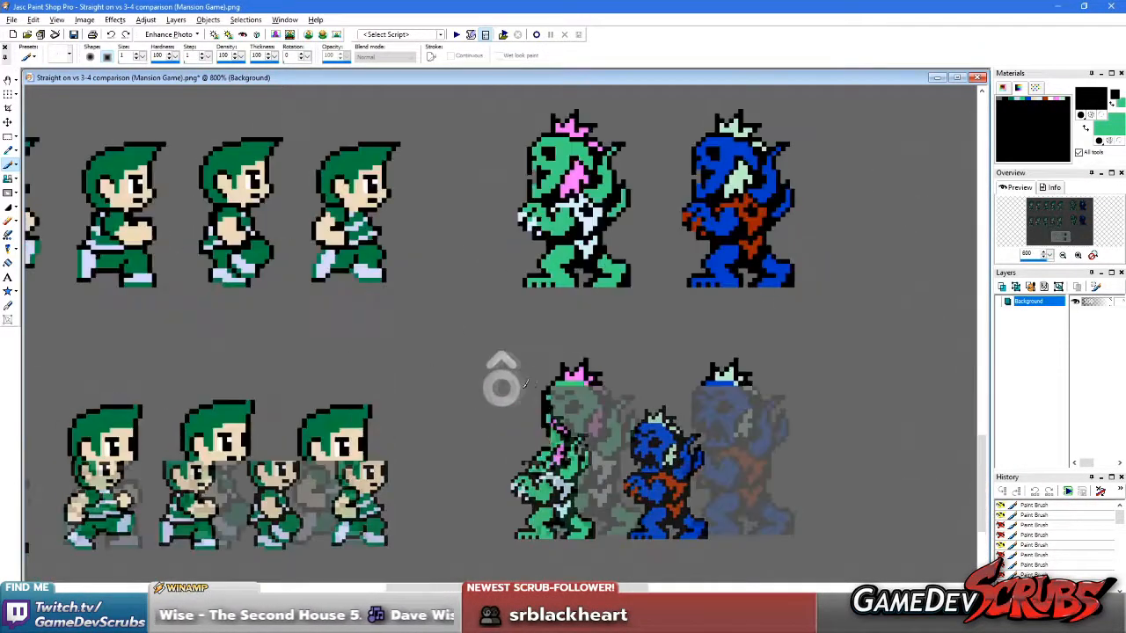
scroll(458, 264, up, 5)
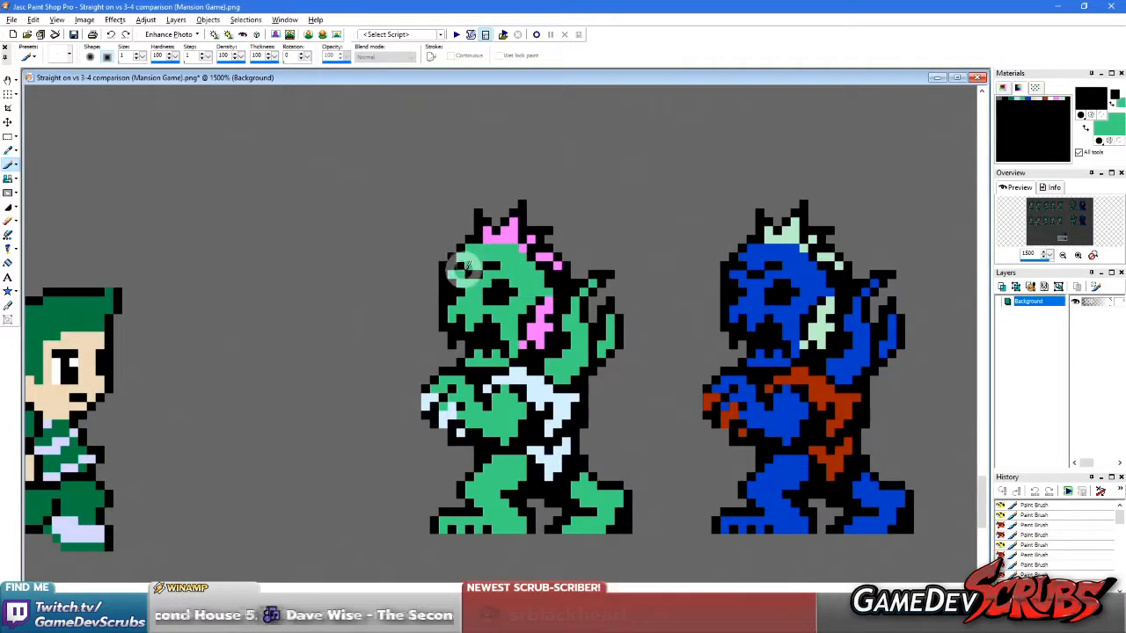
scroll(475, 282, up, 1)
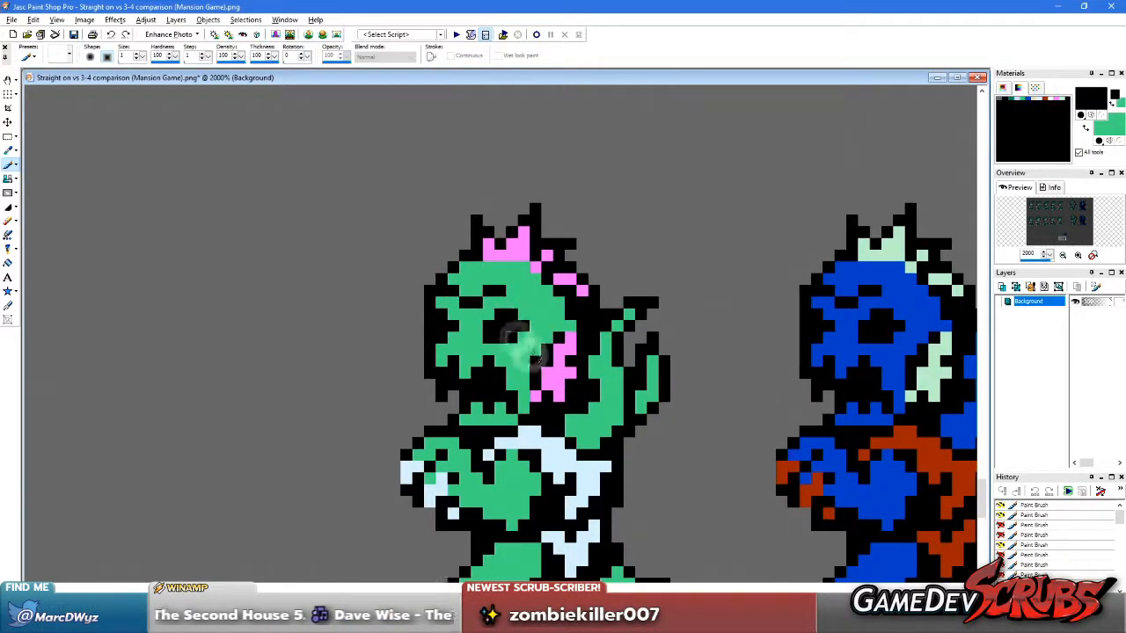
scroll(488, 358, up, 1)
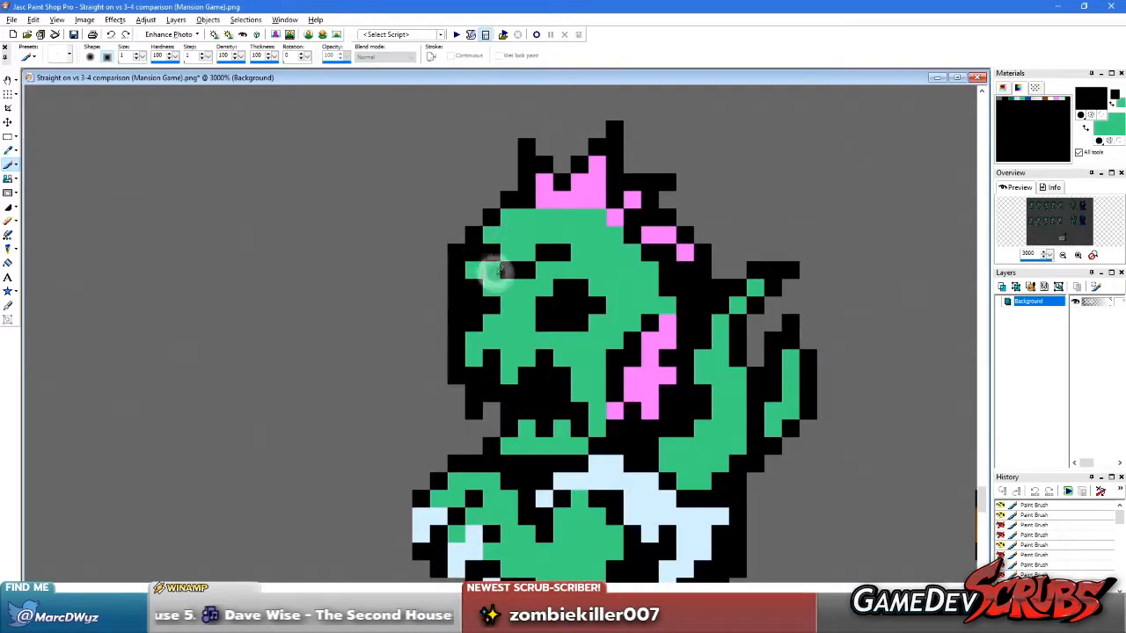
scroll(587, 358, down, 3)
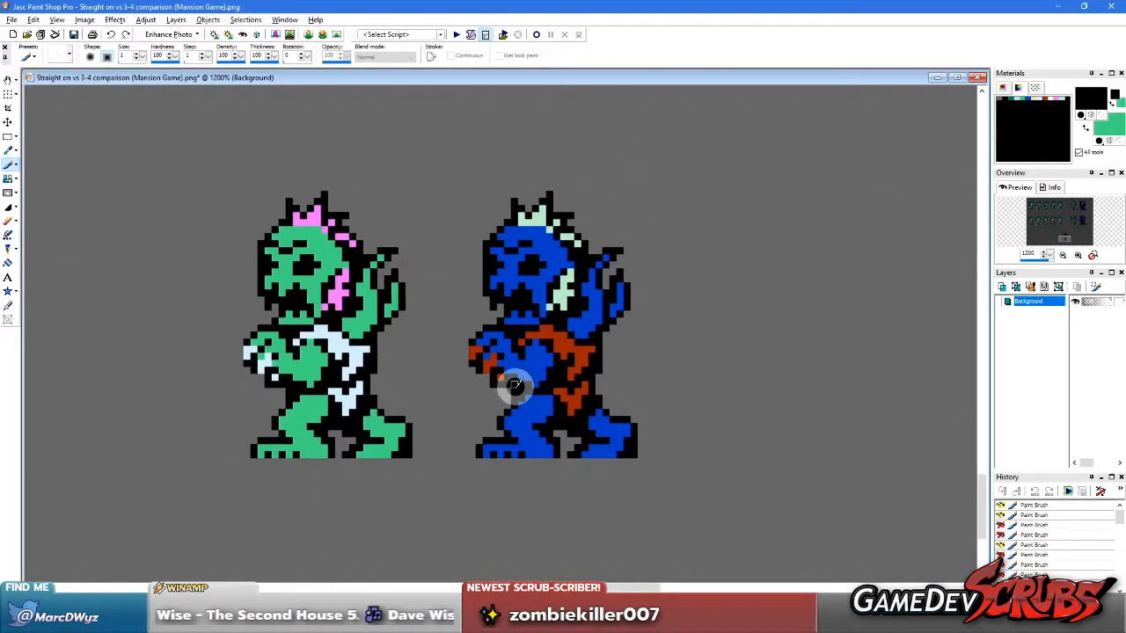
Step: Mark the lower green monster with a rectangular selection to compare it with the sprites around it, and clear the selection
ctrl+click(158, 291)
ctrl+right_click(159, 291)
key(s)
scroll(505, 346, down, 2)
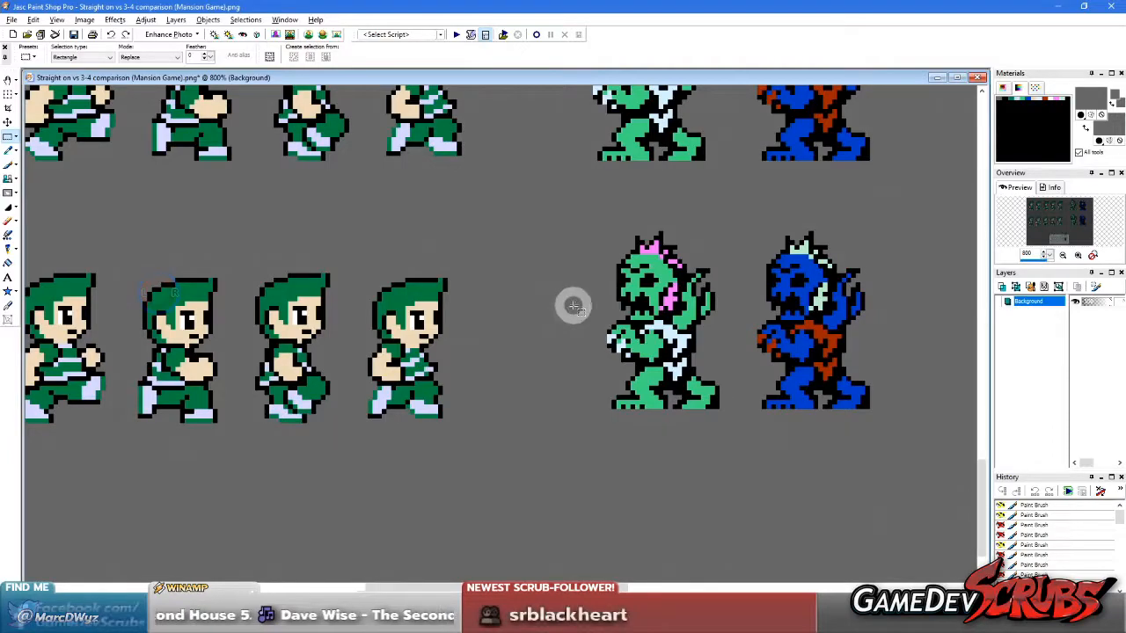
scroll(573, 305, down, 2)
scroll(544, 323, down, 1)
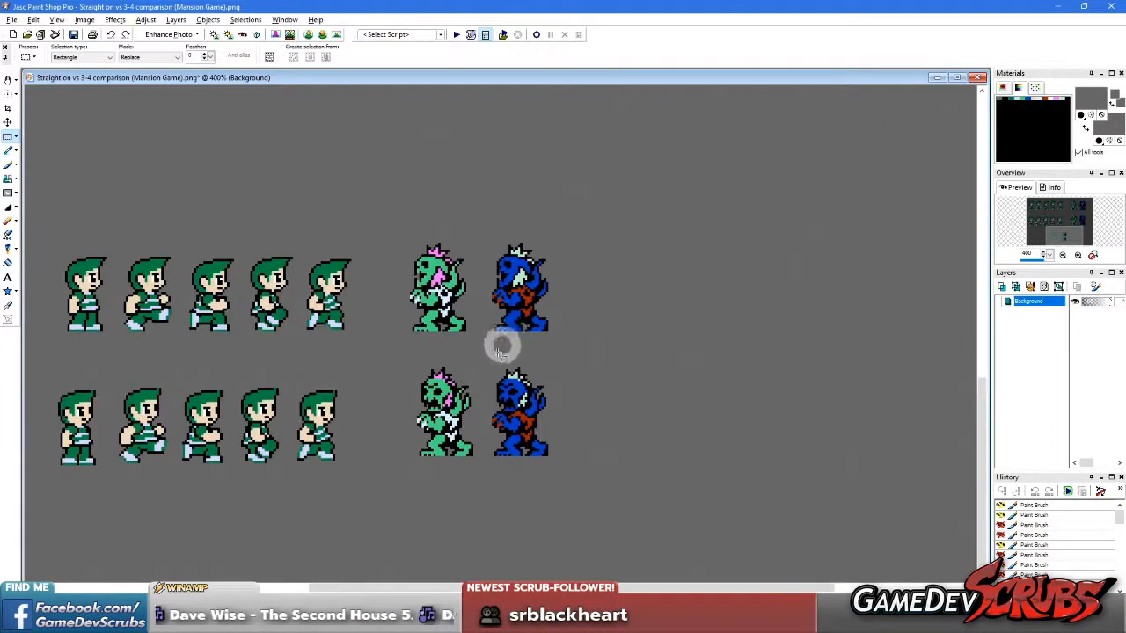
scroll(502, 344, up, 1)
drag(583, 489, 695, 489)
right_click(752, 454)
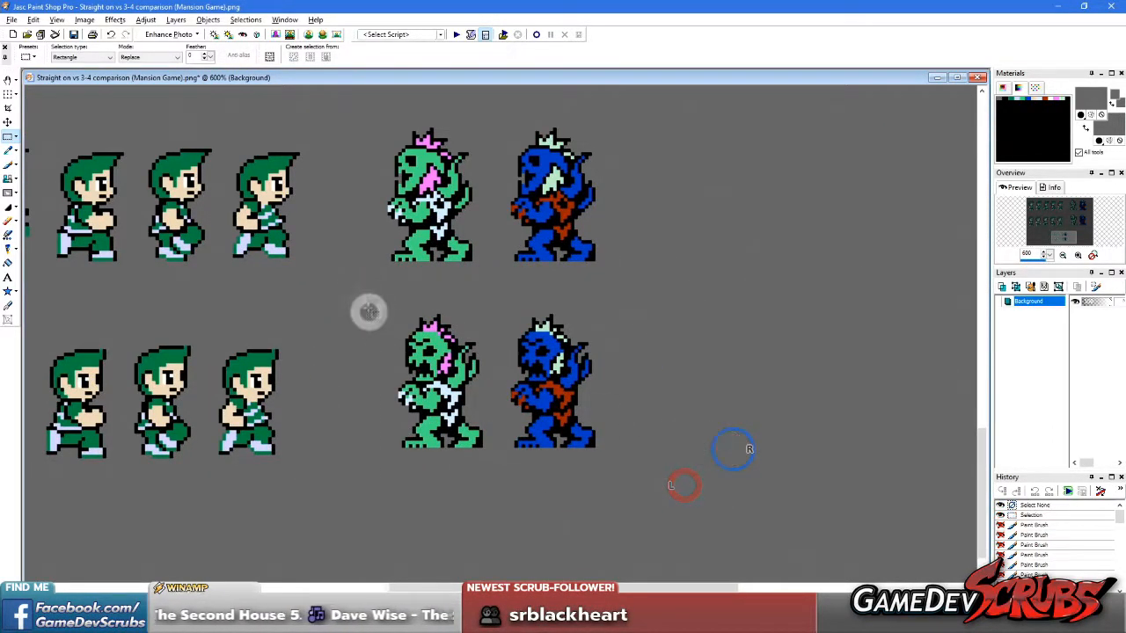
drag(490, 471, 489, 470)
scroll(488, 469, down, 2)
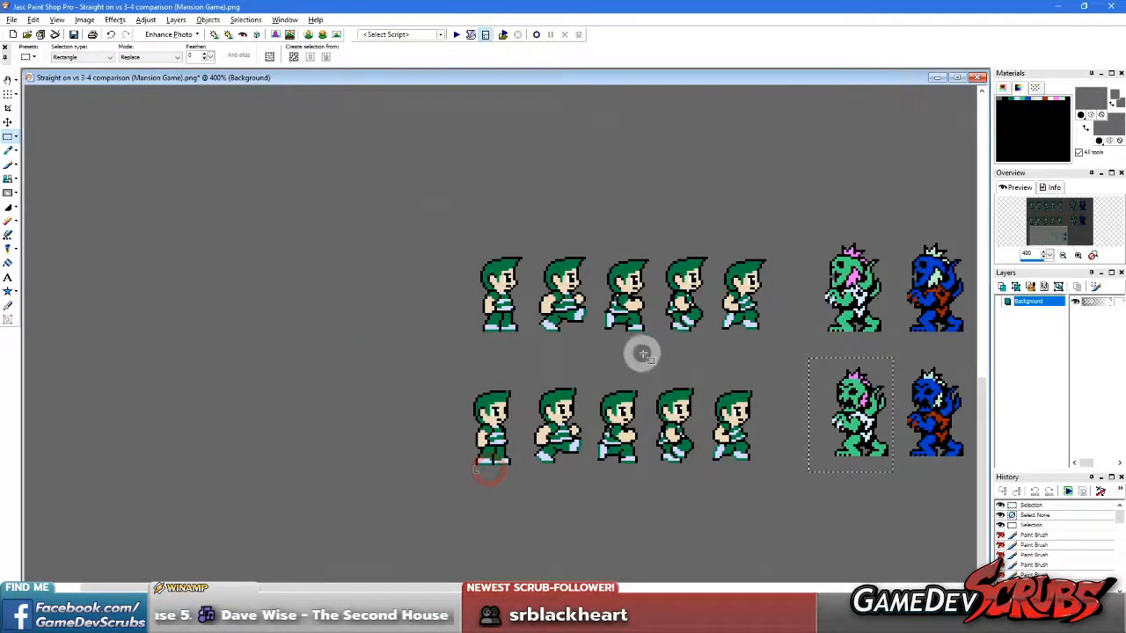
scroll(659, 347, up, 1)
right_click(550, 320)
Step: Outline the three middle walking frames of the hero in the lower and upper rows for comparison, and deselect them
scroll(534, 312, up, 1)
drag(280, 390, 547, 527)
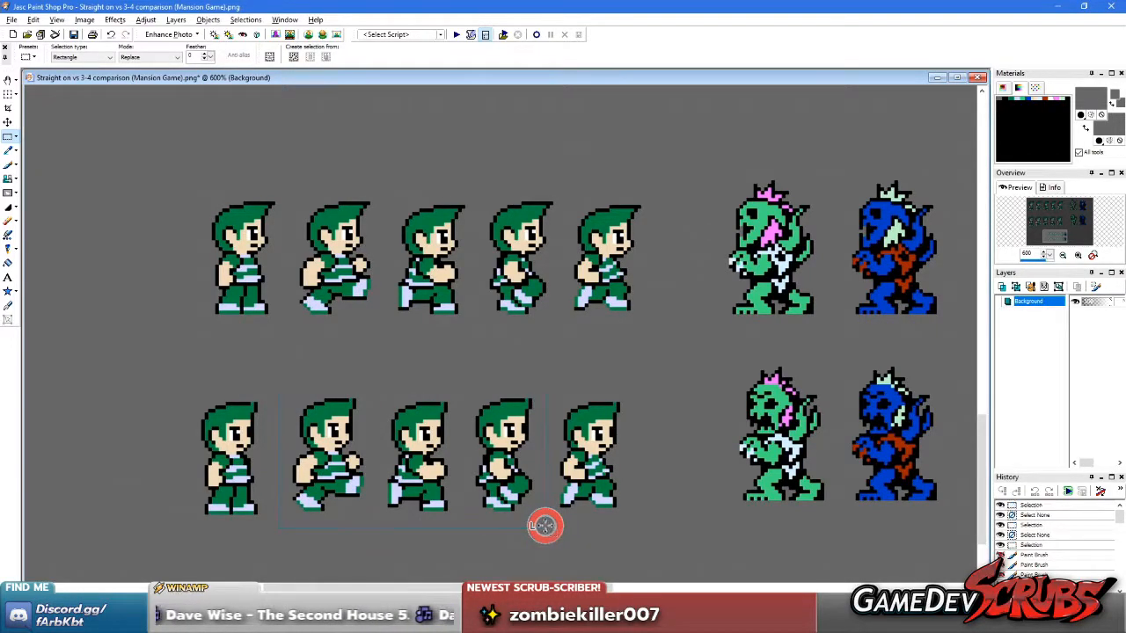
drag(545, 527, 546, 528)
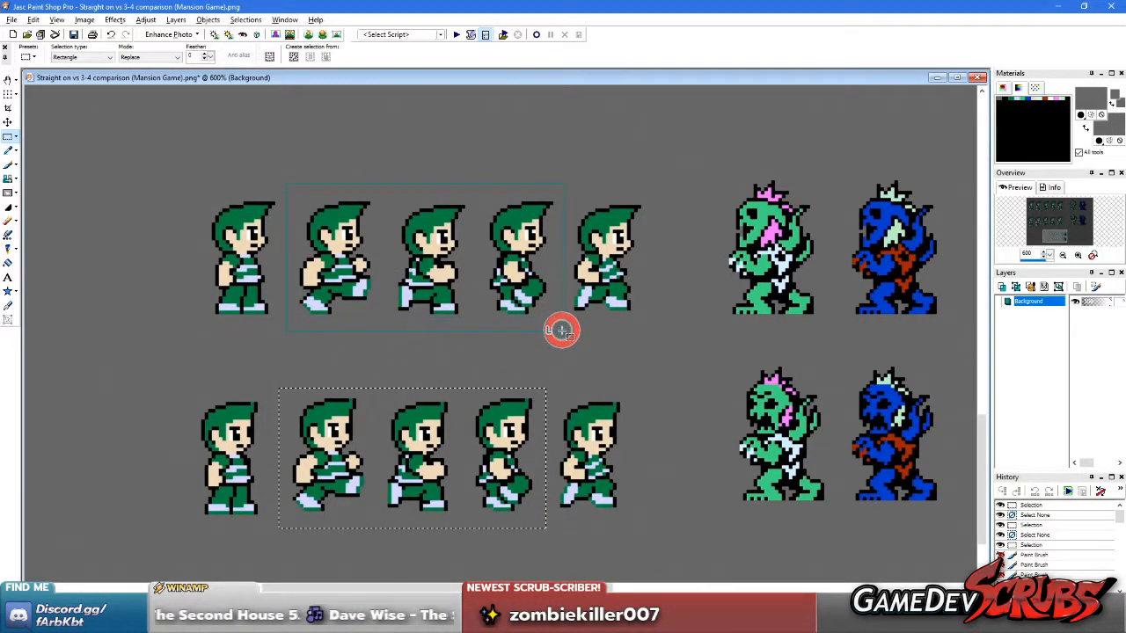
click(519, 372)
Step: Try pasting the second upper-row hero's head as a transparent selection over the fourth lower-row sprite, and clear the floating head
drag(309, 183, 356, 227)
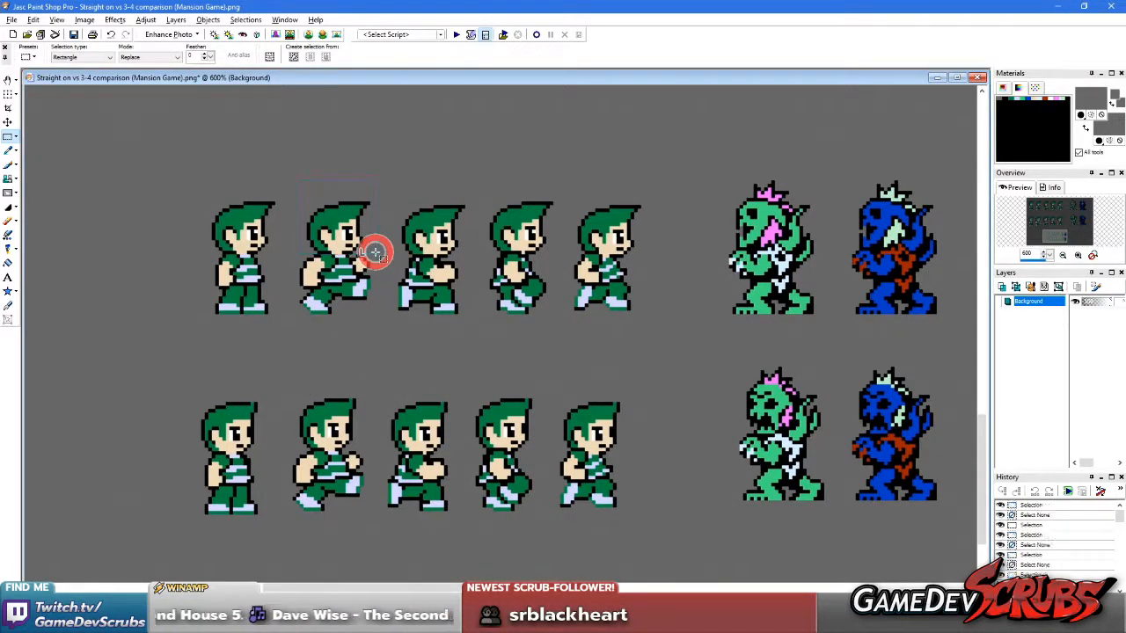
scroll(390, 392, up, 2)
key(ctrl+e)
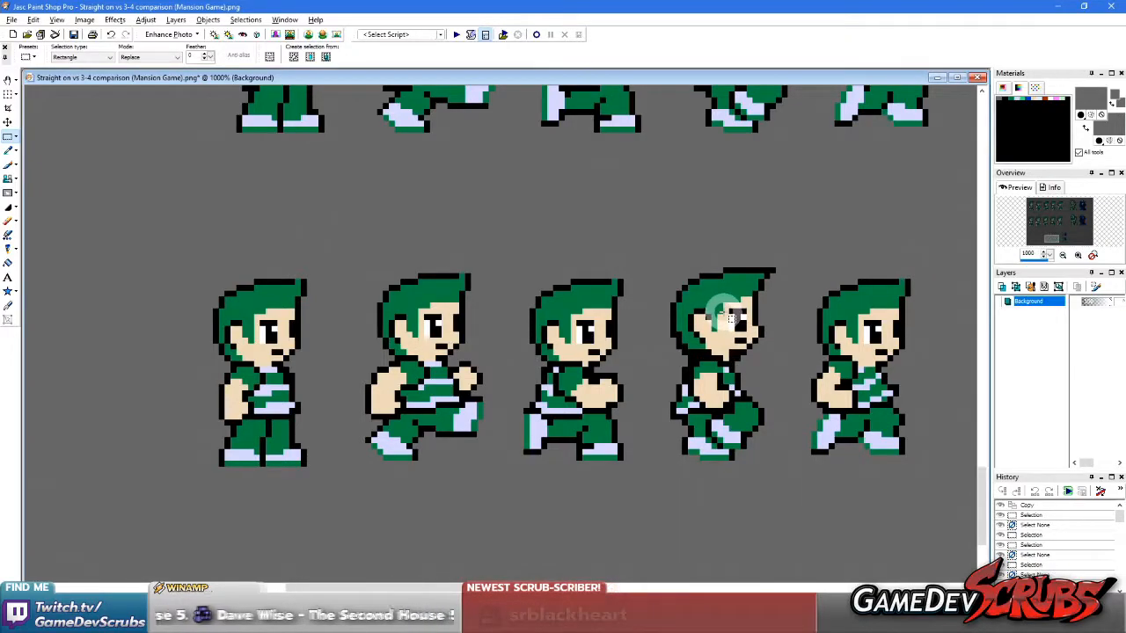
key(ctrl+shift+e)
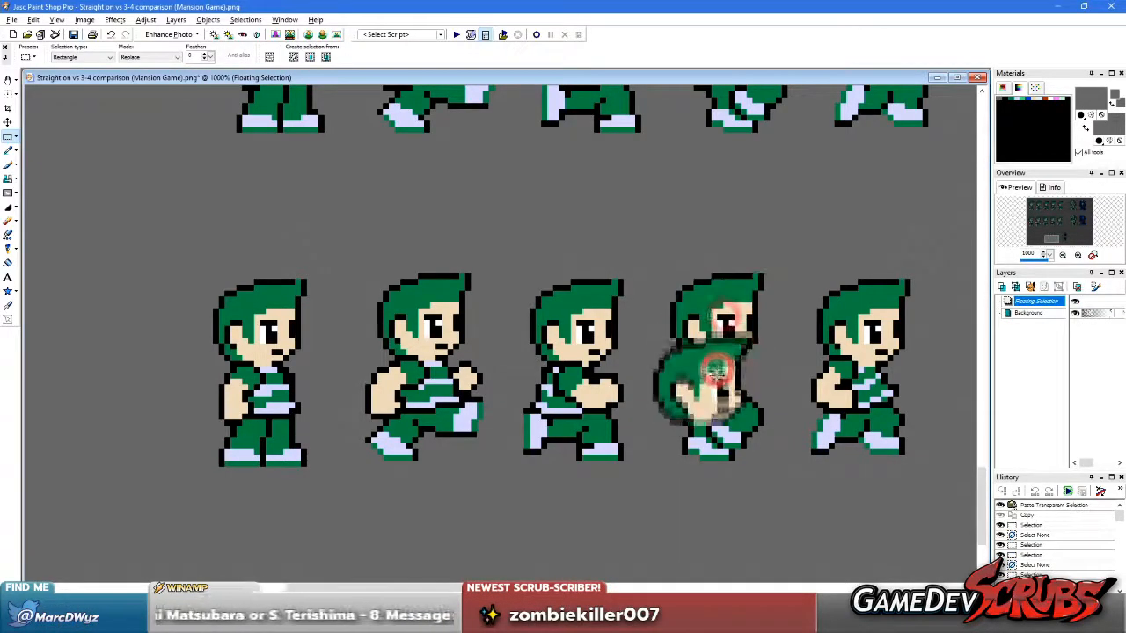
click(718, 179)
key(Delete)
Step: Select and clear the head of the fourth lower-row hero sprite, leaving only its body, and deselect
click(671, 256)
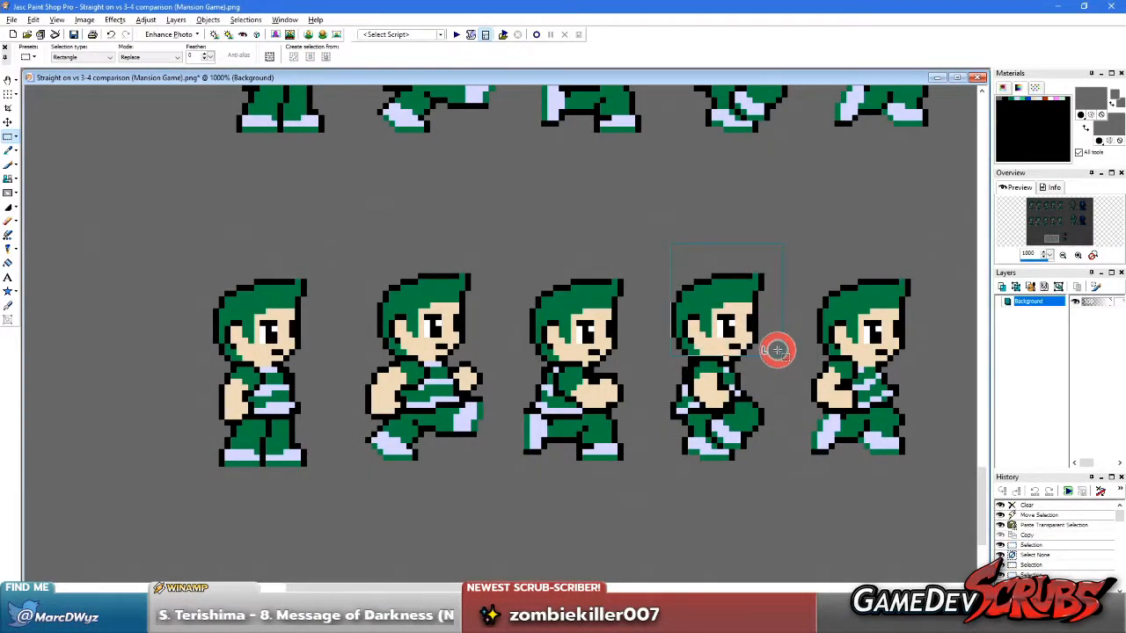
drag(778, 350, 779, 352)
key(Delete)
scroll(493, 255, down, 4)
right_click(466, 254)
Step: Copy the second upper-row hero's head, paste it as a transparent selection, and position it above the headless lower-row body
drag(406, 199, 439, 218)
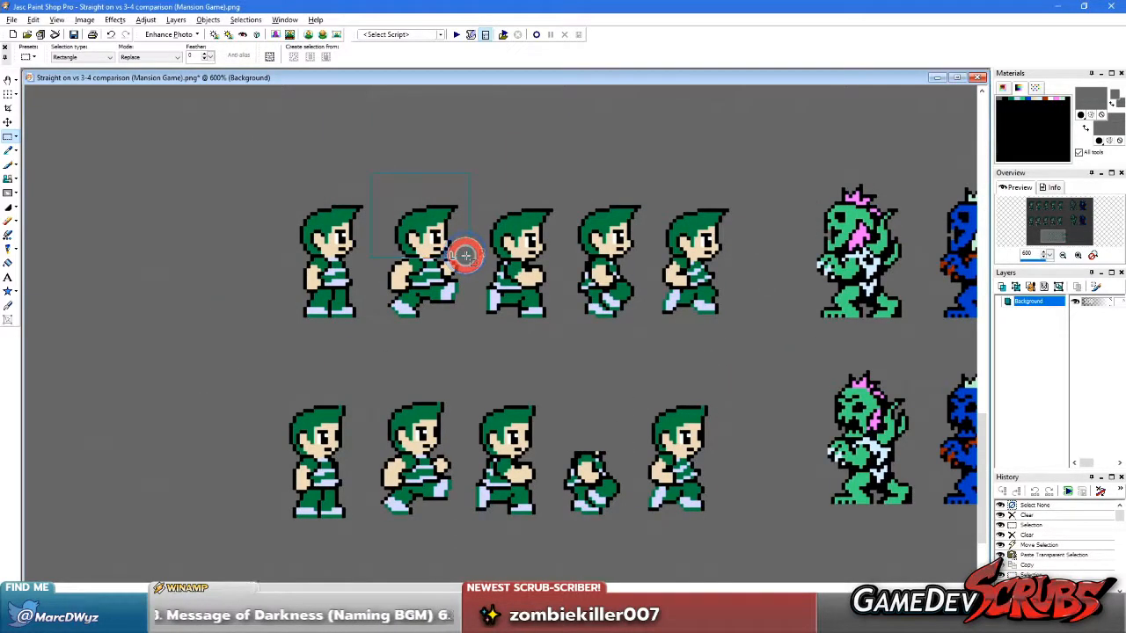
key(ctrl+c)
key(ctrl+shift+e)
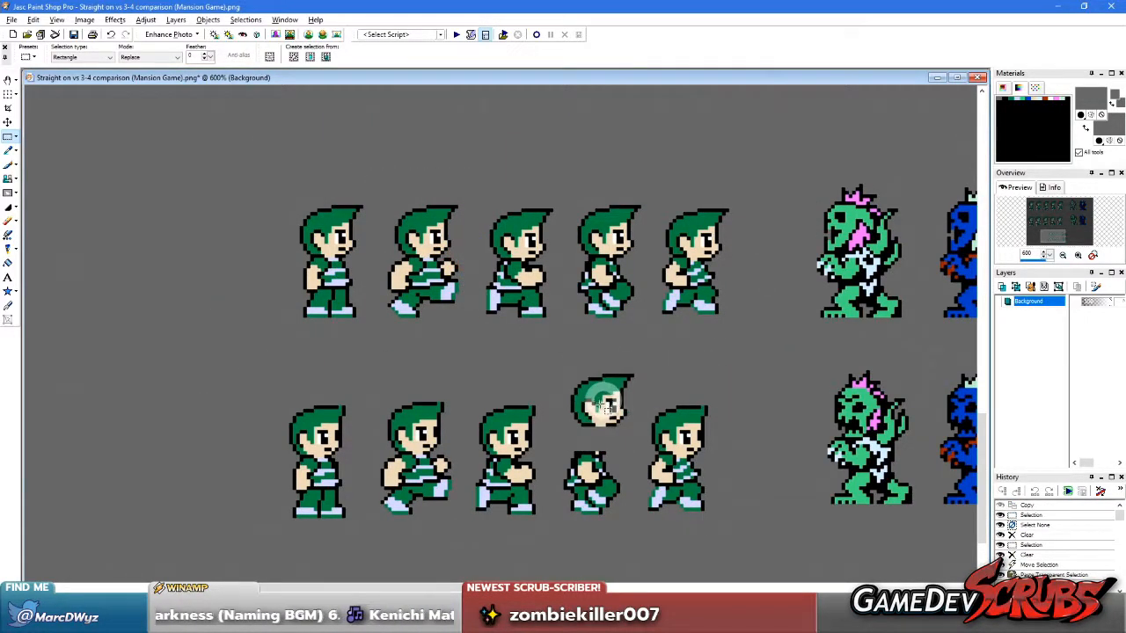
scroll(586, 402, up, 3)
drag(422, 276, 434, 303)
drag(433, 294, 444, 303)
scroll(442, 330, down, 1)
scroll(523, 314, up, 1)
drag(558, 325, 556, 319)
Step: Move the fourth lower-row hero's body to meet its new head, and shift the sprite slightly down to align with its row
mouse_move(467, 347)
mouse_down()
mouse_move(595, 493)
mouse_move(548, 458)
mouse_move(565, 446)
mouse_up()
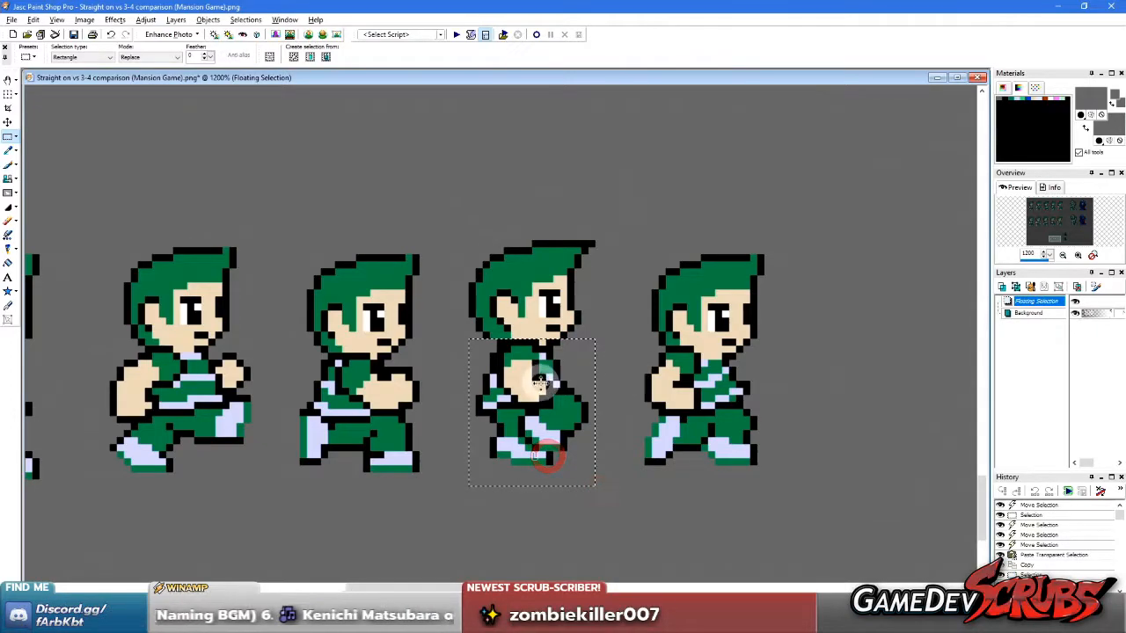
right_click(605, 285)
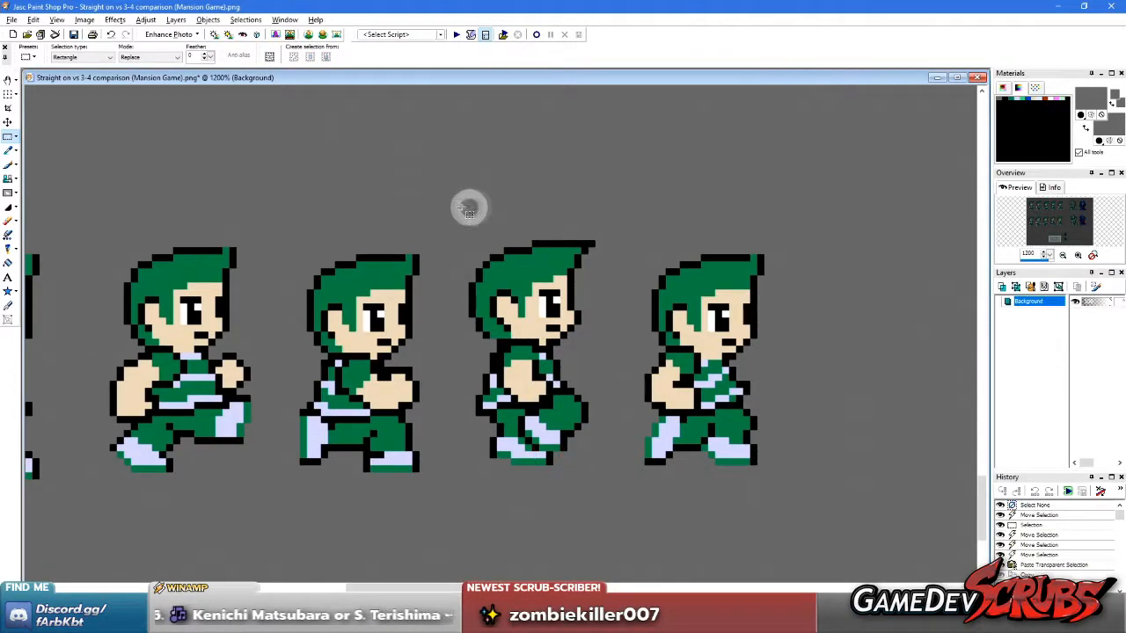
drag(614, 510, 611, 508)
drag(558, 431, 557, 437)
right_click(346, 316)
scroll(345, 315, down, 1)
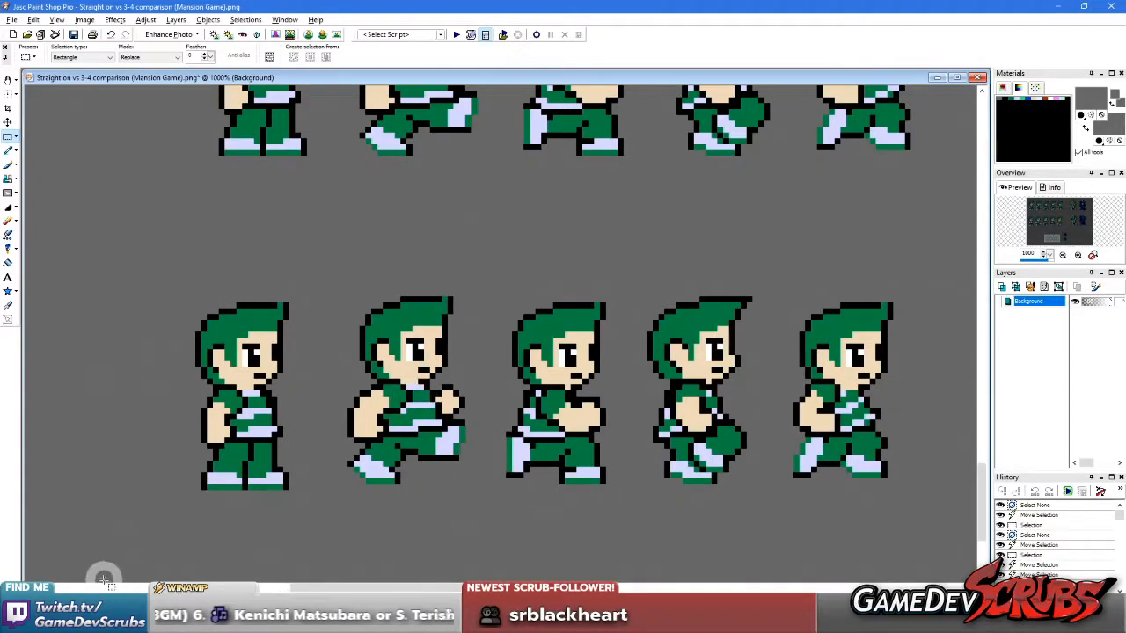
Step: Switch to Microsoft Edge on the Google home page and maximize its window
key(super)
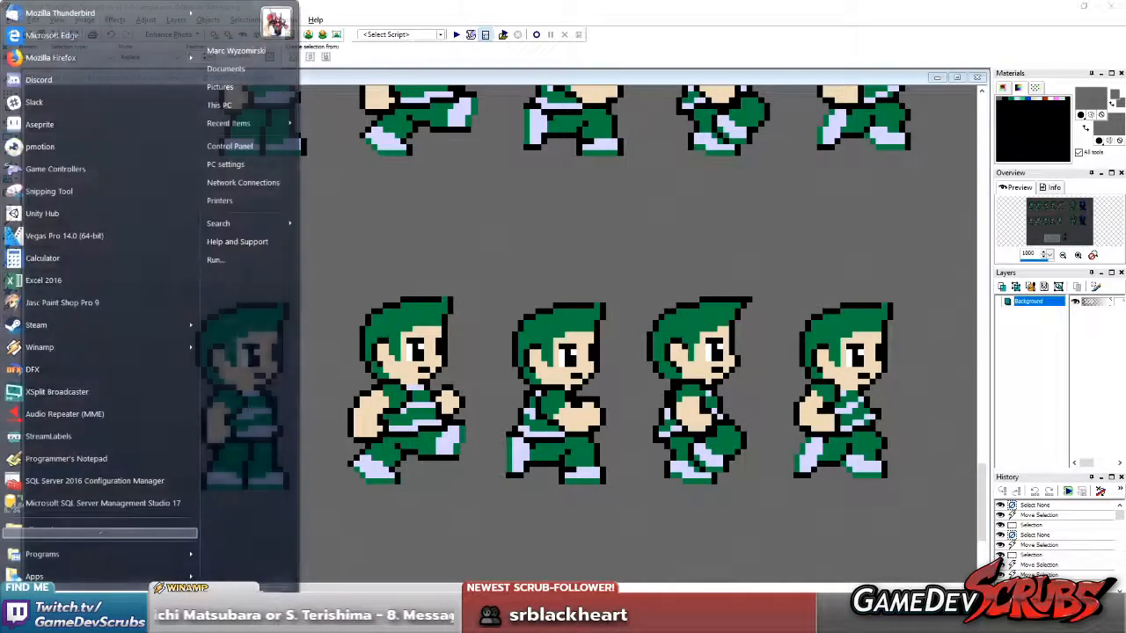
text(p)
key(Return)
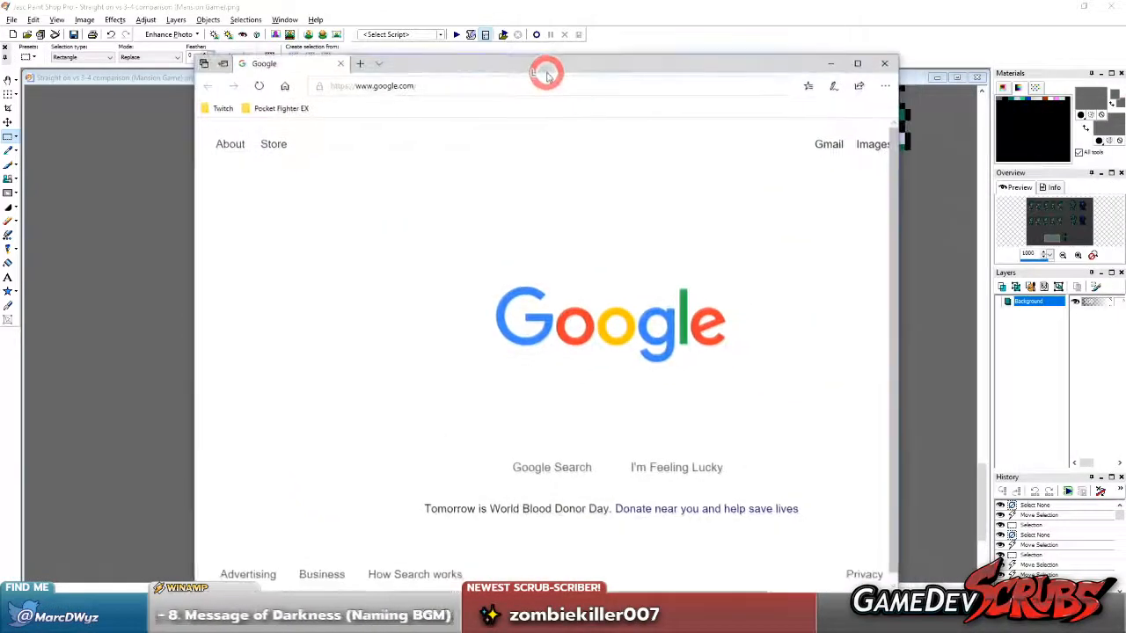
drag(546, 68, 545, 55)
double_click(545, 51)
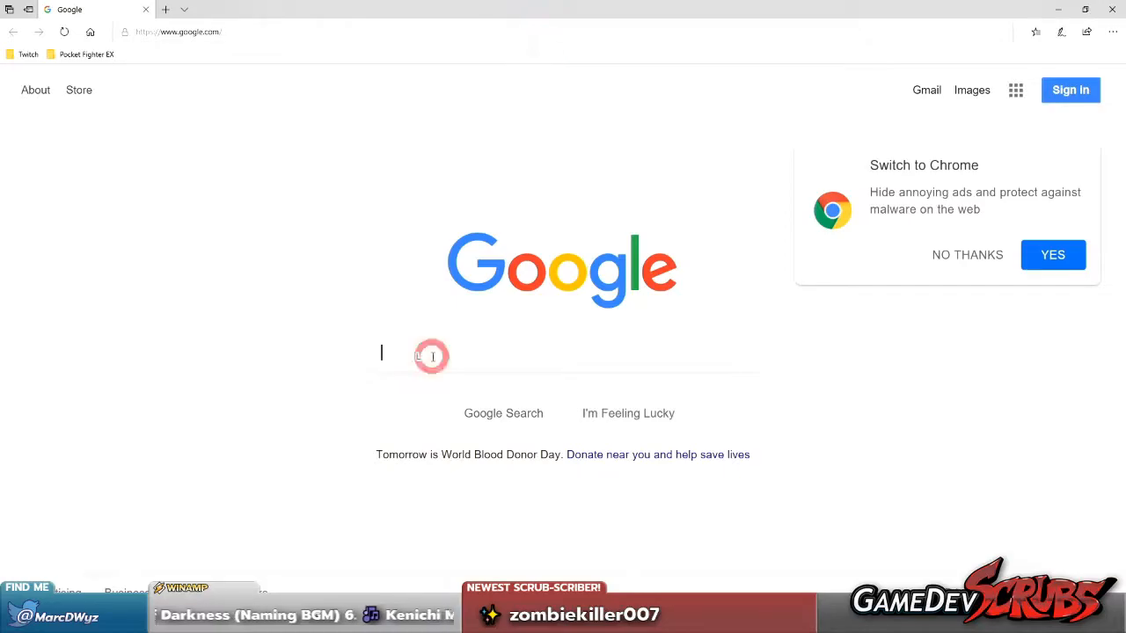
Step: Search Google for "super mario bros 3 sprites nes"
text(super mar)
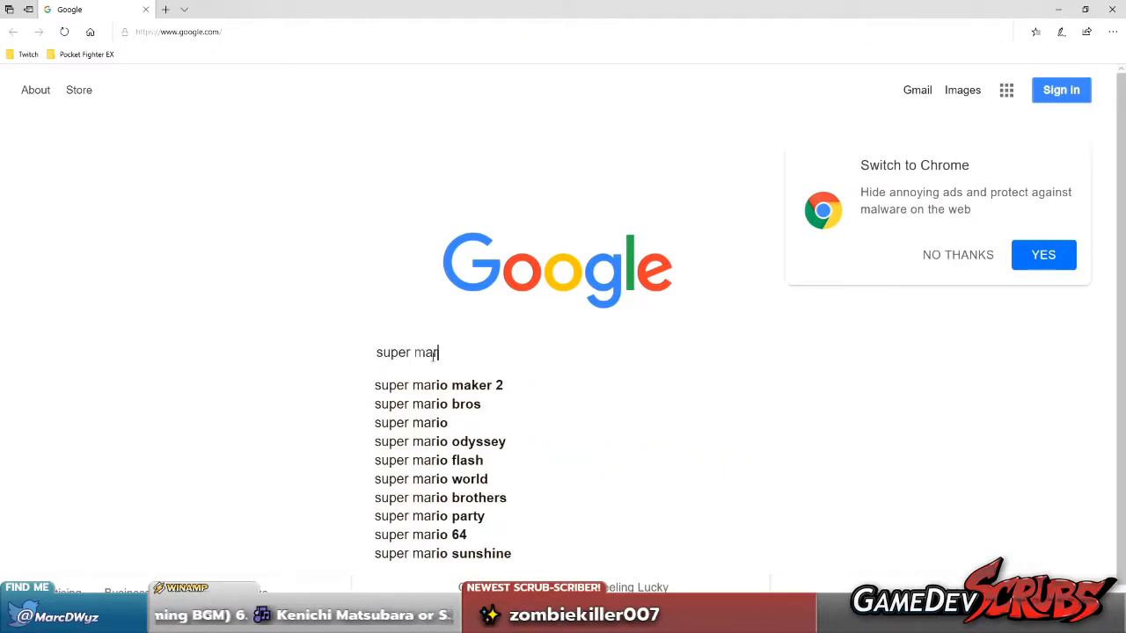
text(io bros 3 spri)
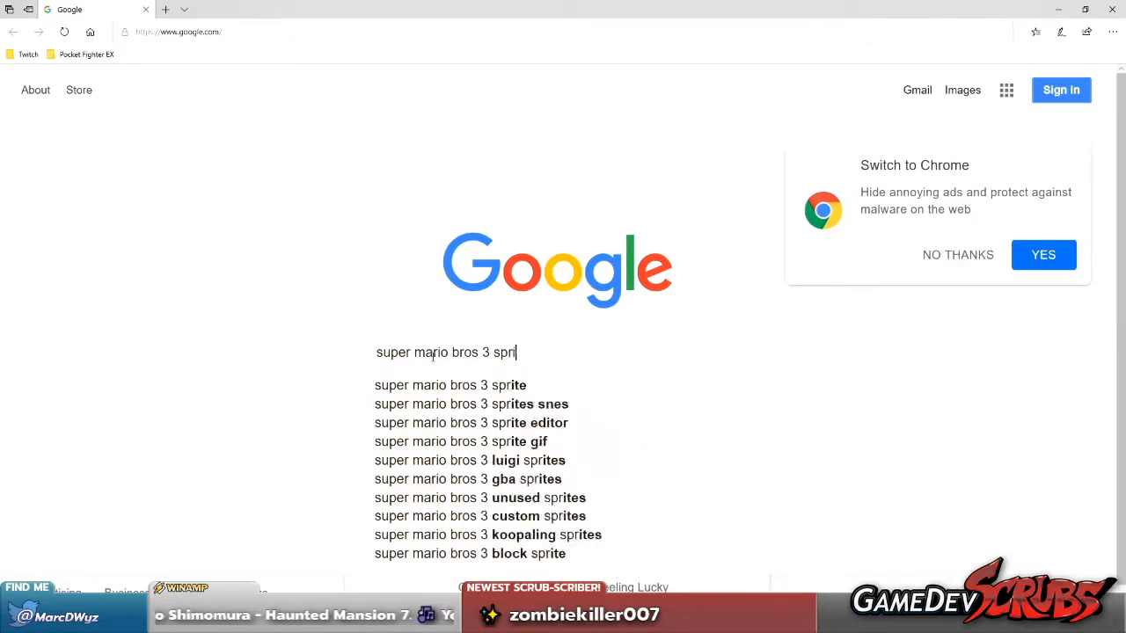
text(tes nes)
key(Return)
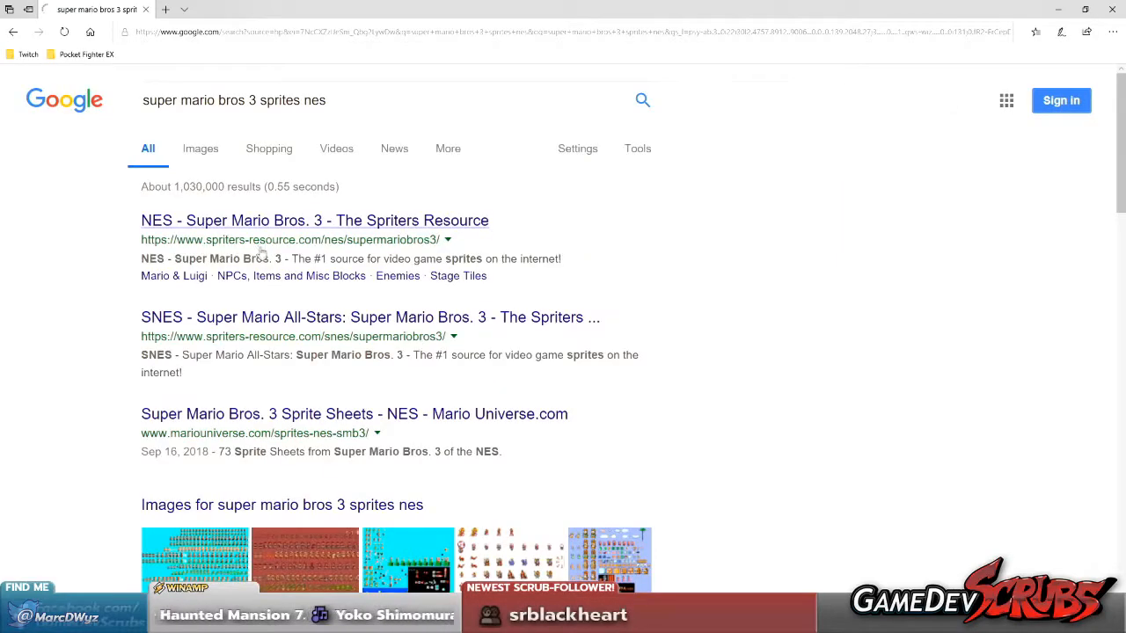
Step: Show the image results, preview the NES Super Mario Bros. 3 Mario & Luigi sprite sheet, and visit its source page
click(196, 151)
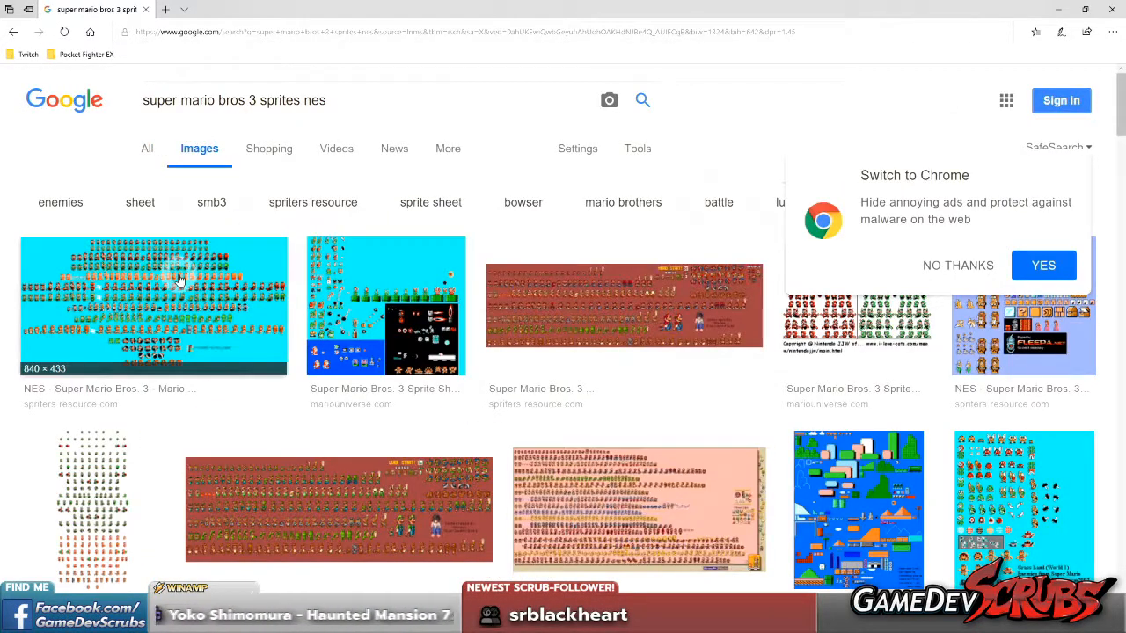
click(179, 279)
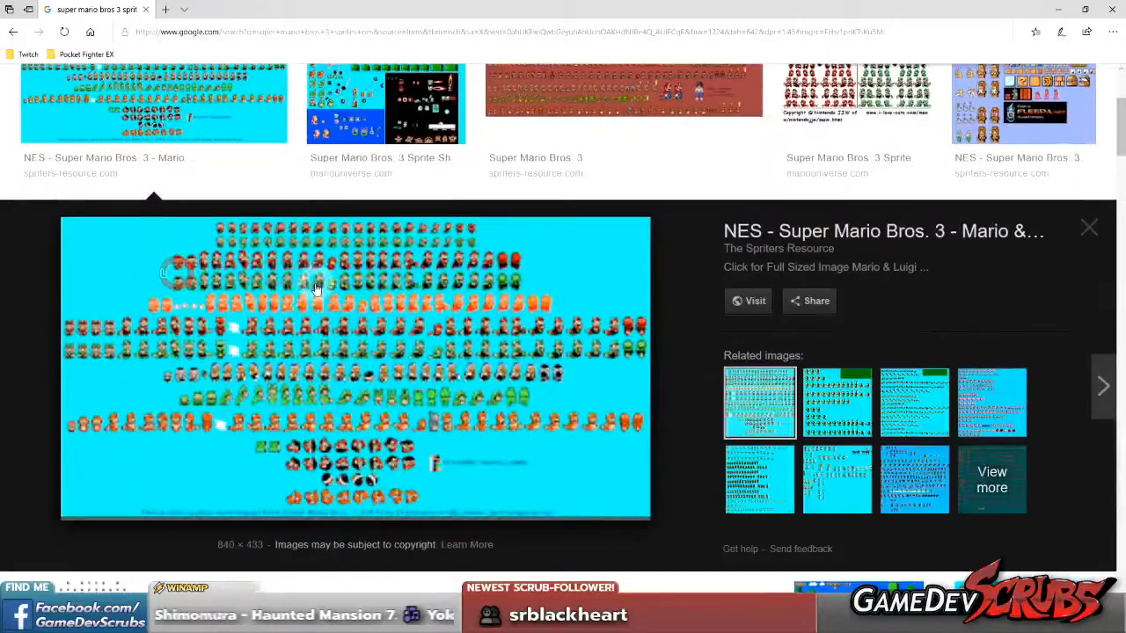
right_click(389, 299)
click(747, 301)
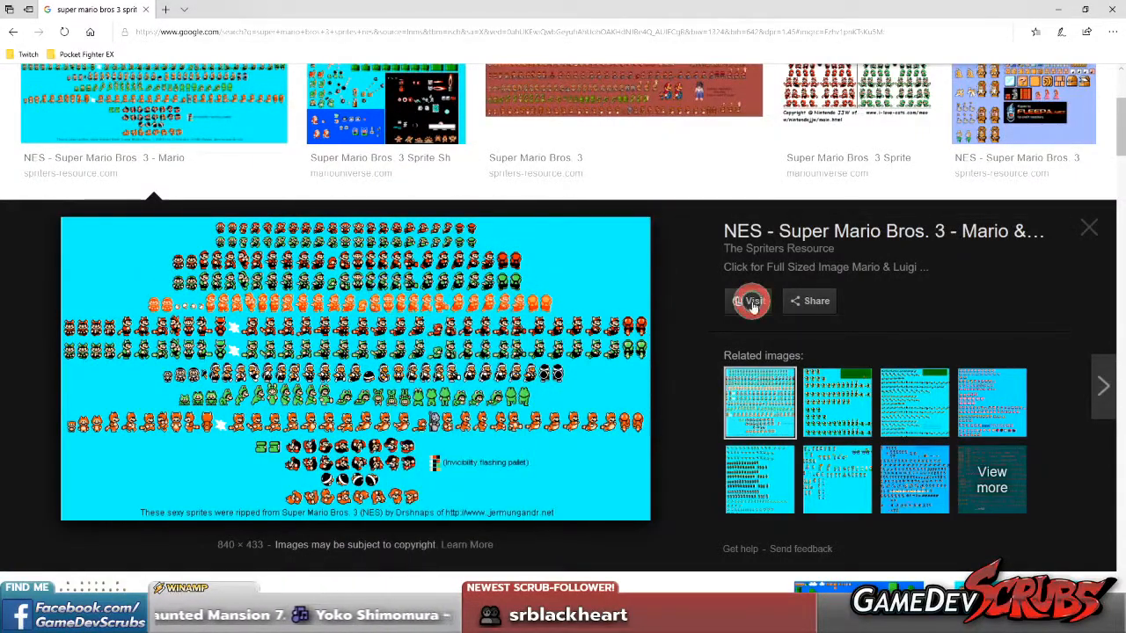
Step: Visit the sprite sheet's source page and open the full-sized Super Mario Bros. 3 Mario & Luigi image
click(747, 302)
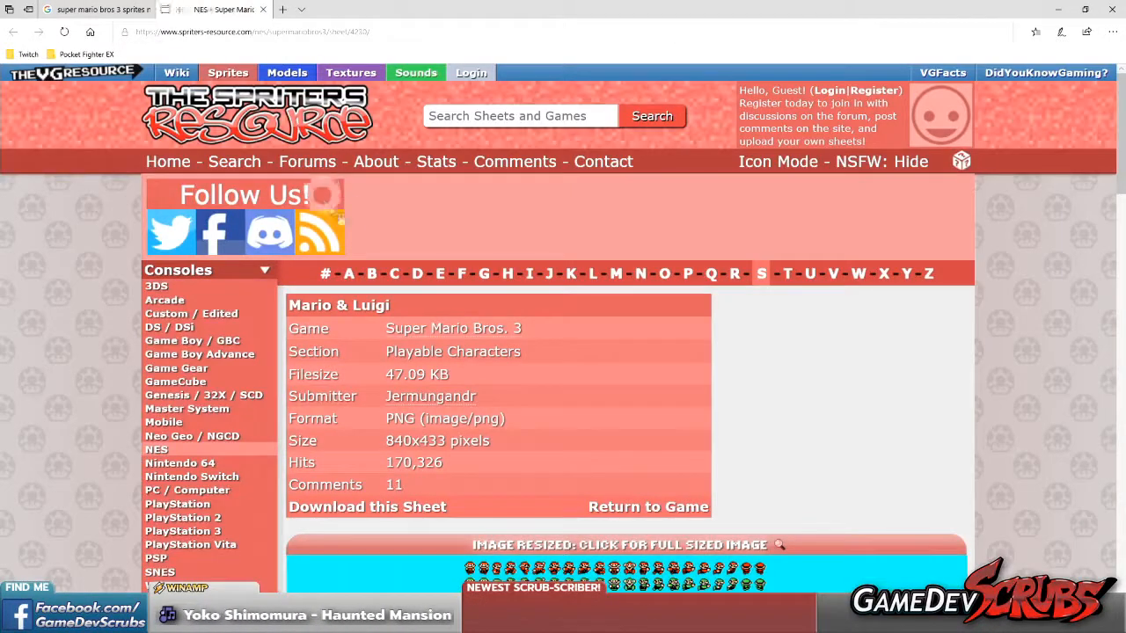
scroll(324, 191, down, 3)
click(528, 278)
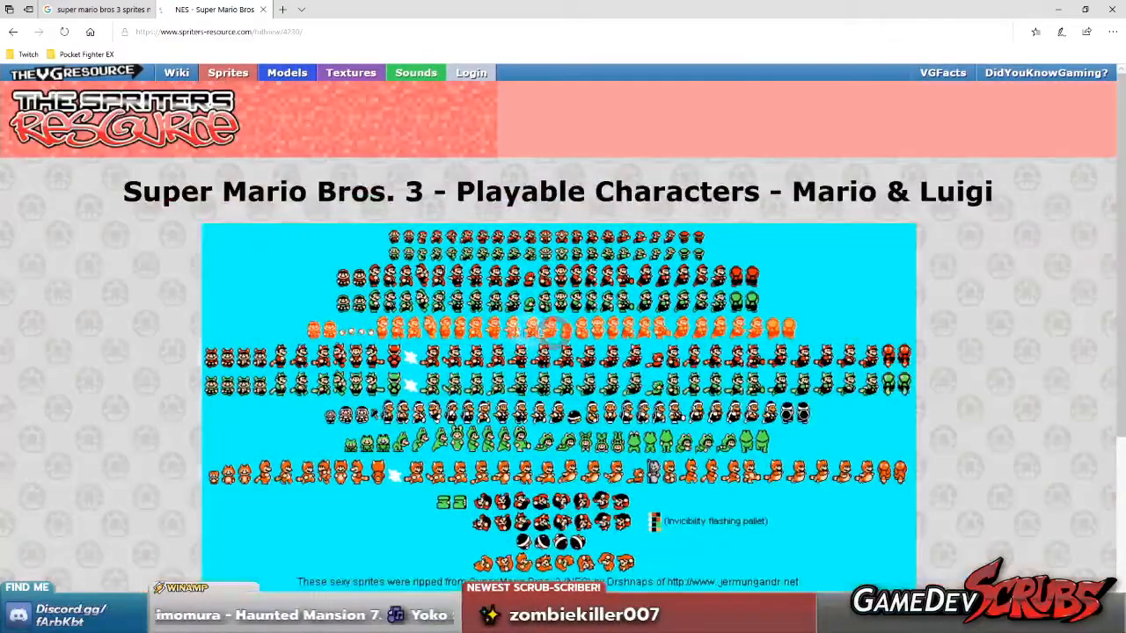
Step: Copy the full-sized Mario & Luigi sprite sheet picture and close its browser page
right_click(497, 312)
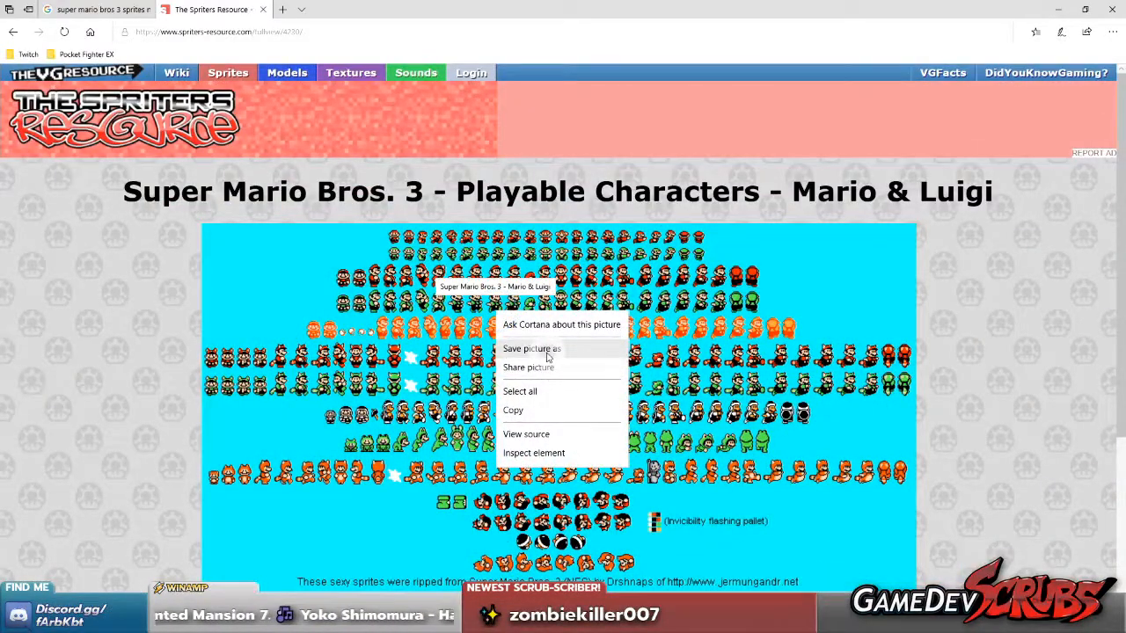
click(160, 346)
right_click(401, 344)
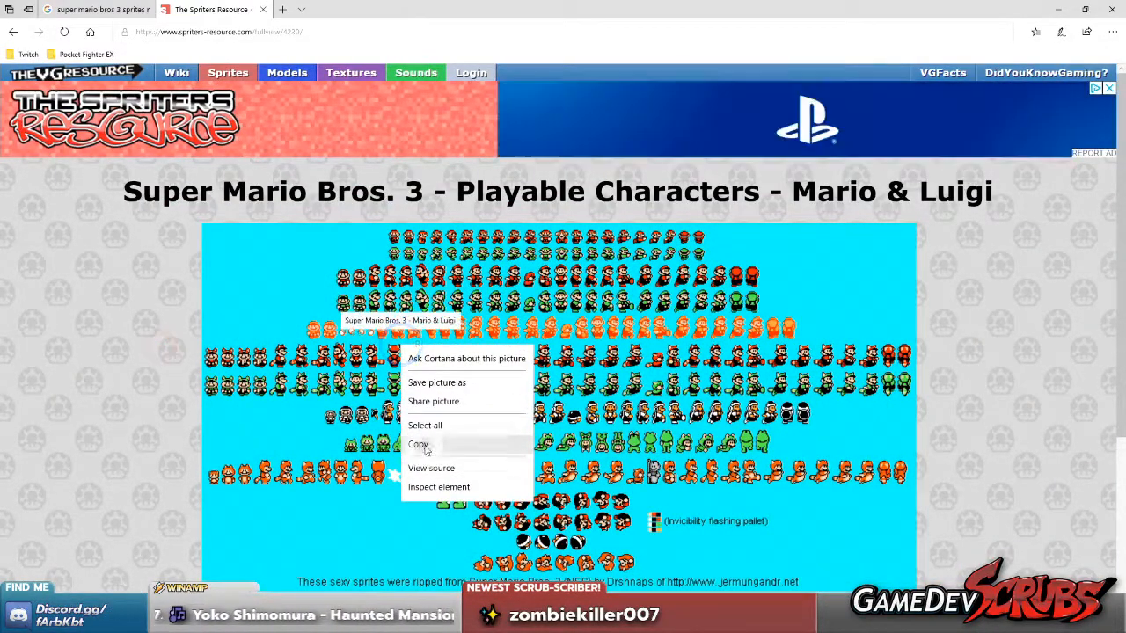
click(421, 445)
middle_click(243, 15)
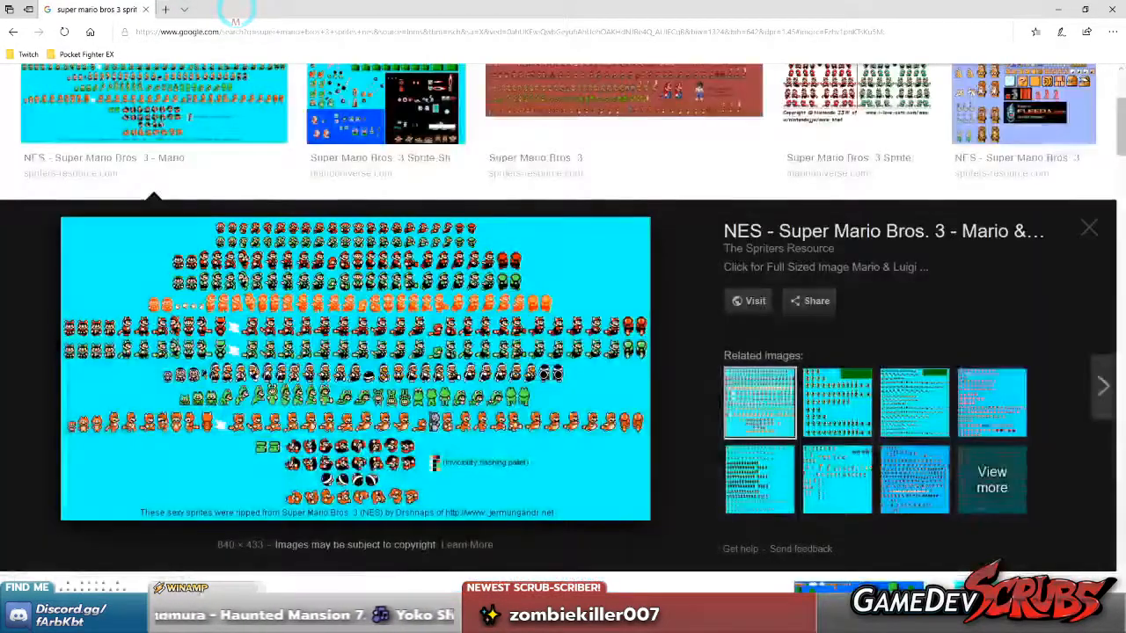
Step: Switch to Paint Shop Pro, paste the copied sprite sheet as a new image, and enlarge the Mario rows
click(730, 616)
key(ctrl+v)
scroll(361, 290, up, 4)
scroll(541, 252, down, 1)
scroll(598, 258, up, 2)
scroll(570, 281, down, 1)
scroll(568, 255, up, 3)
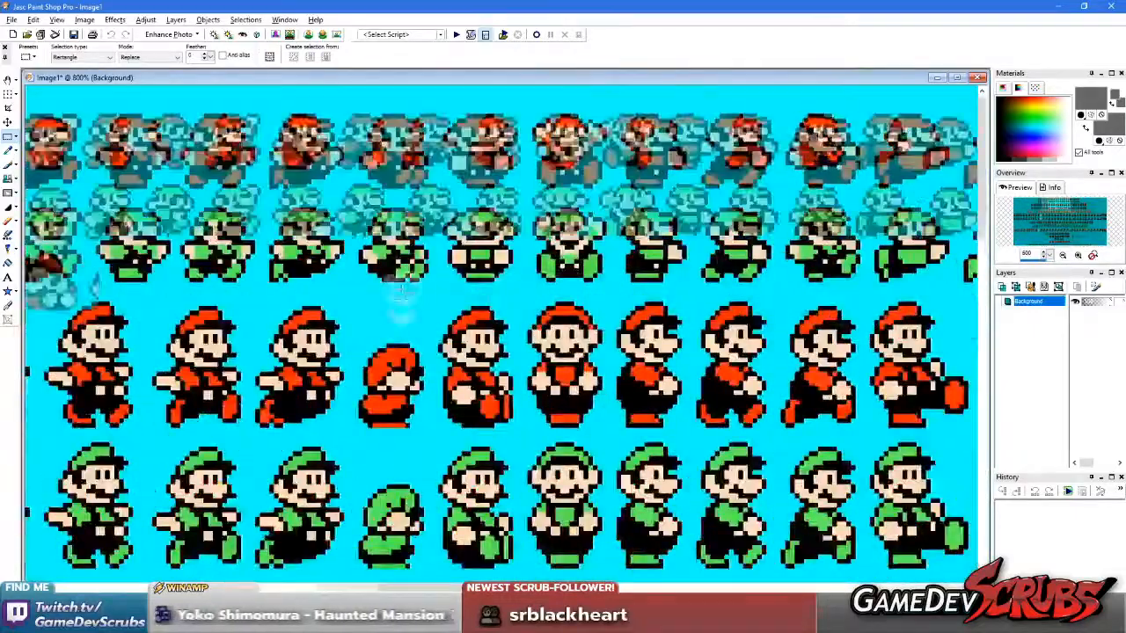
Step: Outline large Mario's three standing and walking frames with a rectangular selection, and clear the selection
scroll(401, 352, up, 2)
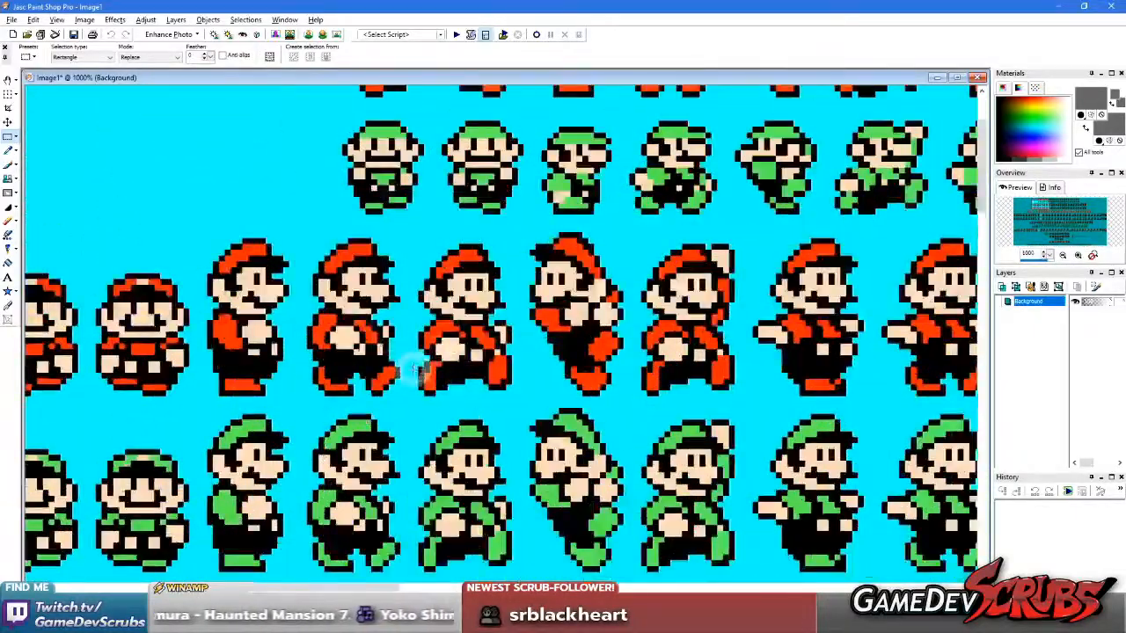
scroll(324, 264, down, 3)
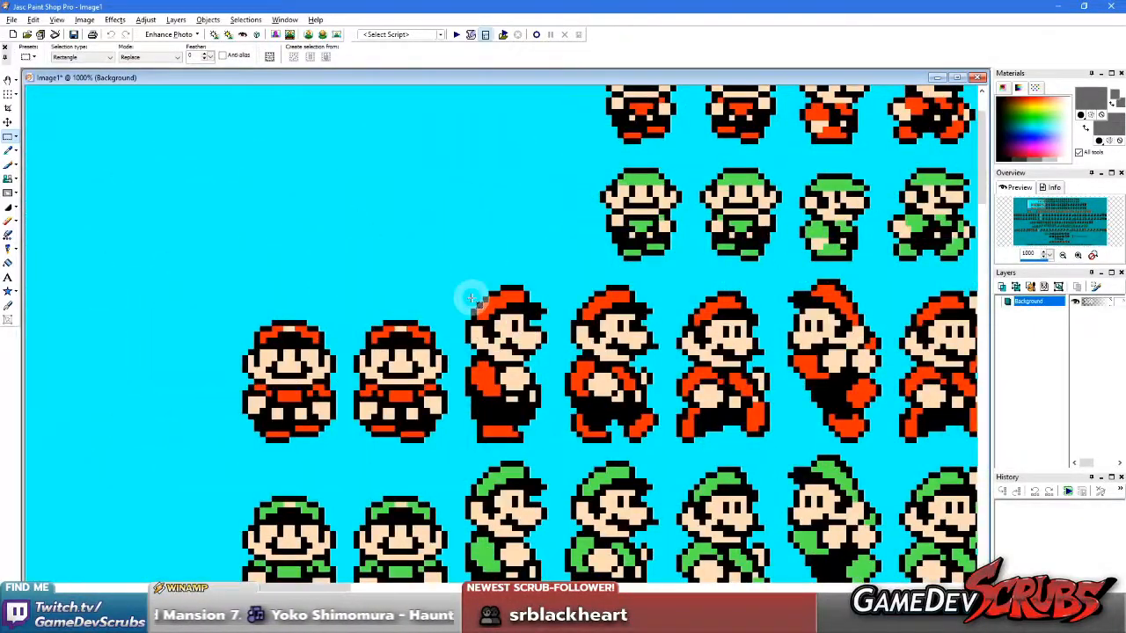
scroll(533, 314, up, 3)
drag(384, 261, 766, 471)
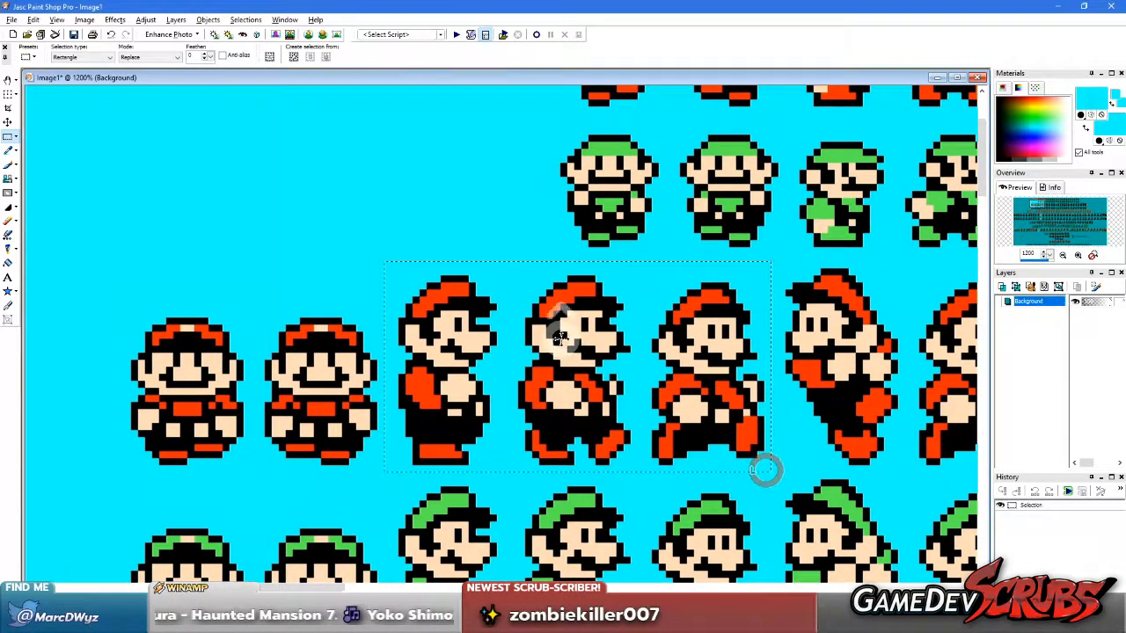
scroll(559, 336, down, 1)
scroll(536, 347, up, 1)
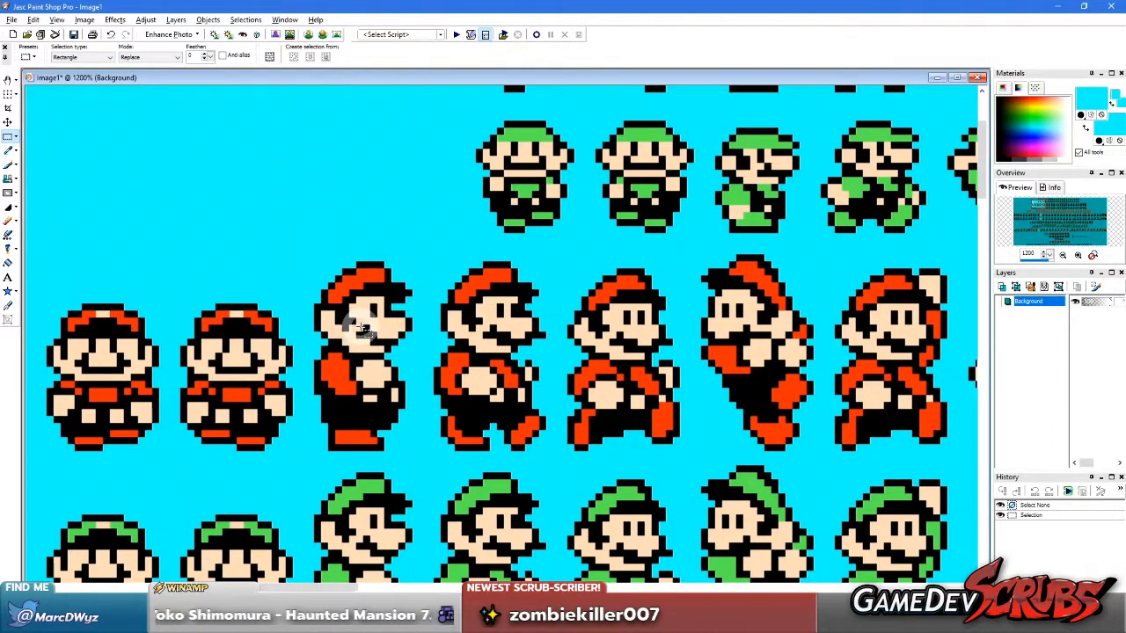
Step: Examine the head direction in large Mario's walking, jumping and arms-out running frames along the row
key(space)
drag(369, 326, 369, 319)
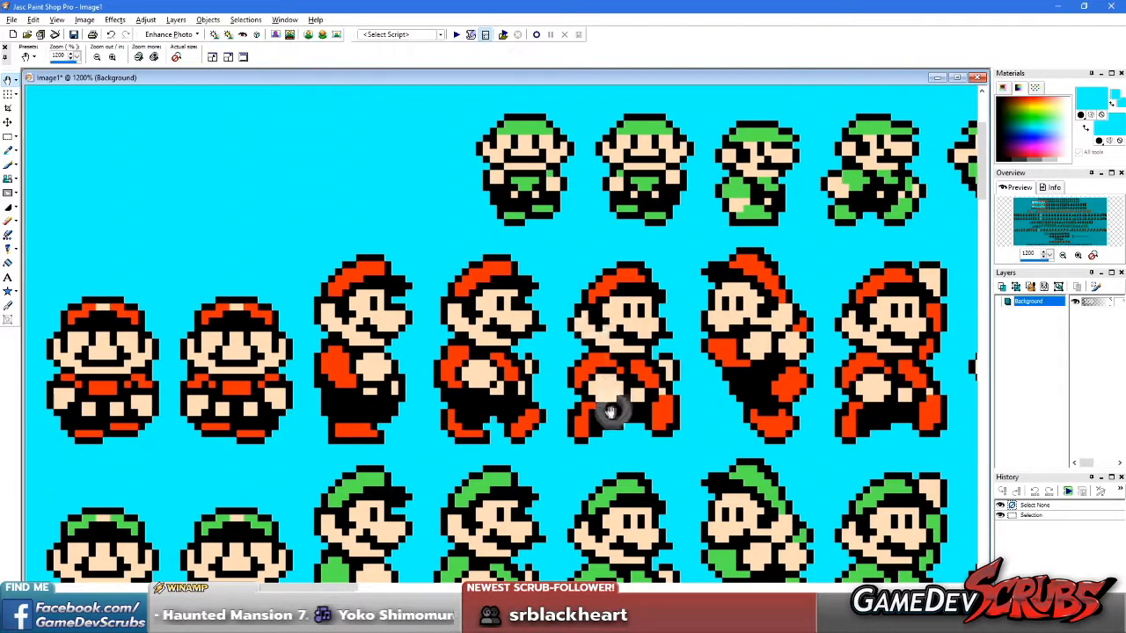
drag(616, 364, 433, 363)
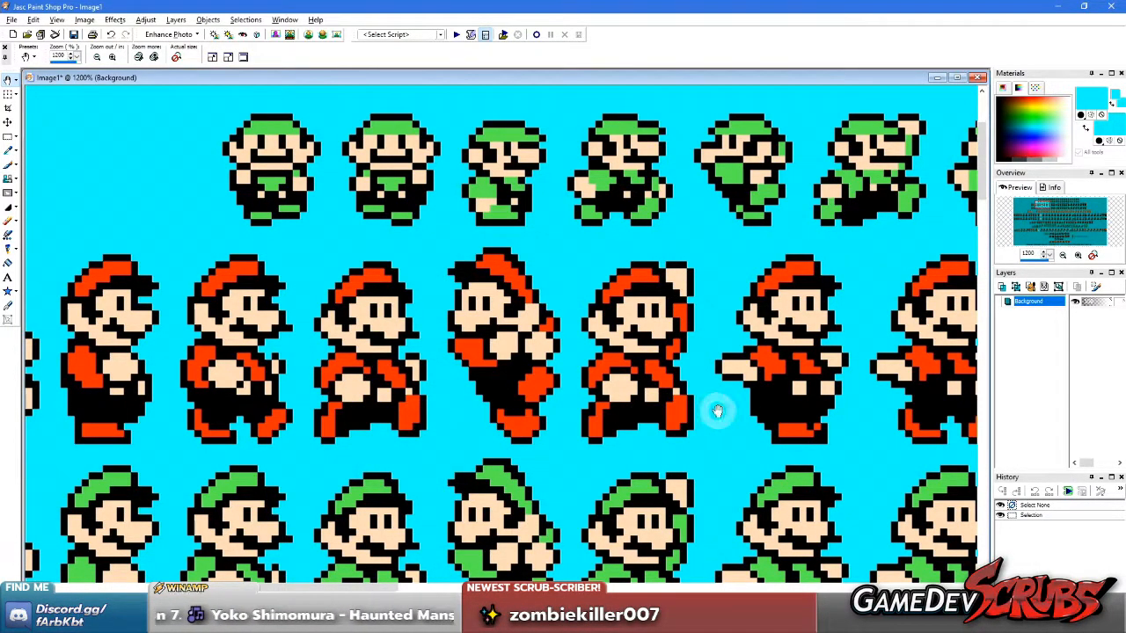
drag(686, 387, 397, 390)
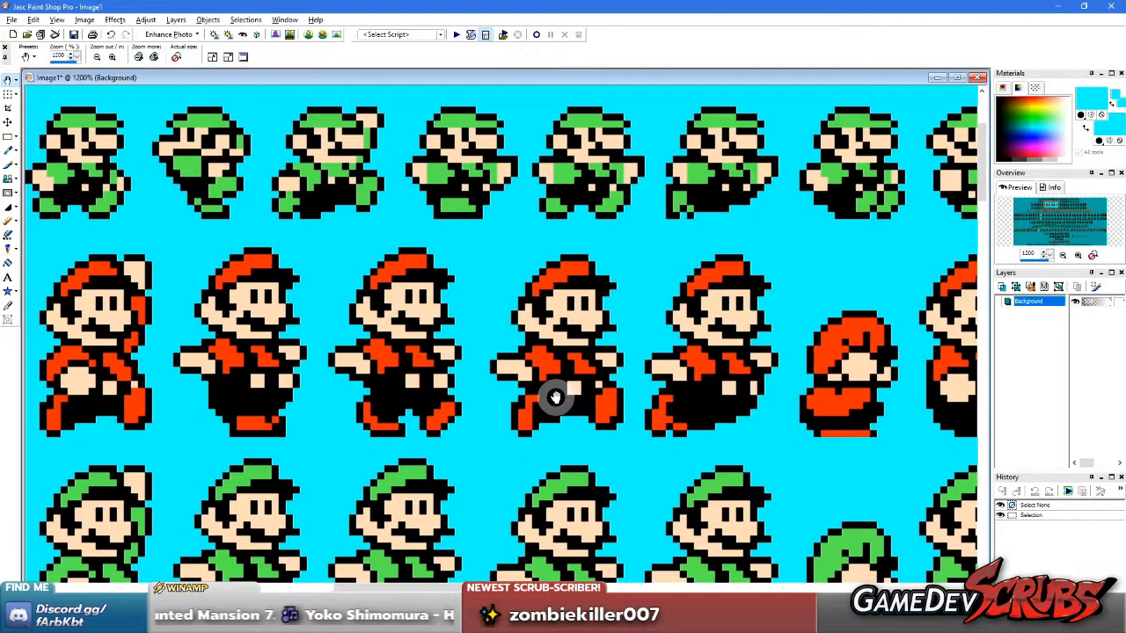
drag(386, 388, 819, 382)
drag(497, 387, 308, 371)
mouse_move(565, 383)
mouse_down()
mouse_move(427, 395)
mouse_move(784, 379)
mouse_move(307, 378)
mouse_move(526, 390)
mouse_up()
drag(381, 393, 346, 380)
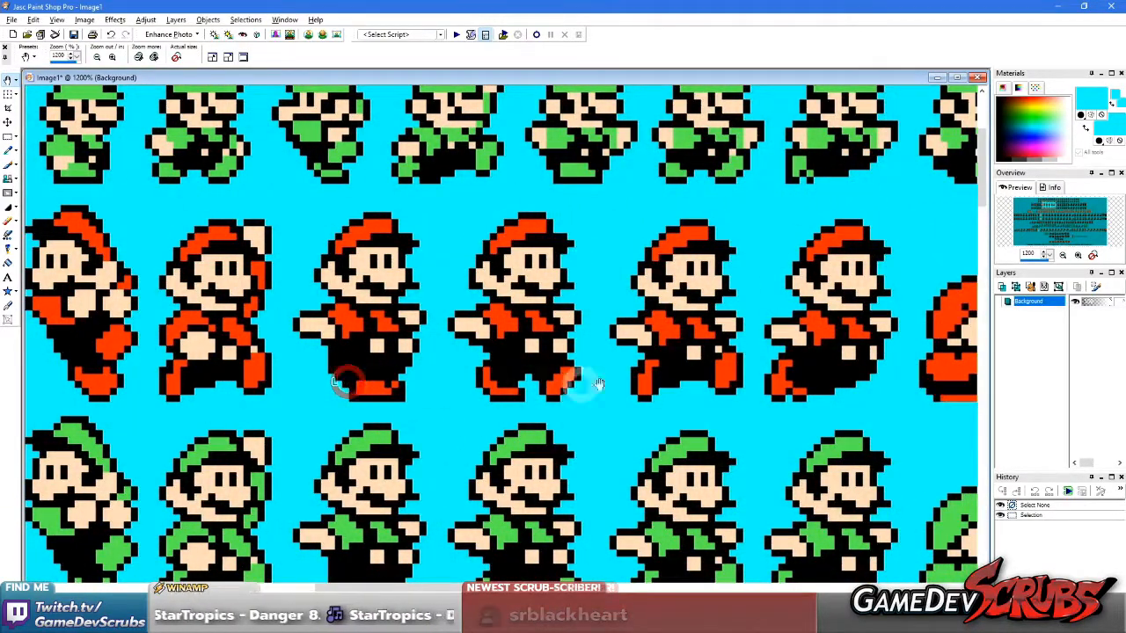
drag(447, 379, 478, 378)
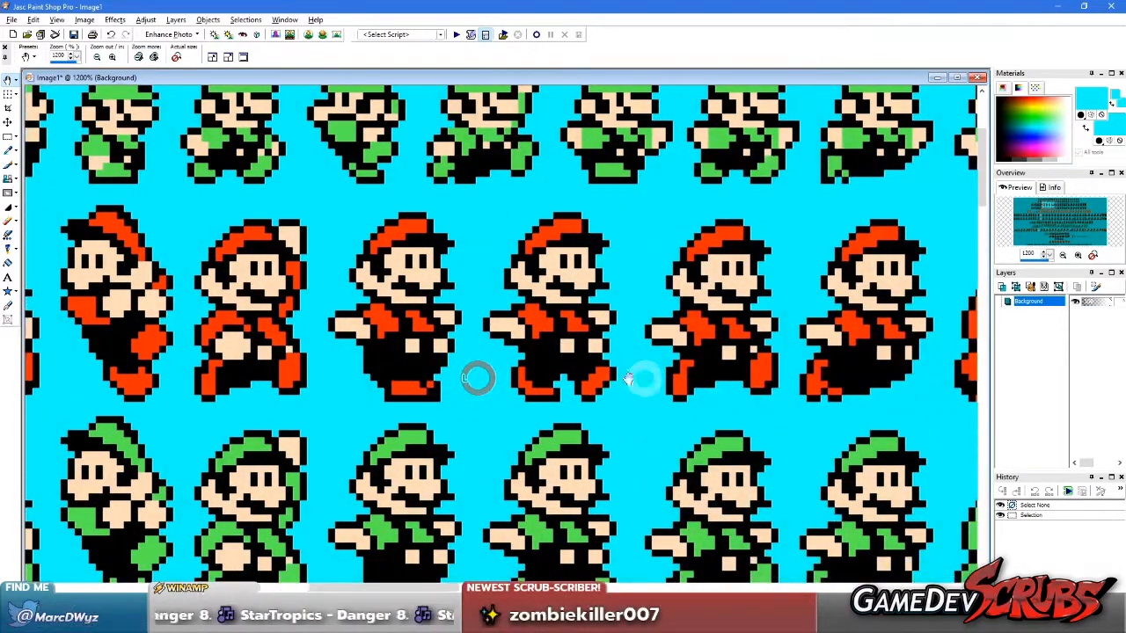
click(573, 374)
Step: Compare large Mario's standing and walking frames with his arms-out frames, continuing to the crouching and front-facing poses
drag(373, 373, 908, 375)
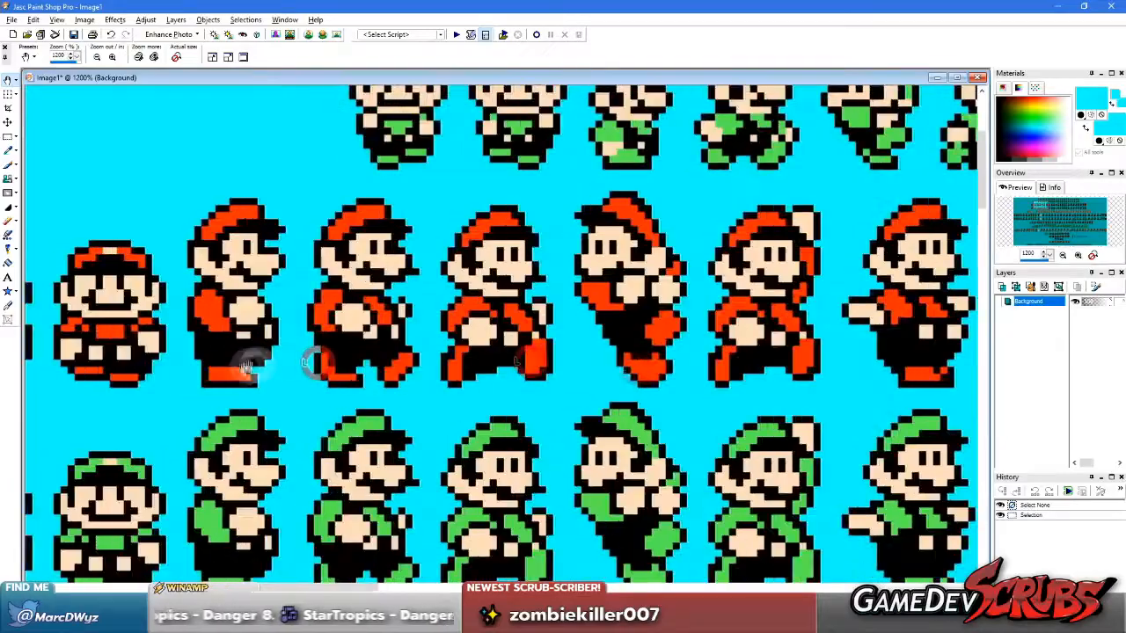
drag(265, 373, 220, 377)
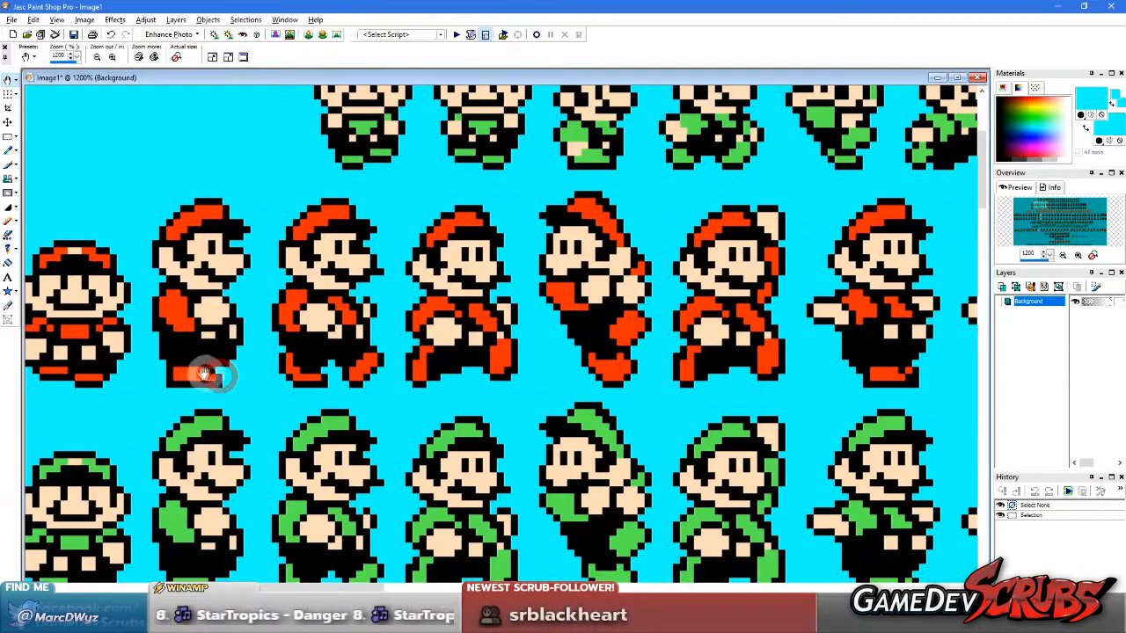
drag(341, 376, 148, 378)
drag(710, 380, 640, 381)
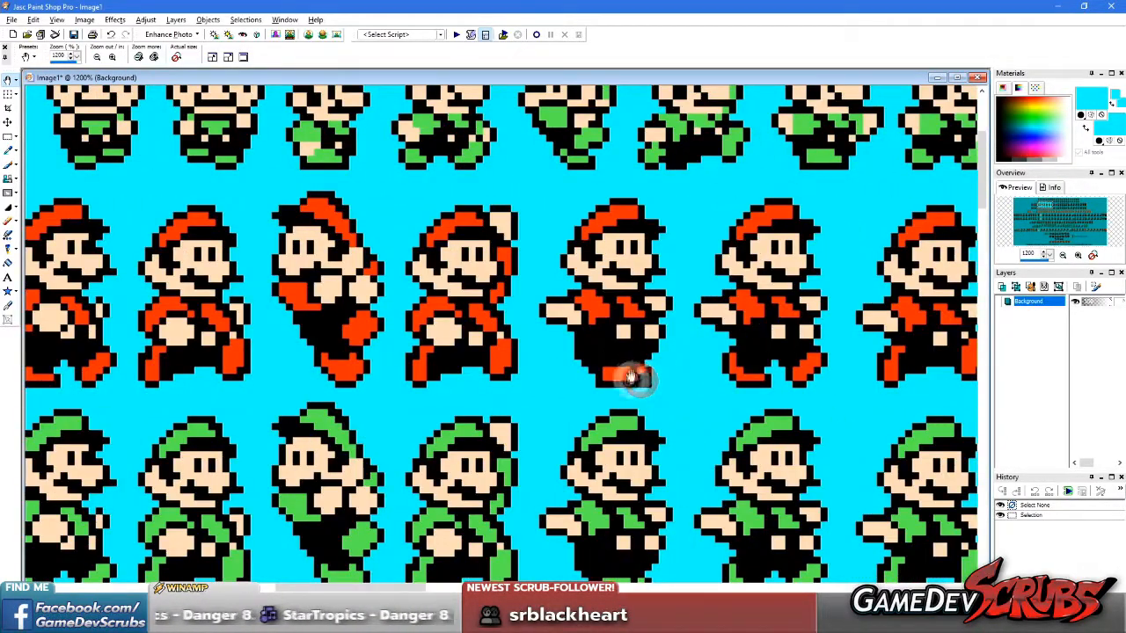
drag(671, 372, 452, 367)
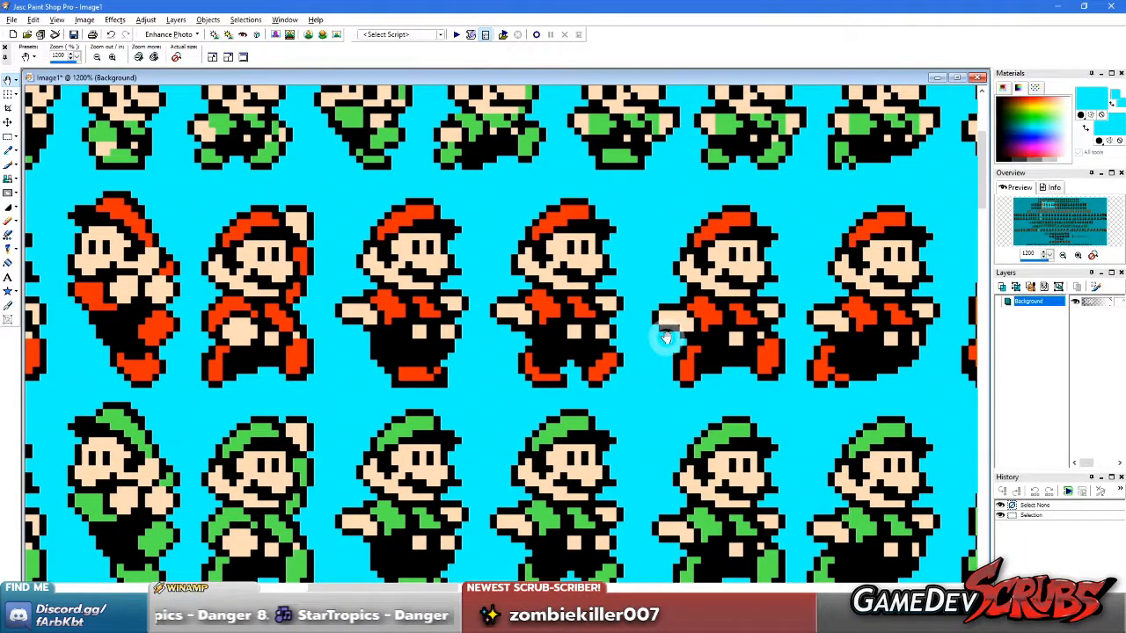
drag(855, 330, 501, 319)
drag(356, 327, 699, 329)
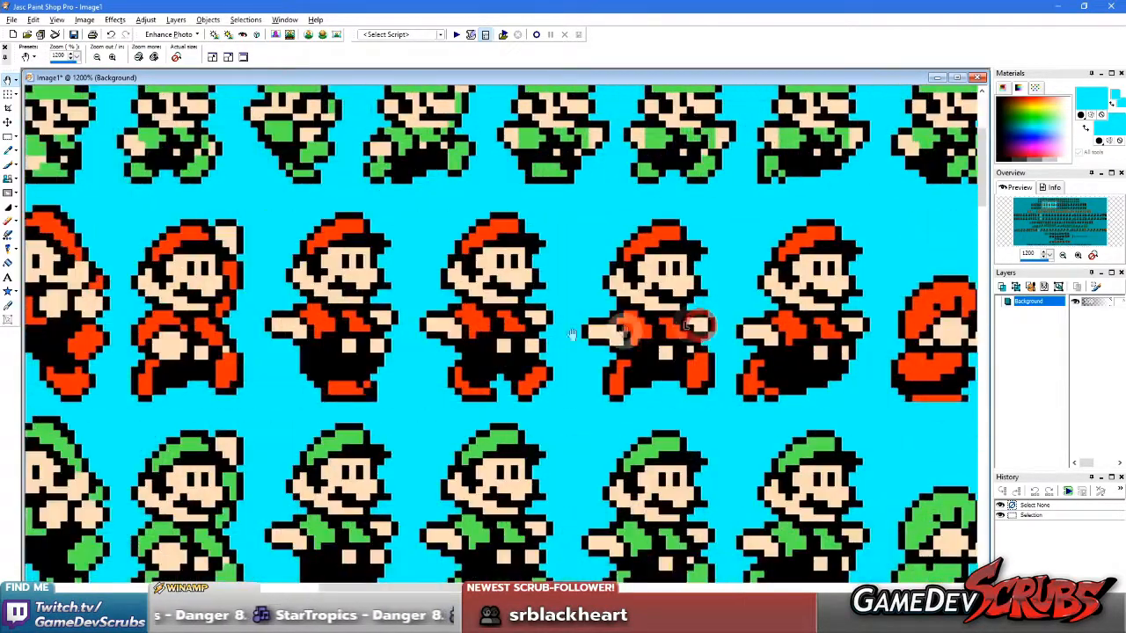
drag(352, 322, 682, 341)
drag(386, 319, 230, 319)
drag(959, 341, 373, 299)
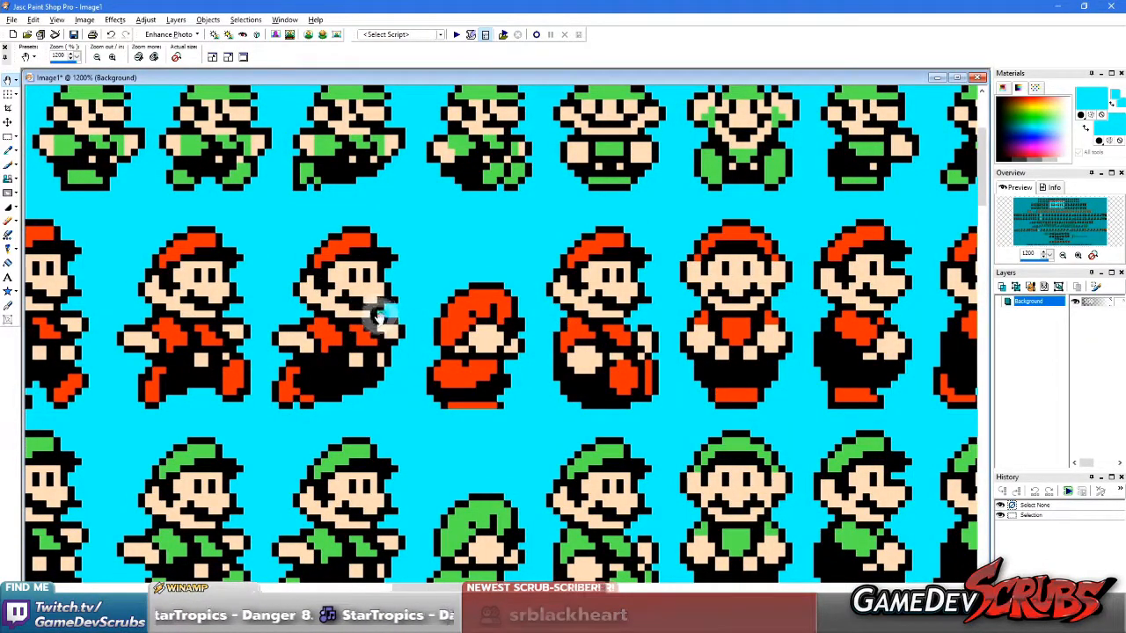
drag(695, 338, 471, 340)
Step: Review the remaining Mario and Luigi poses through the end of their rows, and return to Mario's first walking frames
scroll(630, 323, down, 1)
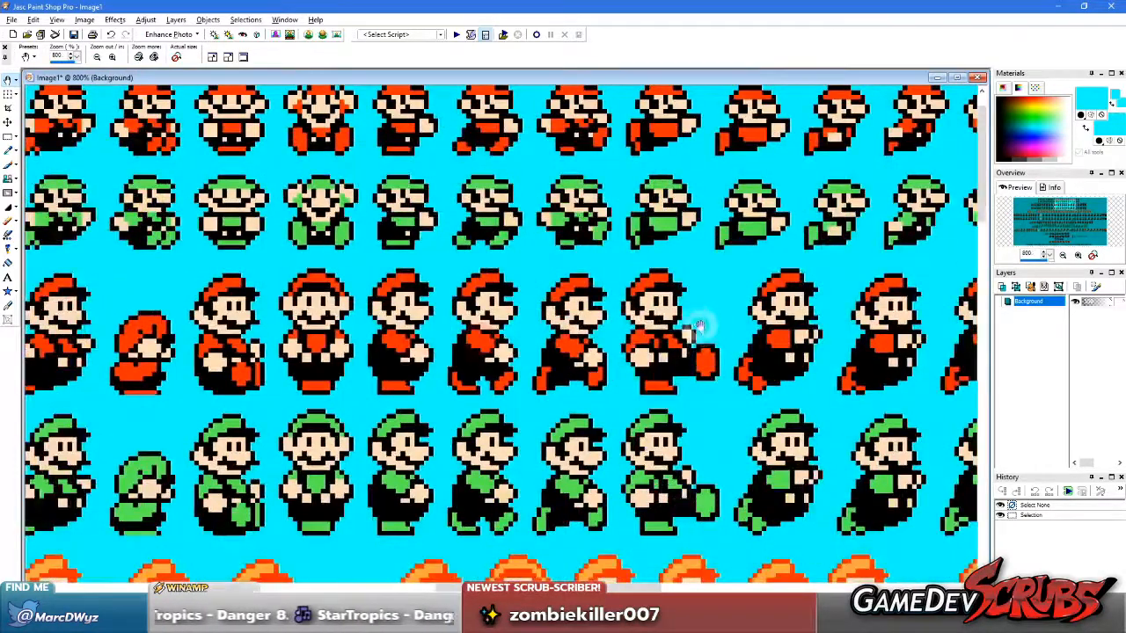
drag(696, 324, 465, 343)
drag(645, 356, 481, 362)
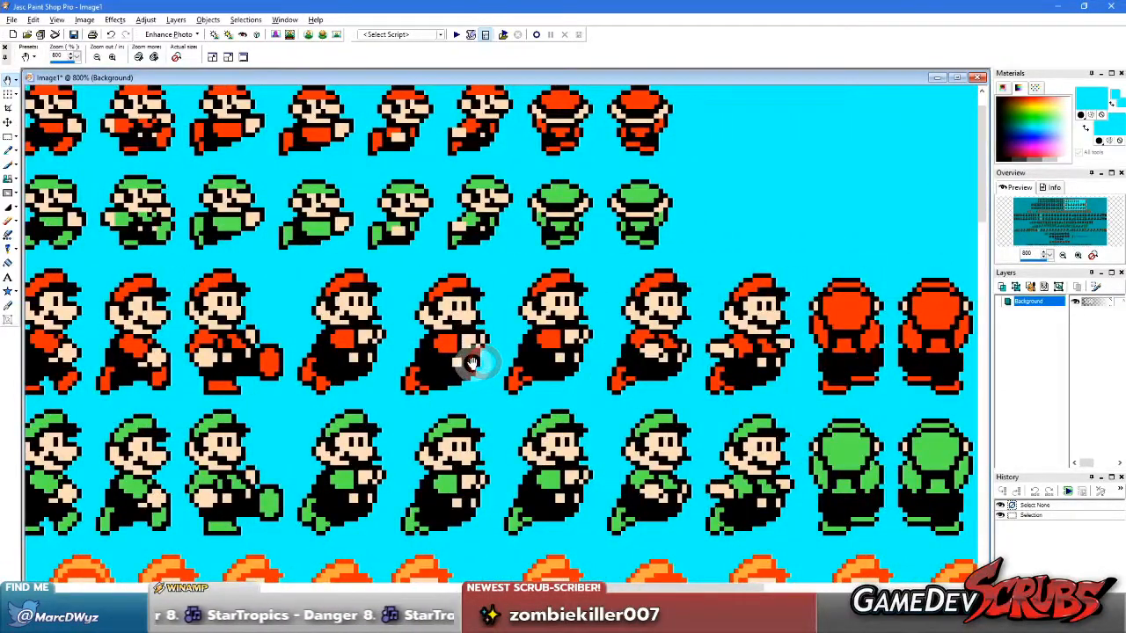
drag(748, 354, 800, 357)
scroll(789, 357, down, 1)
drag(521, 350, 836, 356)
scroll(611, 356, down, 1)
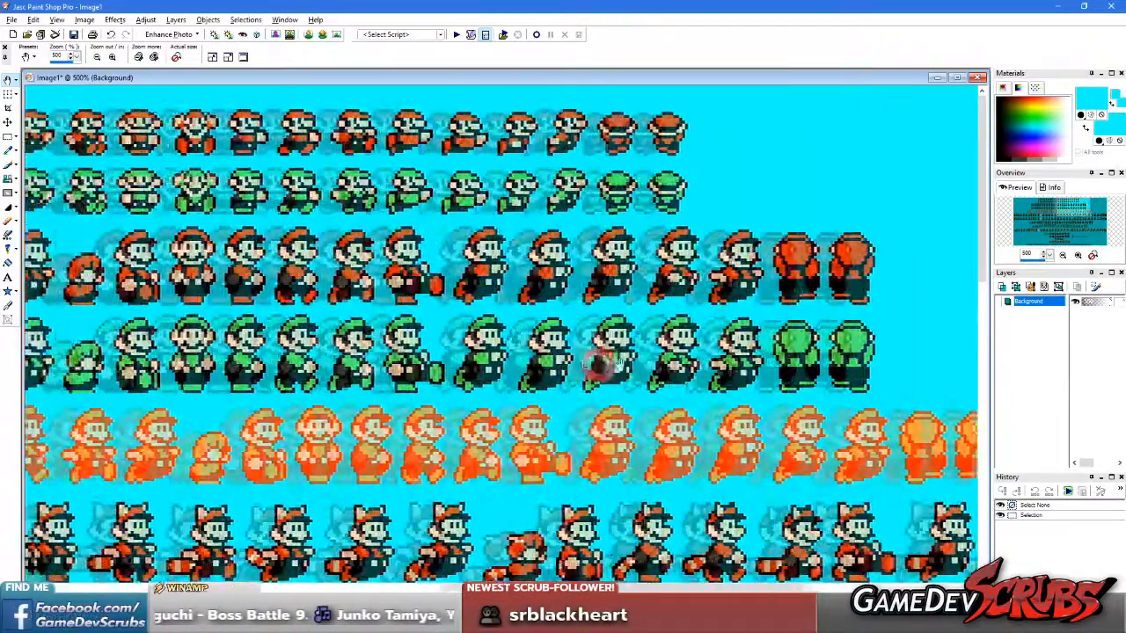
drag(601, 363, 656, 363)
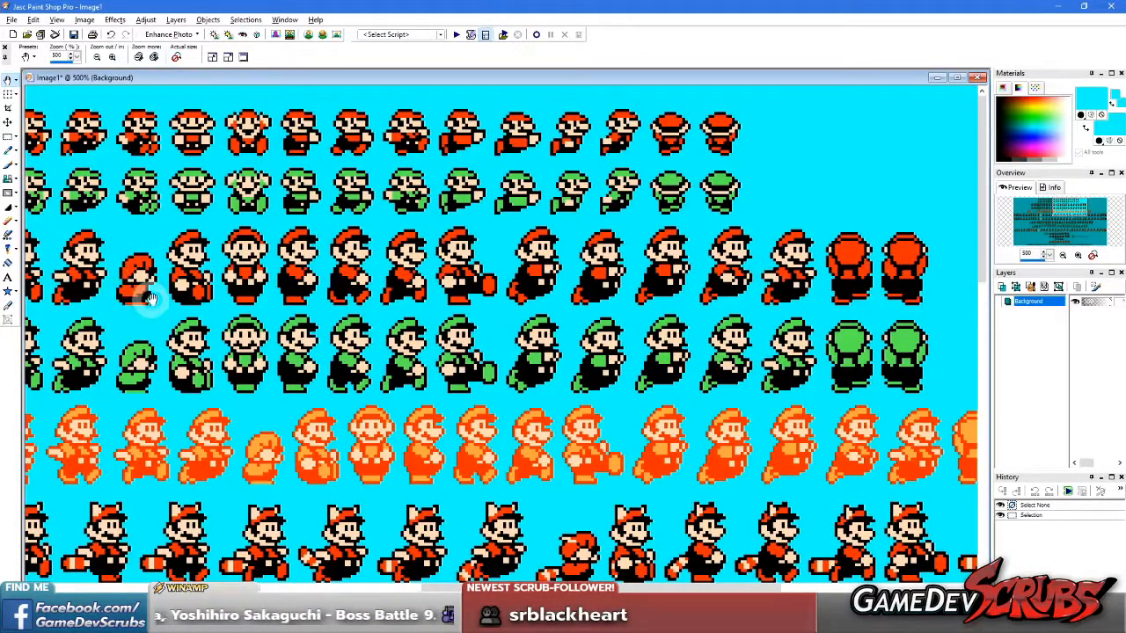
drag(357, 325, 977, 317)
scroll(374, 306, up, 1)
scroll(462, 325, up, 3)
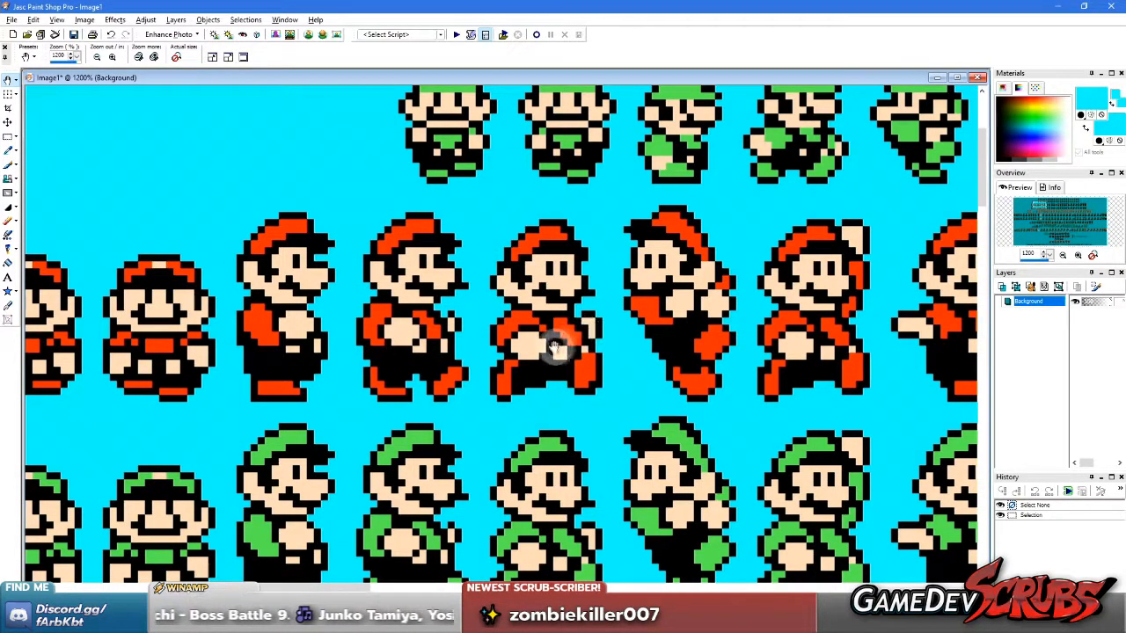
Step: Close the pasted sprite sheet without saving and return to the lower-row heroes in the comparison image
click(977, 77)
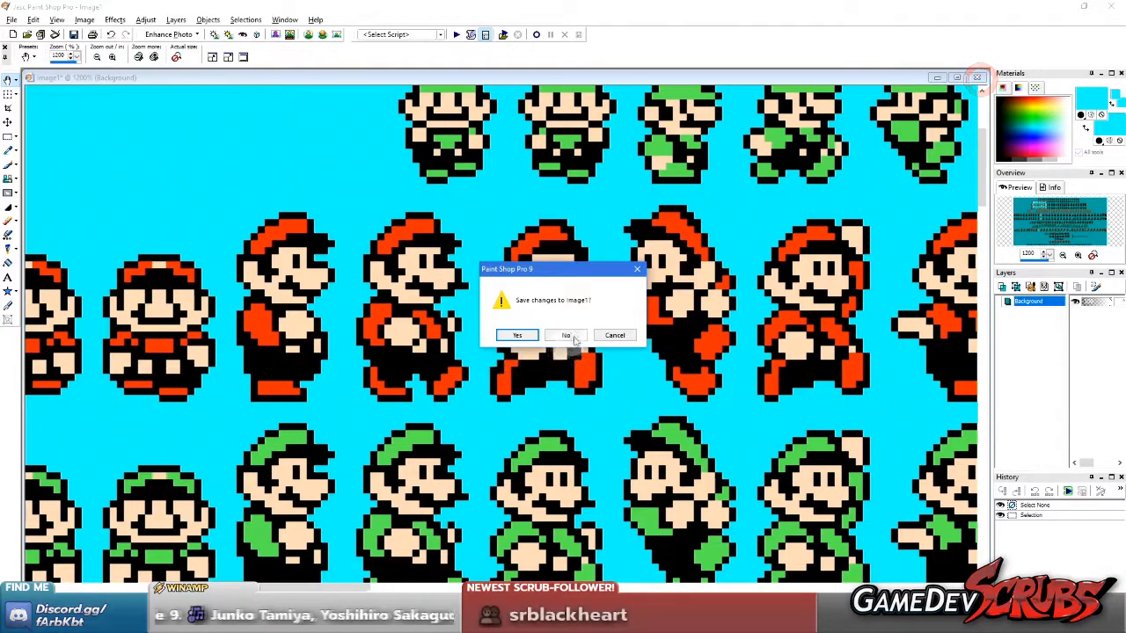
click(561, 332)
drag(546, 414, 477, 381)
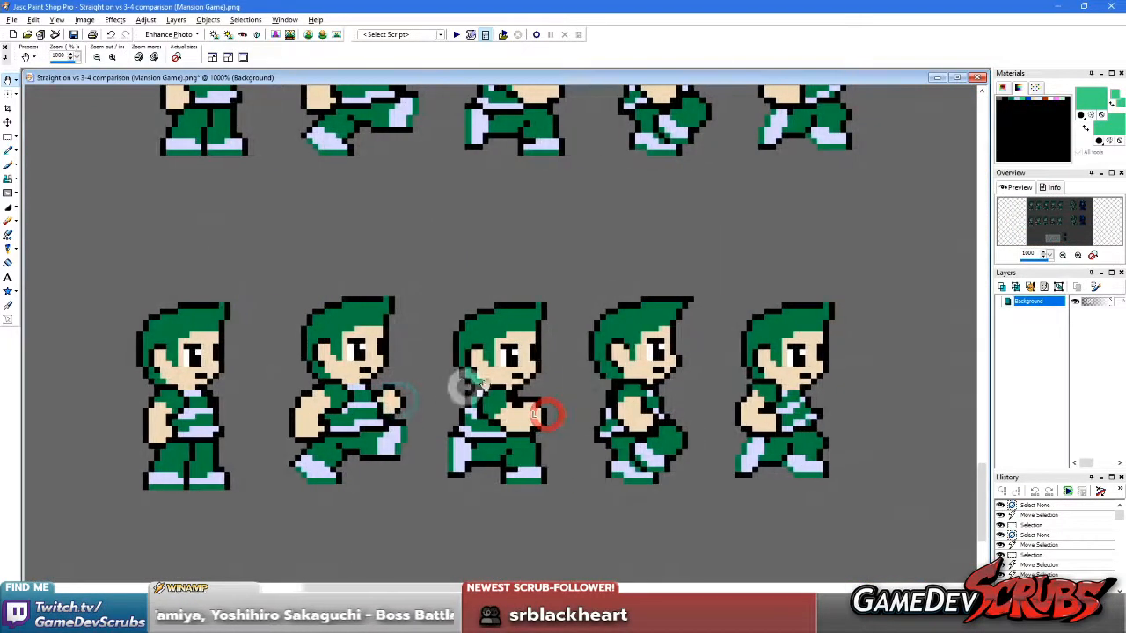
Step: Sample the canvas gray between the hero rows as both the foreground and background color
key(e)
click(515, 259)
right_click(516, 259)
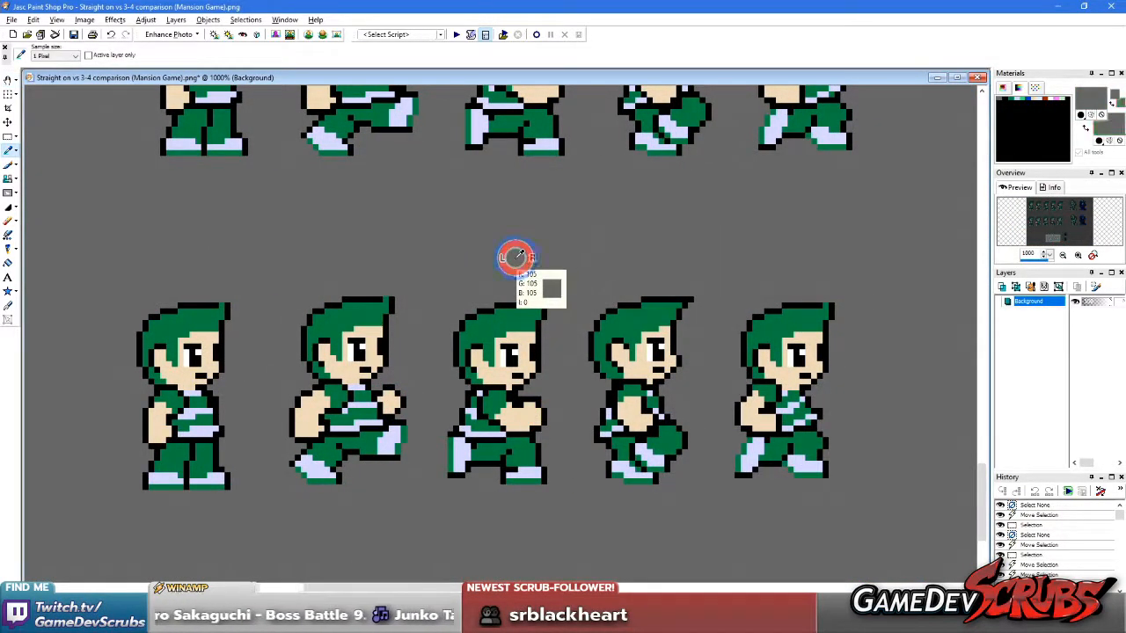
Step: Compare the upper and lower monster sprites, marking the upper green monster's body with a rectangular selection
key(s)
scroll(625, 309, down, 4)
scroll(625, 317, up, 4)
scroll(523, 201, down, 2)
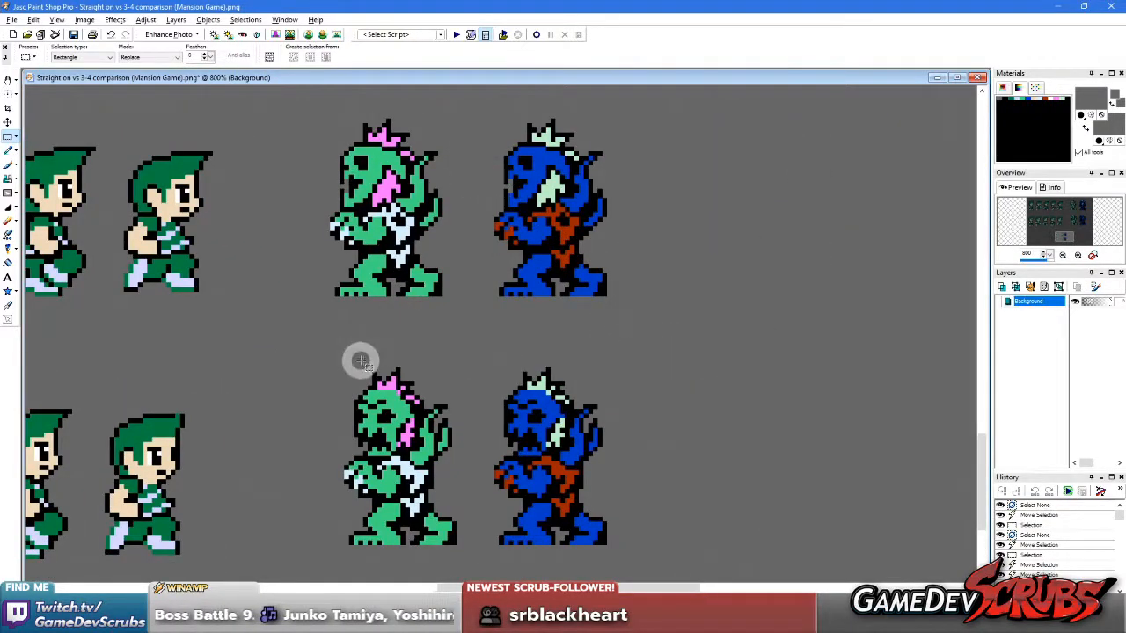
scroll(486, 358, down, 1)
scroll(479, 356, up, 2)
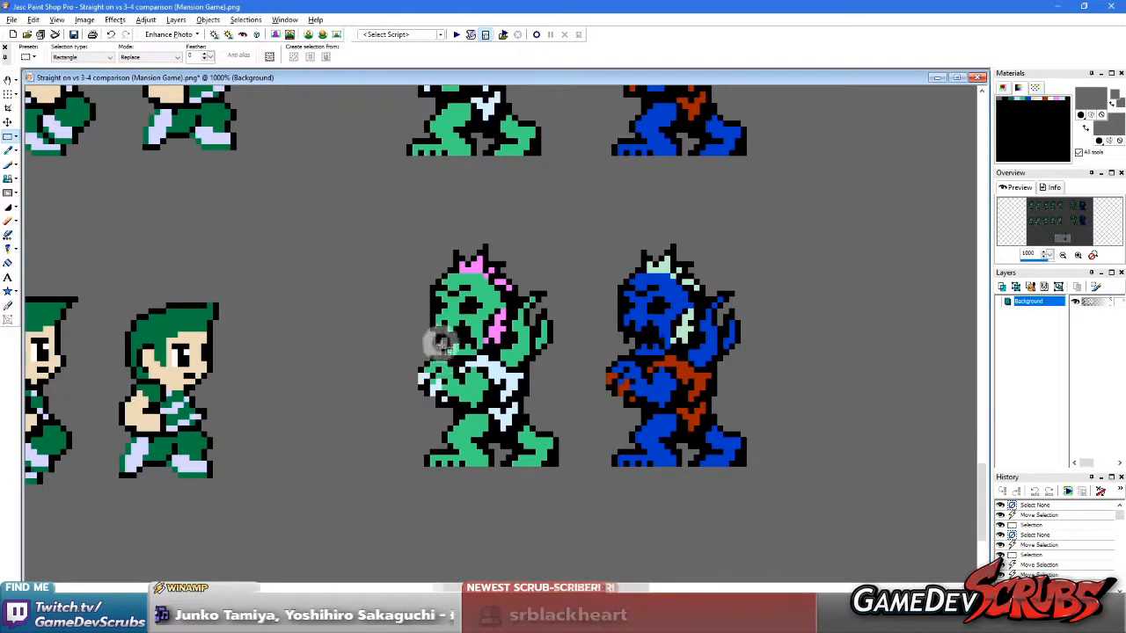
scroll(415, 276, down, 4)
scroll(528, 214, up, 3)
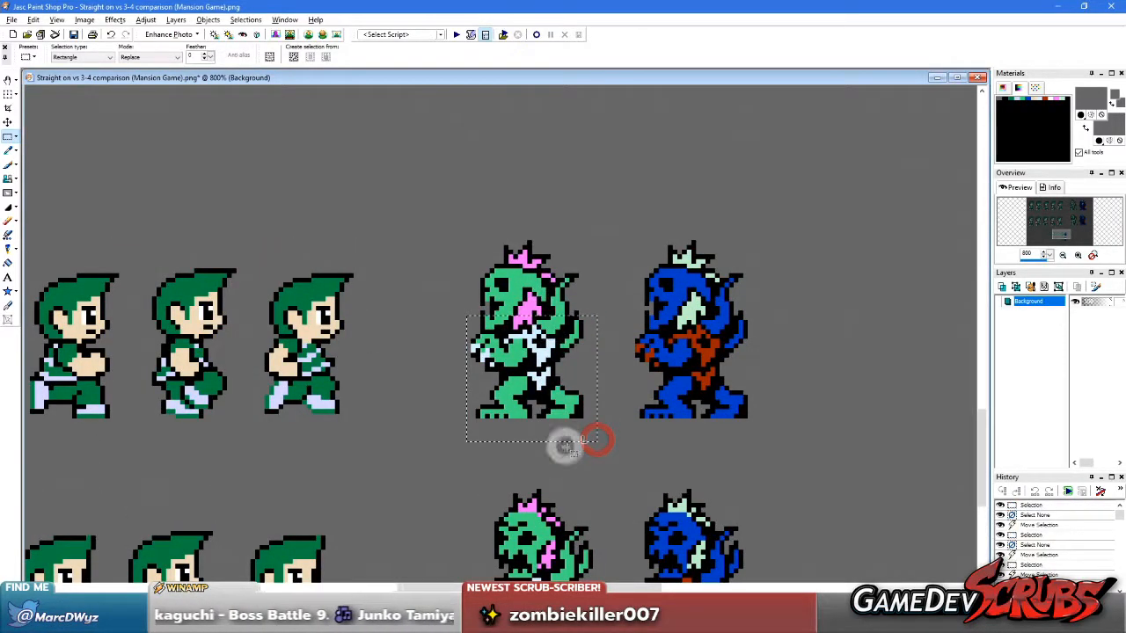
scroll(589, 435, up, 1)
scroll(486, 346, up, 1)
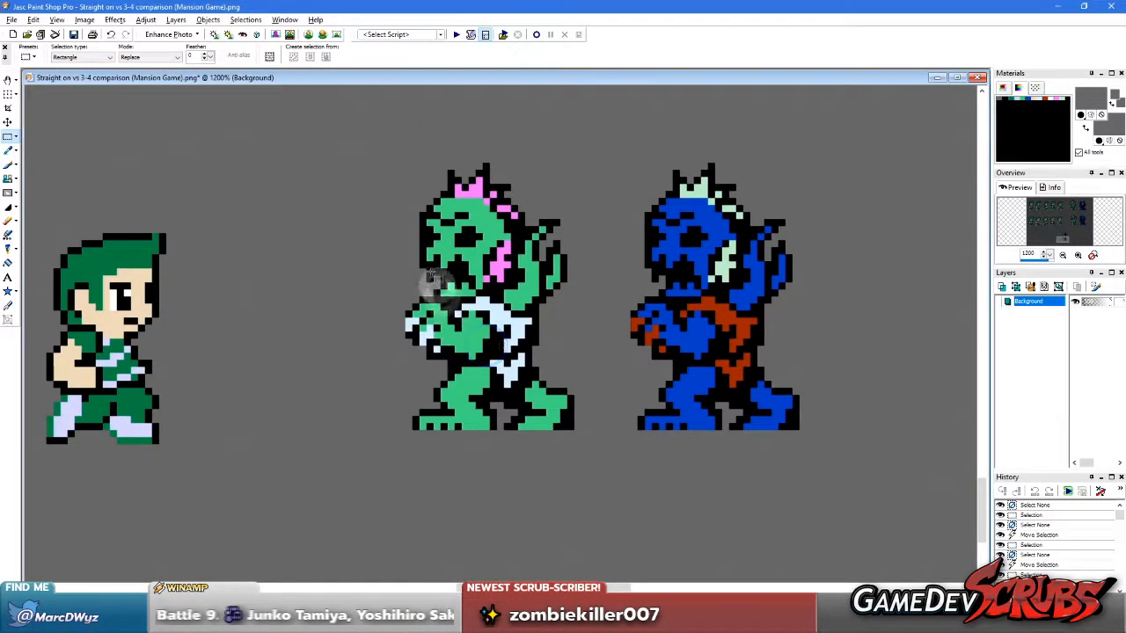
Step: Mark the lower green monster's body and head area with rectangular selections, clear them, and view both sprite rows together
drag(595, 454, 587, 453)
right_click(439, 231)
drag(395, 294, 591, 452)
drag(576, 199, 384, 450)
right_click(304, 322)
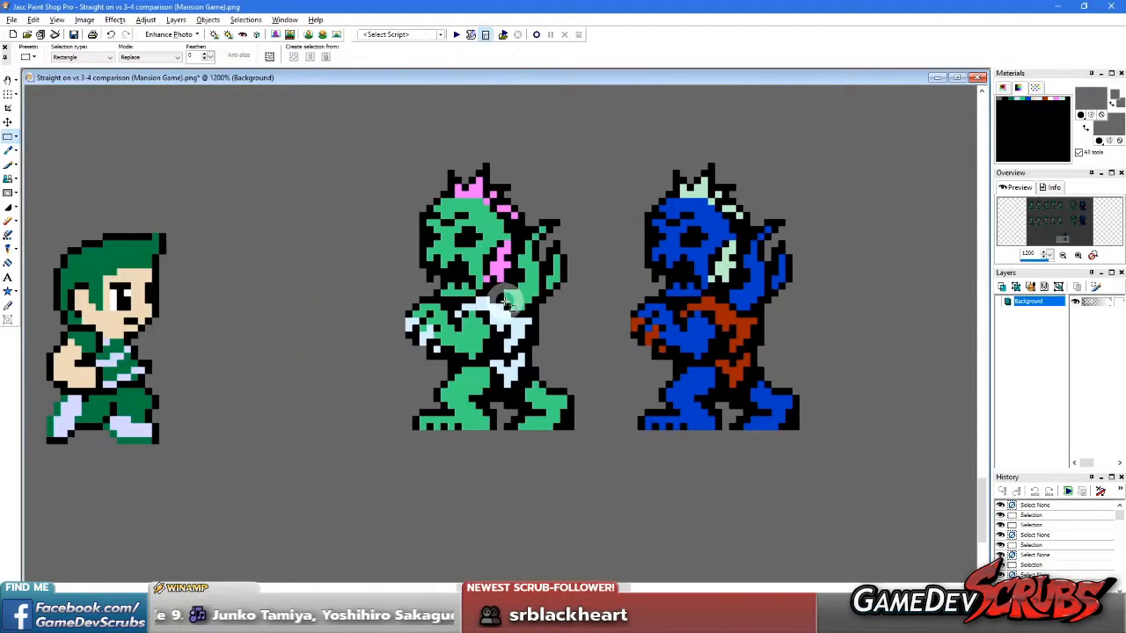
scroll(460, 315, down, 8)
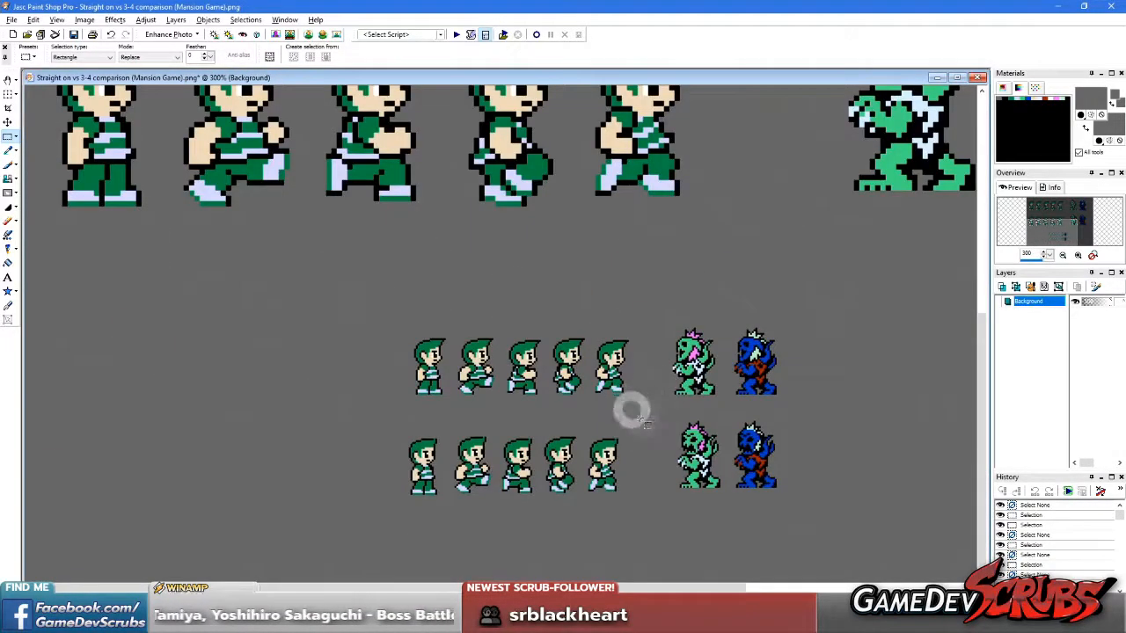
Step: Close the straight-on versus three-quarter comparison image without saving, and close the monster drawing 4IolH72T.jpg
click(871, 78)
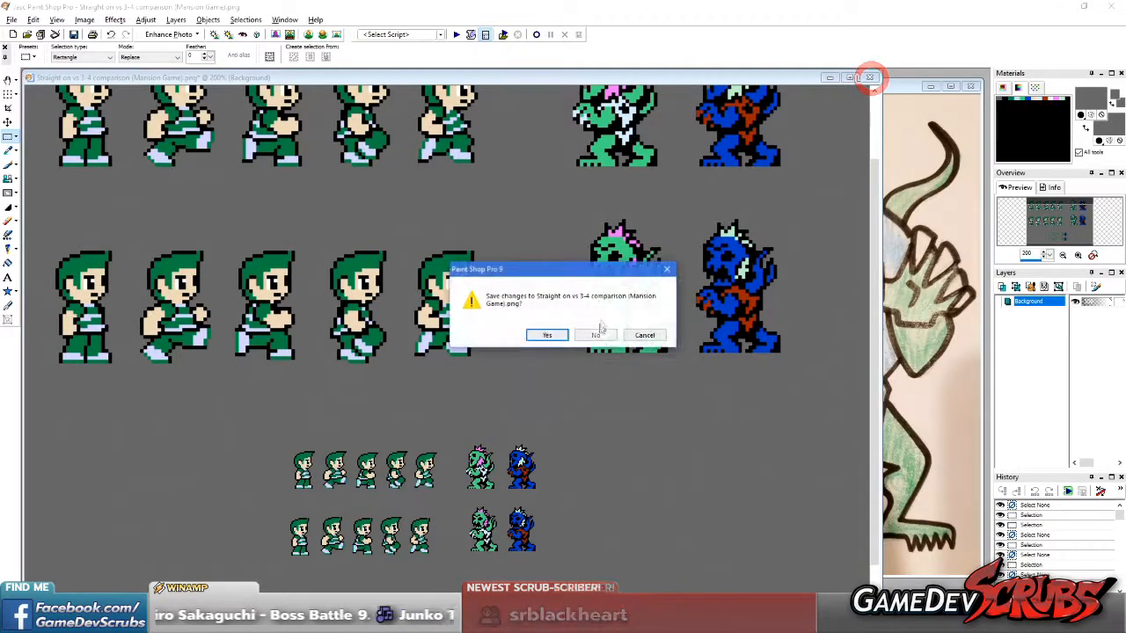
click(590, 331)
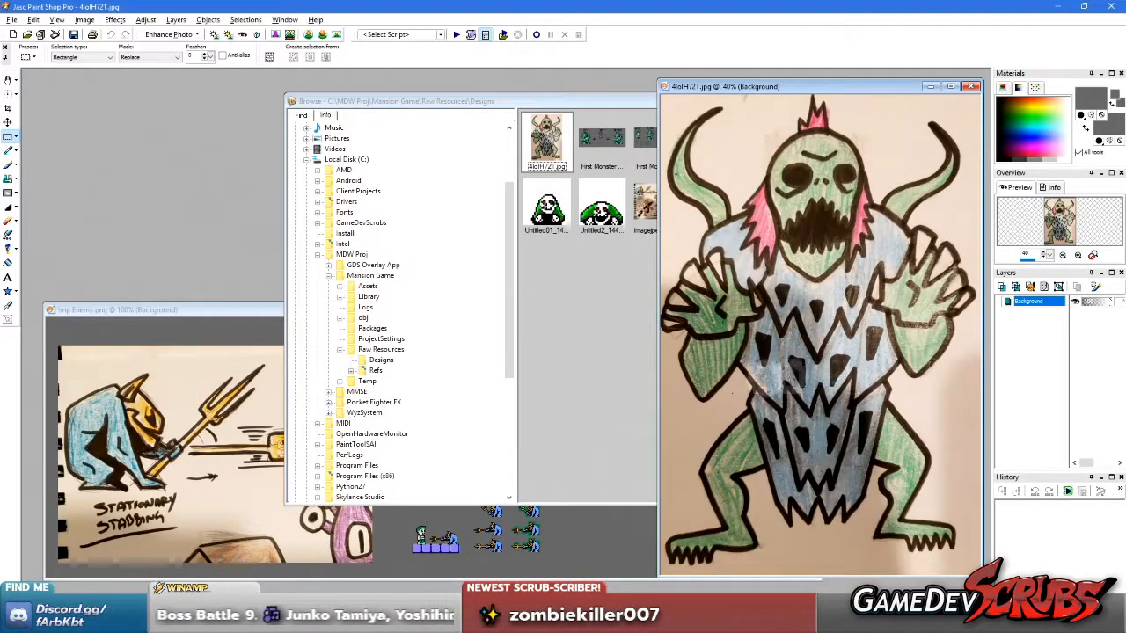
click(974, 88)
Step: Open imagejpeg_0.jpg from the Designs folder and enlarge the stationary stabbing imp sketch
click(657, 202)
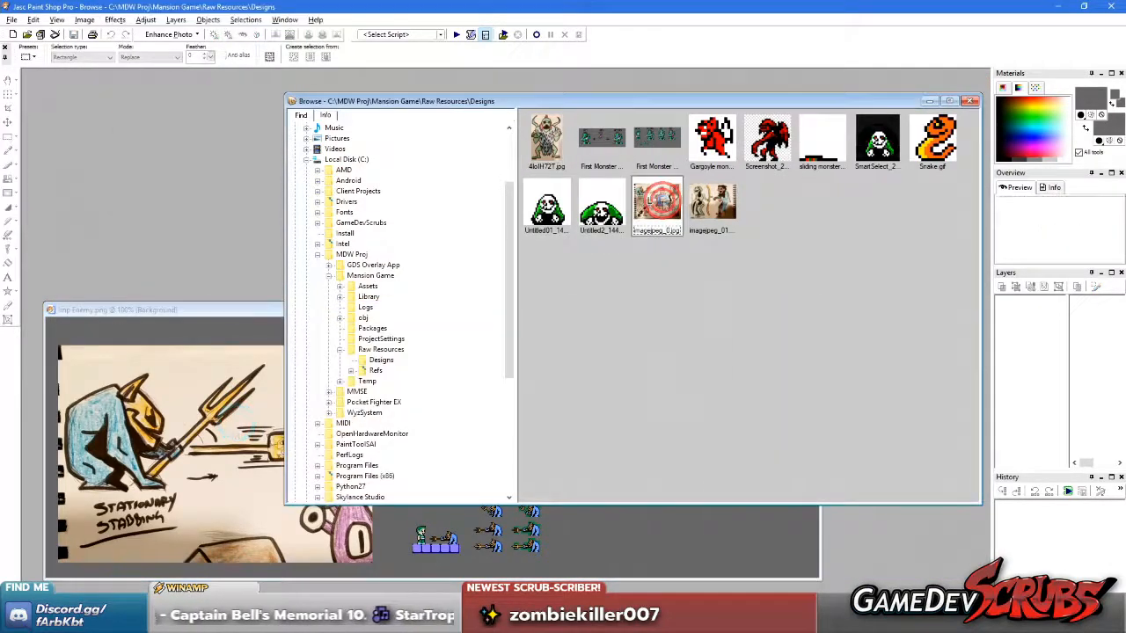
double_click(657, 202)
double_click(604, 124)
key(a)
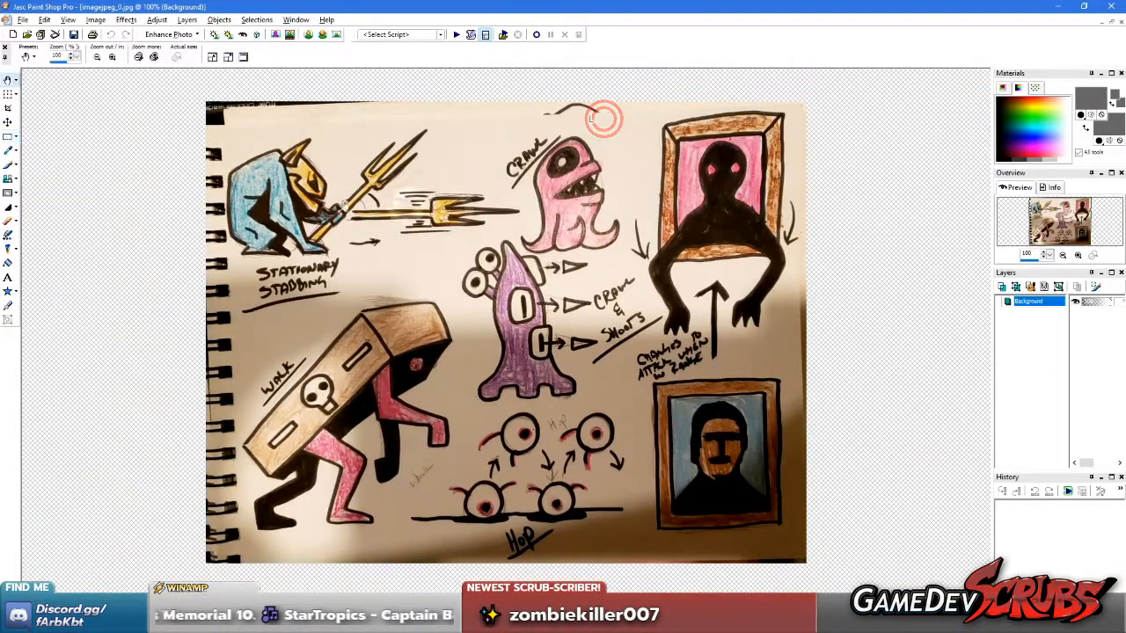
scroll(310, 196, up, 1)
click(425, 323)
click(233, 238)
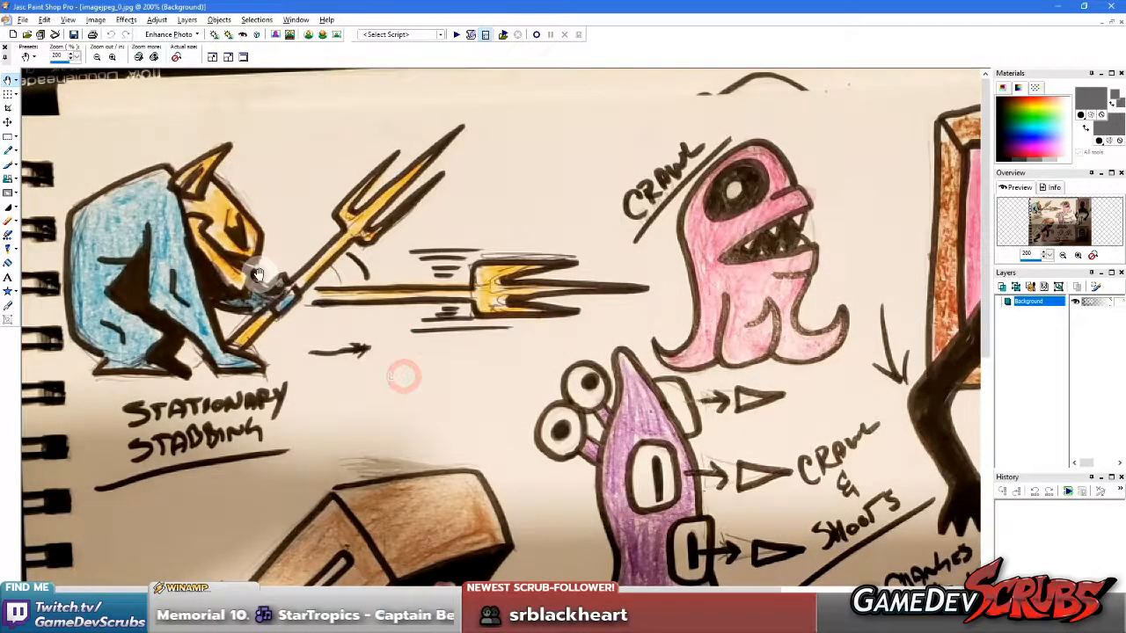
Step: Examine the stabbing imp and walking coffin monster sketches in imagejpeg_0.jpg
scroll(257, 274, down, 3)
scroll(250, 236, up, 2)
scroll(378, 382, up, 2)
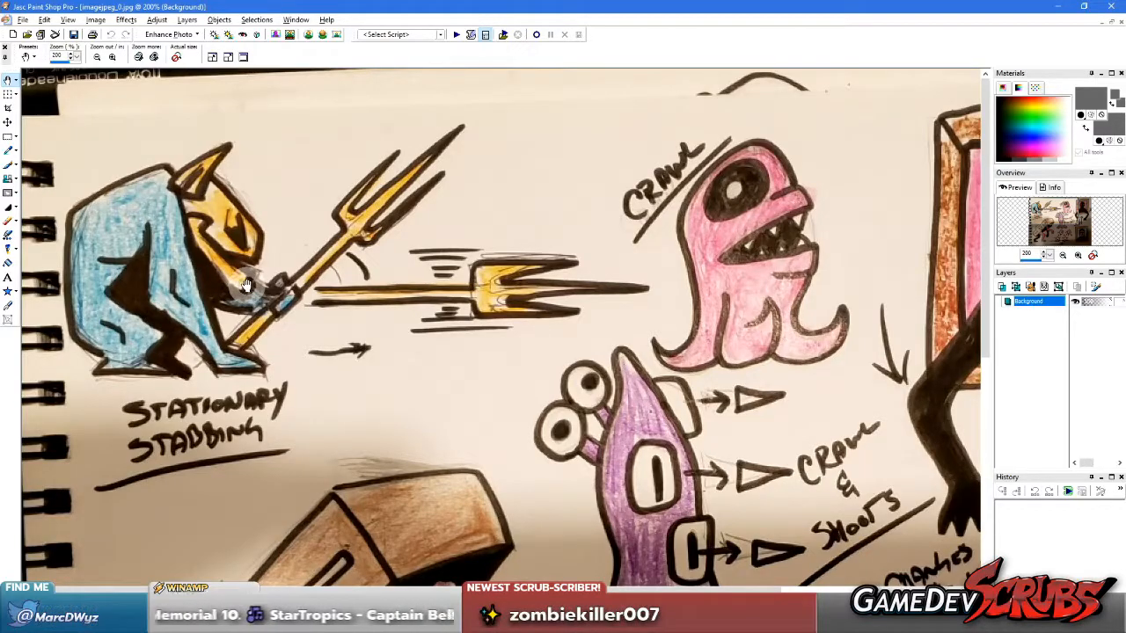
scroll(287, 429, down, 3)
scroll(272, 299, up, 2)
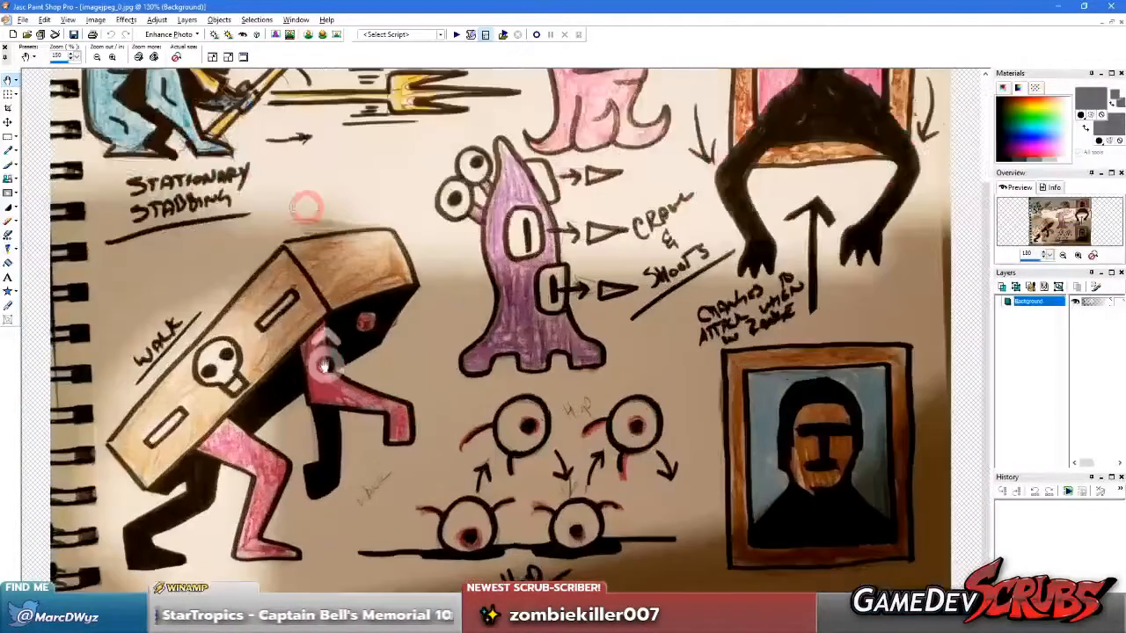
mouse_move(299, 264)
mouse_down()
mouse_move(329, 435)
mouse_move(329, 280)
mouse_up()
drag(329, 280, 287, 498)
mouse_move(266, 396)
mouse_down()
mouse_move(325, 231)
mouse_move(339, 456)
mouse_up()
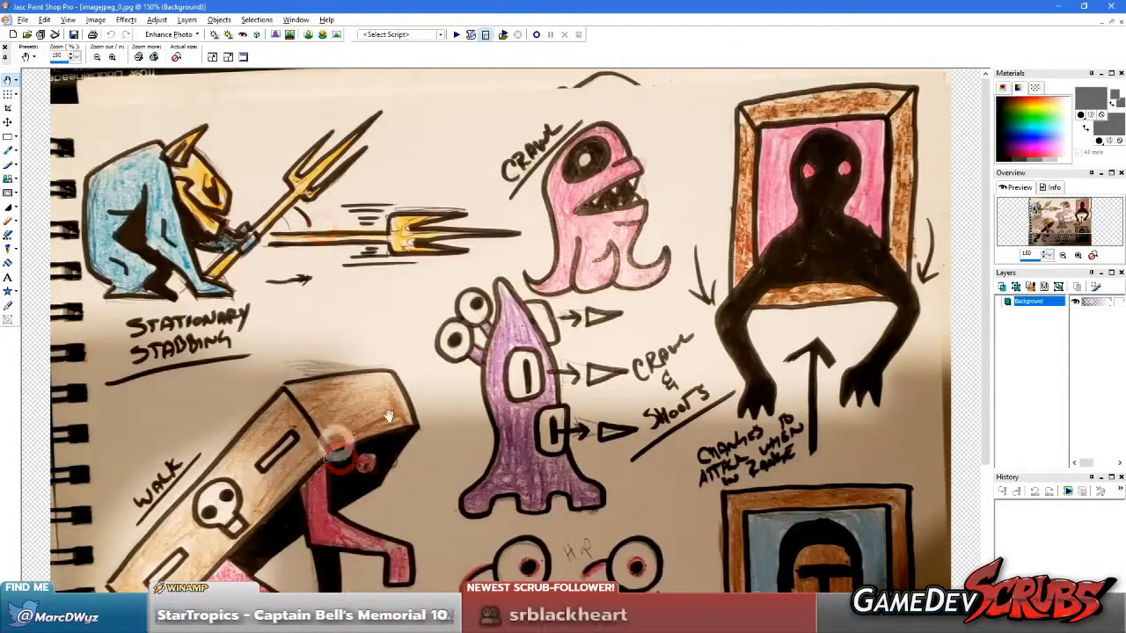
scroll(611, 322, up, 1)
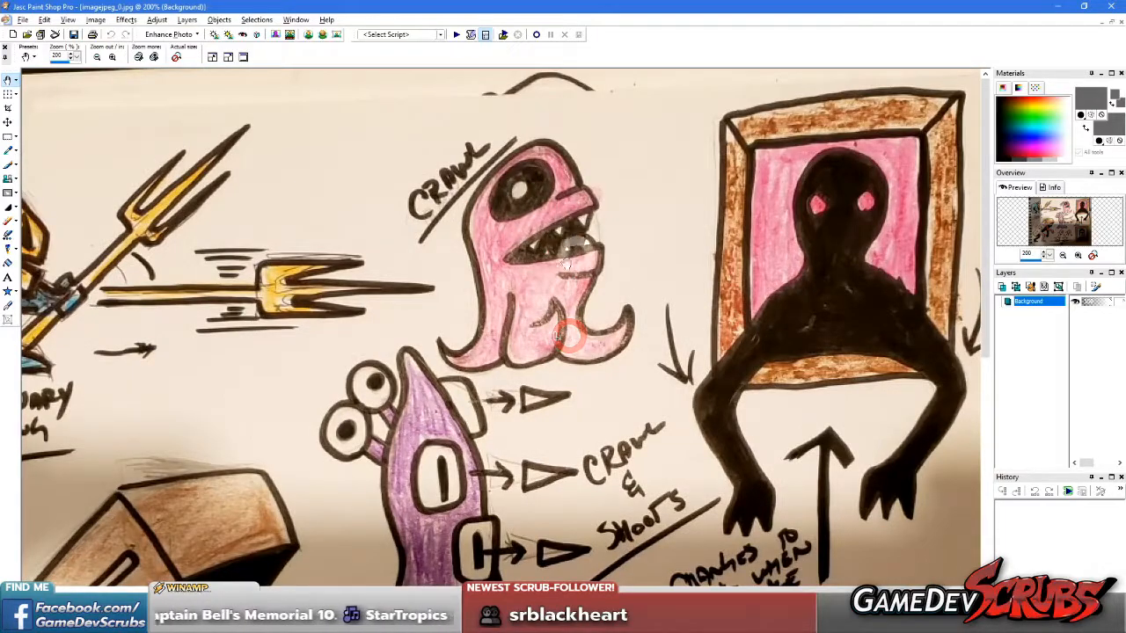
Step: Examine the pink crawling creature and the purple crawl-and-shoot creature sketches up close
drag(532, 374, 535, 193)
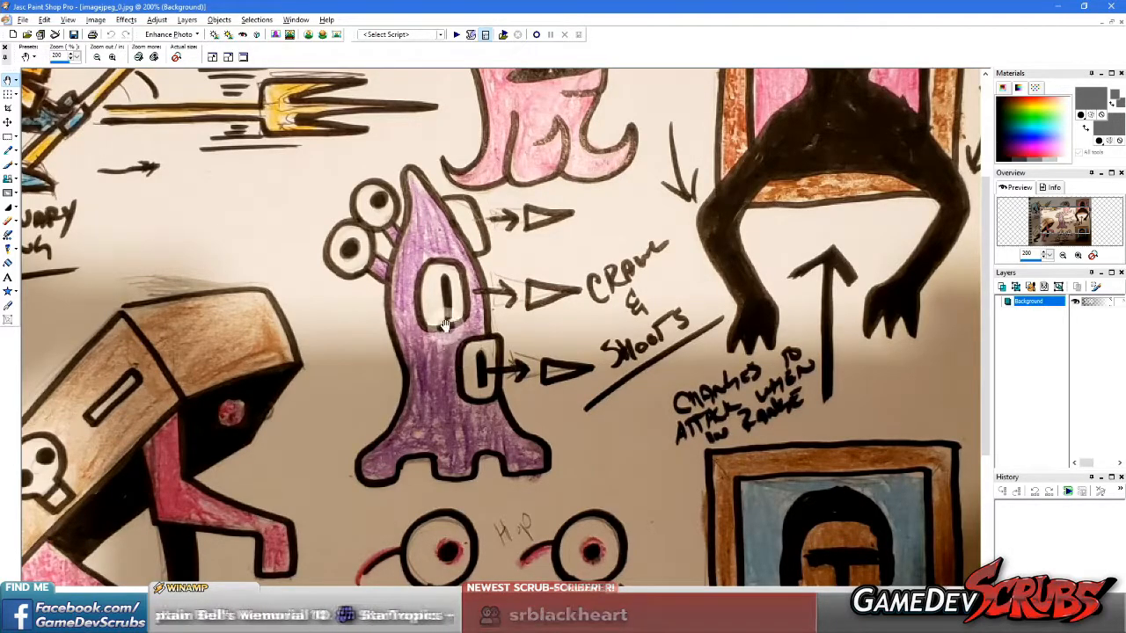
scroll(432, 353, up, 1)
drag(546, 447, 384, 322)
drag(659, 344, 472, 386)
drag(526, 296, 375, 390)
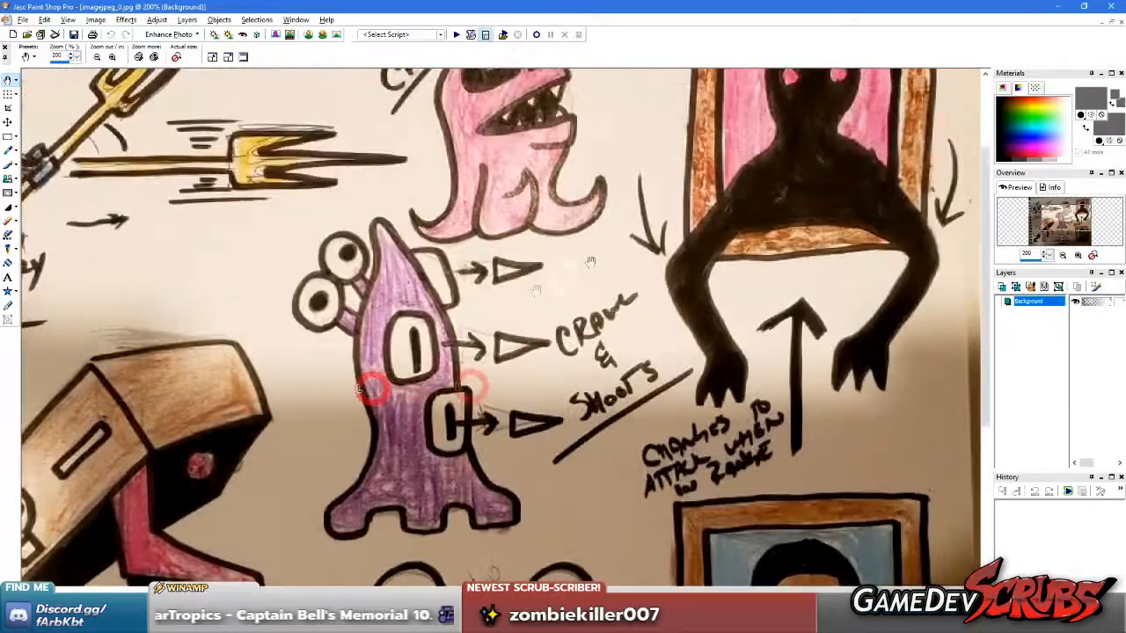
drag(586, 215, 516, 346)
drag(744, 305, 752, 228)
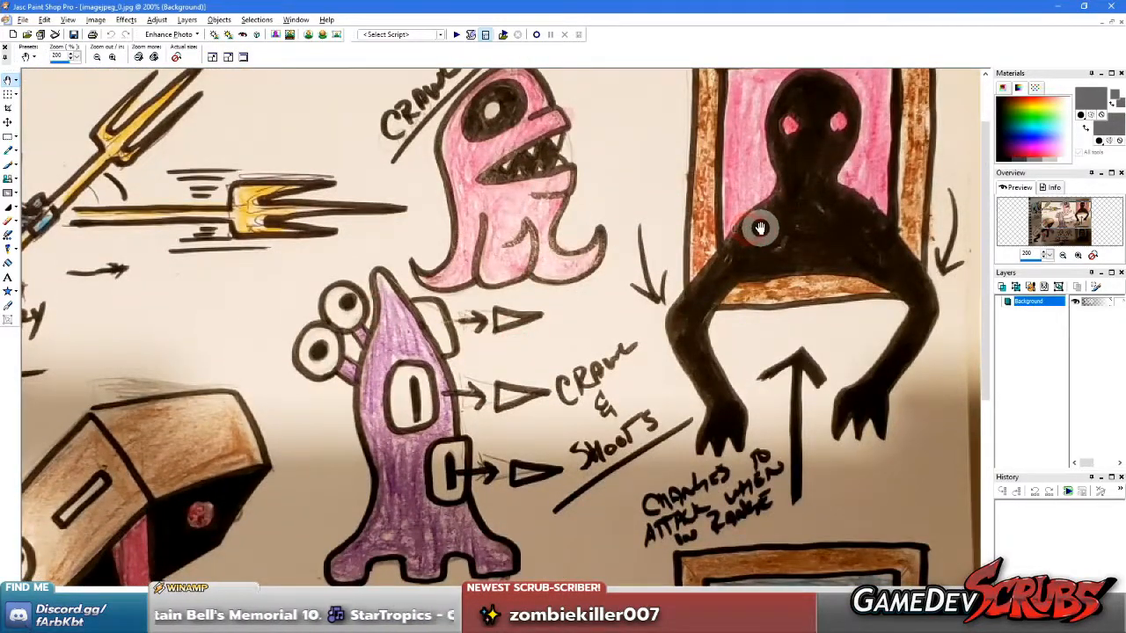
Step: Examine both framed portrait monster sketches, view the whole sketch page, and close imagejpeg_0.jpg
drag(758, 357, 754, 256)
drag(784, 187, 765, 144)
drag(774, 448, 779, 284)
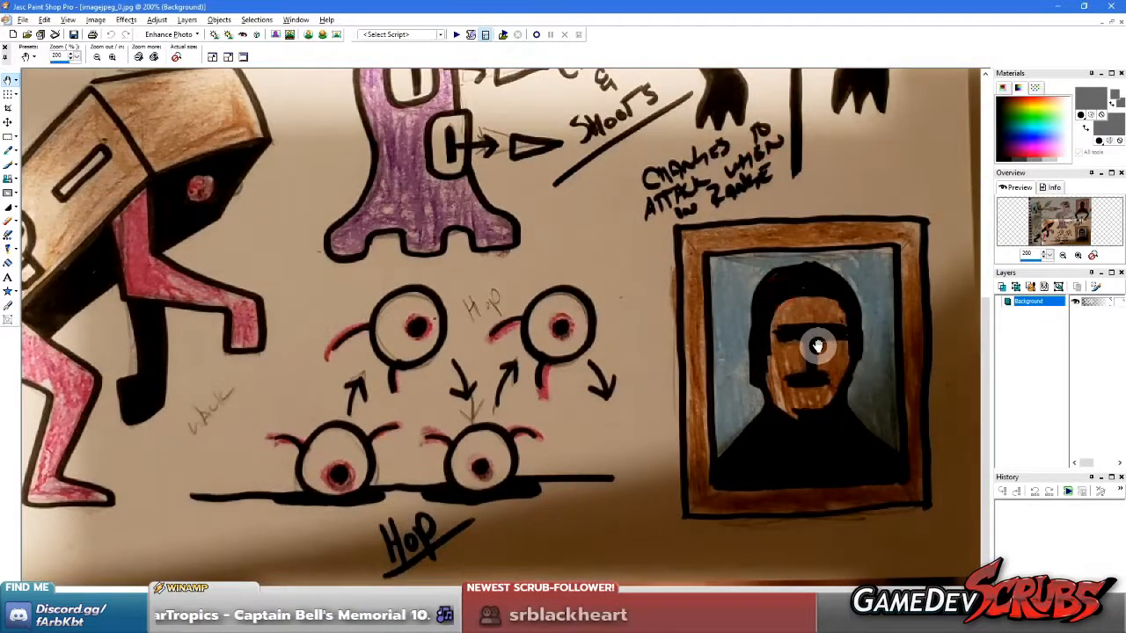
scroll(805, 292, down, 2)
scroll(796, 416, up, 1)
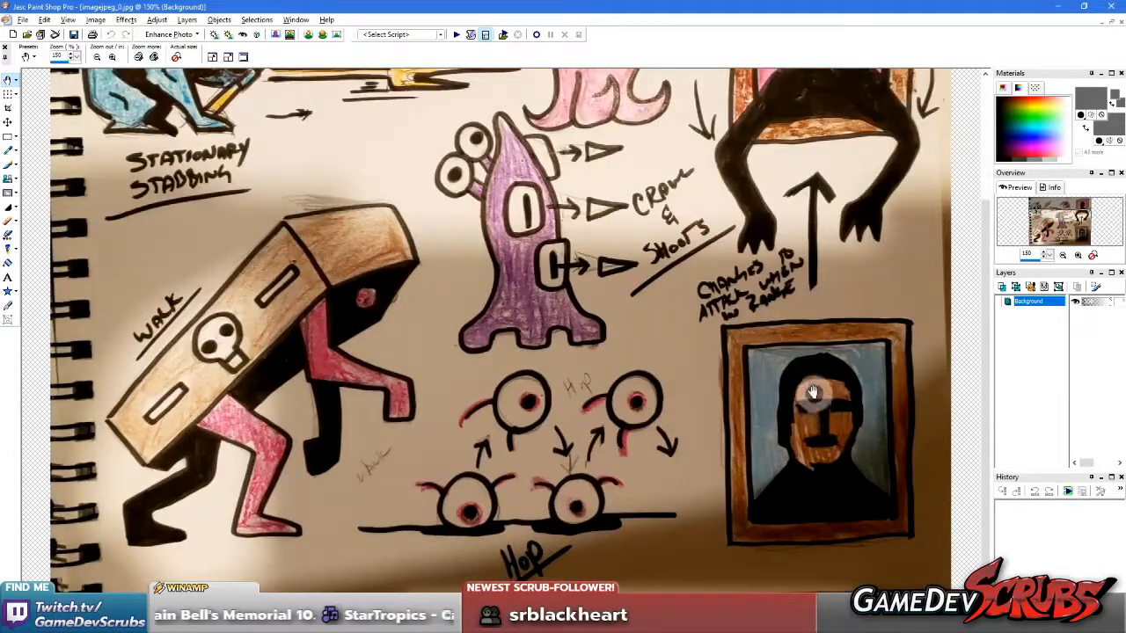
scroll(805, 400, up, 5)
scroll(816, 216, up, 1)
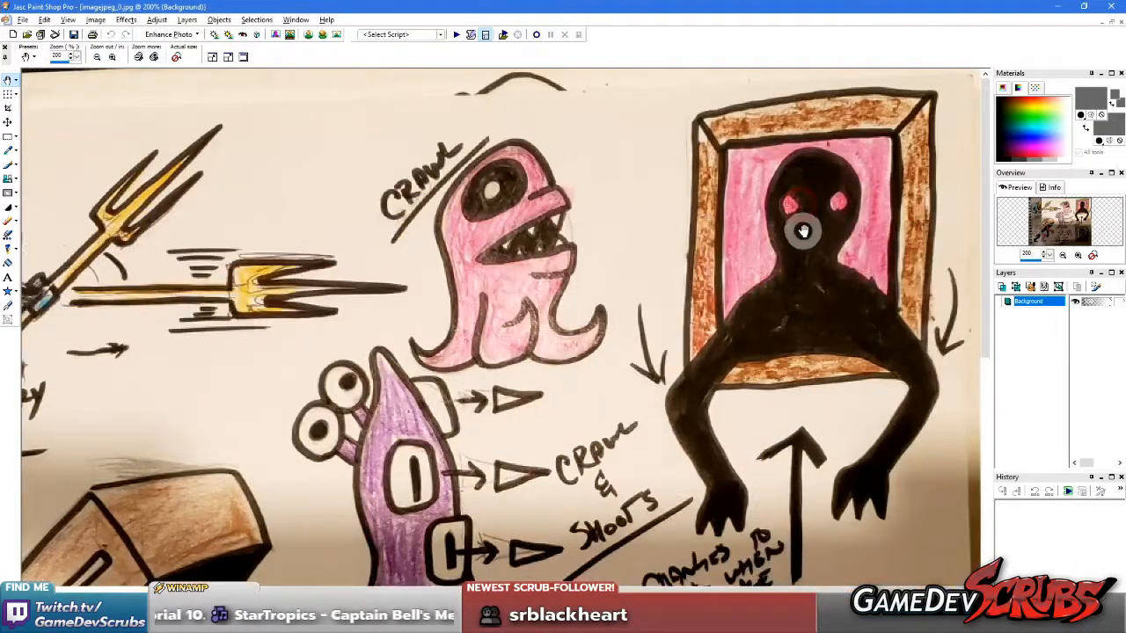
scroll(811, 220, down, 1)
scroll(808, 217, up, 1)
scroll(807, 217, down, 2)
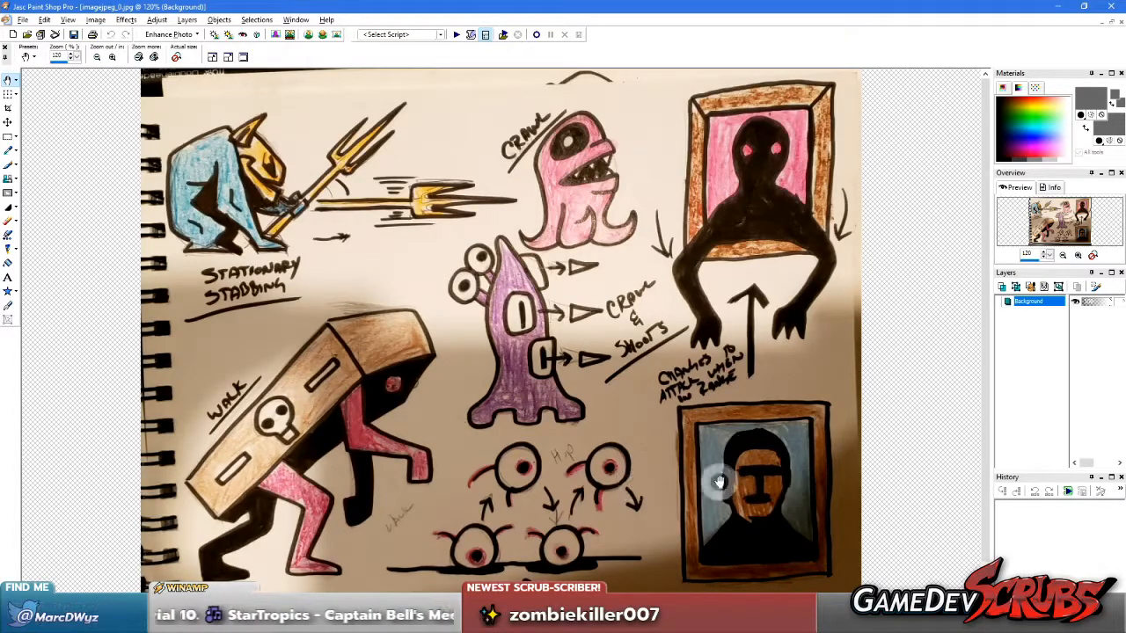
click(1121, 22)
Step: Open imagejpeg_01.jpg from the Designs folder and examine the bearded walking zombie sketch
click(589, 256)
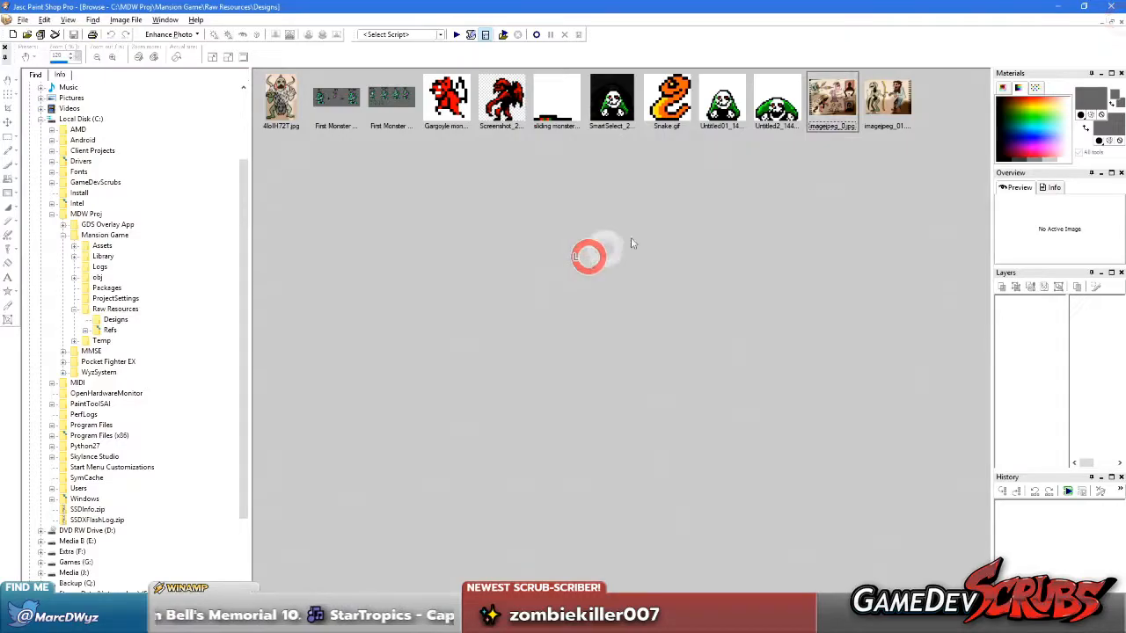
double_click(875, 93)
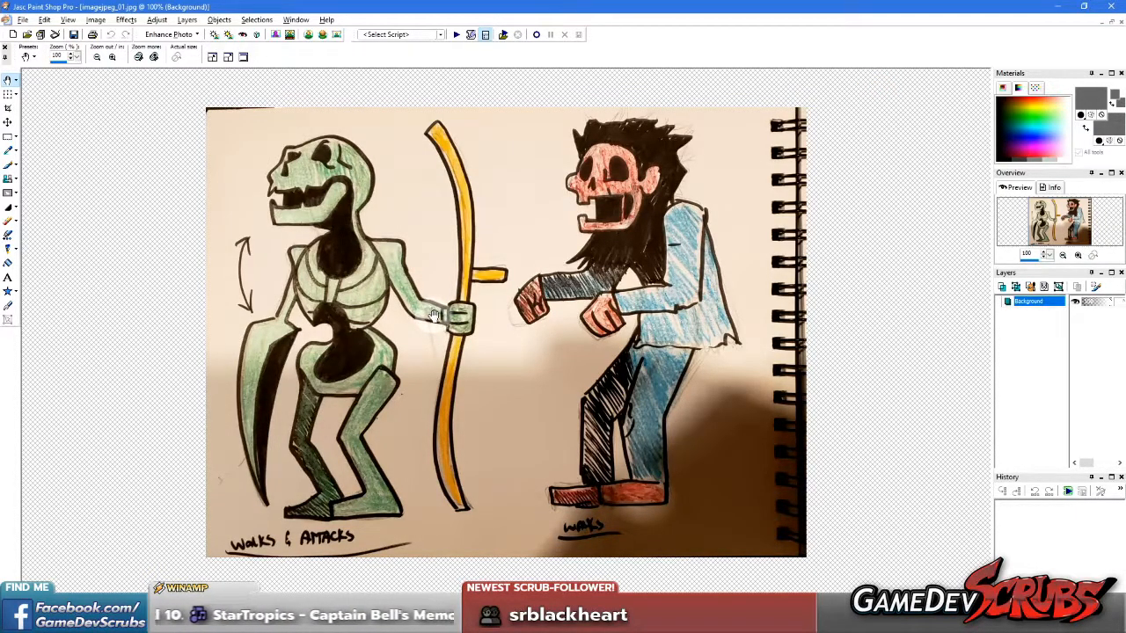
scroll(422, 276, up, 1)
scroll(528, 286, down, 1)
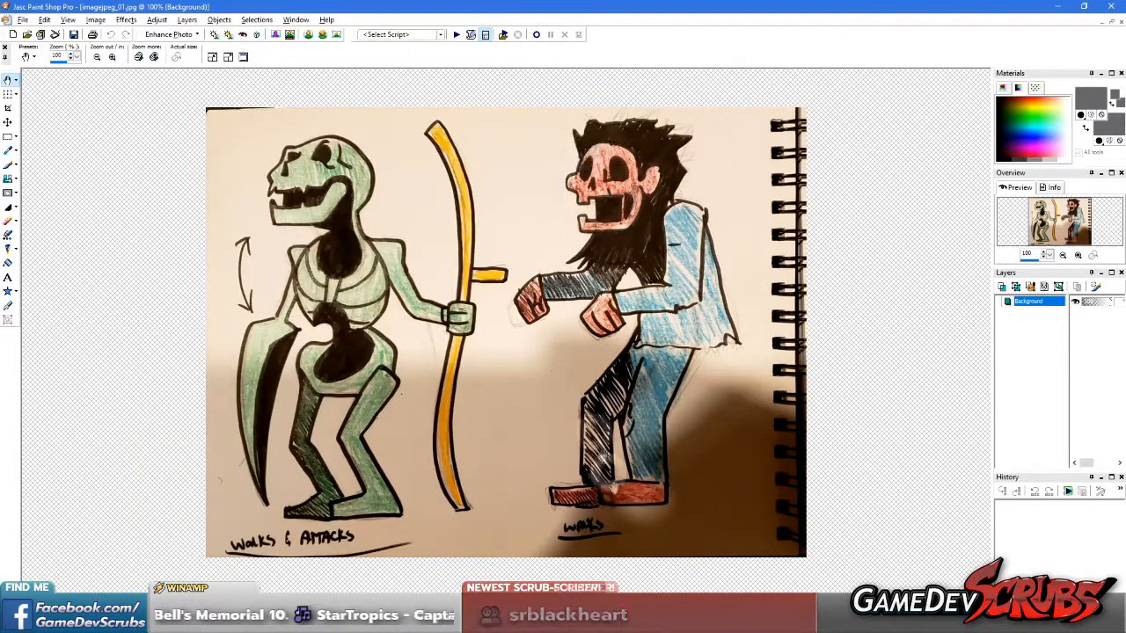
click(614, 172)
click(634, 148)
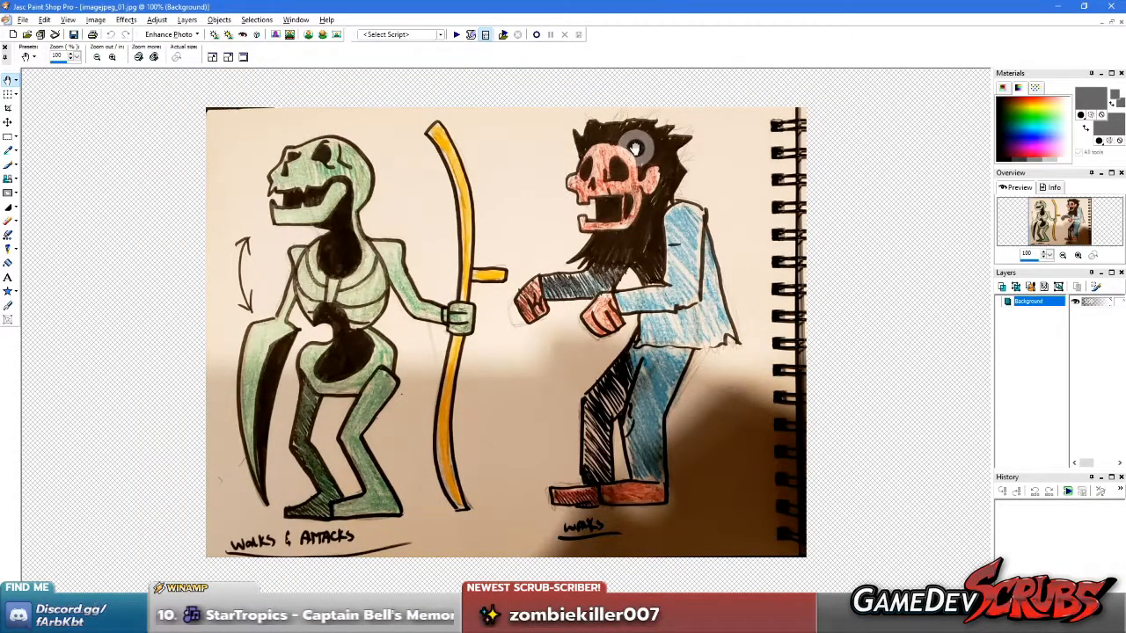
click(652, 329)
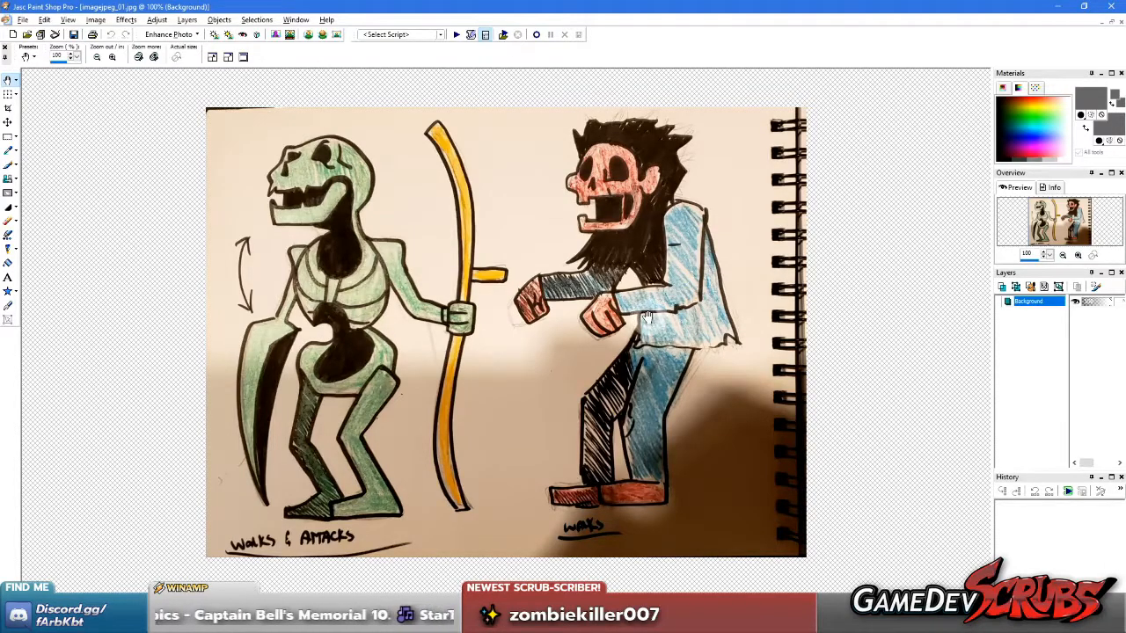
scroll(647, 317, up, 1)
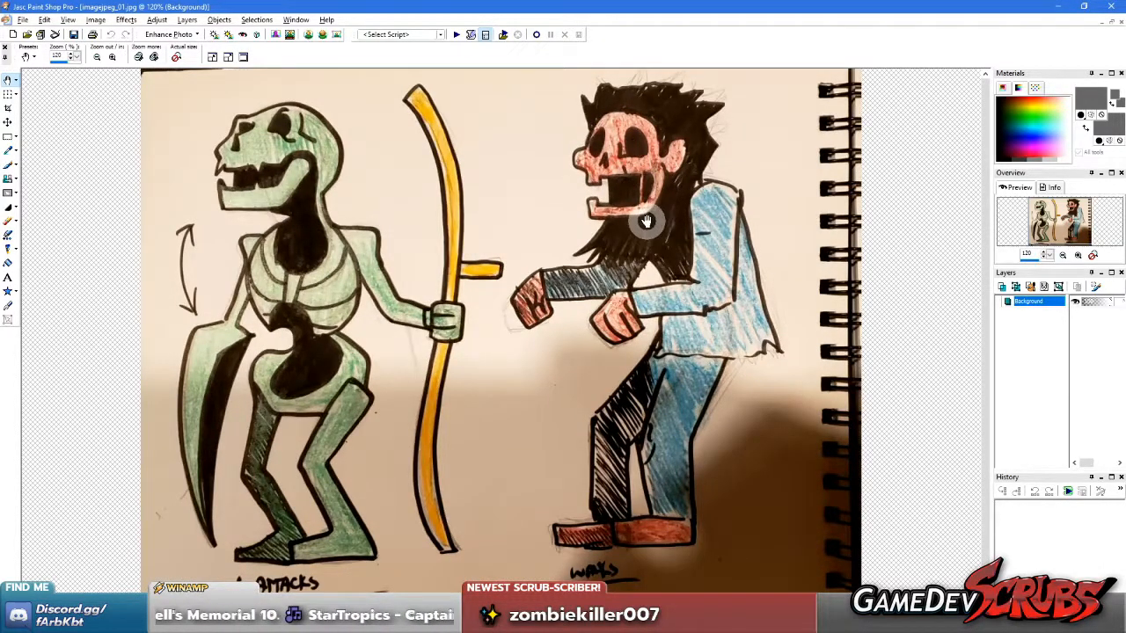
drag(628, 442, 646, 422)
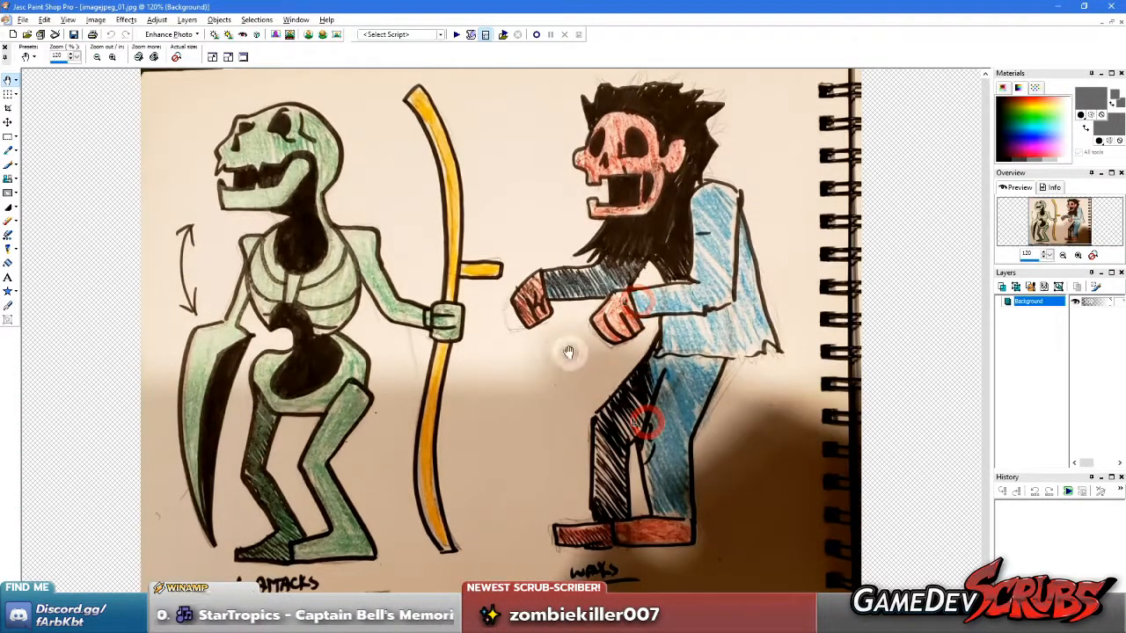
drag(569, 352, 585, 307)
Step: Examine the green skeleton with the staff and blade arm, and close imagejpeg_01.jpg
click(392, 242)
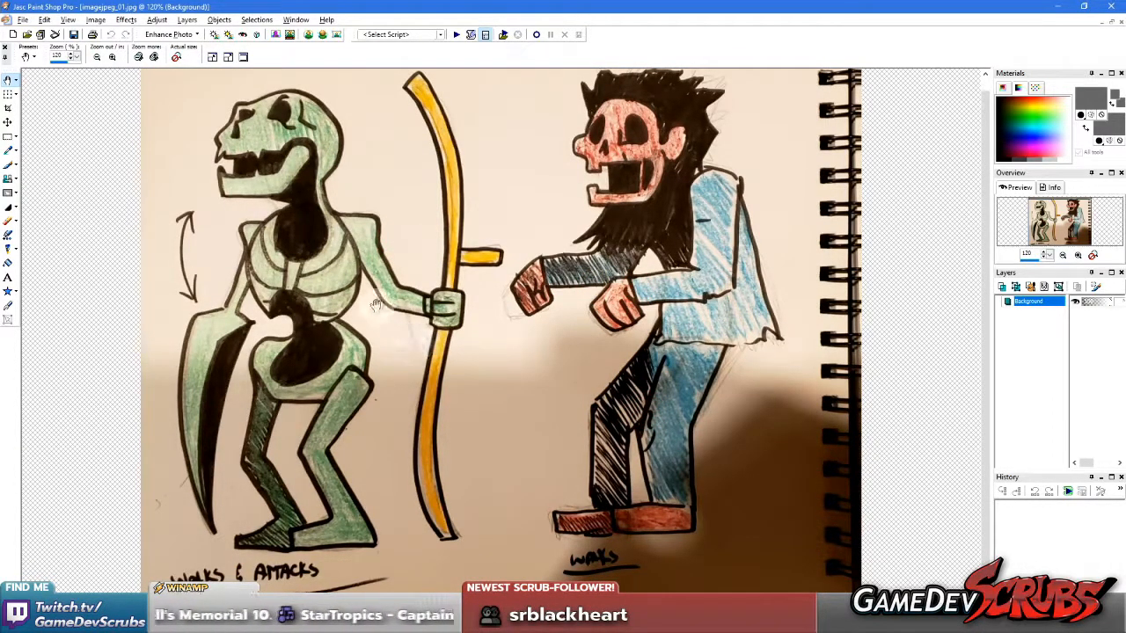
scroll(362, 291, down, 1)
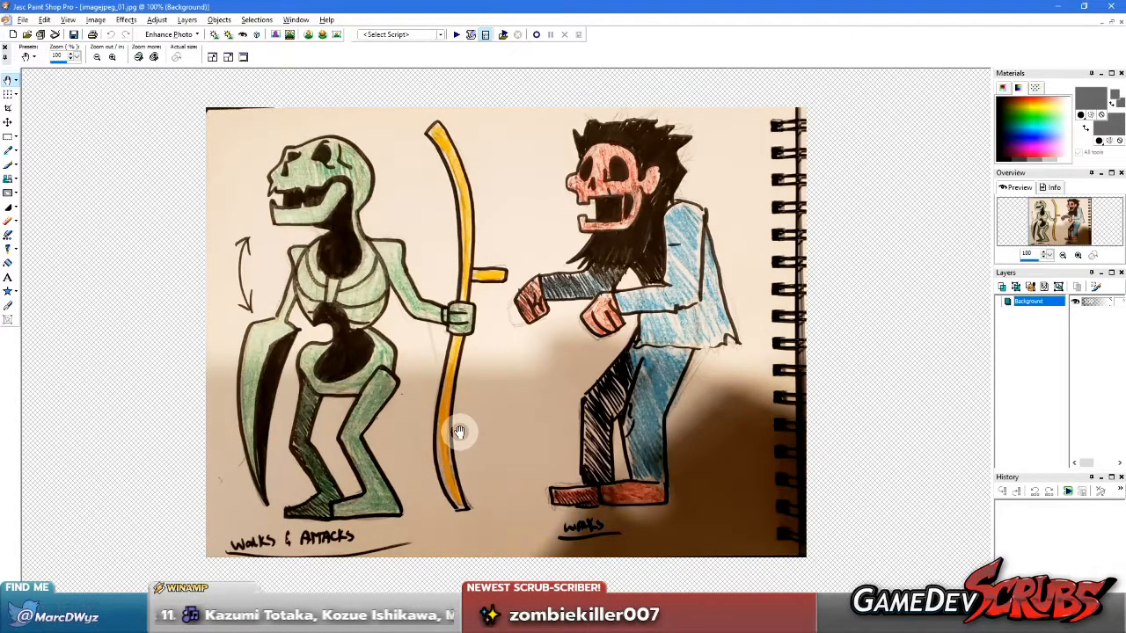
click(449, 139)
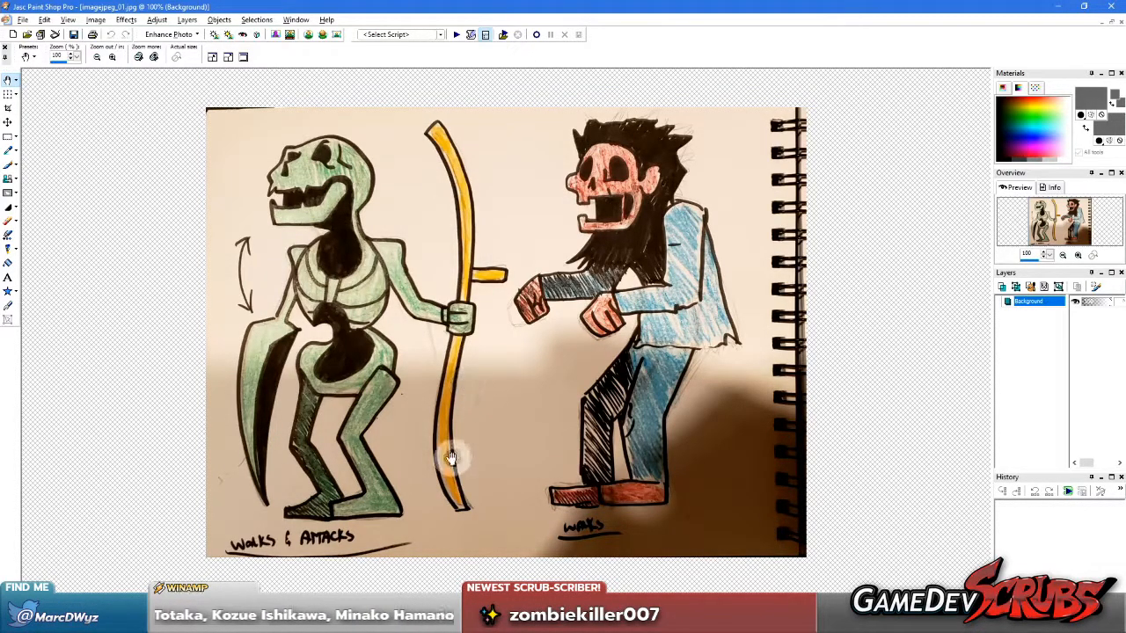
click(269, 353)
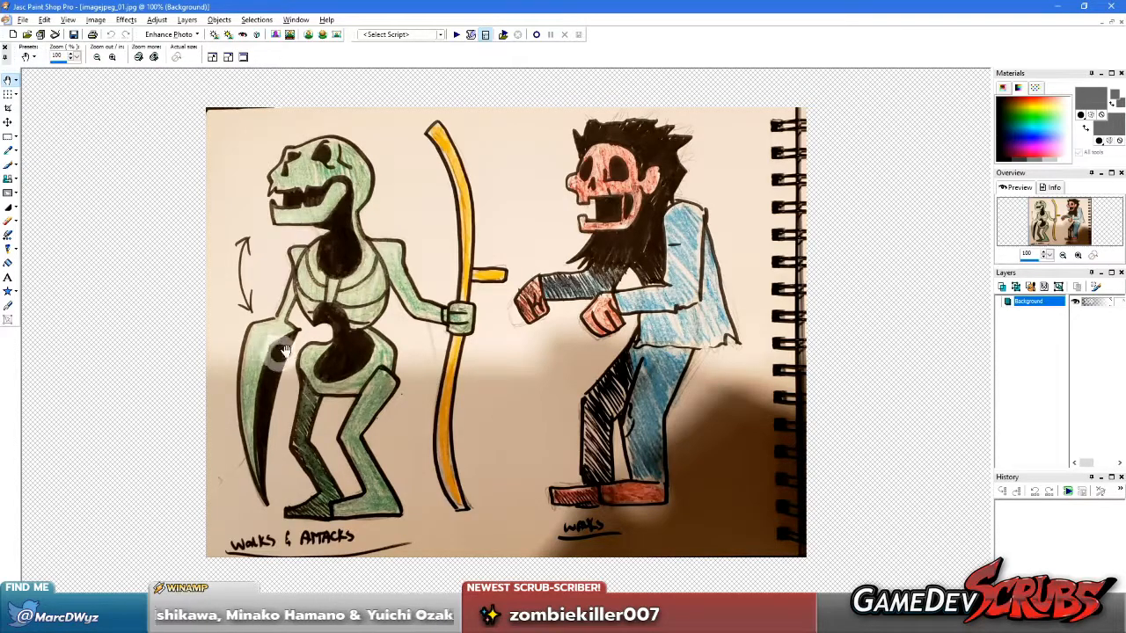
scroll(274, 342, up, 1)
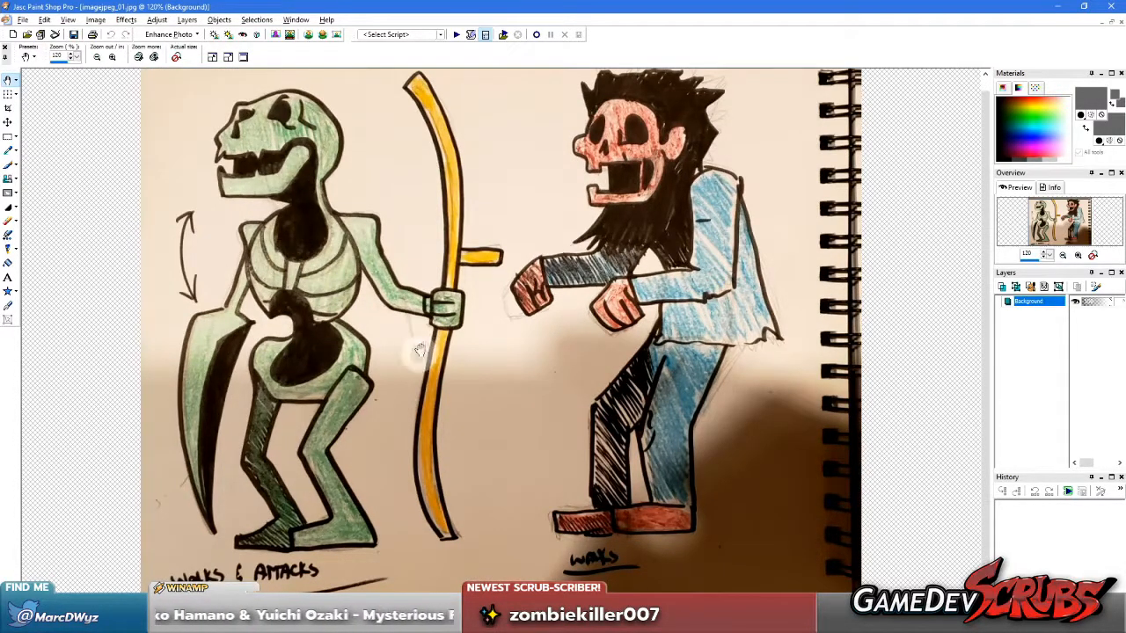
drag(407, 299, 350, 328)
scroll(302, 286, down, 1)
scroll(305, 289, up, 1)
scroll(299, 277, down, 1)
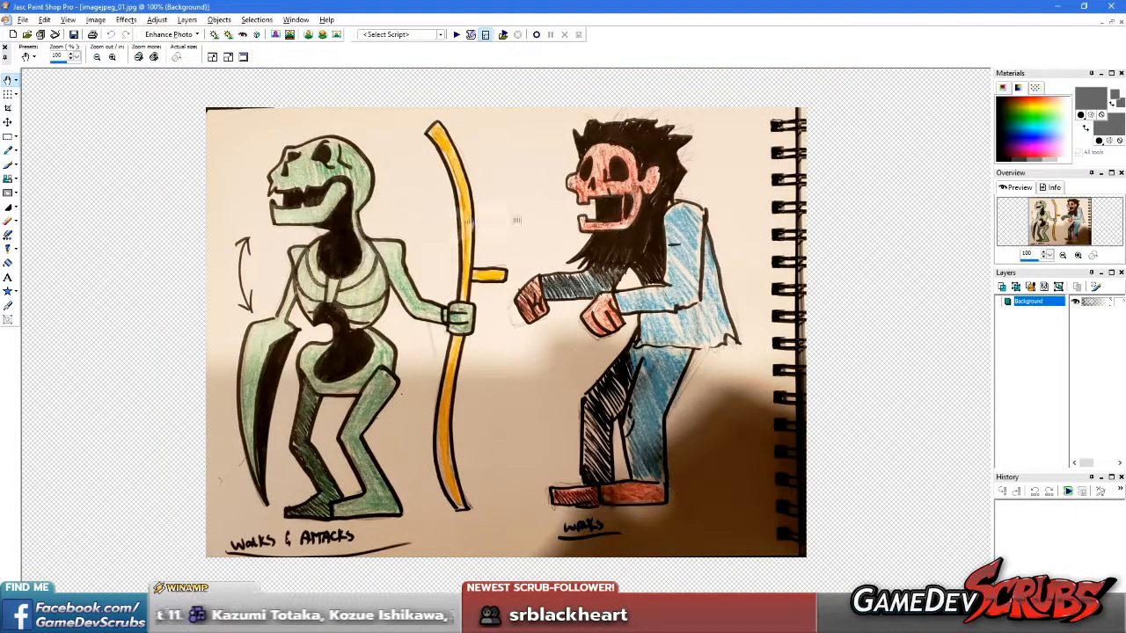
click(1120, 26)
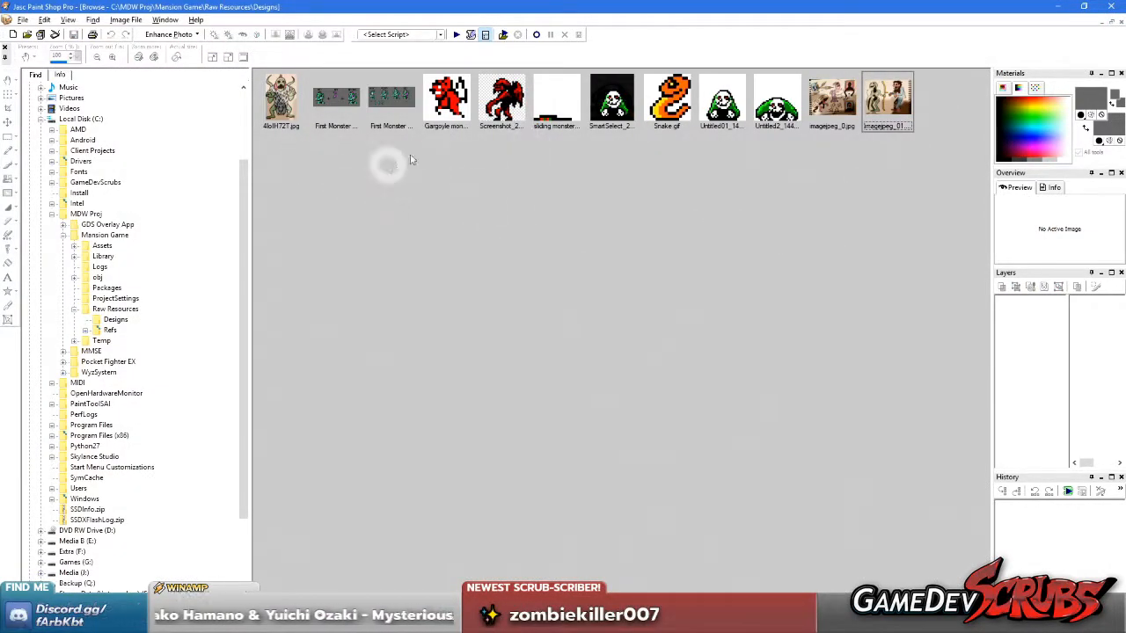
Step: View the red gargoyle sprite and the Pixel Studio screenshot of the winged red monster, closing each image
double_click(461, 103)
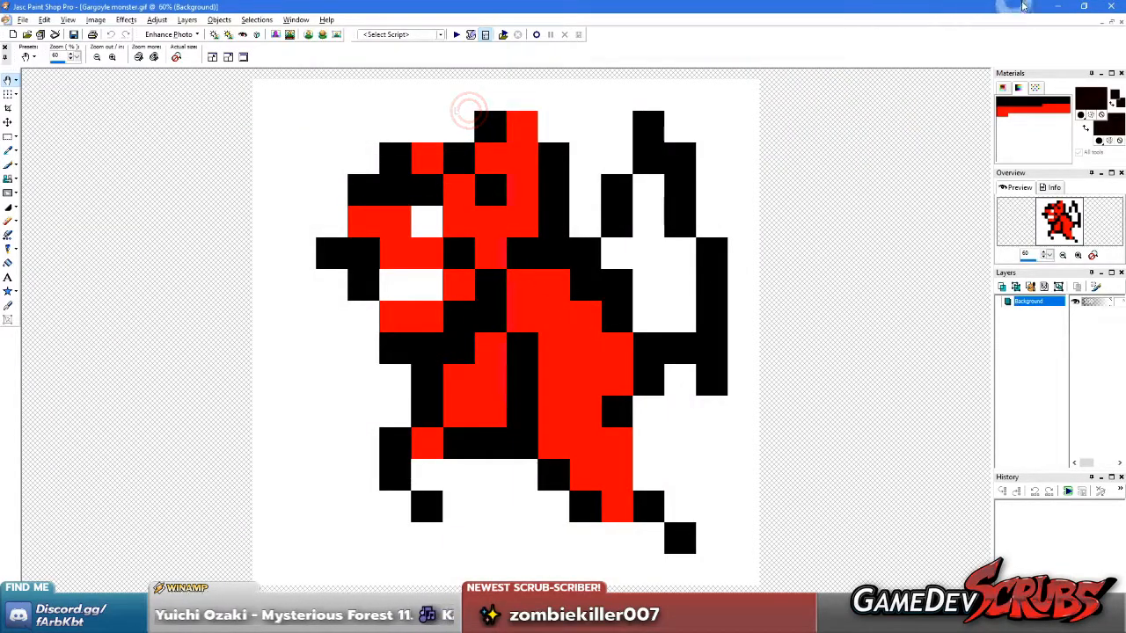
click(1119, 26)
double_click(503, 97)
scroll(567, 281, down, 1)
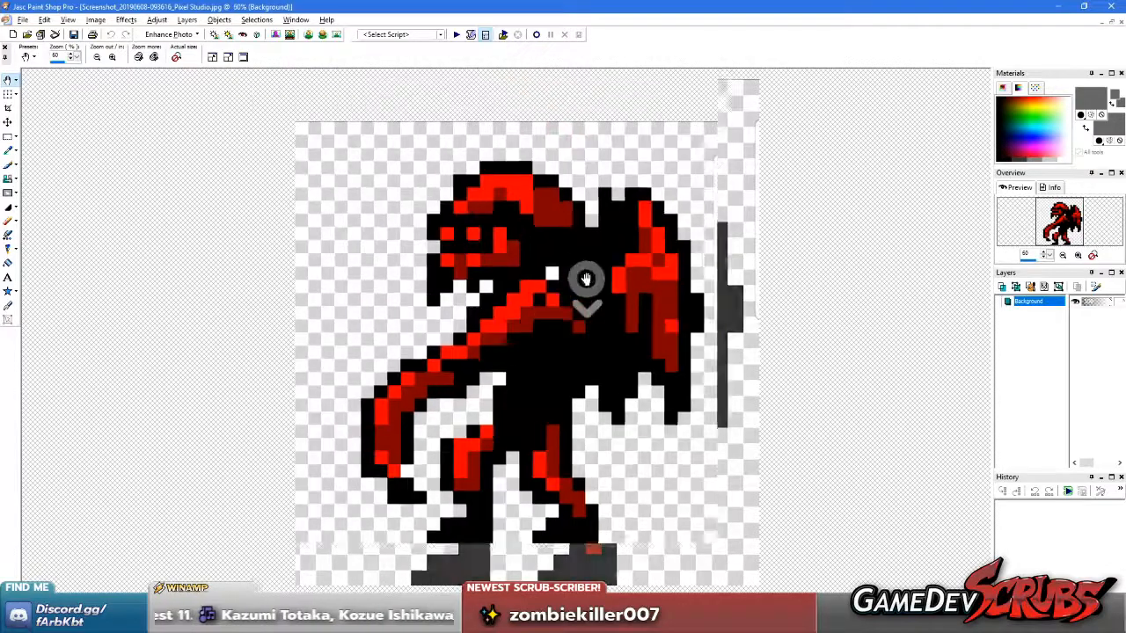
click(1119, 31)
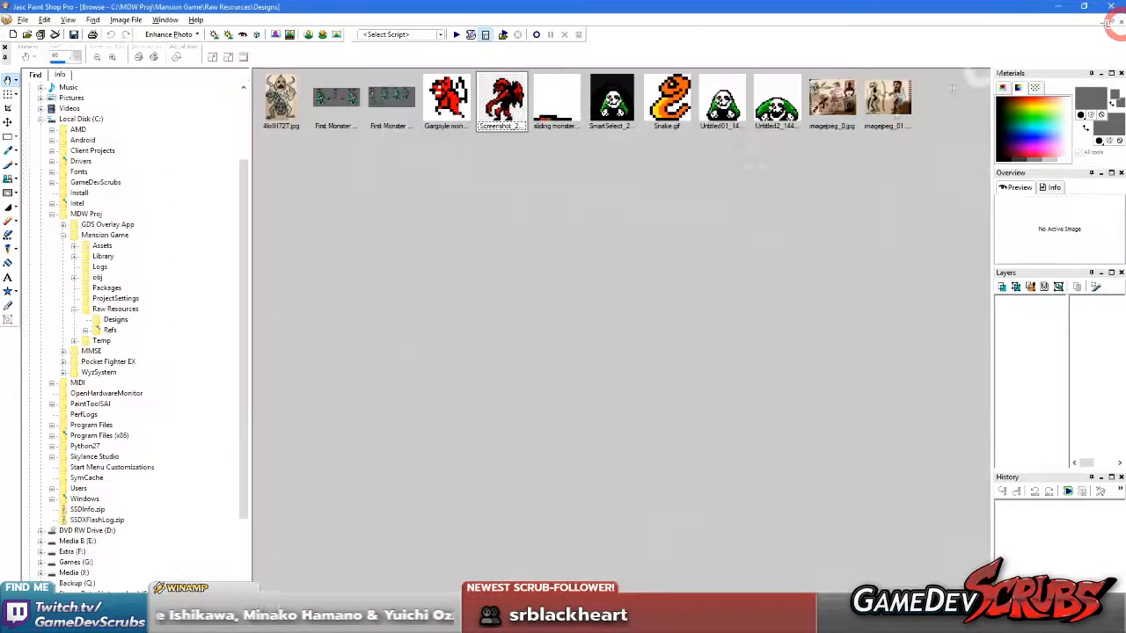
Step: Open the SmartSelect Pixel Station image, inspect the white-faced green-cloaked monster up close, and close it
double_click(606, 131)
scroll(626, 285, up, 3)
scroll(626, 285, down, 2)
scroll(580, 385, up, 1)
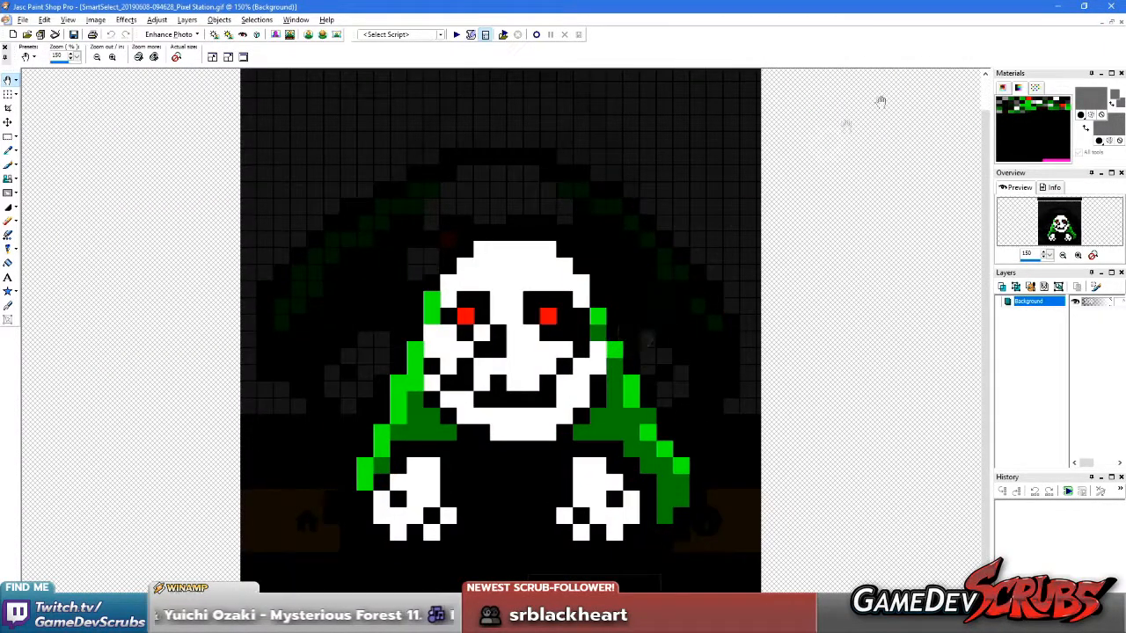
click(1119, 29)
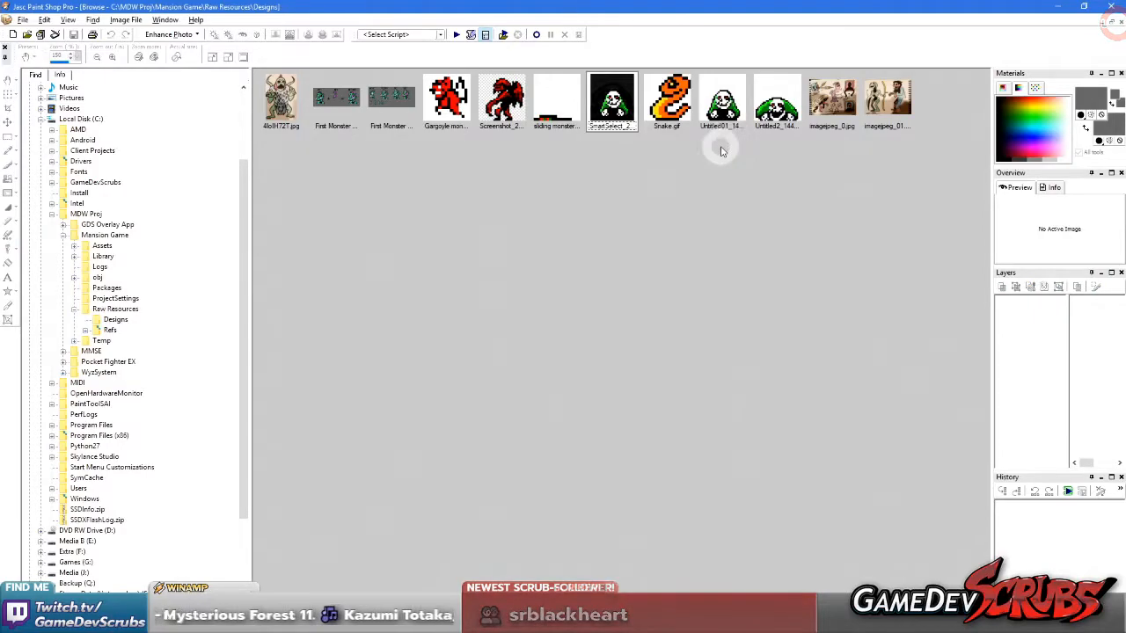
Step: Open Snake.gif, examine the orange snake sprite, and close the image
double_click(669, 97)
scroll(676, 235, down, 4)
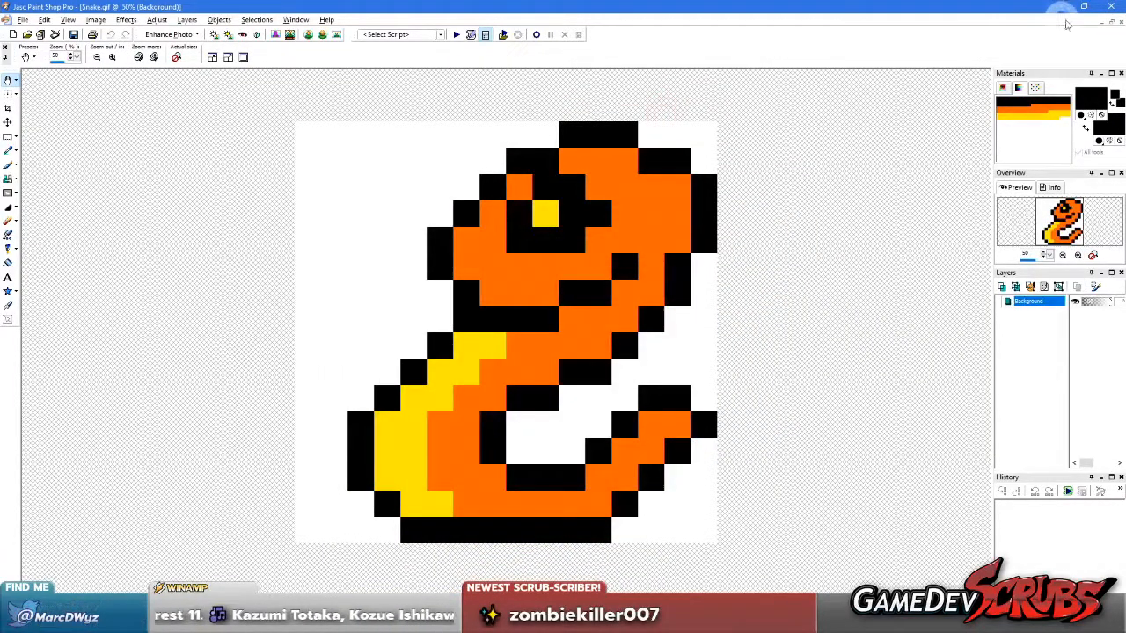
click(1120, 28)
click(663, 148)
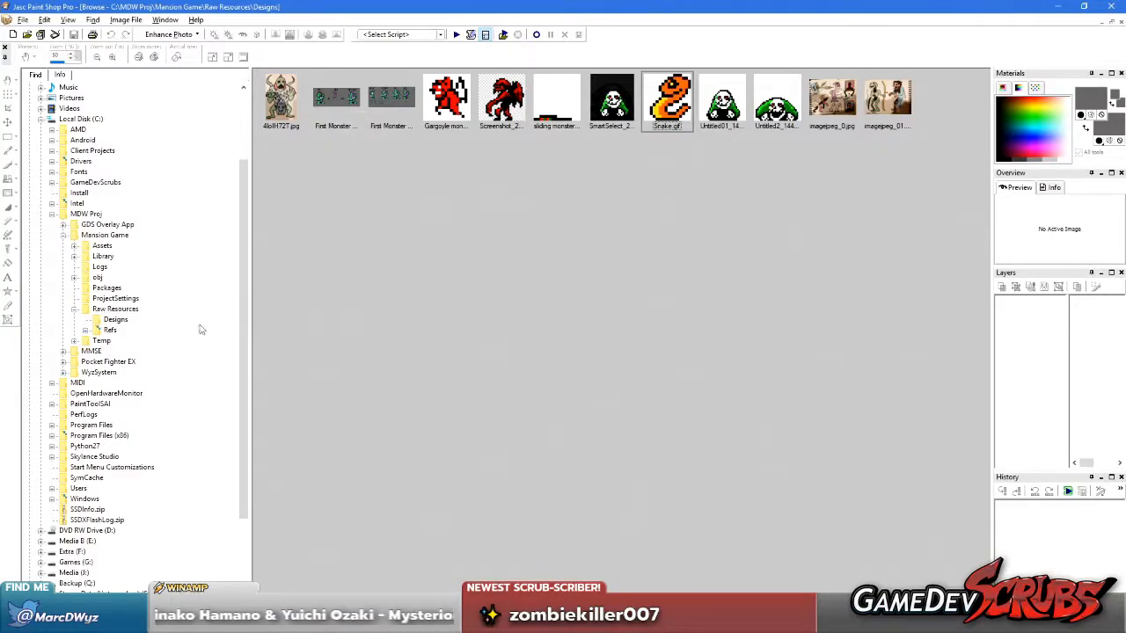
Step: Open Imp Enemy.png from the Raw Resources folder and examine the trident imp sprite facing the green-haired boy
click(116, 308)
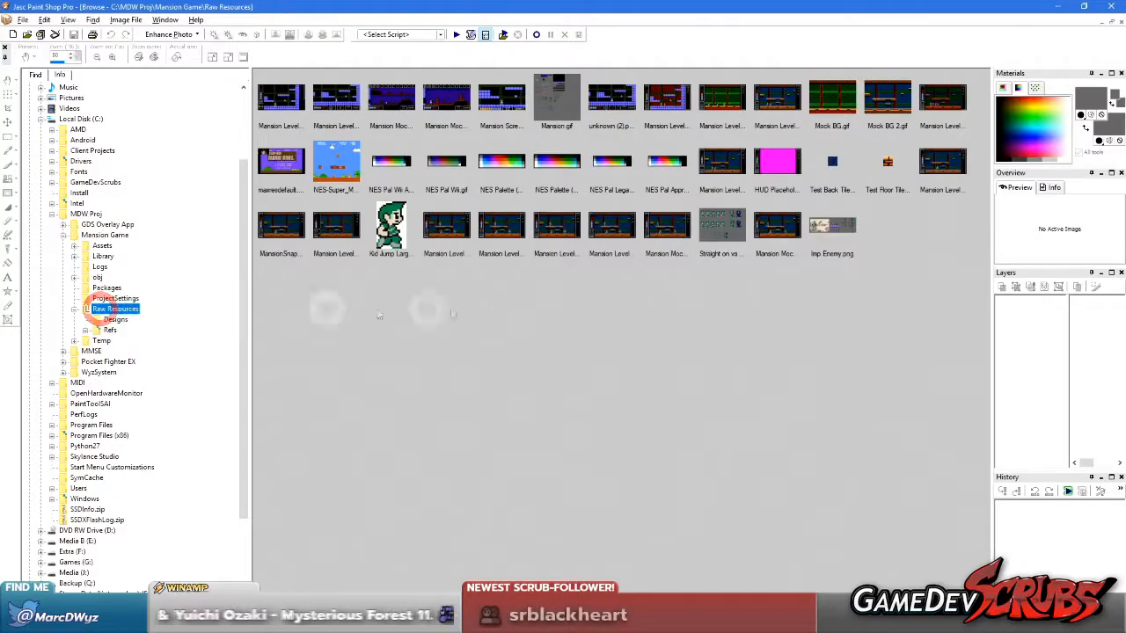
double_click(833, 227)
scroll(302, 346, up, 2)
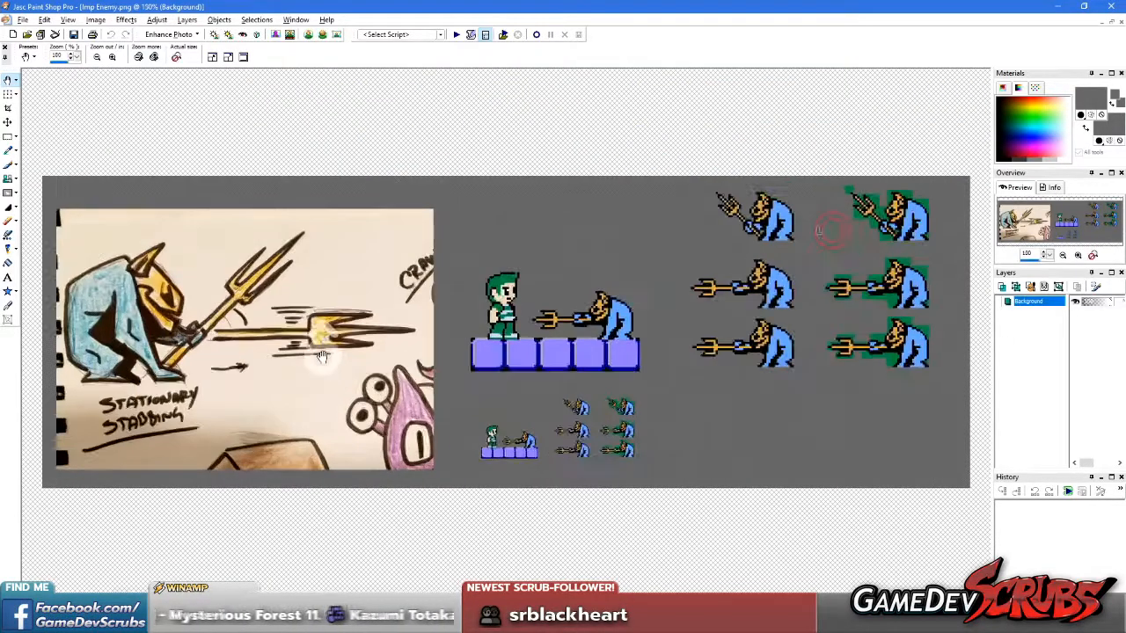
scroll(303, 345, up, 2)
scroll(331, 311, down, 1)
drag(704, 287, 249, 304)
drag(583, 314, 531, 313)
key(e)
click(476, 242)
right_click(476, 243)
key(s)
scroll(475, 245, up, 1)
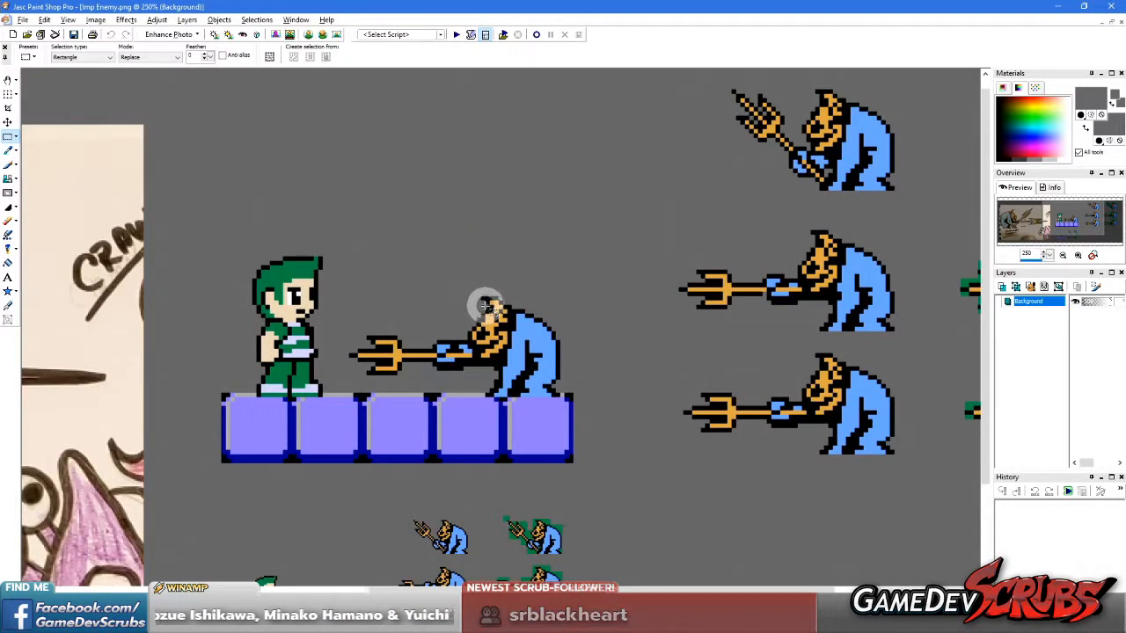
Step: Compare the imp's three attack frames with their green-backed copies and the small-scale versions in Imp Enemy.png
scroll(610, 220, down, 2)
scroll(606, 133, up, 2)
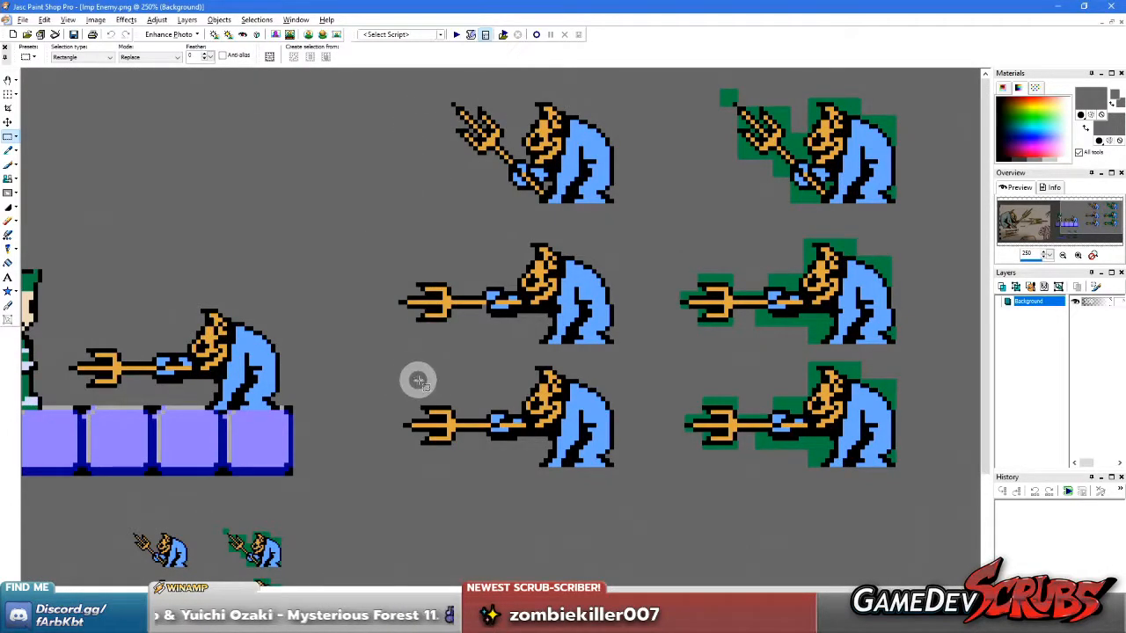
scroll(428, 377, down, 2)
scroll(420, 382, up, 3)
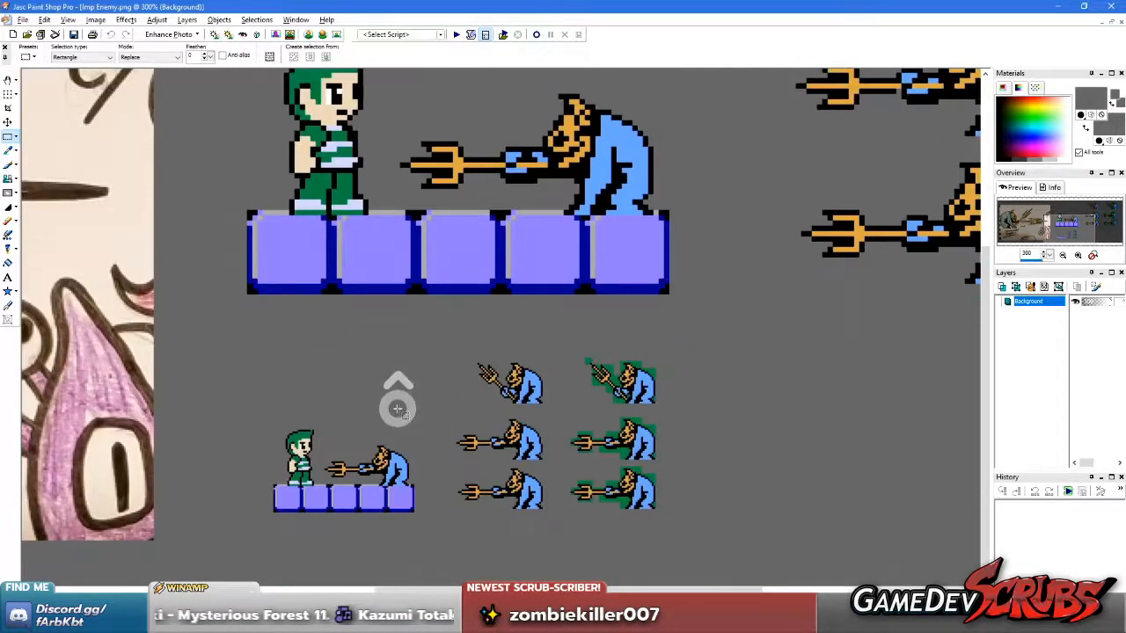
scroll(519, 244, down, 2)
scroll(498, 264, up, 2)
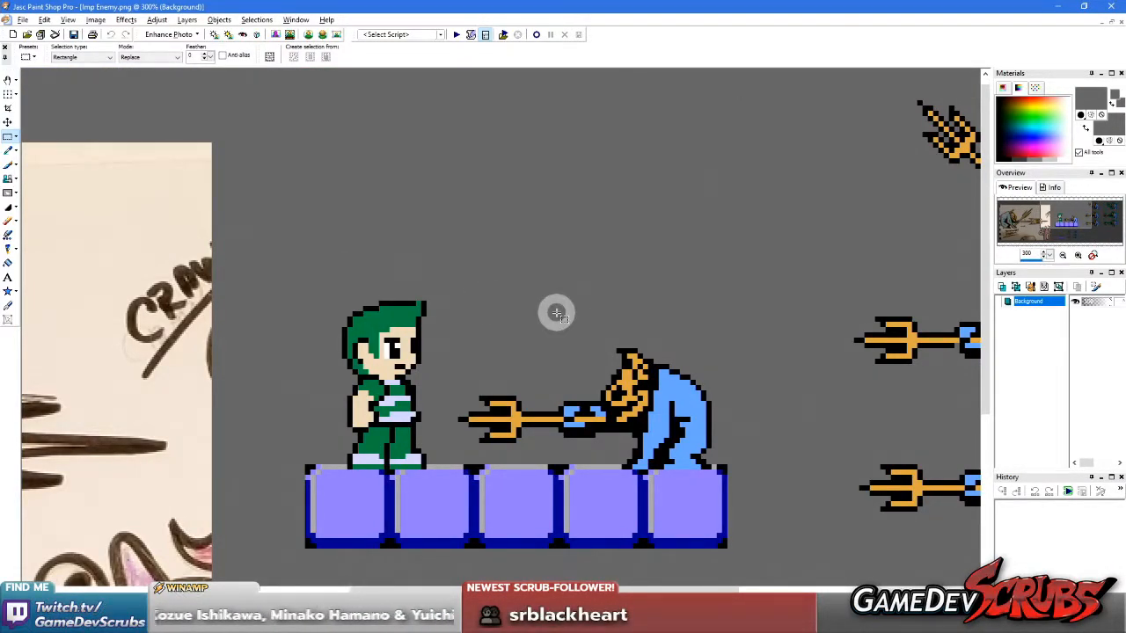
scroll(704, 318, down, 1)
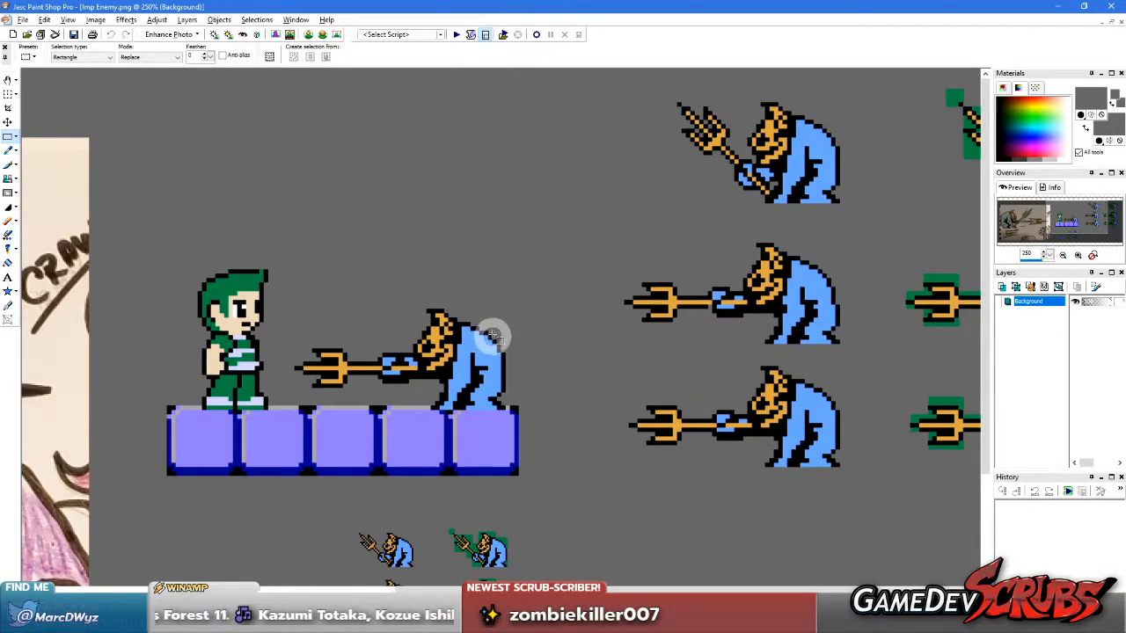
scroll(754, 264, down, 3)
scroll(387, 270, up, 2)
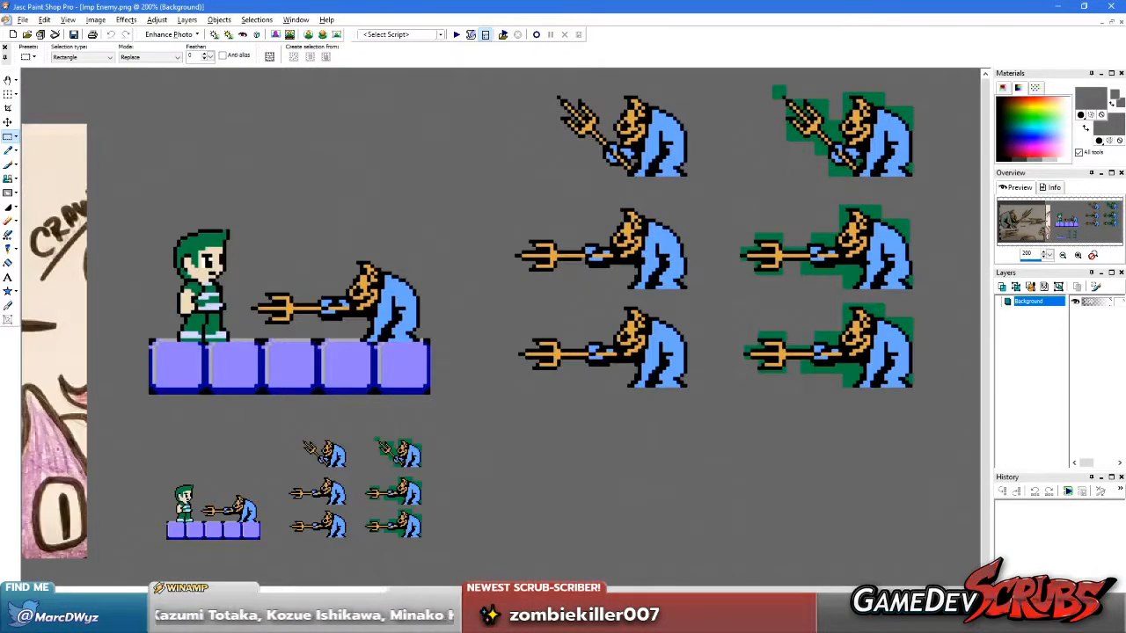
Step: Restore Imp Enemy.png to a floating window and open imagejpeg_0.jpg from the Designs folder
click(1111, 23)
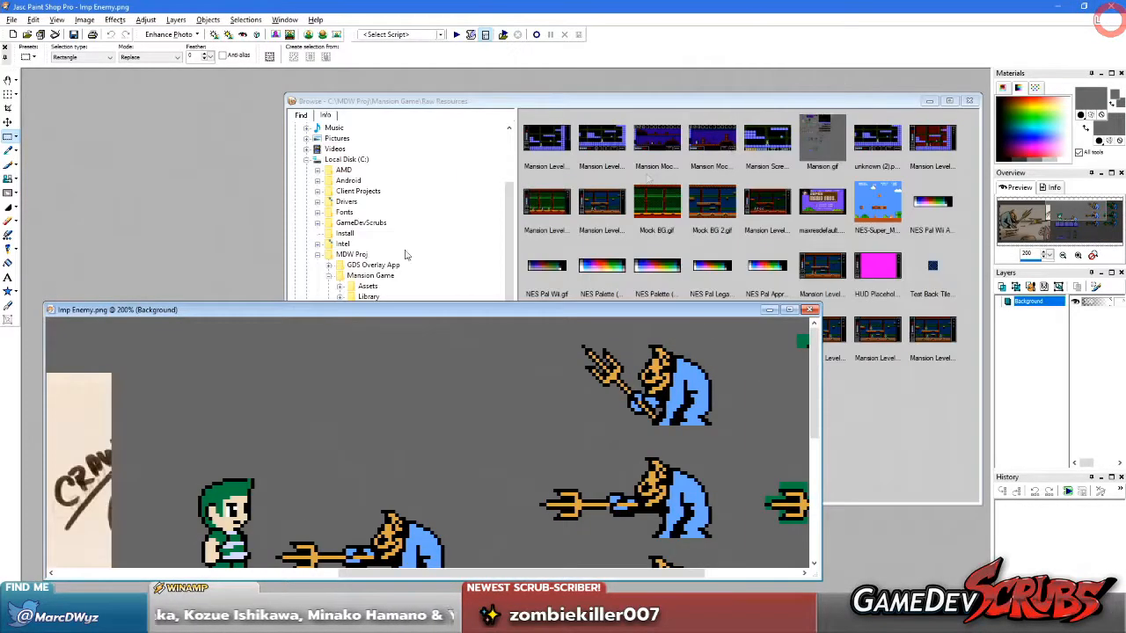
click(475, 287)
click(381, 360)
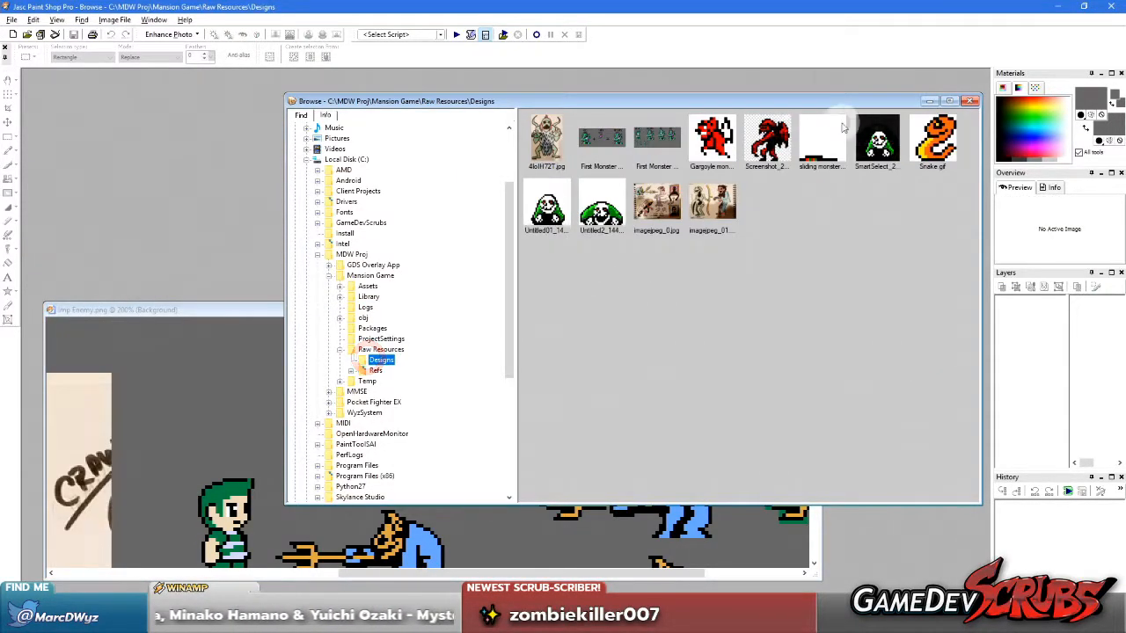
click(380, 349)
click(380, 360)
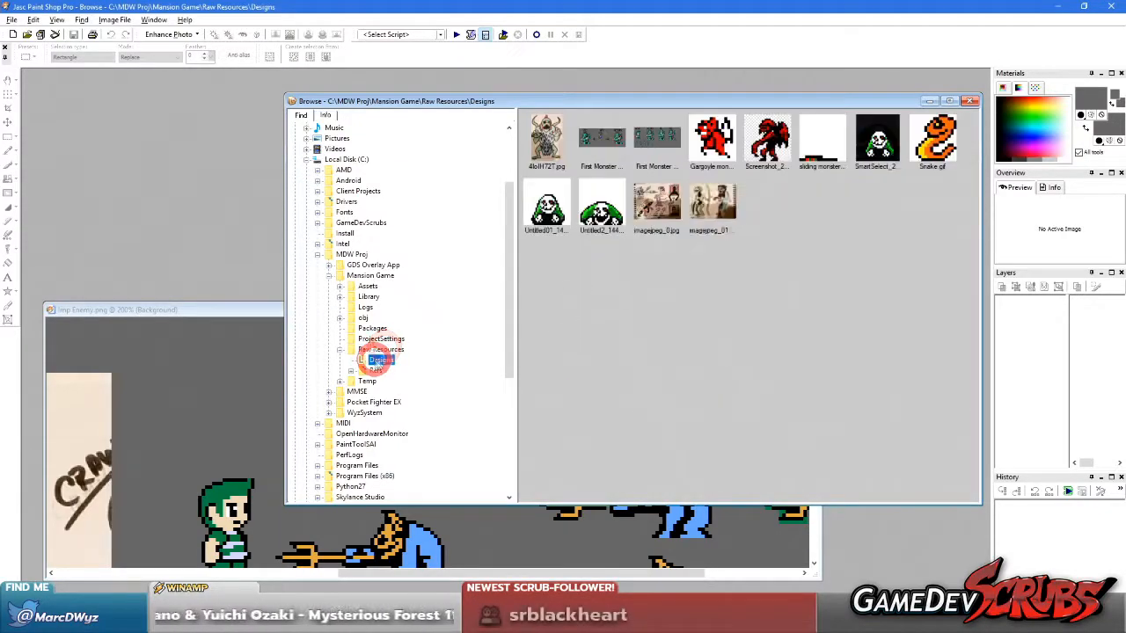
double_click(656, 202)
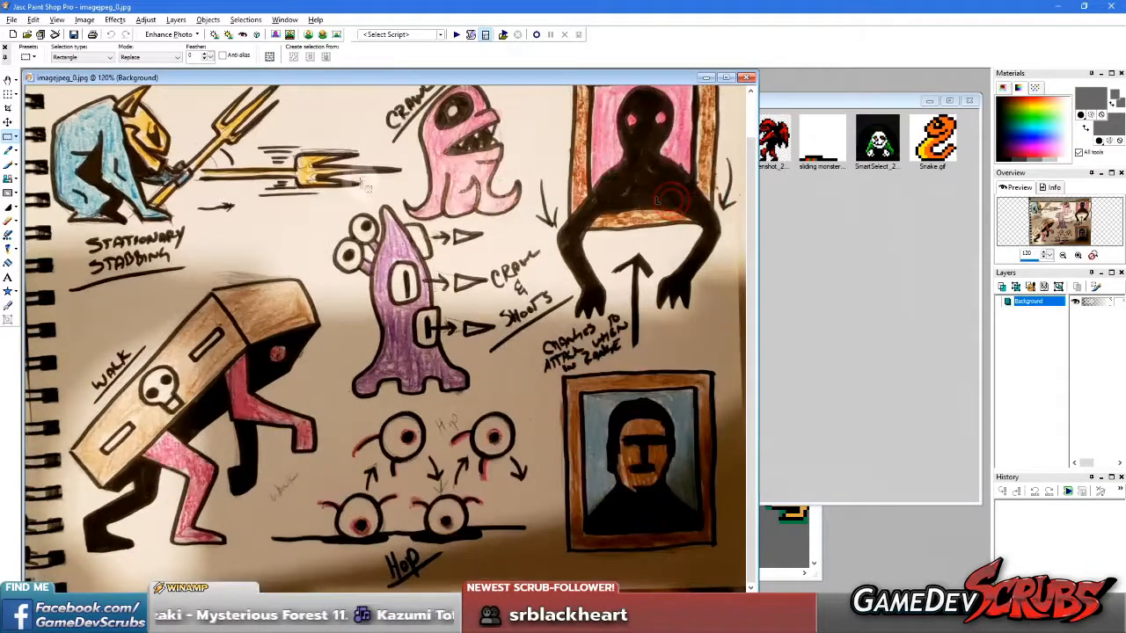
Step: Mark the purple crawl-and-shoot monster with a rectangular selection, and clear the selection
drag(313, 154, 522, 449)
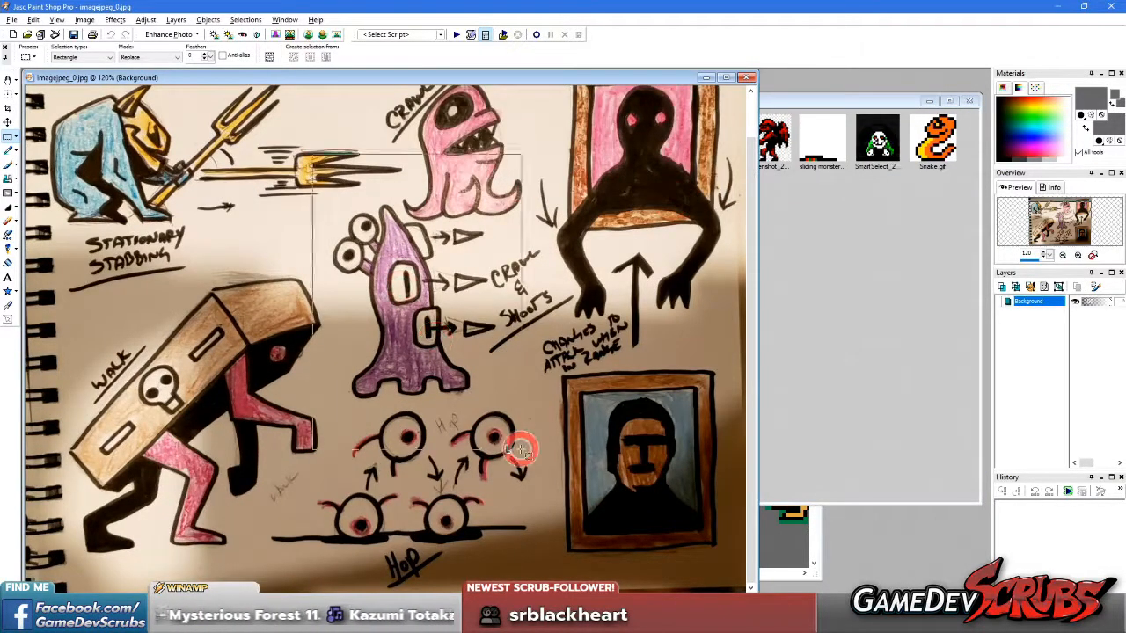
click(563, 396)
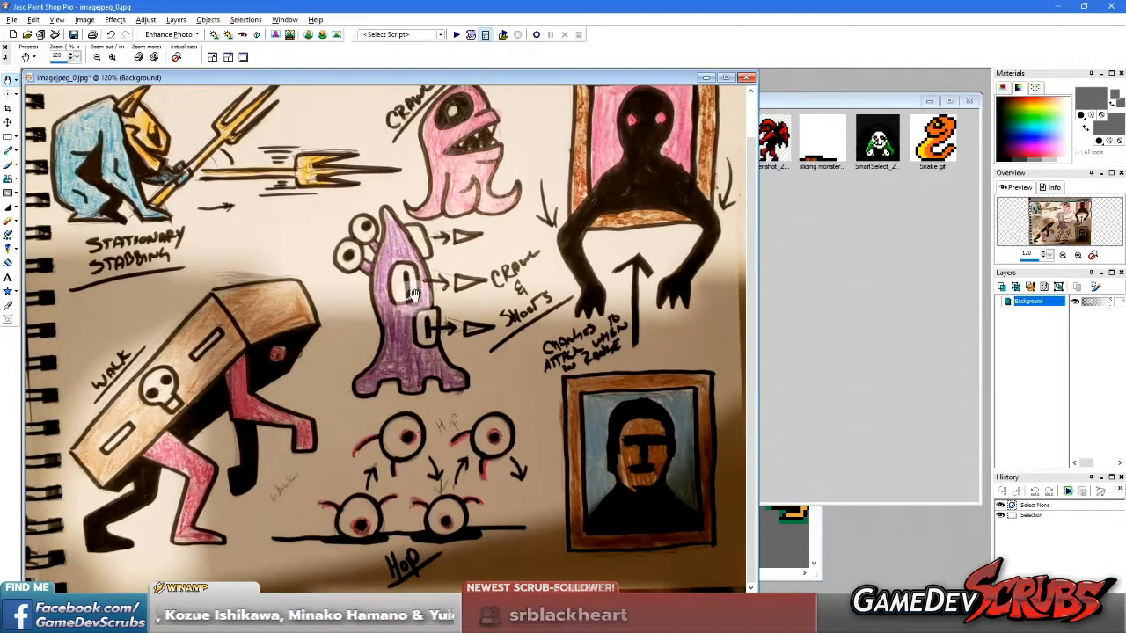
click(343, 214)
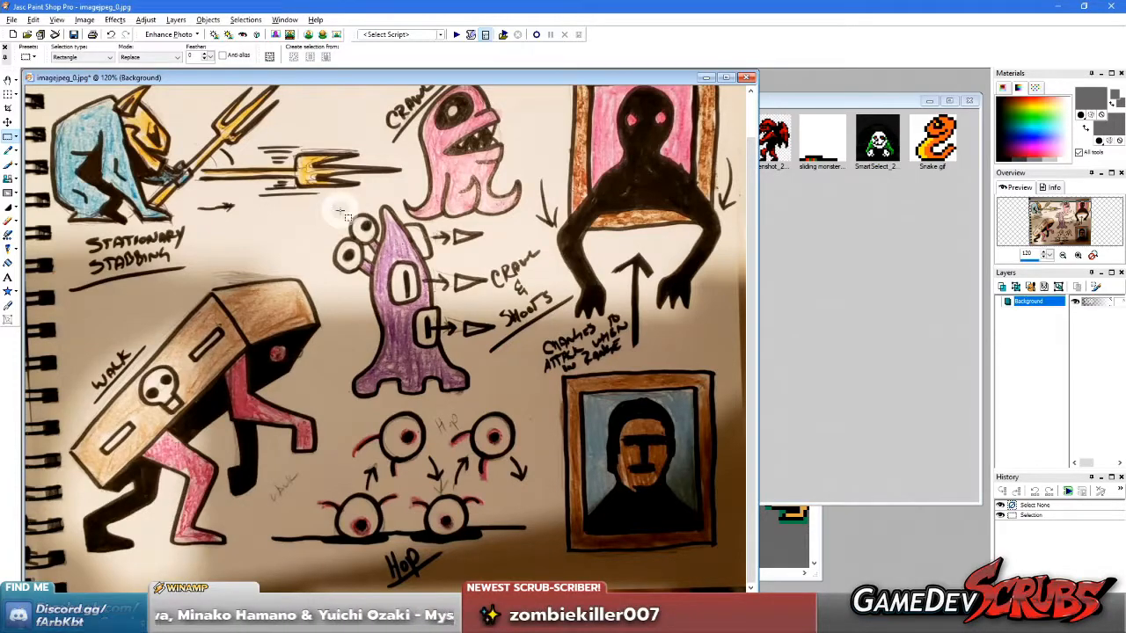
drag(322, 188, 521, 406)
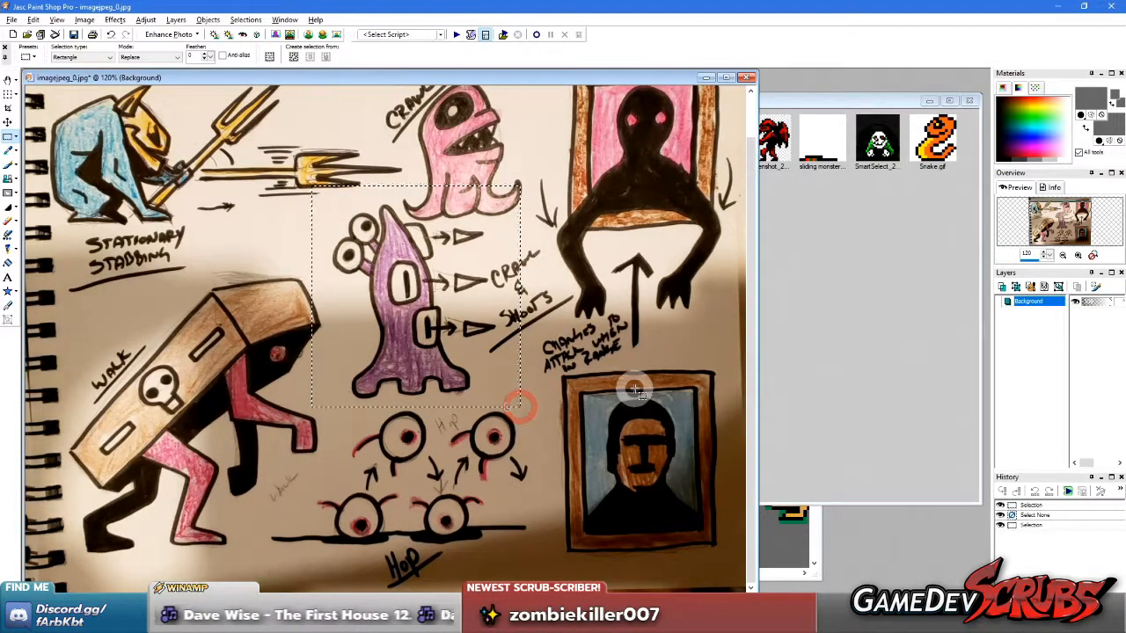
click(634, 389)
Step: Switch to the browser's Super Mario Bros. 3 sprite image results, select the search query, and return to Paint Shop Pro
click(607, 616)
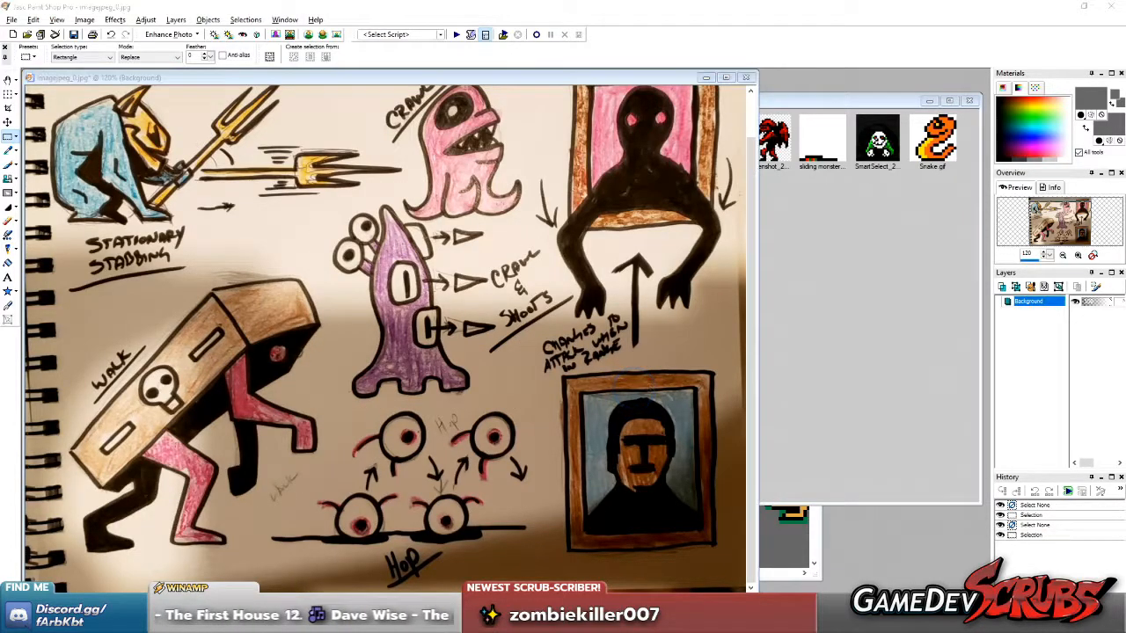
scroll(473, 368, up, 3)
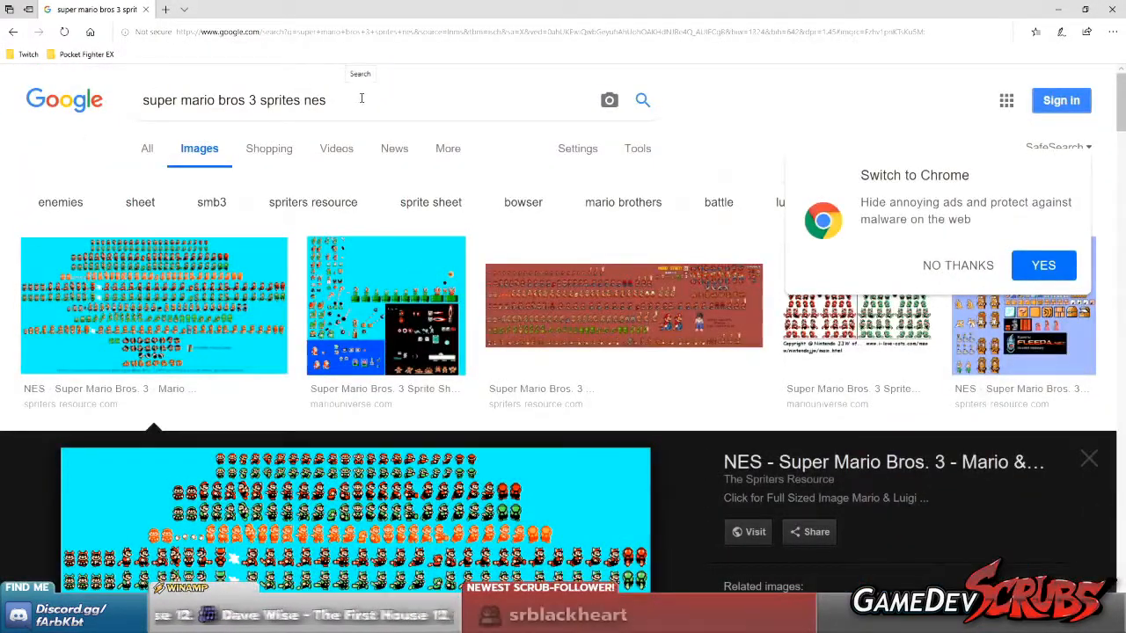
drag(360, 99, 92, 99)
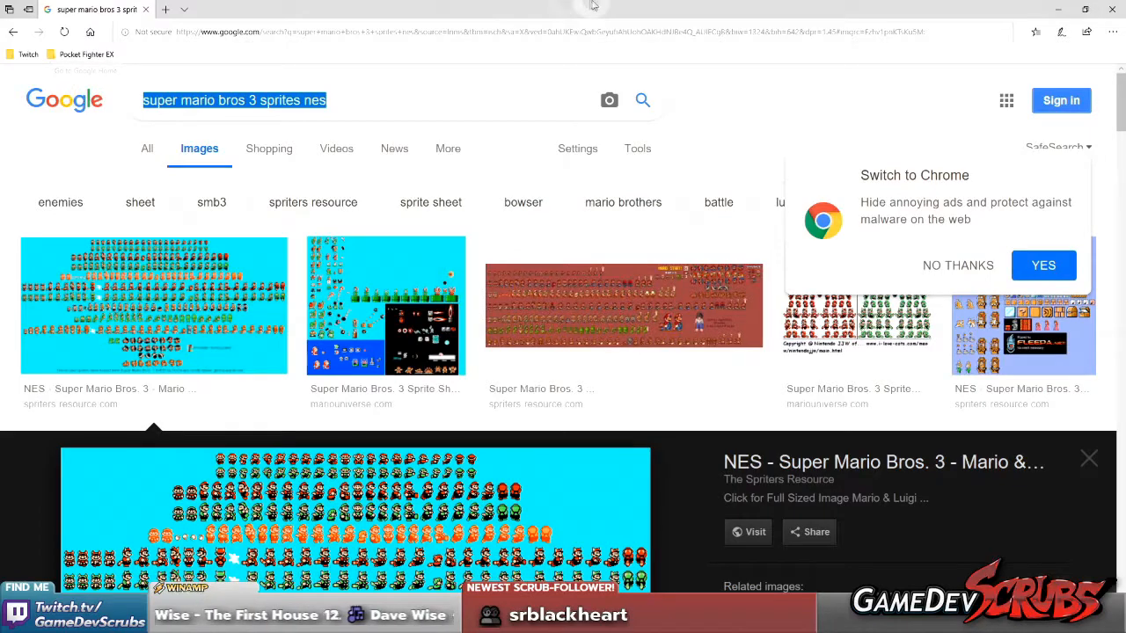
key(alt+Tab)
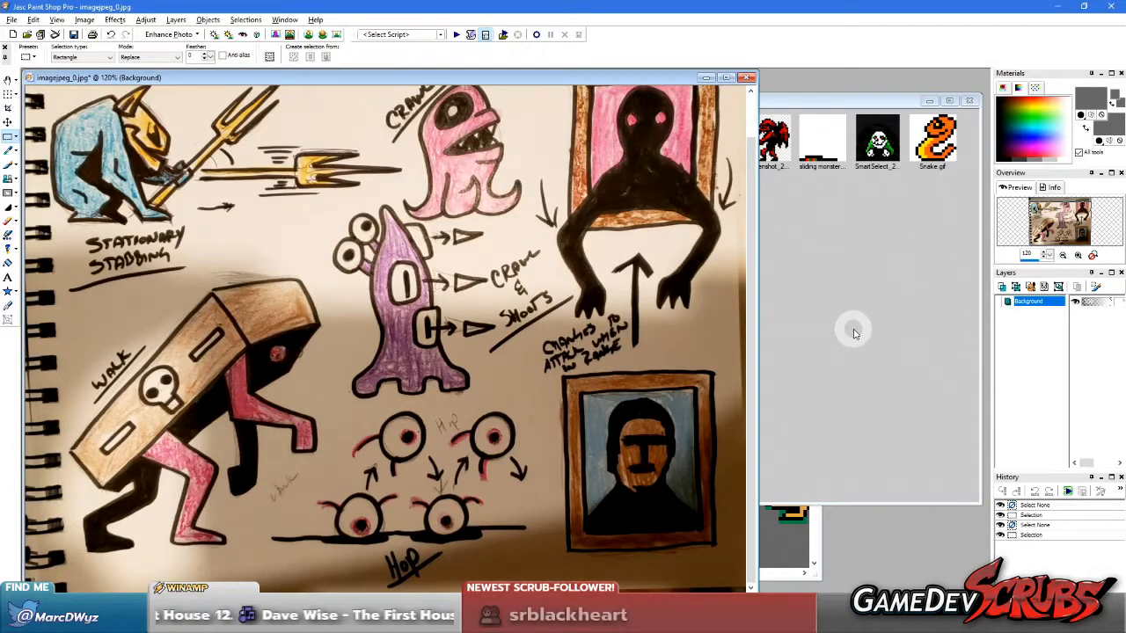
Step: Shrink the imagejpeg_0.jpg view to 80%, open imagejpeg_01.jpg, and place its window beside the first sketch page
click(524, 453)
scroll(523, 453, down, 1)
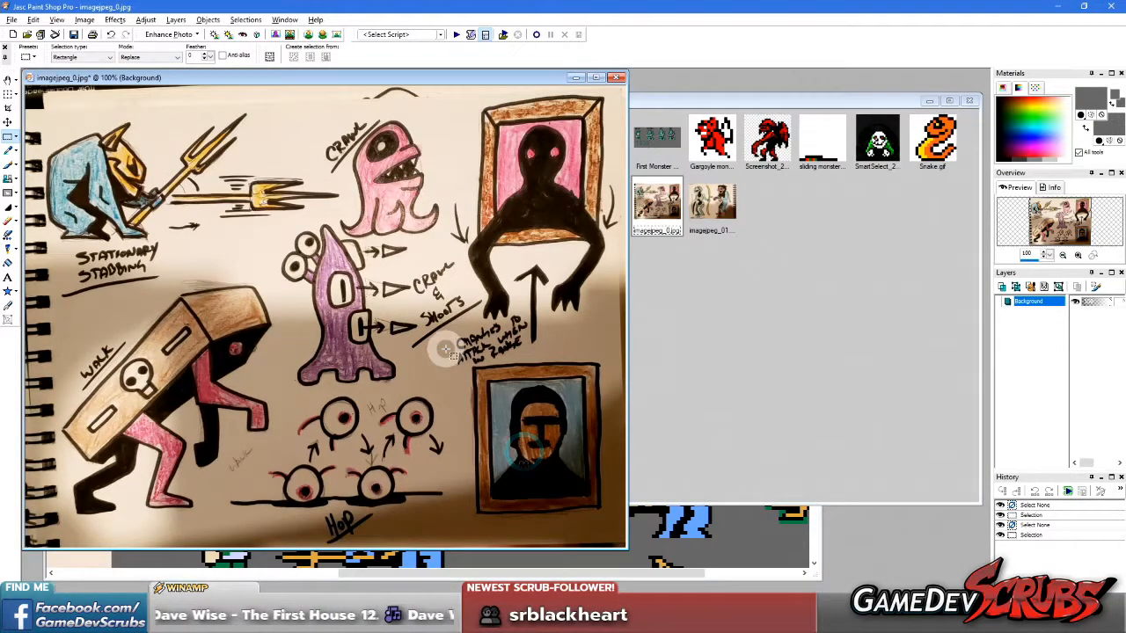
scroll(443, 344, down, 2)
scroll(383, 313, up, 1)
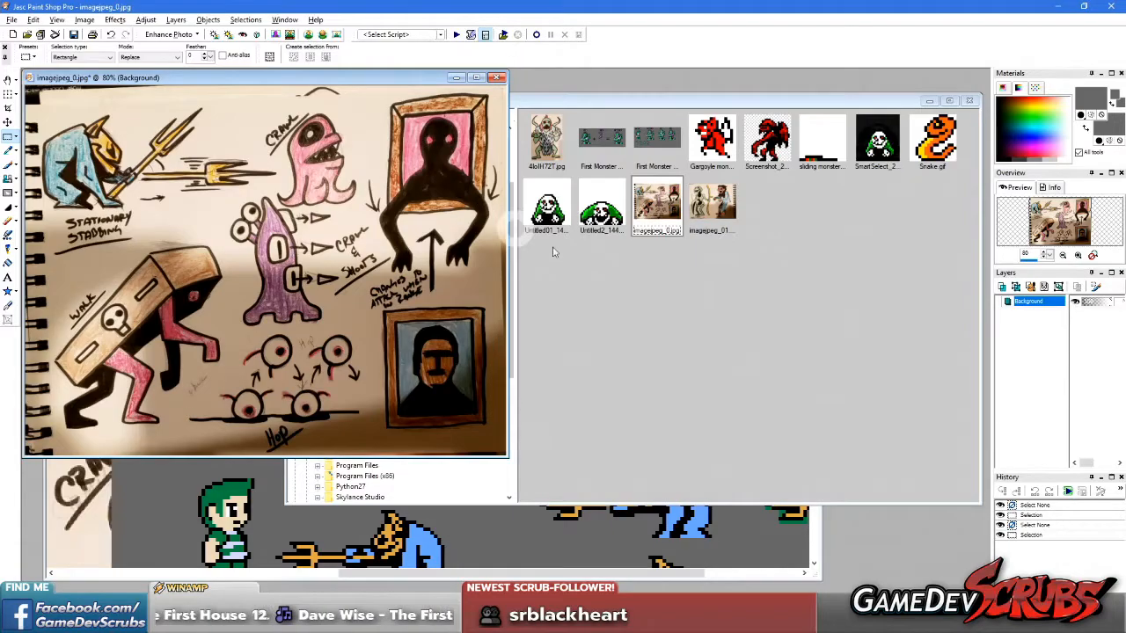
double_click(712, 204)
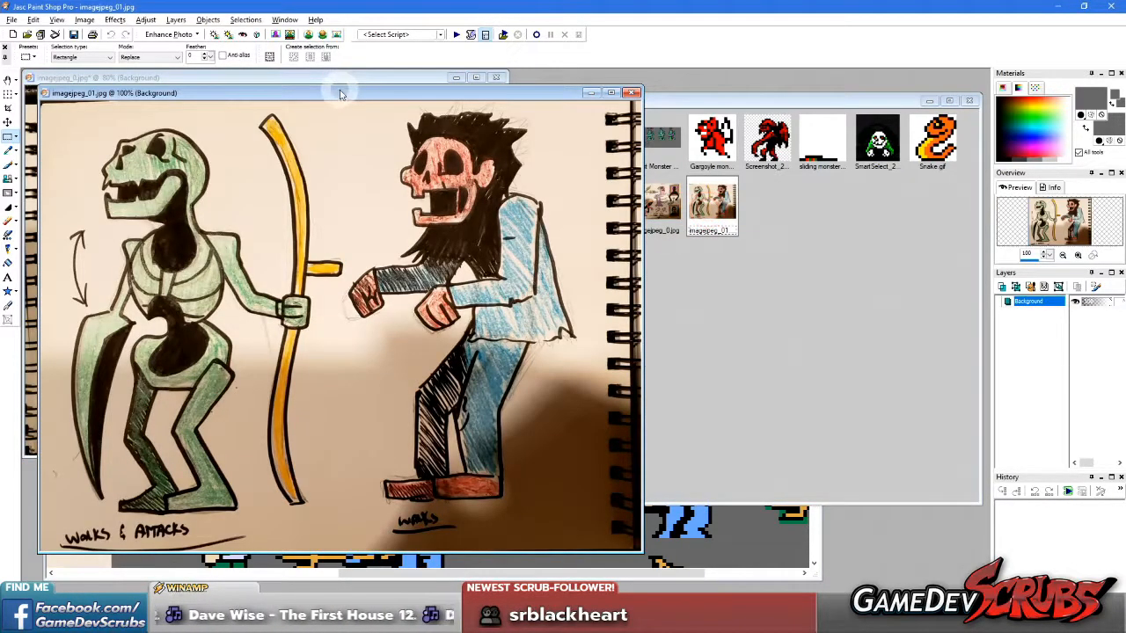
drag(340, 93, 679, 123)
Step: Compare the monster sketches on both pages, and move the imagejpeg_01.jpg window clear of the Designs thumbnails
click(252, 166)
scroll(373, 223, up, 1)
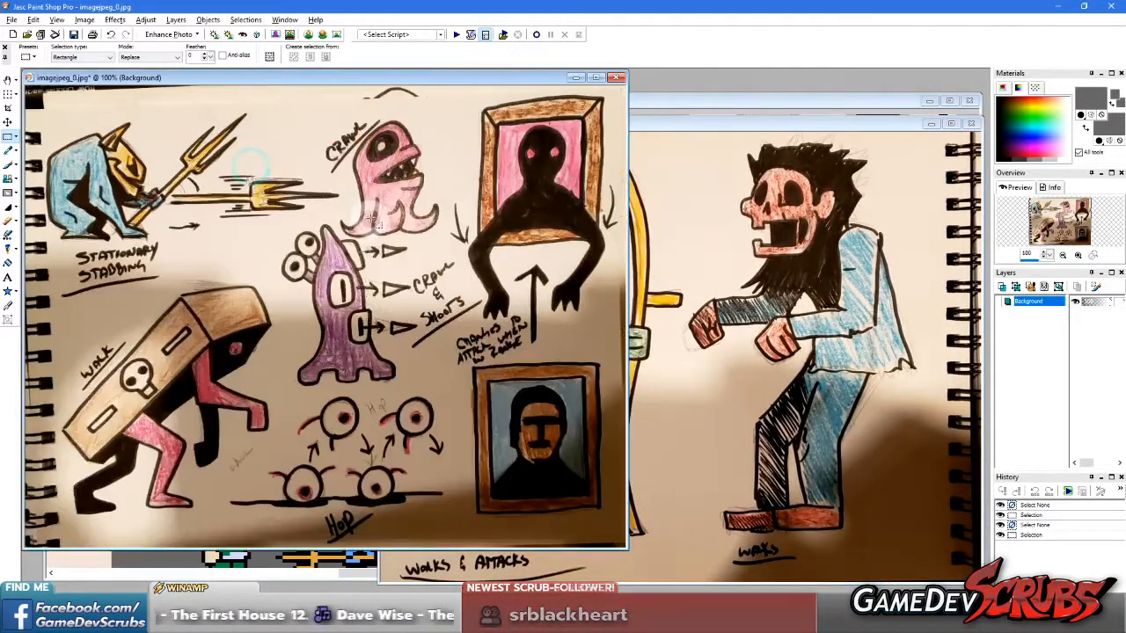
scroll(367, 216, up, 1)
scroll(356, 227, down, 2)
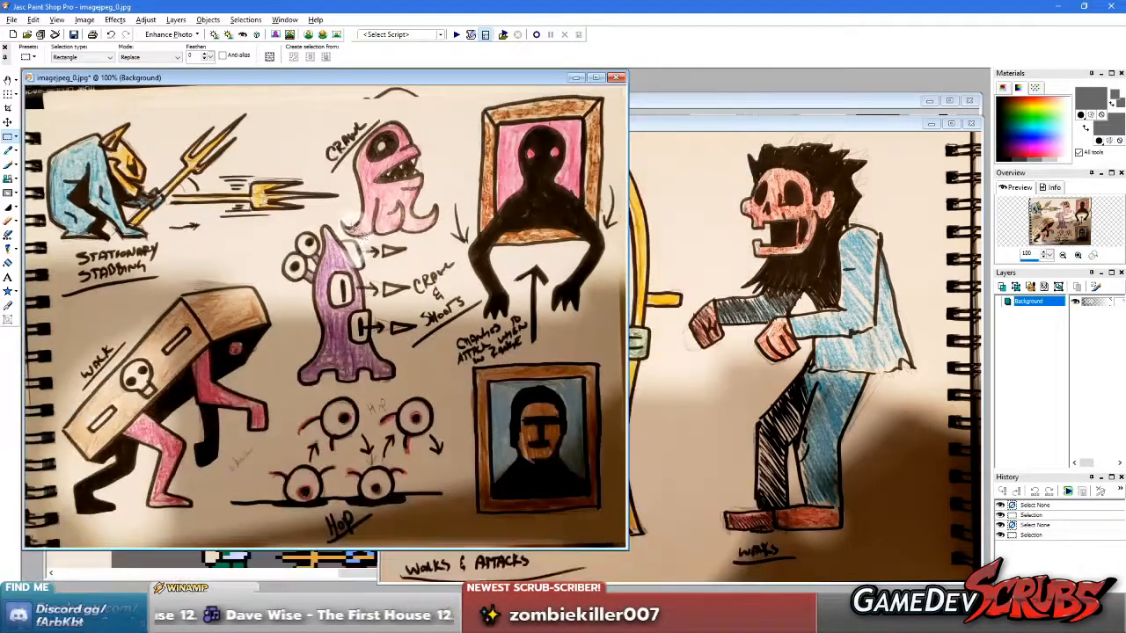
click(694, 321)
scroll(690, 330, down, 1)
drag(689, 129, 789, 195)
Step: Reopen the SmartSelect Pixel Station image, view the green-cloaked skull monster enlarged to 120%, and close it
double_click(878, 139)
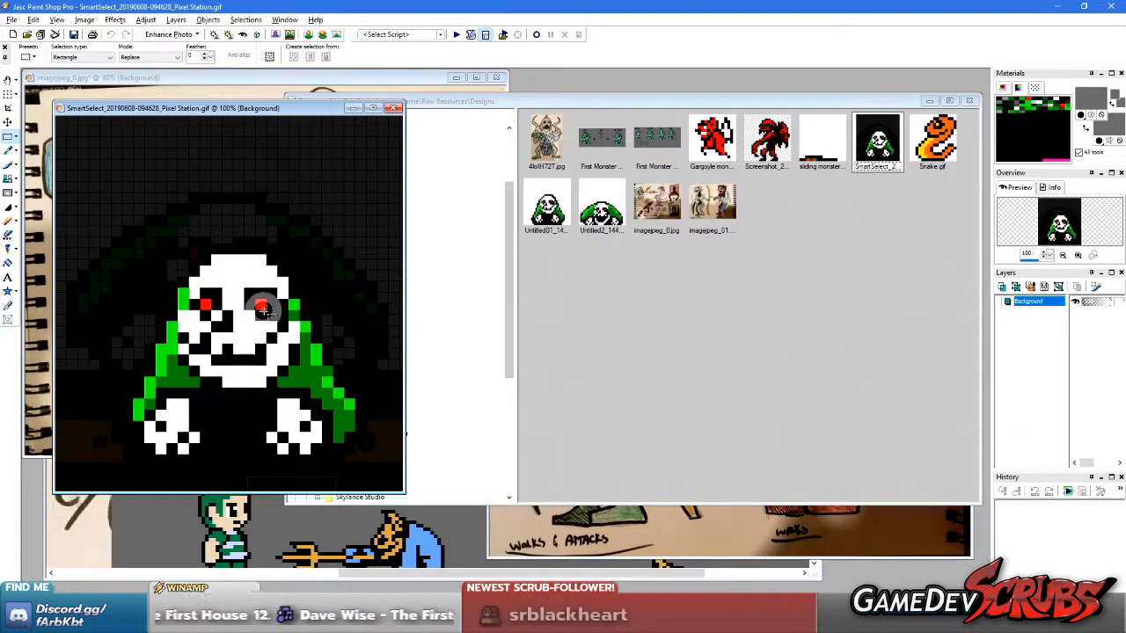
scroll(260, 303, up, 1)
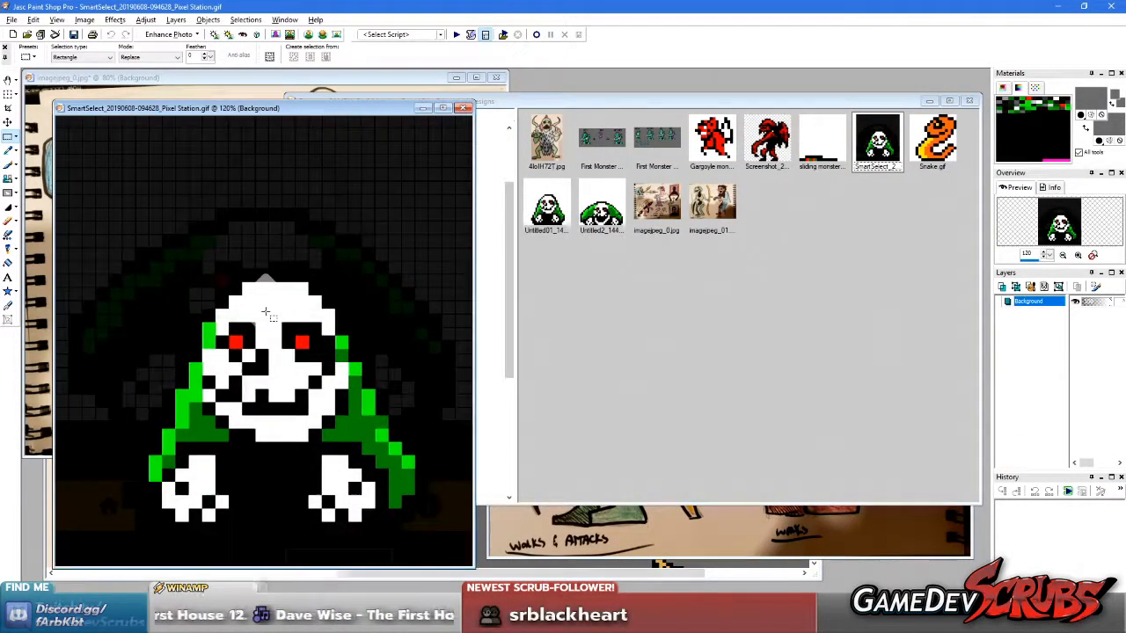
click(462, 108)
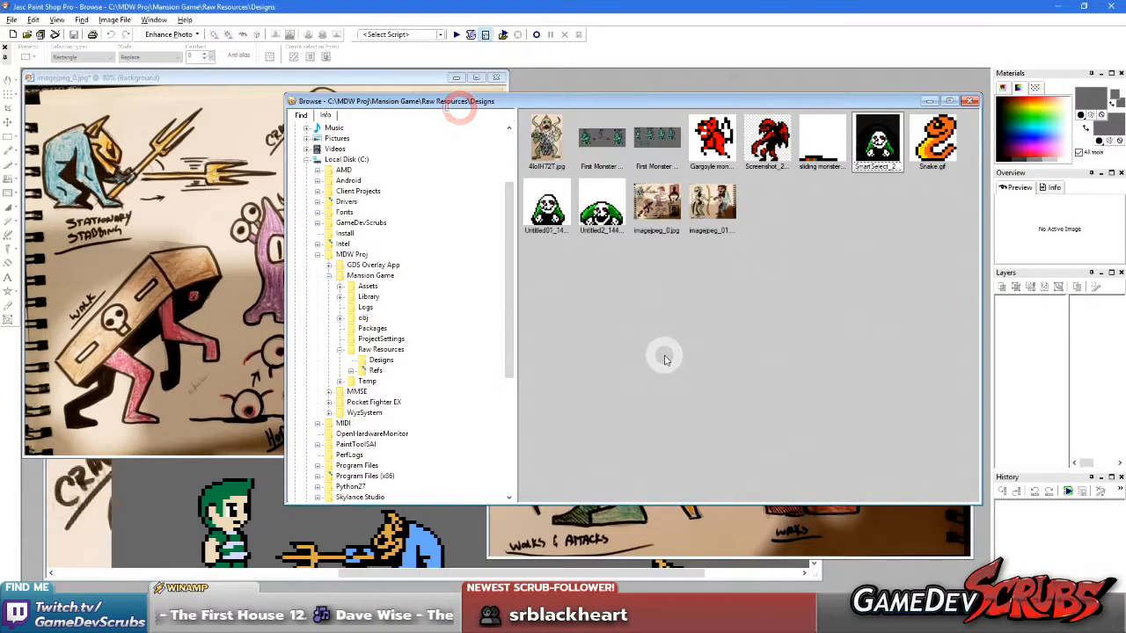
Step: Bring Imp Enemy.png to the front and examine the imp's trident stabbing frames up close
click(171, 501)
scroll(164, 502, up, 1)
scroll(605, 339, up, 1)
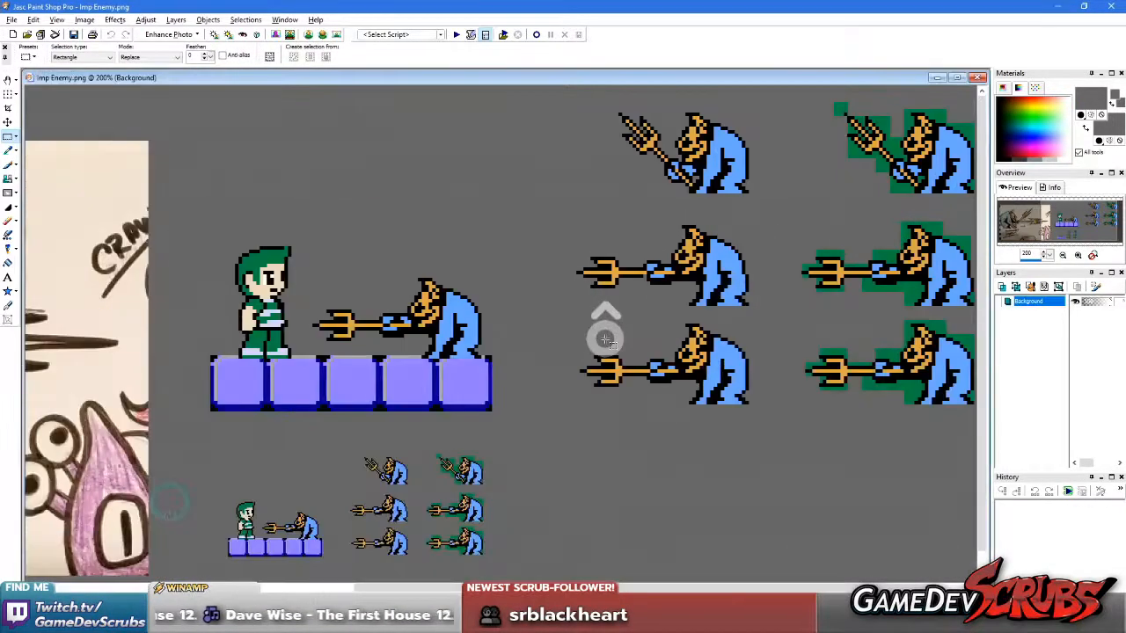
key(e)
click(484, 214)
right_click(484, 214)
key(s)
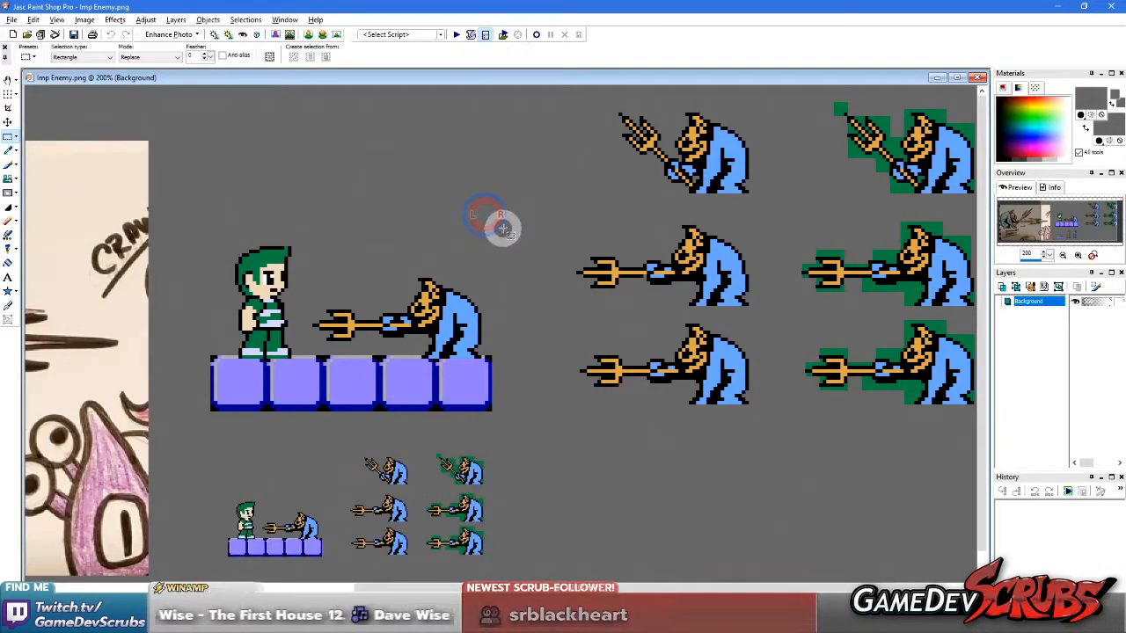
scroll(616, 224, up, 2)
scroll(300, 212, down, 1)
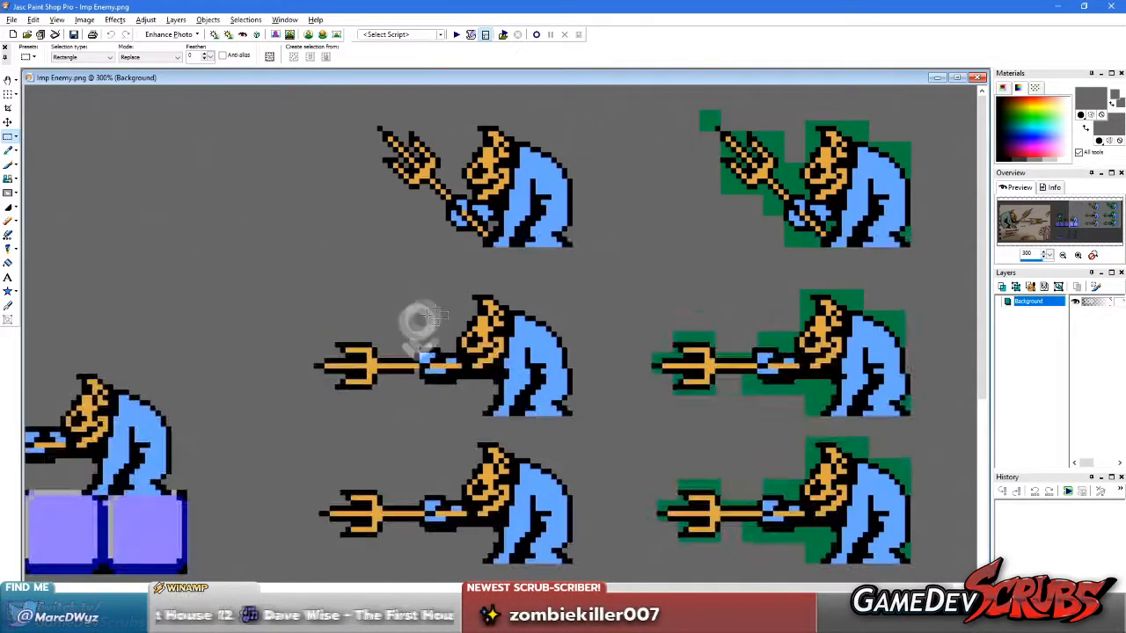
scroll(528, 321, up, 1)
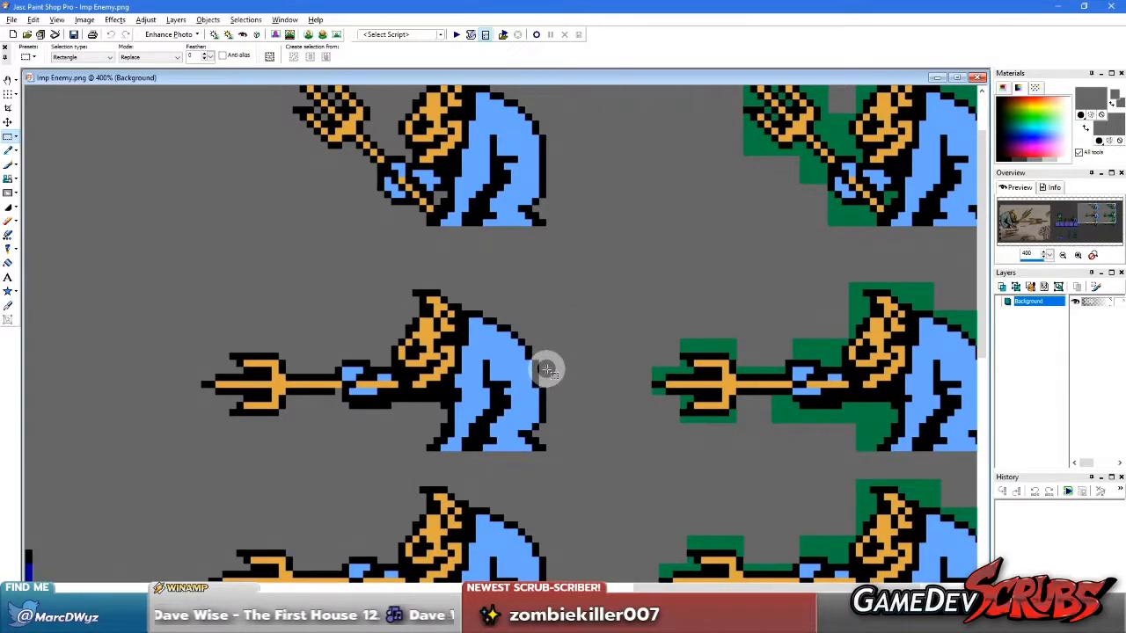
Step: Sample the grey backdrop colour and clear a rectangular area over the middle stabbing imp without the green backing, then deselect
scroll(437, 366, up, 1)
key(b)
ctrl+click(414, 371)
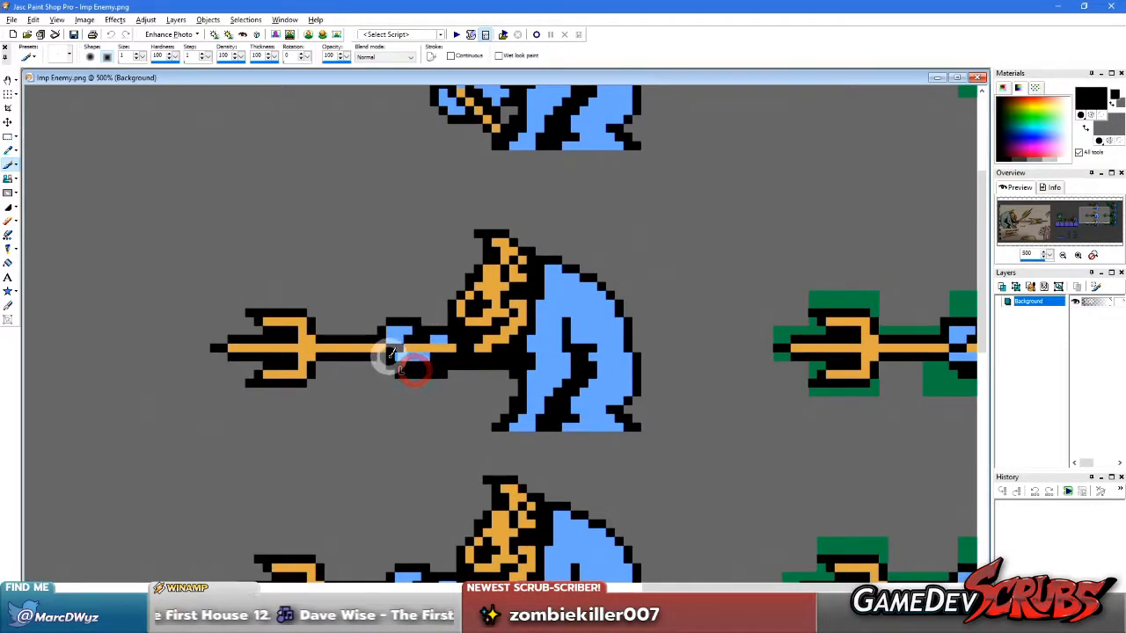
scroll(658, 350, down, 1)
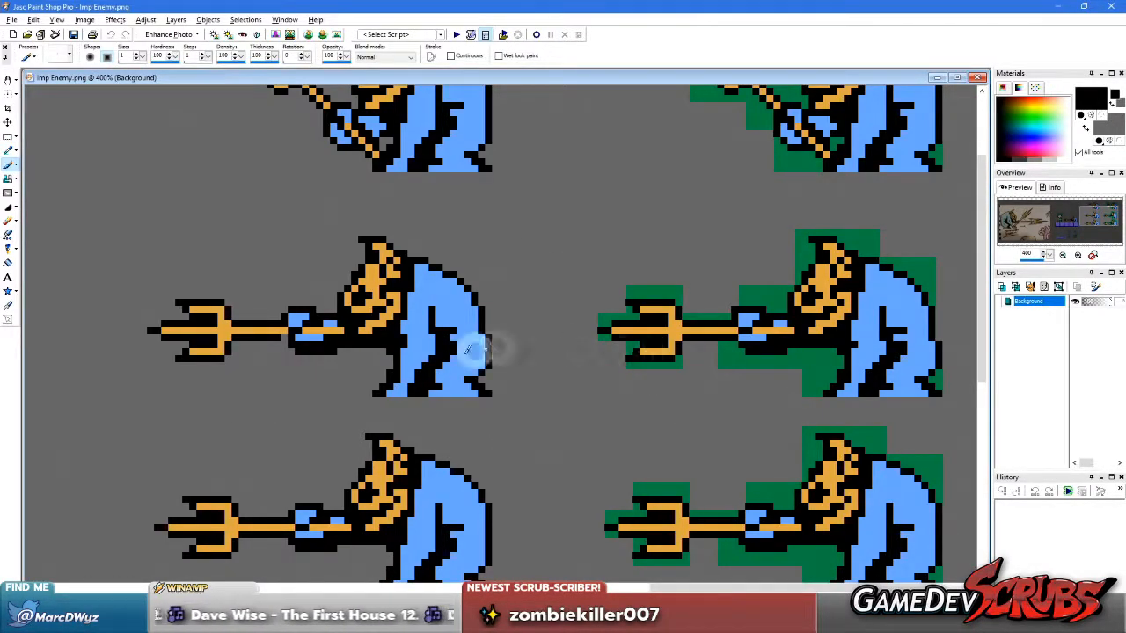
key(e)
click(203, 228)
key(s)
drag(138, 214, 524, 384)
key(Delete)
right_click(583, 402)
Step: Copy the green-backed middle stabbing imp and paste it with the green made transparent into the cleared spot
drag(963, 407, 963, 408)
key(e)
click(742, 252)
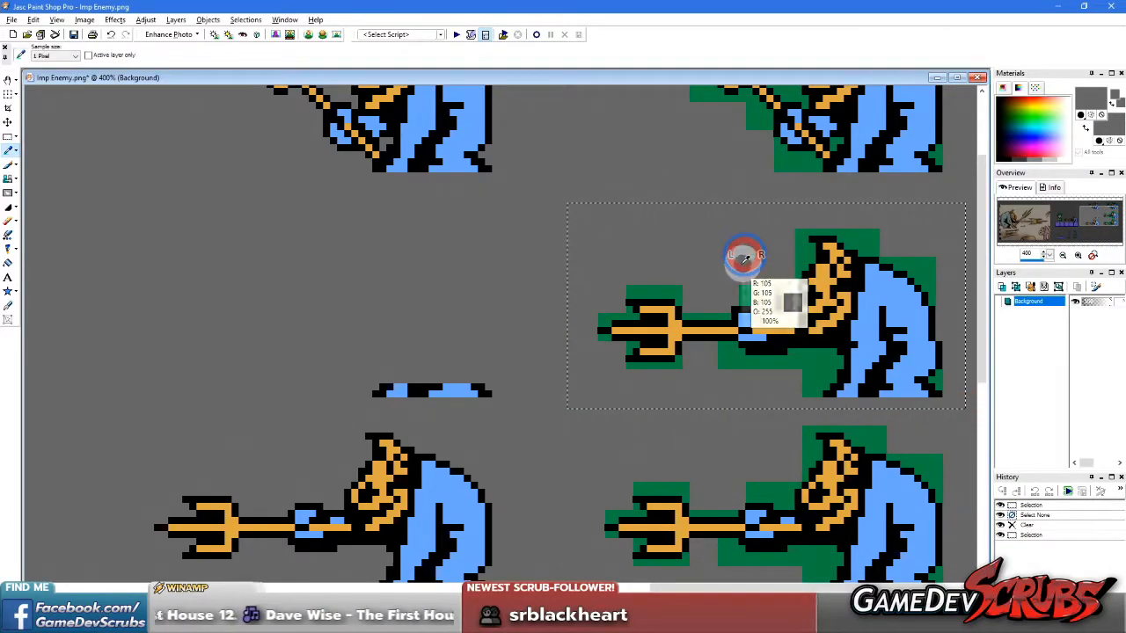
key(ctrl+c)
key(ctrl+shift+e)
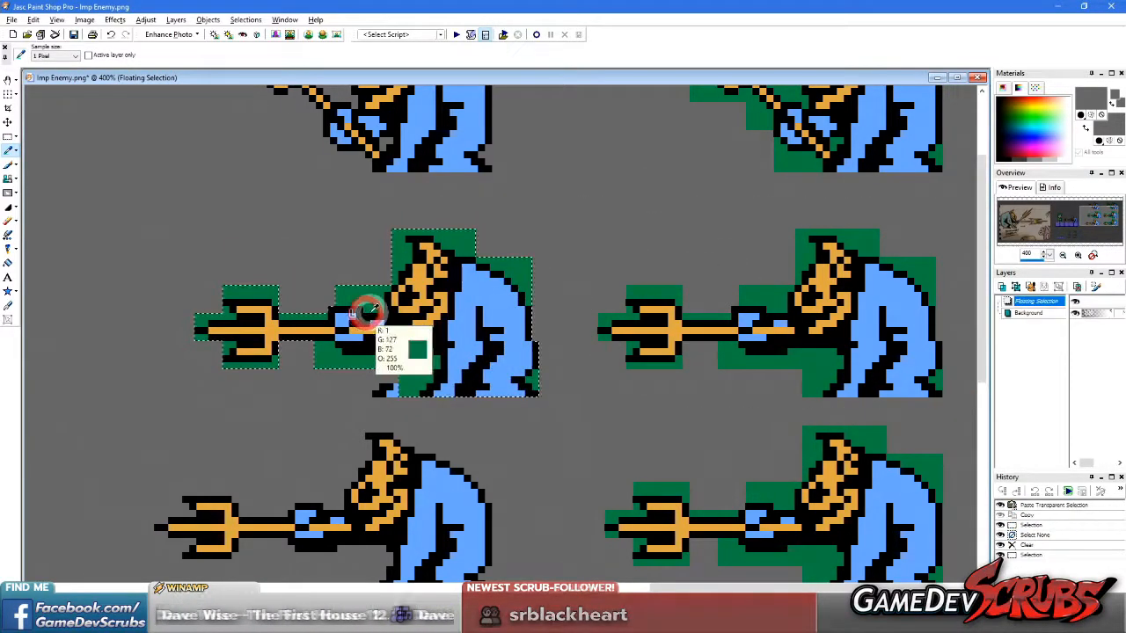
key(ctrl+x)
key(ctrl+shift+e)
click(317, 314)
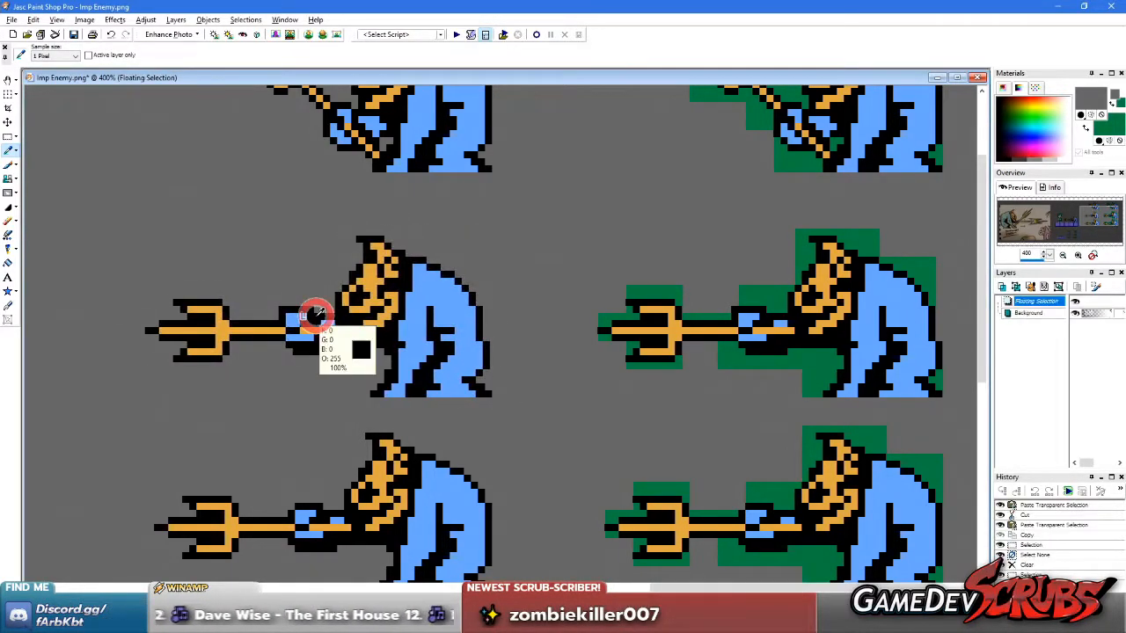
key(s)
click(419, 326)
right_click(563, 337)
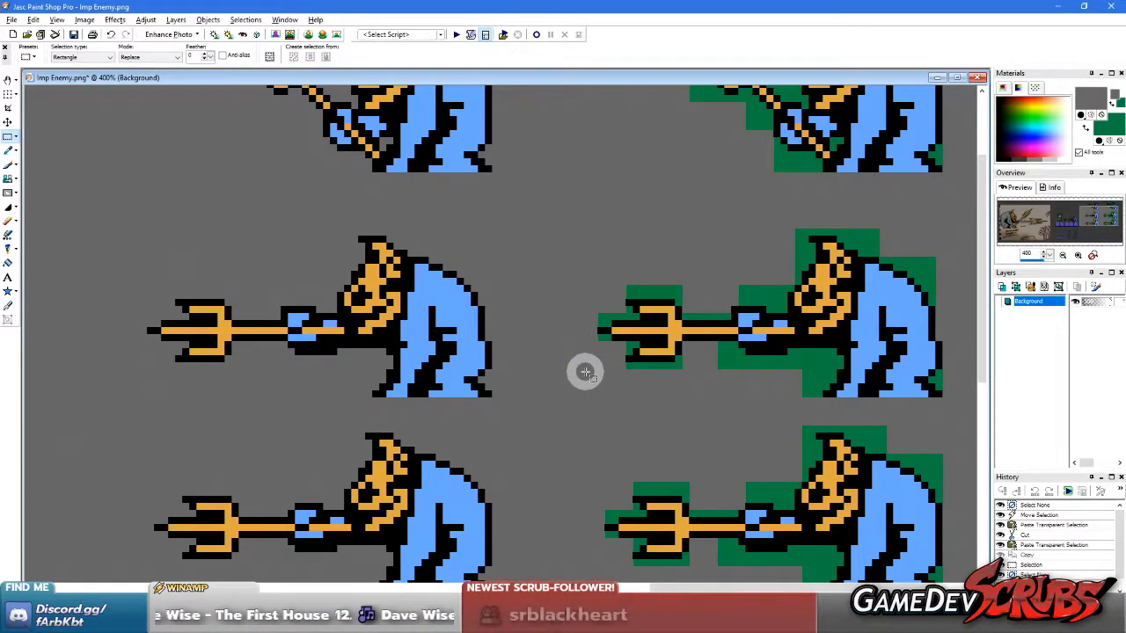
Step: Examine the imp attack frames against the sketch and the platform mock-up, both from afar and up close
scroll(583, 373, down, 6)
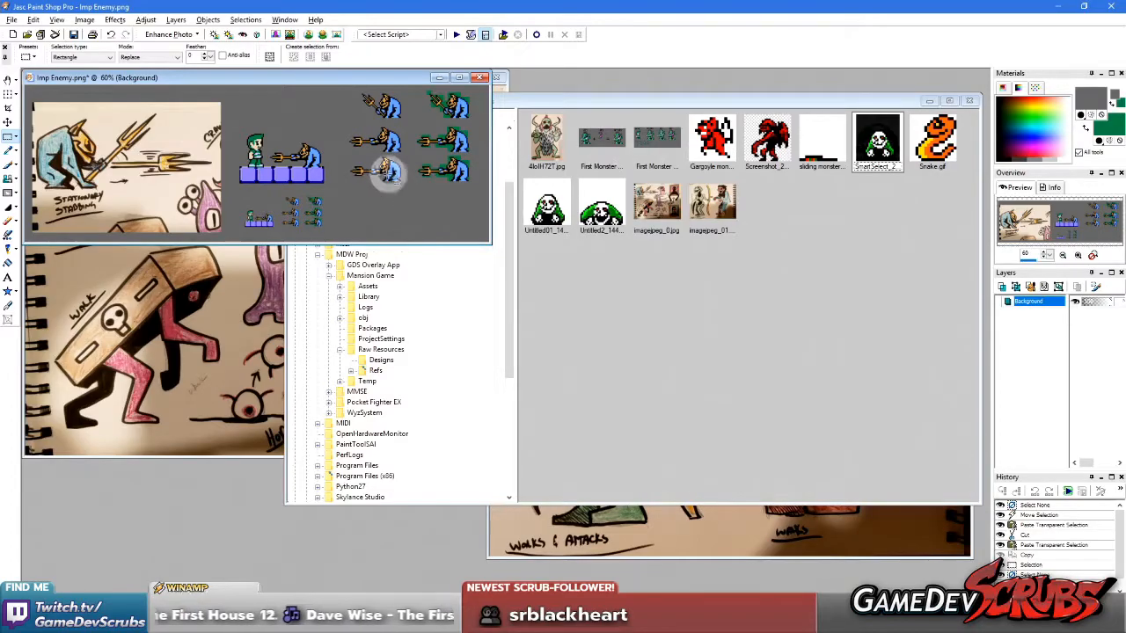
scroll(389, 172, up, 5)
scroll(686, 299, down, 1)
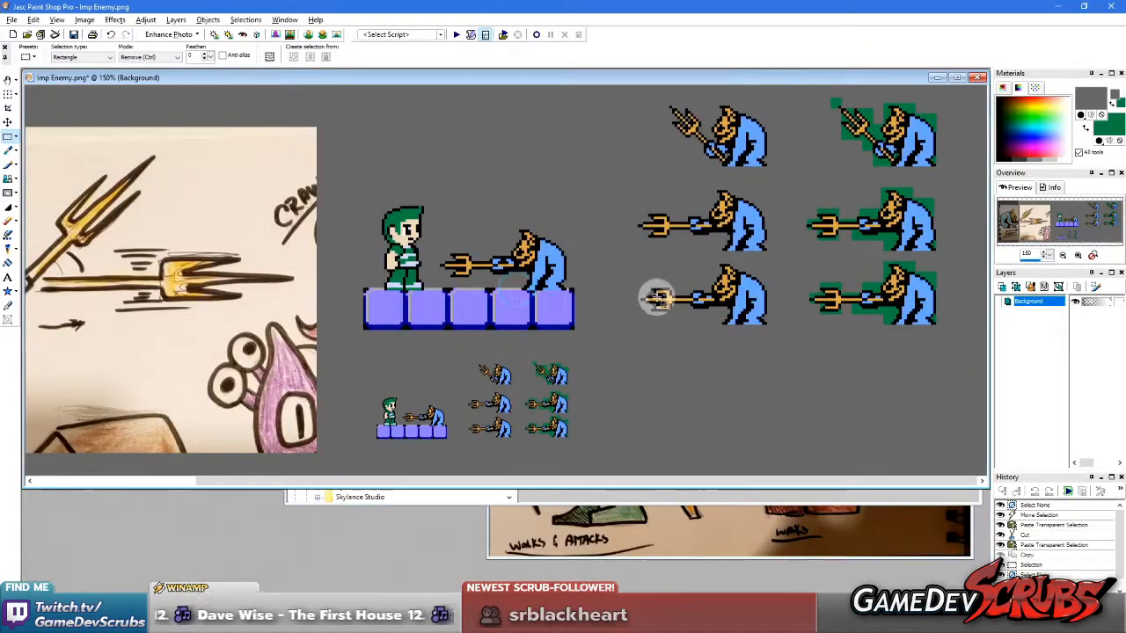
scroll(663, 281, up, 2)
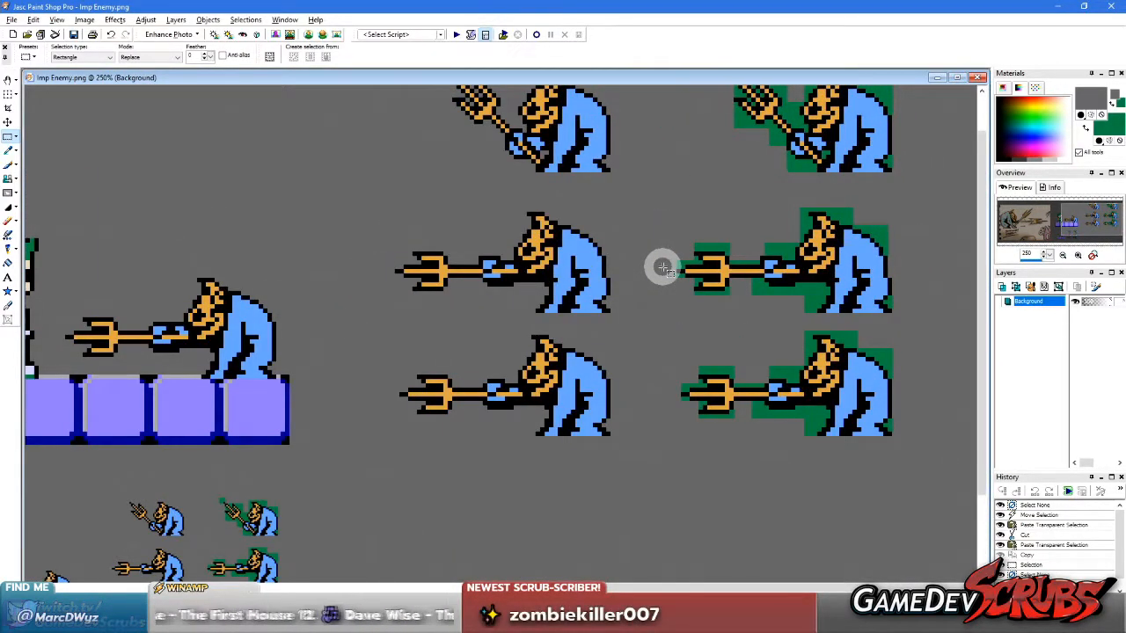
scroll(635, 264, down, 1)
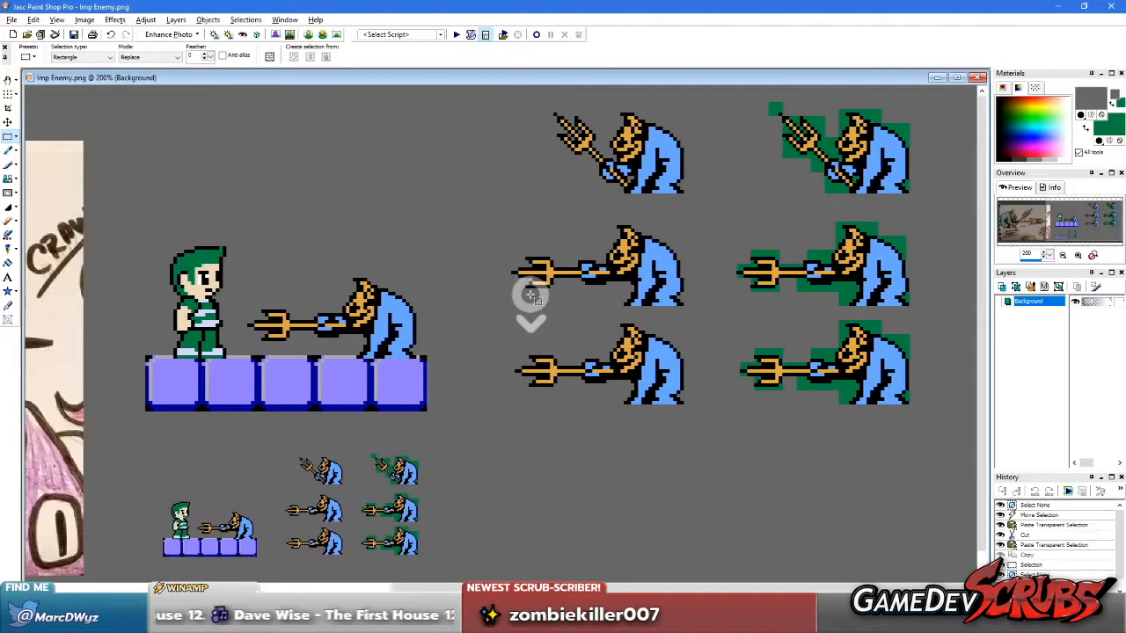
scroll(578, 284, up, 1)
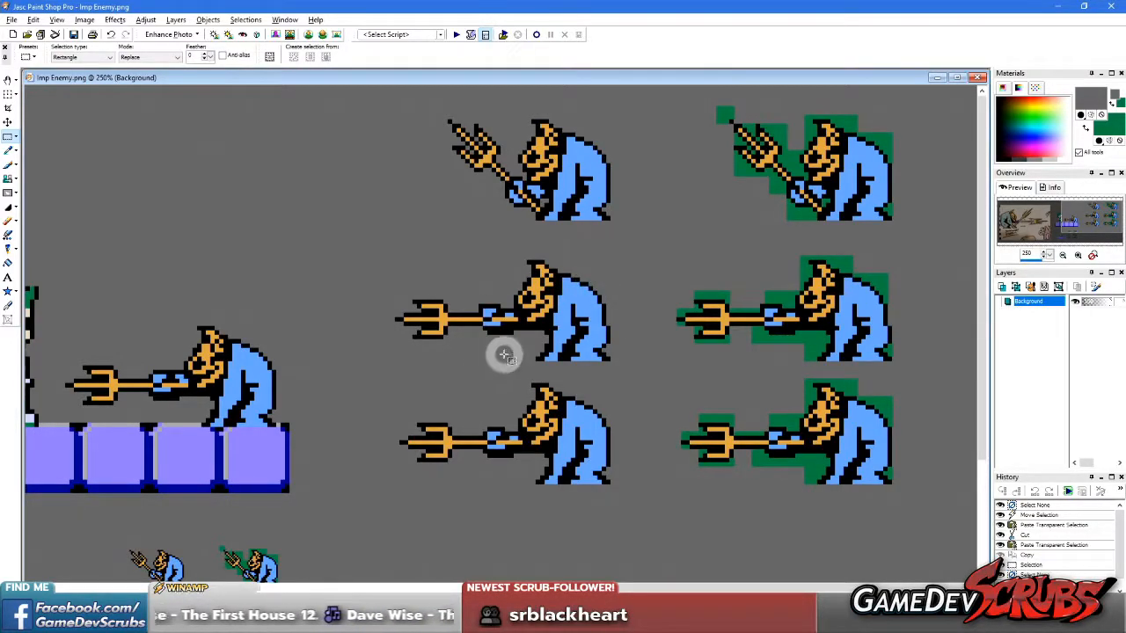
scroll(425, 316, up, 1)
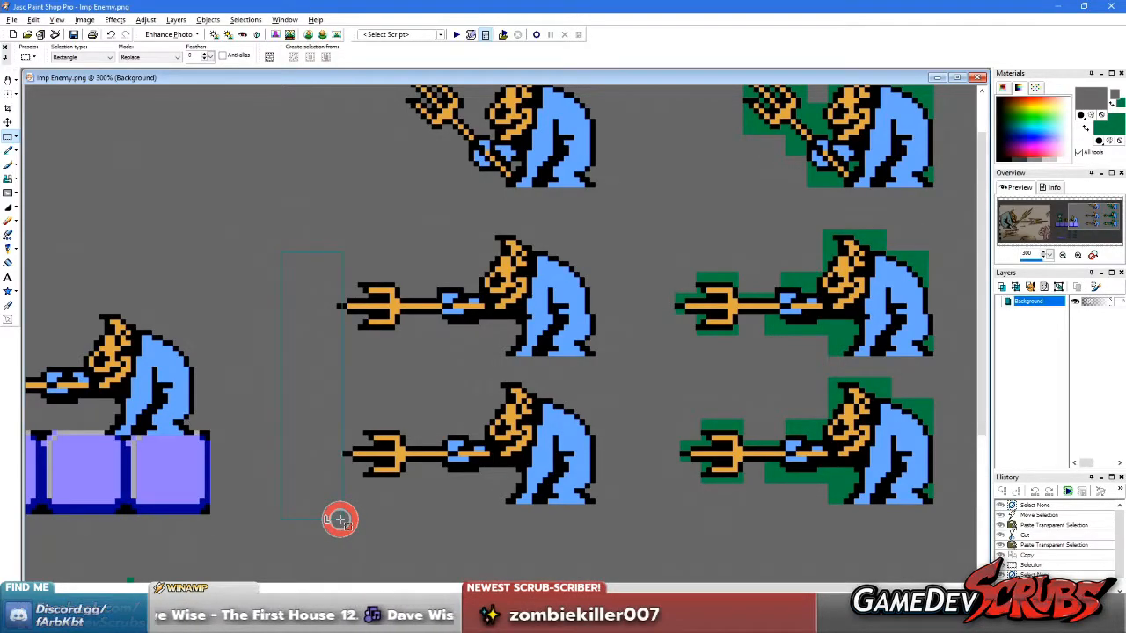
Step: Compare the trident tip positions of the two stabbing frames using a rectangular selection alongside them, and deselect
drag(340, 519, 342, 520)
scroll(460, 356, up, 1)
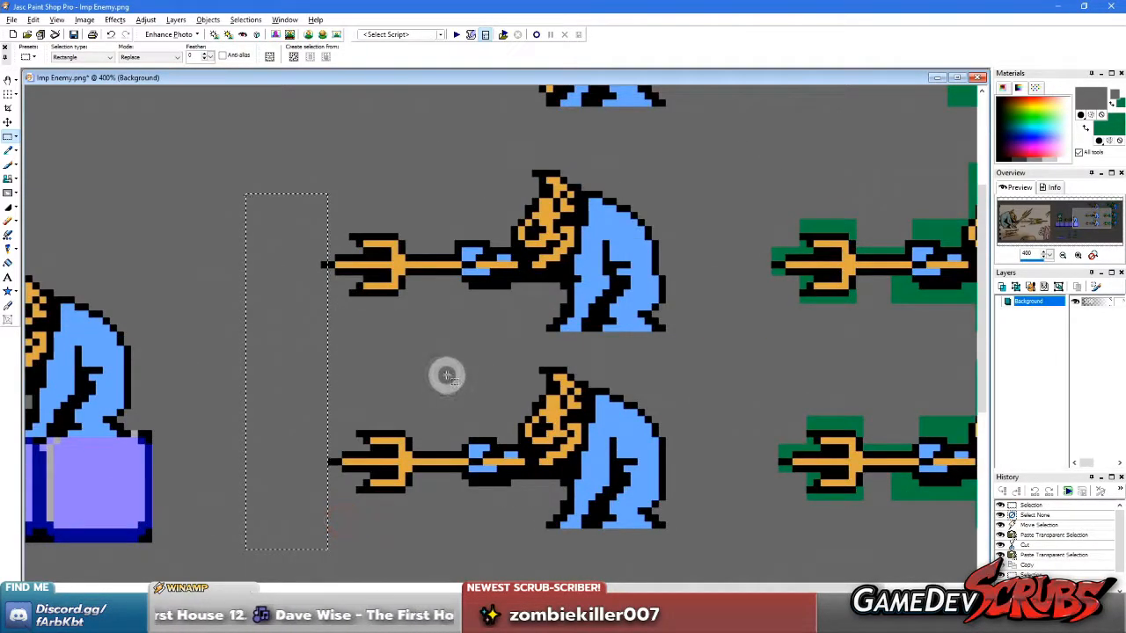
click(313, 491)
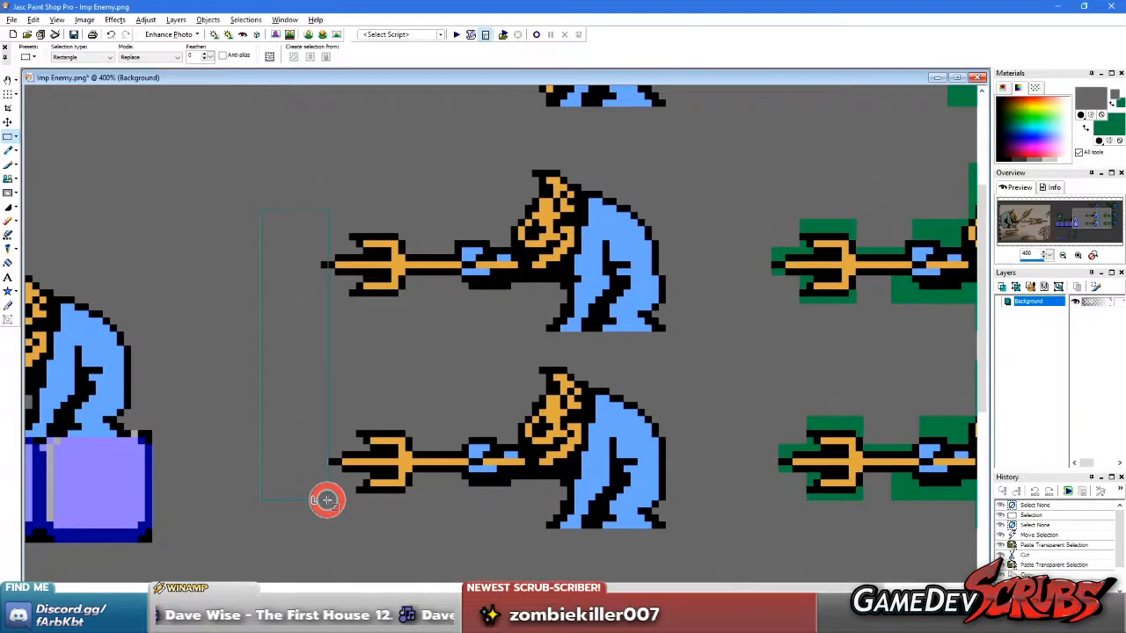
drag(326, 500, 326, 499)
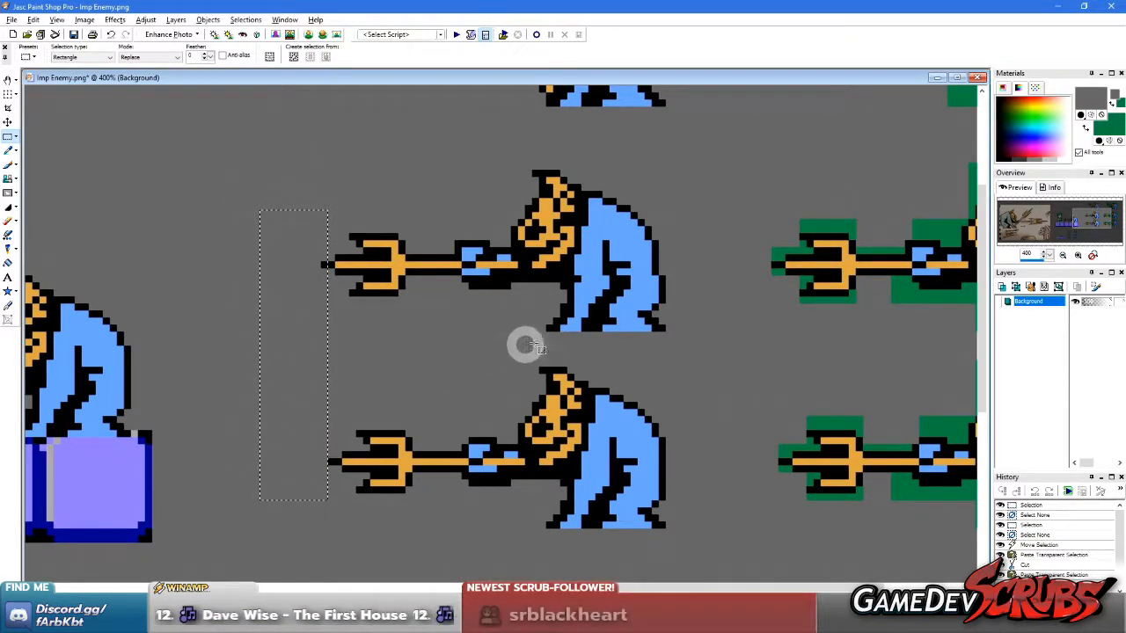
scroll(540, 289, down, 2)
right_click(607, 195)
Step: Outline the raised-trident frame and the pair of stabbing frames with rectangular selections to compare the poses, and deselect
scroll(563, 145, up, 1)
drag(398, 111, 643, 256)
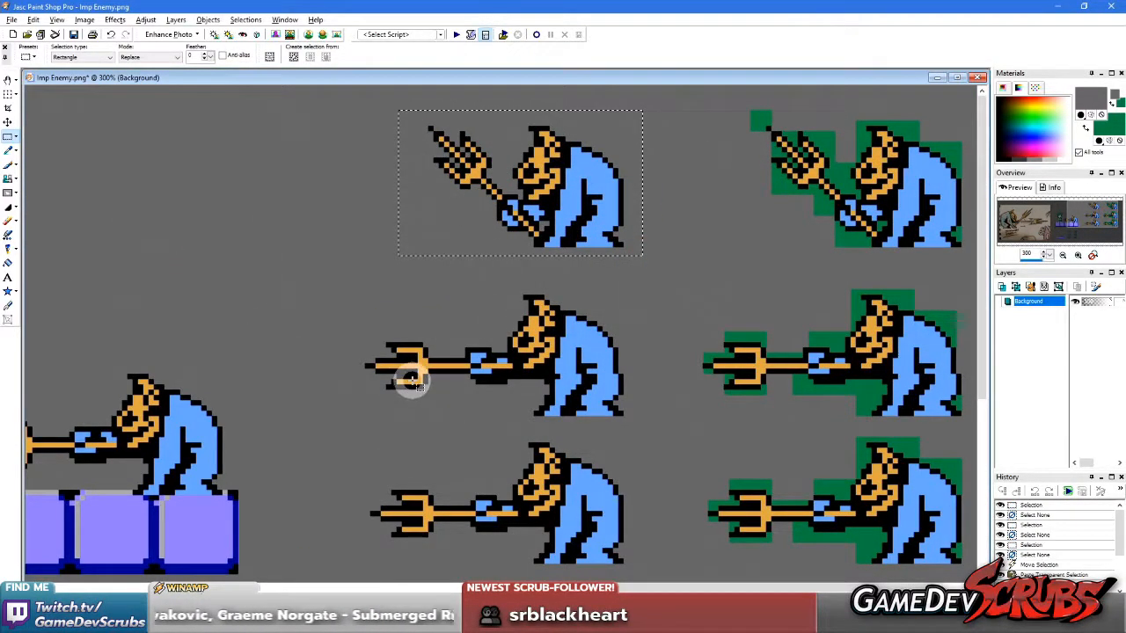
scroll(488, 381, up, 1)
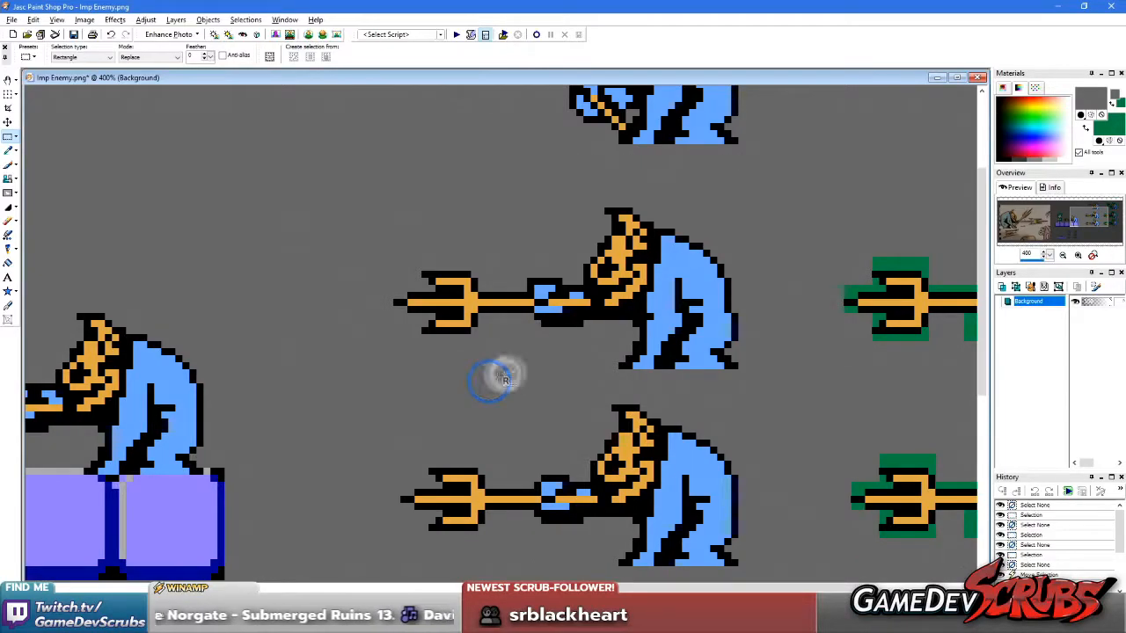
scroll(530, 365, down, 1)
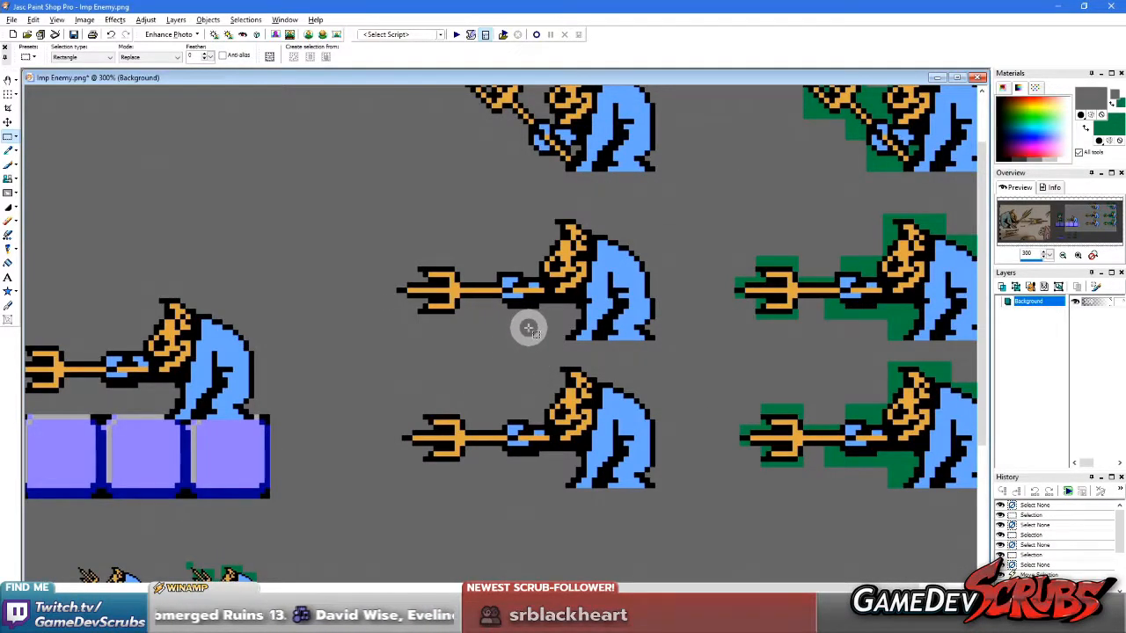
scroll(500, 262, down, 1)
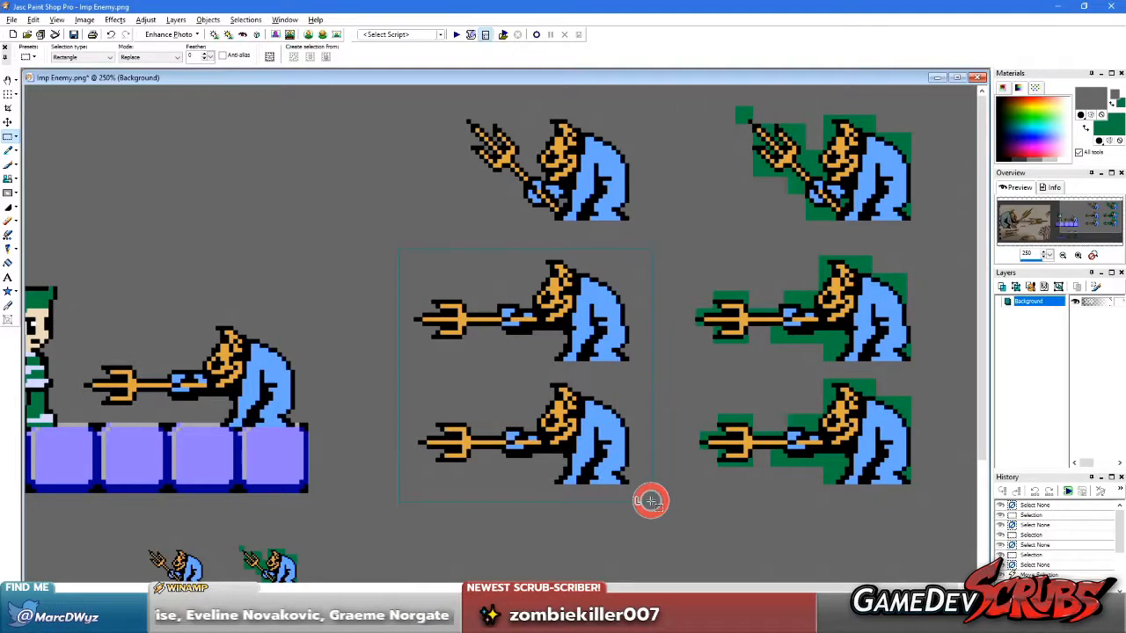
drag(651, 502, 651, 502)
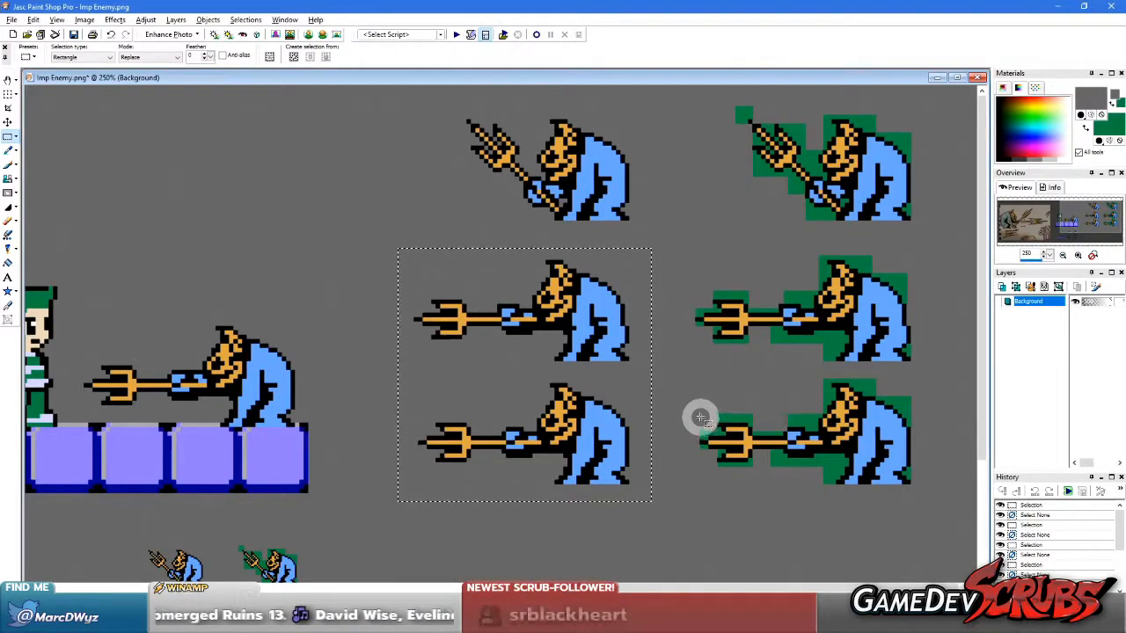
click(702, 420)
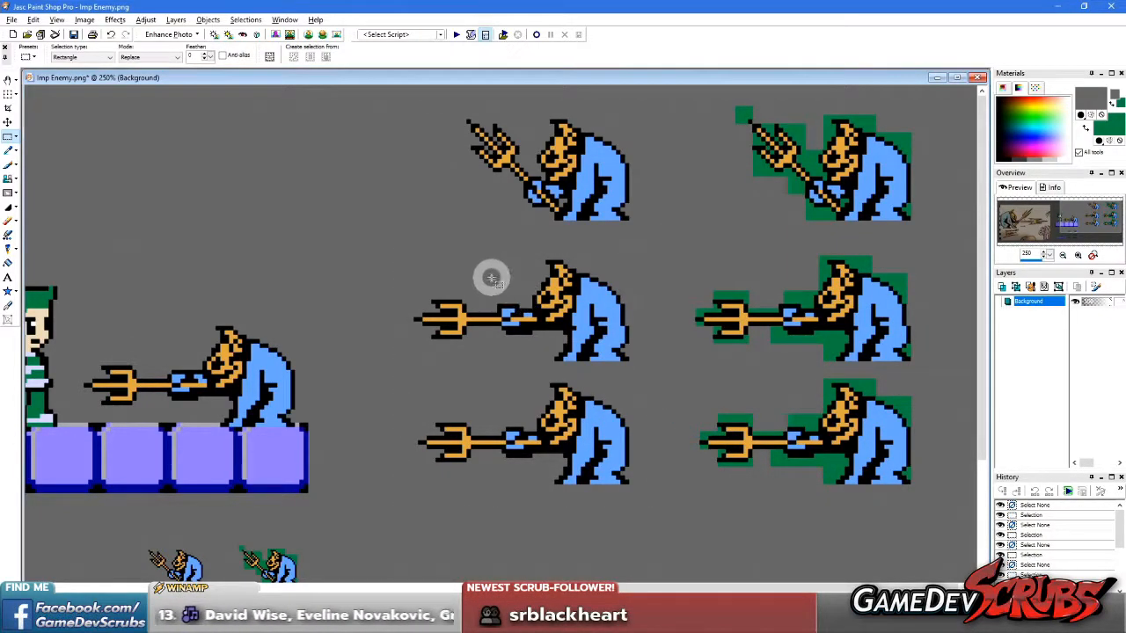
Step: Copy the lower stabbing imp without the green backing and paste it as a new layer
scroll(492, 278, up, 2)
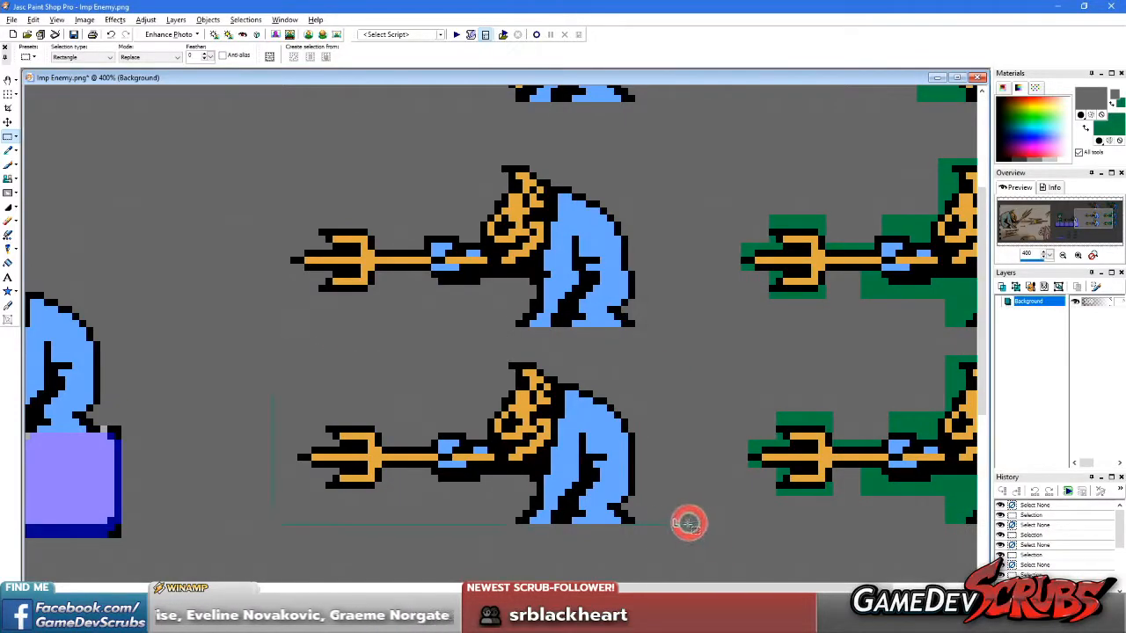
drag(680, 523, 682, 525)
key(ctrl+c)
key(ctrl+e)
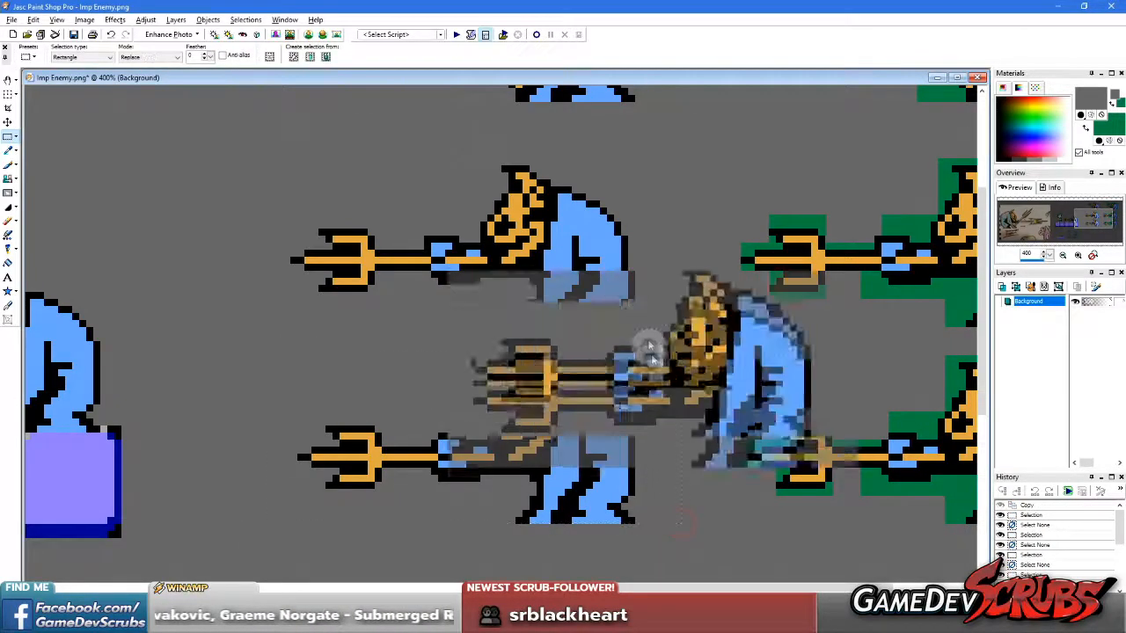
click(602, 359)
key(ctrl+x)
key(ctrl+l)
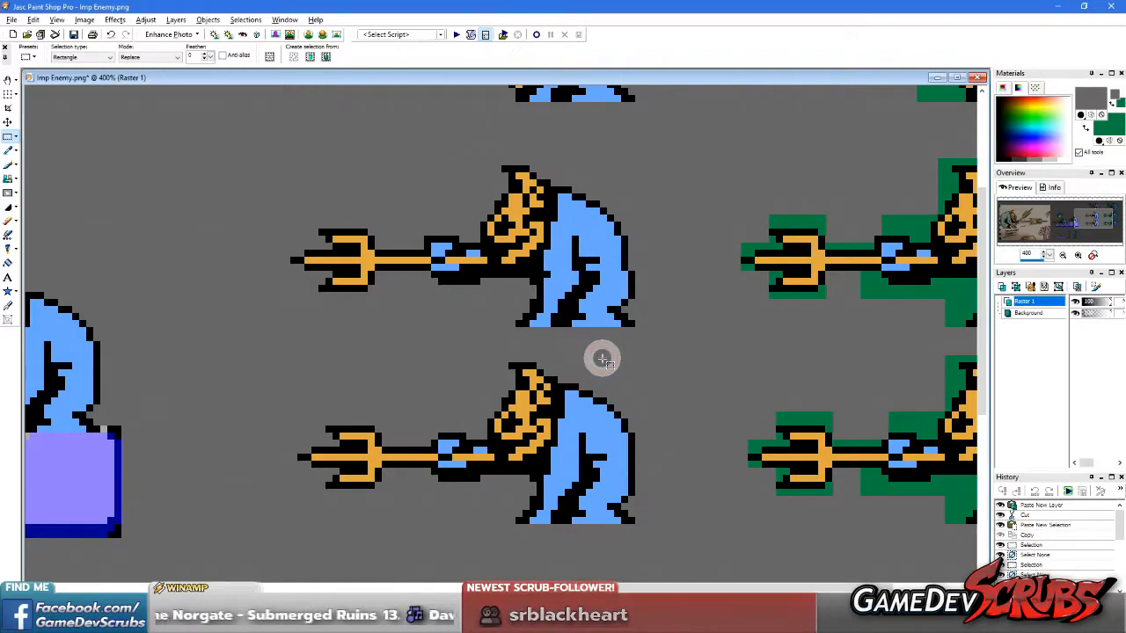
Step: Move the pasted stabbing imp layer over the middle frame and align the two imps' bodies
key(m)
scroll(575, 362, down, 3)
drag(427, 277, 709, 211)
scroll(682, 251, up, 5)
drag(597, 327, 659, 333)
scroll(556, 315, down, 1)
key(s)
drag(125, 177, 702, 466)
right_click(754, 452)
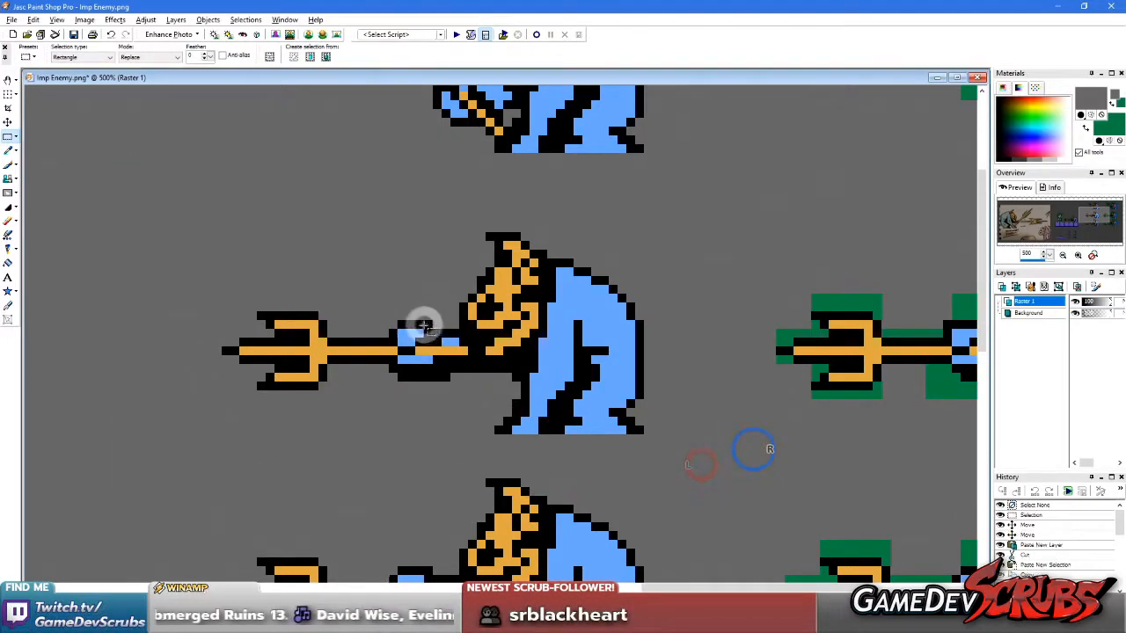
Step: Toggle the Raster 1 layer's visibility repeatedly to compare the two stabbing frames as an animation
click(1076, 302)
click(1077, 302)
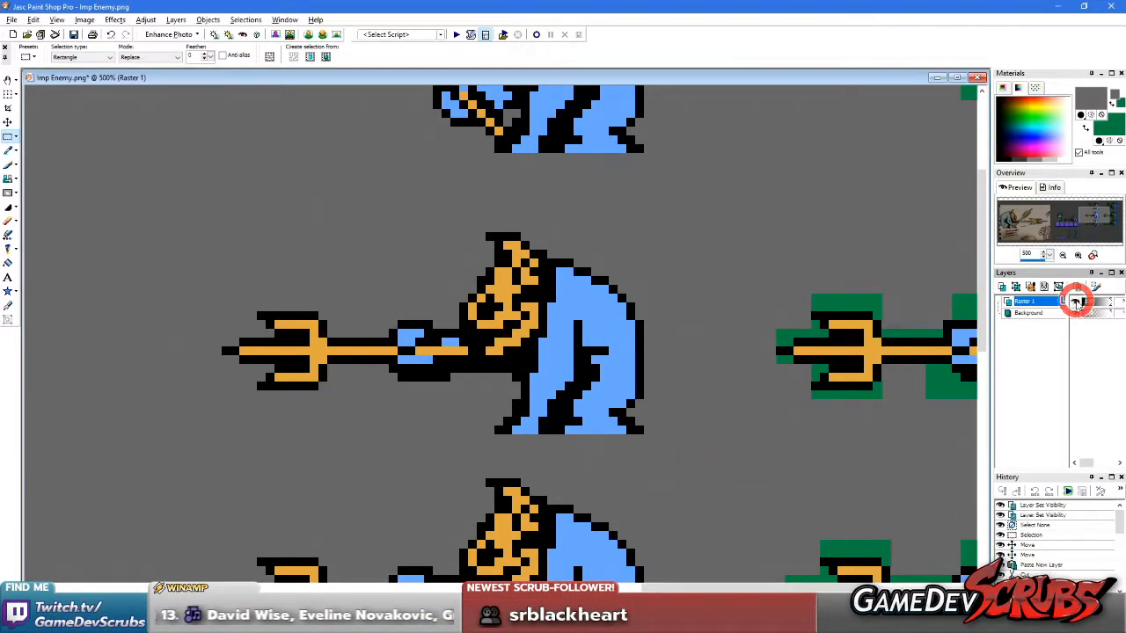
click(1076, 302)
click(1076, 302)
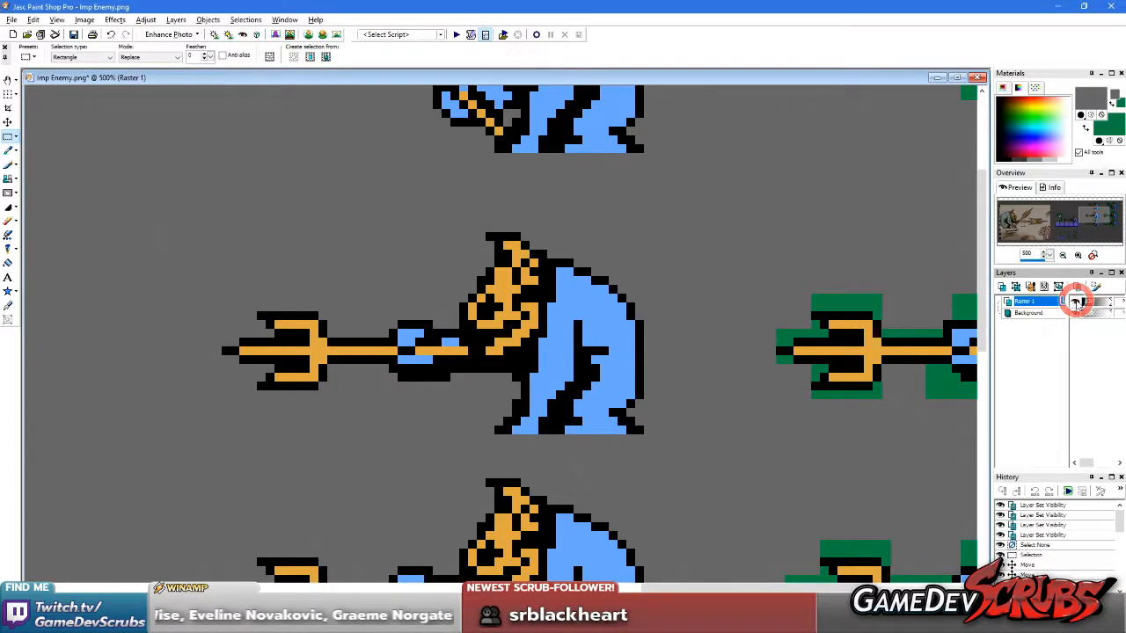
click(1076, 302)
click(1076, 302)
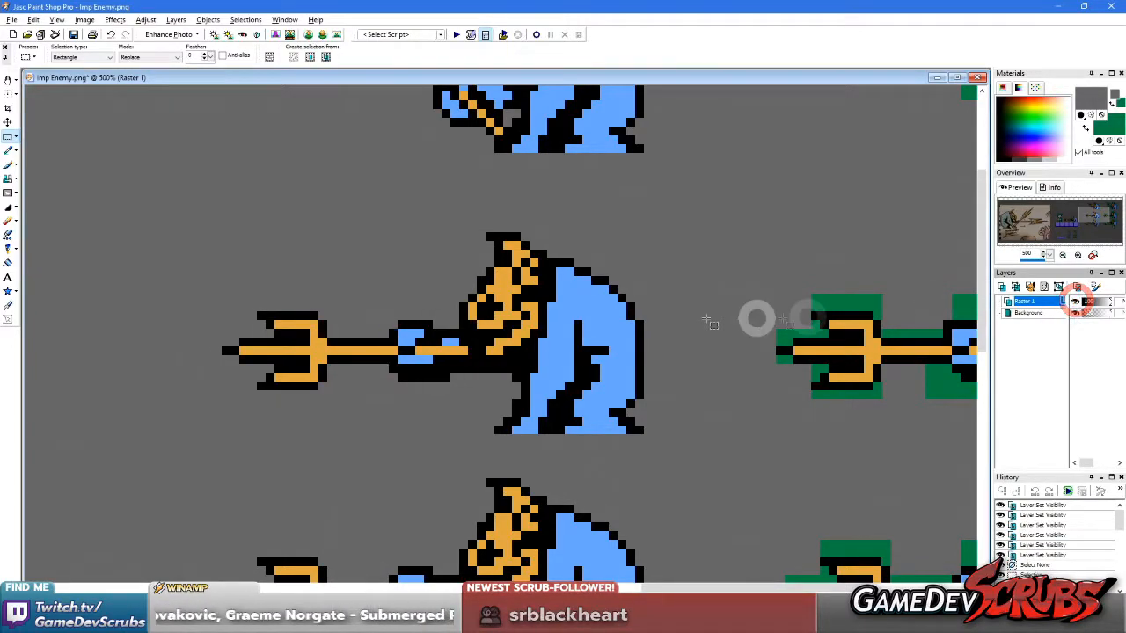
Step: Copy the raised-trident imp without the green backing from the Background layer and paste it as a new layer
scroll(578, 308, down, 3)
scroll(519, 269, up, 1)
mouse_move(391, 104)
mouse_down()
mouse_move(659, 281)
mouse_move(634, 261)
mouse_move(649, 260)
mouse_up()
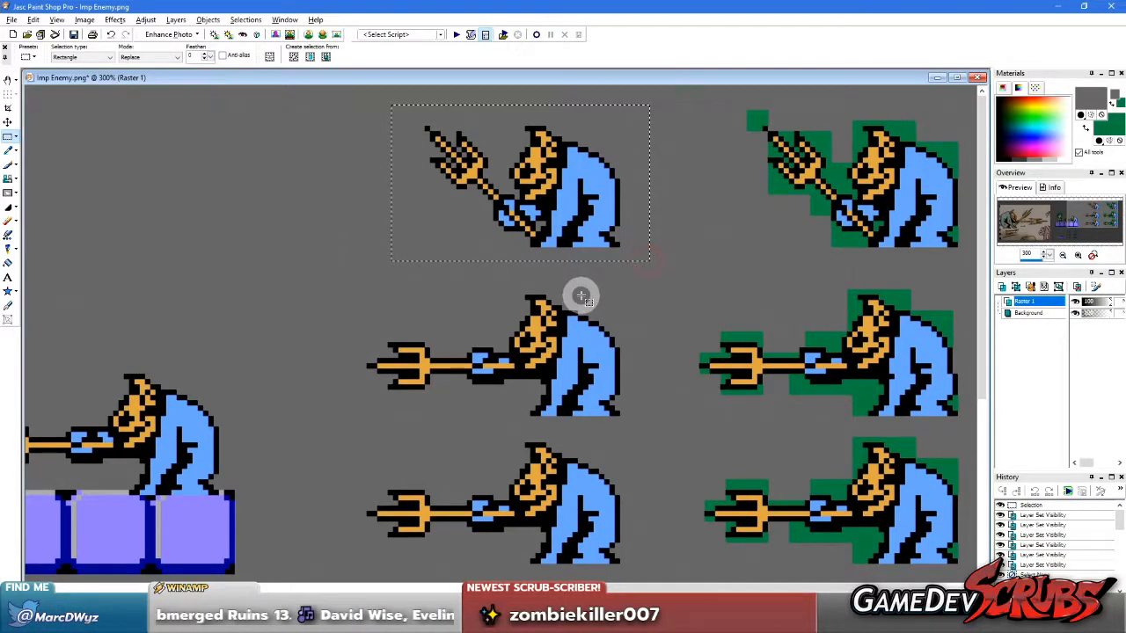
click(1028, 313)
key(ctrl+c)
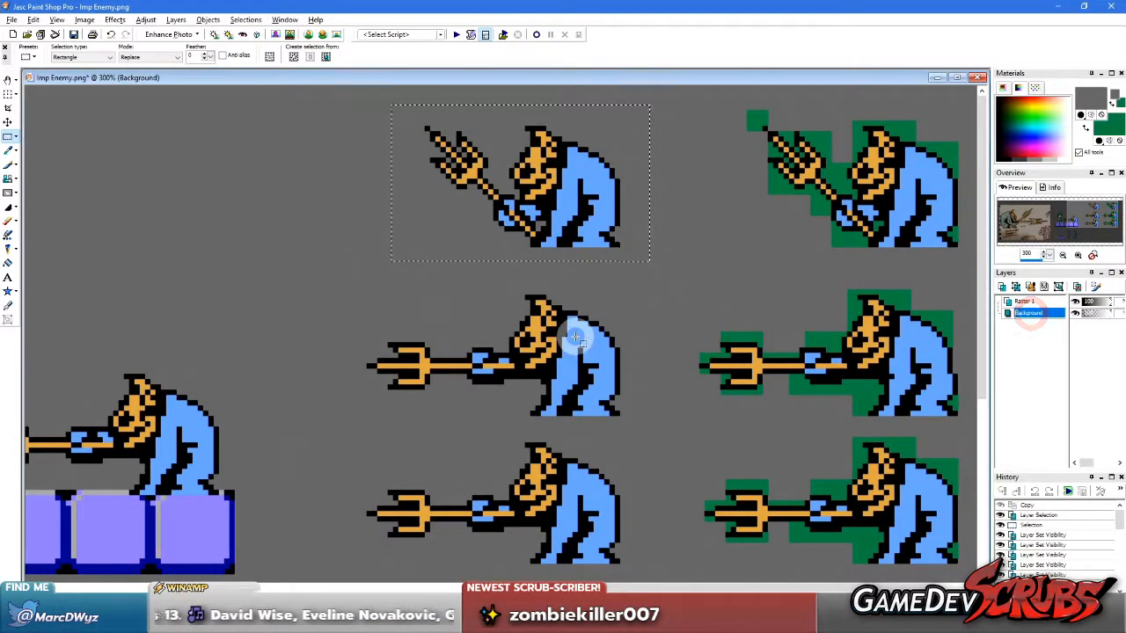
key(ctrl+shift+l)
click(511, 268)
key(ctrl+x)
key(ctrl+v)
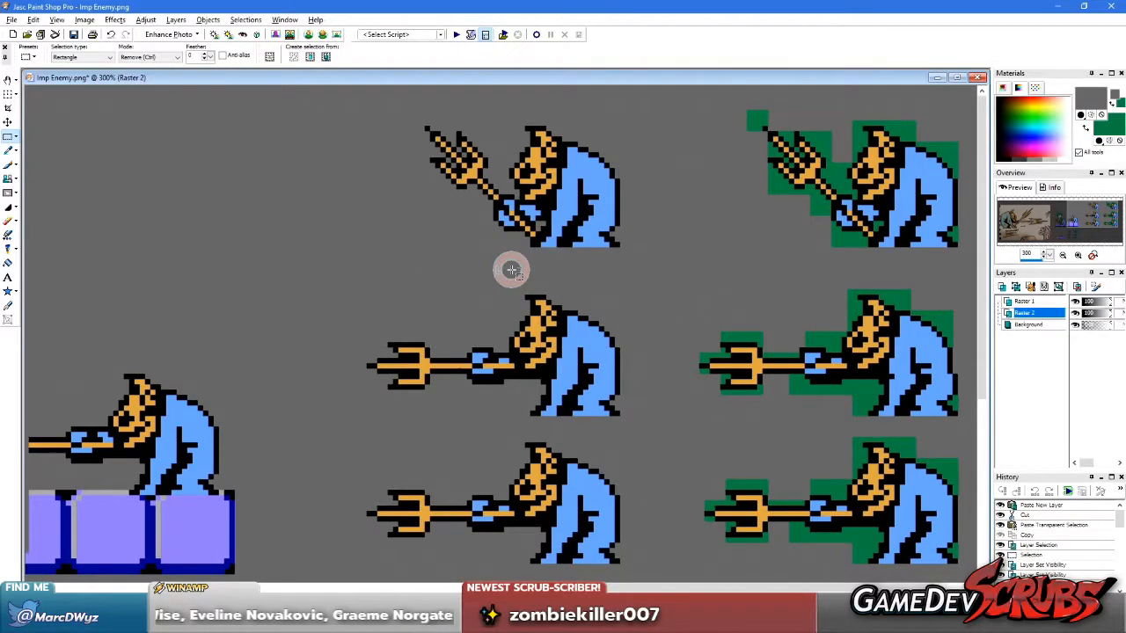
Step: Bring the Raster 2 layer to the top of the layer stack and position its raised-trident imp over the middle stabbing frame
scroll(526, 341, down, 1)
key(m)
drag(238, 336, 707, 307)
drag(1034, 314, 1038, 299)
scroll(554, 303, up, 2)
drag(536, 319, 407, 260)
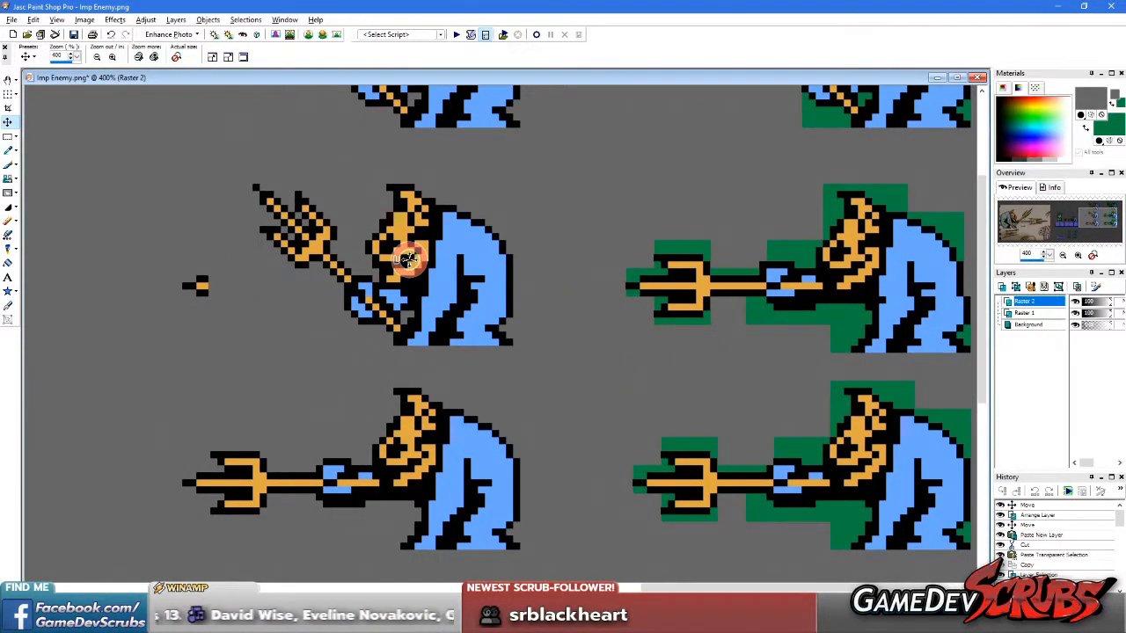
scroll(407, 260, up, 1)
drag(480, 294, 497, 248)
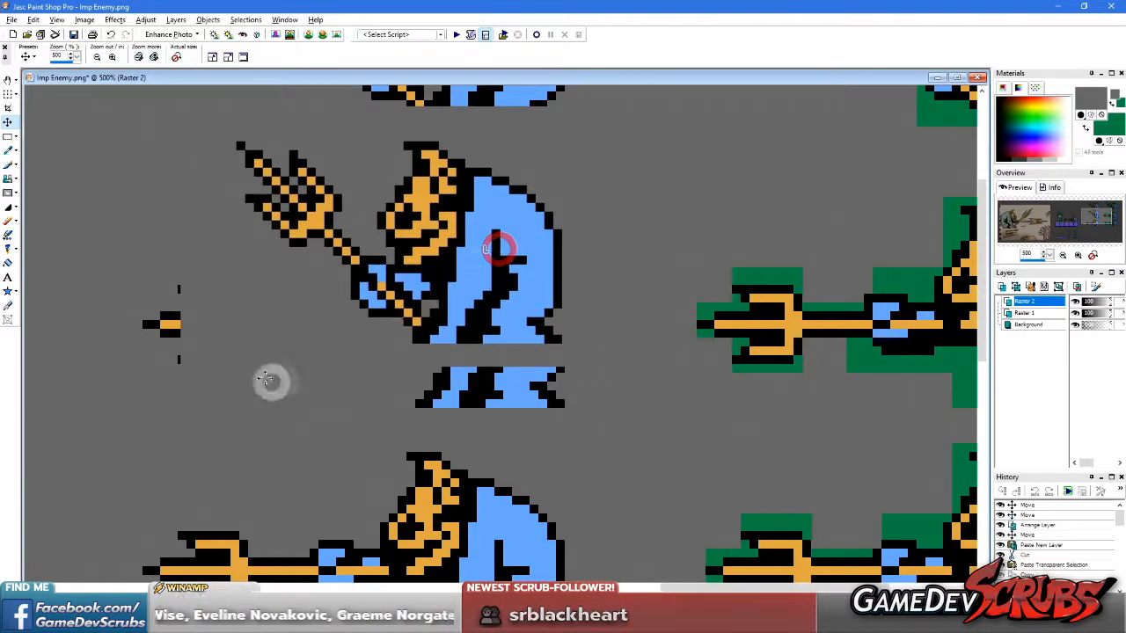
Step: Delete the grey strip below the raised-trident imp's feet on the Raster 2 layer, and deselect
click(7, 139)
drag(148, 428, 737, 343)
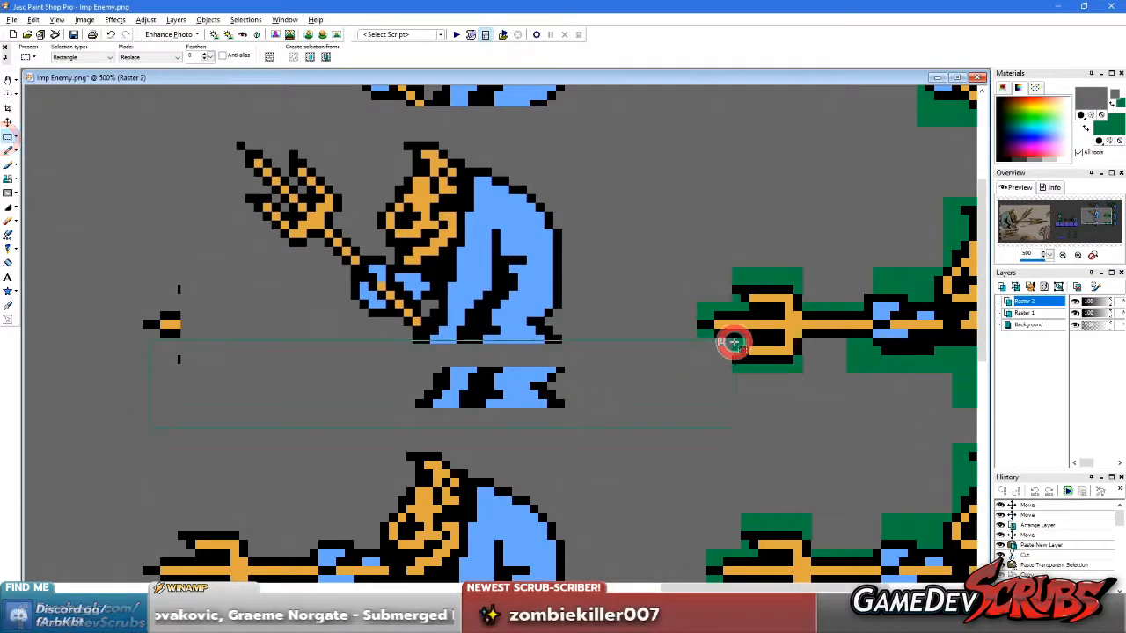
key(Delete)
right_click(578, 300)
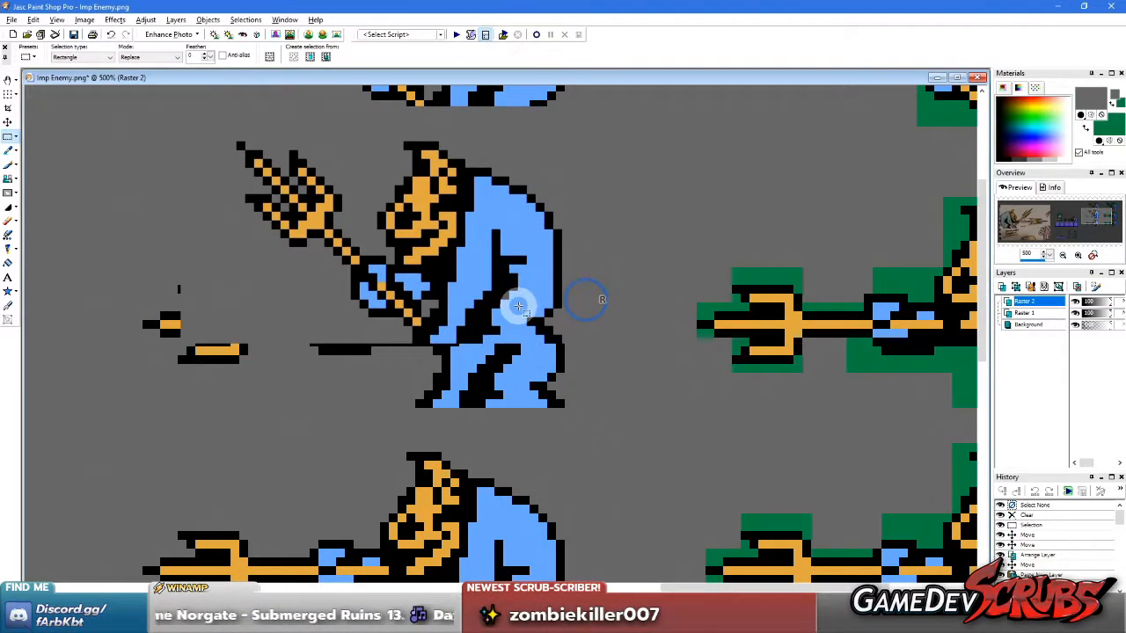
Step: Move the raised-trident imp on the Raster 2 layer down so its feet align with the middle stabbing frame's
key(m)
drag(478, 261, 482, 331)
right_click(118, 236)
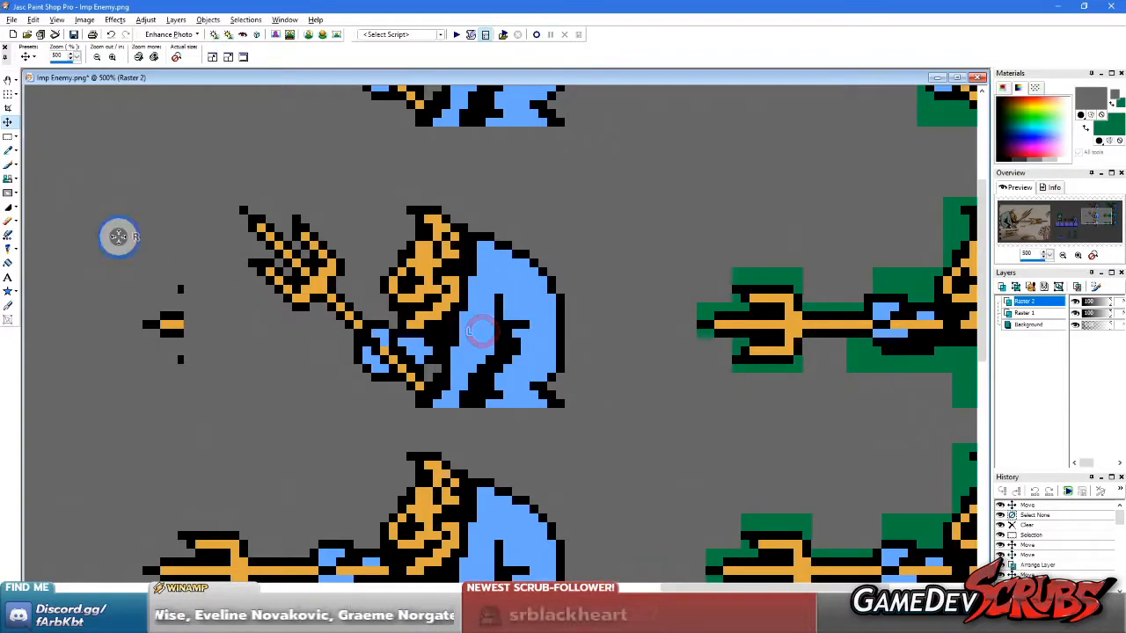
Step: Fill the leftover trident tip area beside the raised-trident imp with the grey backdrop colour on the Raster 2 layer, and deselect
scroll(206, 253, down, 1)
key(s)
drag(353, 268, 503, 479)
key(f)
click(445, 376)
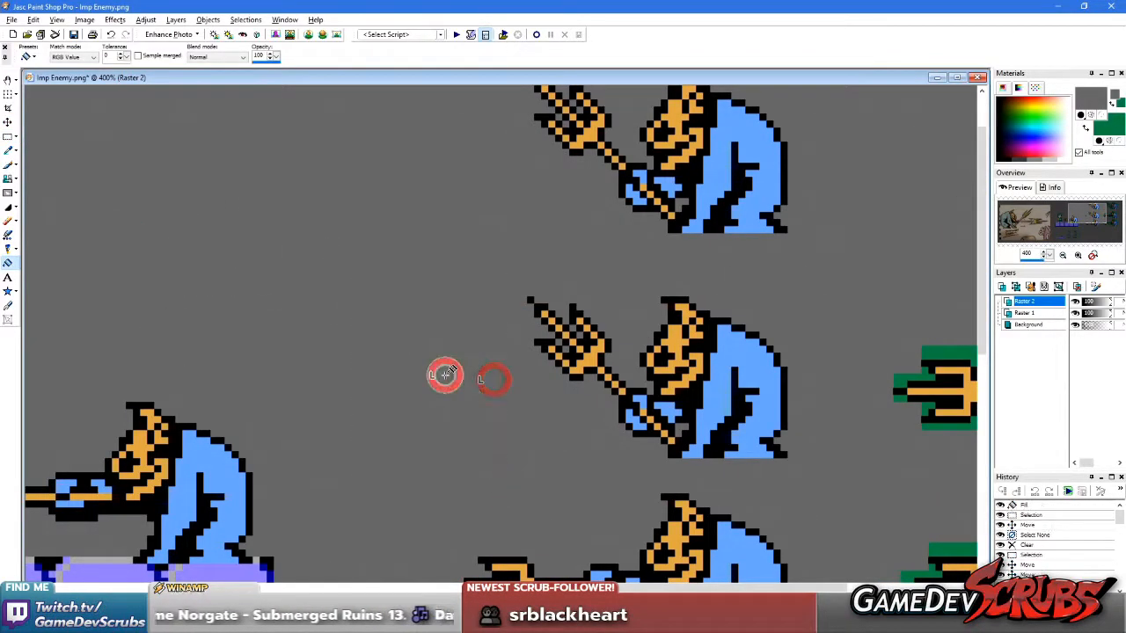
key(s)
right_click(367, 207)
scroll(581, 378, up, 1)
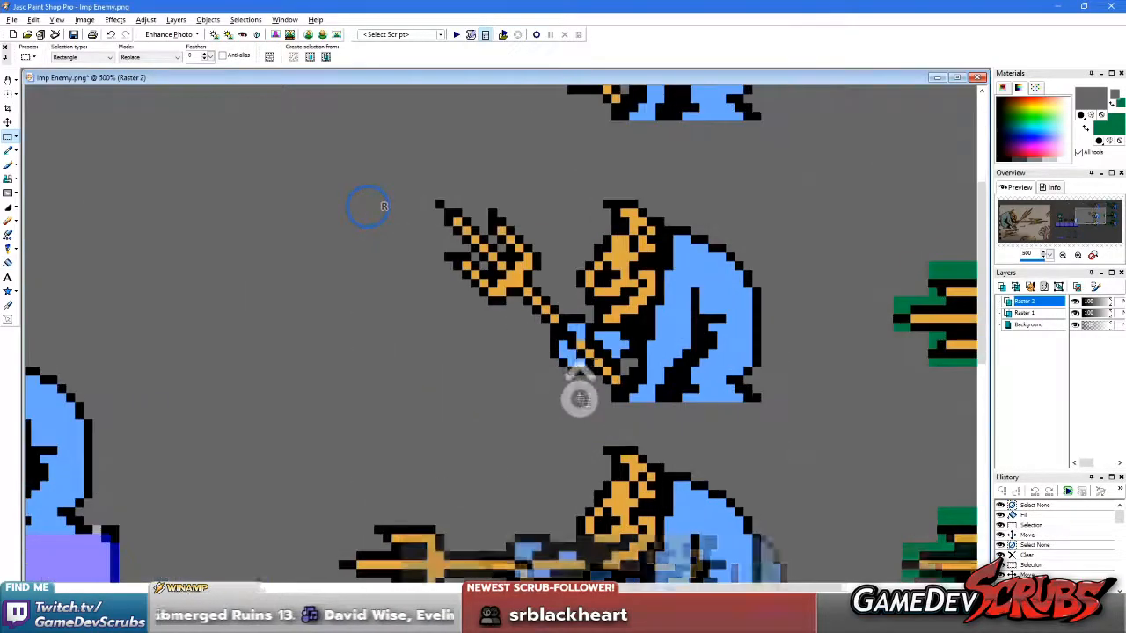
Step: Hide the Raster 2 layer and toggle the Raster 1 layer's visibility to compare the two stabbing frames
click(1075, 302)
click(1075, 314)
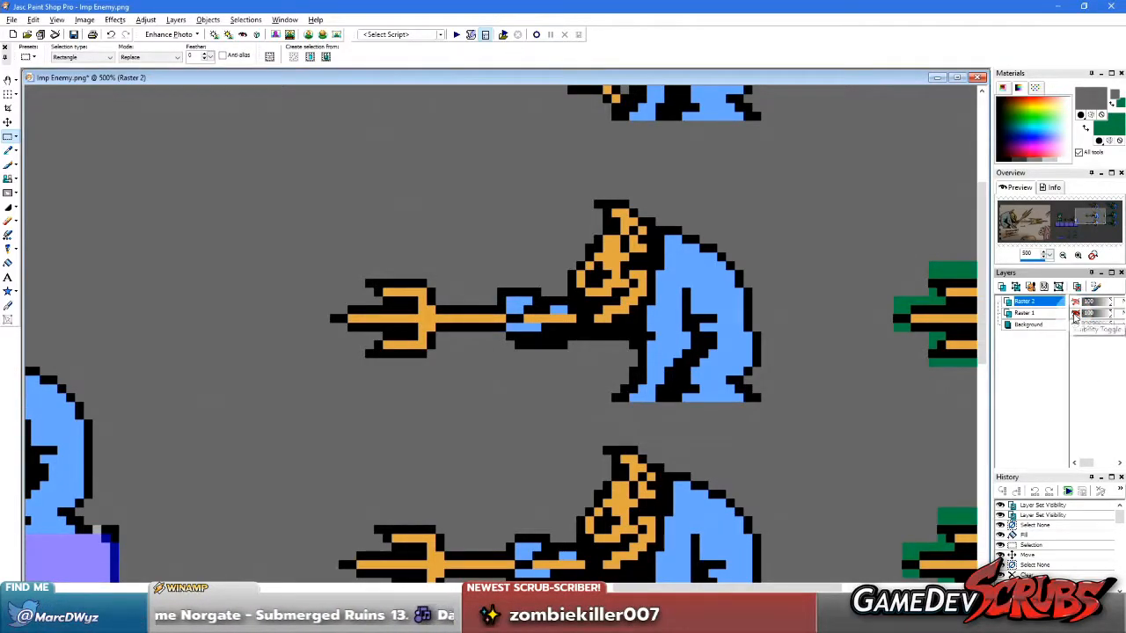
click(1075, 315)
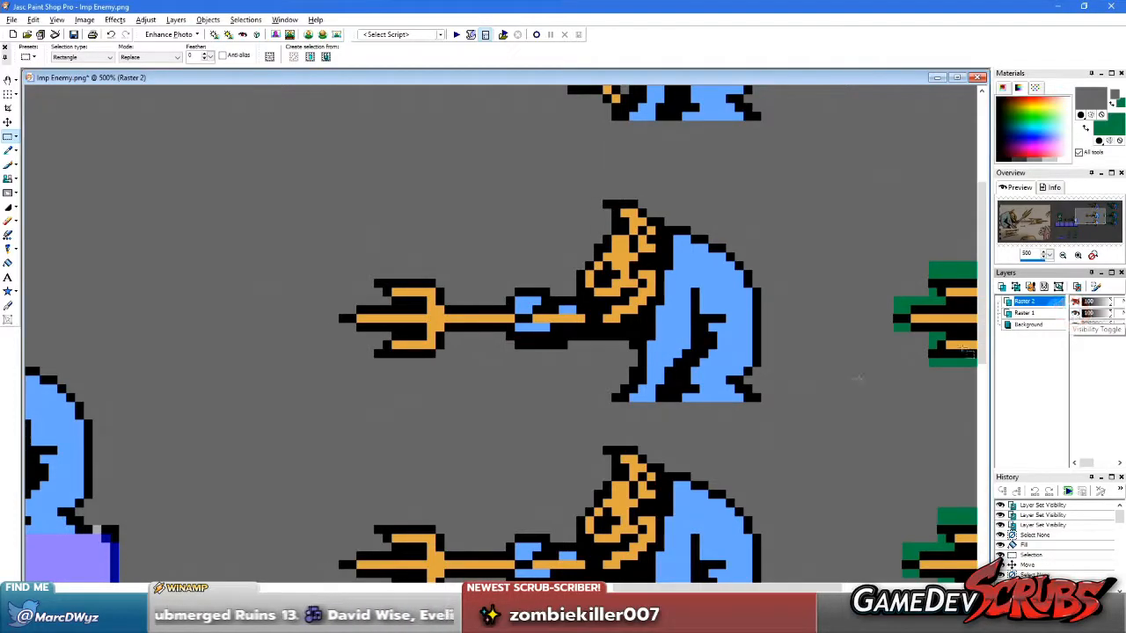
click(605, 445)
scroll(475, 438, down, 2)
scroll(423, 283, up, 1)
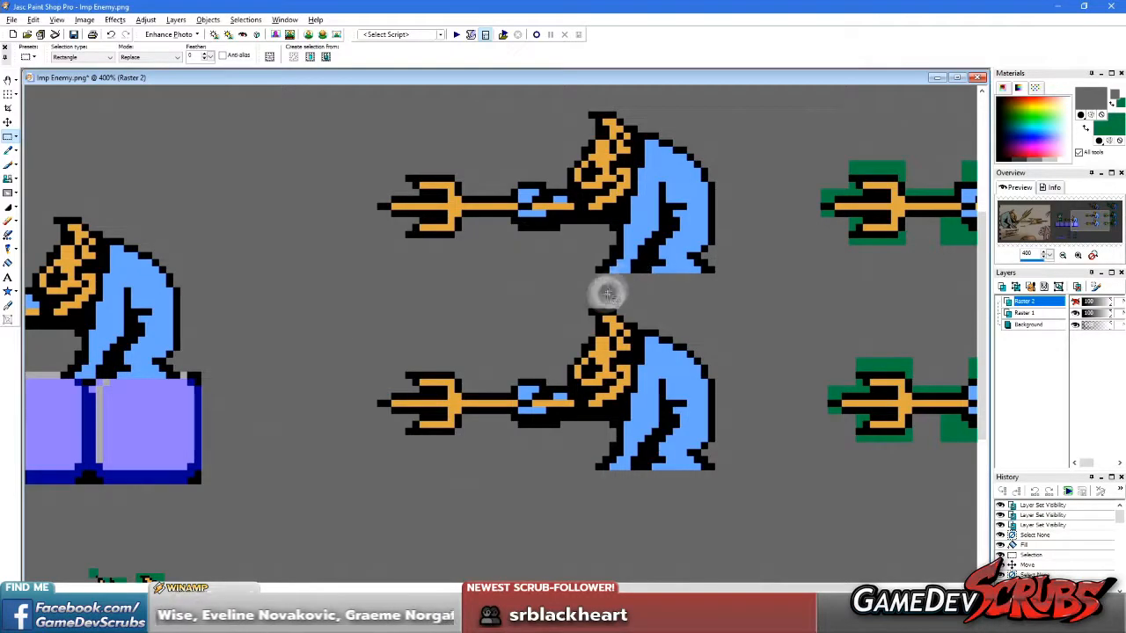
click(1036, 314)
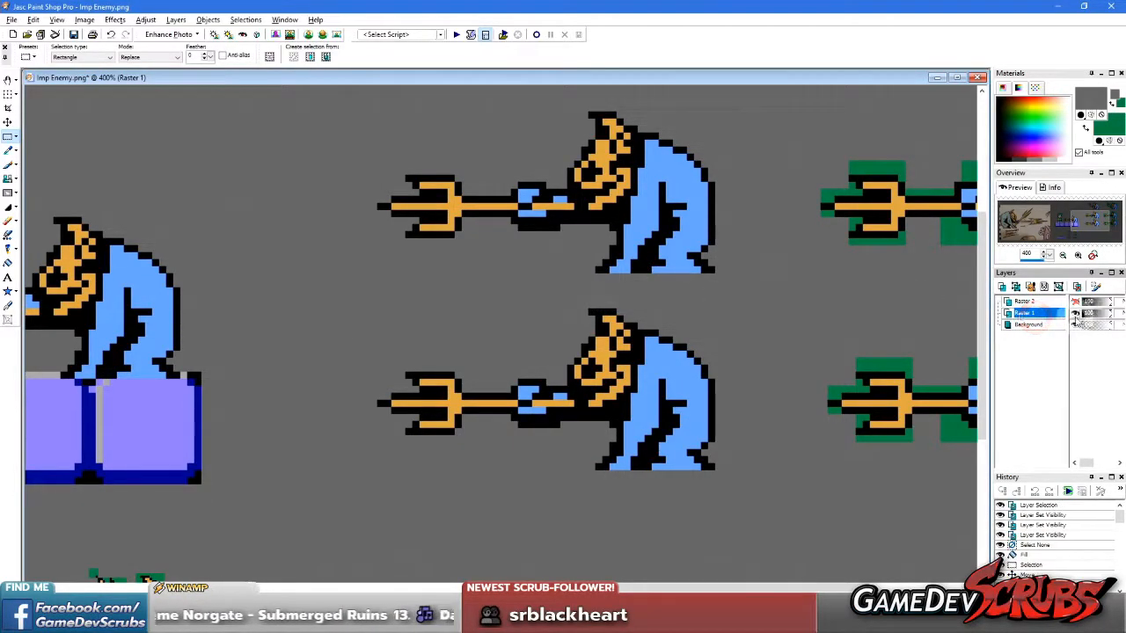
click(1075, 317)
click(1075, 316)
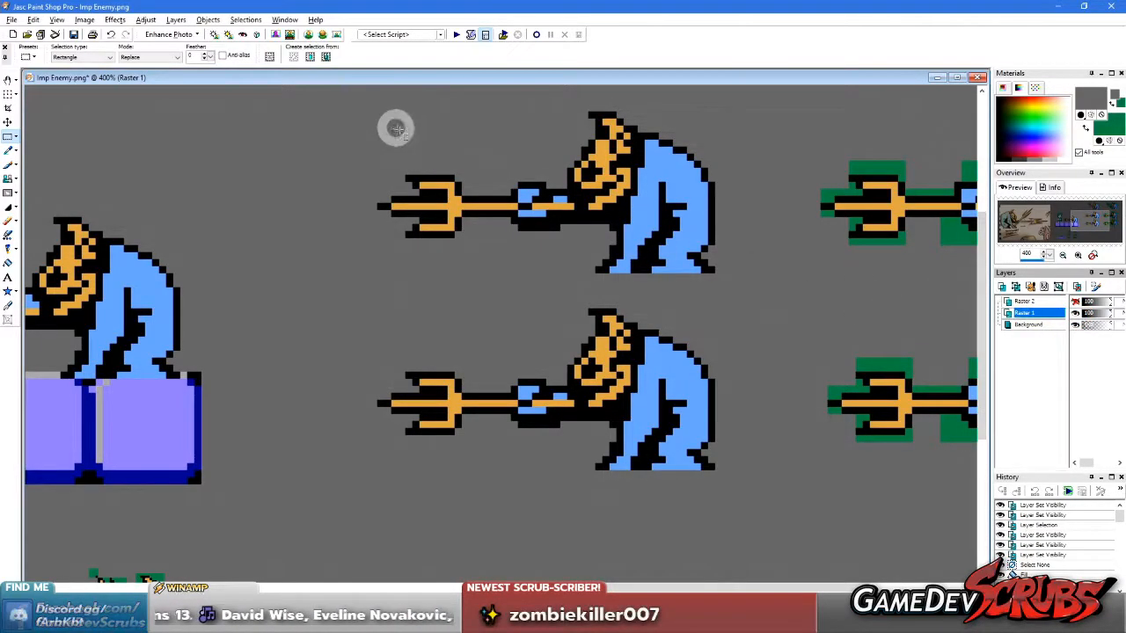
Step: Copy the middle stabbing frame from the Raster 1 layer and paste it as a new layer
scroll(582, 254, down, 1)
click(633, 380)
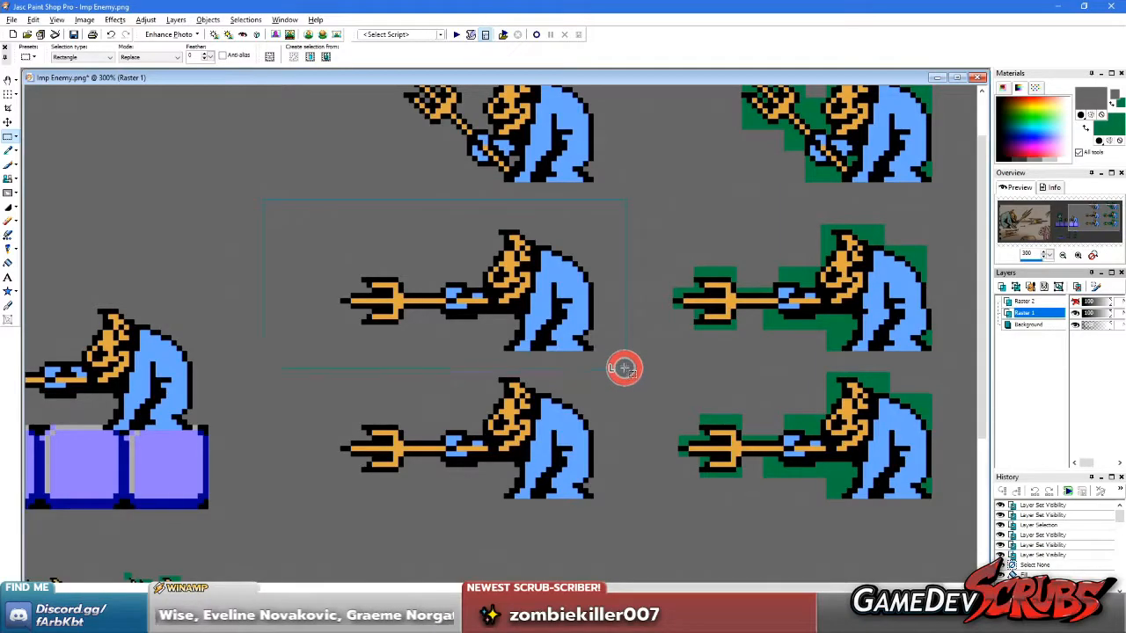
drag(635, 350, 636, 350)
key(ctrl+c)
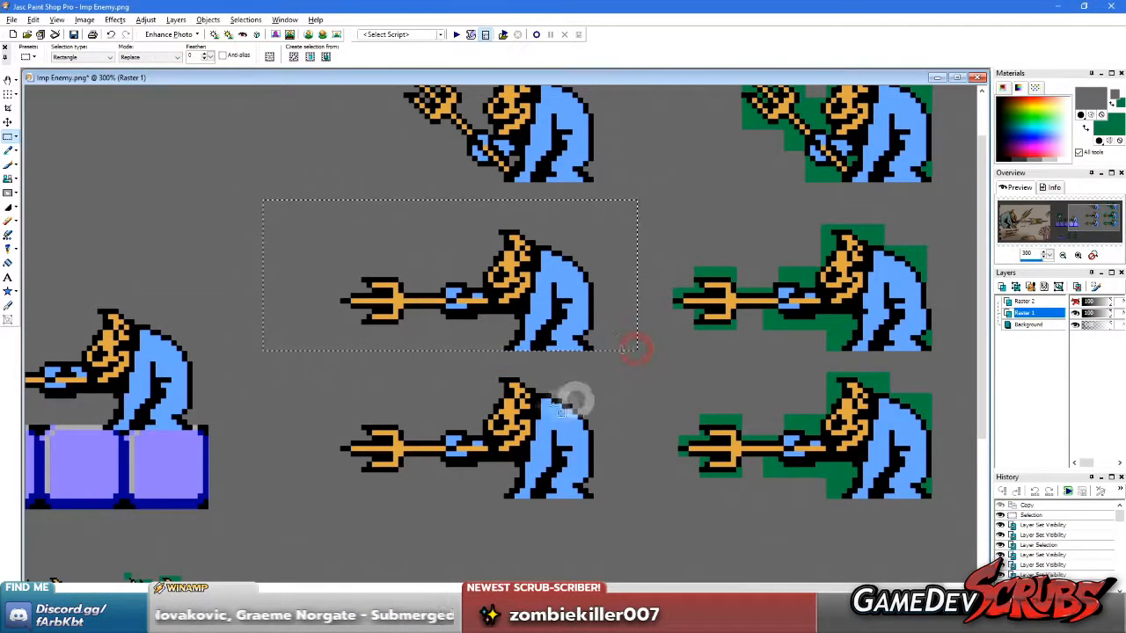
scroll(515, 378, up, 1)
right_click(567, 390)
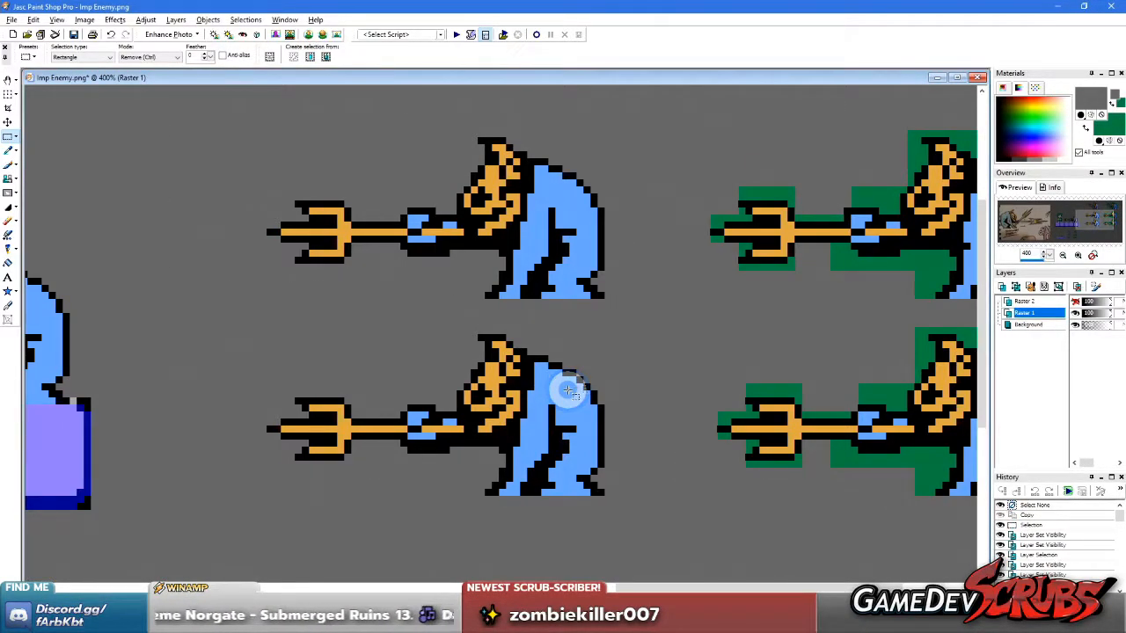
key(ctrl+v)
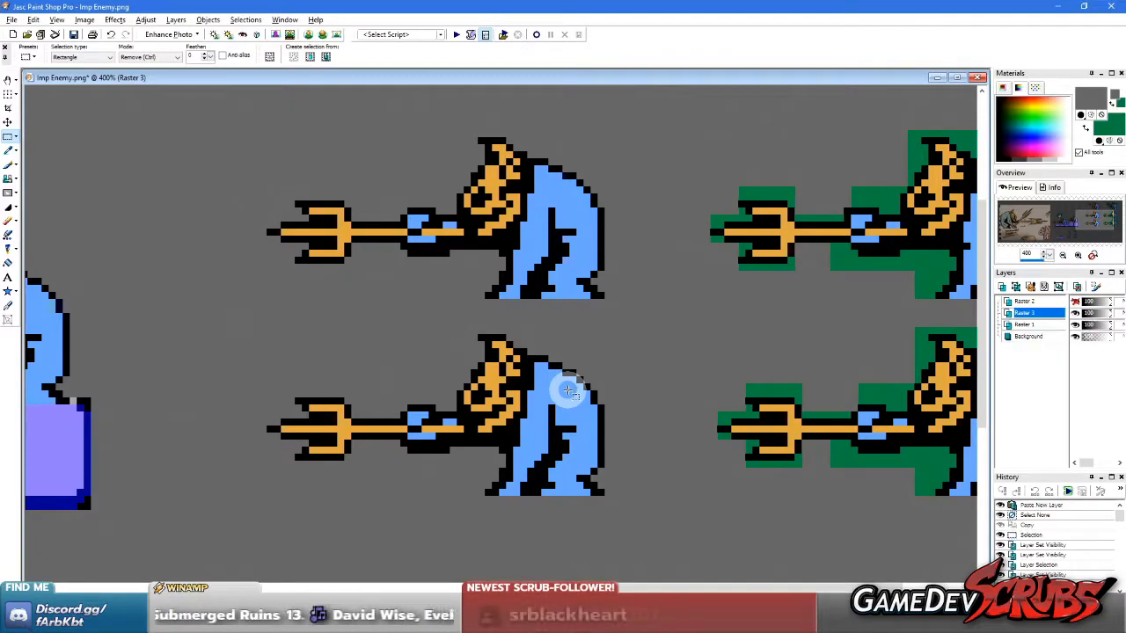
Step: Try to position the Raster 3 stabbing frame over the bottom stabbing frame, and clear the layer's content
scroll(568, 378, down, 2)
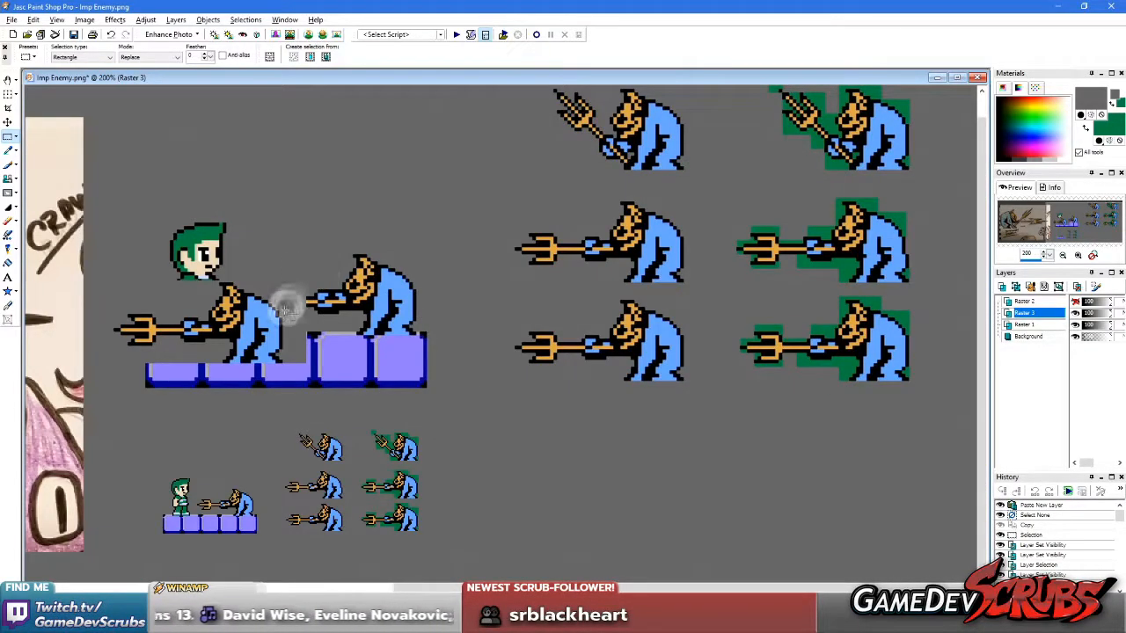
key(a)
drag(235, 324, 644, 321)
scroll(546, 335, up, 3)
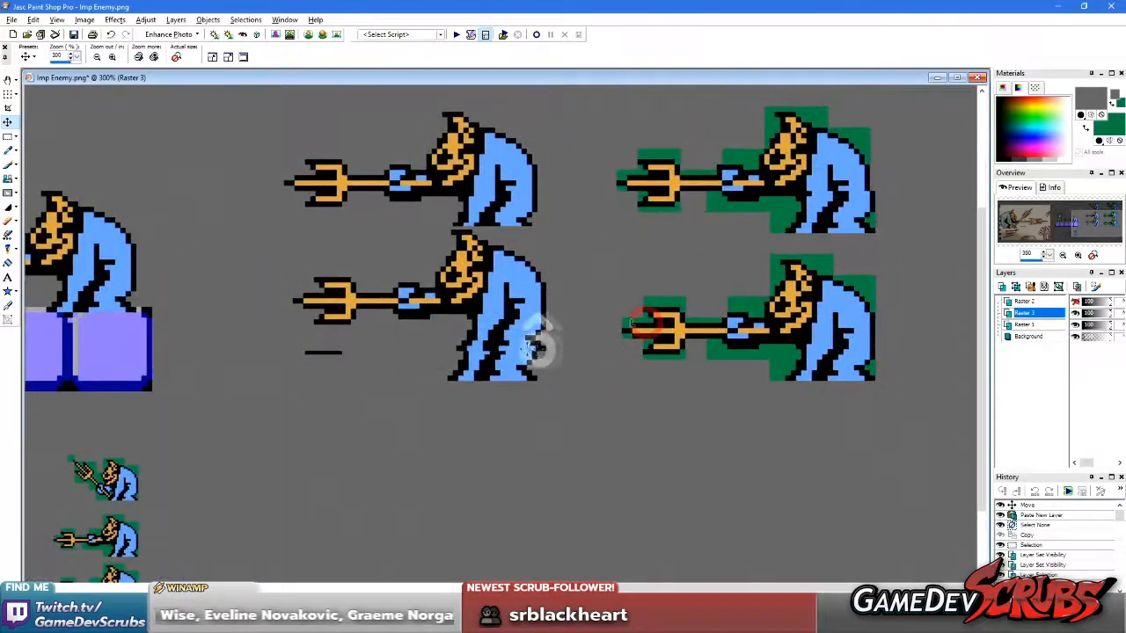
drag(581, 271, 560, 315)
scroll(540, 264, down, 2)
scroll(546, 364, up, 2)
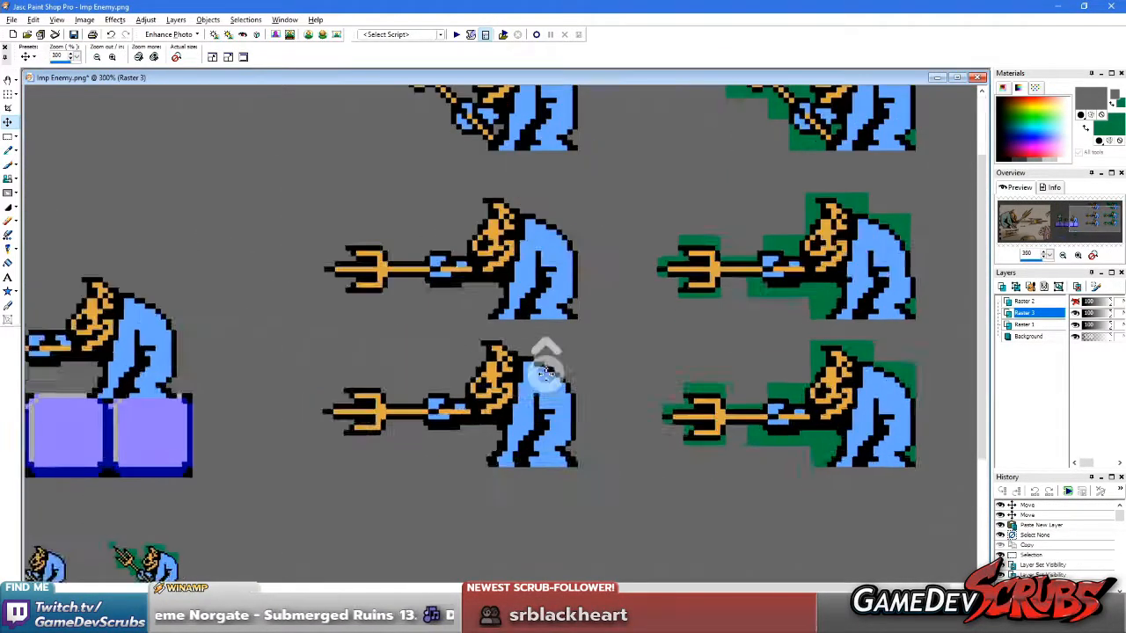
drag(467, 377, 729, 403)
key(Delete)
scroll(603, 332, down, 1)
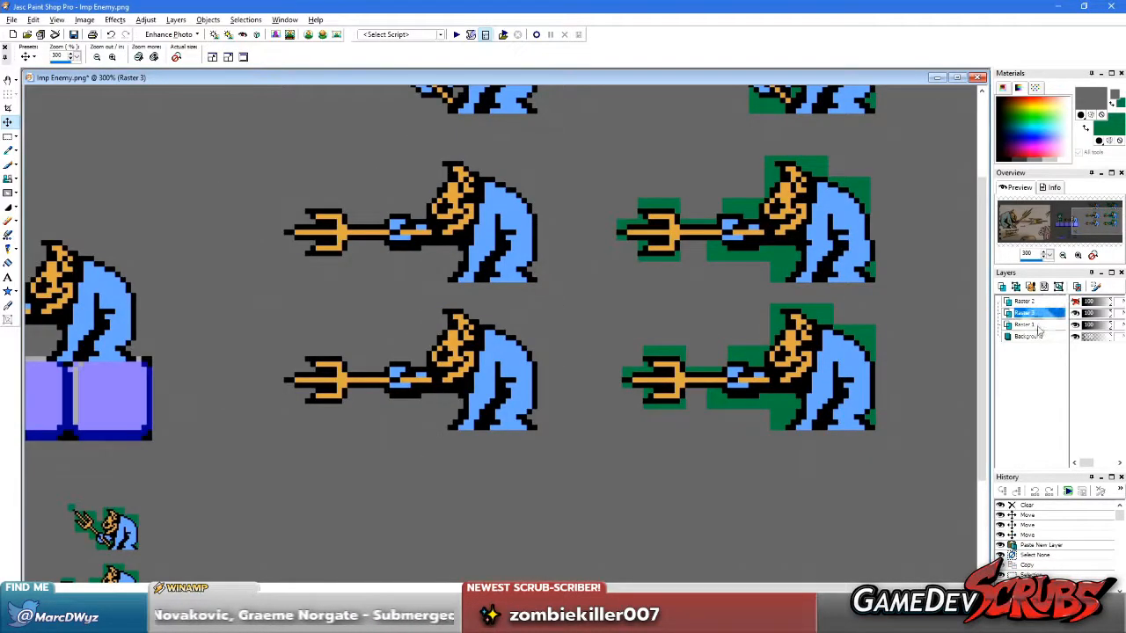
Step: Copy the middle stabbing frame down to its feet from the Background layer and paste it as a new layer
click(1034, 326)
click(1033, 313)
click(1033, 324)
click(1030, 336)
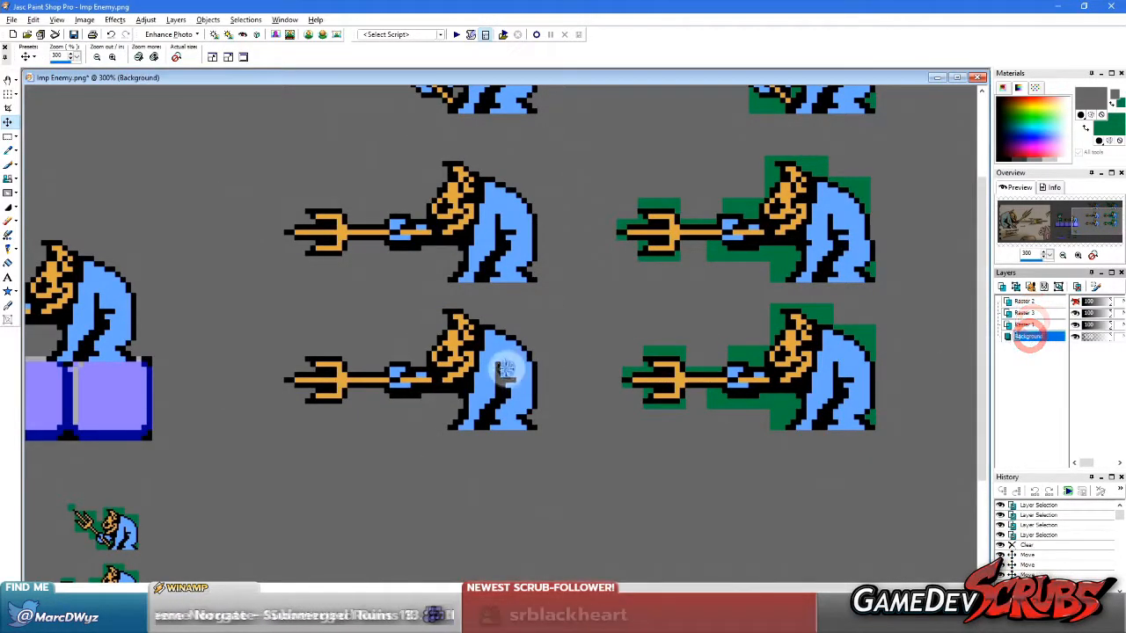
click(531, 276)
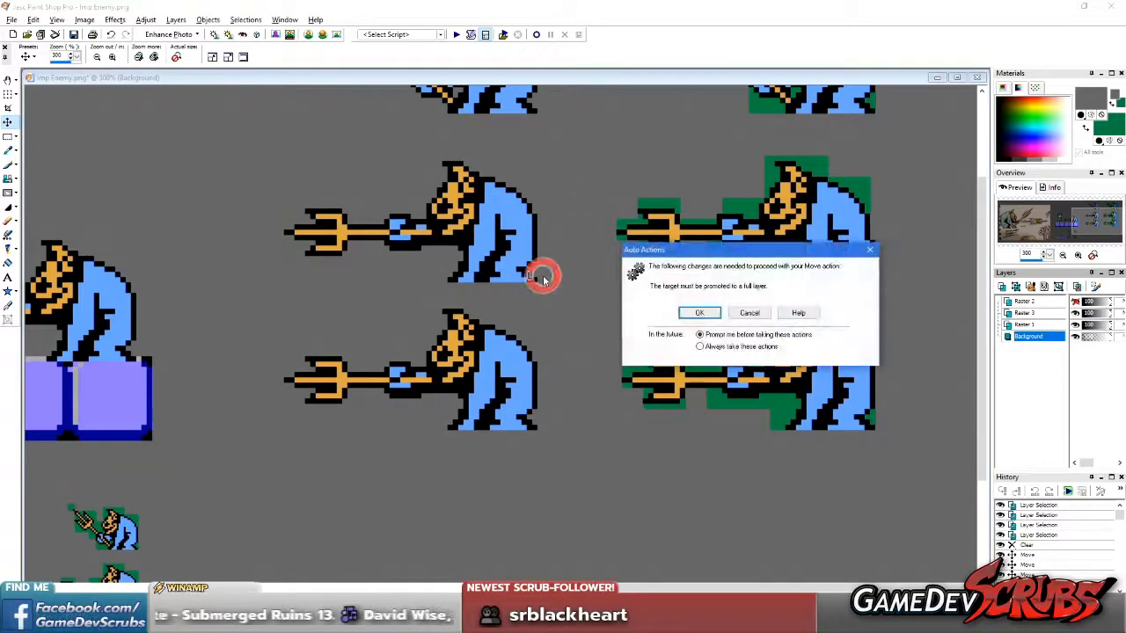
click(739, 315)
key(s)
drag(257, 145, 573, 301)
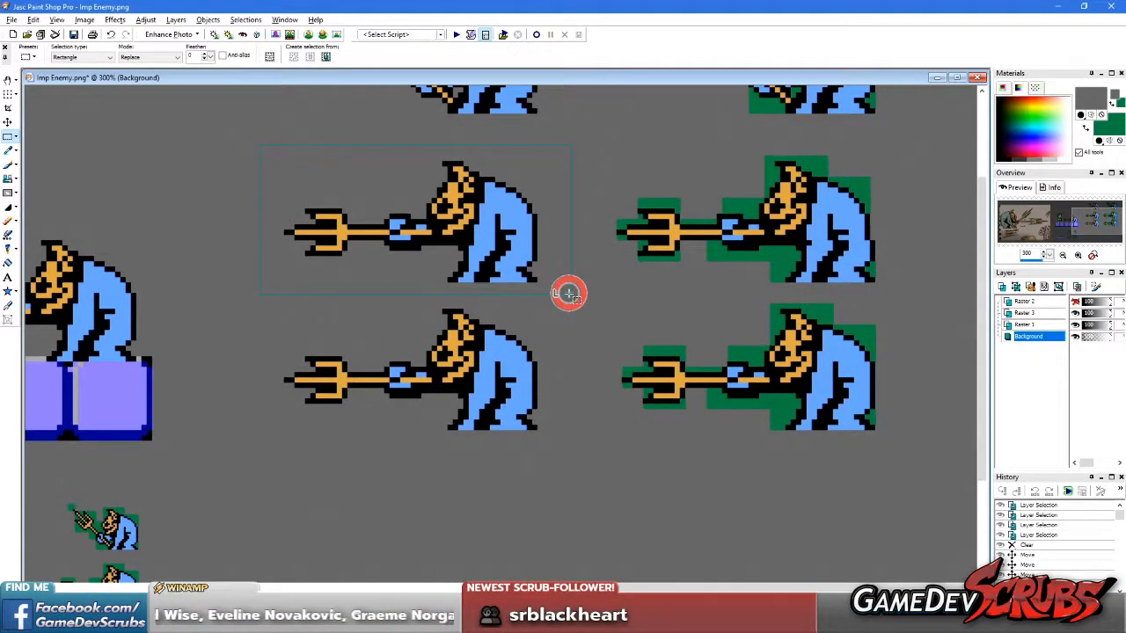
key(ctrl+c)
drag(235, 343, 631, 286)
key(ctrl+l)
Step: Position the Raster 4 stabbing frame exactly over the bottom stabbing frame, and deselect
key(m)
scroll(334, 432, down, 1)
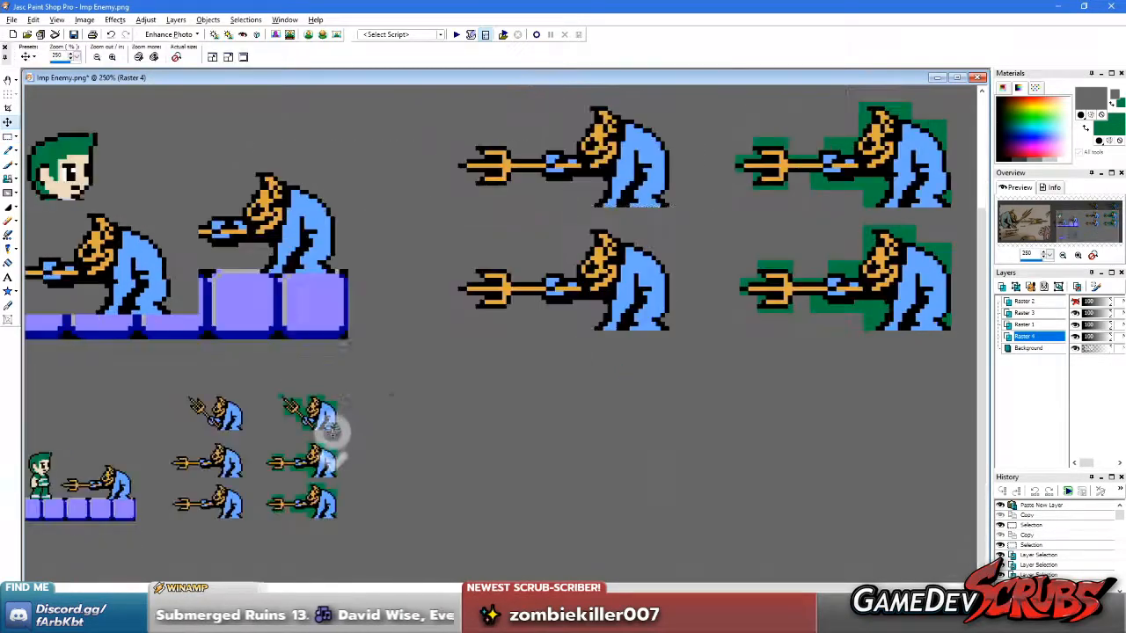
drag(157, 265, 667, 265)
scroll(666, 263, up, 7)
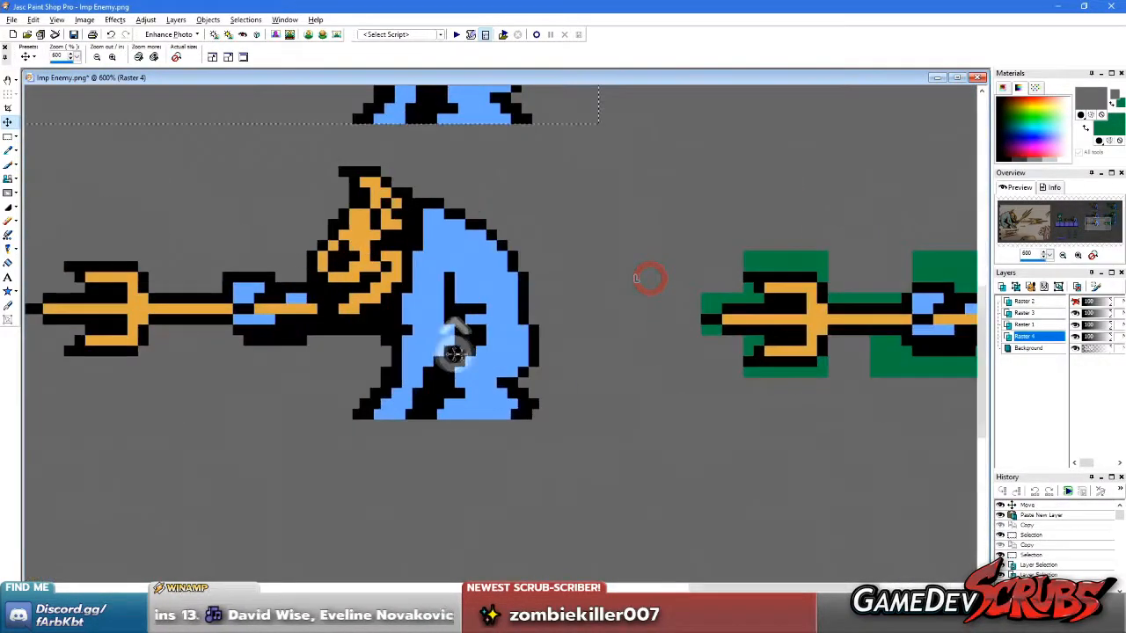
scroll(502, 319, down, 6)
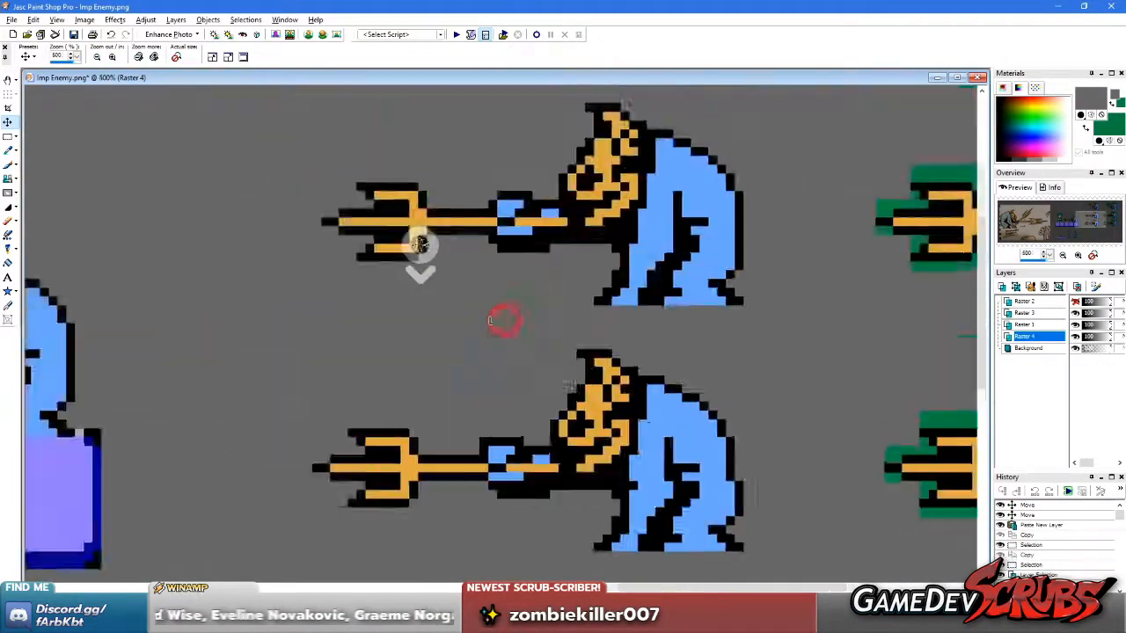
key(s)
right_click(753, 460)
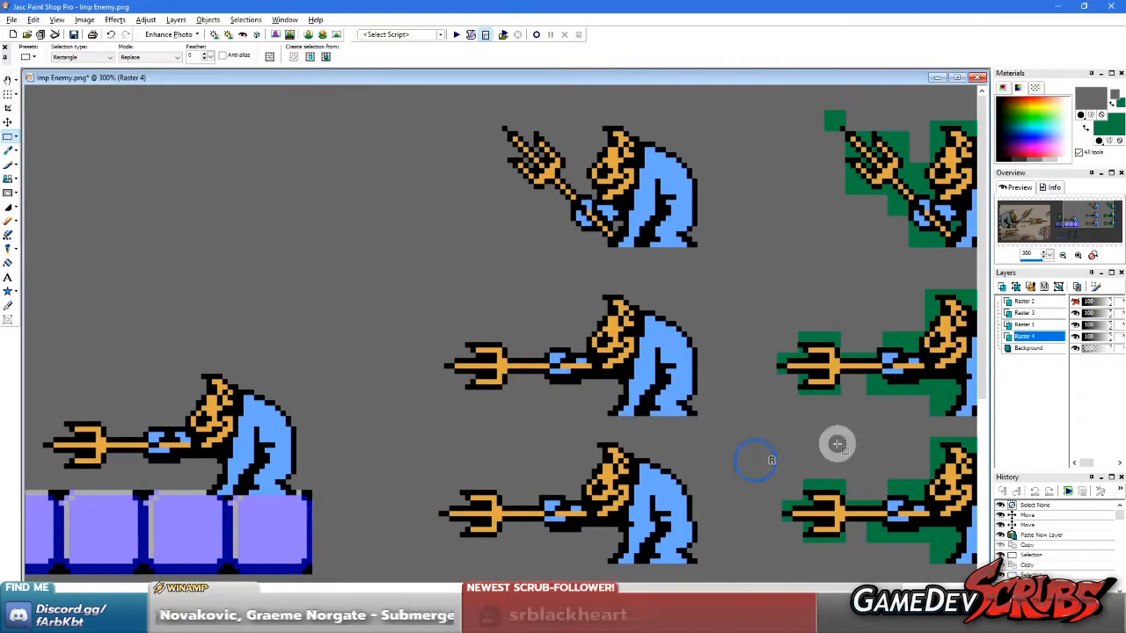
Step: Rename the Raster 4 layer as 2
click(1035, 337)
double_click(1035, 337)
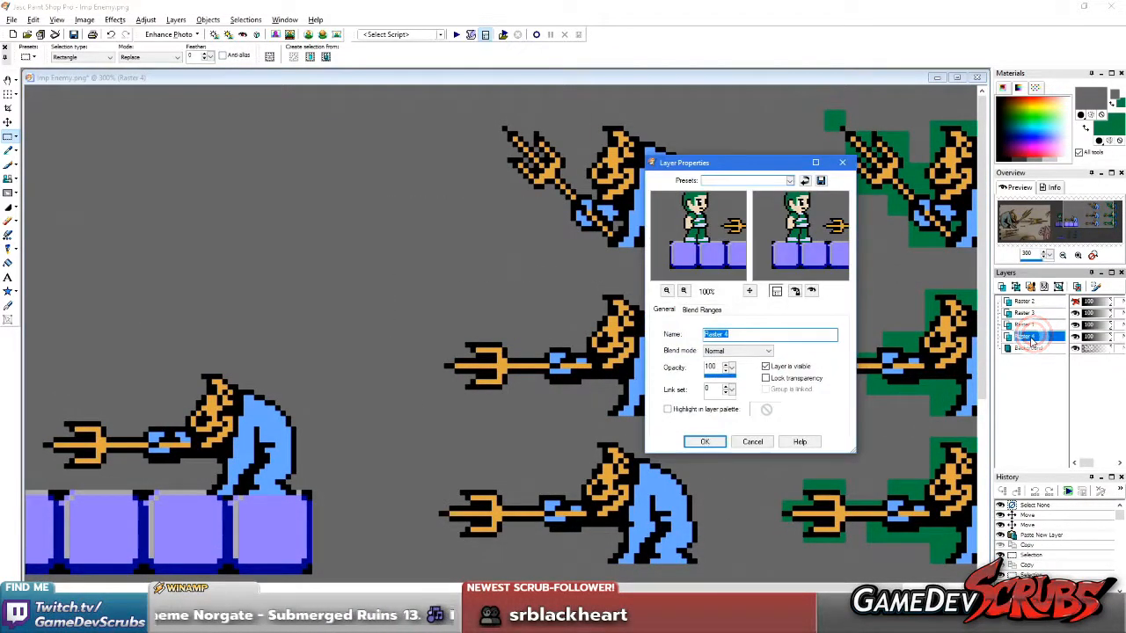
text(2)
key(Return)
Step: Hide layer 2 and toggle the Raster 1 layer's visibility to check its frame, leaving Raster 1 hidden
click(1044, 325)
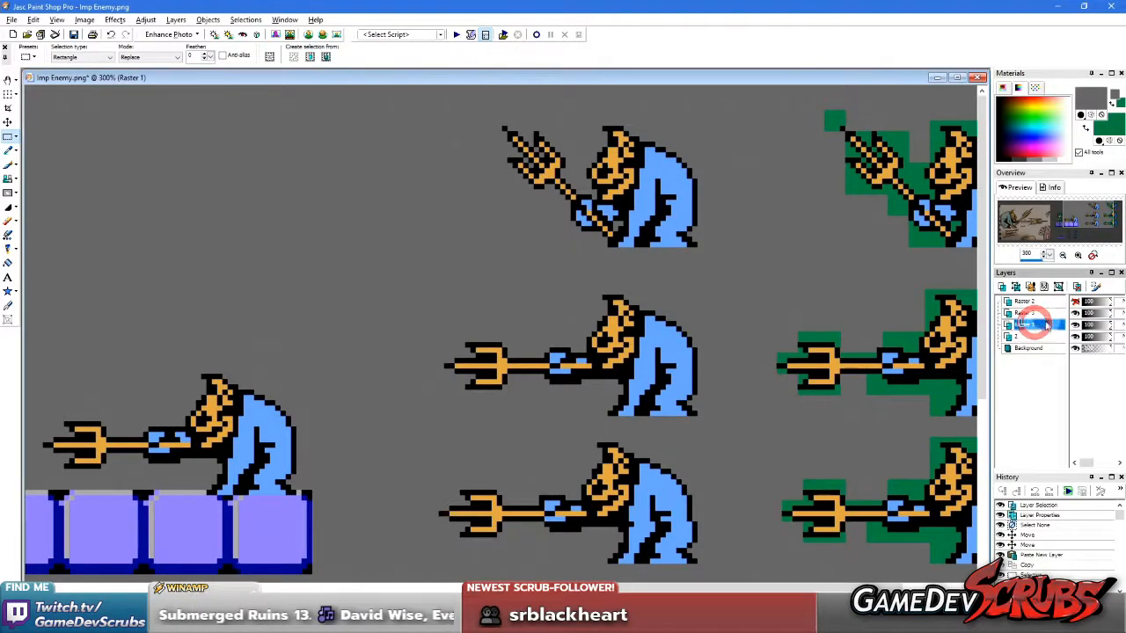
click(1077, 338)
click(1075, 326)
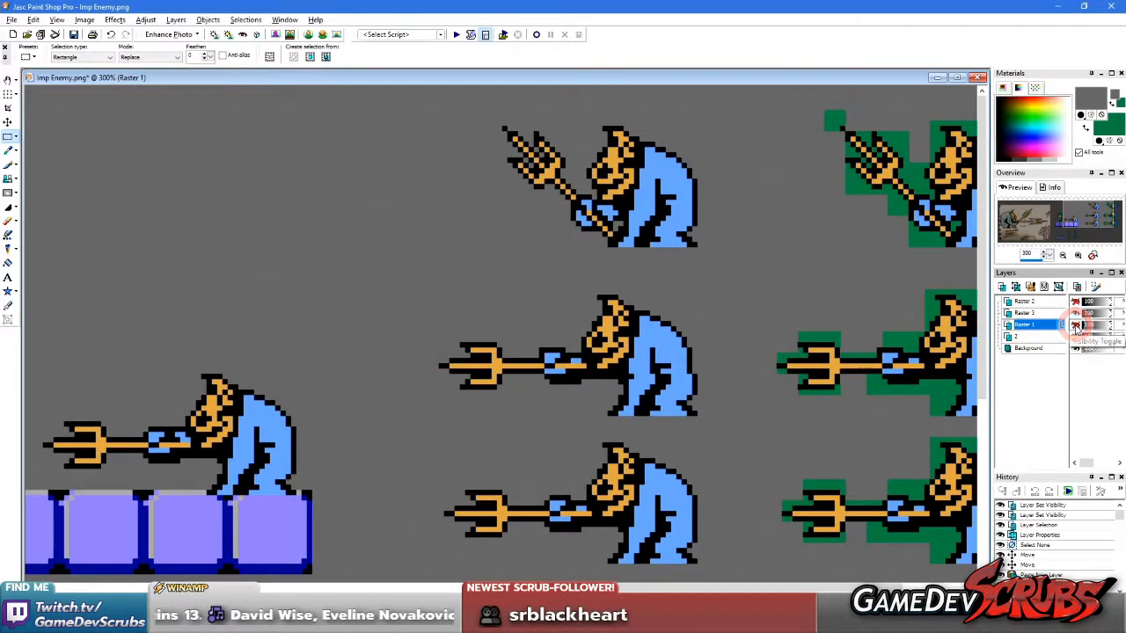
click(1076, 326)
click(1076, 327)
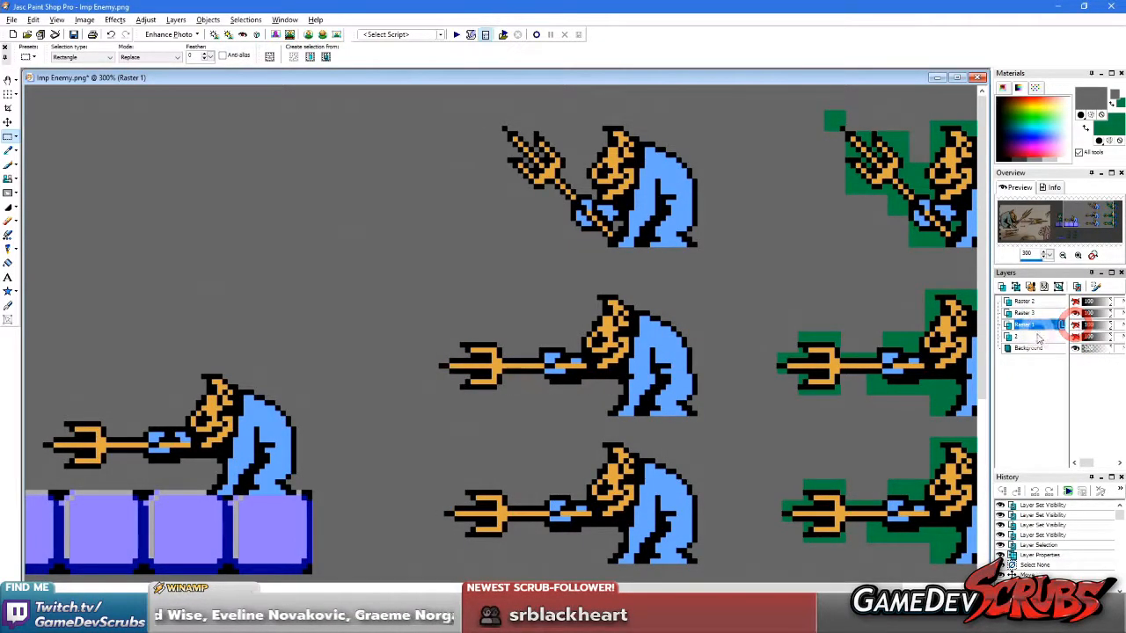
Step: Delete the unneeded Raster 1 and Raster 3 layers
click(1038, 336)
click(1039, 325)
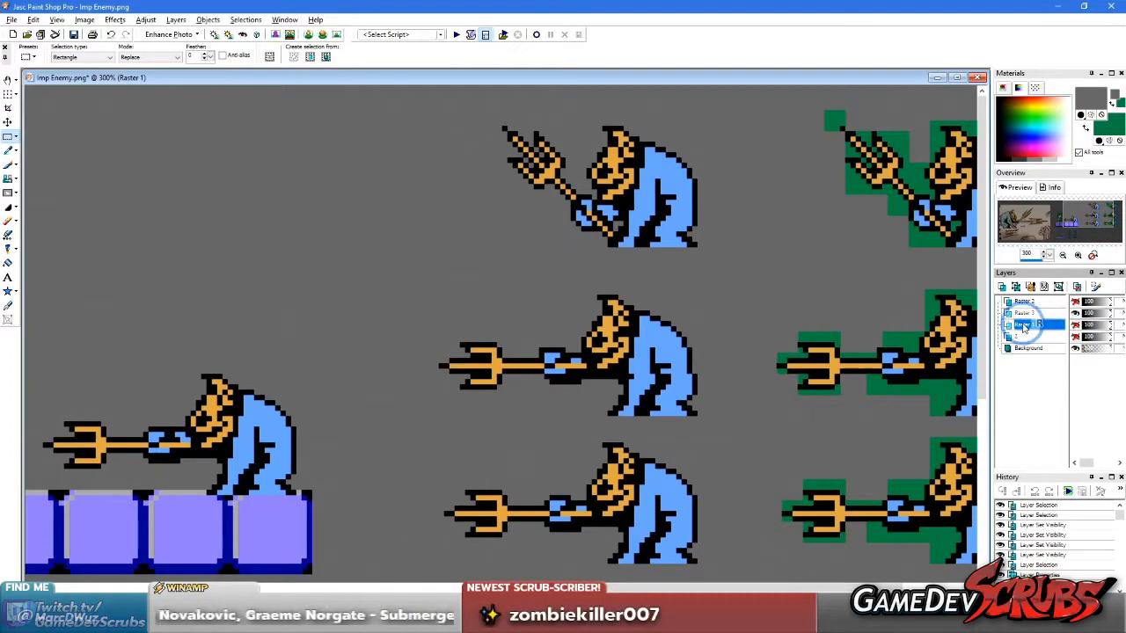
right_click(1043, 327)
click(1017, 444)
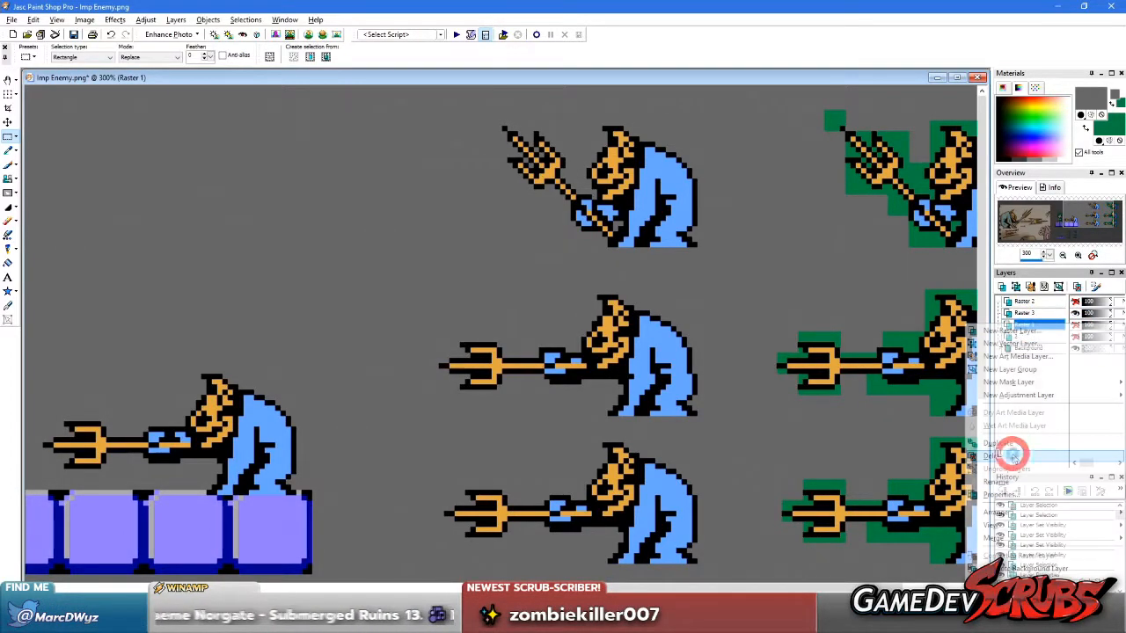
click(1045, 315)
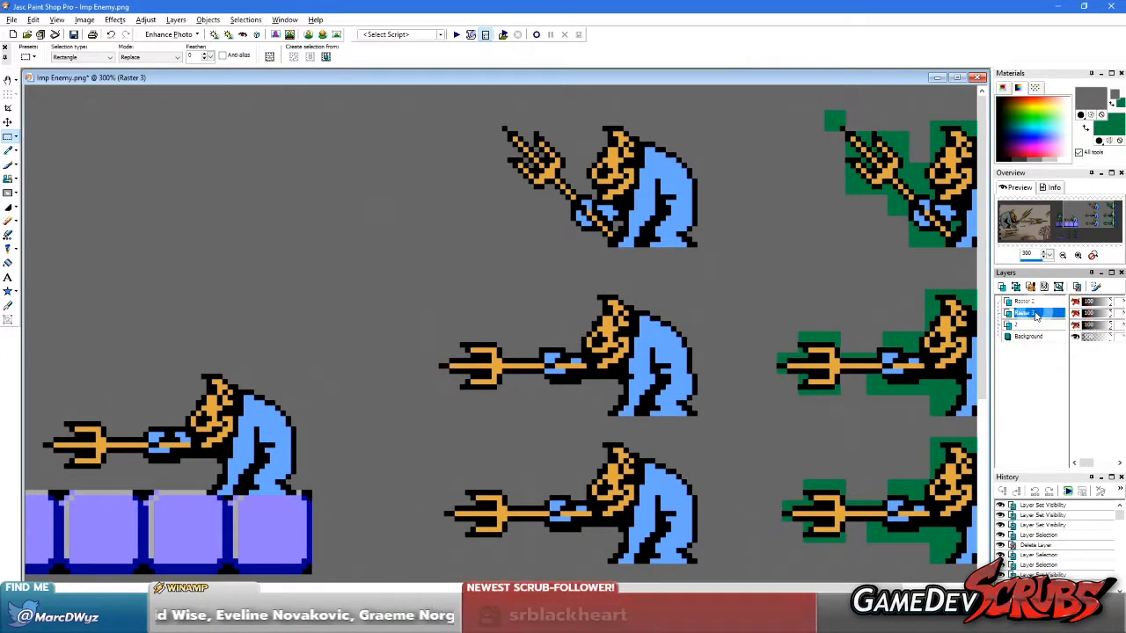
click(1039, 315)
right_click(1041, 317)
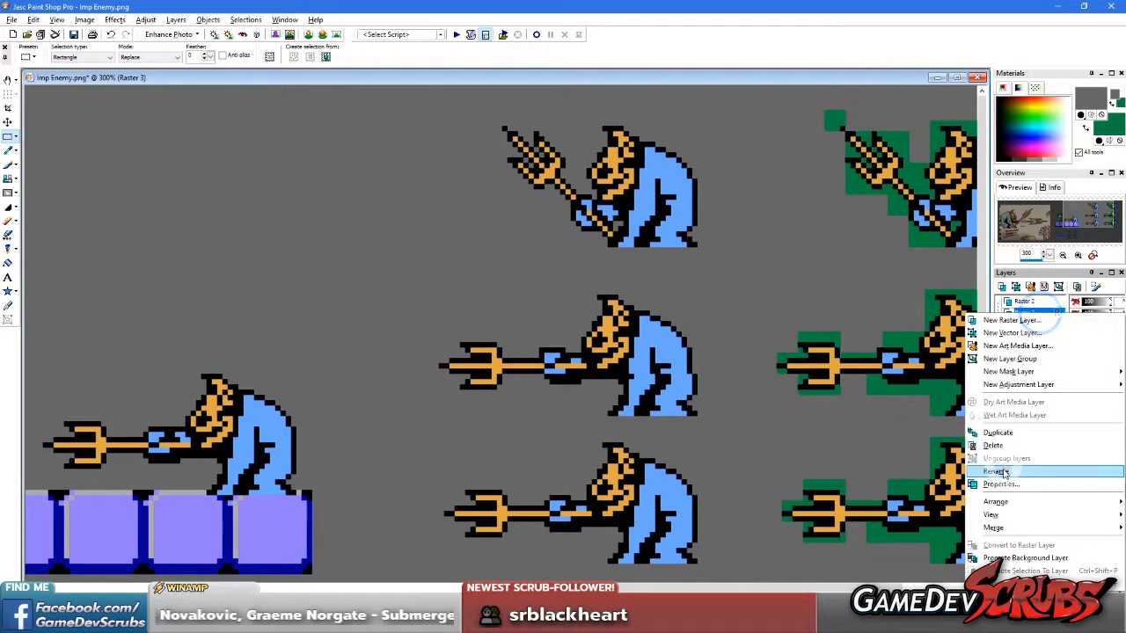
click(1007, 445)
Step: Show the Raster 2 layer and position its raised-trident imp over the bottom stabbing frame with the feet aligned
click(1033, 303)
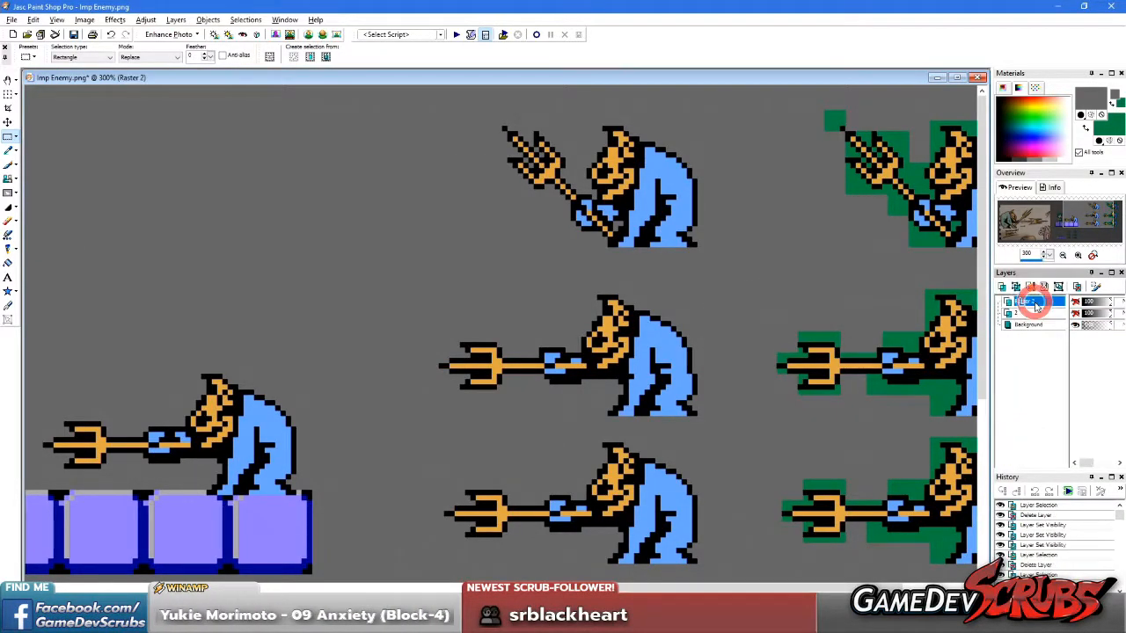
click(1076, 302)
click(1036, 302)
key(m)
scroll(505, 424, up, 1)
drag(653, 273, 638, 452)
scroll(638, 452, up, 2)
drag(514, 302, 540, 343)
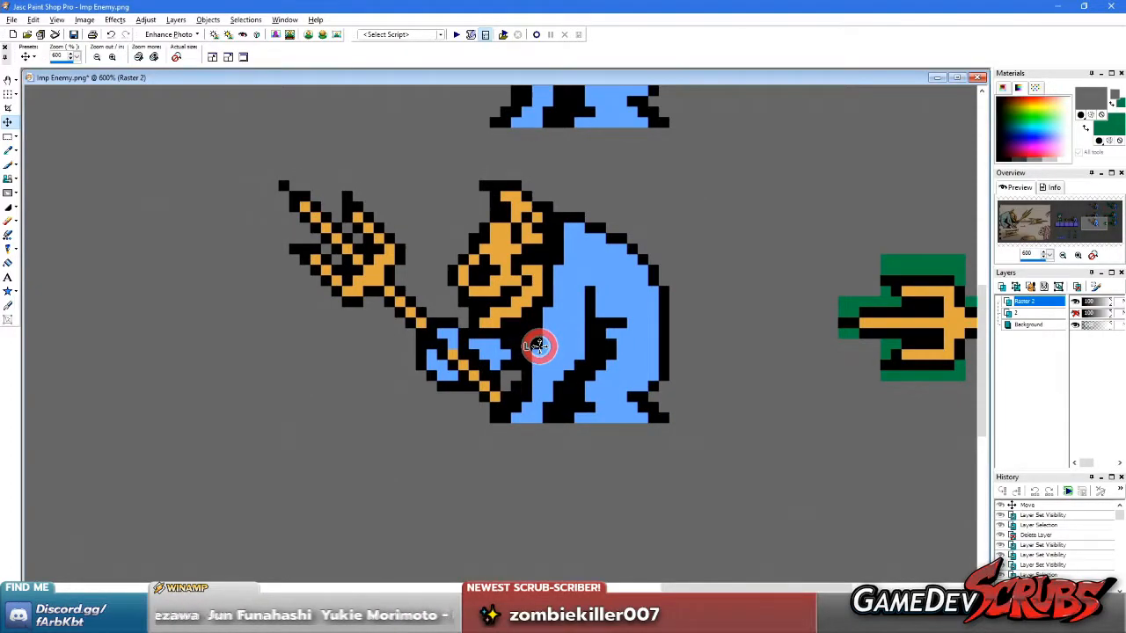
scroll(528, 342, down, 3)
click(8, 137)
drag(671, 501, 615, 496)
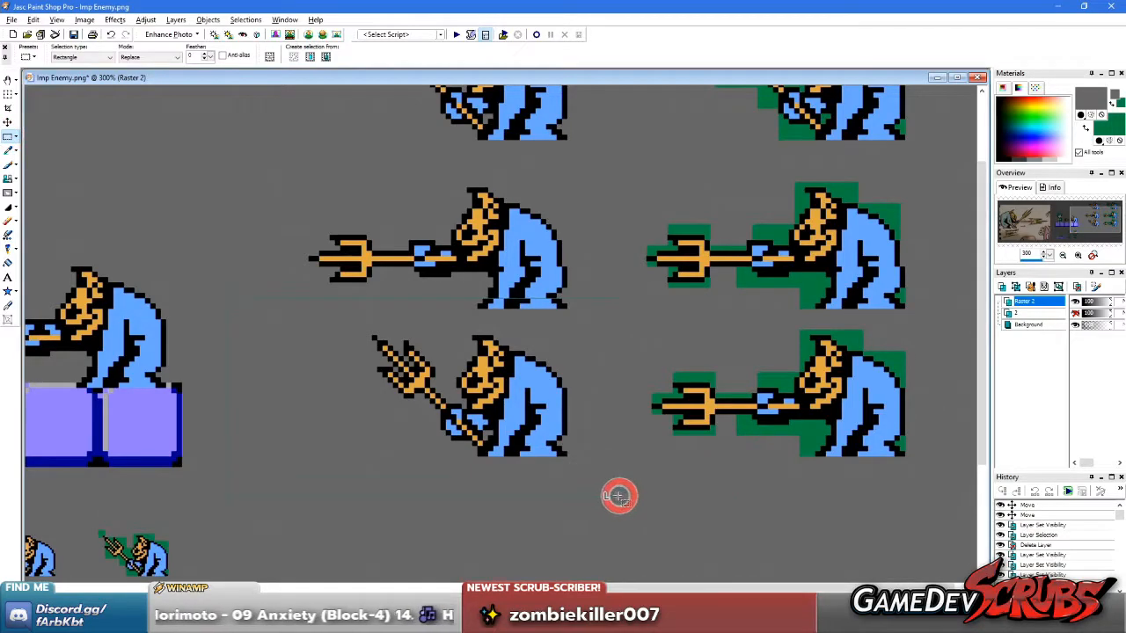
scroll(538, 402, up, 2)
key(ctrl+d)
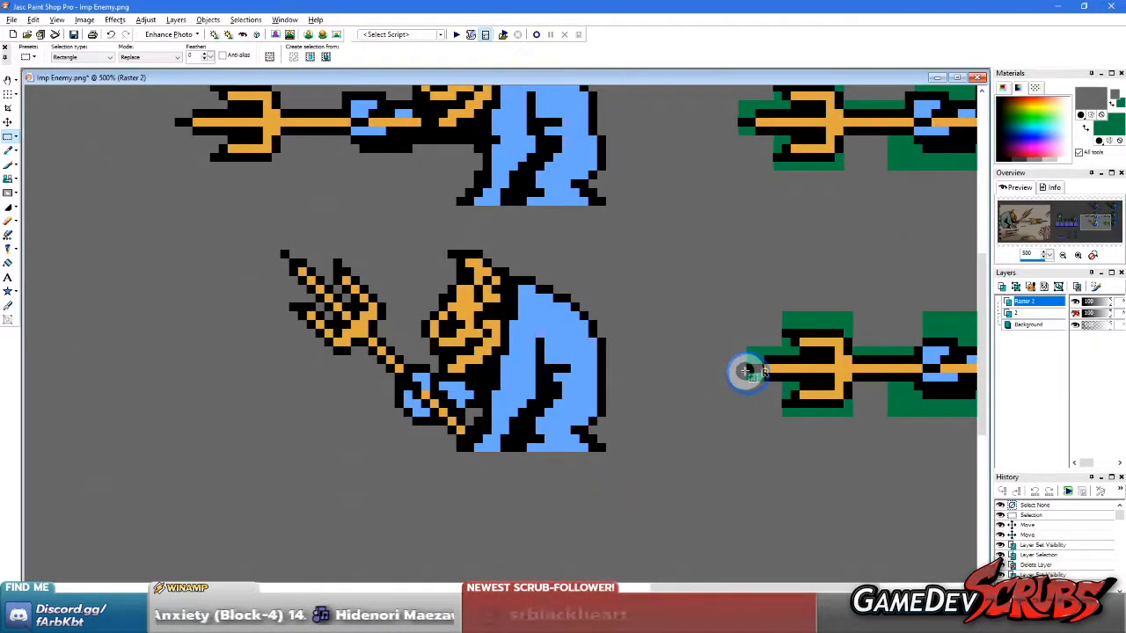
Step: Alternate the visibility of layer 2 and Raster 2 over the bottom stabbing frame to preview the attack animation, leaving both hidden
click(1075, 313)
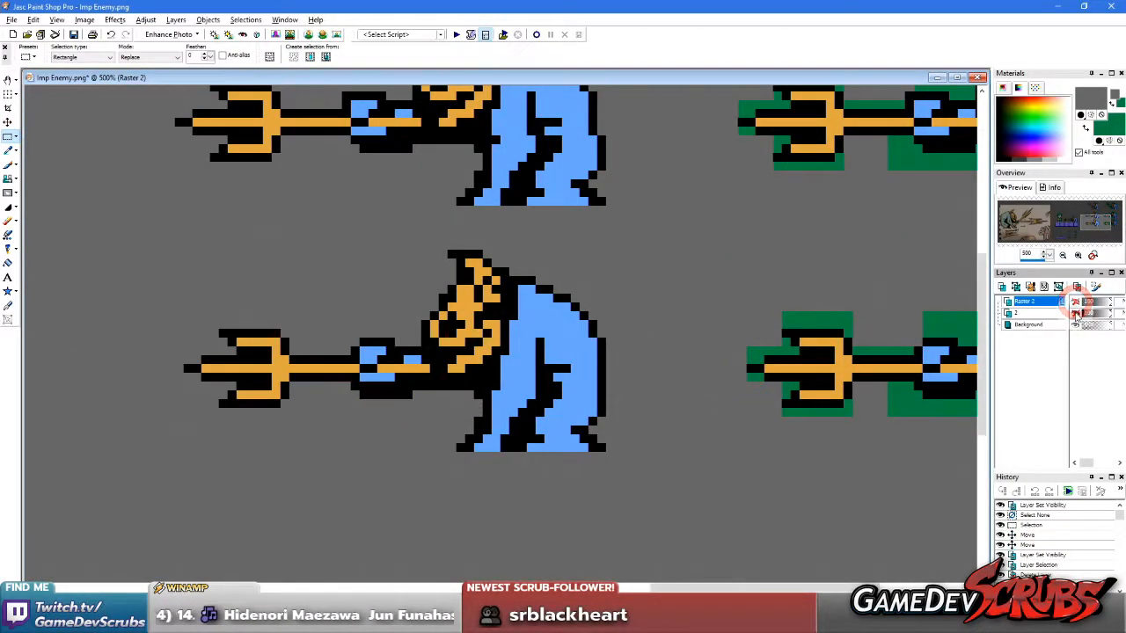
click(1075, 302)
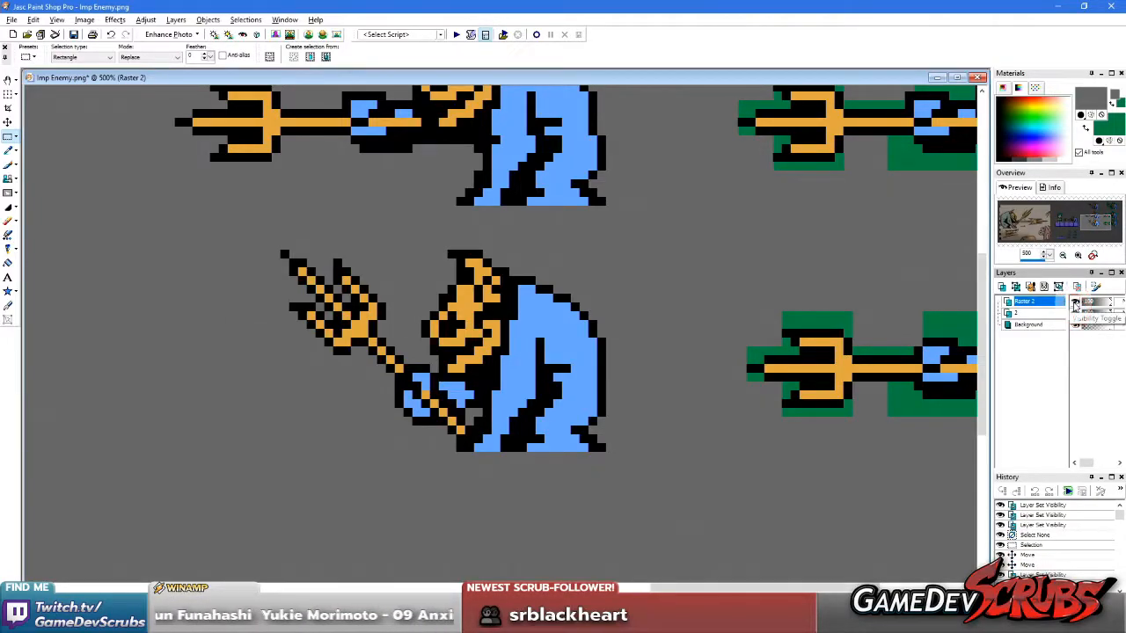
click(1075, 302)
click(1075, 314)
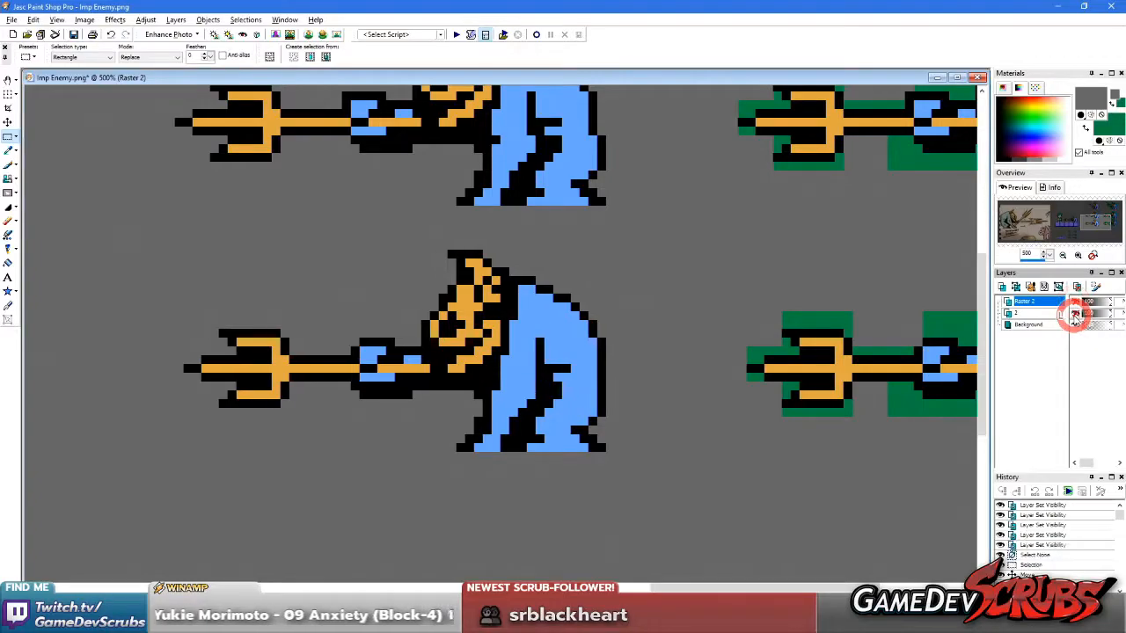
click(1075, 314)
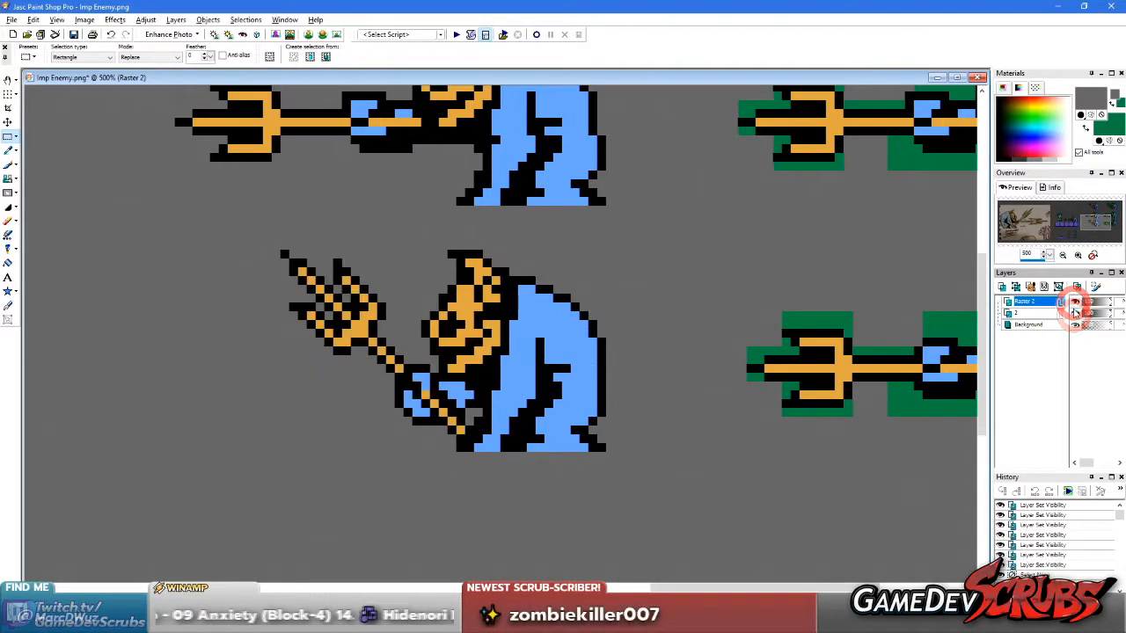
click(1075, 313)
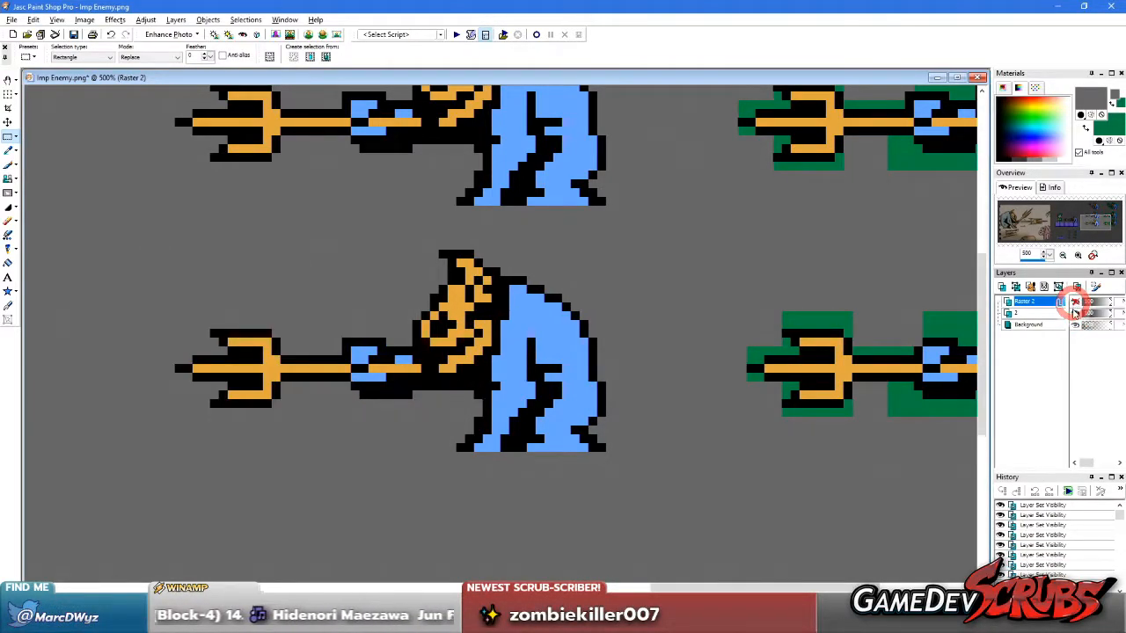
click(1075, 314)
click(1075, 314)
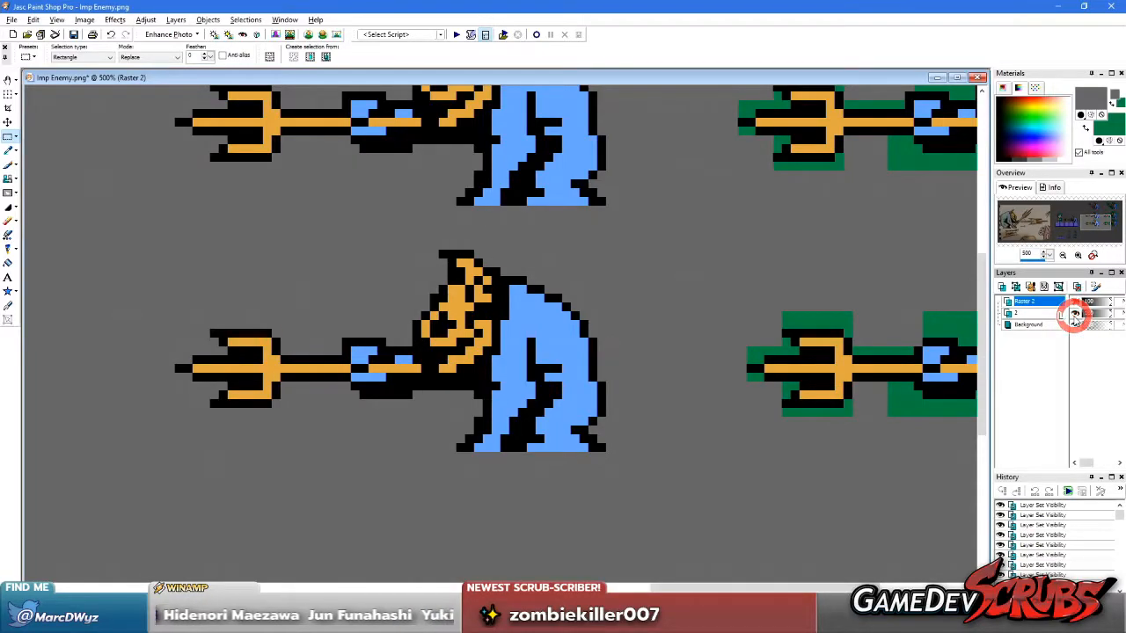
click(1075, 314)
click(1075, 314)
click(1075, 314)
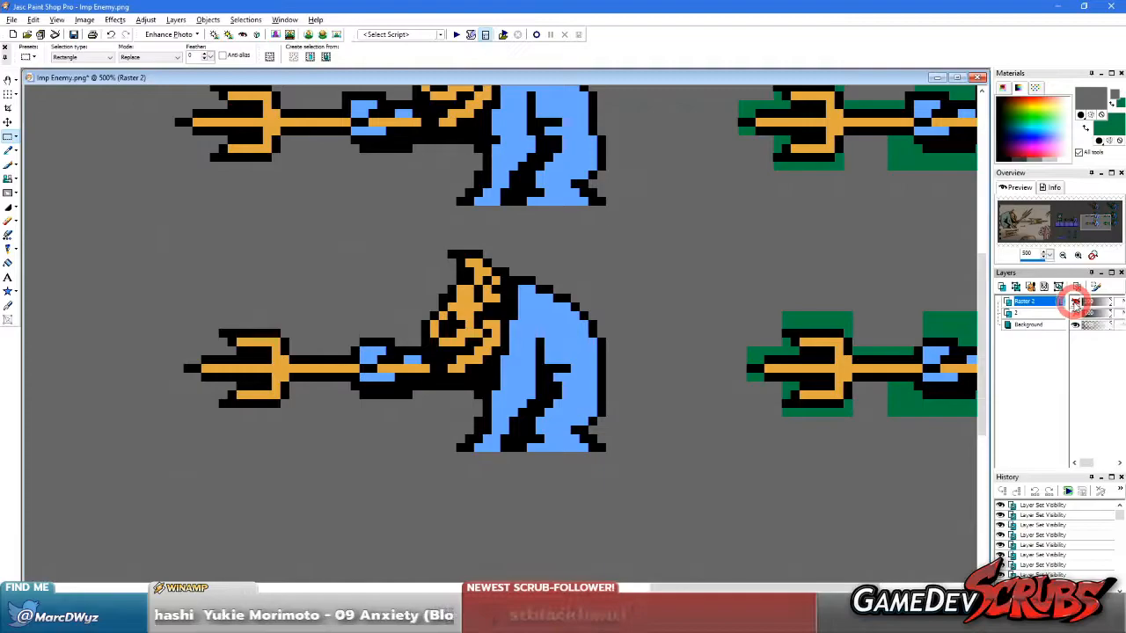
click(1075, 304)
click(1076, 312)
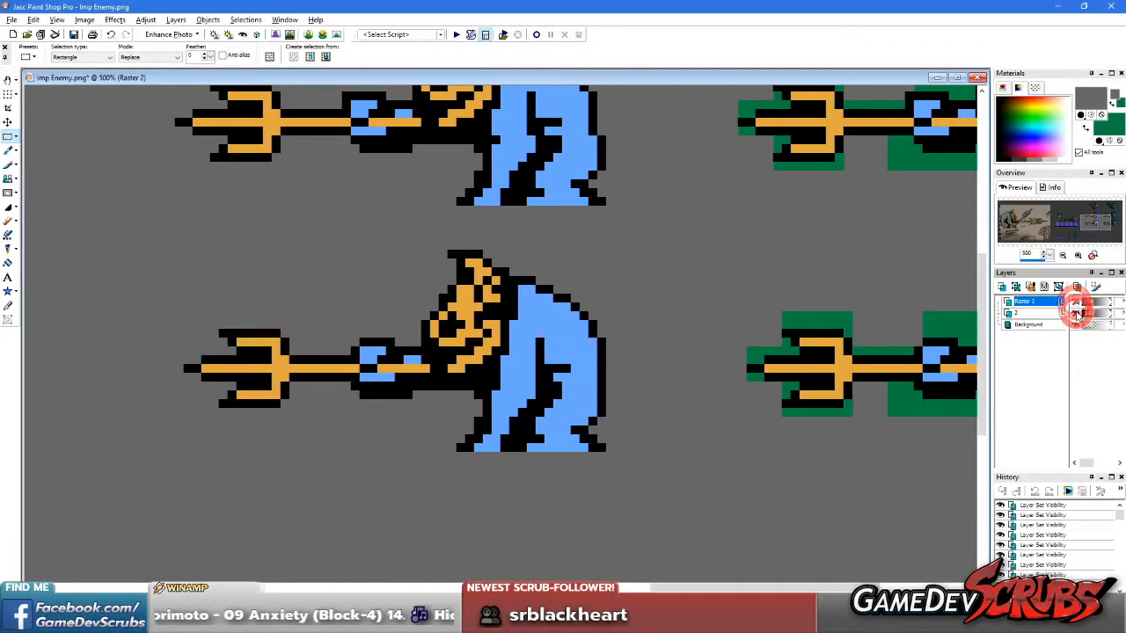
click(1075, 304)
click(1077, 314)
click(1075, 304)
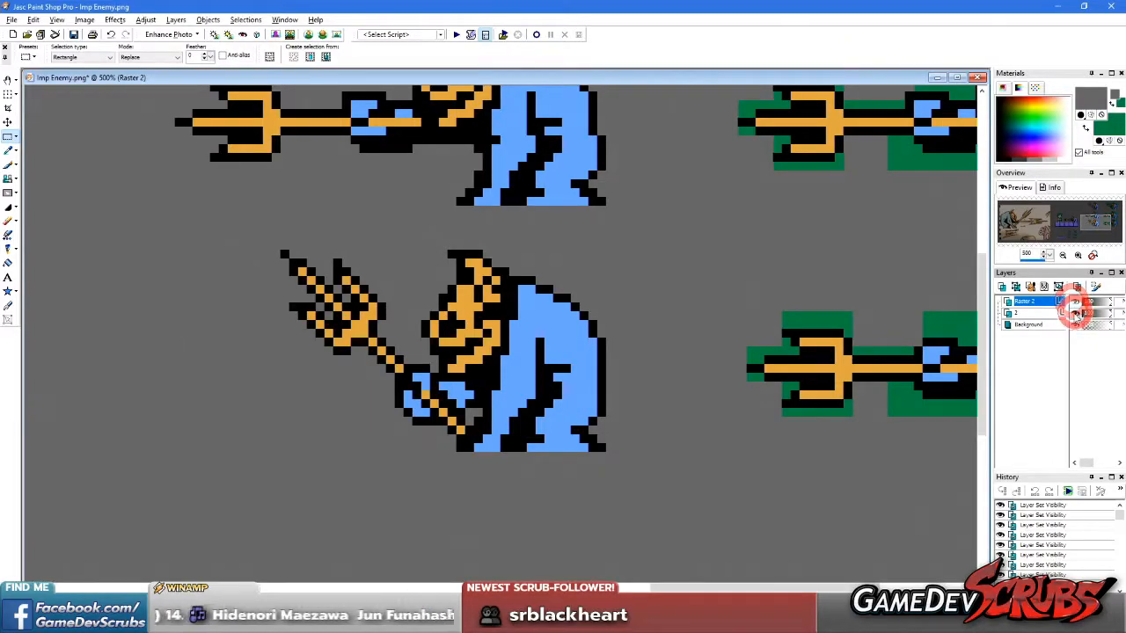
click(1075, 304)
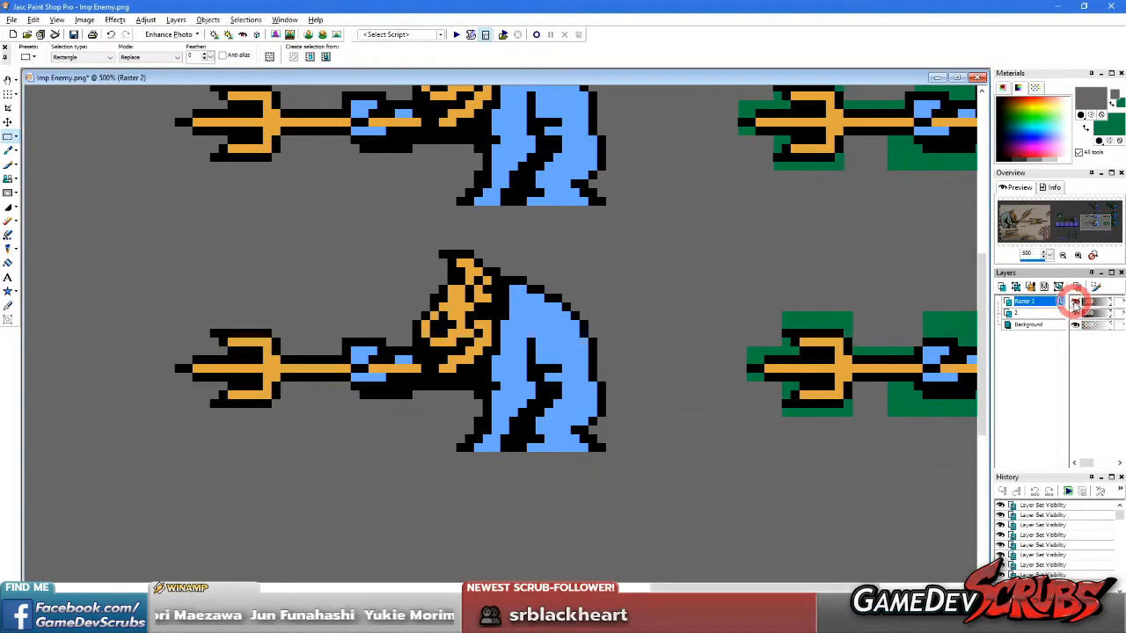
click(1075, 314)
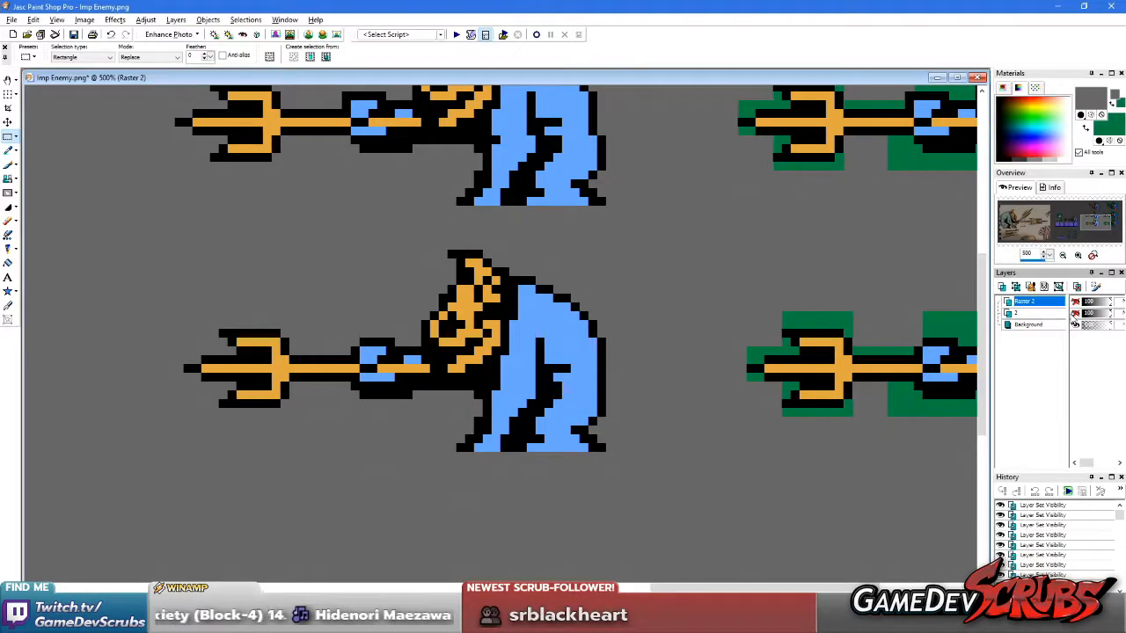
drag(1055, 301, 1045, 313)
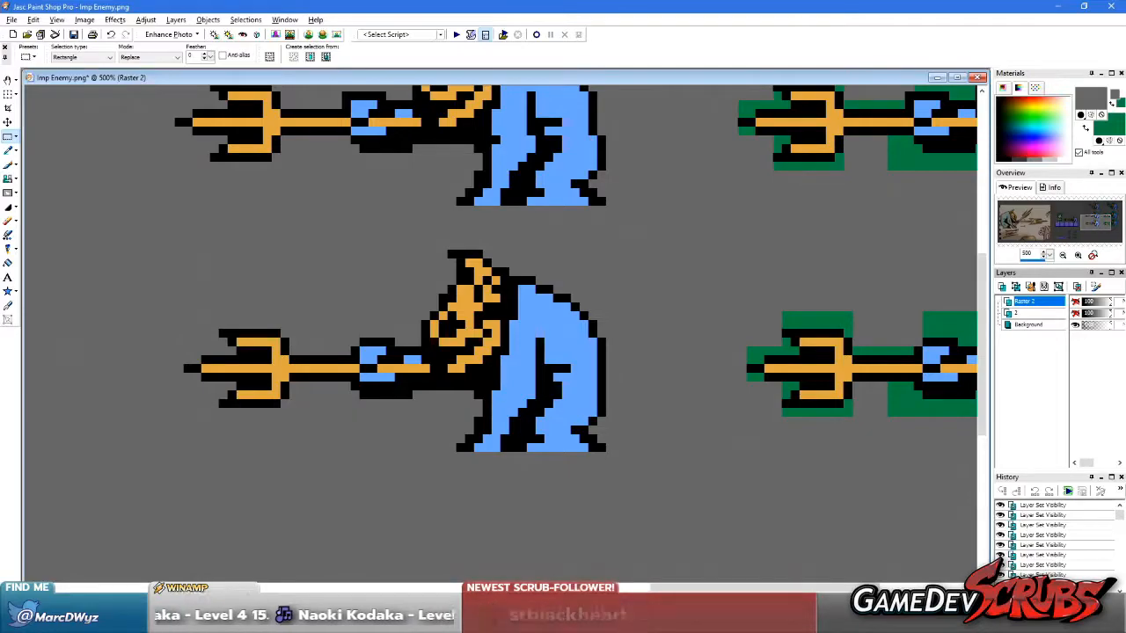
Step: Compare the raised-trident and two stabbing imp frames across the plain and green-tiled columns
scroll(506, 387, down, 2)
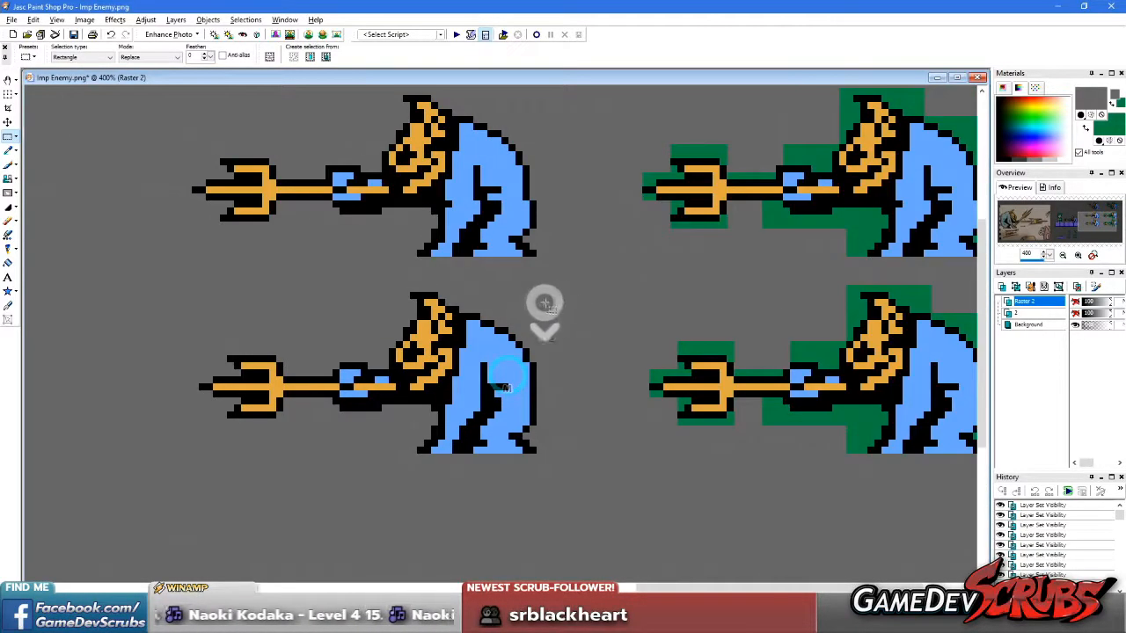
scroll(545, 322, up, 1)
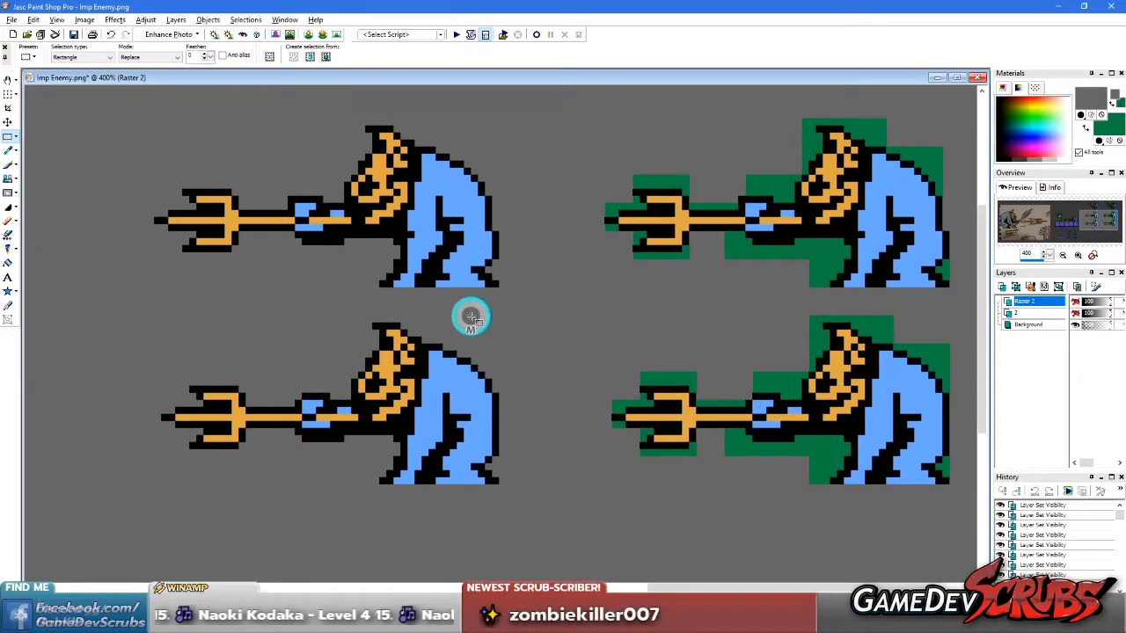
scroll(469, 316, down, 2)
scroll(622, 278, up, 1)
scroll(629, 274, down, 1)
scroll(636, 267, up, 1)
scroll(637, 269, down, 1)
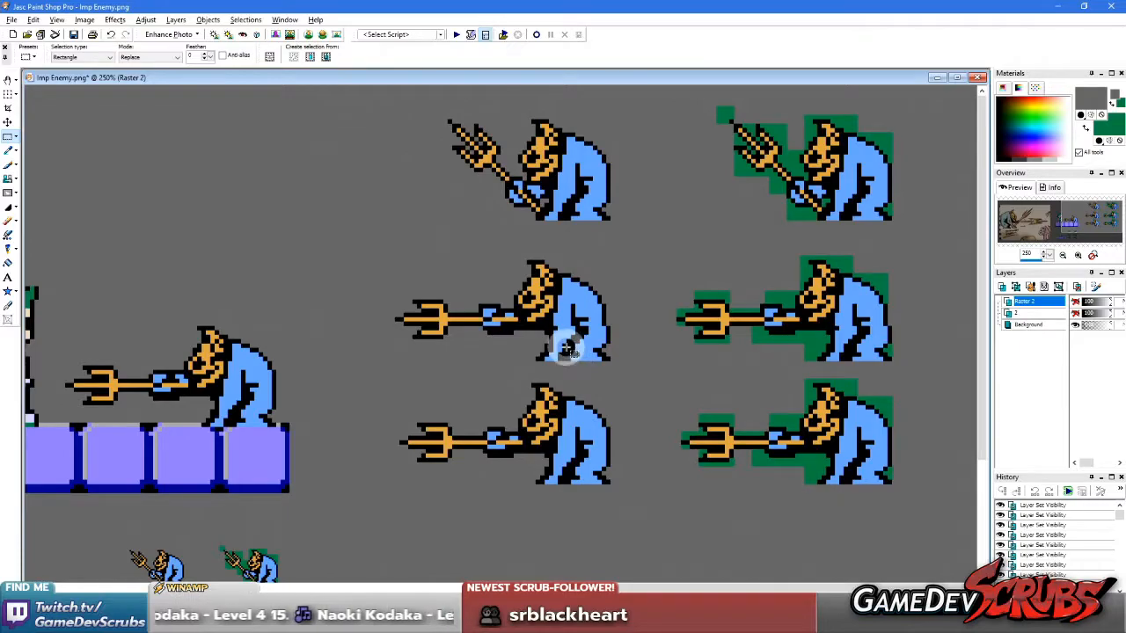
scroll(516, 367, up, 4)
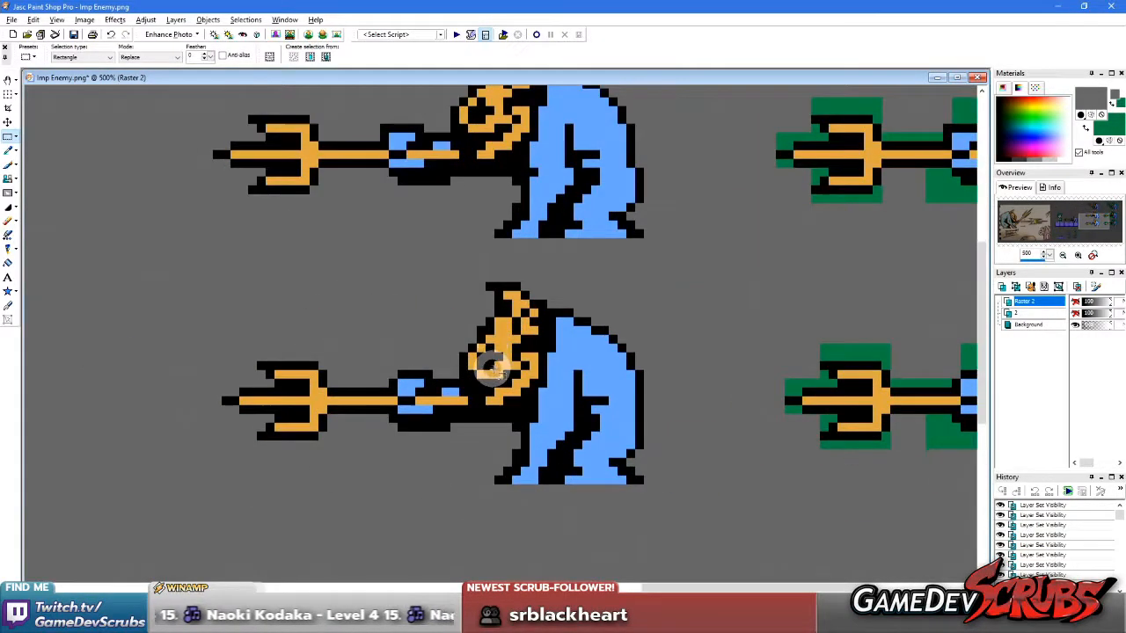
scroll(493, 368, down, 3)
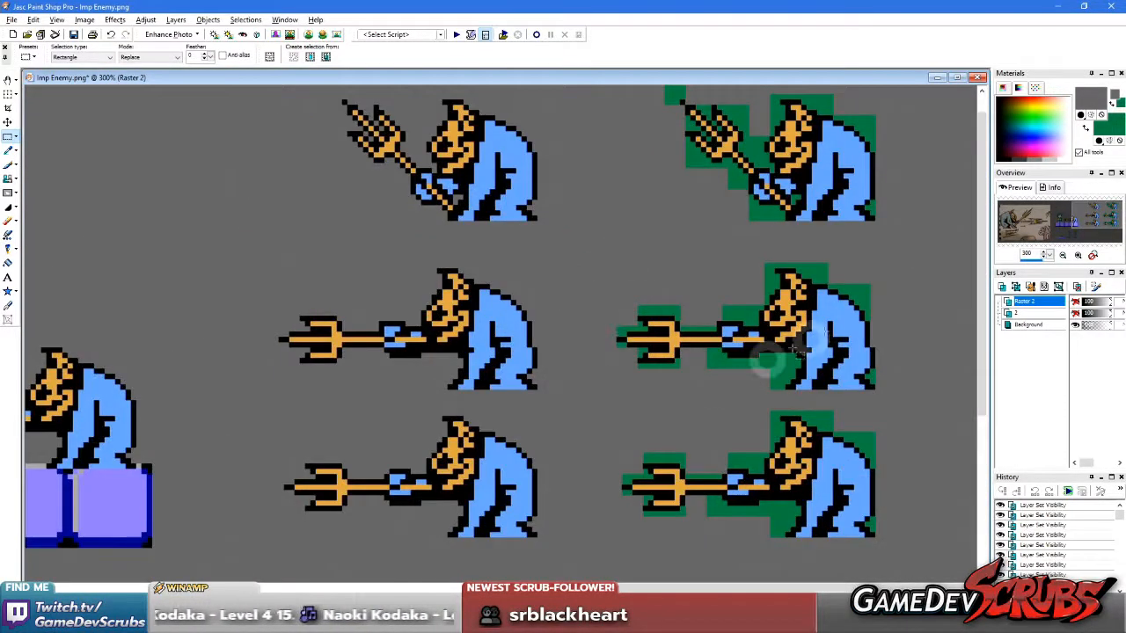
Step: Make the Background layer active and examine the green-tiled attack frames up close
click(1031, 326)
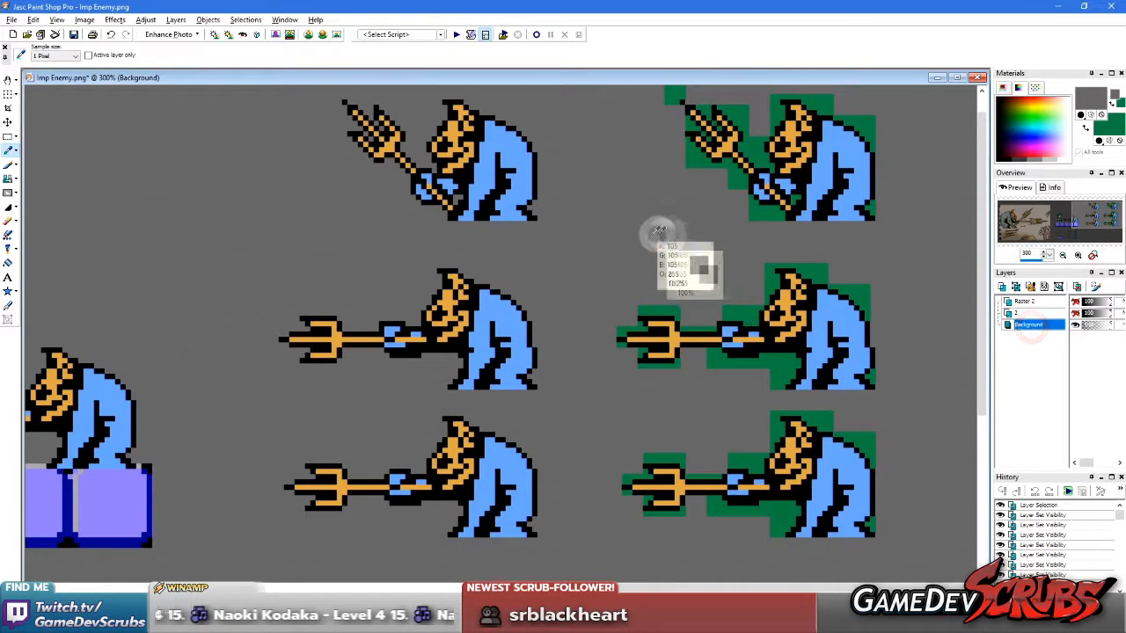
scroll(625, 291, up, 3)
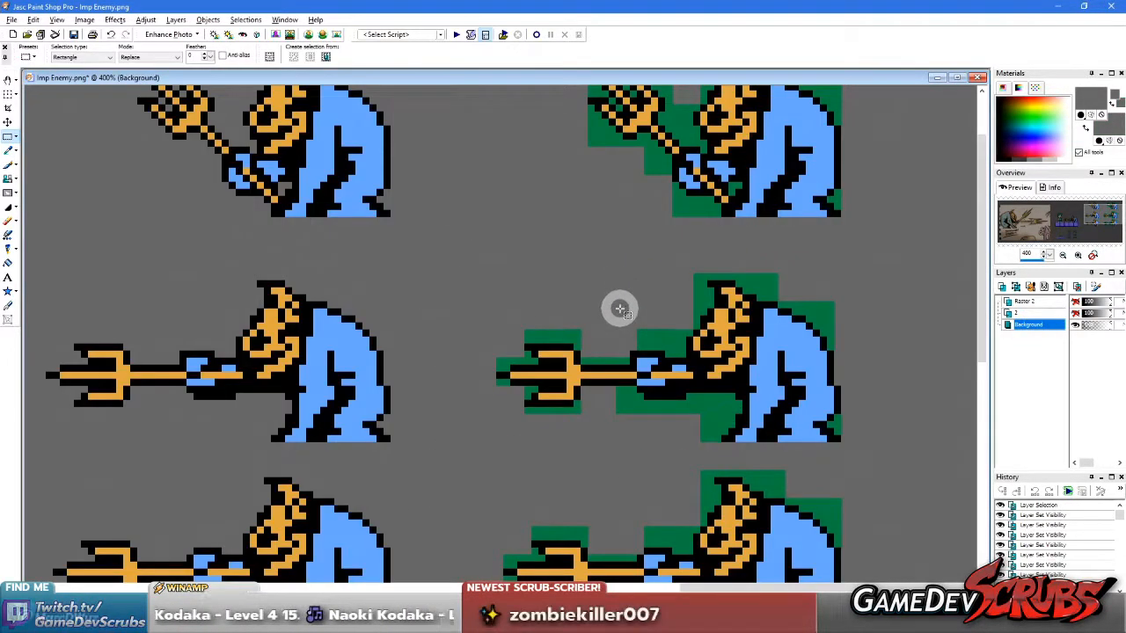
scroll(623, 304, down, 4)
scroll(637, 282, up, 2)
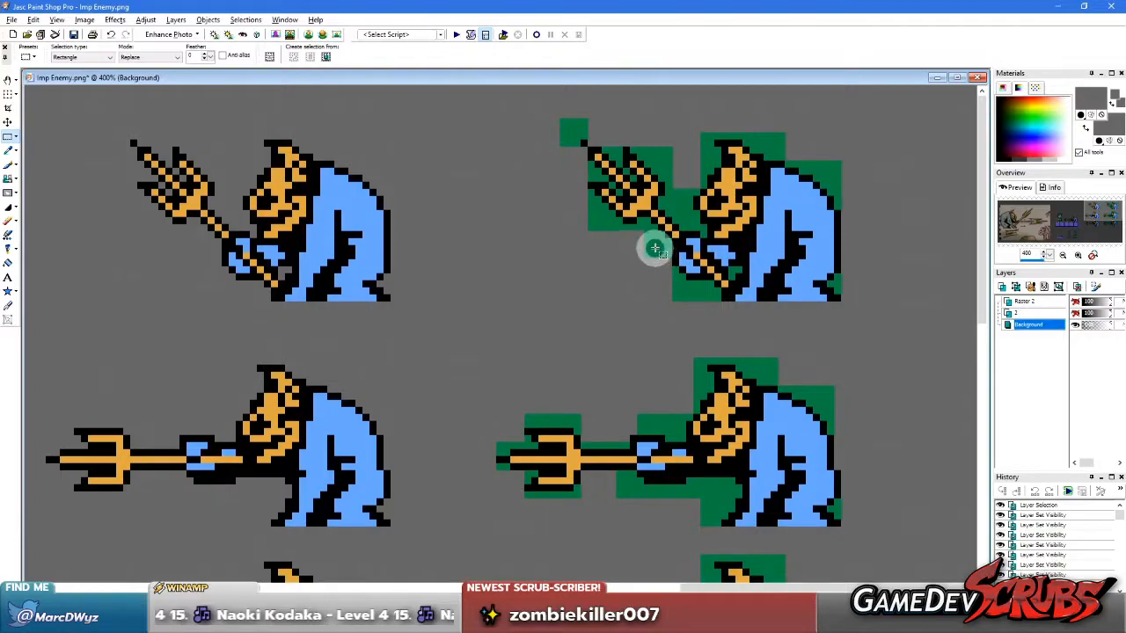
scroll(584, 372, up, 1)
scroll(528, 400, down, 1)
scroll(445, 327, up, 1)
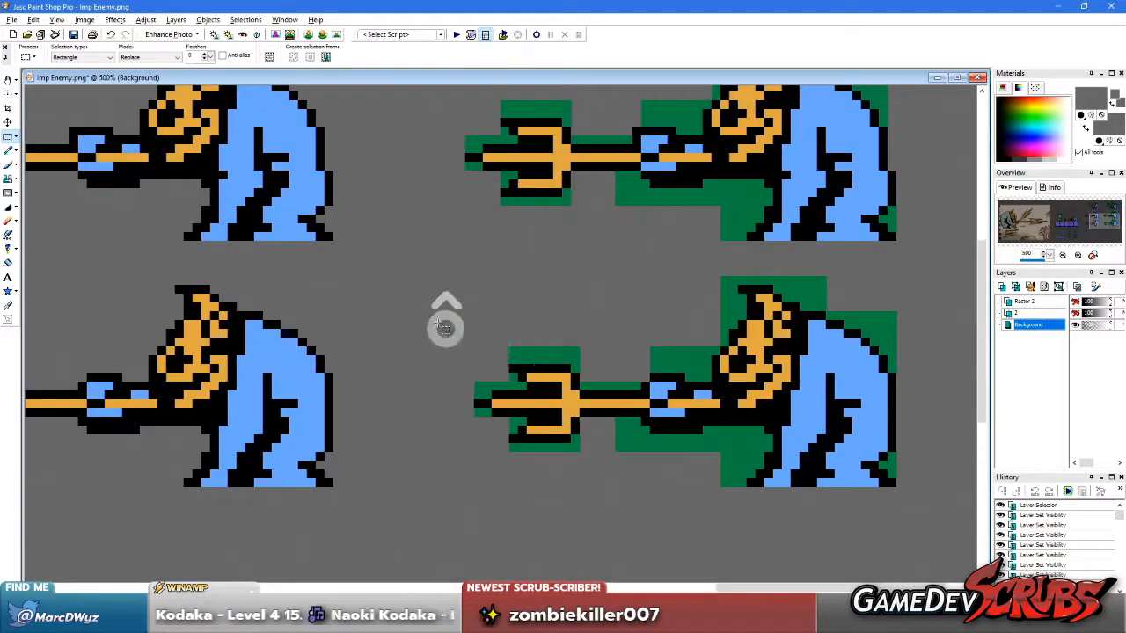
scroll(578, 223, up, 1)
scroll(628, 239, up, 1)
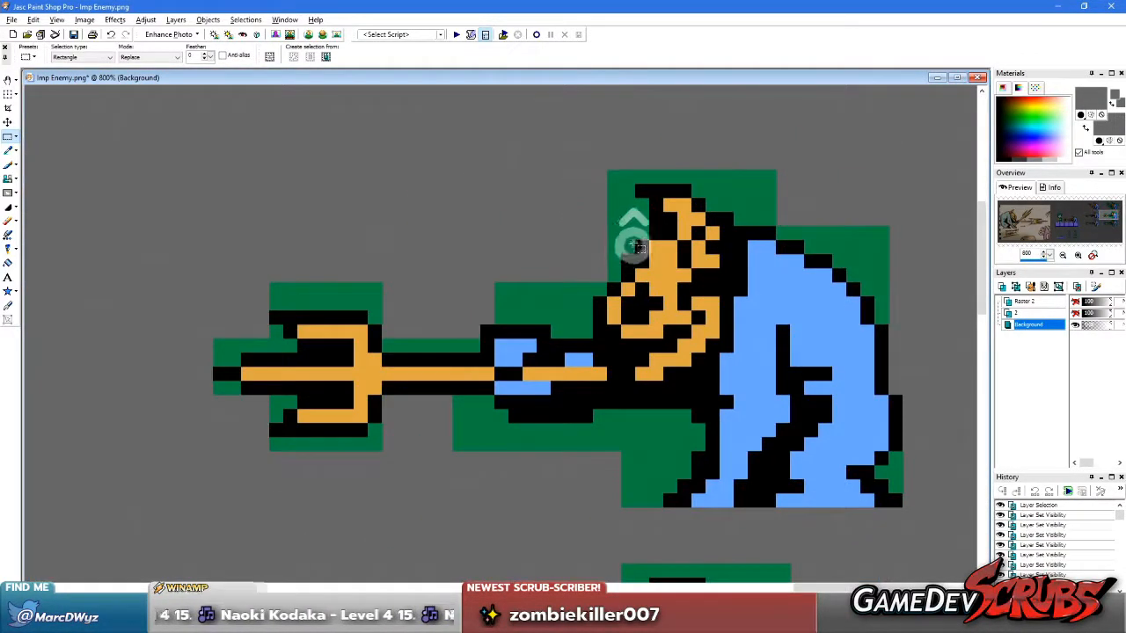
click(779, 391)
right_click(814, 348)
scroll(569, 373, down, 7)
scroll(679, 410, up, 8)
scroll(374, 324, up, 2)
drag(489, 477, 938, 373)
scroll(493, 363, down, 2)
right_click(734, 427)
scroll(680, 384, down, 1)
scroll(607, 352, up, 2)
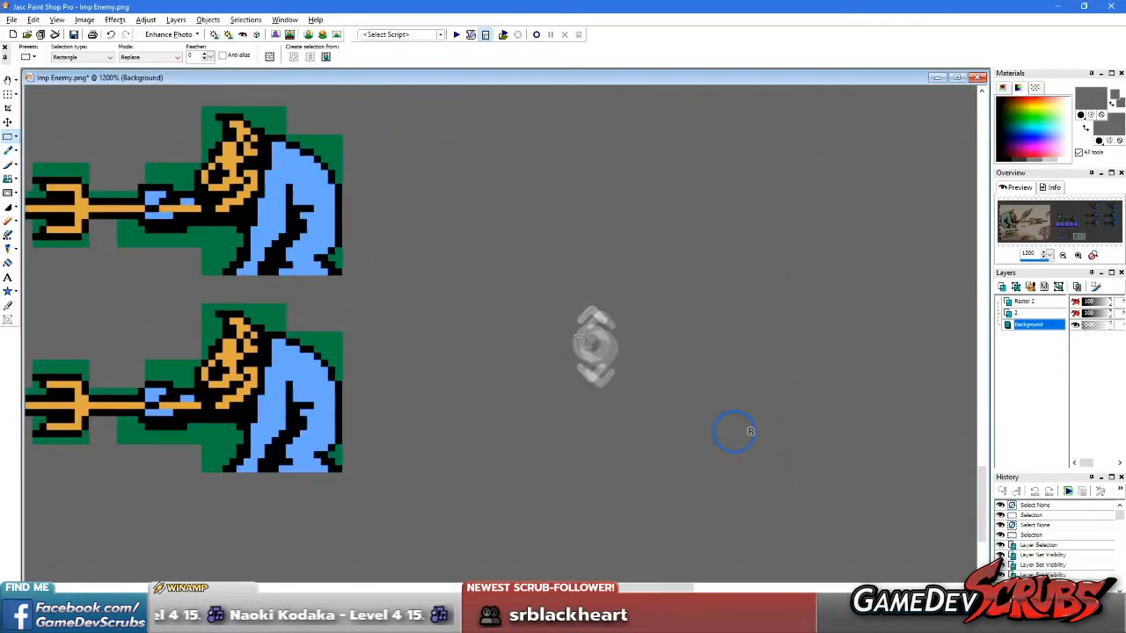
scroll(352, 284, down, 2)
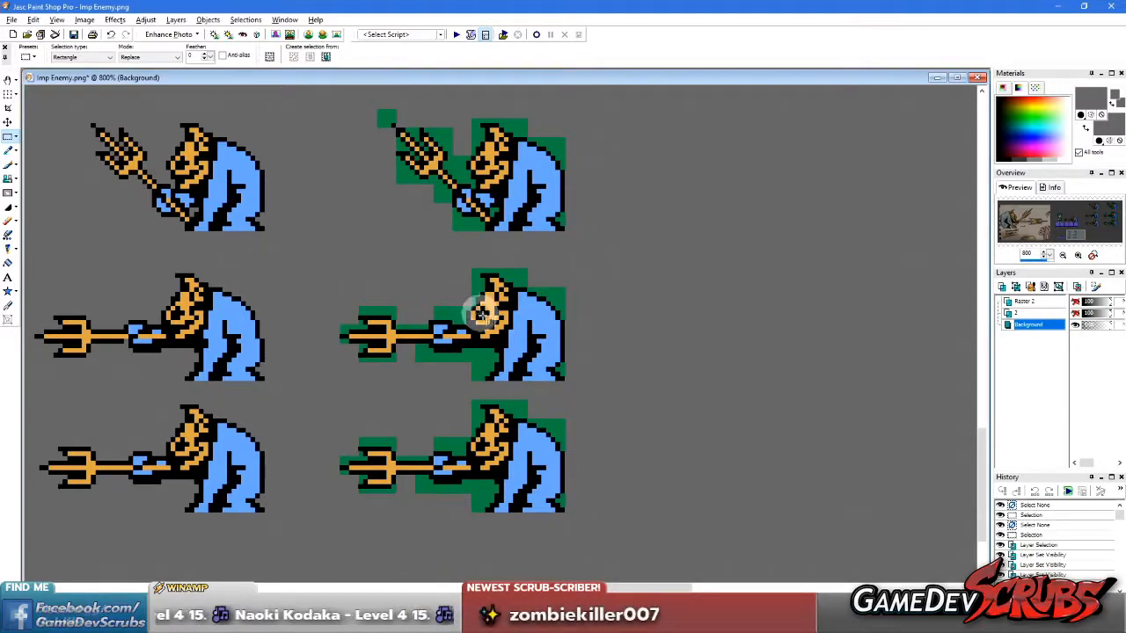
Step: Select the upper body and the whole trident of the middle green-tiled imp as a floating selection
scroll(482, 315, up, 2)
drag(260, 192, 687, 325)
scroll(414, 297, up, 1)
drag(255, 332, 370, 411)
scroll(466, 335, up, 1)
scroll(446, 356, down, 4)
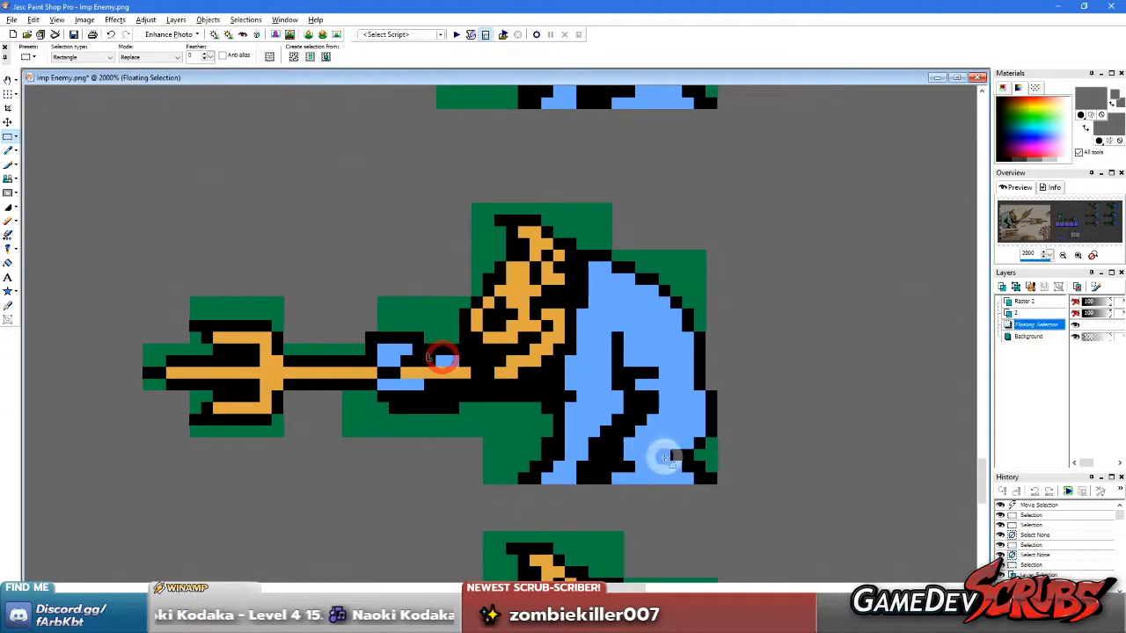
Step: Undo the deselection and shift the middle green-tiled imp's floating upper body one sprite pixel right
scroll(519, 352, up, 2)
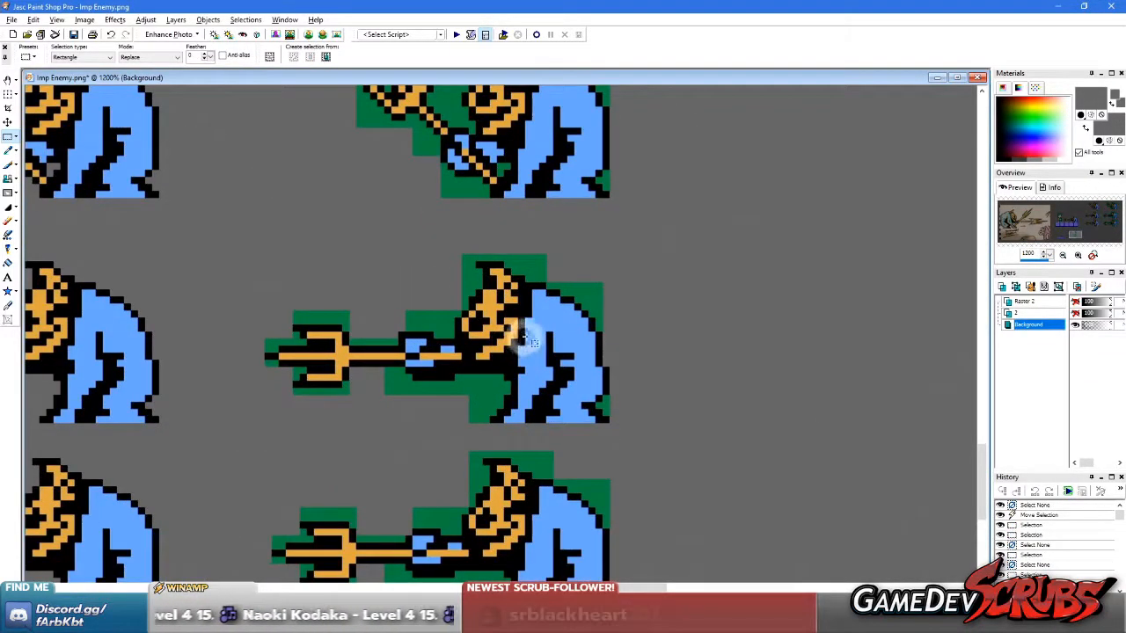
scroll(510, 343, down, 1)
scroll(432, 312, up, 1)
key(ctrl+z)
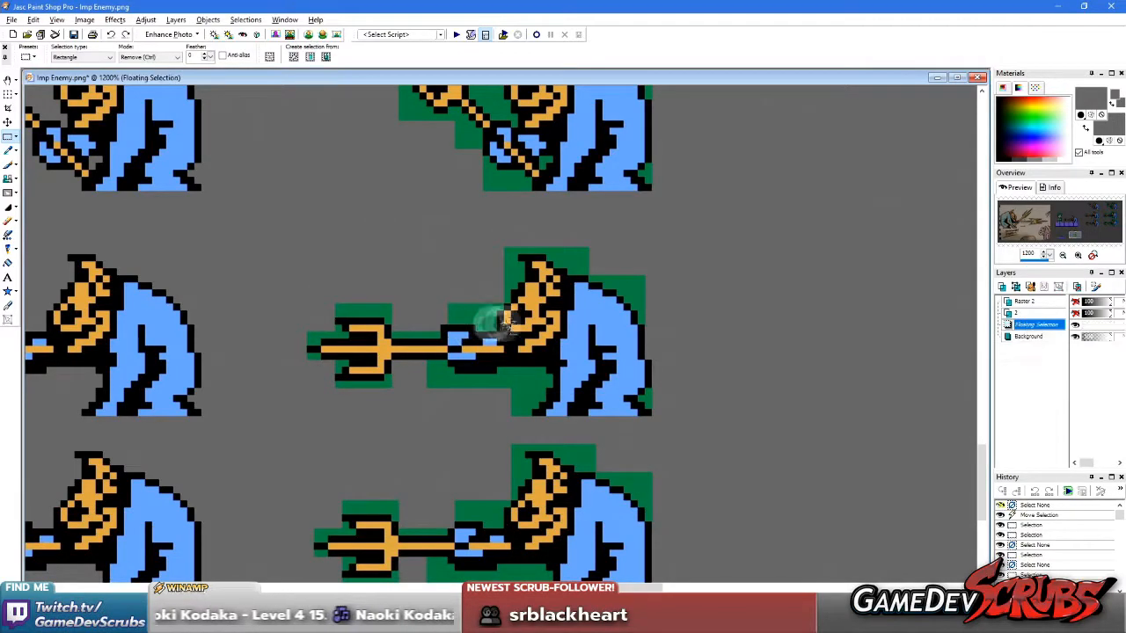
drag(552, 321, 561, 322)
scroll(563, 440, up, 1)
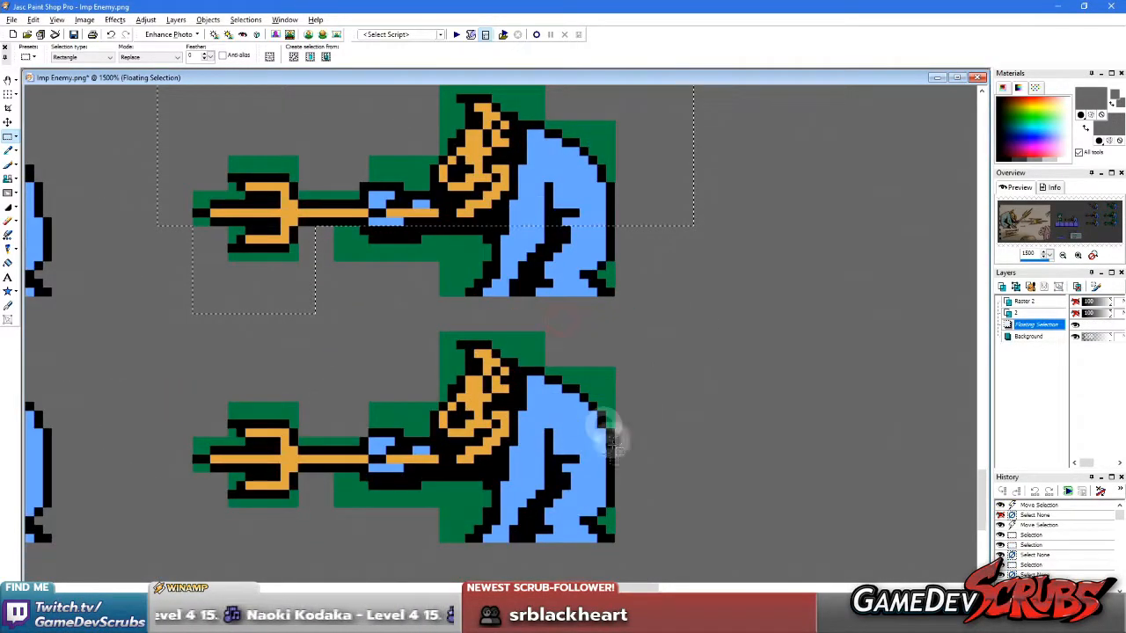
Step: Nudge the floating upper body and trident left and right by one sprite pixel to preview the stabbing motion, ending on the right
scroll(494, 271, down, 1)
scroll(455, 303, up, 1)
drag(564, 295, 558, 295)
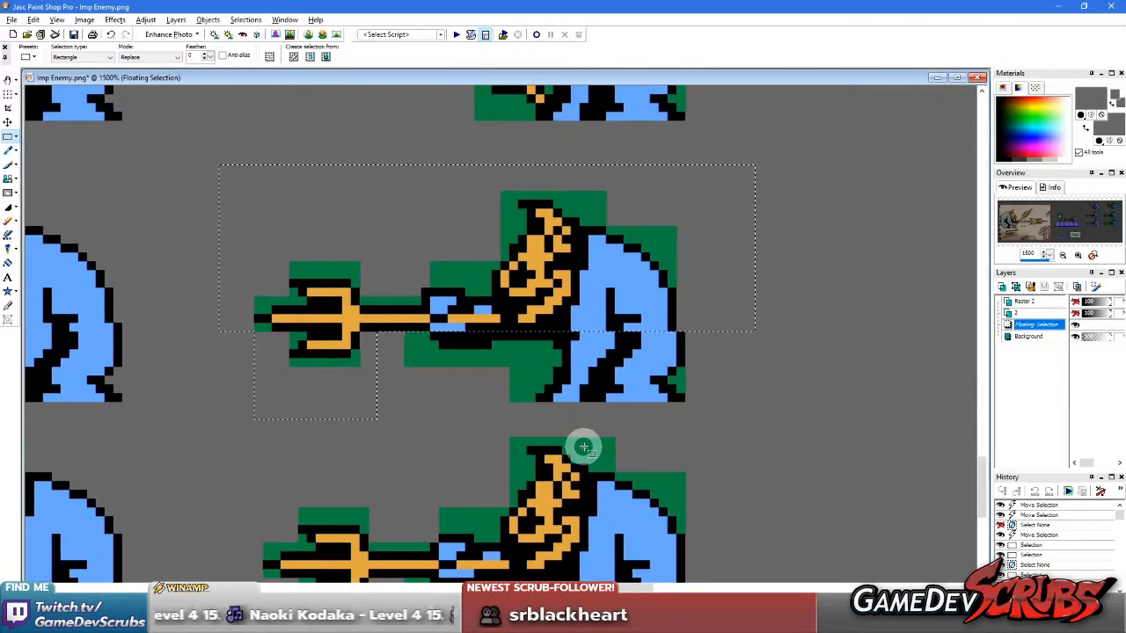
drag(593, 284, 588, 282)
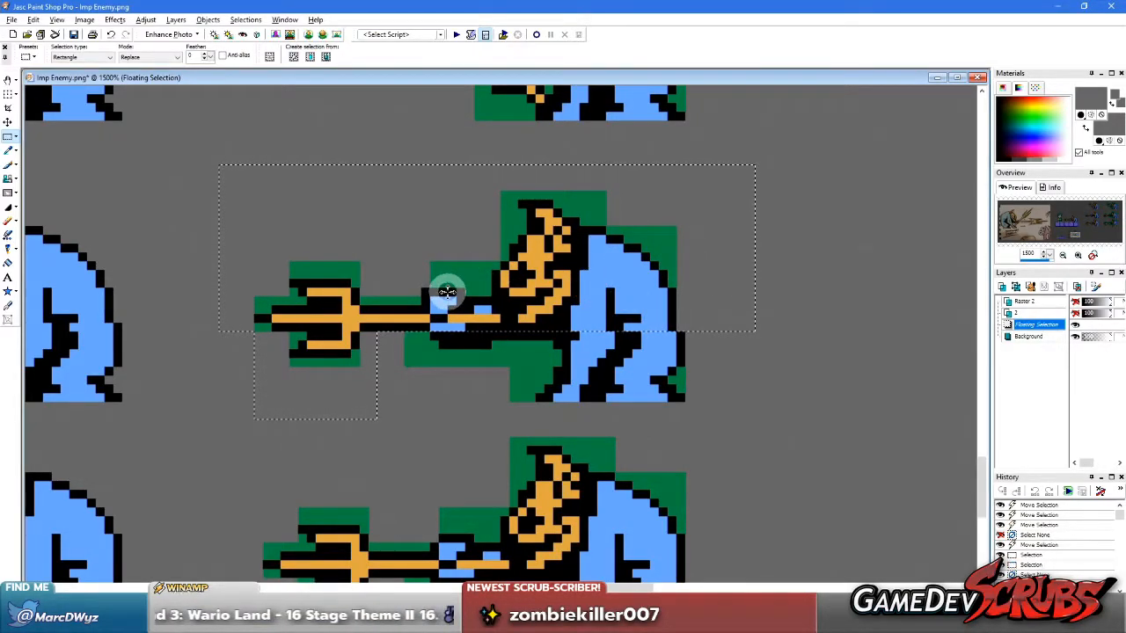
drag(447, 292, 456, 291)
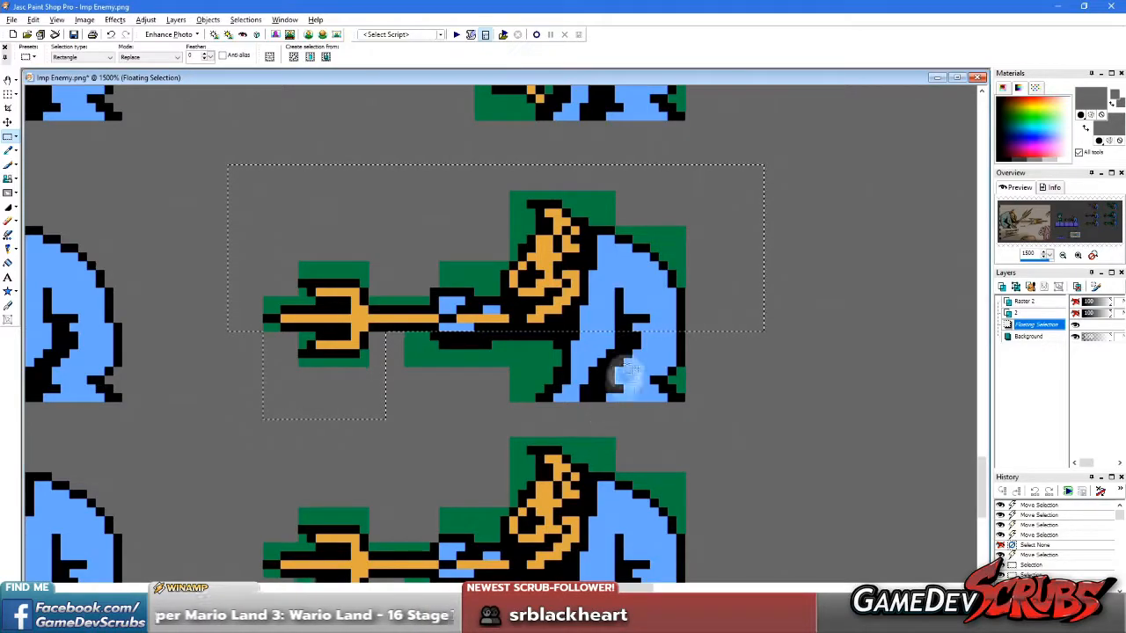
drag(642, 300, 635, 300)
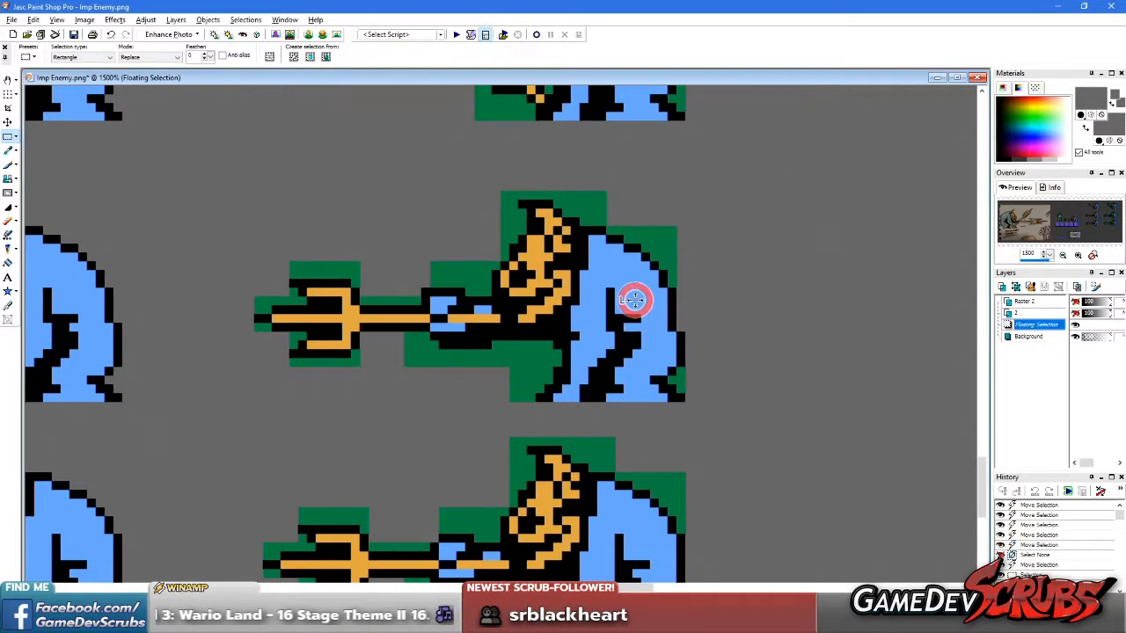
click(572, 296)
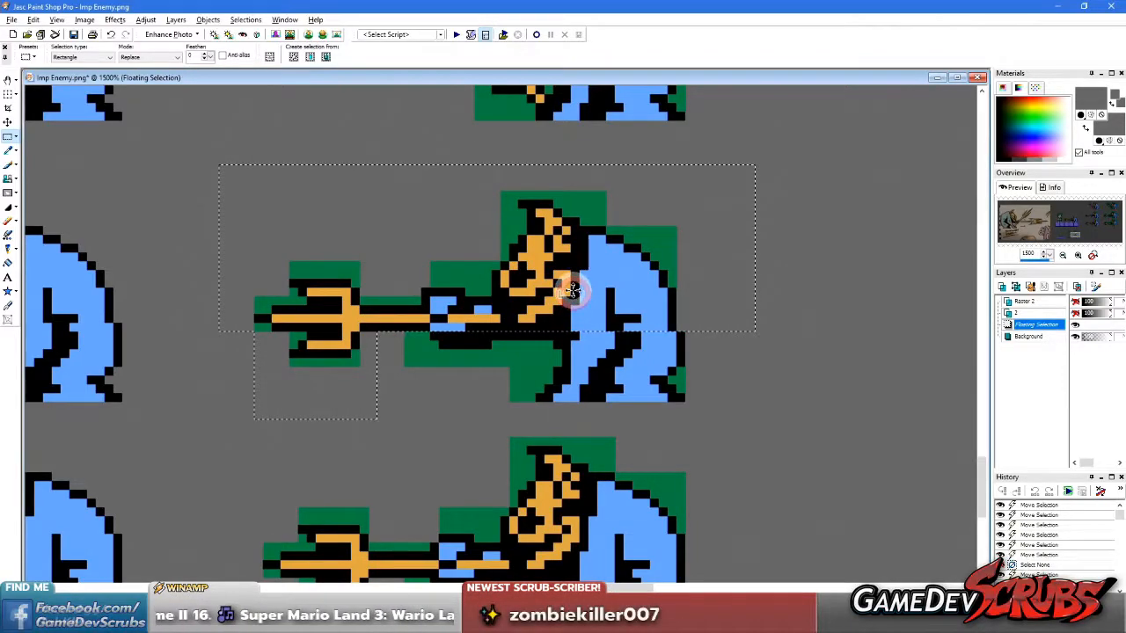
drag(566, 289, 573, 290)
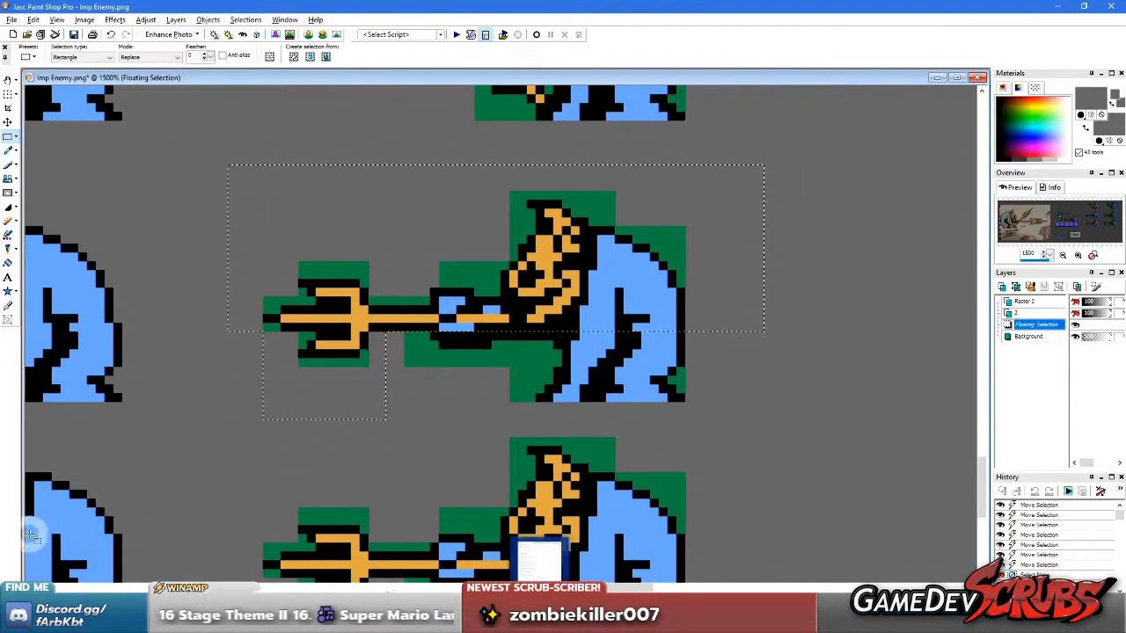
Step: Switch to Microsoft Edge in a maximized window and go to youtube.com
key(super)
text(dge)
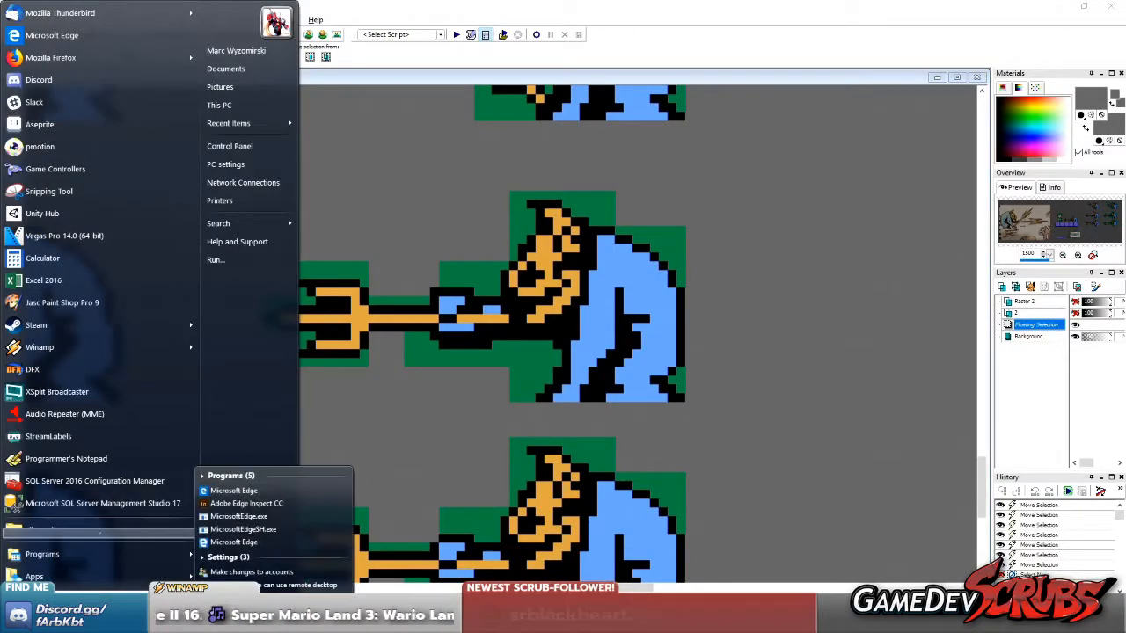
key(Return)
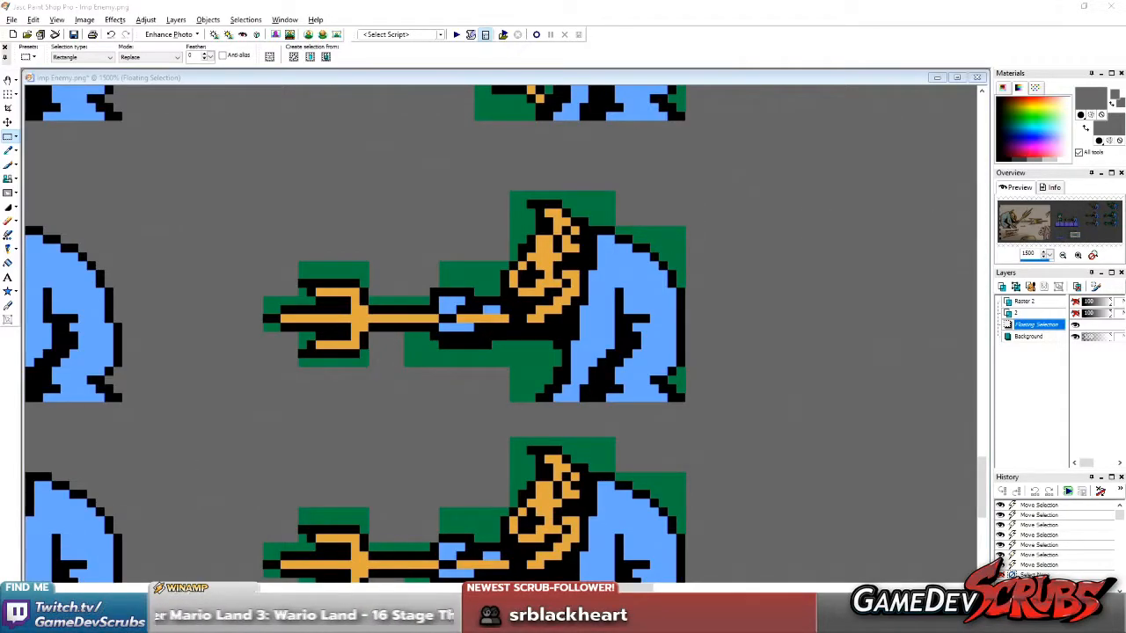
drag(571, 160, 520, 82)
double_click(513, 76)
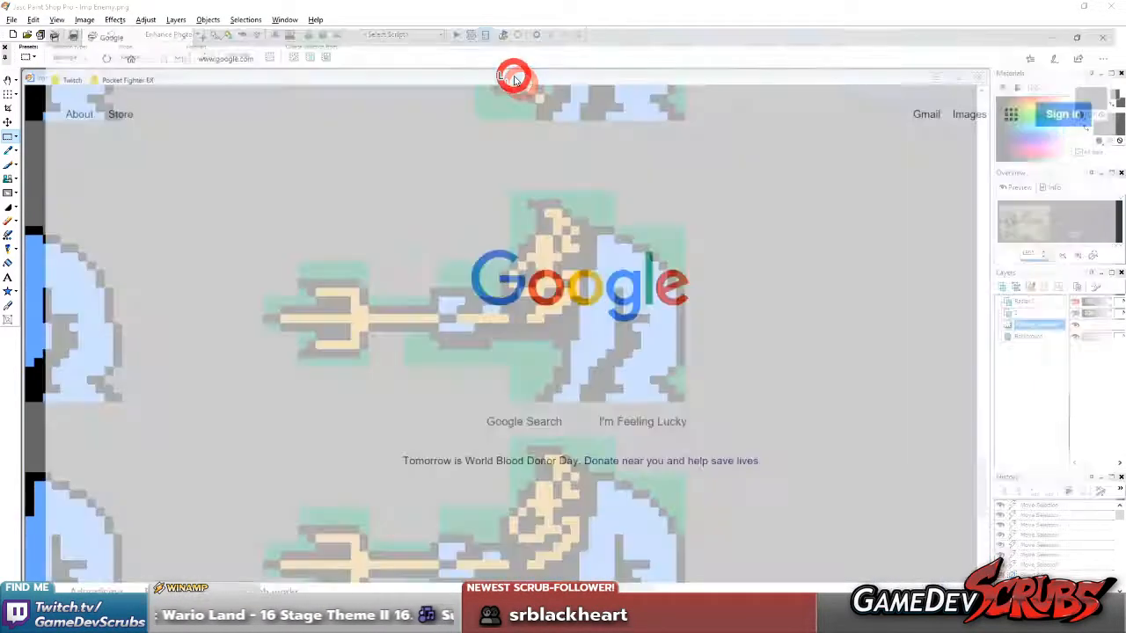
click(363, 32)
text(youtube.com/)
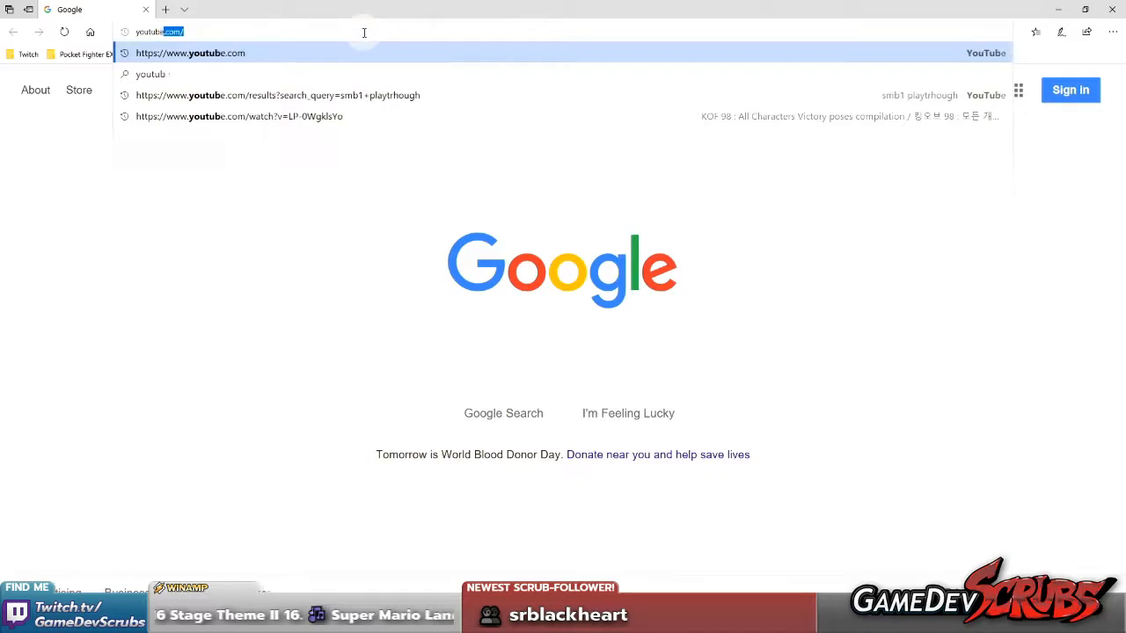
key(Return)
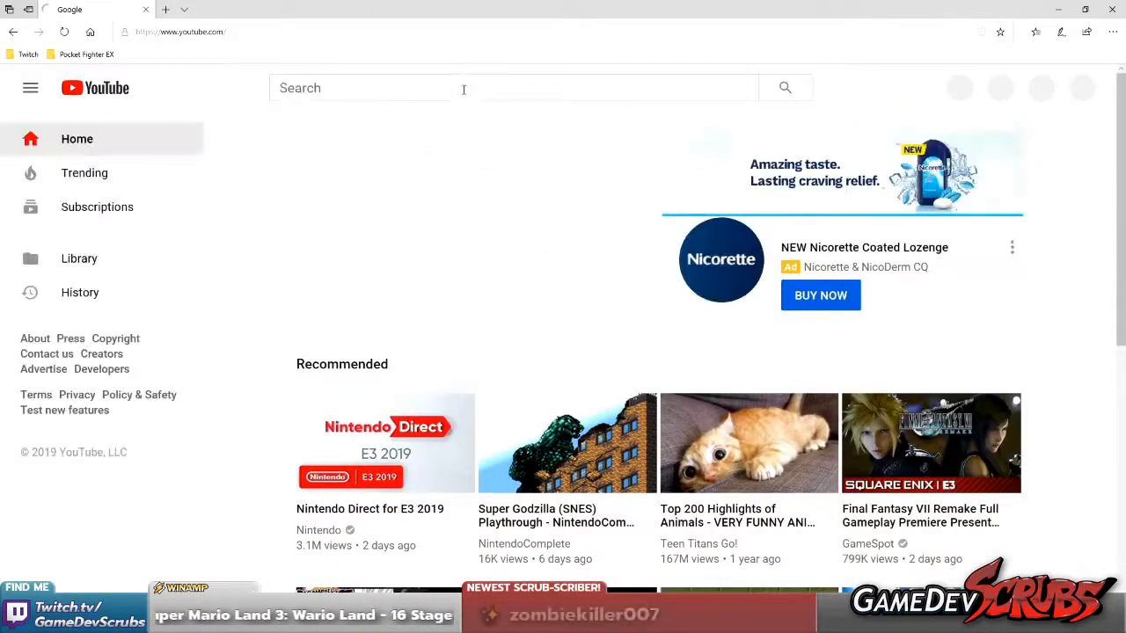
Step: Search YouTube for "castlevania dracula x" and open the video SNES Longplay [006] Castlevania Dracula X
click(461, 86)
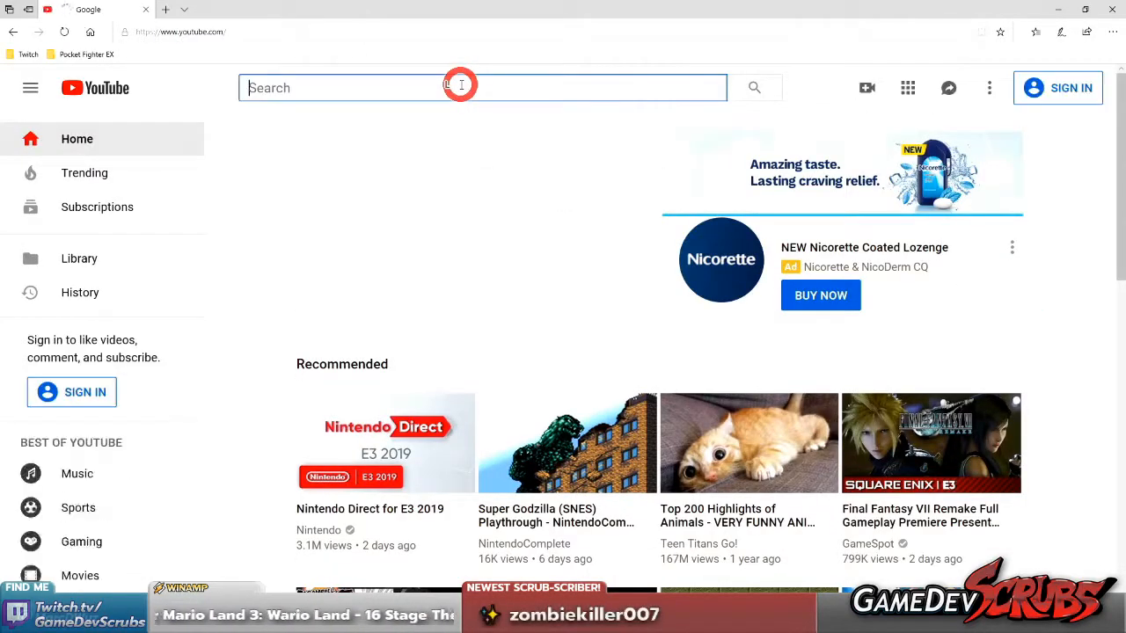
text(cas)
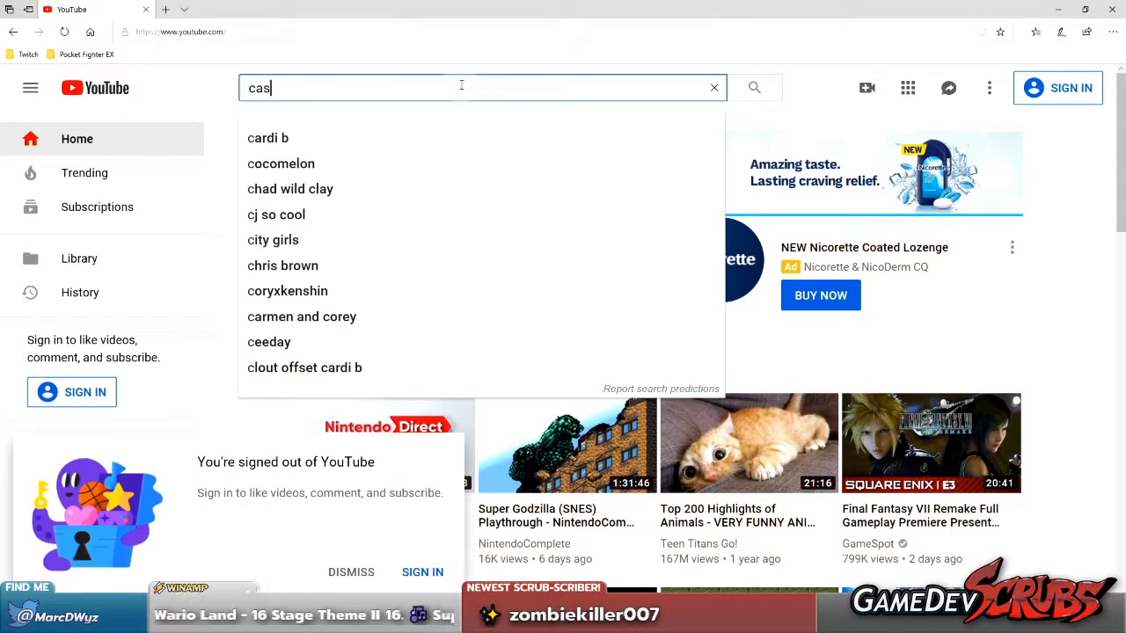
text(tlevania dracula x)
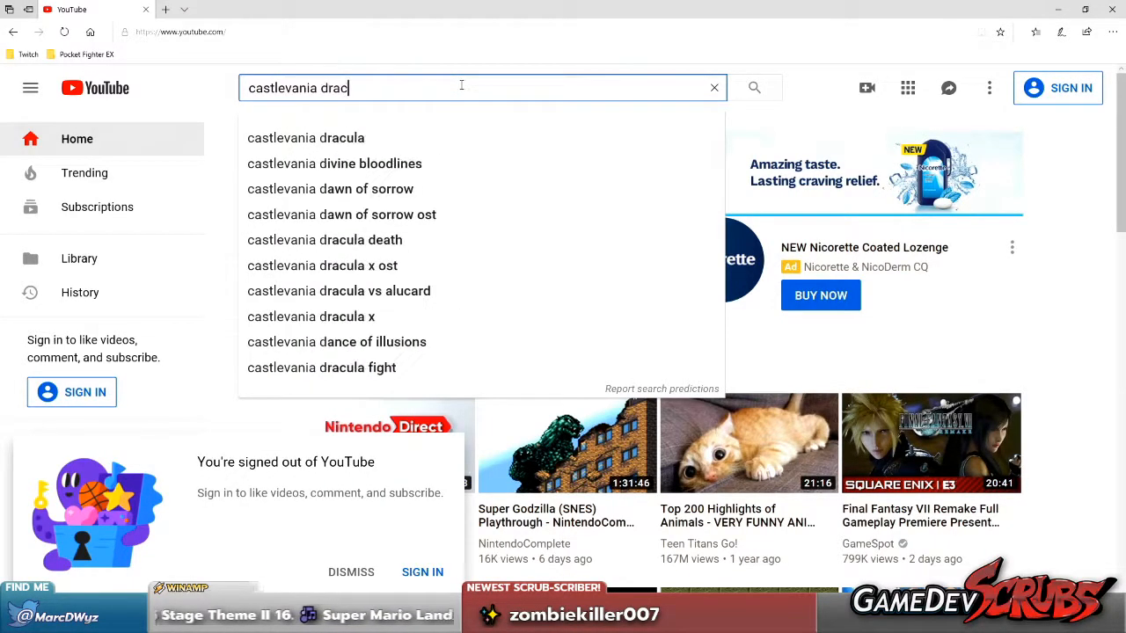
key(Return)
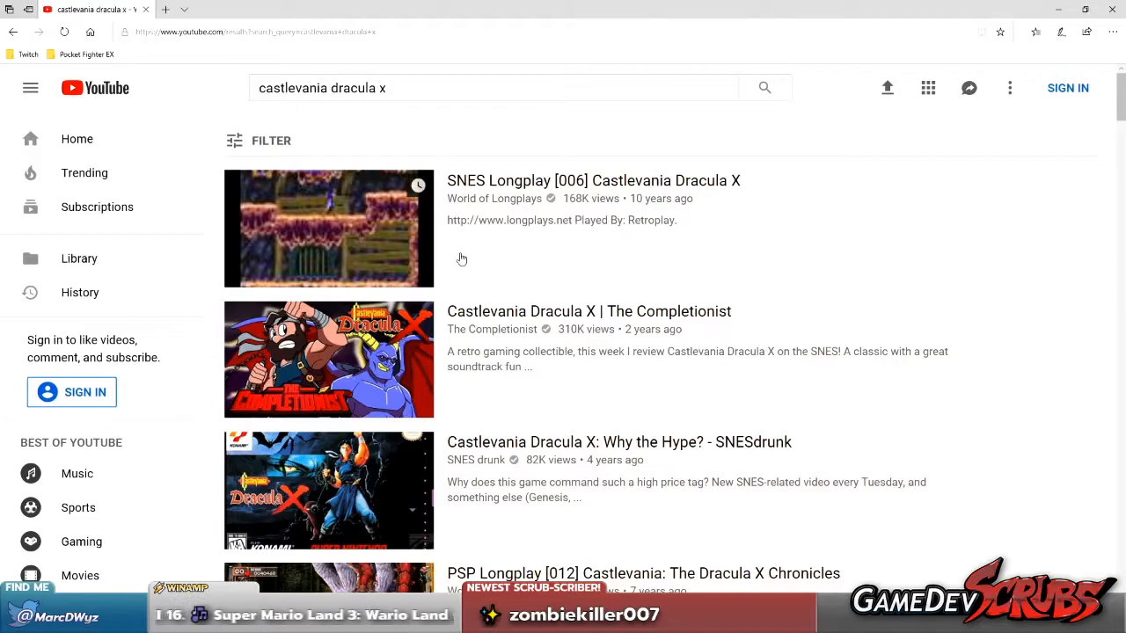
click(540, 181)
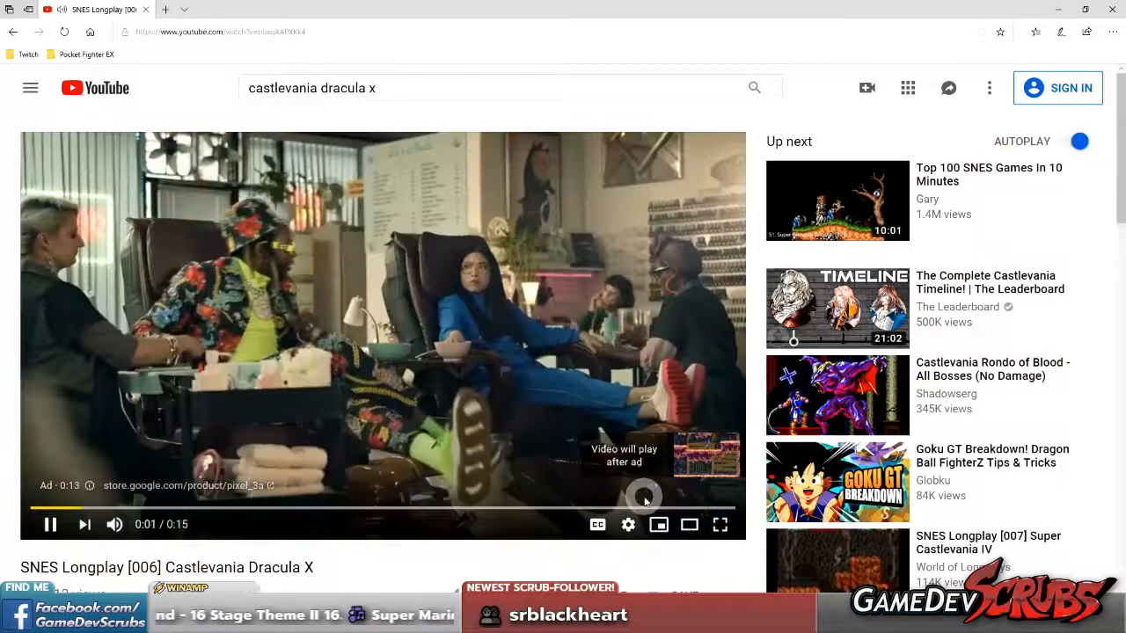
Step: Mute the longplay, dismiss the promotions, and study the skeleton encounter around 2:09 in full screen
click(115, 525)
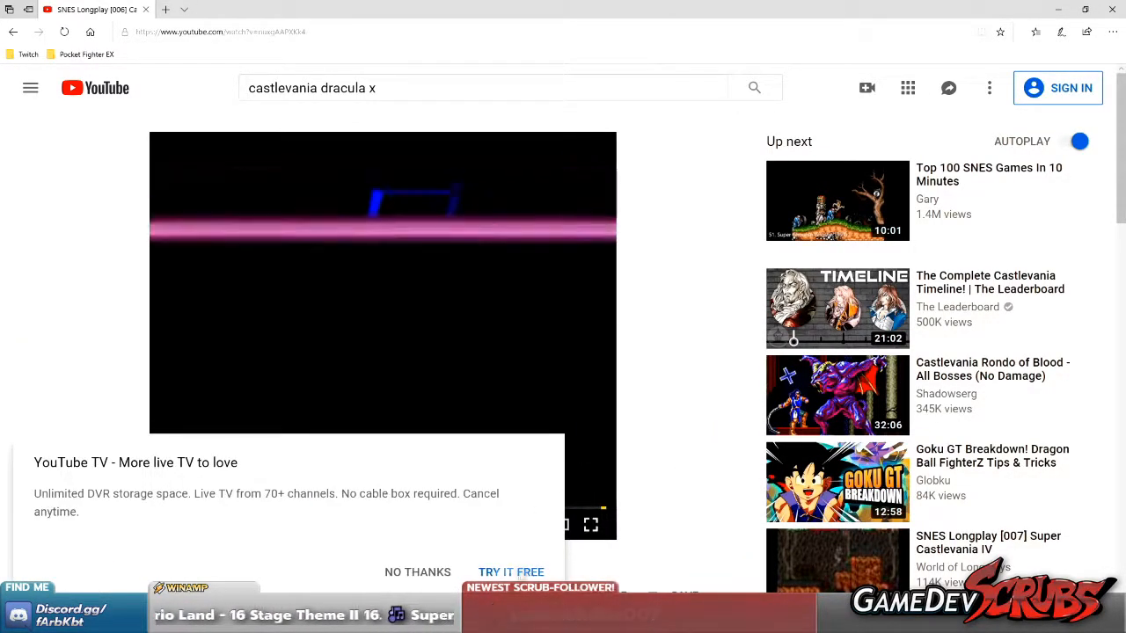
click(421, 569)
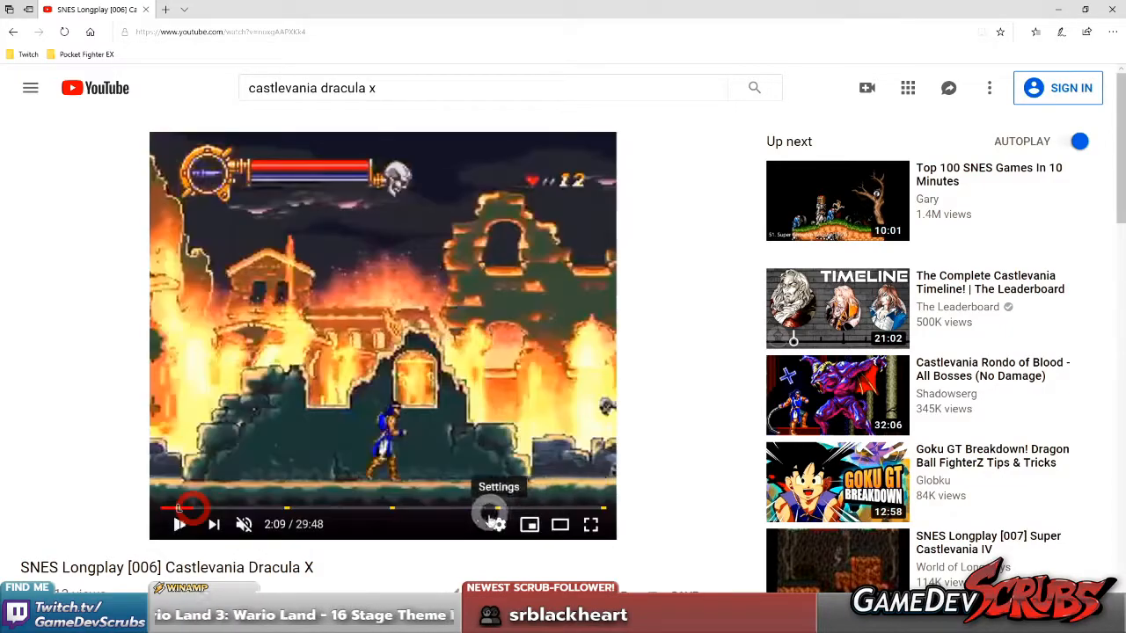
double_click(484, 378)
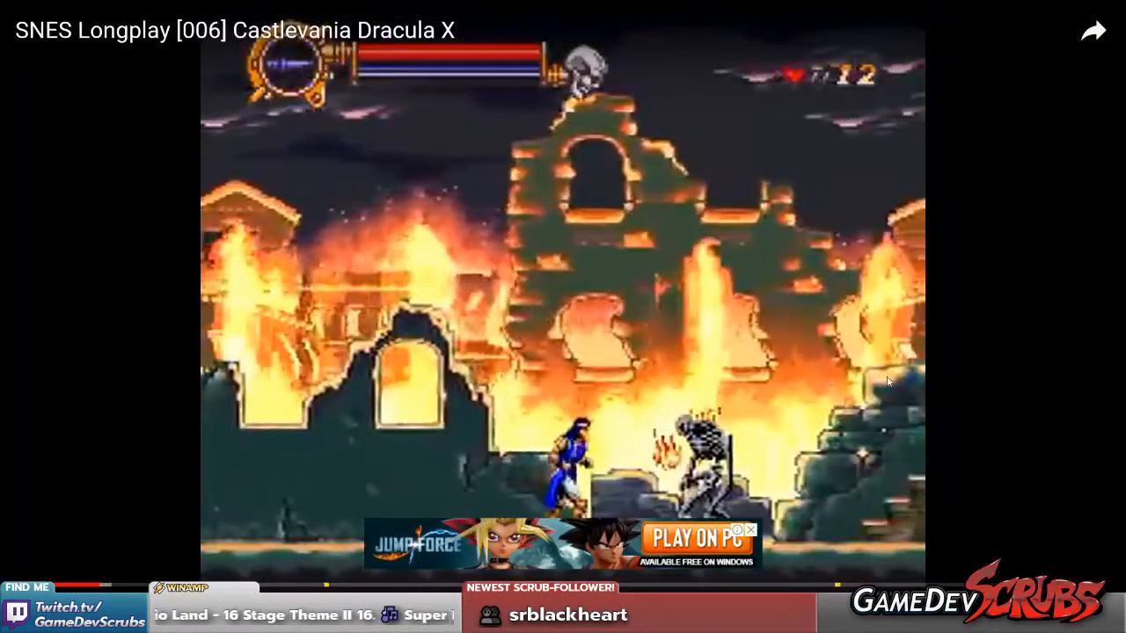
click(750, 529)
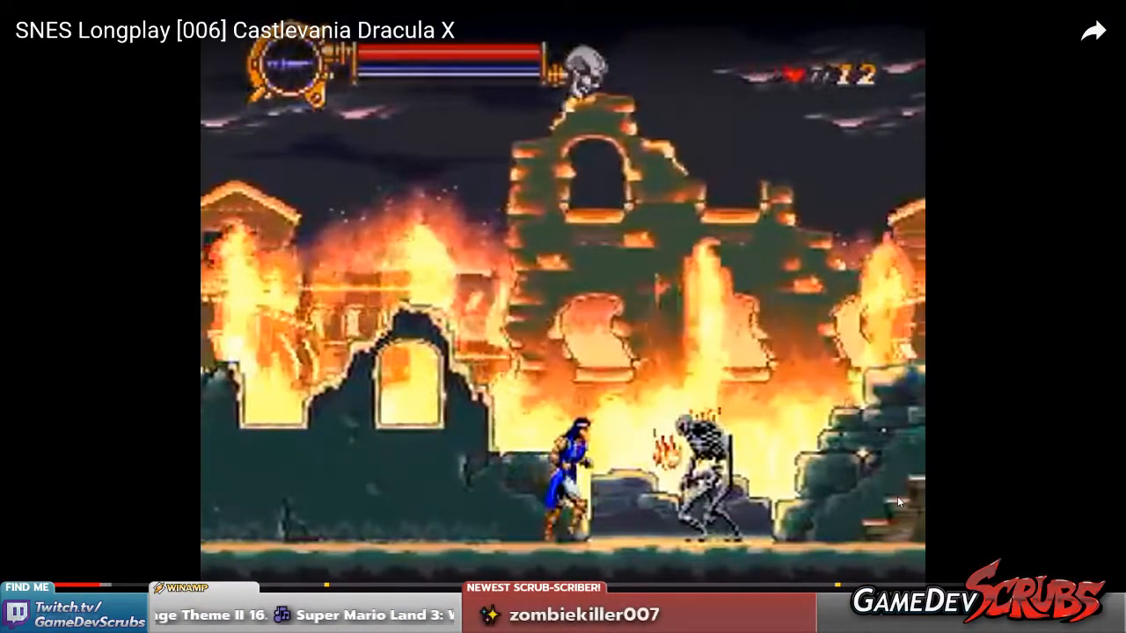
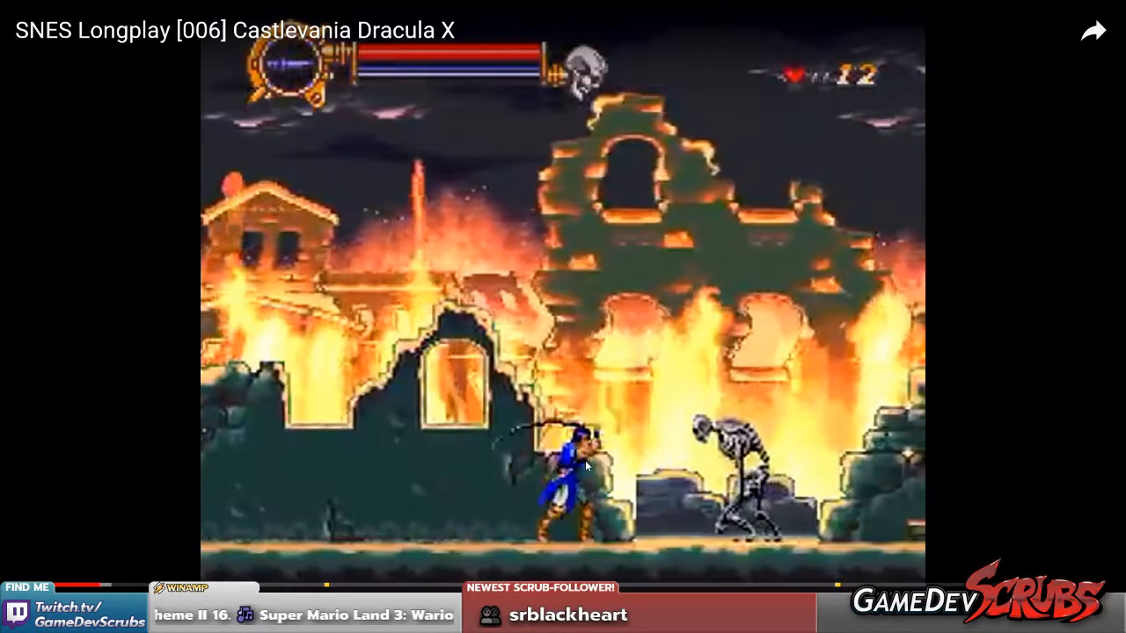
Step: Leave the full-screen video and close the browser to return to Paint Shop Pro
key(Escape)
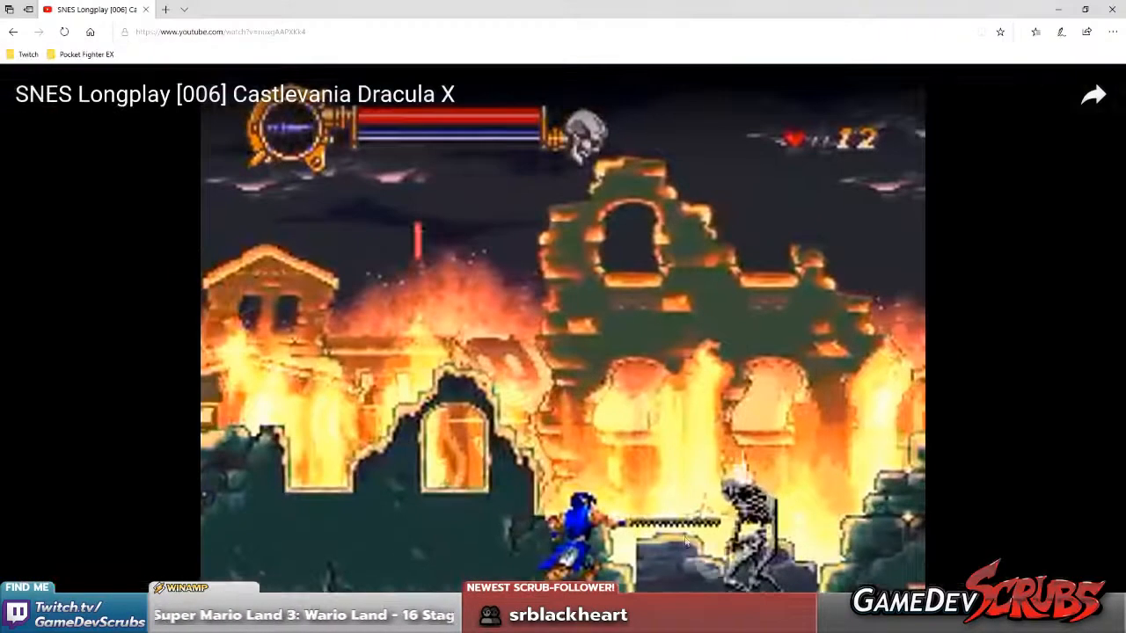
click(390, 91)
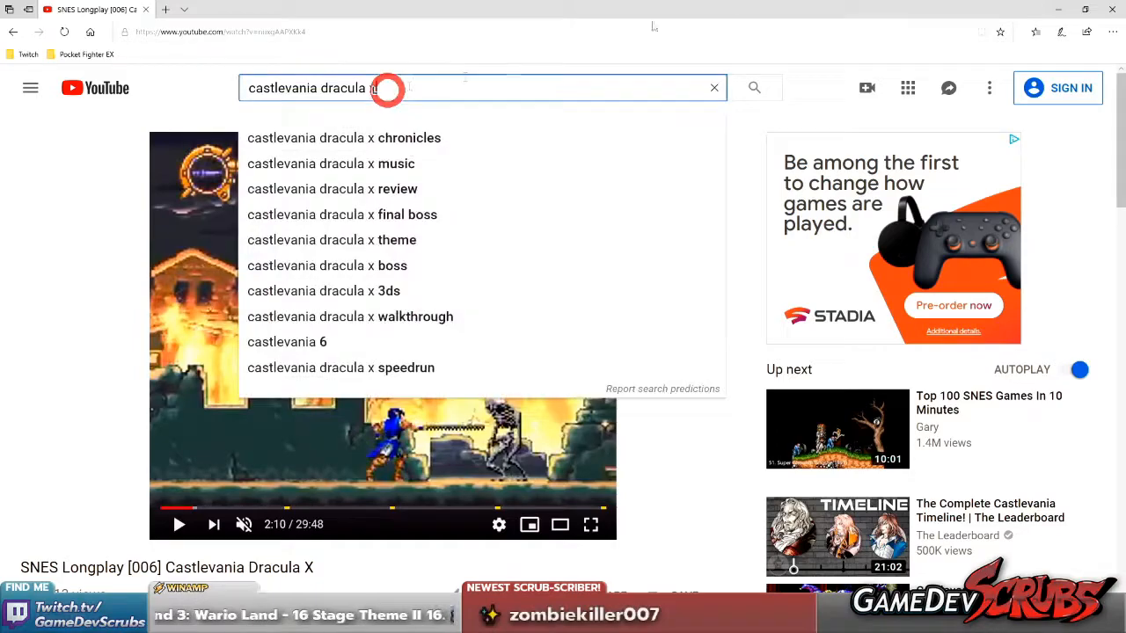
click(1113, 12)
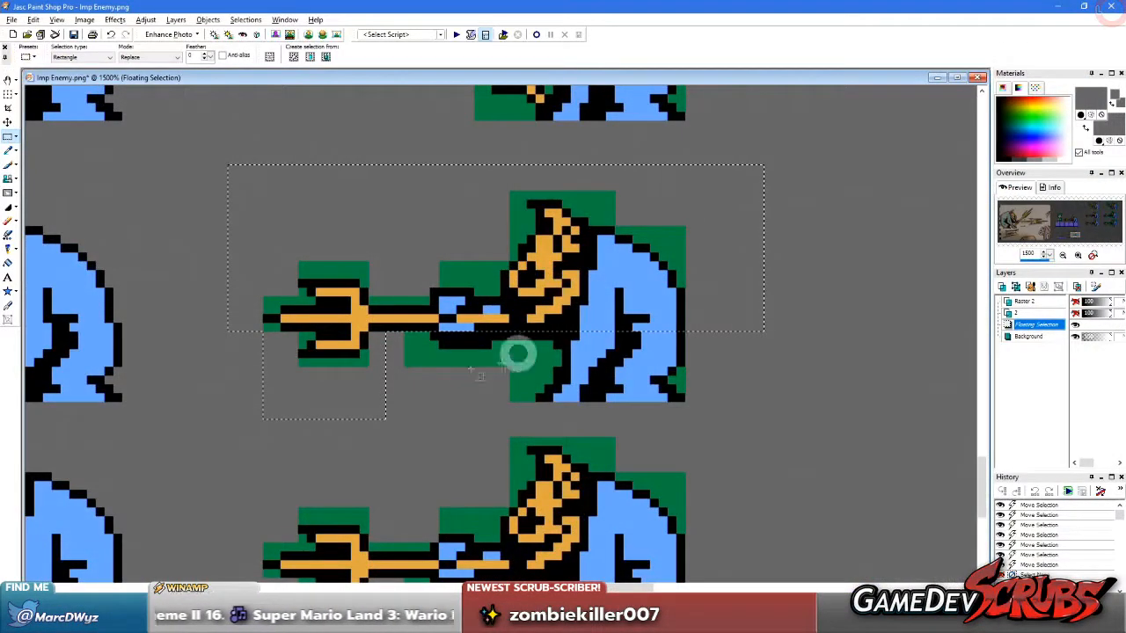
Step: Preview the stabbing motion by shifting the middle green-tiled imp's floating upper body and trident sideways, and clear the selection
drag(493, 307, 529, 310)
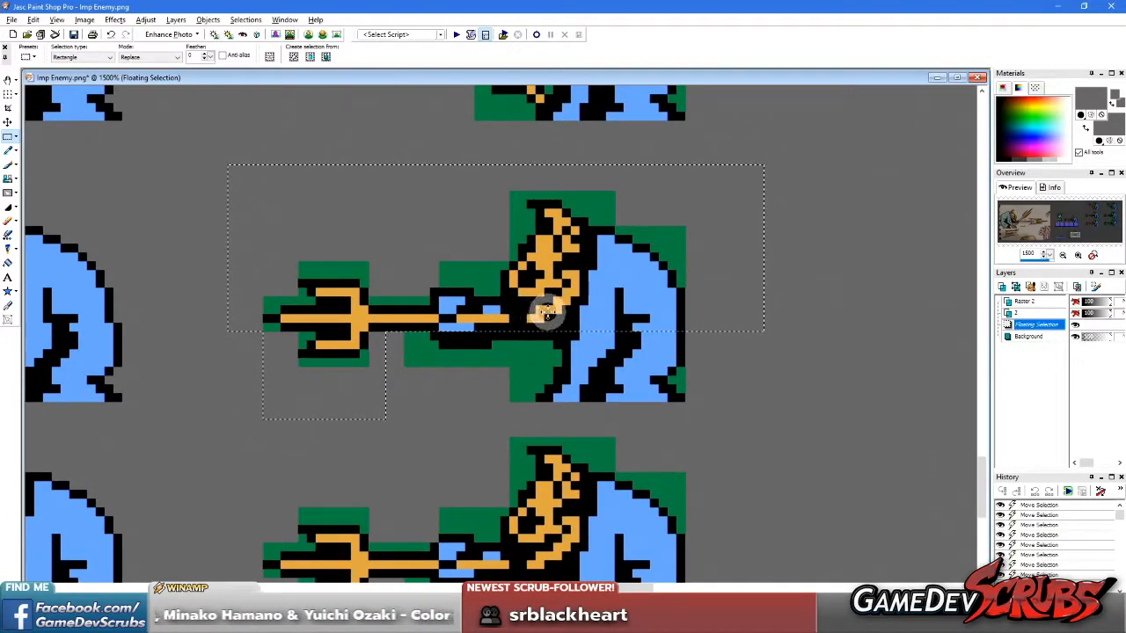
drag(547, 303, 545, 305)
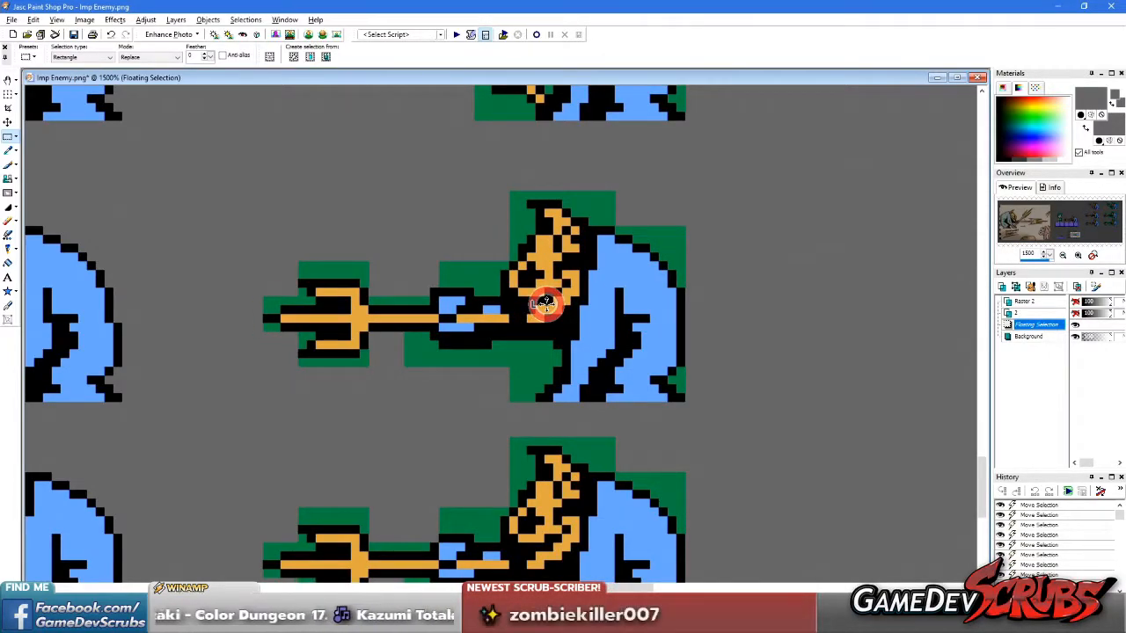
scroll(527, 306, down, 1)
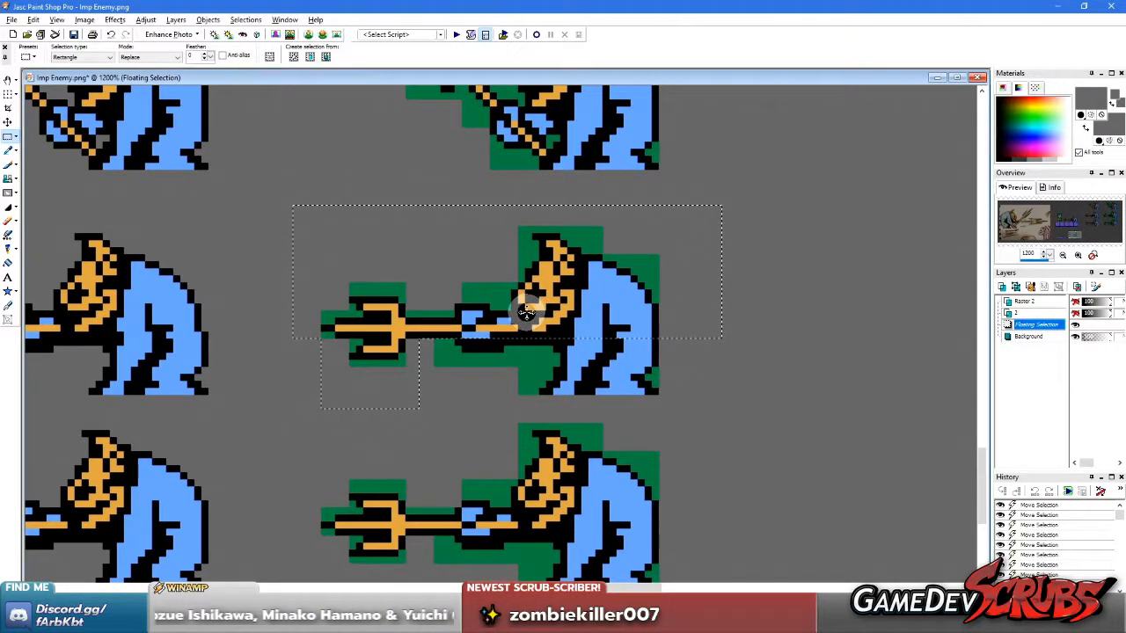
scroll(502, 314, down, 4)
scroll(493, 327, up, 5)
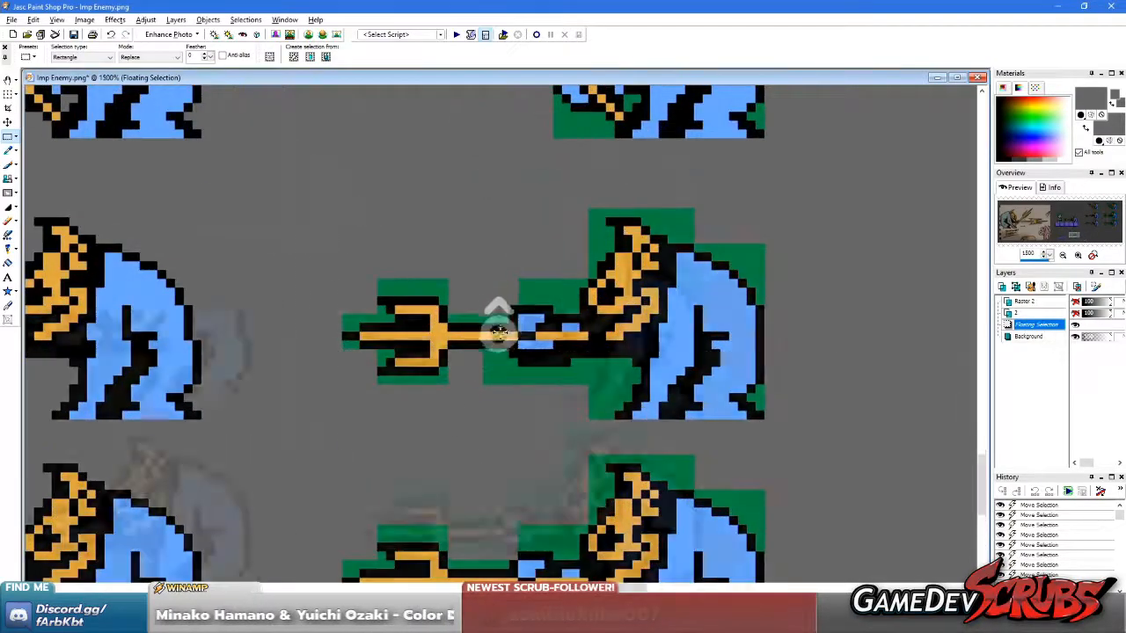
drag(623, 329, 610, 328)
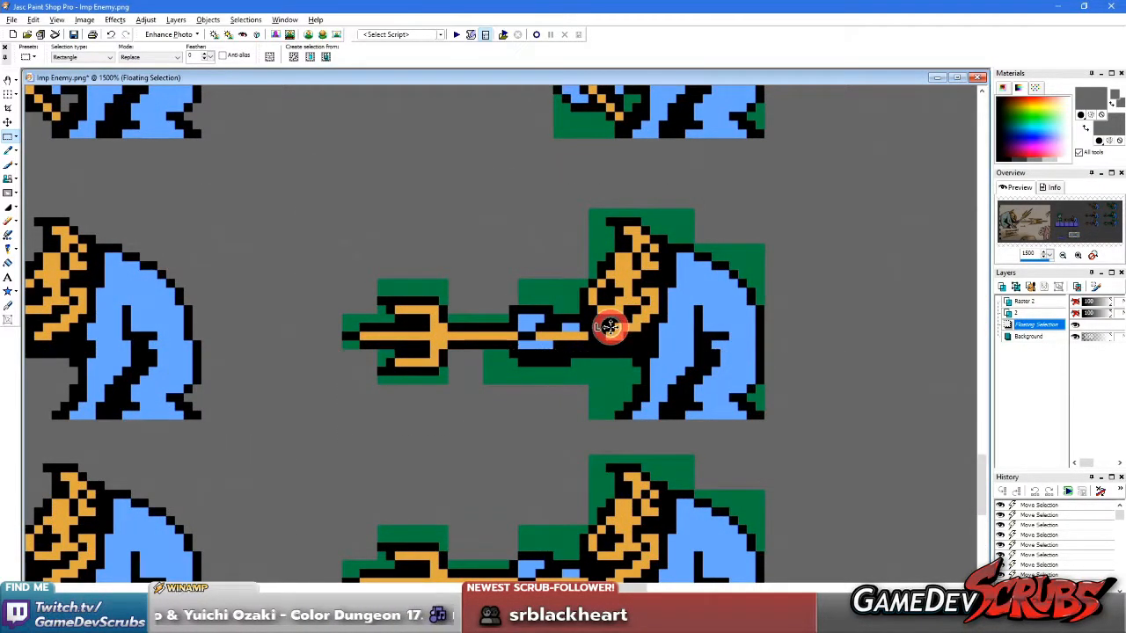
right_click(656, 431)
Step: Examine the plain and green-tiled imp attack frames beside the player mock-up at several magnifications
scroll(508, 345, down, 3)
scroll(508, 345, down, 2)
scroll(467, 361, up, 2)
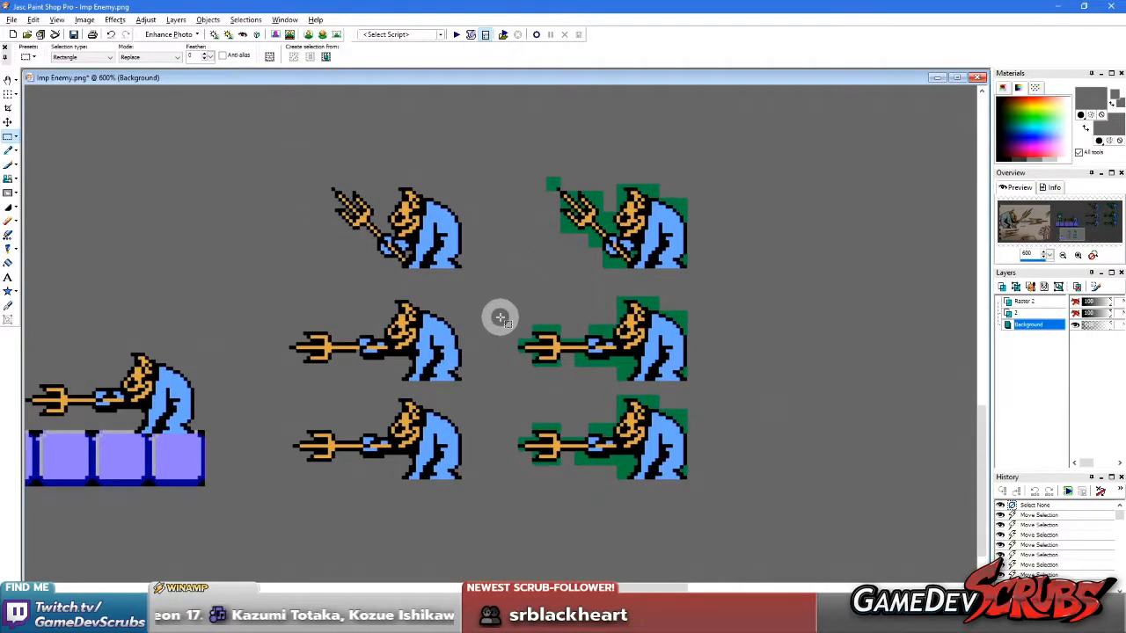
key(e)
key(s)
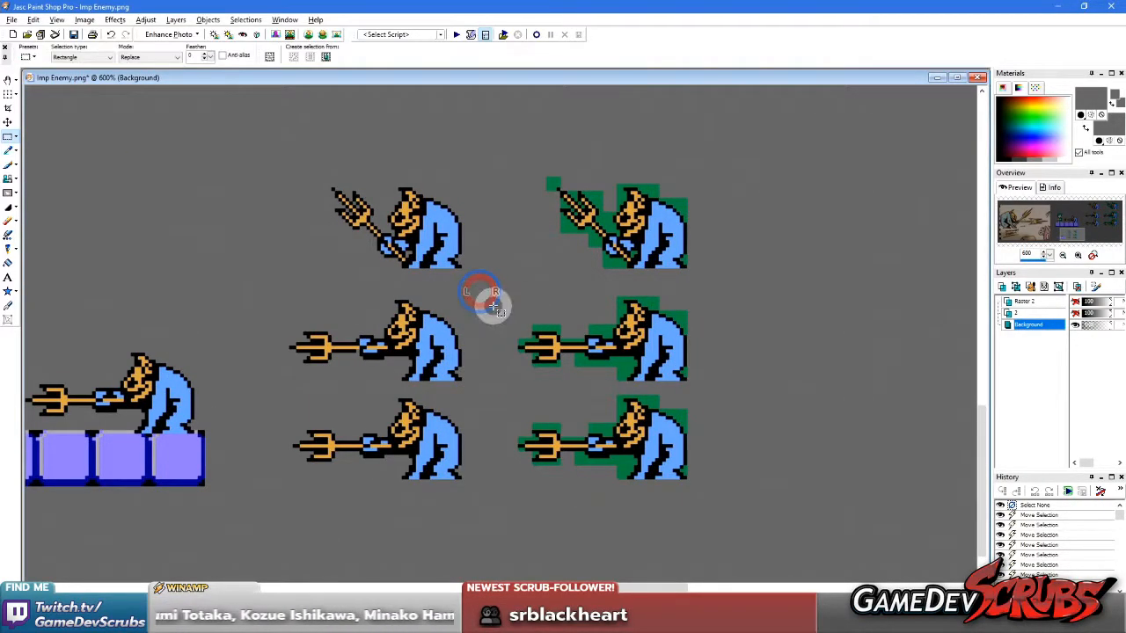
scroll(519, 312, down, 1)
scroll(508, 319, down, 3)
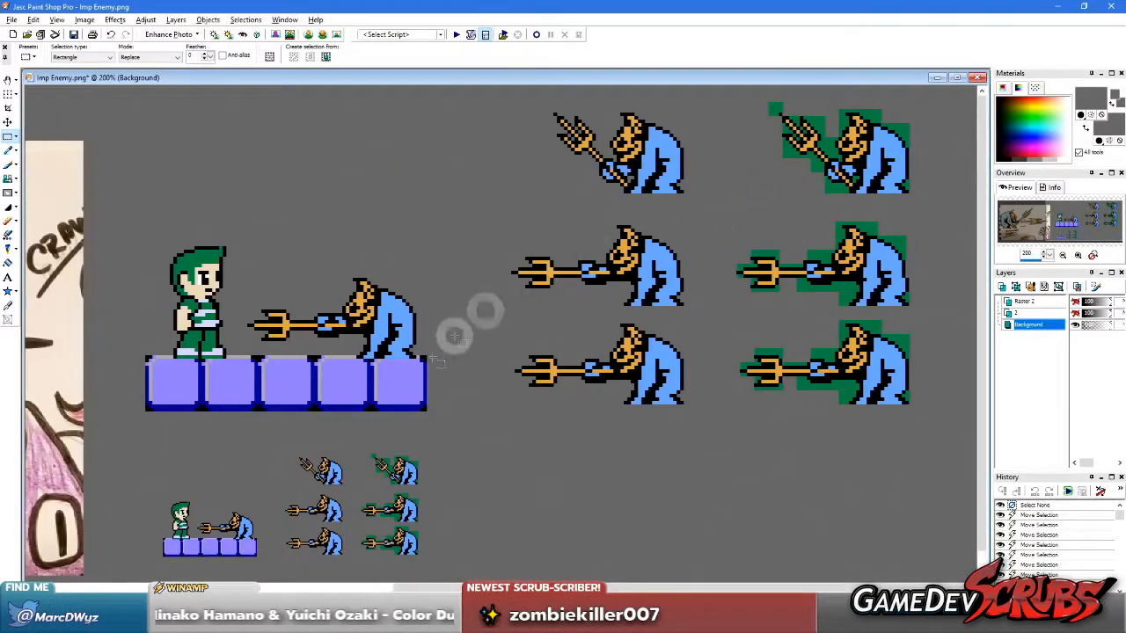
scroll(466, 321, up, 5)
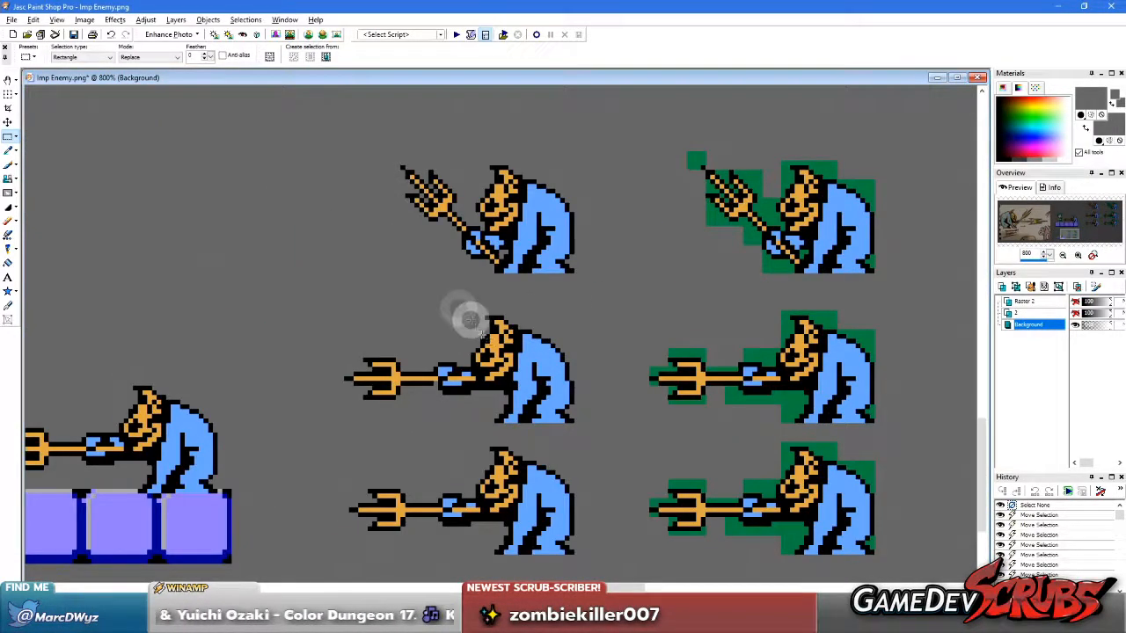
scroll(463, 320, down, 1)
drag(365, 169, 580, 581)
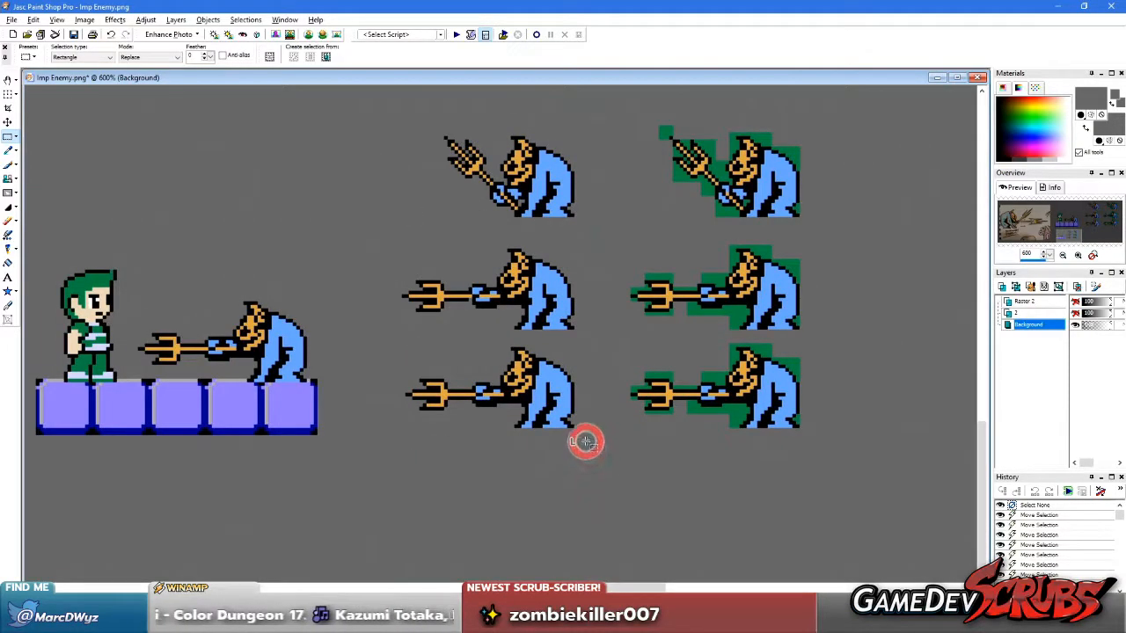
drag(592, 450, 595, 452)
scroll(563, 294, down, 1)
scroll(514, 302, up, 1)
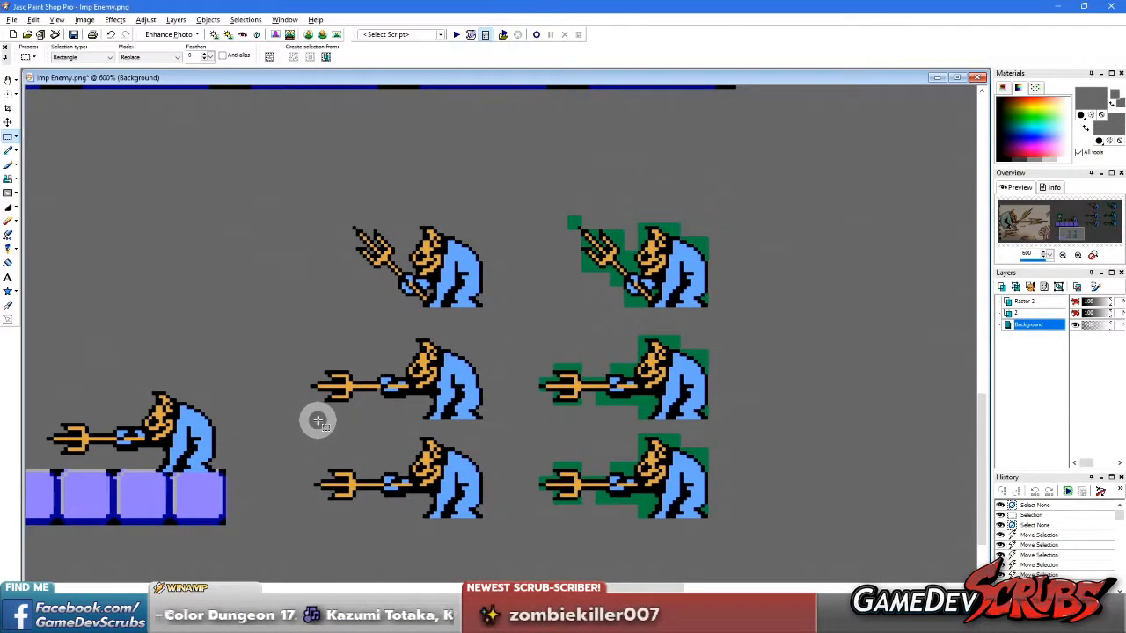
Step: Switch to Aseprite and start a new sprite
key(super)
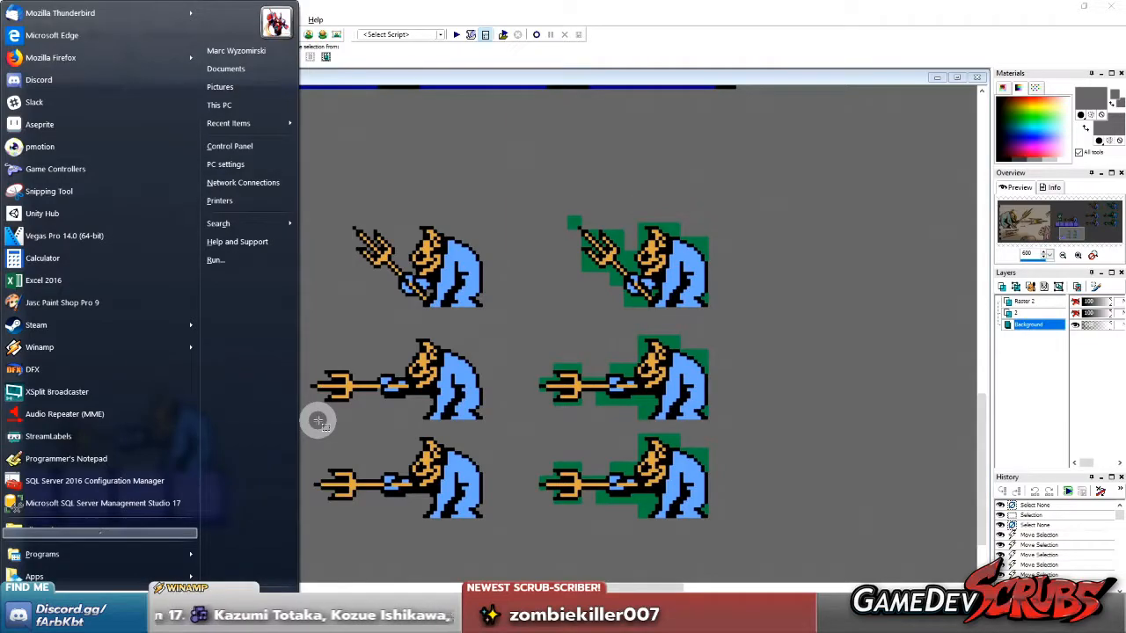
text(ase)
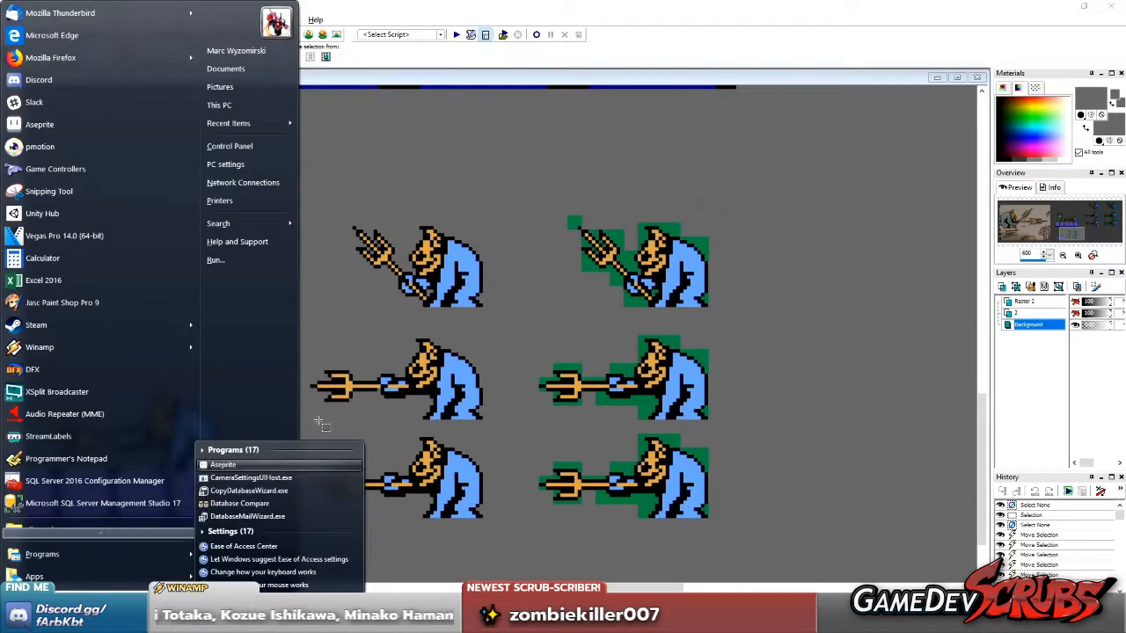
key(Return)
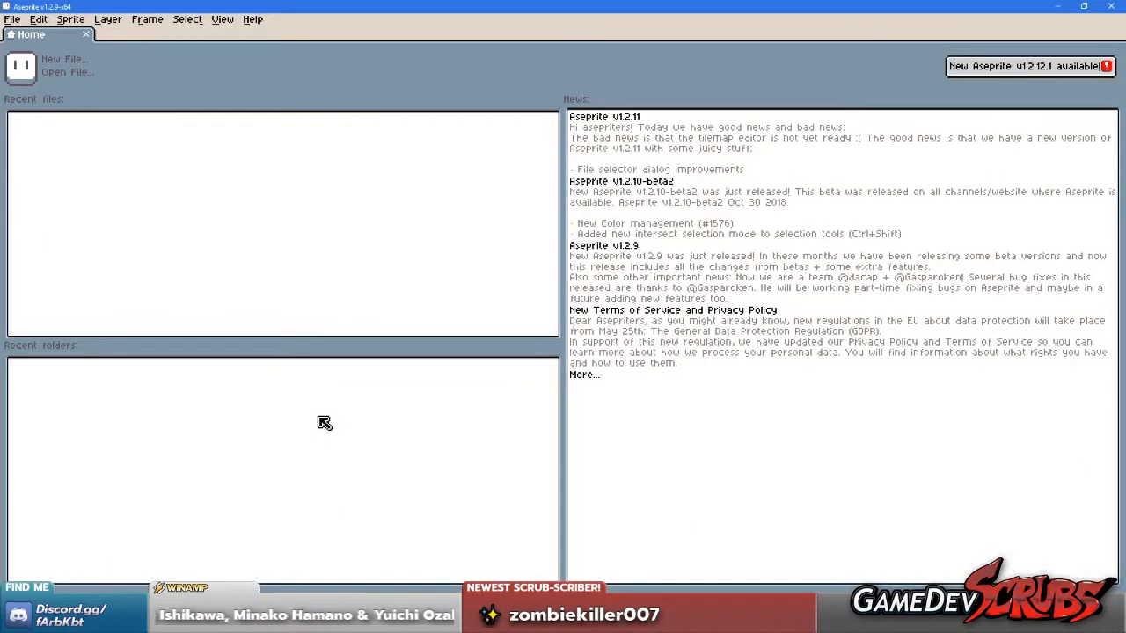
click(13, 20)
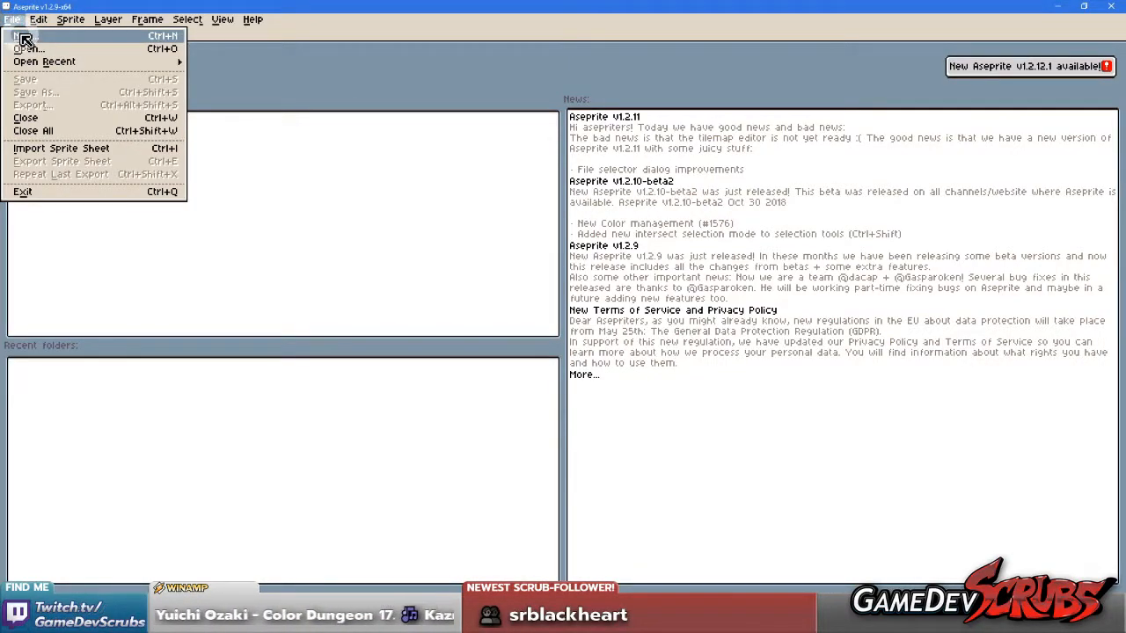
click(25, 37)
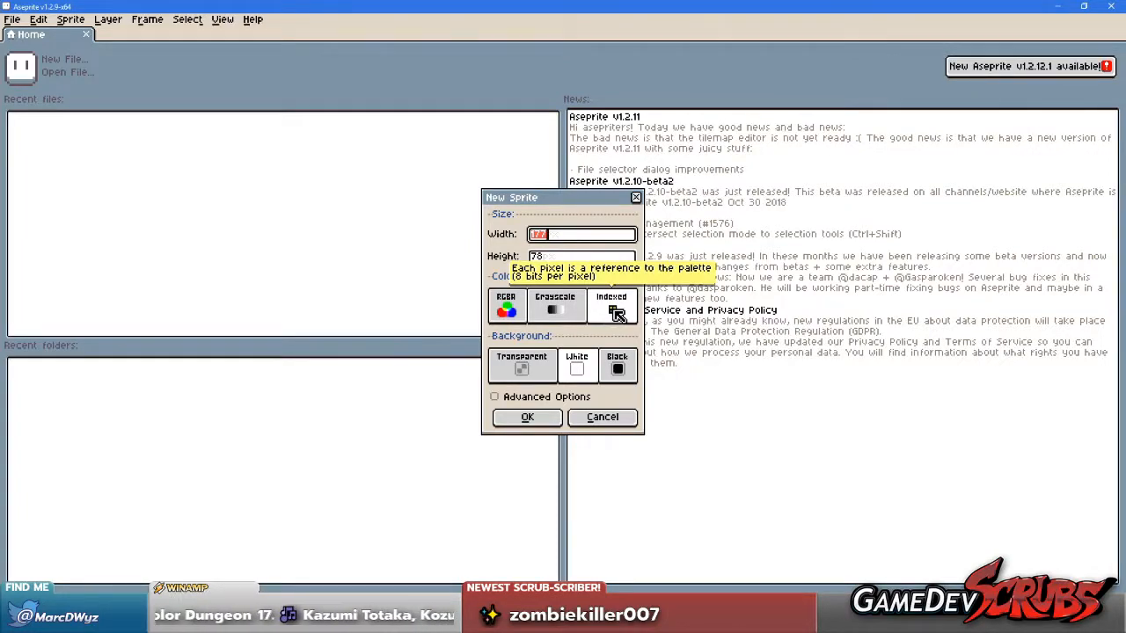
Step: Choose RGBA color mode and a white background for the new sprite, checking the pixel aspect ratio options along the way
click(508, 310)
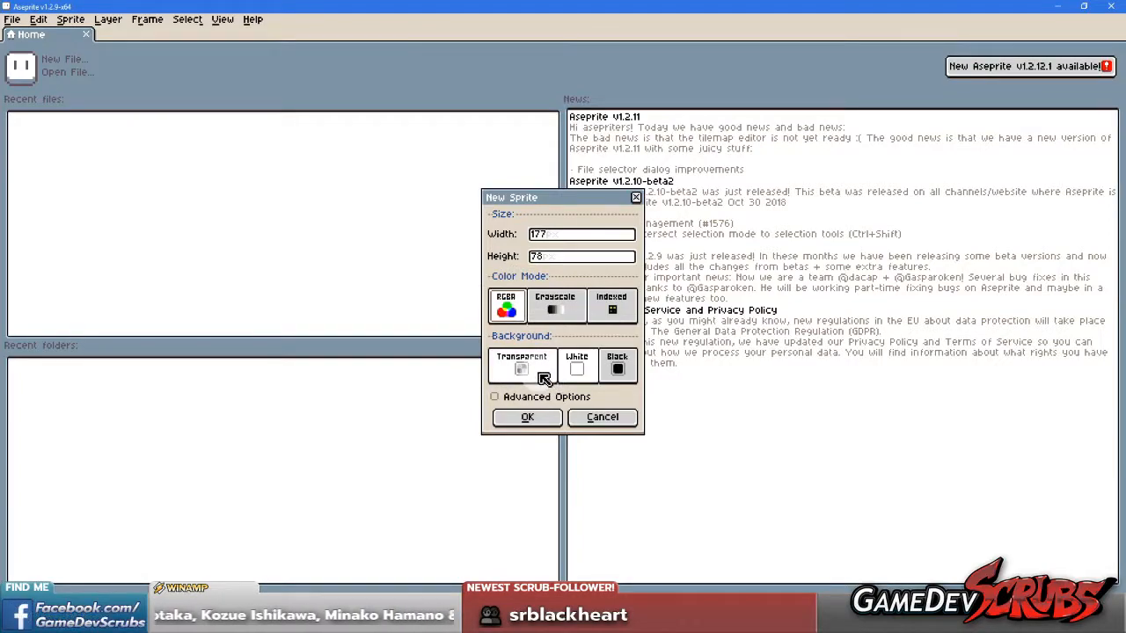
click(593, 369)
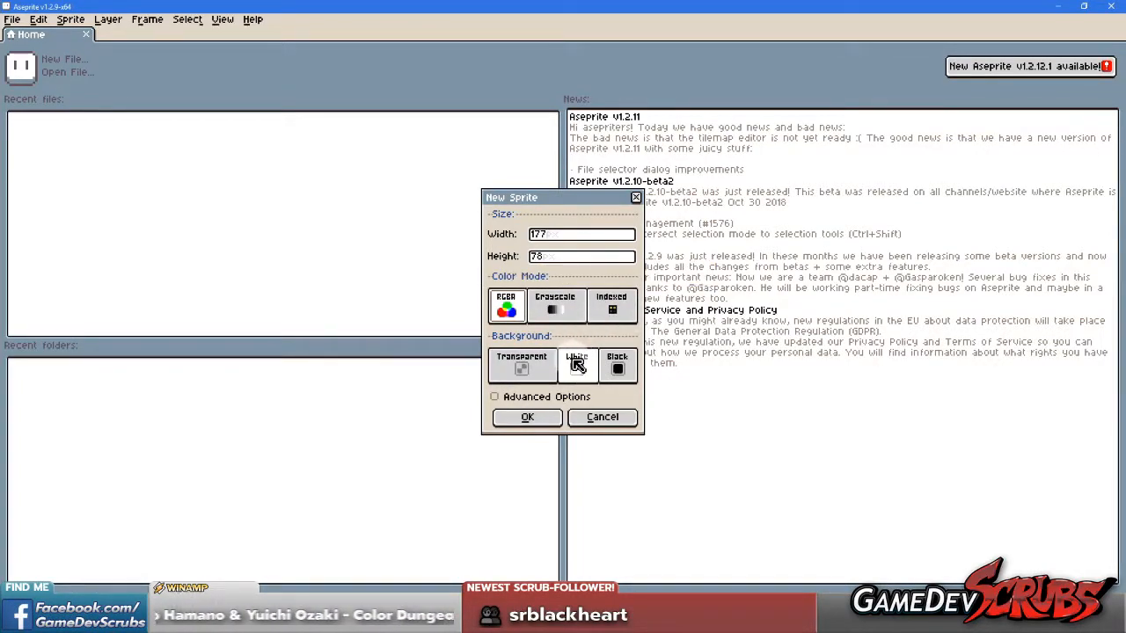
click(544, 398)
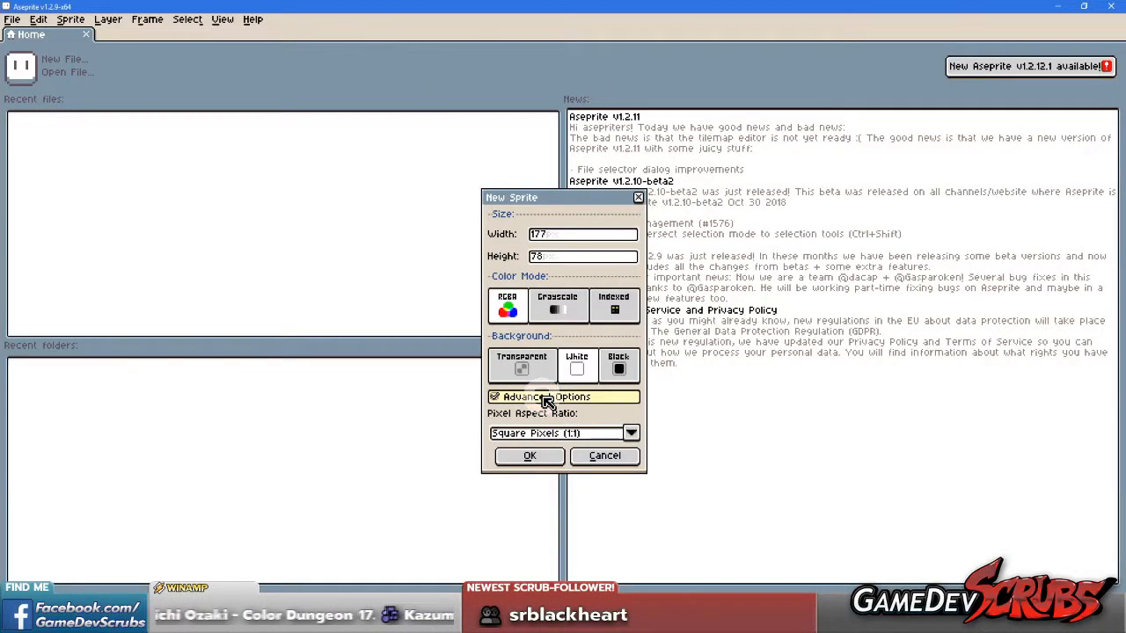
click(631, 433)
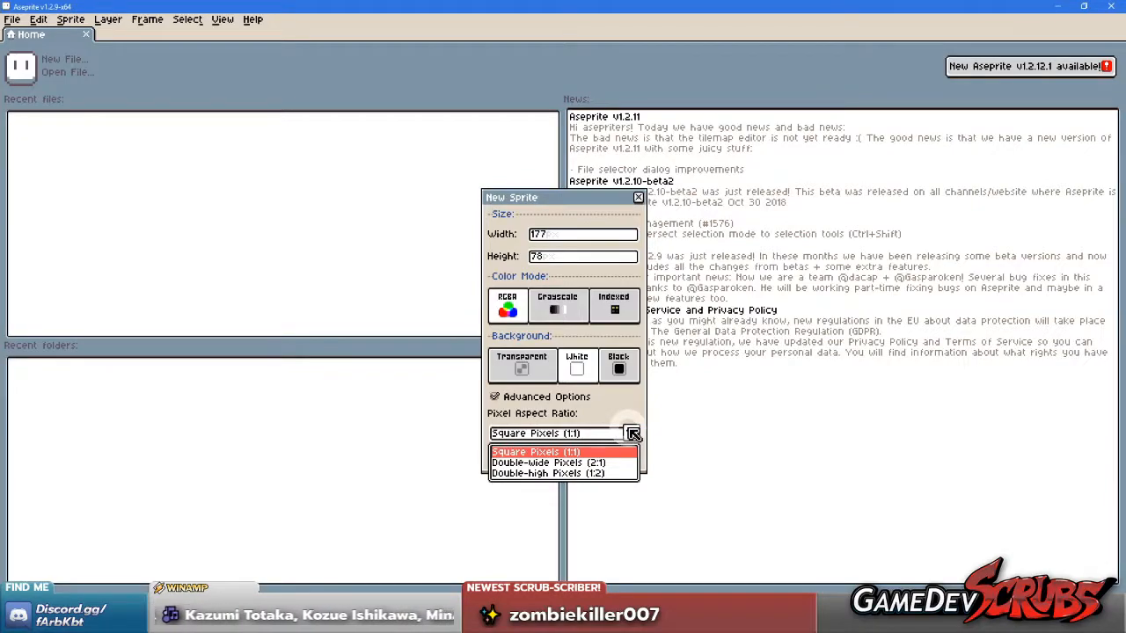
click(632, 433)
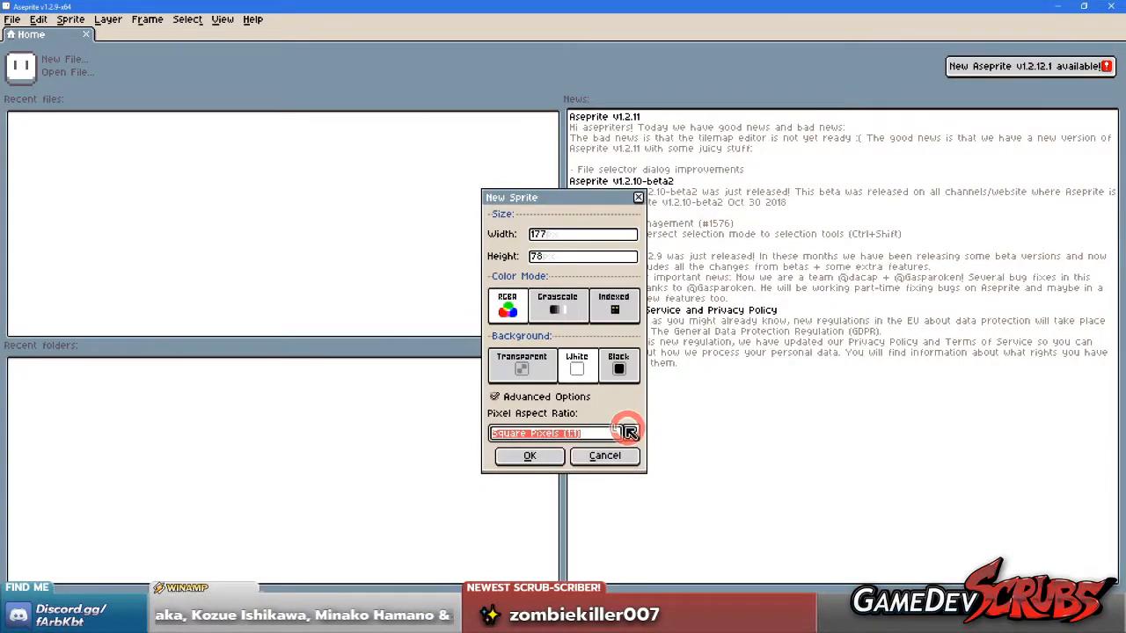
click(531, 396)
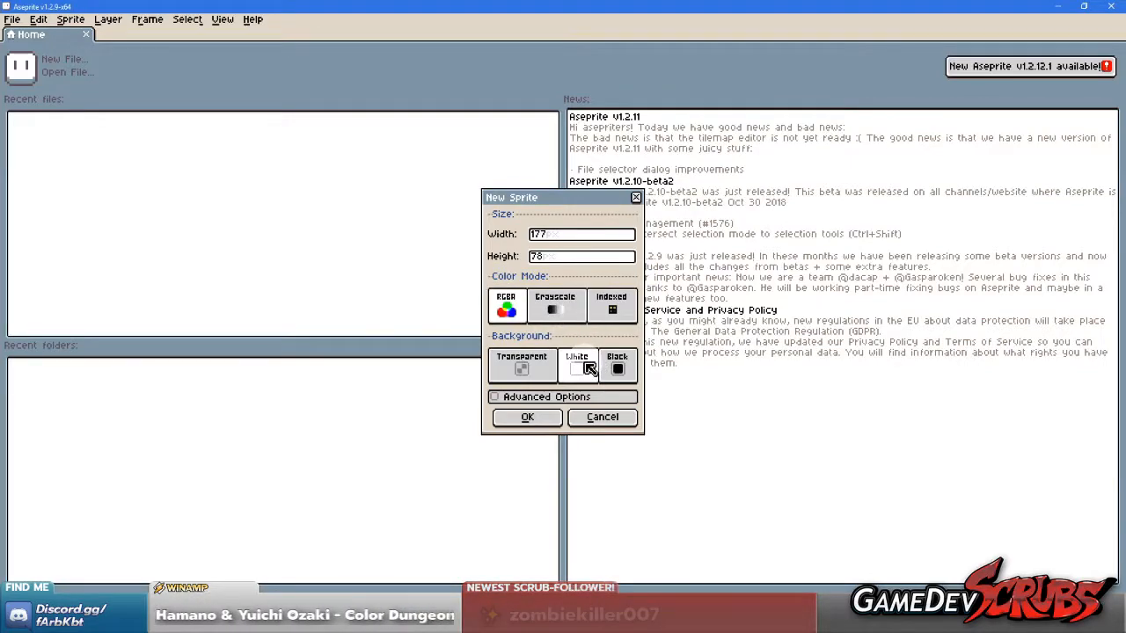
click(545, 373)
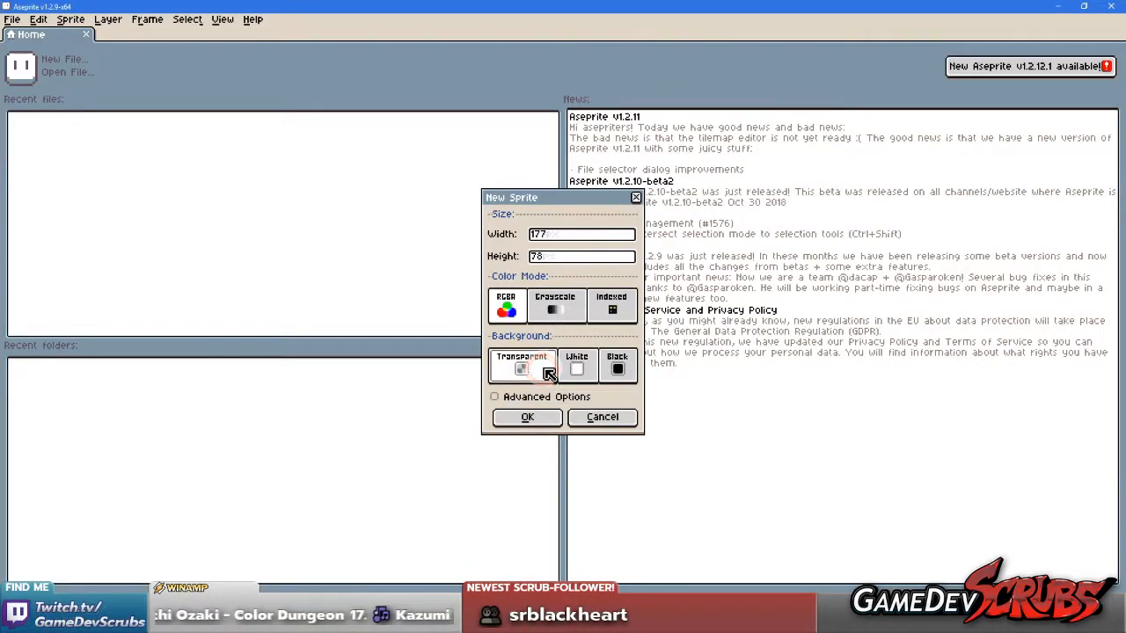
click(584, 370)
Step: Check the imp attack frames' extent in Paint Shop Pro, then create the Aseprite sprite with width 100 and height 100
click(561, 234)
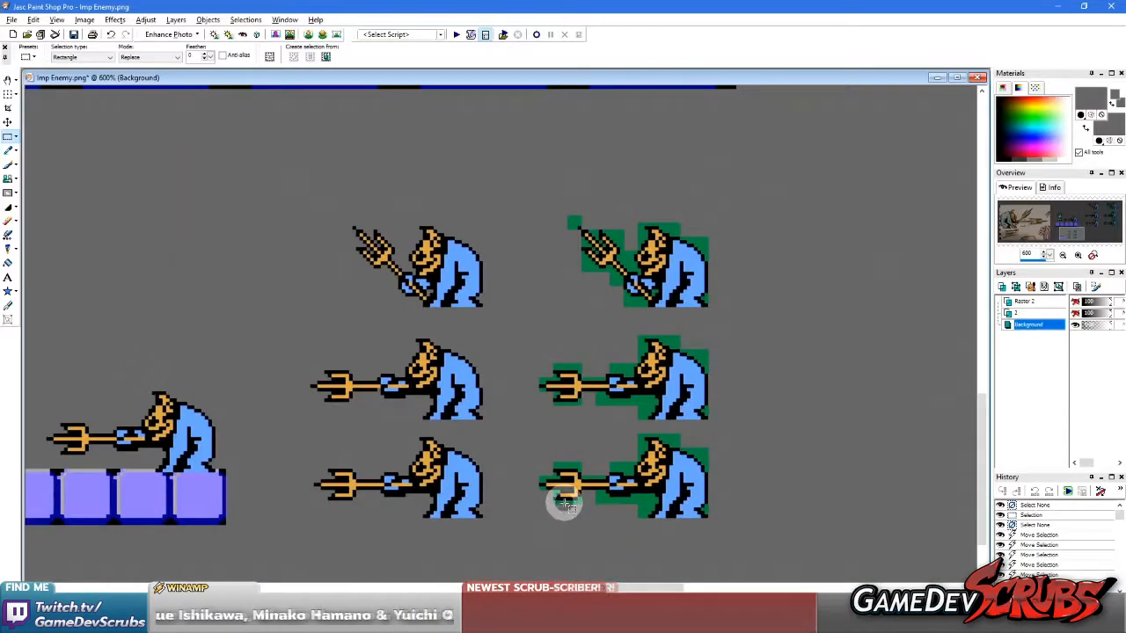
scroll(522, 327, up, 2)
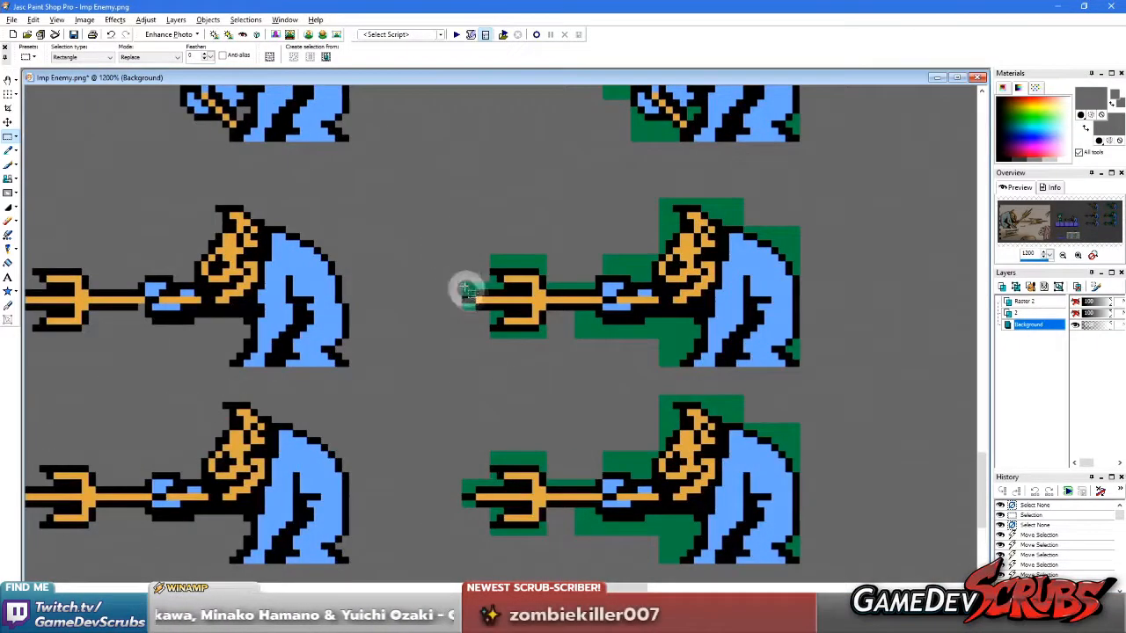
drag(631, 373, 795, 353)
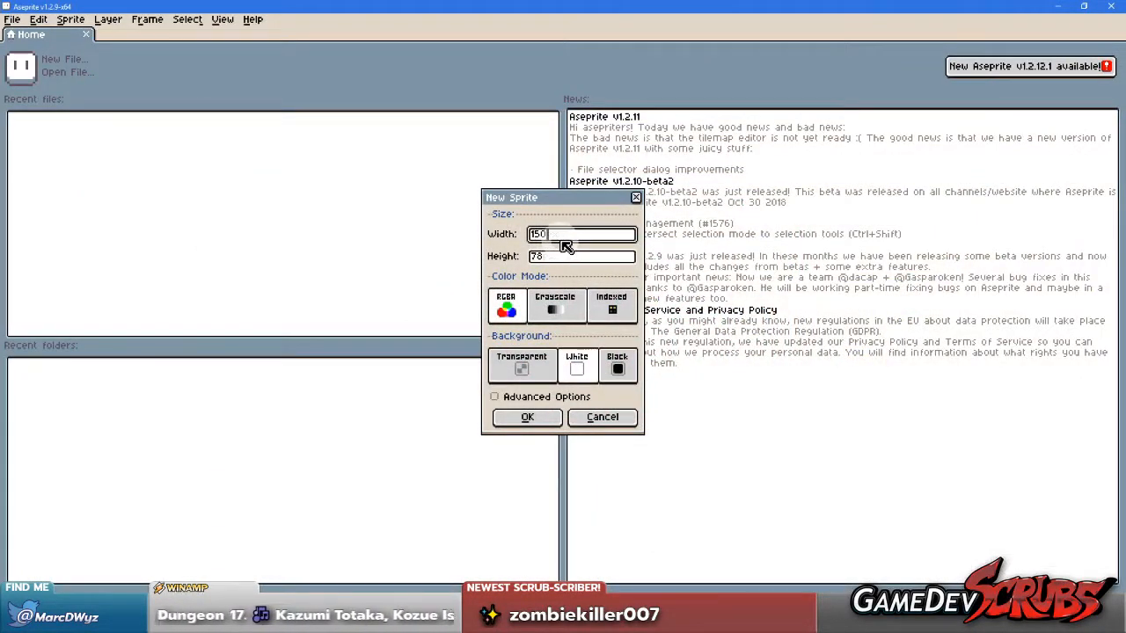
click(585, 256)
key(BackSpace)
key(BackSpace)
text(100)
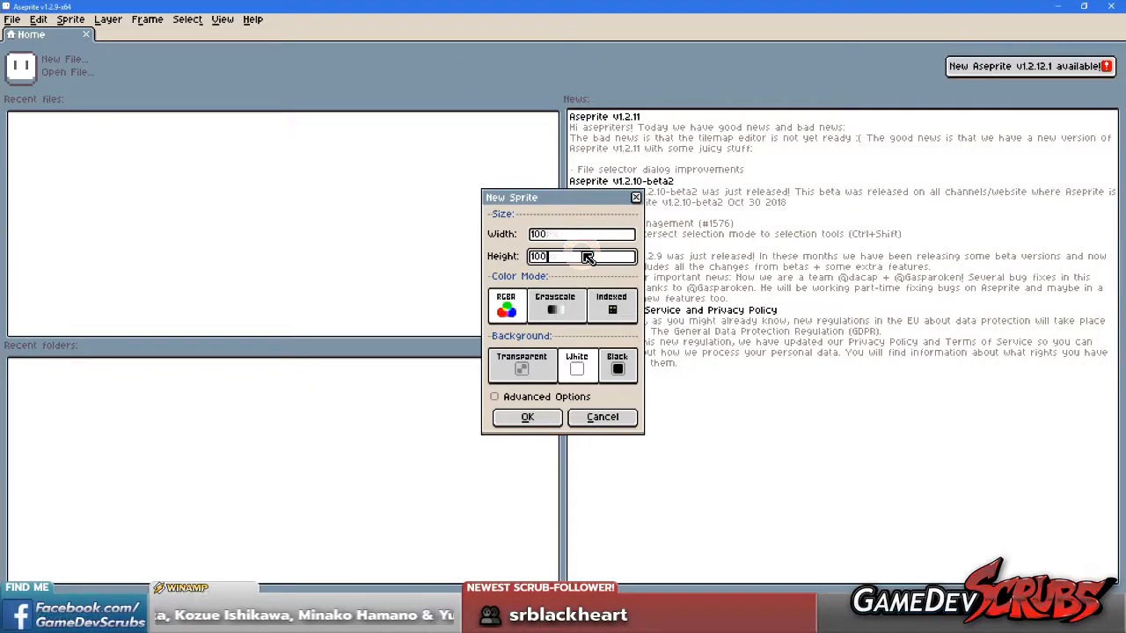
click(546, 418)
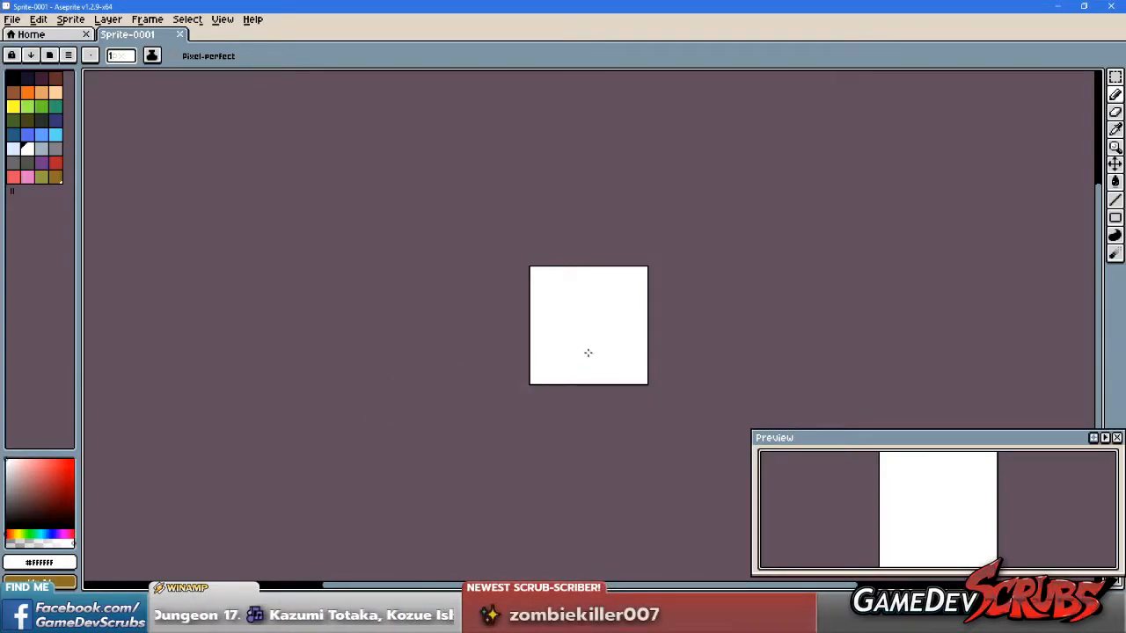
Step: Show the animation timeline for the new sprite
click(57, 34)
click(135, 35)
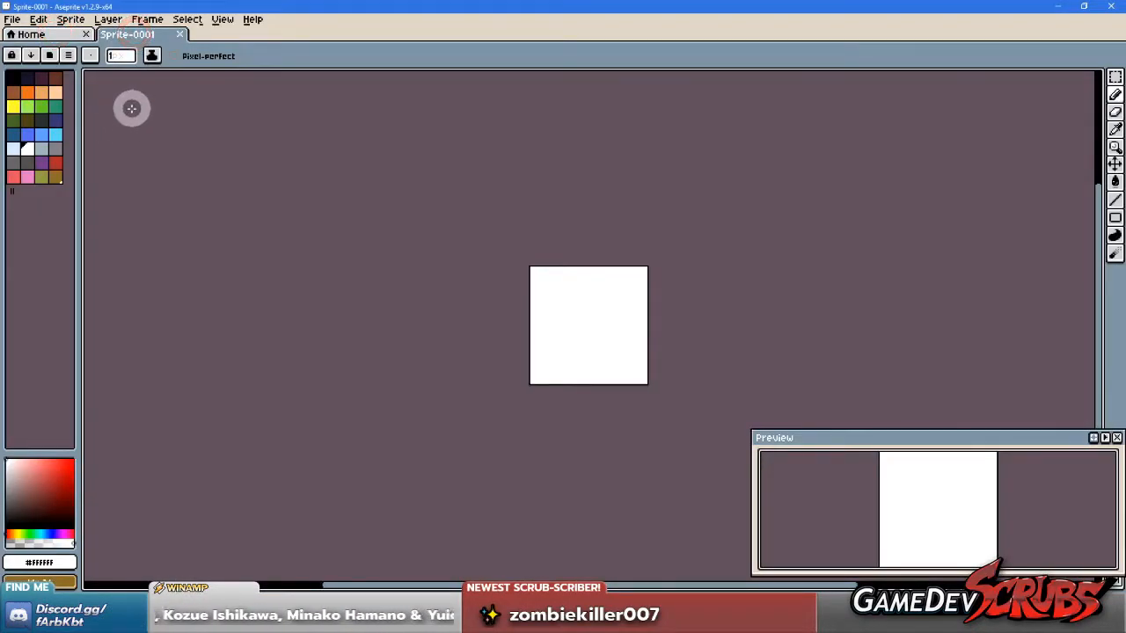
click(113, 19)
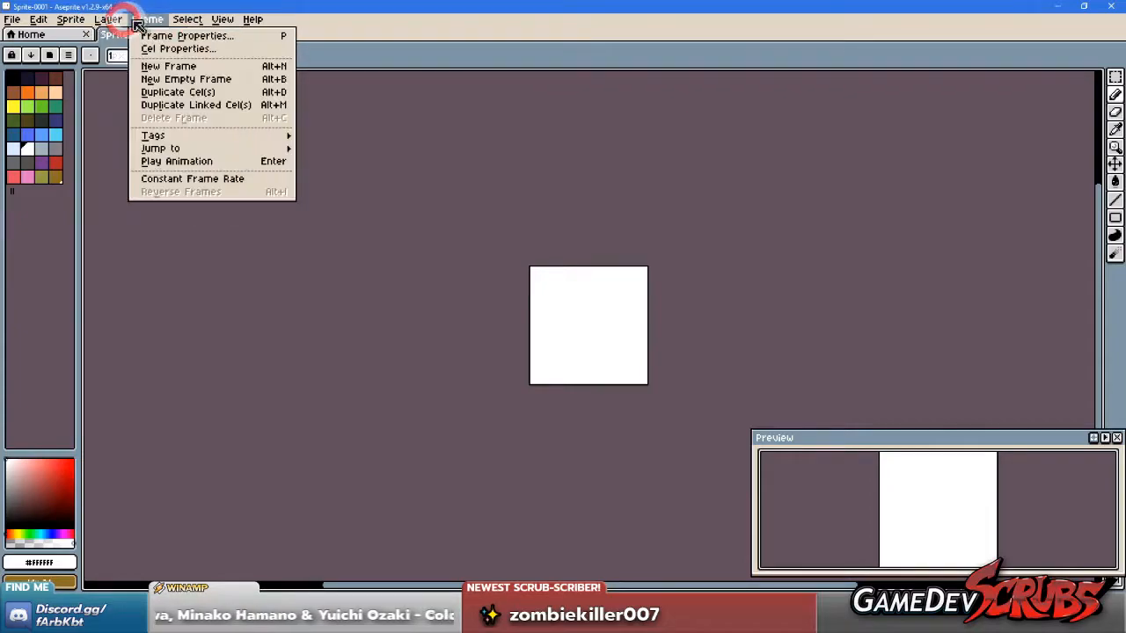
mouse_move(180, 21)
mouse_move(218, 25)
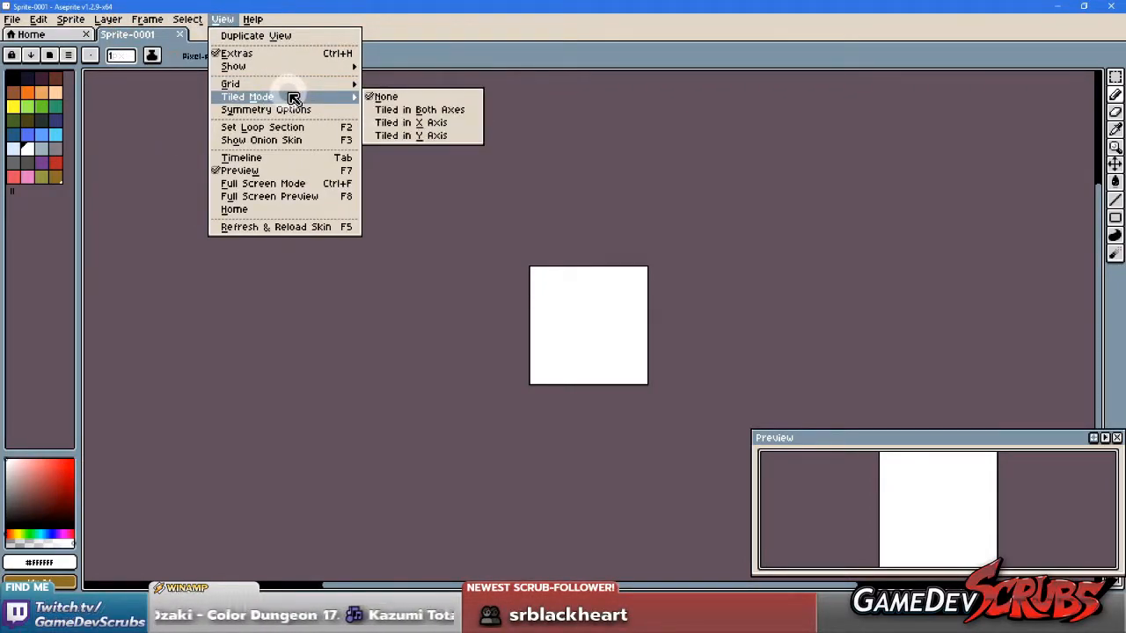
mouse_move(298, 69)
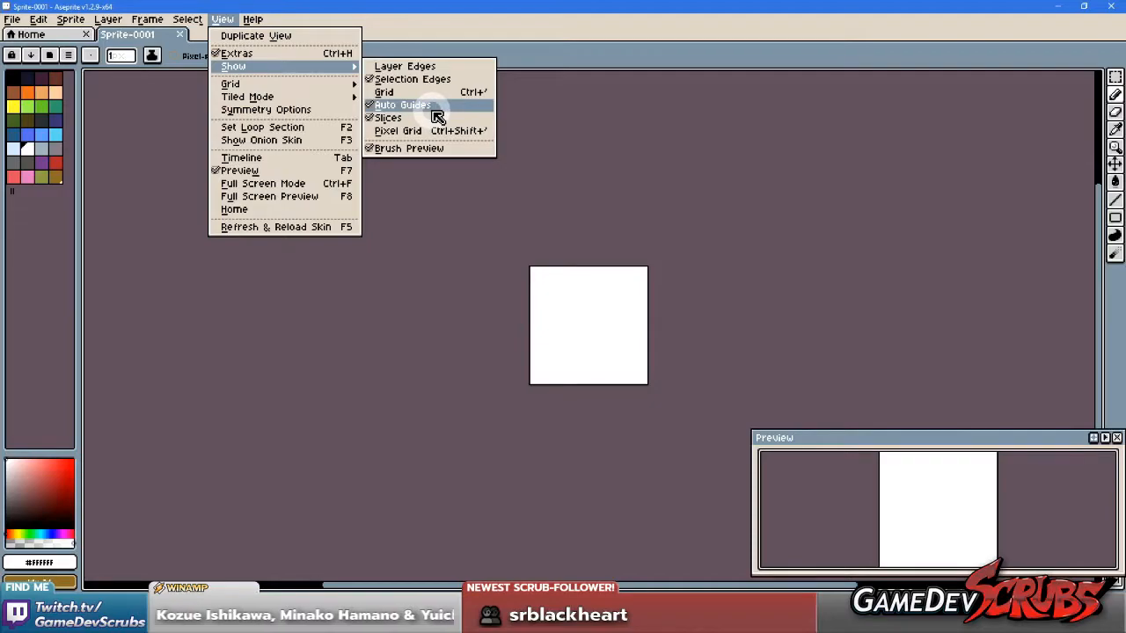
click(281, 156)
Step: Move the Preview window up beside the canvas, clear of the timeline, and fit the blank canvas in the remaining space
drag(968, 440, 935, 83)
scroll(584, 325, up, 4)
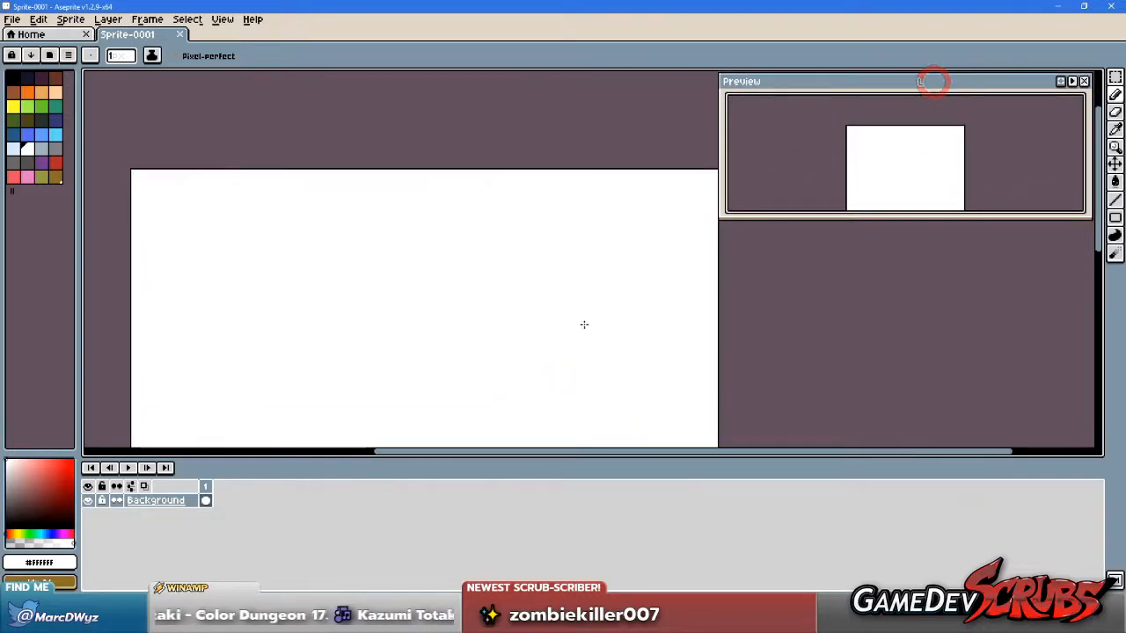
scroll(571, 343, down, 3)
drag(566, 352, 492, 256)
scroll(493, 296, up, 1)
drag(493, 296, 495, 288)
Step: Copy the plain imp with the raised trident from Paint Shop Pro and paste it into frame 1 of the Aseprite sprite
key(alt+Tab)
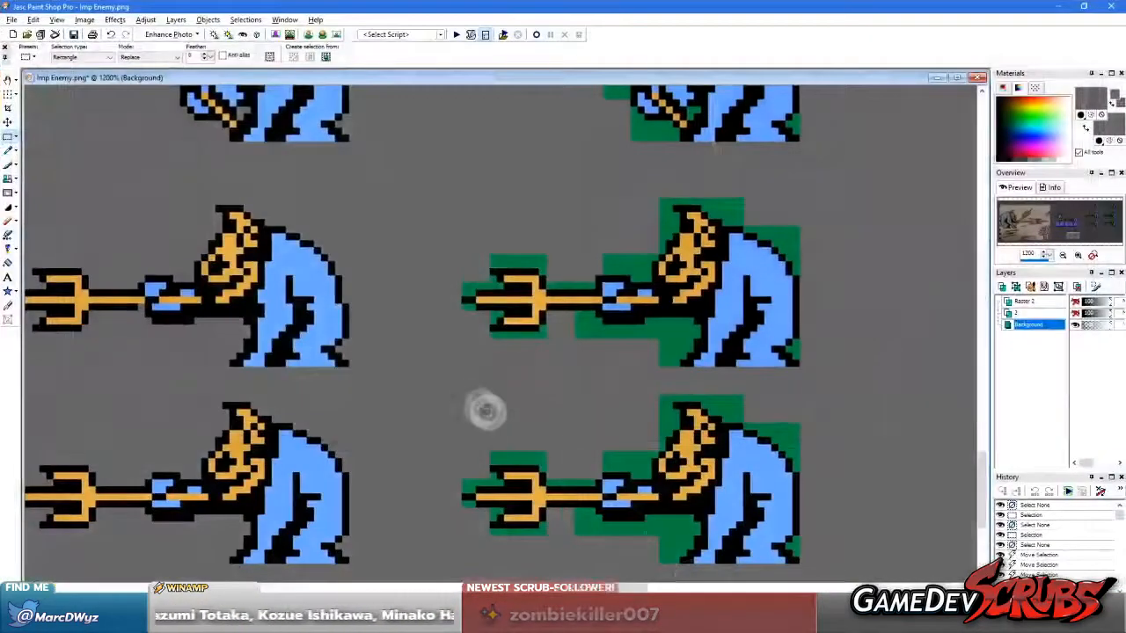
scroll(447, 392, down, 2)
click(563, 216)
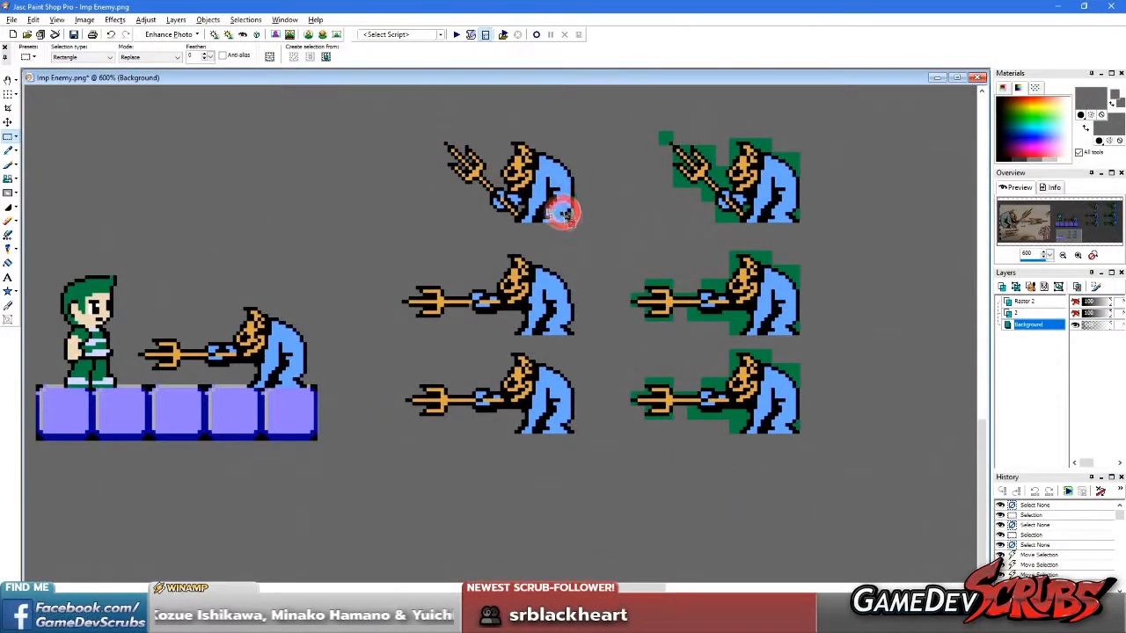
key(ctrl+c)
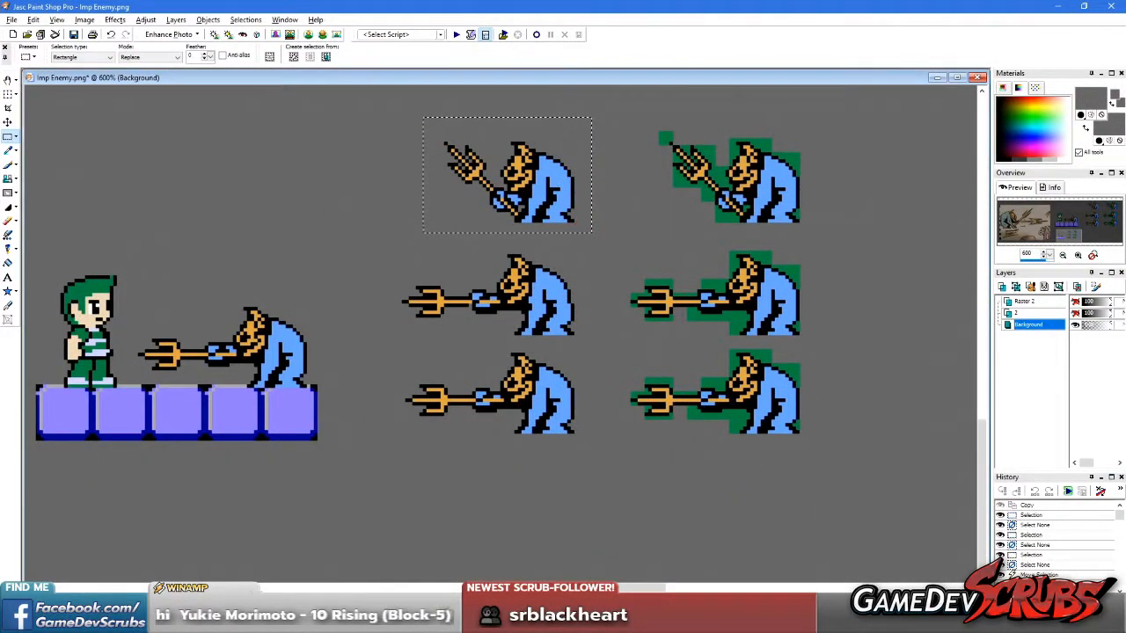
key(alt+Tab)
key(ctrl+v)
click(632, 313)
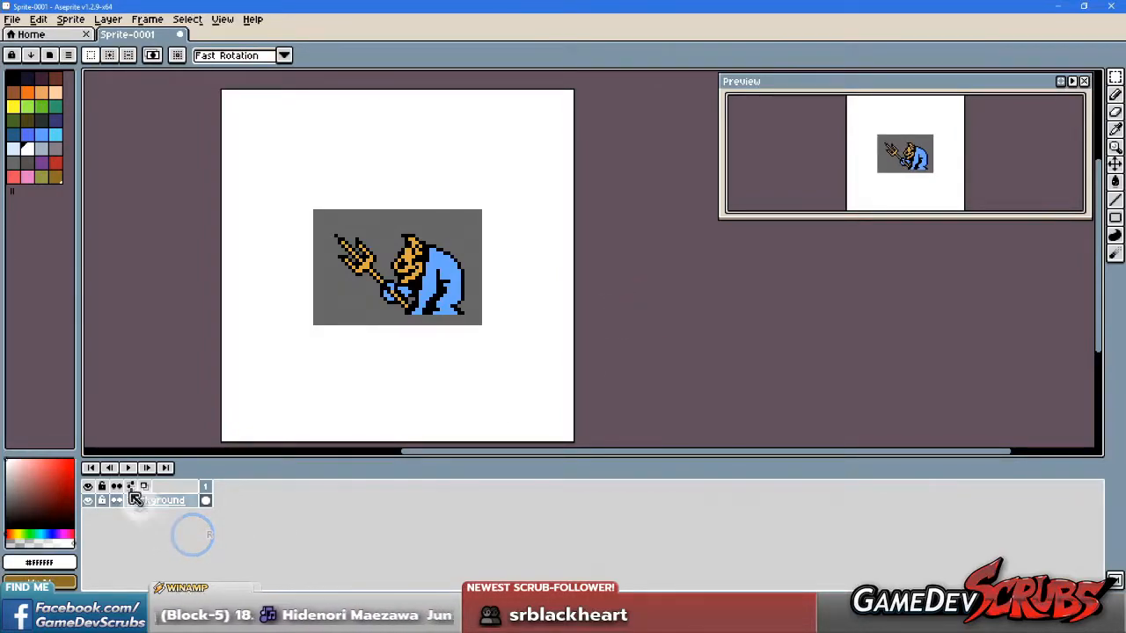
Step: Add a second animation frame that duplicates the raised-trident imp of frame 1
click(148, 468)
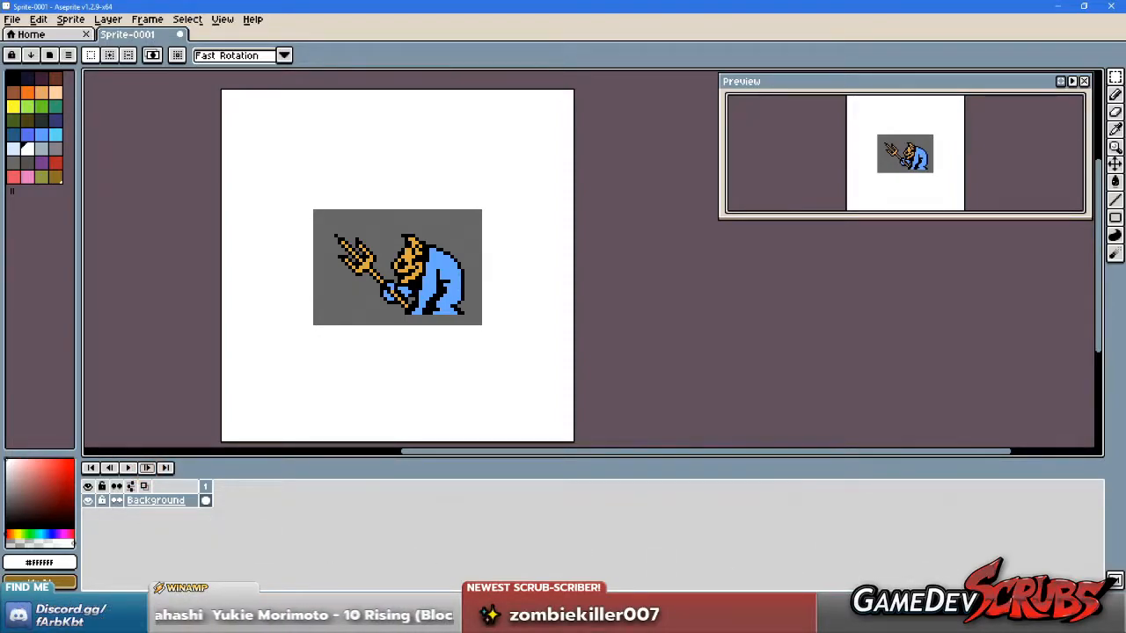
click(210, 502)
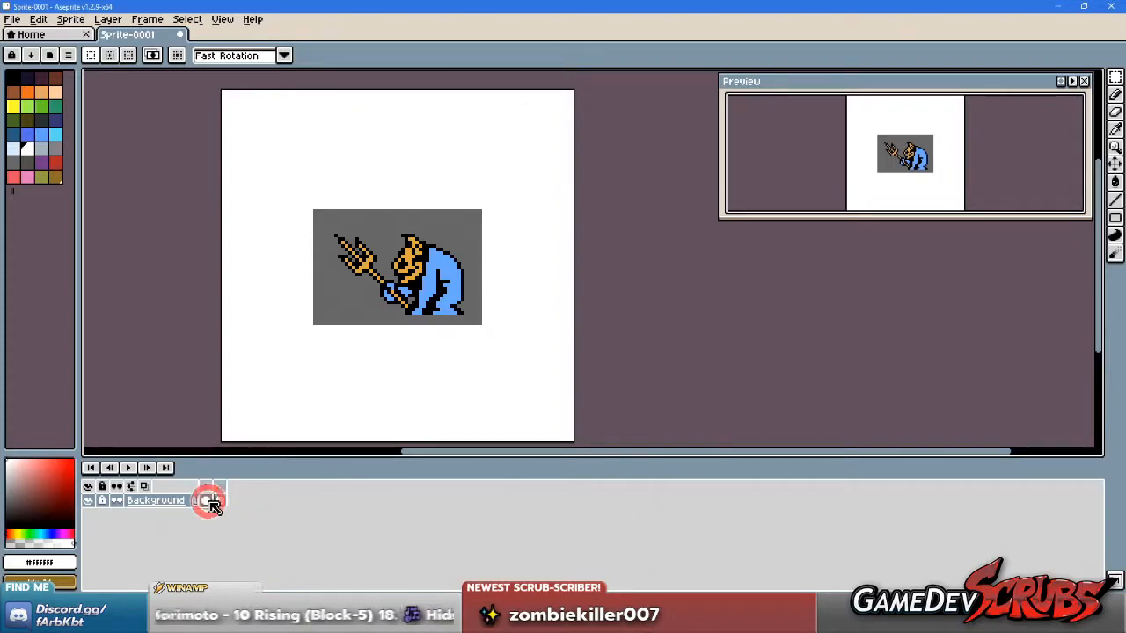
click(219, 502)
click(487, 328)
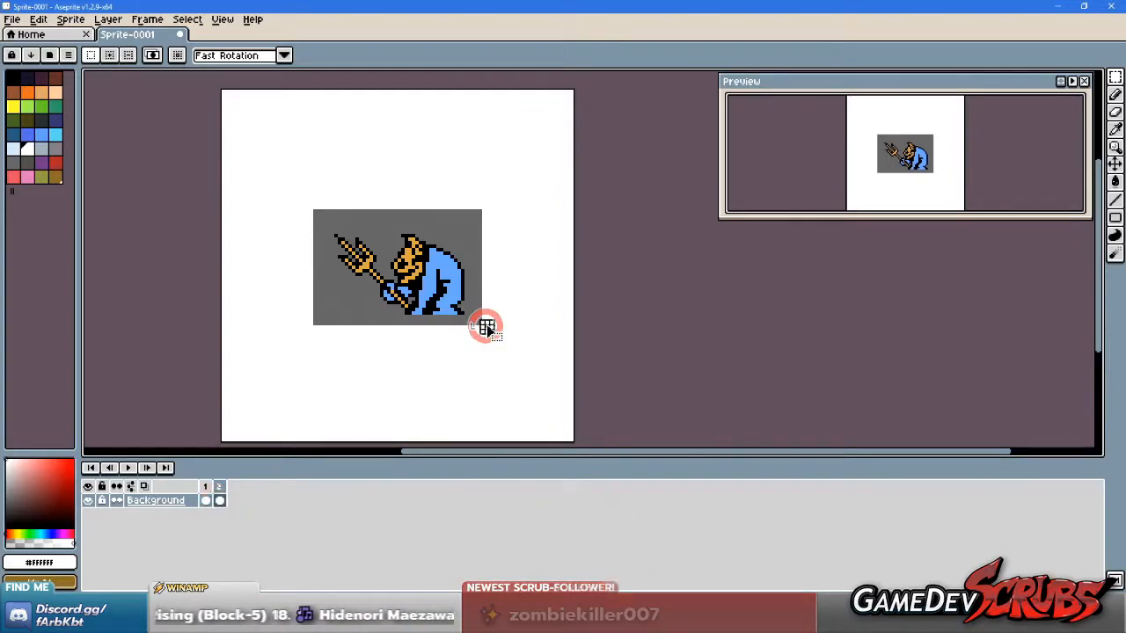
click(512, 334)
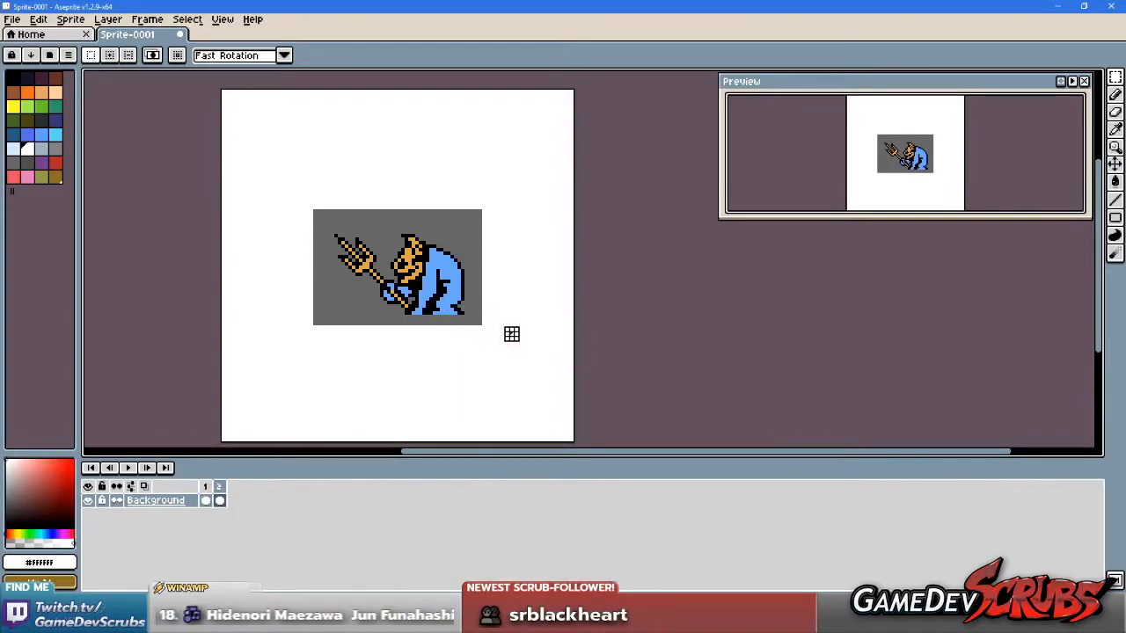
Step: Copy the middle plain stabbing imp from Paint Shop Pro and paste it over the raised-trident imp in frame 2
key(alt+Tab)
drag(385, 246, 587, 344)
key(alt+Tab)
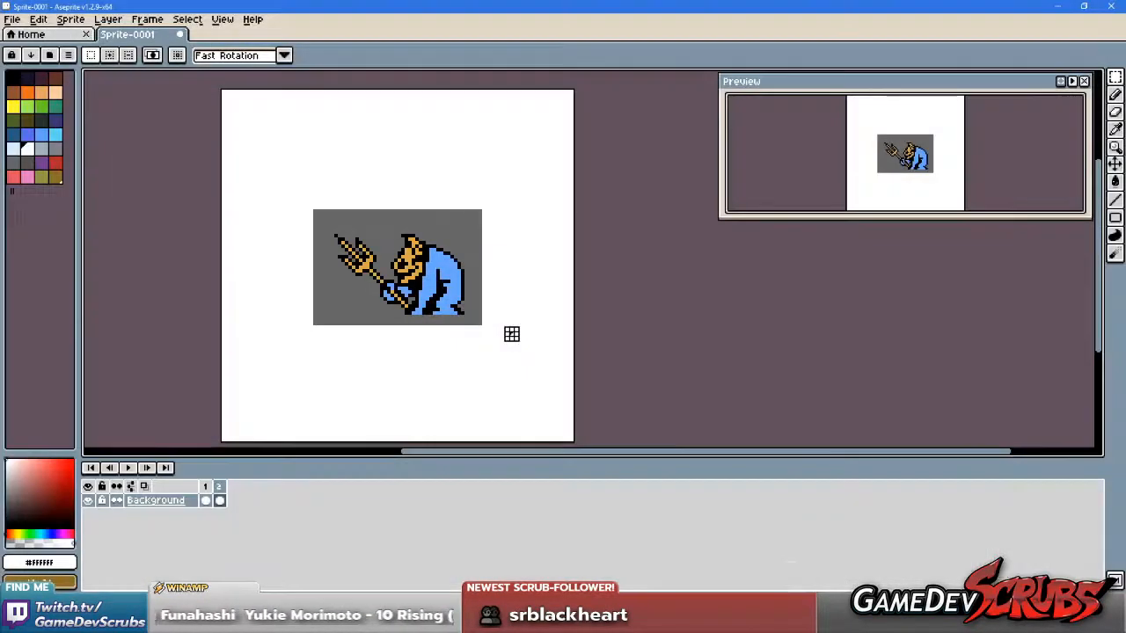
click(207, 501)
click(212, 501)
click(218, 501)
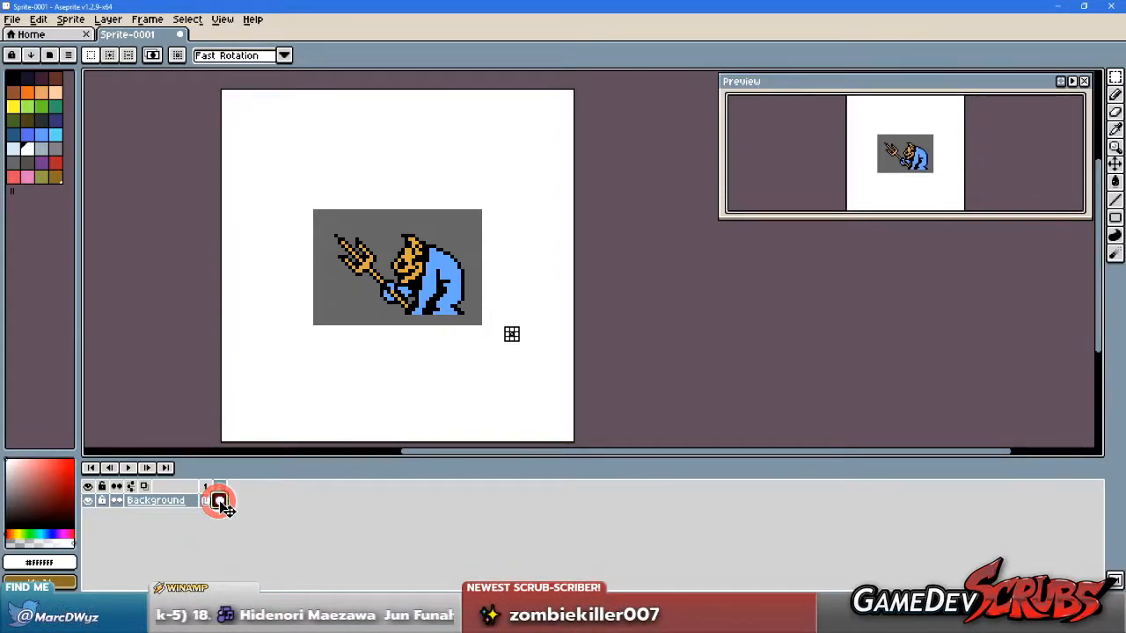
drag(287, 185, 526, 356)
key(ctrl+v)
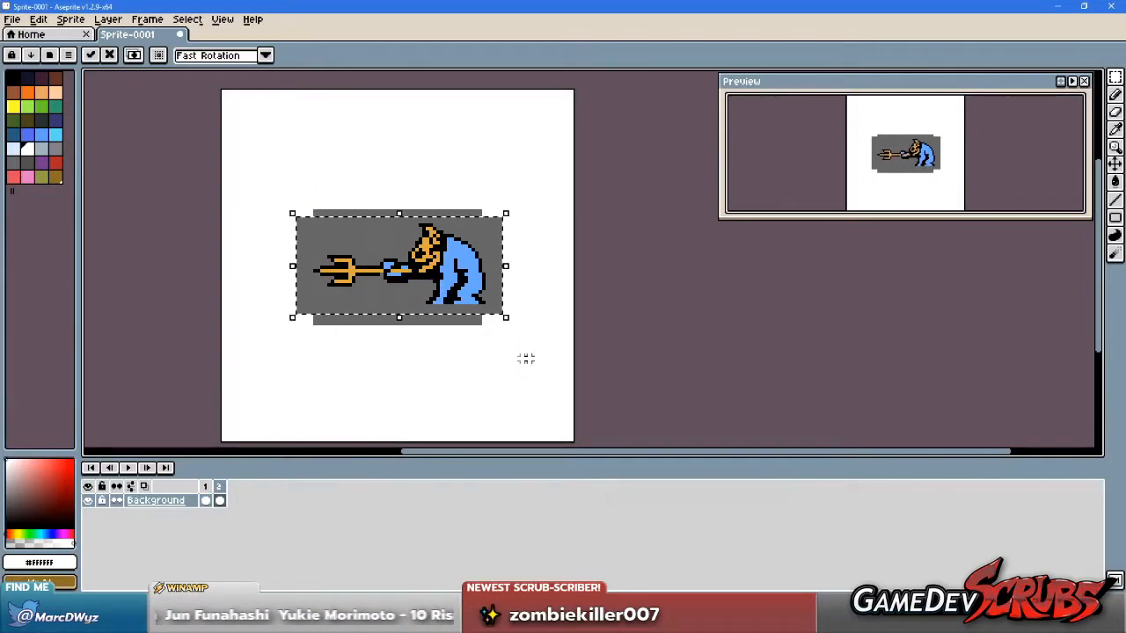
click(497, 364)
Step: Flip between frames 1 and 2 to compare the poses, and copy the lowest plain stabbing imp from Paint Shop Pro
click(205, 499)
click(219, 500)
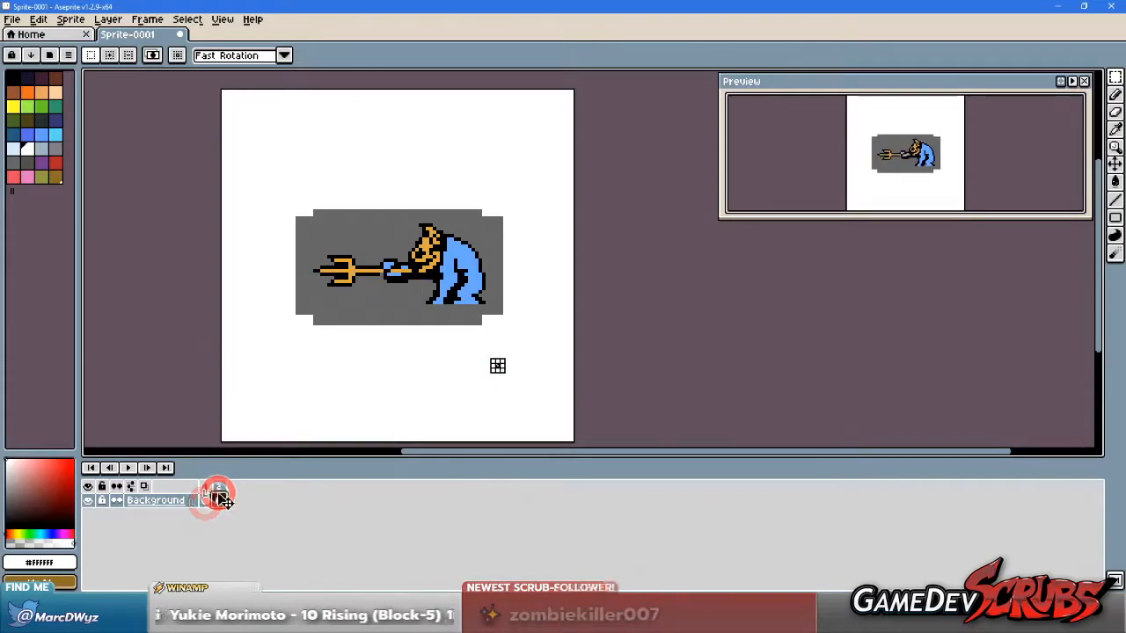
click(205, 498)
click(219, 497)
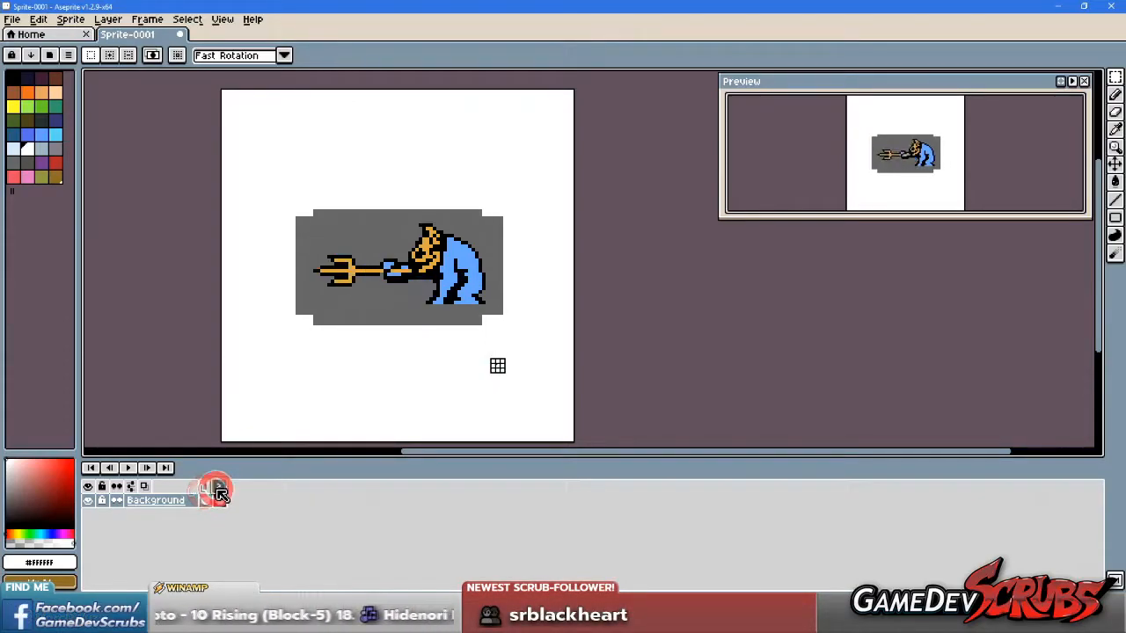
key(alt+Tab)
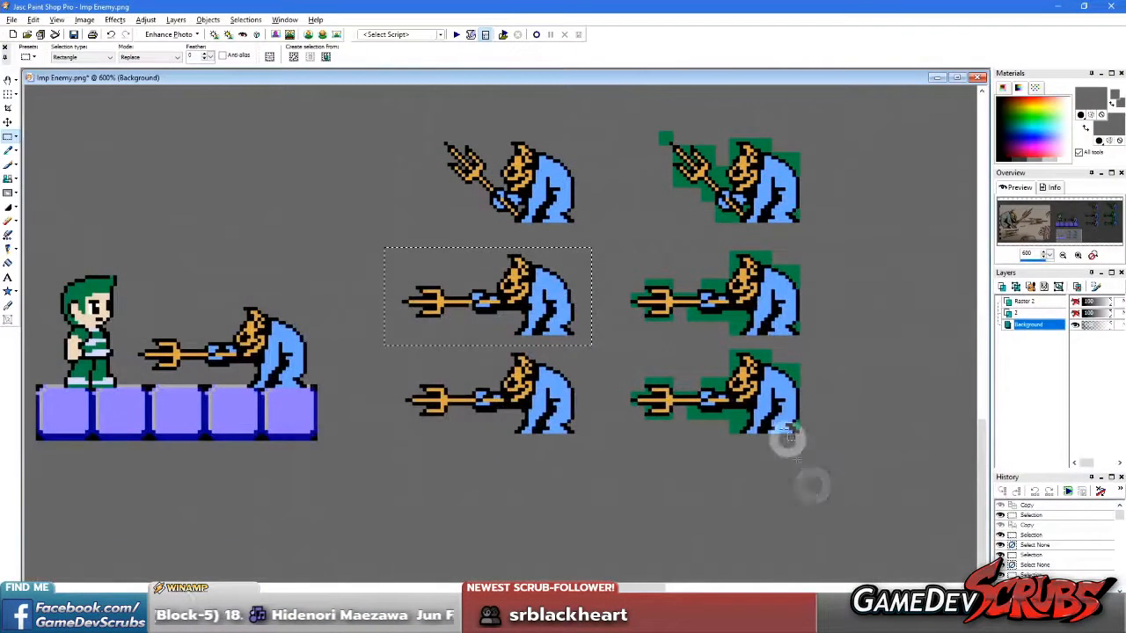
drag(384, 350, 581, 453)
key(ctrl+c)
key(alt+Tab)
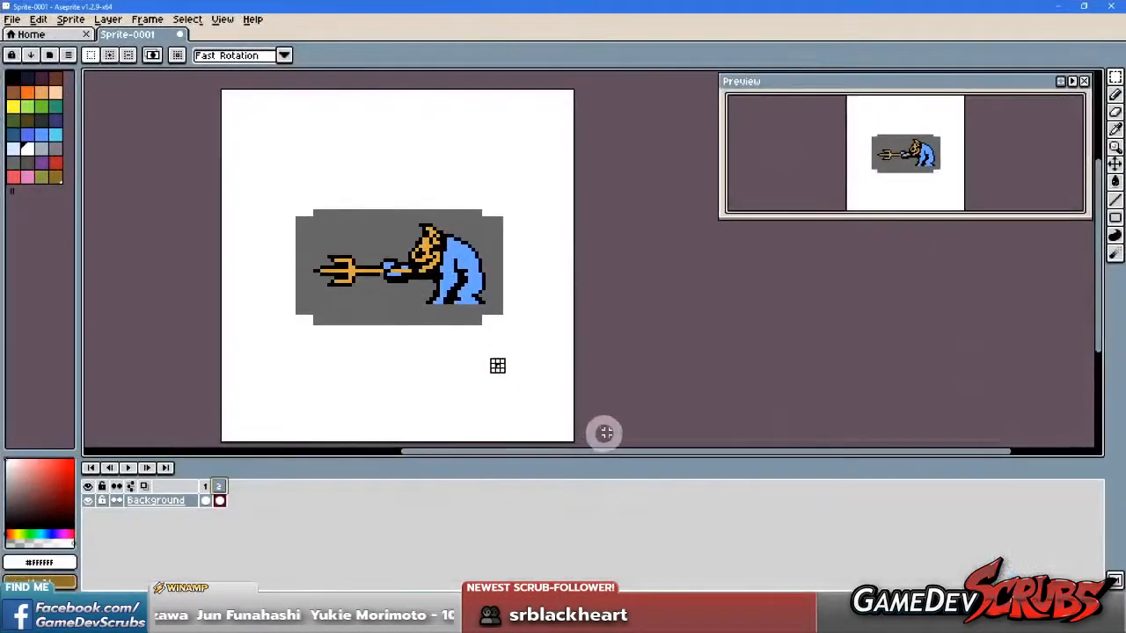
key(ctrl+v)
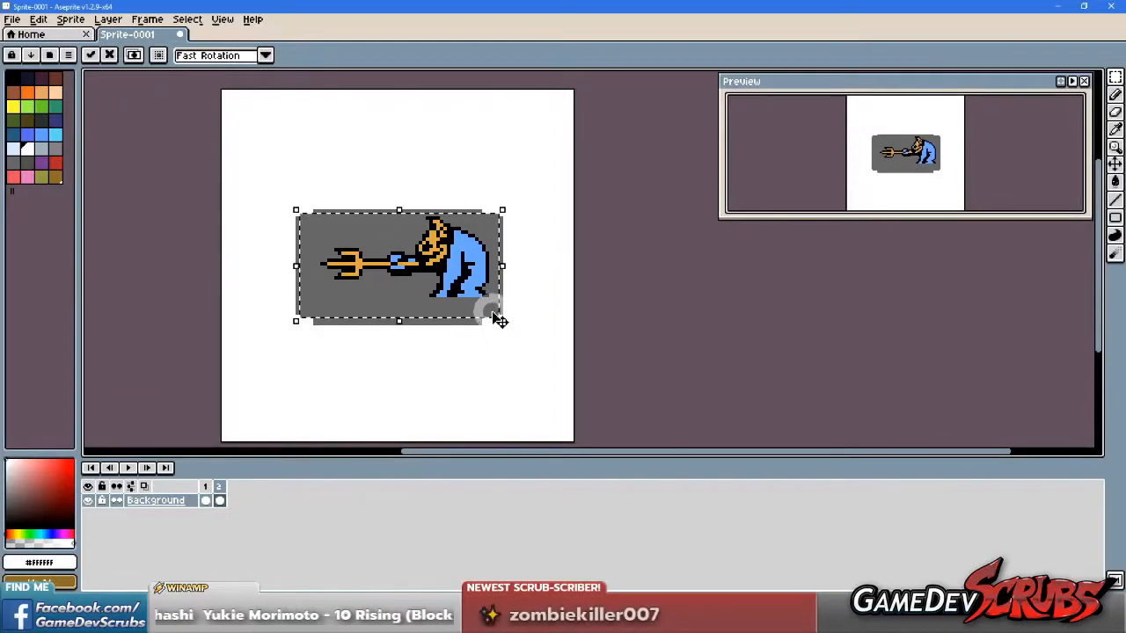
click(410, 367)
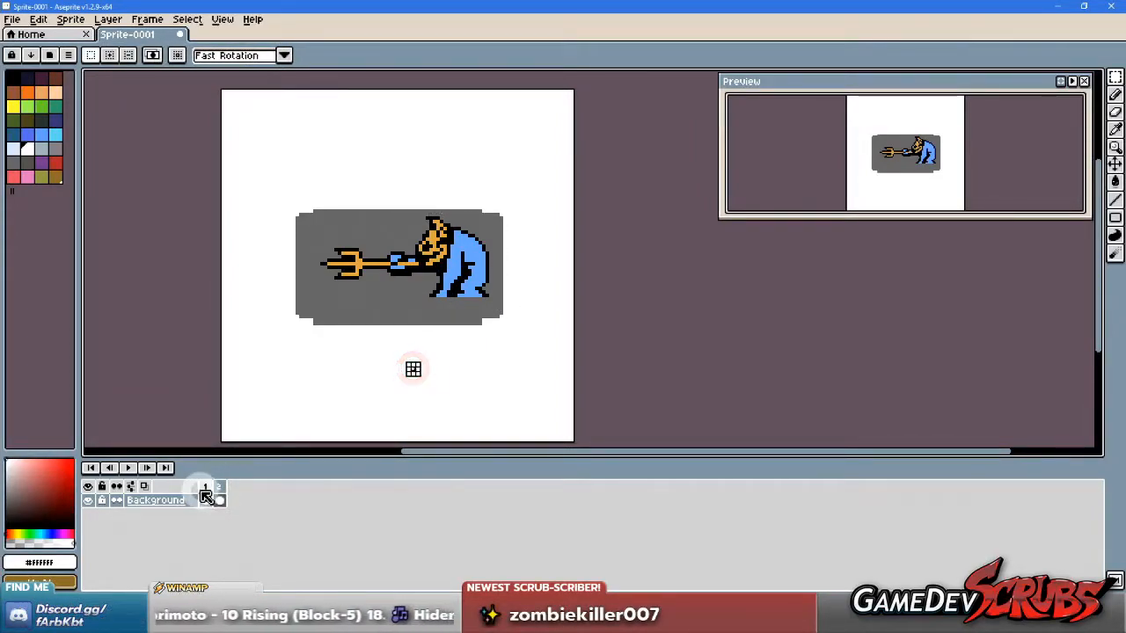
key(ctrl+z)
Step: Add a third animation frame that duplicates frame 2 and paste the copied stabbing imp over its artwork
key(Escape)
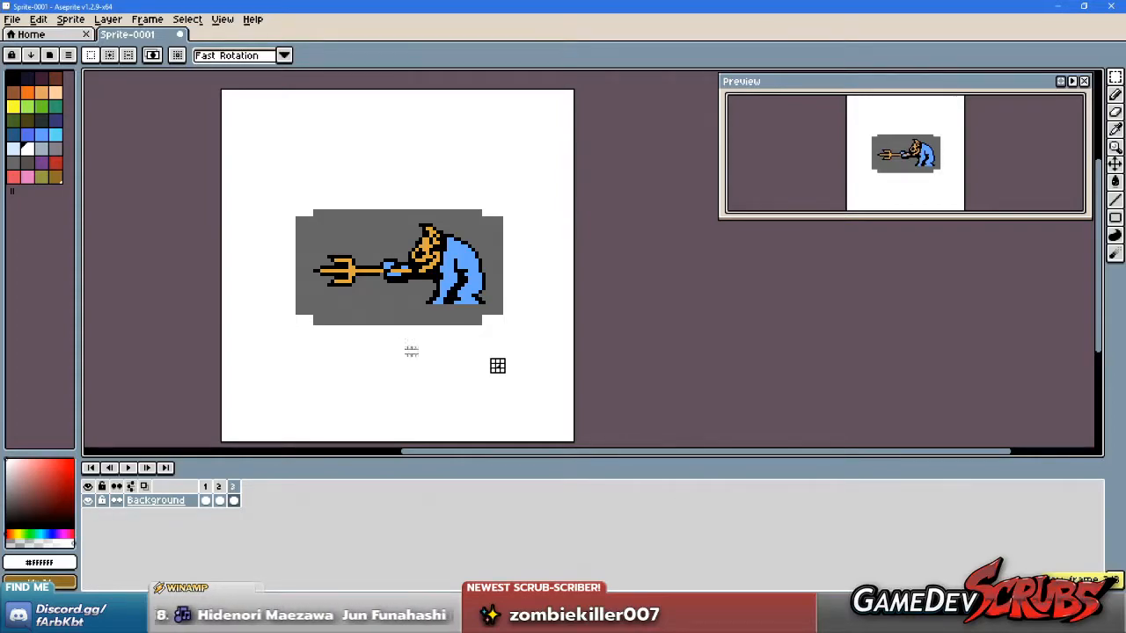
key(ctrl+v)
click(460, 364)
scroll(432, 344, up, 1)
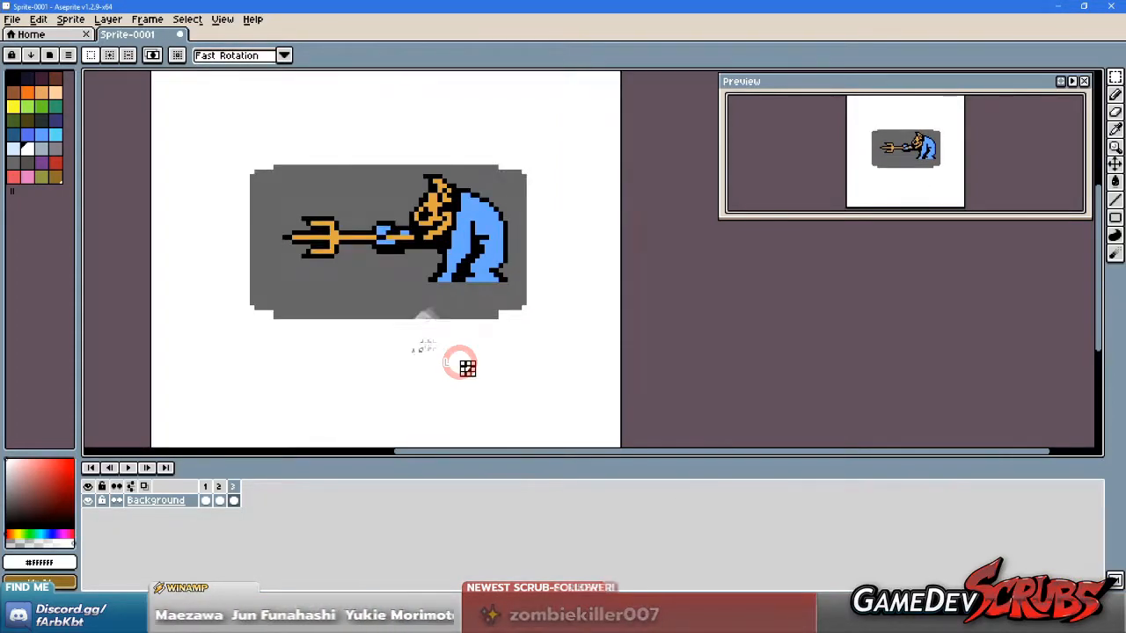
Step: Step back and forth through frames 1, 2 and 3 to examine how the imp's position shifts between poses
click(207, 501)
click(220, 501)
click(233, 502)
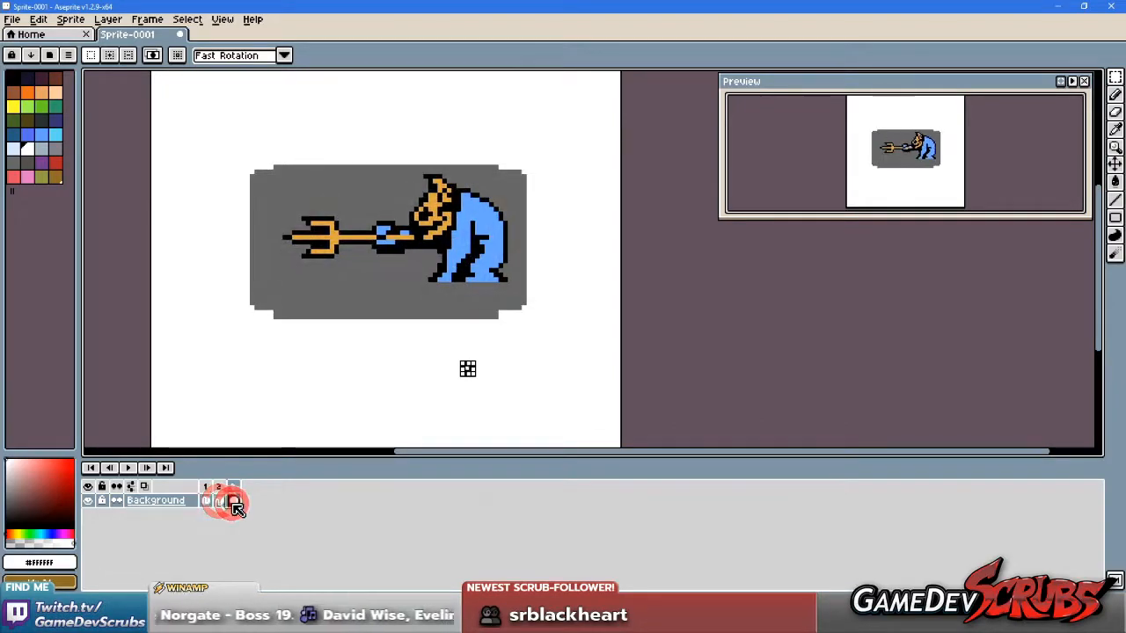
click(219, 502)
click(207, 502)
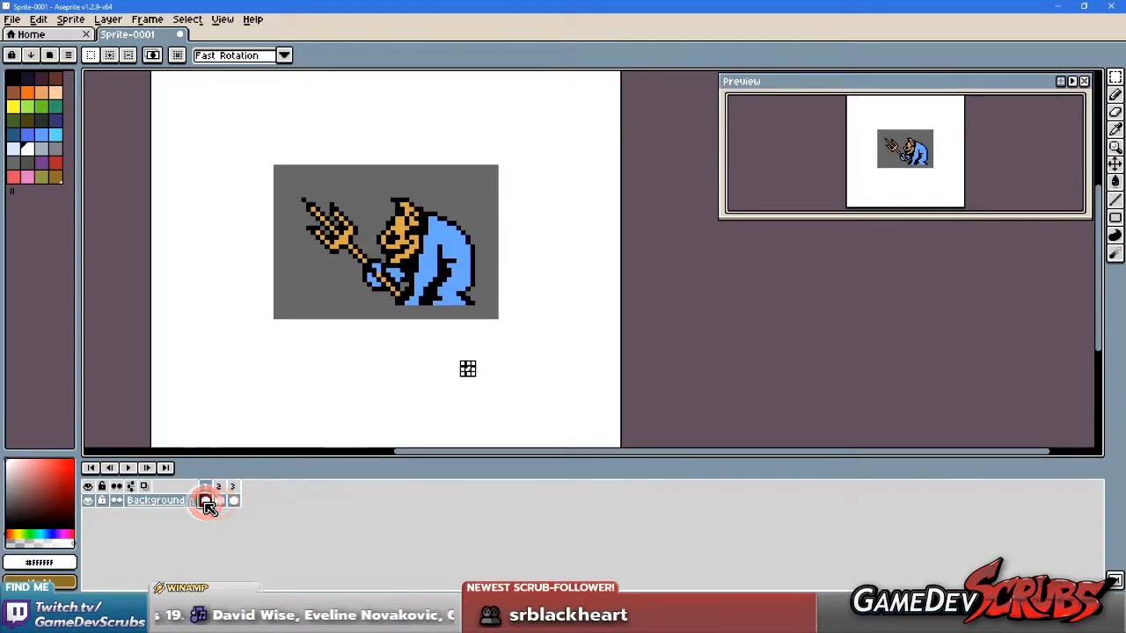
click(220, 502)
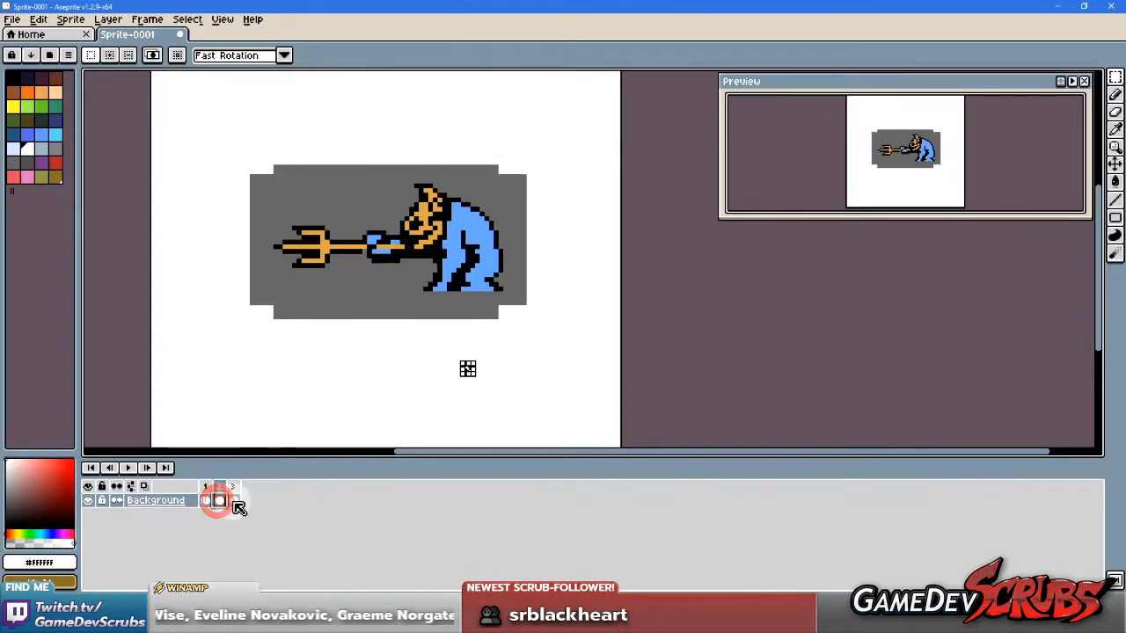
click(234, 503)
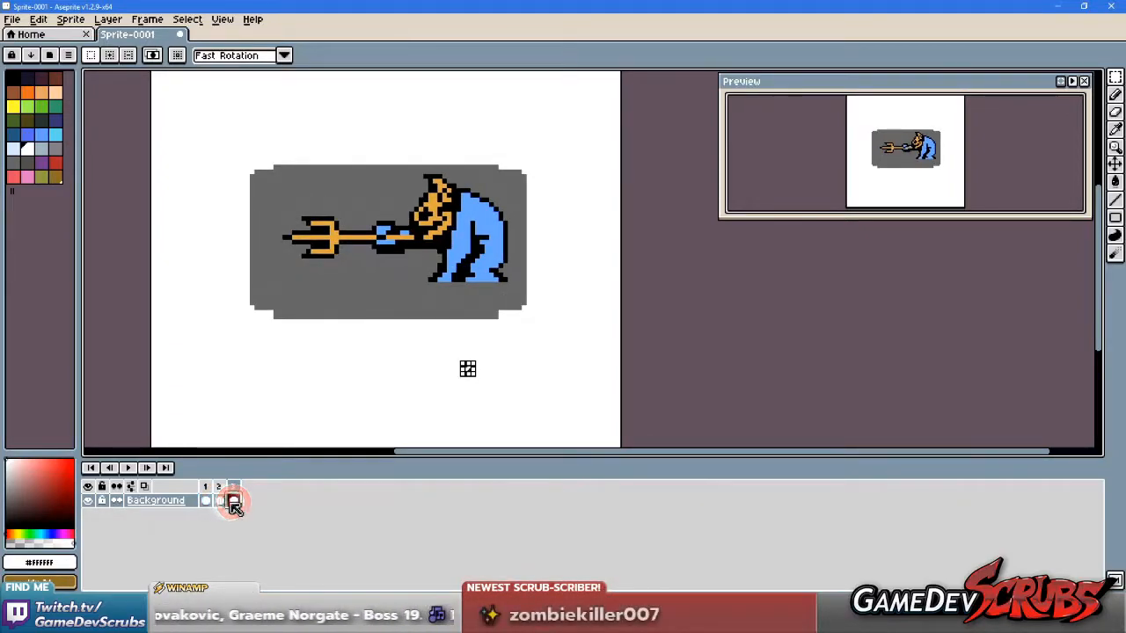
click(220, 501)
click(207, 502)
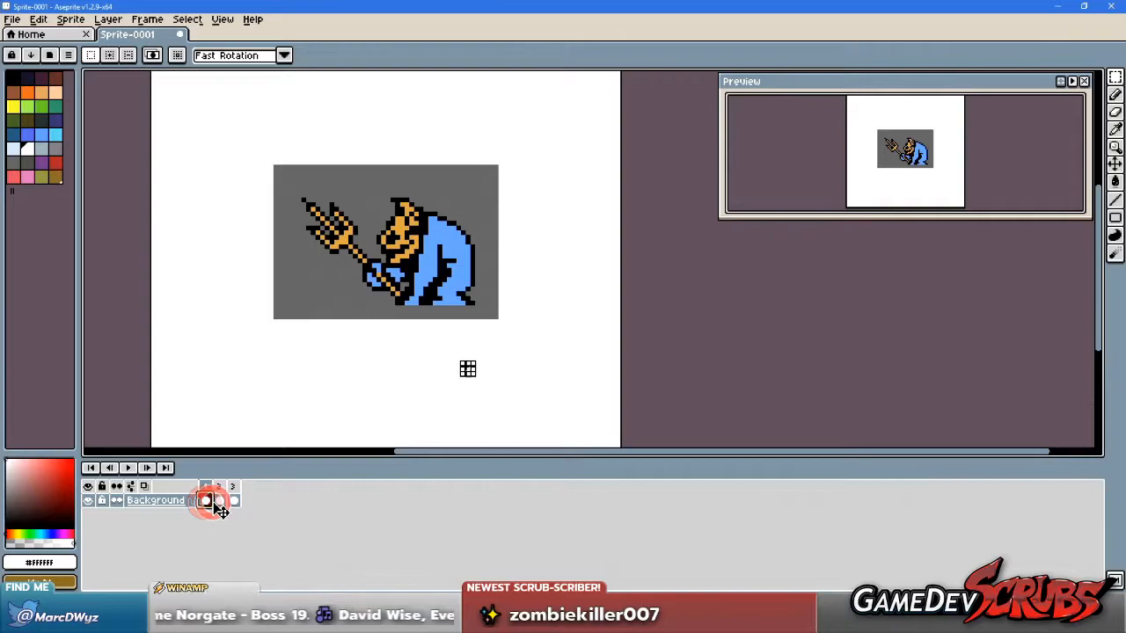
Step: Try to reposition the stabbing imp on frame 2's Background layer with the Move tool
click(220, 501)
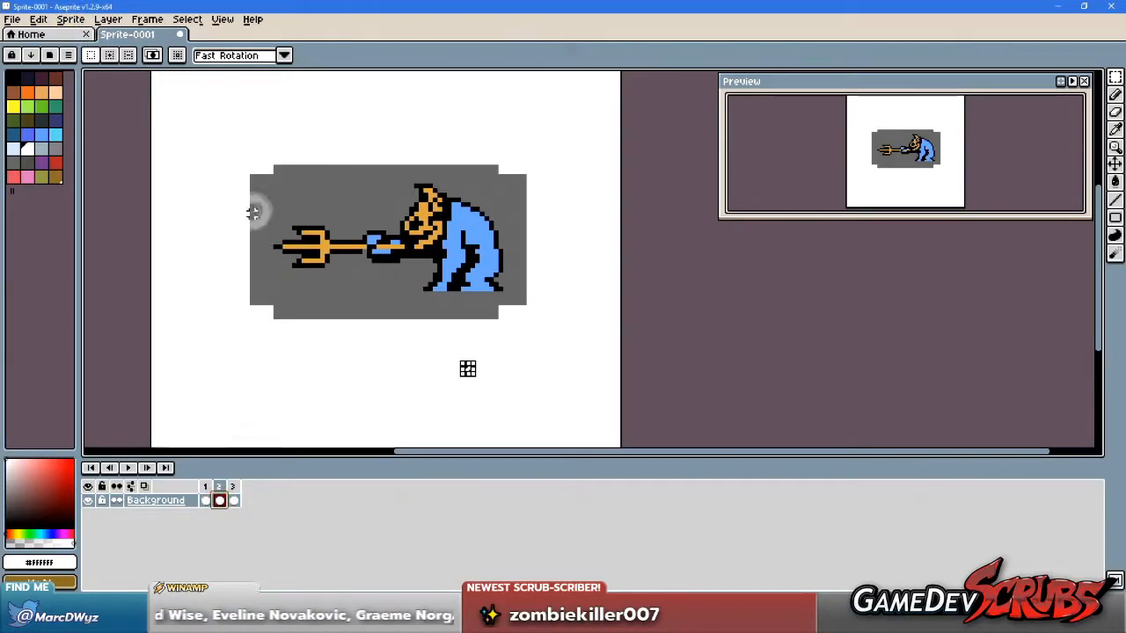
key(v)
click(377, 263)
mouse_move(371, 262)
mouse_down()
mouse_move(317, 329)
mouse_move(359, 404)
mouse_move(490, 402)
mouse_up()
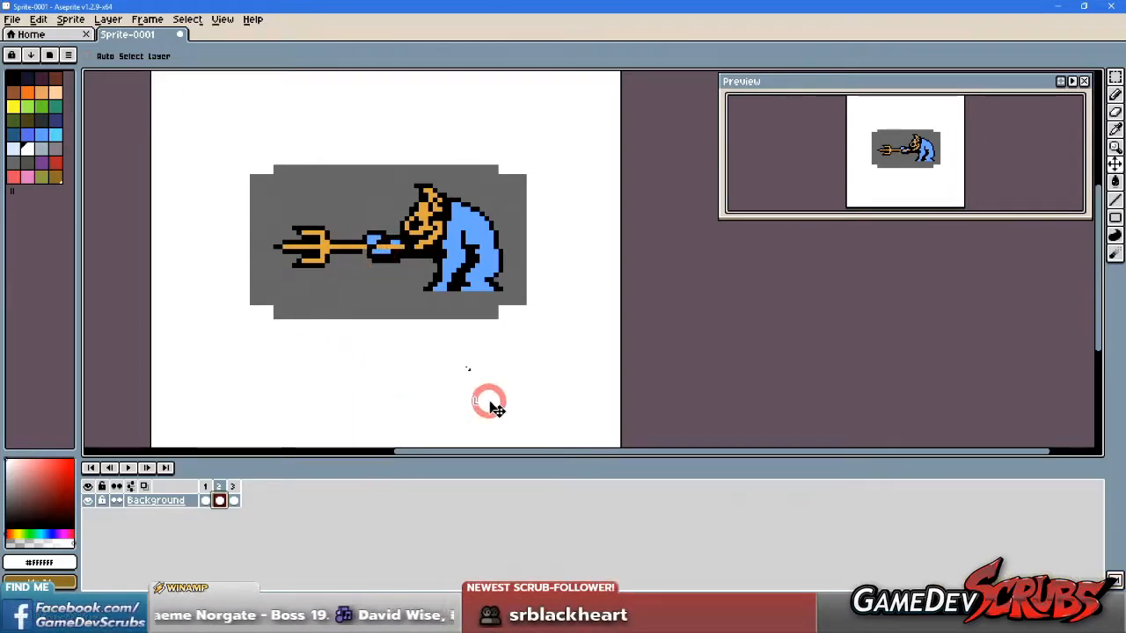
click(480, 380)
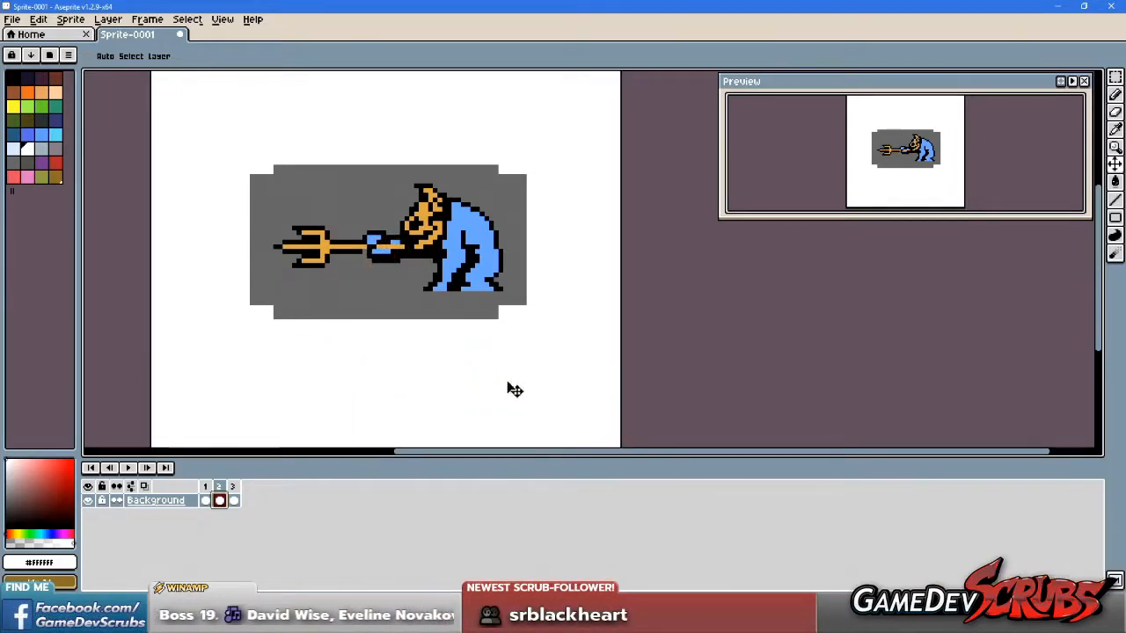
click(393, 266)
drag(376, 323, 354, 364)
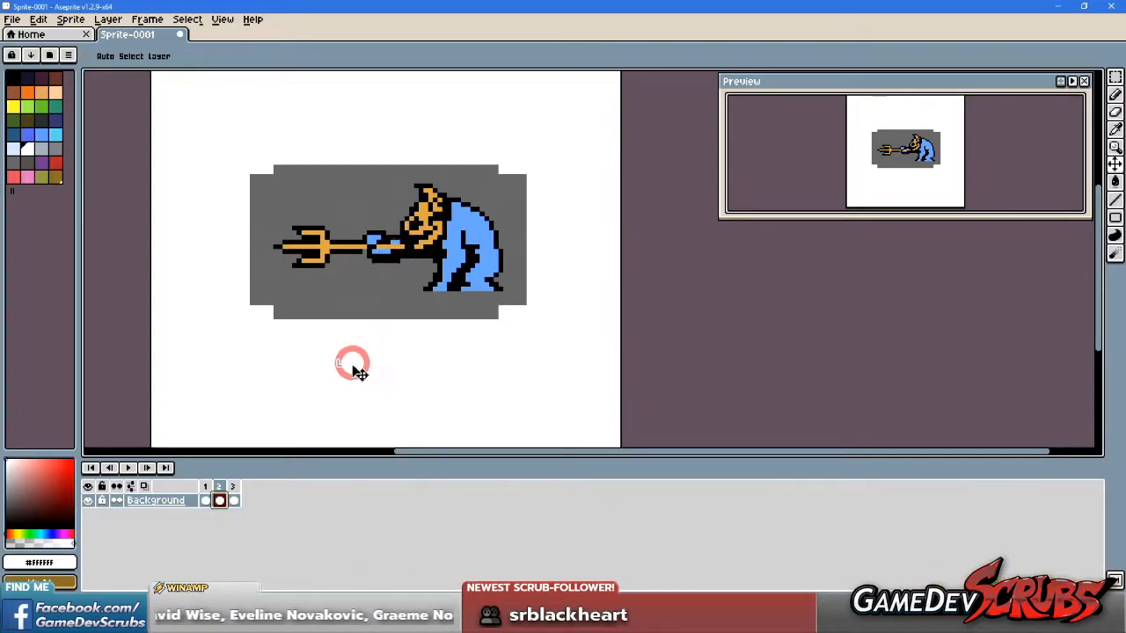
click(292, 310)
drag(570, 370, 542, 337)
drag(431, 258, 422, 264)
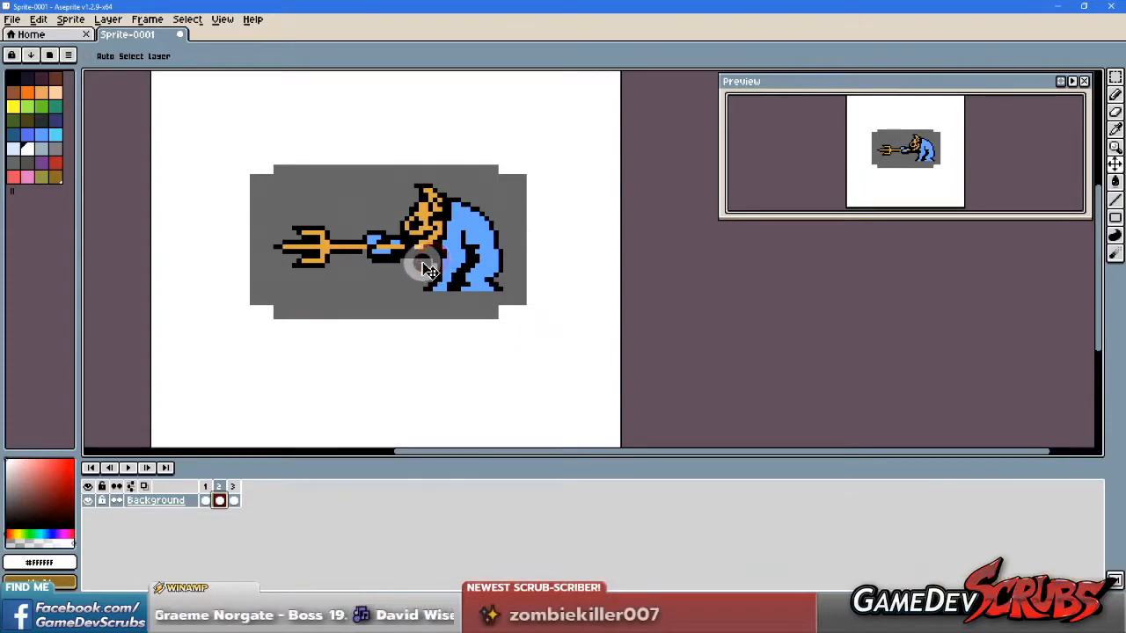
key(l)
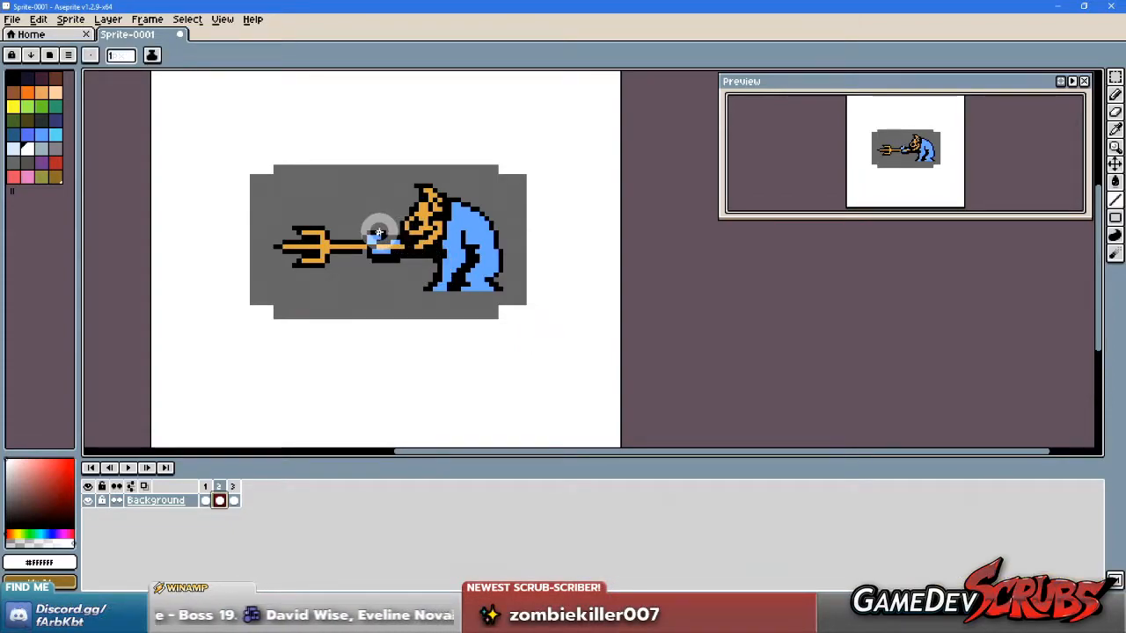
click(70, 23)
click(35, 20)
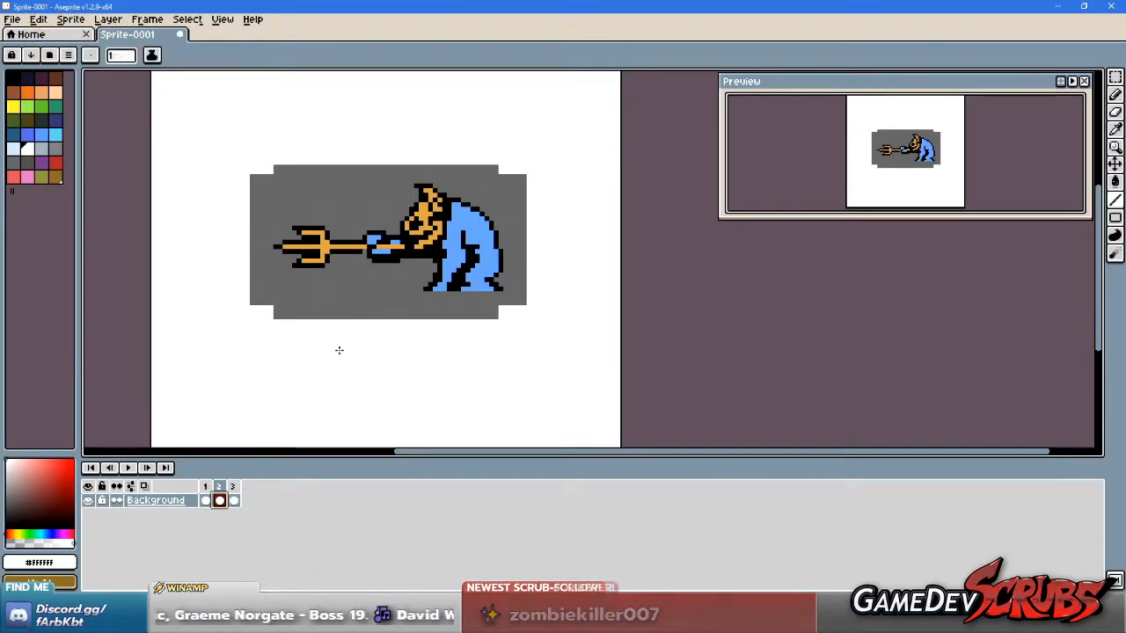
key(v)
click(385, 313)
click(339, 219)
click(344, 279)
click(338, 301)
click(384, 278)
click(360, 277)
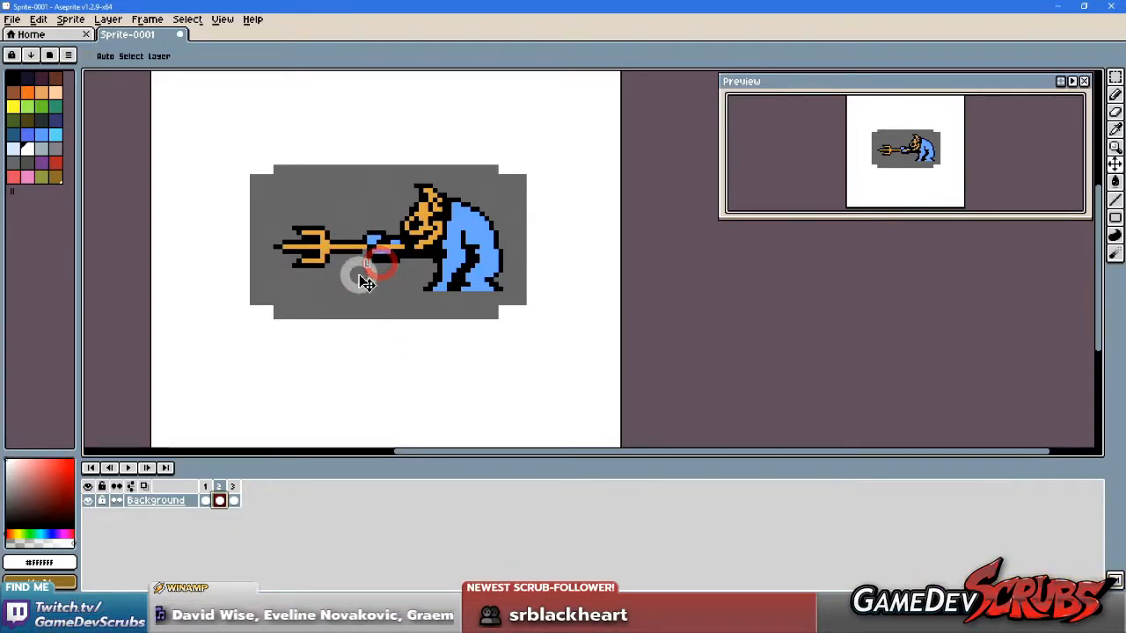
click(398, 282)
click(387, 284)
click(390, 296)
Step: Try to shift the stabbing imp in frame 2 by moving a rectangular selection around it, and undo the move
key(m)
drag(194, 120, 563, 340)
drag(448, 259, 440, 281)
key(ctrl+z)
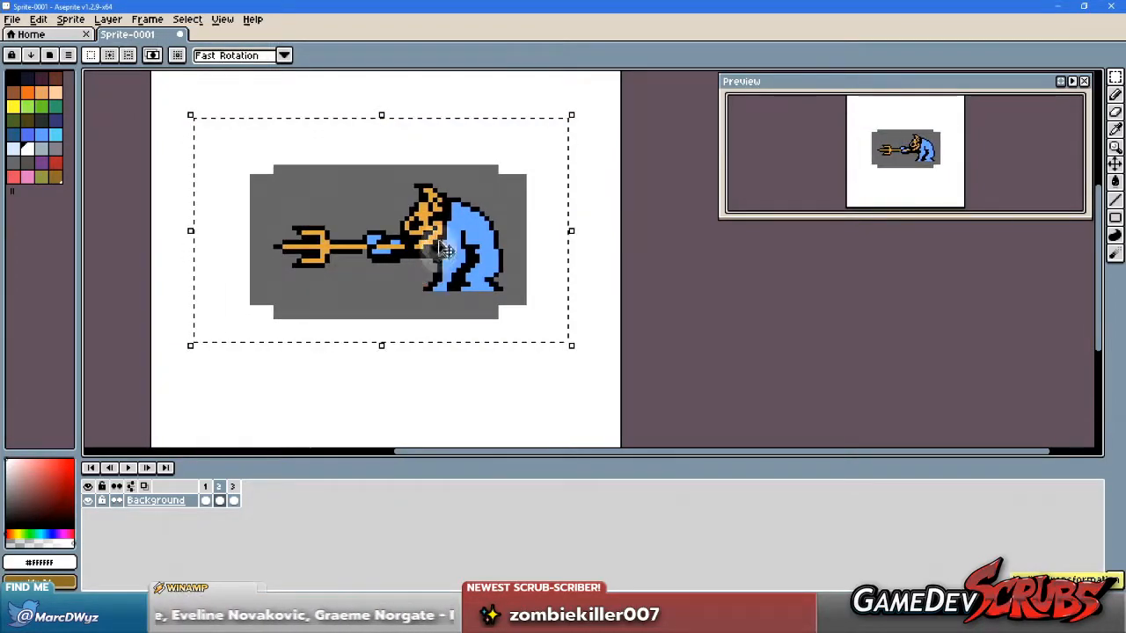
click(163, 130)
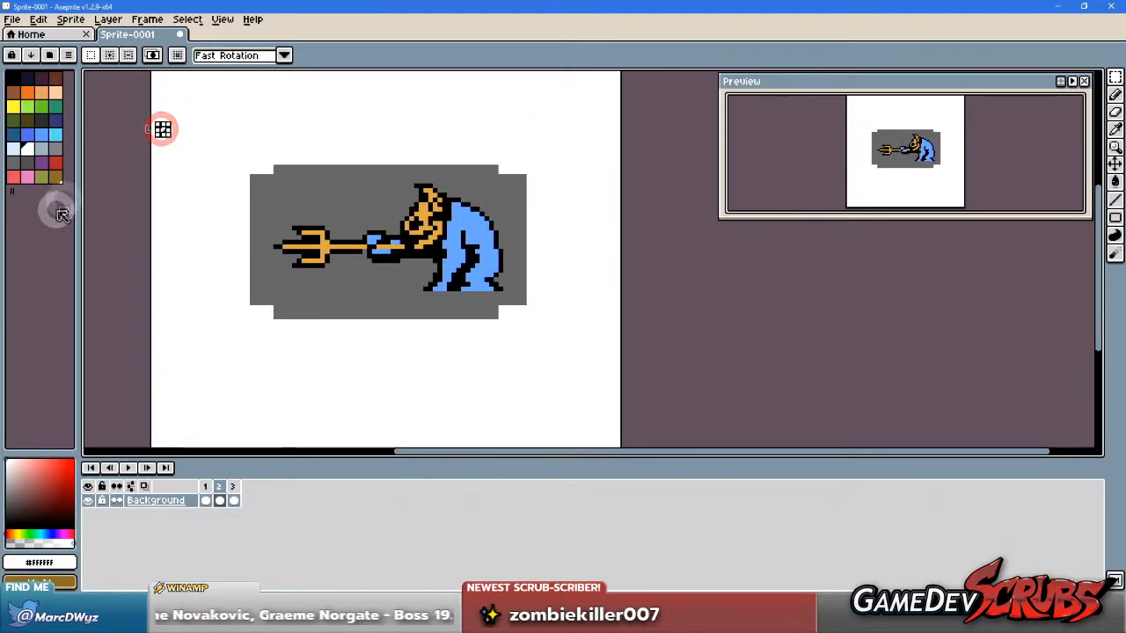
click(218, 209)
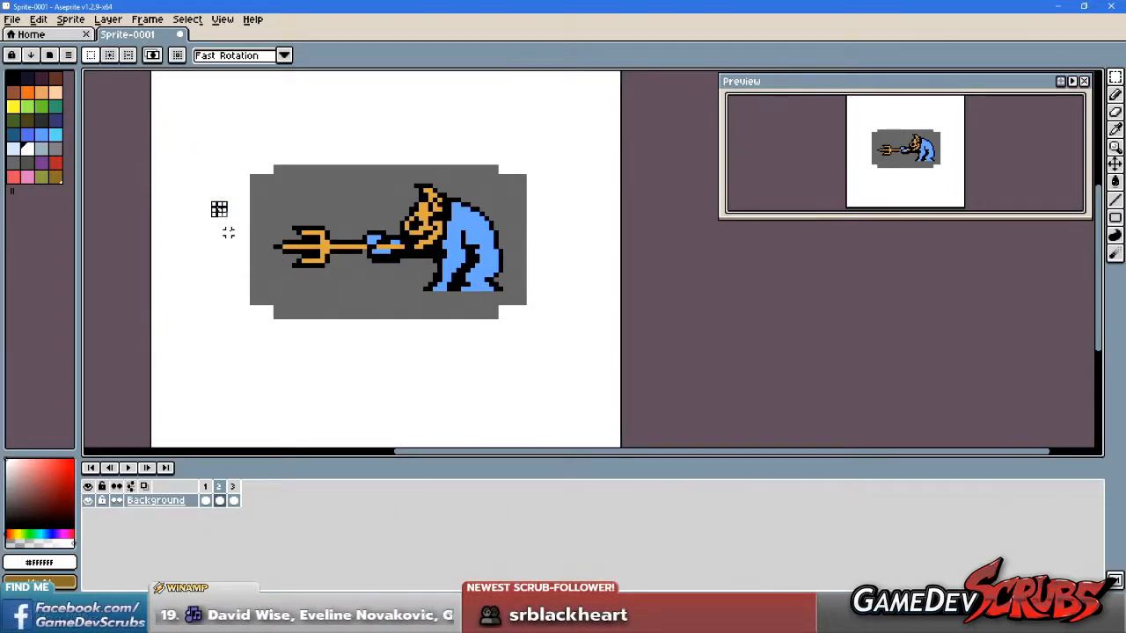
Step: Fill the white canvas area in all three frames with dark grey Idx-24 using the Paint Bucket, and check each frame
key(w)
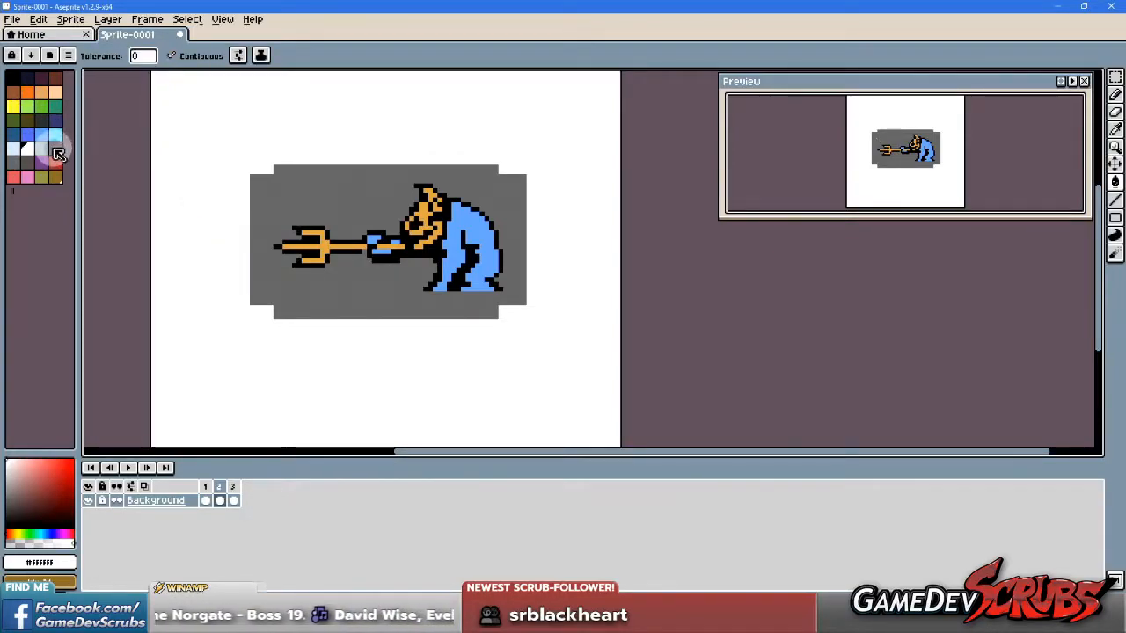
click(13, 162)
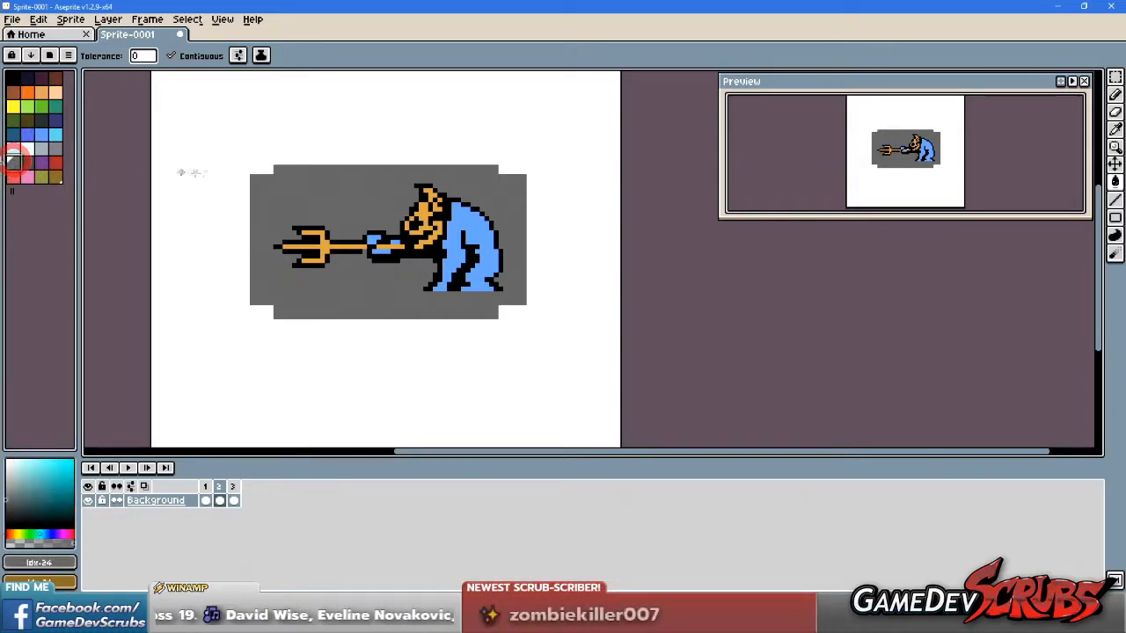
click(191, 174)
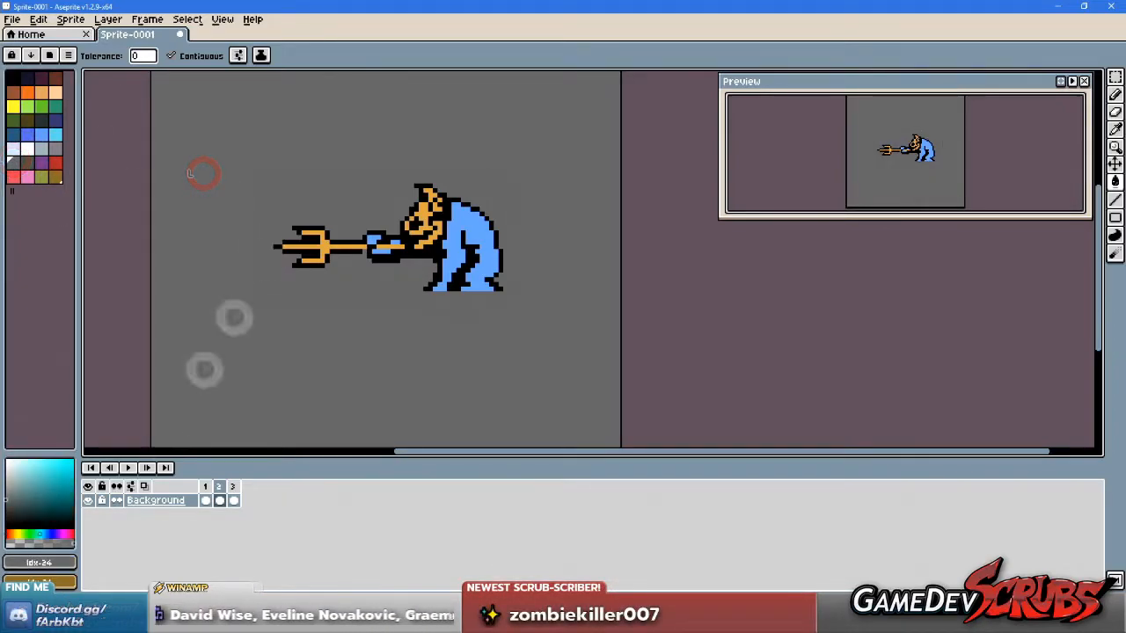
click(206, 501)
click(197, 297)
click(233, 501)
click(239, 355)
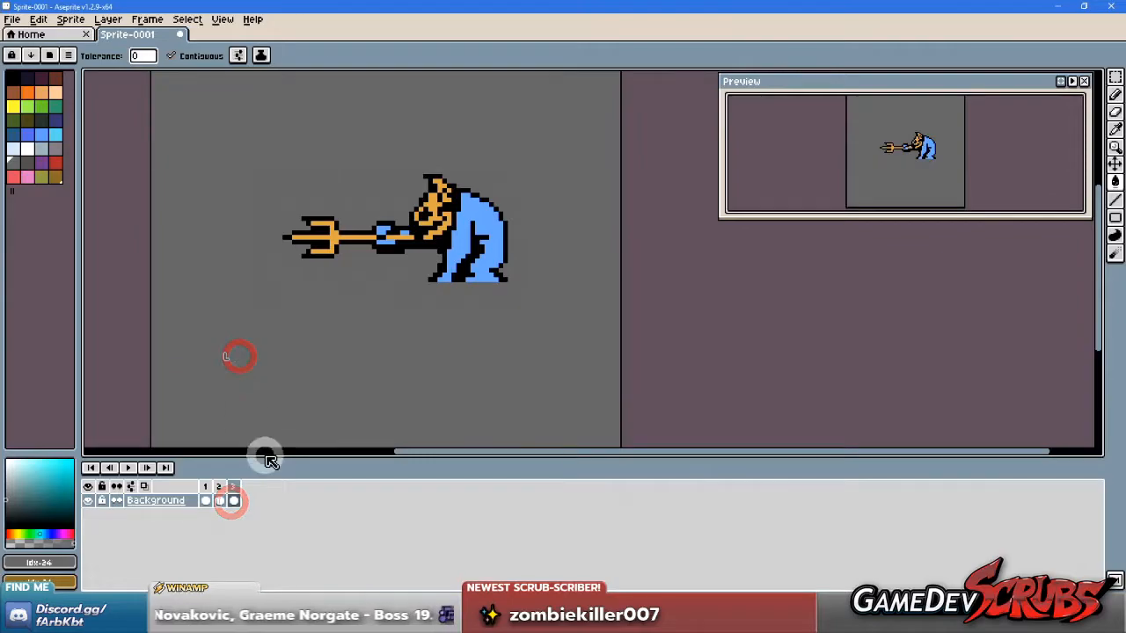
click(206, 501)
click(220, 501)
click(232, 501)
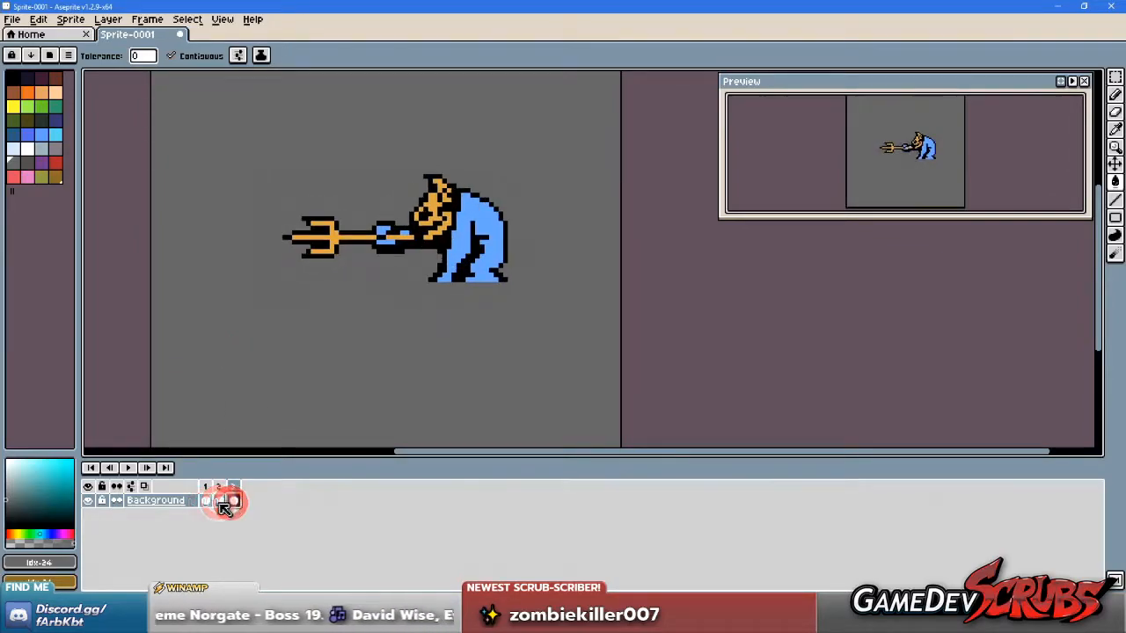
Step: Try to reposition the raised-trident imp in frame 1 with the Move tool, also trying the Eyedropper on it
click(206, 500)
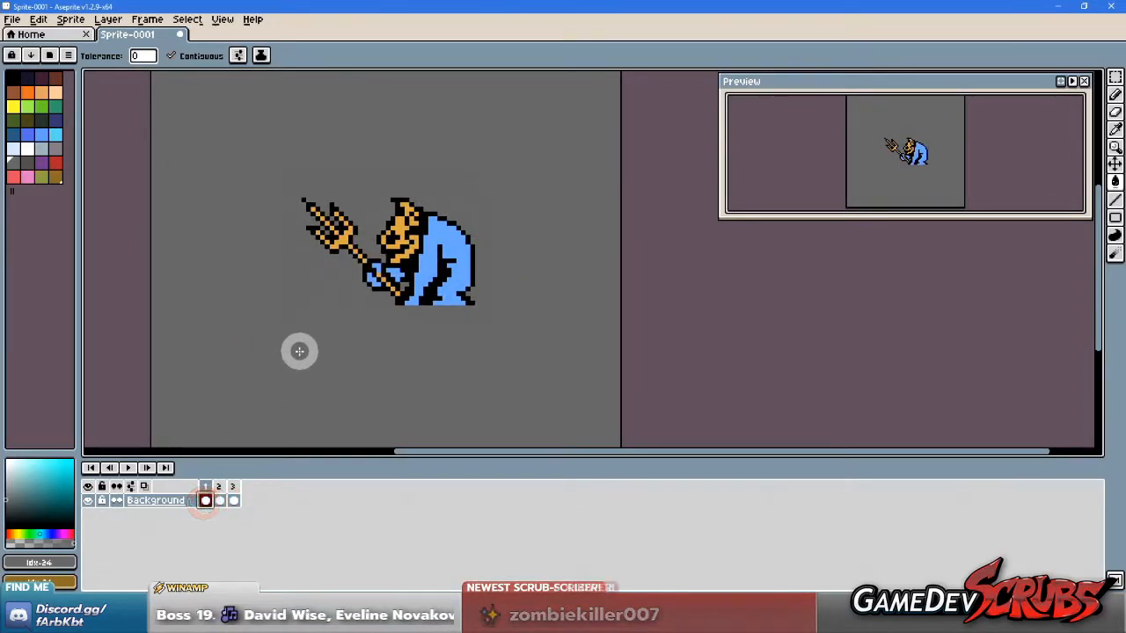
key(v)
drag(430, 239, 337, 295)
mouse_move(447, 308)
mouse_down()
mouse_move(355, 276)
mouse_move(430, 288)
mouse_up()
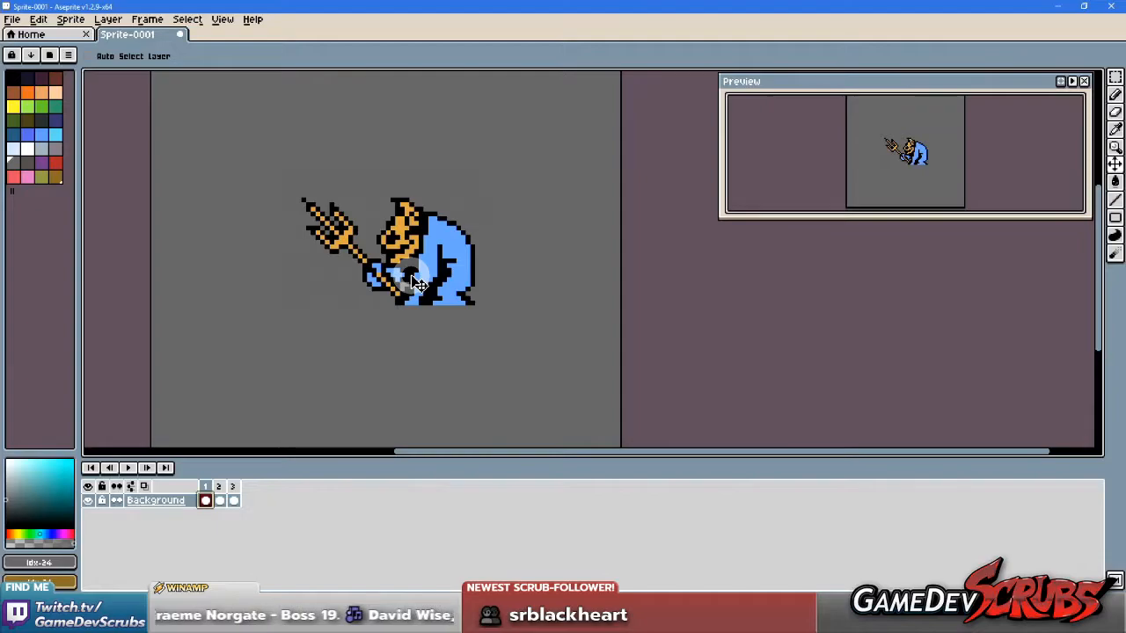
key(i)
click(396, 289)
click(384, 262)
click(388, 238)
click(387, 258)
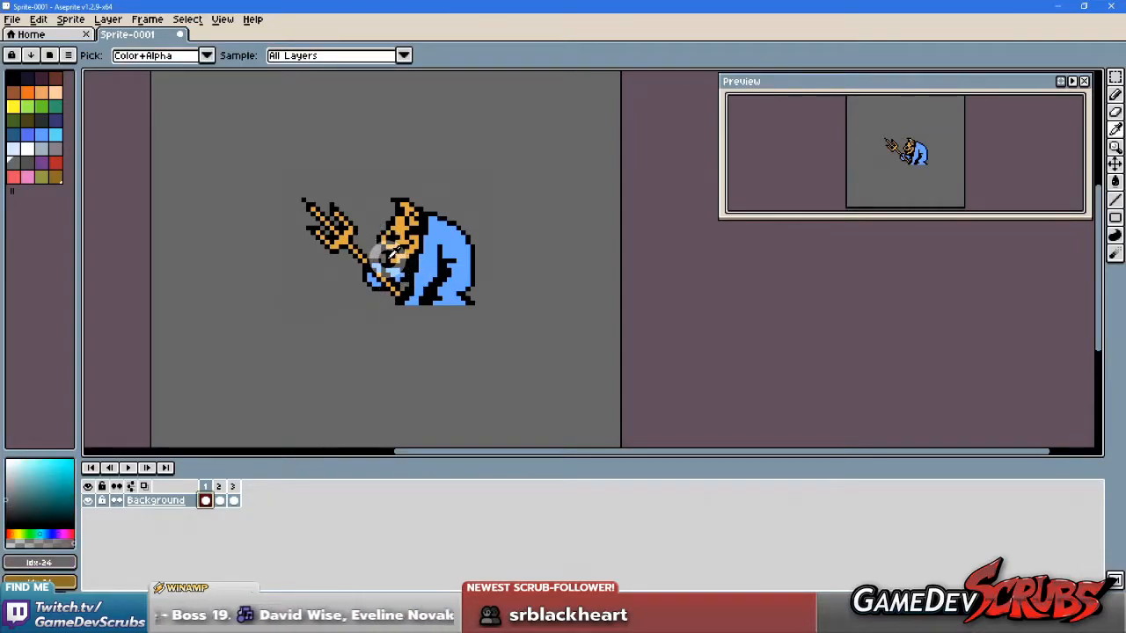
key(v)
click(195, 323)
click(192, 367)
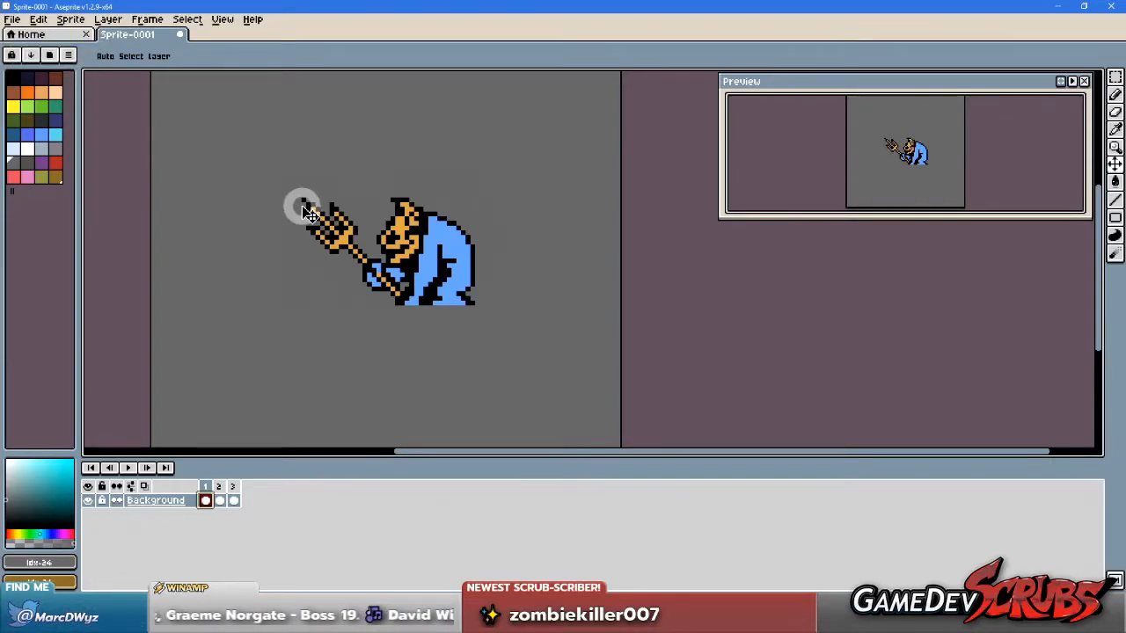
Step: Try to shift the raised-trident imp in frame 1 with a rectangular selection, then undo the move and deselect
key(m)
drag(252, 143, 552, 373)
mouse_move(450, 288)
mouse_down()
mouse_move(430, 292)
mouse_move(444, 268)
mouse_up()
key(ctrl+z)
click(251, 110)
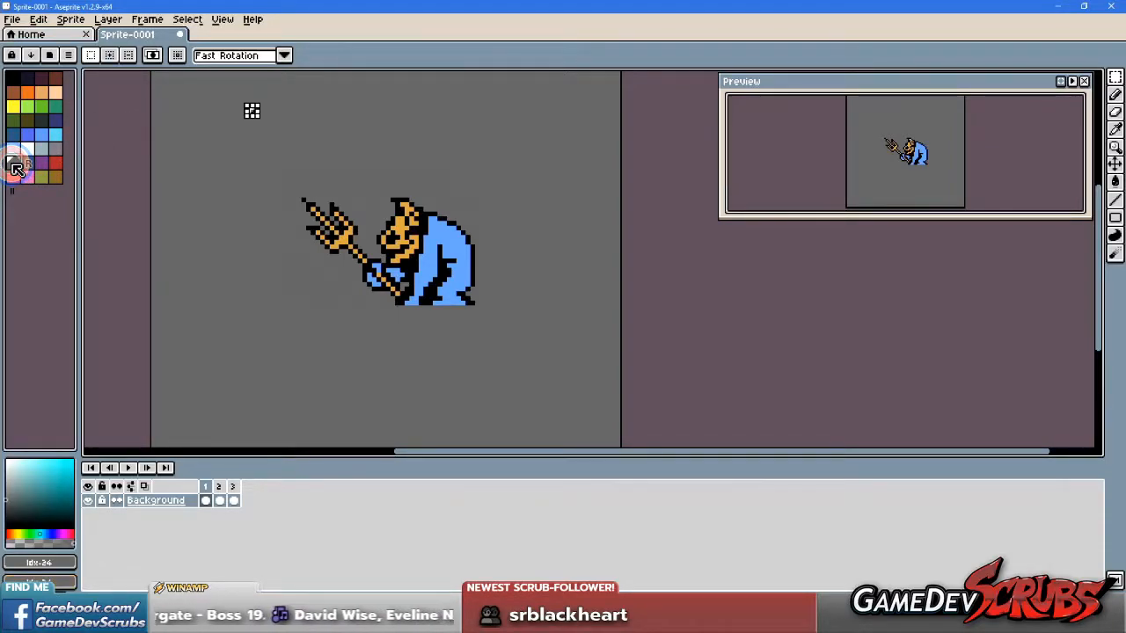
Step: Select the raised-trident imp in frame 1 with a rectangular marquee and shift it slightly to the left
drag(276, 160, 549, 347)
mouse_move(469, 299)
mouse_down()
mouse_move(413, 304)
mouse_move(457, 291)
mouse_up()
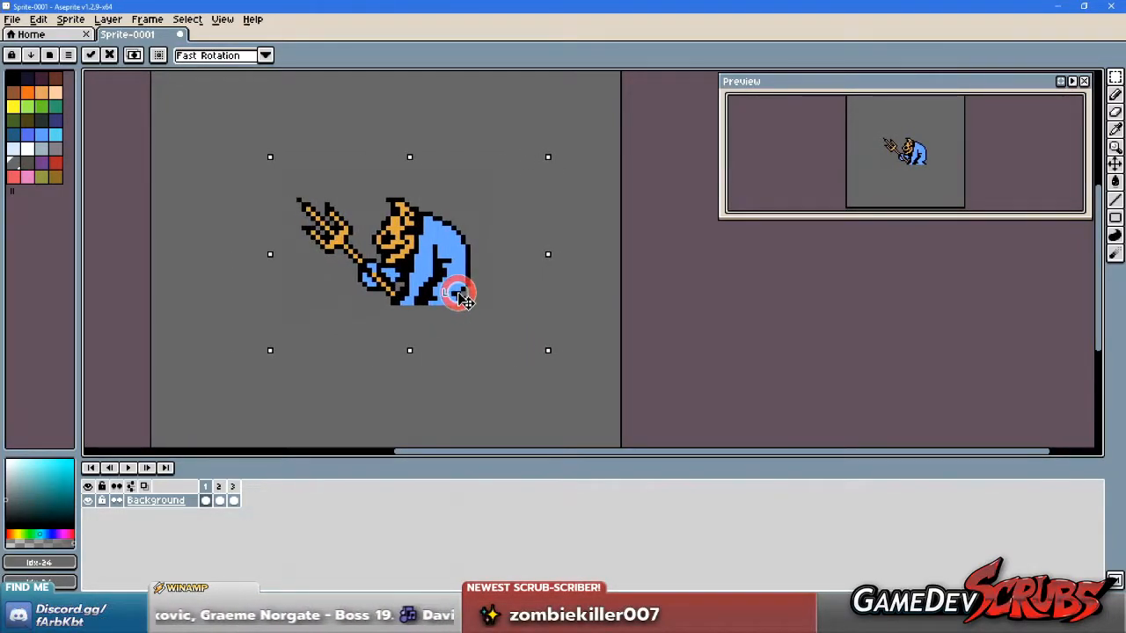
click(453, 371)
Step: Select the stabbing imp in frame 2 and move it down and left to line its body up with frame 1's imp
click(219, 501)
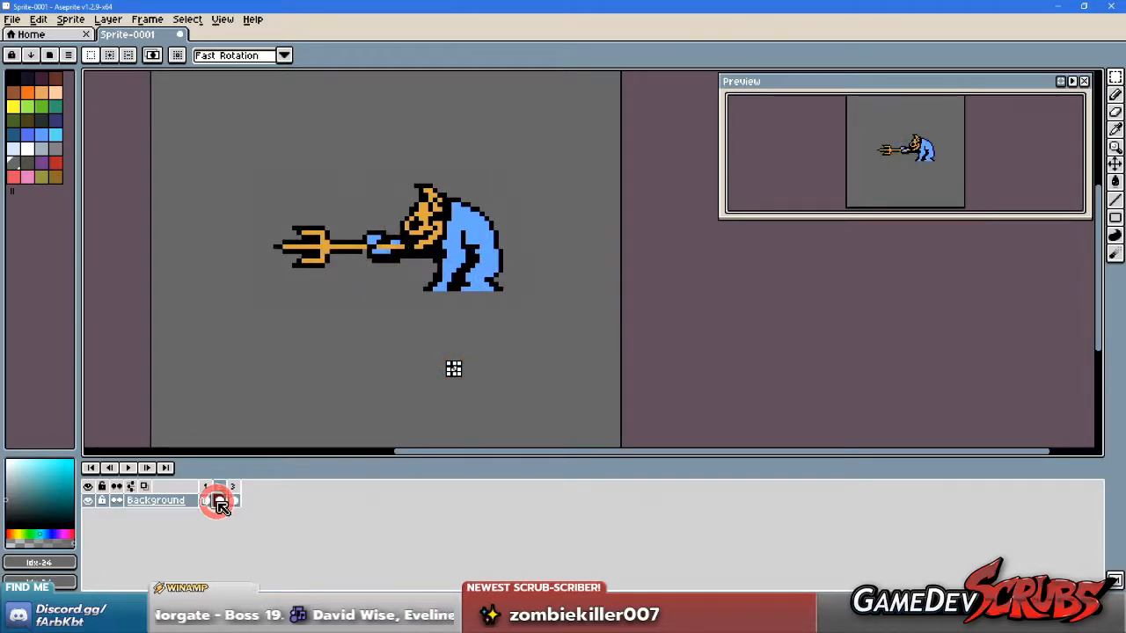
drag(264, 164, 583, 334)
drag(498, 274, 471, 289)
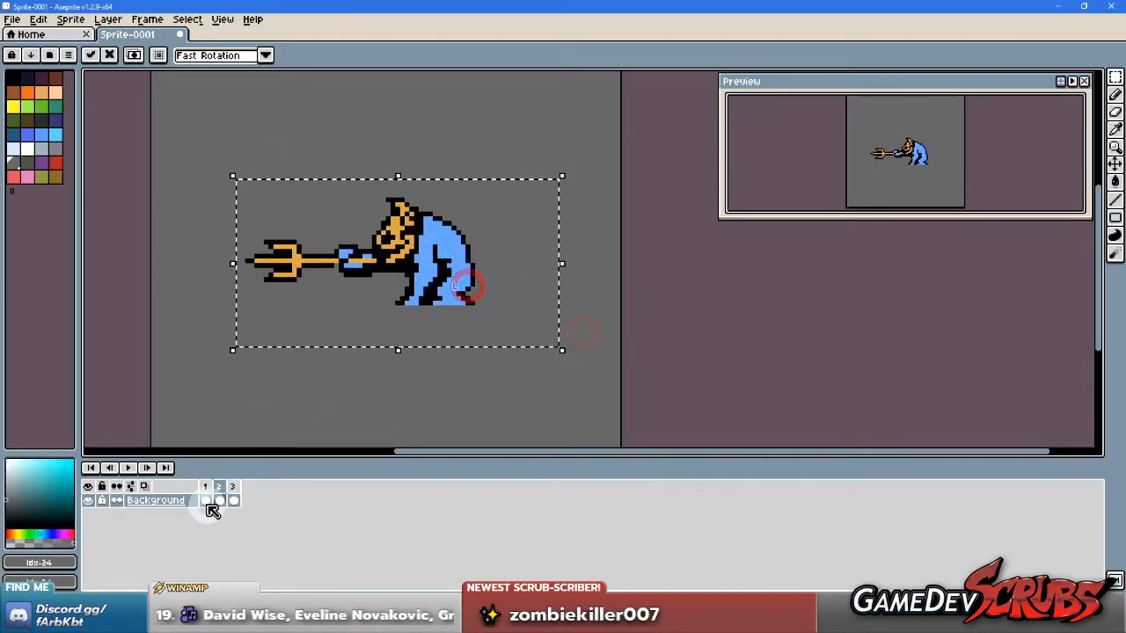
click(205, 501)
click(219, 501)
click(205, 501)
click(219, 501)
Step: Nudge the selected imp in frame 2 slightly further left and check its alignment against frame 1
click(429, 290)
drag(431, 292, 425, 290)
click(205, 502)
click(219, 502)
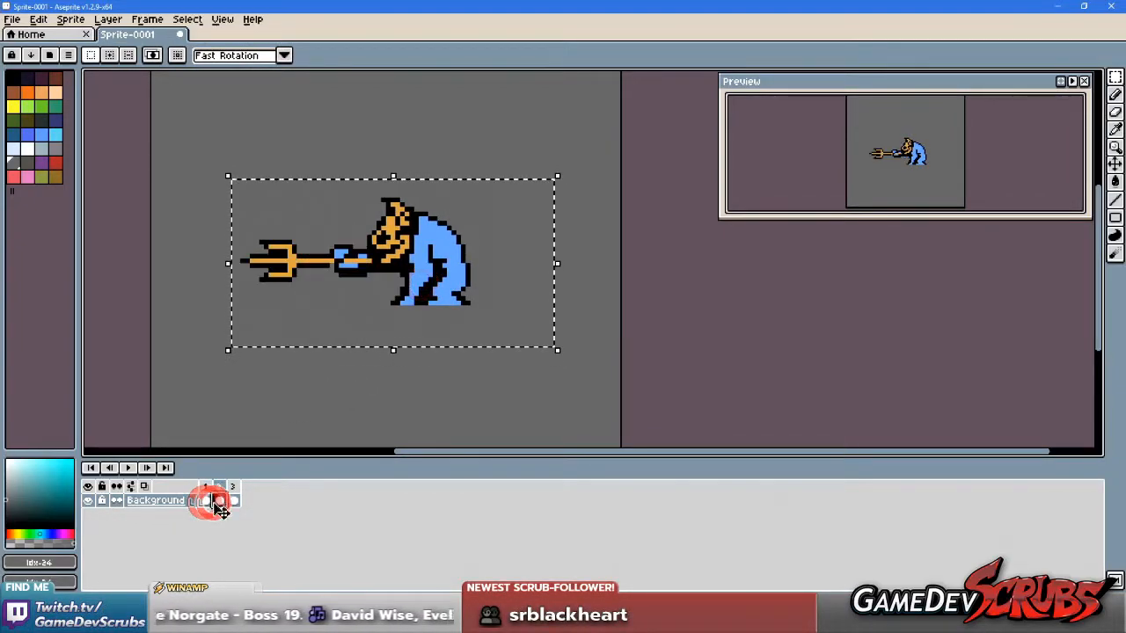
Step: Marquee-select the sprite on frame 3 and move it toward the pose on frame 2, comparing the two frames
click(233, 501)
click(274, 143)
mouse_move(273, 146)
mouse_down()
mouse_move(552, 311)
mouse_move(533, 290)
mouse_move(256, 155)
mouse_up()
drag(420, 264, 418, 288)
click(219, 500)
click(231, 500)
click(219, 501)
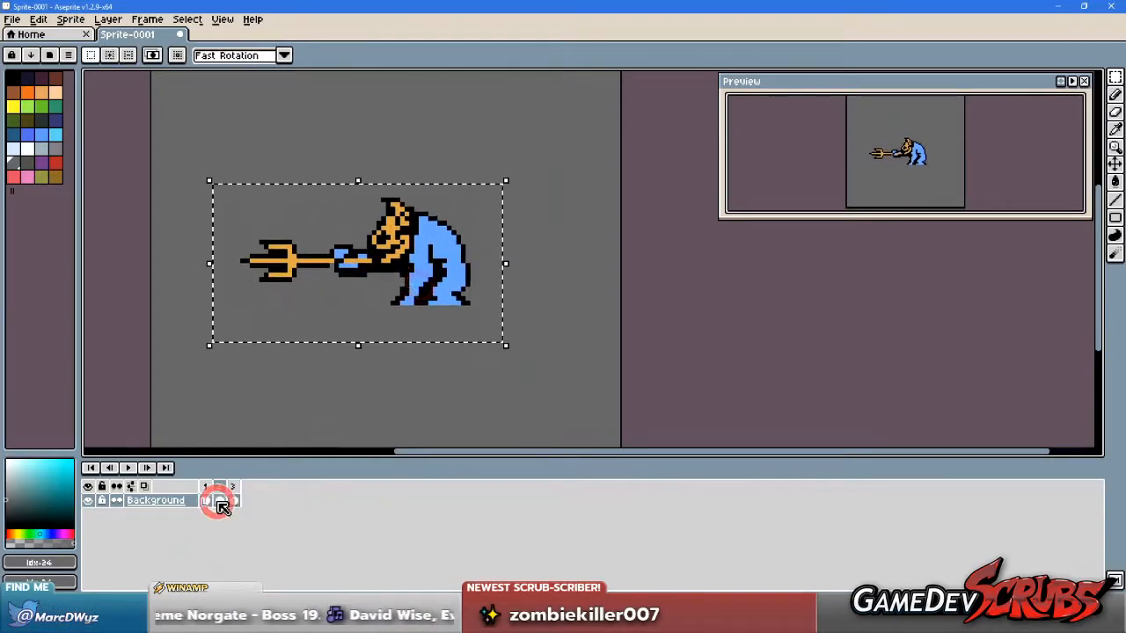
click(234, 501)
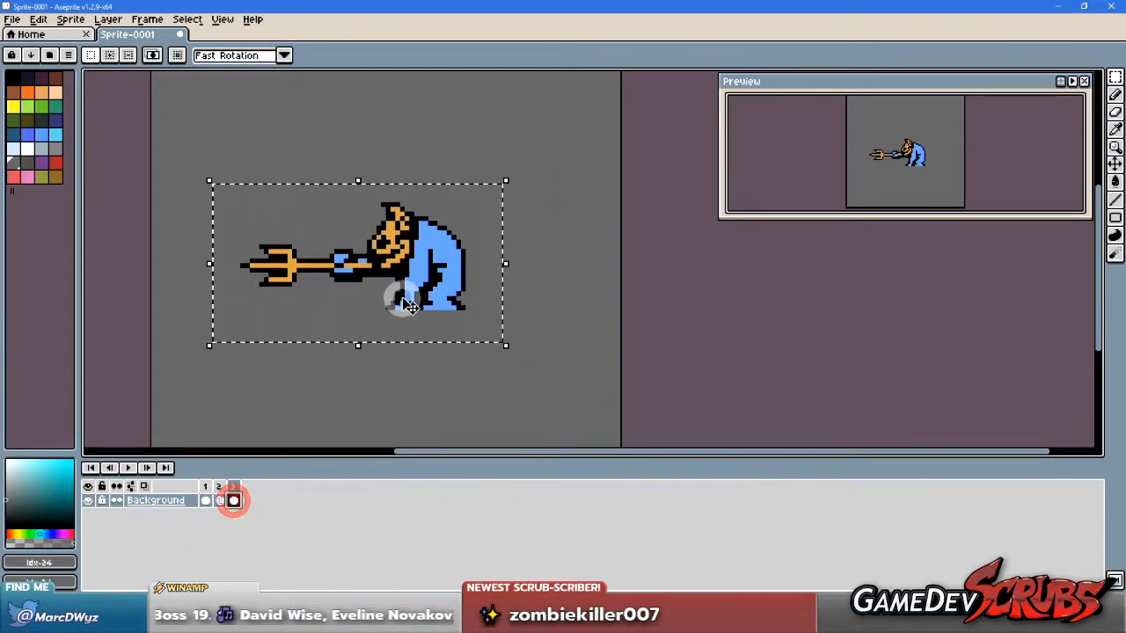
Step: Nudge the selected sprite on frame 3 slightly up and to the right so its feet line up with the other frames
drag(408, 307, 409, 301)
click(220, 503)
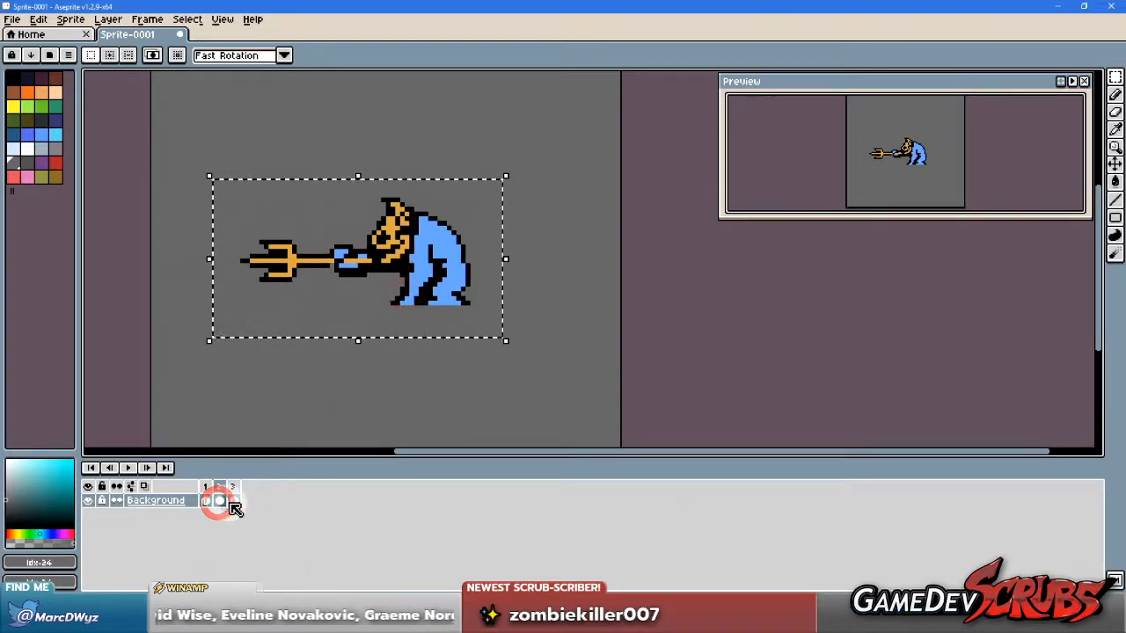
drag(432, 294, 437, 299)
click(296, 410)
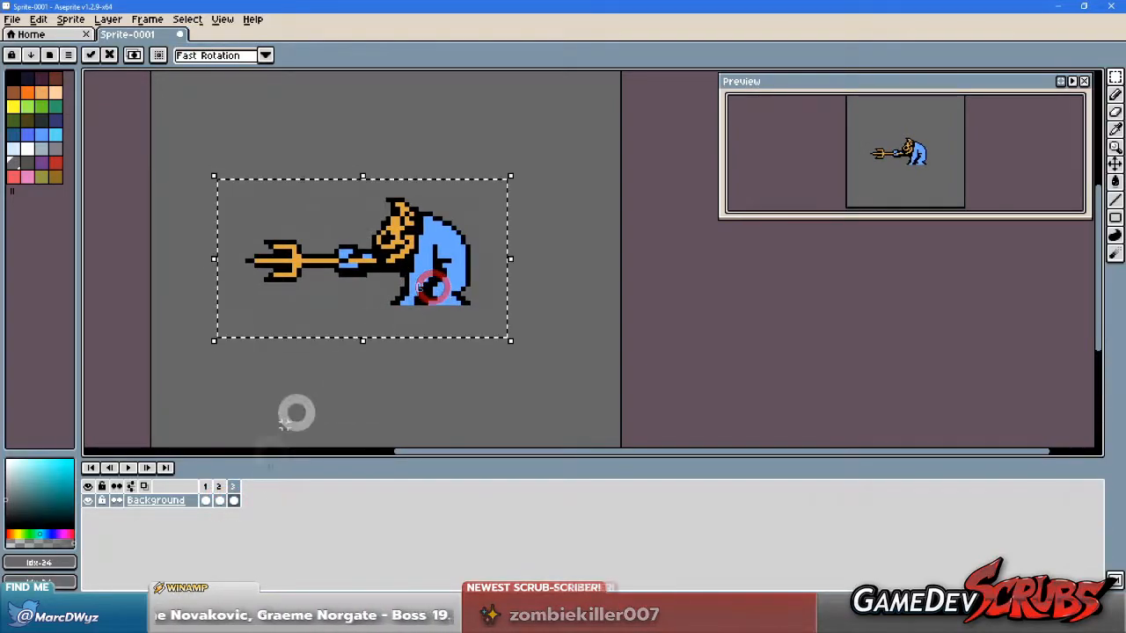
click(207, 500)
click(220, 501)
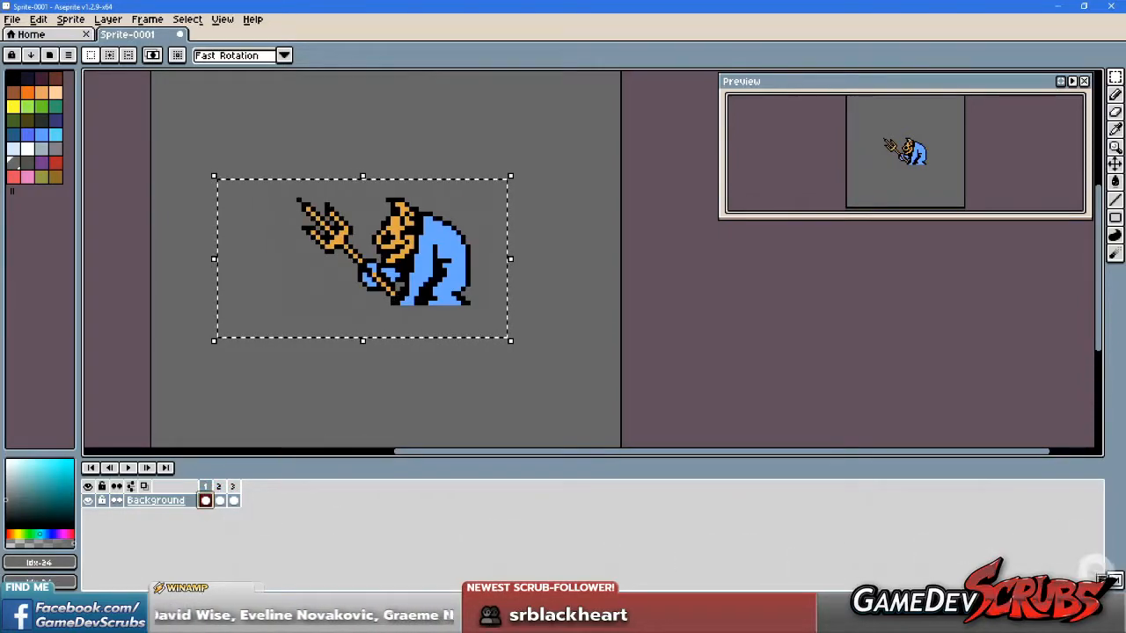
click(504, 317)
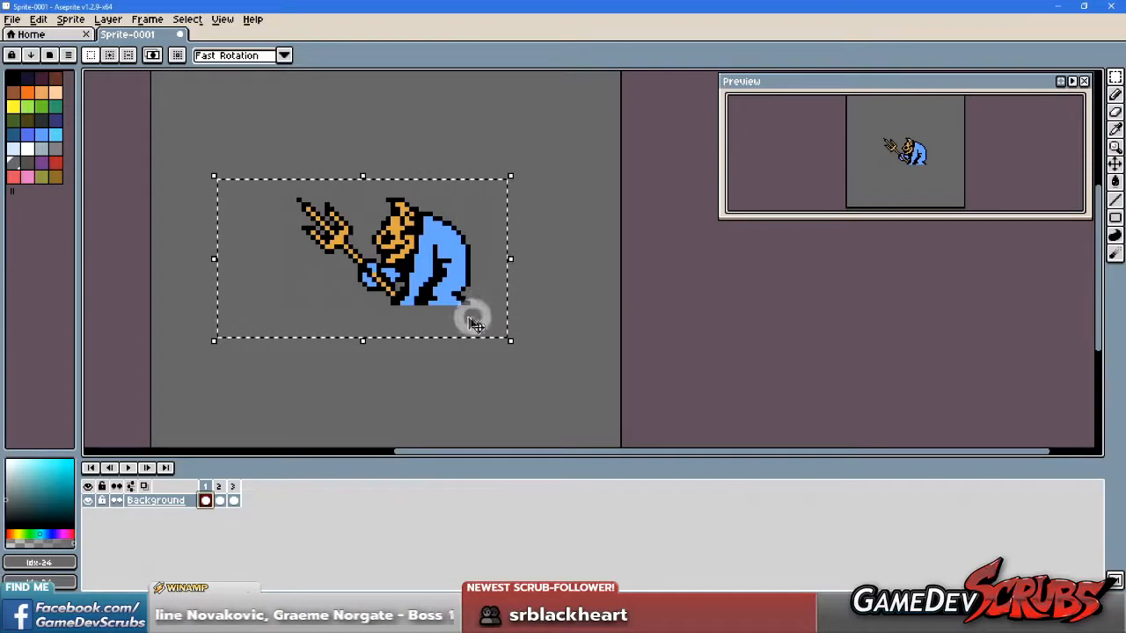
click(178, 531)
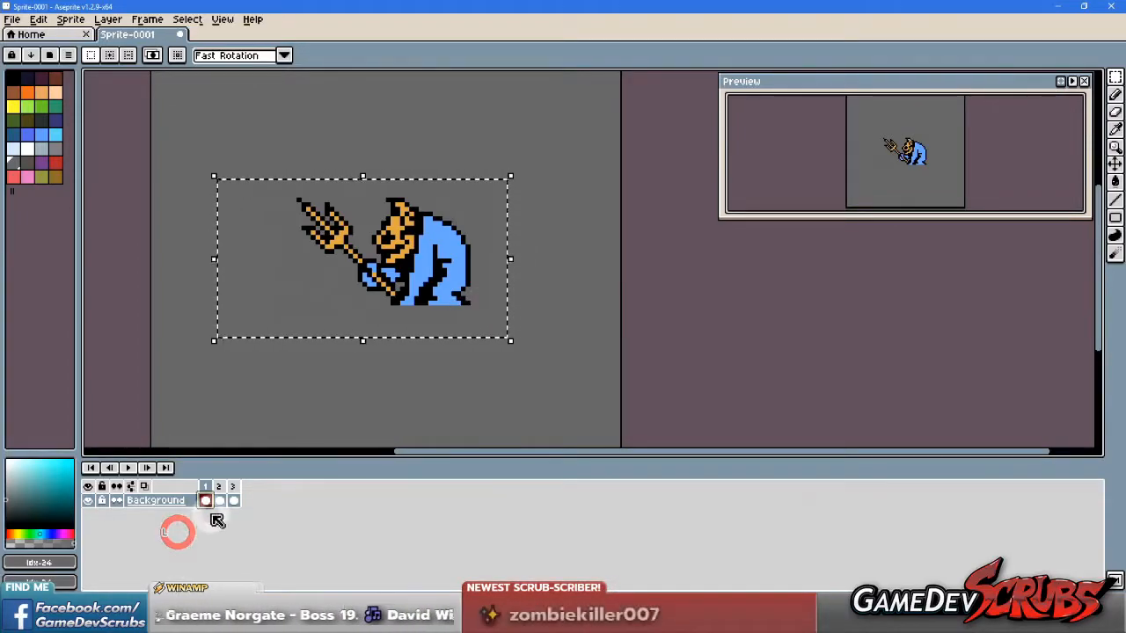
click(132, 487)
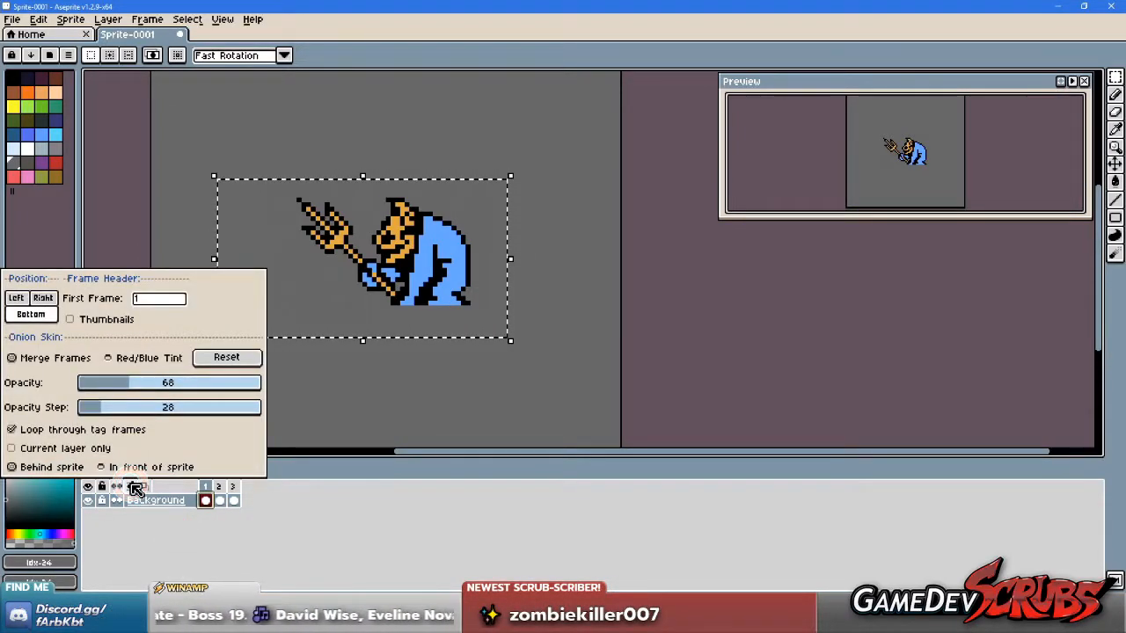
click(133, 488)
click(134, 488)
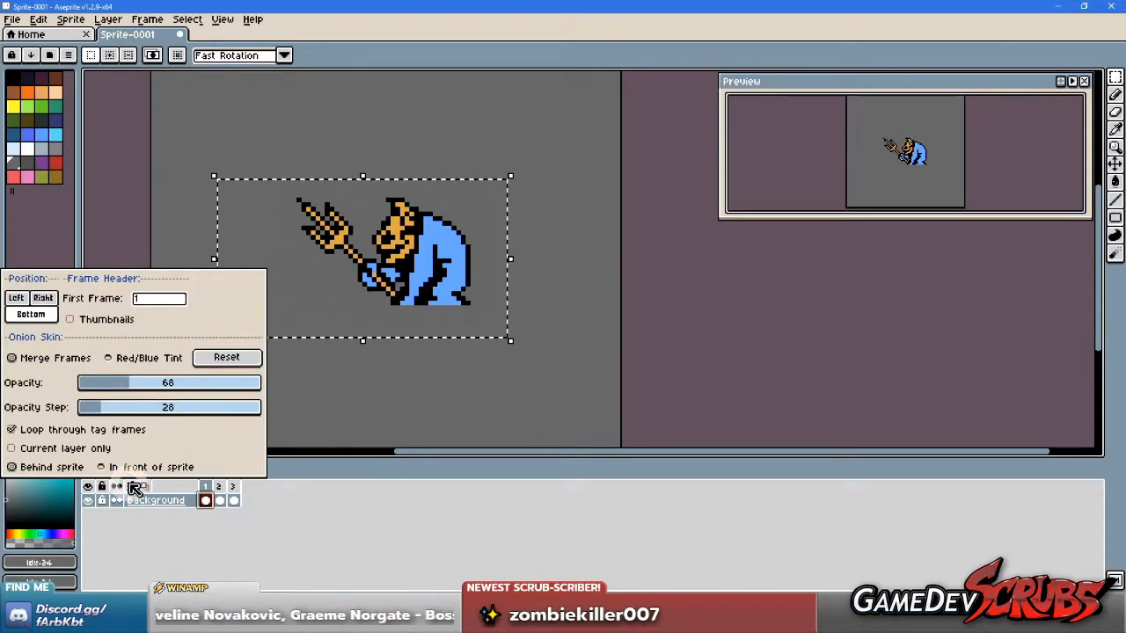
click(134, 488)
click(234, 536)
click(144, 483)
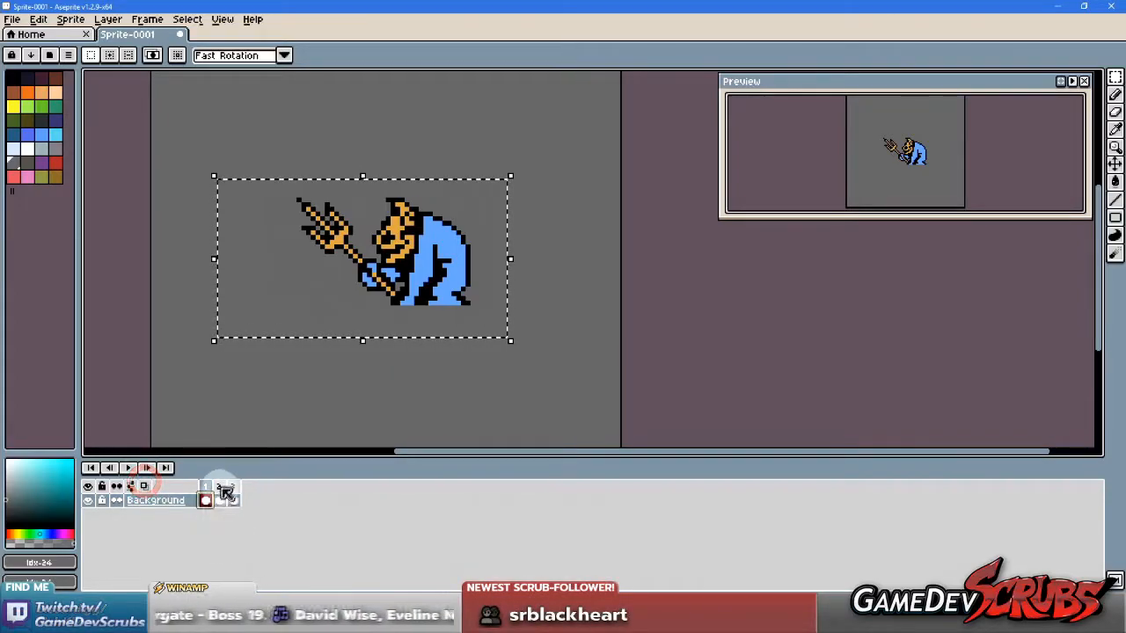
Step: Clear the canvas selection and set the duration of frame 3 to 1000 milliseconds
click(219, 486)
click(234, 487)
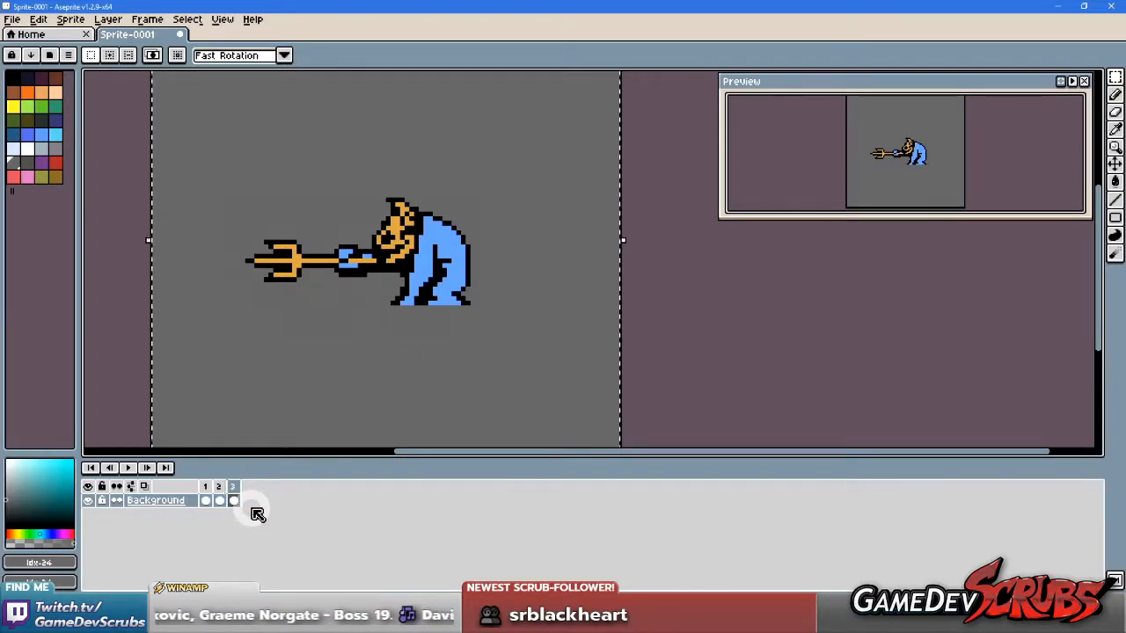
click(666, 326)
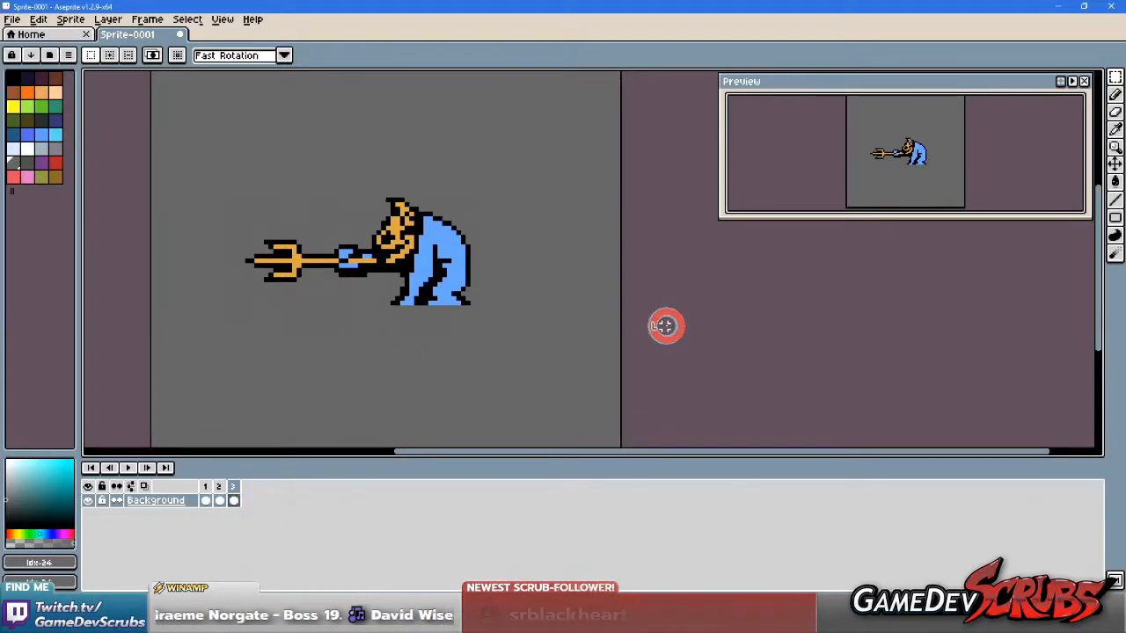
right_click(232, 486)
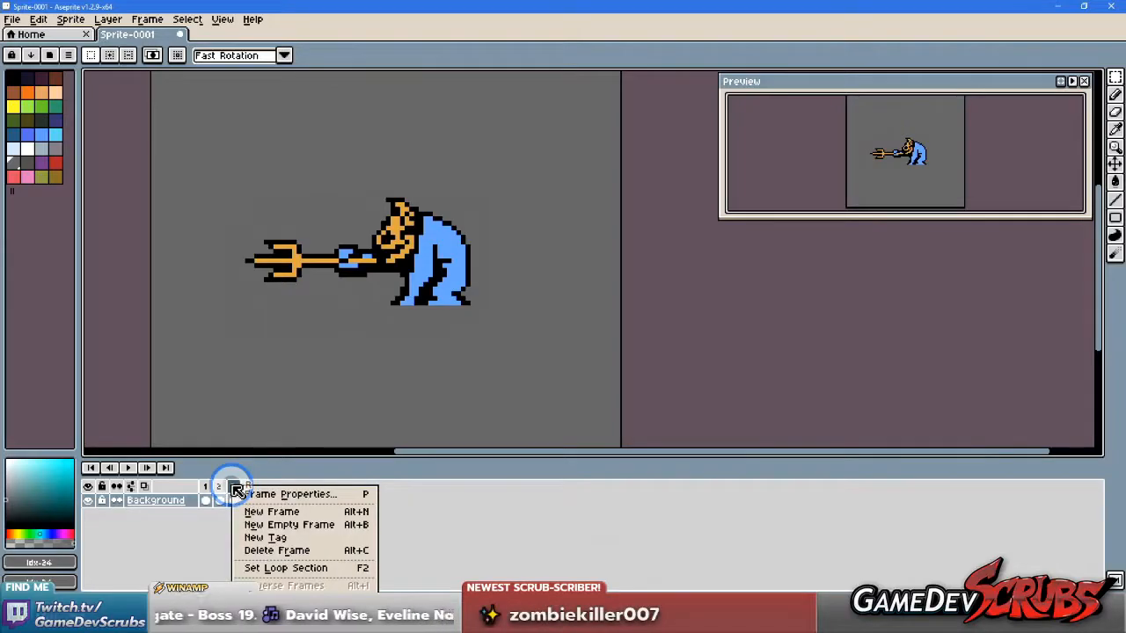
click(293, 495)
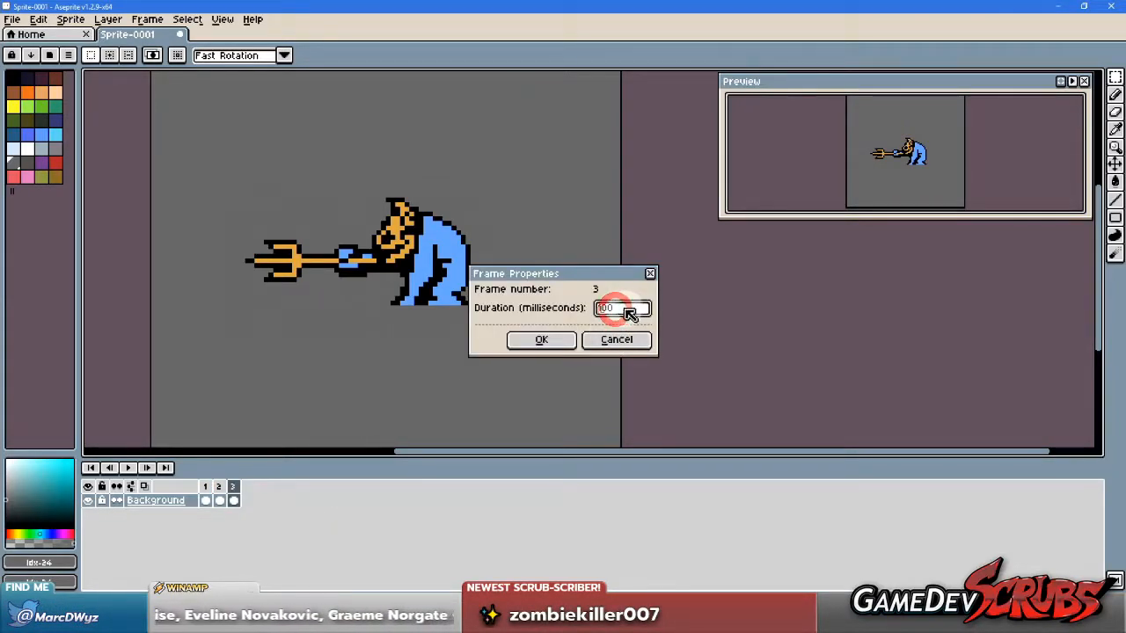
text(0)
click(543, 341)
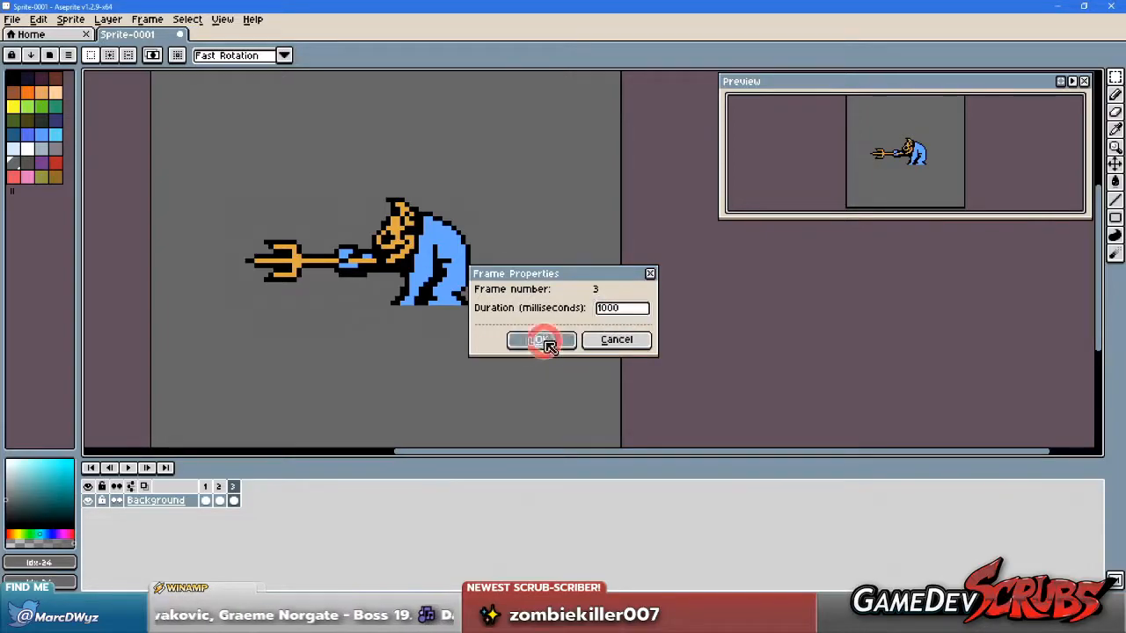
Step: Enter a duration of 20 milliseconds in the frame properties of frame 2
click(220, 502)
right_click(219, 502)
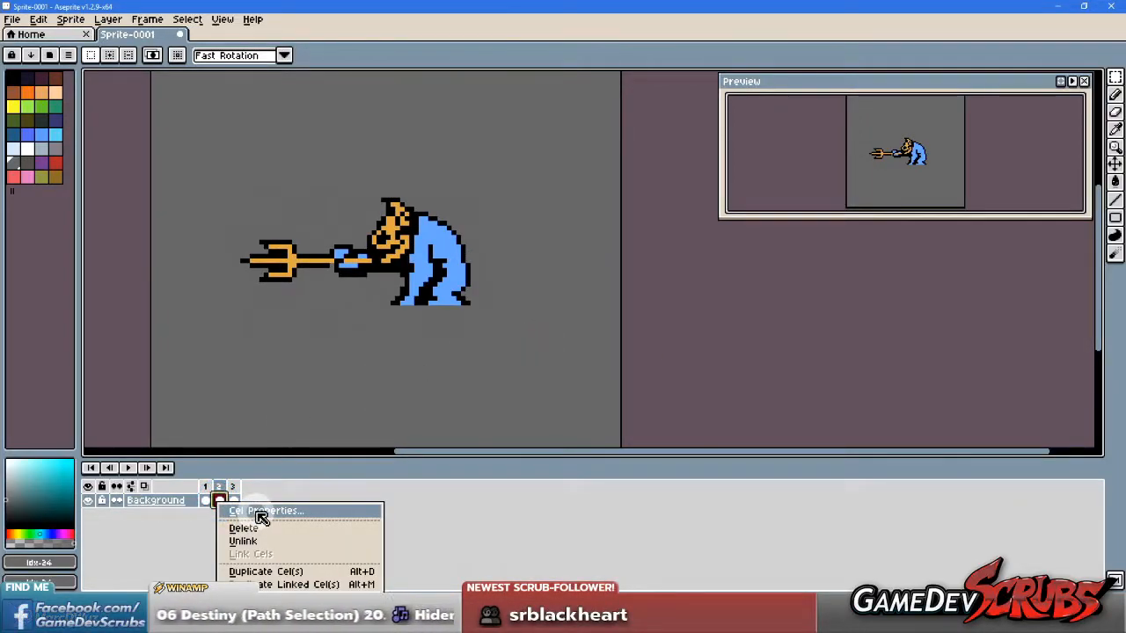
click(219, 497)
right_click(219, 488)
click(255, 495)
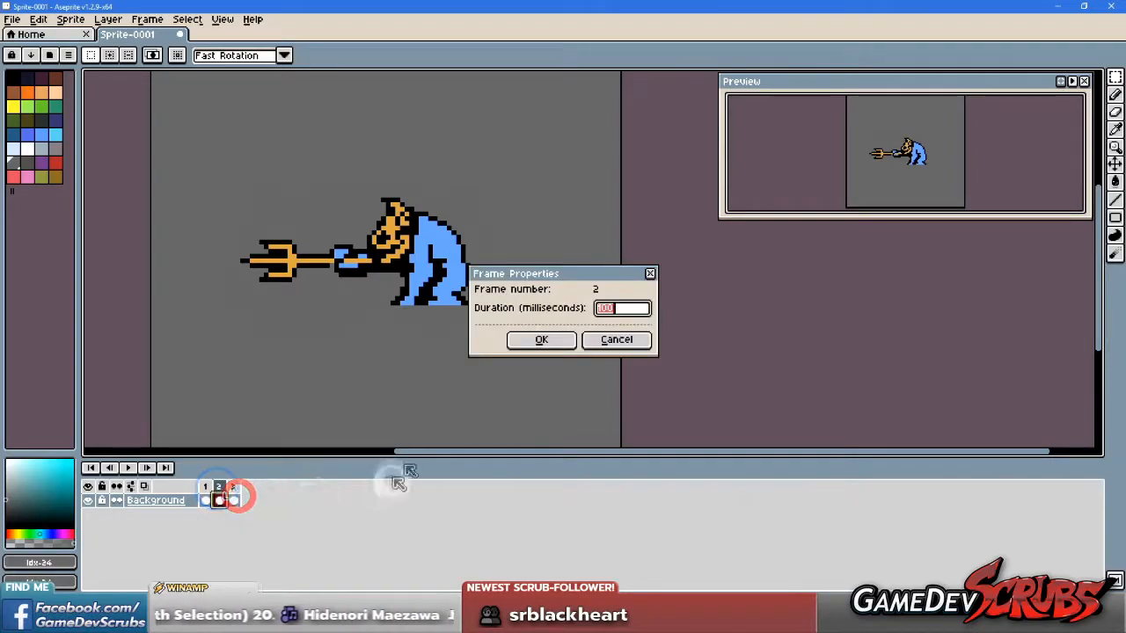
double_click(623, 310)
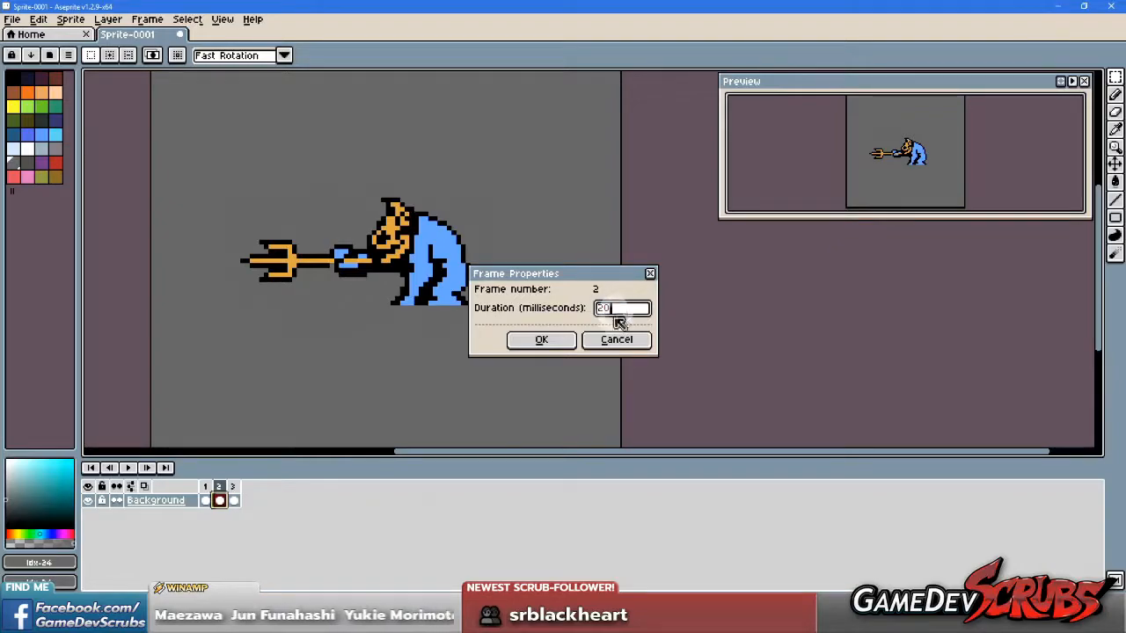
text(20)
click(542, 342)
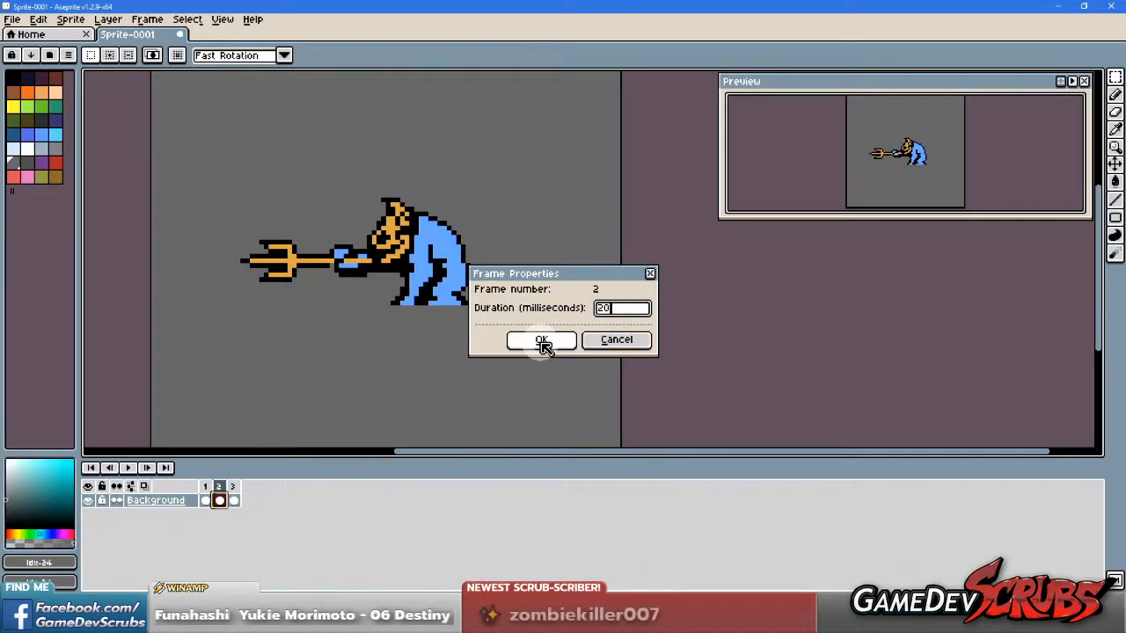
click(611, 310)
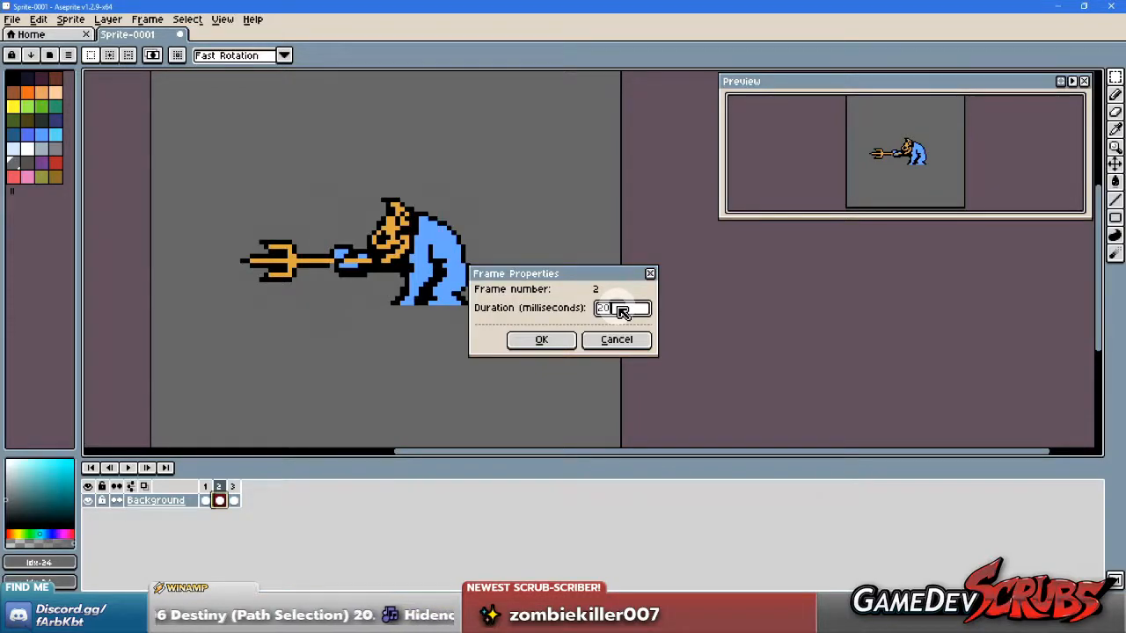
Step: Open the Windows Calculator and divide 1 by 60 to work out the length of one frame in seconds
key(super+r)
text(calcv)
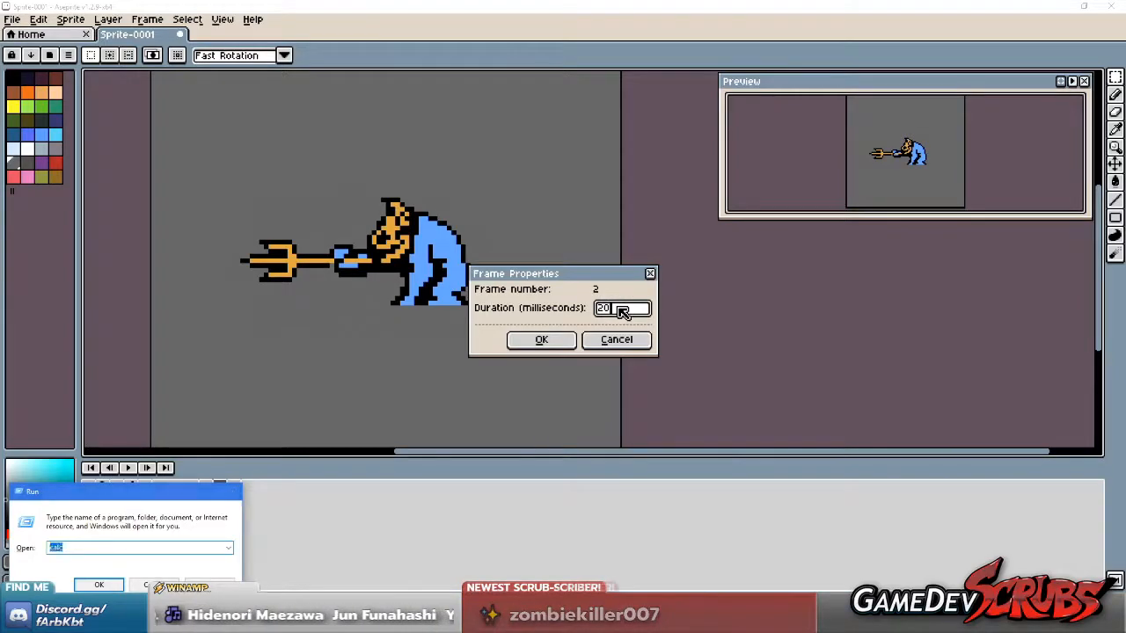
key(Return)
click(921, 323)
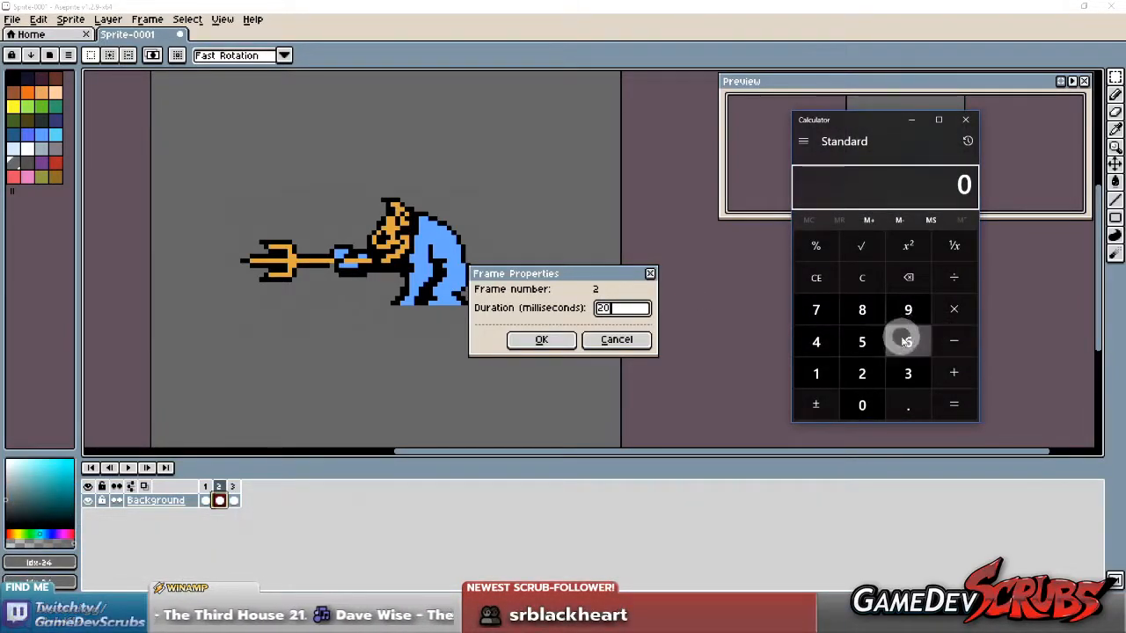
click(816, 374)
click(954, 277)
click(908, 342)
click(862, 406)
click(954, 404)
Step: Multiply the calculated frame length by 1000 to convert it to milliseconds
click(953, 309)
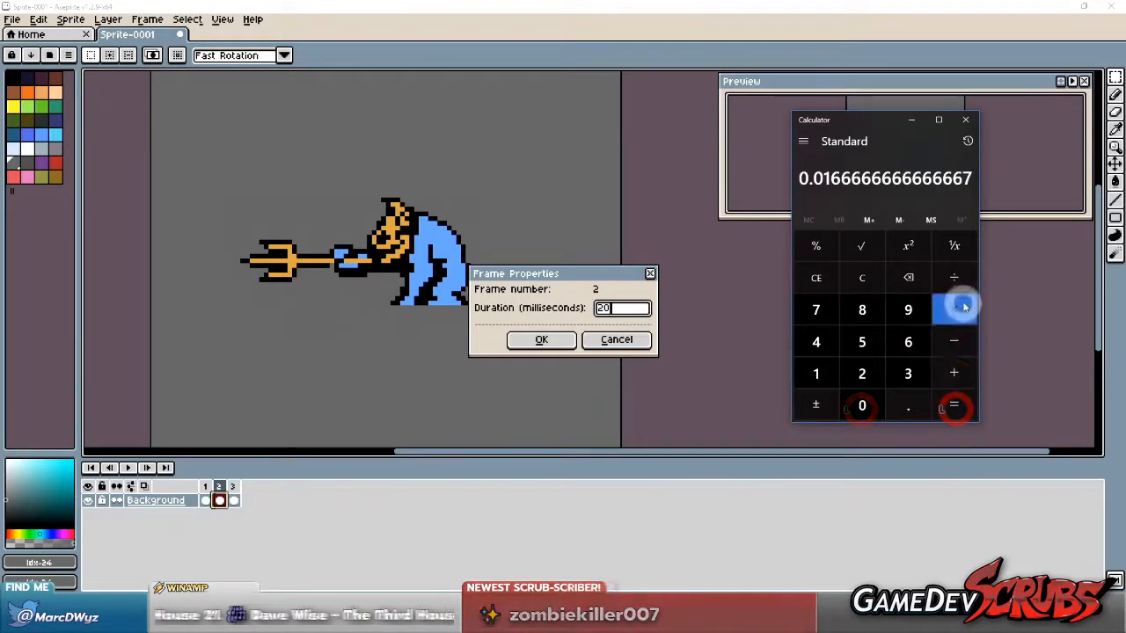
click(827, 376)
click(862, 406)
click(862, 405)
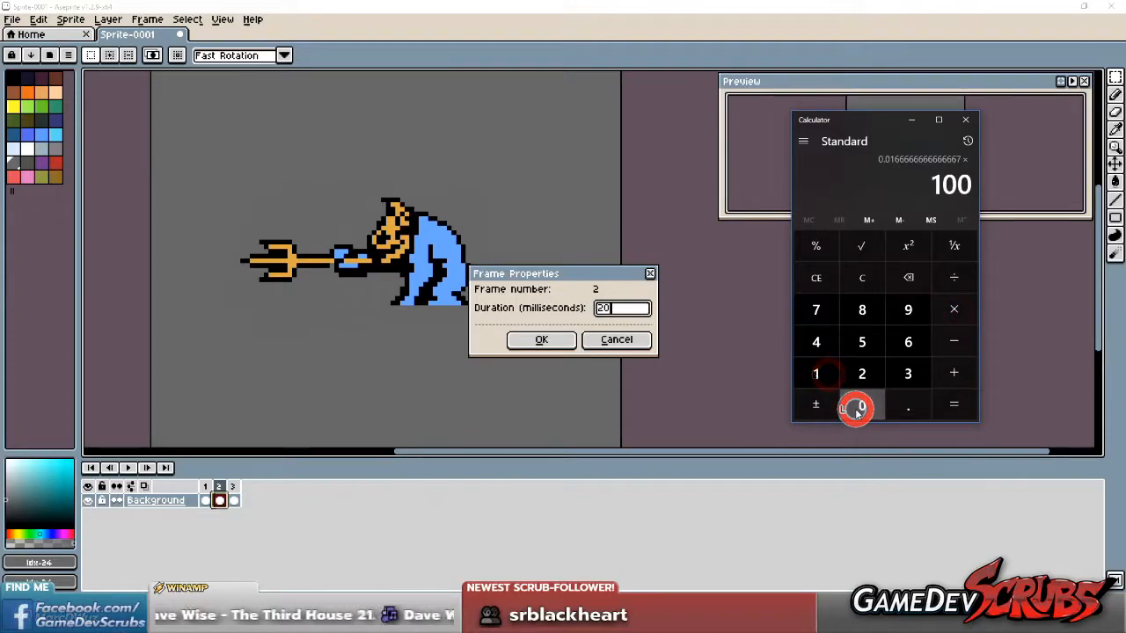
click(862, 405)
click(954, 407)
Step: Calculate 16 × 2 for a two-frame duration and close the Calculator
click(950, 376)
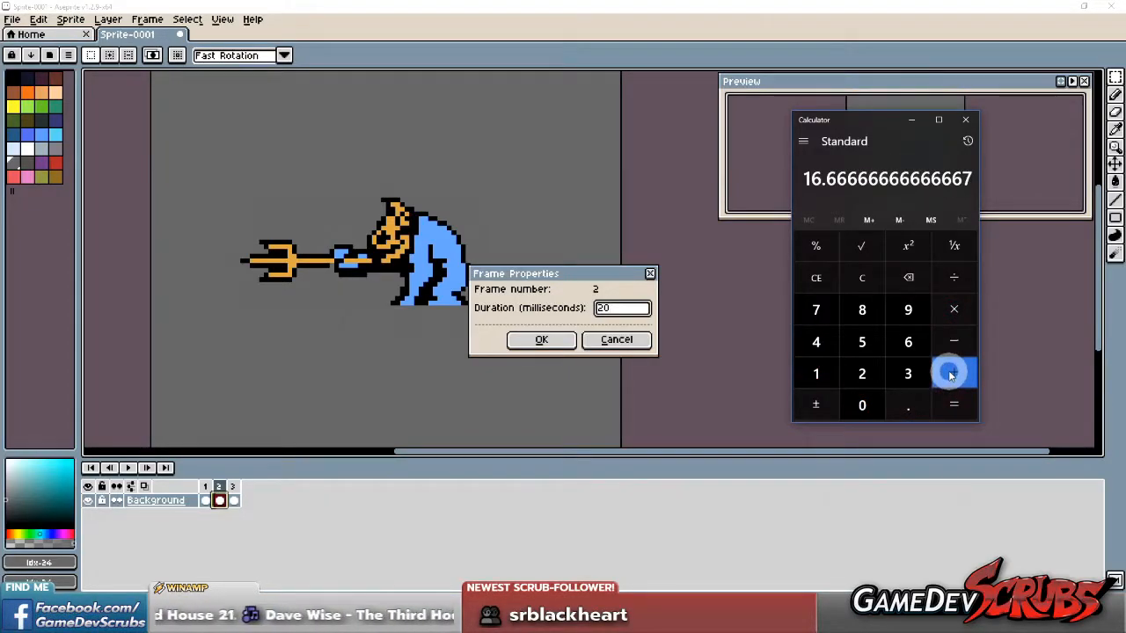
click(816, 374)
click(908, 342)
click(954, 309)
click(862, 373)
click(952, 405)
click(966, 120)
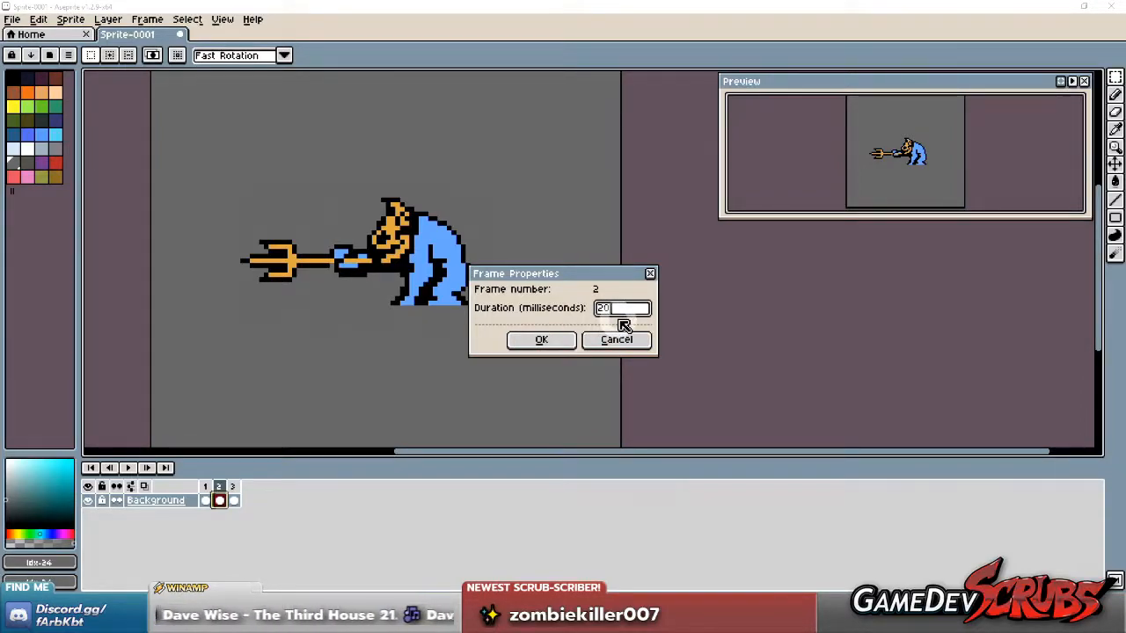
Step: Set the duration of frame 2 to 34 milliseconds
click(621, 310)
text(43)
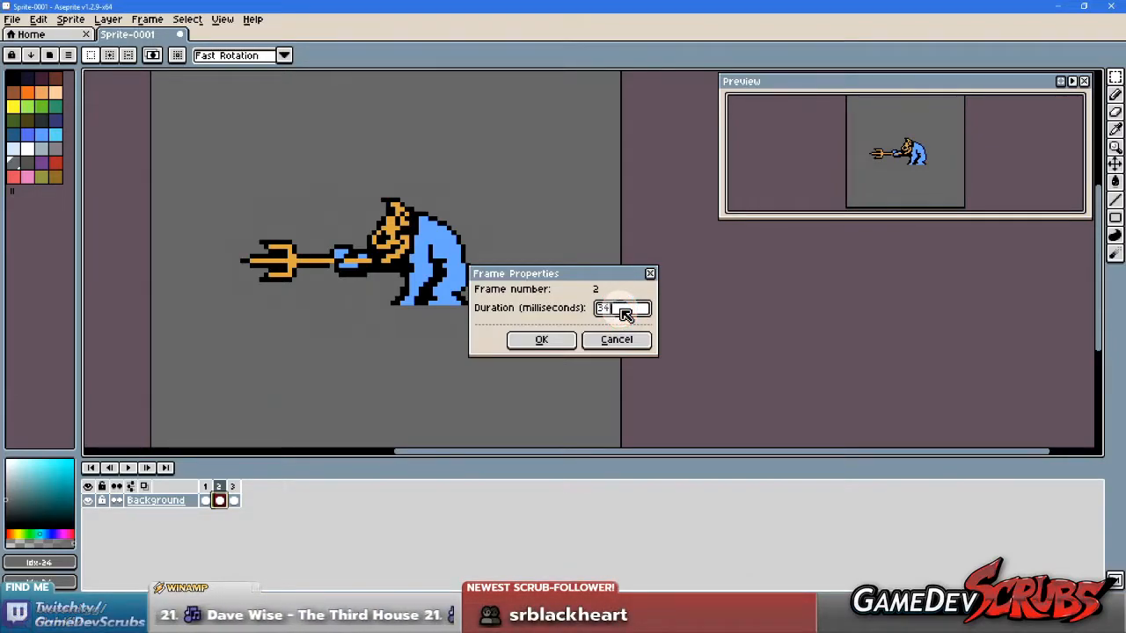
click(541, 339)
Step: Check the duration of frame 1 in its frame properties and accept the dialog
click(206, 486)
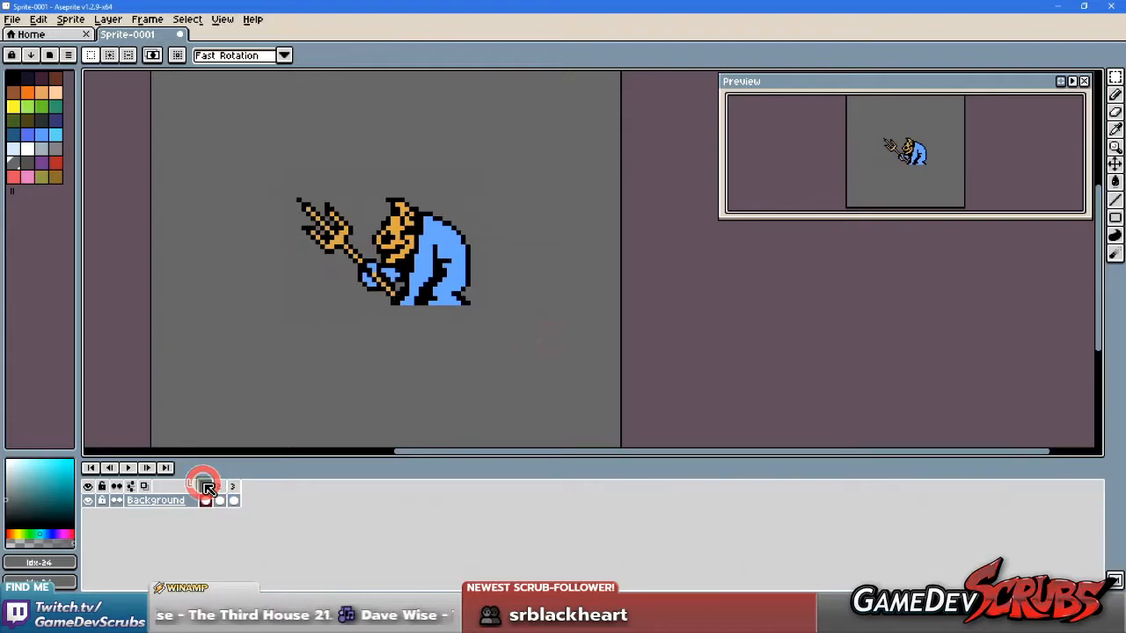
right_click(212, 491)
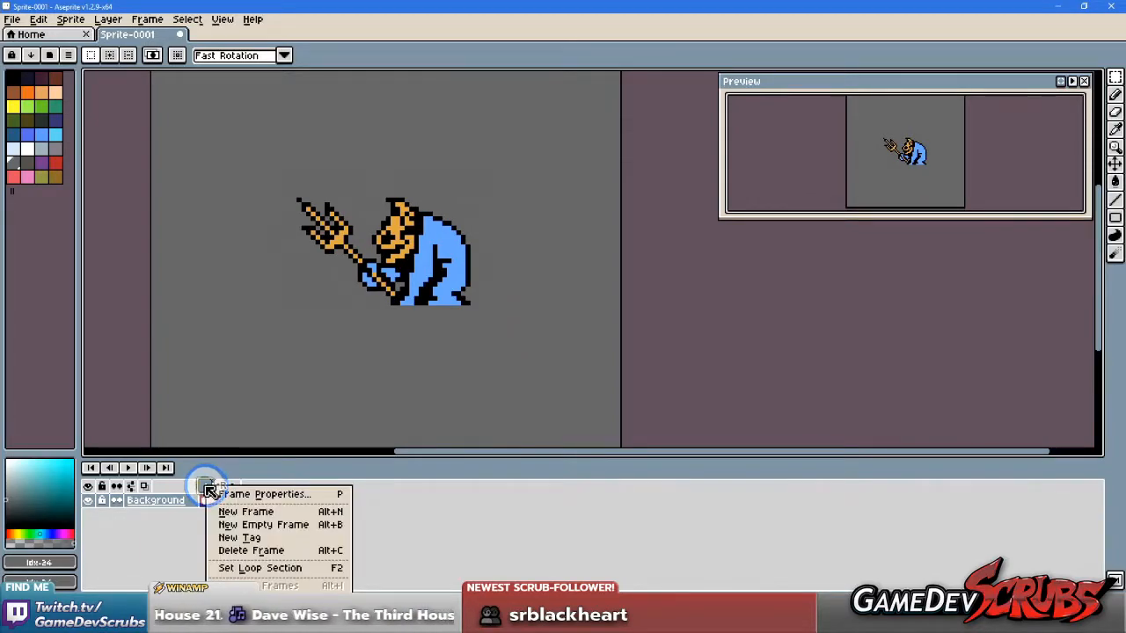
click(230, 493)
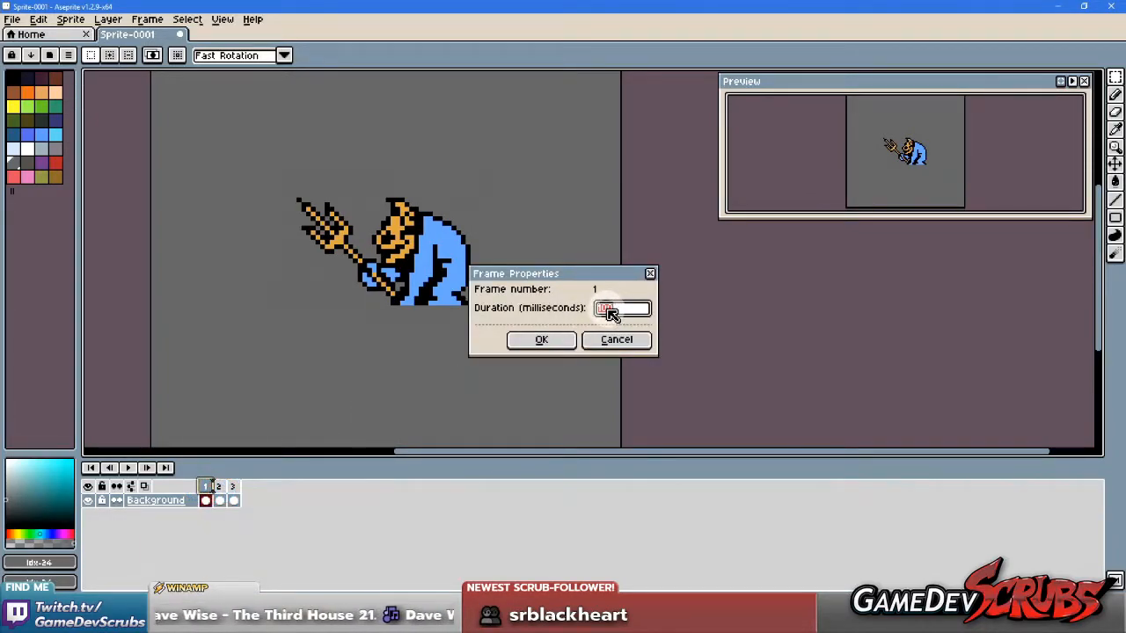
click(557, 339)
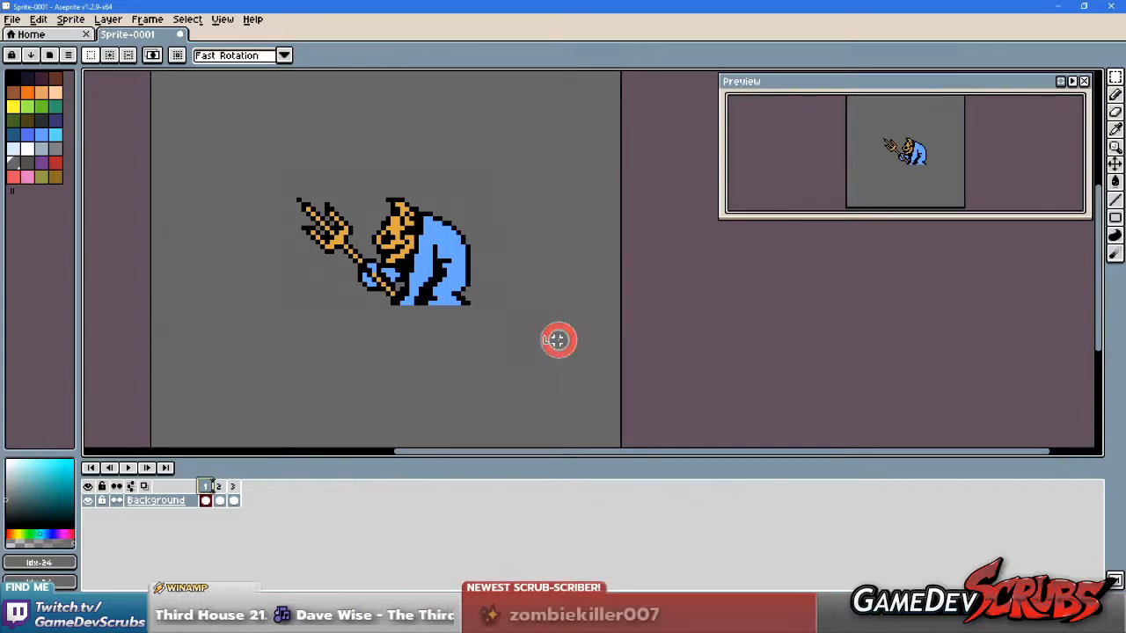
Step: Play the animation and watch the trident attack's timing up close
click(130, 469)
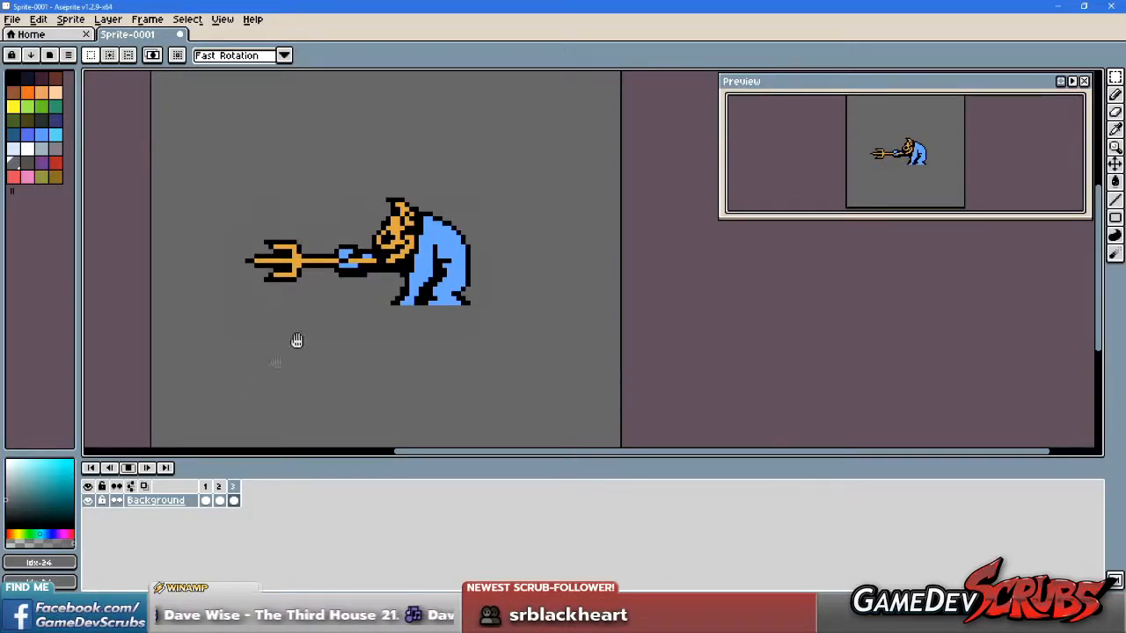
scroll(350, 264, up, 2)
drag(418, 290, 459, 338)
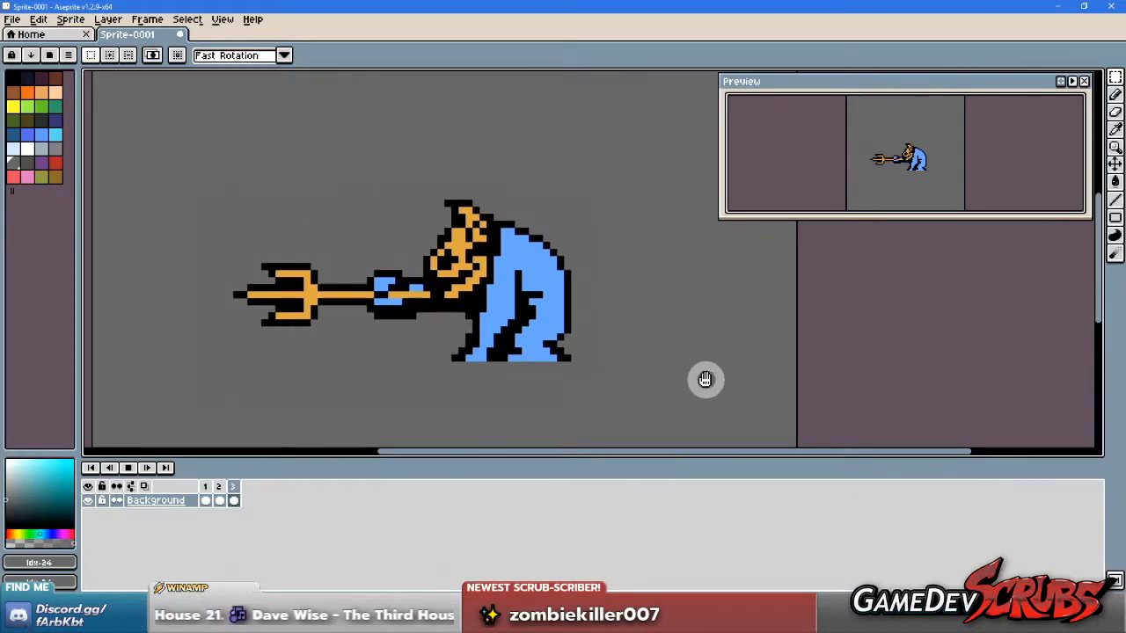
Step: Set the duration of frame 2 to 64 milliseconds and play the animation to judge the timing
right_click(221, 486)
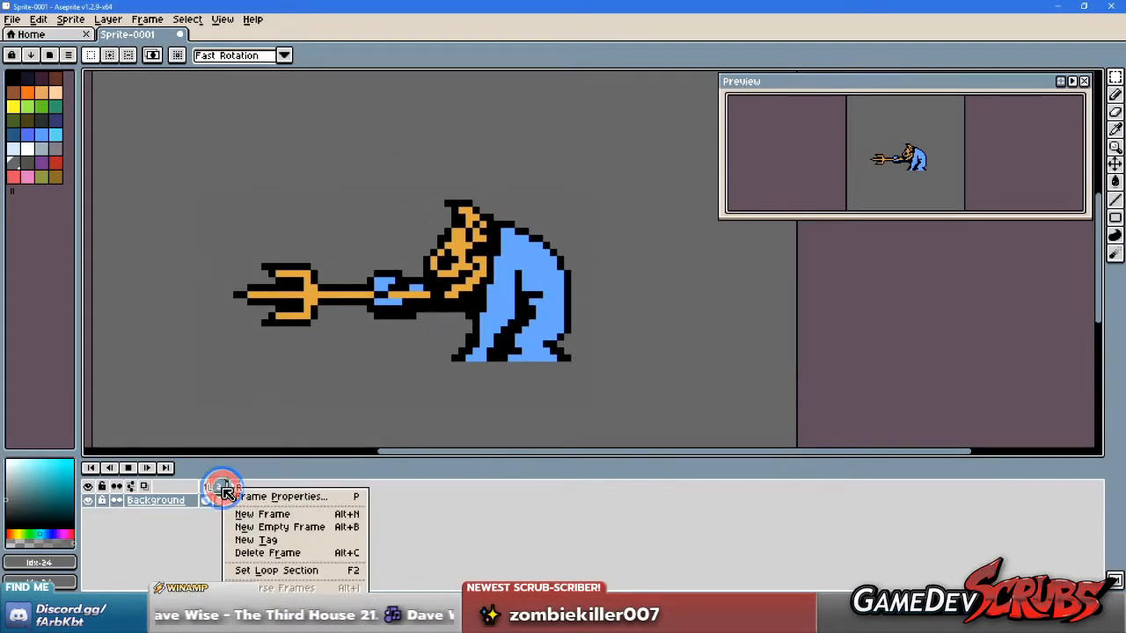
click(252, 496)
click(613, 309)
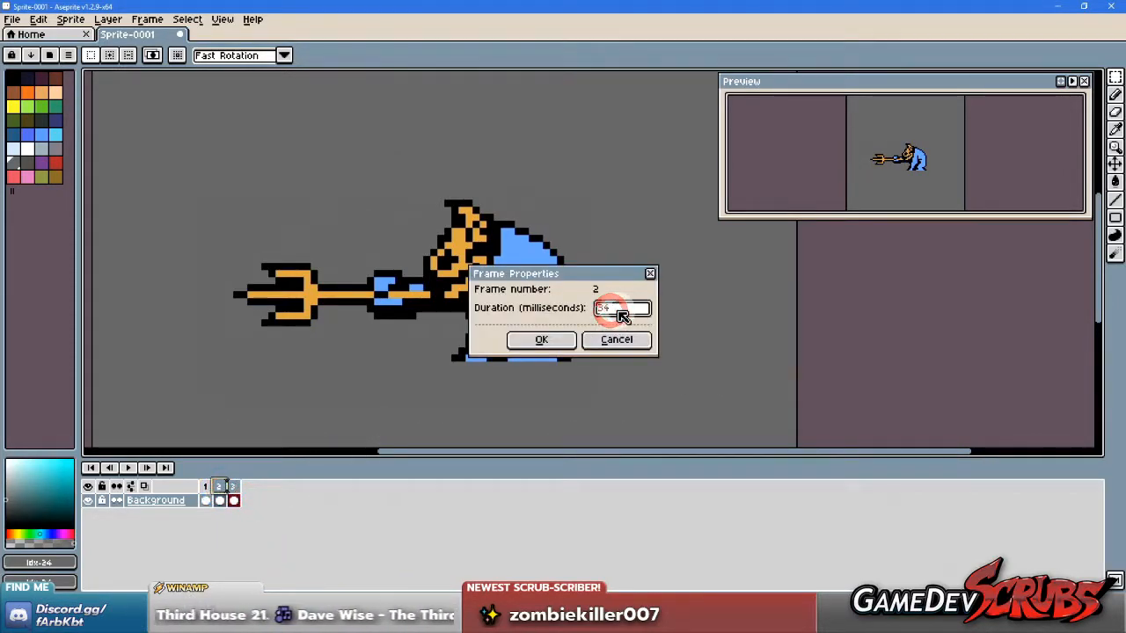
key(BackSpace)
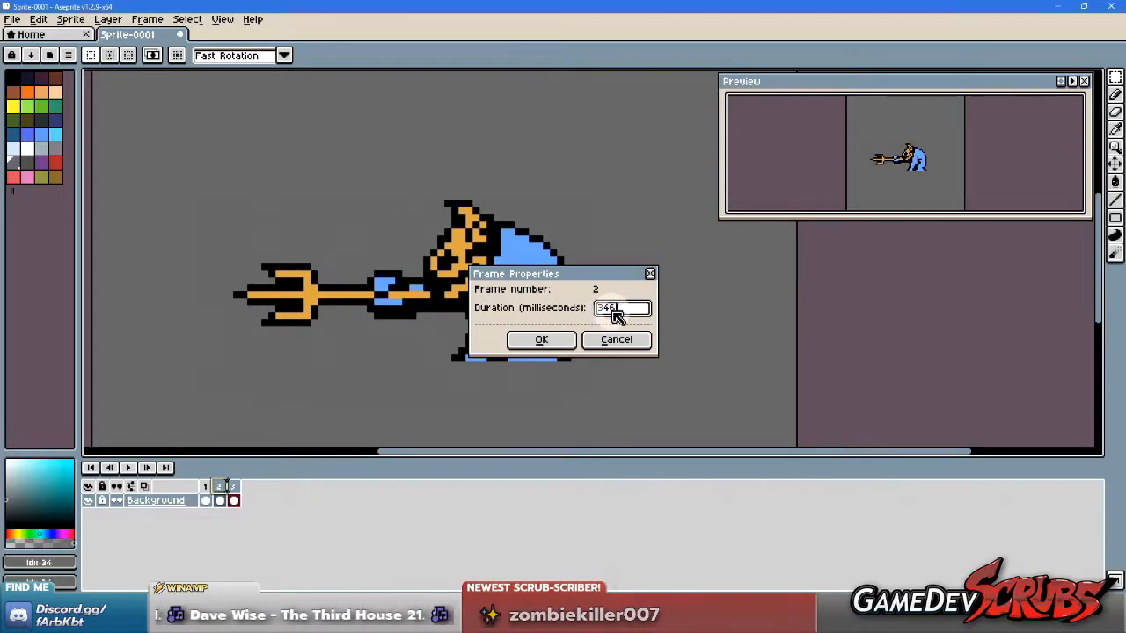
text(64)
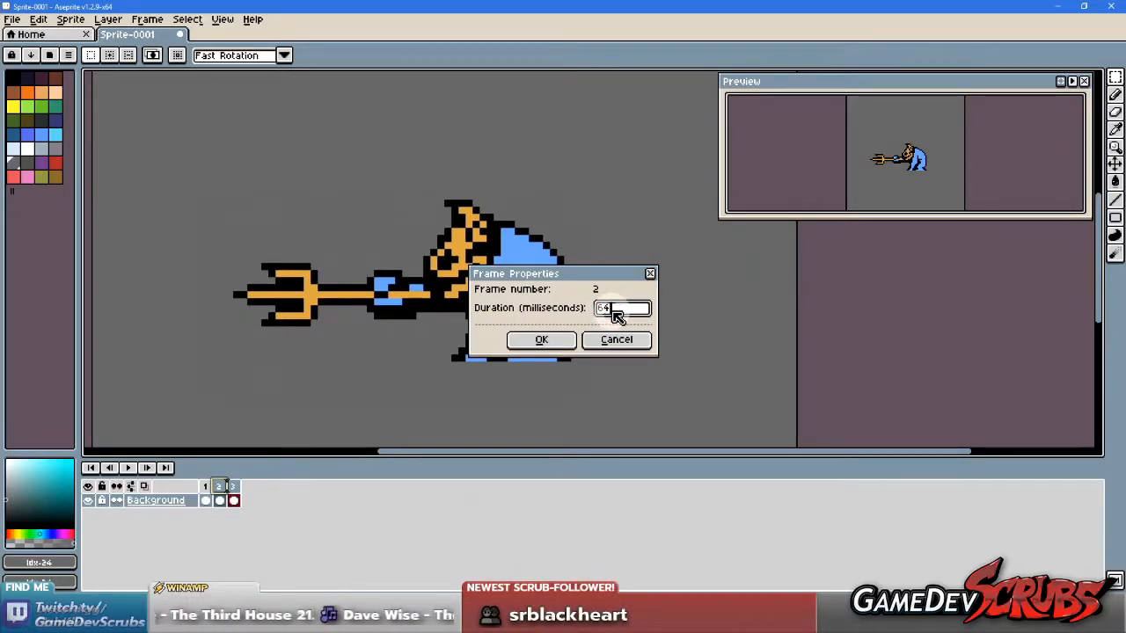
click(542, 340)
click(128, 468)
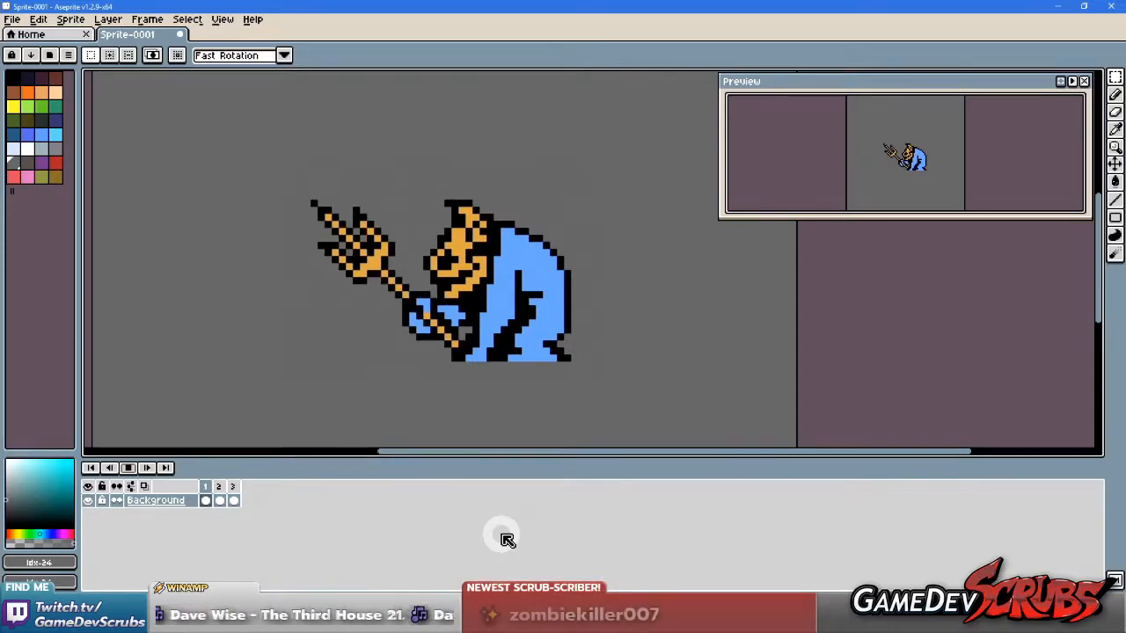
Step: Set the duration of frame 2 to 50 milliseconds and replay the trident attack
right_click(219, 486)
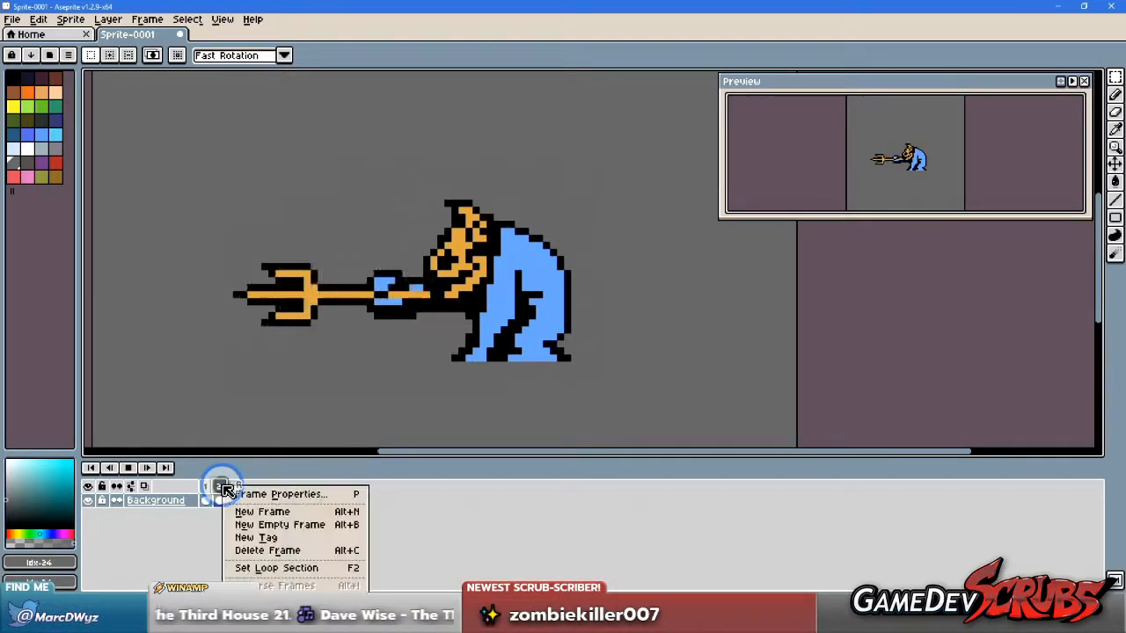
click(252, 490)
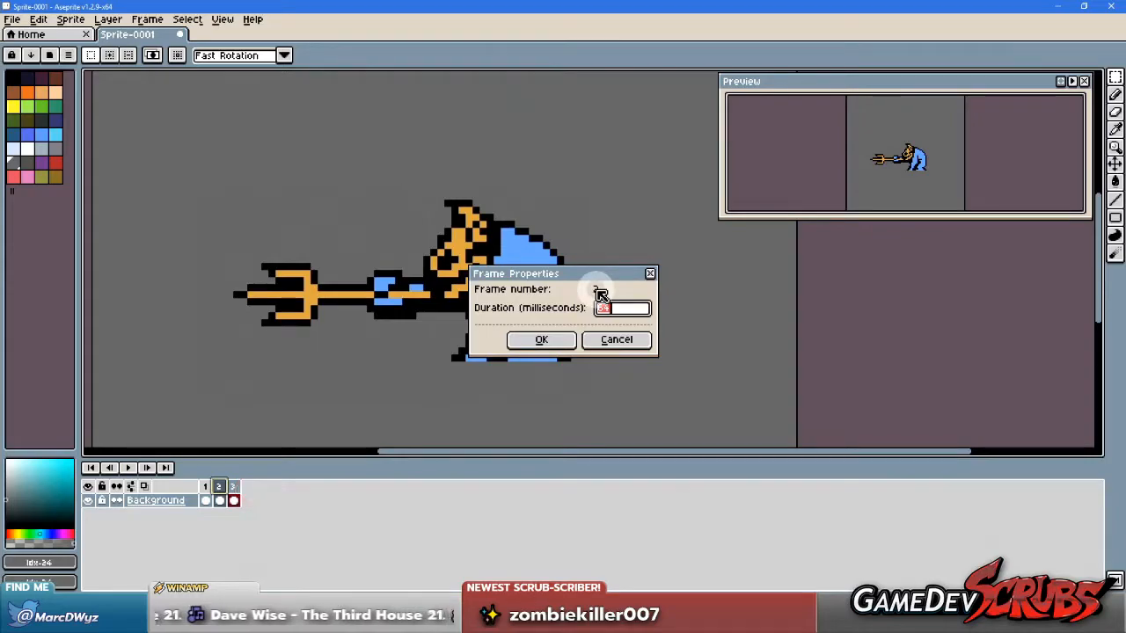
click(542, 340)
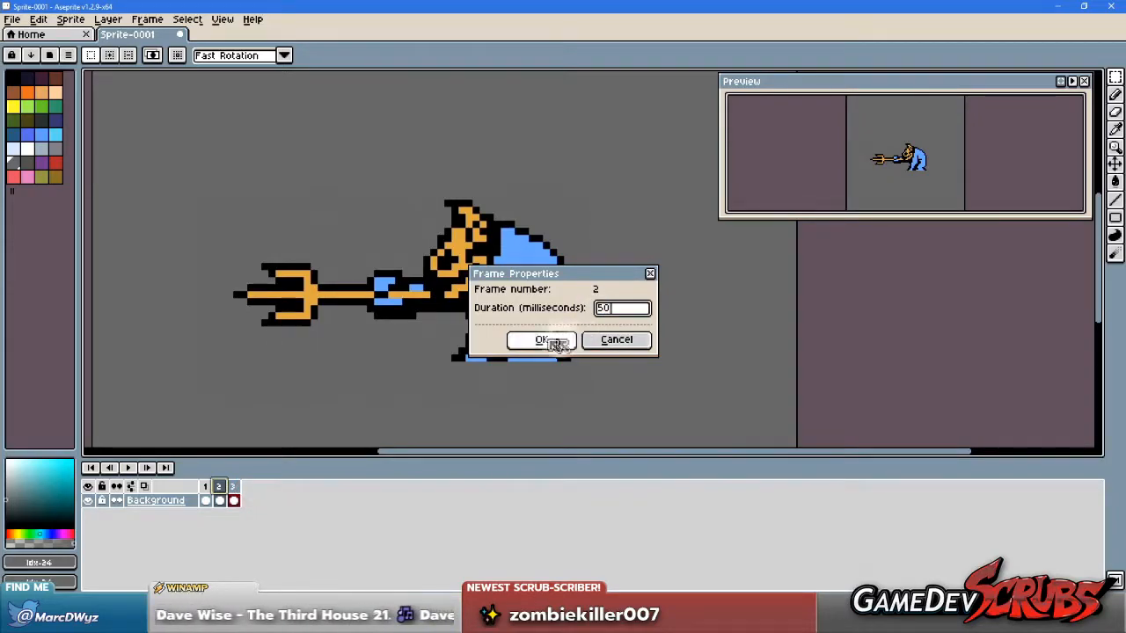
click(134, 471)
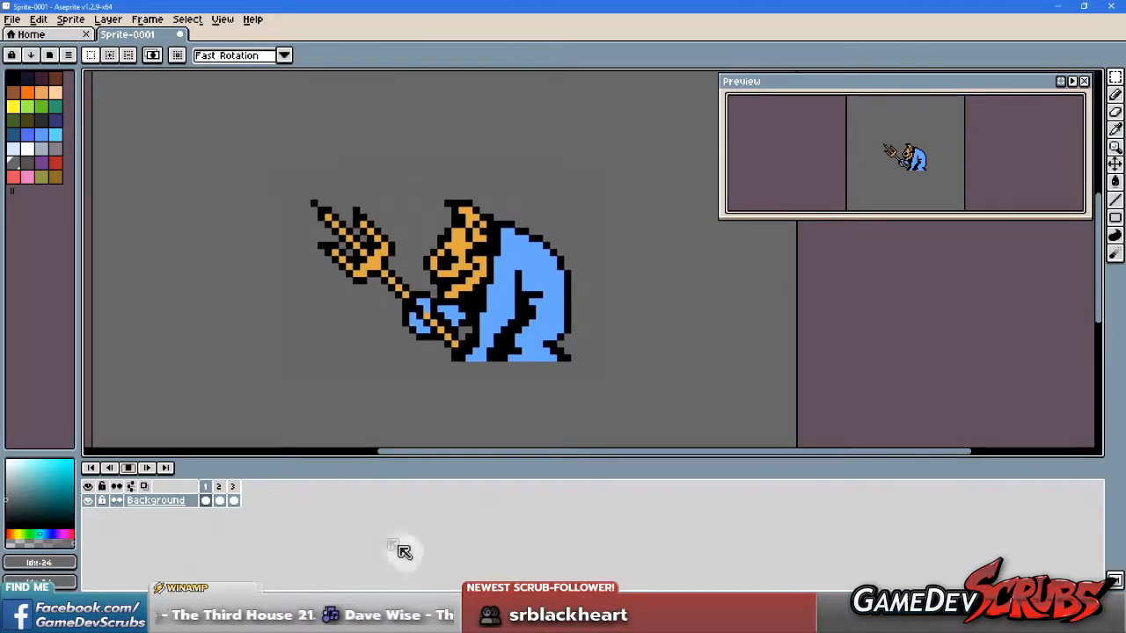
Step: Adjust the duration of frame 2 once more in its frame properties and play the animation
right_click(219, 486)
click(239, 497)
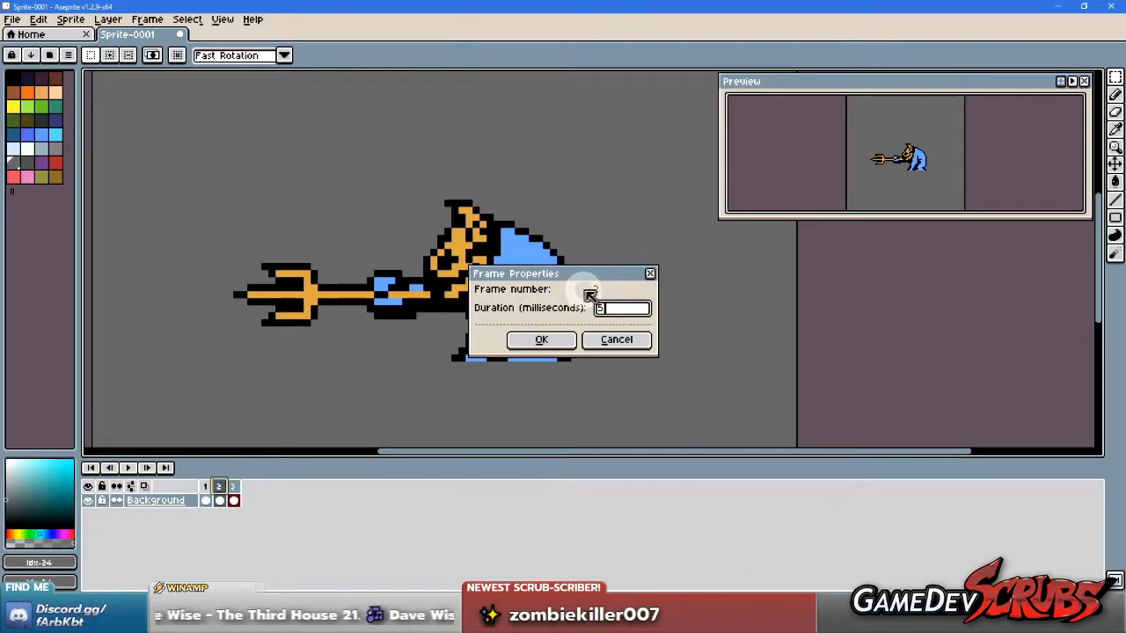
click(546, 340)
click(129, 469)
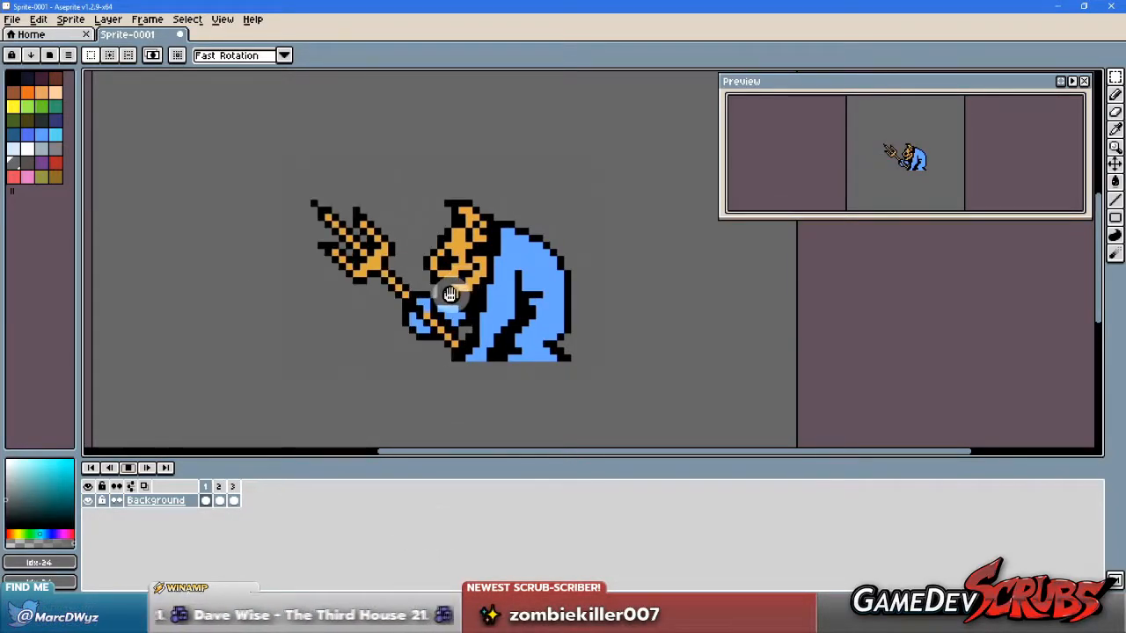
Step: Stop playback and delete frame 2 from the timeline
click(224, 491)
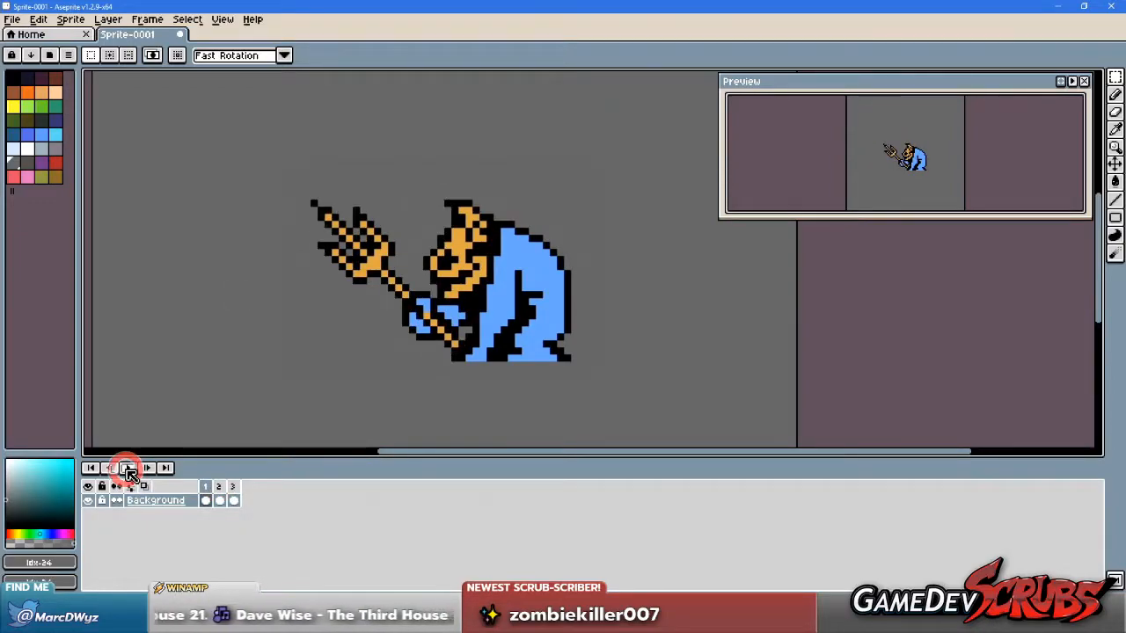
right_click(218, 487)
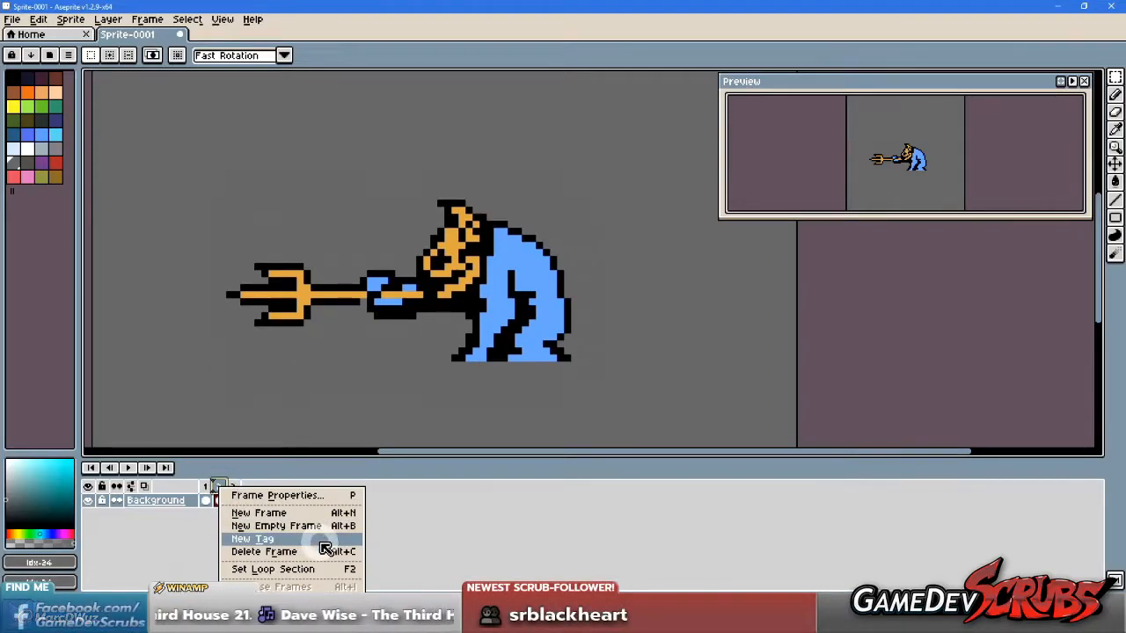
click(508, 520)
right_click(219, 487)
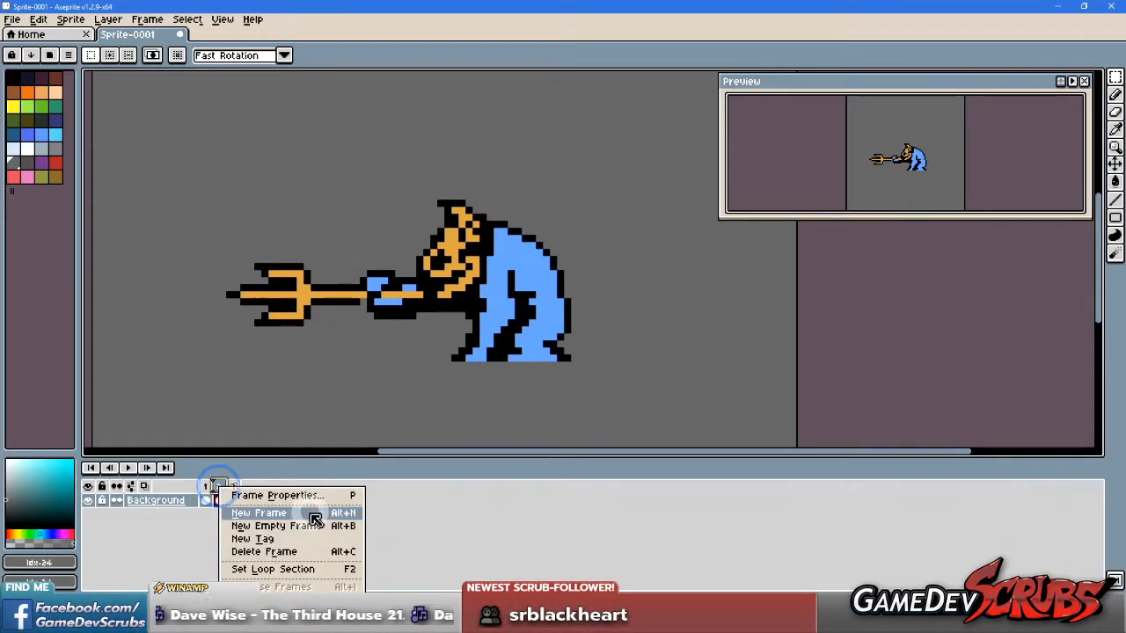
click(291, 551)
Step: Preview the attack without its middle frame, undo the frame deletion and play the three-frame version
click(130, 469)
click(130, 469)
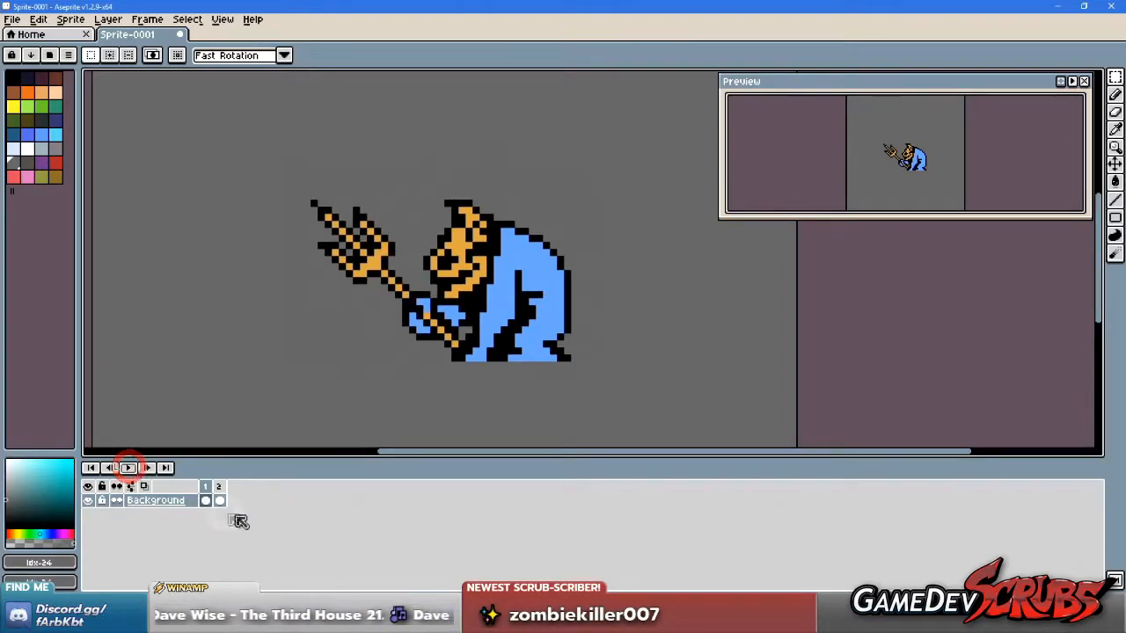
key(ctrl+z)
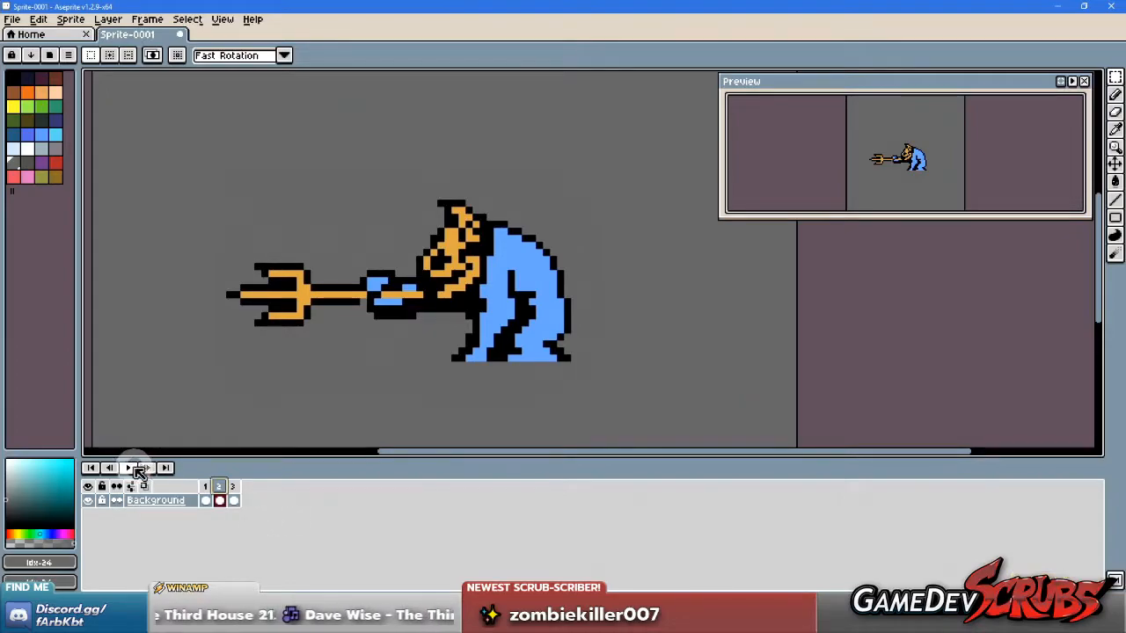
click(132, 468)
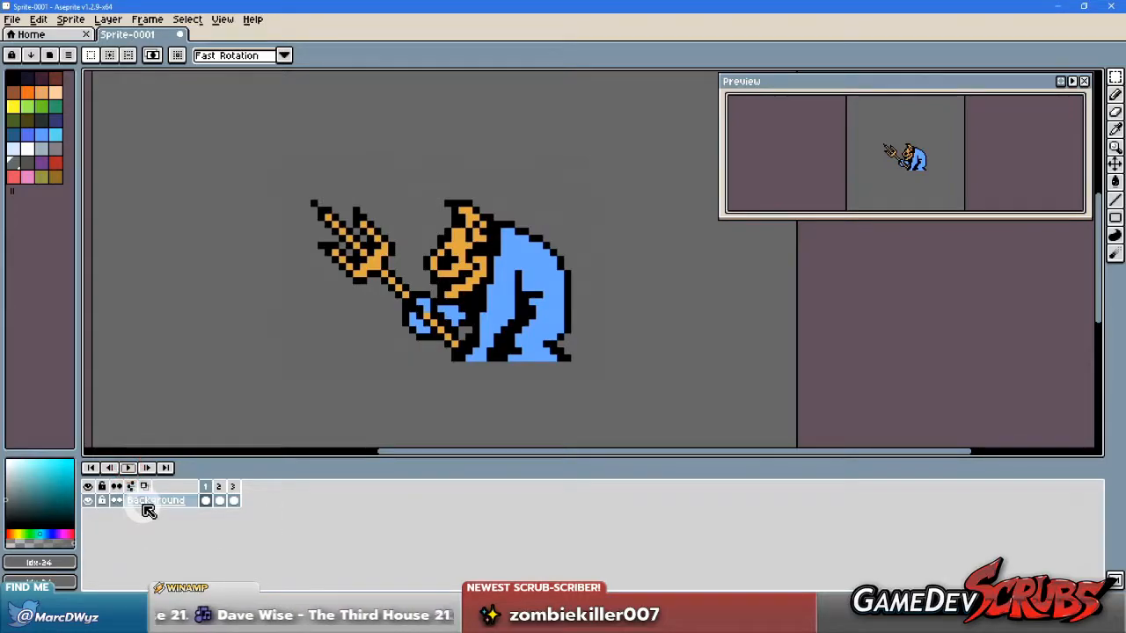
Step: Hide the Background layer to look at the empty canvas and show the layer again
click(91, 488)
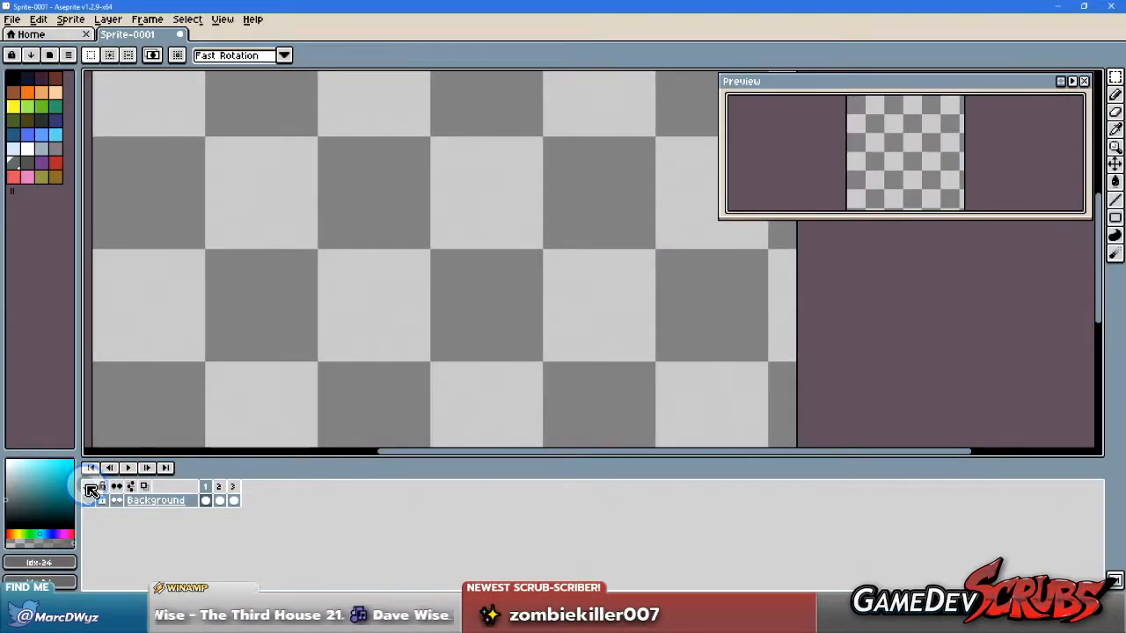
scroll(249, 338, down, 4)
scroll(234, 330, up, 2)
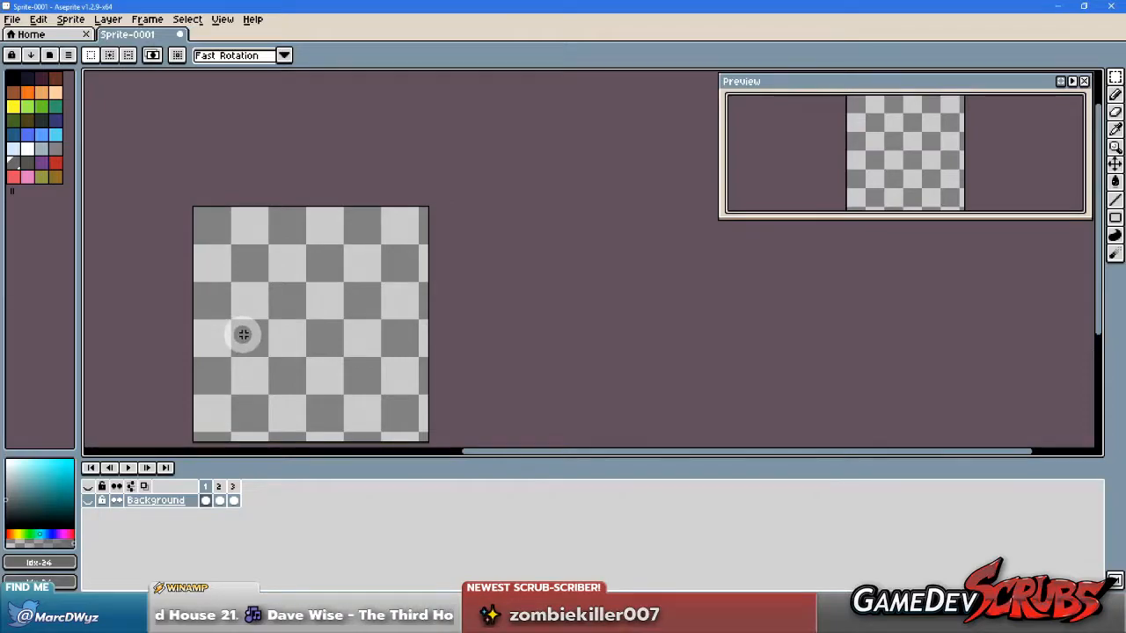
click(88, 488)
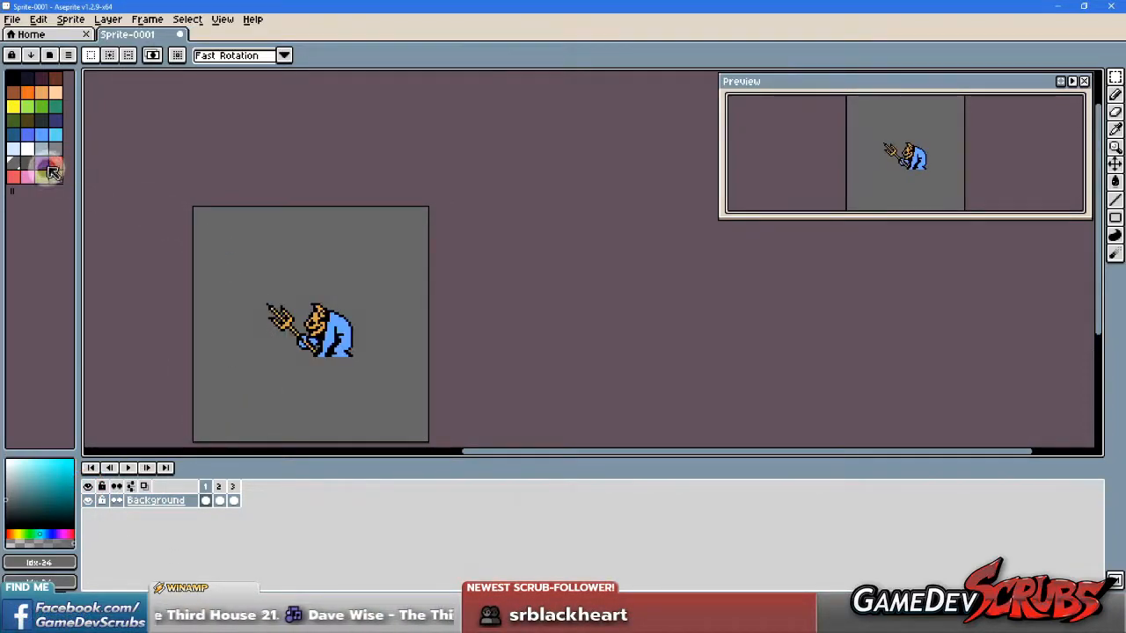
Step: Make the foreground color fully transparent and try to fill the grey backdrop of frame 1 with the Paint Bucket
key(w)
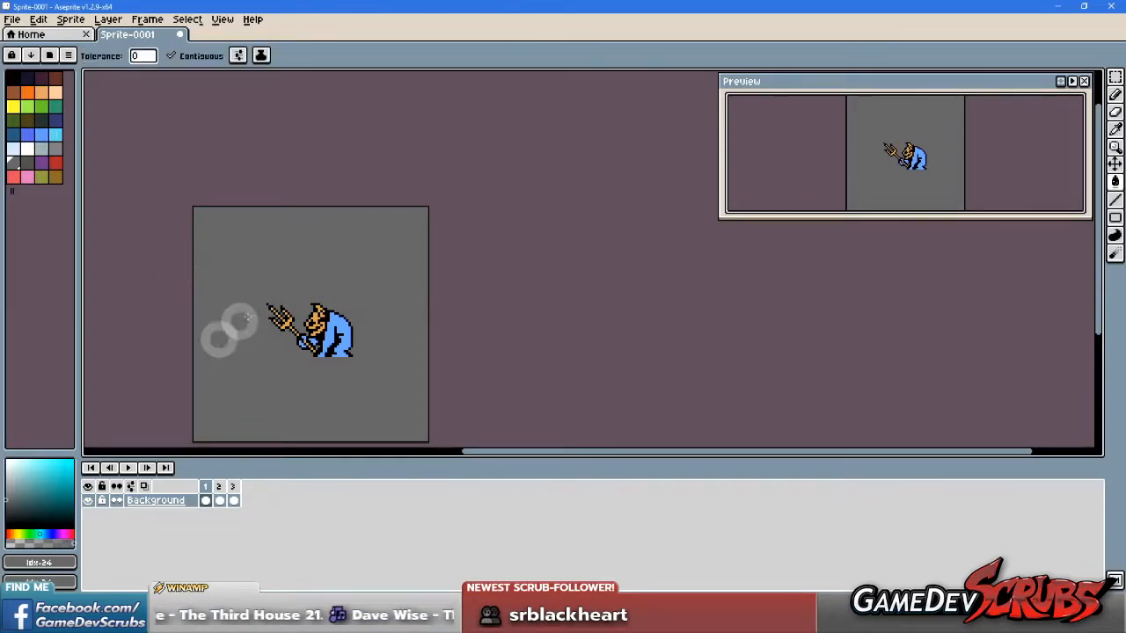
click(7, 545)
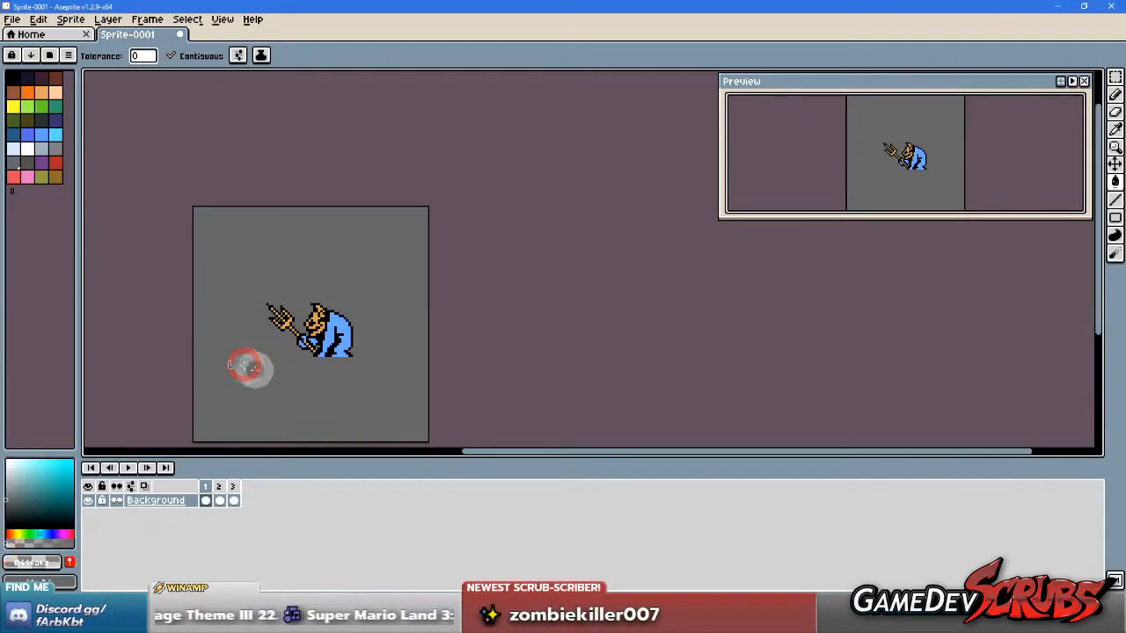
scroll(279, 375, up, 1)
drag(284, 377, 319, 339)
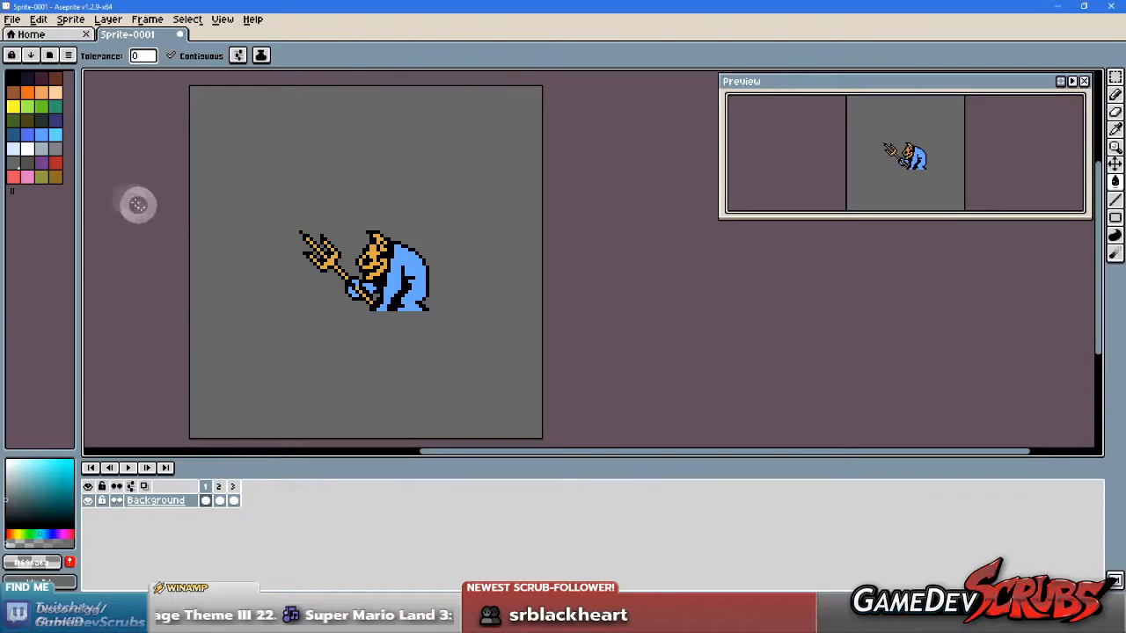
Step: Try to pick a transparent color from the palette and the color selector
click(11, 189)
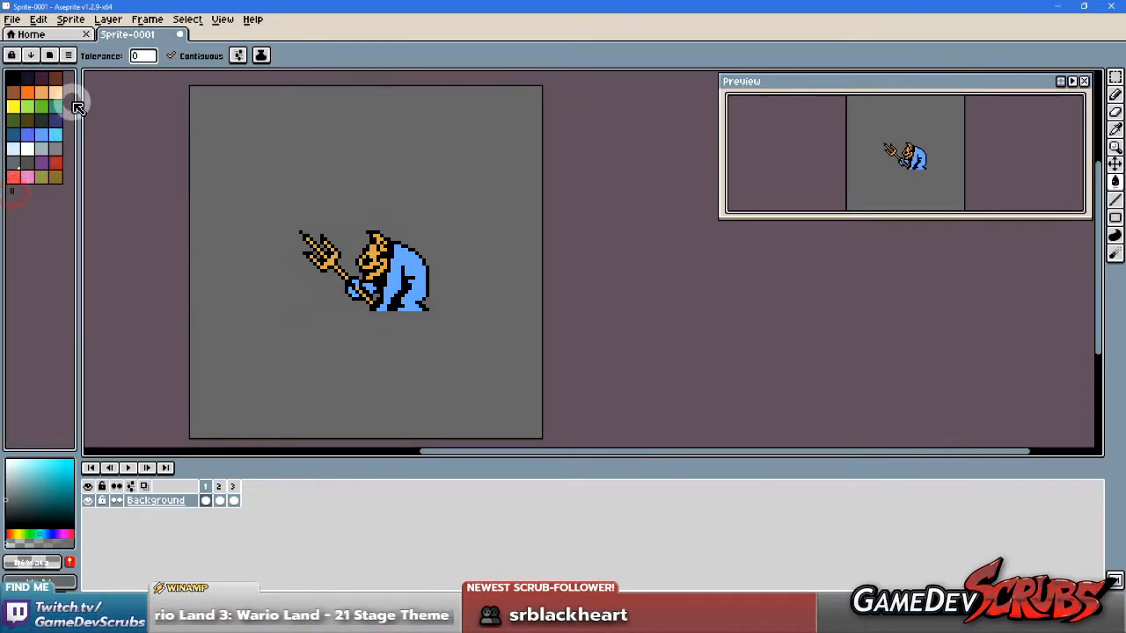
click(46, 83)
click(53, 325)
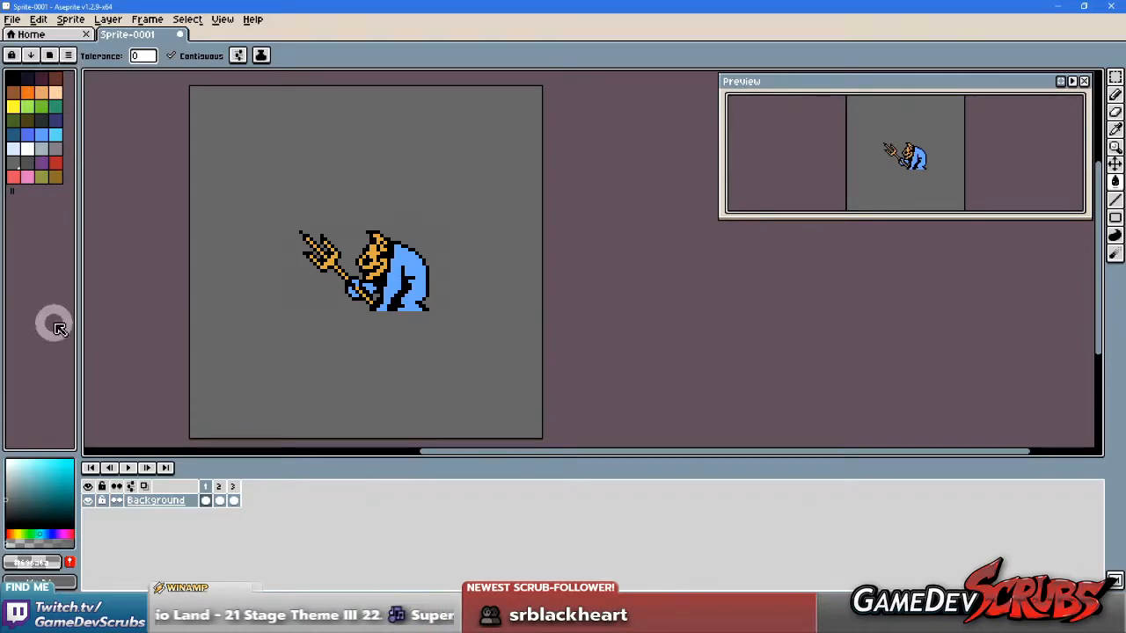
click(29, 532)
click(25, 547)
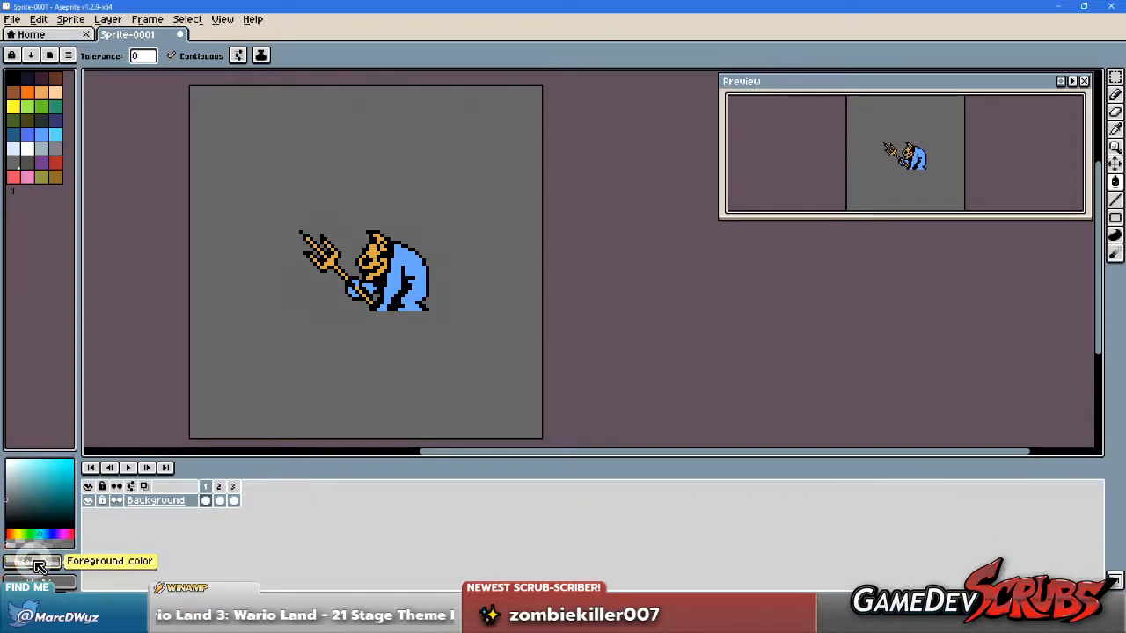
Step: Set the background color's alpha to 0 and try to fill the grey backdrop around the sprite with transparency
click(38, 566)
click(39, 581)
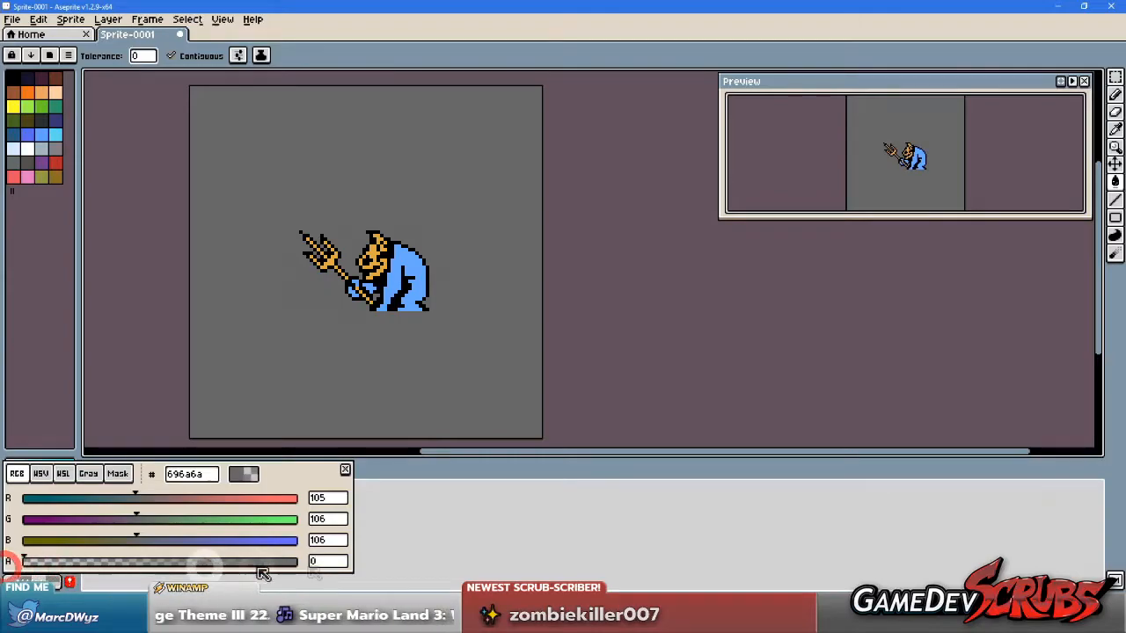
click(528, 563)
click(259, 373)
click(265, 378)
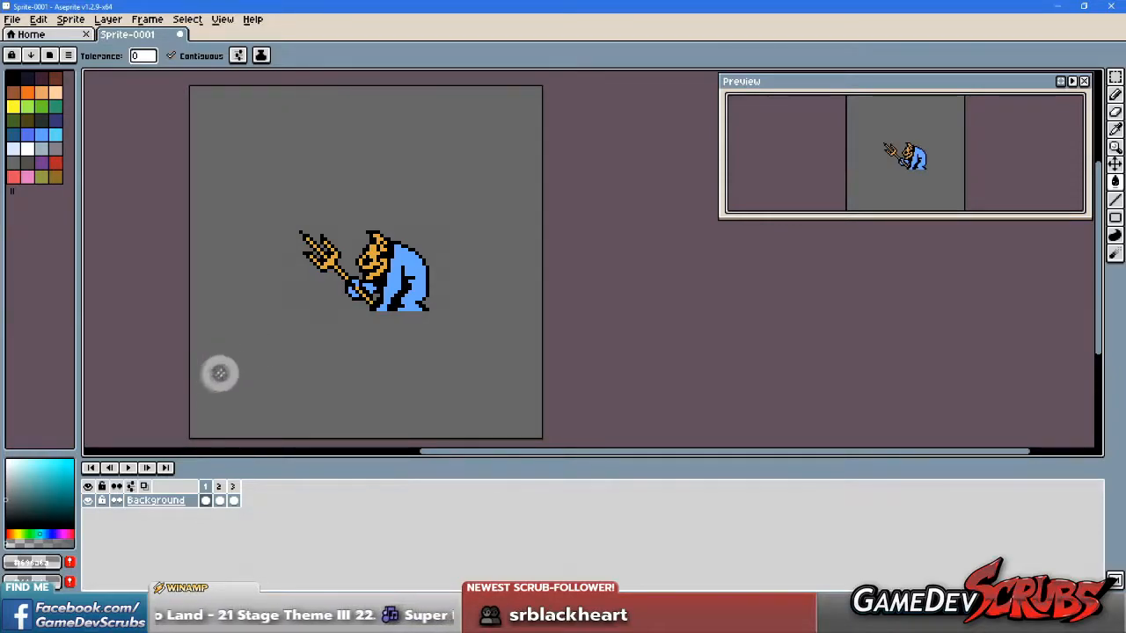
click(208, 353)
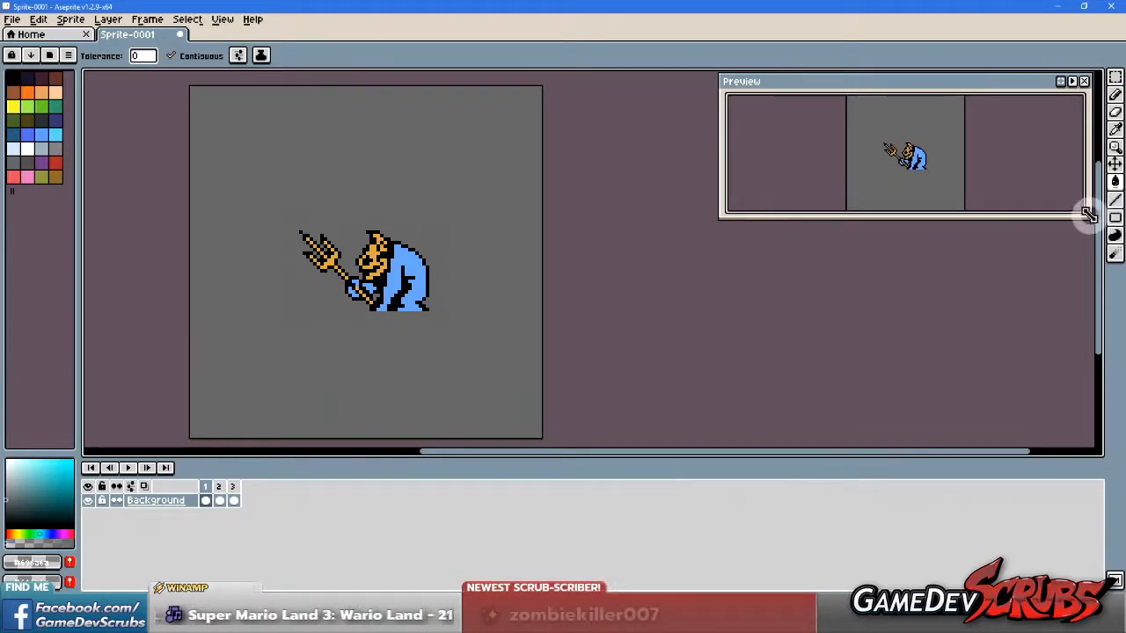
Step: Reselect the Paint Bucket tool and try to fill the grey area below the sprite again
click(1116, 182)
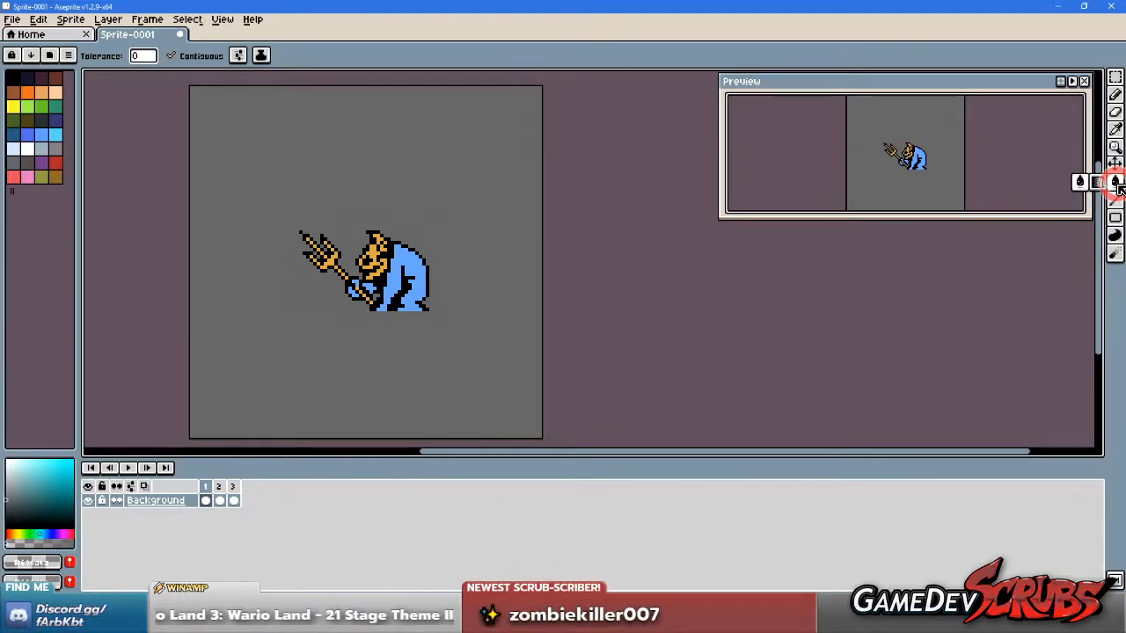
click(1079, 182)
click(412, 381)
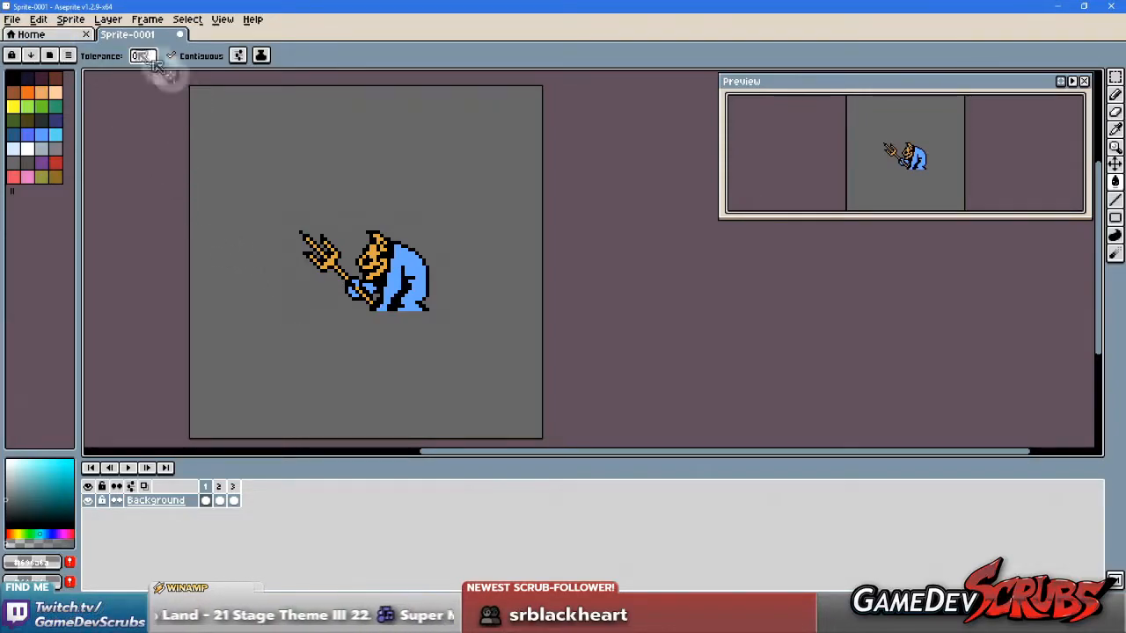
Step: Check the selection commands, the sprite's color mode and the available tools for a way to remove the grey backdrop
click(109, 18)
mouse_move(191, 19)
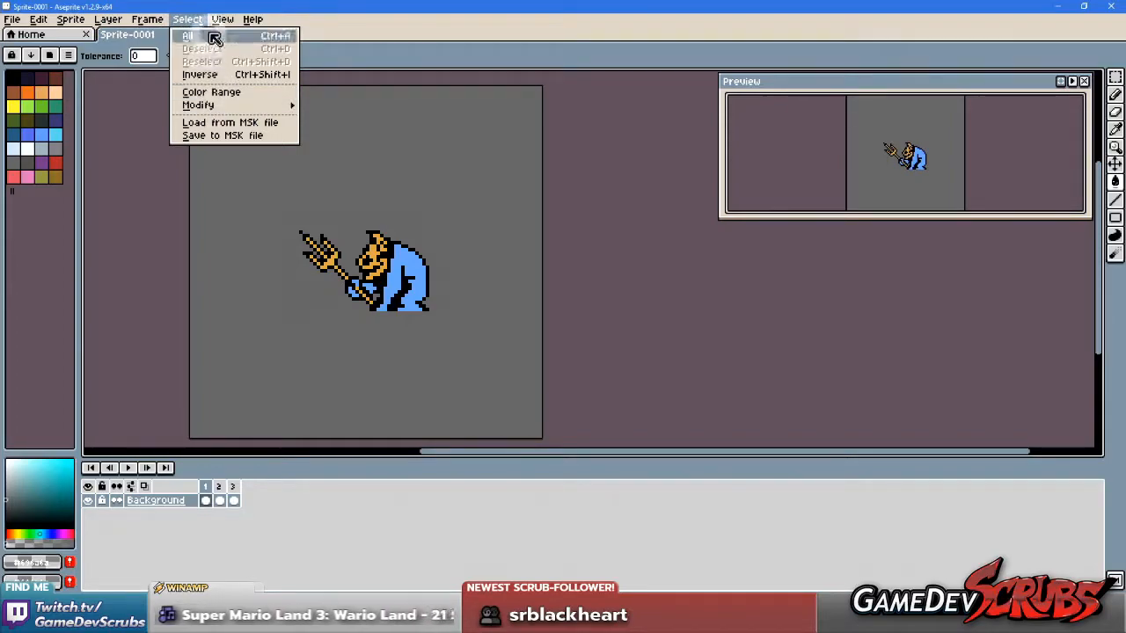
mouse_move(68, 21)
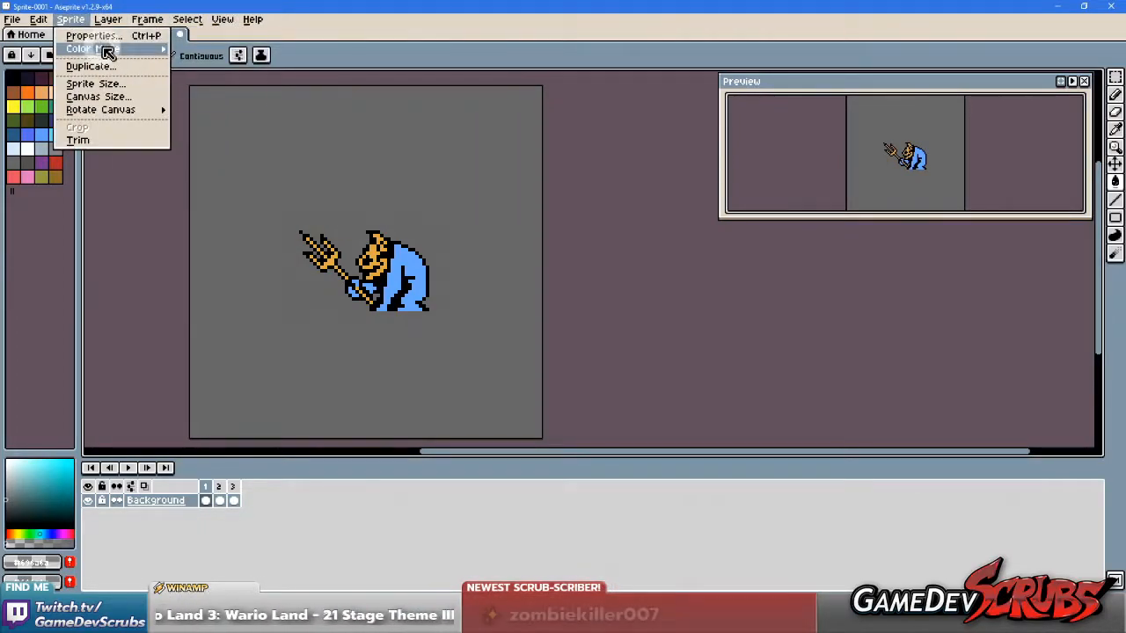
mouse_move(107, 51)
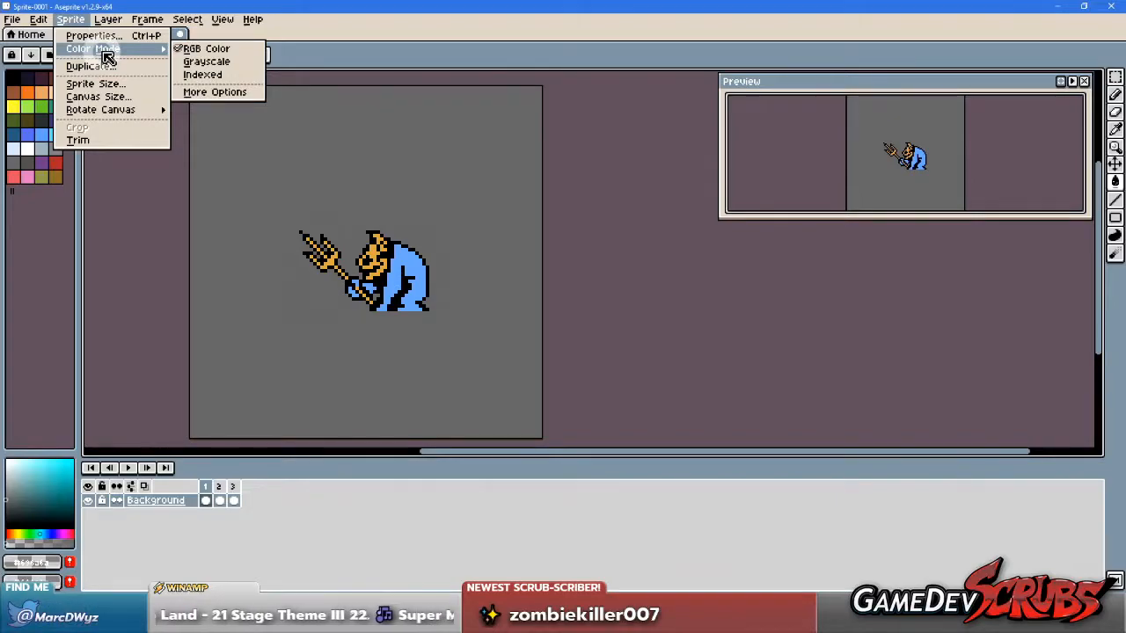
click(1116, 255)
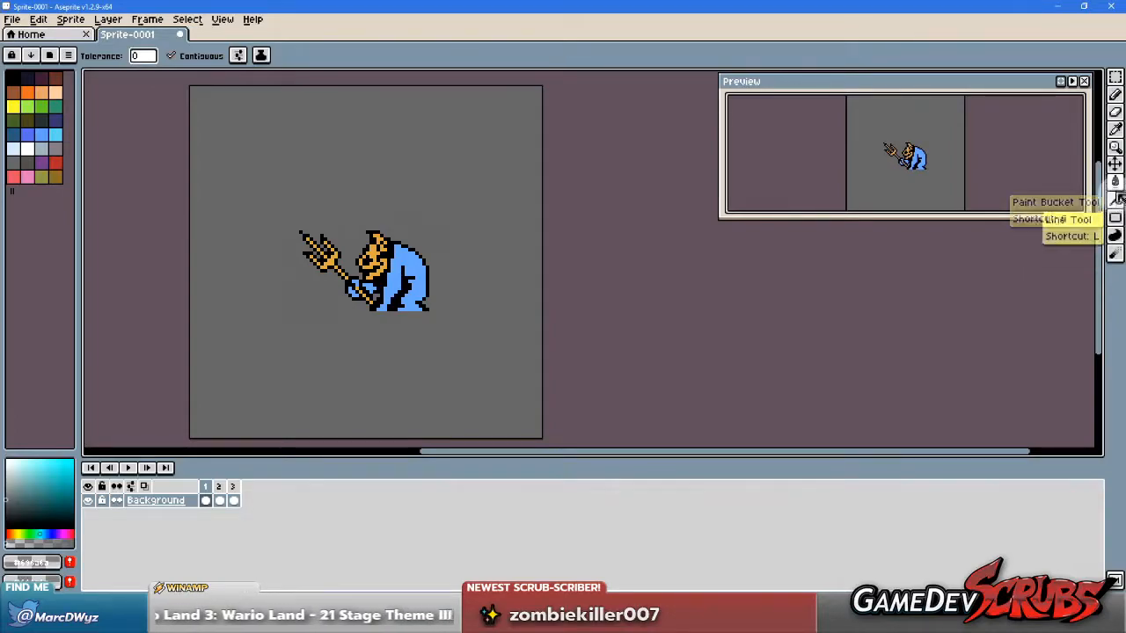
Step: With the Magic Wand, select and clear the outer grey backdrop and the grey area around the character in frame 1
click(1115, 131)
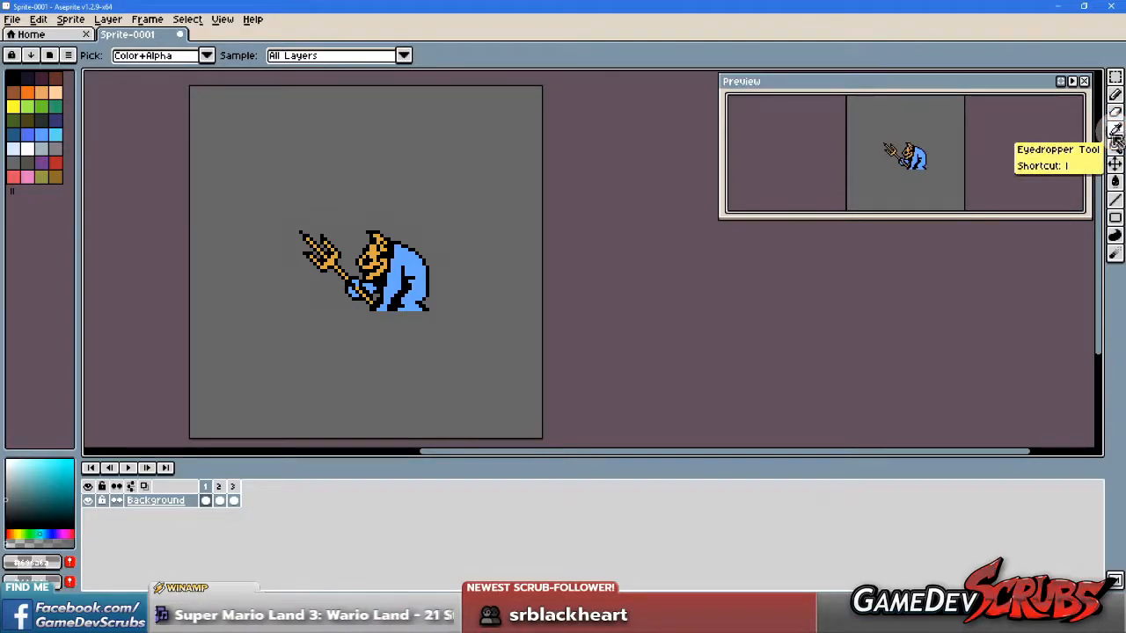
click(1116, 80)
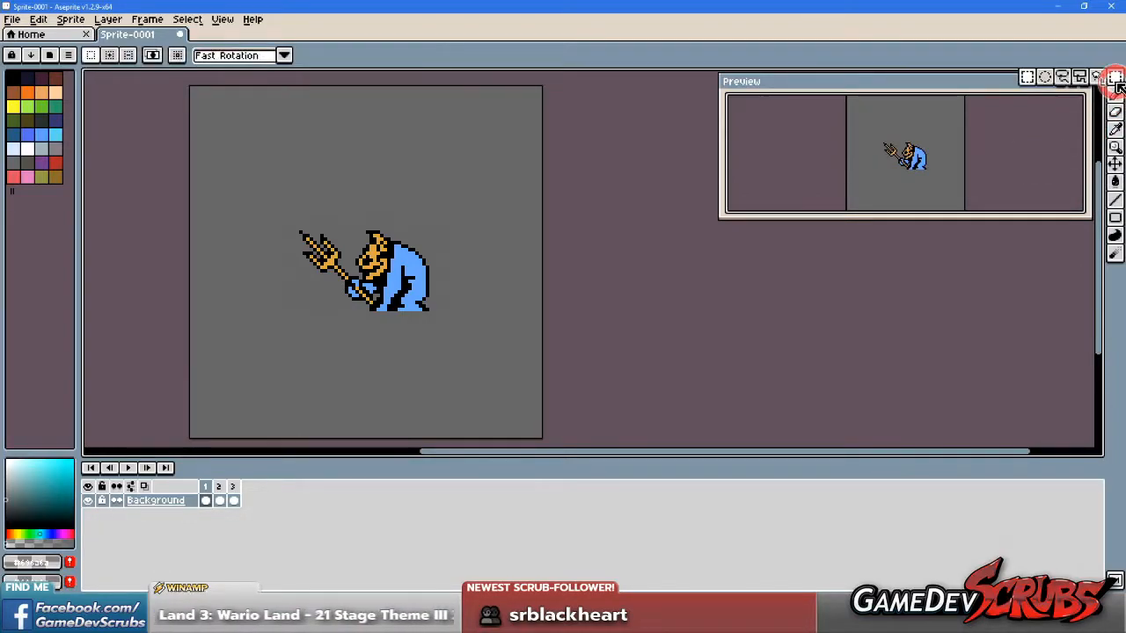
click(1097, 77)
click(488, 331)
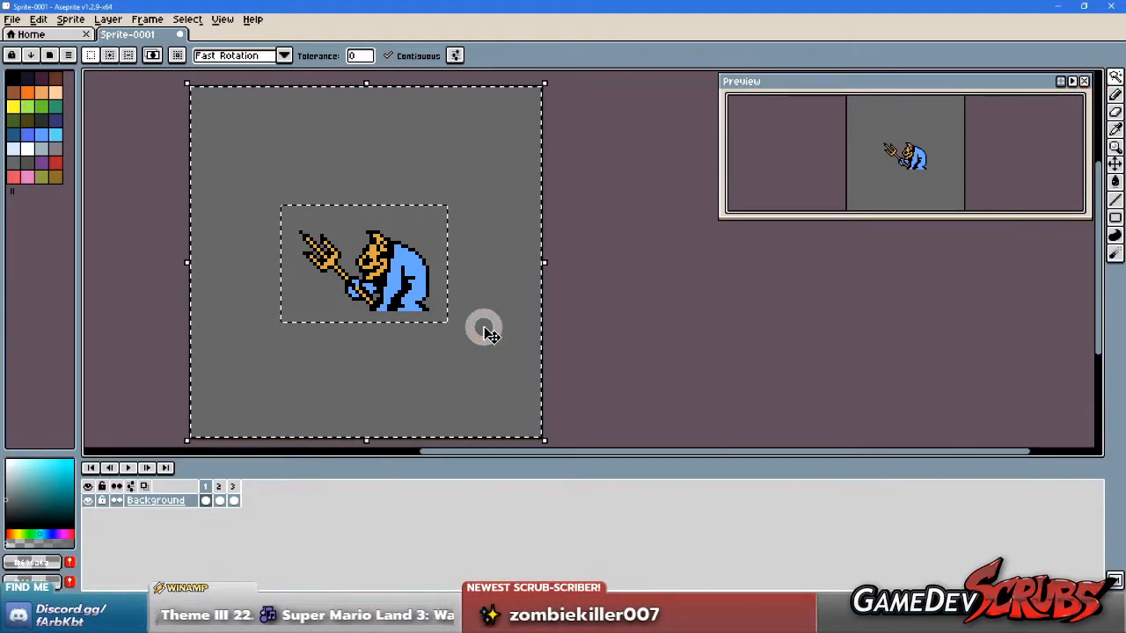
key(ctrl+d)
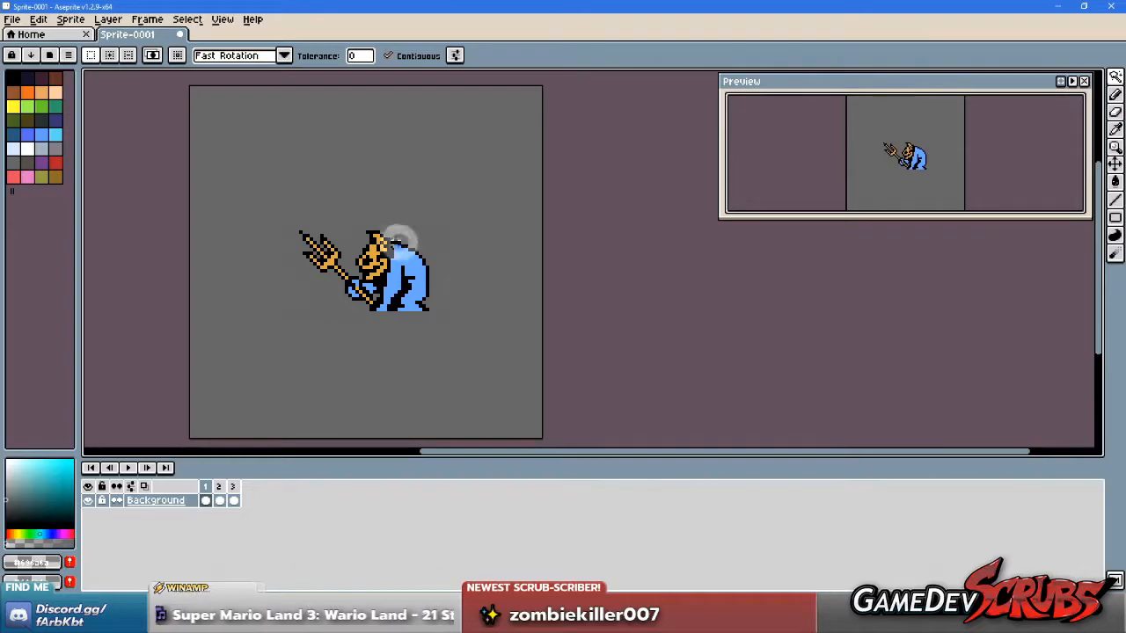
click(418, 231)
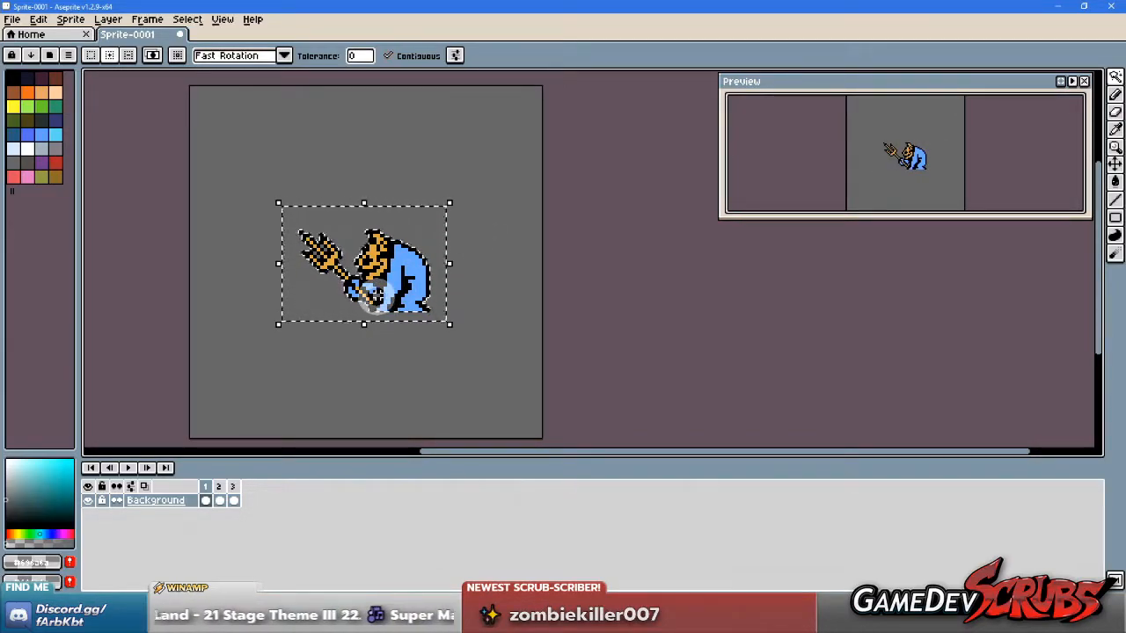
shift+click(376, 297)
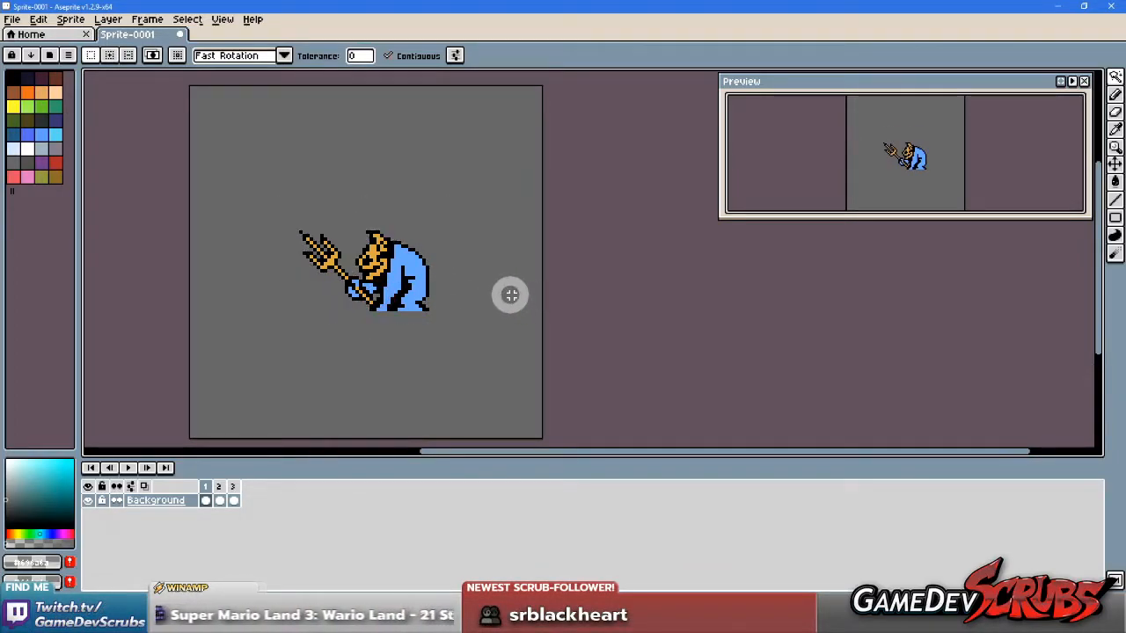
Step: Clear the outer grey backdrop and the inner grey area around the character in frame 2
click(219, 501)
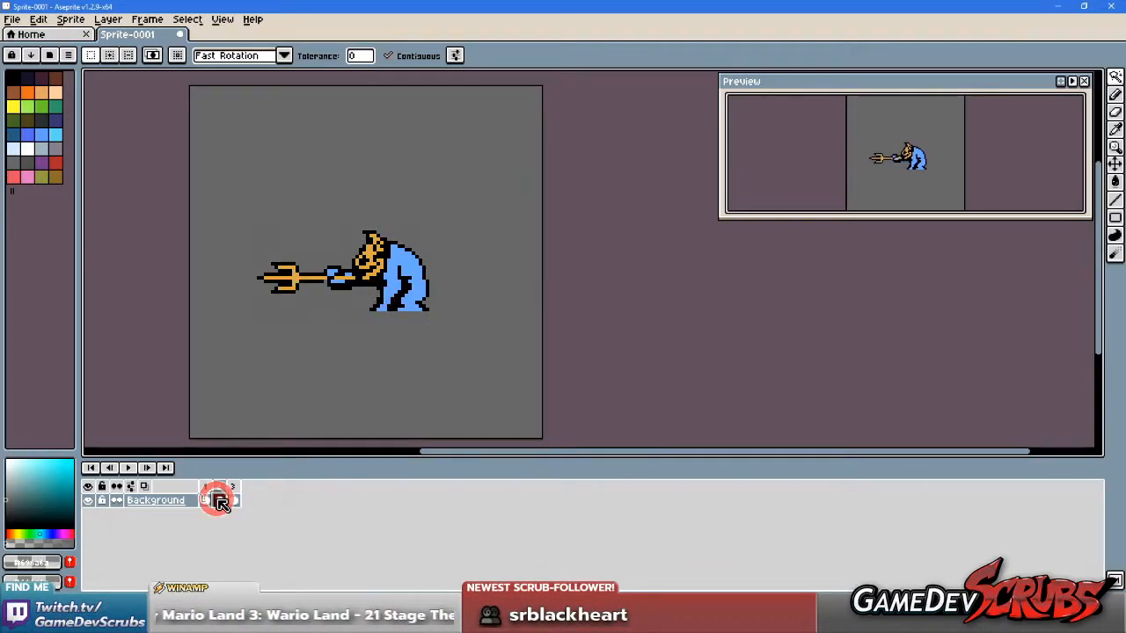
click(372, 362)
click(333, 316)
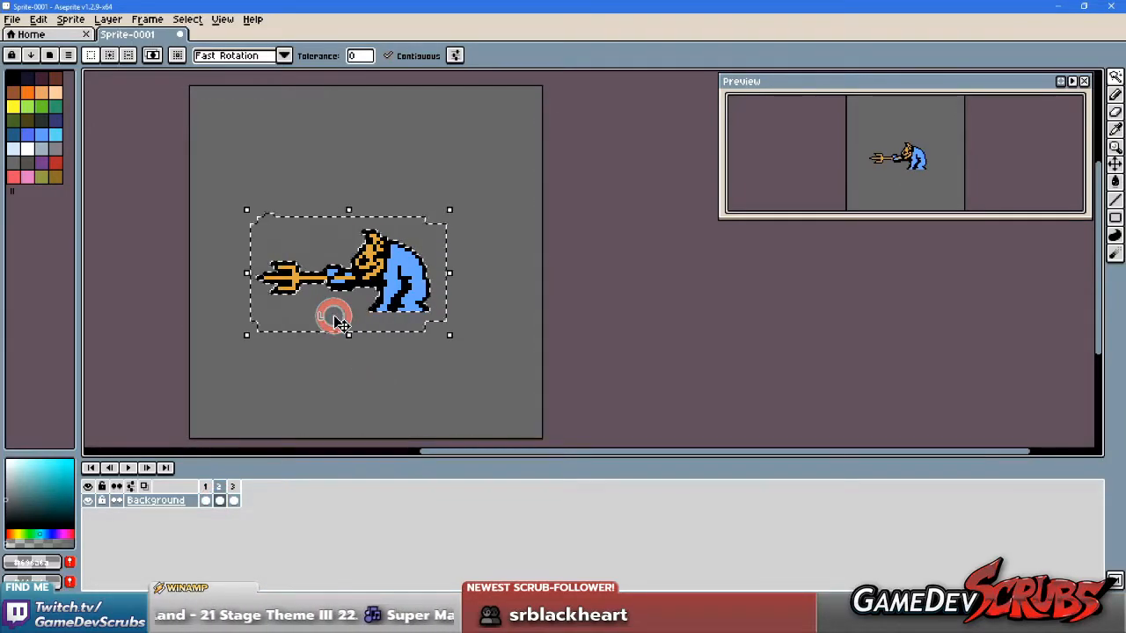
click(330, 315)
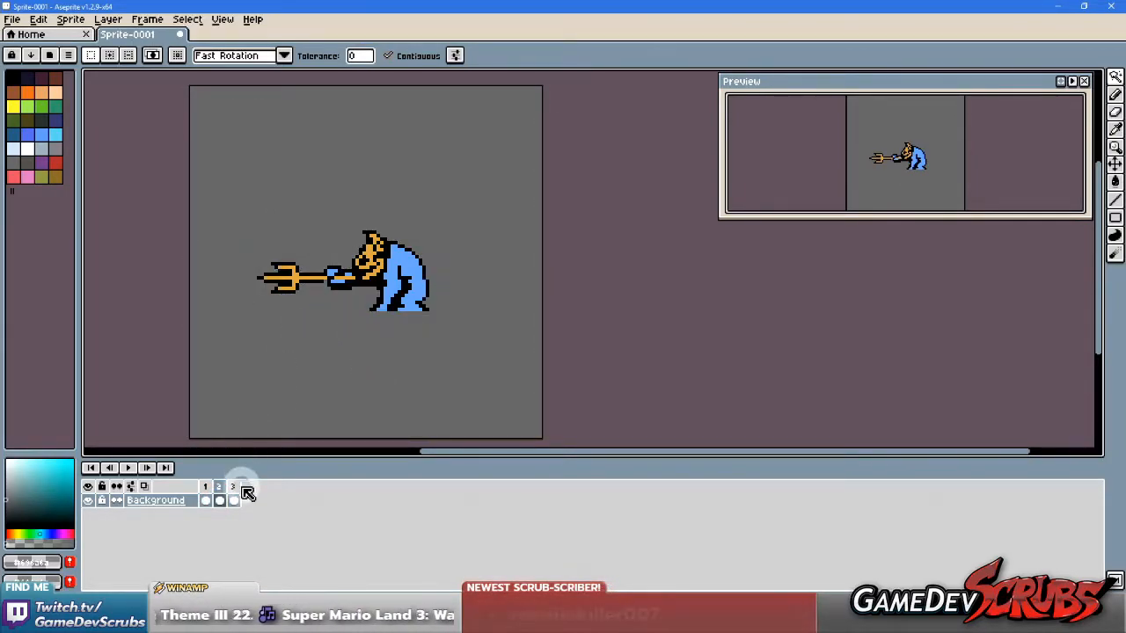
Step: Clear both grey areas around the character in frame 3 and check that the backdrop selects as one region
click(236, 490)
click(376, 344)
click(349, 313)
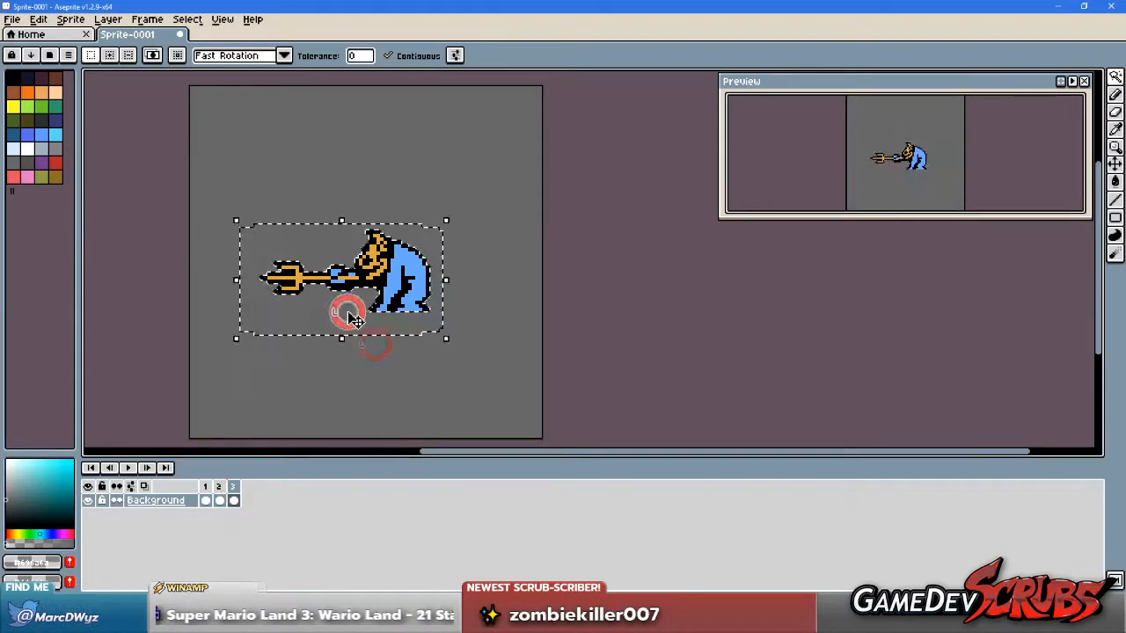
click(378, 370)
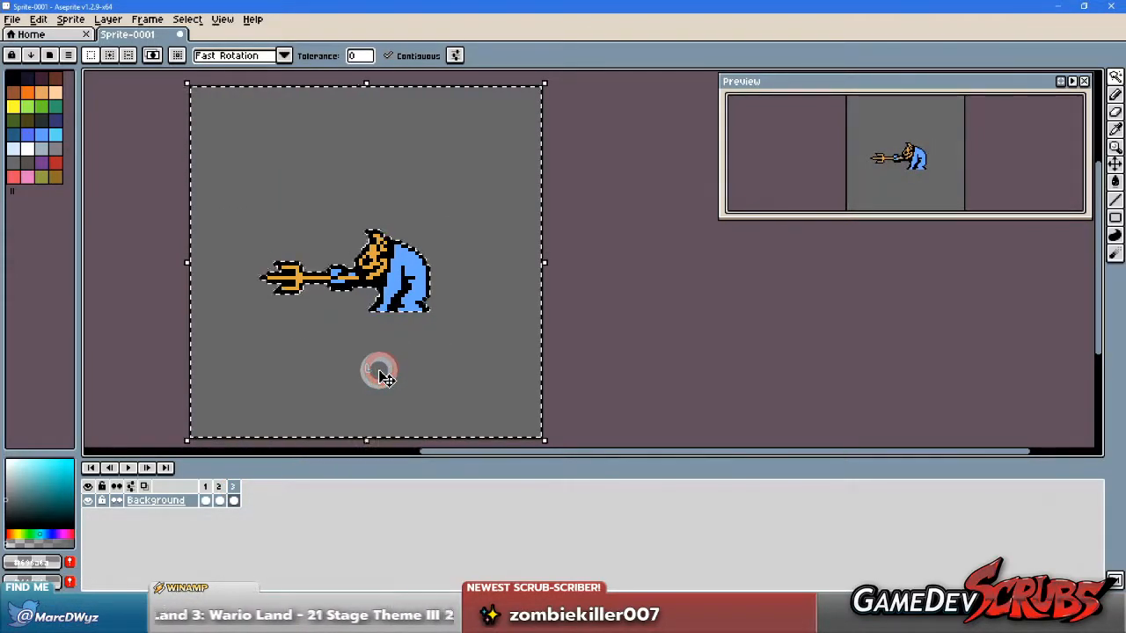
click(382, 371)
Step: Flip through the three frames to compare their backdrops
click(220, 489)
click(208, 487)
click(218, 487)
click(231, 487)
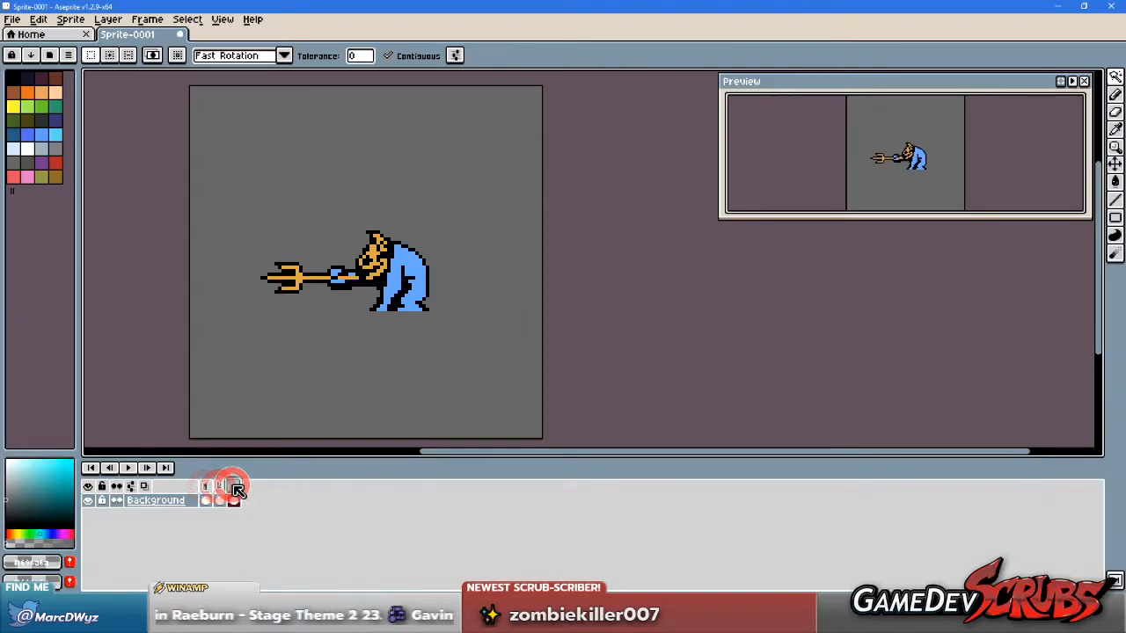
drag(236, 489, 228, 488)
click(210, 486)
Step: Try again to clear frame 1's grey backdrop with the Magic Wand, checking the foreground and background colors
click(243, 385)
click(371, 374)
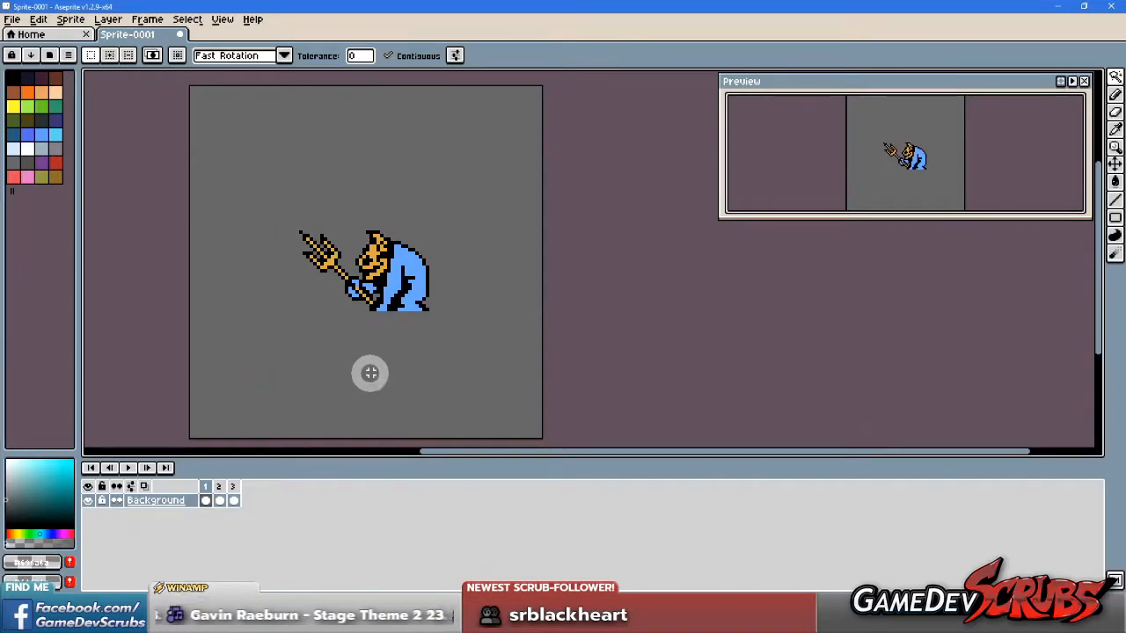
click(371, 373)
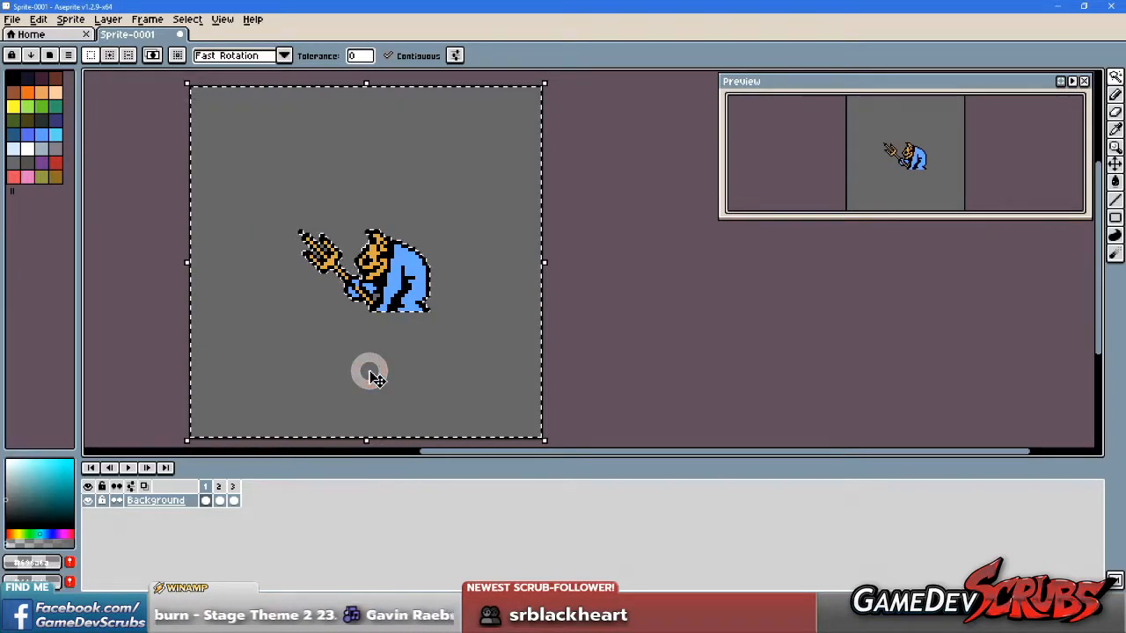
right_click(160, 345)
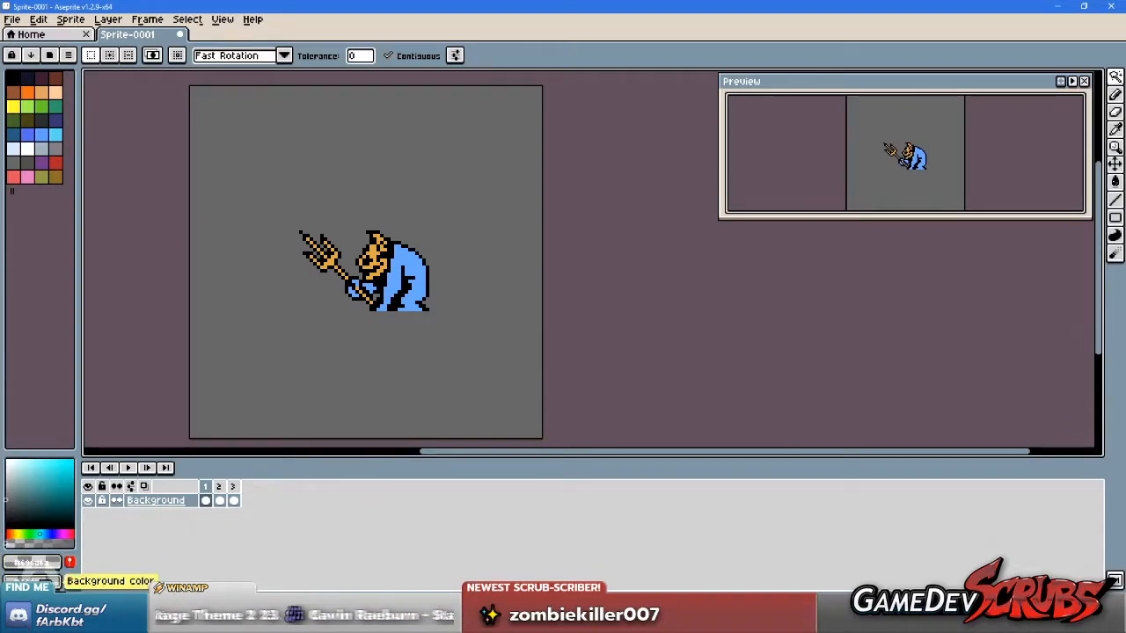
right_click(43, 561)
click(59, 542)
click(495, 522)
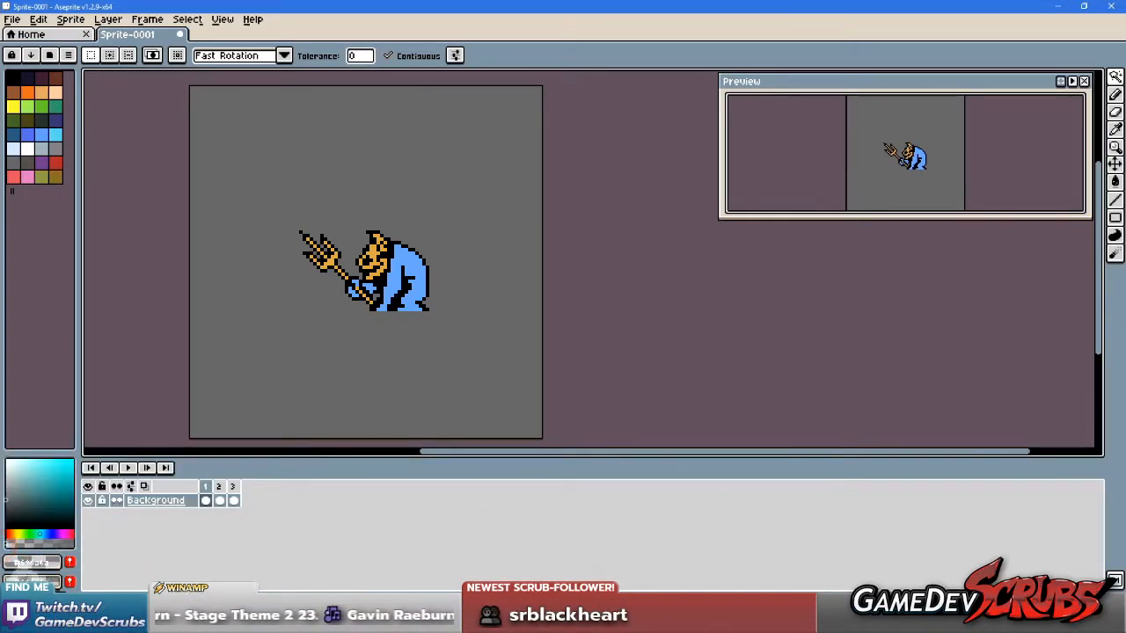
click(285, 379)
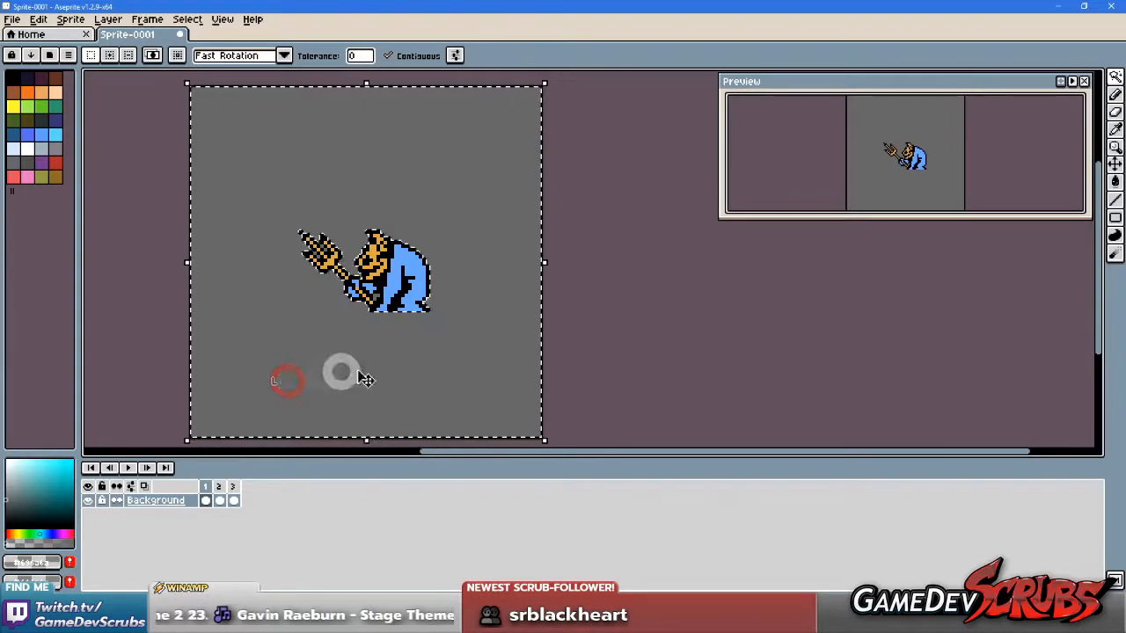
key(ctrl+d)
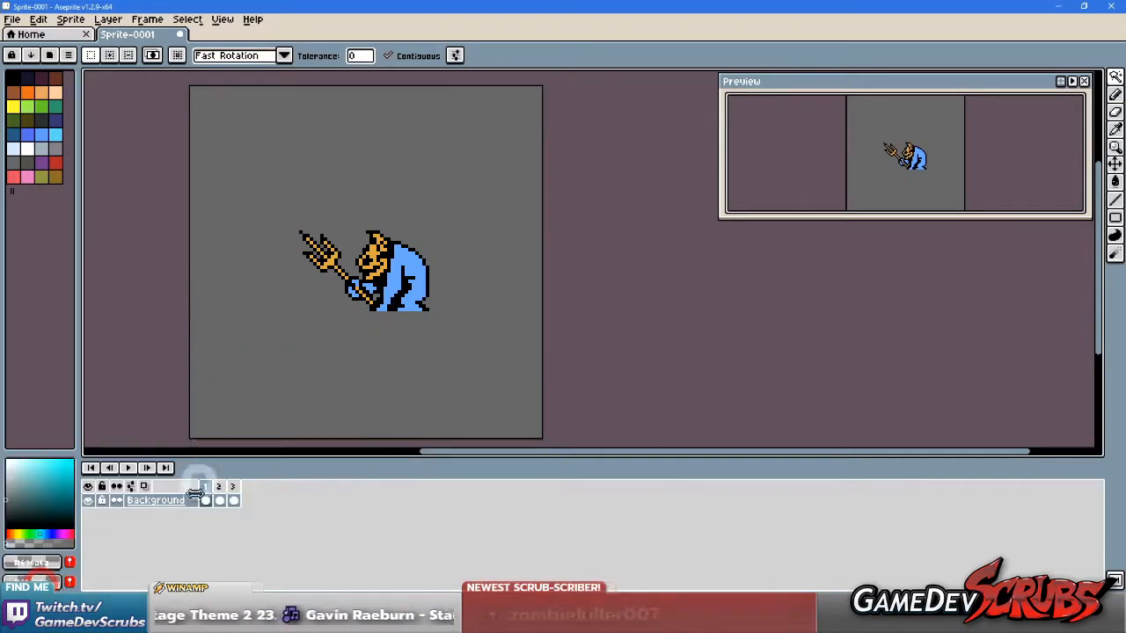
Step: Change the background color to 696aab and raise its alpha
click(58, 576)
click(234, 540)
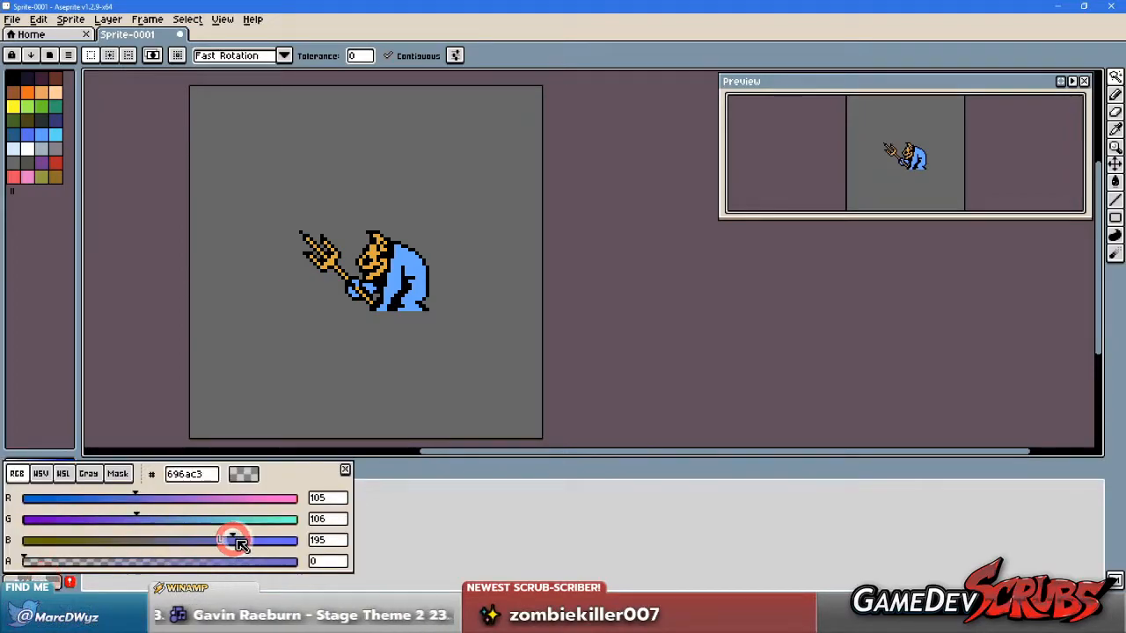
click(206, 537)
click(231, 561)
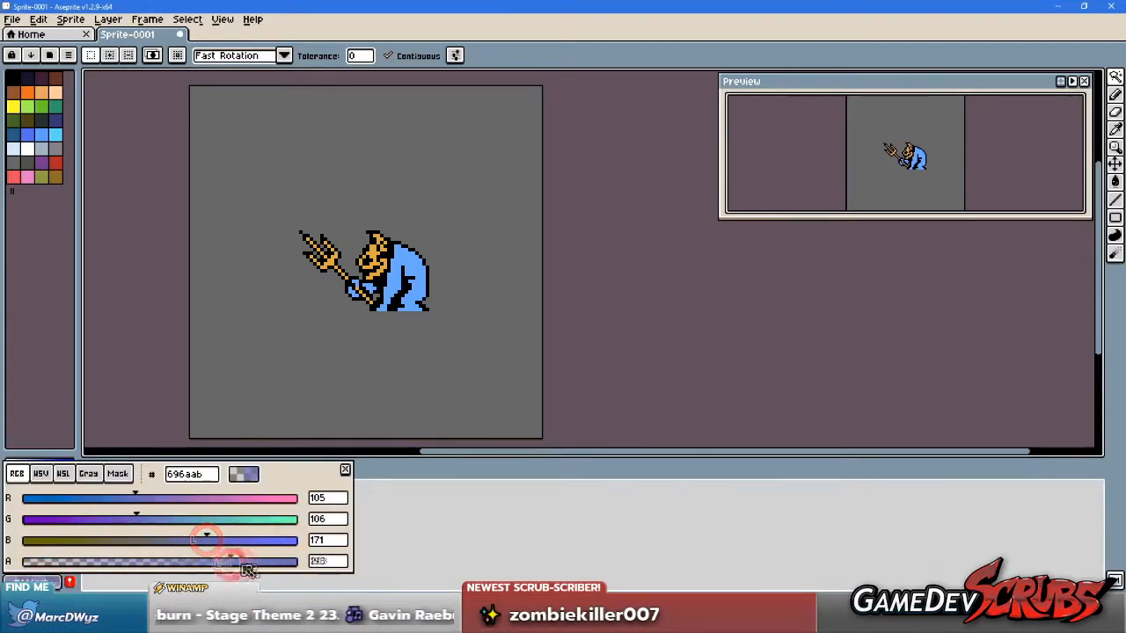
click(503, 533)
click(144, 546)
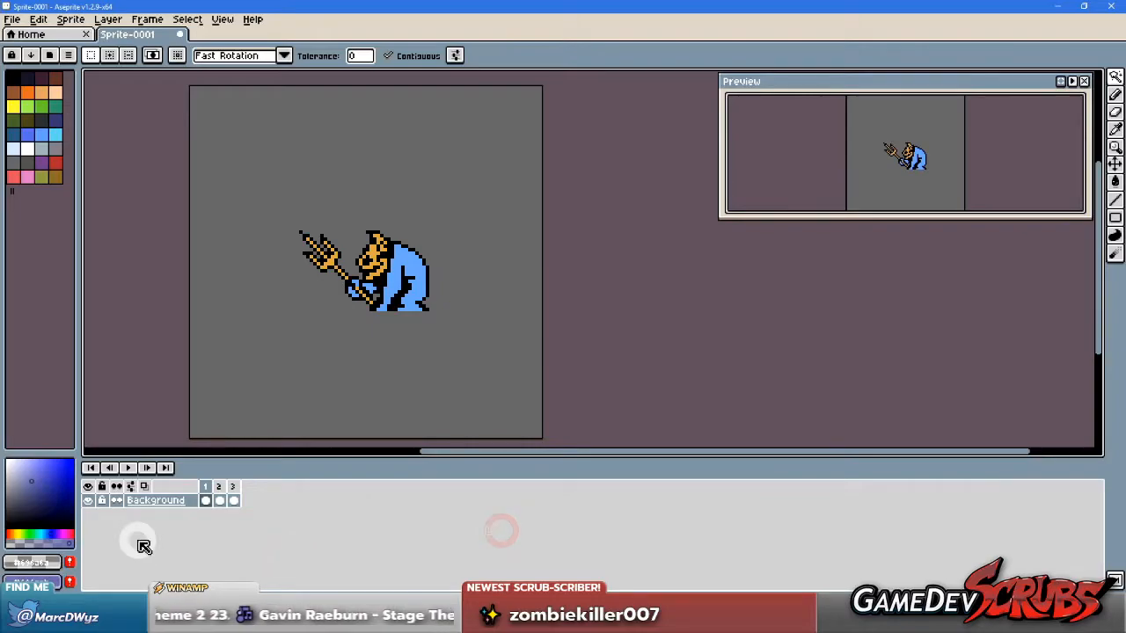
Step: Try clearing frame 1's grey backdrop to the new background color, and undo the clearing
click(221, 344)
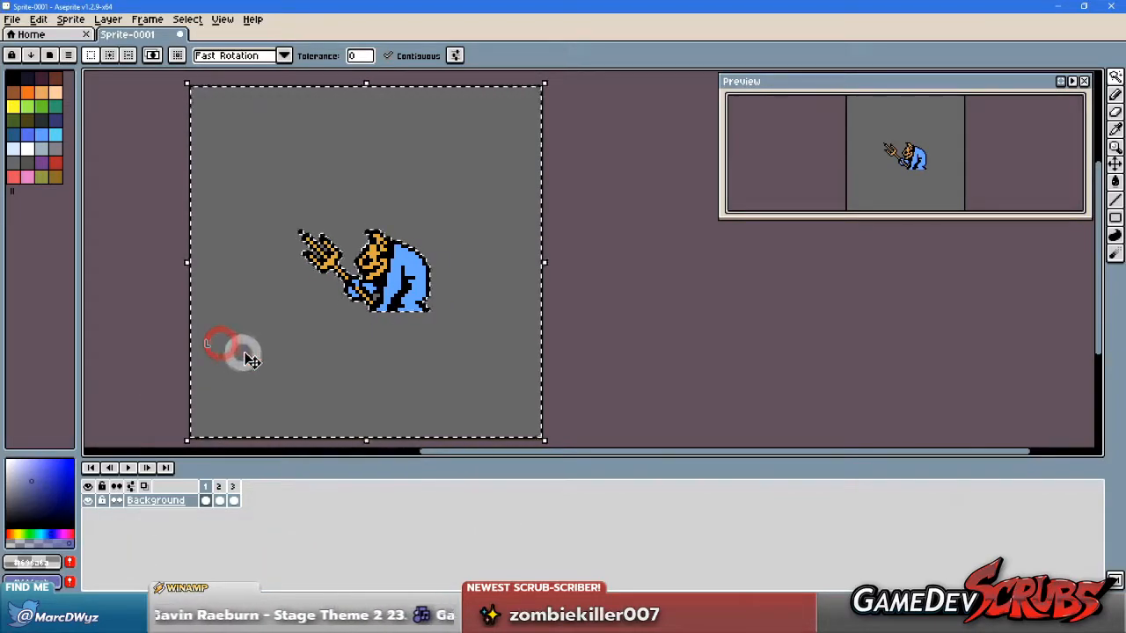
key(Delete)
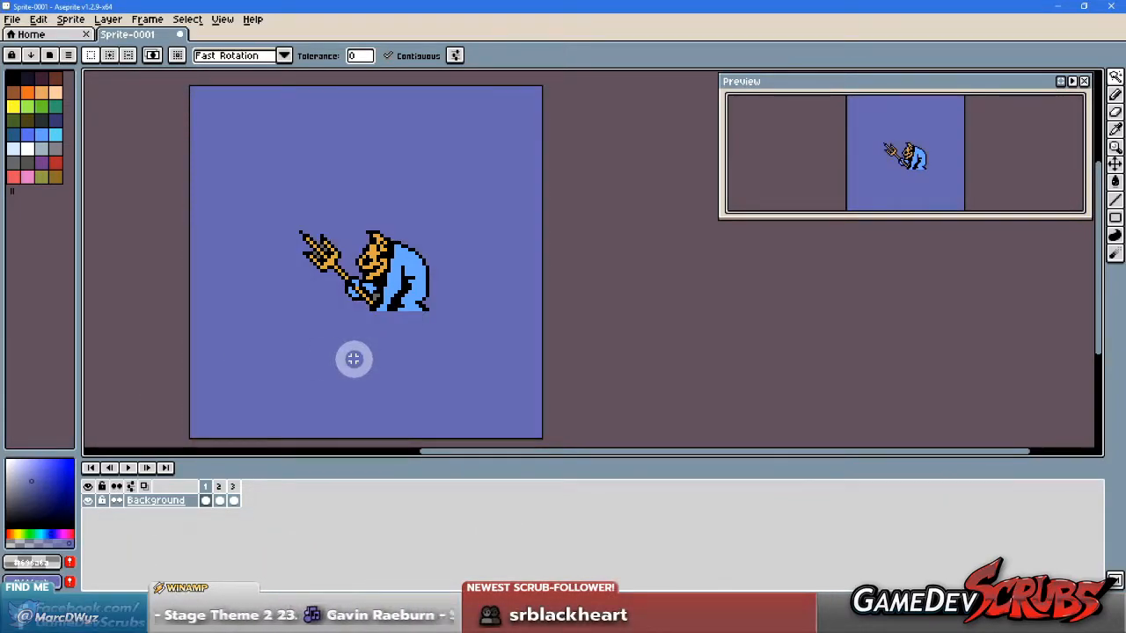
key(ctrl+z)
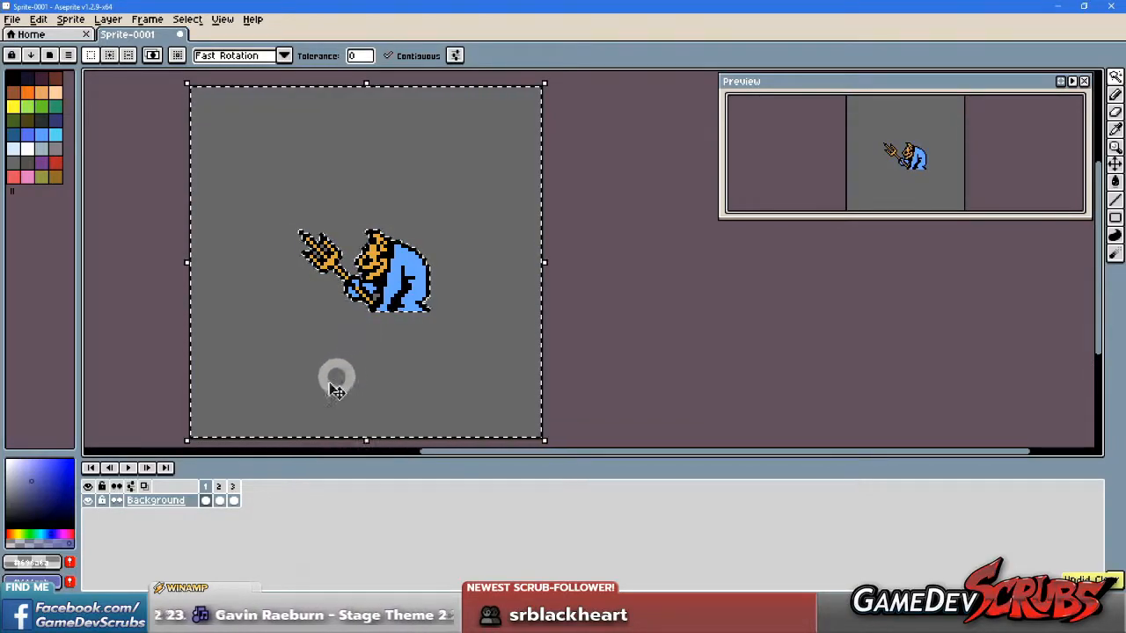
Step: Set the background color's alpha to 0 and clear the selected backdrop of frame 1 again
click(39, 580)
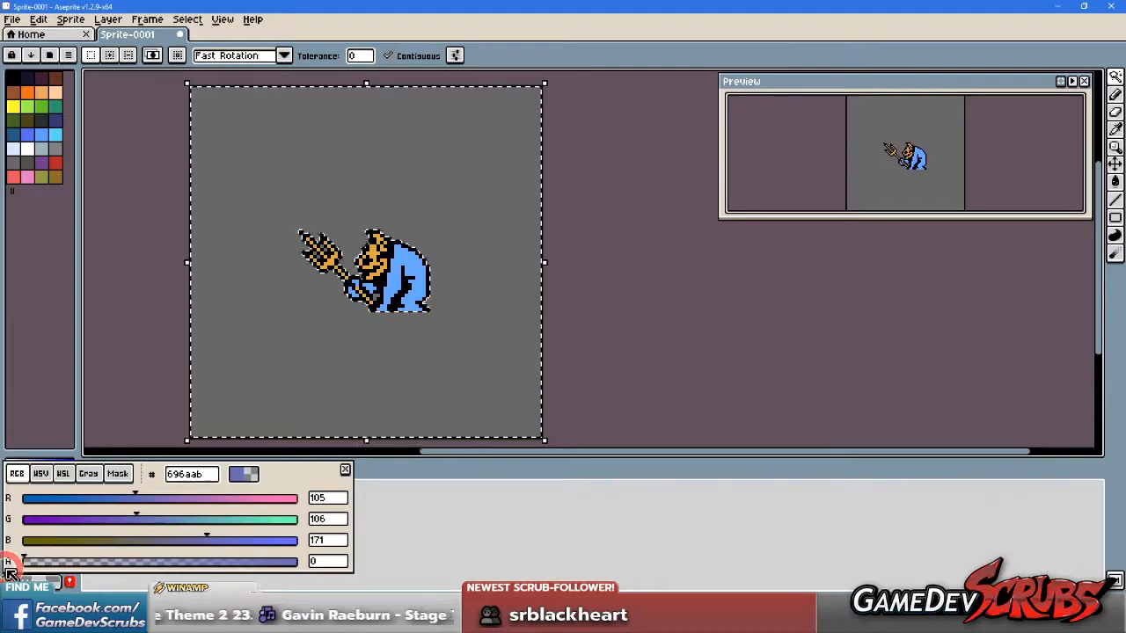
click(431, 531)
click(405, 378)
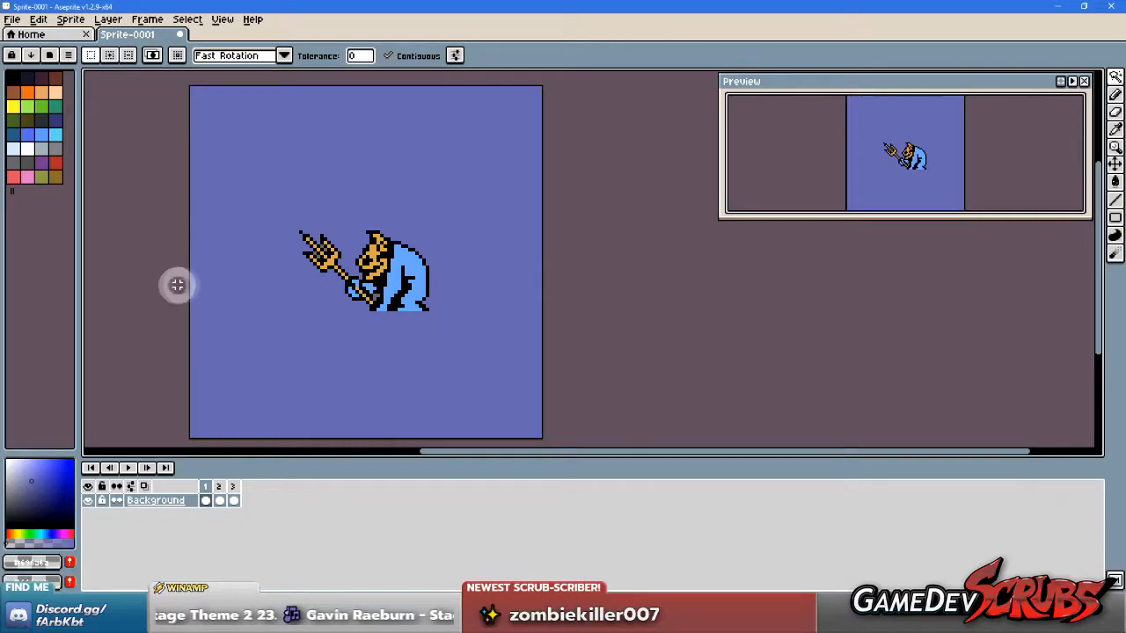
Step: Extend the palette by one row and try using a new black entry as a transparent color on the backdrop
mouse_move(13, 191)
mouse_down()
mouse_move(15, 238)
mouse_move(17, 197)
mouse_up()
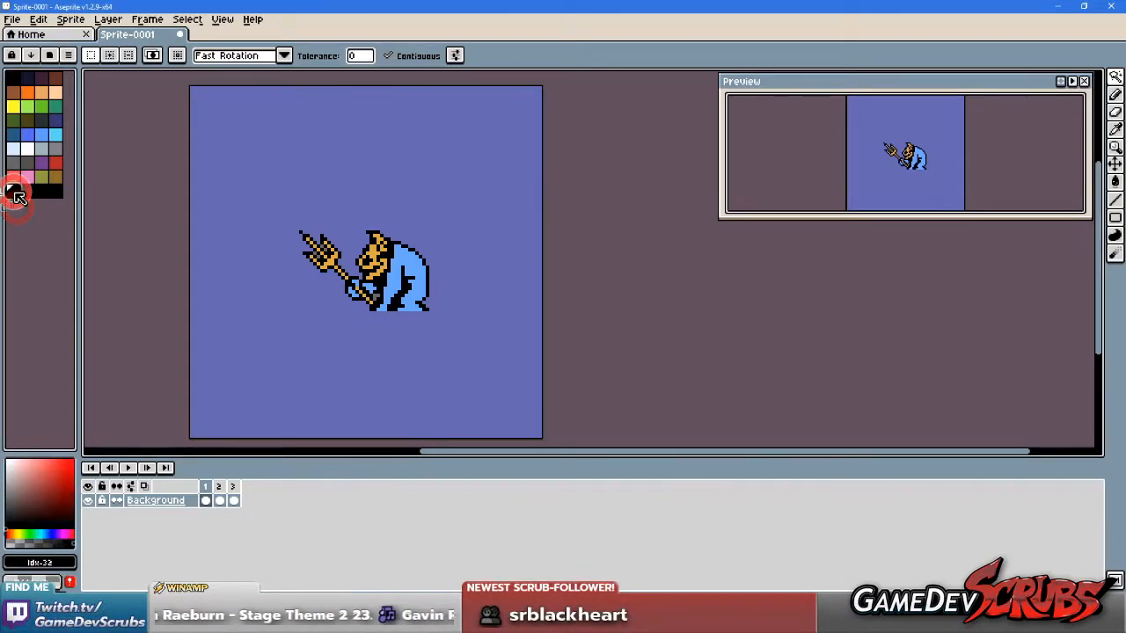
click(24, 539)
click(62, 497)
click(323, 325)
key(ctrl+d)
click(376, 298)
click(568, 362)
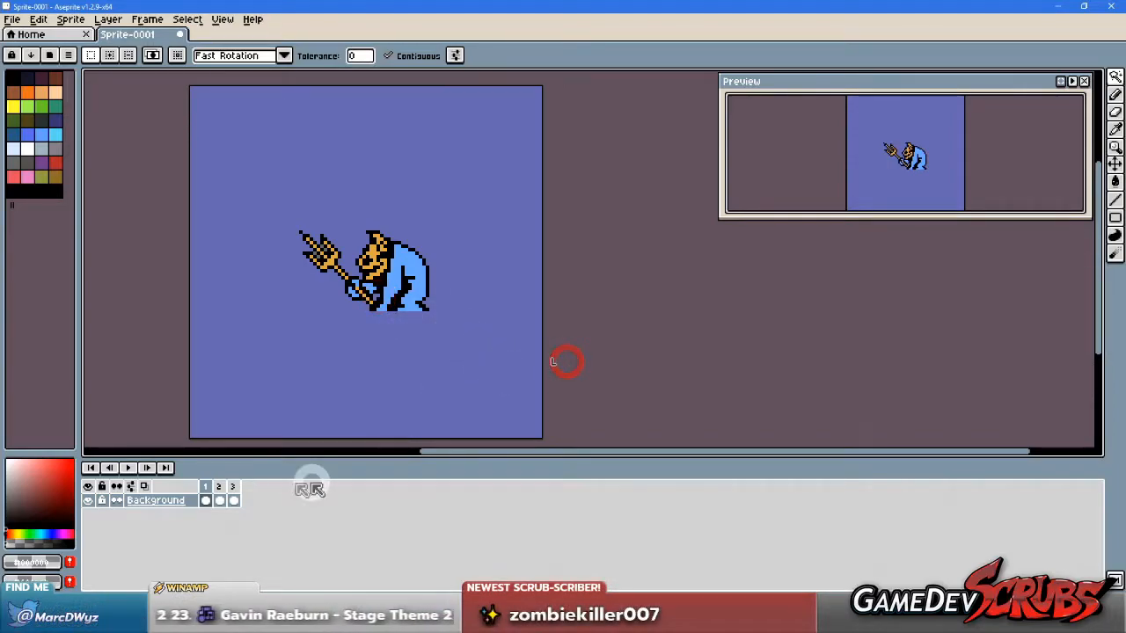
Step: Flip between frames 1 and 2, and shrink the palette back by one row
click(220, 487)
click(204, 487)
click(219, 486)
click(205, 486)
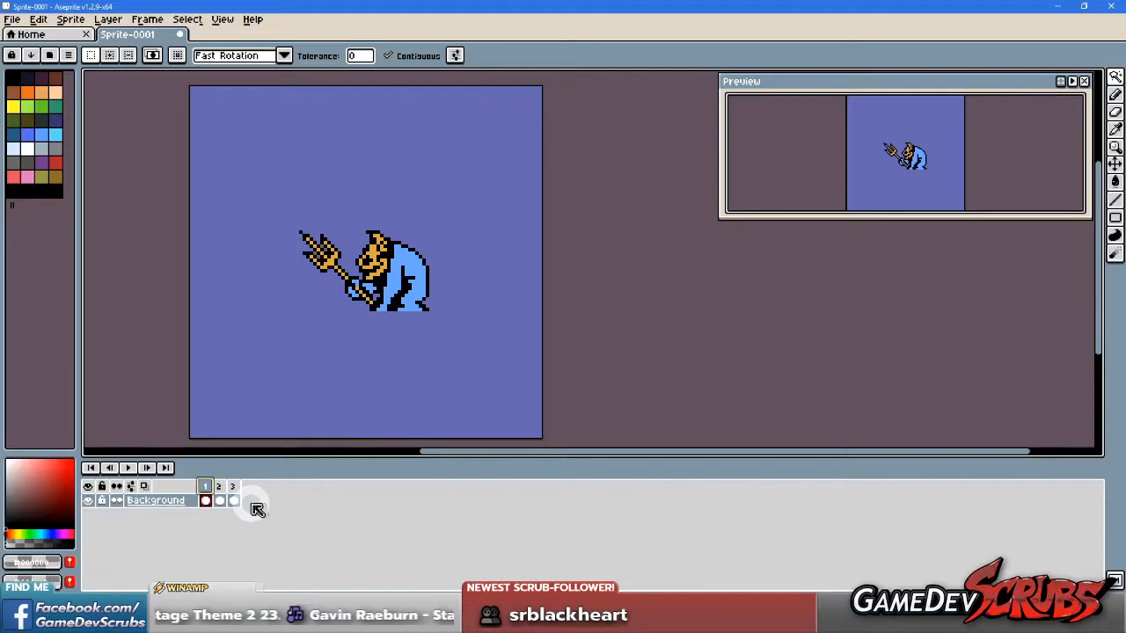
click(12, 201)
click(10, 192)
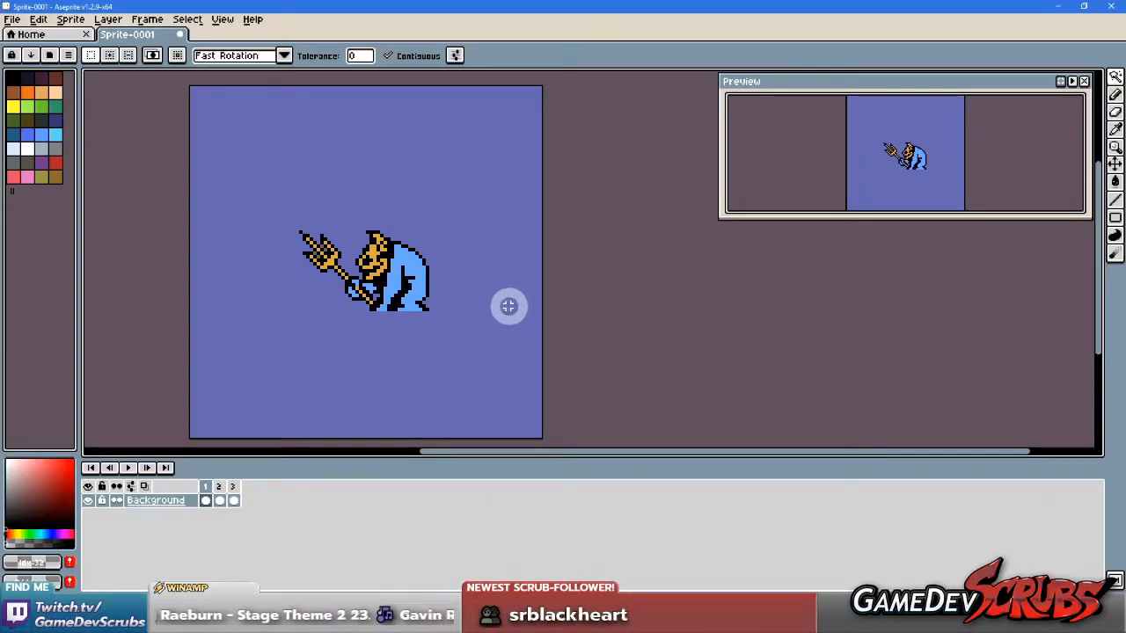
Step: Create a new 100 × 100 sprite in Indexed color mode with a transparent background
click(12, 20)
click(26, 36)
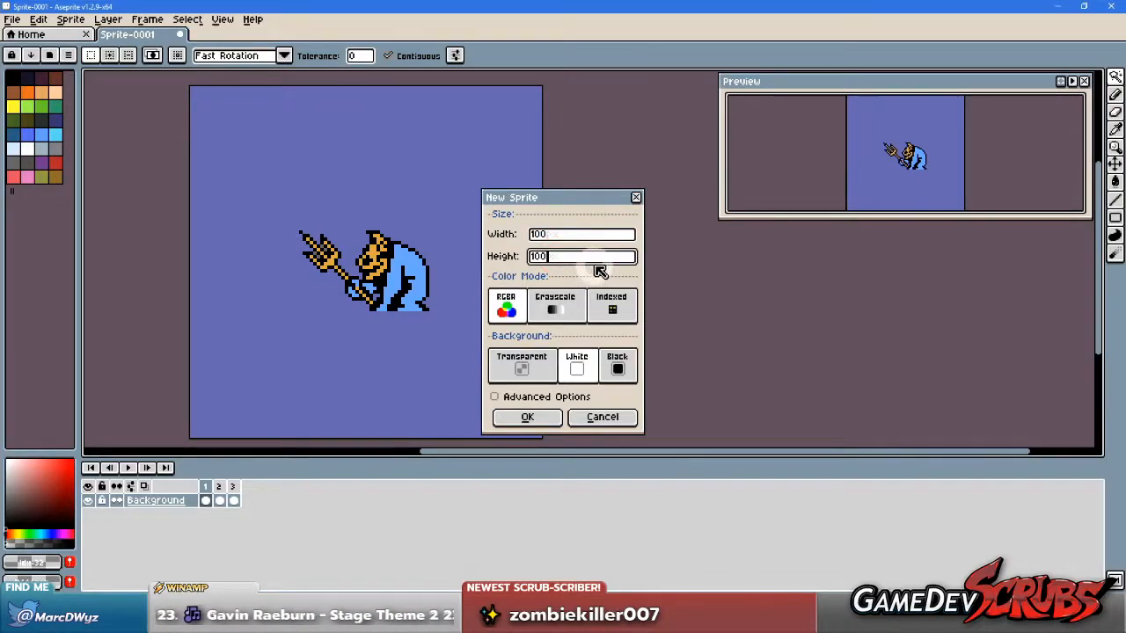
click(614, 314)
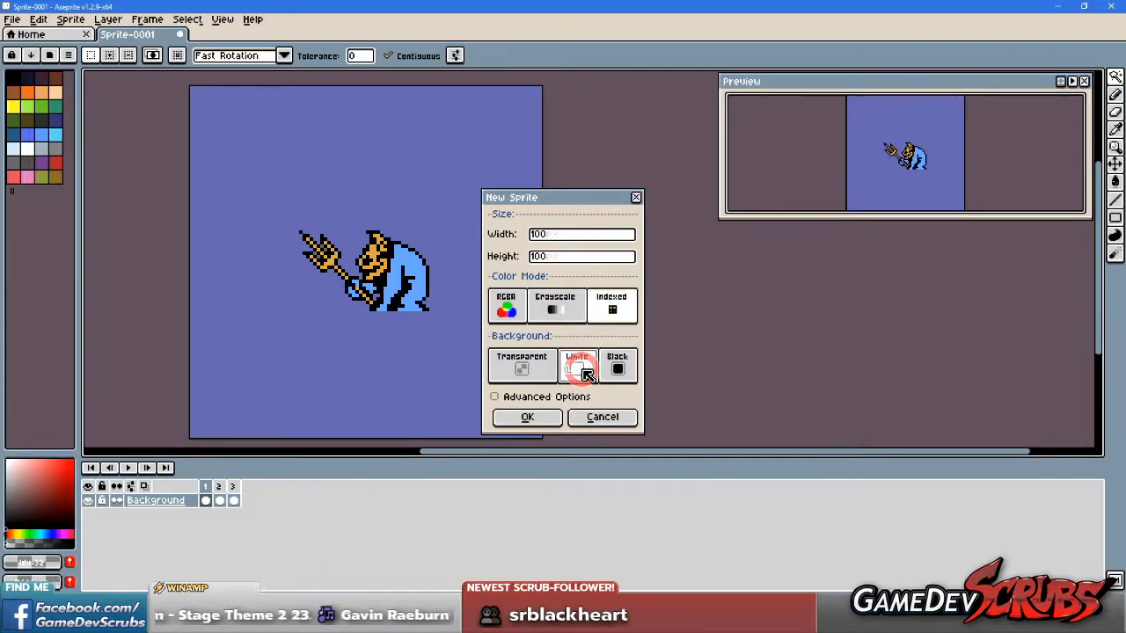
click(522, 368)
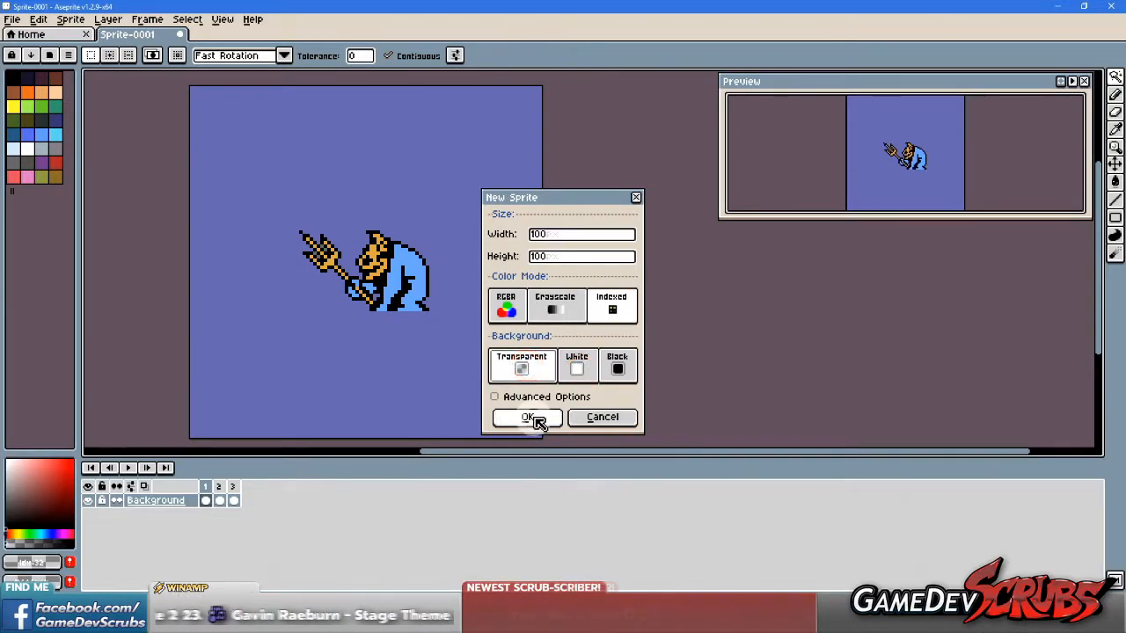
click(533, 417)
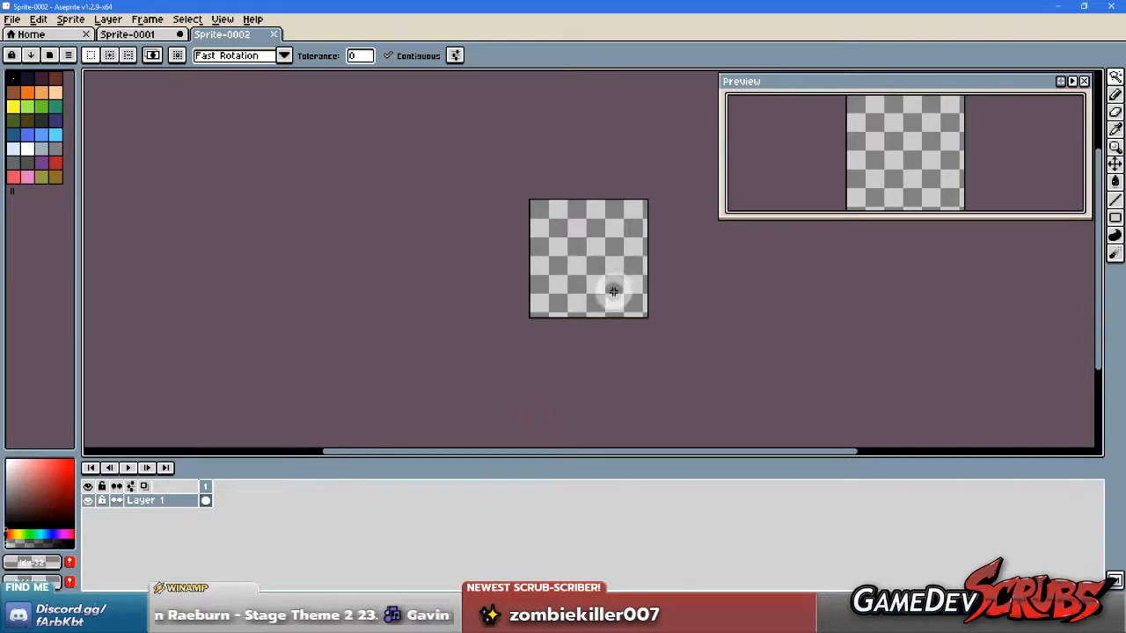
scroll(494, 282, up, 3)
scroll(512, 282, down, 2)
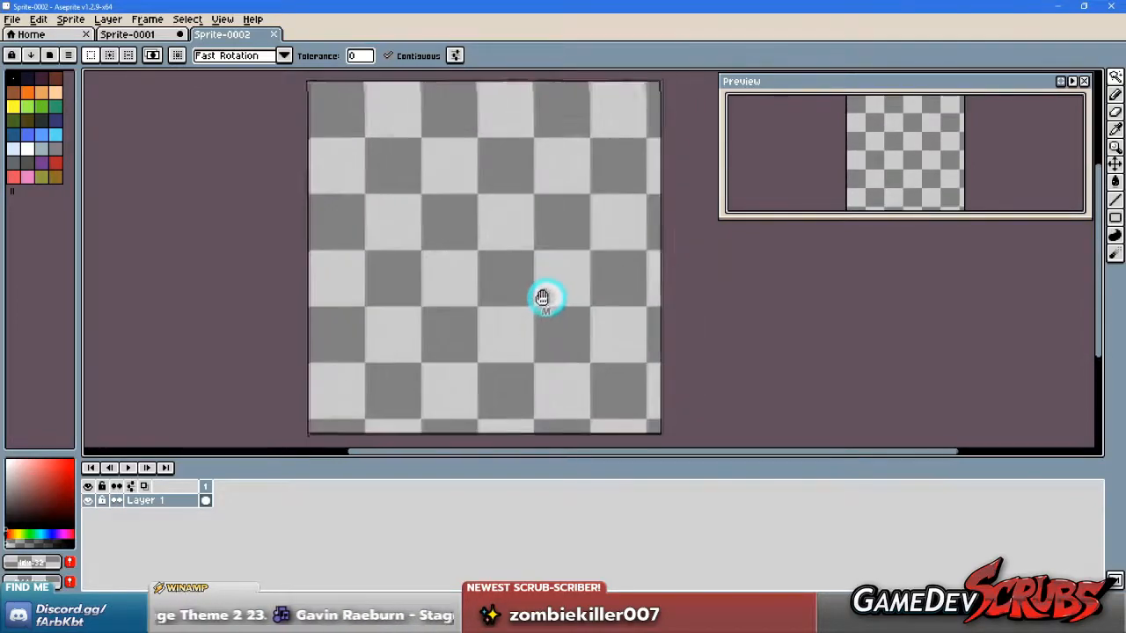
Step: Switch to Paint Shop Pro and bring up the image browser over the Imp Enemy.png sheet
drag(513, 307, 501, 294)
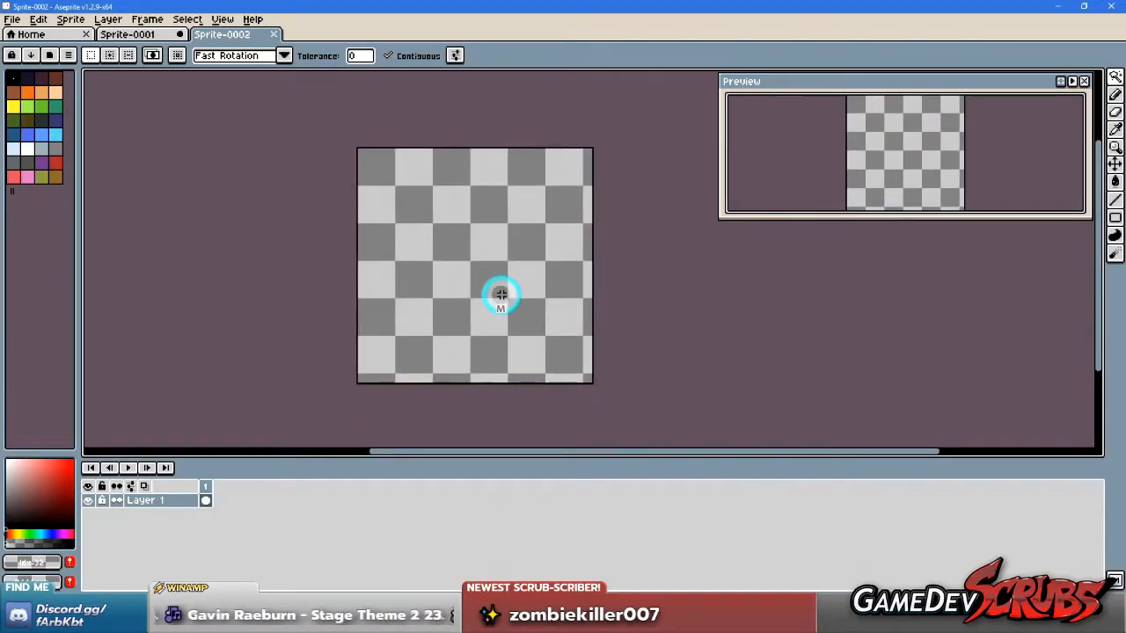
click(711, 616)
key(e)
click(179, 203)
right_click(178, 204)
key(s)
click(176, 203)
scroll(182, 313, up, 1)
scroll(273, 246, down, 5)
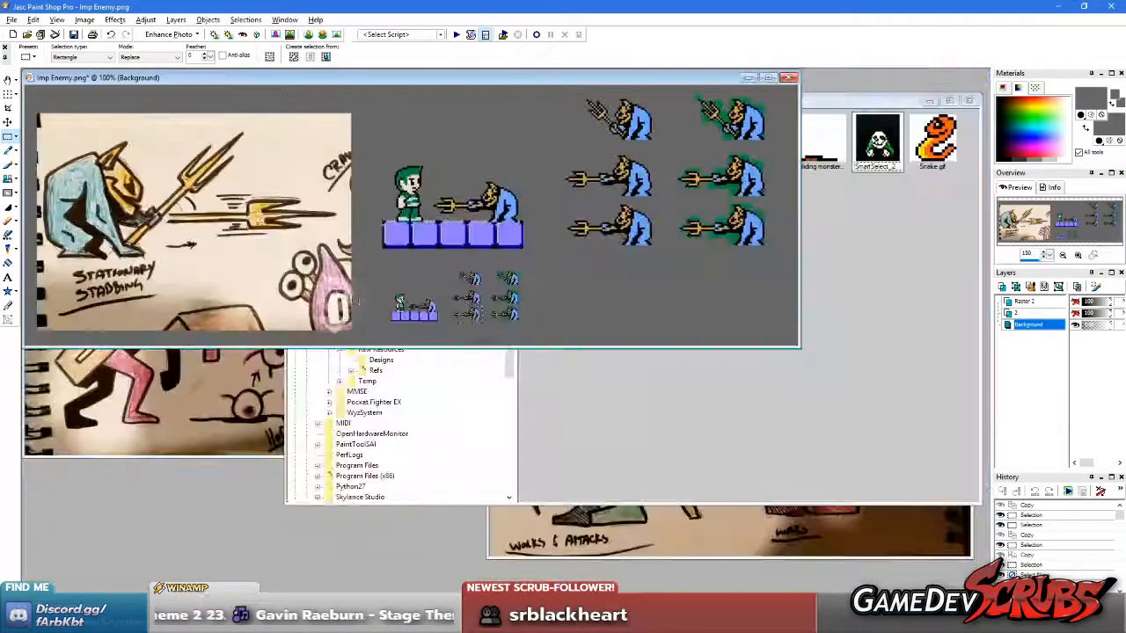
scroll(449, 230, down, 4)
middle_click(690, 332)
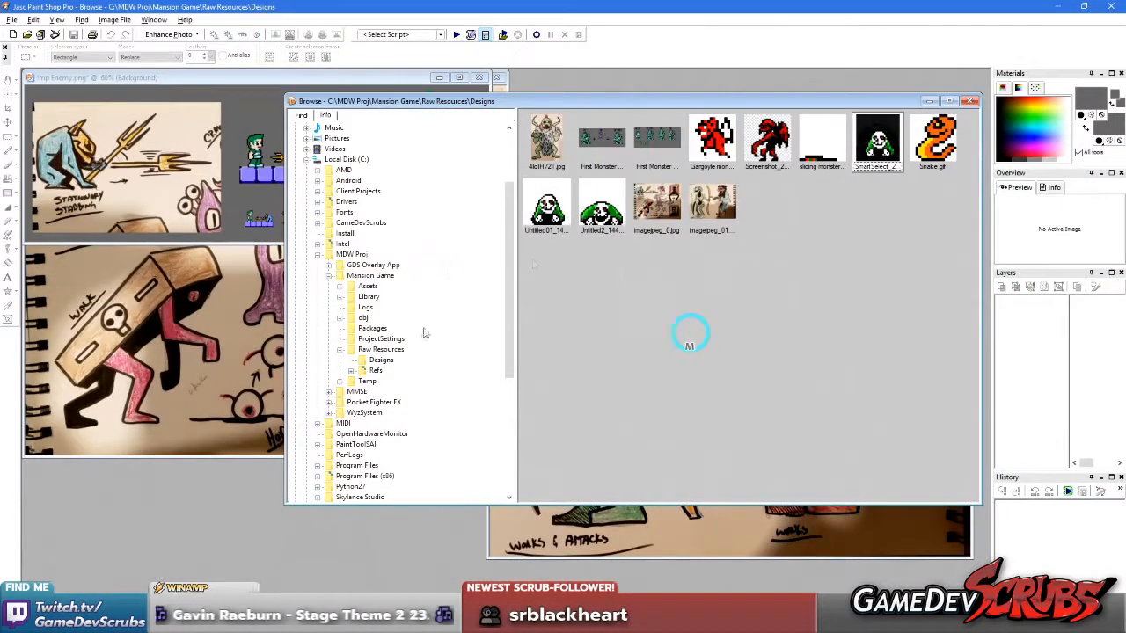
Step: Browse to the Raw Resources folder of the Mansion Game project and open Mansion.gif
click(381, 349)
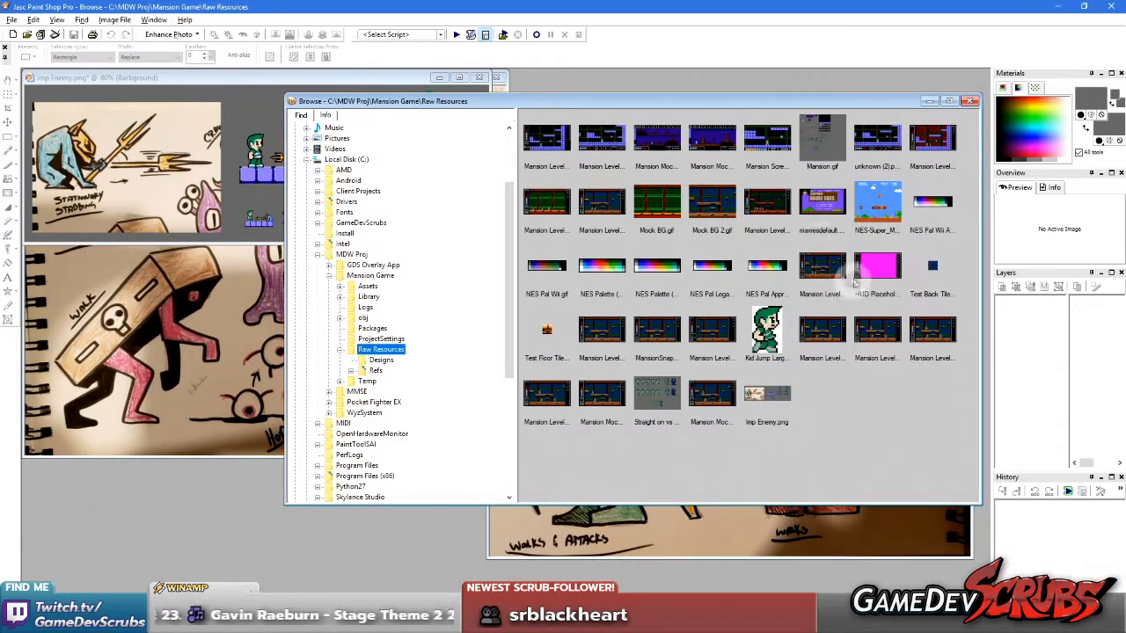
click(825, 150)
double_click(825, 149)
Step: Select the standing green-haired boy at the start of the walk-cycle row, including some gray backdrop, and copy it
scroll(123, 387, up, 10)
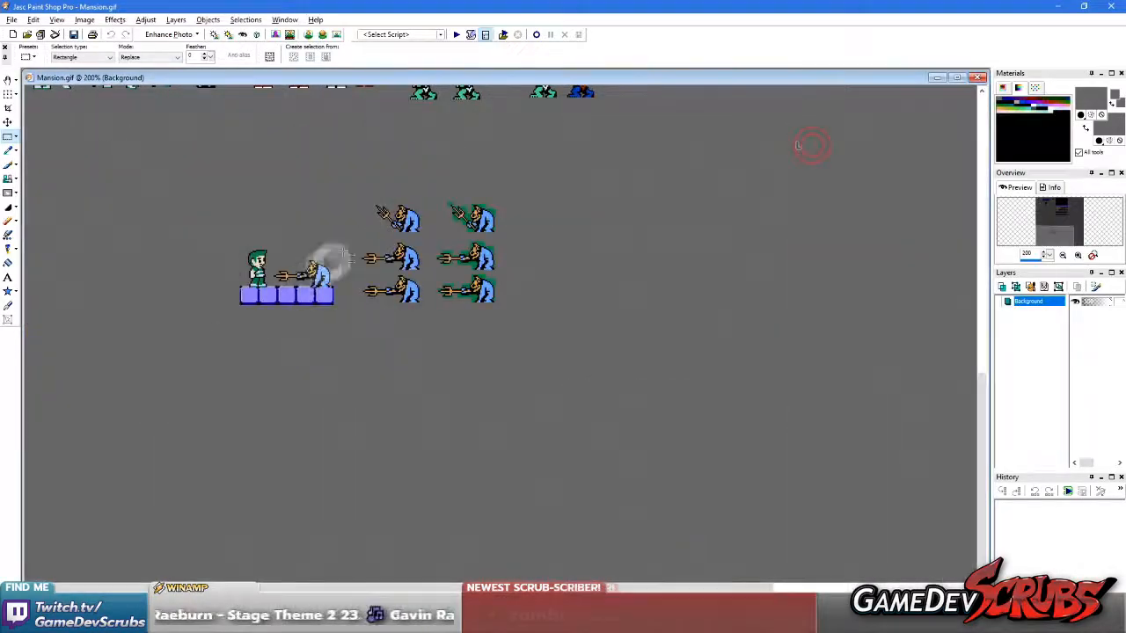
scroll(417, 281, down, 3)
scroll(237, 326, up, 5)
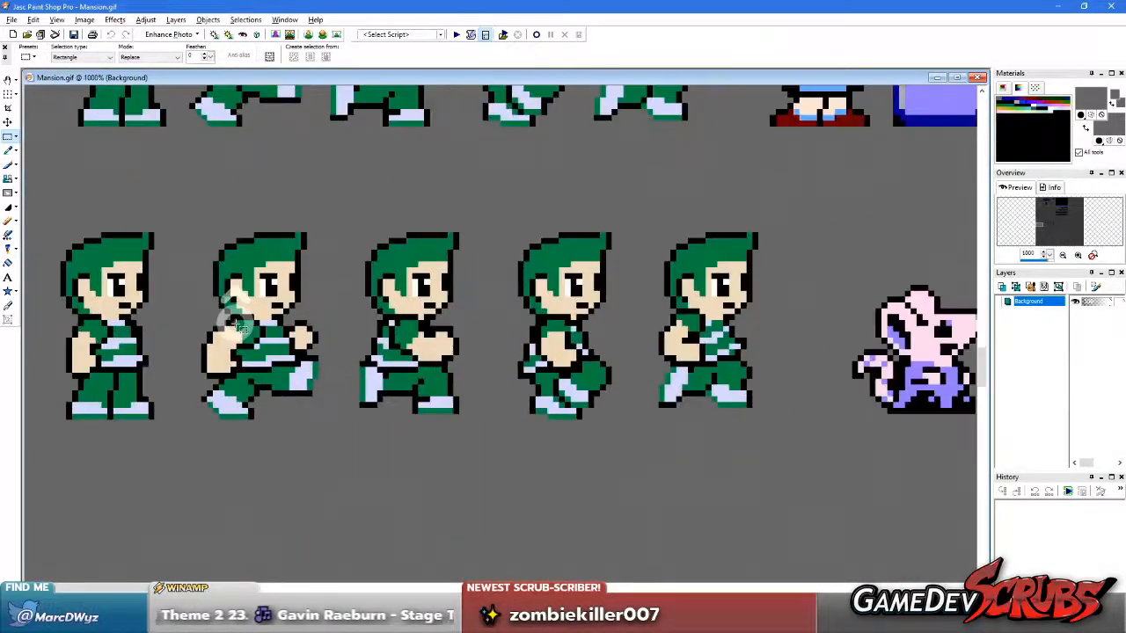
drag(48, 202, 171, 443)
key(ctrl+c)
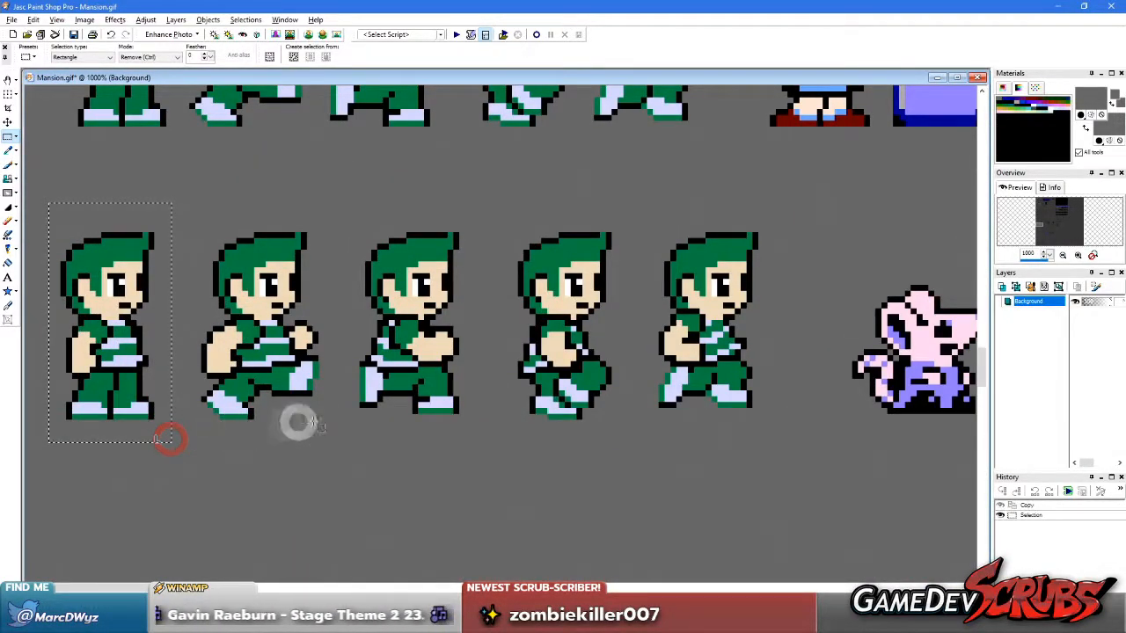
Step: Switch to Aseprite, paste the boy into Sprite-0002 and move him toward the canvas's left edge
key(alt+Tab)
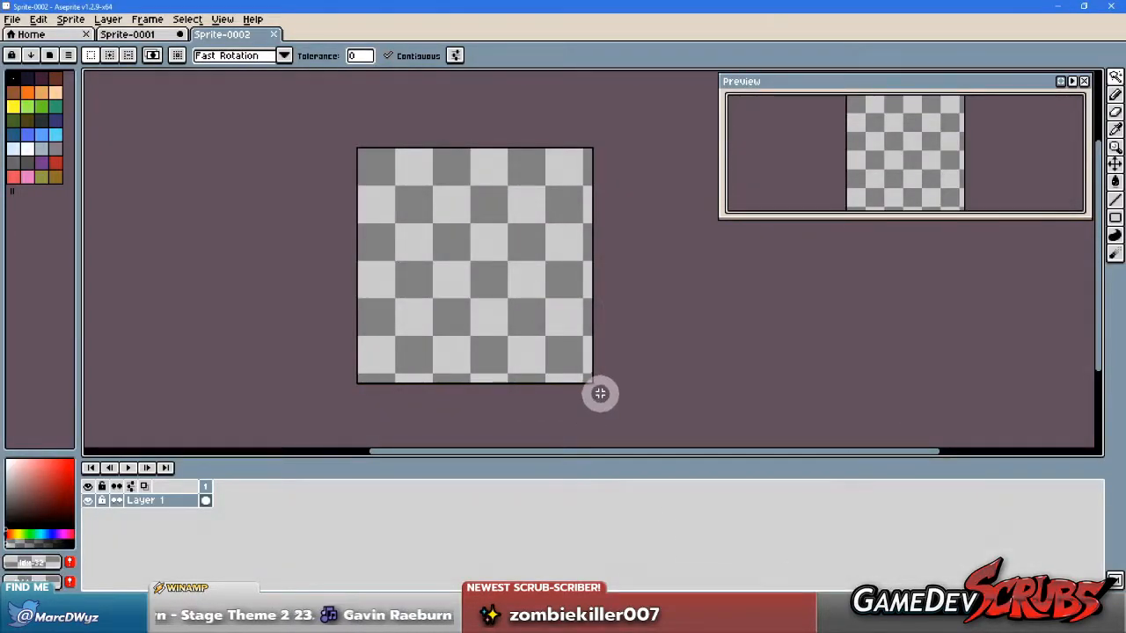
key(ctrl+v)
scroll(535, 274, up, 1)
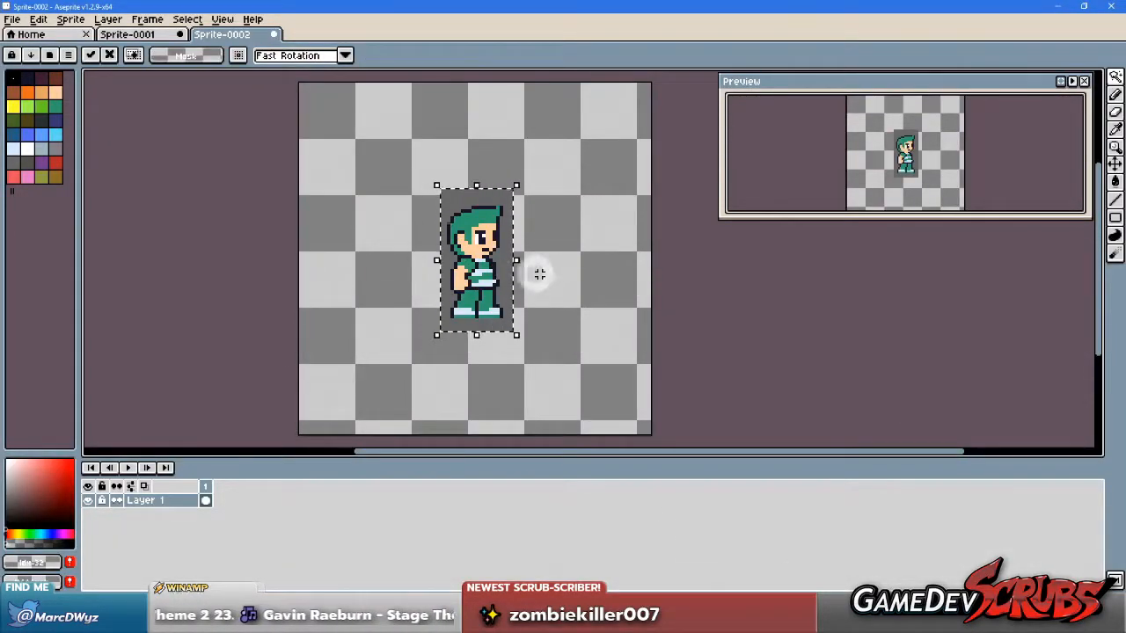
drag(498, 285, 403, 285)
Step: Try to select the backdrop beside the boy, and set the foreground color to palette index 1
click(485, 284)
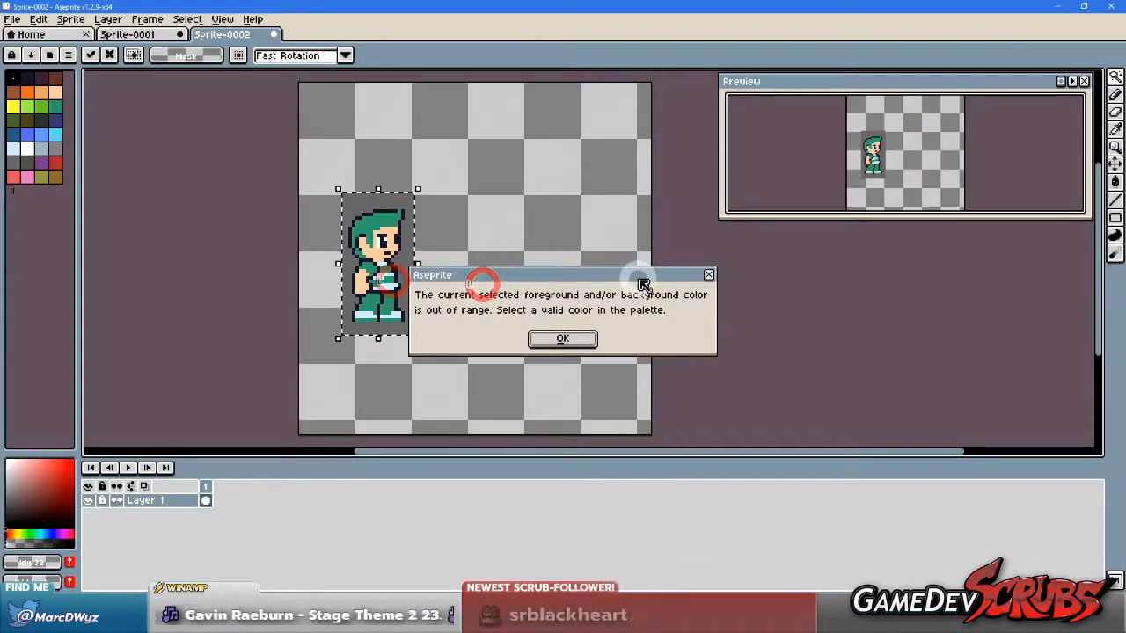
click(562, 340)
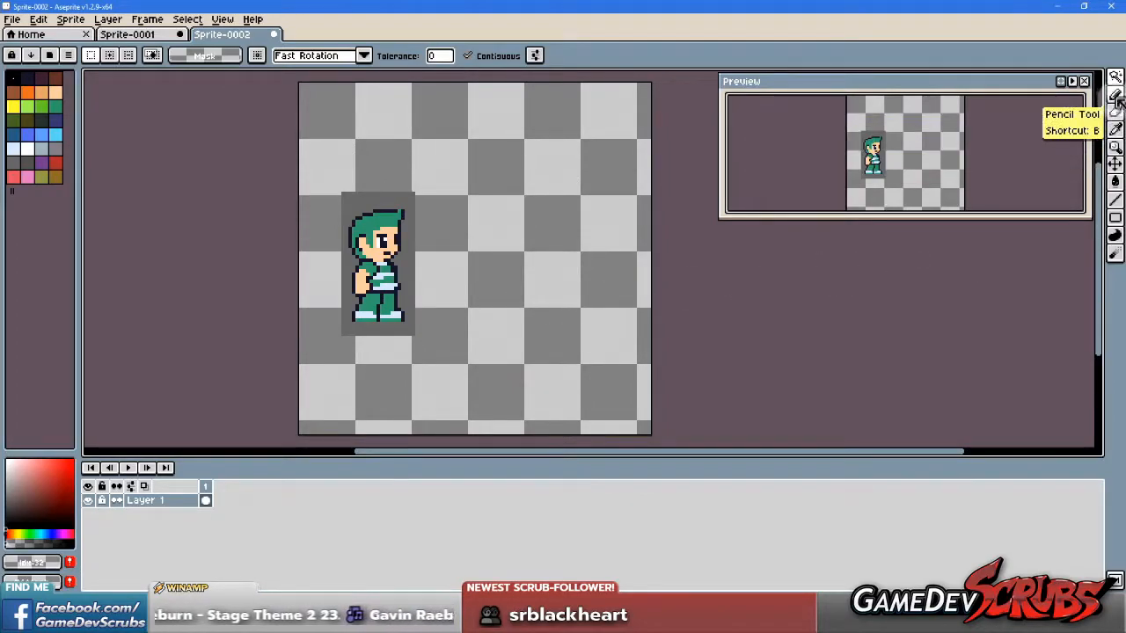
click(408, 280)
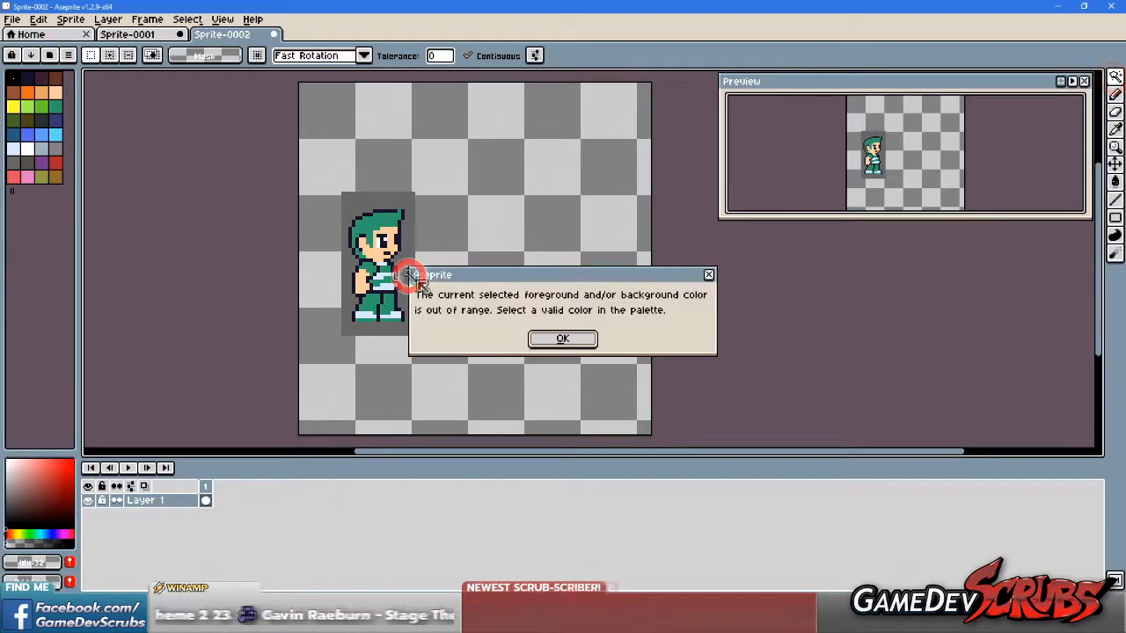
click(563, 342)
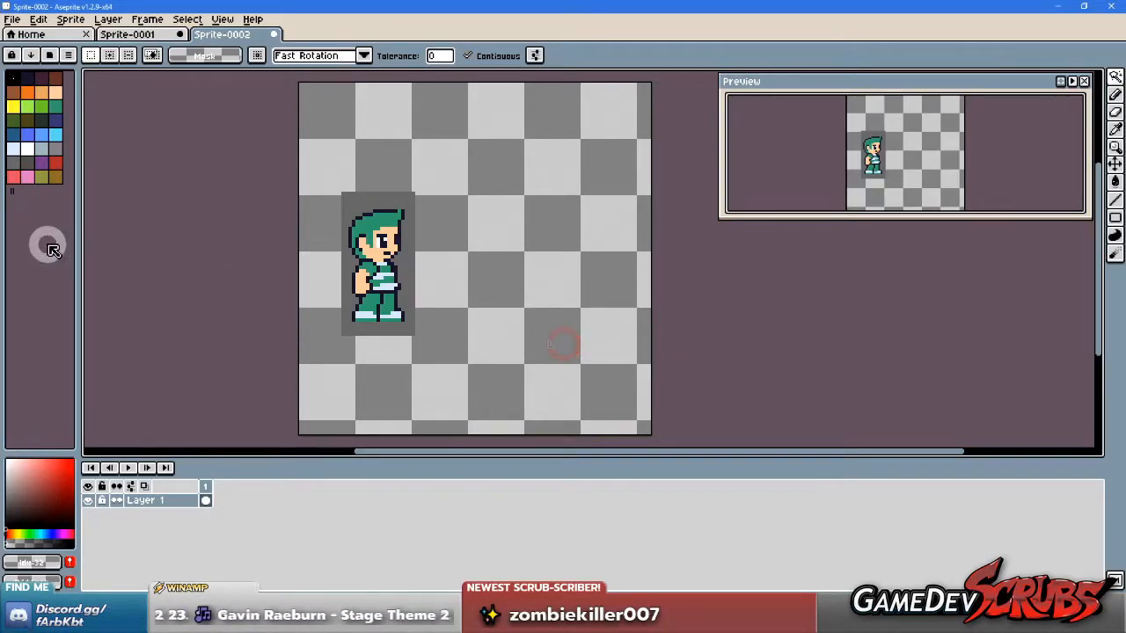
click(27, 79)
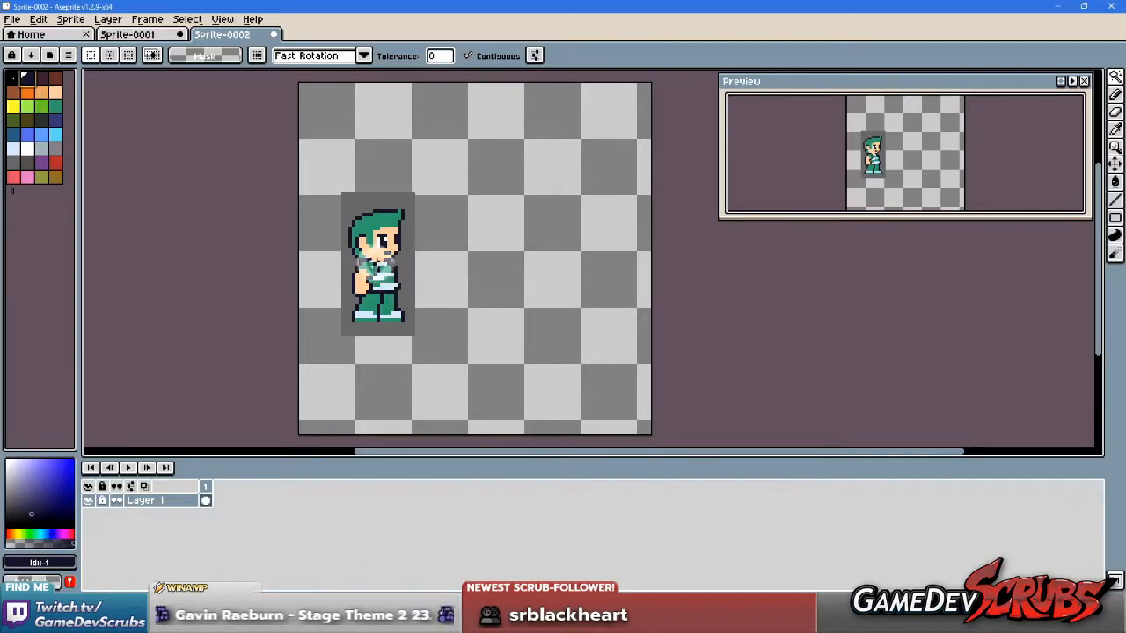
Step: Close Sprite-0002 and Sprite-0001 without saving either of them
click(274, 33)
click(545, 338)
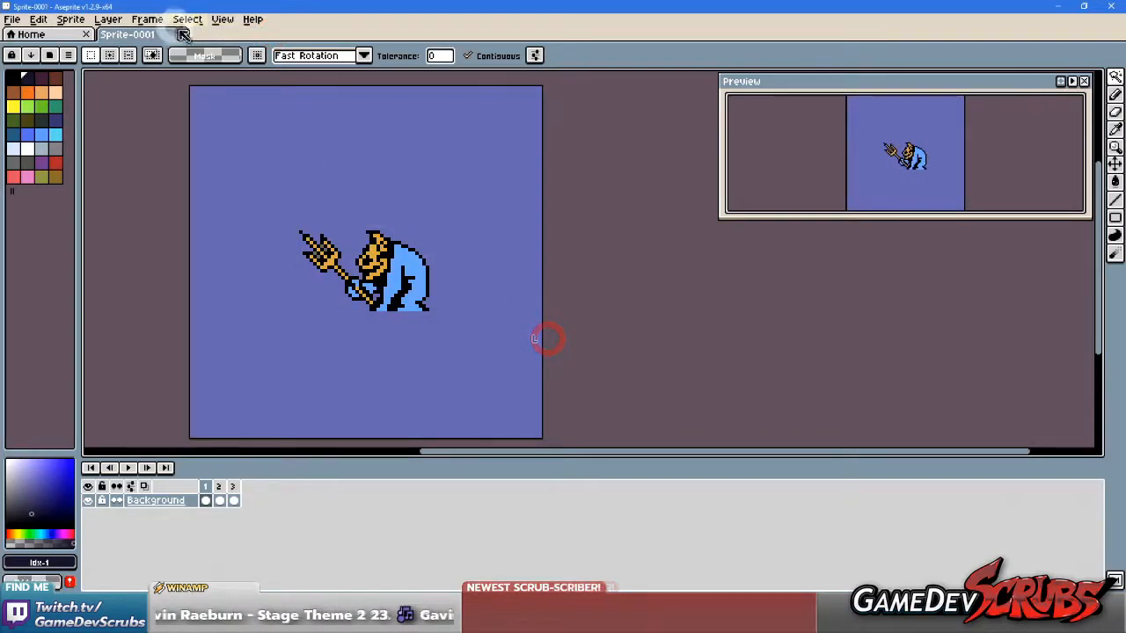
click(180, 34)
click(546, 338)
Step: Create a new 100 × 80 sprite in RGBA color mode with a transparent background
click(13, 19)
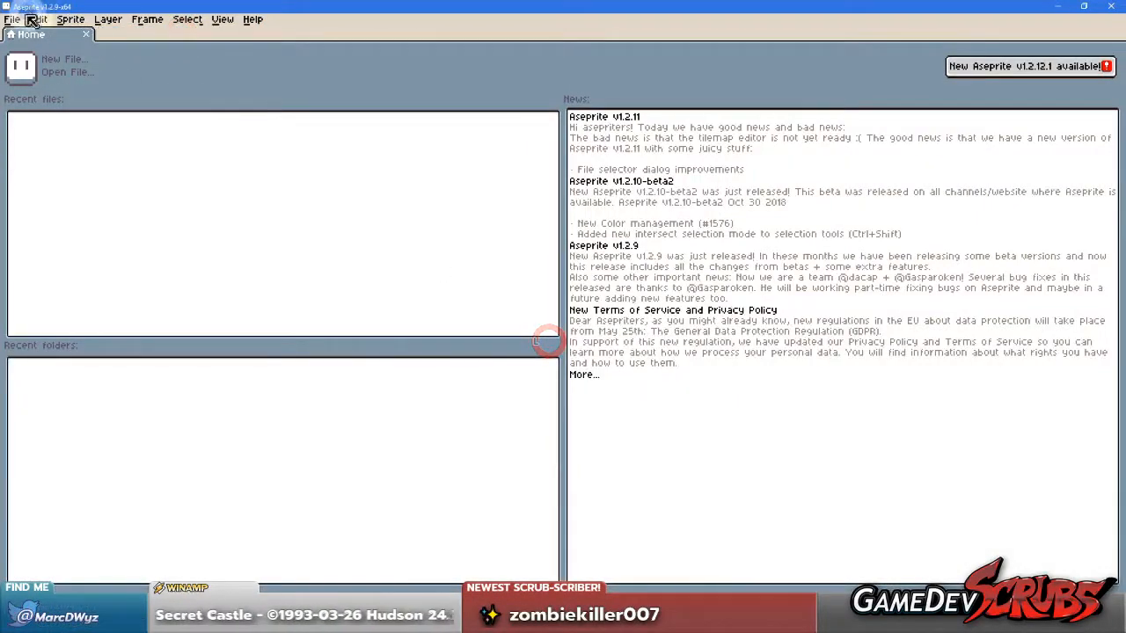
click(19, 35)
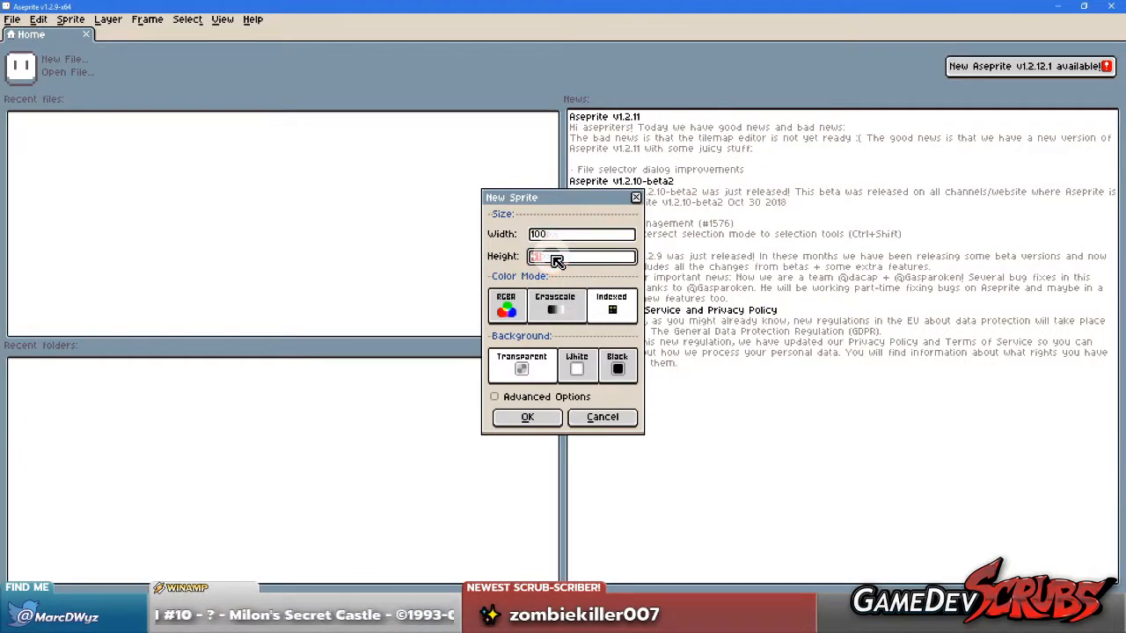
text(80)
click(507, 308)
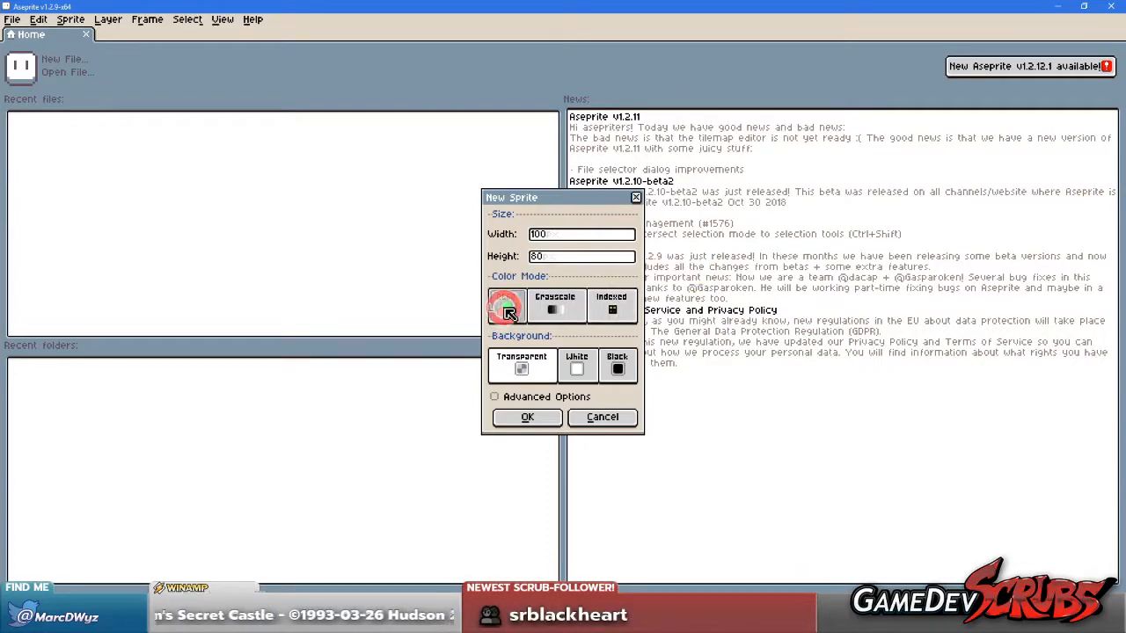
click(532, 420)
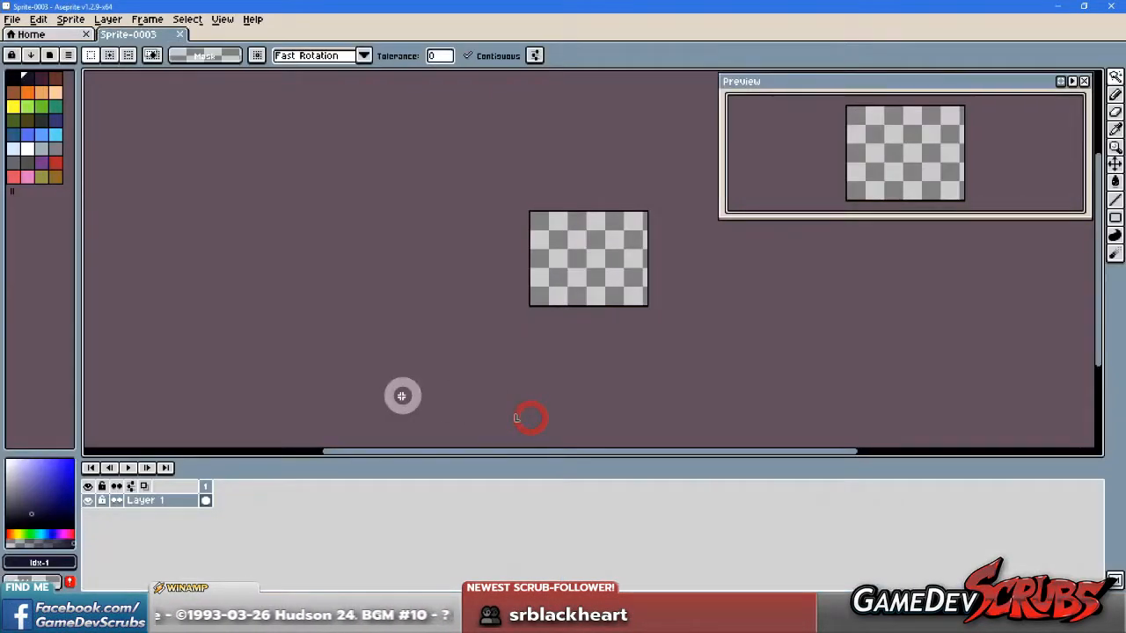
Step: Paste the copied boy into the new sprite and move him toward the canvas's left edge
scroll(584, 291, up, 2)
drag(583, 291, 530, 311)
scroll(531, 310, down, 3)
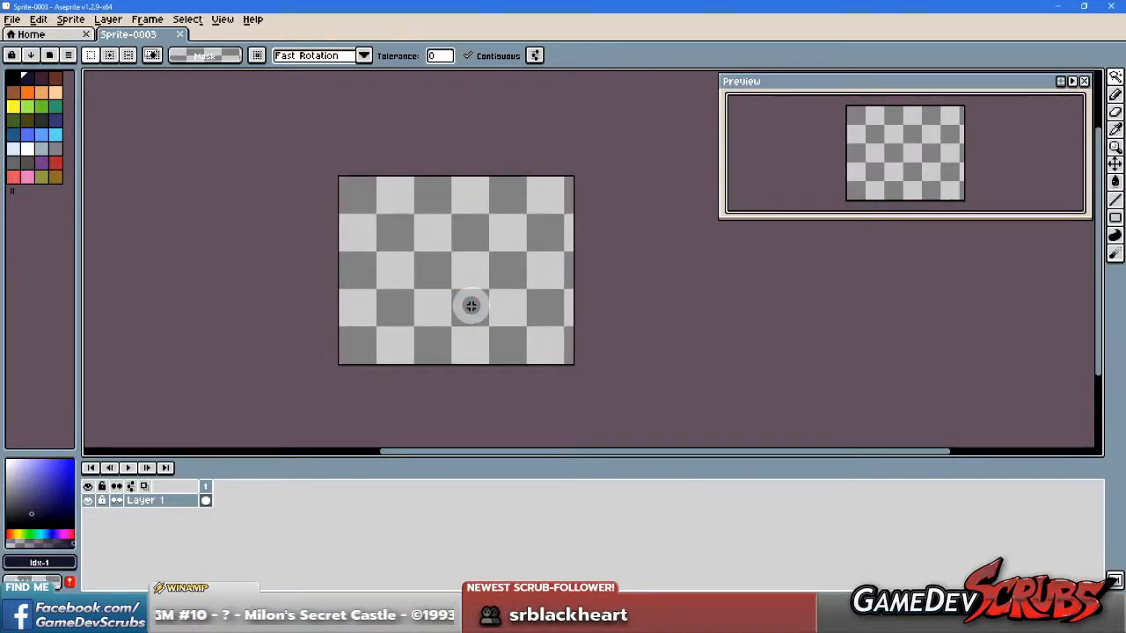
scroll(466, 314, up, 2)
drag(498, 305, 455, 319)
key(alt+Tab)
key(alt+Tab)
key(ctrl+v)
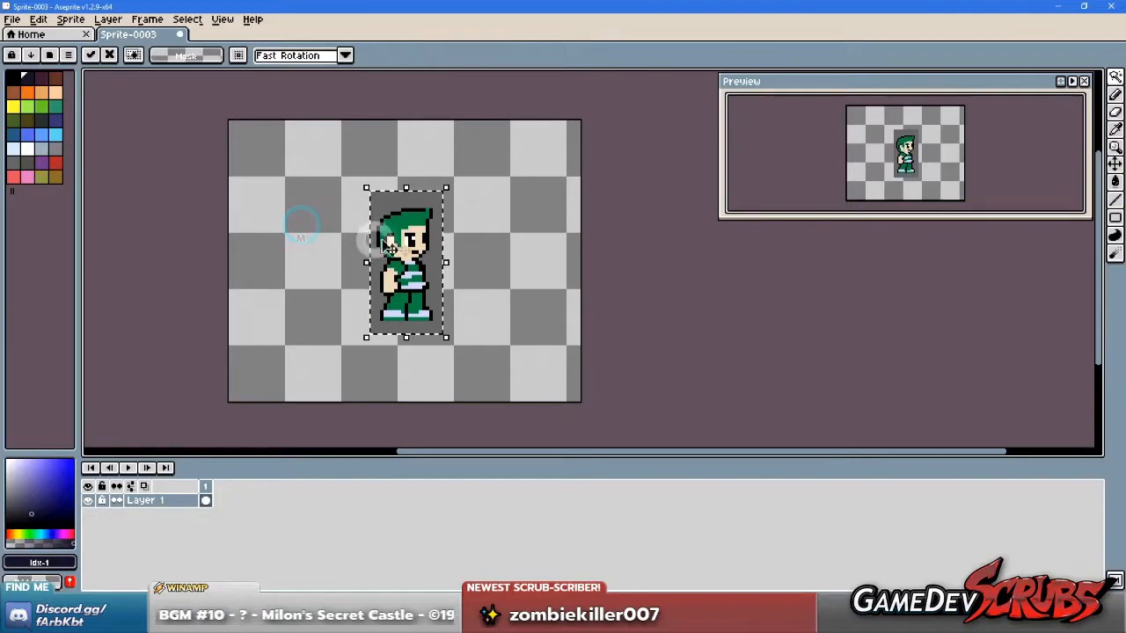
drag(424, 263, 276, 245)
Step: Select the gray backdrop around the boy with the Magic Wand, delete it and clear the selection
click(399, 258)
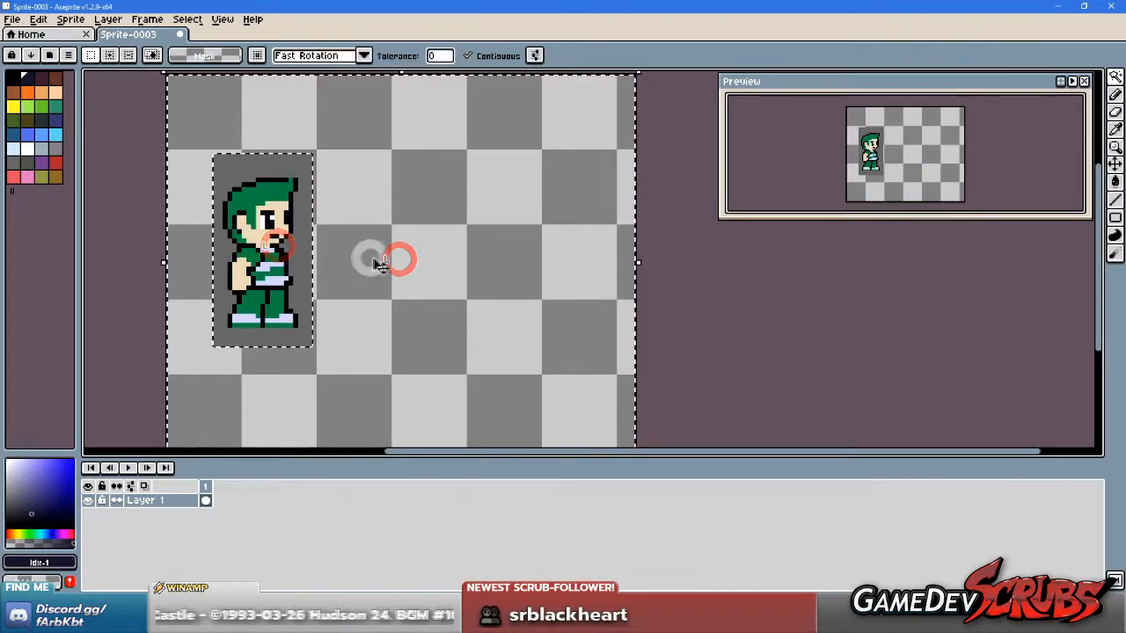
click(301, 255)
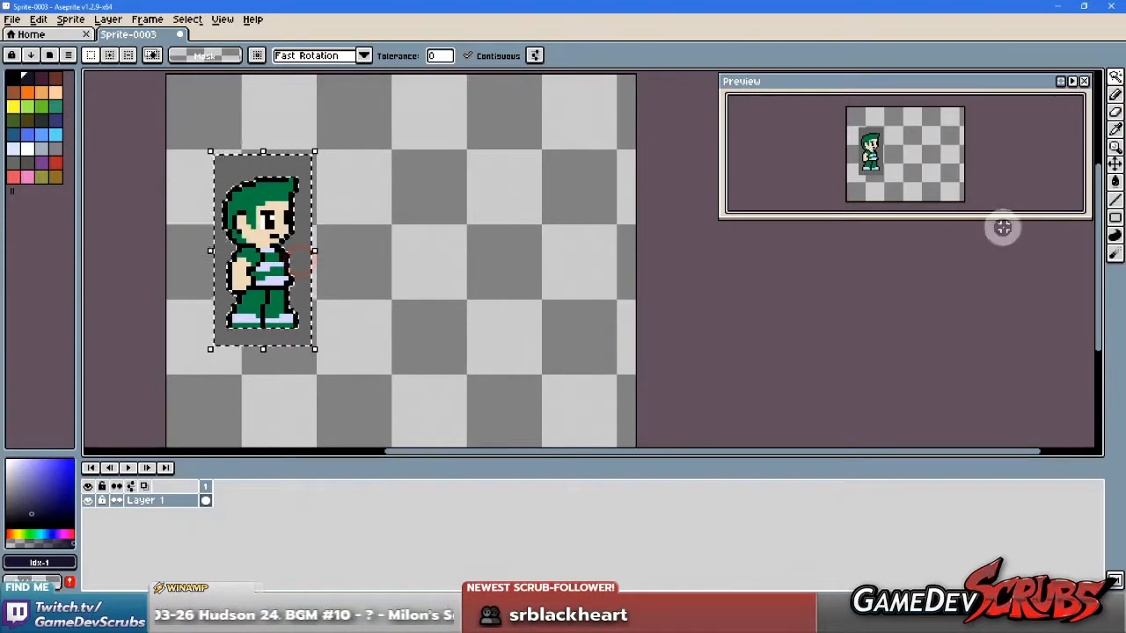
key(ctrl+d)
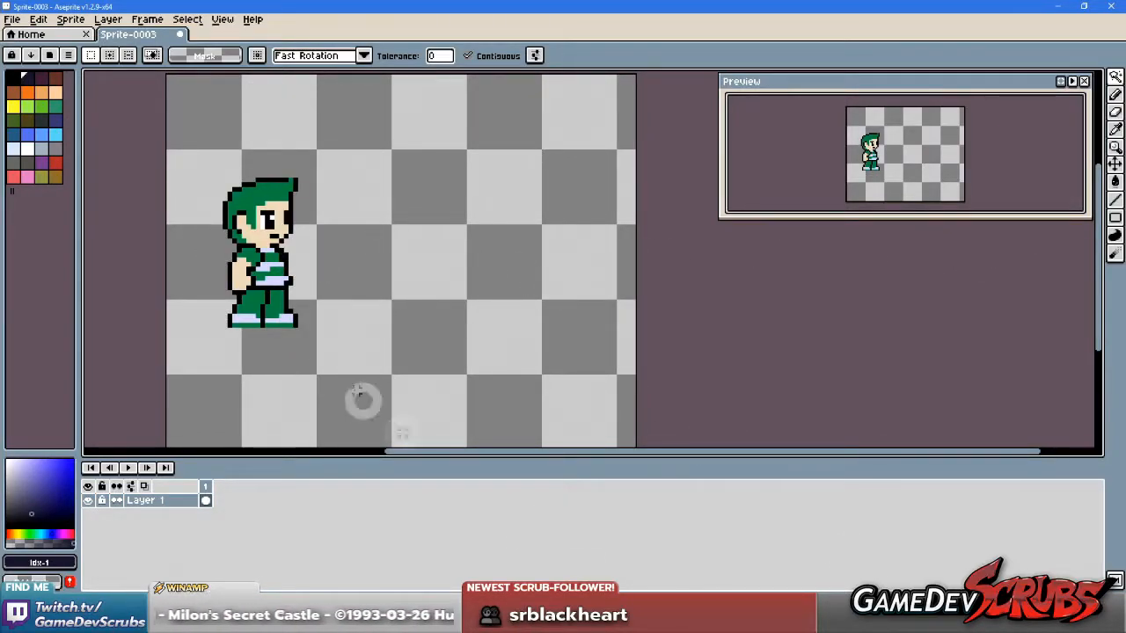
Step: Move the boy down and slightly right with the Move tool to the lower left of the canvas
key(v)
drag(266, 226, 289, 305)
scroll(306, 278, down, 1)
scroll(299, 247, up, 1)
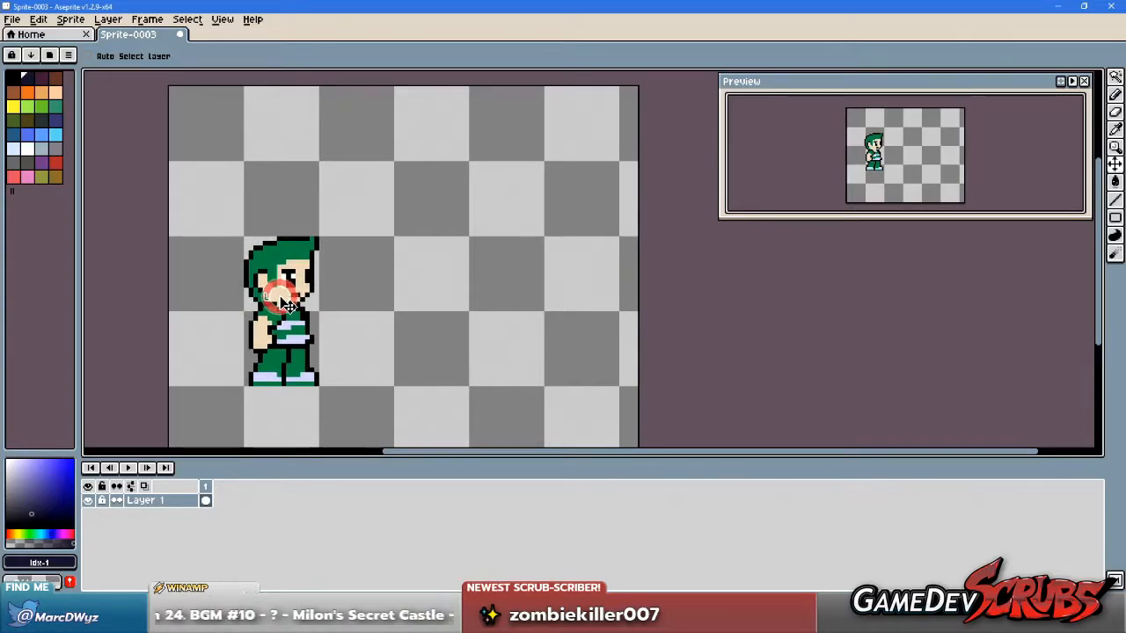
scroll(288, 305, up, 1)
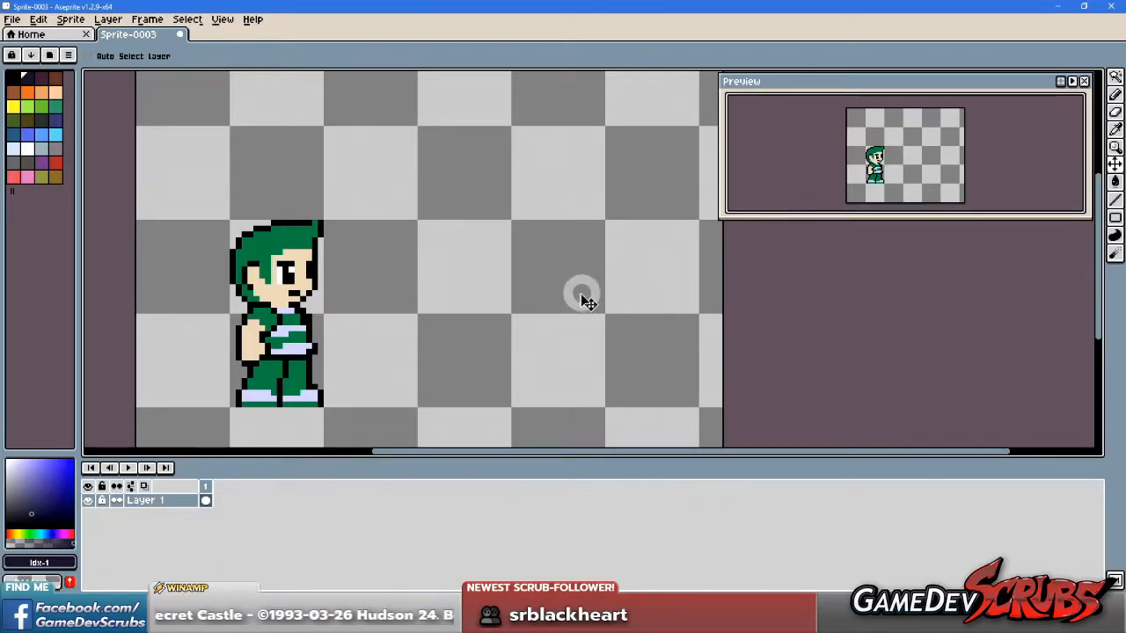
scroll(363, 362, down, 1)
scroll(341, 348, up, 1)
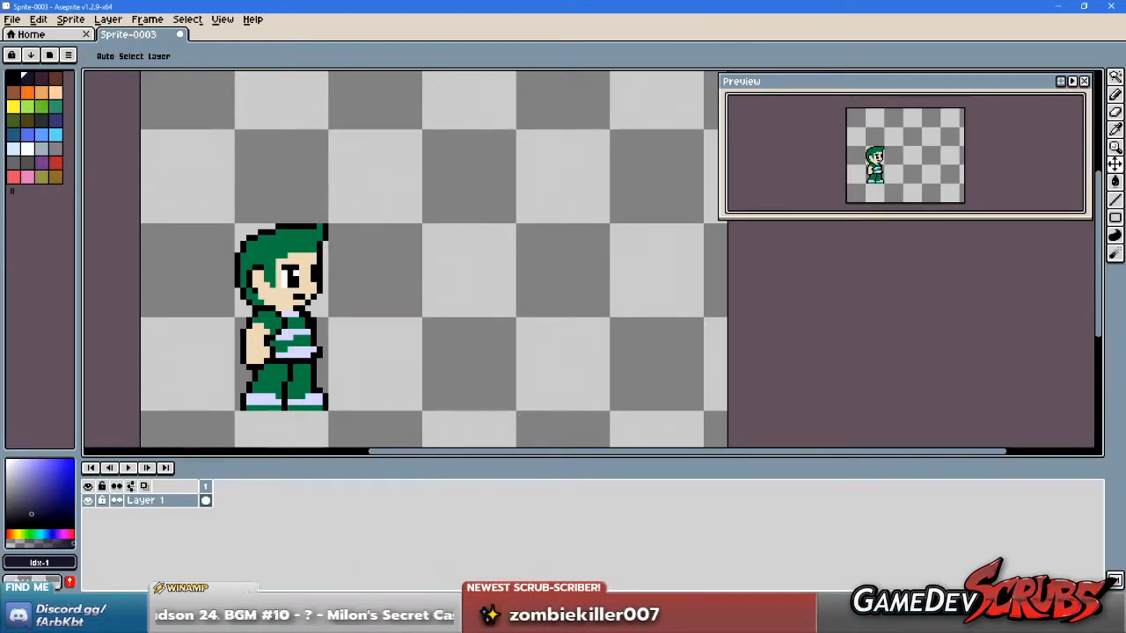
Step: Switch to Paint Shop Pro, deselect the boy, and copy a tiny square of pixels from the imp in Mansion.gif
key(alt+Tab)
key(ctrl+d)
scroll(660, 420, down, 4)
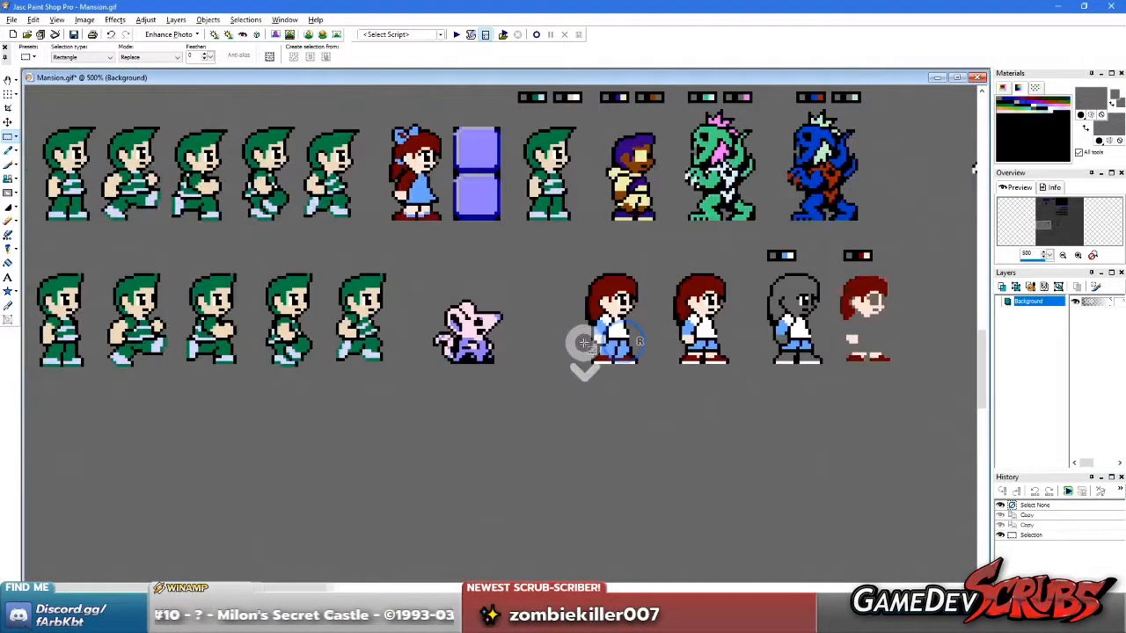
scroll(447, 452, up, 5)
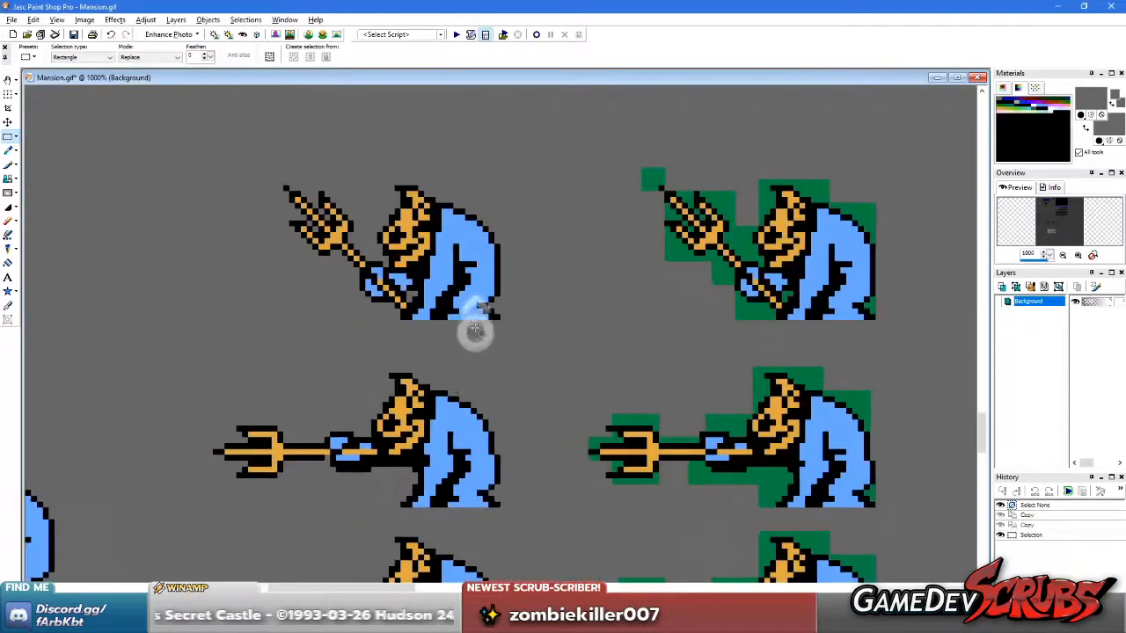
drag(483, 173, 522, 212)
key(ctrl+c)
Step: Switch to Aseprite, paste the tiny imp piece and place it above and left of the boy's head
click(757, 620)
drag(219, 189, 297, 272)
key(ctrl+v)
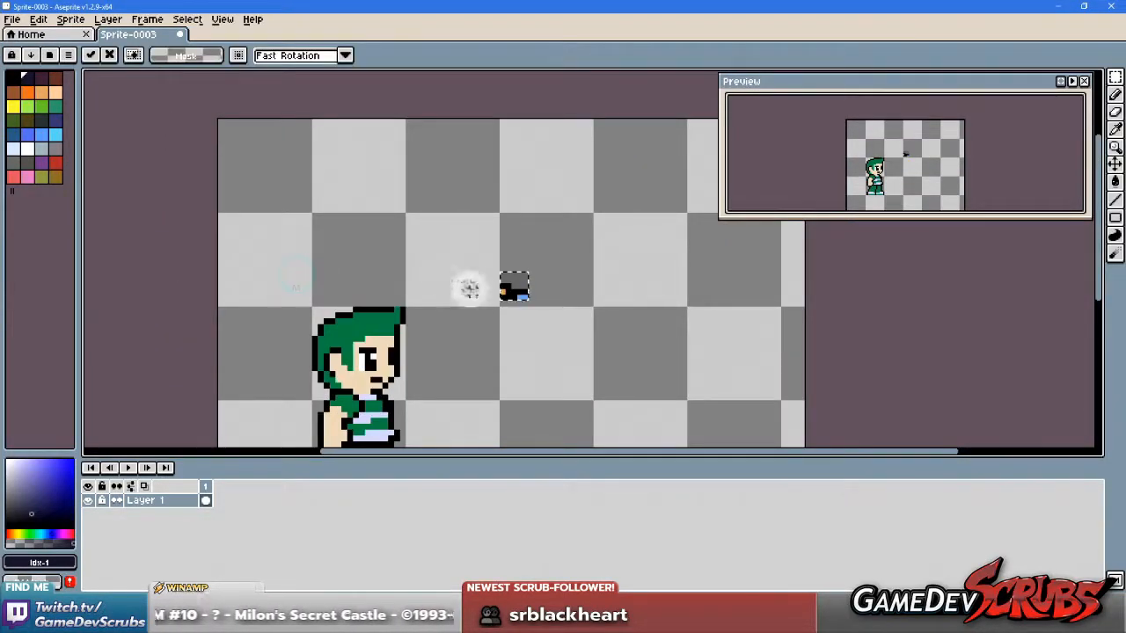
drag(513, 290, 286, 240)
click(355, 233)
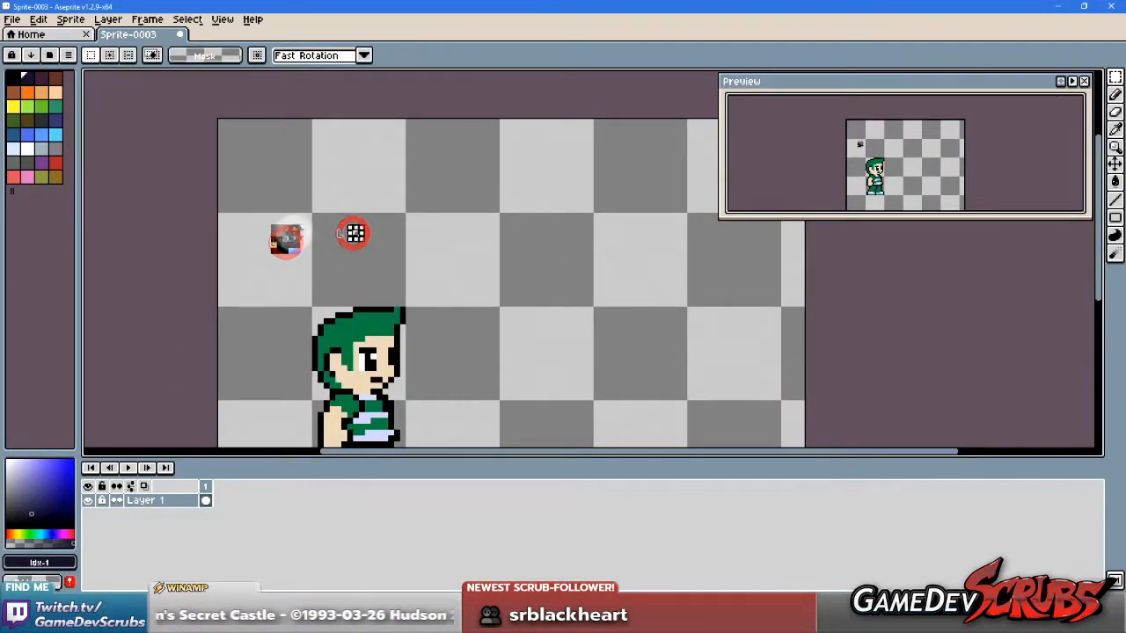
Step: Select the gray pixels of the pasted imp piece with the Magic Wand and delete them
click(1115, 77)
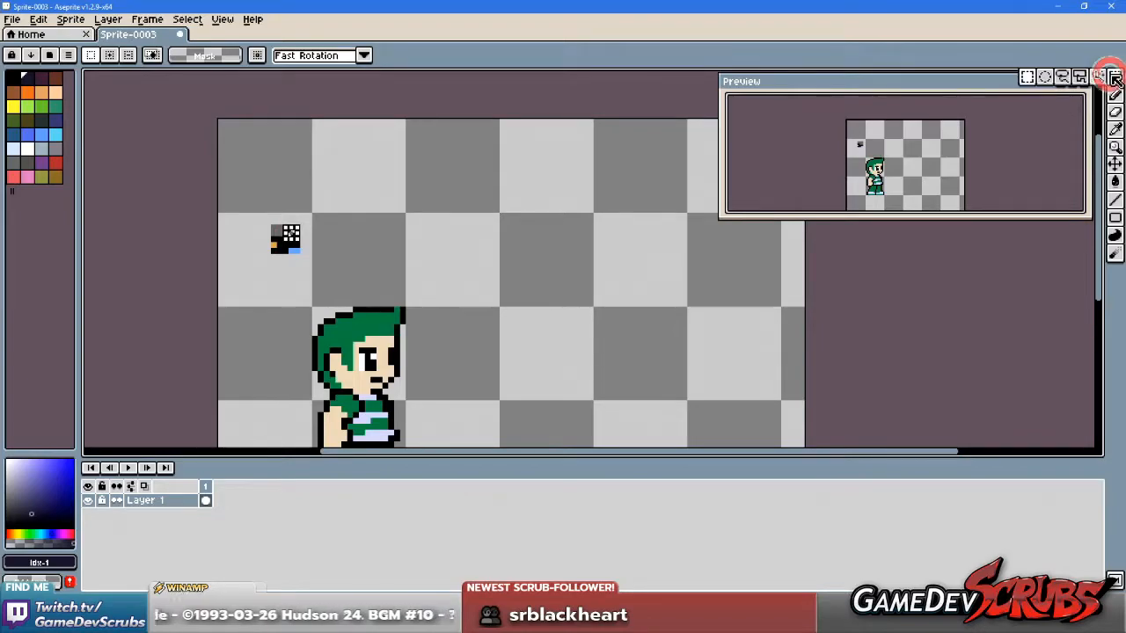
click(1094, 79)
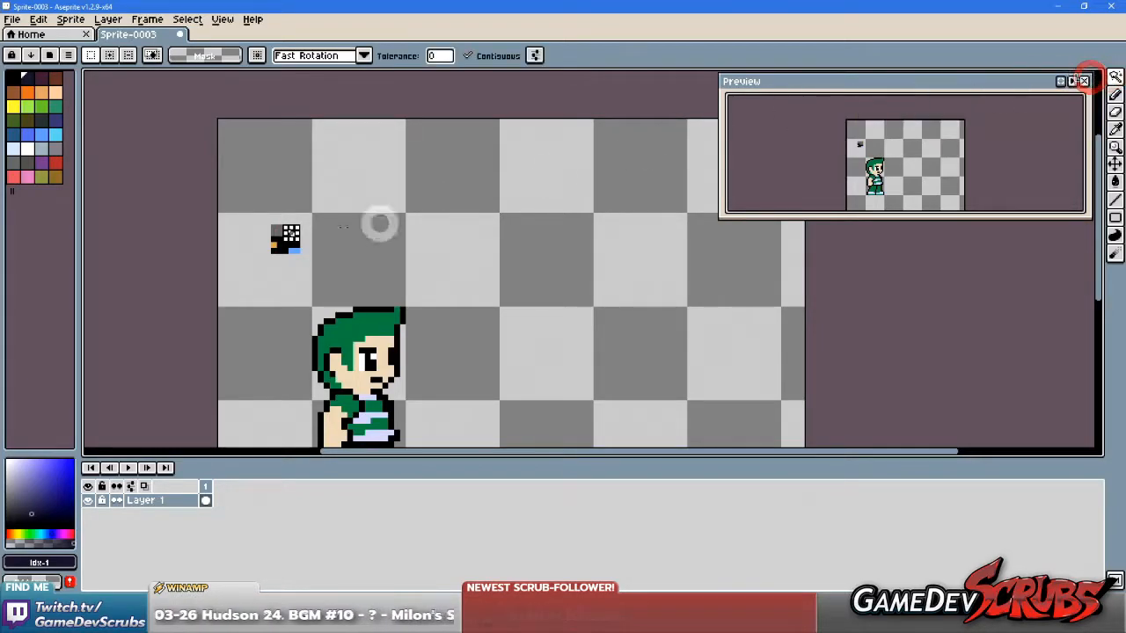
click(280, 231)
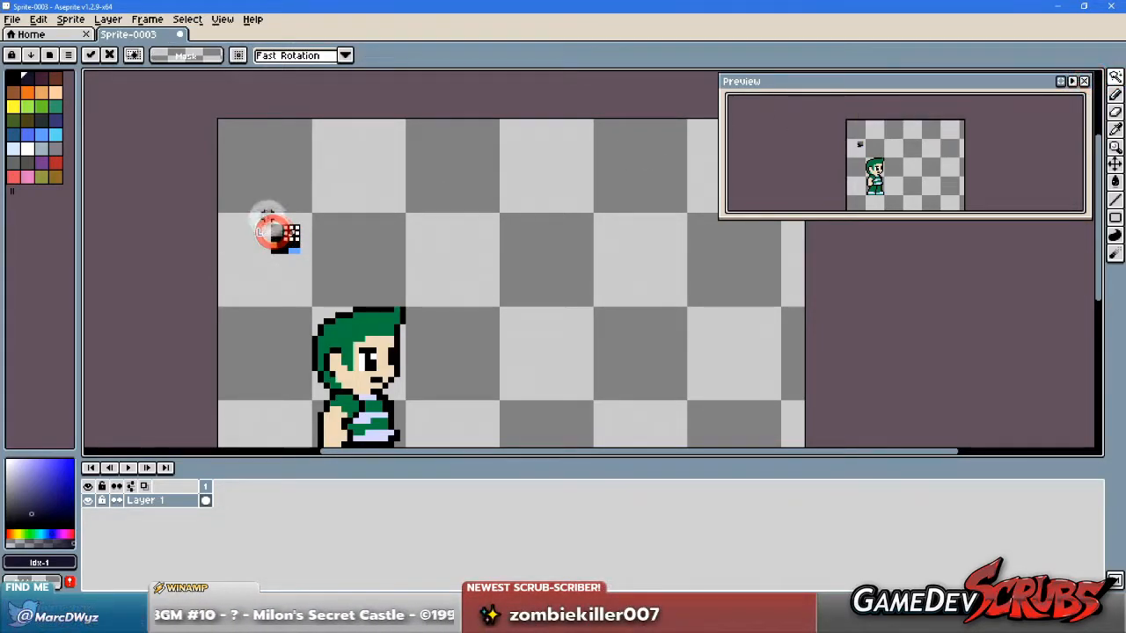
click(269, 210)
click(286, 232)
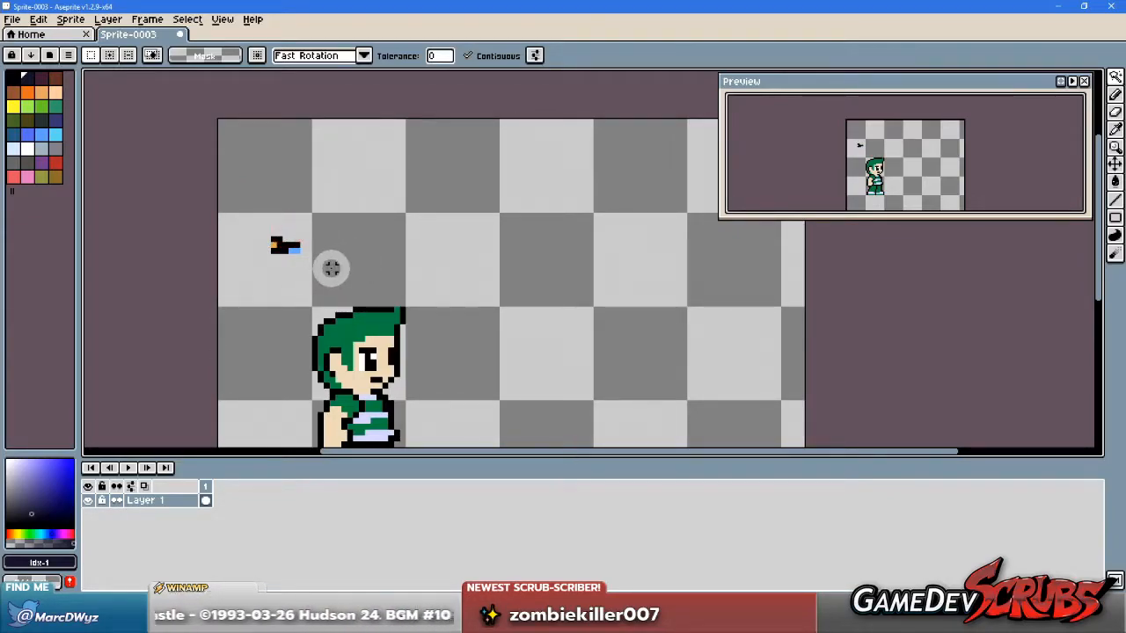
Step: Sample the orange from the pasted imp piece and paint its leftmost pixels into a solid orange swatch with the Pencil
key(b)
scroll(281, 243, up, 5)
key(ctrl)
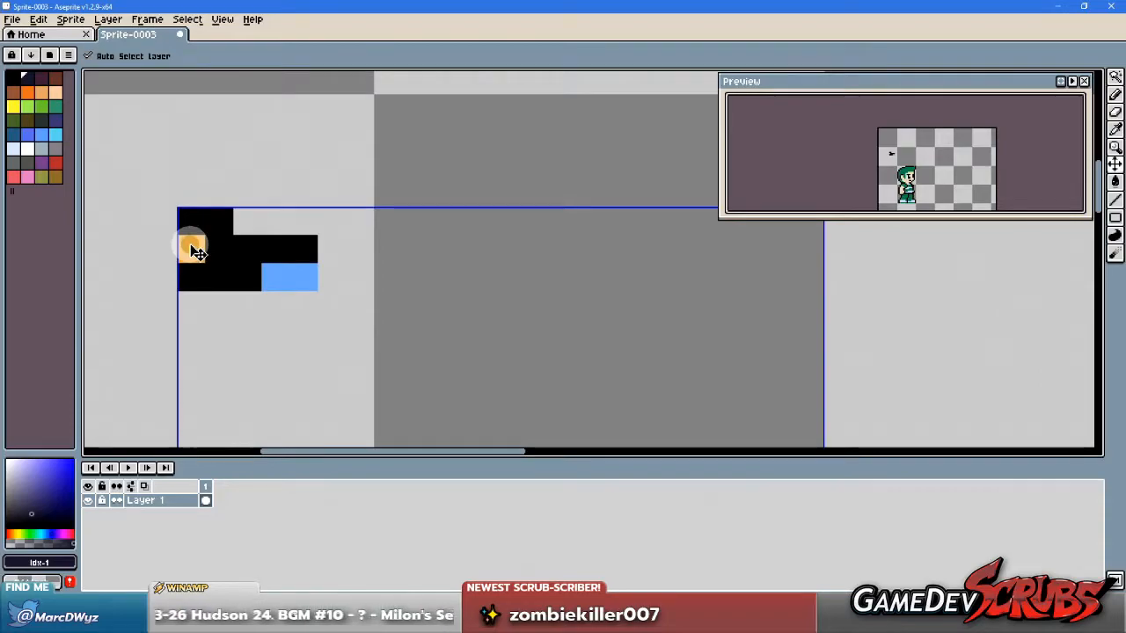
key(b)
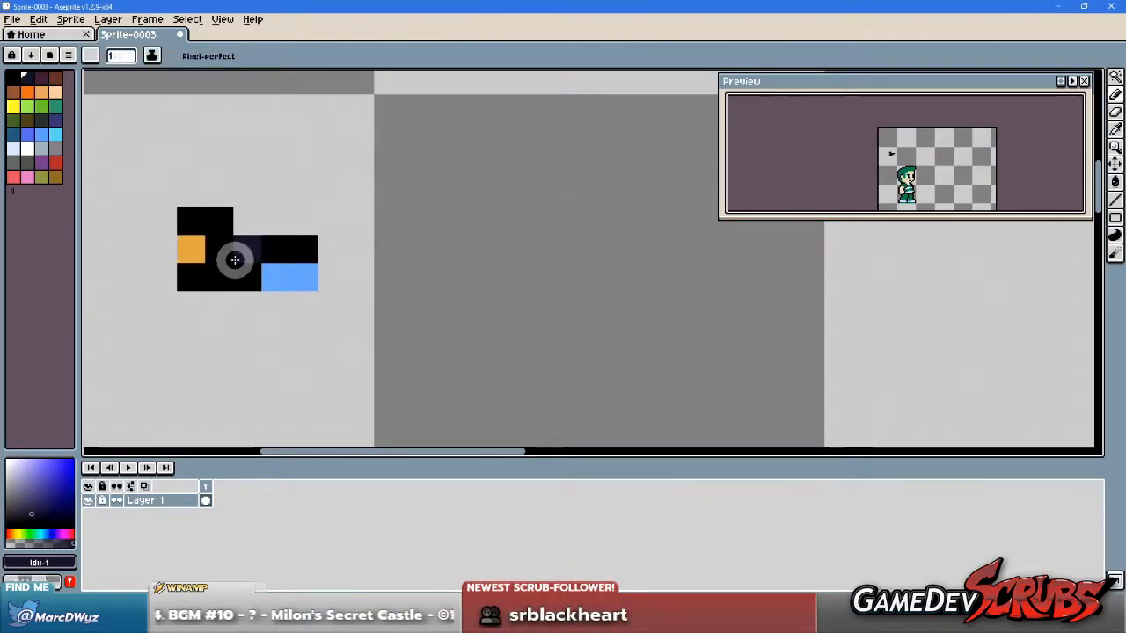
click(1119, 129)
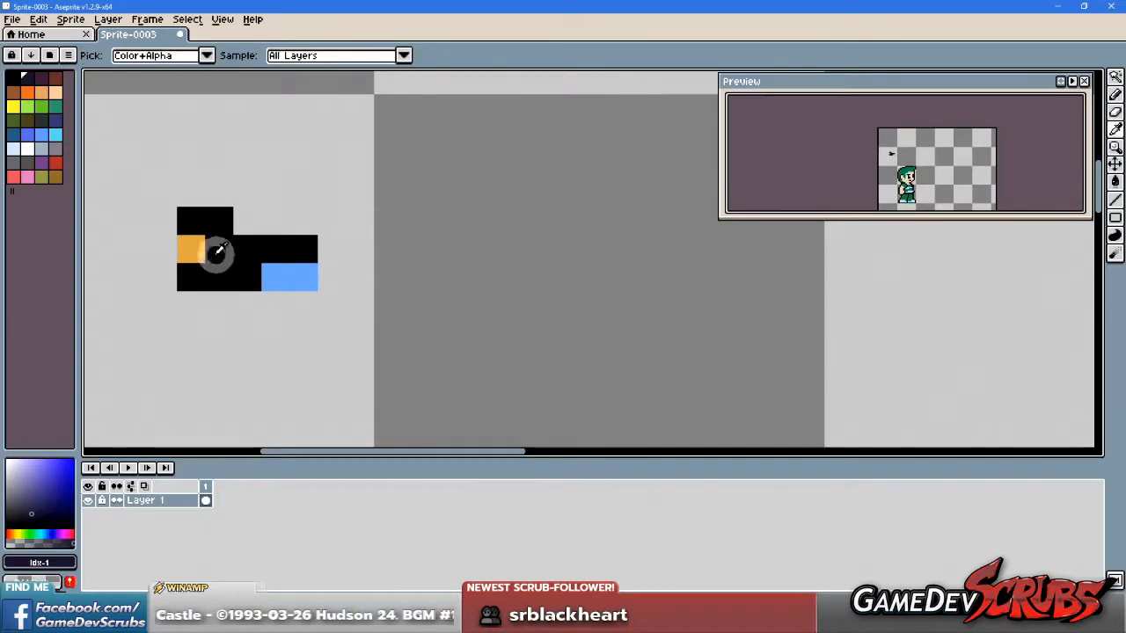
click(189, 250)
key(b)
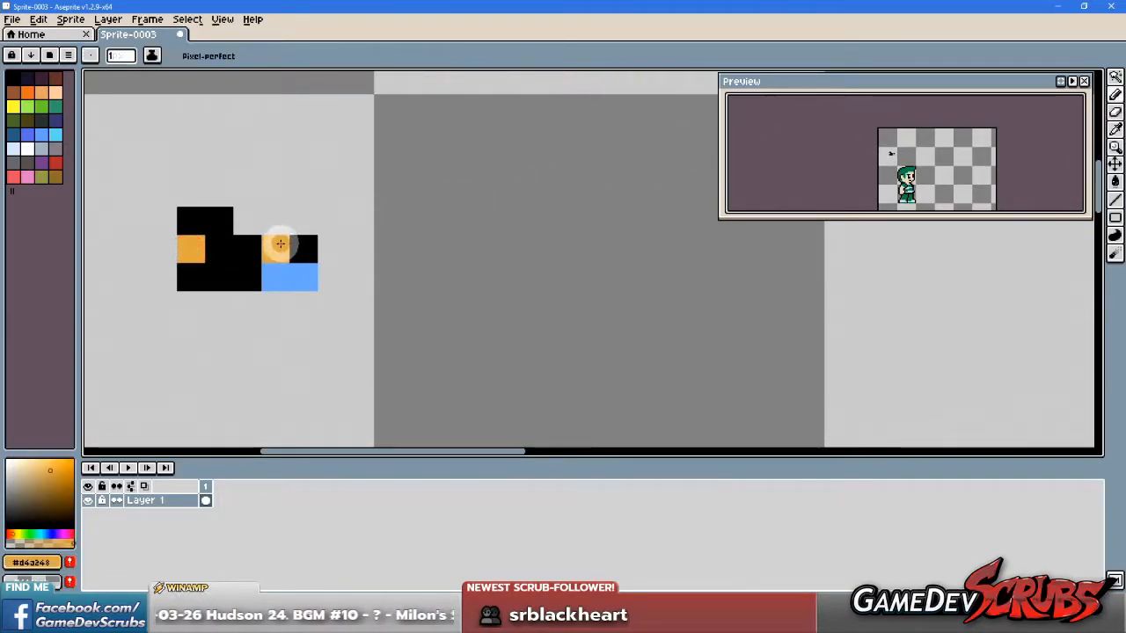
scroll(341, 305, down, 1)
mouse_move(254, 268)
mouse_down()
mouse_move(256, 276)
mouse_move(258, 254)
mouse_move(267, 279)
mouse_up()
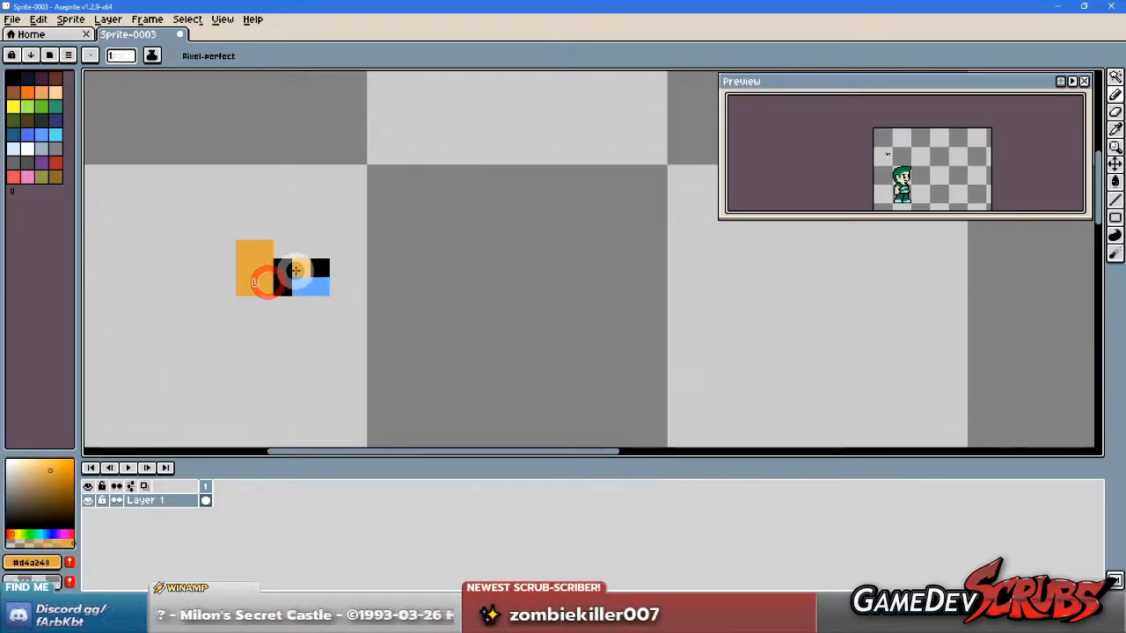
Step: Sample the black from the imp piece and paint a solid black swatch beside the orange one
key(i)
click(291, 257)
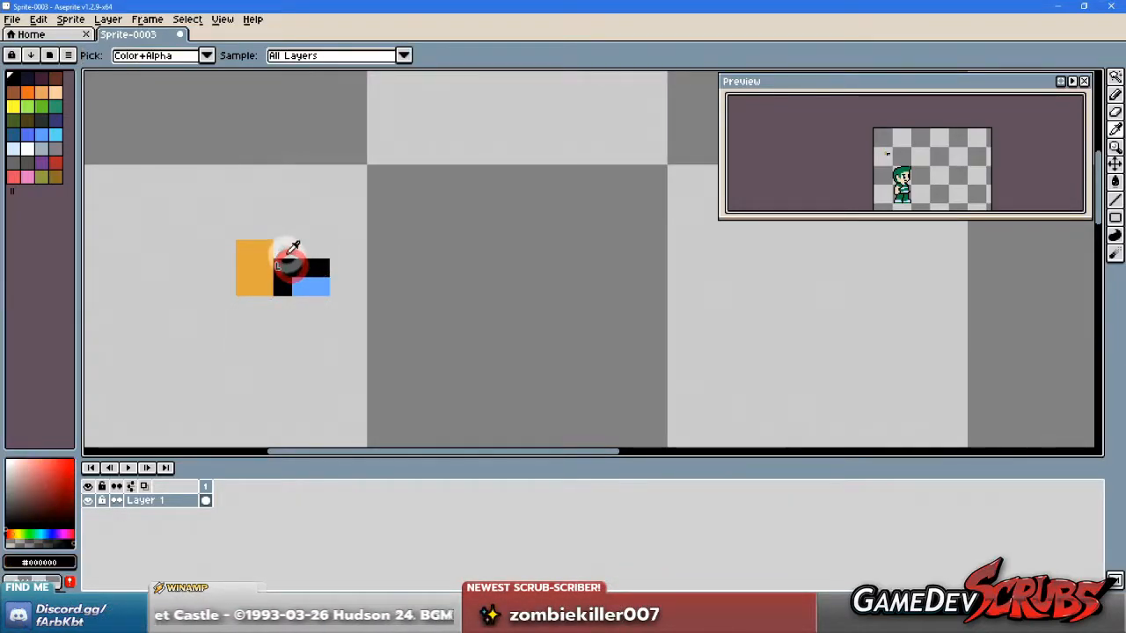
key(b)
mouse_move(284, 249)
mouse_down()
mouse_move(307, 278)
mouse_move(325, 281)
mouse_up()
Step: Sample the imp piece's blue and paint a solid blue swatch beside the black one
key(i)
click(319, 280)
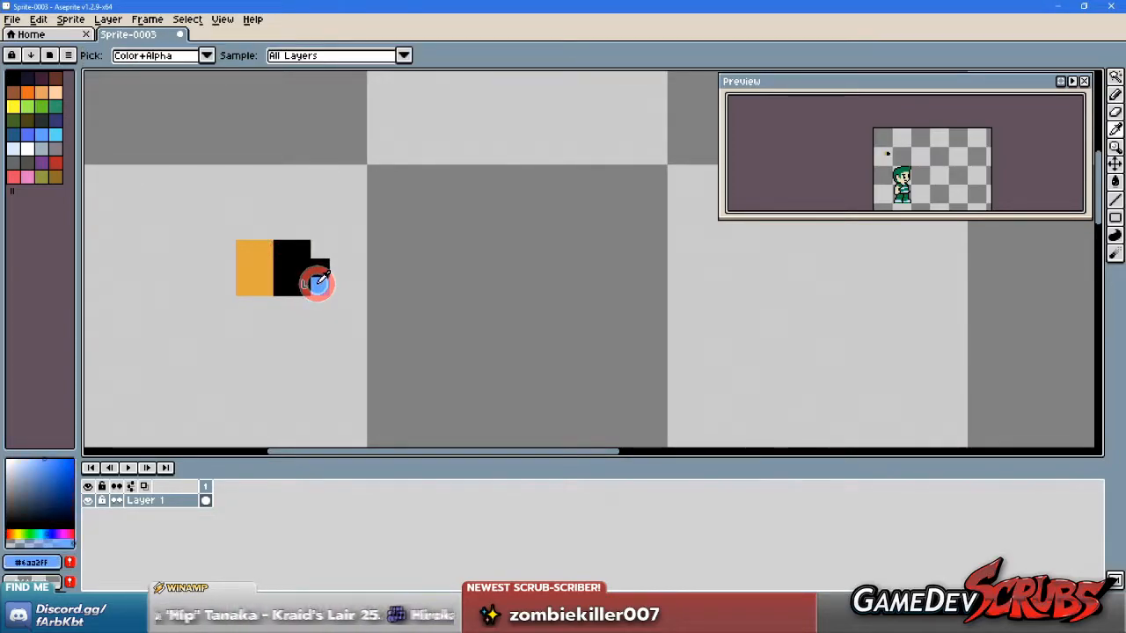
key(b)
drag(316, 280, 316, 257)
click(329, 285)
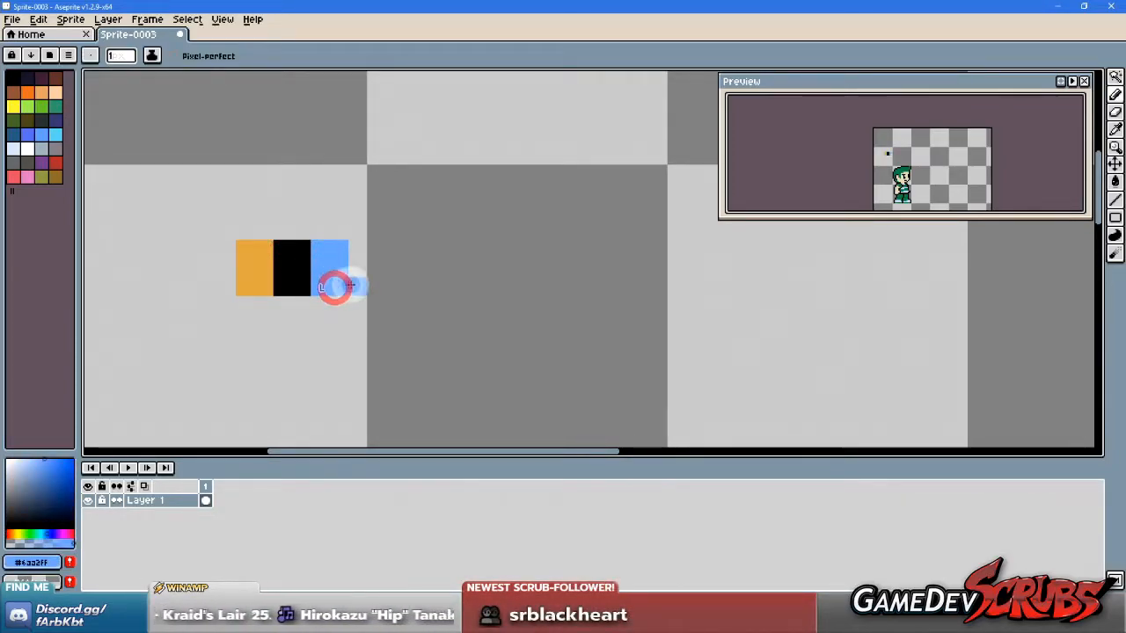
scroll(333, 281, down, 7)
scroll(457, 327, down, 1)
drag(457, 328, 371, 256)
scroll(340, 225, up, 1)
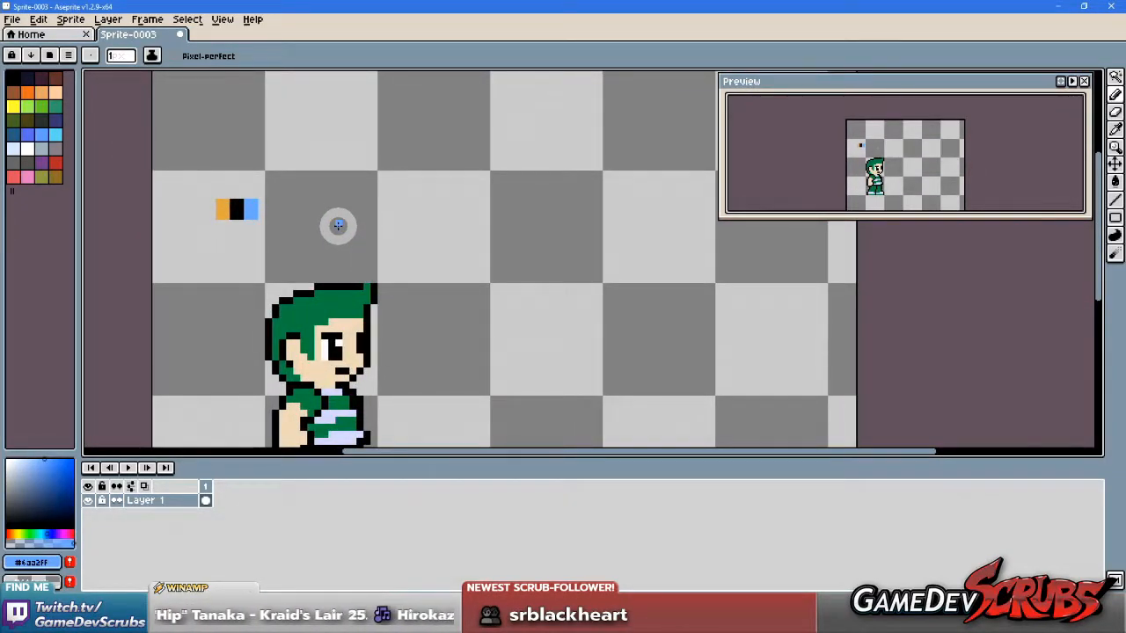
Step: Select the three colour swatches with the rectangular marquee, move them to the right of the boy's head, and deselect
key(m)
drag(192, 146, 465, 287)
scroll(525, 344, down, 1)
scroll(531, 352, up, 2)
drag(607, 401, 509, 280)
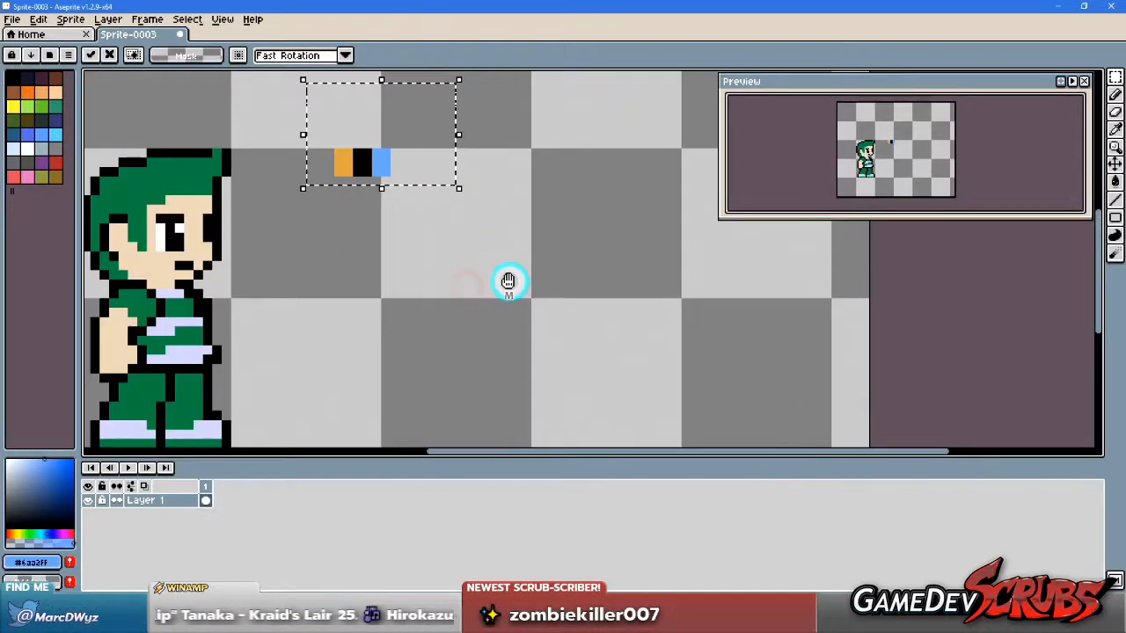
click(457, 281)
drag(465, 346, 501, 322)
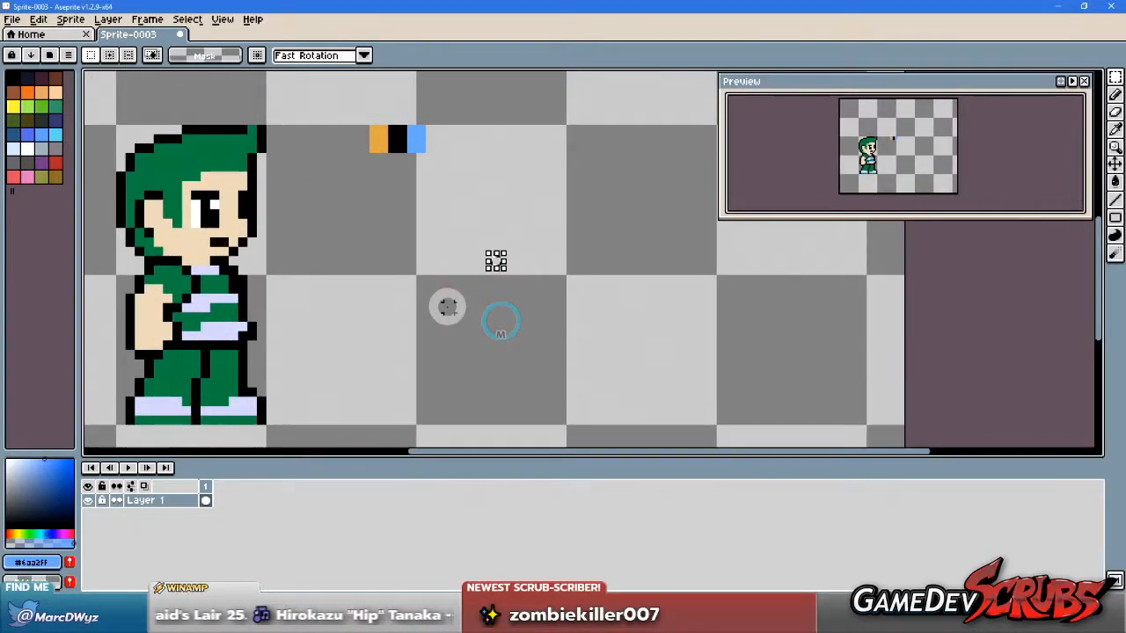
Step: Pick black from the middle swatch as the Pencil's drawing colour
key(b)
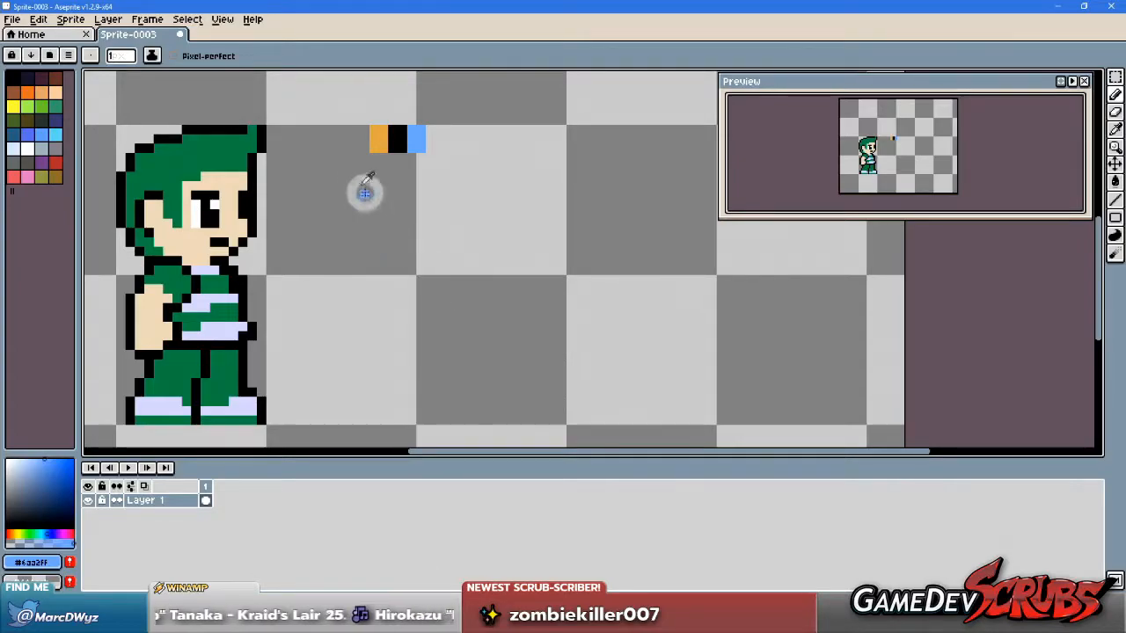
alt+click(384, 138)
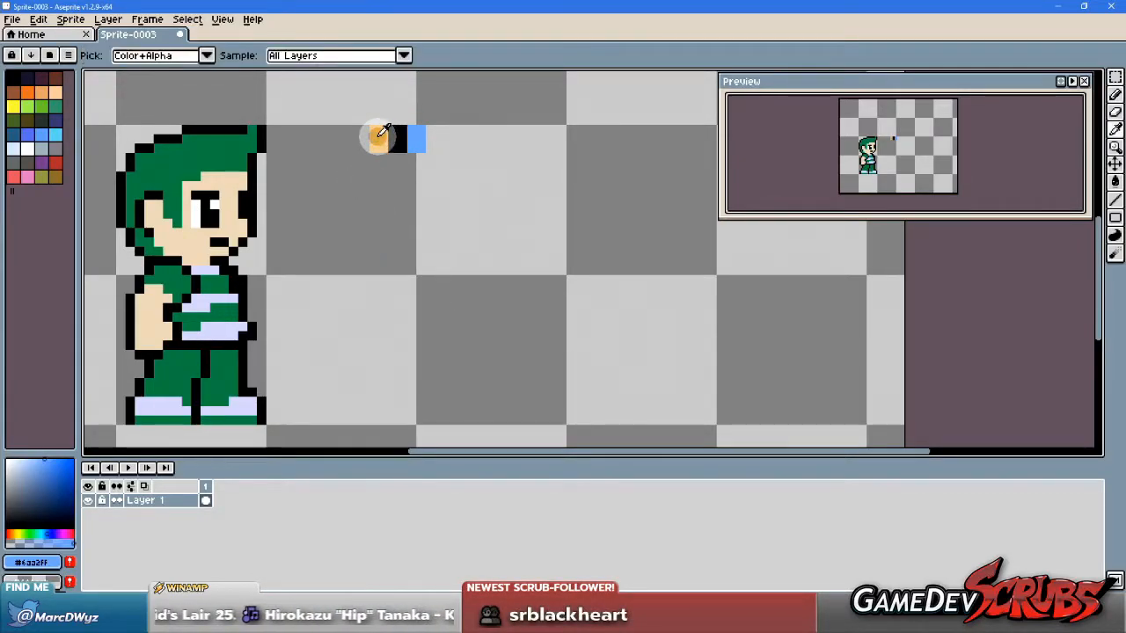
alt+click(394, 139)
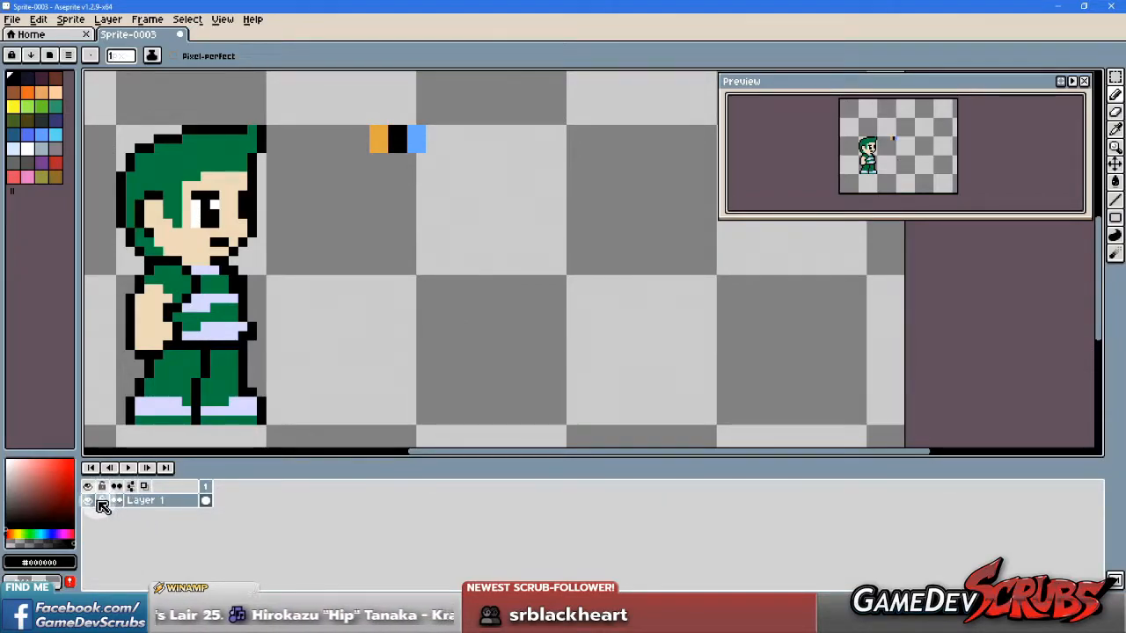
Step: Add a new layer above Layer 1 and check Layer 1's content by toggling its visibility off and on
click(152, 508)
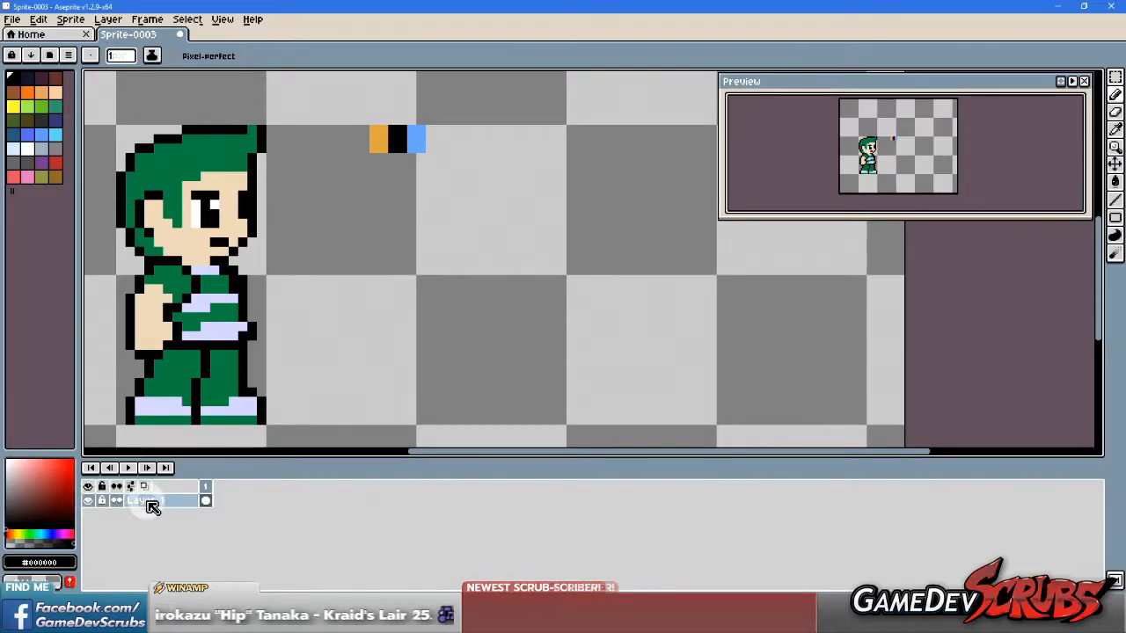
right_click(153, 508)
click(208, 501)
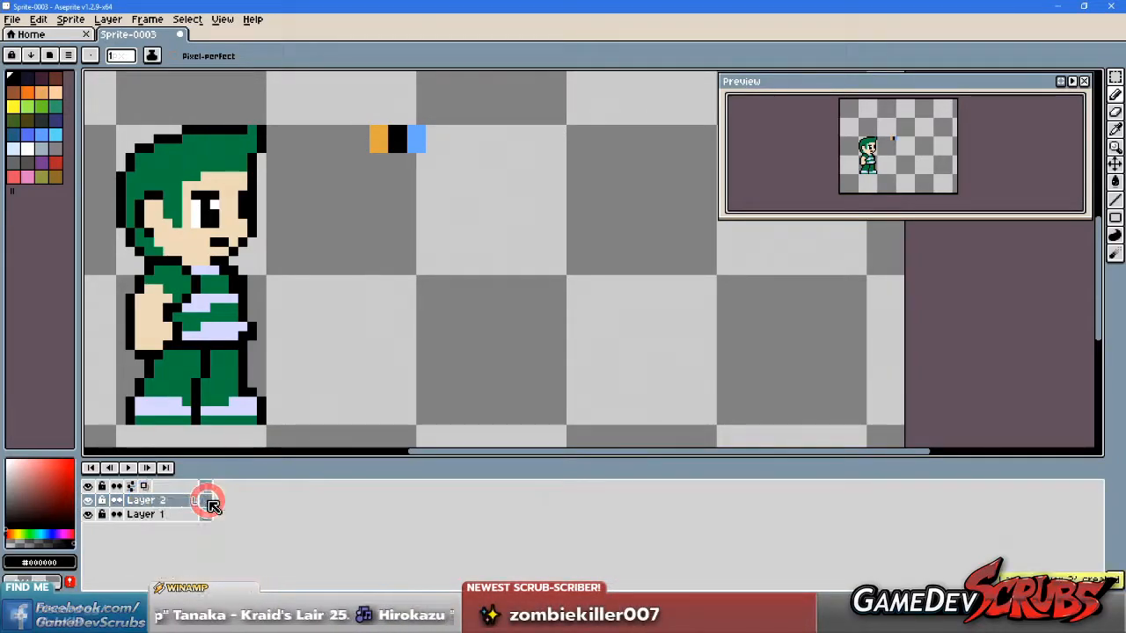
click(147, 514)
click(88, 515)
click(88, 514)
Step: Rename Layer 1, which holds the boy, as Kid and rename the new layer above it as Enemy
click(147, 515)
double_click(159, 518)
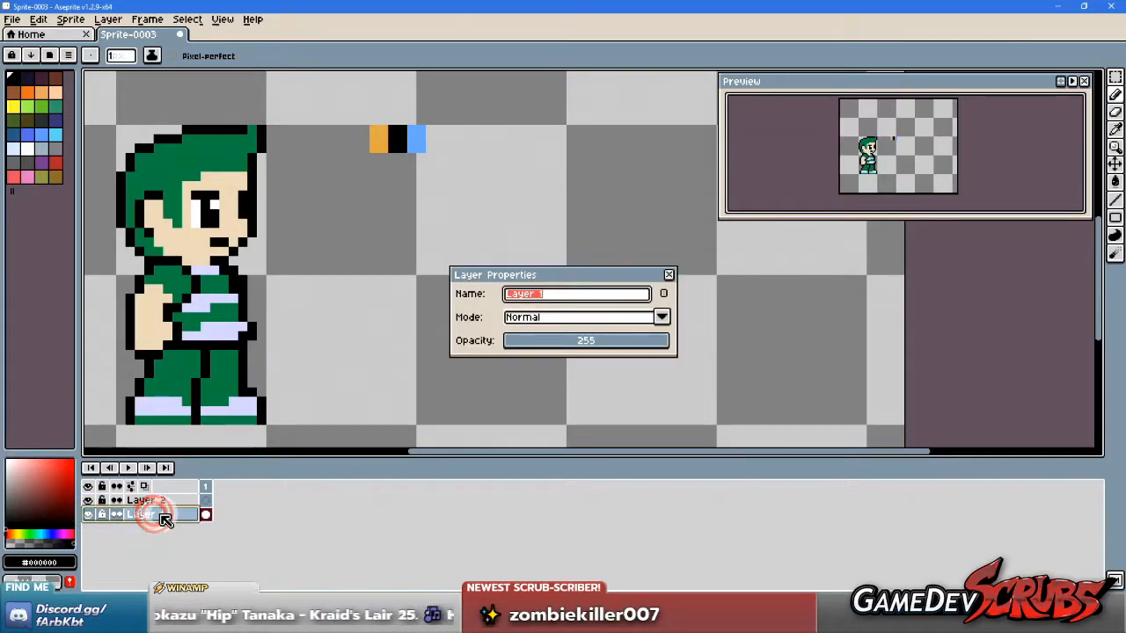
key(Return)
double_click(157, 500)
text(Enemy)
key(Return)
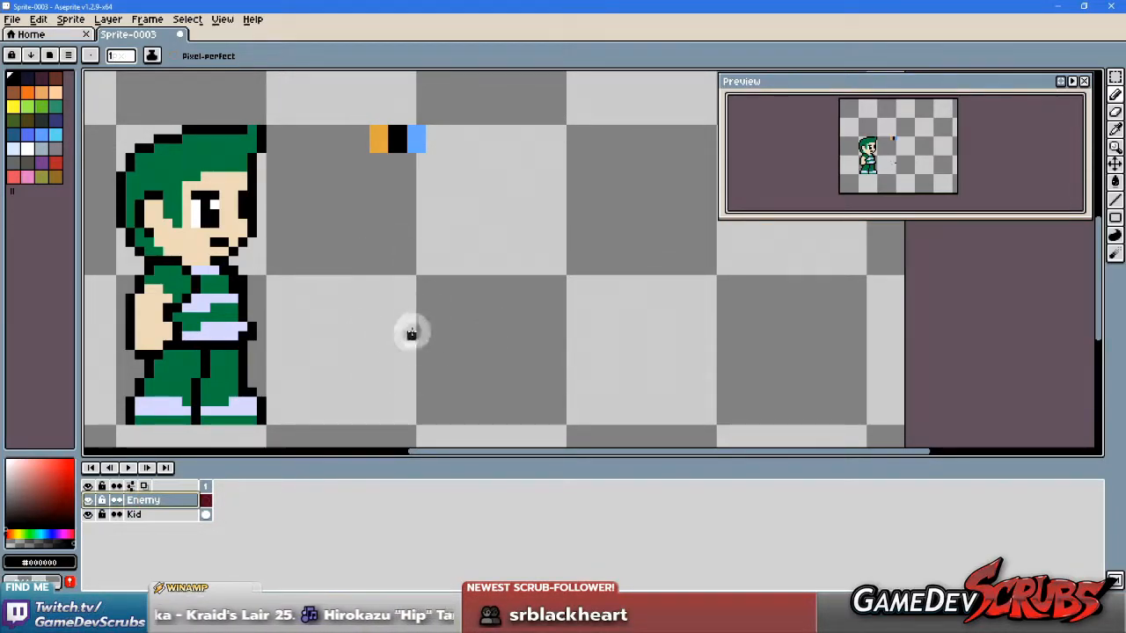
Step: Switch to Paint Shop Pro to examine the imp sprite in Mansion.gif and the trident sketch in imagejpeg_0.jpg, and return to Aseprite
drag(401, 300, 375, 298)
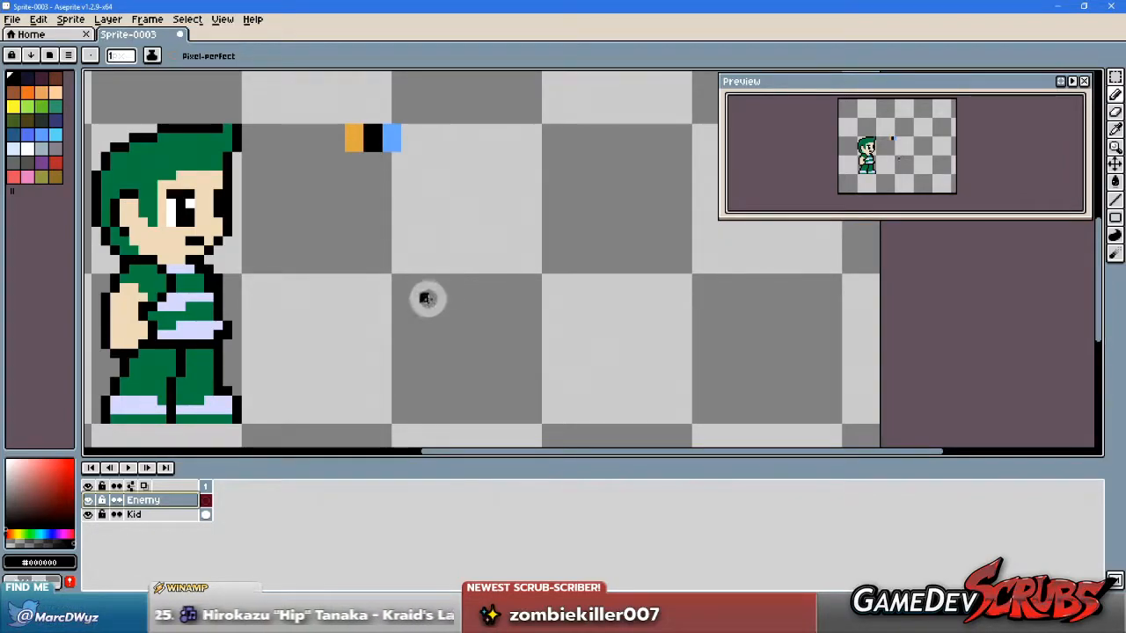
mouse_move(500, 345)
mouse_down()
mouse_move(490, 327)
mouse_move(463, 329)
mouse_move(501, 328)
mouse_up()
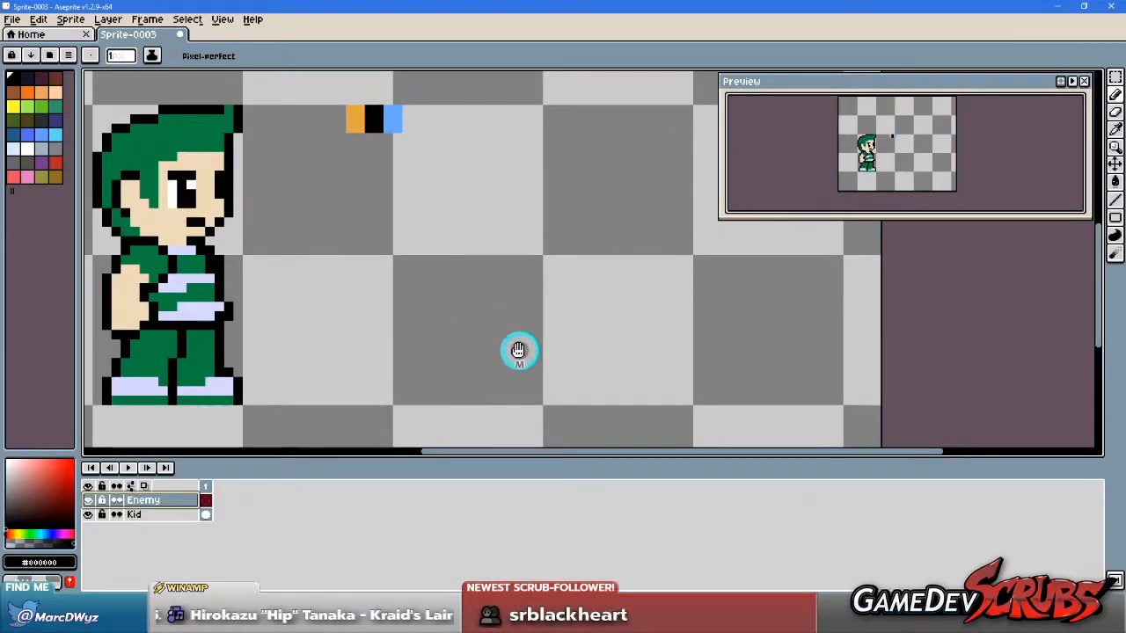
drag(520, 352, 501, 351)
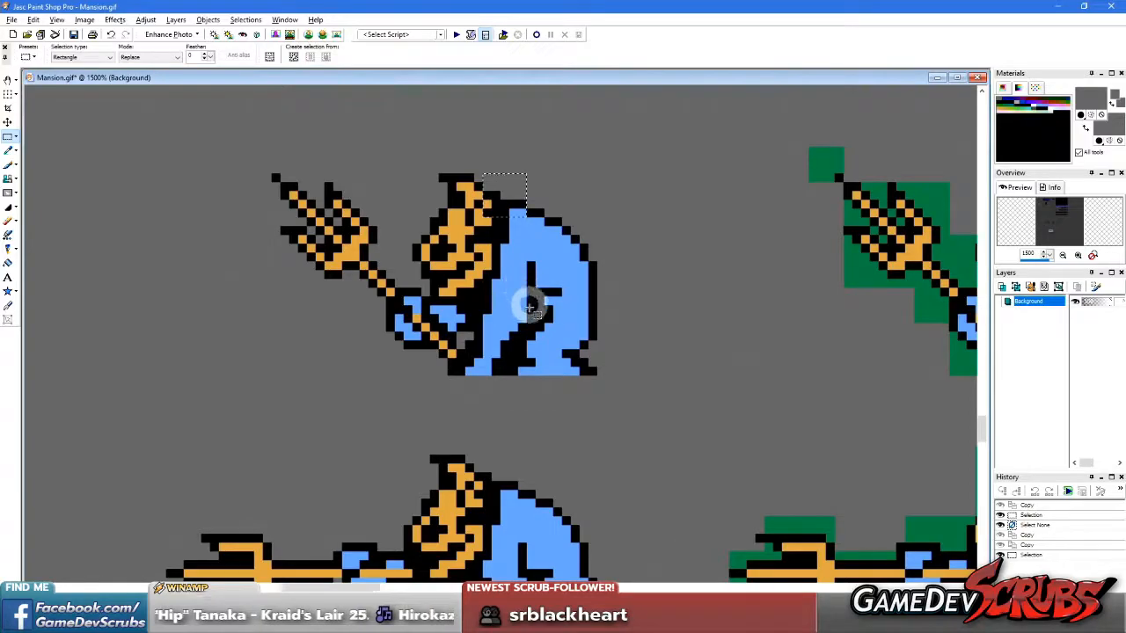
scroll(545, 302, down, 5)
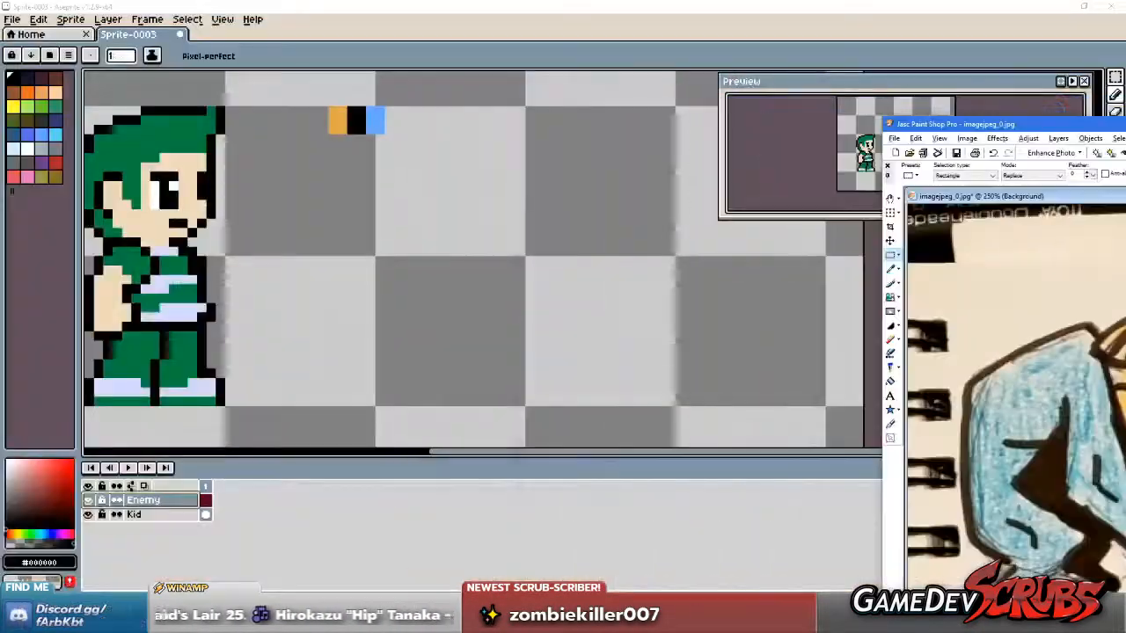
mouse_move(1125, 97)
mouse_down()
mouse_move(1005, 98)
mouse_move(659, 13)
mouse_up()
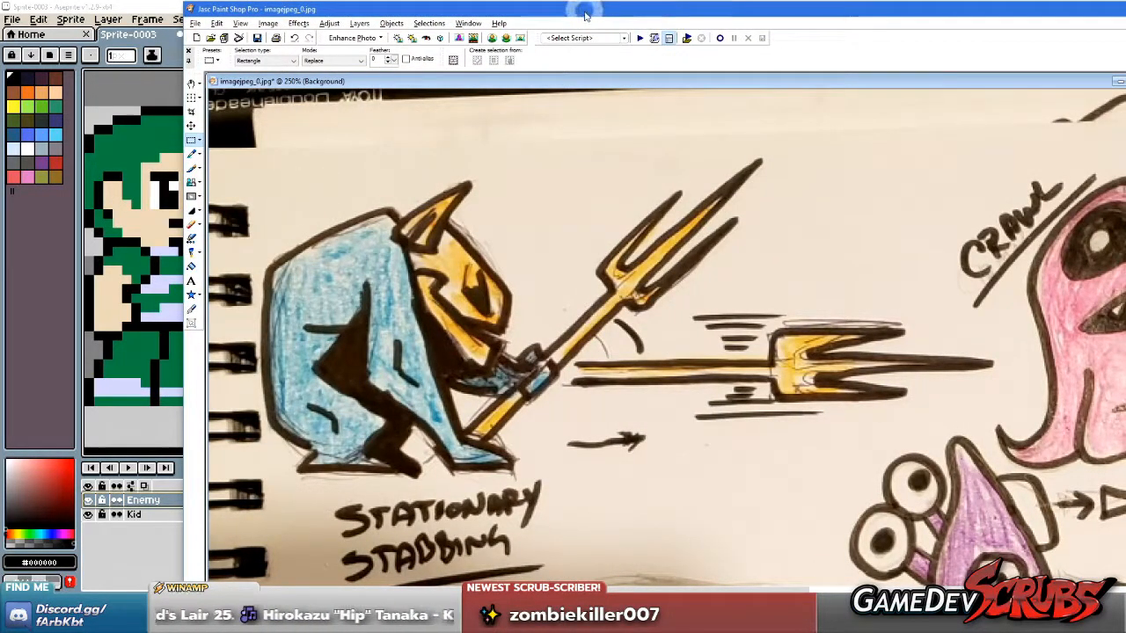
drag(585, 15, 1125, 25)
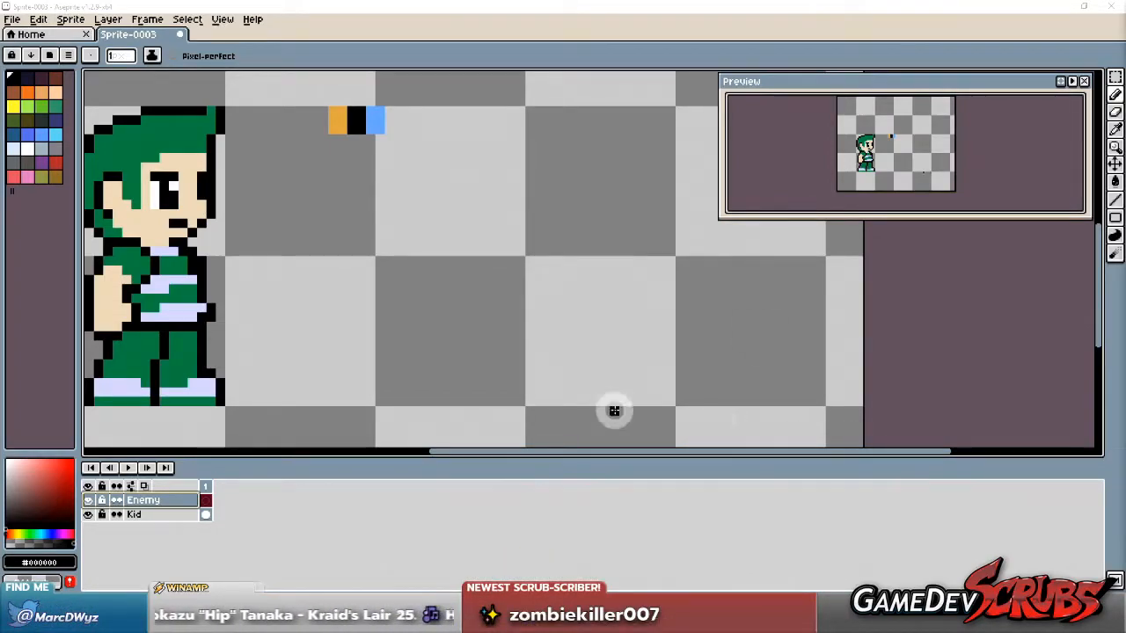
drag(329, 211, 352, 225)
key(v)
key(b)
alt+click(381, 138)
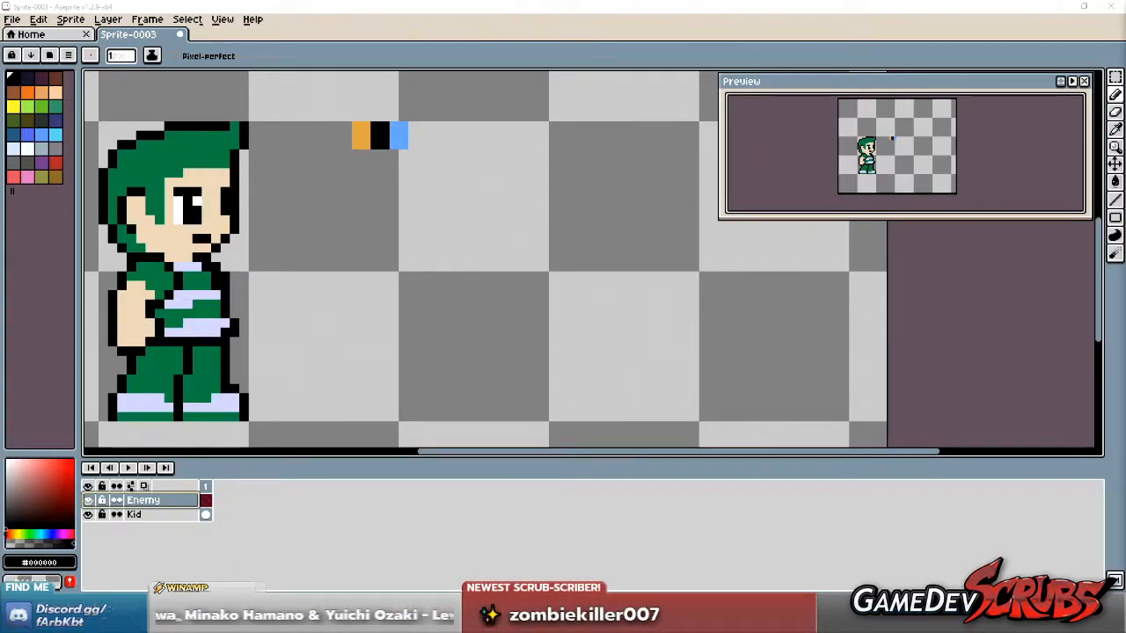
middle_click(451, 256)
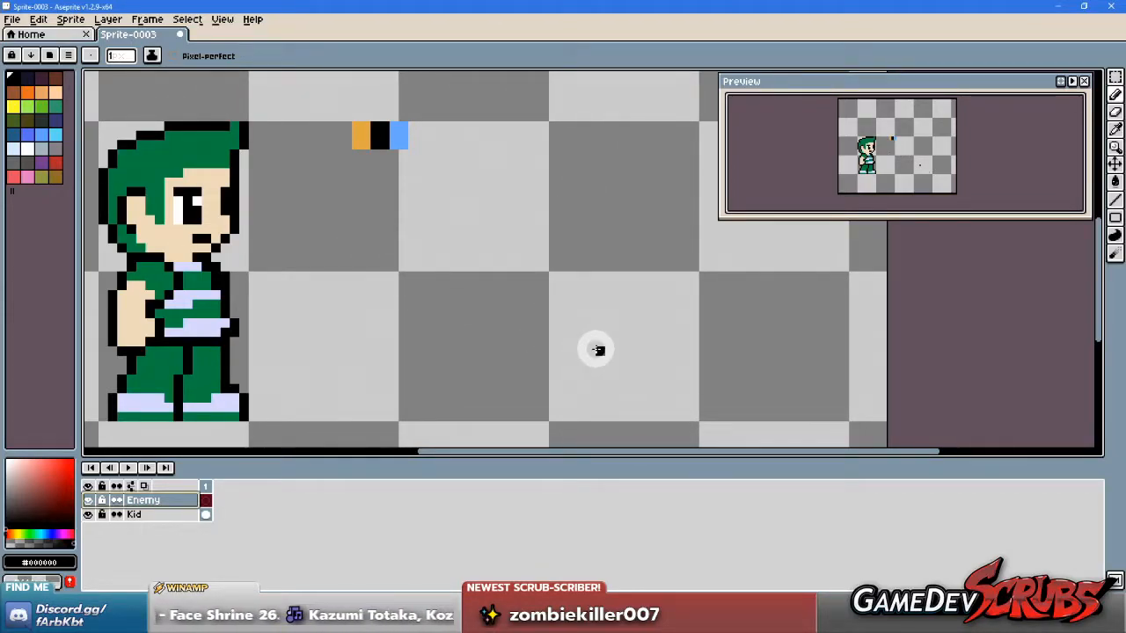
drag(420, 266, 397, 251)
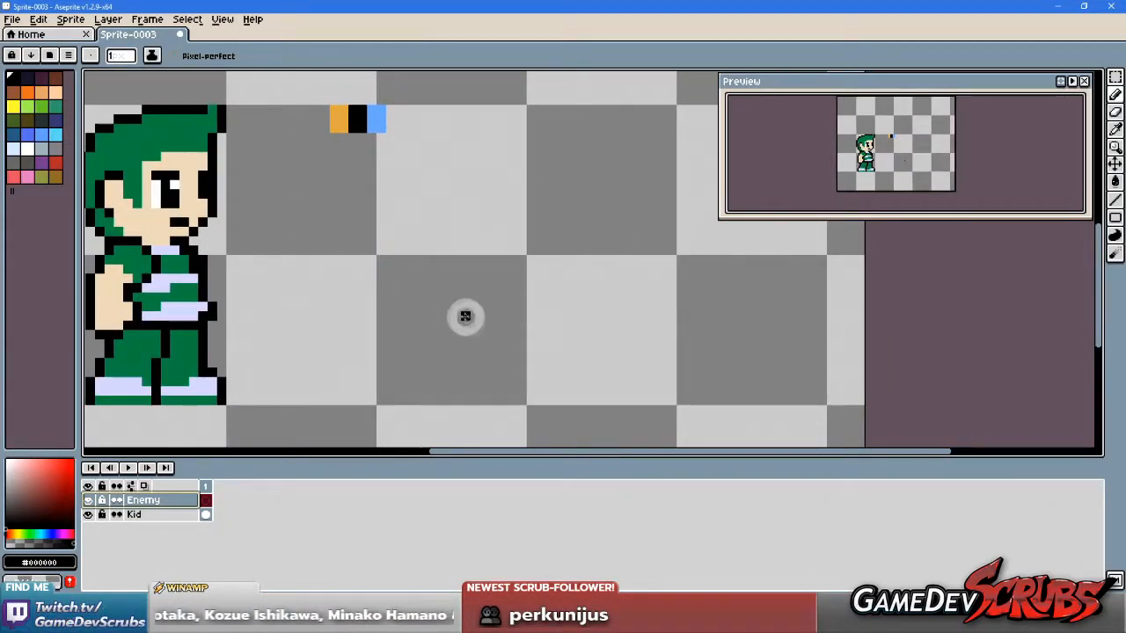
scroll(462, 314, up, 1)
scroll(436, 304, down, 1)
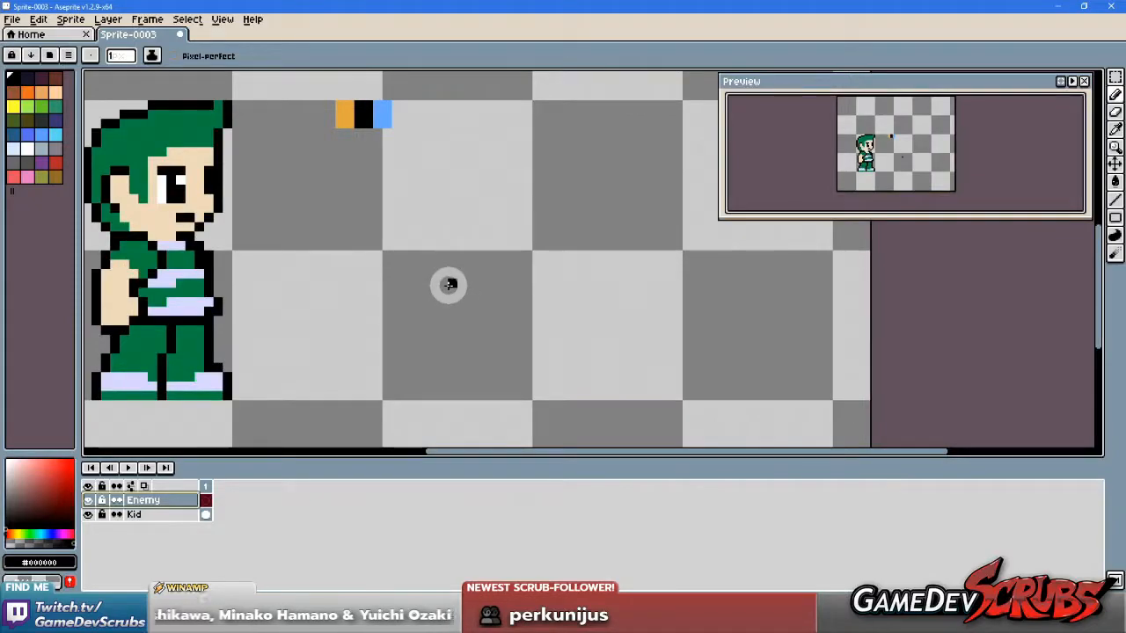
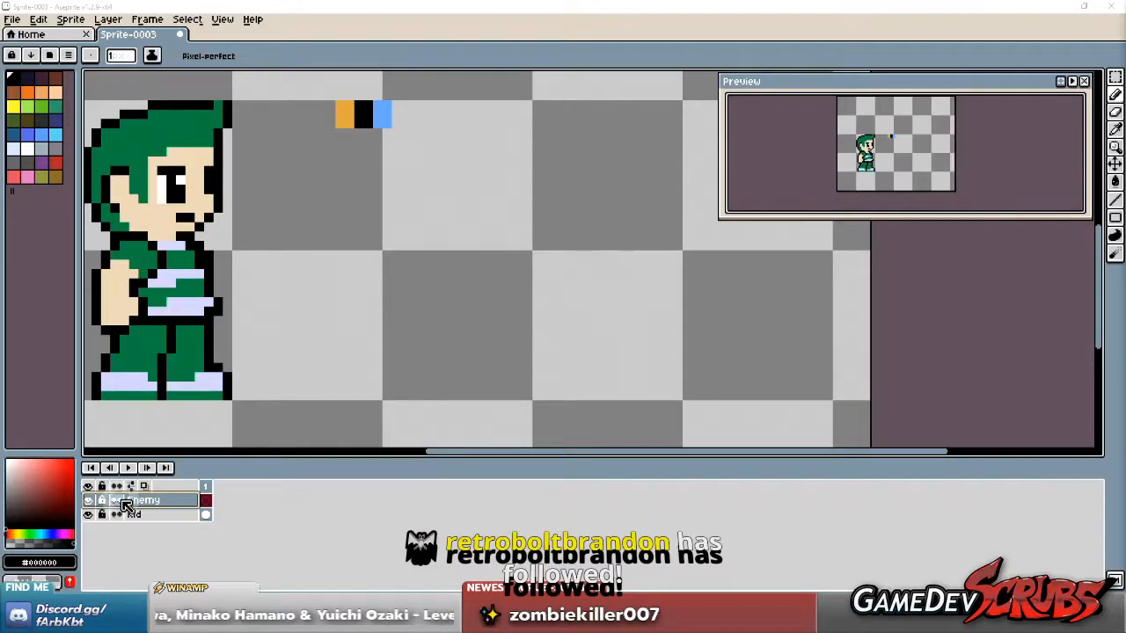
Step: Turn on onion skinning and scribble a small black test loop on the Enemy layer, to the right of the boy's legs
click(126, 508)
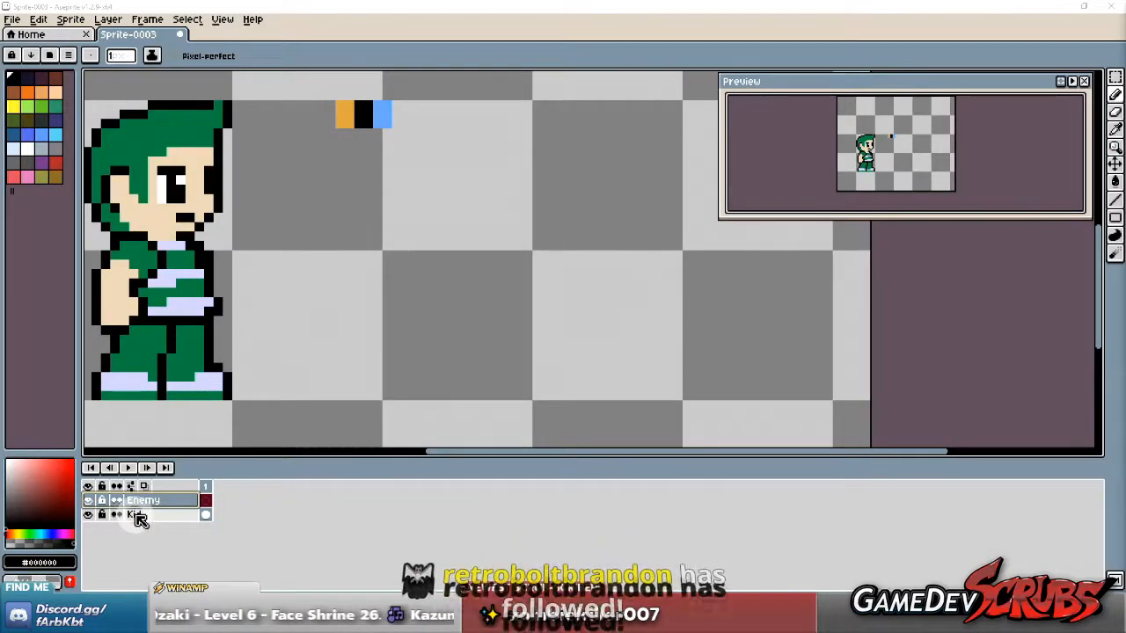
click(146, 491)
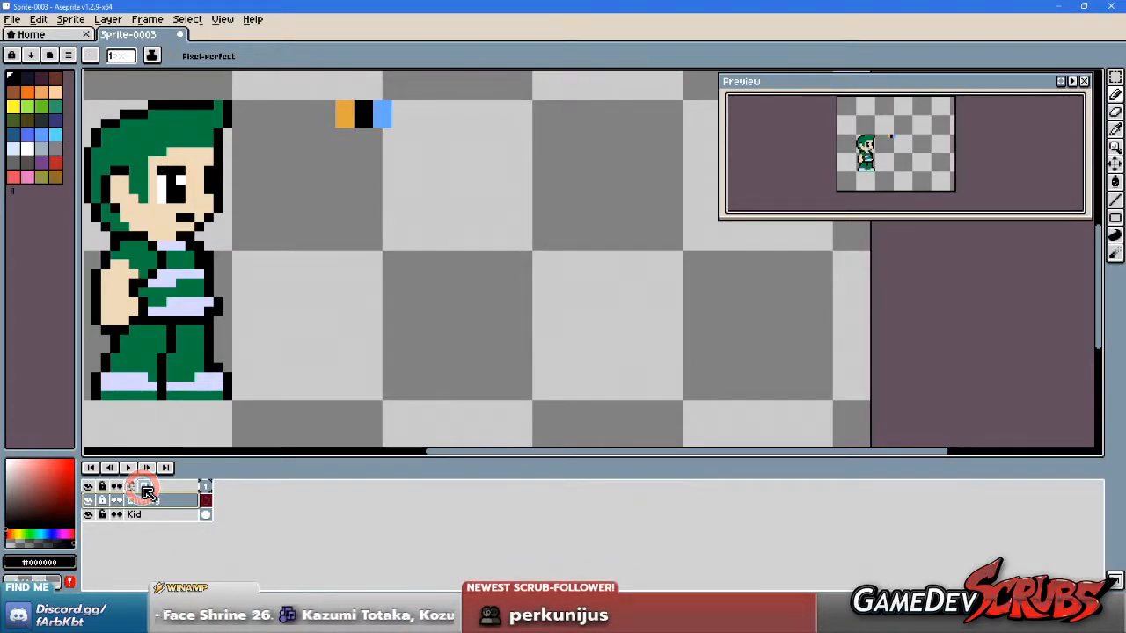
click(146, 501)
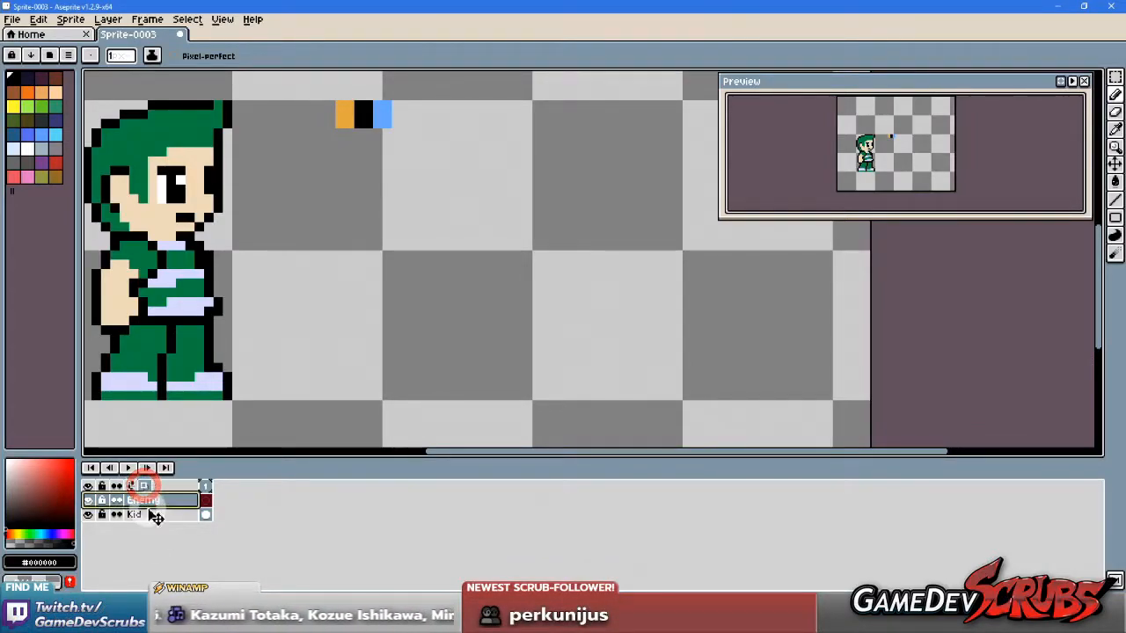
mouse_move(347, 295)
mouse_down()
mouse_move(383, 327)
mouse_move(498, 347)
mouse_move(457, 333)
mouse_up()
scroll(375, 317, down, 2)
scroll(385, 317, up, 1)
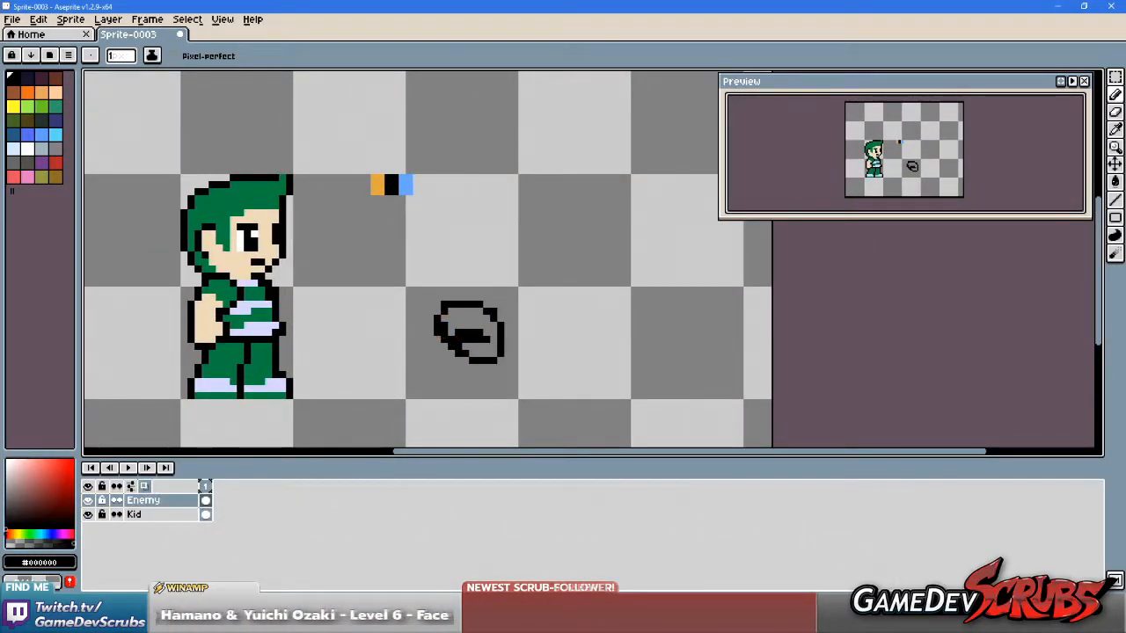
Step: Add a second frame, scribble horizontal test lines across the loop on the Kid layer, and switch between both frames to compare them
key(alt+n)
click(215, 490)
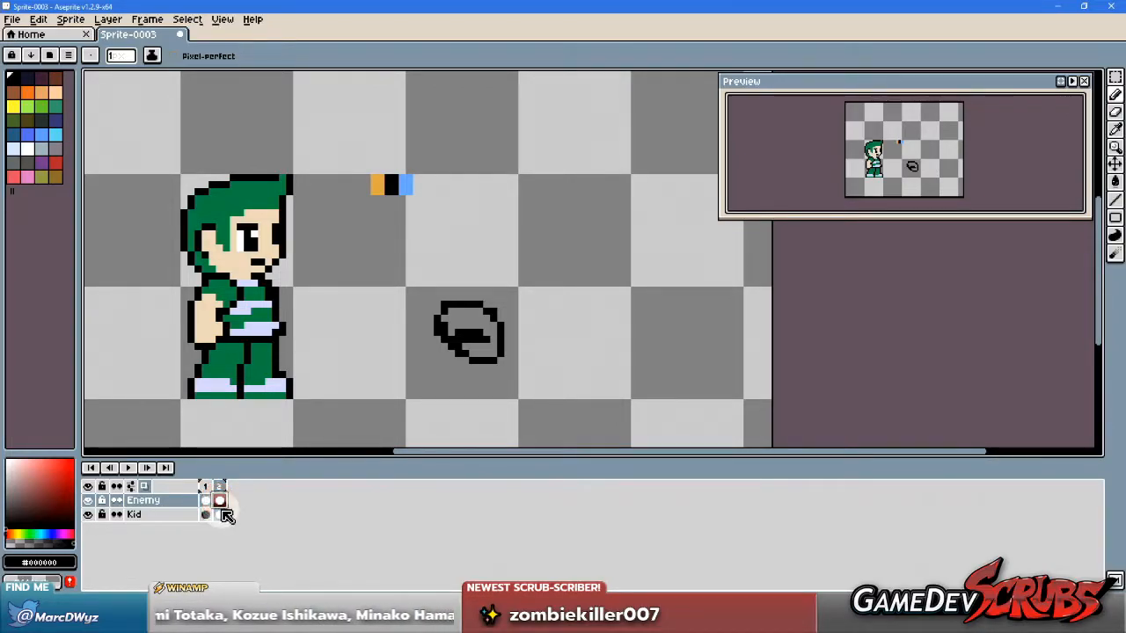
click(226, 517)
click(208, 515)
click(220, 516)
mouse_move(402, 339)
mouse_down()
mouse_move(490, 329)
mouse_move(411, 345)
mouse_move(447, 334)
mouse_up()
click(206, 515)
click(220, 513)
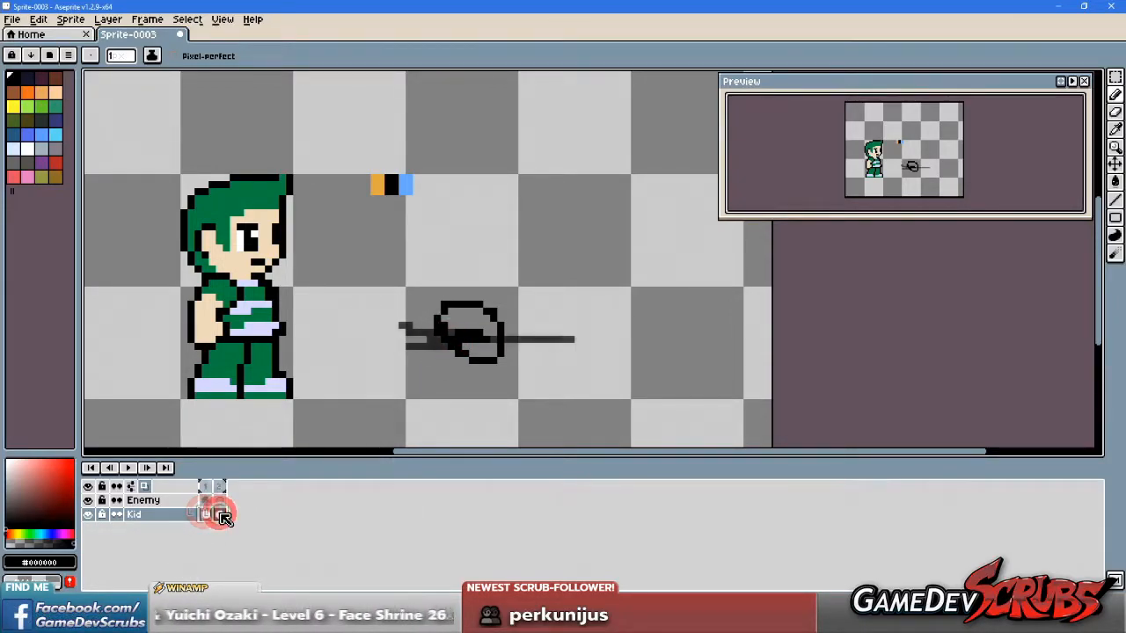
Step: Switch back and forth between frames 1 and 2 to compare how the test scribbles show with onion skinning
click(205, 486)
click(220, 485)
click(205, 486)
click(220, 487)
click(209, 488)
click(219, 490)
click(209, 487)
click(219, 487)
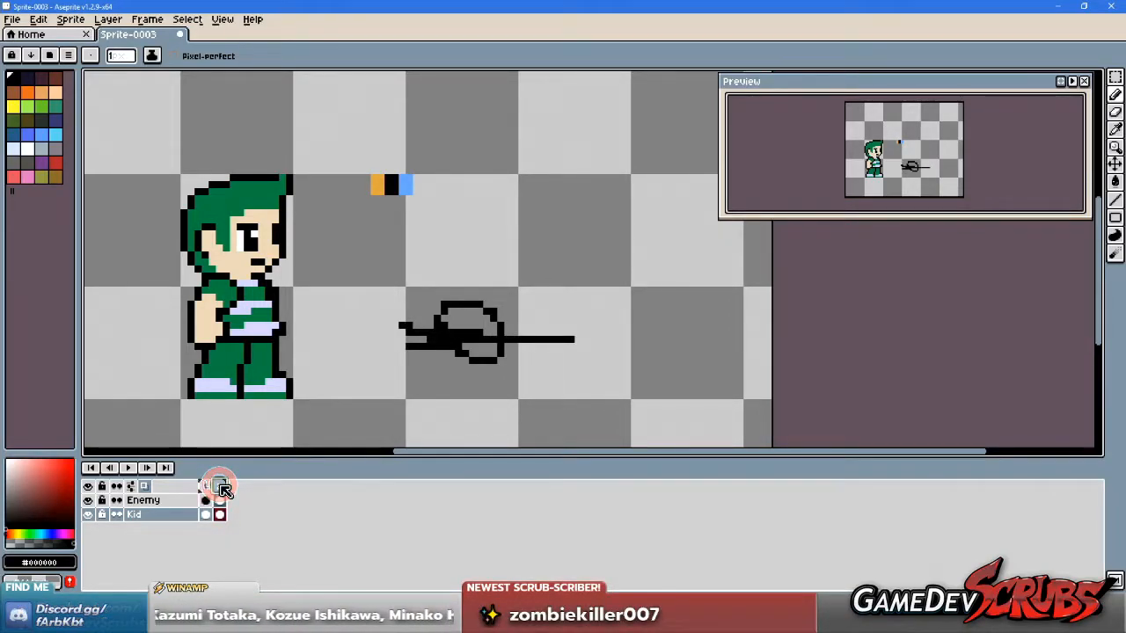
Step: Delete the second frame and undo the test scribbles, leaving the Enemy layer empty
key(alt+c)
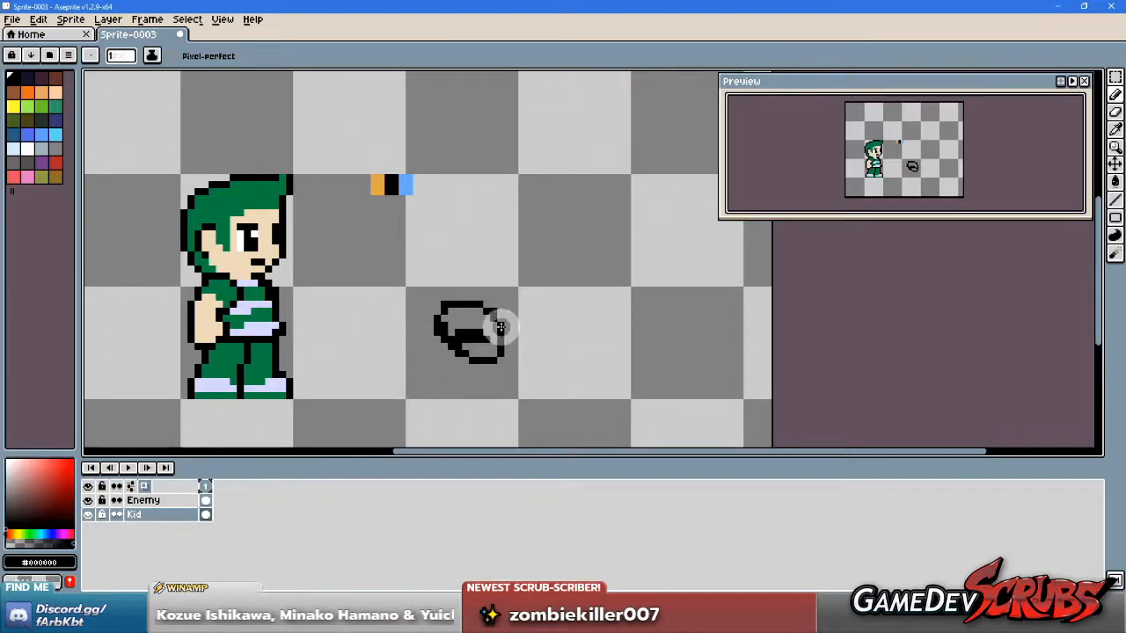
drag(498, 322, 466, 335)
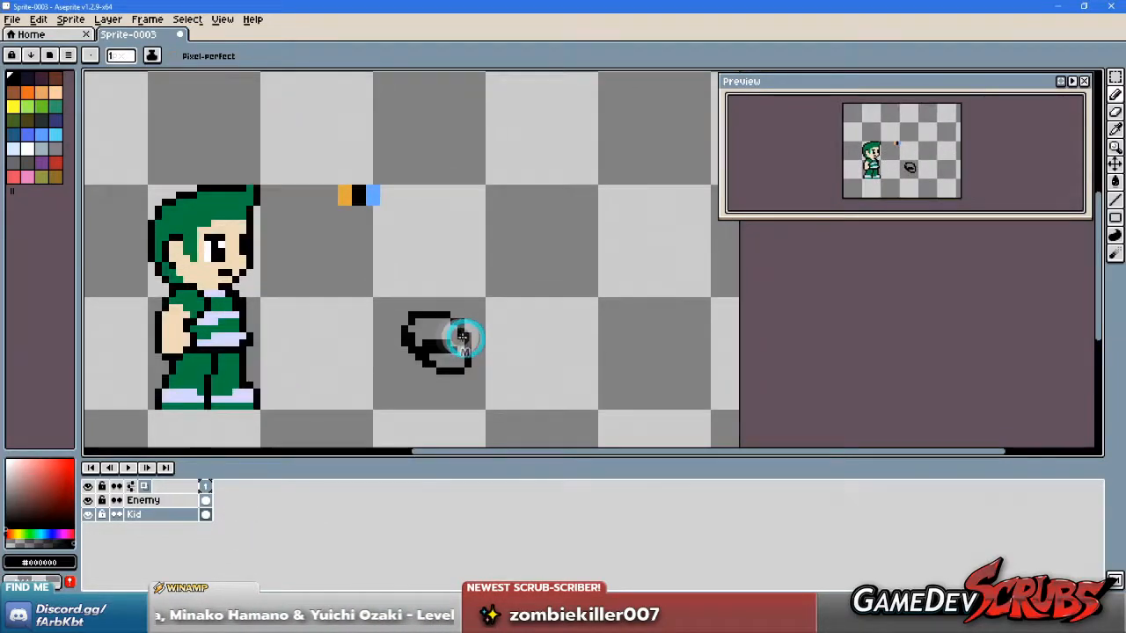
key(ctrl+z)
key(ctrl+z)
key(ctrl+z)
key(ctrl+z)
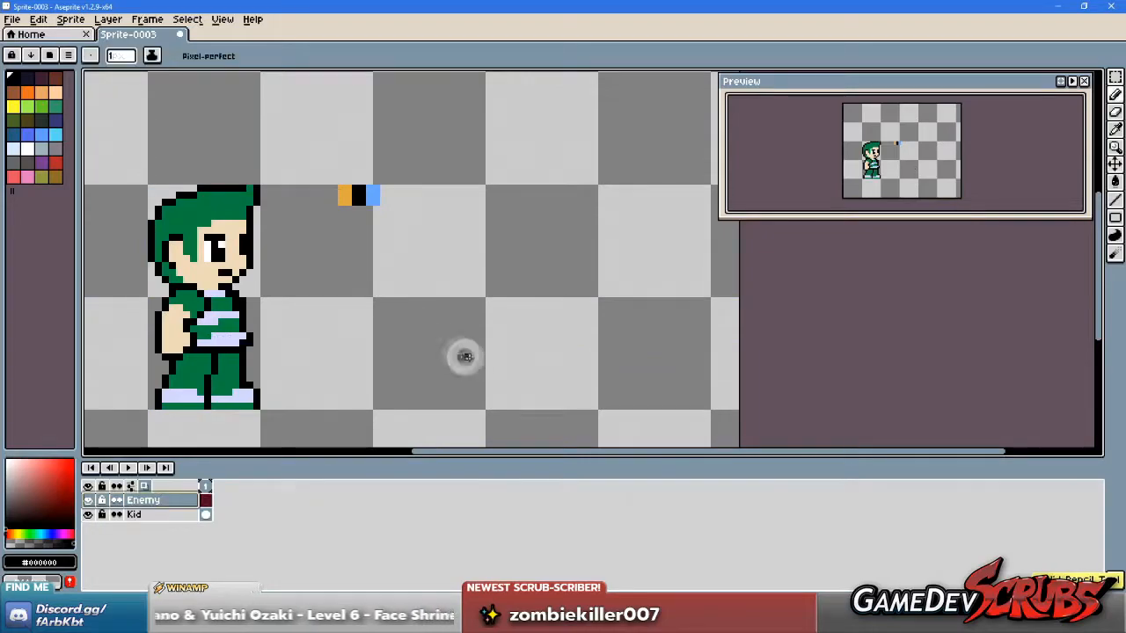
Step: Switch to Paint Shop Pro to examine the imp's pose in the imagejpeg_0.jpg sketch, and return to Aseprite
drag(426, 351, 437, 325)
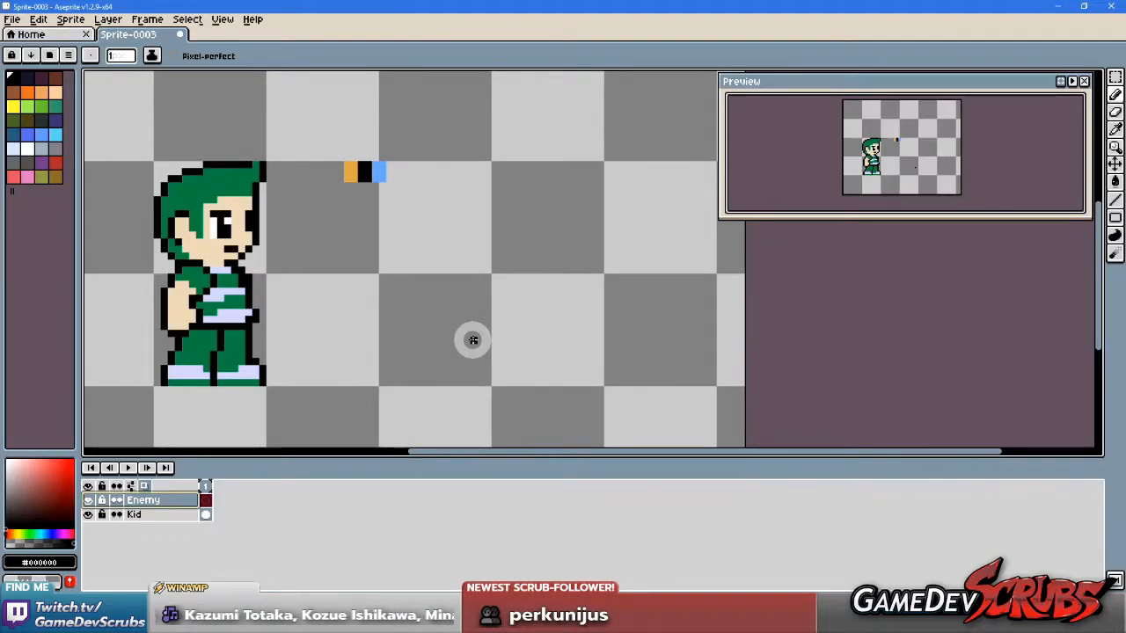
drag(471, 341, 493, 354)
scroll(430, 340, up, 1)
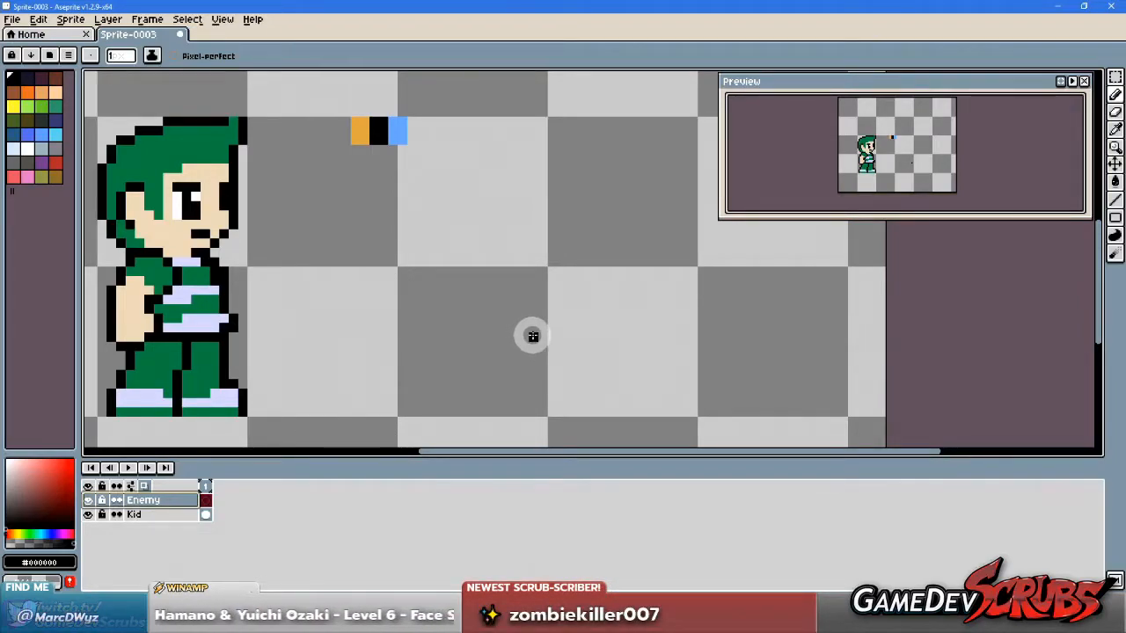
drag(475, 337, 462, 343)
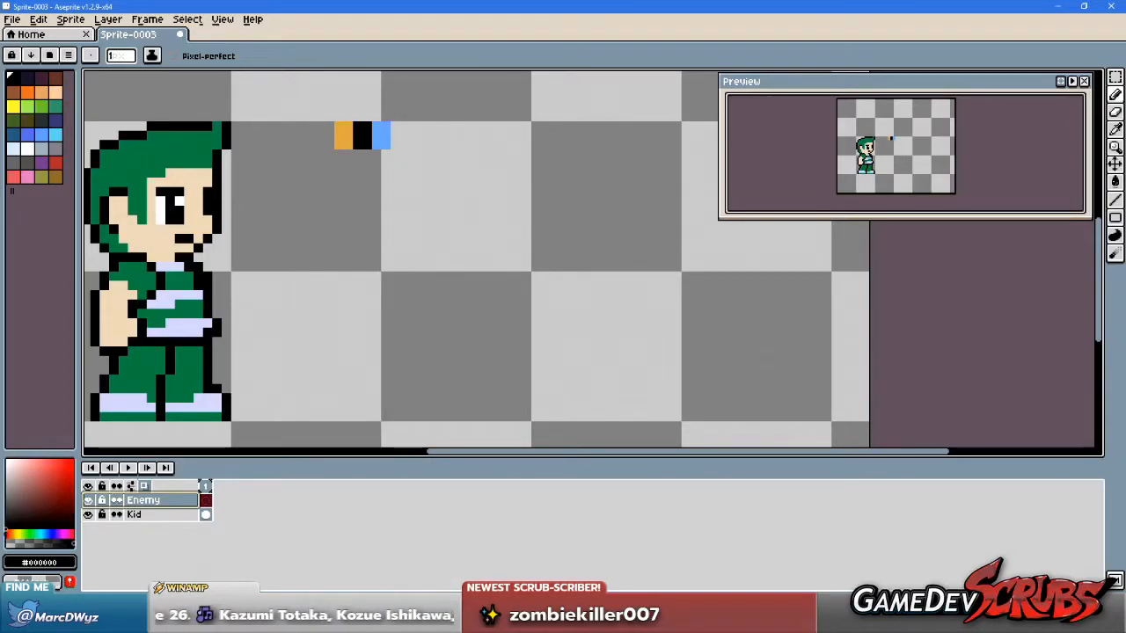
key(alt+Tab)
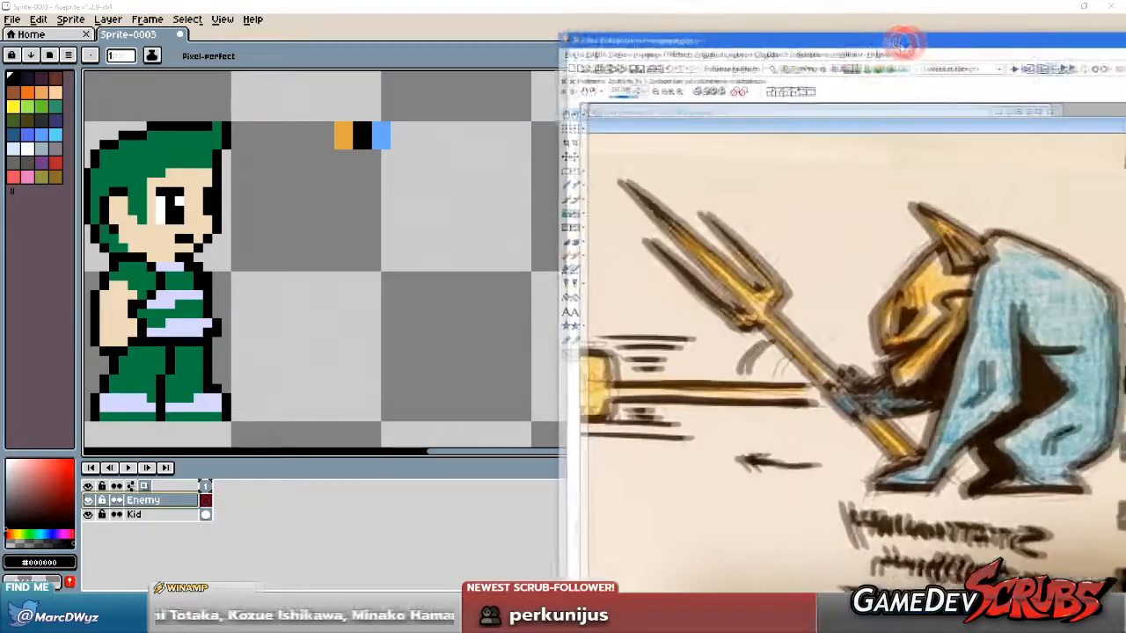
drag(898, 38, 814, 39)
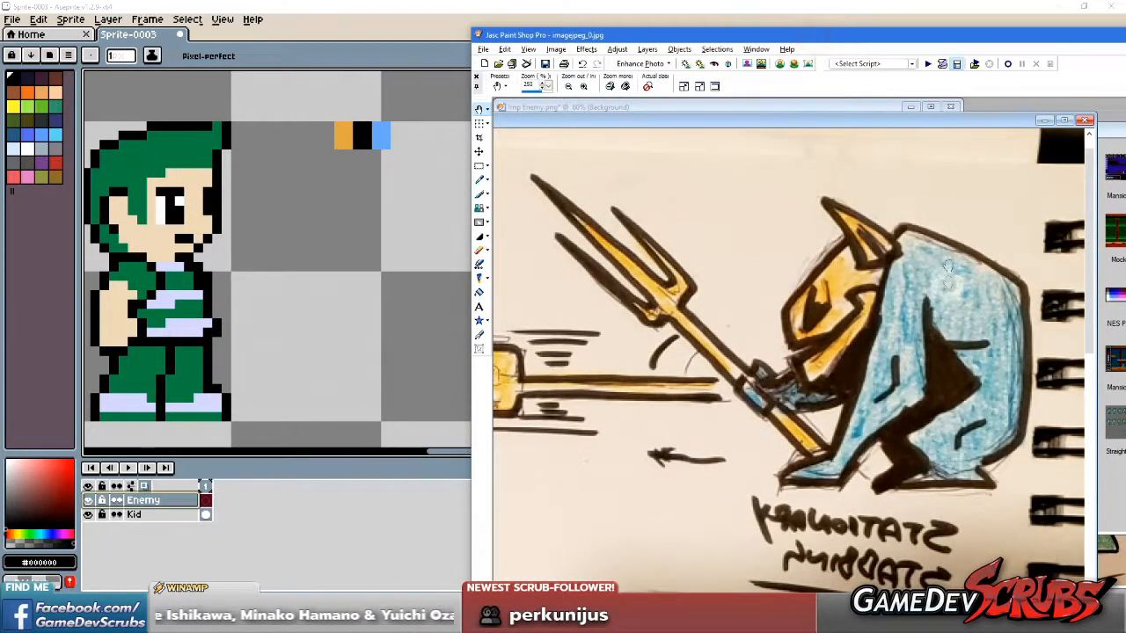
click(880, 42)
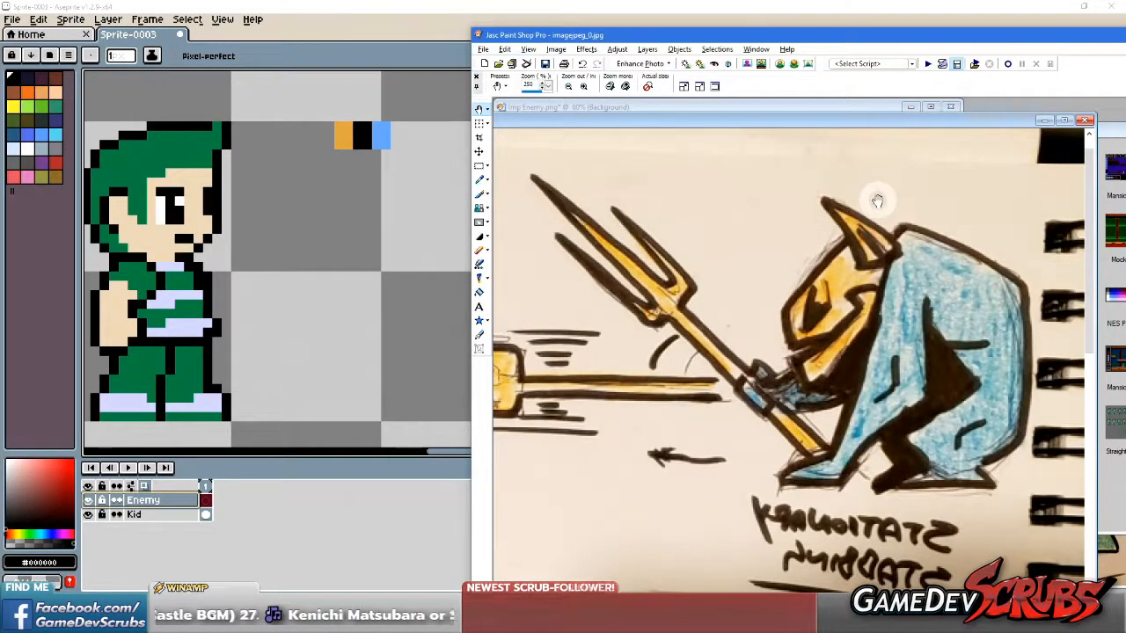
drag(790, 39, 1125, 44)
click(384, 283)
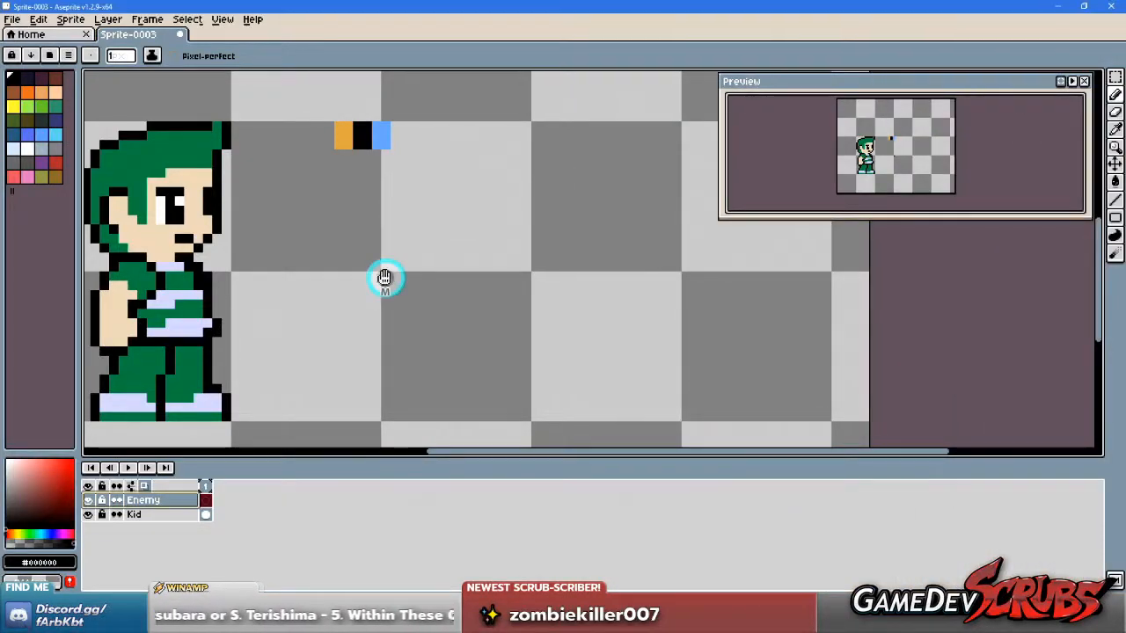
Step: Draw the imp's head in black on the Enemy layer, to the right of the boy, with a thick brow and two horns
click(420, 312)
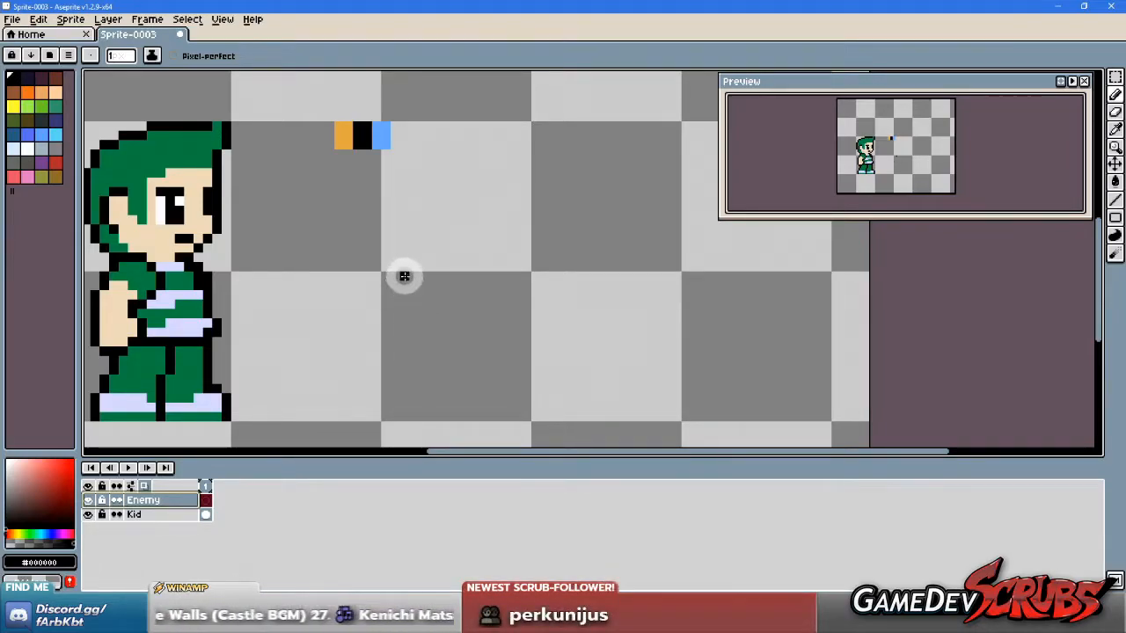
drag(384, 255, 416, 338)
mouse_move(390, 264)
mouse_down()
mouse_move(425, 297)
mouse_move(460, 286)
mouse_move(500, 230)
mouse_move(397, 211)
mouse_move(486, 194)
mouse_move(503, 203)
mouse_move(420, 204)
mouse_move(490, 217)
mouse_move(408, 208)
mouse_move(387, 253)
mouse_up()
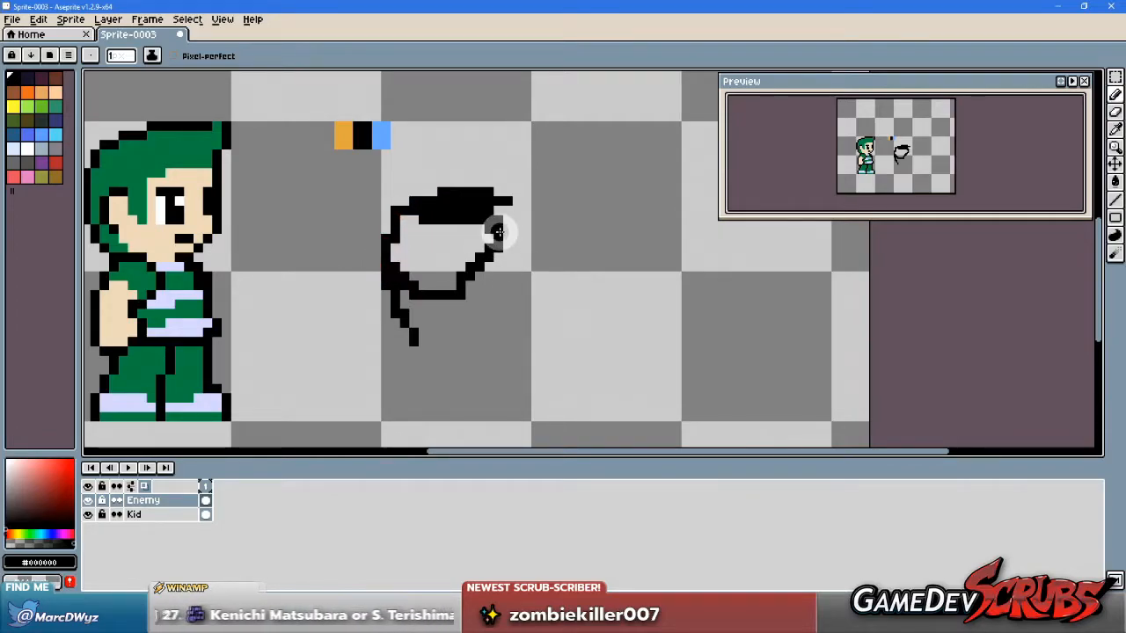
mouse_move(500, 201)
mouse_down()
mouse_move(483, 161)
mouse_move(493, 176)
mouse_move(521, 173)
mouse_move(537, 231)
mouse_up()
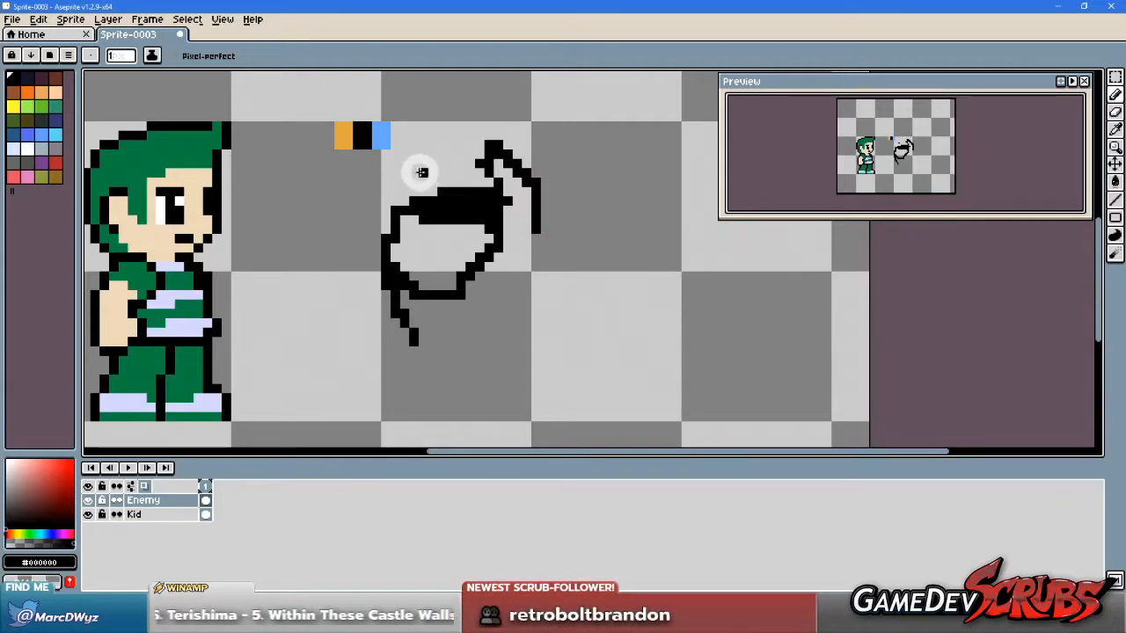
mouse_move(387, 154)
mouse_down()
mouse_move(399, 208)
mouse_move(380, 161)
mouse_move(404, 158)
mouse_move(434, 191)
mouse_move(393, 154)
mouse_up()
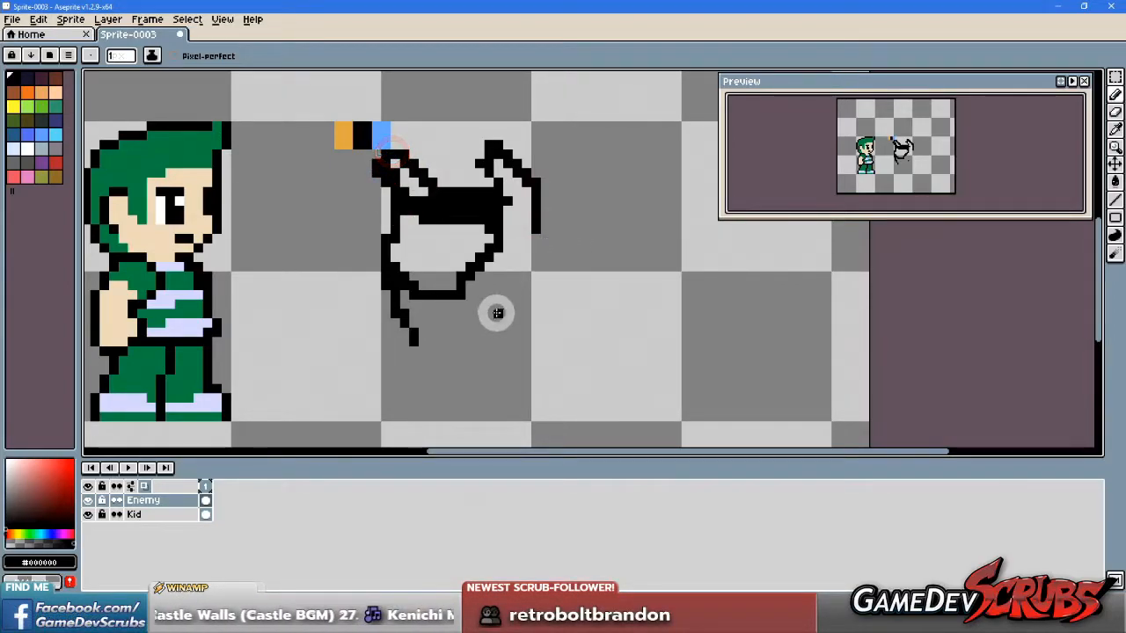
Step: Thicken the imp's jaw in black, erase the old chin line inside the face, and reshape the right cheek into a notch
click(420, 310)
mouse_move(419, 310)
mouse_down()
mouse_move(473, 312)
mouse_move(433, 312)
mouse_move(464, 310)
mouse_move(500, 264)
mouse_move(471, 290)
mouse_move(503, 275)
mouse_up()
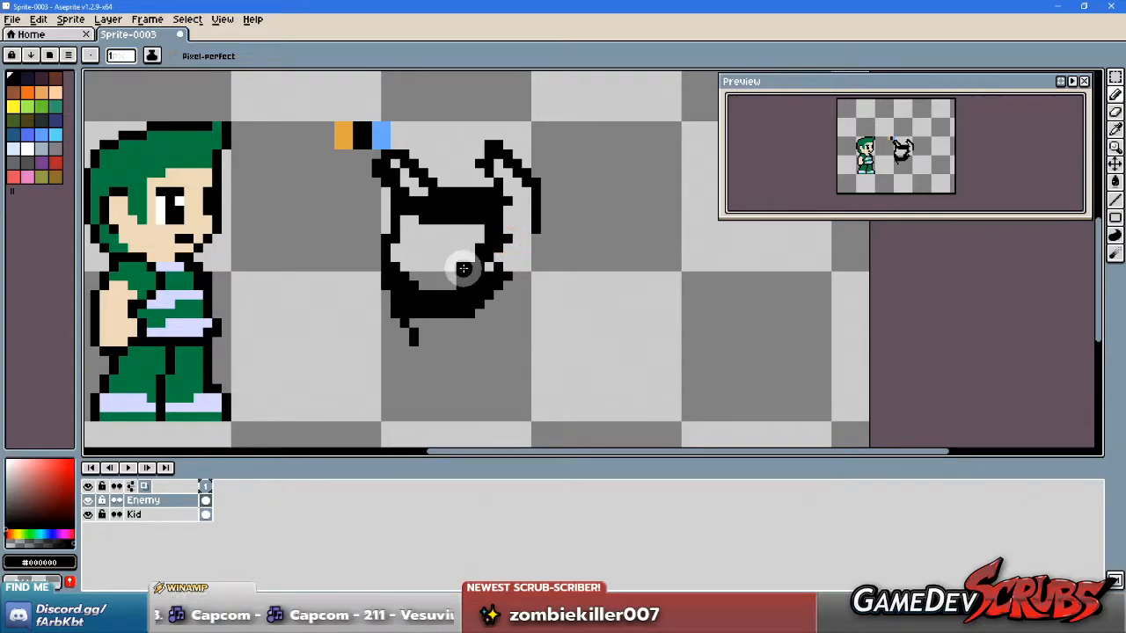
alt+click(445, 261)
mouse_move(468, 262)
mouse_down()
mouse_move(455, 286)
mouse_move(484, 268)
mouse_move(414, 280)
mouse_move(400, 265)
mouse_up()
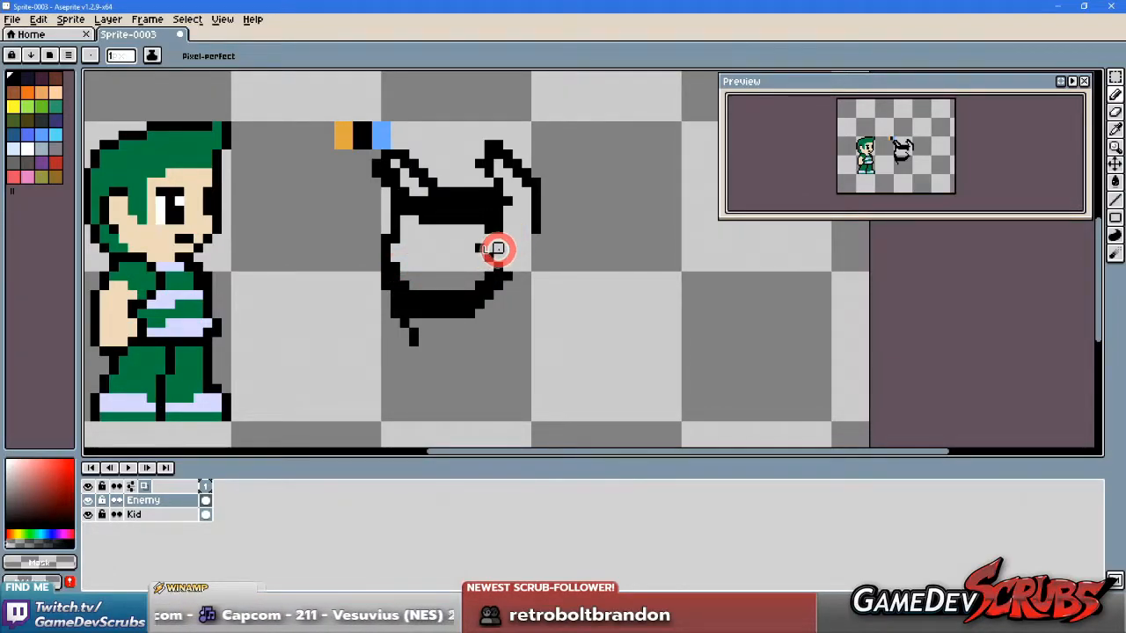
click(516, 238)
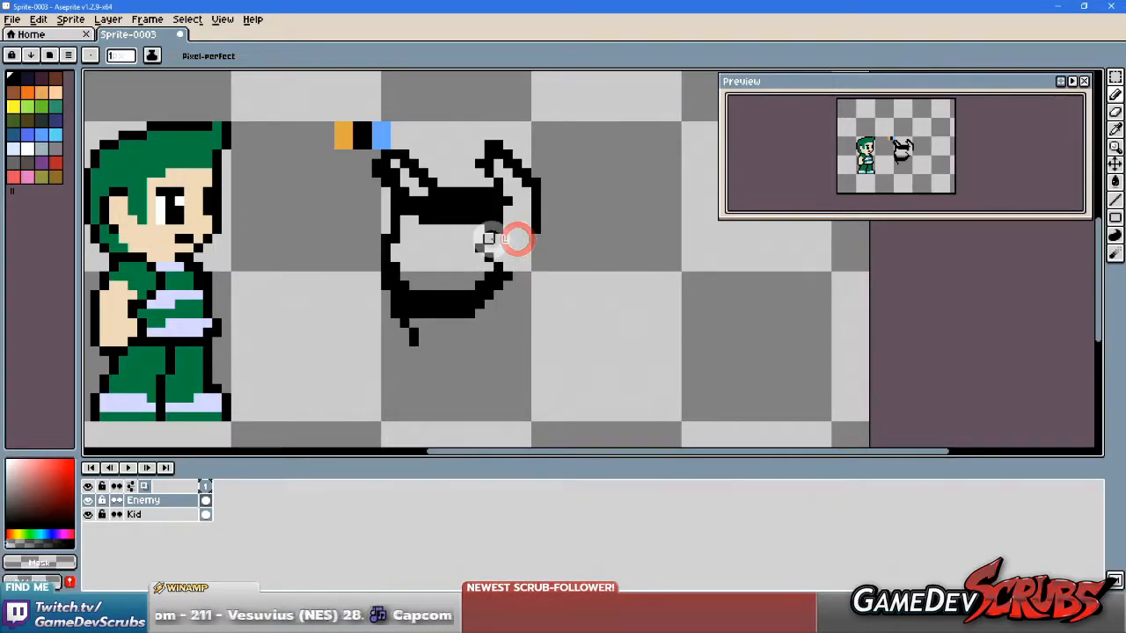
alt+click(479, 247)
click(505, 240)
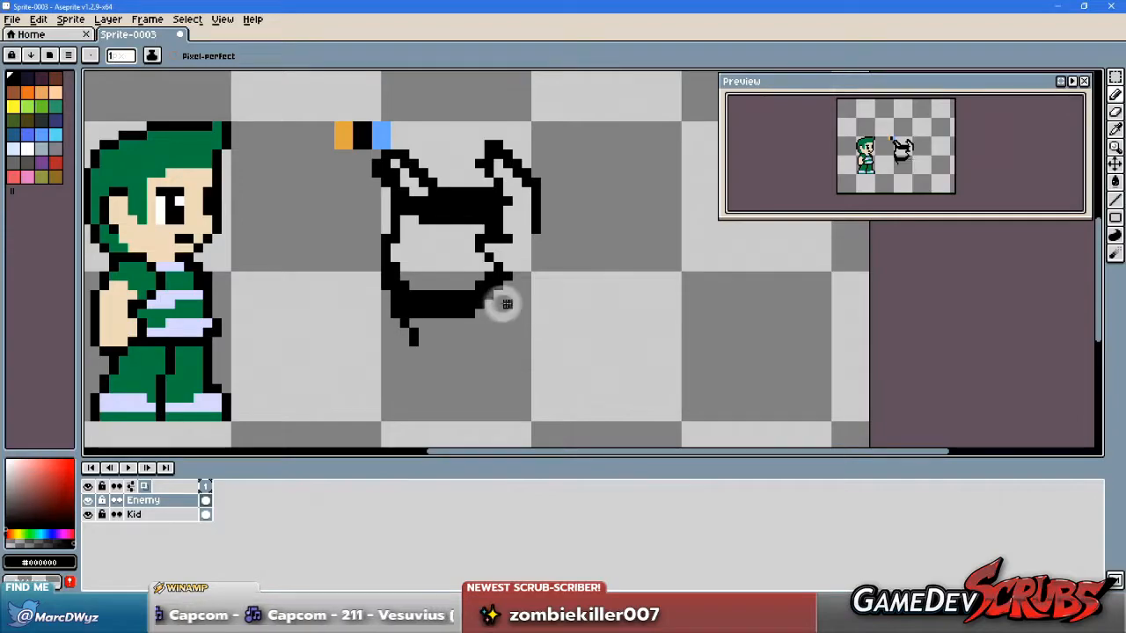
mouse_move(1125, 48)
mouse_down()
mouse_move(910, 49)
mouse_move(1125, 47)
mouse_up()
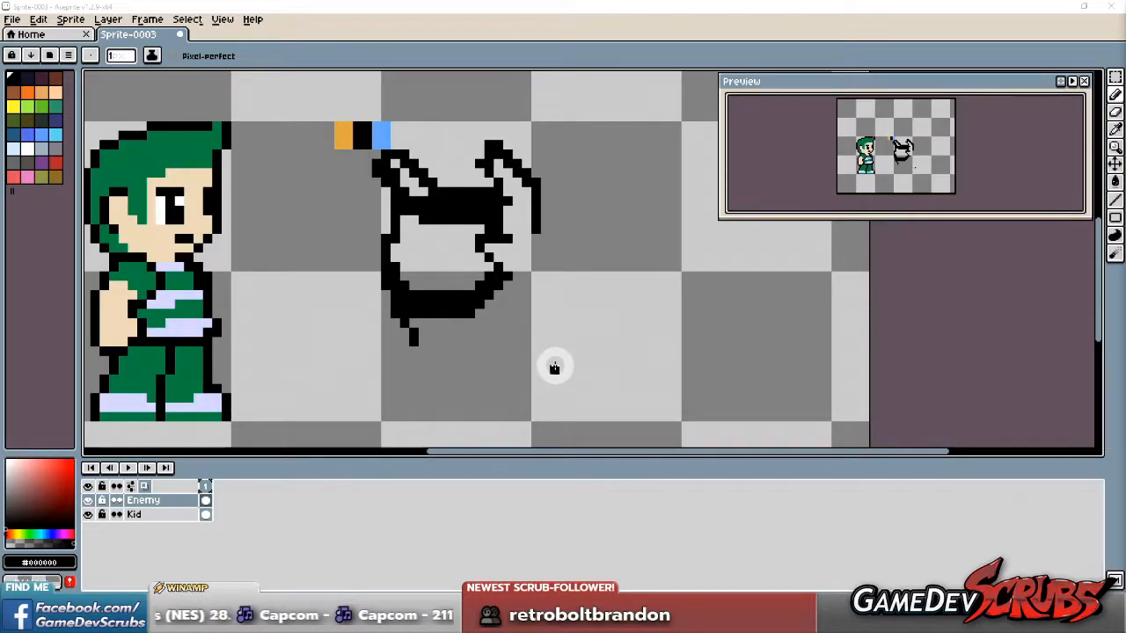
click(447, 256)
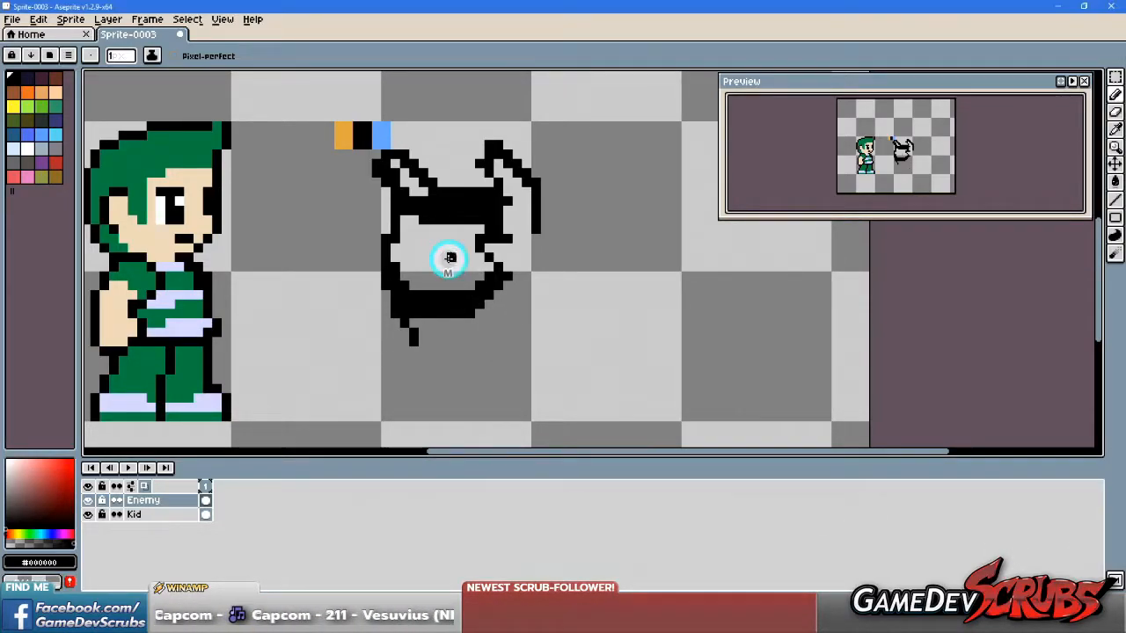
mouse_move(423, 240)
mouse_down()
mouse_move(456, 269)
mouse_move(437, 264)
mouse_up()
key(ctrl+z)
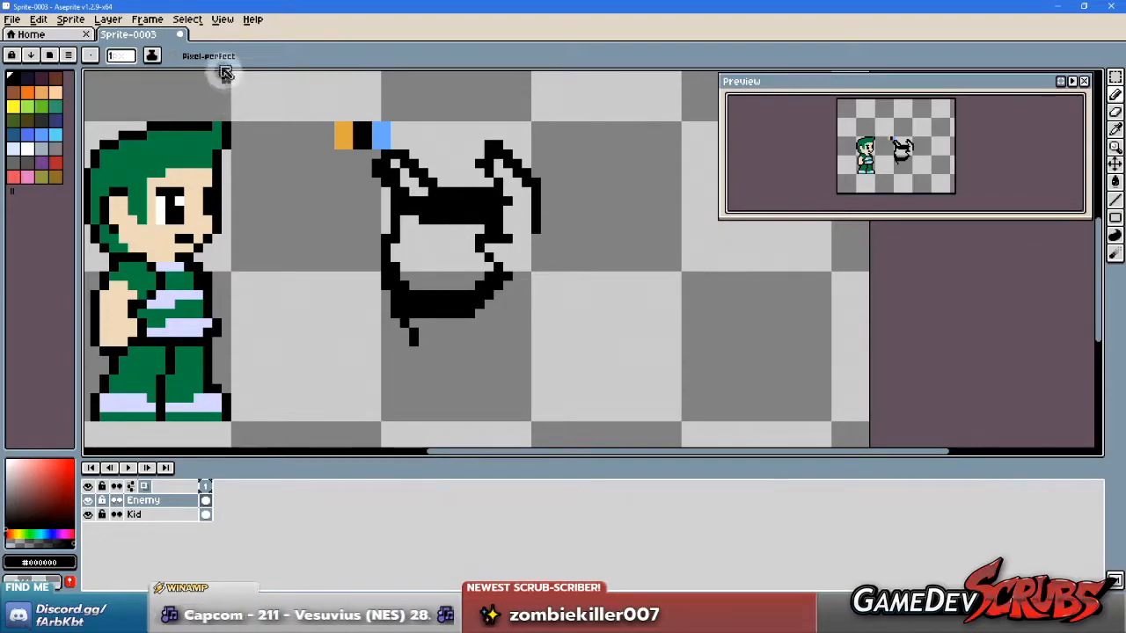
Step: Turn on pixel-perfect strokes for the Pencil, test them with a short line beside the imp's head, and undo that line
click(173, 55)
mouse_move(563, 257)
mouse_down()
mouse_move(594, 321)
mouse_move(574, 338)
mouse_move(593, 249)
mouse_move(598, 301)
mouse_up()
key(ctrl+z)
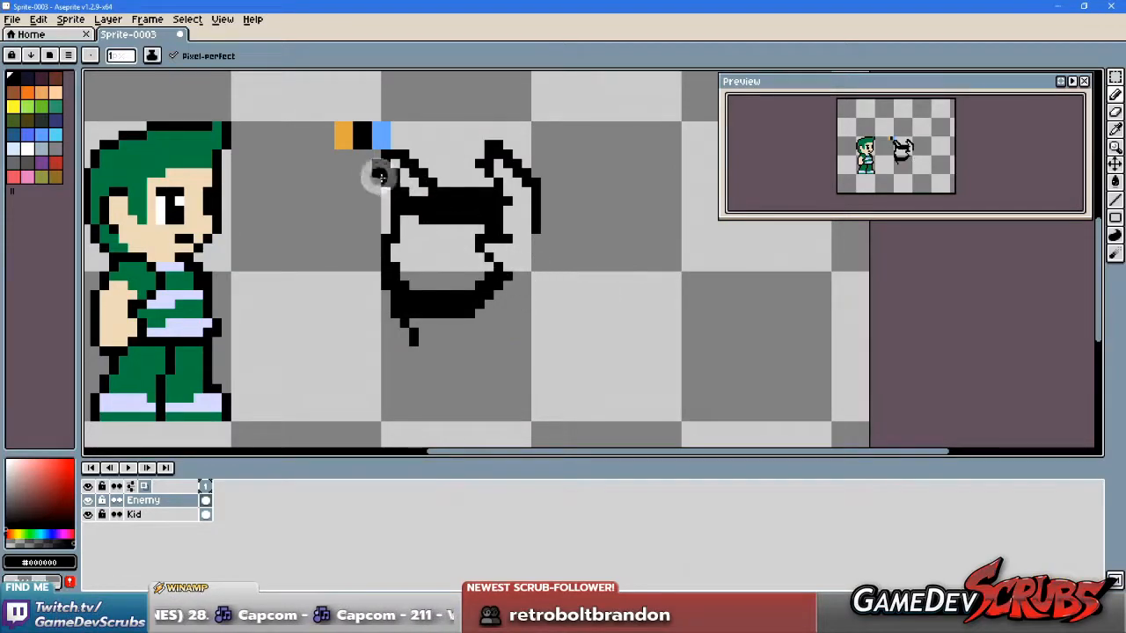
Step: Erase the surplus black pixels between the imp's left horn and left cheek using the transparent colour picked from the face
key(i)
click(419, 227)
key(b)
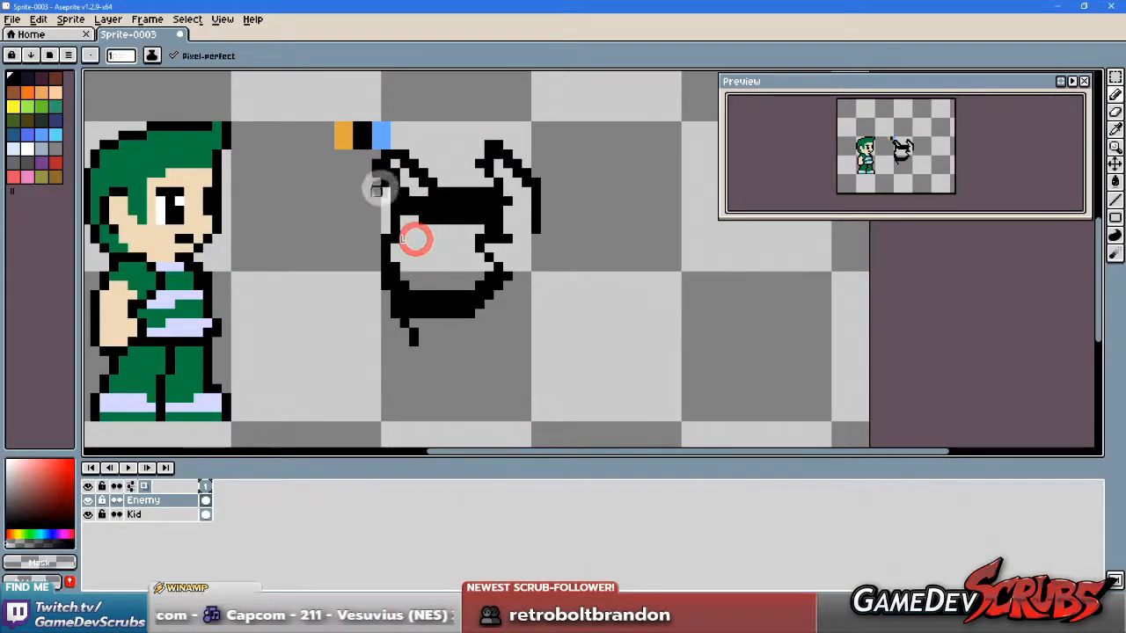
drag(387, 207, 387, 242)
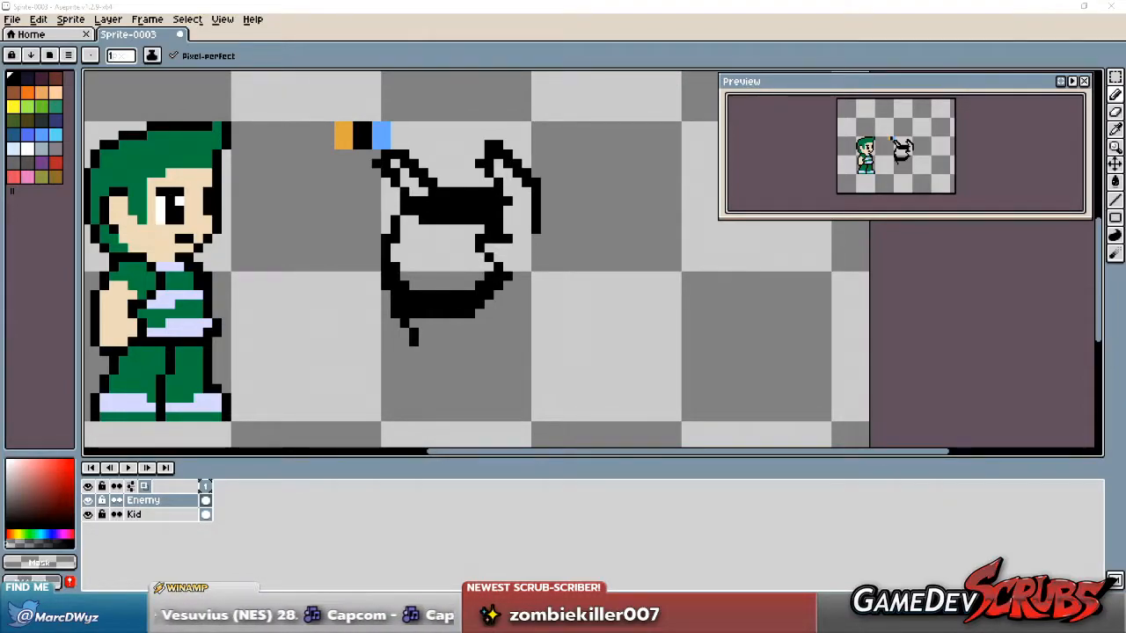
mouse_move(1125, 56)
mouse_down()
mouse_move(942, 55)
mouse_move(1006, 43)
mouse_move(1125, 60)
mouse_move(1125, 49)
mouse_up()
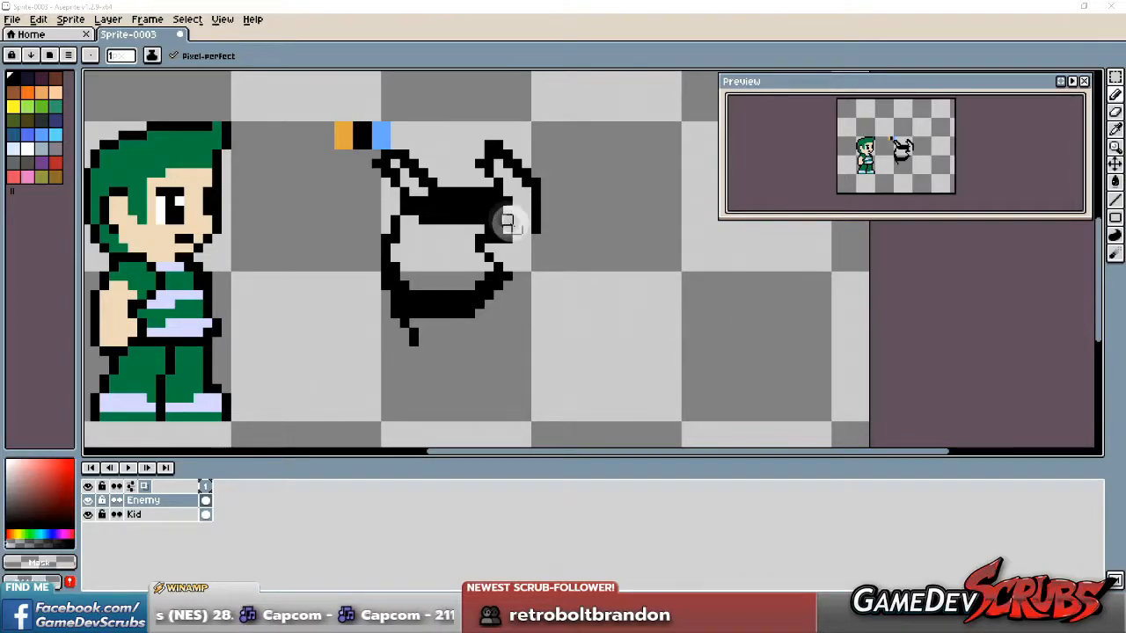
middle_click(505, 210)
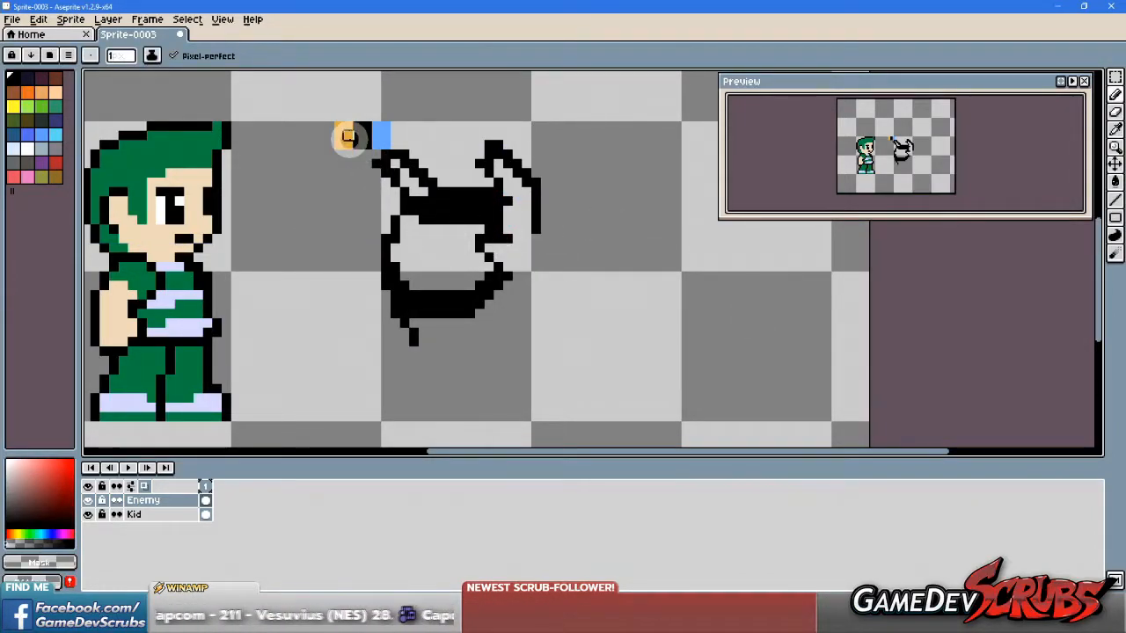
Step: Pick the orange from the reference swatch and paint the imp's forehead and upper face, cutting into the black brow
click(340, 136)
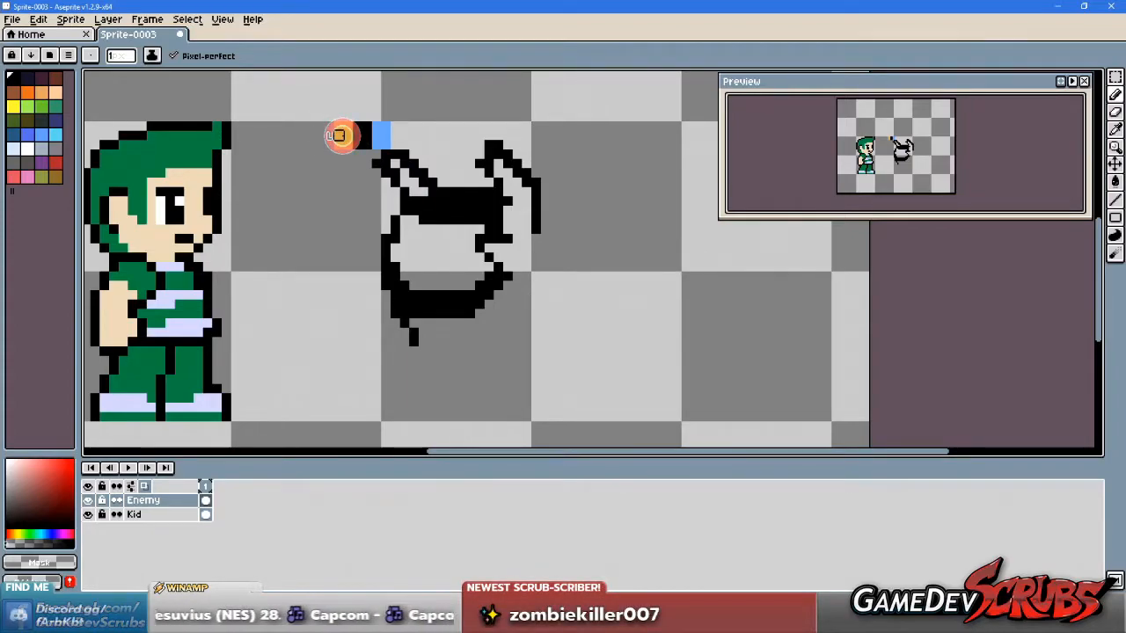
alt+click(340, 134)
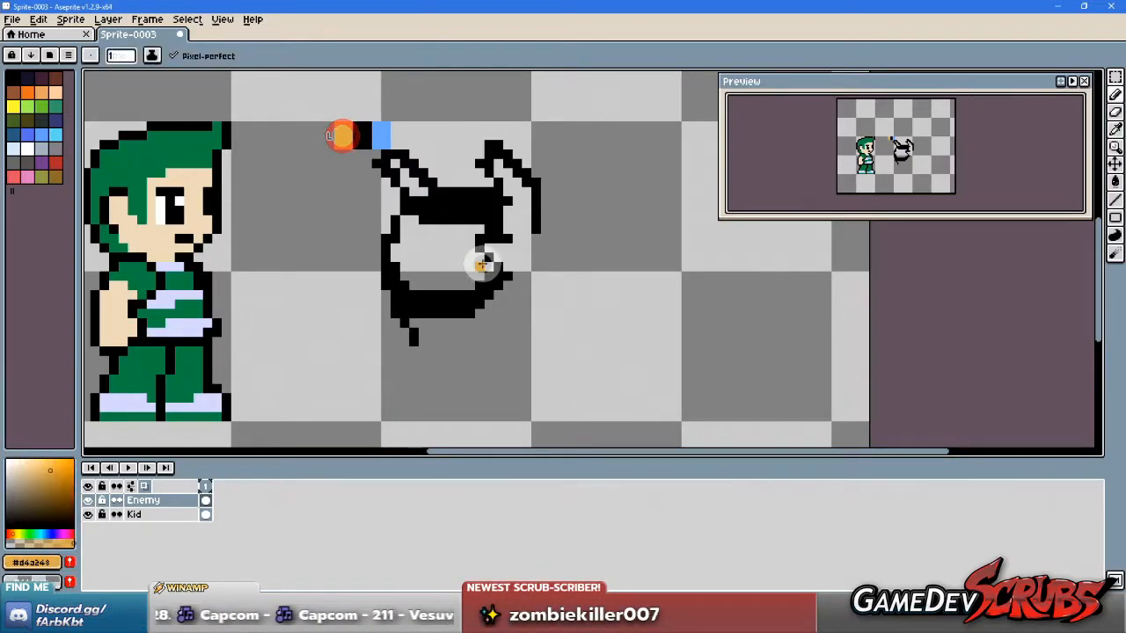
mouse_move(404, 238)
mouse_down()
mouse_move(442, 221)
mouse_move(443, 207)
mouse_move(431, 208)
mouse_move(479, 212)
mouse_move(424, 206)
mouse_move(474, 209)
mouse_move(436, 226)
mouse_up()
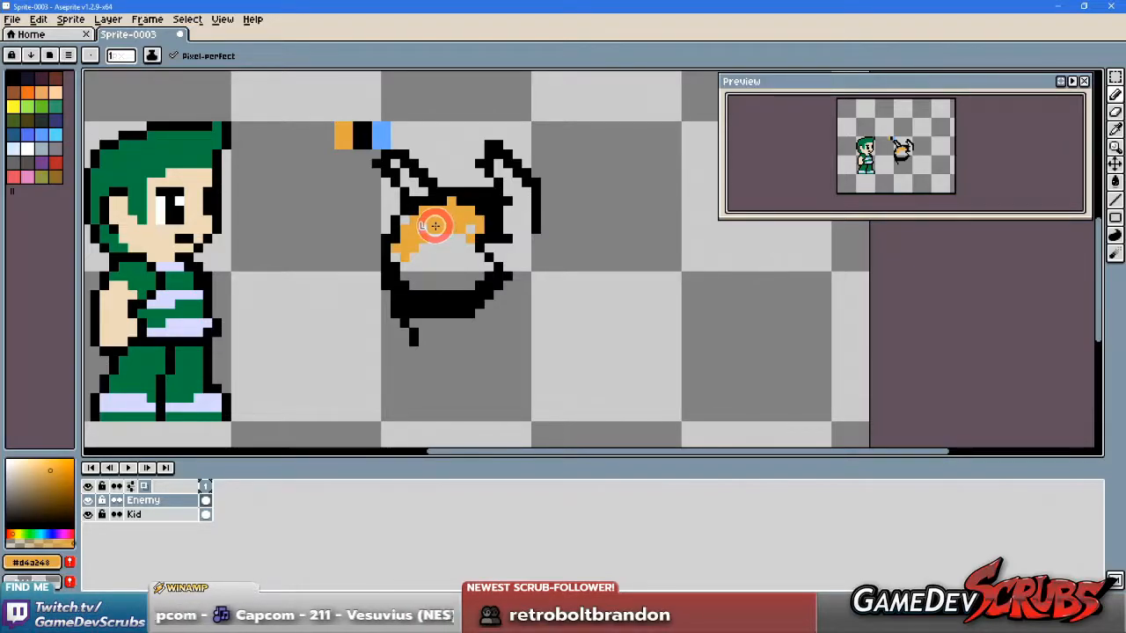
click(382, 234)
key(alt)
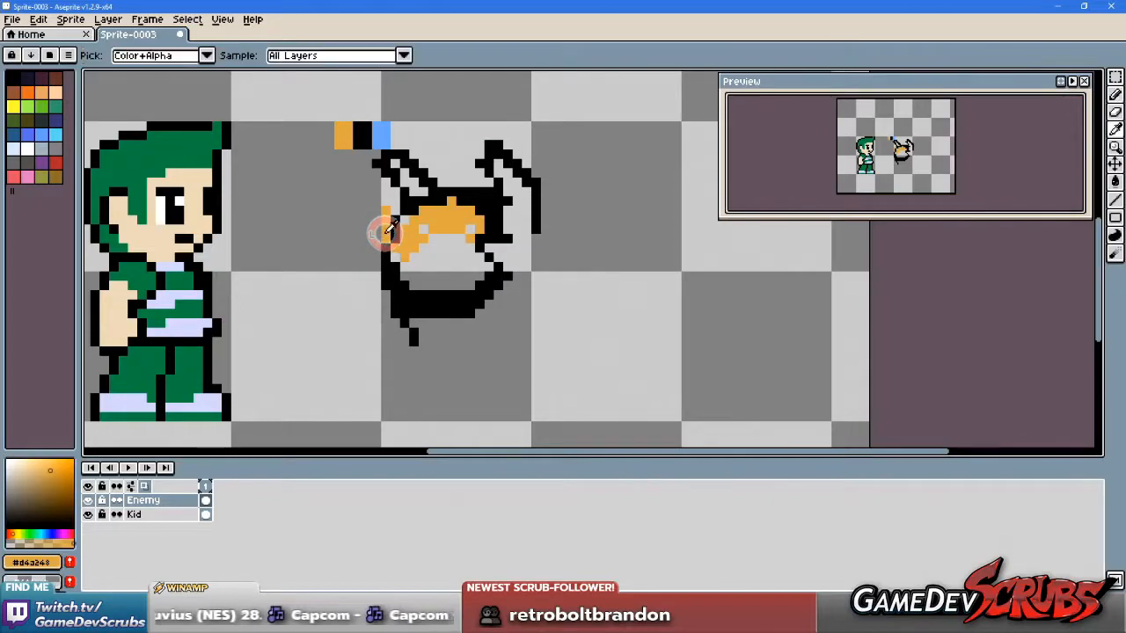
Step: Pick black from the outline and redraw the left edge of the imp's head over the stray orange pixels
alt+click(395, 227)
click(385, 216)
click(385, 248)
click(405, 284)
click(386, 256)
drag(387, 255, 410, 248)
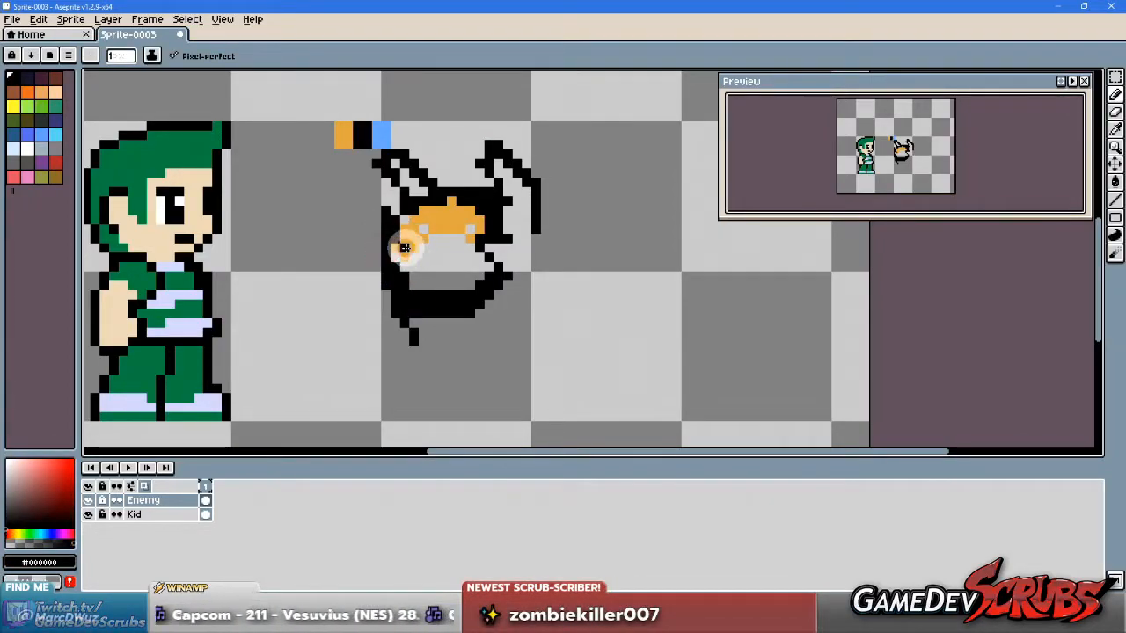
Step: Pick orange and paint the imp's cheeks and jaw as a ring around the blank centre of the face
alt+click(403, 246)
mouse_move(403, 249)
mouse_down()
mouse_move(407, 278)
mouse_move(457, 286)
mouse_move(481, 256)
mouse_up()
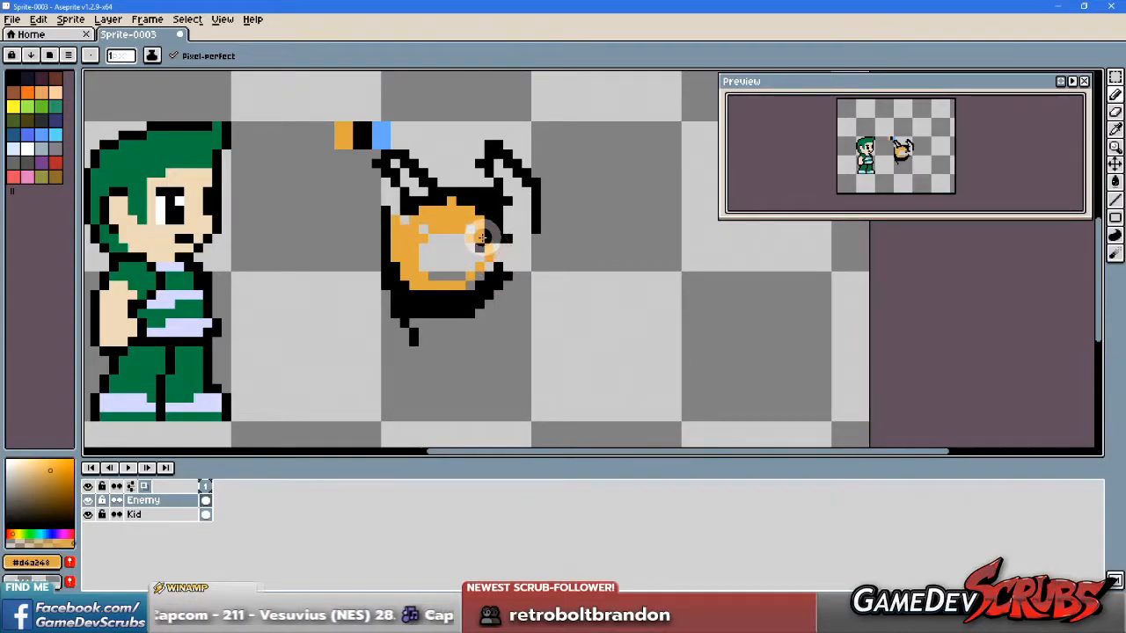
Step: Shape two short orange protrusions separated by black pixels on the right edge of the imp's face
alt+click(477, 233)
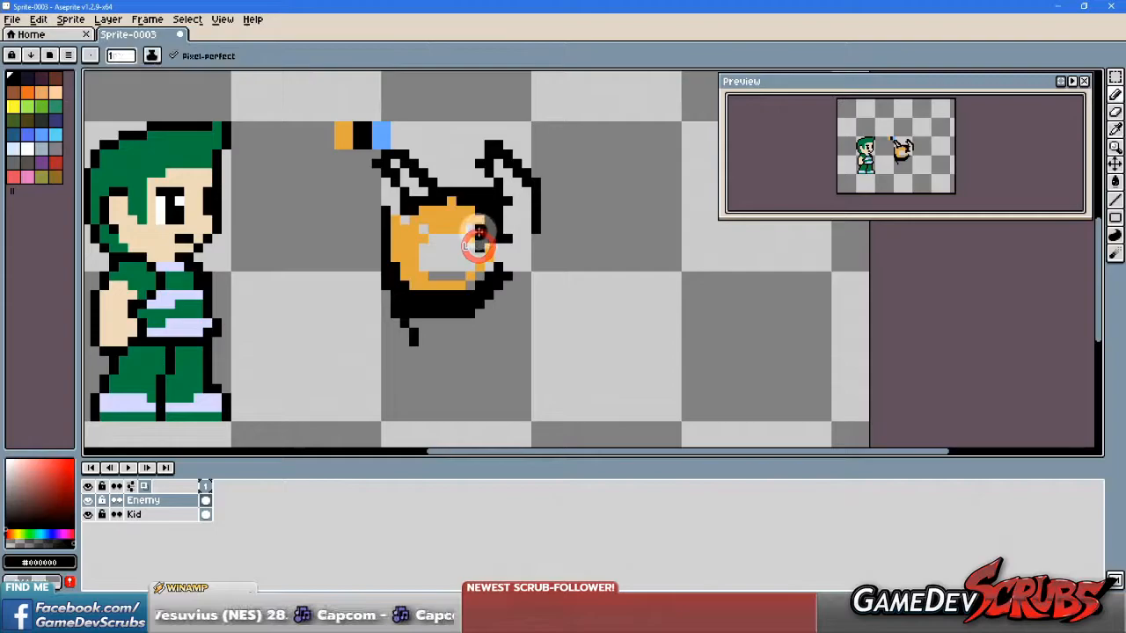
alt+click(486, 243)
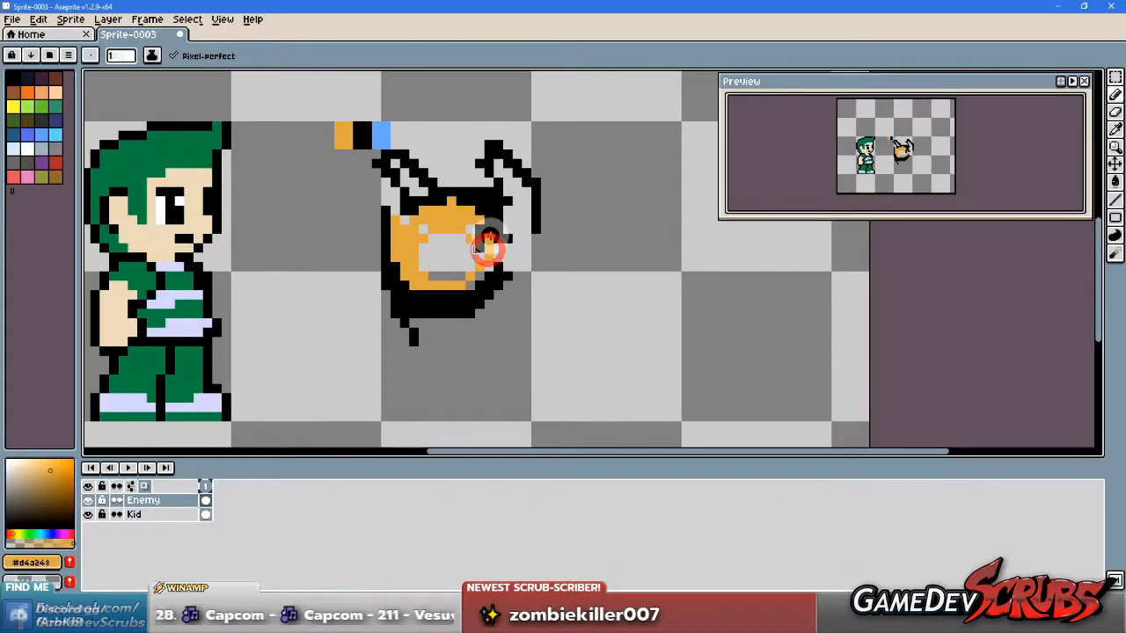
alt+click(485, 243)
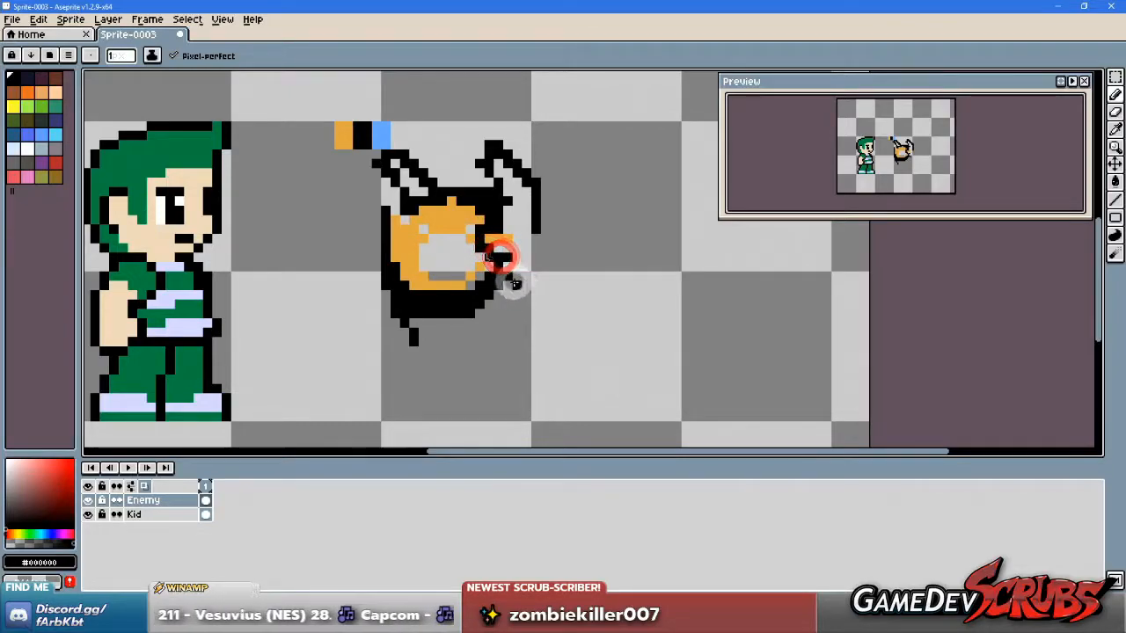
key(alt)
alt+click(489, 247)
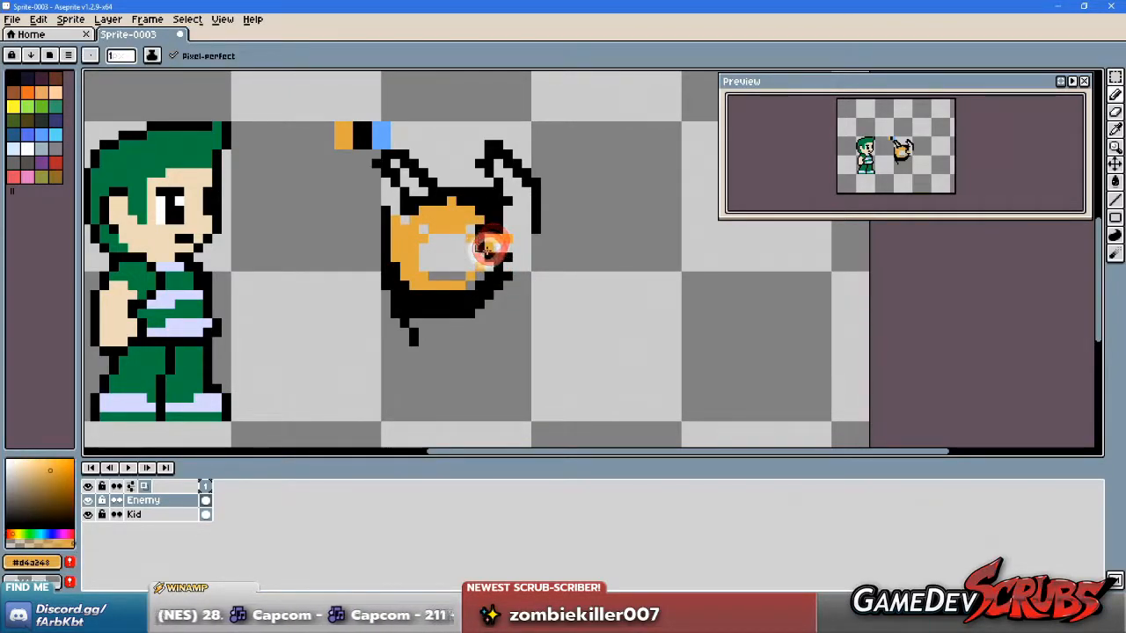
key(ctrl+z)
click(480, 248)
click(483, 253)
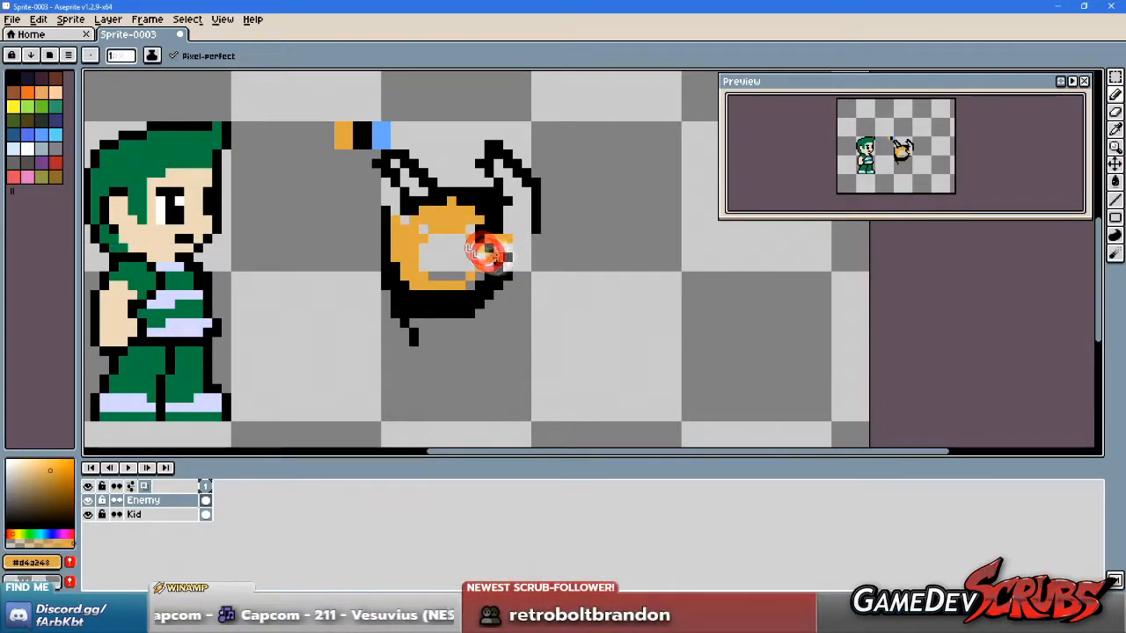
click(515, 259)
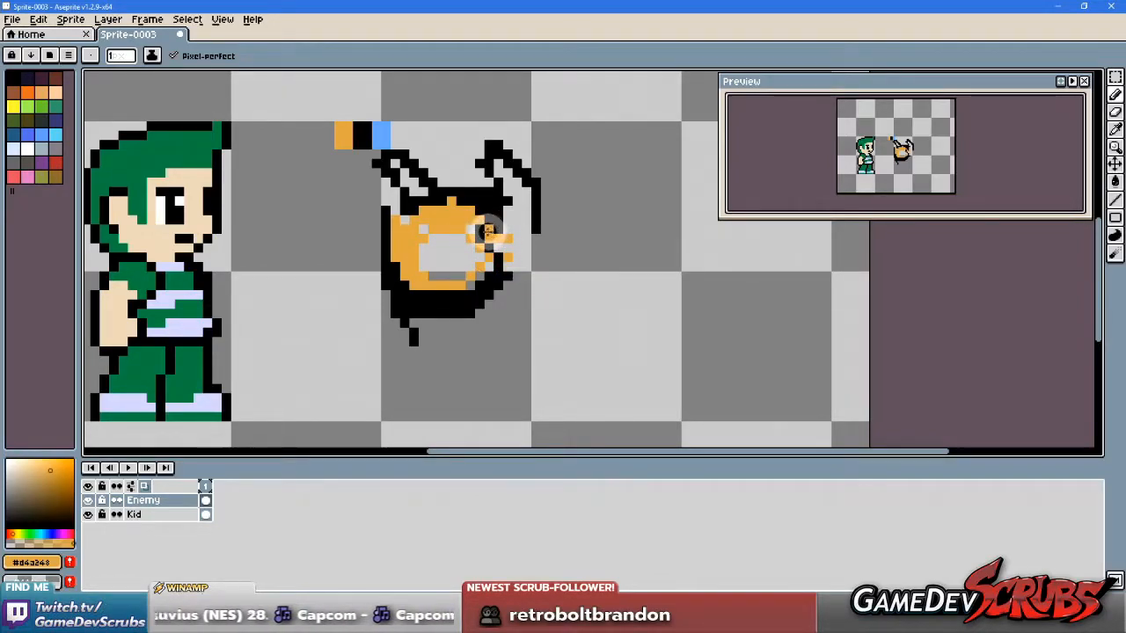
Step: Select the pixels around the two protrusions on the right of the face and move them one pixel to the right
key(m)
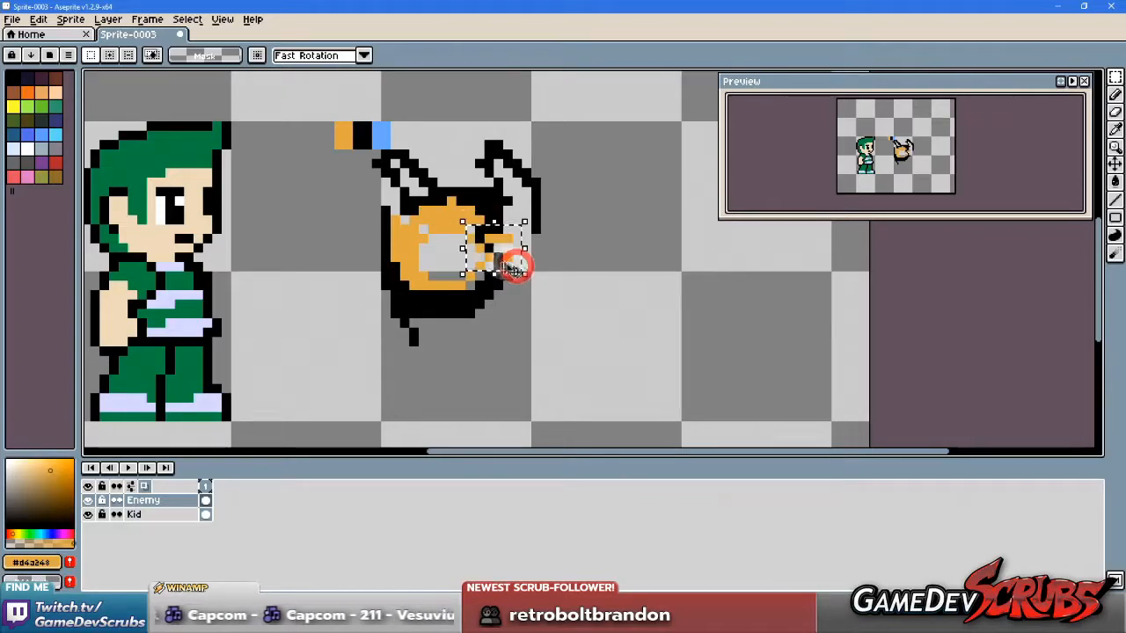
drag(510, 267, 519, 269)
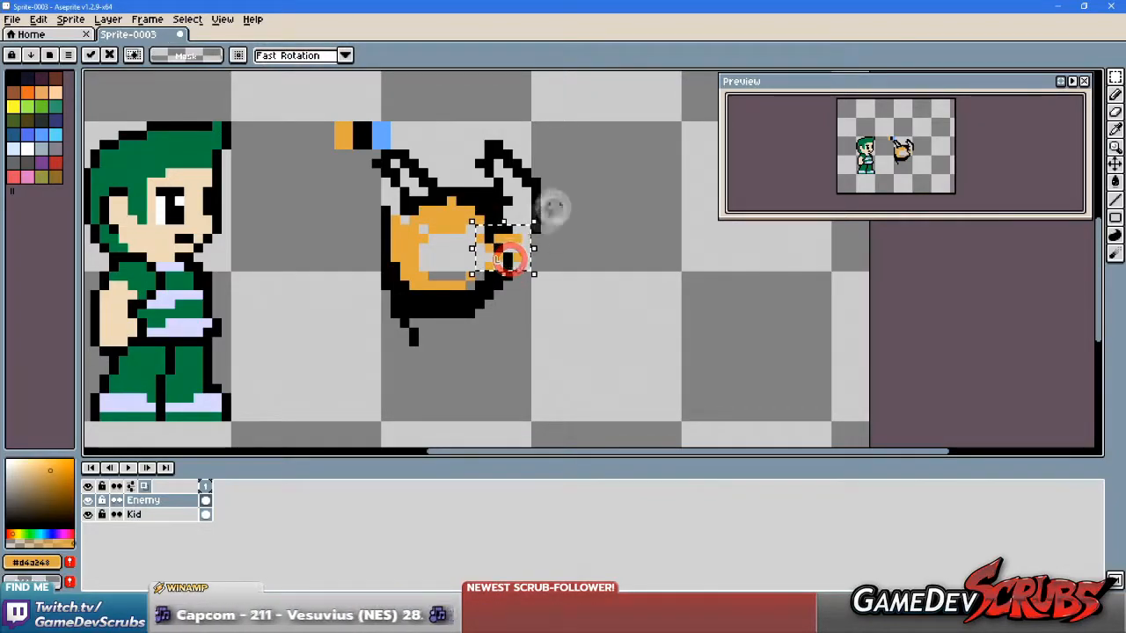
click(563, 198)
key(b)
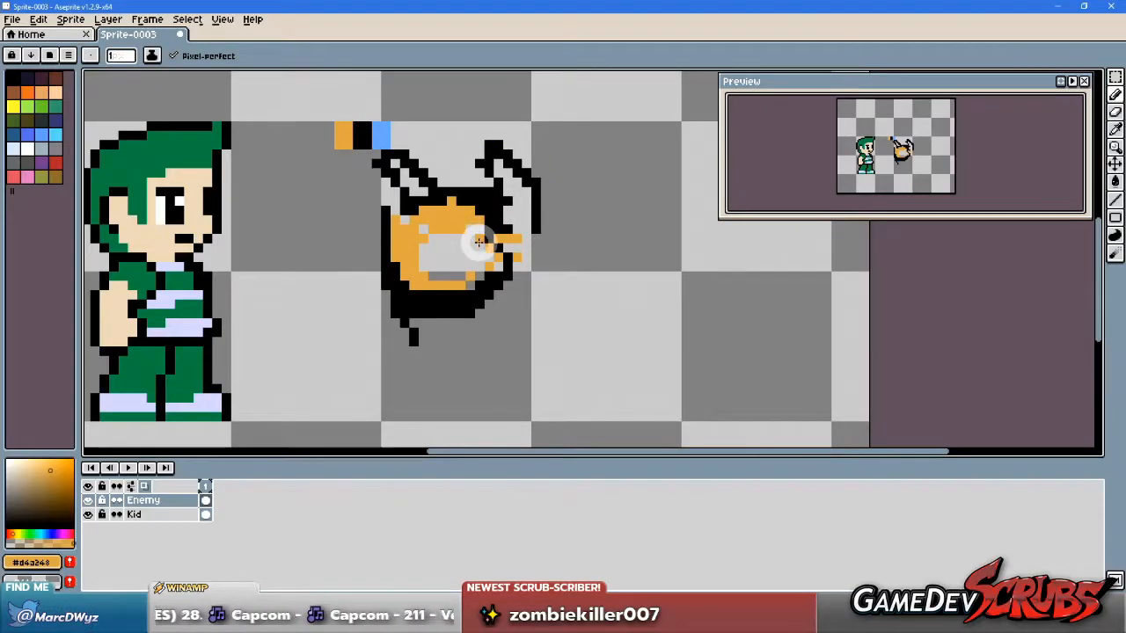
Step: Fill the blank centre of the imp's face with orange and repair the black outline along the lower right jaw
mouse_move(445, 222)
mouse_down()
mouse_move(402, 223)
mouse_move(435, 238)
mouse_move(470, 222)
mouse_move(437, 220)
mouse_move(413, 236)
mouse_move(477, 296)
mouse_up()
click(470, 226)
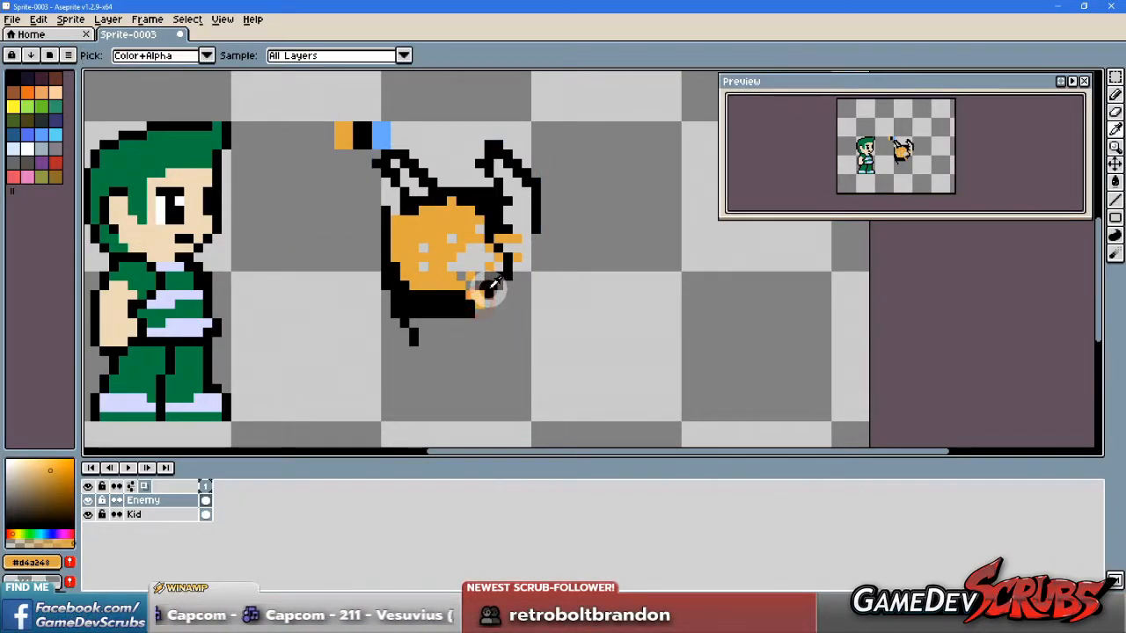
alt+click(476, 295)
alt+click(445, 272)
mouse_move(475, 282)
mouse_down()
mouse_move(463, 261)
mouse_move(477, 227)
mouse_move(457, 270)
mouse_move(479, 264)
mouse_up()
click(482, 255)
click(491, 265)
click(475, 274)
mouse_move(474, 274)
mouse_down()
mouse_move(448, 267)
mouse_move(458, 252)
mouse_up()
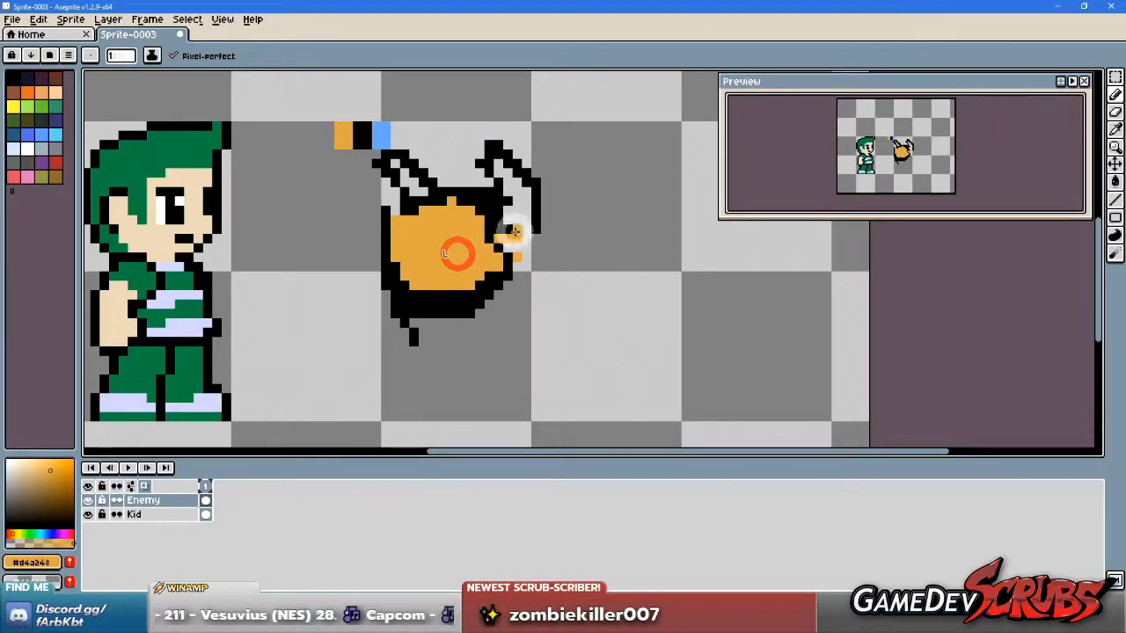
Step: Extend the orange forehead up to the thin top outline and into the right temple, touching up the upper left corner
key(alt)
alt+click(396, 211)
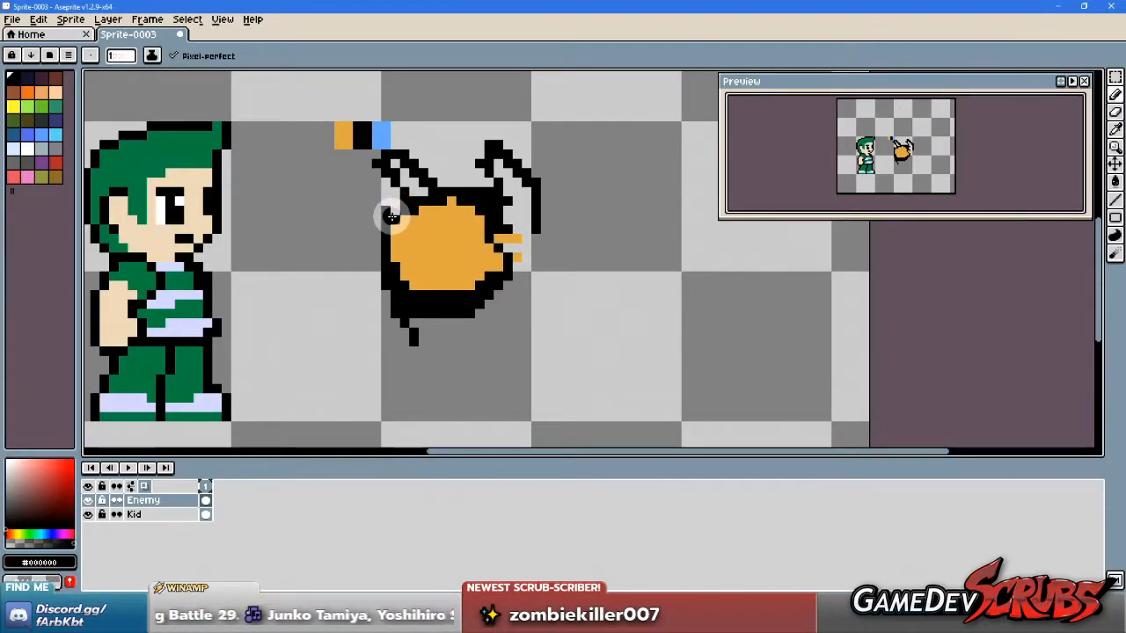
alt+click(410, 220)
click(426, 211)
click(400, 203)
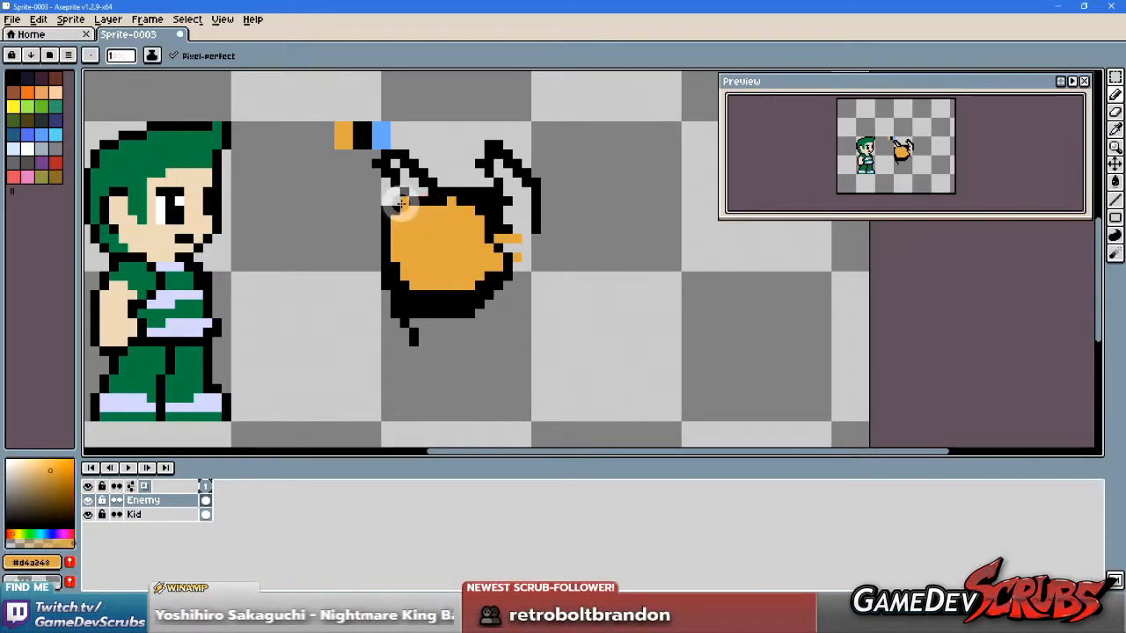
drag(402, 203, 466, 203)
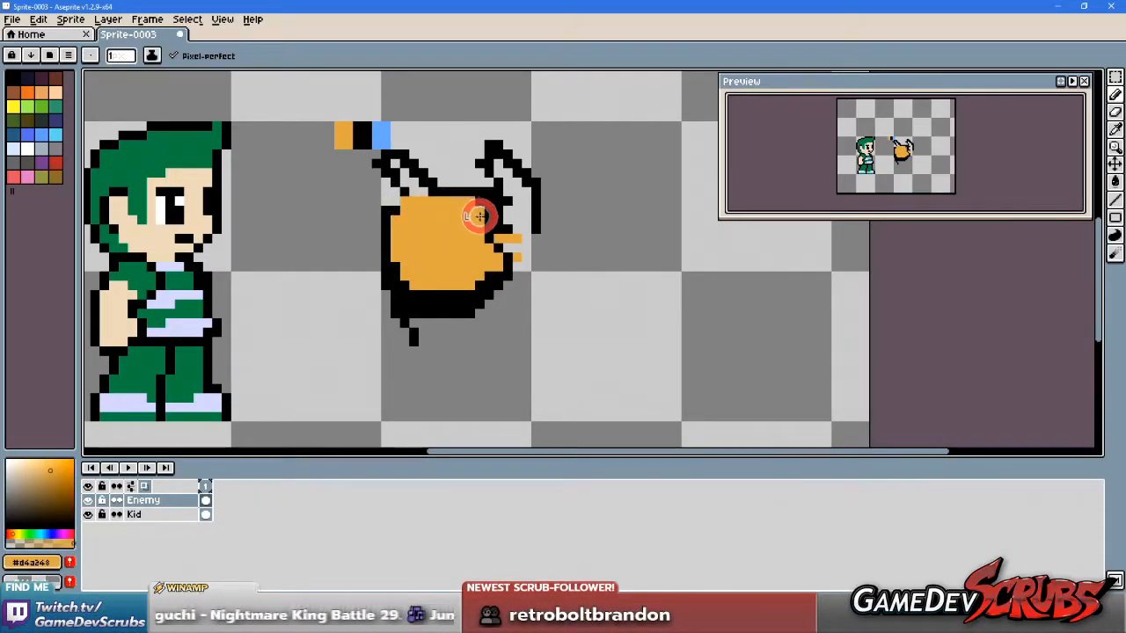
click(482, 205)
click(498, 219)
click(487, 202)
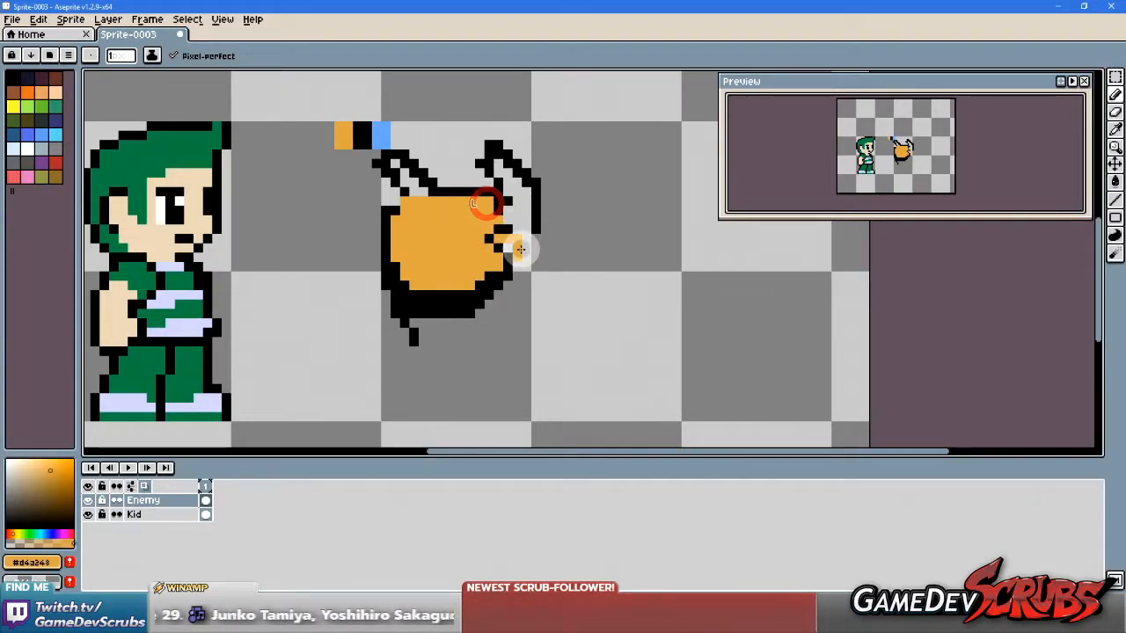
Step: Pick black from the outline and draw an L-shaped eye in the middle of the orange face
key(alt)
click(495, 236)
key(b)
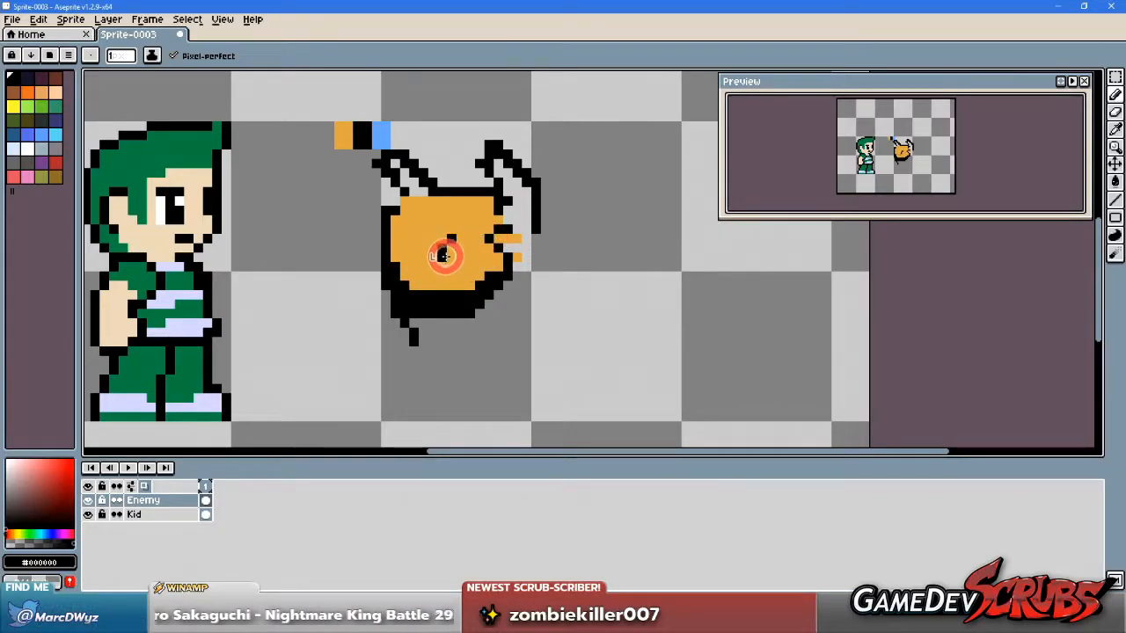
mouse_move(442, 235)
mouse_down()
mouse_move(440, 246)
mouse_move(465, 251)
mouse_move(451, 230)
mouse_up()
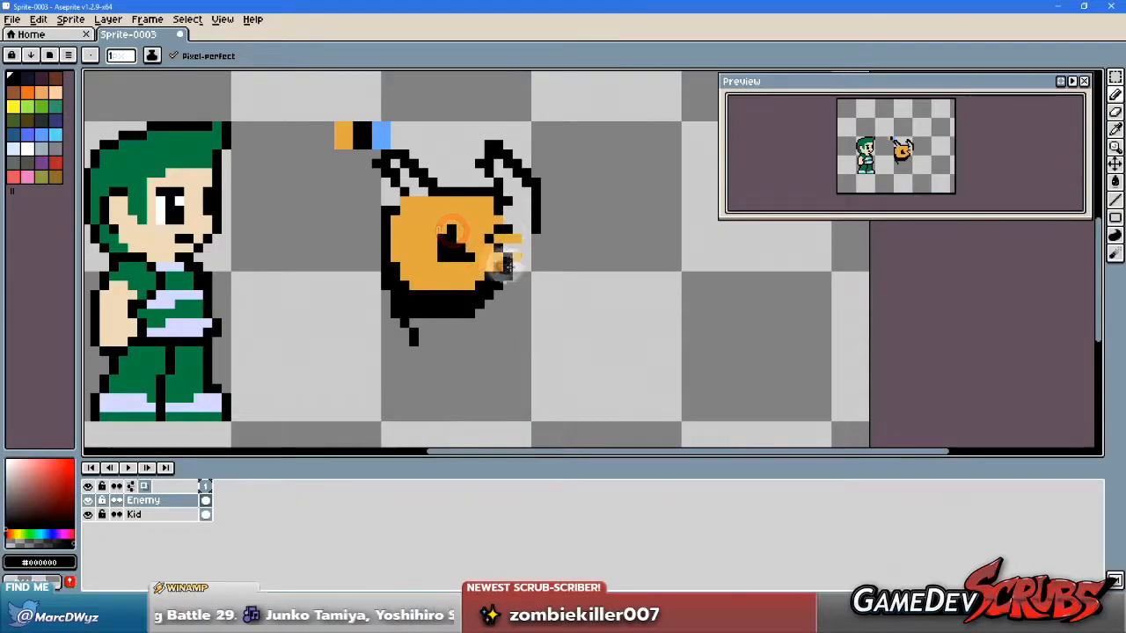
click(471, 252)
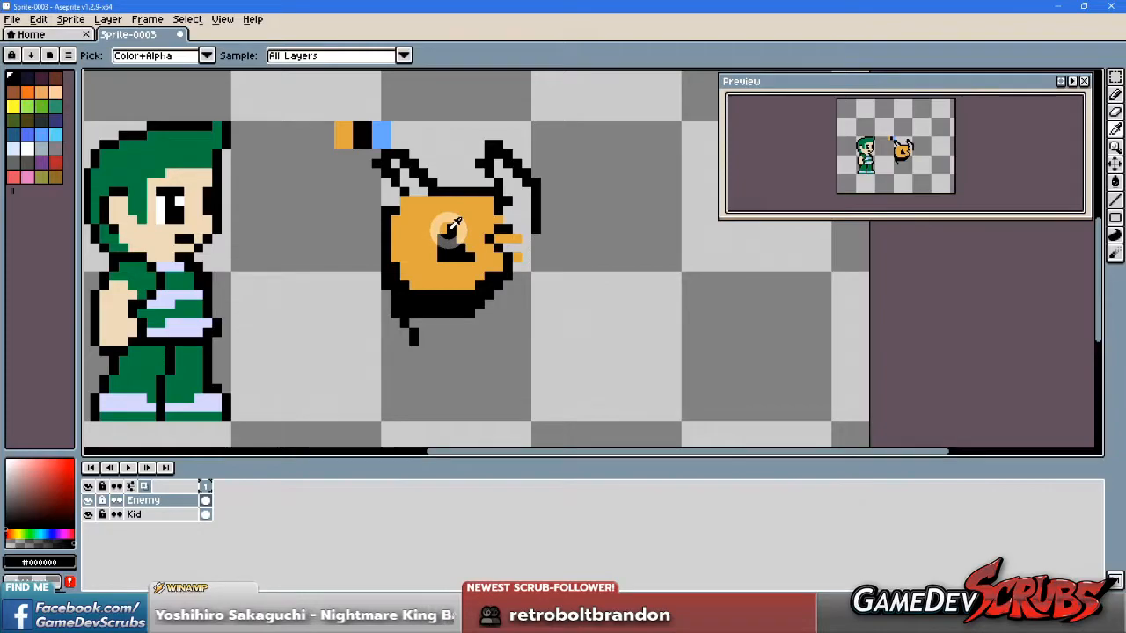
Step: Reshape the top of the eye with orange and black pixels into a stroke slanting up to the right
alt+click(449, 227)
alt+click(450, 242)
click(444, 231)
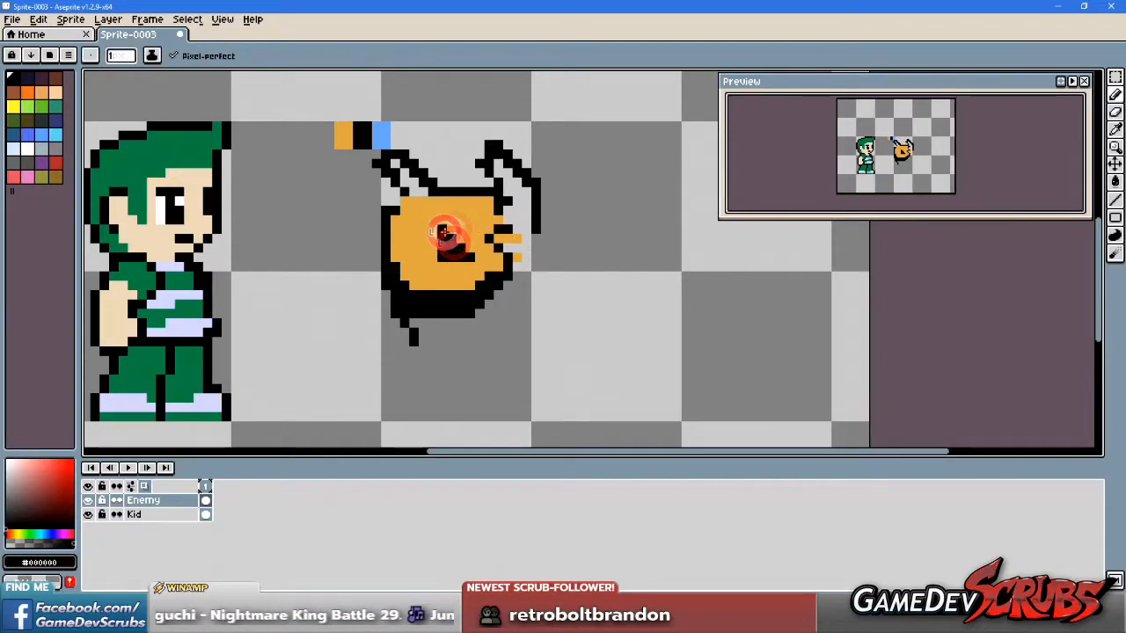
alt+click(427, 242)
click(441, 228)
alt+click(451, 239)
click(454, 229)
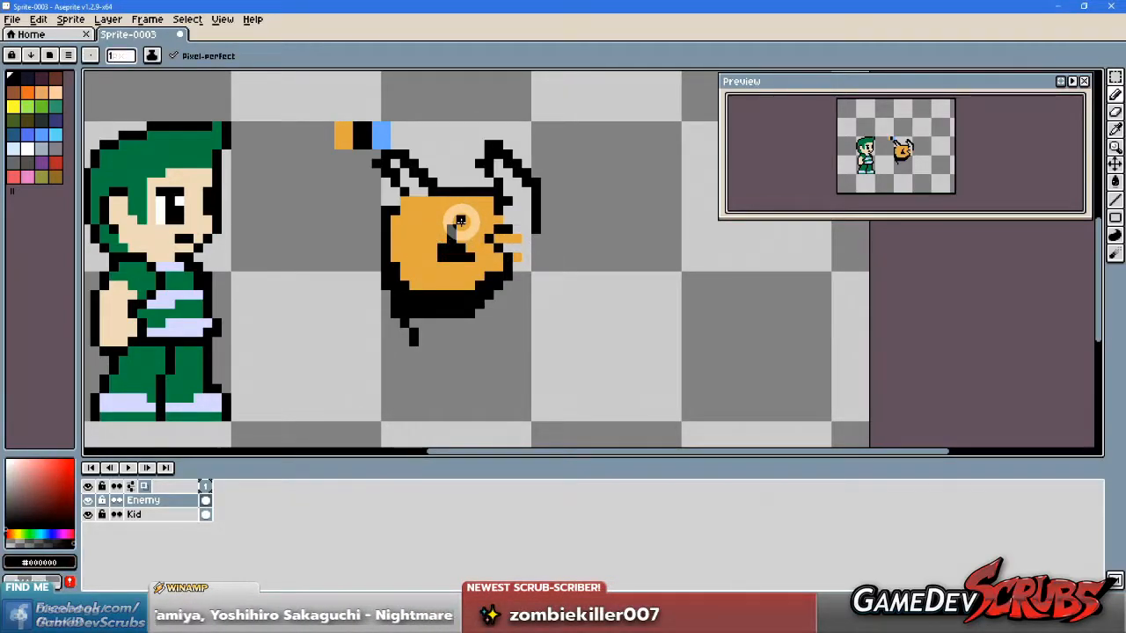
click(460, 220)
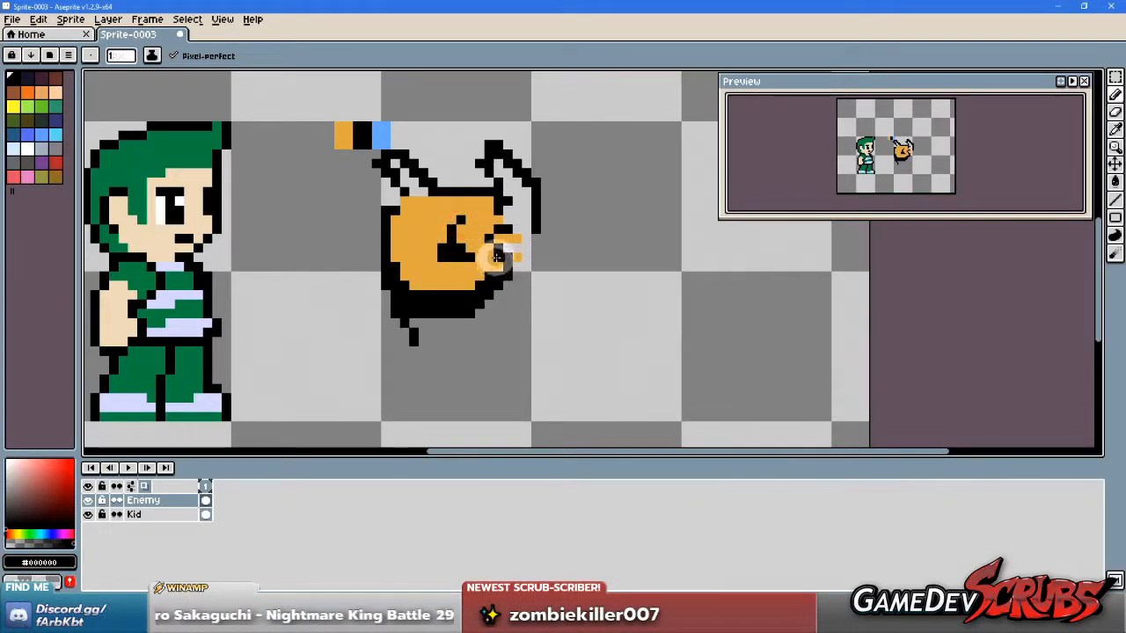
Step: Carve the lower right part of the eye back with orange and place a separate black pixel beside it
mouse_move(1125, 61)
mouse_down()
mouse_move(788, 49)
mouse_move(1125, 44)
mouse_up()
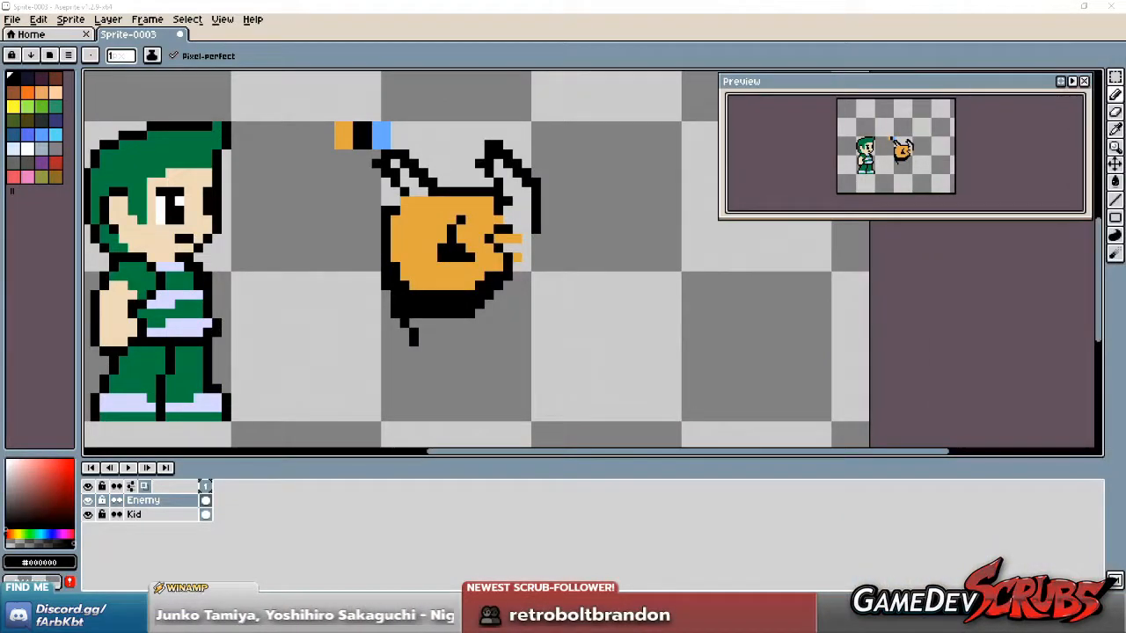
click(459, 251)
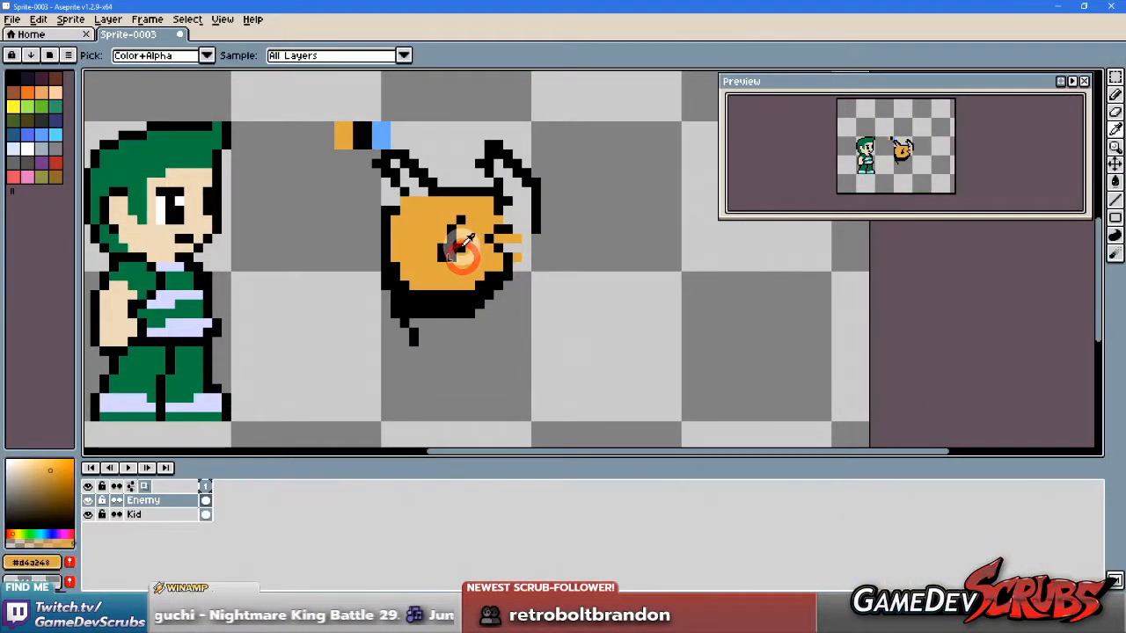
click(449, 249)
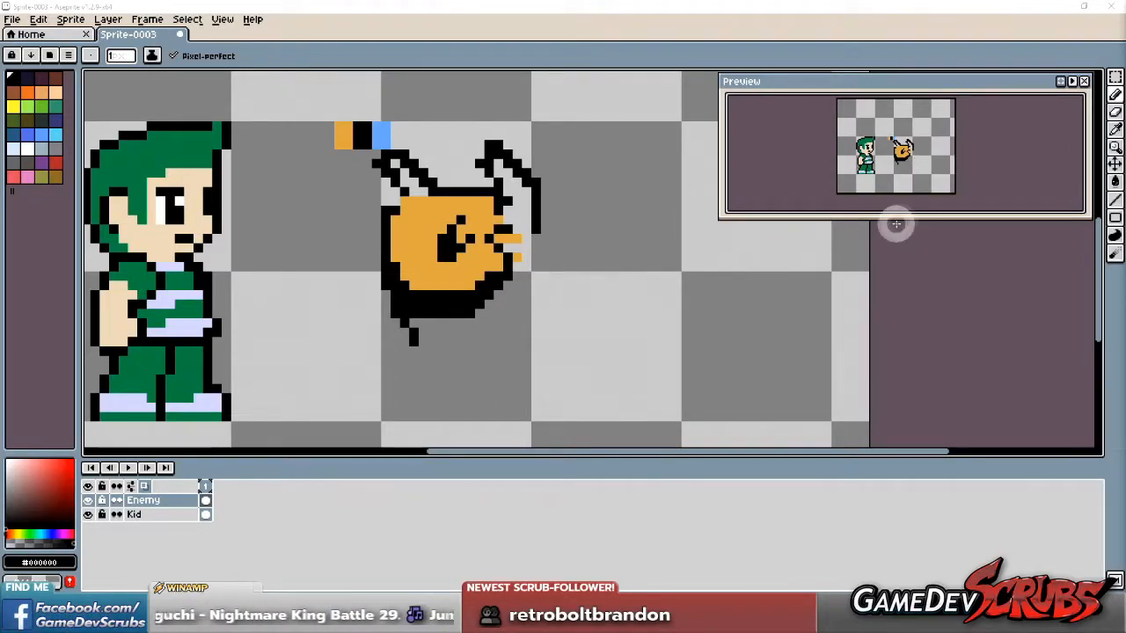
Step: Select the eye with its surrounding orange pixels, move it two pixels down and deselect it
drag(536, 276, 575, 307)
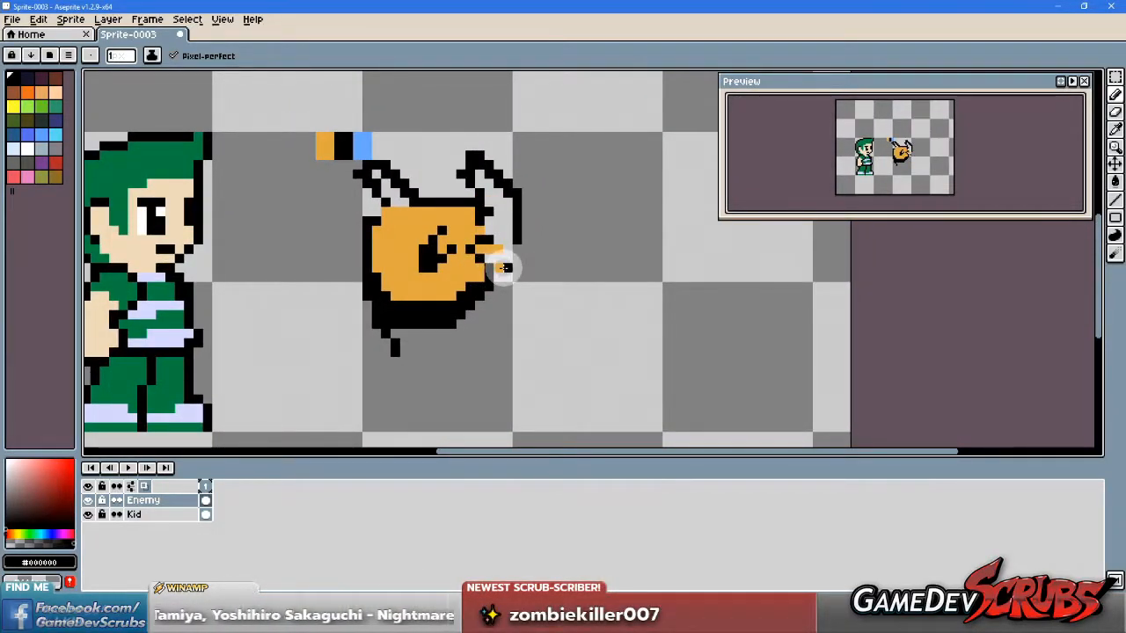
middle_click(649, 290)
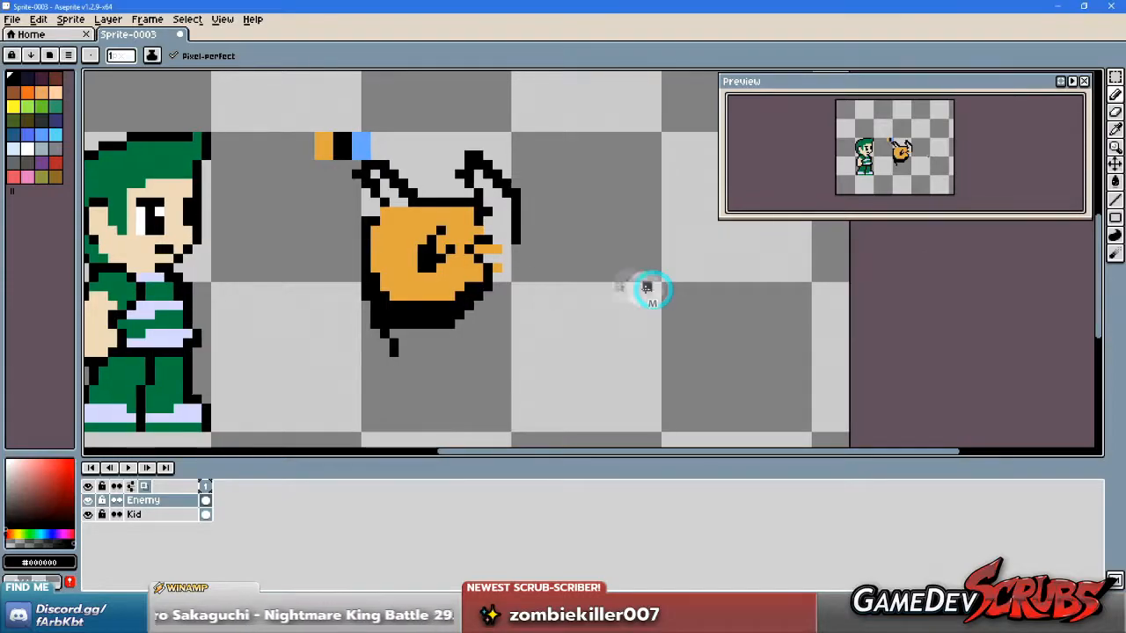
drag(410, 264, 425, 280)
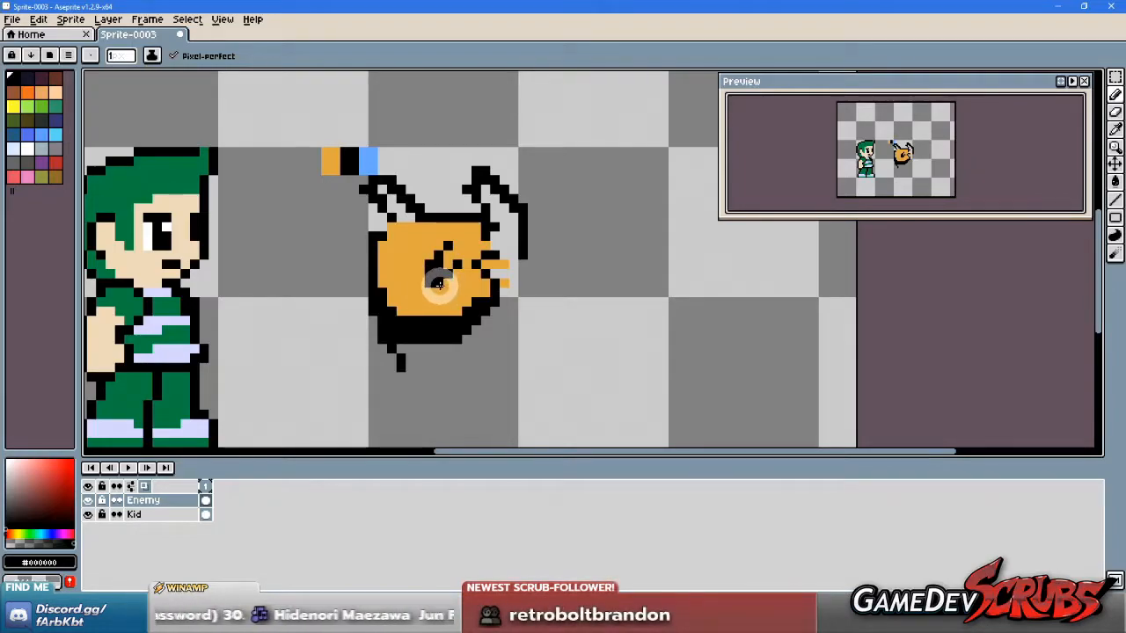
key(m)
drag(420, 246, 466, 291)
drag(451, 276, 447, 293)
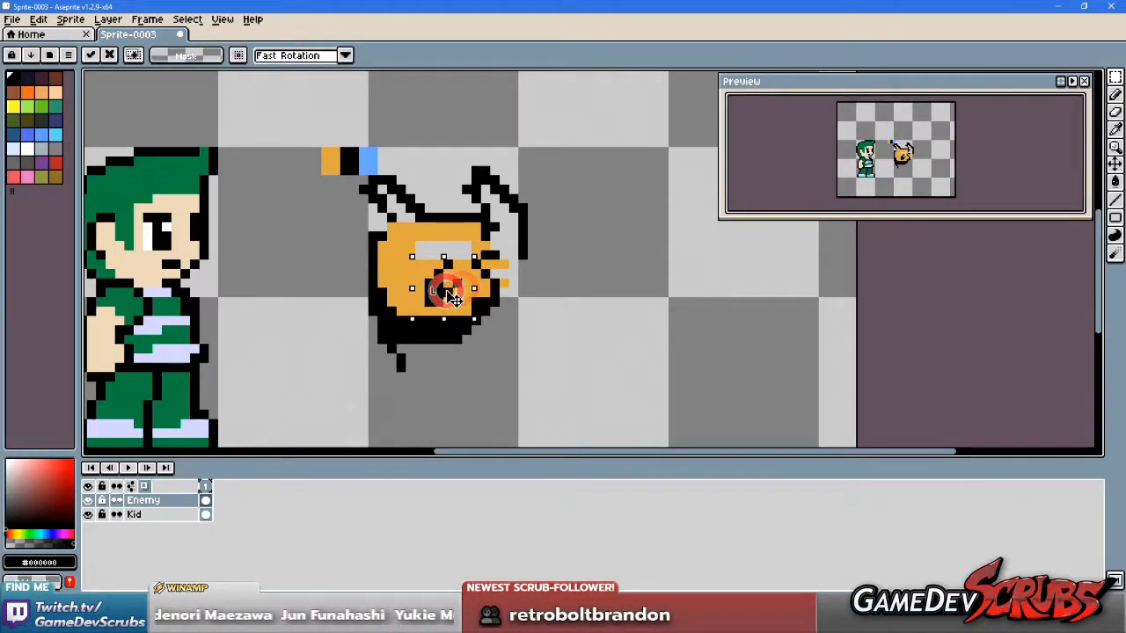
click(530, 309)
key(b)
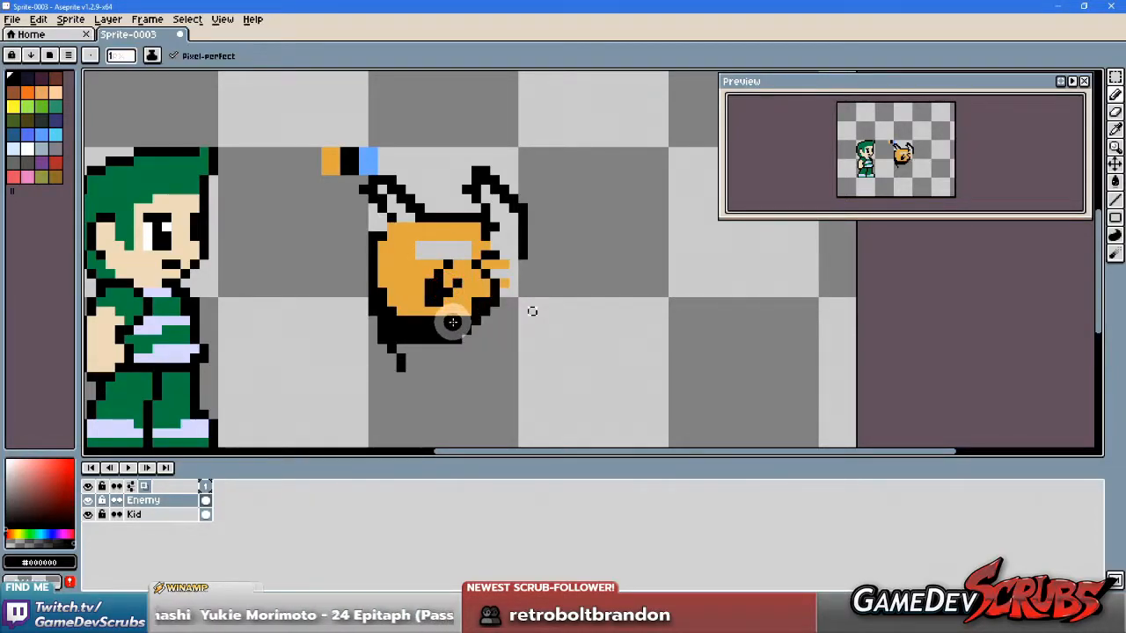
key(ctrl+d)
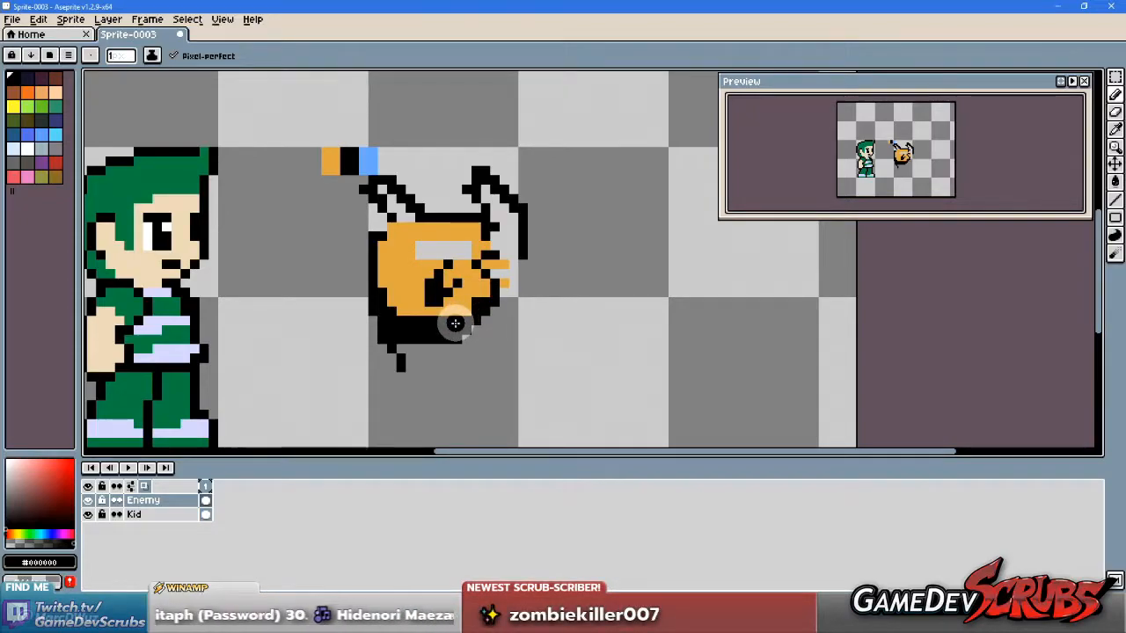
Step: Round the jaw's inner corners in black, and erase the outer lower left outline pixels and the stroke hanging below with transparency
click(458, 308)
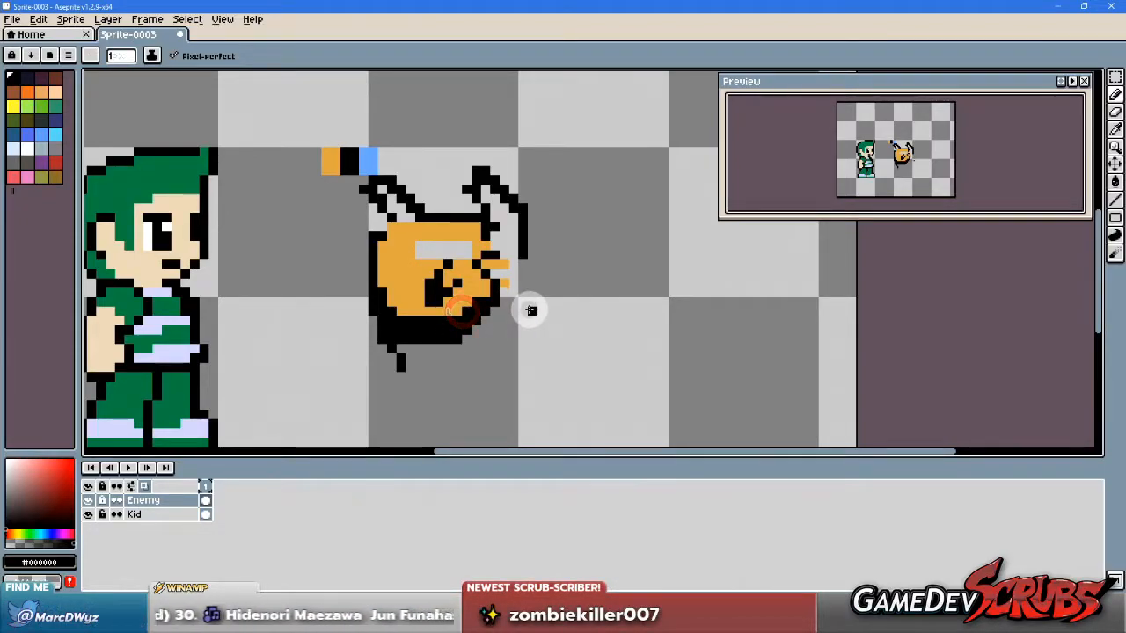
click(387, 317)
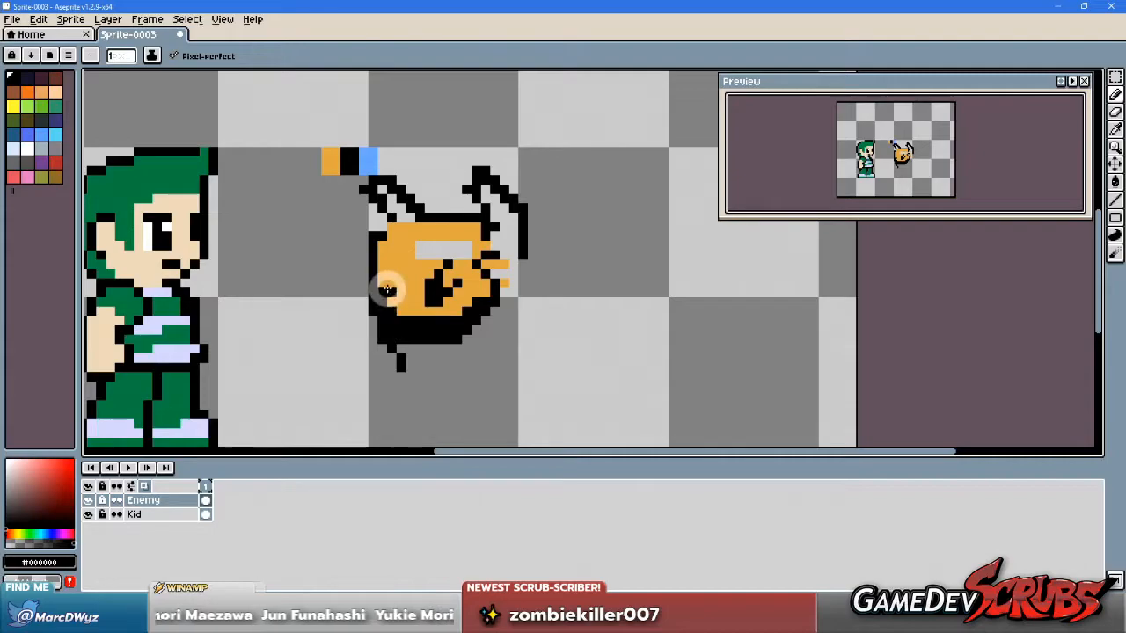
click(364, 298)
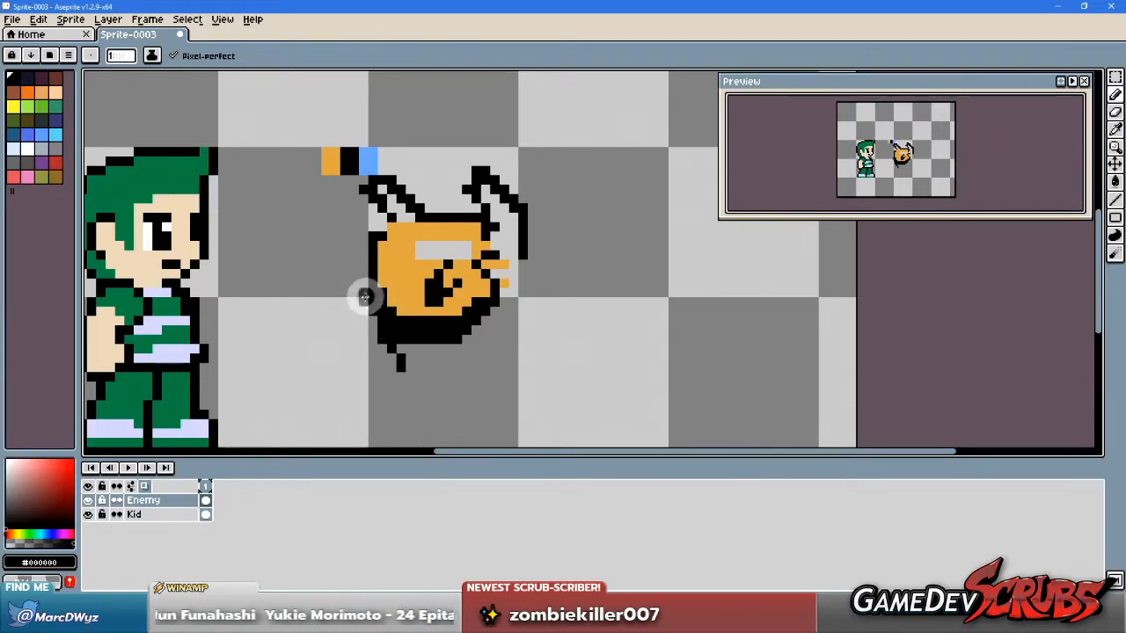
click(366, 309)
alt+click(355, 294)
mouse_move(375, 294)
mouse_down()
mouse_move(373, 330)
mouse_move(401, 354)
mouse_up()
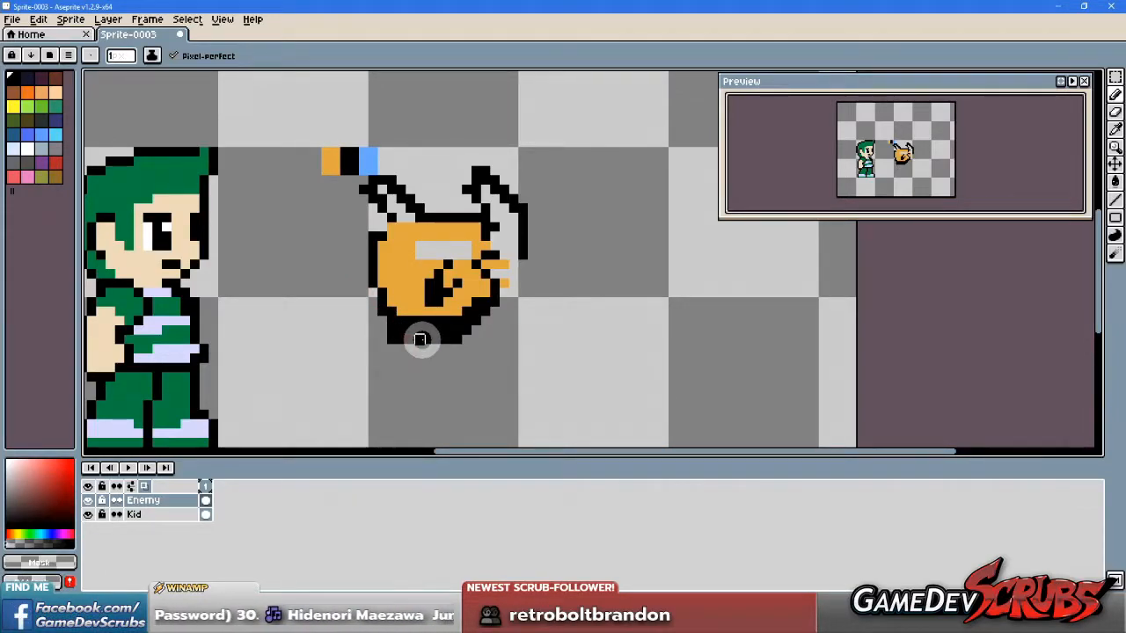
Step: Trim the black mouth's lower left corner with transparency and draw an orange lower jaw beneath it, two pixels thick and rising at the right
drag(428, 330, 391, 331)
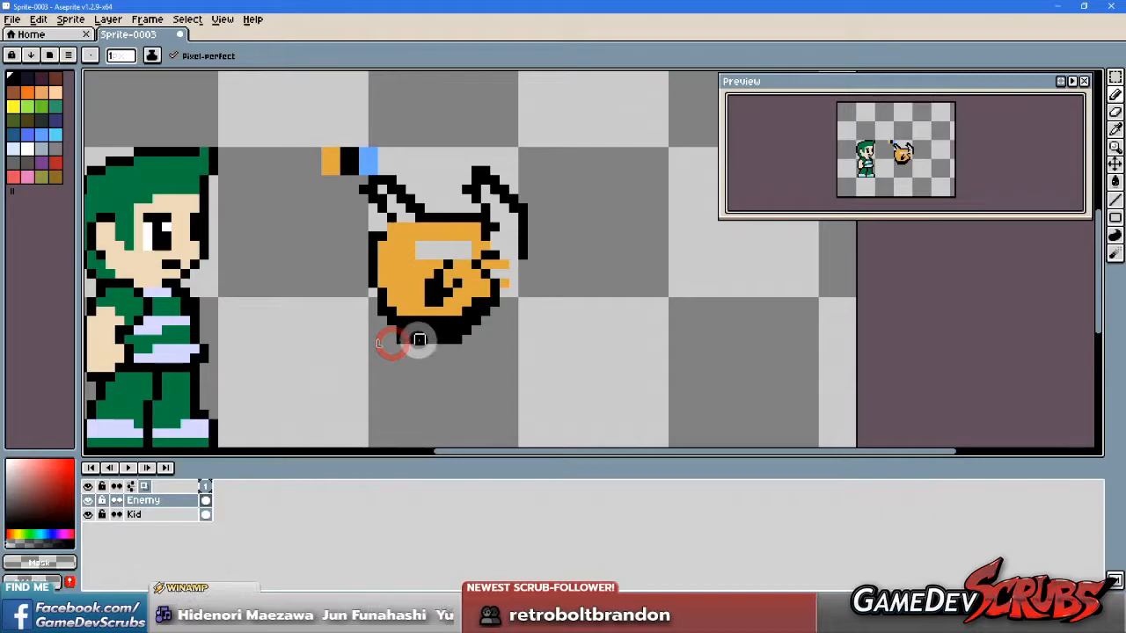
alt+click(407, 308)
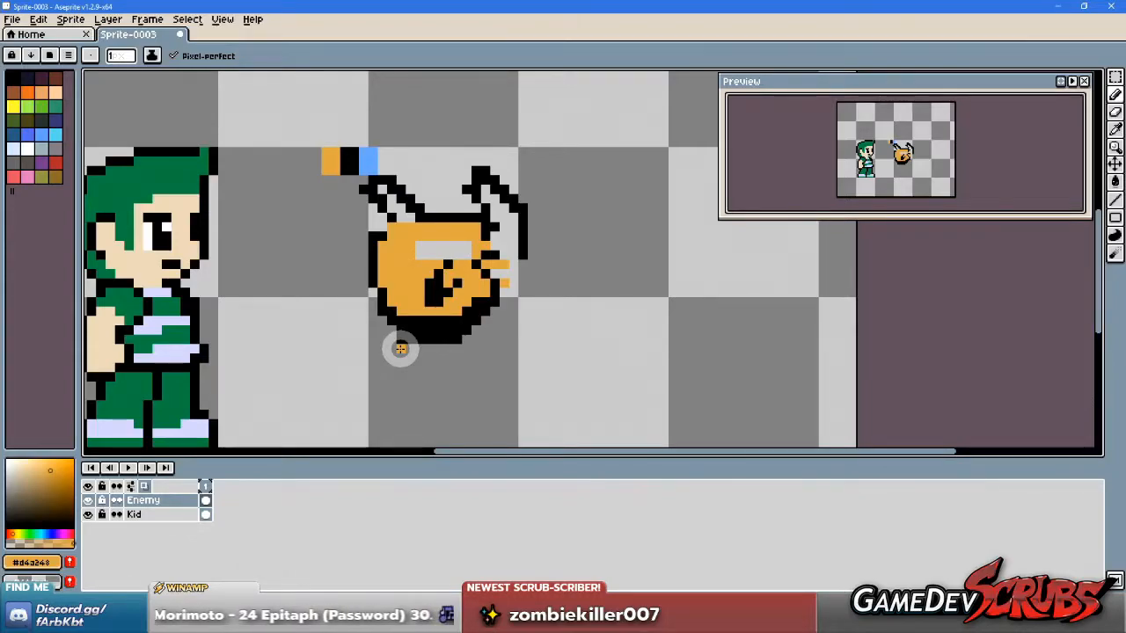
drag(400, 349, 438, 348)
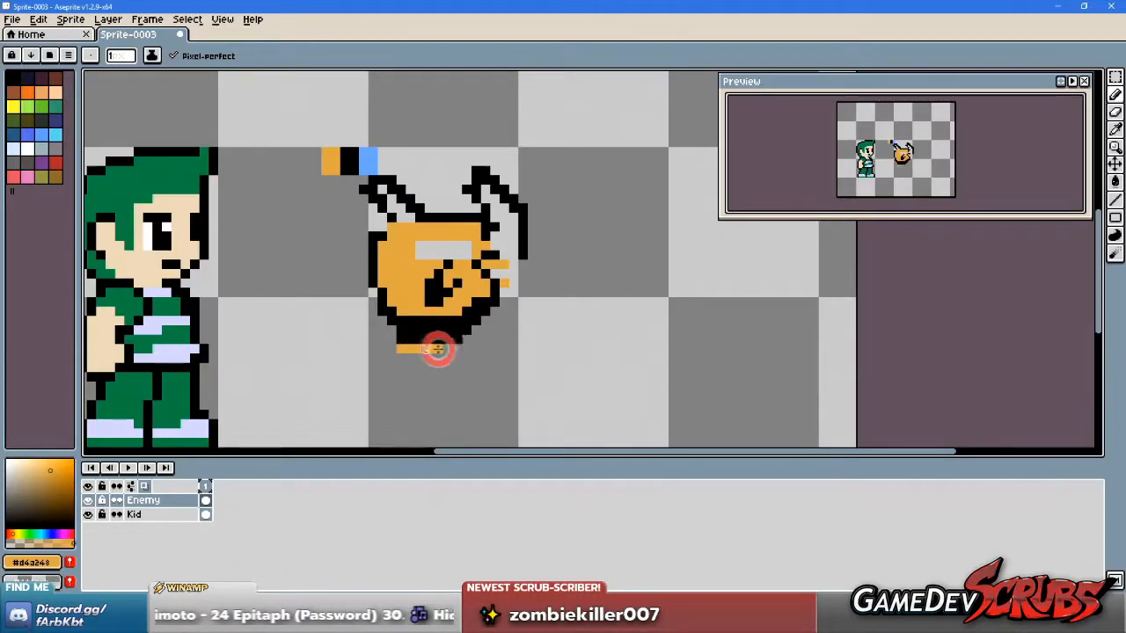
click(481, 313)
click(471, 326)
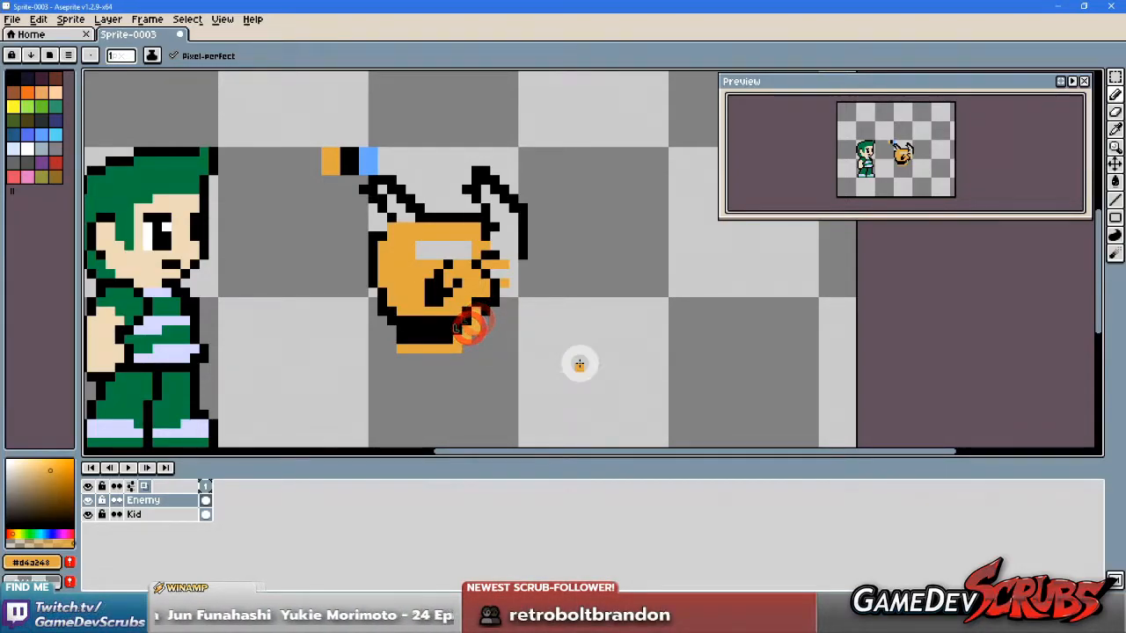
click(455, 344)
click(405, 356)
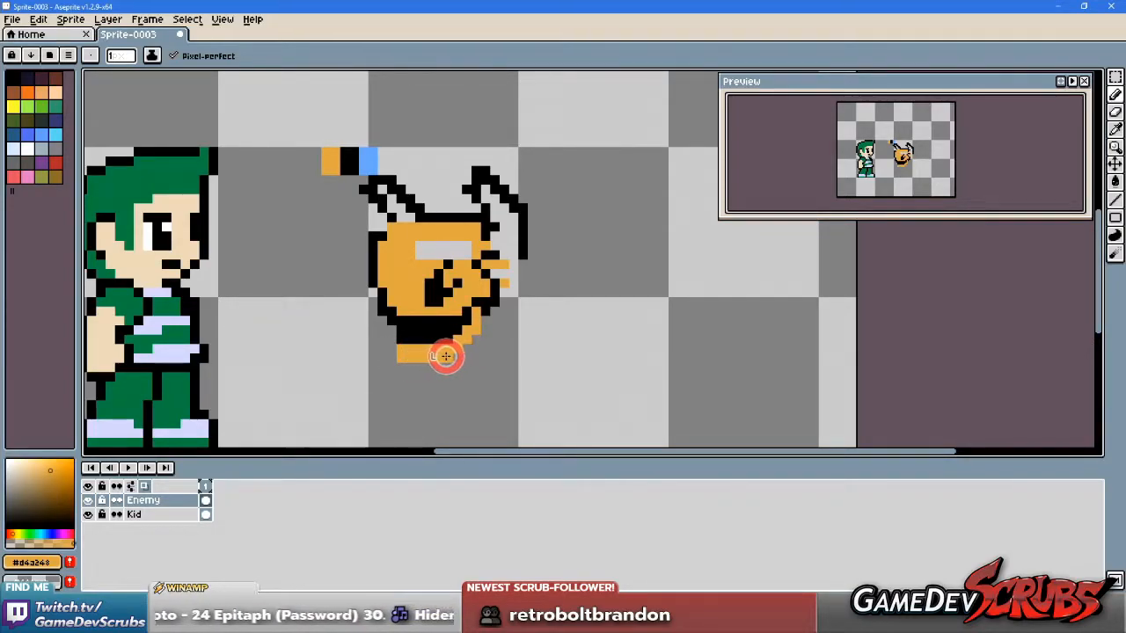
click(432, 229)
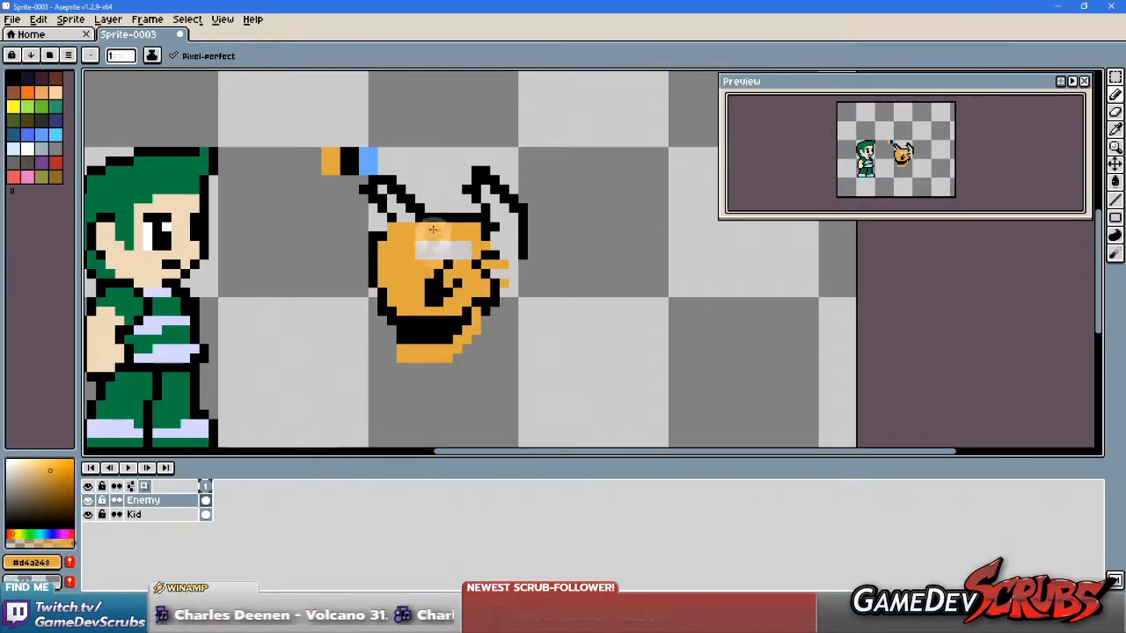
click(464, 263)
click(460, 266)
click(512, 299)
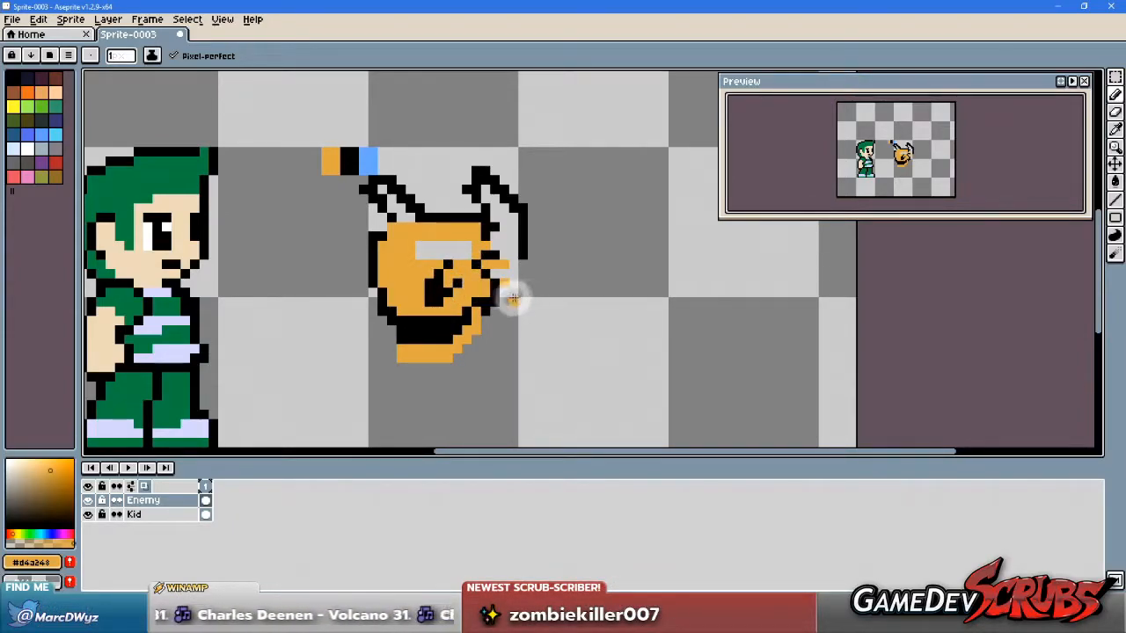
Step: Extend the black mouth line up the right cheek and continue the orange lower jaw upward along its outer side
alt+click(484, 299)
click(489, 281)
click(488, 283)
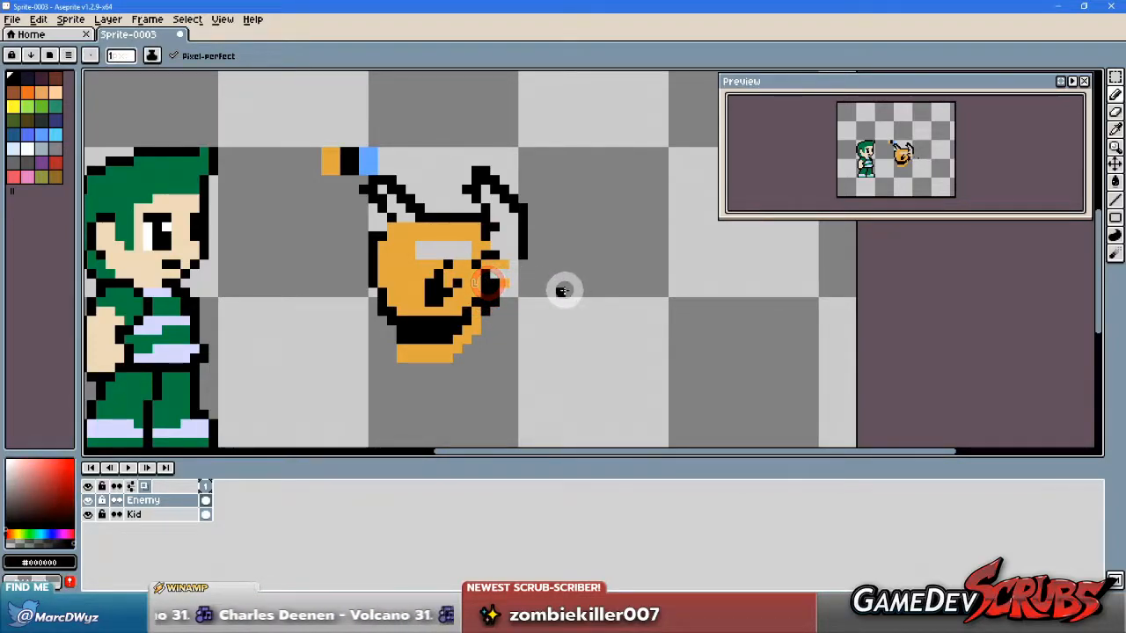
key(i)
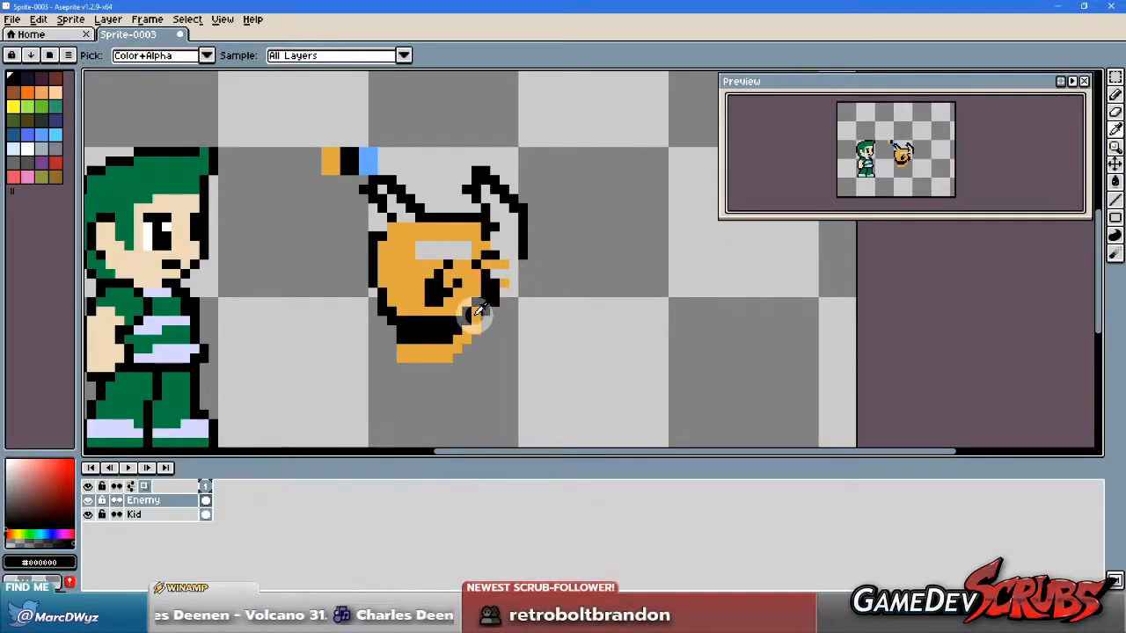
click(479, 309)
key(b)
click(485, 315)
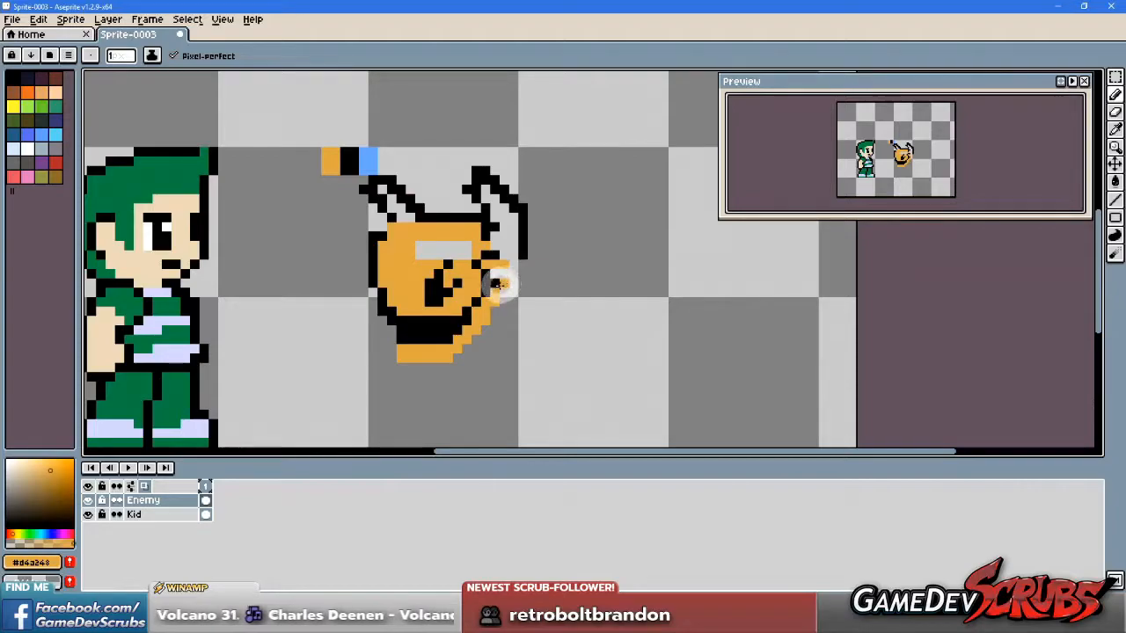
click(502, 283)
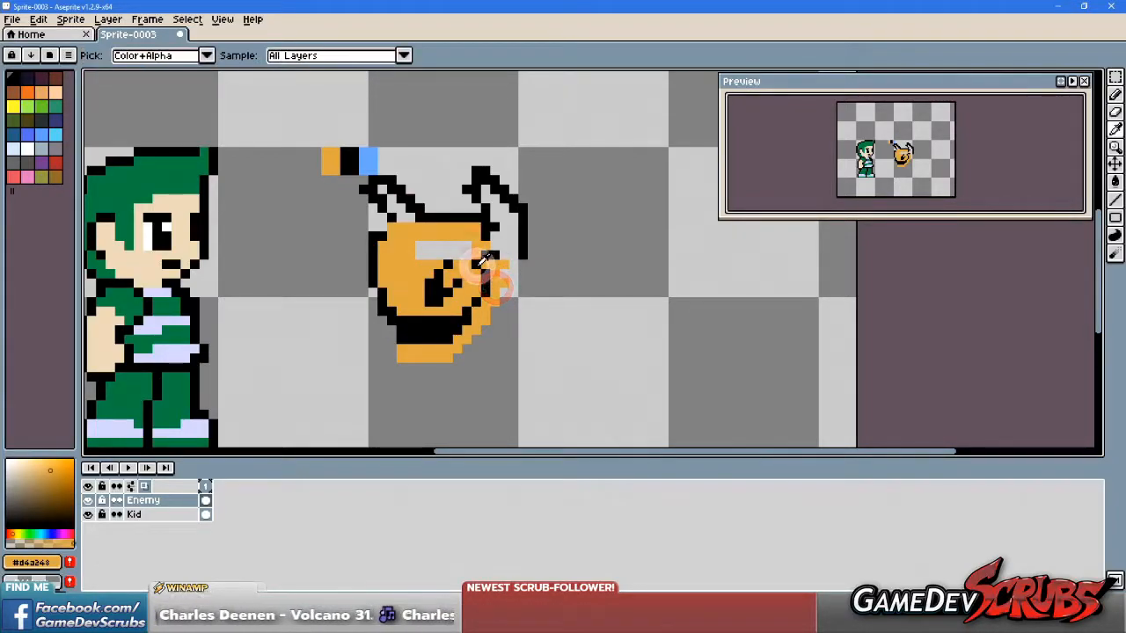
alt+click(477, 266)
click(476, 273)
Step: Fill the transparent strip across the imp's forehead with the face's orange
alt+click(455, 231)
mouse_move(455, 236)
mouse_down()
mouse_move(450, 251)
mouse_move(460, 251)
mouse_move(448, 244)
mouse_up()
click(419, 254)
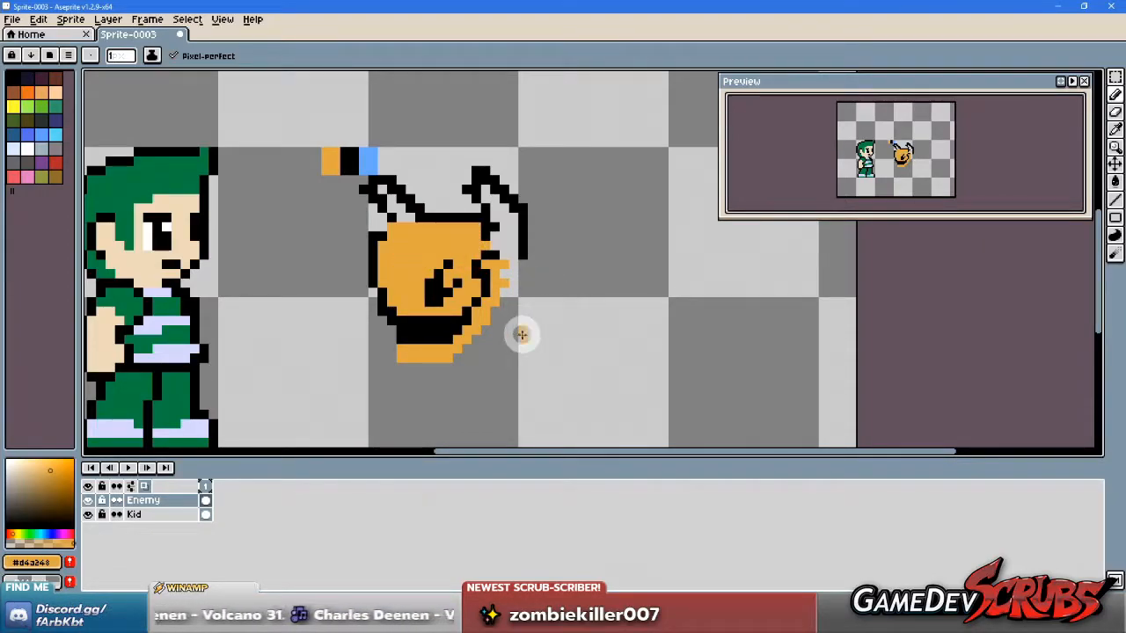
alt+click(478, 300)
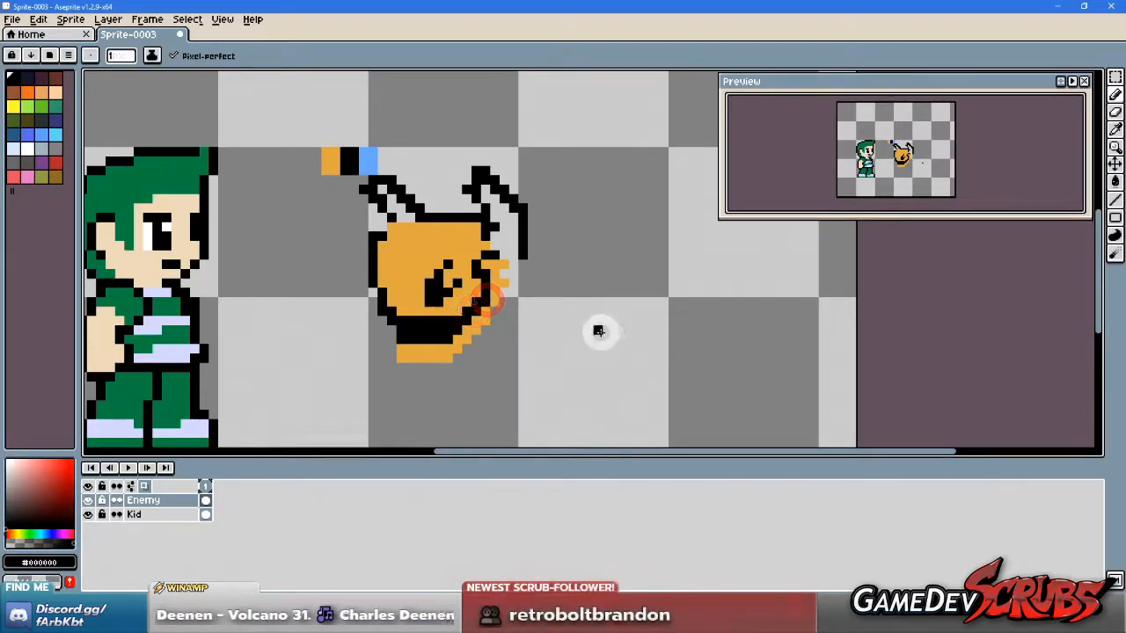
drag(492, 302, 511, 278)
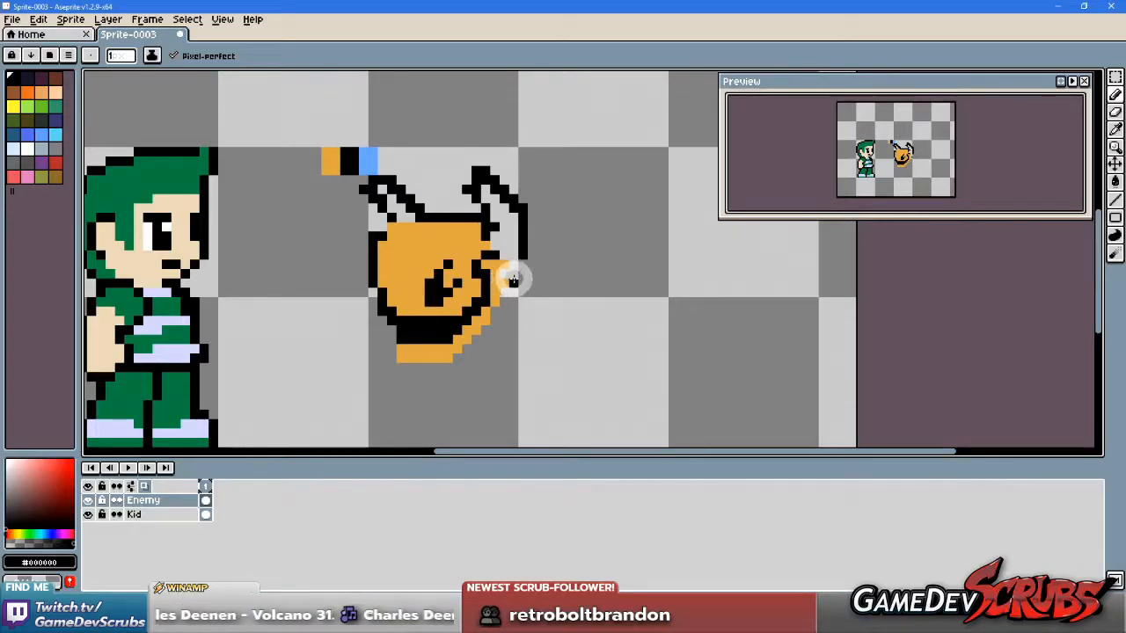
mouse_move(1125, 44)
mouse_down()
mouse_move(814, 43)
mouse_move(783, 33)
mouse_move(1125, 32)
mouse_up()
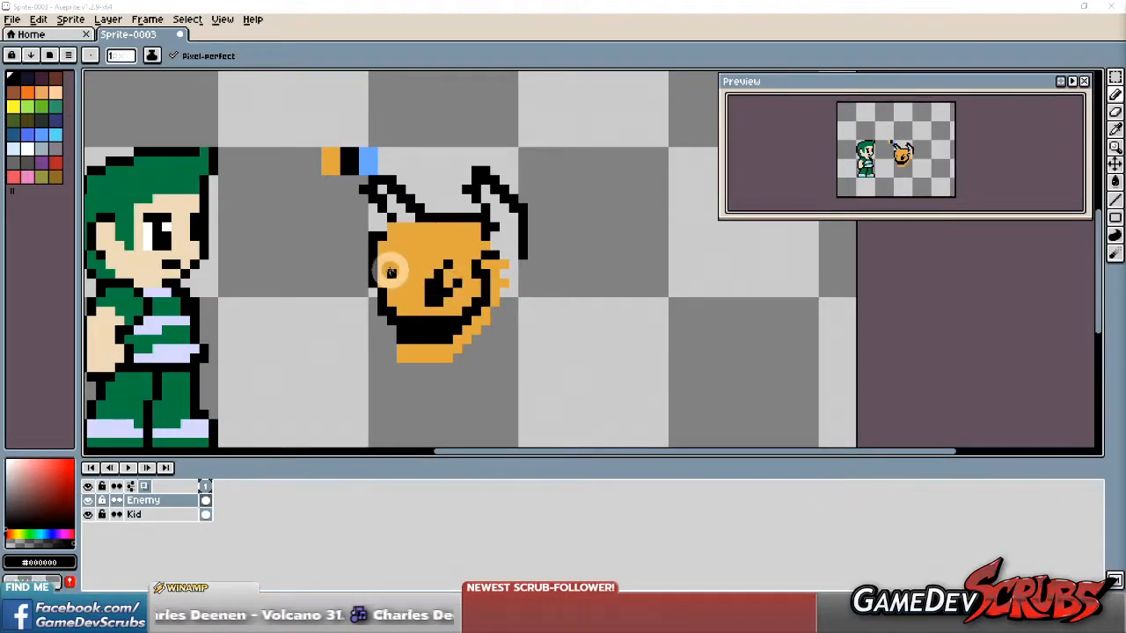
click(402, 253)
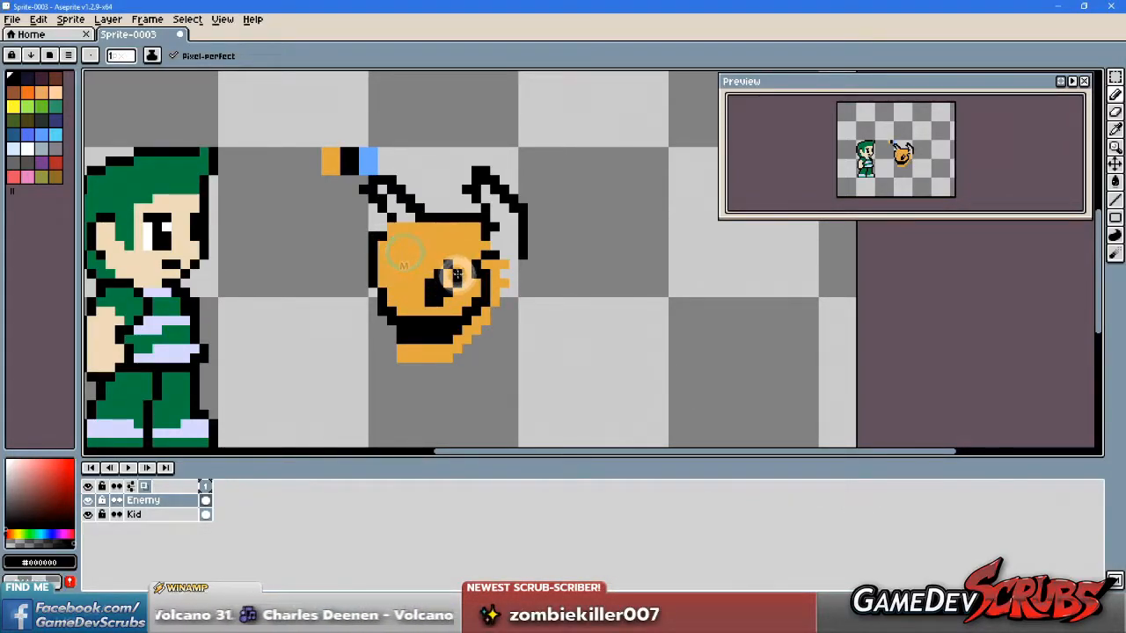
Step: Thicken the face's left outline inward with black pixels level with the eye, and trim its lower inner end with orange
alt+click(433, 289)
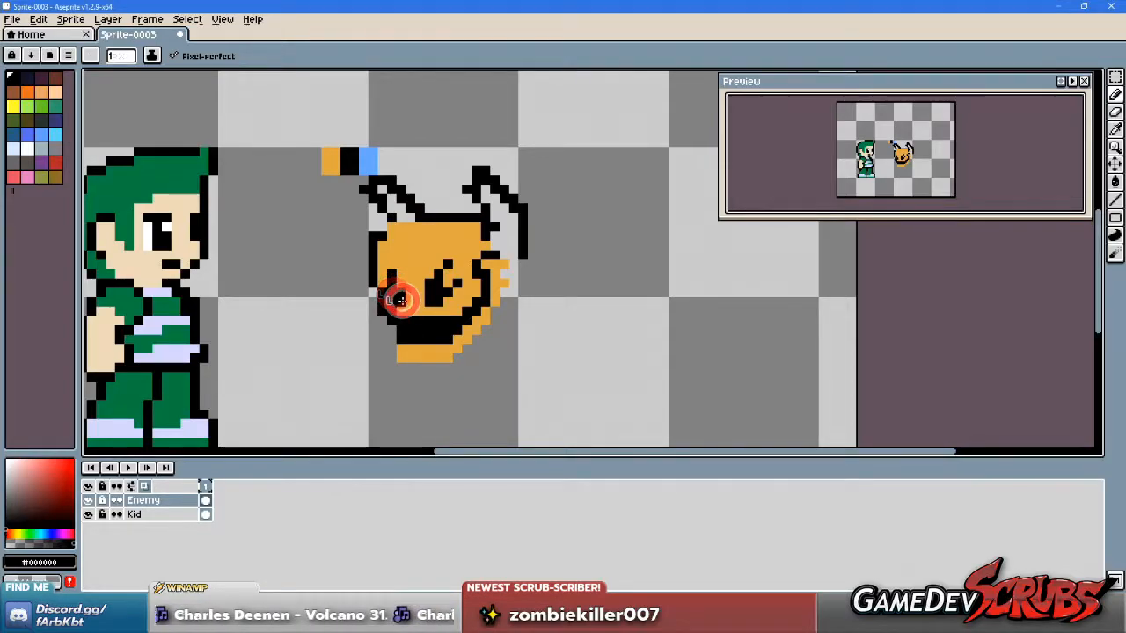
click(398, 291)
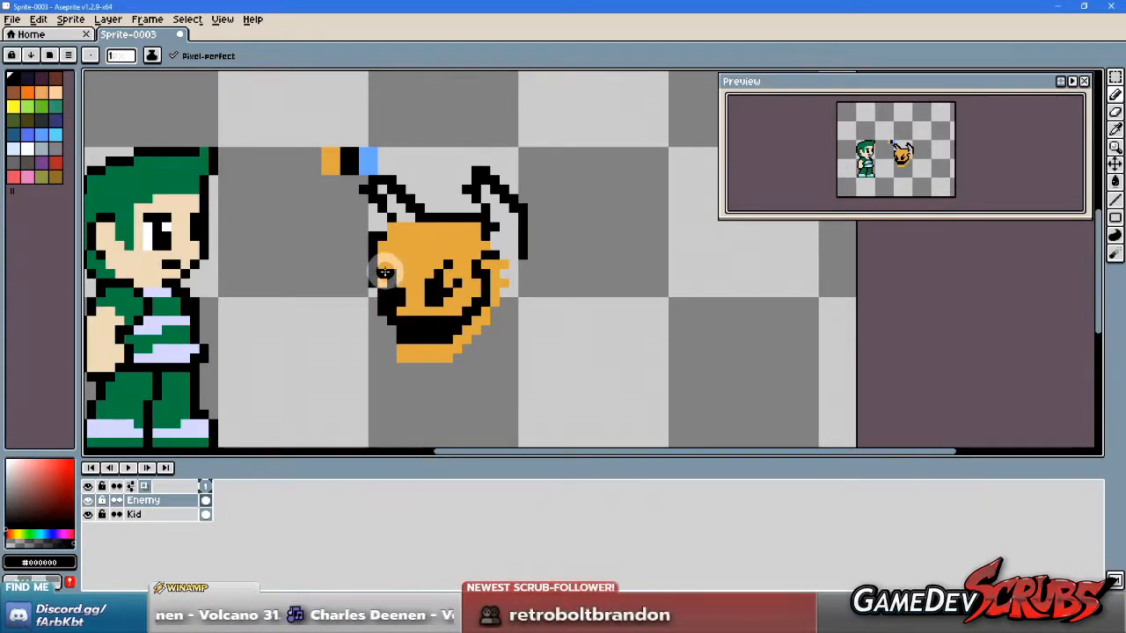
click(386, 276)
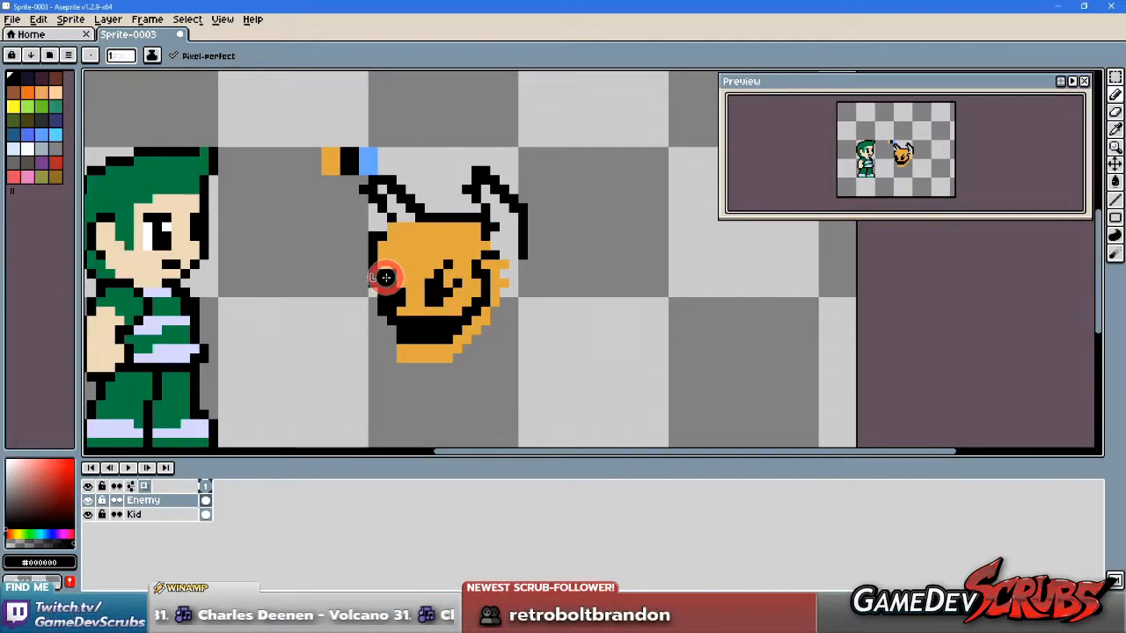
alt+click(398, 271)
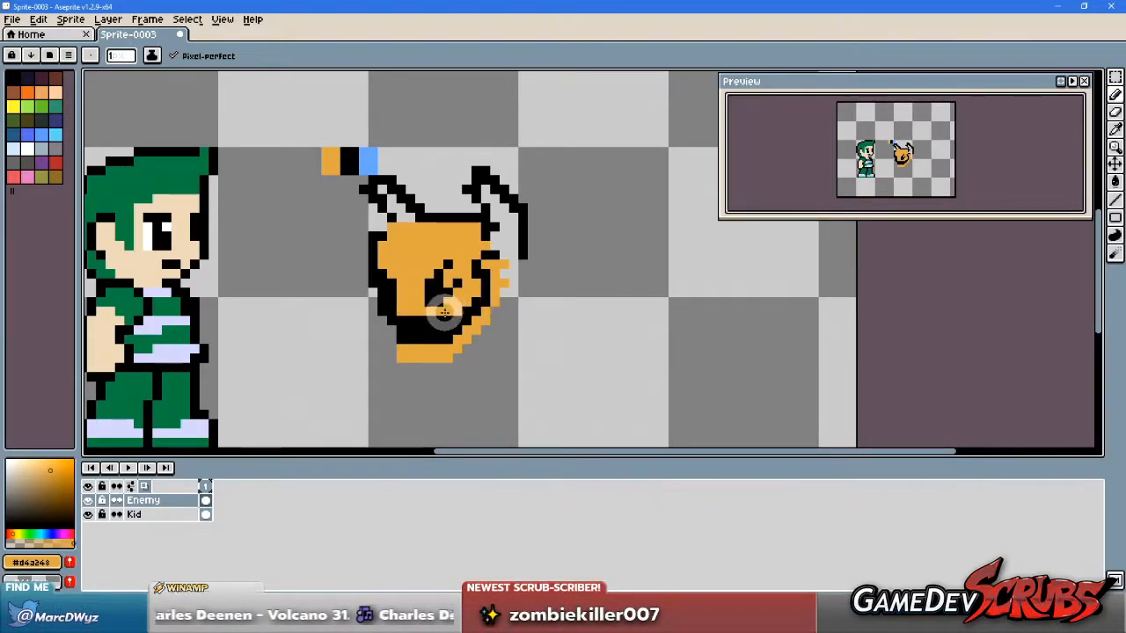
drag(432, 292, 419, 306)
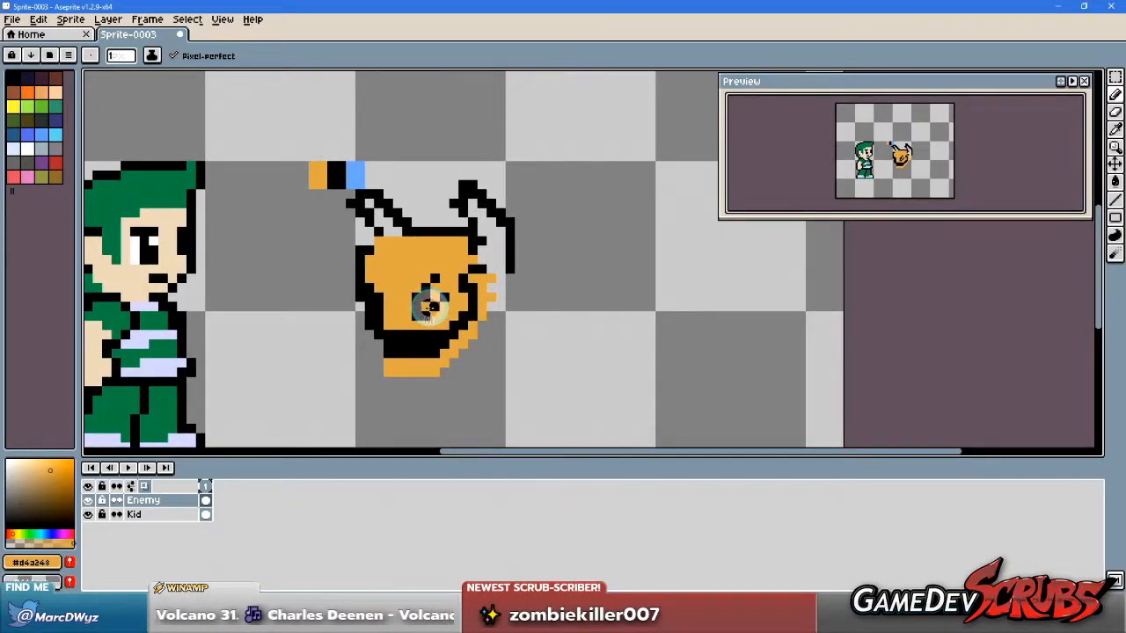
alt+click(397, 322)
click(383, 323)
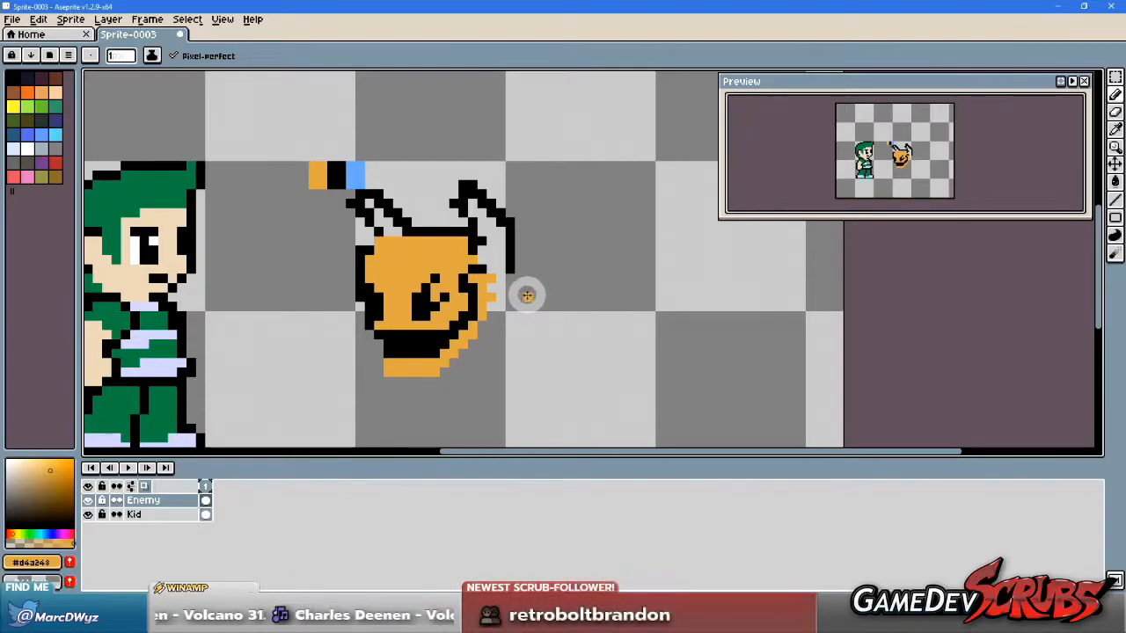
Step: Outline the orange lower jaw in black from its left side, along the bottom and up the stepped right side
alt+click(379, 341)
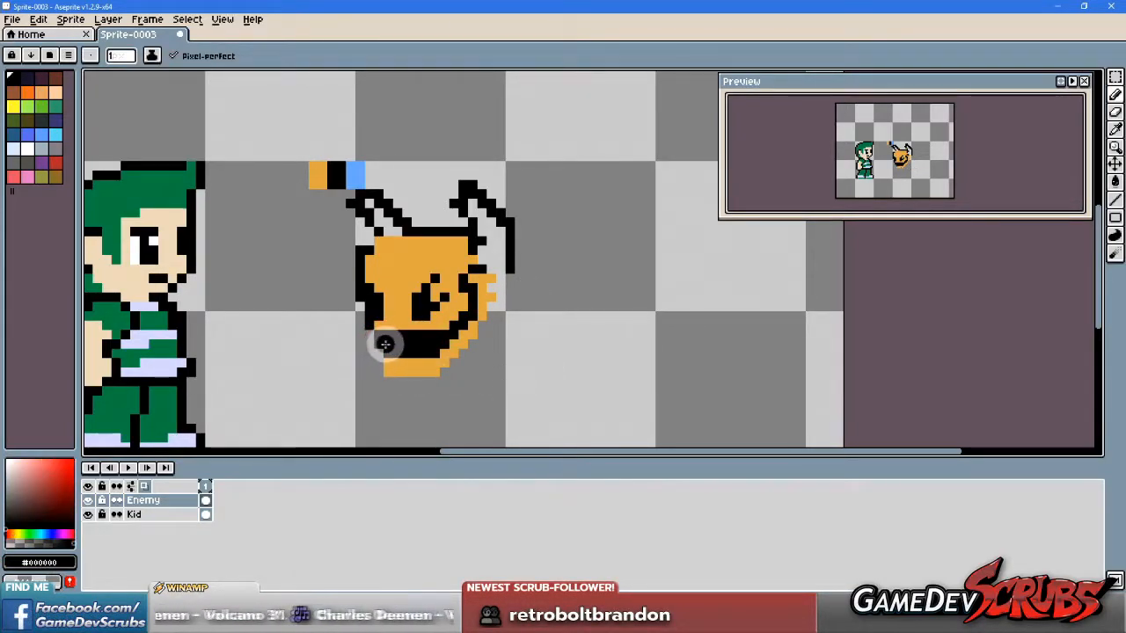
key(ctrl)
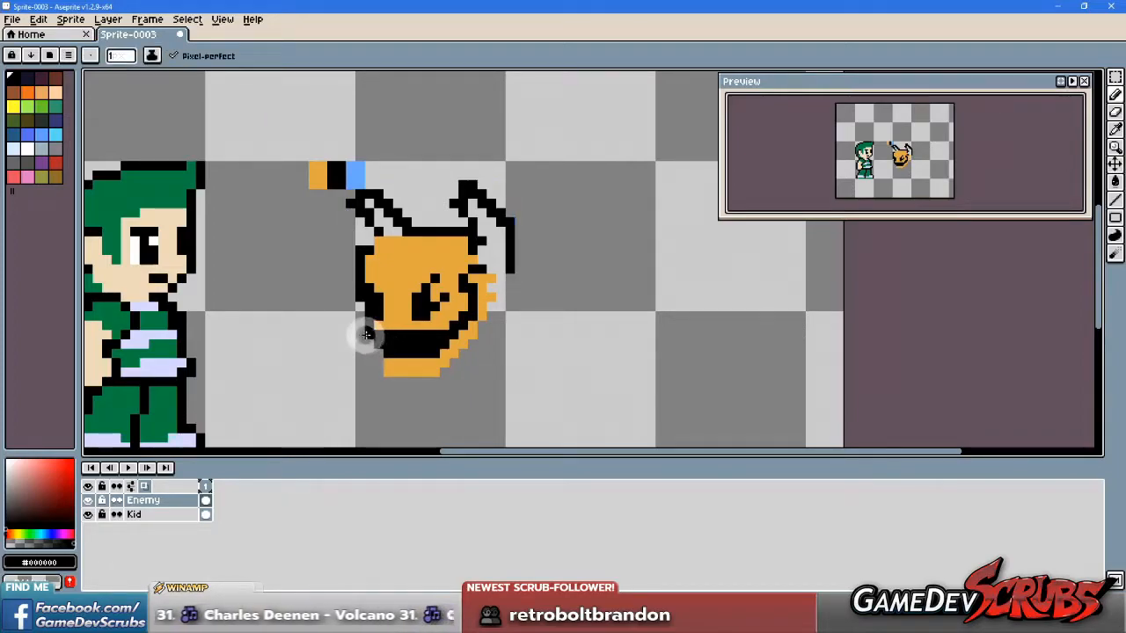
click(379, 349)
click(378, 358)
click(378, 370)
click(384, 377)
mouse_move(381, 374)
mouse_down()
mouse_move(480, 363)
mouse_move(454, 369)
mouse_move(481, 353)
mouse_move(472, 347)
mouse_move(489, 336)
mouse_move(490, 285)
mouse_up()
Step: Select the bottom part of the jaw with its outline, move it one pixel up and deselect it
alt+click(482, 322)
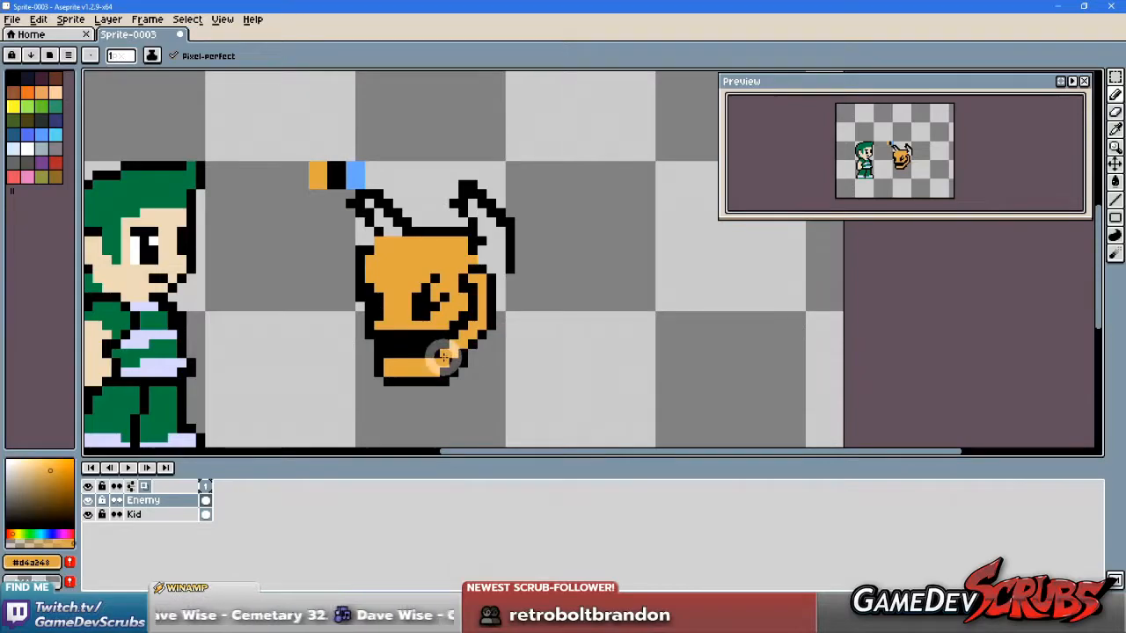
key(m)
drag(343, 408, 517, 337)
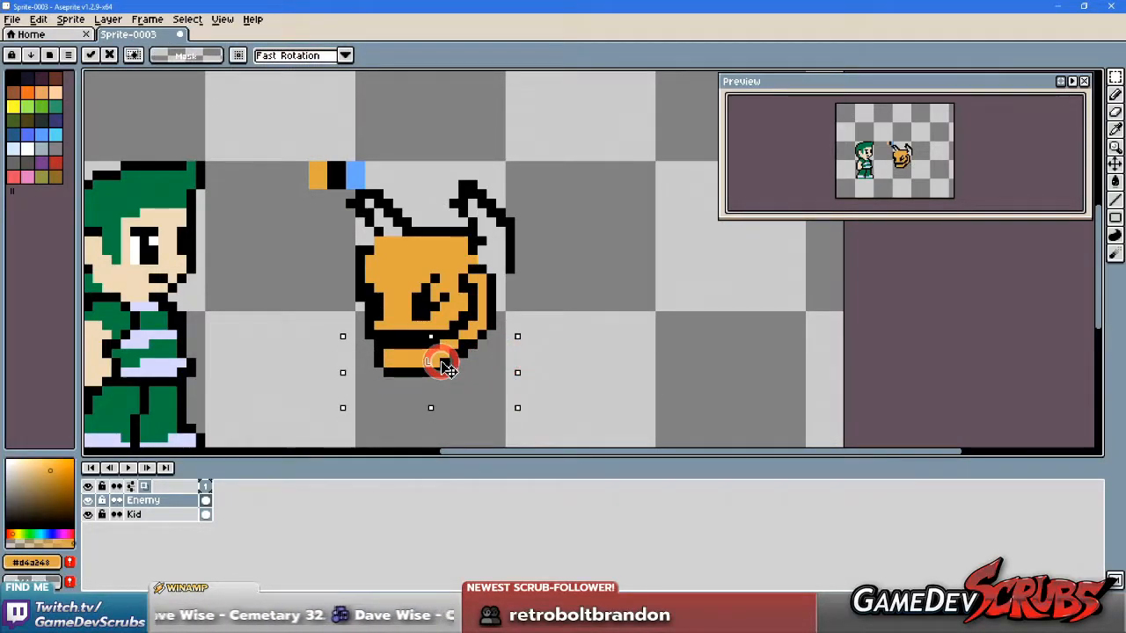
click(544, 356)
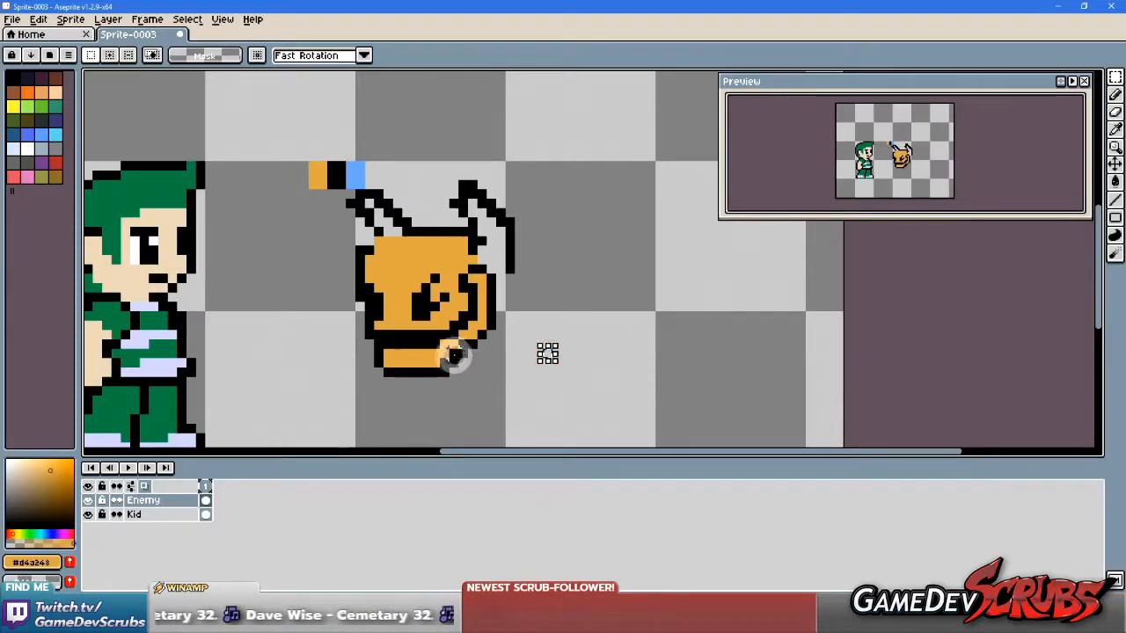
Step: Repair the jaw's lower right outline in black and thin the mouth line's right part with orange pixels
key(v)
click(437, 348)
key(b)
alt+click(426, 343)
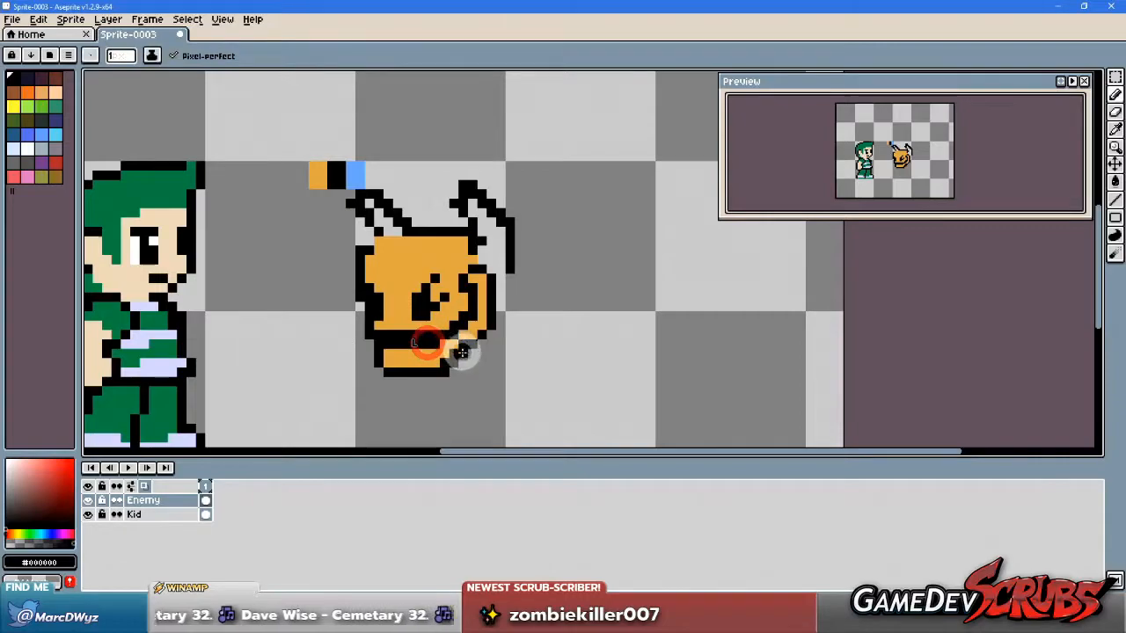
alt+click(454, 345)
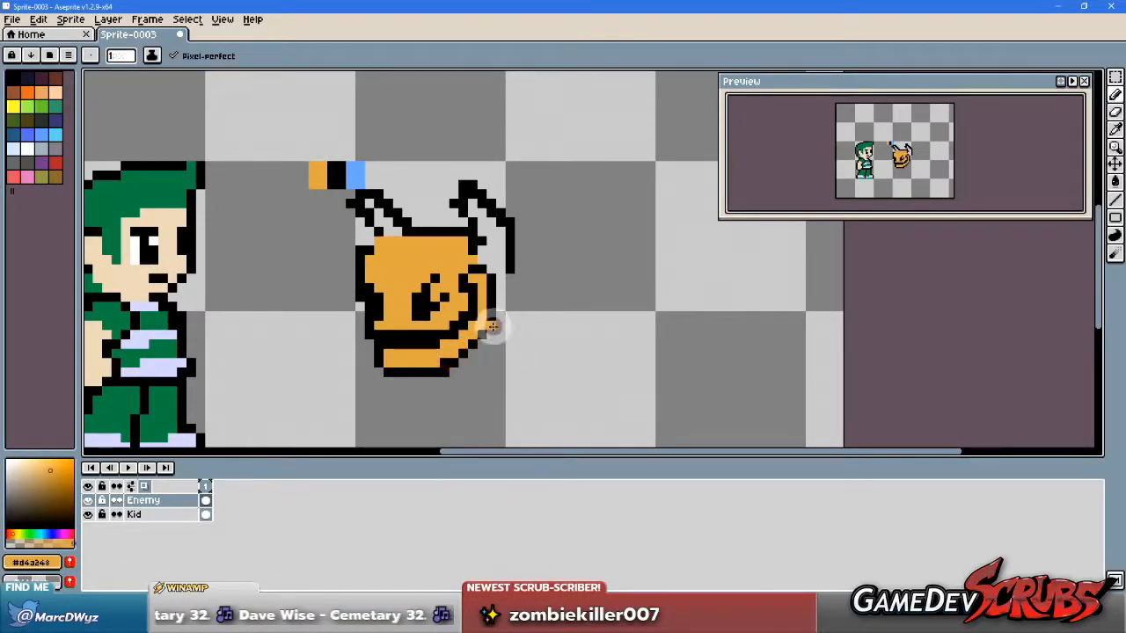
key(alt)
alt+click(467, 329)
click(473, 317)
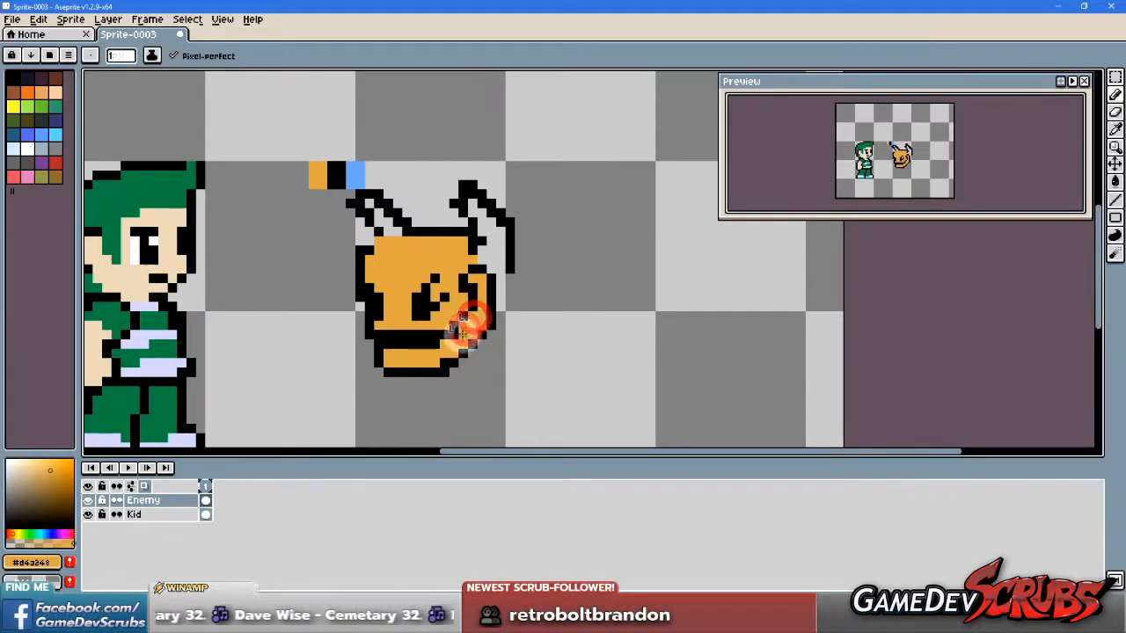
click(454, 335)
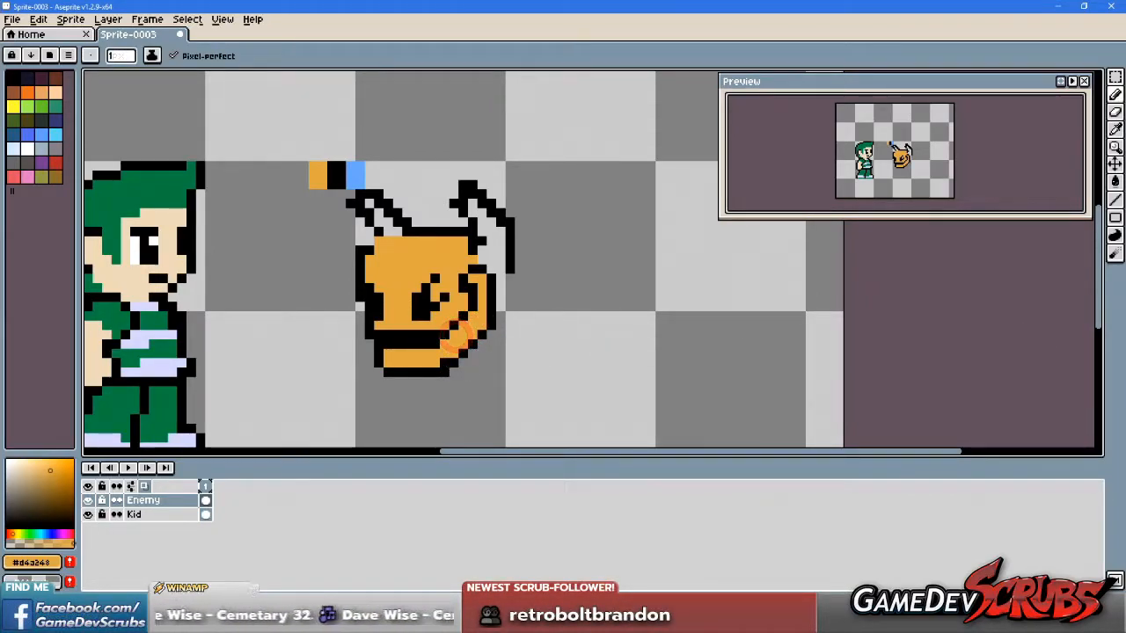
Step: Bring the imp reference sketch in Paint Shop Pro beside the sprite, examine its head and jaw, and move it back off screen
mouse_move(1125, 71)
mouse_down()
mouse_move(988, 71)
mouse_move(937, 52)
mouse_up()
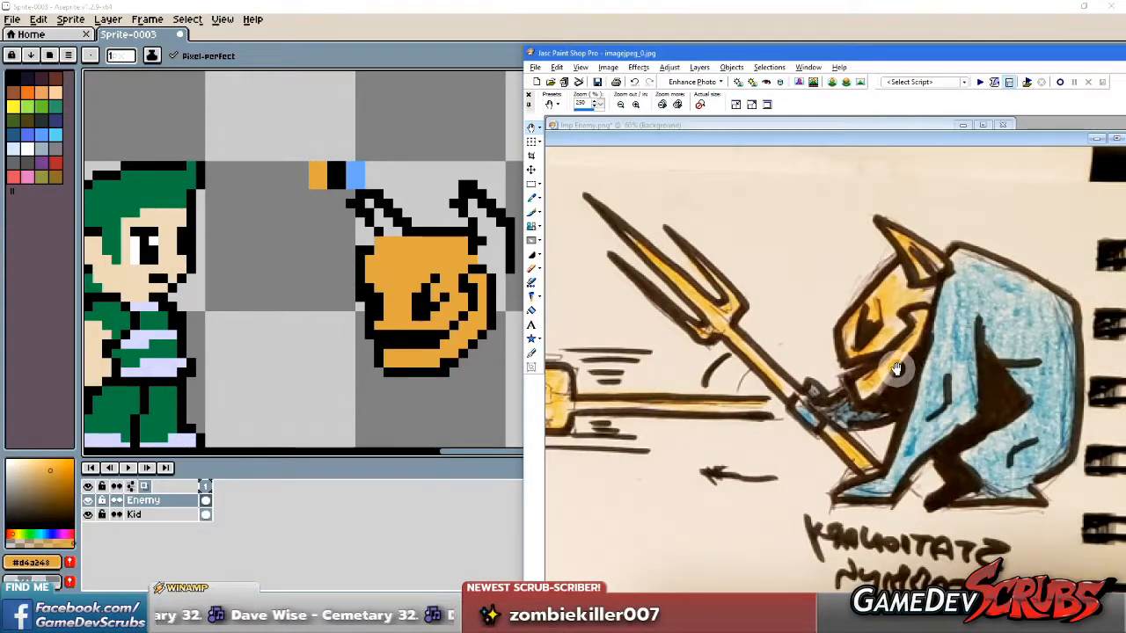
click(846, 134)
drag(866, 54, 1125, 55)
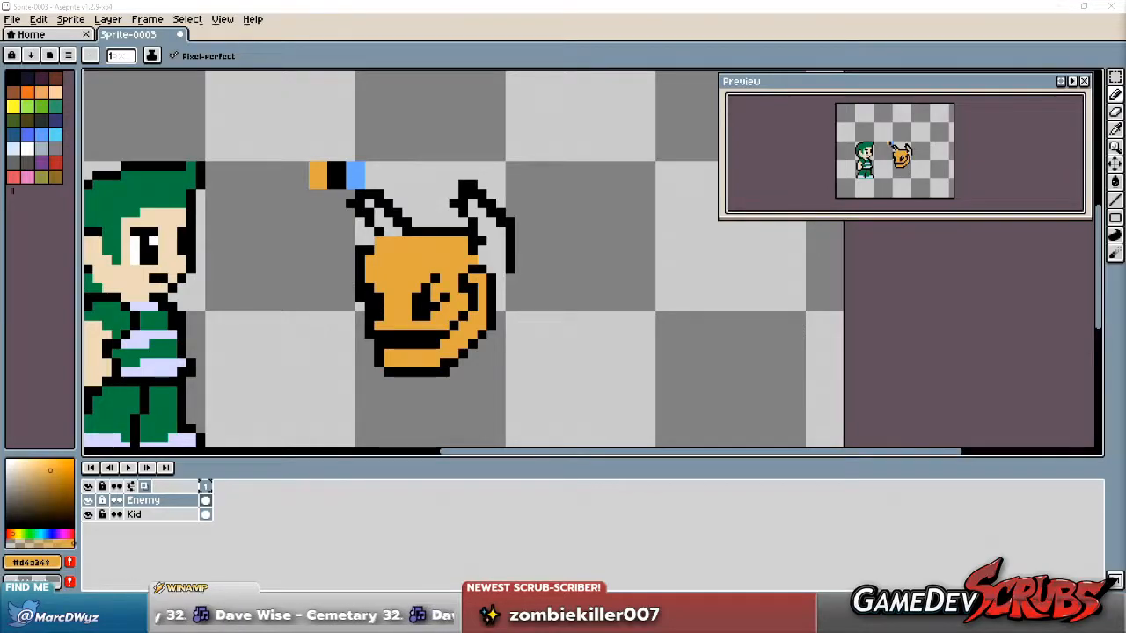
Step: Extend the orange jaw up to the right horn's base, recolouring outline pixels orange and adding black edge pixels
click(464, 352)
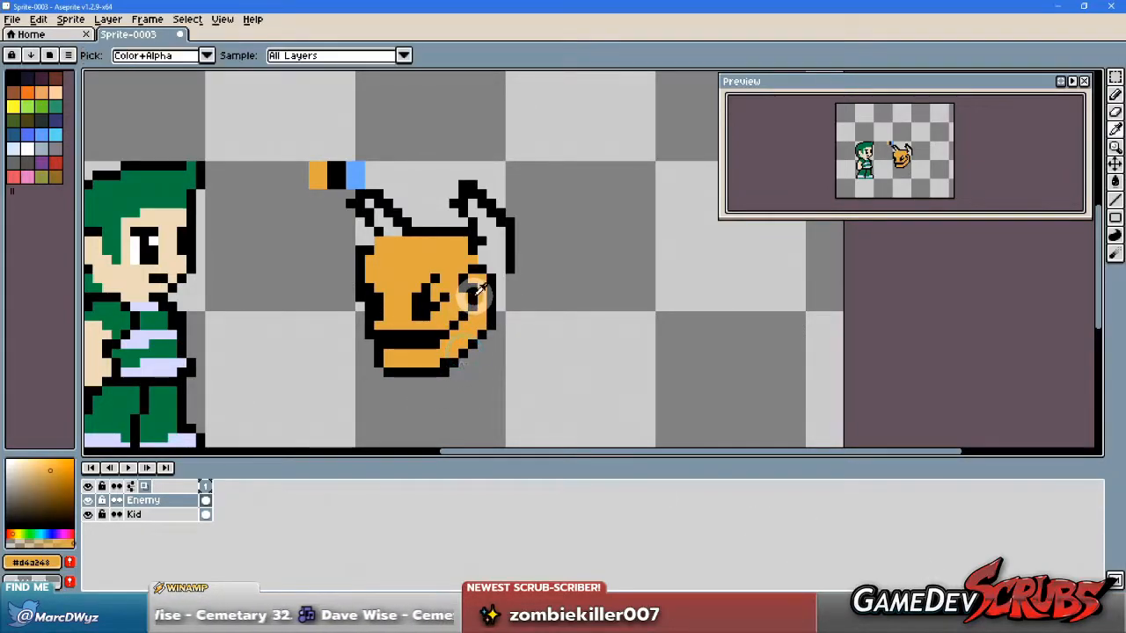
key(b)
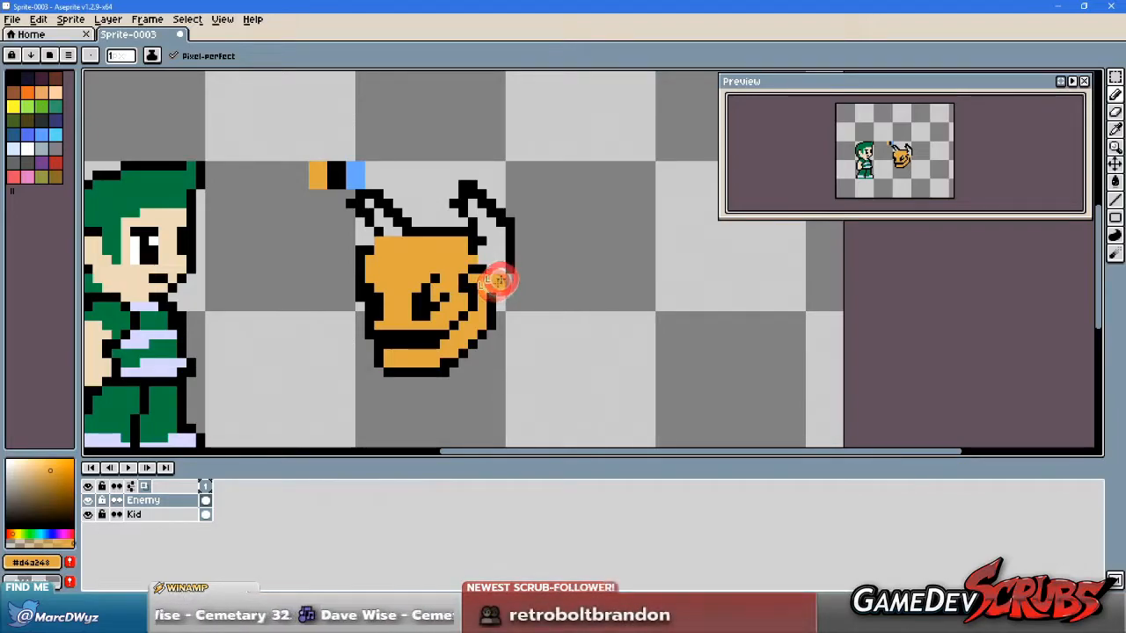
alt+click(491, 297)
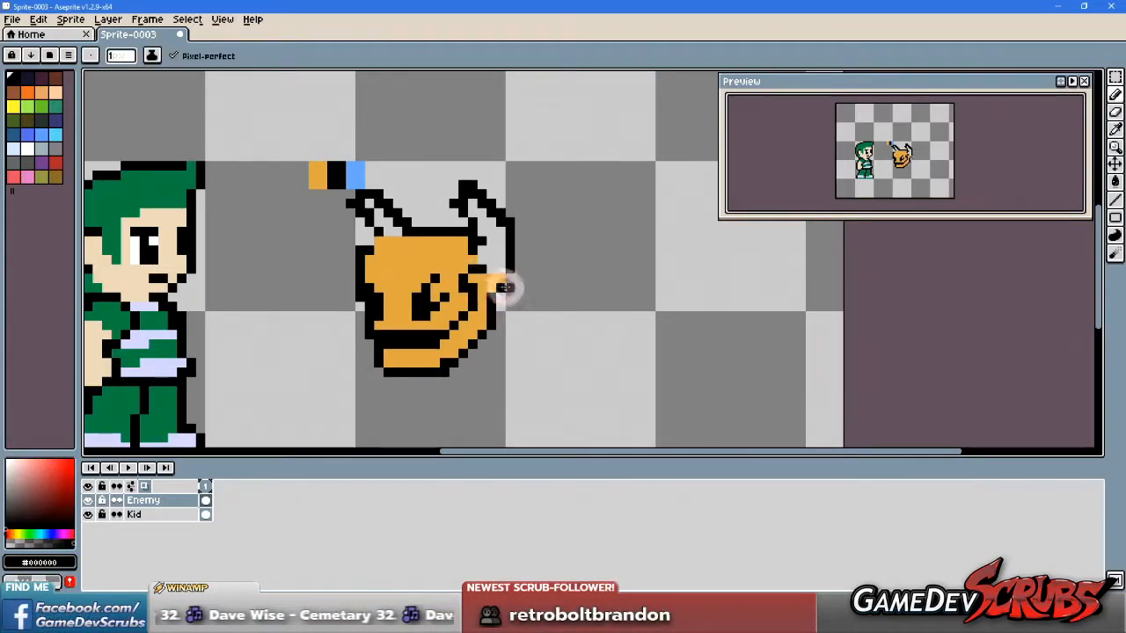
alt+click(491, 275)
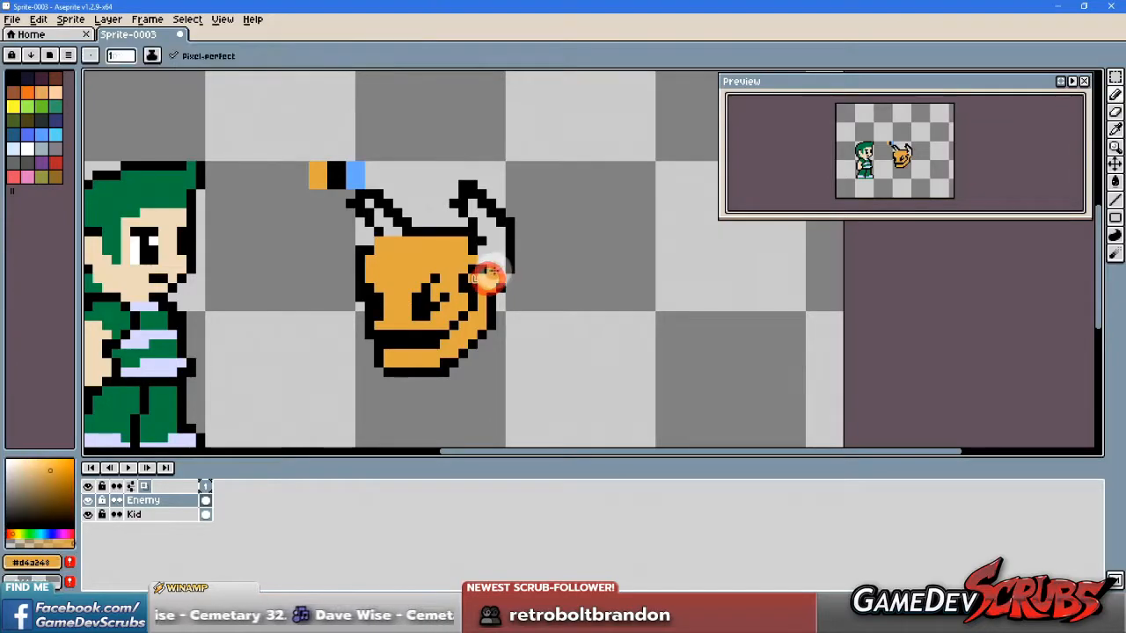
alt+click(483, 266)
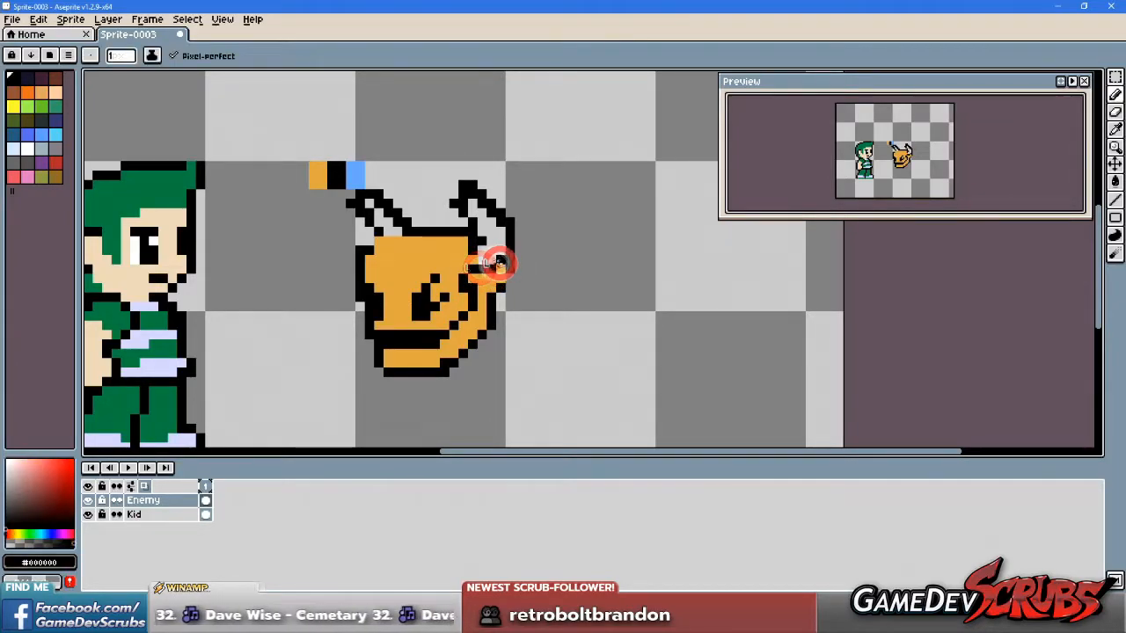
alt+click(493, 267)
click(488, 263)
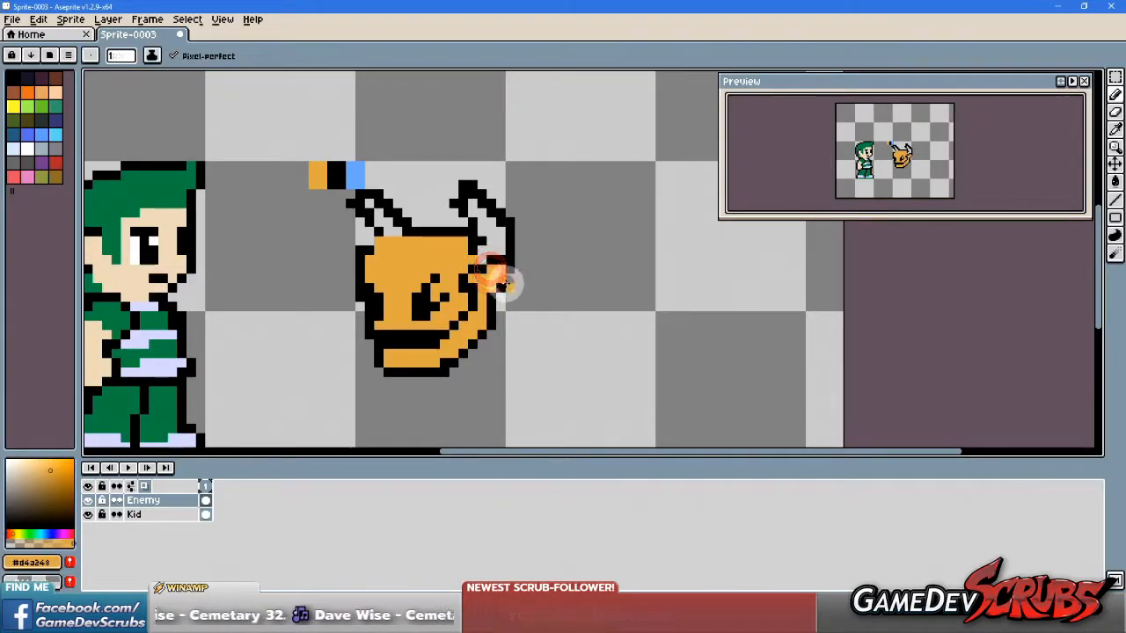
alt+click(506, 281)
alt+click(506, 269)
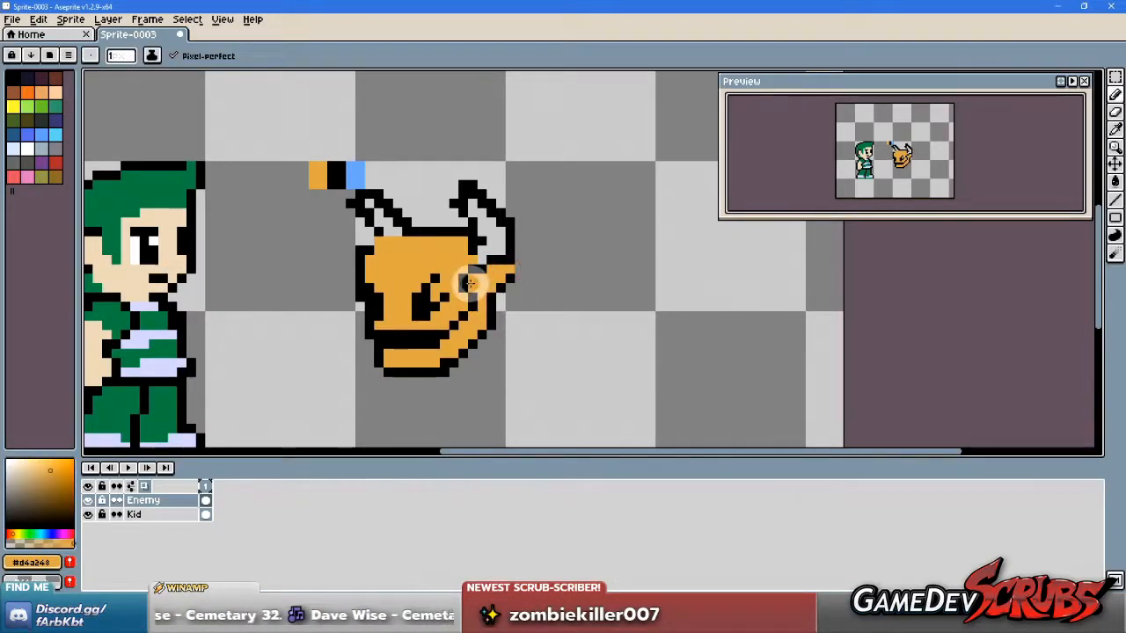
Step: Refine the cheek line behind the eye and outline the jaw's upper right tip in black
alt+click(471, 277)
alt+click(455, 277)
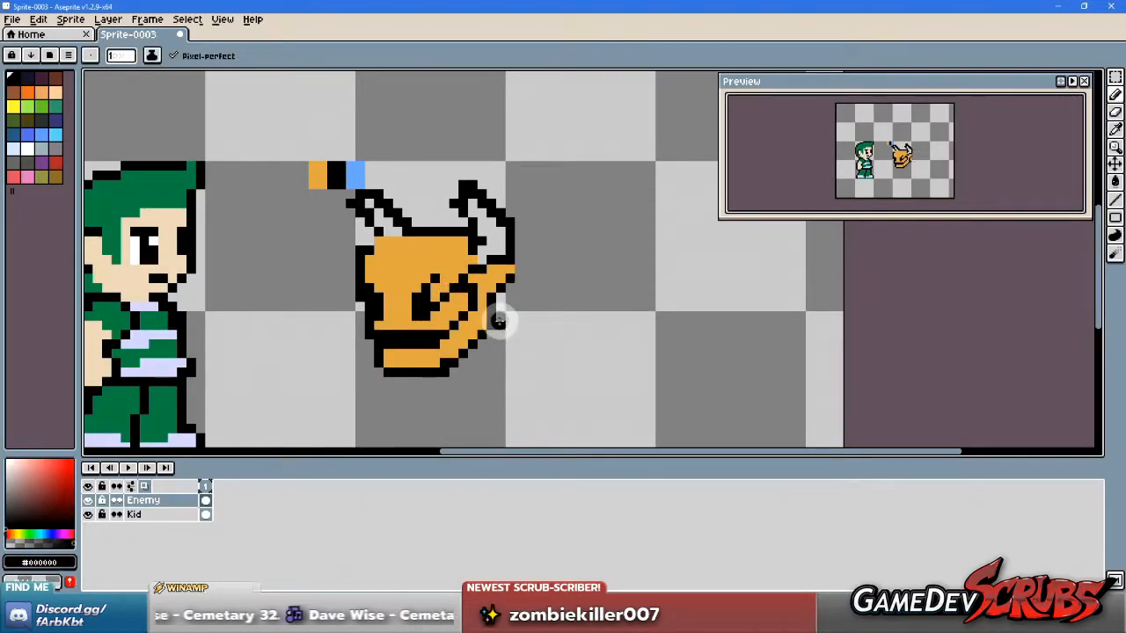
alt+click(439, 298)
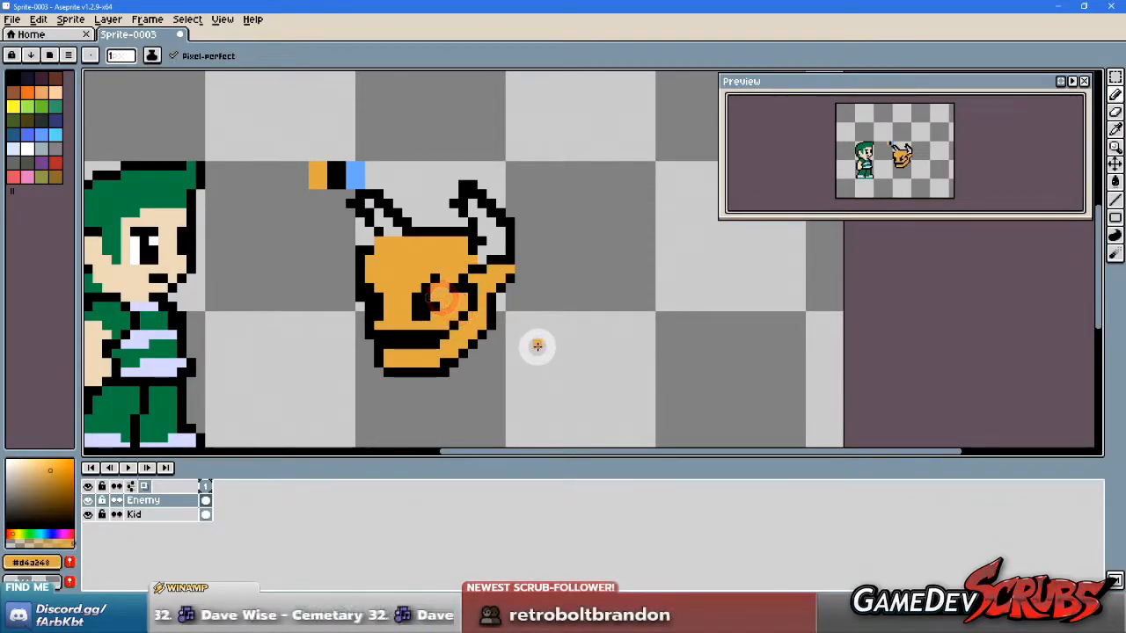
alt+click(499, 284)
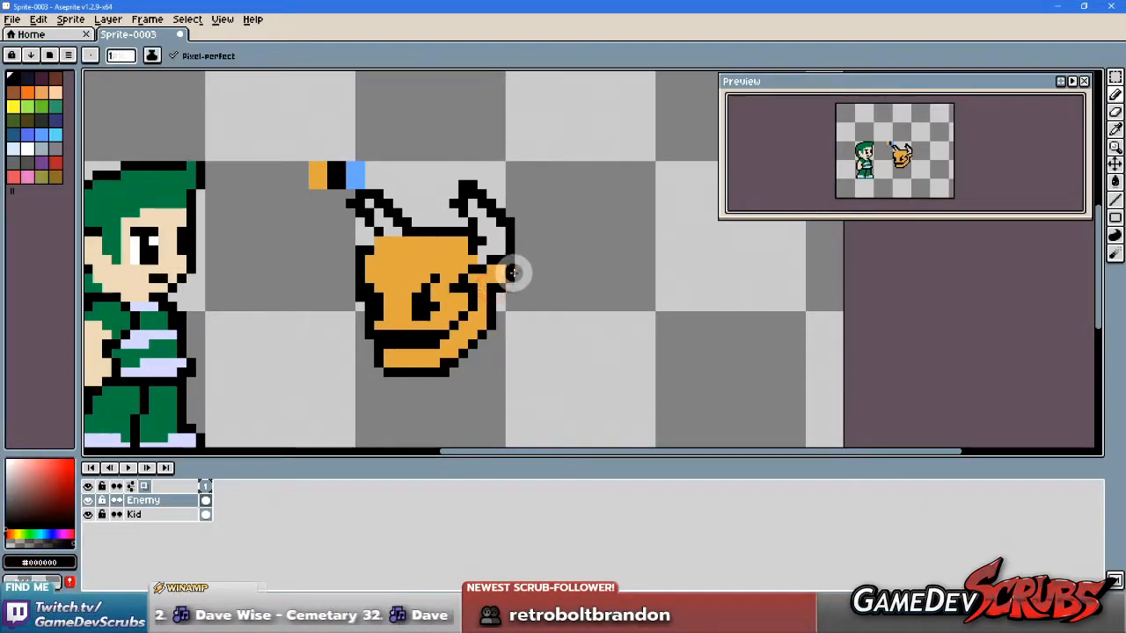
click(512, 271)
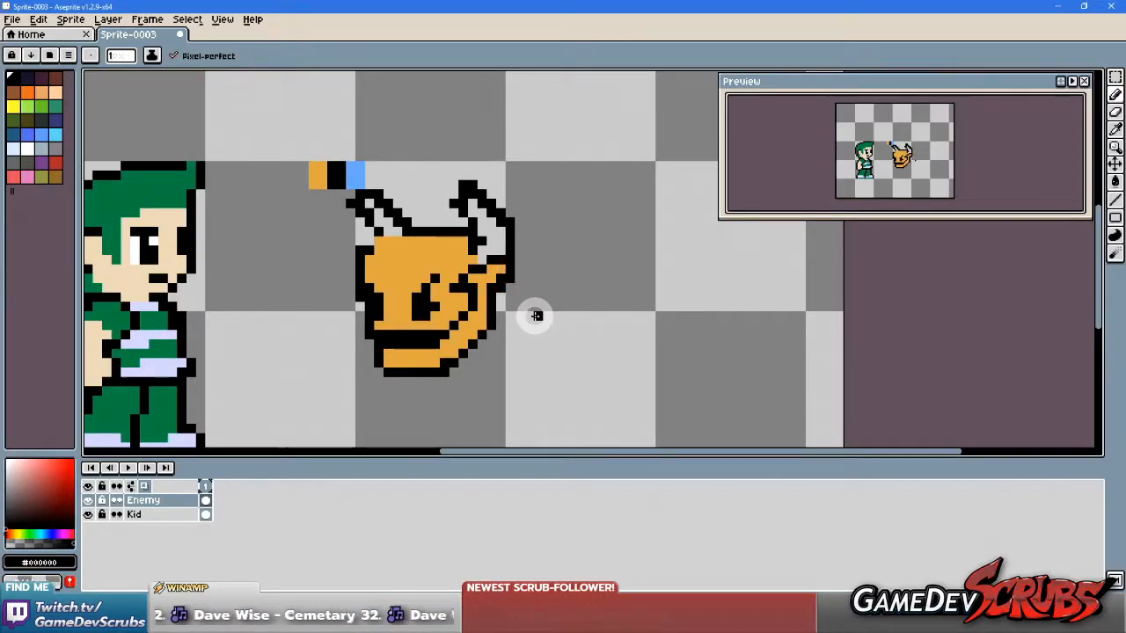
click(513, 287)
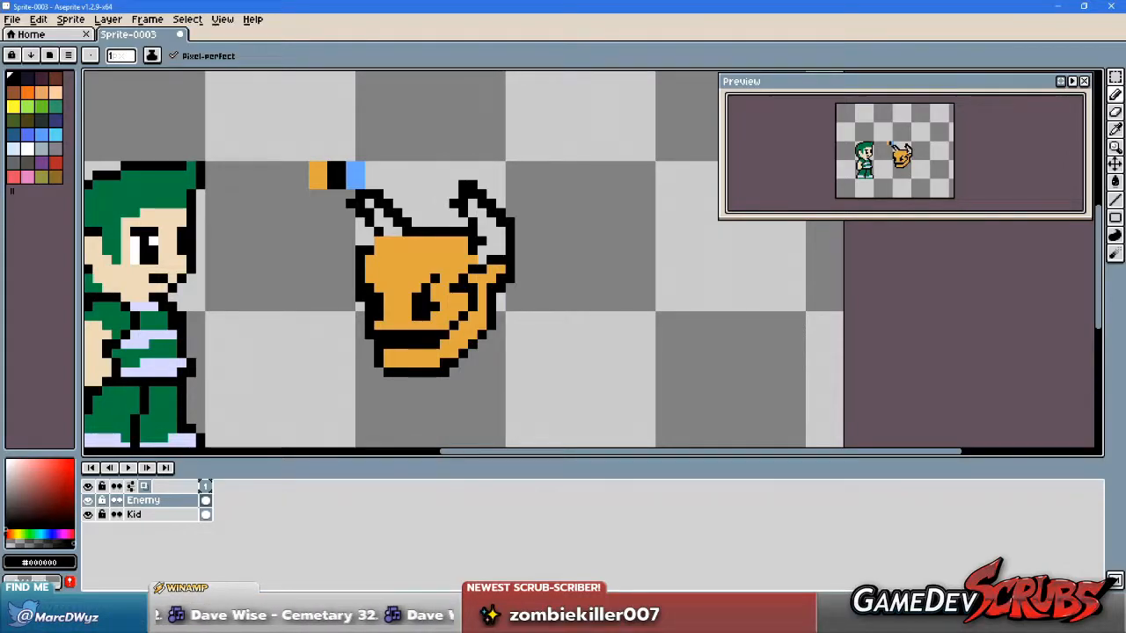
Step: Trim the right horn's inner outline and fill the horn with orange
middle_click(487, 296)
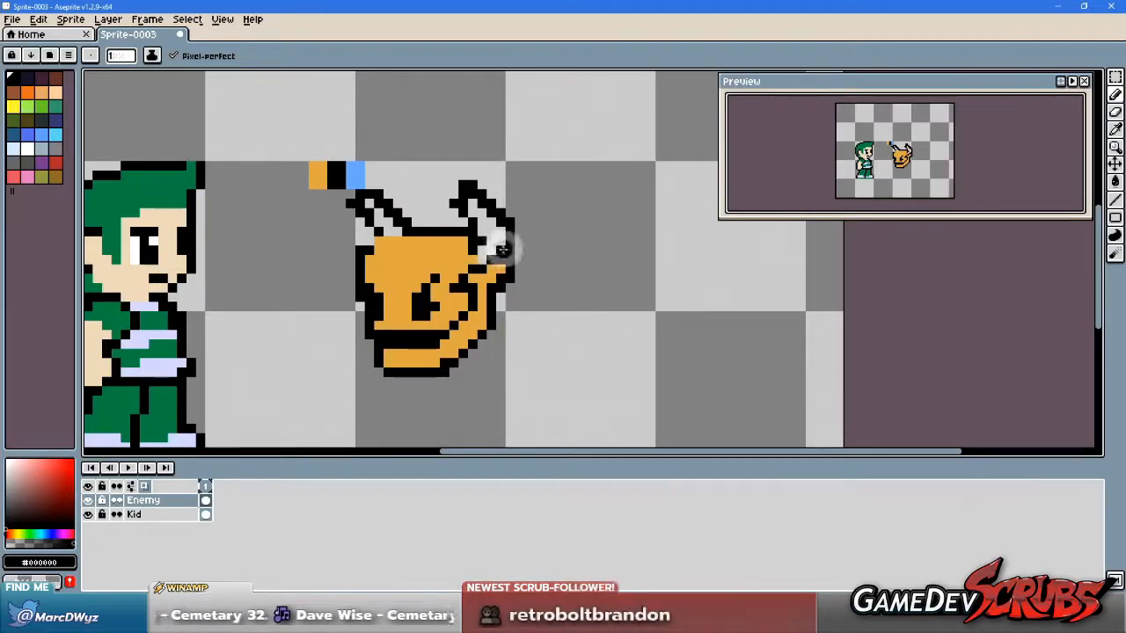
alt+click(461, 208)
alt+right_click(487, 227)
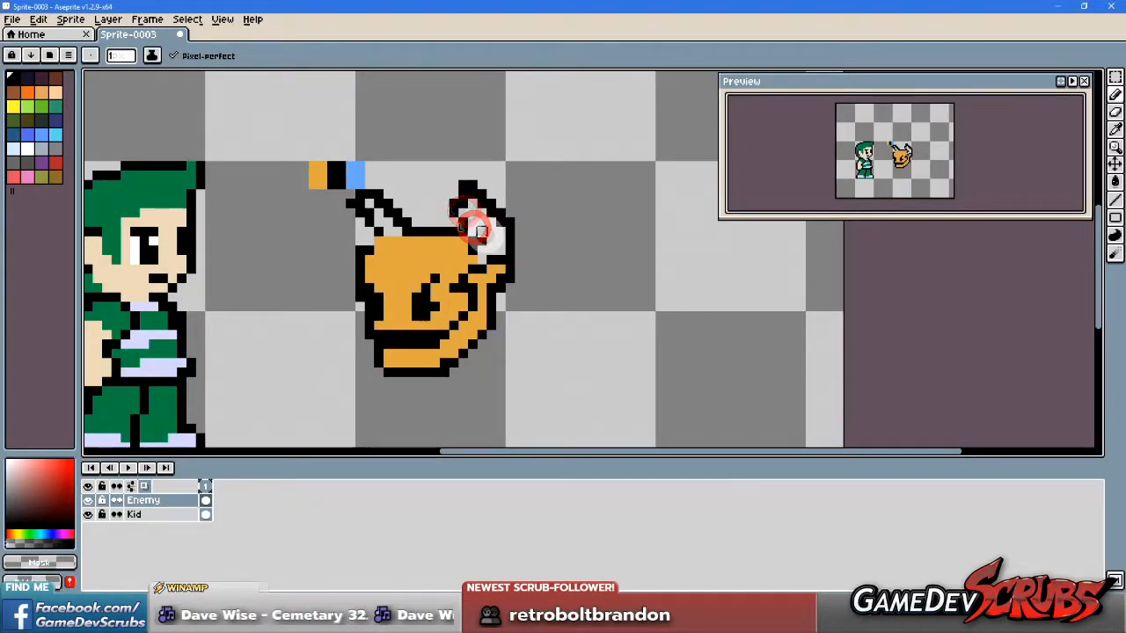
alt+right_click(487, 238)
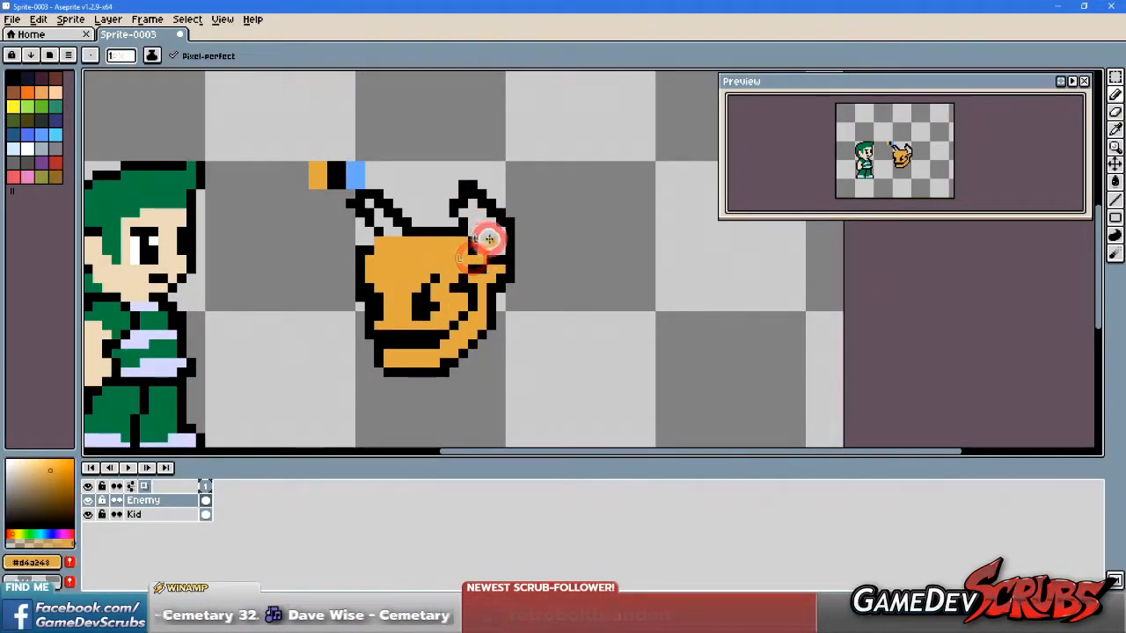
mouse_move(490, 234)
mouse_down()
mouse_move(494, 247)
mouse_move(492, 220)
mouse_up()
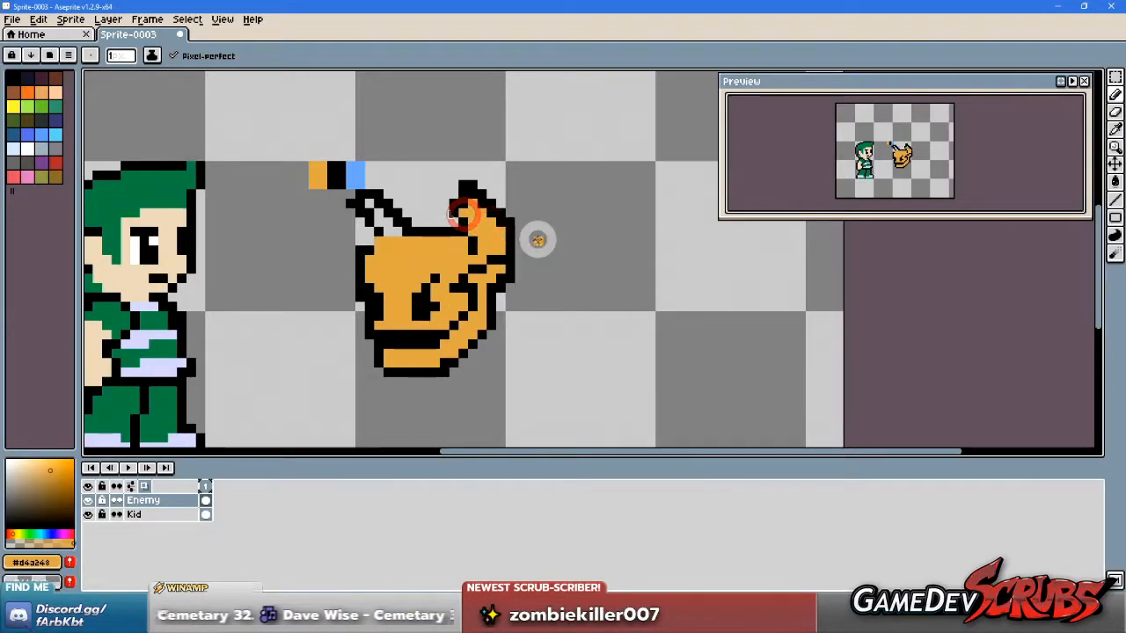
Step: Reshape the right horn's tip into a narrow point with black outline and orange pixels, erasing the excess above it
alt+click(466, 194)
drag(467, 193, 459, 209)
alt+click(477, 201)
click(464, 197)
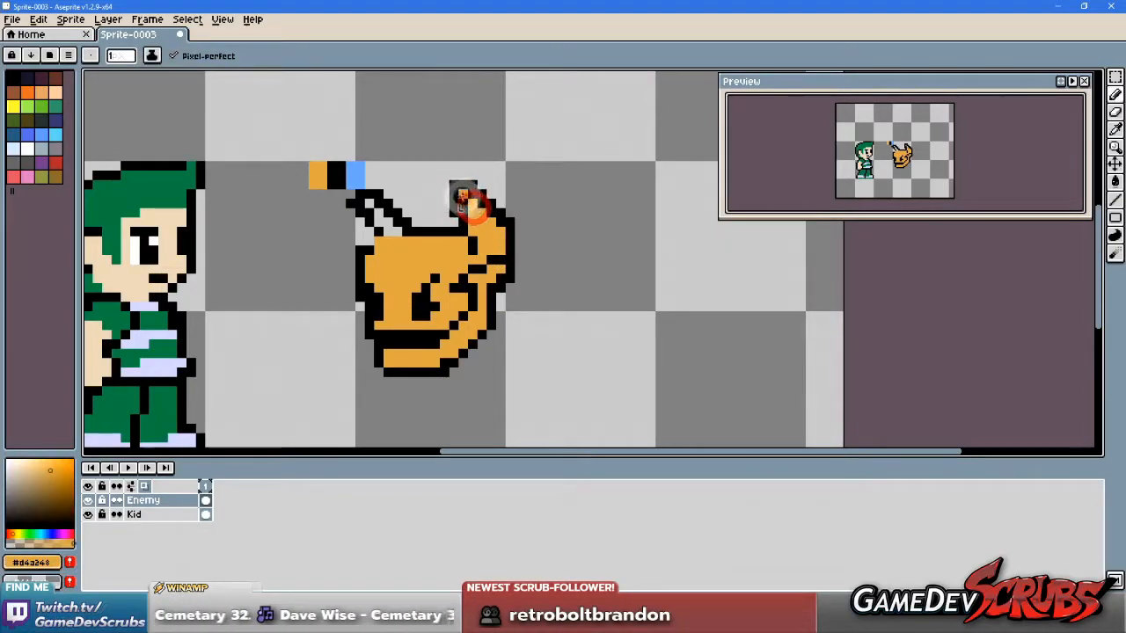
alt+click(477, 171)
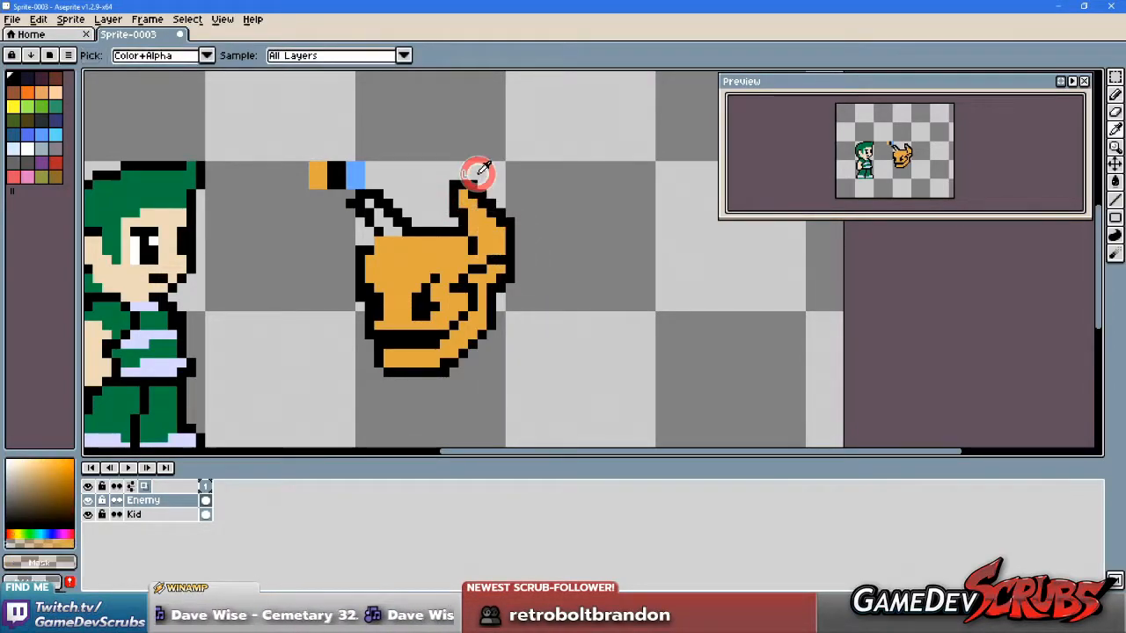
Step: Thin the right horn's stepped outer outline by erasing surplus pixels and complete the black line at its base
alt+click(509, 221)
click(502, 223)
alt+click(520, 233)
click(511, 231)
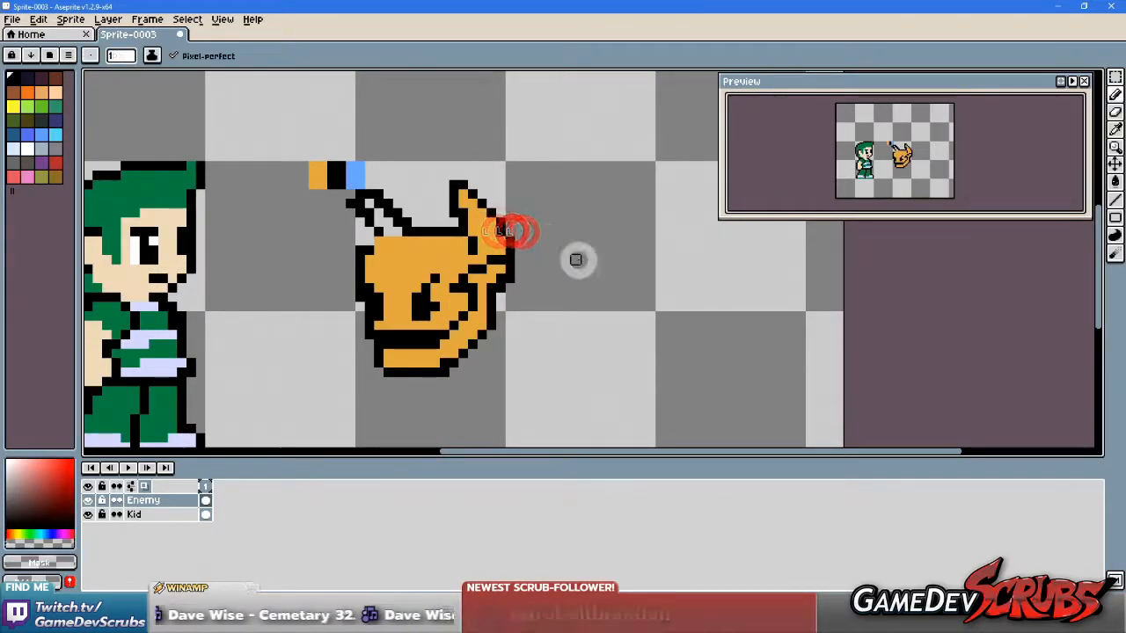
alt+click(444, 213)
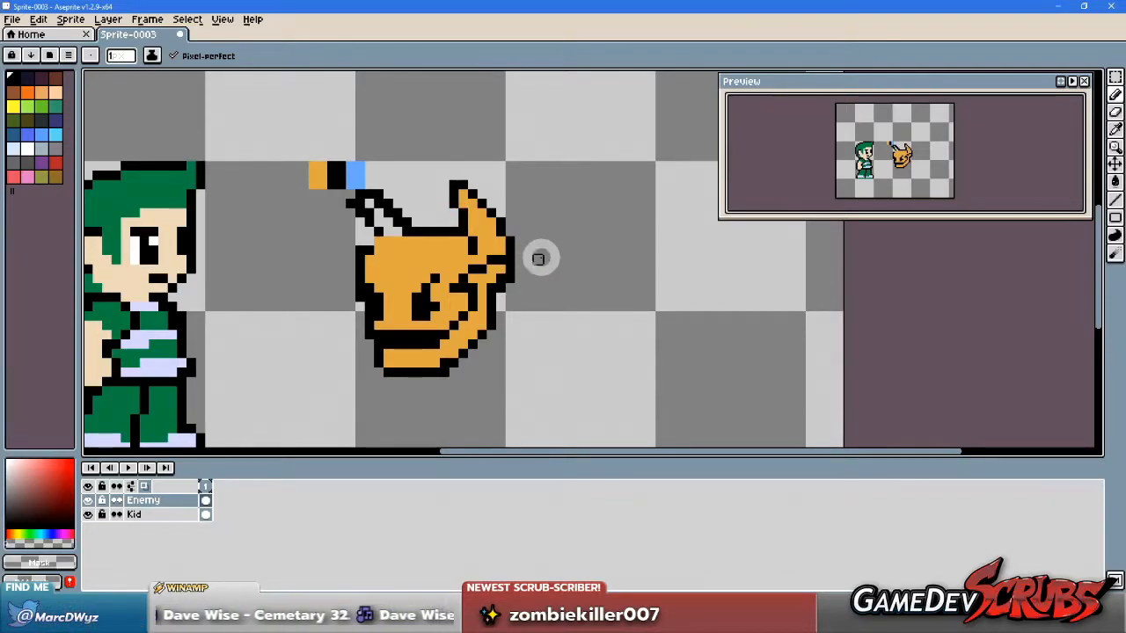
key(alt)
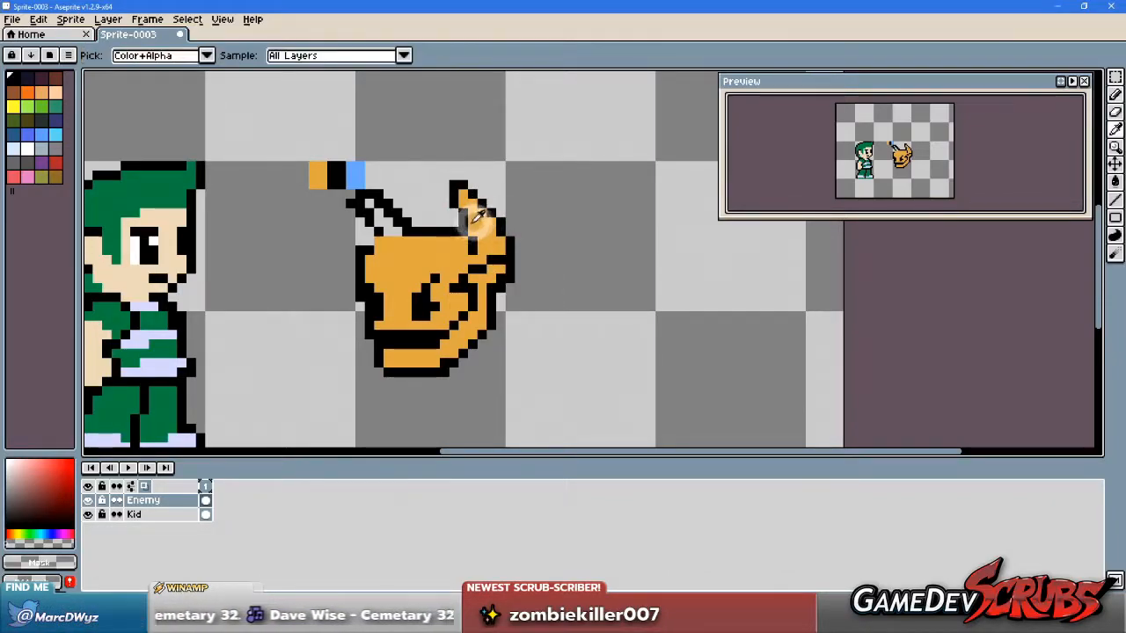
click(499, 237)
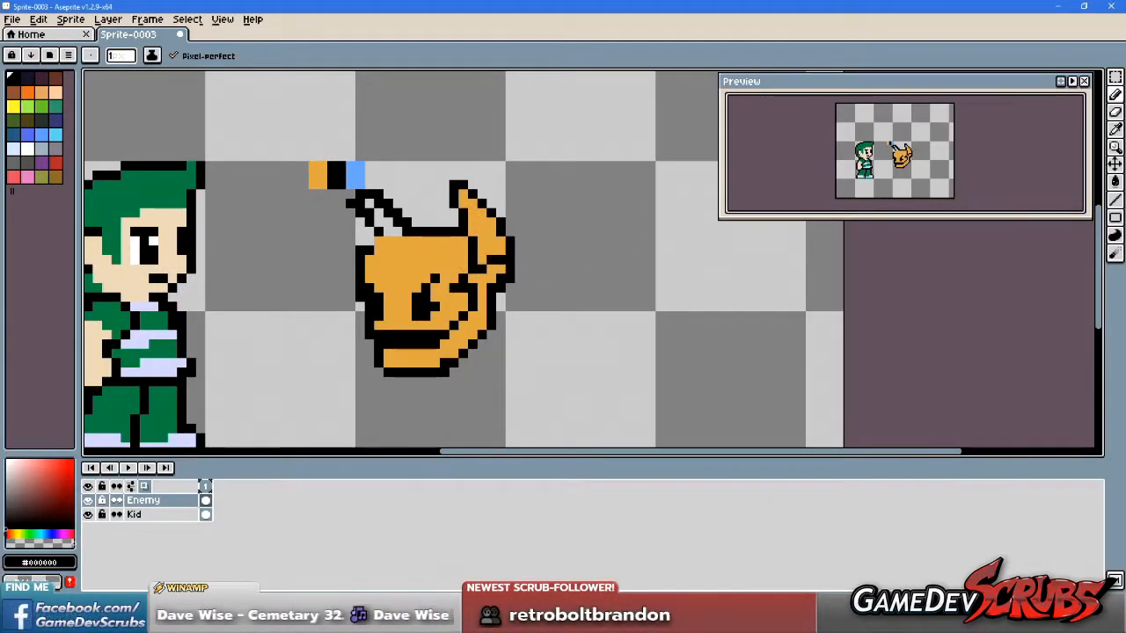
Step: Try to move the right horn and the adjoining head top one pixel up as a rectangular selection
mouse_move(1125, 38)
mouse_down()
mouse_move(840, 30)
mouse_move(1125, 30)
mouse_up()
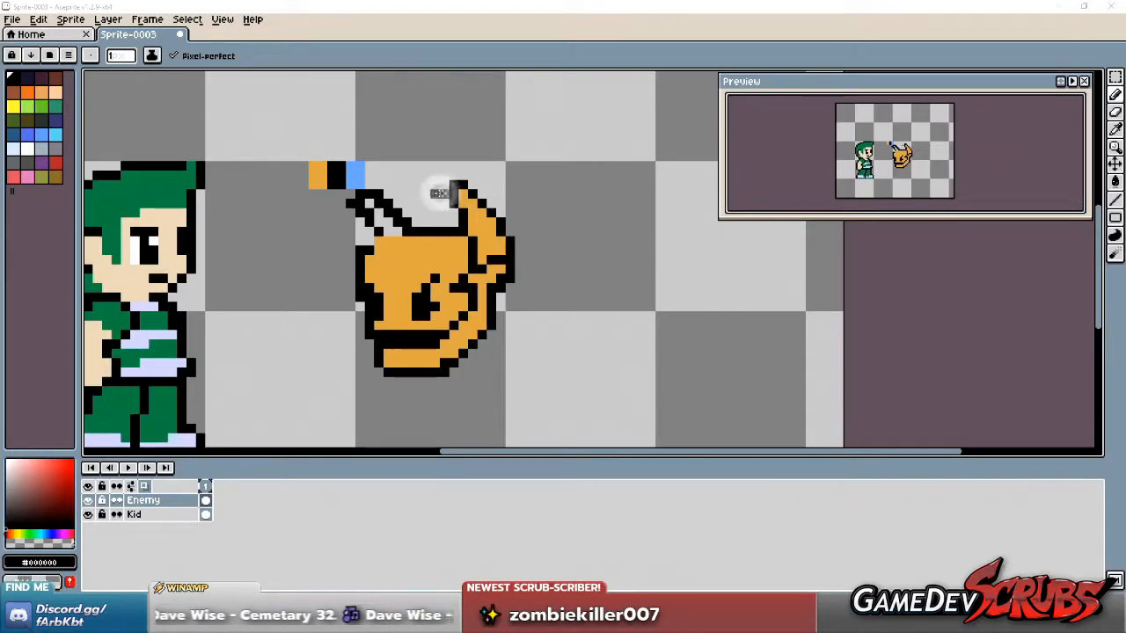
click(422, 188)
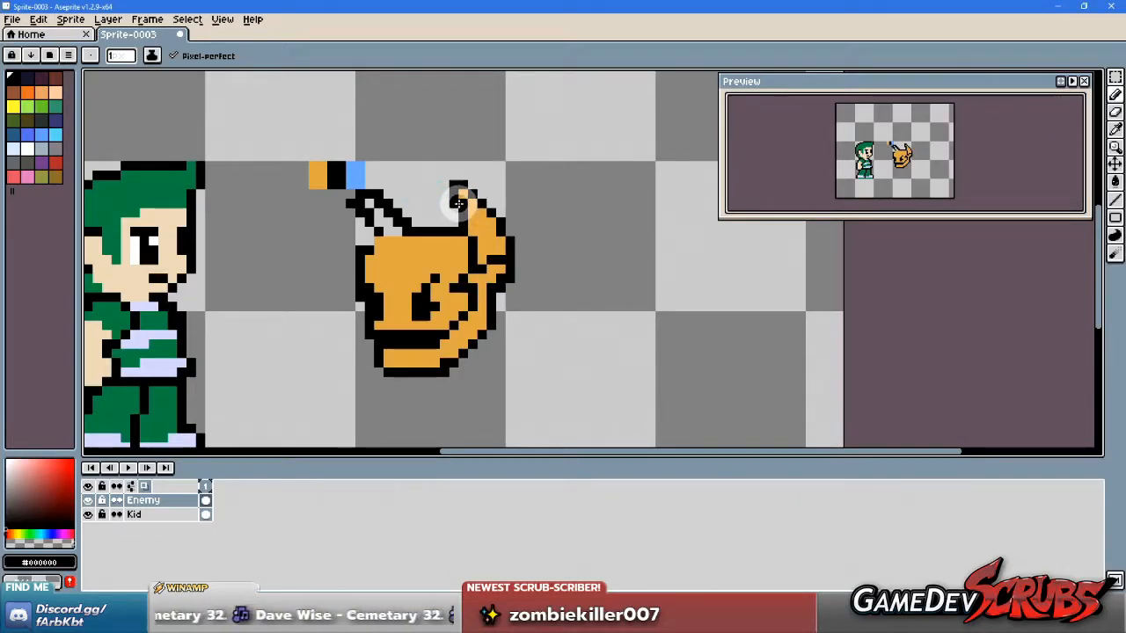
key(m)
drag(444, 176, 531, 262)
click(589, 234)
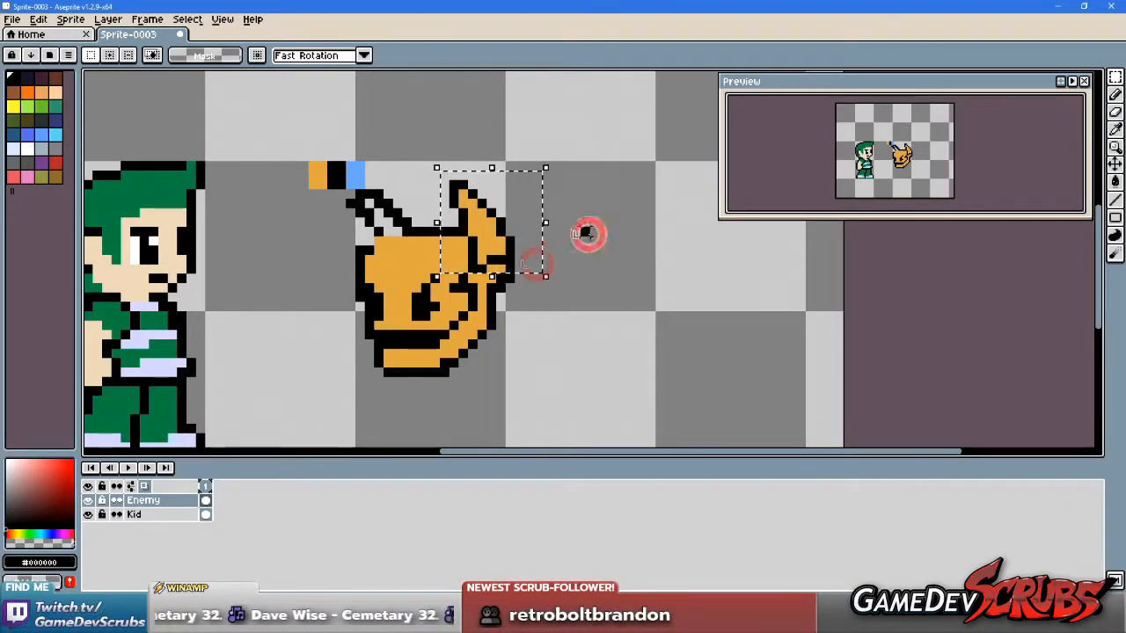
drag(426, 155, 553, 261)
drag(488, 247, 495, 252)
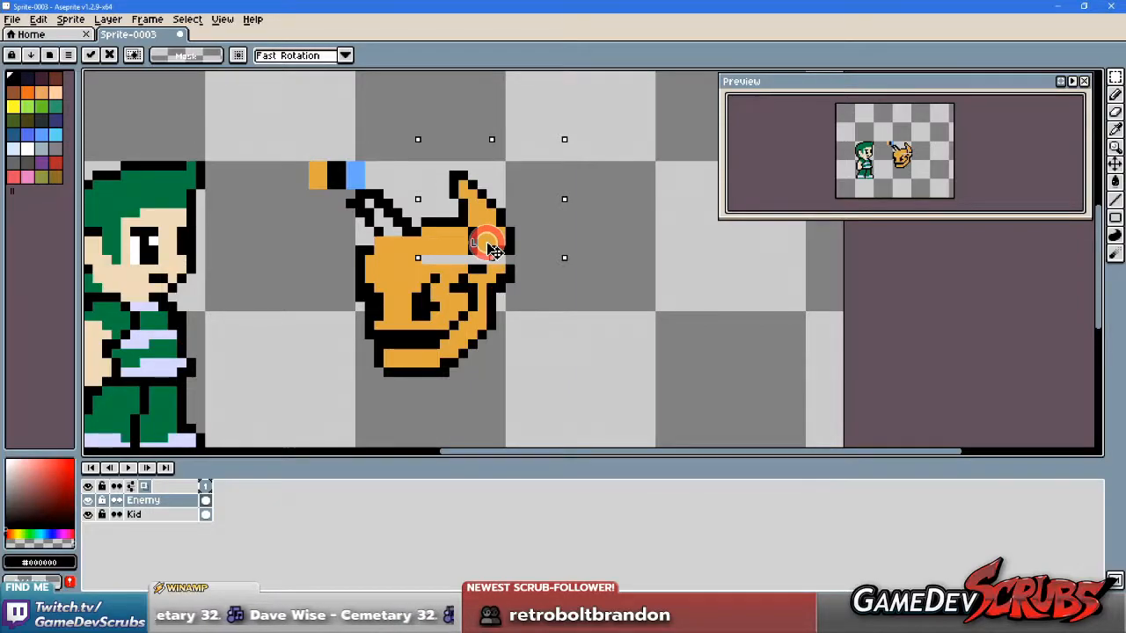
drag(496, 252, 490, 244)
click(553, 307)
click(553, 307)
click(555, 255)
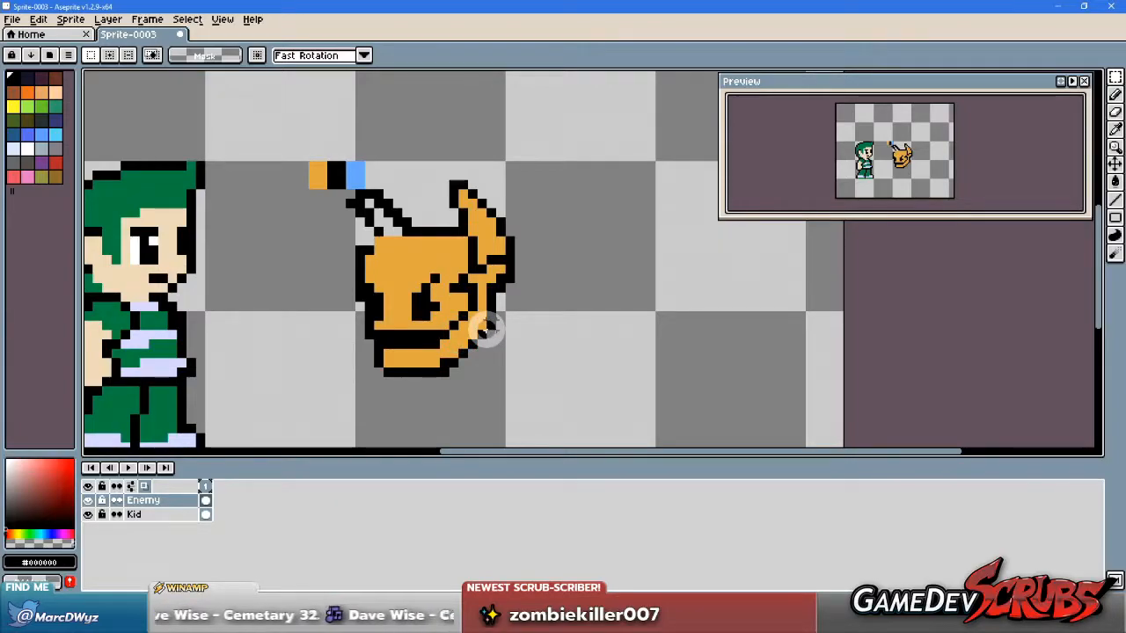
Step: Thin the left horn's inner outline to a single-pixel diagonal by erasing its surplus black pixels
key(b)
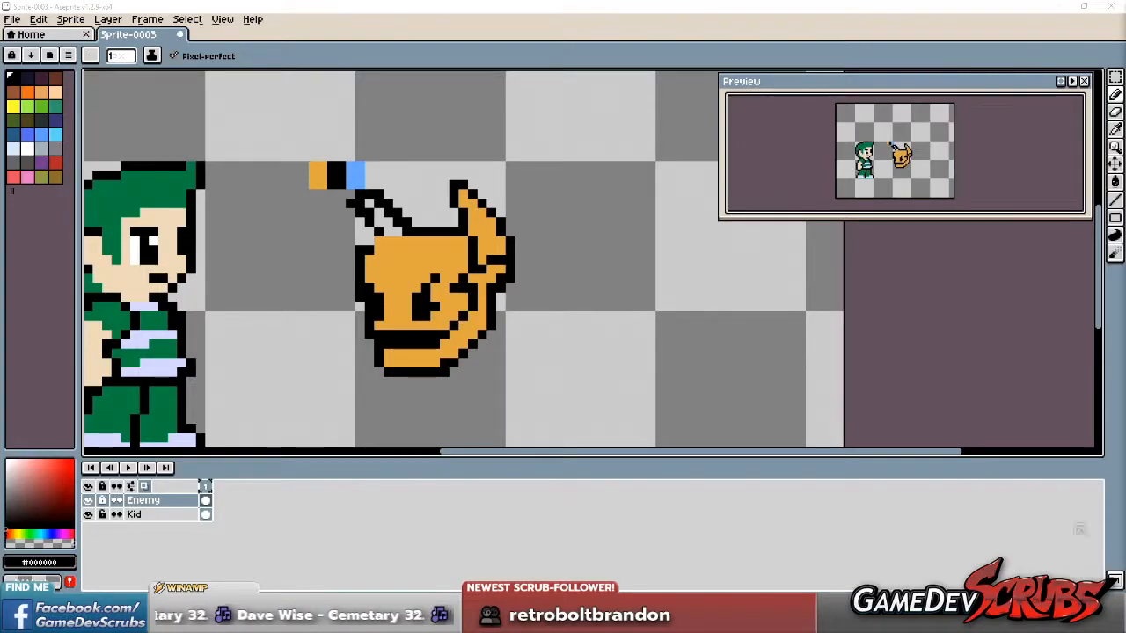
drag(686, 272, 624, 267)
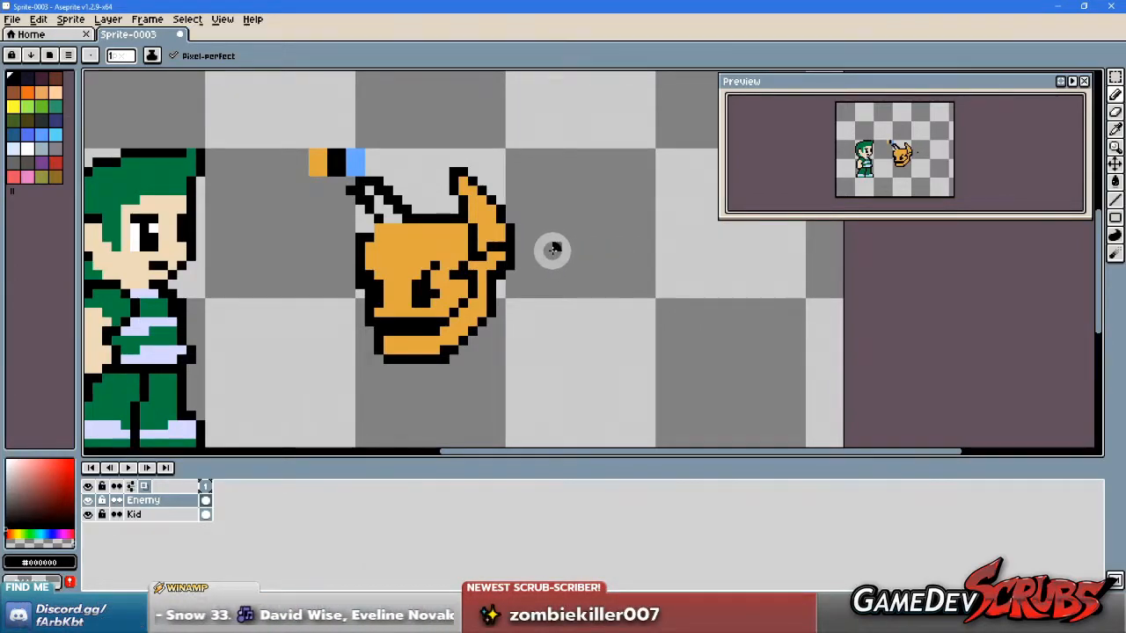
drag(552, 250, 542, 264)
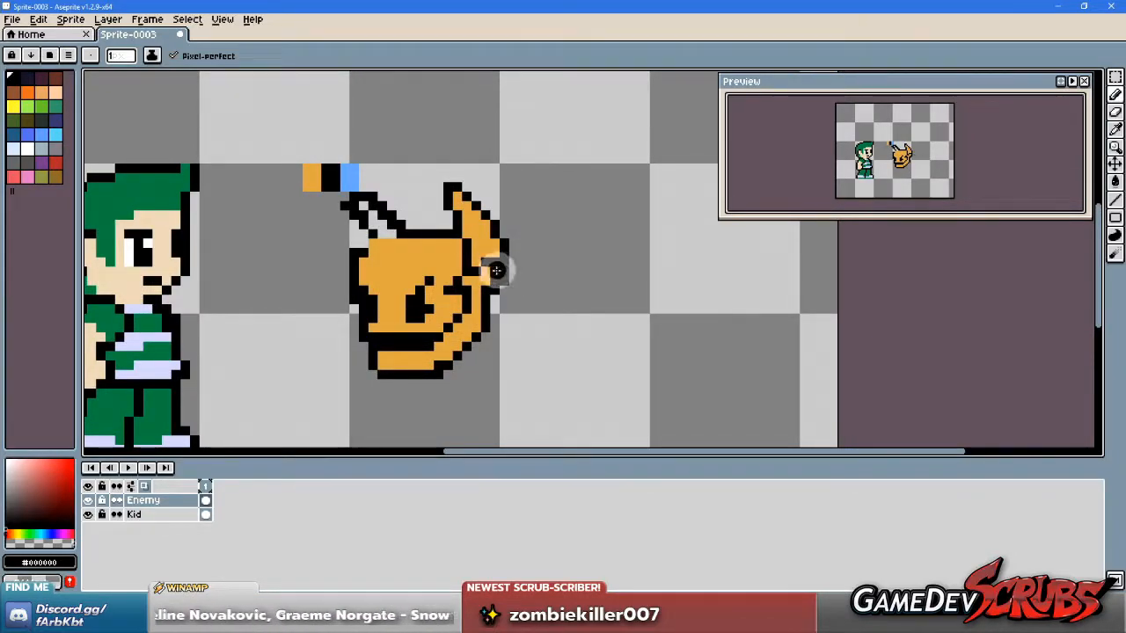
scroll(498, 270, up, 1)
drag(490, 259, 544, 266)
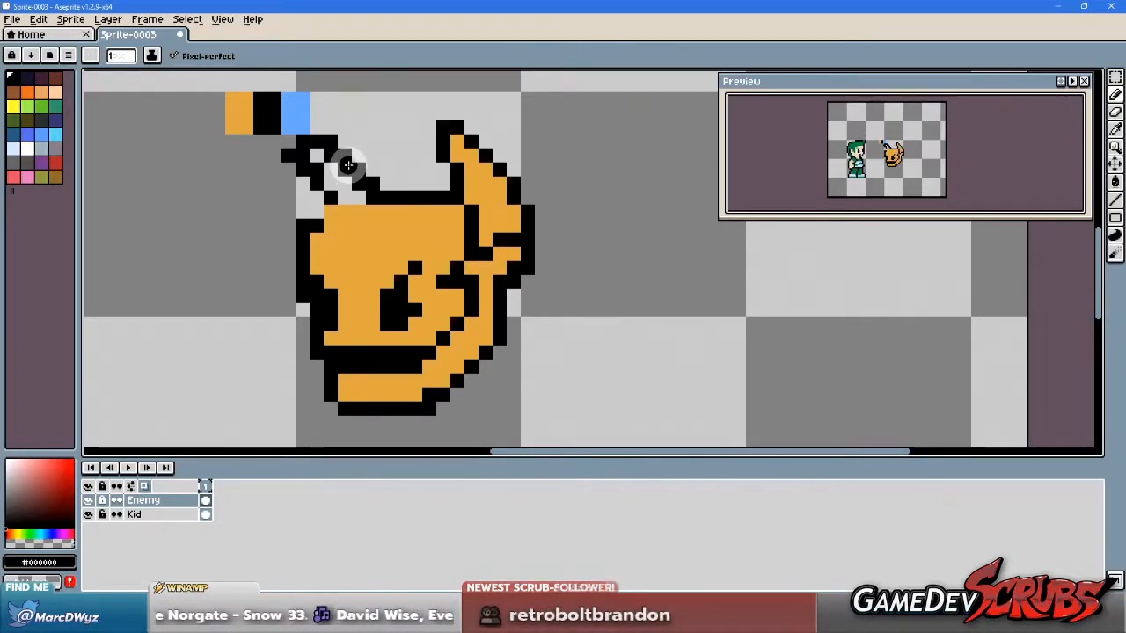
key(ctrl)
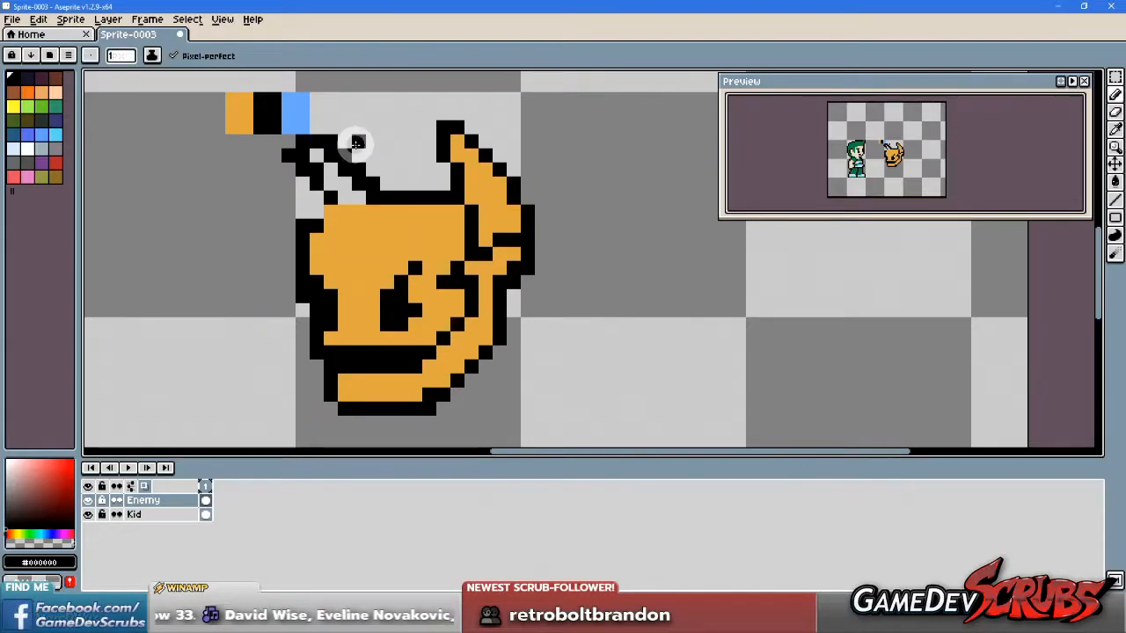
alt+click(355, 146)
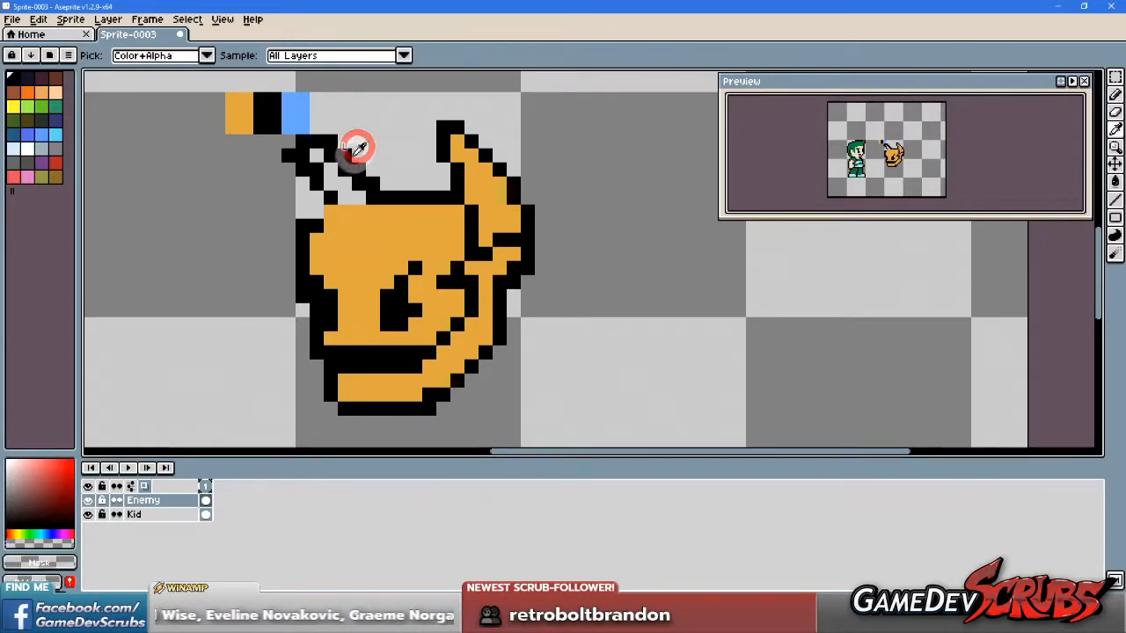
mouse_move(387, 220)
ctrl+mouse_down()
mouse_move(360, 207)
mouse_move(392, 220)
mouse_move(390, 234)
mouse_move(398, 225)
mouse_move(390, 232)
ctrl+mouse_up()
key(alt)
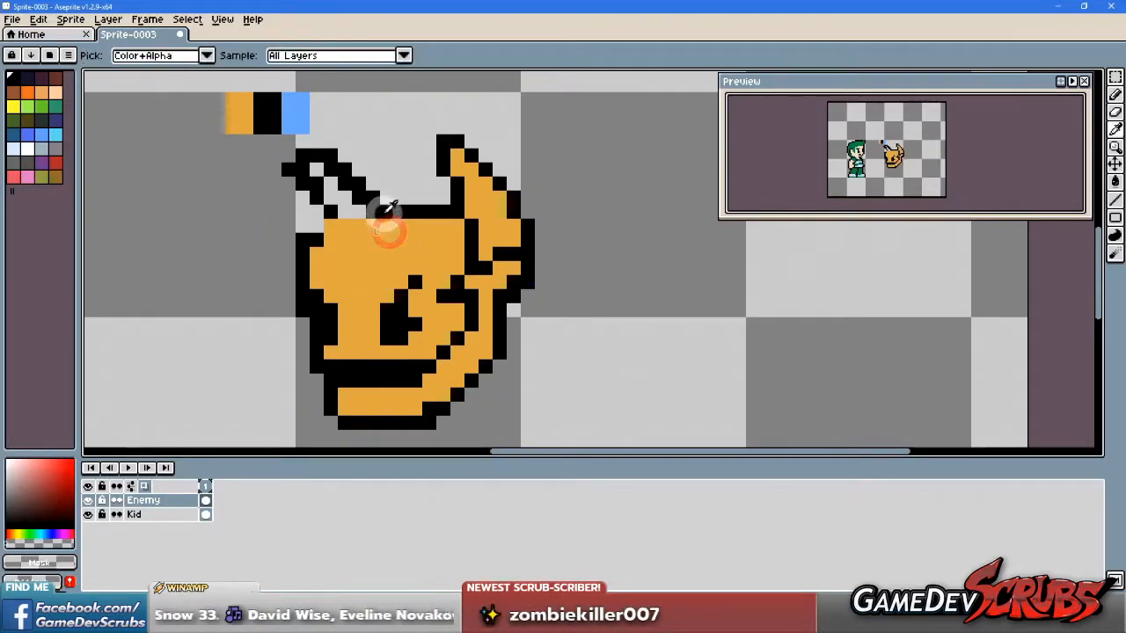
click(341, 197)
click(359, 201)
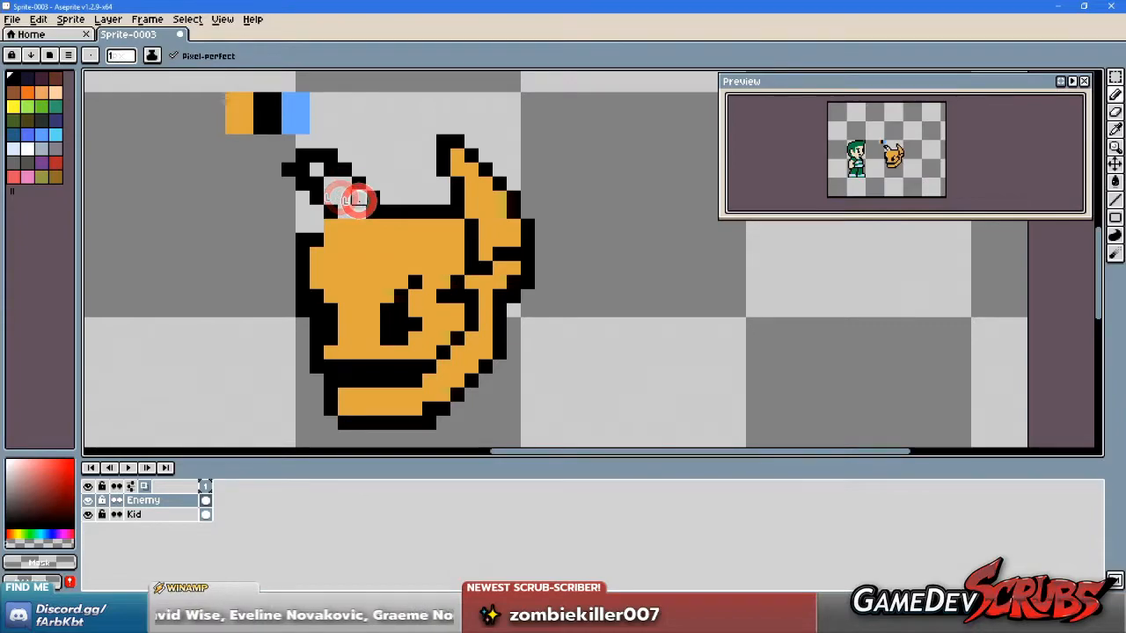
click(332, 169)
Step: Clean up the left horn's outer outline and join it to the head's side with black pixels
key(alt)
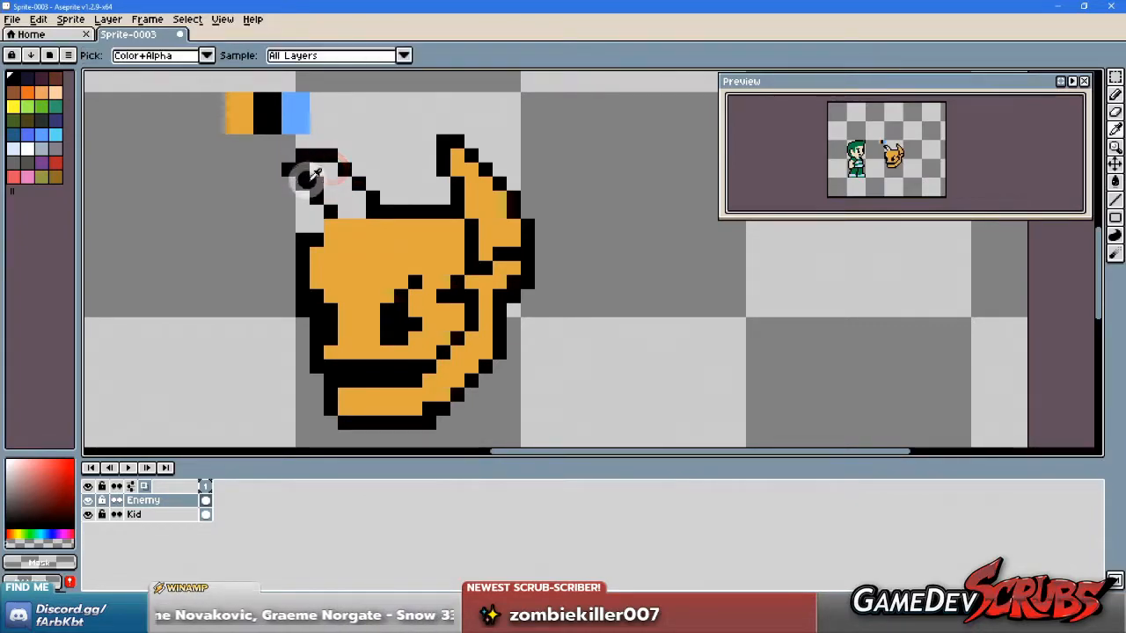
click(318, 220)
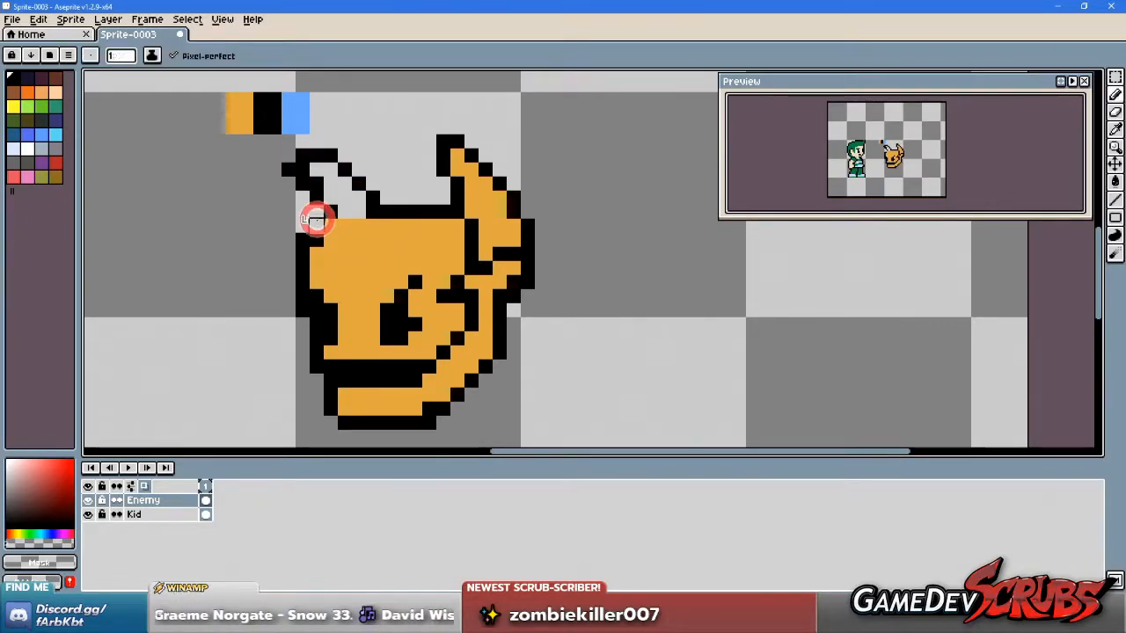
alt+click(317, 193)
click(321, 224)
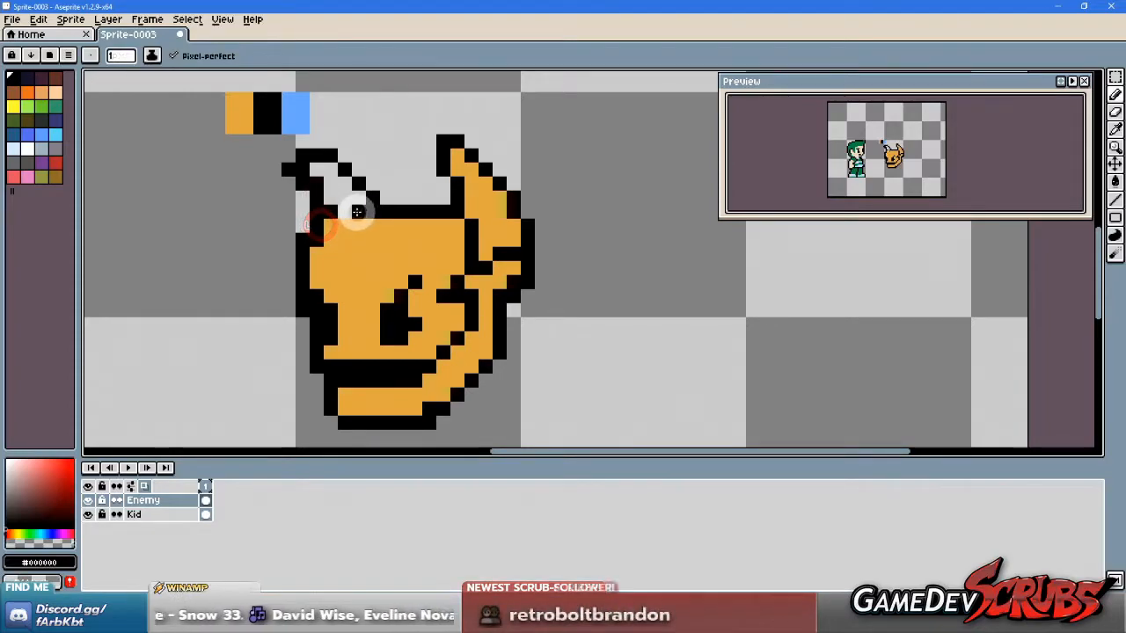
Step: Fill the inside of the left horn with the head's orange, down to where it meets the head
alt+click(349, 227)
mouse_move(350, 209)
mouse_down()
mouse_move(359, 201)
mouse_move(330, 181)
mouse_up()
click(326, 168)
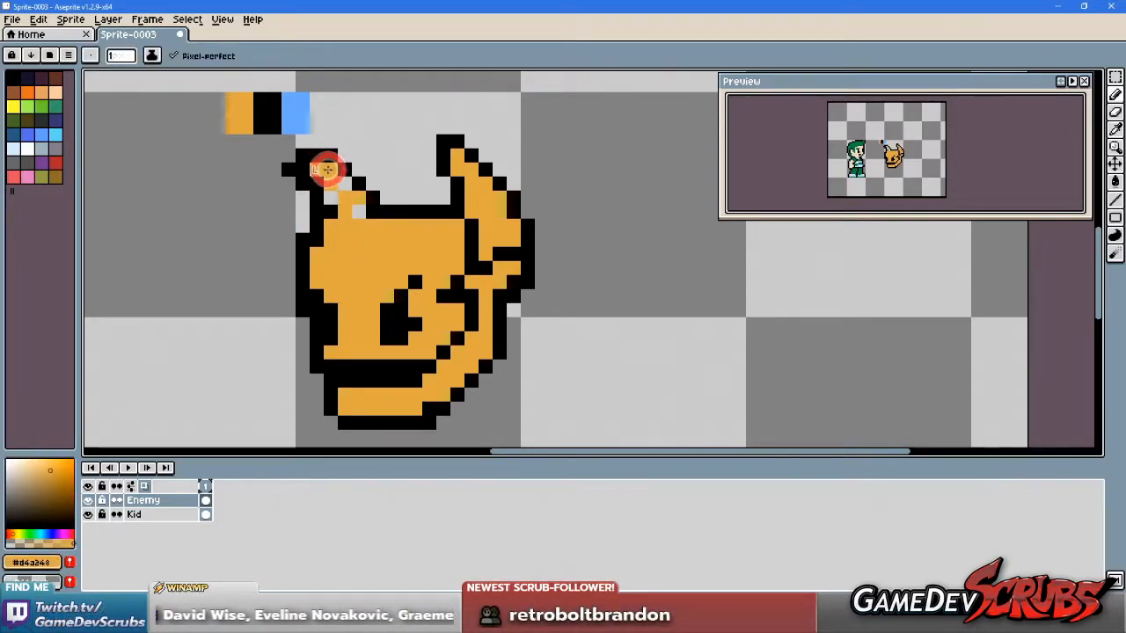
click(334, 199)
click(187, 55)
click(361, 208)
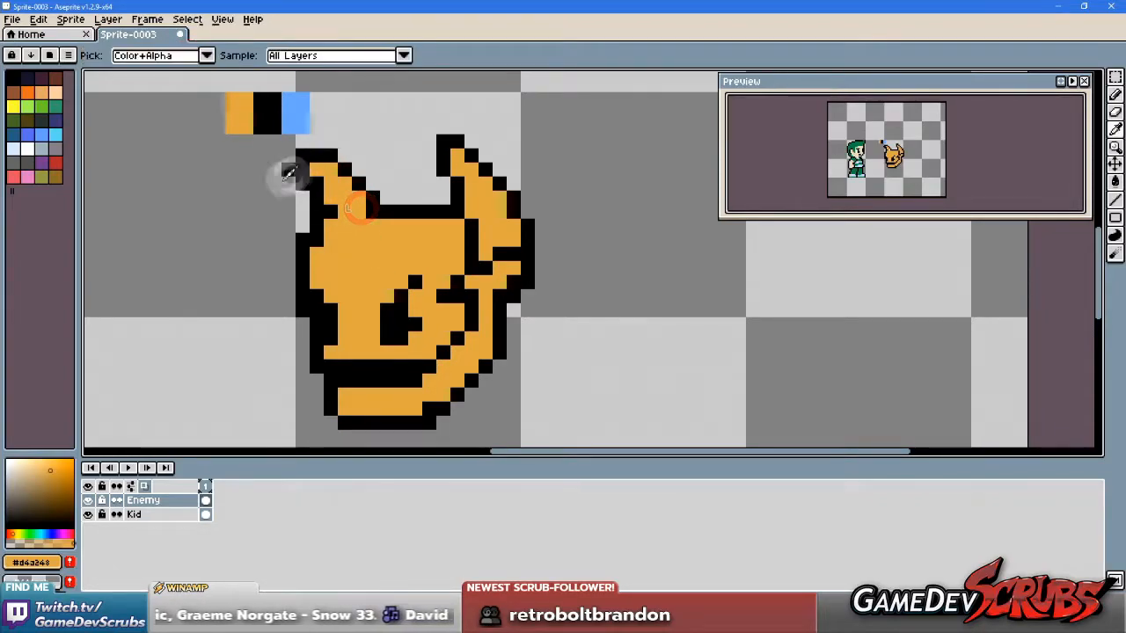
Step: Erase the pixel jutting out from the left horn's tip and extend the narrowed tip one pixel upward
alt+click(292, 204)
click(300, 181)
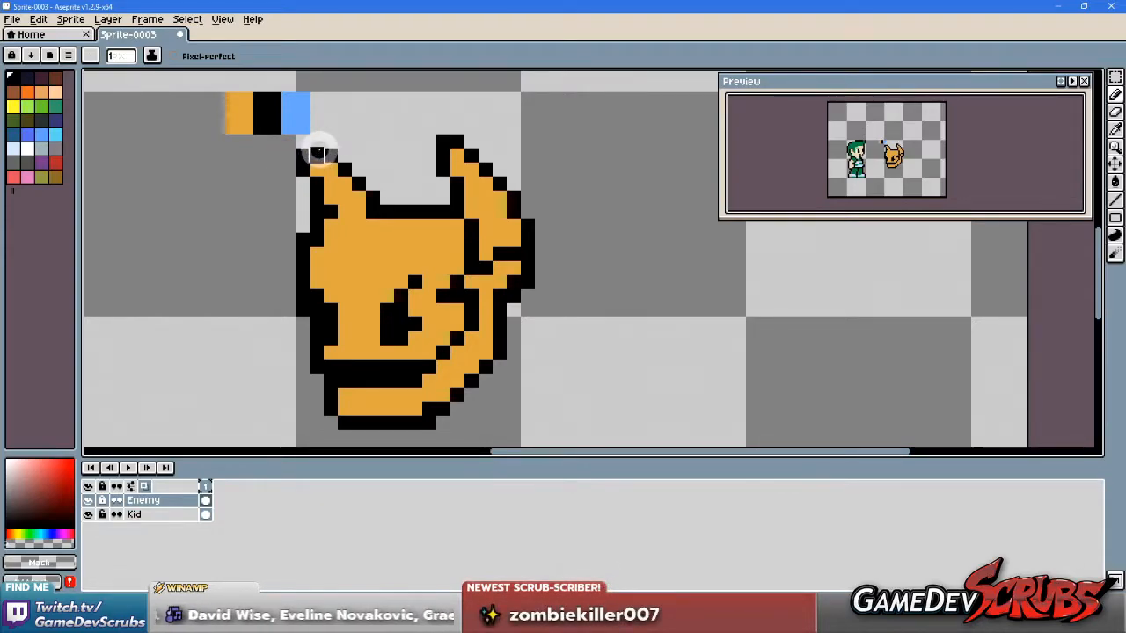
key(m)
drag(423, 122, 565, 206)
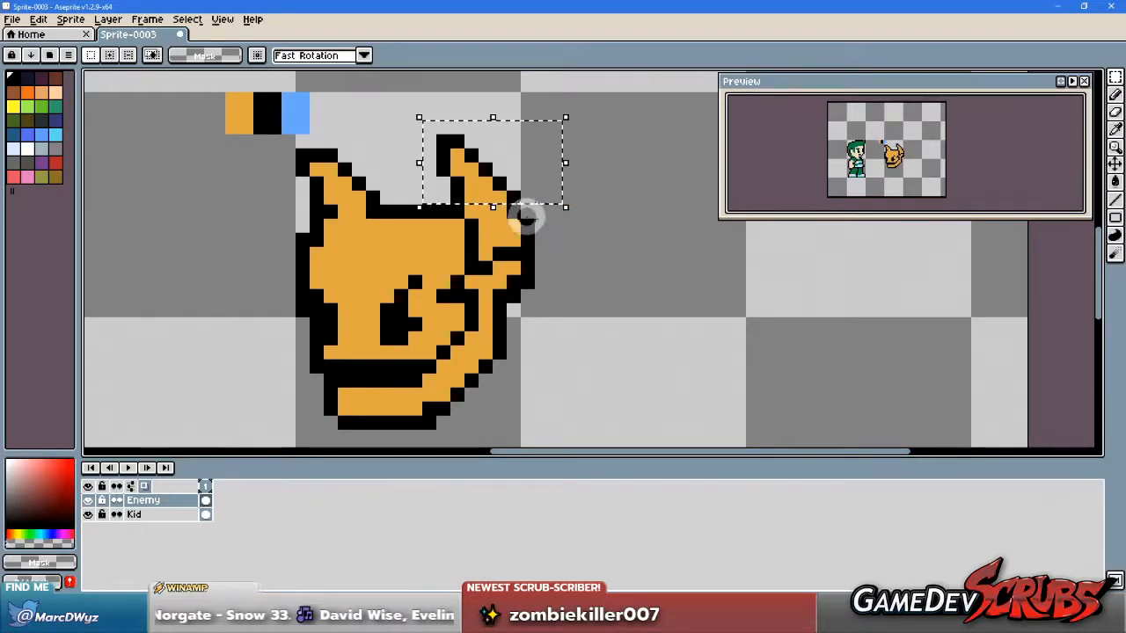
drag(460, 196, 350, 192)
click(553, 188)
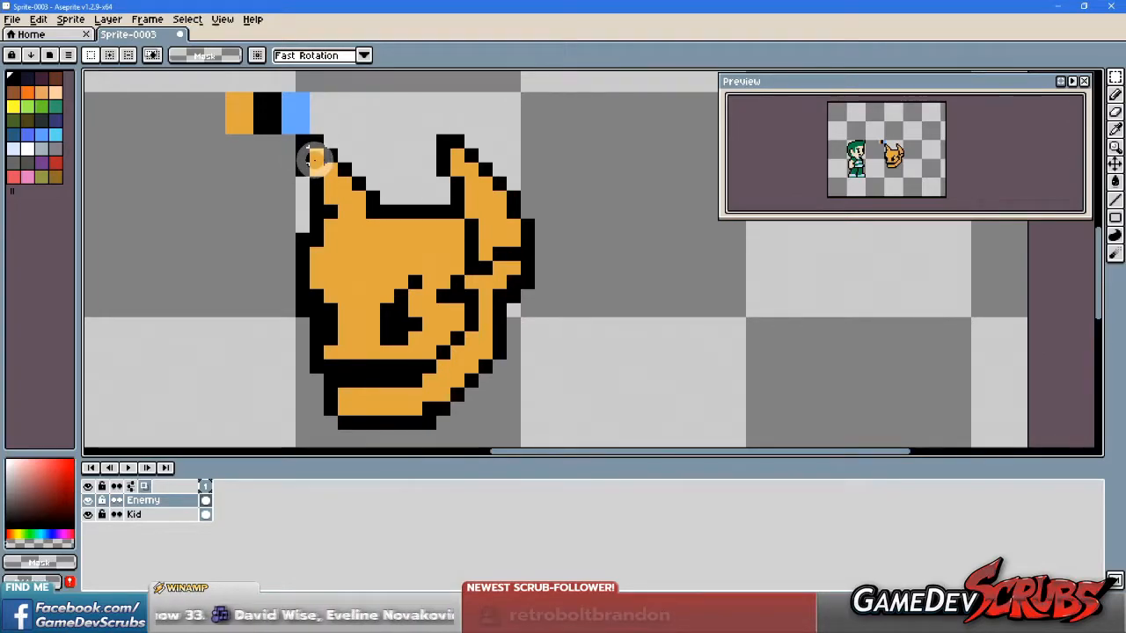
Step: Draw a stepped black inner line down the right horn and adjust the orange and black pixels at its base
key(b)
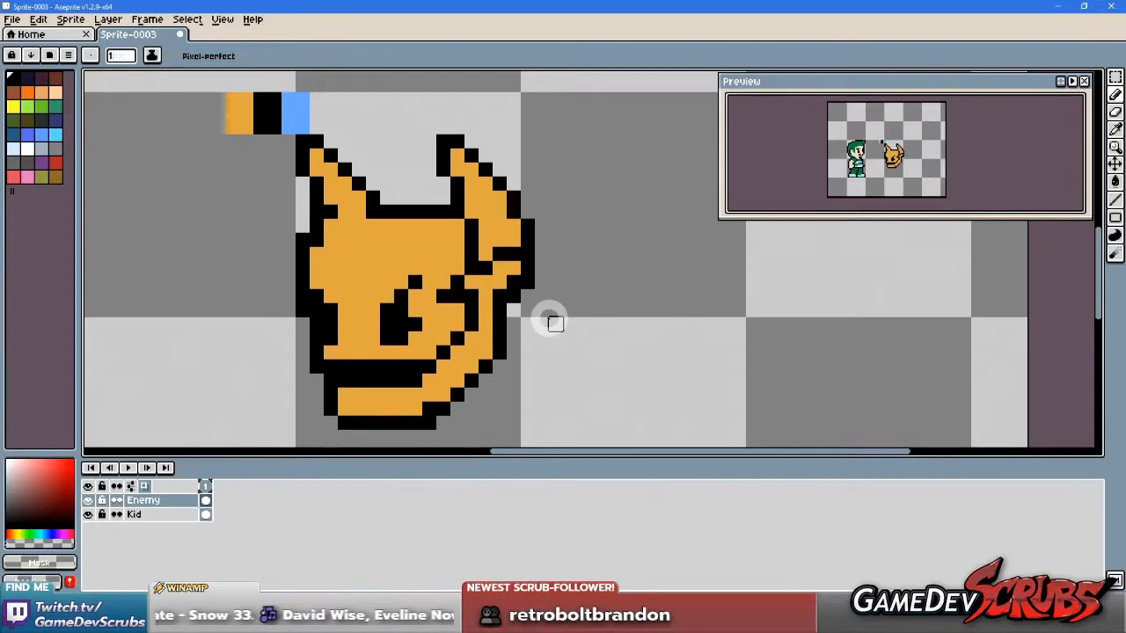
mouse_move(550, 322)
mouse_down()
mouse_move(540, 319)
mouse_move(552, 308)
mouse_up()
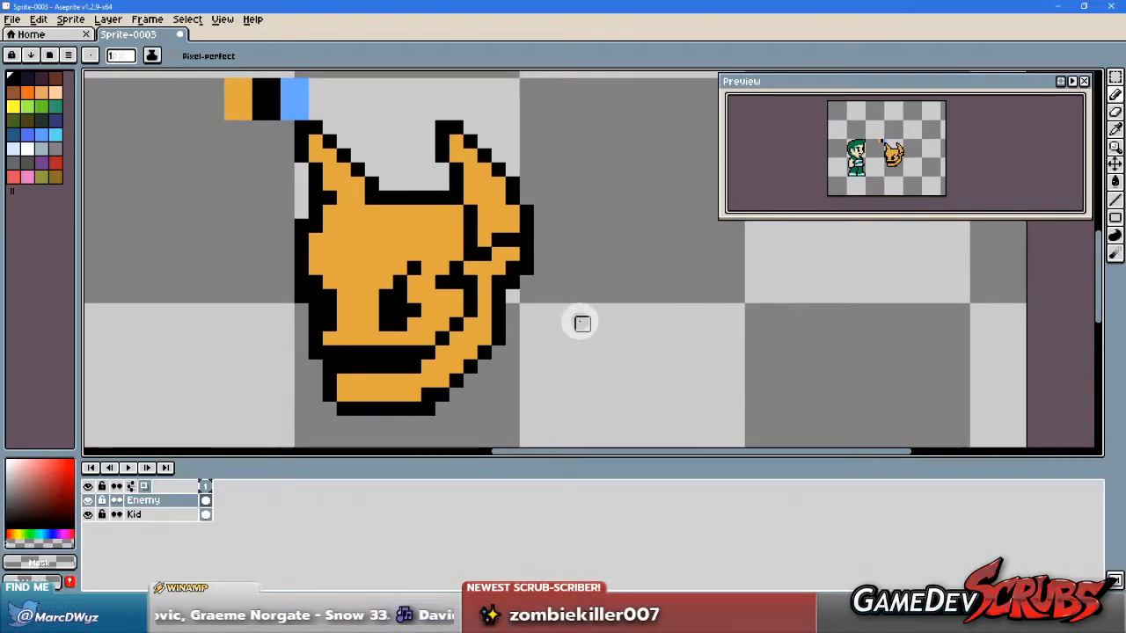
drag(573, 319, 562, 329)
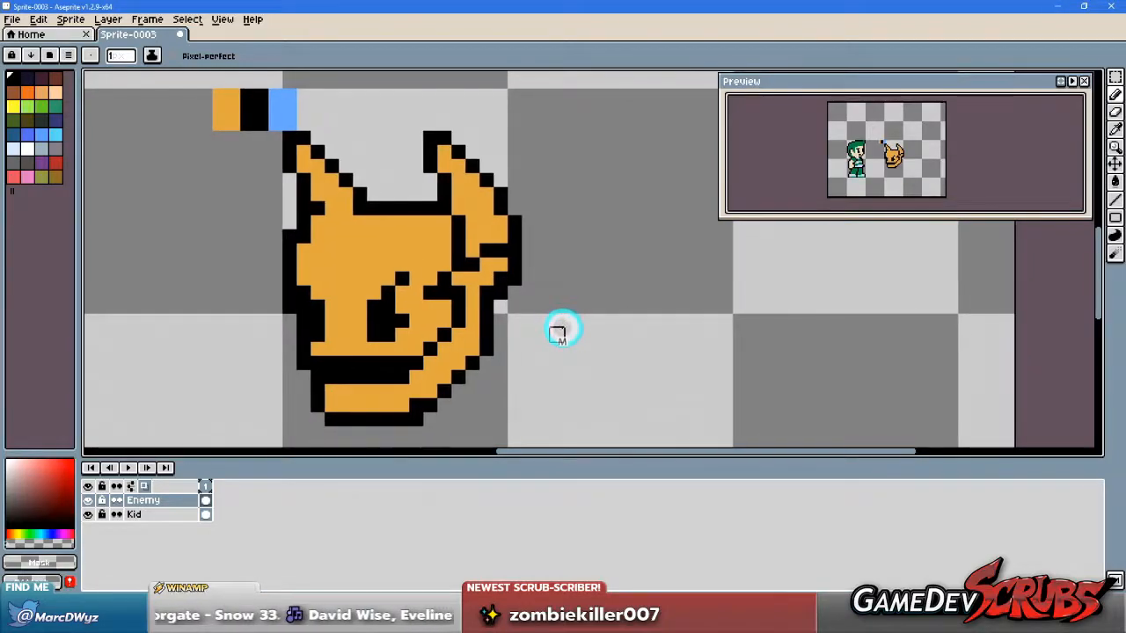
alt+click(384, 309)
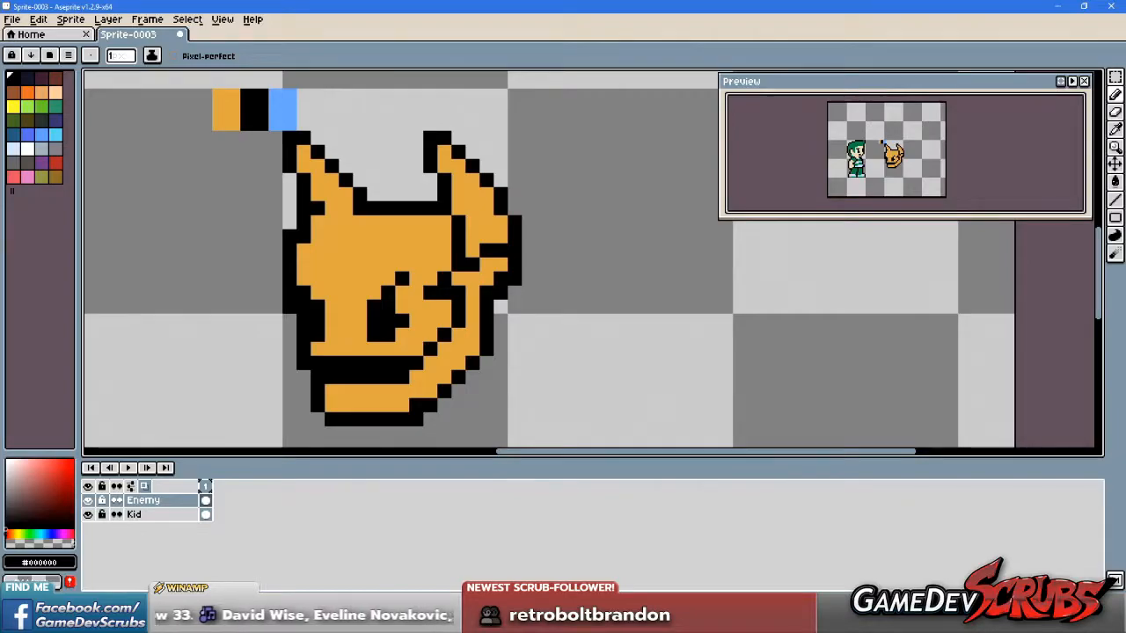
right_click(554, 276)
alt+click(500, 201)
click(472, 195)
drag(473, 195, 485, 238)
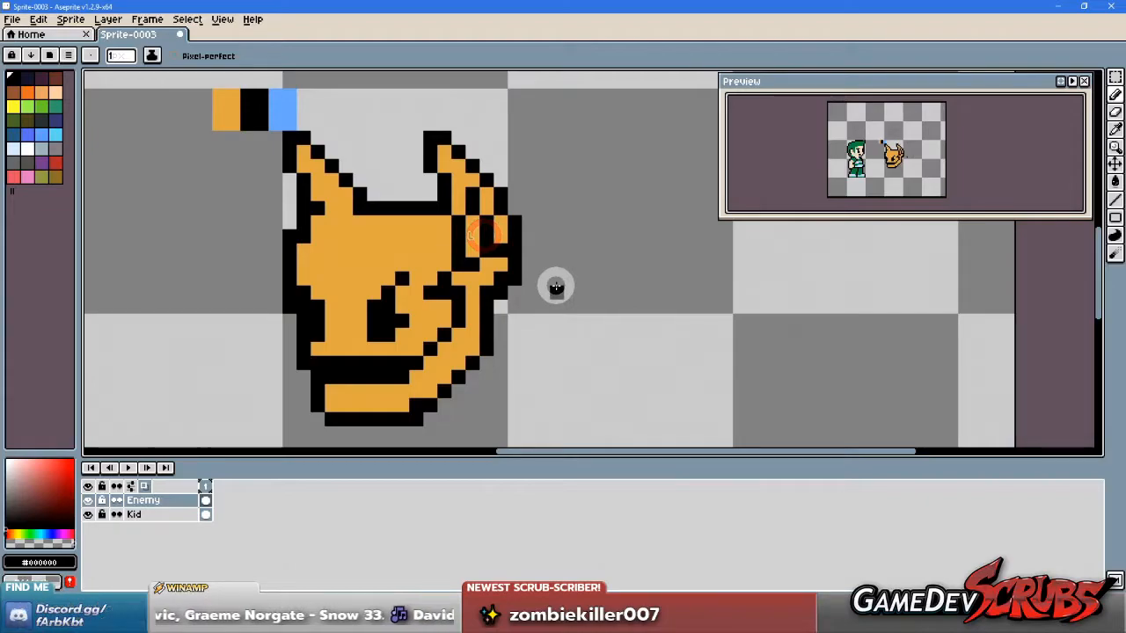
alt+click(489, 238)
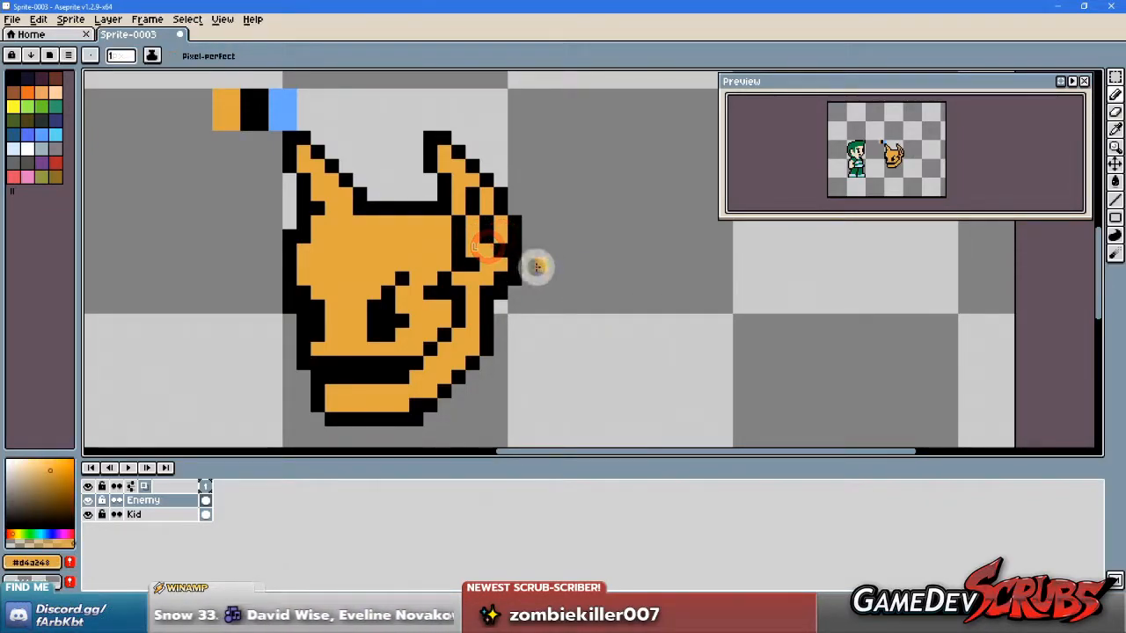
alt+click(487, 266)
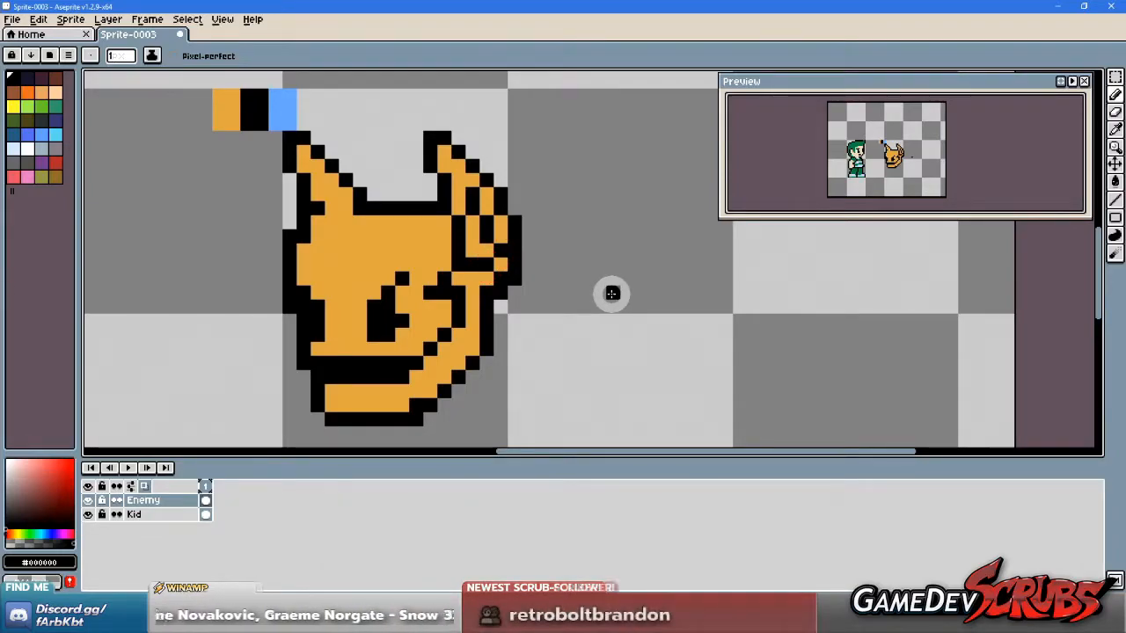
Step: Try to bulge the right horn's outer edge one pixel outward with orange fill and black outline
alt+click(502, 230)
click(511, 235)
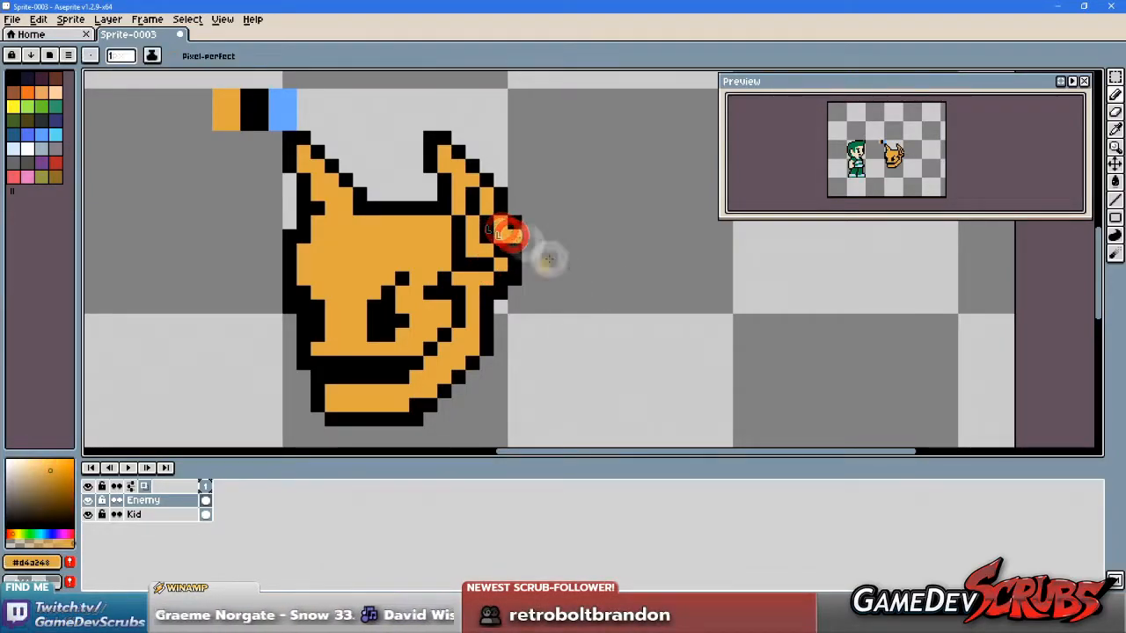
alt+click(516, 221)
drag(528, 223, 533, 250)
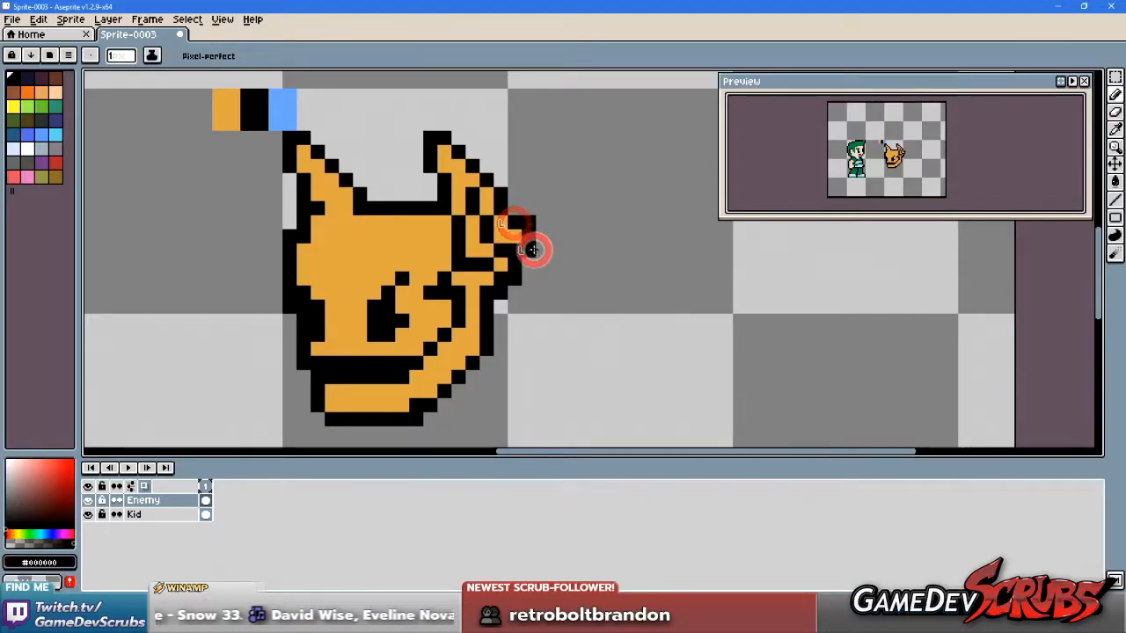
key(ctrl+z)
key(ctrl+z)
click(532, 251)
key(ctrl+z)
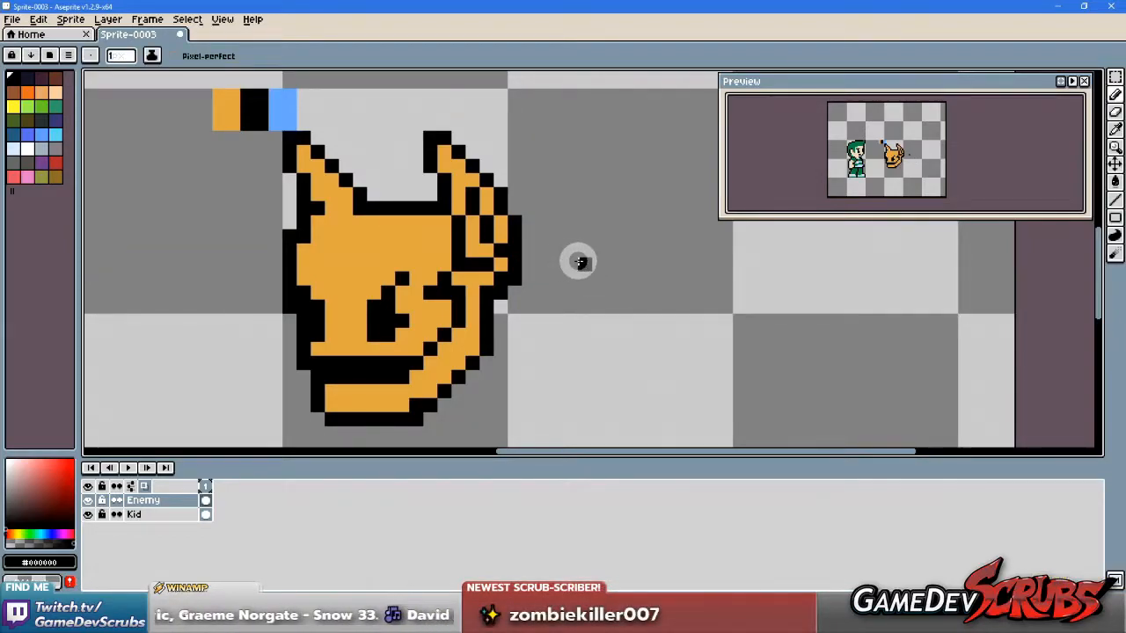
Step: Examine the imp's head and horns beside the kid at different zoom levels
drag(545, 308, 552, 291)
scroll(551, 292, down, 2)
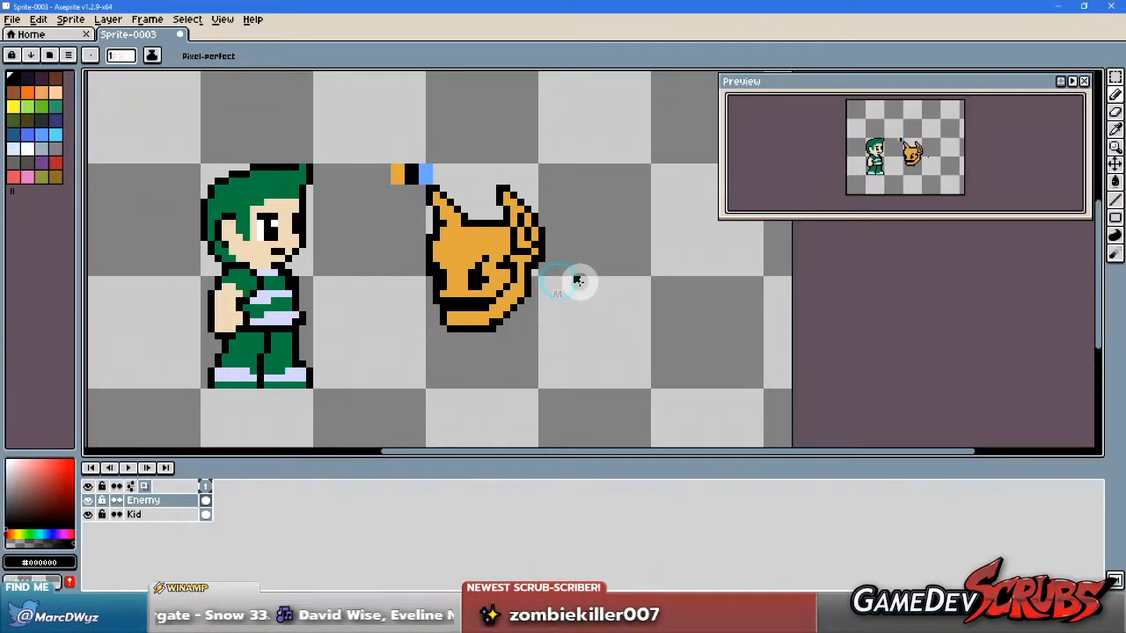
scroll(540, 272, up, 1)
mouse_move(541, 311)
mouse_down()
mouse_move(598, 310)
mouse_move(535, 322)
mouse_up()
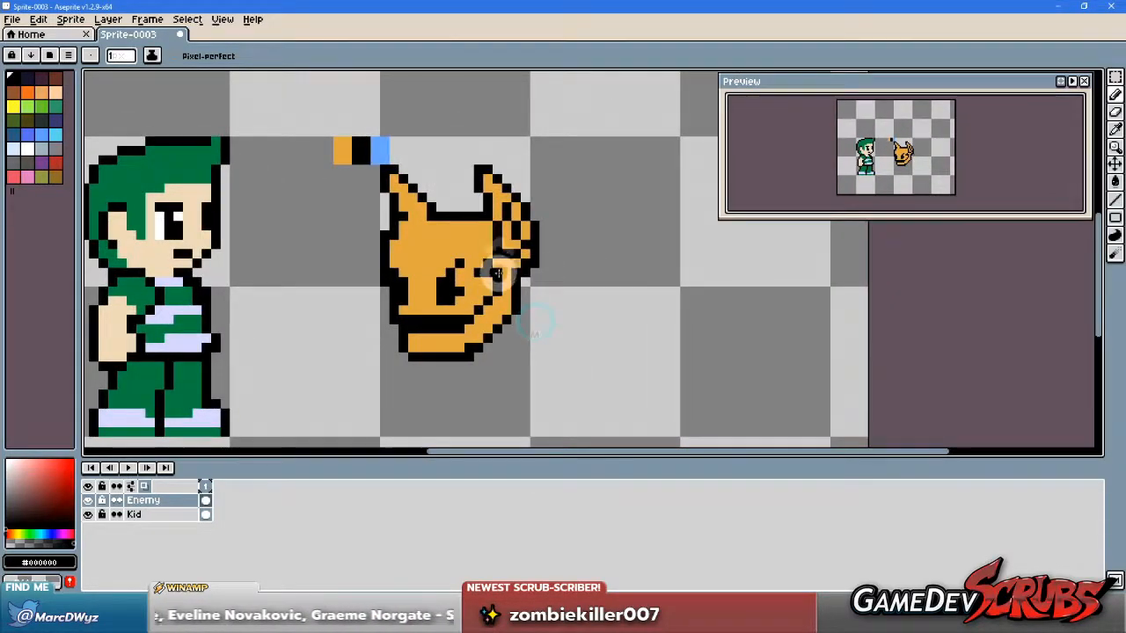
scroll(497, 273, up, 2)
scroll(494, 287, down, 3)
scroll(450, 271, up, 1)
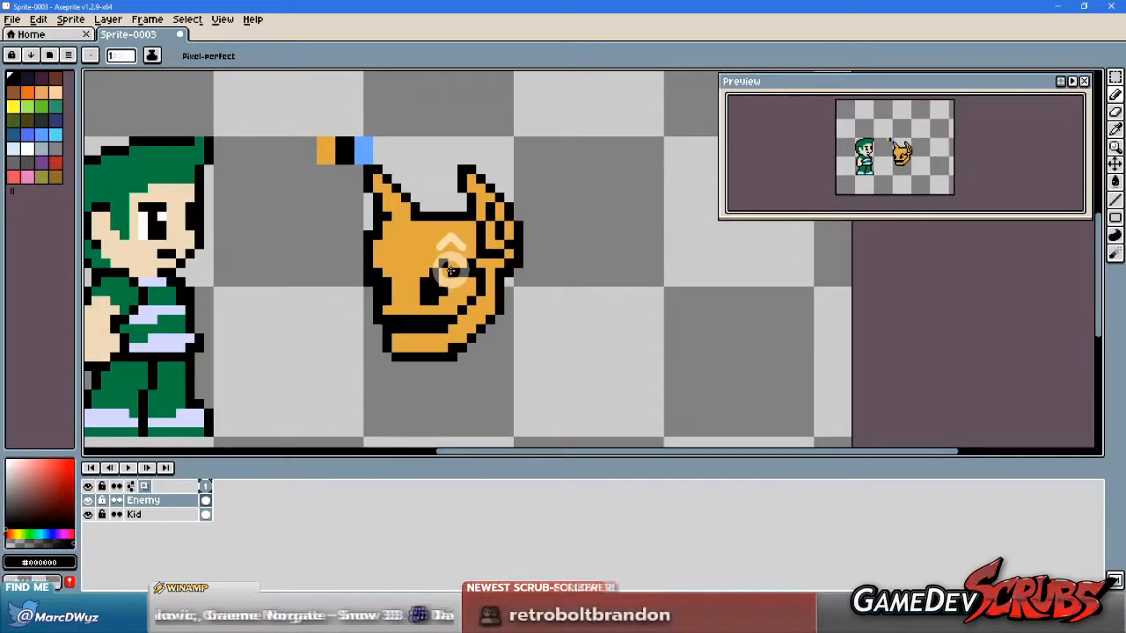
scroll(451, 271, up, 1)
drag(467, 311, 435, 286)
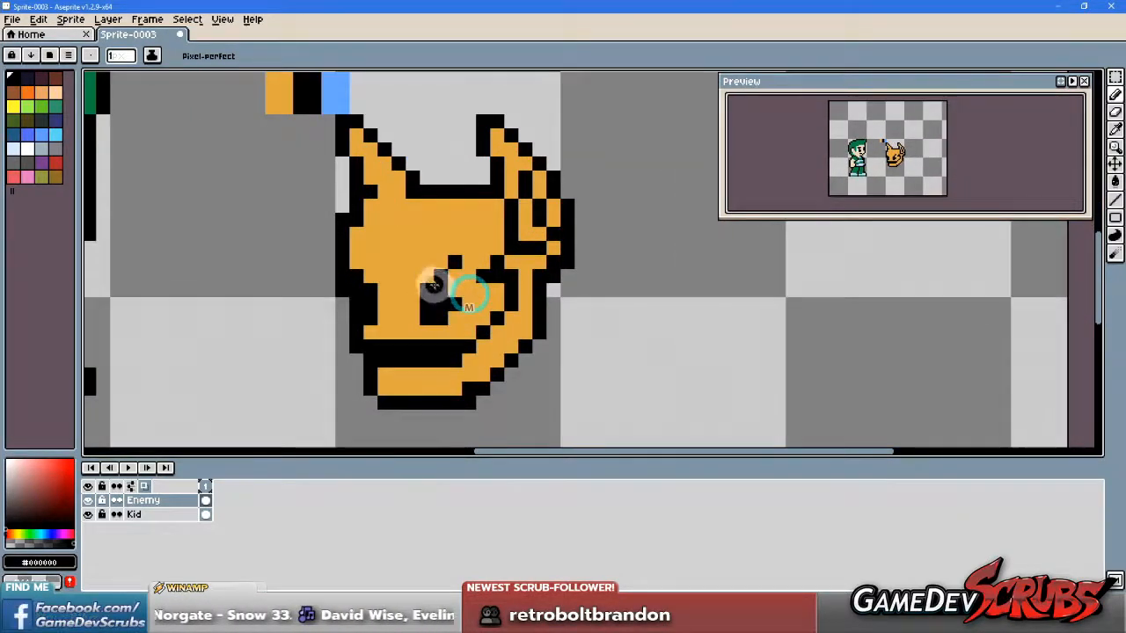
scroll(440, 280, down, 2)
scroll(458, 294, up, 2)
Step: Thicken the jaw's diagonal outer outline inward with black pixels along its right side
mouse_move(466, 302)
mouse_down()
mouse_move(487, 306)
mouse_move(470, 315)
mouse_move(471, 352)
mouse_move(497, 355)
mouse_up()
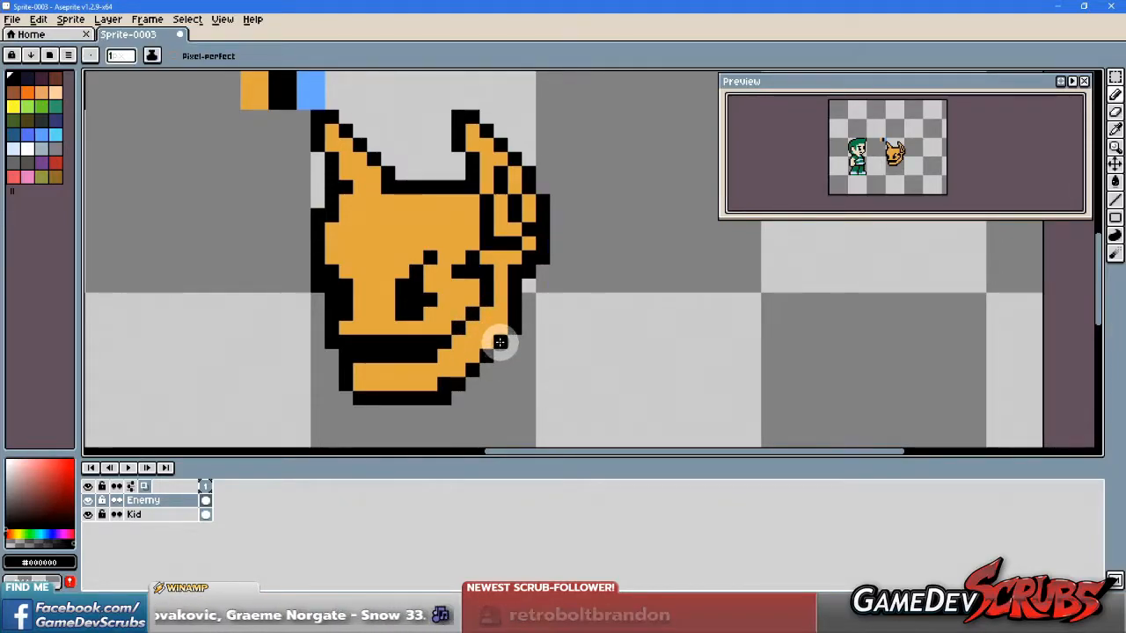
alt+click(500, 343)
drag(501, 332, 463, 369)
click(505, 315)
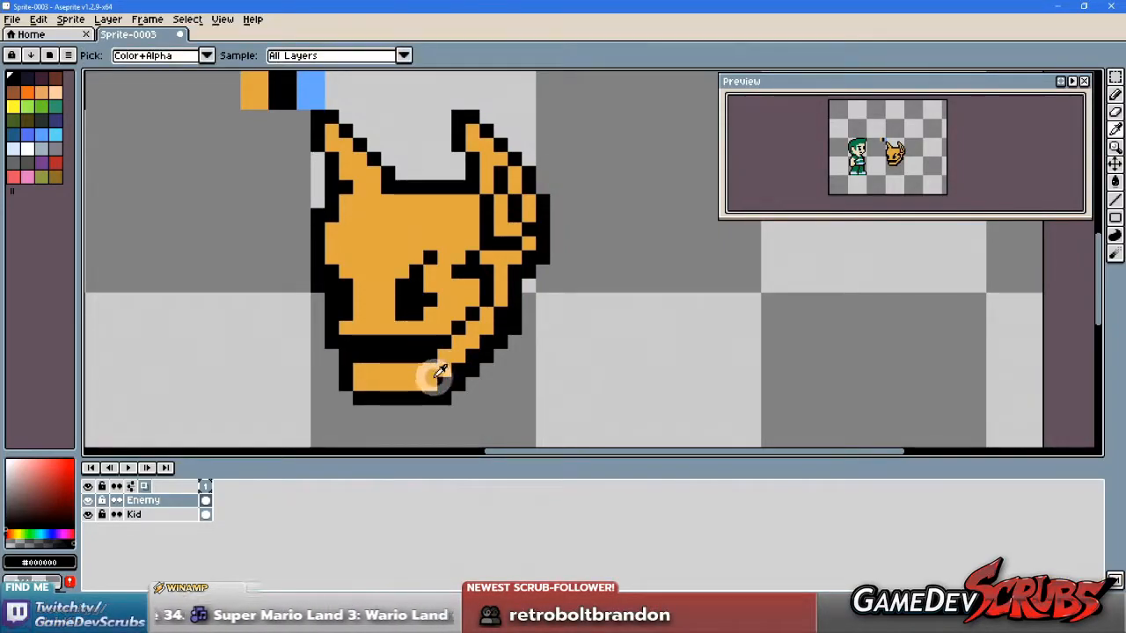
Step: Refine the jaw's lower right corner with orange and black pixels and trim the mouth line's end with orange
alt+click(434, 378)
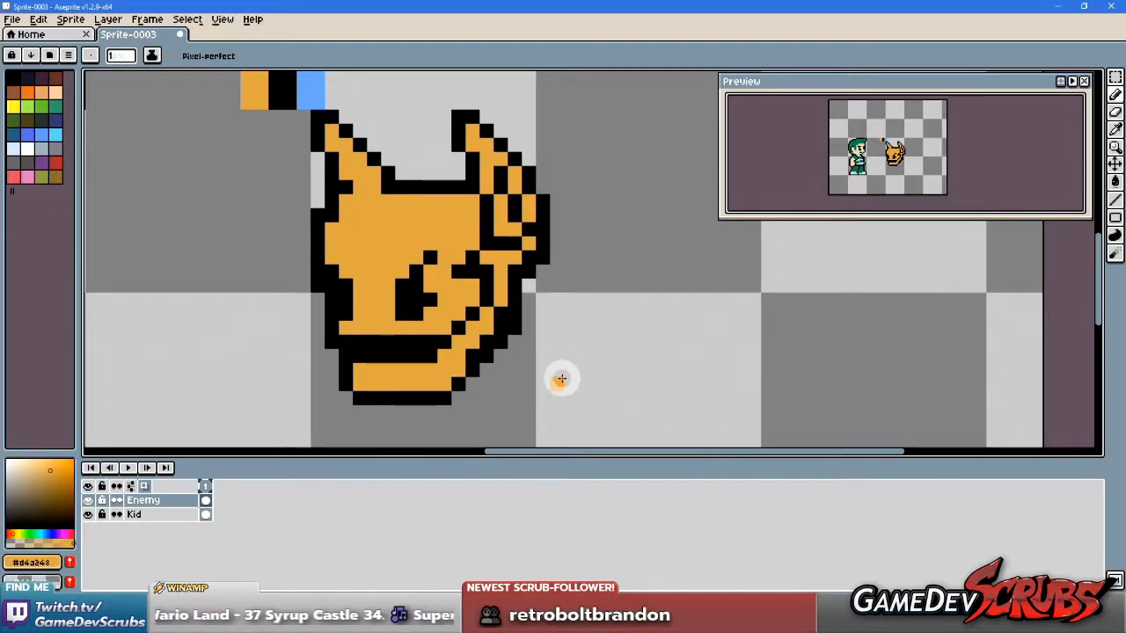
alt+click(459, 369)
click(429, 380)
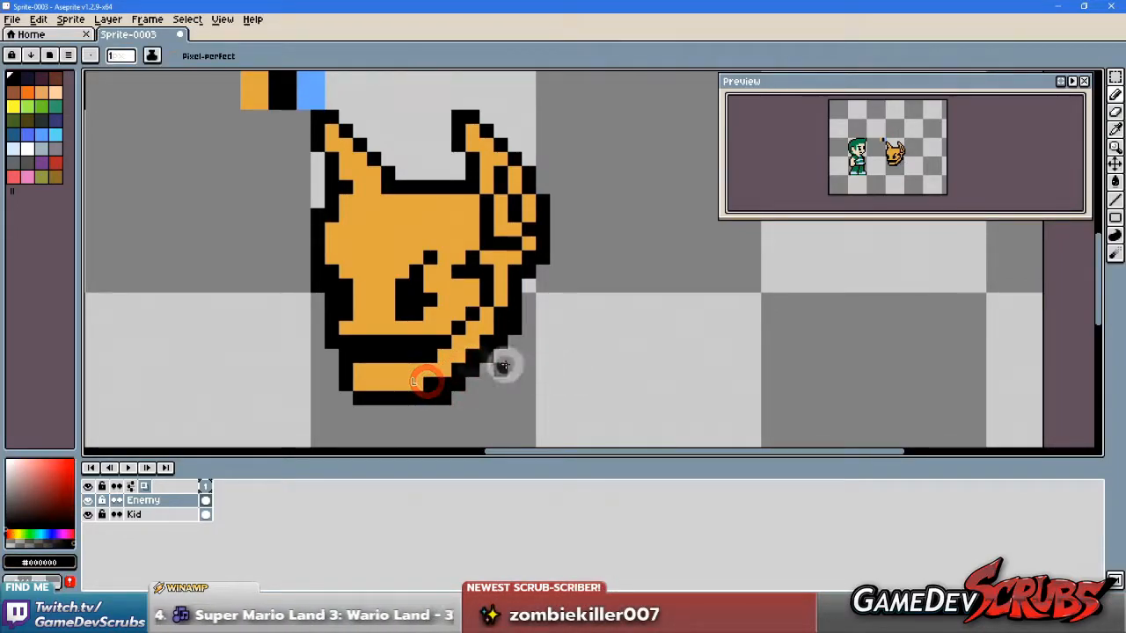
alt+click(432, 358)
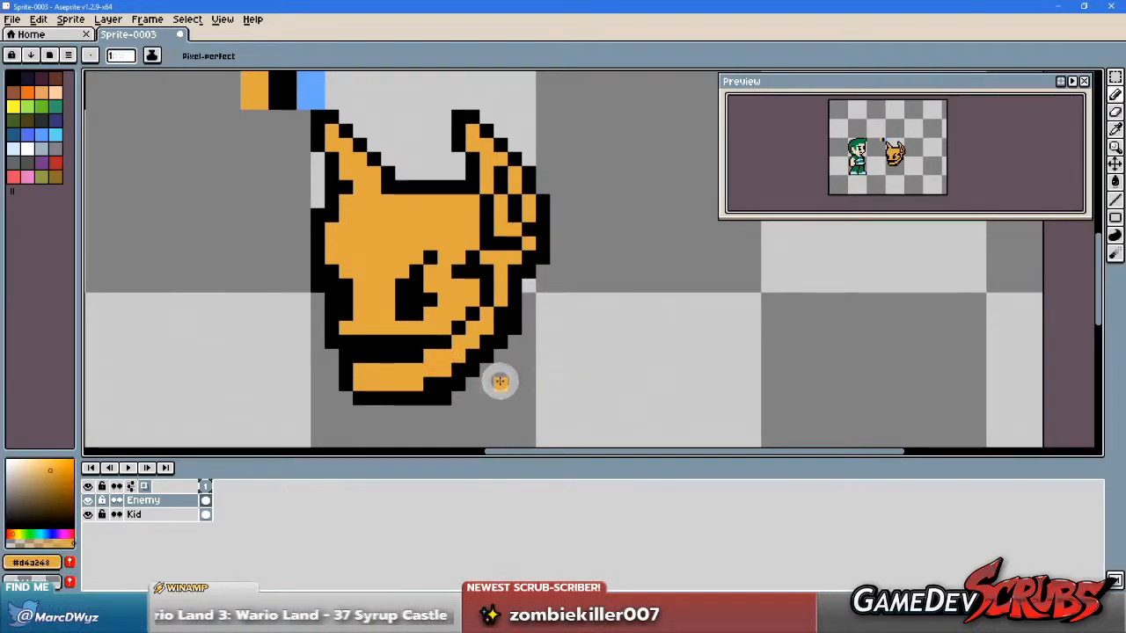
Step: Thin the jaw's lower right outline to one pixel by erasing its outer black pixels with the transparent colour, then sample the orange
alt+click(467, 397)
click(429, 398)
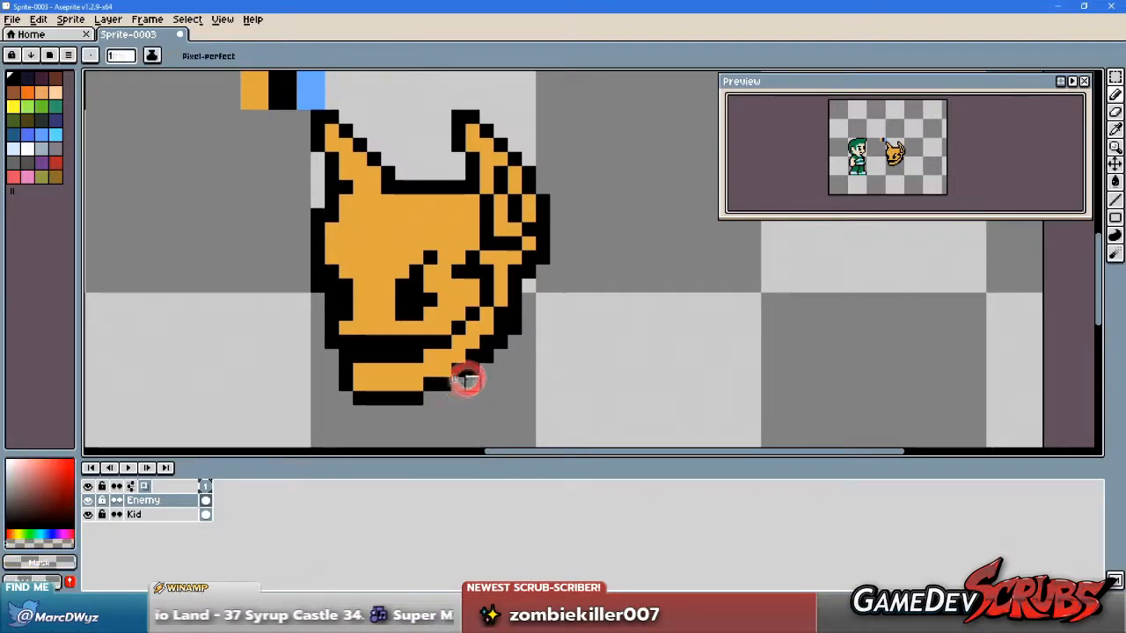
drag(466, 380, 514, 341)
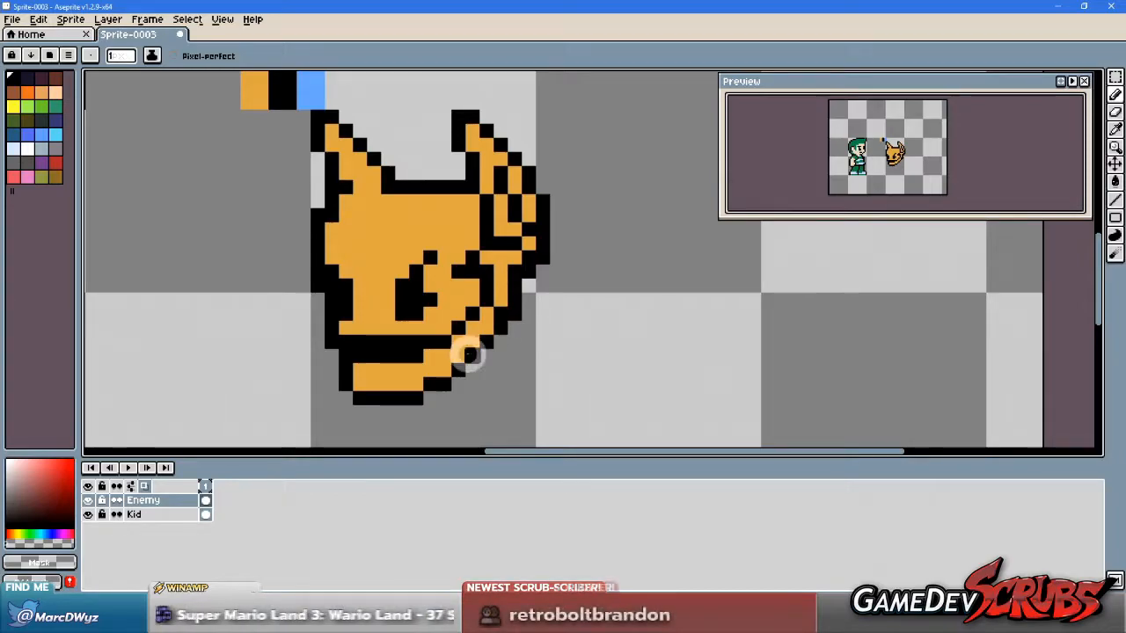
alt+click(478, 322)
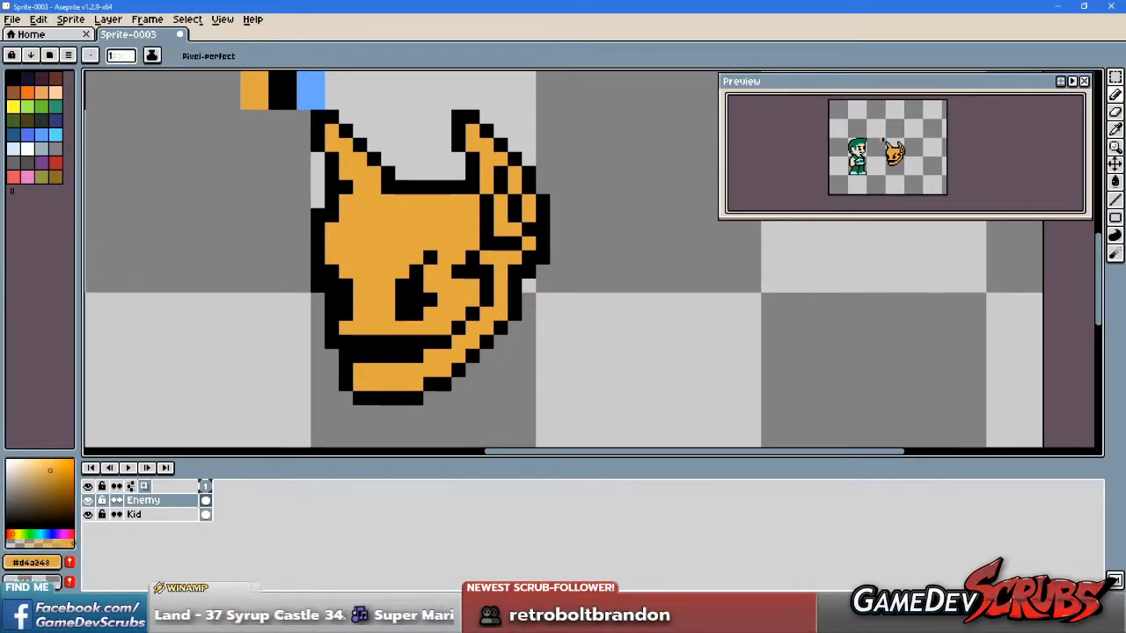
Step: Compare the imp's head and jaw with the trident imp sketch in Paint Shop Pro
drag(1125, 42, 1040, 35)
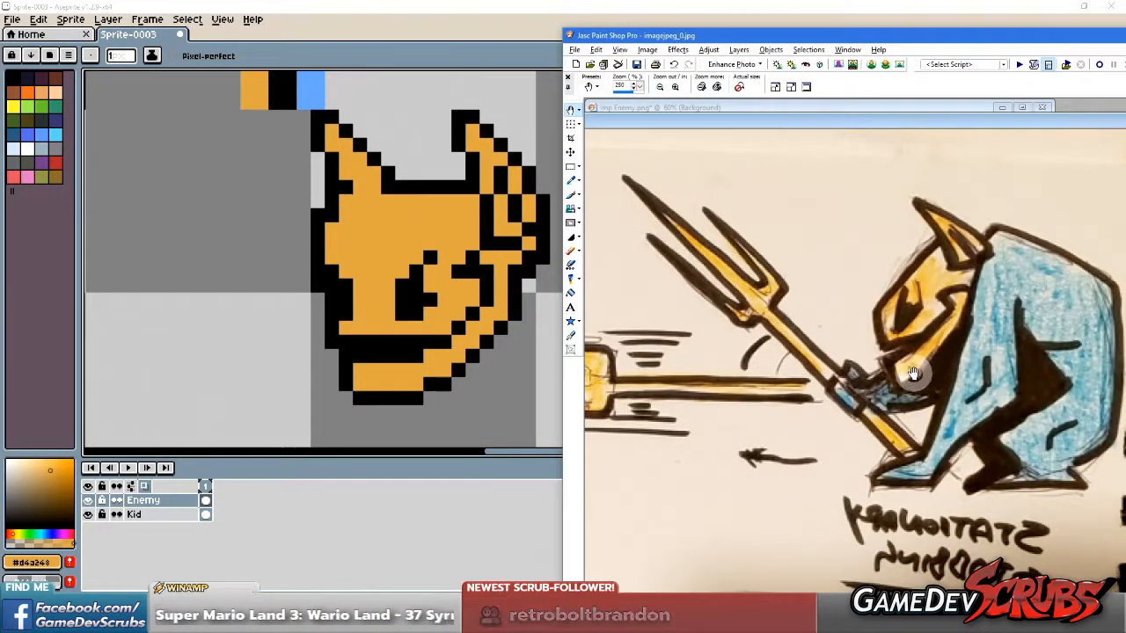
drag(809, 35, 1125, 54)
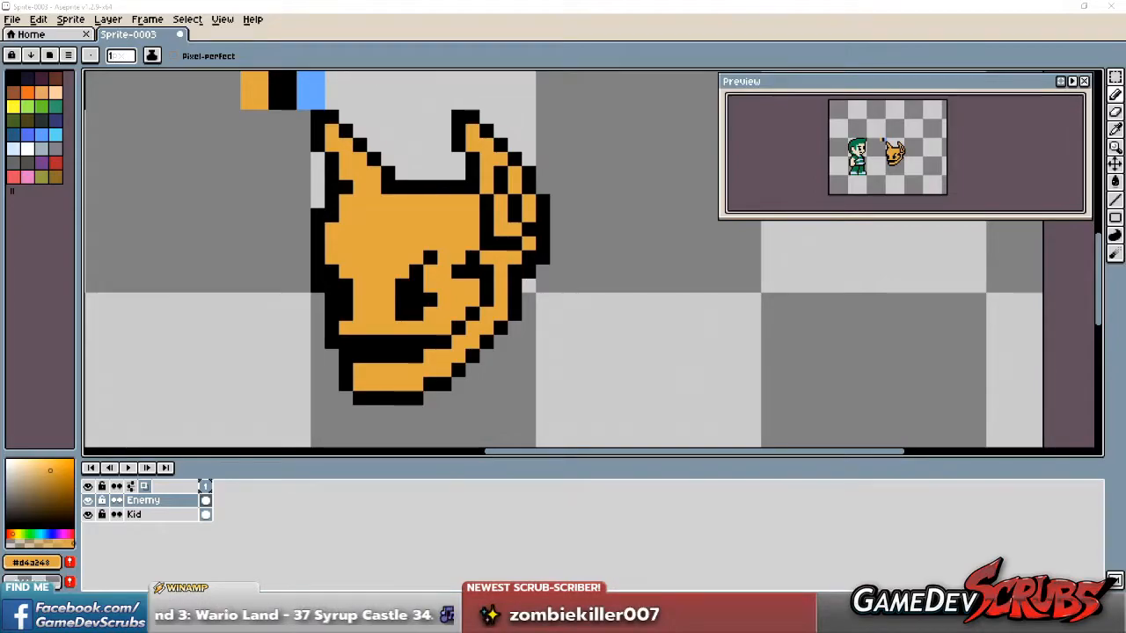
click(375, 395)
Step: Switch to Unity, start Play mode in the Test Scene and try moving and jumping the kid
key(alt+Tab)
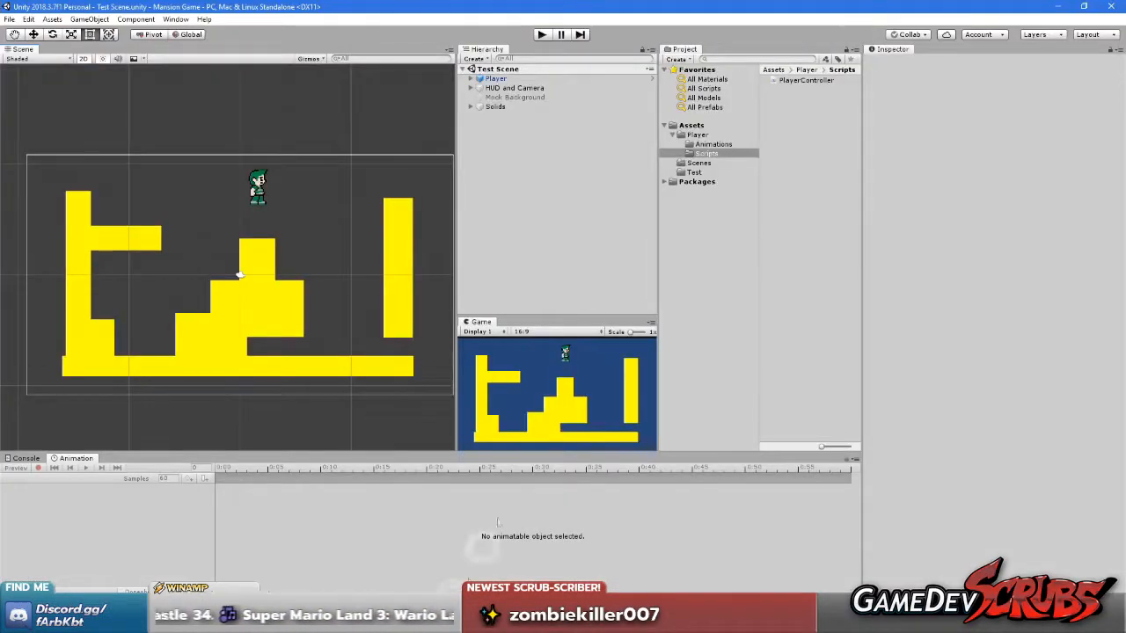
click(542, 35)
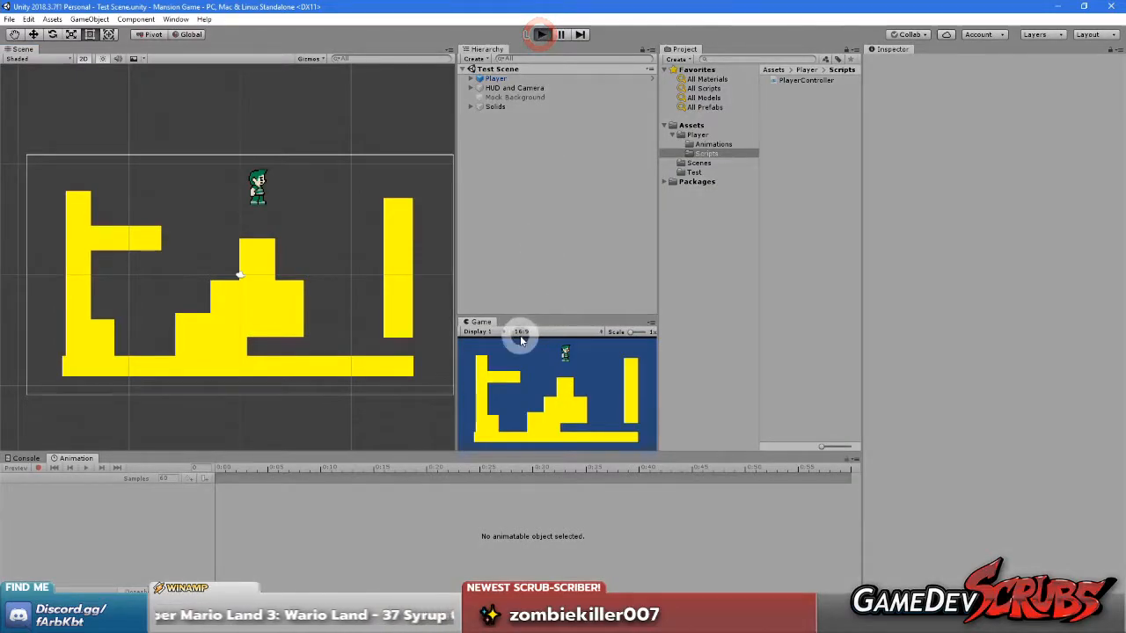
click(561, 380)
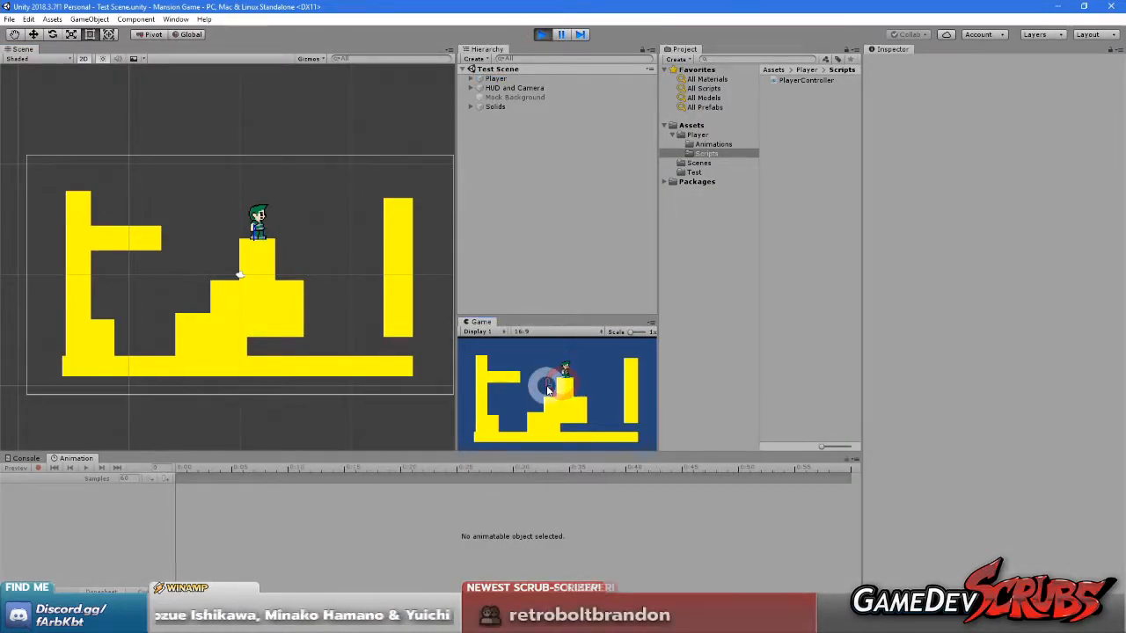
click(541, 385)
key(space)
key(Left)
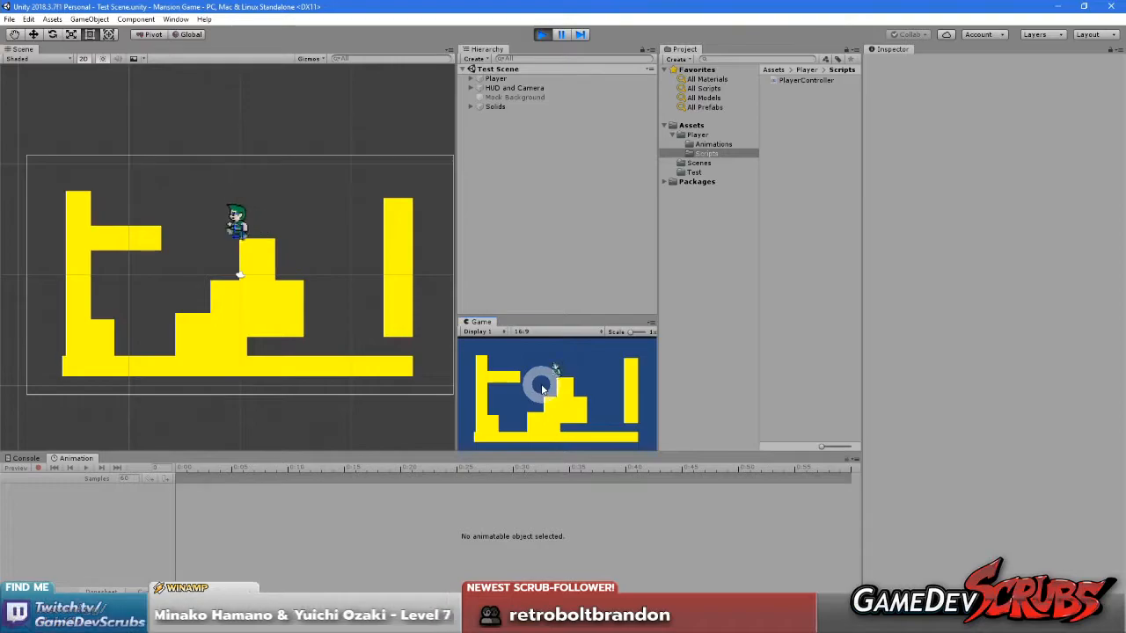
key(Right)
key(space)
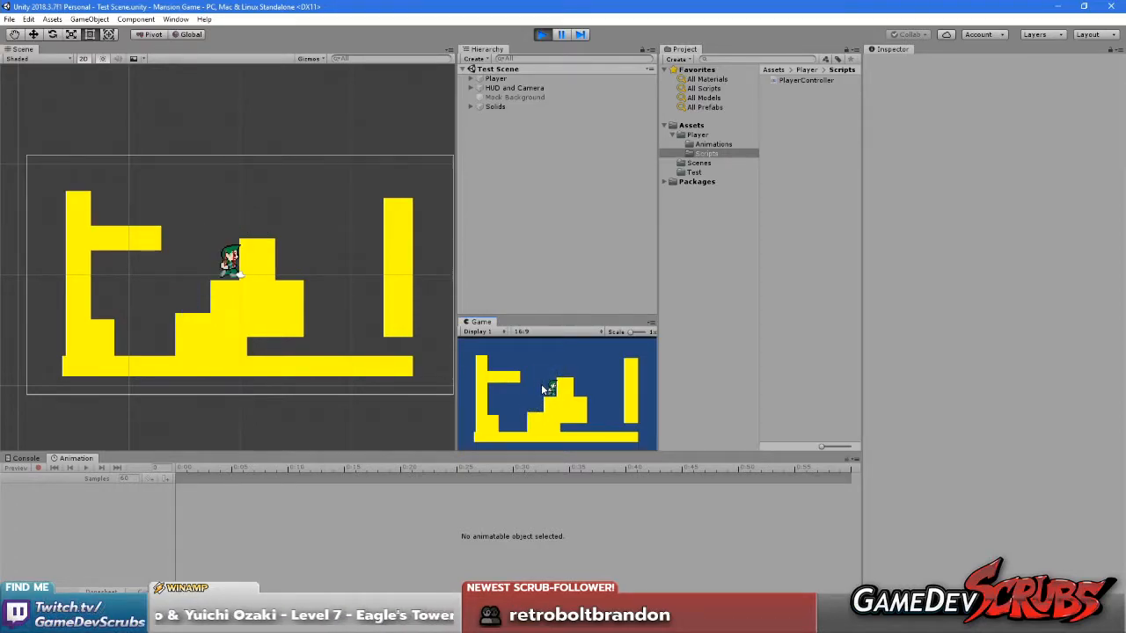
Step: Maximize the Game view and test running and jumping the kid in both directions across the yellow platforms
right_click(479, 322)
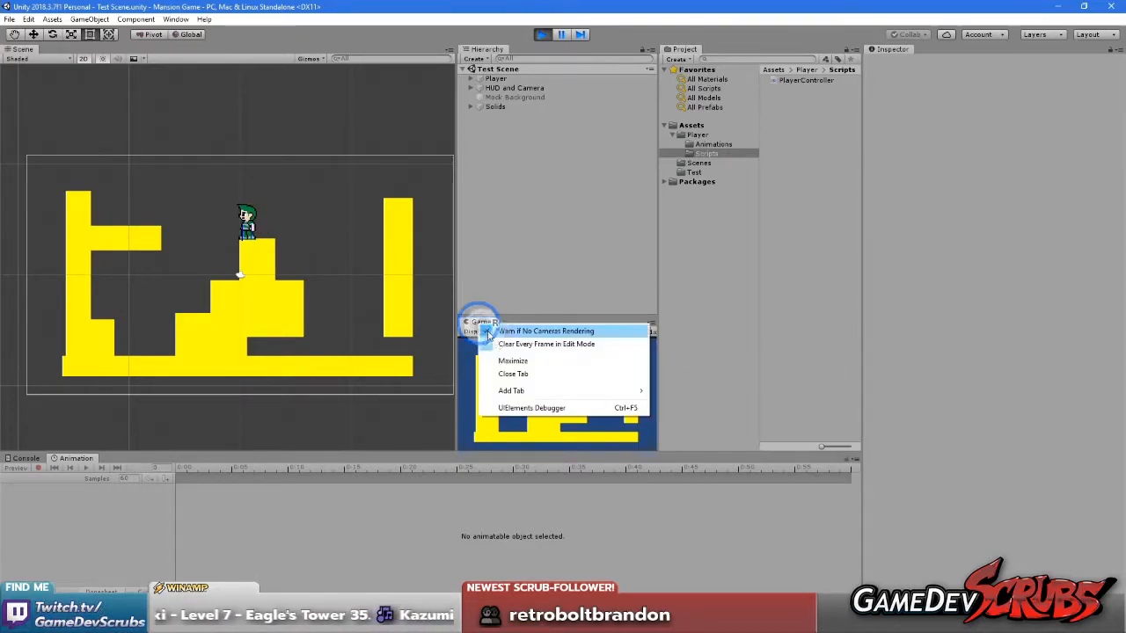
click(502, 352)
key(Left)
key(space)
key(Left)
key(Right)
key(Left)
key(Right)
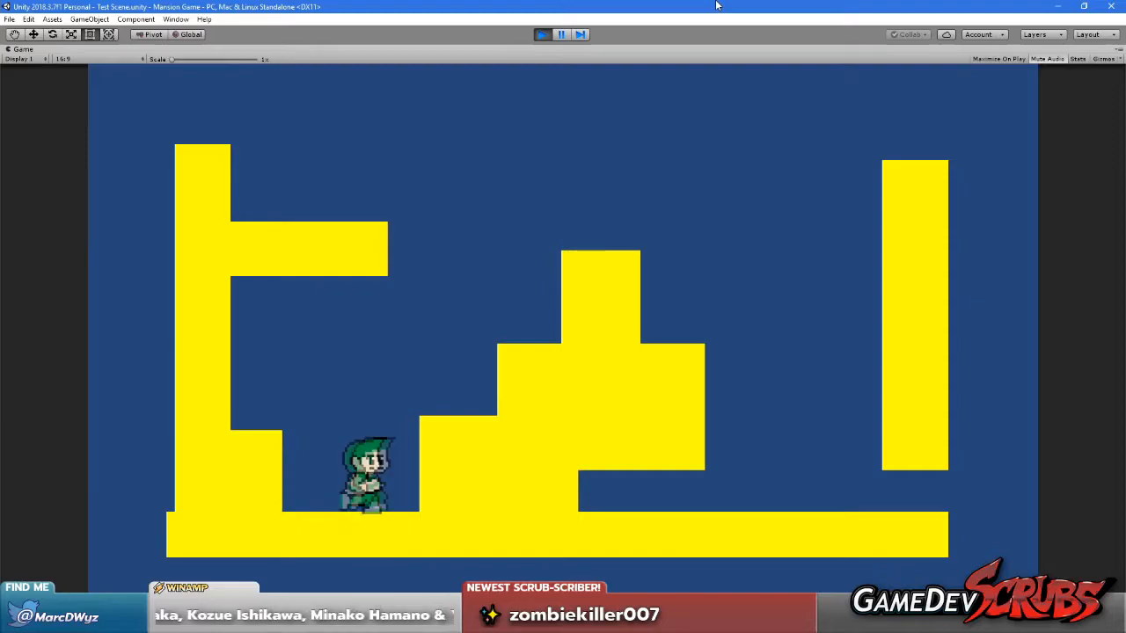
key(space)
key(Left)
key(space)
key(Right)
key(Right)
key(space)
key(Right)
key(Left)
key(Right)
key(Right)
key(Left)
key(space)
key(space)
key(Left)
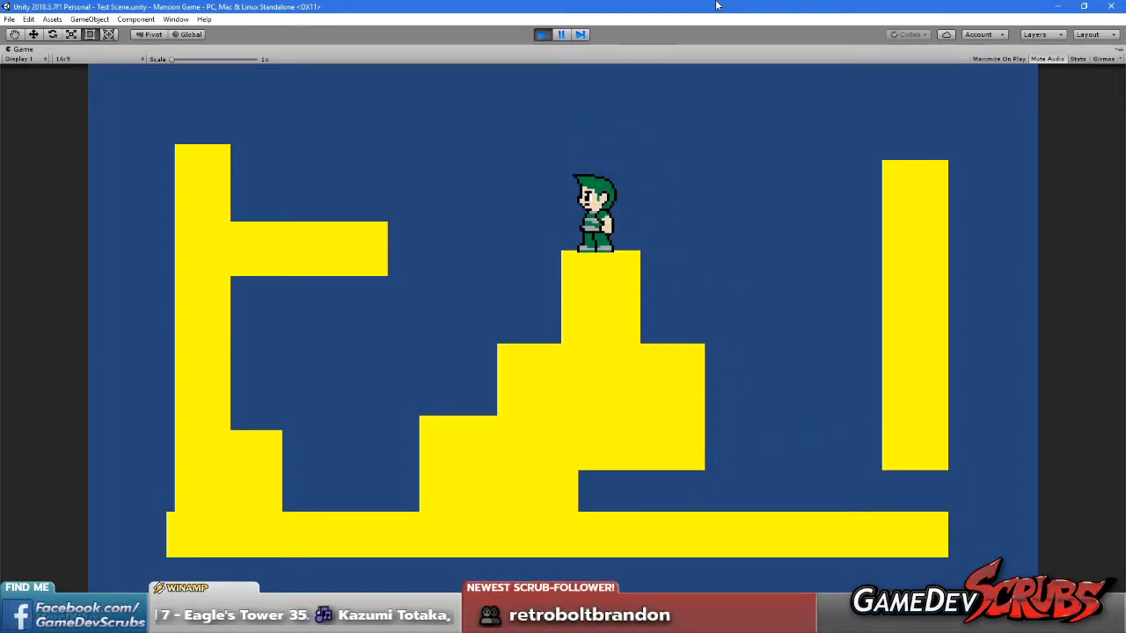
Step: Switch to Paint Shop Pro, maximize its window and view the full page of enemy sketches
click(602, 525)
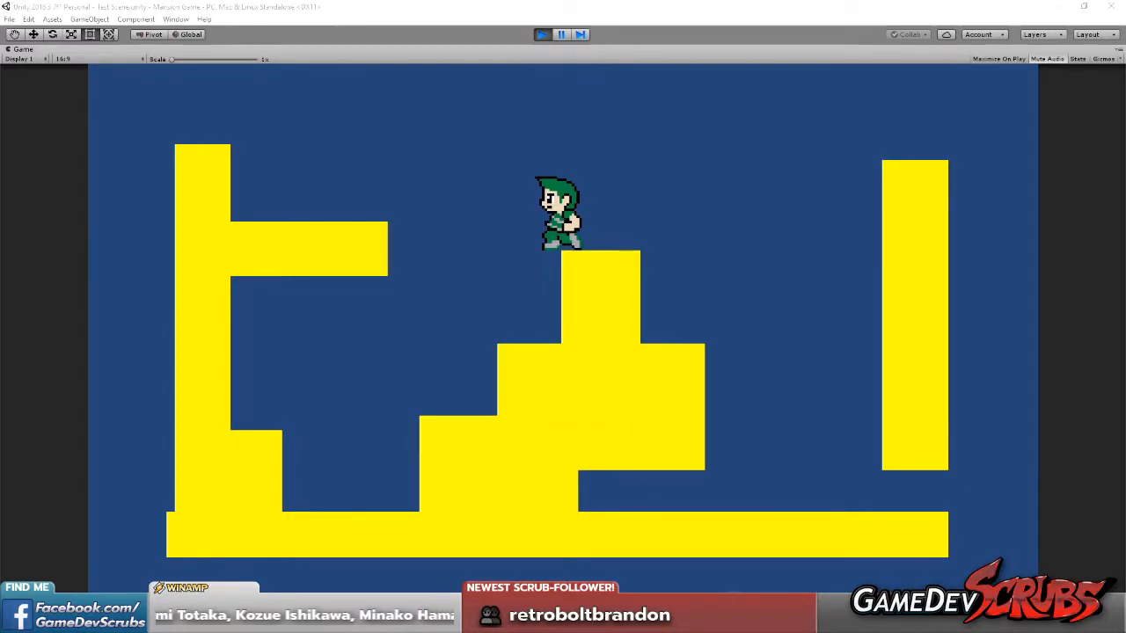
drag(1125, 53, 583, 40)
double_click(583, 41)
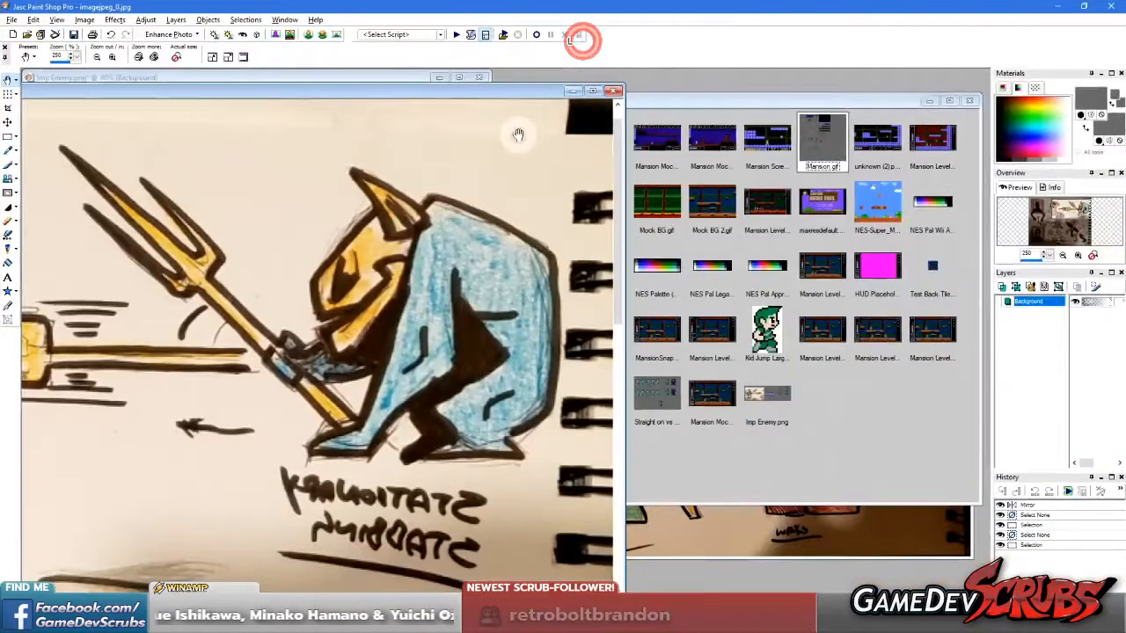
scroll(407, 241, down, 1)
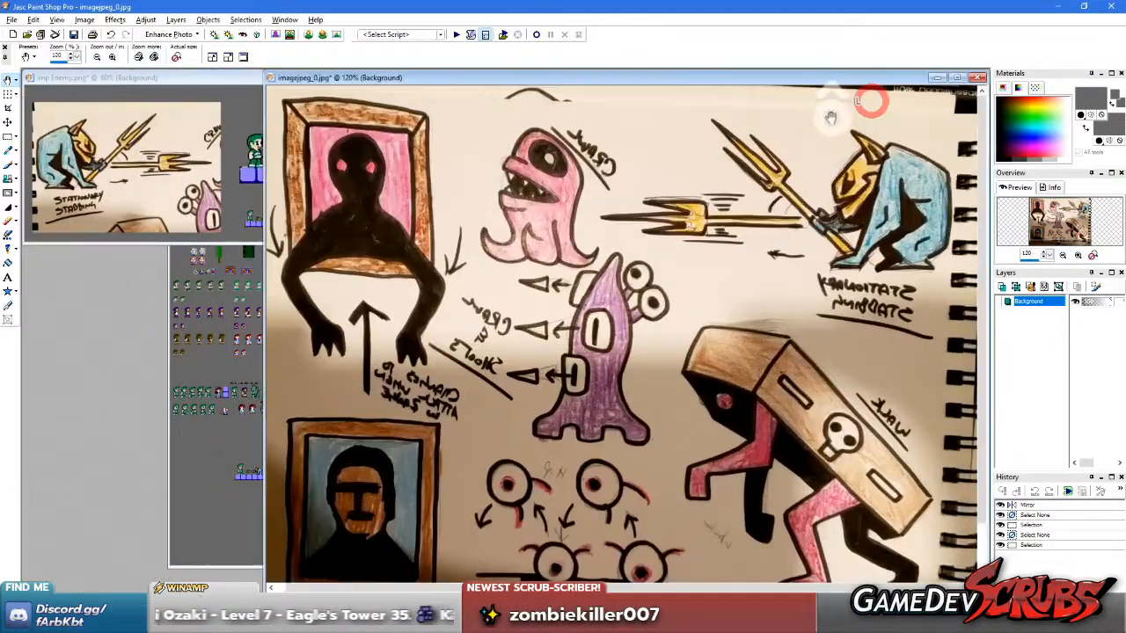
Step: Examine the kid and monster sprites on the Mansion.gif sprite sheet
click(669, 406)
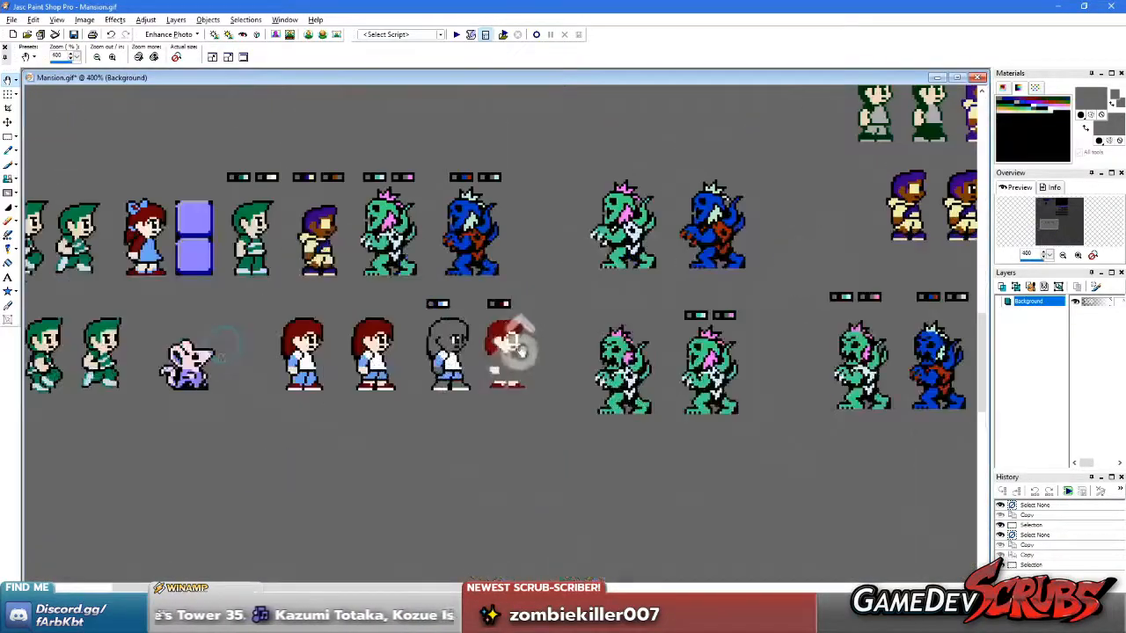
scroll(484, 307, down, 1)
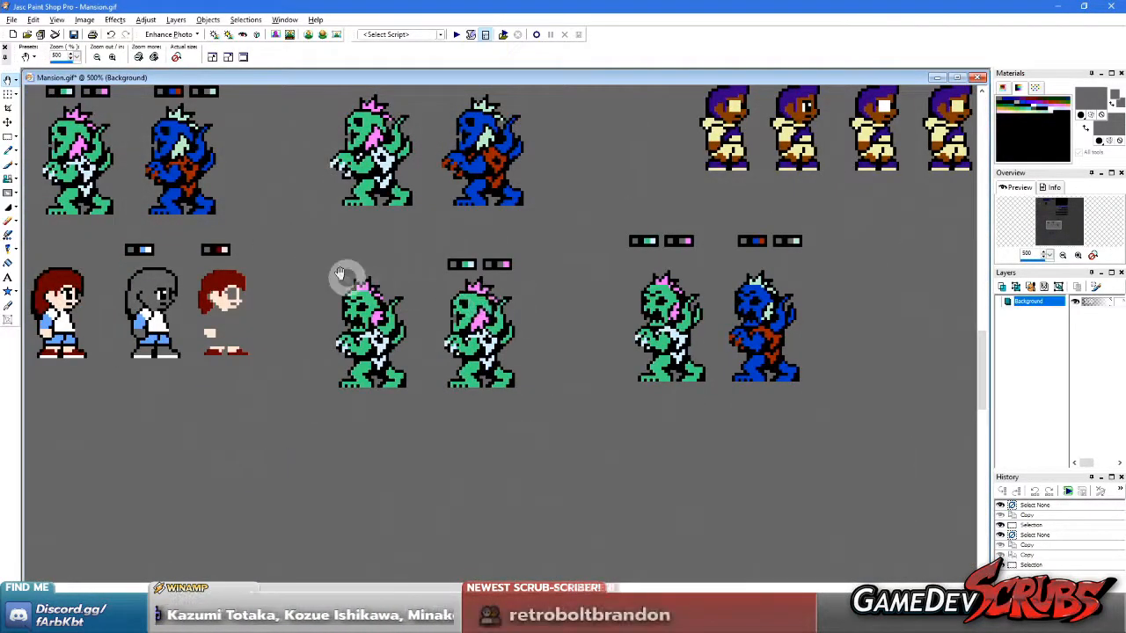
scroll(313, 269, down, 3)
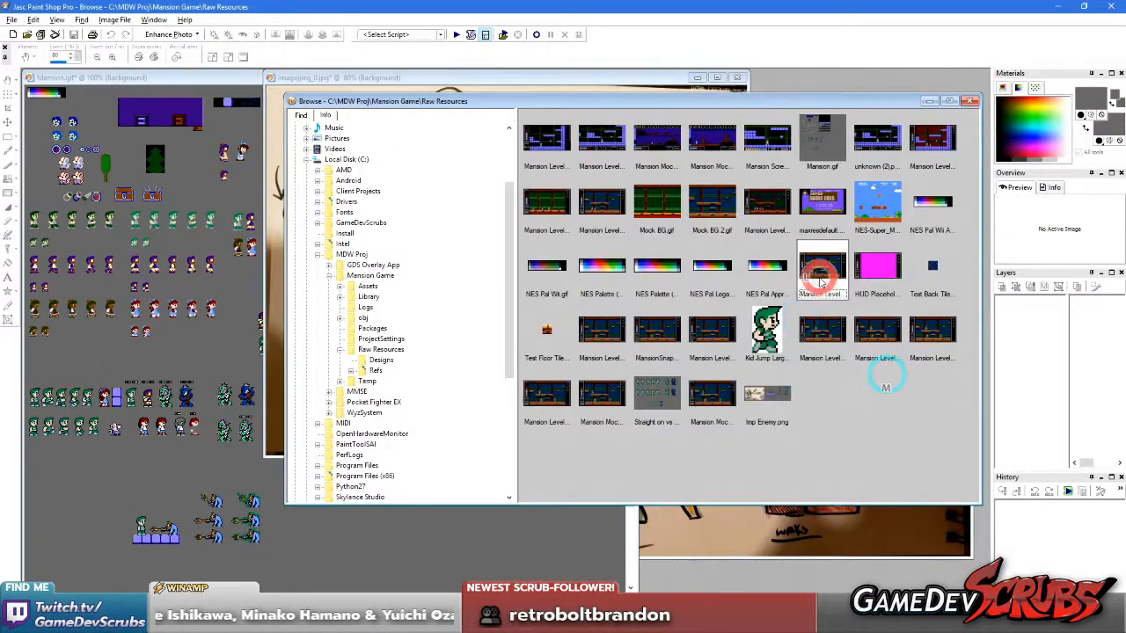
Step: View the level mockups Mansion Level Mock C-C3.gif and Mansion Level Mock C-C4 NES Core.gif, closing each one
double_click(822, 268)
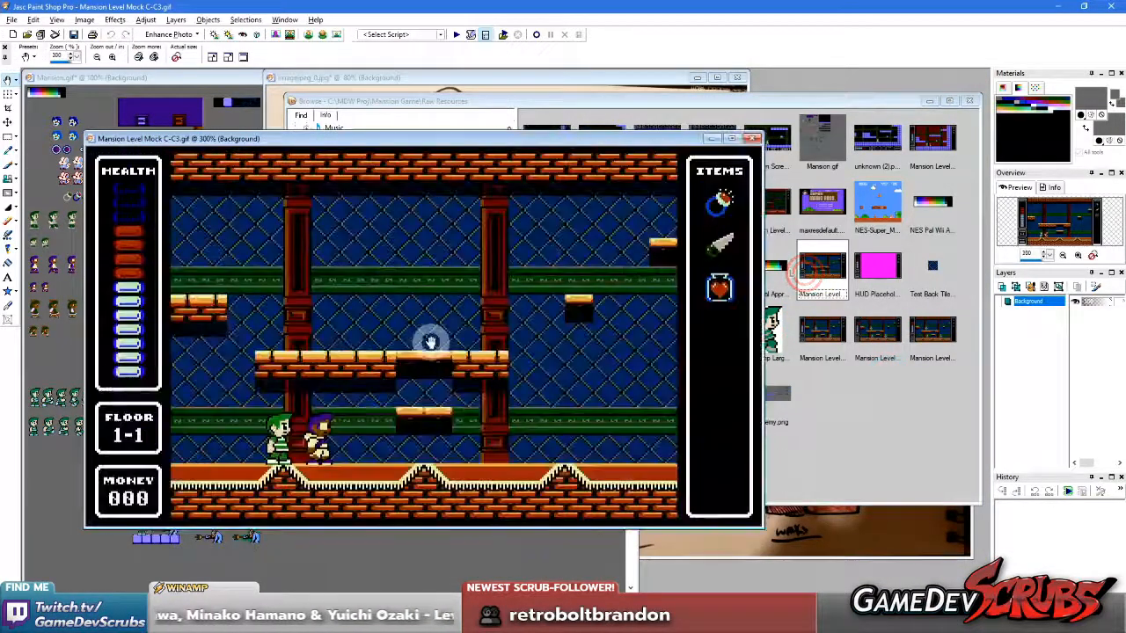
scroll(558, 317, up, 1)
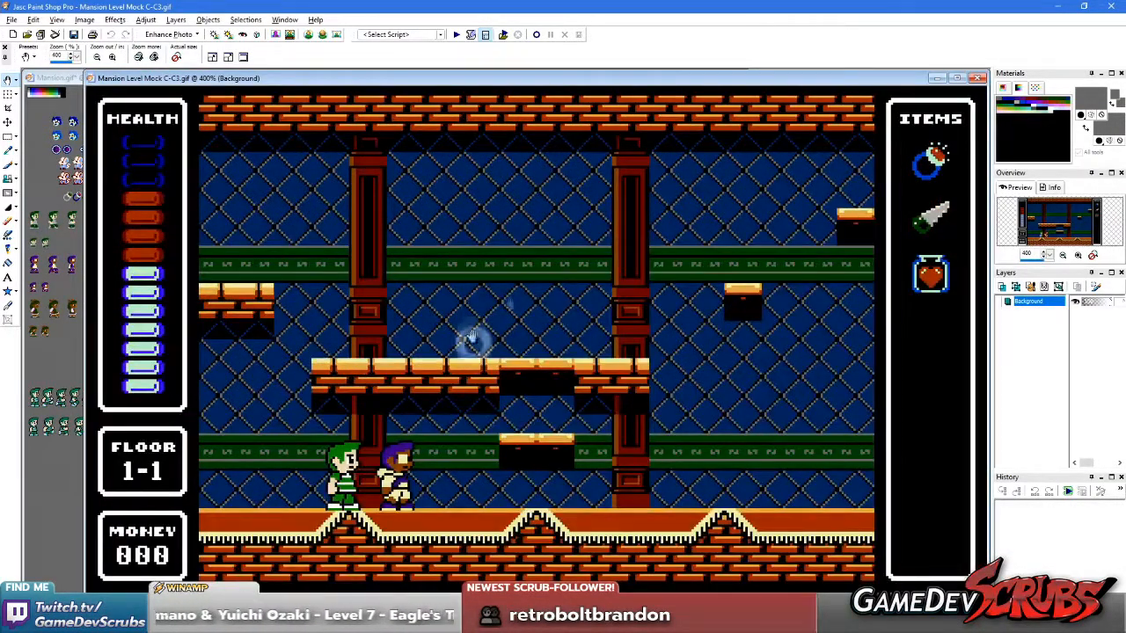
click(979, 79)
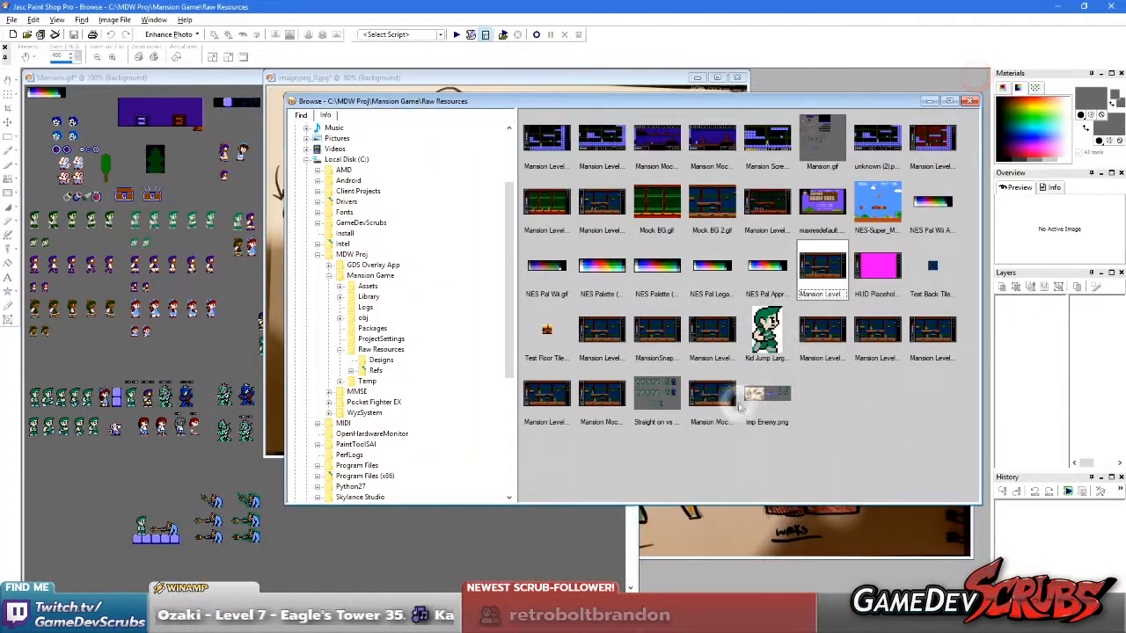
click(707, 341)
double_click(706, 342)
click(316, 152)
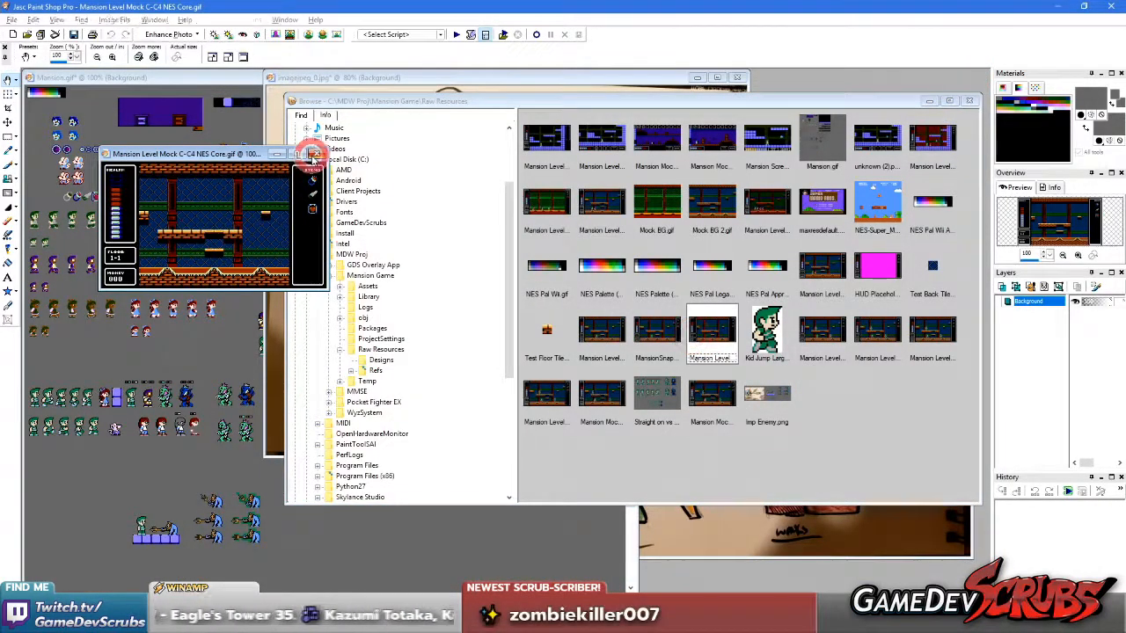
Step: View the monster mockup Mansion Level Mock C-C4 Mon 2.gif and close it
double_click(548, 392)
scroll(497, 354, up, 2)
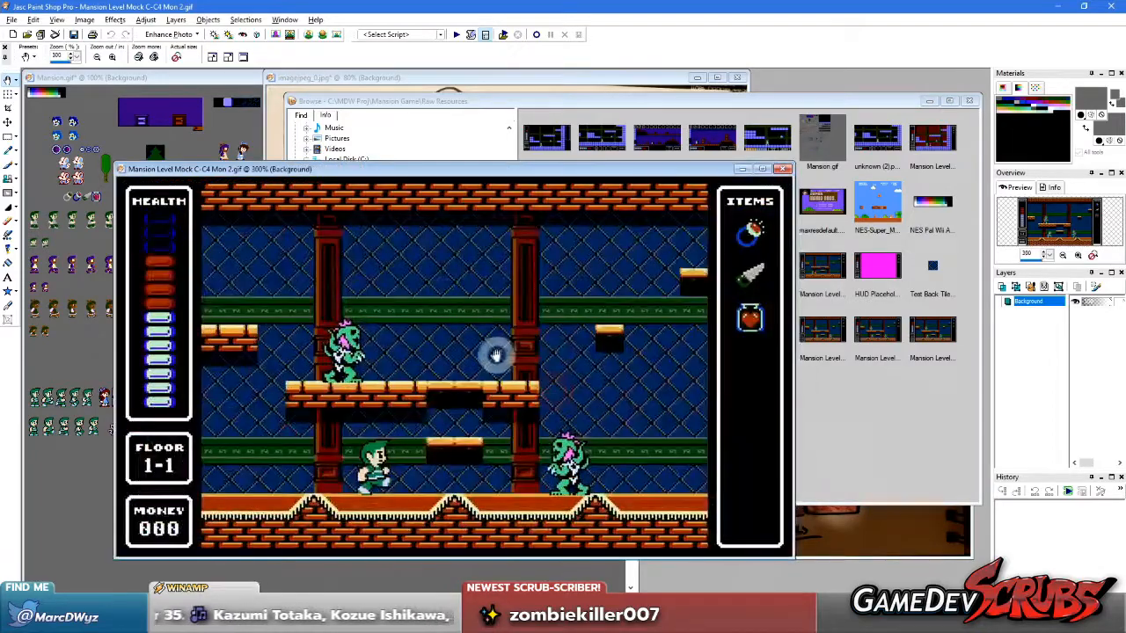
click(782, 168)
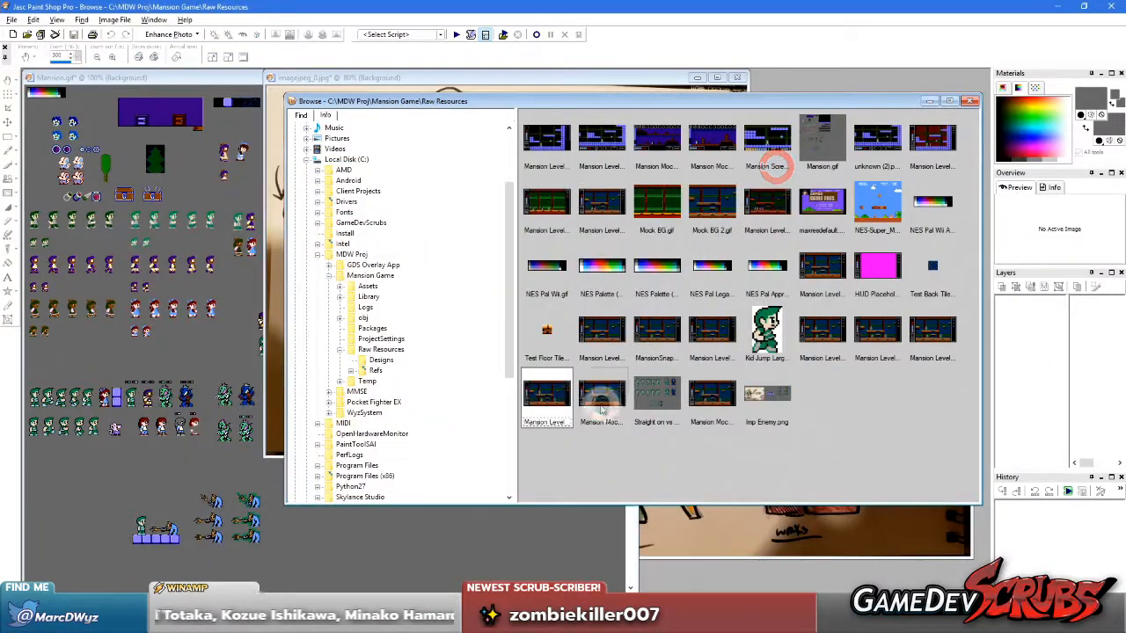
Step: Open Mansion Mock Mon 4.gif and examine the kid and green monsters in the level at different zoom levels
double_click(602, 396)
scroll(256, 273, up, 3)
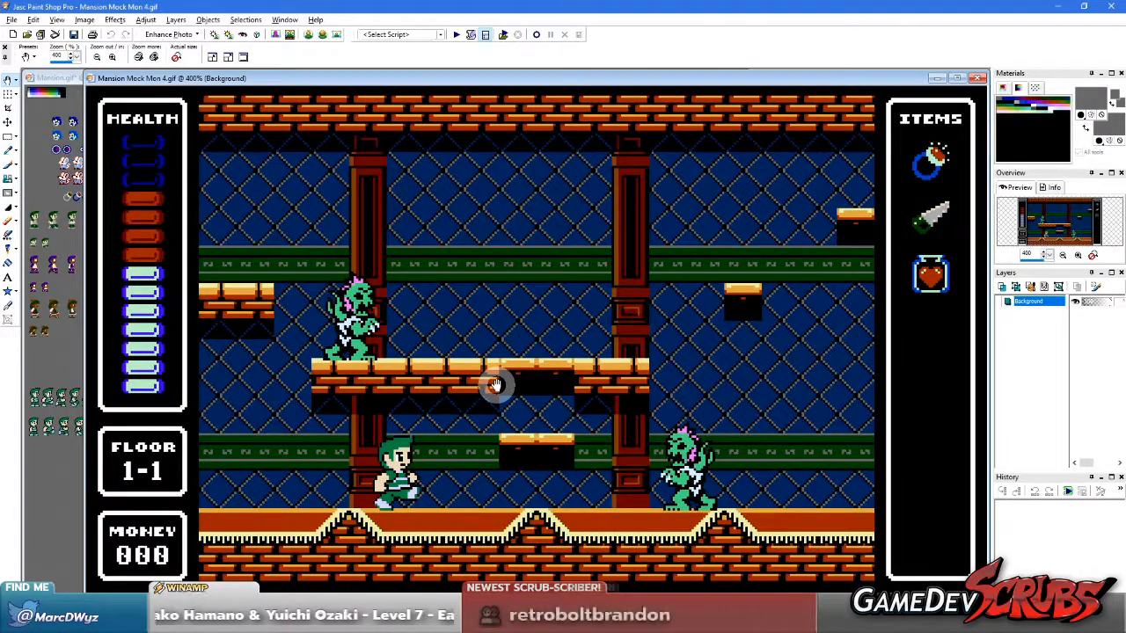
scroll(487, 377, up, 1)
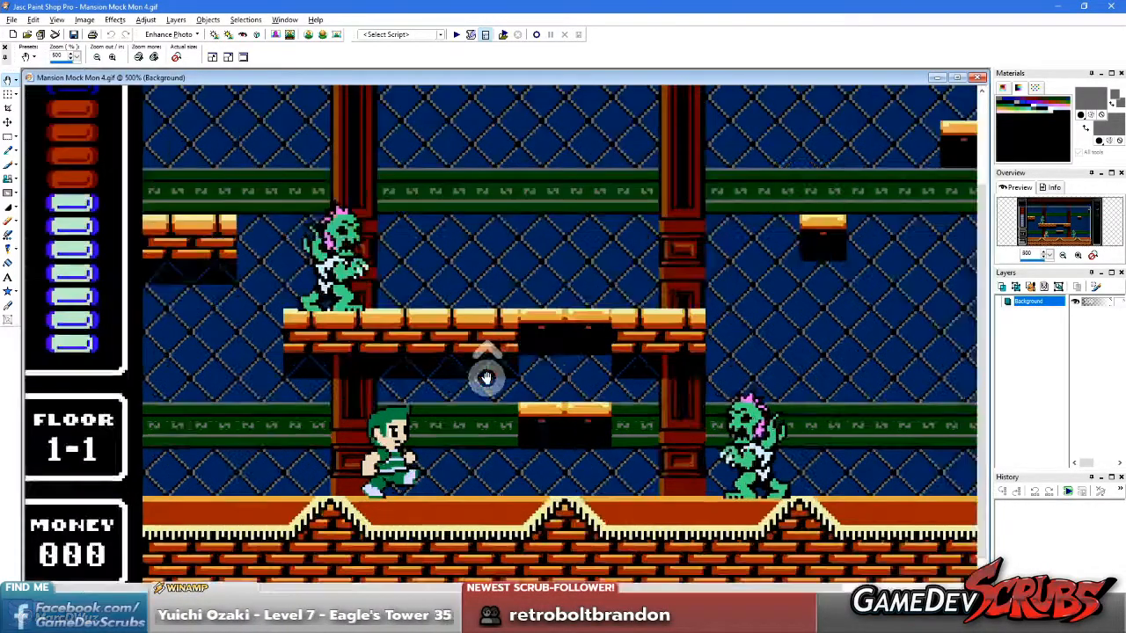
scroll(493, 372, down, 1)
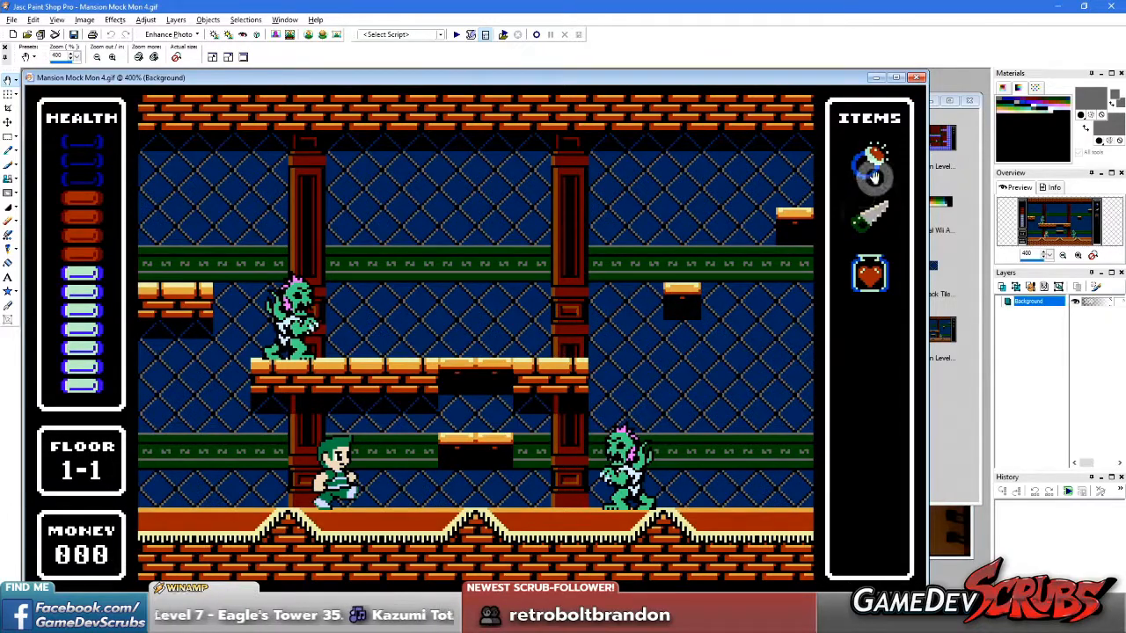
click(7, 81)
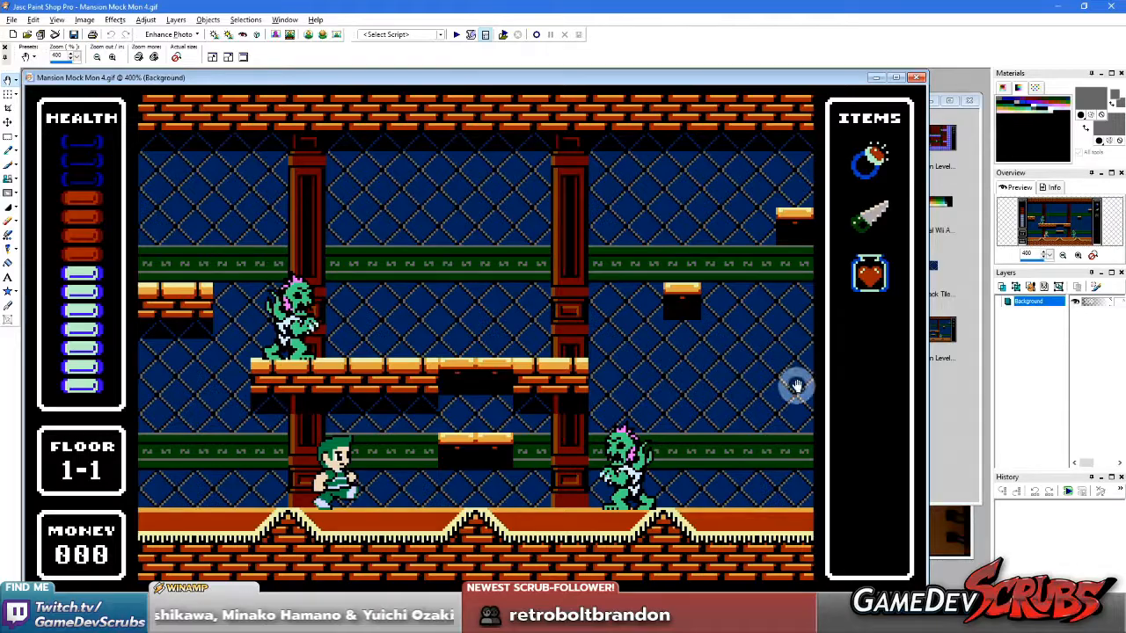
scroll(607, 405, up, 2)
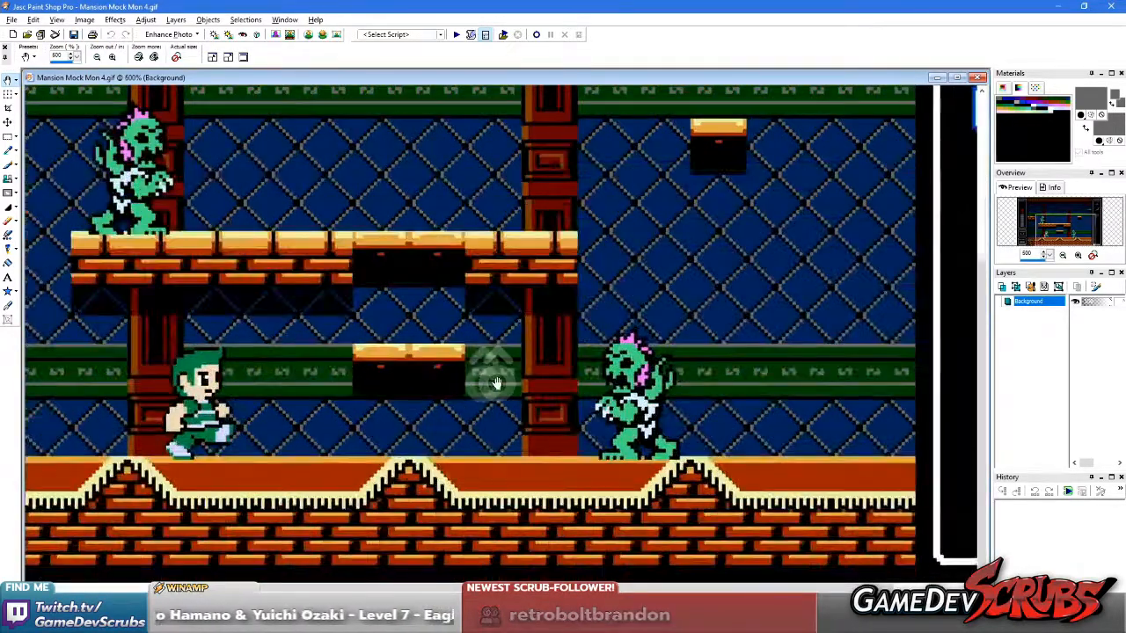
scroll(484, 378, down, 3)
scroll(484, 374, up, 1)
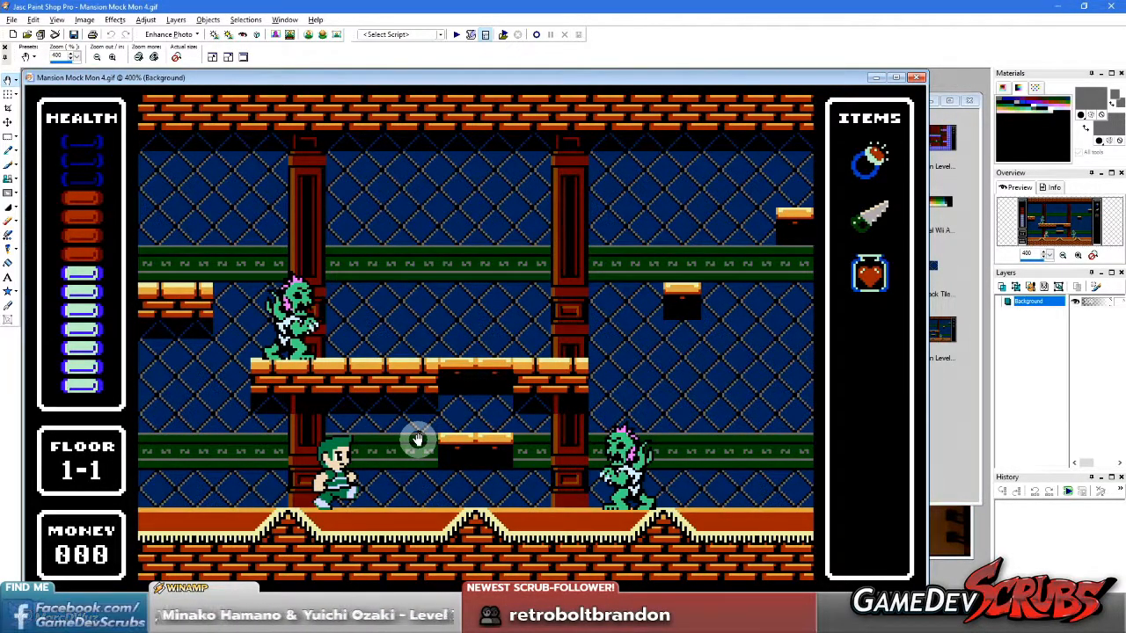
scroll(452, 393, up, 1)
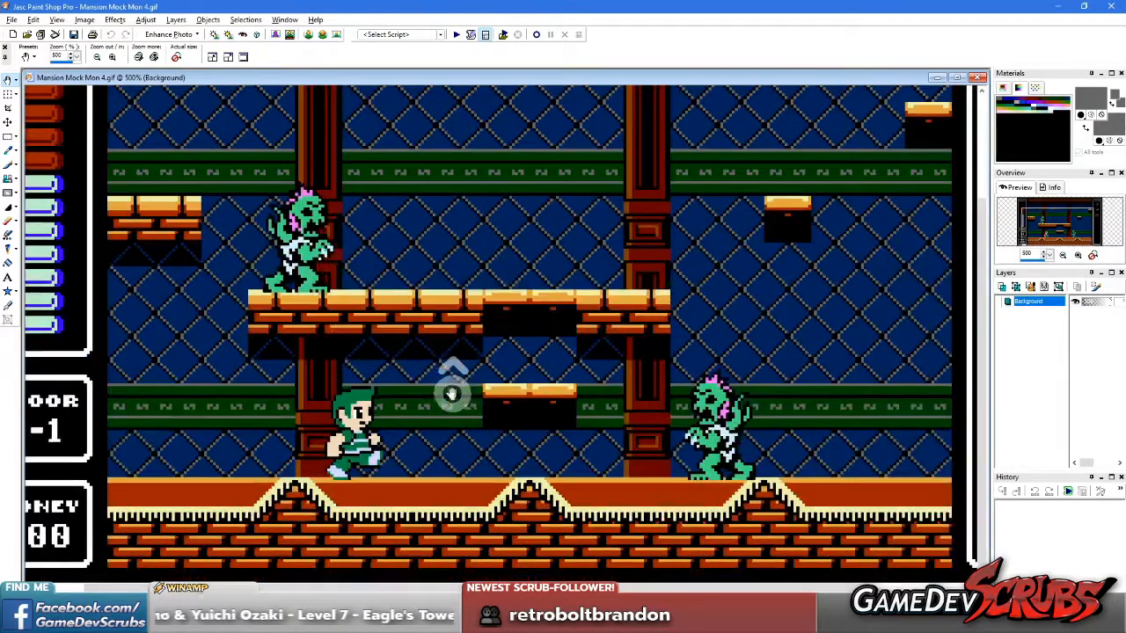
scroll(457, 343, up, 1)
scroll(480, 337, down, 2)
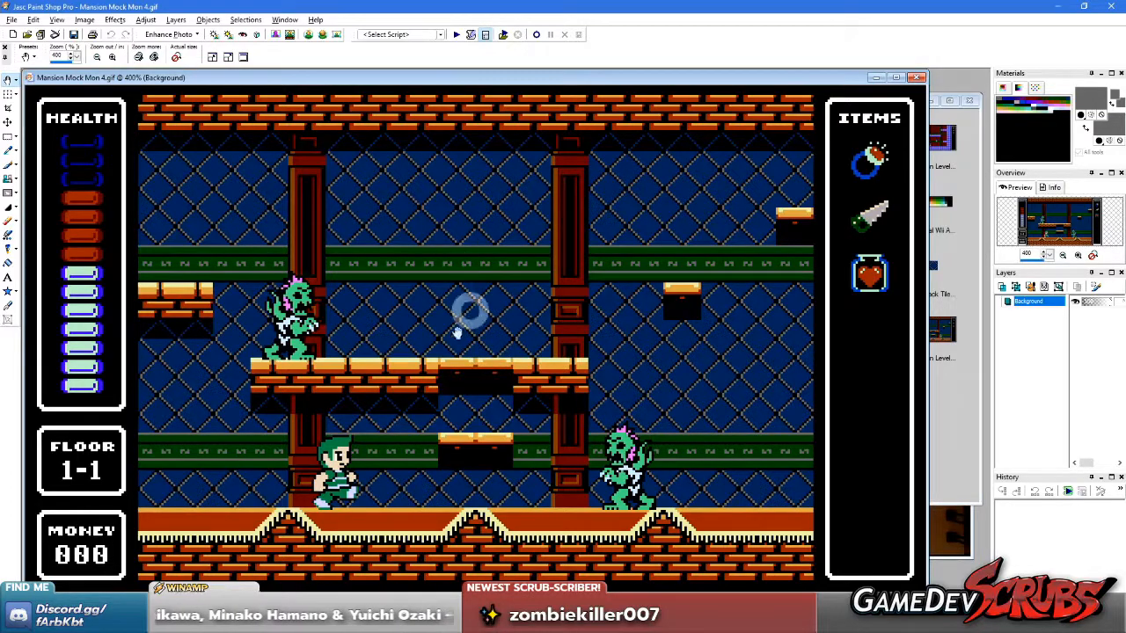
scroll(362, 330, down, 1)
Step: Move the Mansion Mock Mon 4.gif window aside and examine the character sprites on the Mansion.gif sheet
drag(454, 70, 717, 88)
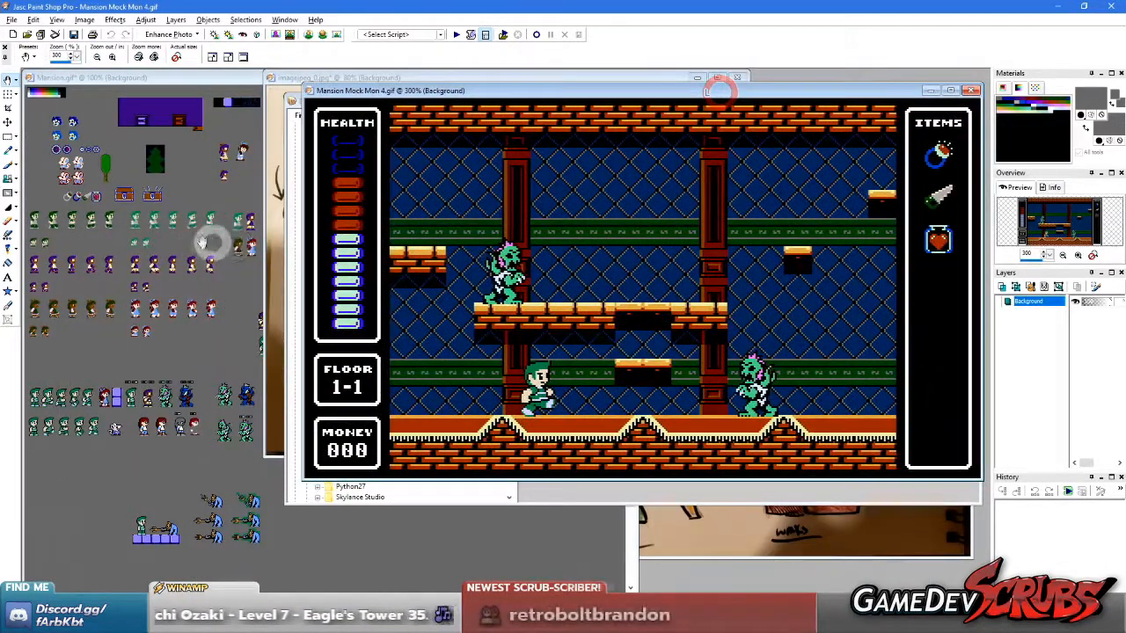
middle_click(212, 257)
scroll(415, 290, up, 1)
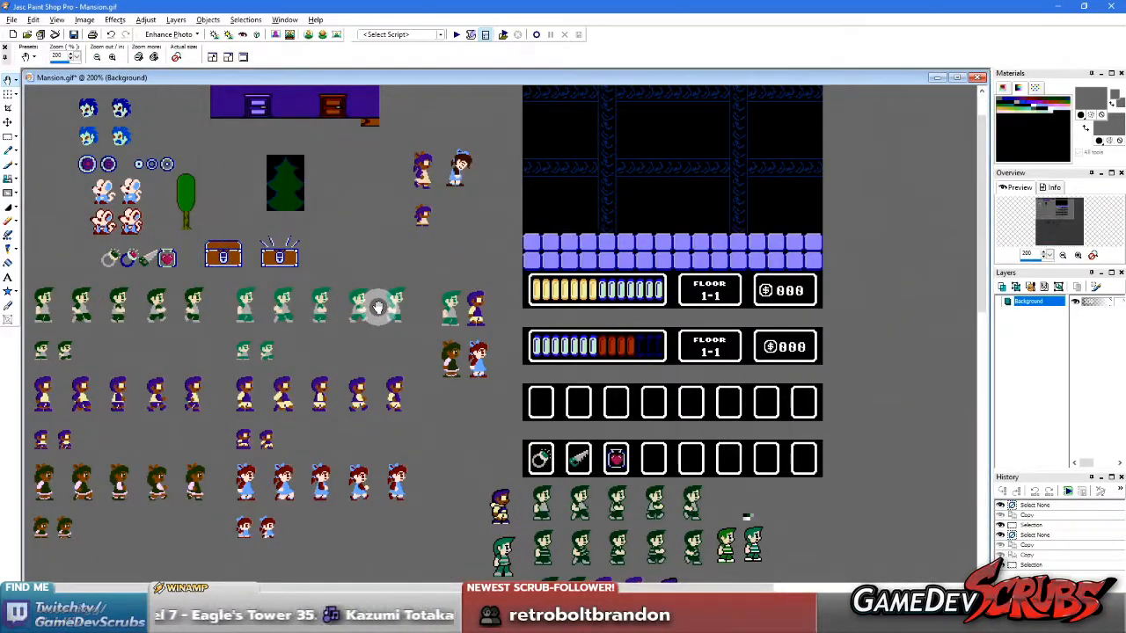
Step: Examine the kids' walking sprites and the green- and purple-haired character variants on the Mansion.gif sheet up close
scroll(431, 354, up, 3)
scroll(326, 334, down, 2)
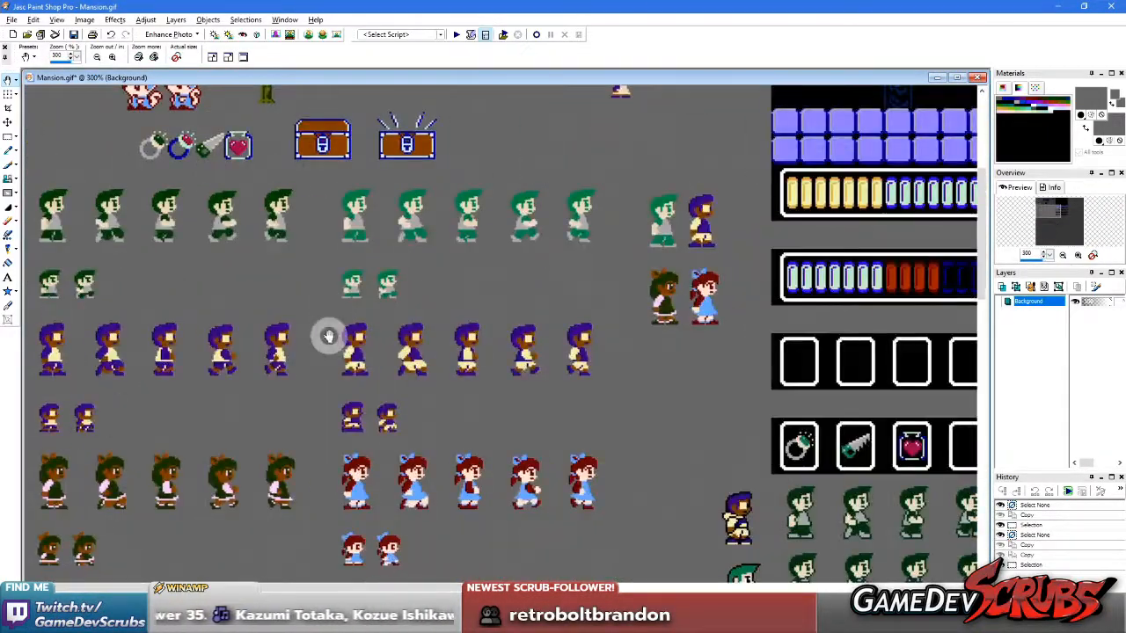
drag(264, 297, 381, 401)
scroll(249, 348, up, 3)
drag(671, 507, 299, 254)
drag(743, 356, 292, 239)
drag(662, 433, 338, 300)
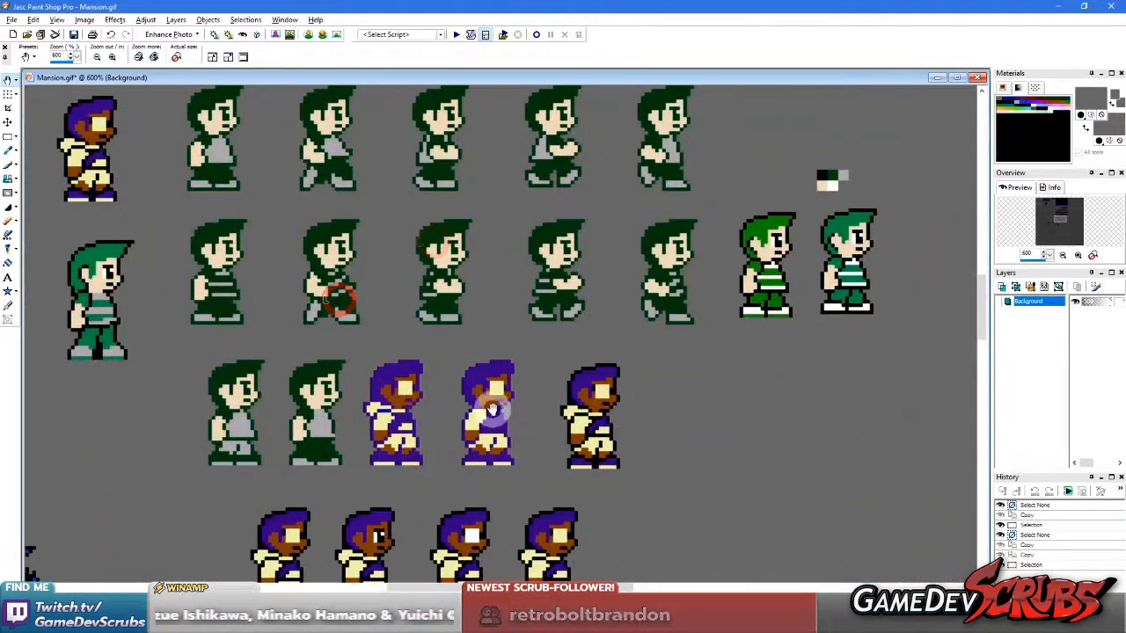
Step: Examine the green and blue crowned monster sprites, their palette swatches and the neighbouring kid sprites on the Mansion.gif sheet
scroll(490, 404, down, 1)
drag(445, 437, 683, 280)
drag(400, 354, 661, 212)
drag(677, 260, 496, 285)
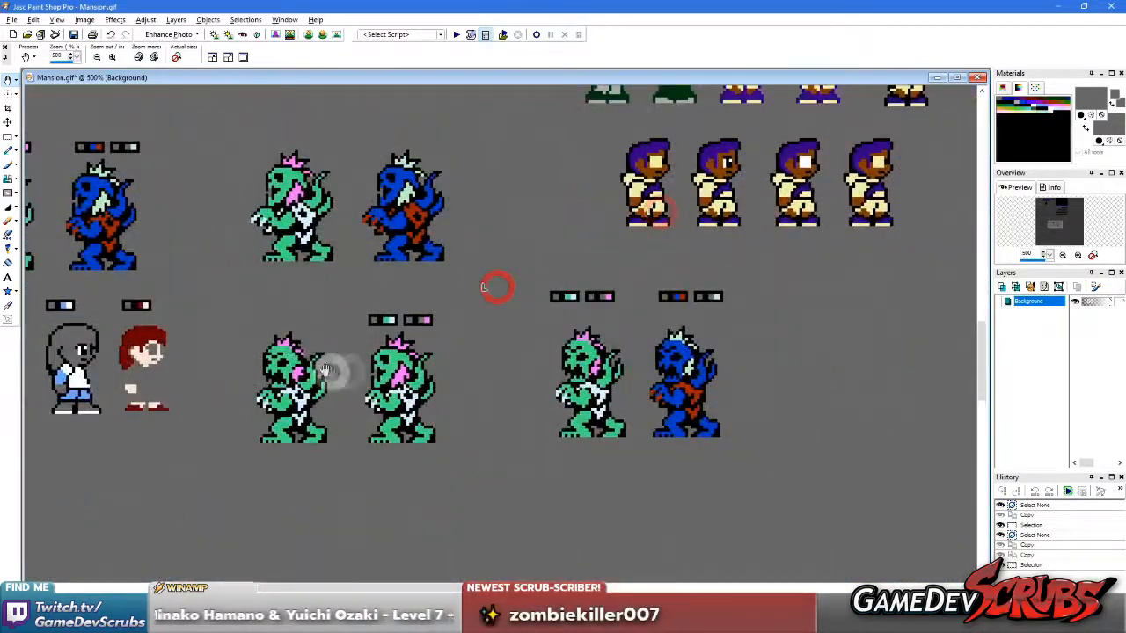
drag(256, 344, 333, 388)
drag(55, 319, 691, 312)
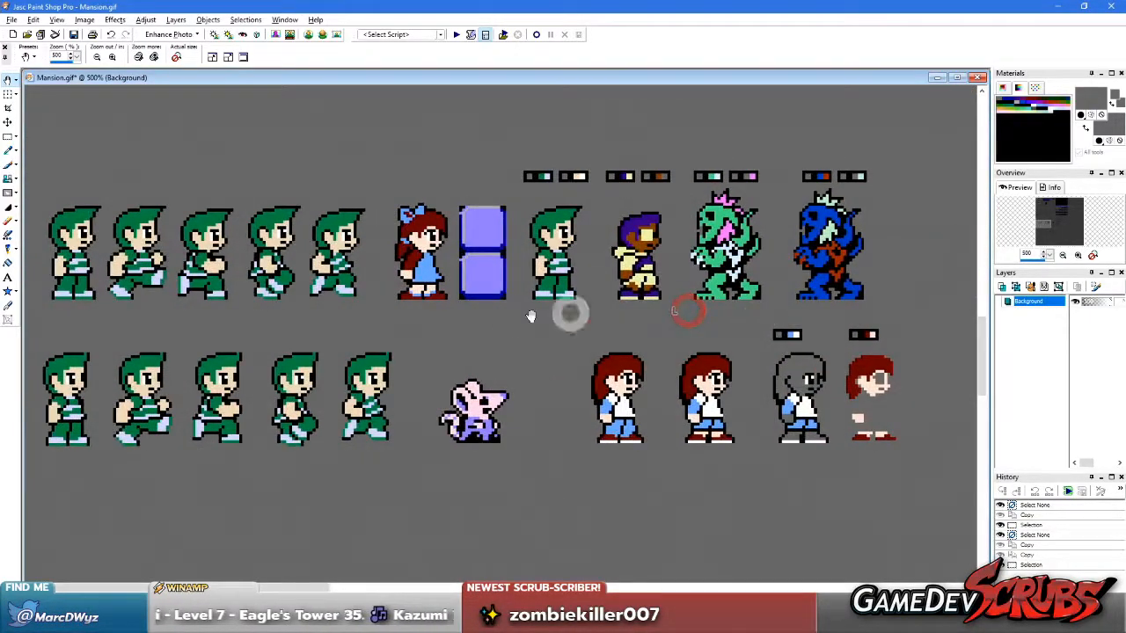
drag(533, 316, 671, 314)
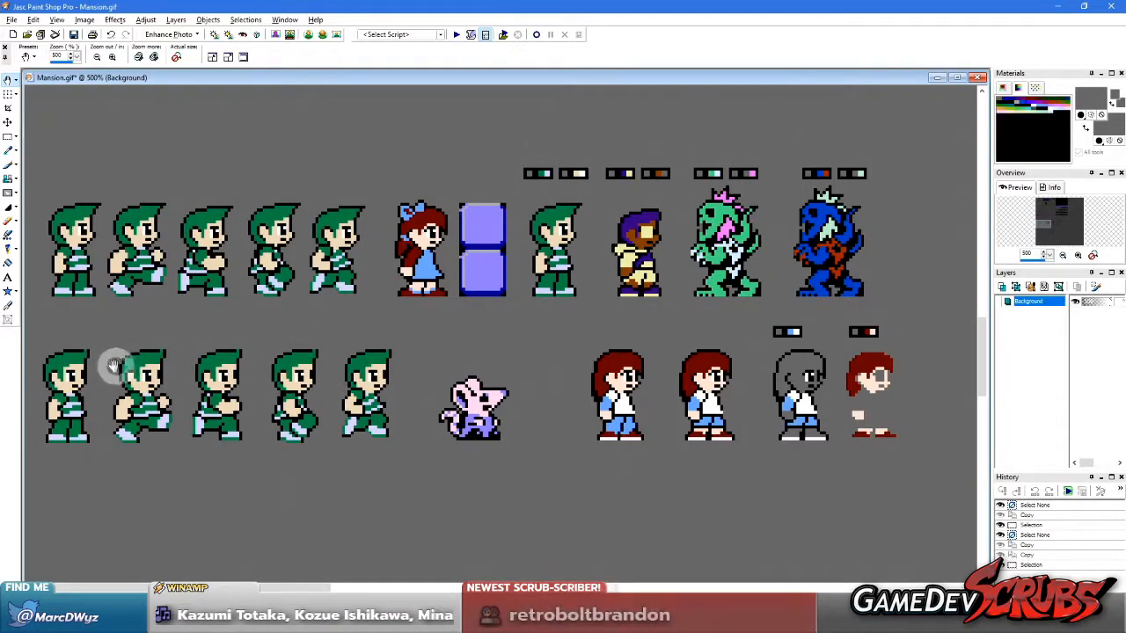
scroll(537, 356, down, 1)
scroll(629, 319, up, 4)
drag(537, 326, 563, 356)
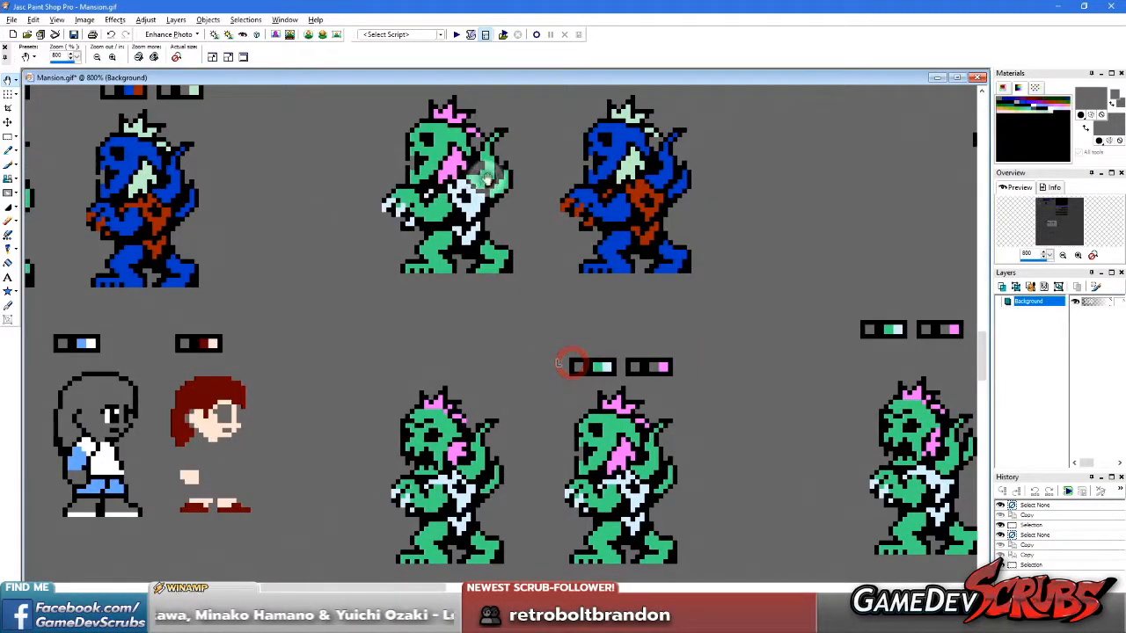
Step: Examine the green and blue lizard monster sprites and their palette swatches in Mansion.gif
scroll(503, 290, down, 3)
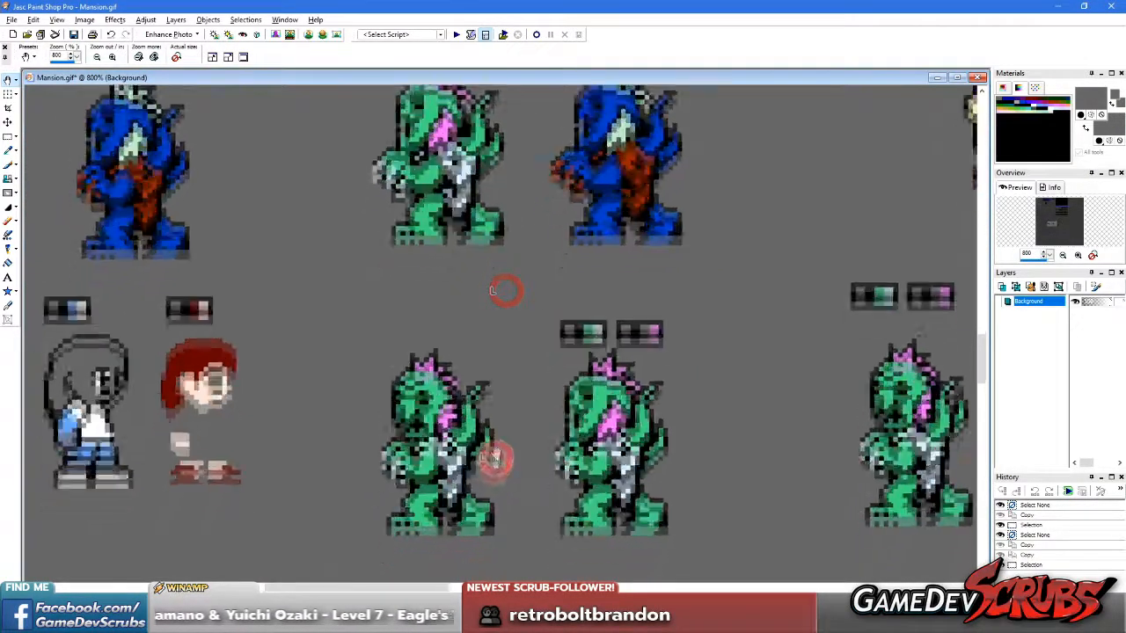
drag(542, 387, 279, 401)
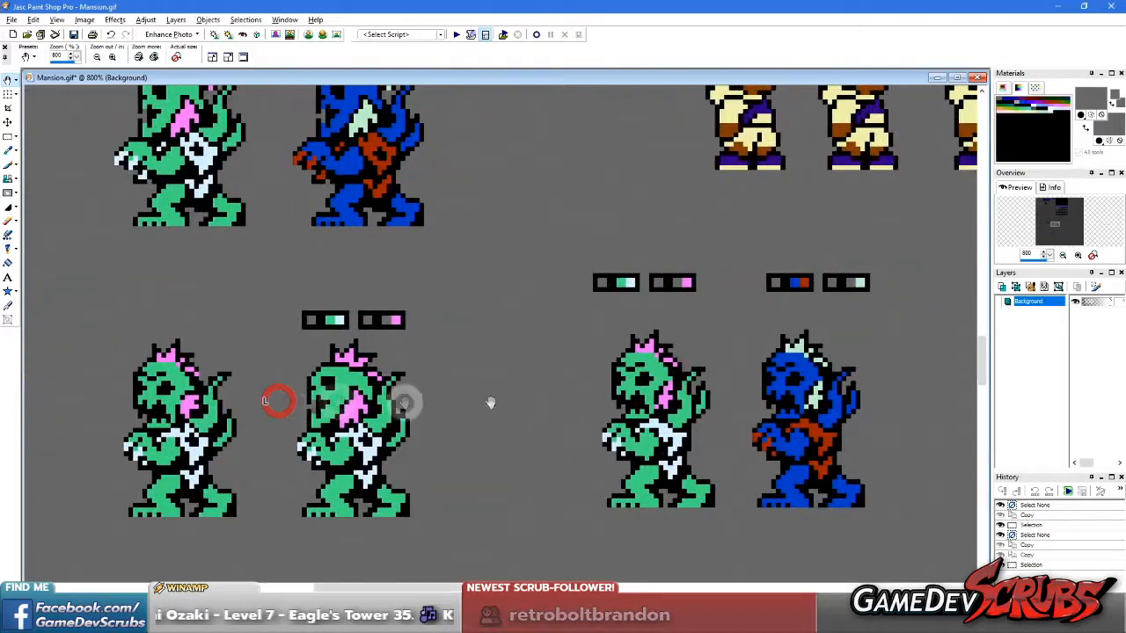
drag(420, 401, 276, 404)
drag(574, 335, 759, 308)
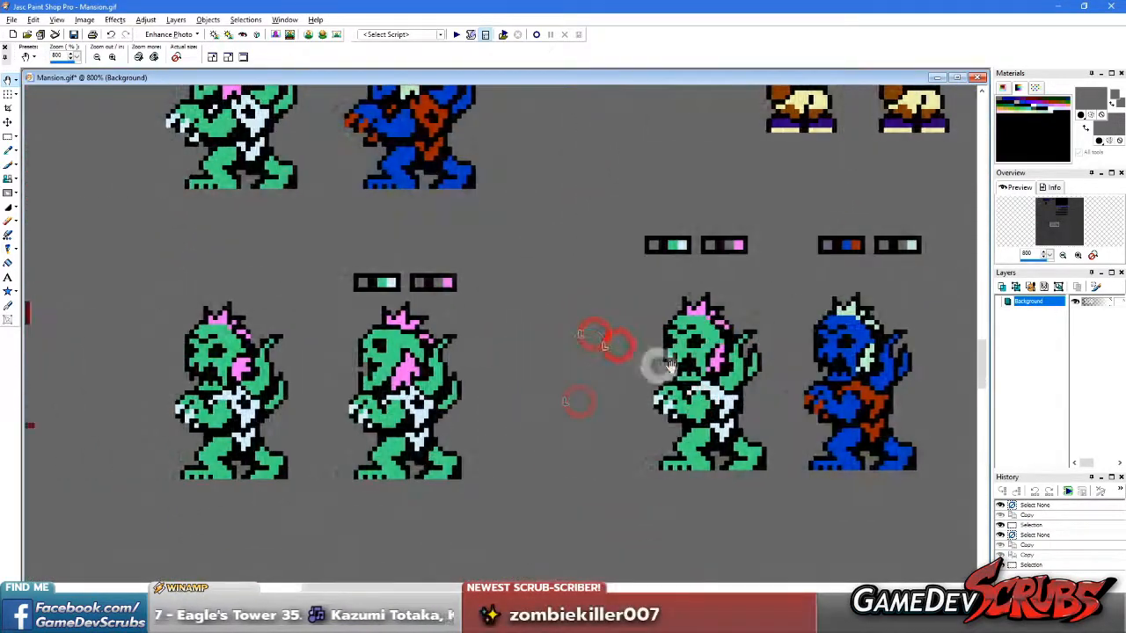
scroll(229, 242, down, 7)
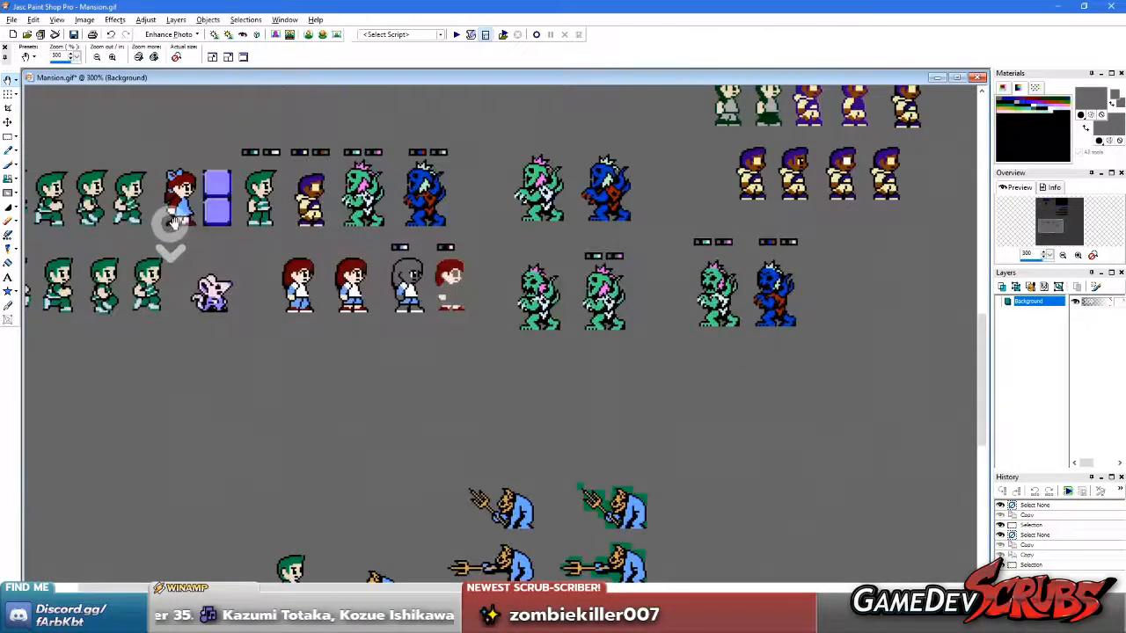
middle_click(732, 393)
Step: Open the Imp Enemy.png reference image from the Raw Resources folder
scroll(710, 367, down, 1)
click(872, 478)
double_click(789, 406)
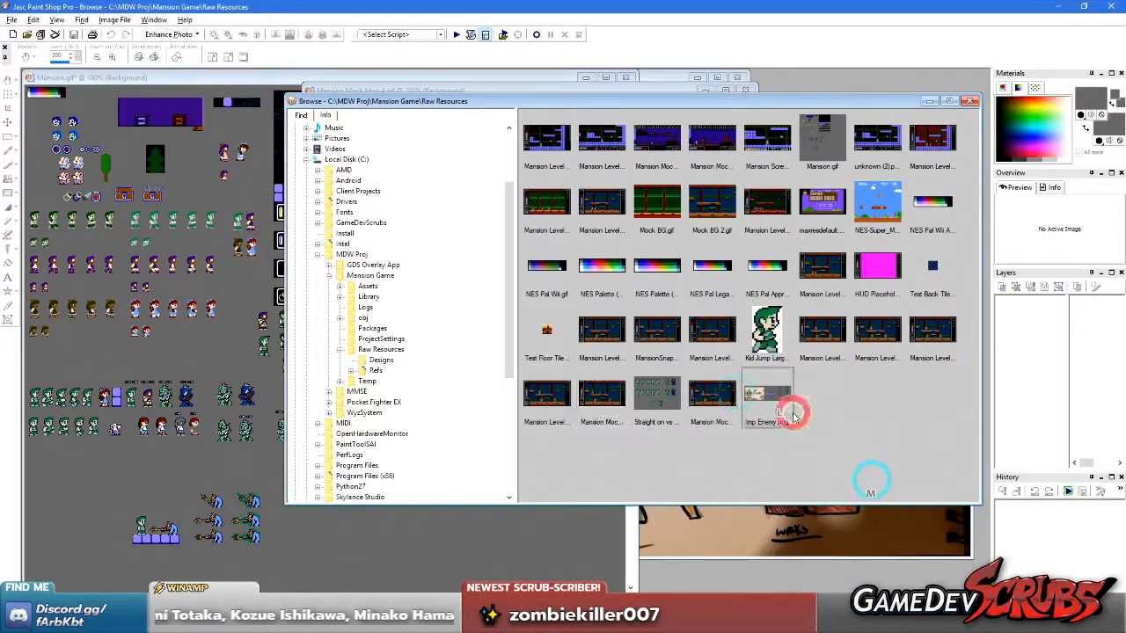
Step: Examine the crouching imp with the trident, its pose variations and its size next to the green-haired kid
scroll(742, 390, up, 1)
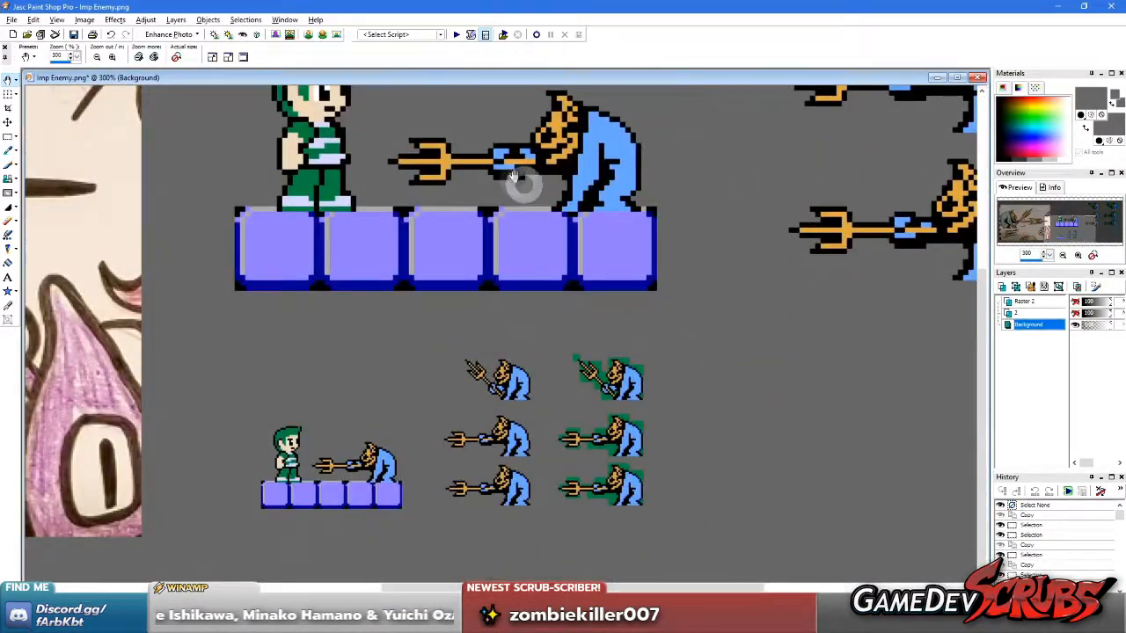
scroll(514, 176, up, 1)
scroll(606, 289, down, 2)
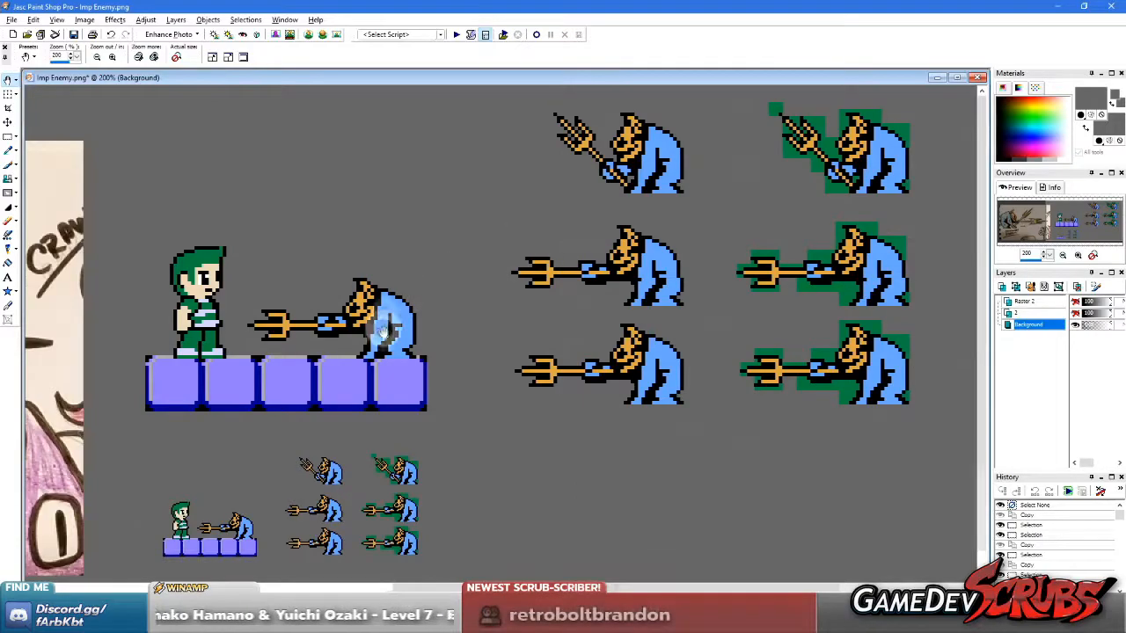
scroll(387, 330, up, 2)
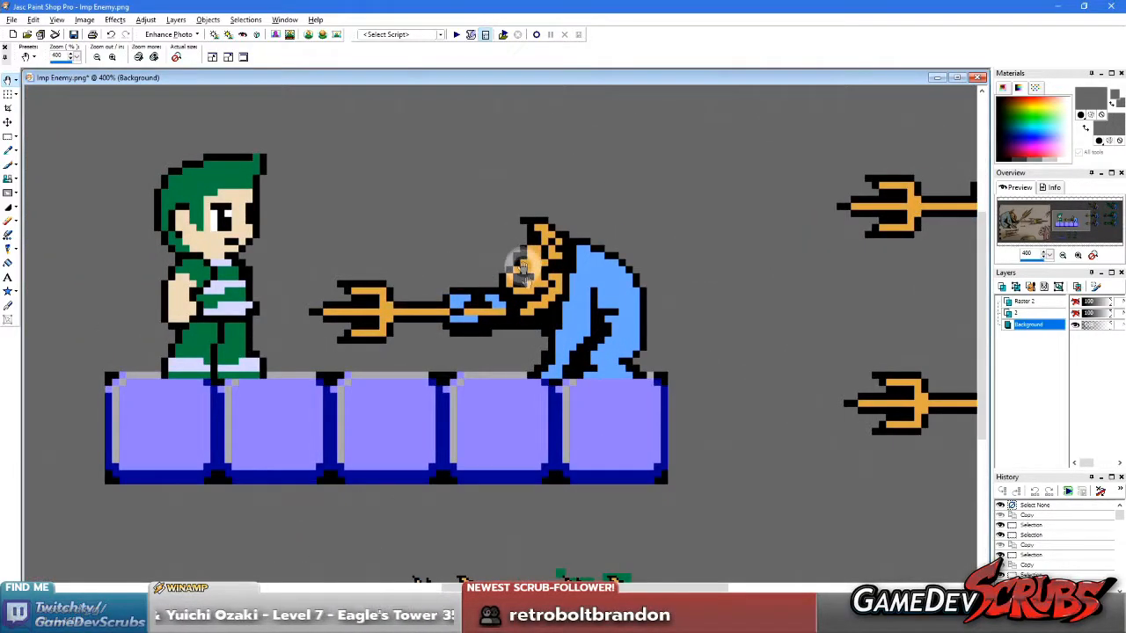
scroll(552, 361, down, 3)
scroll(625, 288, up, 1)
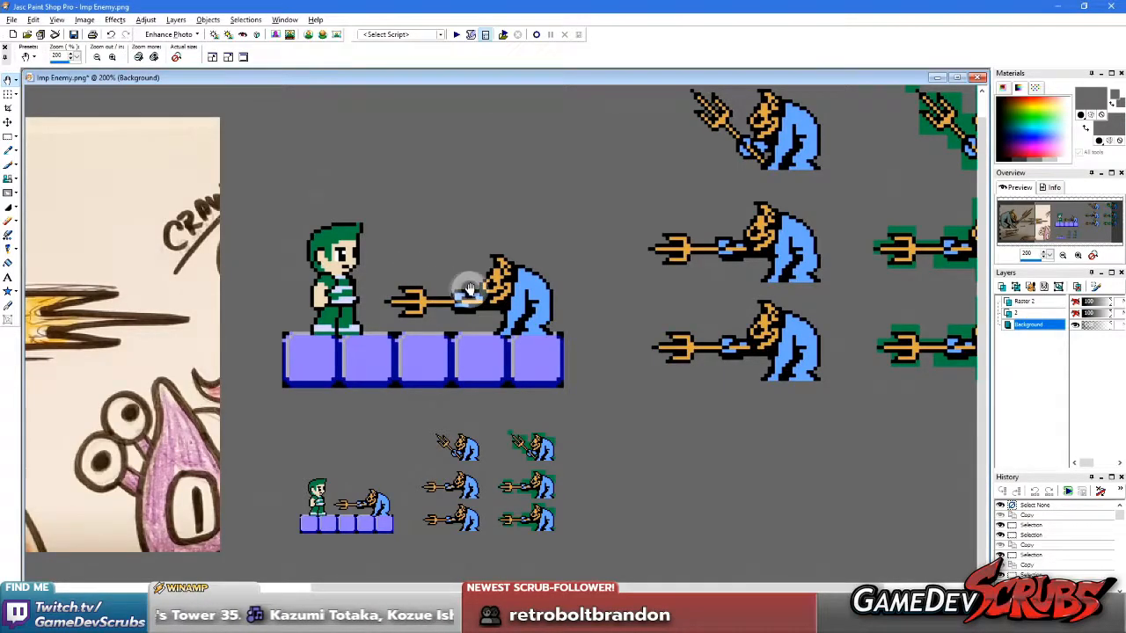
scroll(467, 289, up, 1)
scroll(465, 319, down, 3)
scroll(580, 229, up, 1)
scroll(558, 344, up, 1)
scroll(603, 326, down, 1)
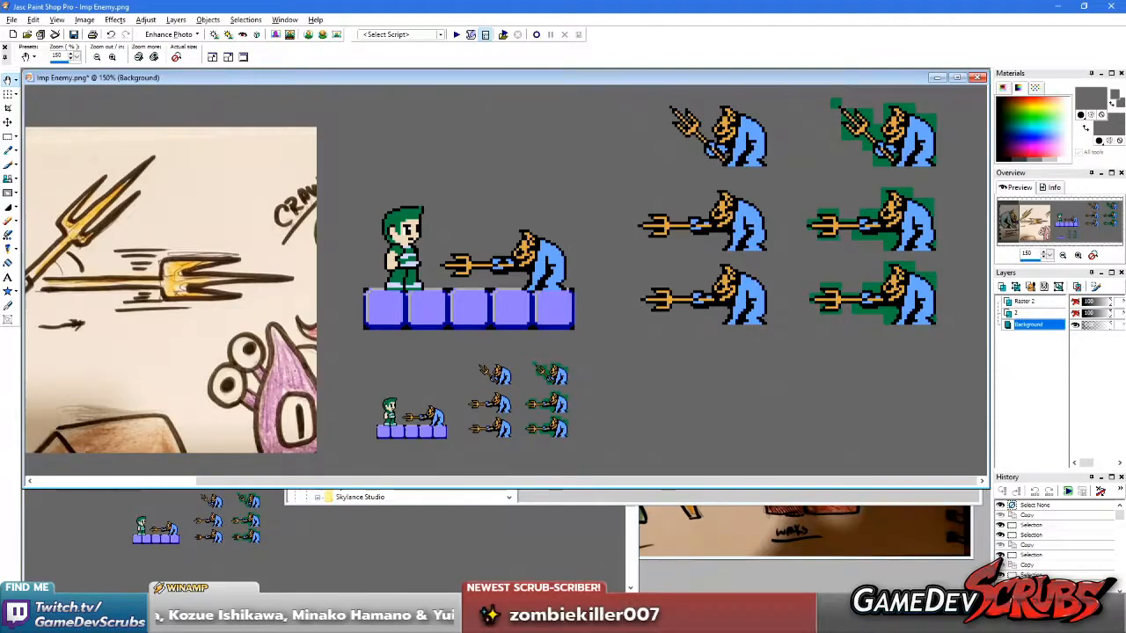
Step: Switch to Aseprite and outline the base of the imp head's front horn in black, separating it from the orange forehead
key(alt+Tab)
scroll(509, 260, down, 3)
scroll(508, 256, up, 1)
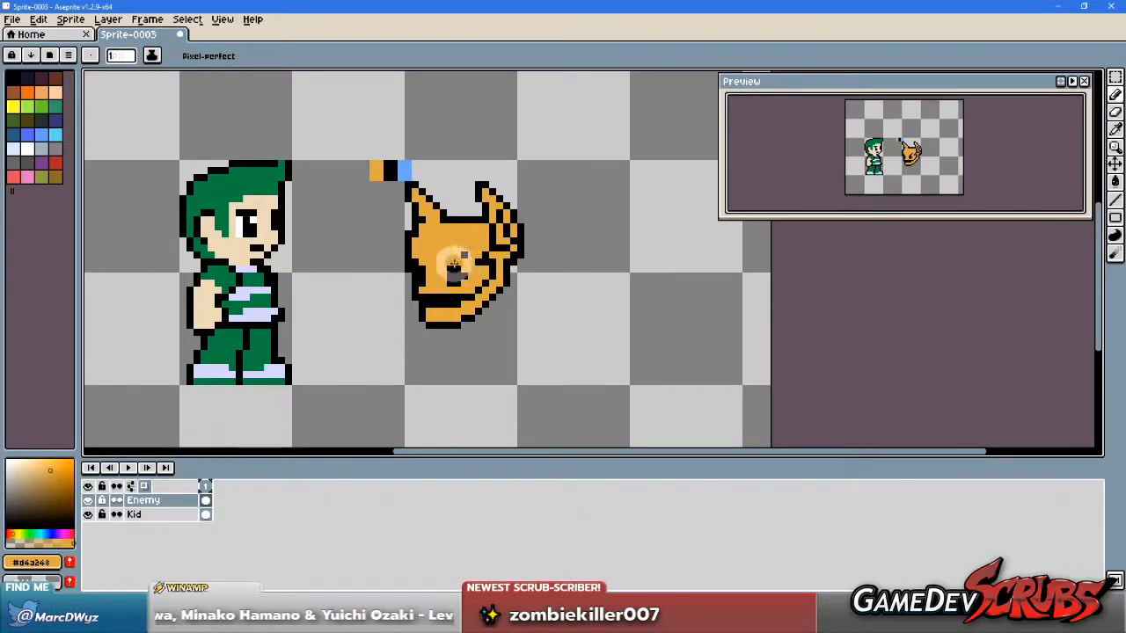
scroll(487, 258, up, 1)
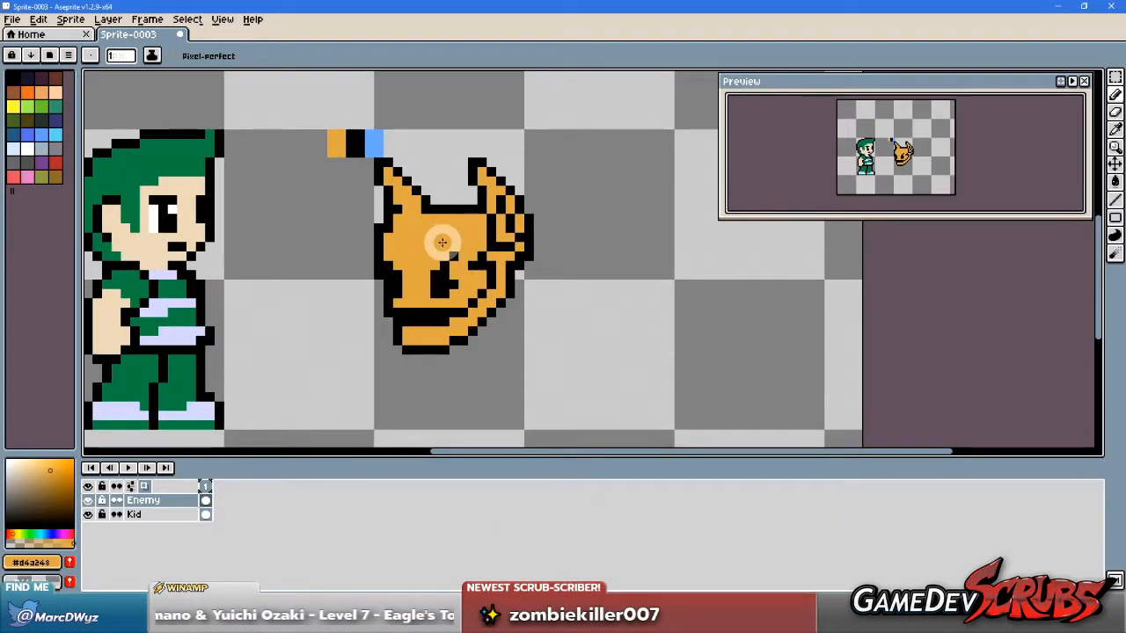
alt+click(382, 253)
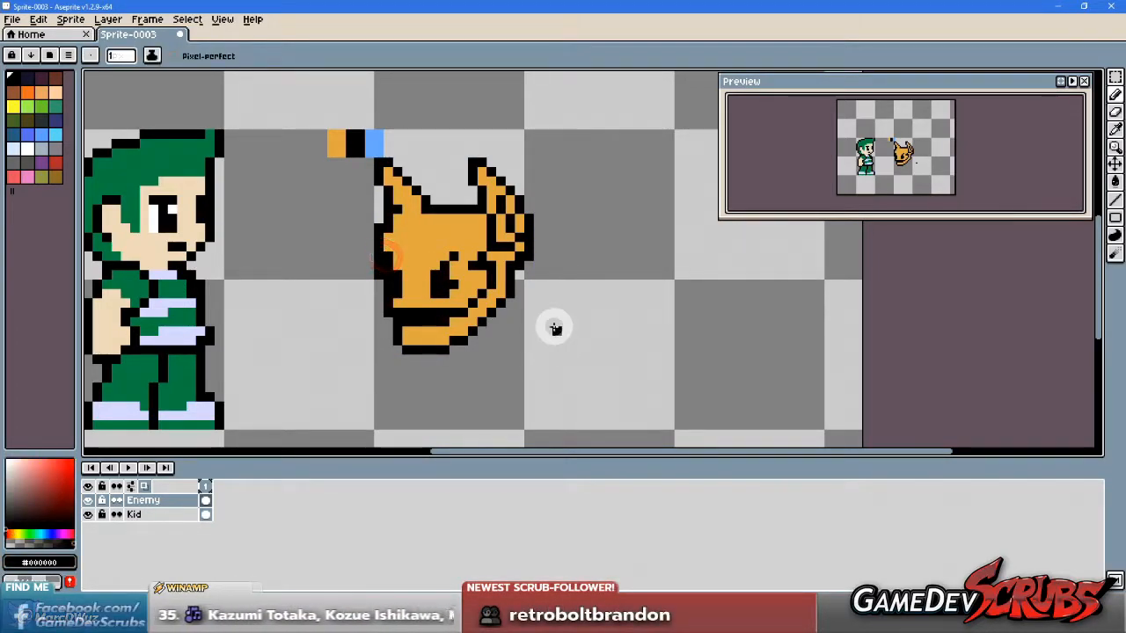
scroll(533, 314, down, 1)
scroll(427, 251, up, 1)
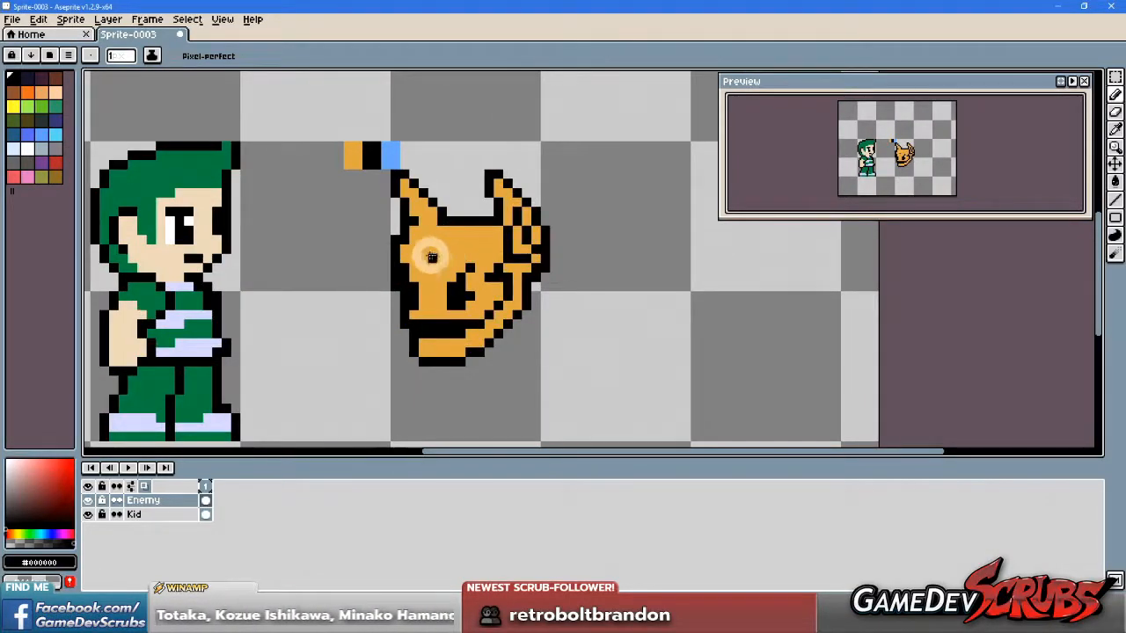
alt+click(409, 241)
key(alt)
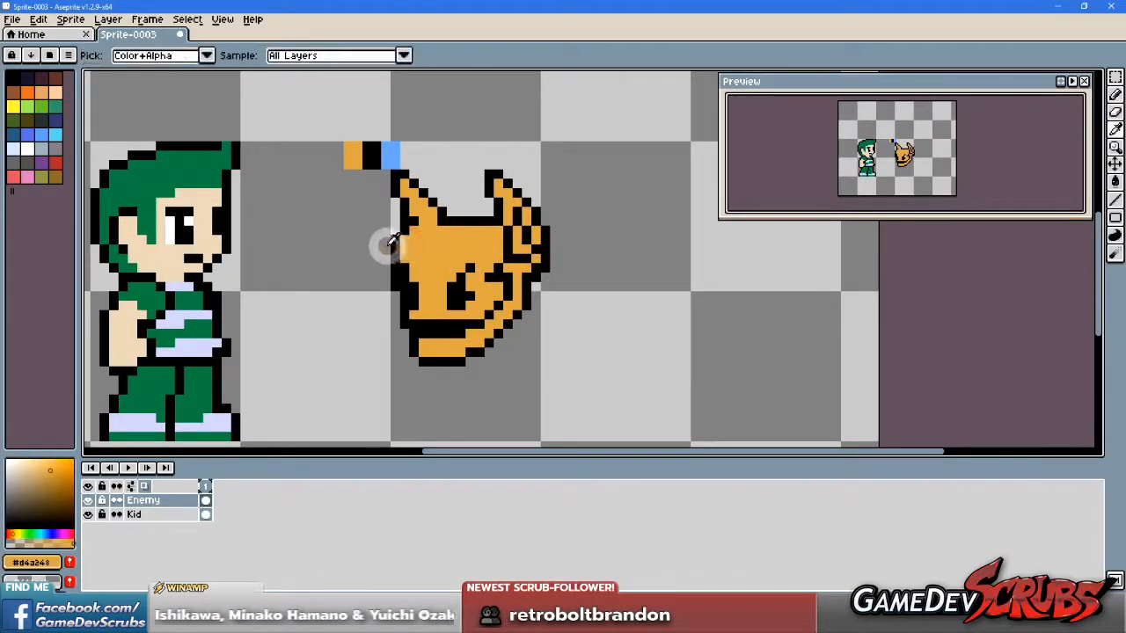
alt+click(407, 231)
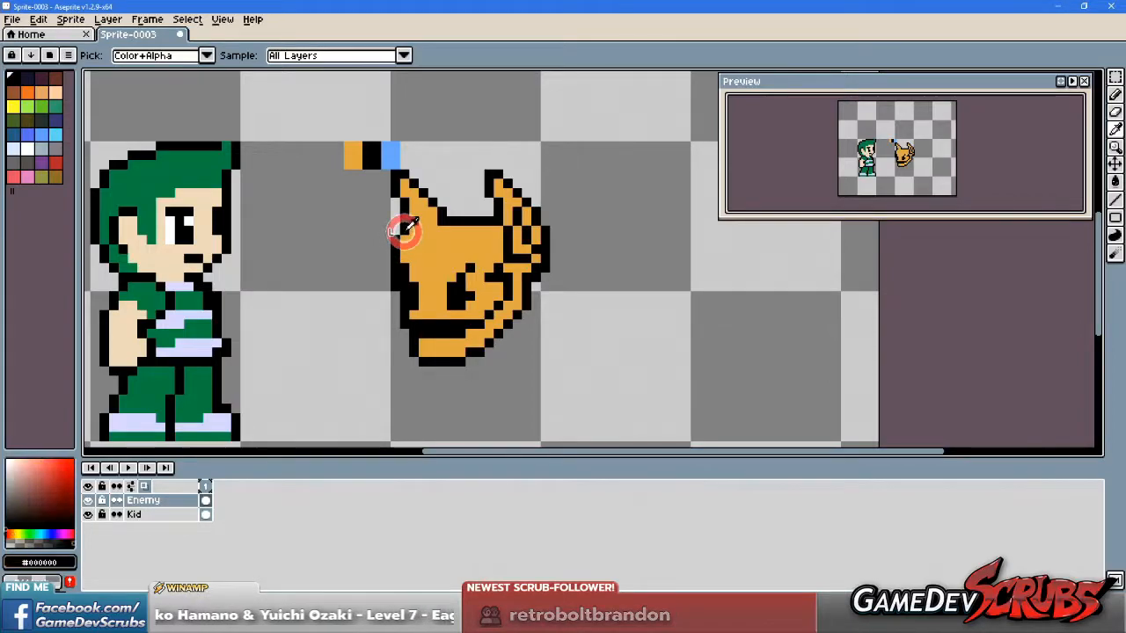
click(430, 225)
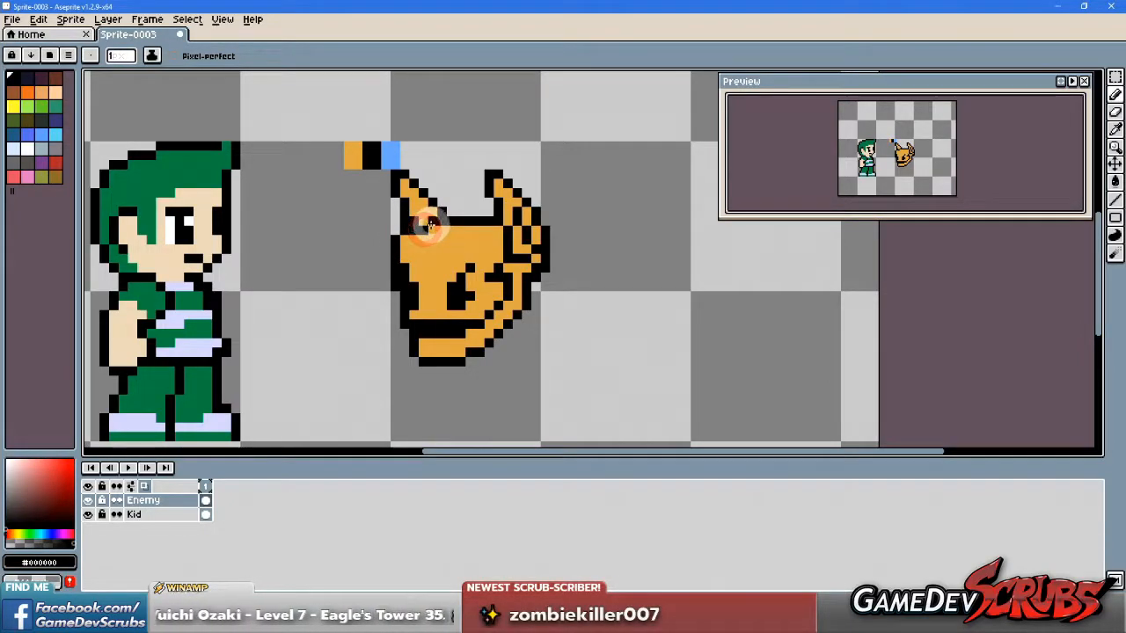
alt+click(422, 233)
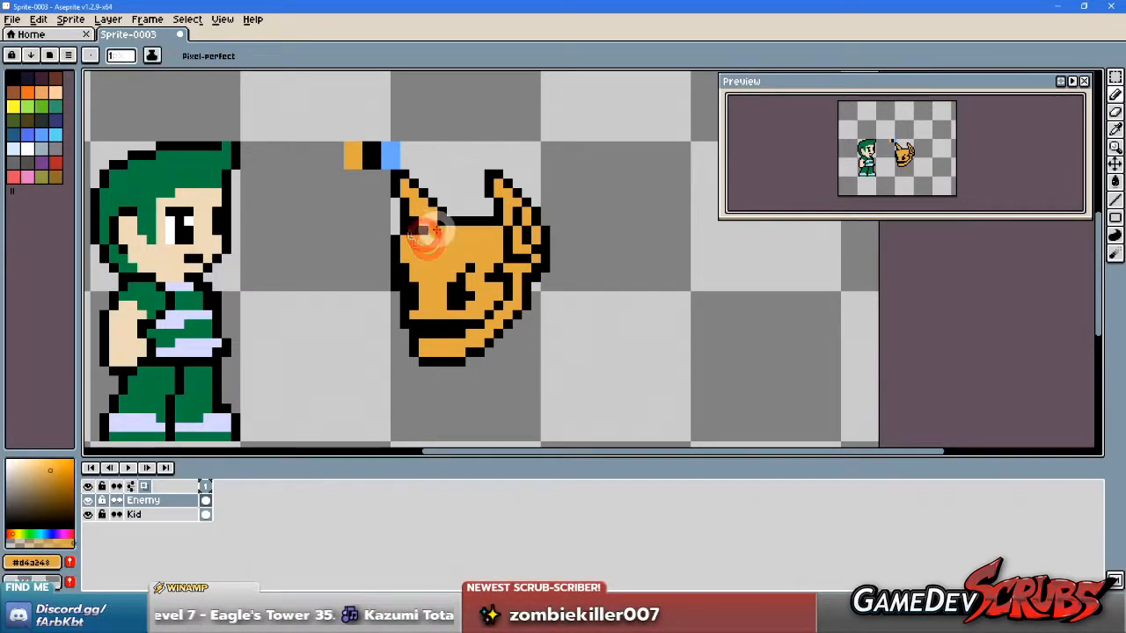
alt+click(434, 219)
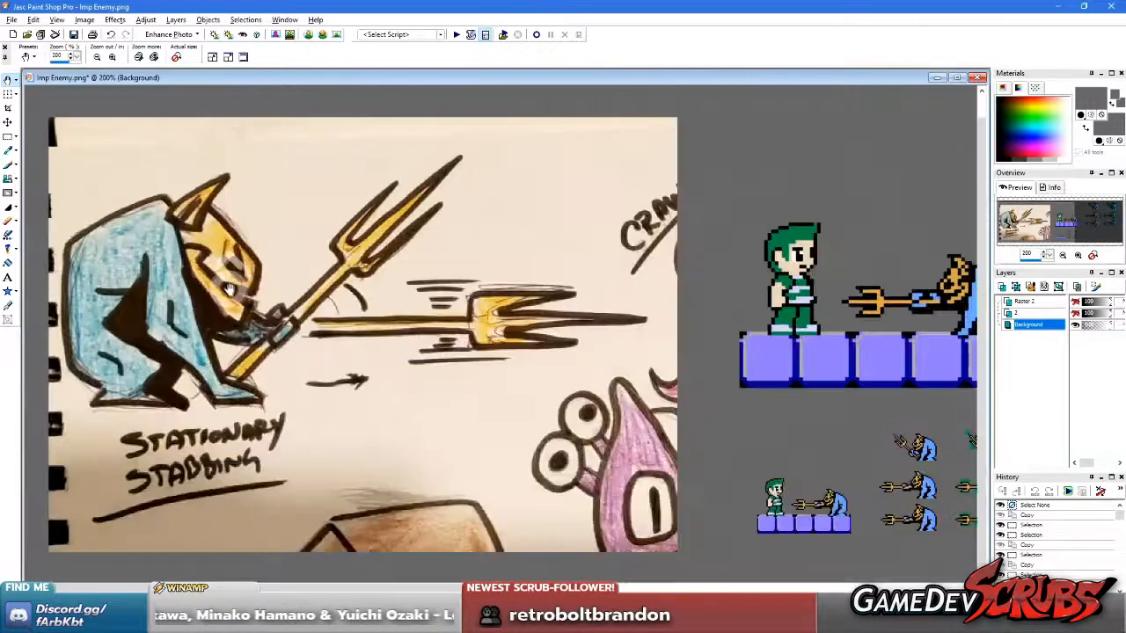
Step: Switch to Imp Enemy.png in Paint Shop Pro and brush a rough face sketch with brow, eyes and jaw above the imp drawing, then minimize the image
scroll(428, 339, up, 1)
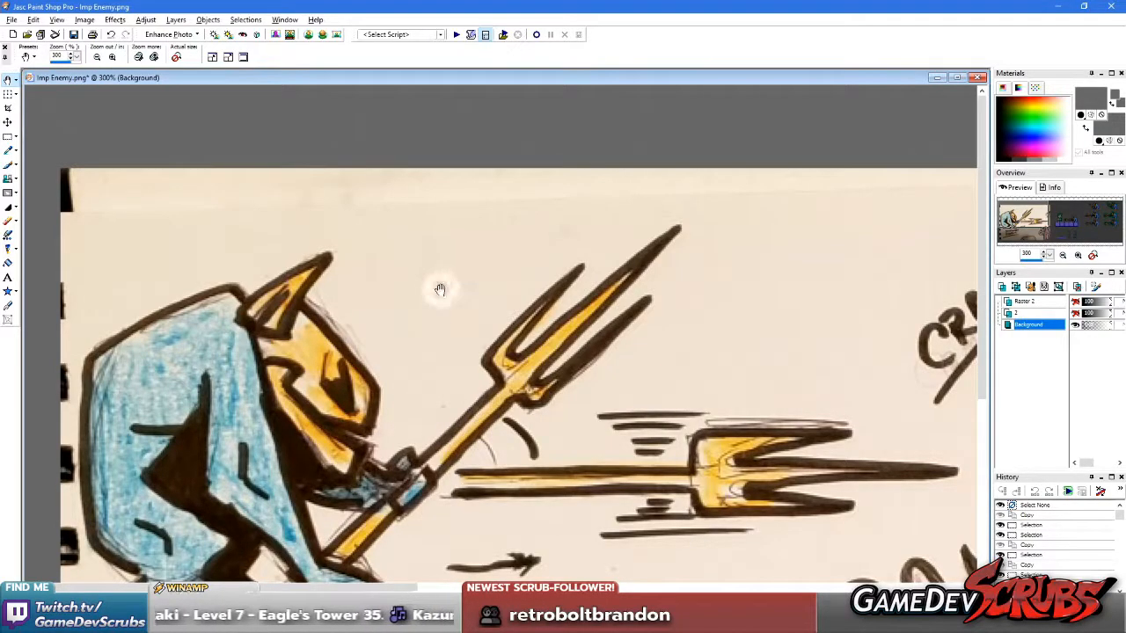
key(b)
mouse_move(359, 209)
mouse_down()
mouse_move(440, 234)
mouse_move(378, 199)
mouse_move(396, 261)
mouse_up()
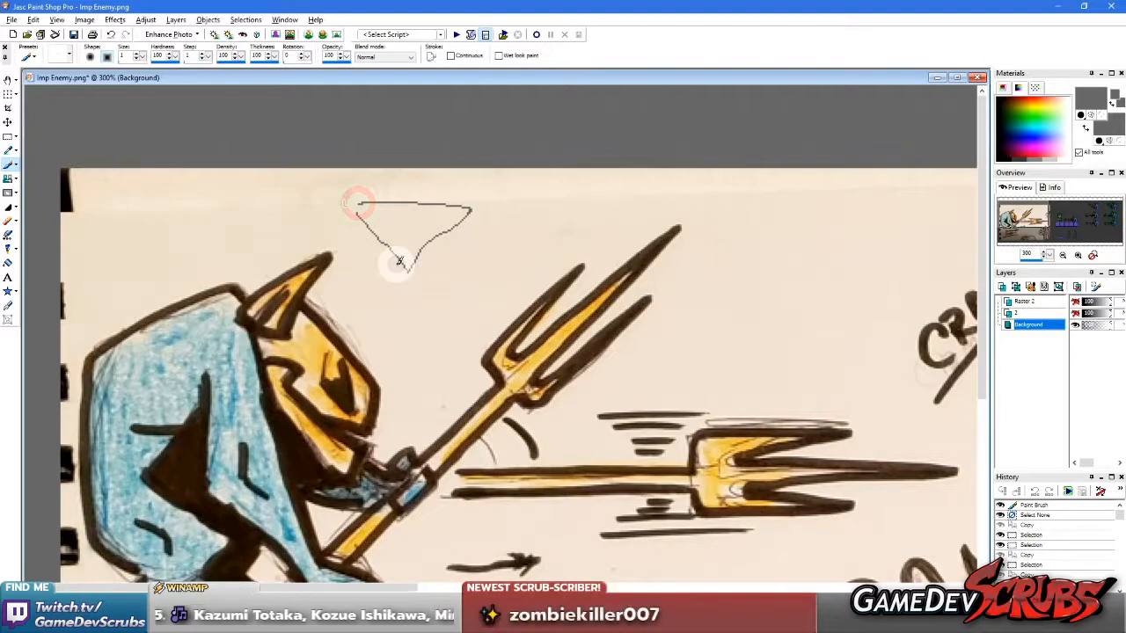
mouse_move(398, 257)
mouse_down()
mouse_move(425, 285)
mouse_move(448, 263)
mouse_move(423, 254)
mouse_up()
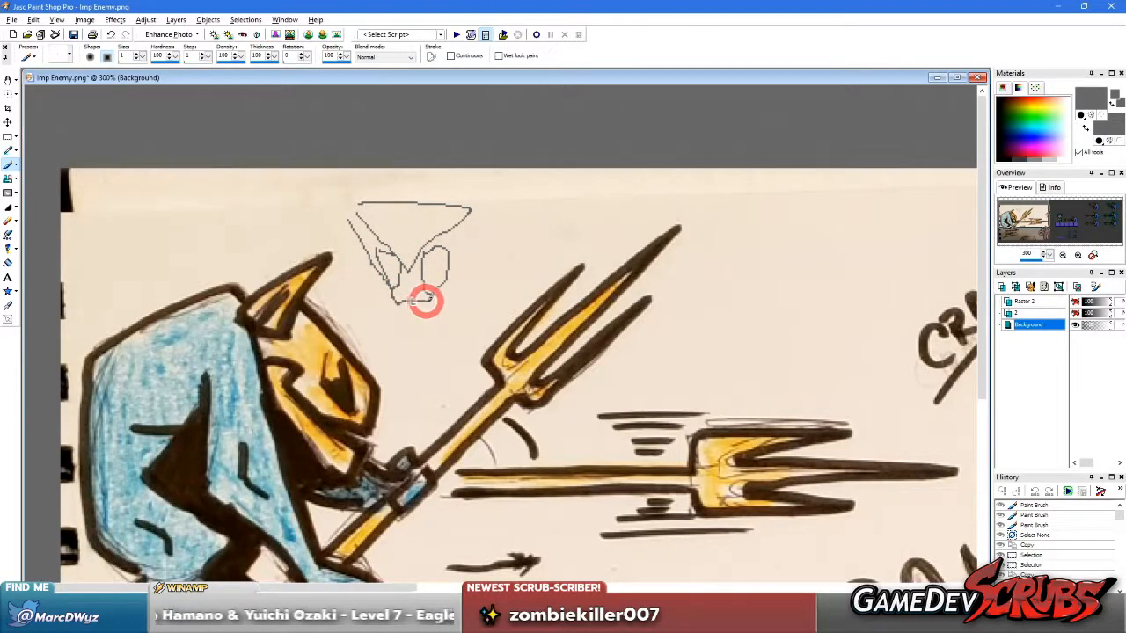
drag(449, 285, 496, 225)
mouse_move(349, 236)
mouse_down()
mouse_move(368, 306)
mouse_move(391, 343)
mouse_move(445, 342)
mouse_move(501, 239)
mouse_move(425, 317)
mouse_move(402, 322)
mouse_move(359, 232)
mouse_up()
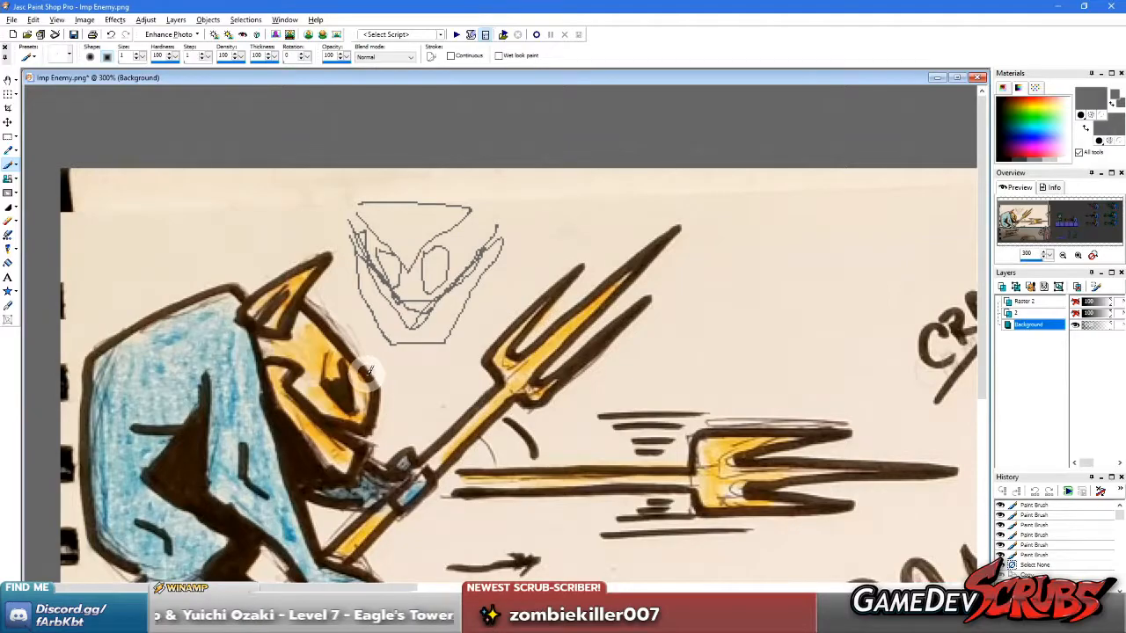
click(936, 79)
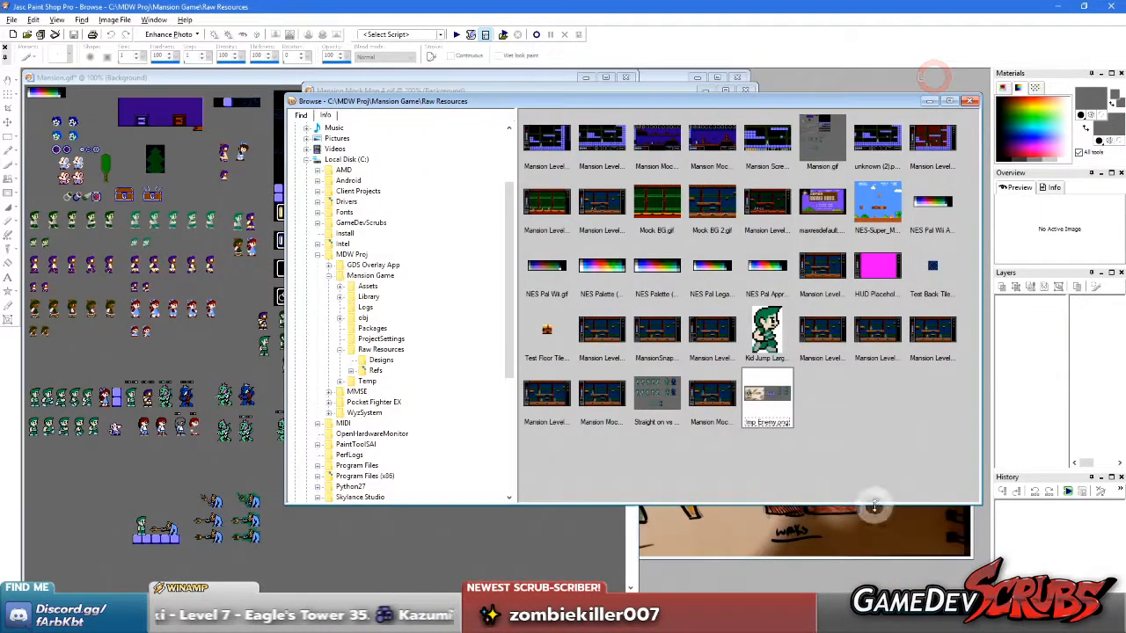
Step: Switch back to Aseprite and square off the imp head's upper front corner with orange fill and a cleaned-up black outline
key(alt+Tab)
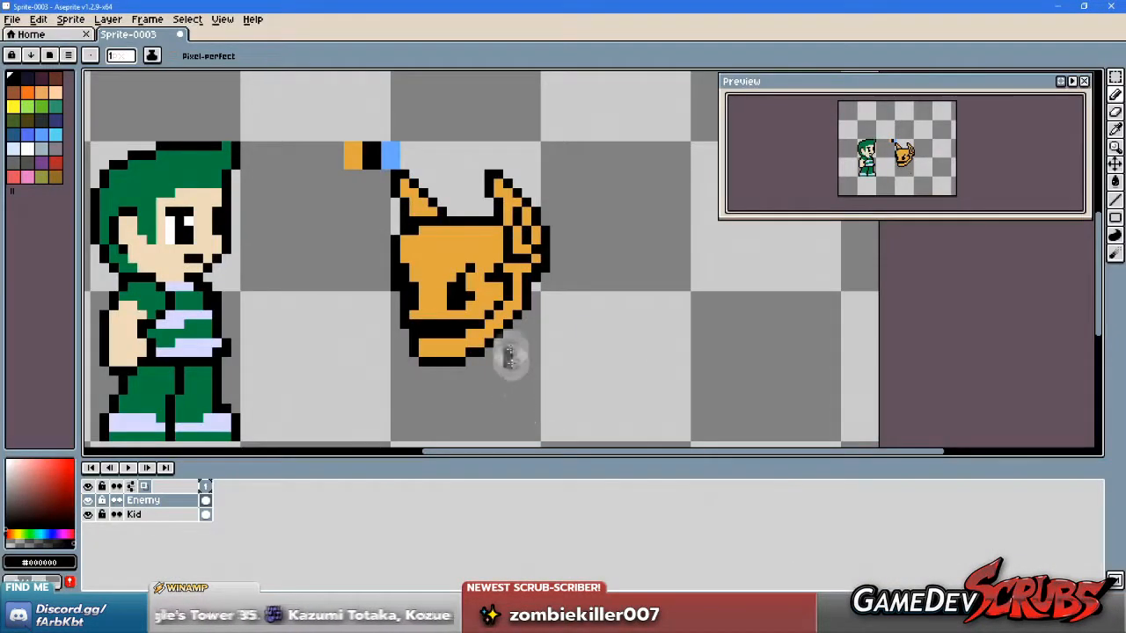
drag(490, 314, 460, 349)
scroll(426, 314, up, 1)
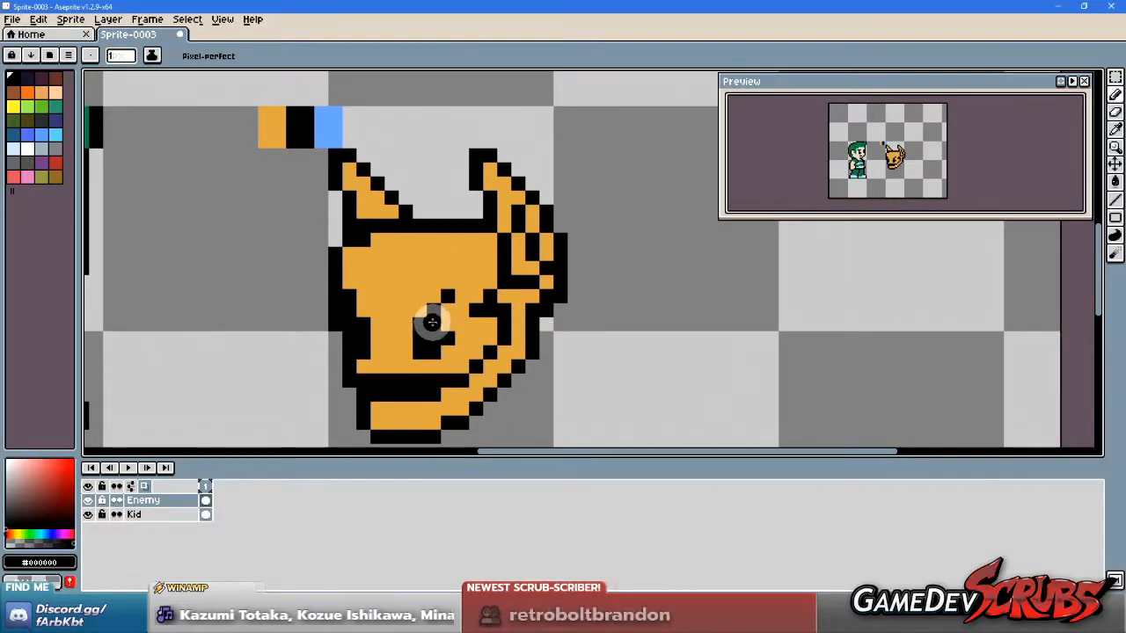
click(424, 324)
click(462, 255)
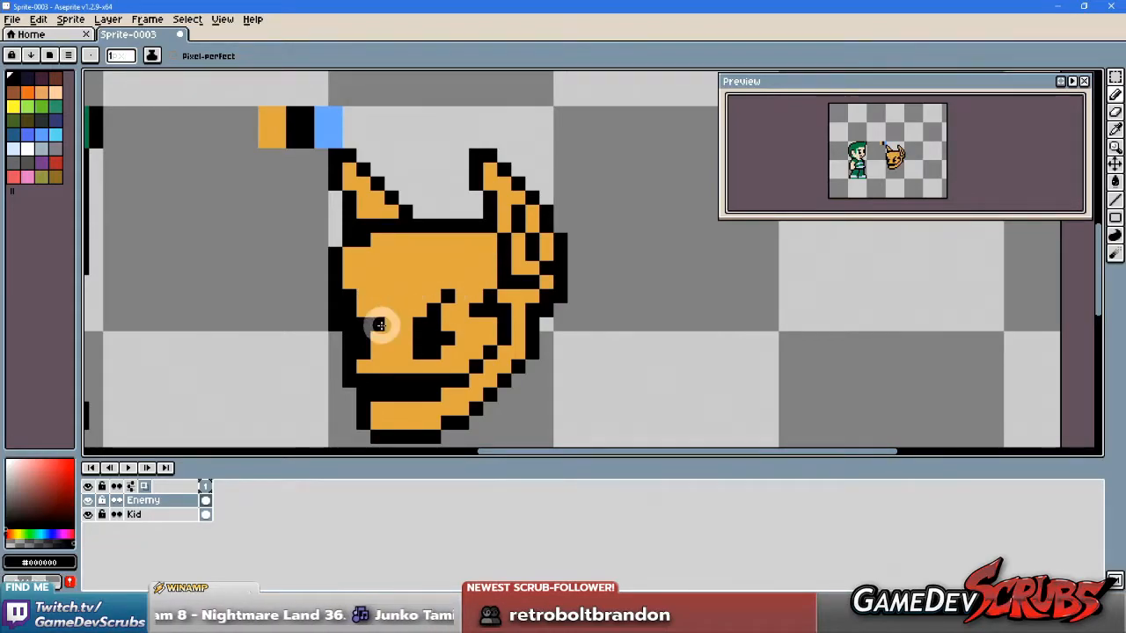
alt+click(355, 264)
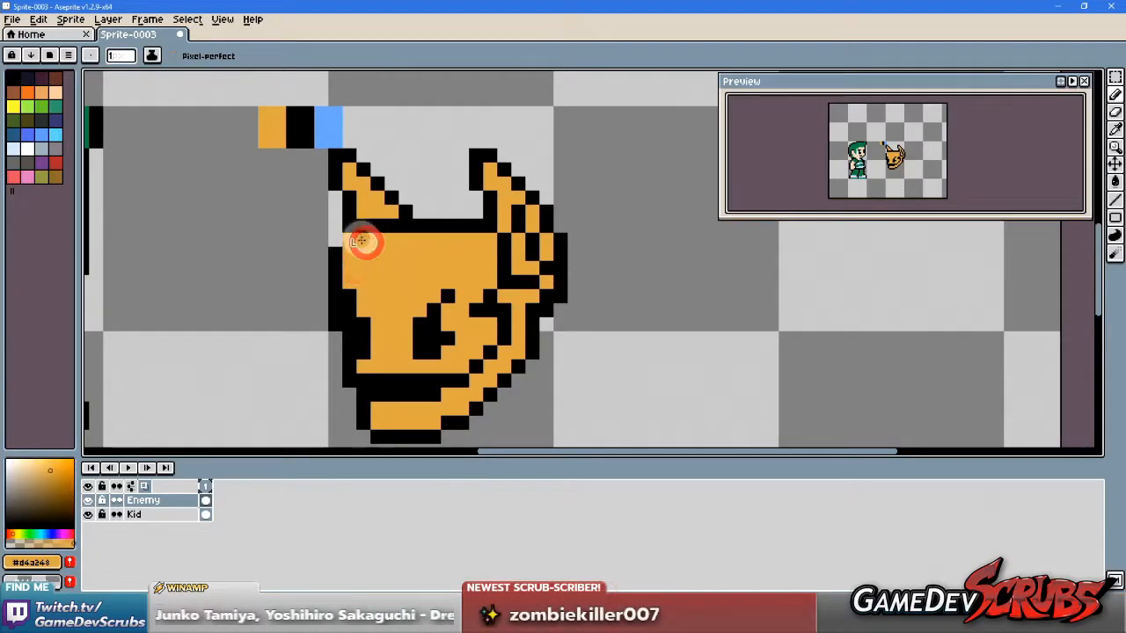
alt+click(345, 230)
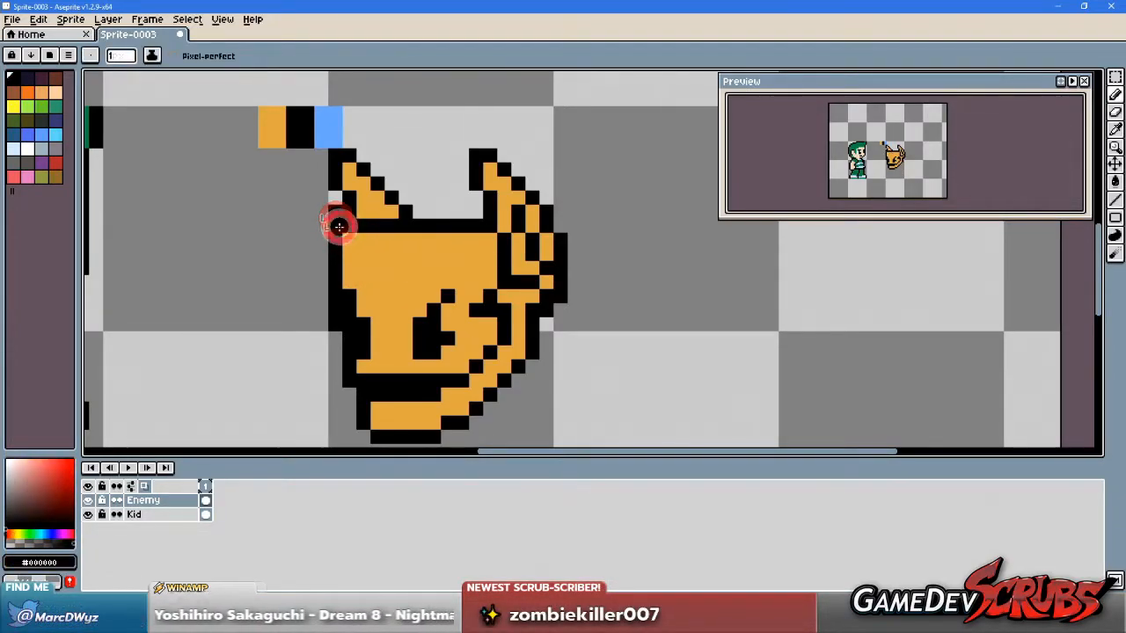
alt+click(324, 212)
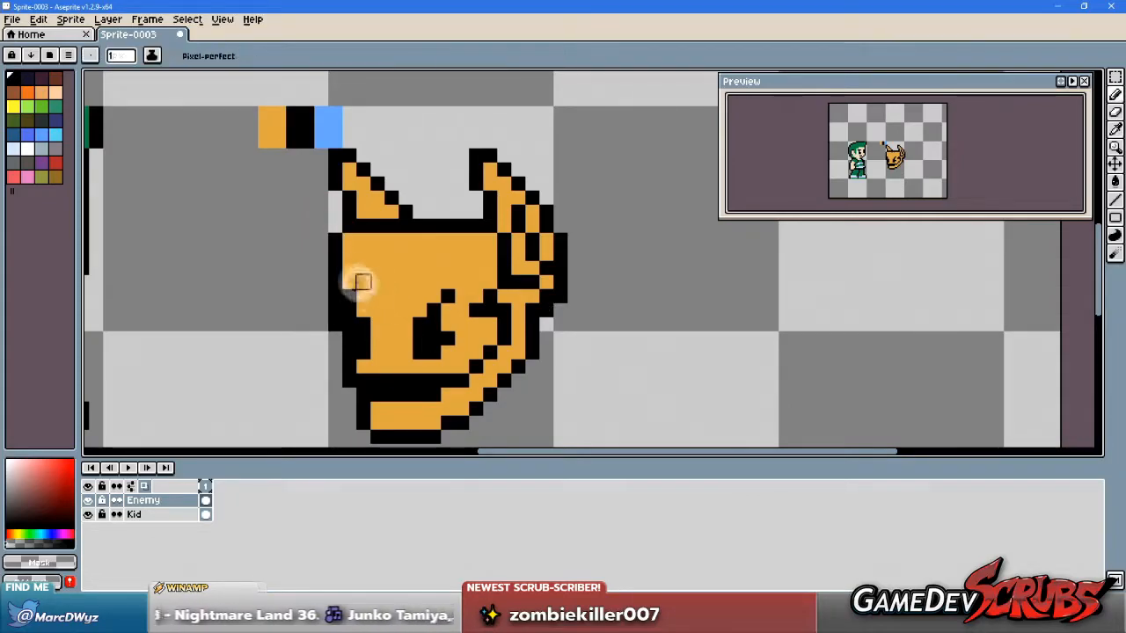
Step: Select the imp's horns and the top of its head, and move them down one pixel to shorten the forehead
scroll(405, 246, down, 1)
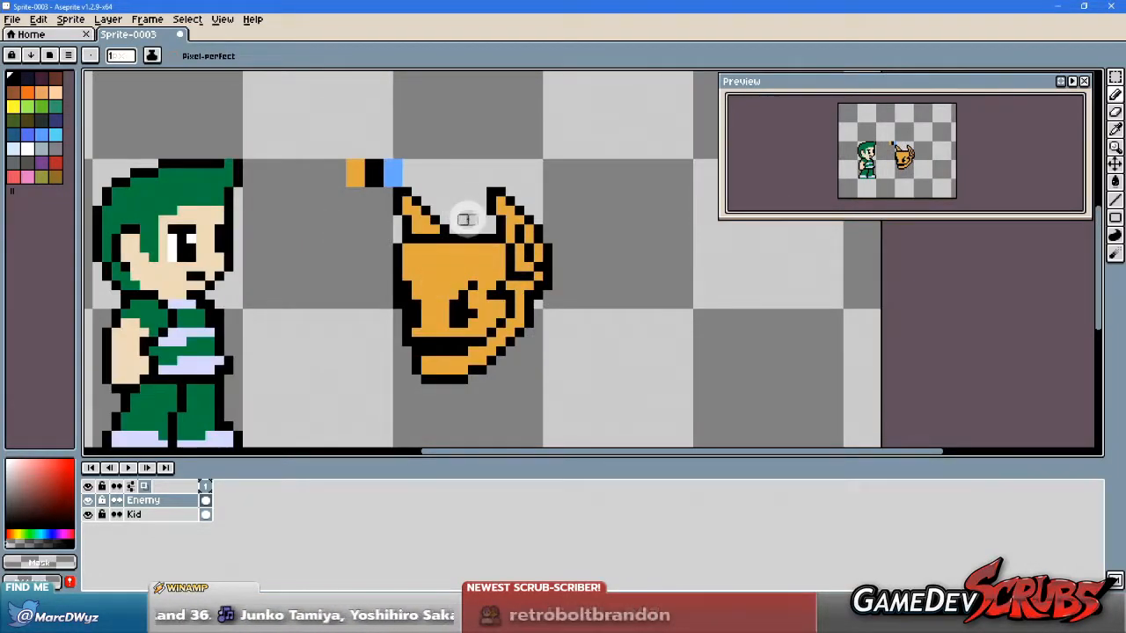
key(m)
mouse_move(343, 159)
mouse_down()
mouse_move(553, 222)
mouse_move(588, 256)
mouse_up()
drag(473, 244, 480, 251)
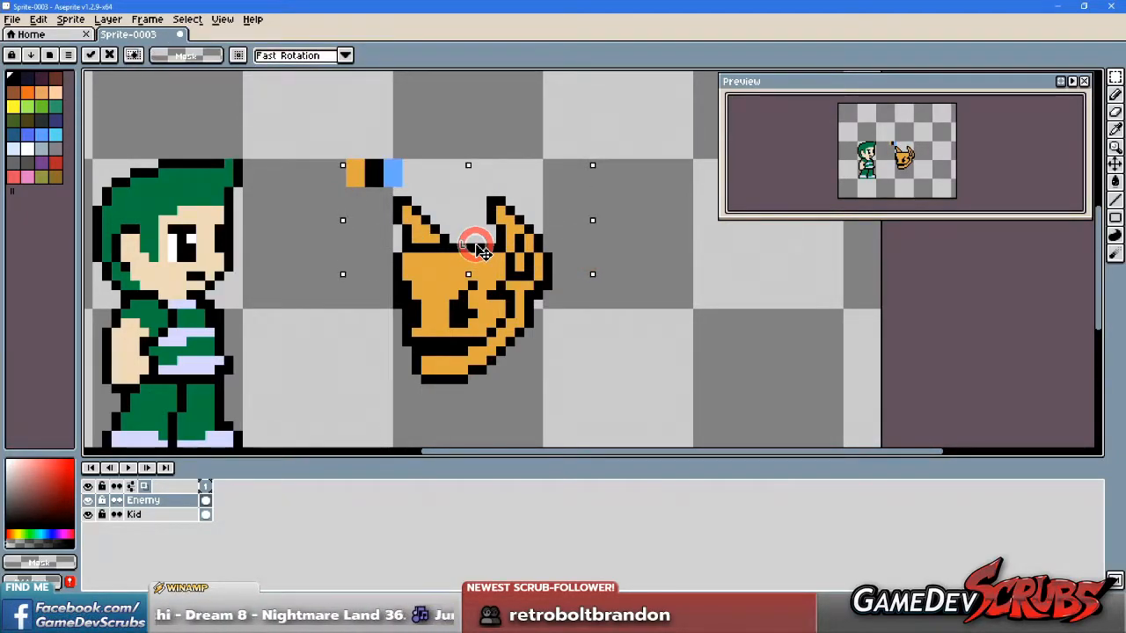
key(Return)
click(528, 340)
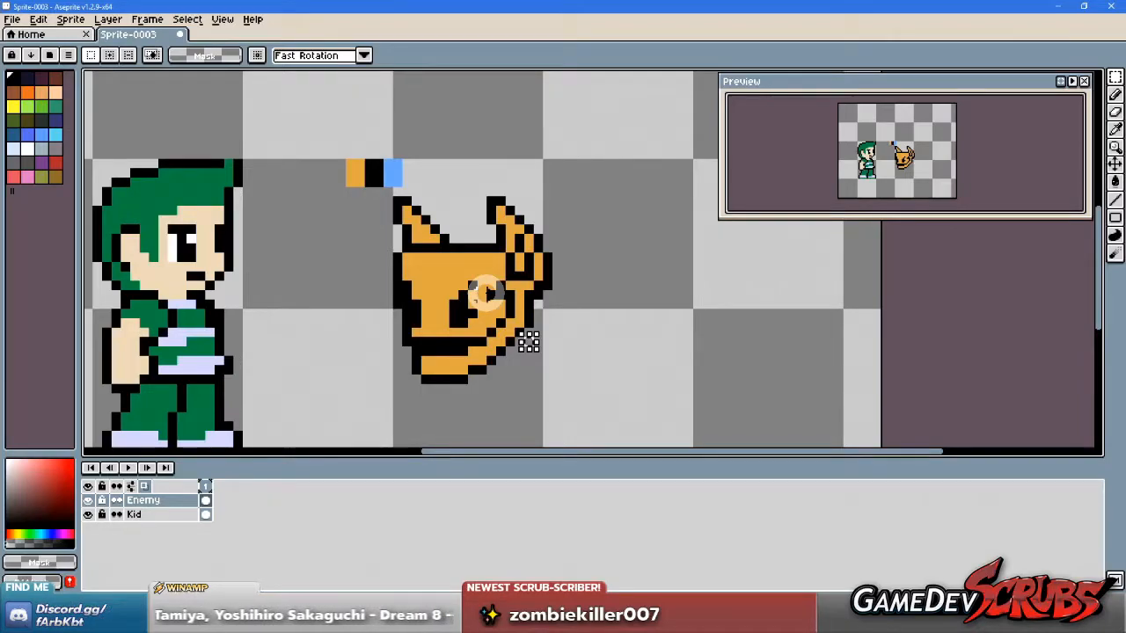
Step: Raise the top outline of the imp's forehead by one pixel, filling the old line orange and redrawing it in black above
scroll(470, 274, up, 1)
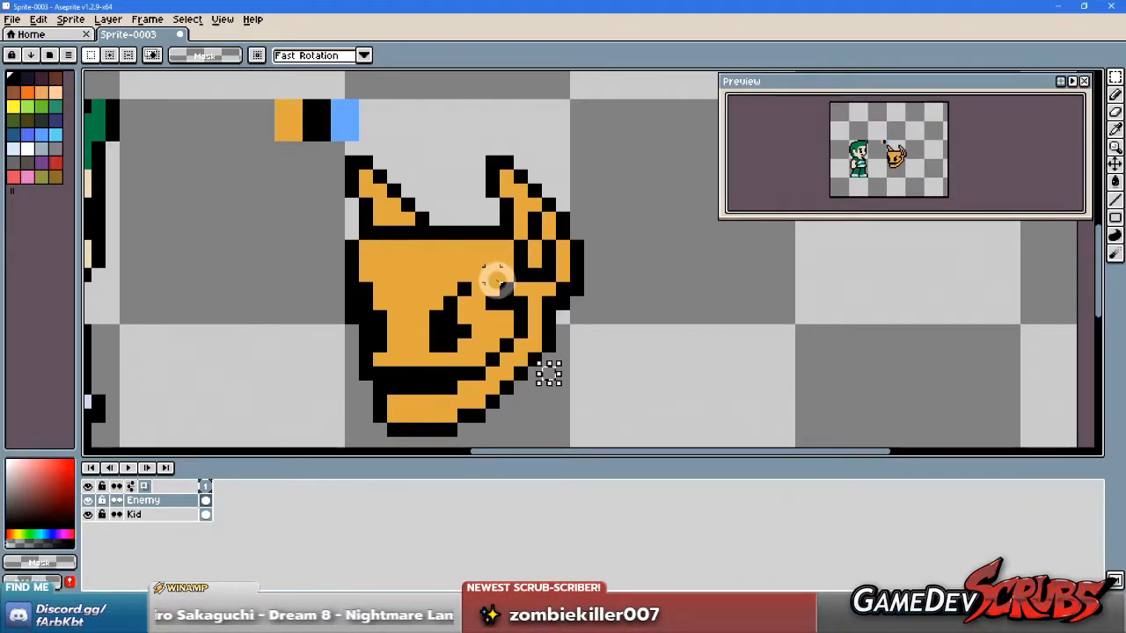
key(b)
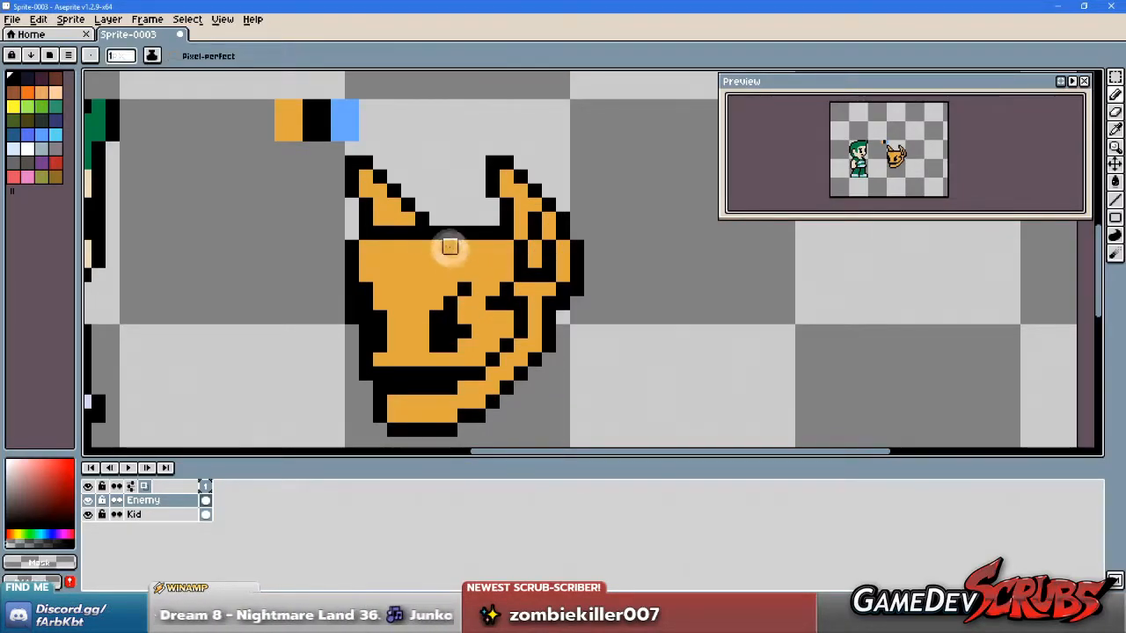
key(v)
key(b)
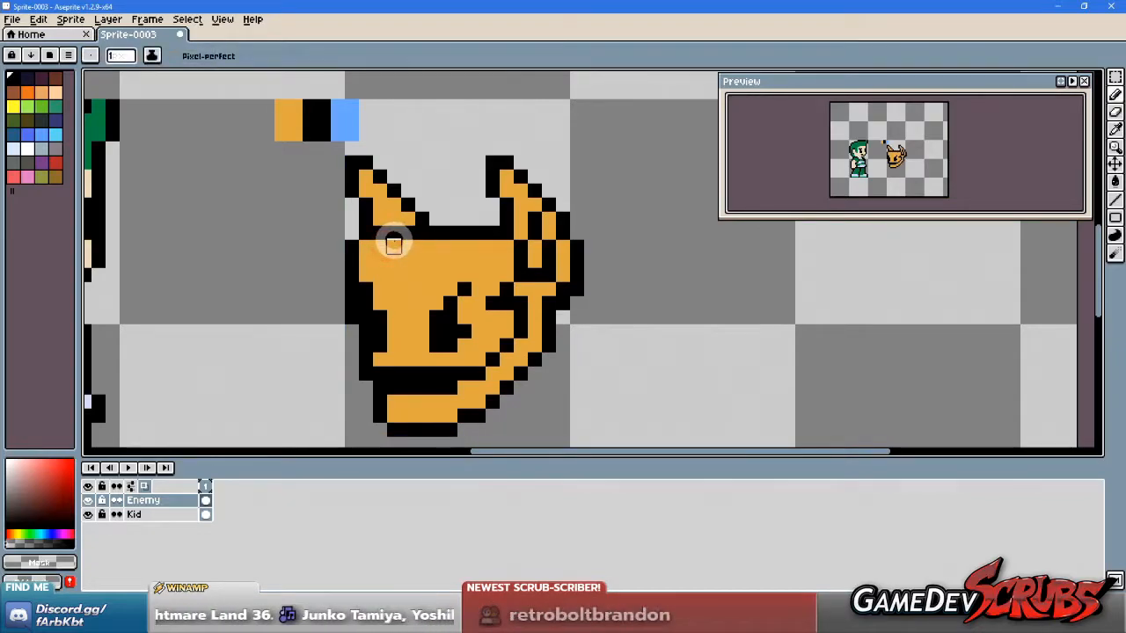
alt+click(387, 245)
drag(387, 238, 466, 232)
alt+click(384, 233)
drag(382, 225, 495, 220)
alt+click(454, 234)
click(479, 233)
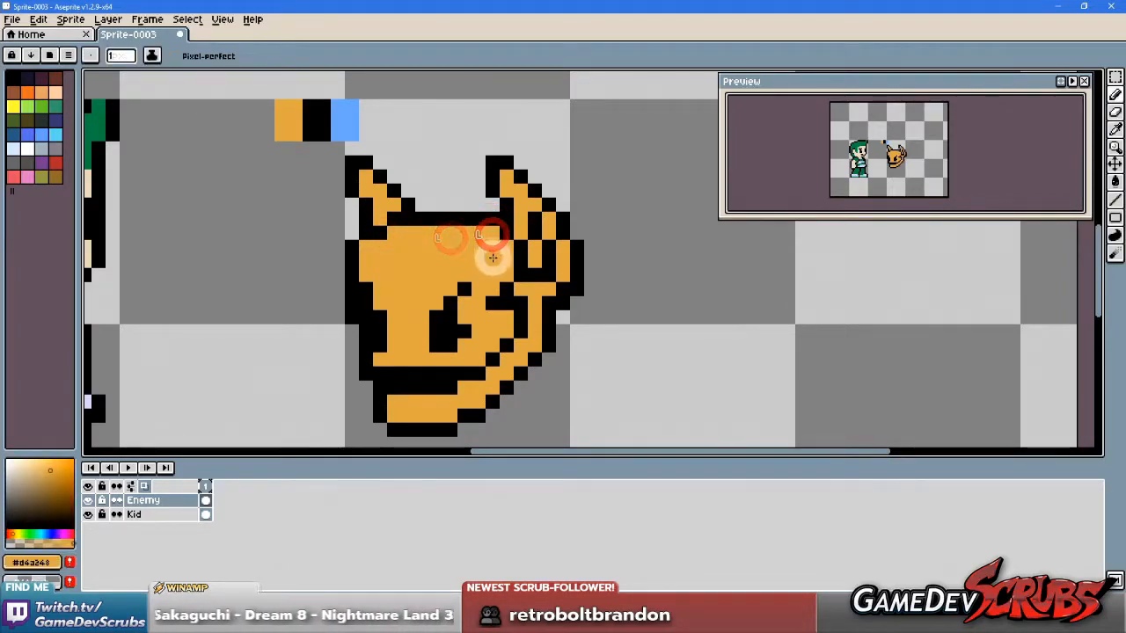
Step: Touch up the forehead's edge at the base of the ear with orange and black, adding a lone black pixel beside it
click(491, 264)
click(502, 251)
alt+click(505, 230)
click(509, 248)
click(493, 258)
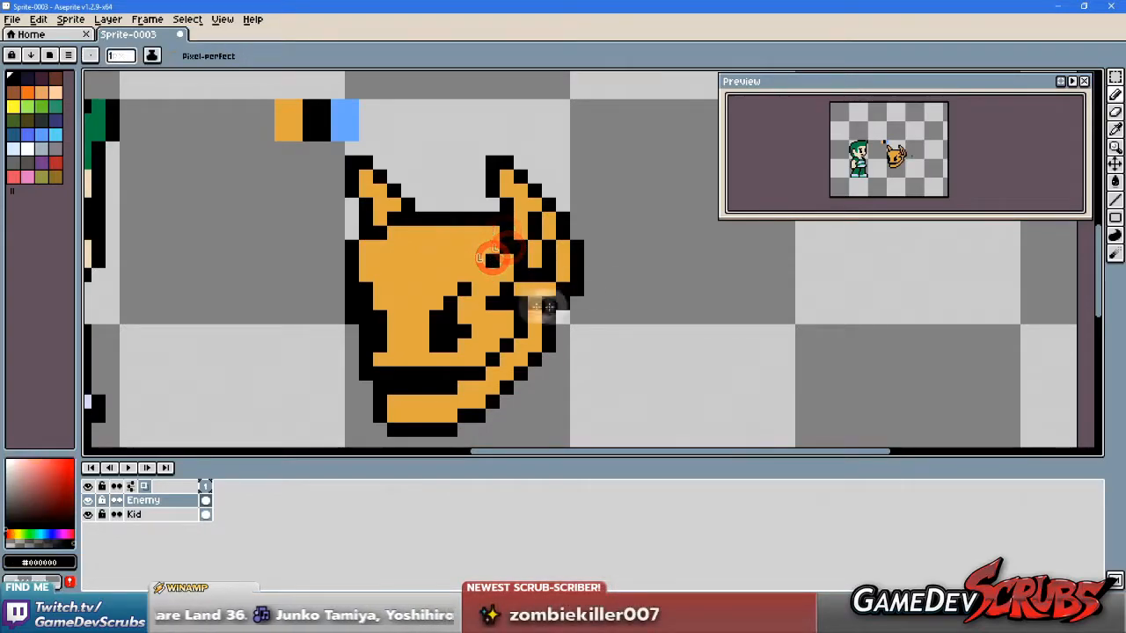
Step: Try a short black bar and a zigzag brow between the face outline and the eye
click(432, 310)
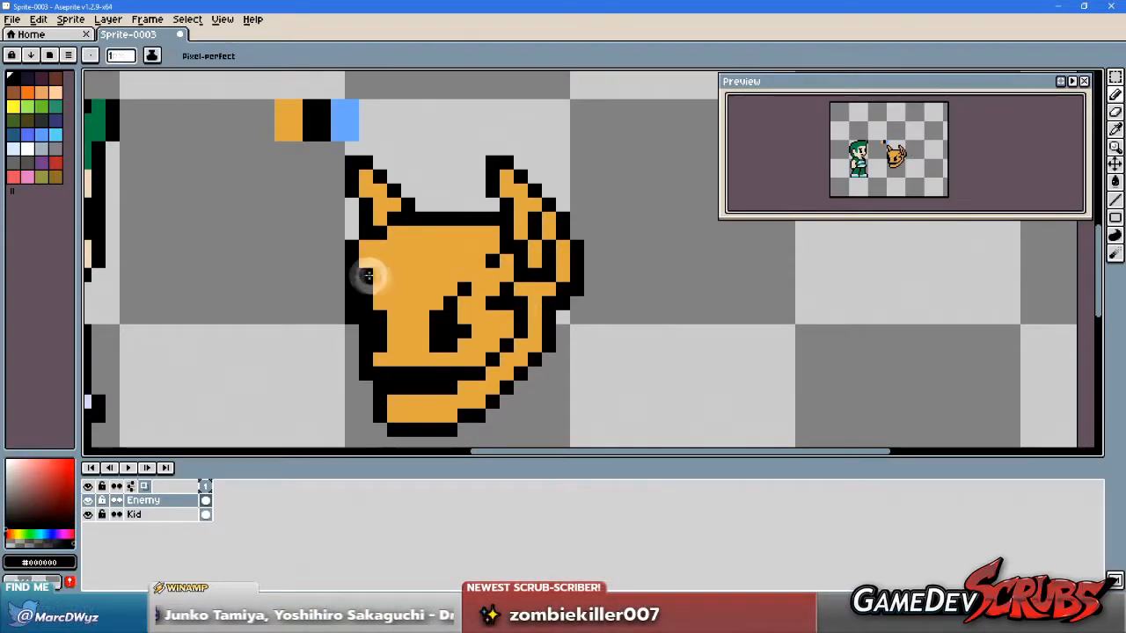
click(405, 313)
click(394, 317)
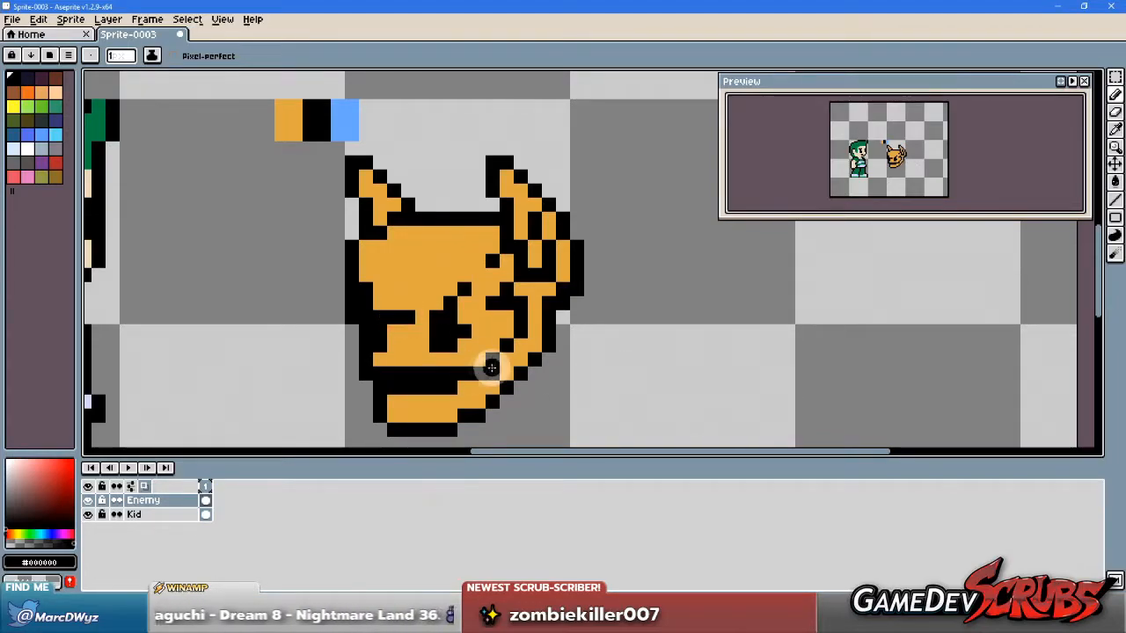
key(ctrl+z)
click(403, 315)
click(423, 302)
key(ctrl)
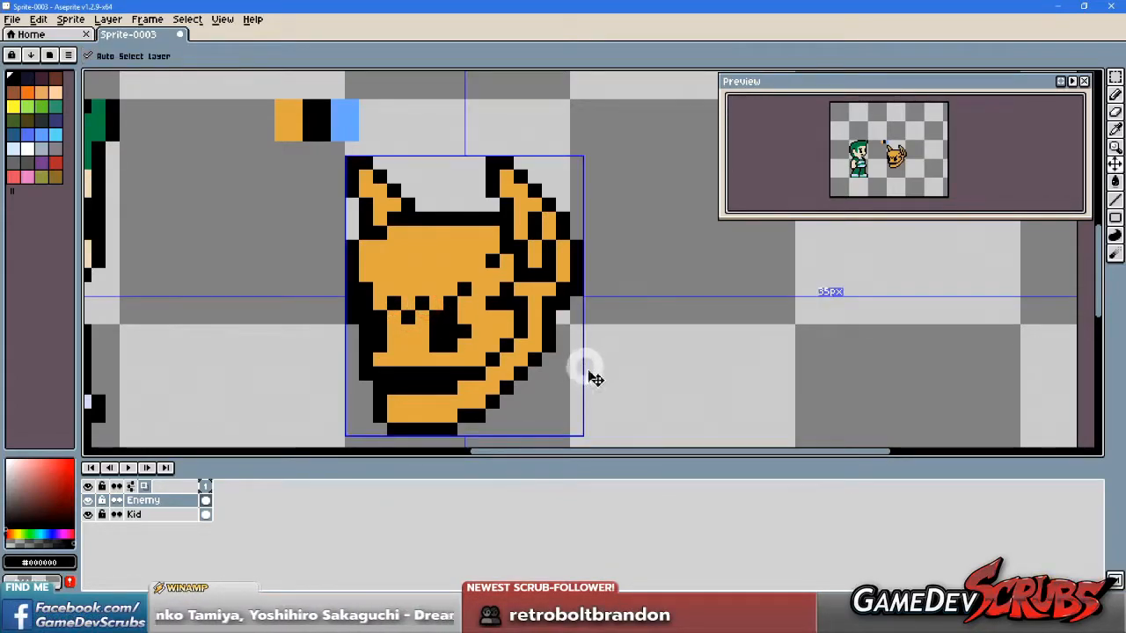
Step: Try a straight black brow line joining the face outline to the eye, and undo it
click(415, 319)
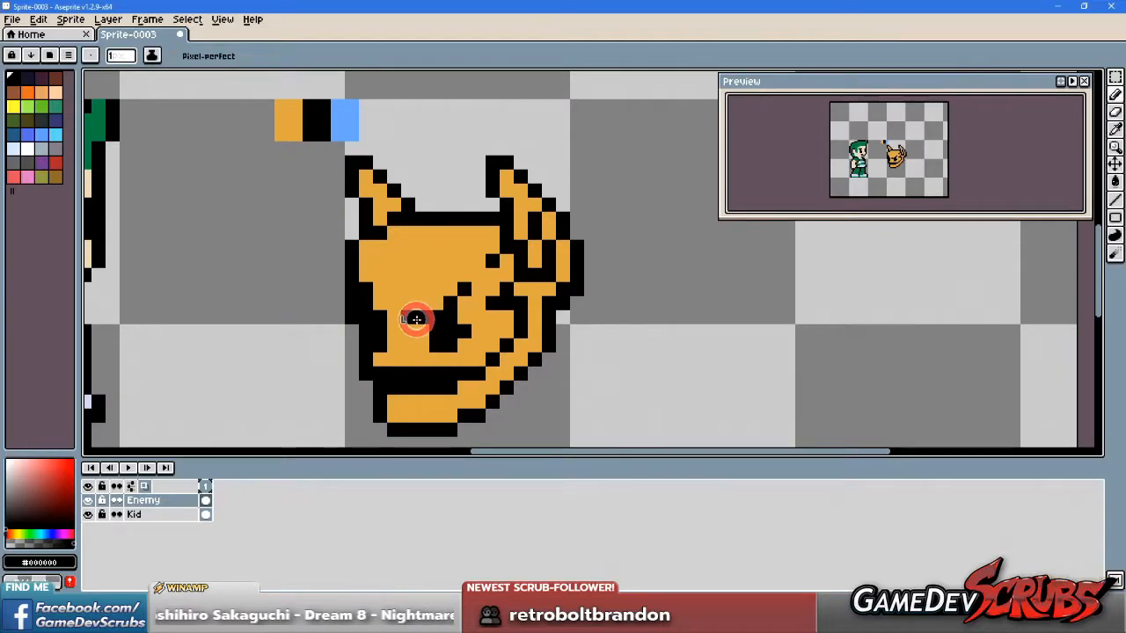
click(387, 312)
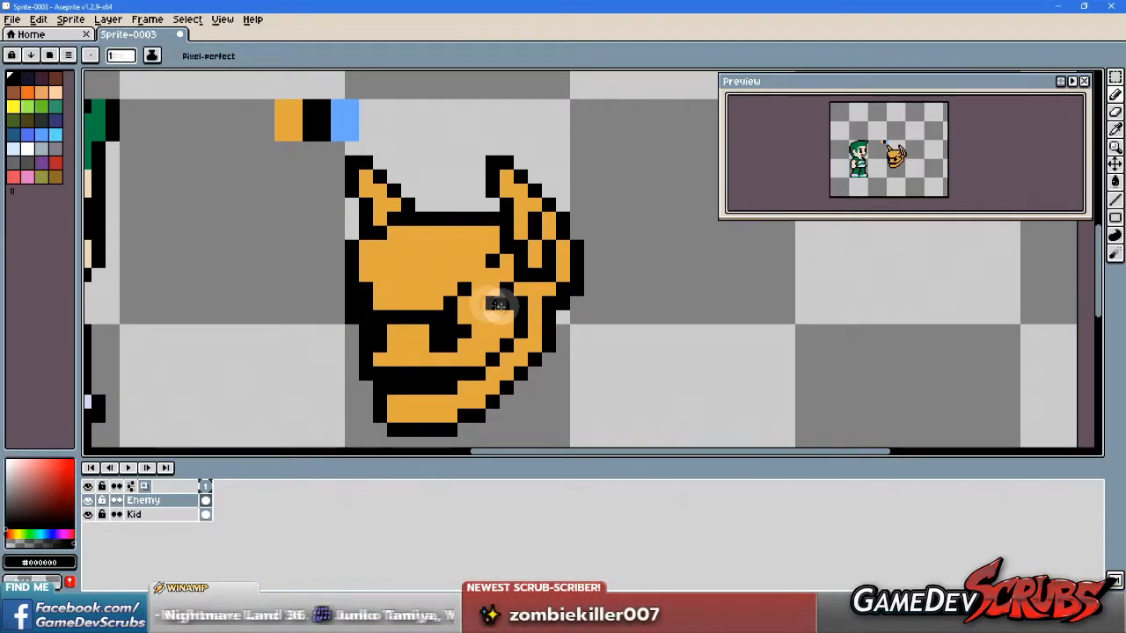
key(ctrl)
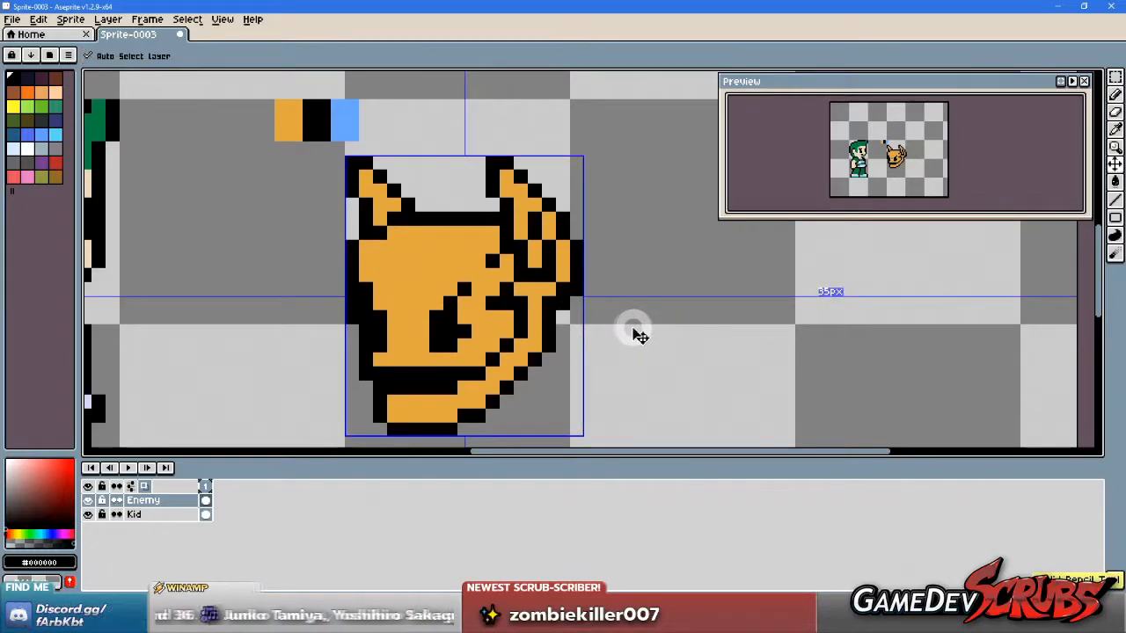
click(476, 333)
click(514, 235)
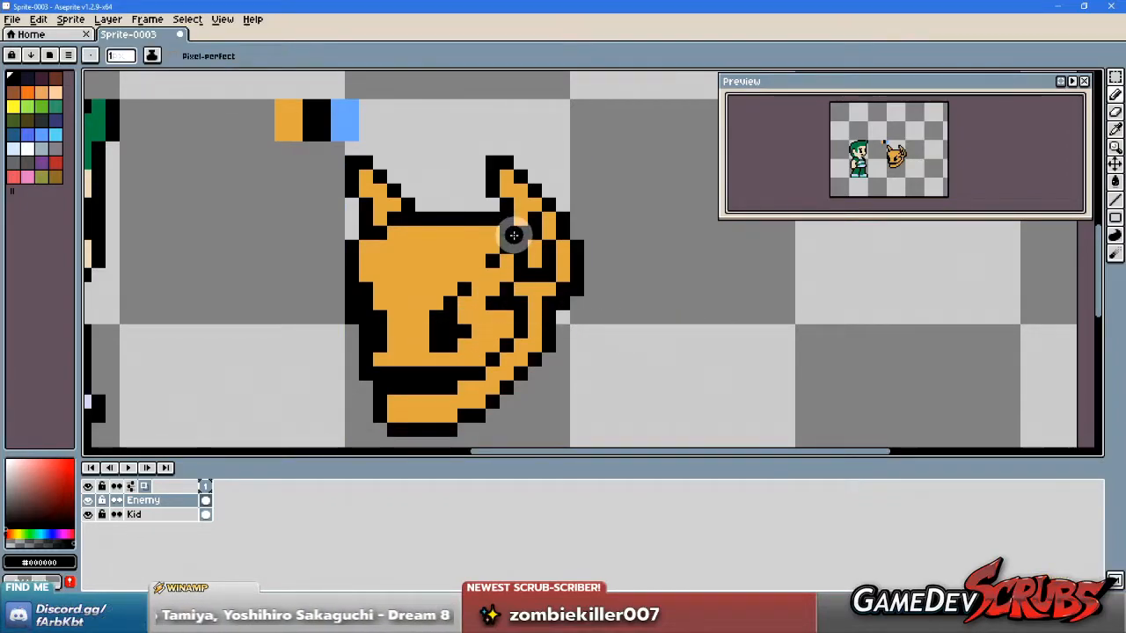
click(461, 291)
click(438, 318)
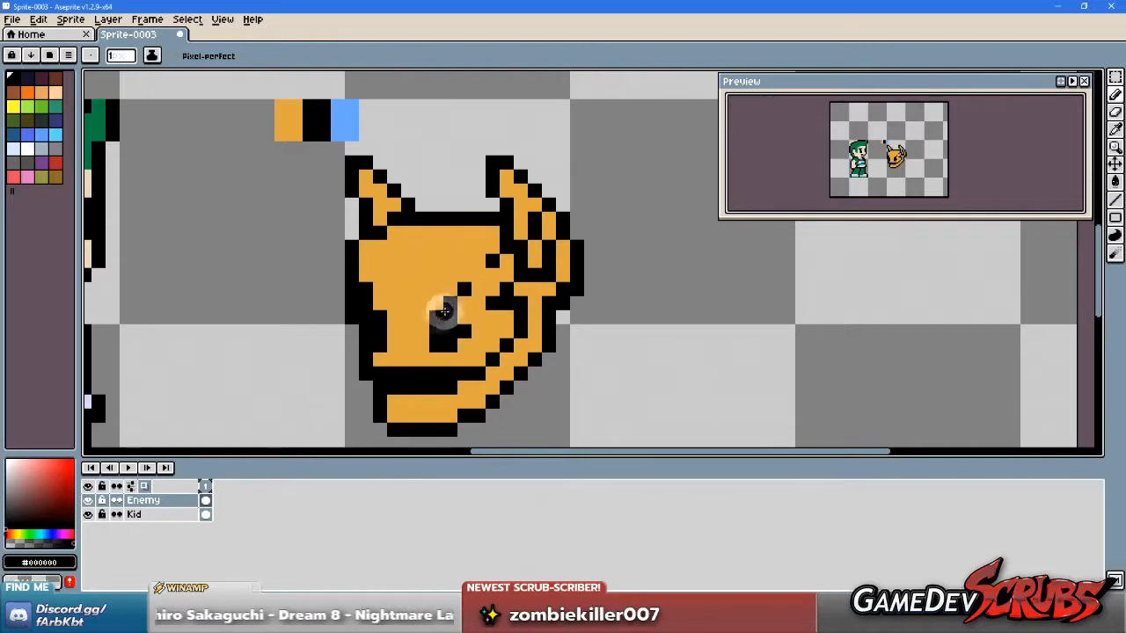
click(471, 289)
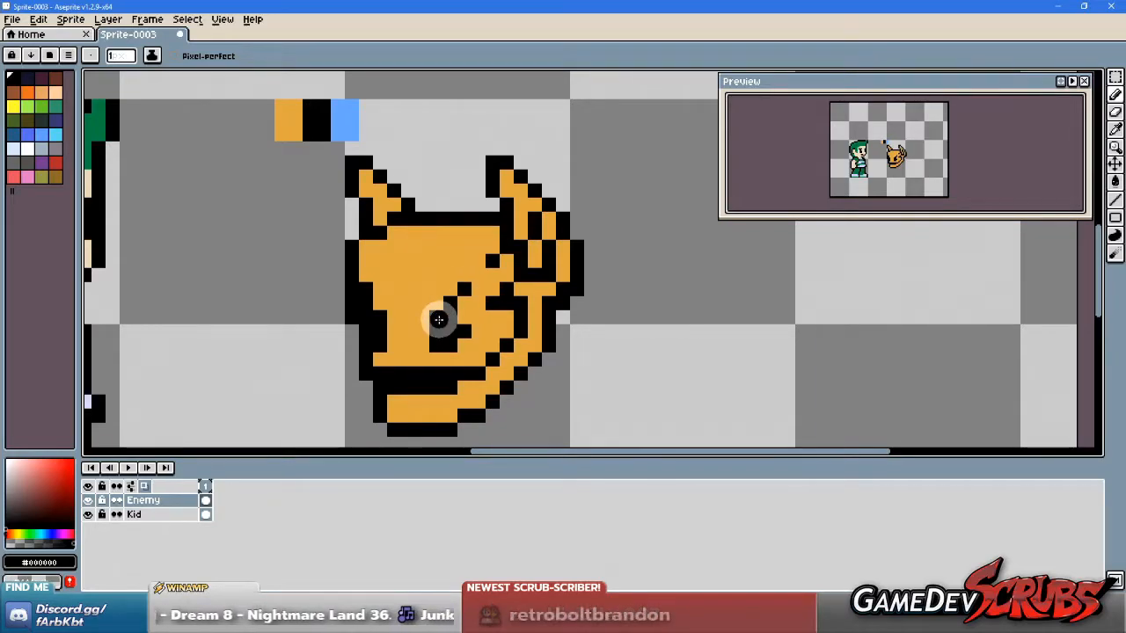
Step: Round the forehead's corner next to the ear by thickening the underside of the top outline in black and restoring stray pixels to orange
click(468, 232)
key(ctrl+z)
key(ctrl+z)
click(461, 237)
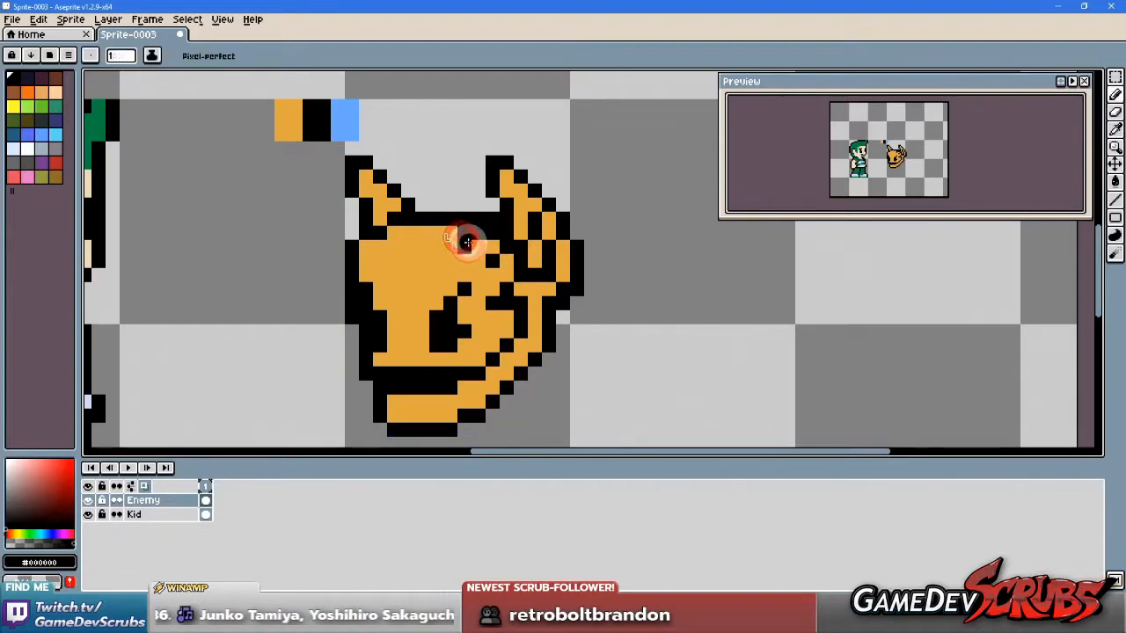
alt+click(461, 240)
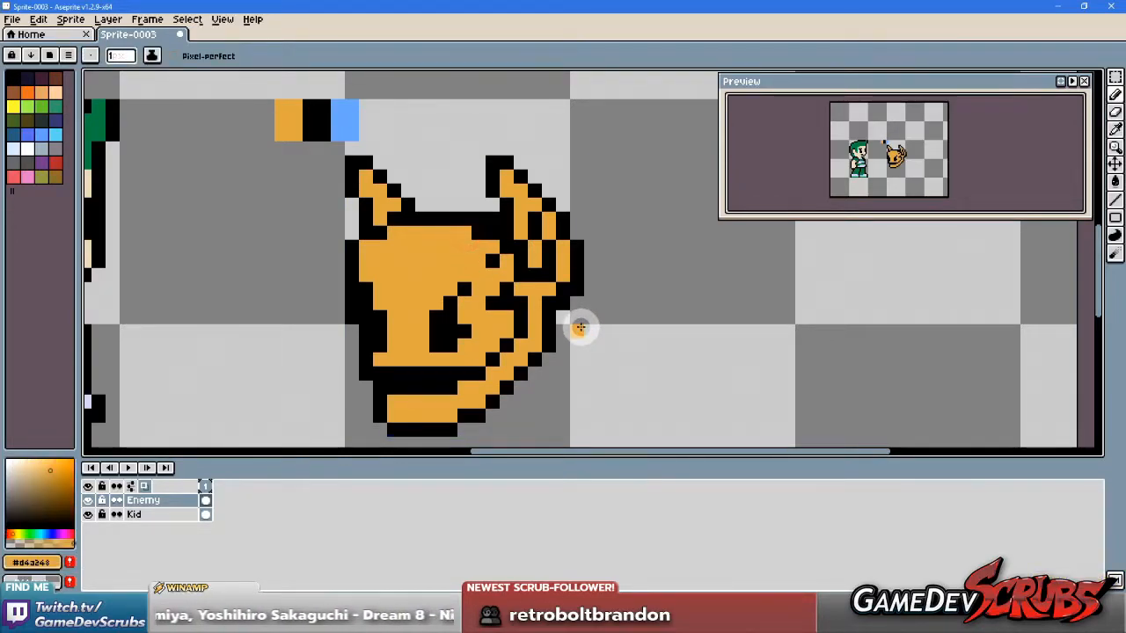
alt+click(480, 201)
mouse_move(480, 215)
mouse_down()
mouse_move(505, 240)
mouse_move(491, 248)
mouse_move(480, 219)
mouse_up()
Step: Rework the inside of the imp's ear, filling its base with orange and keeping a short black fold line above it
alt+click(479, 230)
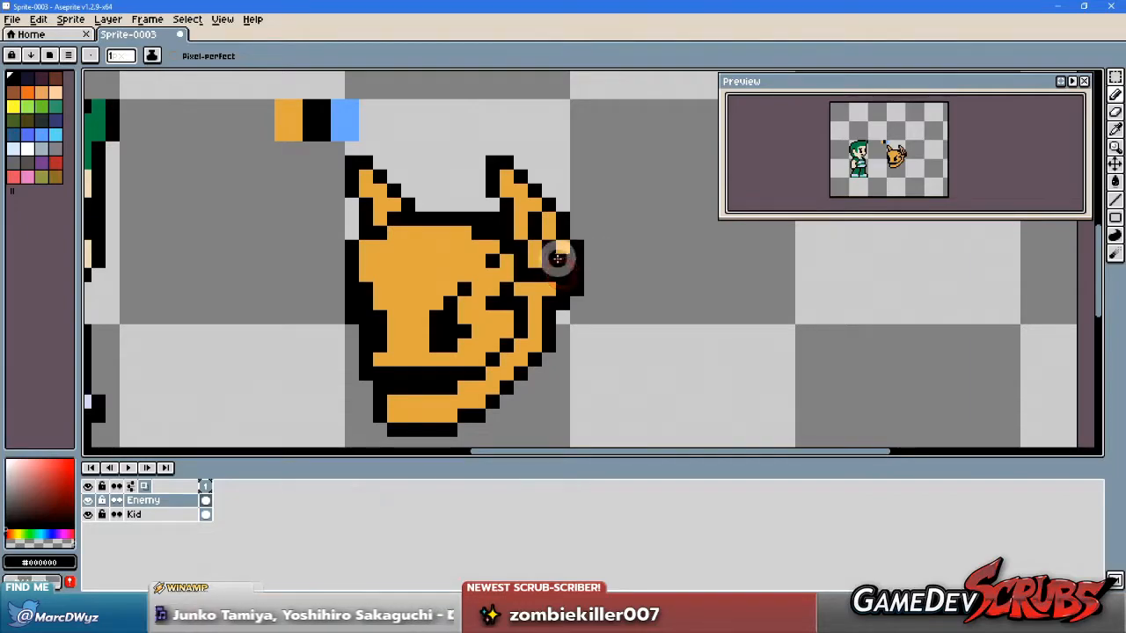
alt+click(550, 255)
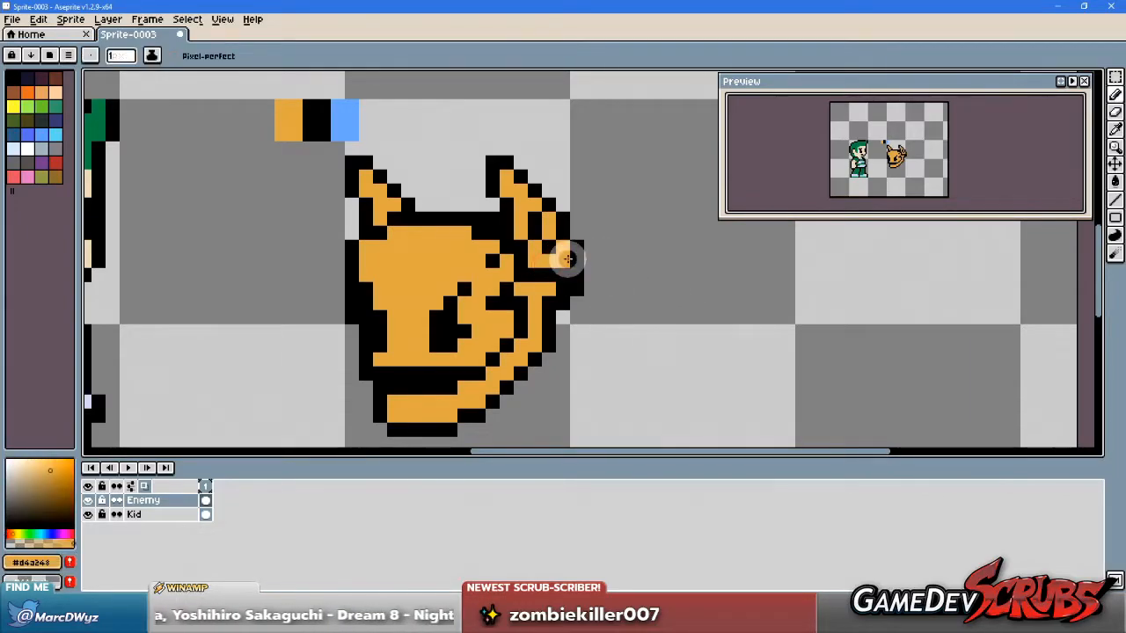
alt+click(563, 265)
key(alt)
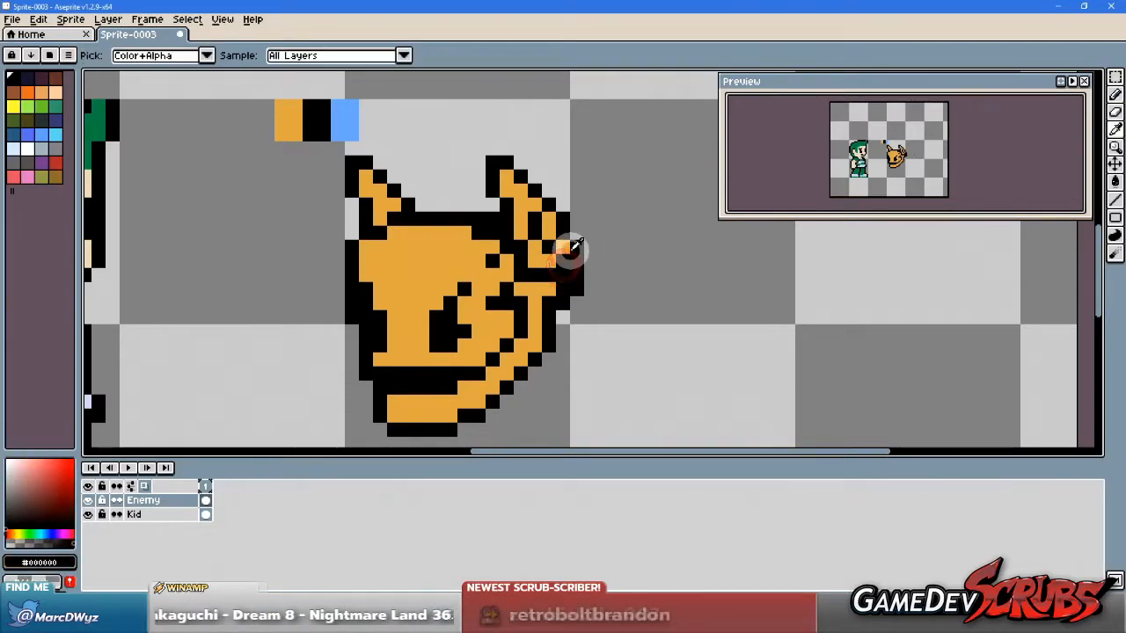
click(548, 261)
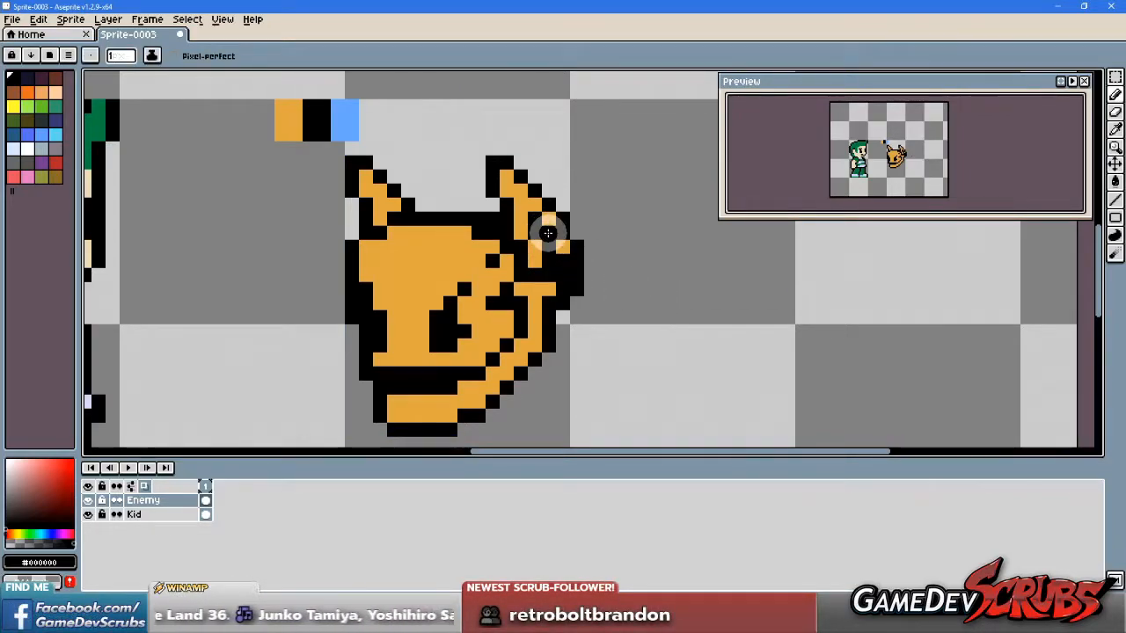
alt+click(549, 238)
key(v)
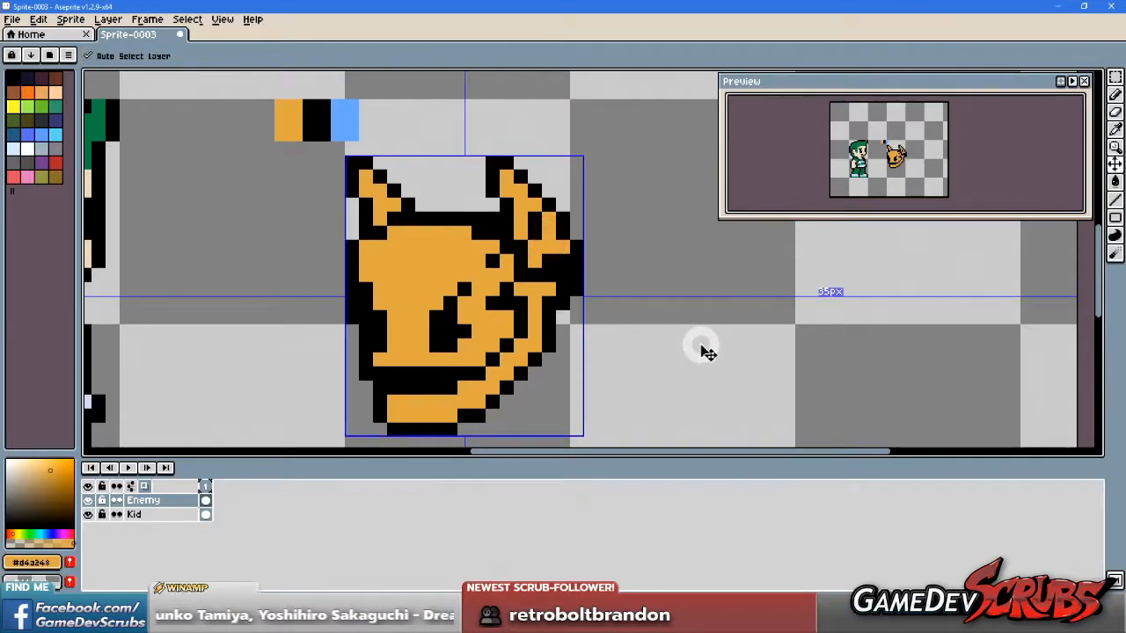
key(b)
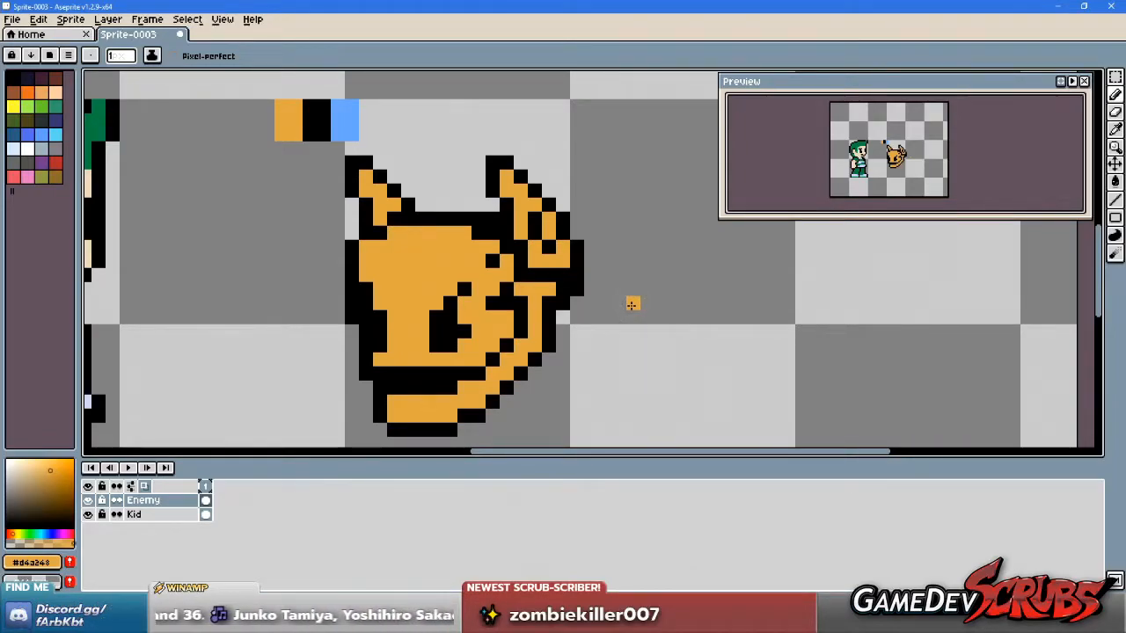
Step: Reshape the cheek and jaw joint below the ear, widening the orange area and adjusting its black contour
drag(518, 310, 505, 292)
drag(547, 311, 550, 317)
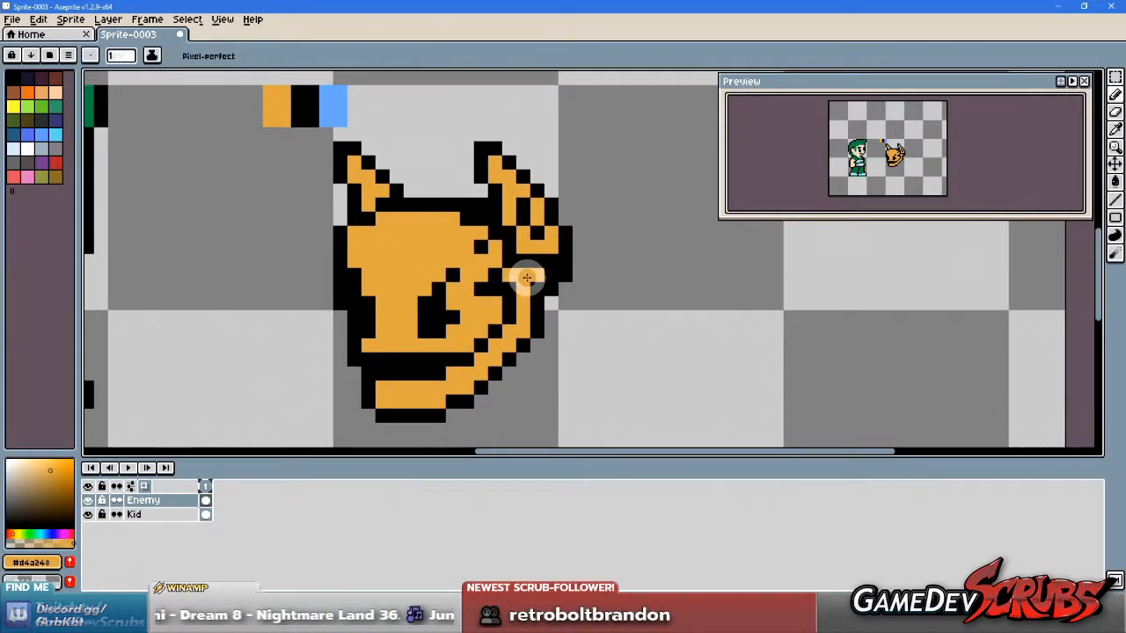
alt+click(483, 287)
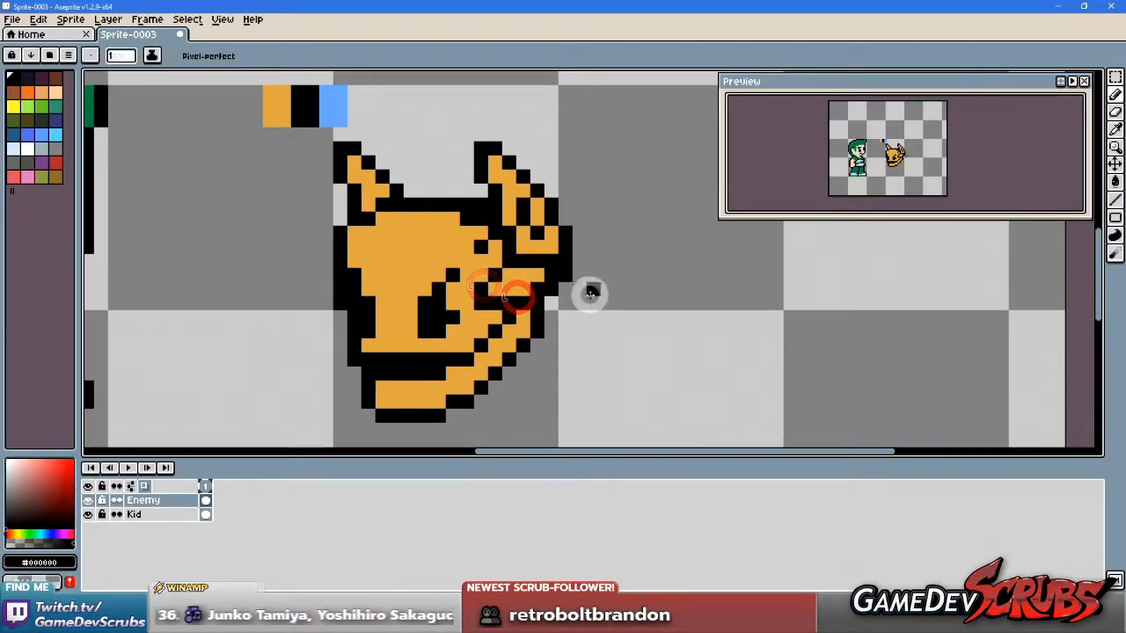
alt+click(527, 301)
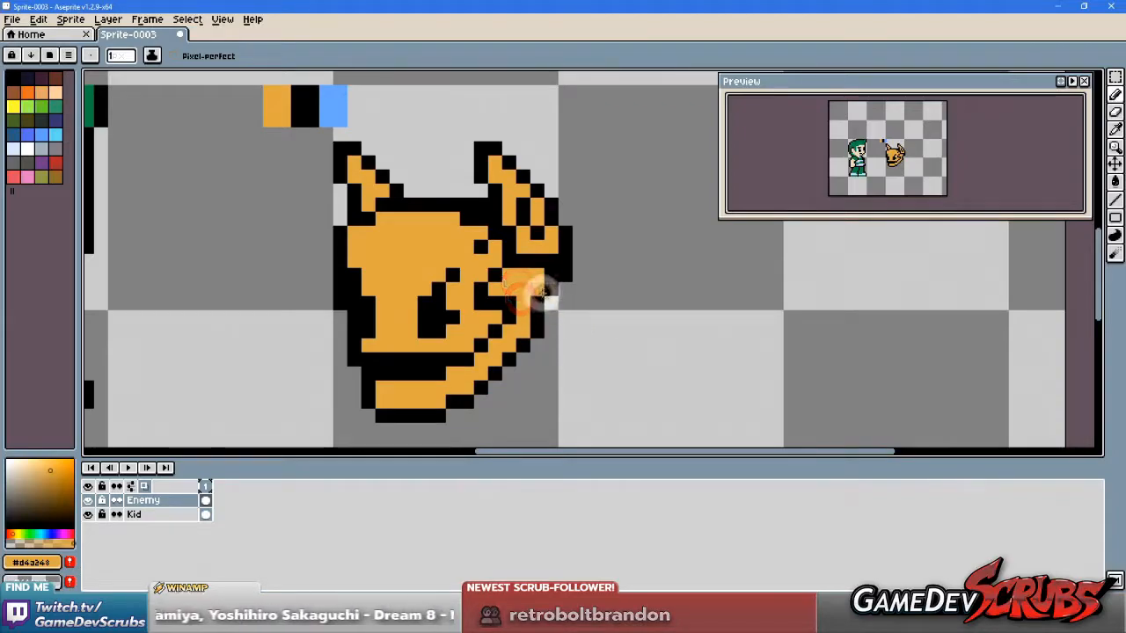
alt+click(536, 283)
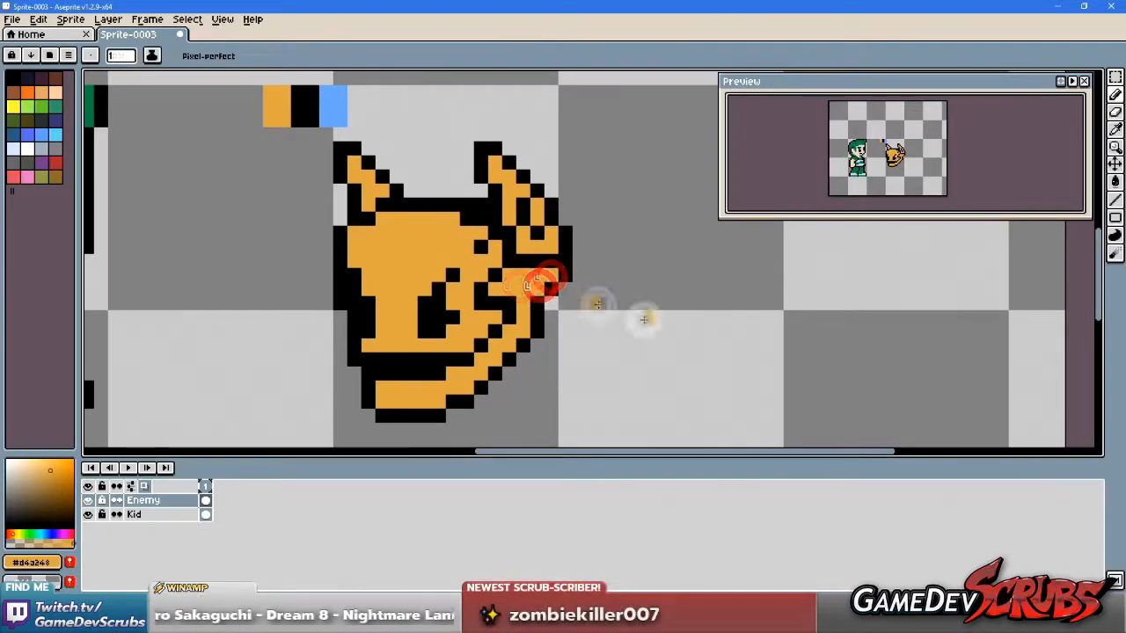
alt+click(539, 302)
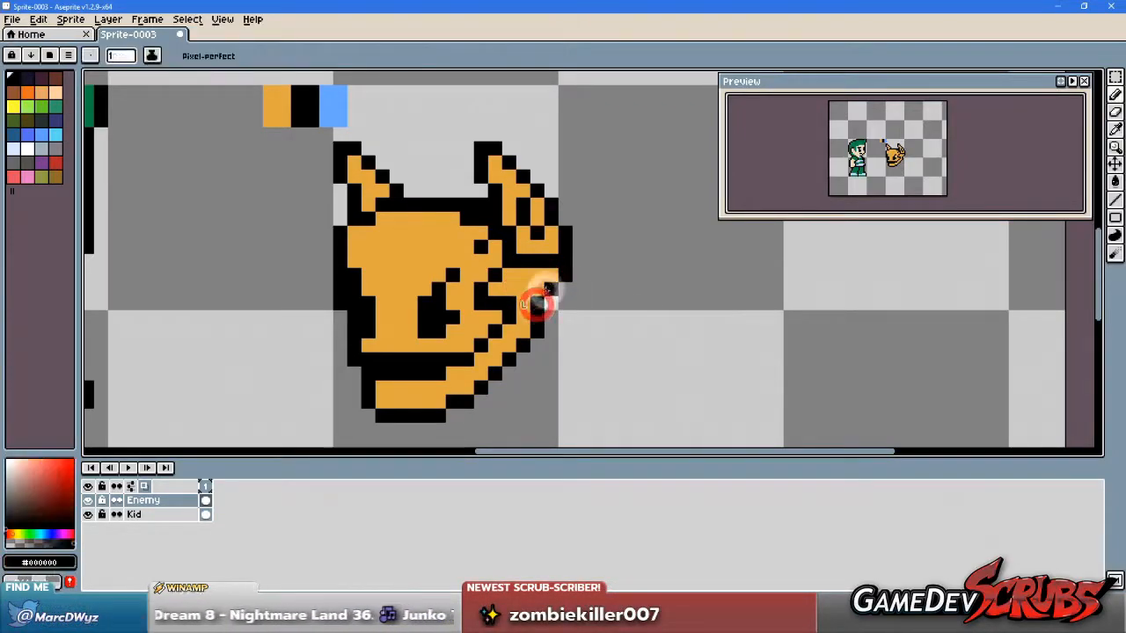
scroll(607, 345, down, 3)
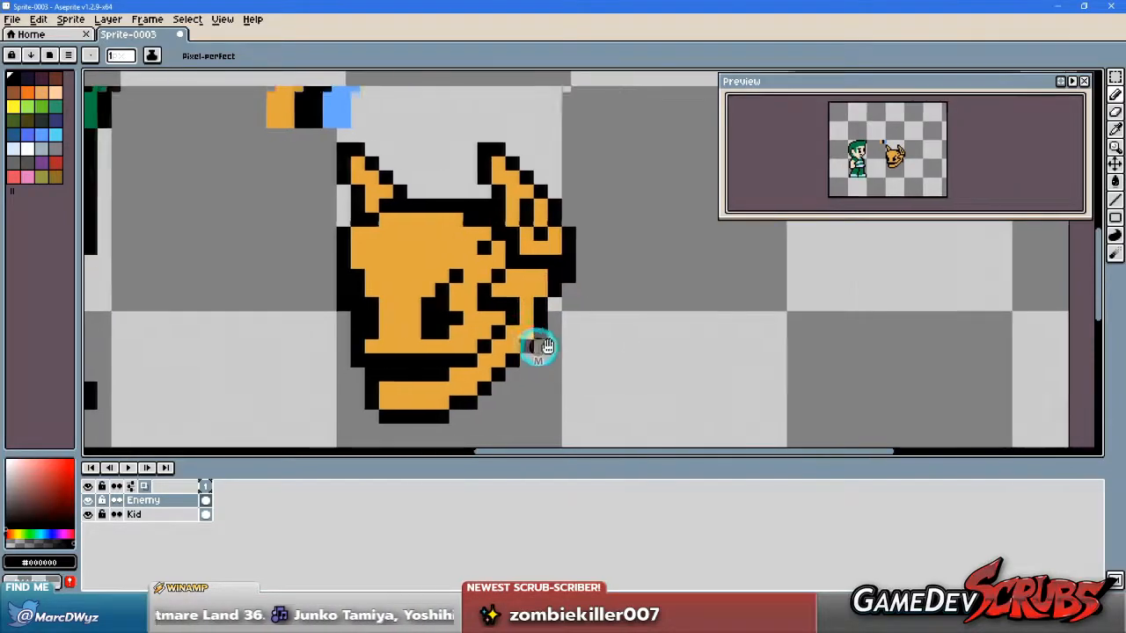
scroll(541, 288, up, 1)
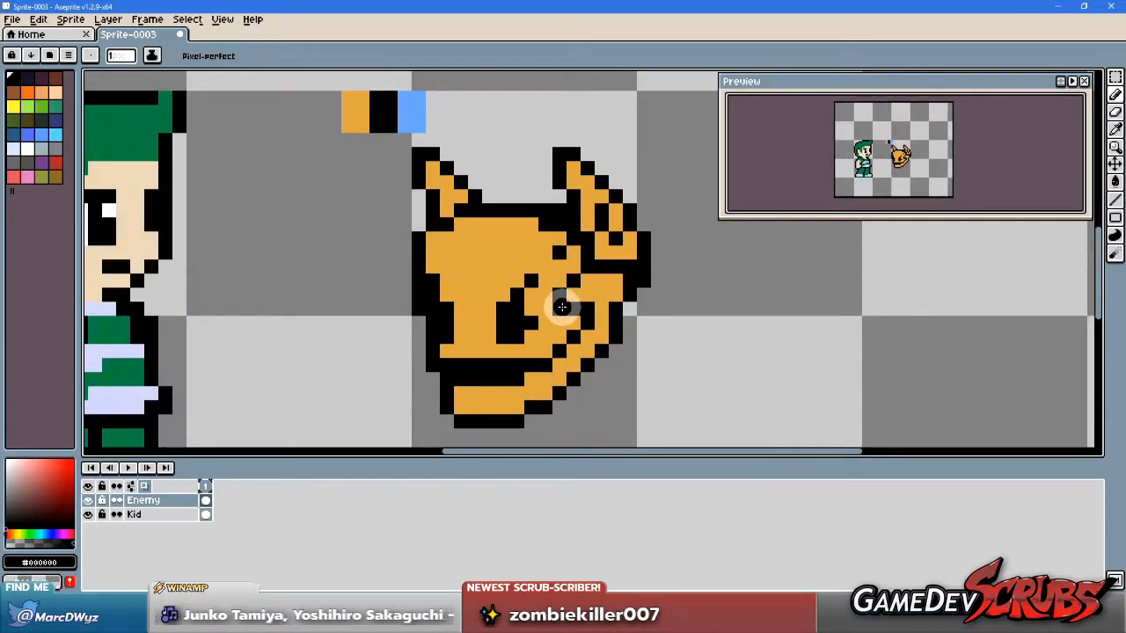
scroll(576, 280, down, 1)
scroll(590, 282, up, 1)
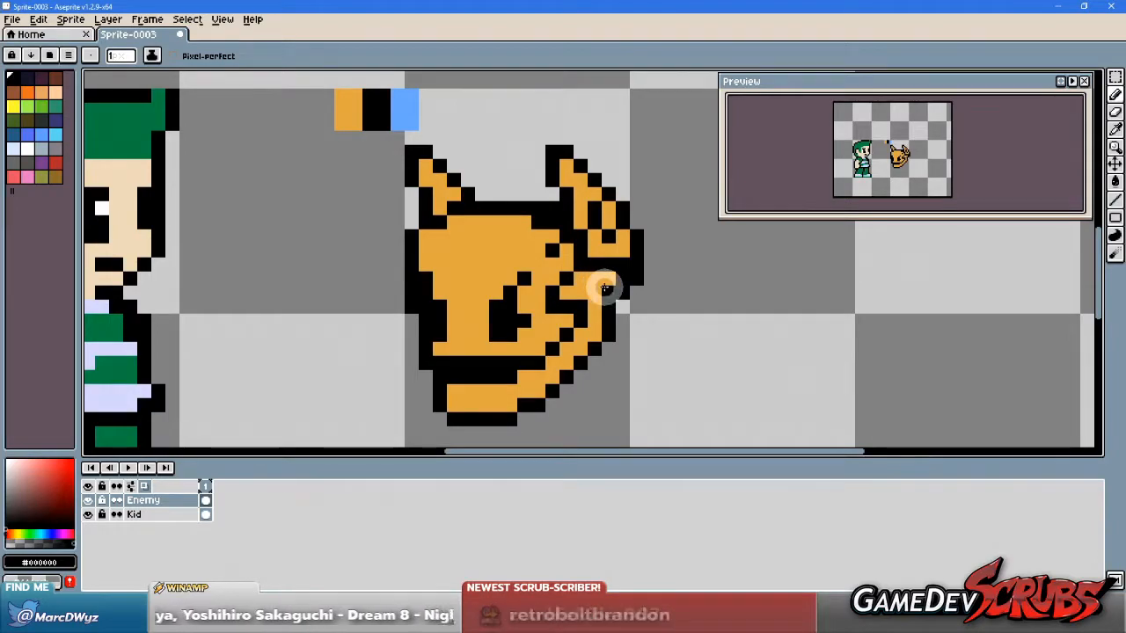
drag(610, 286, 564, 292)
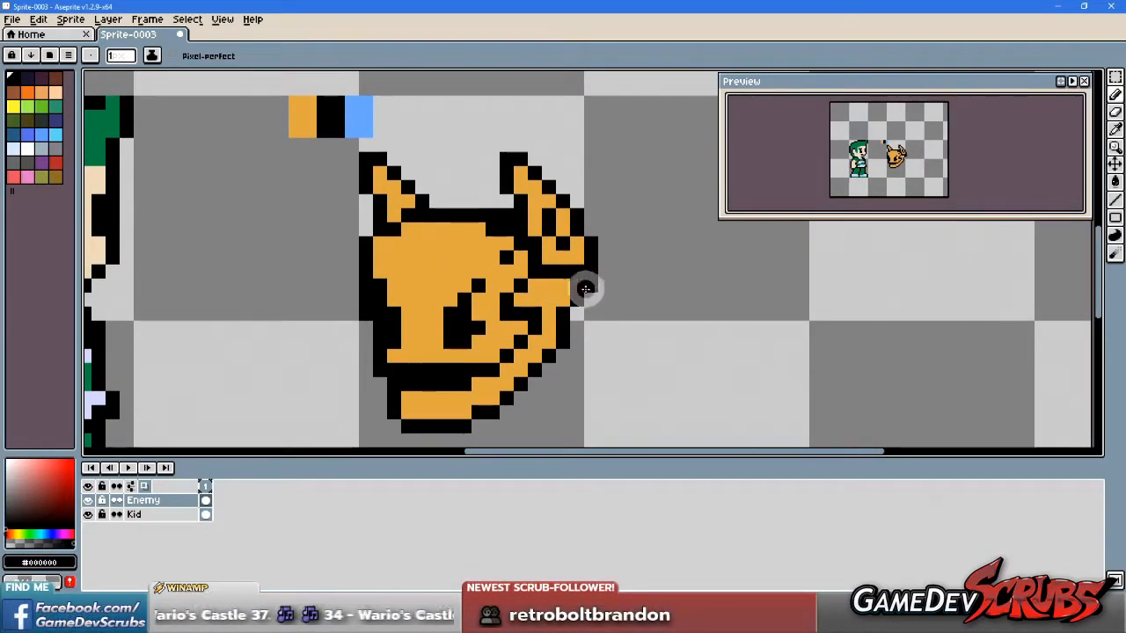
scroll(577, 293, down, 1)
scroll(536, 299, up, 1)
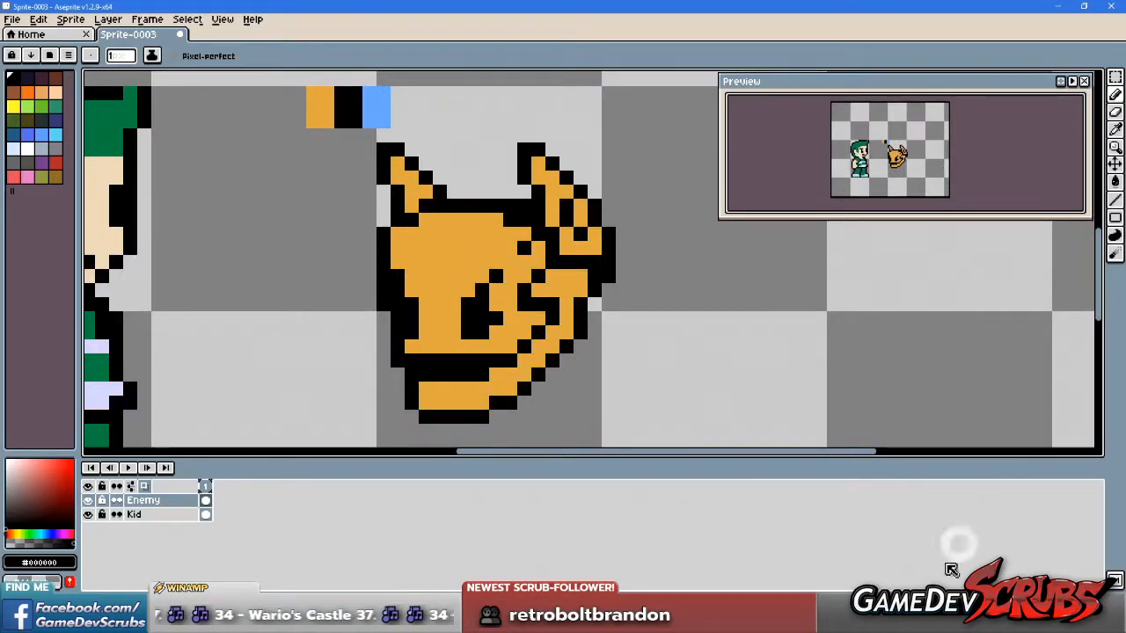
Step: Switch to Paint Shop Pro, bring imagejpeg_01.jpg to the front, and minimize the file browser and the Mansion mock-up image
key(alt+Tab)
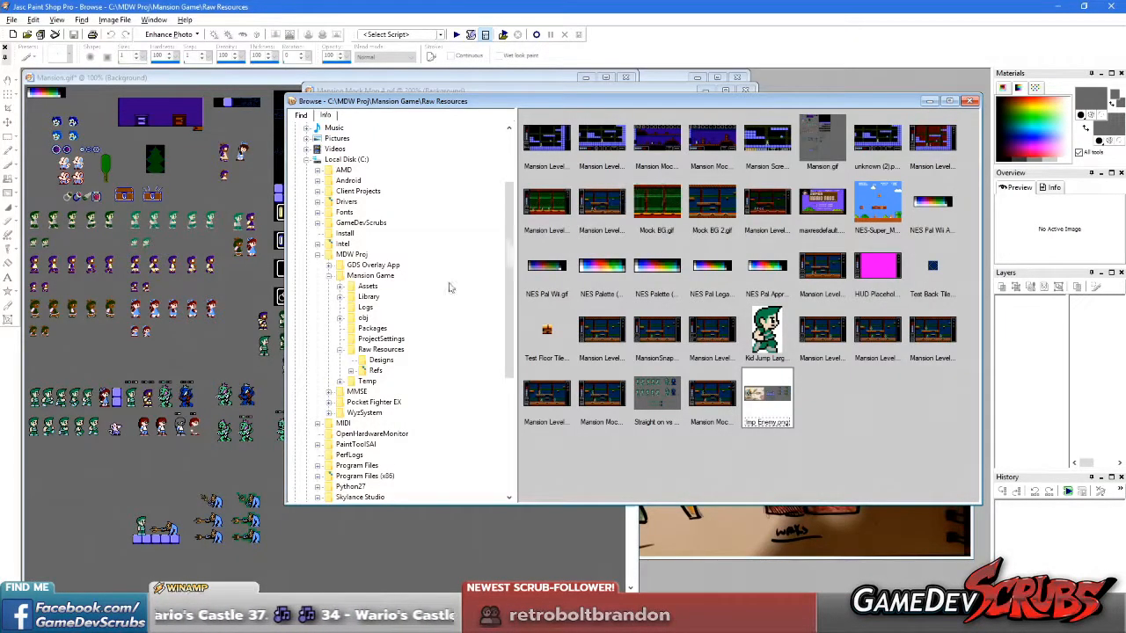
click(689, 525)
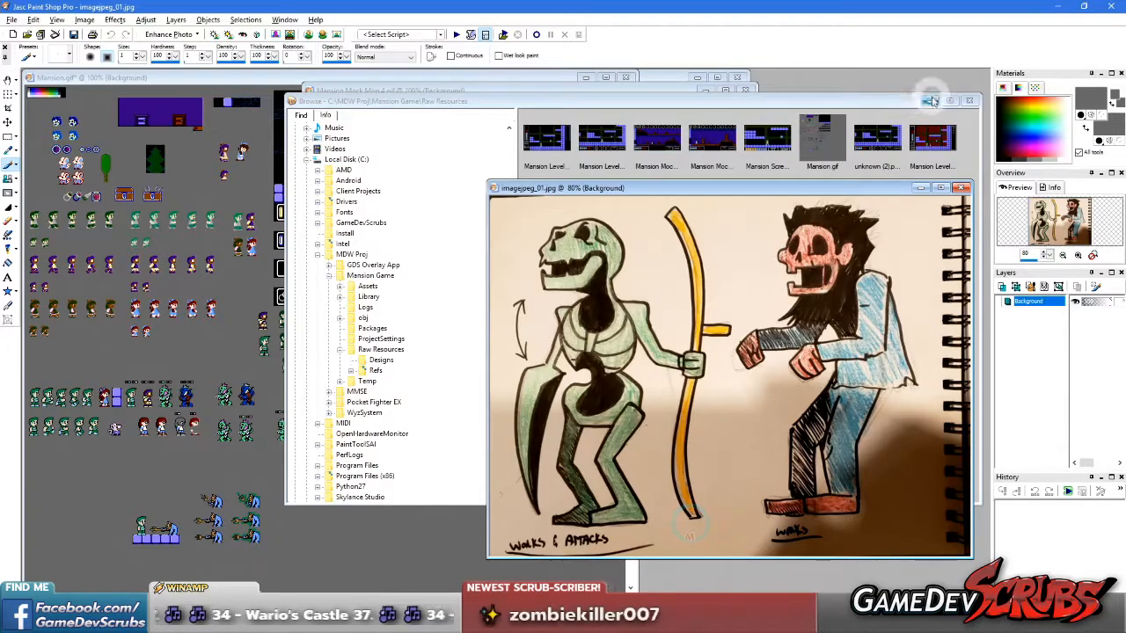
click(929, 101)
click(708, 89)
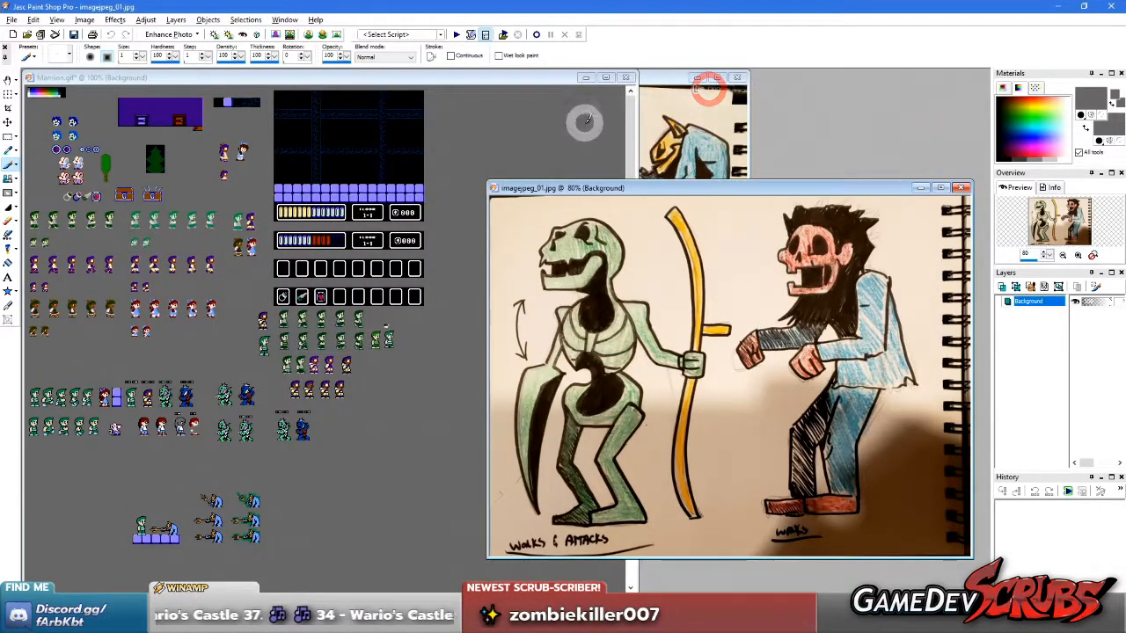
Step: Minimize Mansion.gif, examine the imp in the concept drawing up close, and return to Aseprite
click(585, 77)
scroll(639, 134, up, 6)
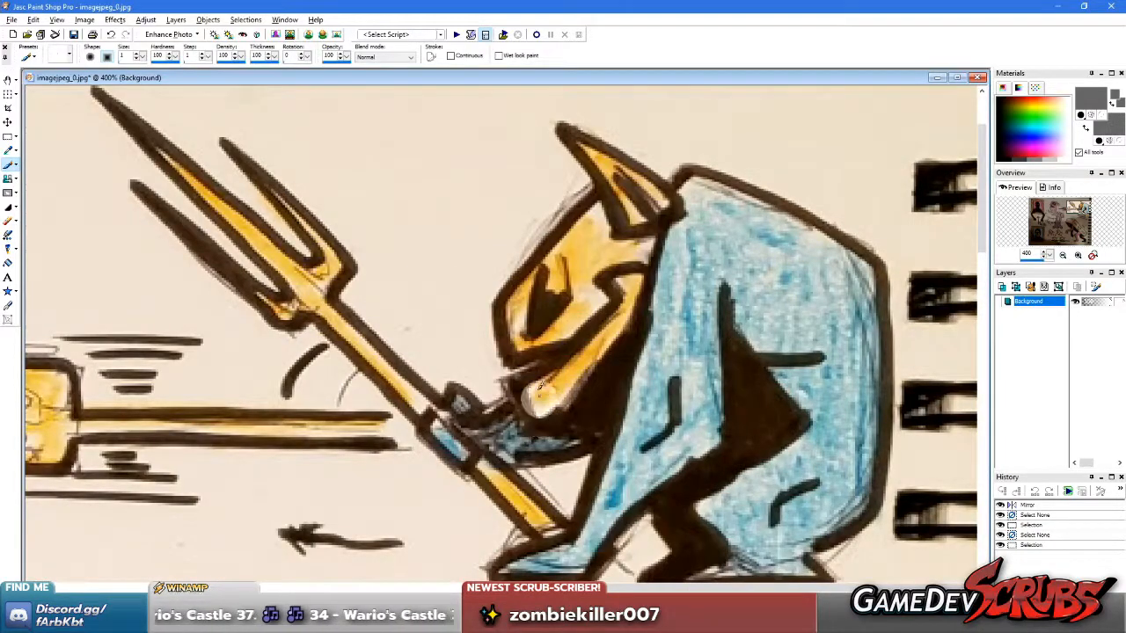
click(1058, 7)
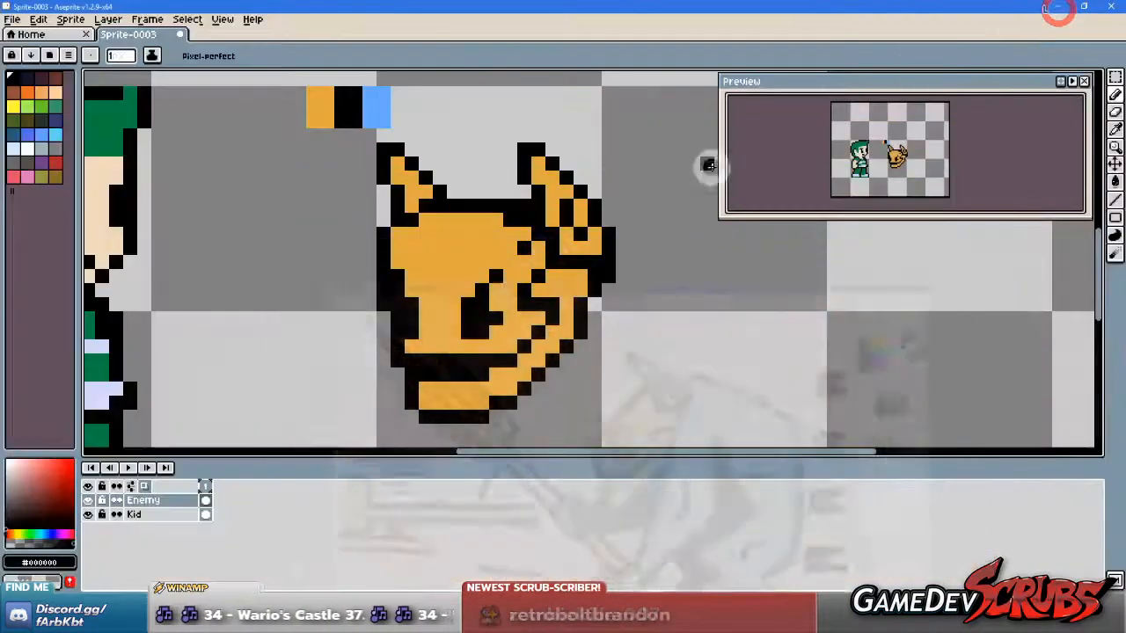
Step: Shorten the imp's jaw by shifting the chin's front edge one pixel inward, and patch the gap behind it in orange
alt+click(476, 414)
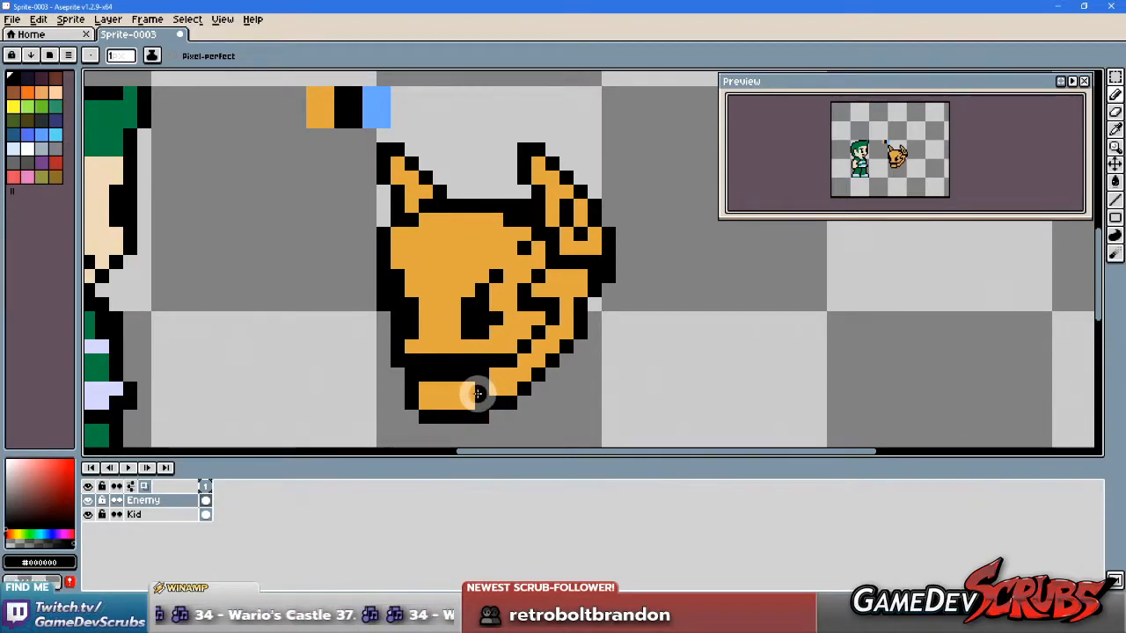
key(m)
drag(392, 373, 447, 410)
click(605, 400)
key(b)
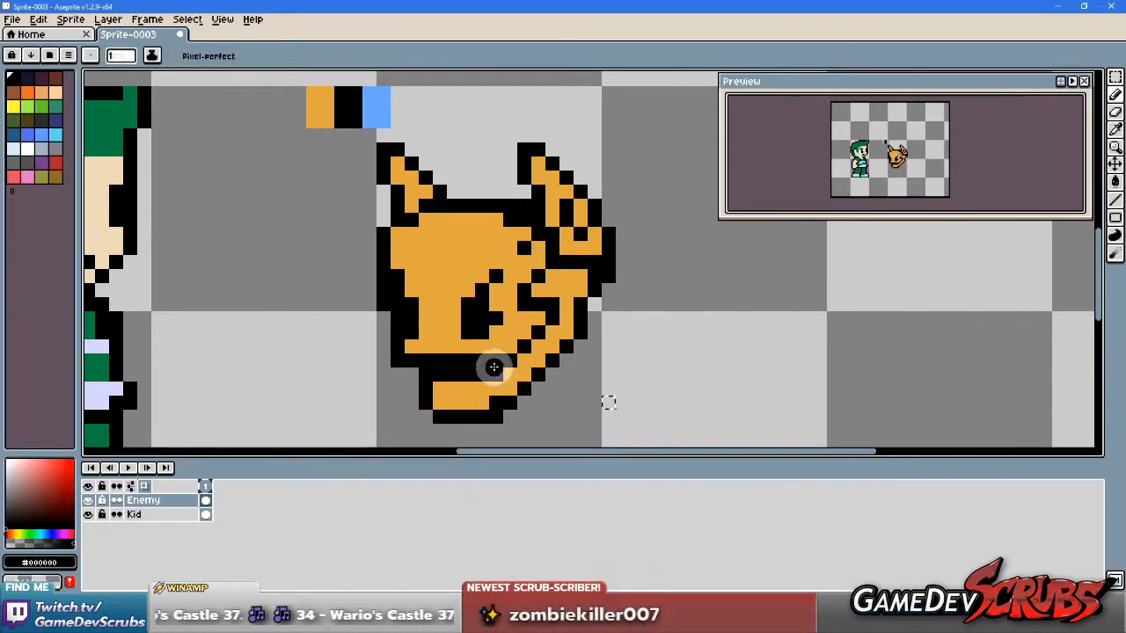
key(ctrl+d)
key(alt)
alt+click(487, 393)
click(496, 378)
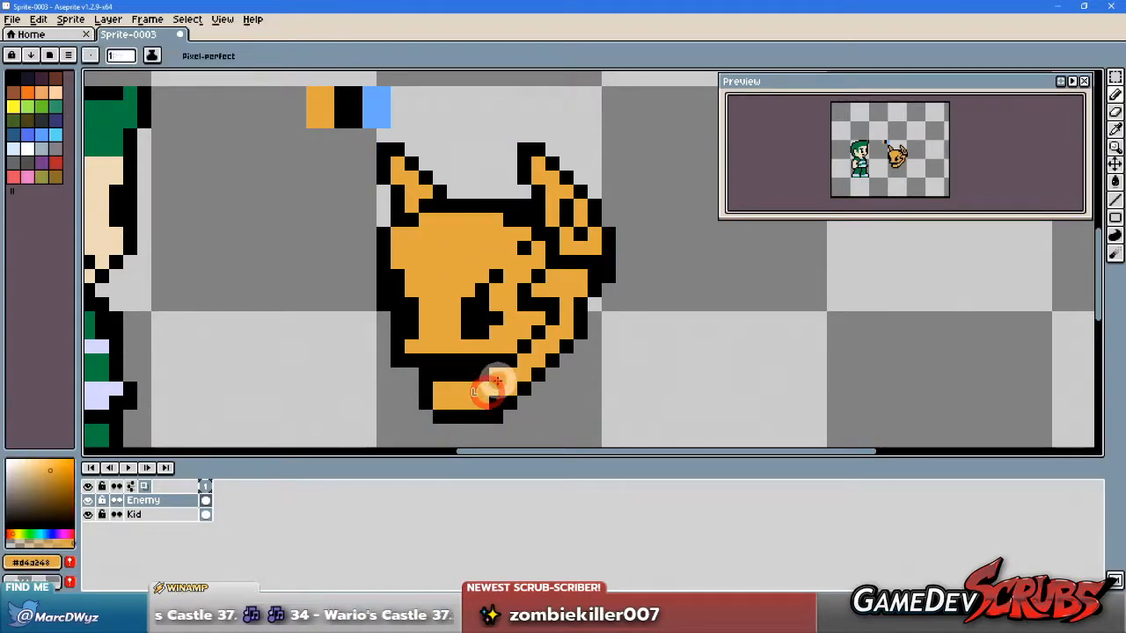
shift+click(576, 301)
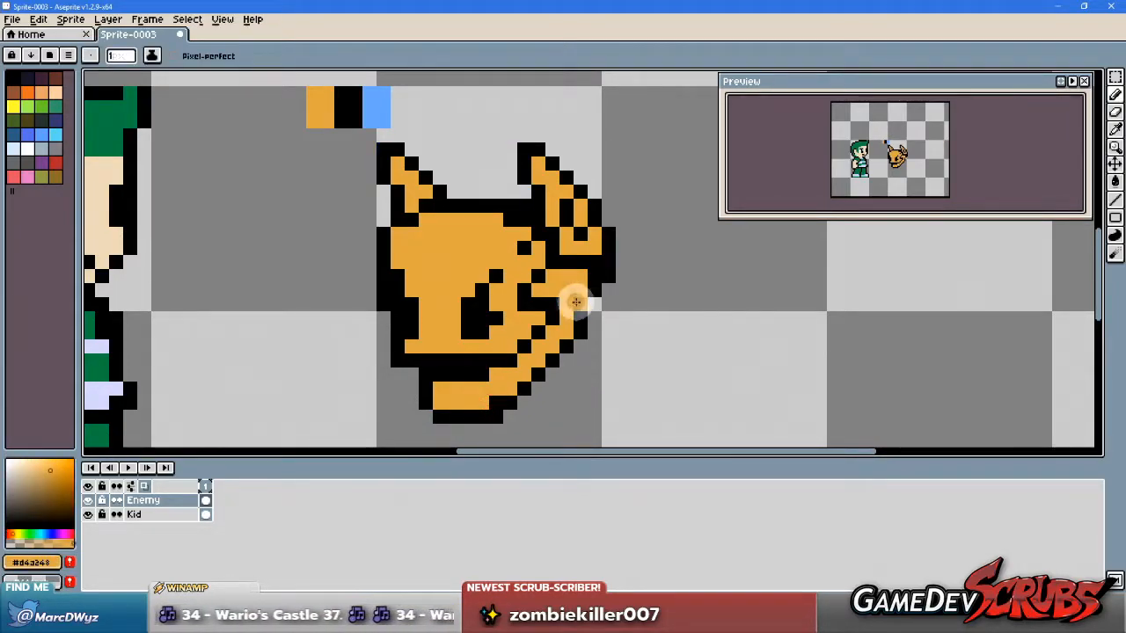
Step: Thicken the chin's front corner with a black pixel, and undo the trial orange pixel inside it
alt+click(505, 415)
click(412, 389)
alt+click(465, 384)
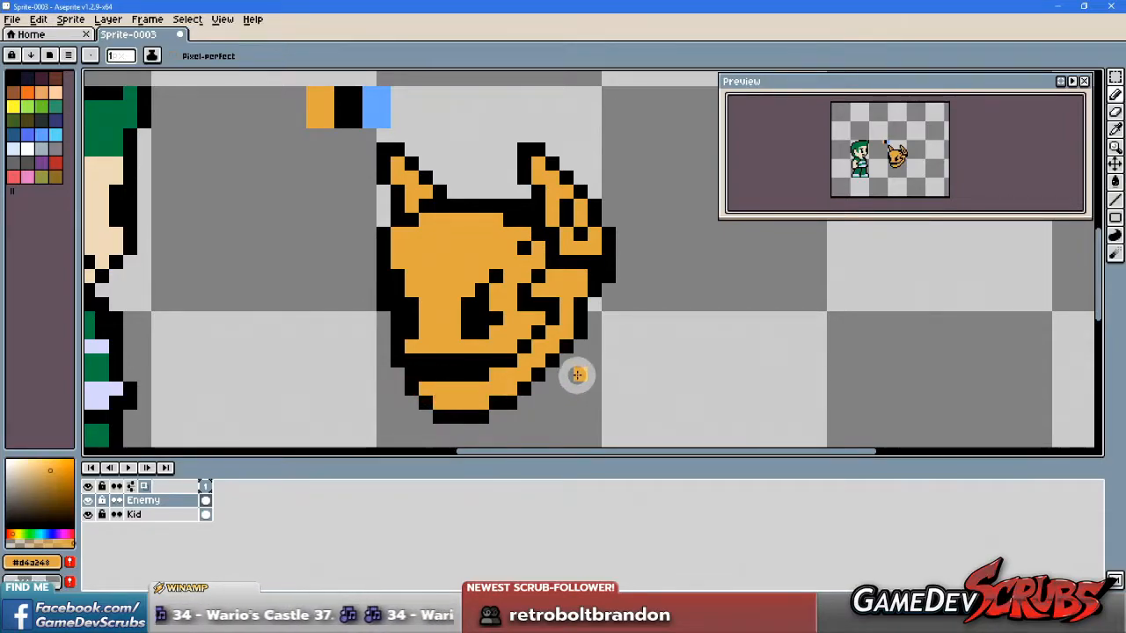
key(ctrl+z)
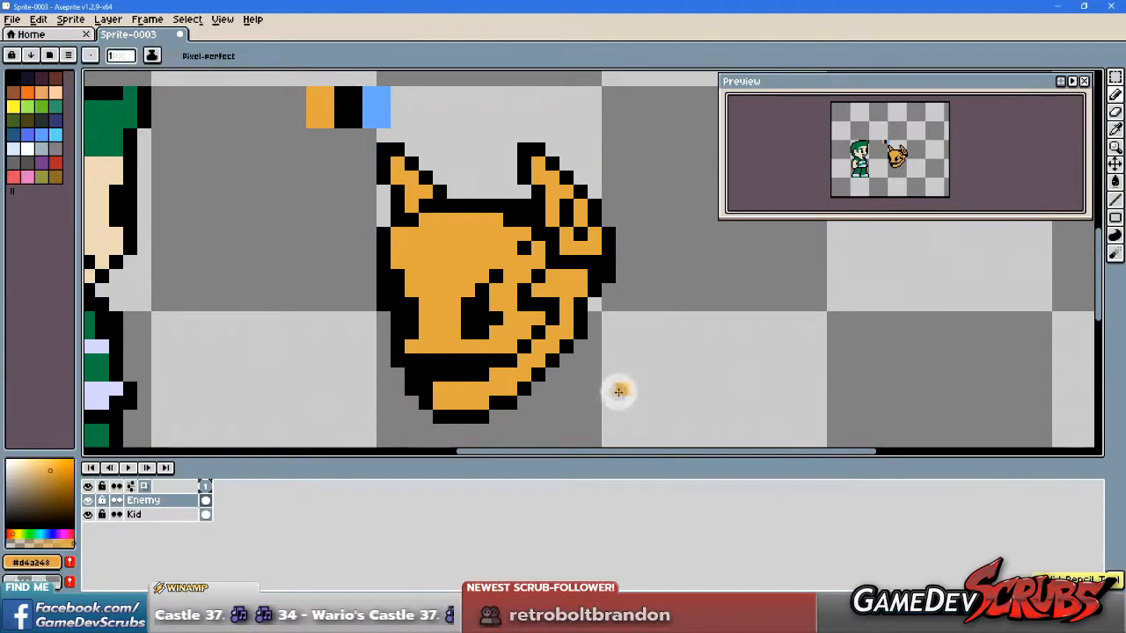
Step: Thicken the jaw's rear outline with black pixels along its inner diagonal edge, up toward the cheek
scroll(475, 300, down, 4)
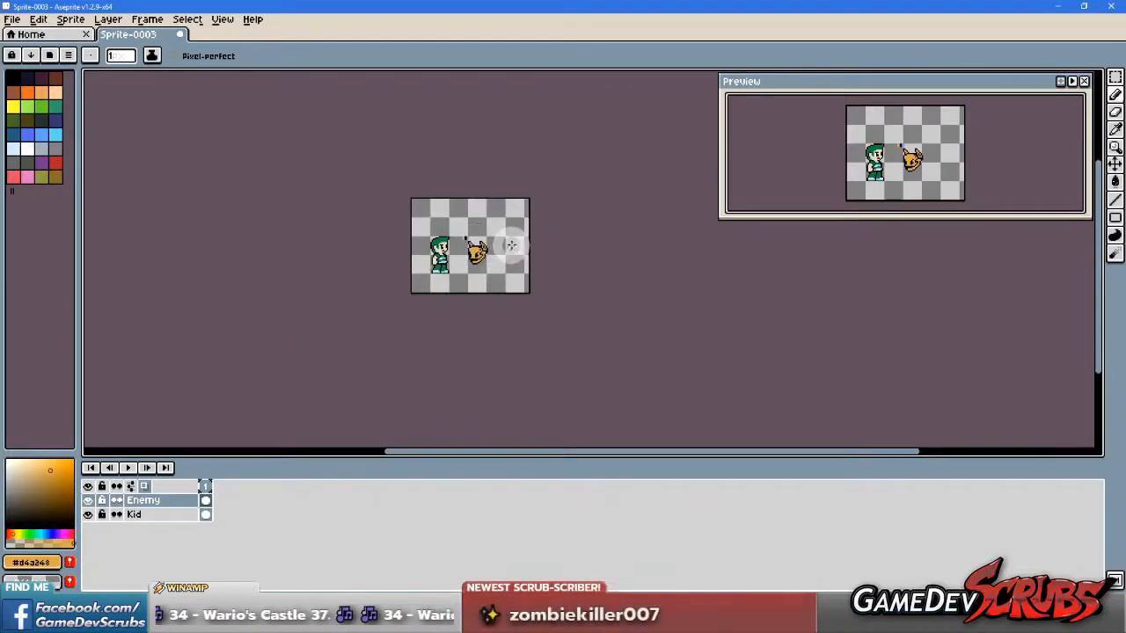
scroll(511, 245, up, 5)
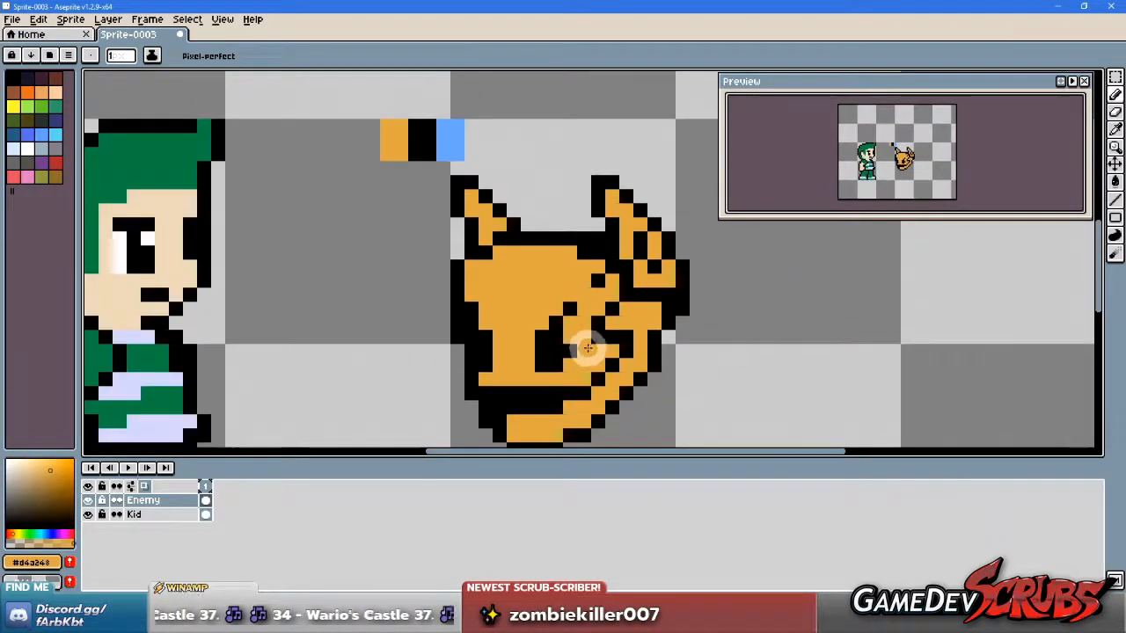
scroll(588, 347, down, 2)
scroll(554, 326, up, 3)
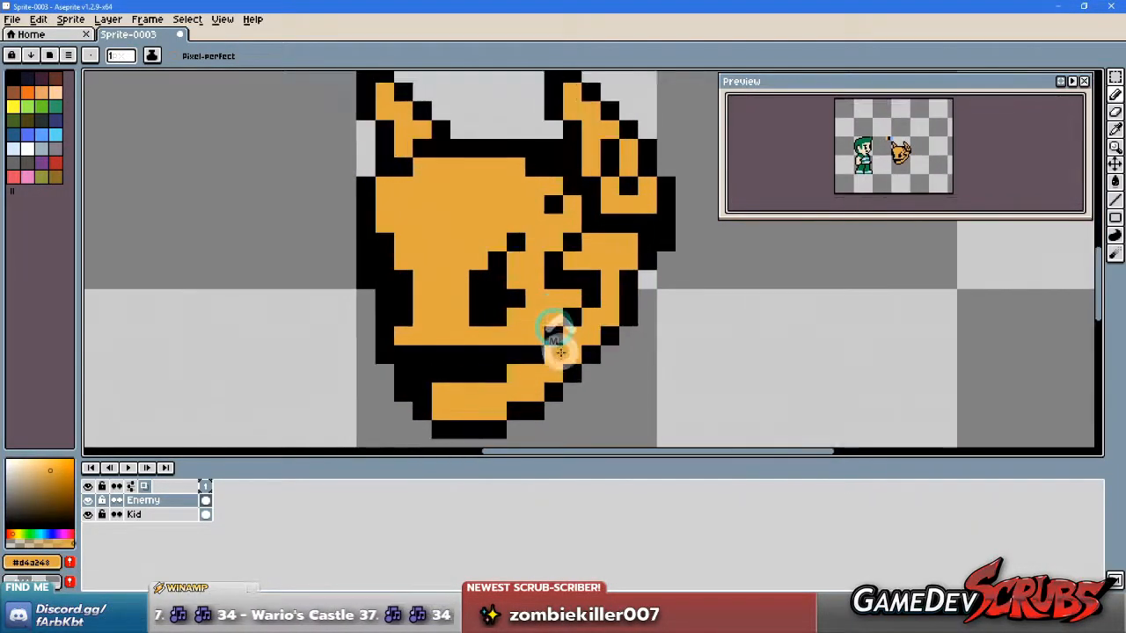
alt+click(539, 394)
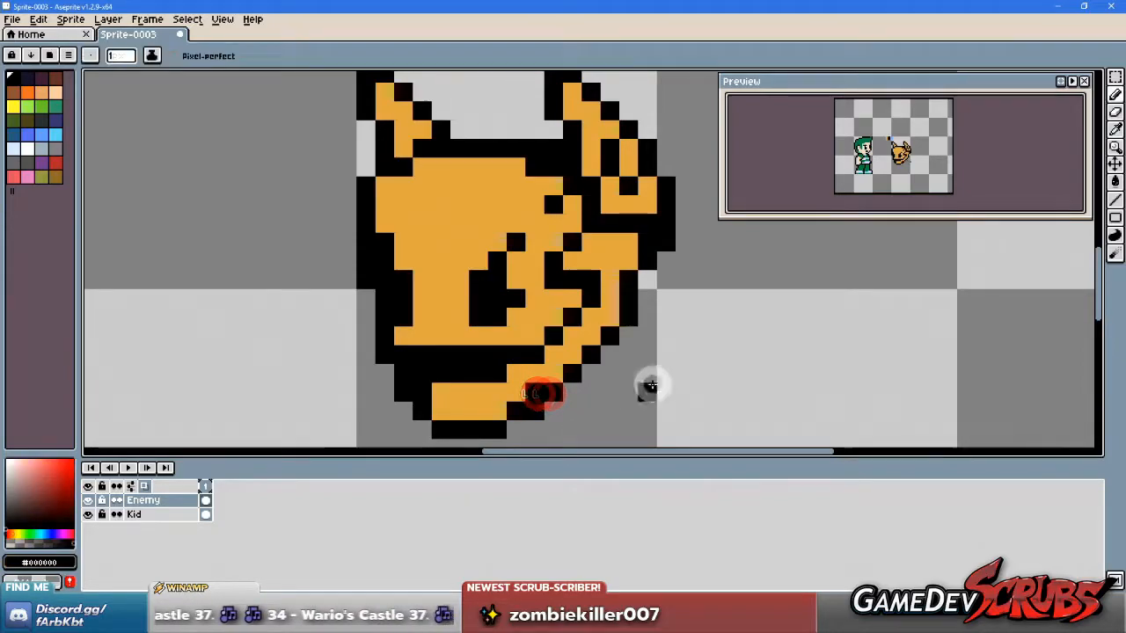
click(599, 338)
click(572, 356)
click(616, 315)
scroll(550, 315, down, 3)
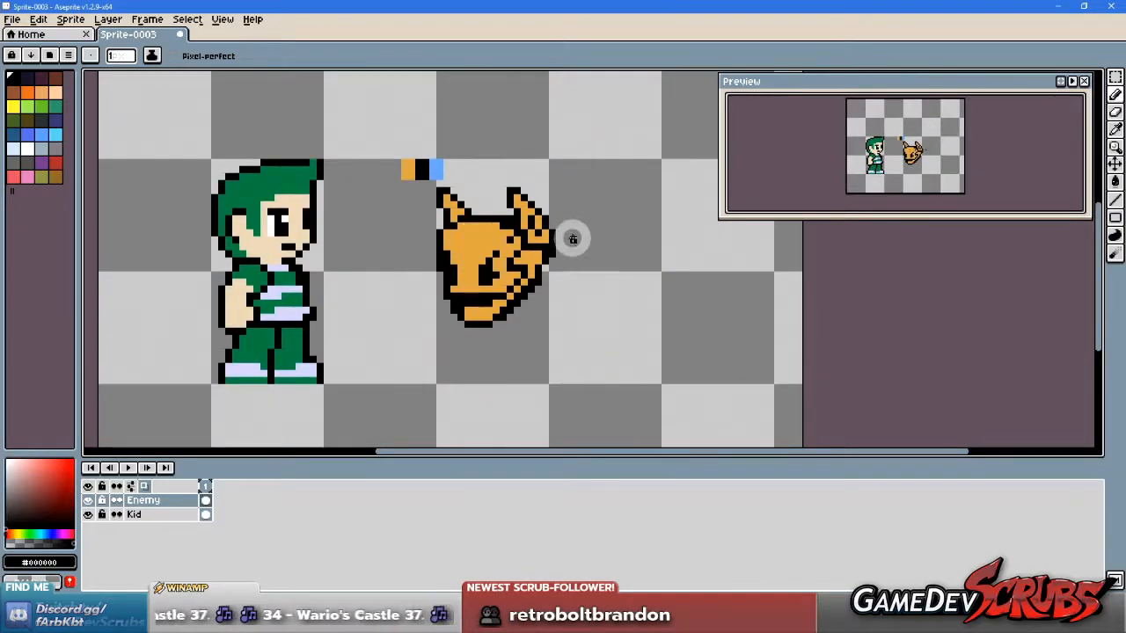
Step: Shift the imp's cheek crease one pixel toward the face using orange and black, and undo the trial pixel at the outline
scroll(569, 236, up, 4)
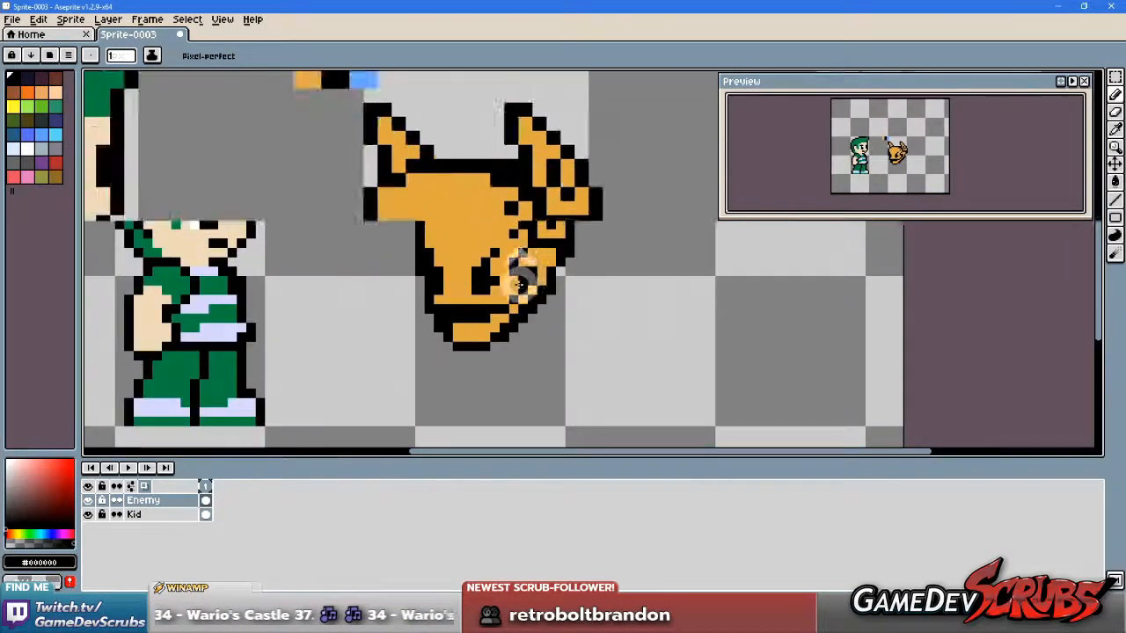
key(alt)
alt+click(581, 272)
click(572, 273)
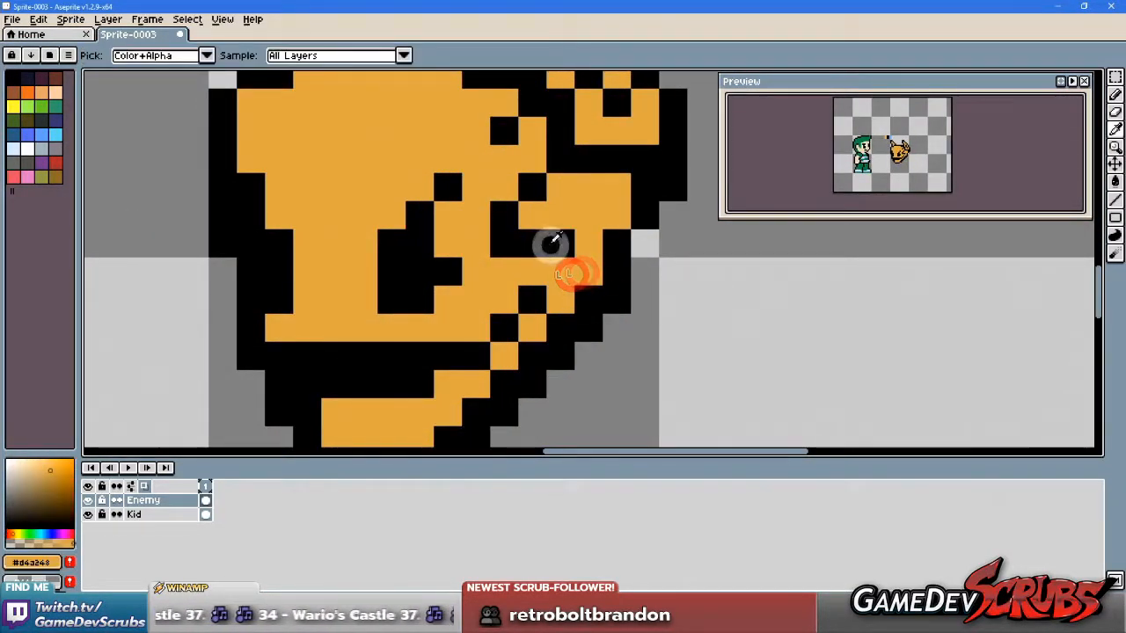
alt+click(551, 247)
click(534, 264)
scroll(550, 291, down, 3)
scroll(604, 320, up, 2)
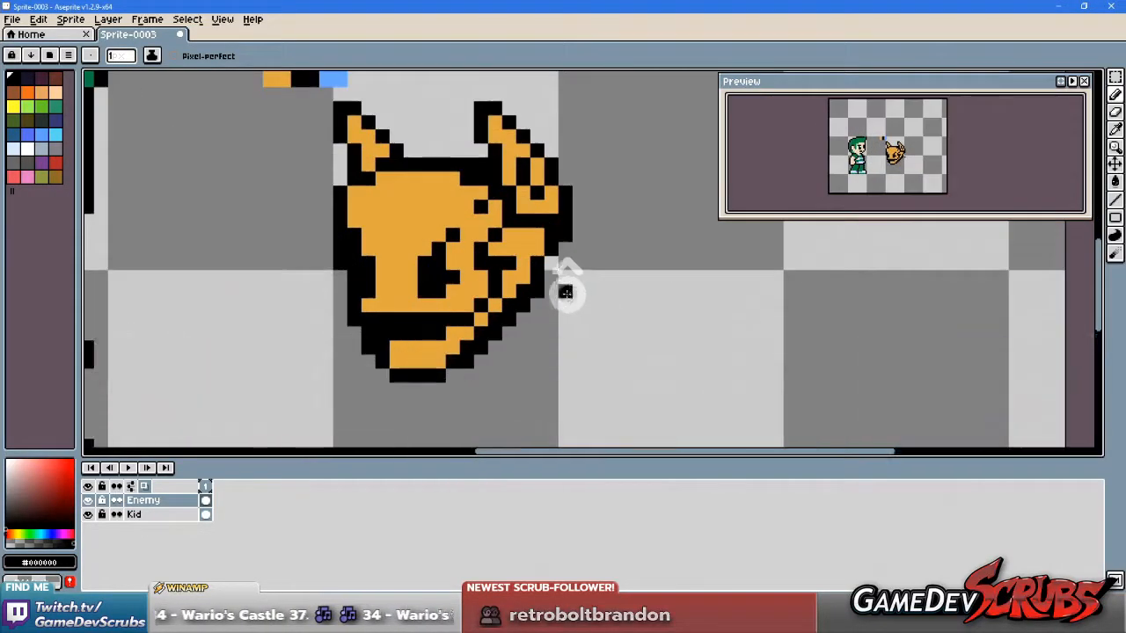
alt+click(520, 253)
alt+click(532, 275)
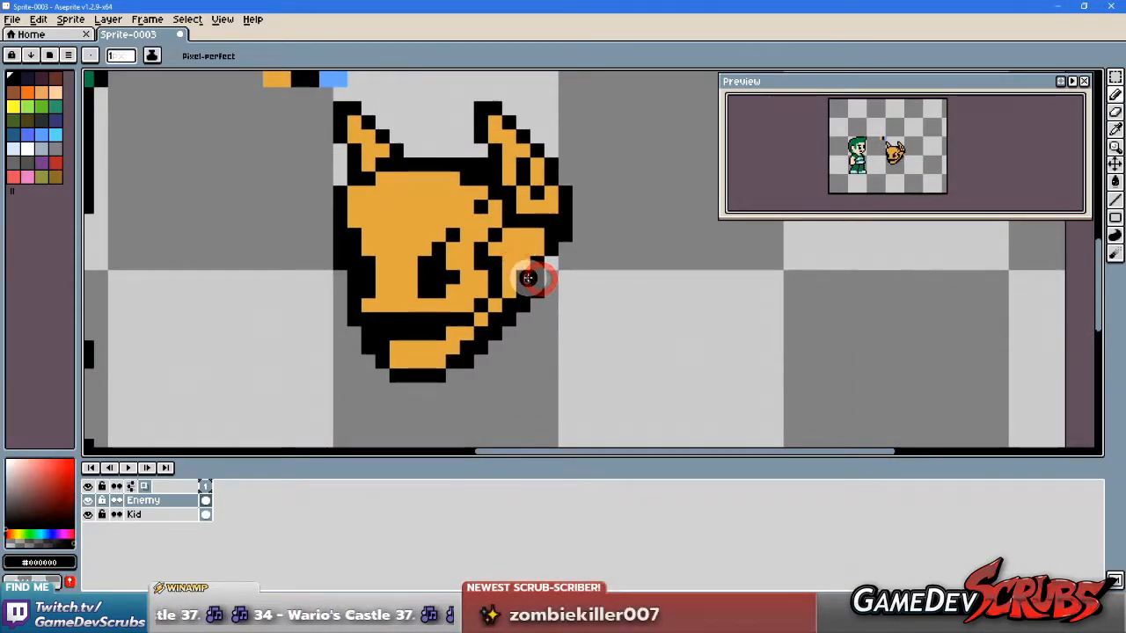
key(ctrl+z)
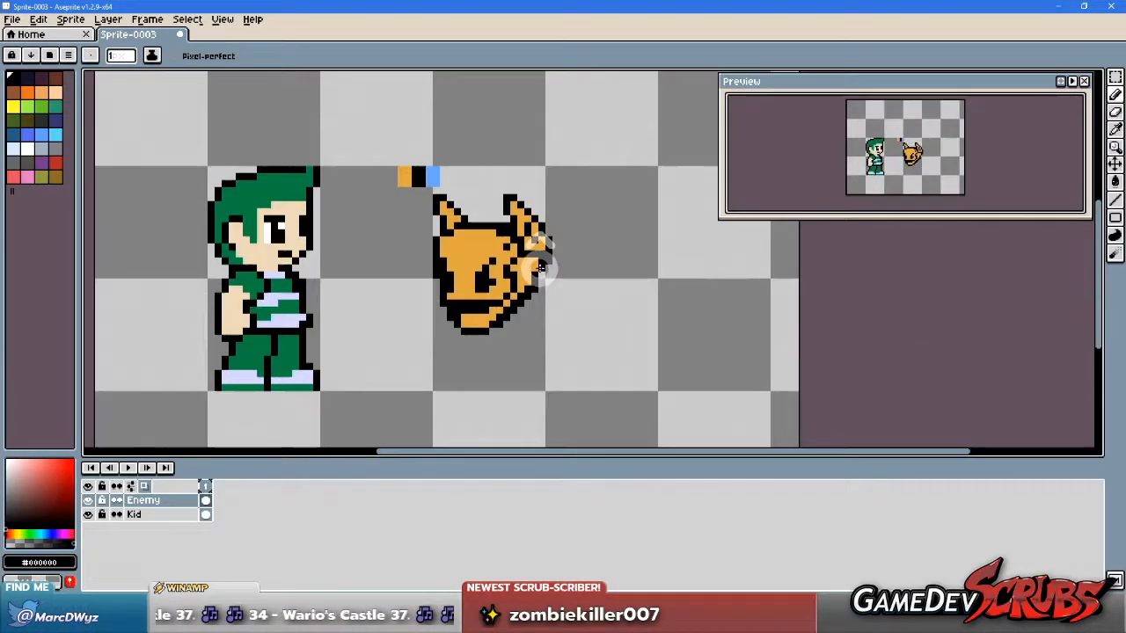
Step: Try to join the mouth's rear corner to the cheek crease with two black pixels, and undo them
scroll(536, 269, up, 1)
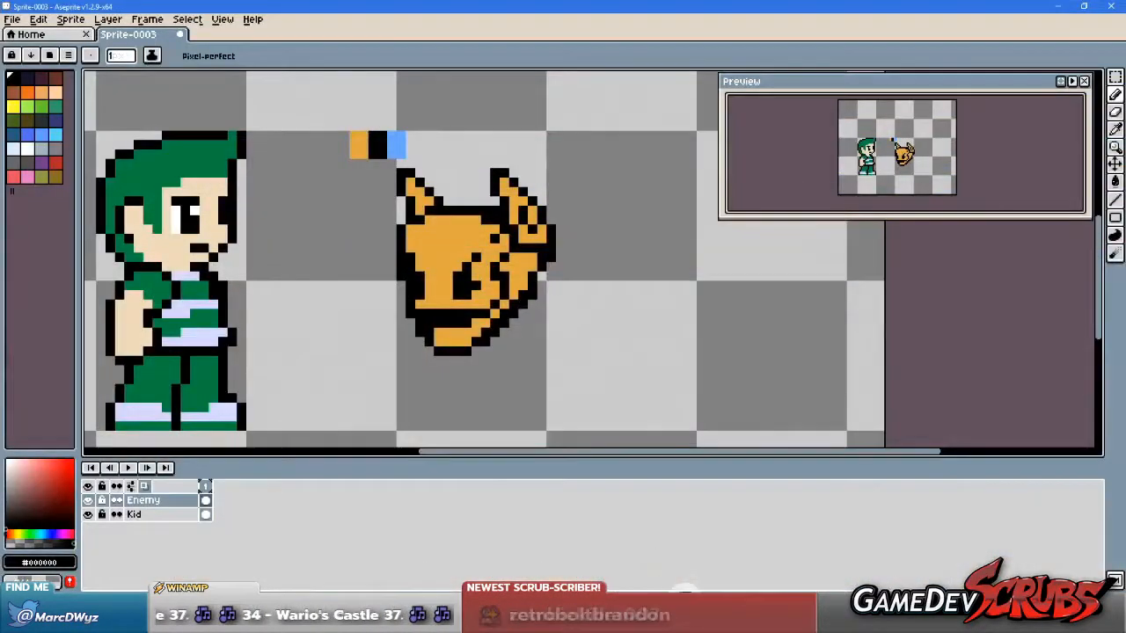
scroll(475, 295, up, 2)
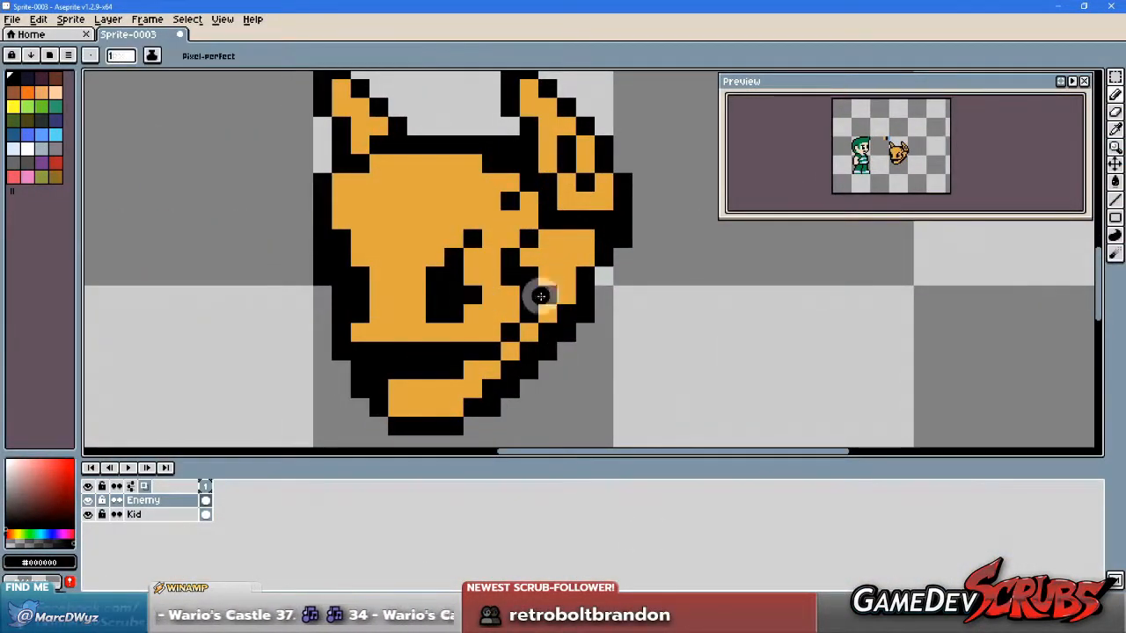
scroll(525, 283, down, 1)
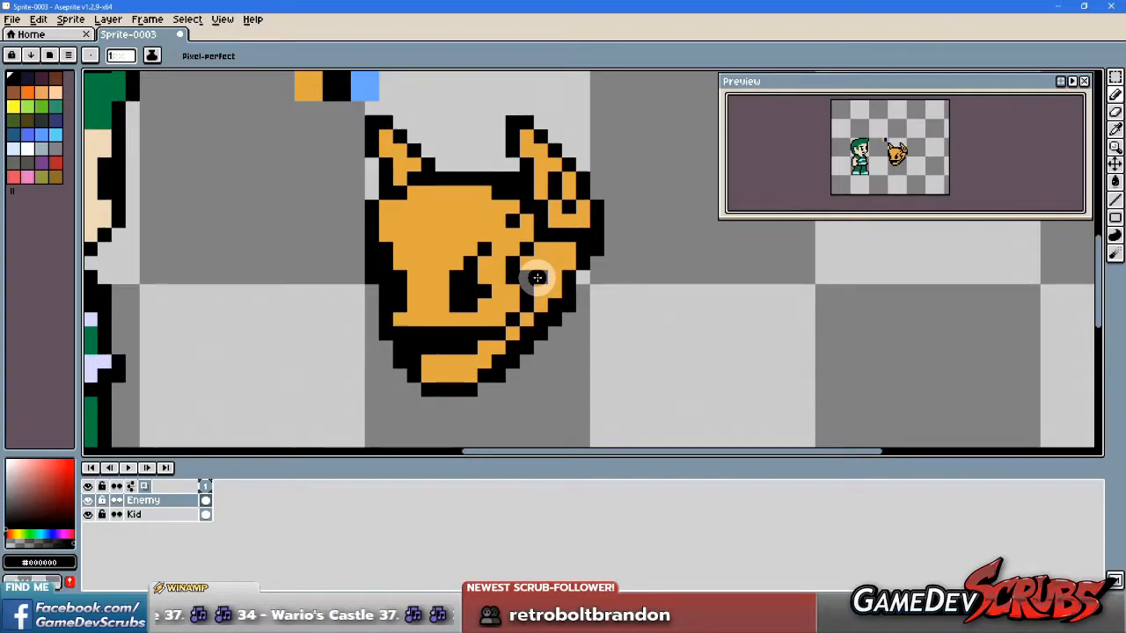
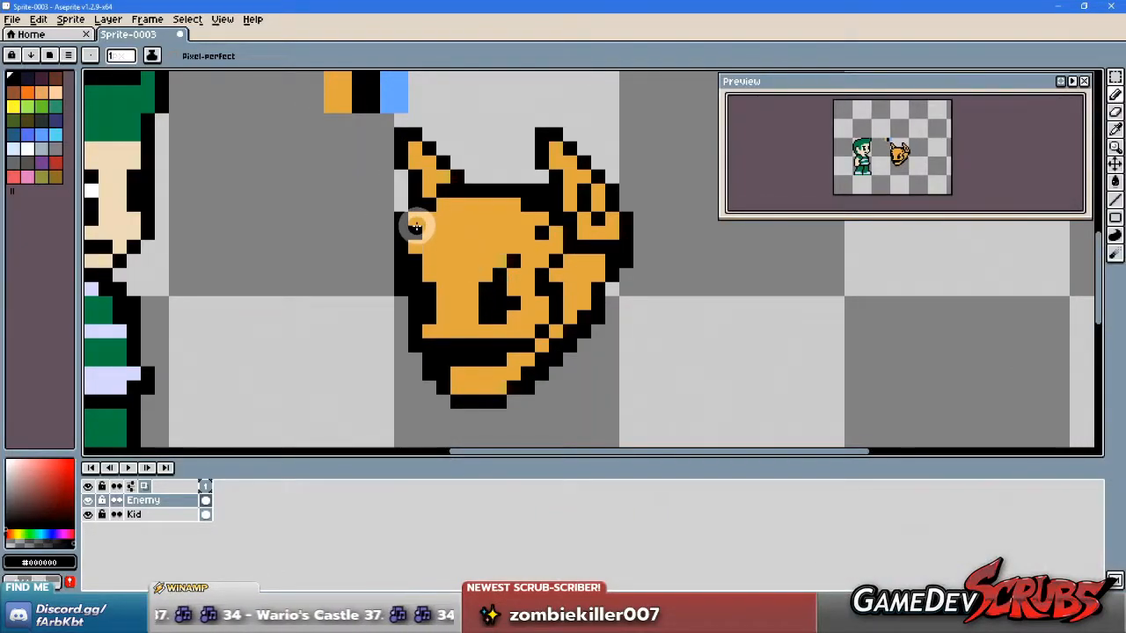
key(i)
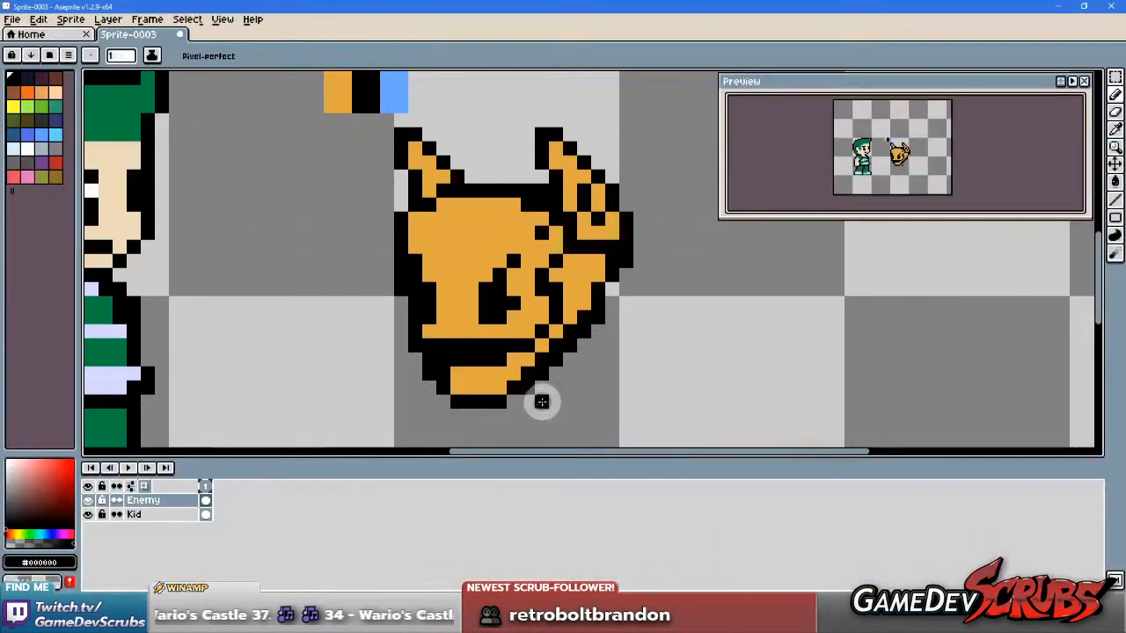
scroll(528, 378, up, 1)
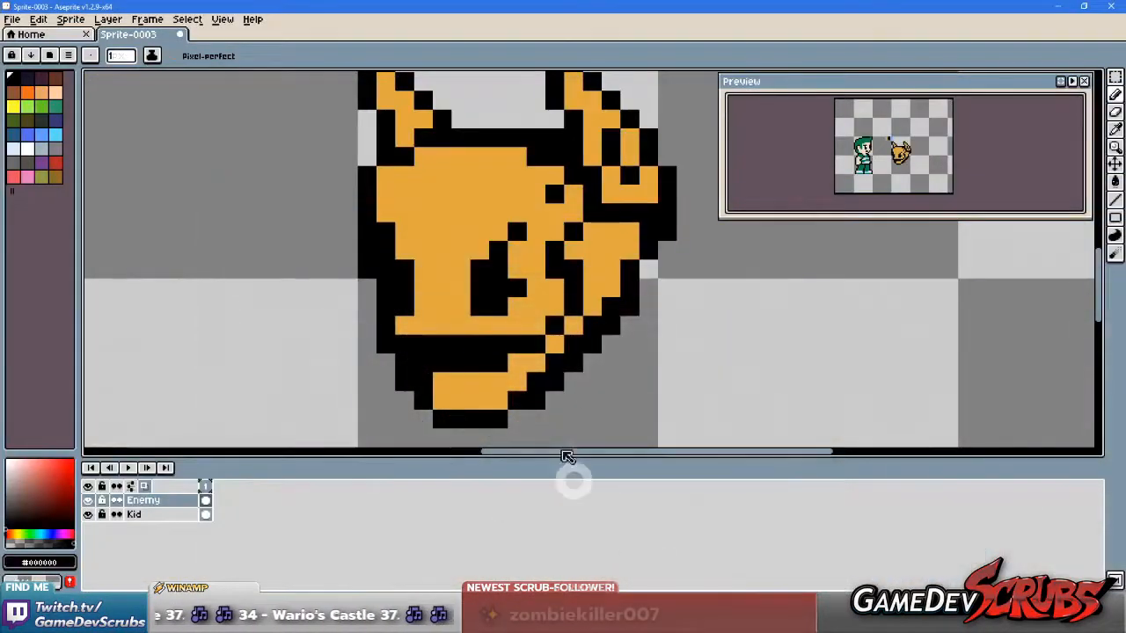
click(540, 327)
click(557, 306)
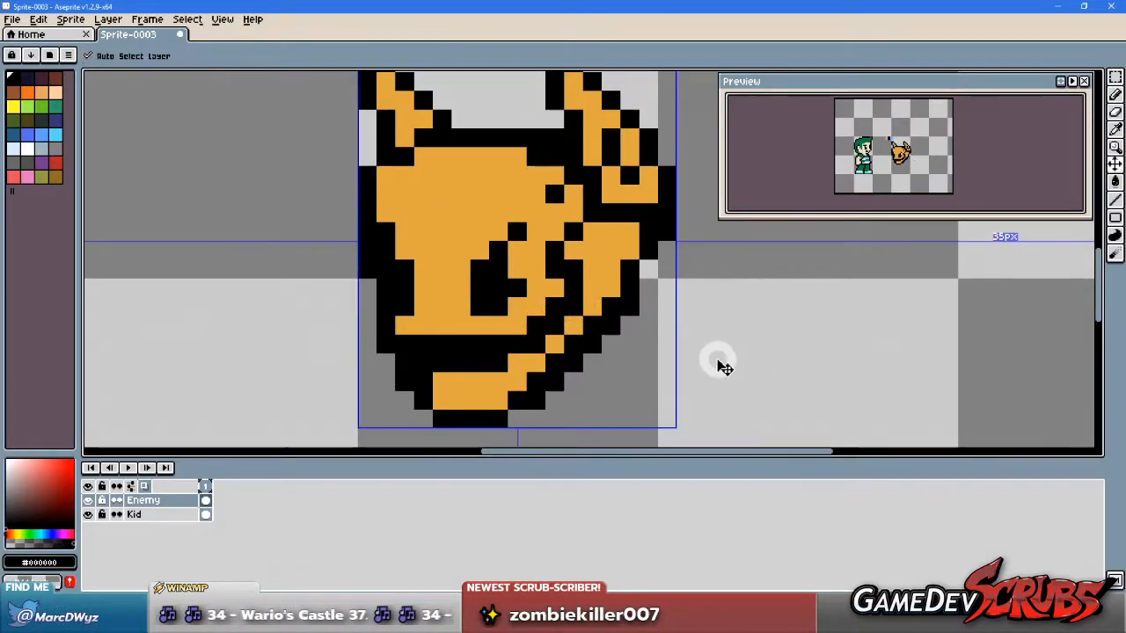
key(ctrl+z)
key(ctrl+z)
key(v)
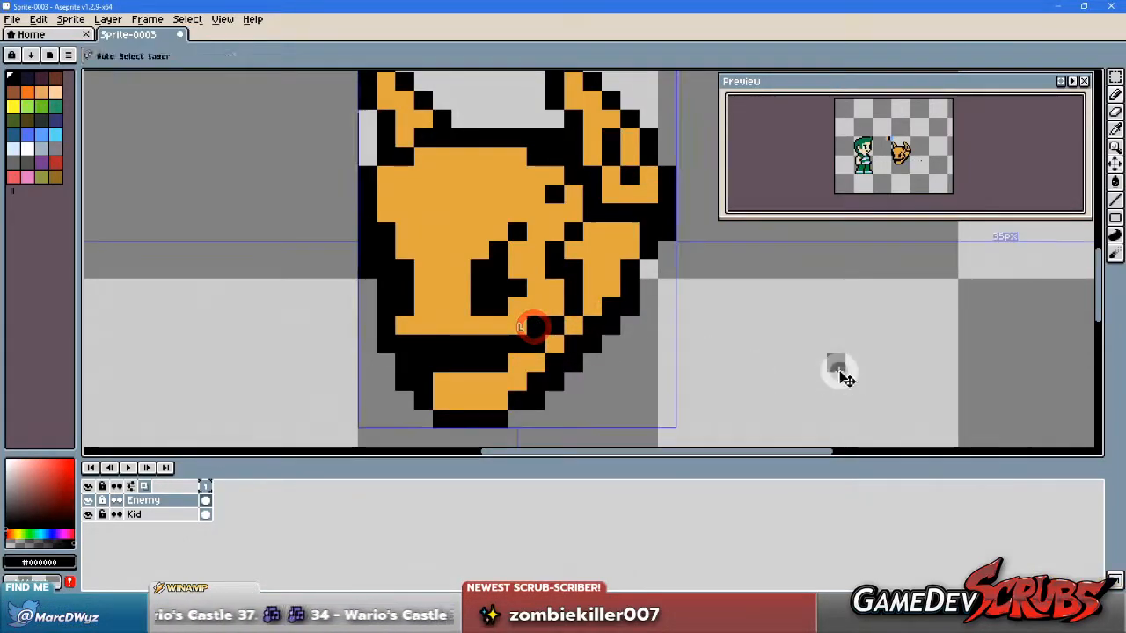
scroll(767, 359, up, 2)
key(b)
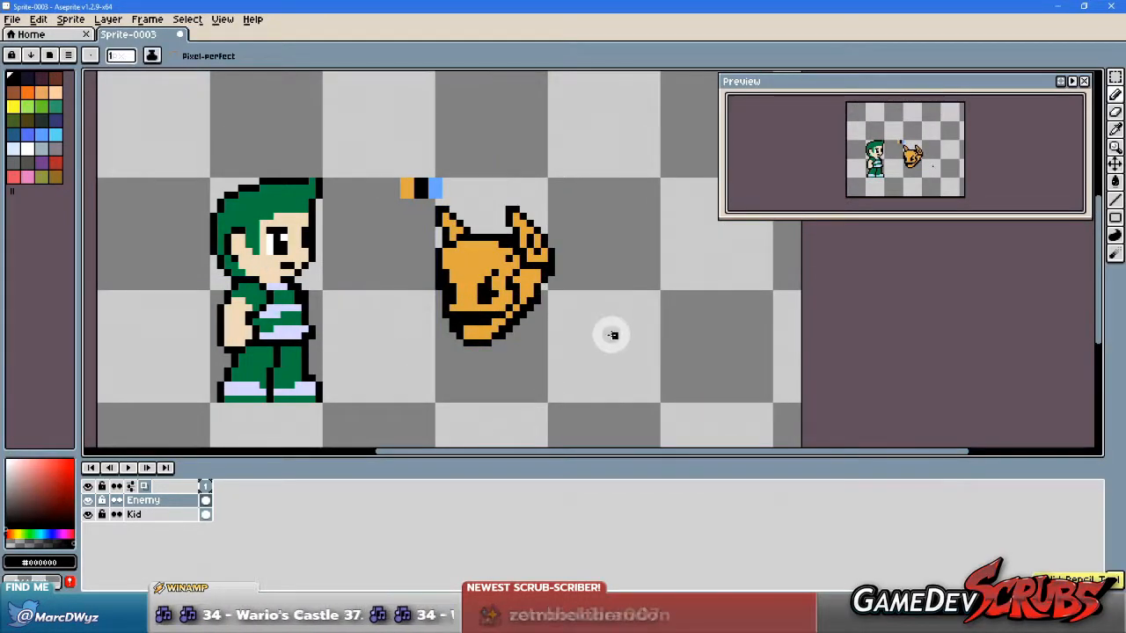
Step: Try to widen the imp's eye toward the cheek with extra black pixels
scroll(497, 302, up, 2)
scroll(497, 301, down, 2)
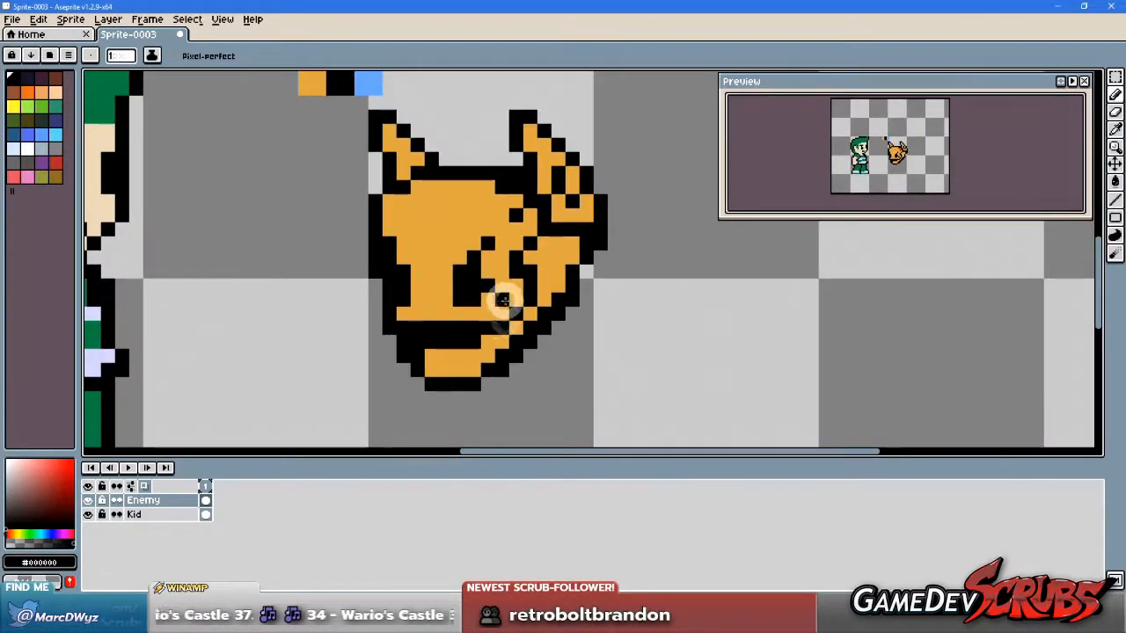
scroll(494, 278, up, 1)
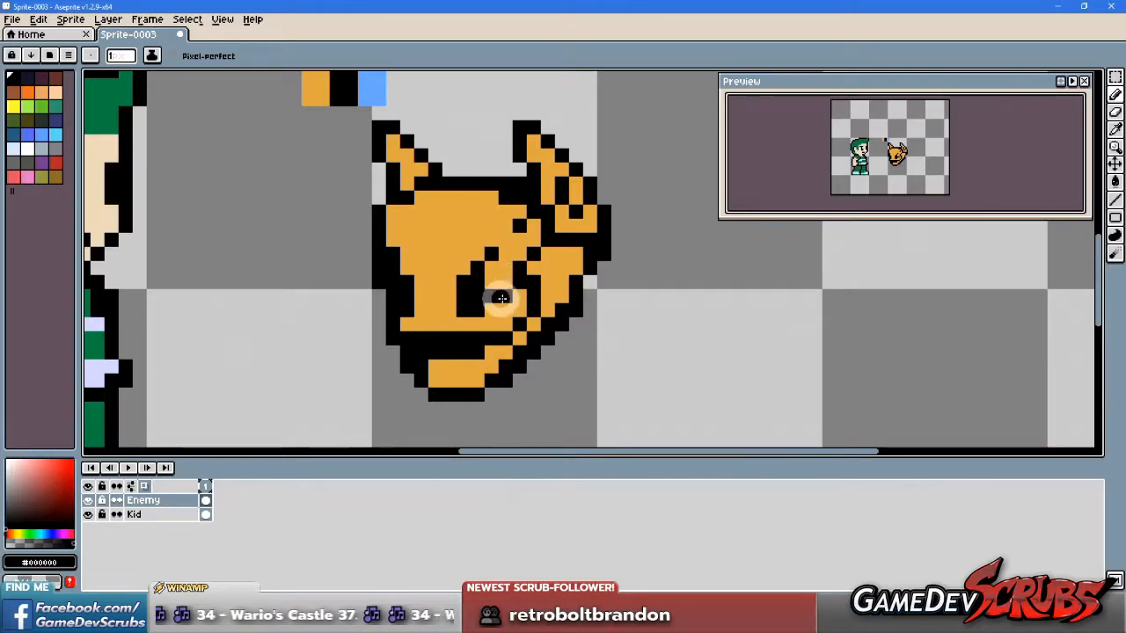
click(487, 305)
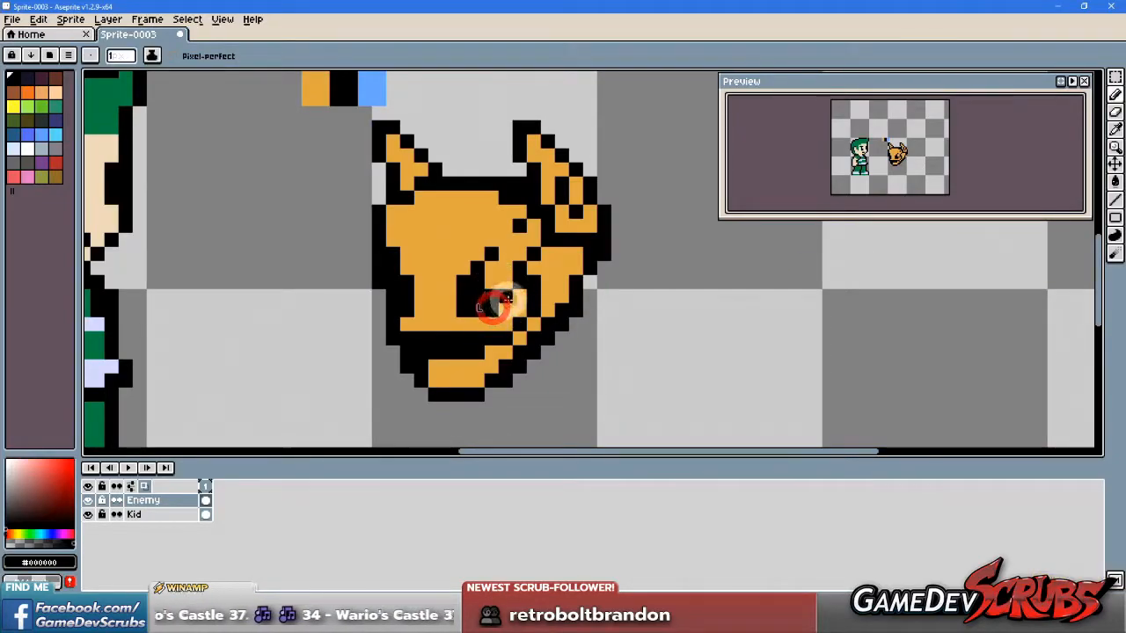
click(503, 294)
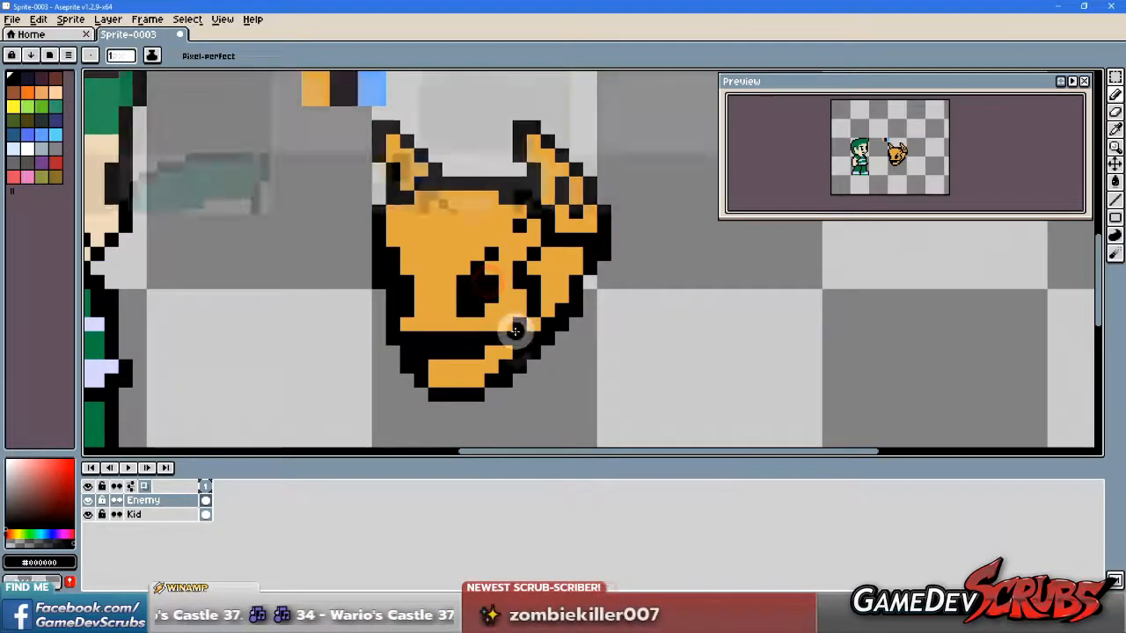
scroll(516, 322, down, 2)
scroll(546, 327, up, 1)
scroll(534, 328, up, 2)
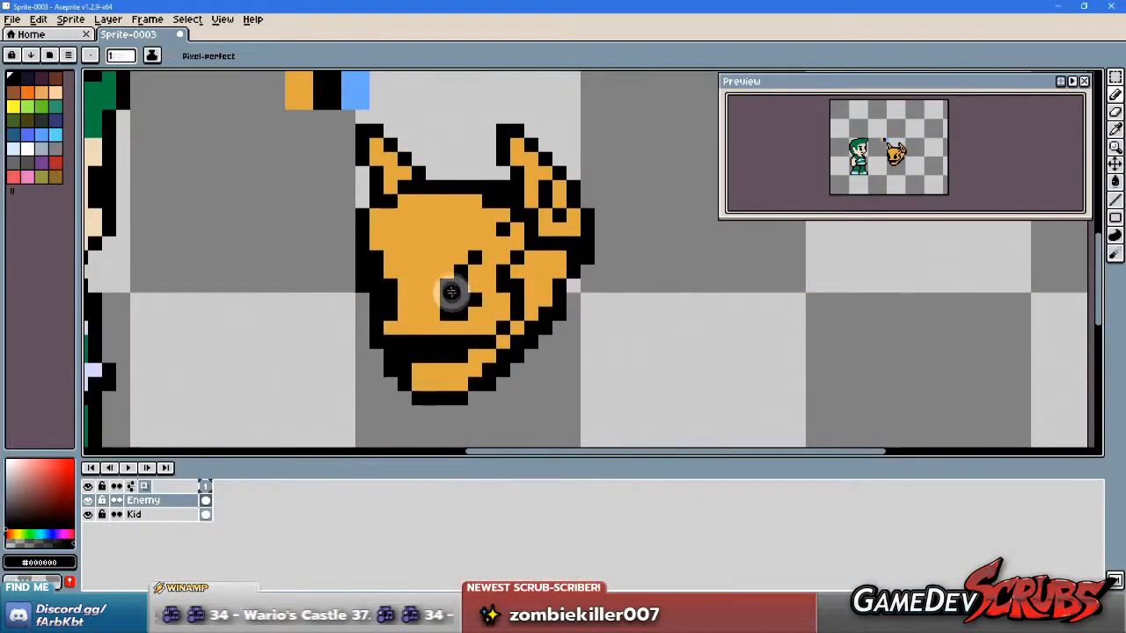
Step: Reshape the imp's eye by moving its brow tip one pixel forward and filling its rear edge in black
scroll(454, 282, up, 1)
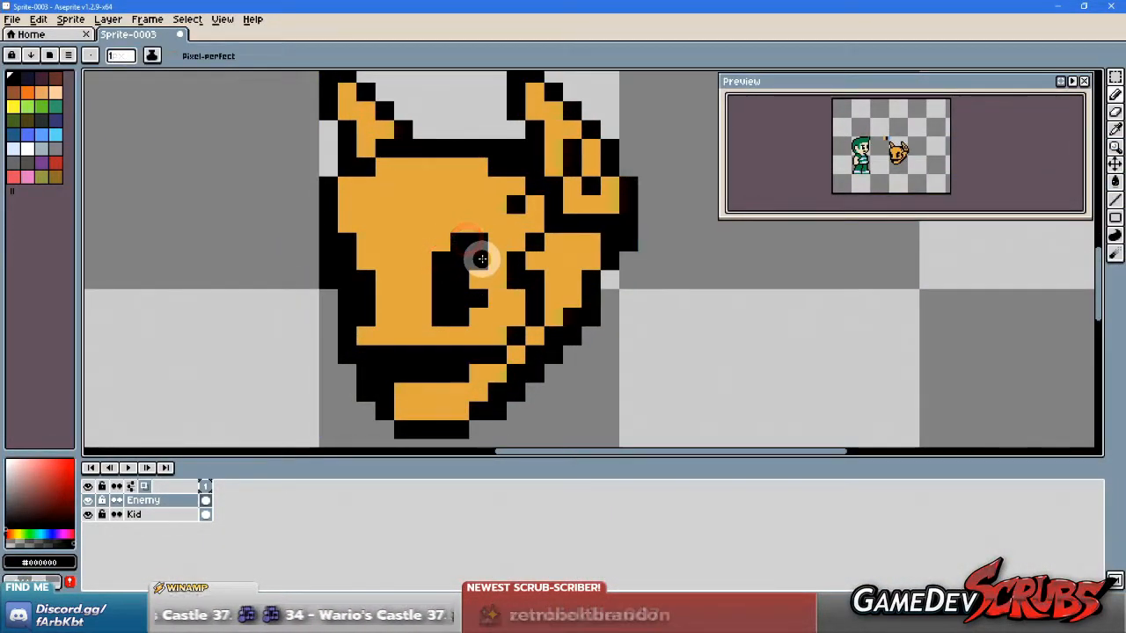
alt+click(479, 252)
drag(480, 283, 490, 283)
alt+click(479, 283)
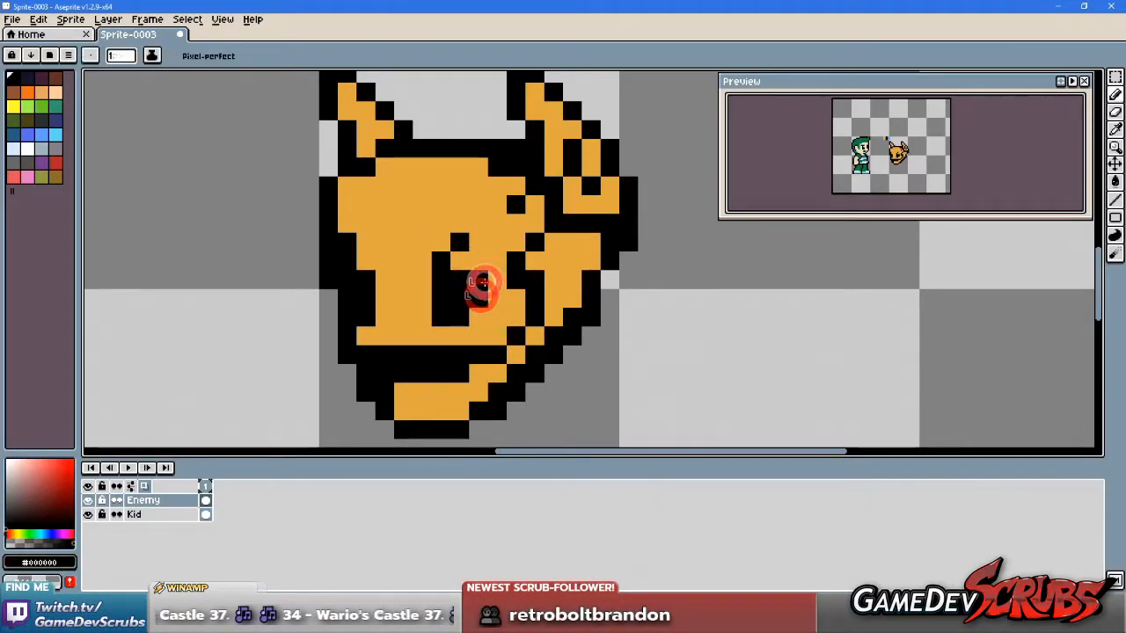
scroll(571, 323, down, 2)
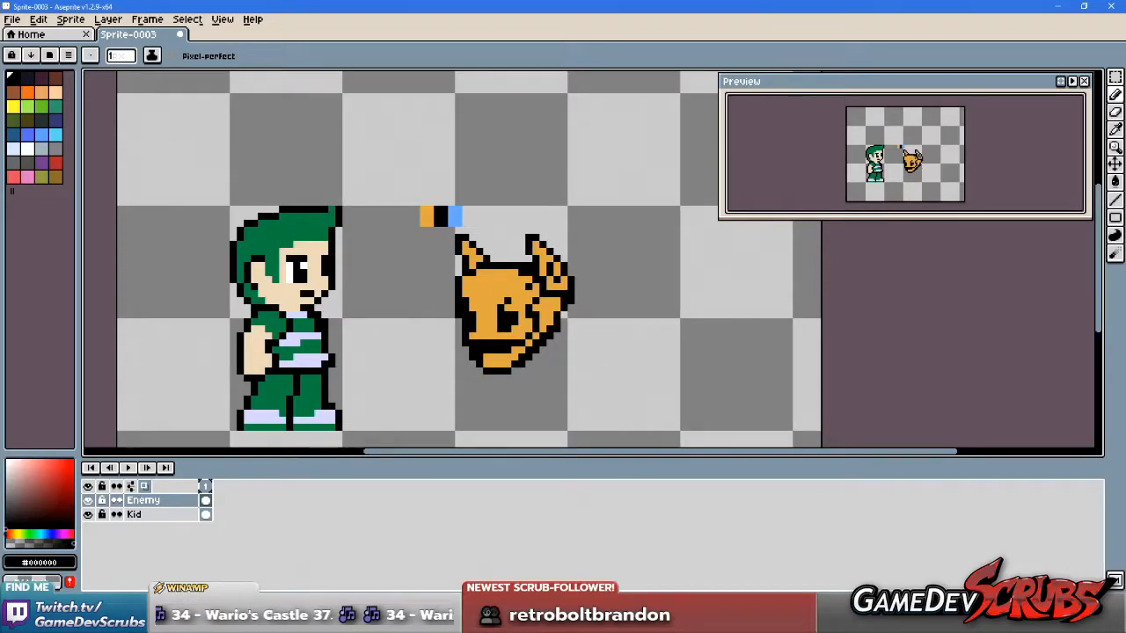
Step: Compare the imp head's shape and facial features with the concept drawing in Paint Shop Pro, and return to the sprite in Aseprite
key(alt+Tab)
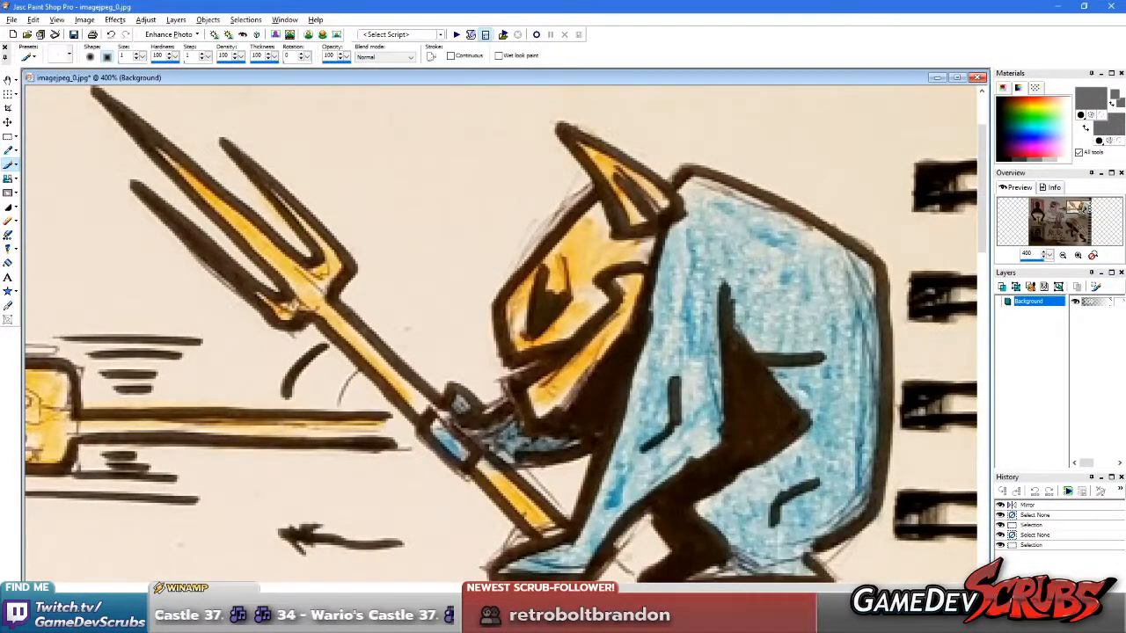
key(alt+Tab)
key(alt+Tab)
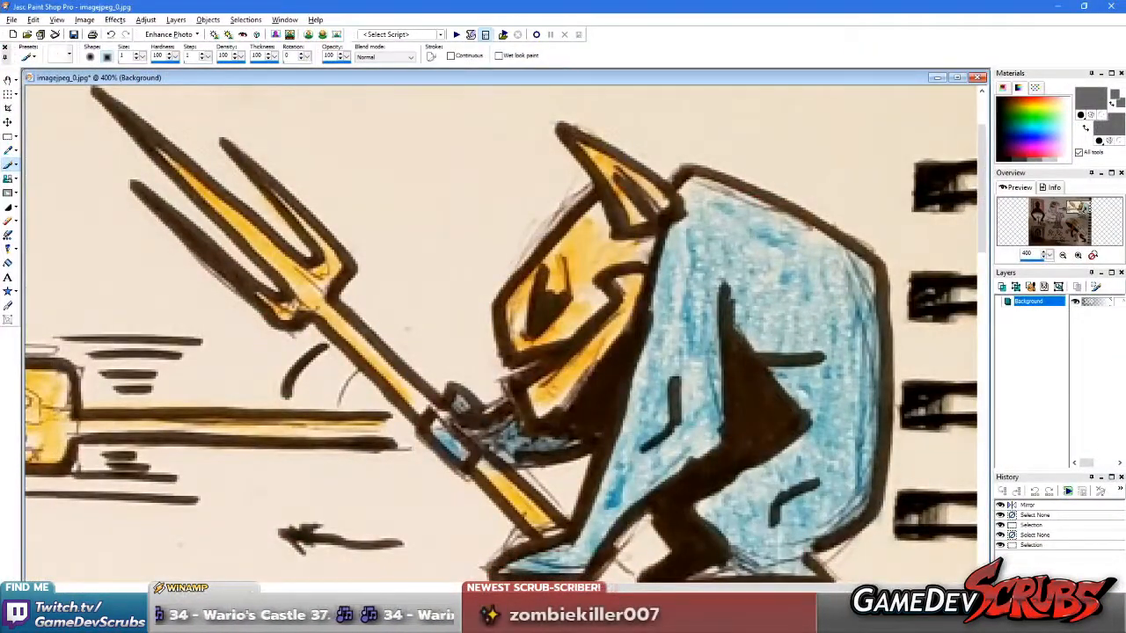
key(alt+Tab)
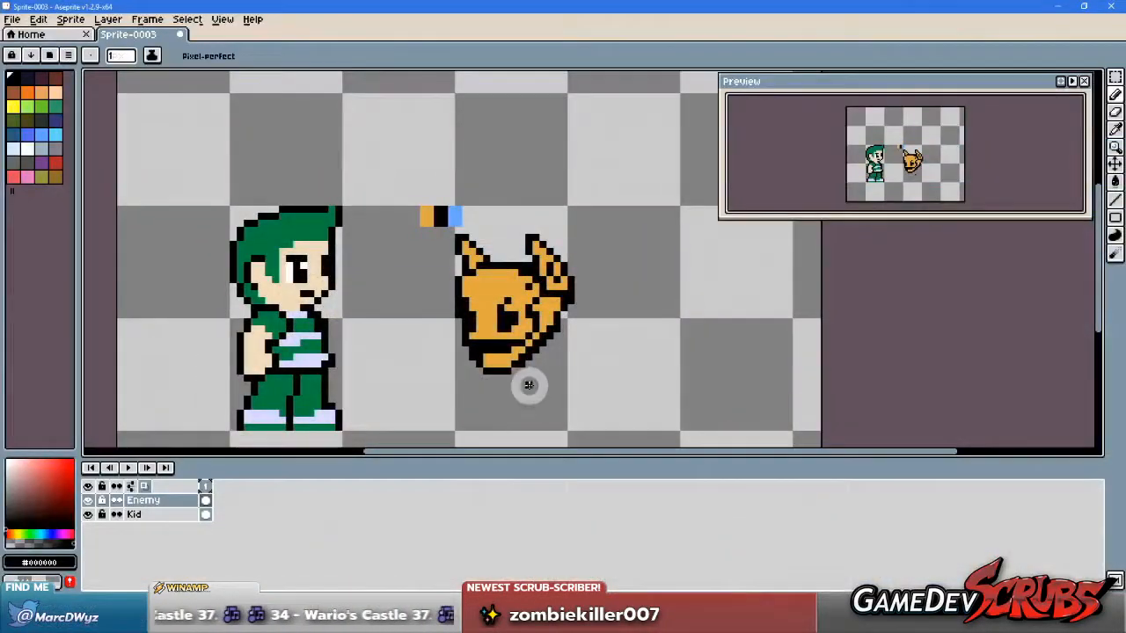
scroll(528, 382, up, 2)
scroll(564, 332, down, 1)
scroll(565, 332, up, 2)
scroll(530, 300, down, 3)
scroll(535, 294, up, 2)
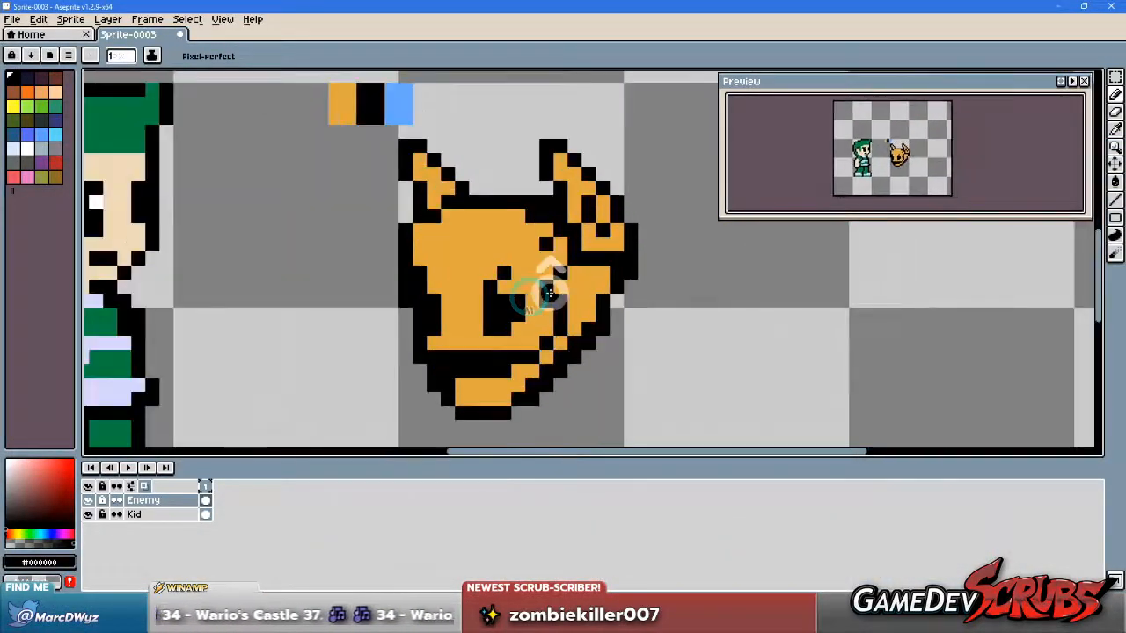
Step: Undo the one-pixel forward shift of the imp's brow tip
key(ctrl+z)
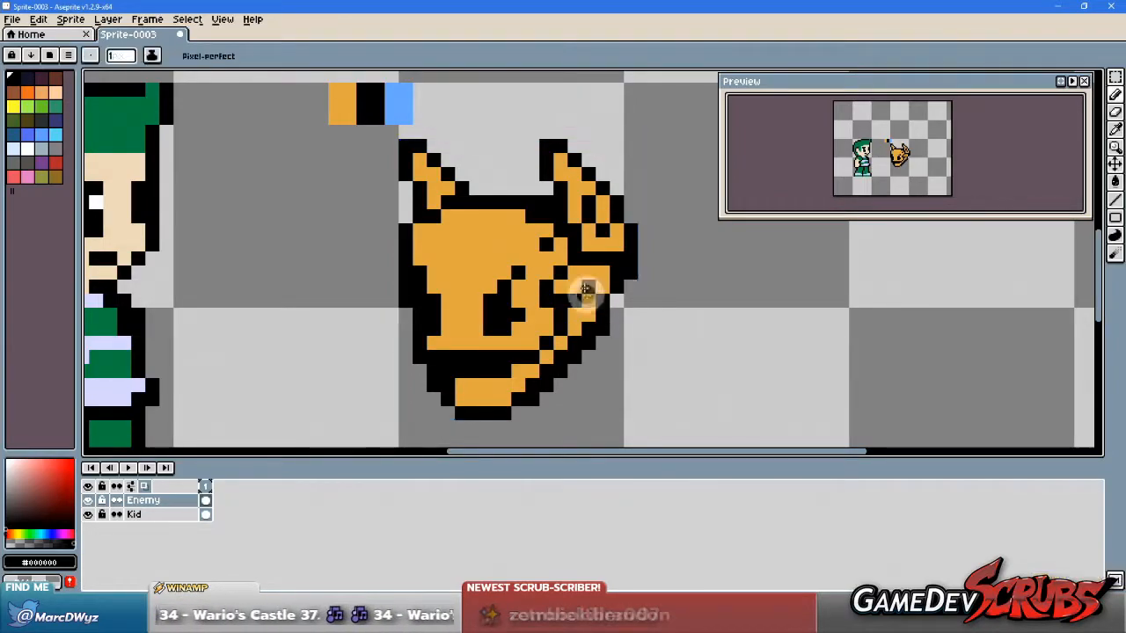
click(38, 19)
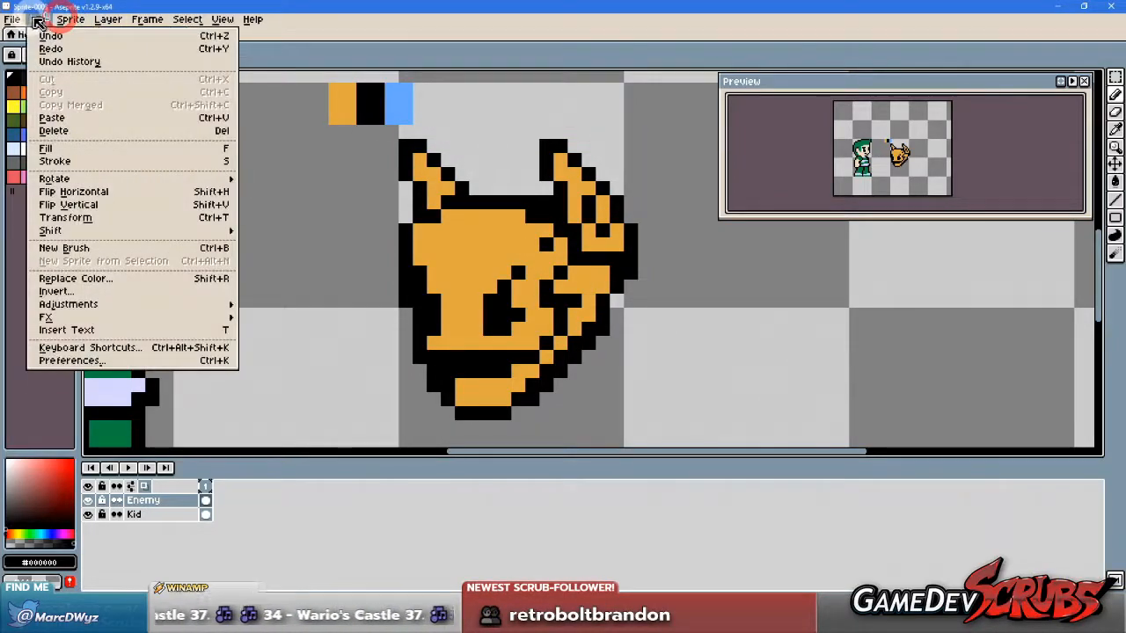
click(159, 49)
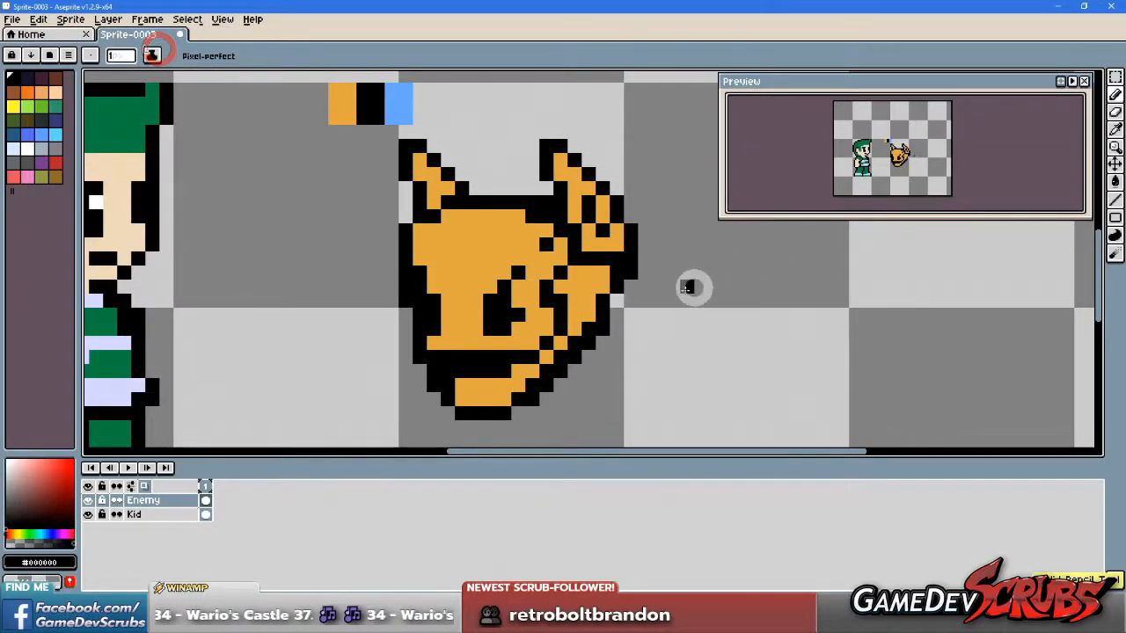
key(ctrl)
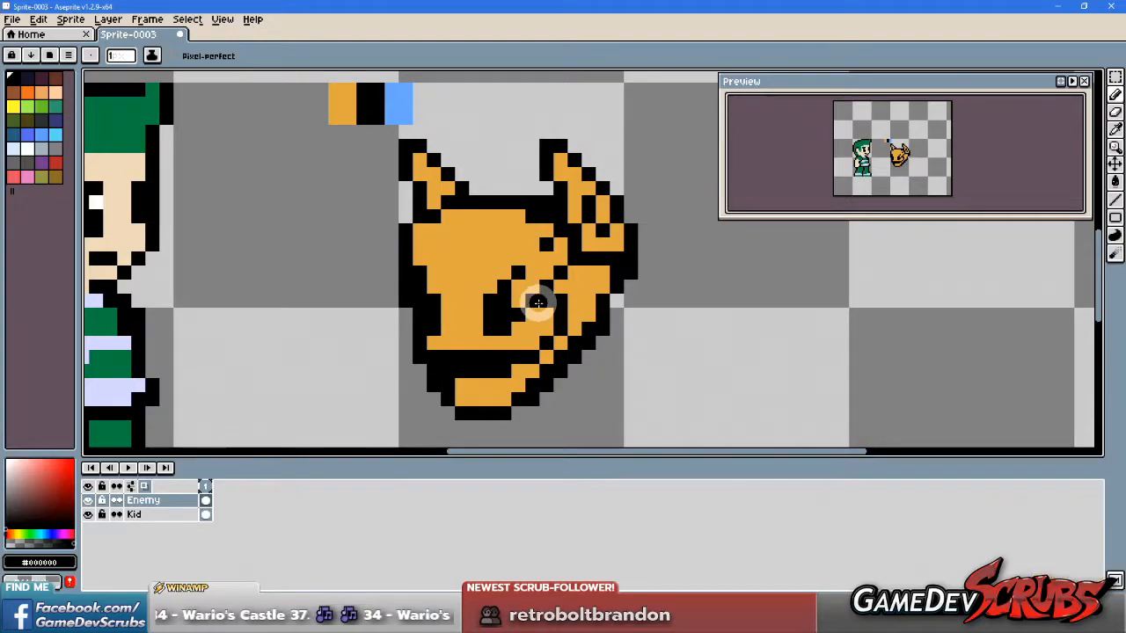
scroll(537, 304, up, 1)
scroll(533, 299, down, 1)
scroll(526, 297, up, 1)
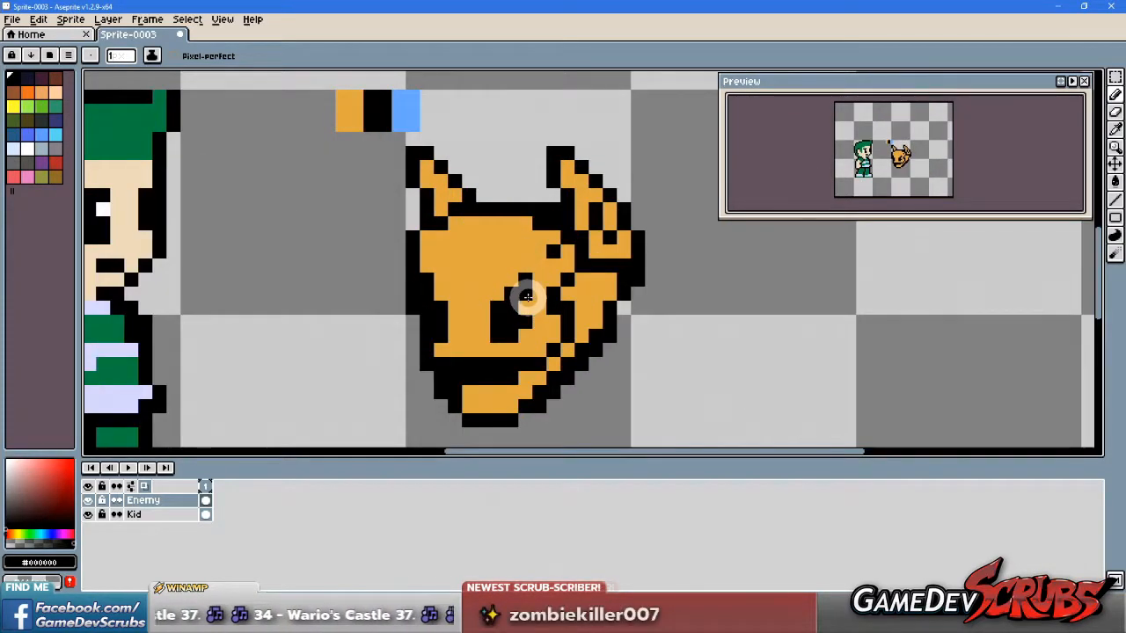
Step: Erase the outer black pixels along the underside of the imp's jaw to thin its diagonal outline to single pixels
scroll(572, 297, down, 4)
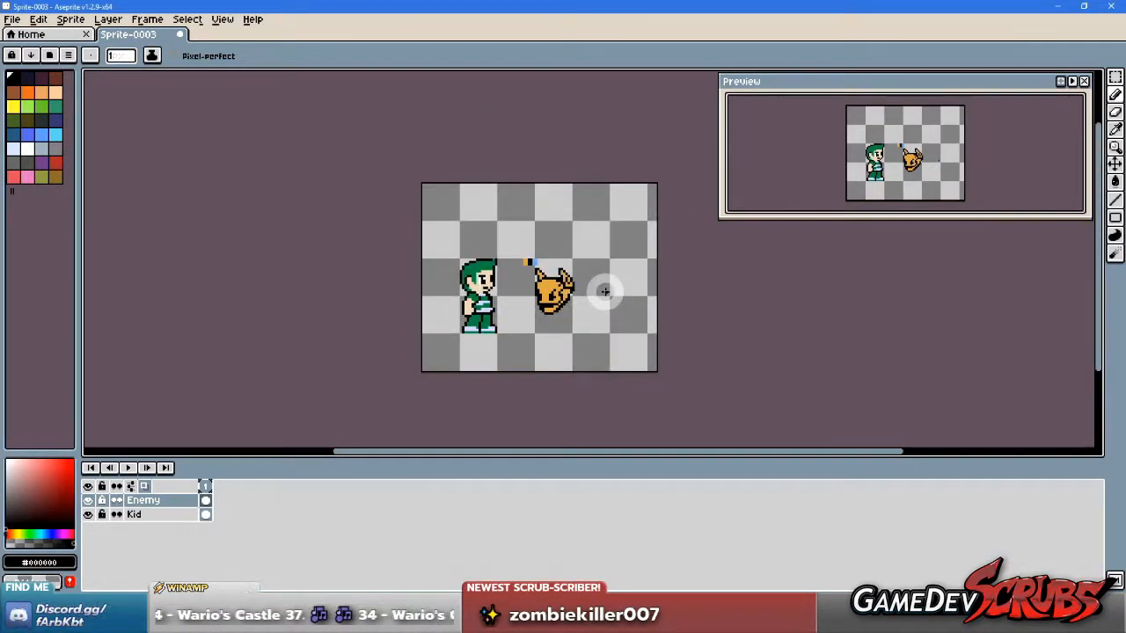
scroll(604, 291, up, 3)
scroll(572, 293, up, 1)
scroll(545, 297, up, 2)
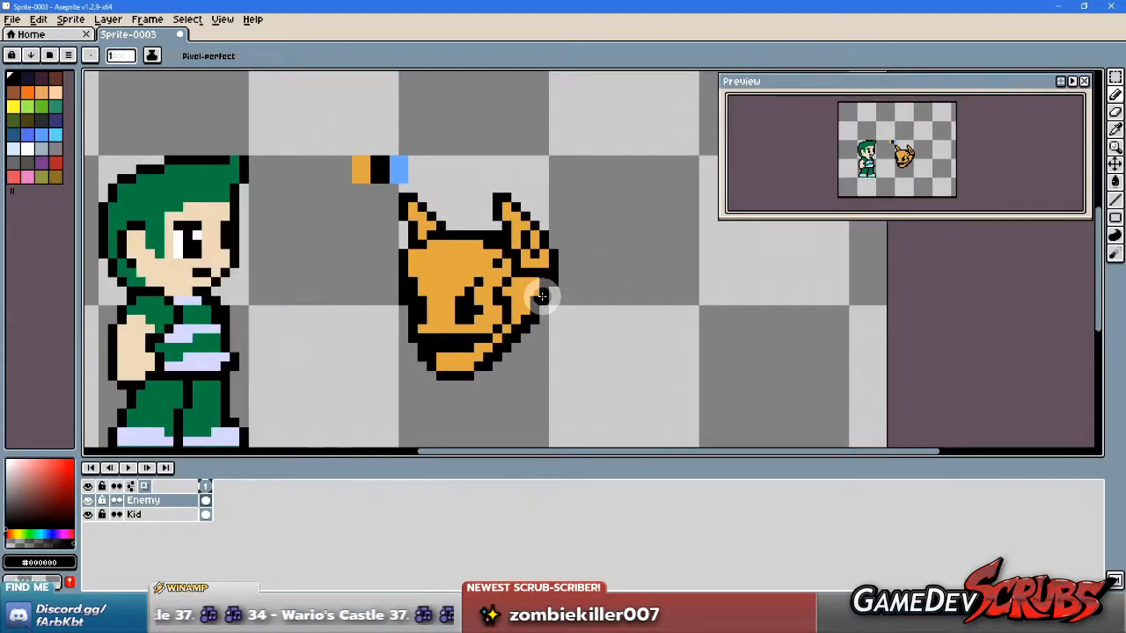
scroll(541, 296, up, 1)
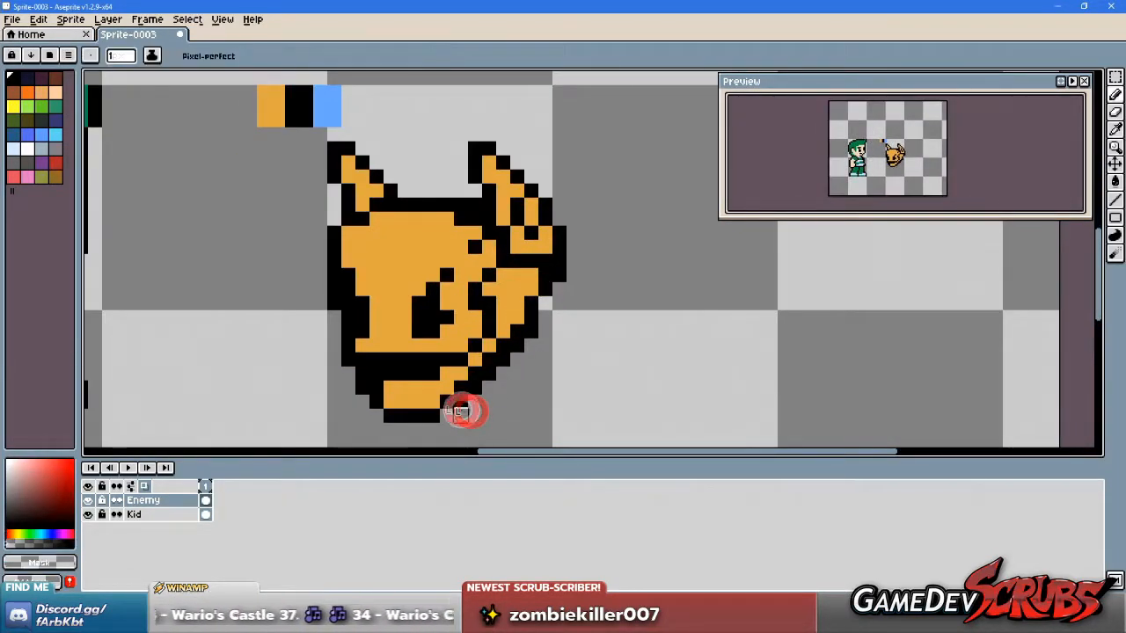
drag(489, 384, 538, 330)
scroll(559, 285, down, 2)
scroll(548, 277, down, 1)
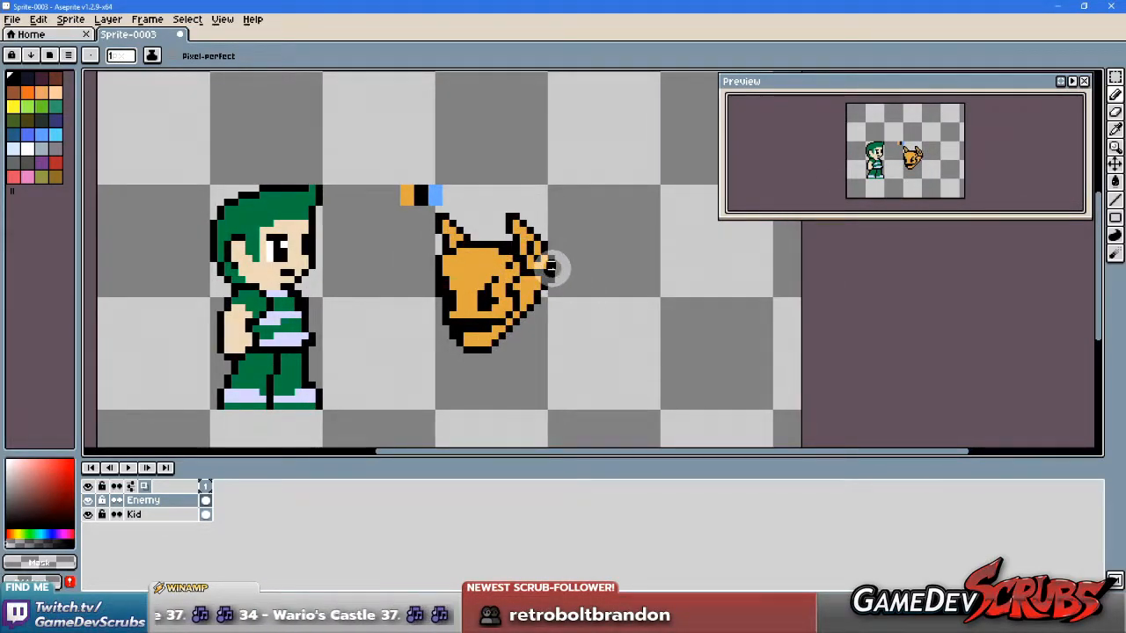
Step: Add black at the forehead's corner beneath the front horn and fill the forehead corner beside the rear horn with orange
scroll(464, 284, up, 1)
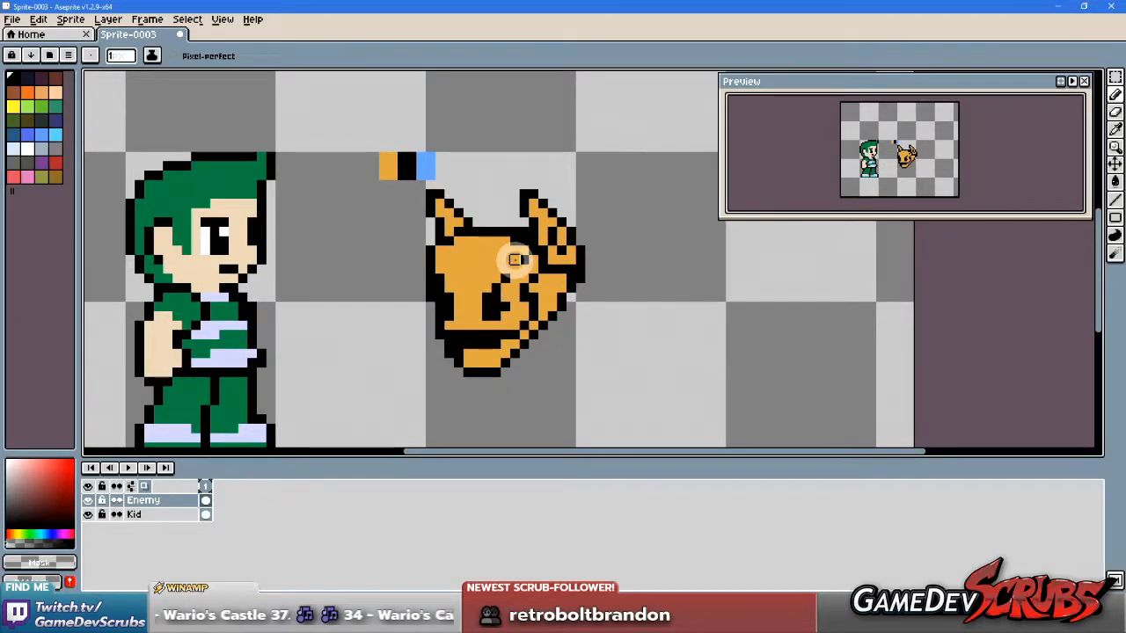
scroll(486, 278, up, 1)
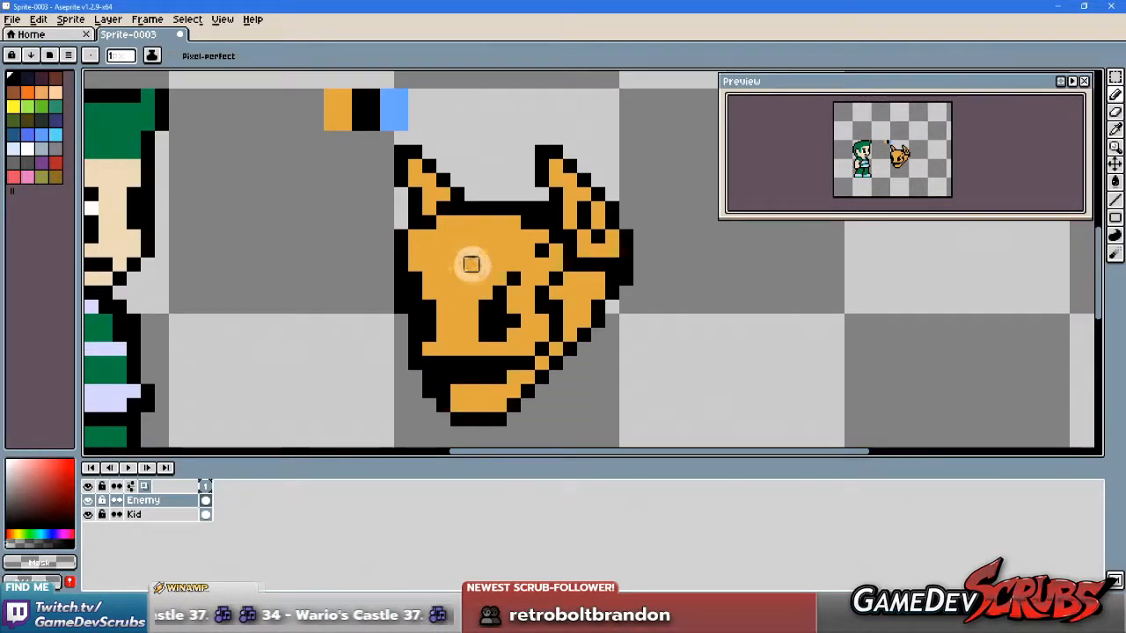
alt+click(415, 222)
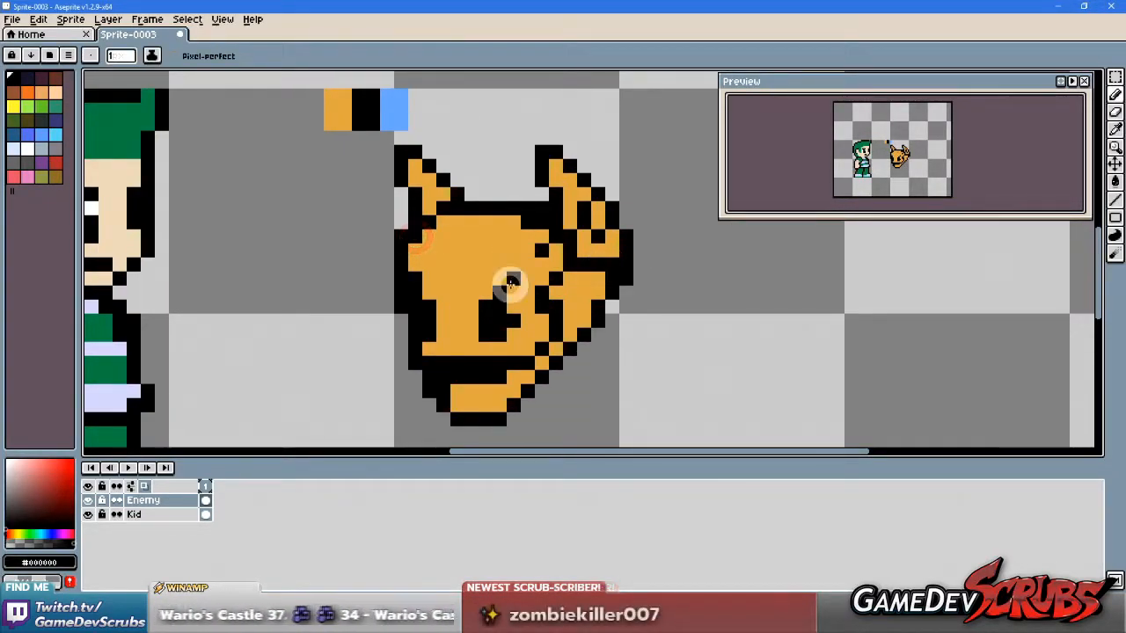
click(460, 221)
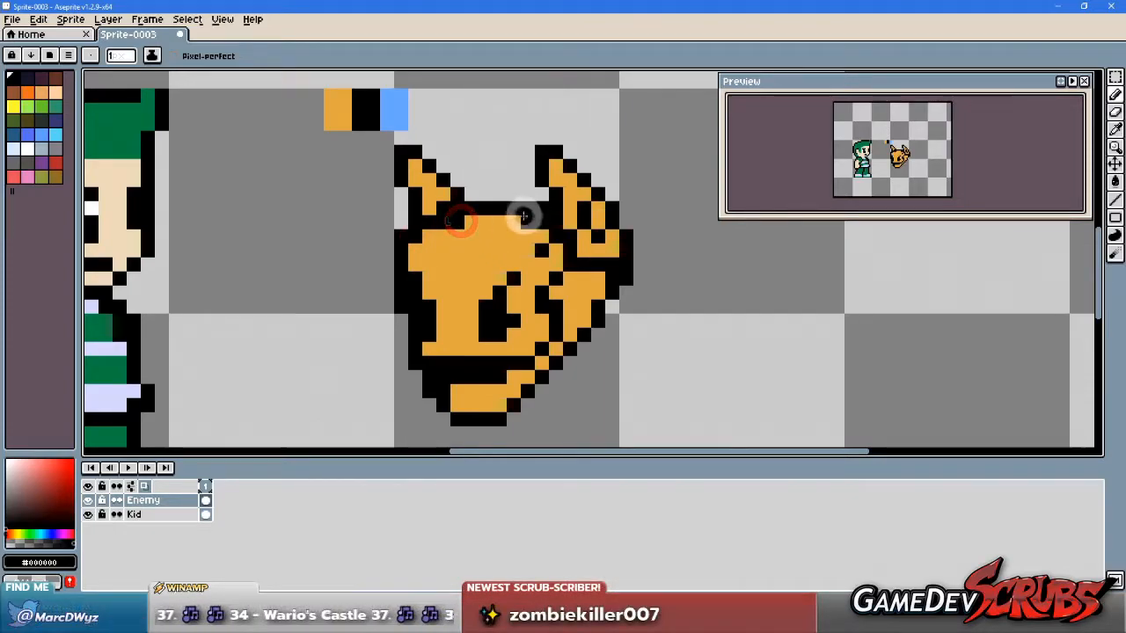
alt+click(519, 225)
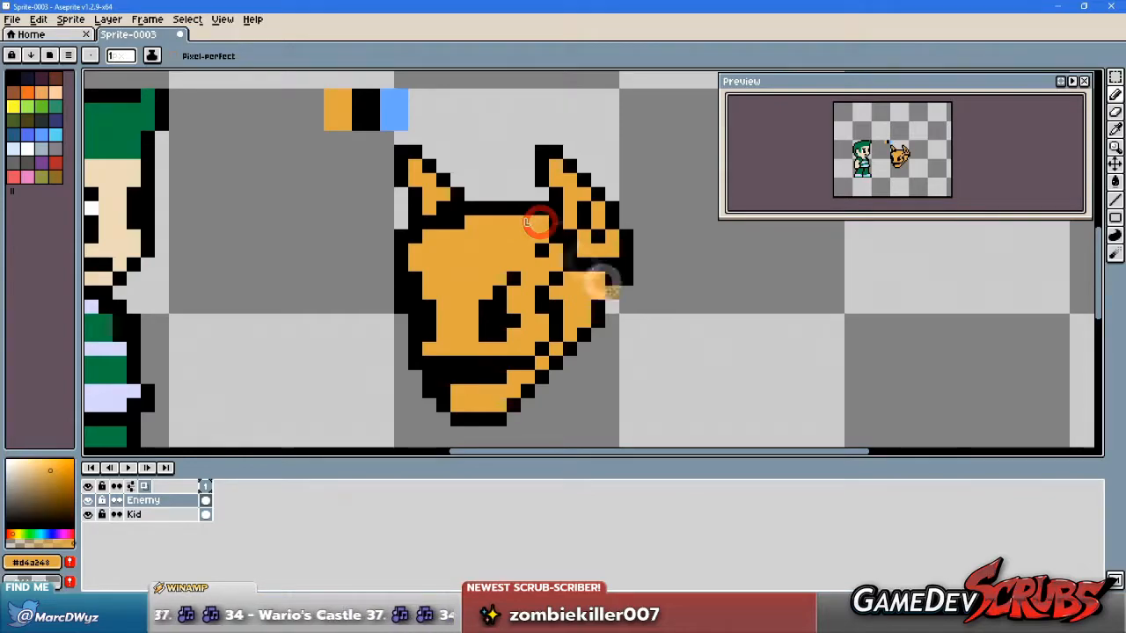
Step: Round the front corner of the imp's forehead by adding black inside the outline and erasing the outer corner pixel
scroll(473, 299, down, 2)
scroll(538, 294, down, 2)
scroll(538, 277, up, 2)
scroll(484, 282, up, 3)
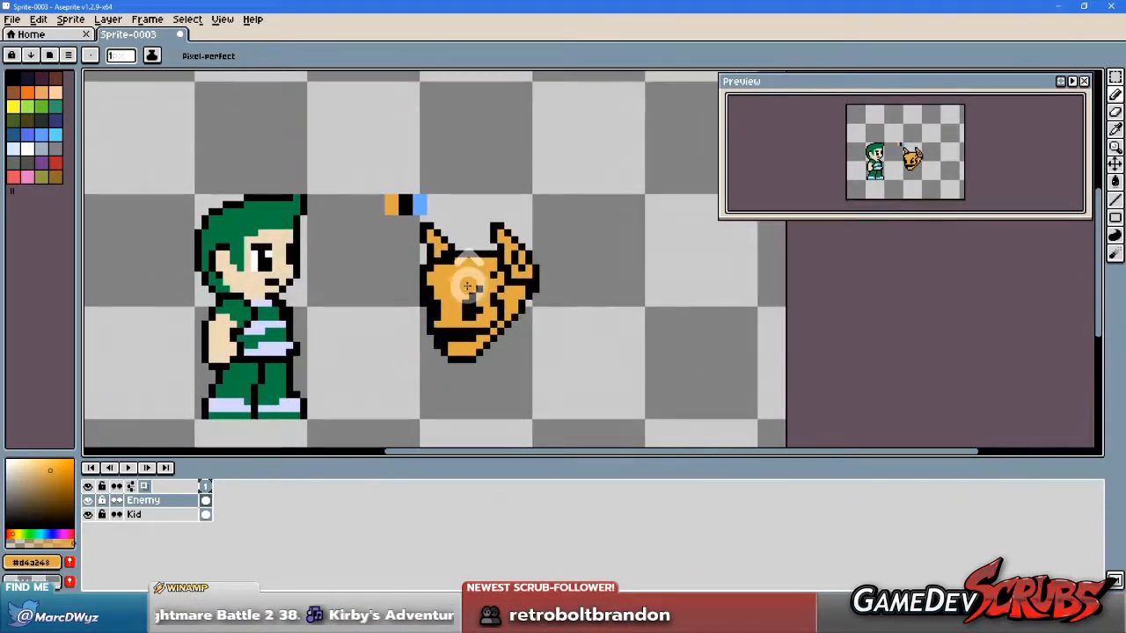
alt+click(383, 234)
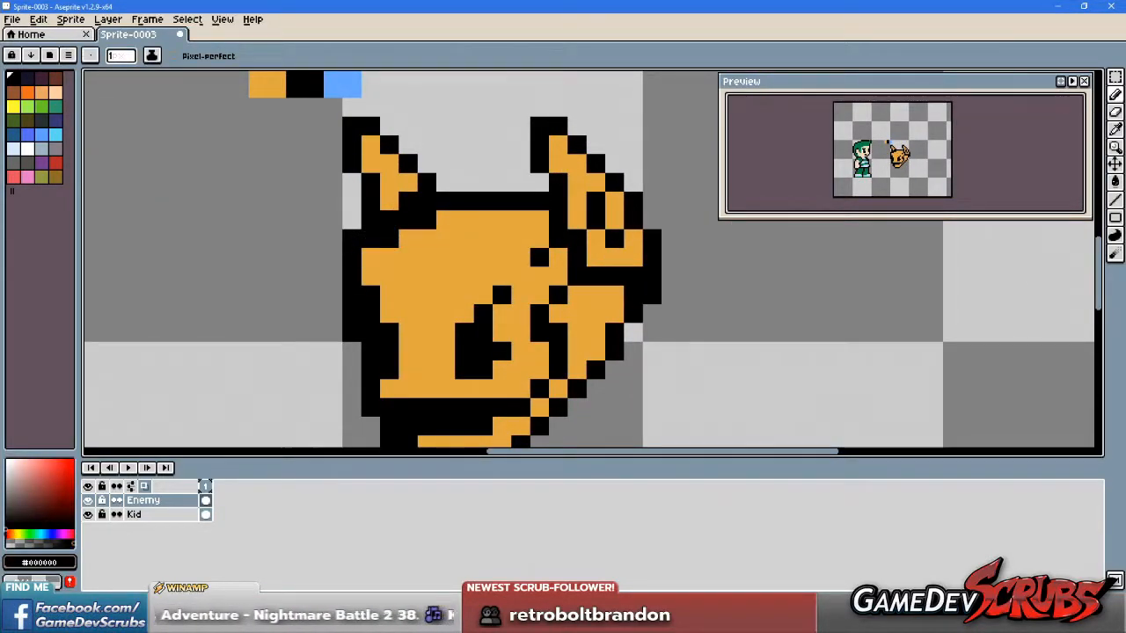
scroll(492, 325, down, 2)
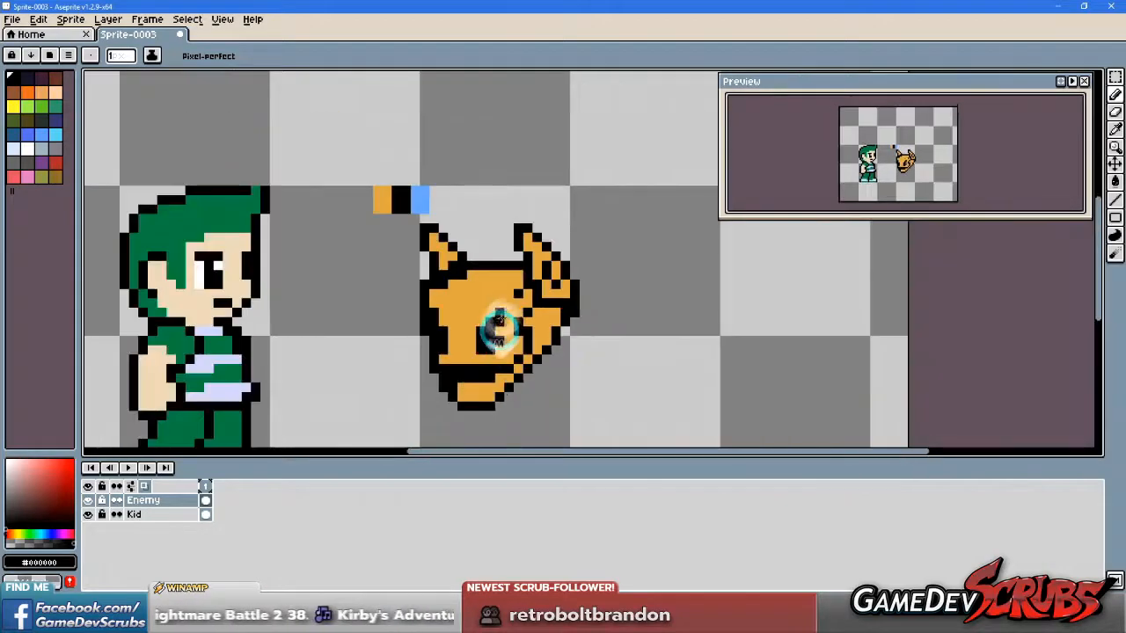
scroll(515, 301, up, 1)
scroll(533, 319, up, 1)
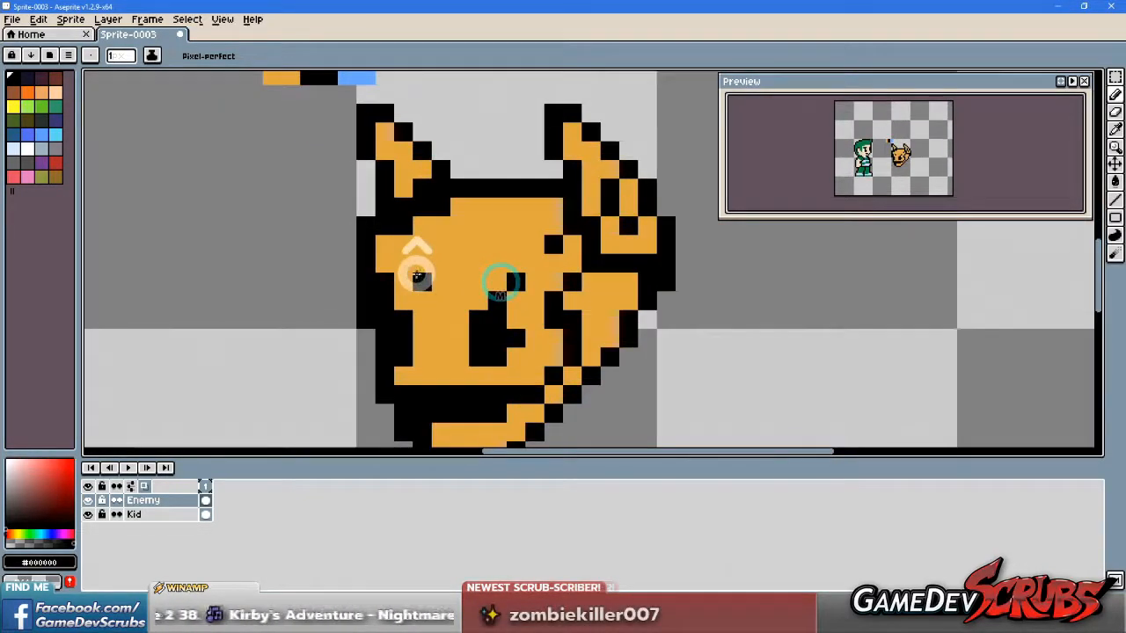
alt+click(330, 208)
click(365, 220)
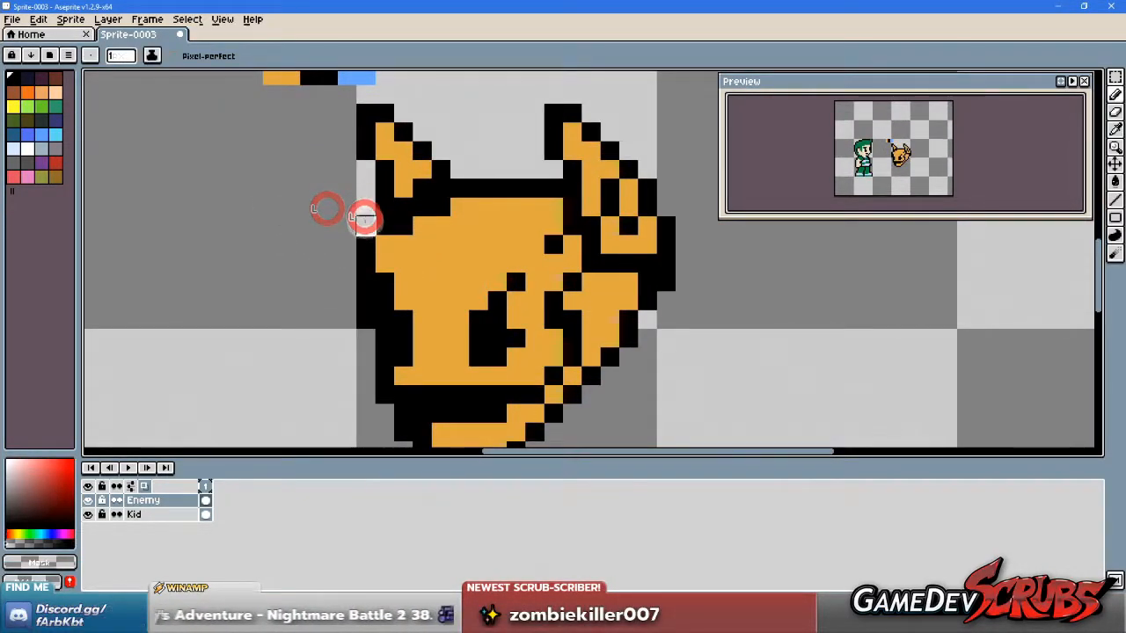
scroll(528, 280, down, 3)
scroll(572, 289, down, 1)
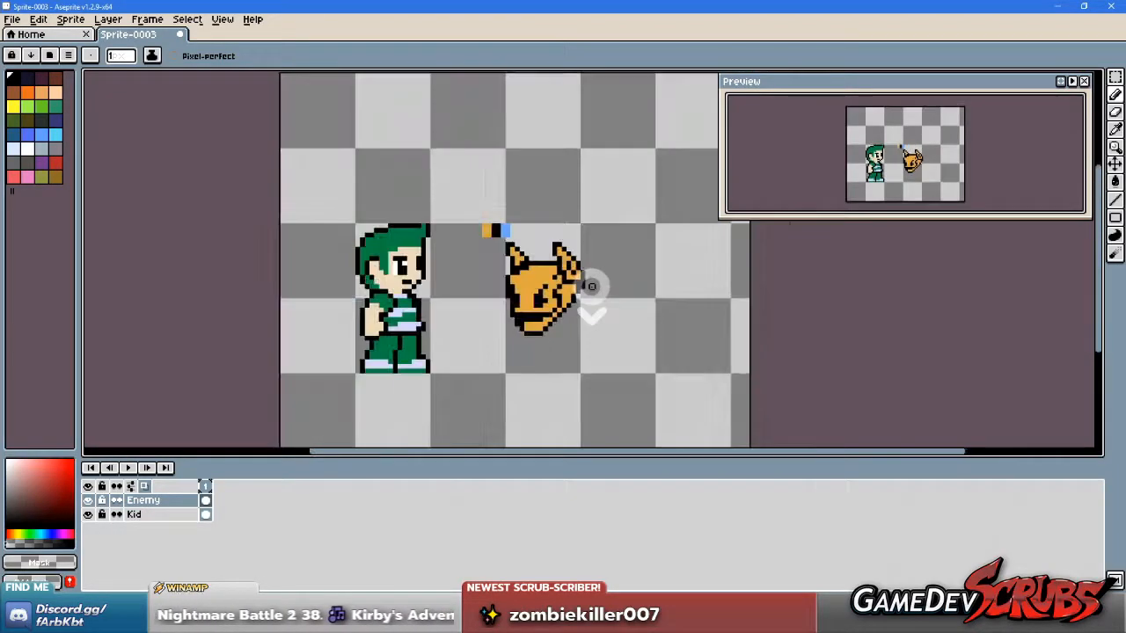
Step: Try an extra black pixel inside the rear edge of the imp's cheek, and undo it
scroll(542, 289, up, 5)
scroll(546, 286, down, 4)
drag(600, 299, 544, 304)
scroll(543, 304, up, 1)
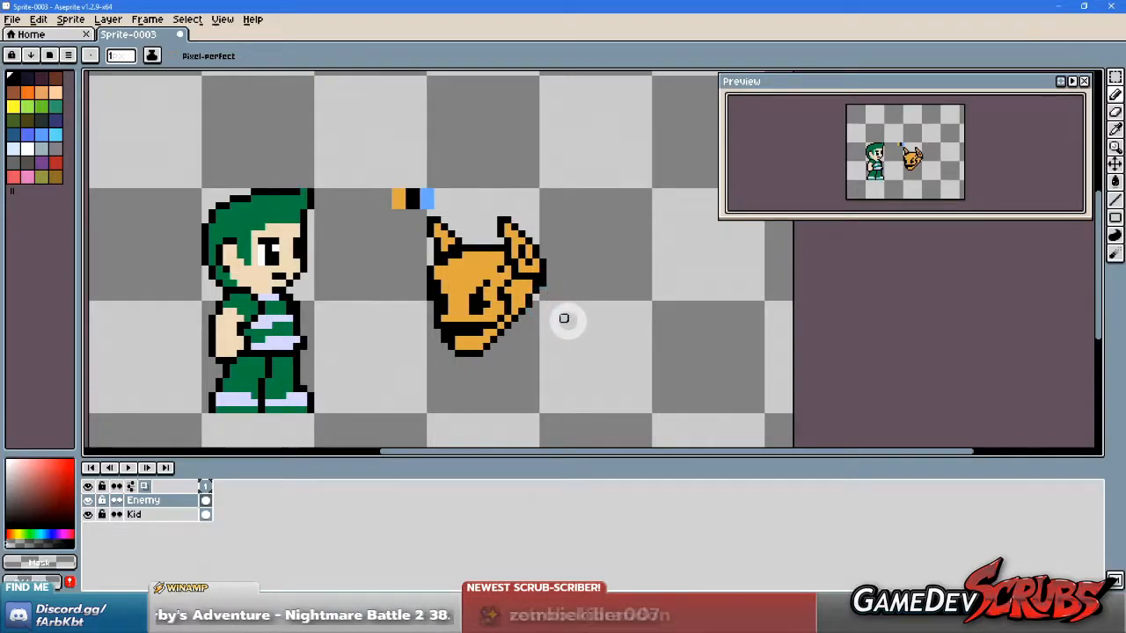
scroll(512, 314, up, 1)
alt+click(531, 297)
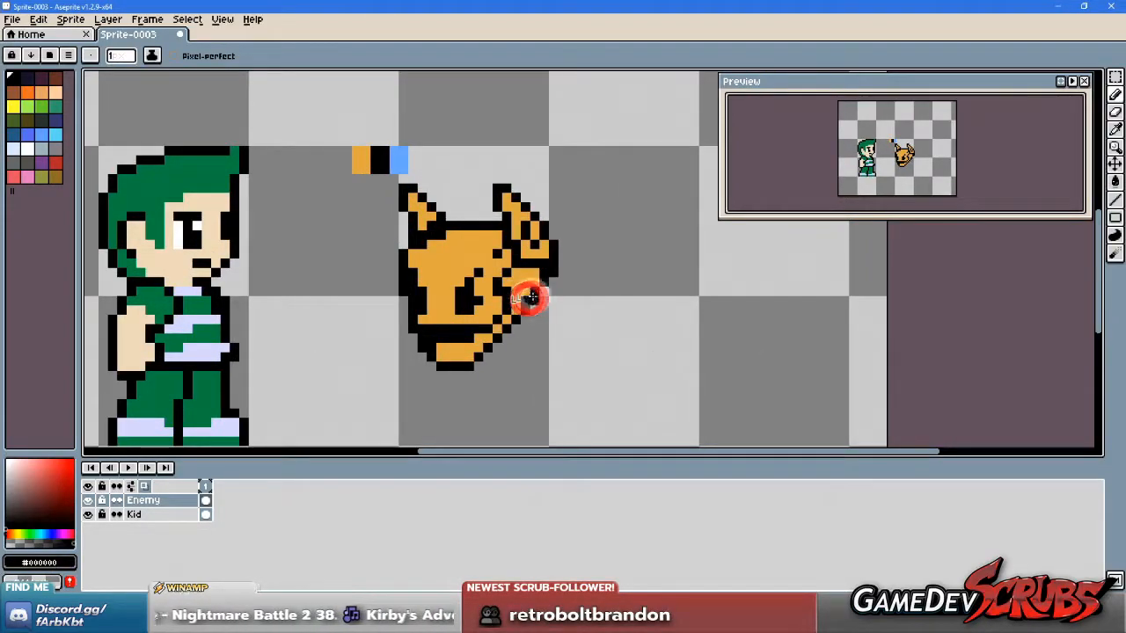
scroll(518, 302, up, 1)
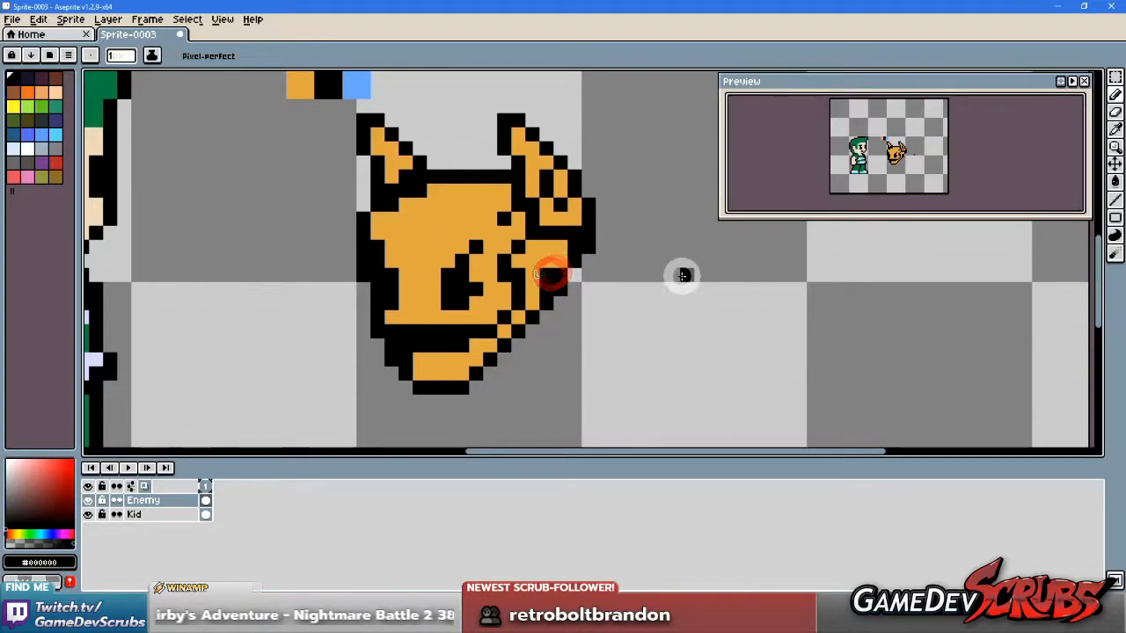
key(ctrl+z)
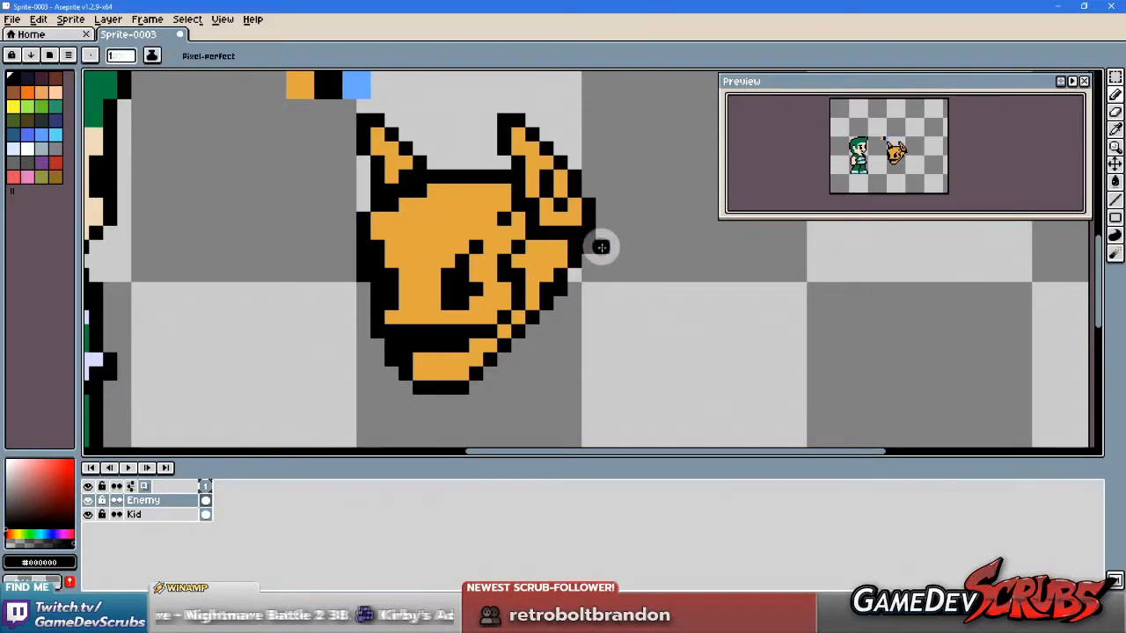
Step: Erase the outer black pixels at the back of the imp's head below the ear to slim the rear outline
key(ctrl)
alt+click(605, 255)
drag(591, 236, 591, 248)
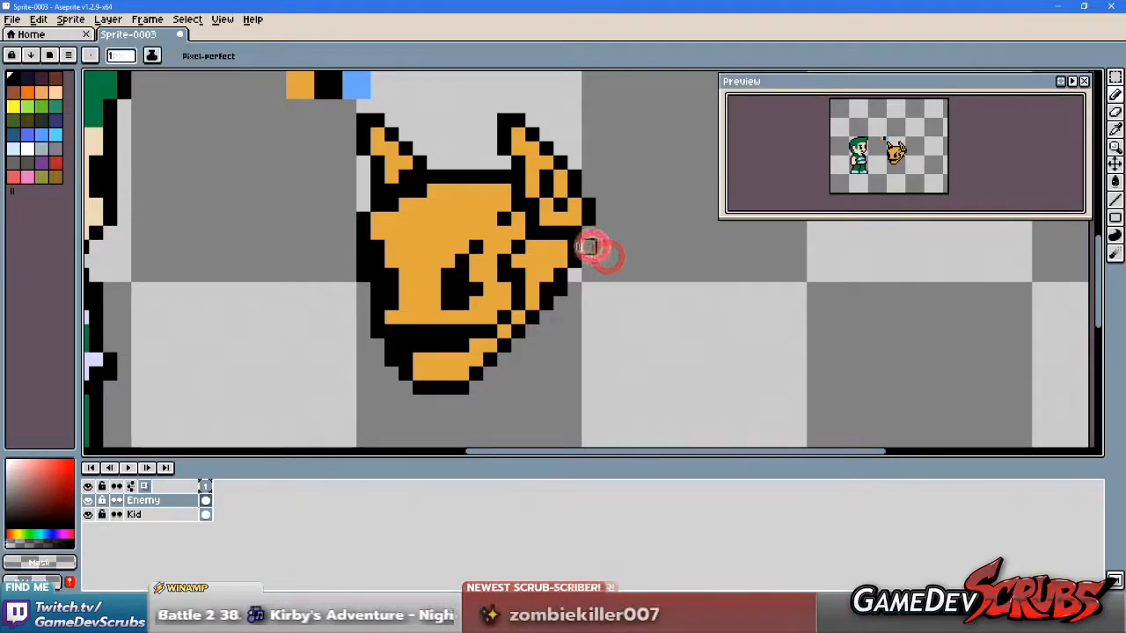
click(561, 290)
scroll(618, 328, down, 4)
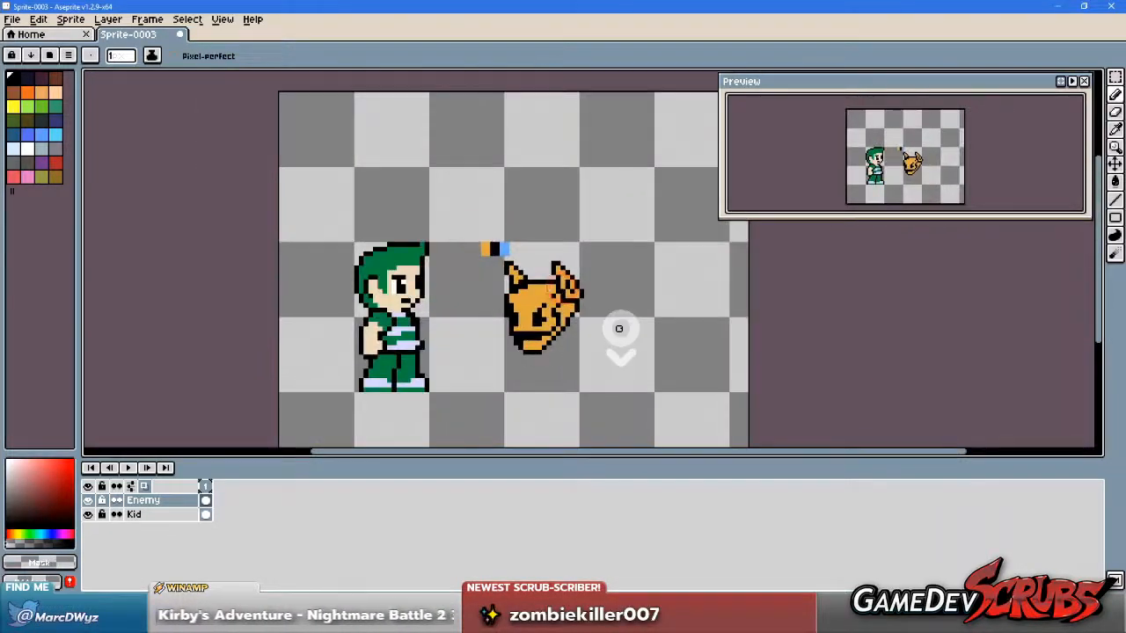
scroll(595, 319, up, 1)
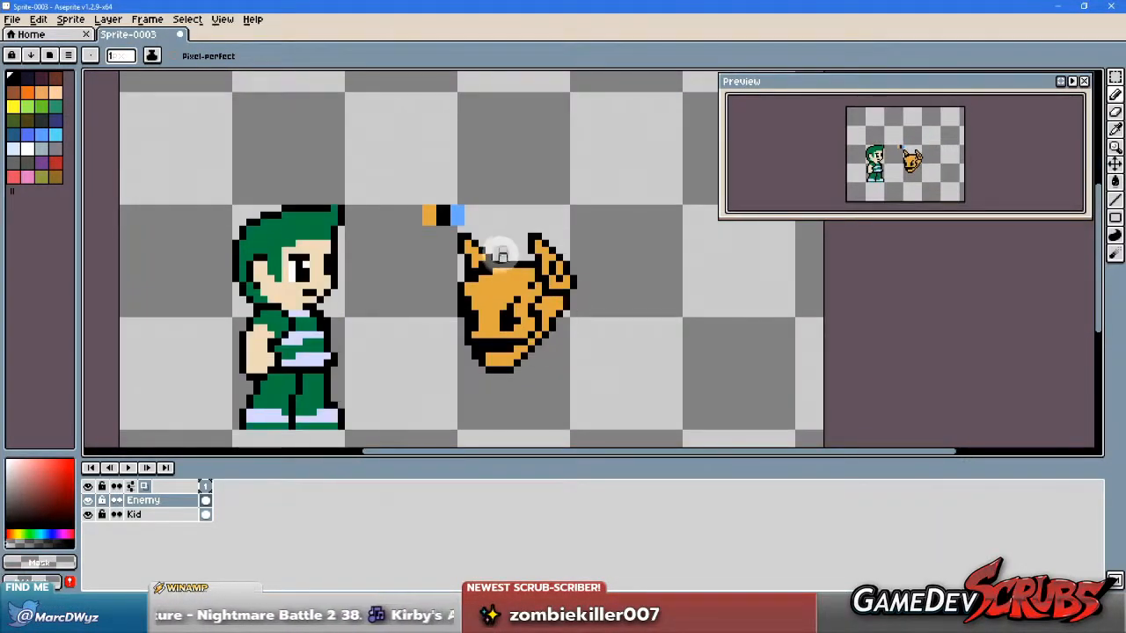
Step: Switch to Paint Shop Pro and frame the lower half of the imp drawing with a rectangular selection to compare head and body proportions
drag(600, 348, 477, 335)
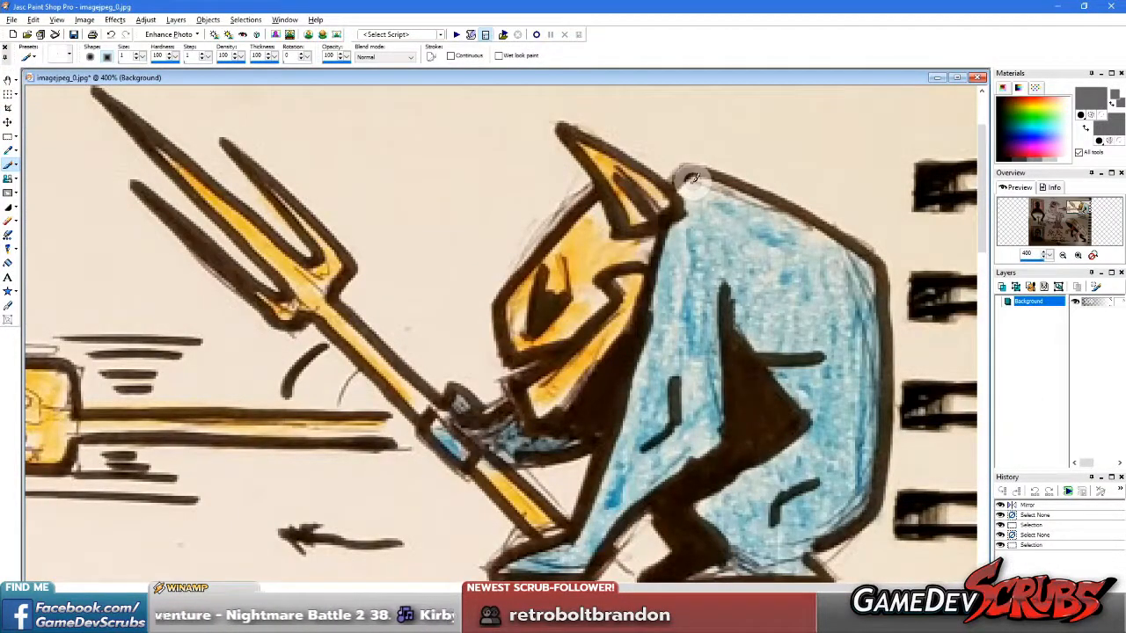
scroll(607, 344, down, 2)
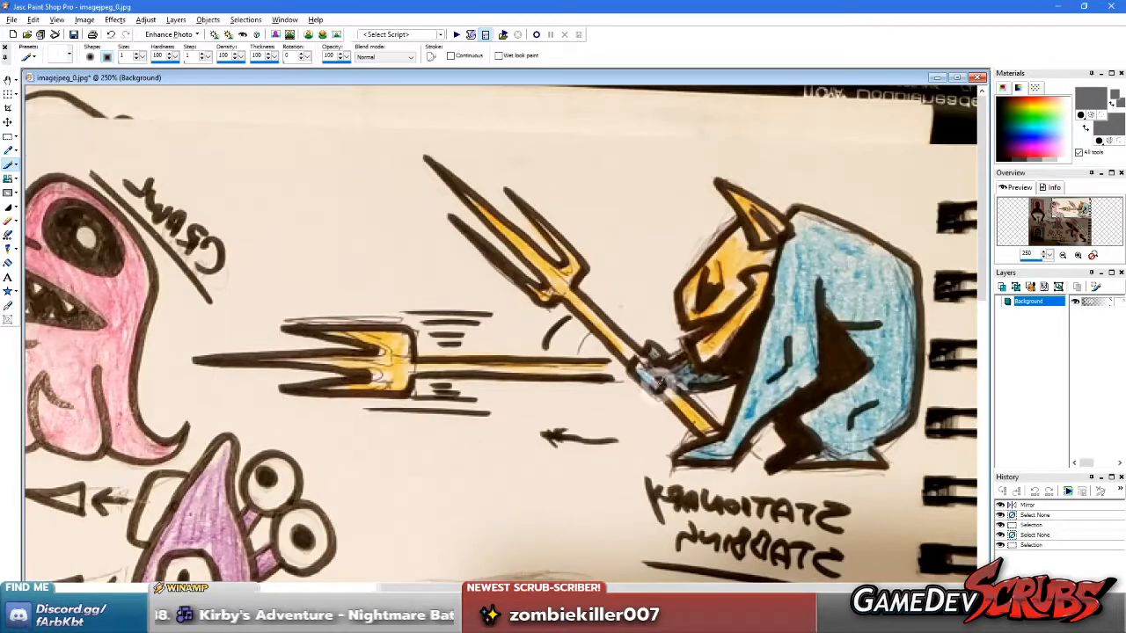
key(s)
mouse_move(643, 477)
mouse_down()
mouse_move(922, 326)
mouse_move(923, 348)
mouse_up()
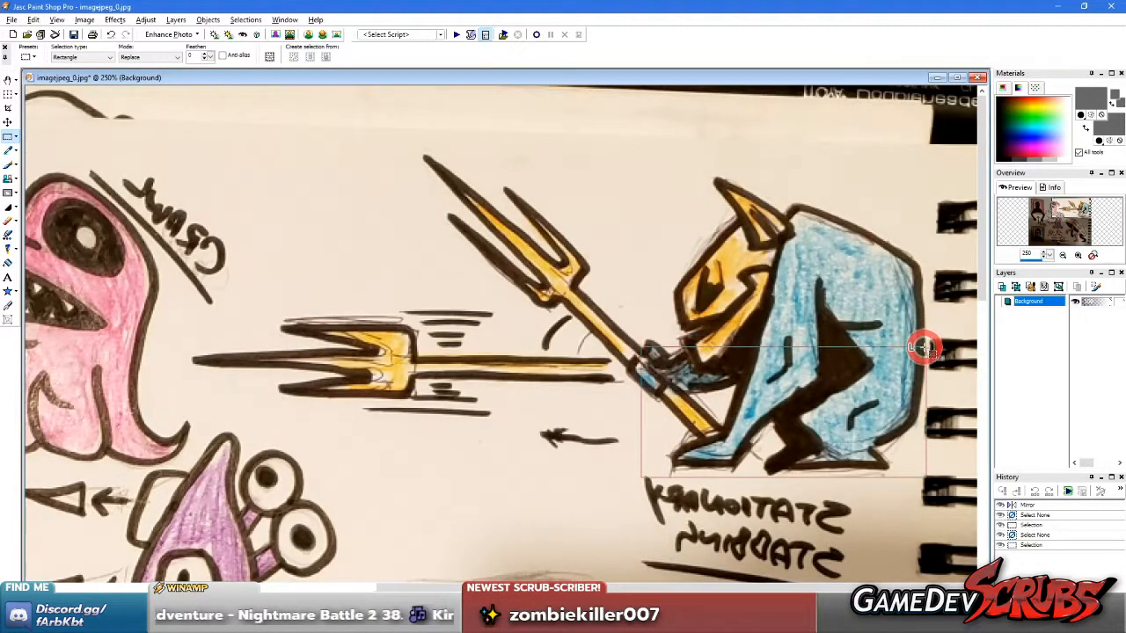
drag(922, 346, 924, 339)
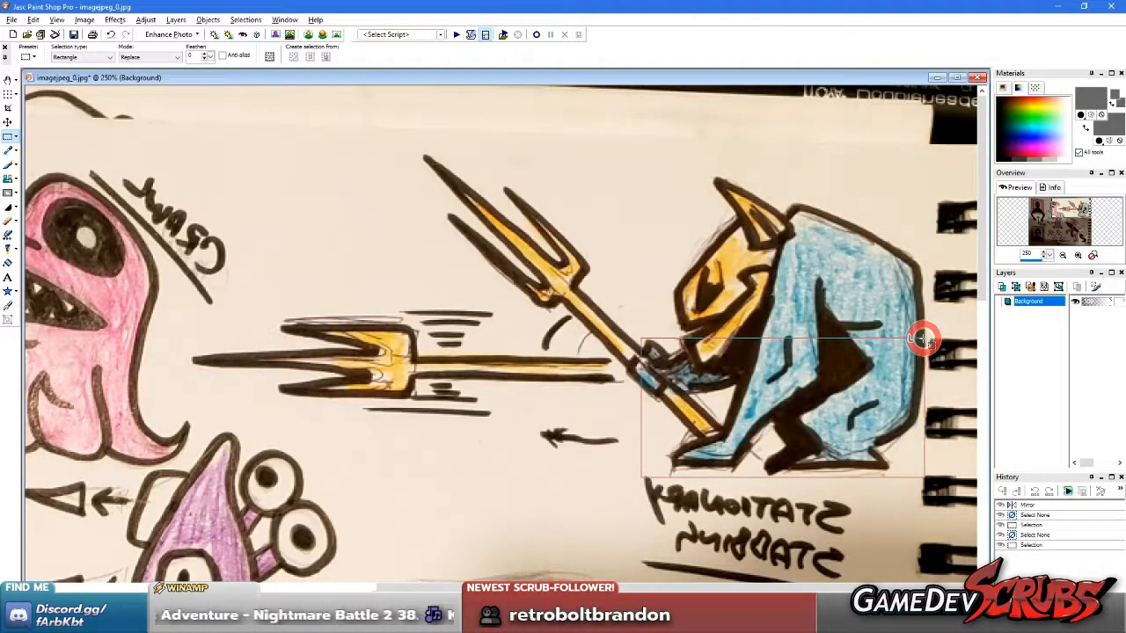
drag(922, 339, 922, 340)
click(776, 284)
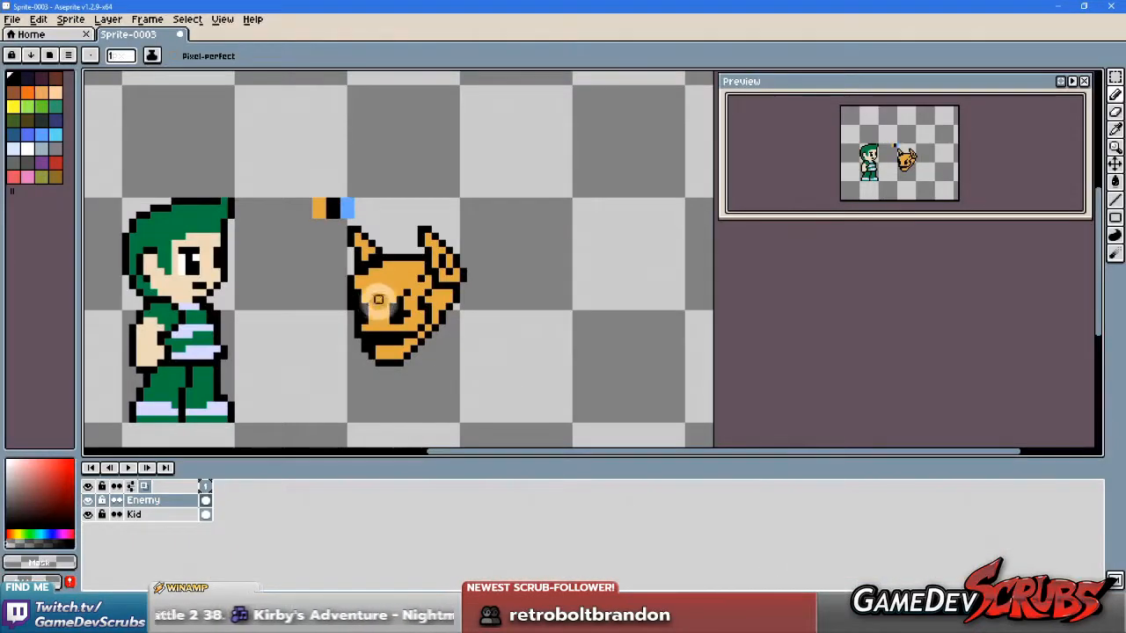
Step: Switch to Aseprite and lower the imp's head by 2 pixels relative to the kid sprite
scroll(440, 303, up, 2)
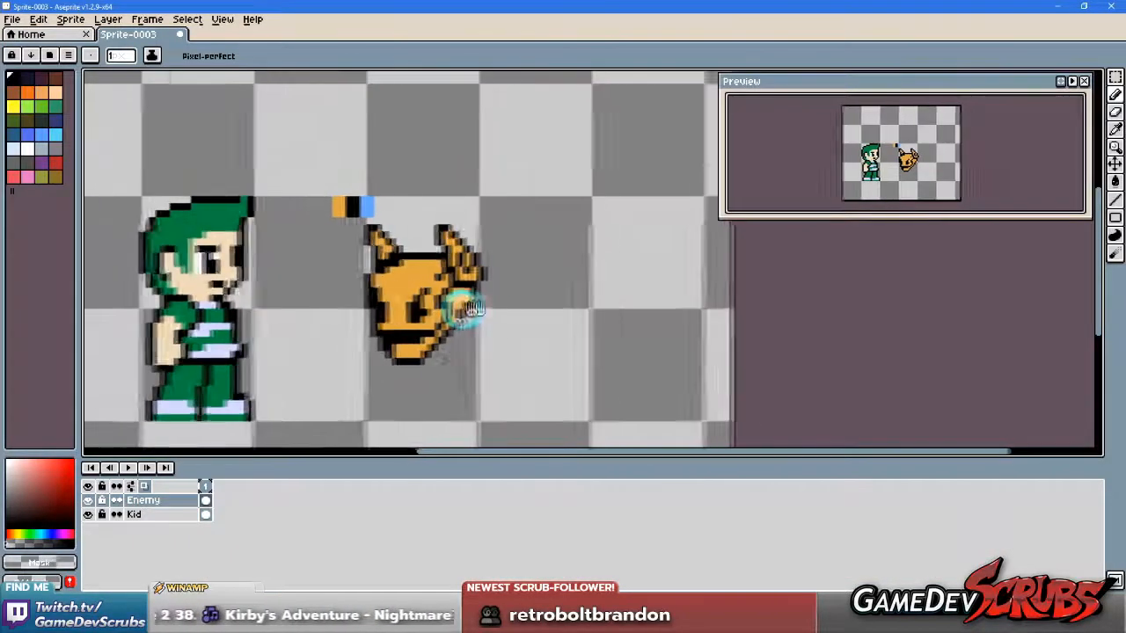
key(v)
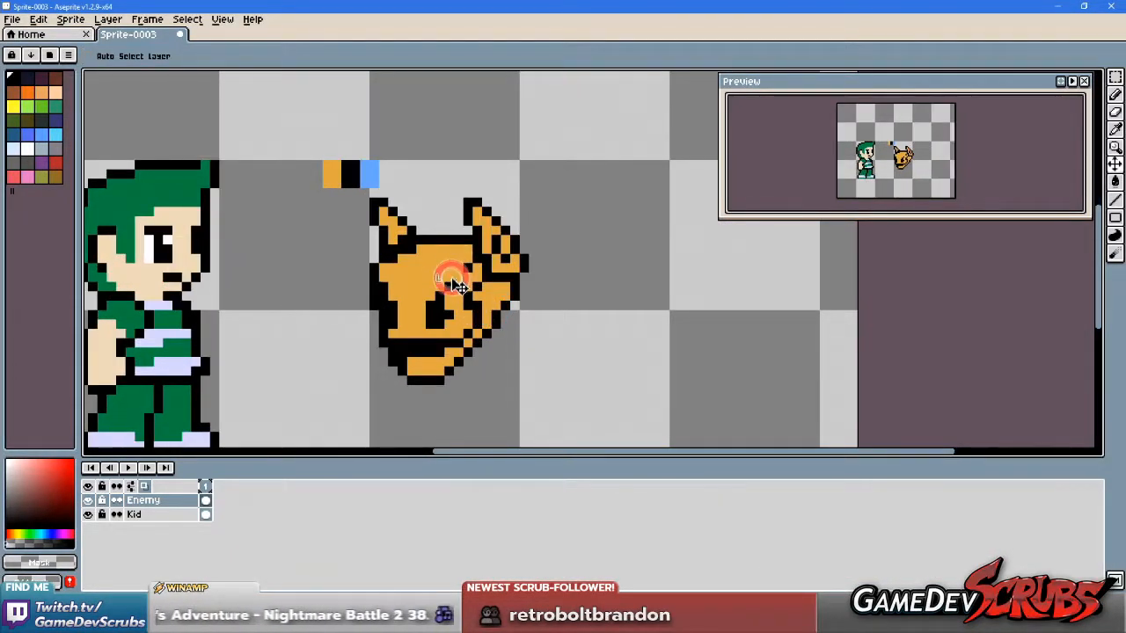
drag(458, 264, 457, 282)
scroll(513, 355, down, 1)
scroll(506, 352, up, 1)
drag(505, 382, 518, 328)
scroll(497, 315, down, 1)
click(467, 292)
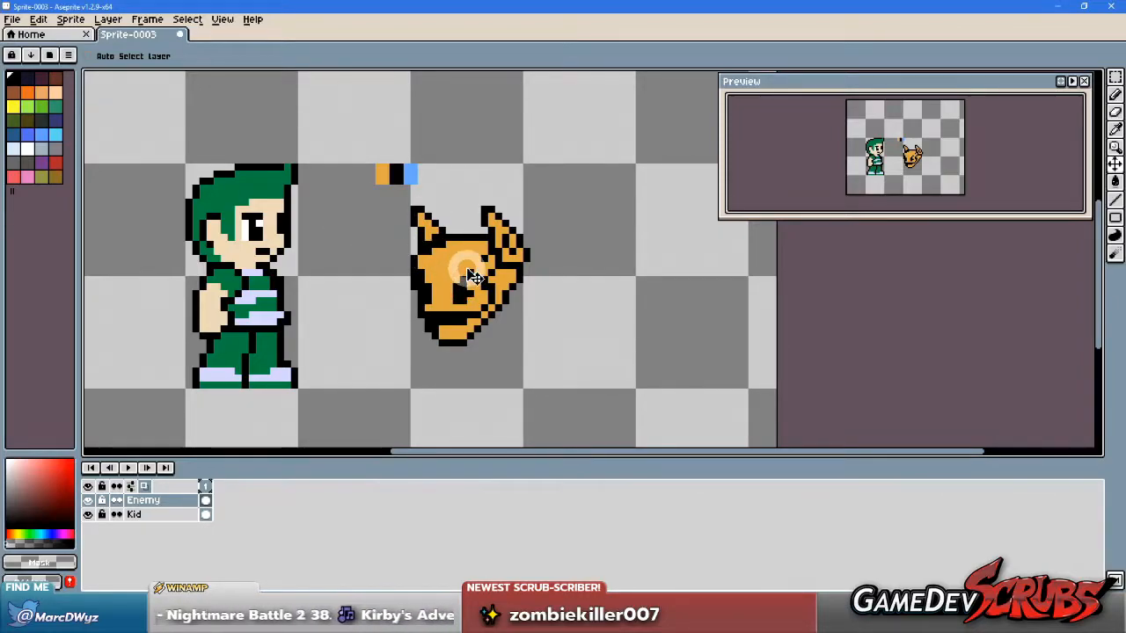
scroll(475, 286, up, 1)
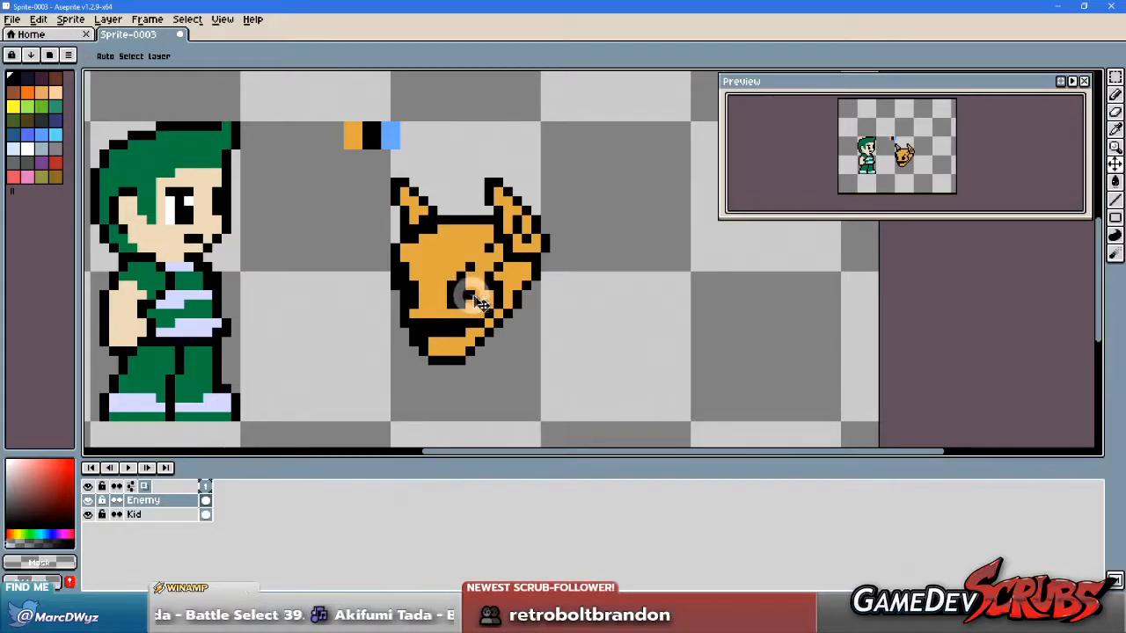
mouse_move(447, 258)
mouse_down()
mouse_move(455, 341)
mouse_move(450, 264)
mouse_up()
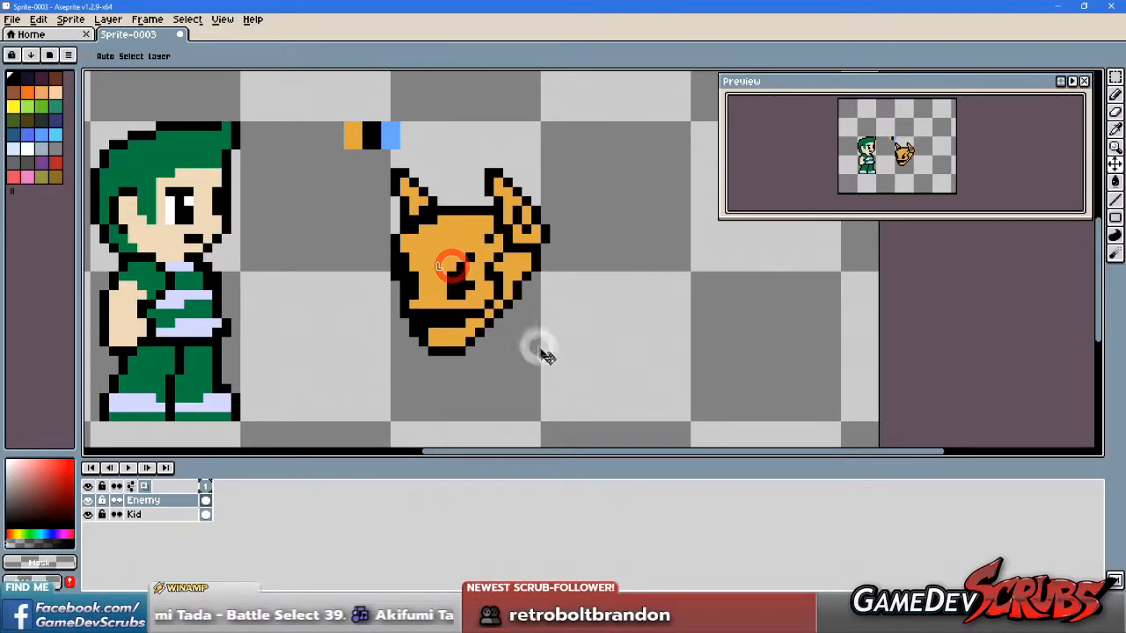
drag(482, 306, 482, 317)
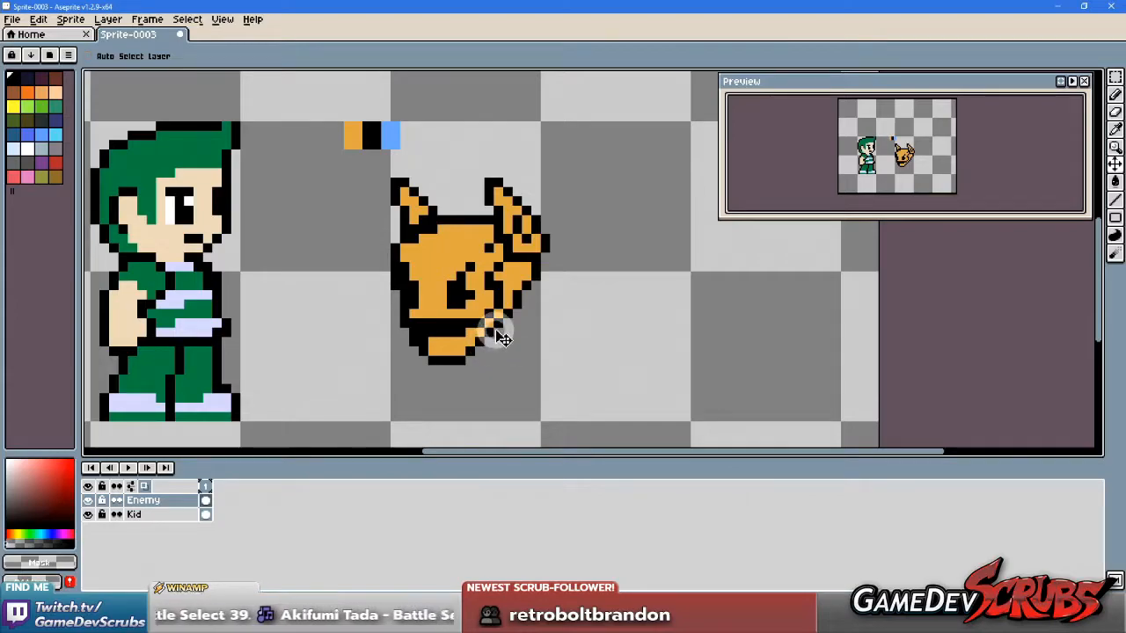
Step: Pick up light blue from the swatch and draw a short sloping line behind the rear ear as the start of the back
key(b)
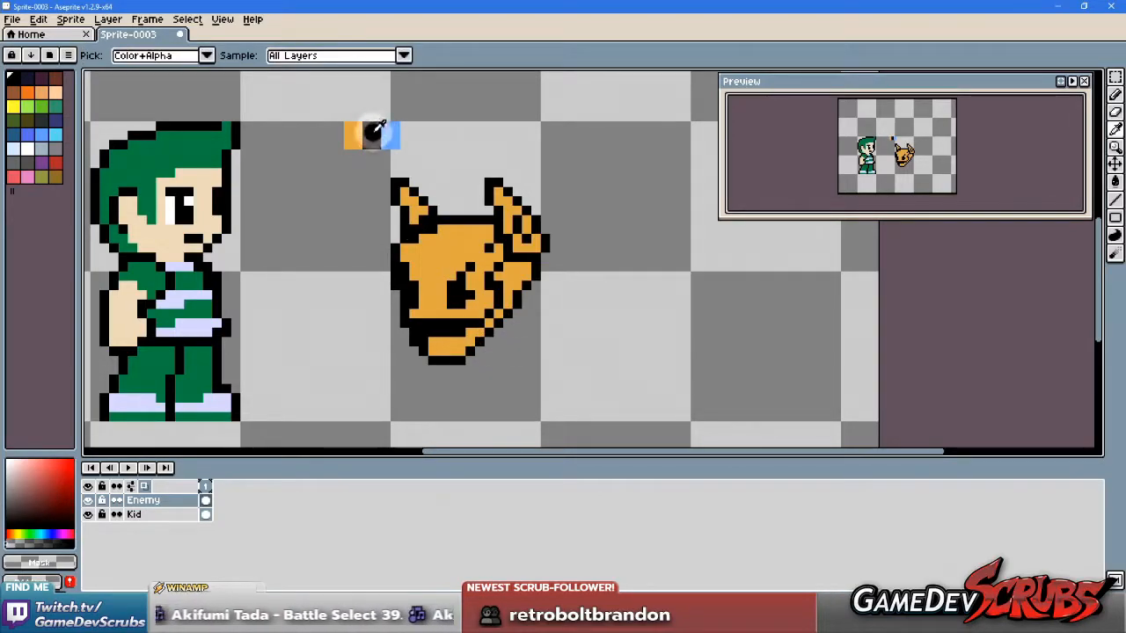
click(372, 133)
alt+click(388, 132)
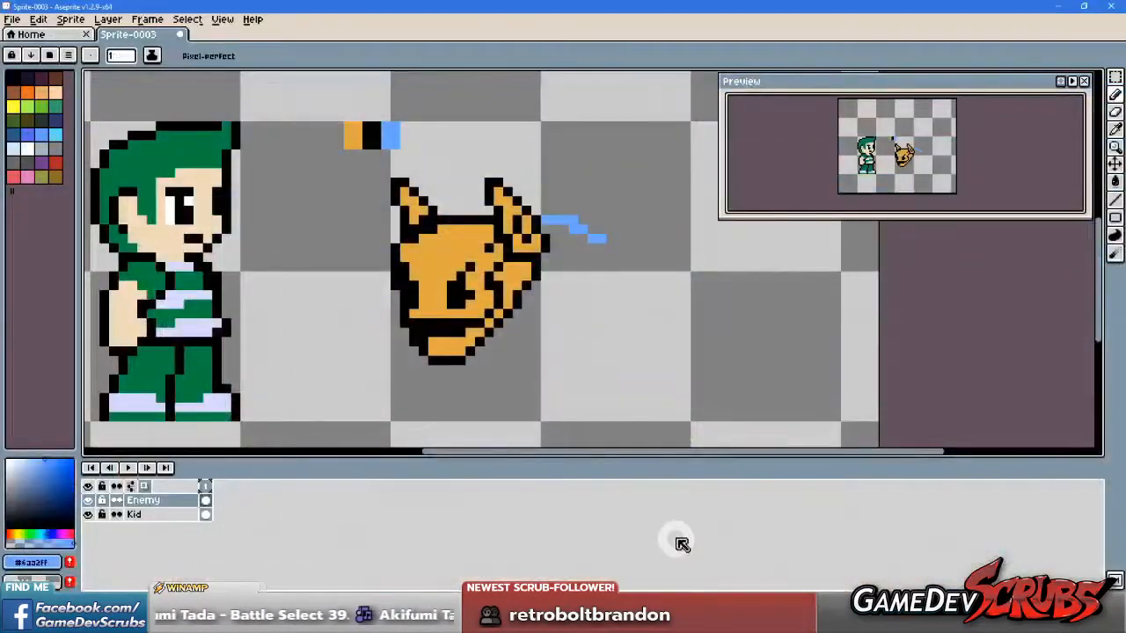
Step: Try a blue arm sloping down and away behind the imp's jaw, check it against the concept drawing, and undo it
mouse_move(558, 279)
mouse_down()
mouse_move(583, 409)
mouse_move(536, 305)
mouse_move(531, 358)
mouse_move(526, 319)
mouse_move(586, 410)
mouse_move(543, 348)
mouse_move(560, 325)
mouse_up()
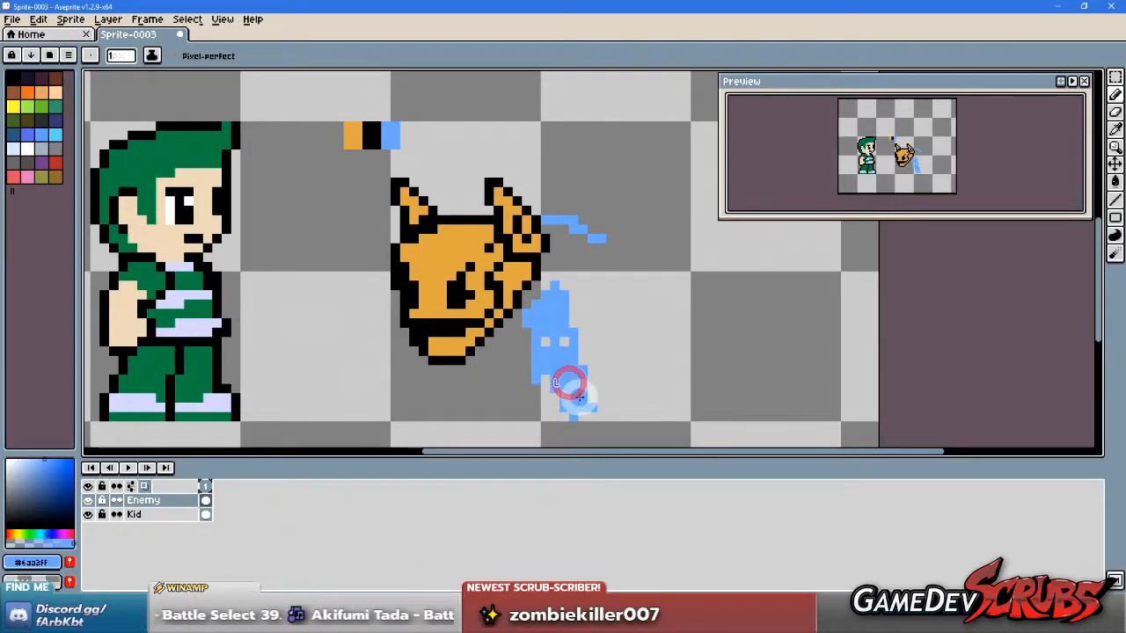
key(alt+Tab)
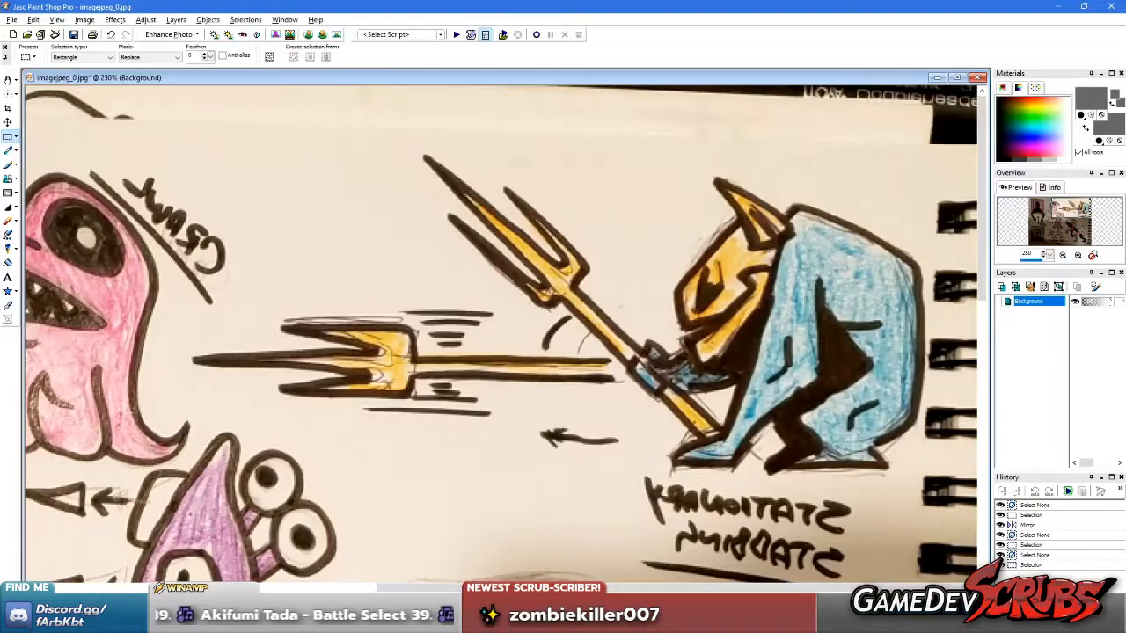
key(alt+Tab)
key(ctrl+z)
key(ctrl+z)
key(ctrl+z)
Step: Block in the imp's forearm in blue, sloping forward from behind the jaw down to the kid's foot level and widening at the hand
click(531, 302)
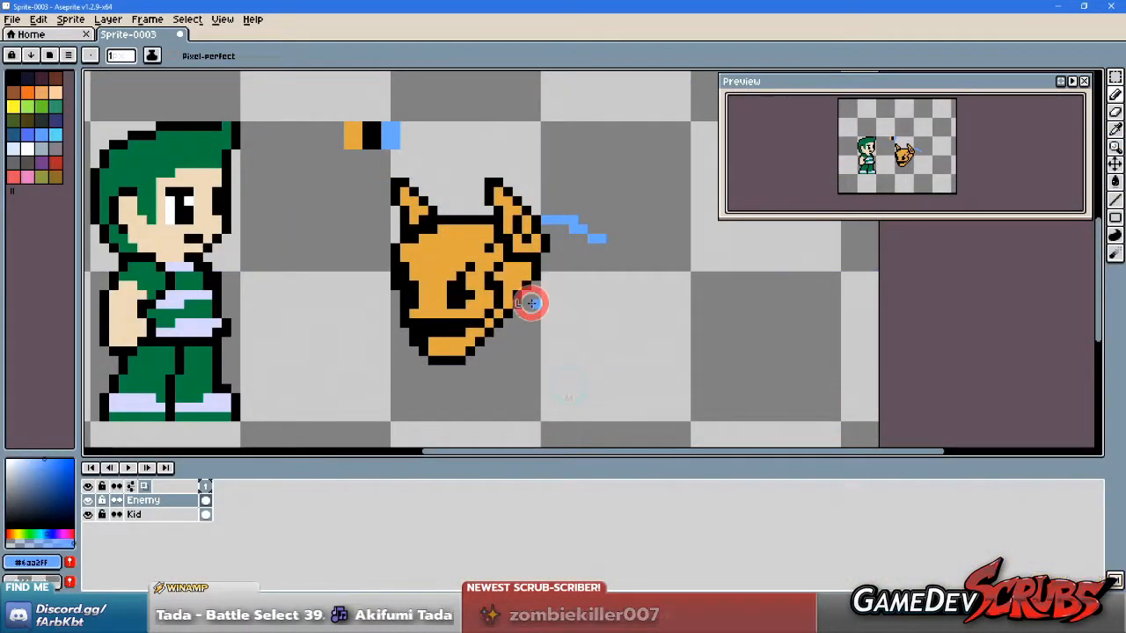
drag(531, 303, 502, 395)
mouse_move(538, 325)
mouse_down()
mouse_move(495, 377)
mouse_move(490, 406)
mouse_up()
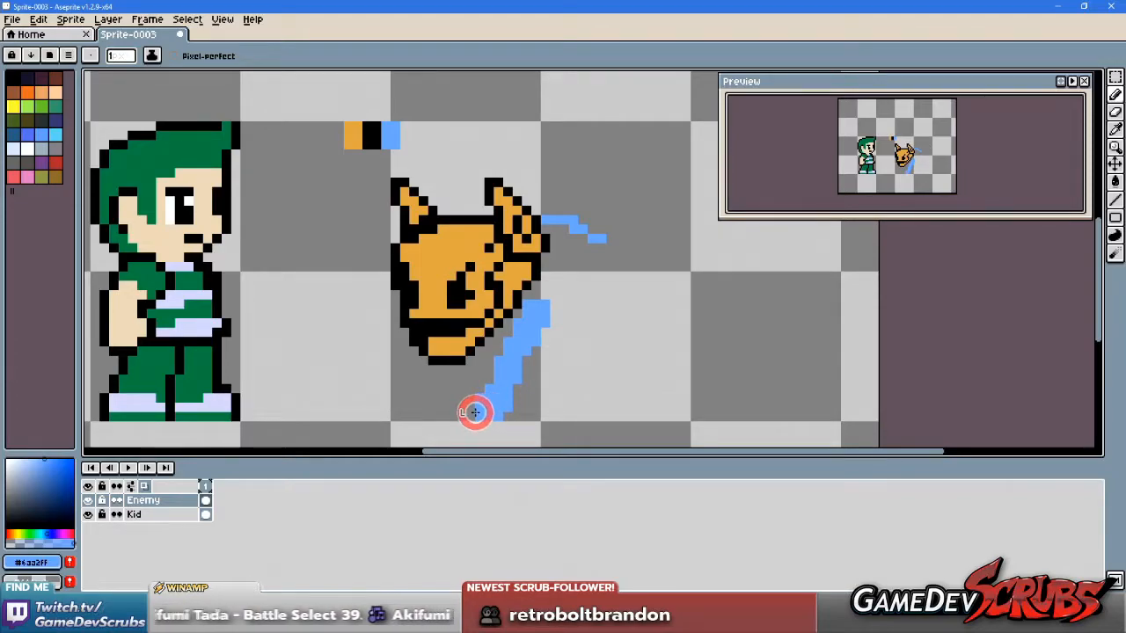
drag(521, 398, 523, 410)
drag(528, 361, 524, 382)
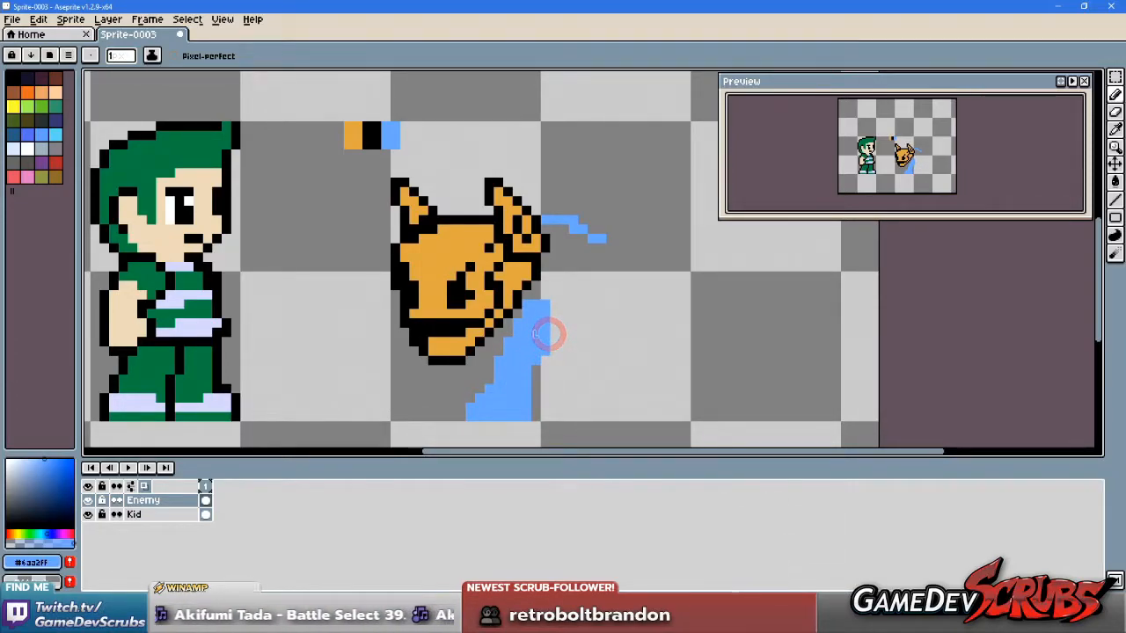
Step: Check the arm in the Paint Shop Pro concept drawing and extend the blue arm up to a shoulder behind the head
key(alt+Tab)
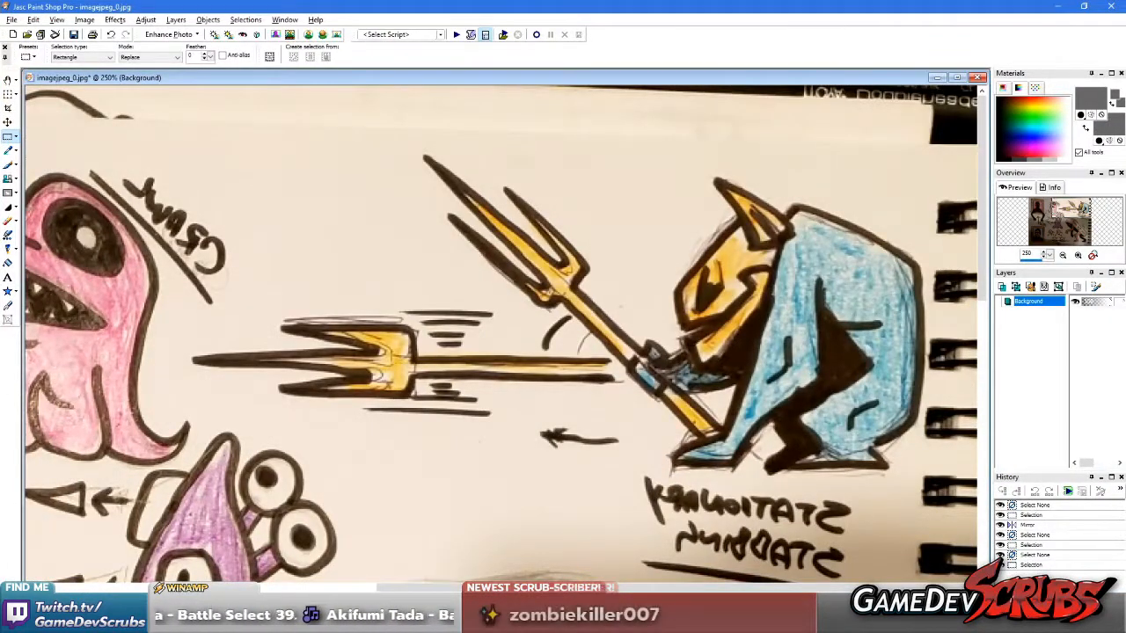
key(alt+Tab)
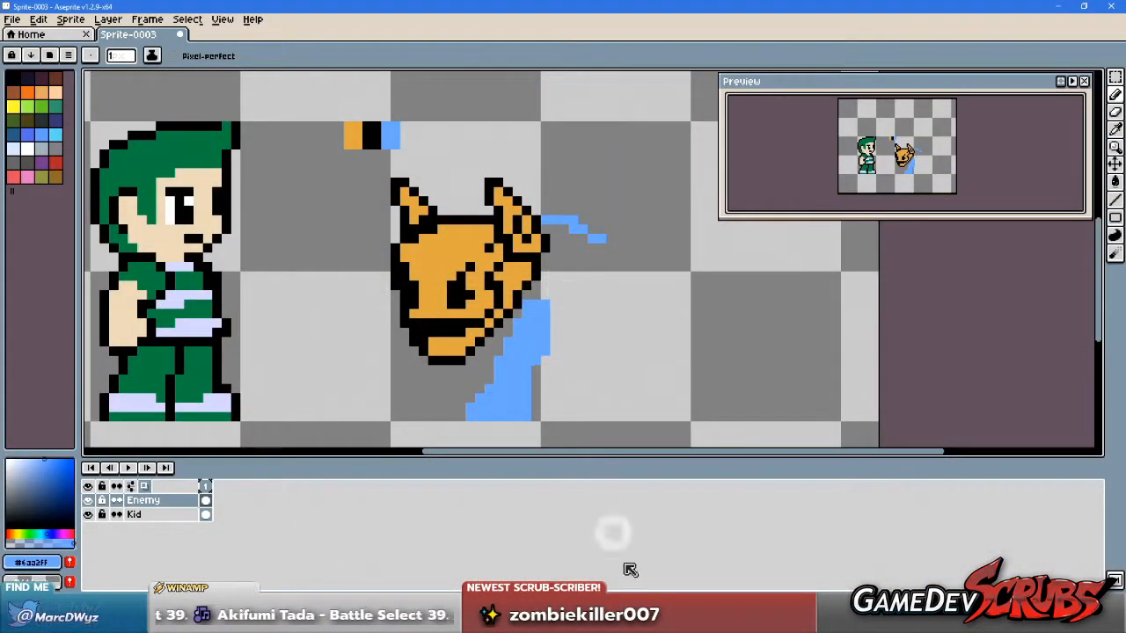
key(alt+Tab)
key(alt+Tab)
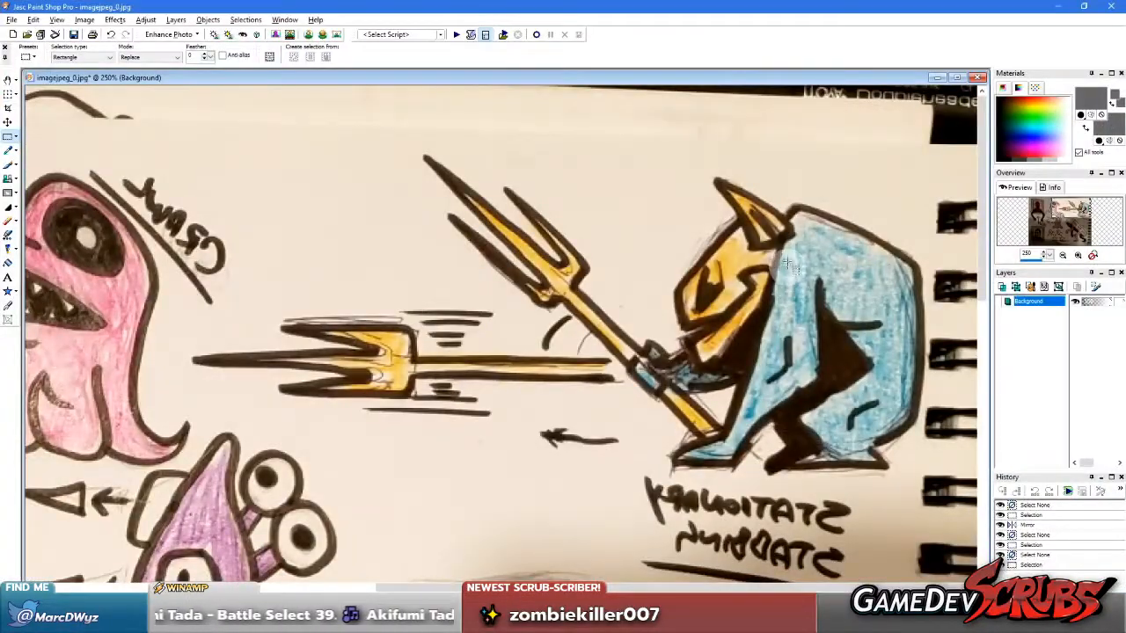
click(673, 616)
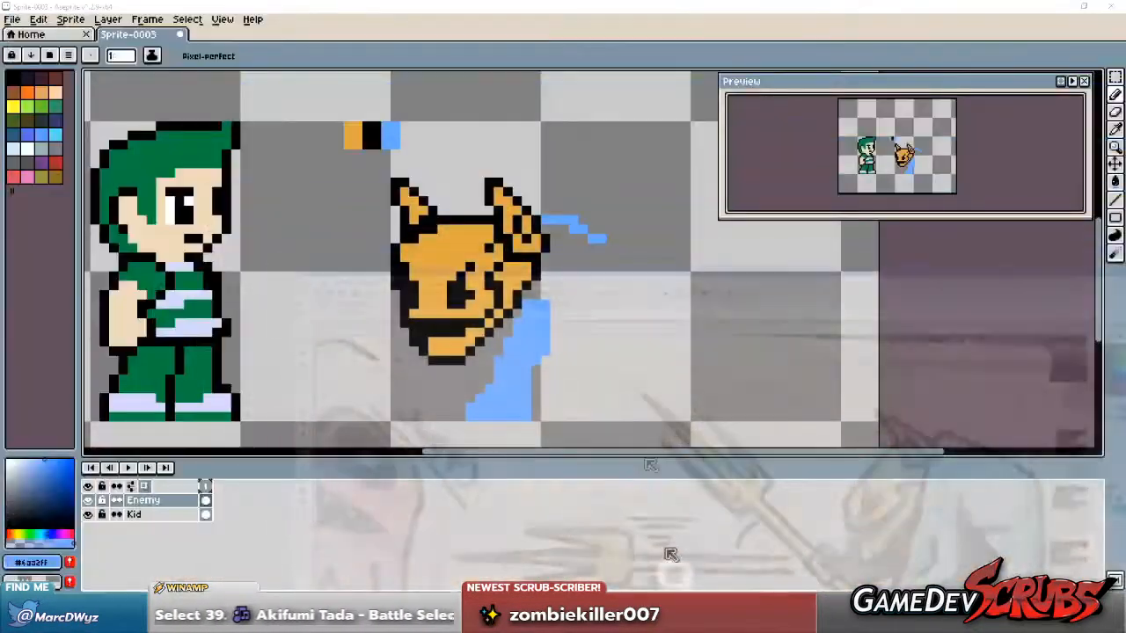
mouse_move(552, 262)
mouse_down()
mouse_move(533, 332)
mouse_move(585, 260)
mouse_move(539, 347)
mouse_move(564, 260)
mouse_move(553, 252)
mouse_move(583, 271)
mouse_move(526, 356)
mouse_move(558, 308)
mouse_up()
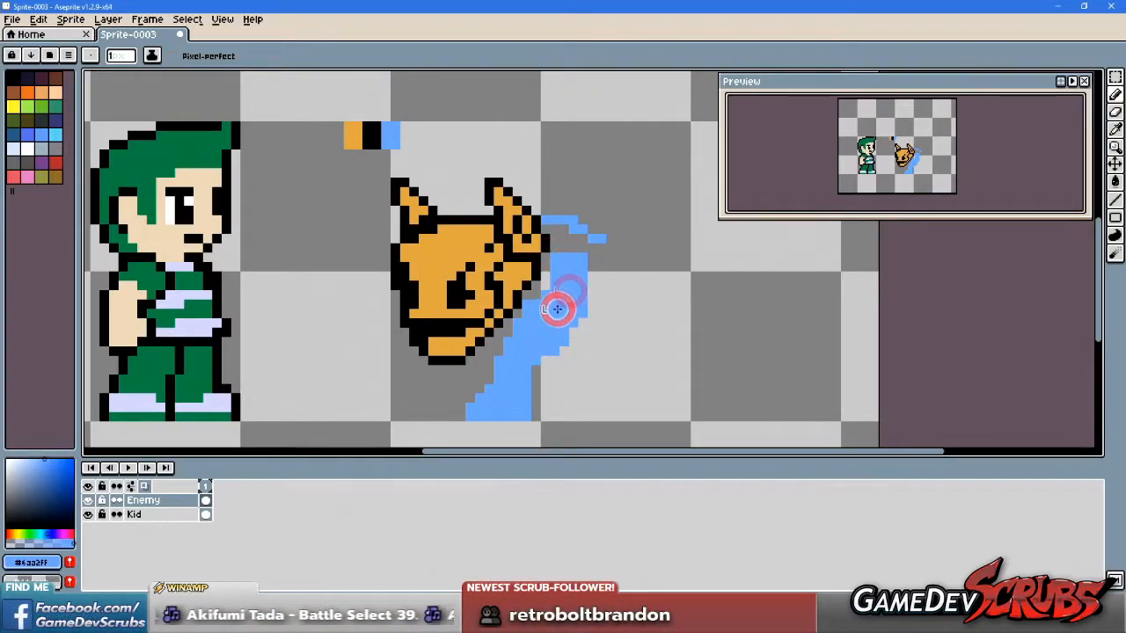
Step: Erase the rear edge of the upper arm to slim it, and fill the shoulder's rear corner with blue
alt+click(610, 363)
mouse_move(571, 366)
mouse_down()
mouse_move(582, 259)
mouse_move(546, 366)
mouse_up()
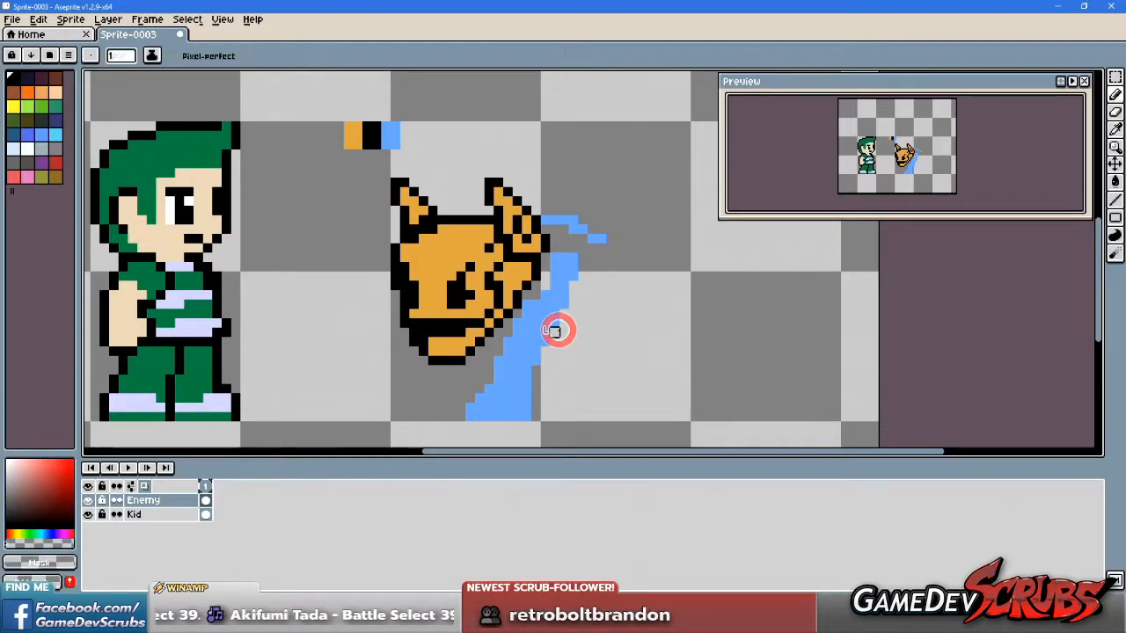
alt+click(576, 268)
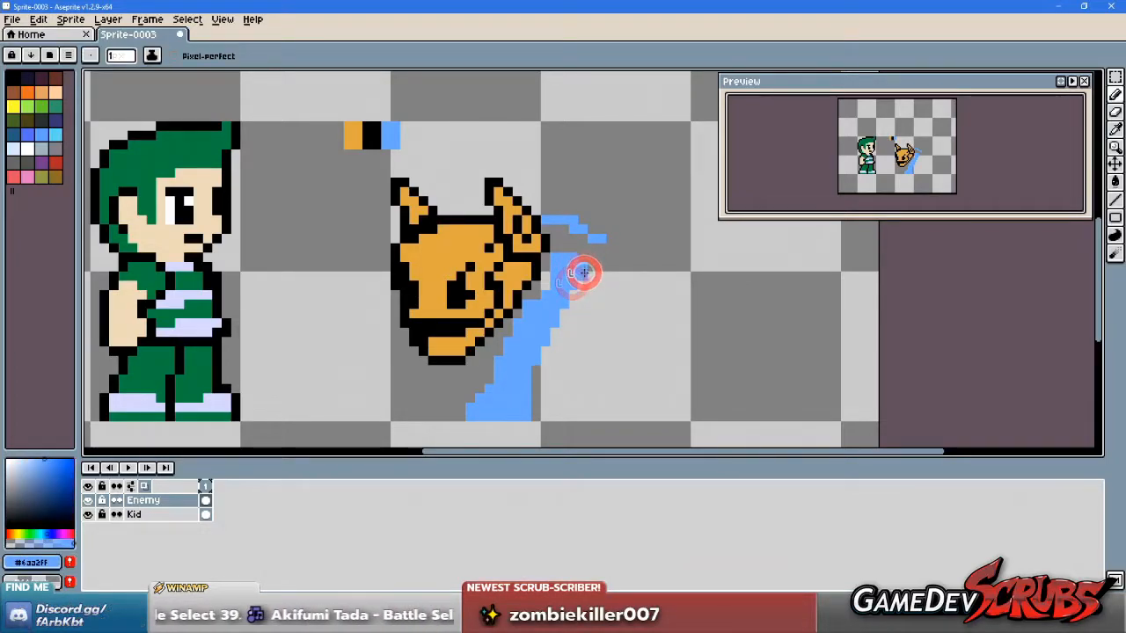
mouse_move(583, 262)
mouse_down()
mouse_move(575, 340)
mouse_move(572, 258)
mouse_move(598, 252)
mouse_up()
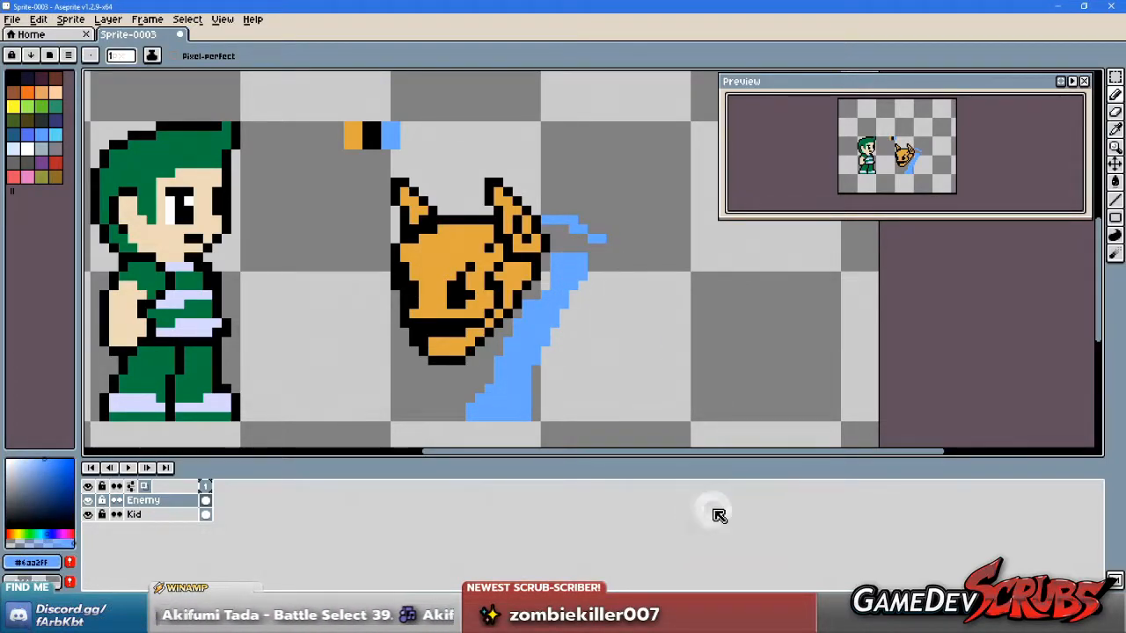
Step: Check the back in the concept drawing, and thicken and extend the blue back line from the rear ear in a downward curve
key(alt+Tab)
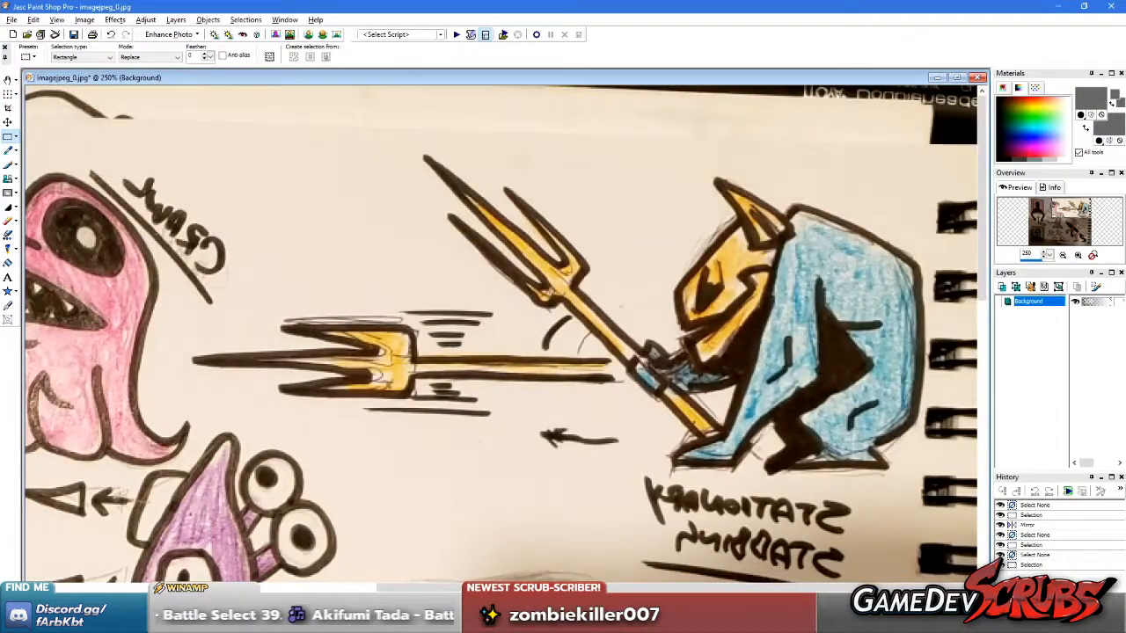
key(alt+Tab)
drag(558, 215, 607, 237)
drag(545, 209, 598, 221)
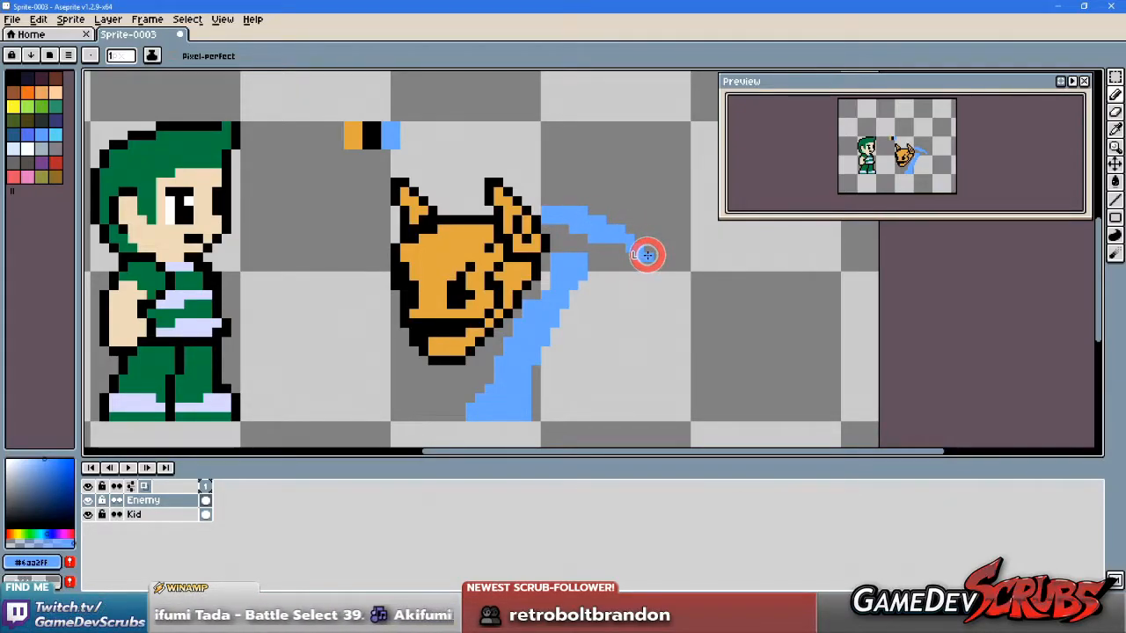
Step: Continue the blue back curve down and inward at the lower back, thickening its inner side and erasing the outer pixels
drag(655, 317, 639, 365)
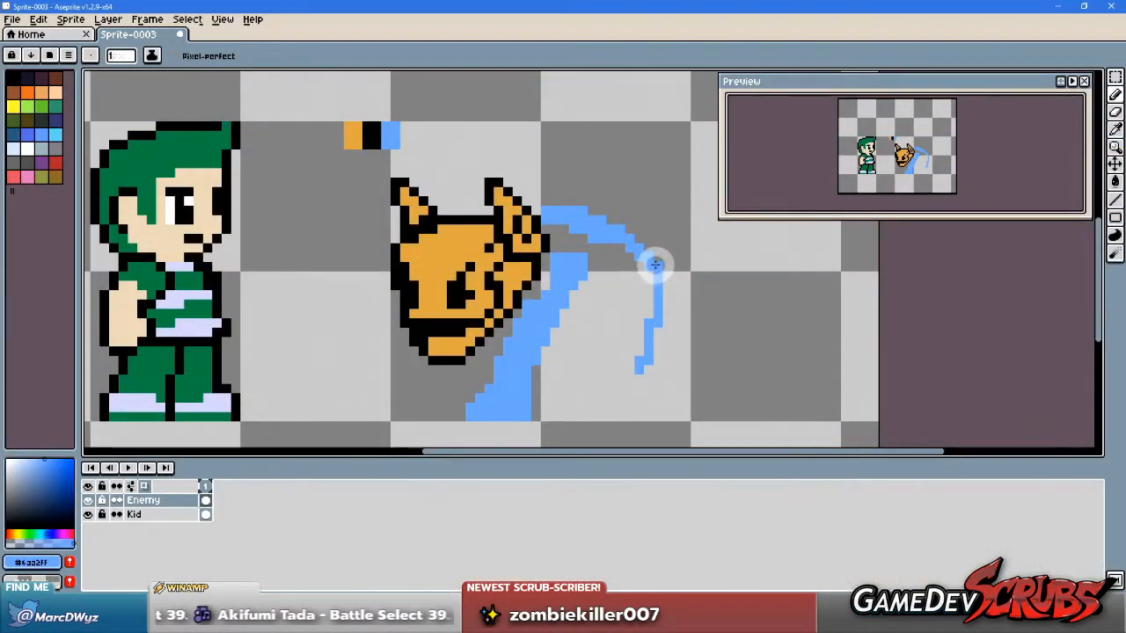
drag(654, 264, 645, 305)
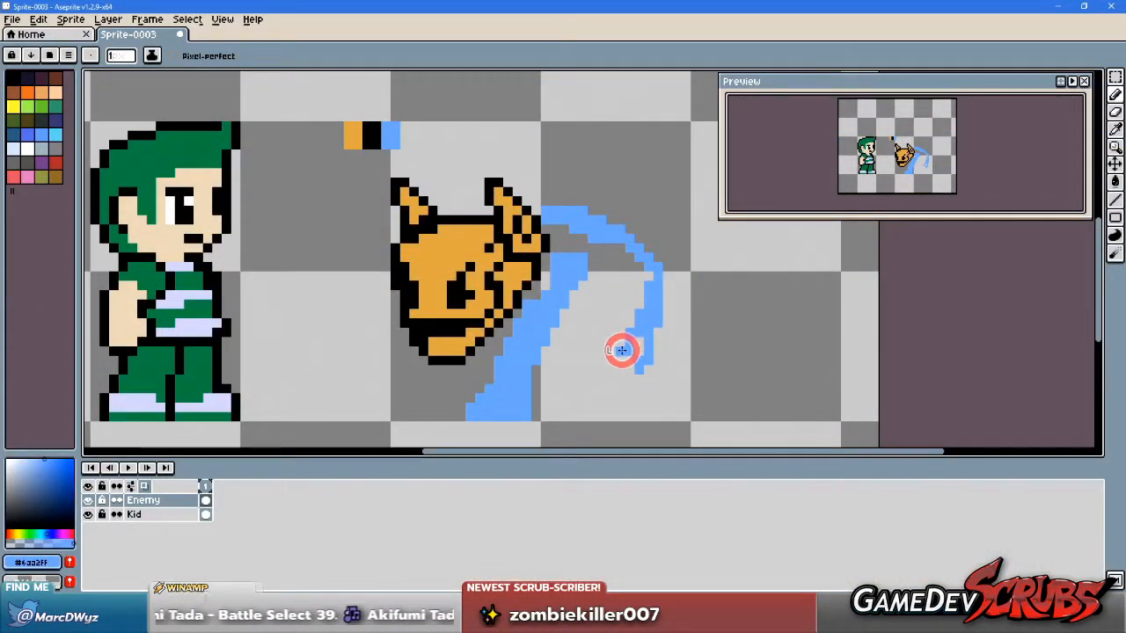
alt+click(673, 405)
mouse_move(639, 369)
mouse_down()
mouse_move(658, 295)
mouse_move(639, 369)
mouse_move(649, 341)
mouse_up()
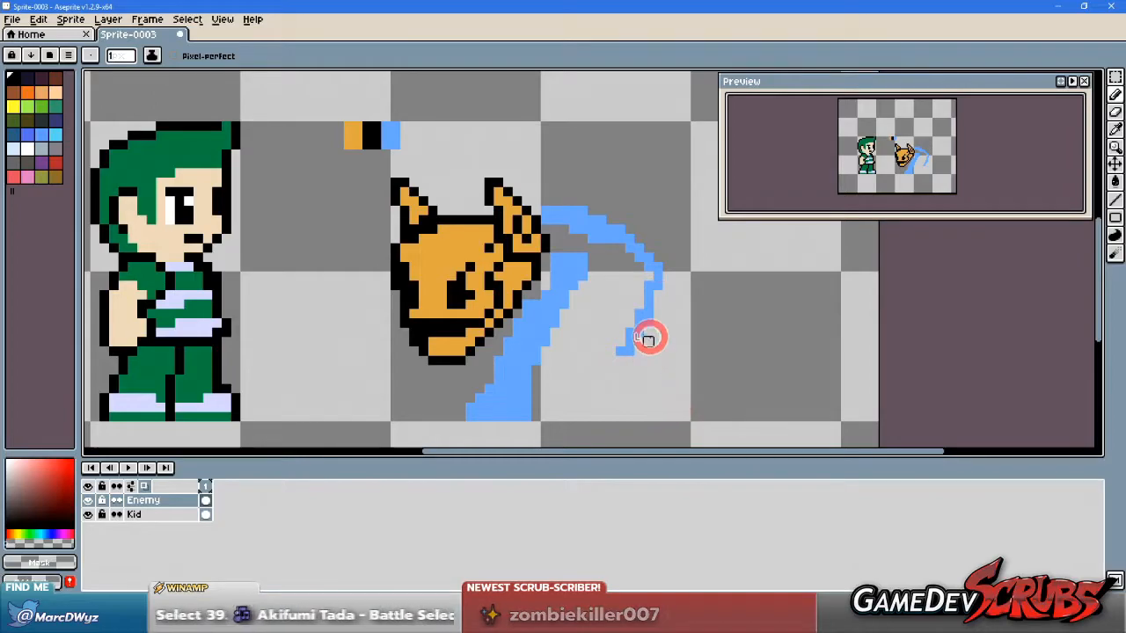
alt+click(645, 307)
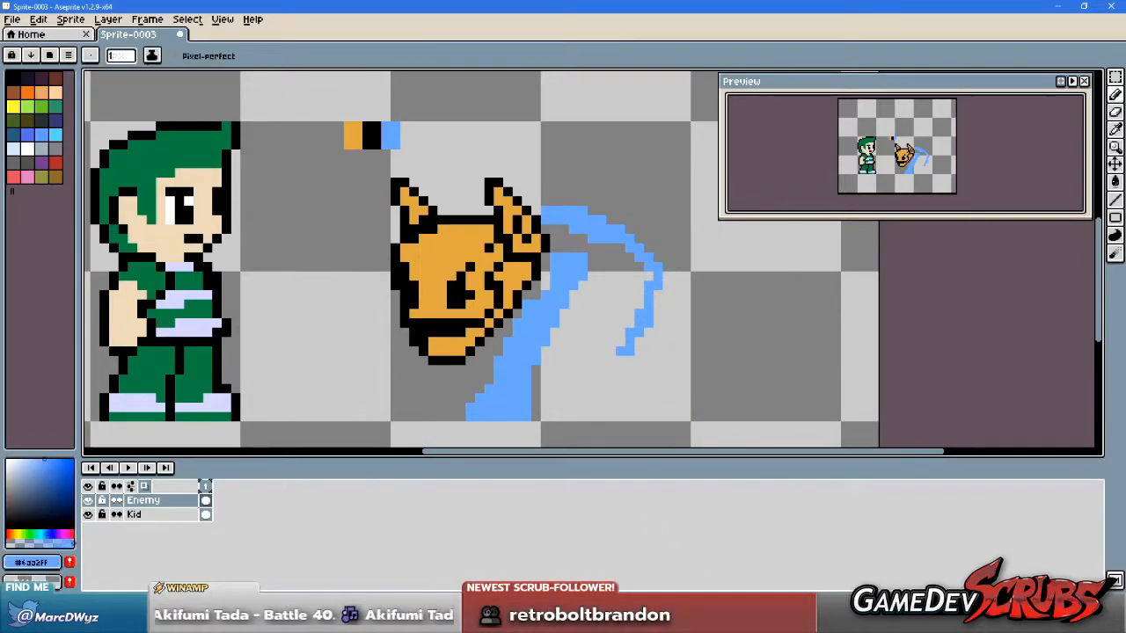
Step: Compare the imp's lower back curve with the concept drawing in Paint Shop Pro
key(alt+Tab)
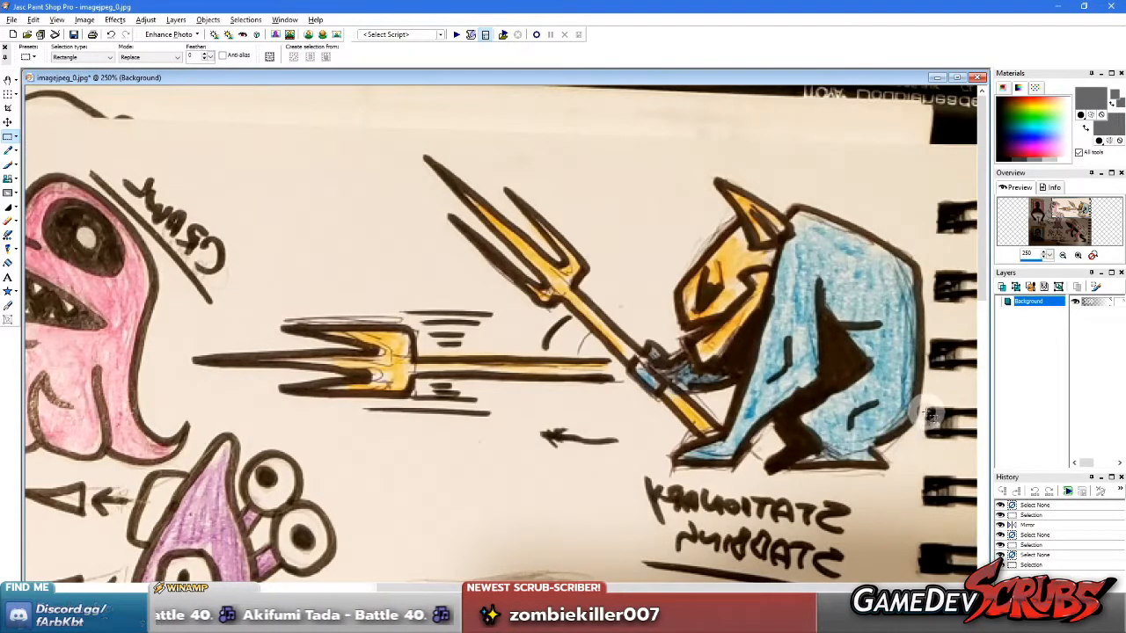
click(699, 618)
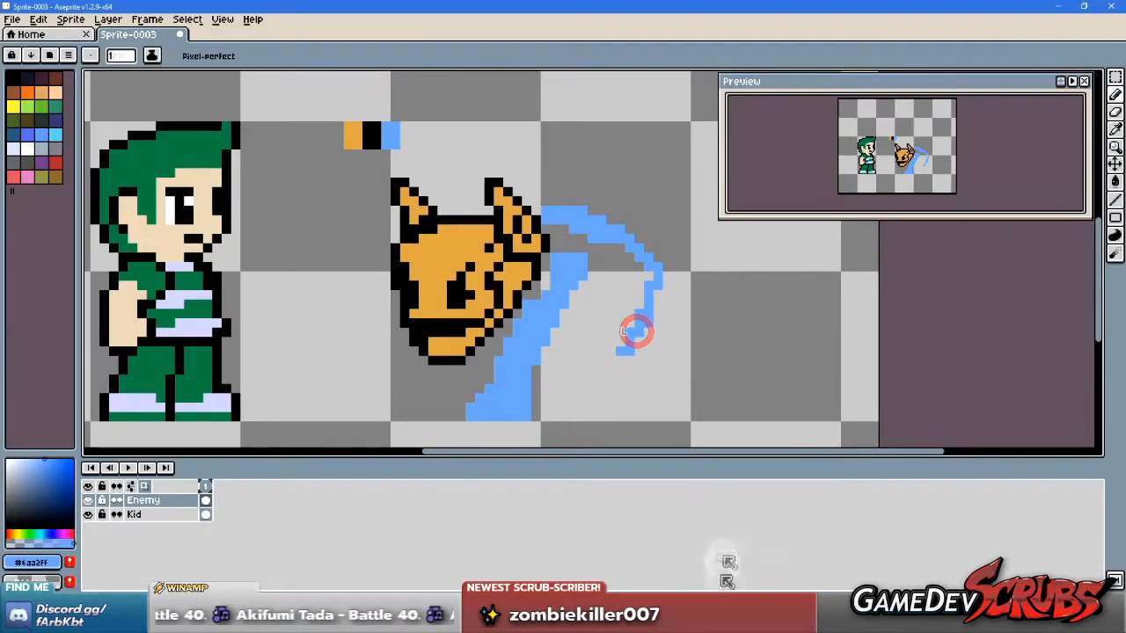
key(alt+Tab)
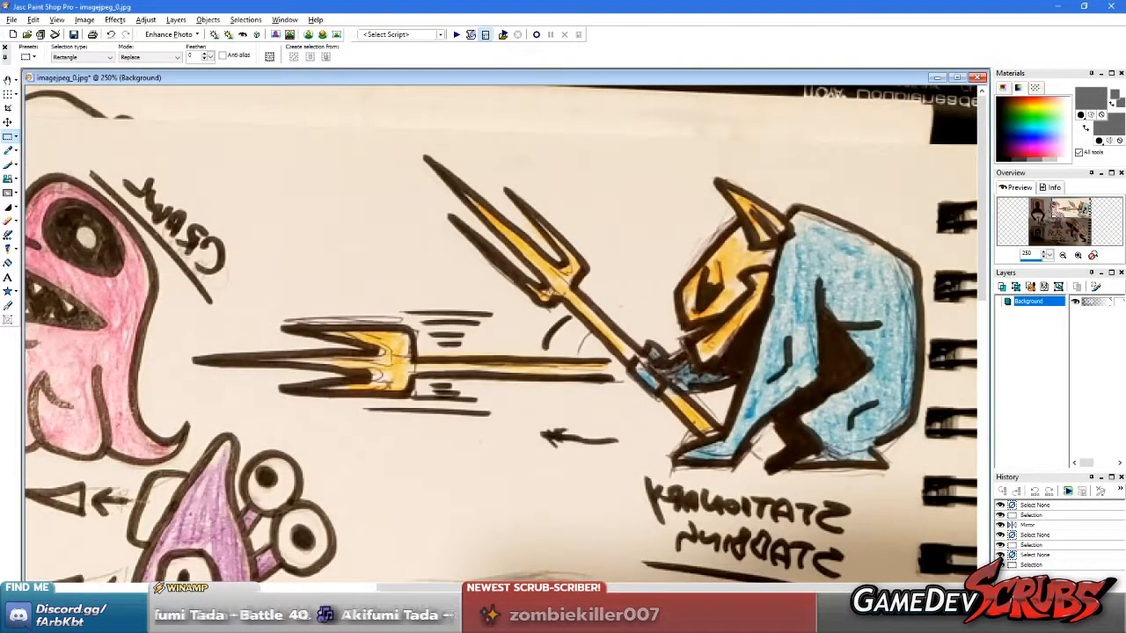
Step: Switch to Aseprite, fill the imp's thigh and lower leg with blue, and thicken the inner side of the lower back
key(alt+Tab)
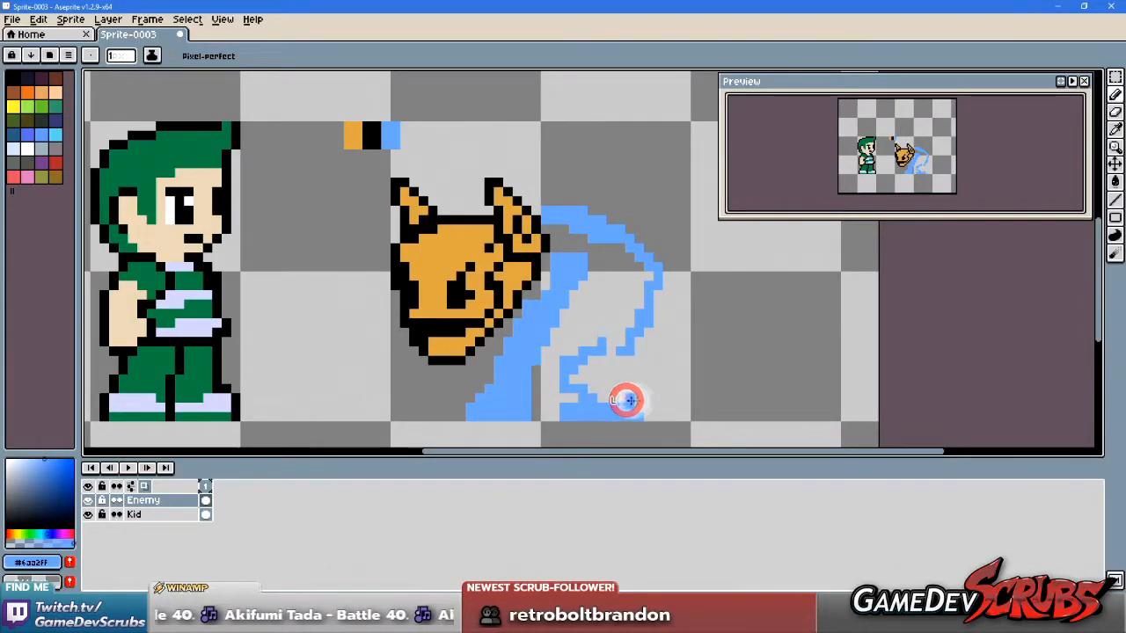
mouse_move(593, 365)
mouse_down()
mouse_move(644, 367)
mouse_move(611, 362)
mouse_up()
middle_click(651, 366)
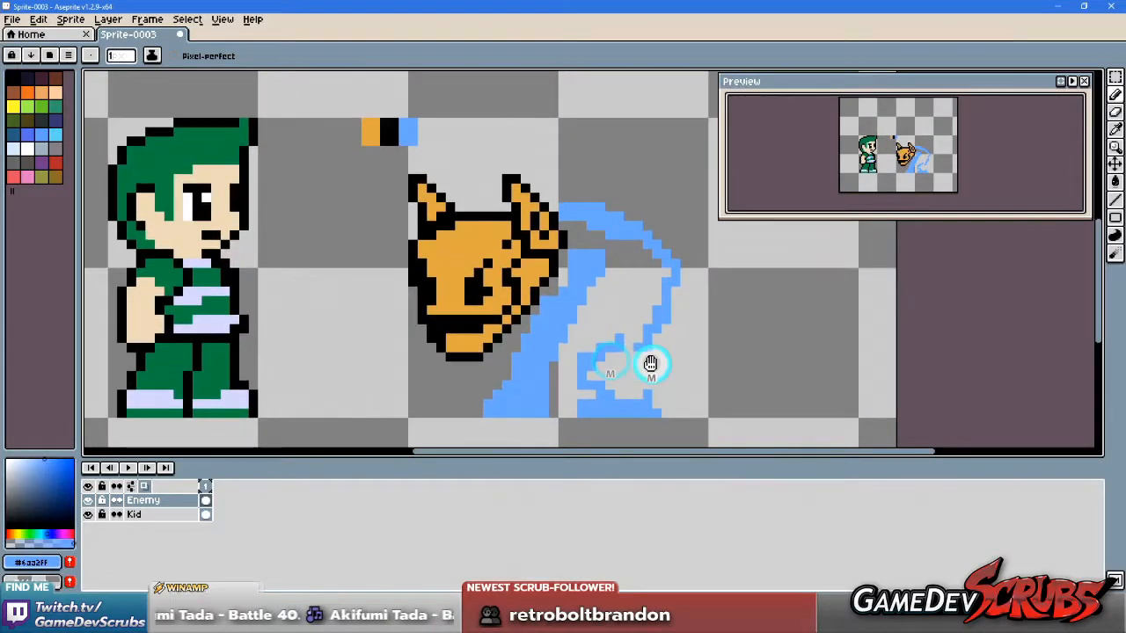
click(655, 397)
click(631, 352)
mouse_move(631, 352)
mouse_down()
mouse_move(598, 367)
mouse_move(619, 389)
mouse_move(611, 363)
mouse_move(634, 391)
mouse_move(616, 365)
mouse_move(641, 373)
mouse_move(629, 393)
mouse_move(613, 350)
mouse_up()
drag(673, 314, 653, 358)
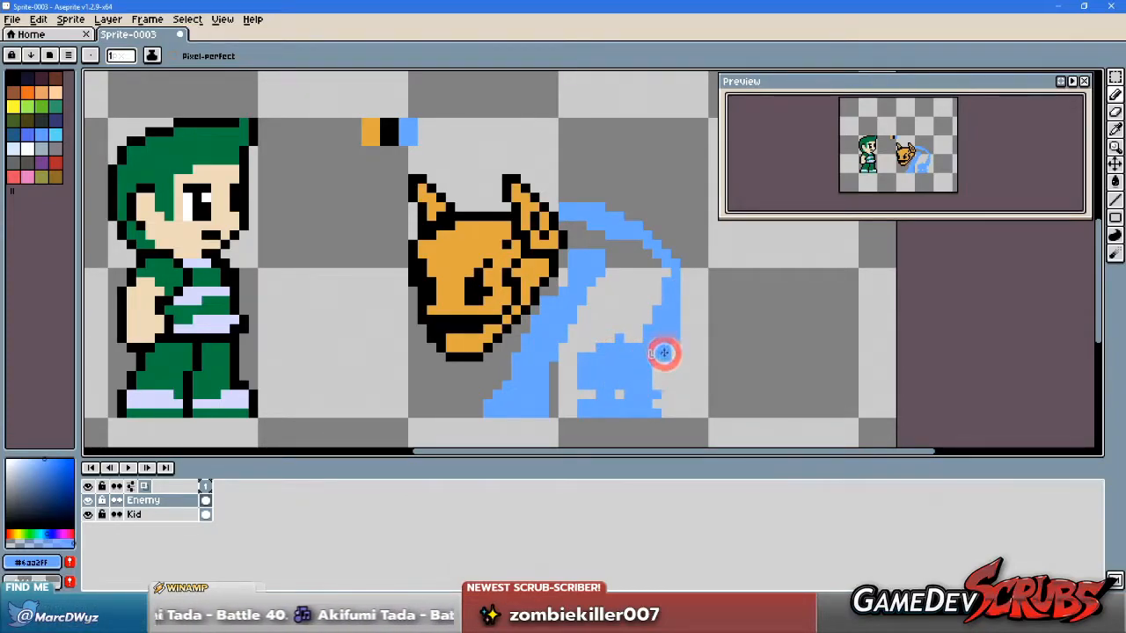
scroll(711, 359, left, 2)
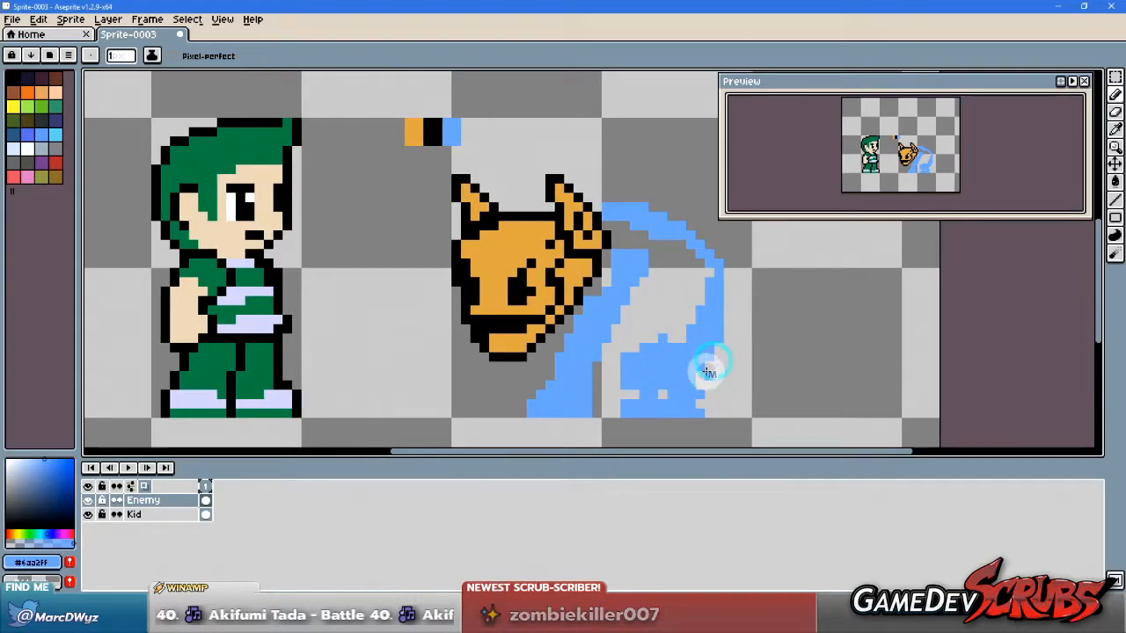
click(665, 396)
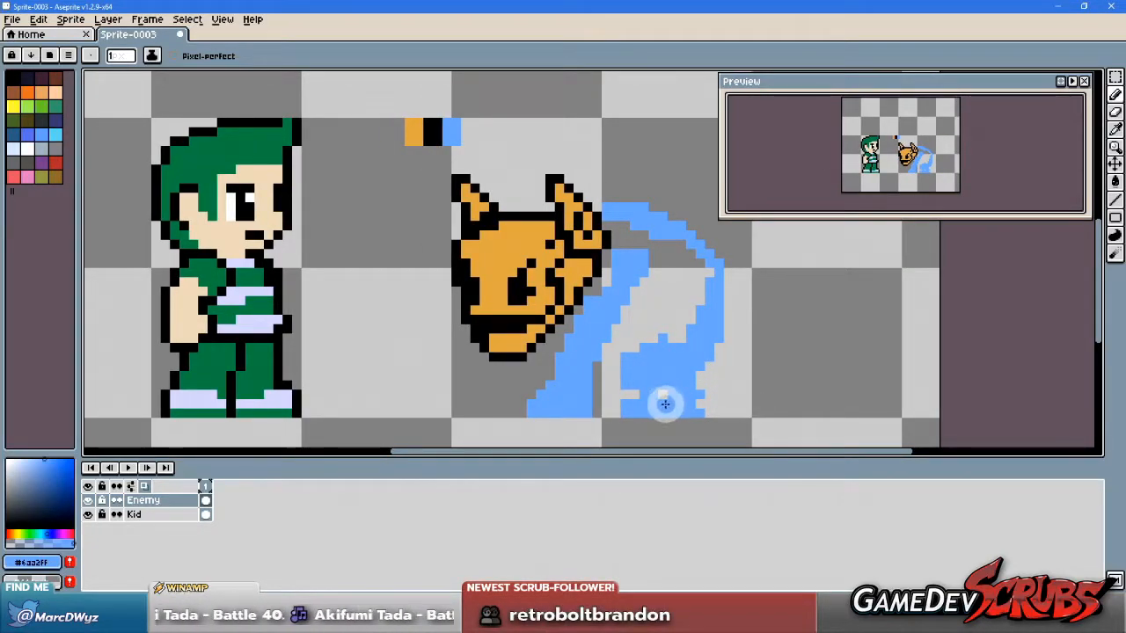
Step: Erase the blue pixels behind the ankle and trim the front of the foot, checking the leg against the concept drawing
right_click(731, 391)
right_click(689, 387)
right_click(683, 402)
click(586, 397)
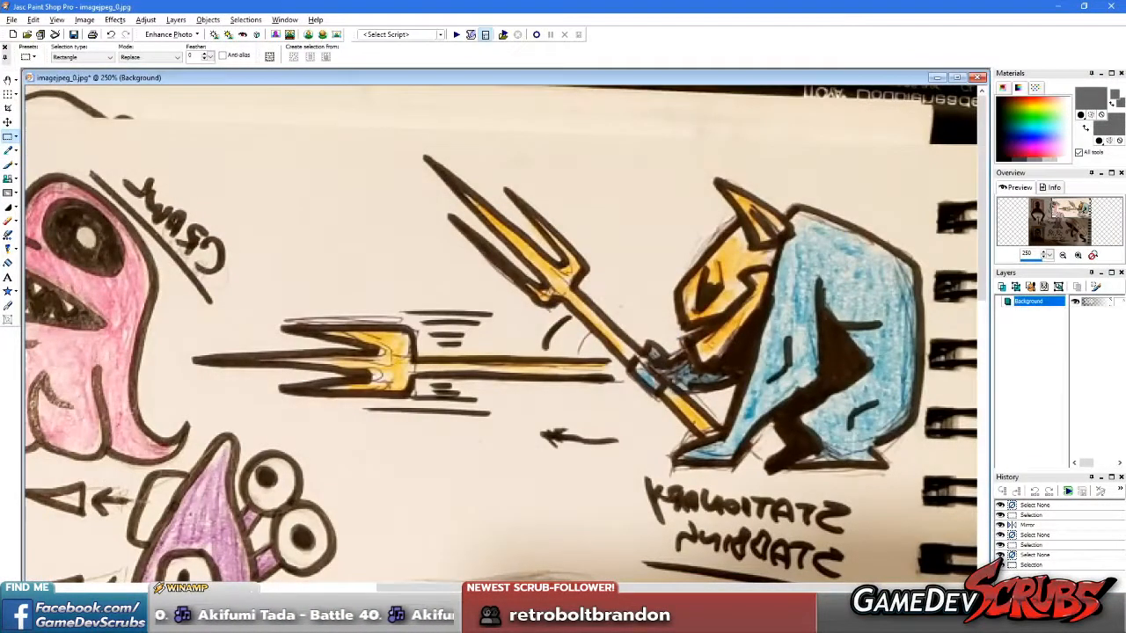
click(628, 390)
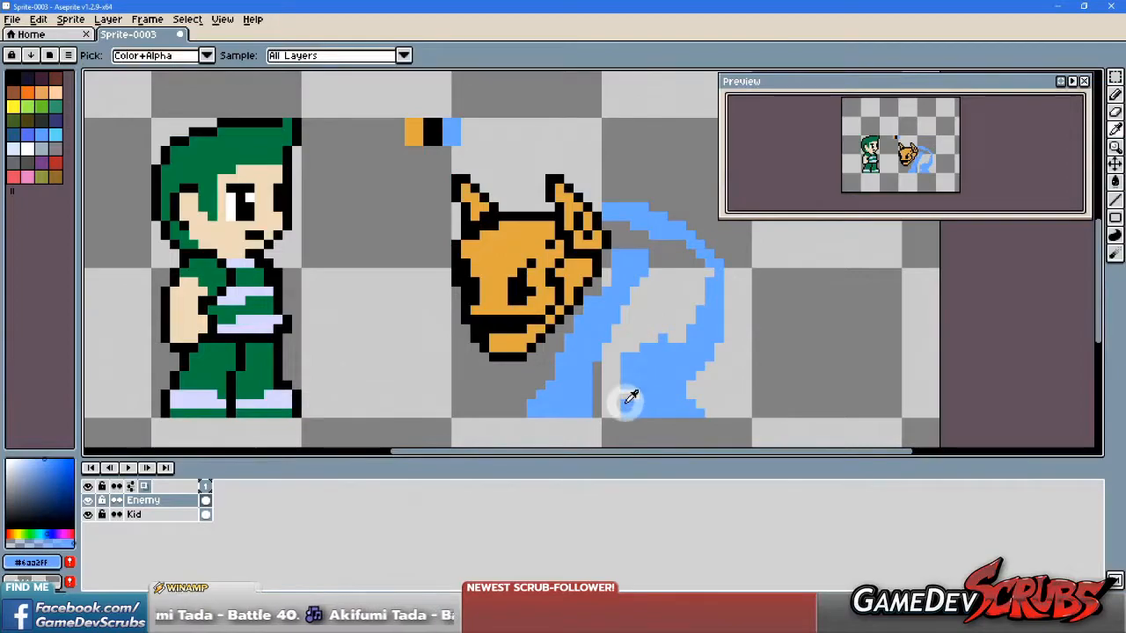
right_click(624, 405)
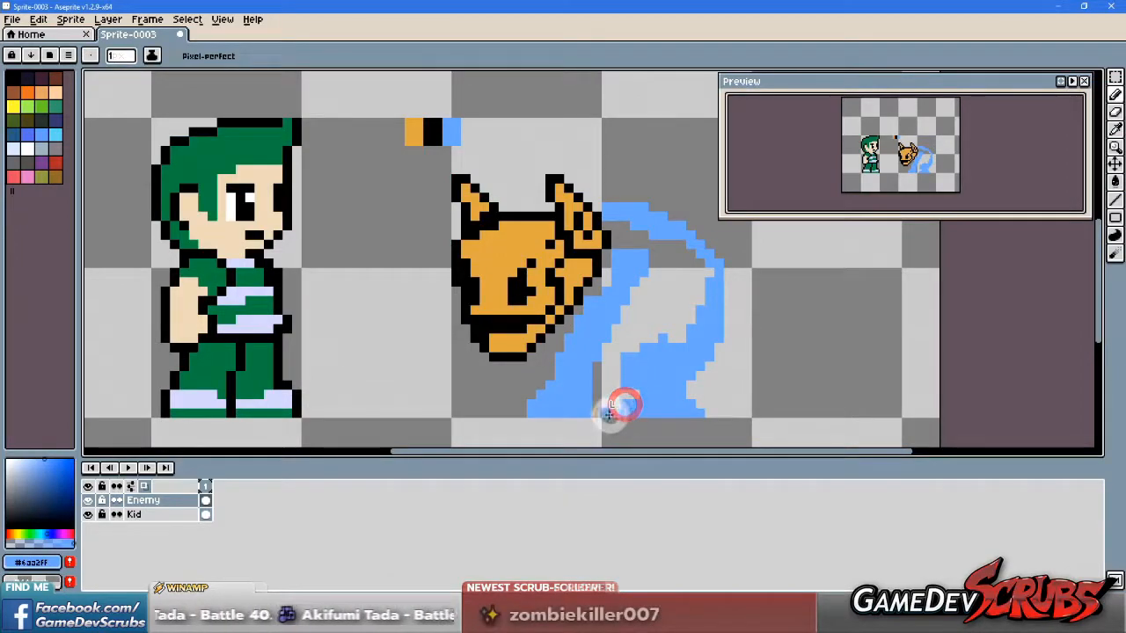
Step: Paint the gap between the forearm and foot black, and flood-fill the hollow body and the gap behind the jaw with black
alt+click(553, 280)
drag(596, 404, 596, 372)
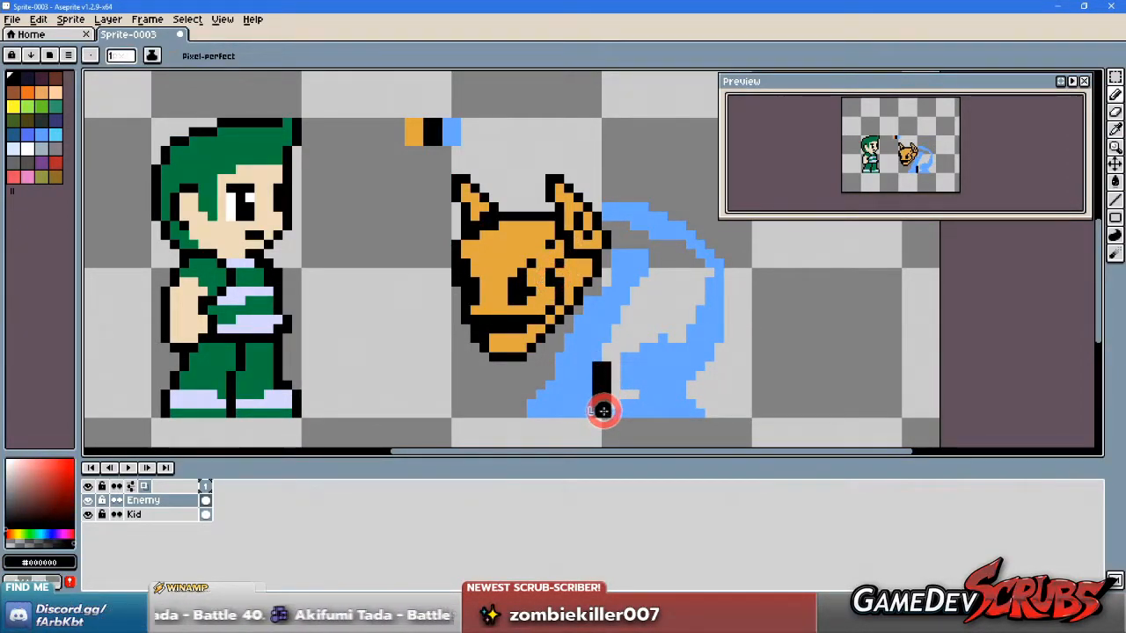
key(g)
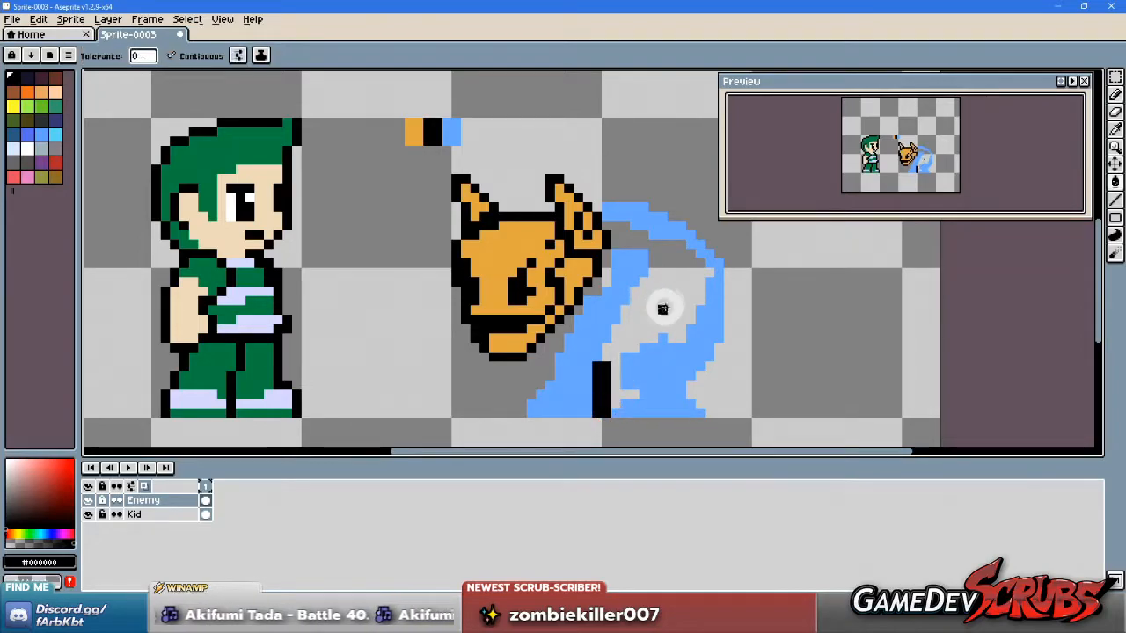
click(666, 301)
click(607, 269)
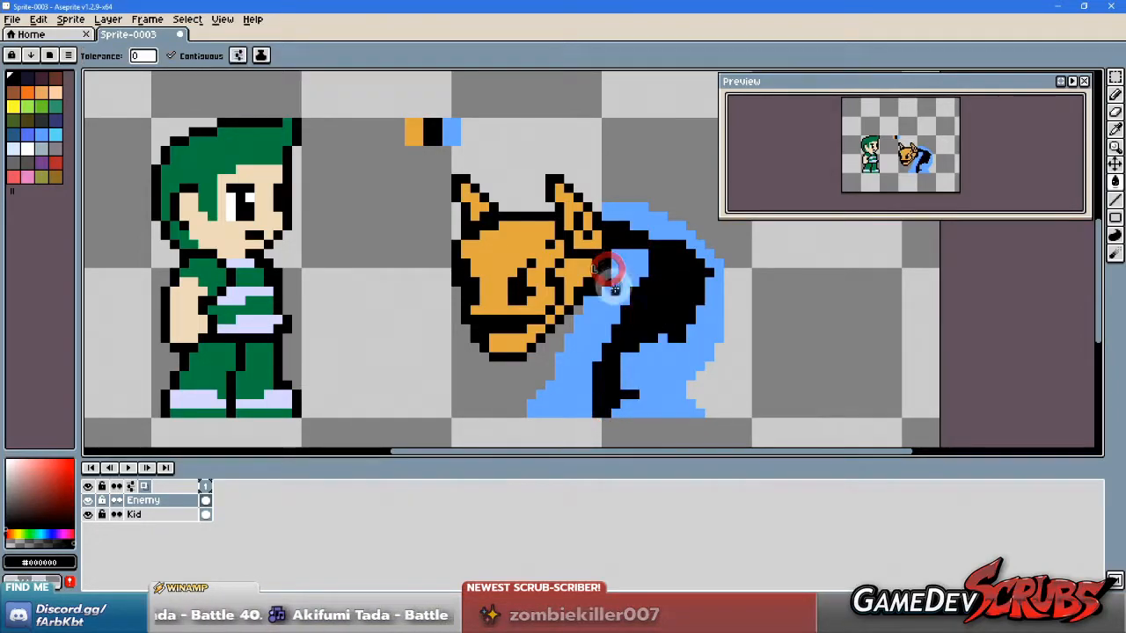
key(b)
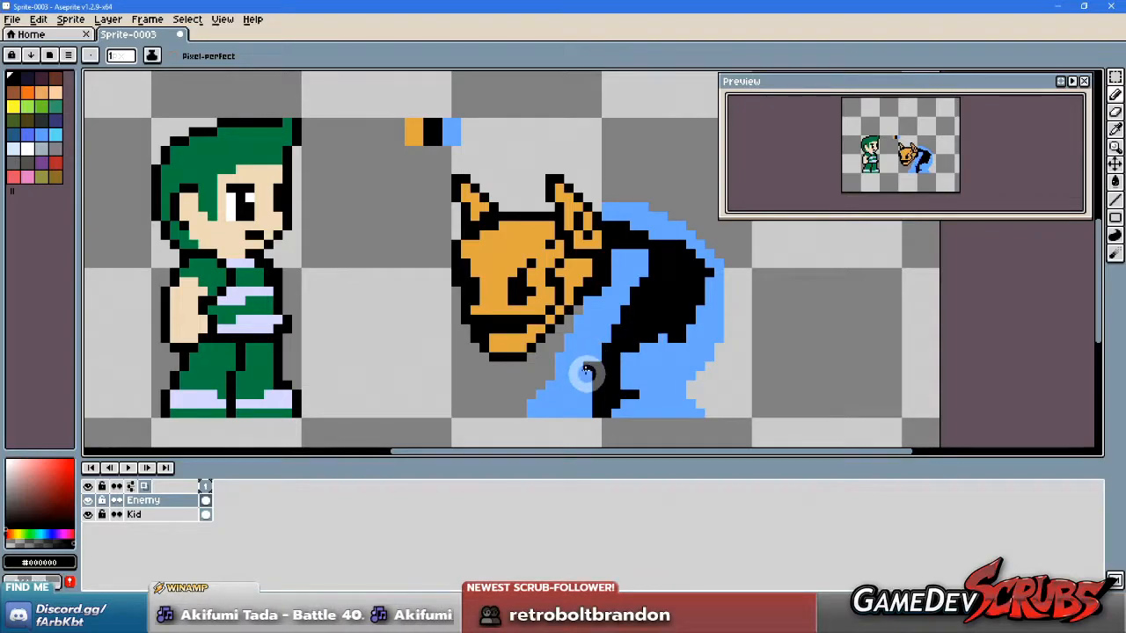
Step: Check the arm in the concept drawing, and outline the forearm's front edge in black from the jaw to the hand
key(i)
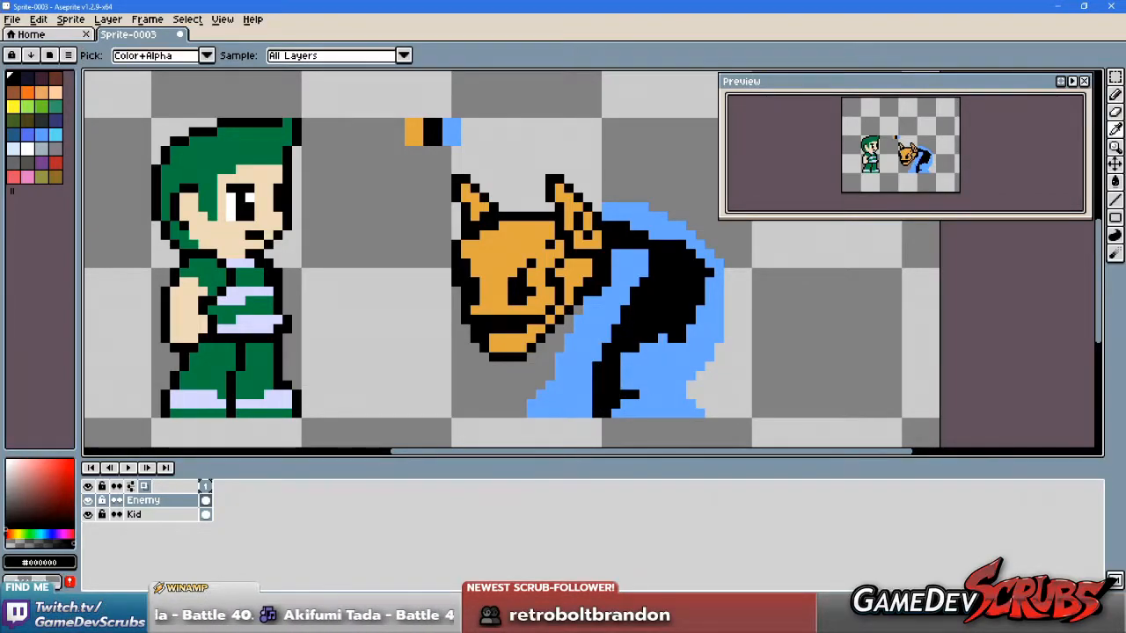
key(alt+Tab)
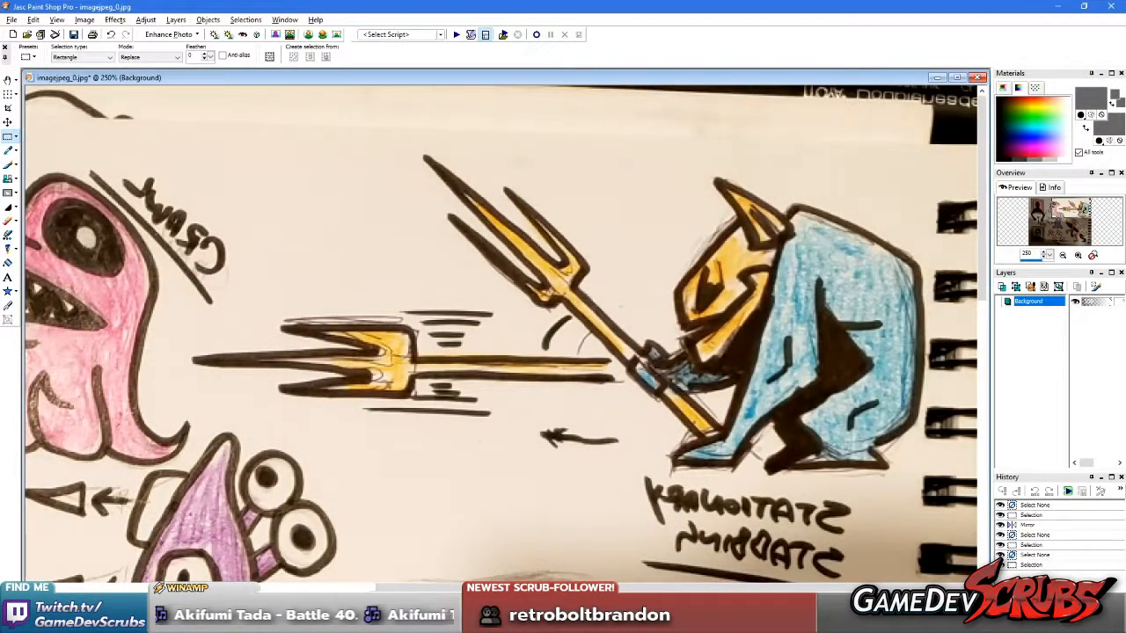
key(alt+Tab)
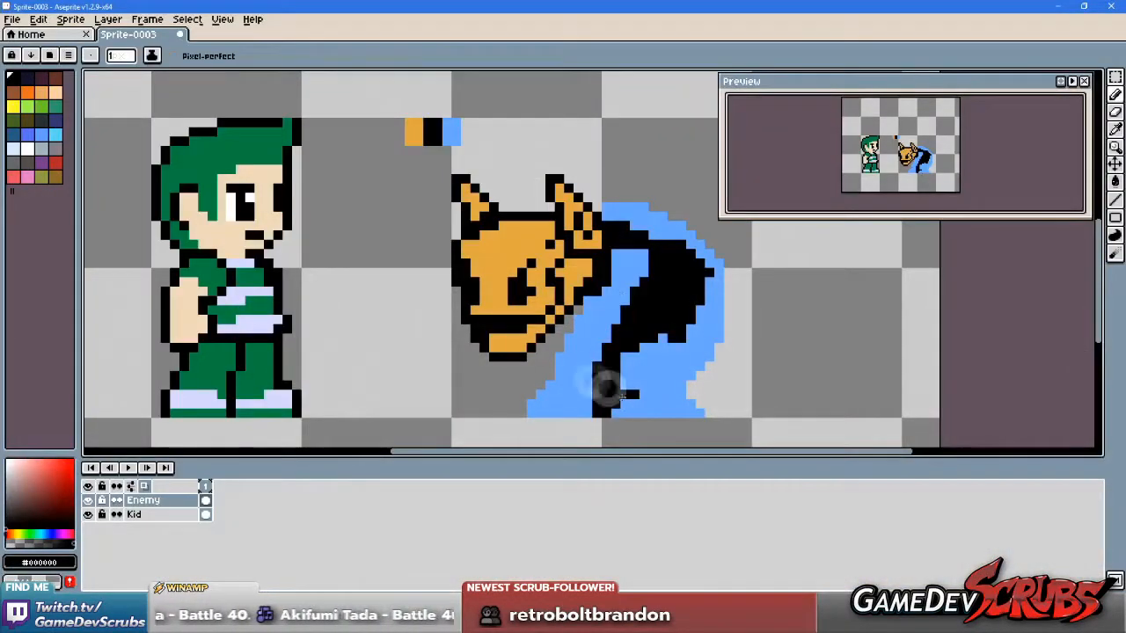
alt+click(602, 376)
drag(573, 322, 528, 407)
alt+click(587, 330)
click(577, 314)
alt+click(570, 326)
click(569, 321)
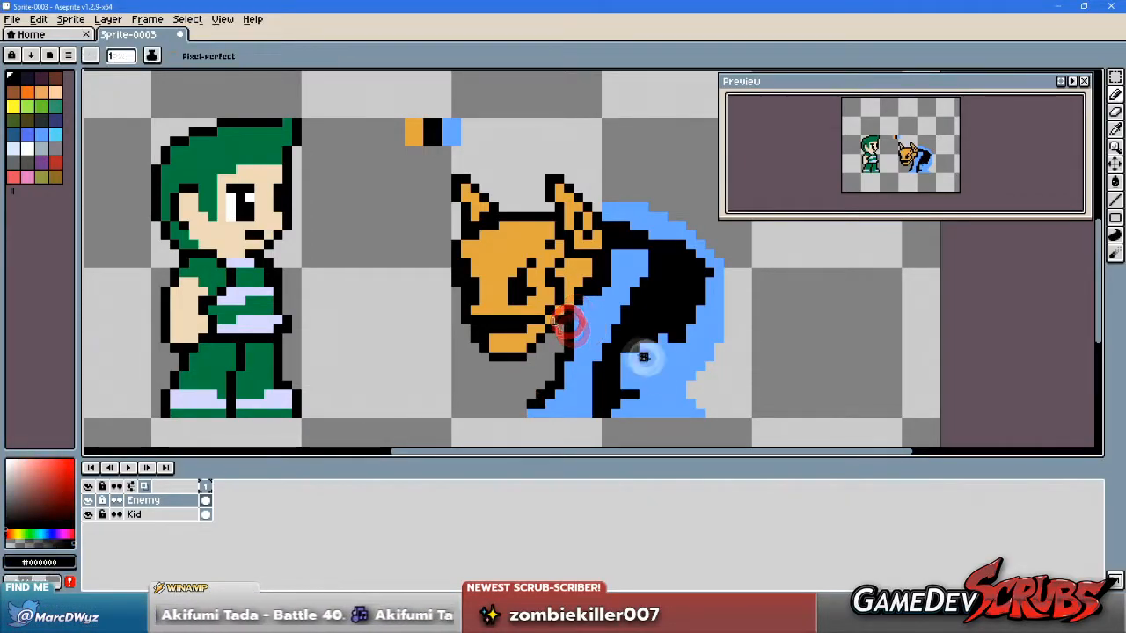
Step: Narrow the upper arm's rear edge with black, round the shoulder, and paint blue behind it to leave a thin black contour
key(alt)
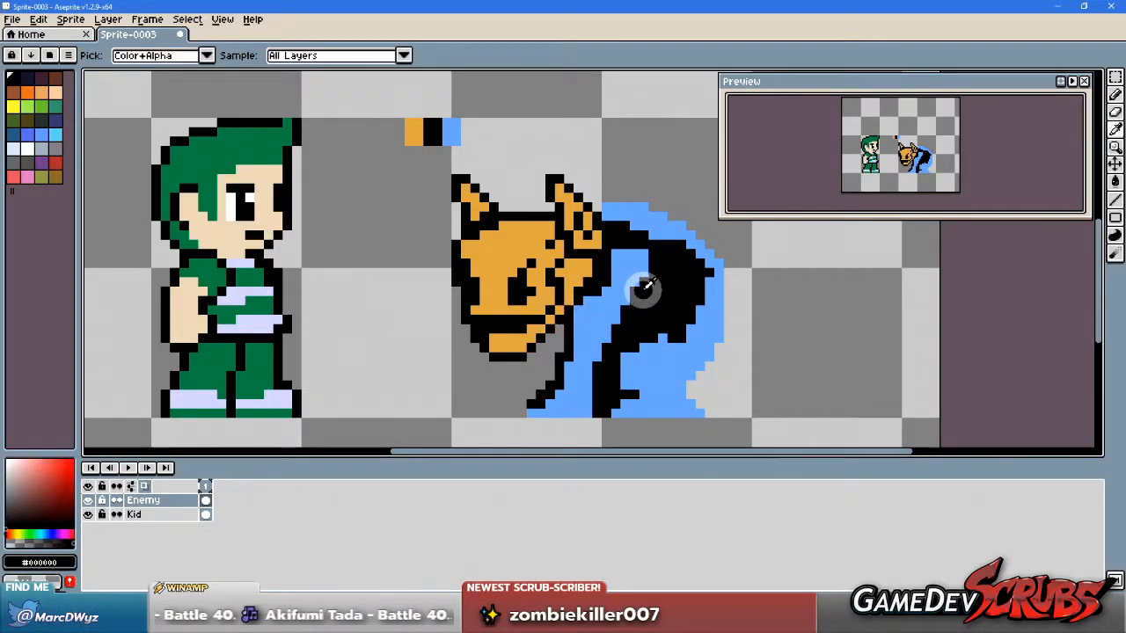
mouse_move(619, 253)
mouse_down()
mouse_move(645, 286)
mouse_move(646, 263)
mouse_move(633, 289)
mouse_up()
alt+click(630, 270)
alt+click(624, 271)
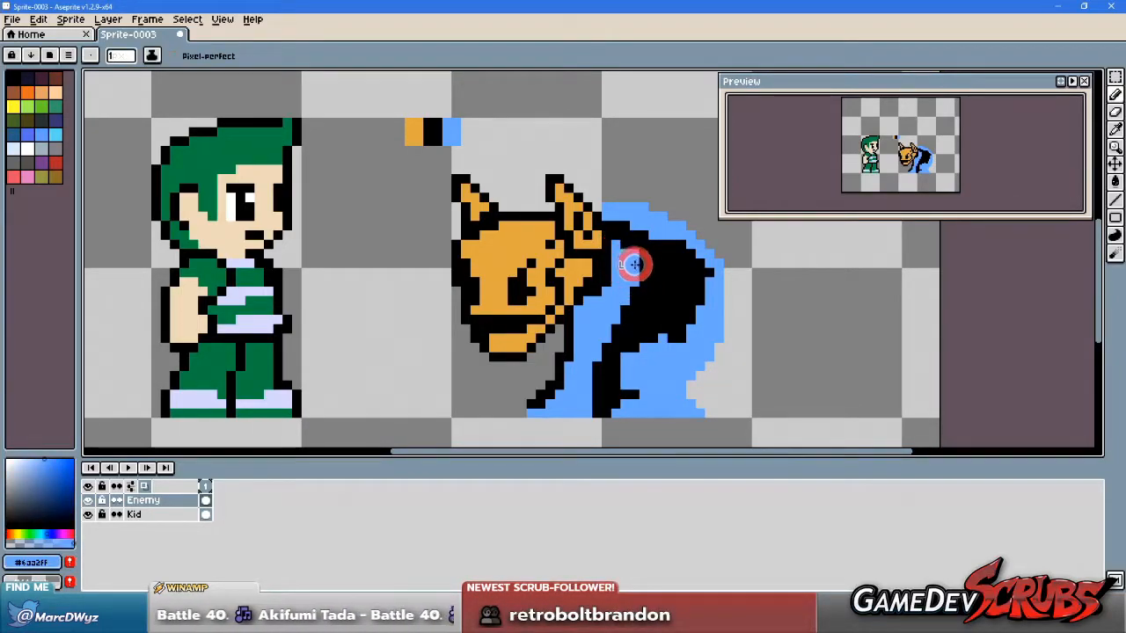
click(631, 247)
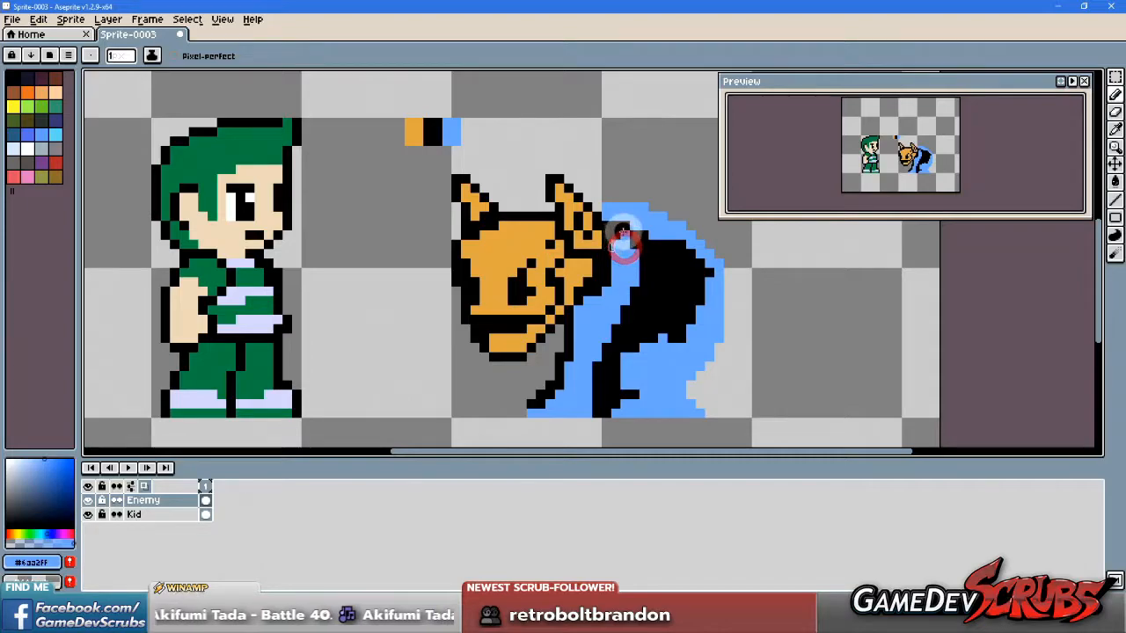
alt+click(642, 223)
drag(615, 224, 660, 264)
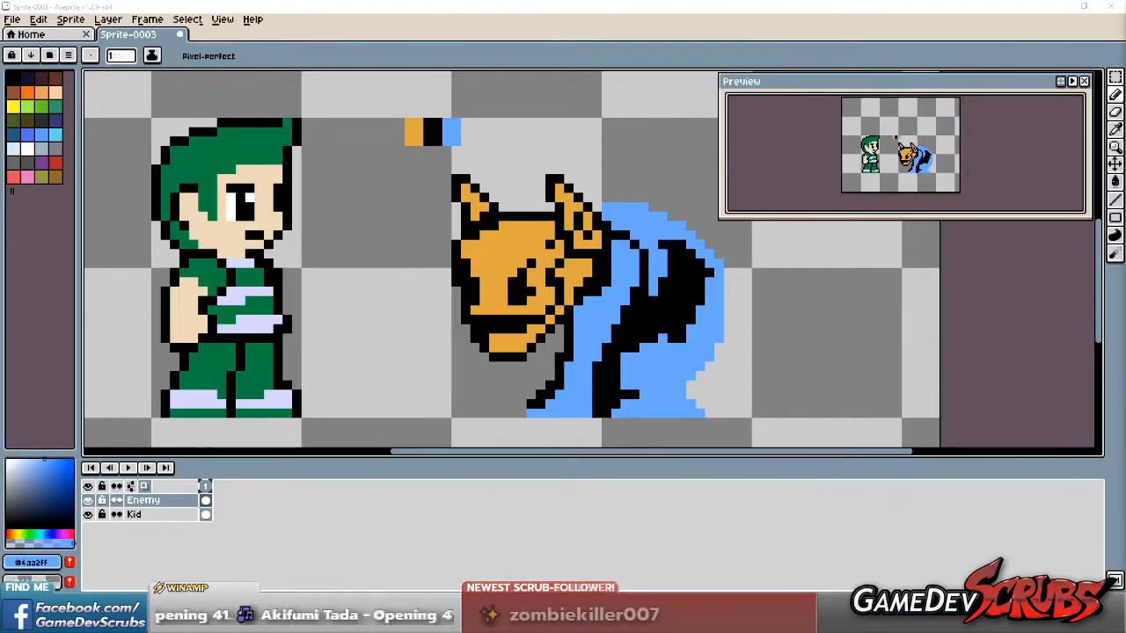
Step: Cover the black upper back area with blue, leaving a narrow shadow behind the arm with a diagonal black crease
middle_click(620, 348)
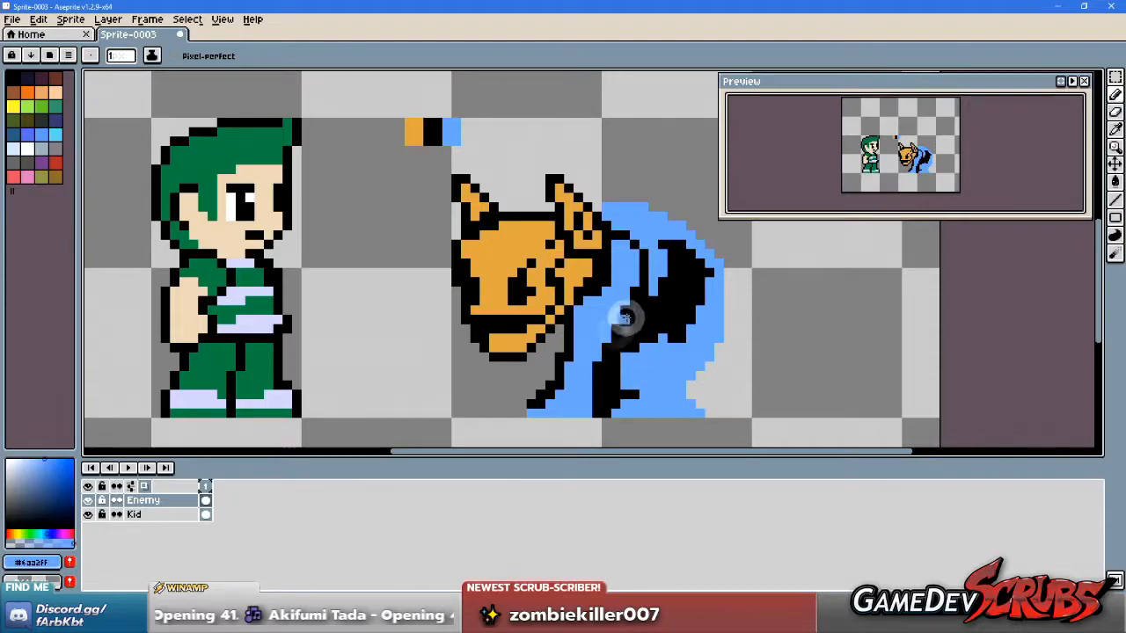
alt+click(656, 259)
mouse_move(659, 252)
mouse_down()
mouse_move(678, 270)
mouse_move(661, 286)
mouse_move(677, 248)
mouse_move(691, 266)
mouse_move(688, 295)
mouse_move(671, 310)
mouse_move(700, 267)
mouse_move(676, 245)
mouse_move(710, 275)
mouse_move(680, 313)
mouse_move(693, 318)
mouse_move(671, 337)
mouse_up()
alt+click(675, 290)
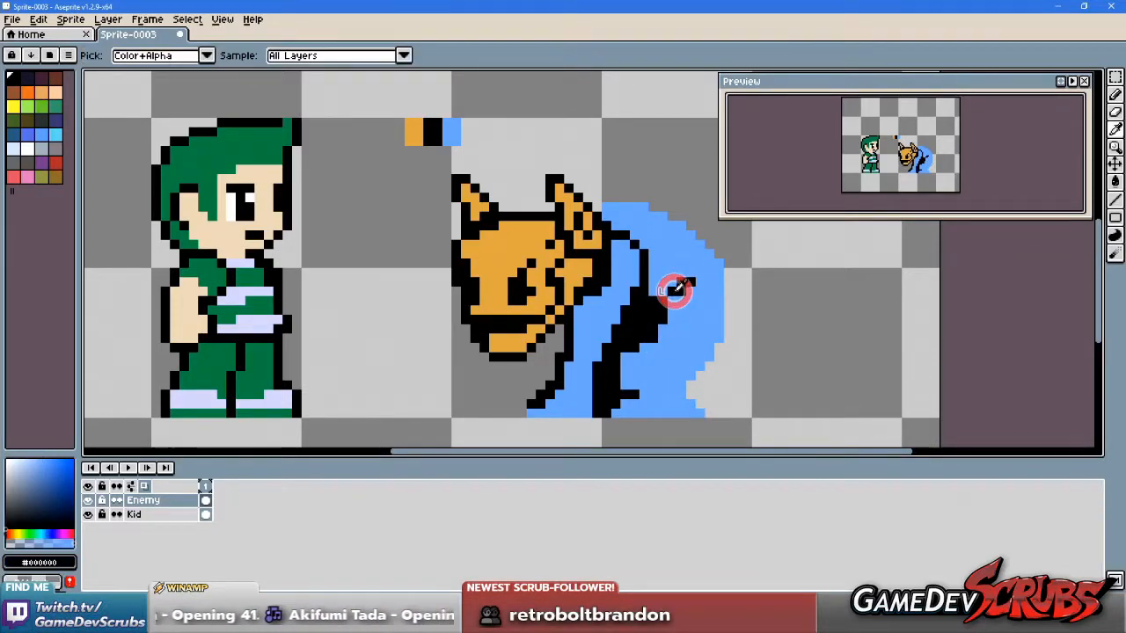
drag(659, 322, 651, 281)
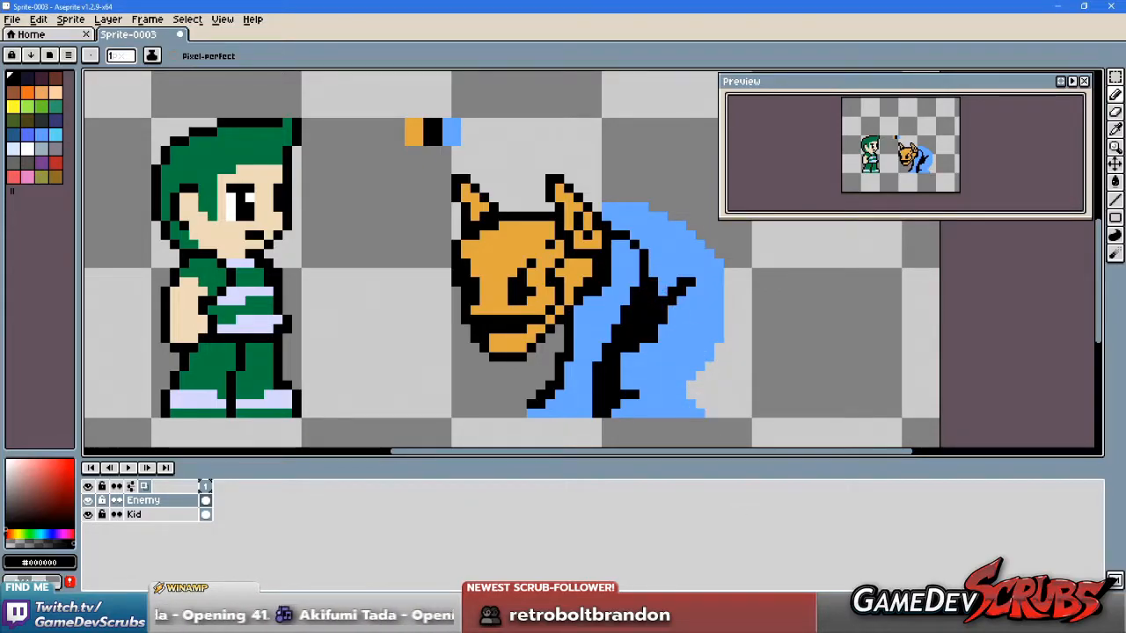
Step: Compare with the concept drawing, widen the black shadows behind the elbow and wrist, and add a short horizontal crease above the thigh
click(792, 621)
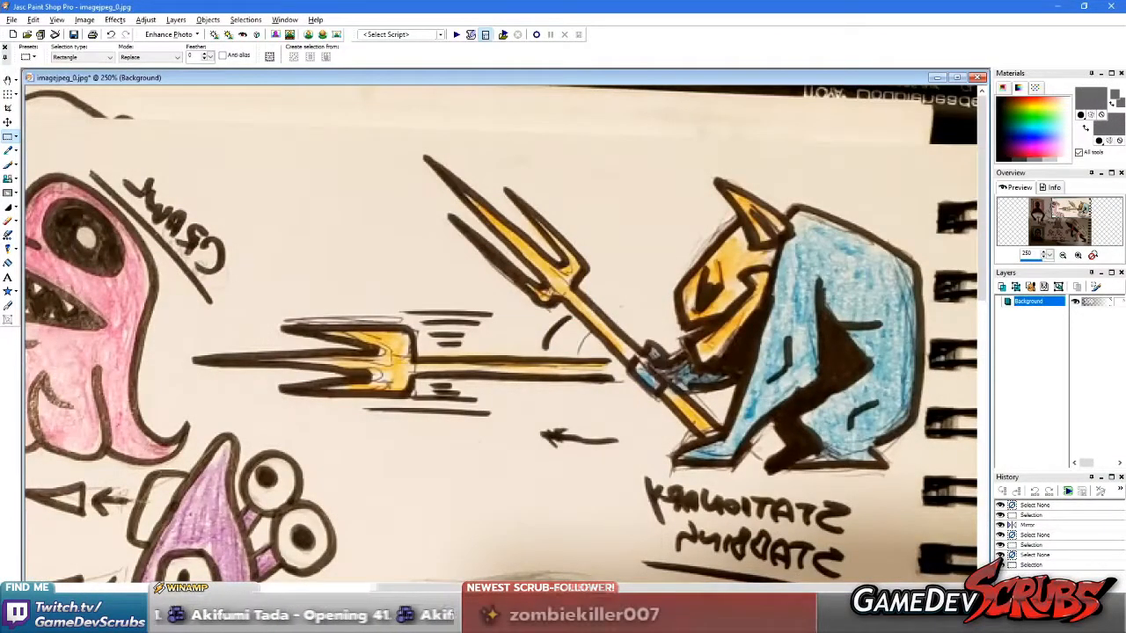
click(716, 621)
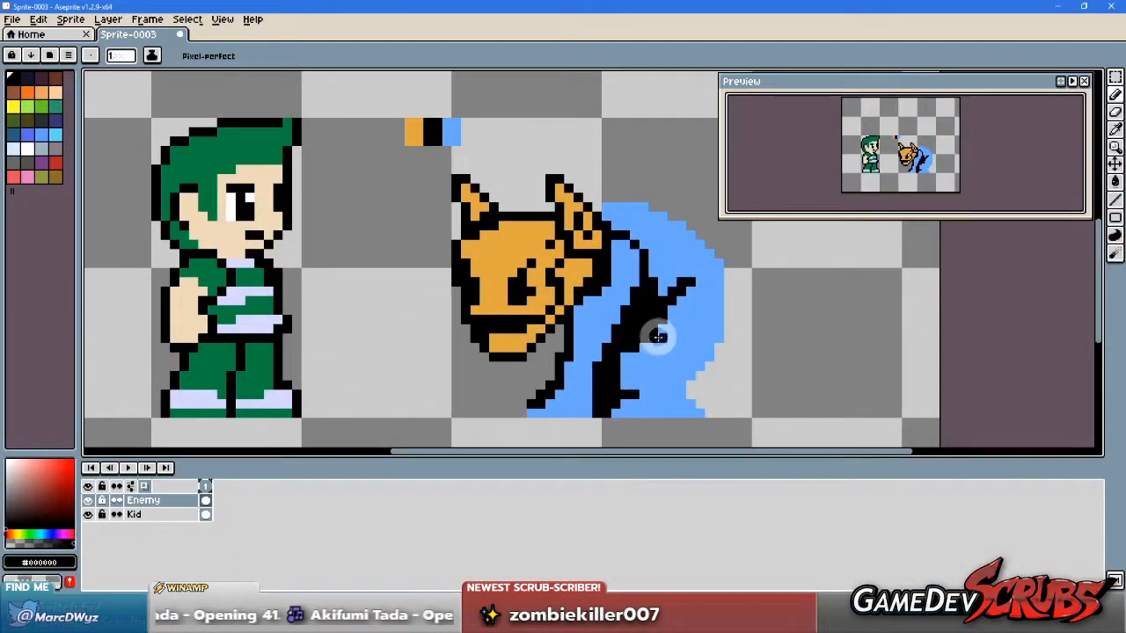
alt+click(631, 355)
alt+click(658, 335)
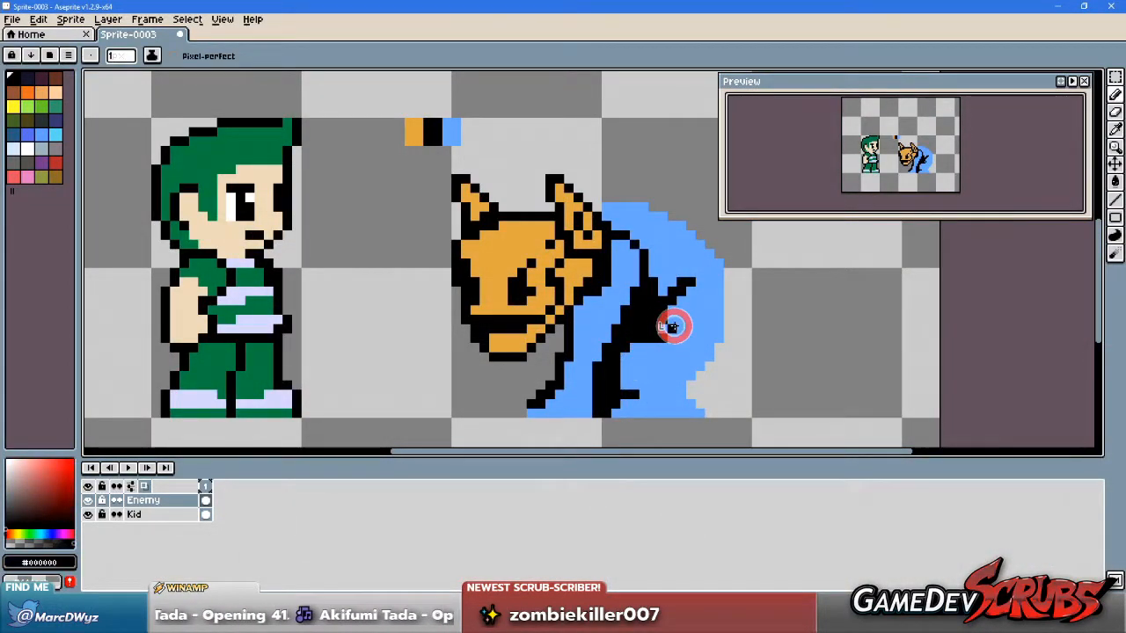
key(ctrl+z)
click(681, 329)
key(ctrl+z)
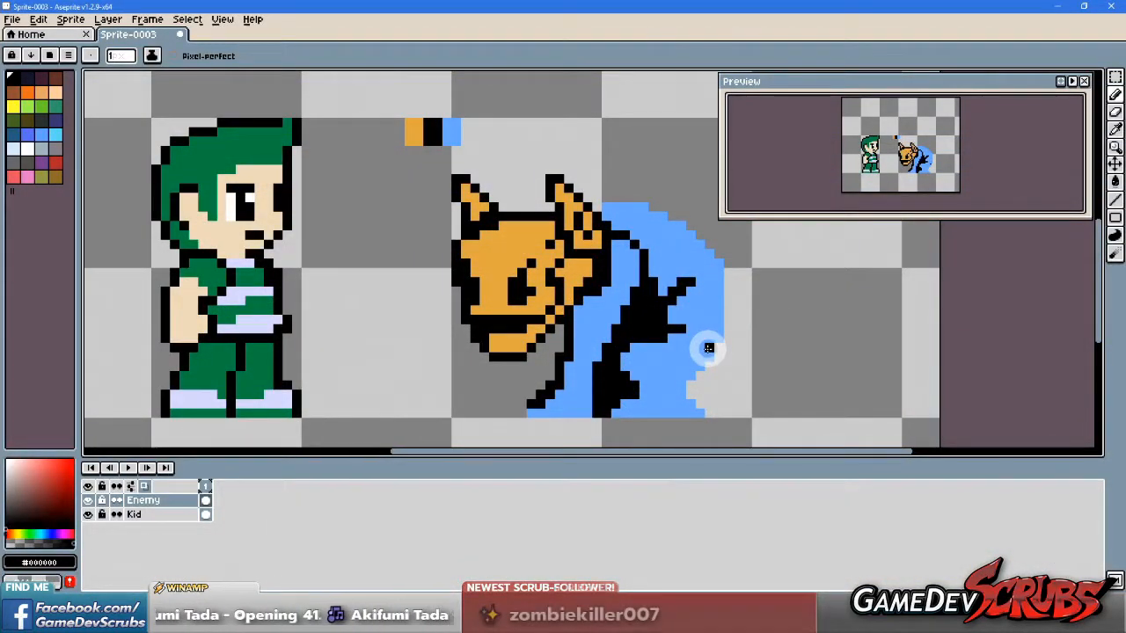
Step: Fill out the blue lower back, outline the back in black up to the rear ear, and continue the hump between the horns
key(z)
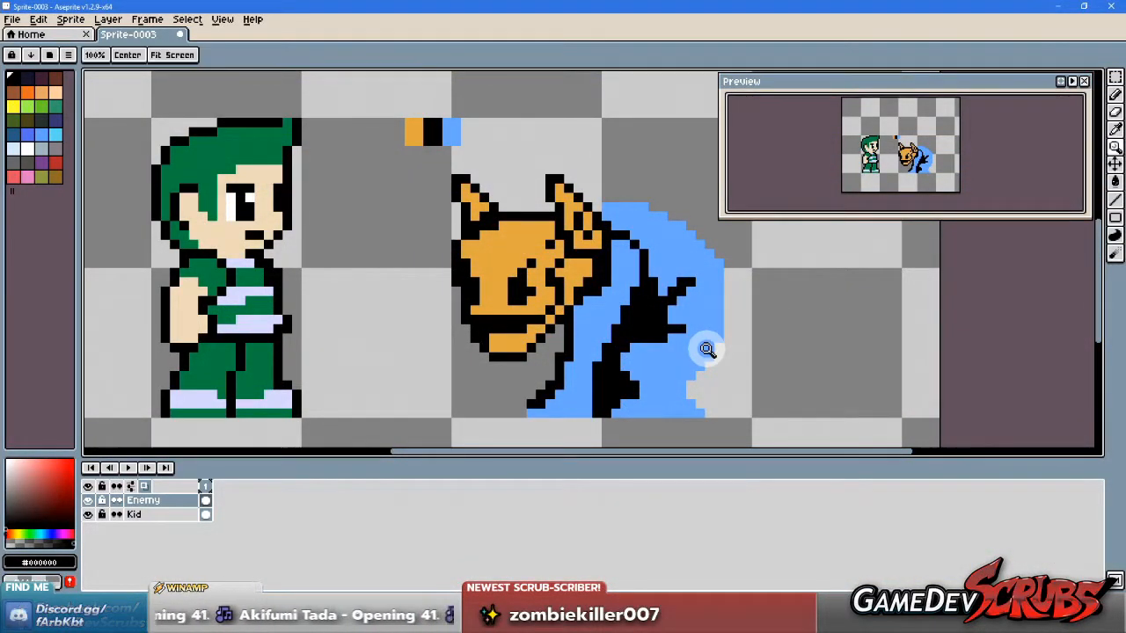
key(b)
alt+click(704, 361)
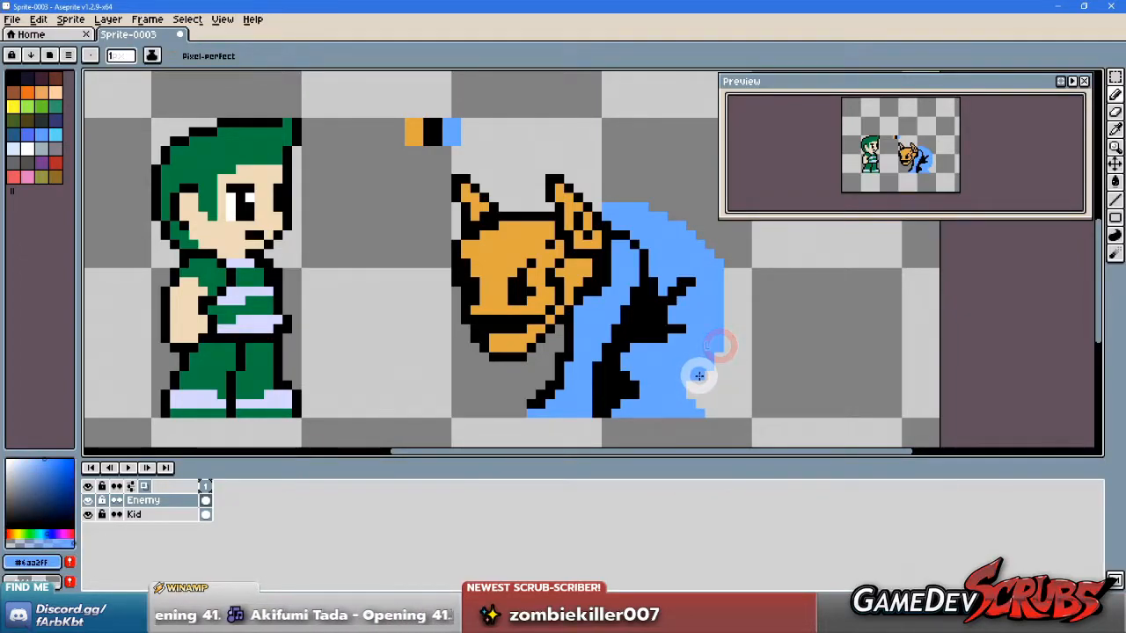
alt+click(677, 327)
click(699, 385)
click(717, 358)
drag(726, 337, 727, 270)
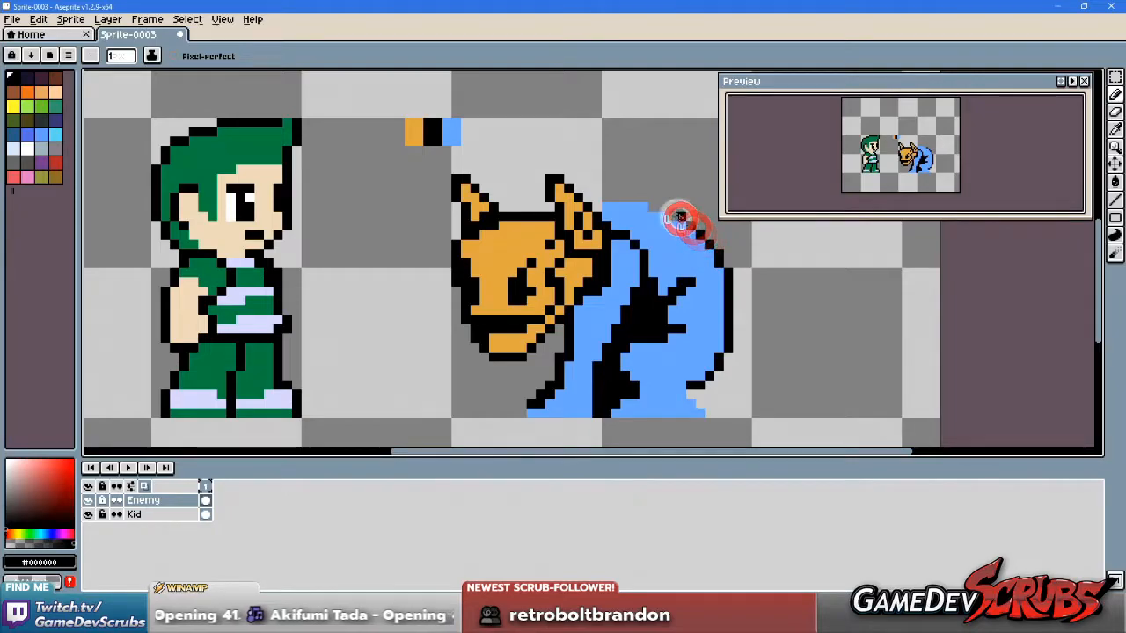
mouse_move(598, 205)
mouse_down()
mouse_move(615, 191)
mouse_move(642, 195)
mouse_up()
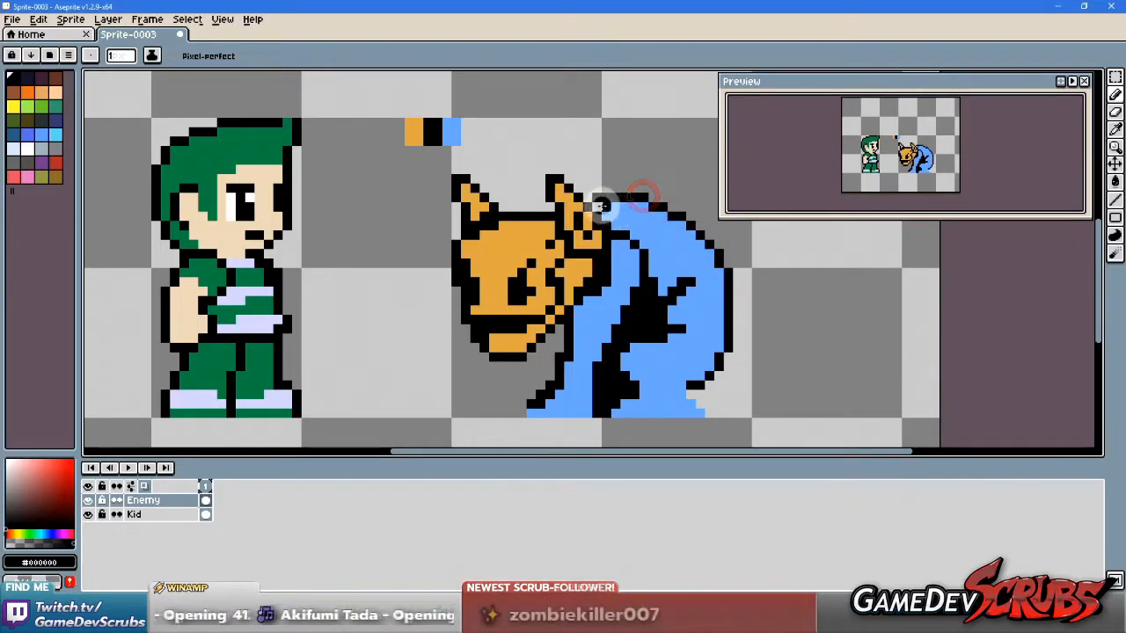
alt+click(609, 211)
alt+click(597, 195)
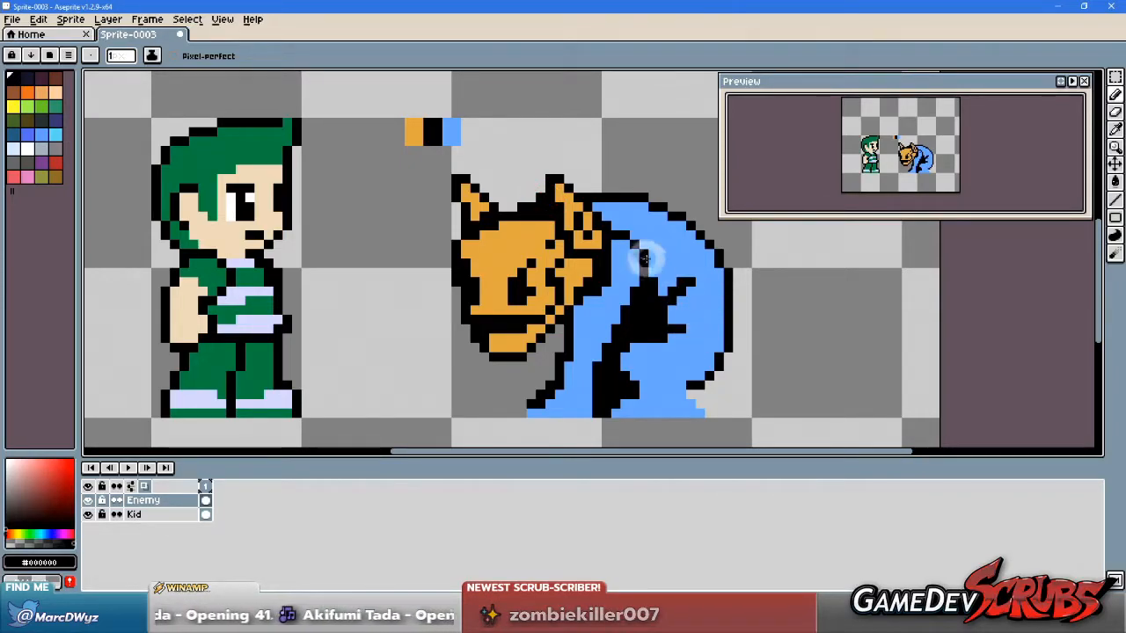
Step: Cover the black shoulder contour beside the rear ear with blue, leaving only the vertical crease above the arm's shadow
click(623, 236)
click(638, 251)
alt+click(638, 244)
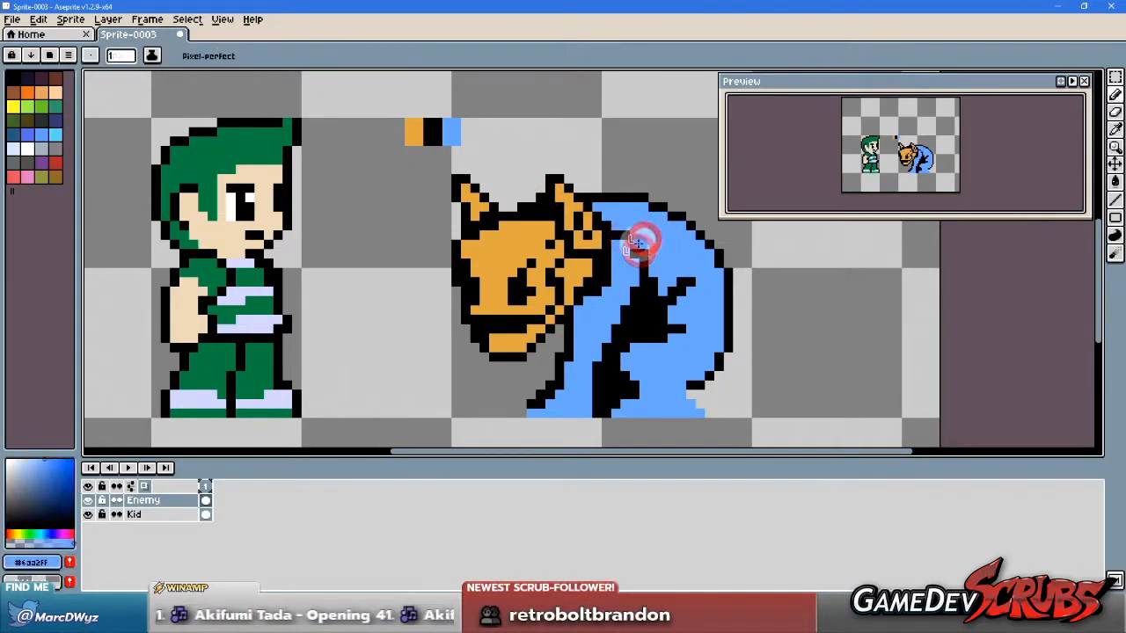
click(620, 236)
click(596, 288)
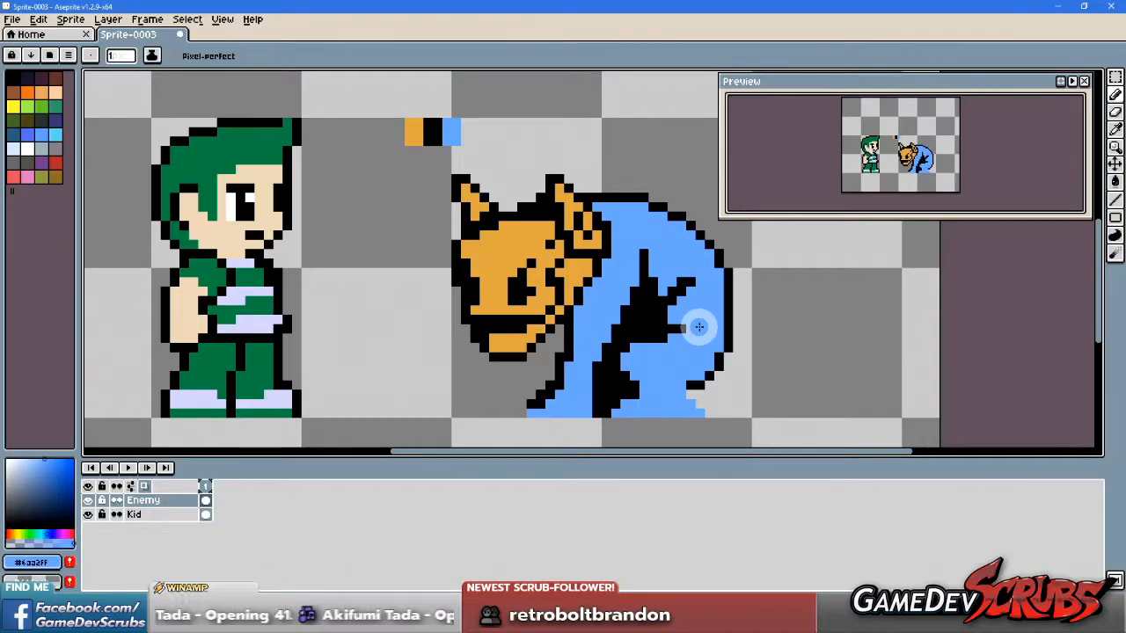
Step: Outline the lower rear edge of the leg in black down to the heel at ground level
alt+click(667, 339)
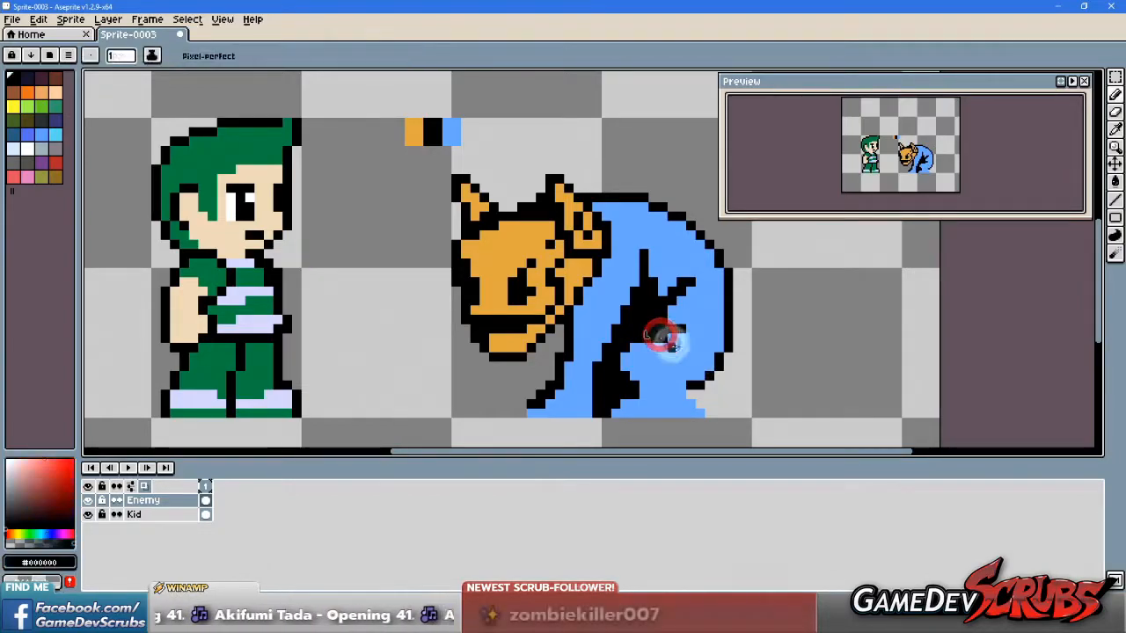
drag(699, 397, 709, 403)
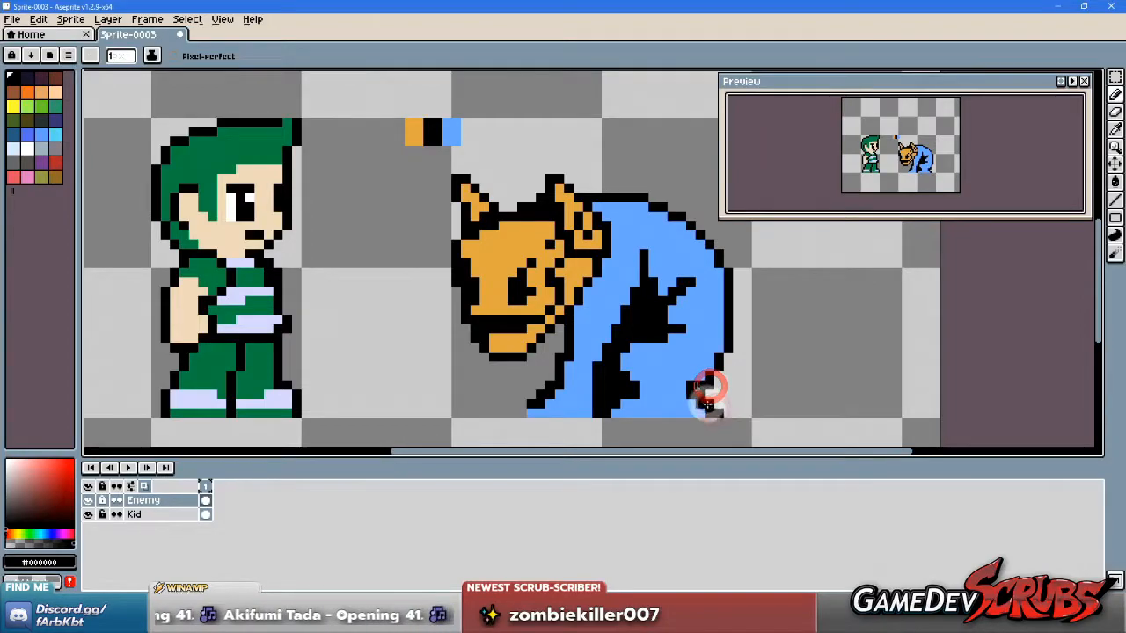
drag(701, 405, 749, 411)
Step: Rework the short horizontal crease above the thigh with blue and black pixels, comparing it with the concept drawing in Paint Shop Pro
alt+click(696, 361)
click(689, 355)
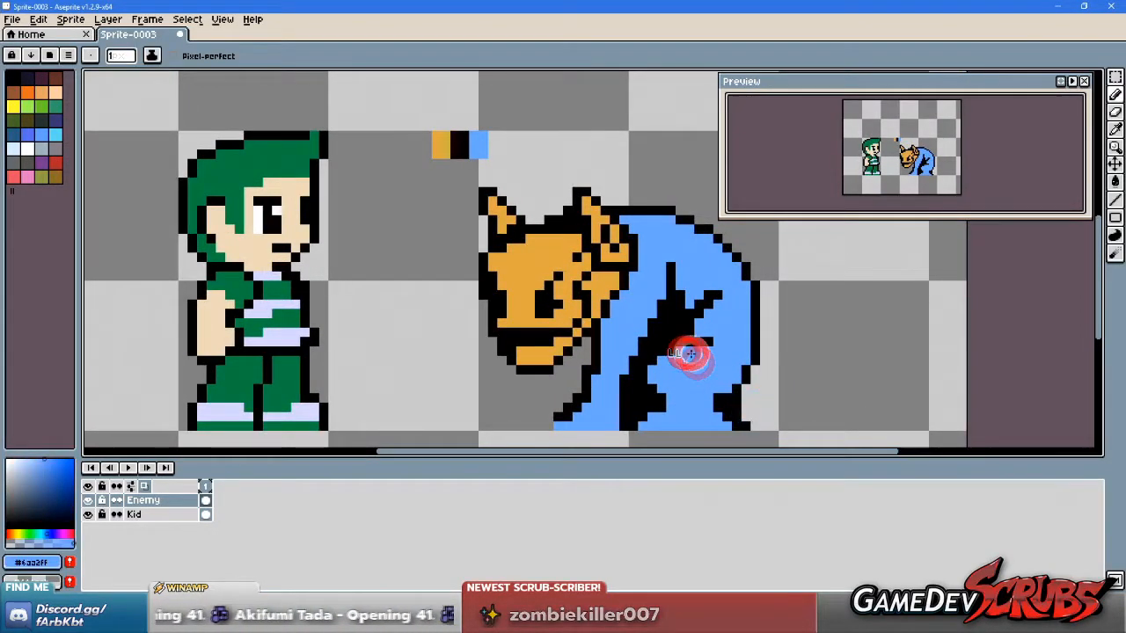
alt+click(689, 350)
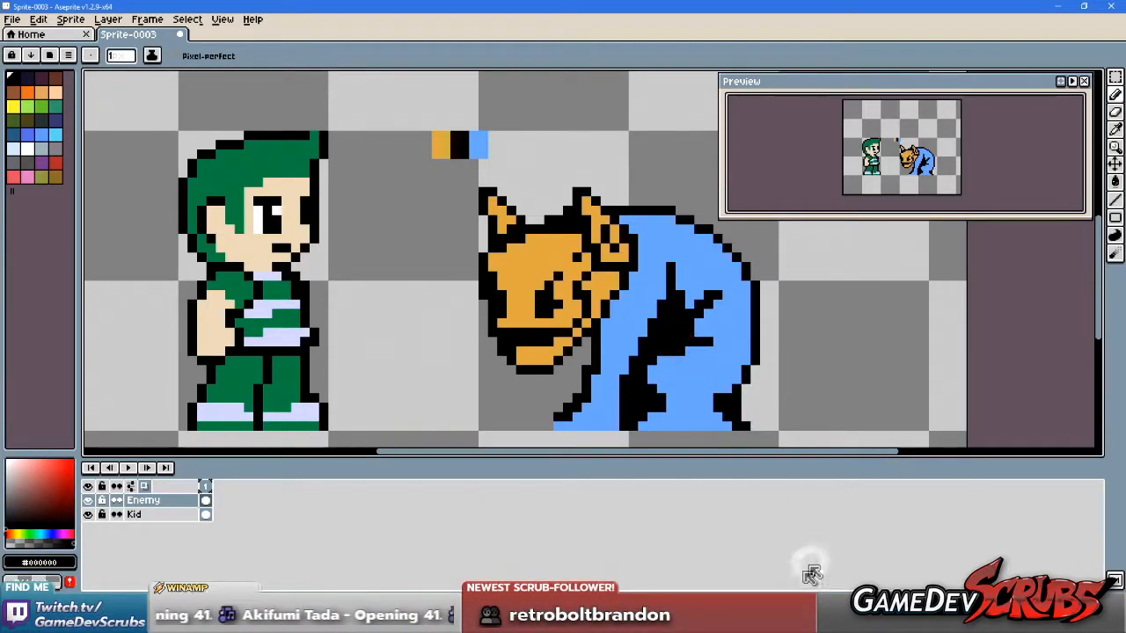
key(alt+Tab)
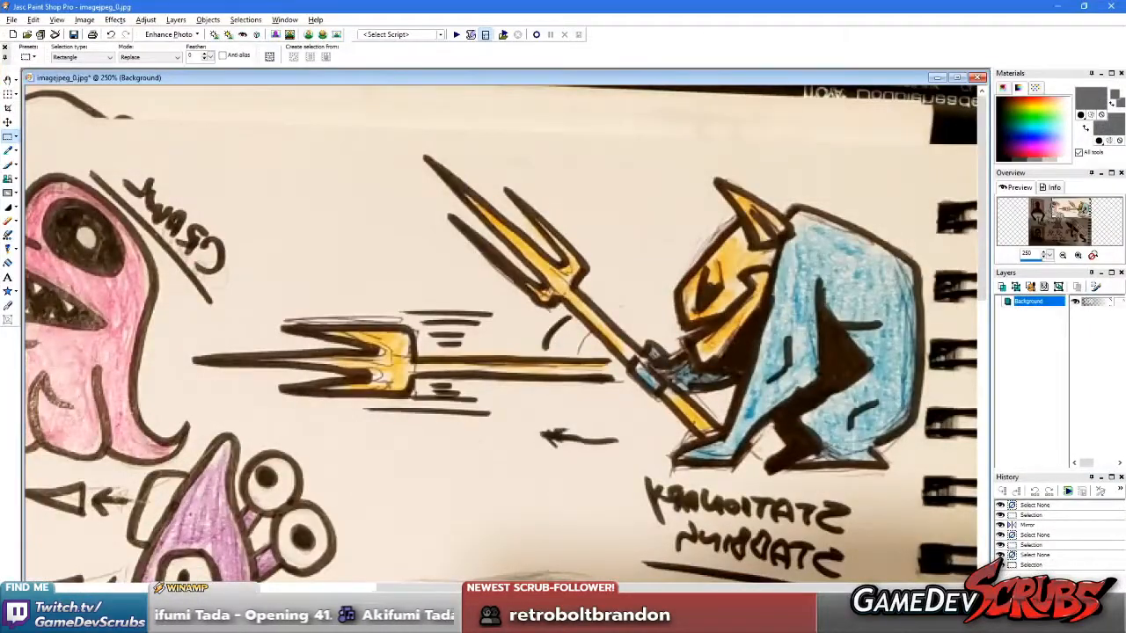
key(alt+Tab)
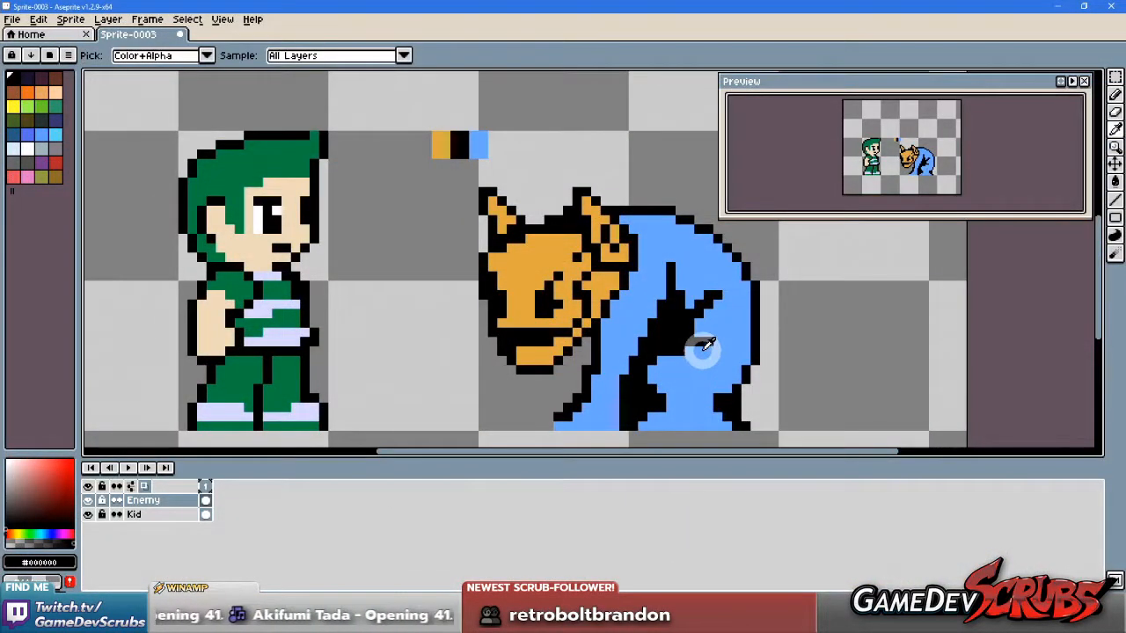
alt+click(704, 345)
alt+click(689, 339)
click(700, 342)
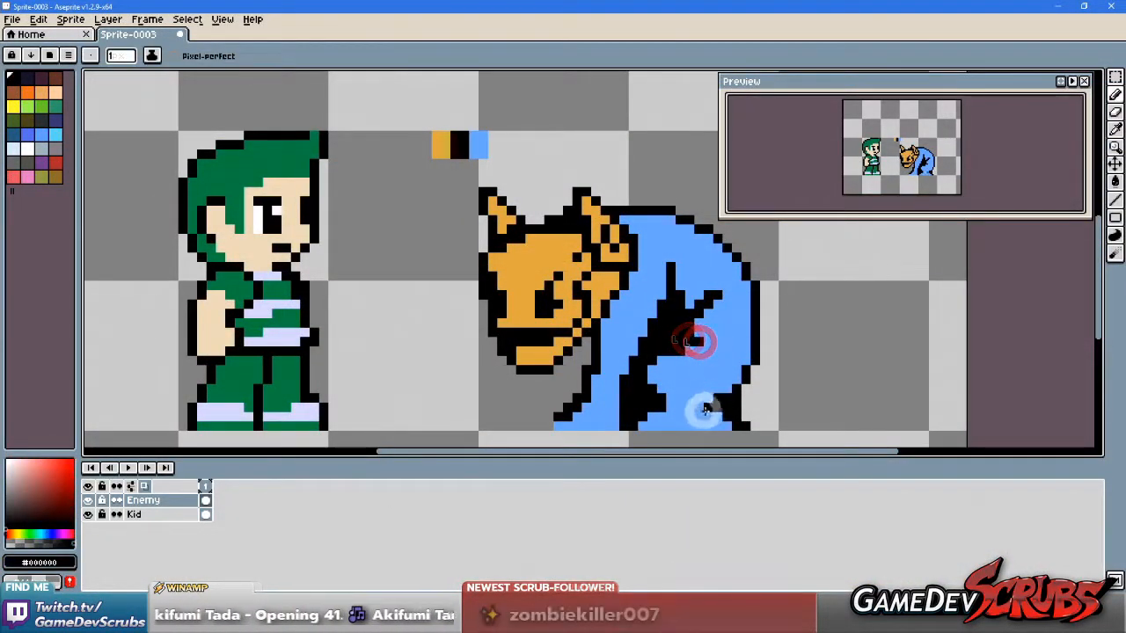
Step: Fill the black notch behind the knee with blue and draw a short diagonal black fold there
alt+click(690, 356)
click(726, 387)
drag(727, 387, 742, 381)
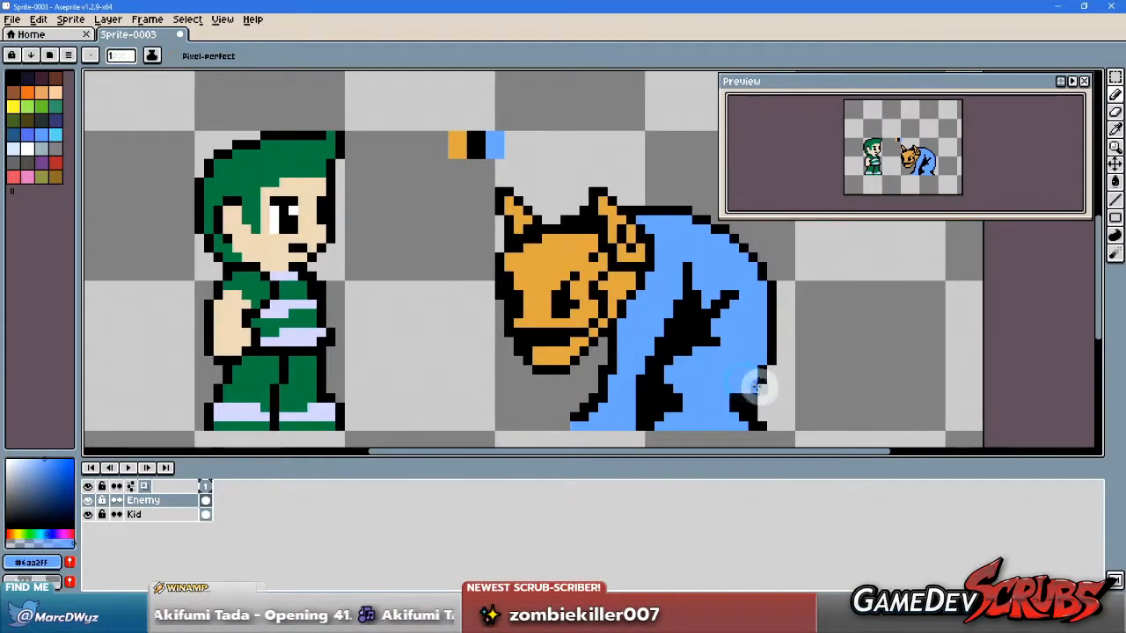
alt+click(739, 401)
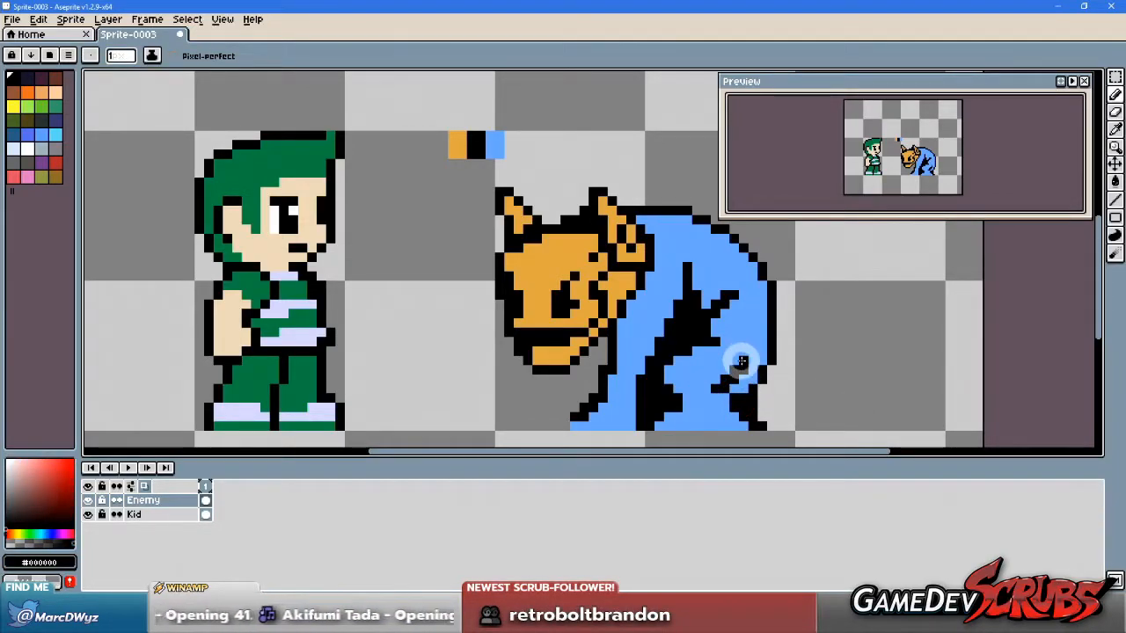
alt+click(731, 363)
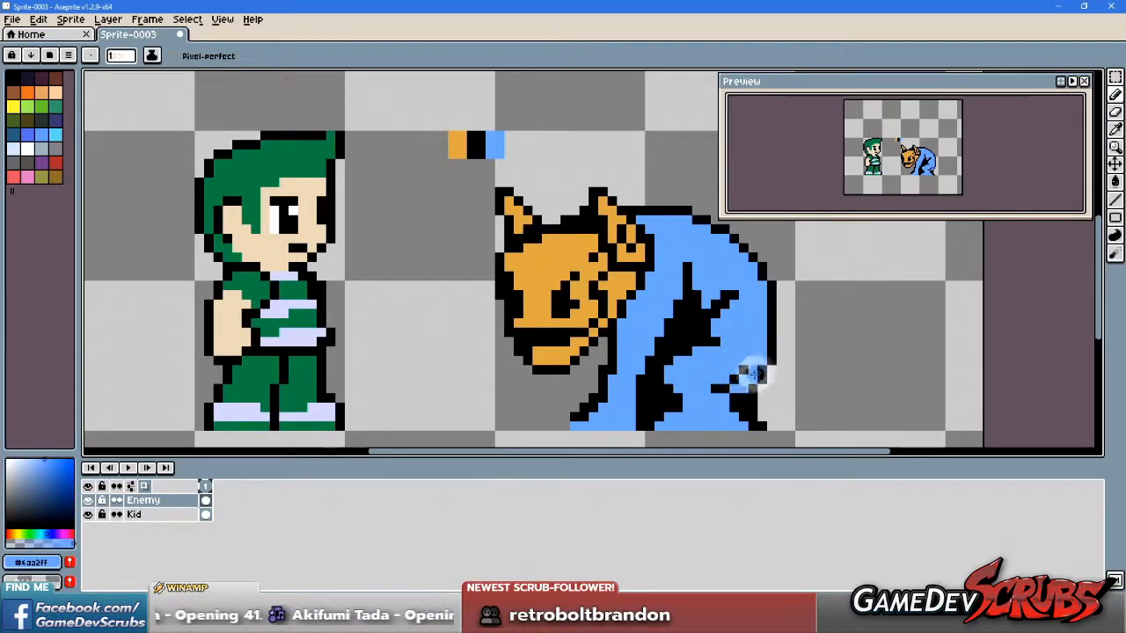
Step: Trim the black heel area with blue, and touch up the wrist shadow and knee fold in black
drag(800, 402, 837, 404)
alt+click(777, 392)
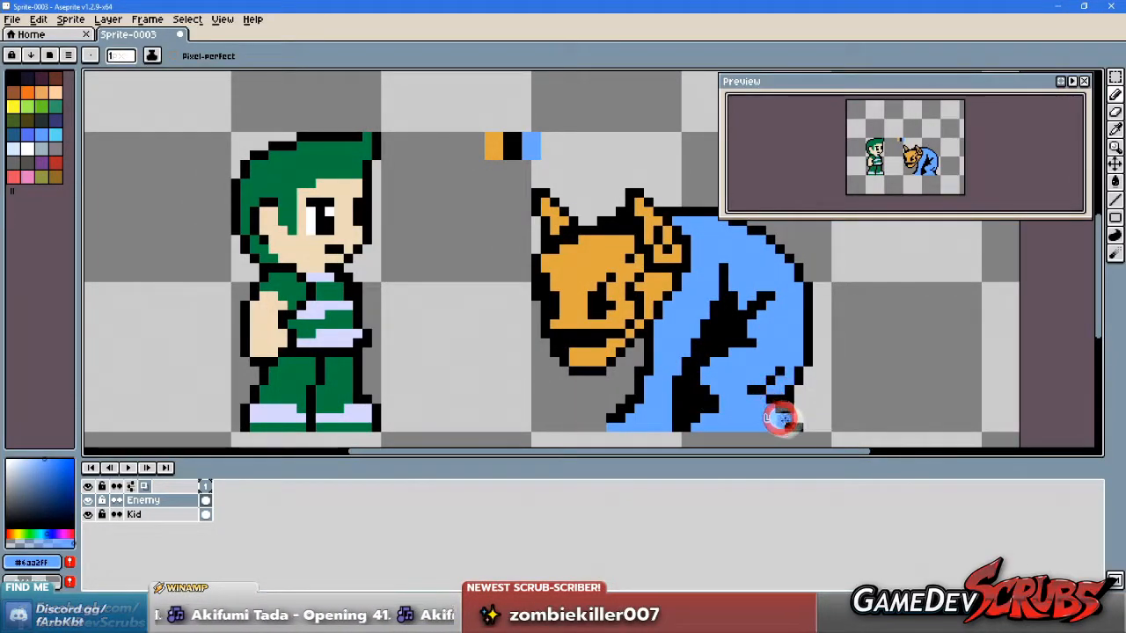
alt+click(701, 414)
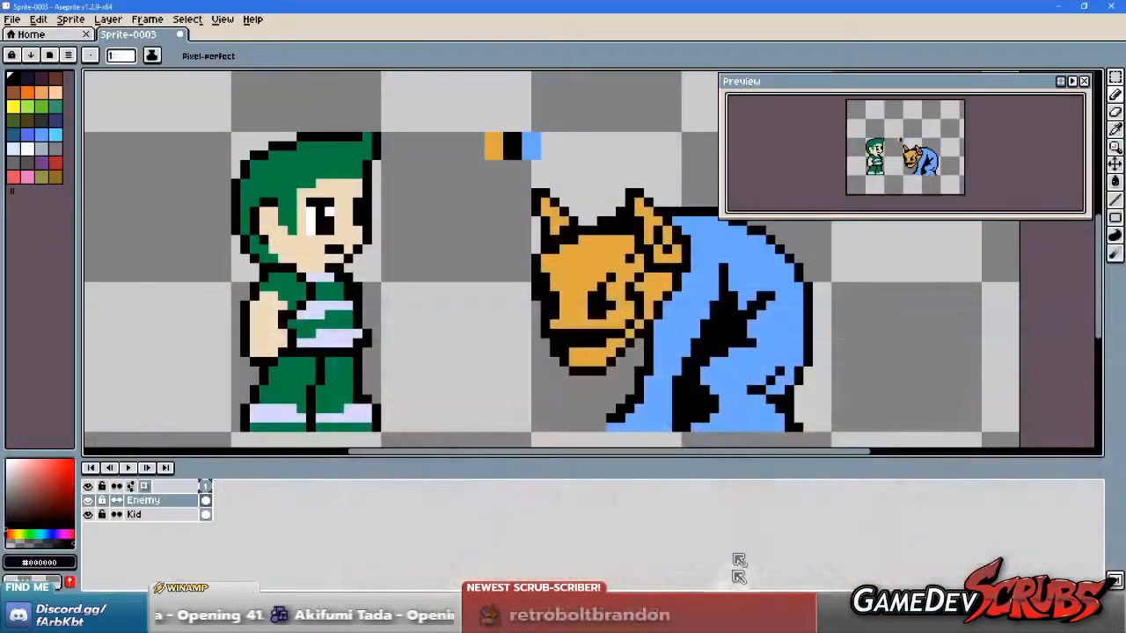
click(722, 389)
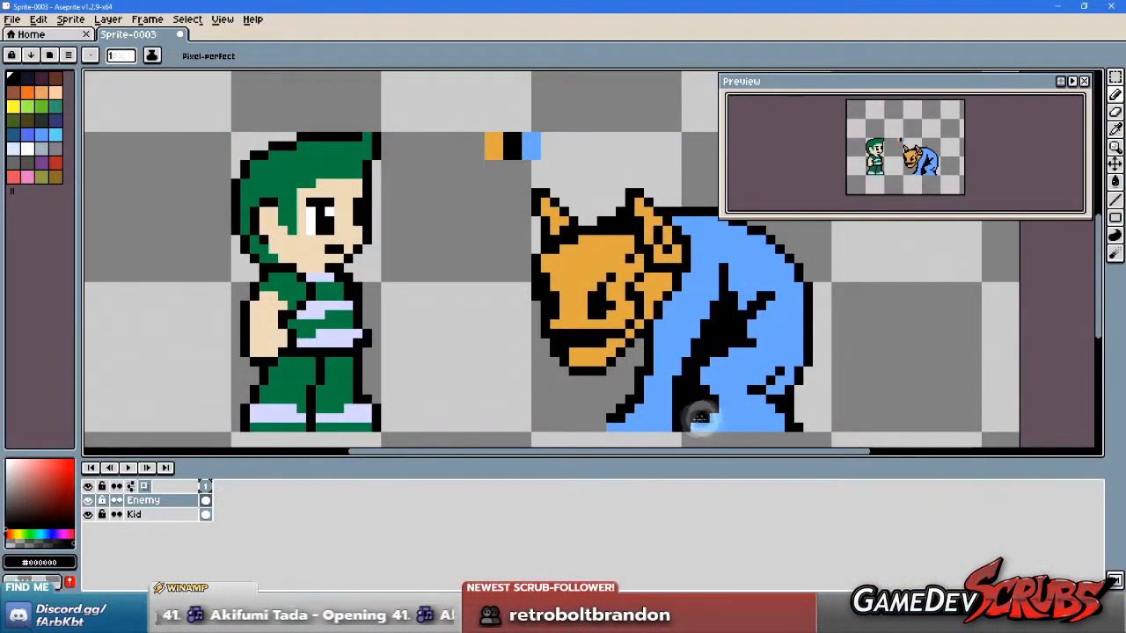
drag(773, 375, 797, 388)
click(789, 406)
Step: Extend the black outline of the imp's front hand farther forward along the ground
scroll(859, 390, down, 1)
drag(878, 387, 851, 369)
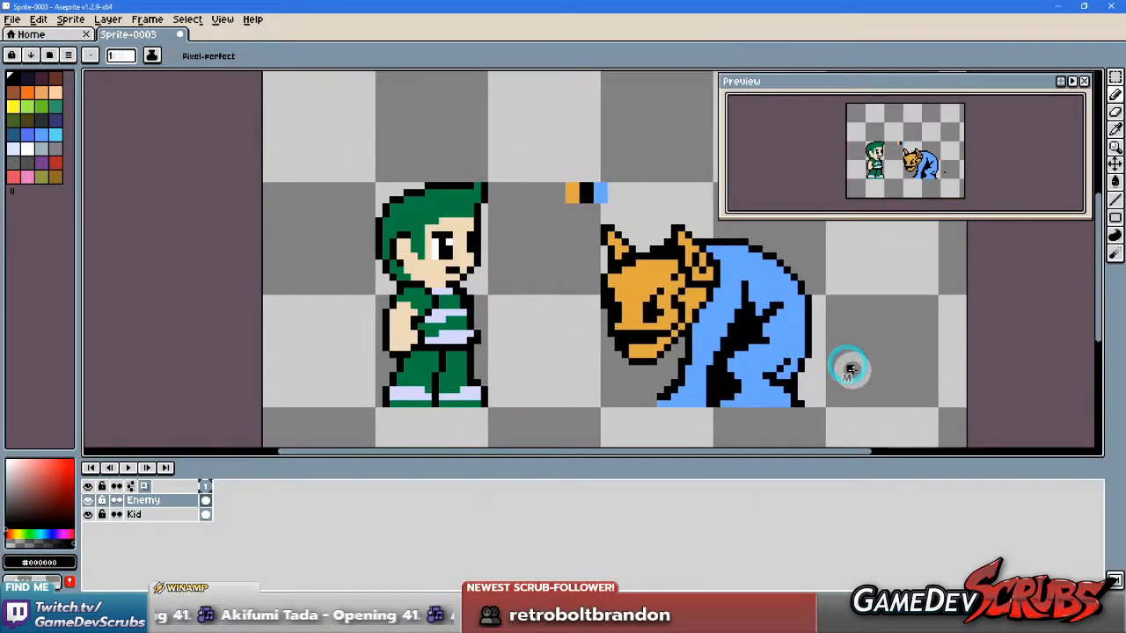
scroll(827, 380, down, 5)
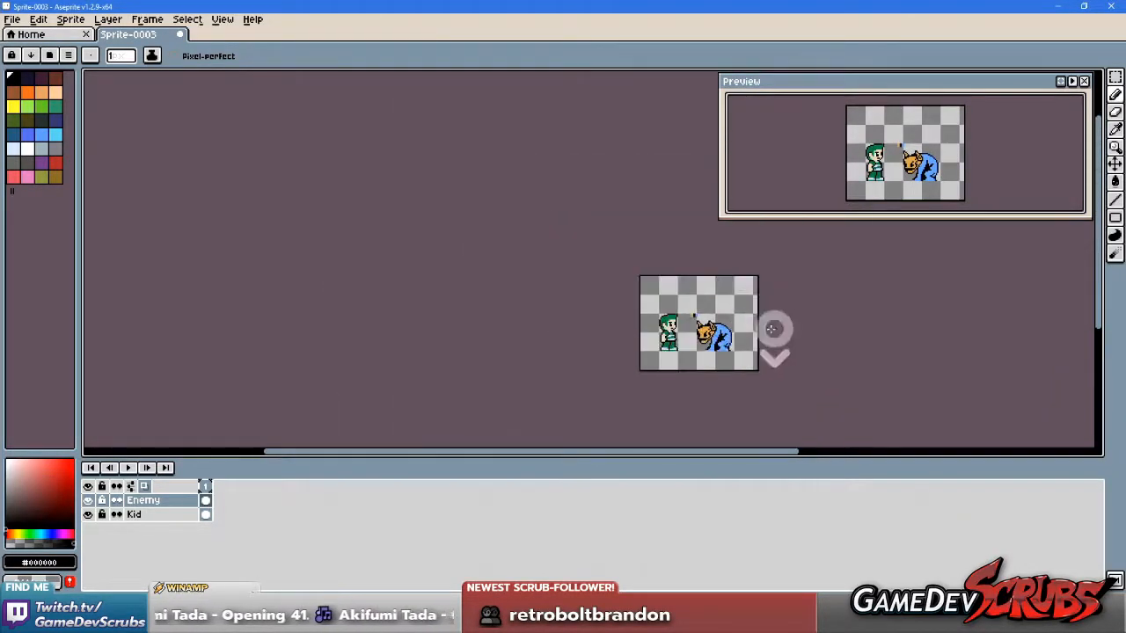
scroll(751, 333, up, 4)
scroll(640, 337, up, 1)
drag(623, 346, 744, 314)
scroll(630, 362, up, 2)
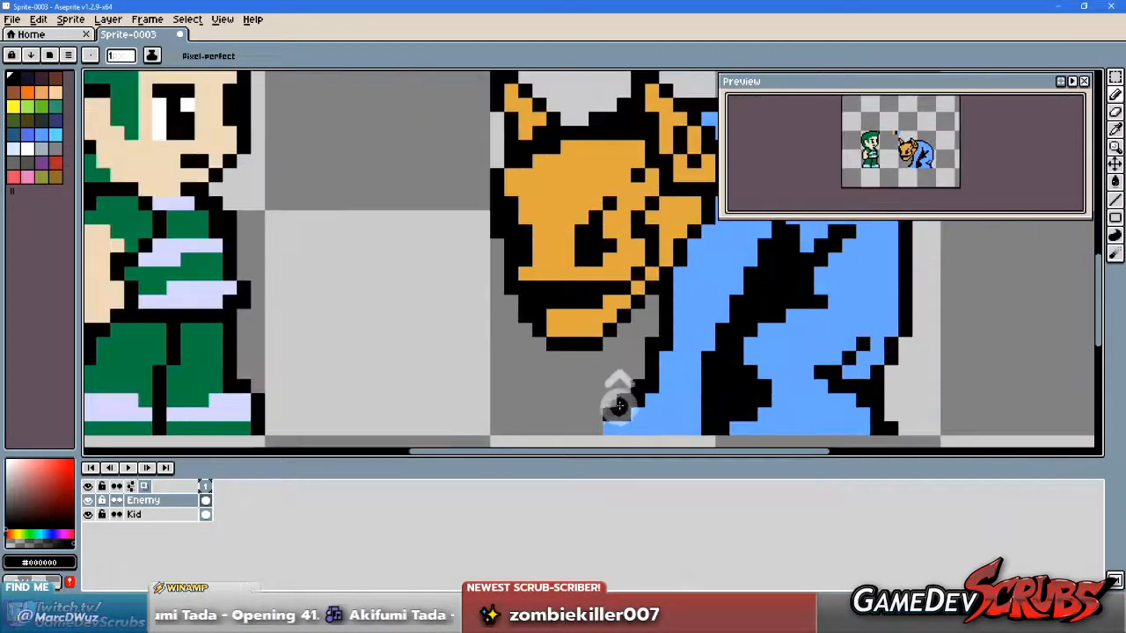
alt+click(624, 412)
click(600, 424)
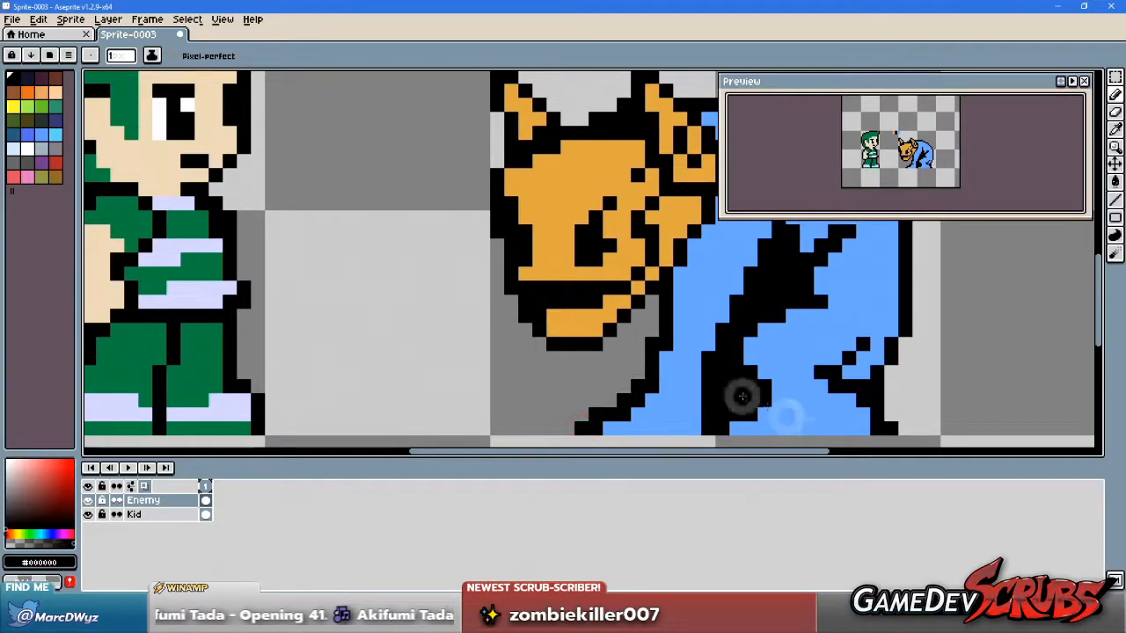
Step: Reshape the base of the diagonal back crease, checking the game view in Unity and the concept drawing in Paint Shop Pro
key(alt+Tab)
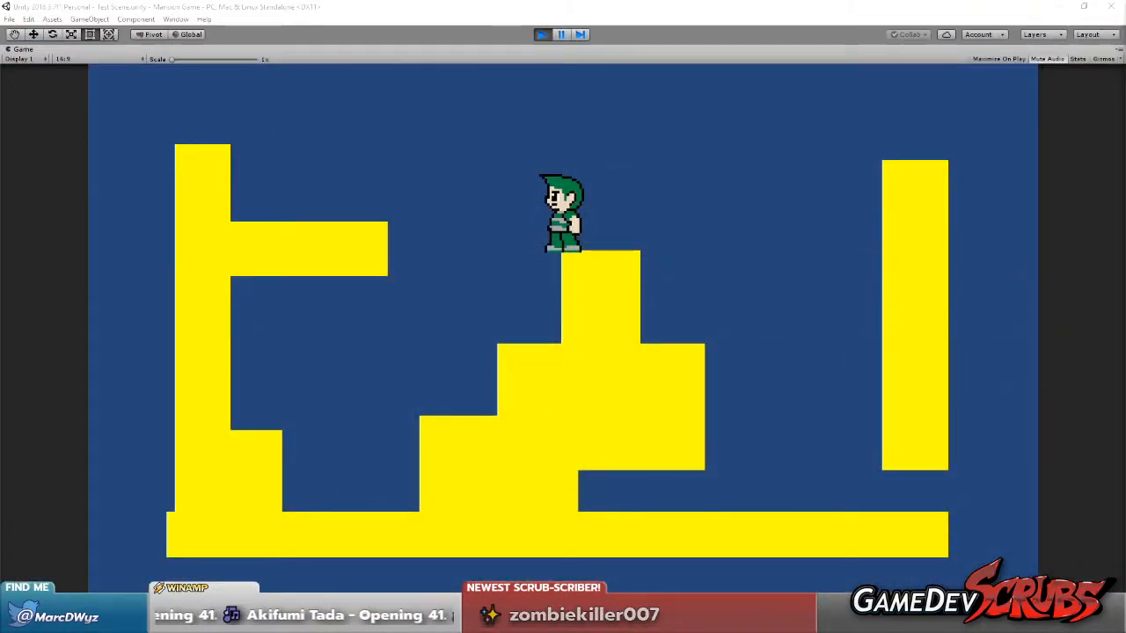
key(alt+Tab)
drag(696, 382, 656, 370)
scroll(610, 331, down, 1)
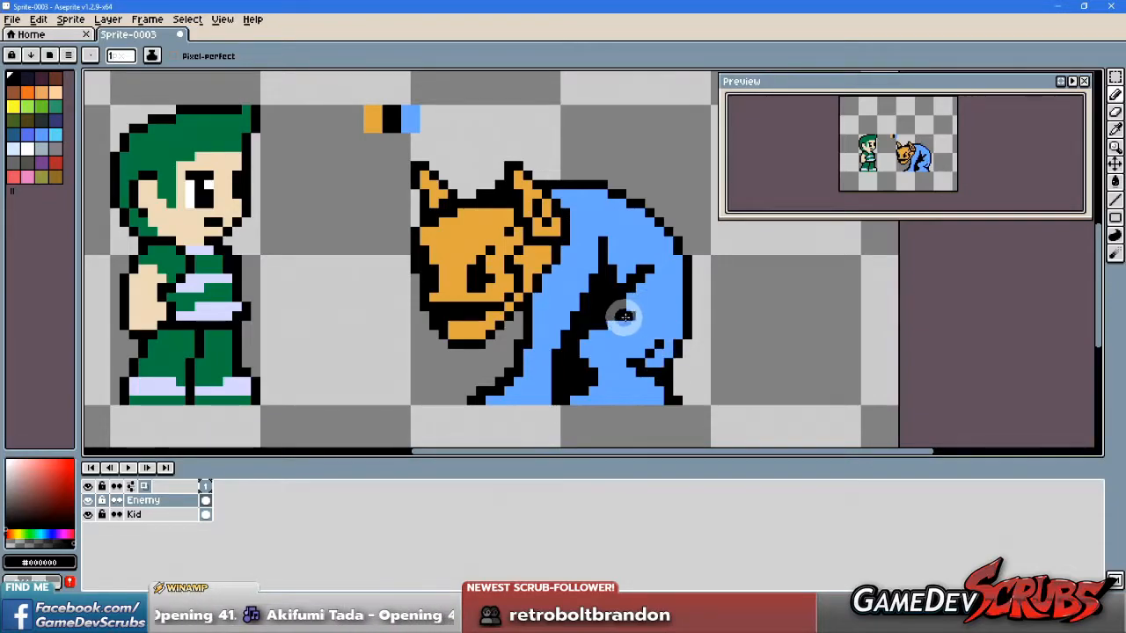
alt+click(629, 264)
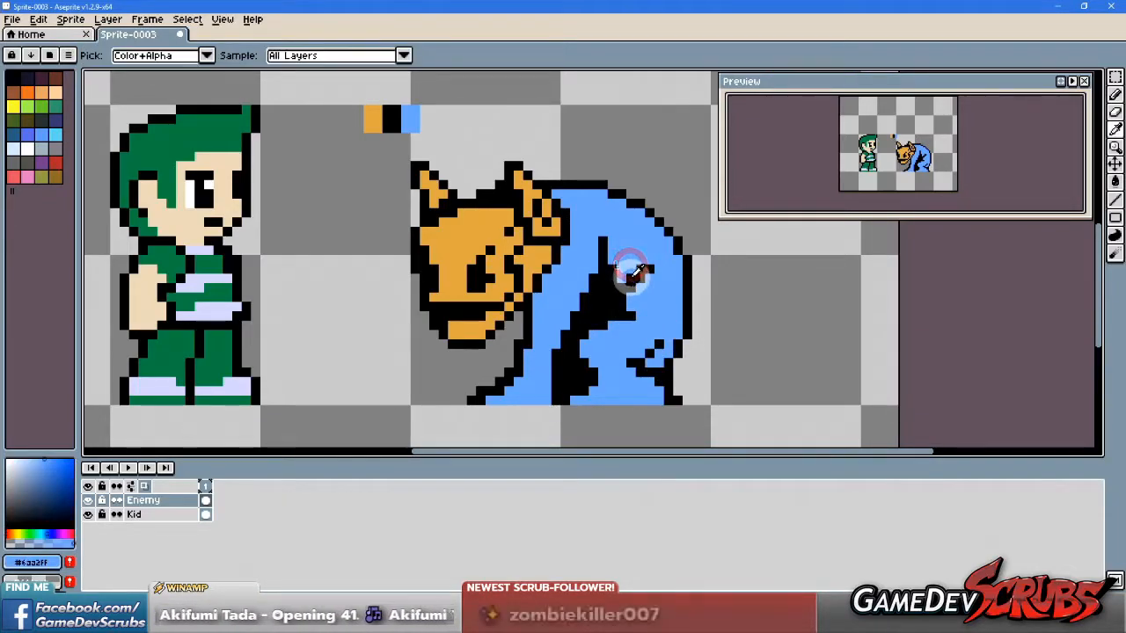
alt+click(626, 273)
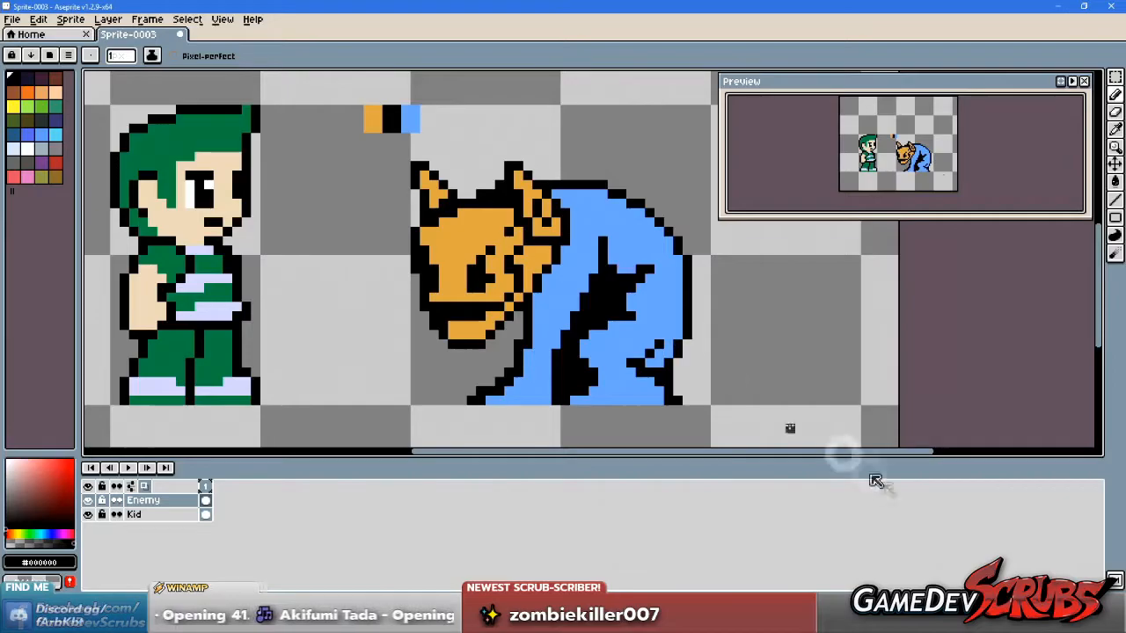
click(899, 615)
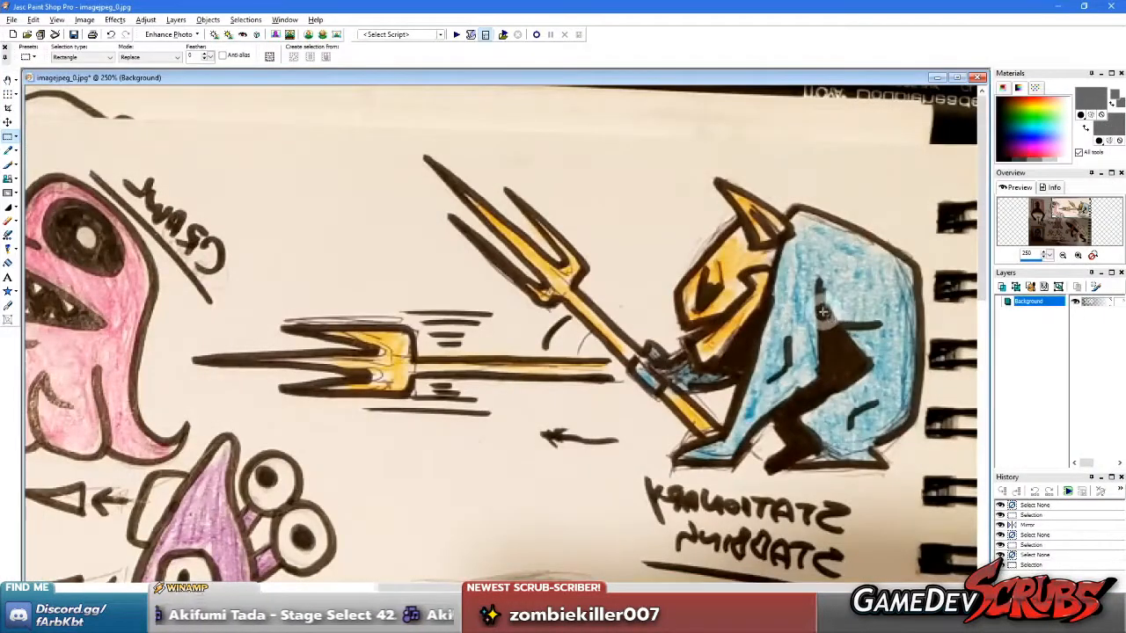
click(806, 616)
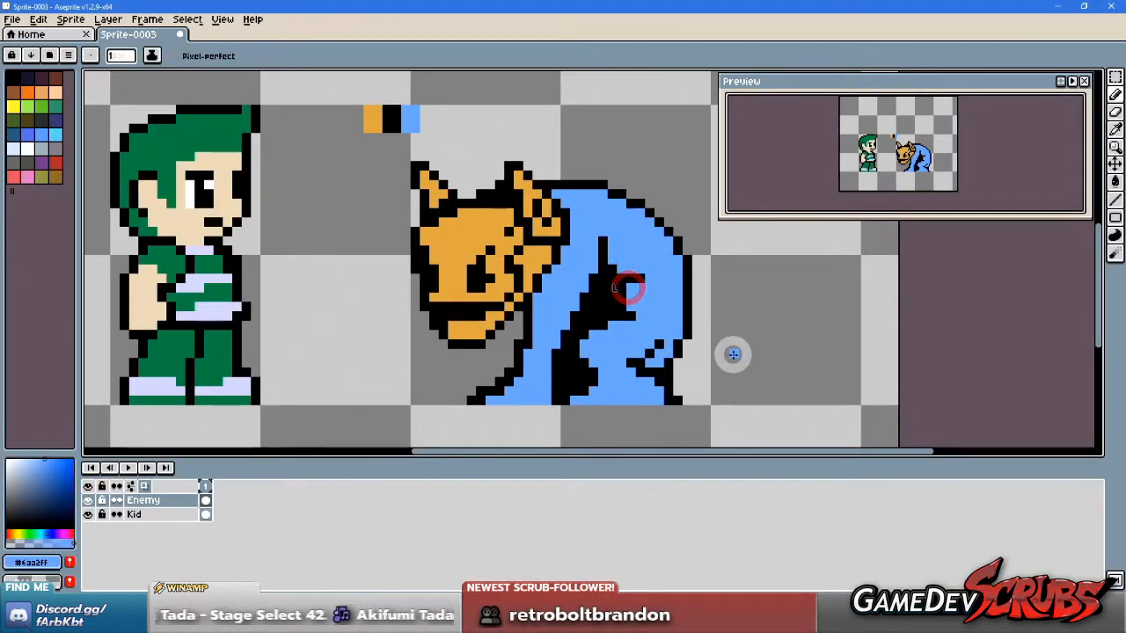
Step: Cover the diagonal back crease with blue, keeping the vertical crease and tidying the upper edge of the black shadow behind the arm
alt+click(631, 284)
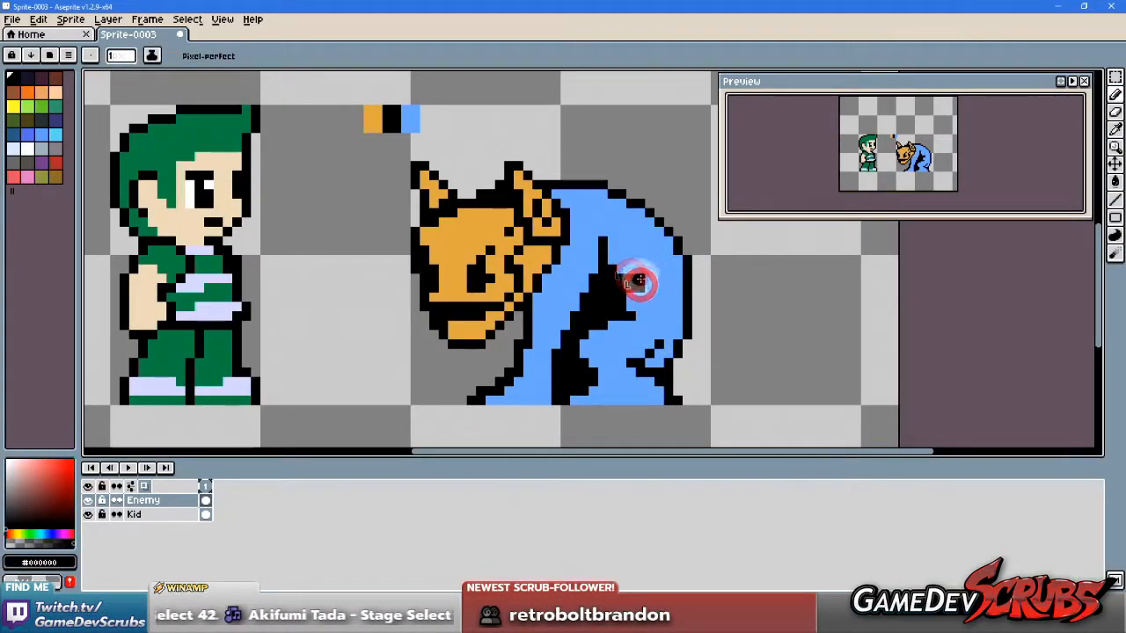
alt+click(630, 274)
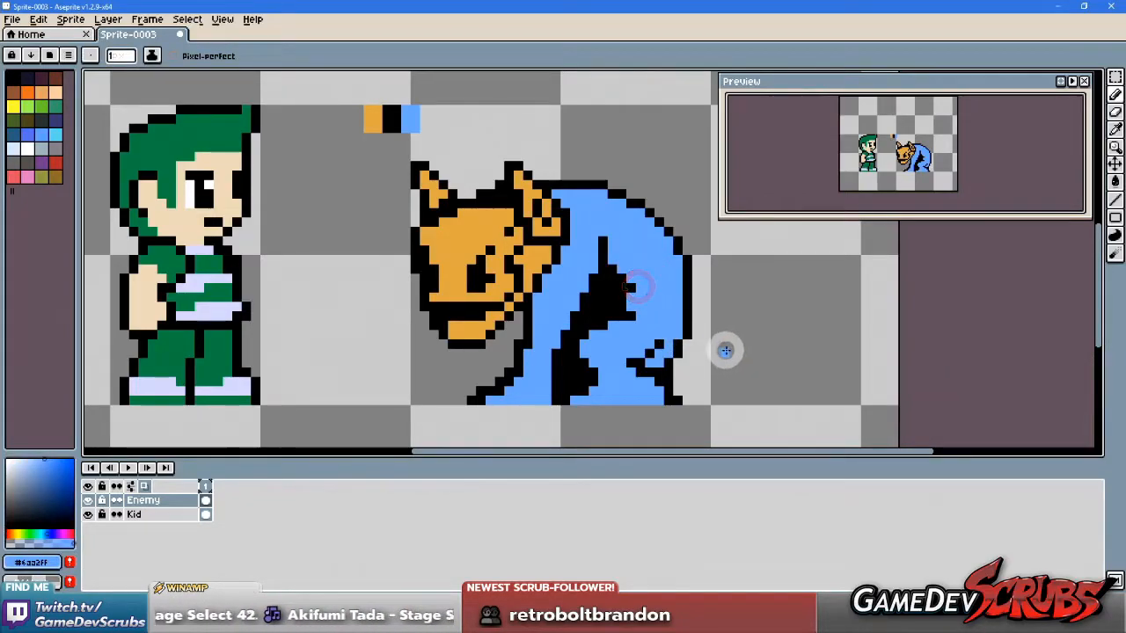
drag(645, 324, 679, 329)
alt+click(658, 263)
click(649, 273)
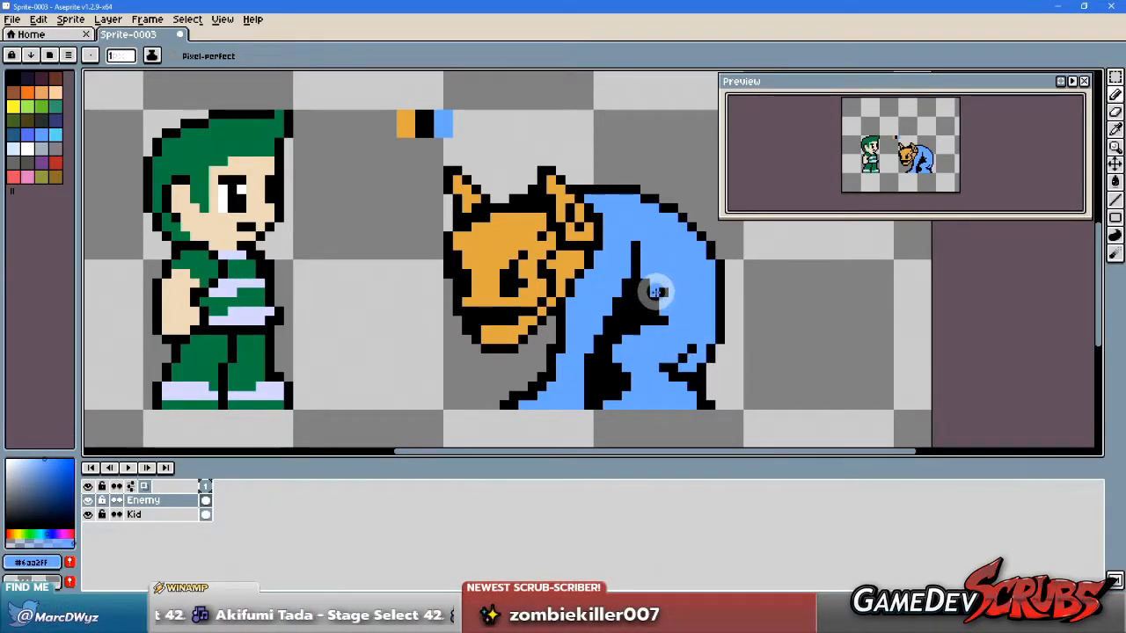
alt+click(646, 290)
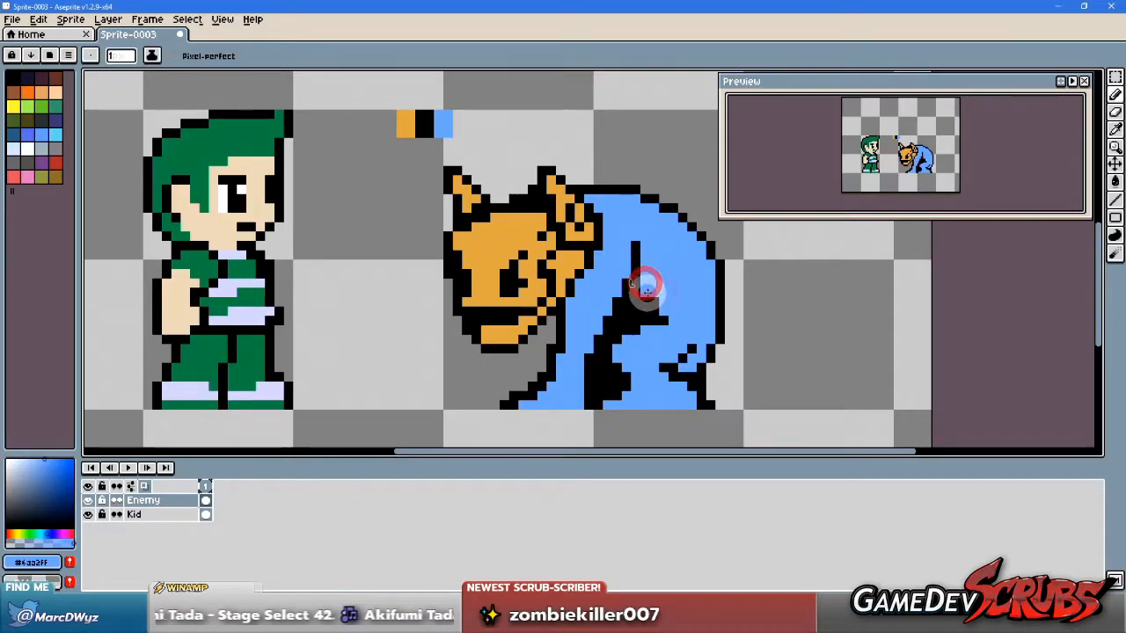
drag(696, 355, 730, 359)
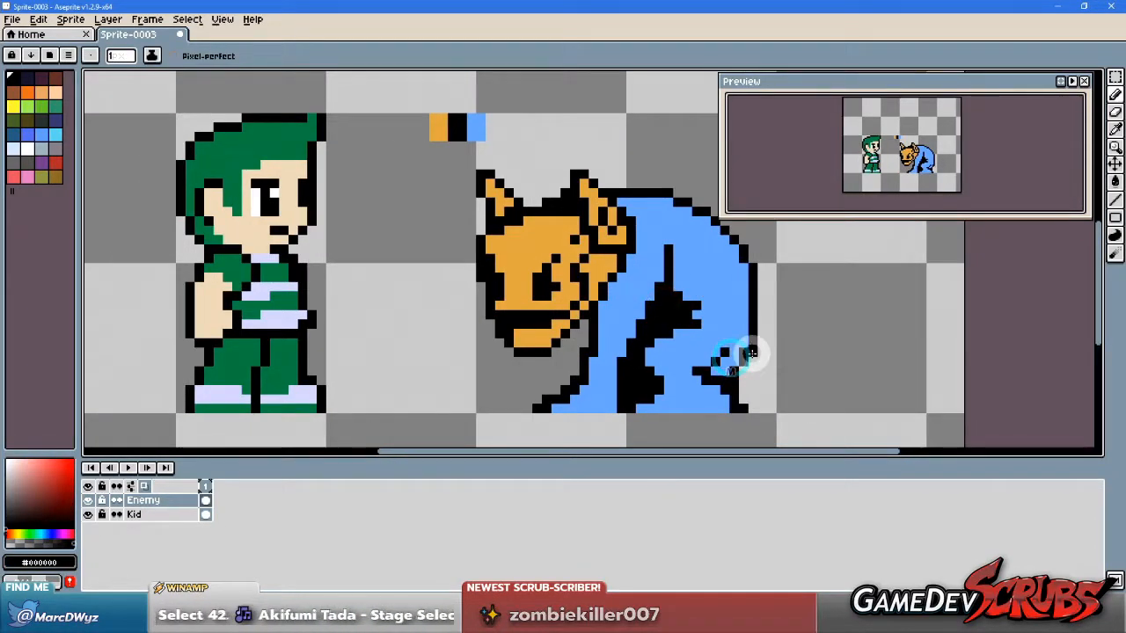
Step: Try adding black to the upper edge of the shadow behind the arm, undo it, and check the sprite at reduced size
click(686, 295)
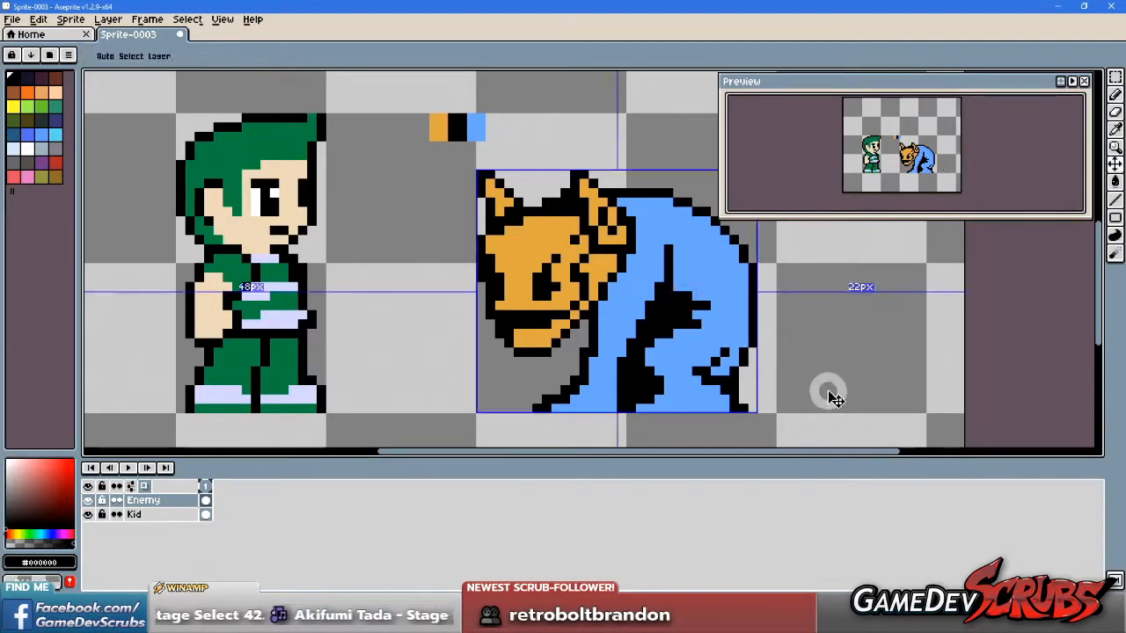
key(ctrl+z)
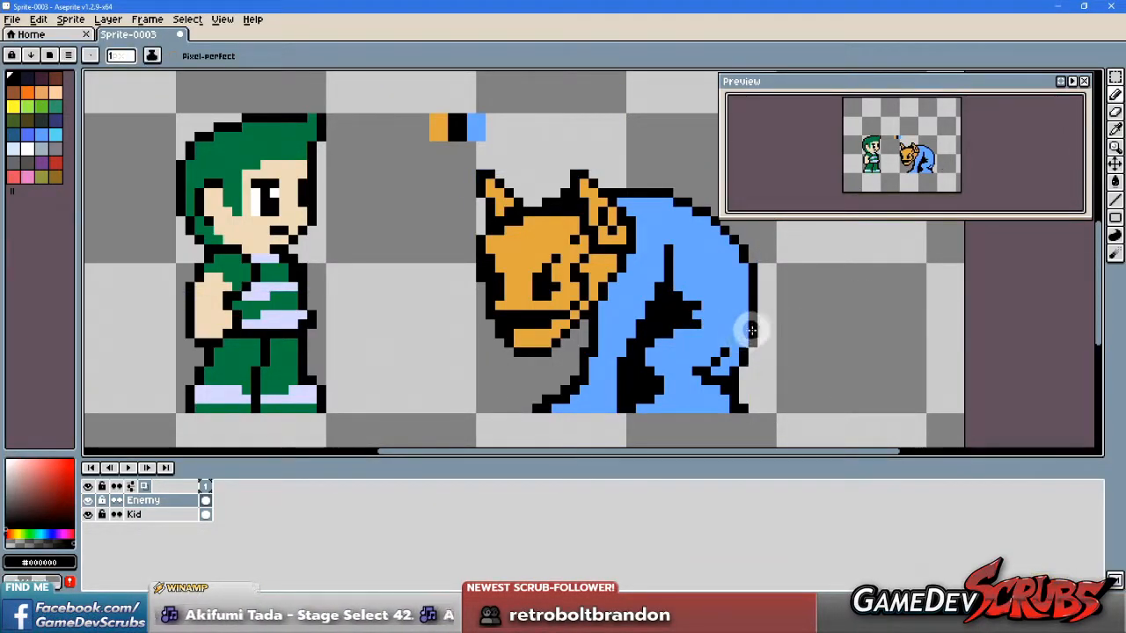
scroll(753, 329, down, 10)
scroll(739, 319, up, 2)
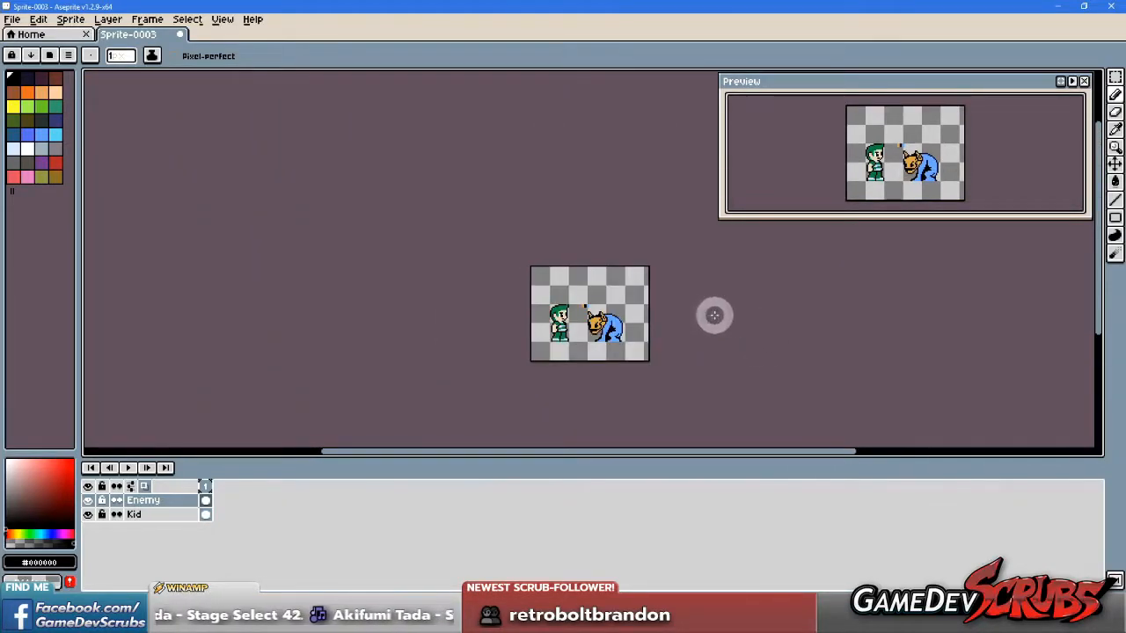
scroll(611, 327, up, 3)
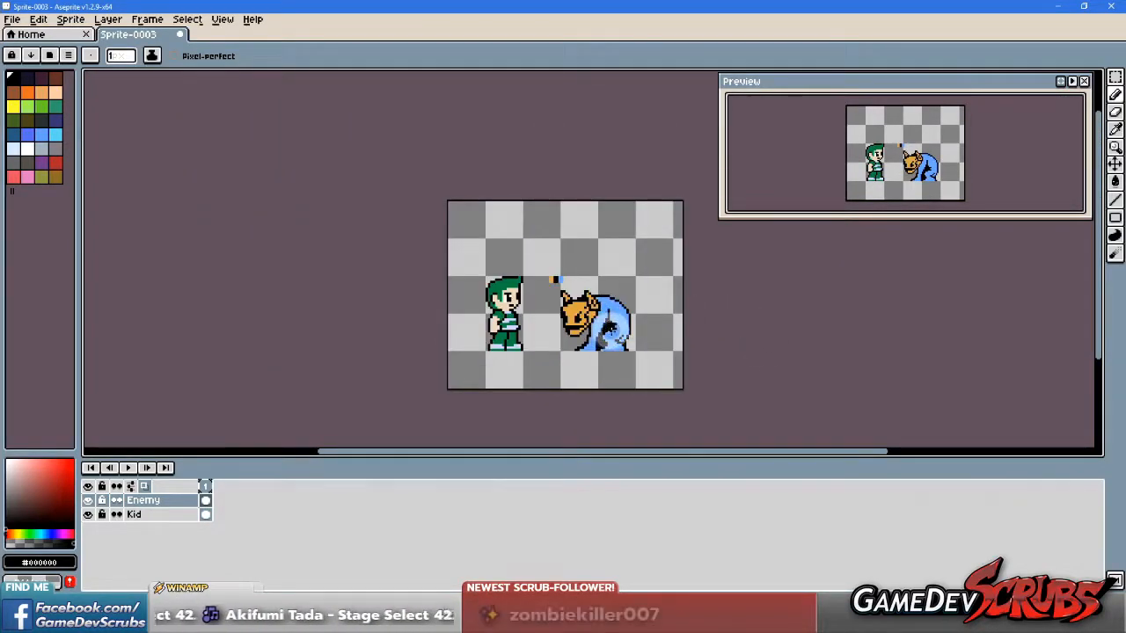
scroll(606, 321, up, 2)
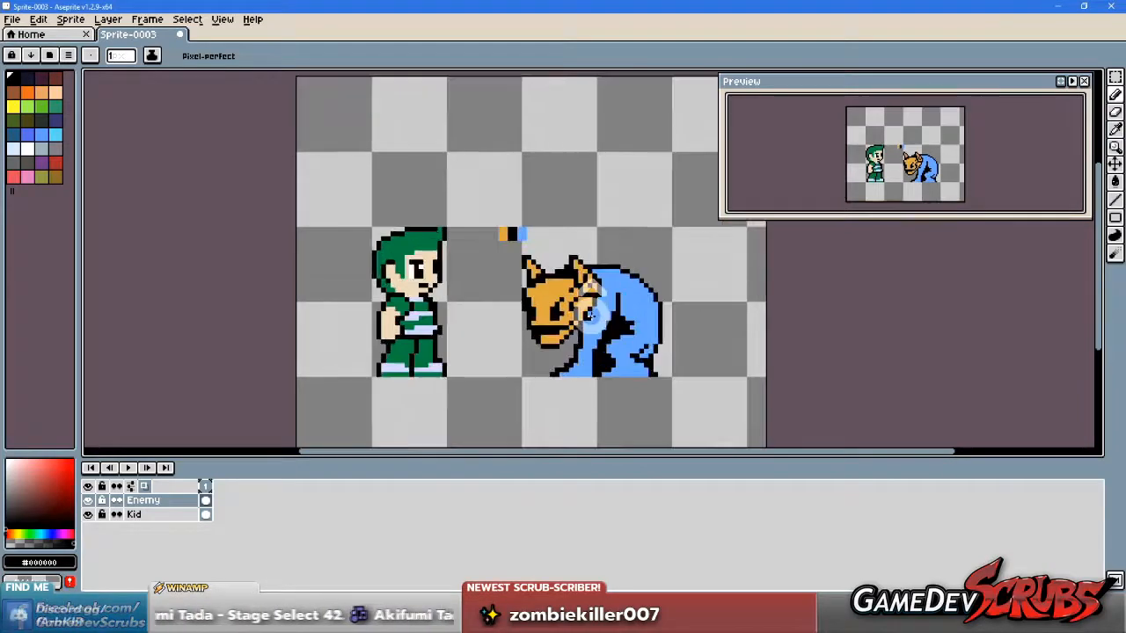
Step: Sample the body's blue and paint over the front edge of the black shadow behind the arm
scroll(599, 312, up, 1)
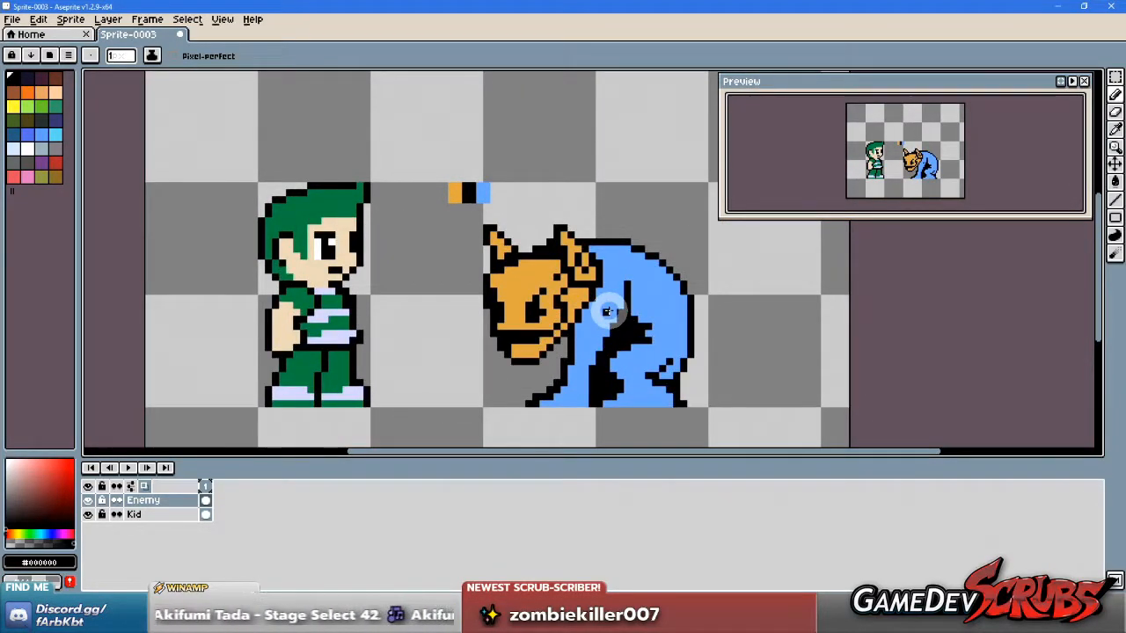
scroll(575, 302, up, 1)
scroll(608, 322, down, 1)
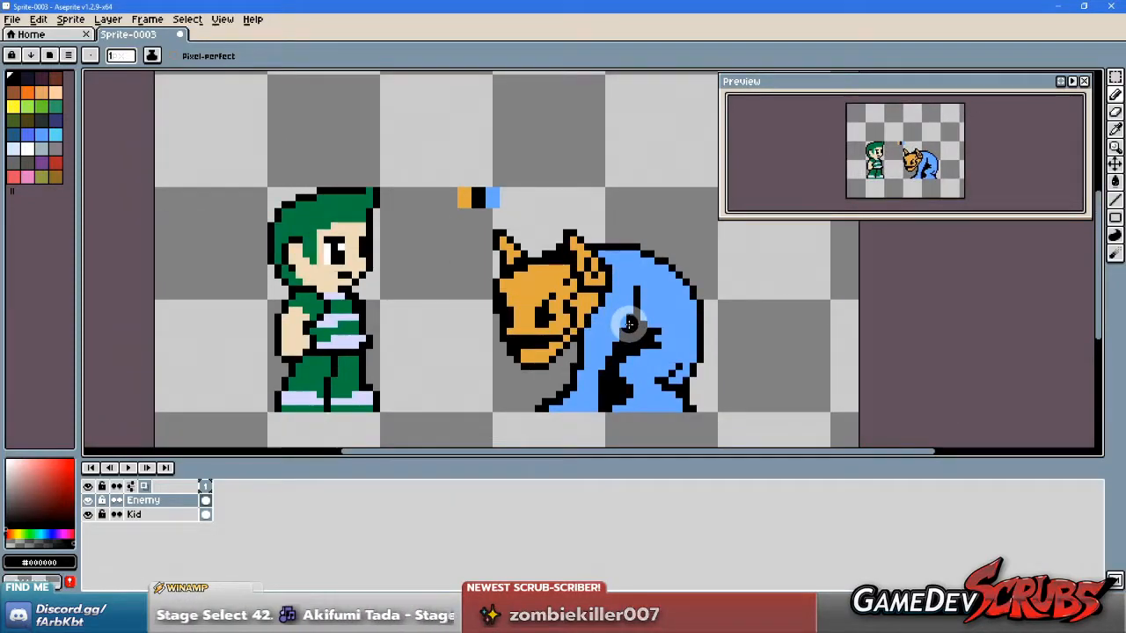
scroll(630, 324, up, 2)
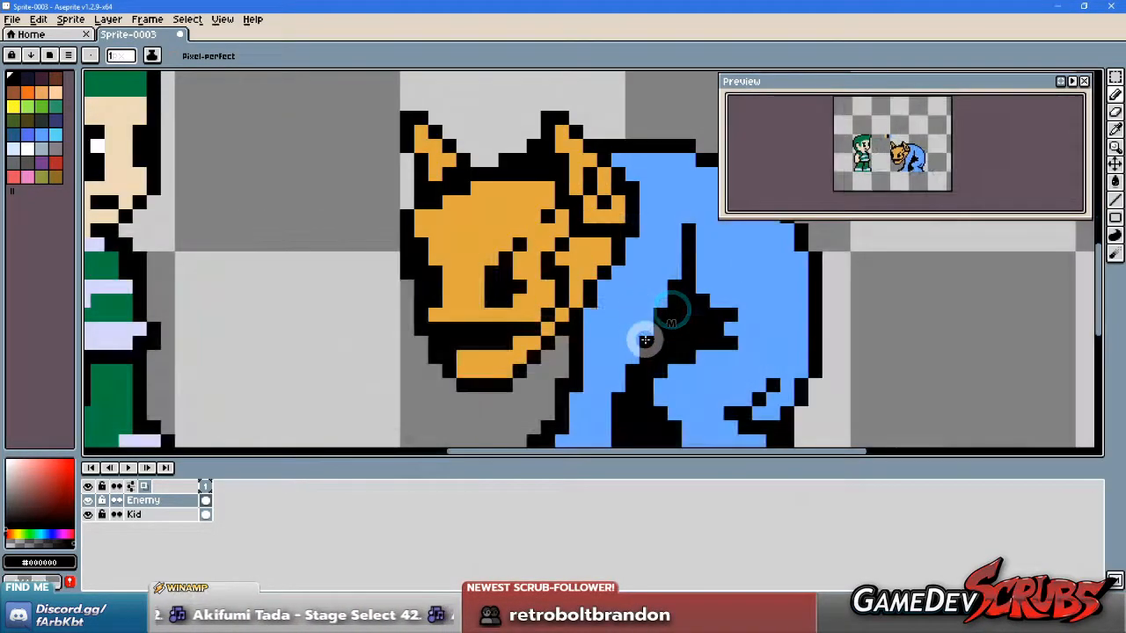
scroll(645, 339, down, 1)
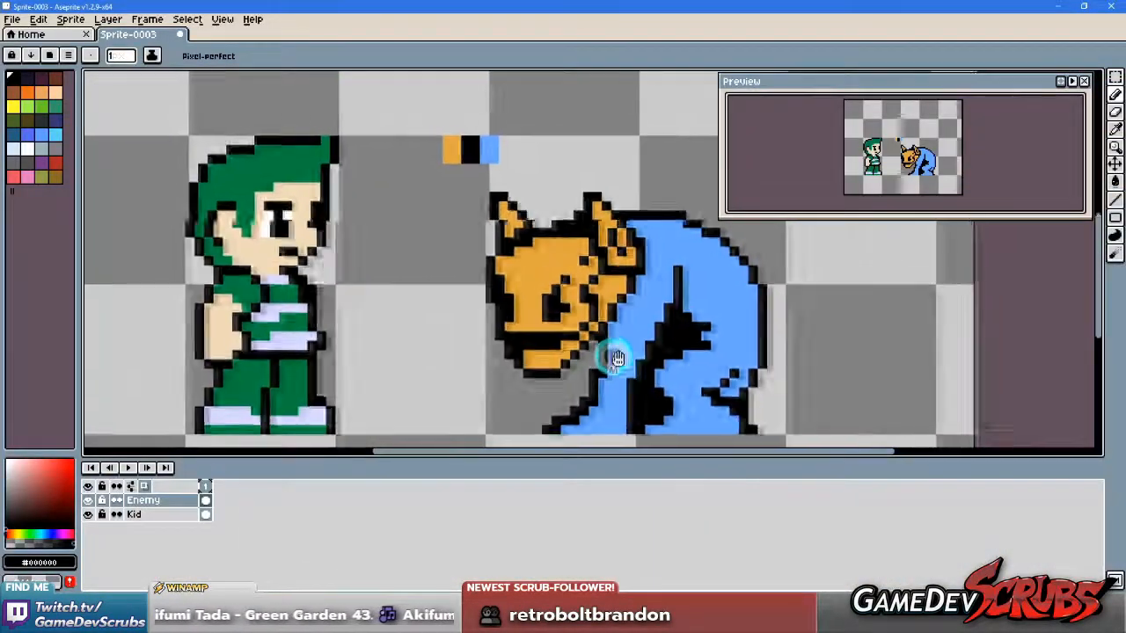
scroll(631, 351, up, 2)
drag(631, 351, 628, 343)
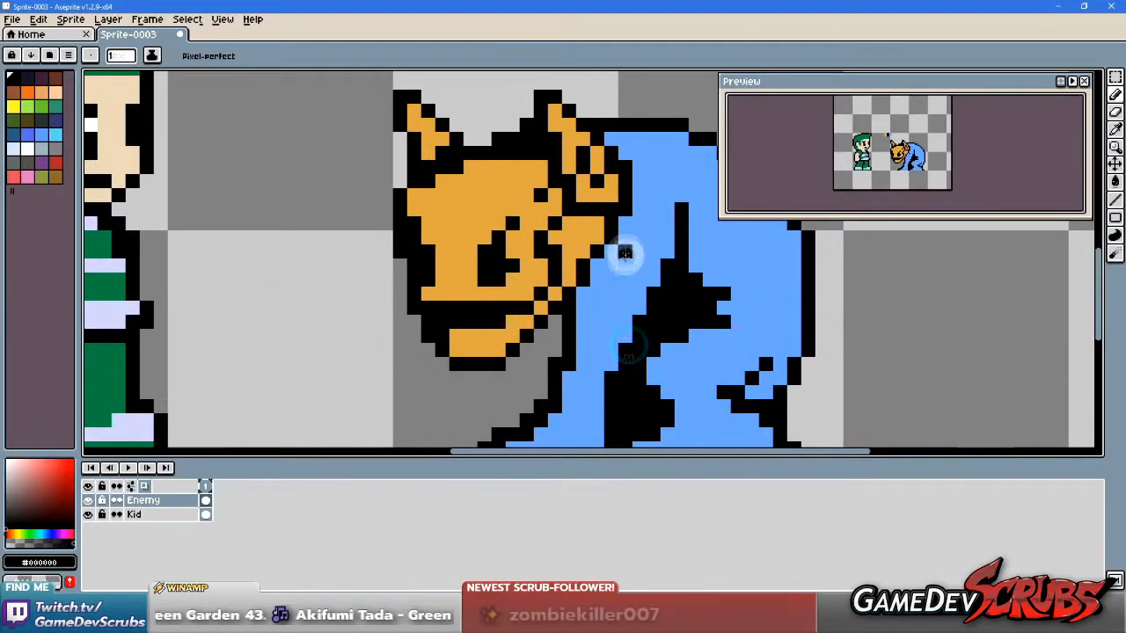
alt+click(633, 284)
drag(649, 290, 648, 340)
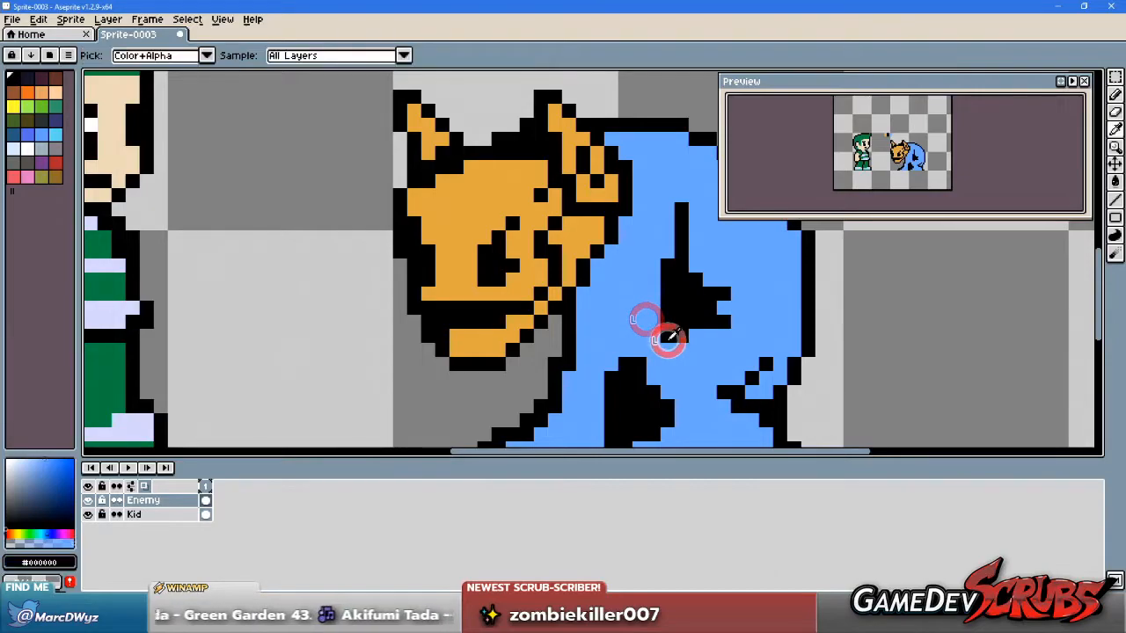
Step: Draw a thin black diagonal linking the shadow behind the arm to the black shadow below it
alt+click(666, 335)
scroll(647, 379, down, 1)
scroll(647, 378, up, 1)
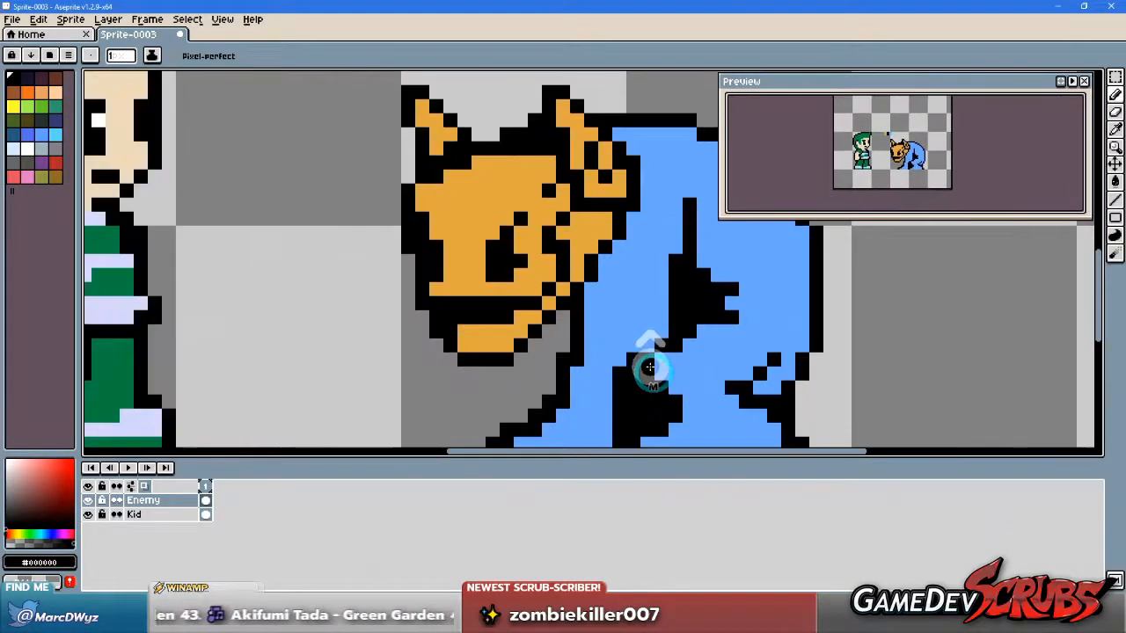
alt+click(634, 334)
click(615, 372)
scroll(685, 357, down, 1)
scroll(648, 360, up, 1)
Step: Add black pixels to the outline where the imp's jaw meets its front arm
alt+click(582, 291)
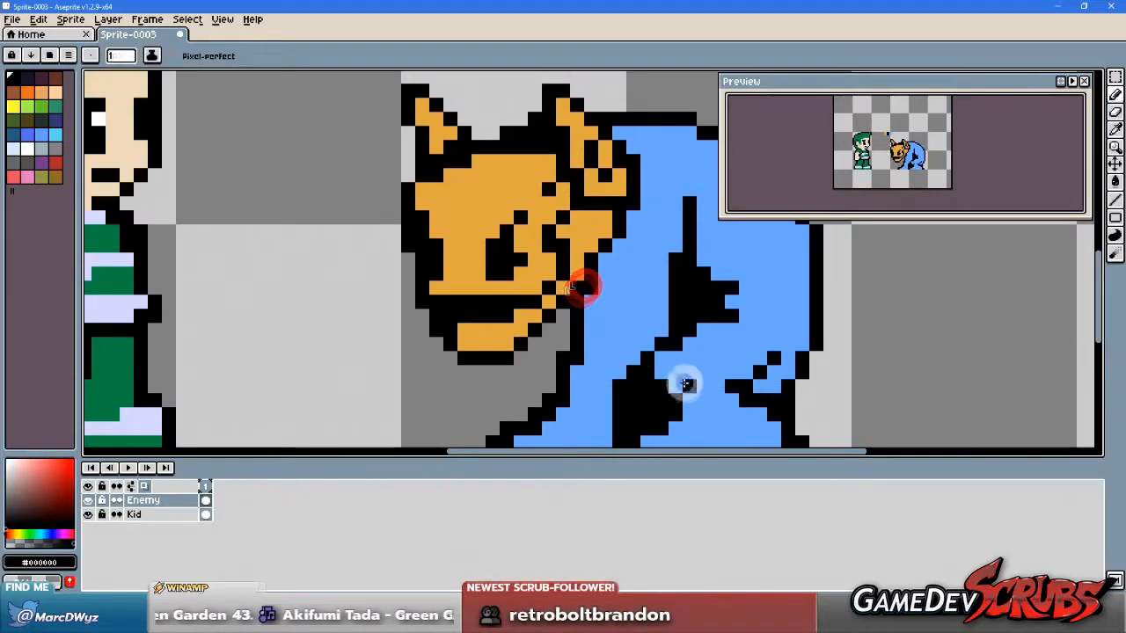
scroll(681, 378, down, 1)
scroll(680, 374, up, 1)
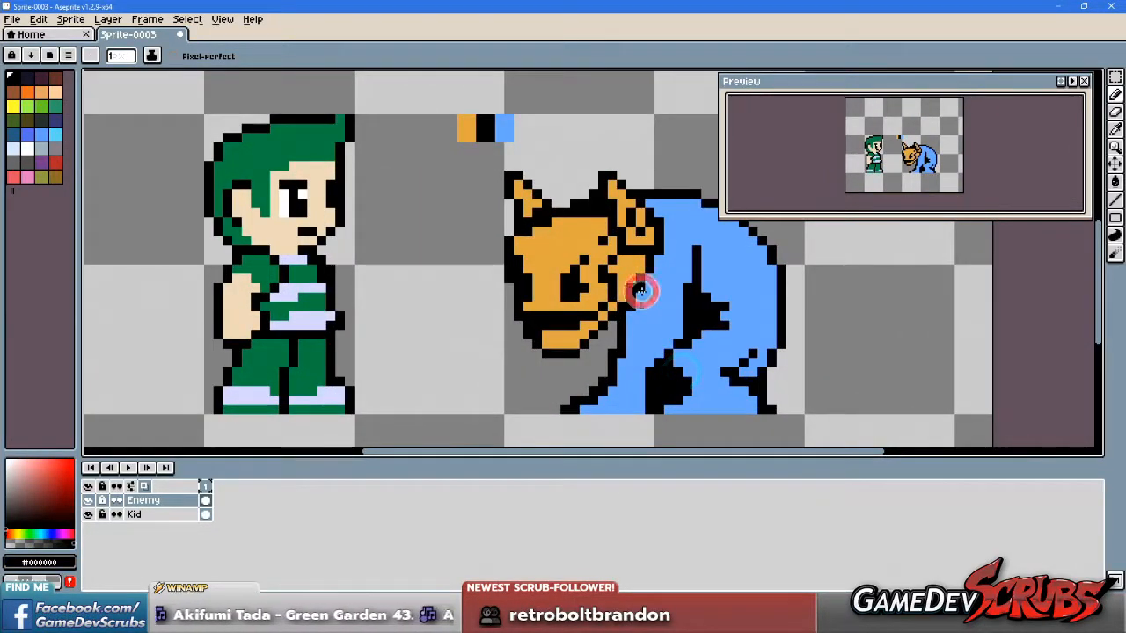
click(632, 312)
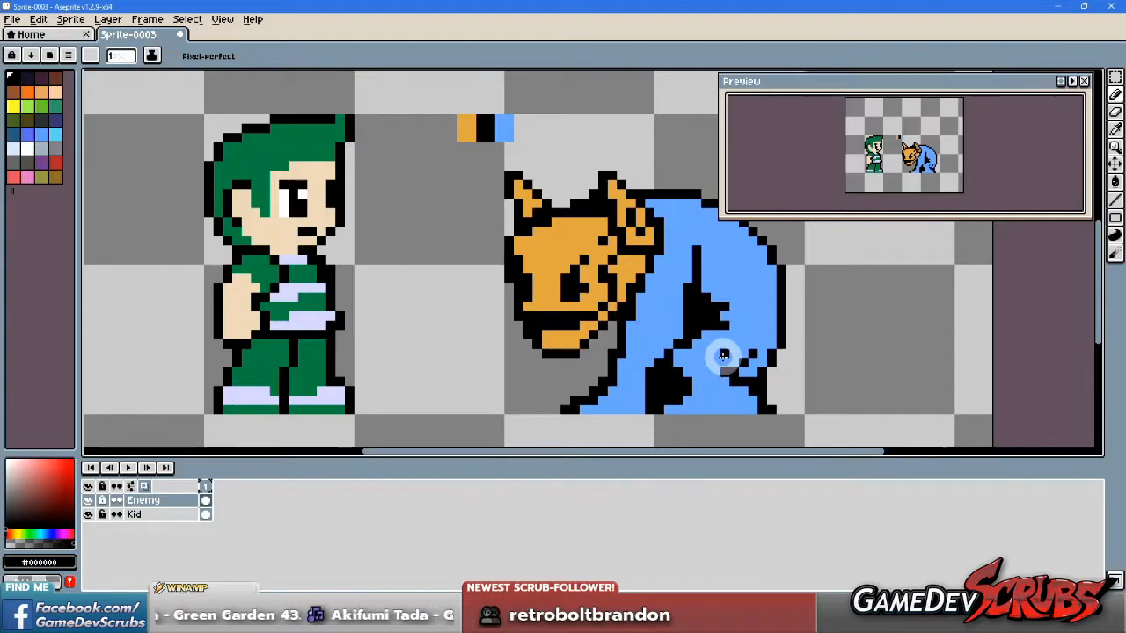
Step: Rework the top of the vertical back crease into a straight, slightly shorter line, comparing it with the concept drawing in Paint Shop Pro
alt+click(673, 296)
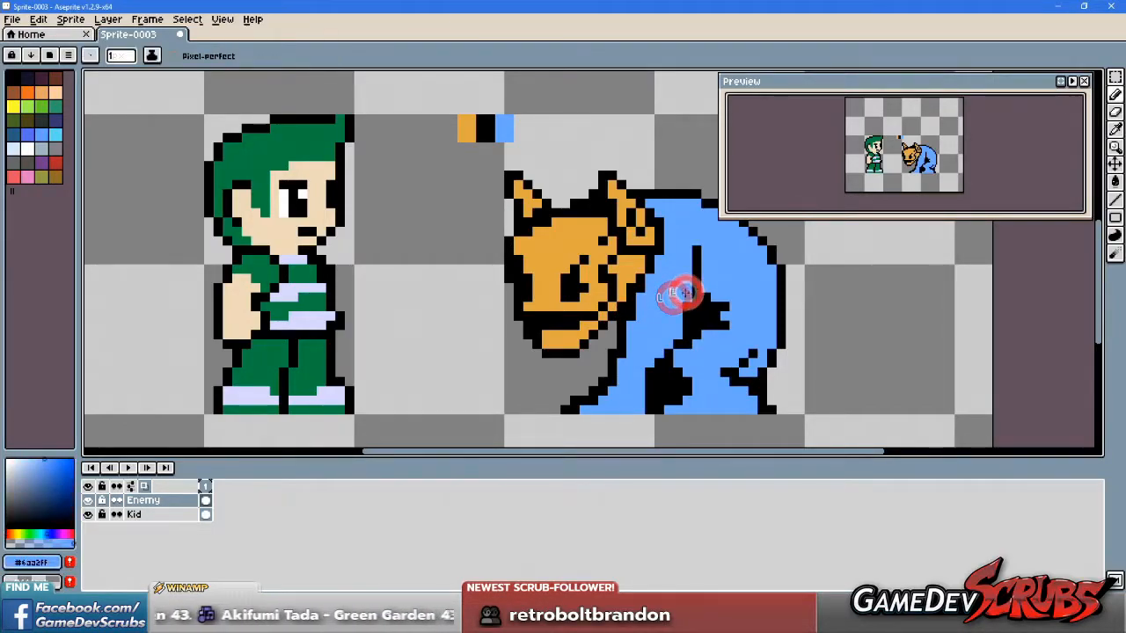
mouse_move(693, 266)
mouse_down()
mouse_move(693, 254)
mouse_move(703, 266)
mouse_up()
alt+click(696, 282)
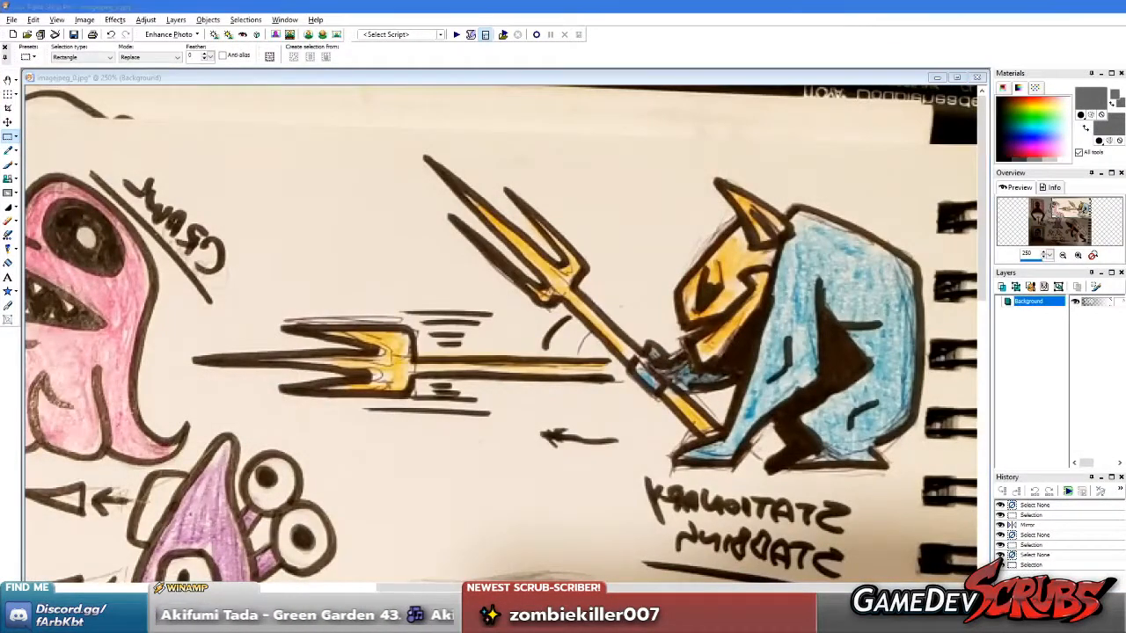
click(724, 401)
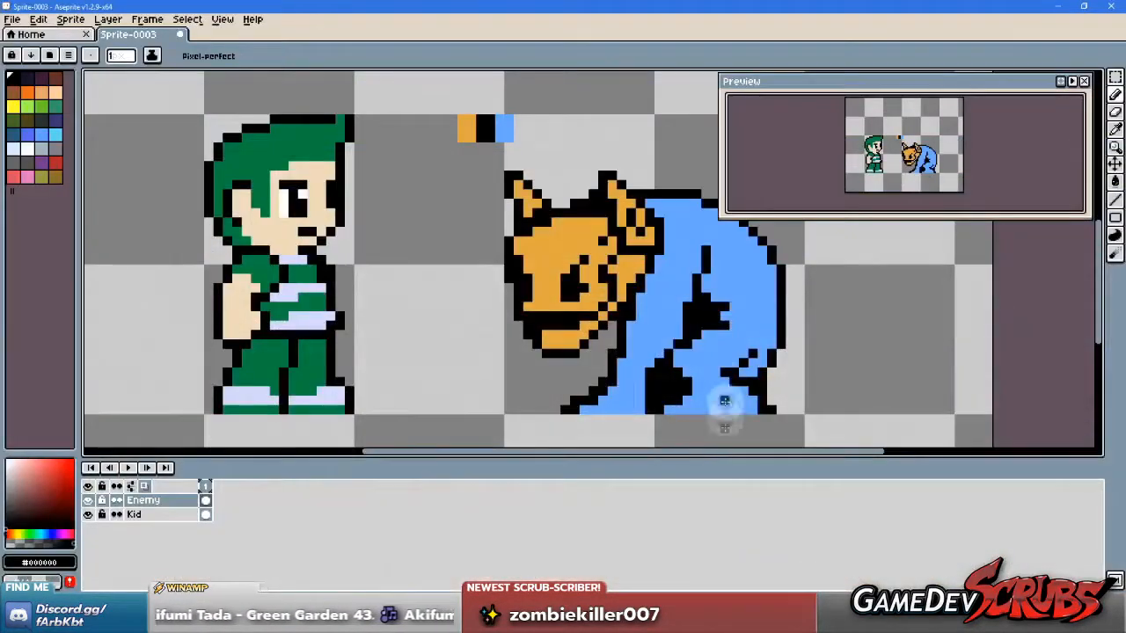
key(v)
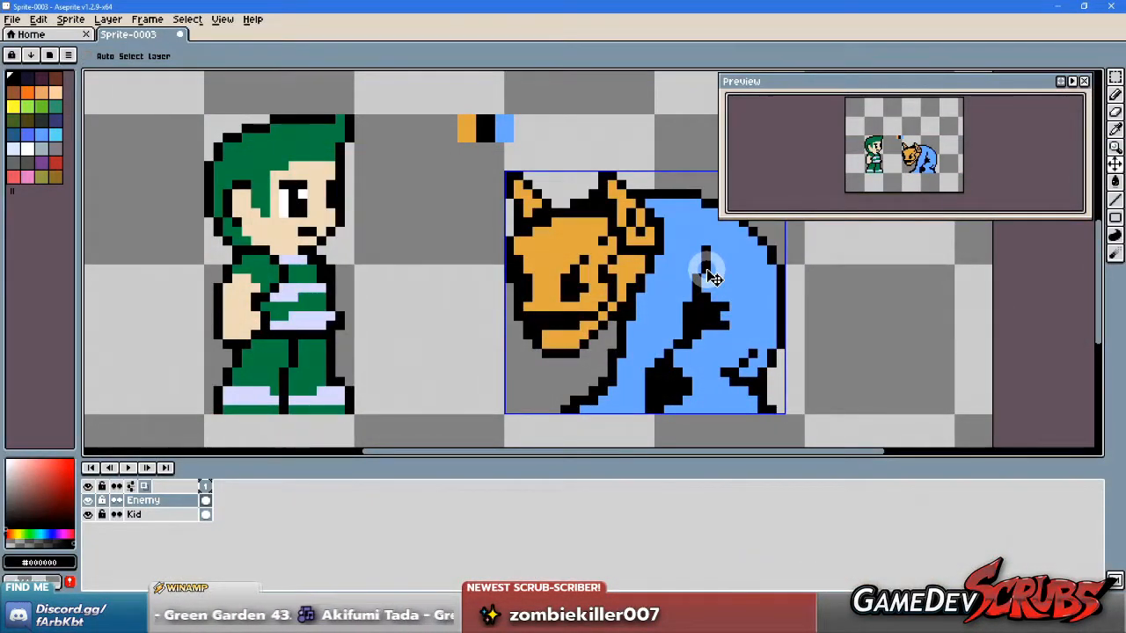
click(695, 268)
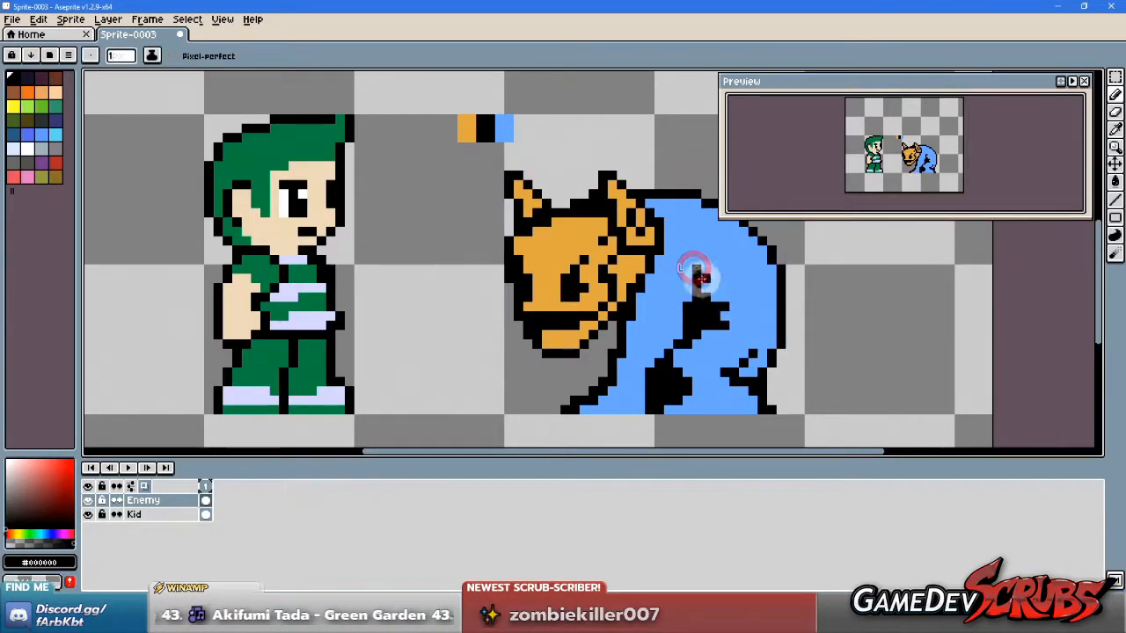
click(696, 259)
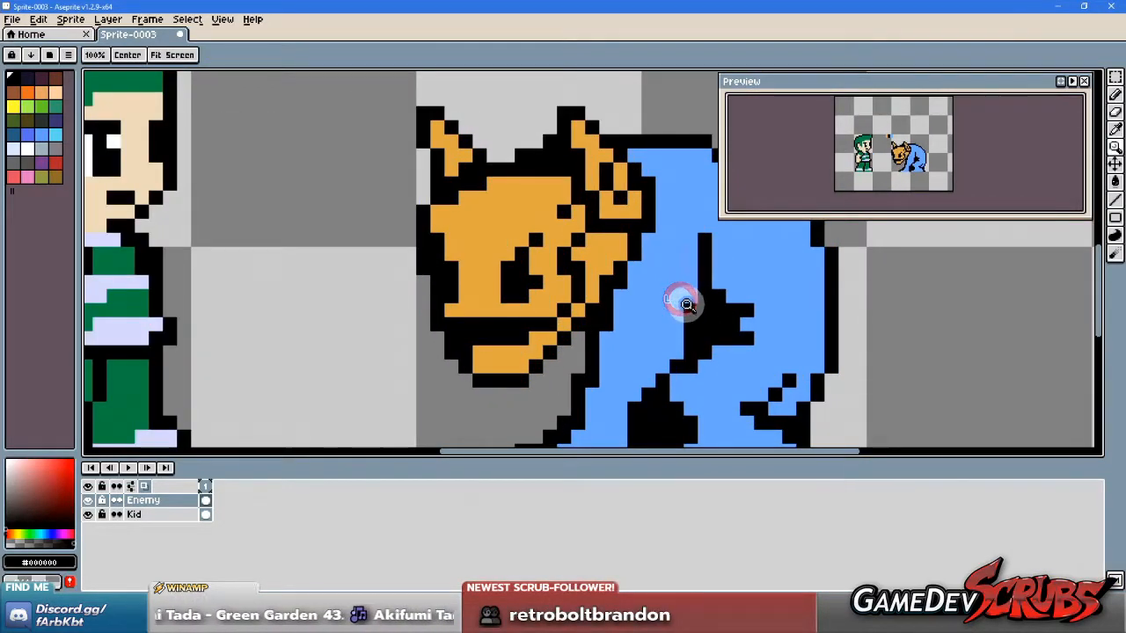
Step: Trim the front corner of the black shadow behind the arm with the body's blue
scroll(691, 325, down, 2)
key(b)
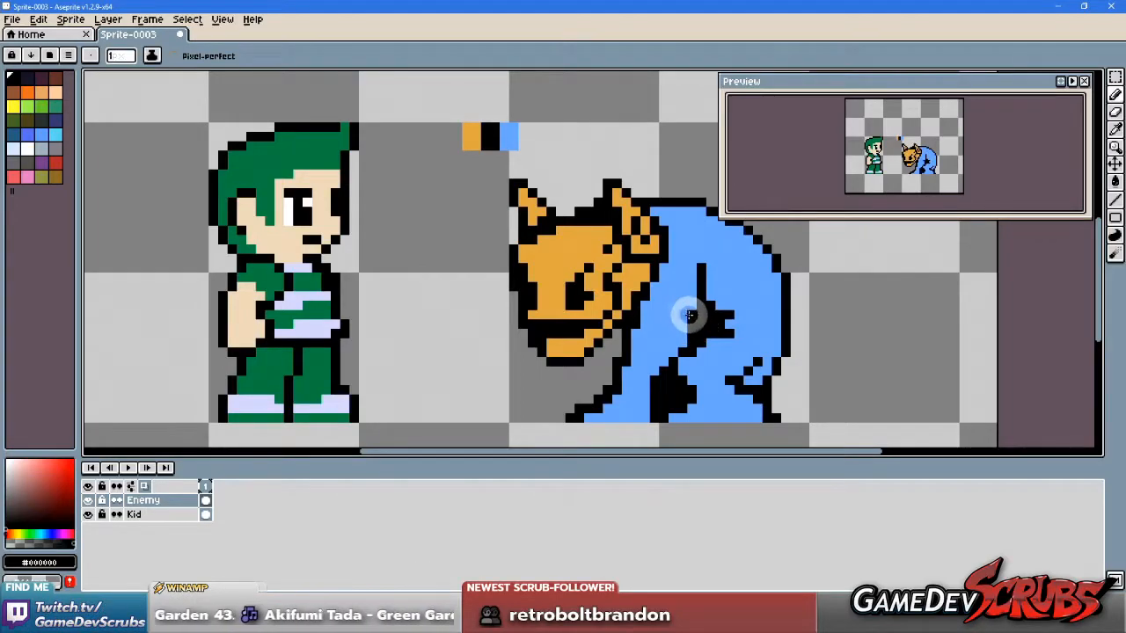
key(i)
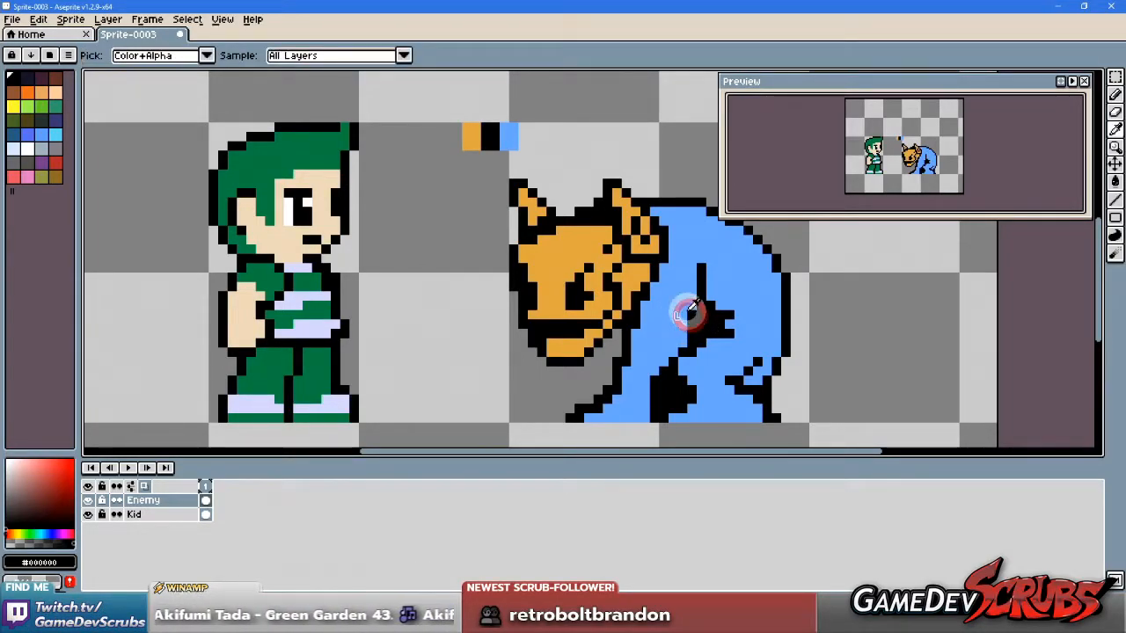
click(689, 312)
key(b)
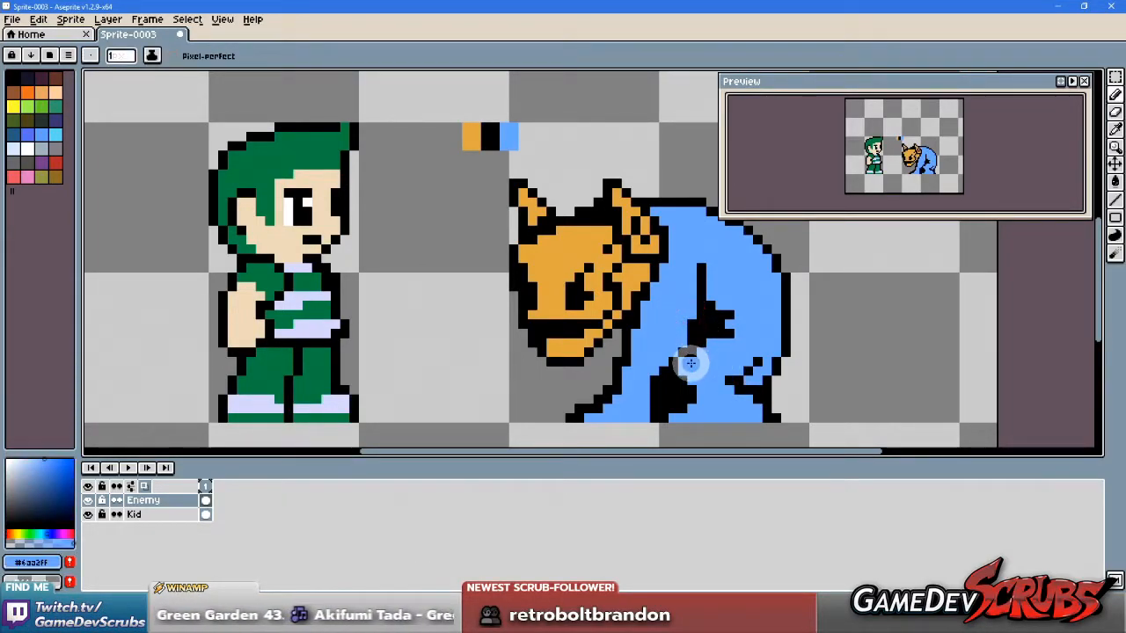
Step: Draw a short hooked black crease on the arm in front of the shadow, following the Paint Shop Pro concept drawing
key(alt+Tab)
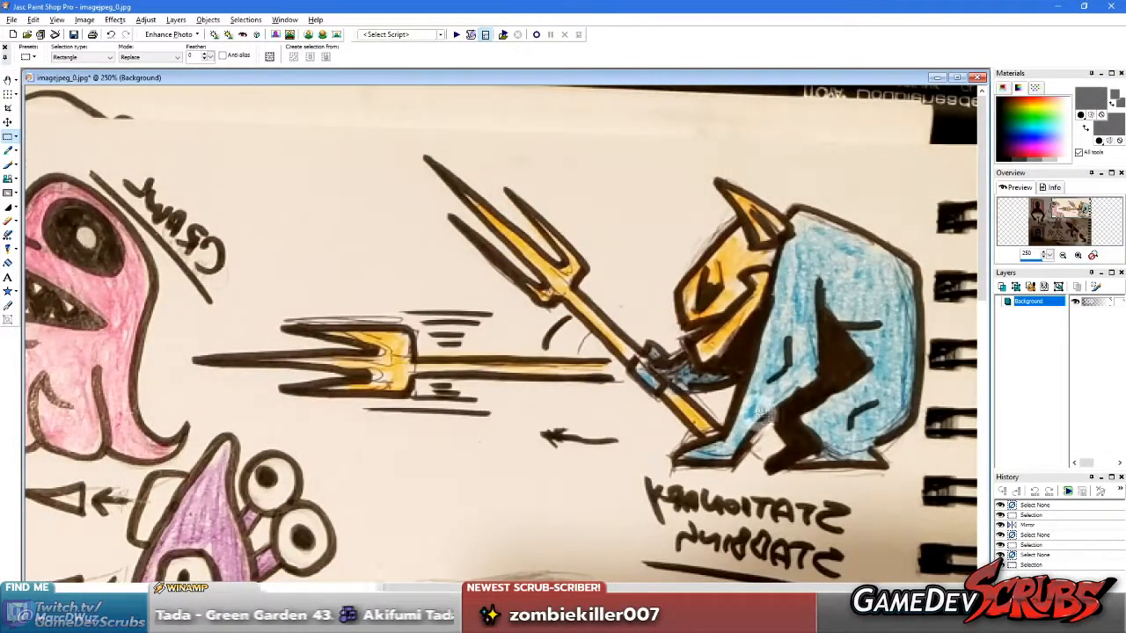
key(alt+Tab)
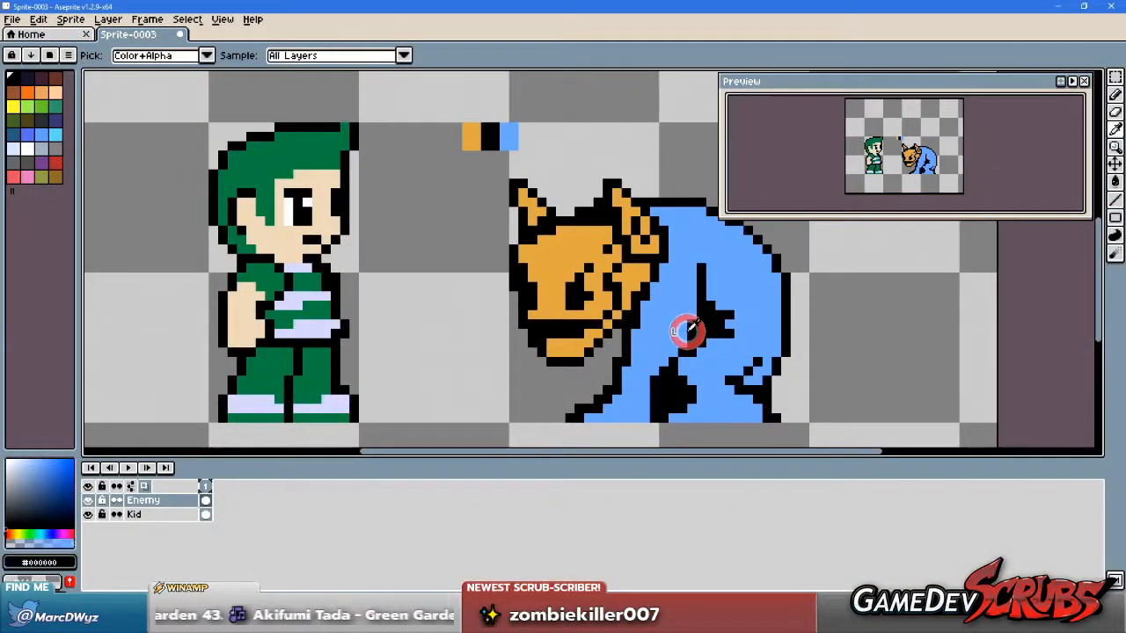
click(673, 315)
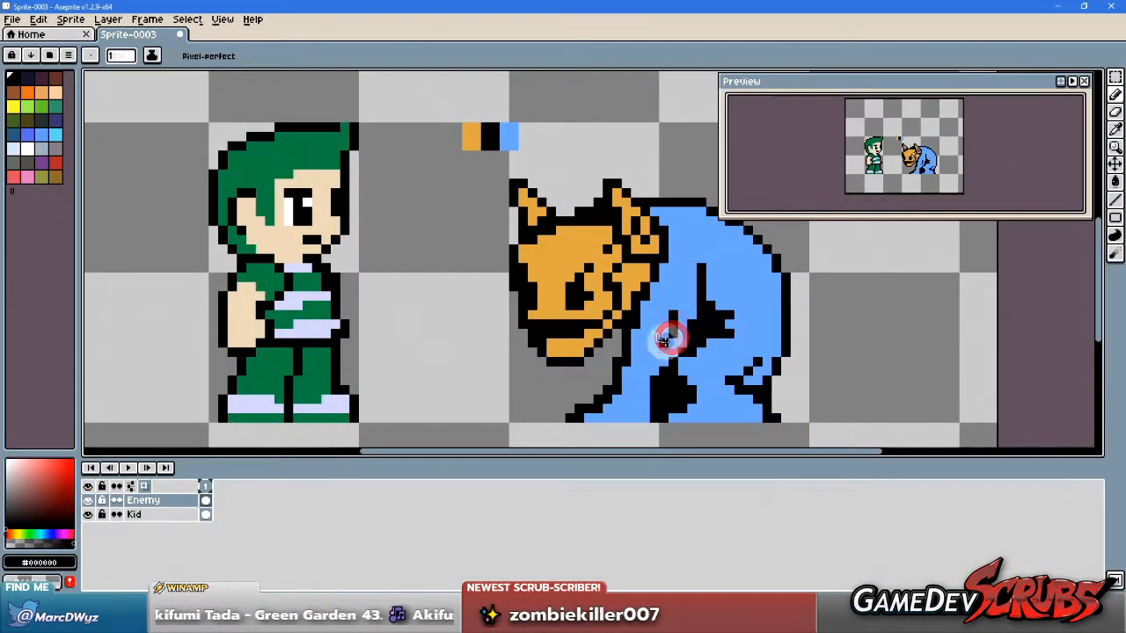
scroll(673, 390, down, 5)
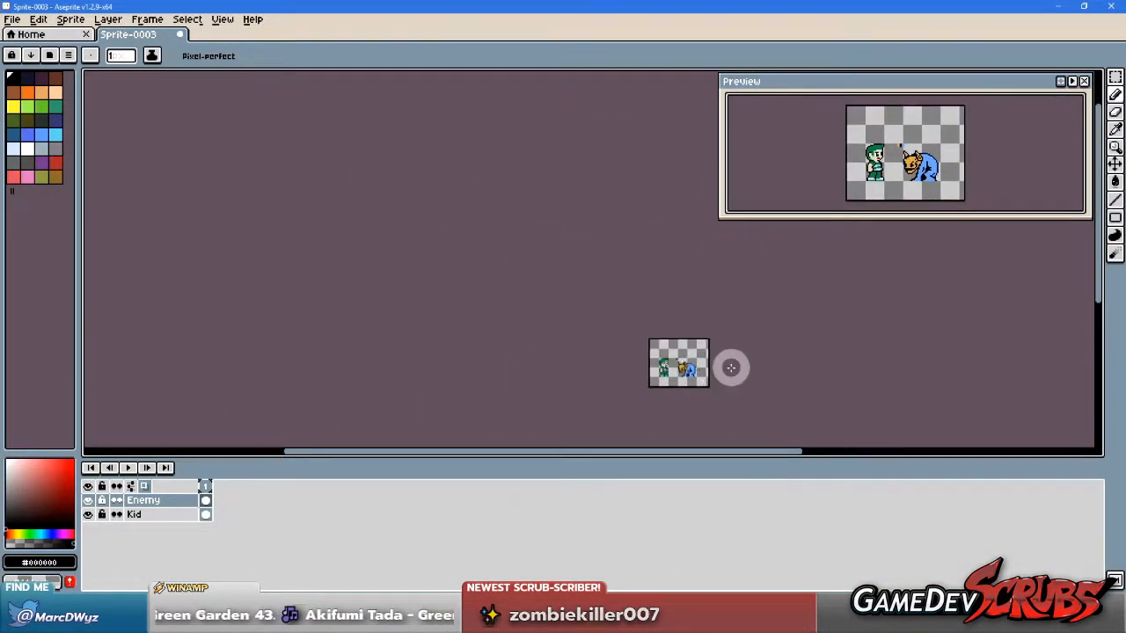
scroll(729, 366, up, 4)
scroll(591, 377, up, 3)
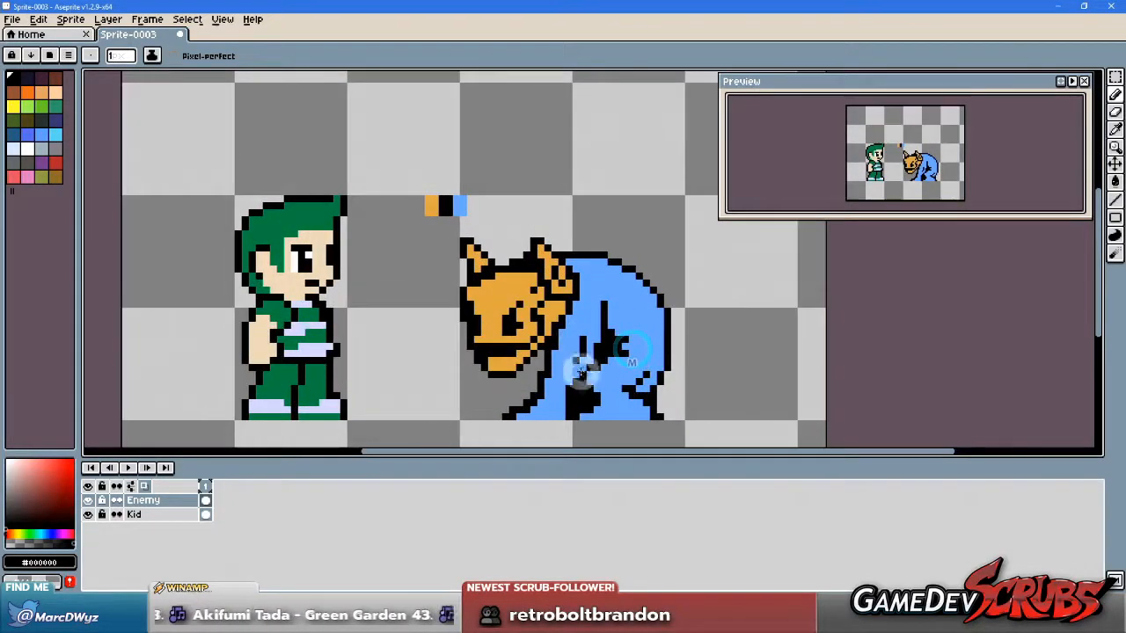
scroll(591, 377, up, 1)
drag(635, 382, 712, 344)
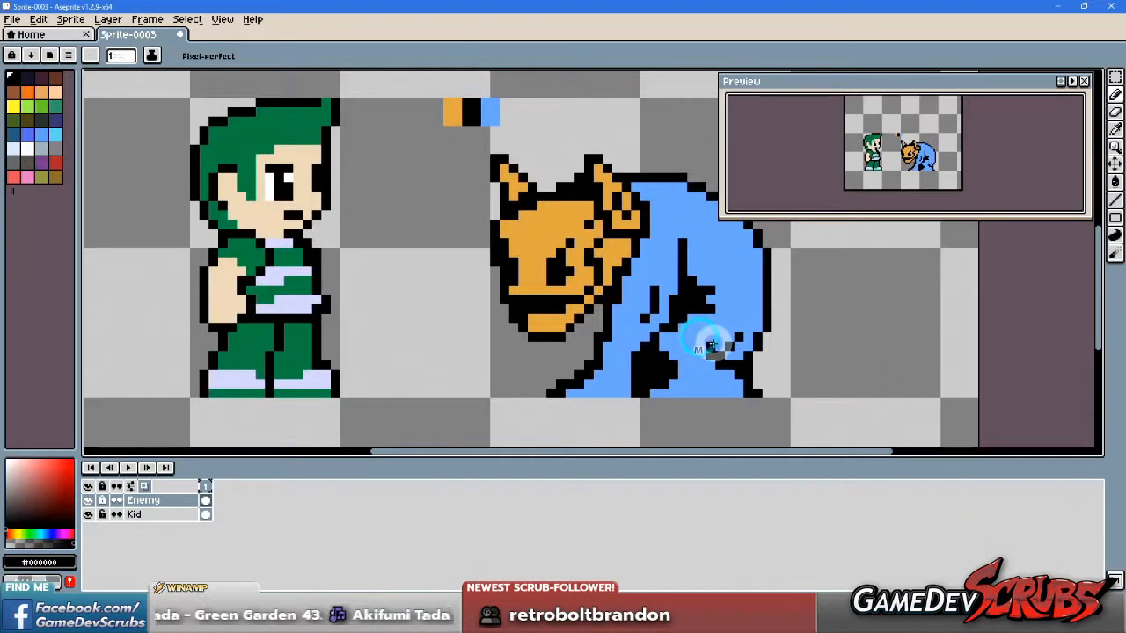
Step: Check the sprite at reduced size and against the concept drawing, and cover the short arm crease with blue
scroll(693, 344, down, 1)
scroll(692, 345, down, 4)
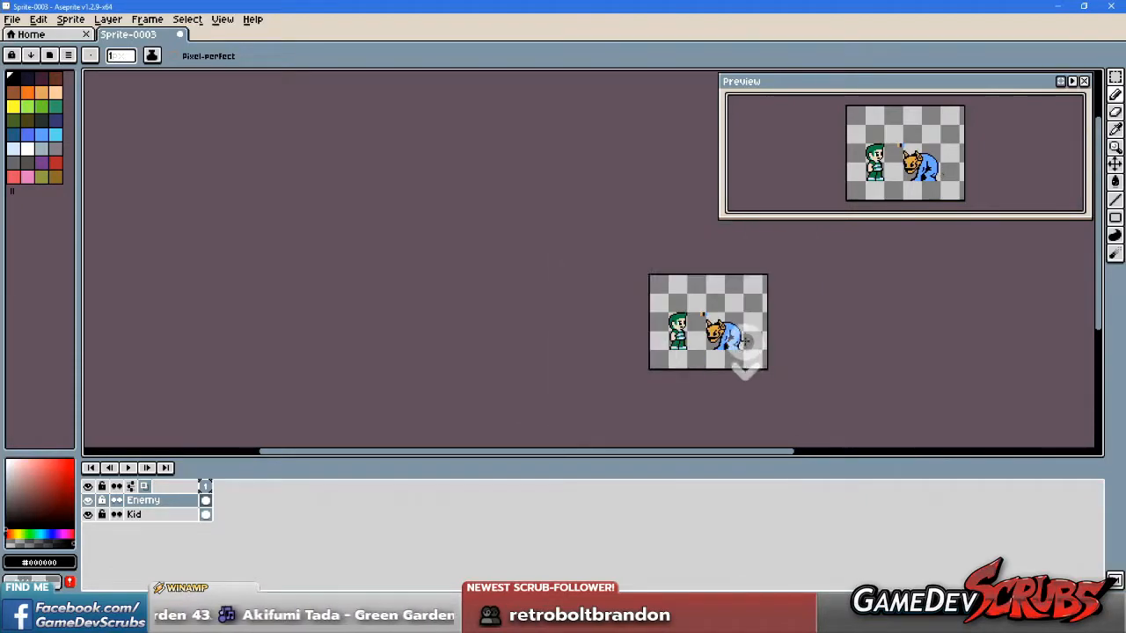
scroll(747, 340, up, 6)
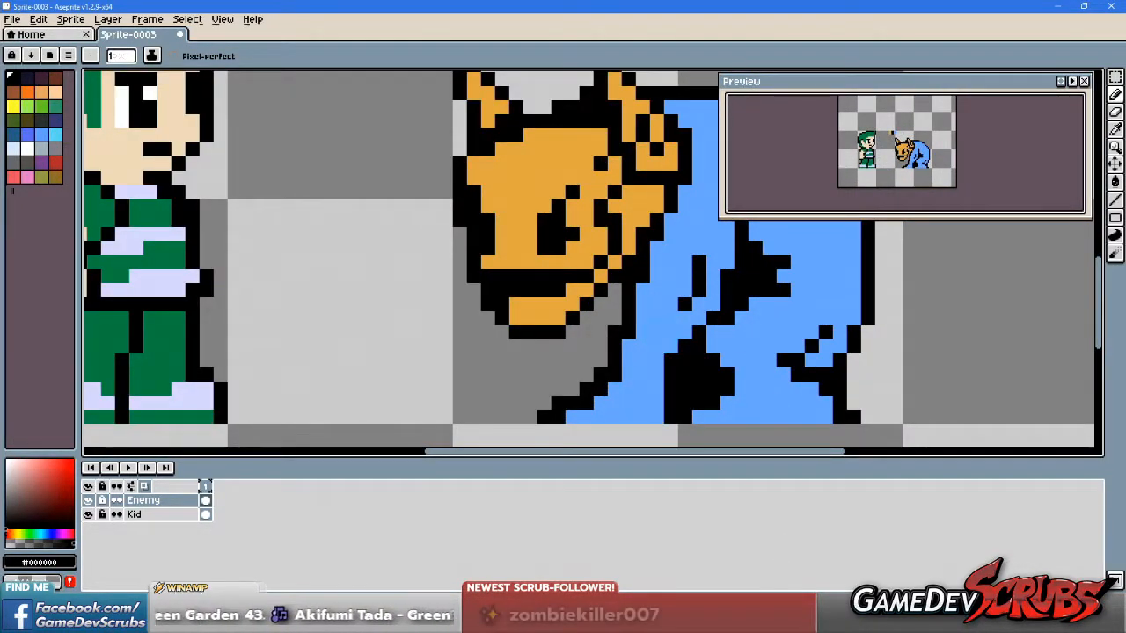
key(alt+Tab)
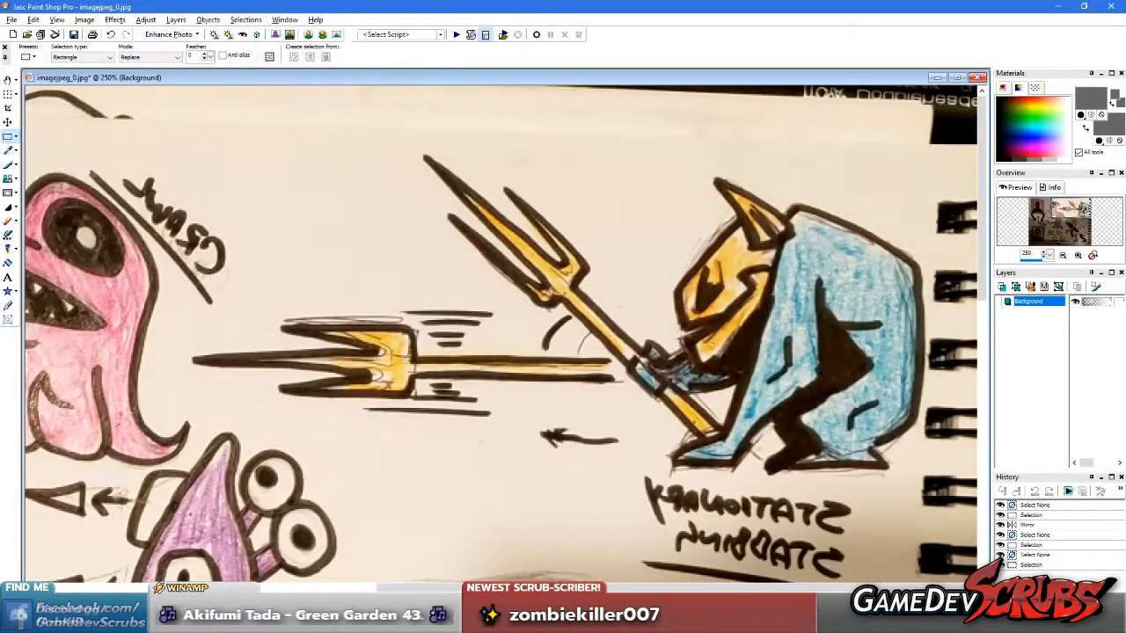
key(alt+Tab)
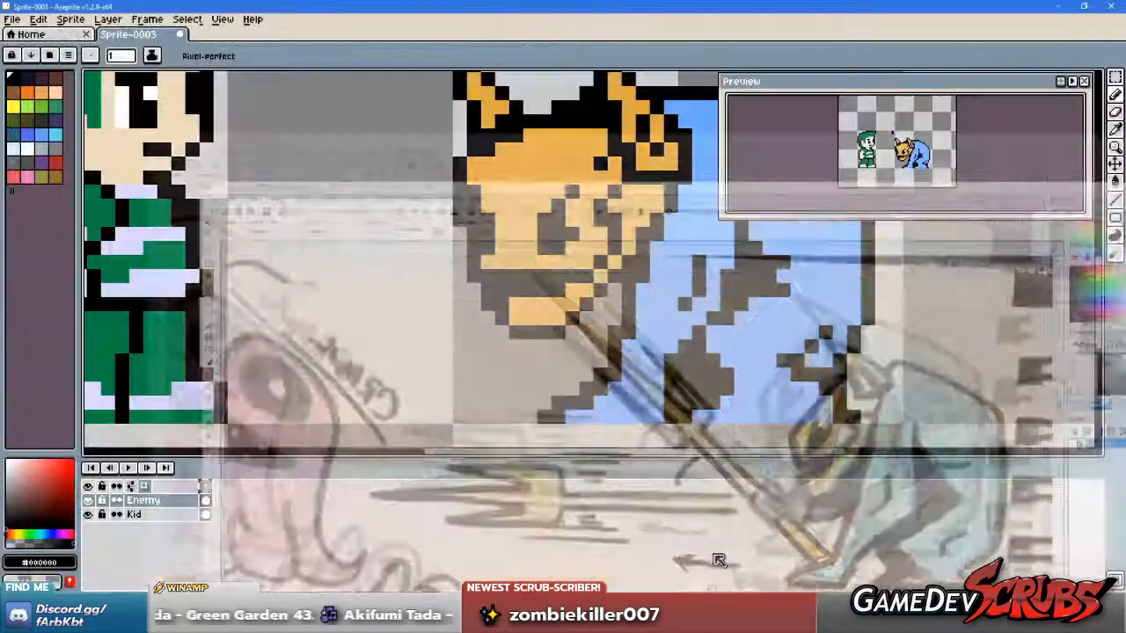
drag(726, 343, 670, 360)
key(alt)
click(634, 264)
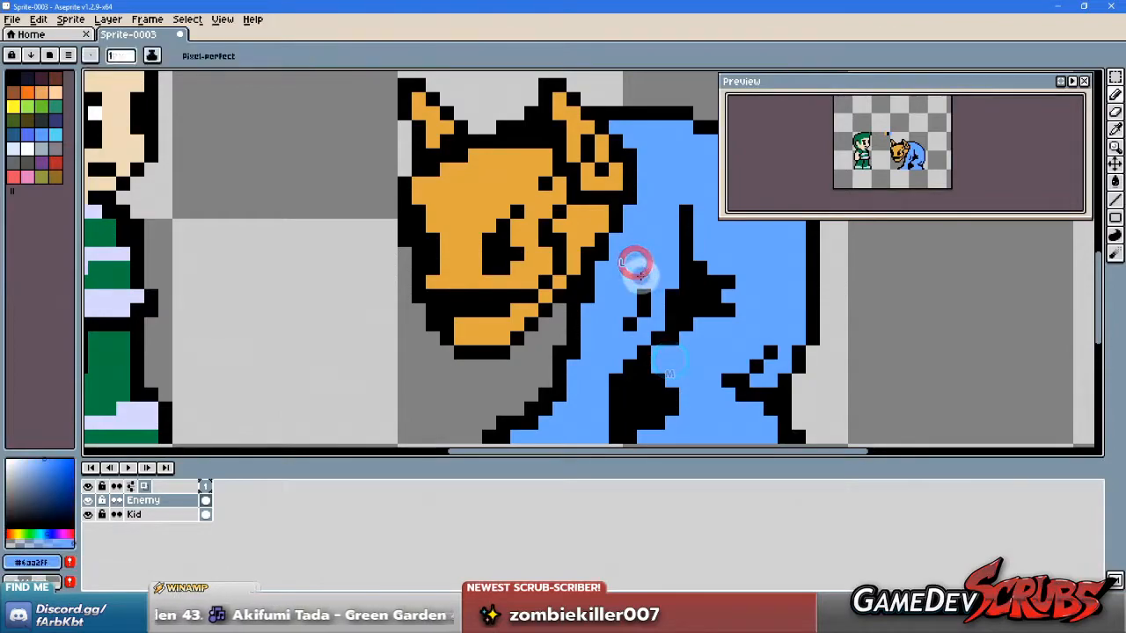
Step: Redraw the arm crease in black joined to the front of the shadow, undoing the excess pixels
alt+click(672, 308)
drag(655, 283, 634, 330)
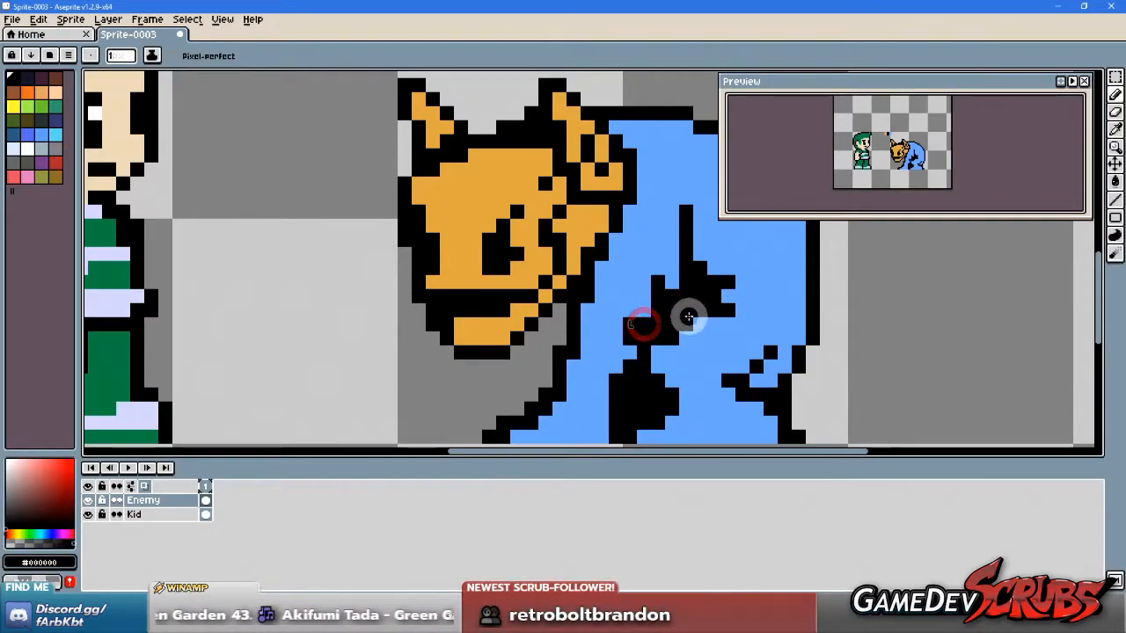
key(ctrl+z)
key(ctrl+z)
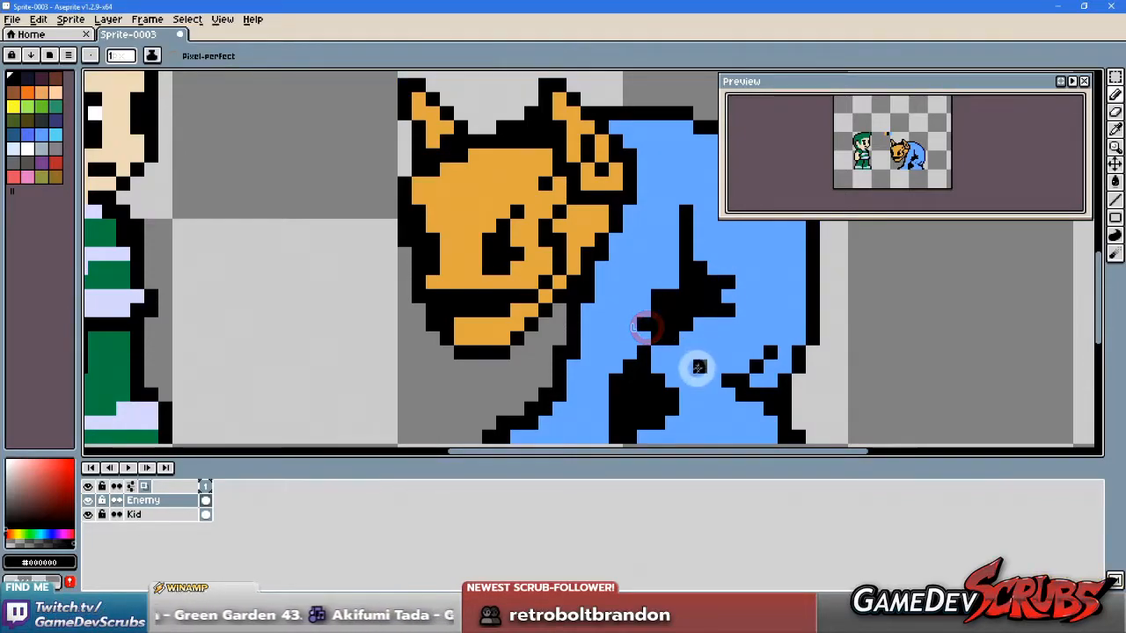
scroll(686, 367, down, 2)
scroll(678, 373, up, 1)
click(659, 309)
mouse_move(700, 410)
mouse_down()
mouse_move(826, 400)
mouse_move(666, 388)
mouse_up()
Step: Try to thin the black arm crease in front of the shadow by painting pixels in the body's blue
scroll(624, 314, up, 2)
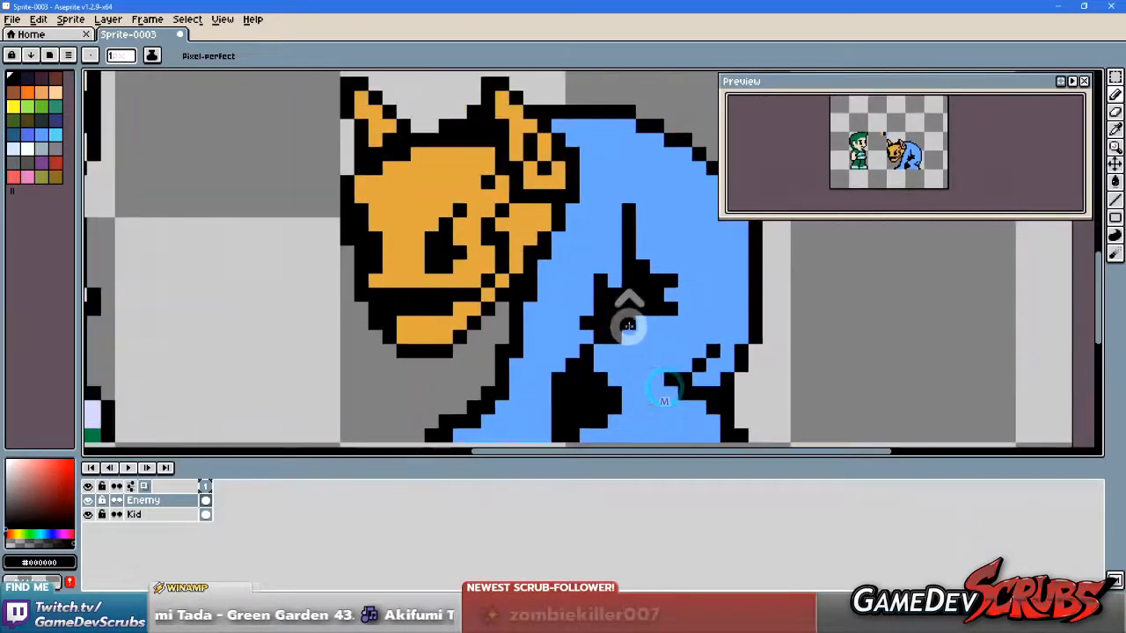
click(613, 263)
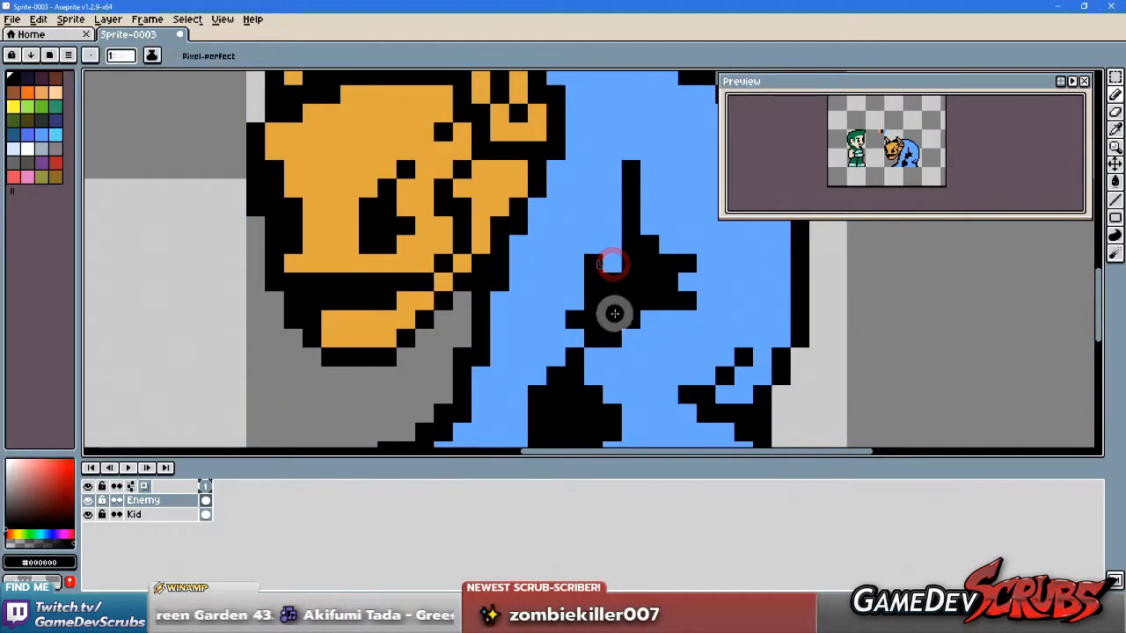
key(i)
click(609, 253)
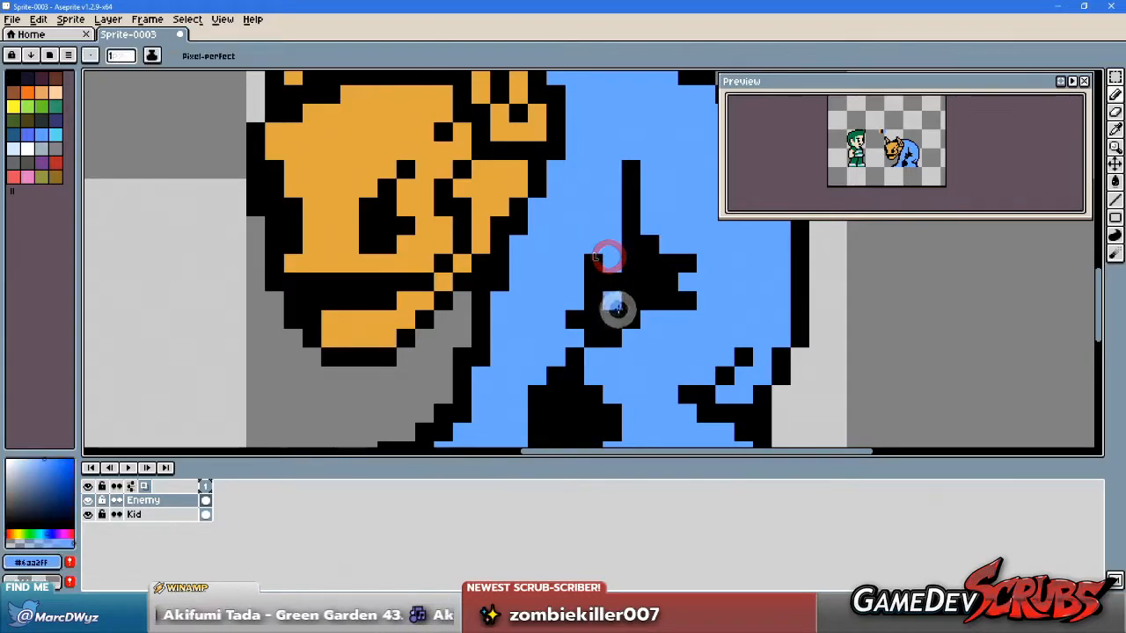
scroll(710, 392, down, 3)
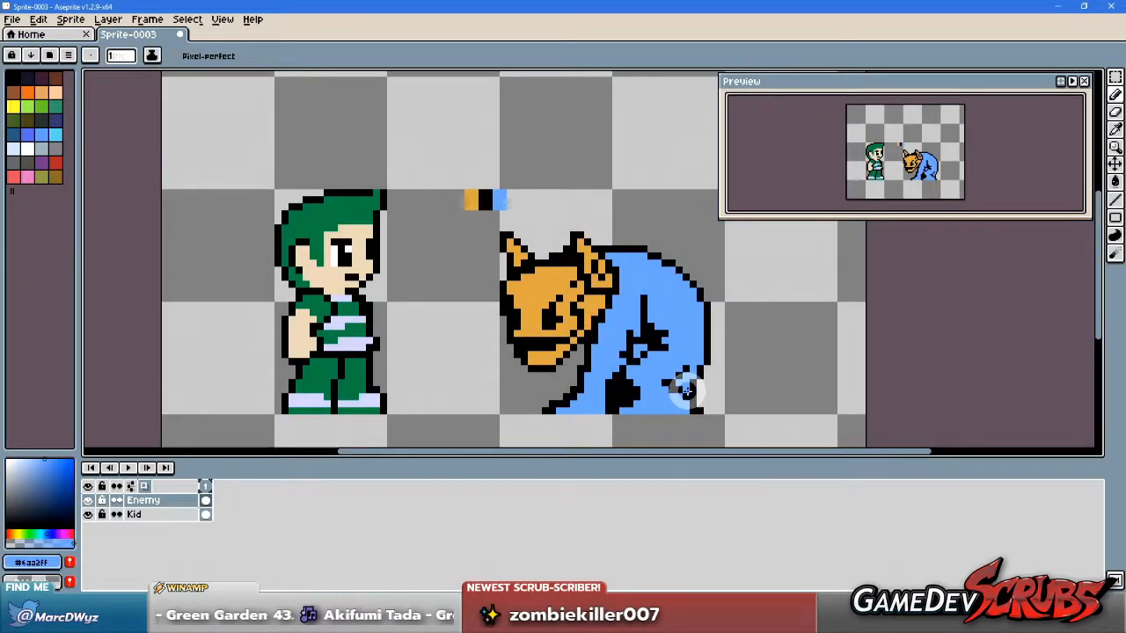
Step: Undo the recent arm crease strokes back to the plain shadow edge
scroll(686, 389, up, 1)
key(v)
key(ctrl+z)
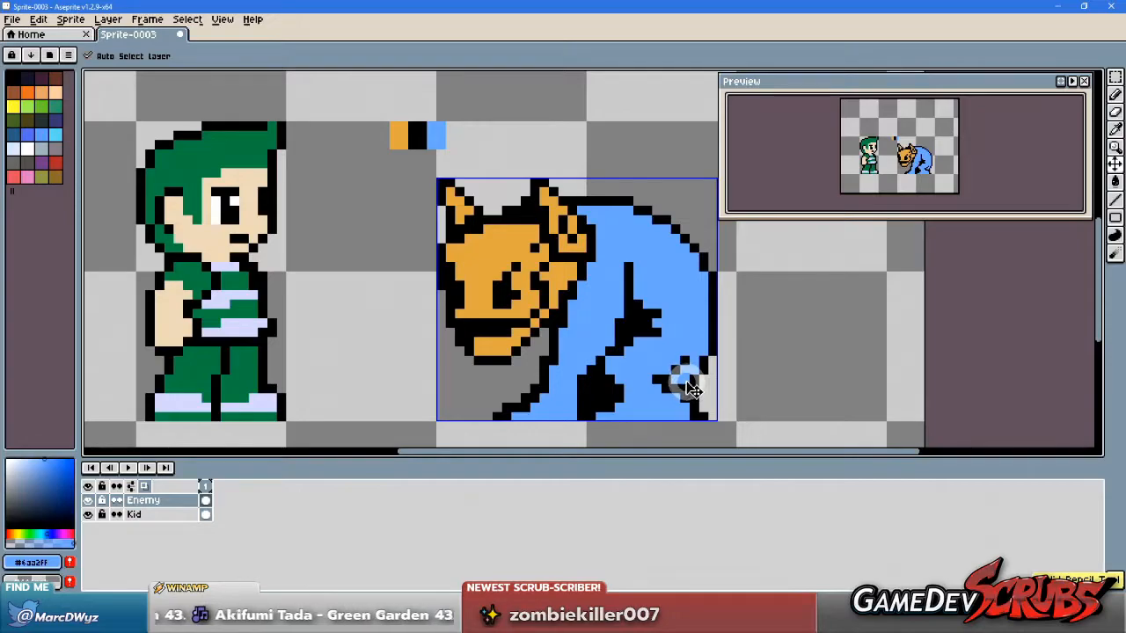
drag(644, 362, 686, 350)
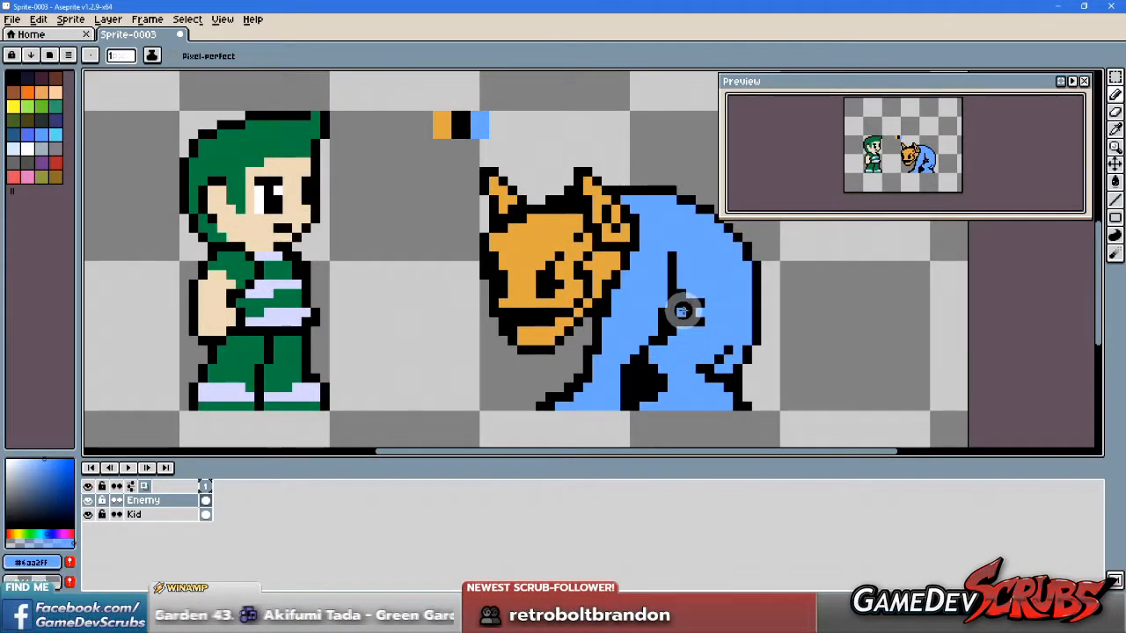
scroll(658, 312, right, 1)
scroll(647, 308, up, 1)
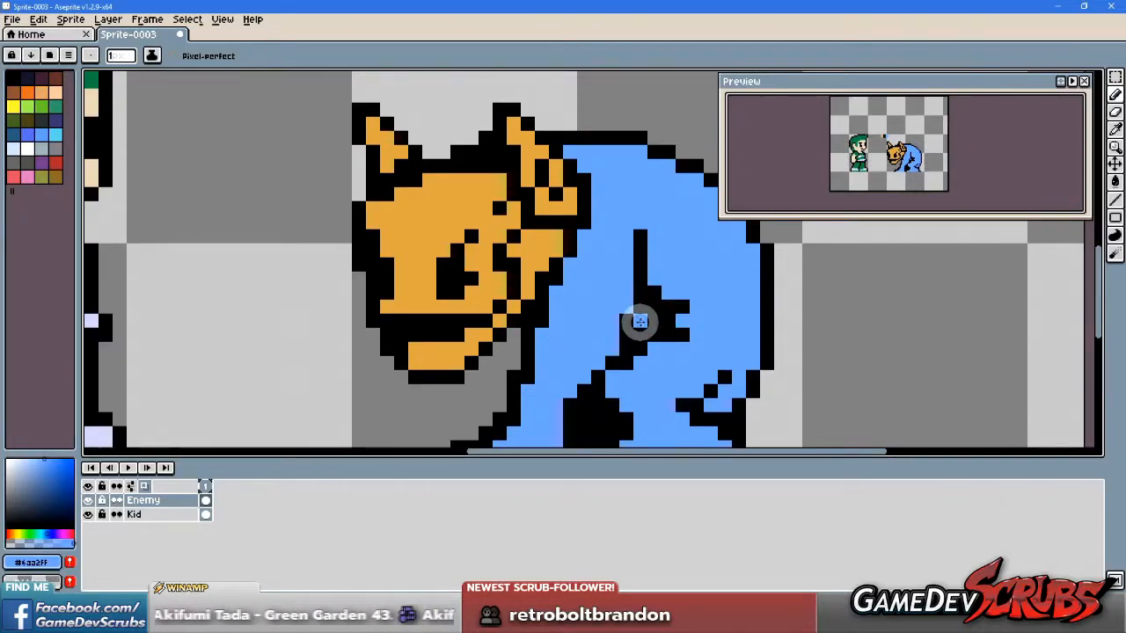
Step: Pick the outline black and compare the shadow shapes with the Paint Shop Pro concept drawing
alt+click(636, 329)
scroll(593, 329, down, 1)
drag(594, 354, 670, 336)
click(668, 337)
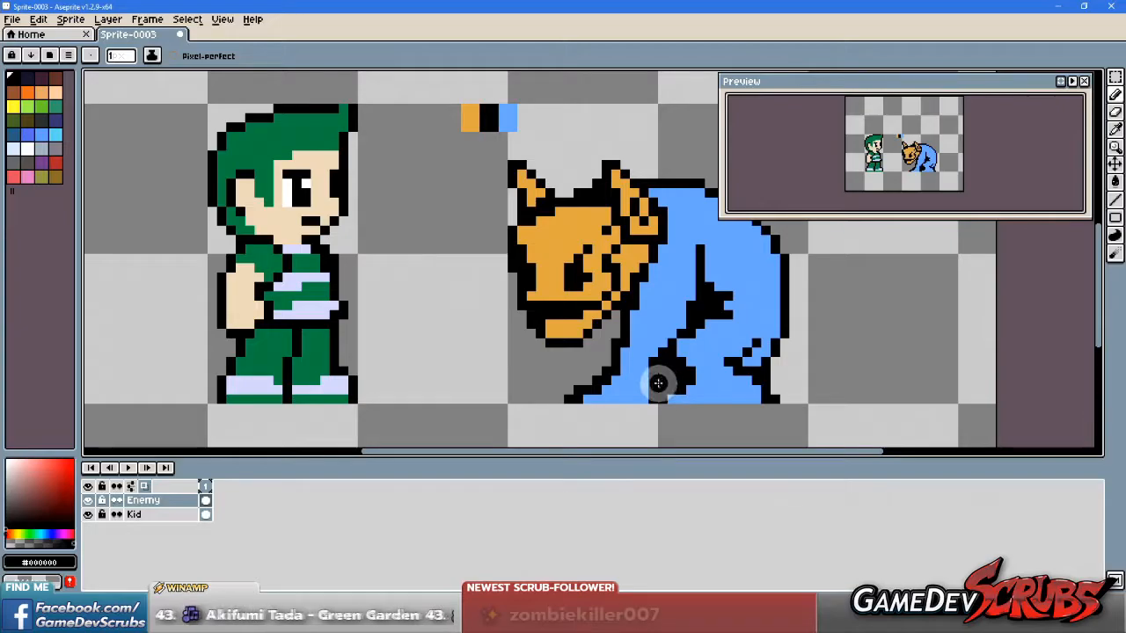
key(alt+Tab)
key(alt+Tab)
key(alt+Tab)
Step: Try extra black pixels along the front of the lower shadow, check the concept drawing, and undo the last pencil stroke
scroll(616, 372, up, 1)
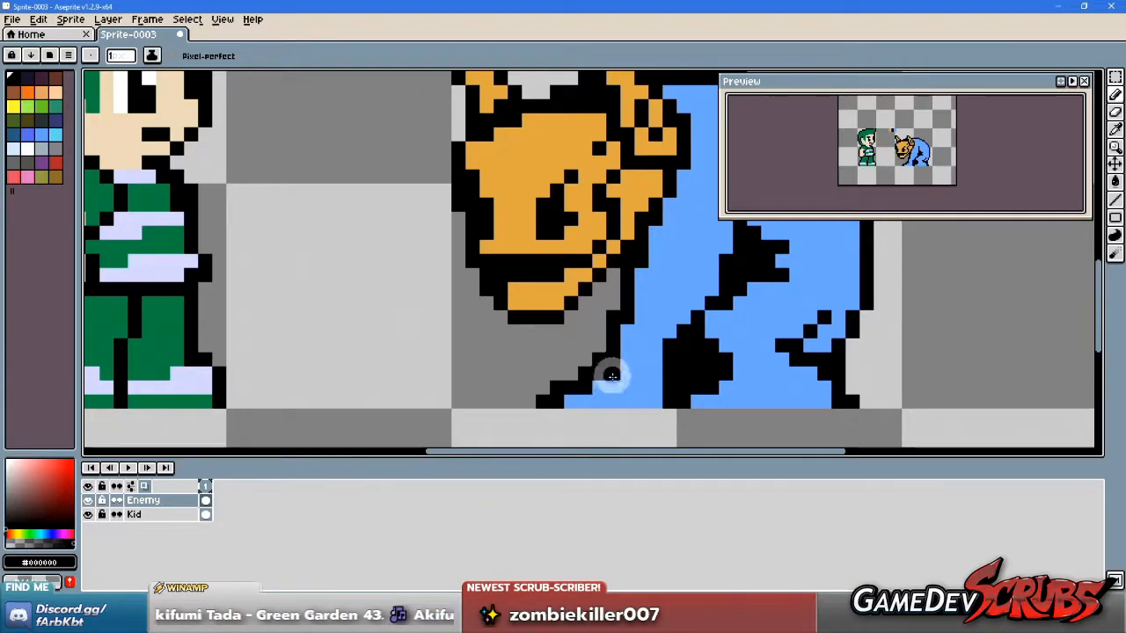
drag(698, 332, 668, 354)
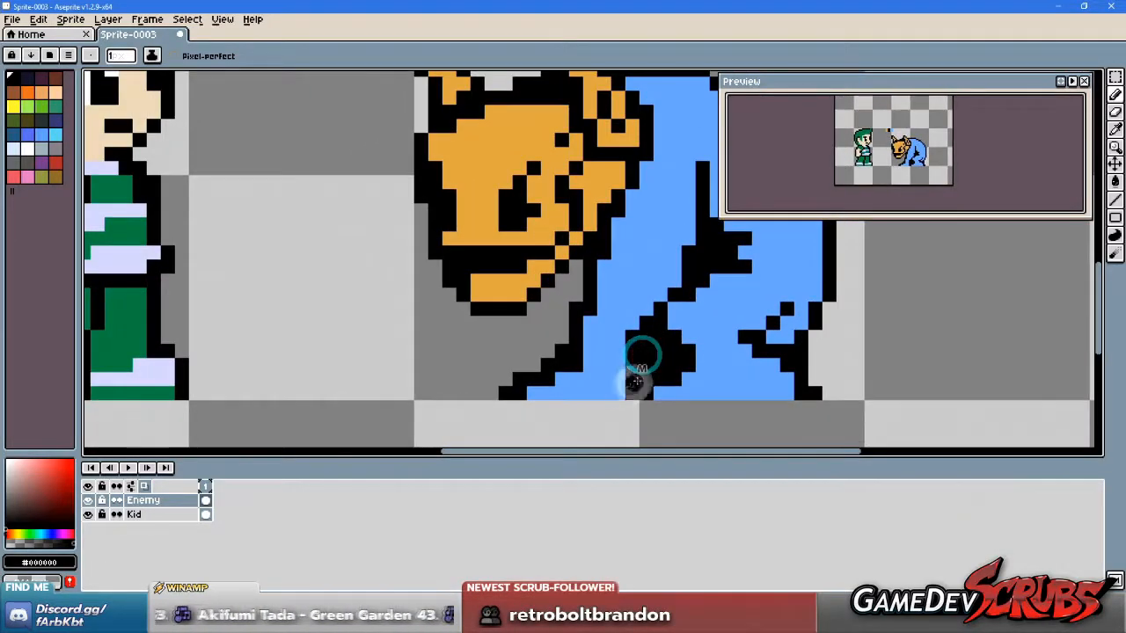
key(alt+Tab)
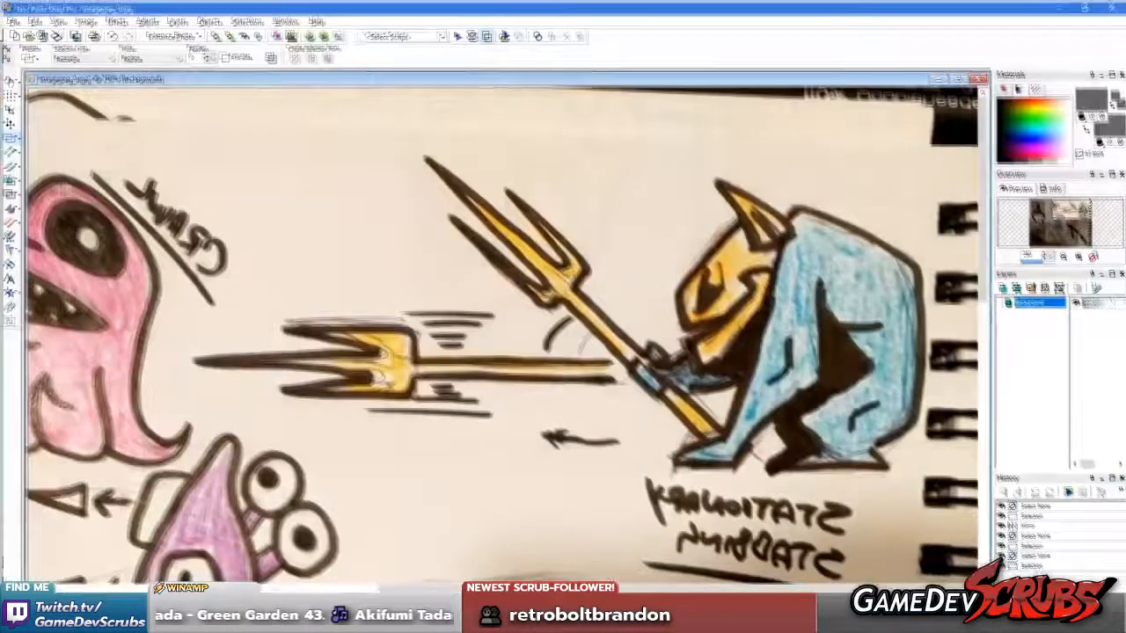
key(alt+Tab)
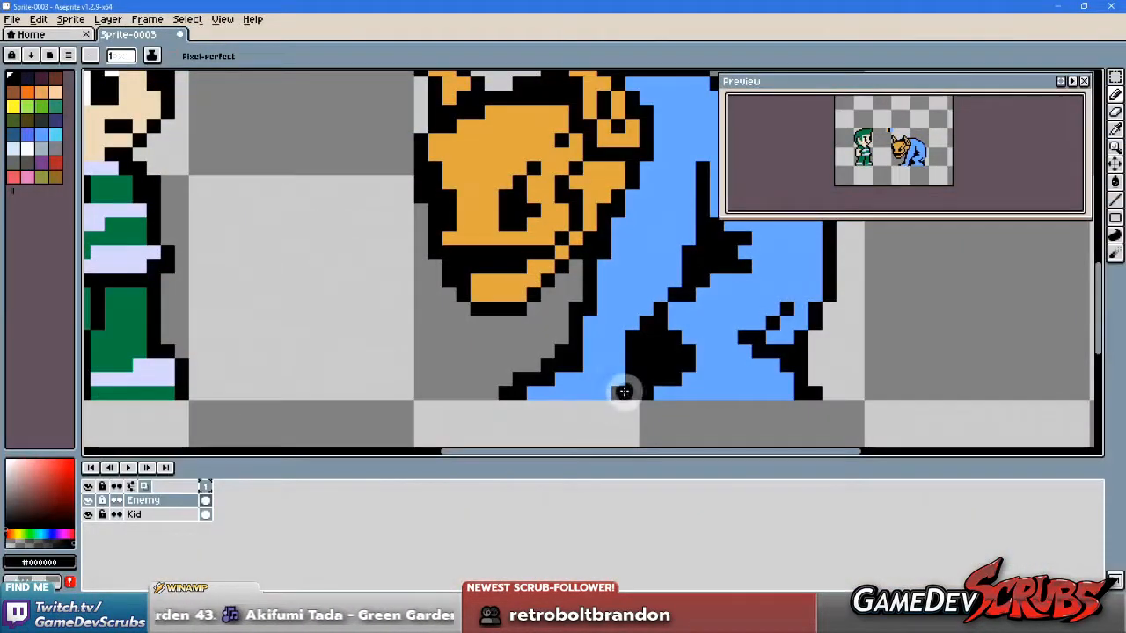
key(ctrl+z)
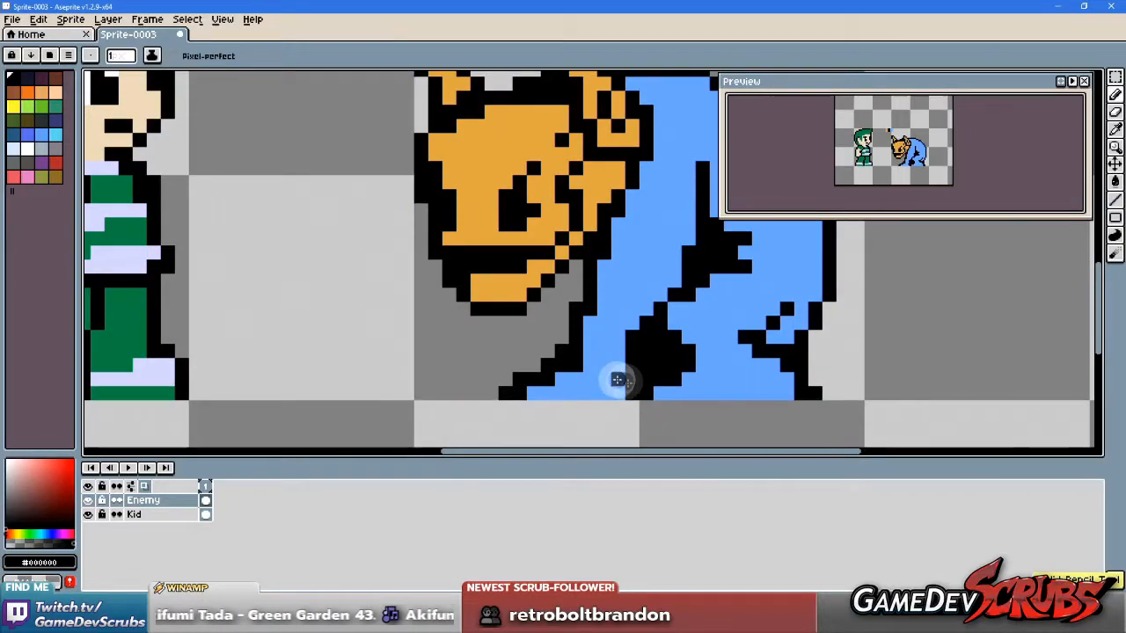
Step: Draw a black edge from the imp's chin down to its front foot and fill the enclosed gap solid black
scroll(640, 357, down, 3)
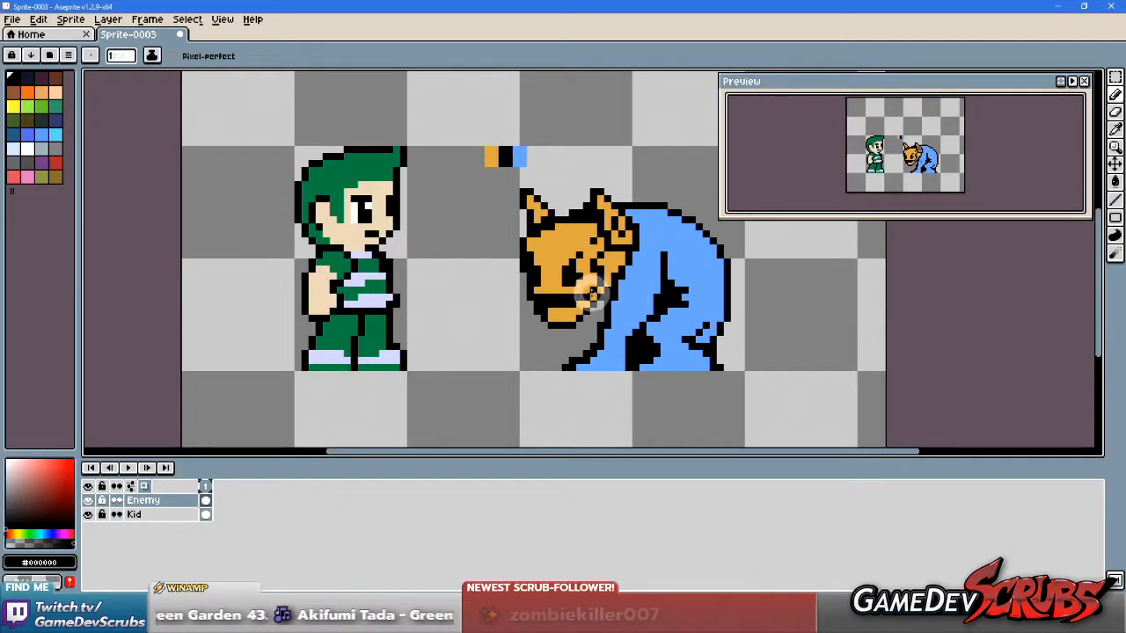
scroll(616, 351, up, 1)
scroll(621, 363, up, 2)
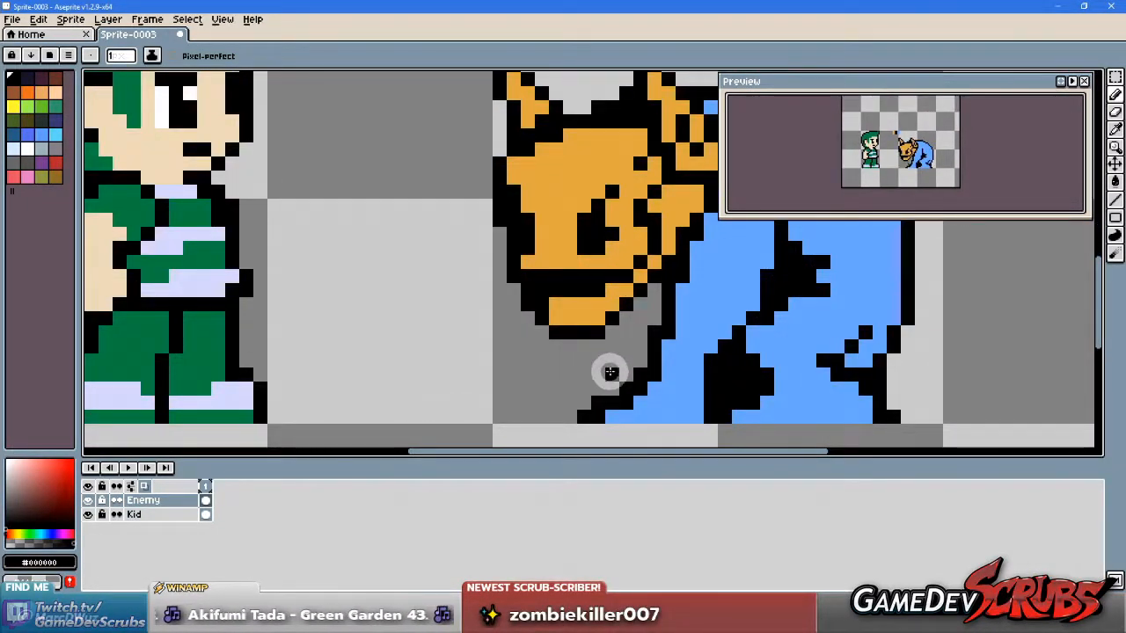
drag(569, 344, 582, 397)
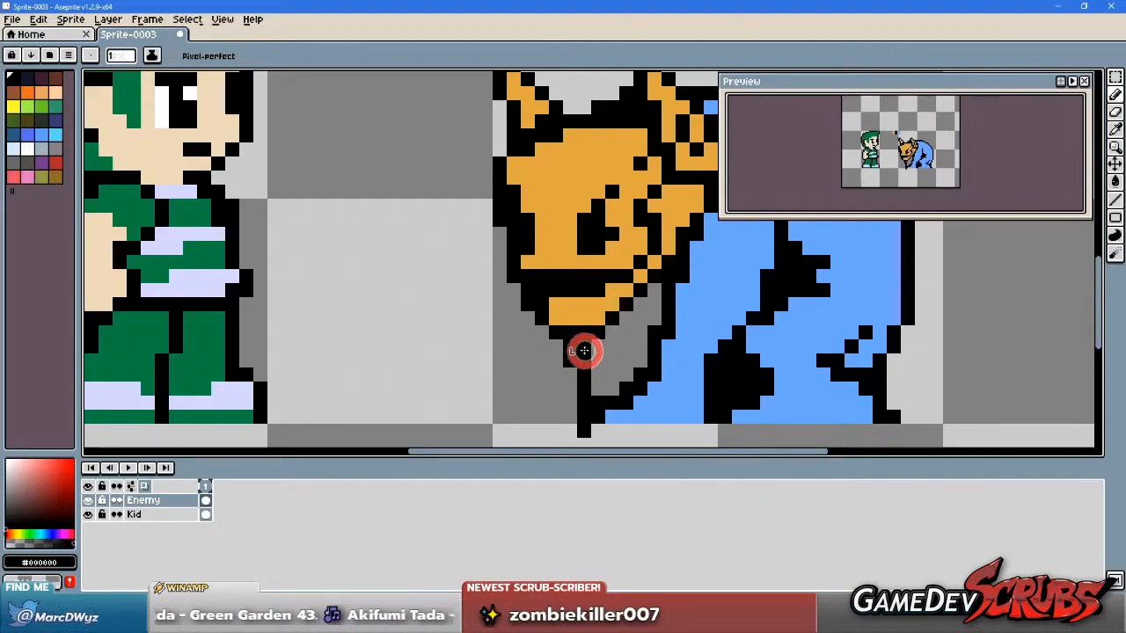
key(g)
click(640, 342)
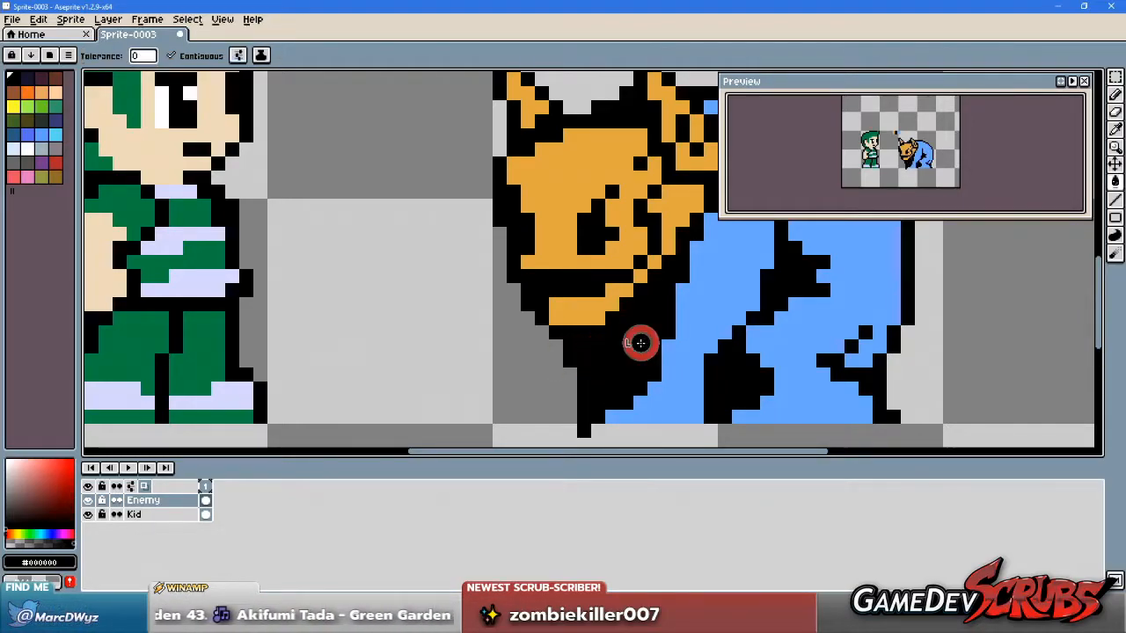
scroll(629, 400, down, 3)
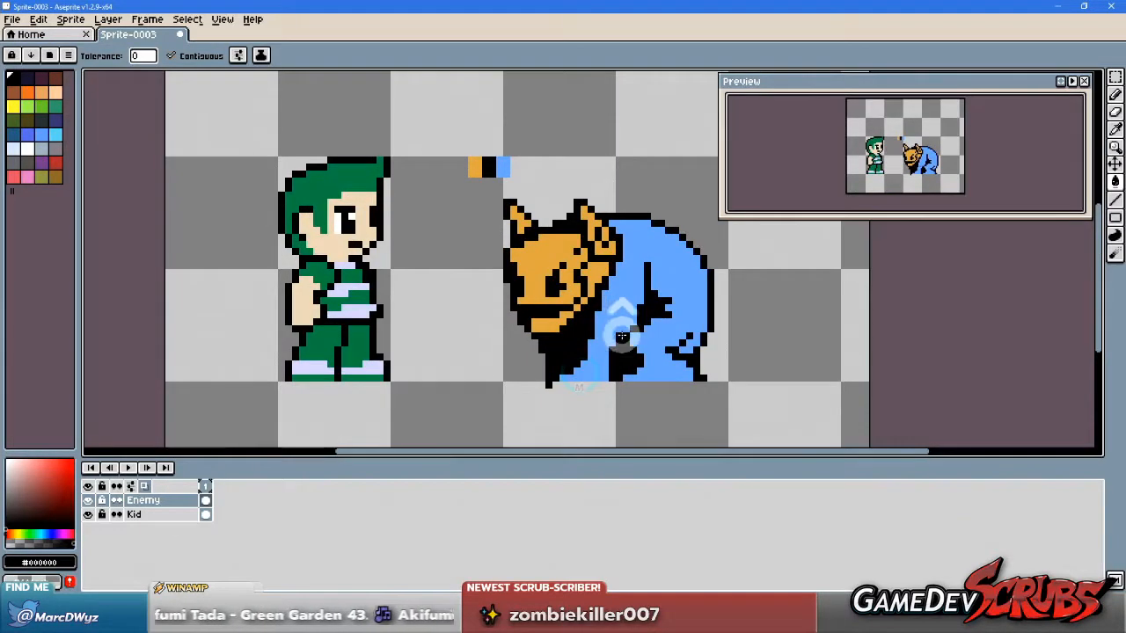
scroll(668, 312, up, 1)
scroll(651, 311, up, 1)
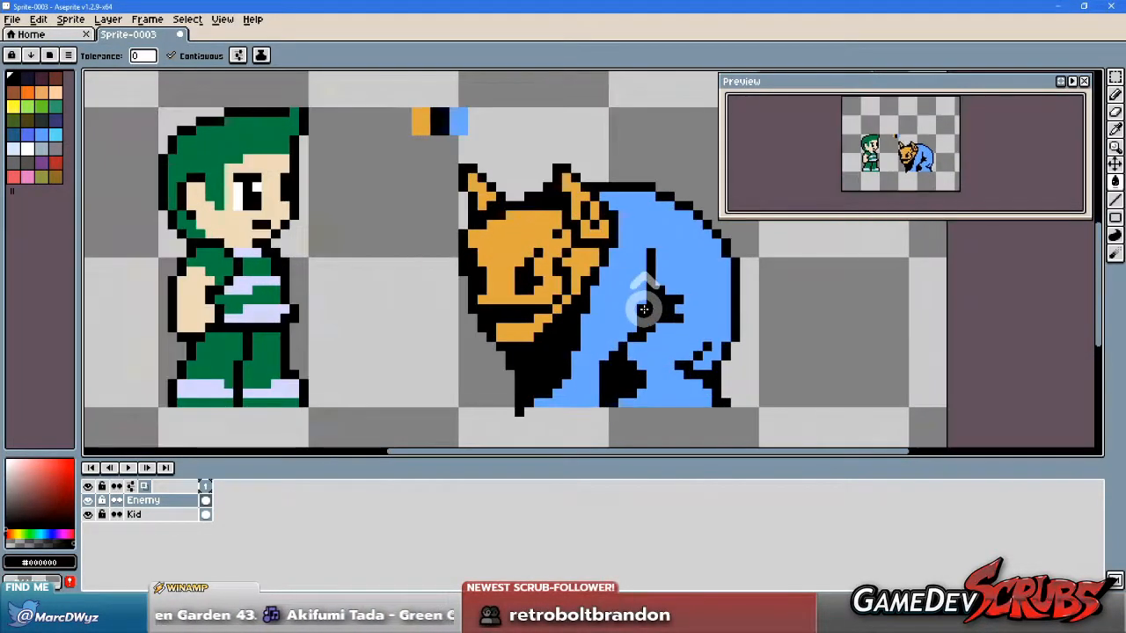
scroll(639, 310, down, 1)
Step: Erase the black pixel hanging below the baseline at the imp's front foot
key(m)
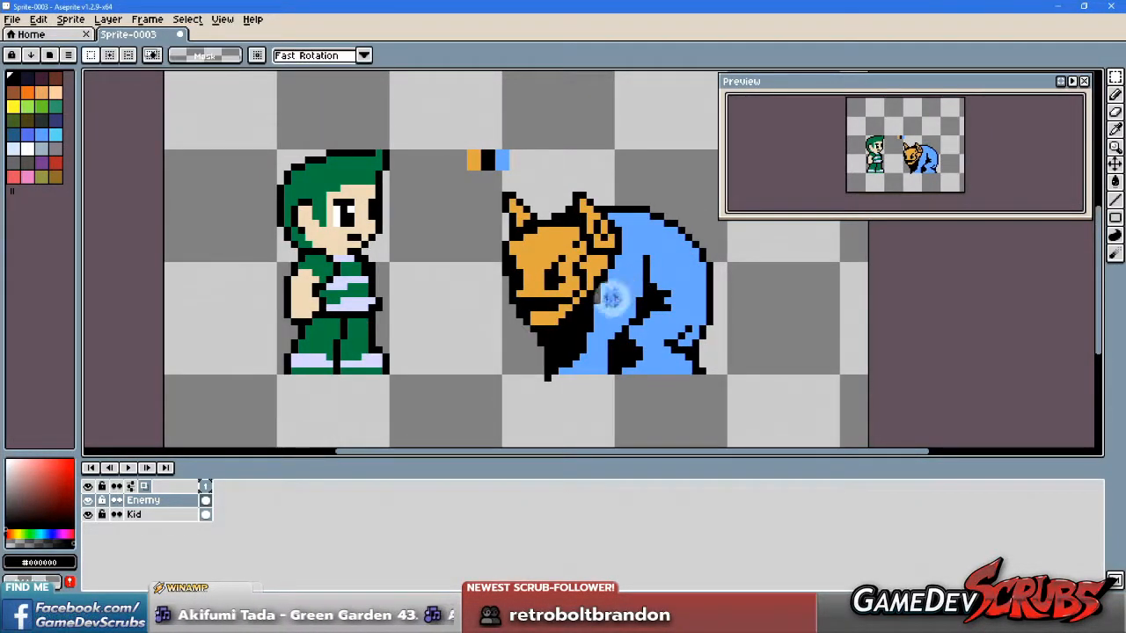
scroll(558, 344, up, 1)
key(b)
scroll(528, 378, up, 1)
click(558, 397)
click(537, 399)
alt+click(589, 407)
drag(567, 404, 517, 402)
Step: Move the imp a few pixels horizontally away from the kid, keeping its feet on the same baseline
scroll(561, 311, down, 3)
mouse_move(573, 298)
mouse_down()
mouse_move(517, 327)
mouse_move(563, 324)
mouse_up()
key(v)
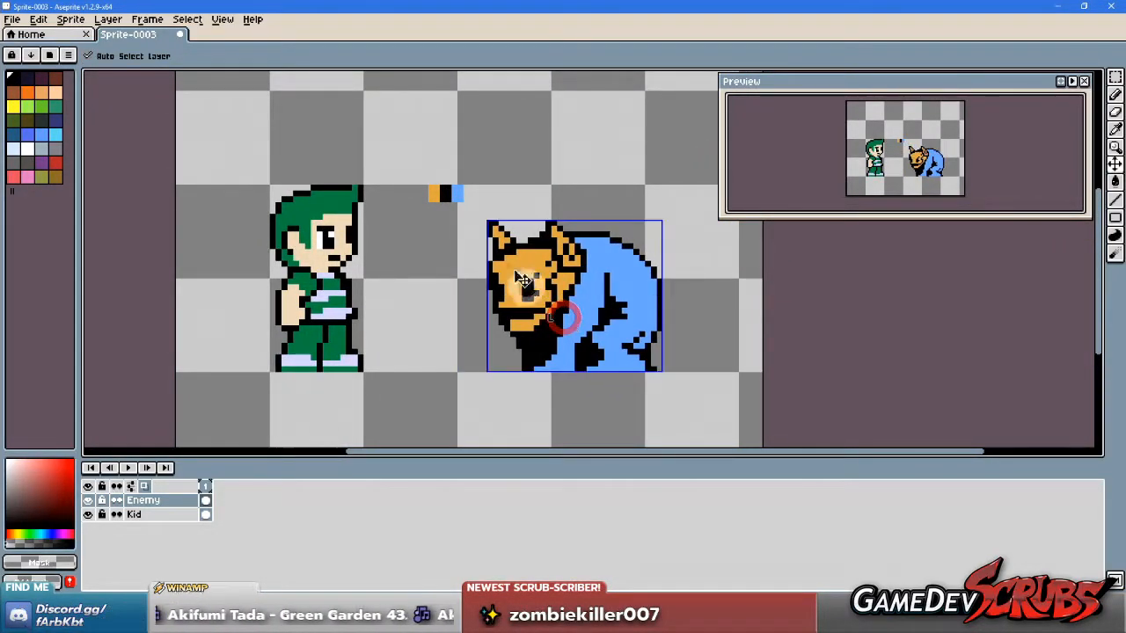
key(b)
scroll(517, 310, up, 3)
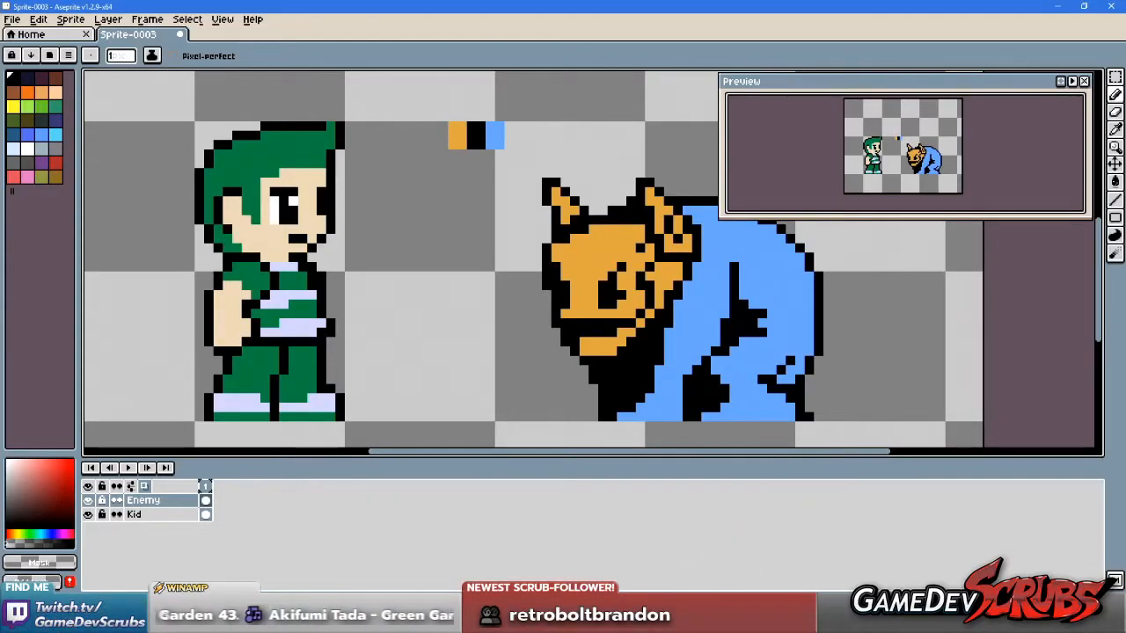
Step: Check the trident in the concept drawing and start its shaft in the face's orange between the kid and the imp
key(alt+Tab)
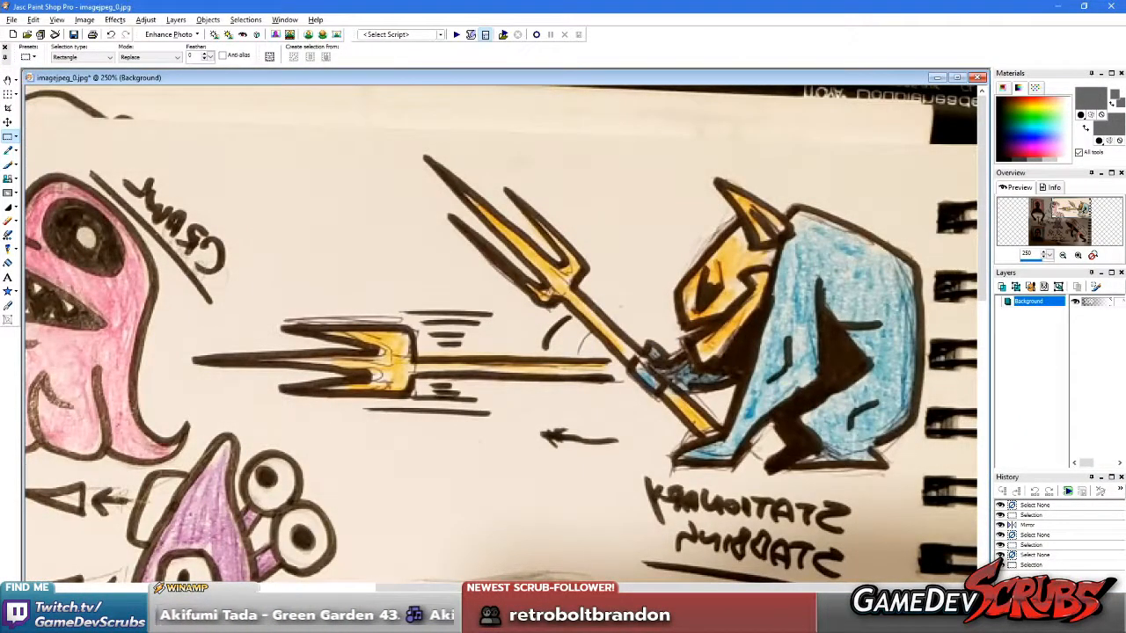
key(alt+Tab)
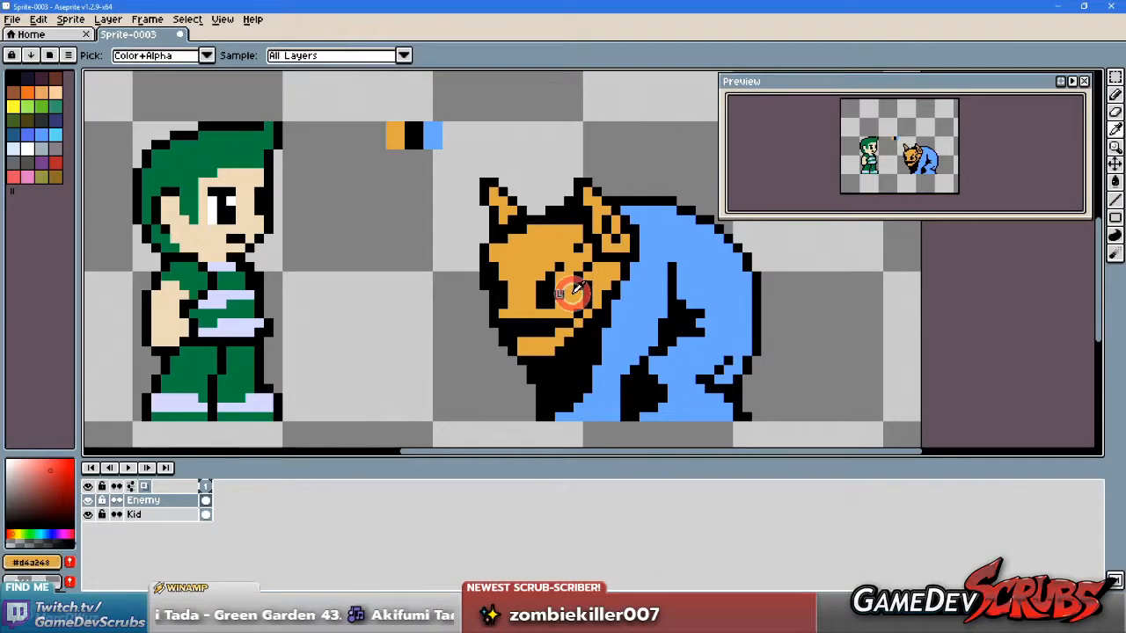
scroll(488, 302, up, 2)
mouse_move(477, 305)
mouse_down()
mouse_move(585, 319)
mouse_move(559, 312)
mouse_up()
scroll(453, 254, down, 2)
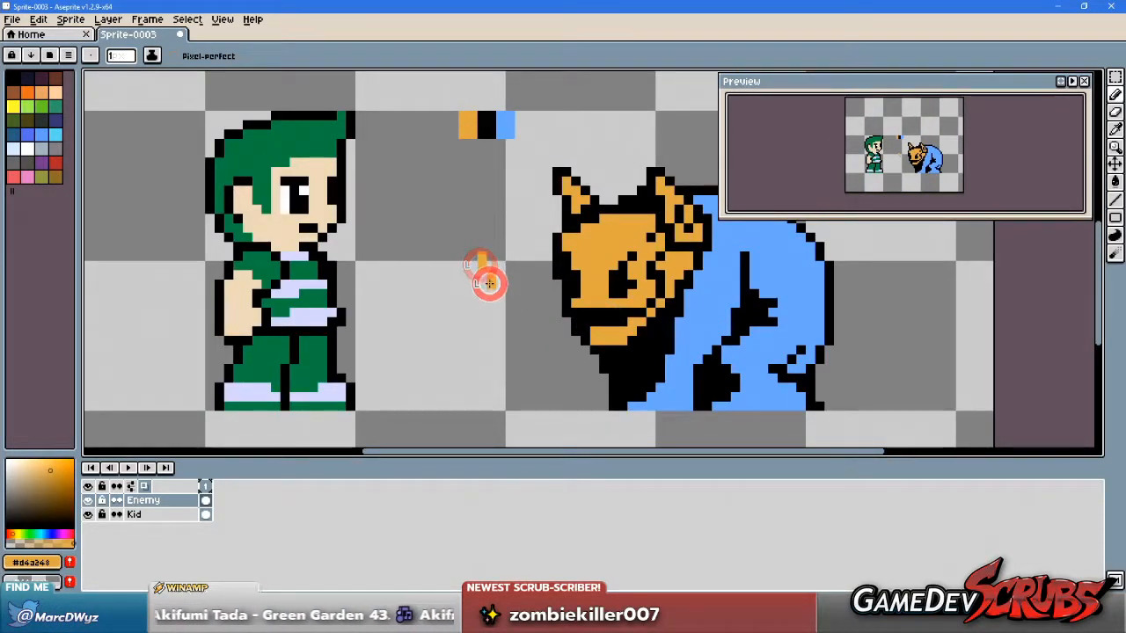
Step: Extend the orange shaft diagonally down toward the imp's front foot in stair-stepped two-pixel segments
scroll(497, 301, up, 1)
click(507, 315)
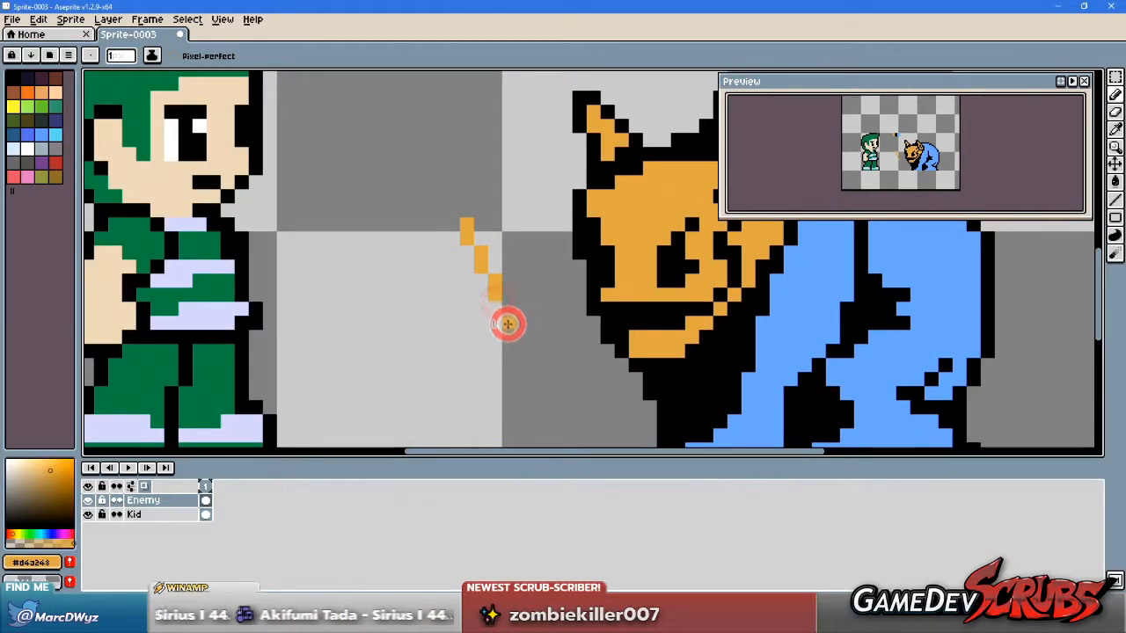
click(522, 345)
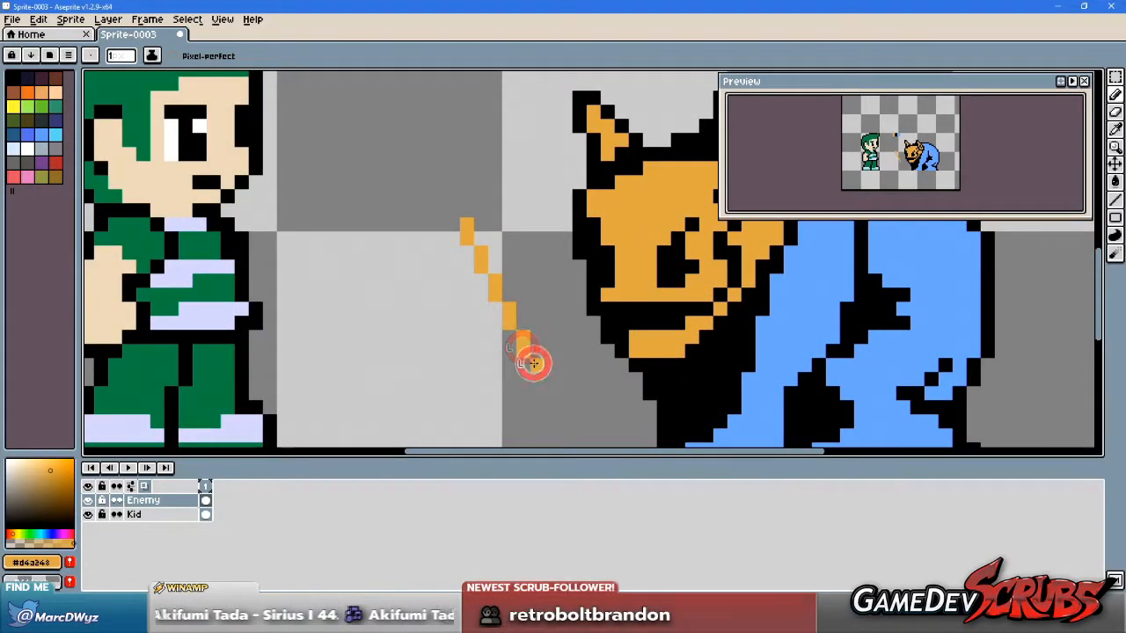
click(536, 373)
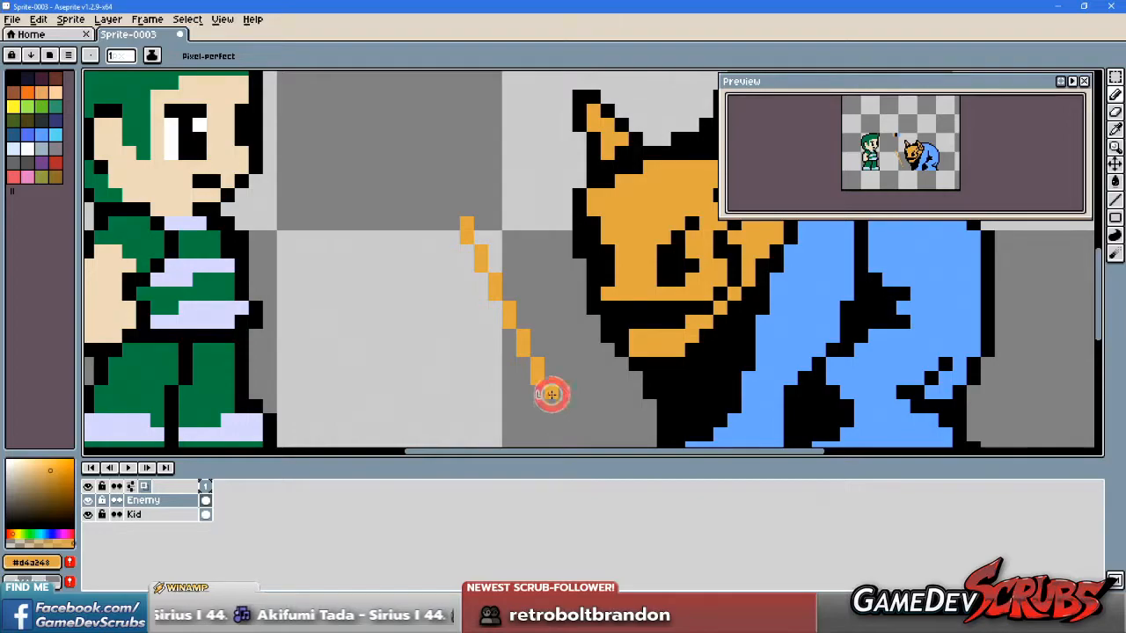
scroll(563, 432, down, 1)
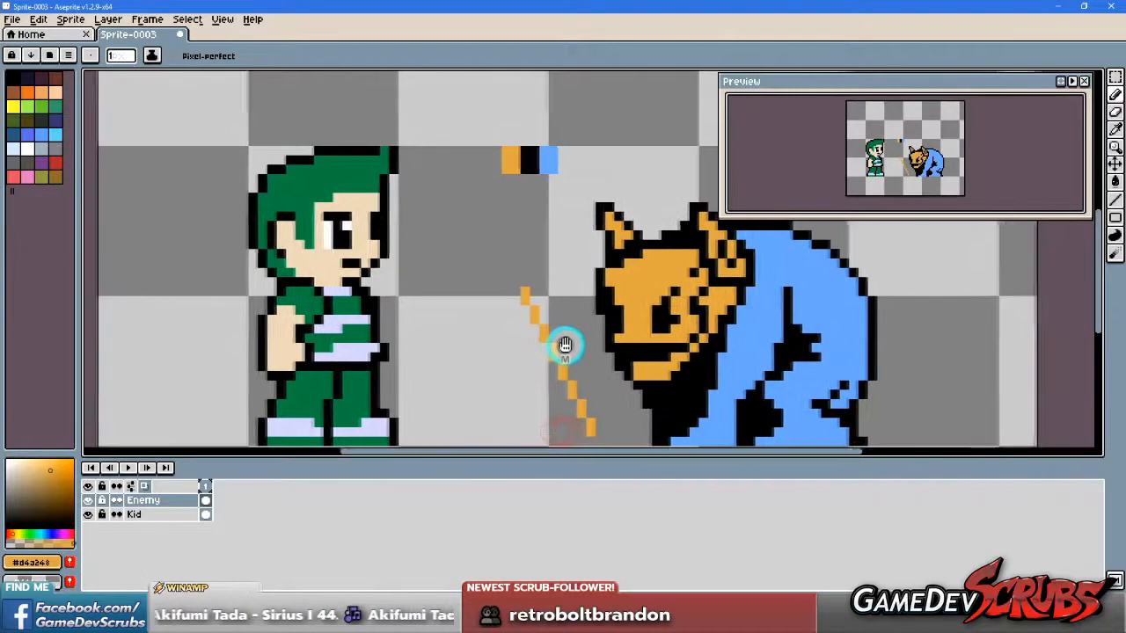
scroll(576, 345, up, 1)
scroll(576, 346, down, 1)
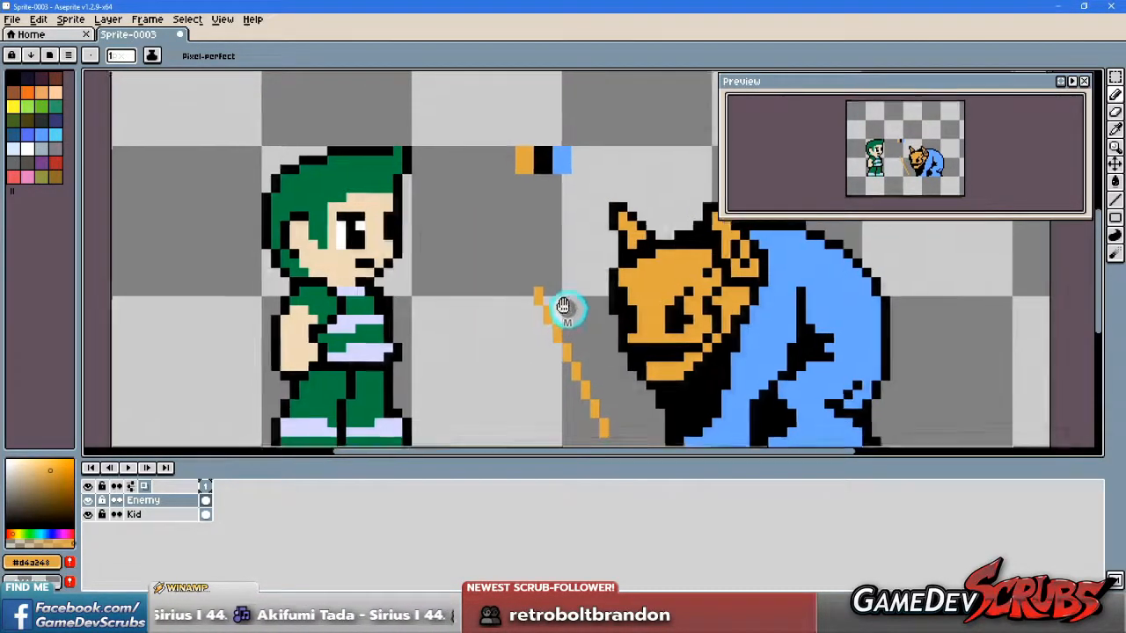
scroll(563, 312, up, 1)
Step: Switch to Paint Shop Pro and study the trident's angle and length in the concept drawing
key(alt+Tab)
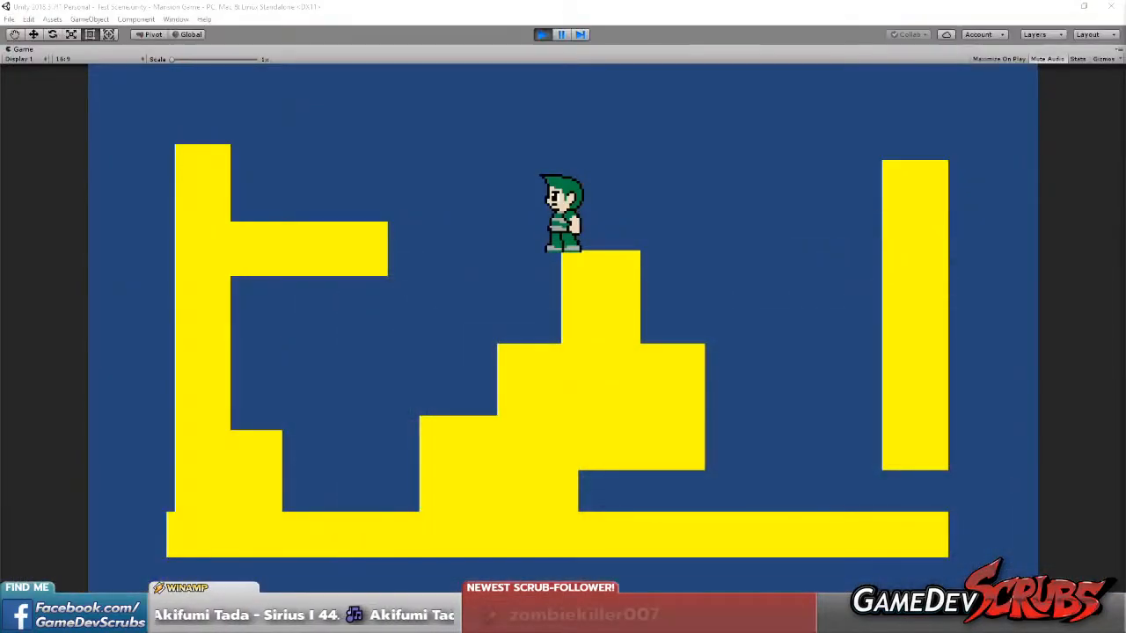
key(alt+Tab)
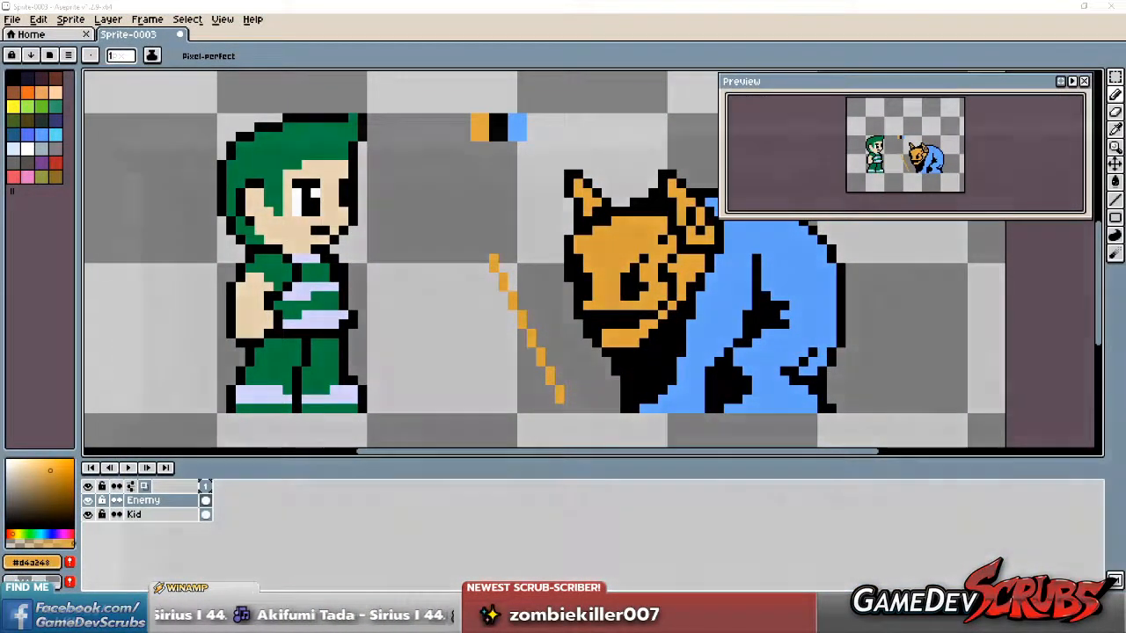
key(alt+Tab)
mouse_move(875, 616)
click(875, 568)
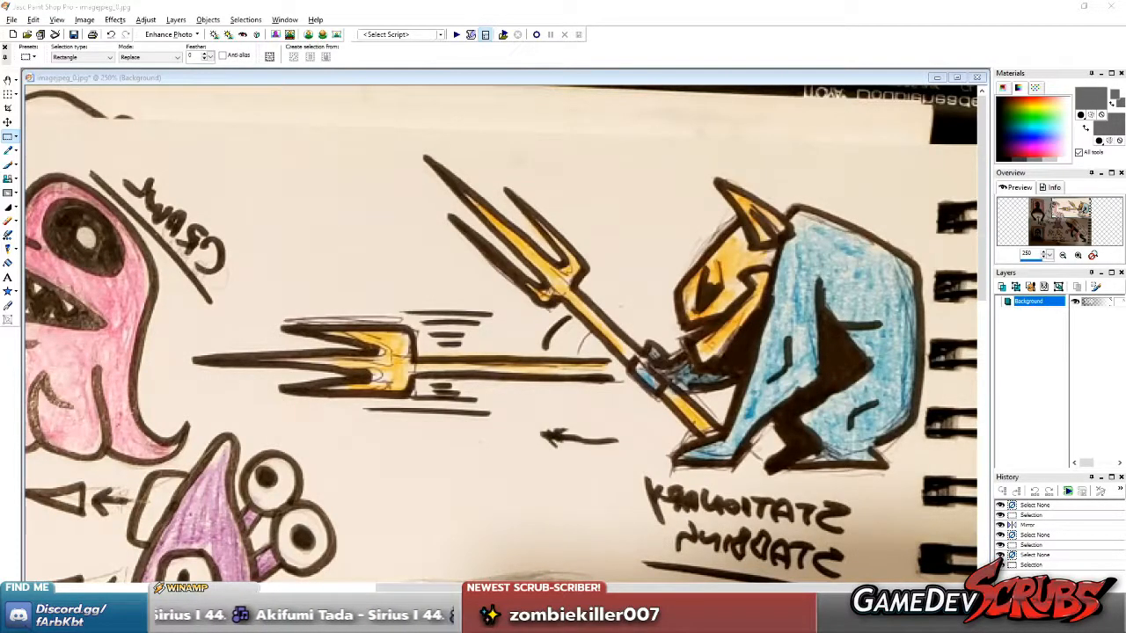
Step: Extend the orange shaft upward as the trident's middle prong and add two orange side prongs joined at its base
scroll(528, 295, up, 3)
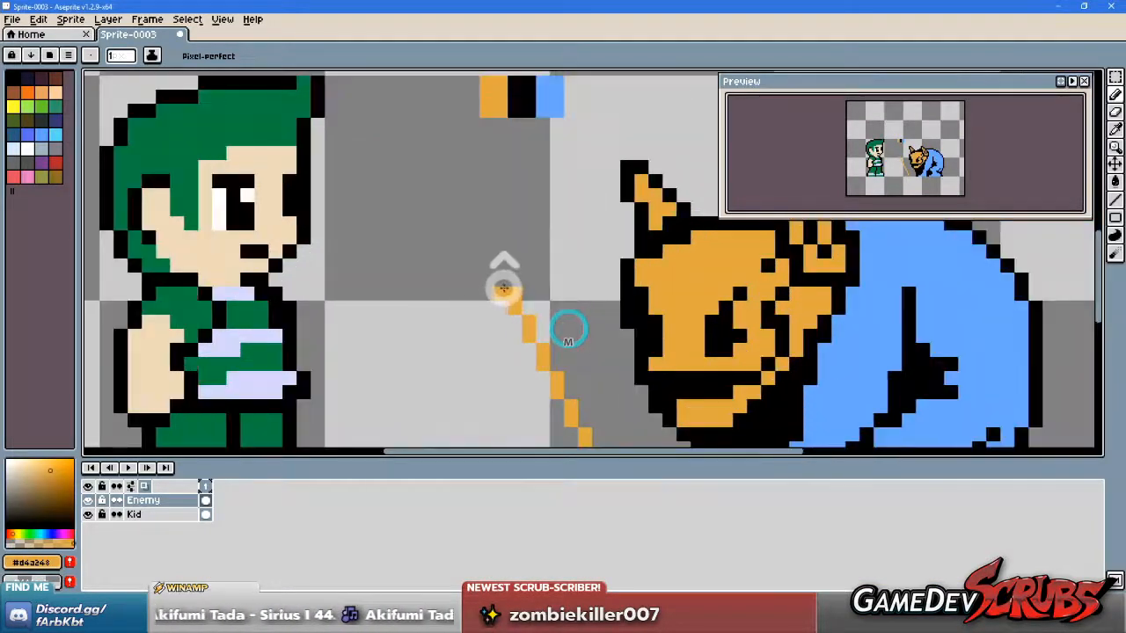
scroll(528, 291, up, 1)
scroll(519, 273, down, 3)
scroll(508, 260, up, 1)
scroll(509, 260, up, 1)
click(519, 272)
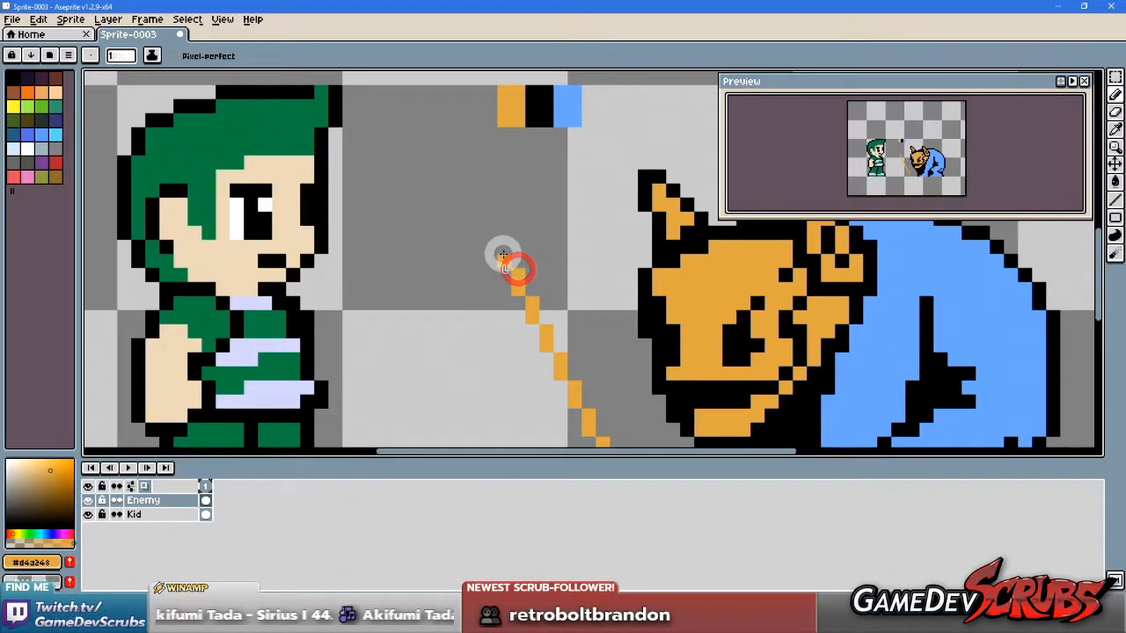
click(500, 242)
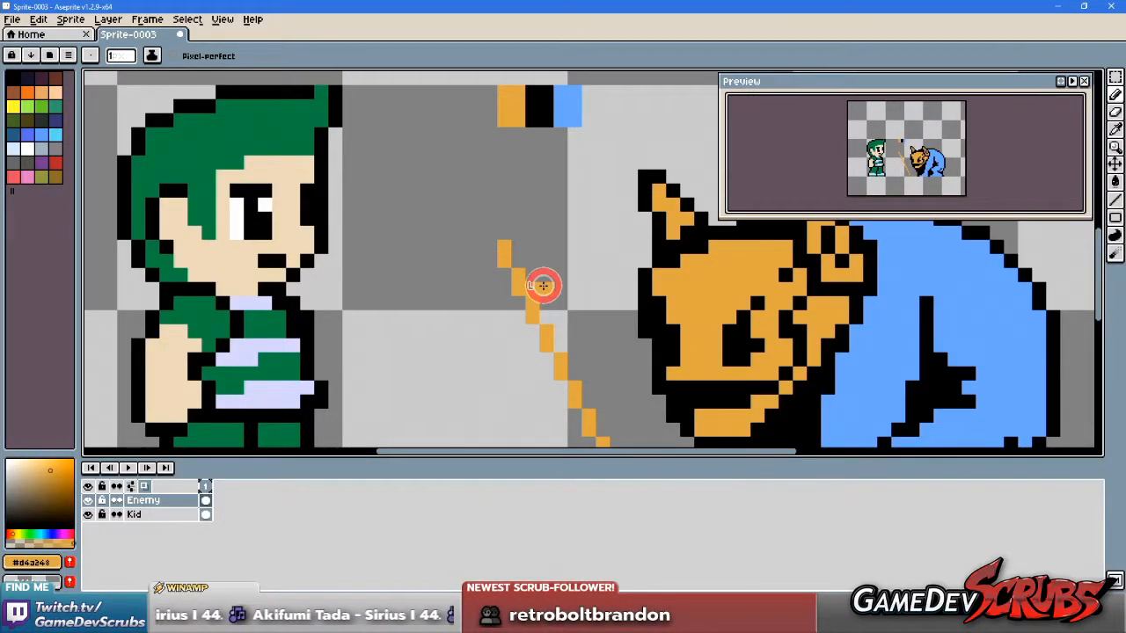
drag(555, 263, 540, 232)
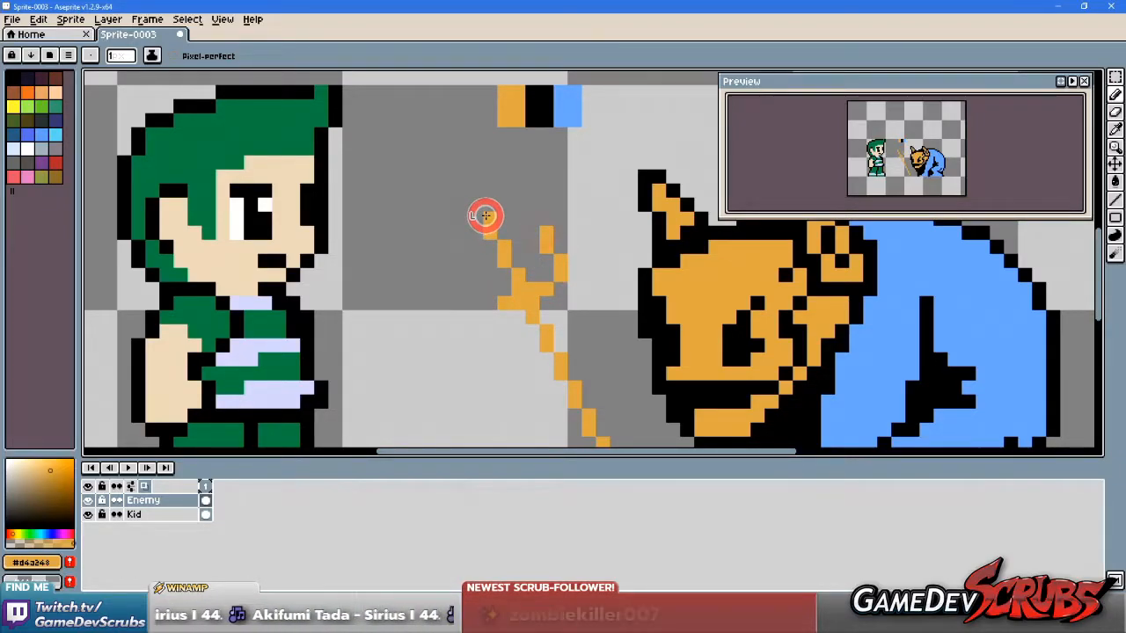
click(485, 216)
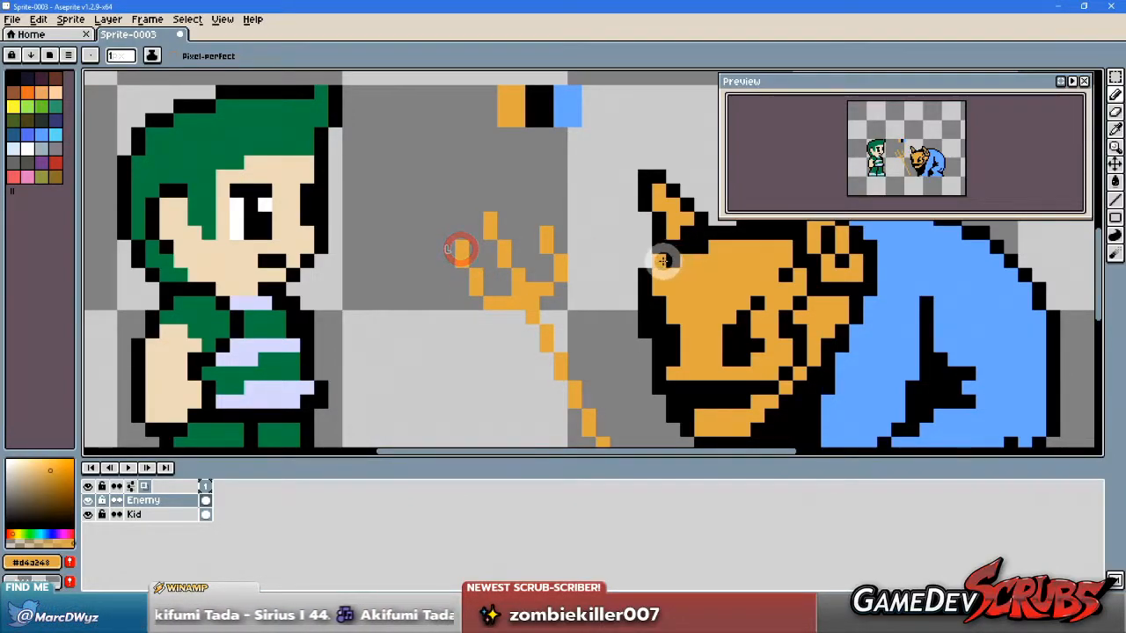
Step: Refine the length and curve of the trident prong nearest the kid, clearing stray orange pixels with the transparent colour
scroll(589, 291, up, 2)
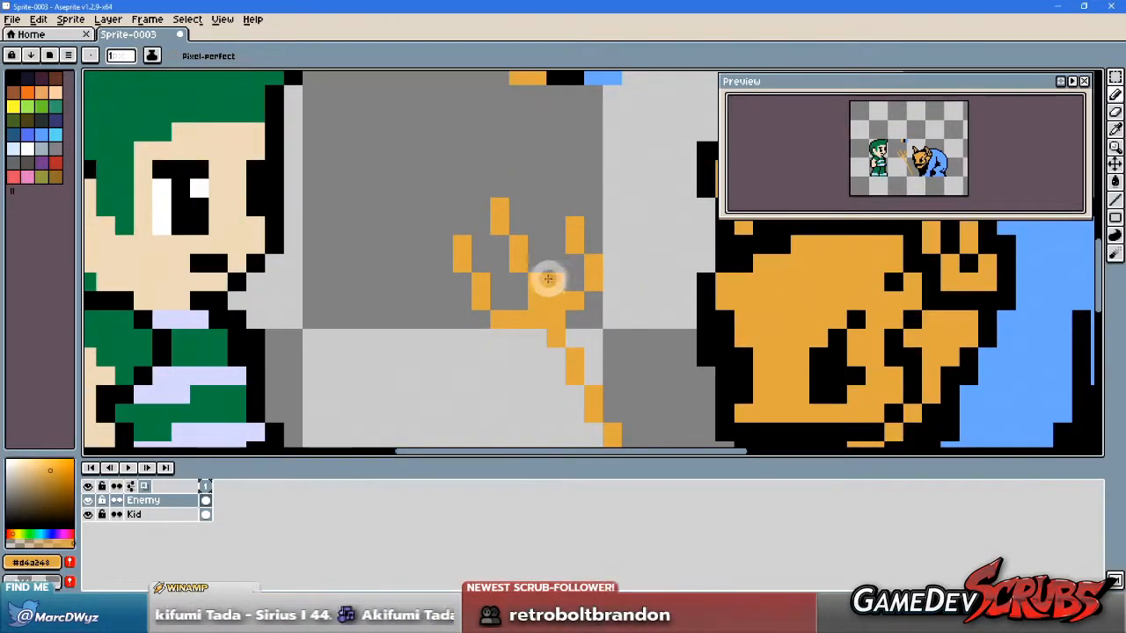
click(515, 284)
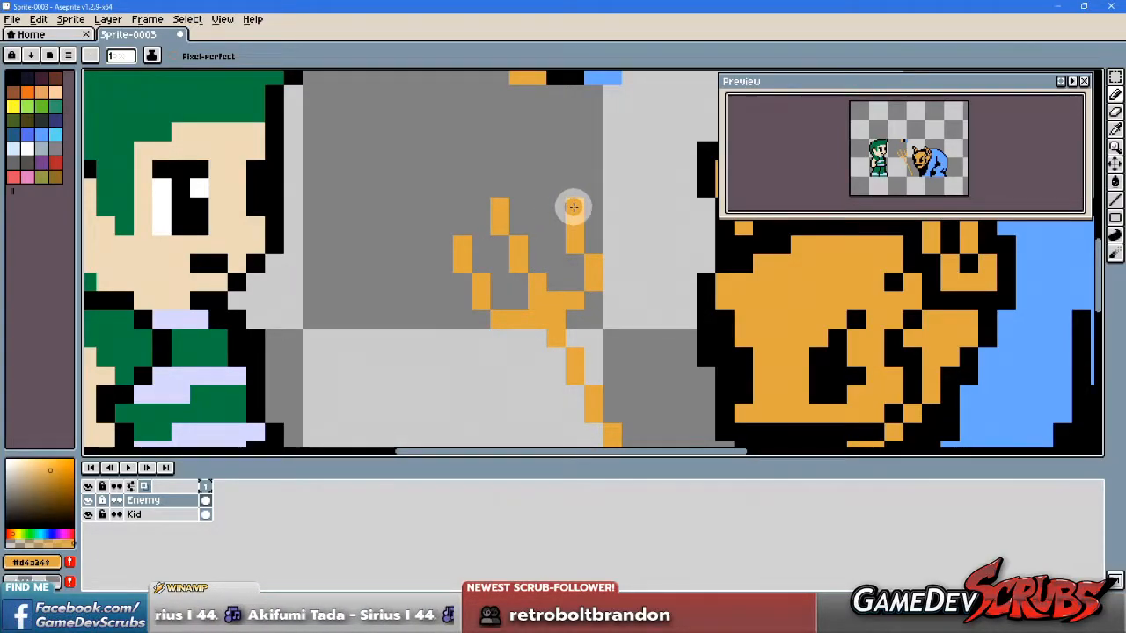
mouse_move(641, 314)
mouse_down()
mouse_move(512, 327)
mouse_move(593, 316)
mouse_up()
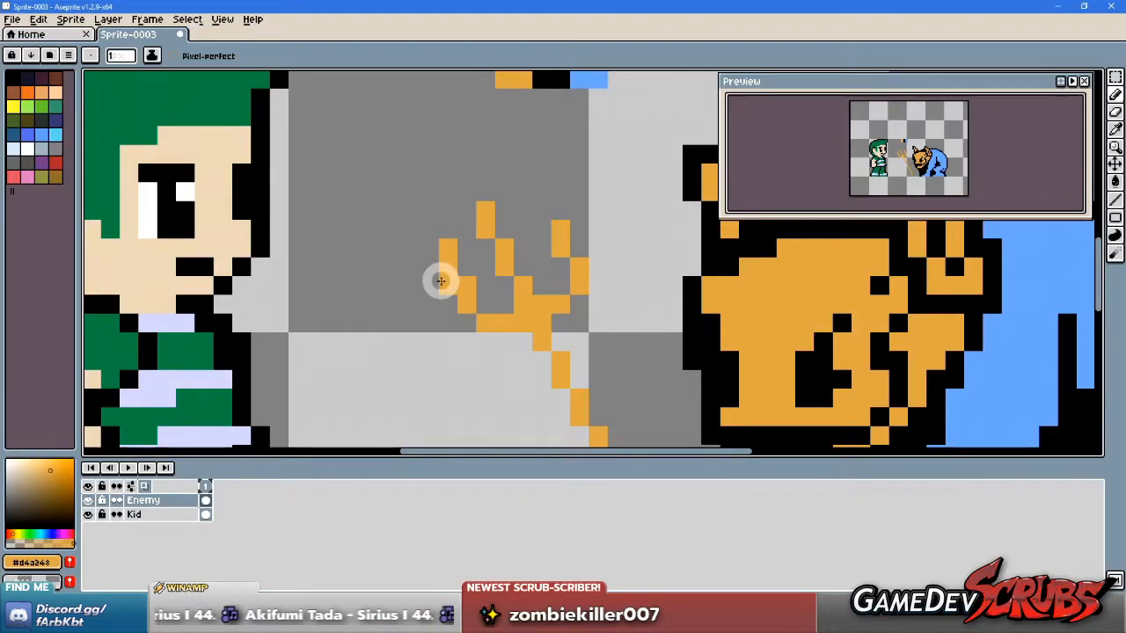
alt+click(407, 216)
click(447, 246)
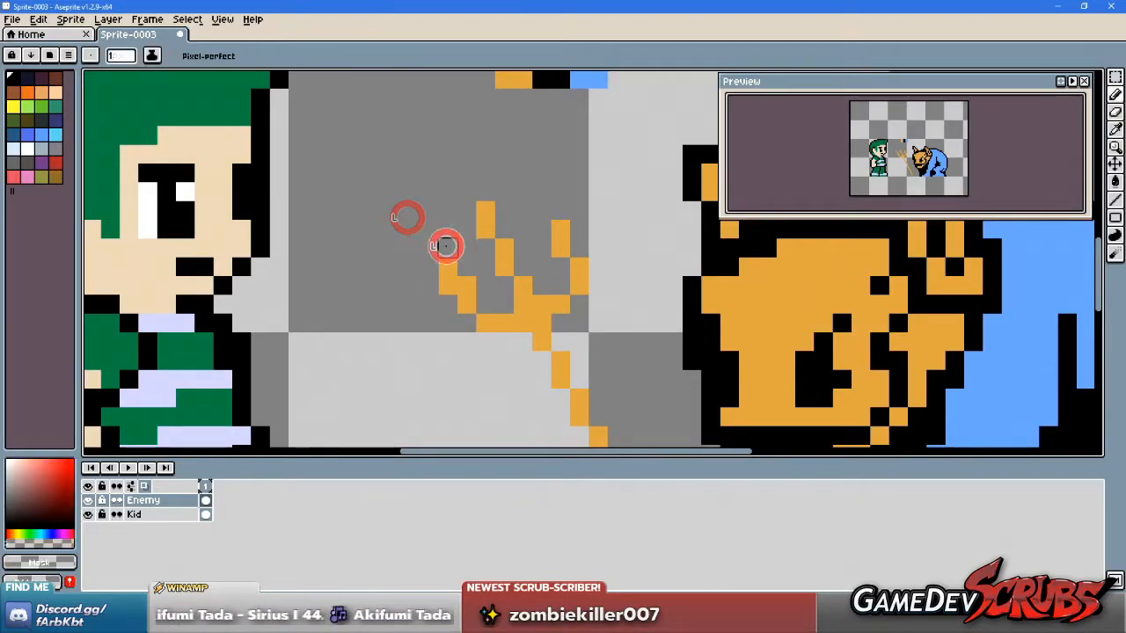
alt+click(469, 284)
click(468, 318)
alt+click(478, 290)
click(474, 287)
scroll(596, 320, down, 1)
scroll(604, 309, up, 1)
alt+click(489, 355)
click(472, 325)
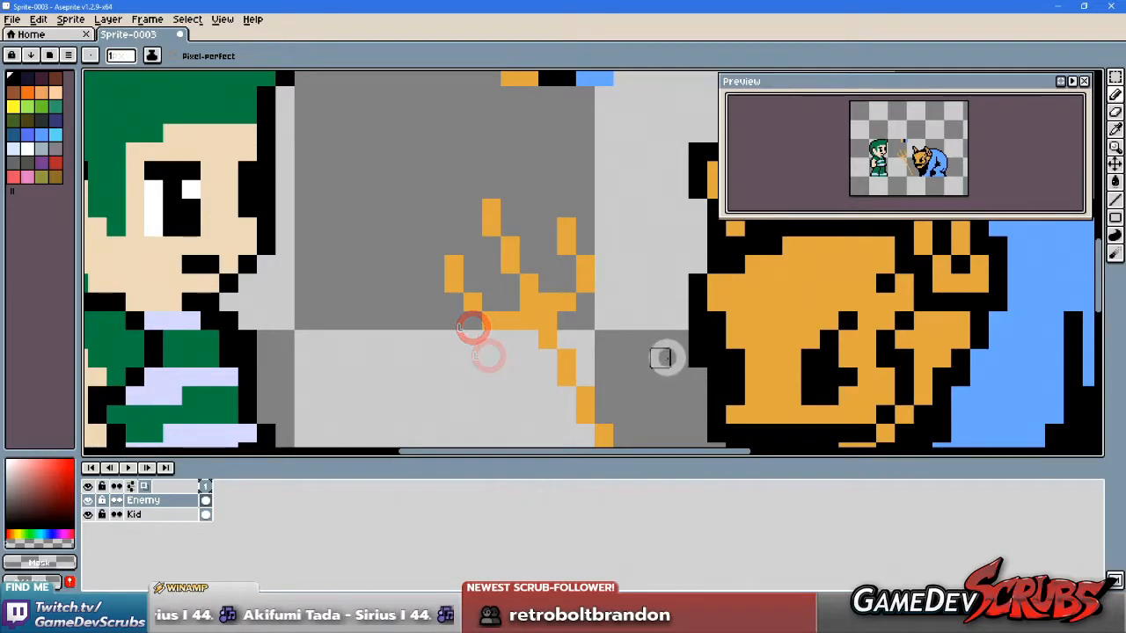
Step: Outline the prong nearest the kid and the underside of the trident's head in black, tapering the prong to a point
alt+click(701, 326)
click(472, 275)
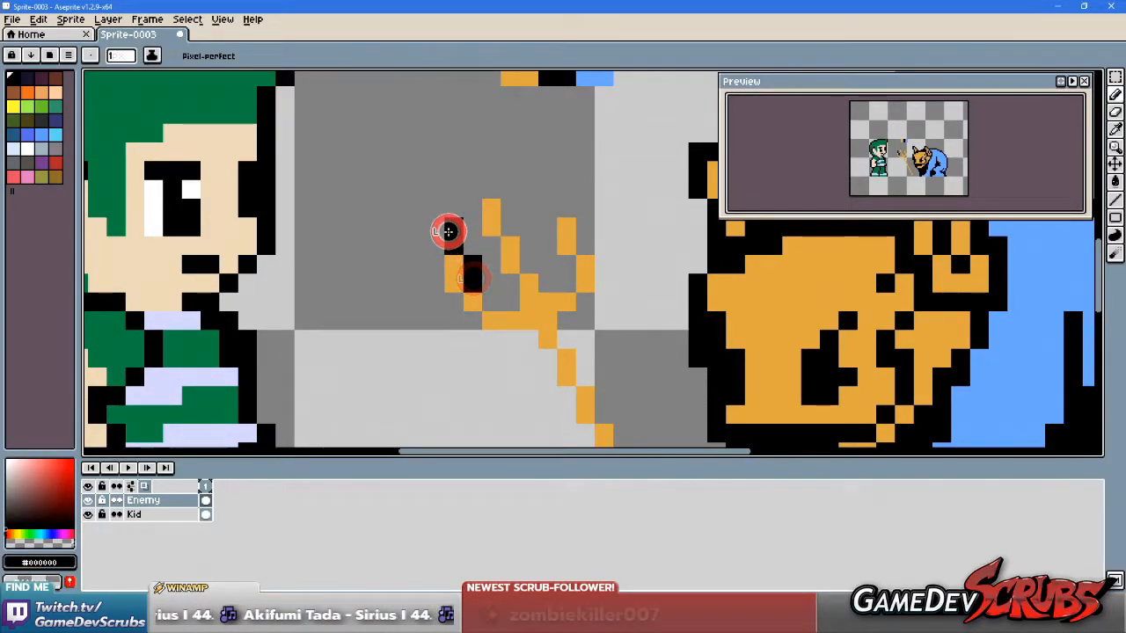
drag(438, 264, 439, 288)
drag(437, 230, 437, 240)
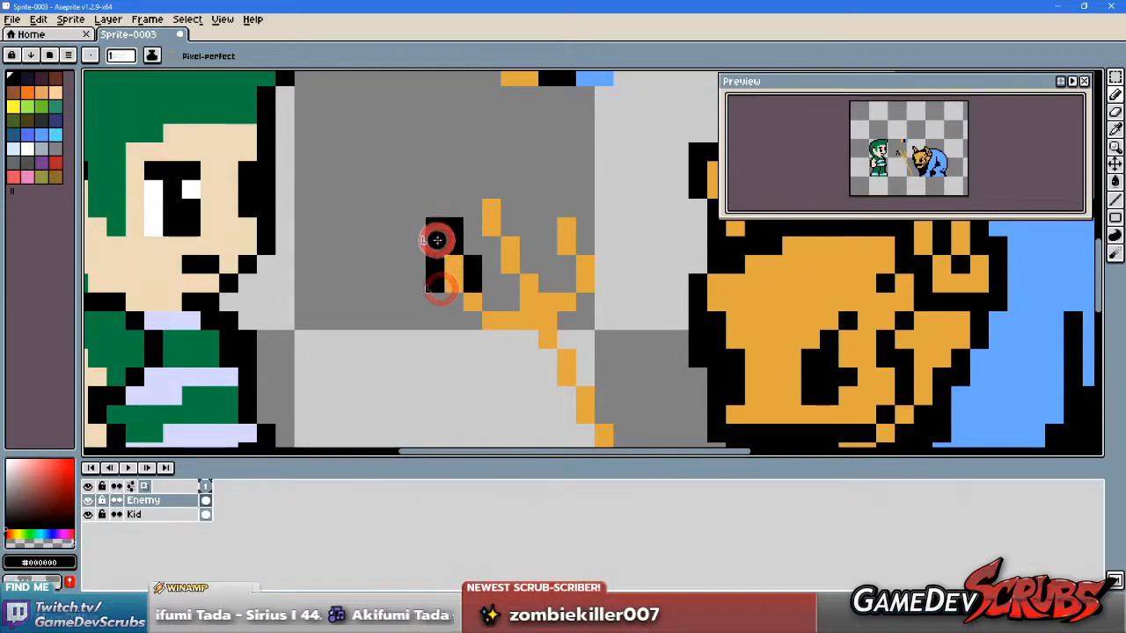
alt+click(460, 203)
click(457, 226)
alt+click(445, 247)
click(456, 306)
click(476, 323)
drag(493, 340, 525, 340)
click(570, 321)
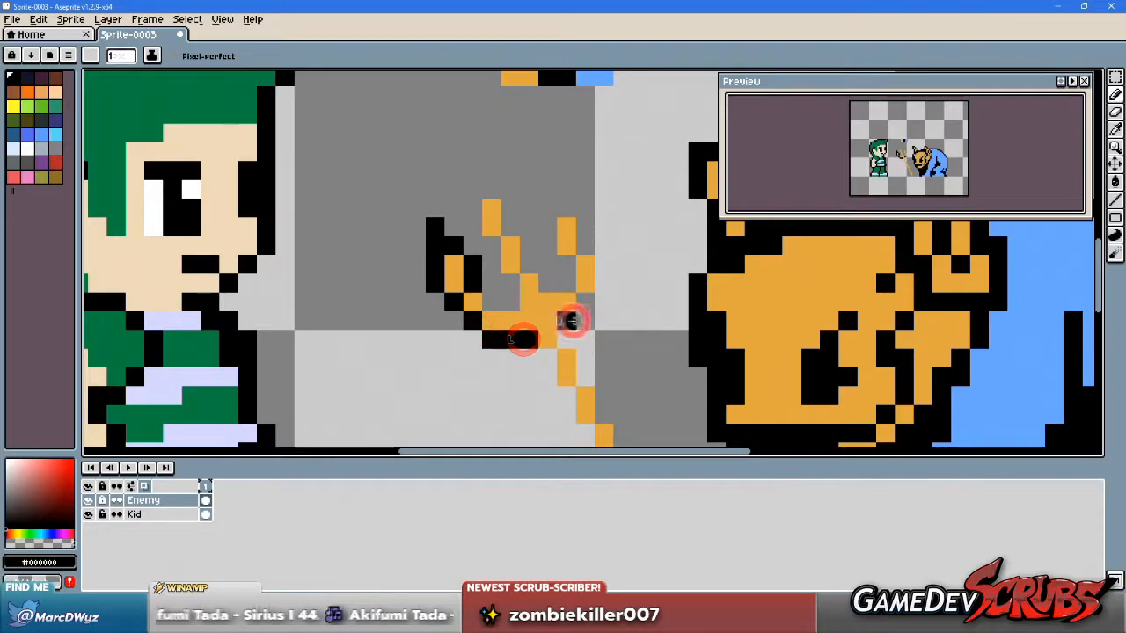
Step: Outline the prong nearest the imp in black, giving it a pointed tip and closing the head's outer edge
key(v)
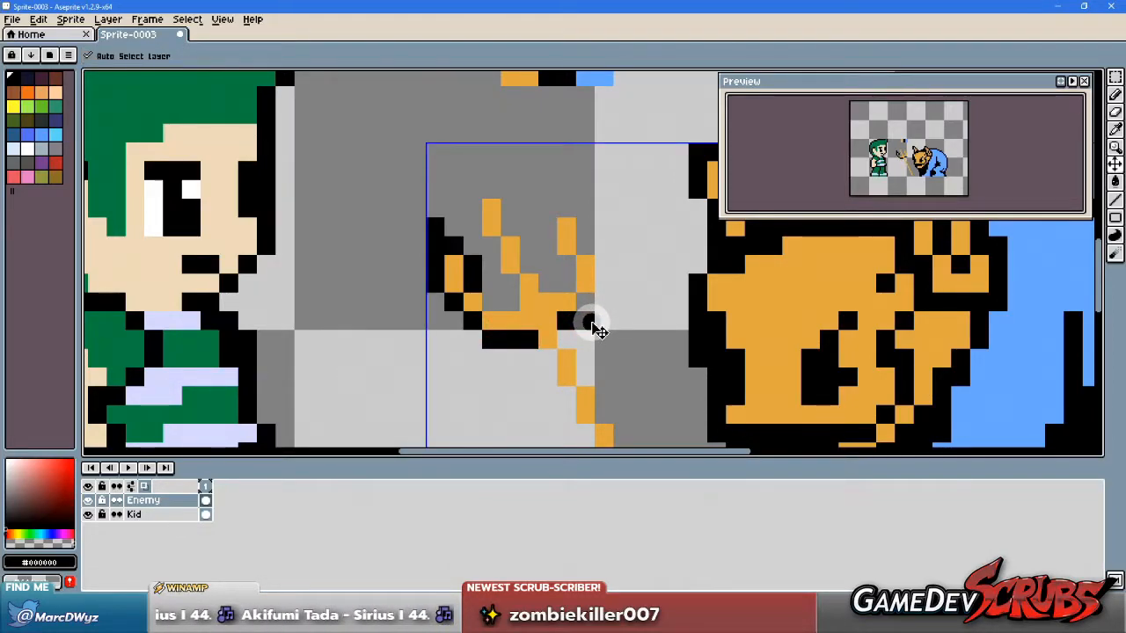
key(b)
mouse_move(572, 322)
mouse_down()
mouse_move(596, 297)
mouse_move(600, 260)
mouse_up()
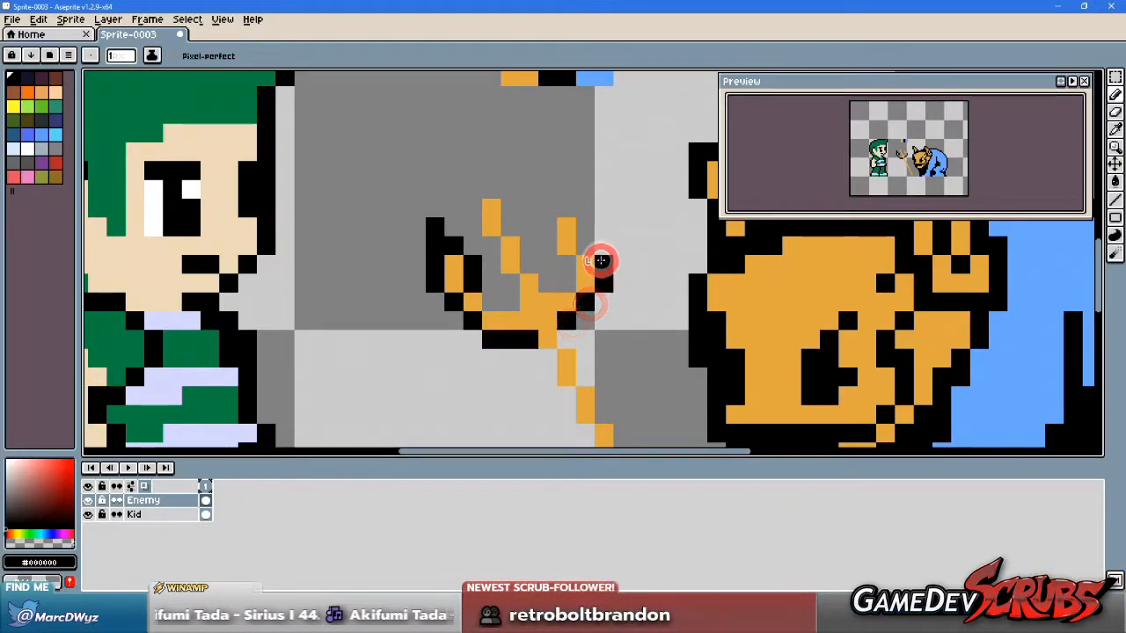
click(582, 224)
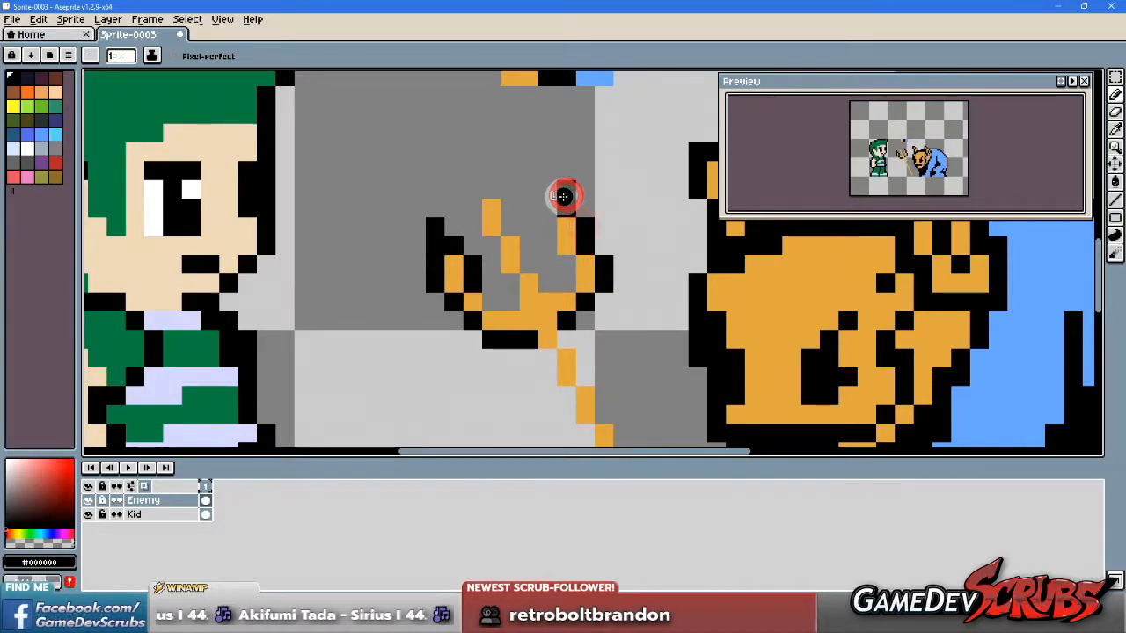
key(ctrl+z)
drag(543, 194, 548, 244)
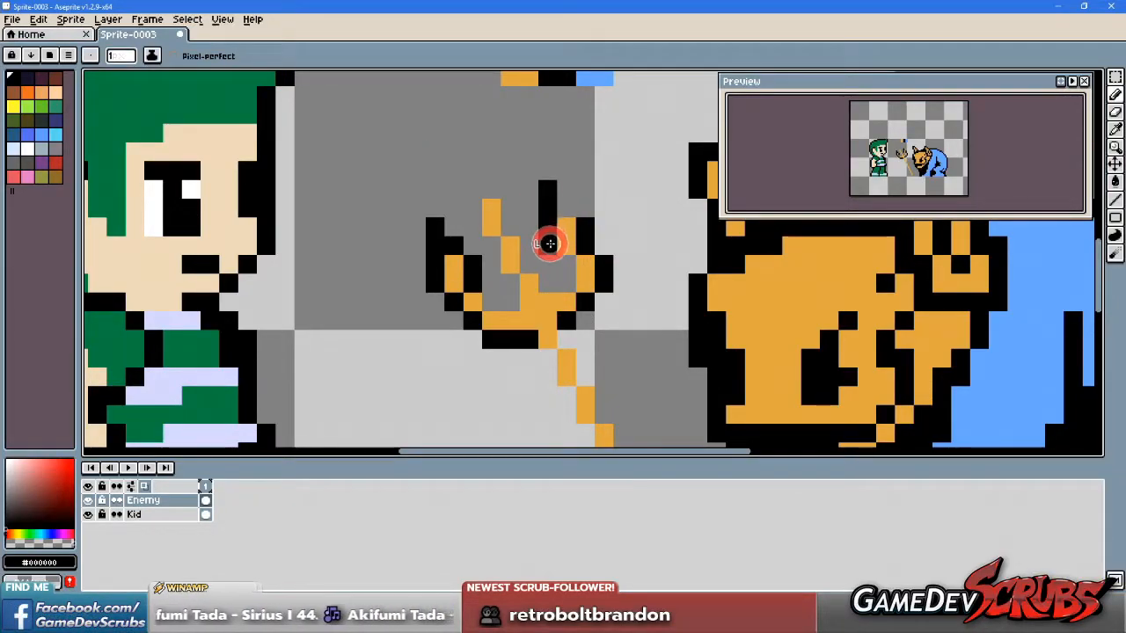
click(567, 280)
click(562, 206)
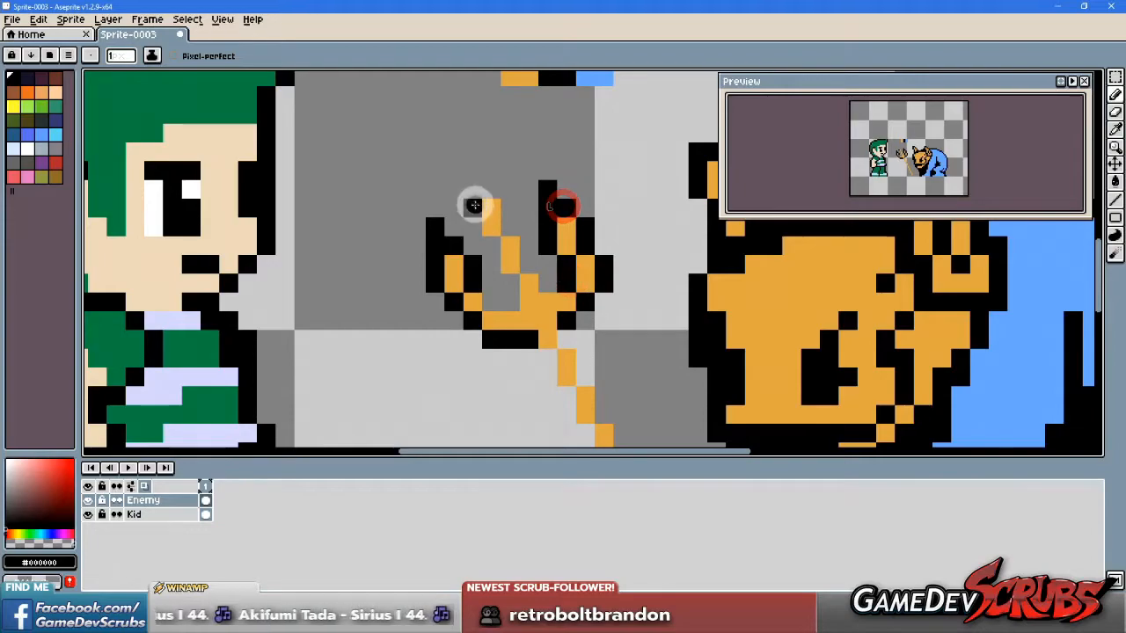
Step: Outline the middle prong in black on both sides with a pointed tip above it
mouse_move(473, 194)
mouse_down()
mouse_move(473, 184)
mouse_move(474, 220)
mouse_up()
click(490, 183)
click(511, 224)
click(490, 255)
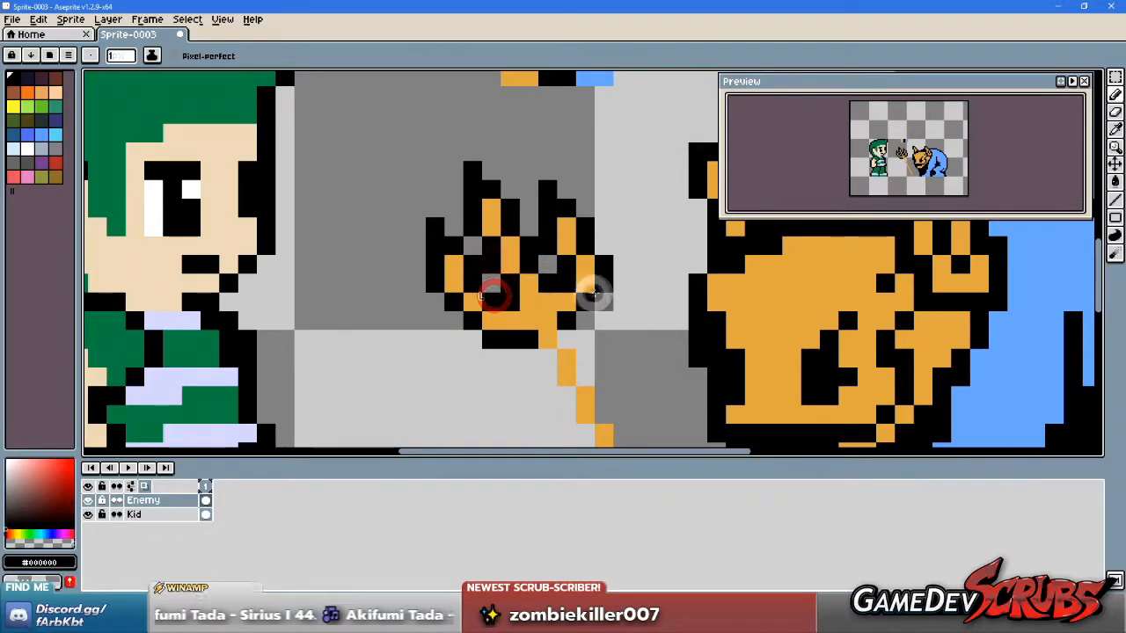
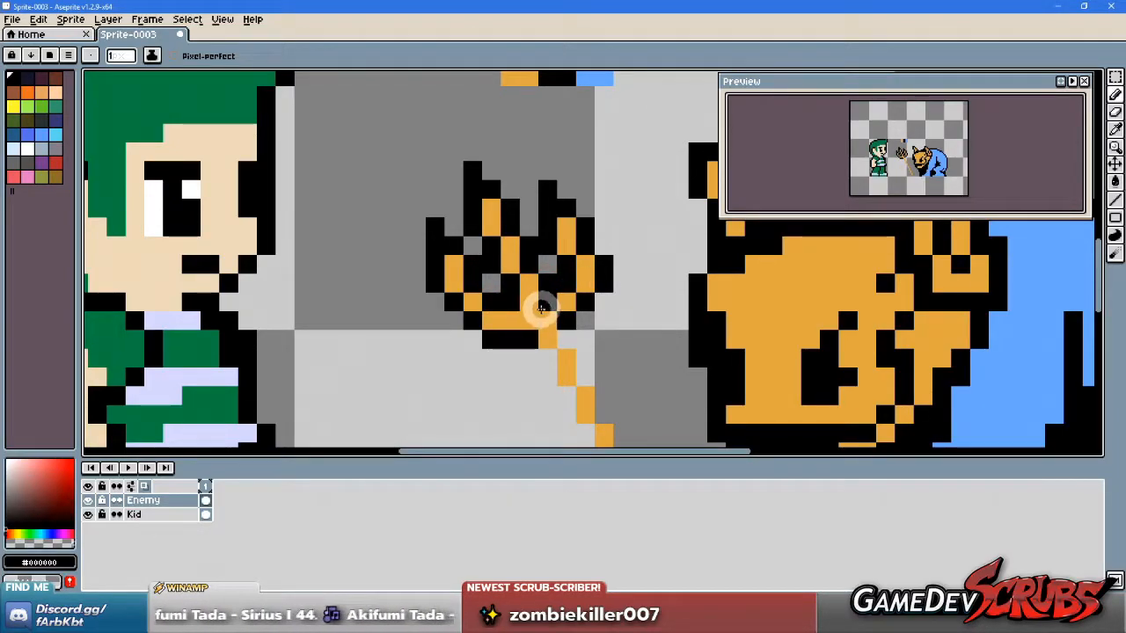
Step: Clean up the gaps between the prongs, filling the crossbar with orange and the remaining transparent notches with black
alt+click(518, 309)
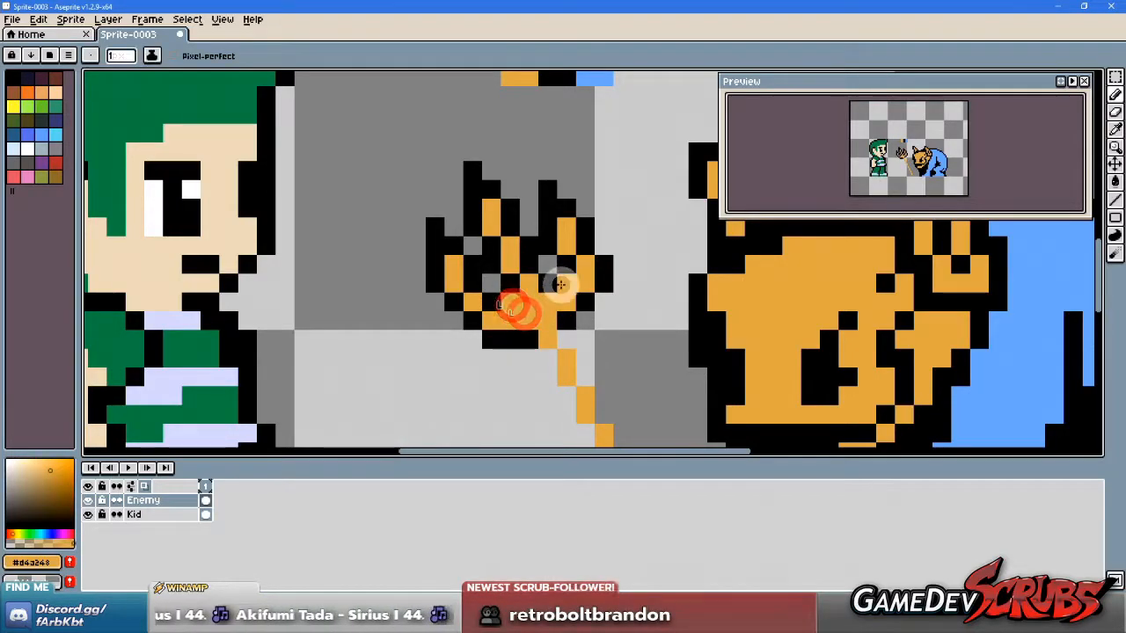
alt+click(567, 260)
click(550, 262)
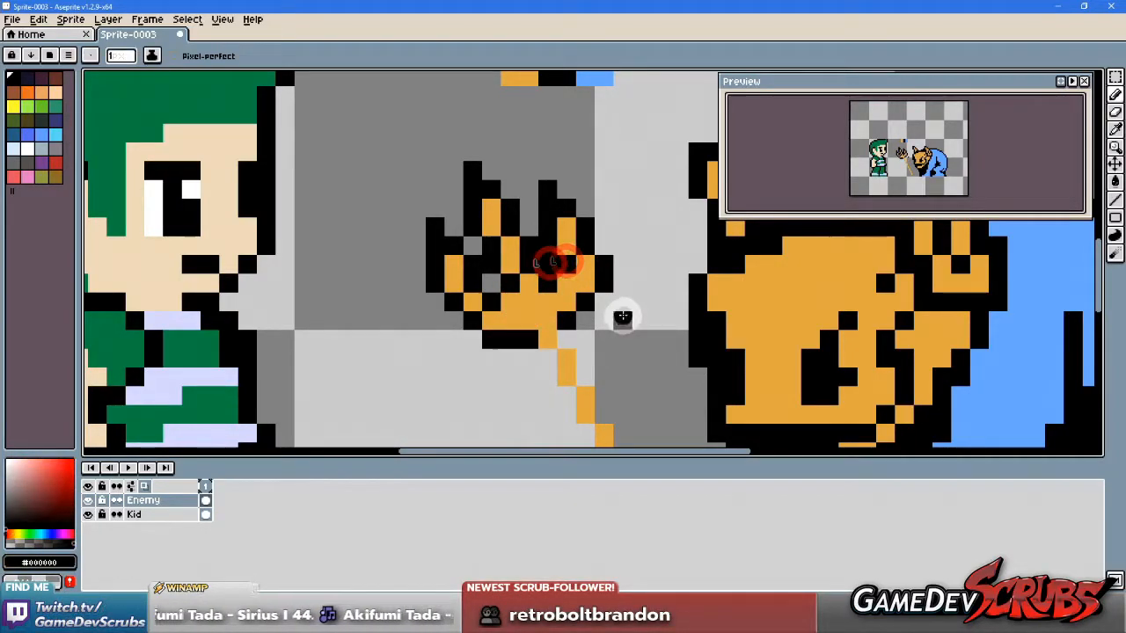
alt+click(563, 287)
click(552, 287)
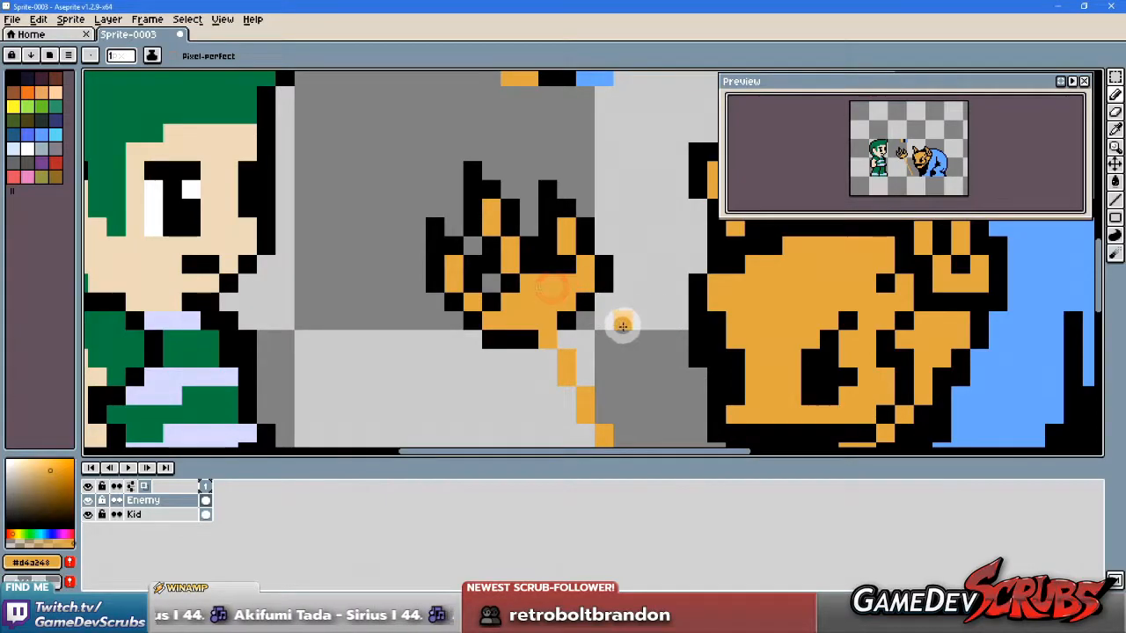
alt+click(496, 282)
alt+click(497, 303)
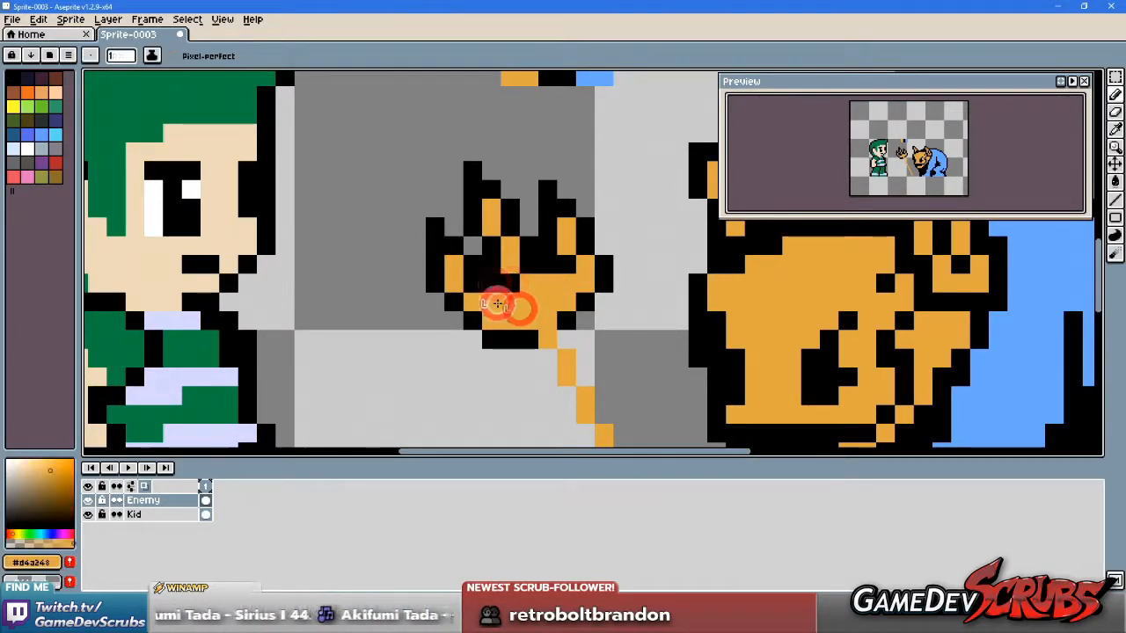
Step: Outline both sides and the lower end of the trident's shaft with stair-stepped black pixels
scroll(609, 340, down, 3)
scroll(607, 357, up, 4)
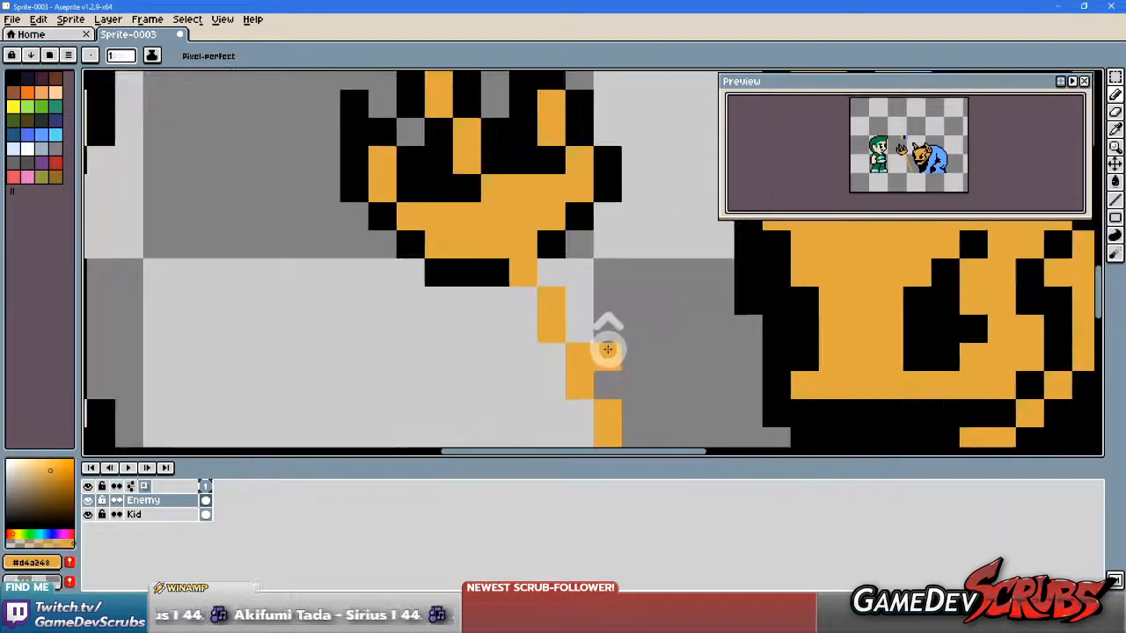
drag(609, 352, 551, 299)
scroll(554, 301, down, 3)
drag(591, 353, 578, 328)
alt+click(515, 212)
click(517, 227)
click(525, 253)
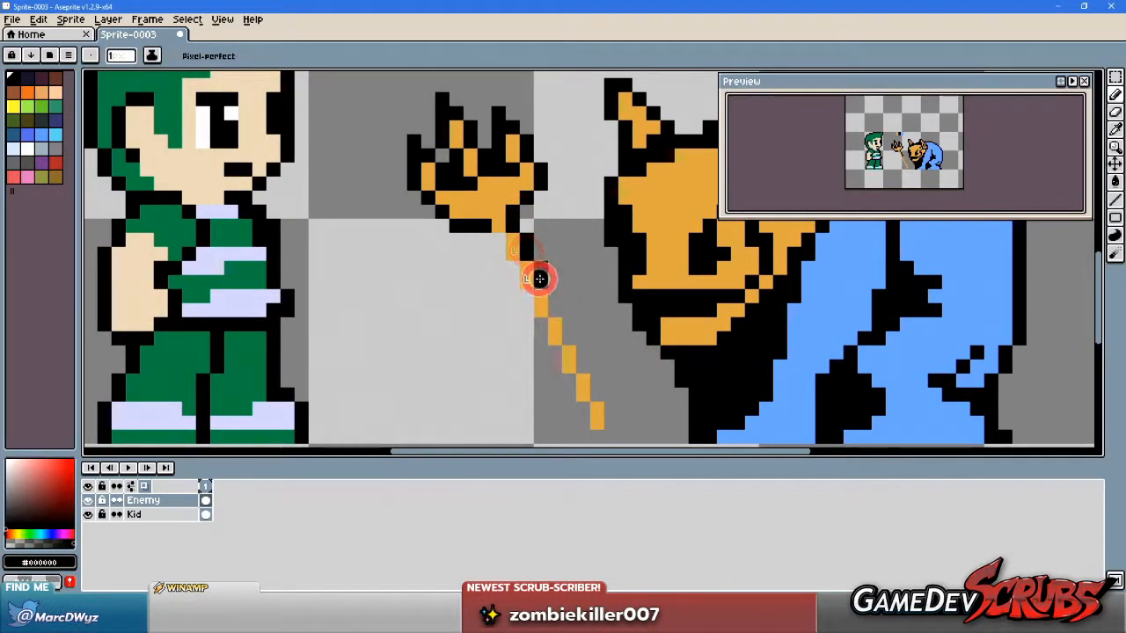
click(585, 360)
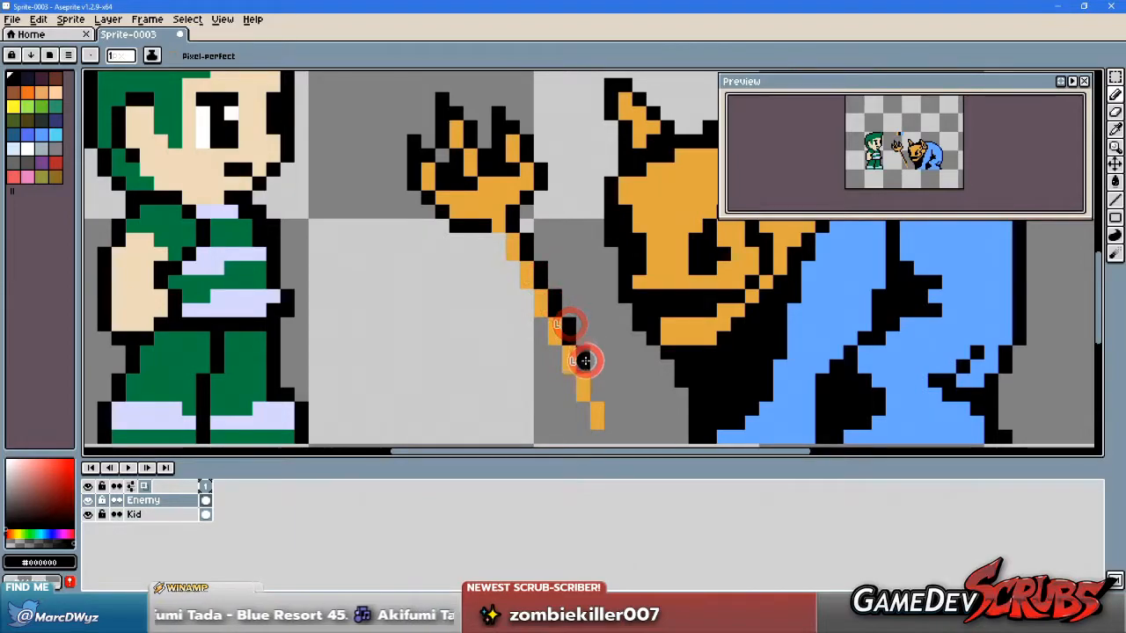
scroll(614, 420, up, 1)
scroll(619, 438, down, 1)
drag(616, 439, 600, 439)
click(585, 412)
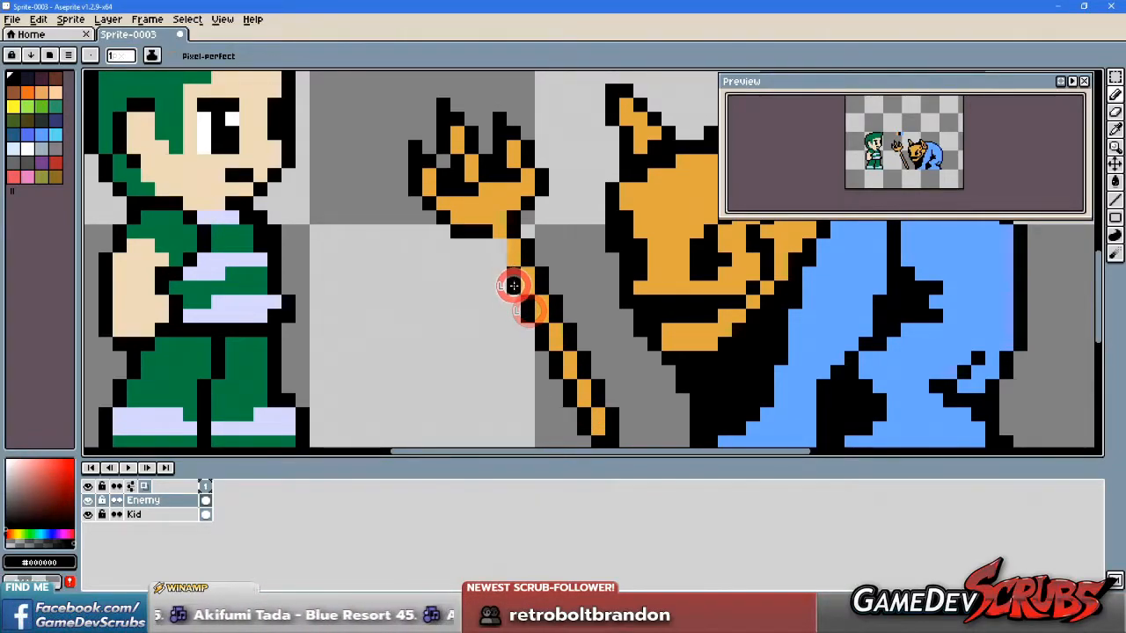
Step: Compare the sprite trident's size and placement with the concept drawing in Paint Shop Pro
scroll(553, 263, down, 3)
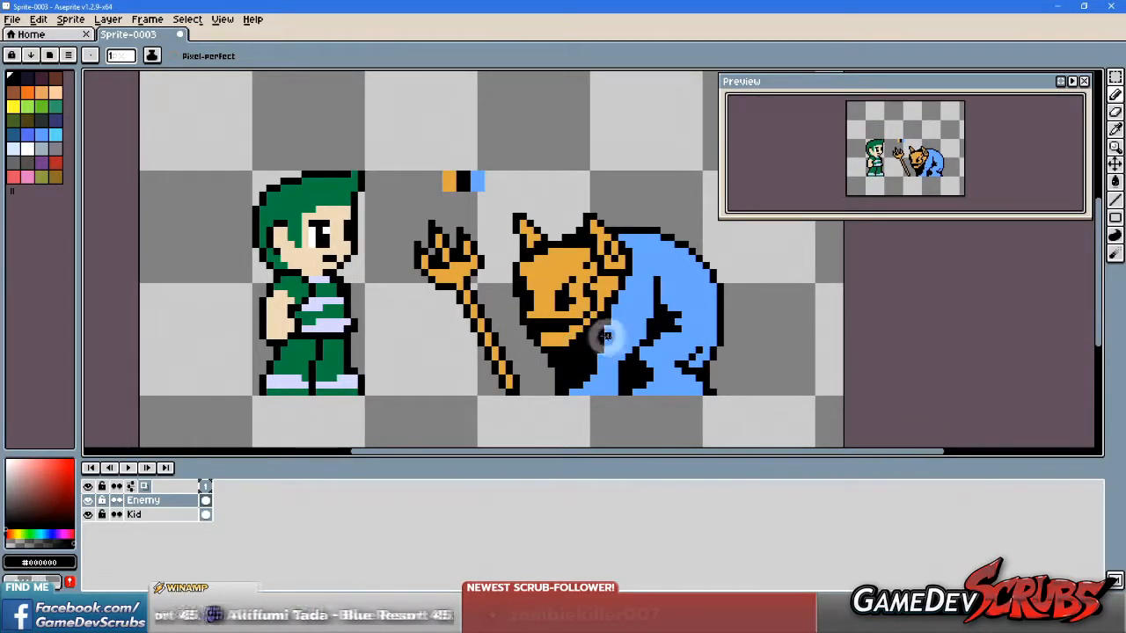
scroll(611, 337, up, 1)
key(alt+Tab)
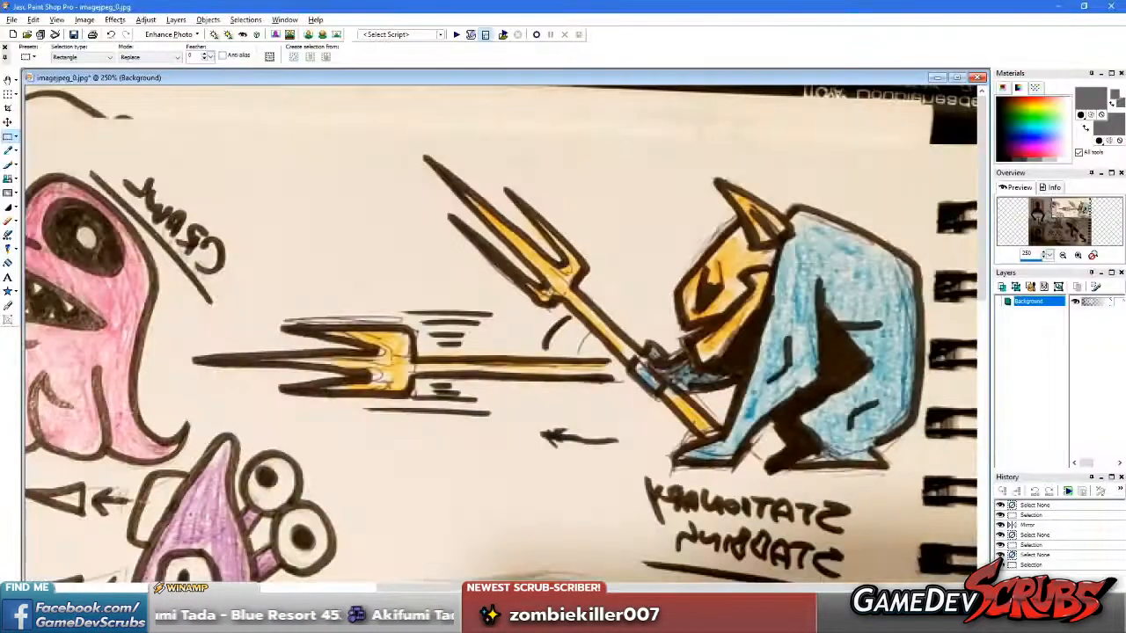
key(alt+Tab)
drag(558, 303, 613, 315)
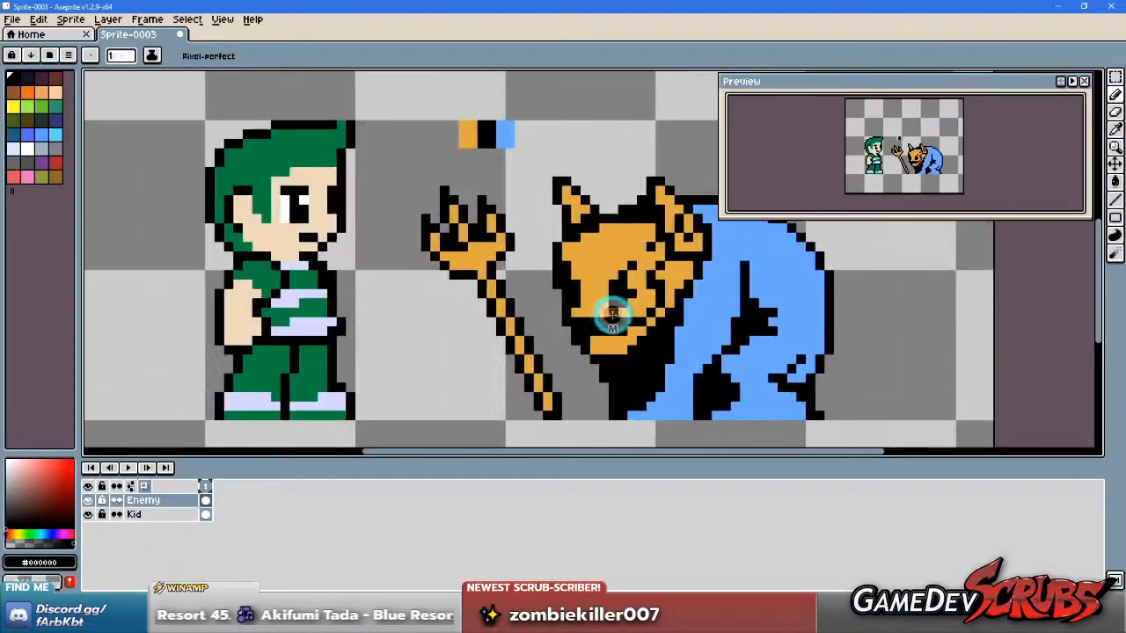
drag(512, 248, 565, 291)
scroll(567, 293, up, 2)
scroll(566, 293, down, 3)
scroll(628, 357, up, 1)
scroll(628, 357, down, 3)
key(alt+Tab)
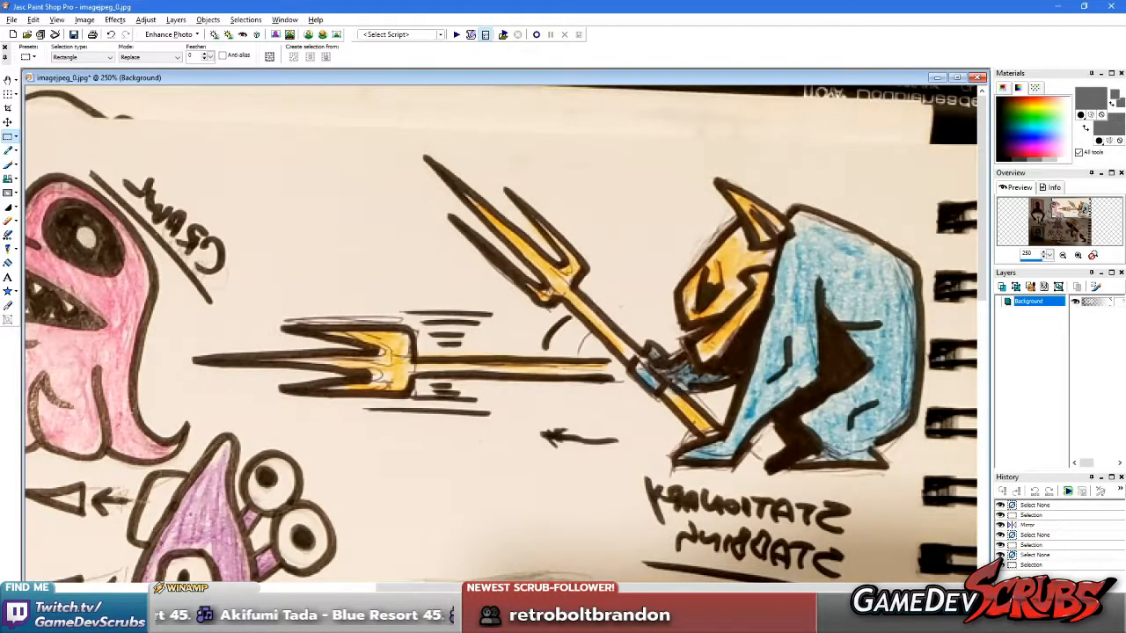
key(alt+Tab)
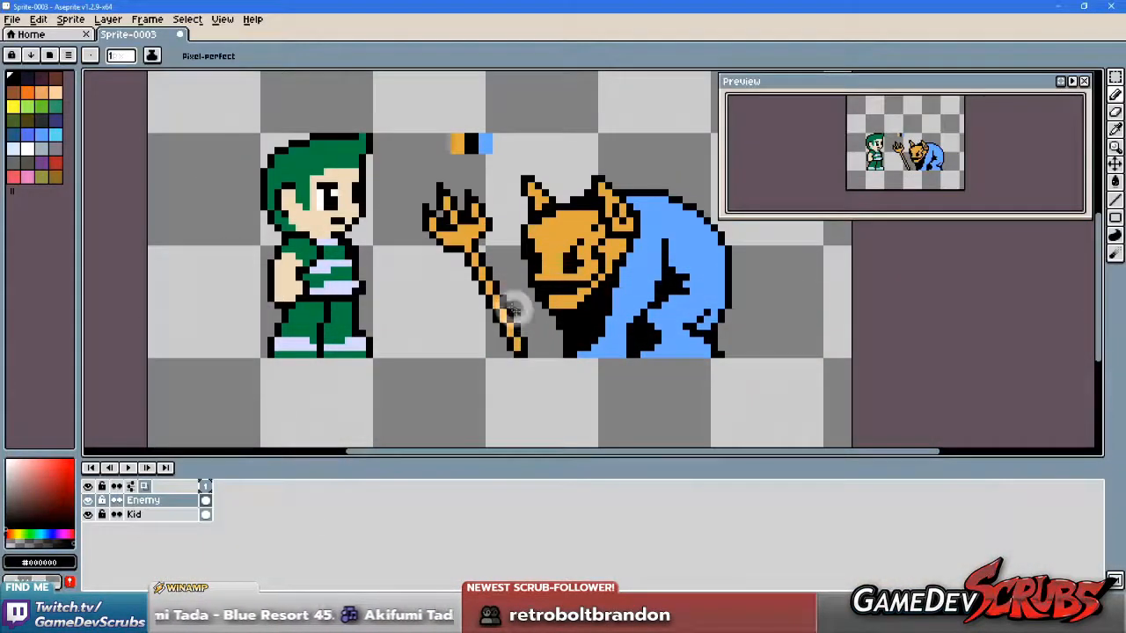
Step: Select the trident's head and move it two pixels down and one pixel toward the imp to shorten the shaft
scroll(546, 343, up, 3)
drag(545, 345, 568, 373)
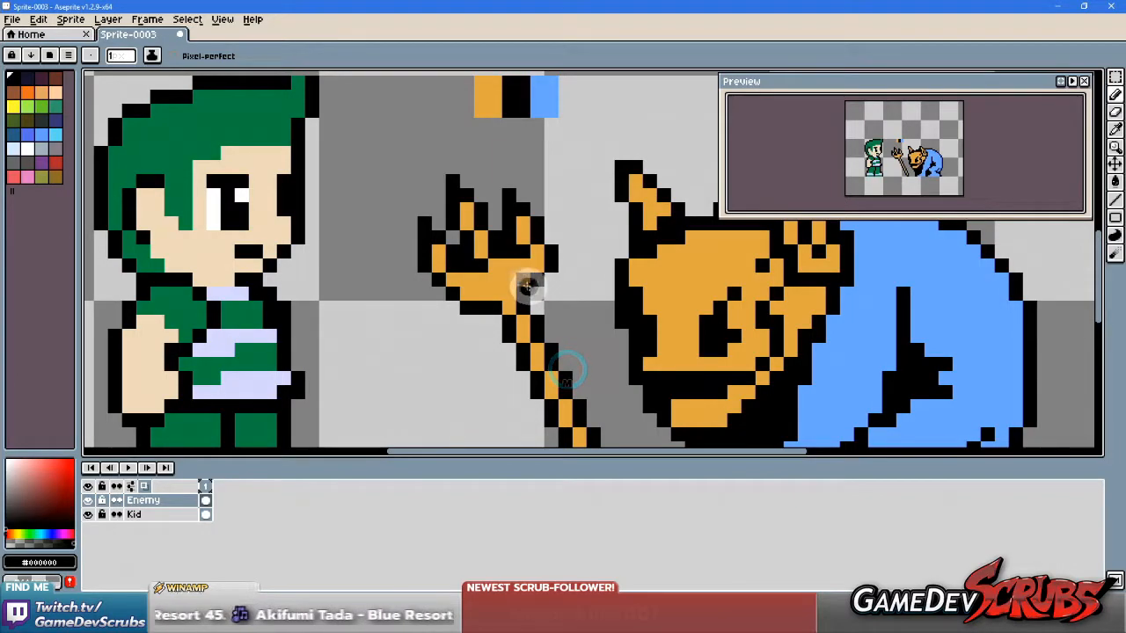
key(m)
drag(387, 158, 531, 328)
scroll(551, 386, down, 1)
drag(594, 389, 566, 355)
click(589, 268)
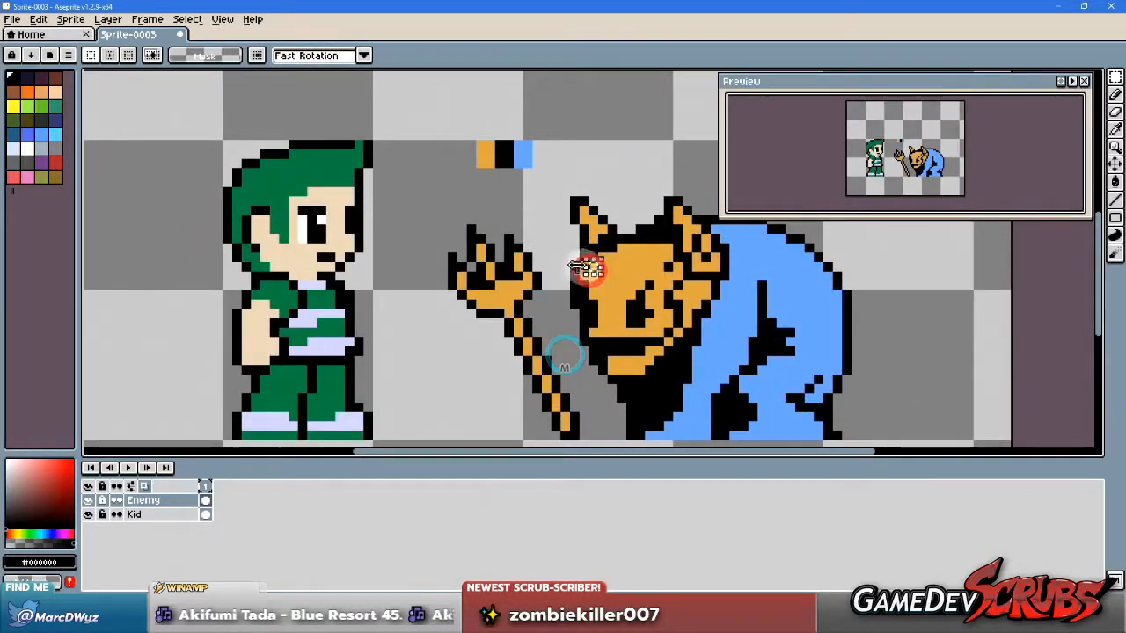
Step: Select the upper part of the trident's prongs and place copies diagonally upward toward the kid to lengthen the prongs
scroll(502, 276, up, 2)
drag(348, 165, 572, 252)
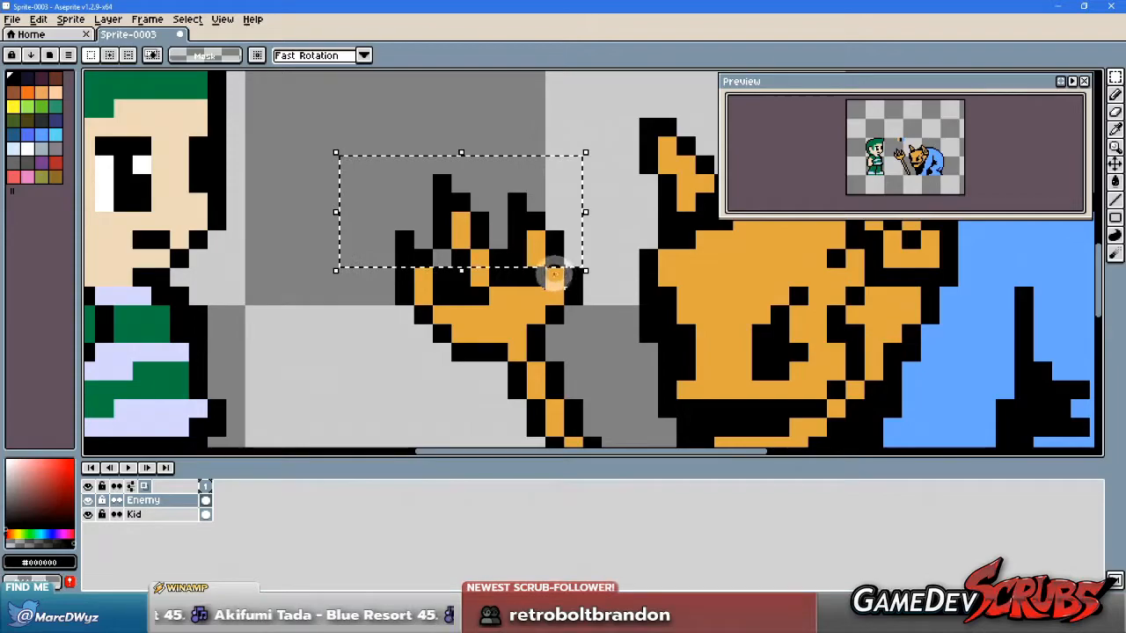
drag(554, 276, 444, 198)
scroll(521, 247, down, 1)
drag(495, 254, 533, 304)
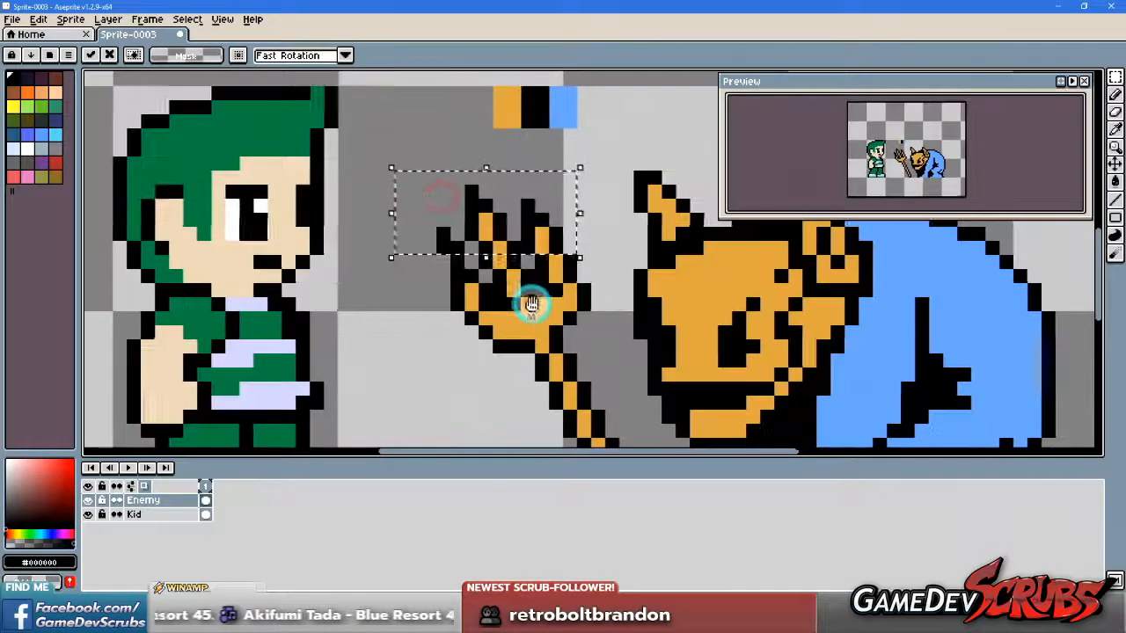
key(Return)
drag(515, 255, 467, 189)
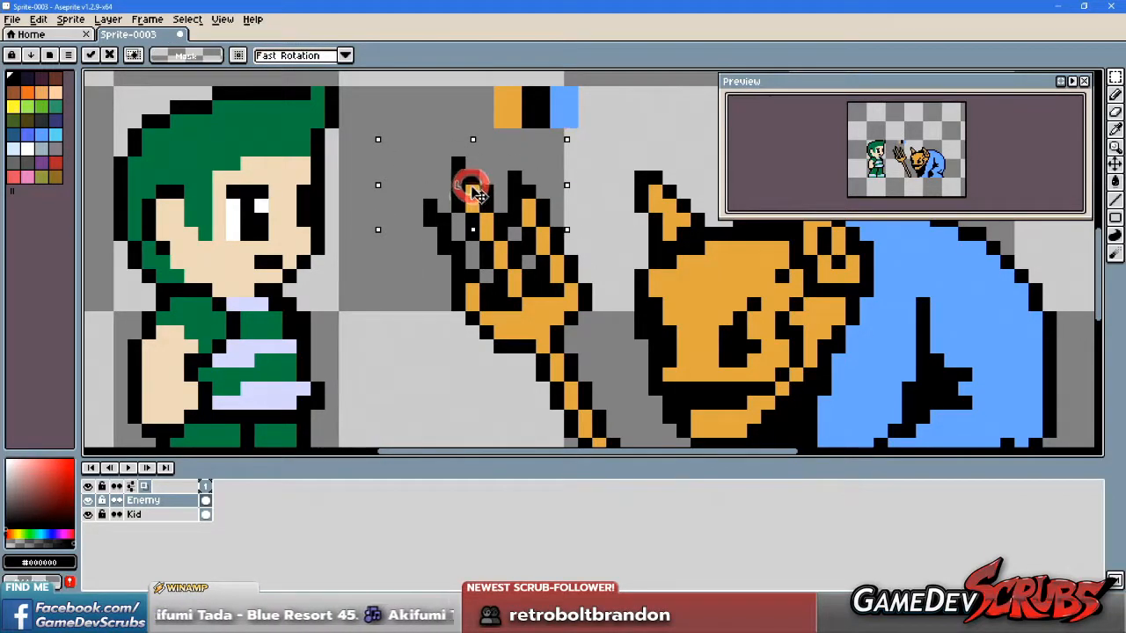
scroll(563, 220, down, 3)
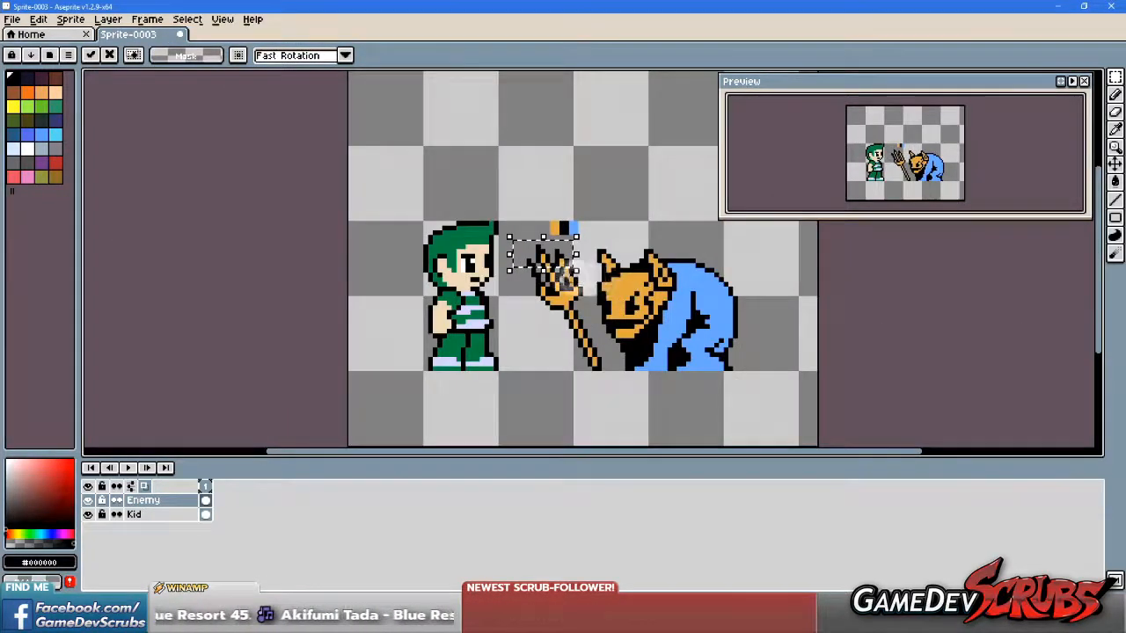
scroll(563, 220, up, 2)
mouse_move(528, 259)
mouse_down()
mouse_move(495, 189)
mouse_move(506, 209)
mouse_move(517, 199)
mouse_up()
click(617, 281)
Step: Copy a short section of the kid-side prong up along its slant to fill in the prong's missing orange stretch
scroll(617, 282, up, 1)
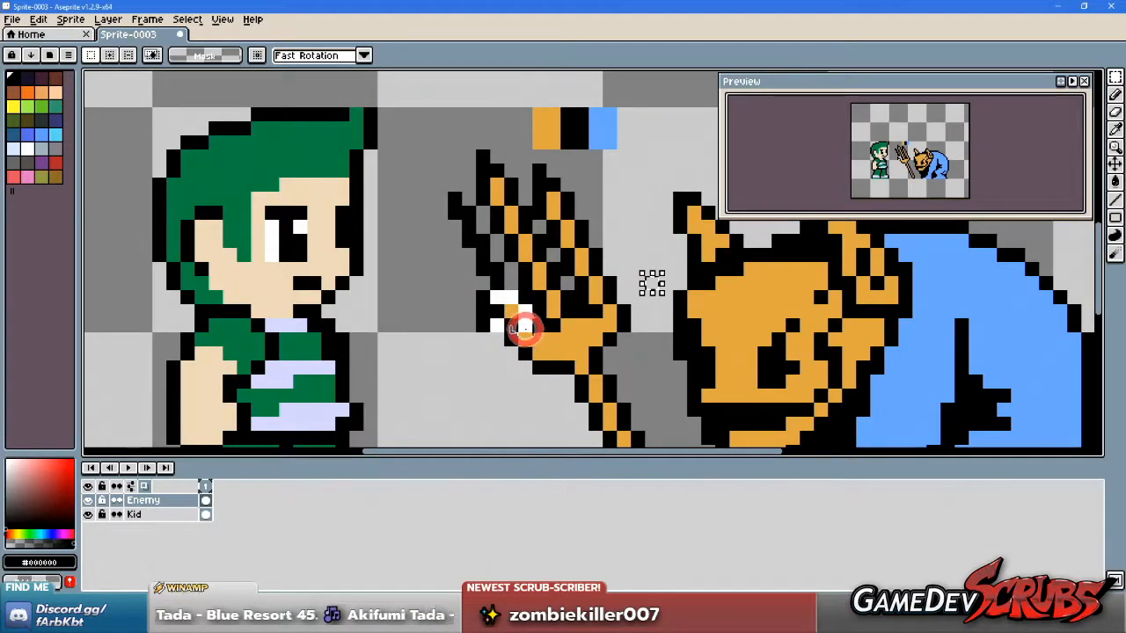
drag(525, 328, 480, 261)
key(Left)
key(Up)
key(ctrl+z)
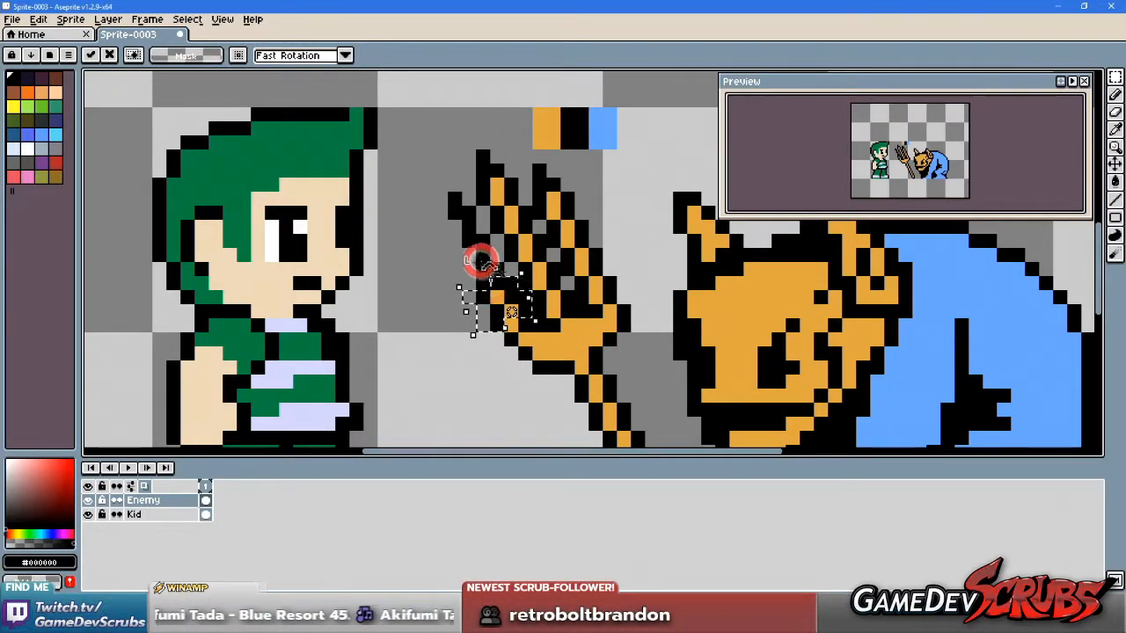
key(Escape)
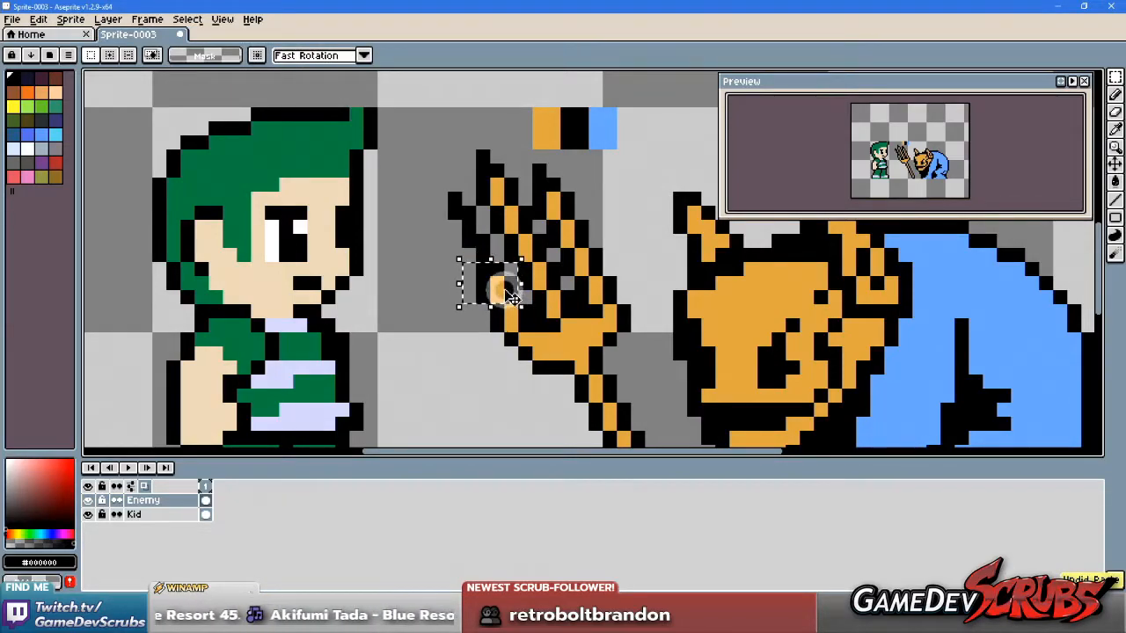
drag(509, 297, 467, 236)
click(577, 281)
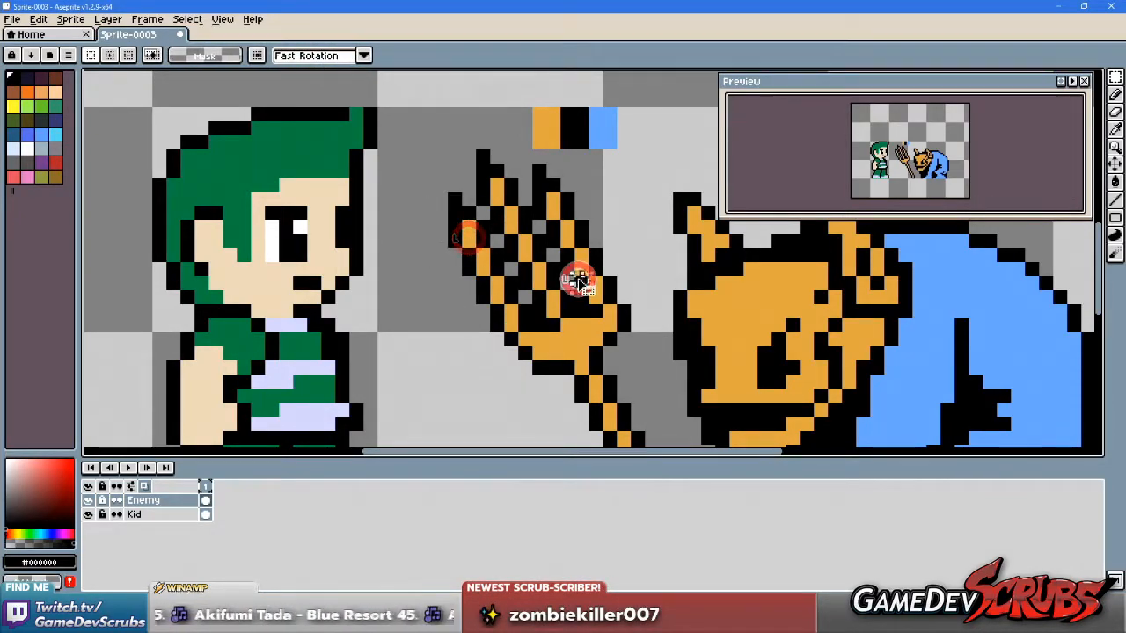
Step: Touch up the base of the gap beside the trident's kid-side prong with single orange and black pixels
scroll(602, 307, down, 3)
scroll(626, 309, up, 1)
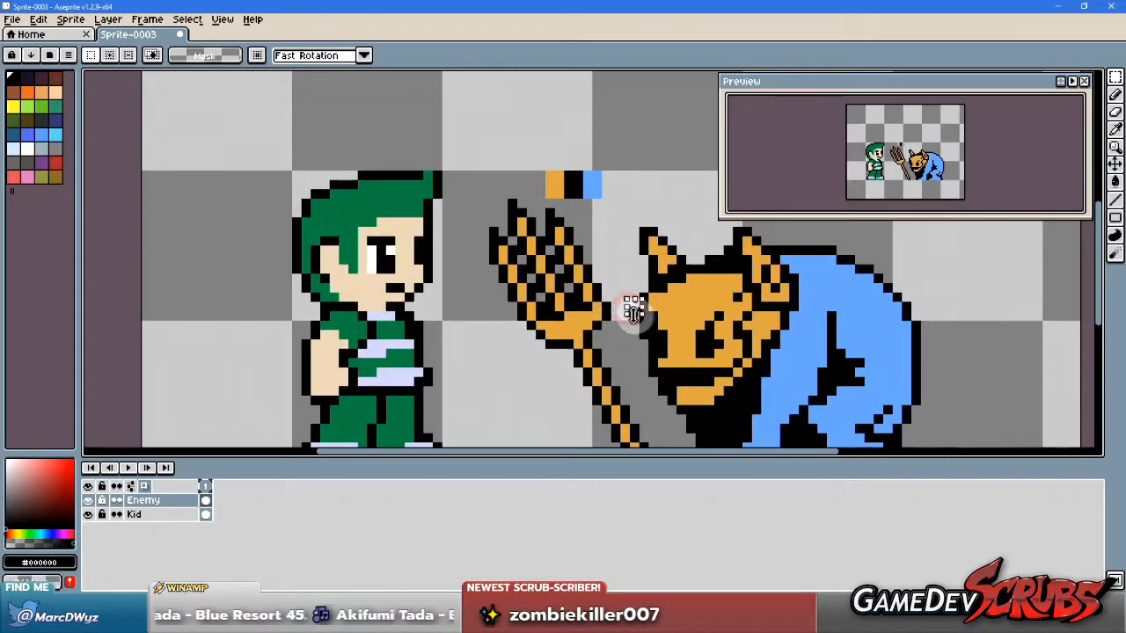
scroll(613, 310, up, 1)
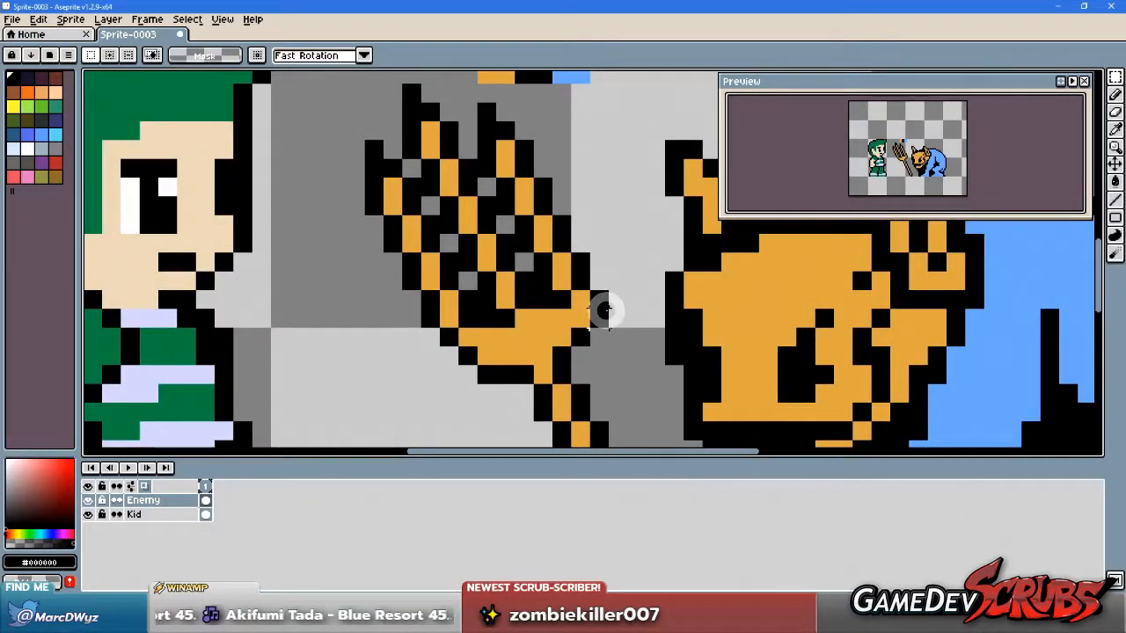
key(v)
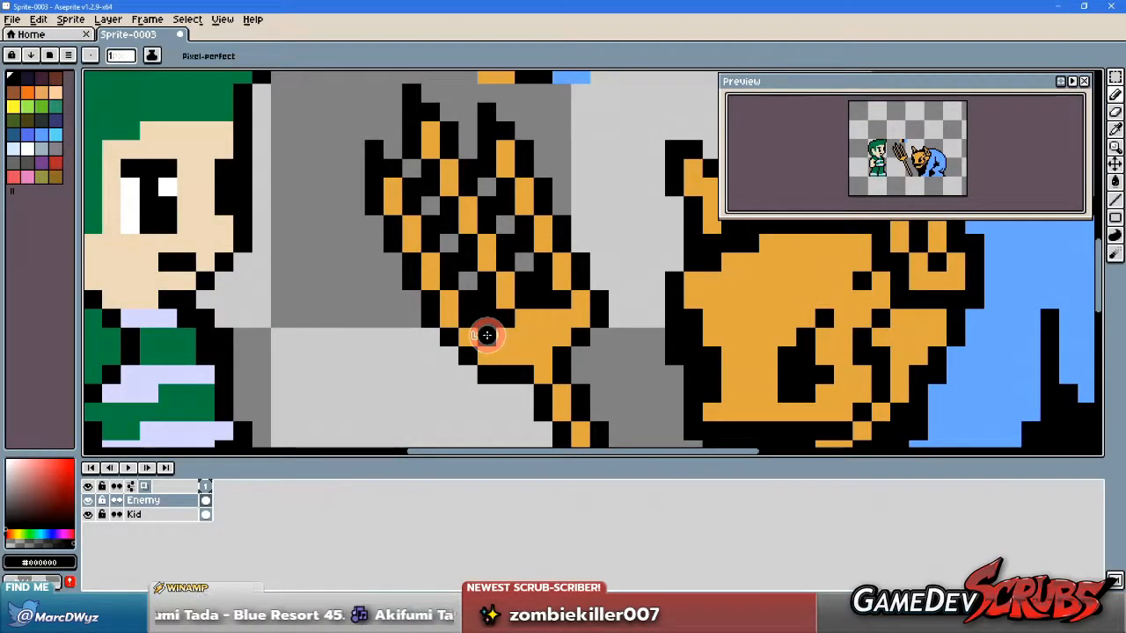
key(ctrl)
key(v)
key(b)
key(v)
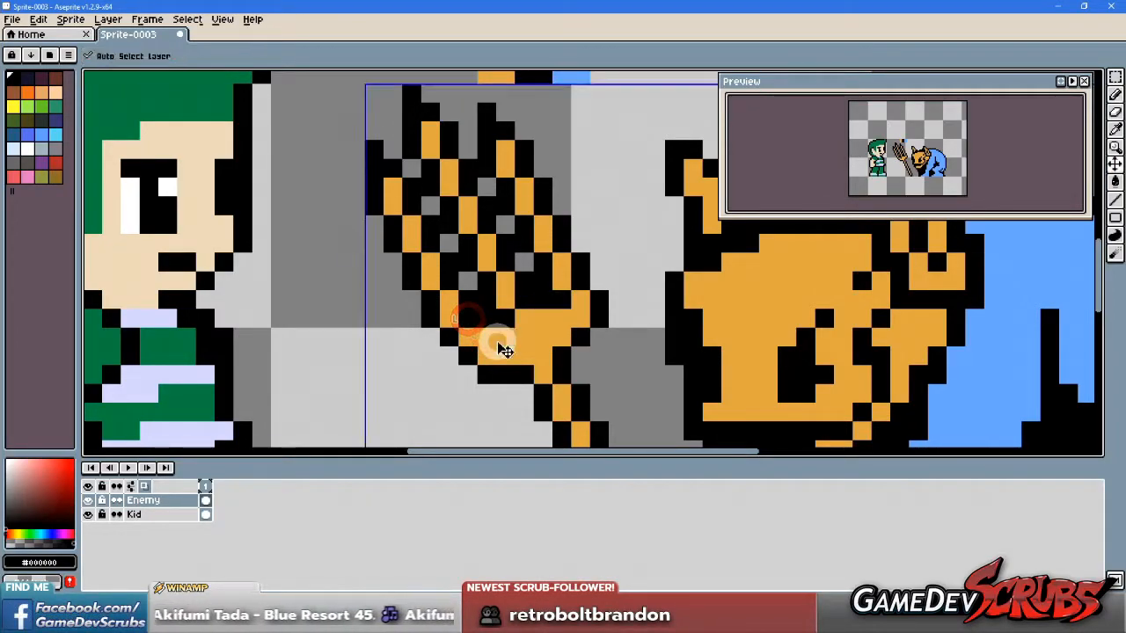
key(b)
alt+click(494, 343)
click(464, 321)
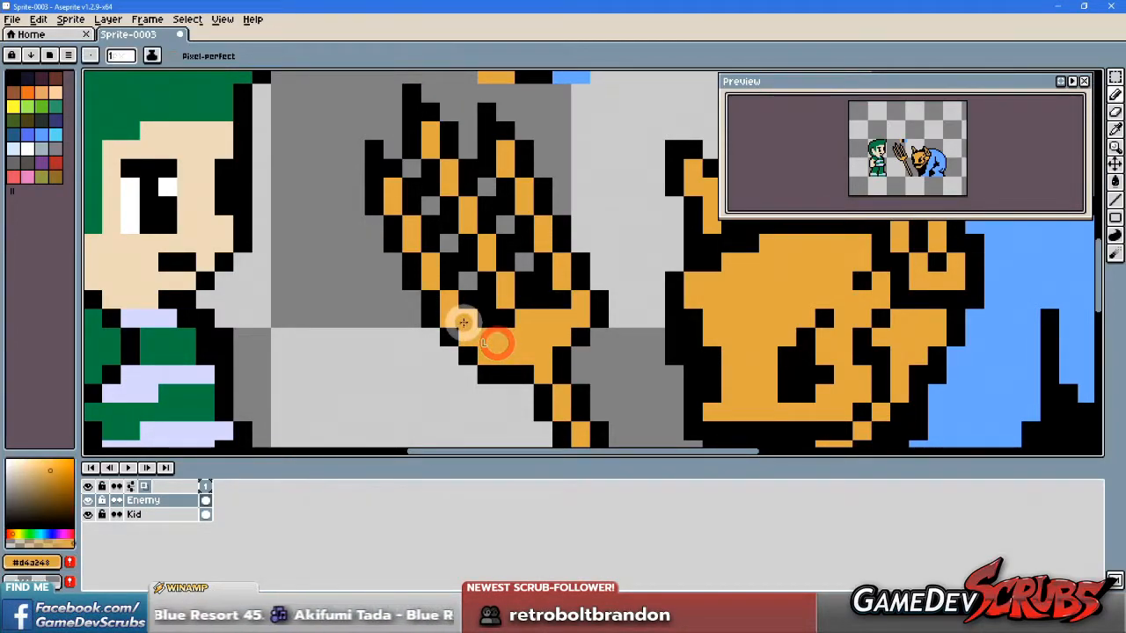
scroll(564, 317, down, 2)
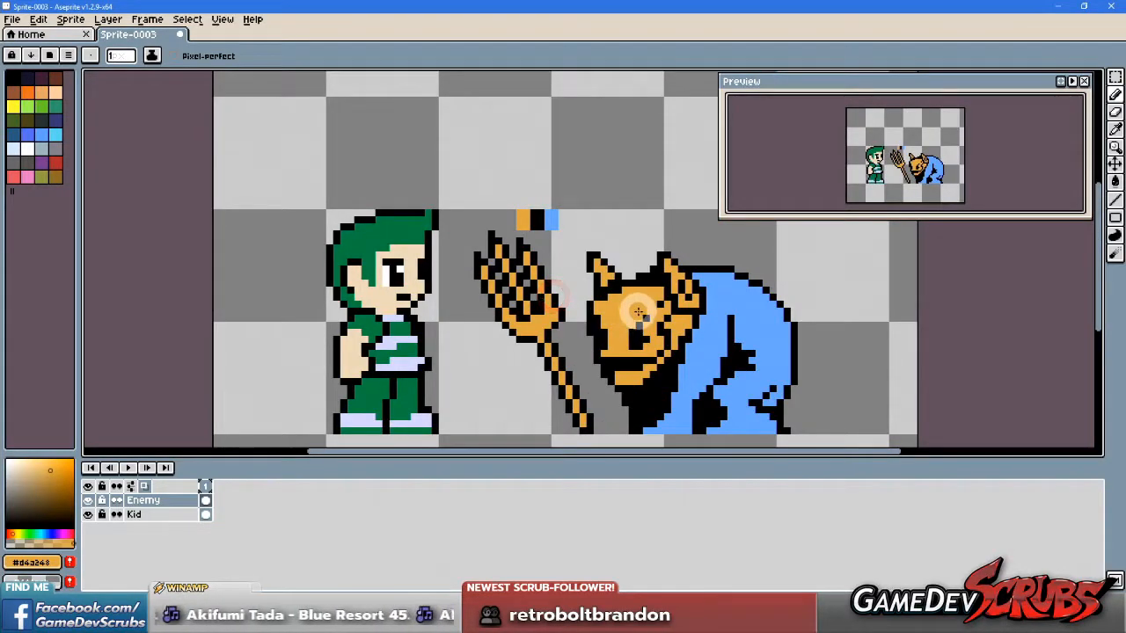
scroll(560, 326, up, 2)
alt+click(469, 307)
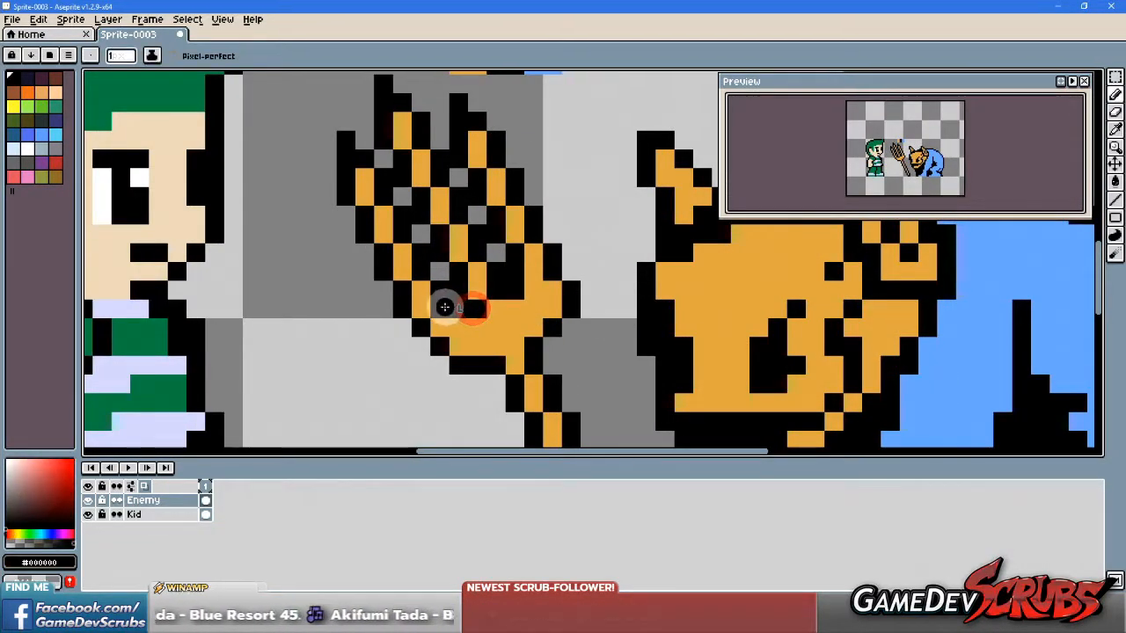
click(444, 306)
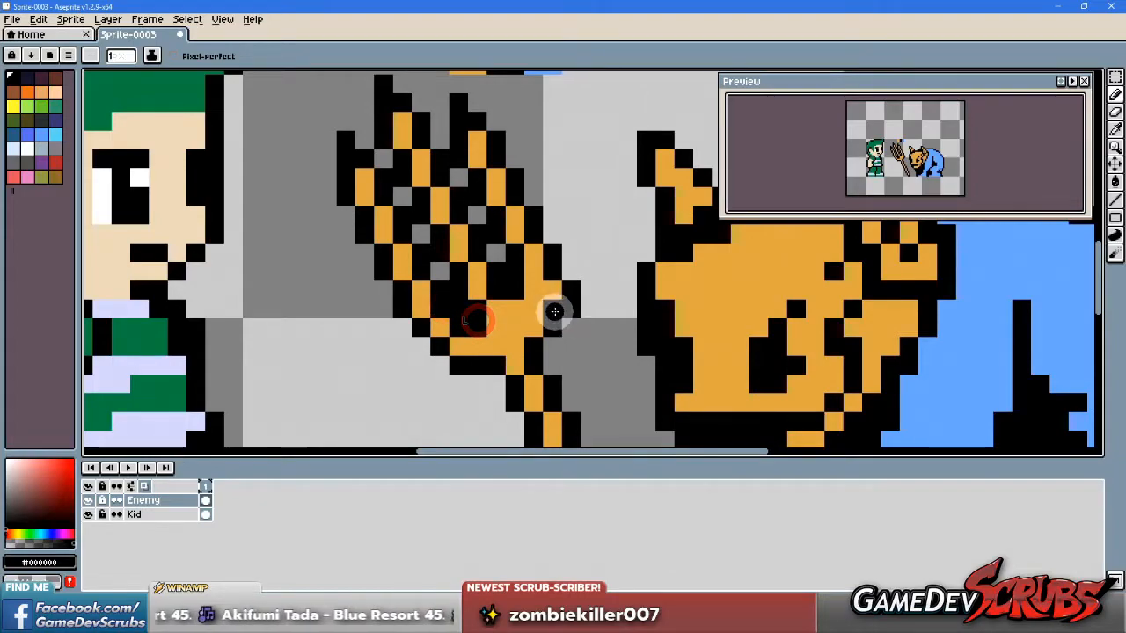
Step: Narrow the base of the gaps between the prongs with orange pixels so the prongs merge into the crossbar
key(v)
key(b)
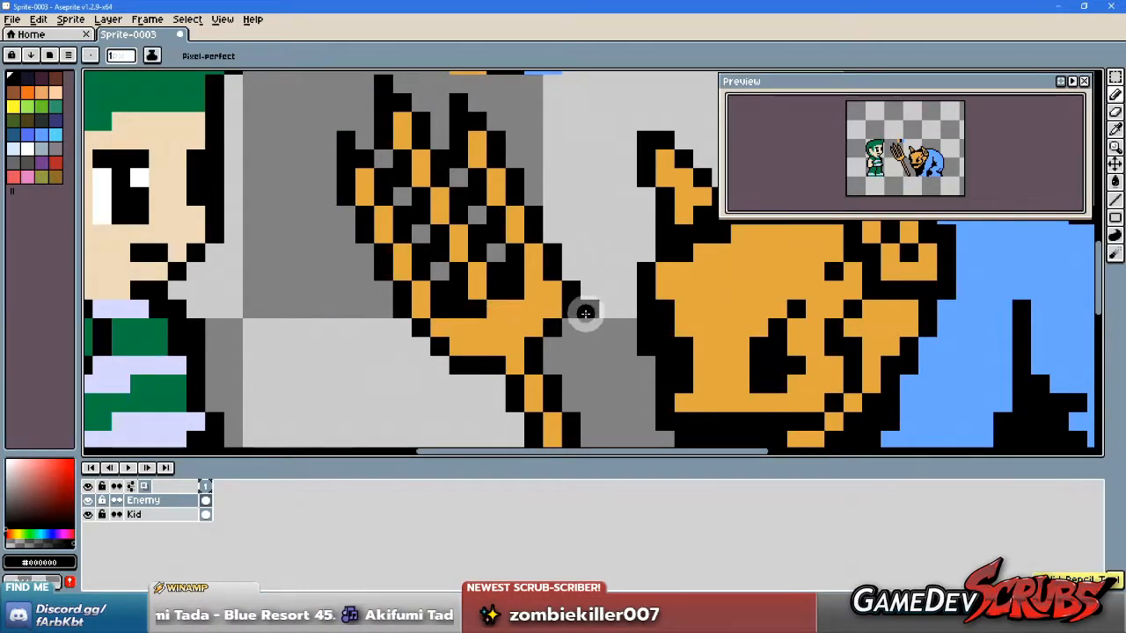
scroll(558, 318, down, 2)
scroll(533, 310, up, 2)
click(484, 314)
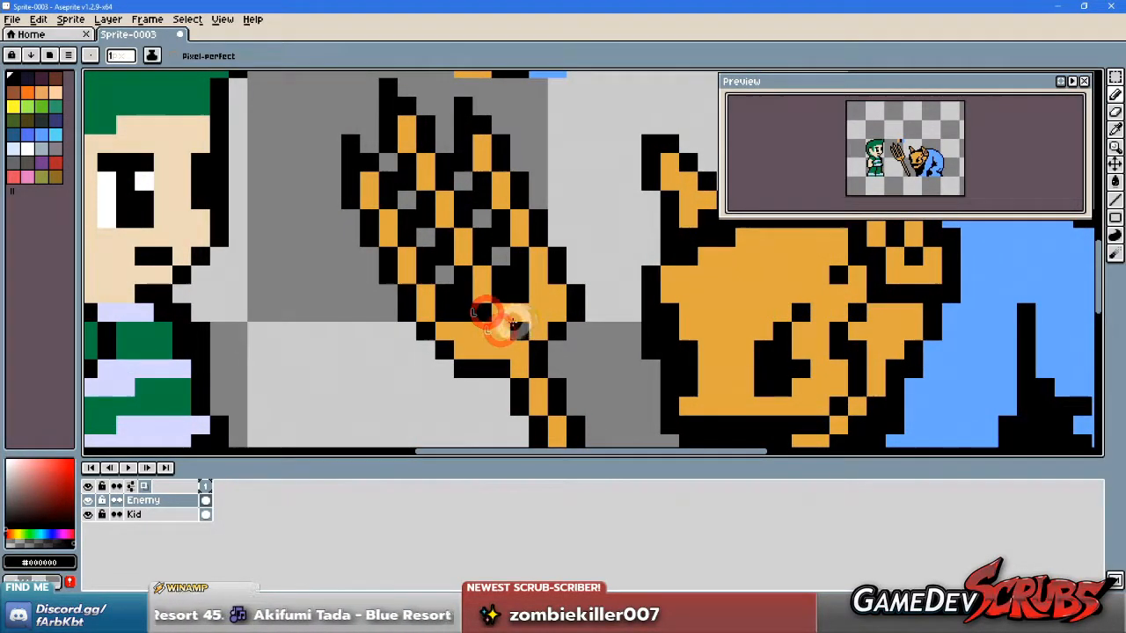
alt+click(510, 324)
scroll(537, 321, down, 1)
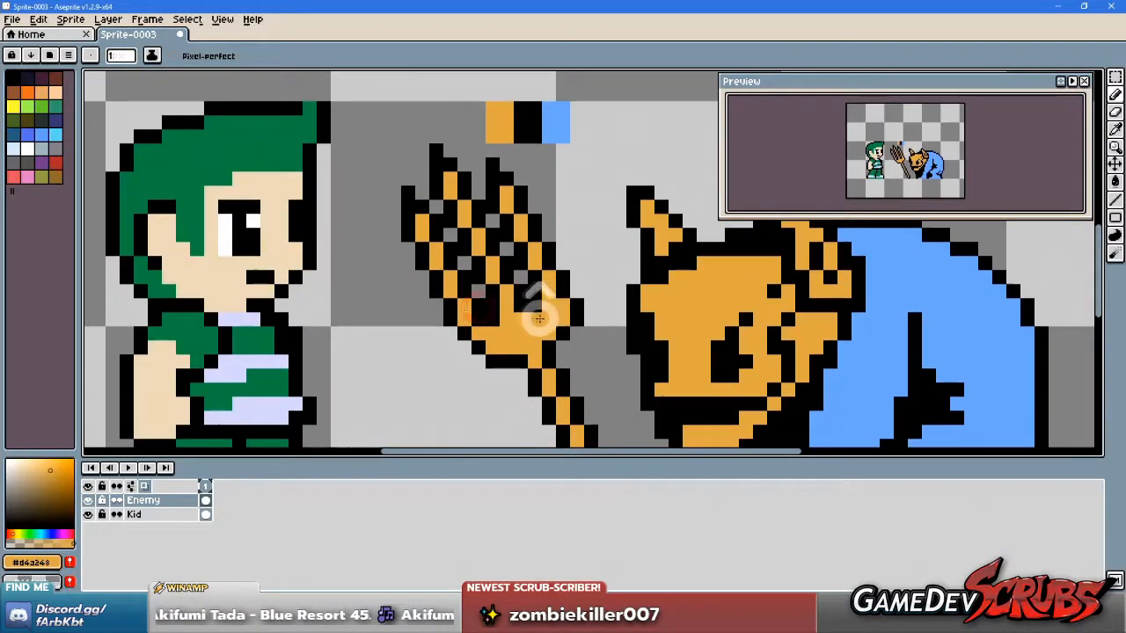
click(516, 306)
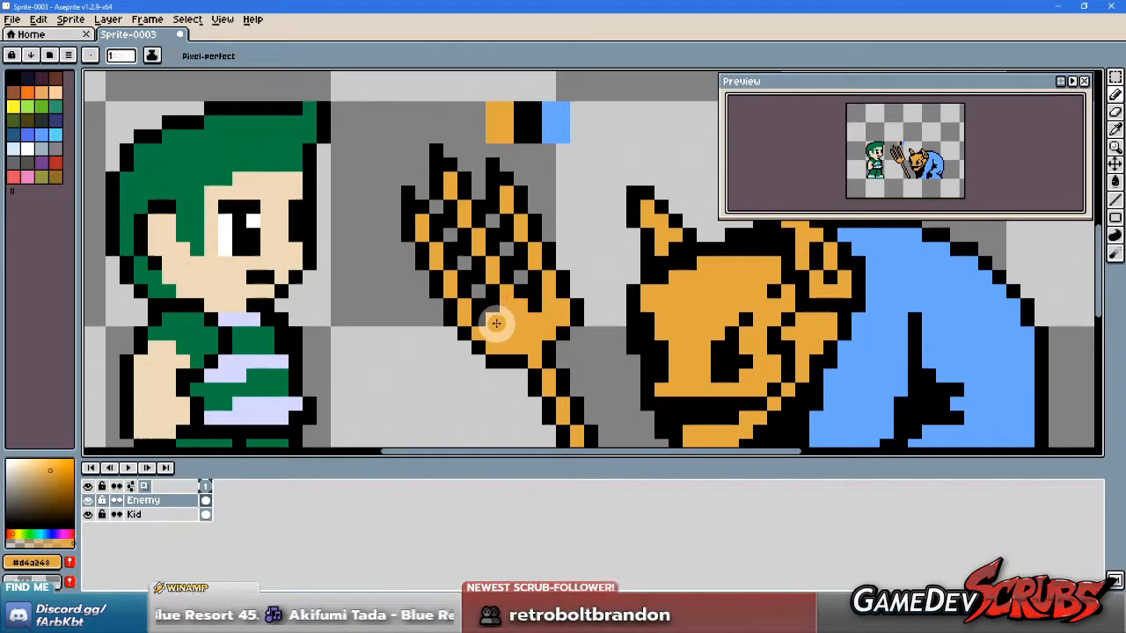
scroll(563, 341, down, 1)
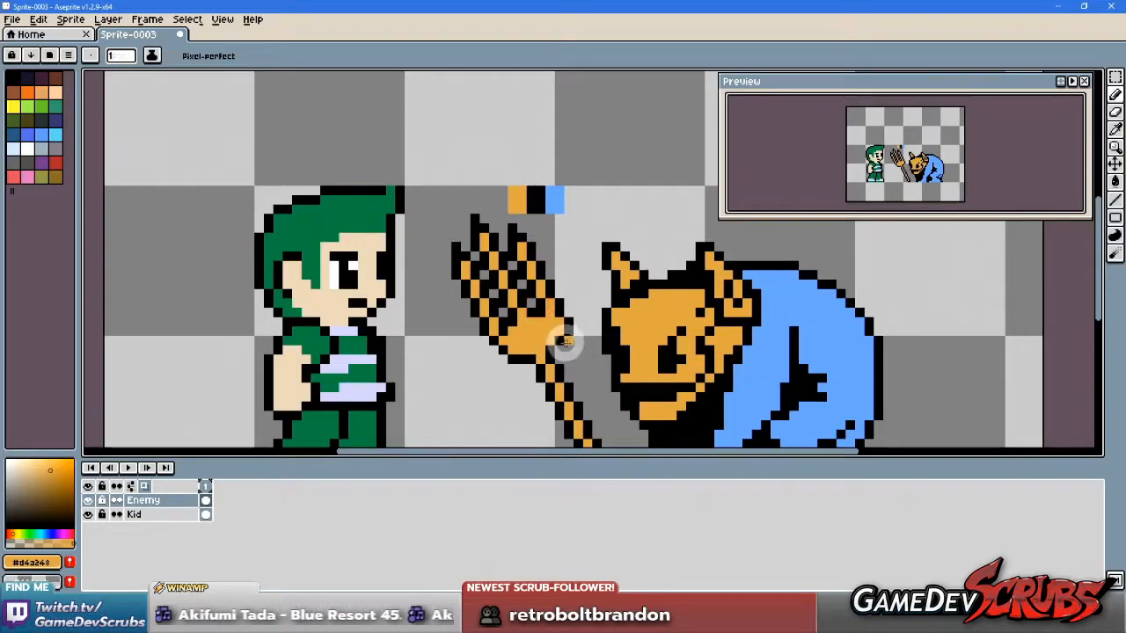
scroll(566, 341, up, 1)
scroll(575, 342, up, 1)
scroll(573, 342, down, 1)
alt+click(496, 323)
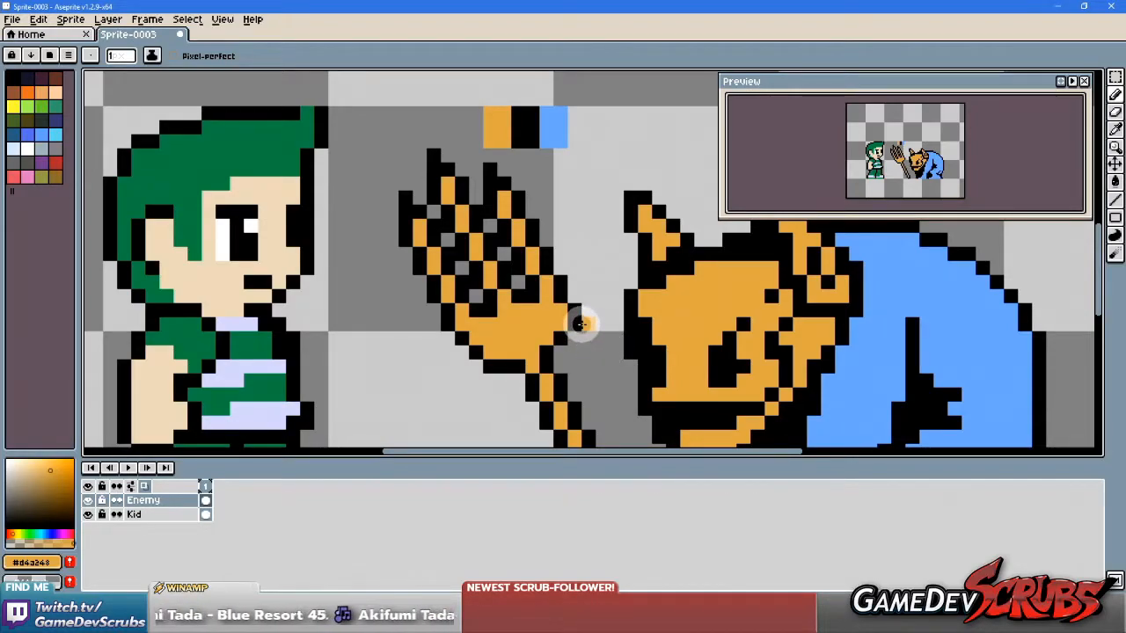
Step: Try shifting the trident's head one pixel down and one pixel toward the imp, and undo the move
key(m)
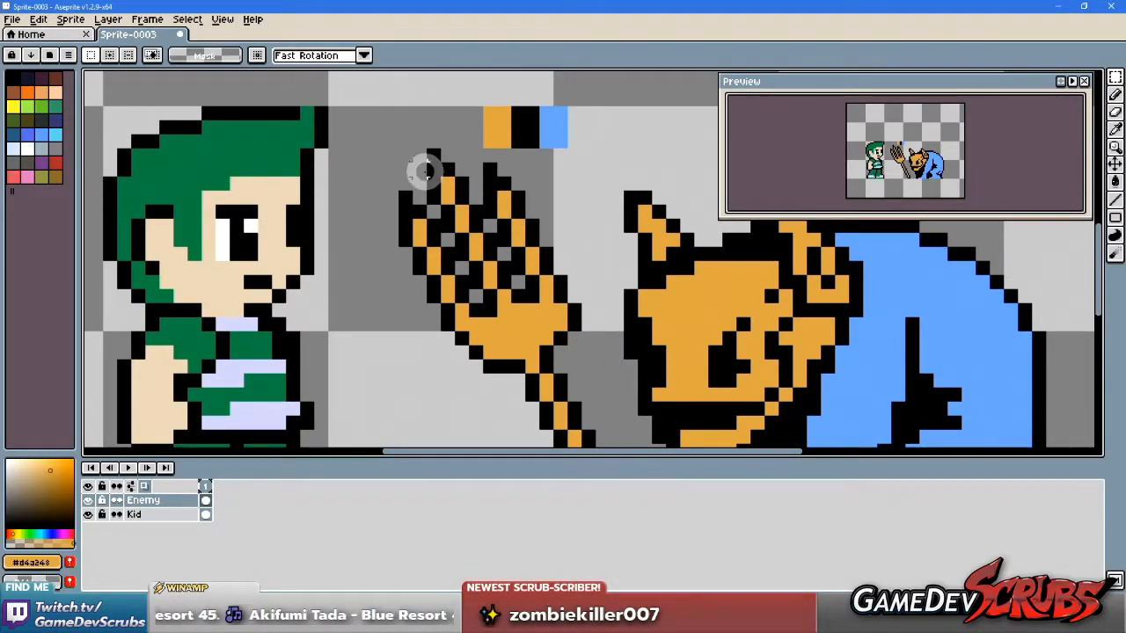
drag(382, 146, 576, 322)
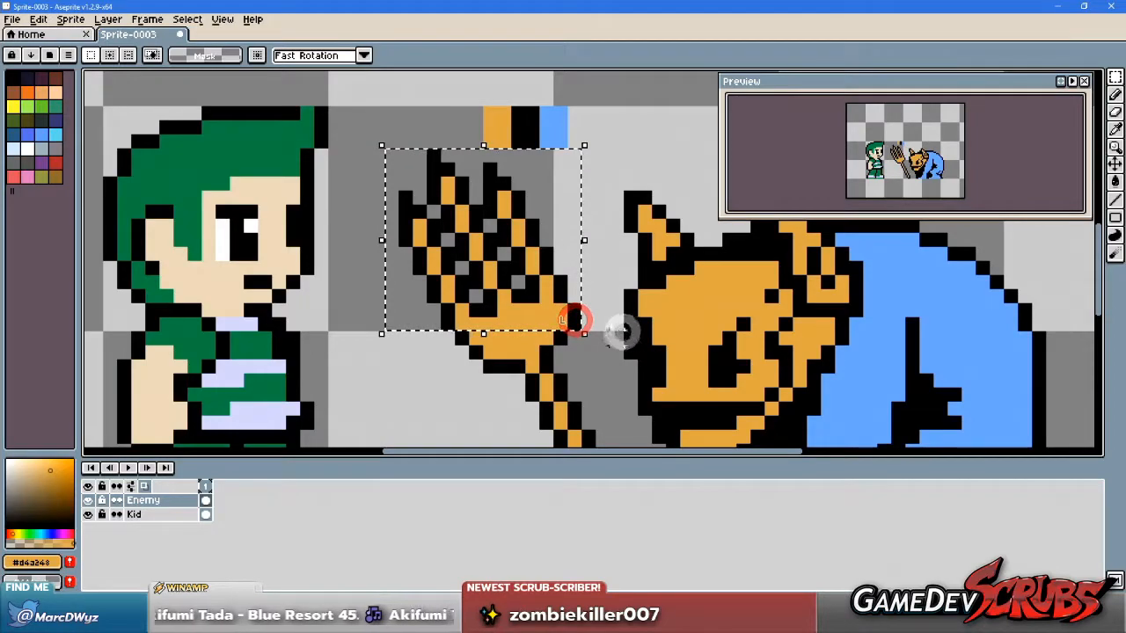
drag(523, 287, 532, 297)
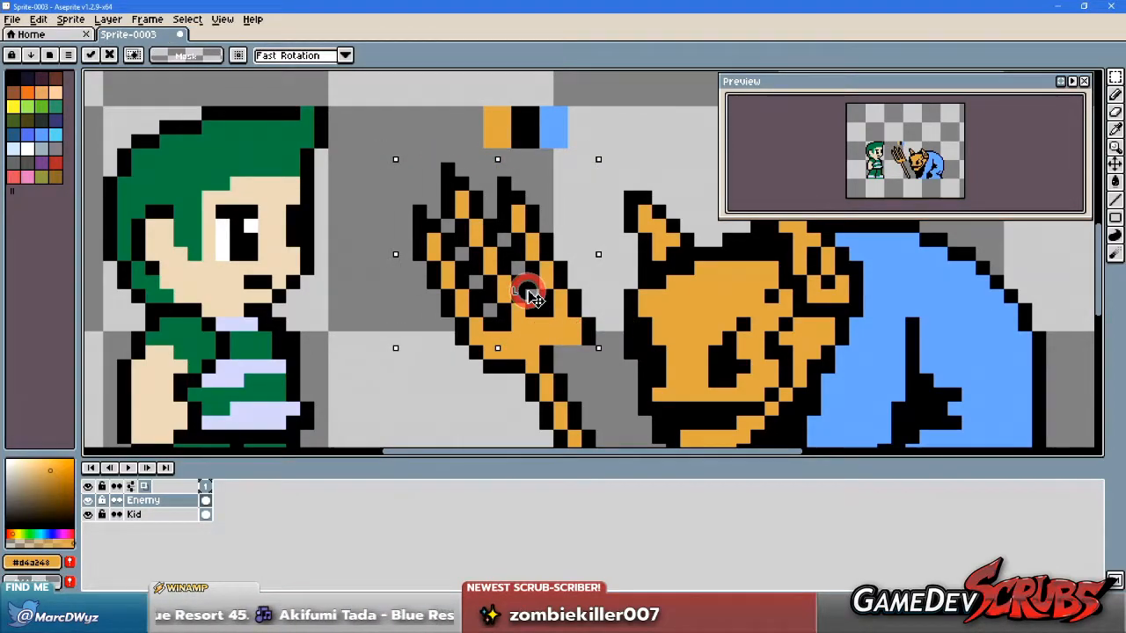
click(617, 387)
key(b)
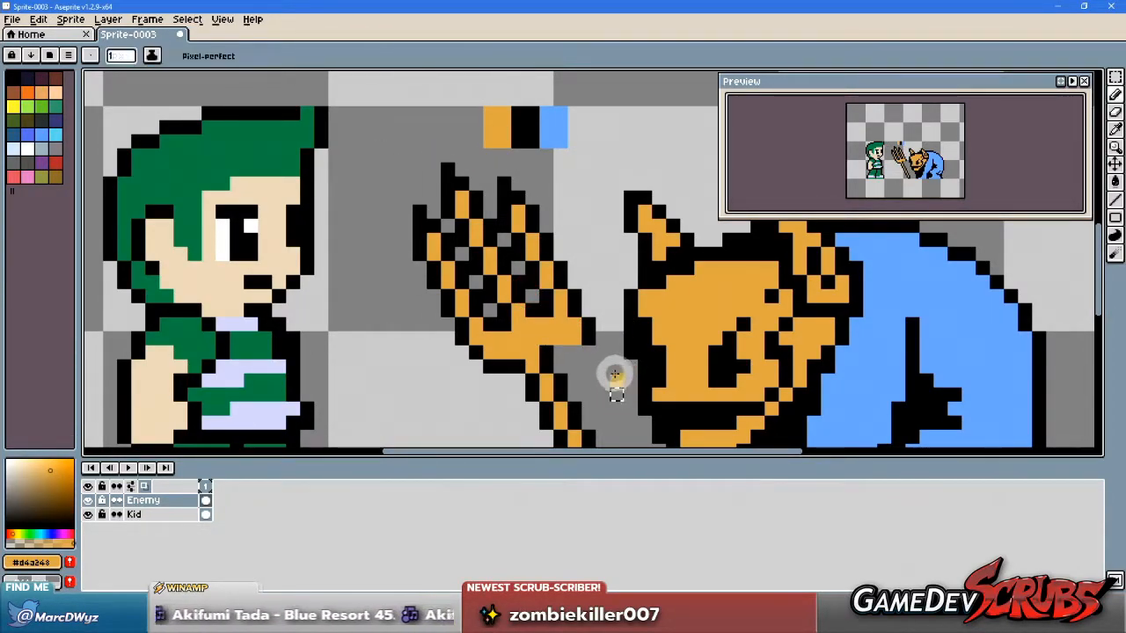
key(ctrl+d)
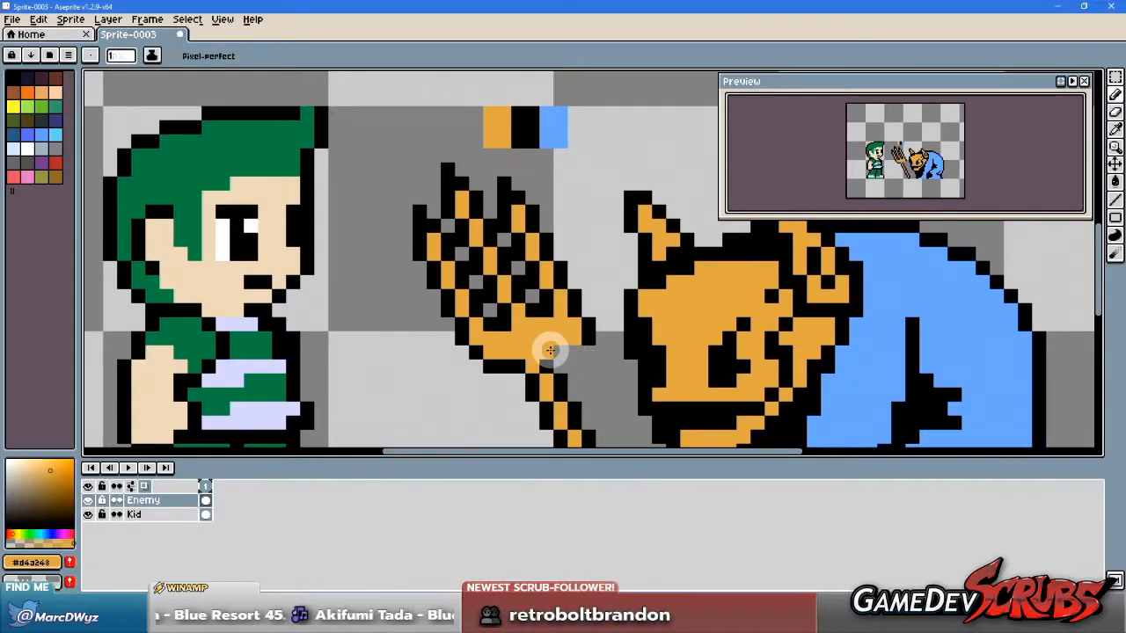
key(i)
click(581, 336)
key(v)
key(ctrl)
key(ctrl+z)
key(ctrl+z)
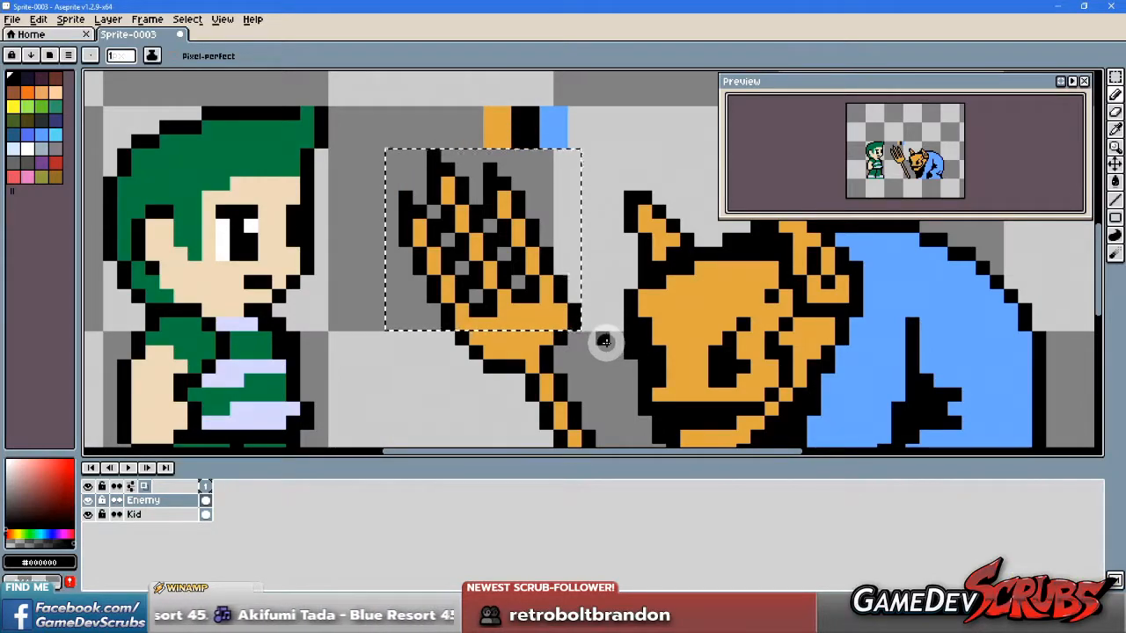
Step: Select the trident's prongs with the upper crossbar and move them one pixel straight down to shorten the head
key(m)
click(602, 352)
drag(377, 142, 547, 297)
click(594, 360)
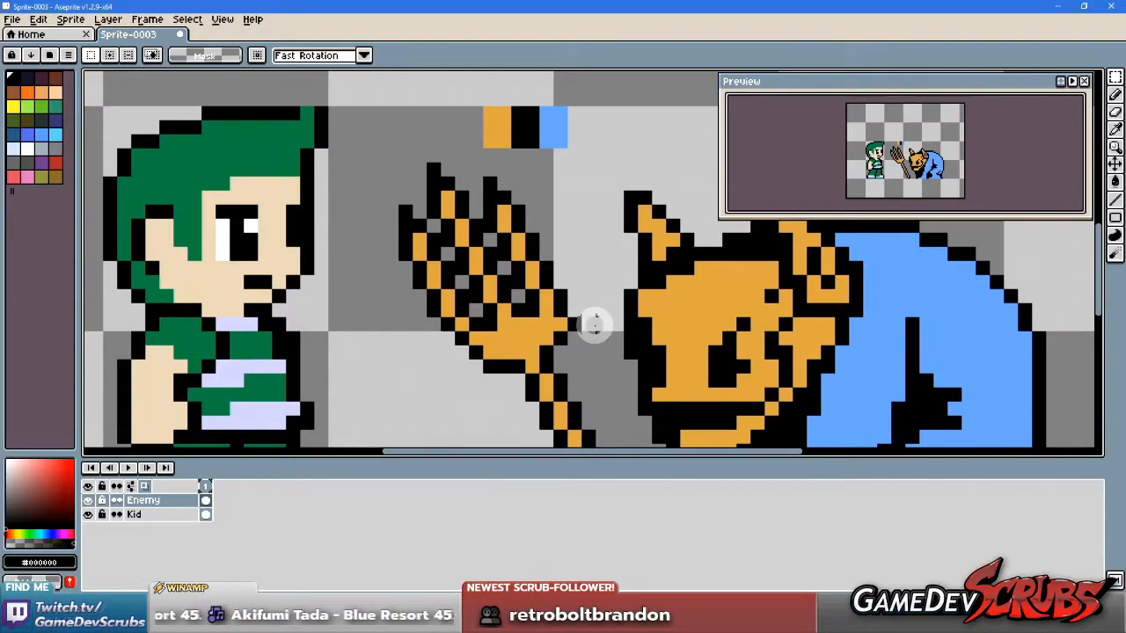
Step: Fill the notch at the crossbar's imp-side corner with orange and continue the black outline around it
key(i)
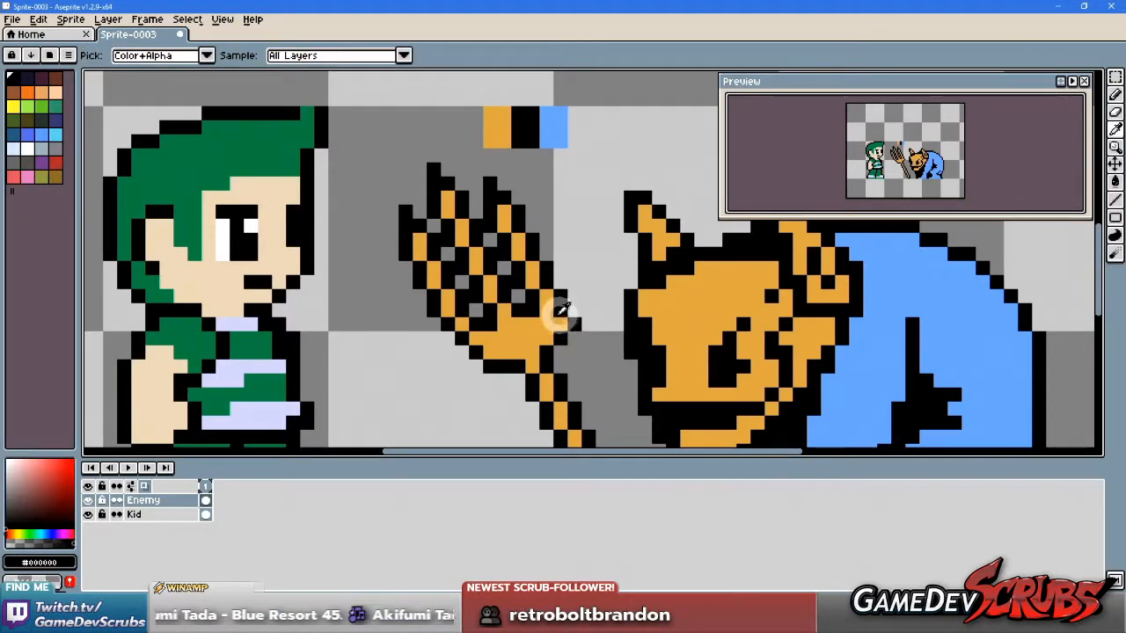
alt+click(551, 313)
click(555, 311)
alt+click(558, 297)
click(573, 311)
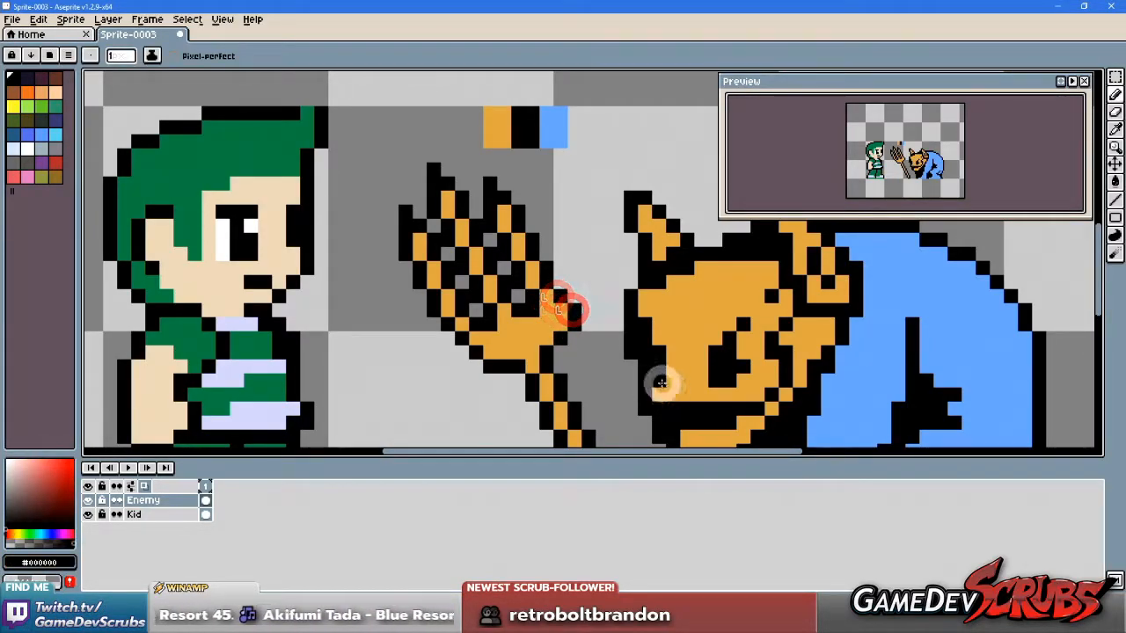
Step: Pull the black outline of the crossbar's imp-side corner in by one pixel and erase the protruding pixels
scroll(678, 379, down, 3)
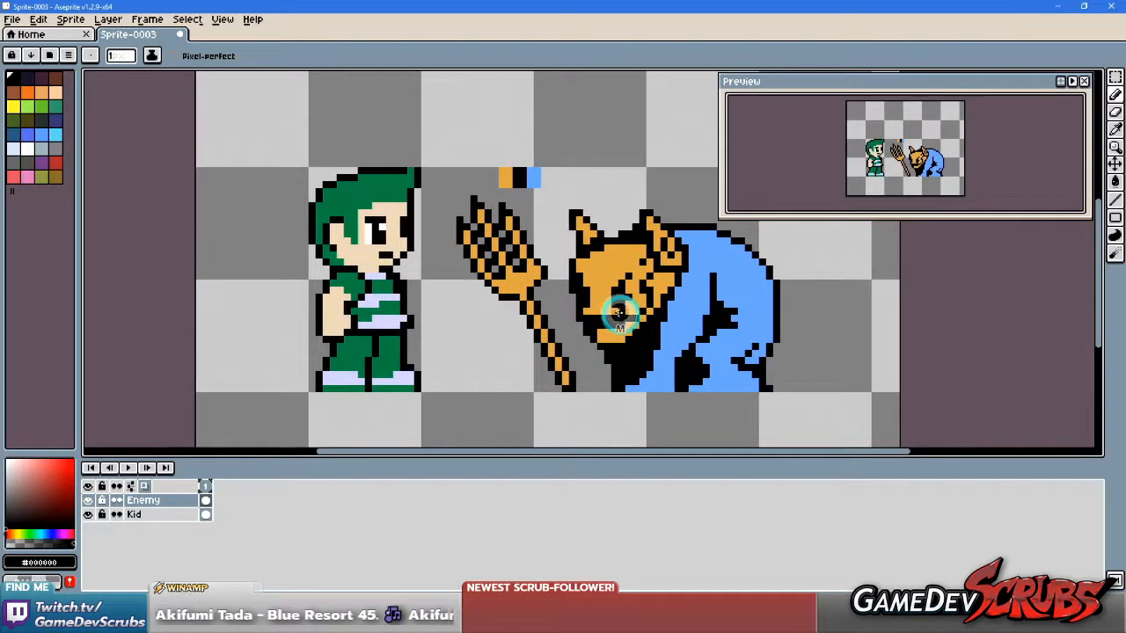
scroll(619, 313, up, 4)
key(i)
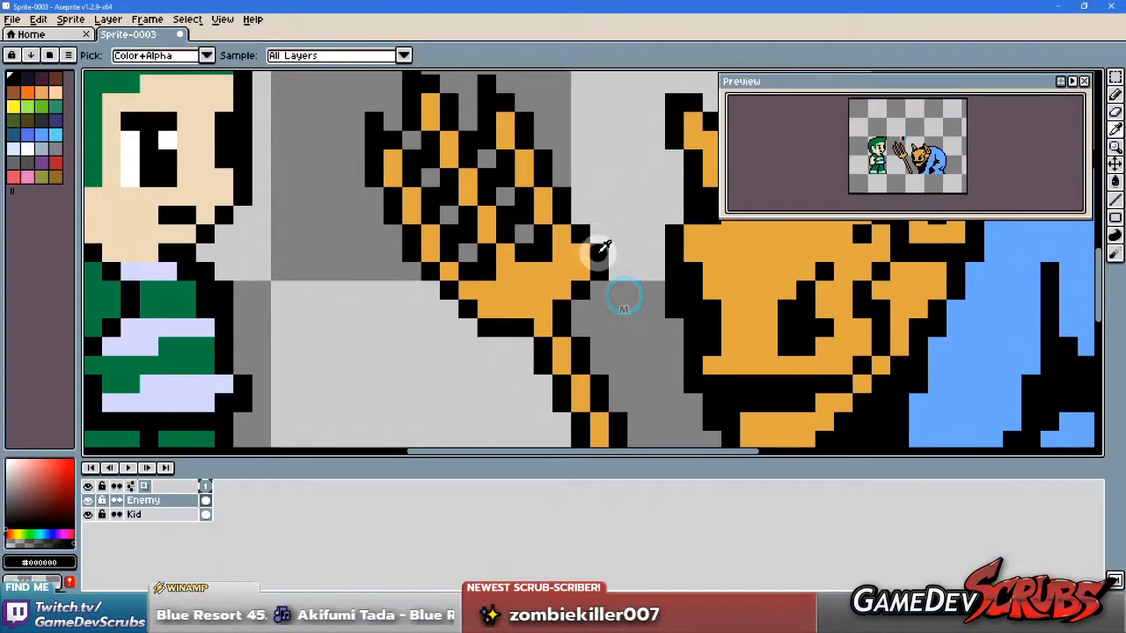
alt+click(597, 252)
mouse_move(586, 253)
mouse_down()
mouse_move(587, 269)
mouse_move(601, 259)
mouse_move(604, 286)
mouse_up()
alt+click(615, 220)
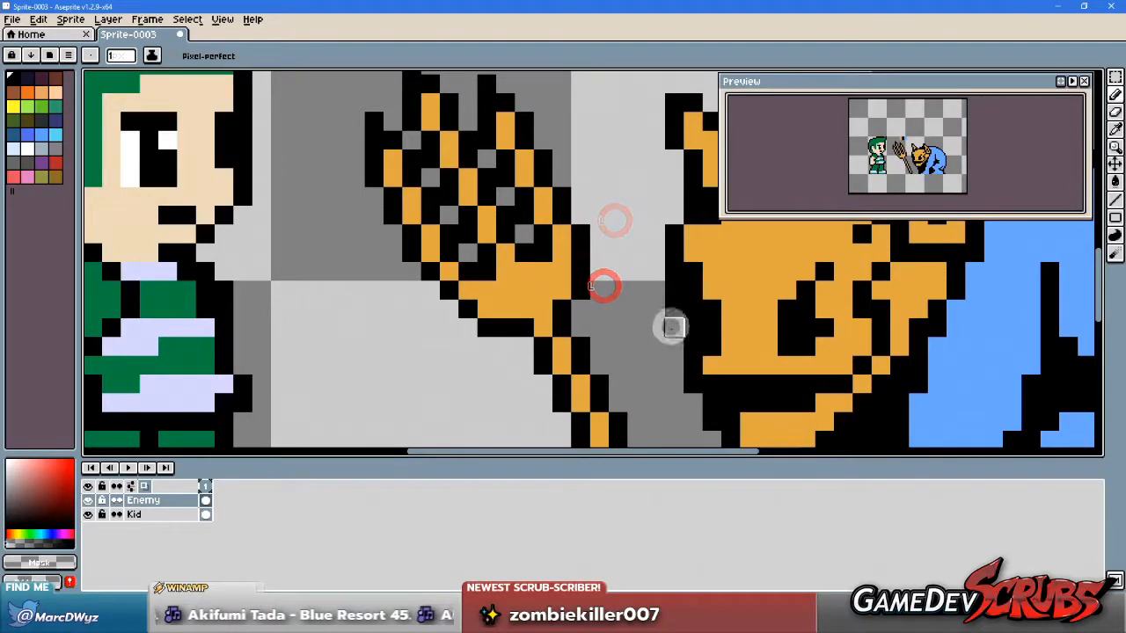
Step: Redraw the crossbar's lower kid-side outline one pixel higher in black and erase the old outline pixels below
scroll(655, 328, down, 3)
scroll(611, 322, up, 5)
key(i)
alt+click(496, 319)
mouse_move(480, 294)
mouse_down()
mouse_move(538, 297)
mouse_move(491, 350)
mouse_move(491, 324)
mouse_move(525, 322)
mouse_up()
alt+click(492, 350)
scroll(683, 326, down, 4)
scroll(608, 294, up, 4)
Step: Smooth the junction between the crossbar and the shaft by recolouring outline pixels orange
alt+click(615, 249)
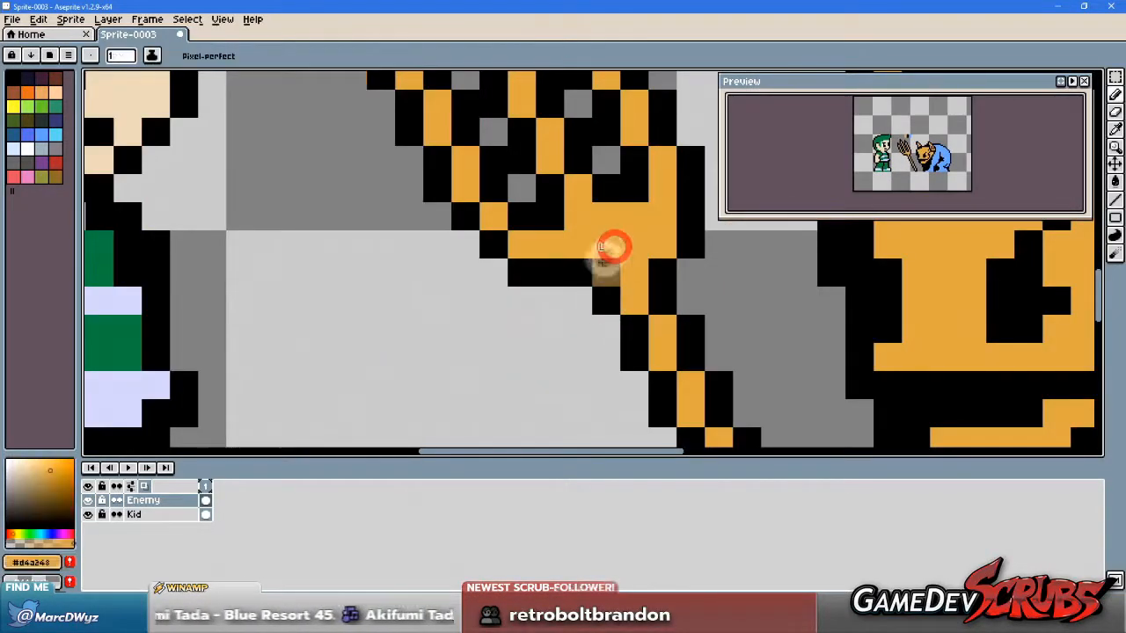
click(603, 272)
scroll(681, 323, down, 4)
scroll(706, 319, up, 4)
alt+click(612, 239)
click(594, 256)
alt+click(650, 273)
Step: Examine the trident's overall shape and size beside the kid and the imp
scroll(626, 251, down, 4)
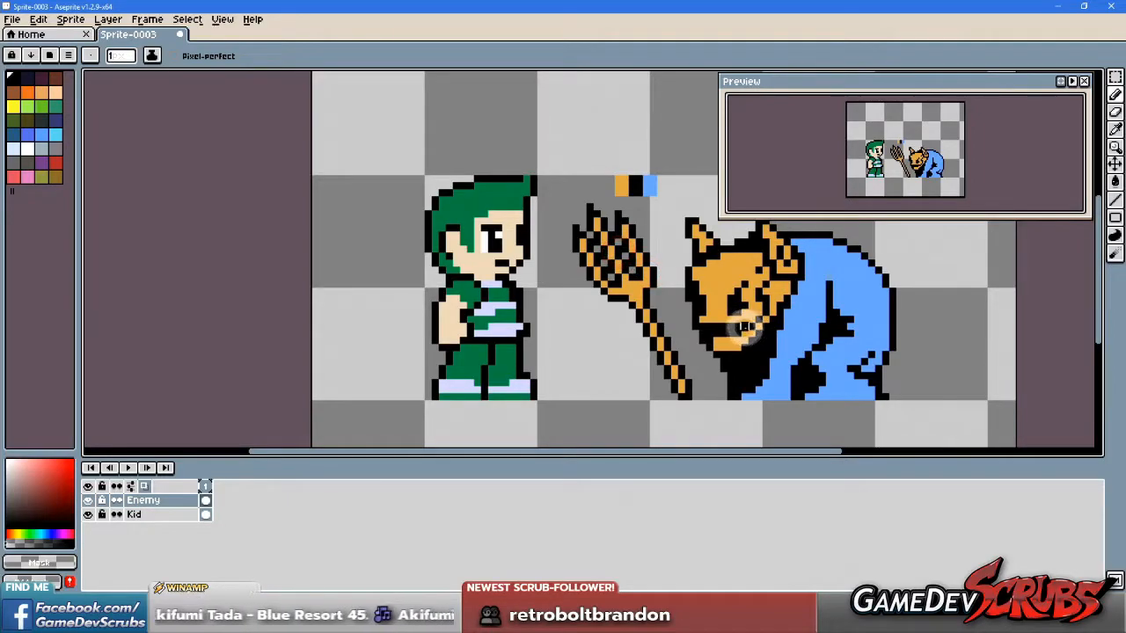
scroll(722, 326, up, 1)
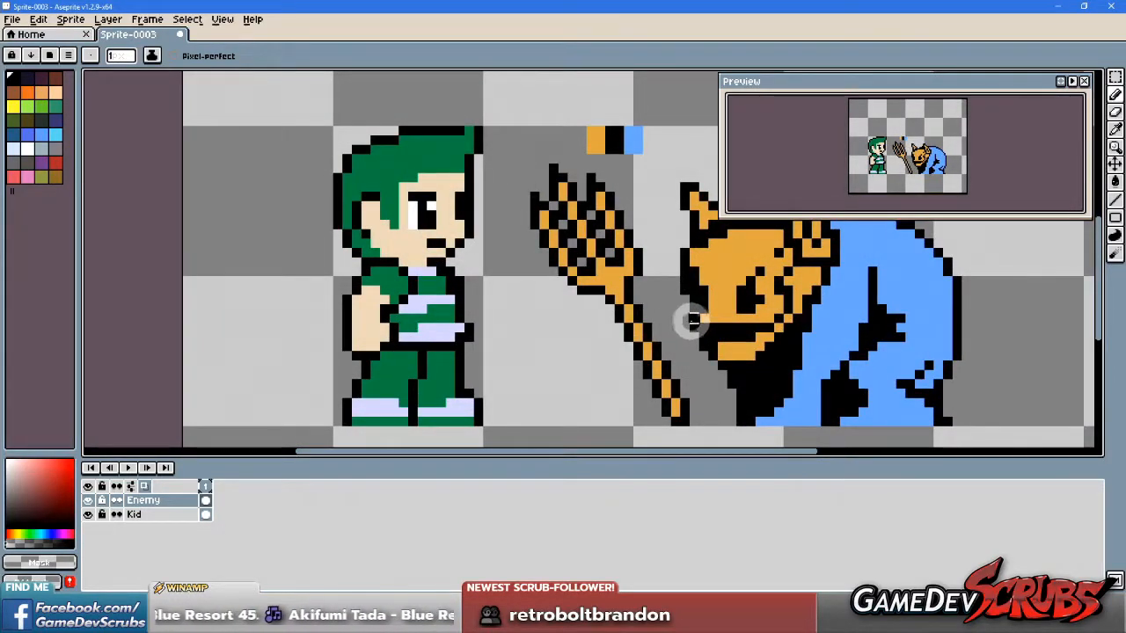
scroll(693, 321, up, 1)
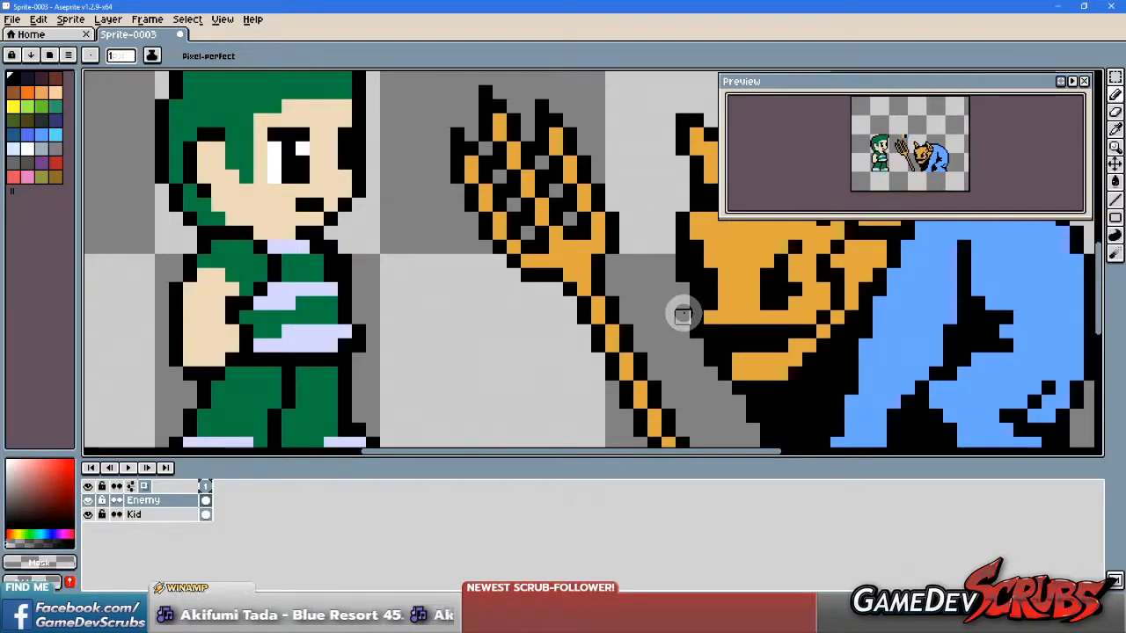
key(alt+Tab)
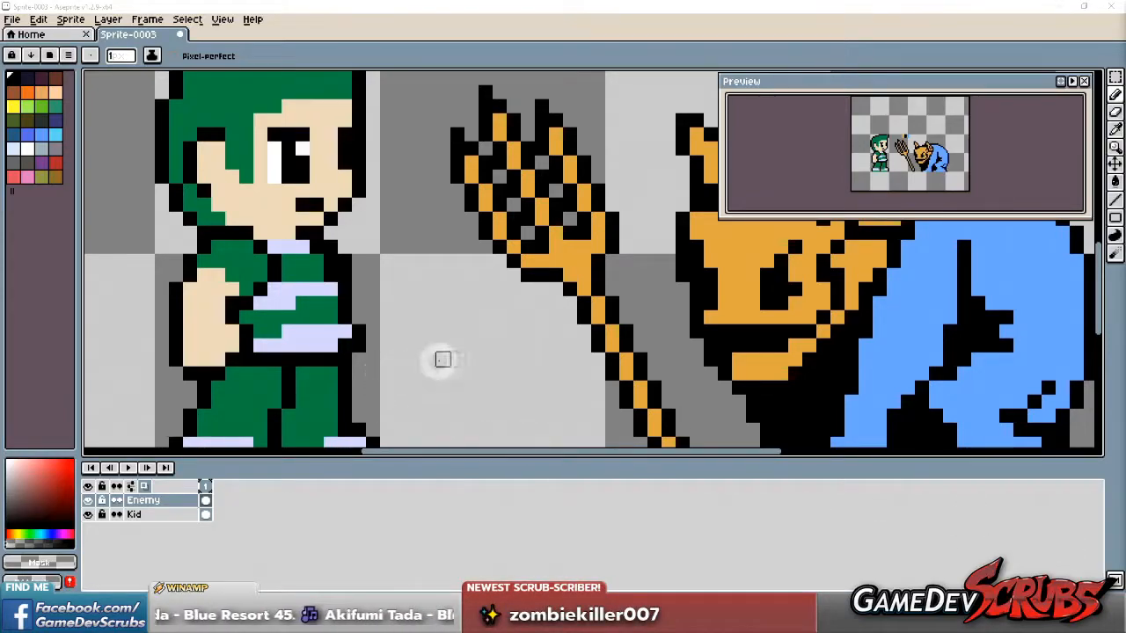
click(472, 350)
scroll(473, 350, down, 1)
scroll(629, 290, down, 1)
scroll(591, 275, up, 1)
scroll(563, 266, down, 1)
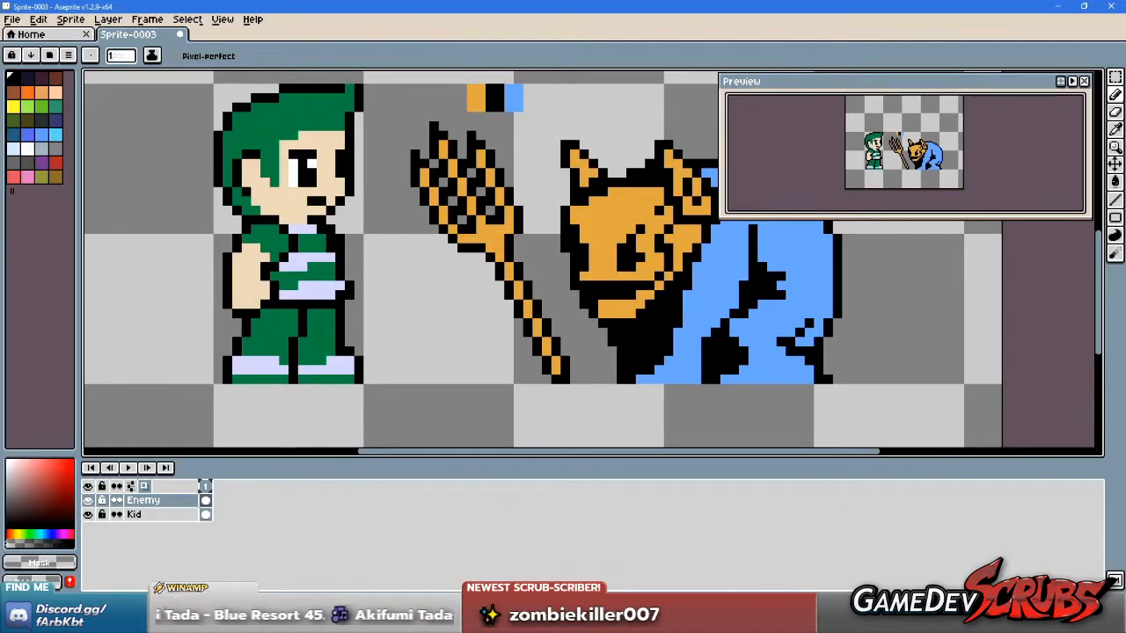
Step: Extend the tips of the enemy's fork prongs with black outline pixels sampled from the existing outline
key(alt+Tab)
key(alt+Tab)
scroll(570, 357, up, 3)
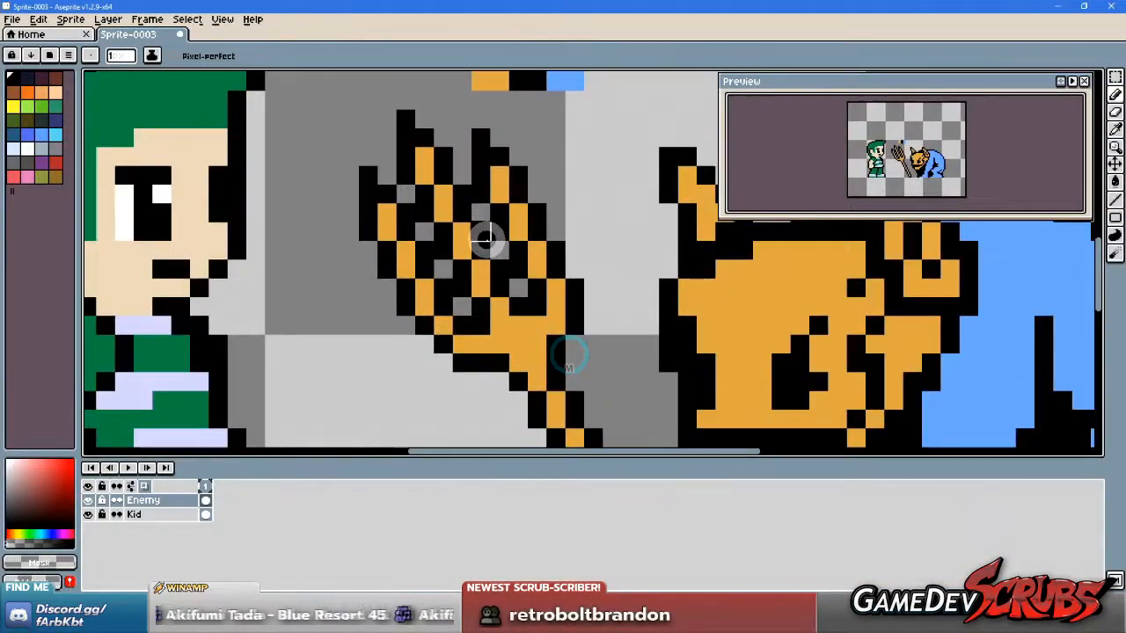
drag(486, 240, 528, 282)
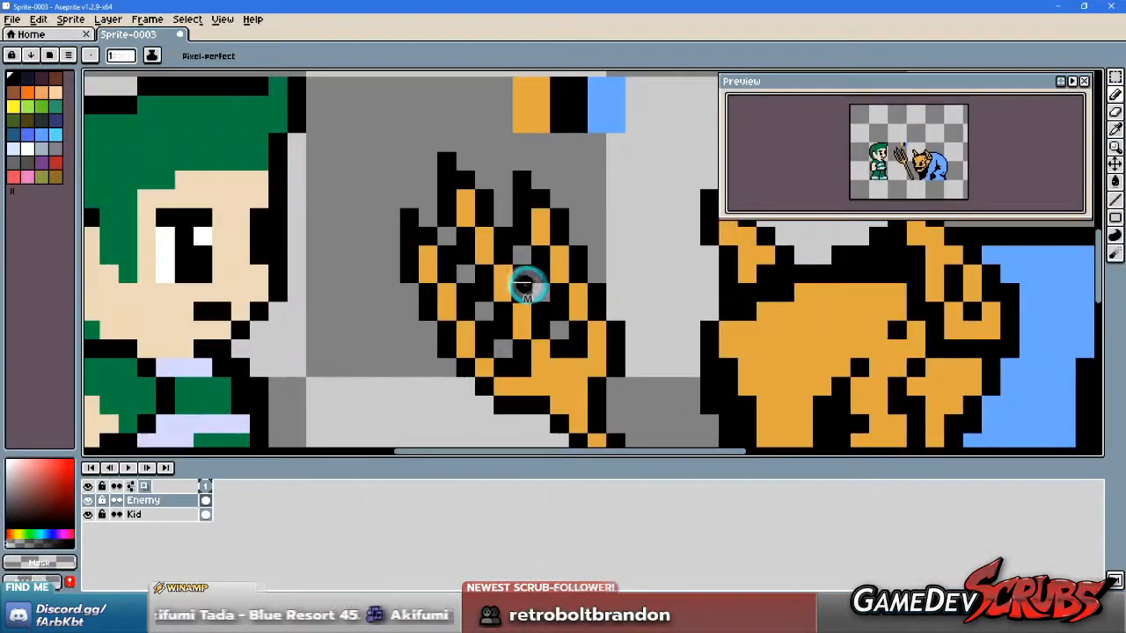
click(448, 163)
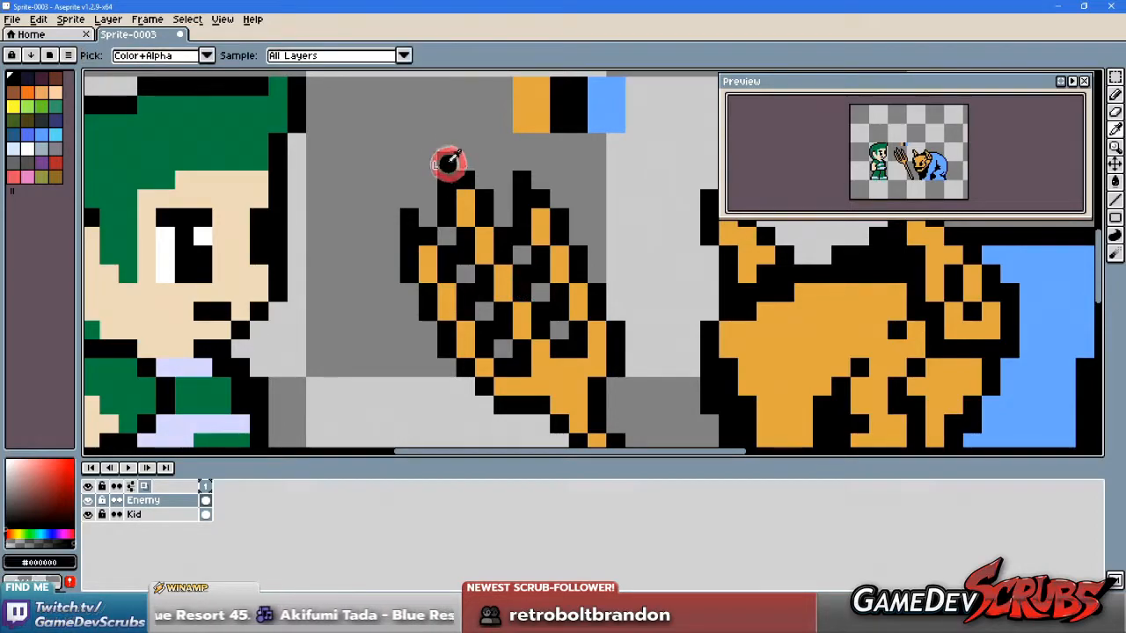
click(428, 142)
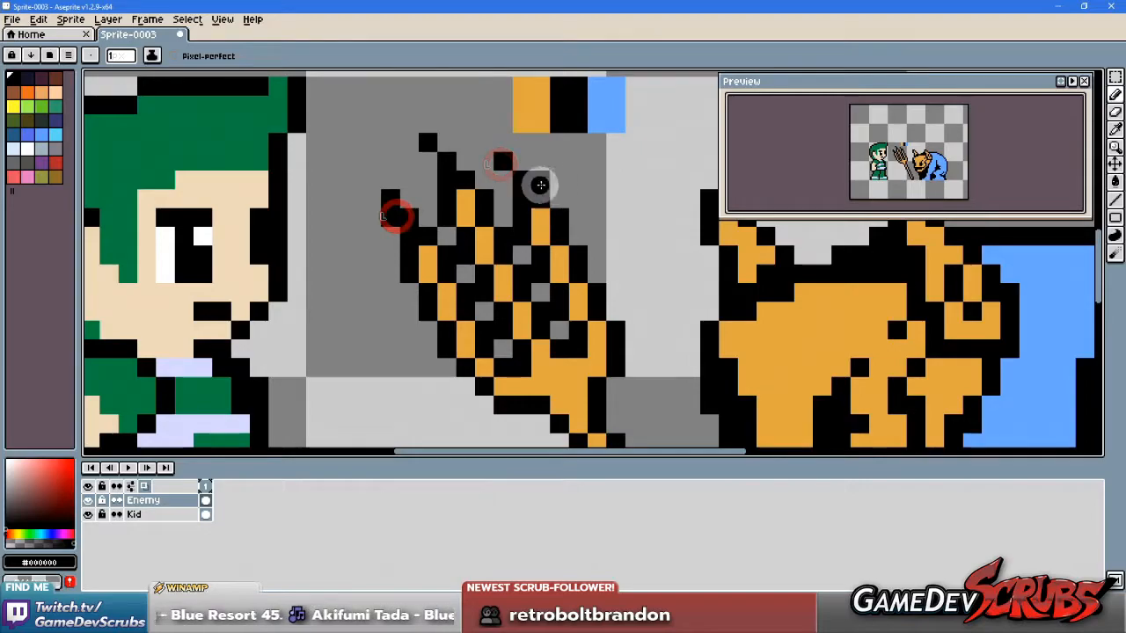
Step: Add gold pixels sampled from the fork inside the extended ends of its prongs
scroll(647, 351, down, 2)
drag(647, 352, 540, 256)
scroll(586, 296, down, 1)
scroll(532, 251, up, 3)
drag(466, 254, 561, 289)
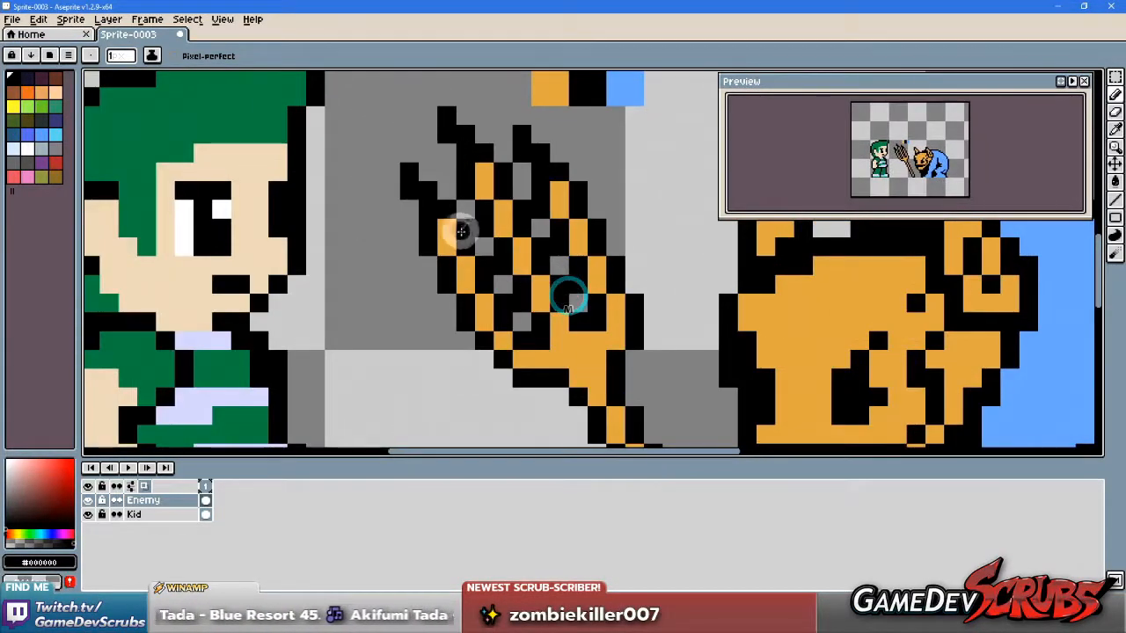
alt+click(444, 225)
click(432, 207)
click(466, 150)
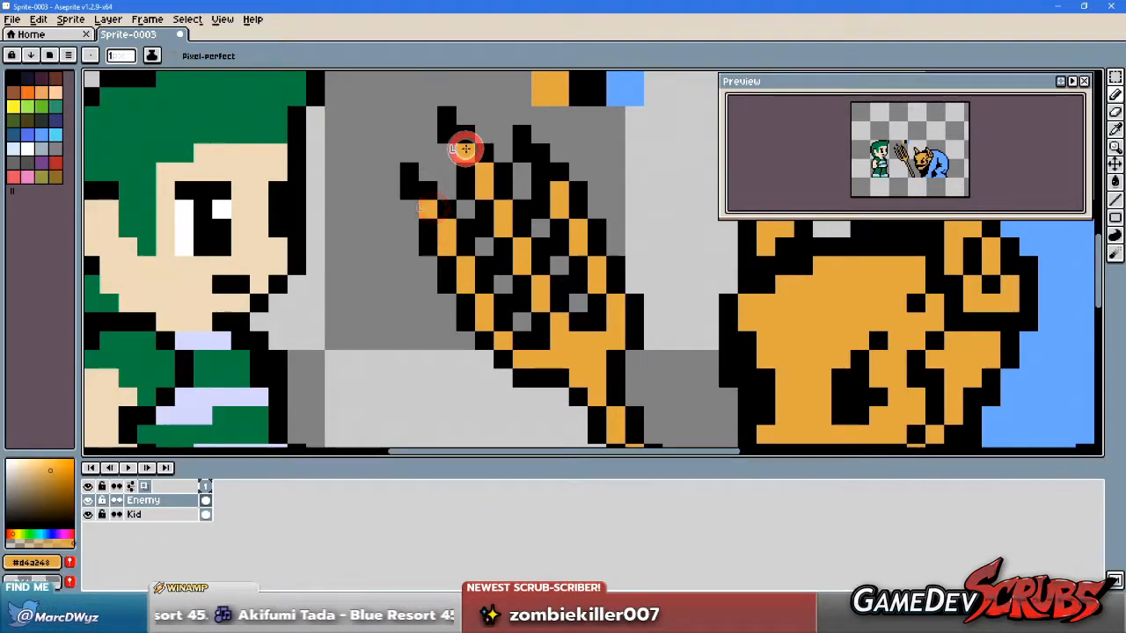
Step: Thicken the outline at the fork's prong tips with black pixels sampled from the outline
scroll(617, 321, down, 6)
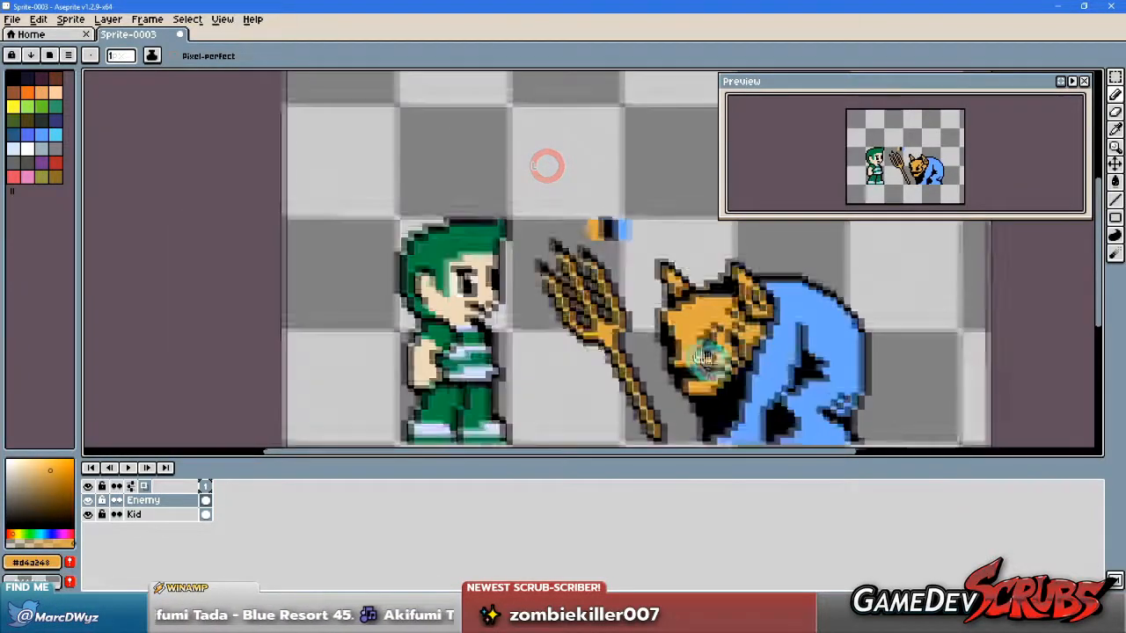
scroll(649, 324, up, 4)
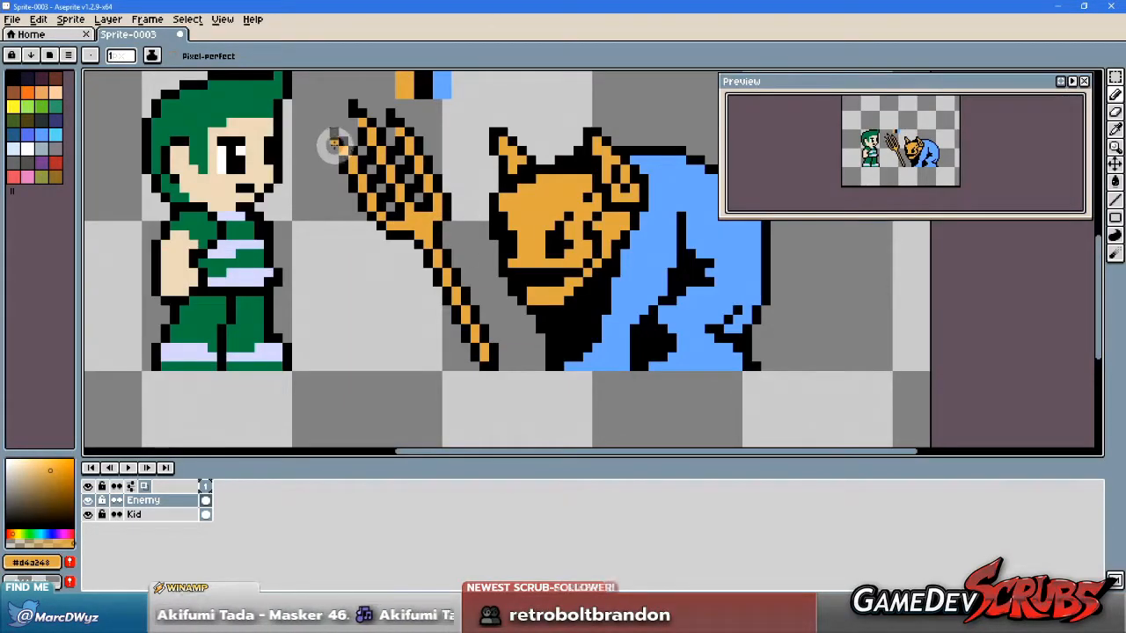
alt+click(330, 138)
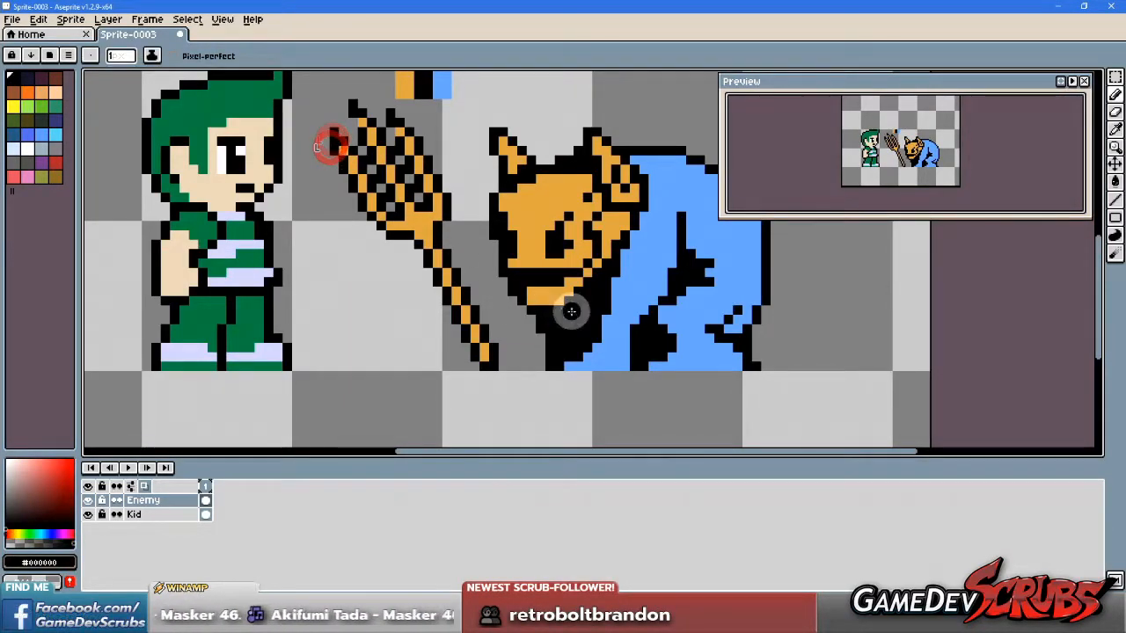
scroll(433, 238, up, 1)
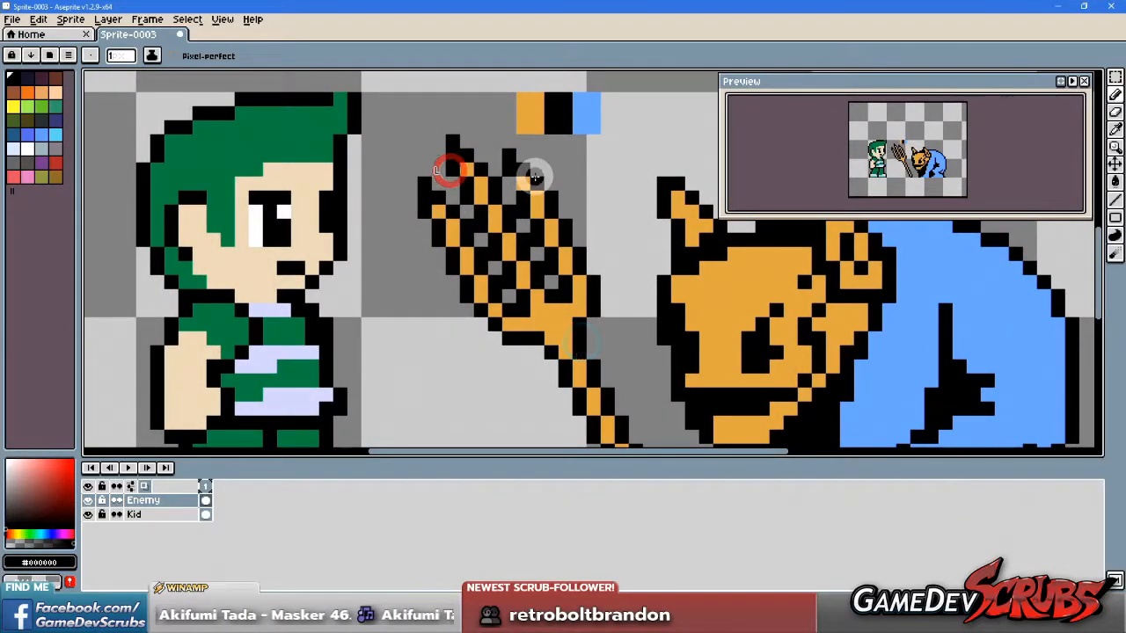
Step: Examine the fork and horned enemy at several zoom levels and compare them with the reference drawing in Paint Shop Pro
scroll(512, 180, down, 5)
scroll(739, 348, up, 3)
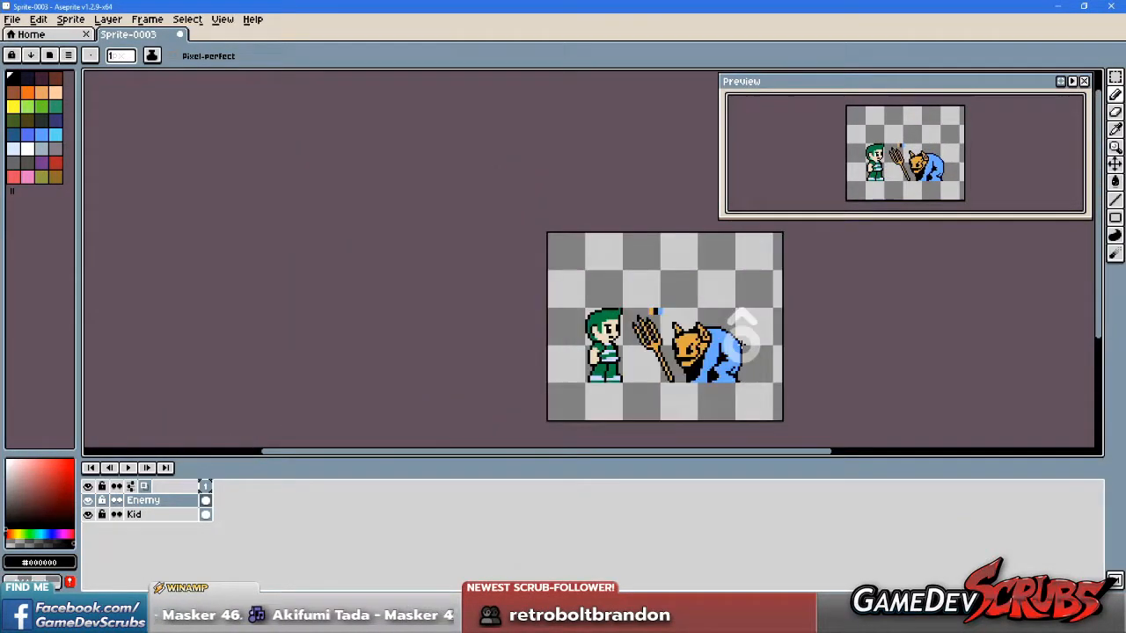
scroll(707, 346, up, 1)
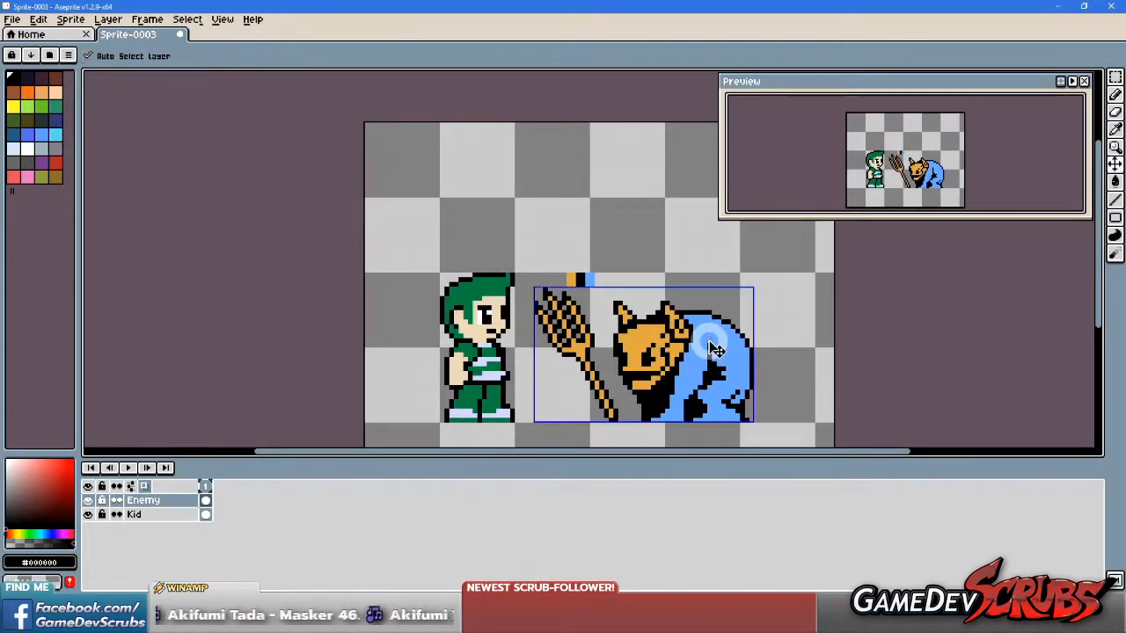
scroll(694, 357, down, 1)
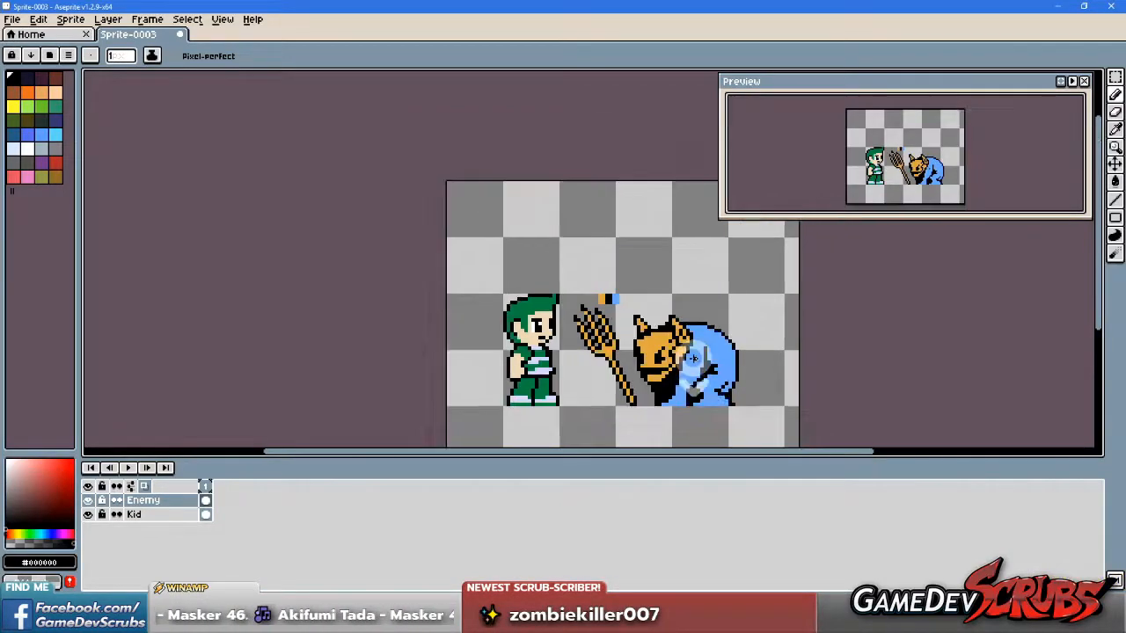
scroll(694, 356, up, 4)
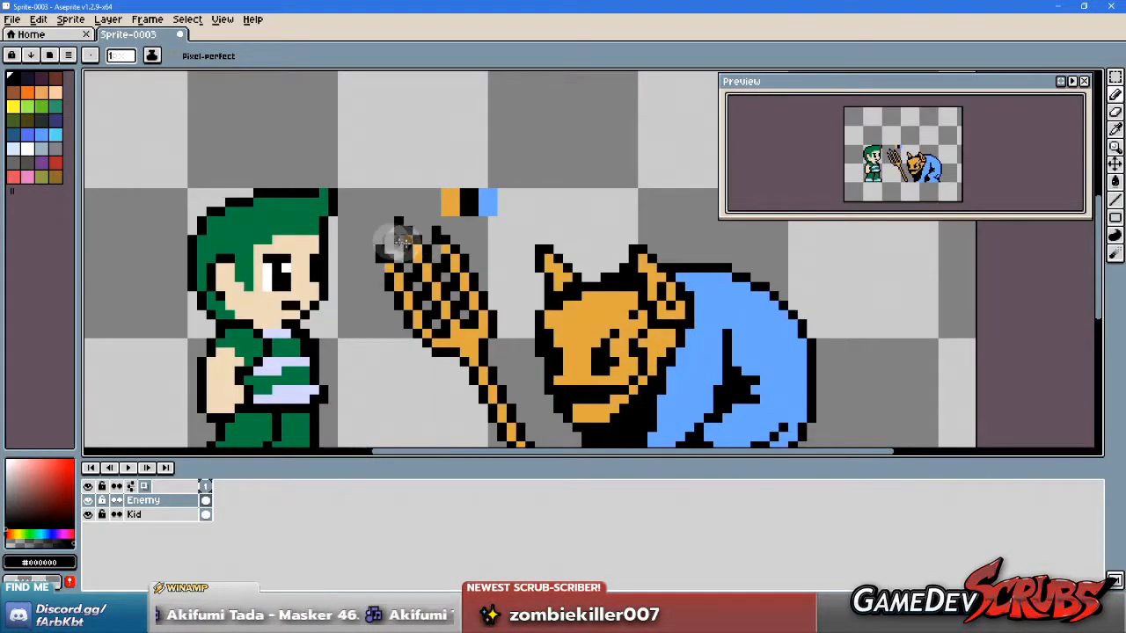
scroll(408, 240, down, 1)
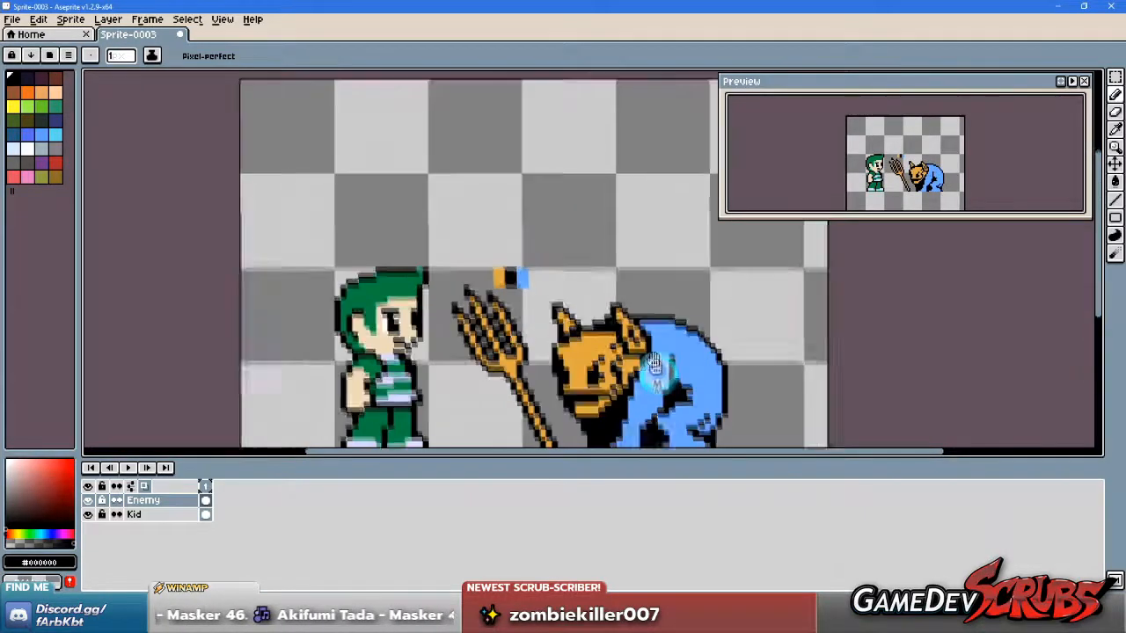
scroll(559, 339, up, 1)
drag(554, 309, 654, 285)
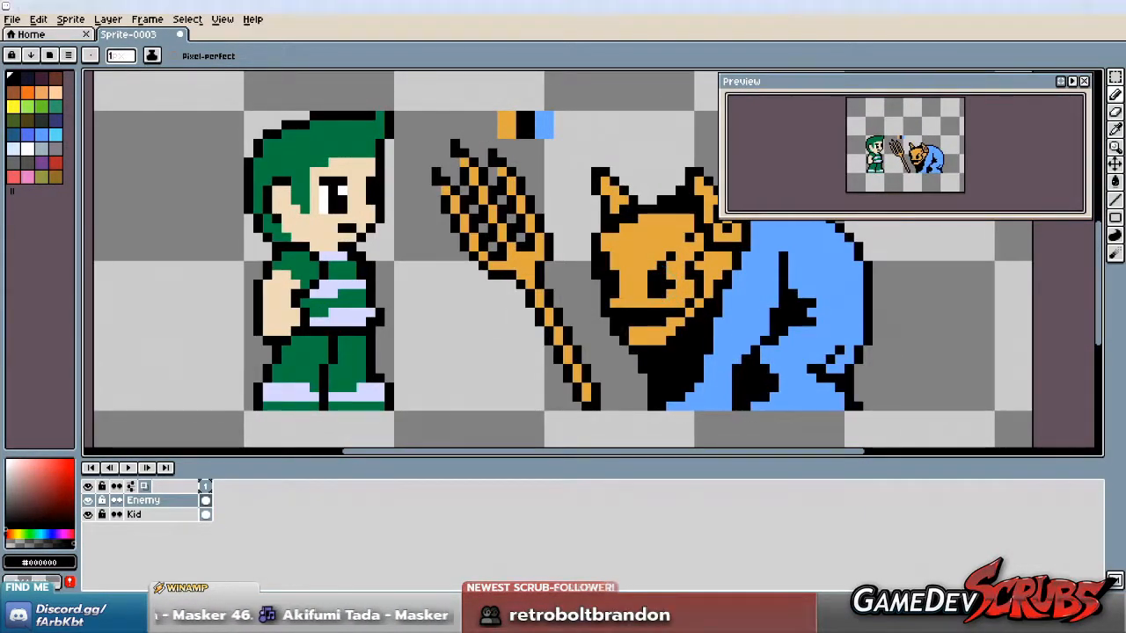
key(alt+Tab)
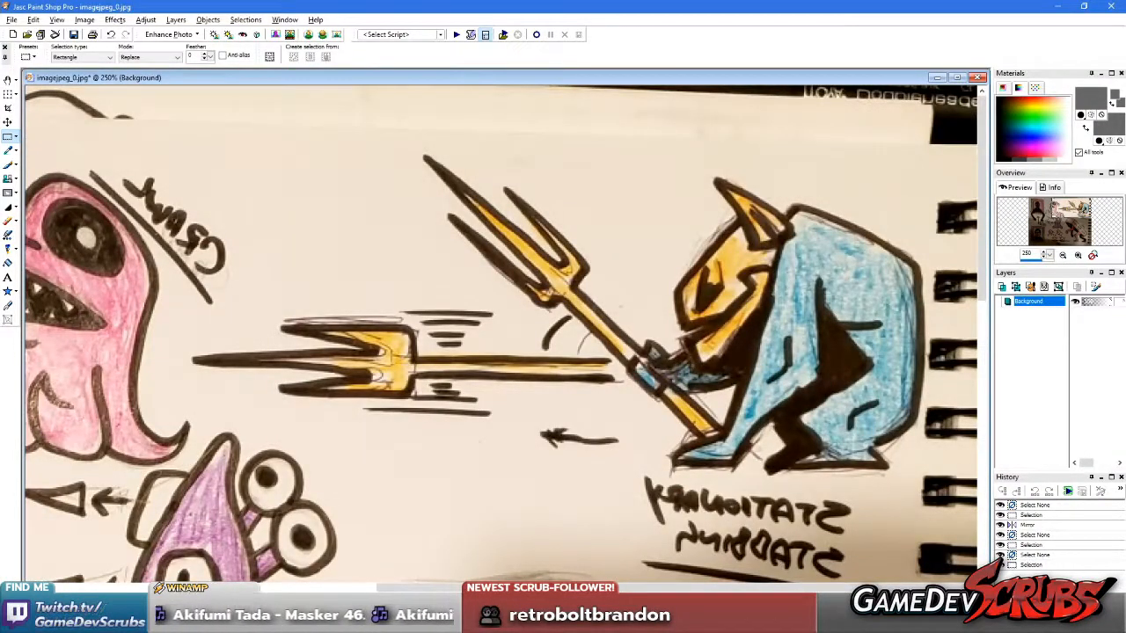
key(alt+Tab)
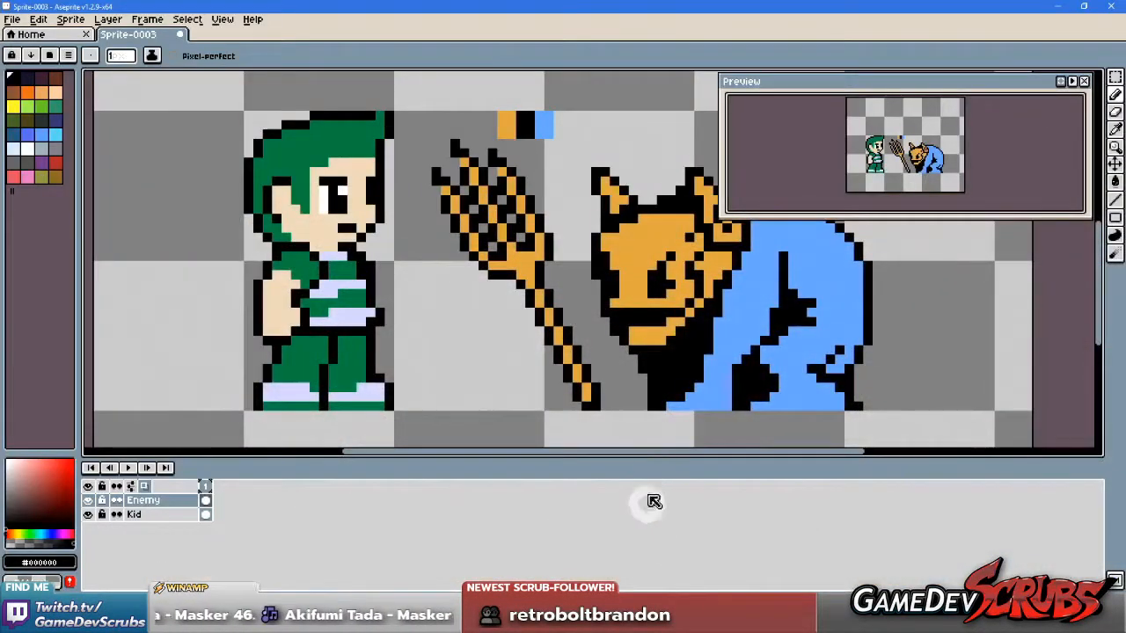
Step: Select the fork without the enemy's horn, move it about 2 pixels closer to the enemy, and deselect it
drag(648, 393, 583, 436)
drag(581, 358, 572, 301)
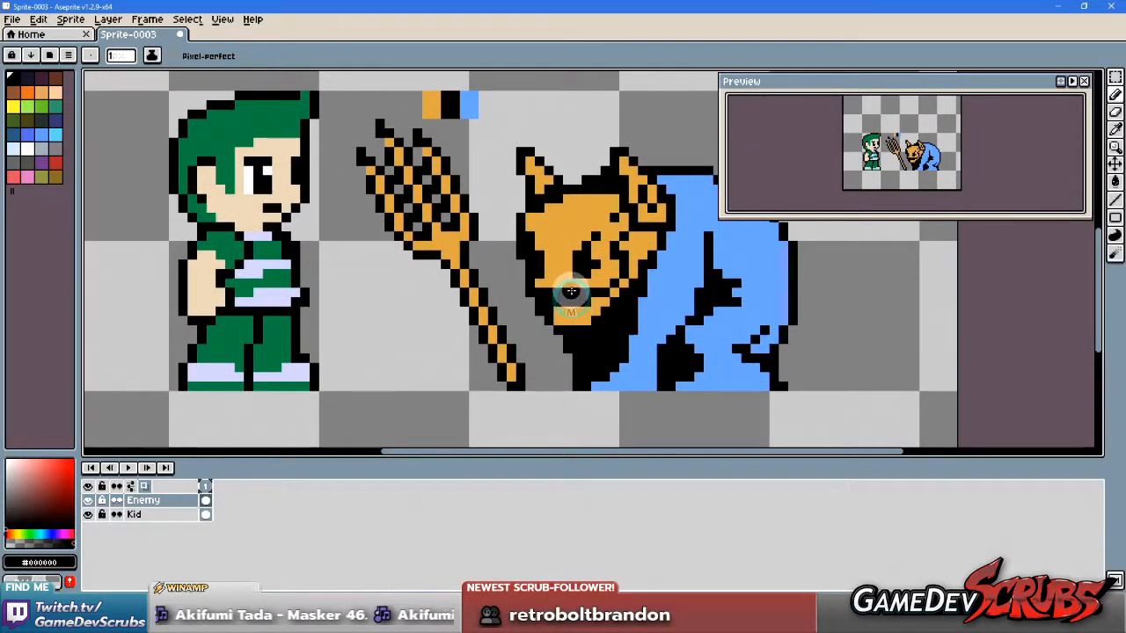
key(m)
drag(335, 107, 520, 405)
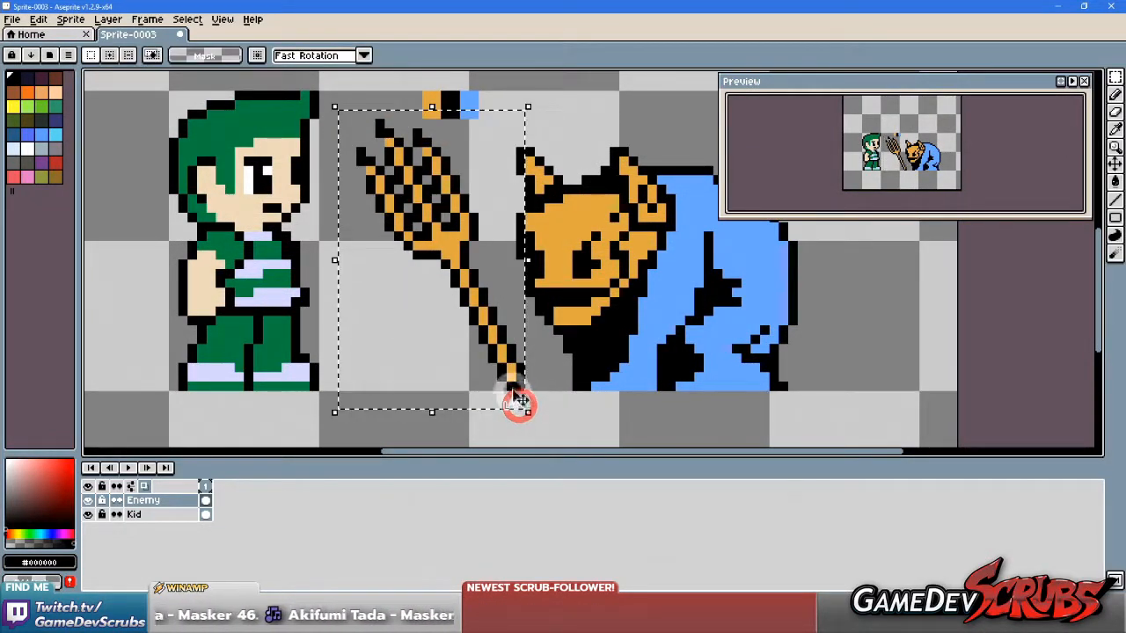
click(642, 283)
drag(353, 124, 505, 405)
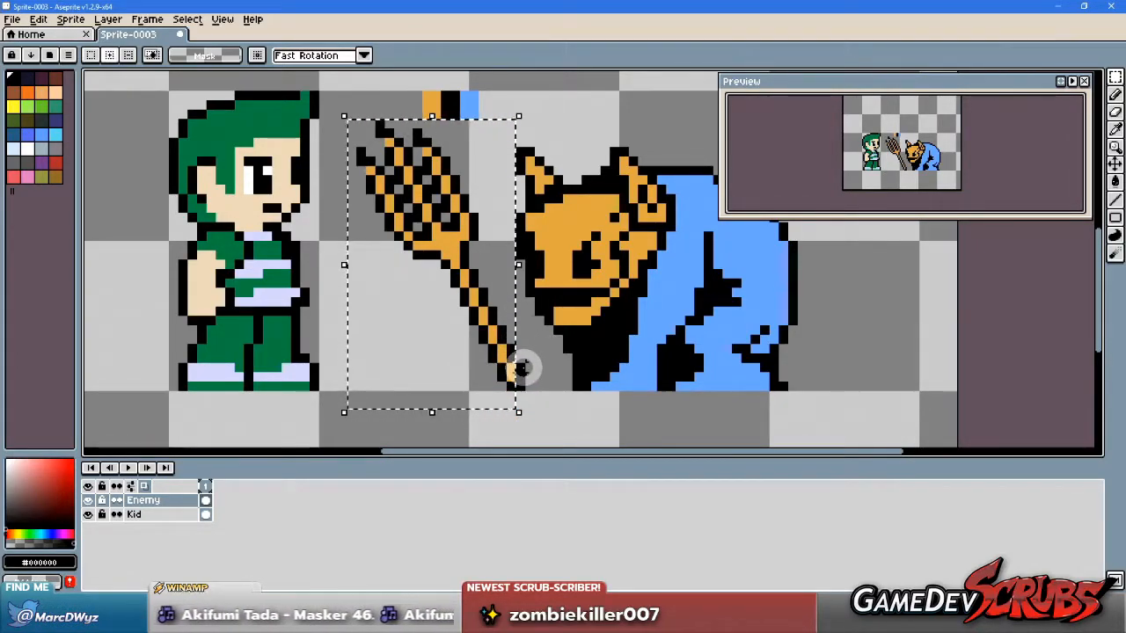
drag(492, 349, 530, 401)
drag(501, 360, 523, 365)
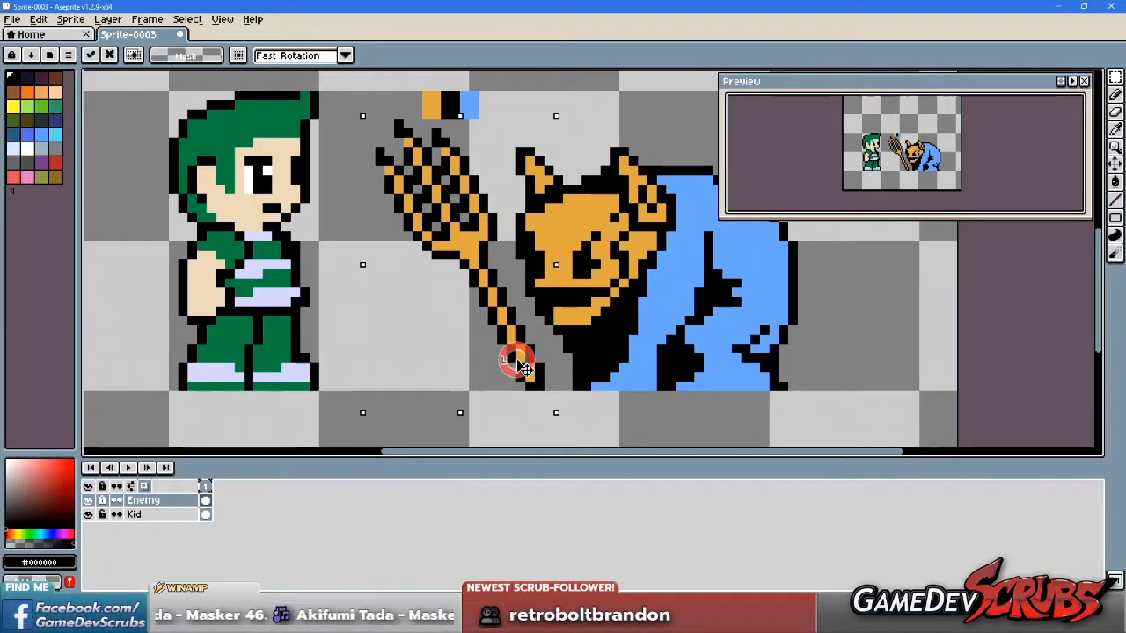
click(617, 359)
Step: Examine the gap between fork and enemy, the kid in the running Unity game, and the reference drawing's grip on the fork
scroll(614, 356, up, 1)
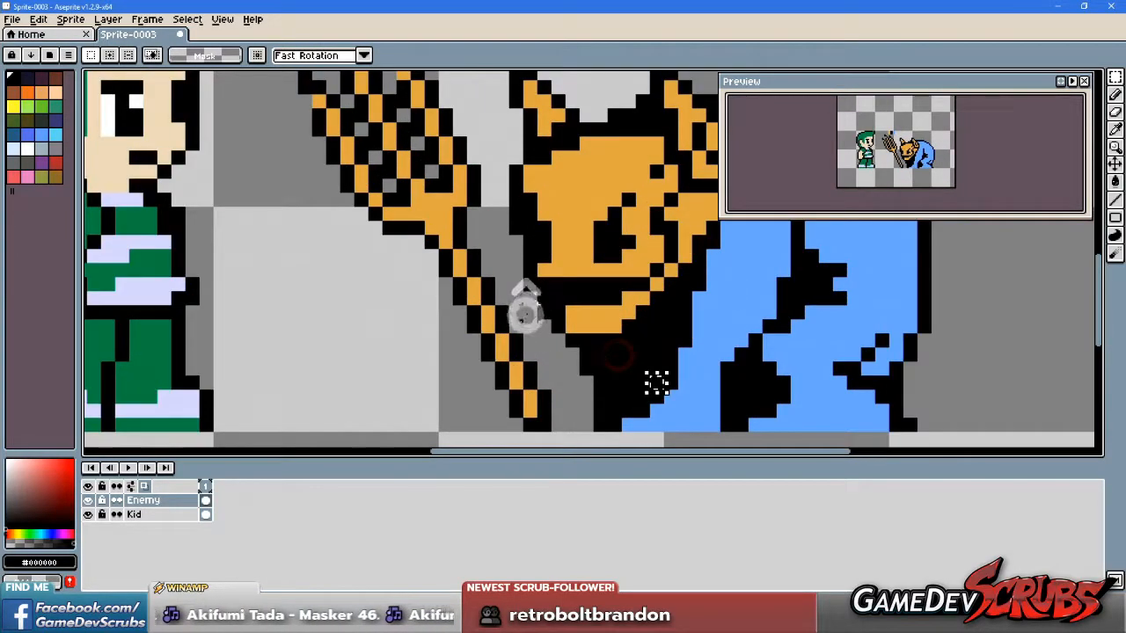
key(b)
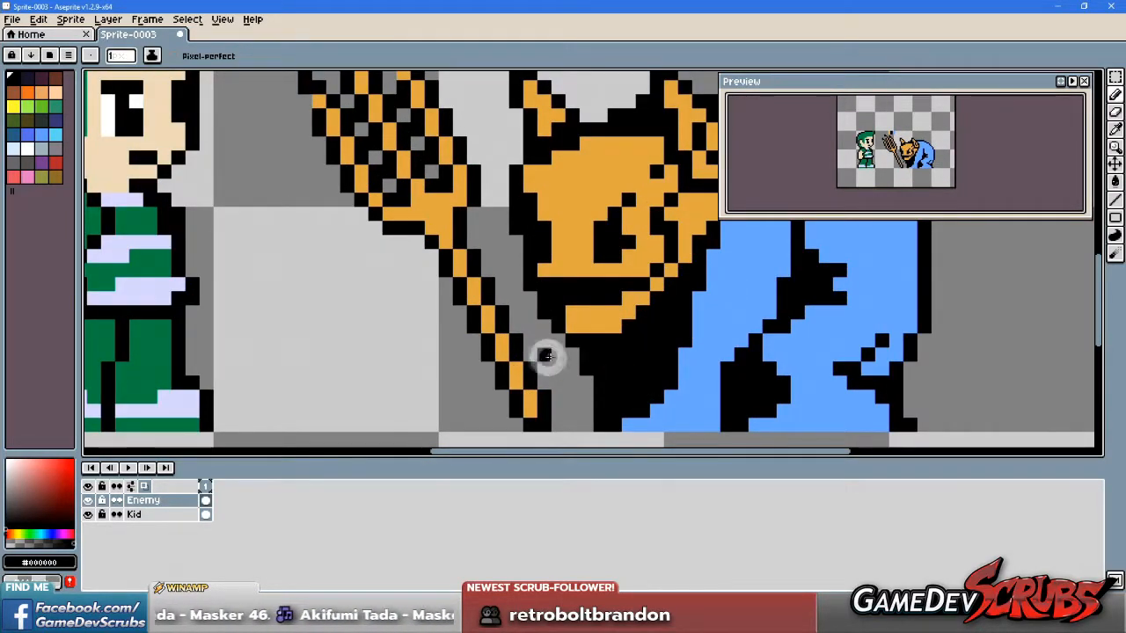
scroll(545, 334, down, 1)
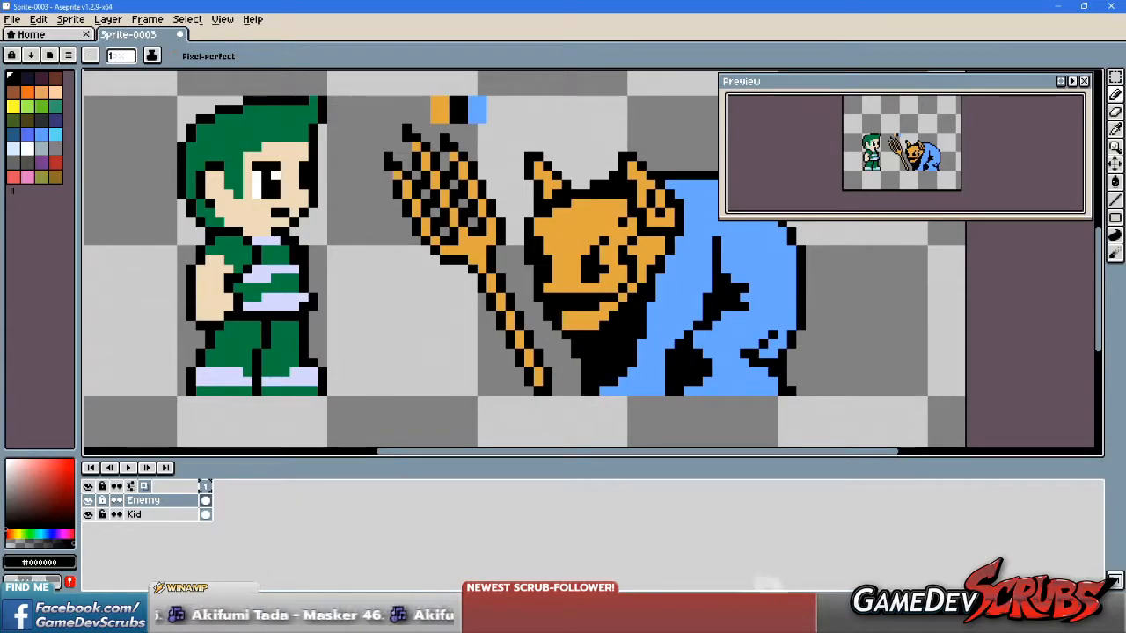
key(alt+Tab)
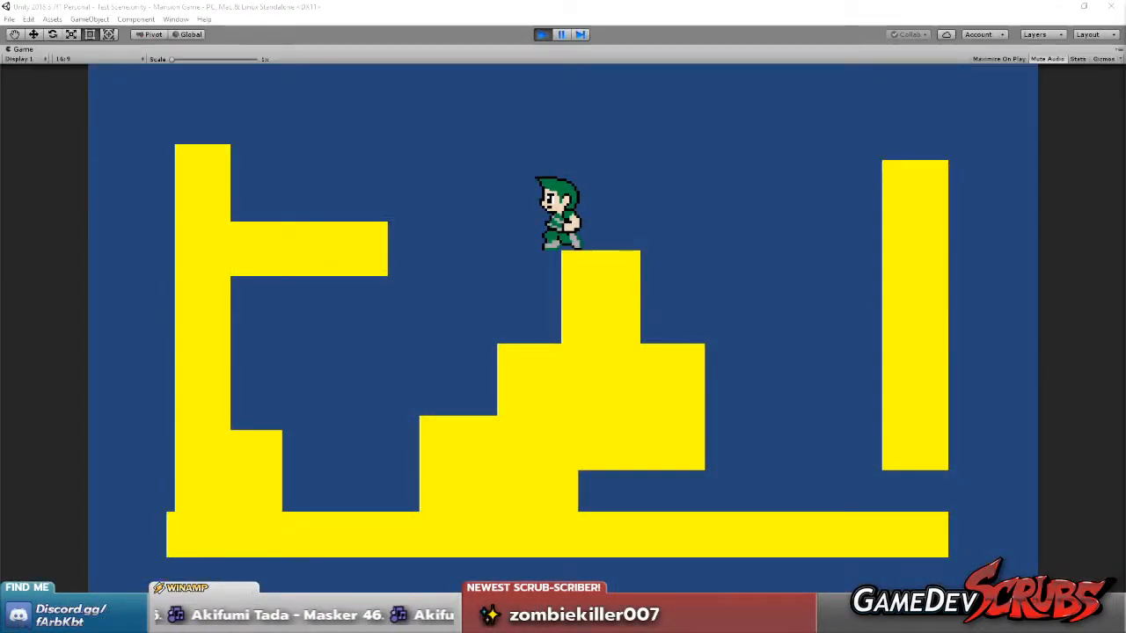
key(alt+Tab)
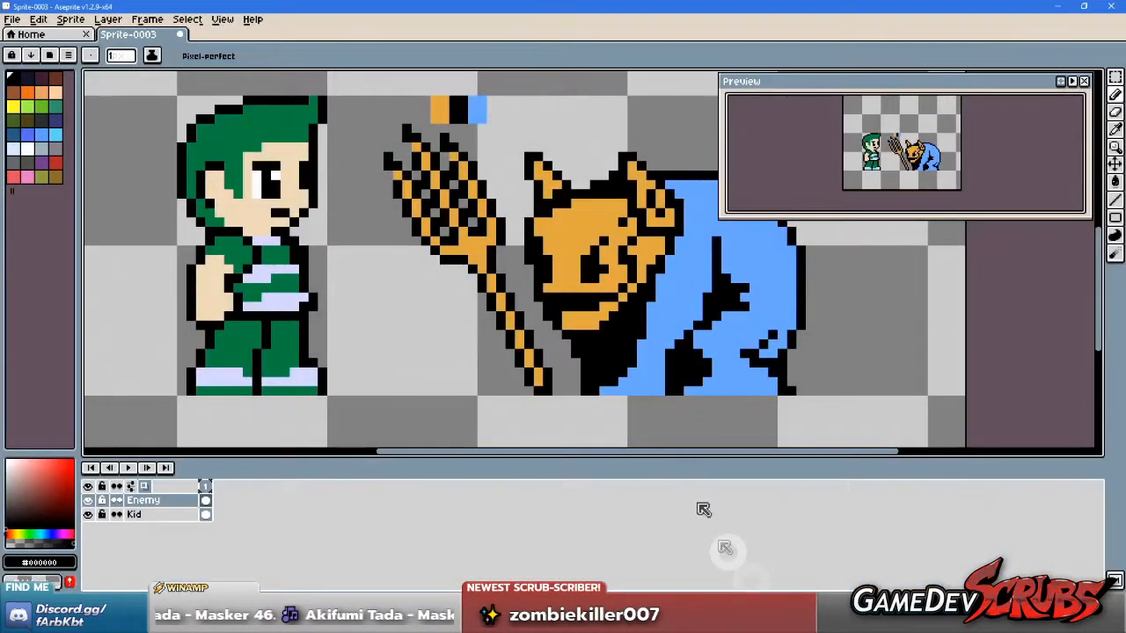
scroll(523, 342, up, 1)
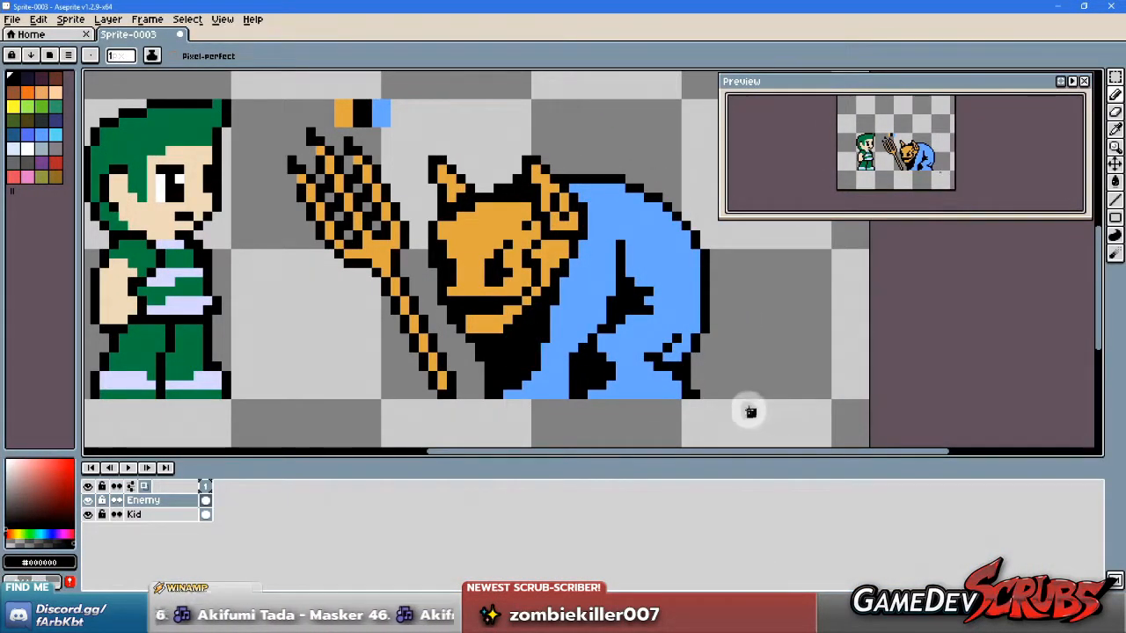
key(alt+Tab)
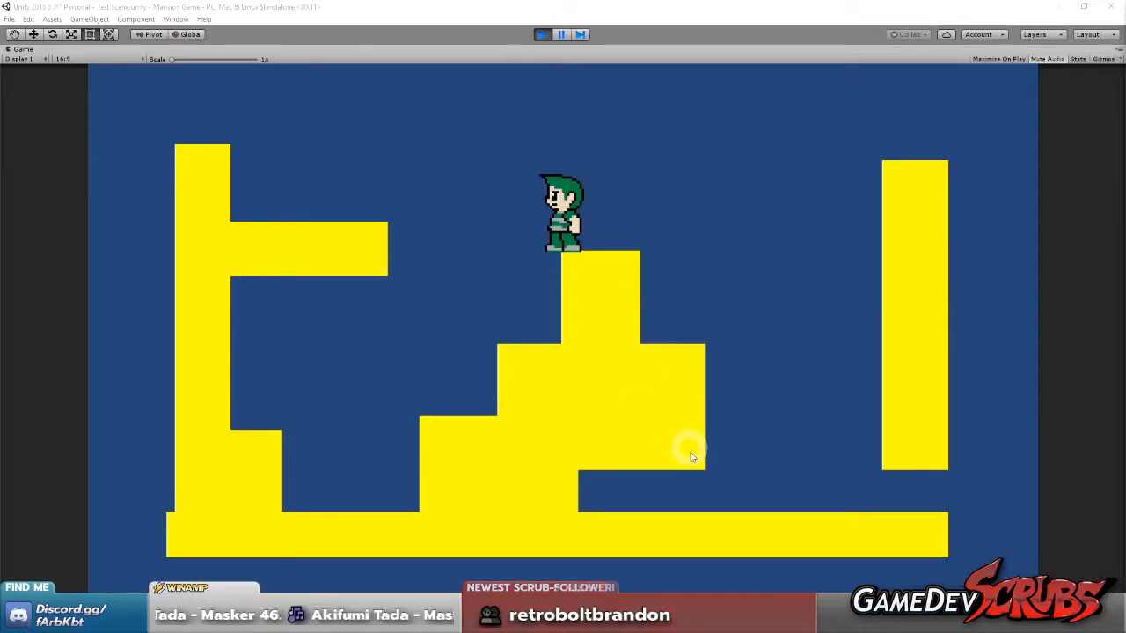
key(alt+Tab)
key(alt+Tab)
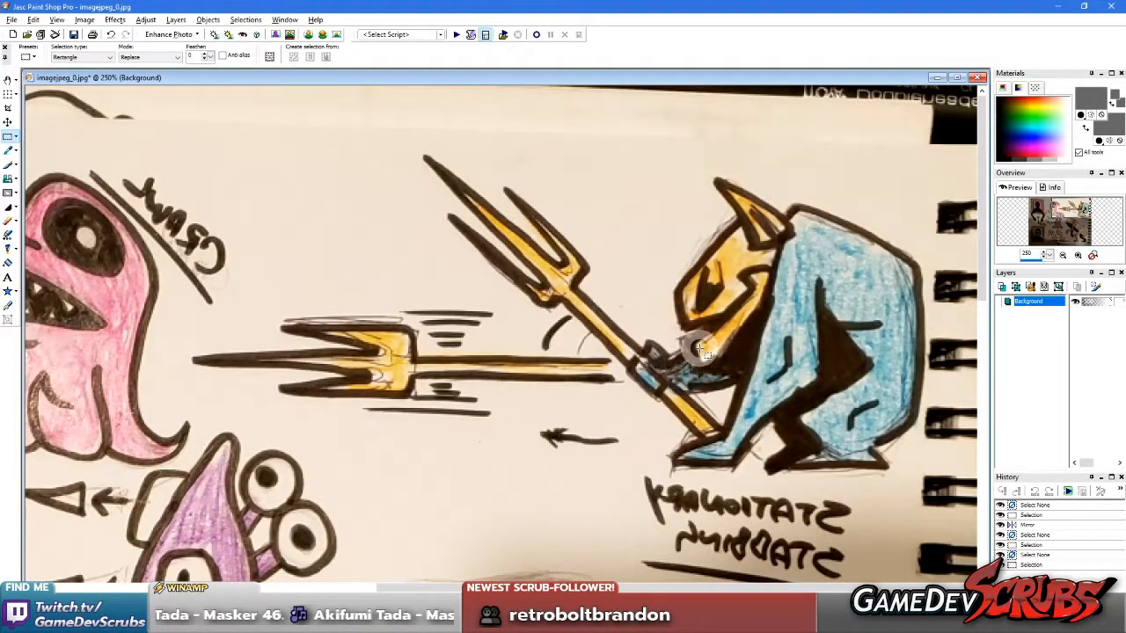
key(alt+Tab)
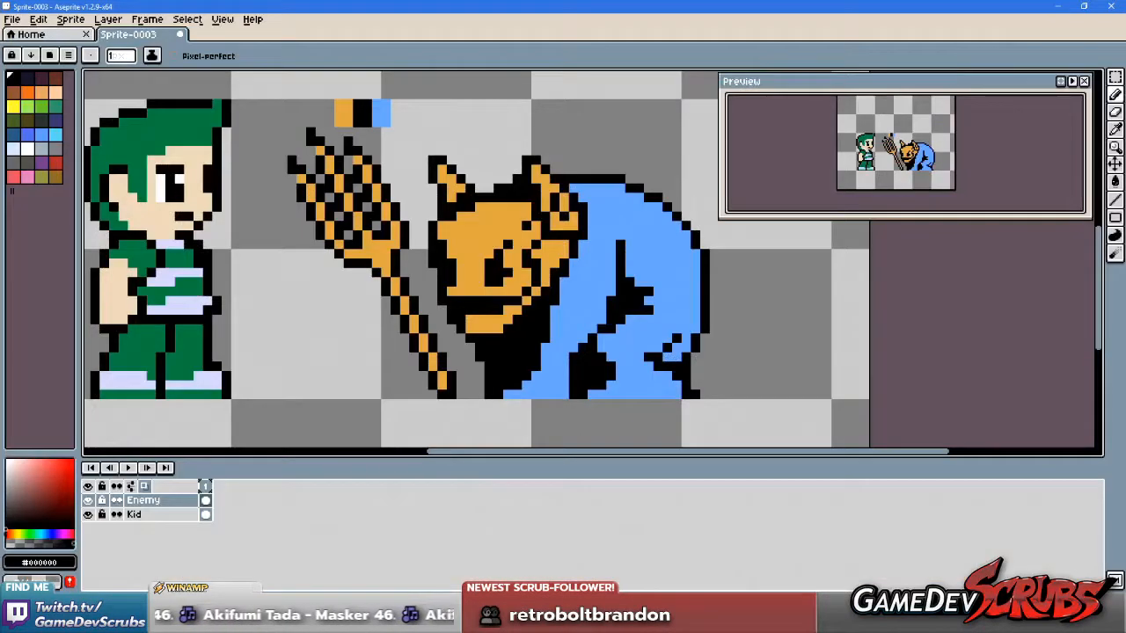
scroll(511, 326, up, 3)
key(v)
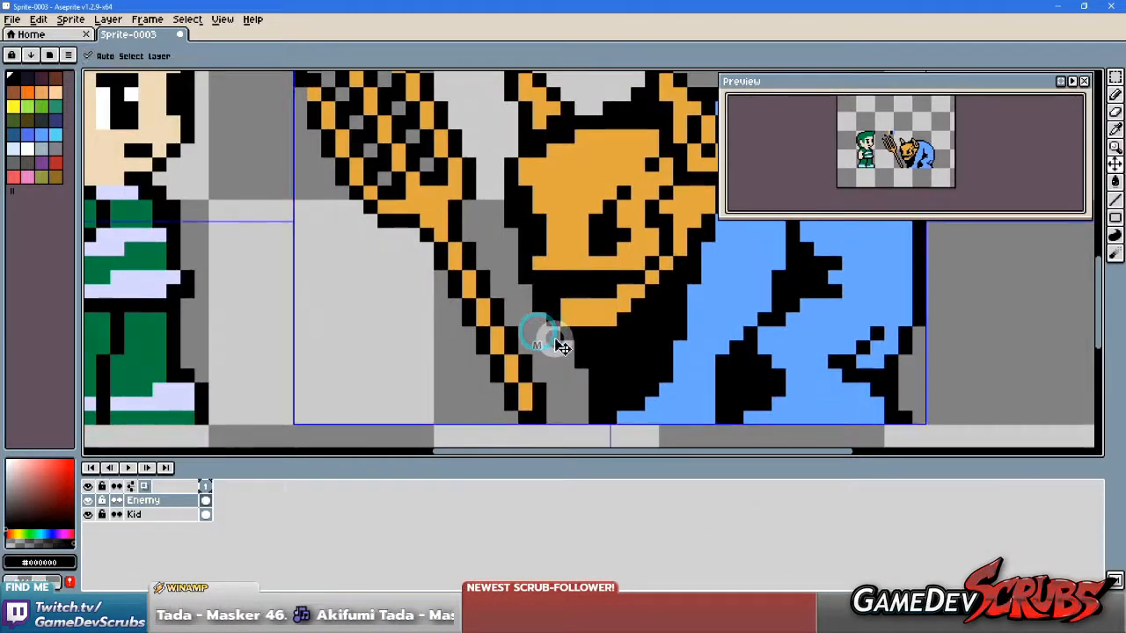
click(684, 348)
key(b)
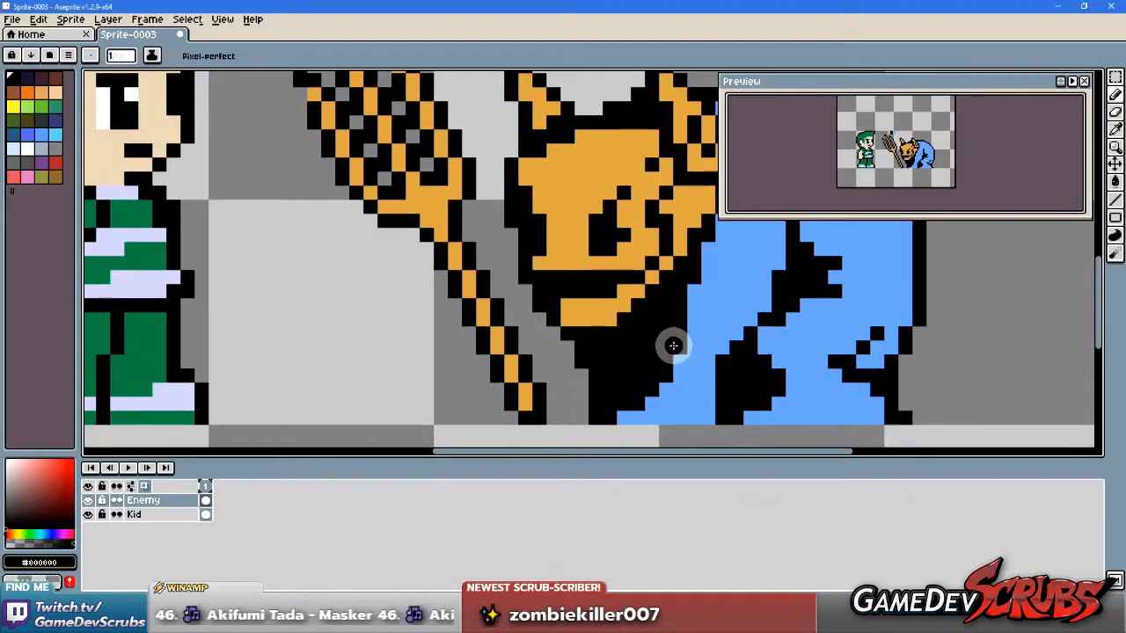
alt+click(676, 350)
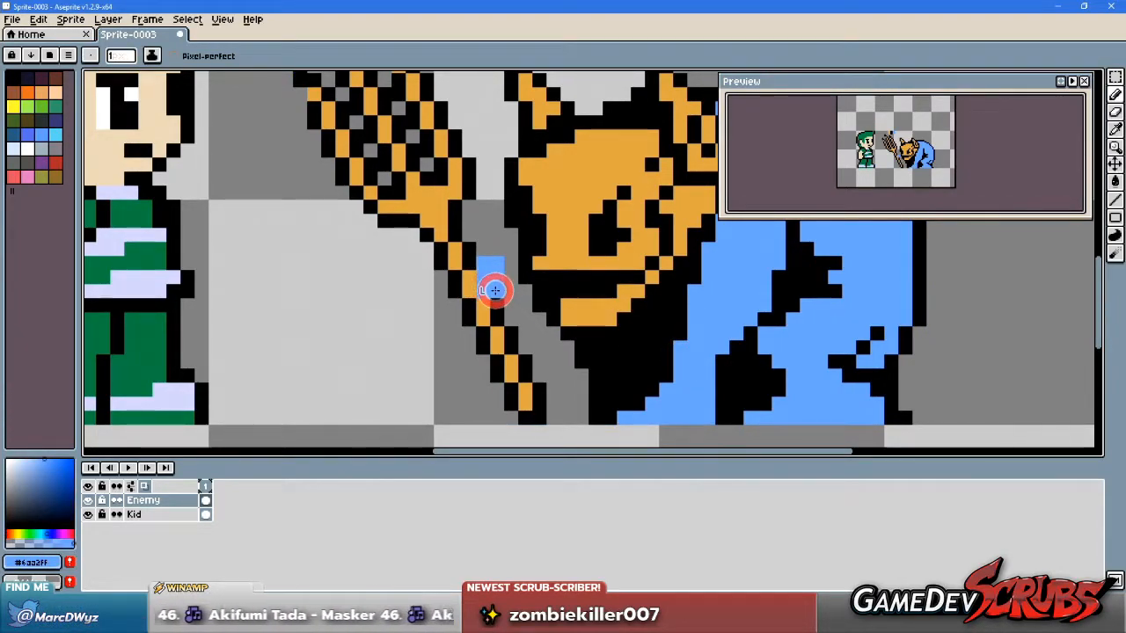
alt+click(470, 247)
mouse_move(480, 249)
mouse_down()
mouse_move(507, 254)
mouse_move(515, 292)
mouse_up()
key(v)
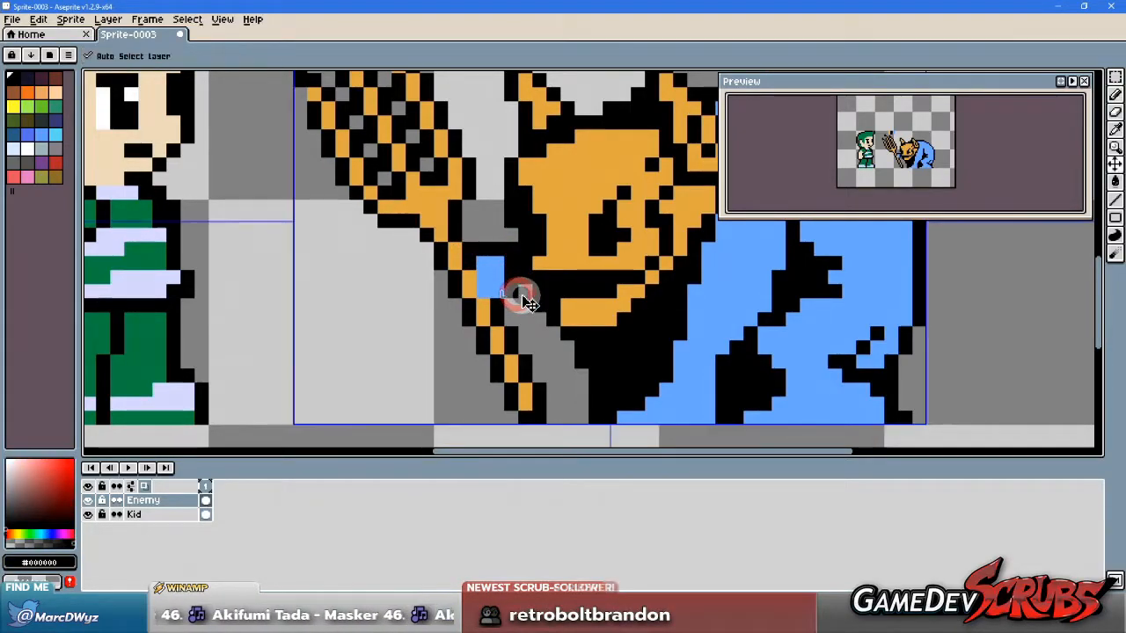
key(ctrl+z)
key(ctrl+z)
Step: Paint the back of the enemy's hand on the fork shaft below the chin, using blue sampled from the cloak
alt+click(715, 329)
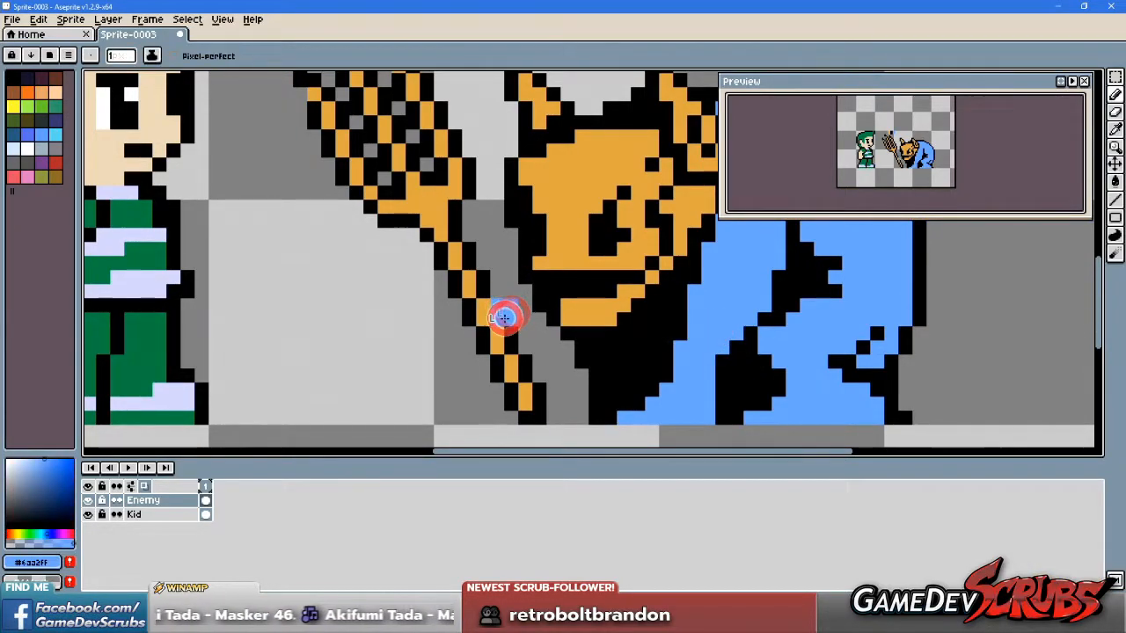
mouse_move(523, 314)
mouse_down()
mouse_move(516, 307)
mouse_move(517, 327)
mouse_up()
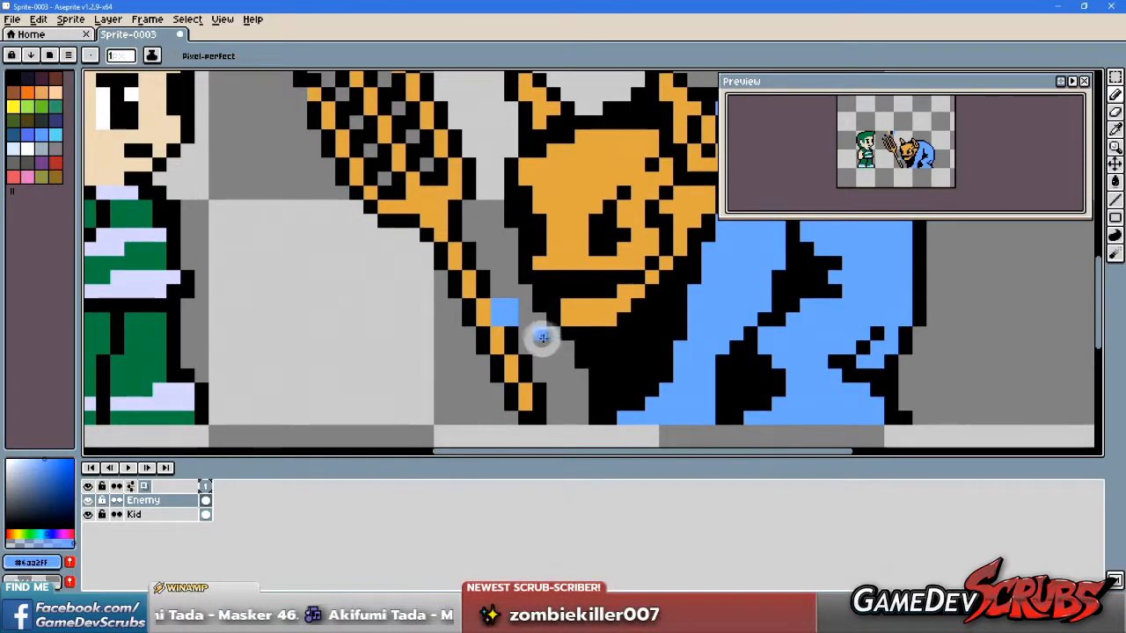
click(525, 310)
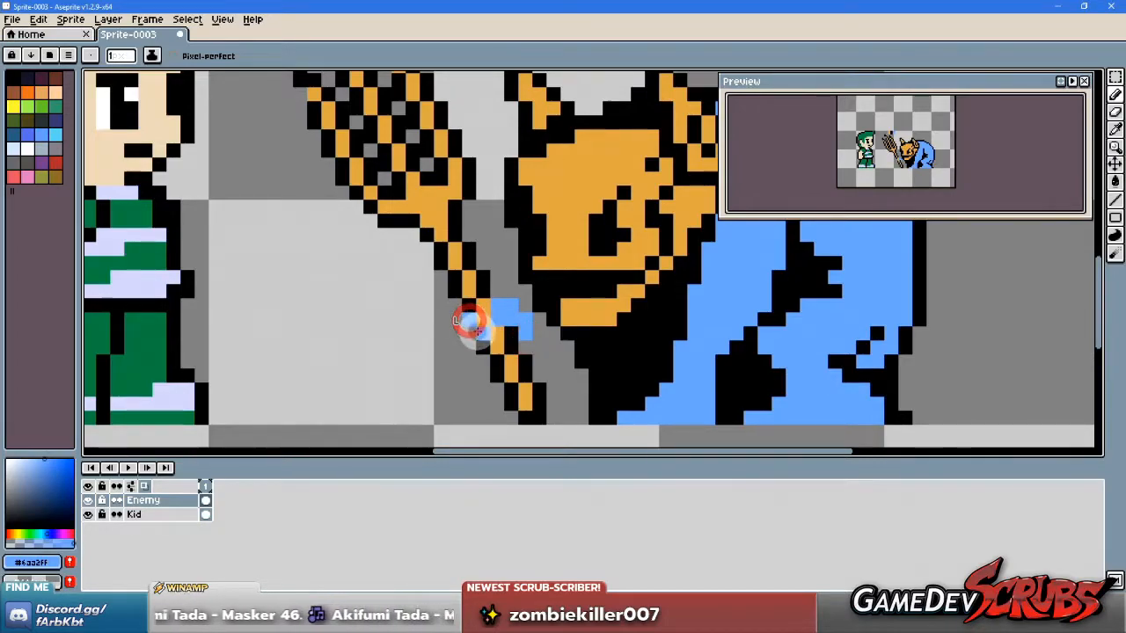
Step: Outline the fingers gripping the fork shaft in black and fill in the lower finger area with the cloak's blue
alt+click(510, 340)
drag(500, 336, 500, 349)
click(483, 322)
click(454, 332)
click(468, 352)
alt+click(491, 359)
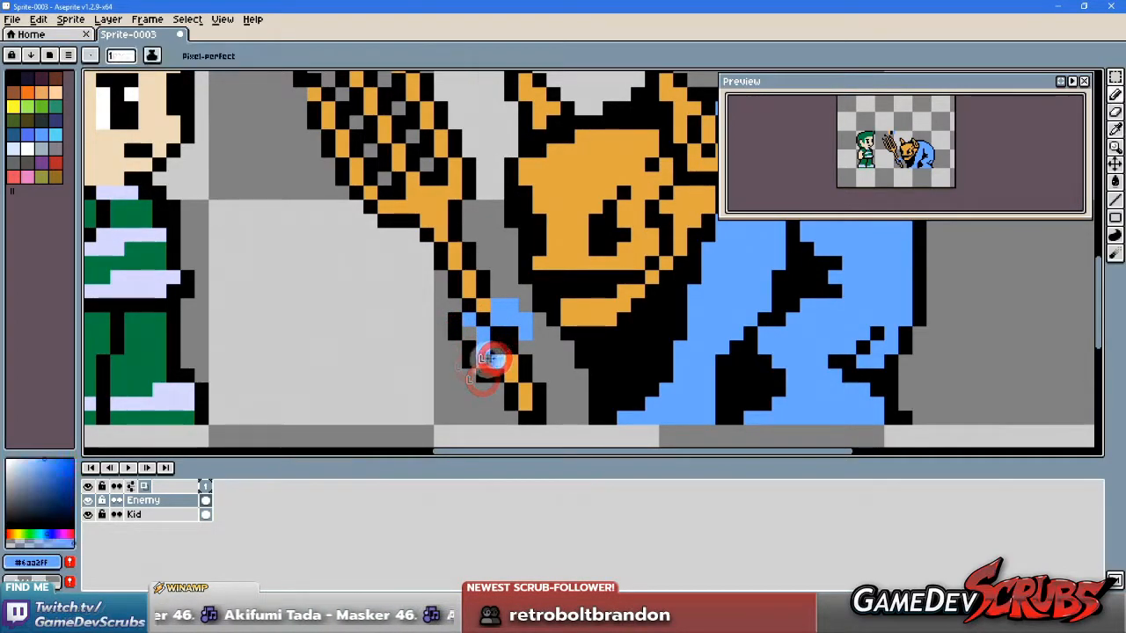
alt+click(500, 368)
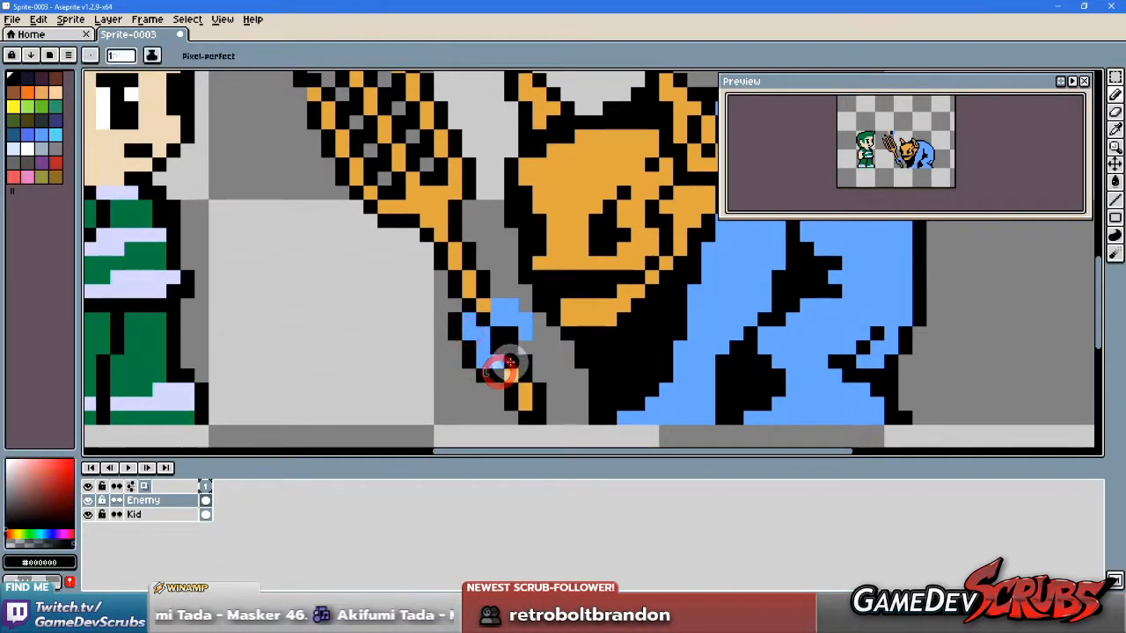
Step: Finish the black outline around the hand and draw a short blue forearm with black edging toward the enemy's body
alt+click(510, 332)
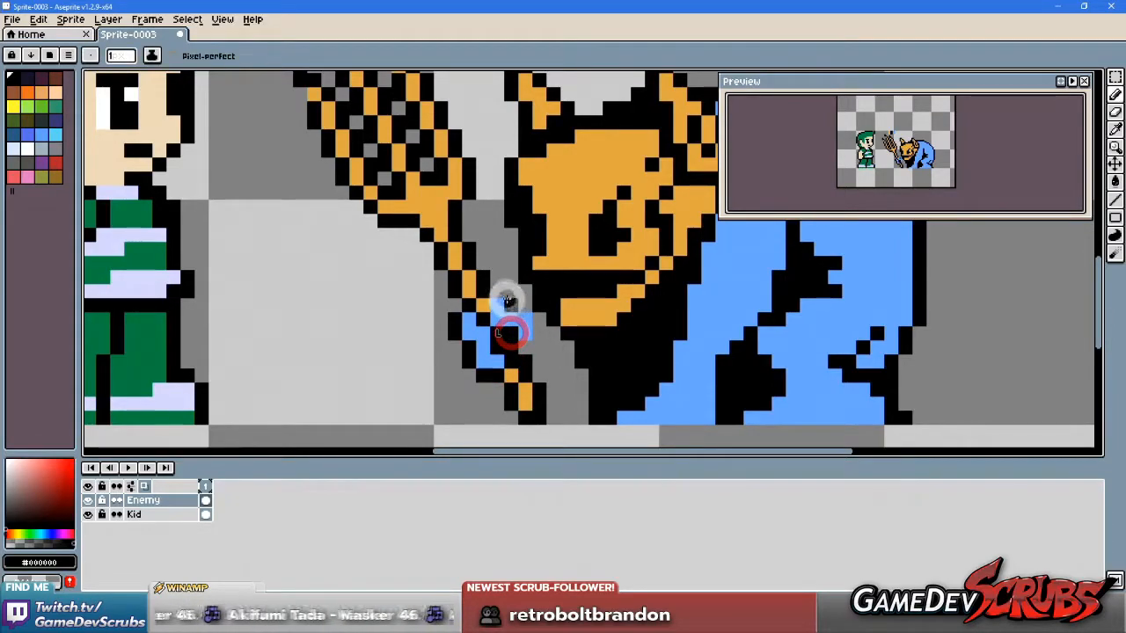
click(527, 316)
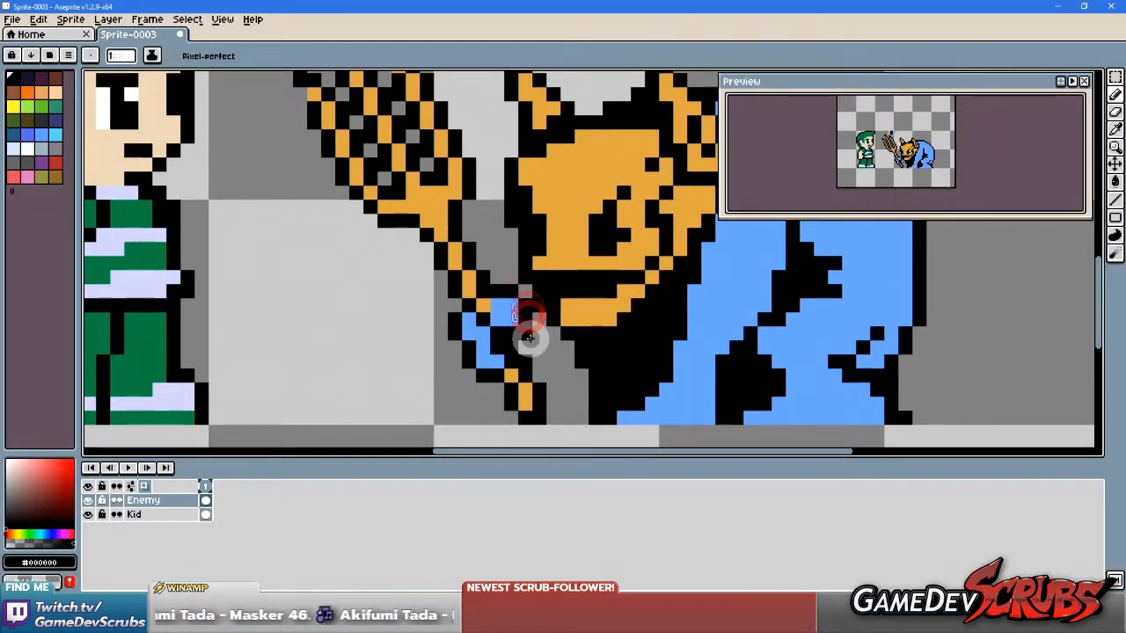
click(528, 347)
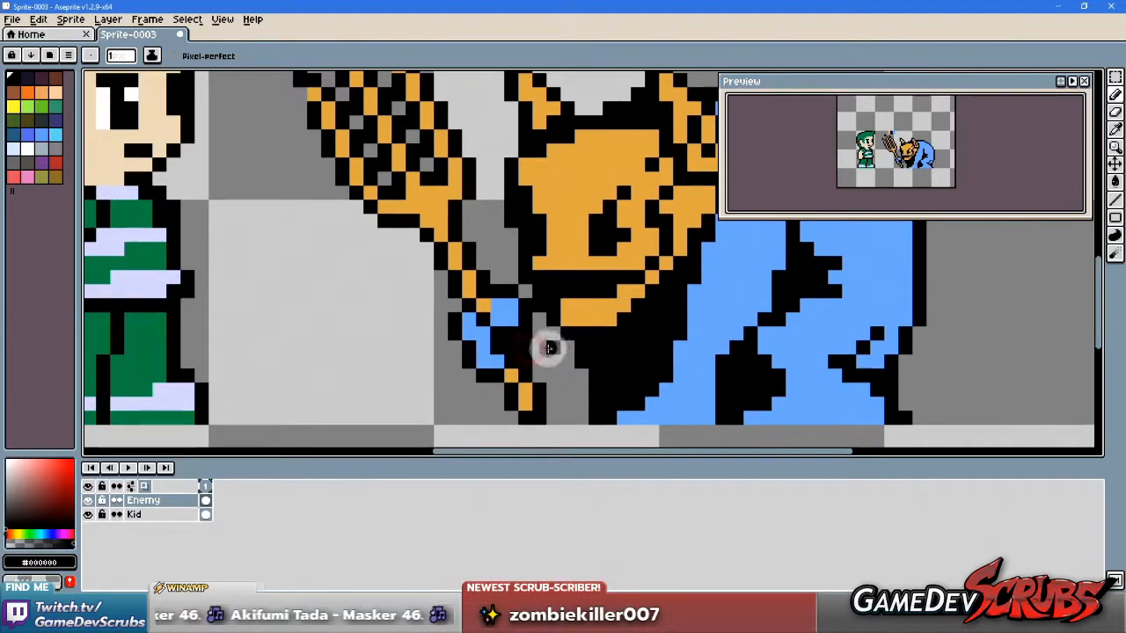
alt+click(504, 318)
click(544, 347)
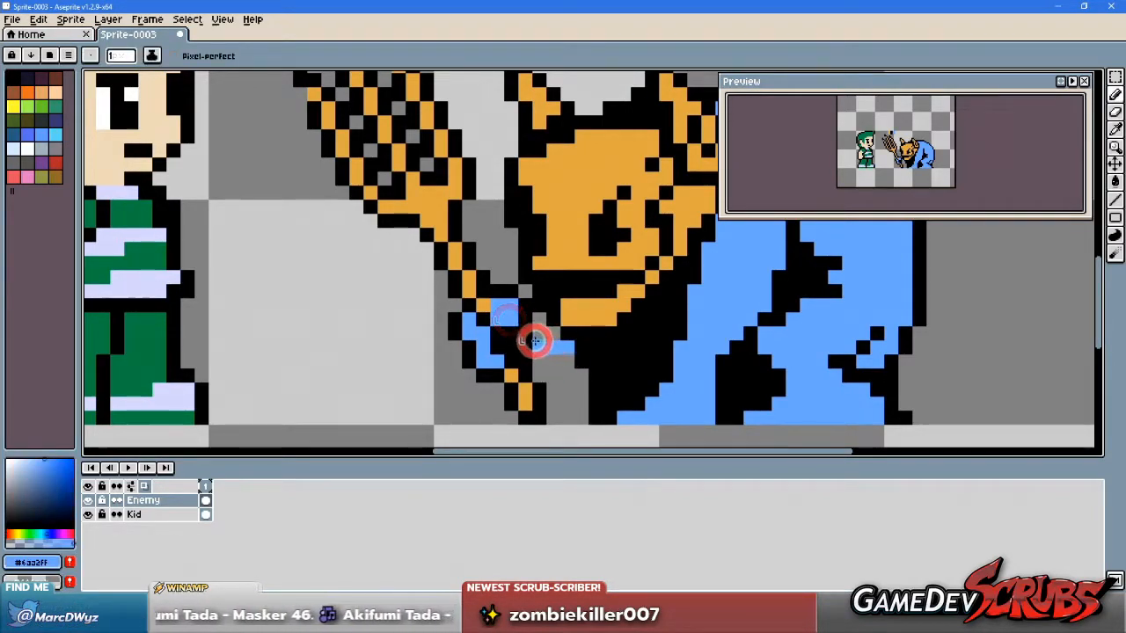
alt+click(536, 313)
click(558, 372)
scroll(567, 359, down, 4)
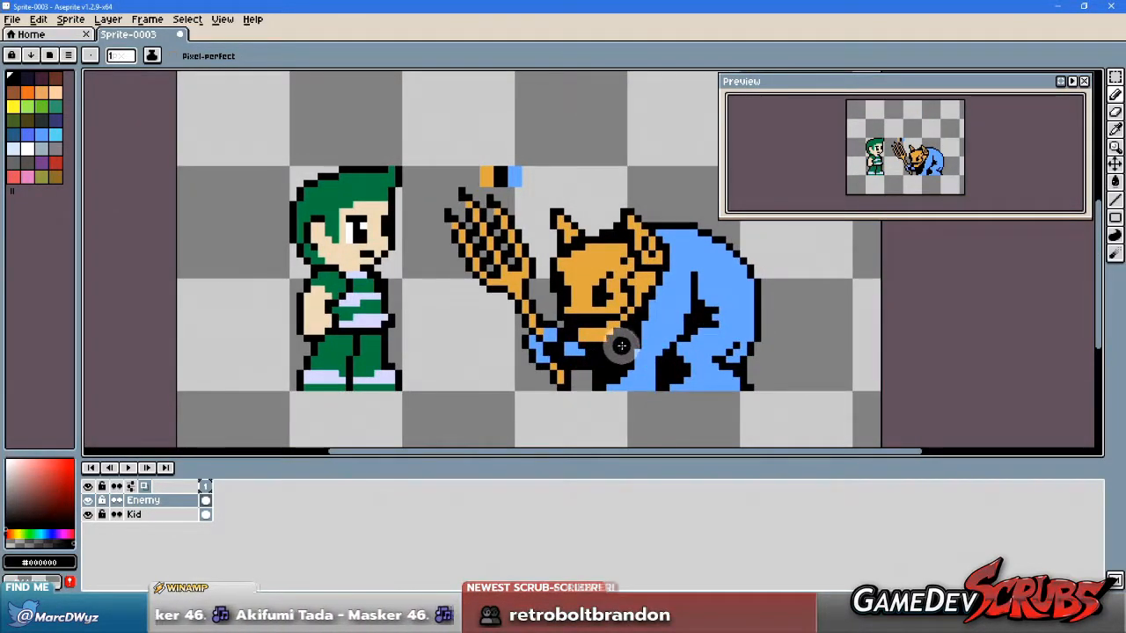
Step: Compare the enemy's grip on the fork and head position with the reference drawing in Paint Shop Pro
key(alt+Tab)
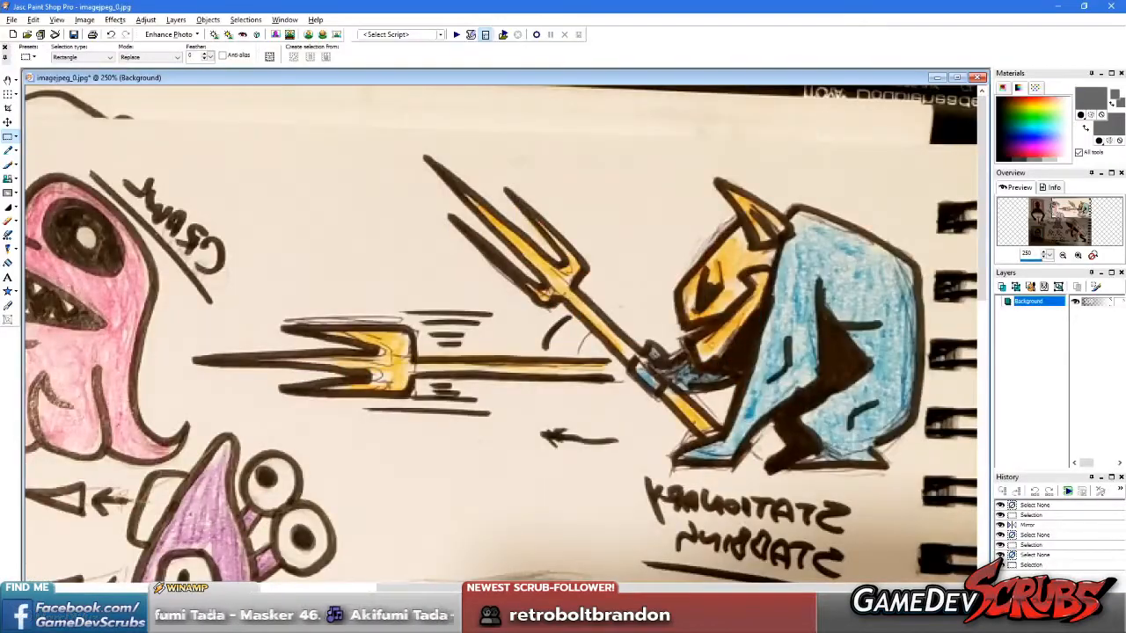
key(alt+Tab)
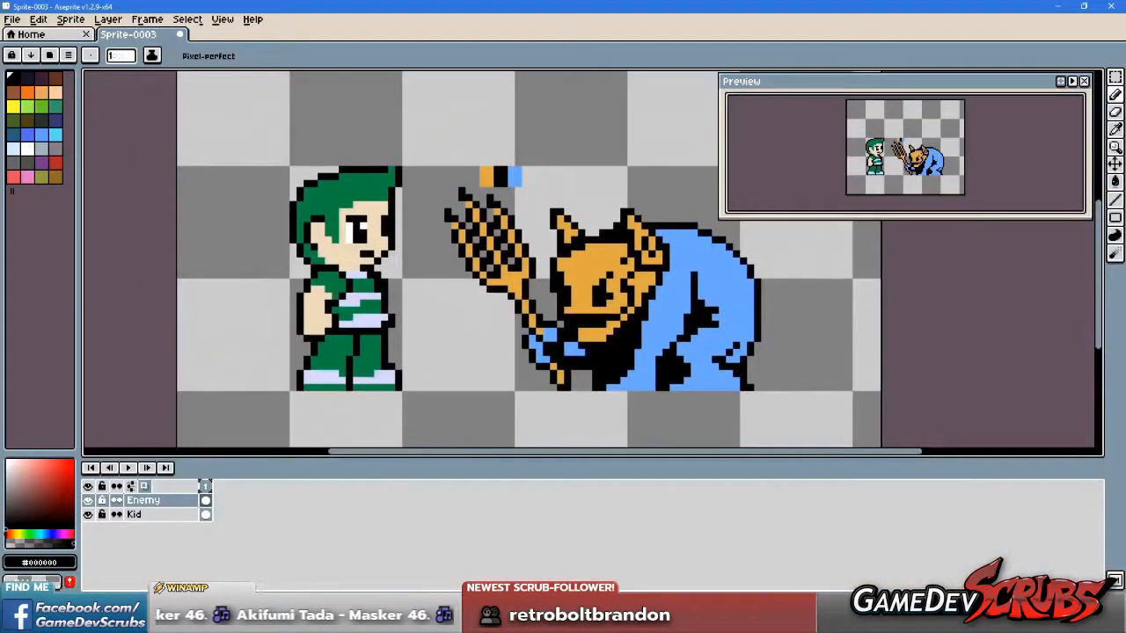
key(alt+Tab)
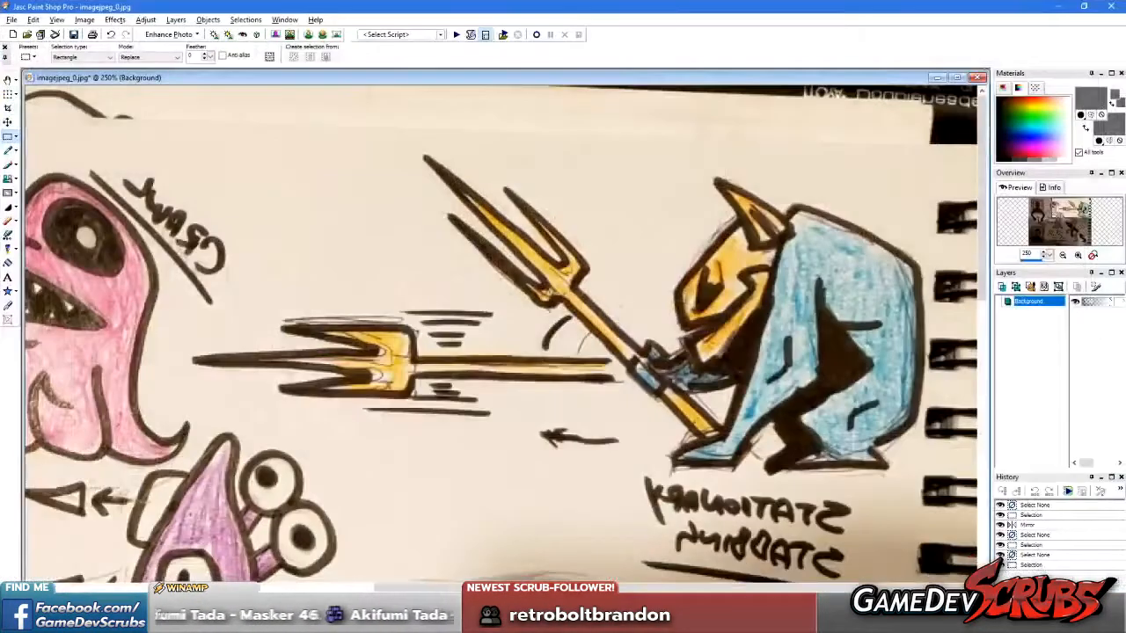
key(alt+Tab)
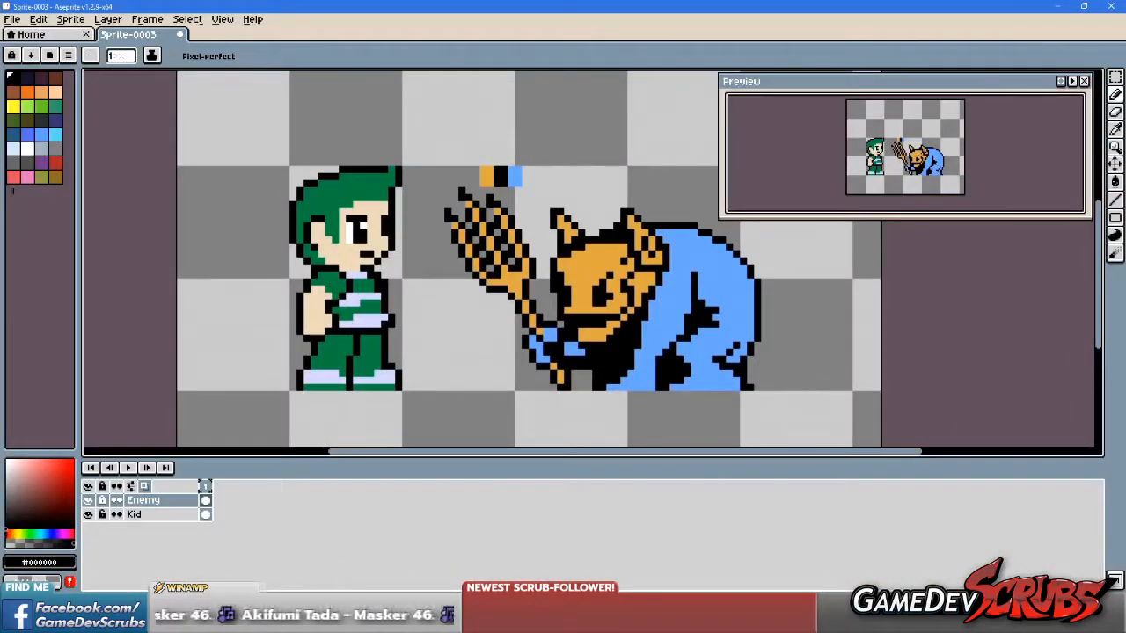
key(alt+Tab)
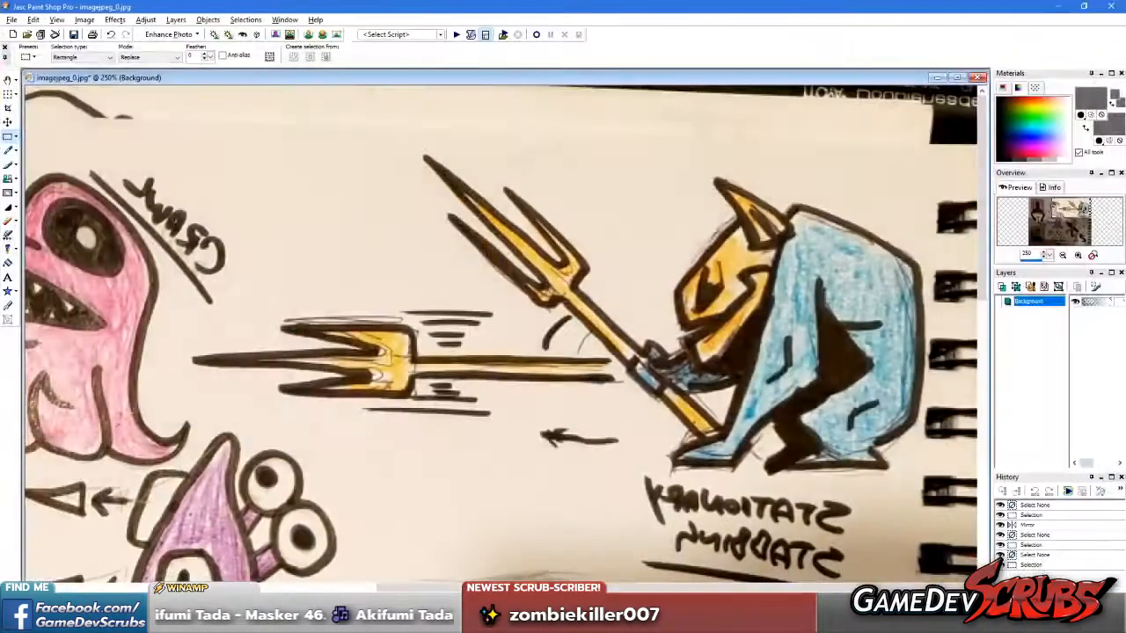
key(alt+Tab)
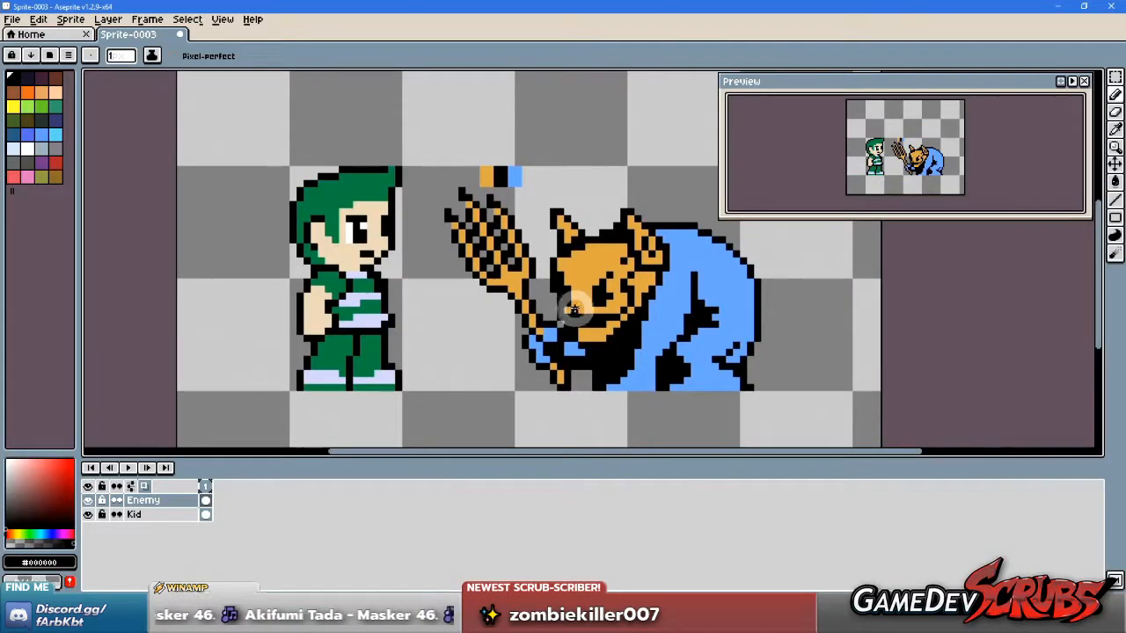
key(alt+Tab)
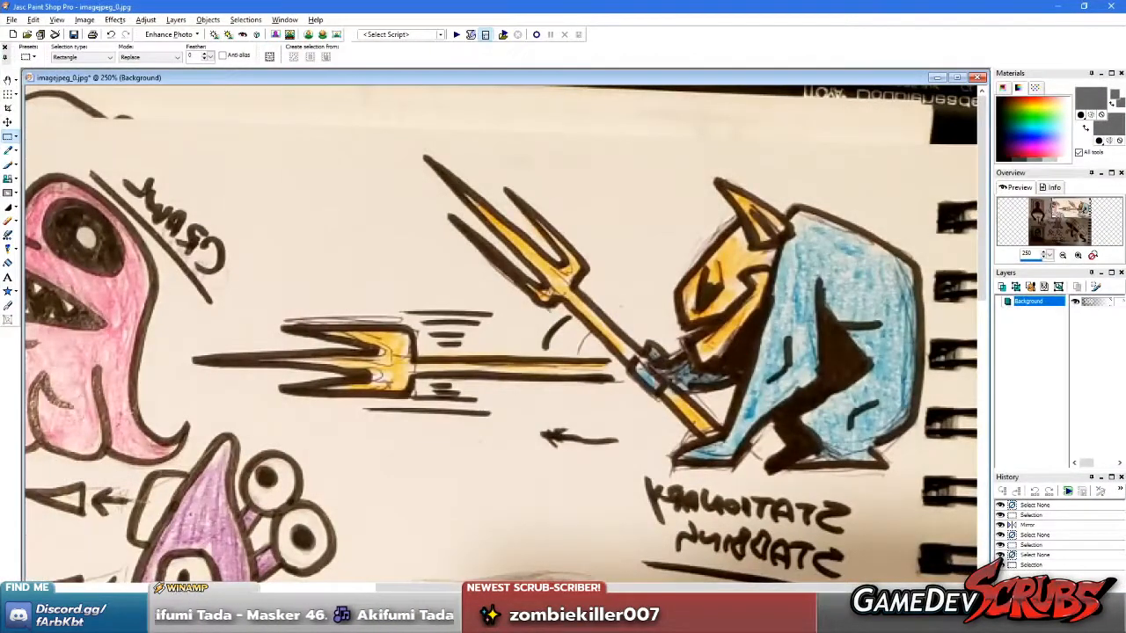
key(alt+Tab)
scroll(558, 341, up, 2)
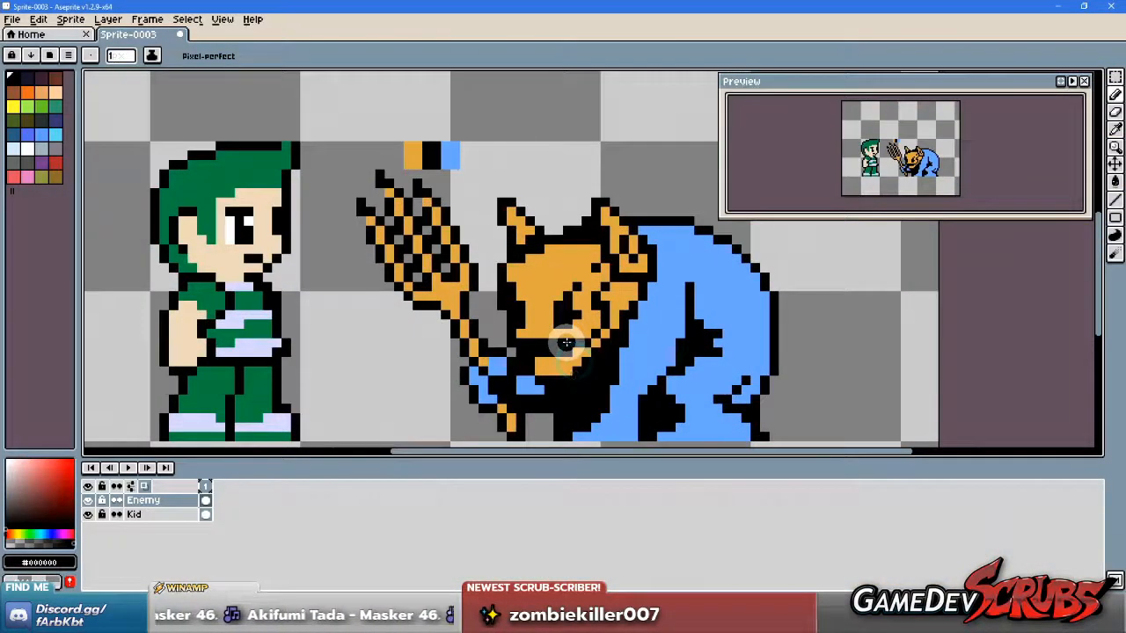
scroll(566, 343, up, 2)
scroll(576, 335, down, 3)
scroll(580, 299, up, 1)
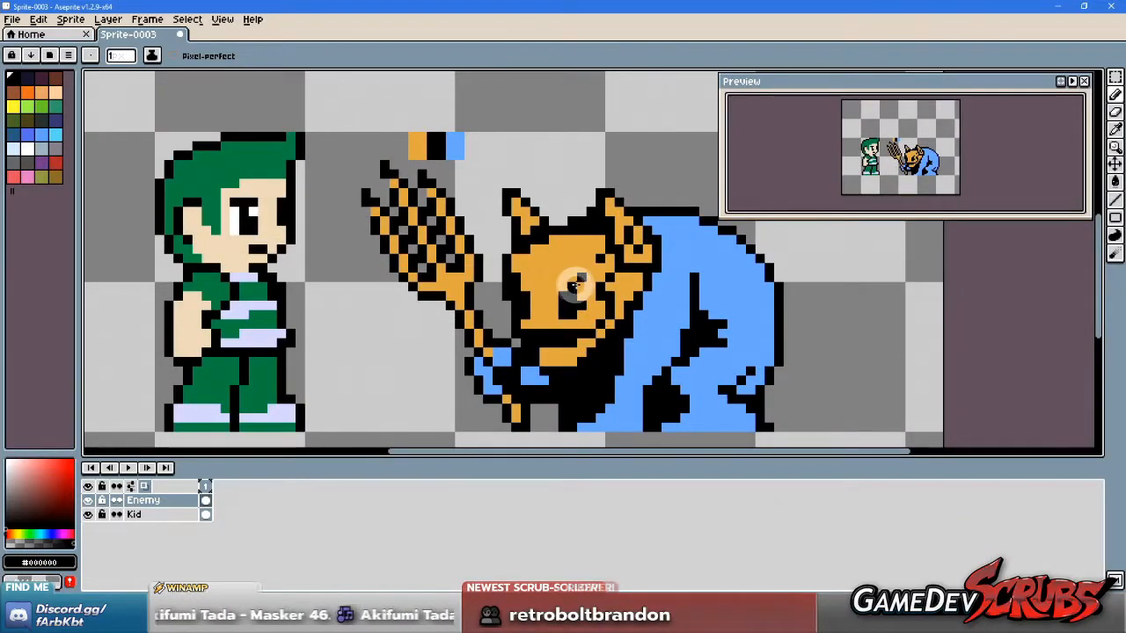
Step: Select the enemy's face and chin below the horns, move them up about 2 pixels, and deselect
scroll(563, 321, up, 1)
key(m)
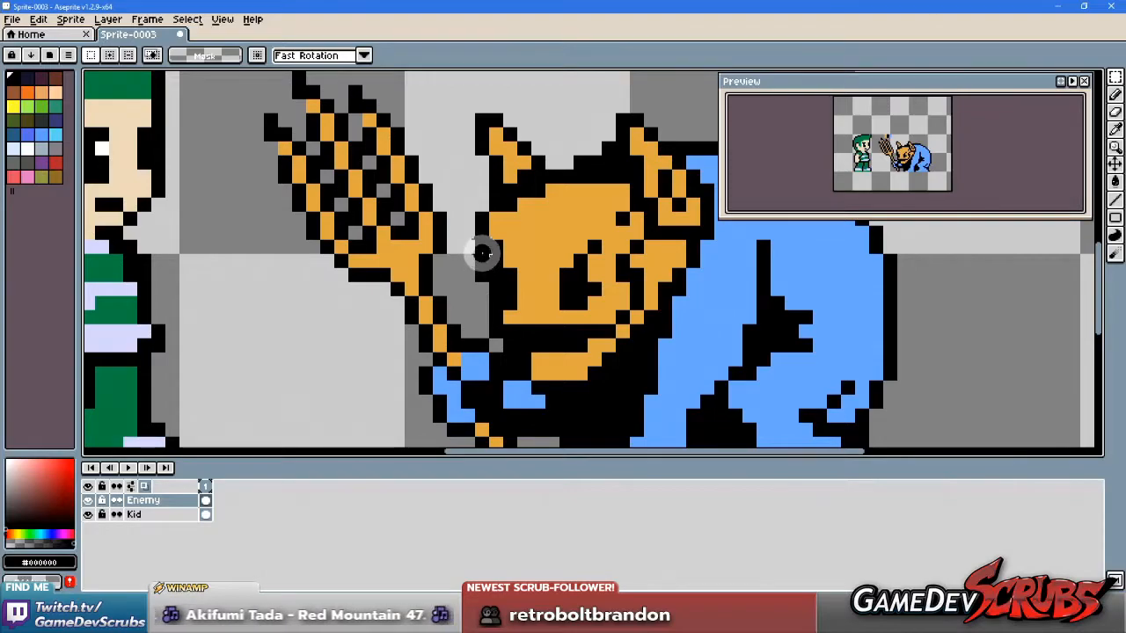
drag(482, 250, 673, 382)
drag(605, 364, 609, 347)
drag(475, 197, 659, 367)
drag(594, 341, 595, 336)
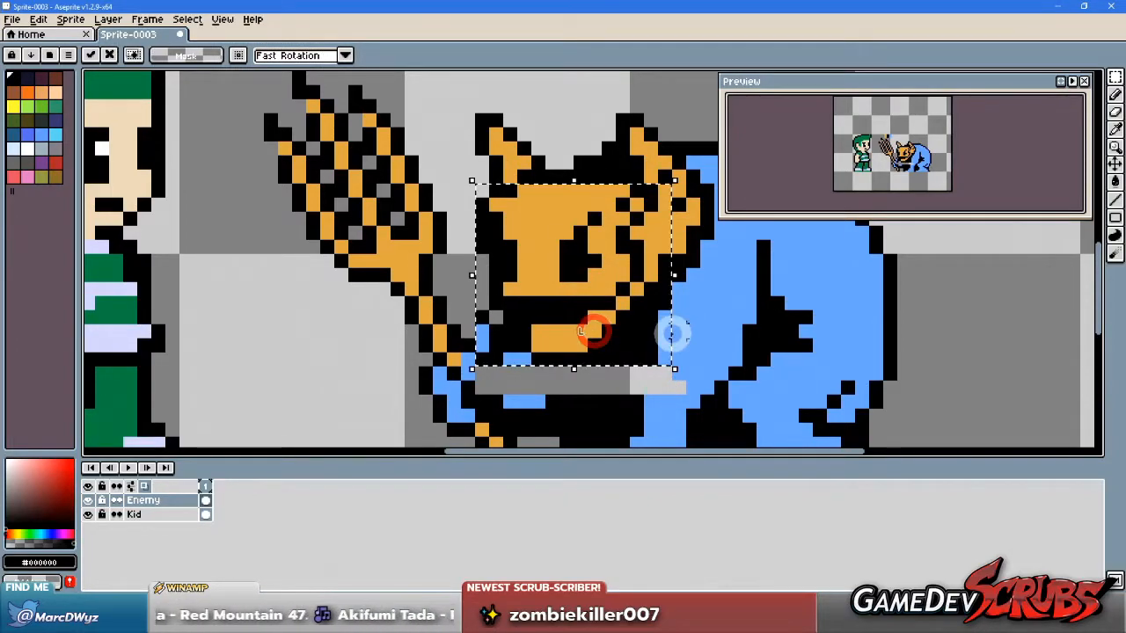
scroll(671, 334, down, 2)
scroll(668, 326, up, 1)
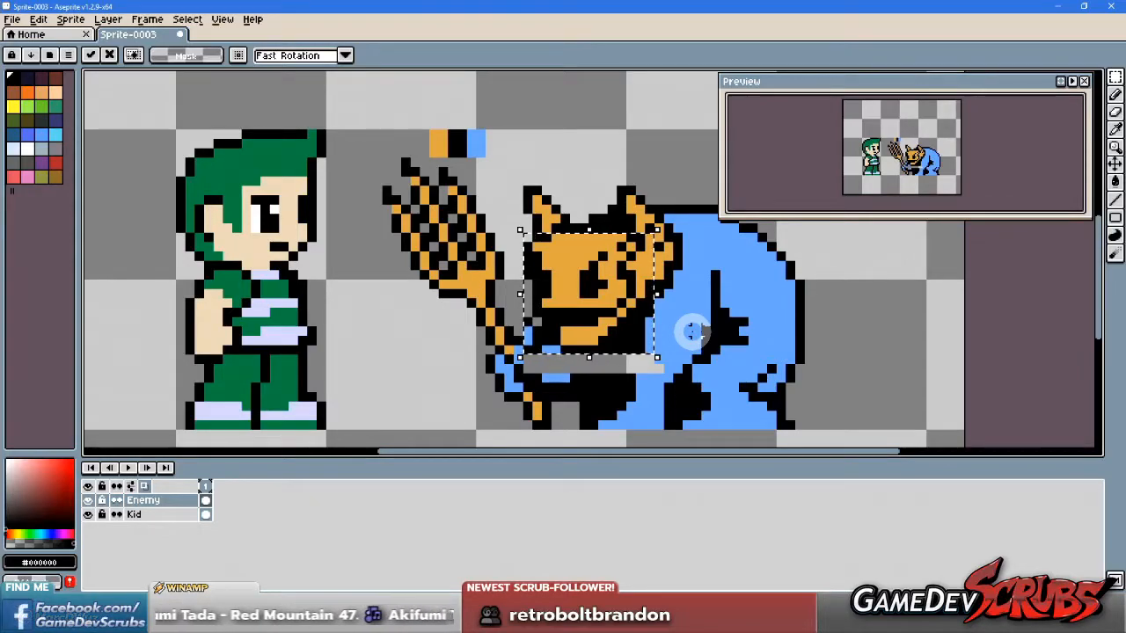
click(690, 331)
scroll(694, 331, down, 1)
scroll(694, 330, up, 1)
scroll(694, 327, down, 1)
scroll(586, 319, up, 2)
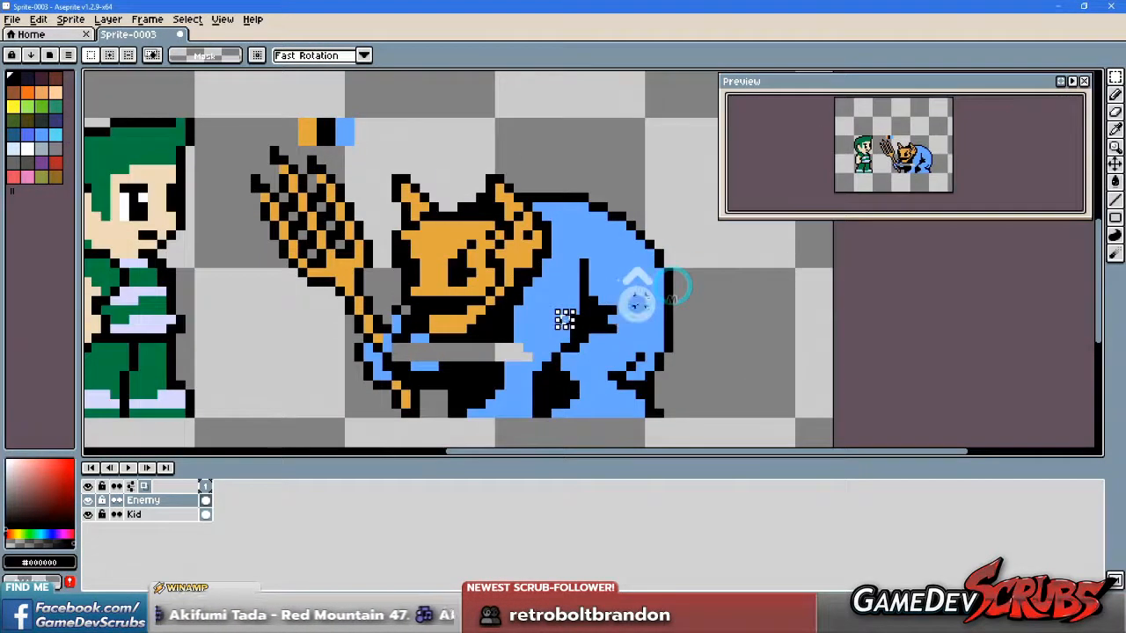
scroll(454, 352, up, 1)
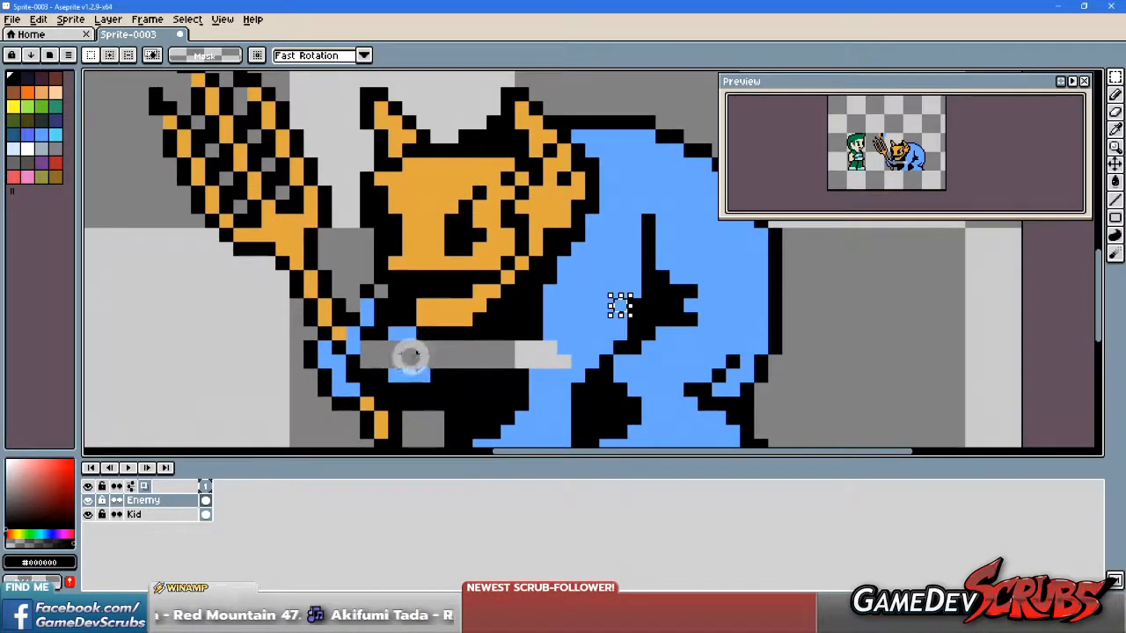
Step: Select the blue hand on the fork shaft, move it up about 2 pixels, and deselect it
scroll(410, 356, up, 1)
drag(282, 324, 333, 418)
drag(326, 400, 329, 356)
drag(472, 366, 647, 366)
drag(472, 318, 473, 311)
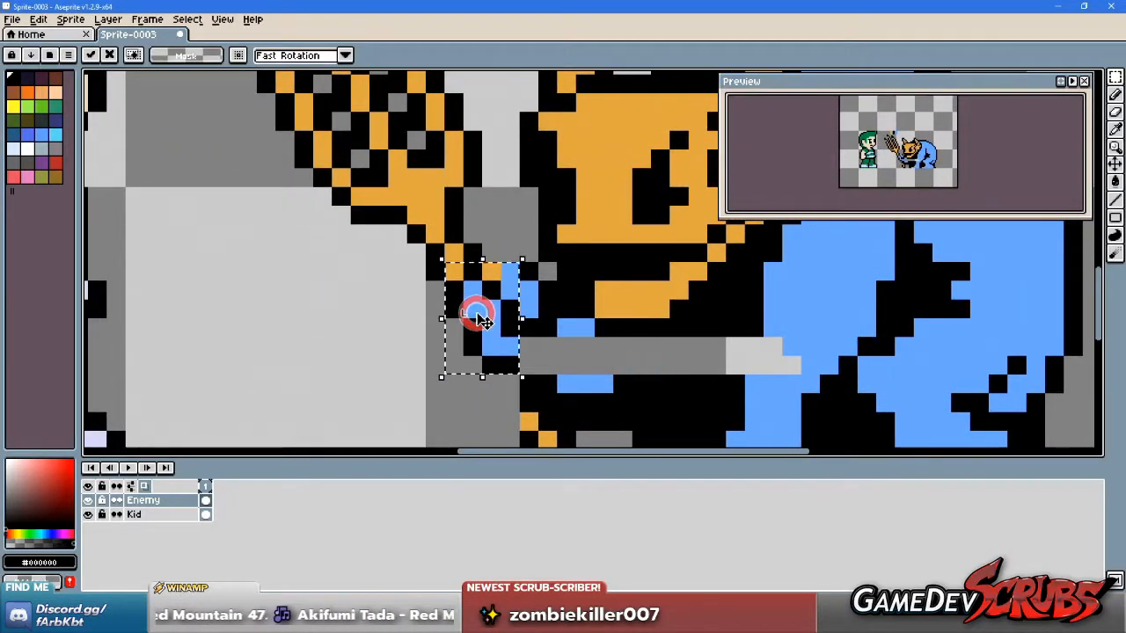
click(606, 327)
drag(448, 269, 478, 340)
scroll(564, 354, down, 1)
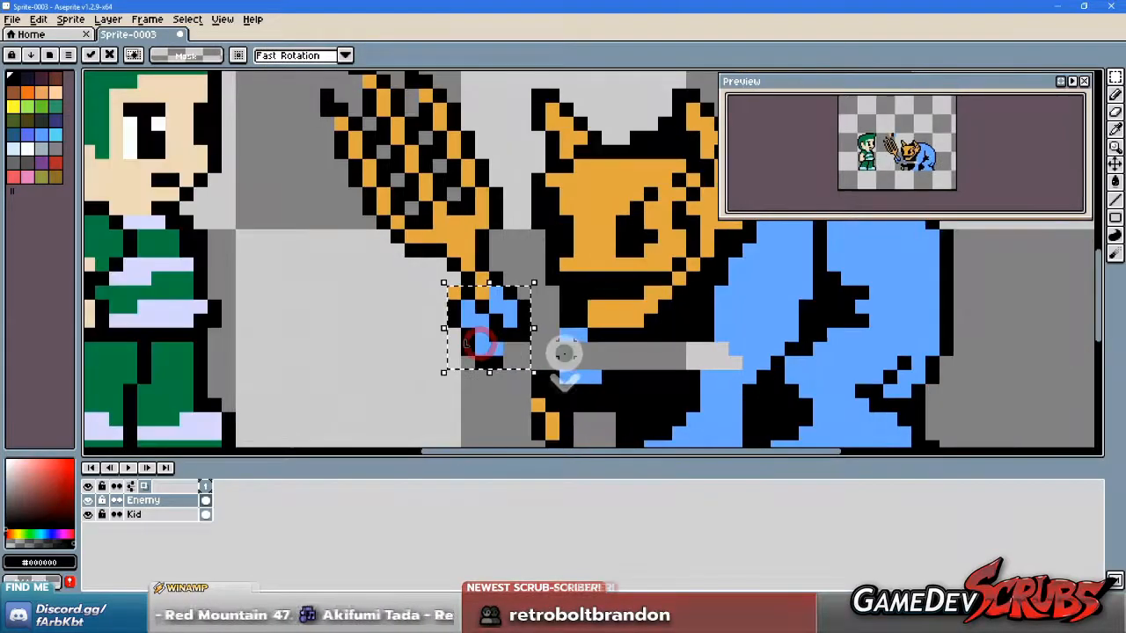
scroll(564, 354, down, 2)
scroll(568, 339, up, 2)
drag(509, 338, 522, 350)
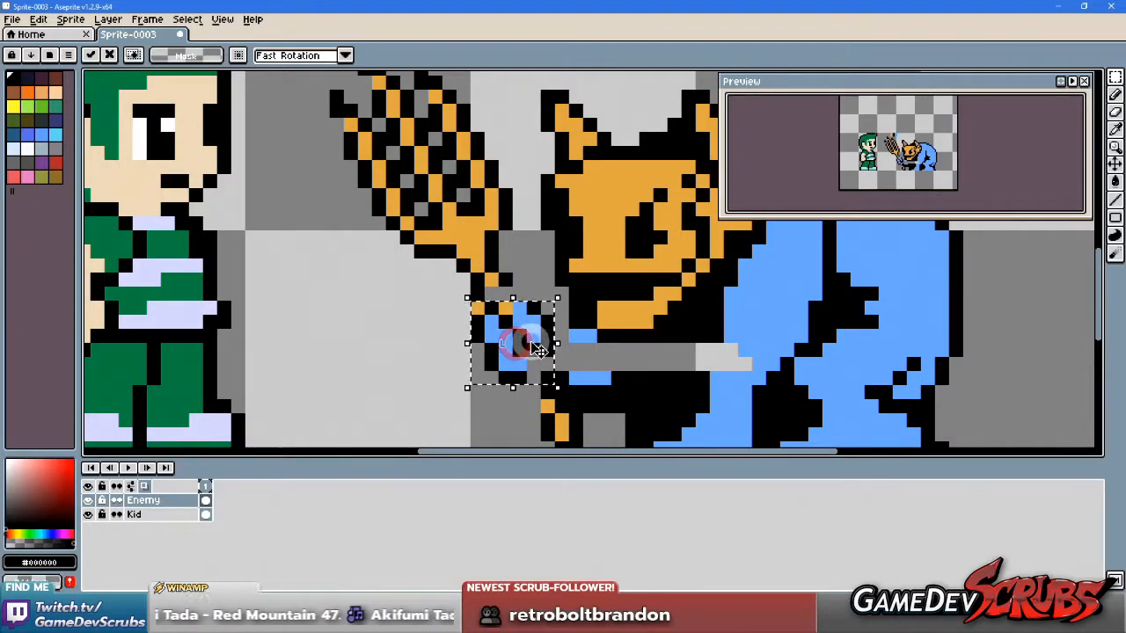
click(609, 350)
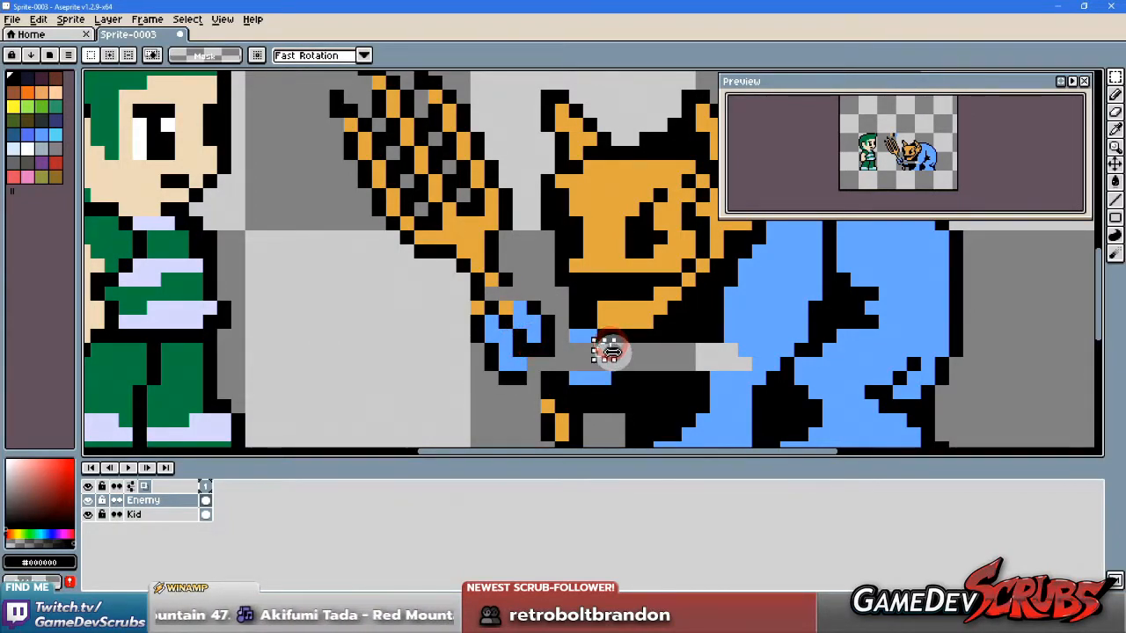
Step: Move the forearm section about 1 pixel up and left against the hand, and shorten its blue area with a black pixel
mouse_move(551, 378)
mouse_down()
mouse_move(630, 401)
mouse_move(604, 388)
mouse_up()
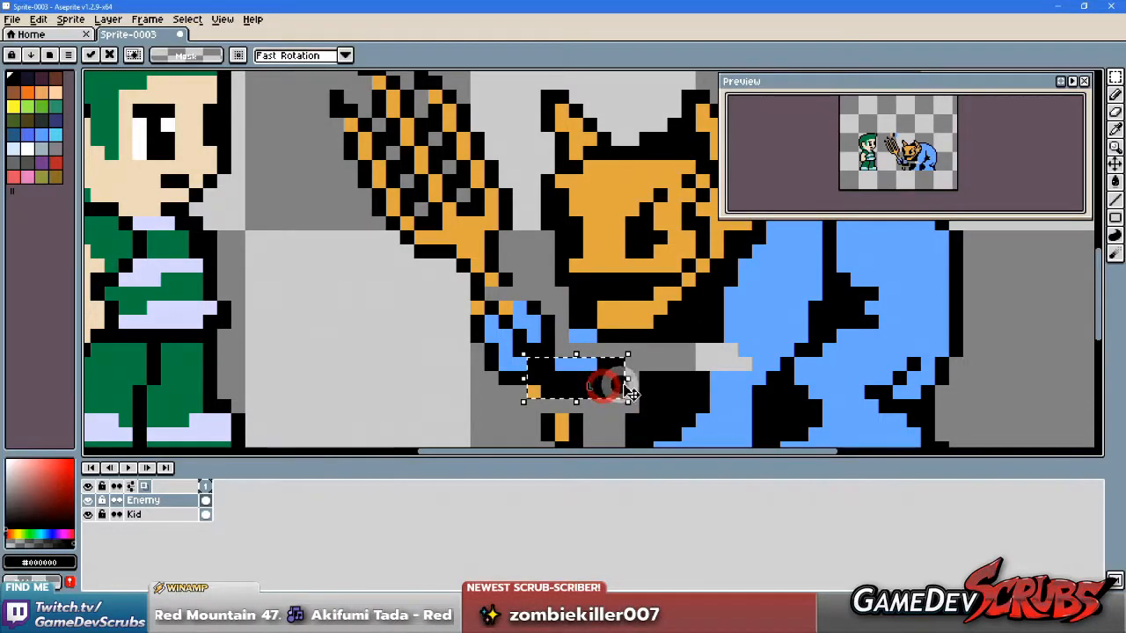
click(661, 377)
key(b)
click(588, 365)
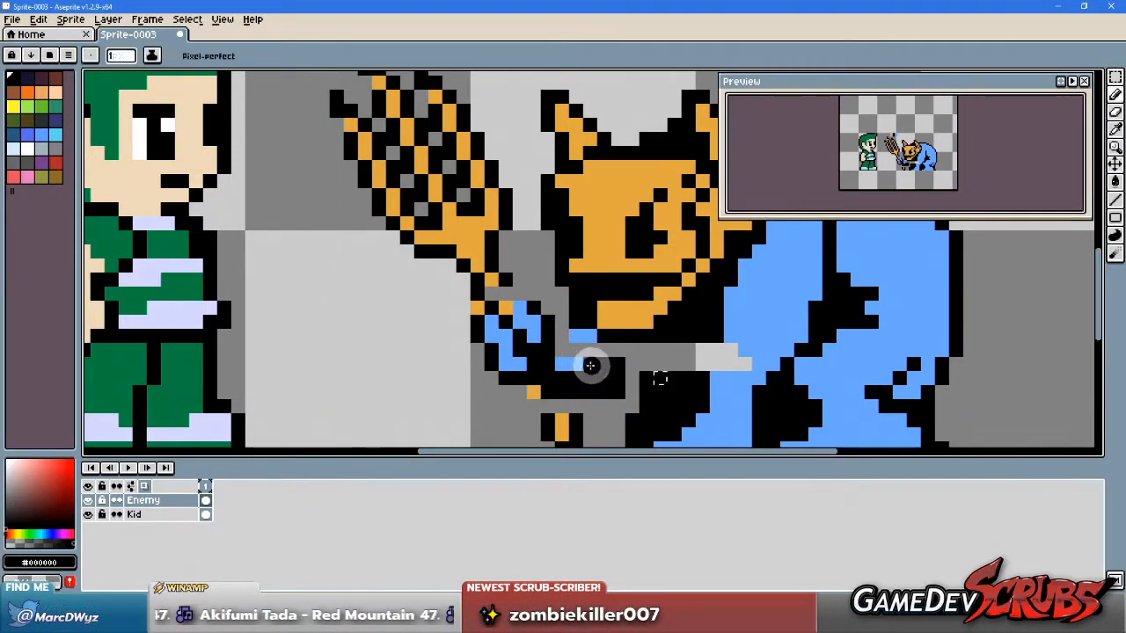
Step: Paint the forearm and the gaps between the enemy's chin, forearm and cloak solid black
alt+click(573, 366)
alt+click(608, 375)
mouse_move(566, 348)
mouse_down()
mouse_move(620, 356)
mouse_move(673, 351)
mouse_move(651, 373)
mouse_move(699, 350)
mouse_move(717, 355)
mouse_move(705, 365)
mouse_move(746, 365)
mouse_up()
alt+click(757, 332)
alt+click(646, 349)
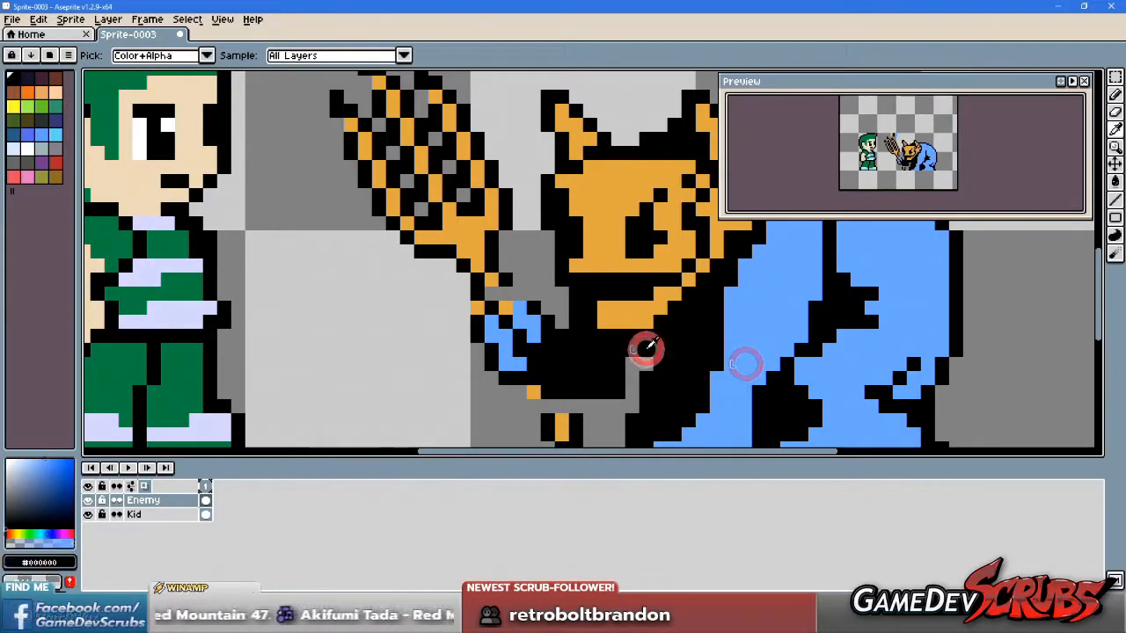
click(624, 378)
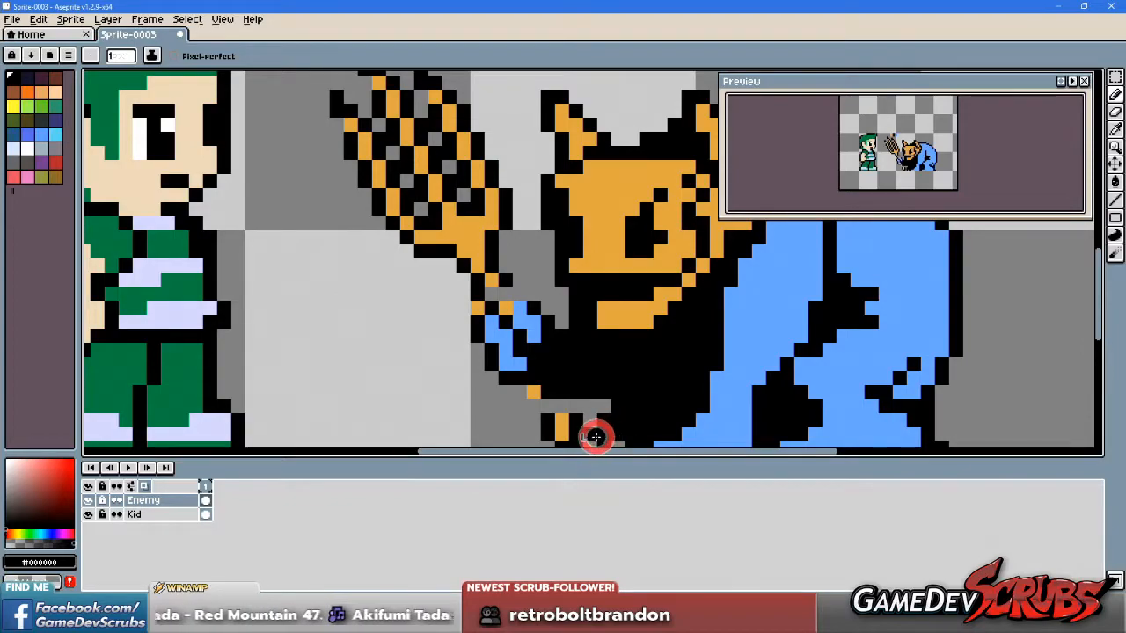
scroll(622, 440, down, 2)
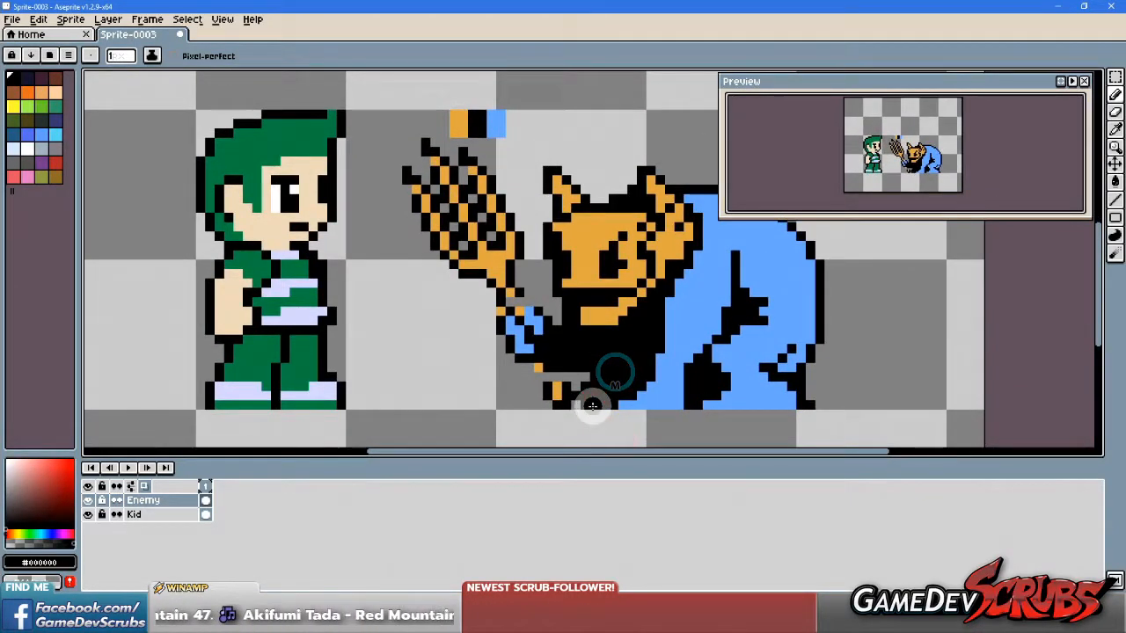
drag(636, 361, 640, 377)
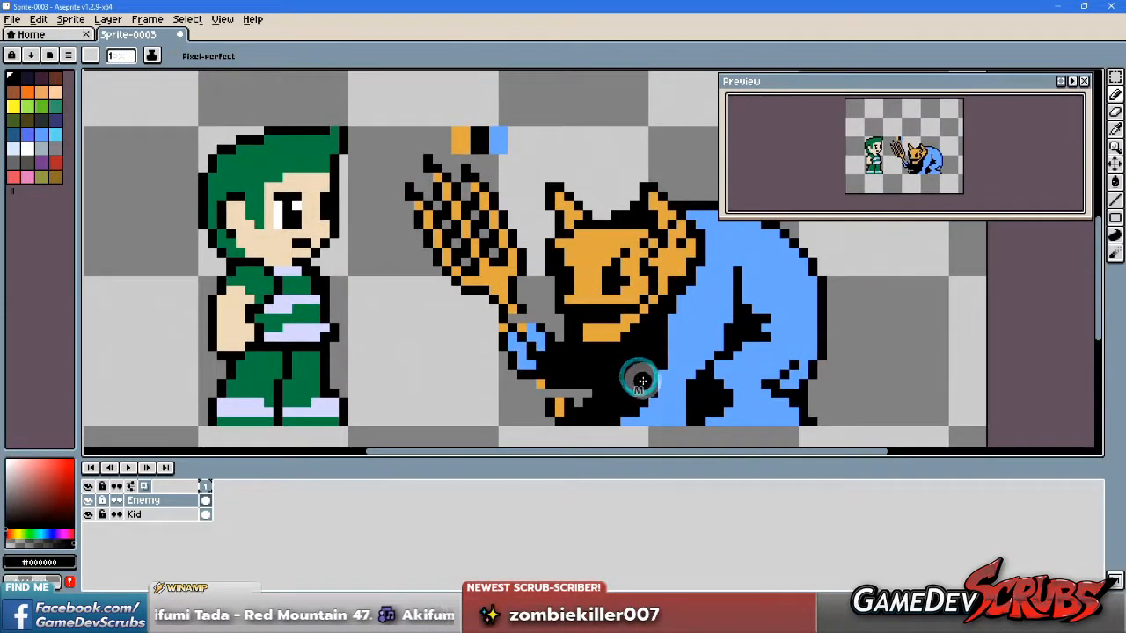
Step: Erase a small patch under the forearm beside the fork shaft and touch up the forearm's upper edge in black
alt+click(571, 392)
click(588, 384)
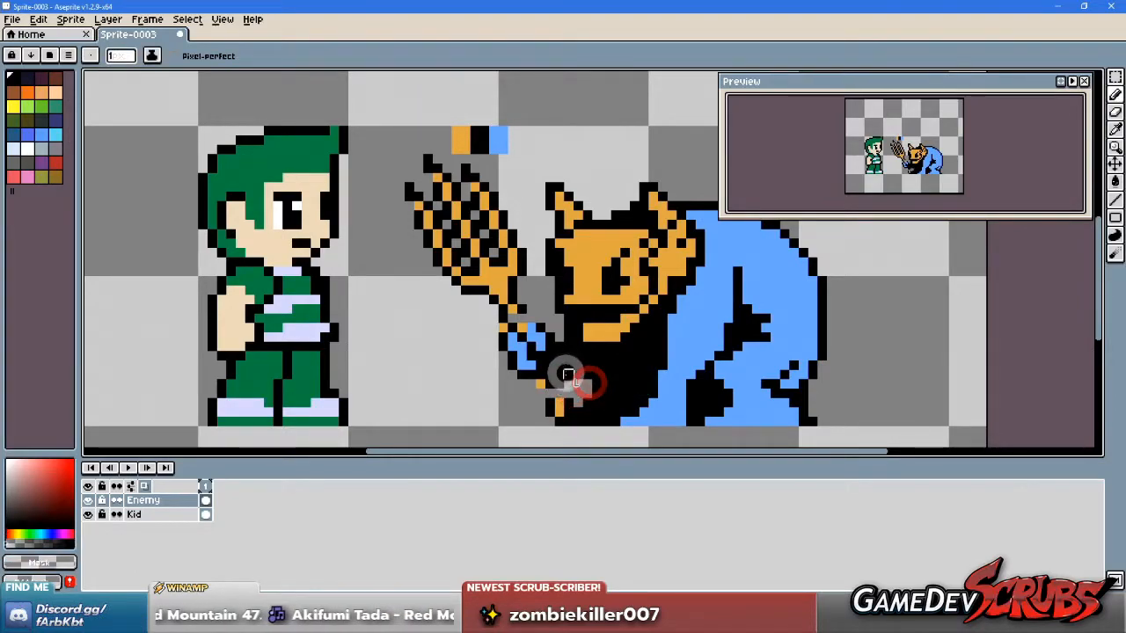
alt+click(563, 354)
click(556, 336)
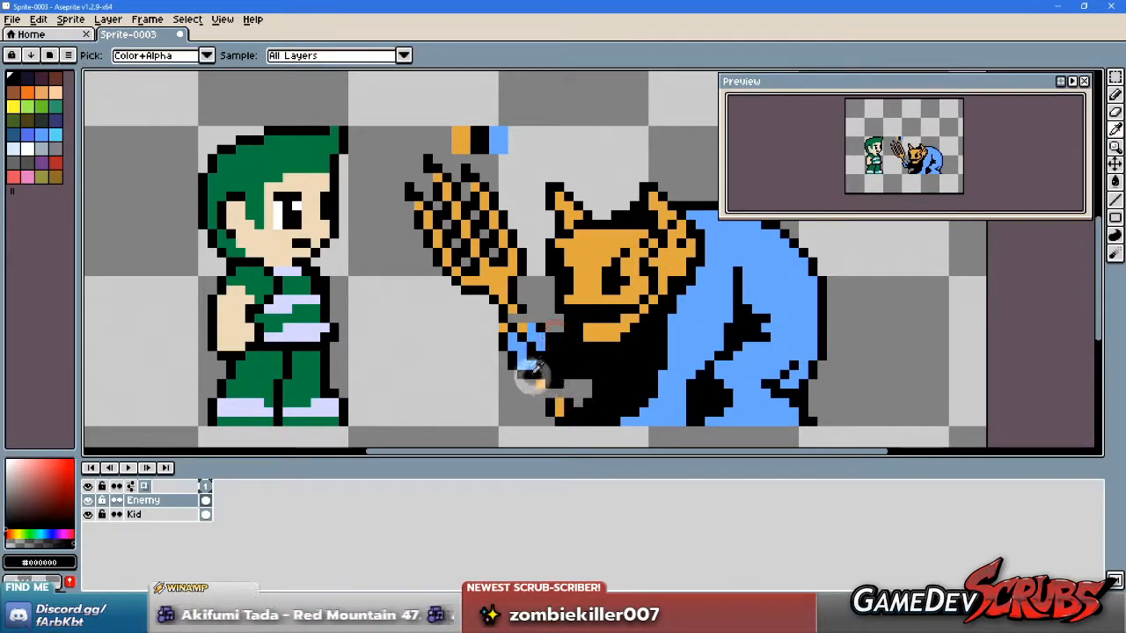
Step: Repaint the fork shaft around the hand in orange with black edge pixels, forming a diagonal line through the grip
alt+click(520, 324)
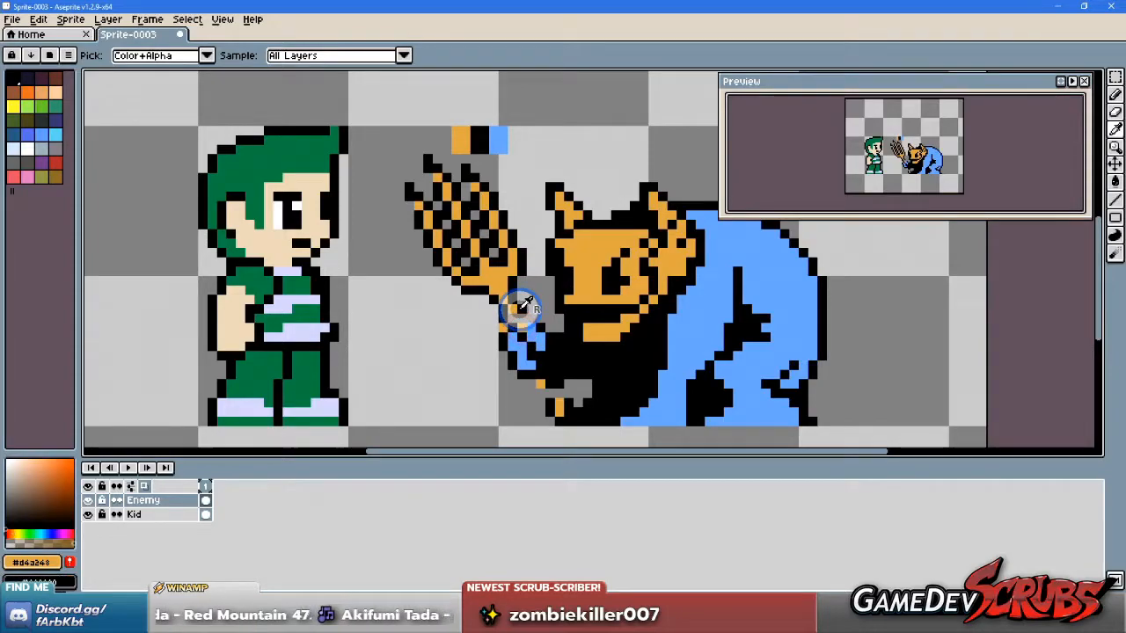
click(517, 317)
scroll(515, 317, up, 2)
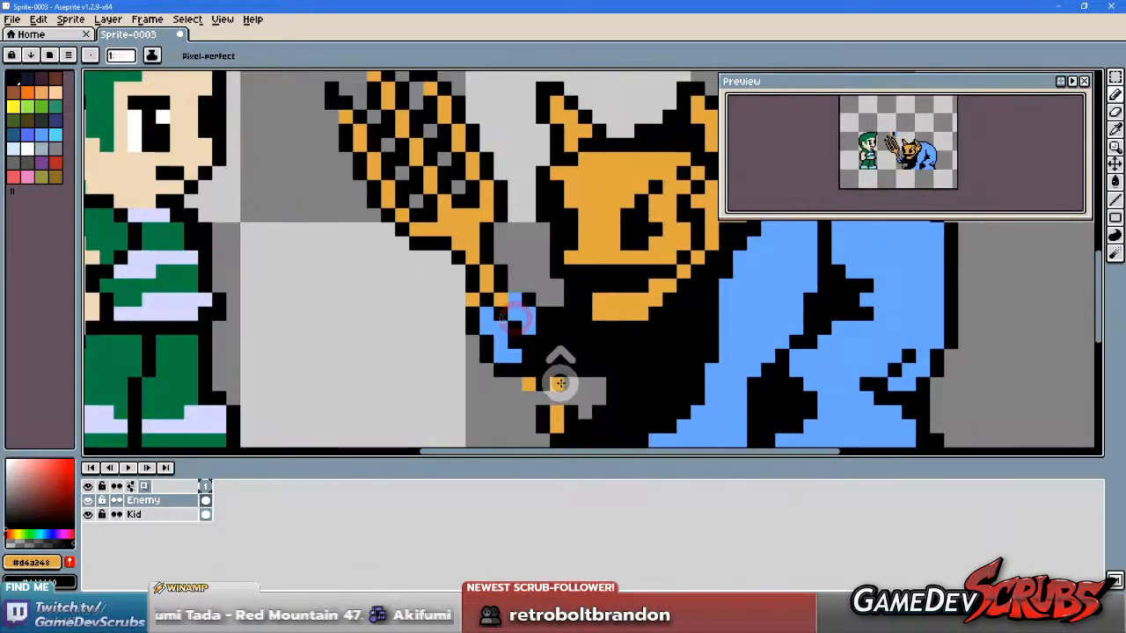
right_click(529, 264)
click(564, 363)
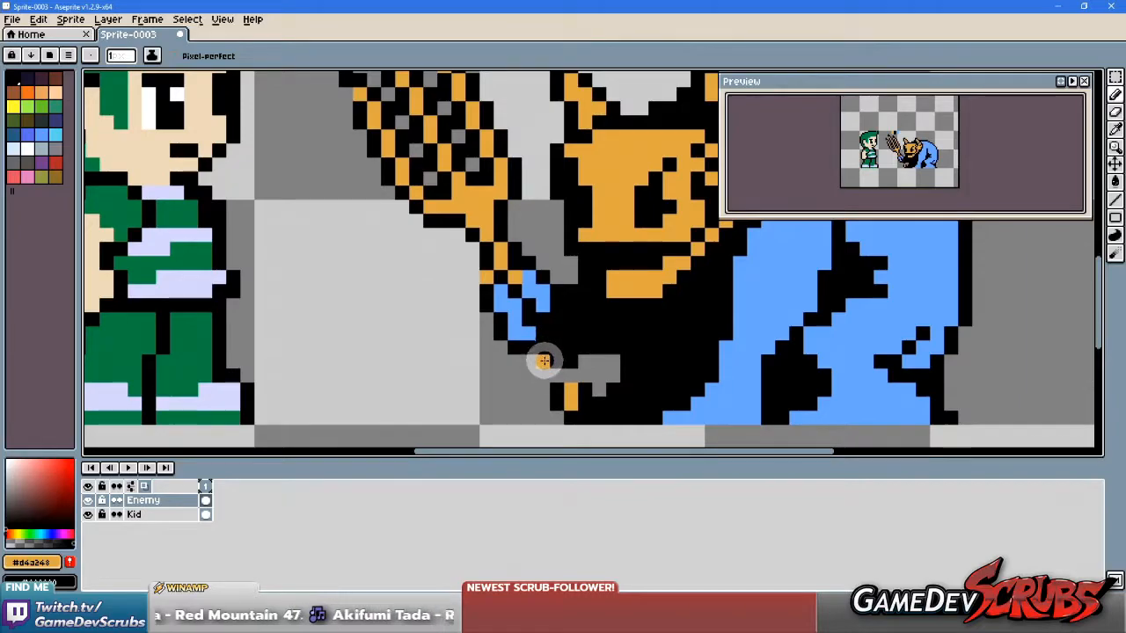
click(570, 376)
right_click(548, 375)
scroll(631, 382, down, 2)
scroll(631, 365, up, 2)
click(483, 290)
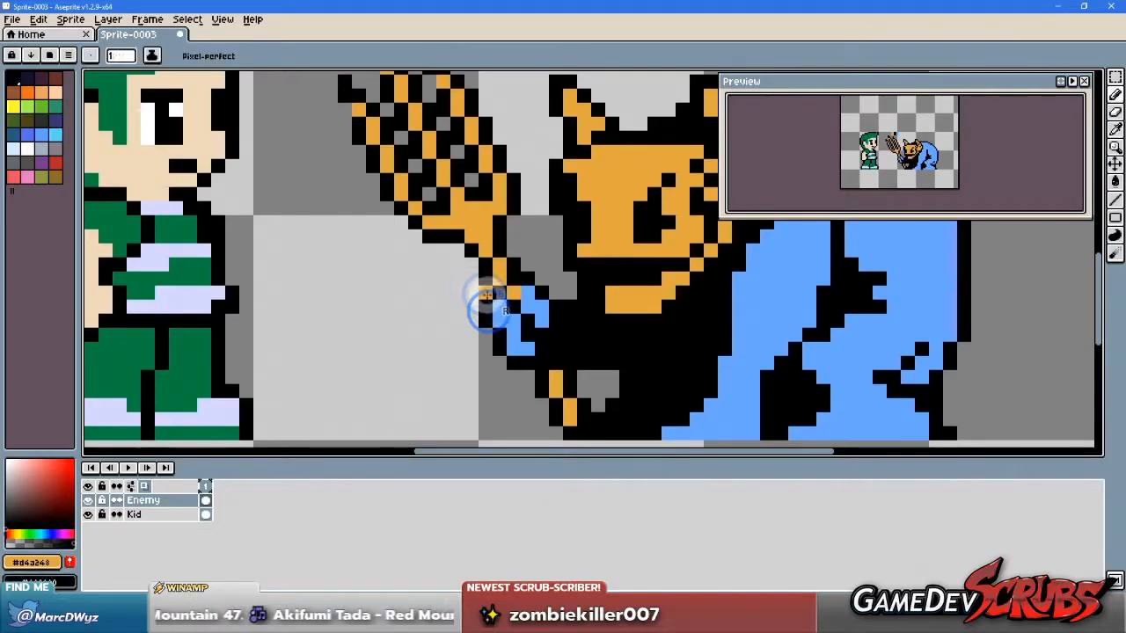
Step: Undo the last pixel on the lower fork shaft and place an orange pixel directly under the blue hand
scroll(704, 348, down, 1)
scroll(732, 350, down, 1)
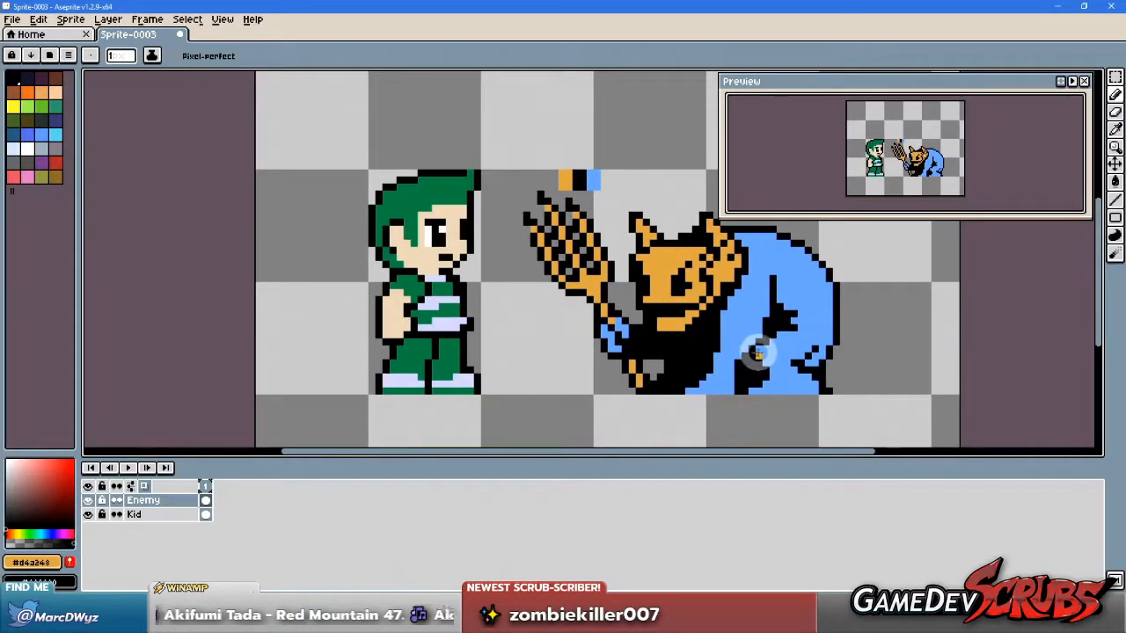
drag(723, 351, 655, 359)
scroll(655, 359, up, 2)
alt+click(530, 382)
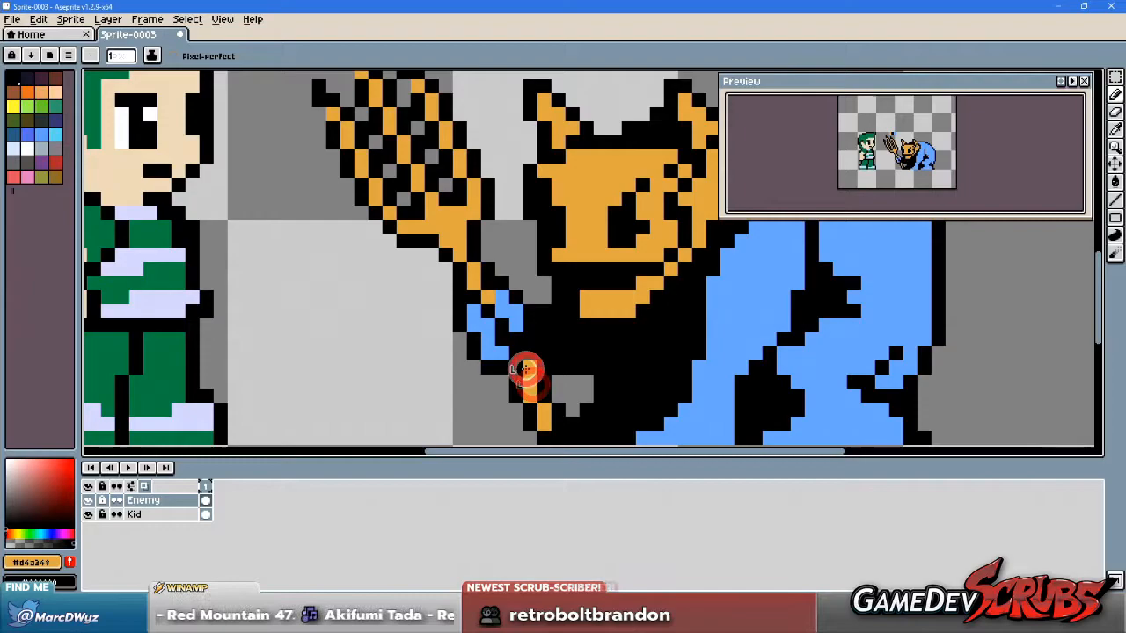
key(ctrl+z)
click(516, 363)
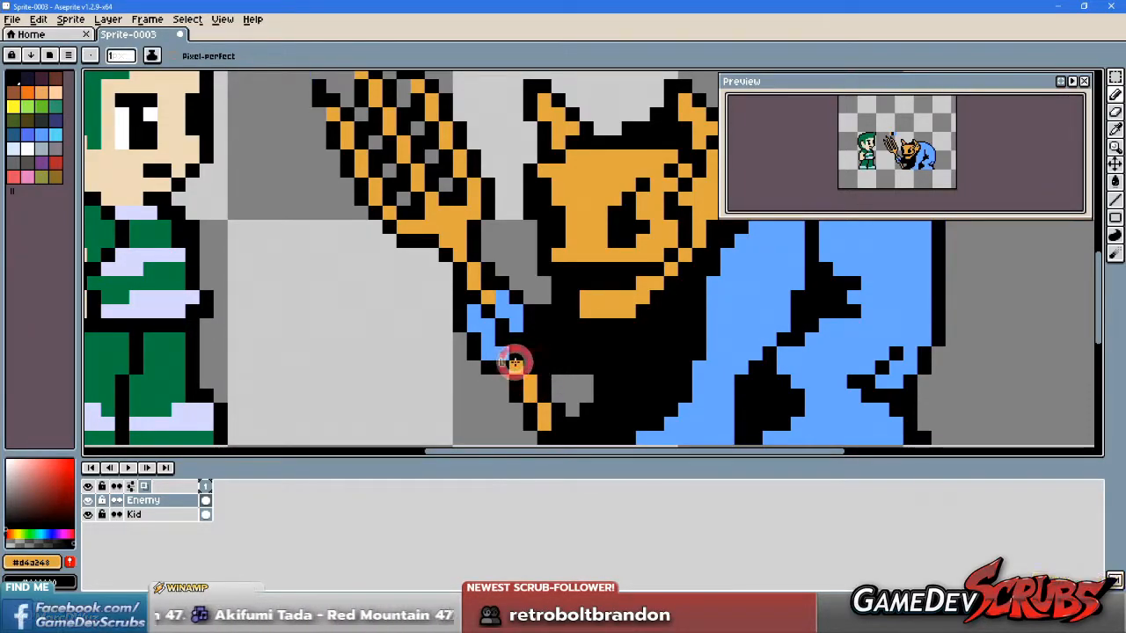
Step: Examine the enemy's fork and grip beside the kid sprite at different zoom levels
scroll(683, 377, down, 2)
scroll(664, 366, up, 1)
scroll(642, 361, down, 2)
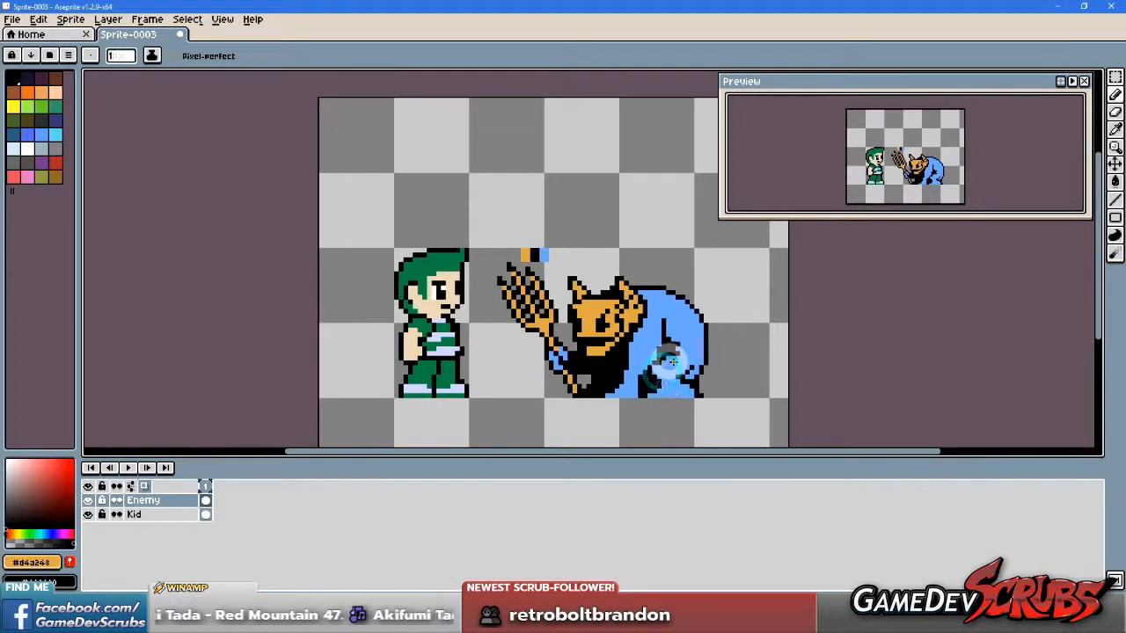
scroll(629, 359, up, 1)
scroll(627, 358, up, 1)
scroll(563, 379, down, 3)
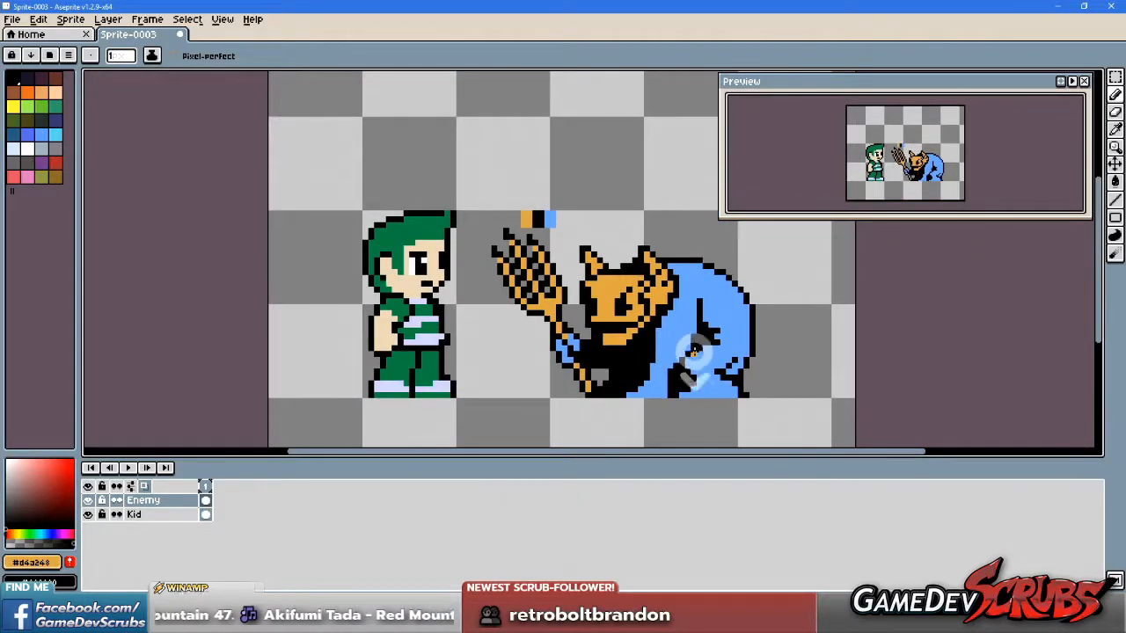
scroll(695, 352, up, 3)
scroll(630, 359, down, 1)
scroll(630, 359, down, 1)
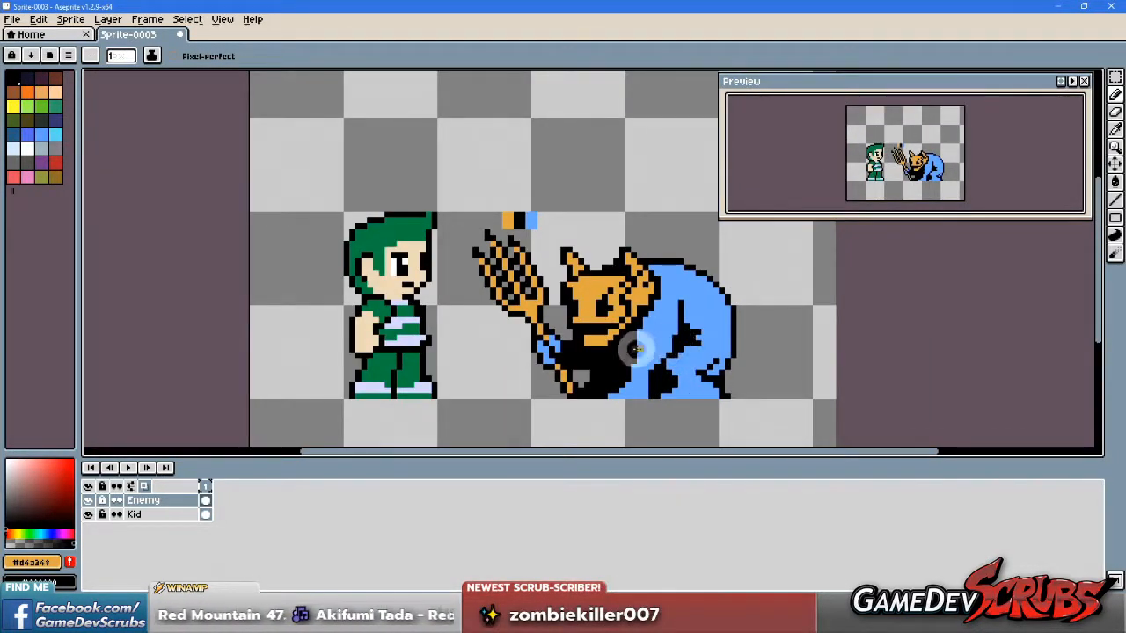
Step: Draw a short blue highlight on the black forearm beneath the chin, shaping its edge with black pixels
scroll(570, 355, up, 1)
key(i)
alt+click(557, 364)
click(543, 363)
alt+click(509, 339)
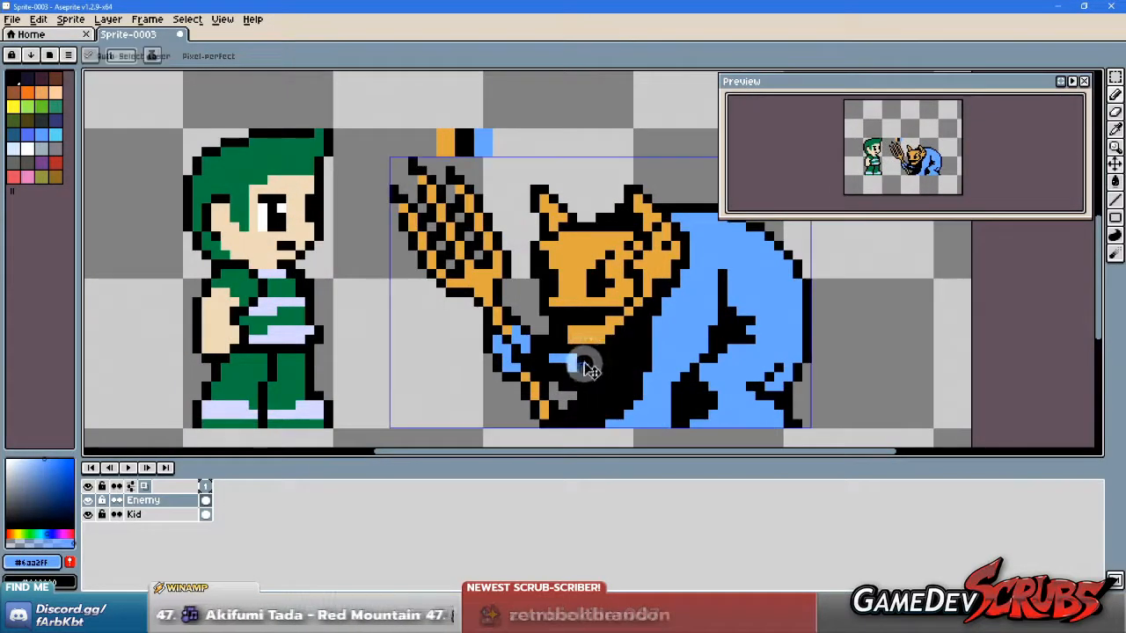
alt+click(570, 366)
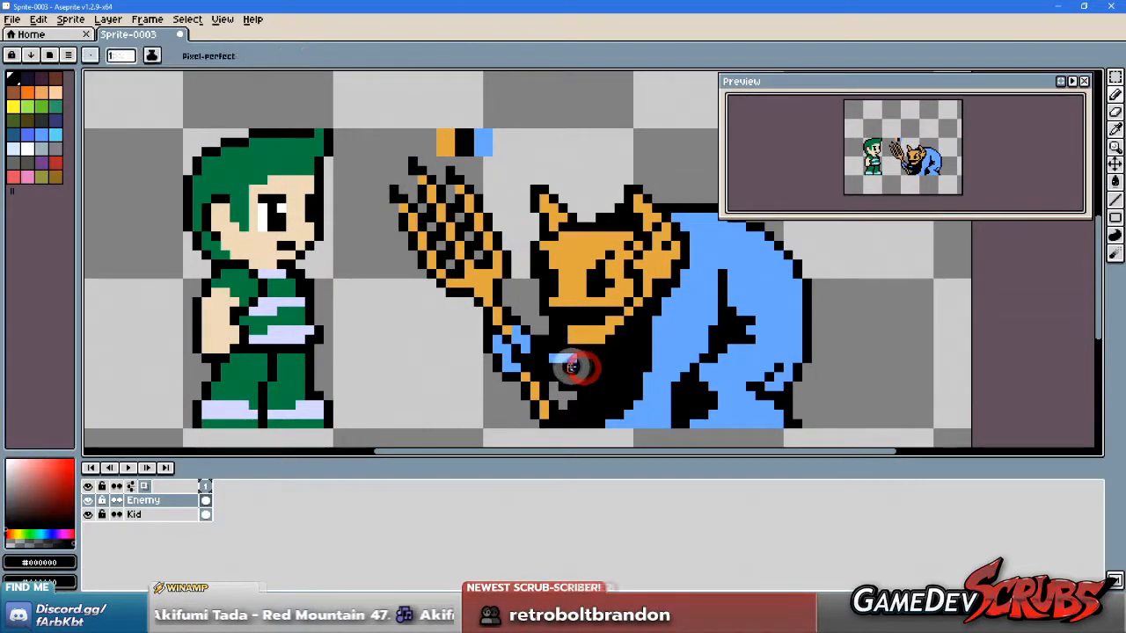
alt+click(564, 366)
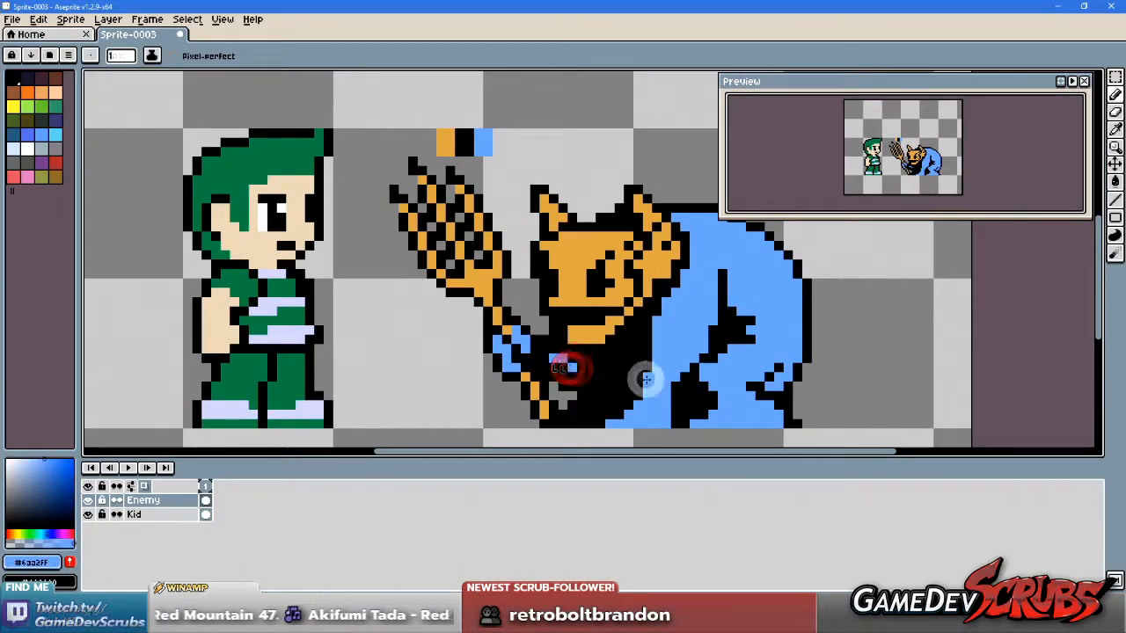
click(569, 370)
scroll(679, 366, down, 2)
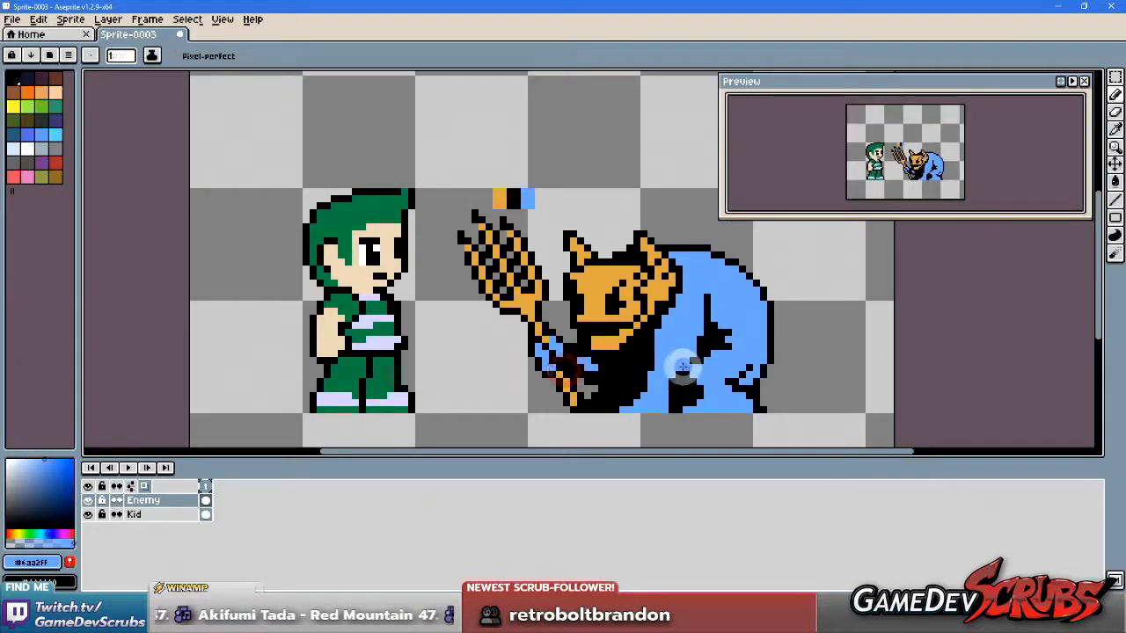
scroll(620, 356, up, 2)
click(619, 374)
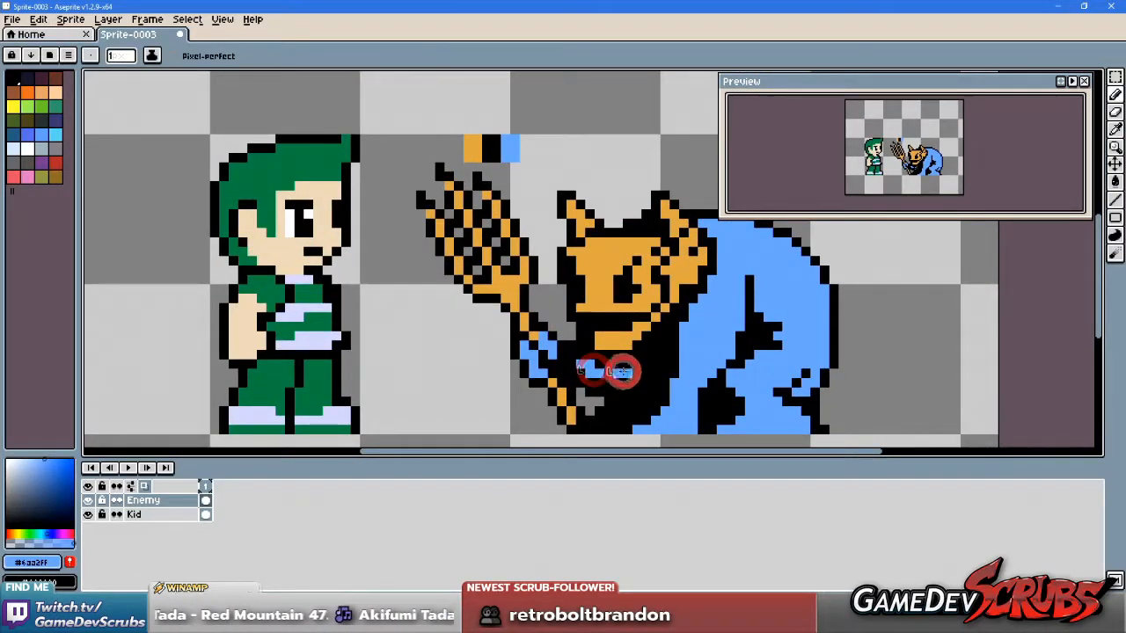
key(v)
key(b)
drag(626, 366, 622, 299)
key(ctrl+z)
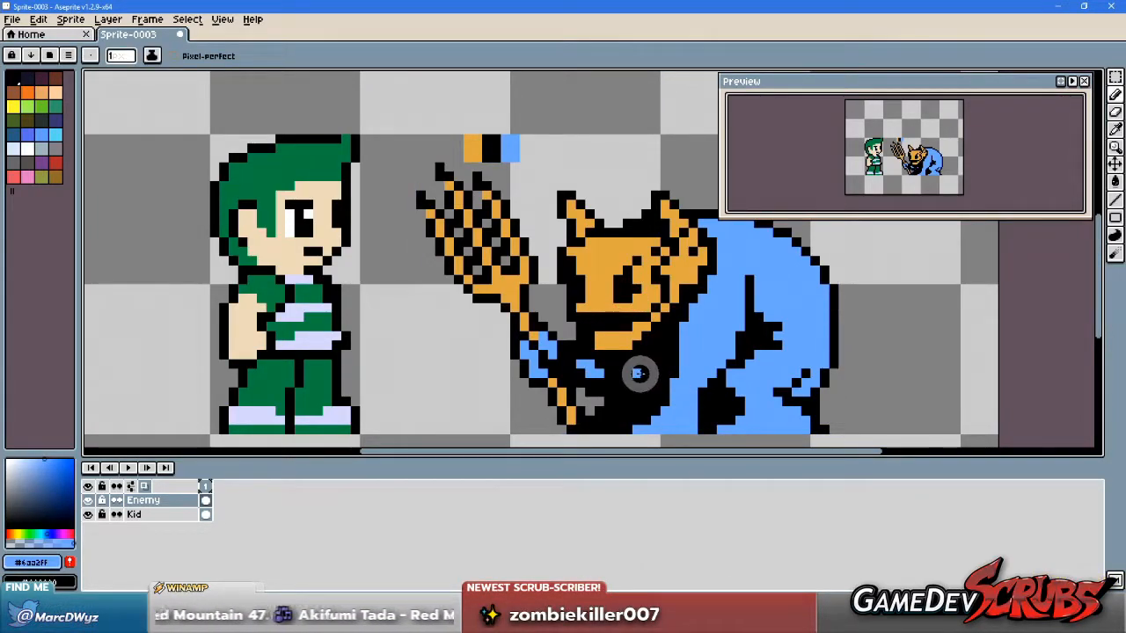
Step: Examine the blue forearm highlight and the enemy's overall shape beside the kid sprite
scroll(655, 374, down, 3)
scroll(623, 398, up, 3)
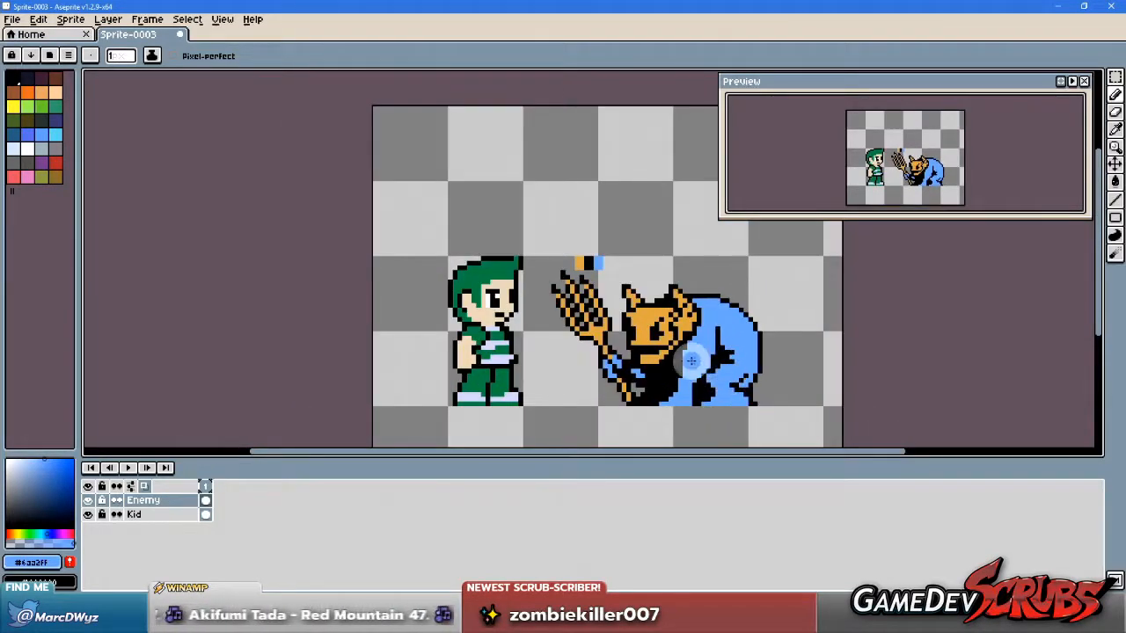
scroll(695, 387, down, 1)
scroll(645, 403, up, 4)
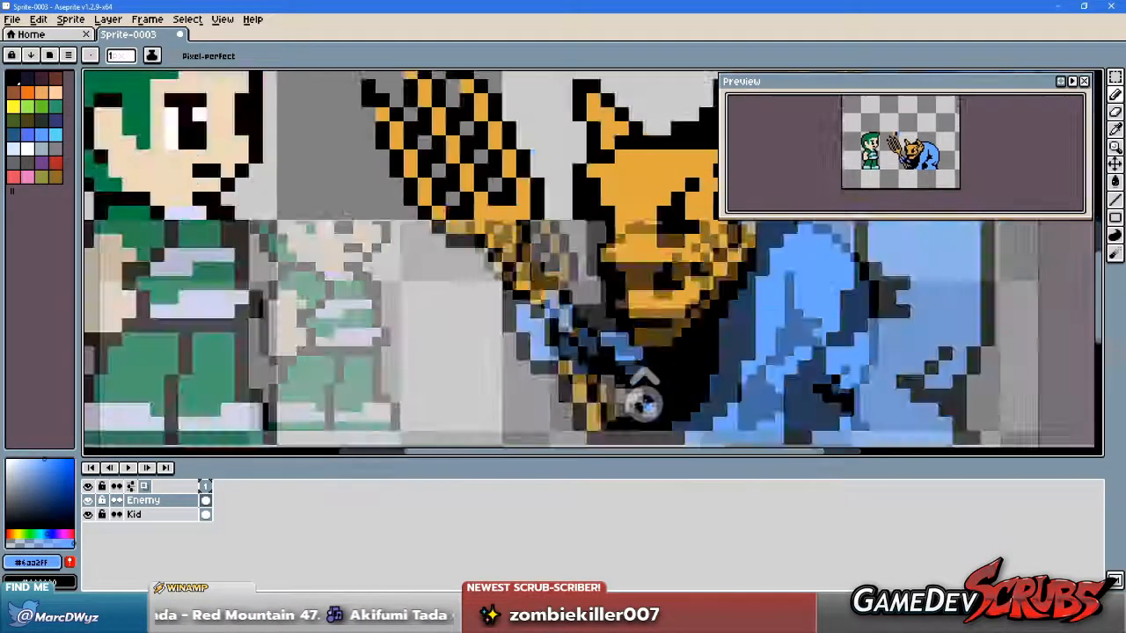
key(z)
click(615, 390)
scroll(681, 389, down, 4)
drag(695, 389, 659, 378)
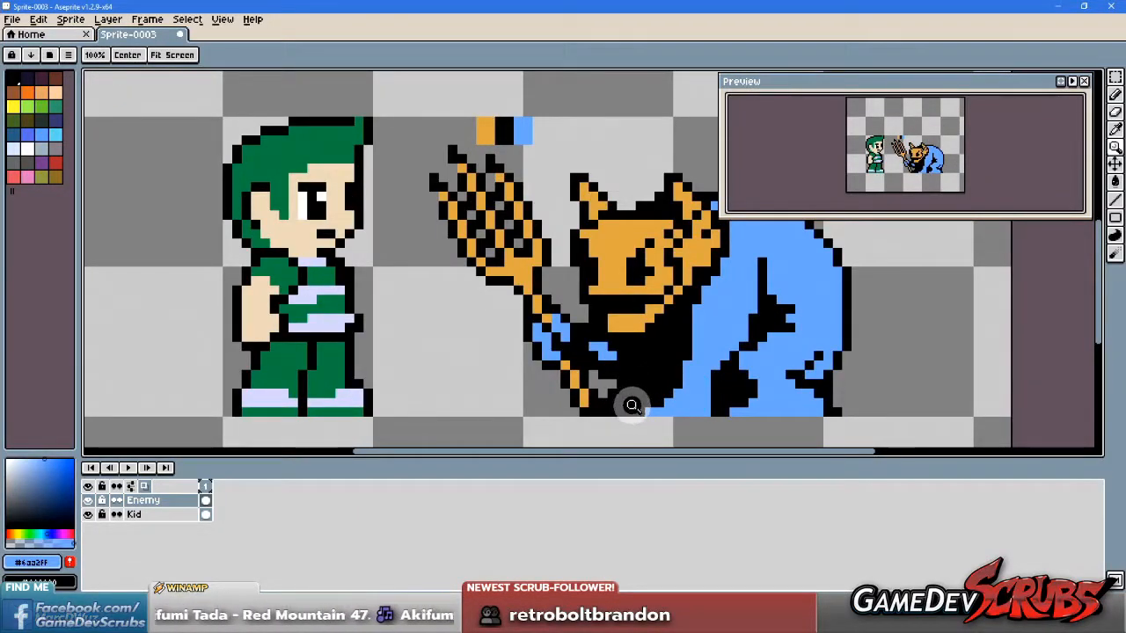
Step: Erase the black area under the forearm between the fork shaft and cloak to transparency, touching up its edge in black
key(b)
key(i)
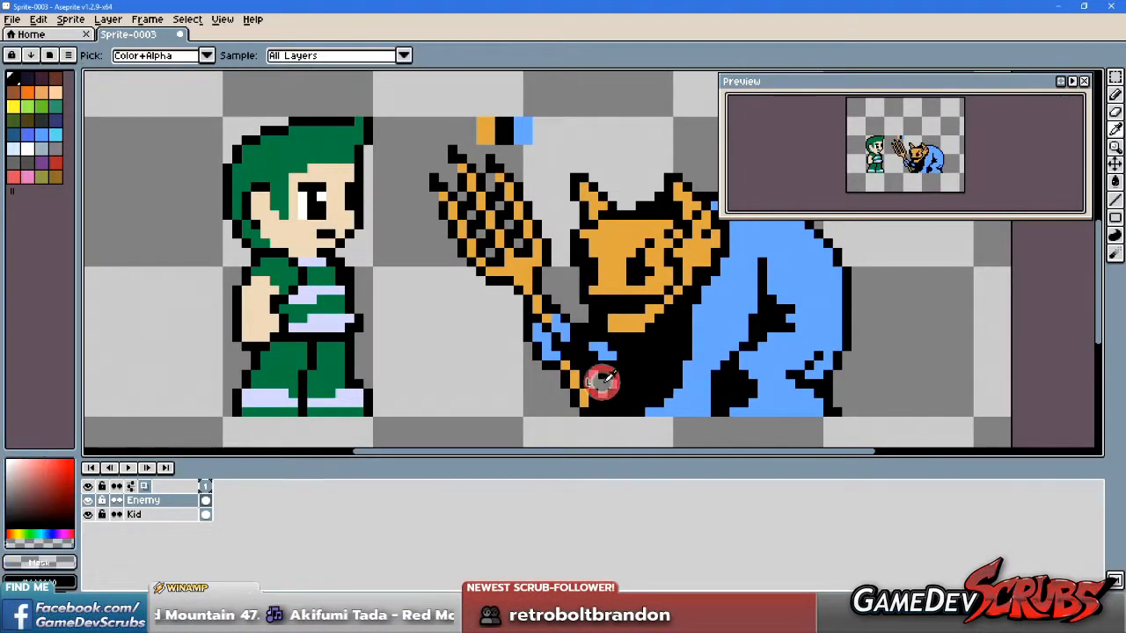
key(b)
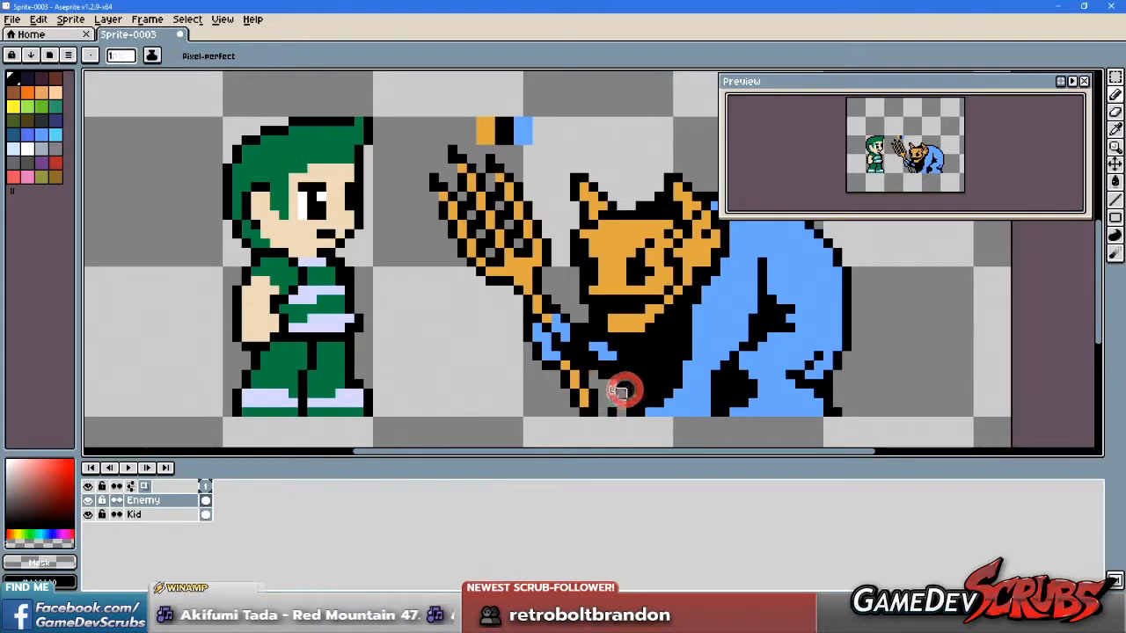
alt+click(625, 382)
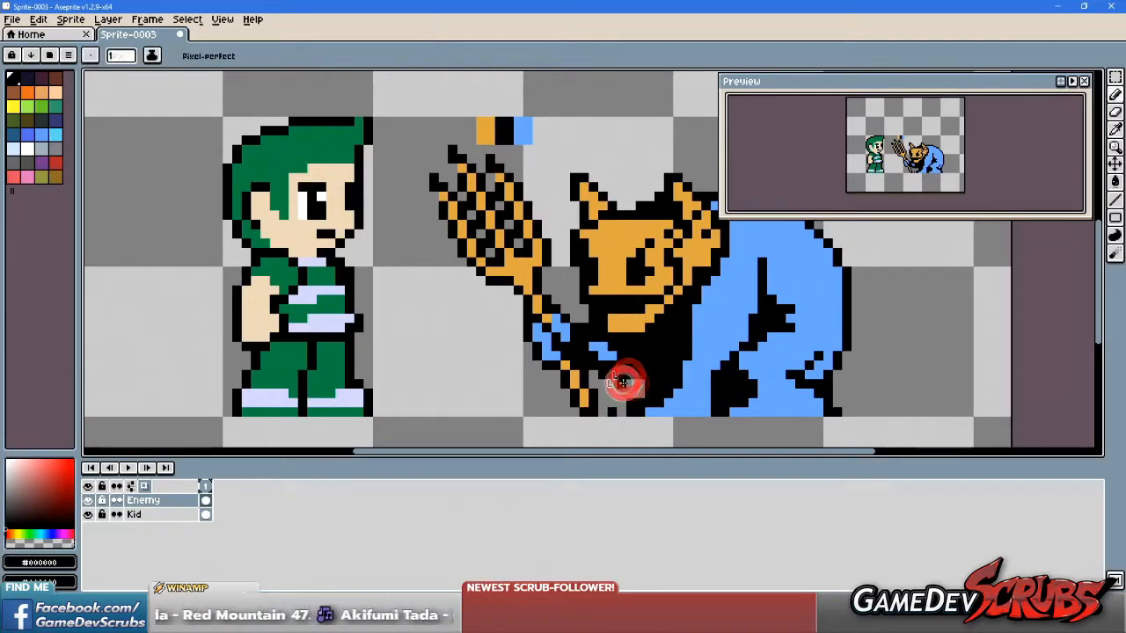
click(642, 382)
key(alt)
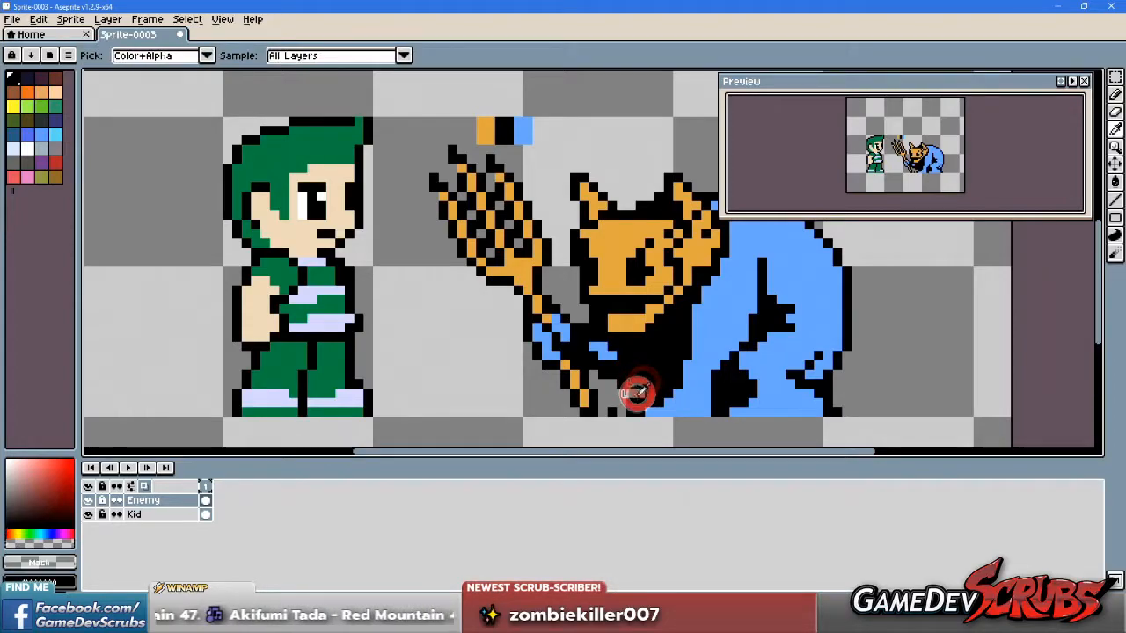
key(b)
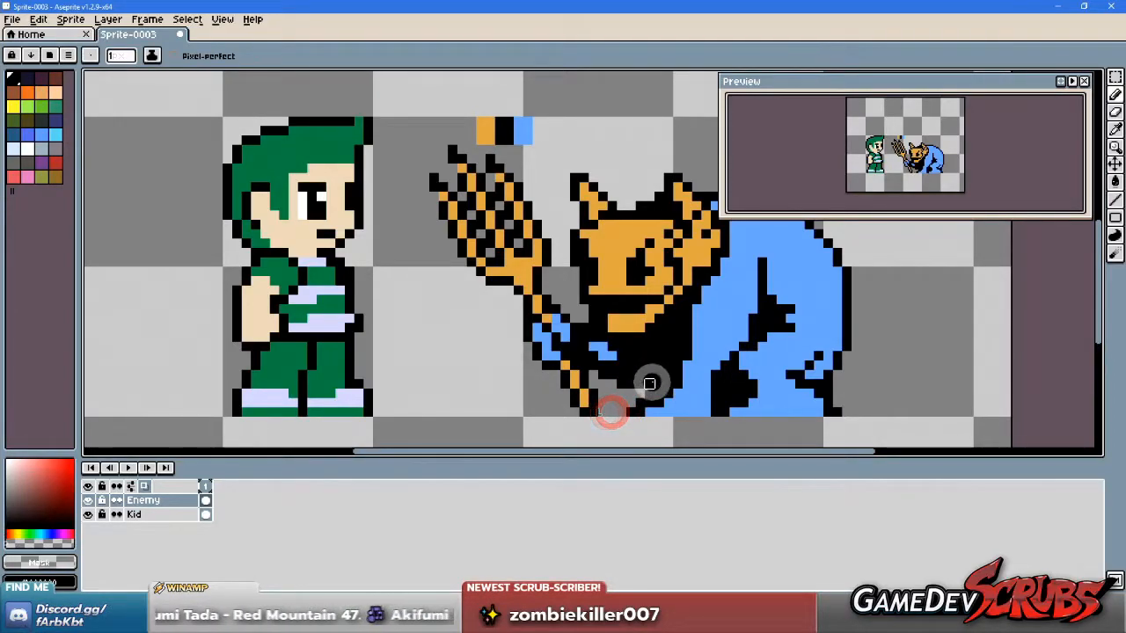
Step: Review the enemy at smaller zoom and compare its arm and cloak with the reference drawing in Paint Shop Pro
scroll(713, 361, down, 2)
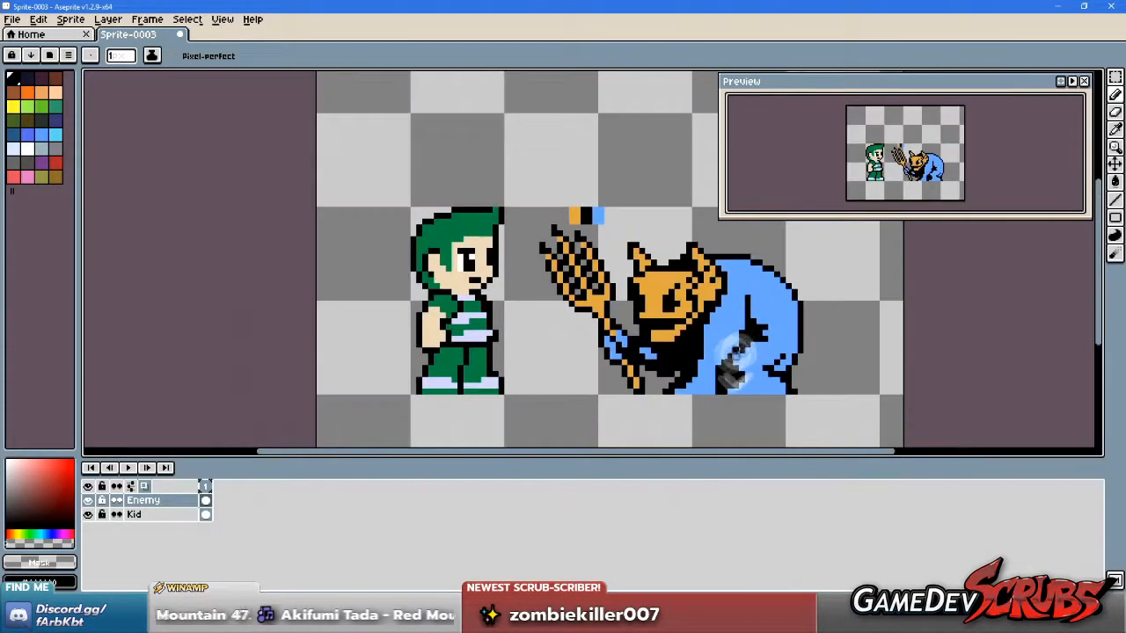
scroll(633, 344, down, 2)
scroll(695, 346, up, 2)
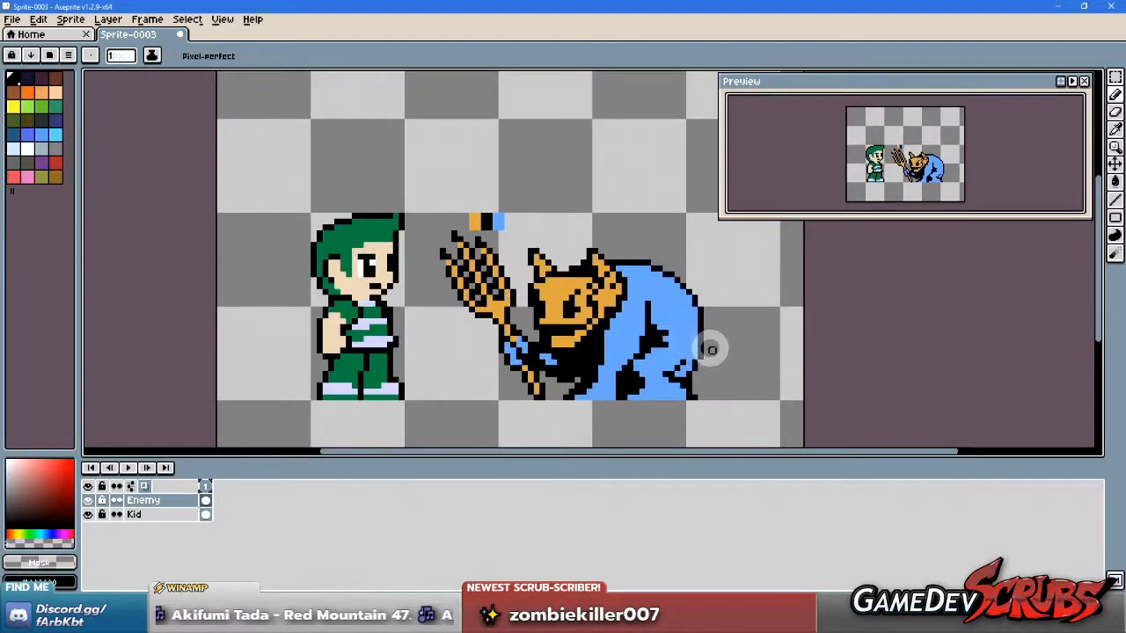
scroll(699, 339, up, 1)
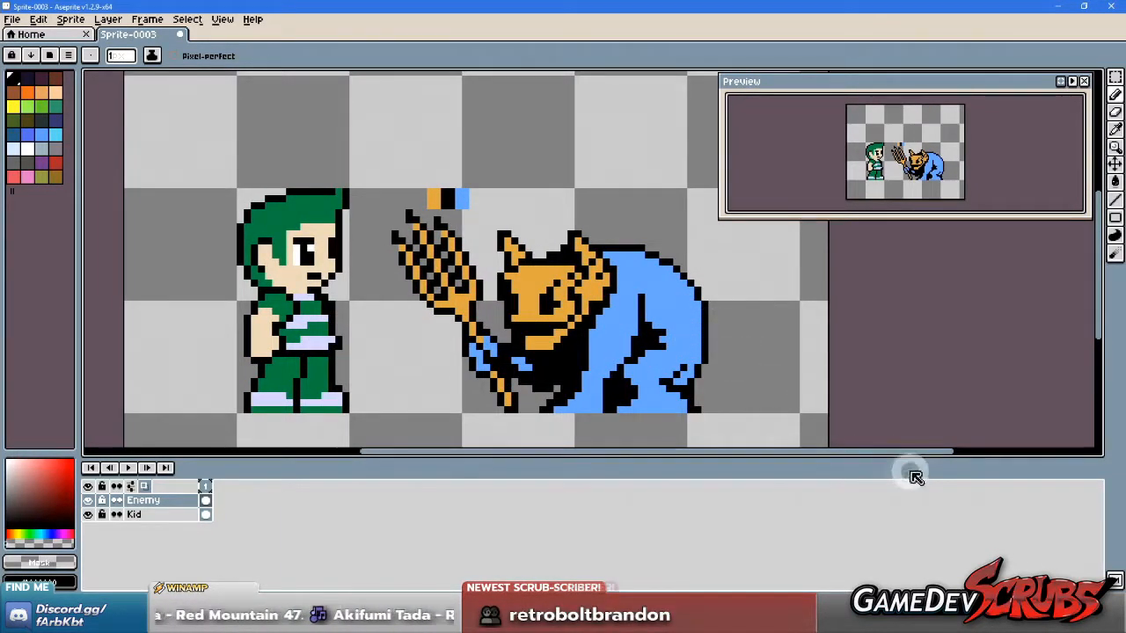
click(743, 616)
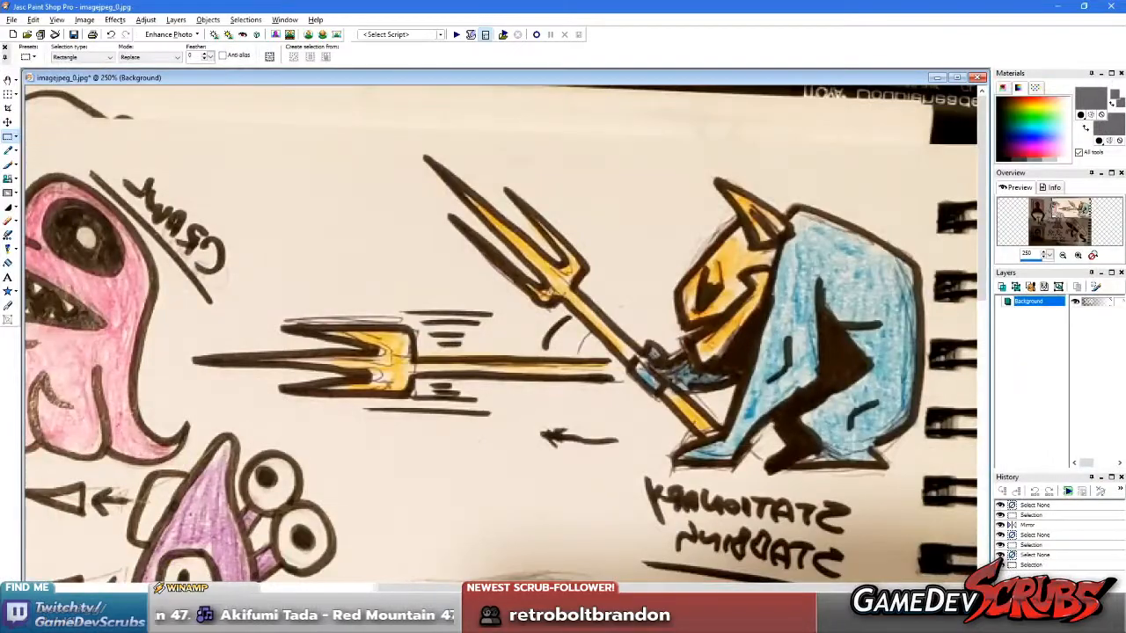
key(alt+Tab)
key(alt+Tab)
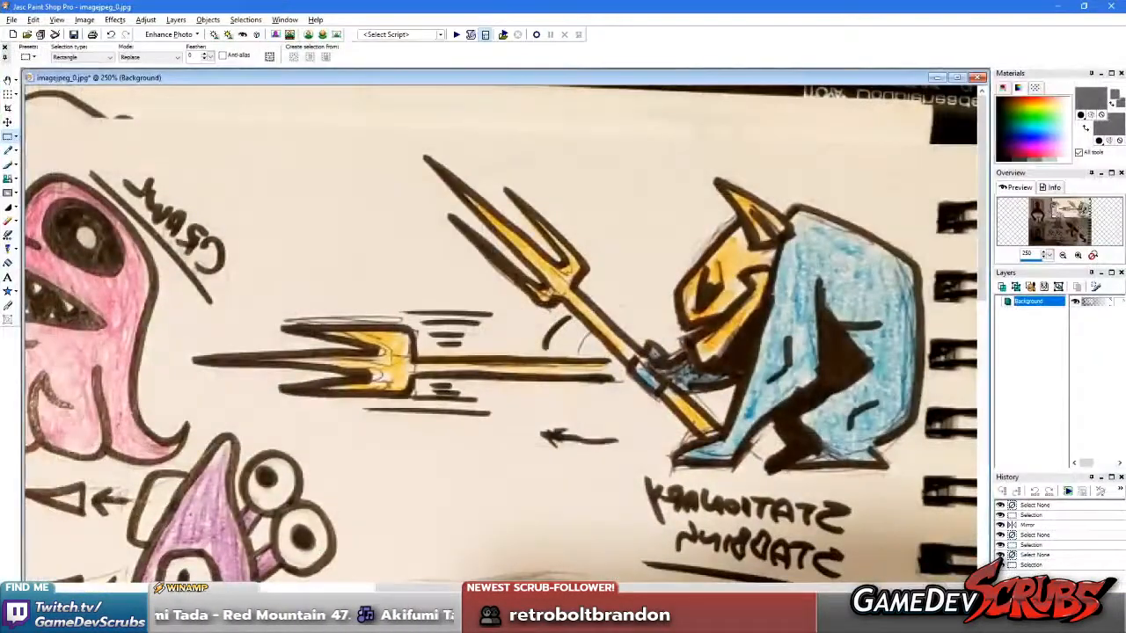
Step: Switch back to Aseprite and shift the rear part of the enemy's cloak and leg one pixel left to narrow the body
key(alt+Tab)
scroll(749, 369, up, 2)
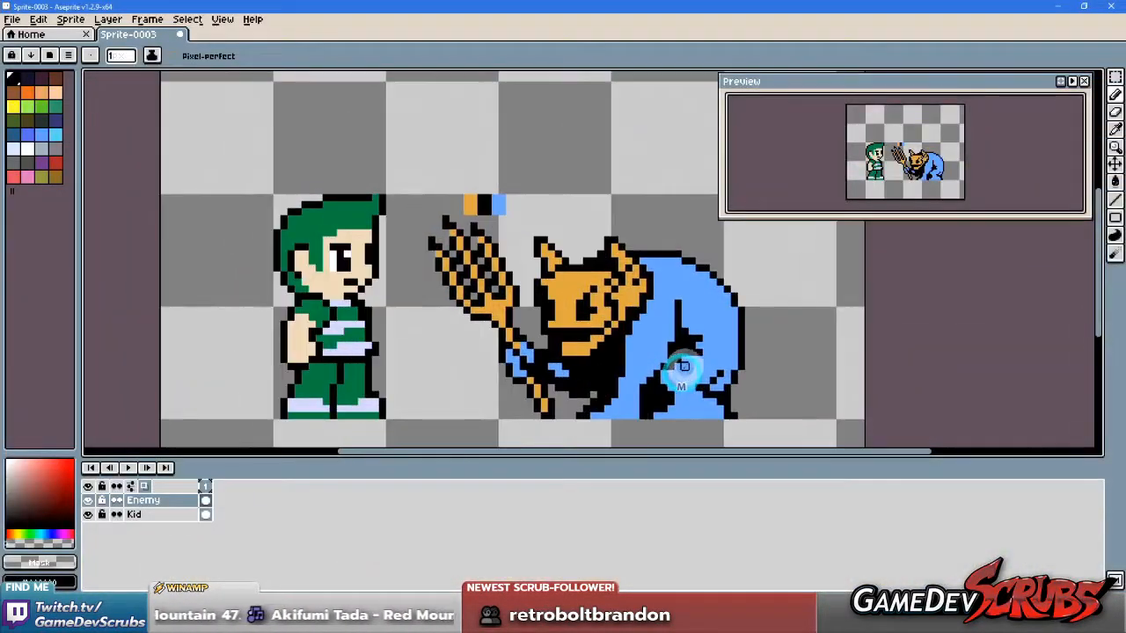
scroll(749, 370, down, 1)
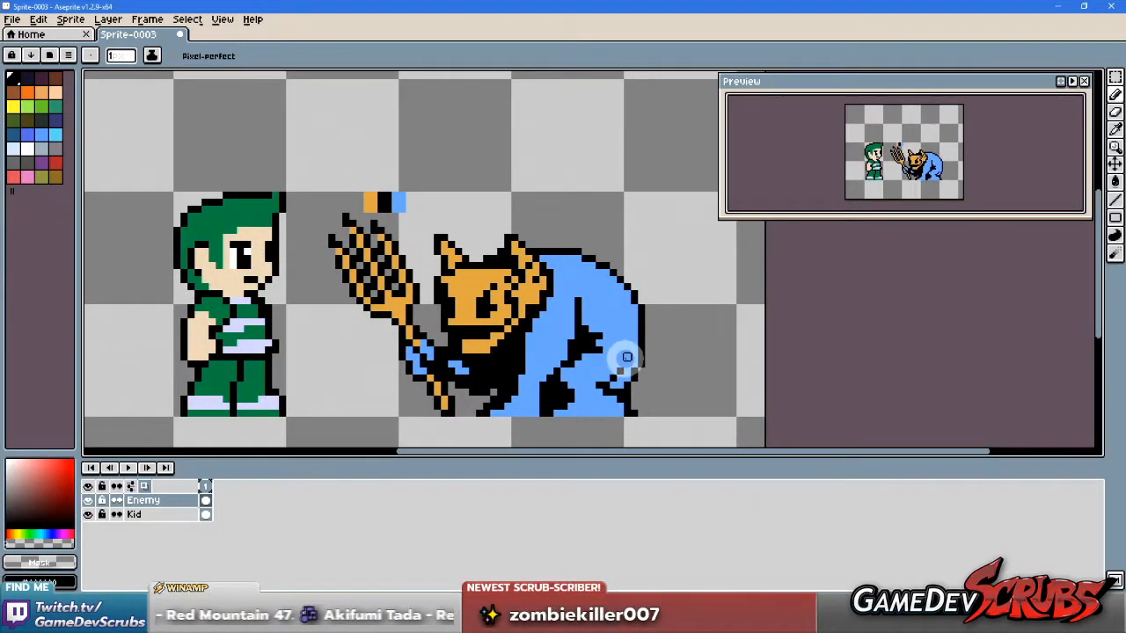
key(m)
drag(665, 280, 558, 435)
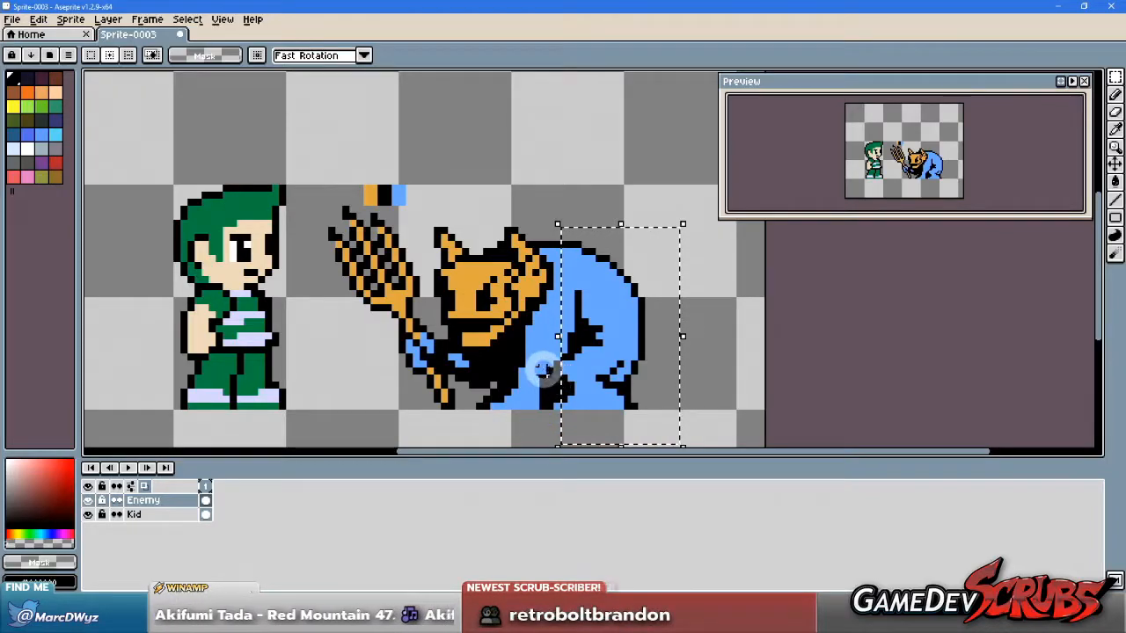
drag(543, 357, 596, 399)
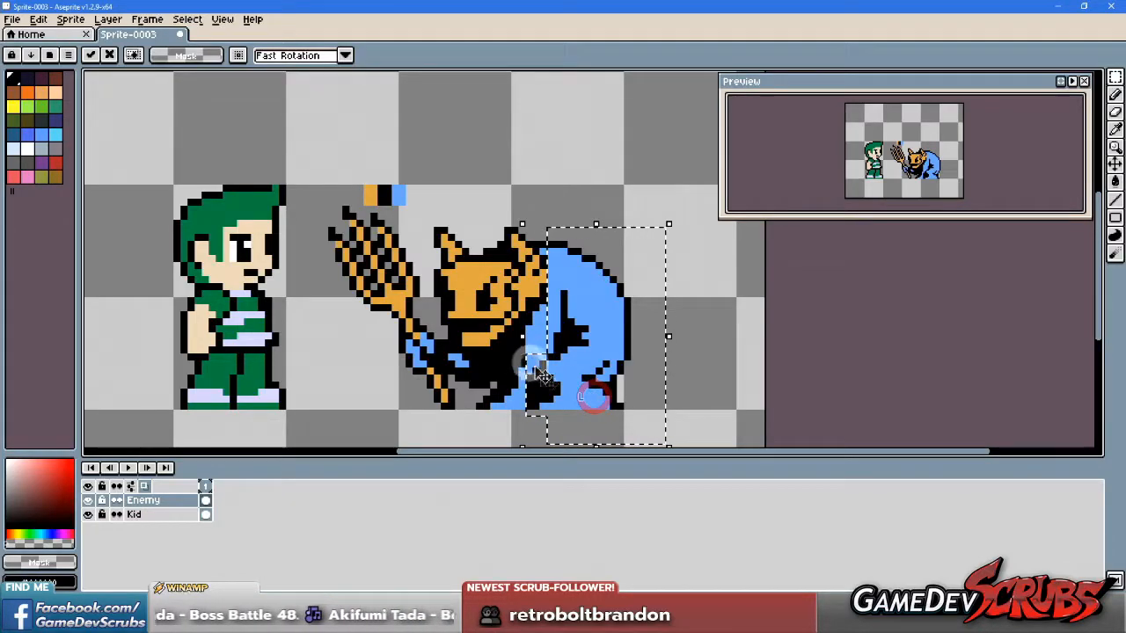
drag(568, 388, 575, 387)
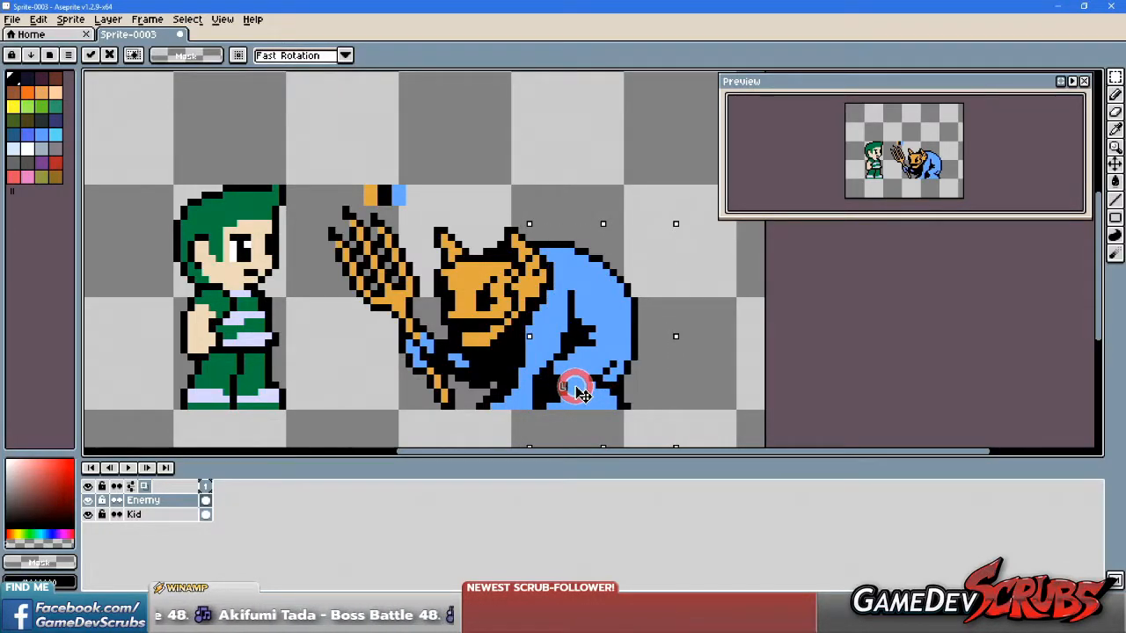
click(695, 331)
Step: Move the cloak's outer back edge one pixel left and erase the stray pixel on the outline at its upper curve
drag(668, 422, 606, 259)
shift+drag(593, 376, 621, 397)
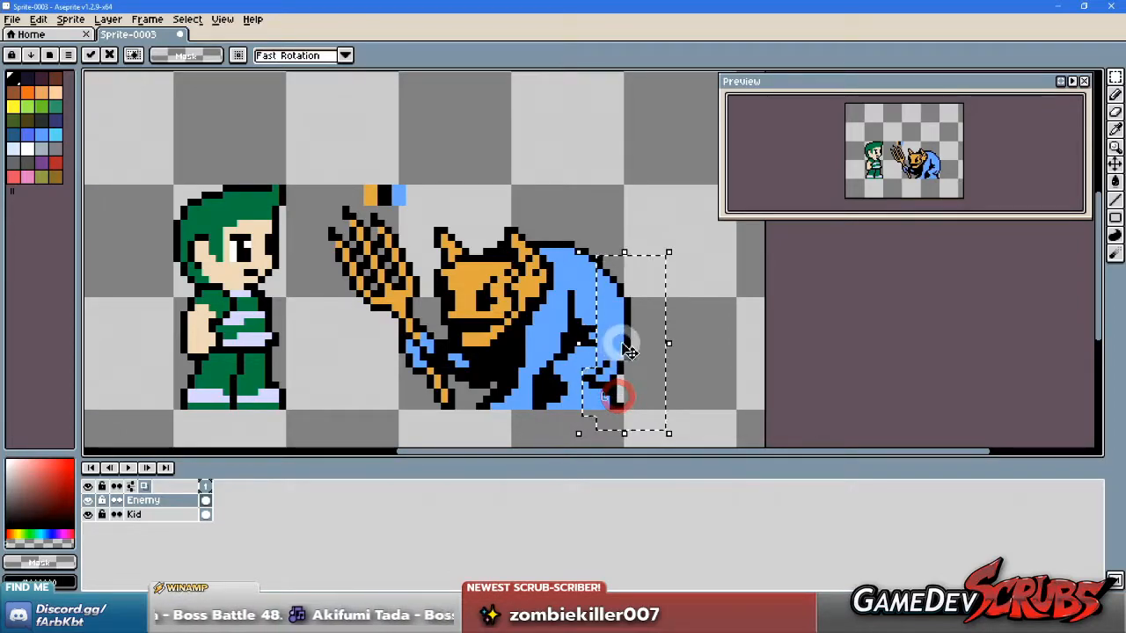
click(598, 228)
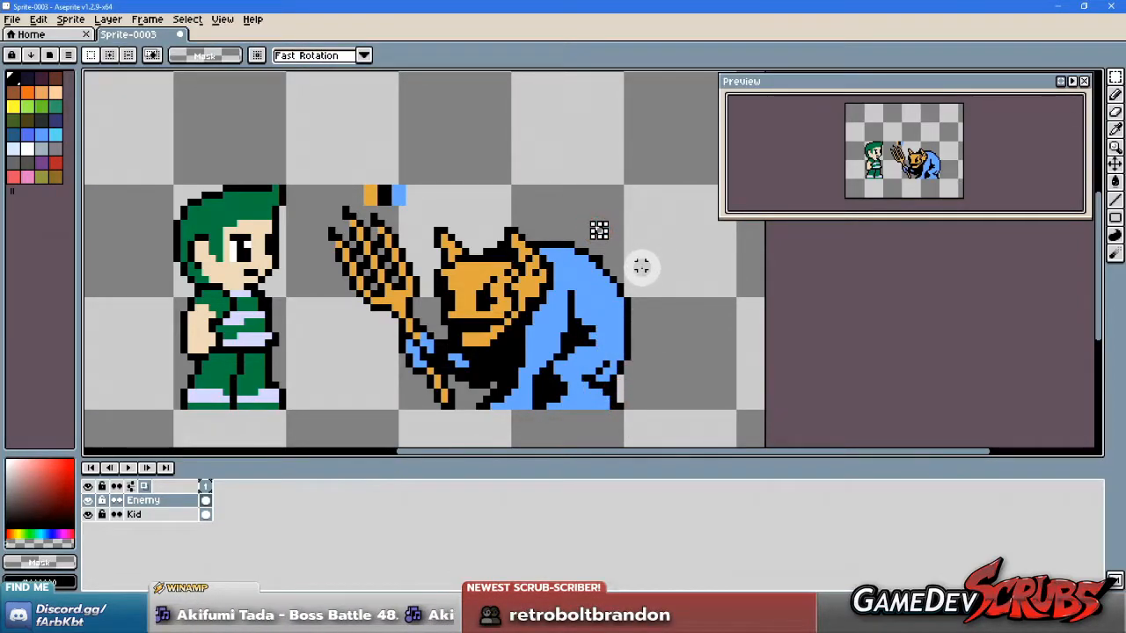
key(b)
alt+click(614, 204)
click(599, 255)
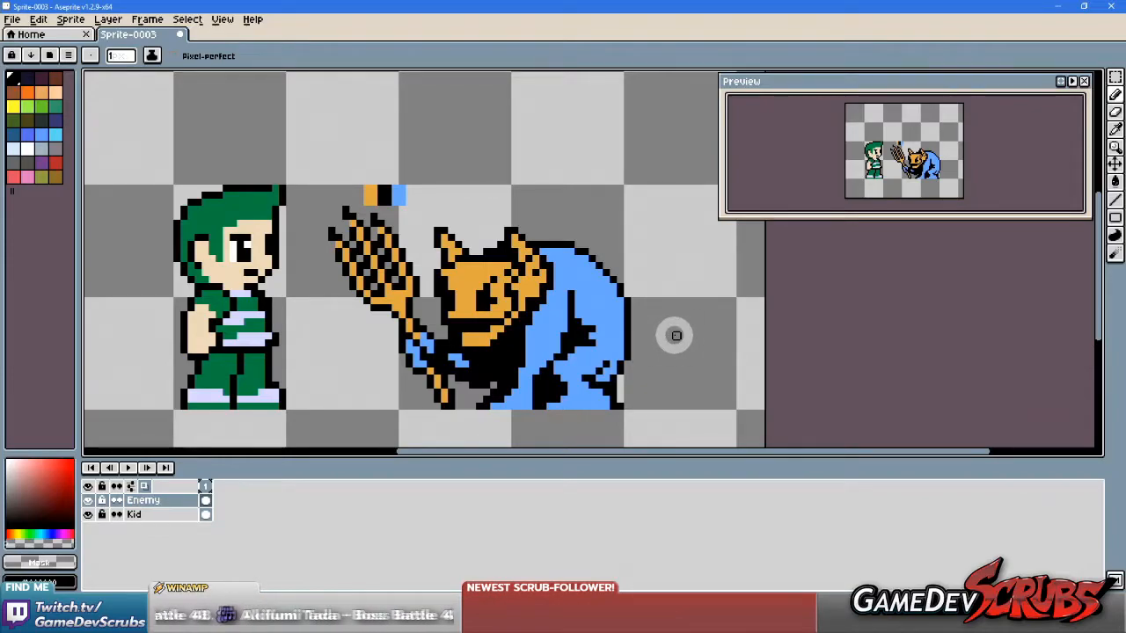
Step: Touch up the edges of the hand, forearm and chin with black, blue, orange and transparent pixels
alt+click(445, 337)
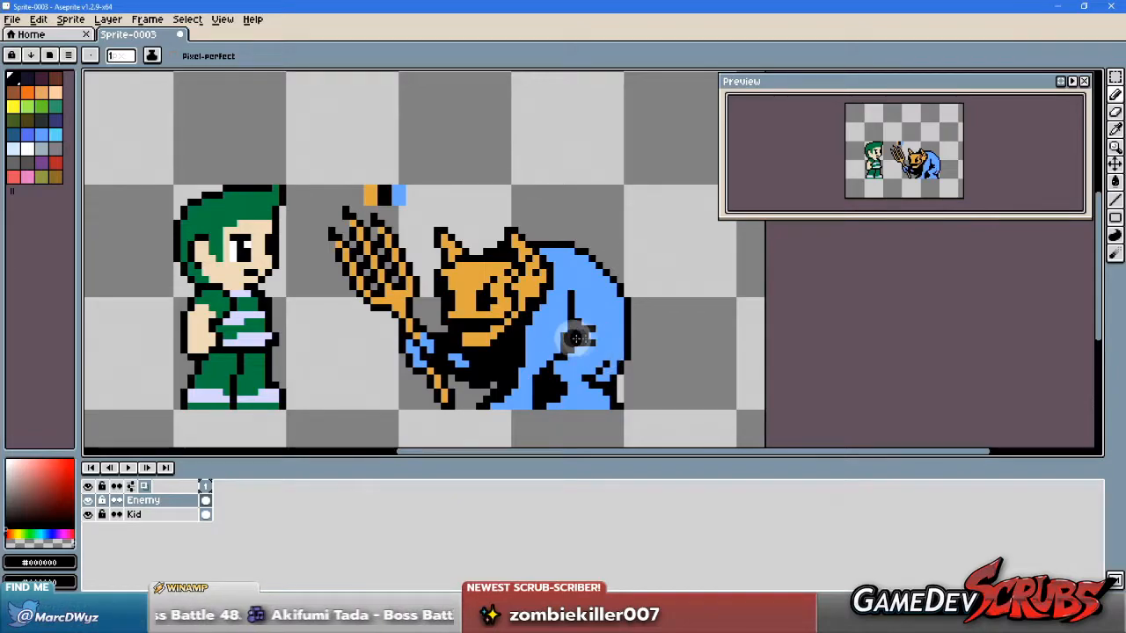
alt+click(449, 352)
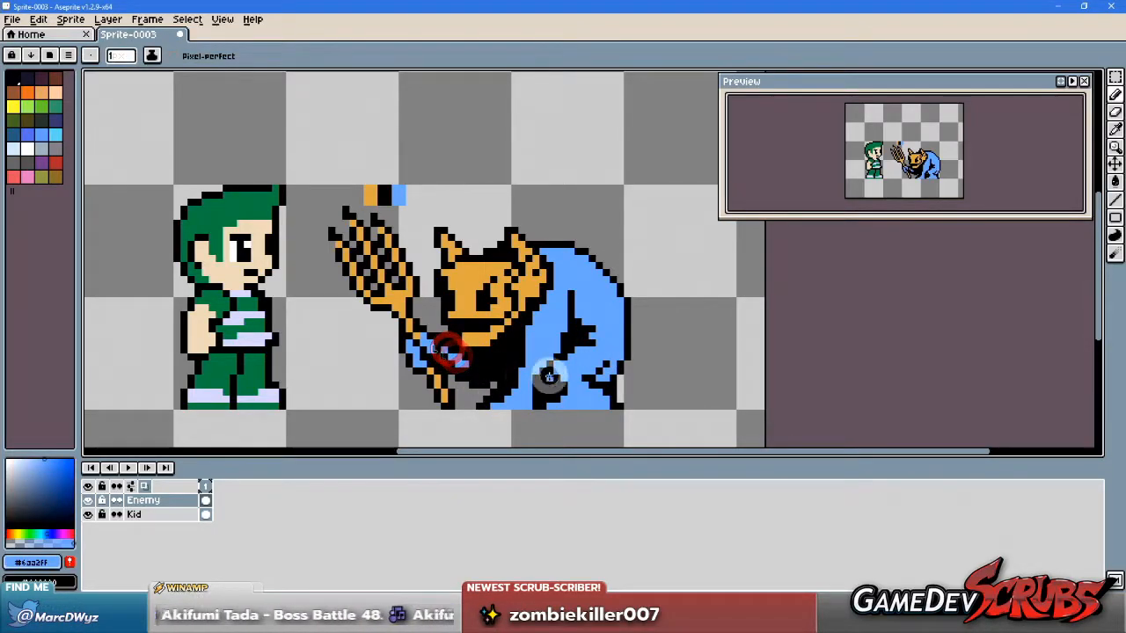
click(472, 344)
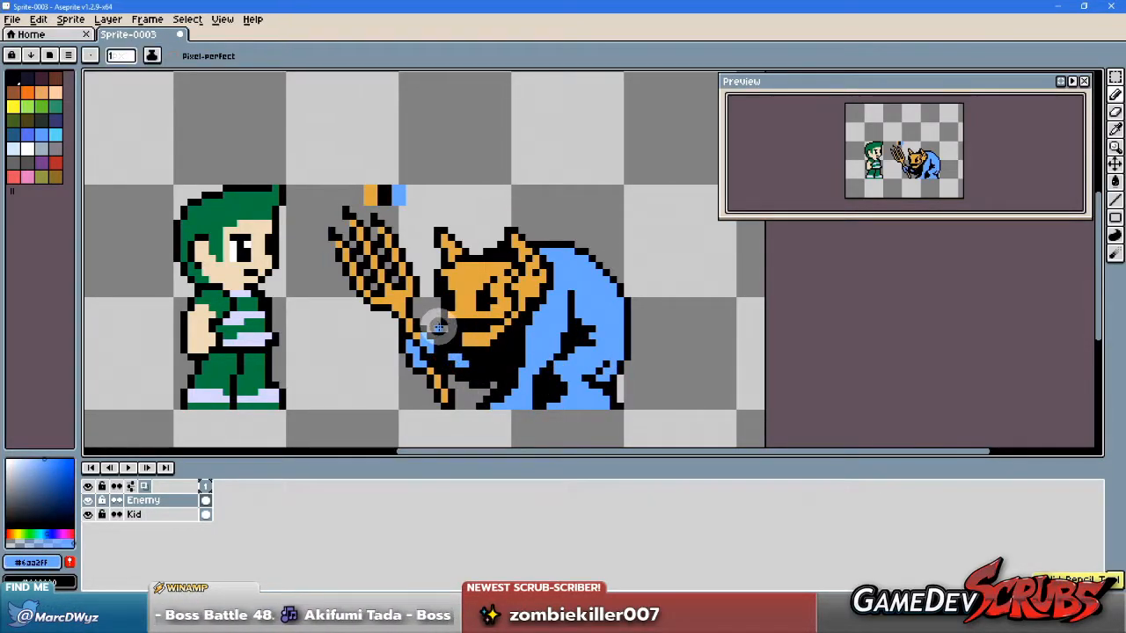
alt+click(437, 329)
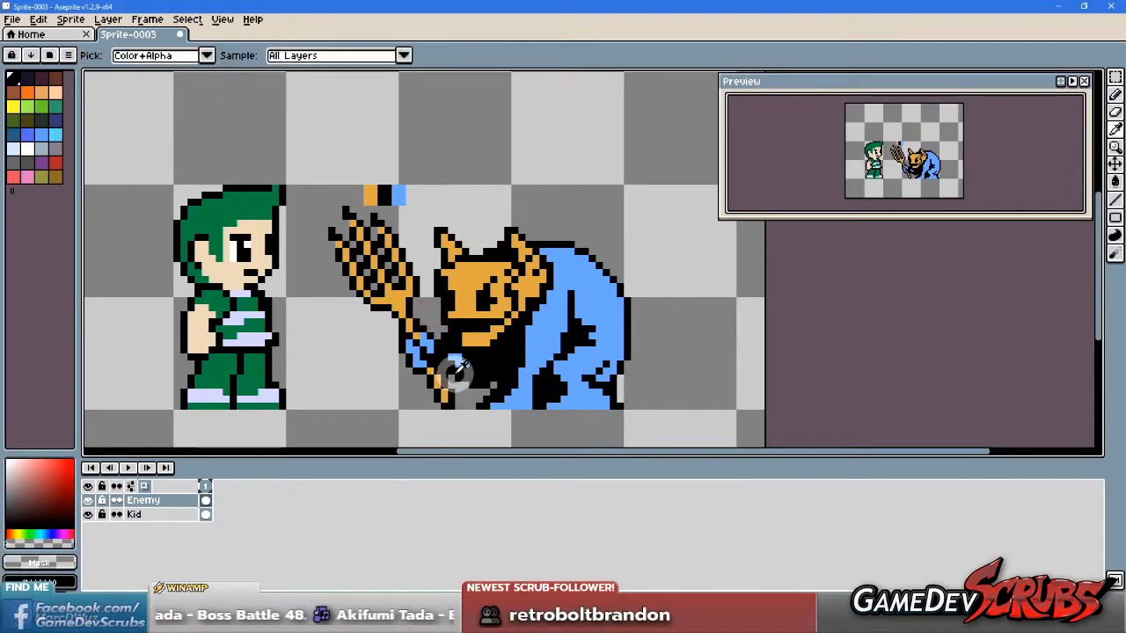
alt+click(453, 373)
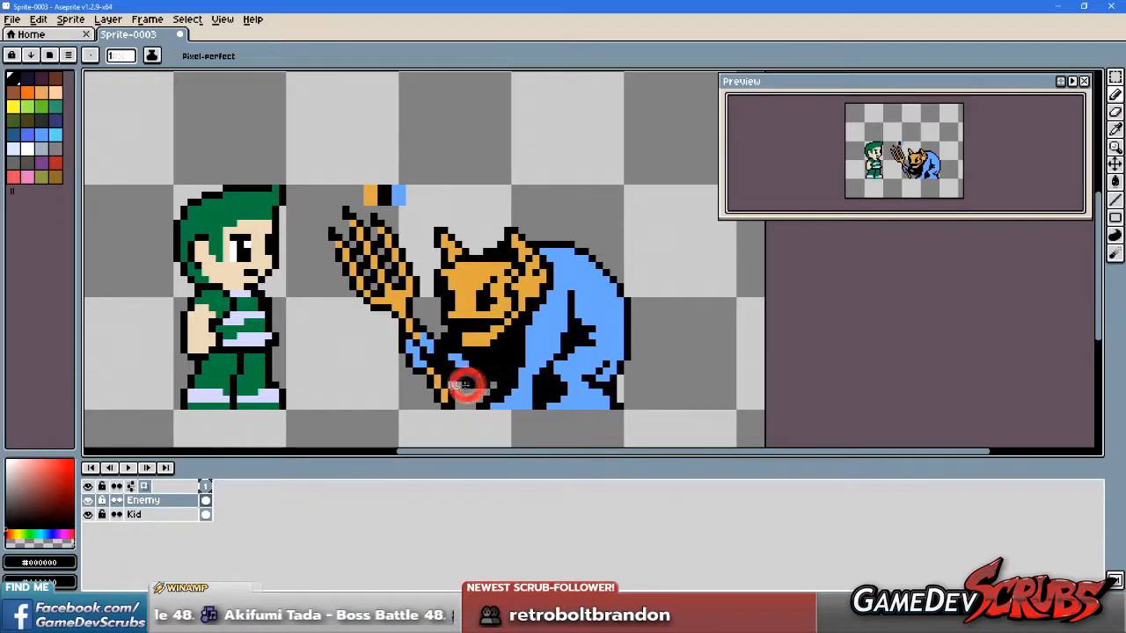
alt+click(442, 332)
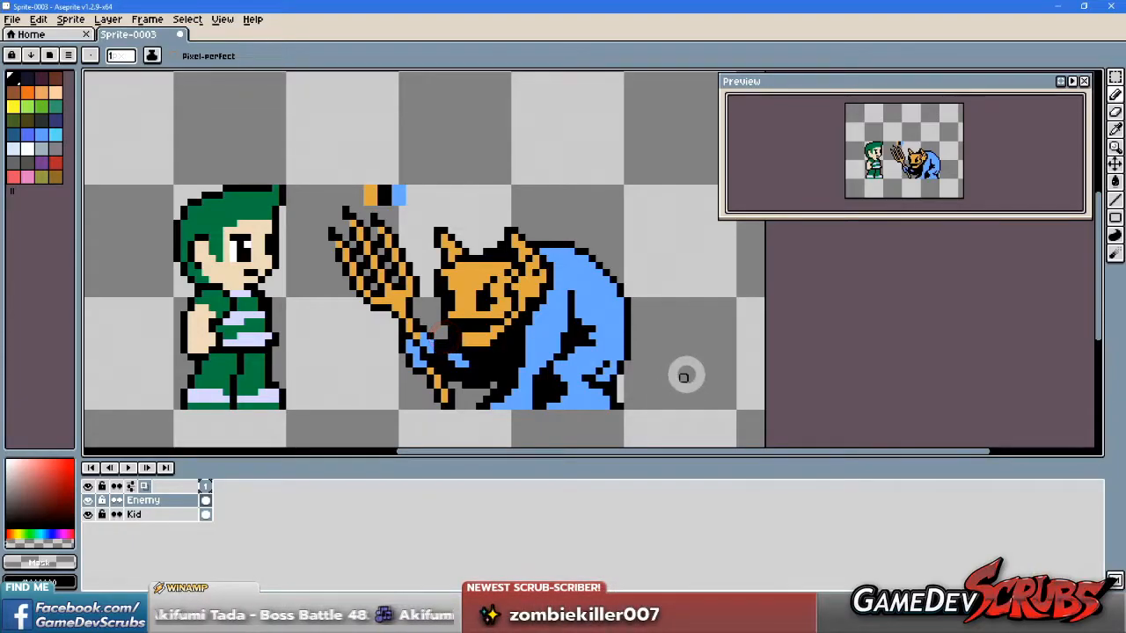
alt+click(458, 335)
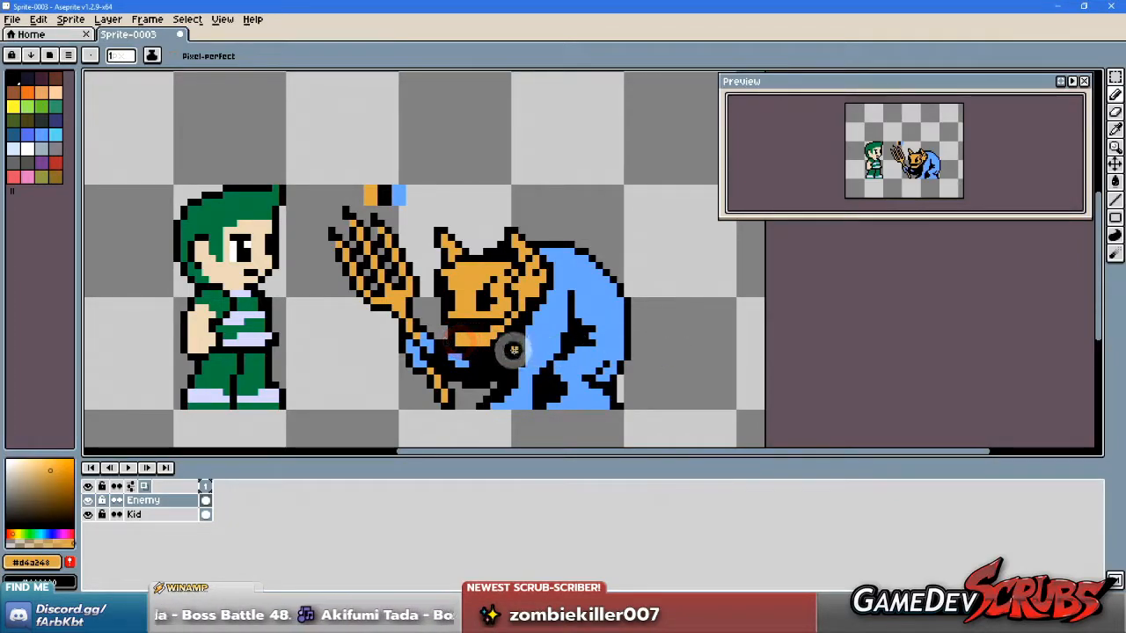
alt+click(495, 340)
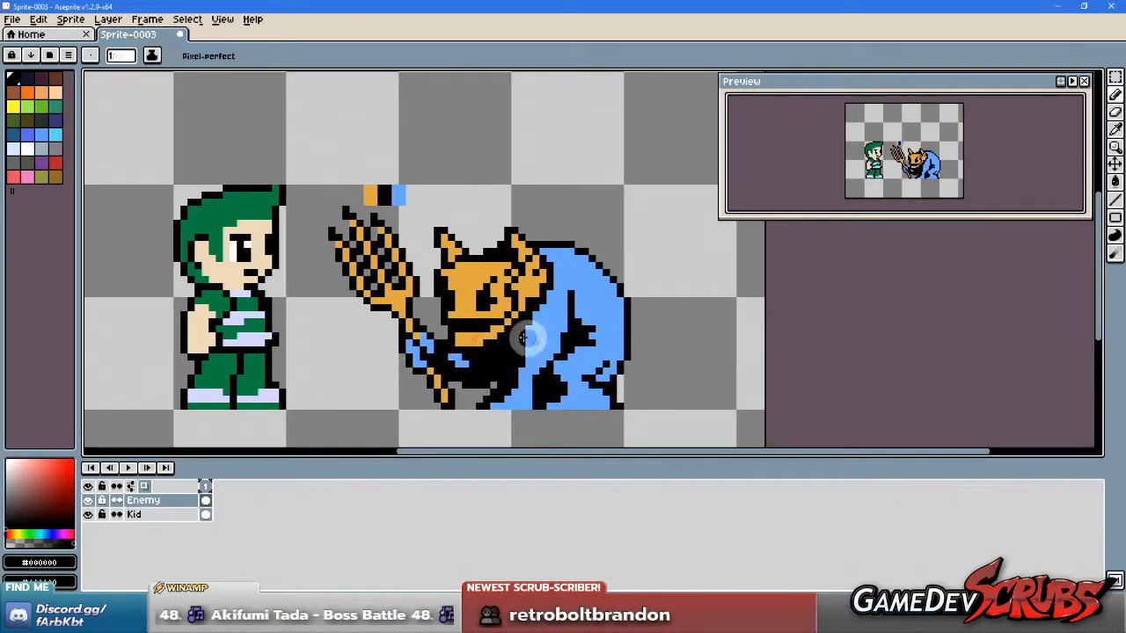
Step: Reshape the enemy's eyes with black pixels into an angry glare, adding the far eye at the face's front edge
scroll(607, 350, down, 1)
scroll(572, 343, up, 3)
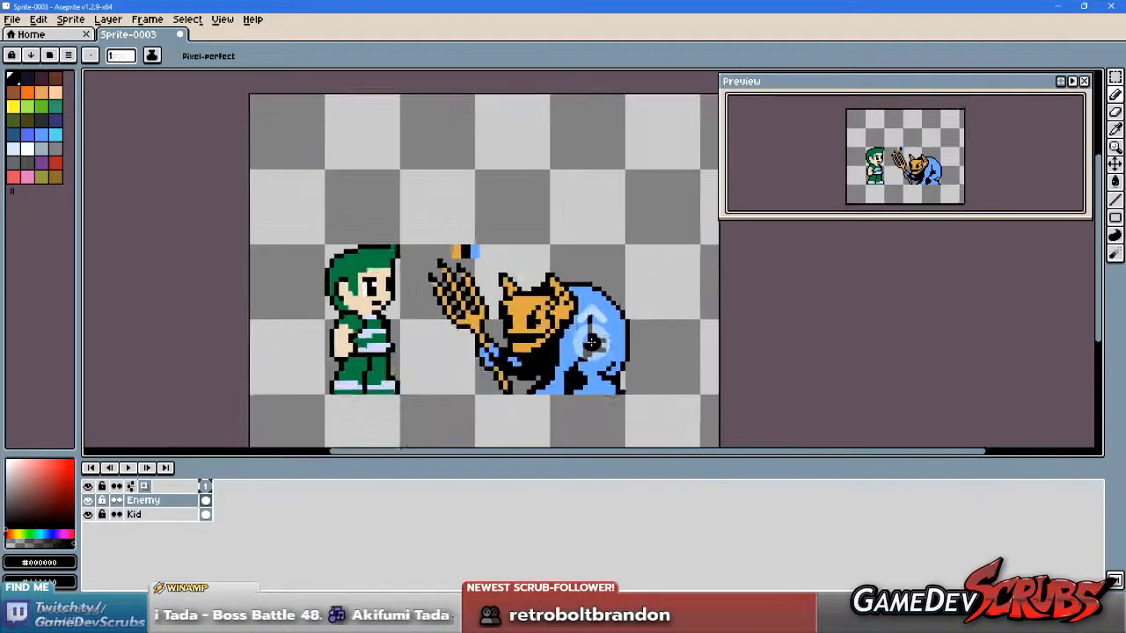
alt+click(486, 302)
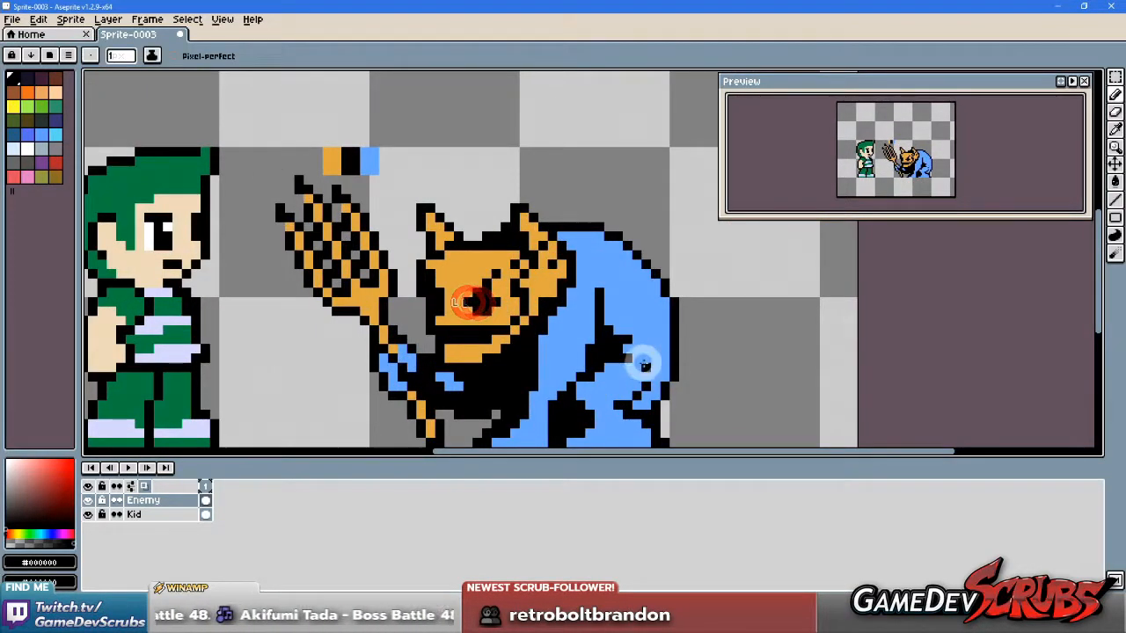
scroll(666, 373, down, 1)
click(521, 305)
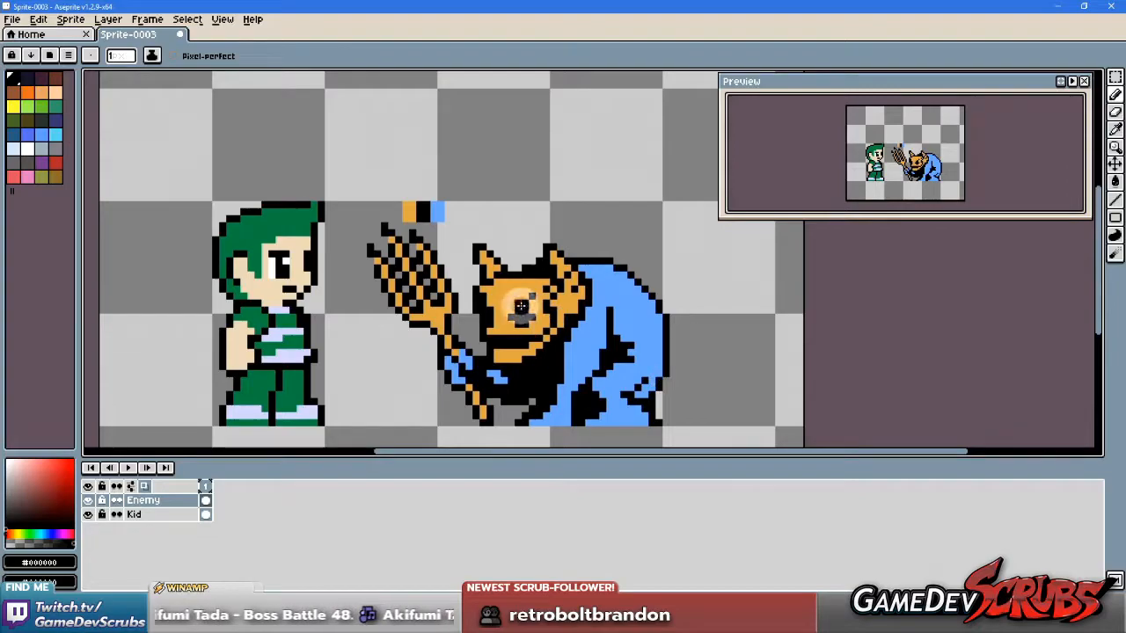
Step: Refine the face's front edge around the far eye and brow with orange pixels
scroll(492, 310, up, 1)
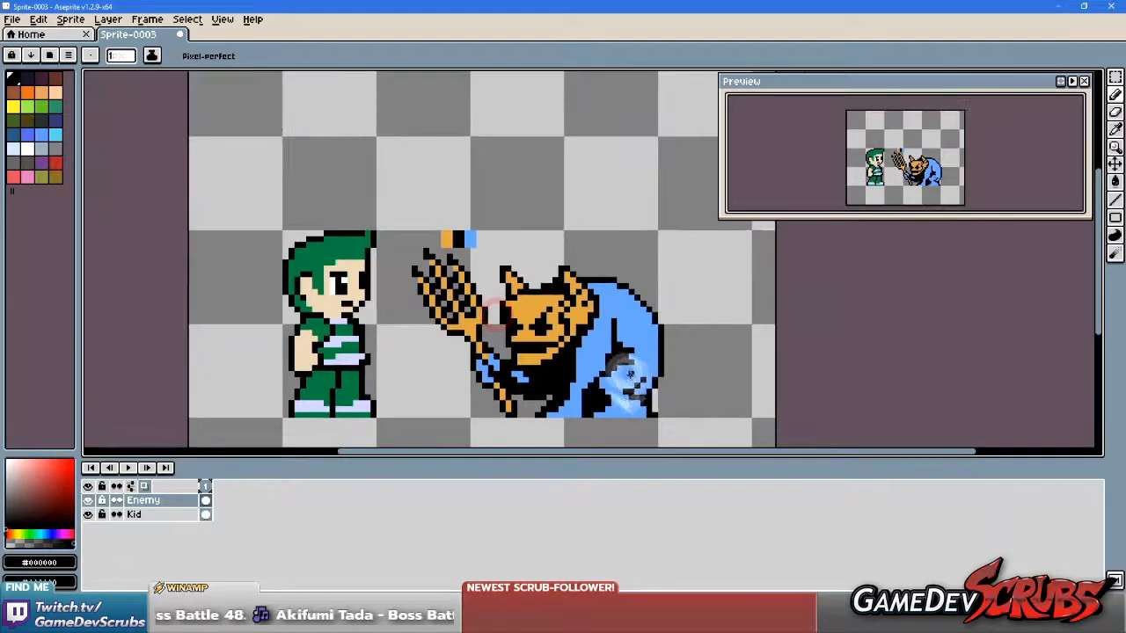
alt+click(476, 278)
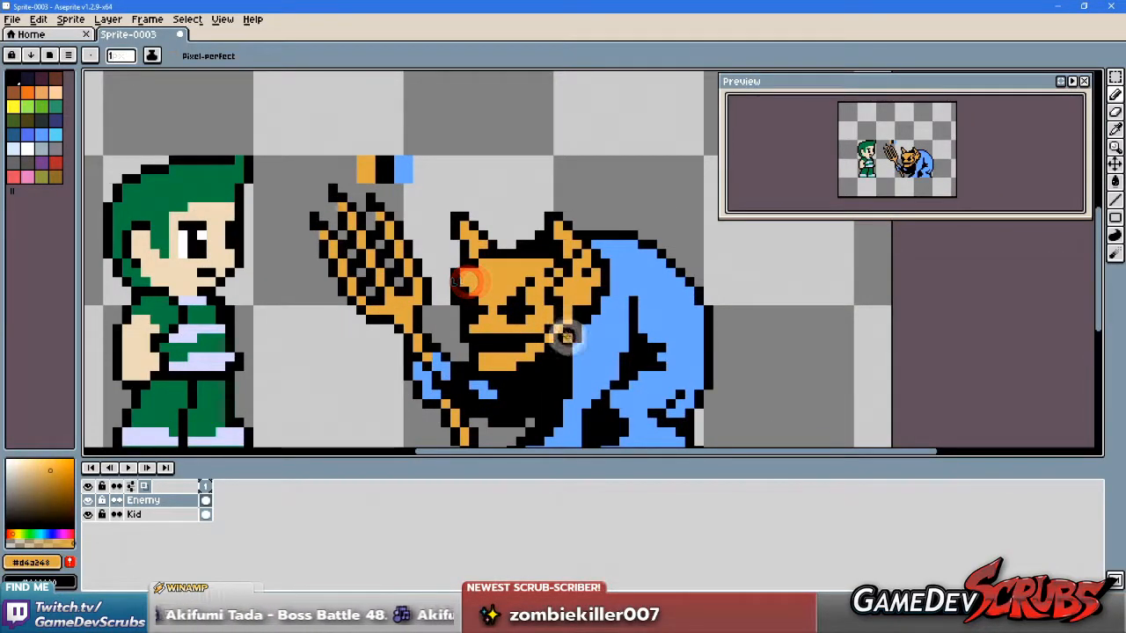
scroll(604, 346, down, 1)
scroll(539, 327, up, 1)
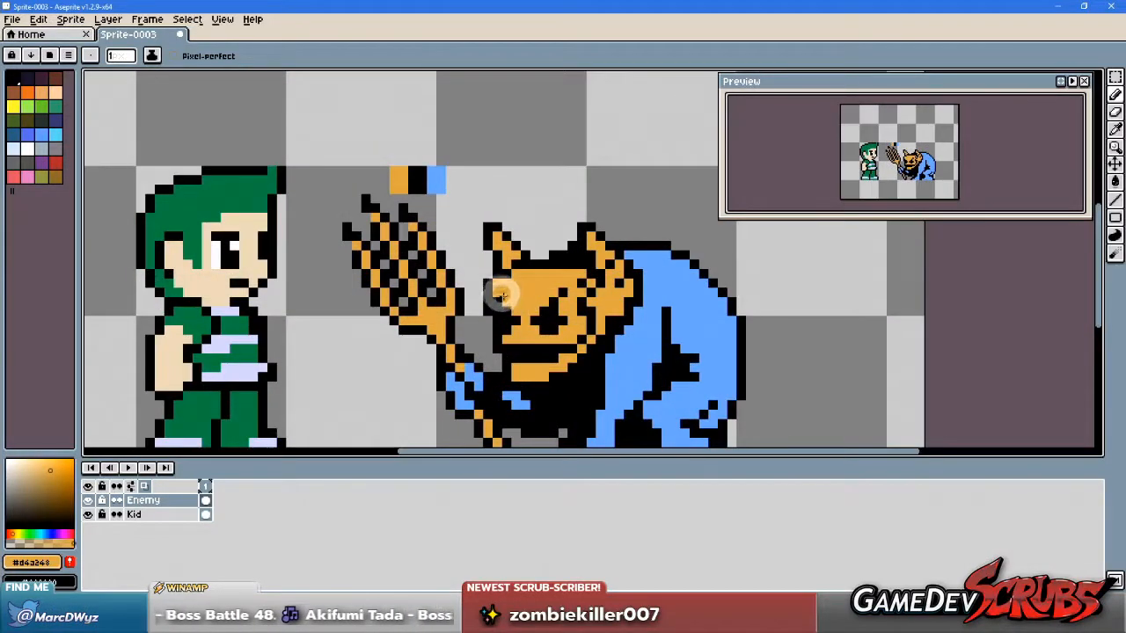
scroll(616, 352, down, 2)
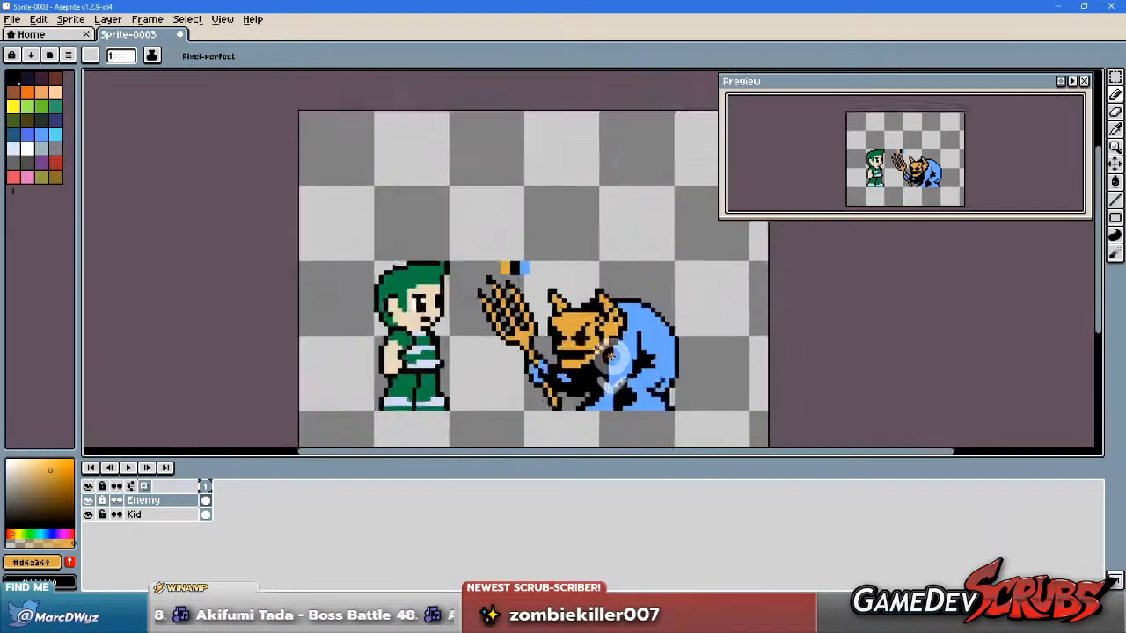
Step: Finish the fork shaft's lower end with orange and black pixels, then check the sprite at smaller zoom
scroll(658, 350, up, 3)
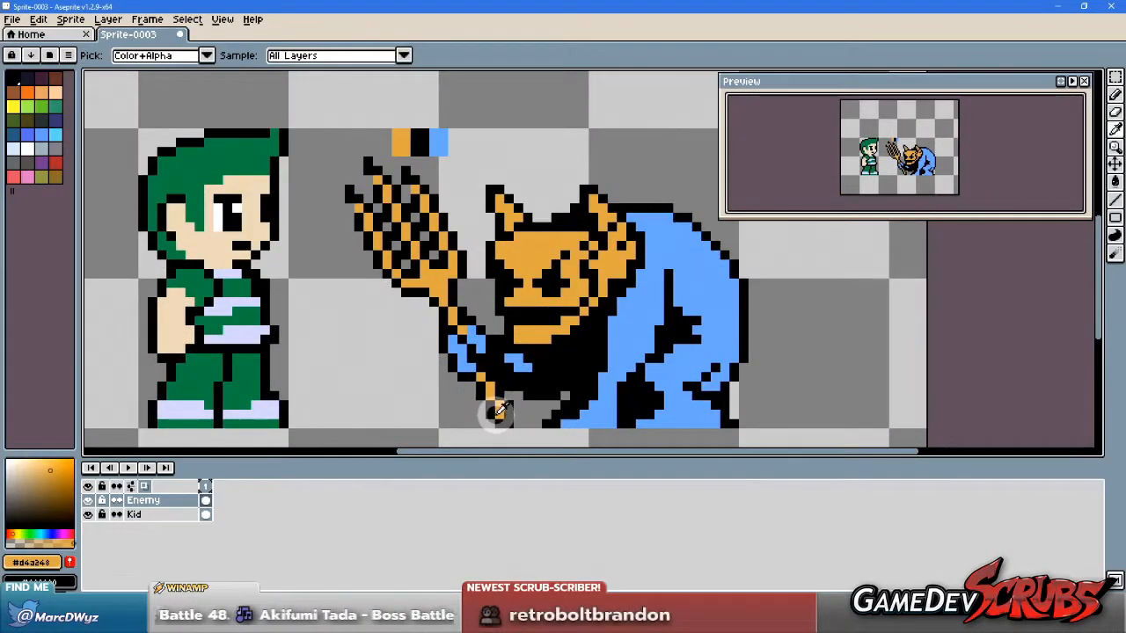
click(498, 416)
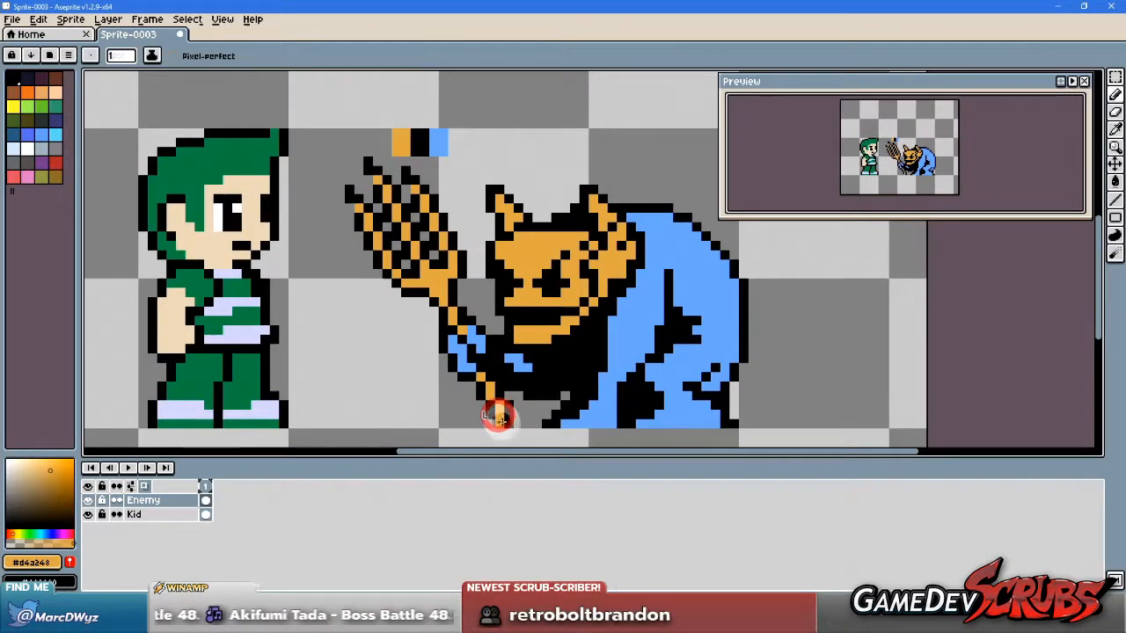
alt+click(510, 415)
scroll(601, 360, down, 1)
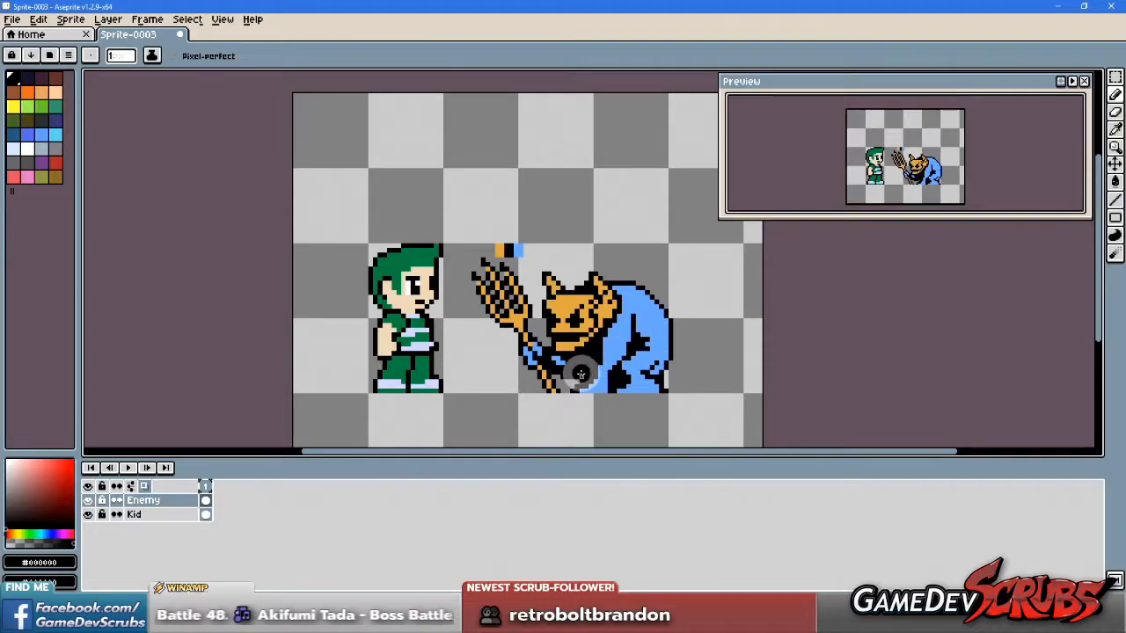
scroll(614, 379, down, 1)
scroll(615, 400, up, 1)
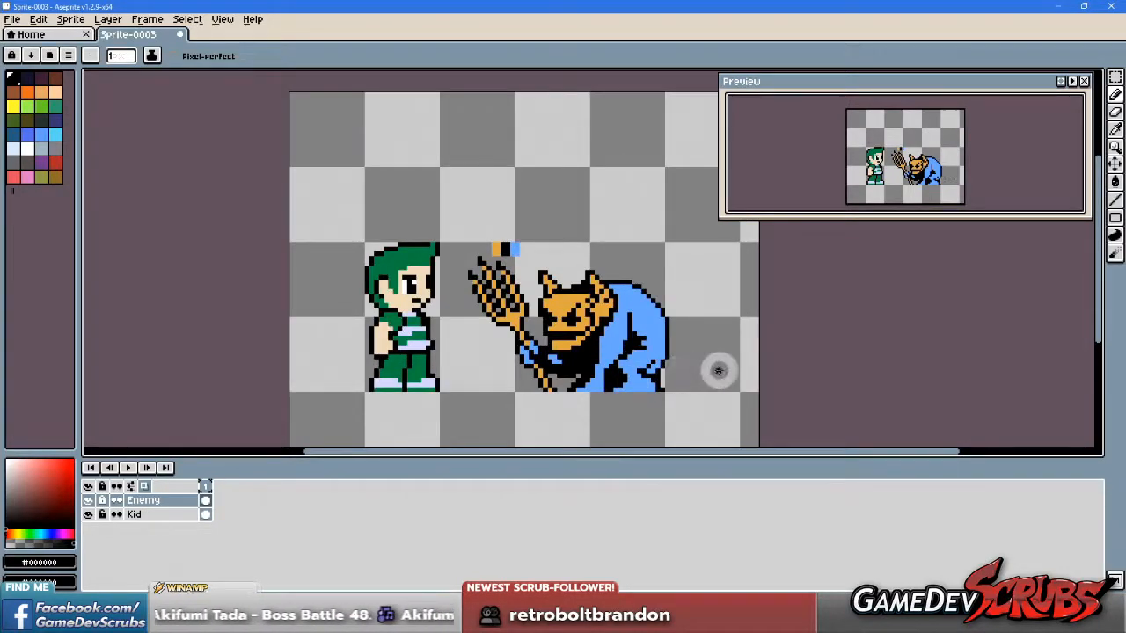
Step: Clean up the lower face around the mouth line and jaw with orange pixels
scroll(606, 327, up, 1)
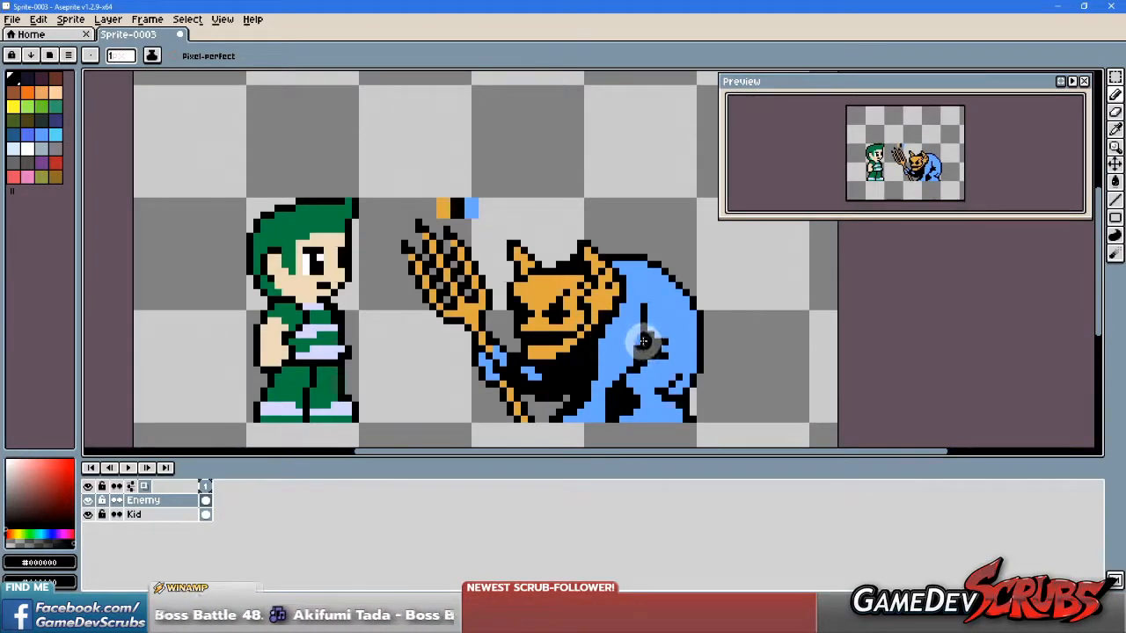
scroll(566, 338, up, 2)
alt+click(497, 310)
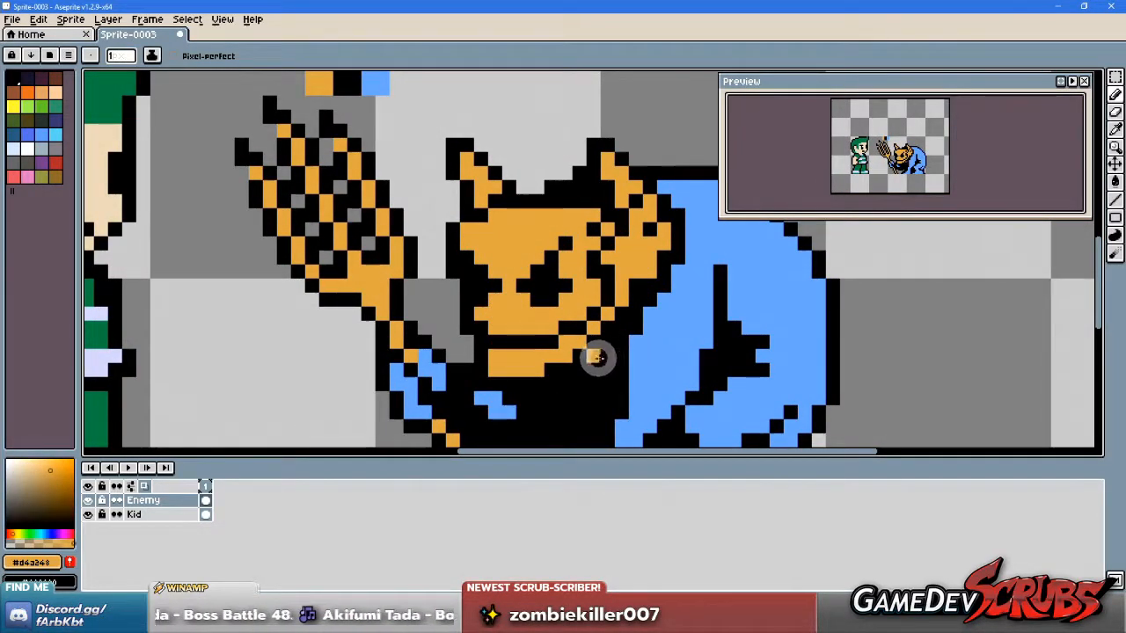
click(525, 328)
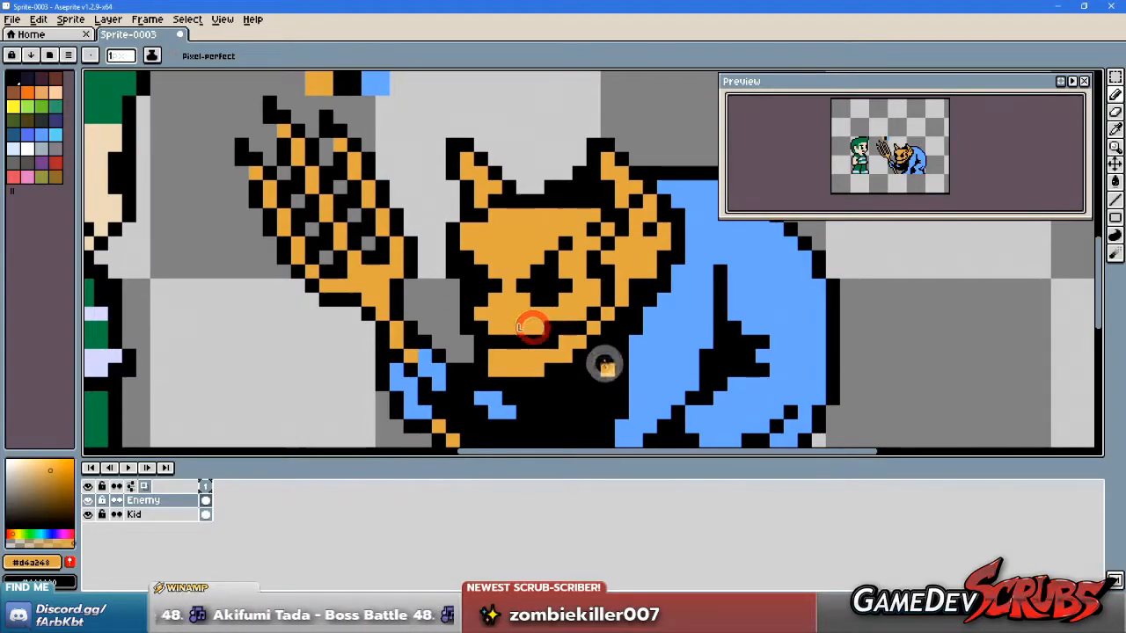
scroll(607, 353, down, 2)
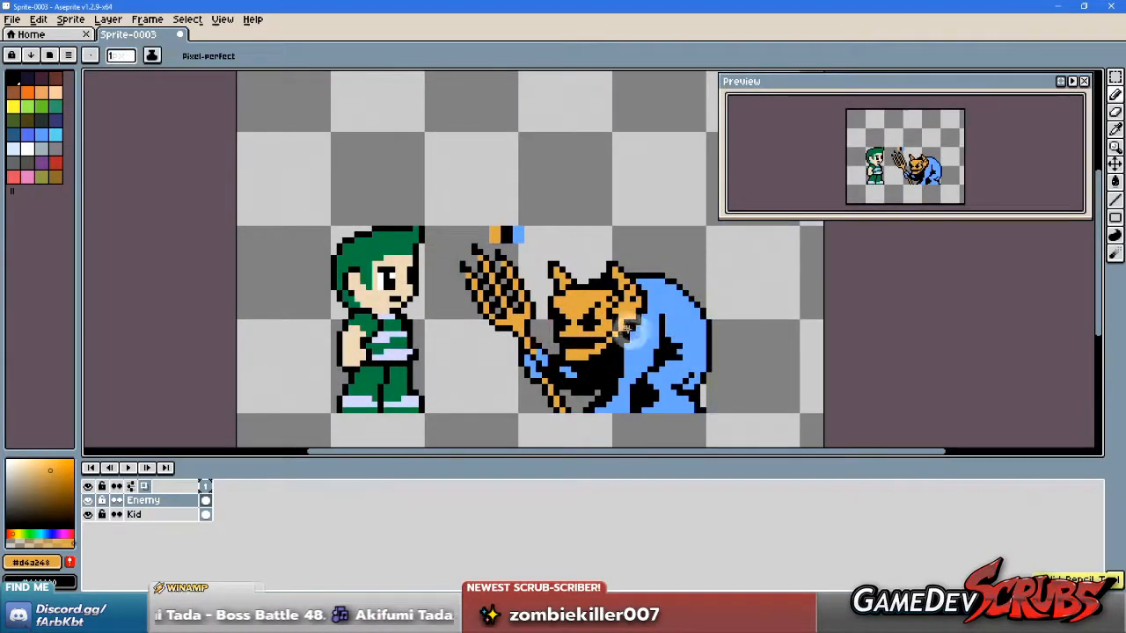
scroll(608, 353, up, 1)
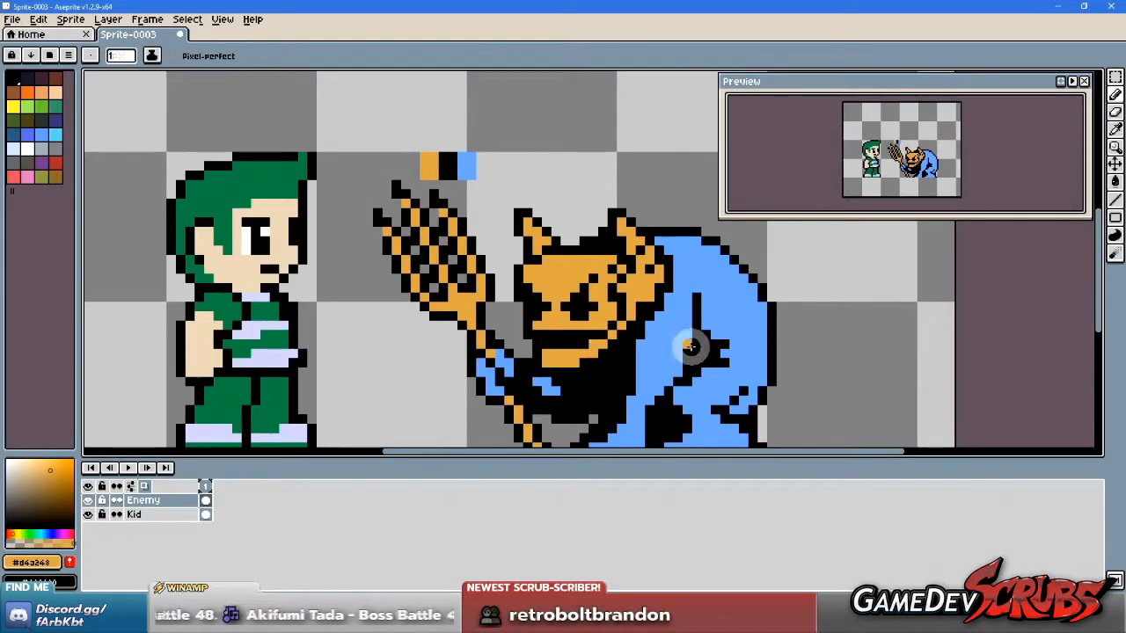
Step: Rework the outline and inner detail of the enemy's ear beside the rear horn with black and orange pixels
scroll(655, 330, up, 1)
scroll(641, 255, up, 1)
key(alt)
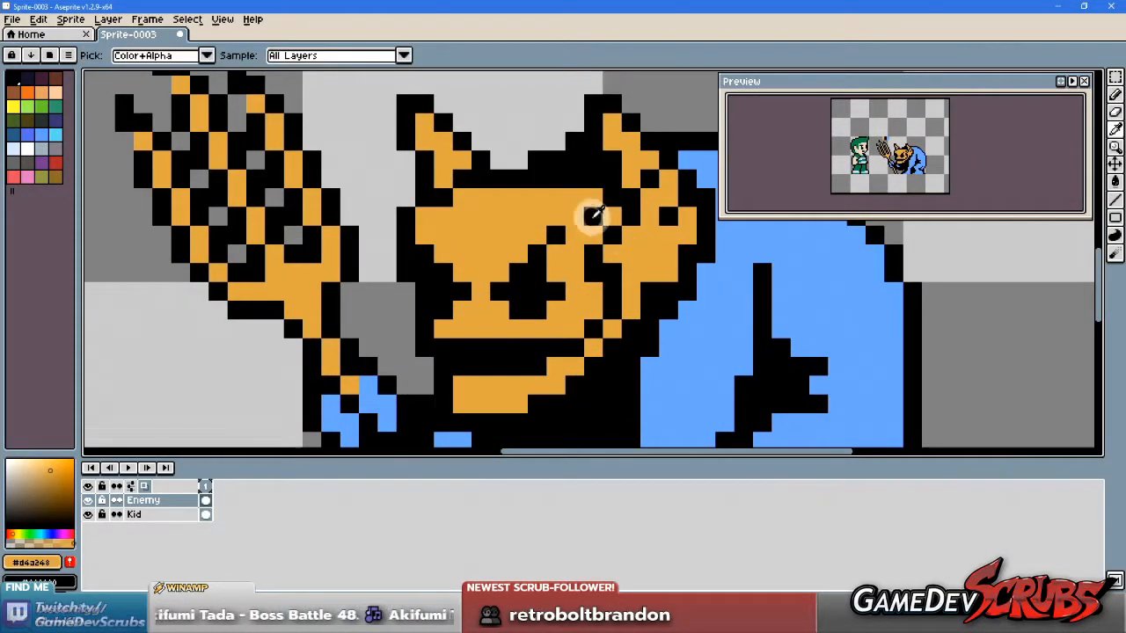
click(616, 239)
click(689, 227)
click(665, 195)
scroll(674, 272, down, 1)
key(alt)
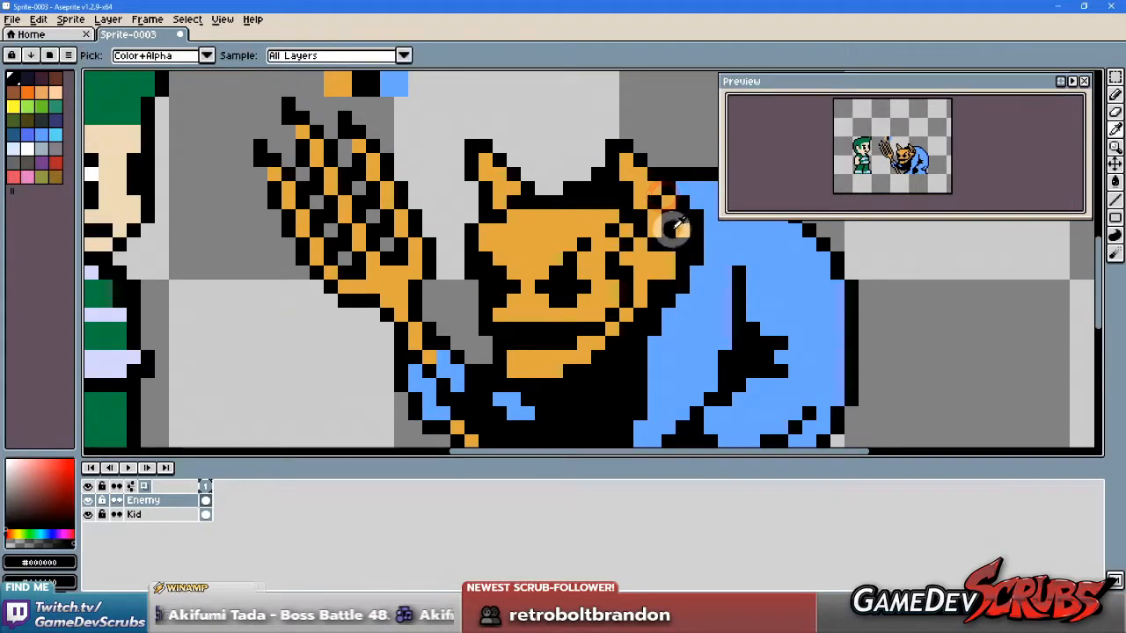
click(677, 225)
scroll(697, 325, up, 1)
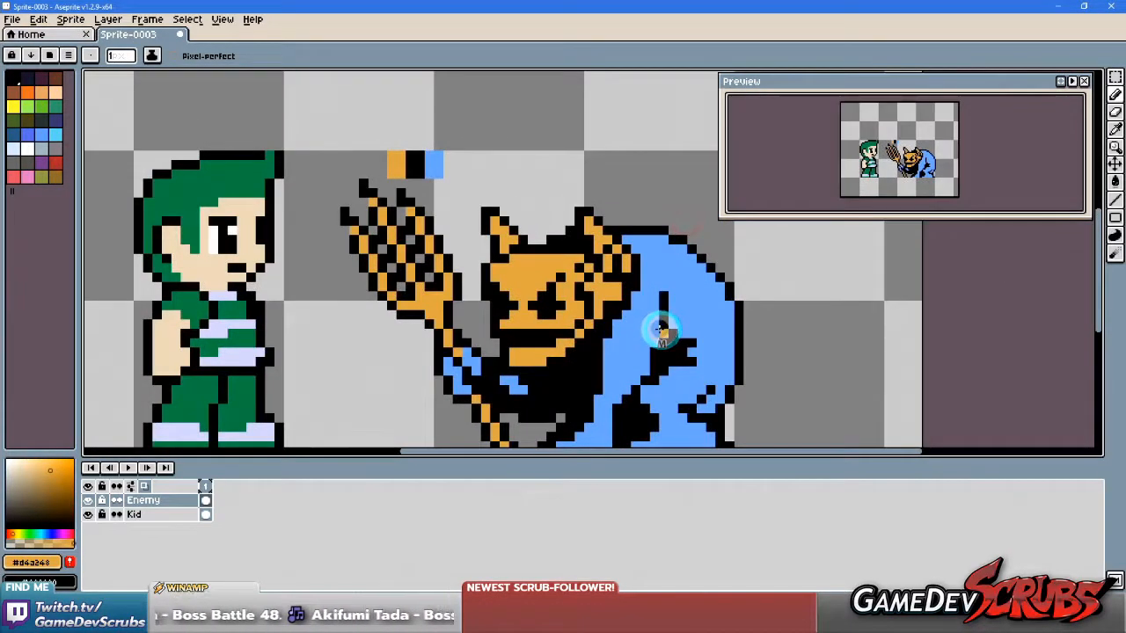
Step: Clean up the boundary between the enemy's ear and the blue cloak with black and blue pixels
scroll(658, 327, up, 1)
alt+click(613, 294)
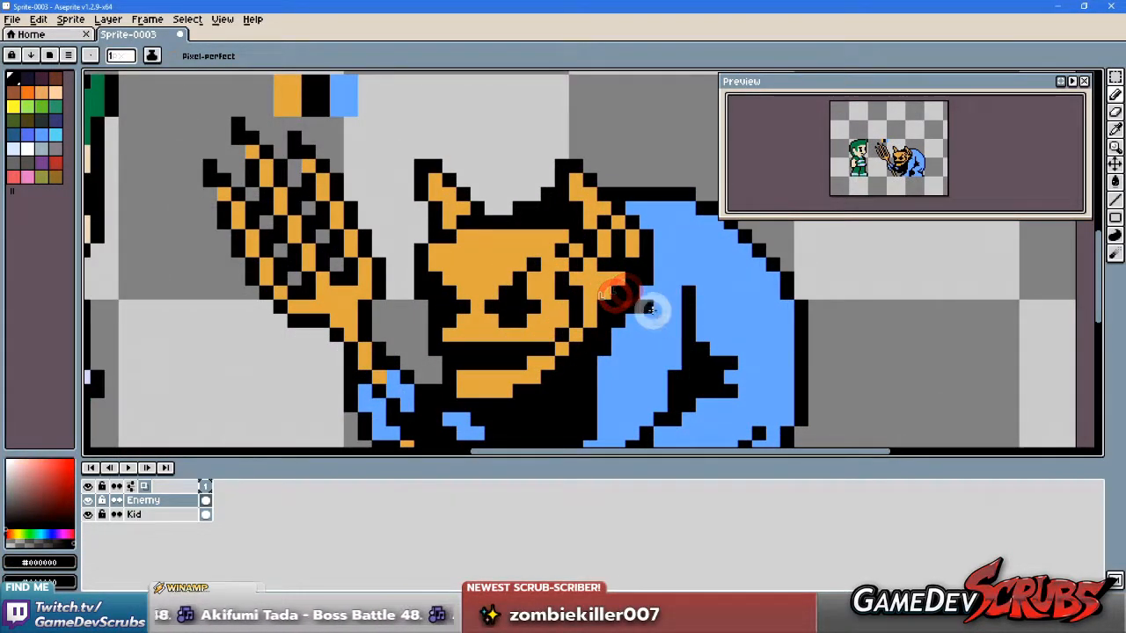
alt+click(630, 323)
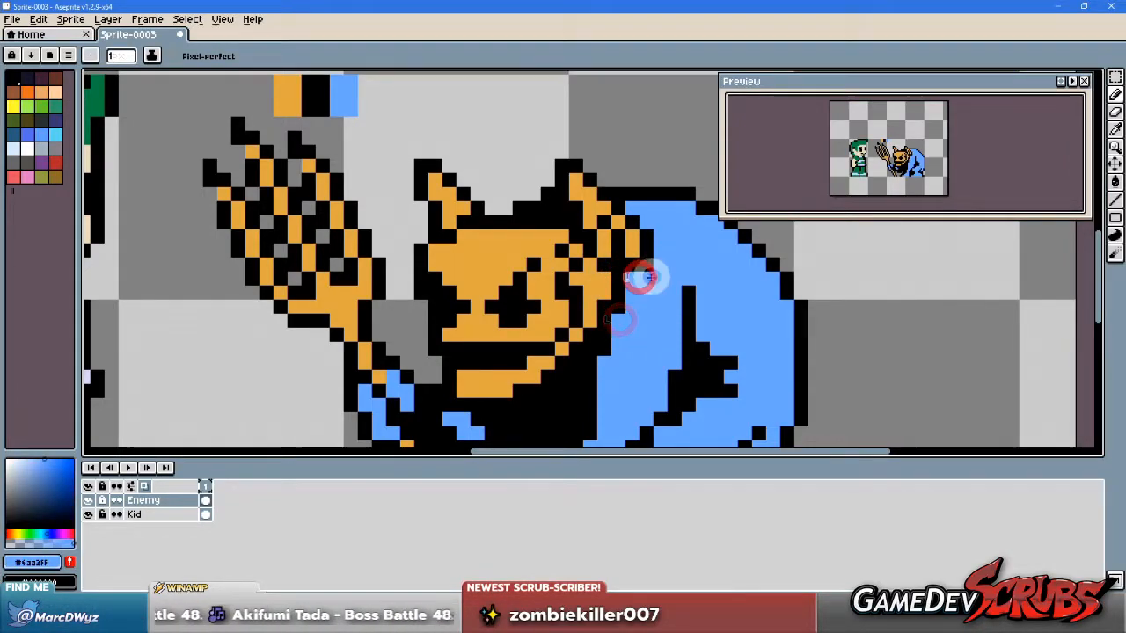
scroll(722, 335, down, 4)
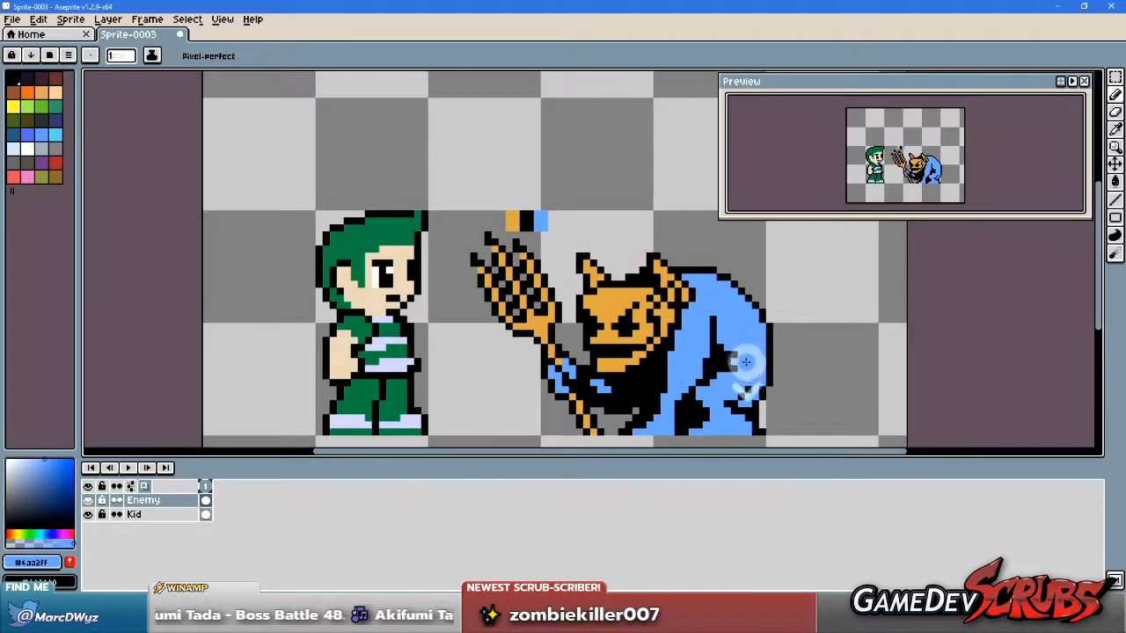
scroll(704, 331, up, 1)
scroll(699, 332, down, 2)
scroll(691, 336, up, 2)
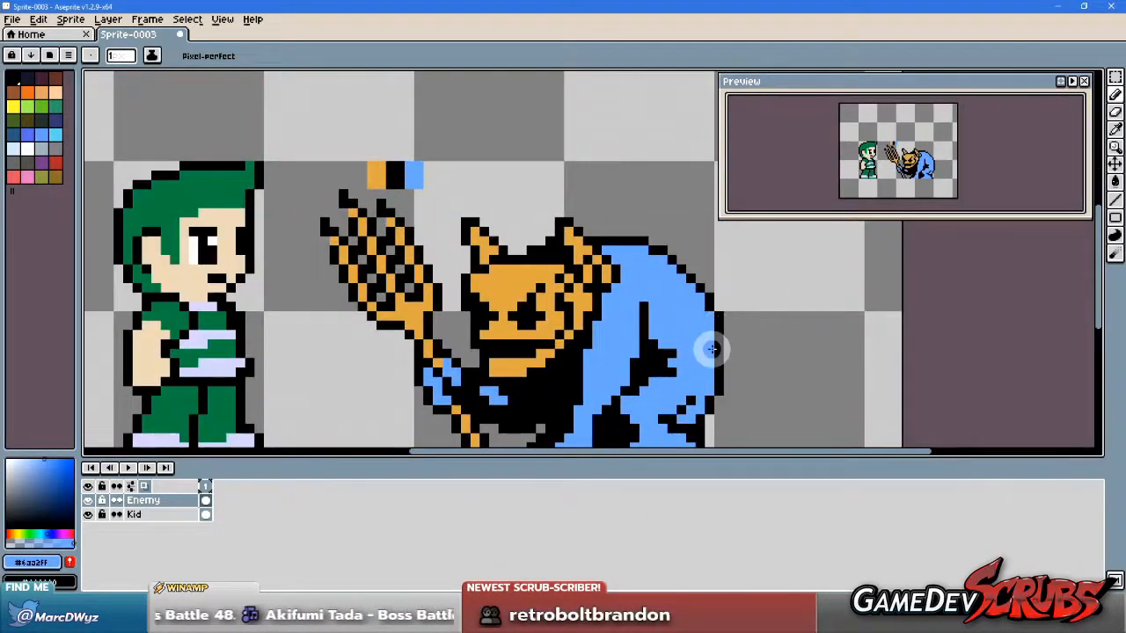
scroll(673, 341, down, 1)
Step: Touch up the cloak's lower folds with blue pixels and its bottom rear outline with black pixels
key(alt+Tab)
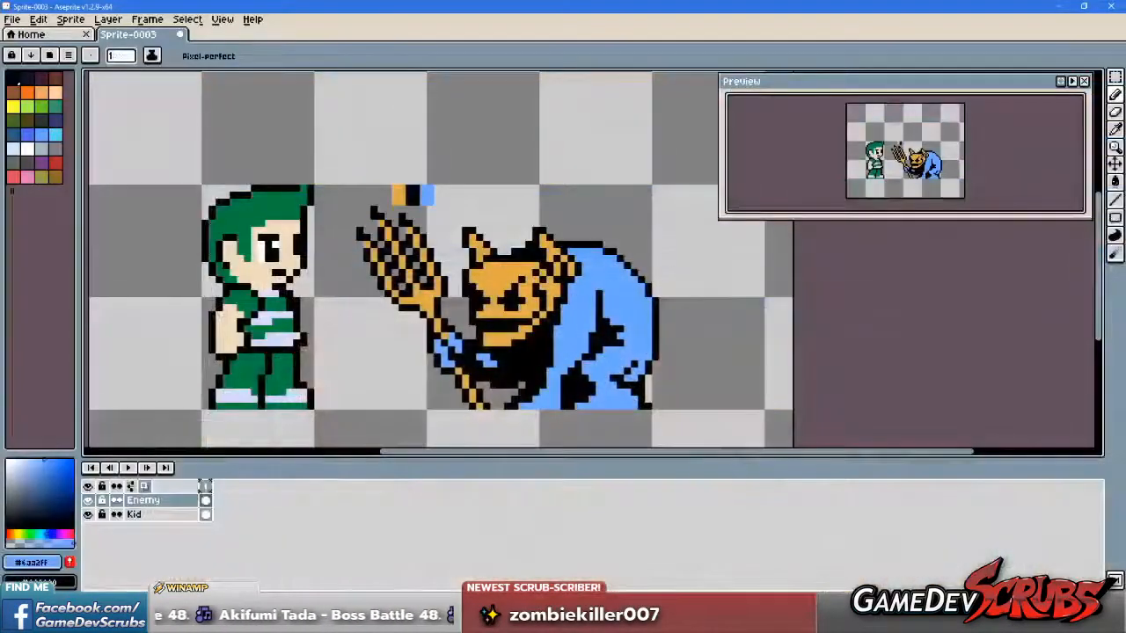
scroll(651, 356, up, 2)
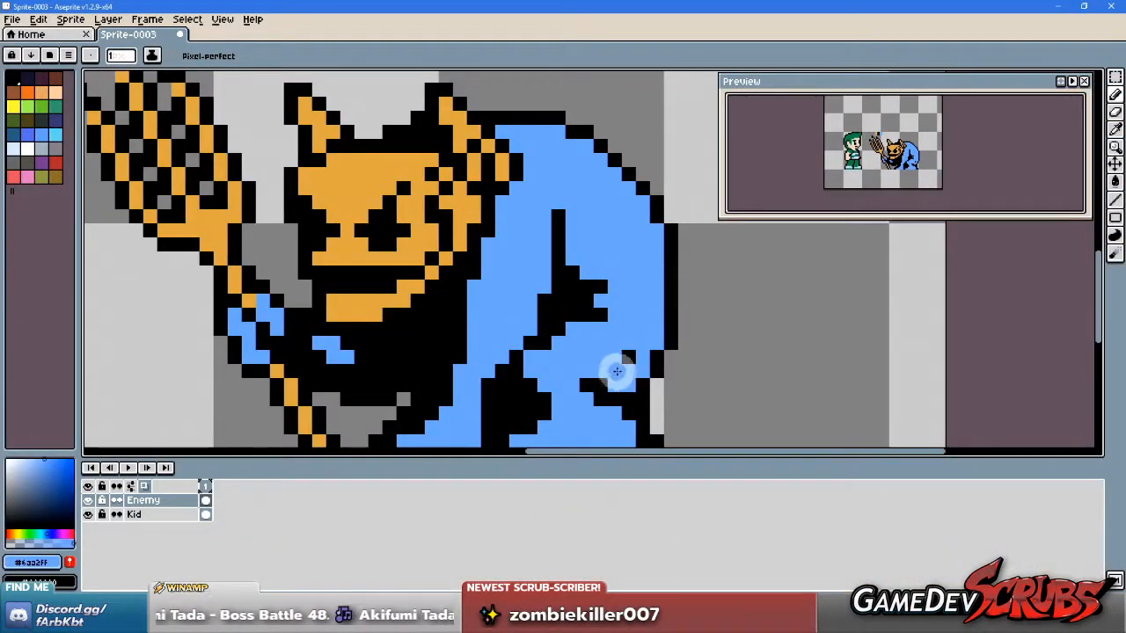
click(571, 352)
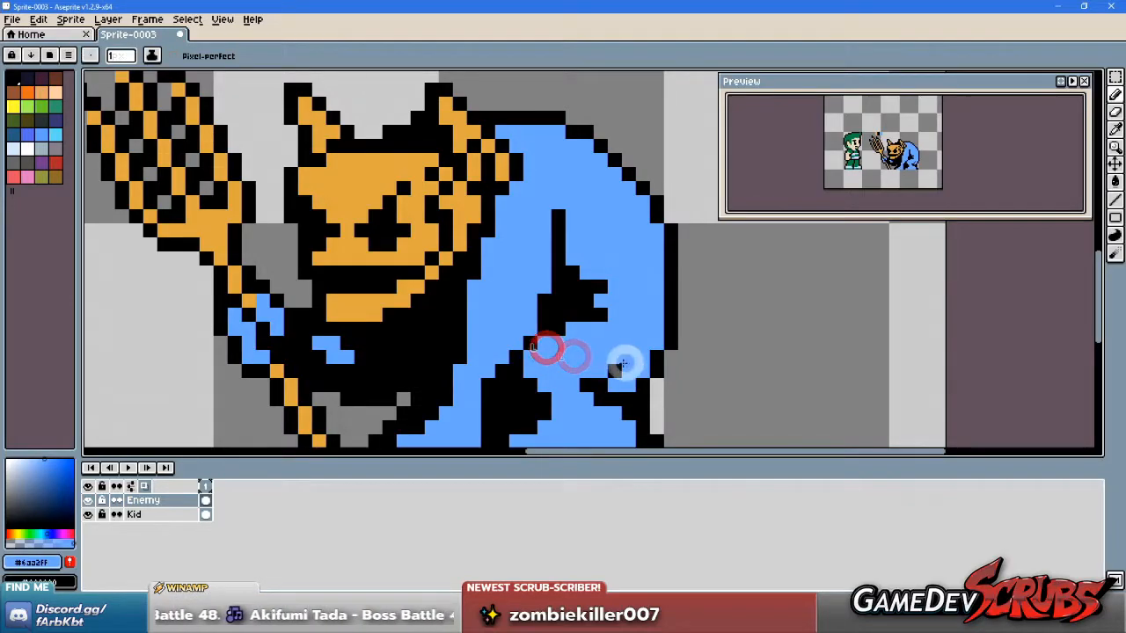
scroll(695, 378, down, 1)
scroll(695, 379, down, 1)
scroll(681, 377, up, 1)
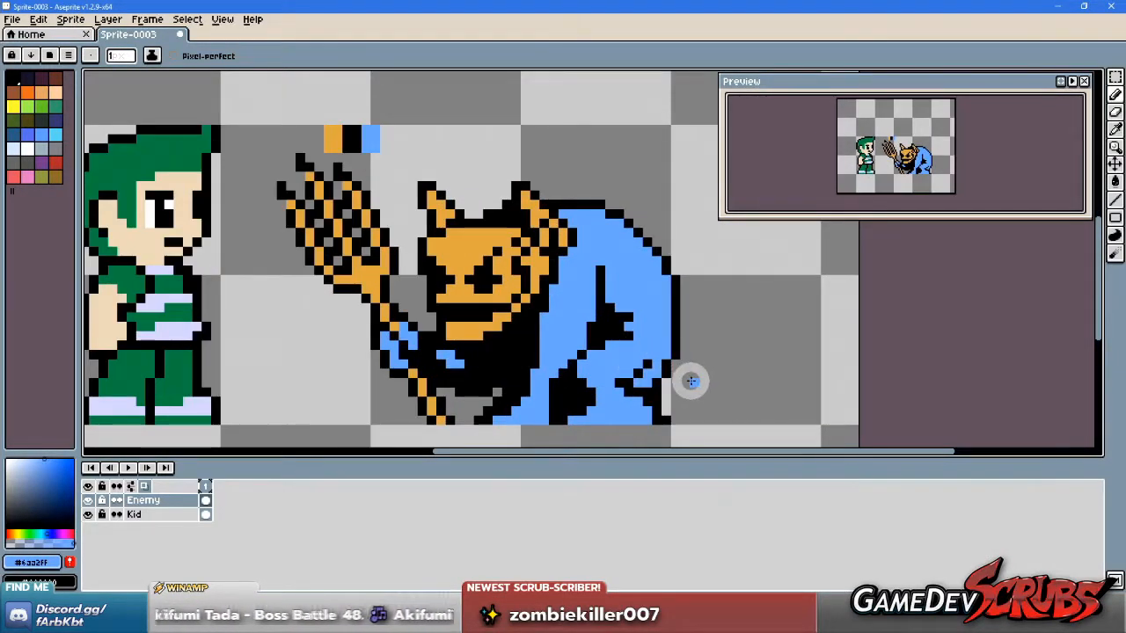
alt+click(661, 395)
click(666, 408)
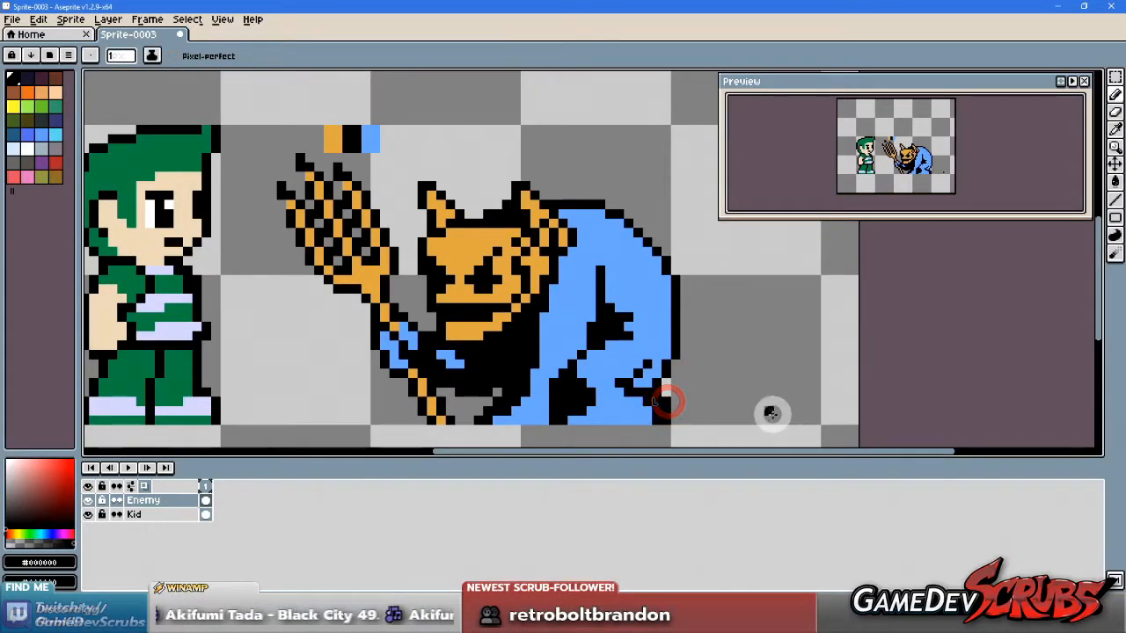
scroll(724, 384, down, 2)
scroll(704, 365, up, 1)
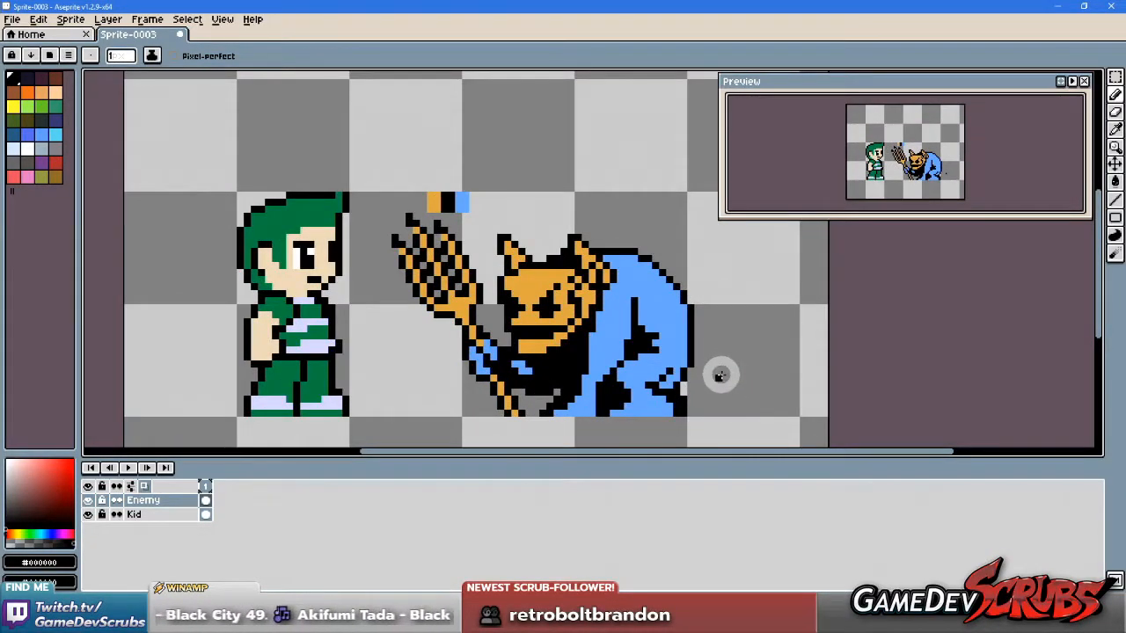
Step: Shift the rear strip of the cloak one pixel towards the body and nudge a small section of the upper back
key(m)
mouse_move(749, 429)
mouse_down()
mouse_move(653, 249)
mouse_move(663, 243)
mouse_up()
drag(695, 321, 687, 327)
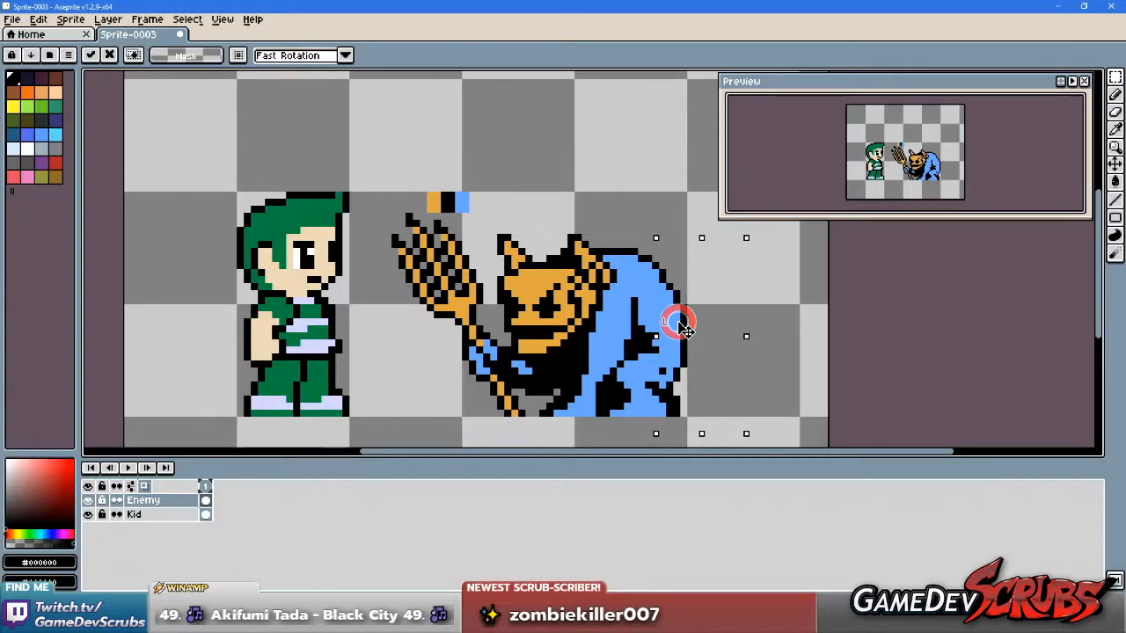
drag(683, 327, 691, 356)
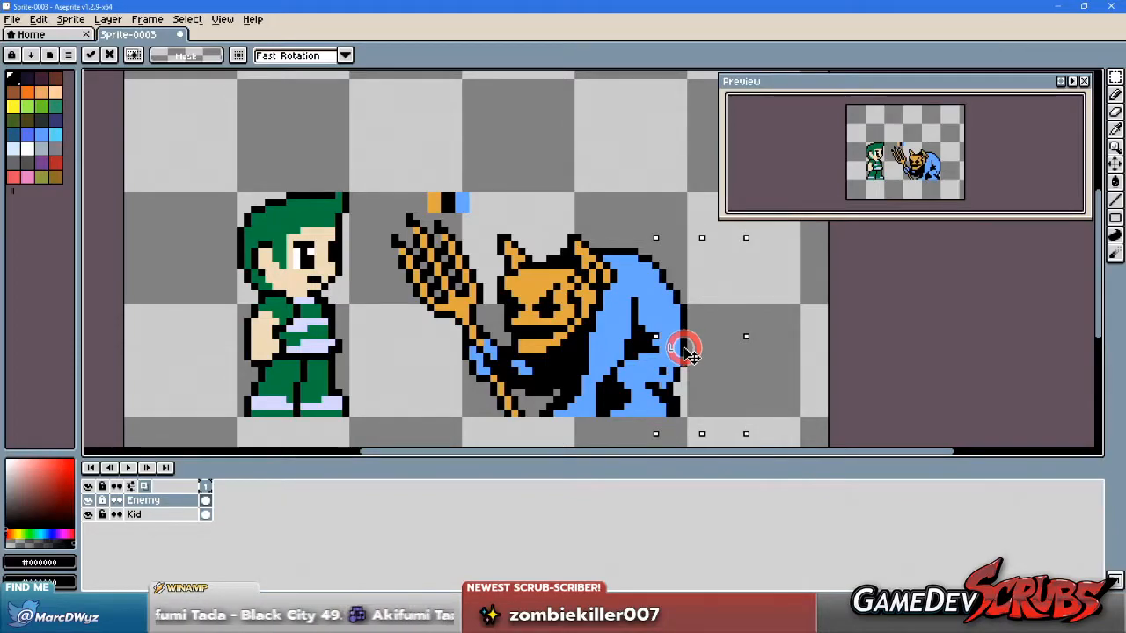
click(766, 334)
drag(660, 277, 674, 301)
click(733, 329)
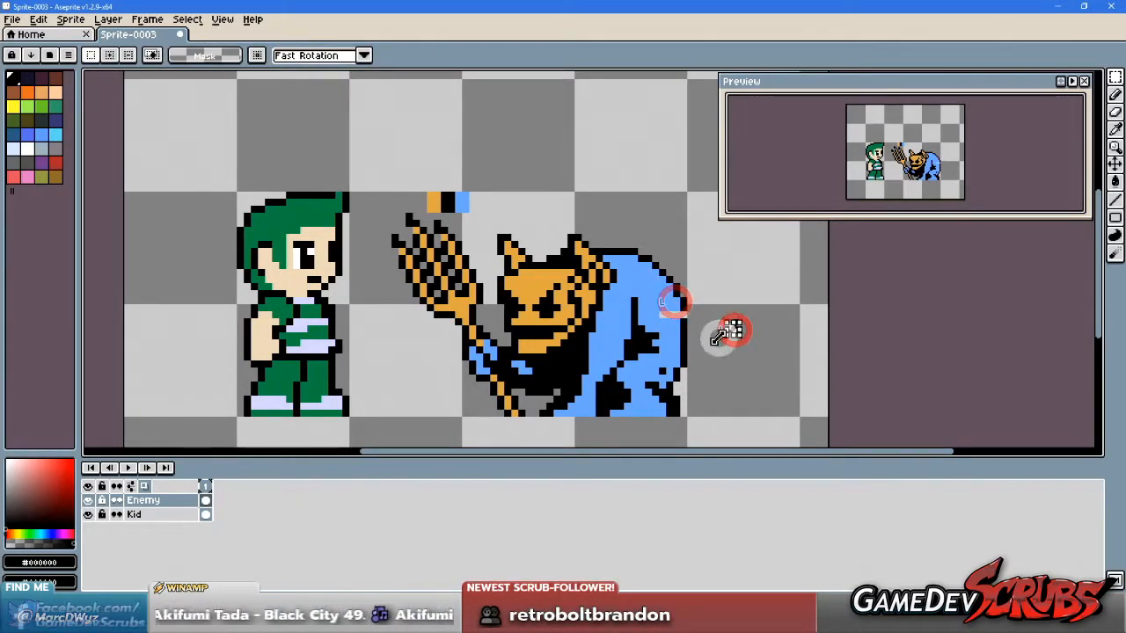
Step: Fill the gap in the cloak's upper back with blue and repair the black outline beside it
scroll(660, 349, up, 1)
key(b)
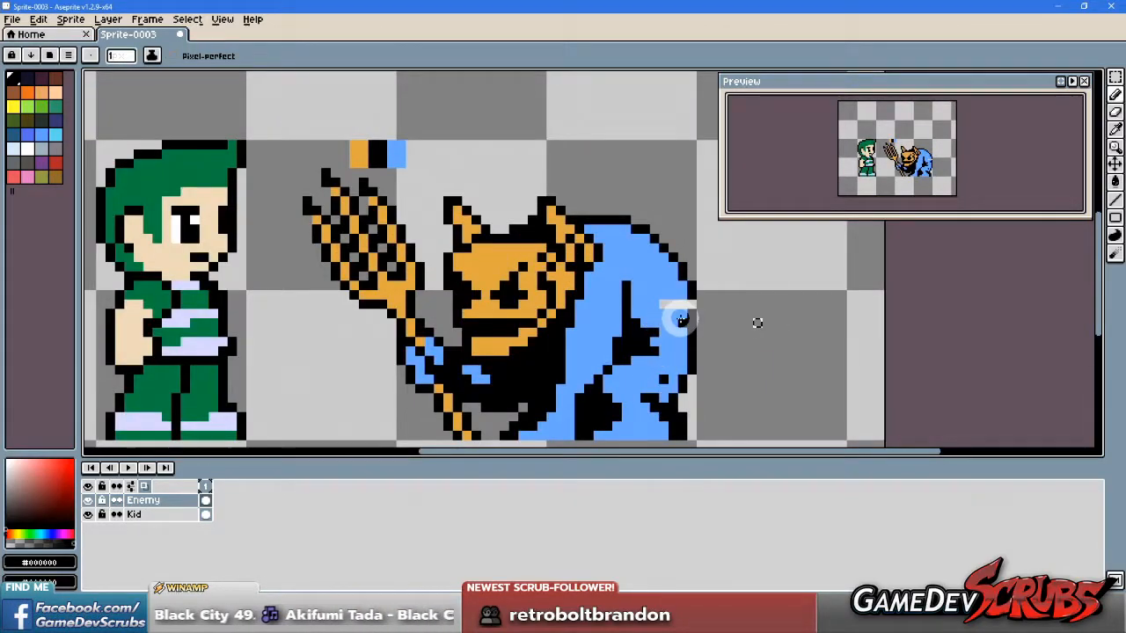
alt+click(661, 305)
alt+click(693, 299)
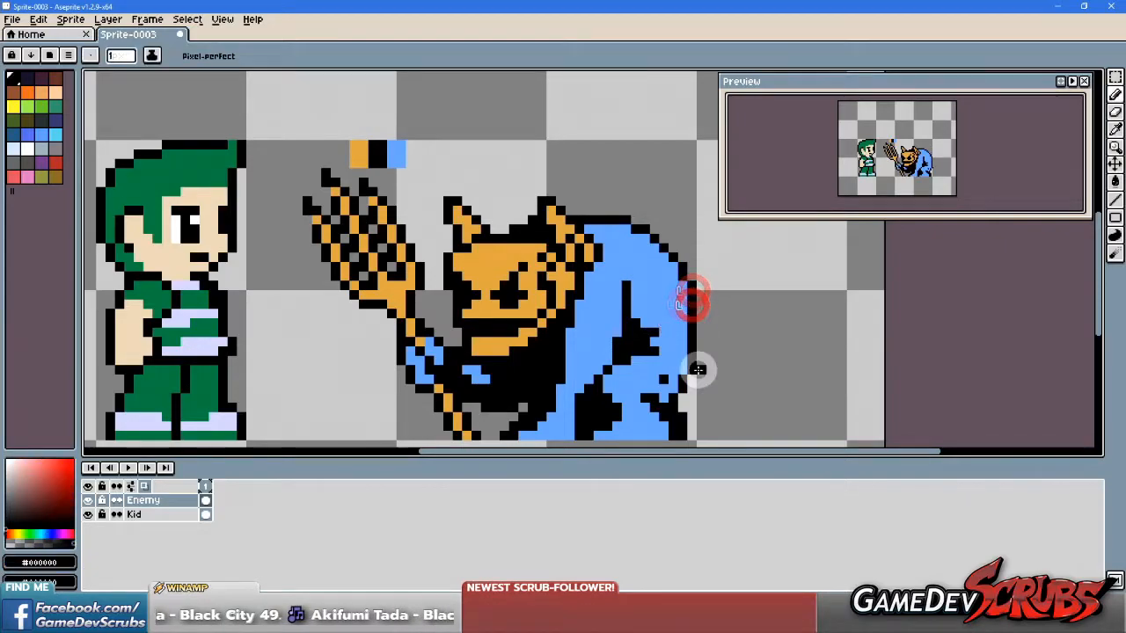
Step: Rework the small fold at the cloak's lower back with black and blue pixels
scroll(704, 370, down, 2)
scroll(730, 360, up, 3)
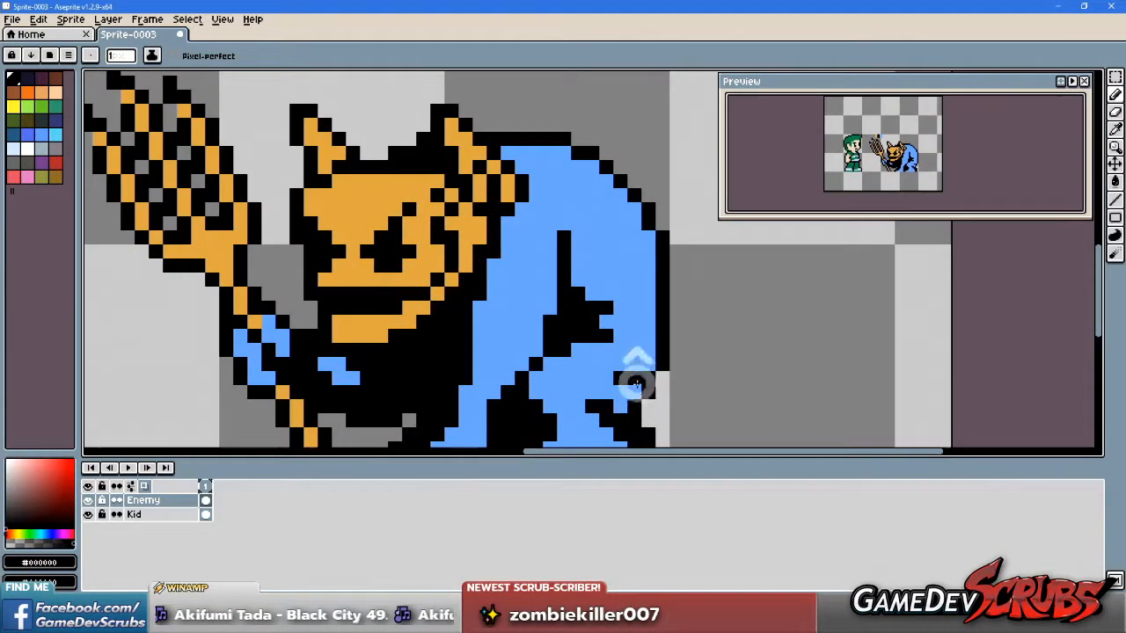
scroll(647, 381, down, 1)
alt+click(626, 381)
click(631, 382)
alt+click(635, 362)
scroll(669, 387, down, 2)
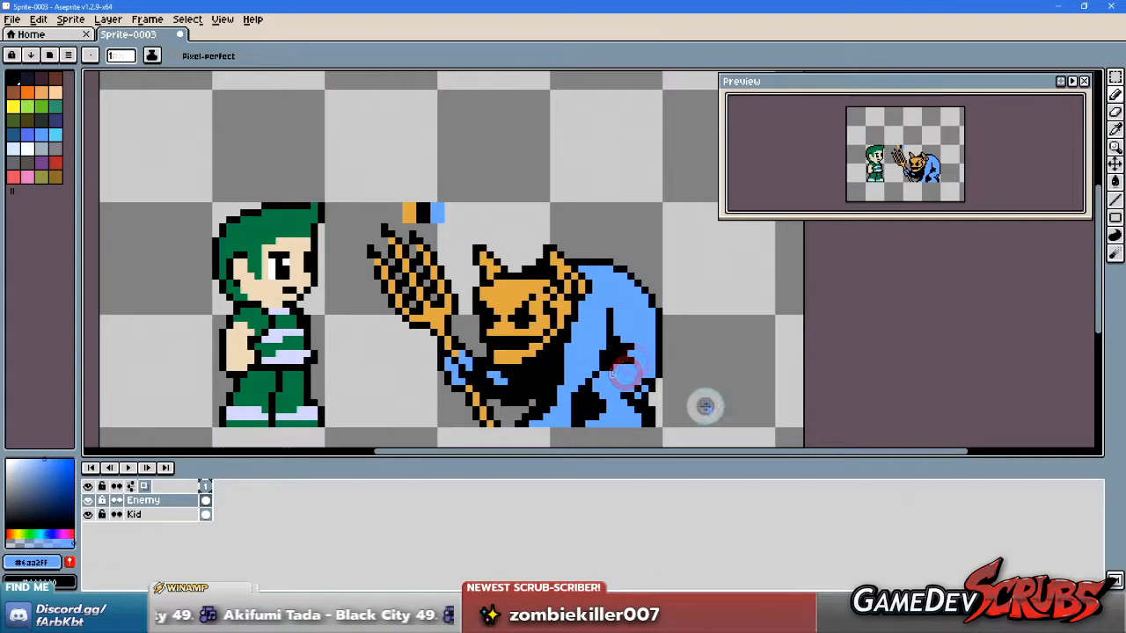
scroll(704, 379, up, 4)
click(694, 335)
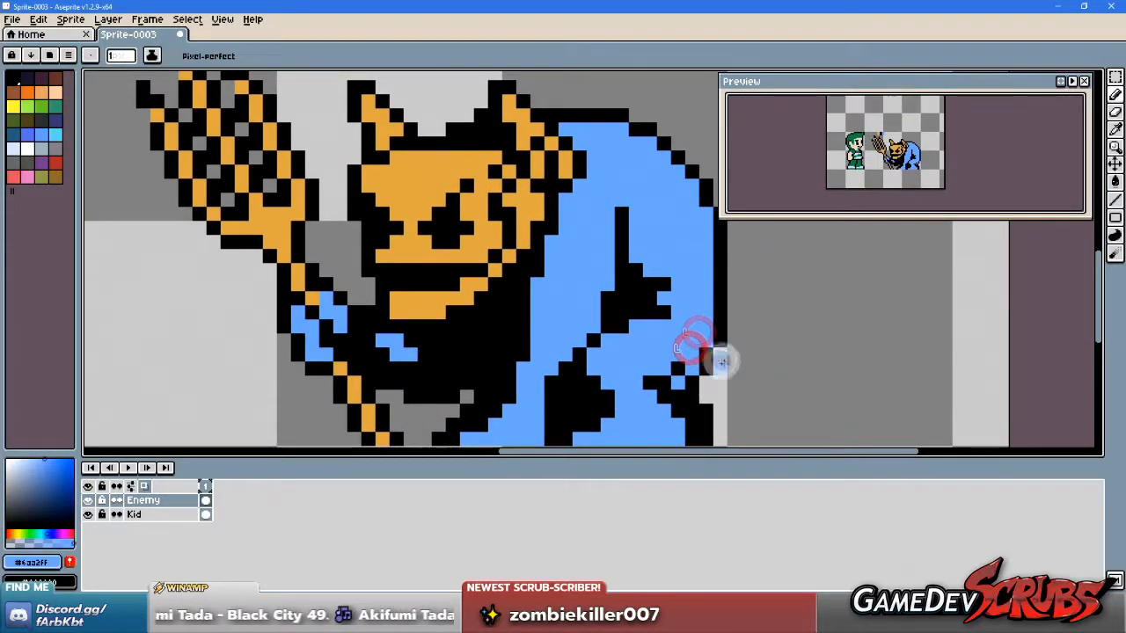
Step: Reshape the outline where the lower back meets the leg by alternating black and blue pixels
alt+click(704, 344)
click(705, 353)
alt+click(719, 342)
click(706, 368)
alt+click(696, 369)
click(695, 381)
alt+click(704, 373)
click(707, 386)
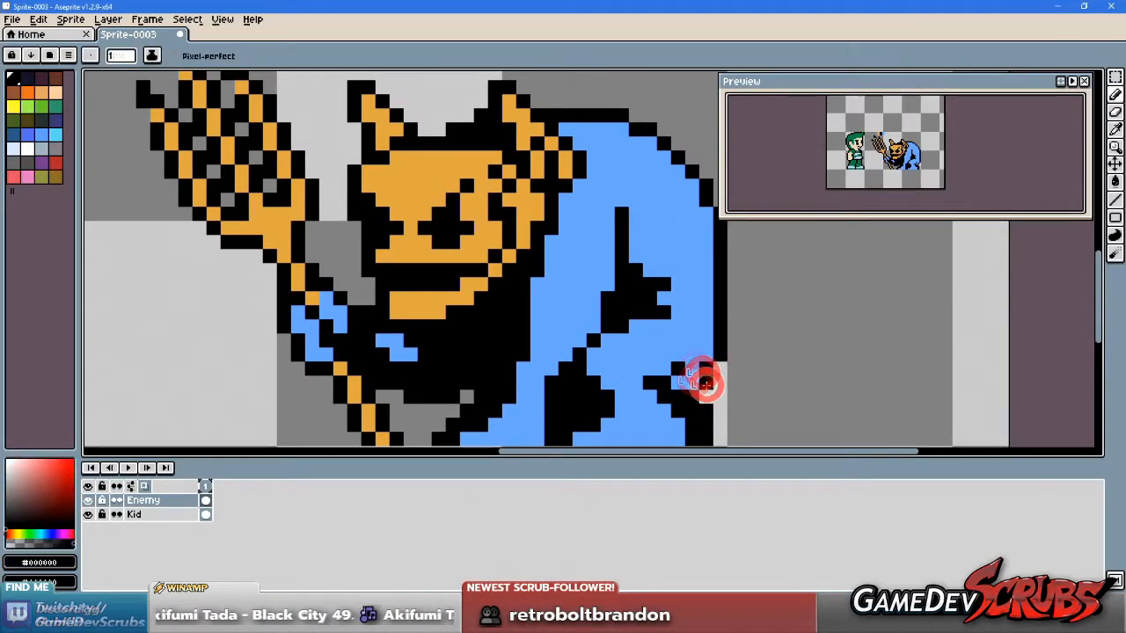
scroll(749, 408, down, 2)
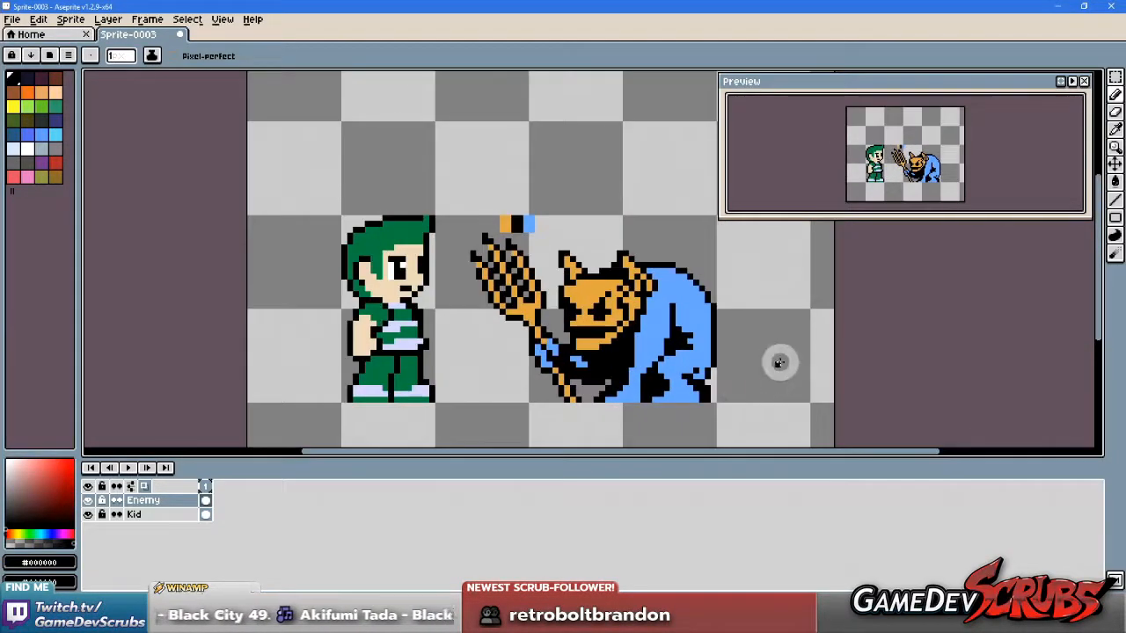
scroll(711, 372, up, 2)
click(688, 367)
scroll(743, 394, down, 1)
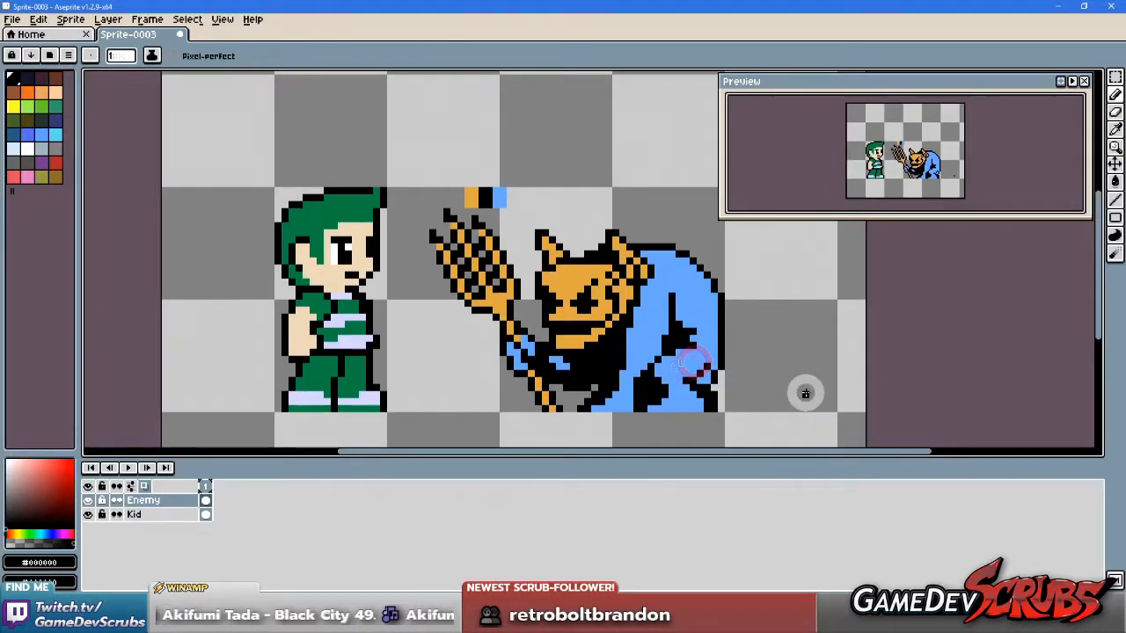
scroll(774, 396, down, 1)
scroll(767, 400, down, 1)
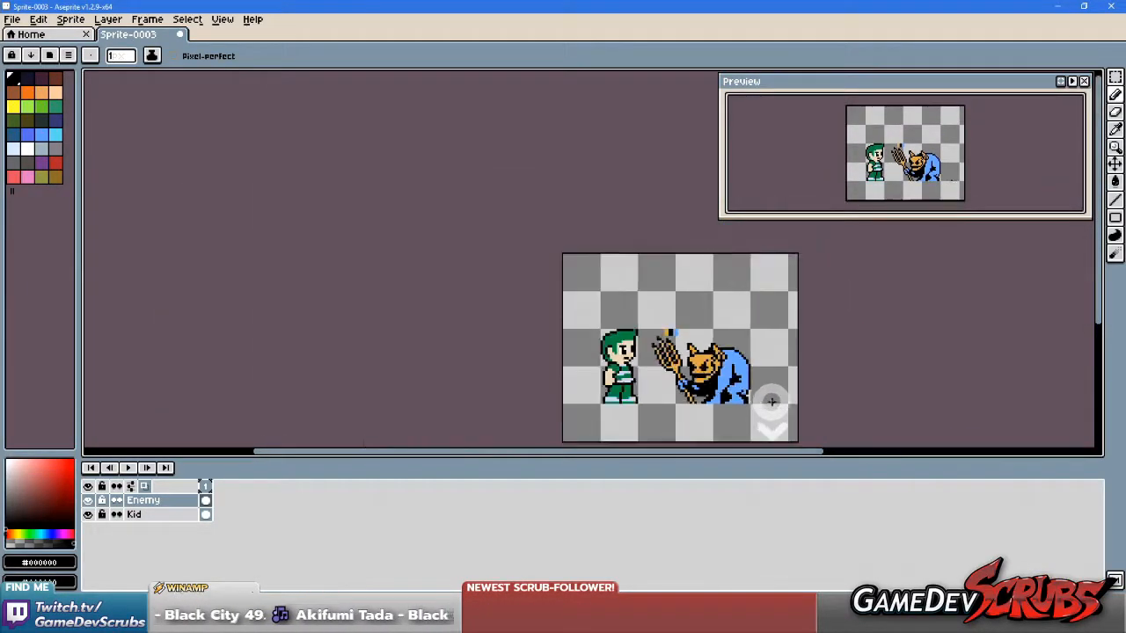
Step: Refine the notch below the enemy's lower back with a blue highlight and black outline pixels
scroll(762, 389, up, 4)
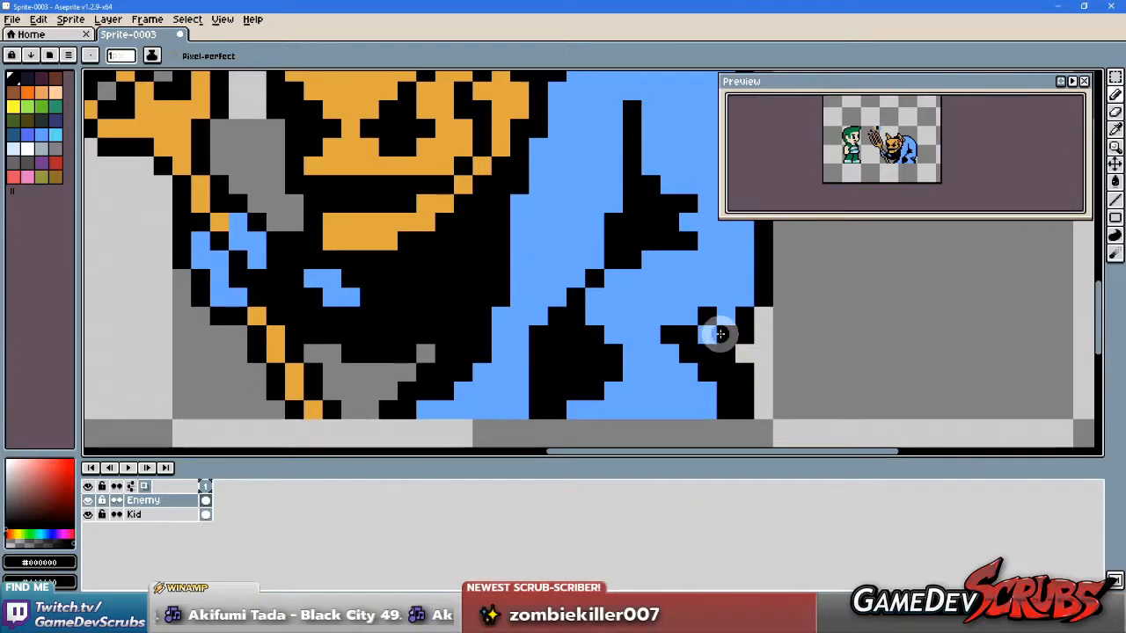
alt+click(725, 333)
scroll(744, 361, down, 4)
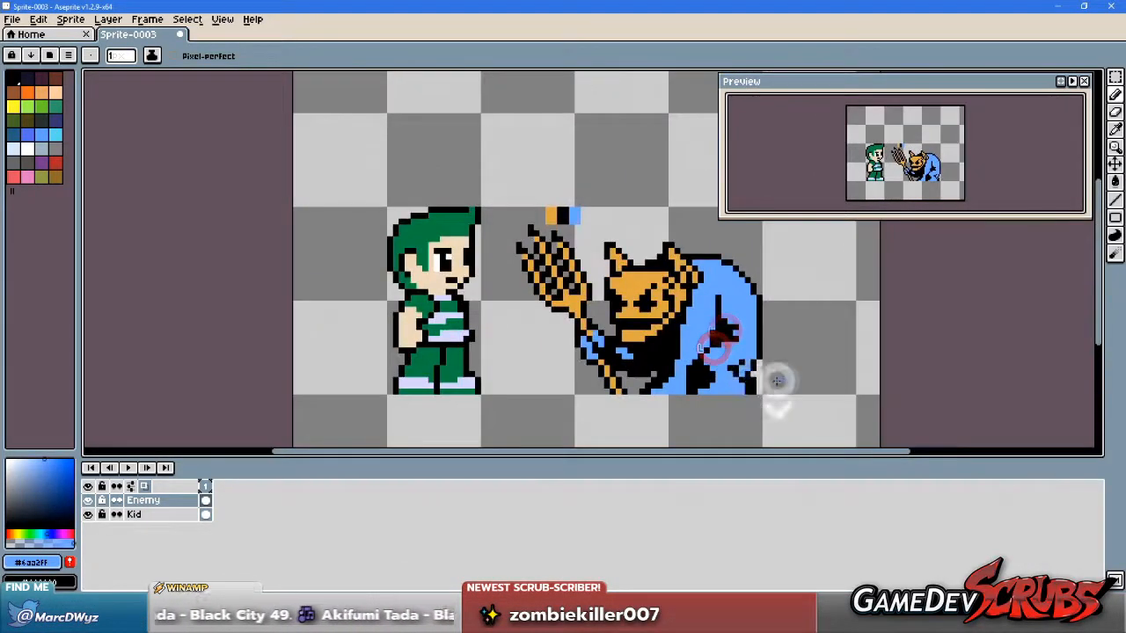
scroll(856, 383, up, 2)
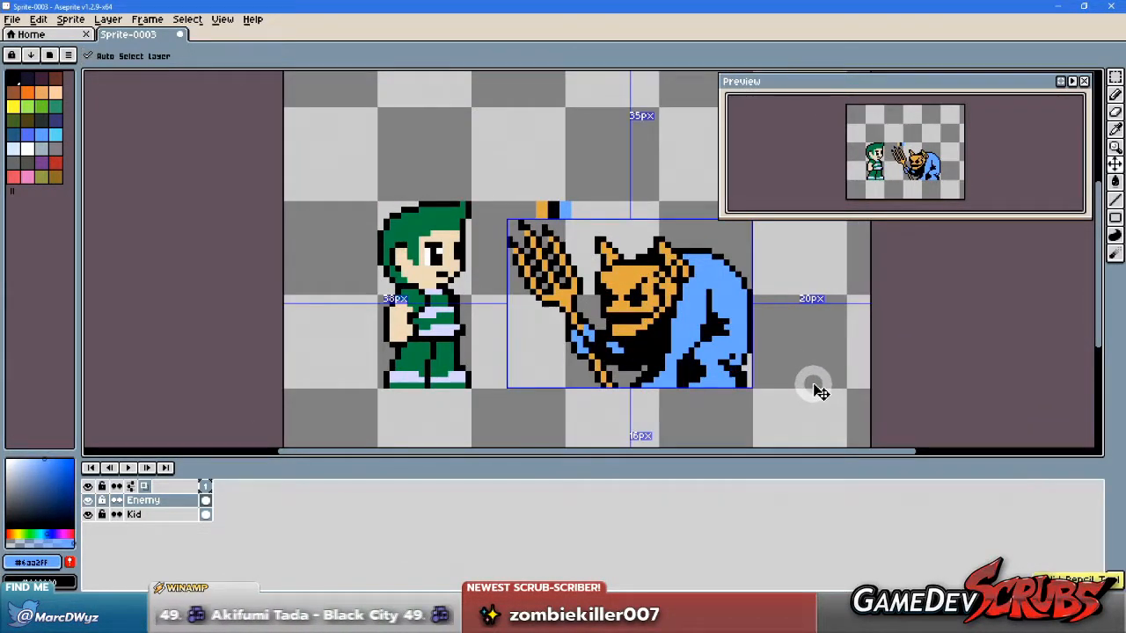
scroll(800, 380, up, 3)
alt+click(742, 336)
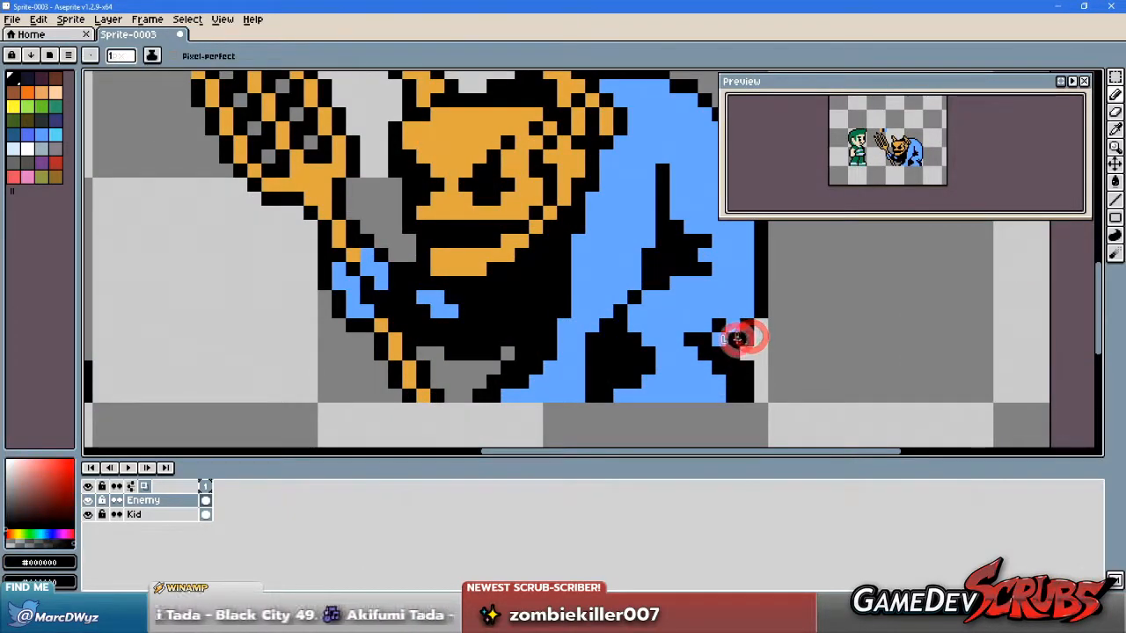
scroll(847, 384, down, 4)
scroll(849, 383, down, 2)
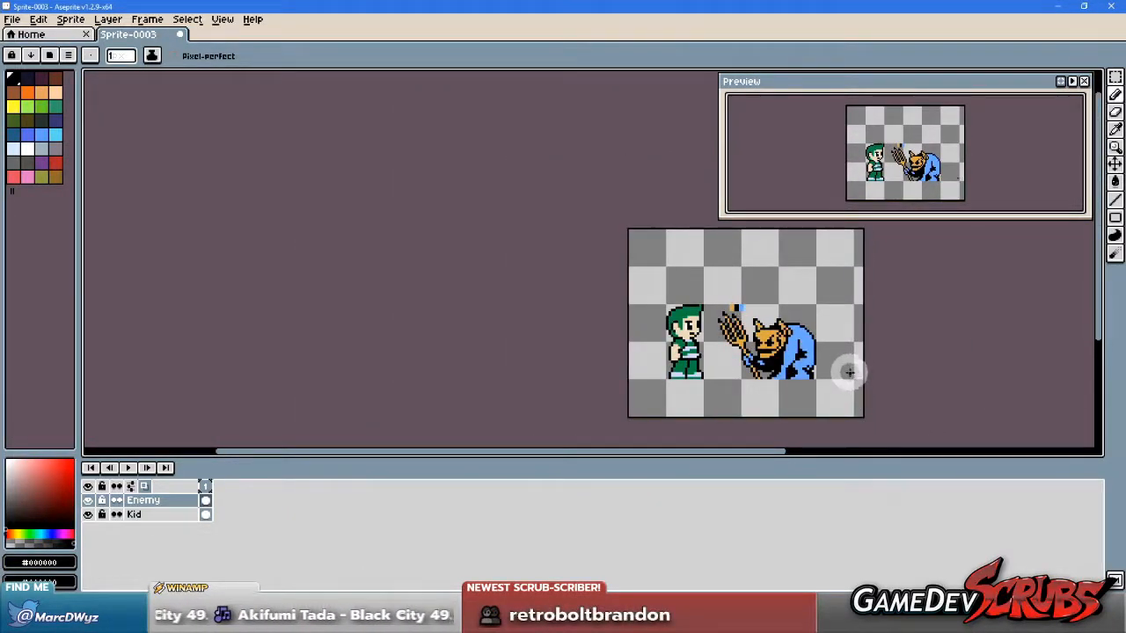
scroll(846, 373, up, 2)
scroll(840, 369, up, 1)
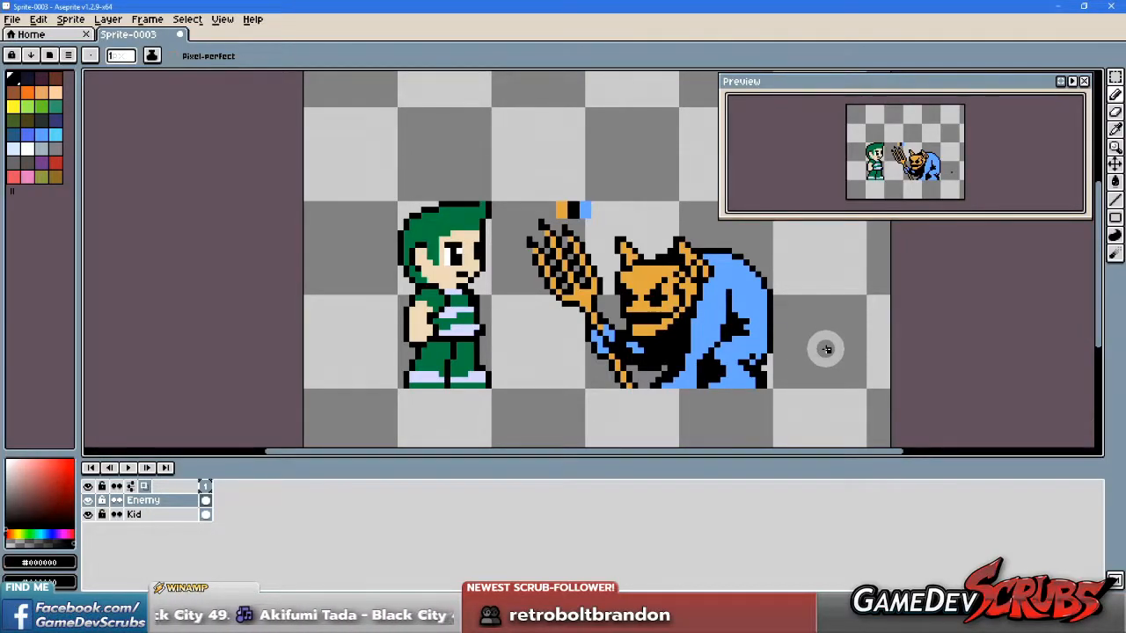
Step: Examine the enemy's silhouette and cloak shading beside the kid sprite at several zoom levels
scroll(832, 347, down, 1)
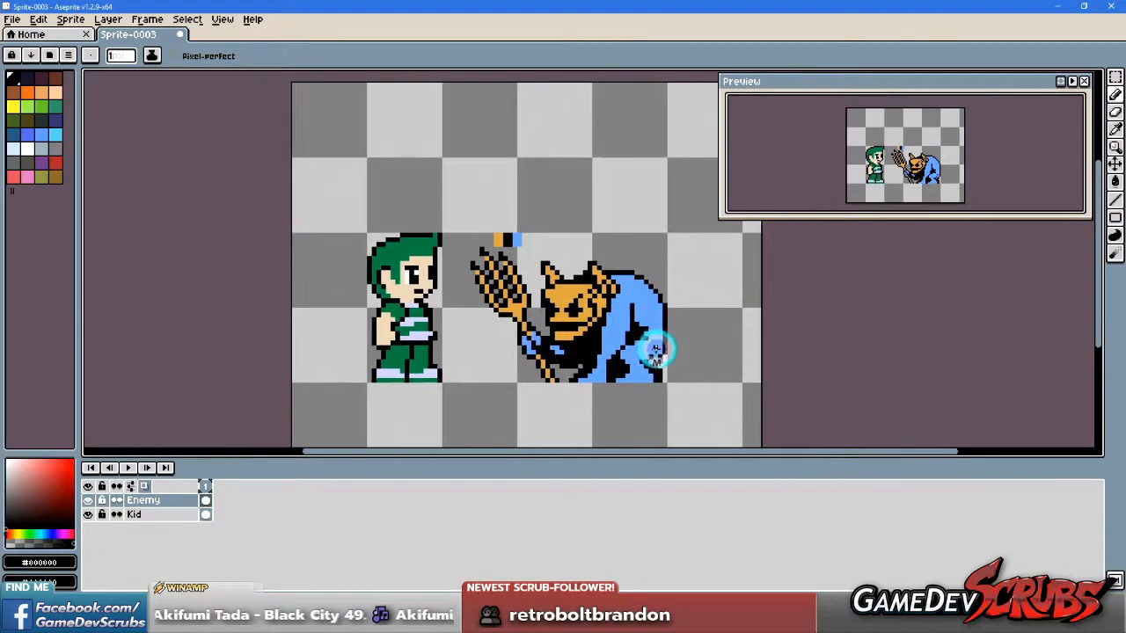
scroll(651, 344, up, 1)
scroll(647, 330, down, 1)
scroll(659, 328, up, 1)
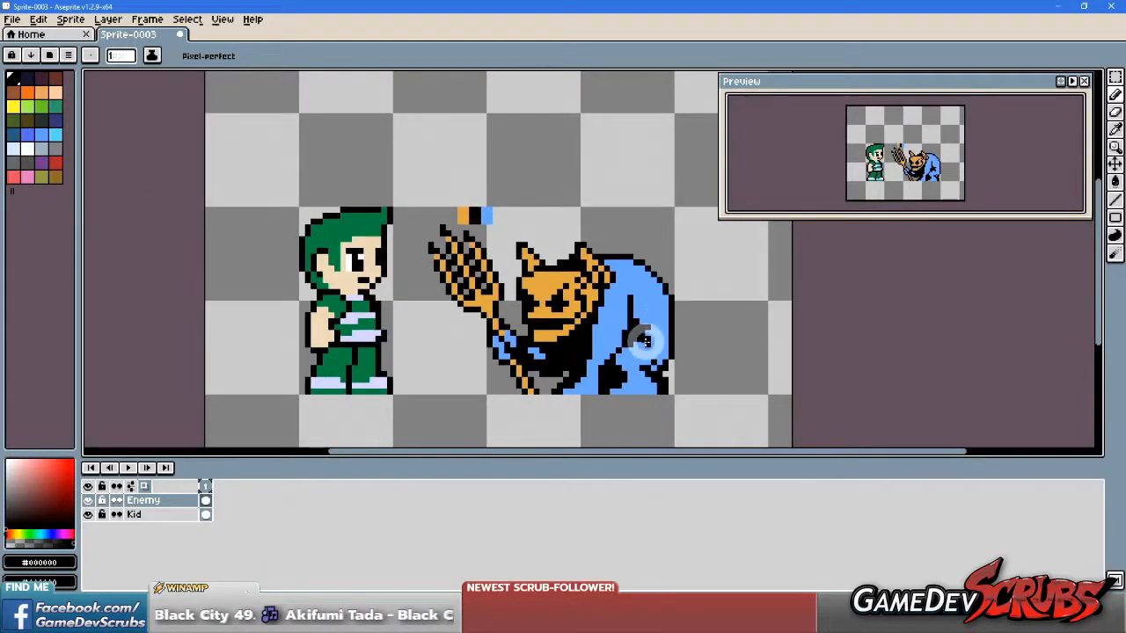
scroll(644, 341, down, 1)
scroll(666, 342, up, 1)
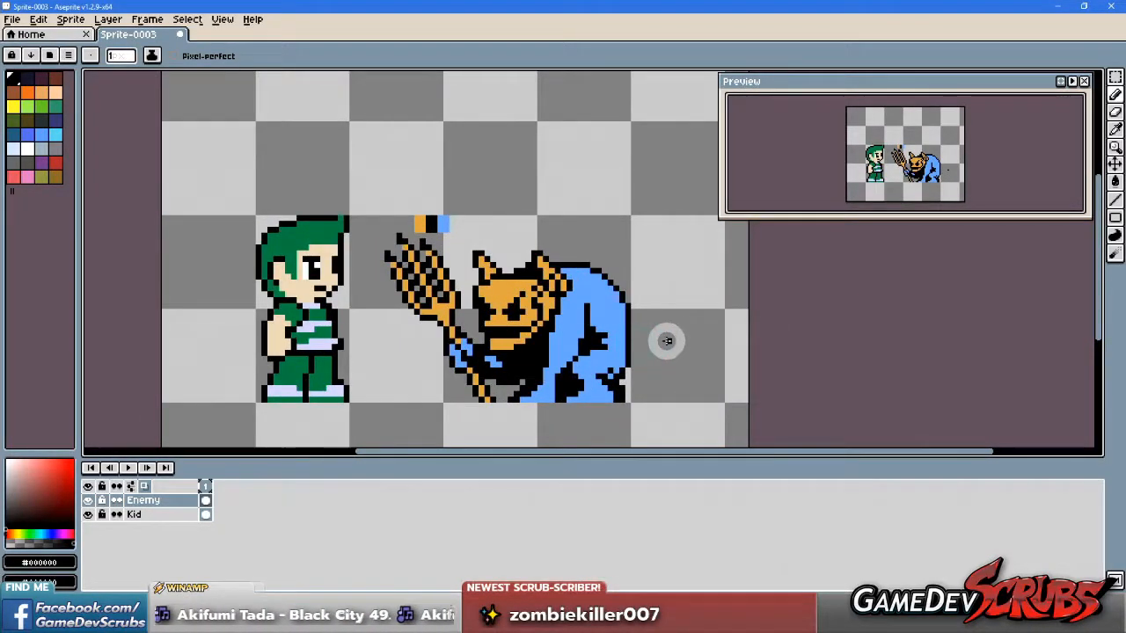
scroll(616, 330, up, 2)
scroll(639, 327, down, 2)
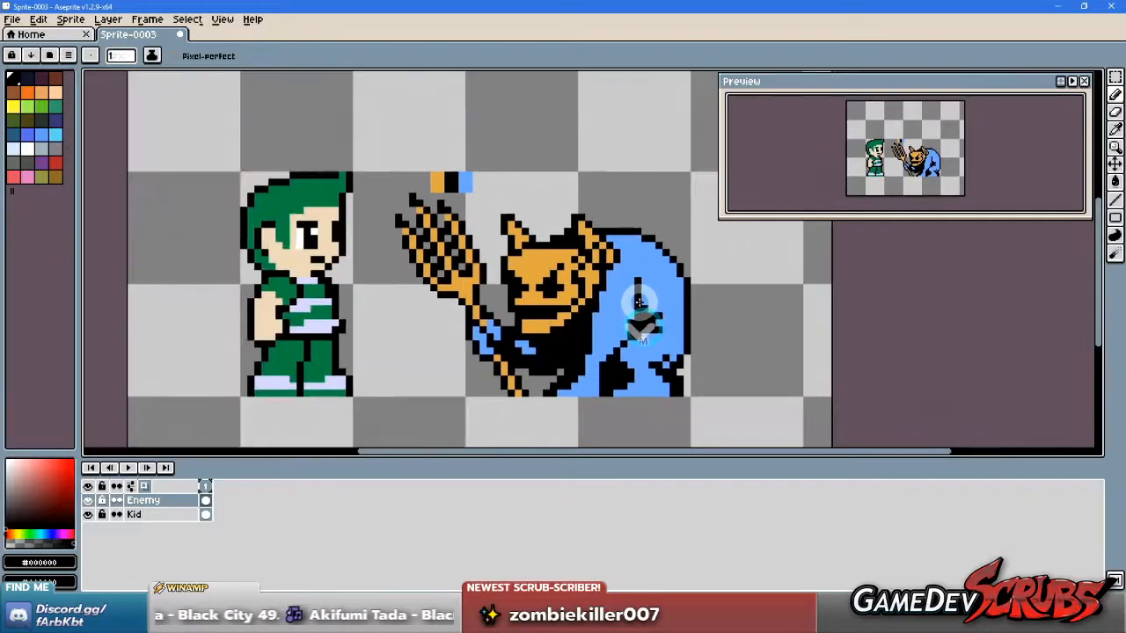
Step: Touch up the side of the enemy's face in front of the ear with orange pixels
alt+click(568, 260)
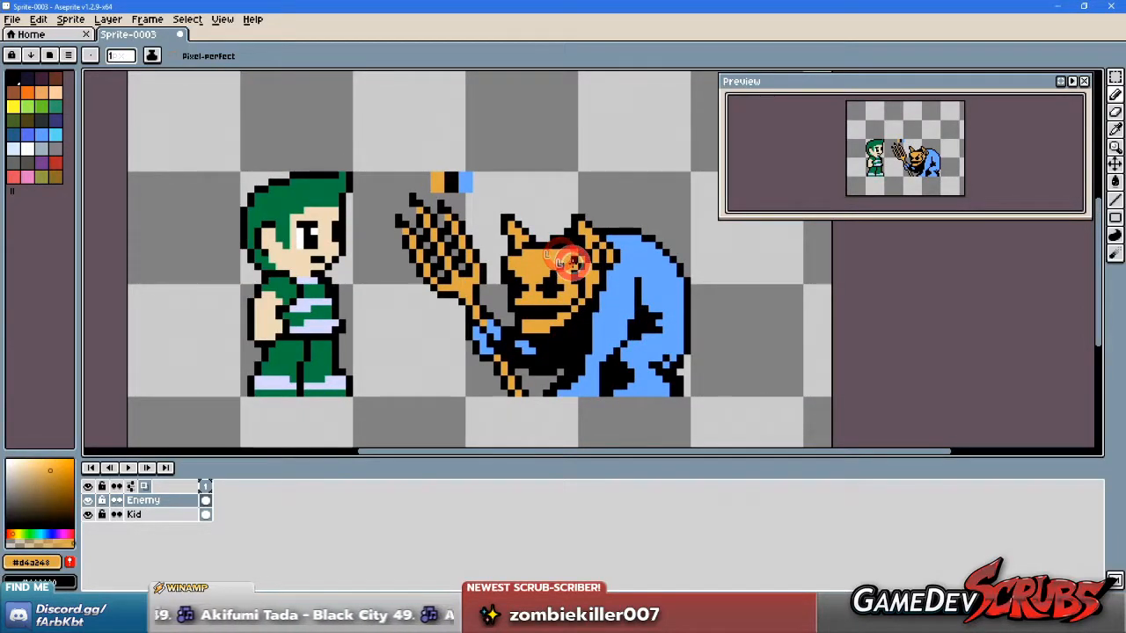
scroll(567, 264, up, 1)
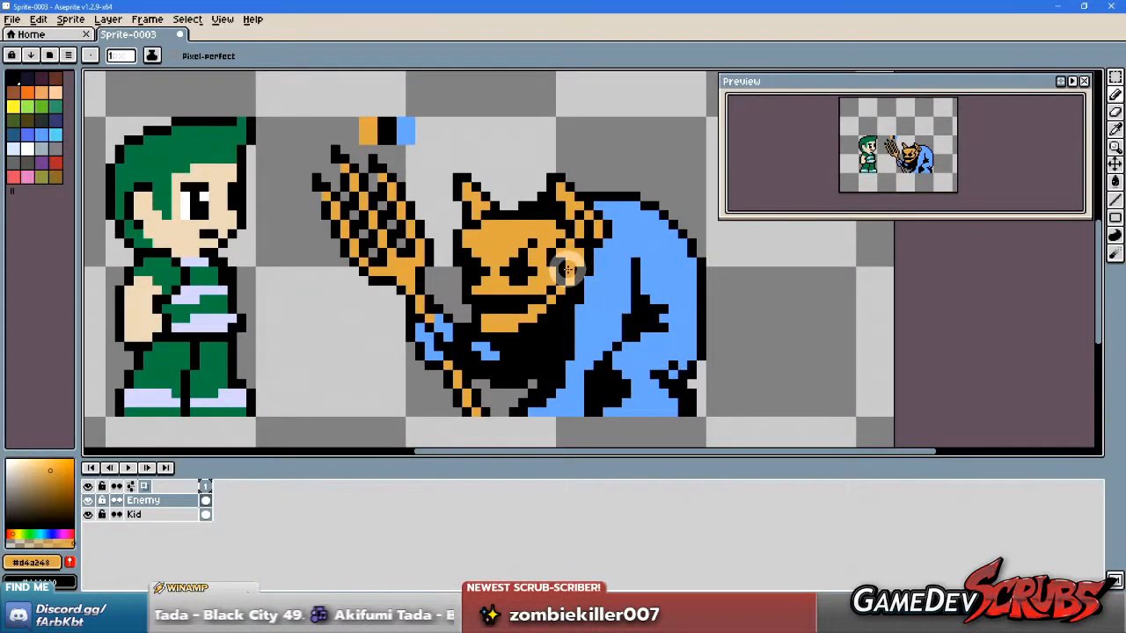
scroll(567, 269, down, 2)
scroll(669, 279, up, 2)
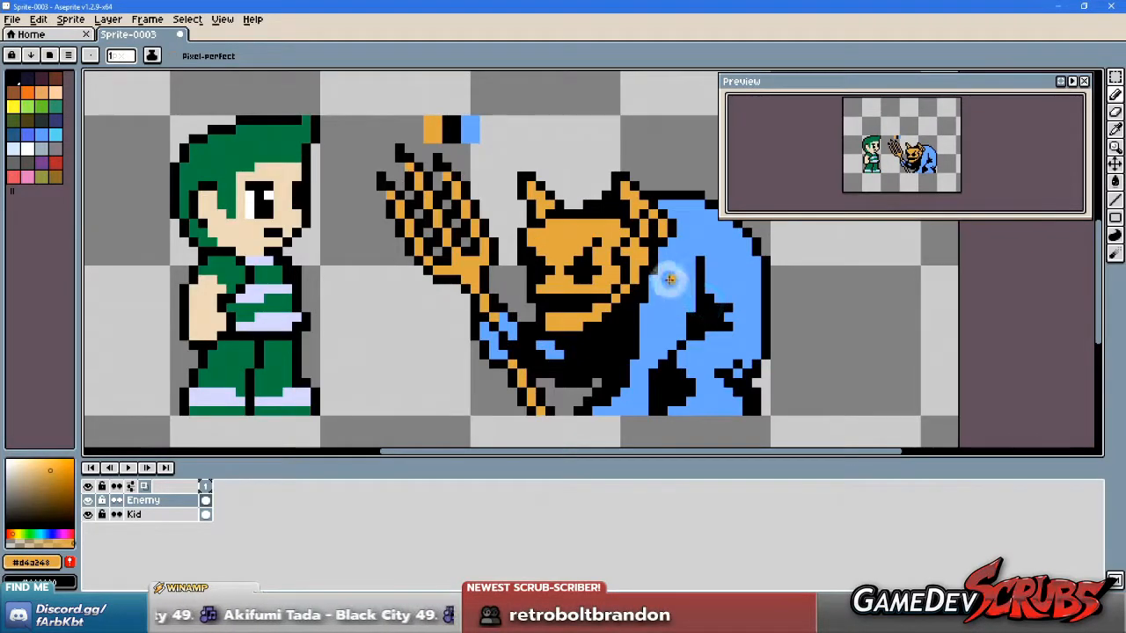
Step: Select the enemy's rear horn and ear area and shift it one pixel toward the face
key(m)
mouse_move(612, 164)
mouse_down()
mouse_move(669, 282)
mouse_move(666, 296)
mouse_move(656, 288)
mouse_up()
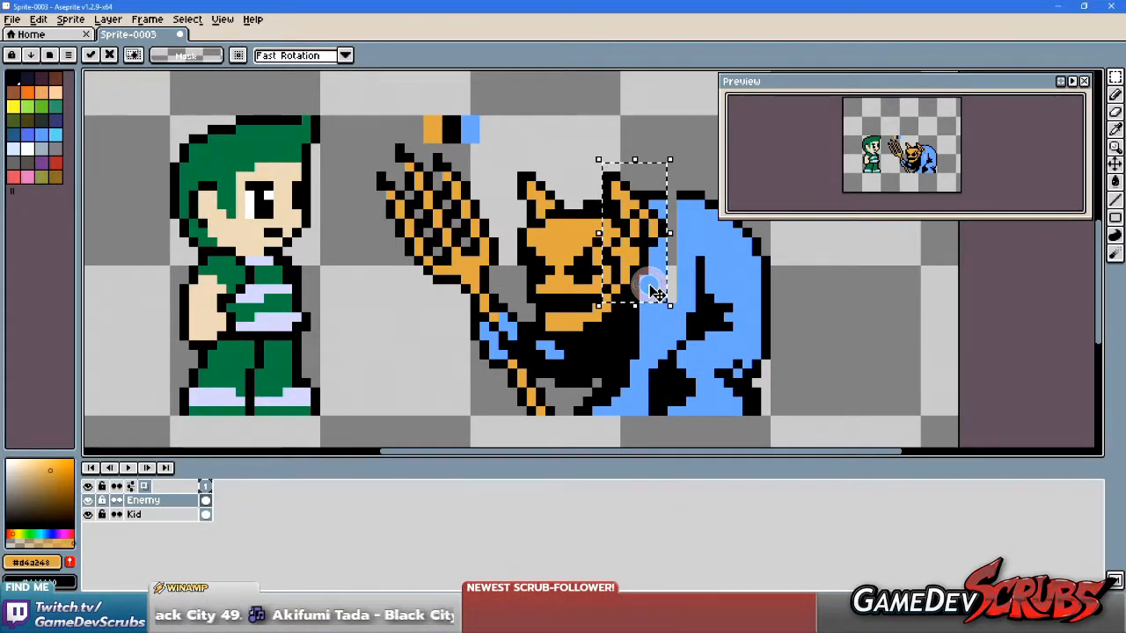
drag(643, 283, 656, 288)
click(720, 280)
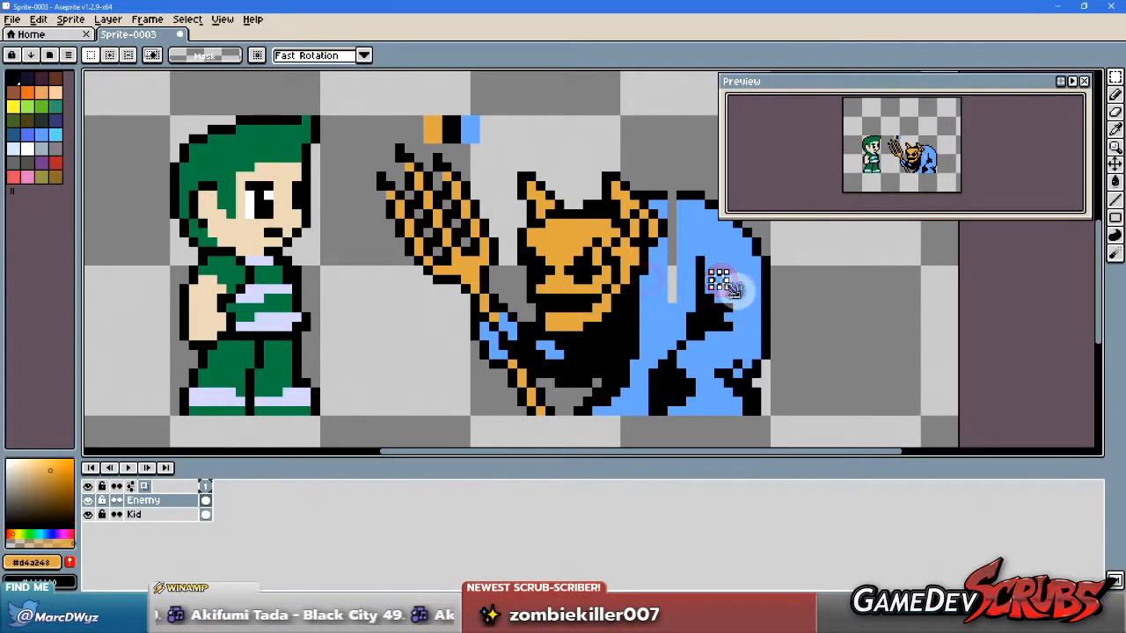
Step: Select the cloak's back and shift it one pixel toward the head to close the gap behind the ear
drag(672, 195, 801, 437)
drag(731, 390, 721, 389)
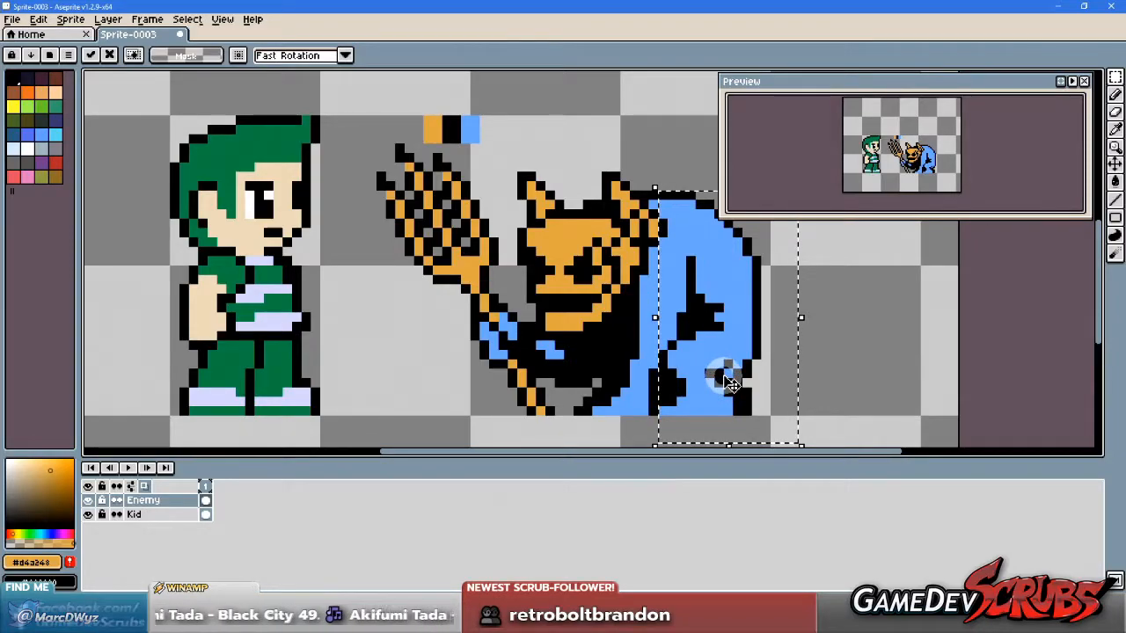
click(832, 365)
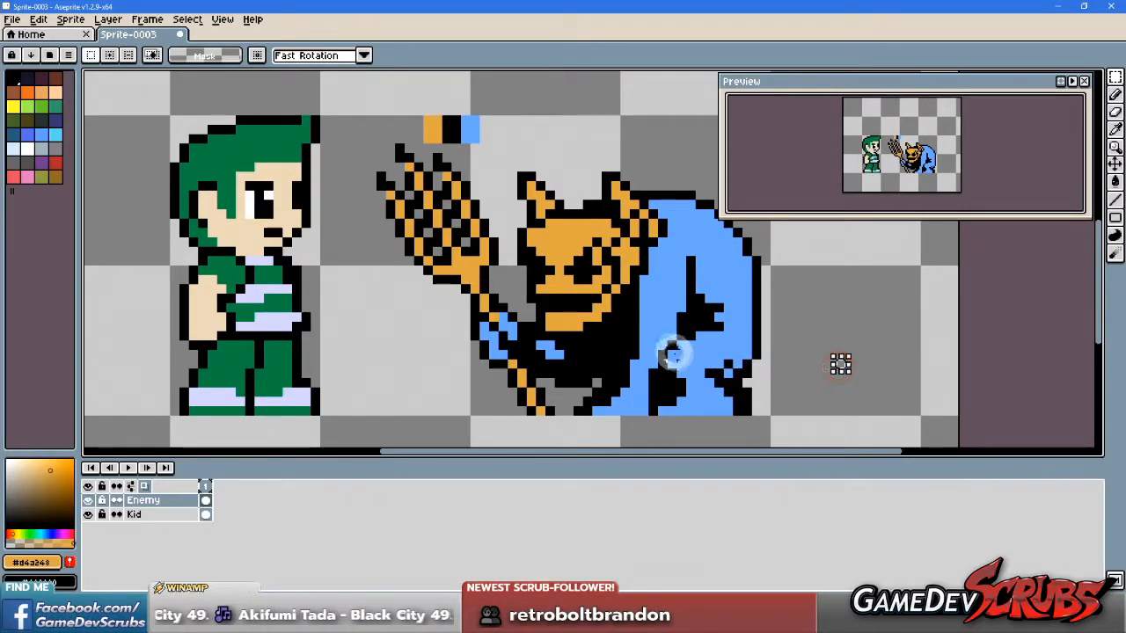
Step: Sample the cloak's blue and thin the black arm fold in the middle of the cloak with it
scroll(879, 366, up, 2)
scroll(851, 357, down, 2)
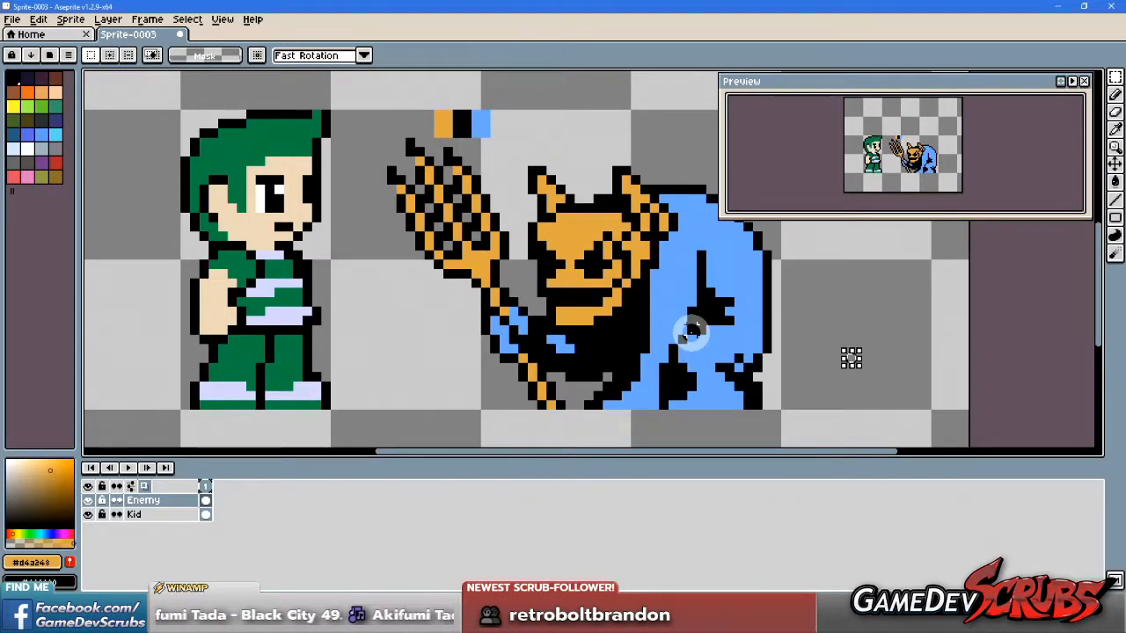
key(b)
key(ctrl)
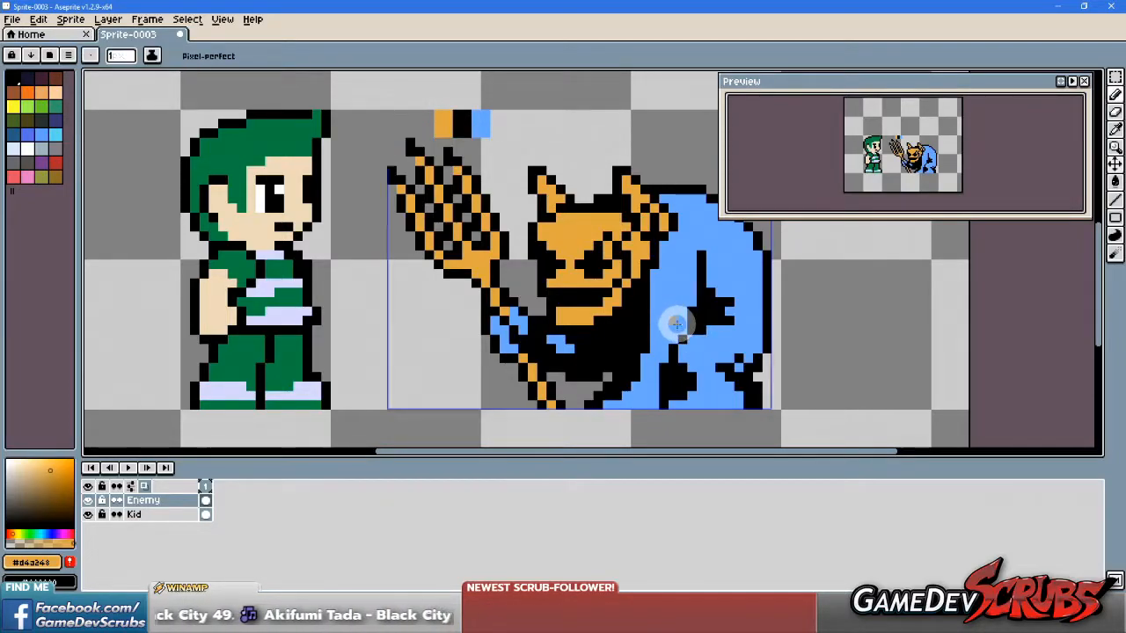
key(alt)
click(681, 321)
key(b)
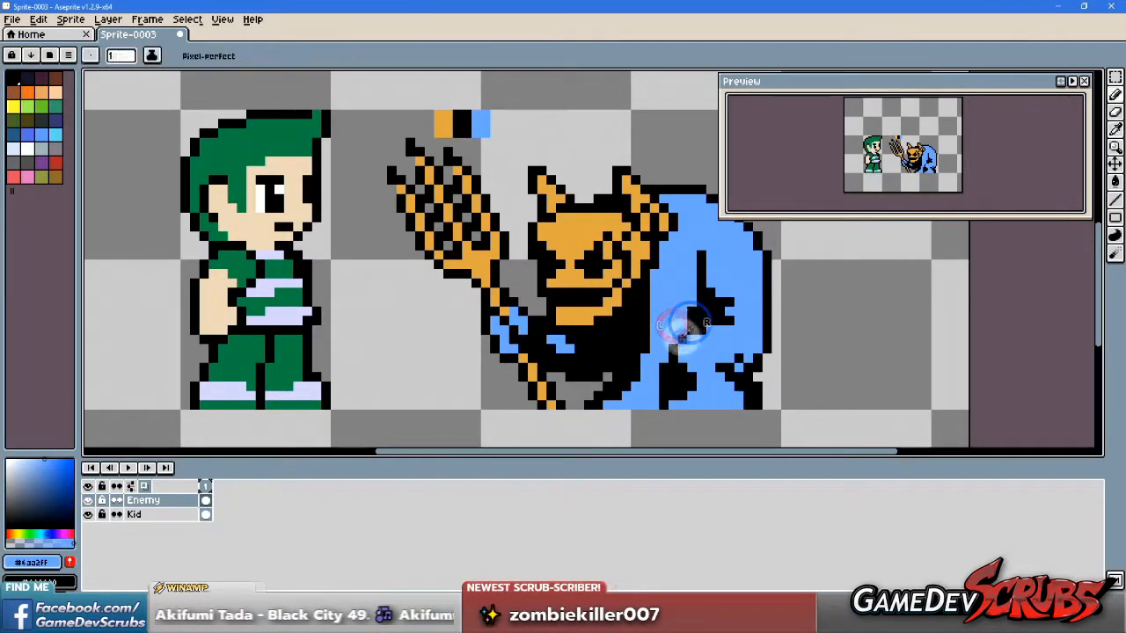
click(678, 340)
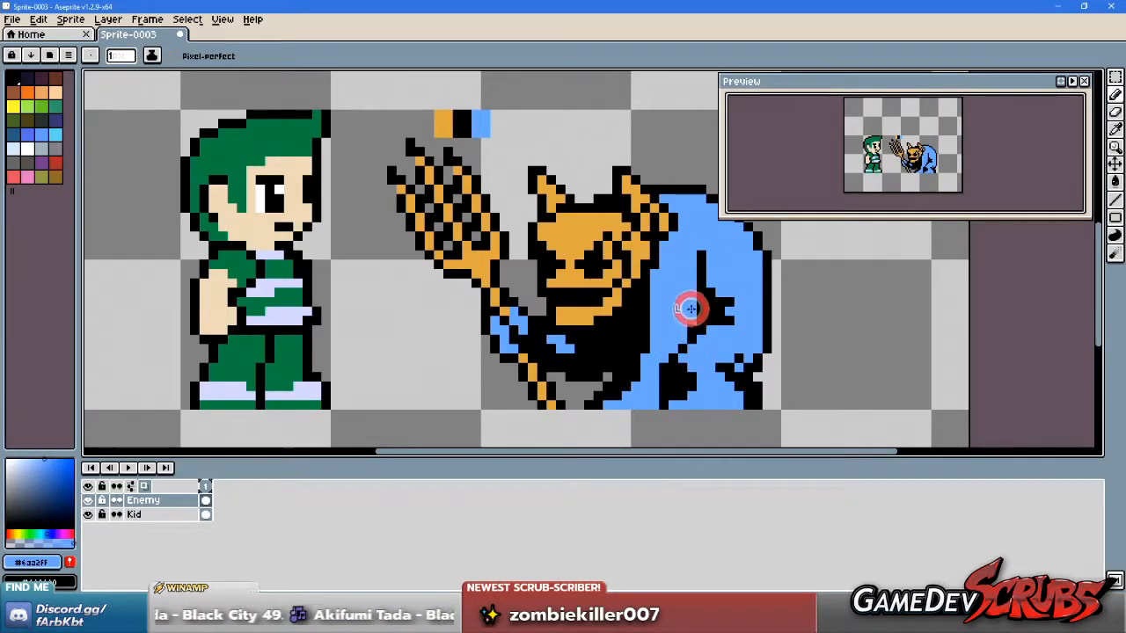
click(701, 282)
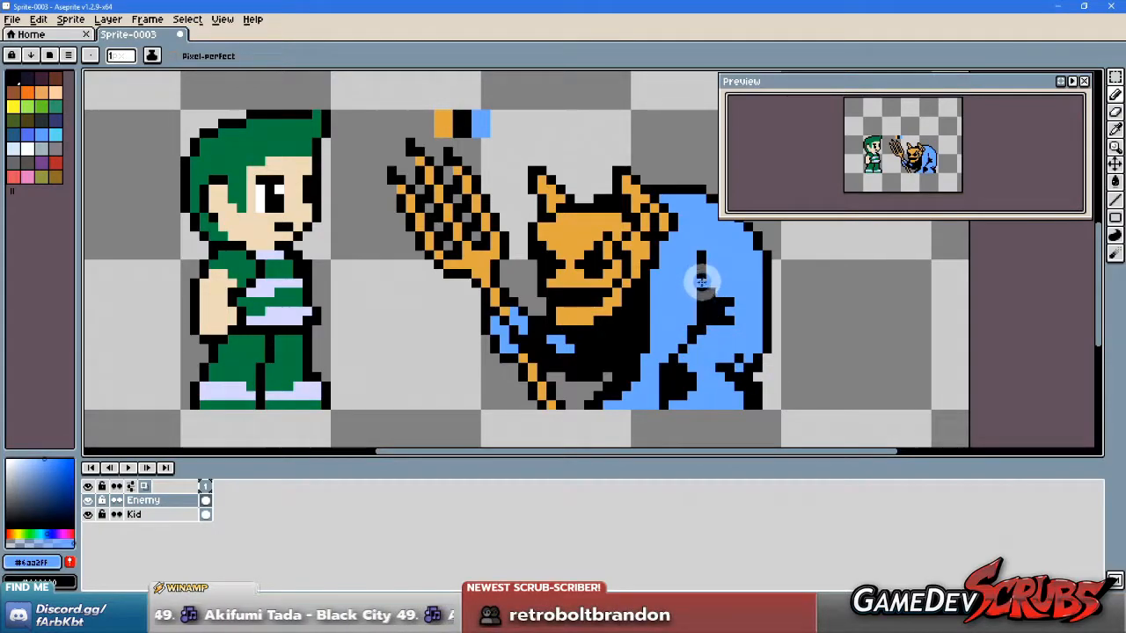
Step: Rework the black shadow at the elbow and the top of the leg crease with black and blue pixels
drag(692, 295, 685, 338)
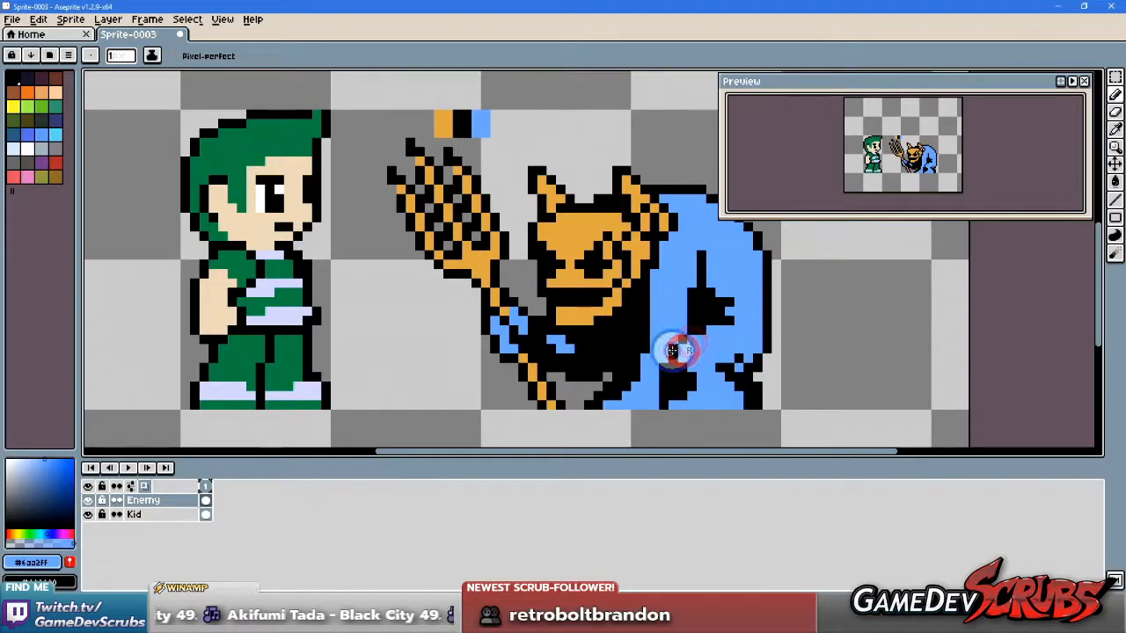
click(747, 359)
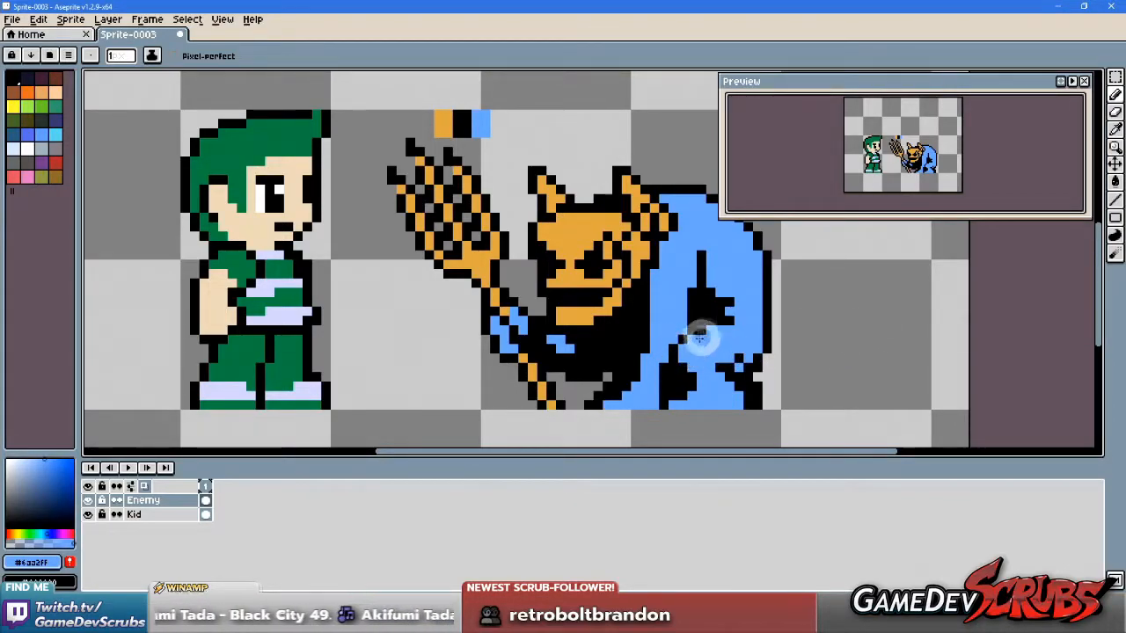
click(743, 345)
click(675, 353)
click(664, 368)
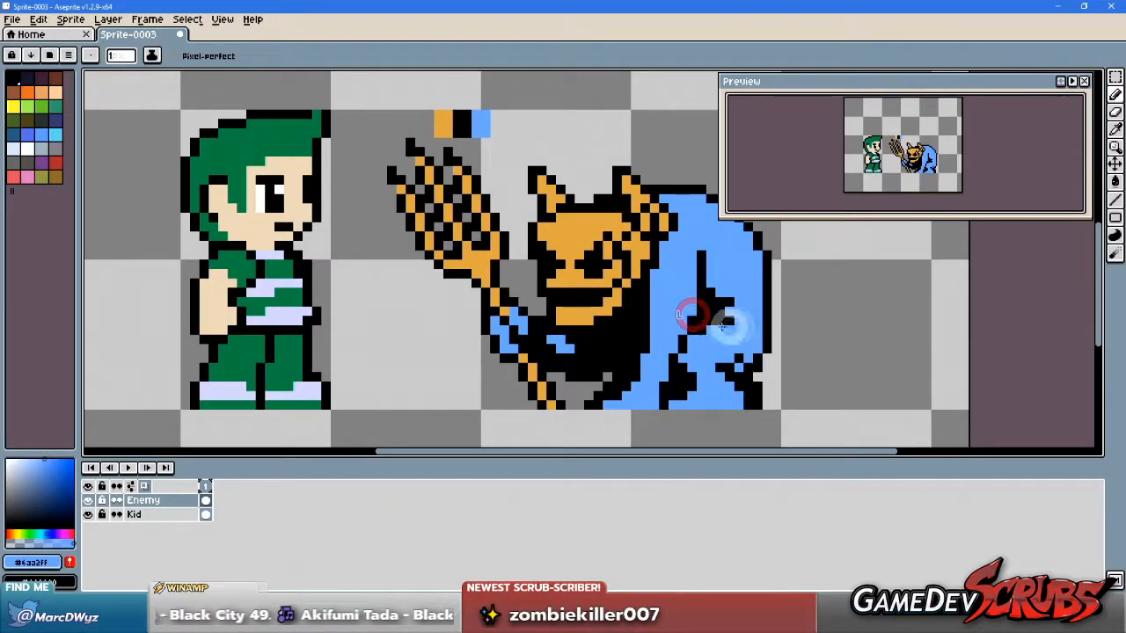
Step: Trim the elbow shadow with blue and connect it to the leg crease with diagonal black pixels
click(693, 327)
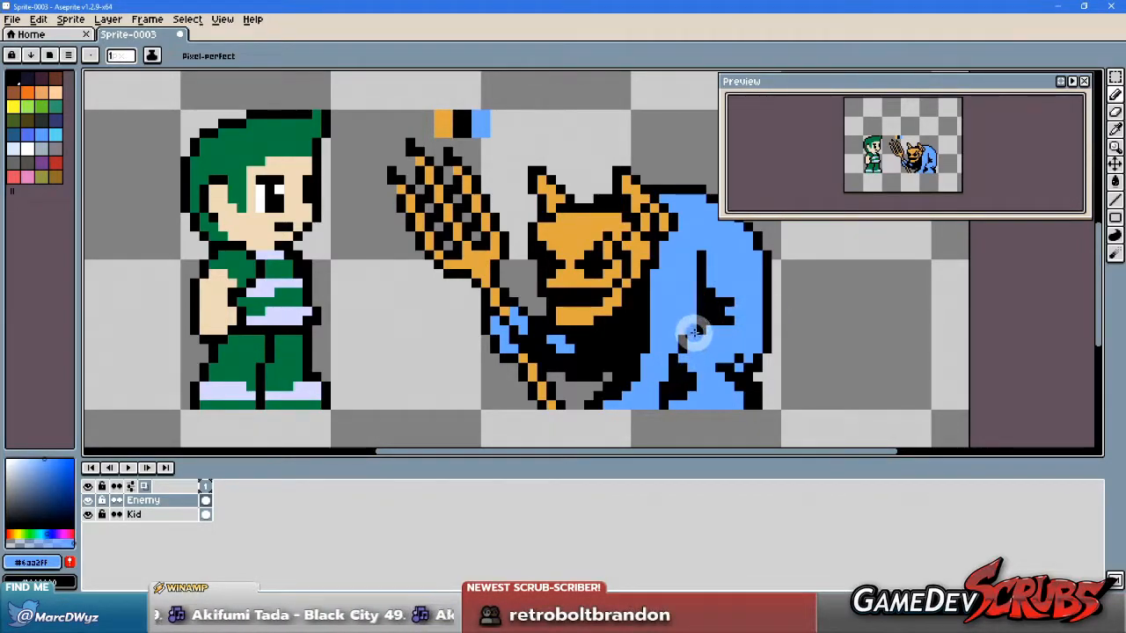
click(692, 340)
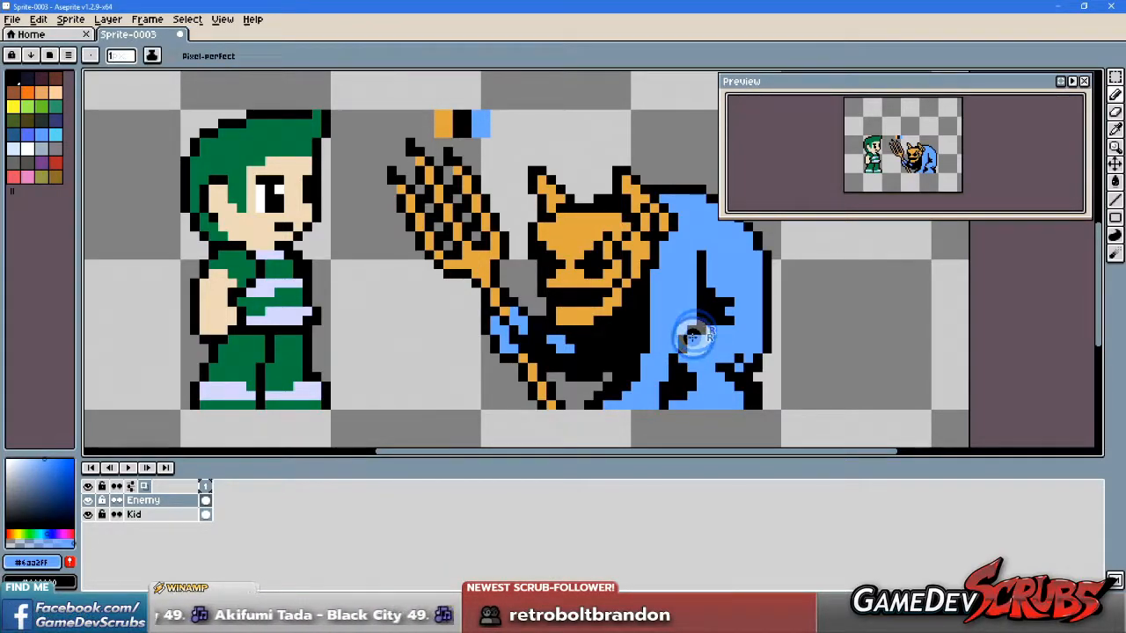
click(683, 339)
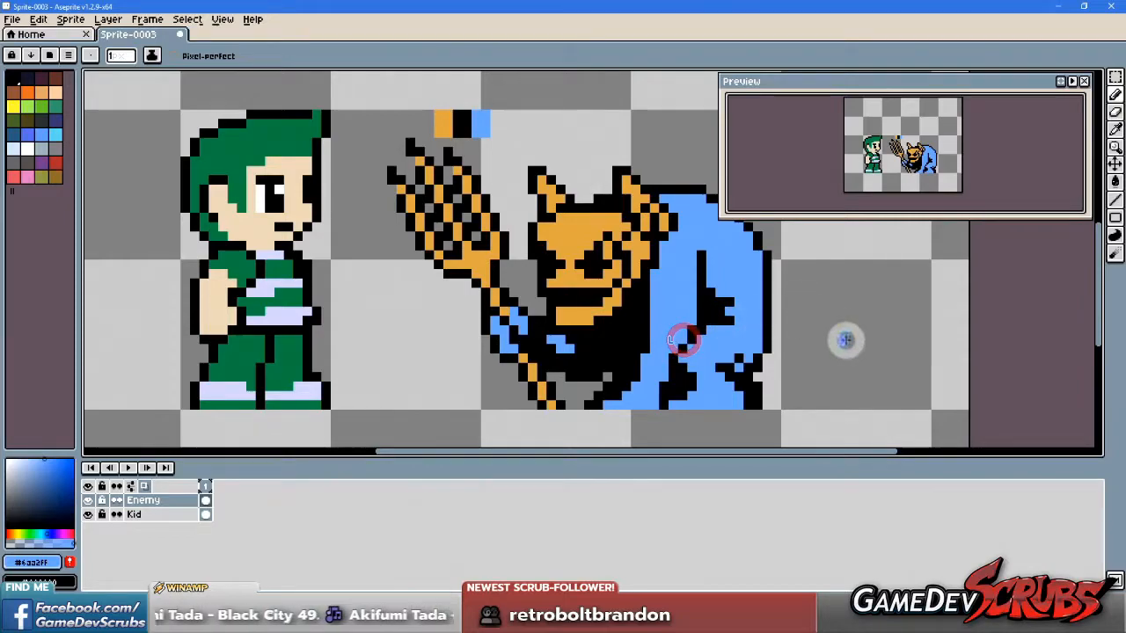
Step: Examine the enemy's cloak folds and overall silhouette beside the kid sprite at several zoom levels
scroll(795, 366, down, 4)
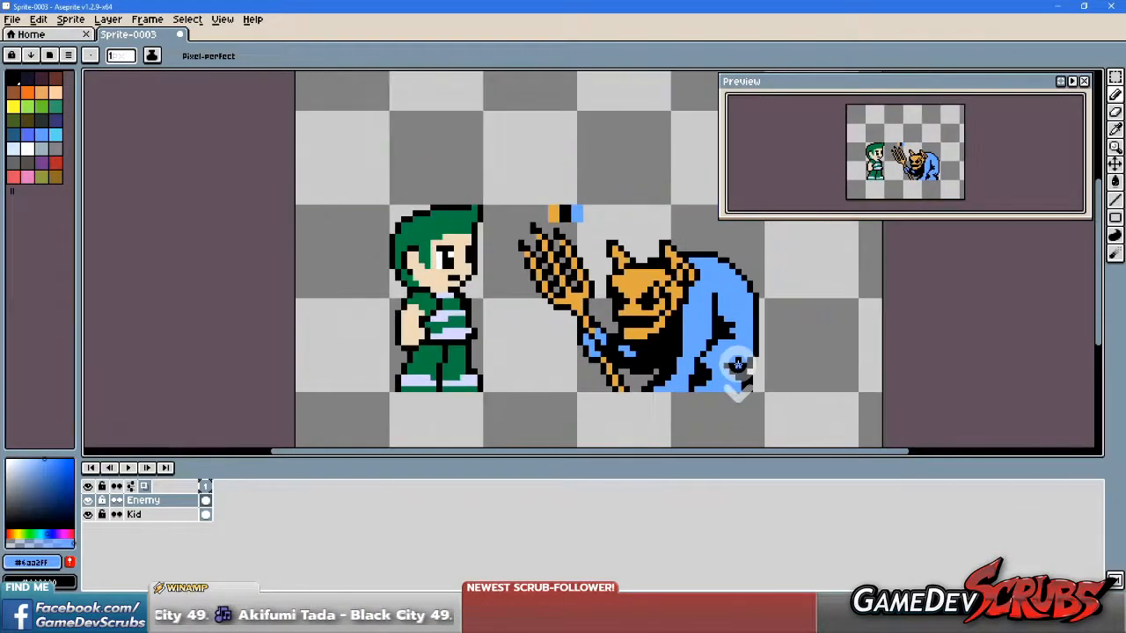
scroll(788, 359, up, 3)
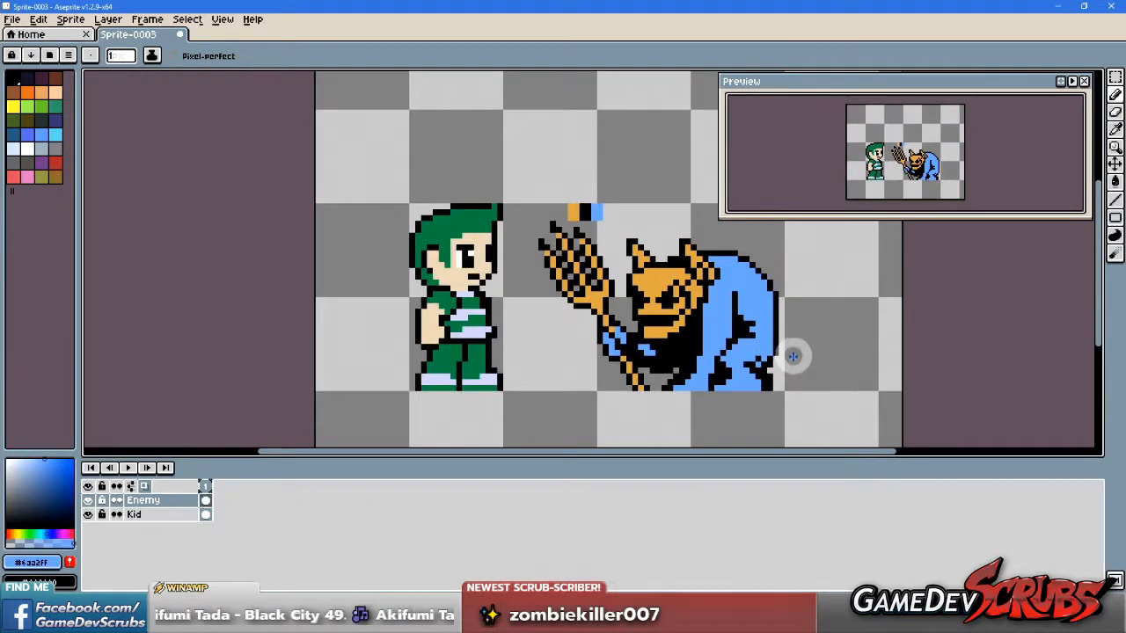
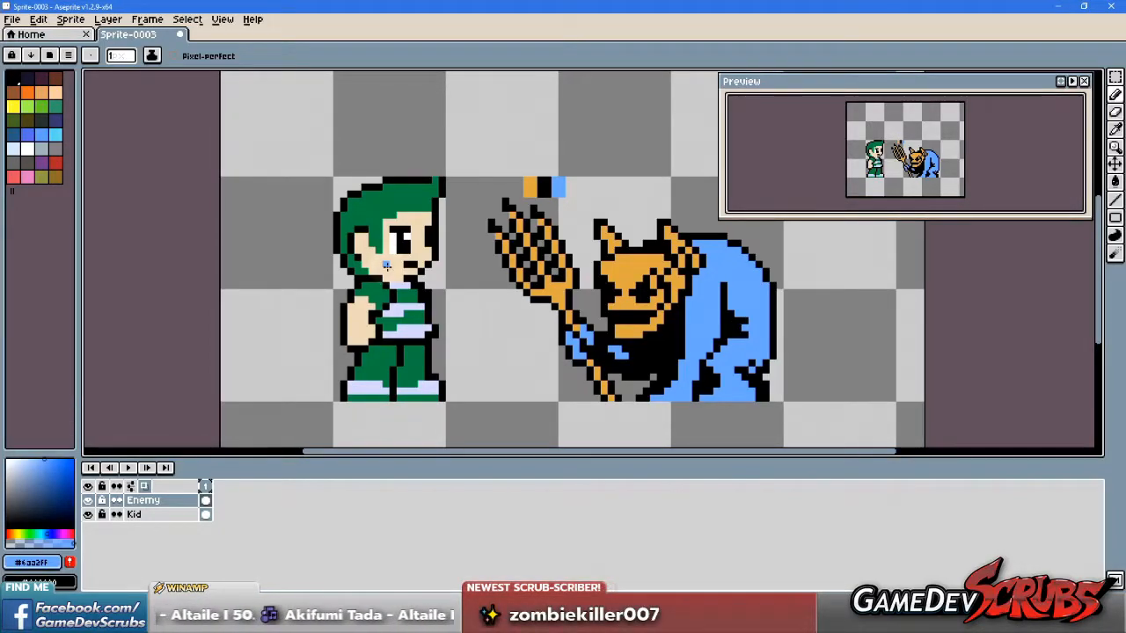
drag(789, 363, 675, 358)
scroll(652, 329, up, 1)
scroll(582, 293, down, 1)
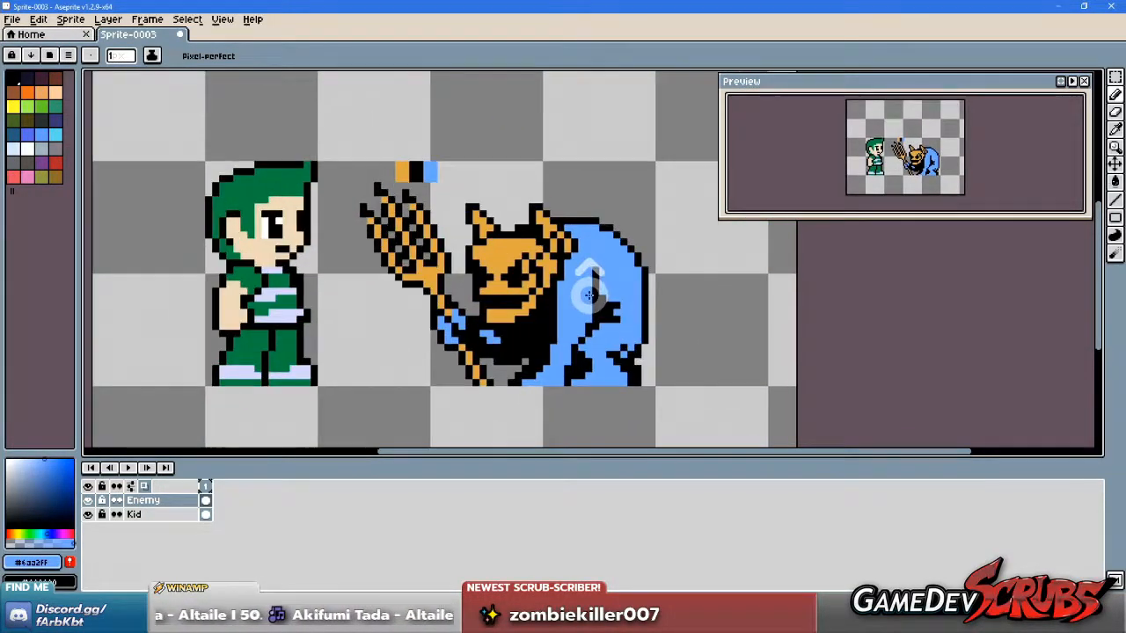
scroll(588, 295, up, 1)
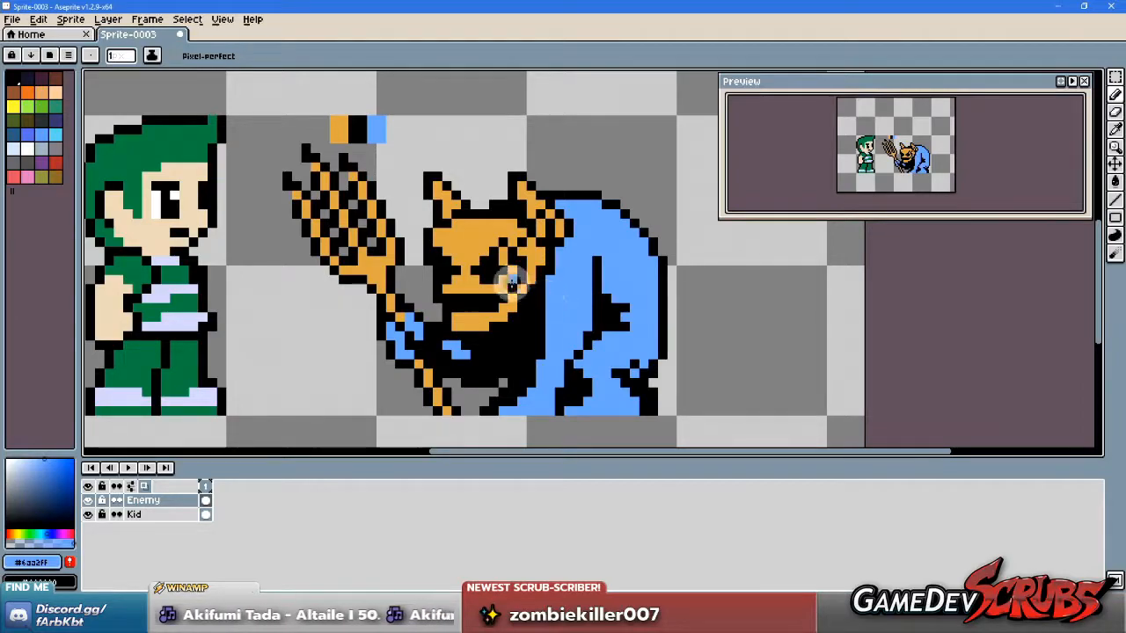
scroll(599, 261, down, 1)
scroll(605, 270, up, 1)
Step: Redraw the upper part of the cloak's arm fold as a stepped black line
key(i)
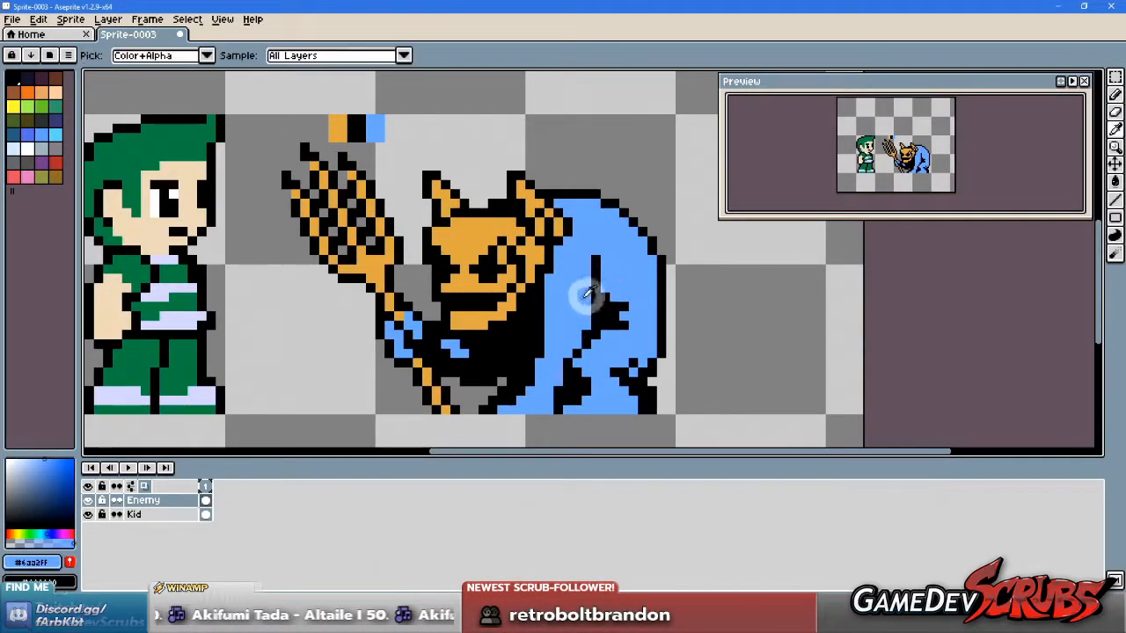
key(b)
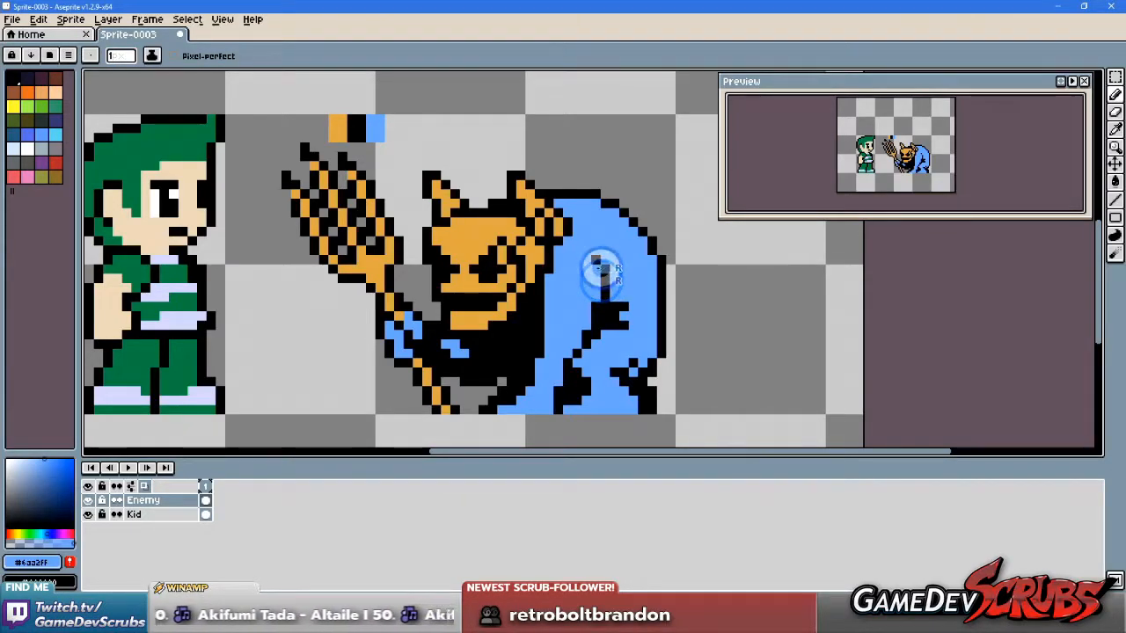
key(ctrl+z)
right_click(594, 271)
scroll(643, 346, down, 1)
scroll(624, 341, up, 1)
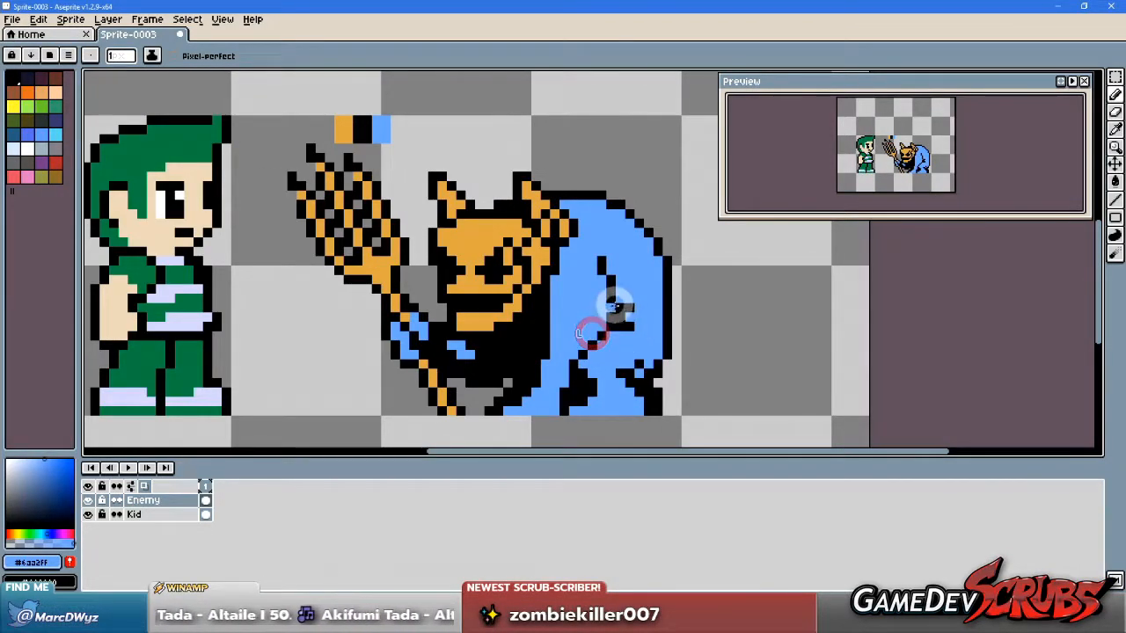
Step: Adjust the thickness of the arm fold and its spikes at the elbow with blue and black pixels
scroll(654, 359, down, 1)
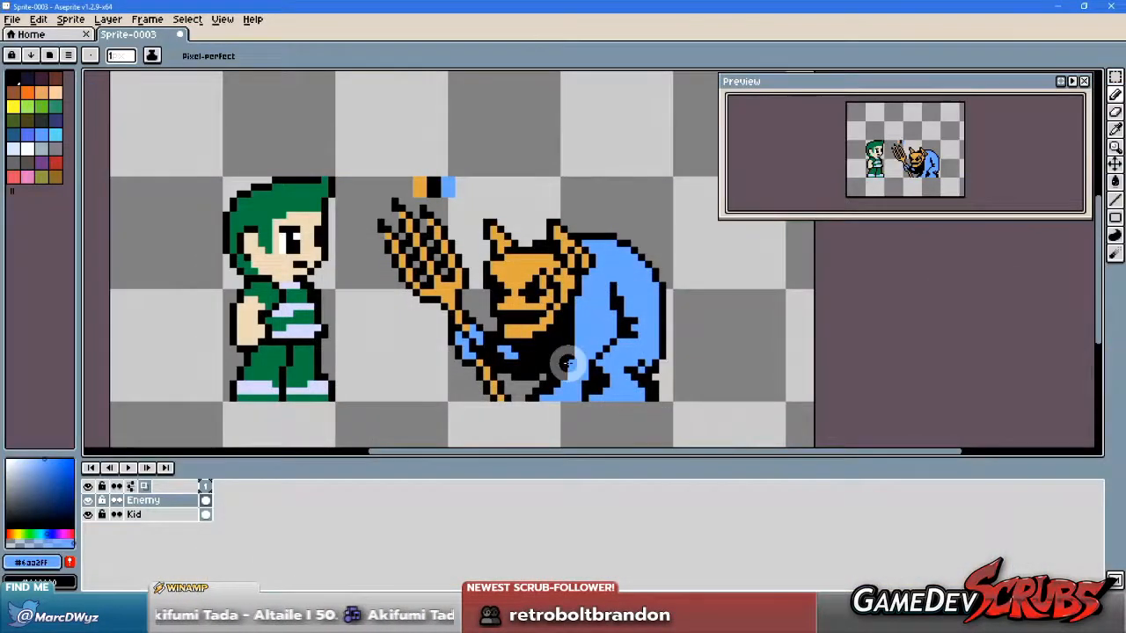
scroll(616, 370, up, 1)
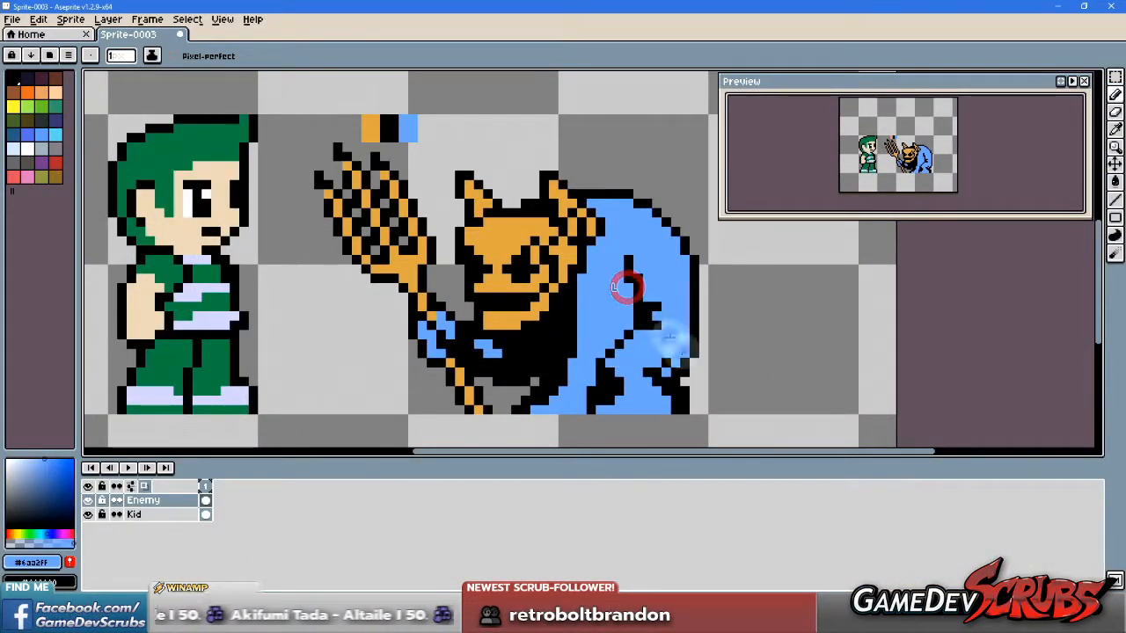
scroll(716, 387, down, 2)
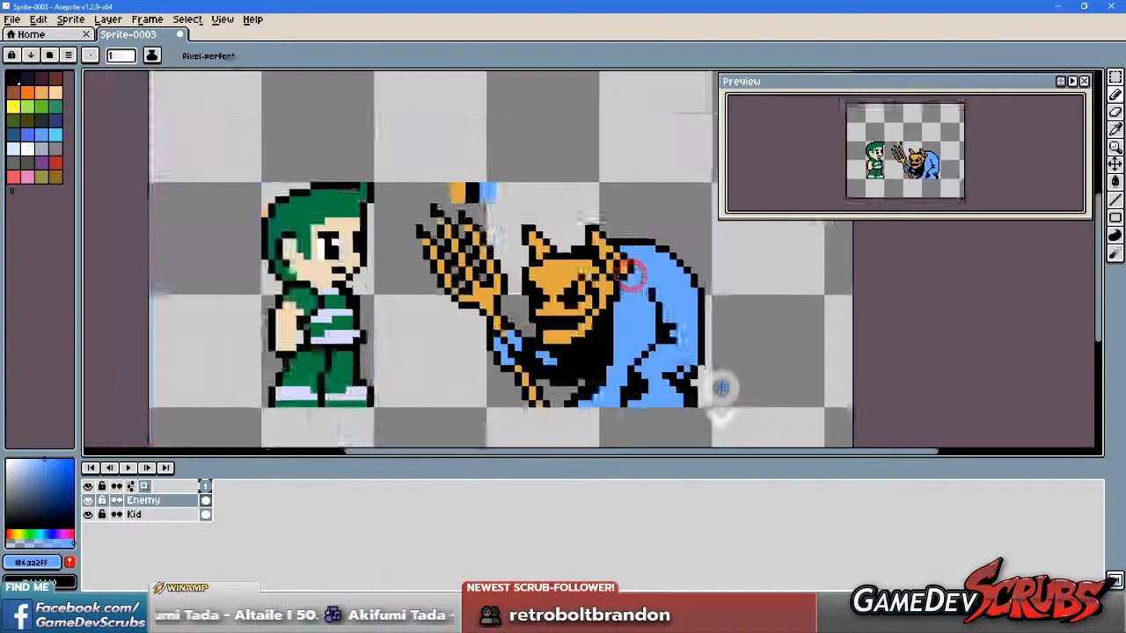
scroll(720, 378, up, 2)
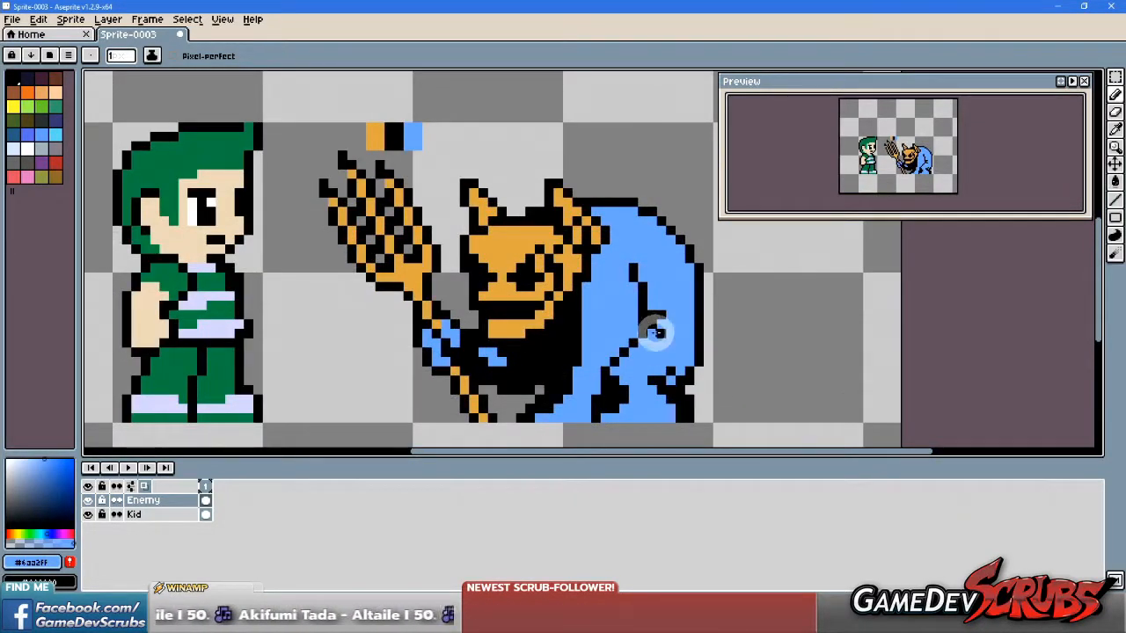
key(v)
key(b)
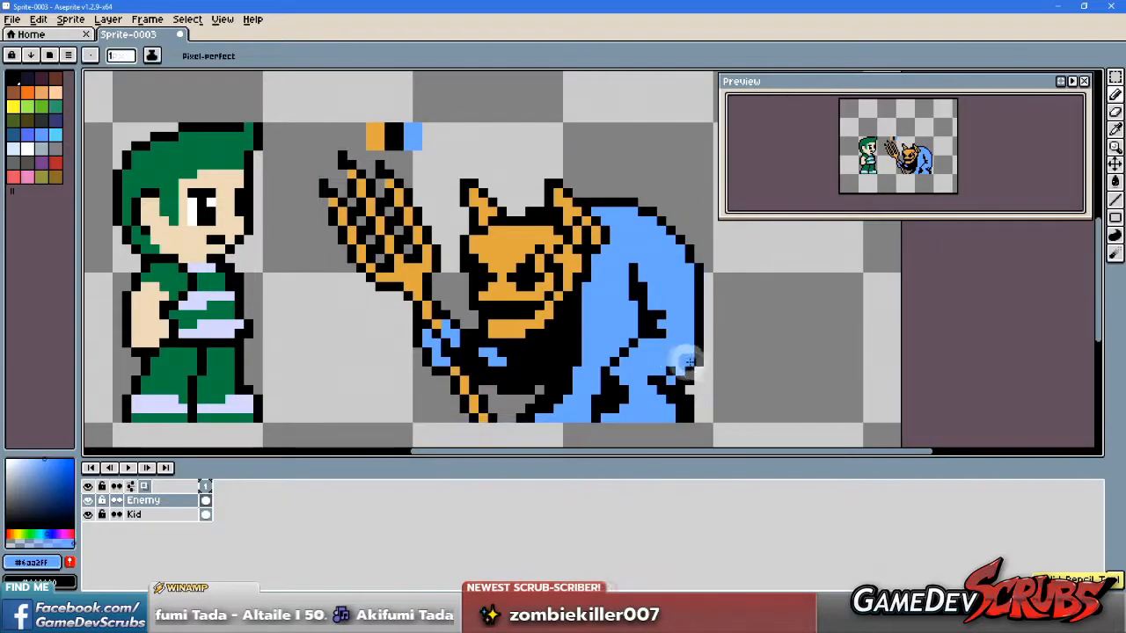
Step: Straighten the upper part of the cloak's arm fold into a vertical black line
scroll(682, 364, down, 1)
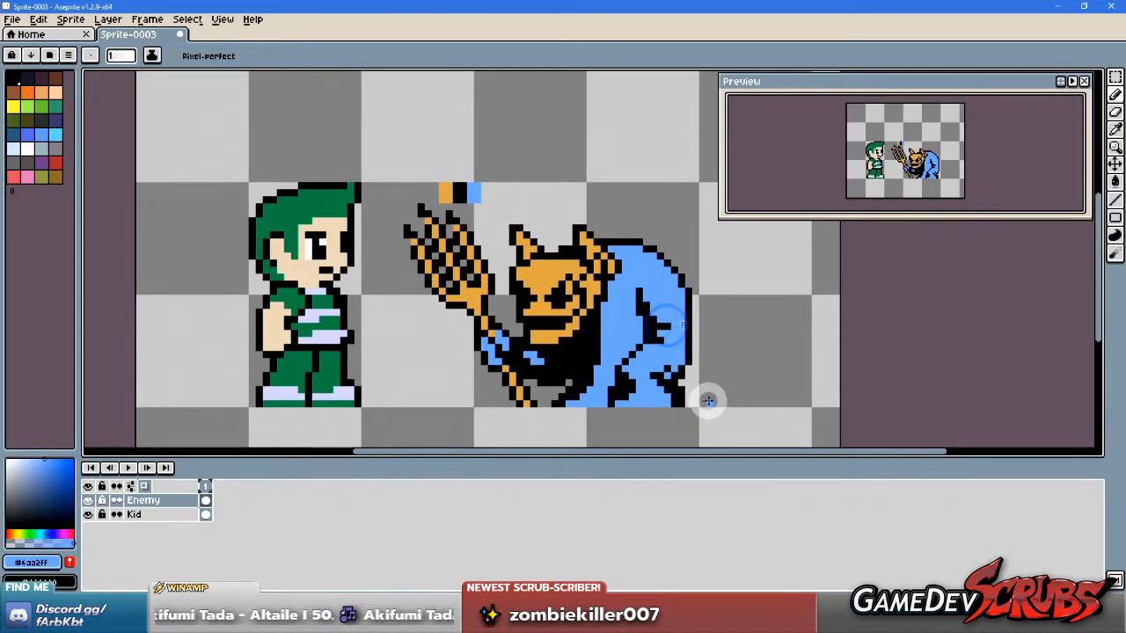
scroll(680, 375, down, 1)
scroll(666, 372, up, 2)
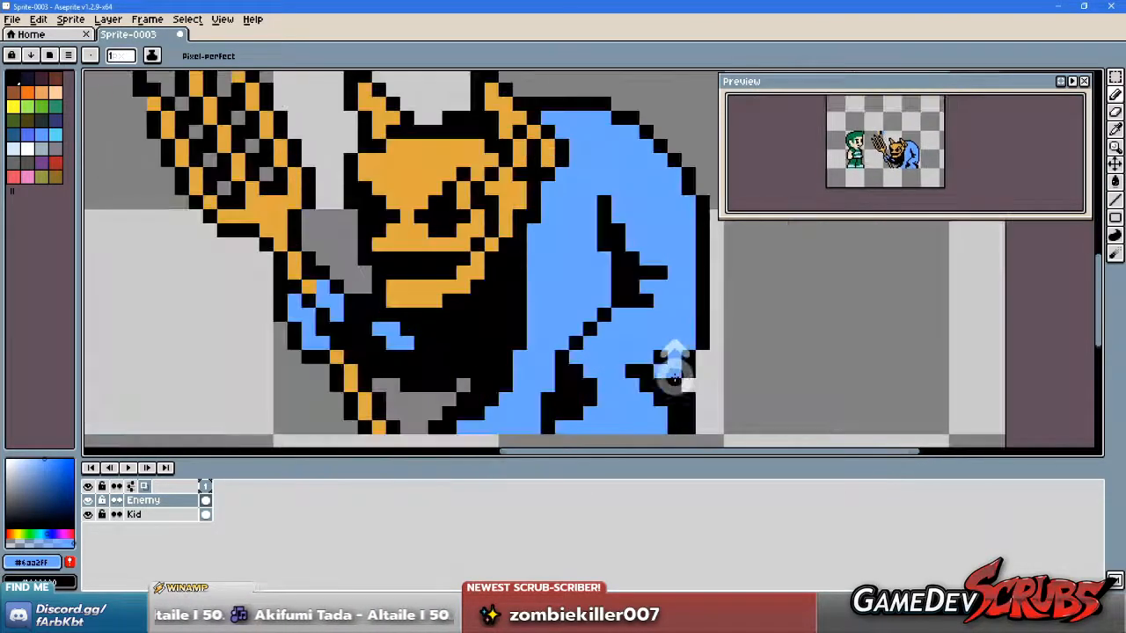
scroll(674, 364, down, 1)
click(690, 615)
key(alt+Tab)
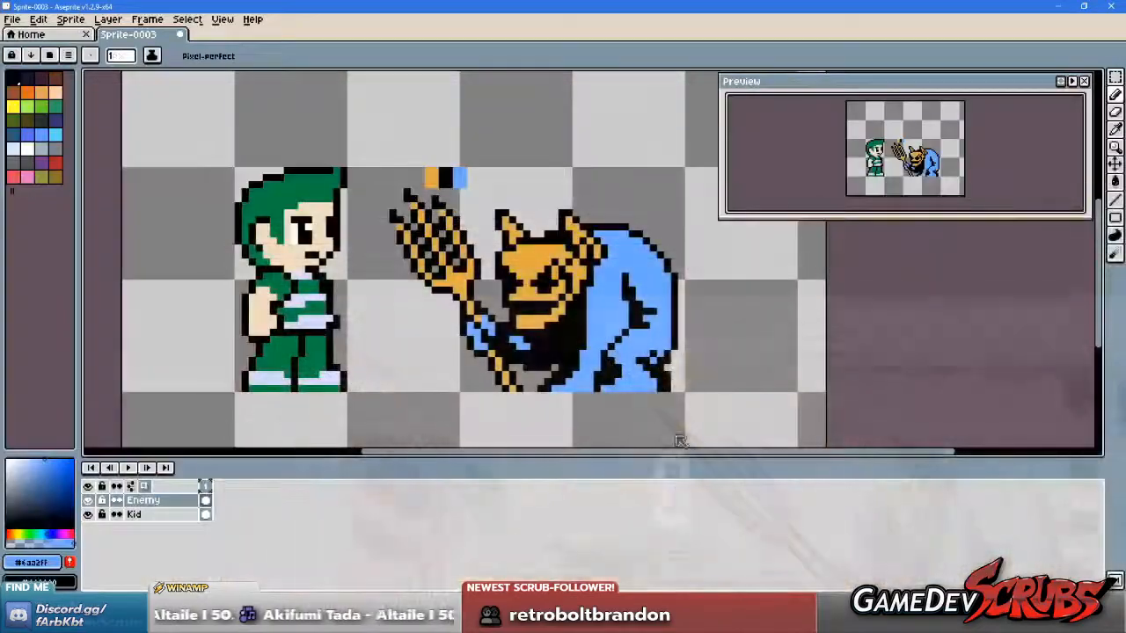
scroll(593, 241, up, 3)
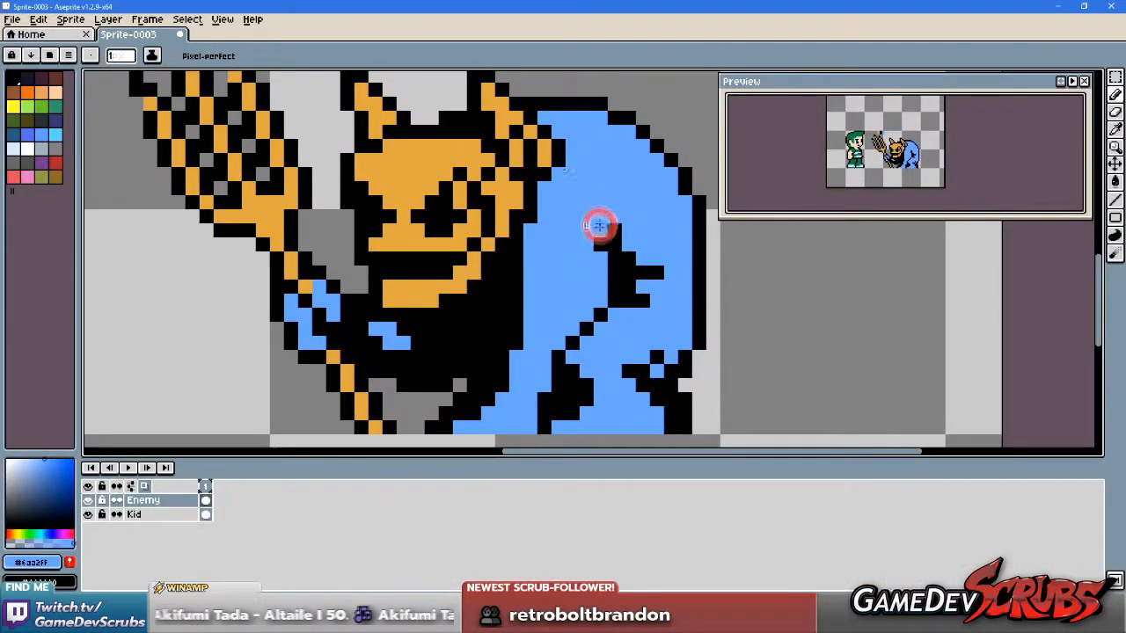
drag(611, 214, 610, 202)
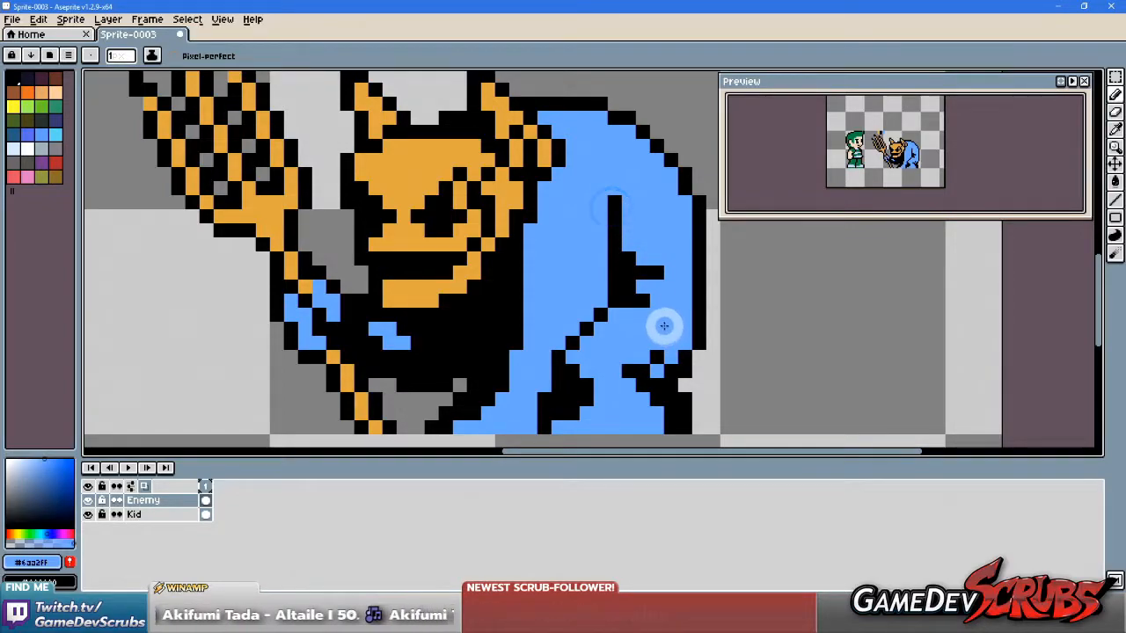
Step: Undo the last several pixel edits to the cloak's arm fold
key(ctrl+z)
key(ctrl+z)
key(ctrl+z)
key(ctrl+z)
key(ctrl+z)
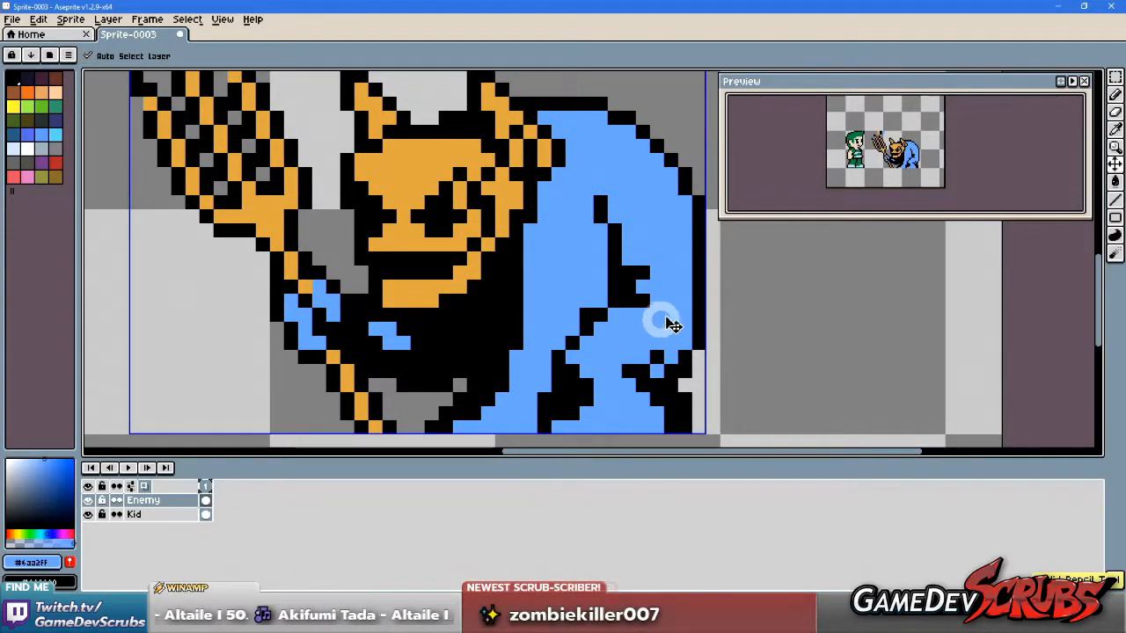
scroll(666, 326, down, 2)
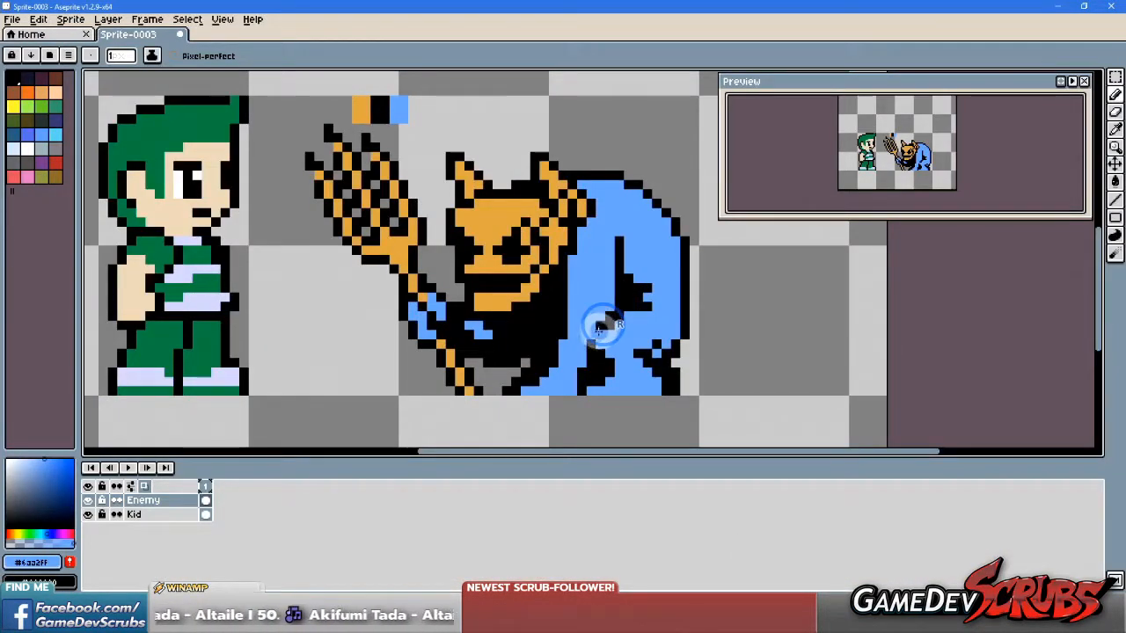
Step: Retouch the black stepped line between the cloak's arm fold and the lower fold, undoing the unwanted pixel edits
right_click(591, 337)
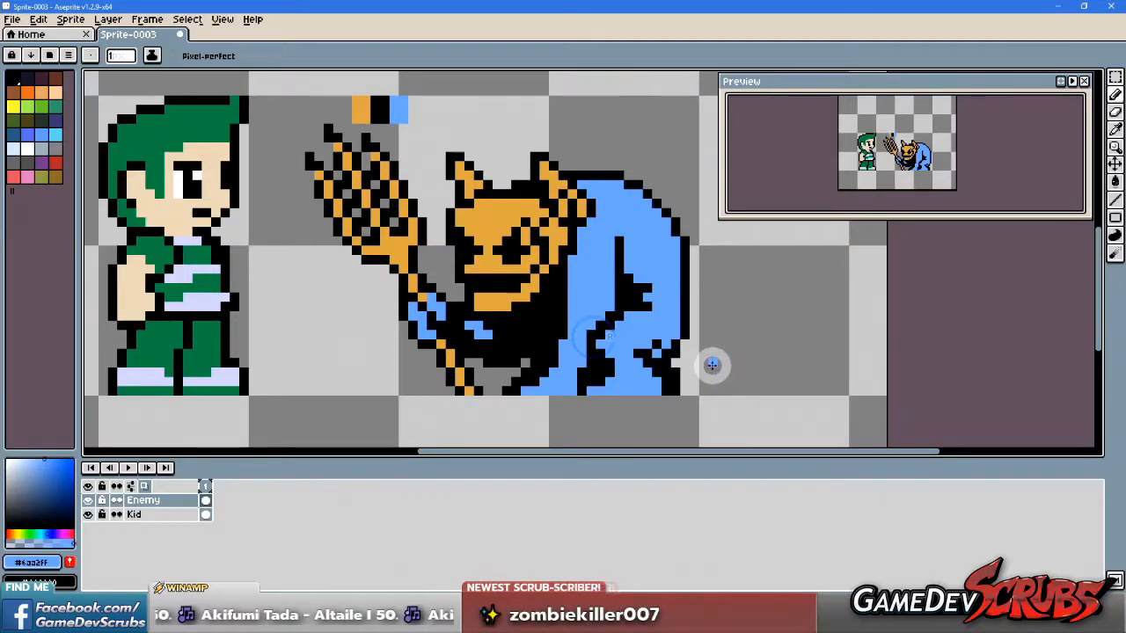
key(ctrl+z)
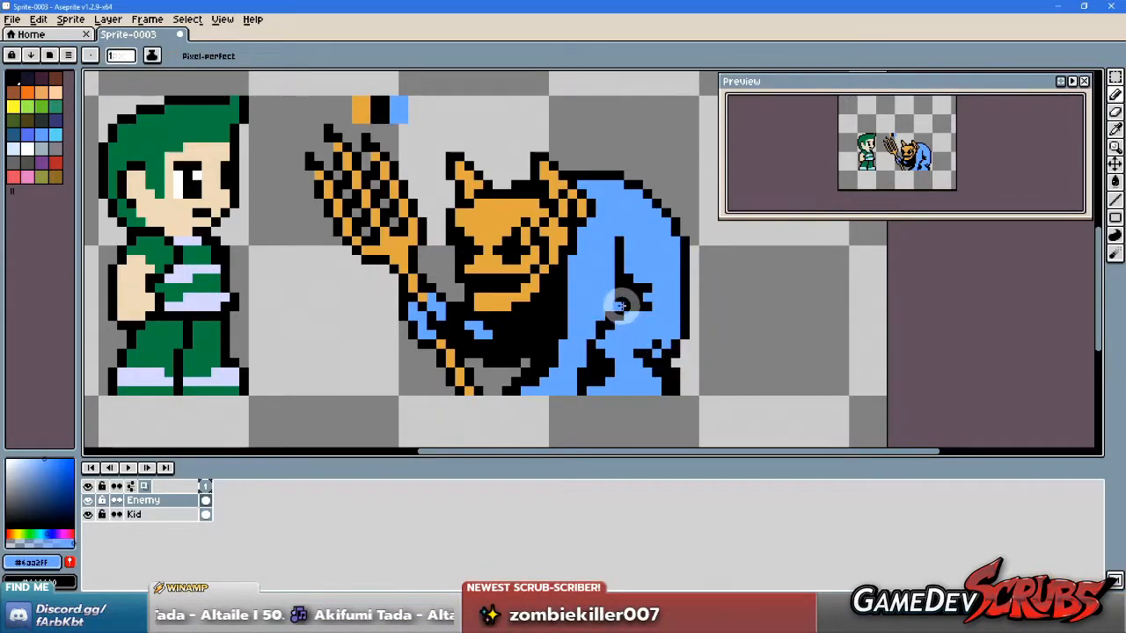
key(ctrl)
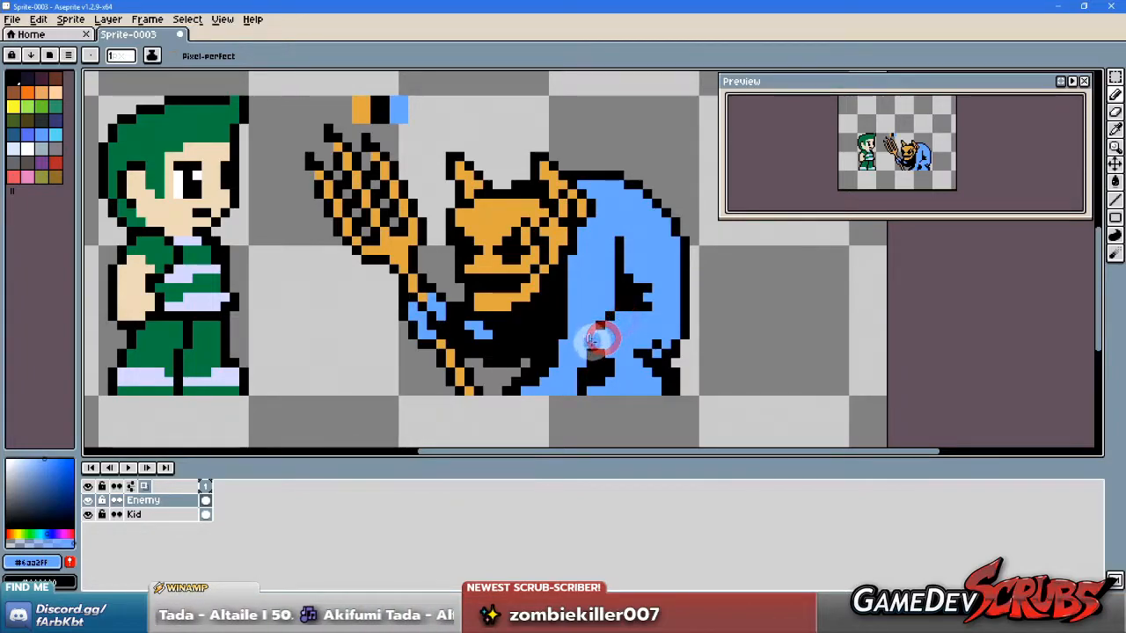
key(ctrl)
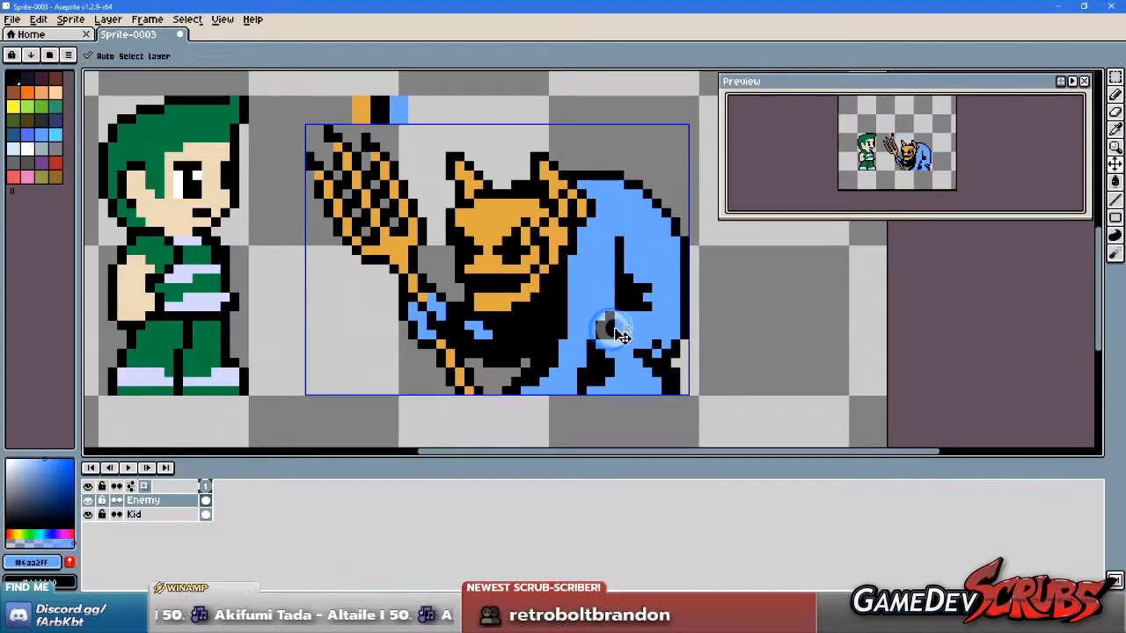
scroll(708, 361, down, 8)
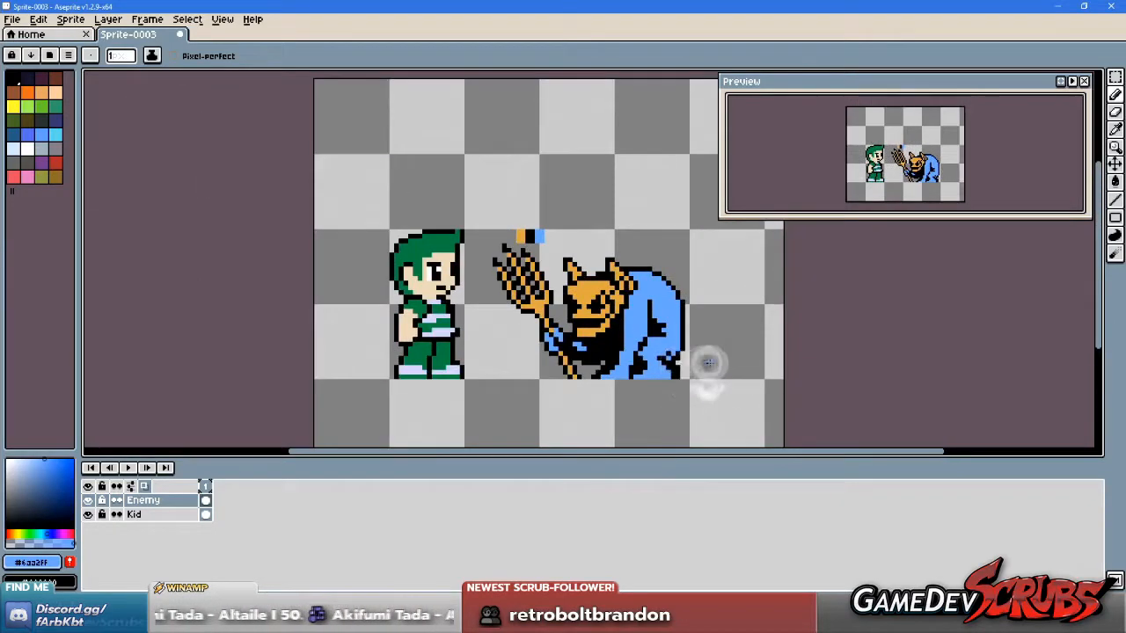
scroll(723, 363, up, 4)
scroll(628, 352, up, 1)
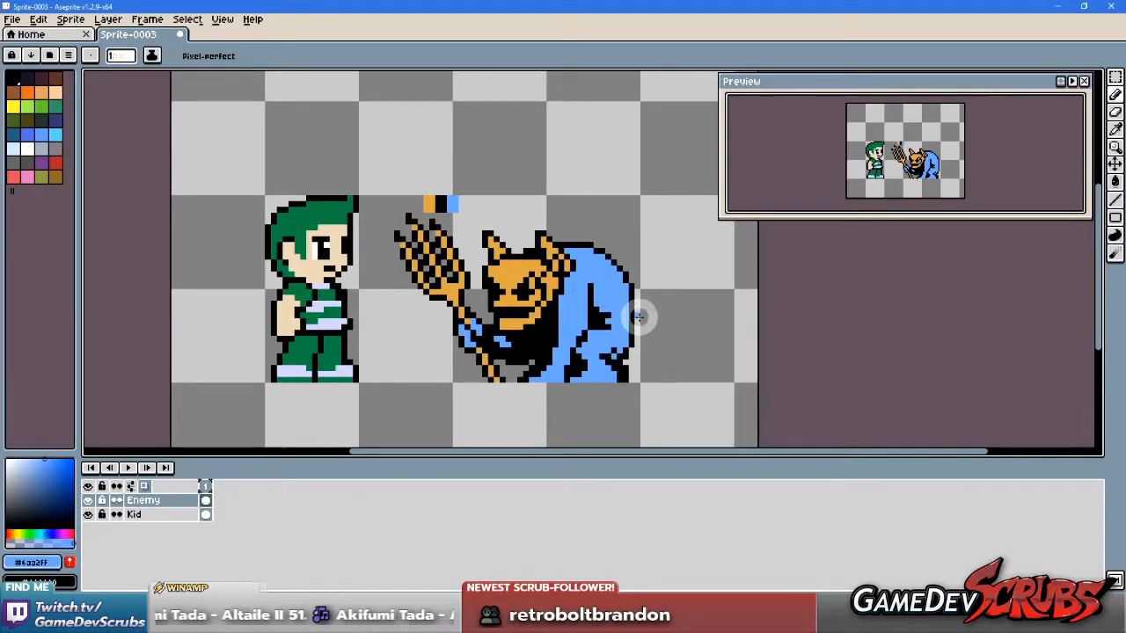
Step: Select the enemy's head and upper cloak without the fork, move them down one pixel, and deselect
key(m)
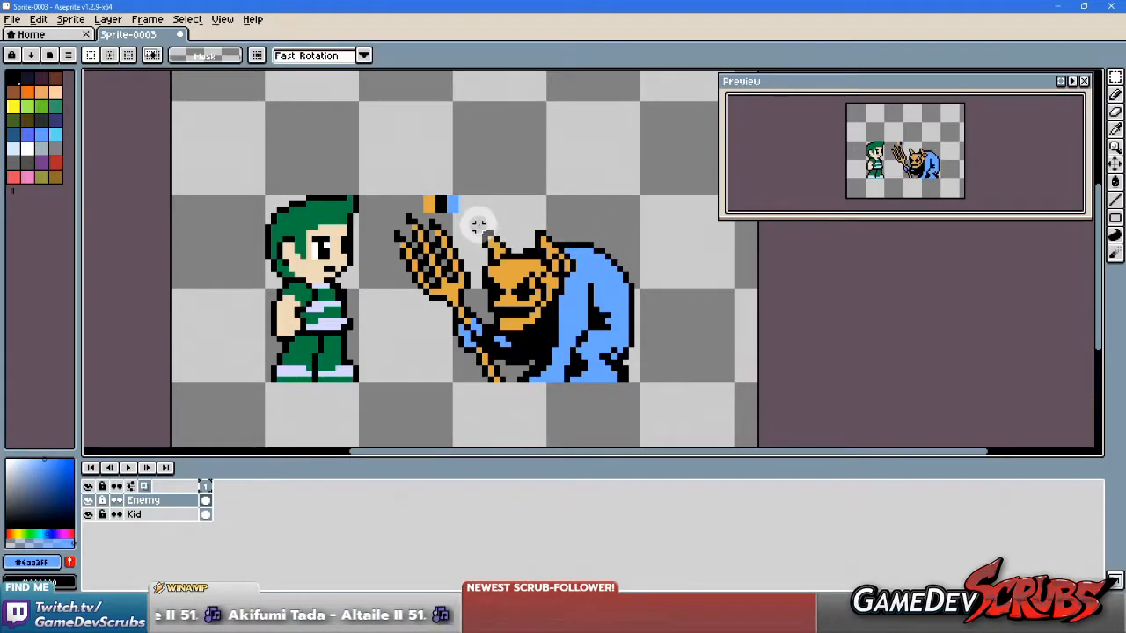
drag(649, 302, 513, 325)
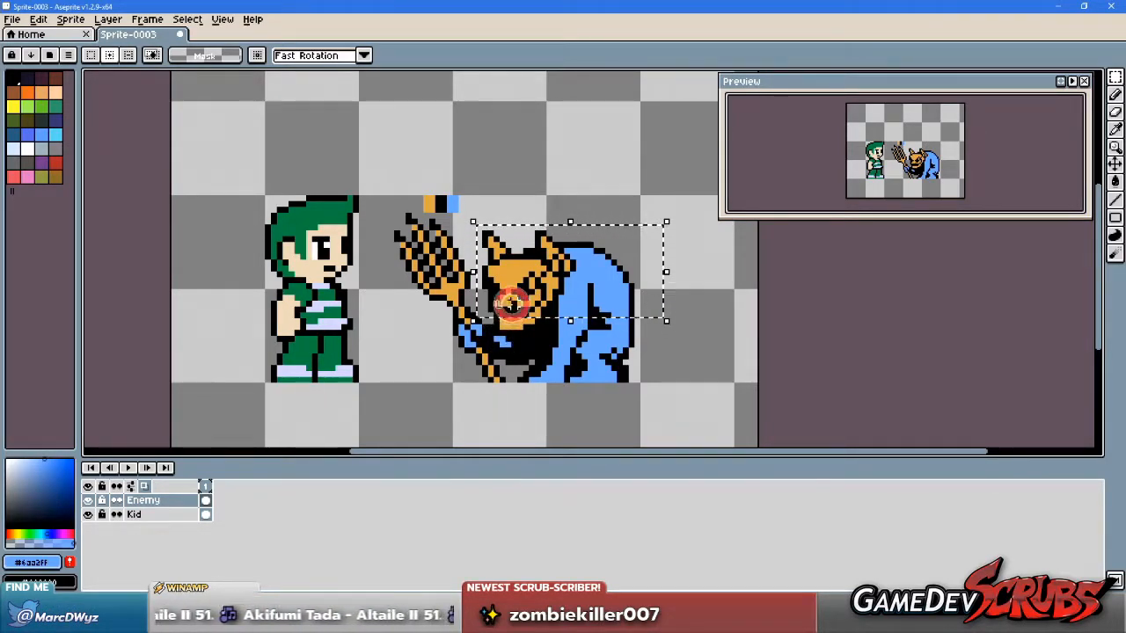
drag(534, 304, 636, 345)
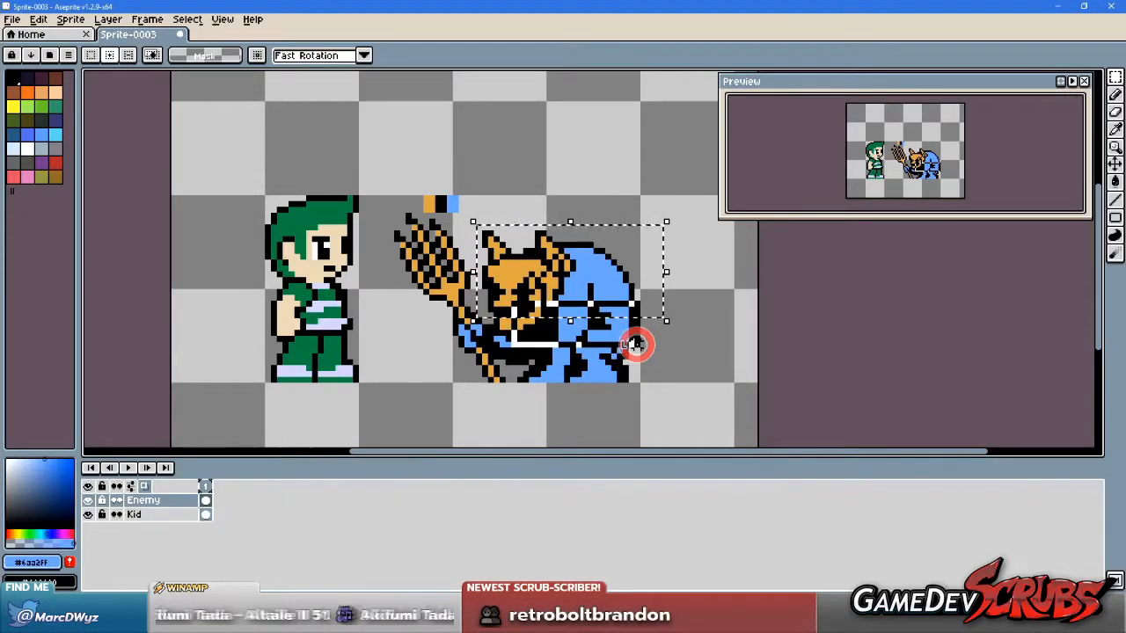
drag(636, 331, 636, 328)
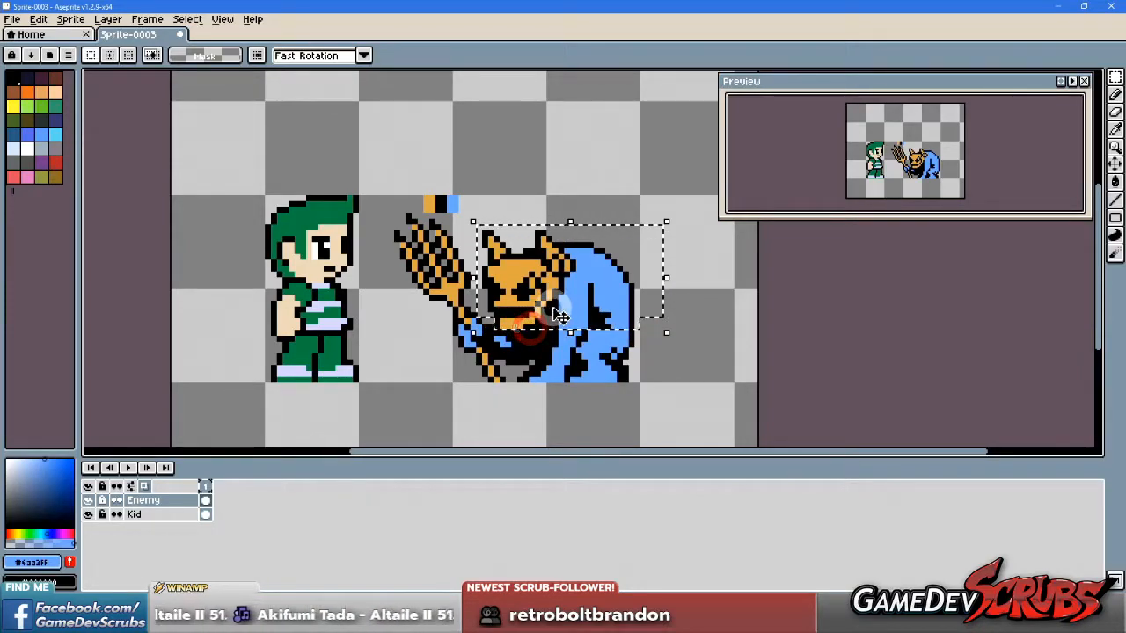
drag(560, 316, 560, 322)
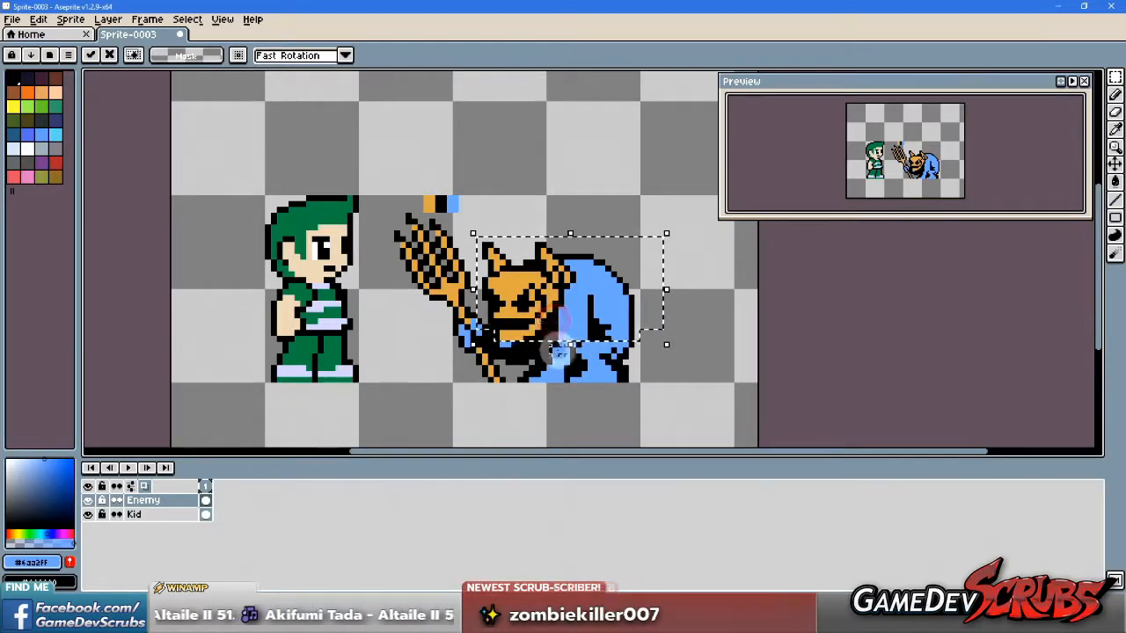
scroll(546, 356, up, 1)
click(553, 316)
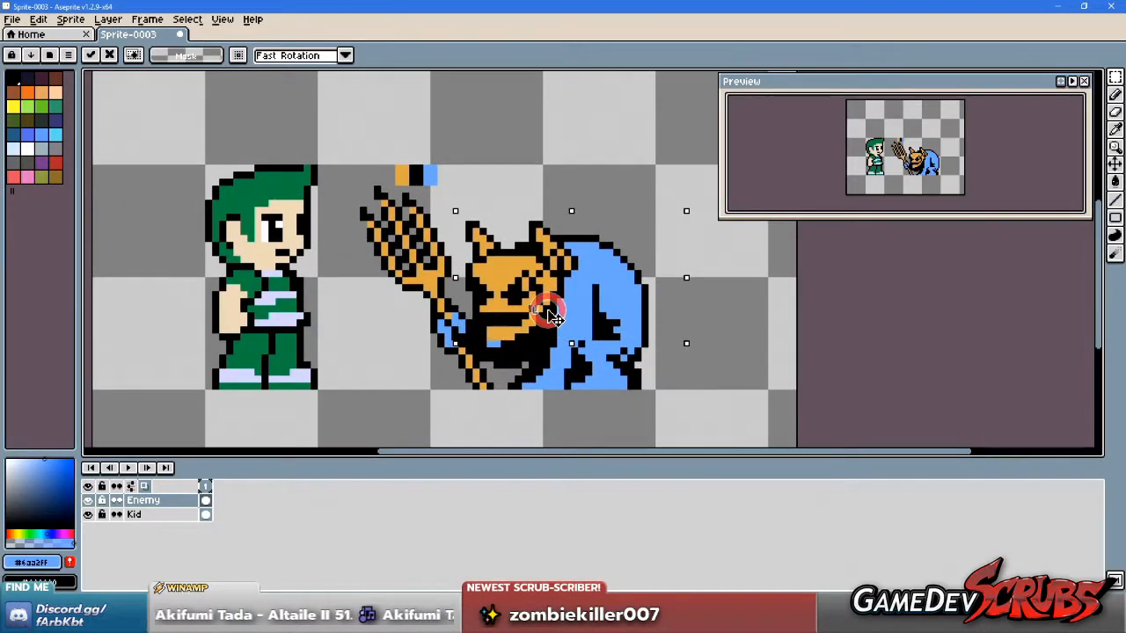
drag(553, 316, 558, 307)
click(600, 363)
scroll(563, 350, up, 1)
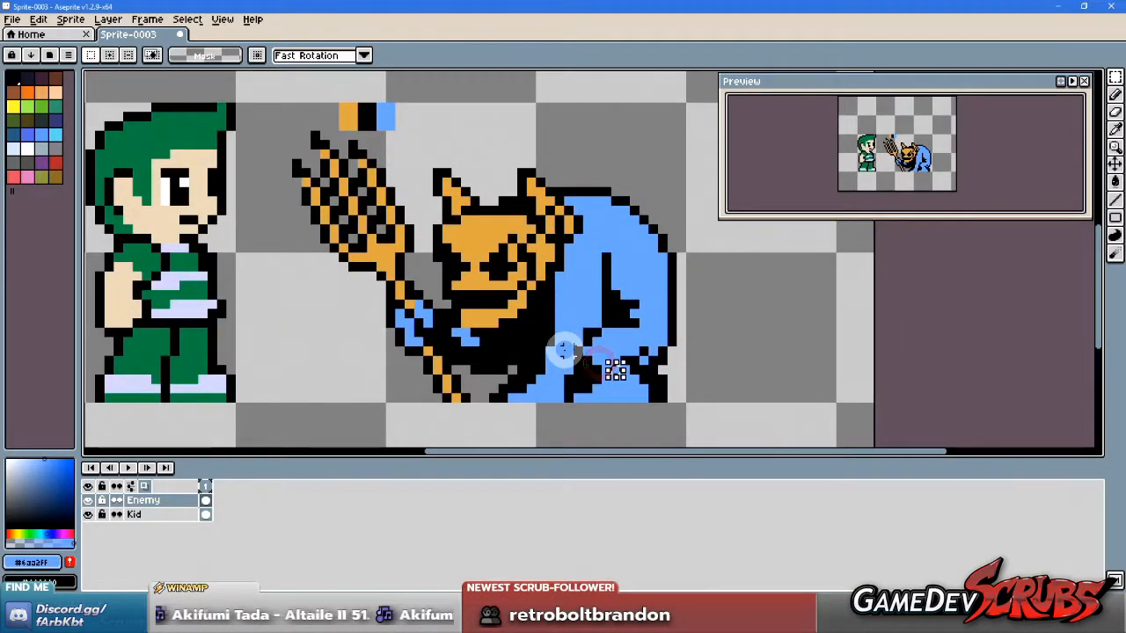
Step: Reshape the pointed lower end of the cloak's arm fold with single blue and black pixels
key(v)
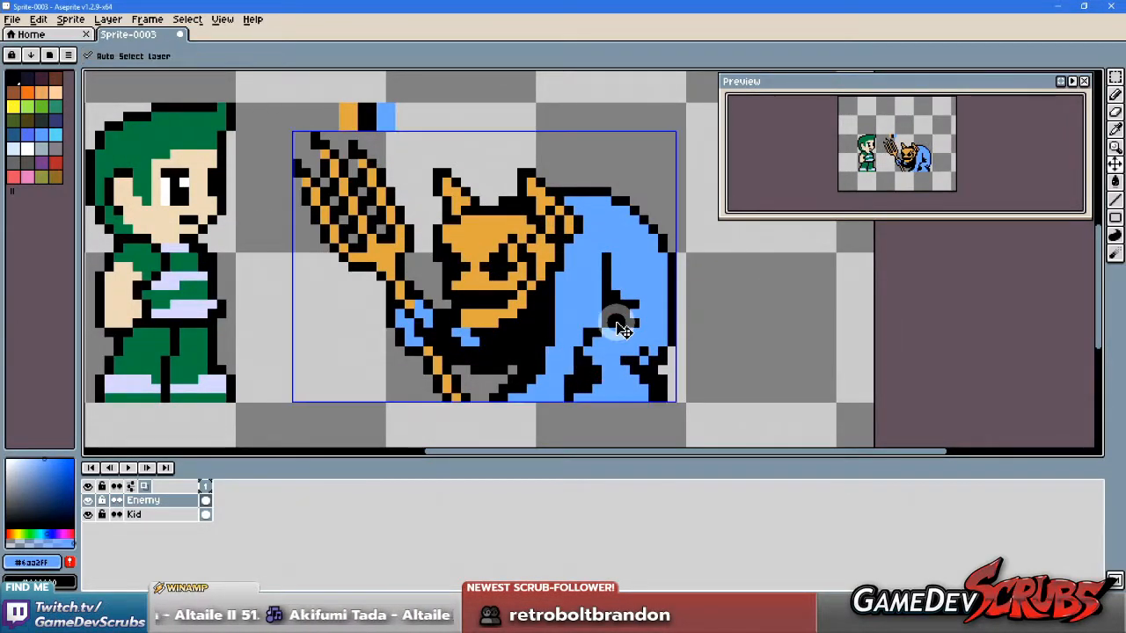
key(b)
key(v)
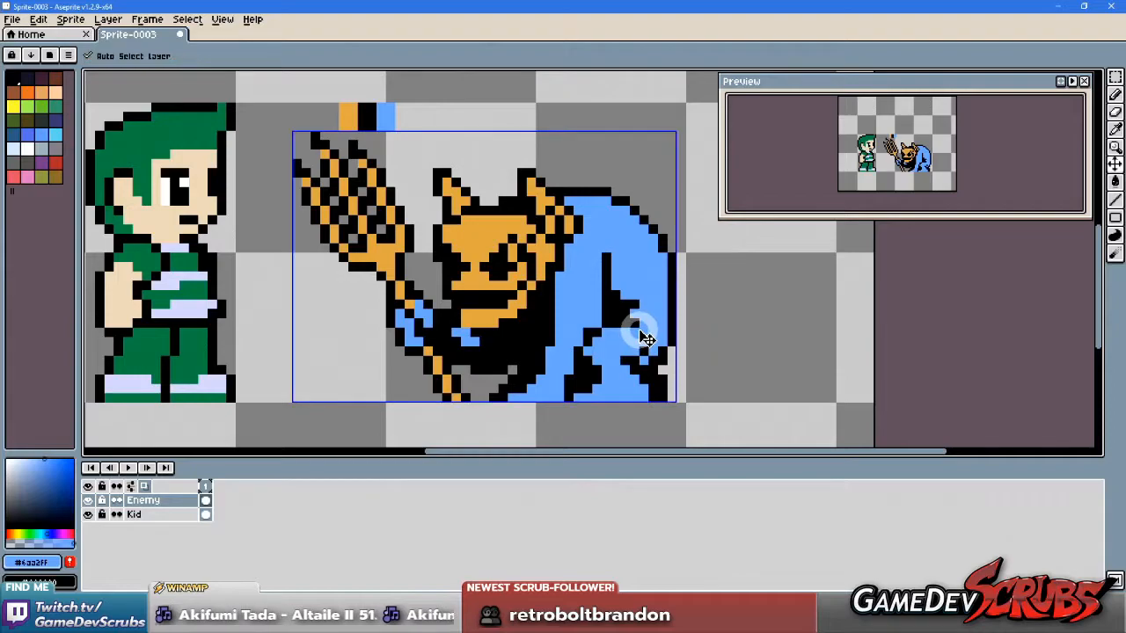
key(b)
key(alt)
key(alt)
alt+click(624, 335)
click(637, 325)
drag(635, 325, 624, 323)
alt+click(619, 312)
click(623, 322)
click(635, 322)
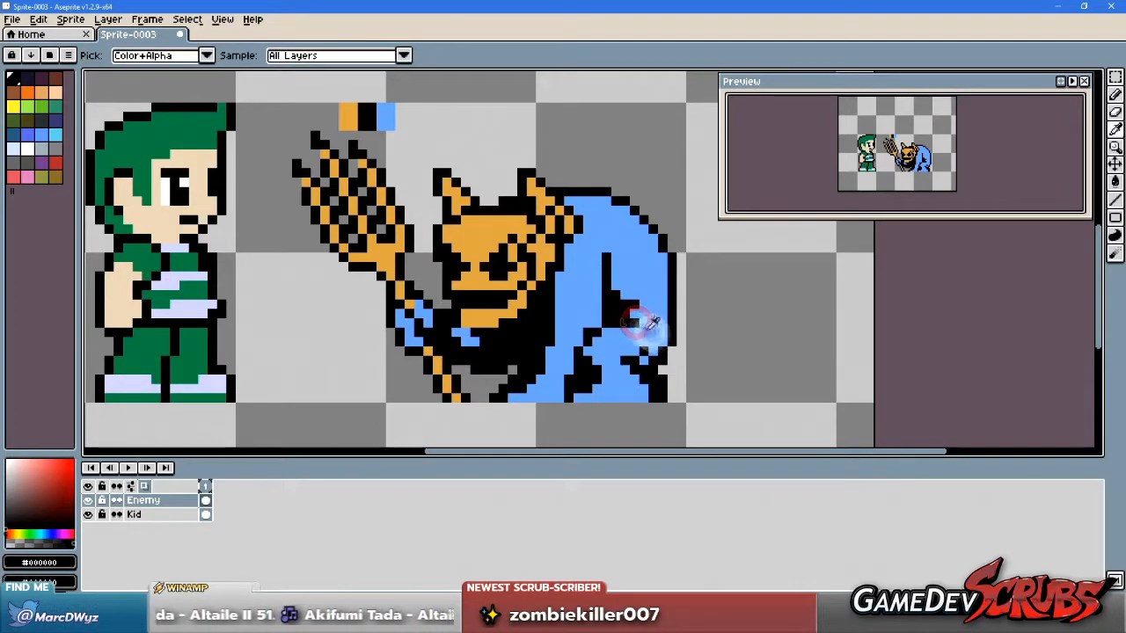
alt+click(644, 327)
click(632, 324)
Step: Redraw the thin diagonal black line connecting the arm fold to the lower cloak fold
scroll(669, 374, down, 2)
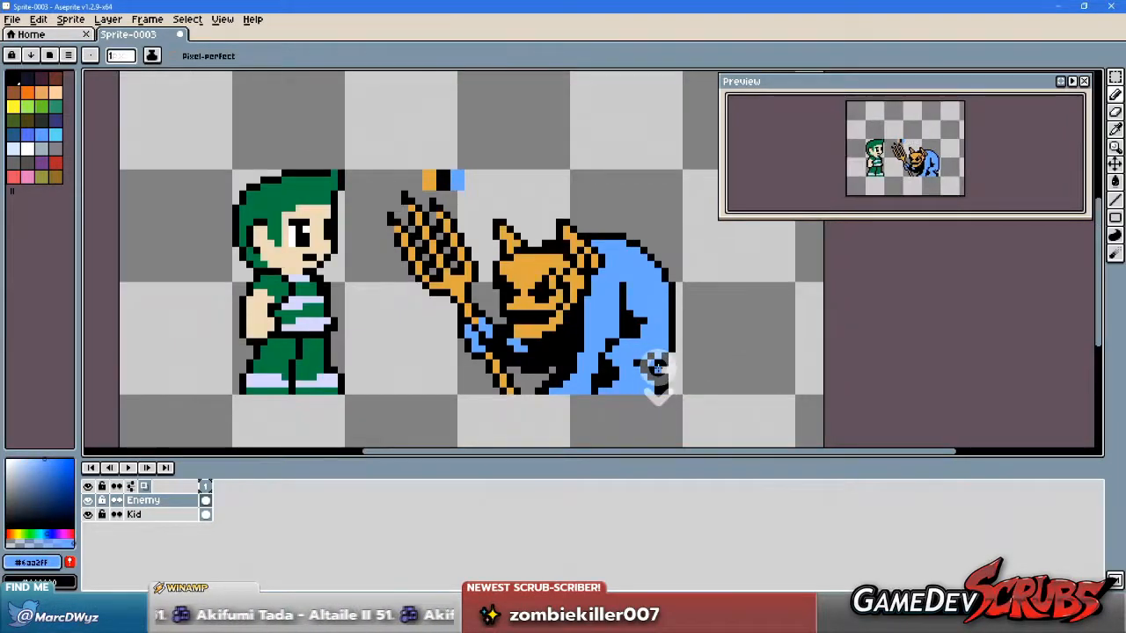
scroll(620, 350, up, 3)
alt+click(621, 324)
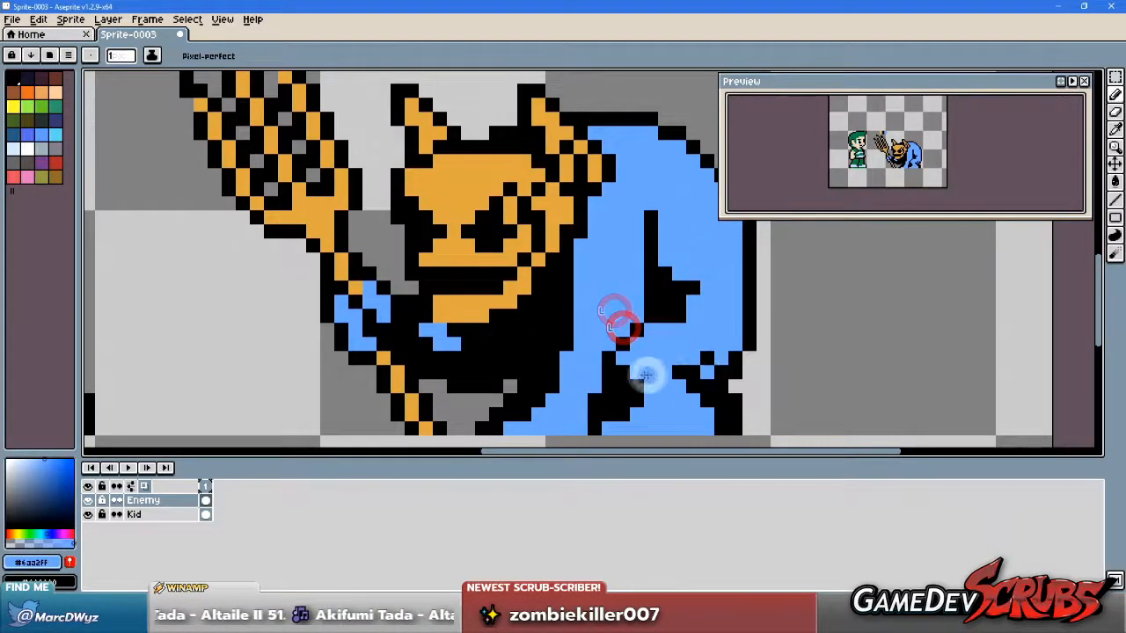
scroll(648, 374, down, 2)
alt+click(635, 346)
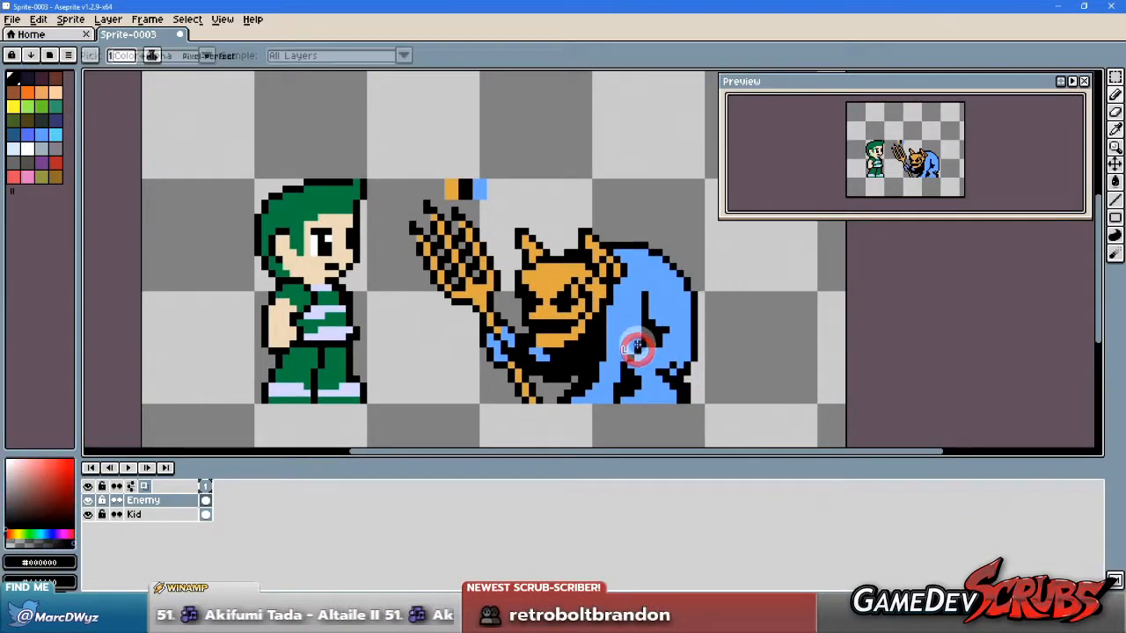
Step: Examine the enemy's cloak folds and silhouette at several zoom levels beside the kid sprite
scroll(691, 373, down, 1)
scroll(649, 359, up, 3)
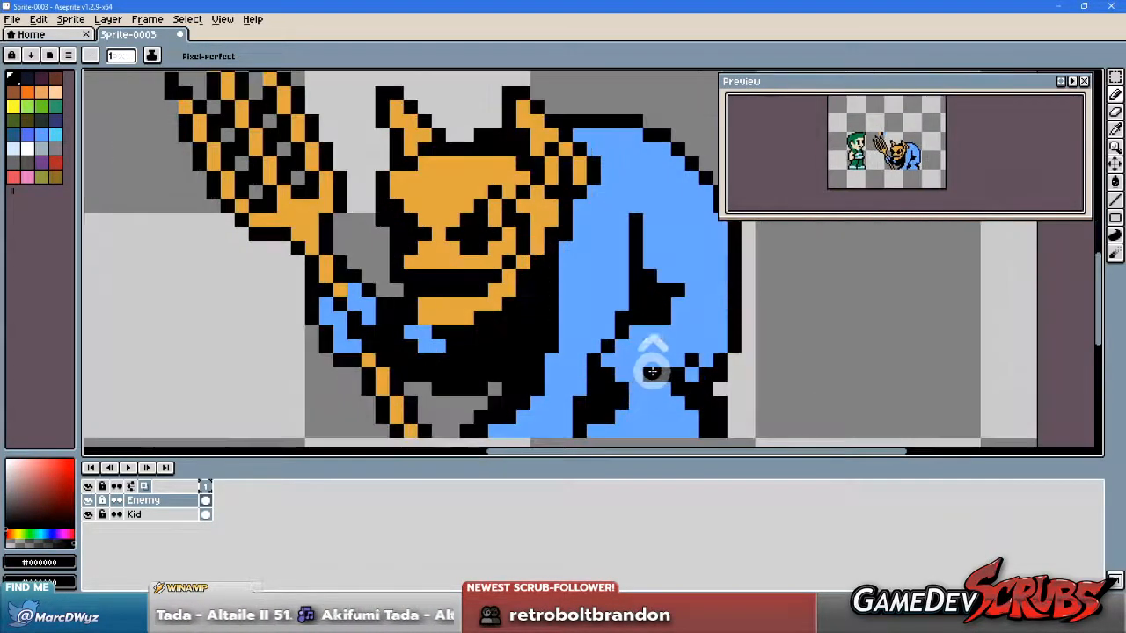
scroll(655, 371, down, 3)
scroll(692, 365, up, 1)
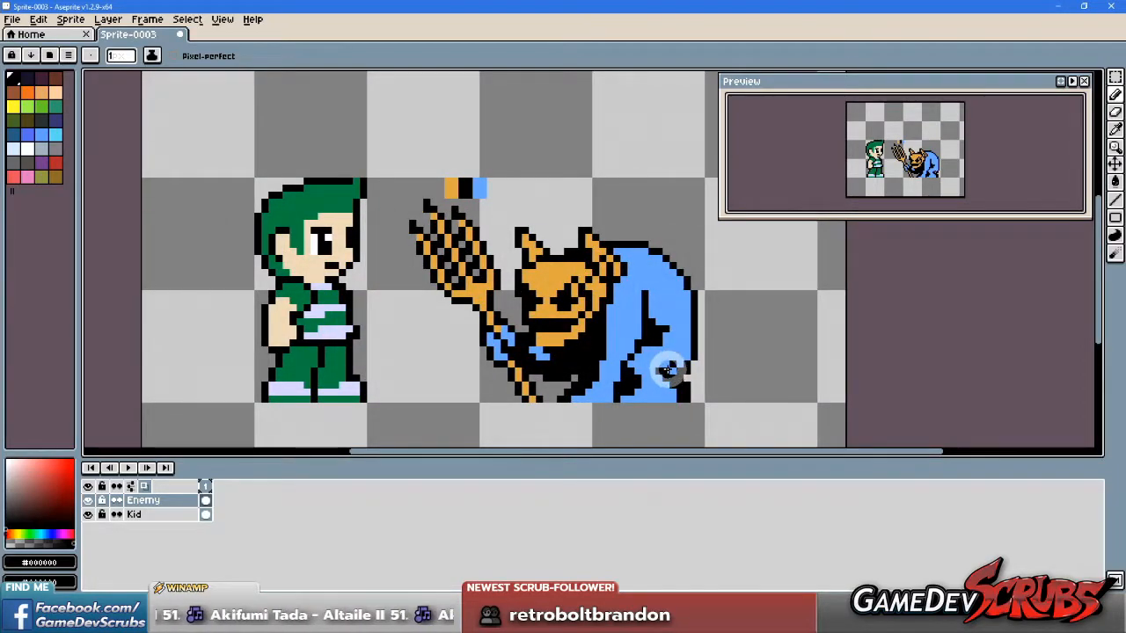
scroll(668, 370, up, 1)
scroll(713, 373, down, 2)
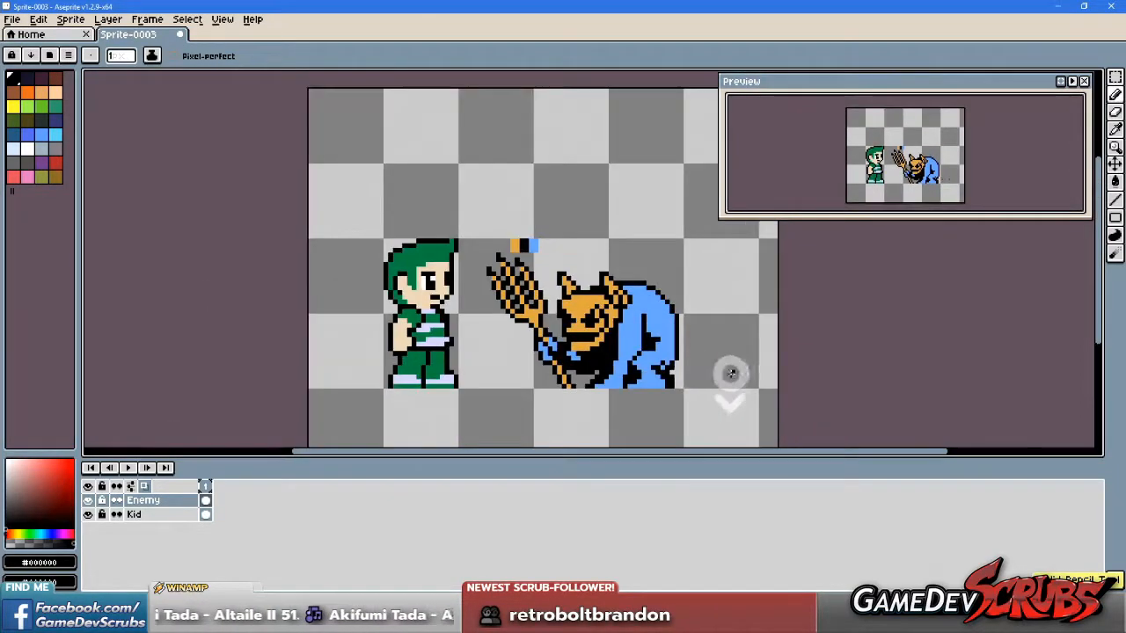
scroll(731, 373, down, 1)
scroll(678, 369, up, 3)
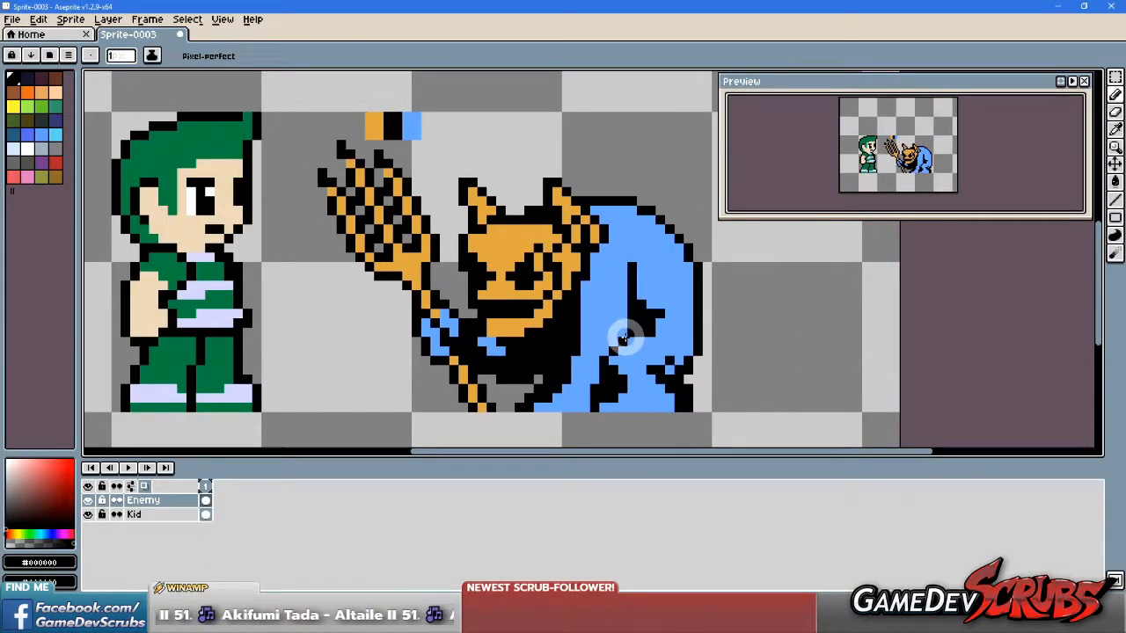
scroll(623, 337, down, 1)
scroll(598, 326, up, 1)
Step: Touch up the cloak's front edge behind the chin with blue and black pixels, undoing the last edit
click(581, 310)
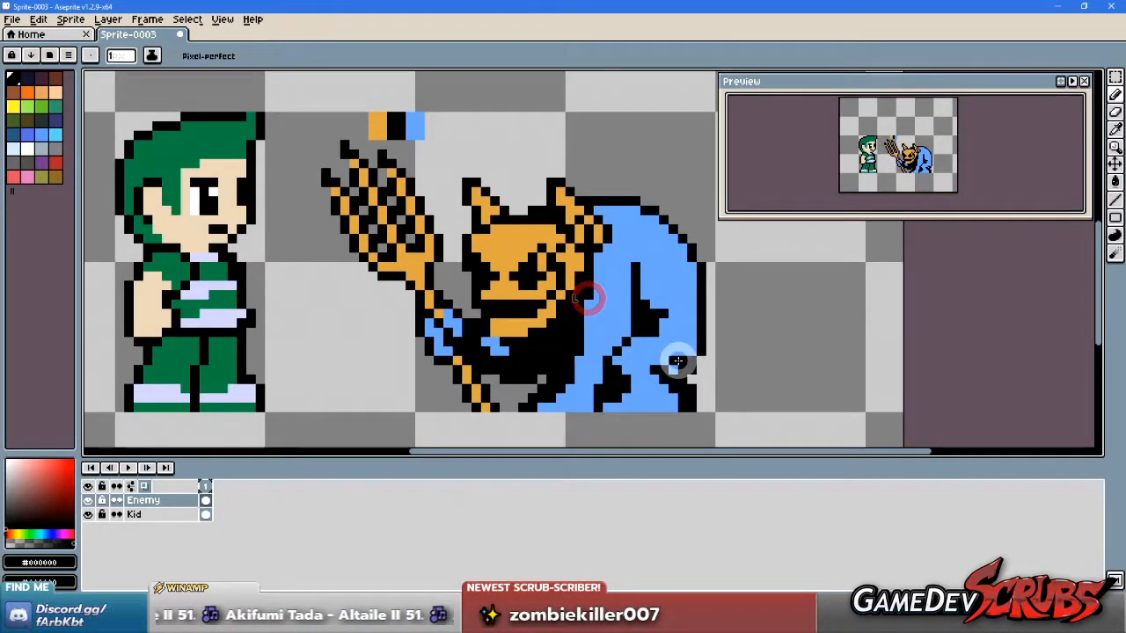
scroll(704, 348, down, 3)
scroll(698, 348, up, 2)
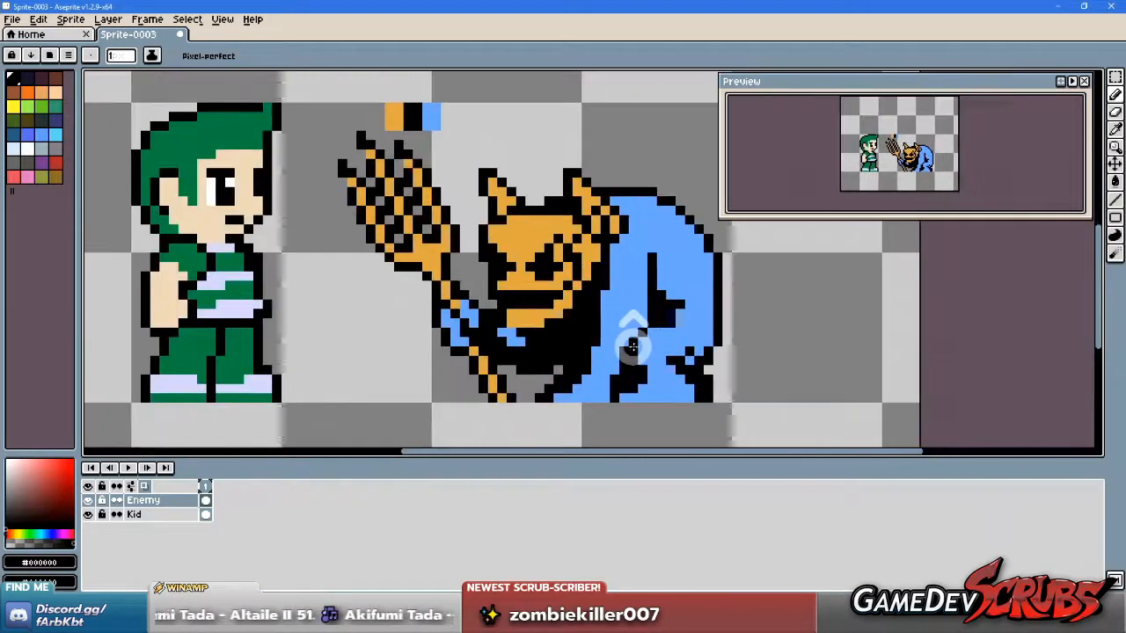
alt+click(612, 308)
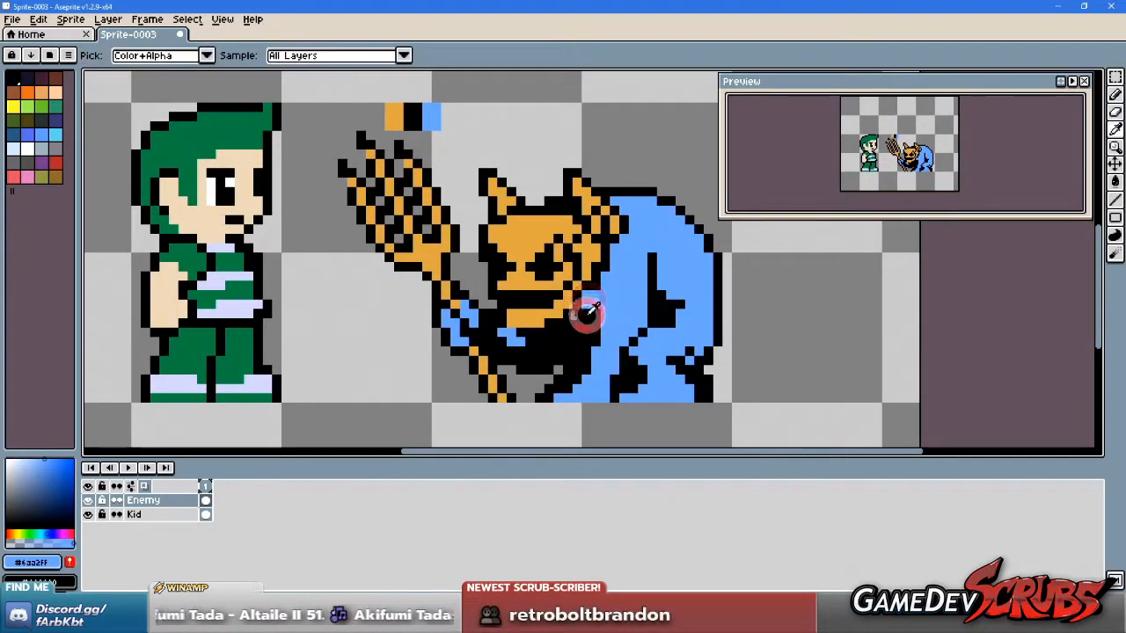
alt+click(645, 310)
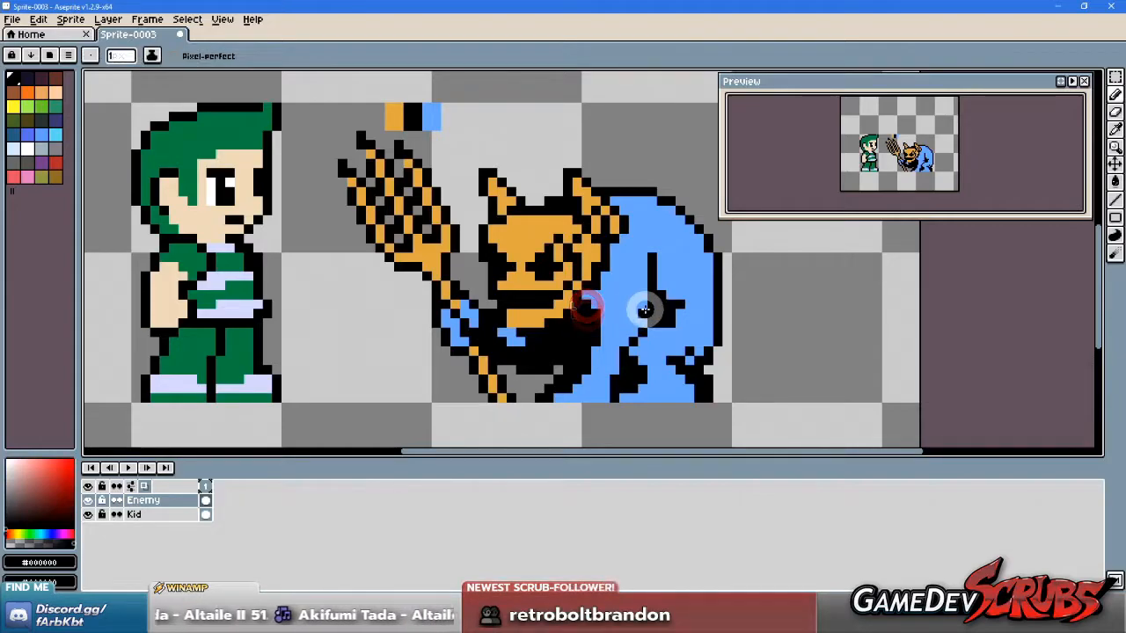
alt+click(599, 312)
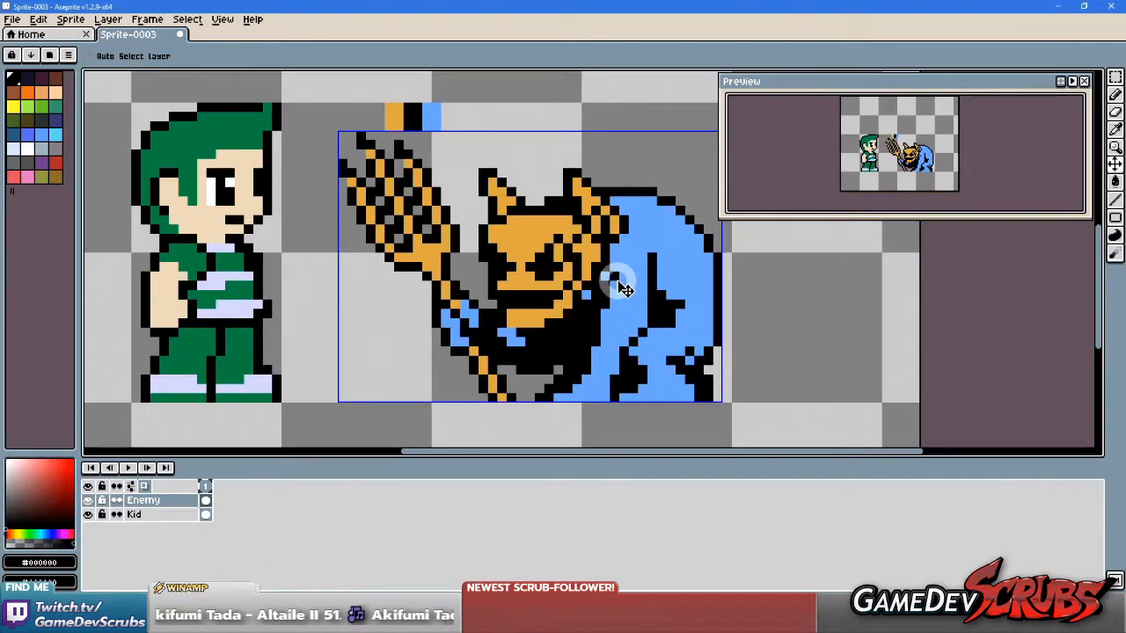
key(ctrl+z)
Step: Try a black collar edge behind the enemy's jaw and repaint the area around it in cloak blue
alt+click(614, 282)
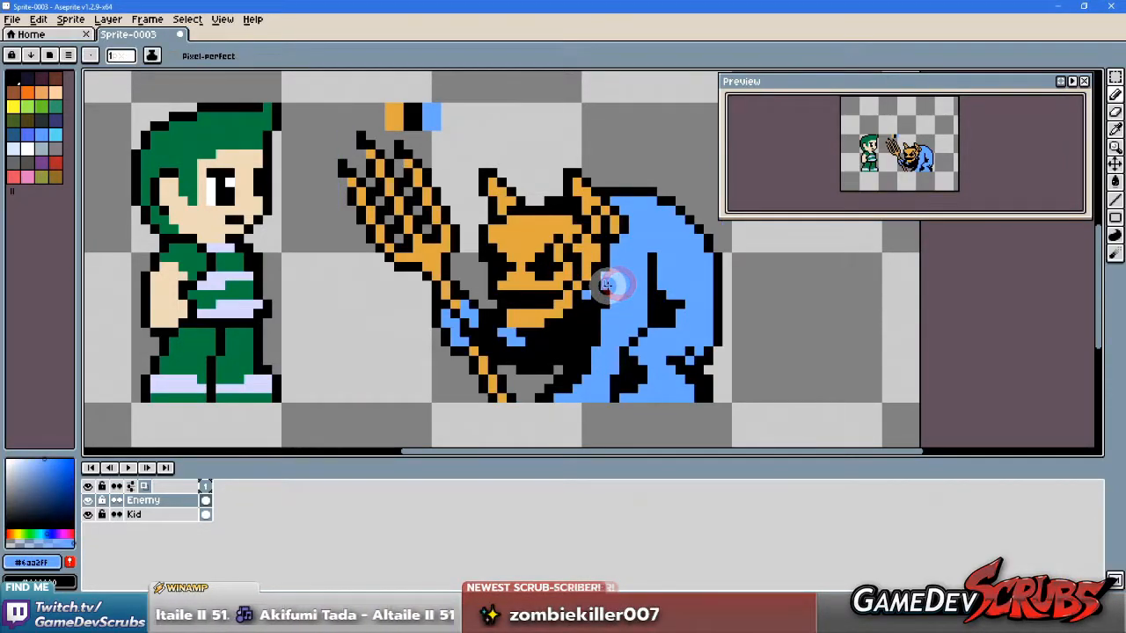
alt+click(622, 287)
click(606, 309)
alt+click(584, 292)
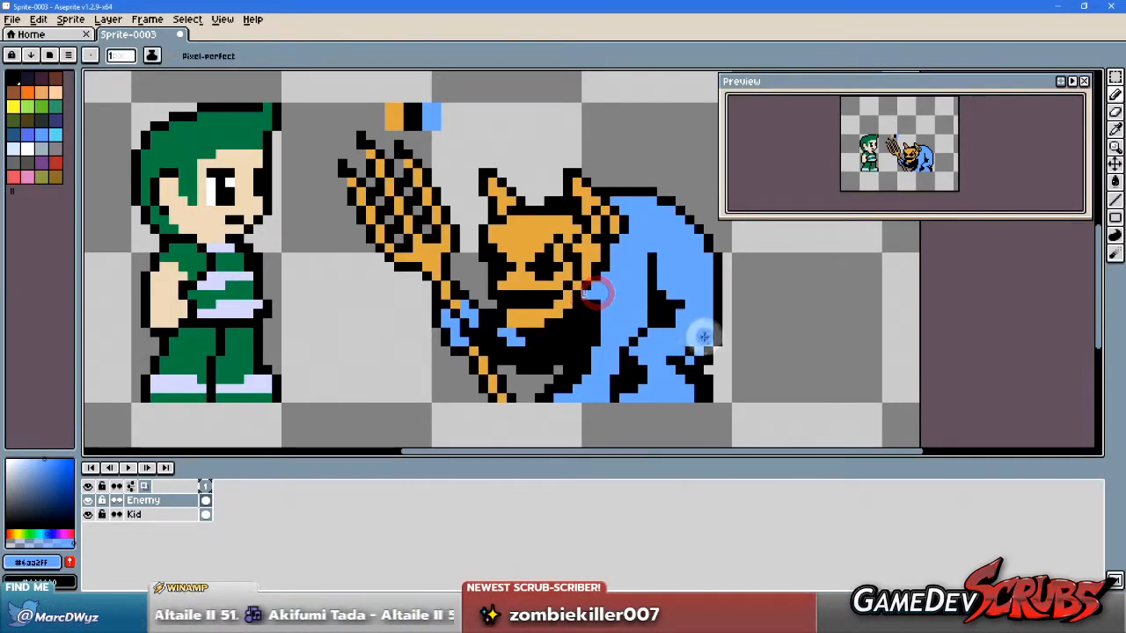
alt+click(683, 330)
scroll(673, 341, down, 2)
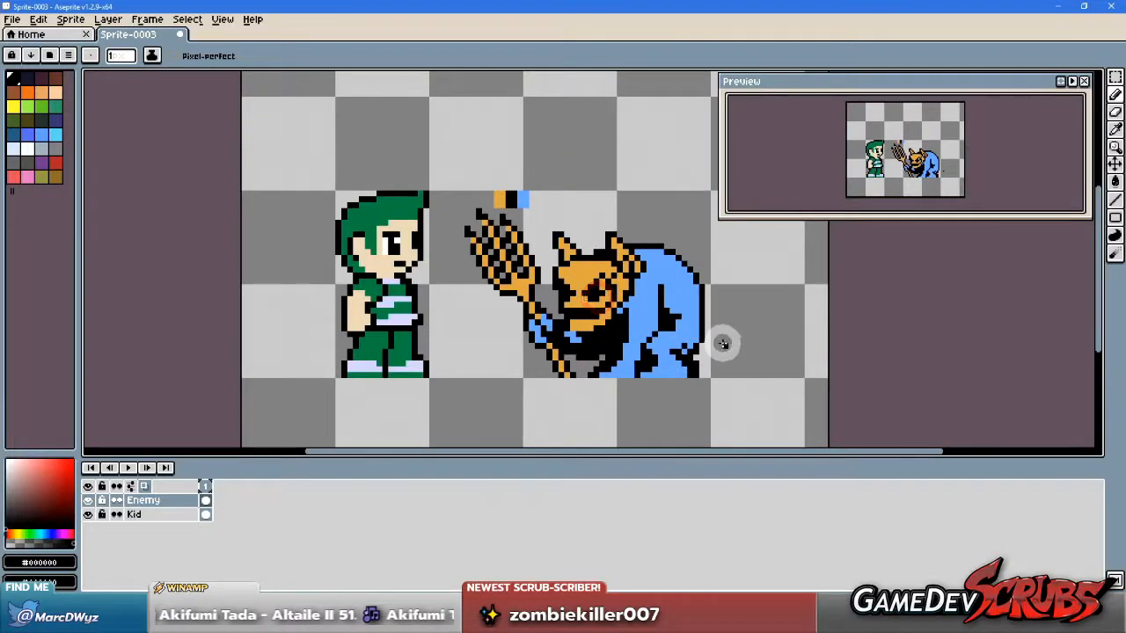
scroll(690, 373, down, 2)
scroll(718, 370, down, 2)
scroll(724, 355, up, 5)
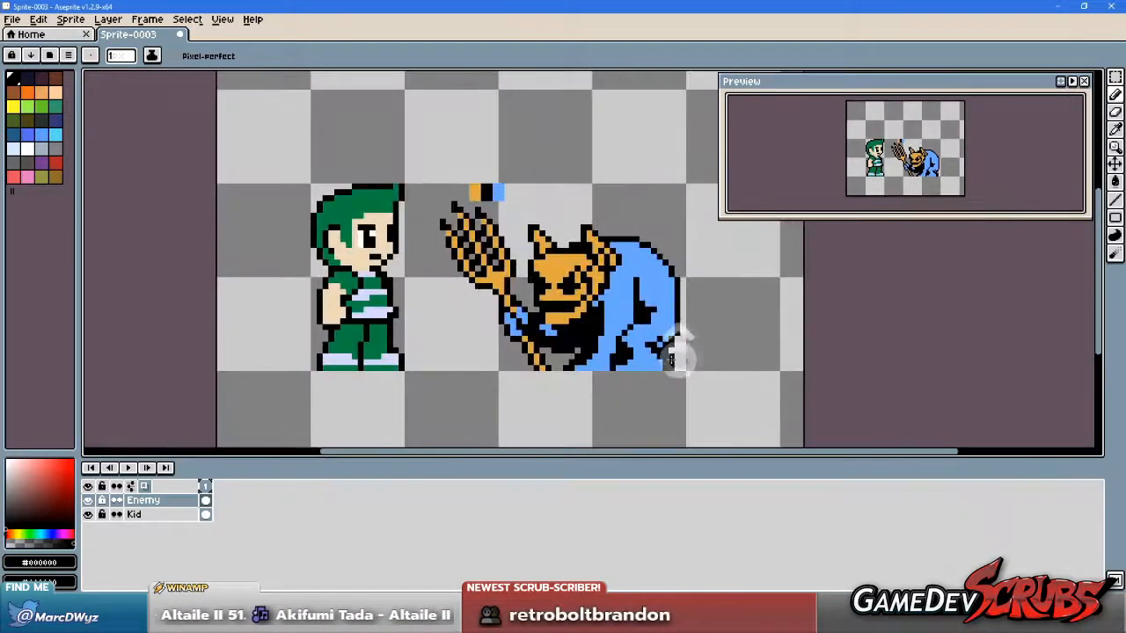
Step: Paint a narrow blue collar strip behind the enemy's jaw, separated from the cloak by a black line
alt+click(578, 274)
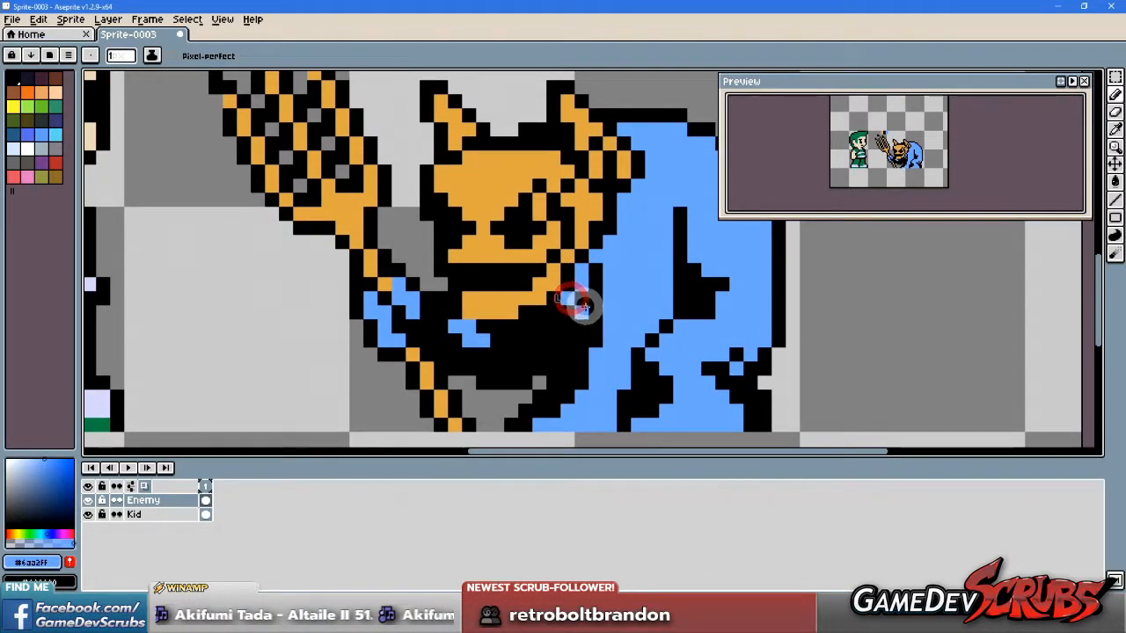
scroll(687, 365, down, 5)
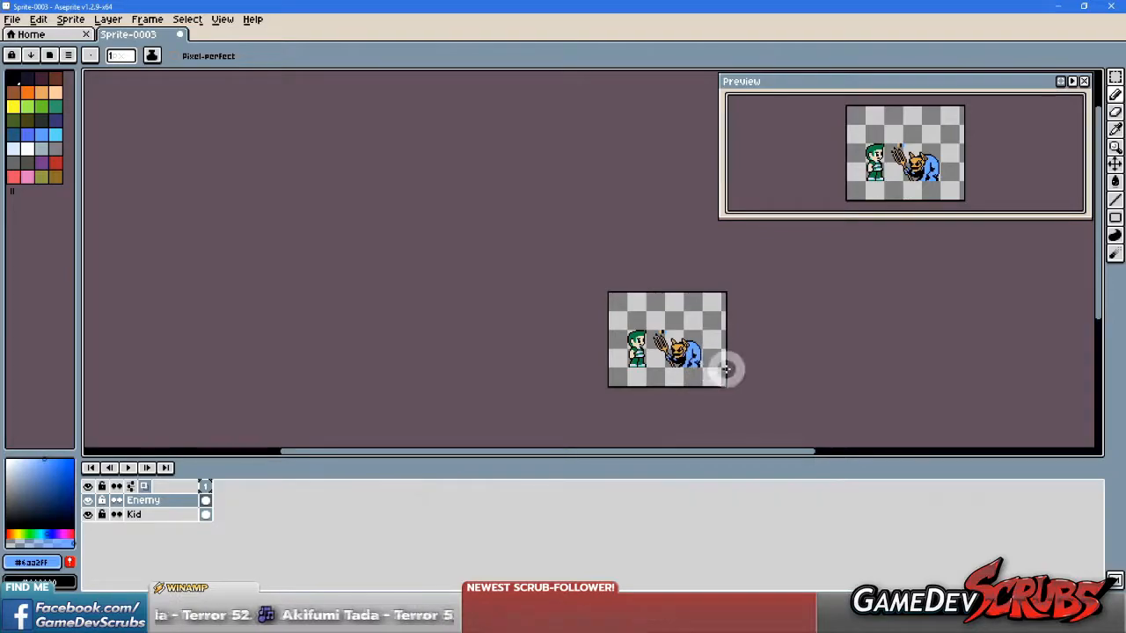
scroll(716, 370, up, 5)
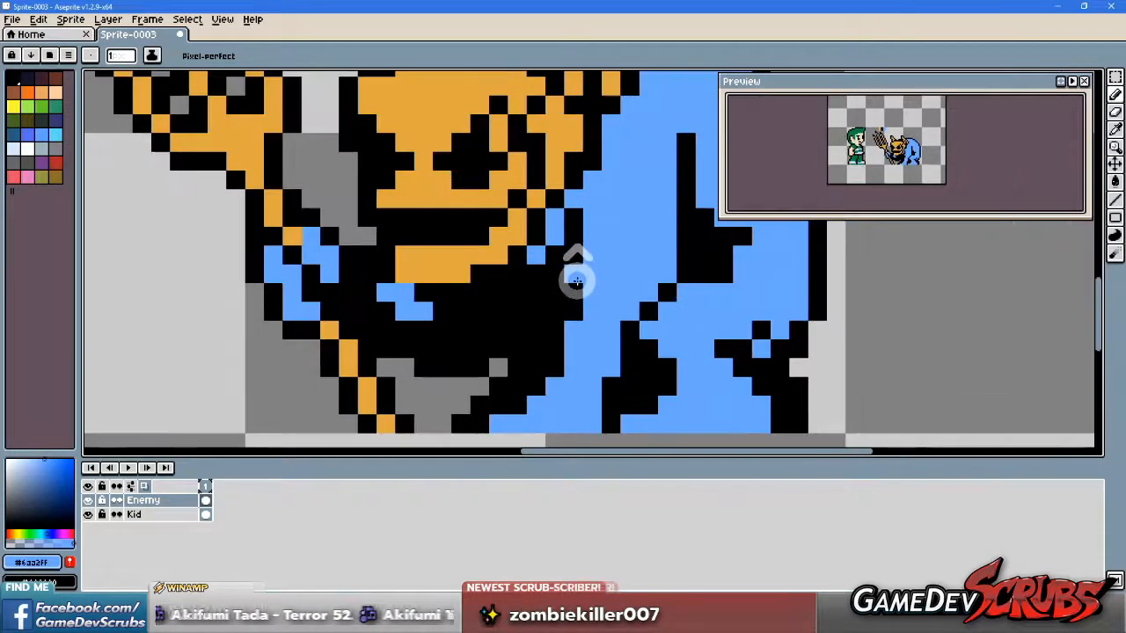
Step: Move the rear part of the enemy's cloak one pixel toward the head to narrow the back, and clear the selection
scroll(619, 274, down, 1)
scroll(627, 257, down, 1)
scroll(627, 256, up, 1)
drag(655, 242, 613, 288)
key(m)
drag(709, 431, 568, 149)
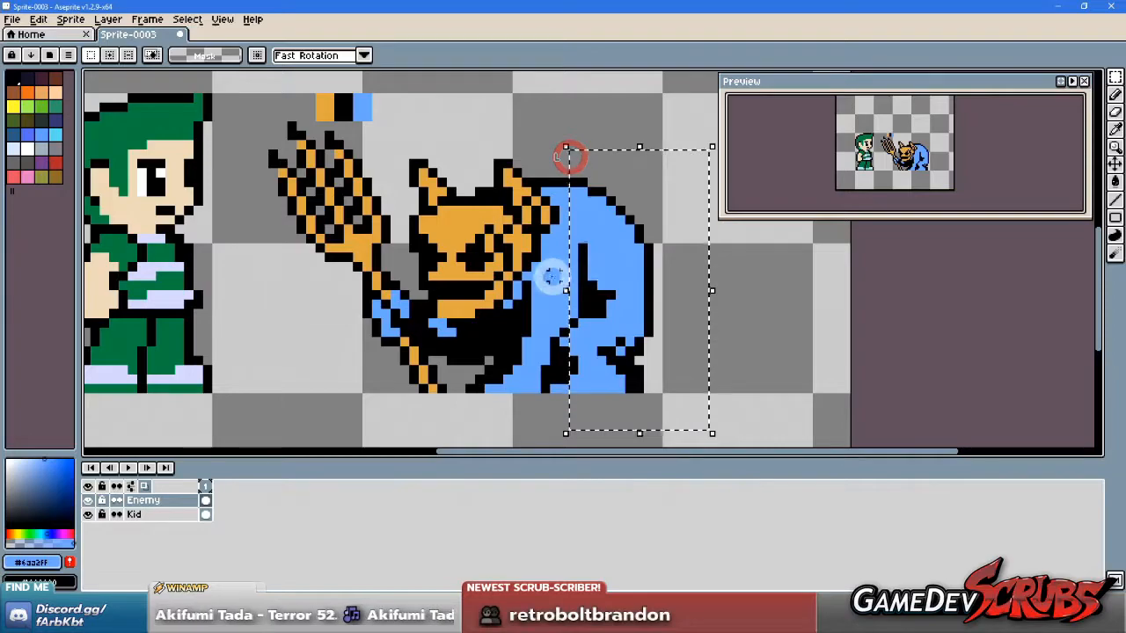
drag(554, 256, 619, 373)
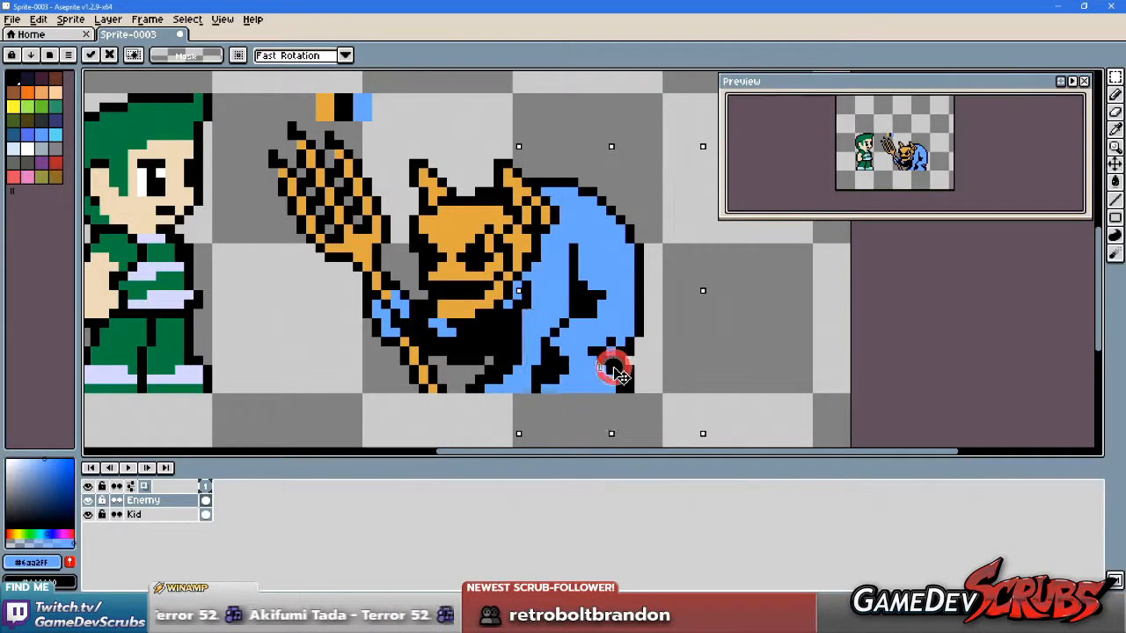
drag(619, 374, 621, 319)
click(491, 331)
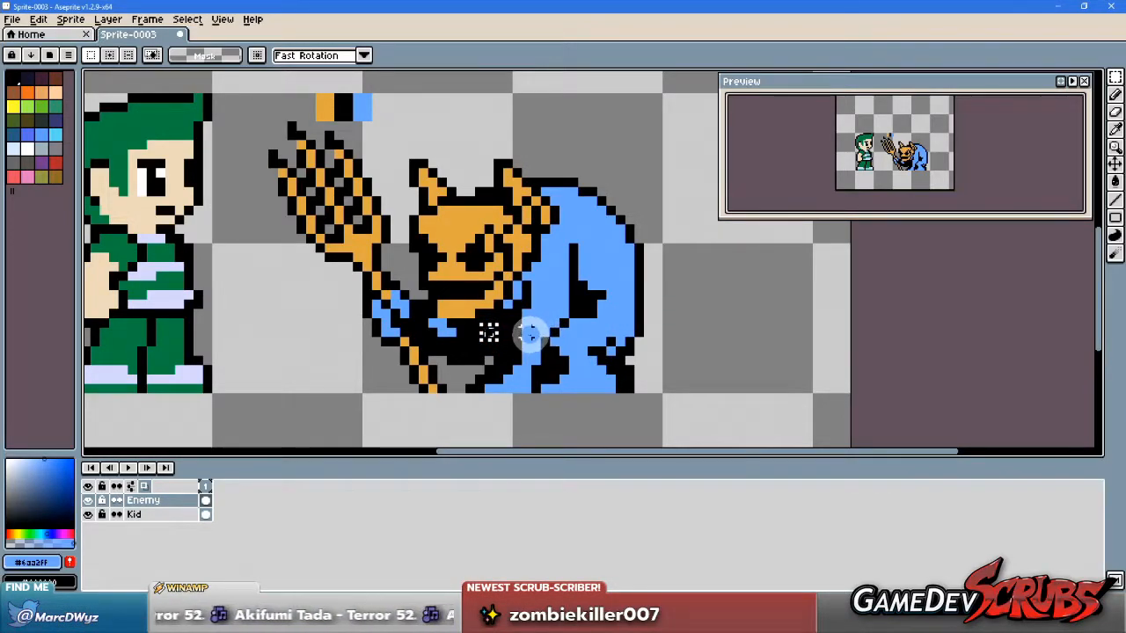
key(b)
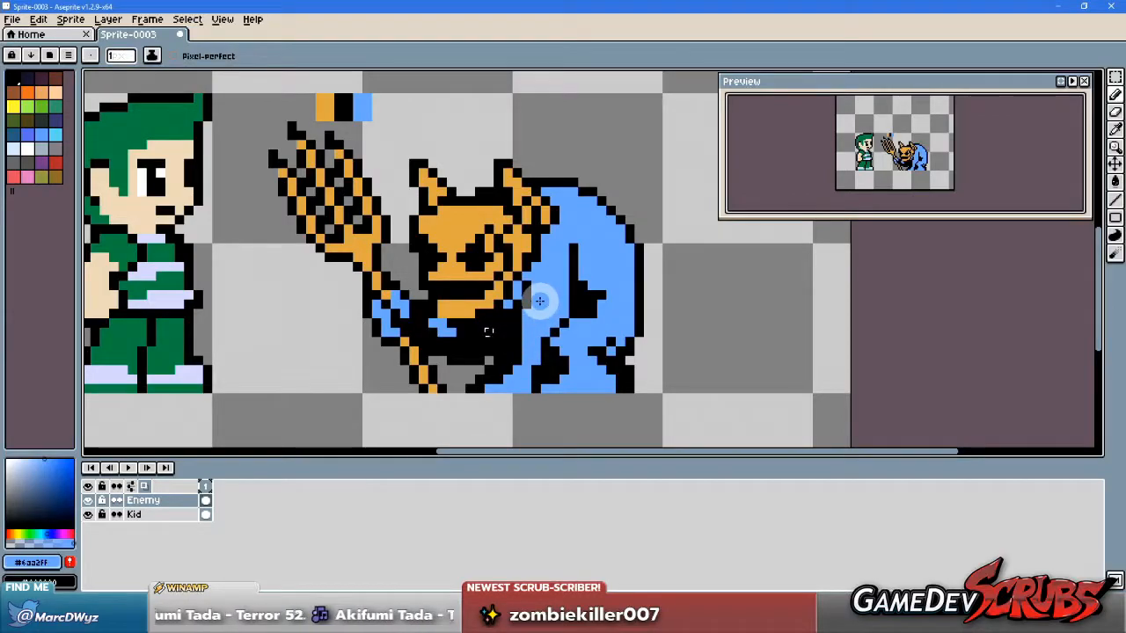
key(ctrl+d)
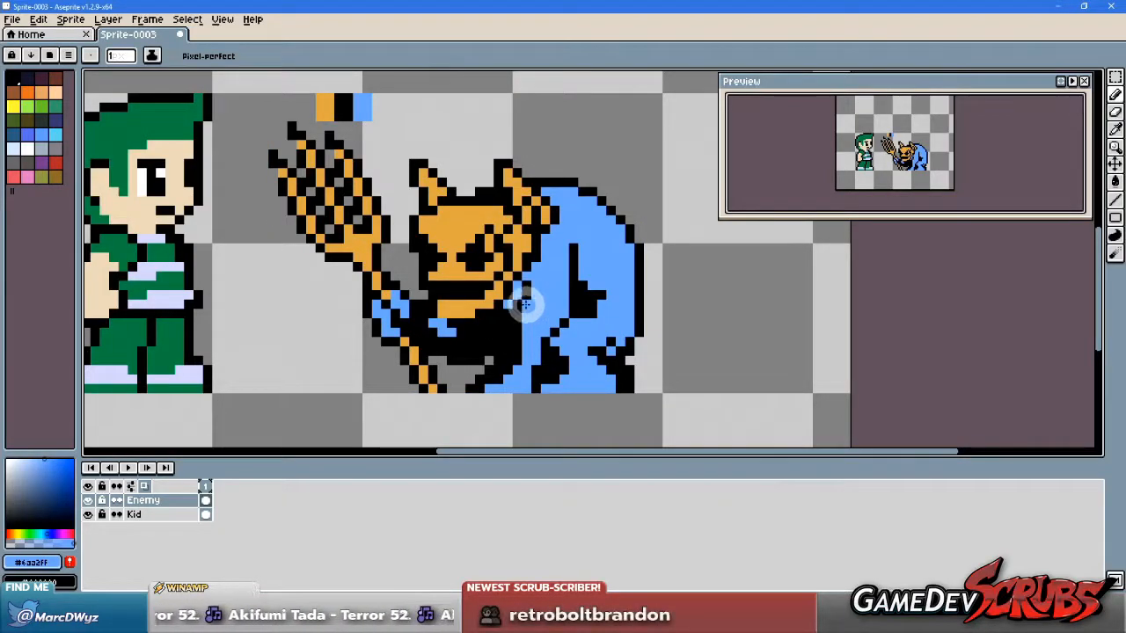
Step: Paint over the blue collar strip behind the enemy's jaw in black
alt+click(504, 323)
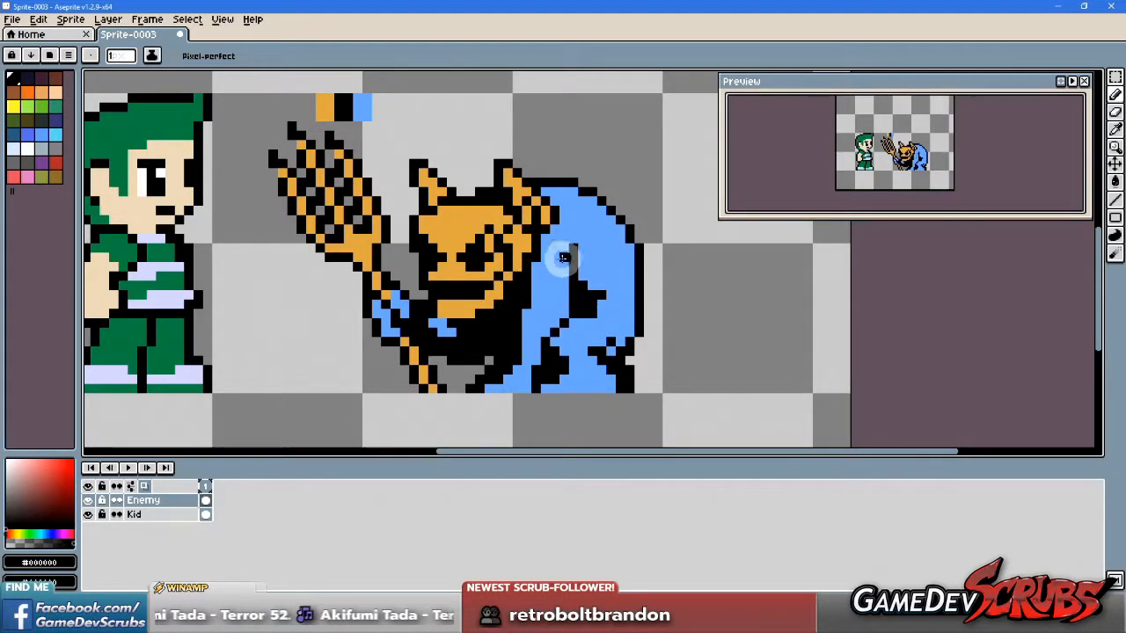
scroll(557, 318, down, 1)
scroll(534, 339, up, 2)
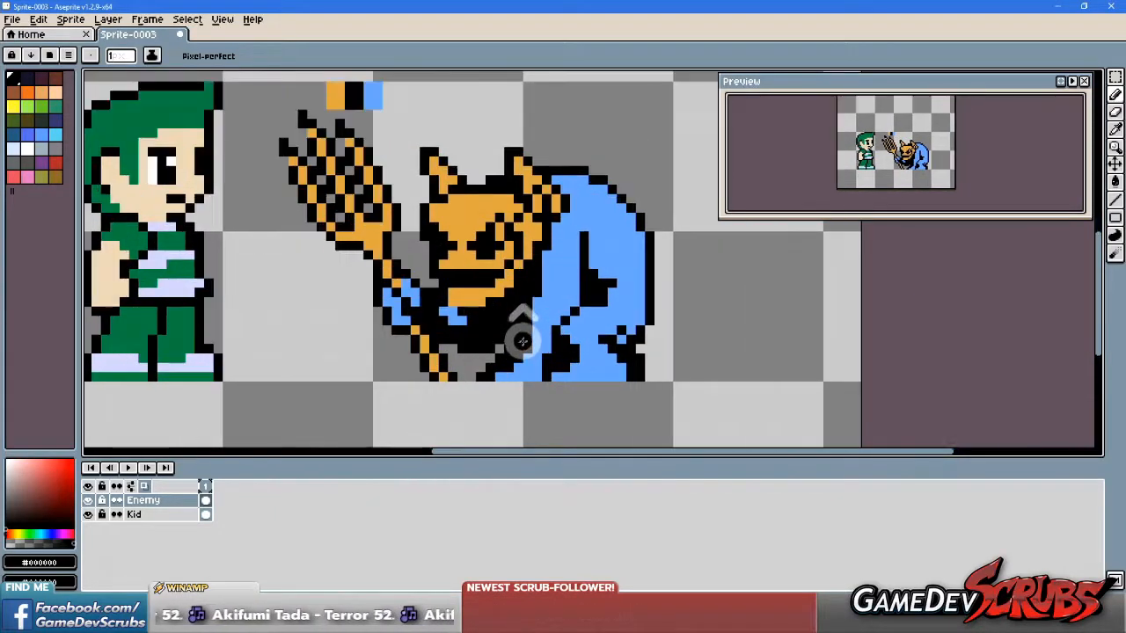
Step: Reshape the underside of the enemy's black torso by adding black pixels and clearing others to transparent
click(489, 352)
scroll(686, 351, down, 3)
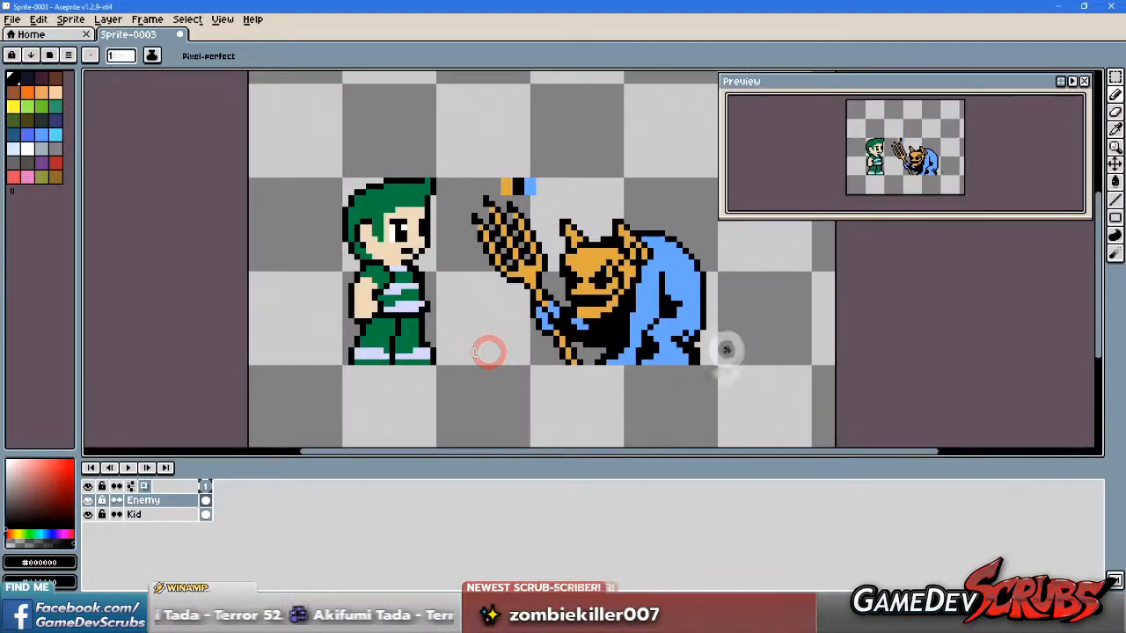
scroll(603, 348, up, 1)
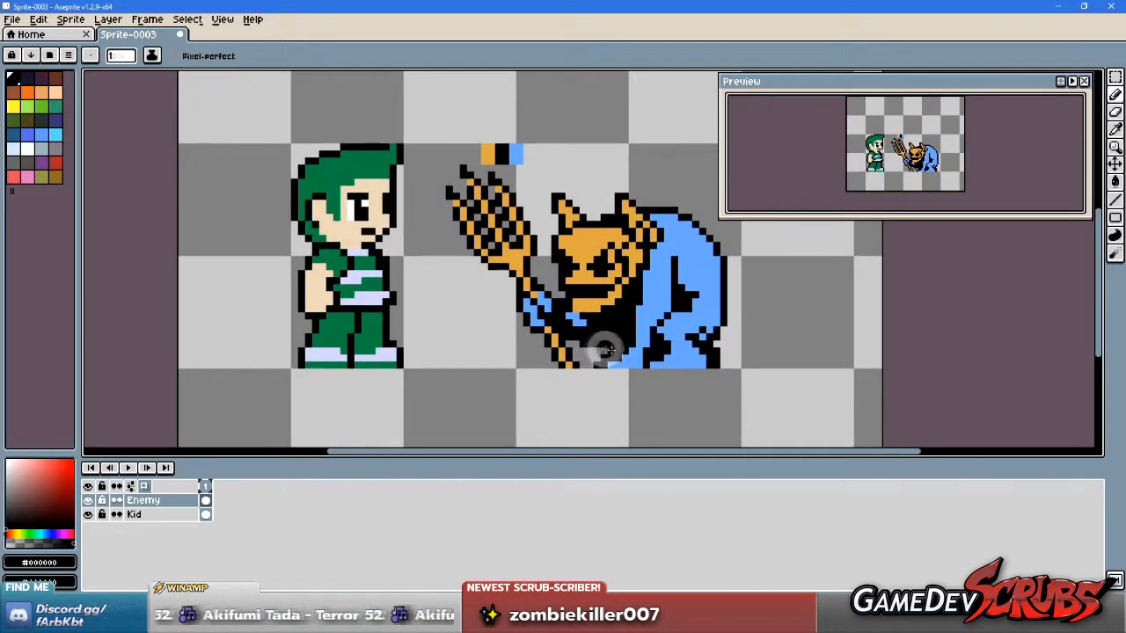
scroll(723, 337, down, 2)
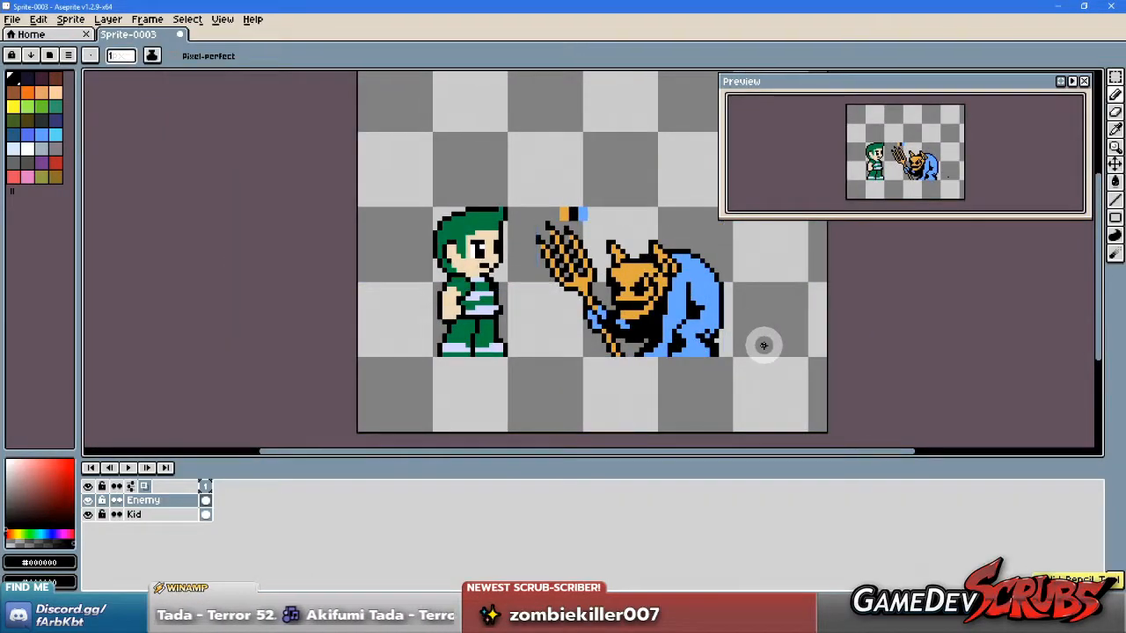
scroll(621, 334, up, 3)
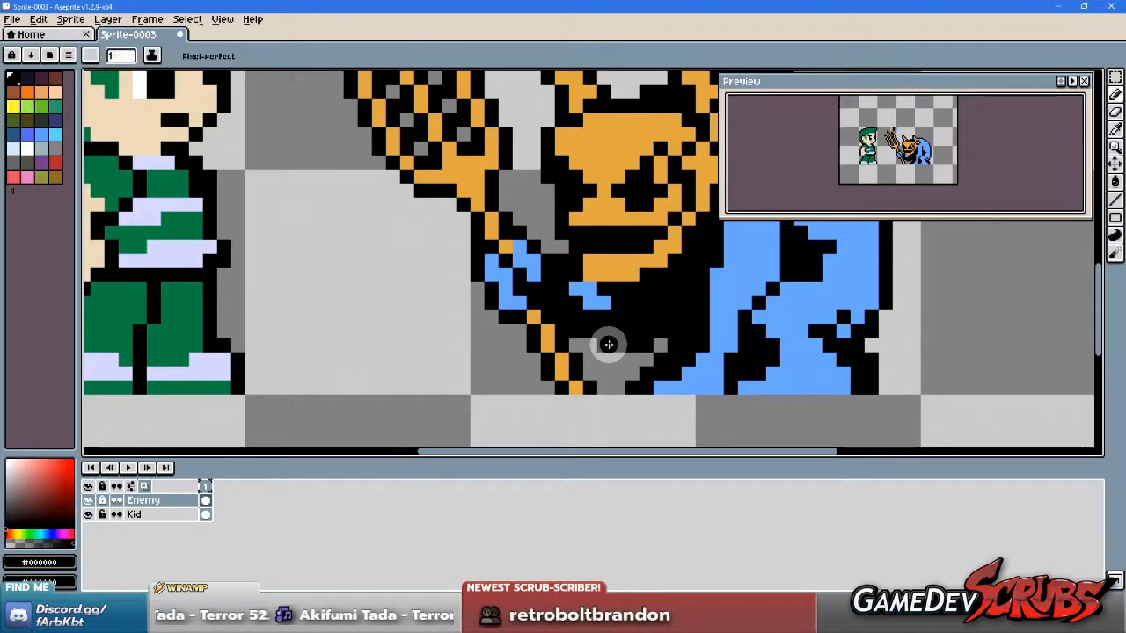
alt+click(595, 343)
alt+click(592, 343)
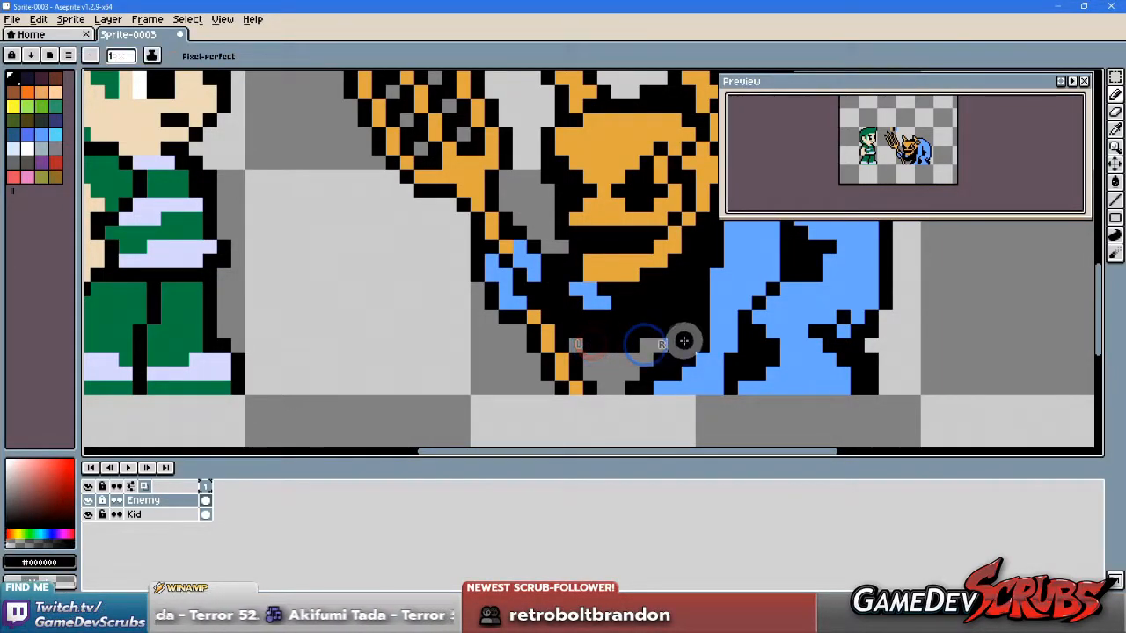
Step: Try a blue stroke at the cloak's lower front edge beside the black torso, and undo it
scroll(651, 329, down, 3)
scroll(662, 338, down, 1)
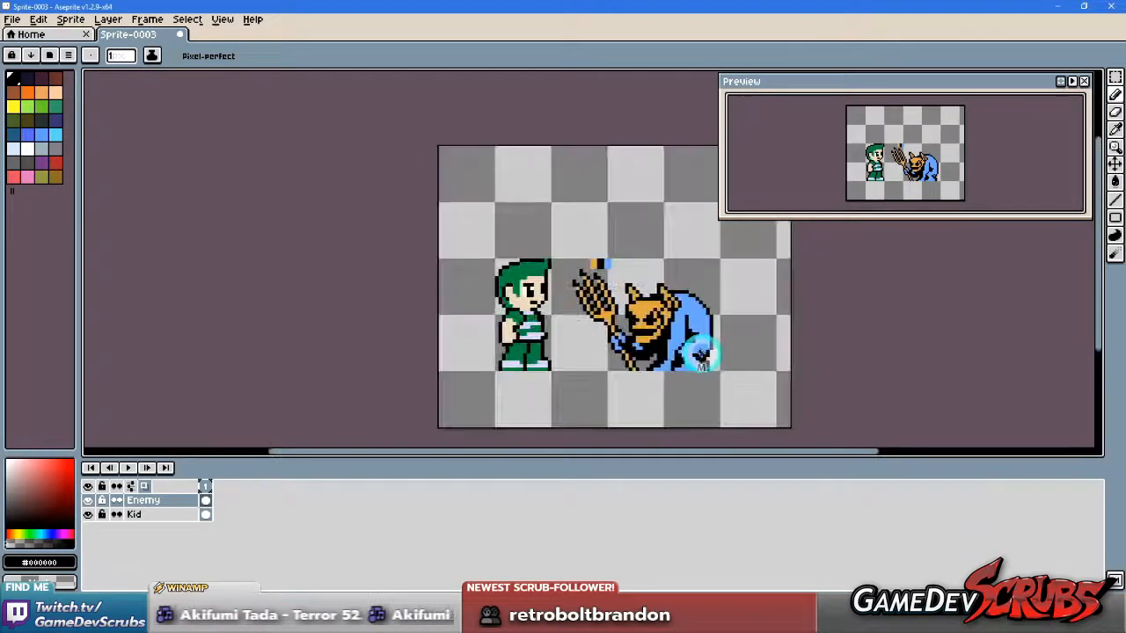
scroll(643, 348, up, 3)
alt+click(671, 365)
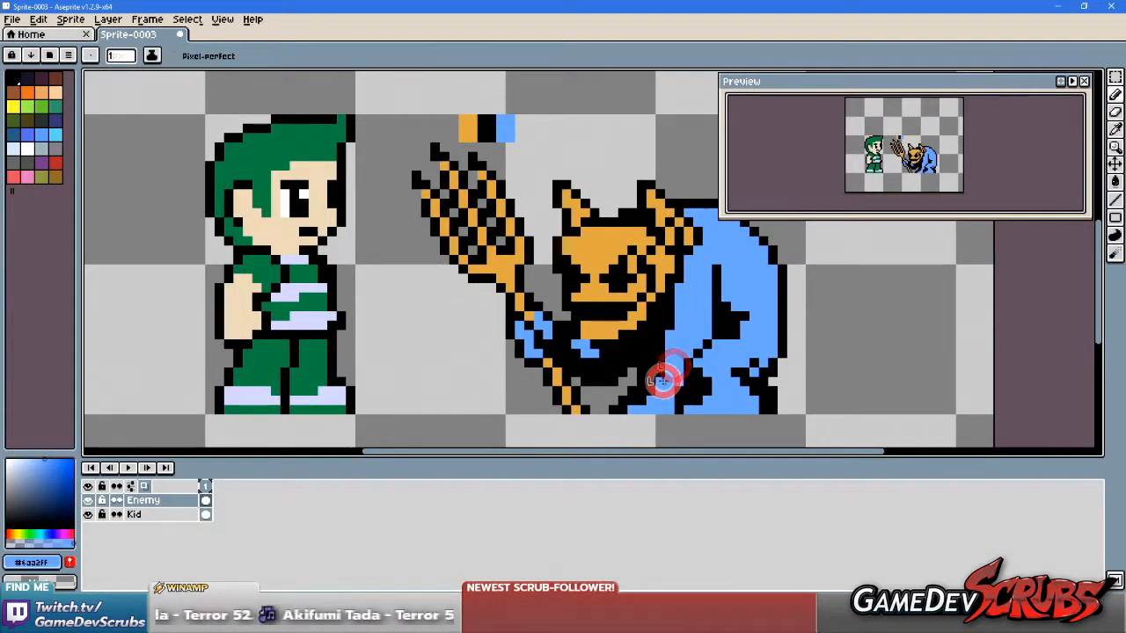
drag(661, 382, 689, 376)
key(ctrl+z)
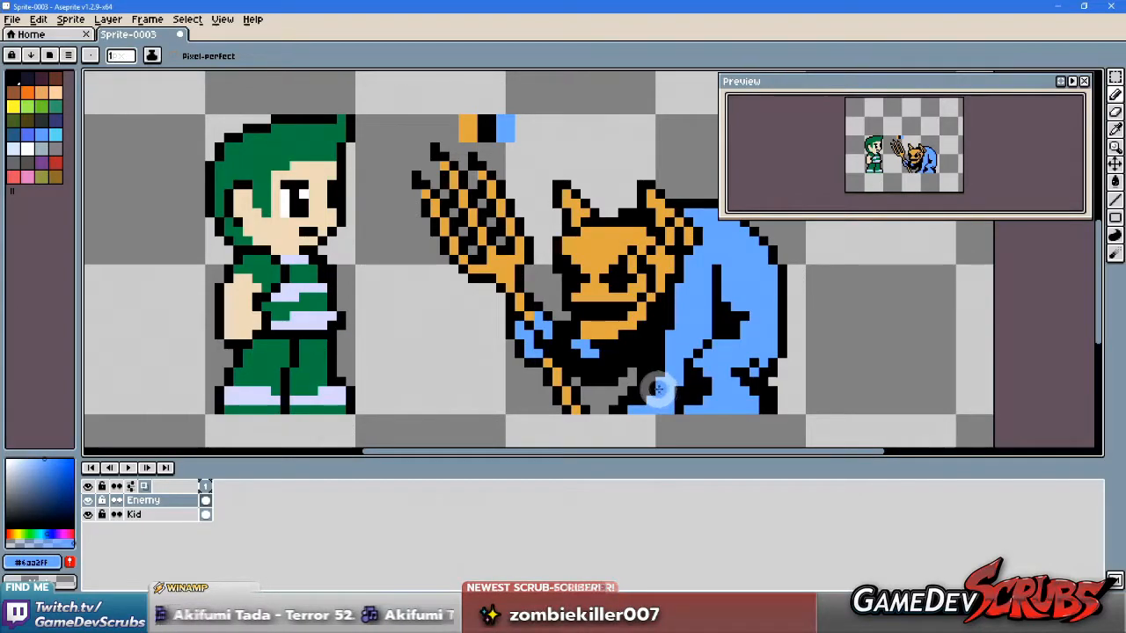
key(v)
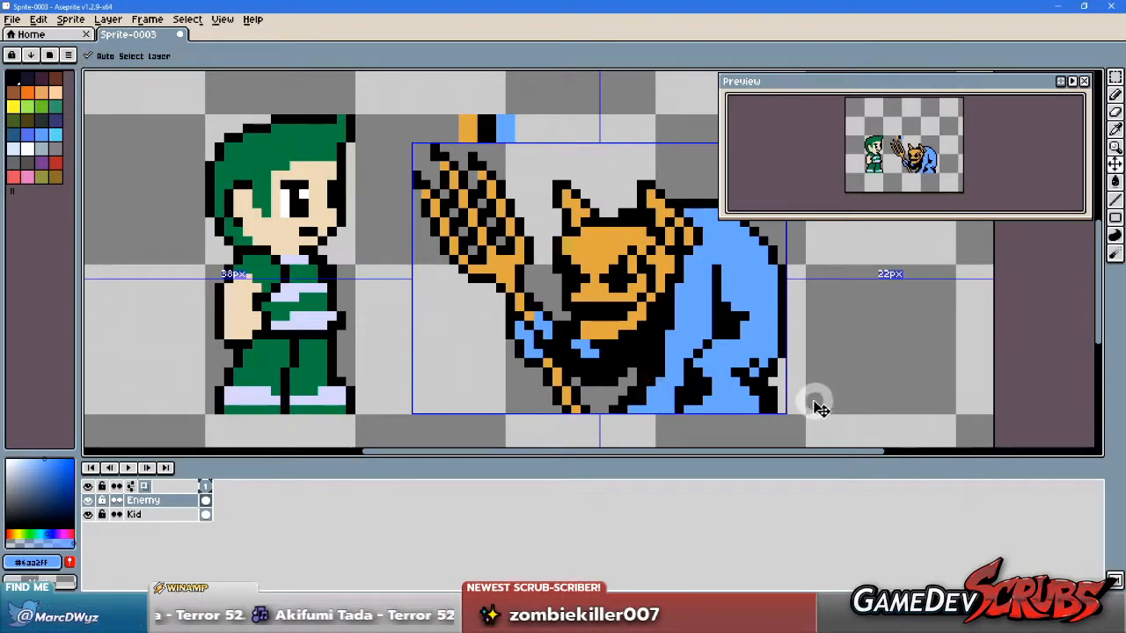
key(b)
Step: Clear pixels to transparent beneath the enemy's torso near the cloak's front hem, and touch up that edge with black
scroll(647, 378, up, 2)
key(alt)
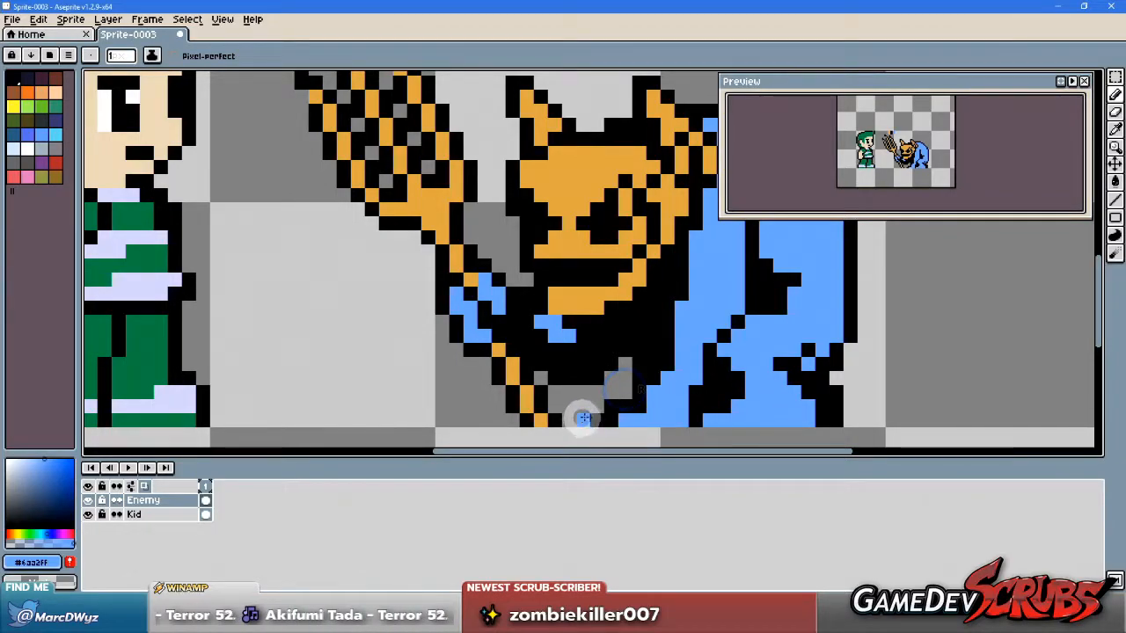
scroll(736, 369, down, 2)
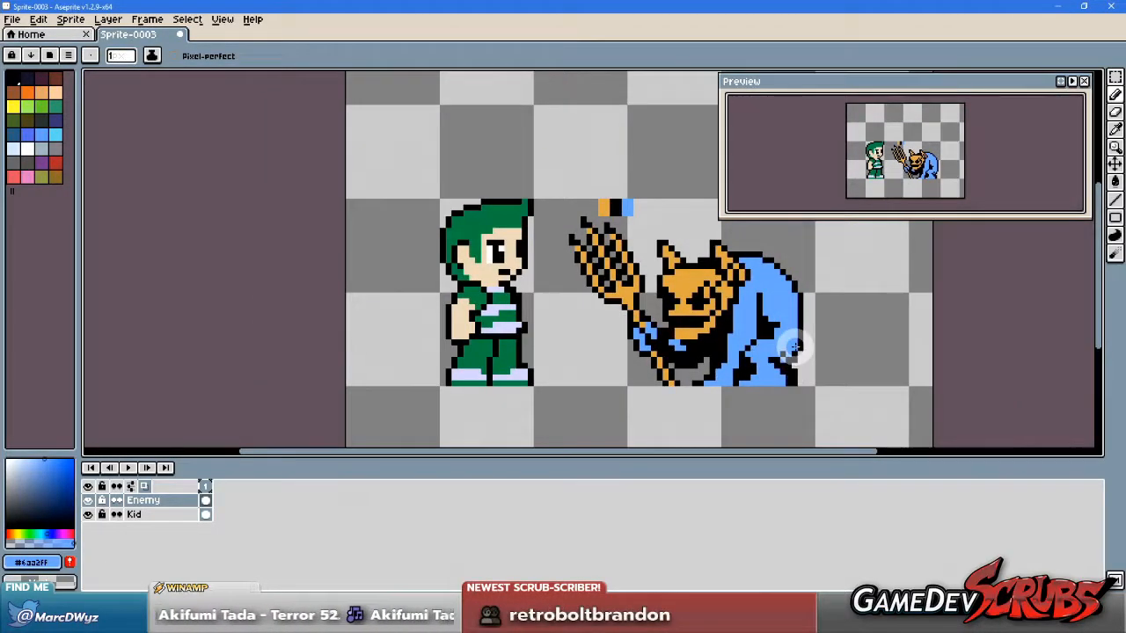
scroll(738, 350, up, 1)
scroll(737, 352, down, 3)
scroll(731, 369, up, 4)
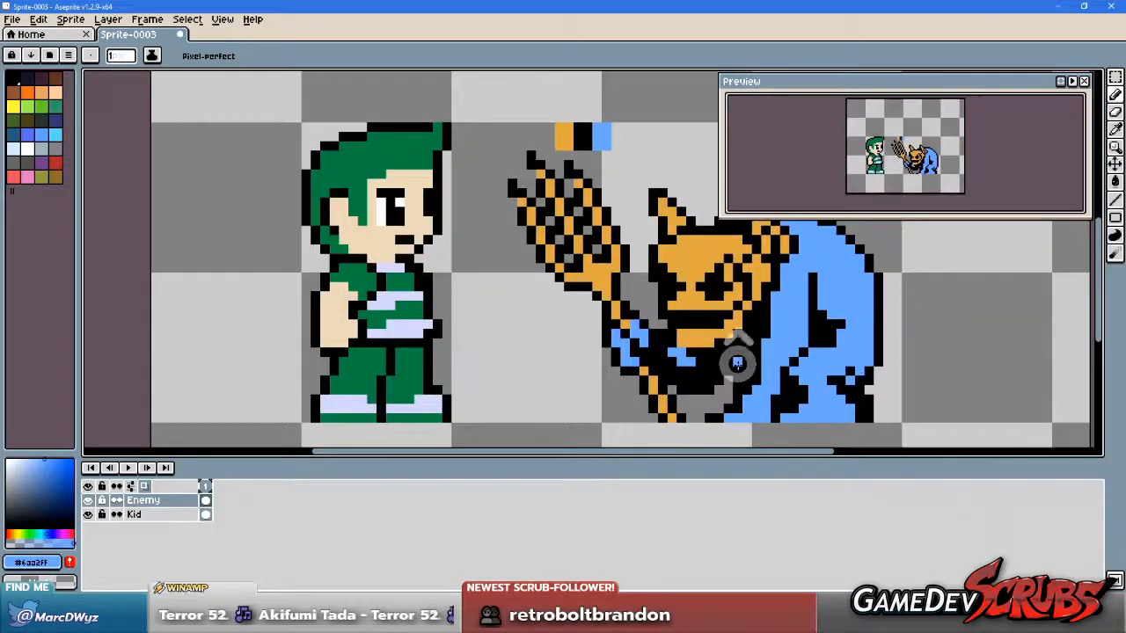
key(alt)
alt+click(726, 378)
Step: Examine the enemy's overall silhouette next to the kid sprite at several zoom levels
scroll(729, 395, down, 2)
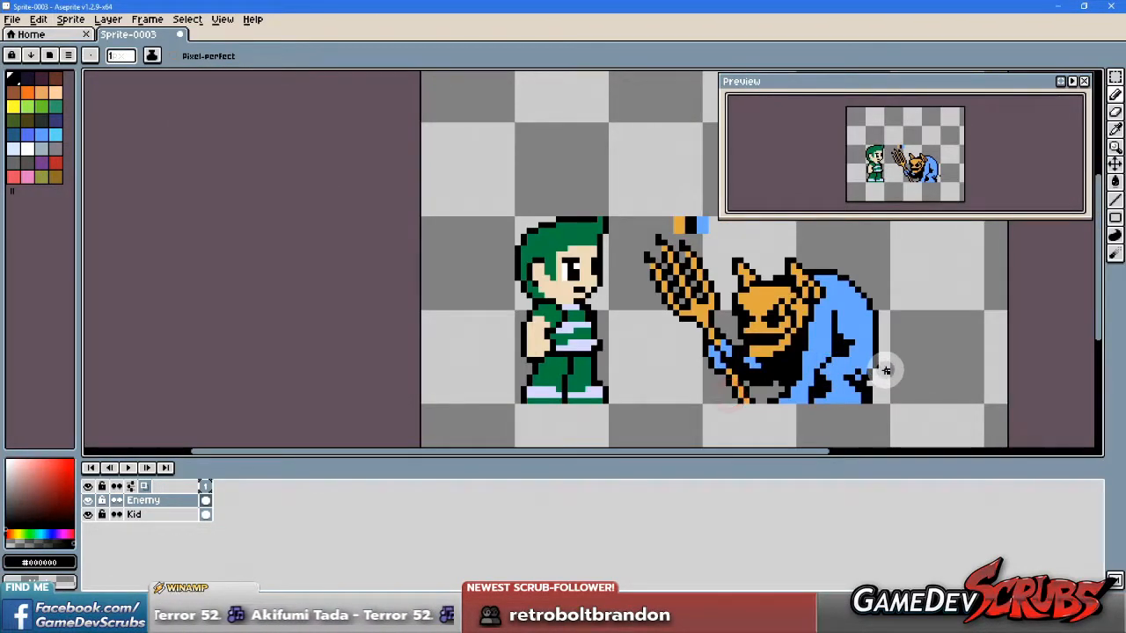
scroll(880, 371, up, 1)
scroll(858, 369, down, 4)
scroll(885, 370, up, 1)
drag(873, 367, 704, 360)
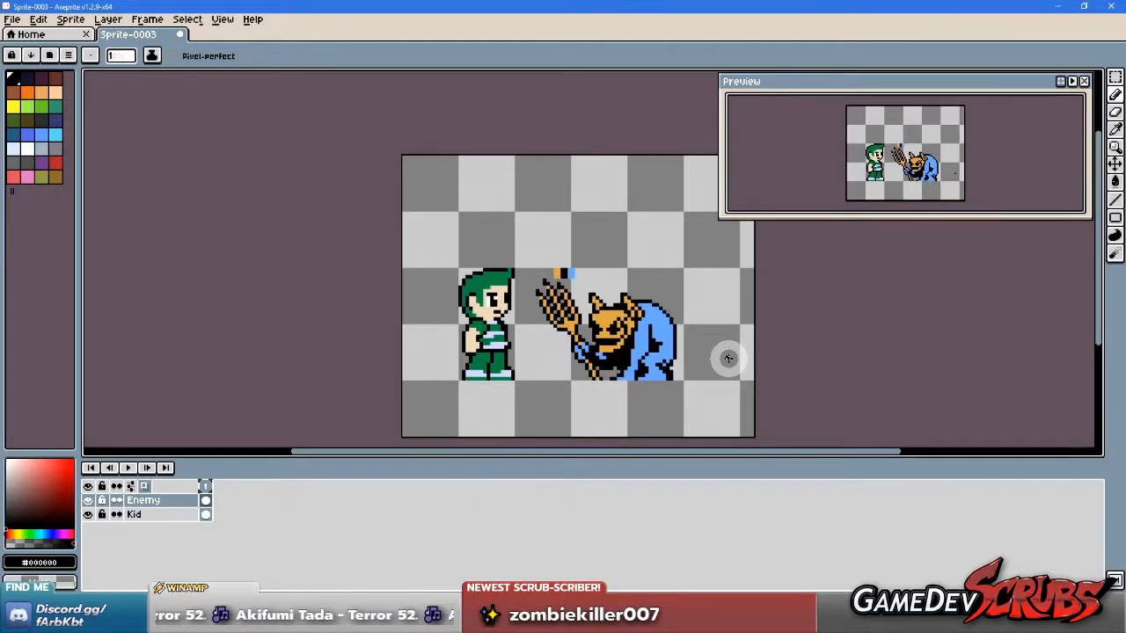
scroll(669, 320, up, 4)
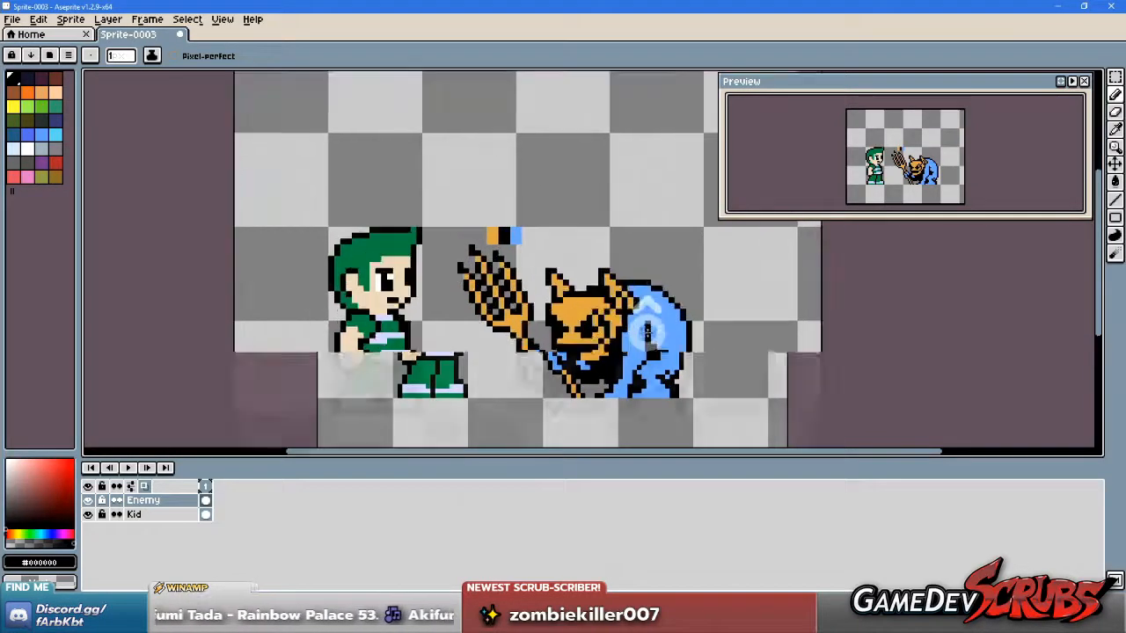
scroll(669, 320, down, 2)
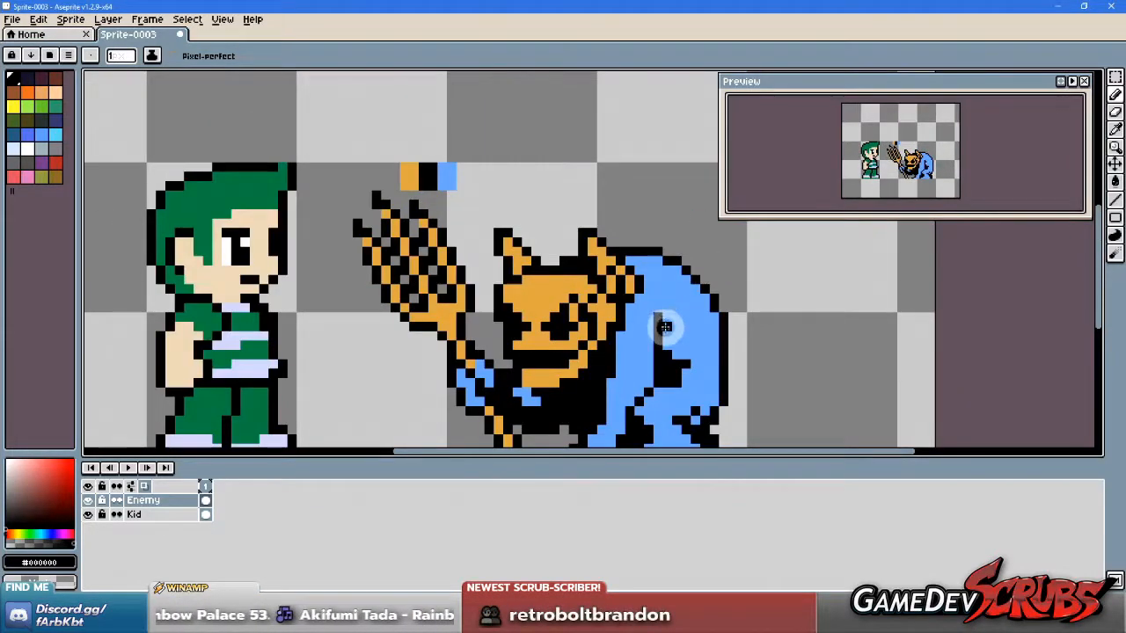
scroll(664, 335, down, 2)
Step: Paint a strip of blue cloak between the enemy's horns and outline it in black above the head
scroll(651, 299, up, 3)
alt+click(635, 246)
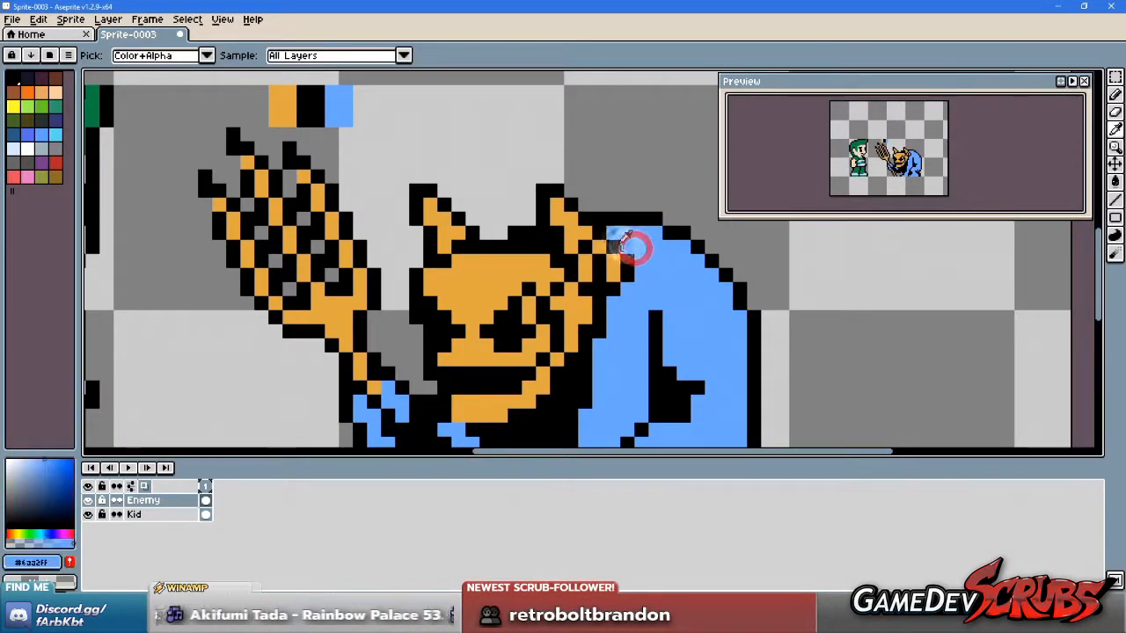
click(541, 235)
drag(526, 231, 506, 233)
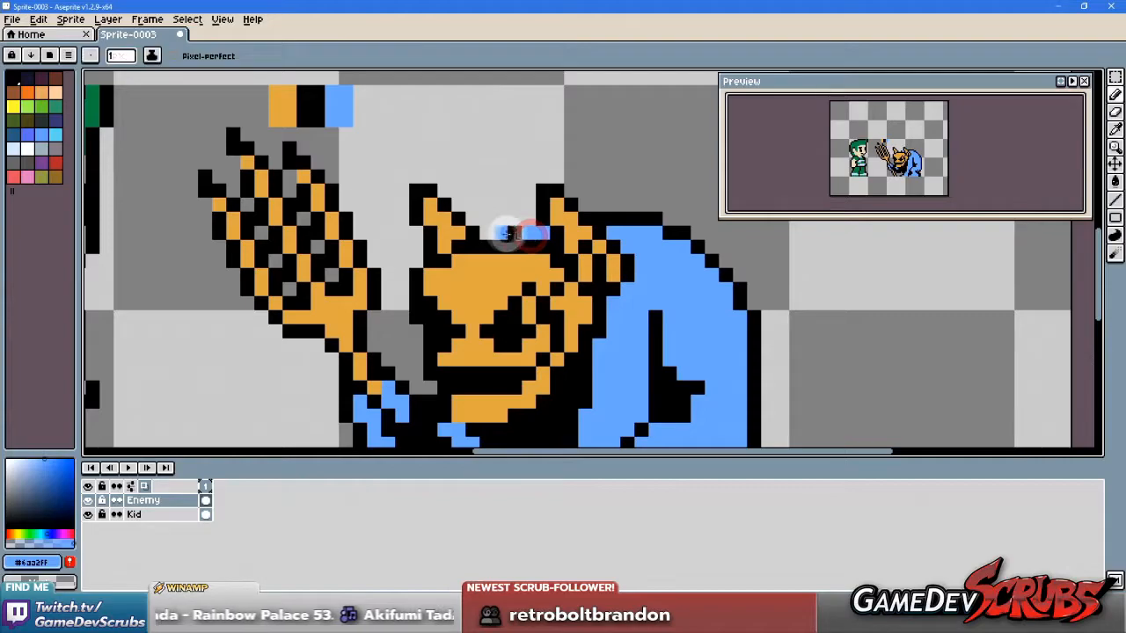
alt+click(492, 246)
click(500, 235)
click(523, 220)
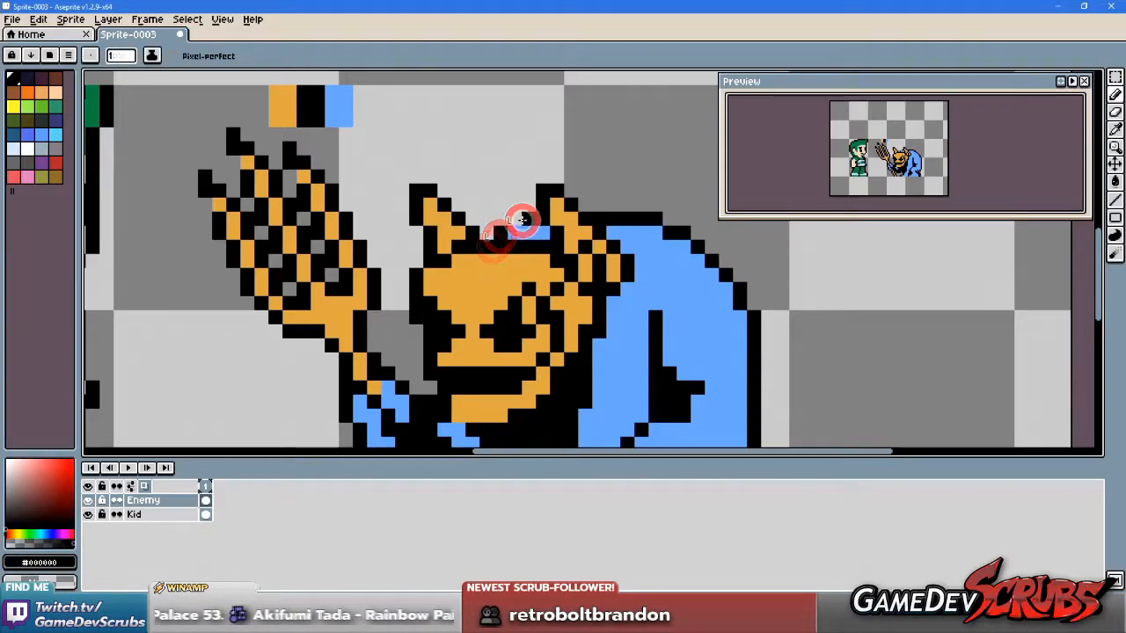
click(493, 232)
scroll(616, 313, down, 3)
scroll(674, 358, up, 1)
scroll(679, 357, down, 2)
scroll(708, 360, up, 2)
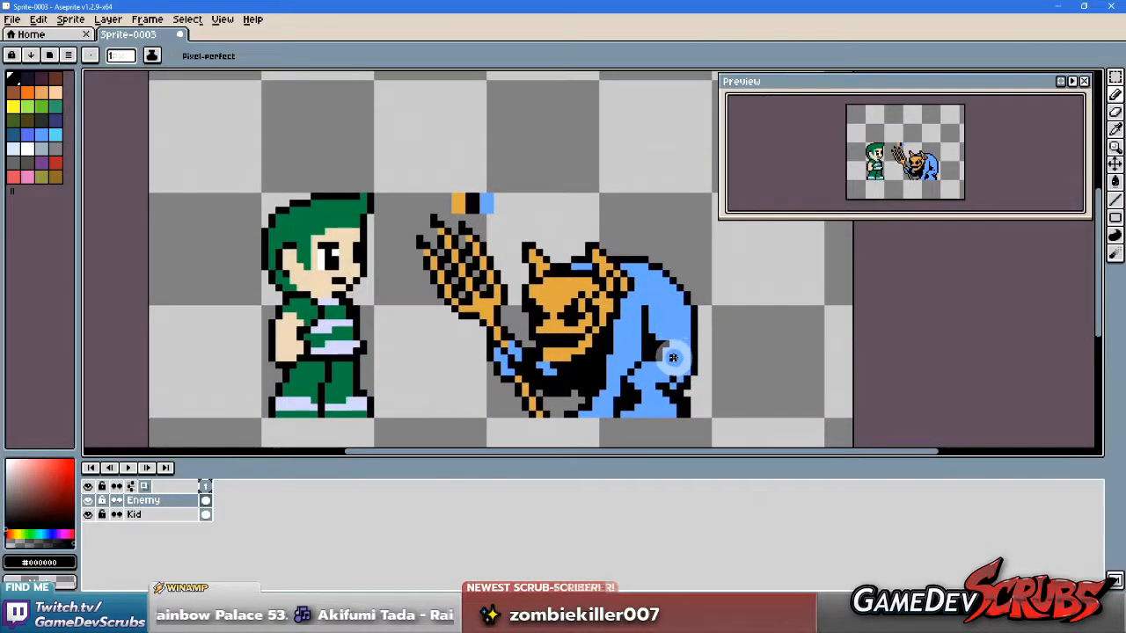
Step: Switch to the reference drawing in Paint Shop Pro and examine the cloak's top contour behind the enemy's horn
key(alt+Tab)
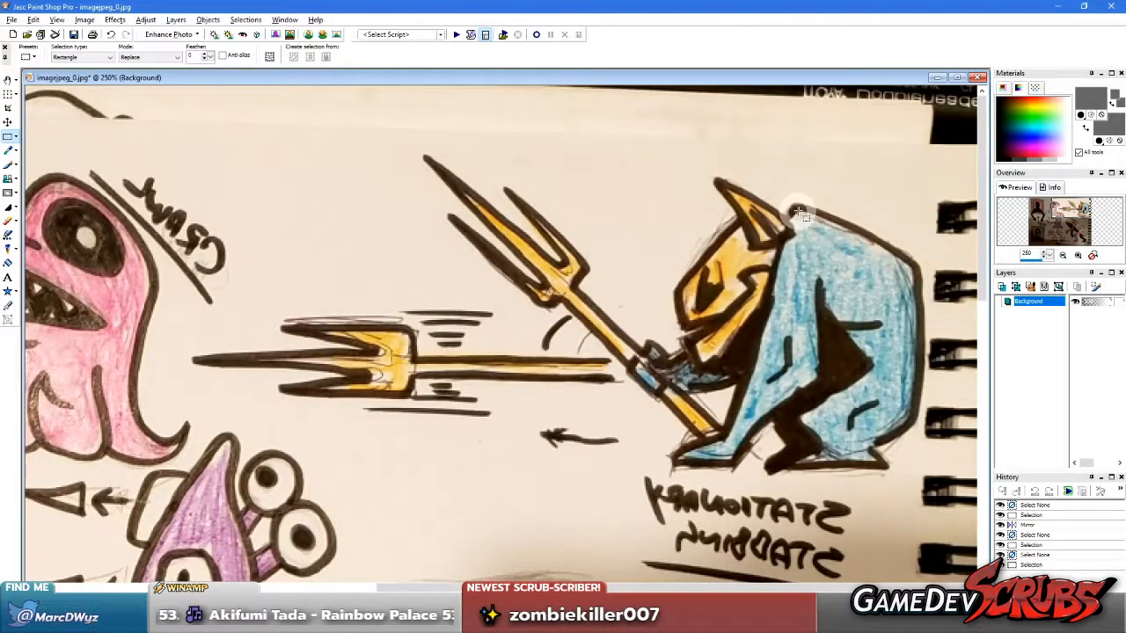
drag(805, 217, 732, 210)
drag(633, 204, 631, 204)
right_click(782, 260)
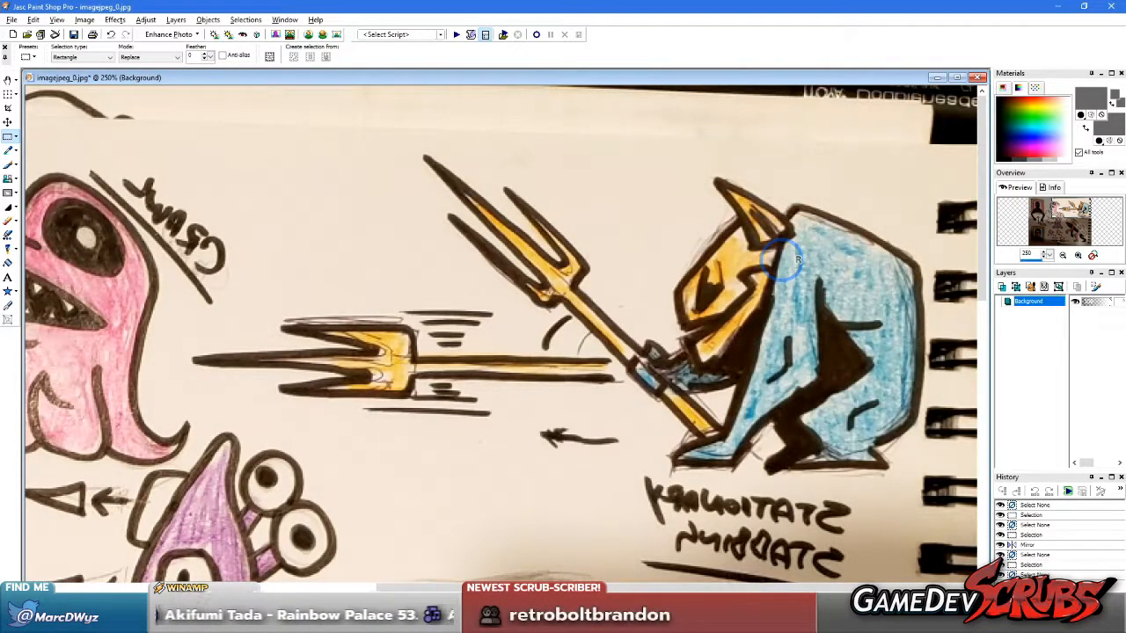
key(alt+Tab)
Step: Raise the cloak's top contour between and behind the horns, extending the blue upward and redrawing the black outline above it
scroll(624, 280, up, 3)
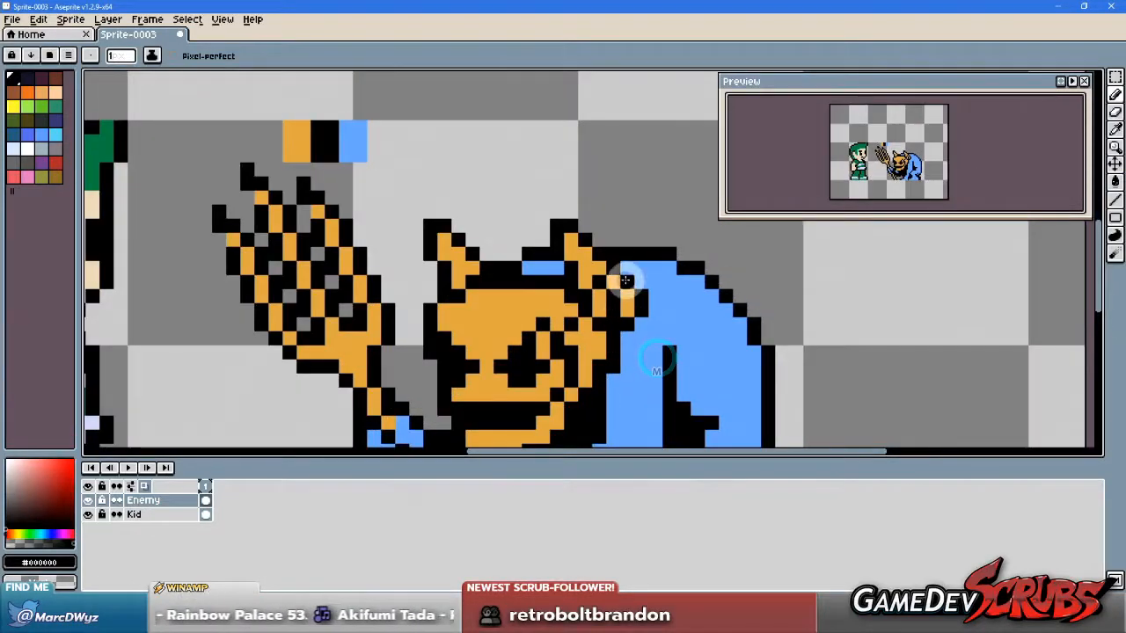
key(i)
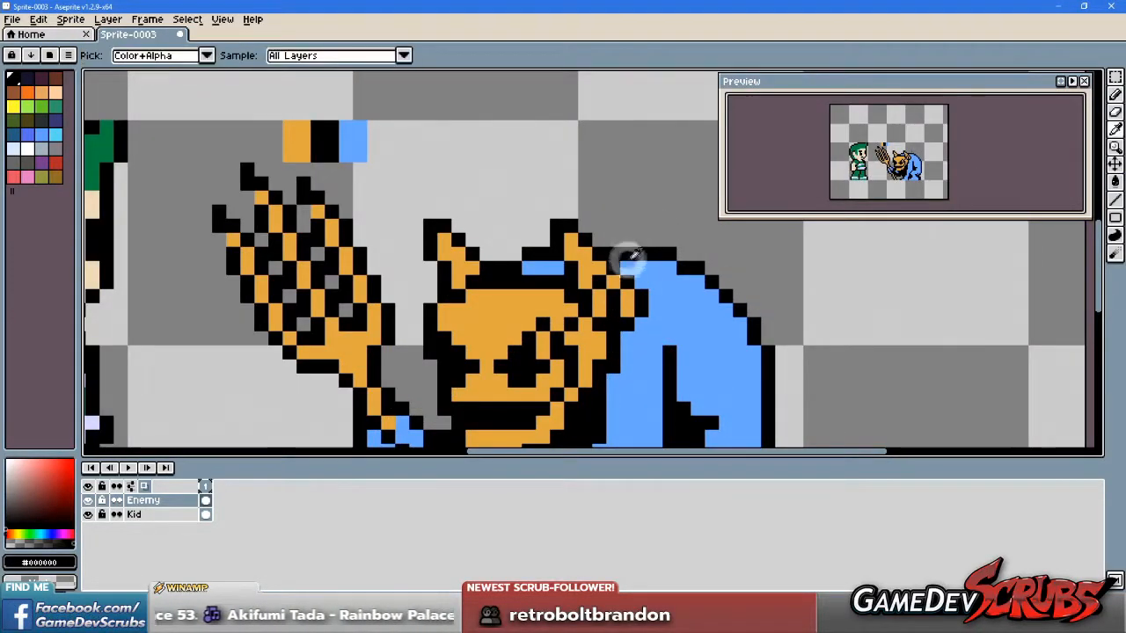
click(628, 262)
key(b)
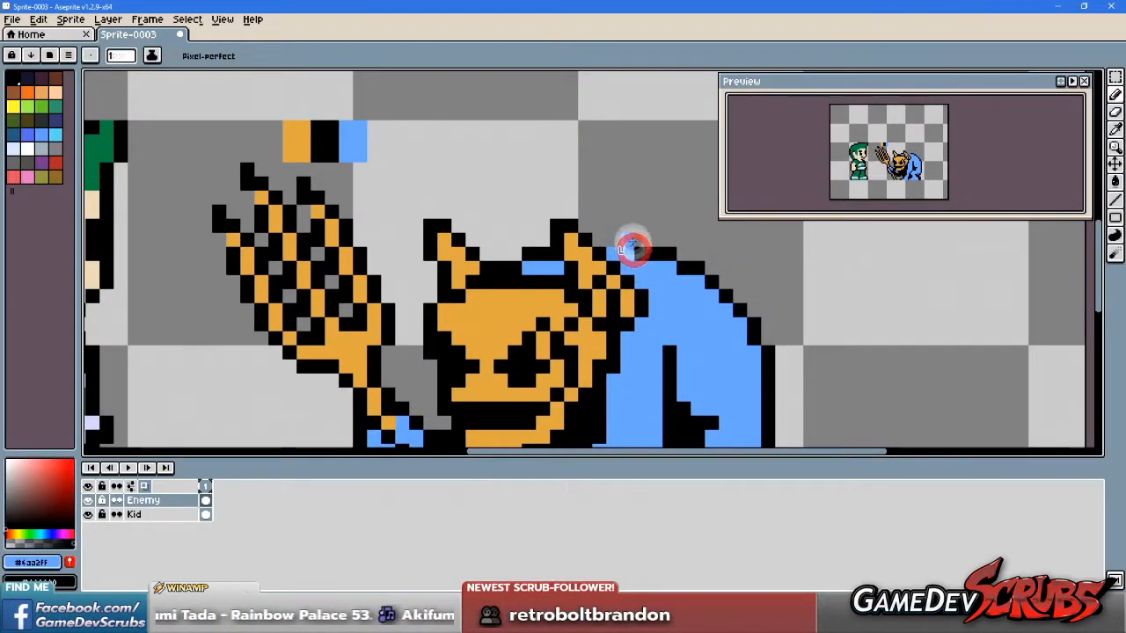
click(540, 249)
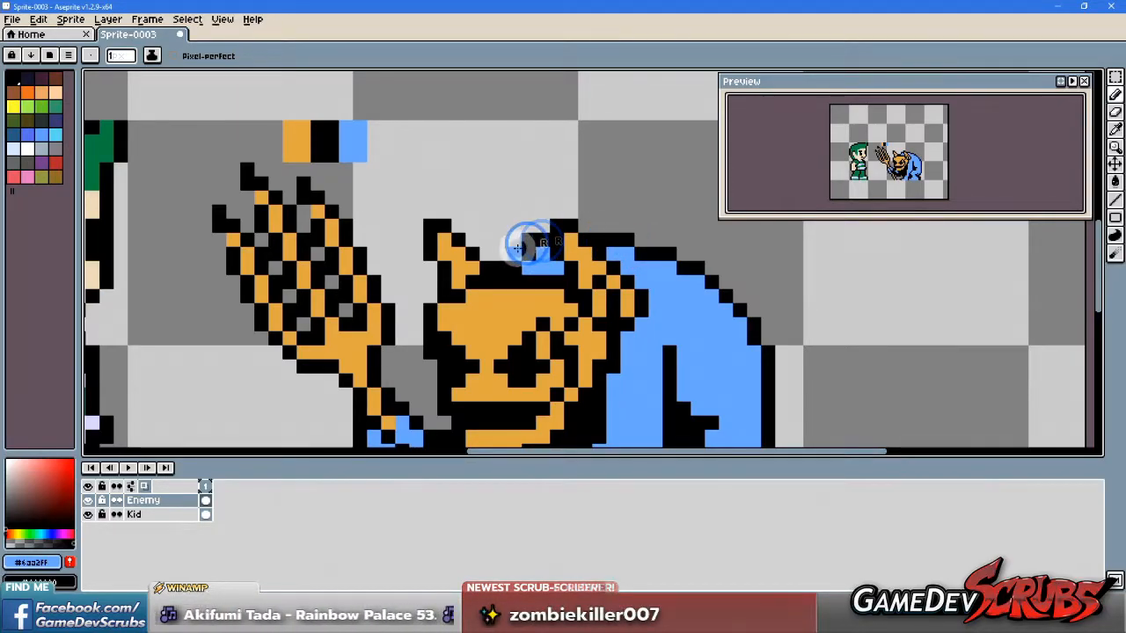
scroll(690, 309, down, 2)
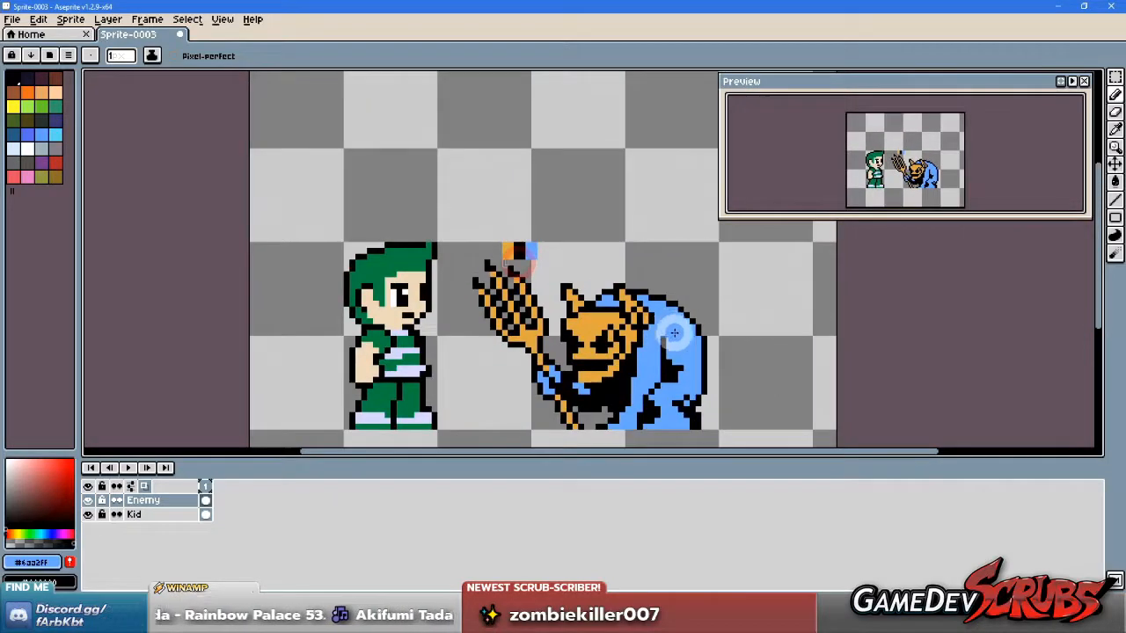
scroll(670, 310, up, 3)
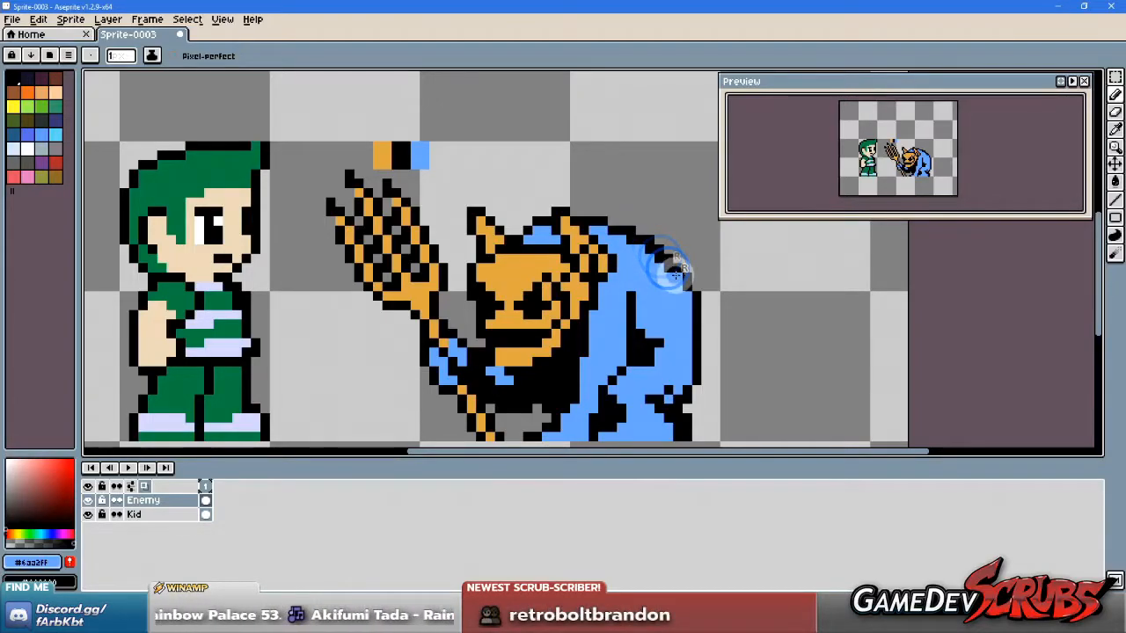
Step: Redraw the black outline down the cloak's upper back as a smooth curve and erase the leftover pixels outside it
drag(678, 278, 689, 382)
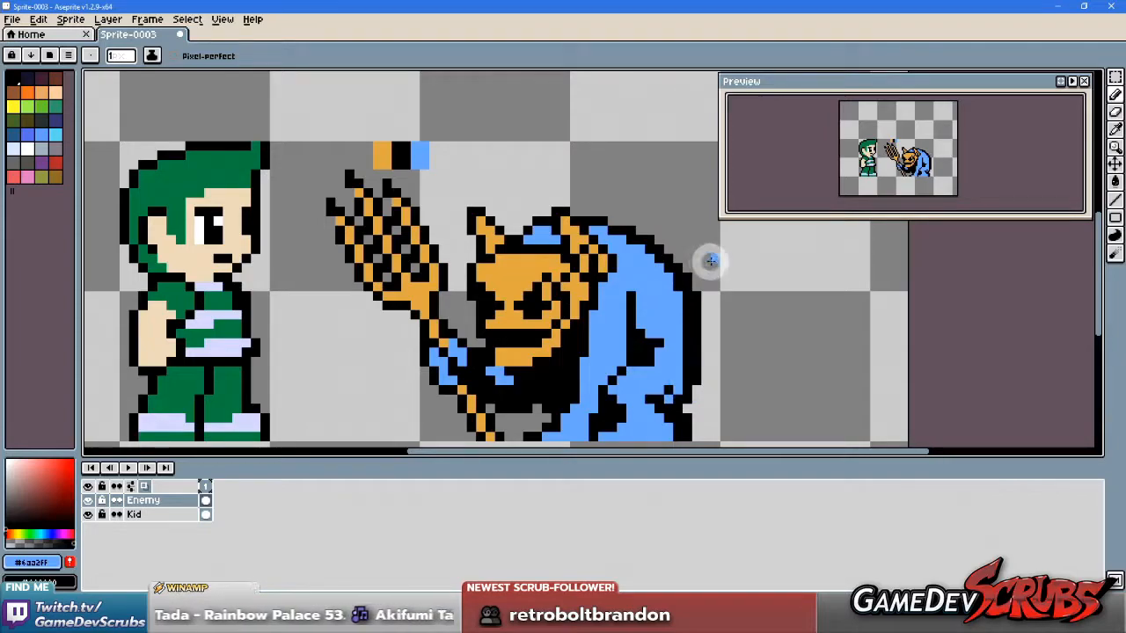
alt+click(633, 218)
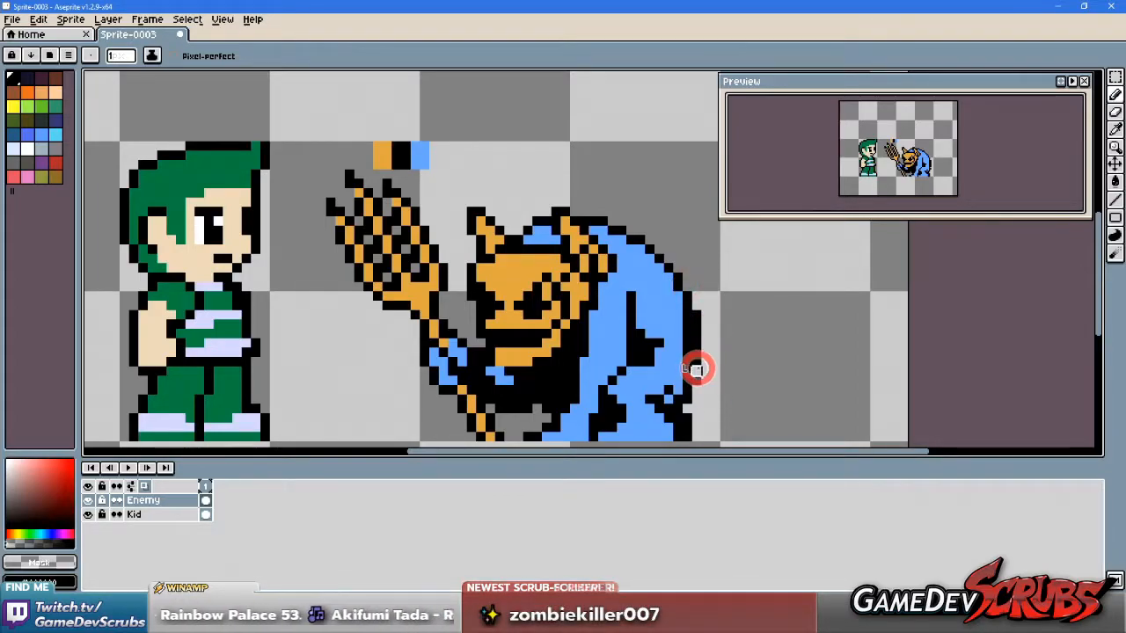
Step: Widen the cloak's lower back by painting its old outline blue and drawing a black outline one pixel further out
scroll(696, 380, up, 1)
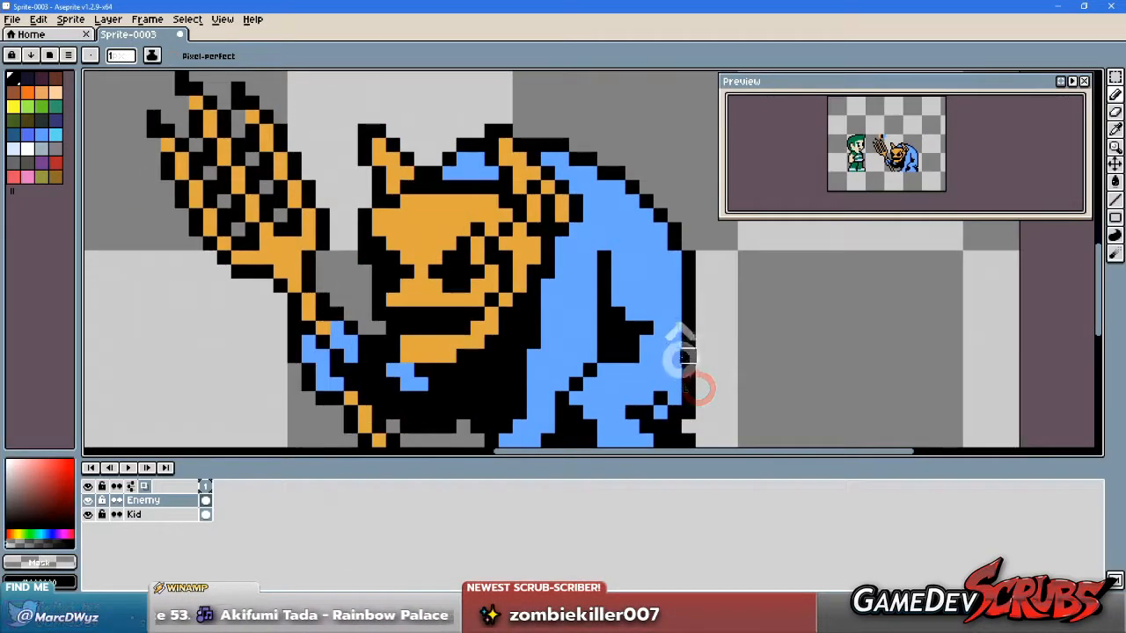
alt+click(670, 356)
right_click(687, 344)
drag(686, 359, 686, 395)
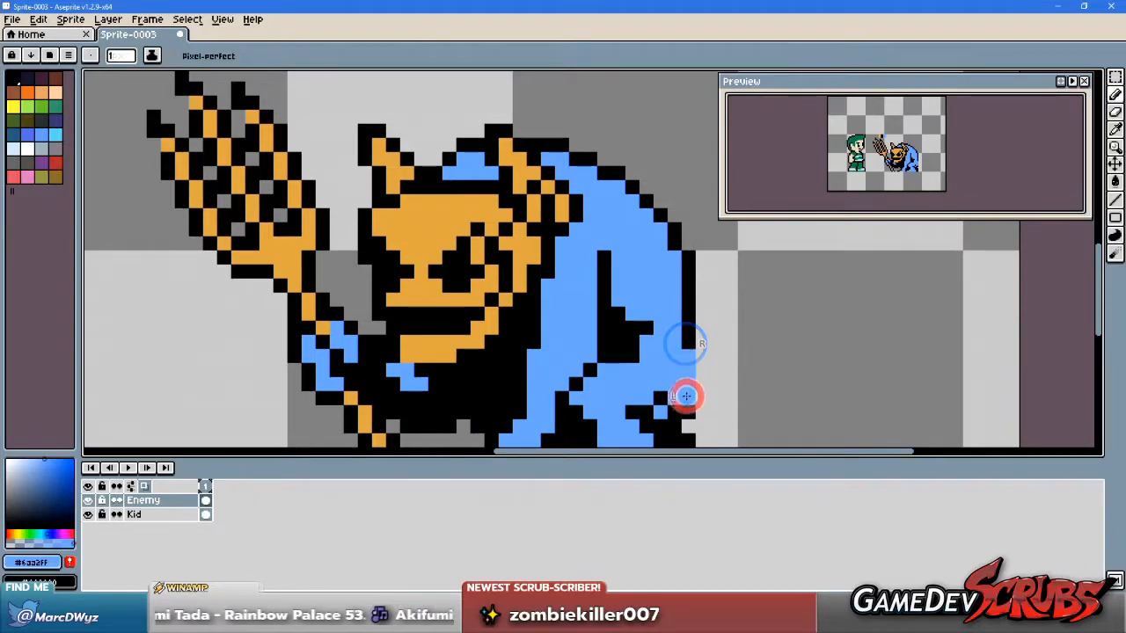
scroll(697, 396, down, 1)
scroll(695, 391, up, 1)
scroll(757, 396, down, 2)
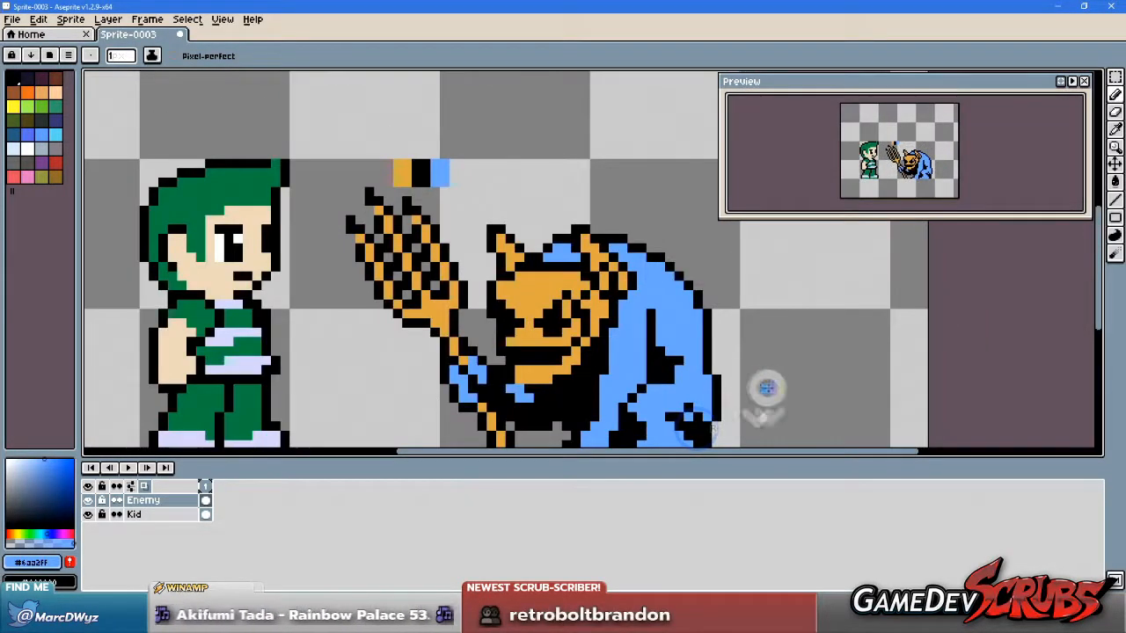
drag(753, 404, 734, 359)
scroll(703, 365, up, 1)
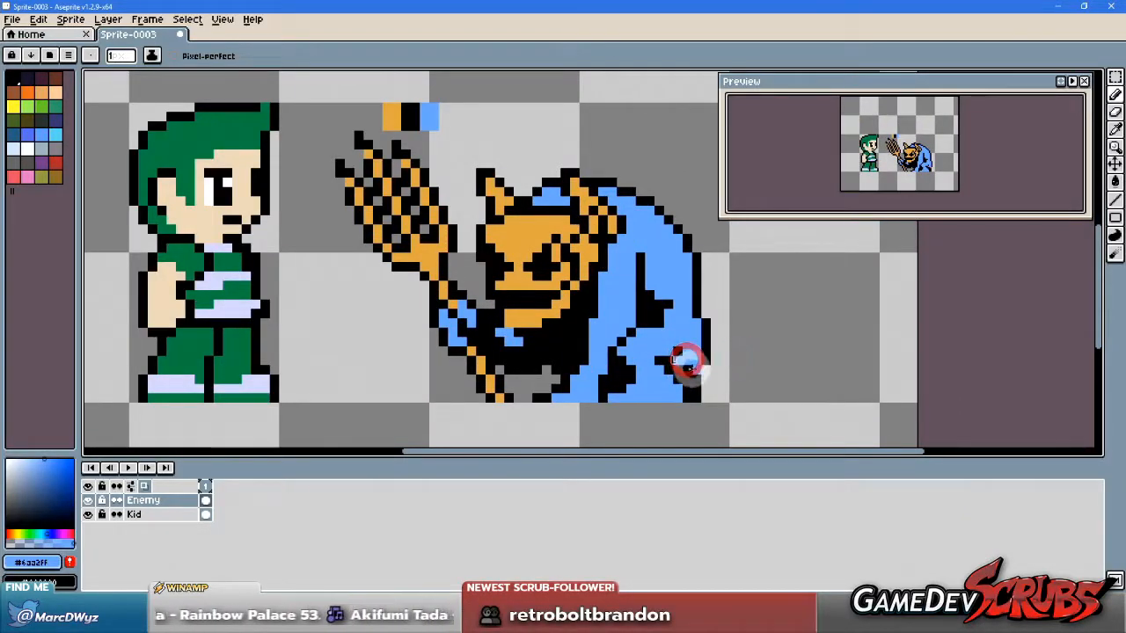
Step: Erase the outermost outline pixels where the cloak's lower back narrows toward the hem
scroll(737, 335, down, 1)
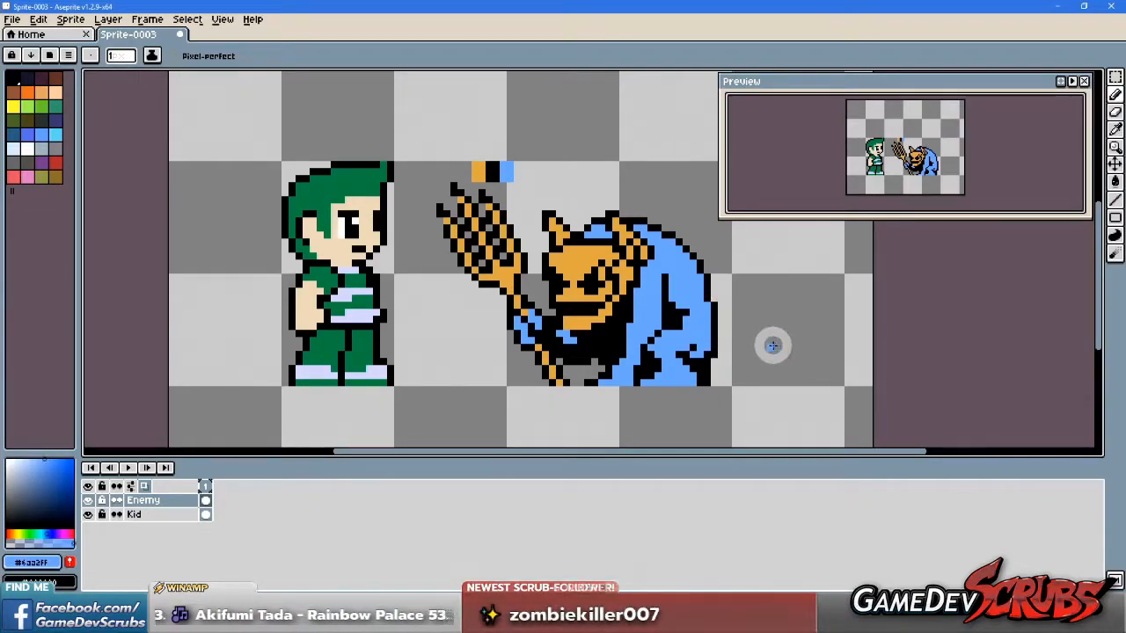
scroll(703, 335, down, 1)
scroll(721, 396, up, 2)
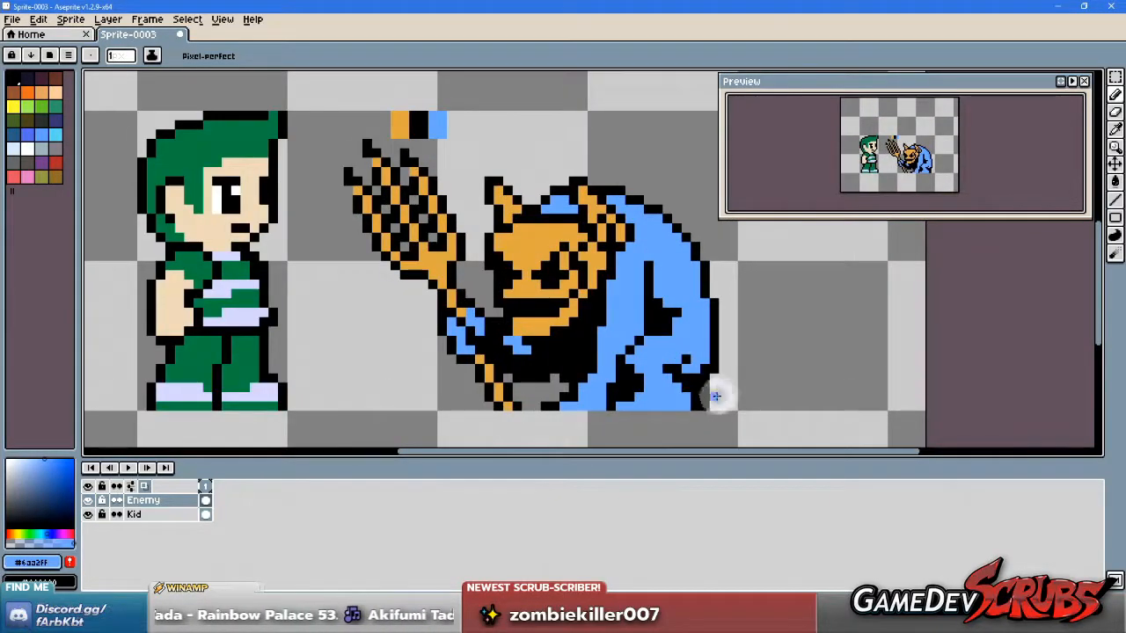
key(alt)
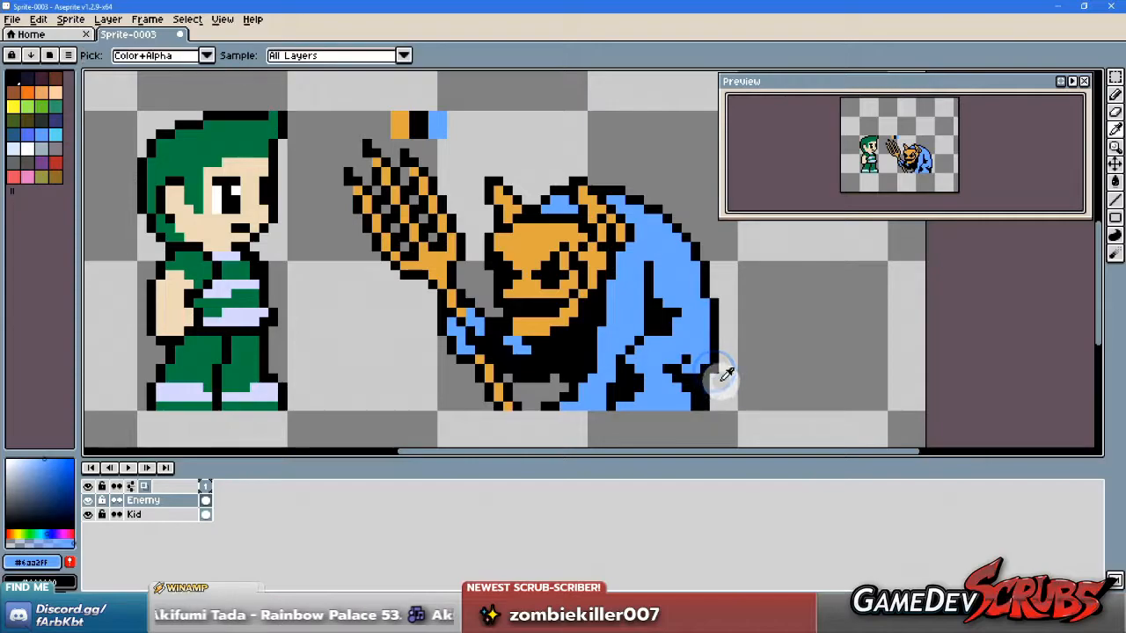
alt+right_click(720, 376)
right_click(715, 383)
right_click(708, 387)
Step: Examine the hunched cloak silhouette beside the kid sprite at several zoom levels
scroll(709, 387, down, 3)
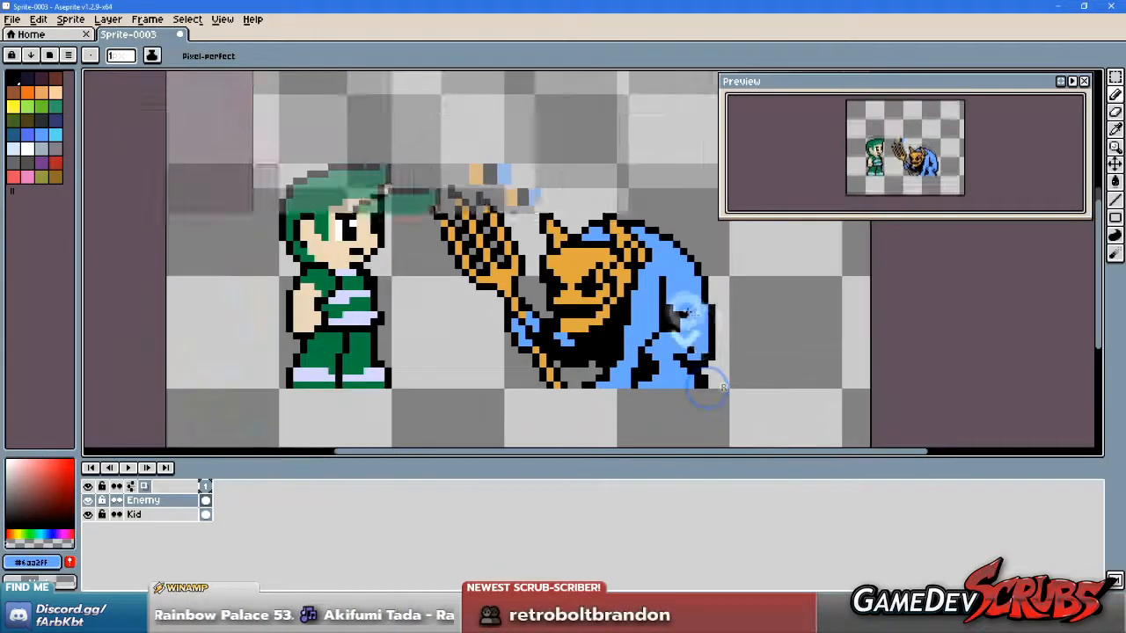
drag(827, 380, 726, 372)
scroll(675, 300, up, 2)
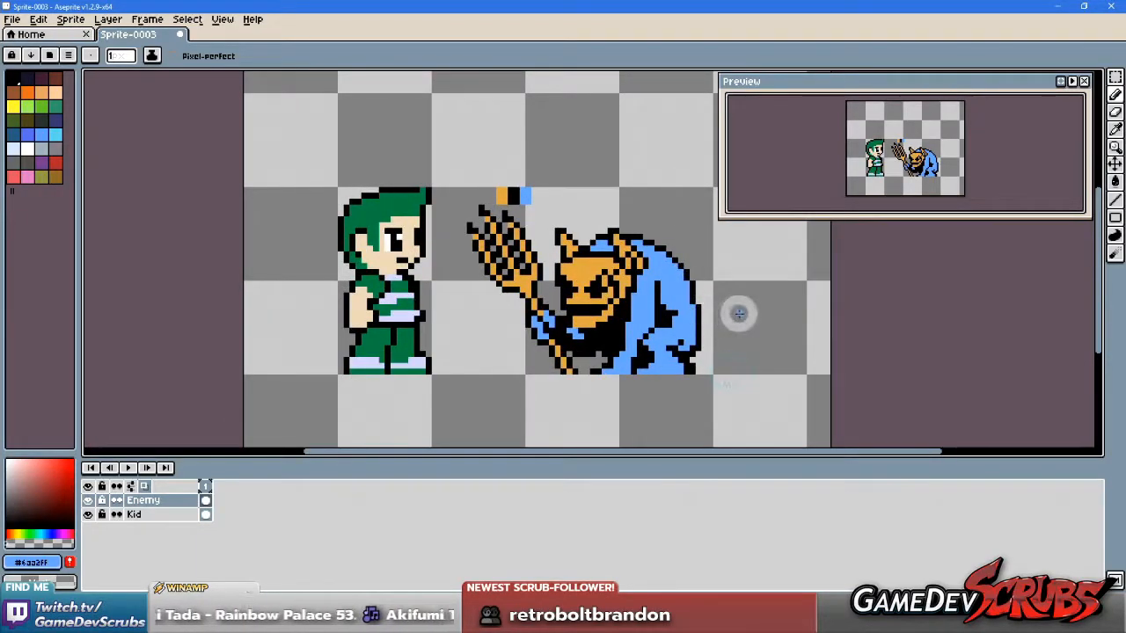
scroll(640, 283, up, 1)
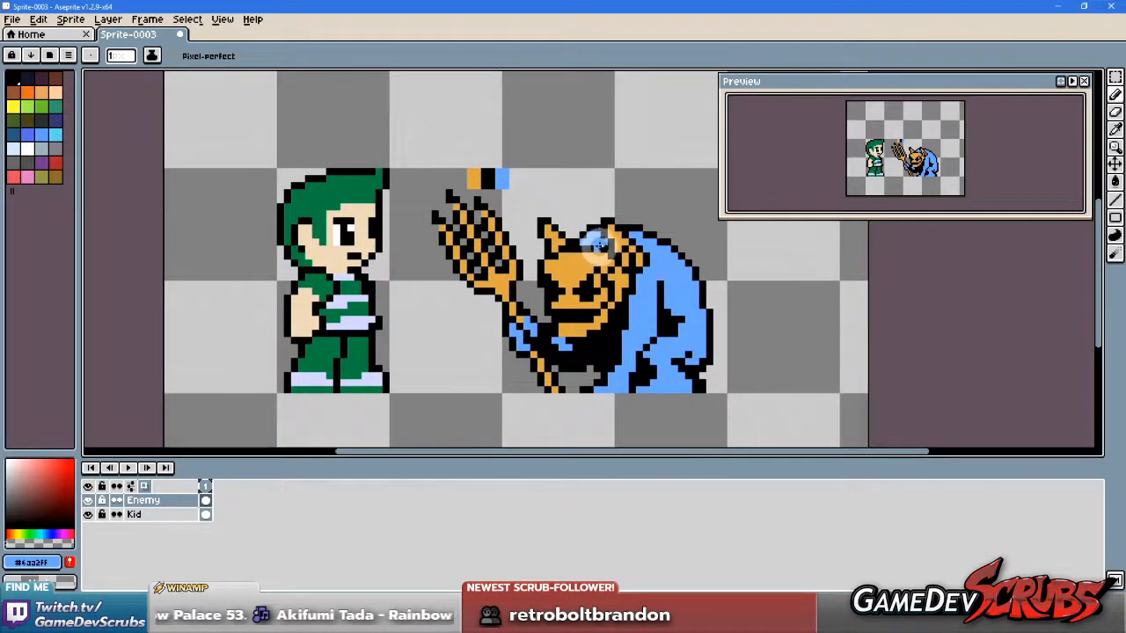
scroll(596, 244, up, 1)
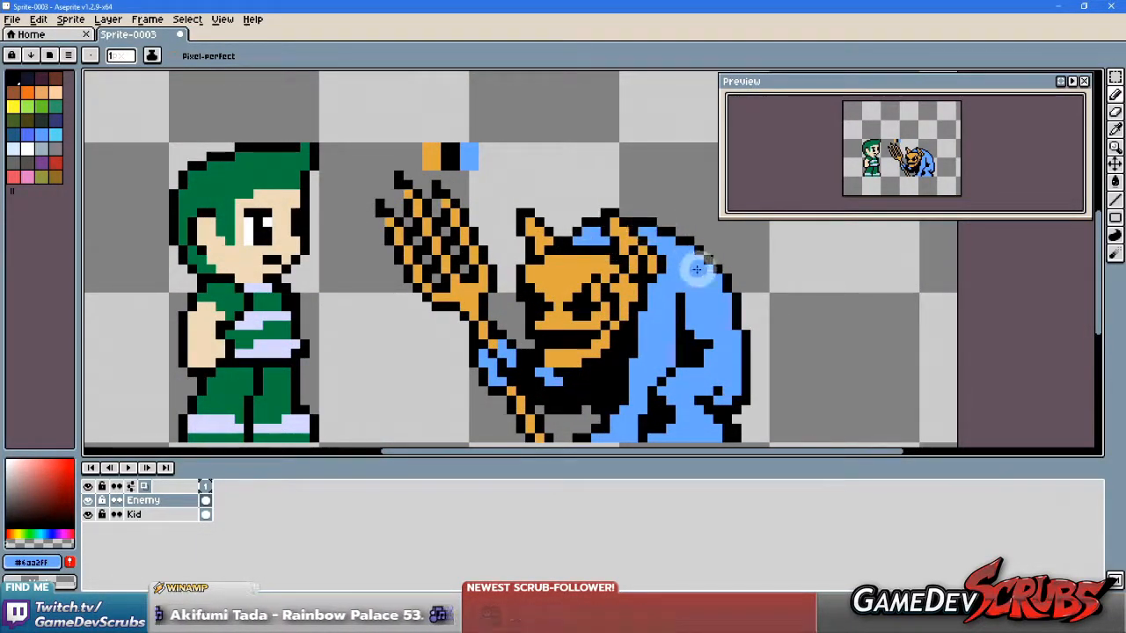
scroll(651, 247, down, 2)
scroll(721, 306, up, 1)
scroll(730, 308, down, 1)
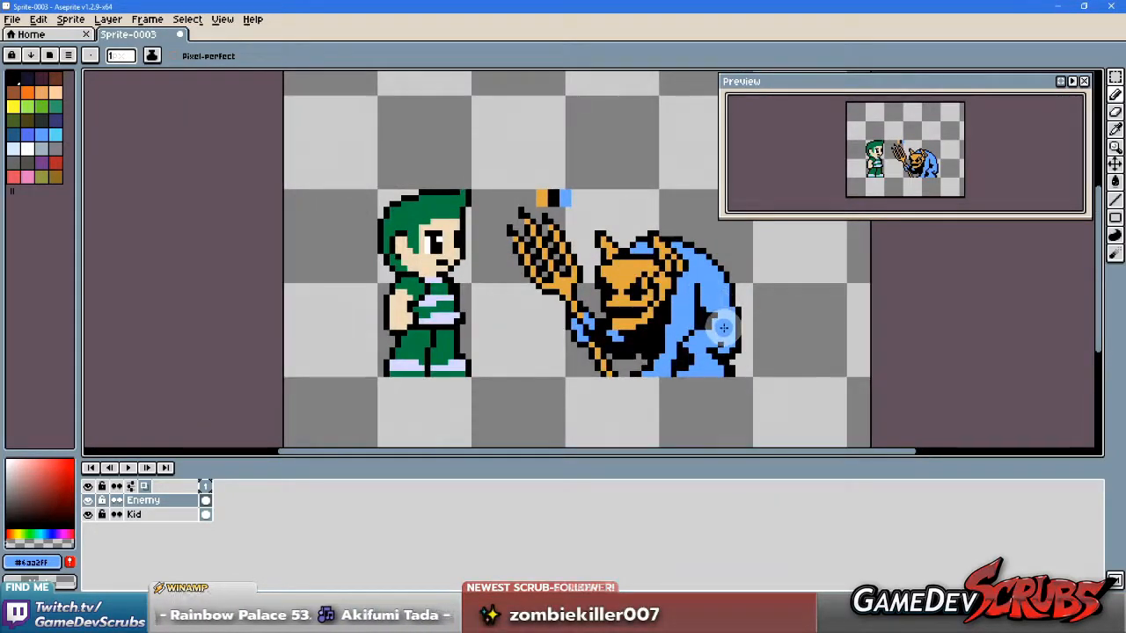
scroll(717, 321, up, 2)
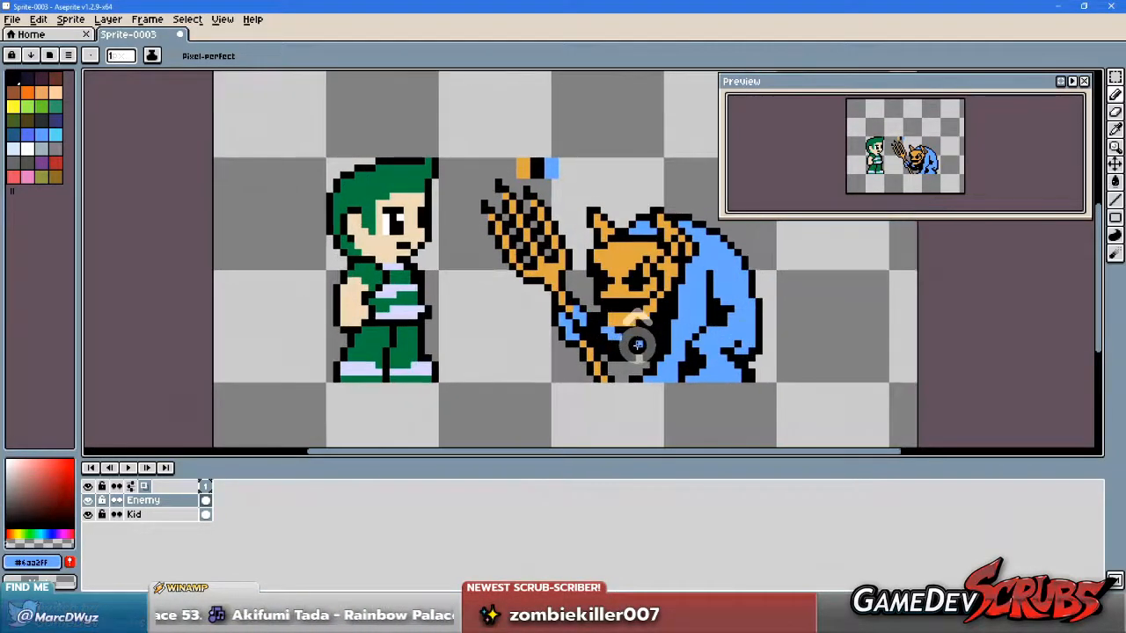
alt+click(609, 325)
scroll(729, 372, down, 1)
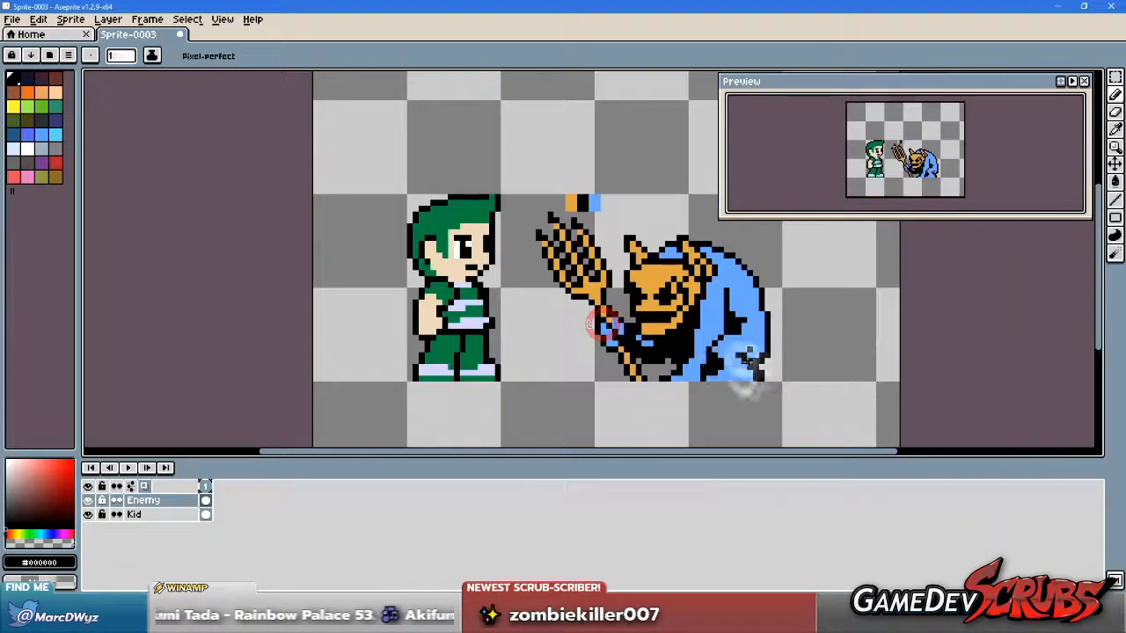
key(ctrl+z)
alt+click(687, 351)
Step: Examine the enemy's face, dark torso and cloak folds from near and far
scroll(687, 350, up, 2)
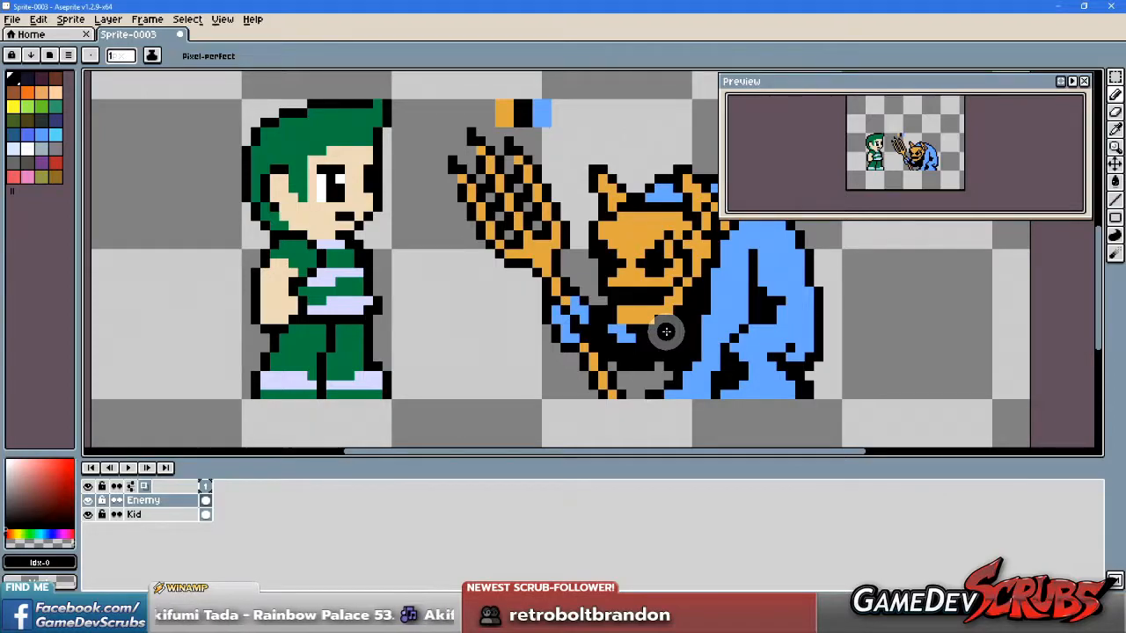
scroll(723, 310, down, 3)
drag(722, 311, 541, 309)
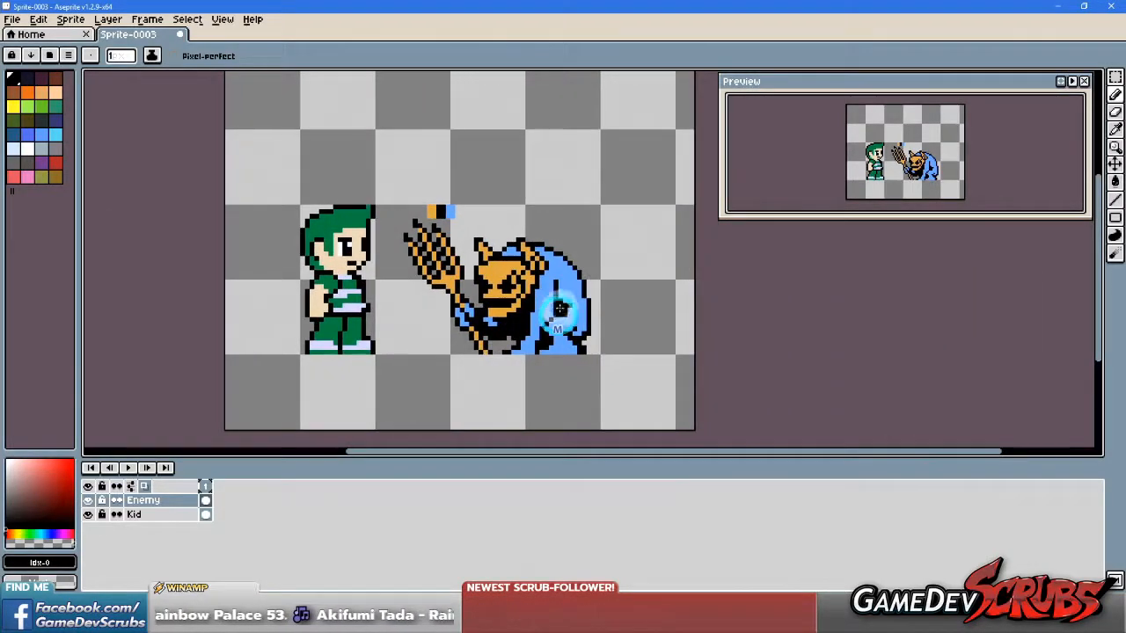
scroll(539, 302, up, 1)
drag(615, 304, 656, 313)
scroll(656, 313, up, 1)
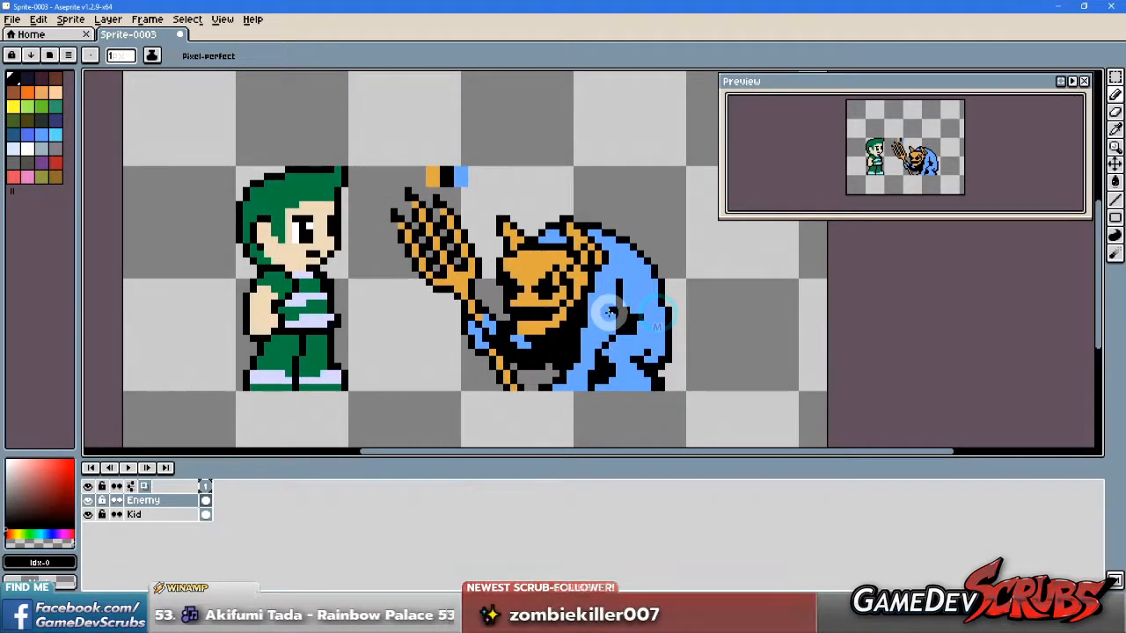
scroll(621, 319, down, 1)
scroll(625, 312, up, 4)
scroll(633, 296, down, 1)
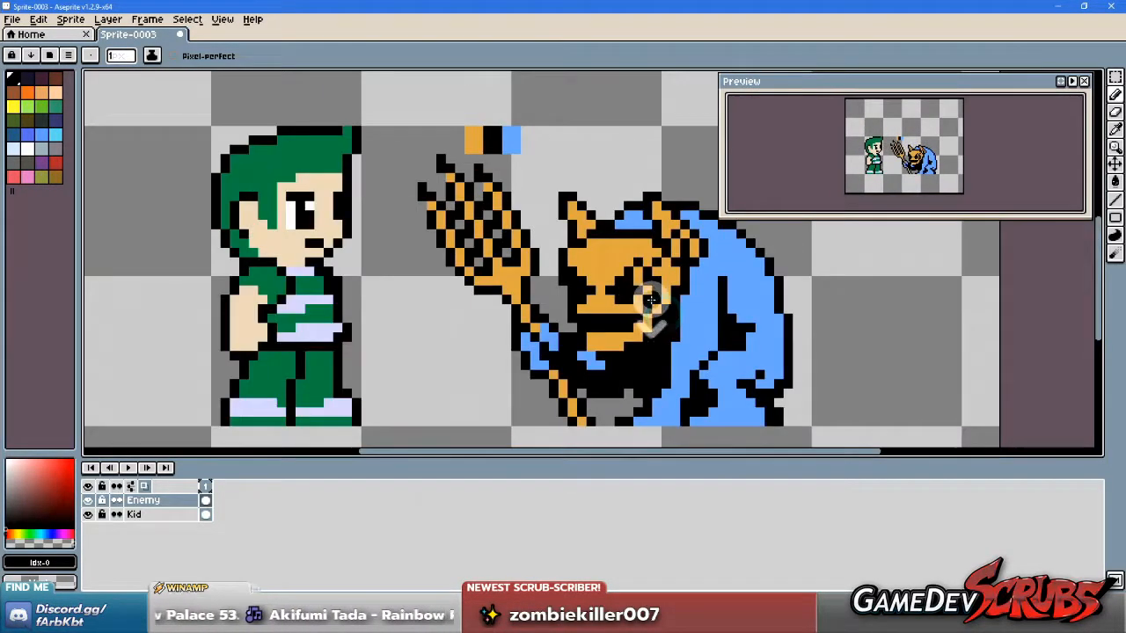
Step: Shift the enemy's eye nearest the cloak slightly left and fill the gap behind it with the orange face colour
drag(648, 302, 628, 307)
key(m)
drag(580, 261, 605, 302)
click(675, 306)
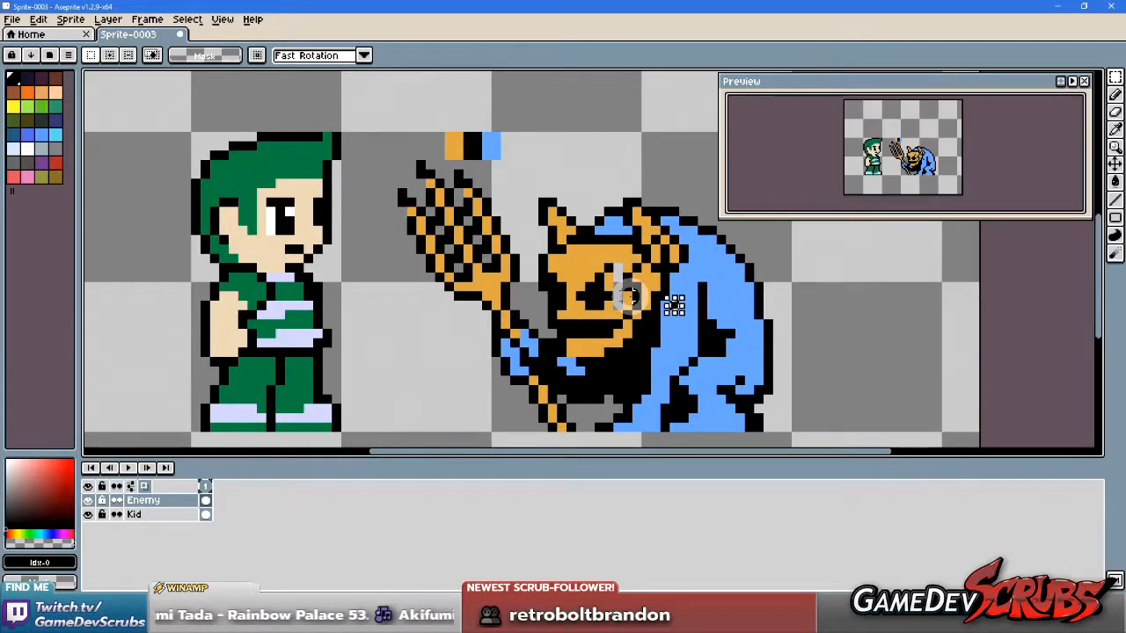
key(w)
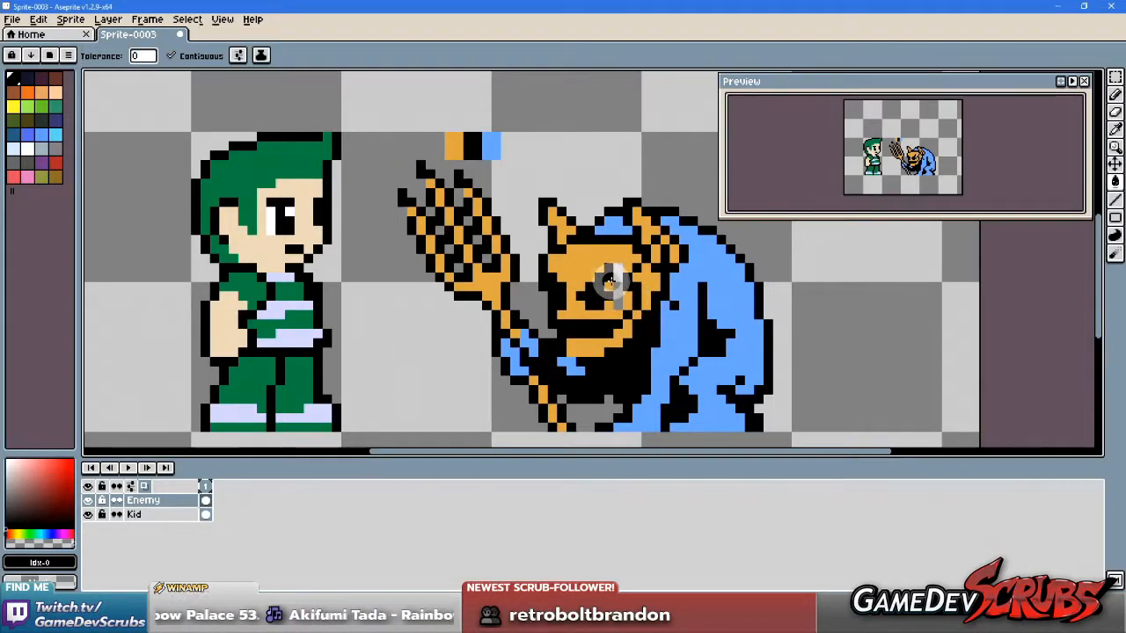
alt+click(590, 256)
scroll(677, 327, down, 1)
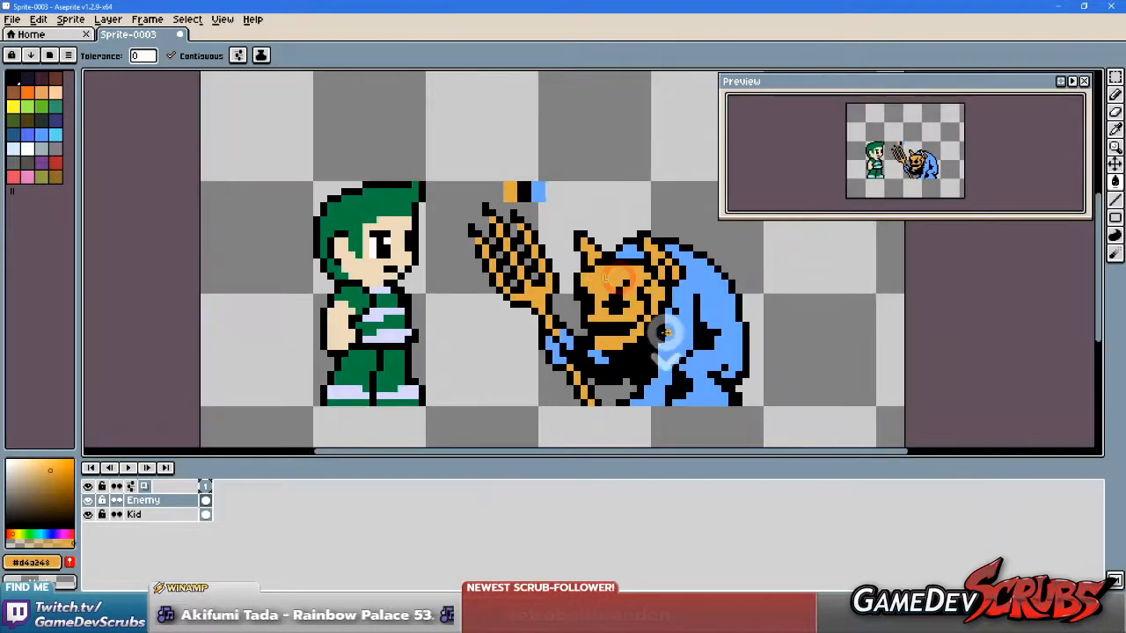
scroll(622, 327, up, 1)
key(b)
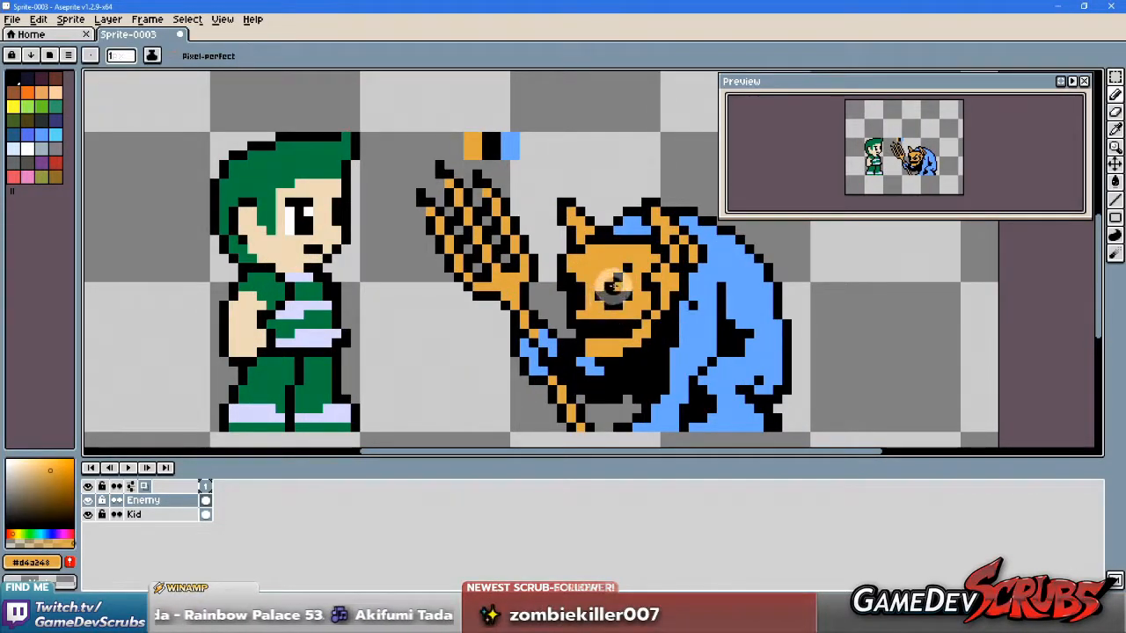
alt+click(583, 266)
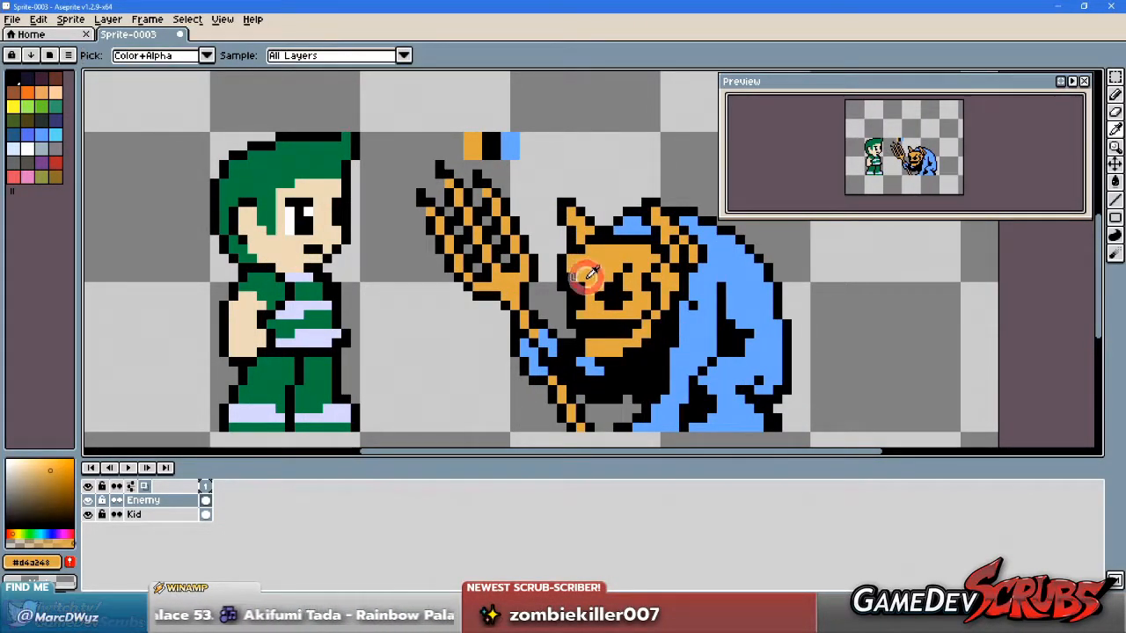
Step: Examine how the enemy's face reads with the shifted eye at several zoom levels
scroll(704, 337, down, 1)
scroll(714, 337, down, 2)
scroll(714, 337, up, 1)
drag(714, 337, 661, 348)
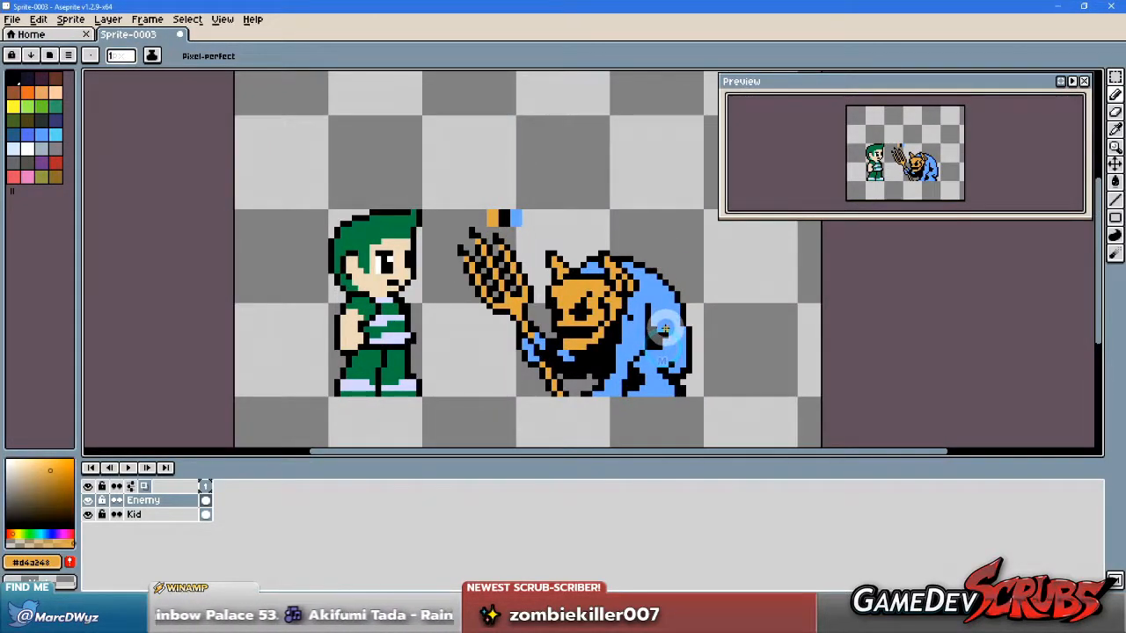
drag(698, 333, 728, 333)
scroll(671, 332, up, 1)
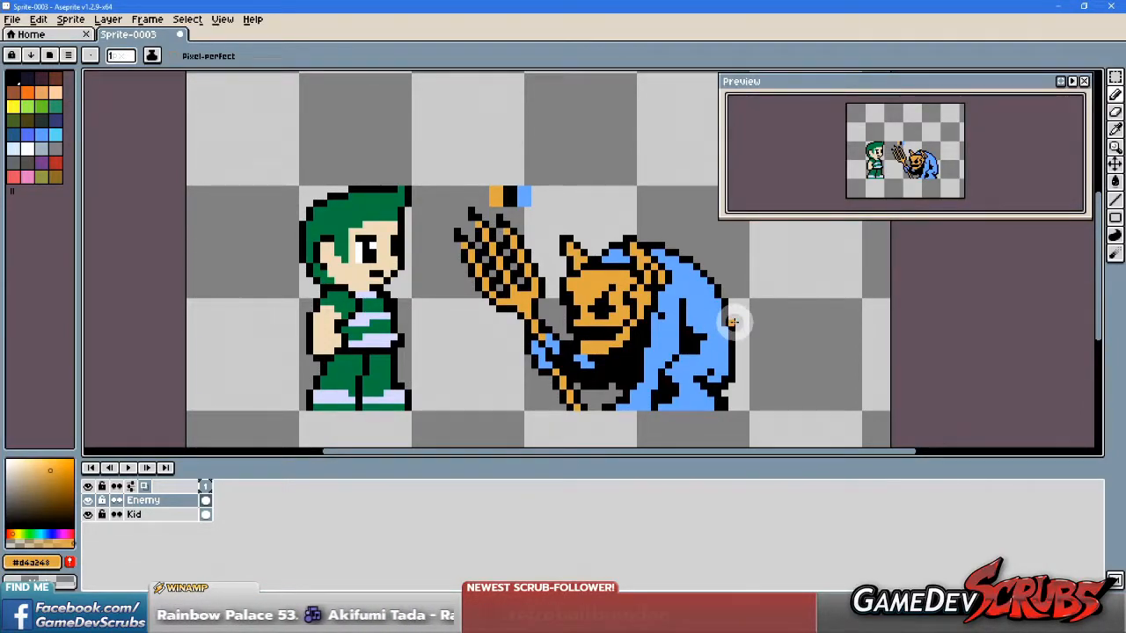
mouse_move(676, 319)
mouse_down()
mouse_move(660, 325)
mouse_move(666, 338)
mouse_up()
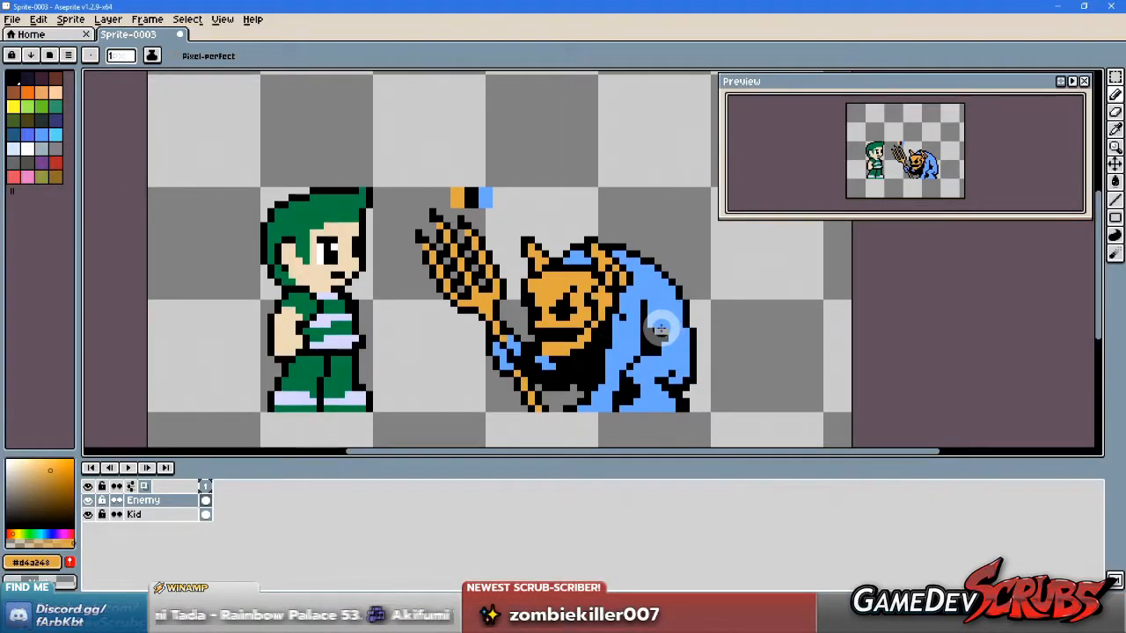
drag(651, 319, 645, 315)
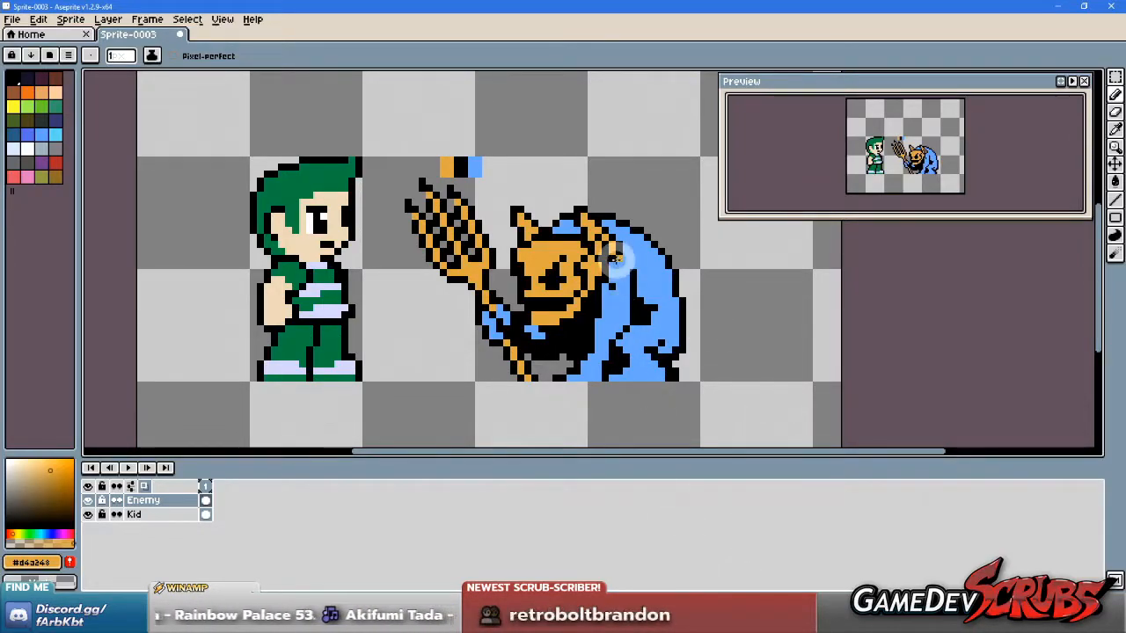
Step: Copy the area around the enemy's edited head and undo the eye changes on the sprite itself
key(m)
drag(495, 206, 626, 332)
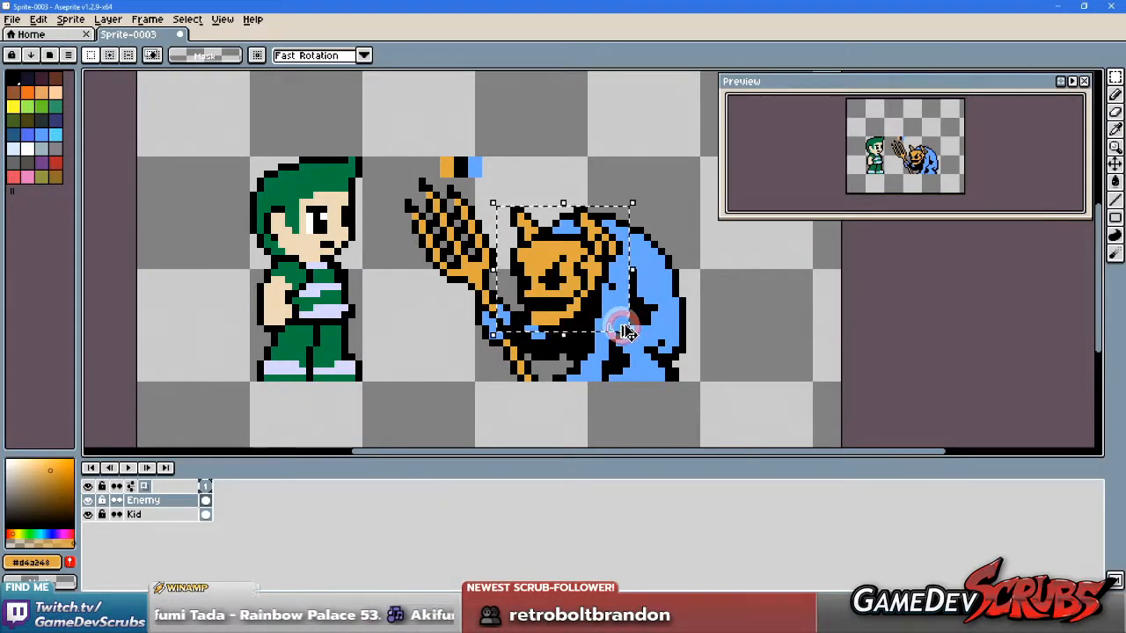
click(710, 347)
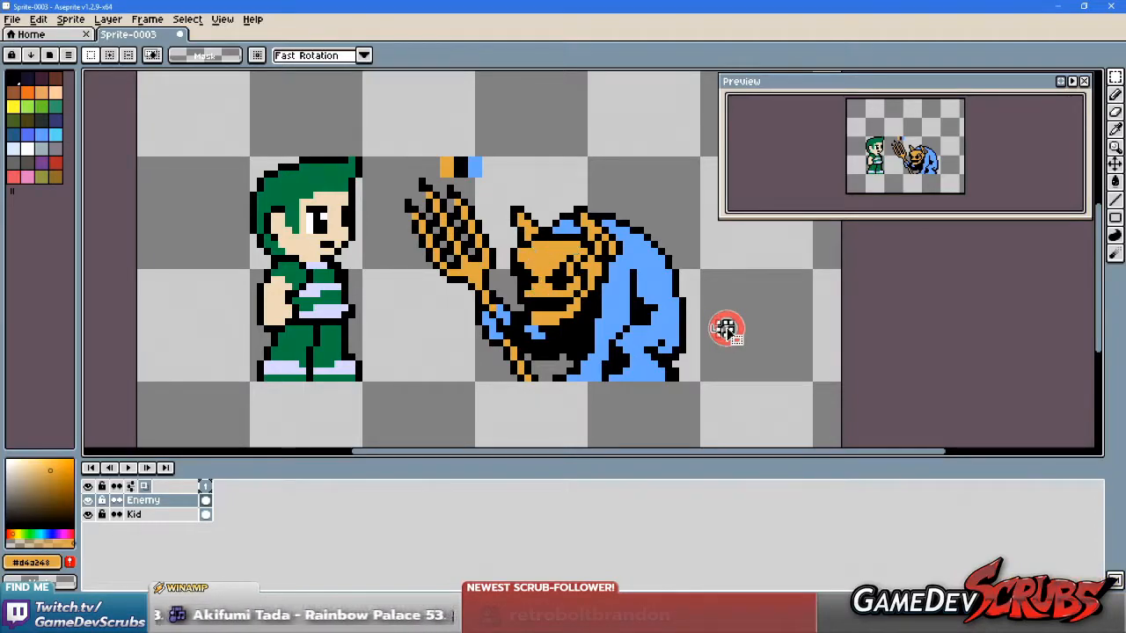
Step: Paste the copied head variant to the right of the enemy and compare the two faces
scroll(739, 316, down, 1)
drag(728, 321, 678, 332)
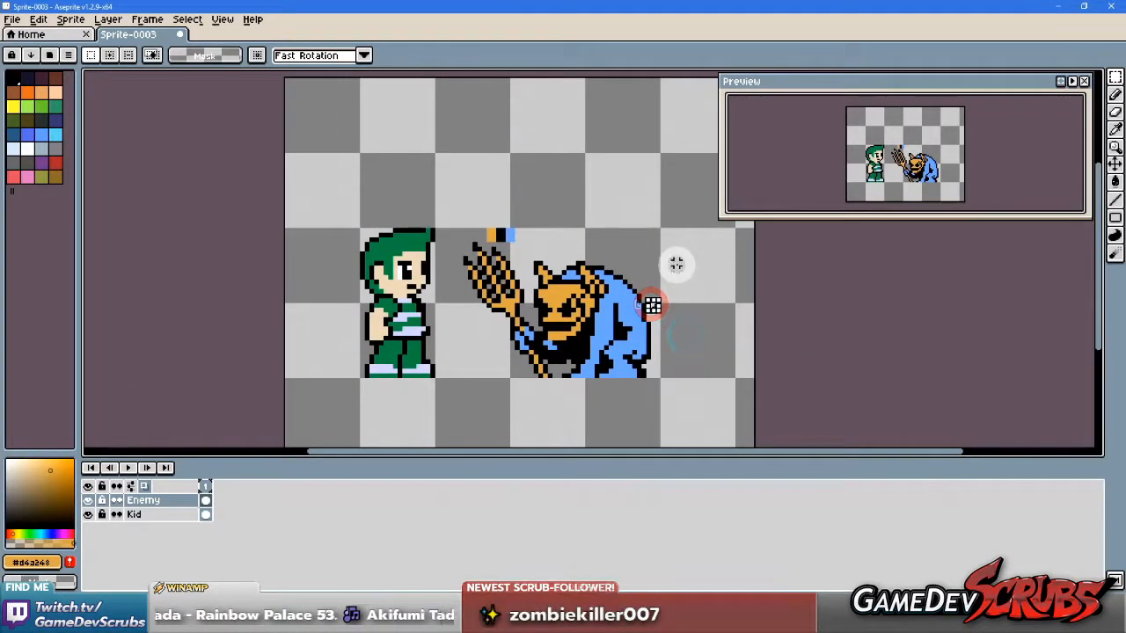
key(ctrl+v)
drag(611, 255, 708, 312)
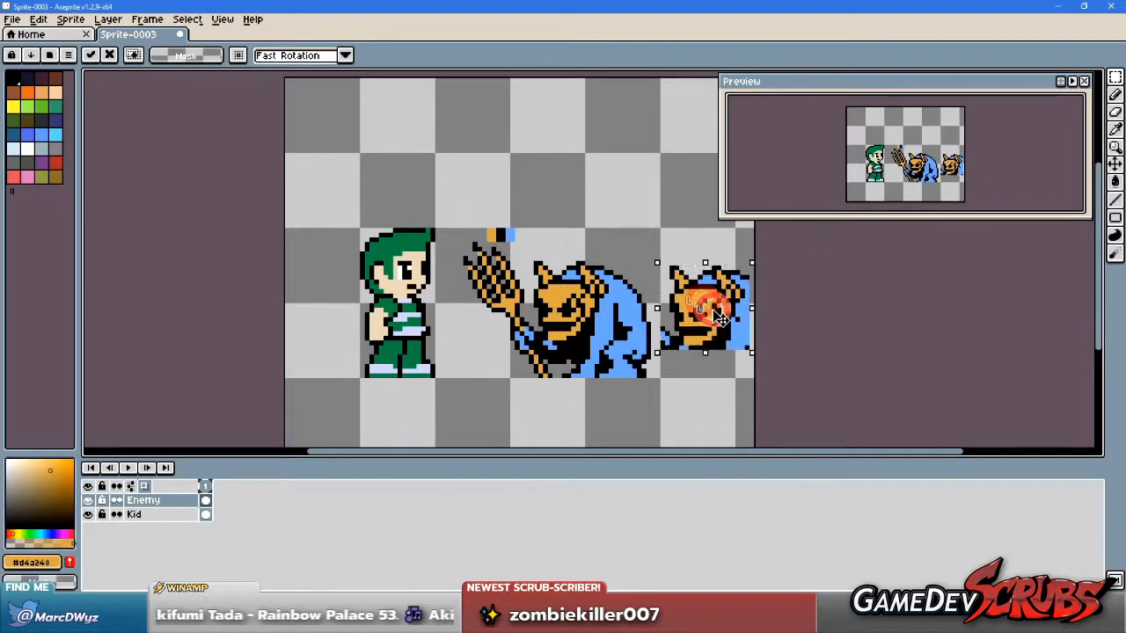
click(679, 386)
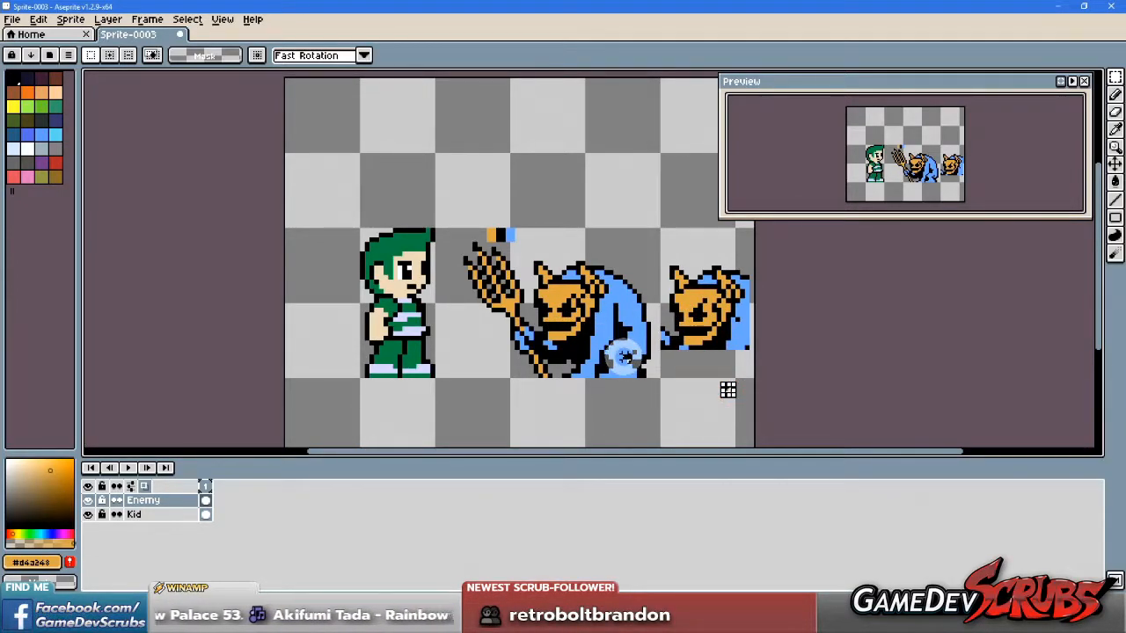
scroll(621, 351, up, 1)
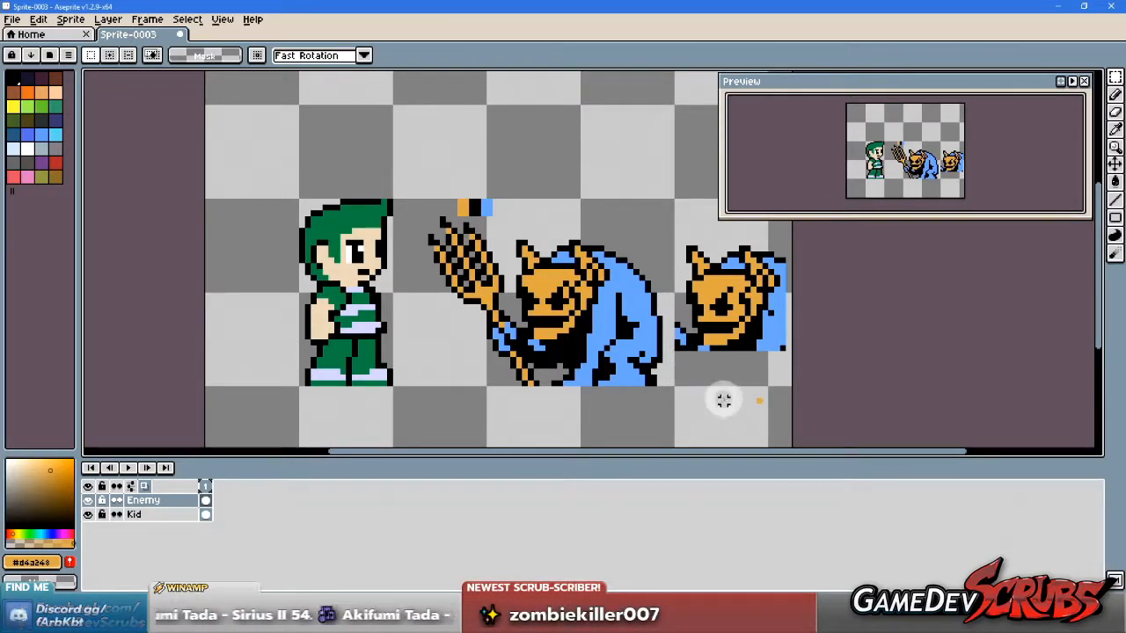
Step: Erase the stray orange pixel below the copied head and nudge the copy up slightly to line up with the enemy's head
key(b)
right_click(748, 388)
right_click(764, 398)
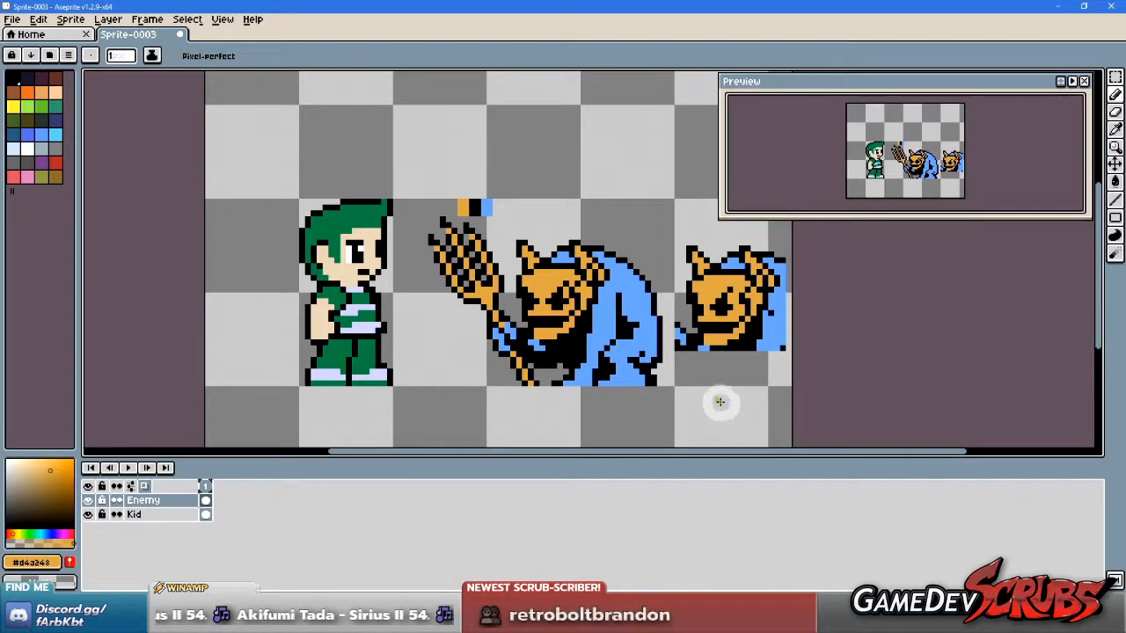
key(v)
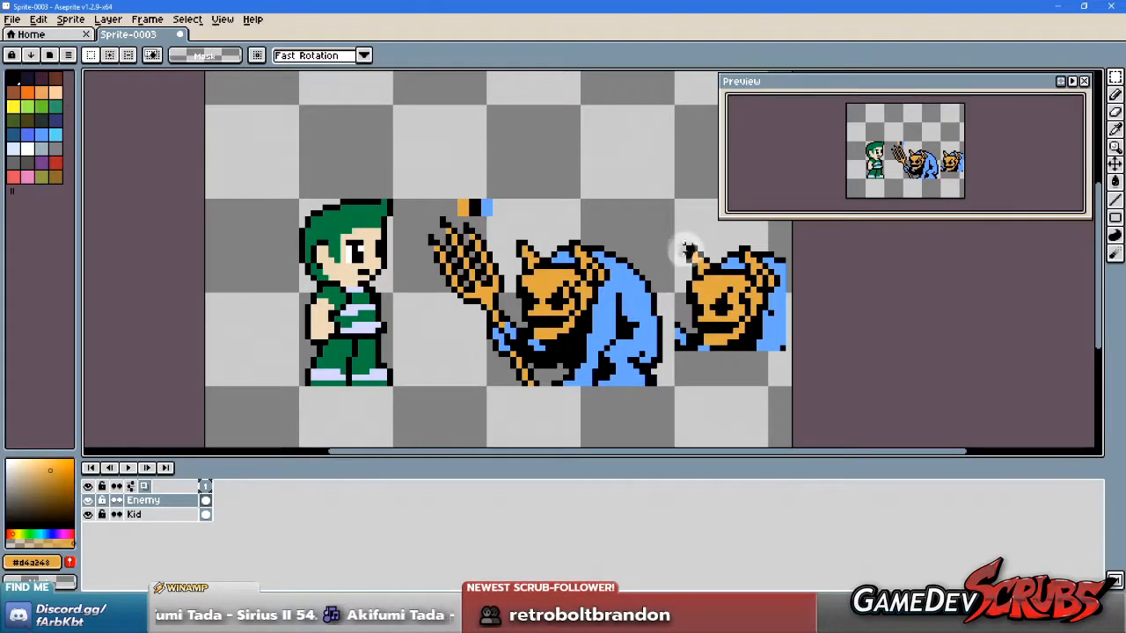
drag(687, 244, 809, 381)
click(734, 318)
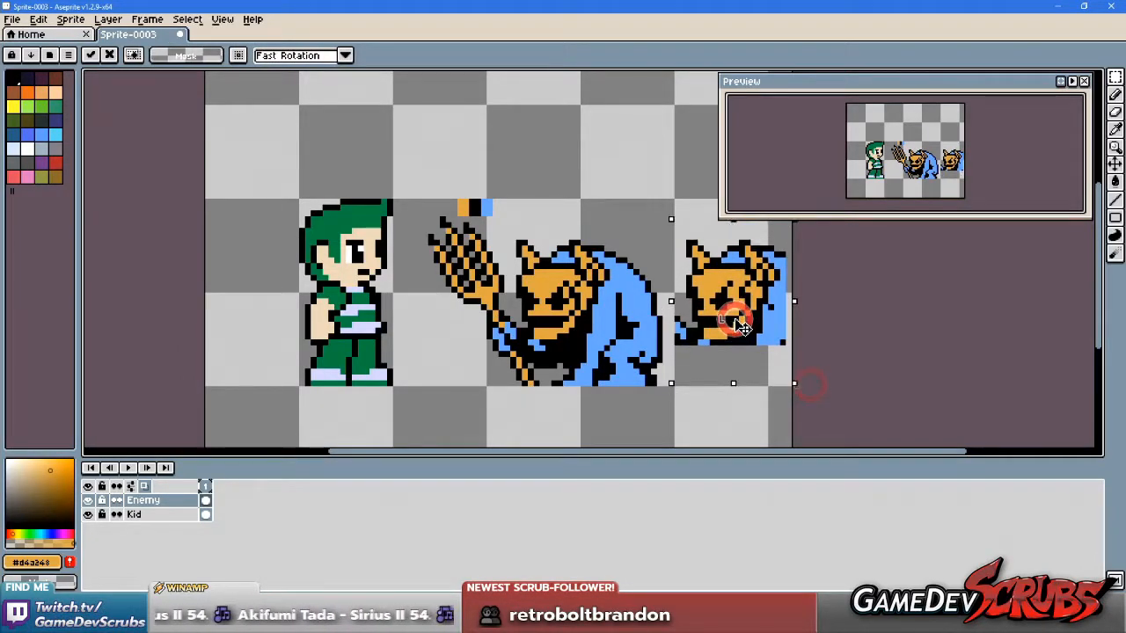
drag(531, 196, 800, 241)
click(735, 380)
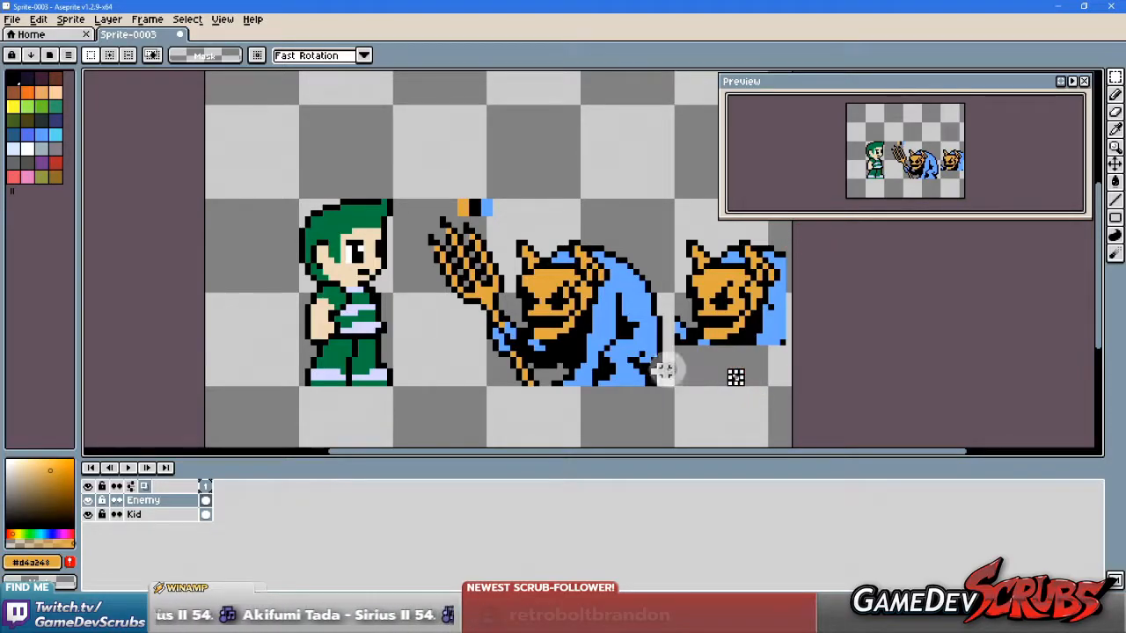
Step: Compare the enemy's original face with the shifted-eye variant beside it at several zoom levels
scroll(722, 368, down, 1)
drag(721, 378, 678, 384)
scroll(678, 382, up, 1)
drag(624, 214, 780, 382)
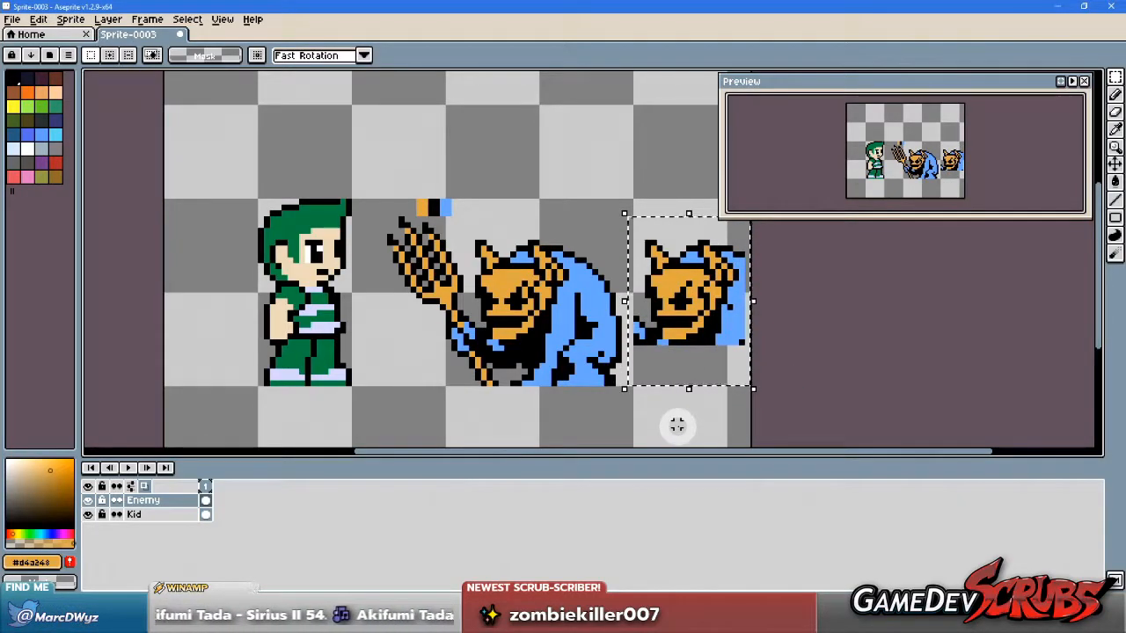
click(677, 425)
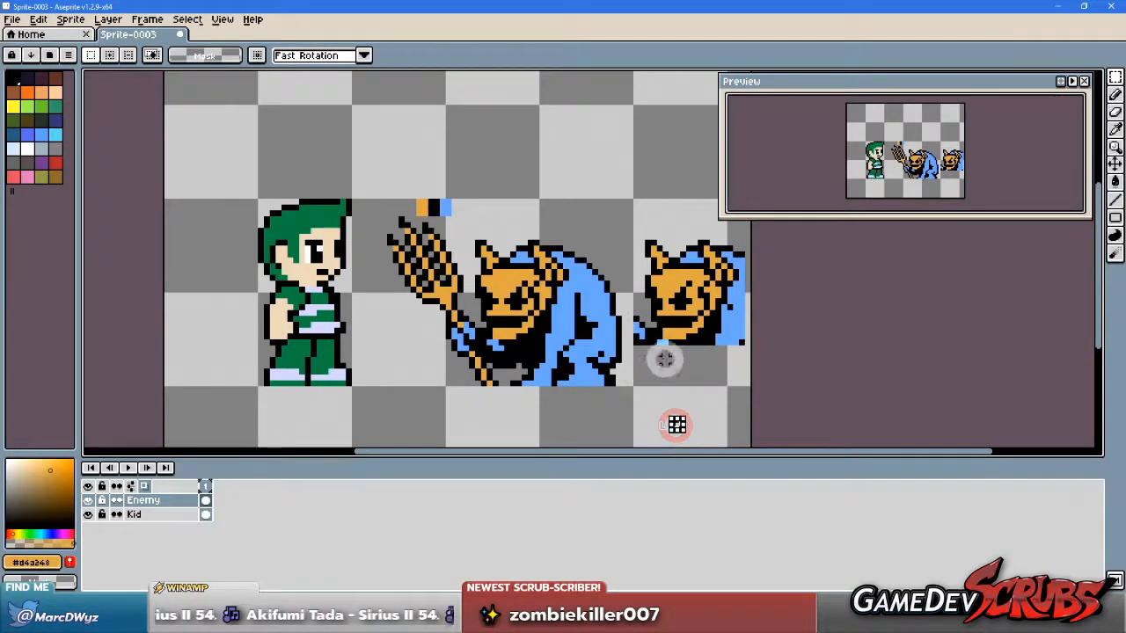
scroll(666, 360, down, 1)
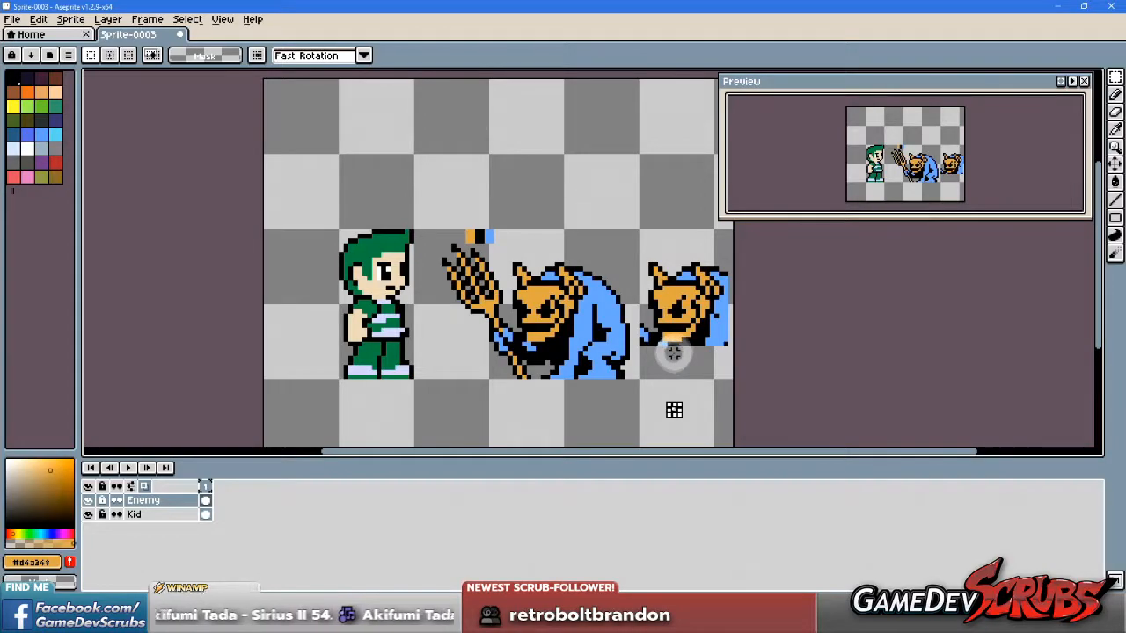
scroll(655, 324, up, 1)
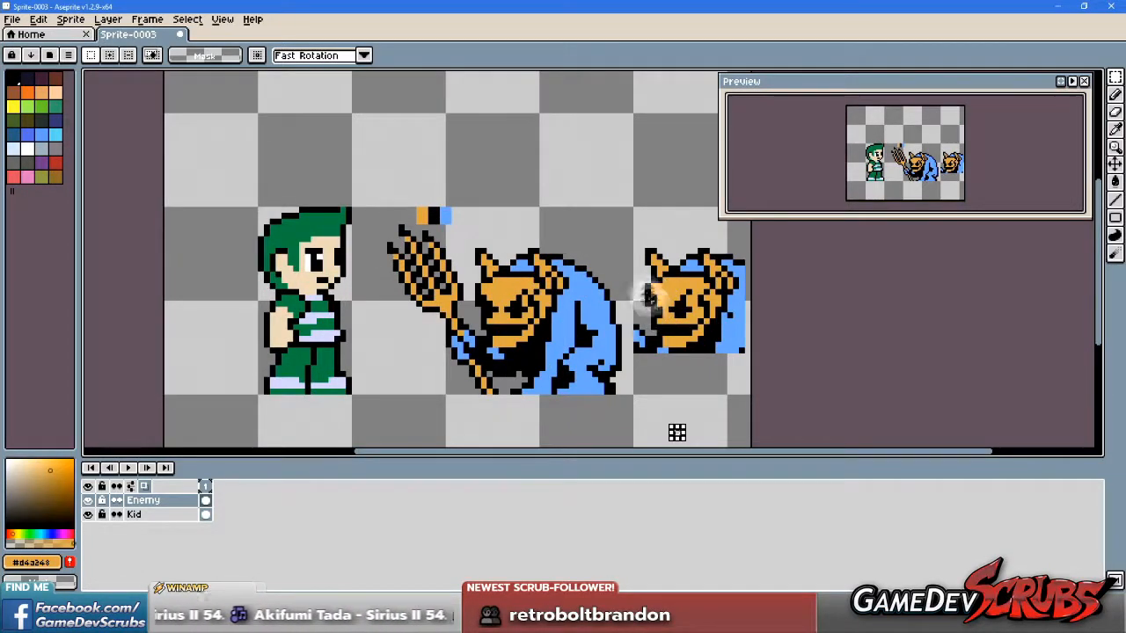
drag(626, 235, 781, 388)
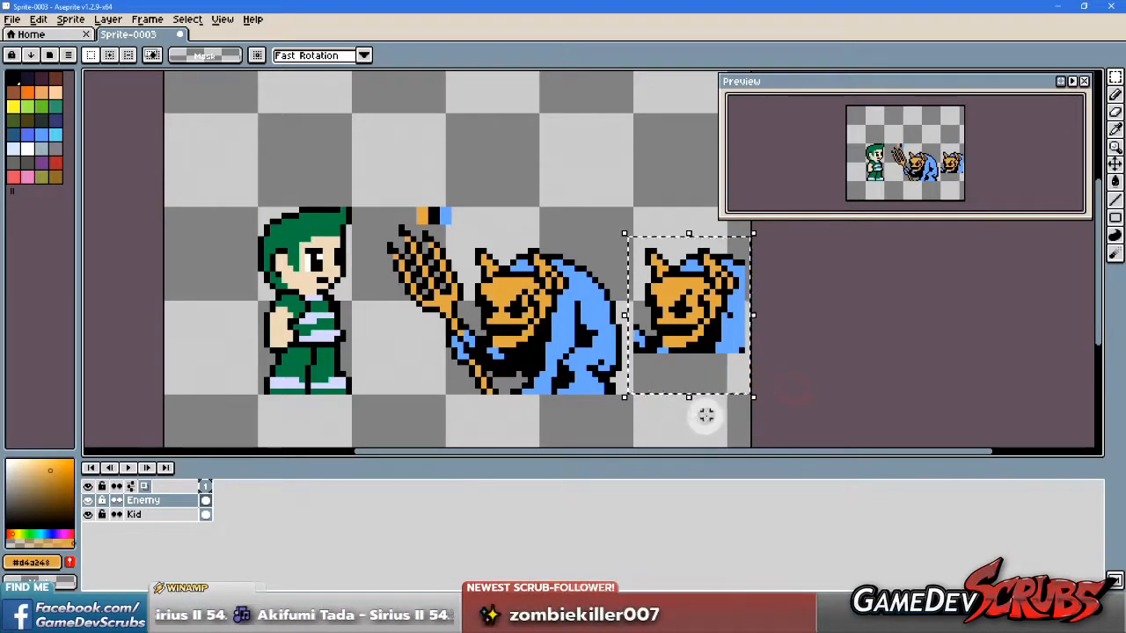
scroll(605, 331, down, 1)
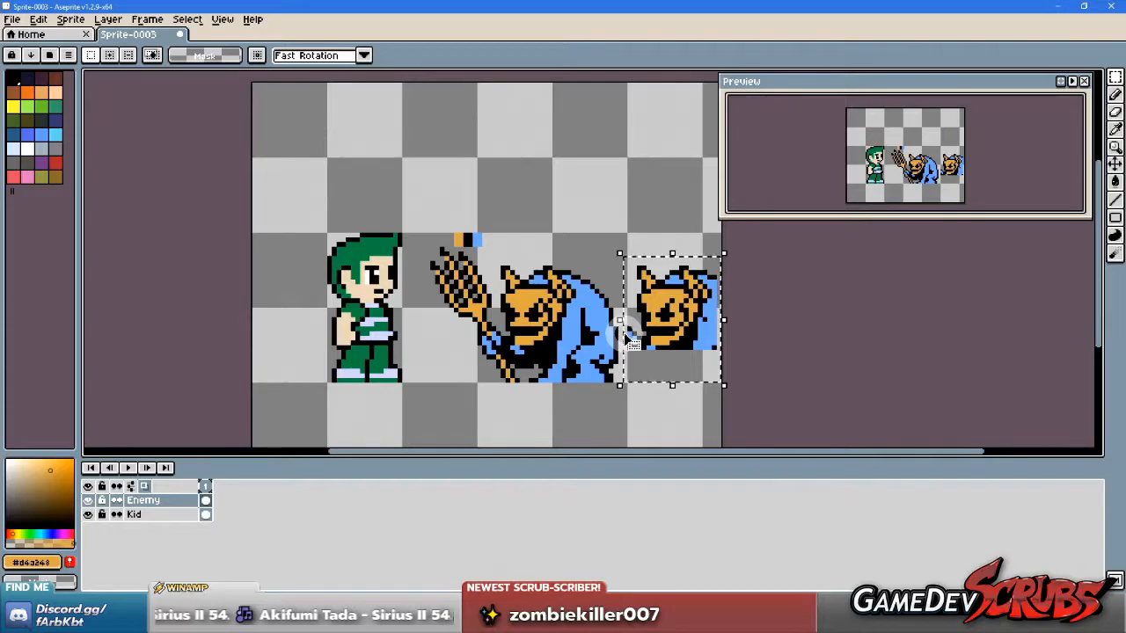
scroll(662, 332, up, 1)
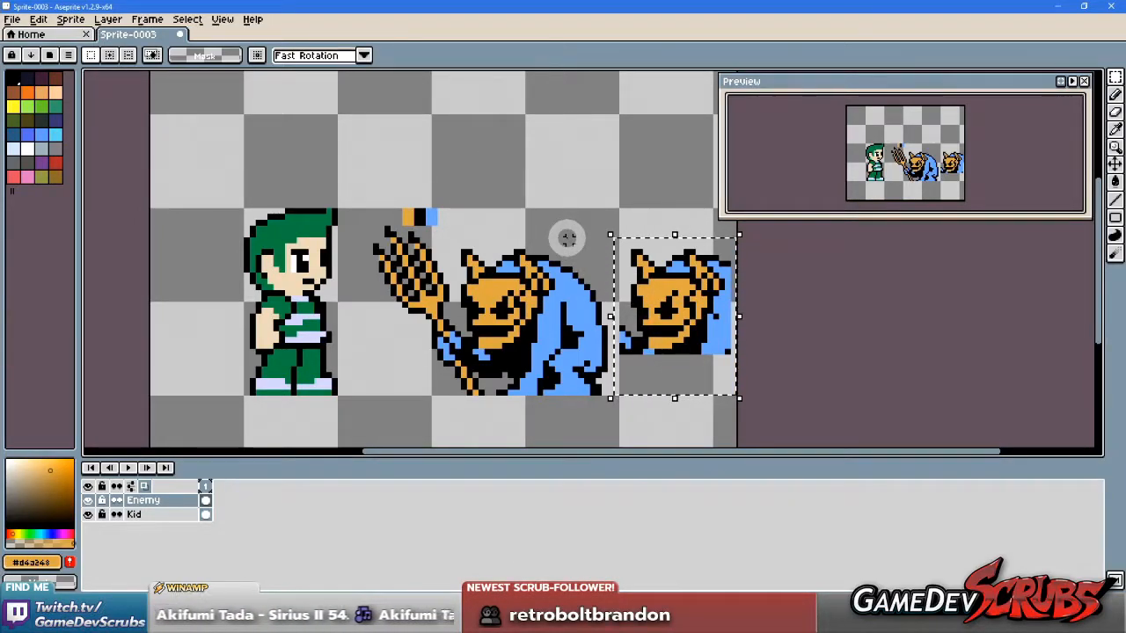
scroll(568, 236, down, 2)
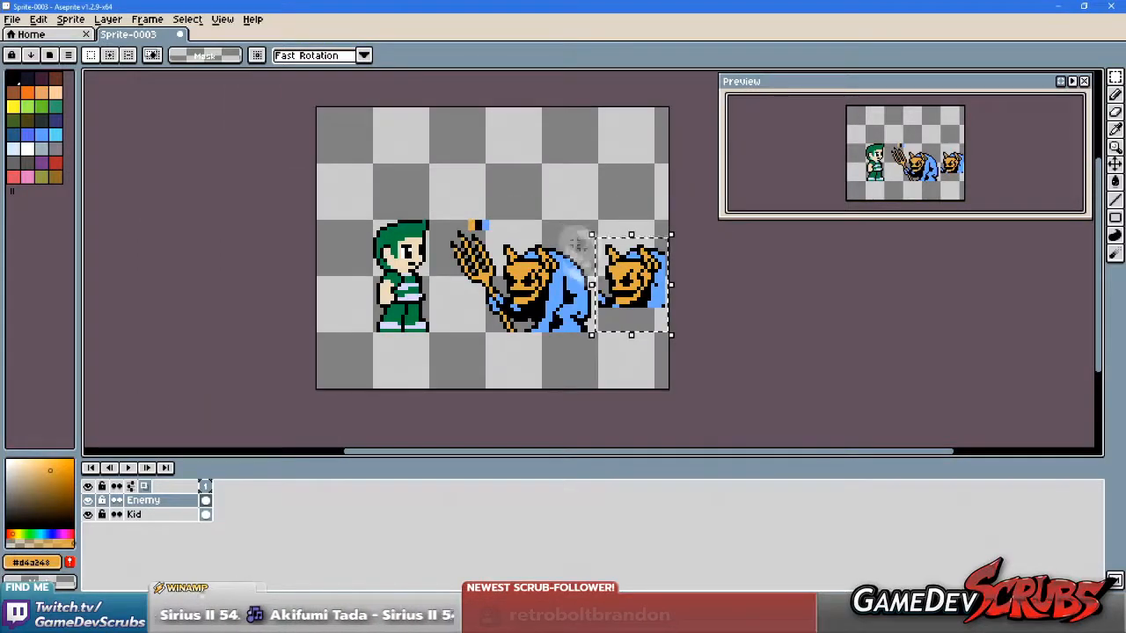
scroll(581, 234, up, 1)
scroll(553, 221, down, 1)
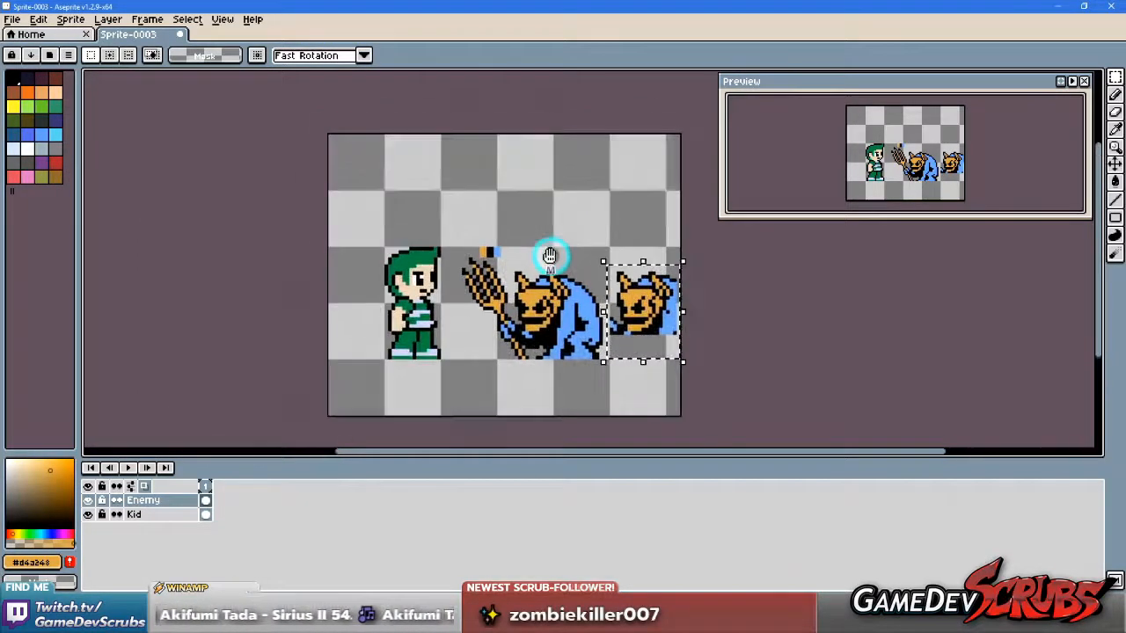
scroll(546, 252, up, 2)
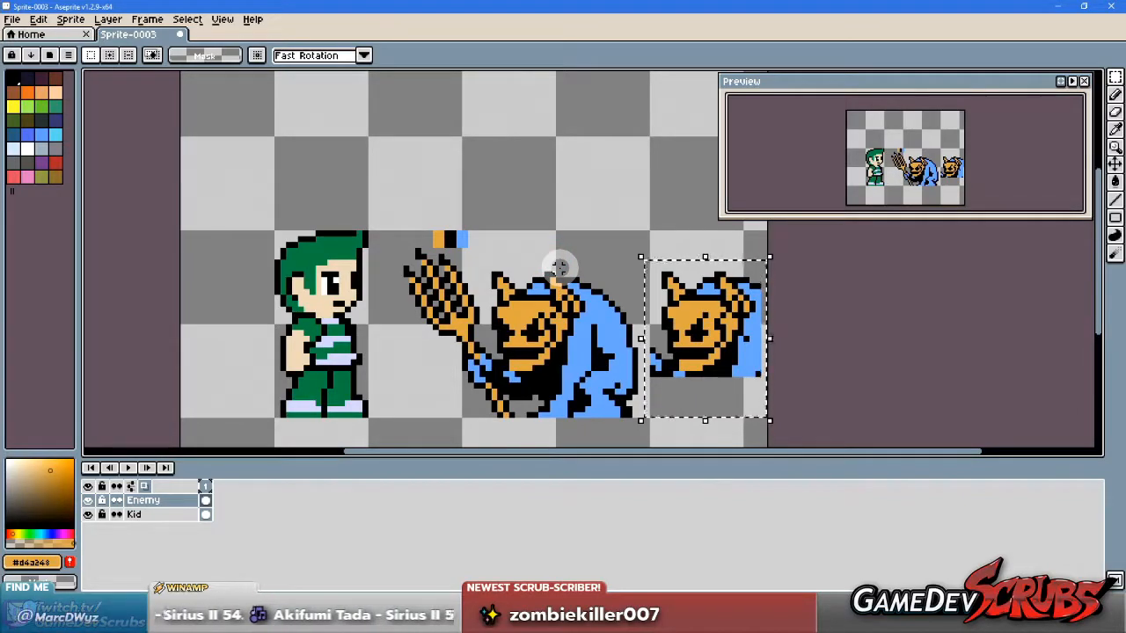
scroll(589, 299, down, 1)
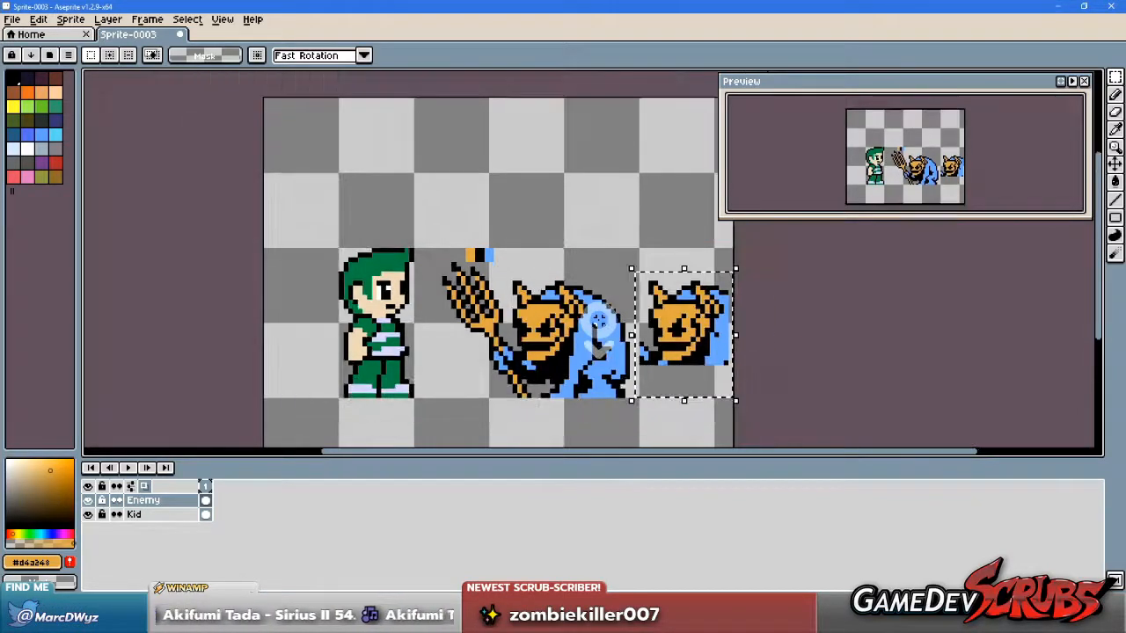
scroll(607, 317, up, 1)
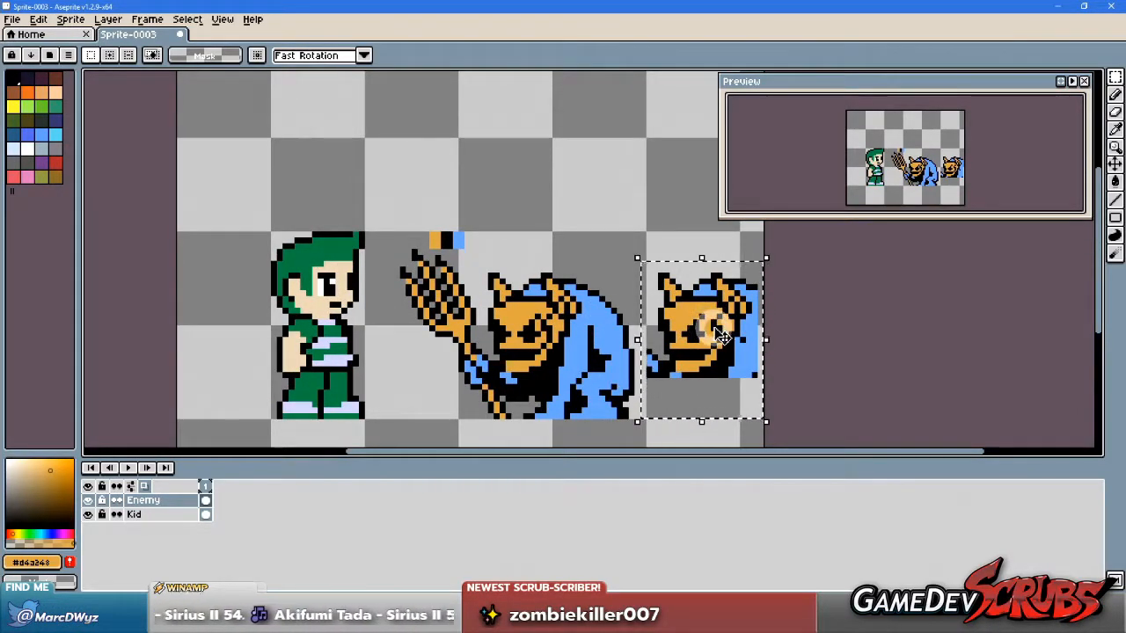
Step: Move the shifted-eye head variant into the empty space above the enemy, slightly right of its head
scroll(720, 337, down, 1)
drag(717, 339, 579, 176)
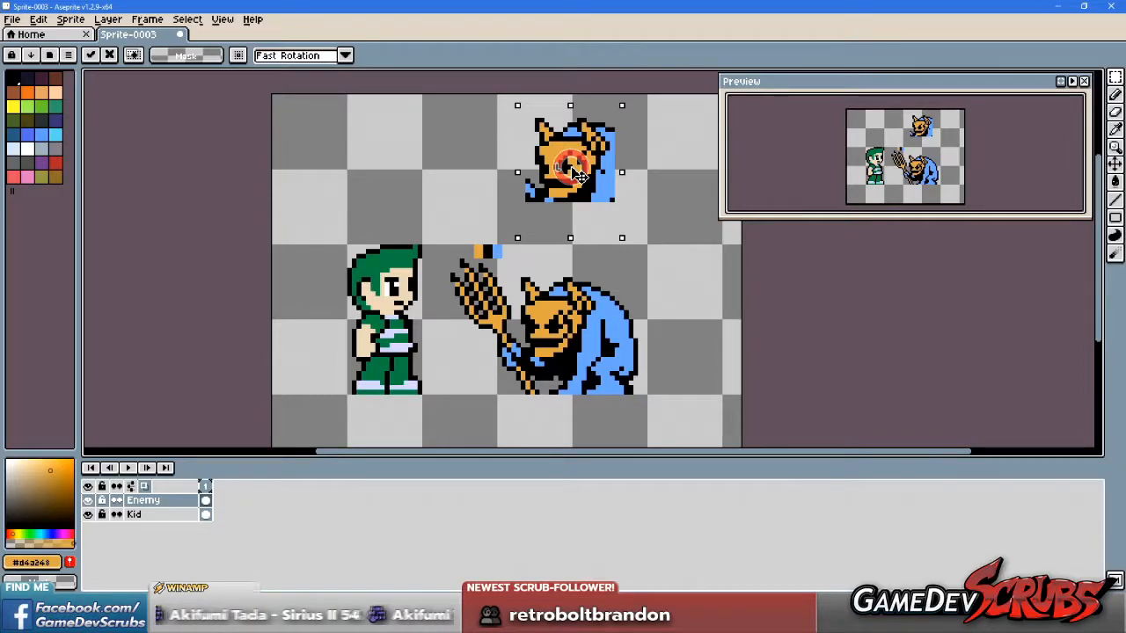
drag(578, 176, 579, 174)
click(606, 273)
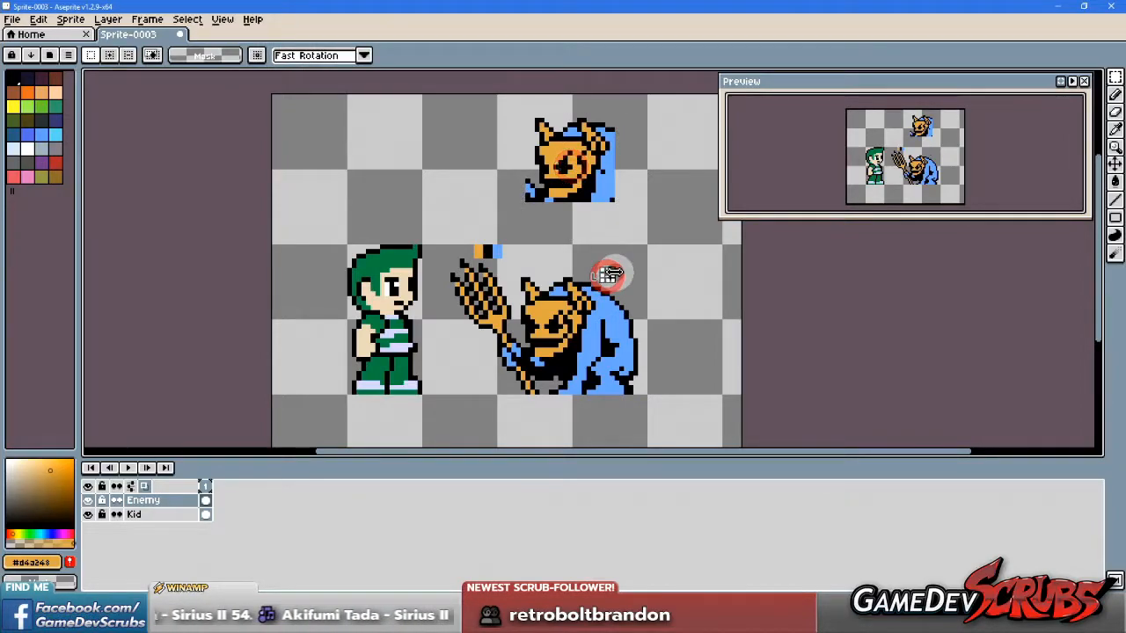
drag(495, 102, 659, 218)
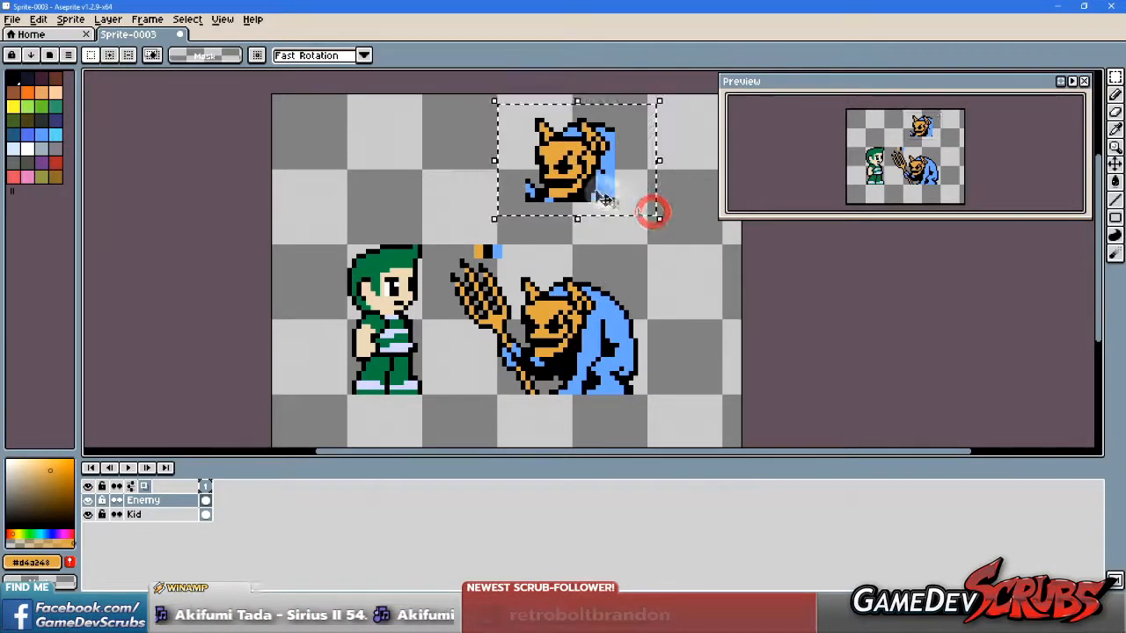
drag(586, 191, 637, 195)
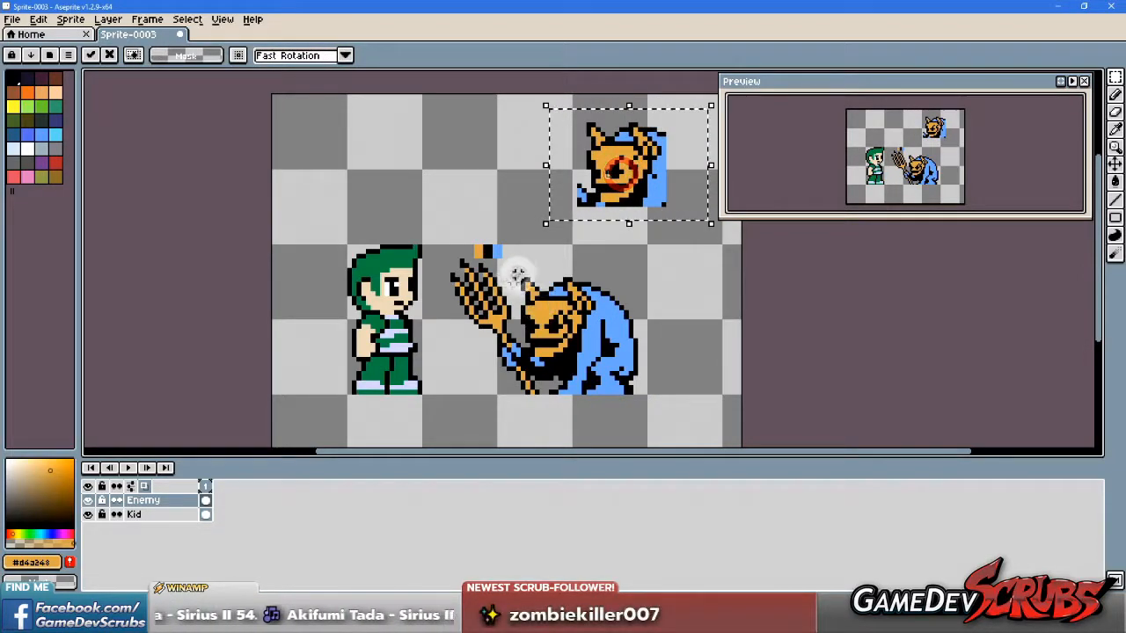
Step: Copy the enemy's original head from the sprite and place the duplicate in the empty space above the kid
drag(514, 266, 600, 363)
click(643, 326)
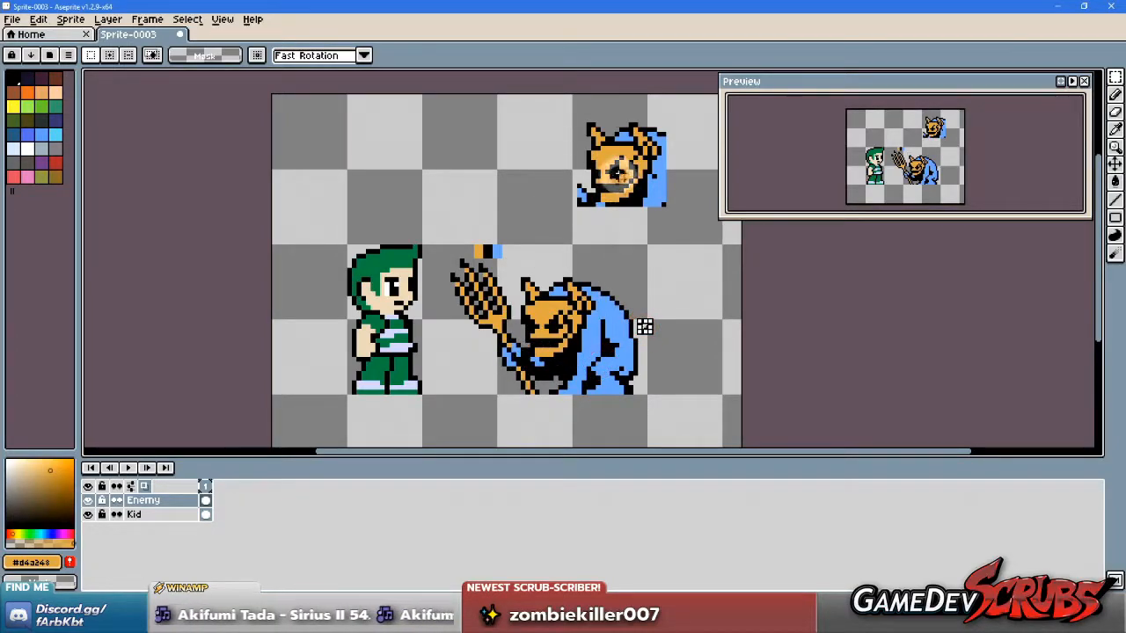
drag(511, 359, 599, 245)
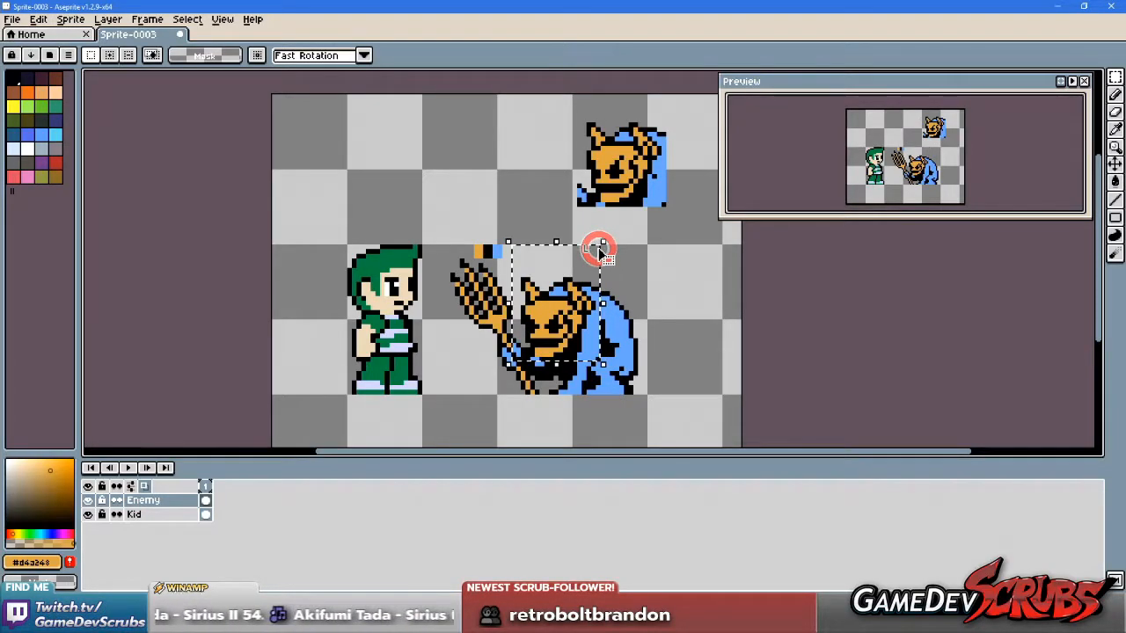
key(ctrl+c)
key(ctrl+v)
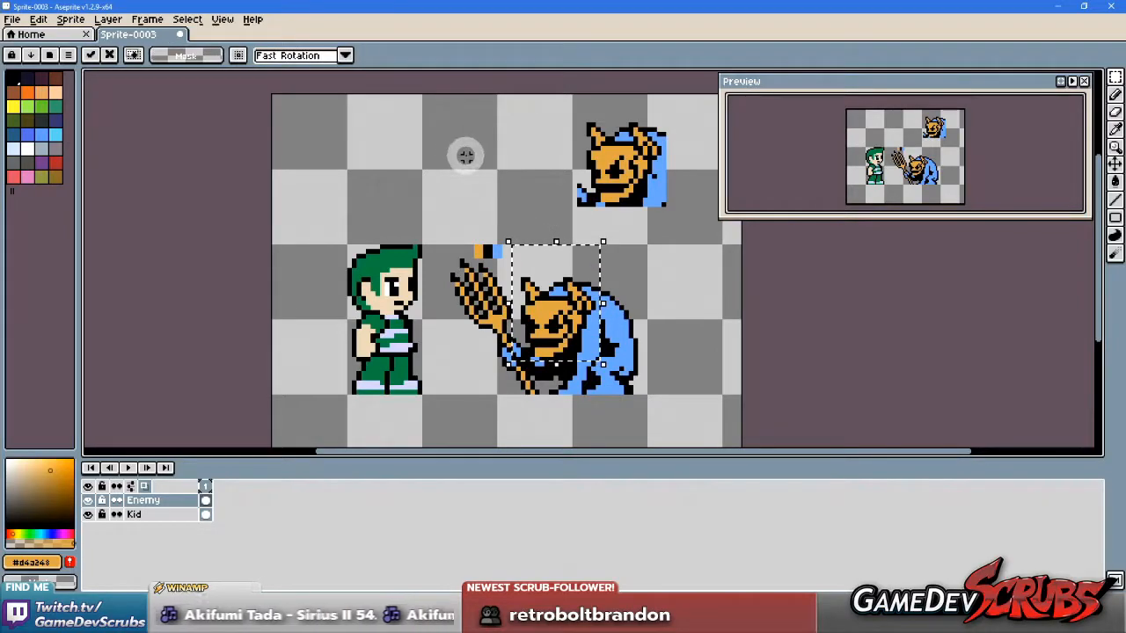
drag(554, 316, 344, 167)
Step: Move the shifted-eye head variant onto the enemy's original head and align it with the body
drag(541, 101, 576, 349)
scroll(607, 348, up, 2)
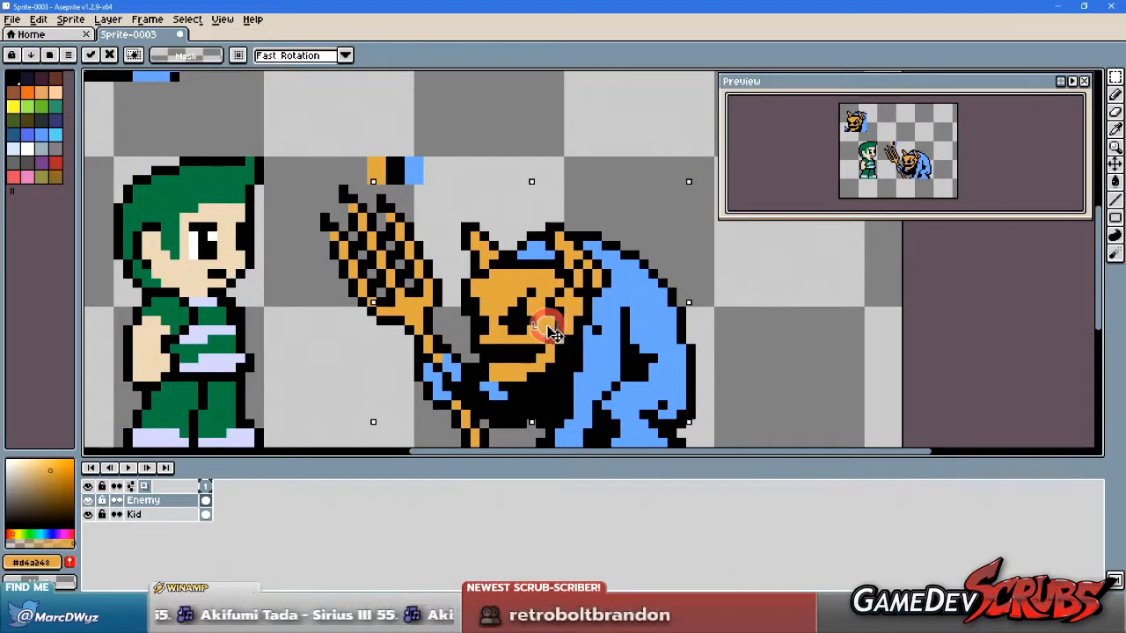
mouse_move(566, 333)
mouse_down()
mouse_move(546, 334)
mouse_move(572, 324)
mouse_move(562, 312)
mouse_up()
scroll(558, 300, down, 2)
scroll(576, 299, up, 1)
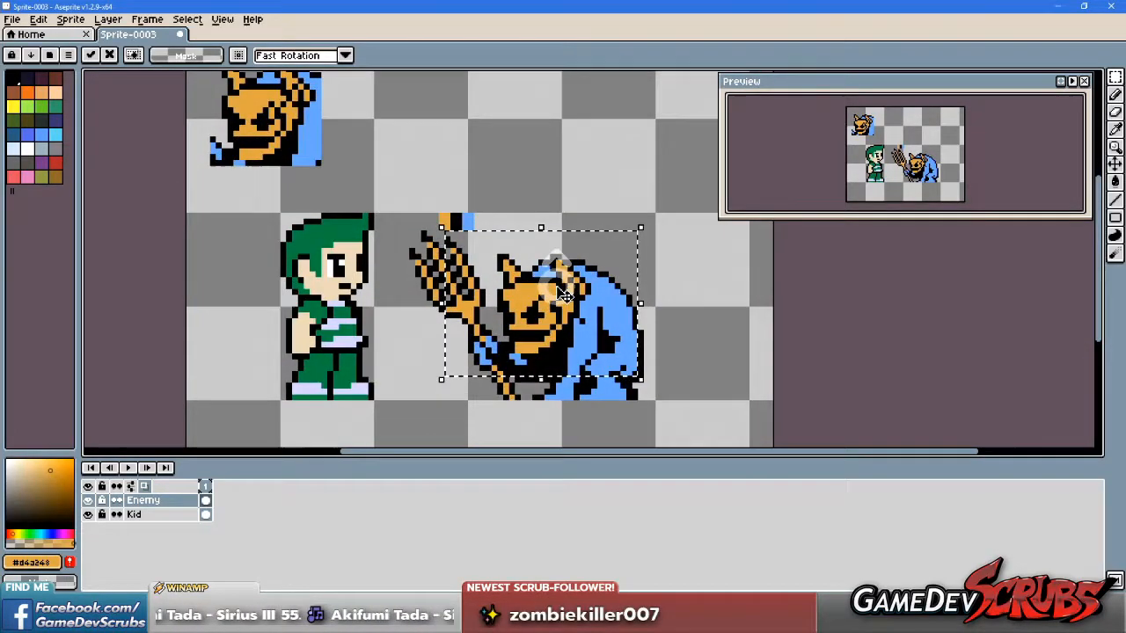
Step: Lift the shifted-eye variant off the enemy to compare both faces, and set it back in place over the head
drag(560, 307, 590, 198)
scroll(566, 313, down, 1)
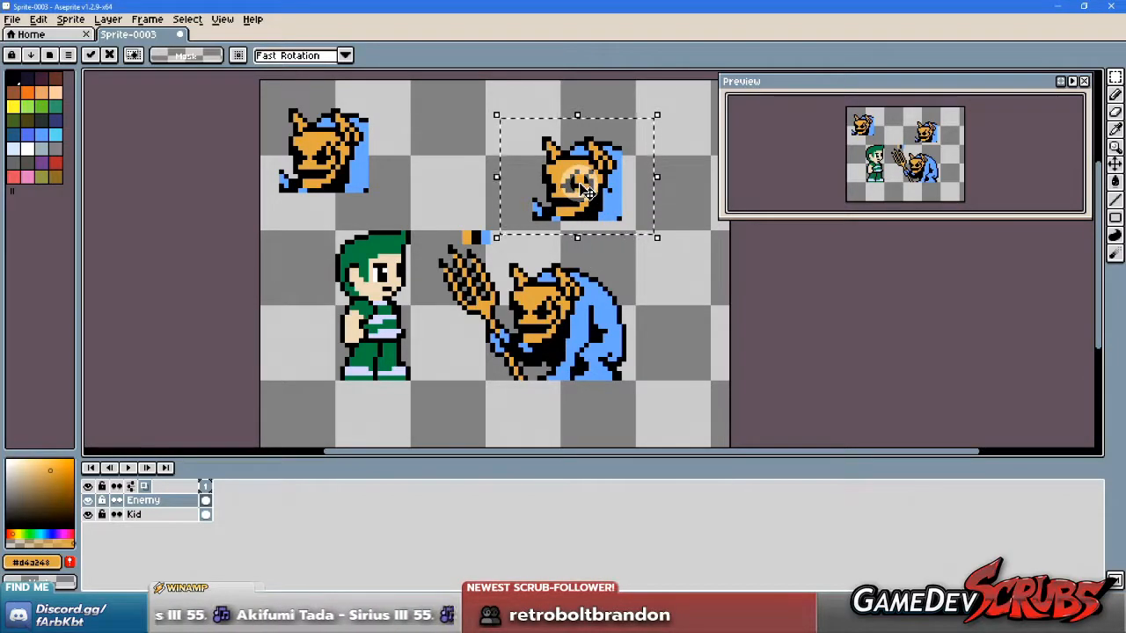
drag(587, 191, 547, 333)
scroll(569, 308, up, 2)
click(688, 335)
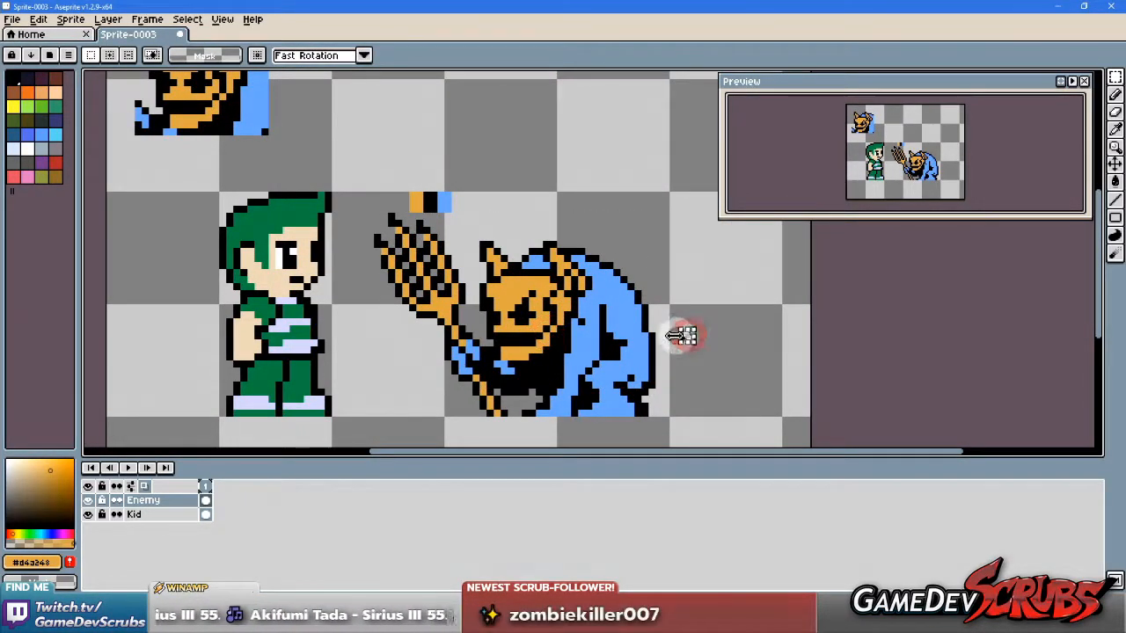
Step: Paint out the stray black pixel on the cloak beside the enemy's head with the sampled cloak blue
key(b)
click(593, 341)
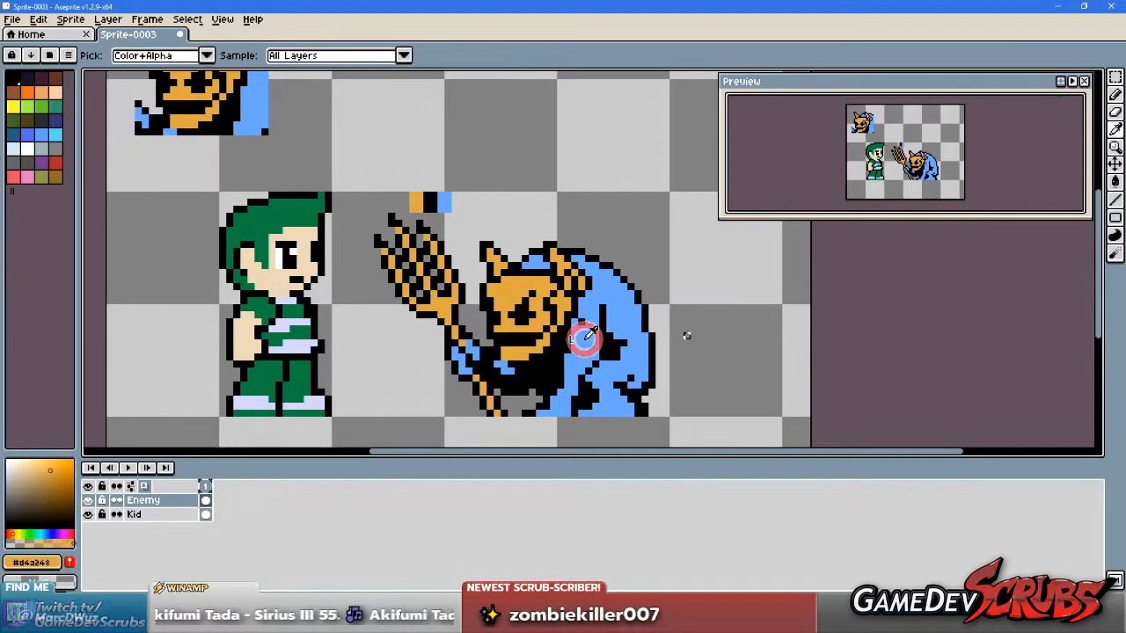
alt+click(585, 338)
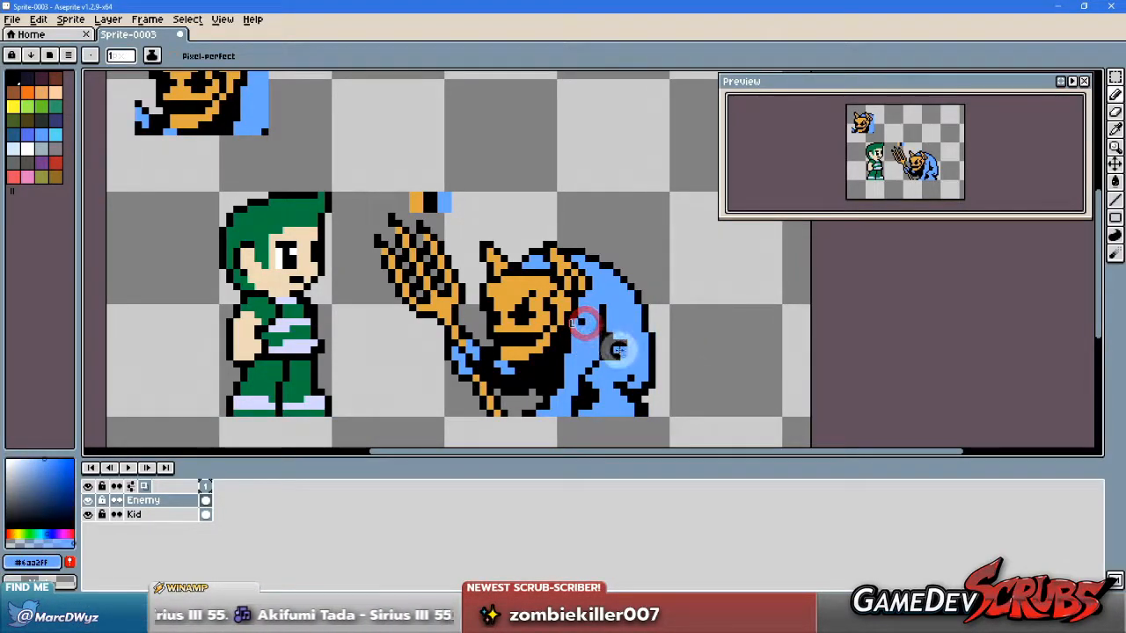
alt+click(589, 325)
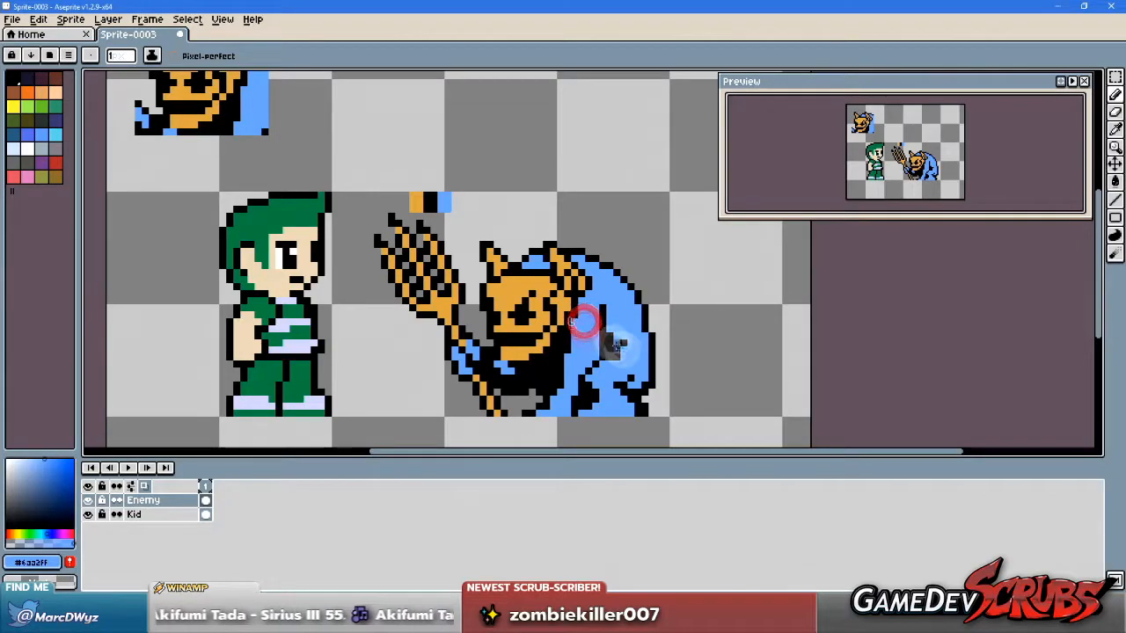
scroll(590, 330, down, 3)
scroll(691, 337, up, 1)
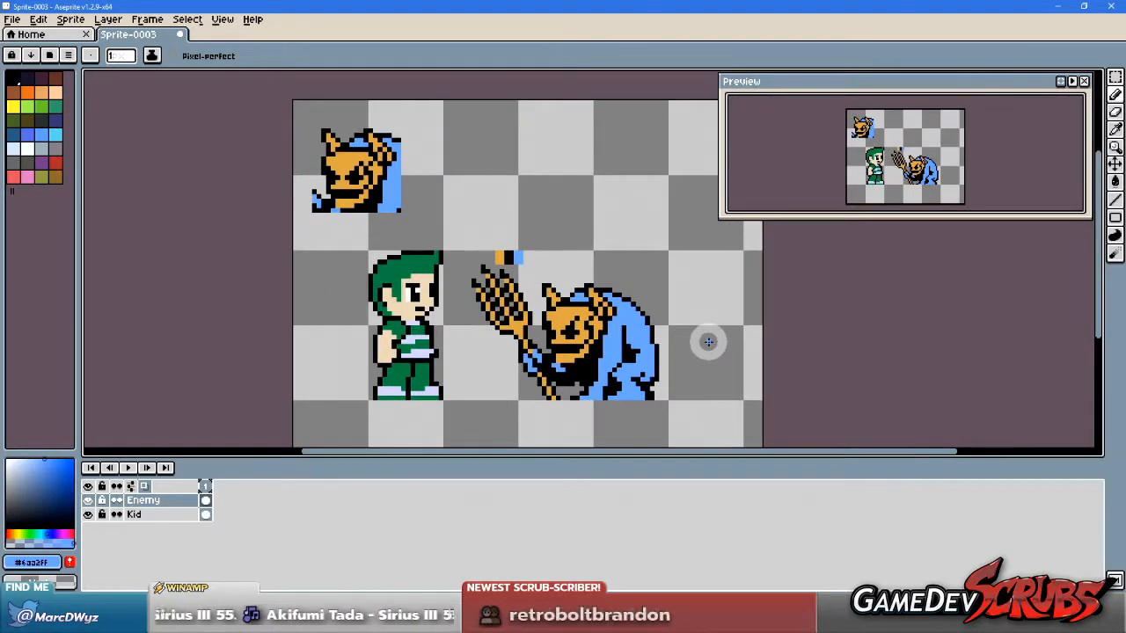
scroll(679, 340, up, 1)
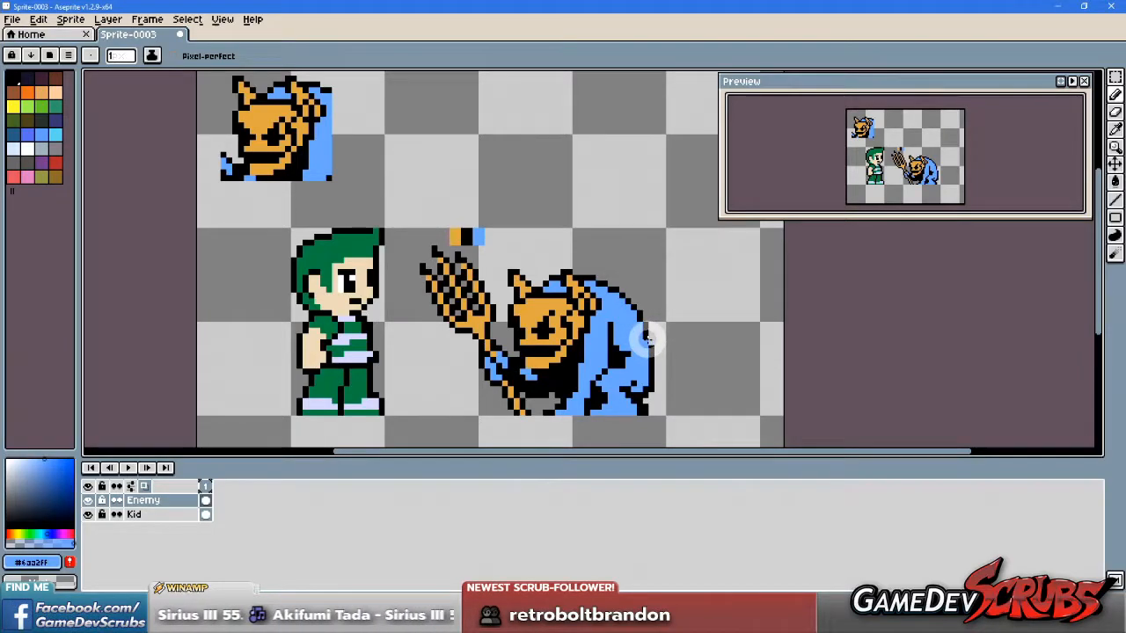
Step: Shift the Enemy layer's artwork slightly right, away from the kid, and make the Kid layer active
key(ctrl)
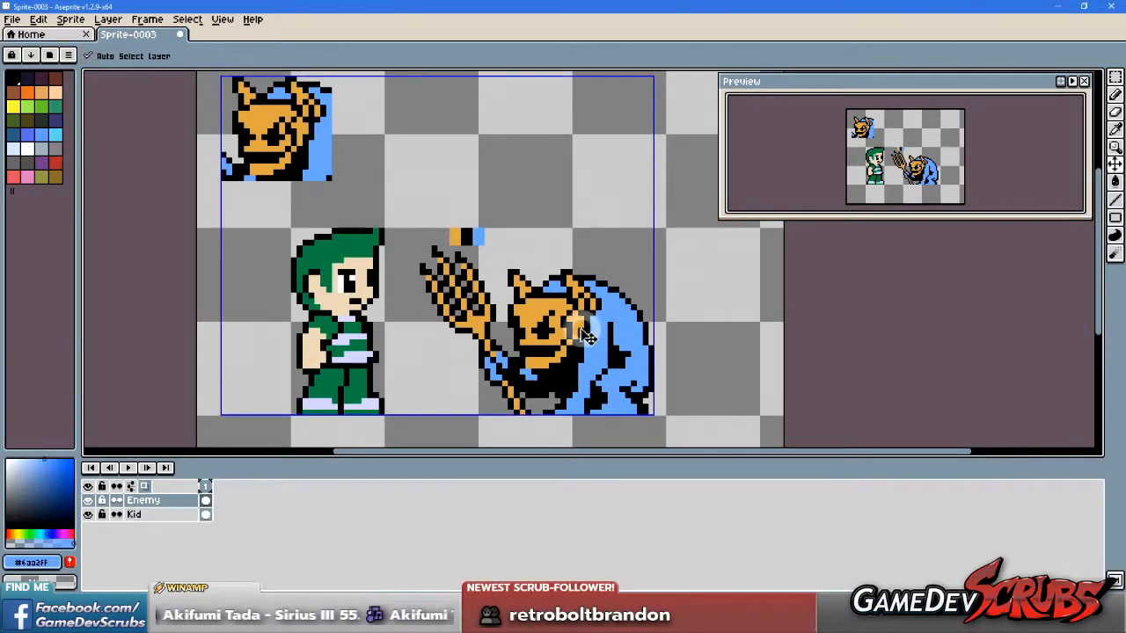
drag(584, 341, 610, 348)
key(b)
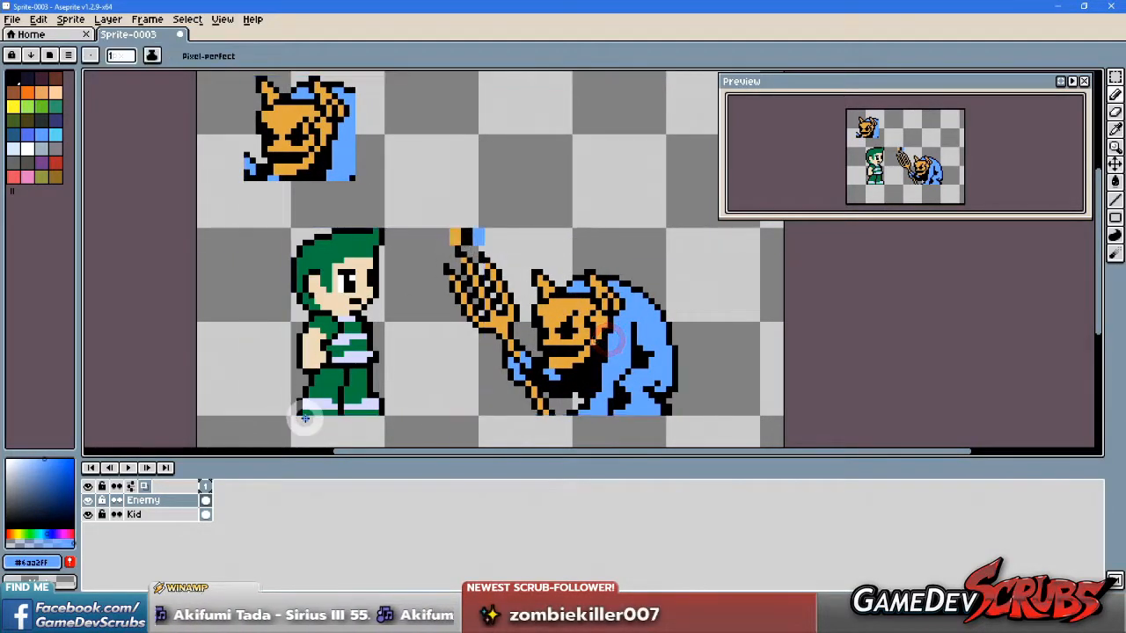
click(143, 514)
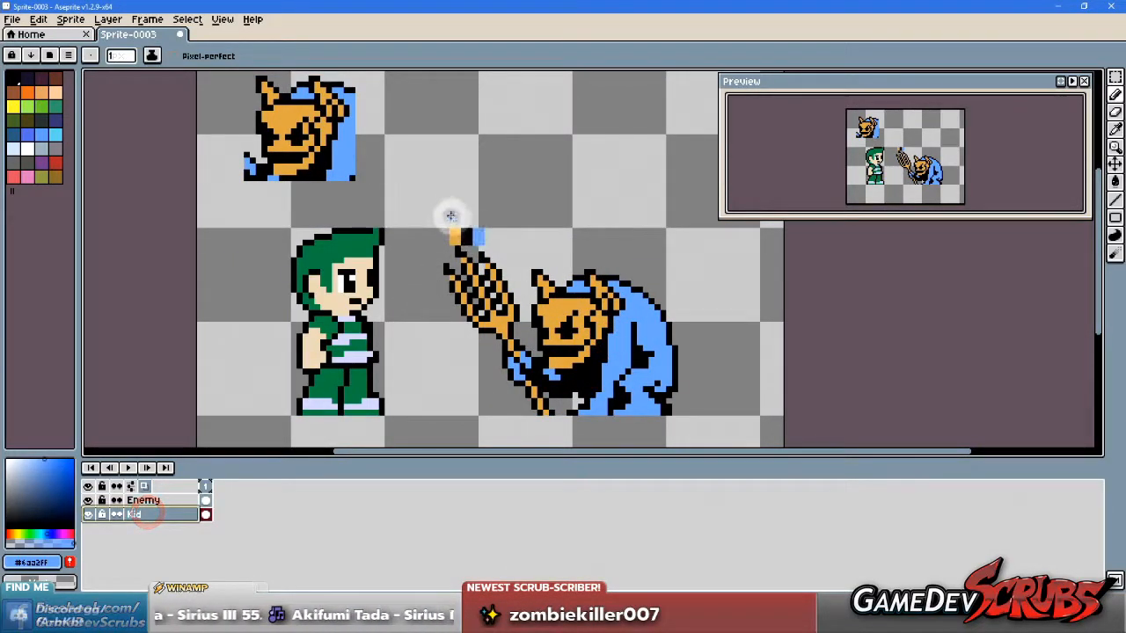
Step: Move the three enemy colour swatches from above the fork to the empty area behind the kid's head on the Kid layer
key(m)
drag(424, 196, 247, 254)
click(383, 222)
scroll(519, 238, down, 2)
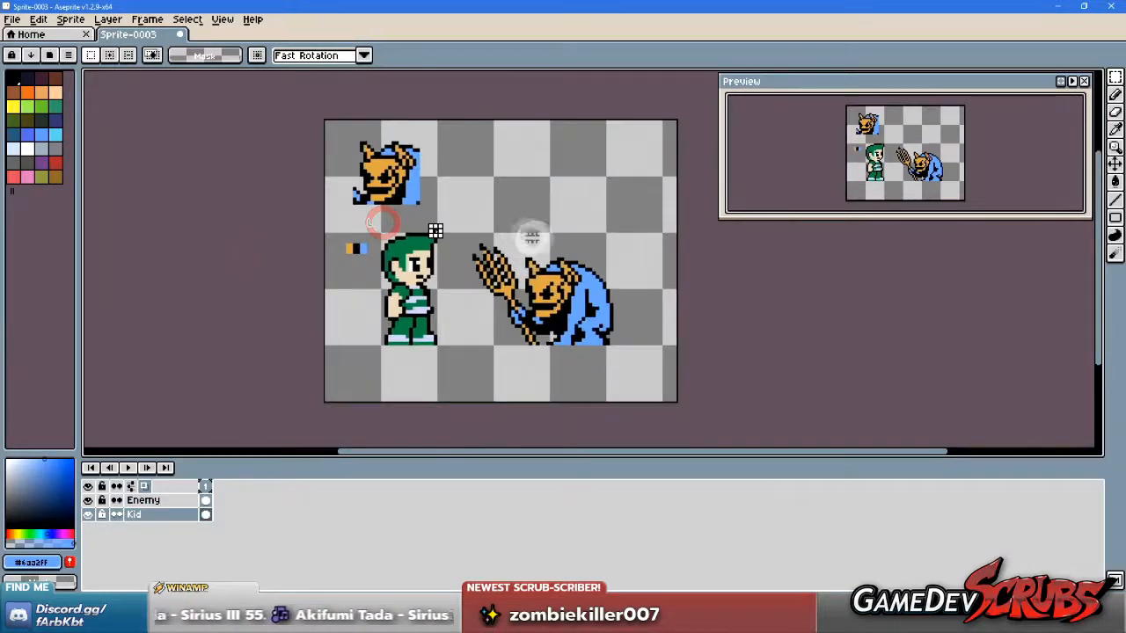
scroll(515, 229, up, 1)
drag(502, 229, 498, 253)
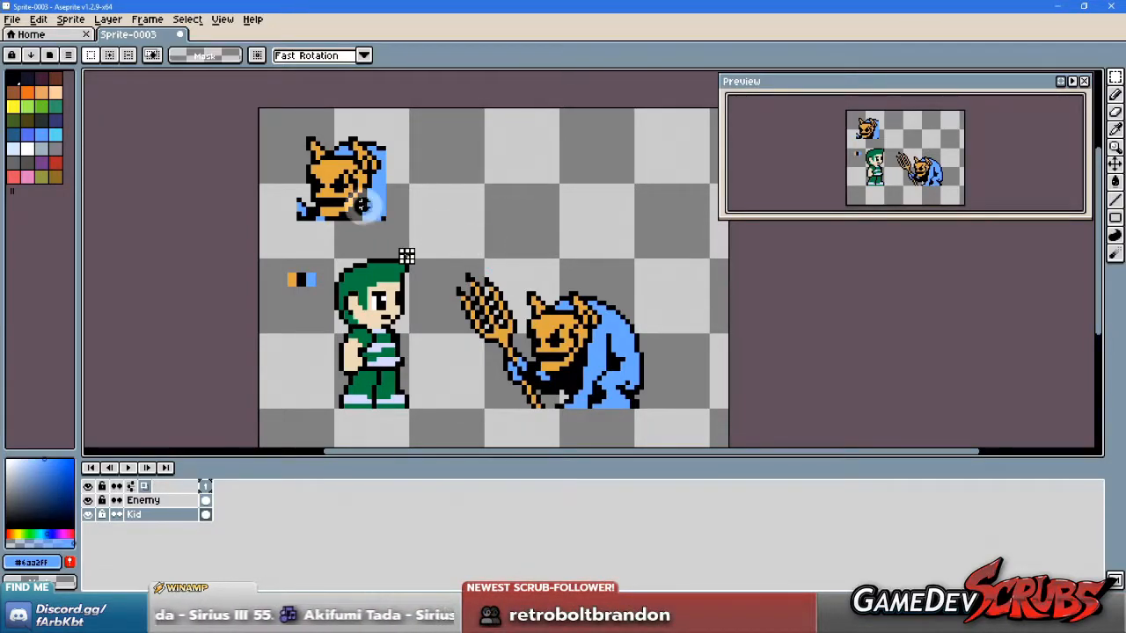
Step: Move the spare head variant on the Enemy layer closer to the canvas's upper-left corner and deselect it
click(172, 499)
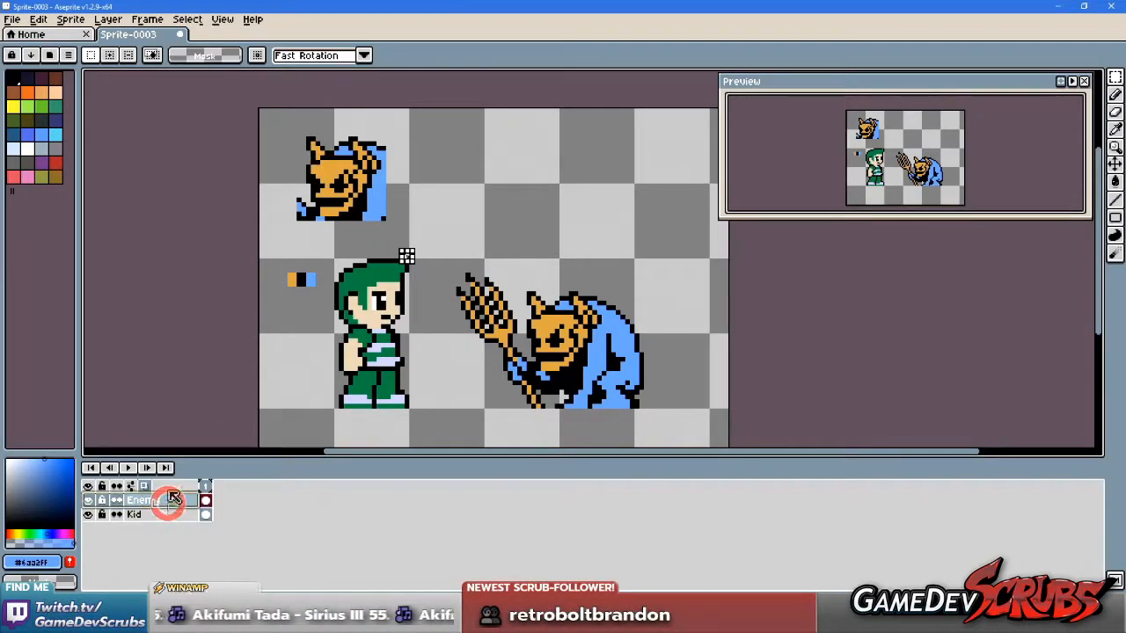
drag(268, 113, 414, 227)
drag(365, 211, 346, 192)
click(444, 187)
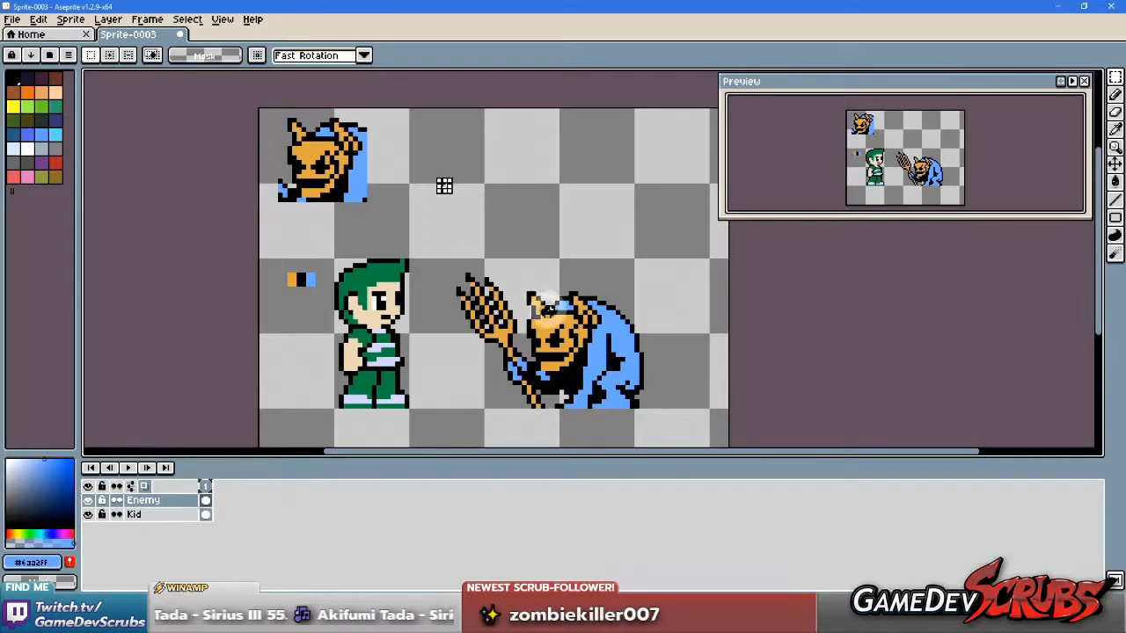
Step: Select the full enemy with its fork and shift it slightly farther from the kid
scroll(511, 270, up, 1)
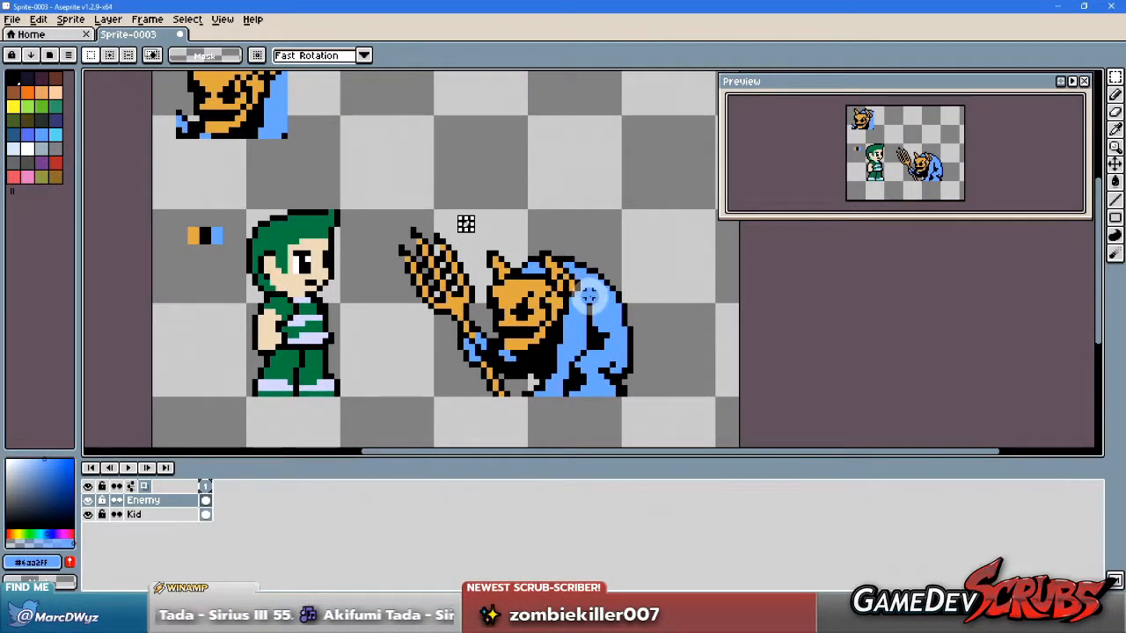
scroll(587, 296, up, 1)
scroll(525, 289, down, 1)
drag(385, 204, 651, 417)
mouse_move(538, 354)
mouse_down()
mouse_move(604, 348)
mouse_move(552, 353)
mouse_up()
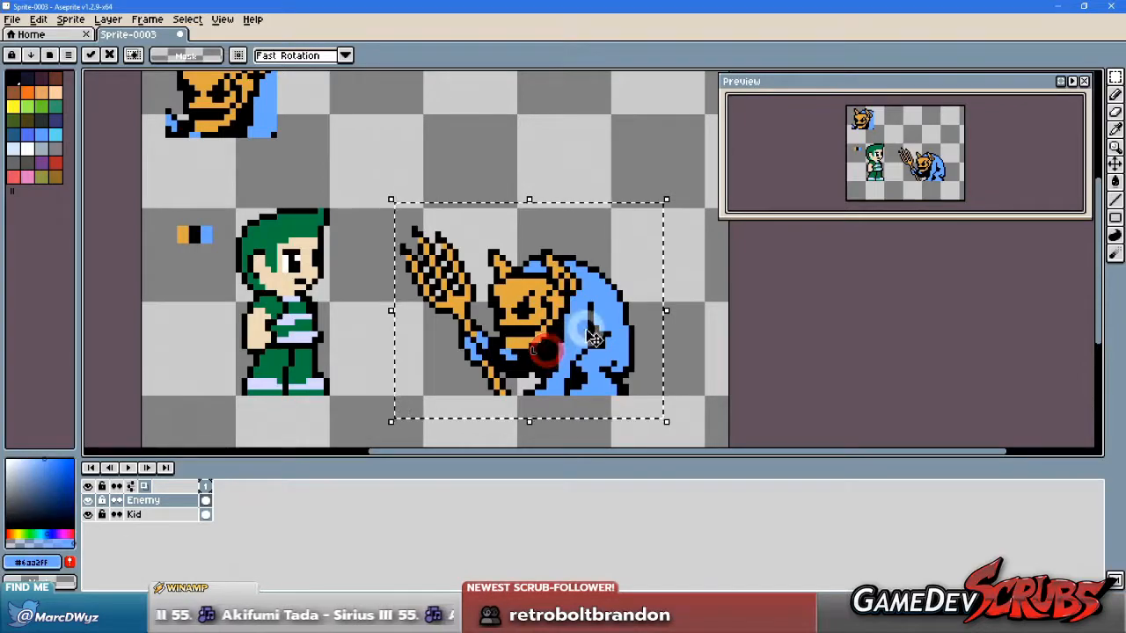
scroll(552, 352, up, 1)
click(560, 329)
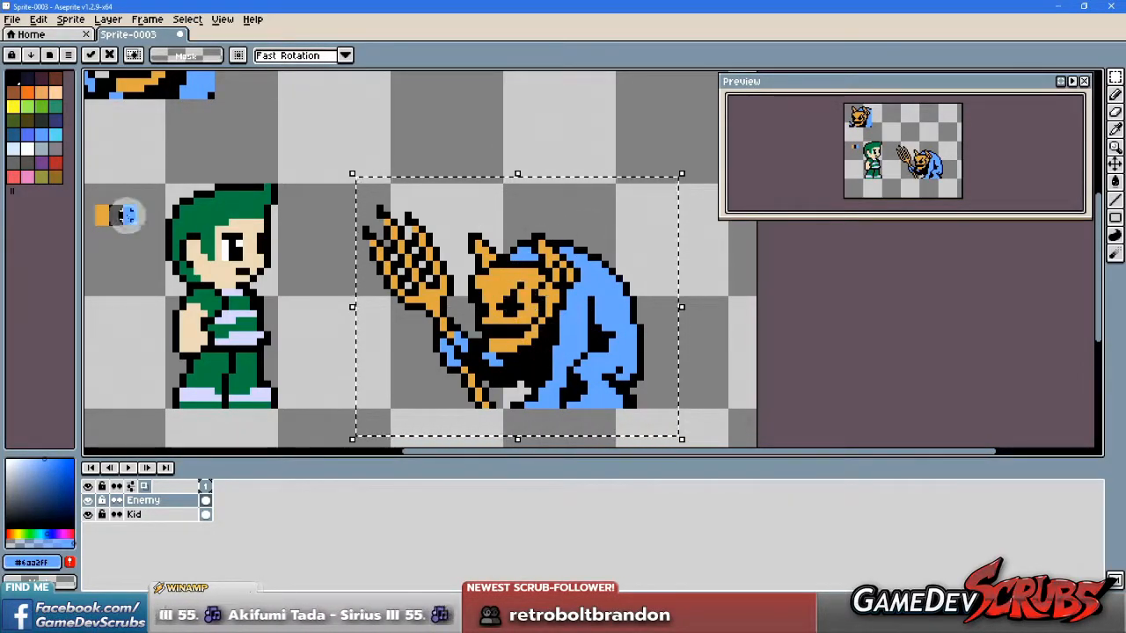
Step: Reselect the enemy and try it closer to the kid to compare their spacing and height
drag(169, 187, 271, 401)
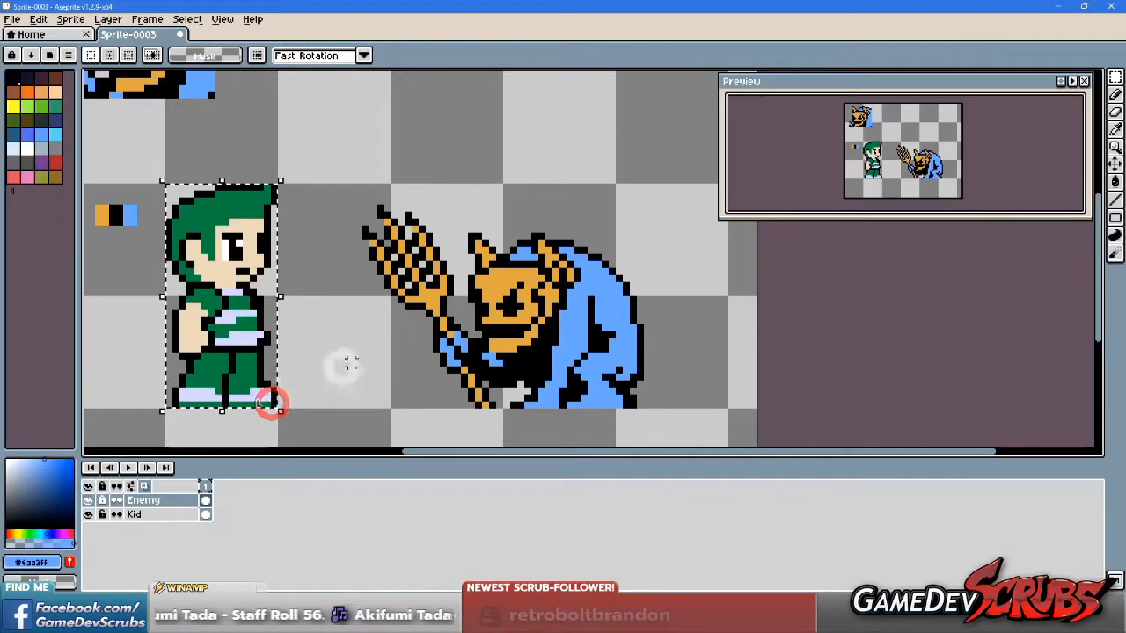
drag(339, 181, 666, 428)
drag(532, 360, 500, 368)
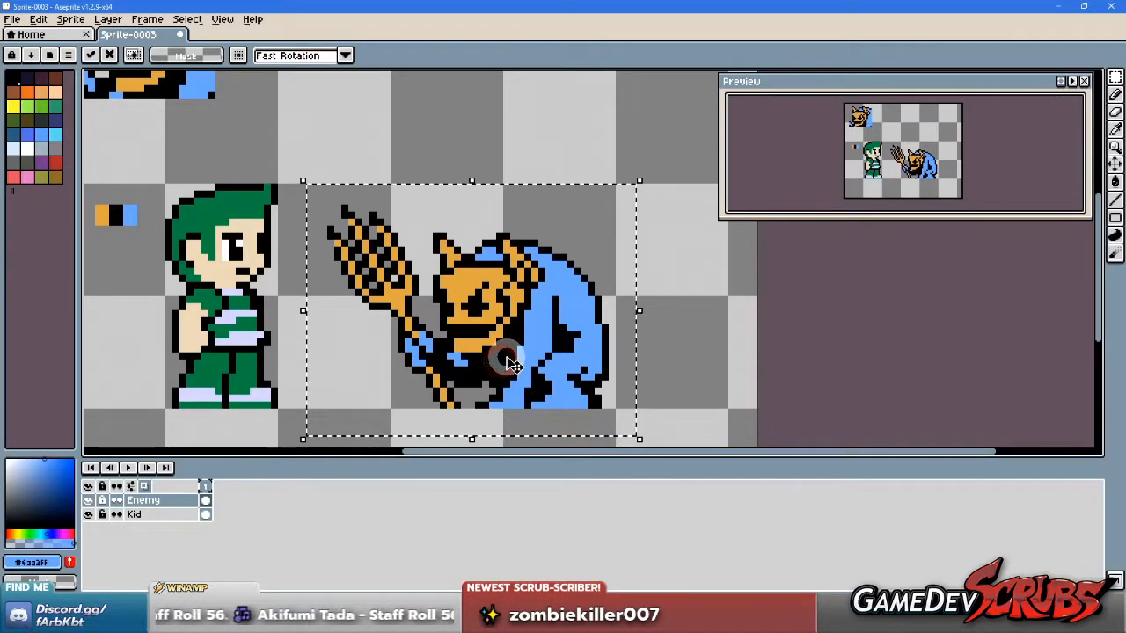
scroll(519, 362, down, 3)
scroll(537, 360, up, 2)
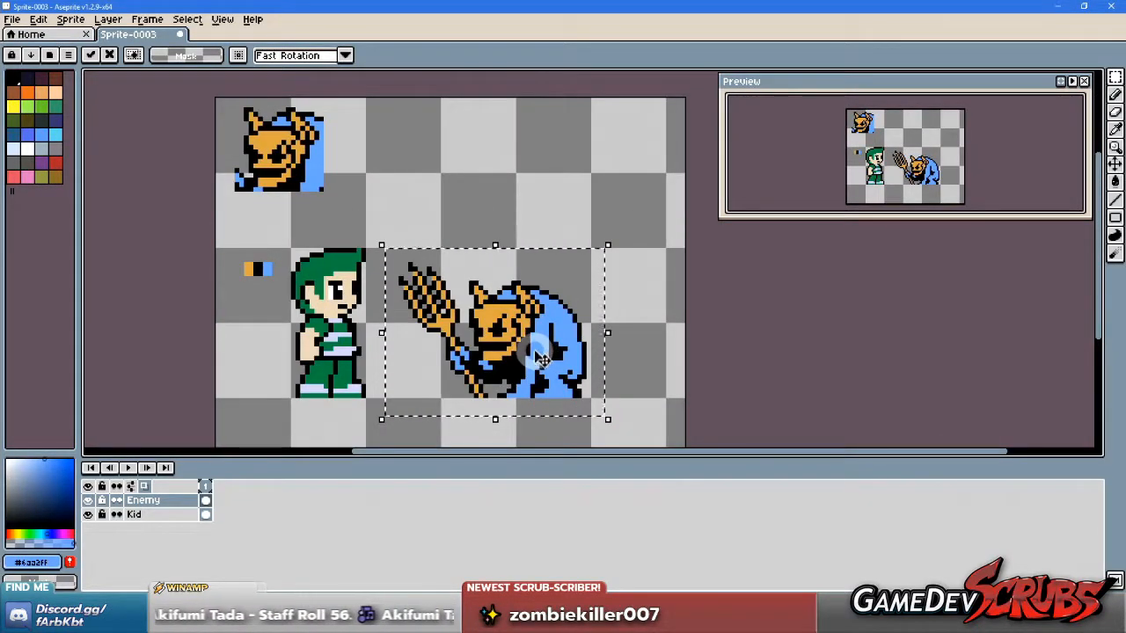
scroll(541, 359, up, 1)
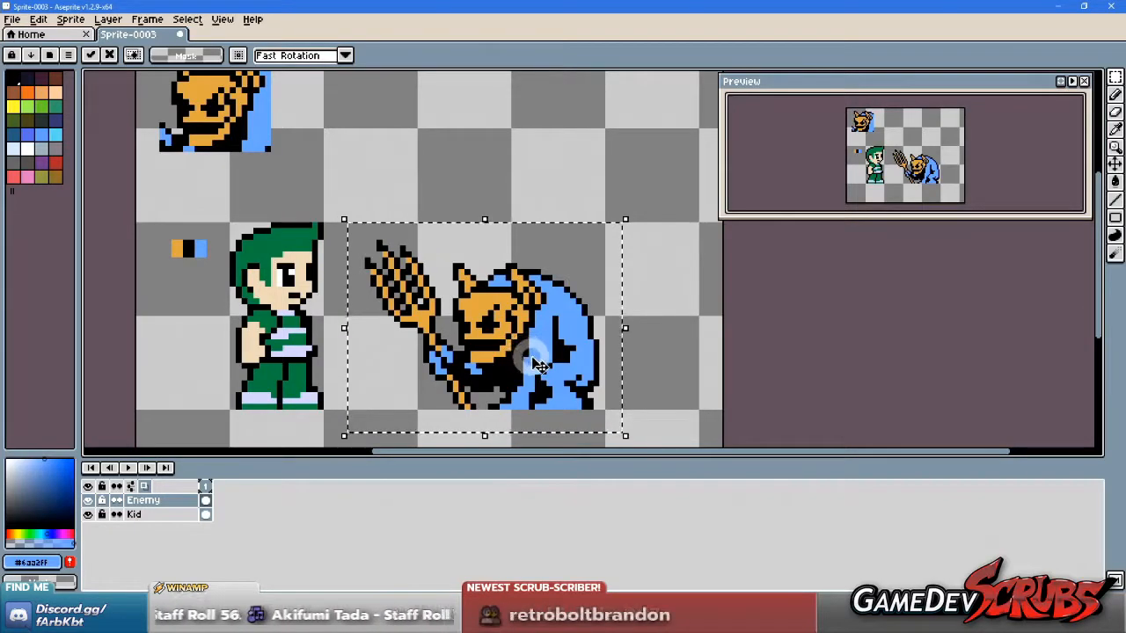
scroll(541, 363, up, 1)
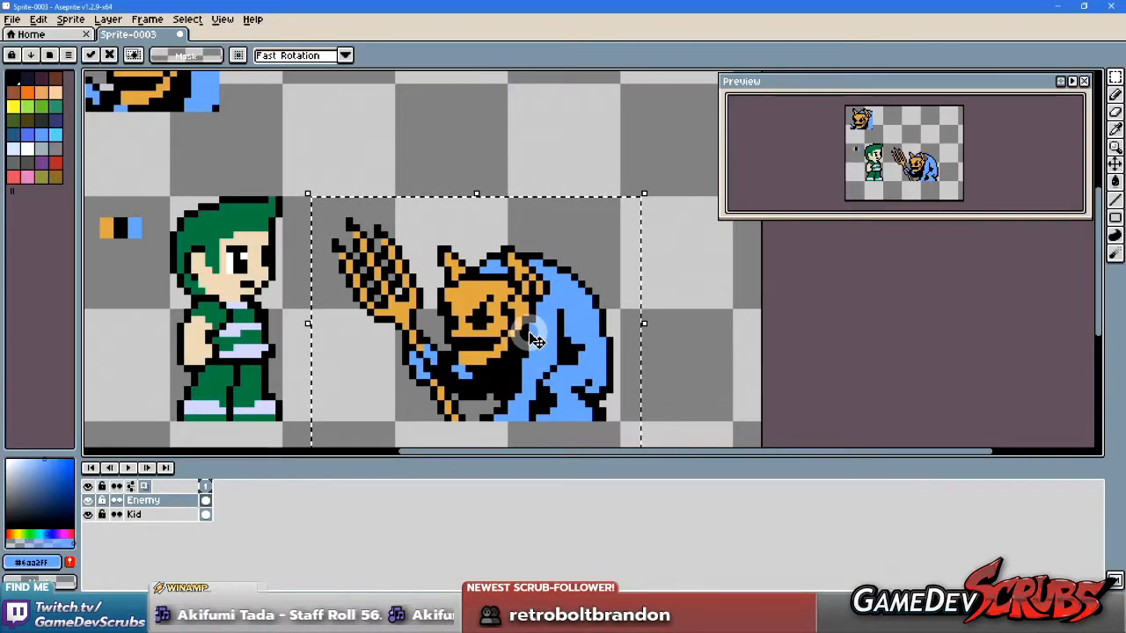
Step: Try the selected enemy a few pixels farther from the kid and set it back close to him
drag(535, 339, 564, 345)
scroll(563, 346, down, 1)
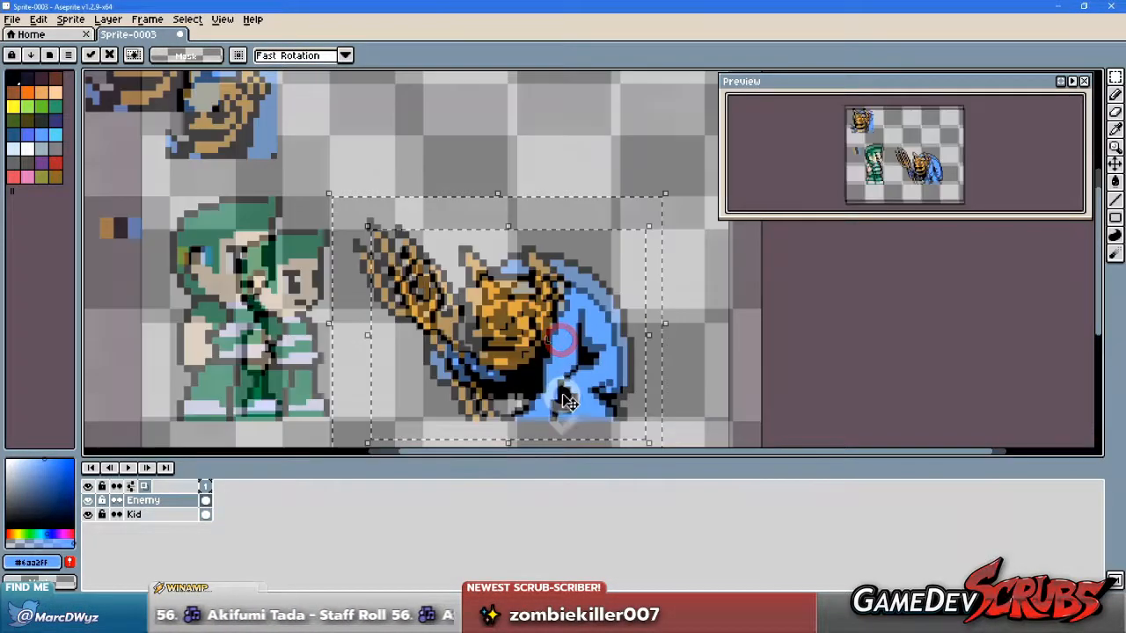
mouse_move(533, 307)
mouse_down()
mouse_move(534, 327)
mouse_move(495, 319)
mouse_move(526, 319)
mouse_up()
scroll(539, 333, up, 2)
scroll(535, 322, down, 1)
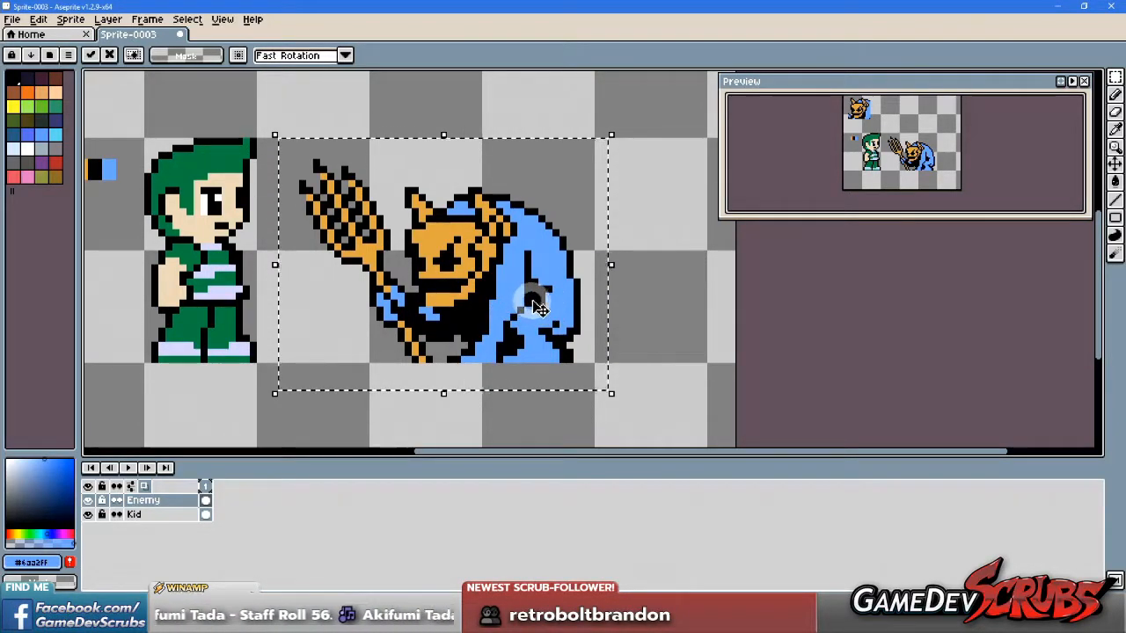
Step: Move the selected enemy well away from the kid, towards the canvas's right edge, on the same ground line, and deselect it
scroll(538, 308, down, 2)
scroll(506, 303, up, 1)
drag(506, 303, 589, 299)
scroll(591, 292, down, 1)
scroll(594, 288, up, 1)
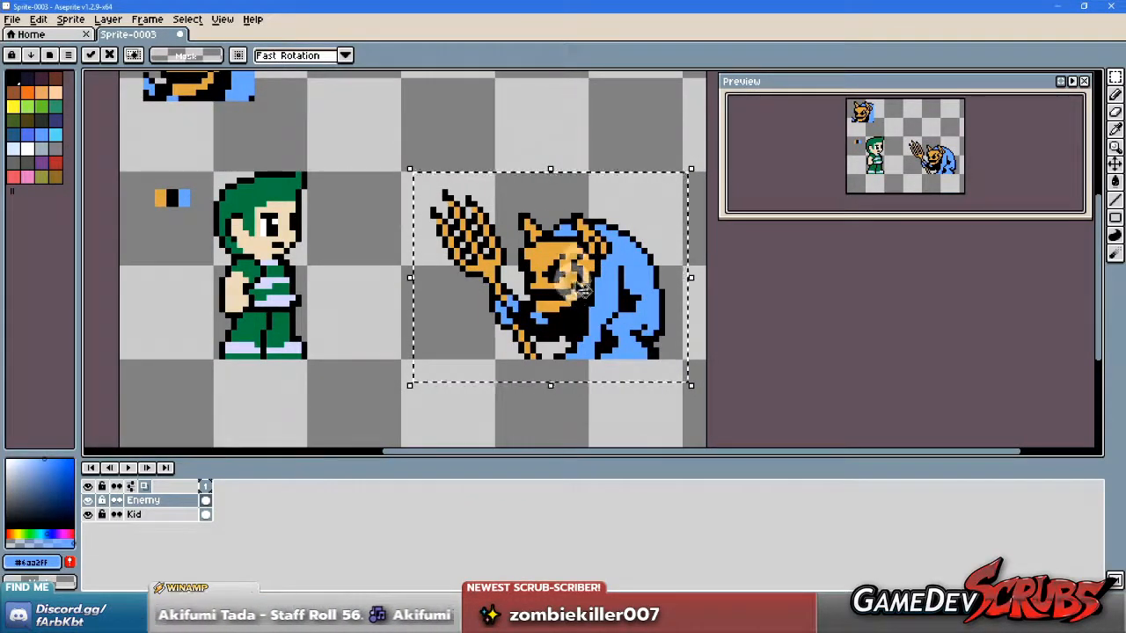
scroll(581, 288, up, 1)
click(697, 315)
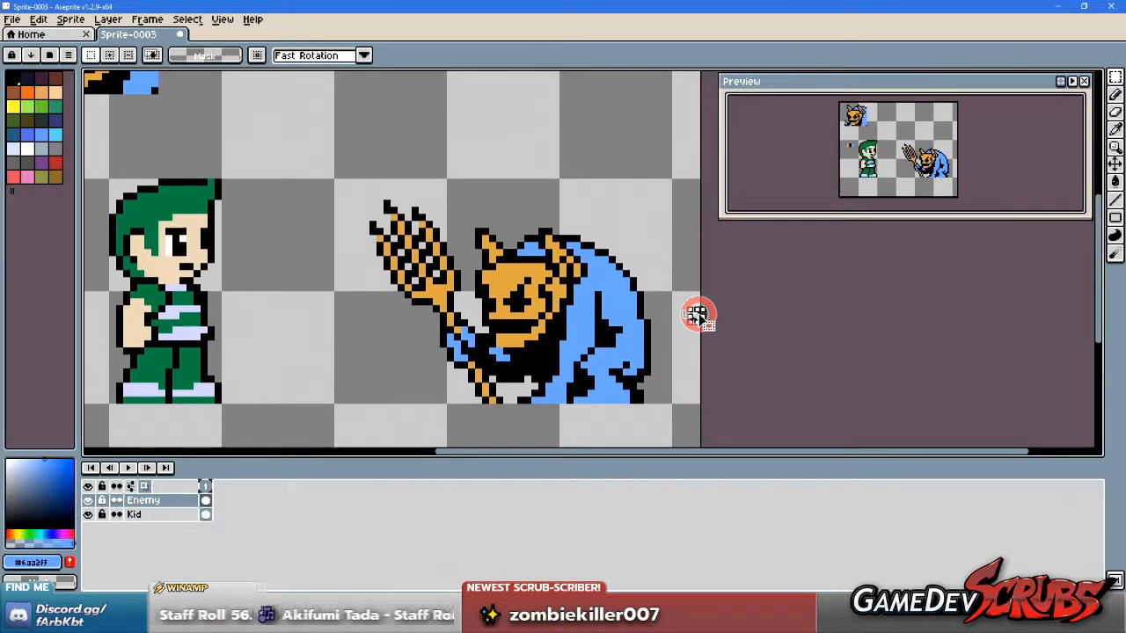
Step: Add a second frame that copies the kid and enemy artwork from frame 1
scroll(559, 270, down, 4)
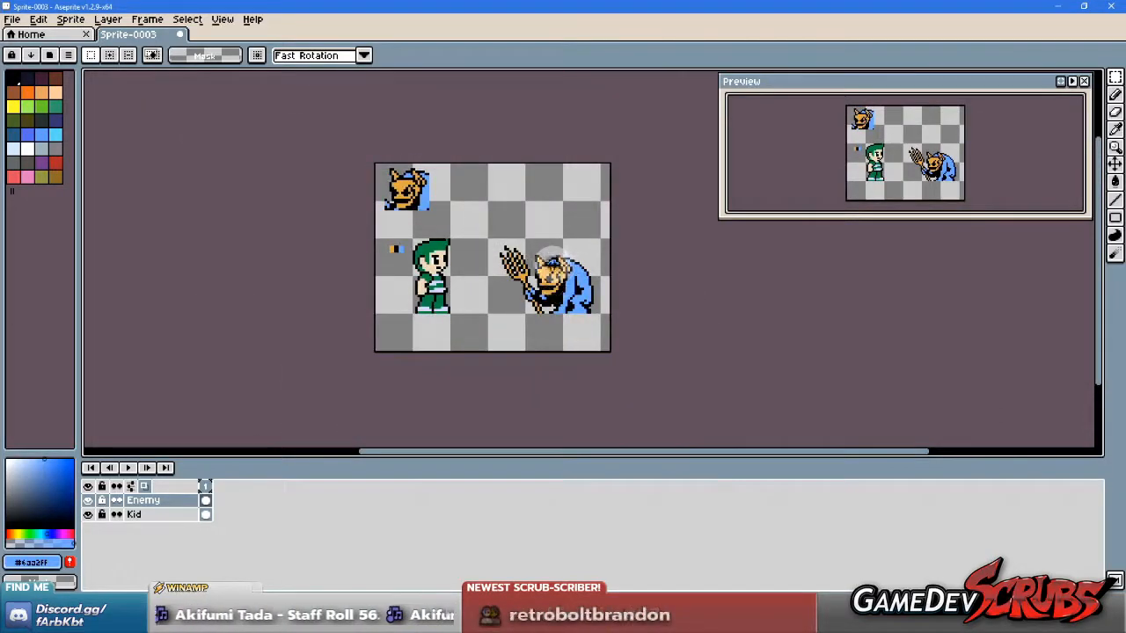
scroll(560, 270, up, 1)
right_click(208, 486)
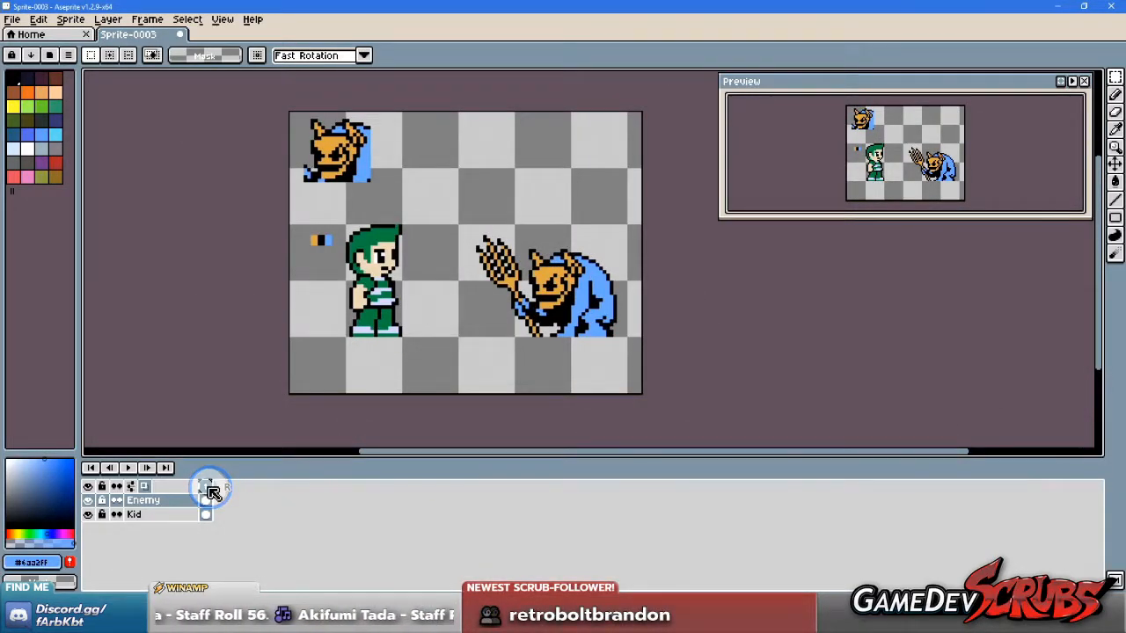
click(255, 511)
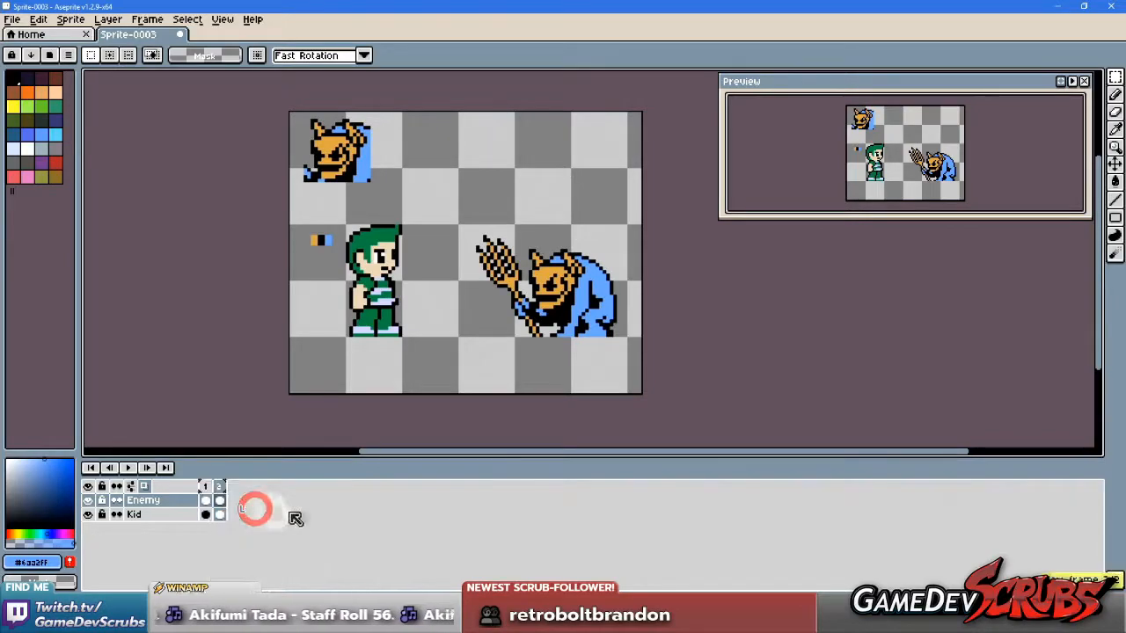
Step: Make the Enemy layer active in frame 2 and turn on onion skinning
click(219, 515)
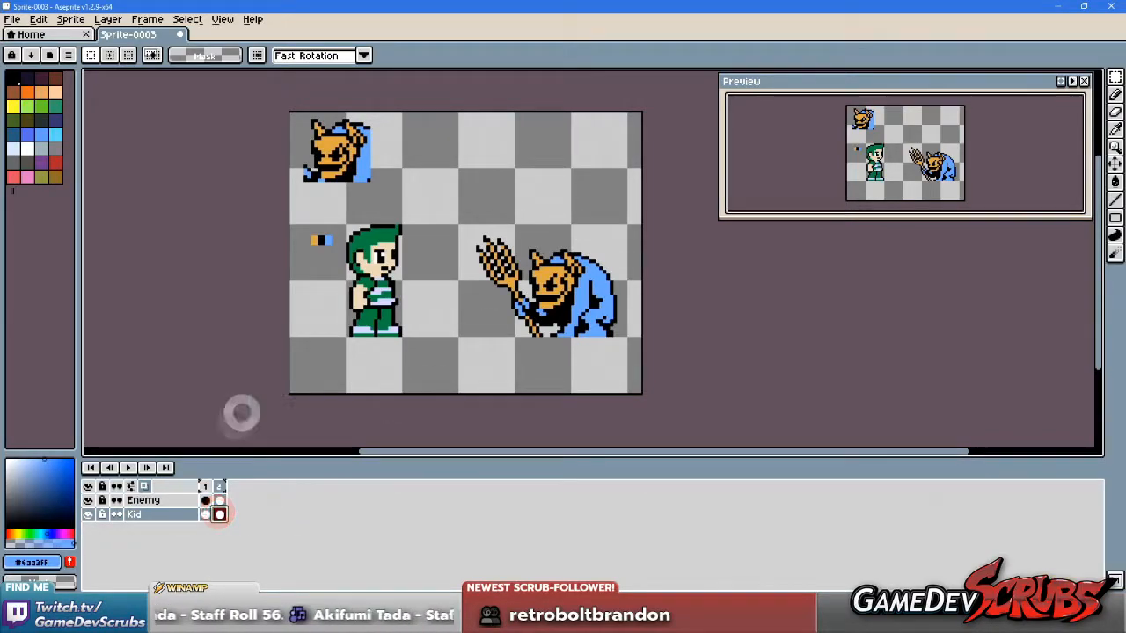
click(180, 500)
drag(510, 275, 458, 299)
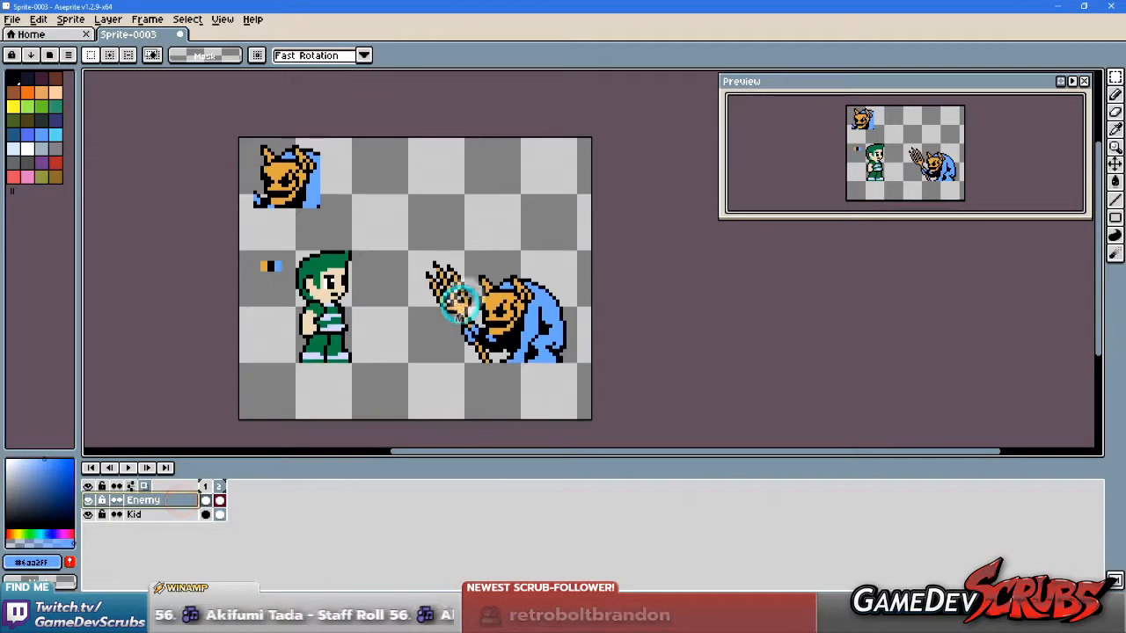
scroll(457, 299, up, 2)
scroll(469, 302, down, 2)
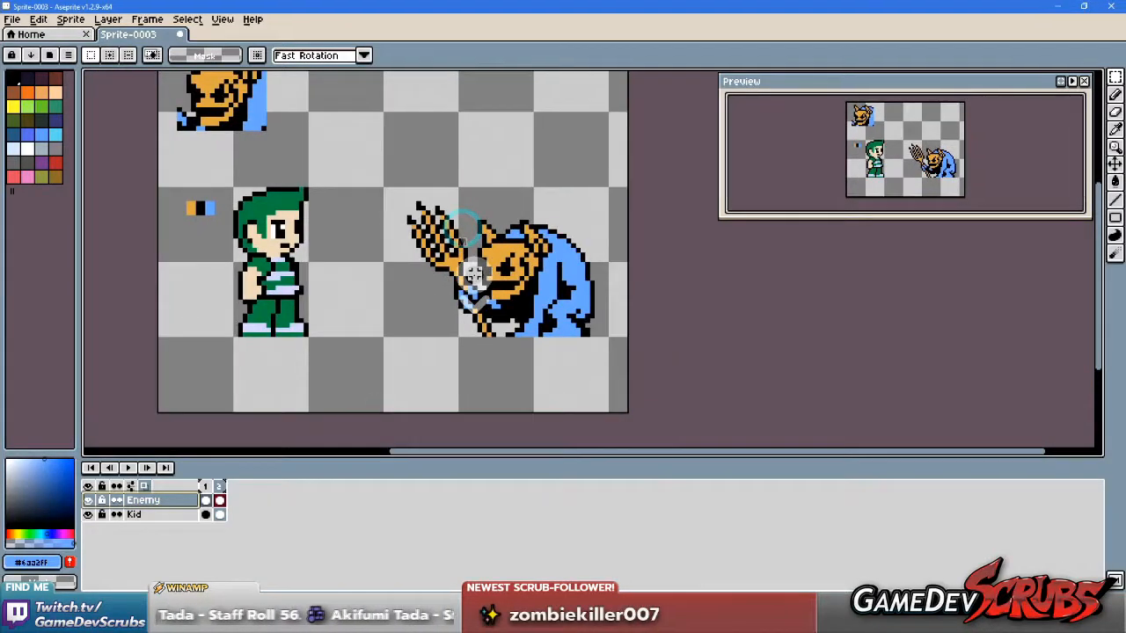
click(150, 491)
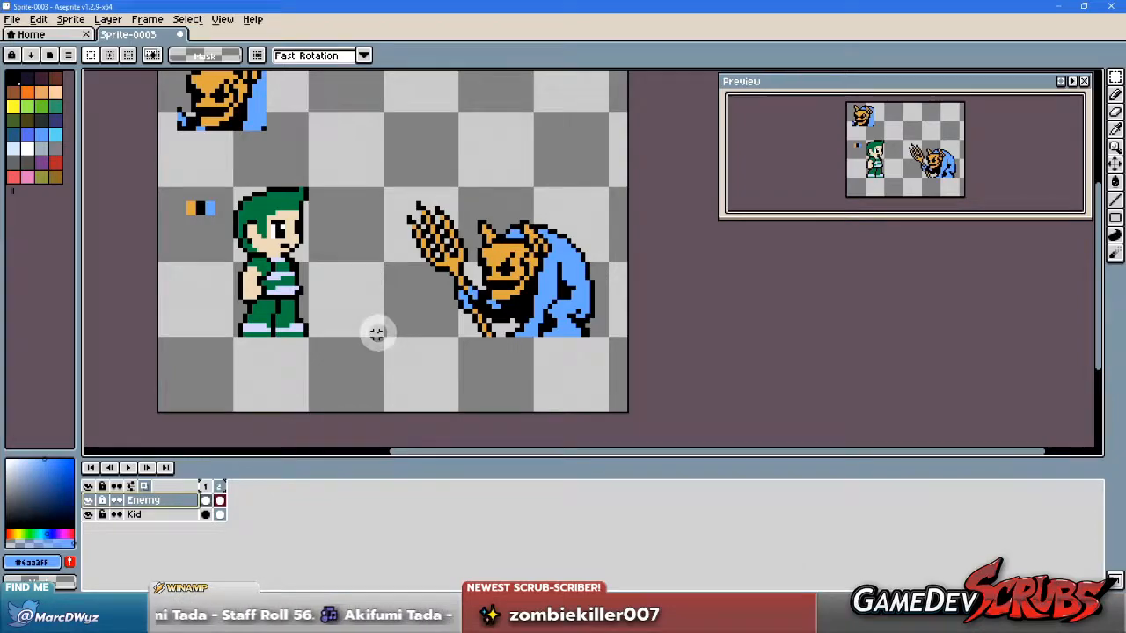
Step: Select the fork together with the enemy's hand and forearm in frame 2, and delete them
scroll(377, 329, up, 1)
drag(373, 143, 497, 373)
scroll(519, 299, up, 1)
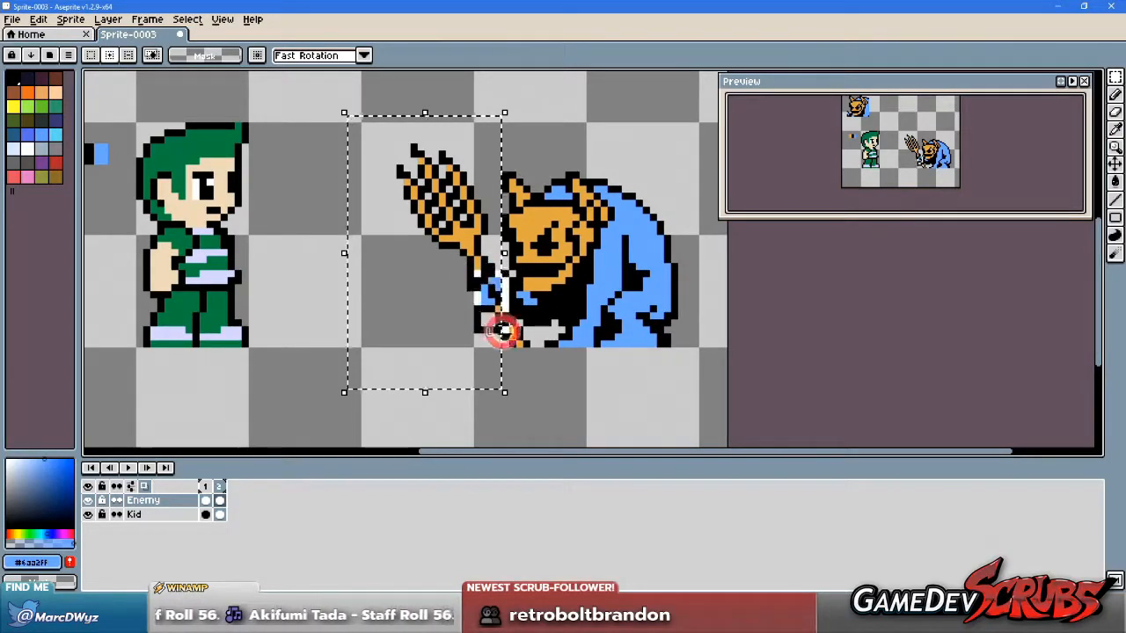
drag(510, 364, 491, 355)
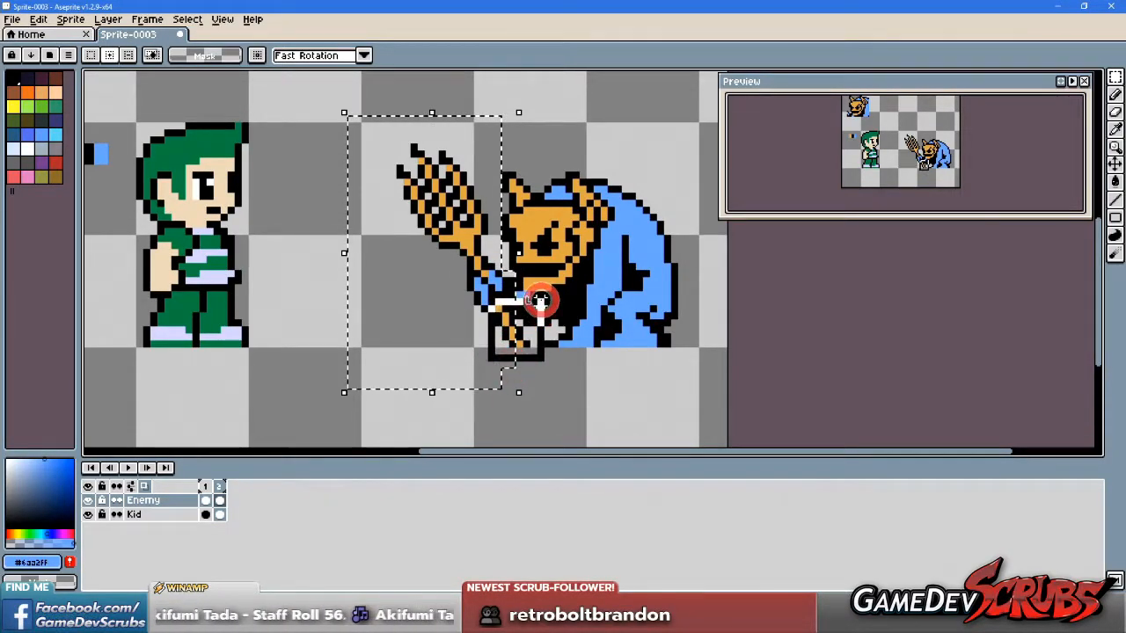
drag(539, 298, 448, 315)
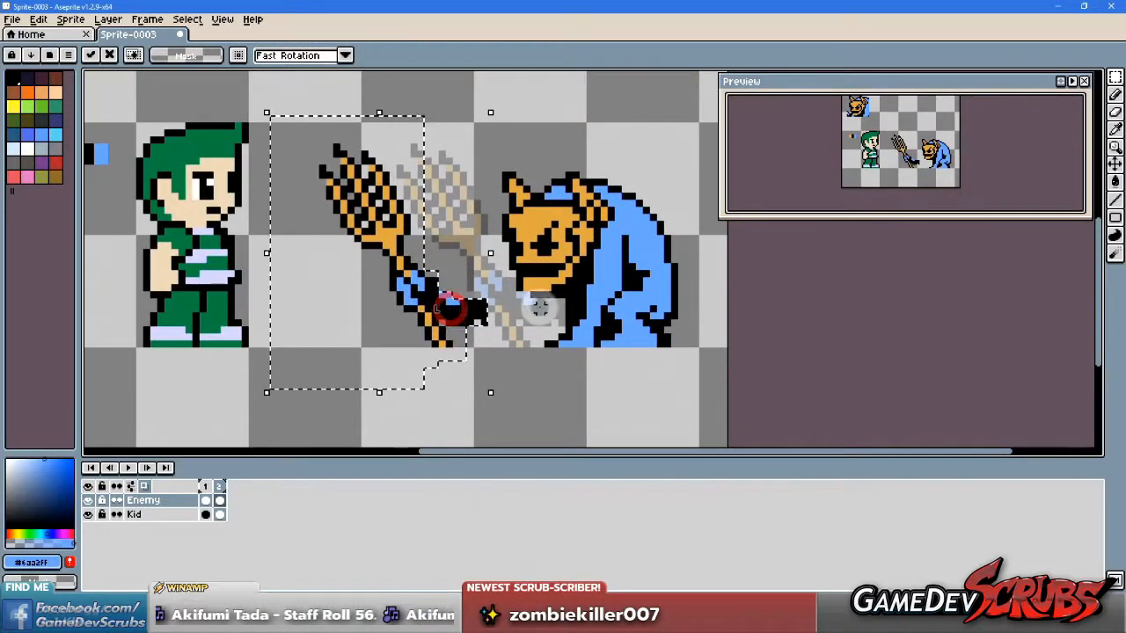
key(Delete)
drag(511, 296, 523, 337)
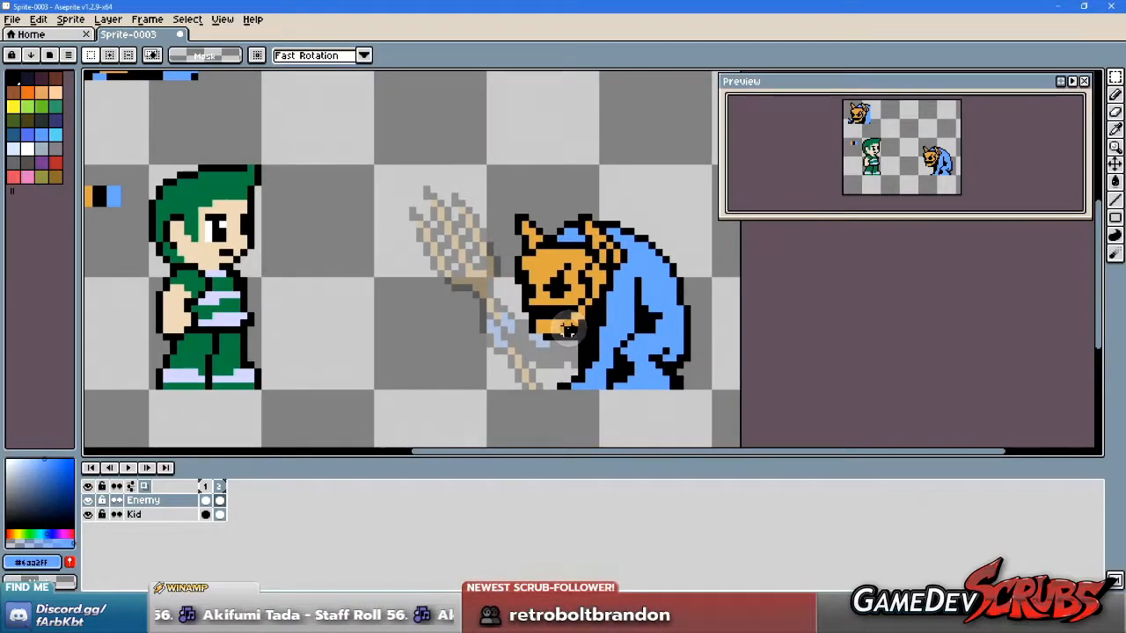
click(557, 329)
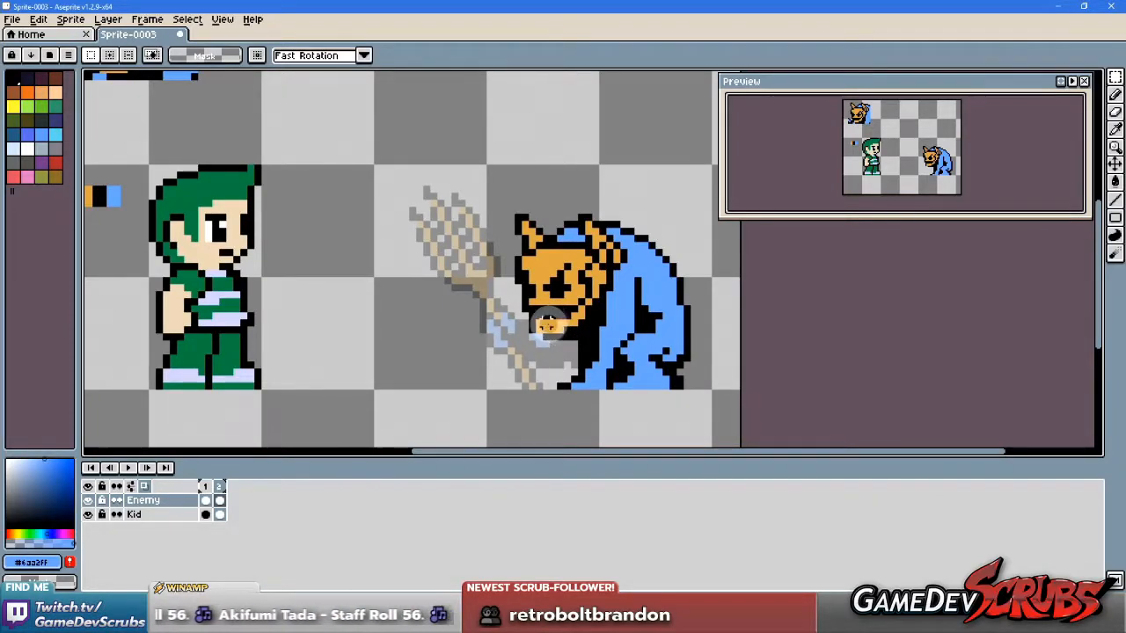
scroll(547, 327, up, 1)
drag(437, 182, 796, 321)
mouse_move(558, 284)
mouse_down()
mouse_move(547, 284)
mouse_move(557, 284)
mouse_up()
click(545, 406)
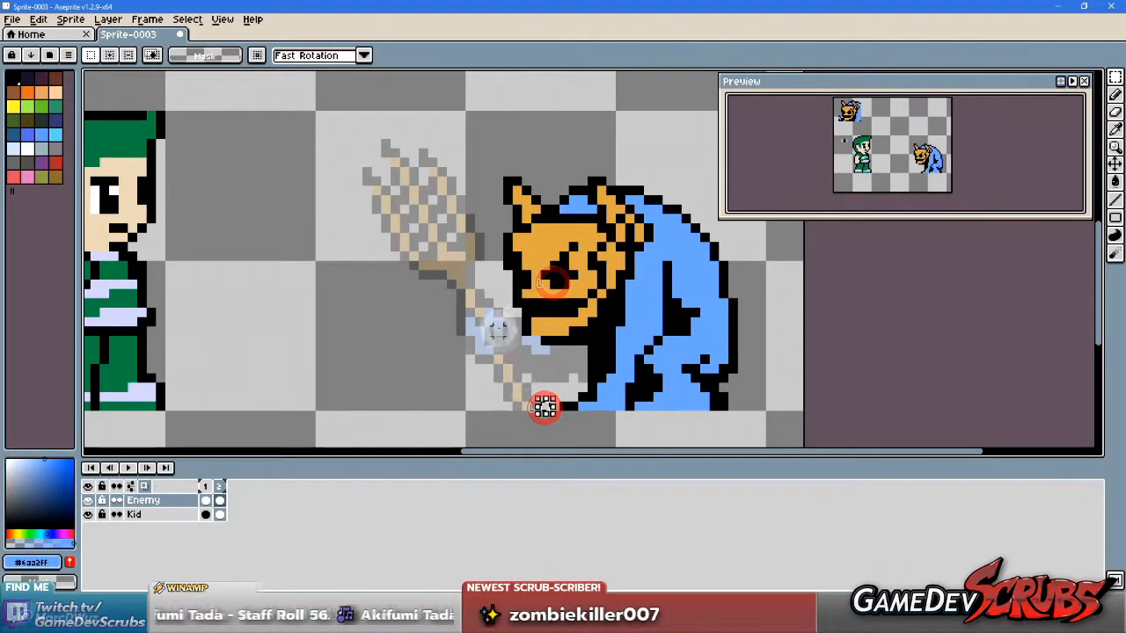
scroll(500, 321, down, 1)
drag(534, 321, 622, 327)
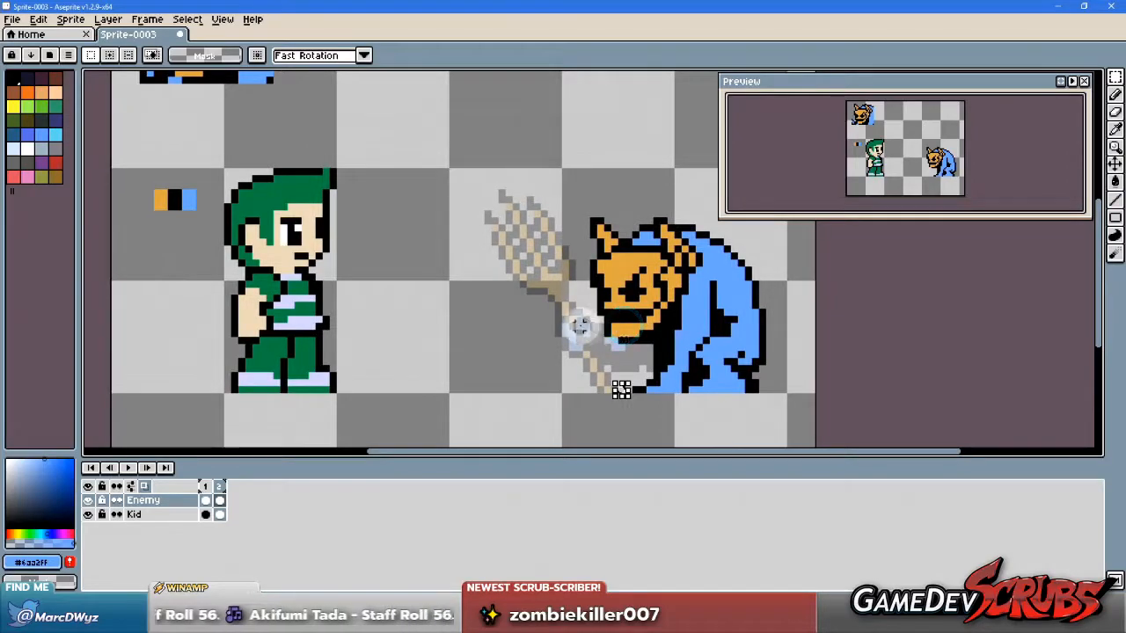
scroll(621, 390, up, 1)
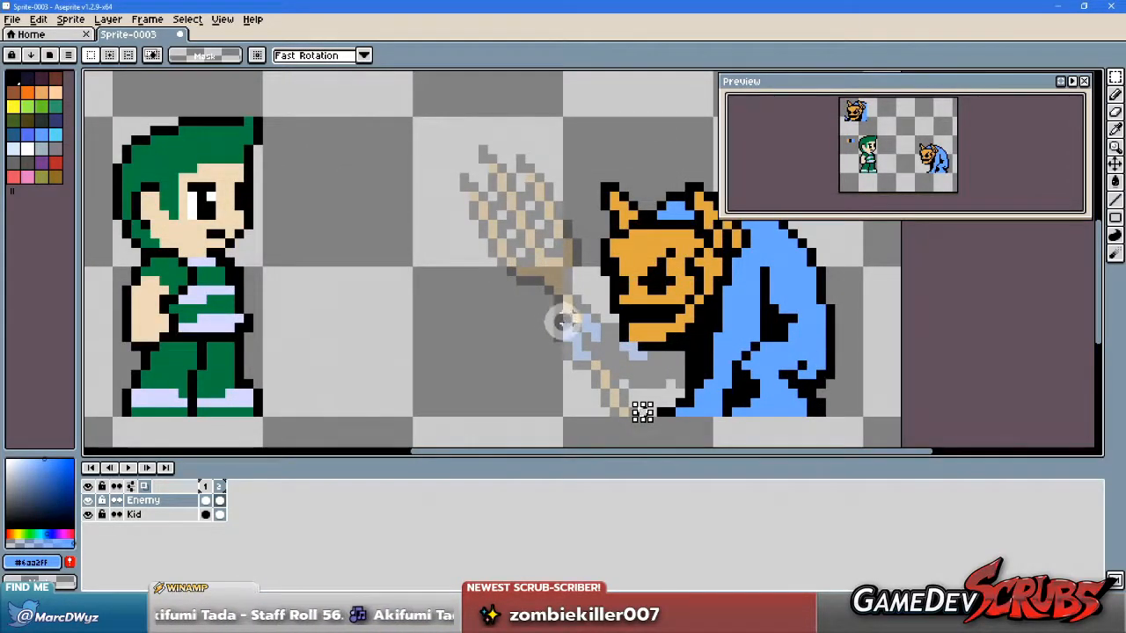
Step: Switch to the pencil and pick black from the enemy's outline as the drawing color
key(b)
mouse_move(585, 325)
mouse_down()
mouse_move(648, 326)
mouse_move(665, 363)
mouse_up()
scroll(703, 343, down, 1)
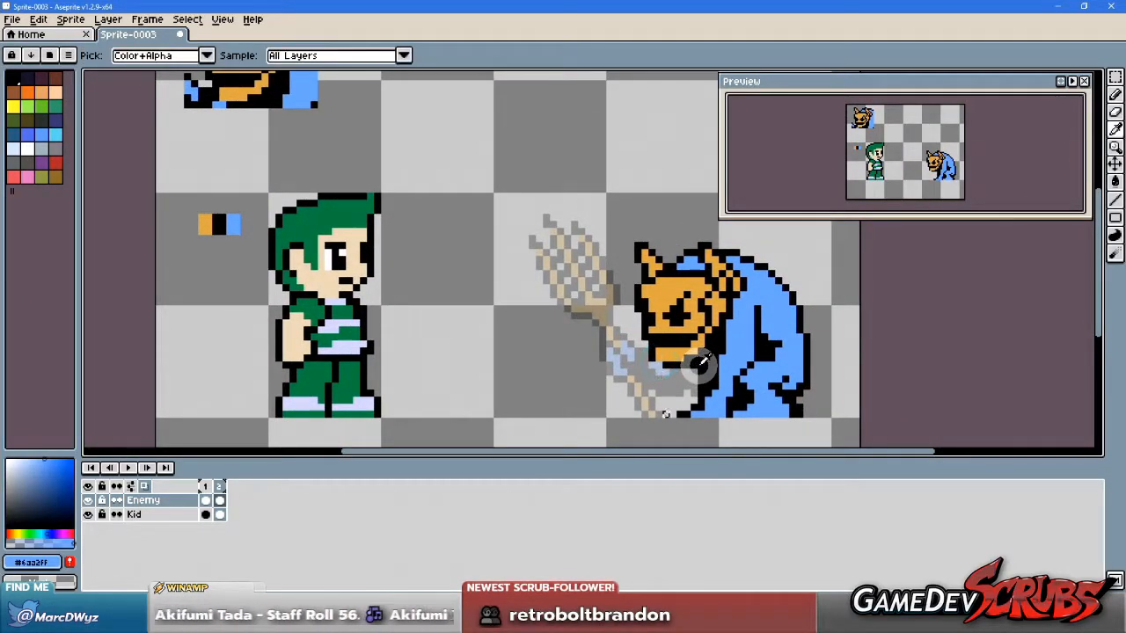
alt+click(700, 365)
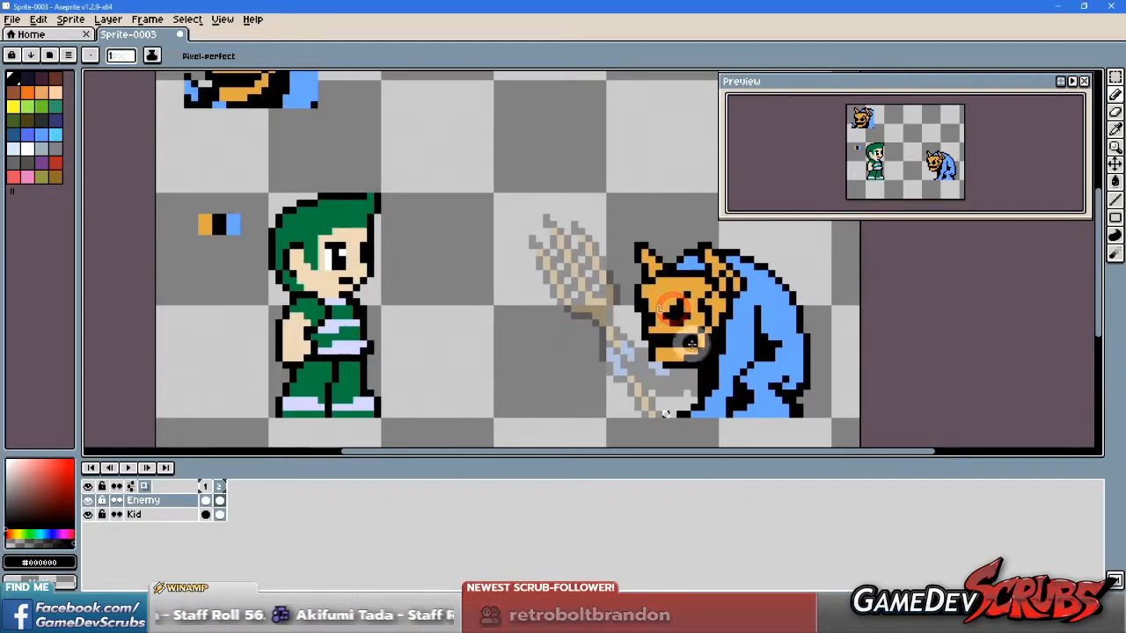
key(v)
key(b)
scroll(677, 352, down, 2)
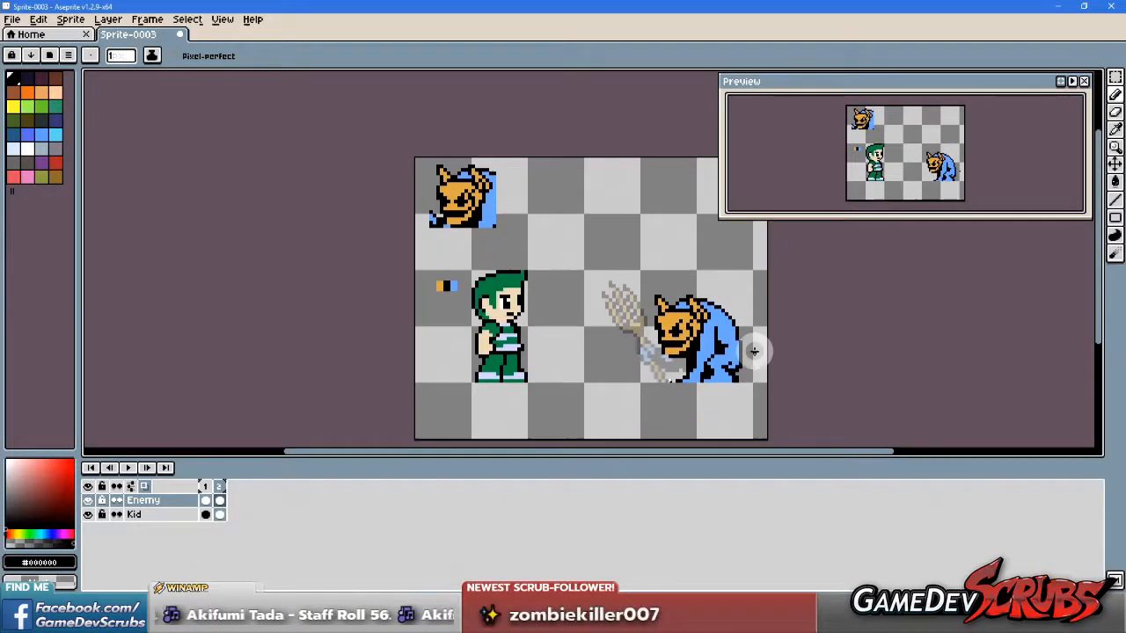
scroll(668, 352, up, 1)
scroll(655, 353, up, 3)
scroll(659, 356, down, 3)
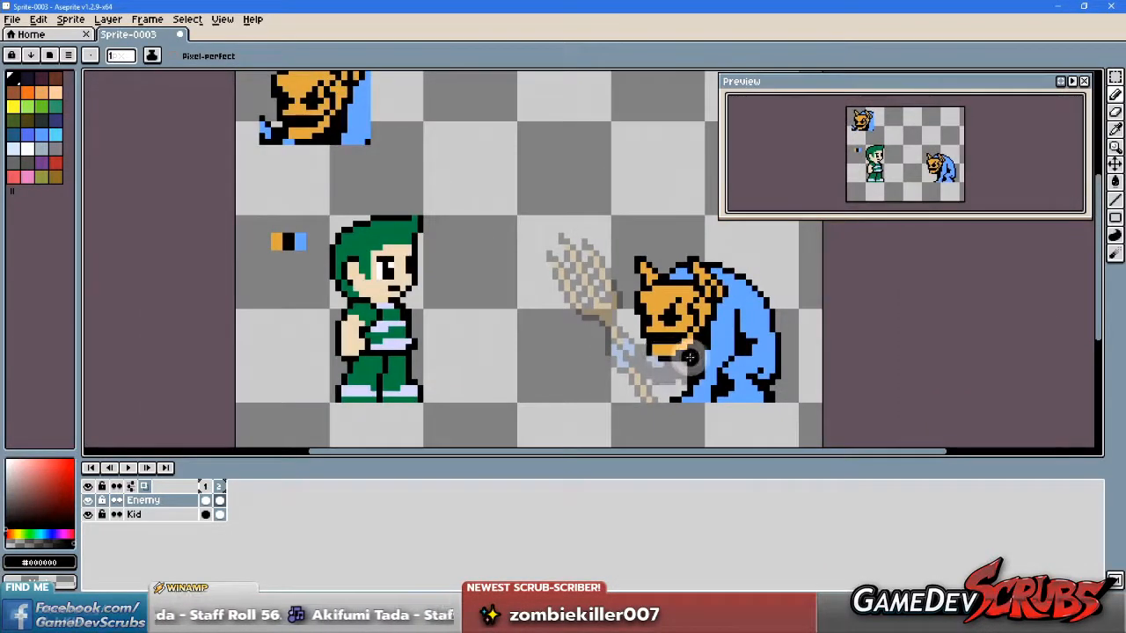
scroll(659, 355, up, 1)
drag(659, 355, 691, 344)
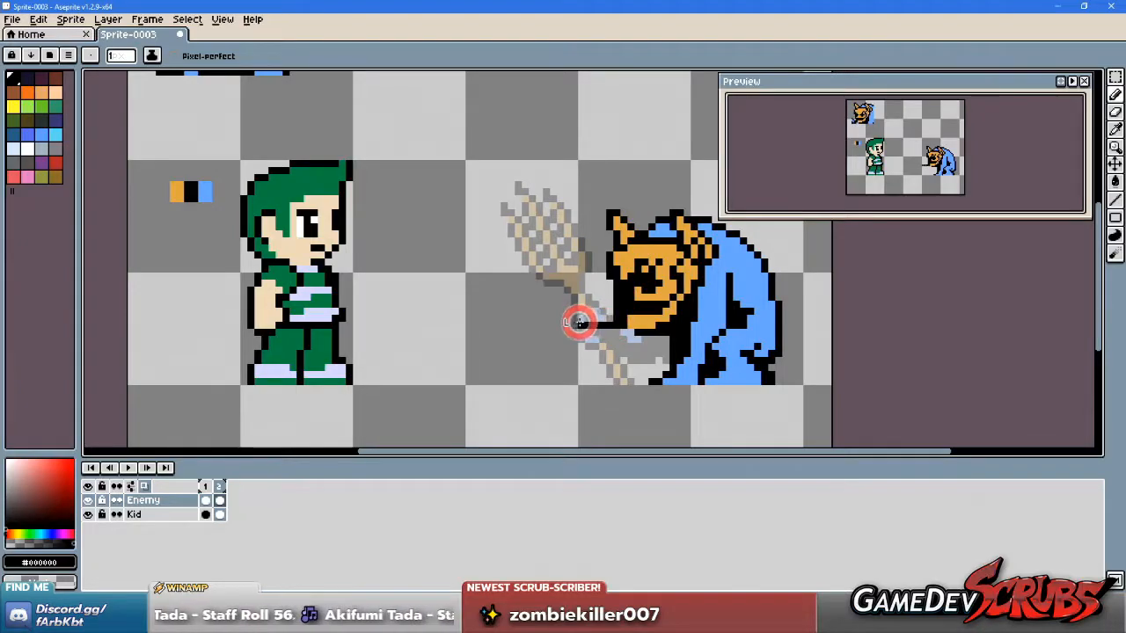
drag(601, 320, 613, 303)
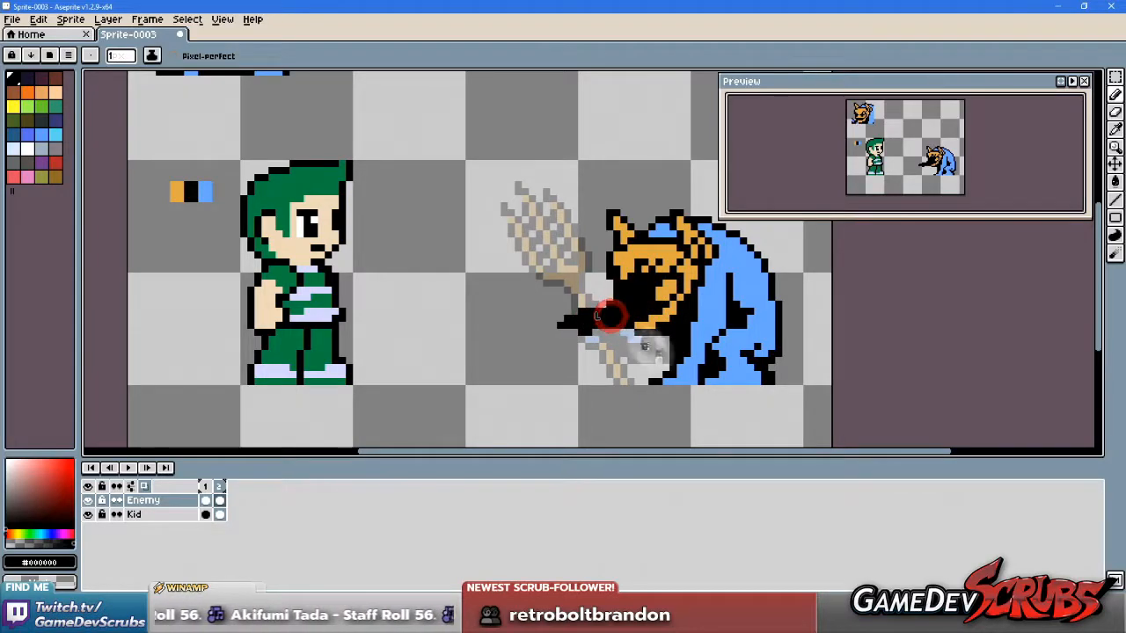
key(ctrl+z)
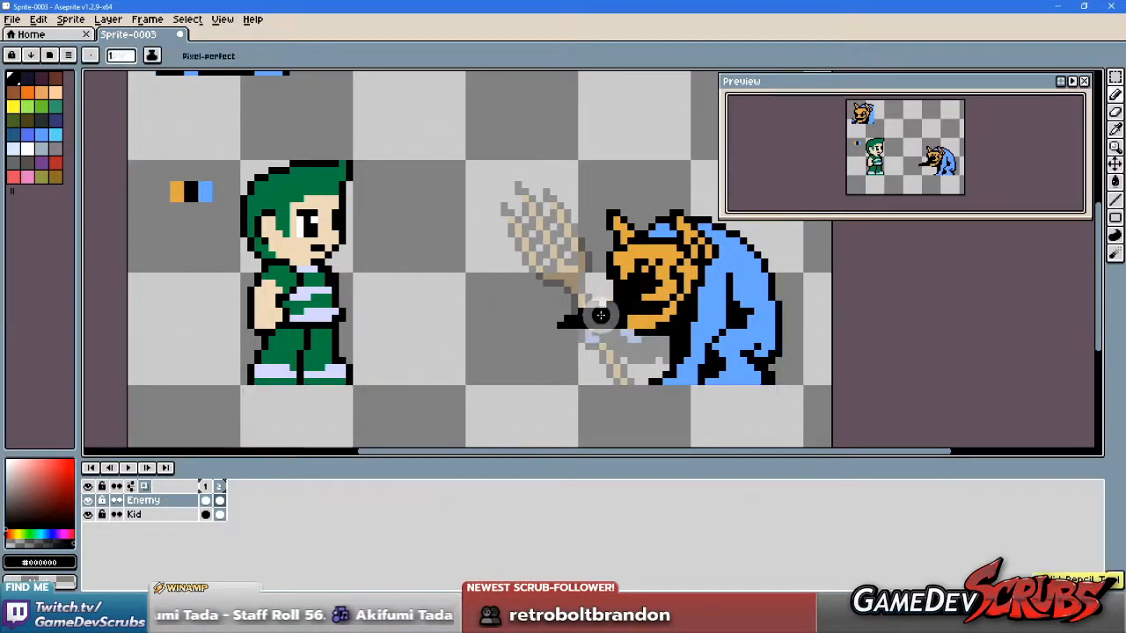
key(ctrl+z)
Step: Draw the enemy's outstretched arm and fist in solid black, reaching from below the face toward the kid
drag(618, 317, 571, 317)
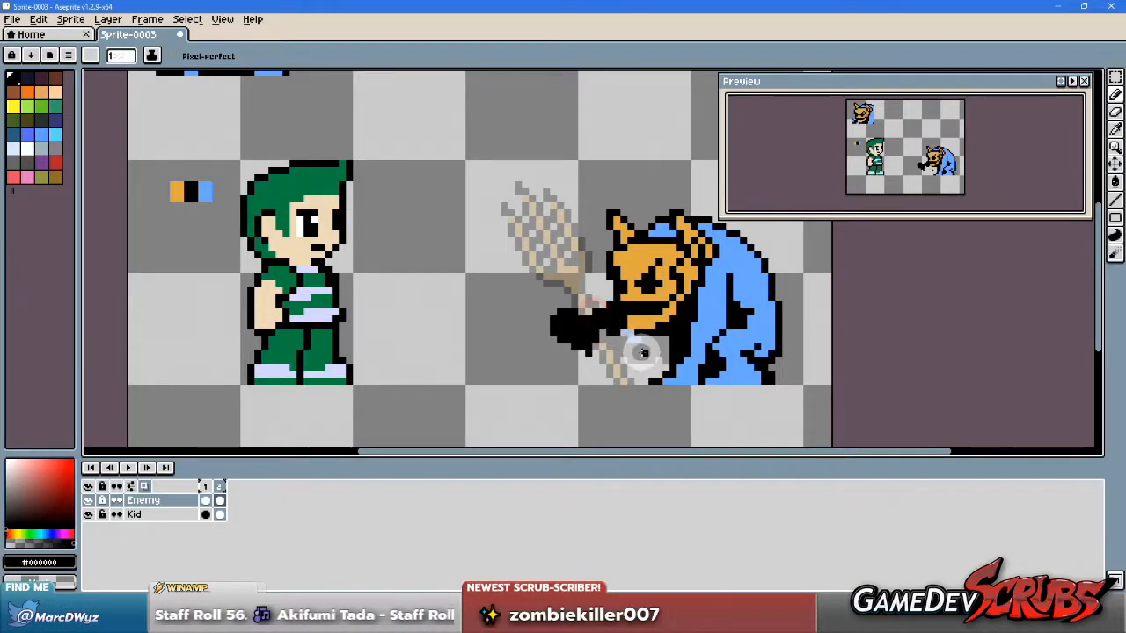
scroll(595, 322, up, 1)
drag(620, 335, 645, 336)
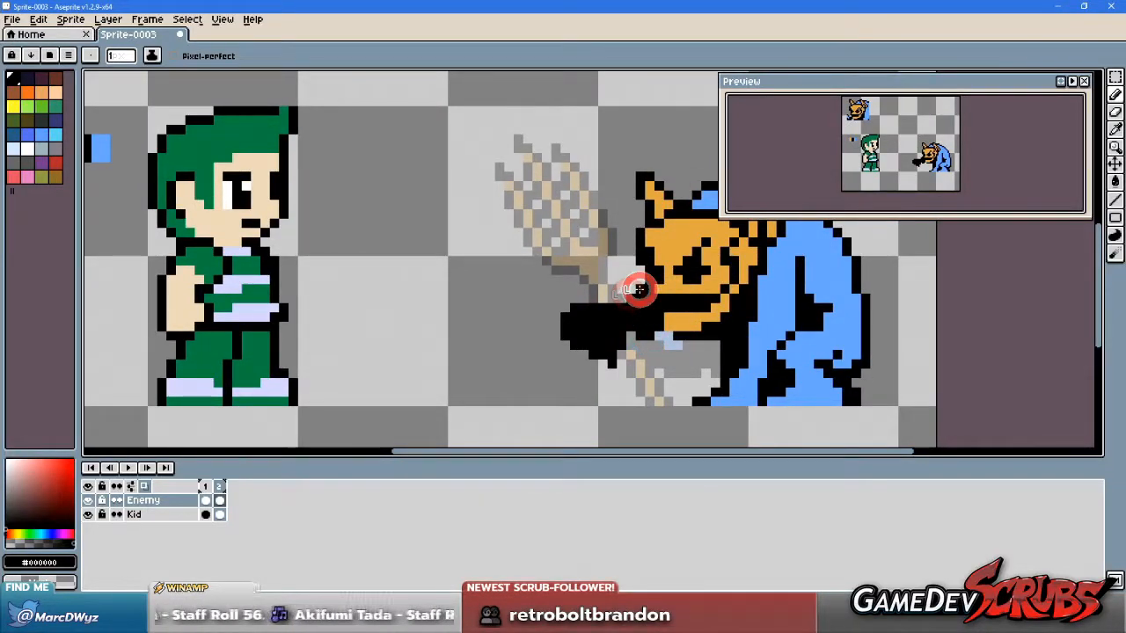
scroll(629, 308, down, 2)
scroll(599, 384, up, 3)
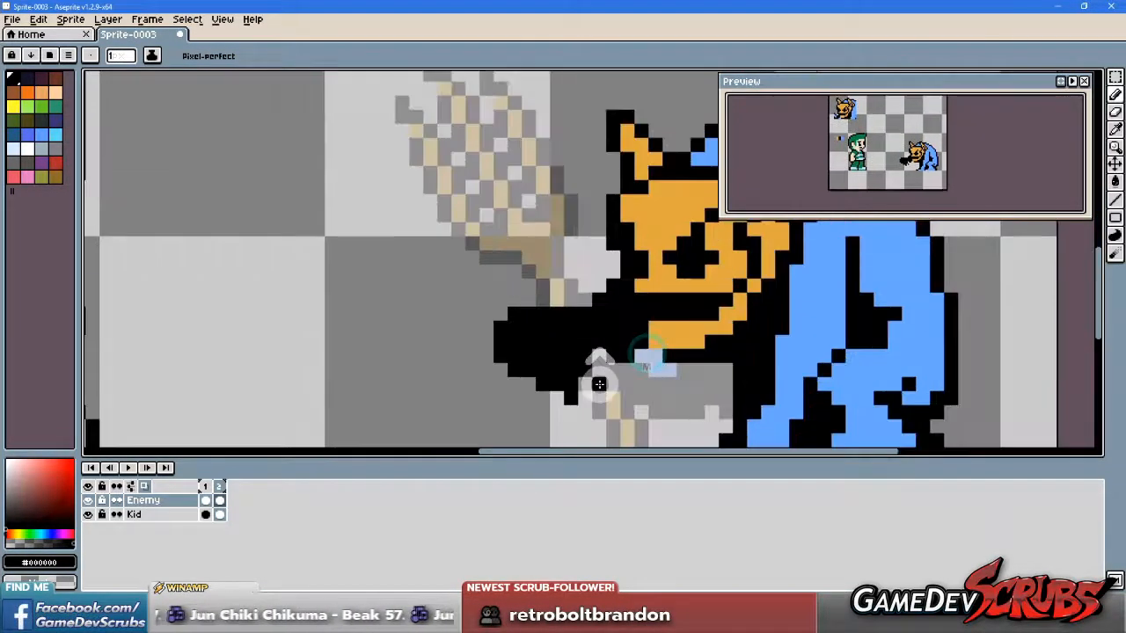
drag(599, 408, 591, 374)
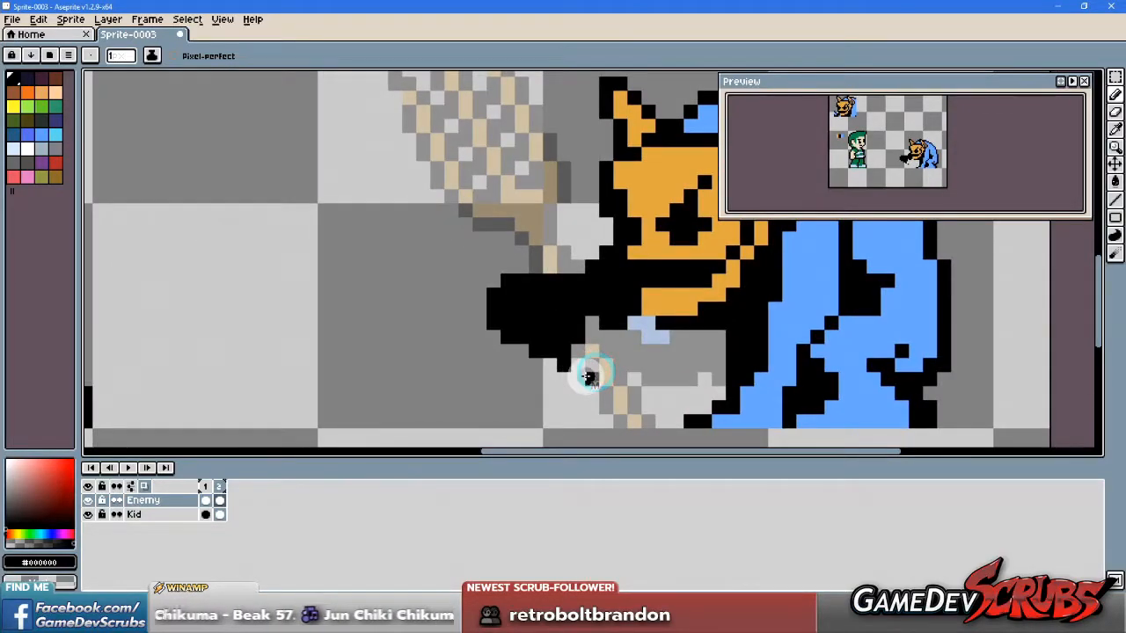
scroll(599, 343, down, 2)
scroll(598, 333, up, 2)
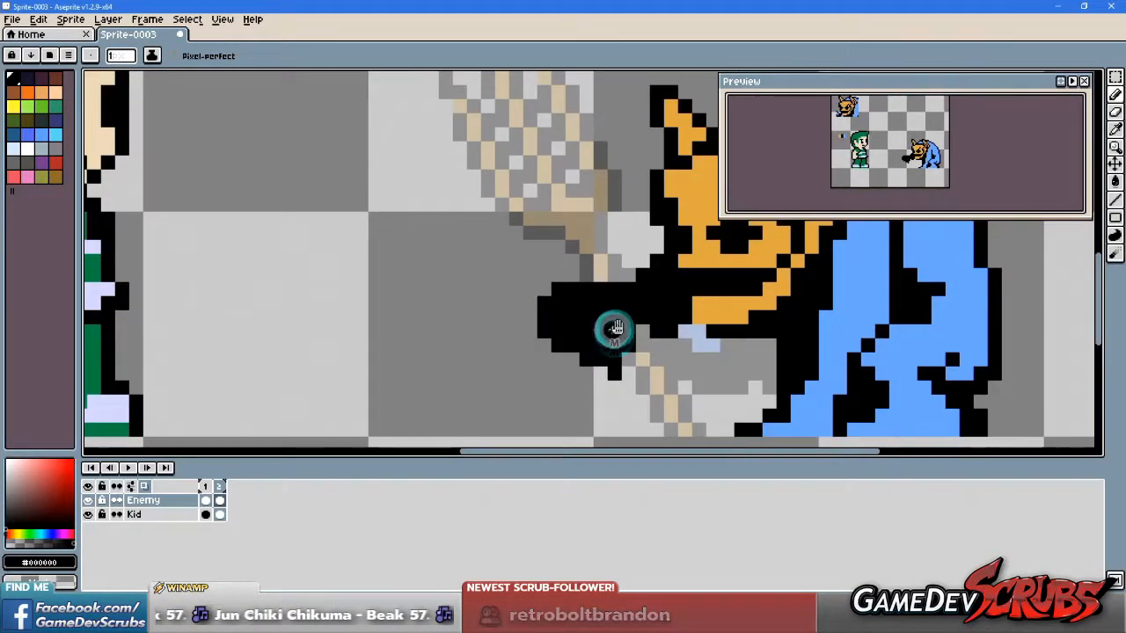
scroll(616, 324, down, 1)
drag(636, 311, 595, 309)
Step: Pick the orange of the enemy's face and draw a horizontal three-pronged pitchfork held in the fist, pointing at the kid
key(alt)
alt+click(675, 296)
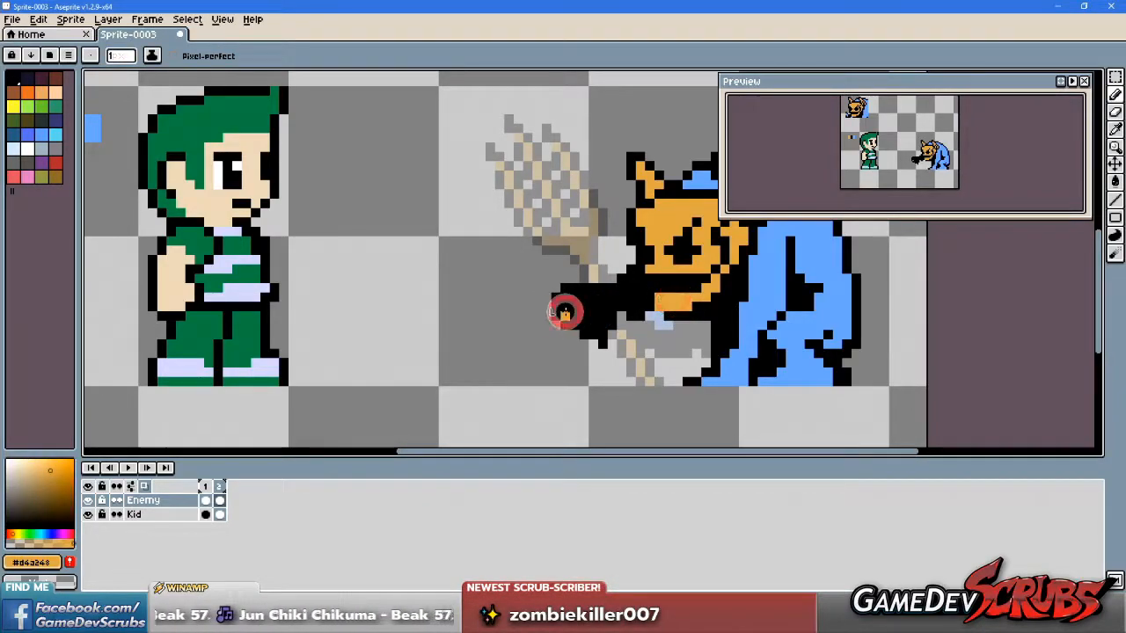
drag(568, 315, 497, 311)
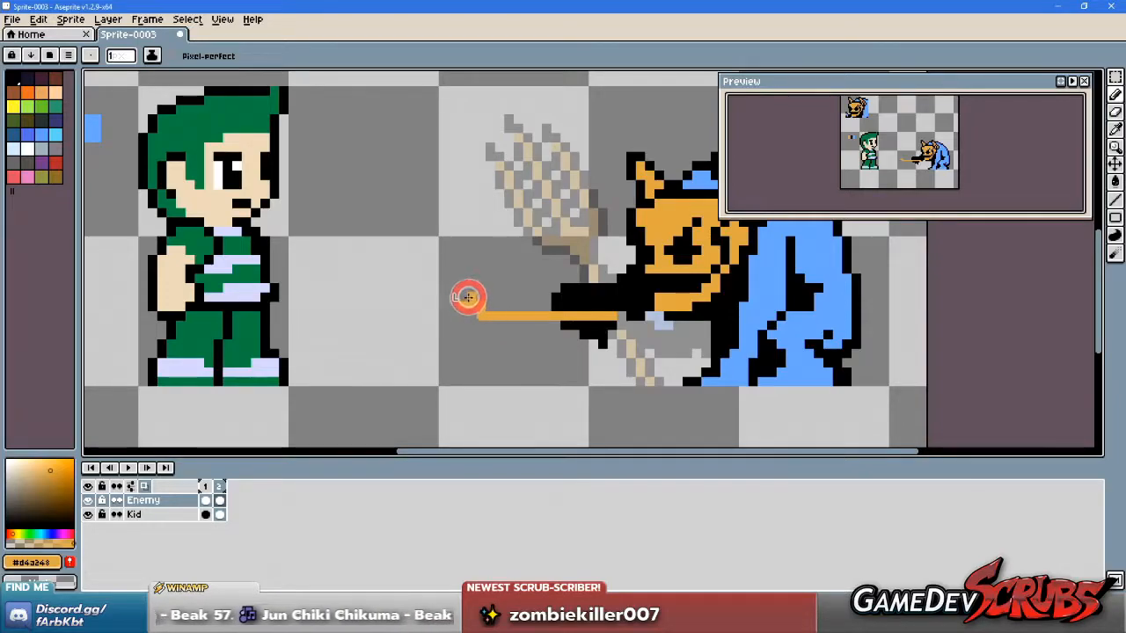
drag(452, 295, 408, 295)
drag(470, 314, 388, 316)
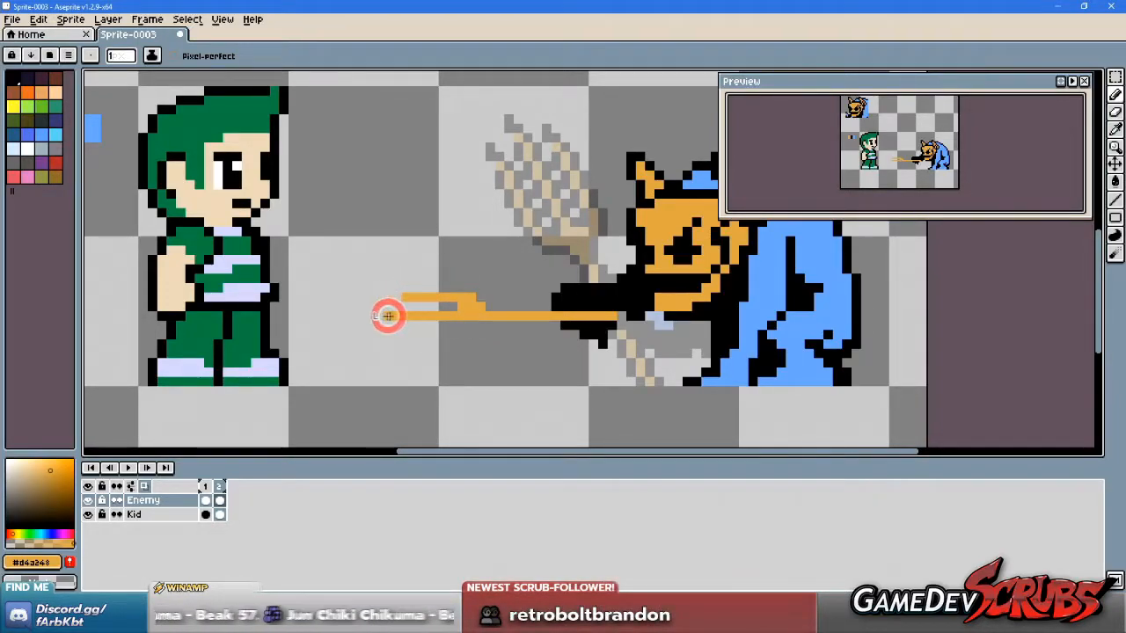
click(407, 333)
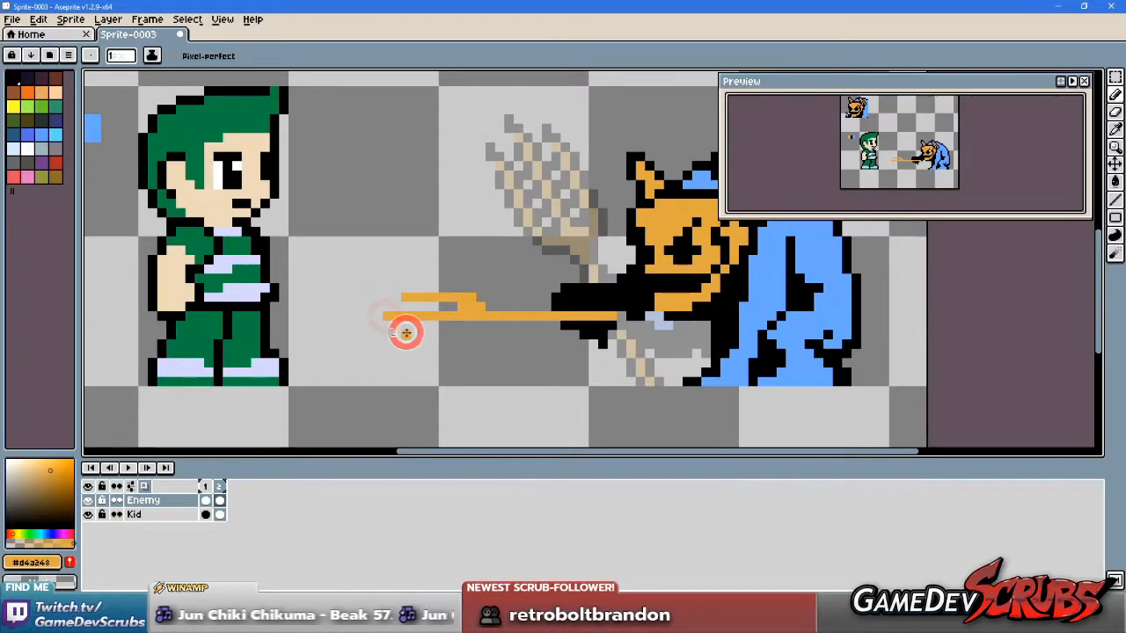
drag(477, 326, 480, 335)
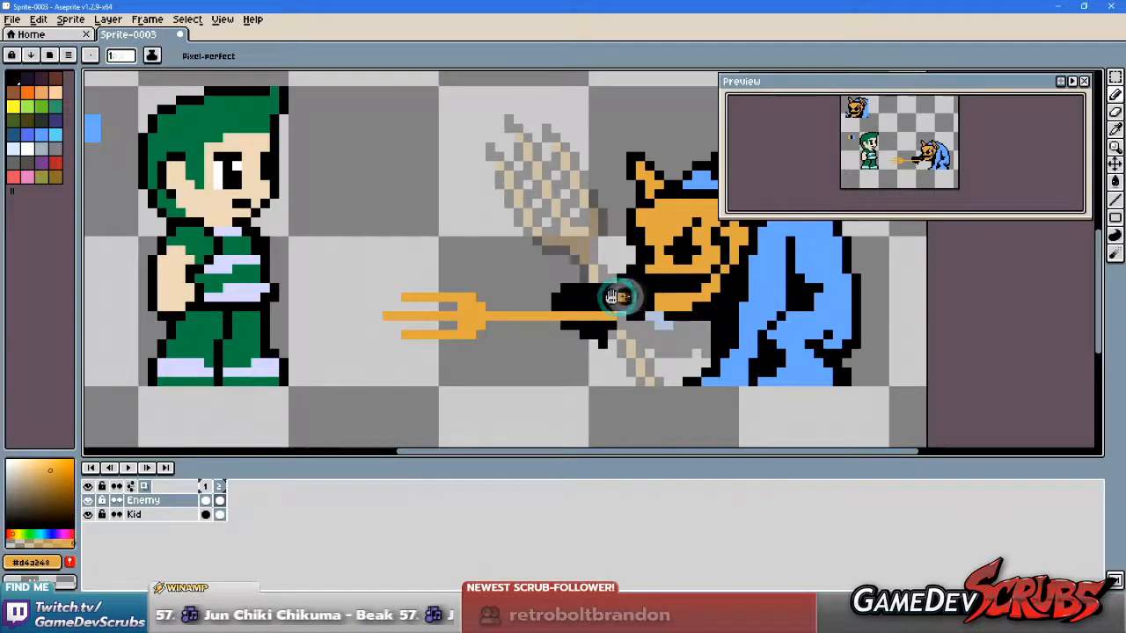
Step: Compare the enemy's poses by switching back and forth between frames 1 and 2
drag(630, 296, 545, 300)
scroll(538, 298, down, 1)
scroll(573, 314, up, 1)
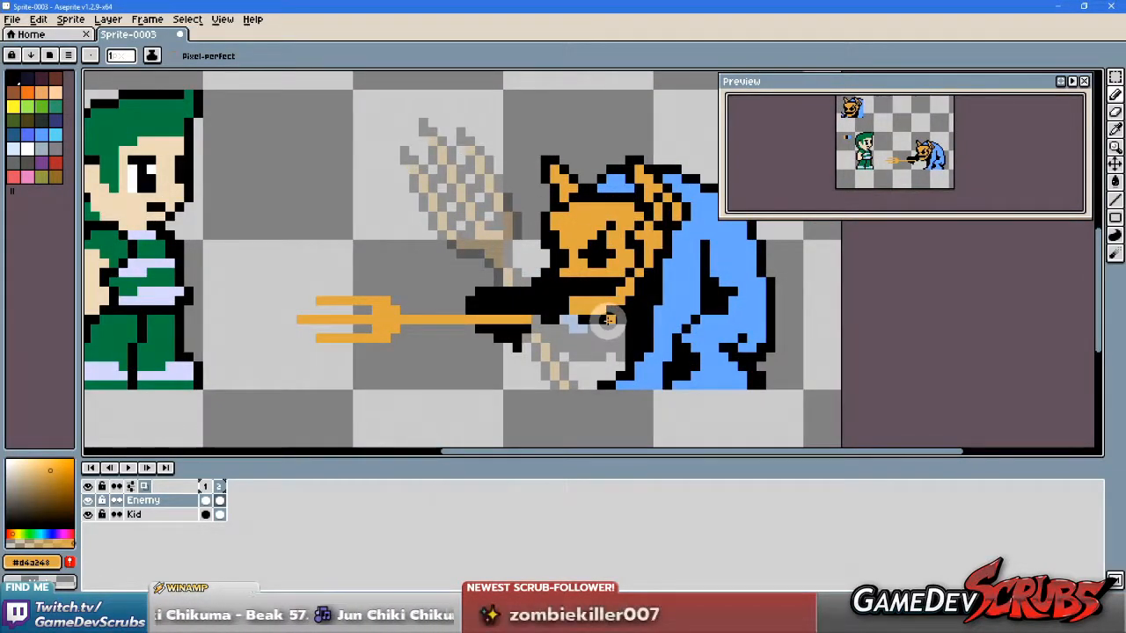
scroll(607, 326, down, 1)
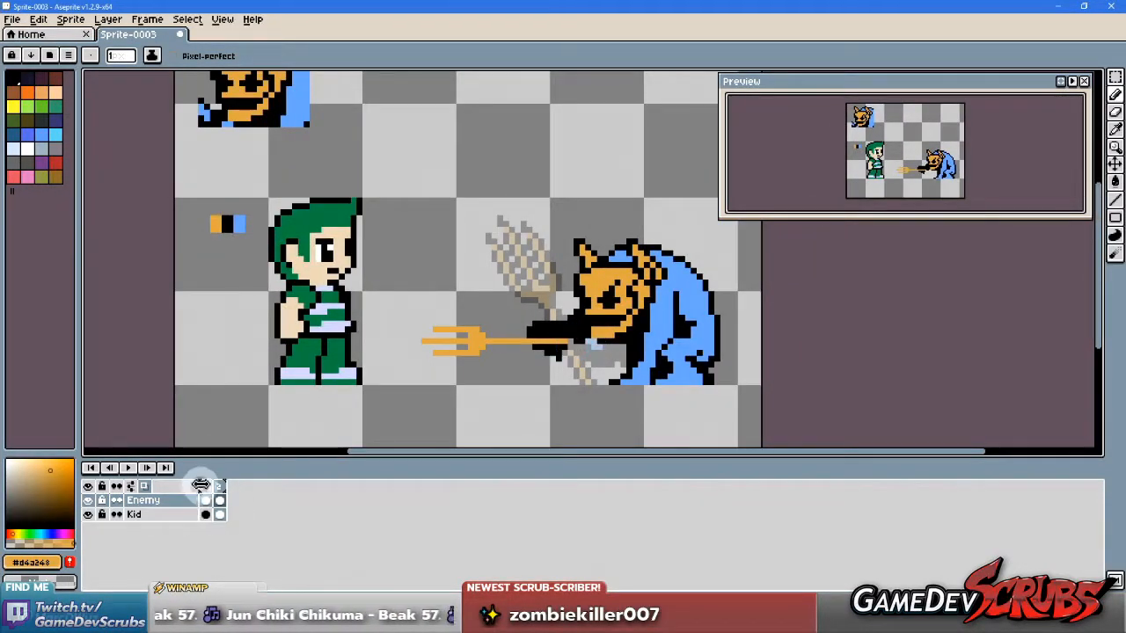
click(204, 486)
click(219, 487)
click(205, 487)
click(219, 487)
click(205, 487)
click(218, 488)
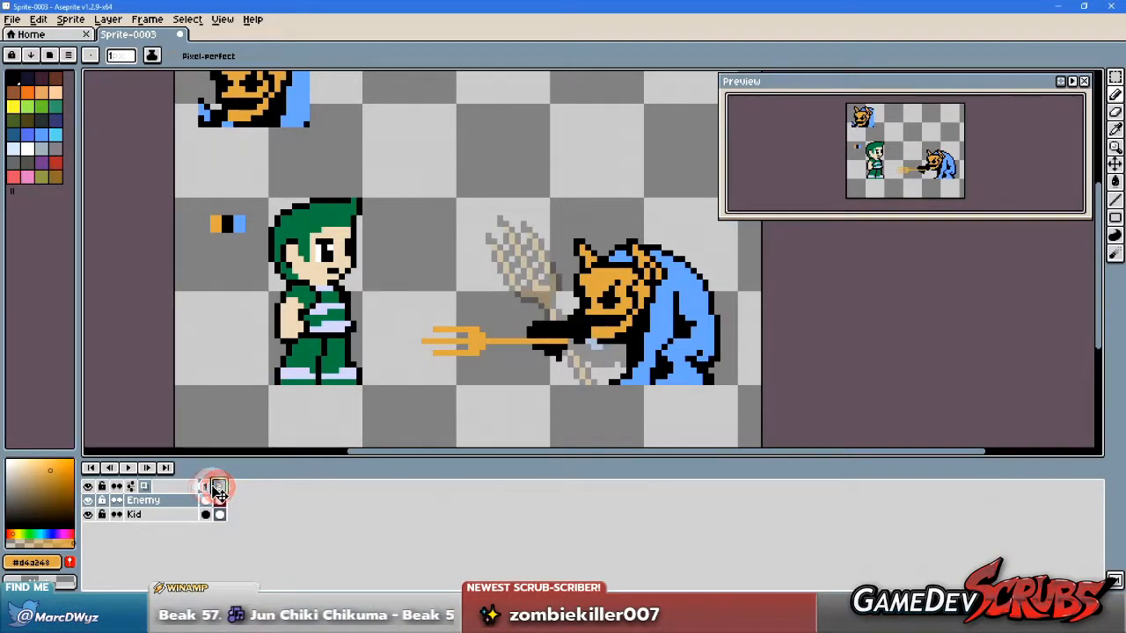
click(206, 486)
click(220, 487)
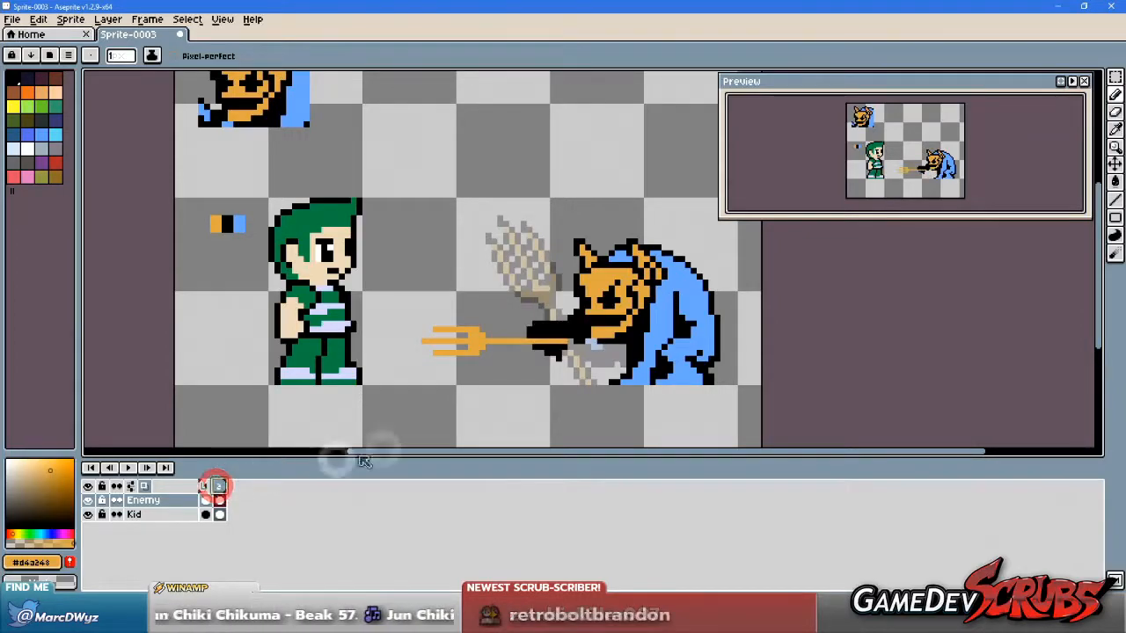
Step: Spread the pitchfork's two outer prongs one pixel farther from the middle prong, erasing the leftover orange pixels
scroll(485, 334, up, 3)
scroll(519, 343, down, 2)
scroll(520, 338, up, 2)
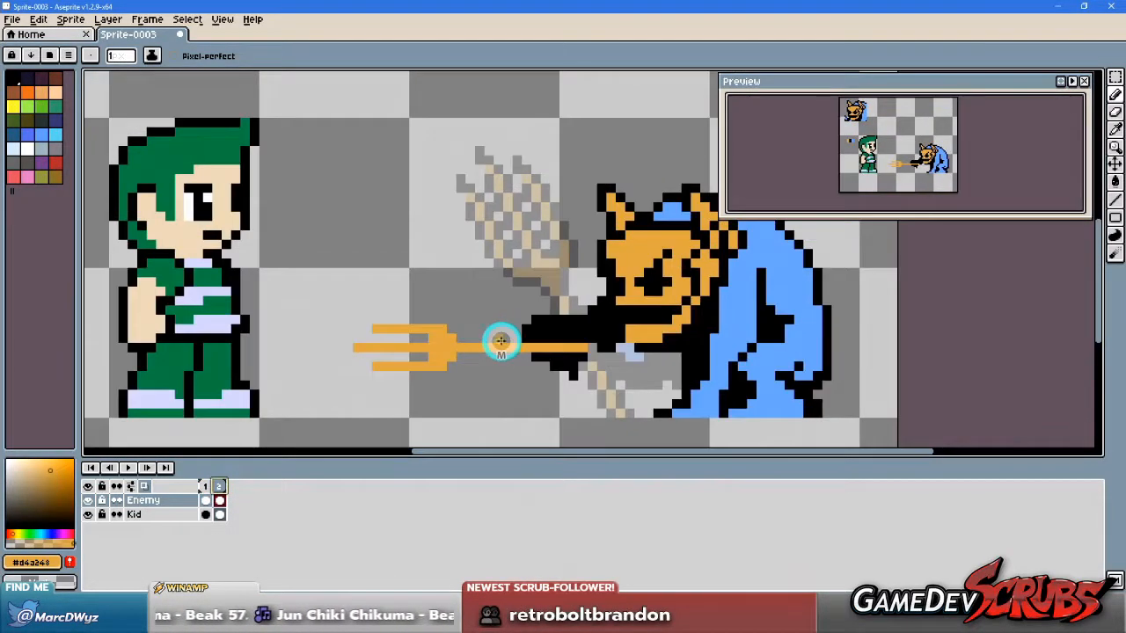
drag(389, 309, 404, 309)
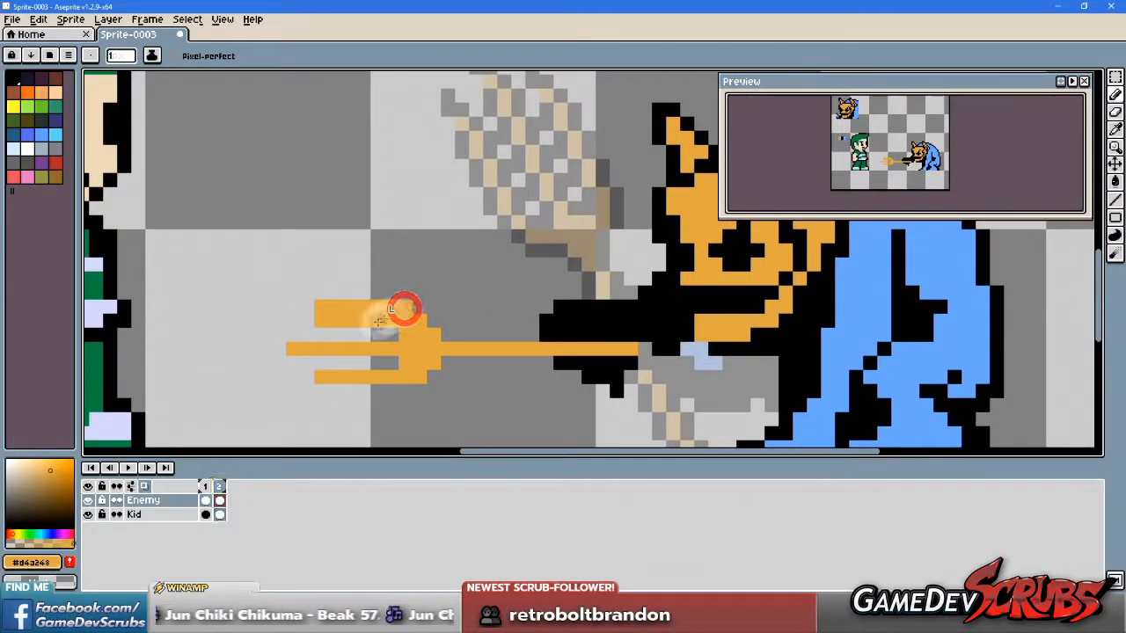
alt+right_click(287, 319)
drag(285, 321, 386, 321)
drag(321, 390, 355, 389)
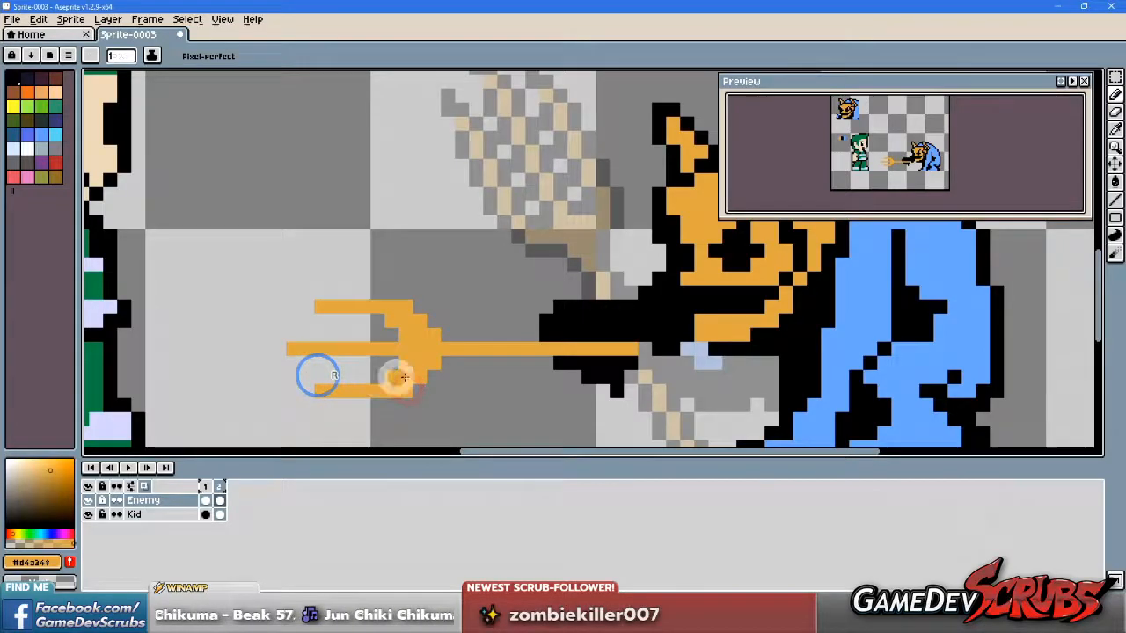
scroll(314, 373, down, 2)
scroll(400, 347, up, 1)
click(305, 350)
Step: Pick black and outline the upper edge of the pitchfork's shaft and its upper prong
scroll(422, 341, down, 1)
scroll(434, 338, up, 2)
drag(494, 342, 550, 332)
alt+click(606, 324)
drag(476, 326, 576, 330)
mouse_move(453, 305)
mouse_down()
mouse_move(324, 287)
mouse_move(331, 299)
mouse_move(313, 290)
mouse_move(352, 313)
mouse_move(407, 312)
mouse_up()
click(325, 300)
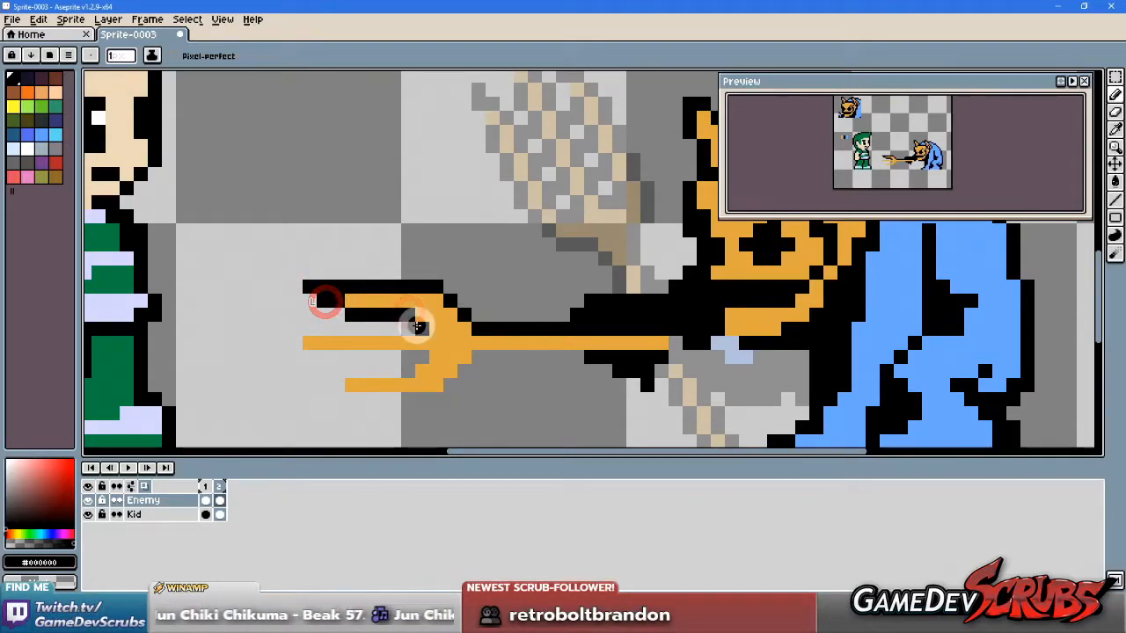
Step: Outline the pitchfork's middle and lower prongs and the underside of the shaft in black
click(410, 330)
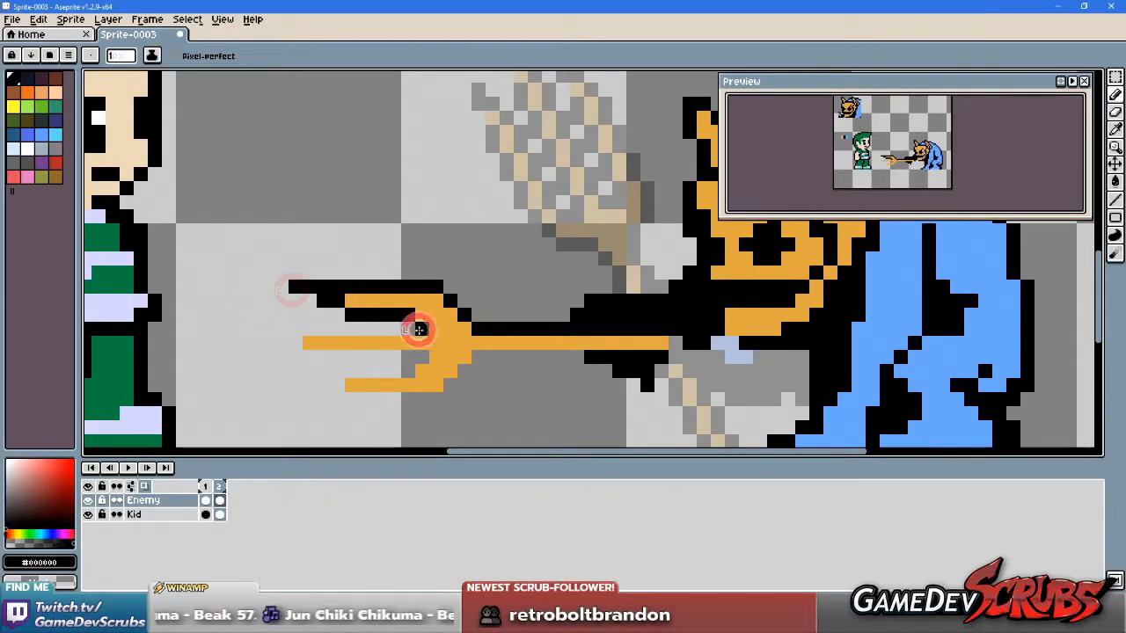
mouse_move(410, 329)
mouse_down()
mouse_move(421, 356)
mouse_move(398, 333)
mouse_move(270, 341)
mouse_move(422, 355)
mouse_up()
mouse_move(321, 384)
mouse_down()
mouse_move(297, 393)
mouse_move(423, 398)
mouse_up()
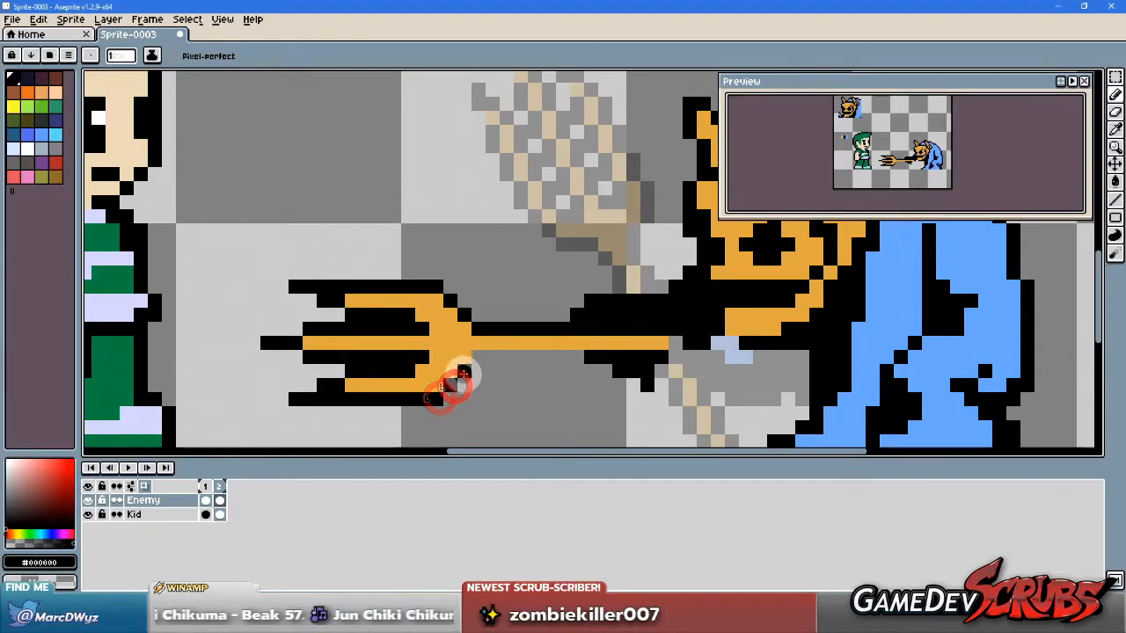
mouse_move(475, 359)
mouse_down()
mouse_move(575, 359)
mouse_move(544, 332)
mouse_up()
Step: Narrow the pitchfork head where it meets the shaft by turning its inner corner pixels black and erasing the surplus outline
scroll(611, 364, down, 3)
scroll(631, 329, up, 1)
scroll(526, 350, up, 1)
scroll(519, 350, down, 1)
scroll(501, 348, up, 2)
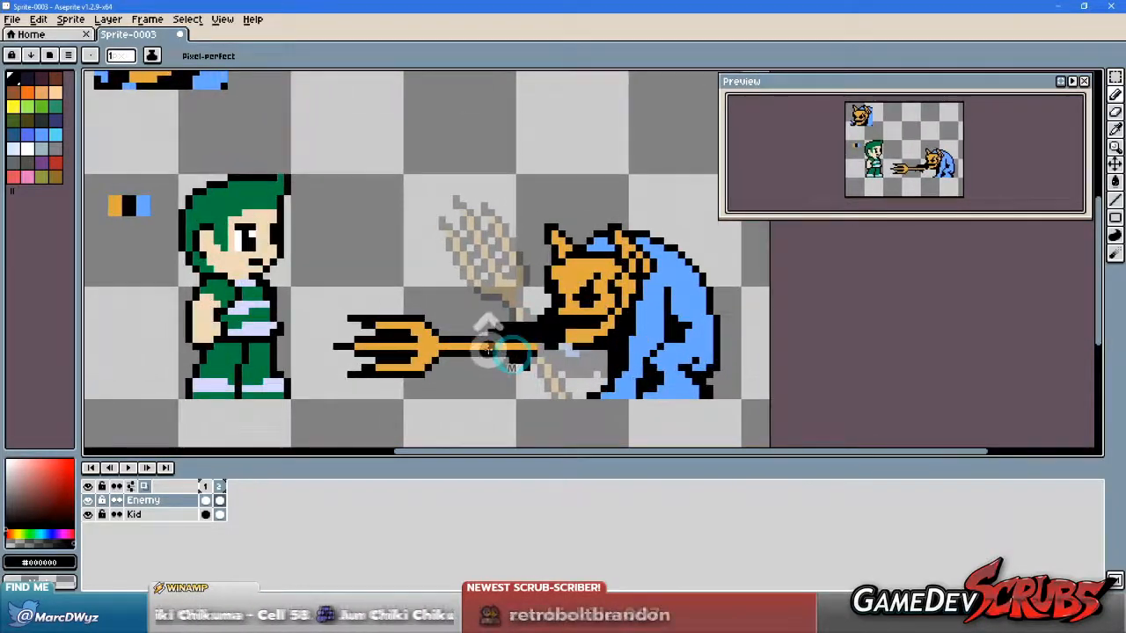
scroll(483, 345, up, 1)
key(alt)
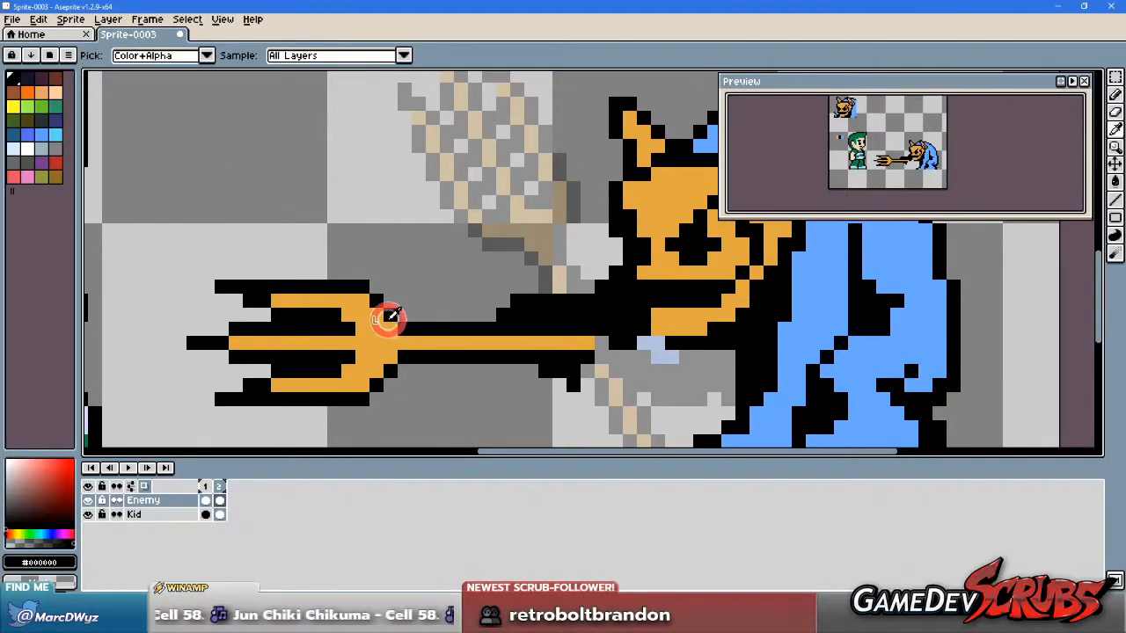
click(389, 327)
alt+right_click(409, 311)
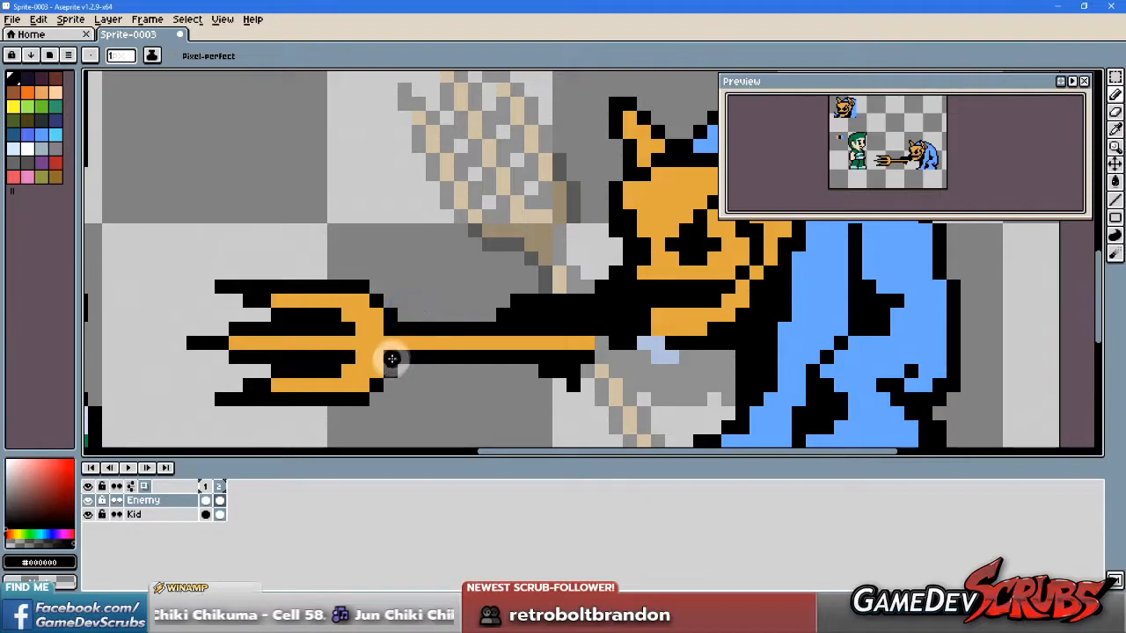
scroll(561, 397, down, 2)
scroll(528, 370, up, 1)
scroll(475, 325, up, 1)
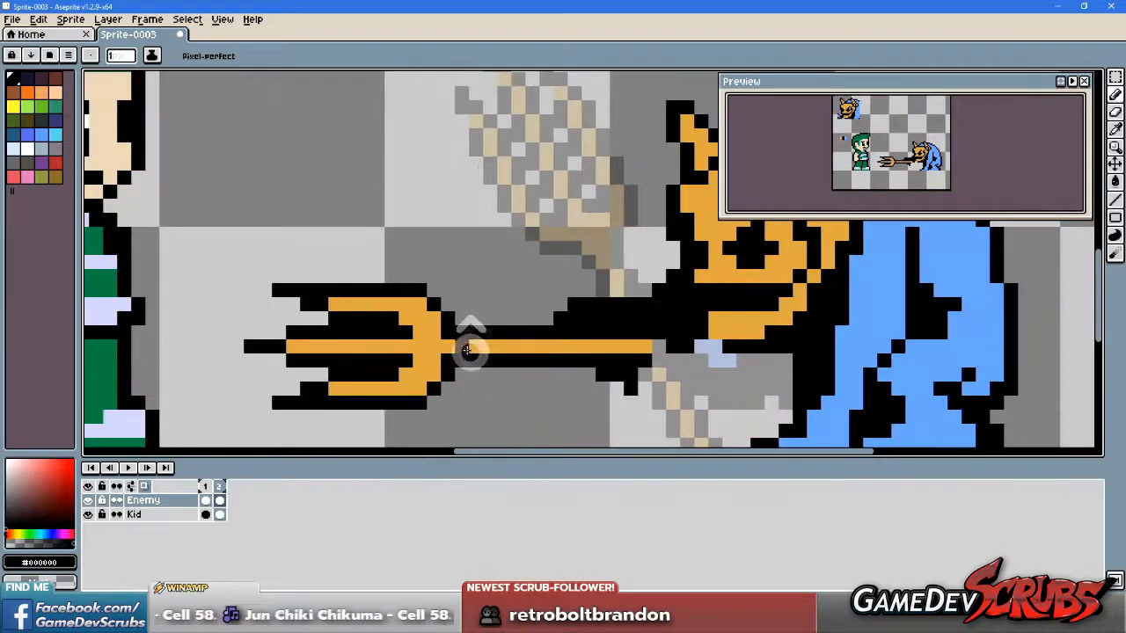
Step: Rework the outline at the pitchfork head's outer corners with black pixels, undoing misplaced ones
key(ctrl+z)
click(402, 319)
key(alt)
right_click(423, 304)
click(433, 376)
key(ctrl+z)
click(425, 392)
scroll(516, 384, down, 1)
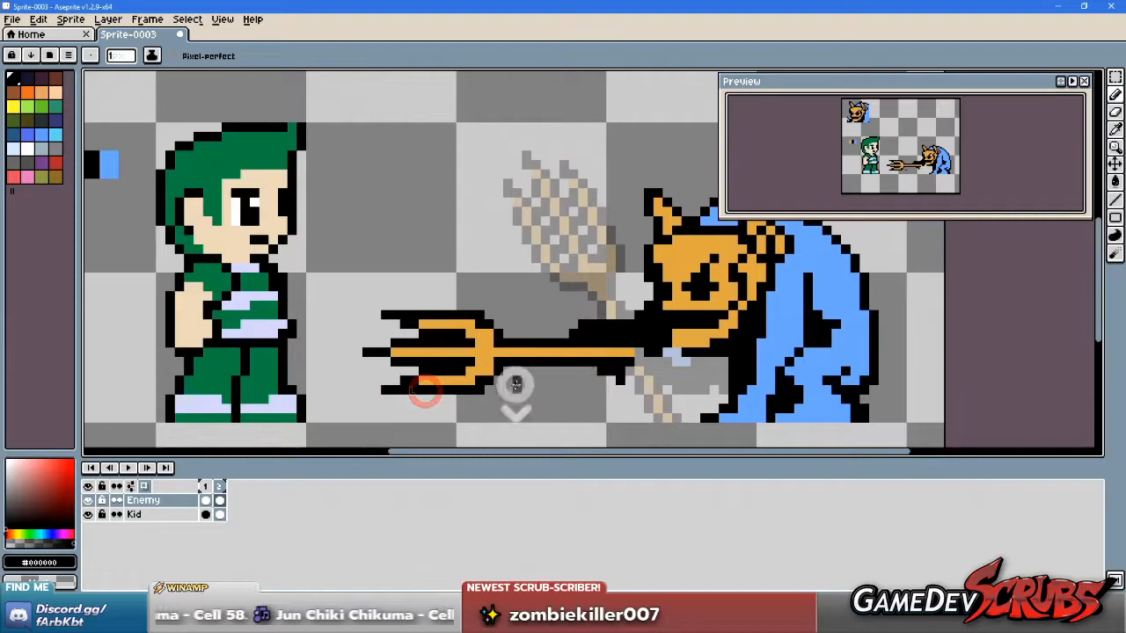
Step: Erase the outermost outline pixels at the pitchfork head's upper and lower corners to round it off
scroll(515, 384, up, 1)
right_click(463, 393)
right_click(473, 284)
scroll(624, 321, down, 1)
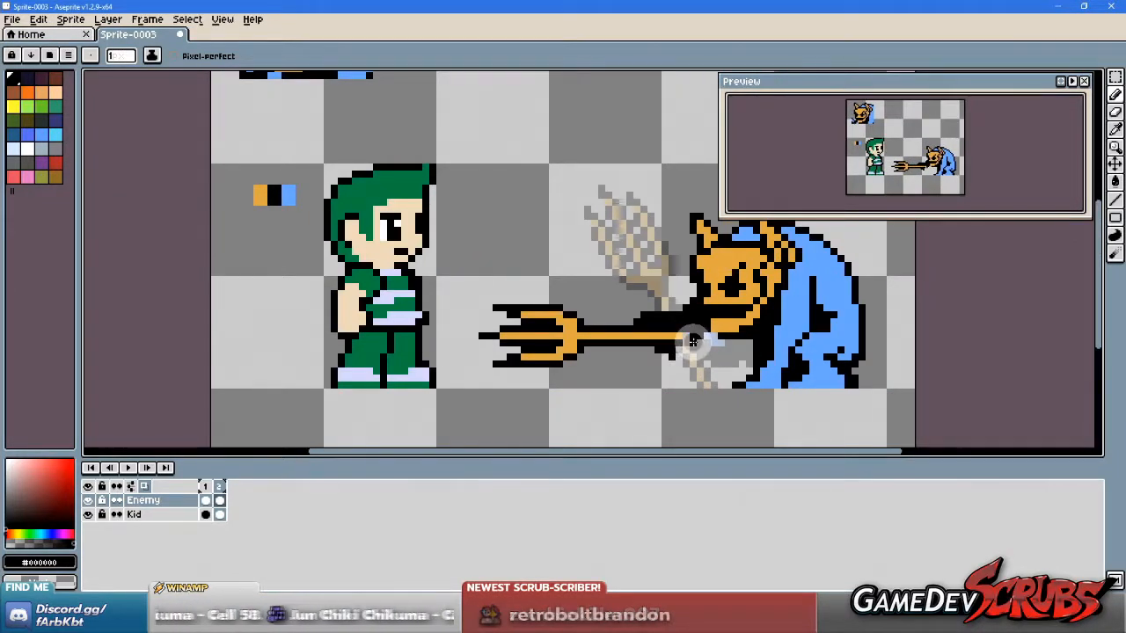
scroll(692, 342, up, 2)
right_click(481, 260)
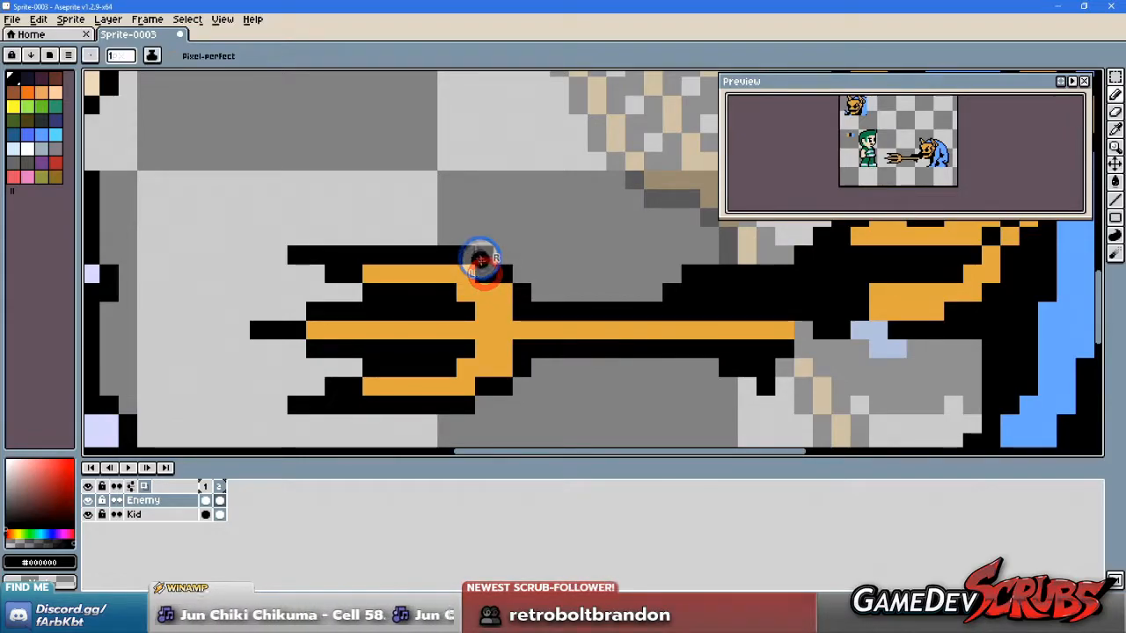
click(493, 302)
key(ctrl+z)
key(ctrl+z)
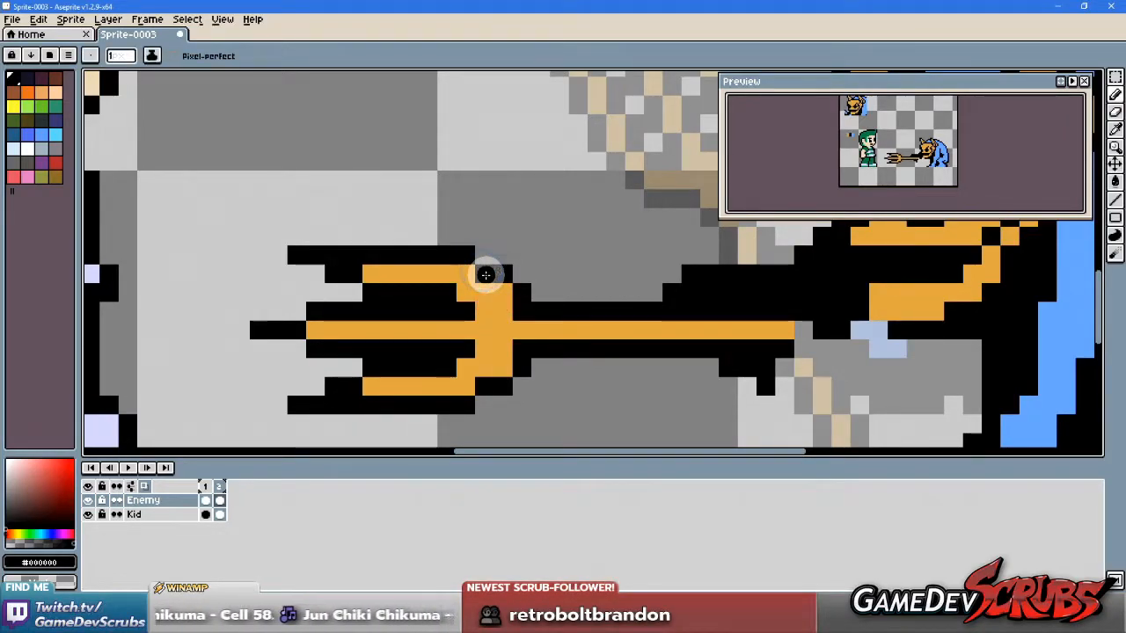
Step: Turn the pitchfork head's upper outer corner pixel orange and outline it with a black pixel above
right_click(484, 273)
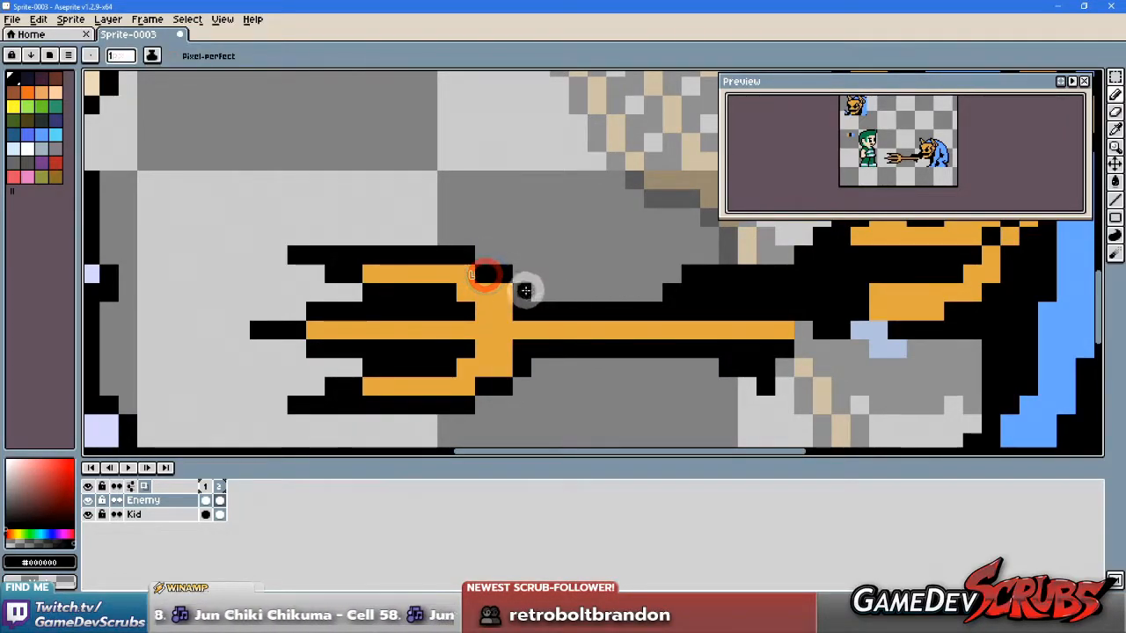
click(466, 292)
alt+click(490, 301)
click(484, 276)
right_click(481, 254)
alt+right_click(500, 268)
right_click(478, 256)
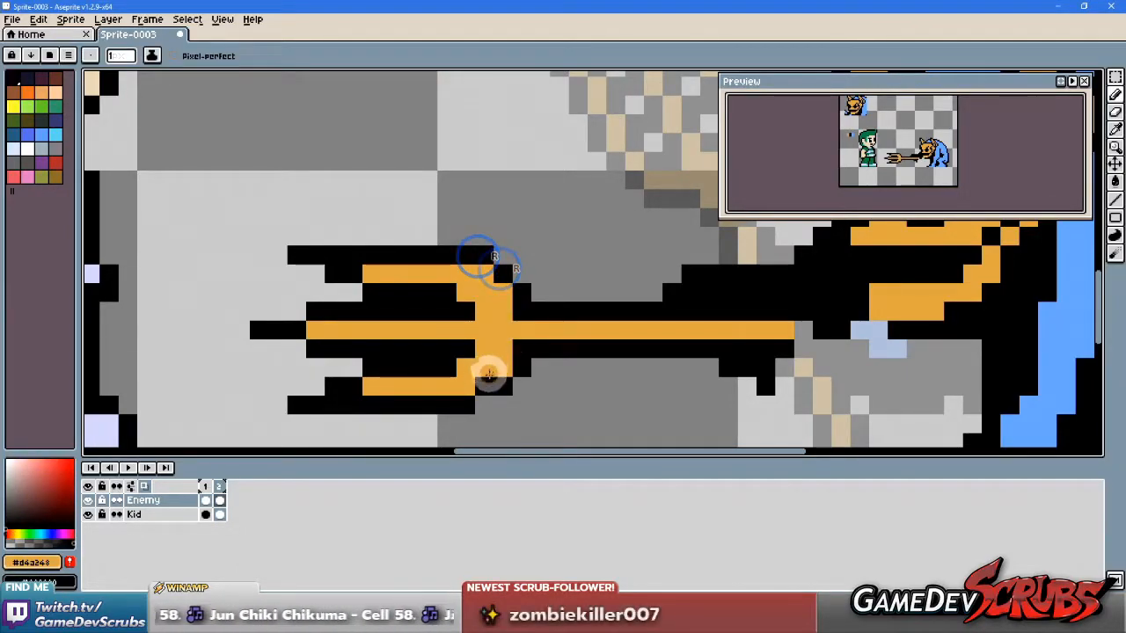
Step: Square off the pitchfork head's inner corners beside the middle prong with black pixels, touching up the crossbar in orange
scroll(546, 360, down, 2)
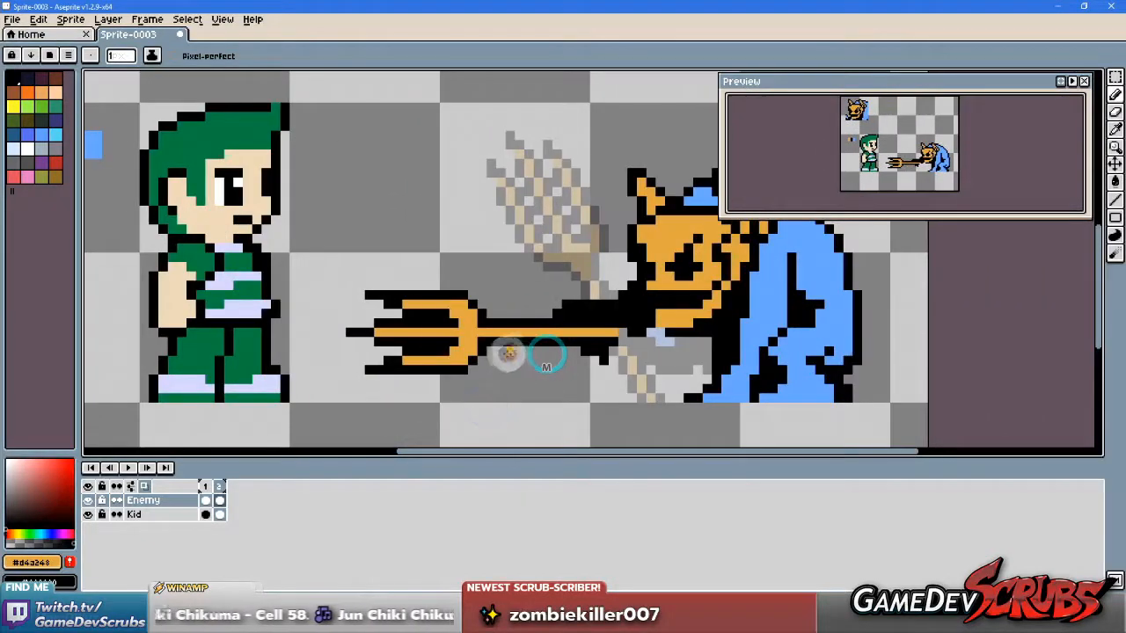
scroll(538, 317, up, 1)
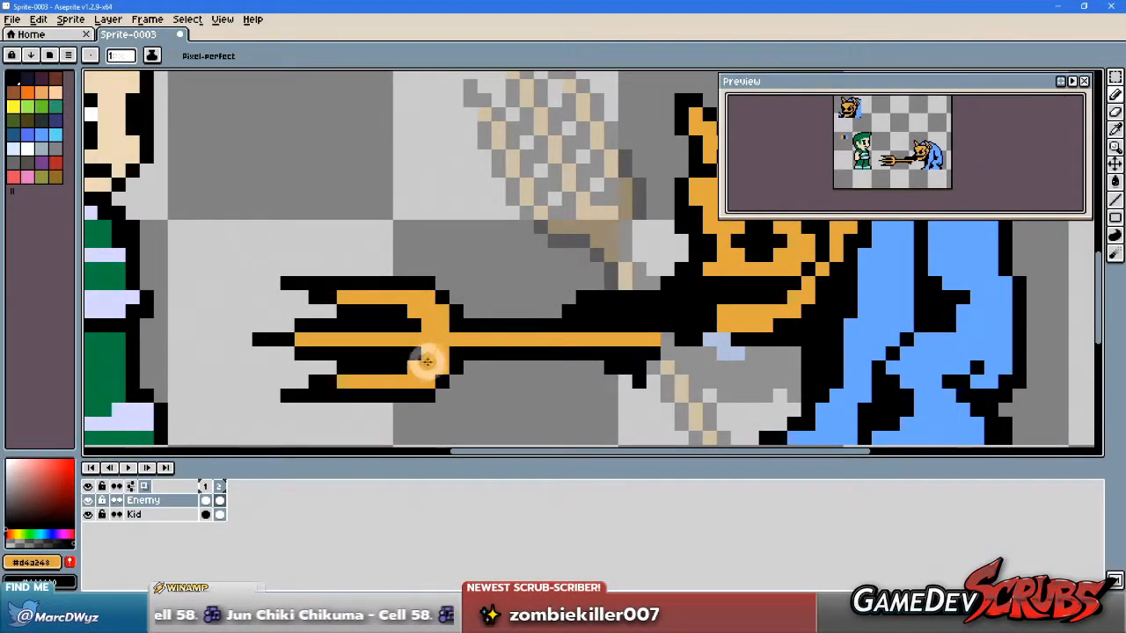
key(alt)
click(424, 353)
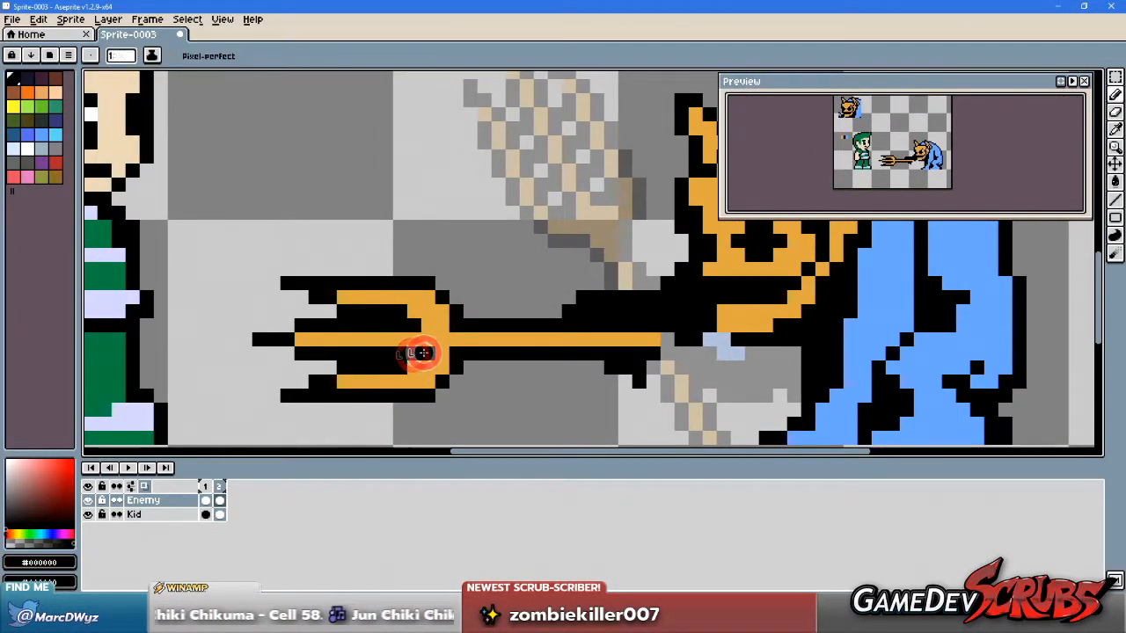
click(422, 321)
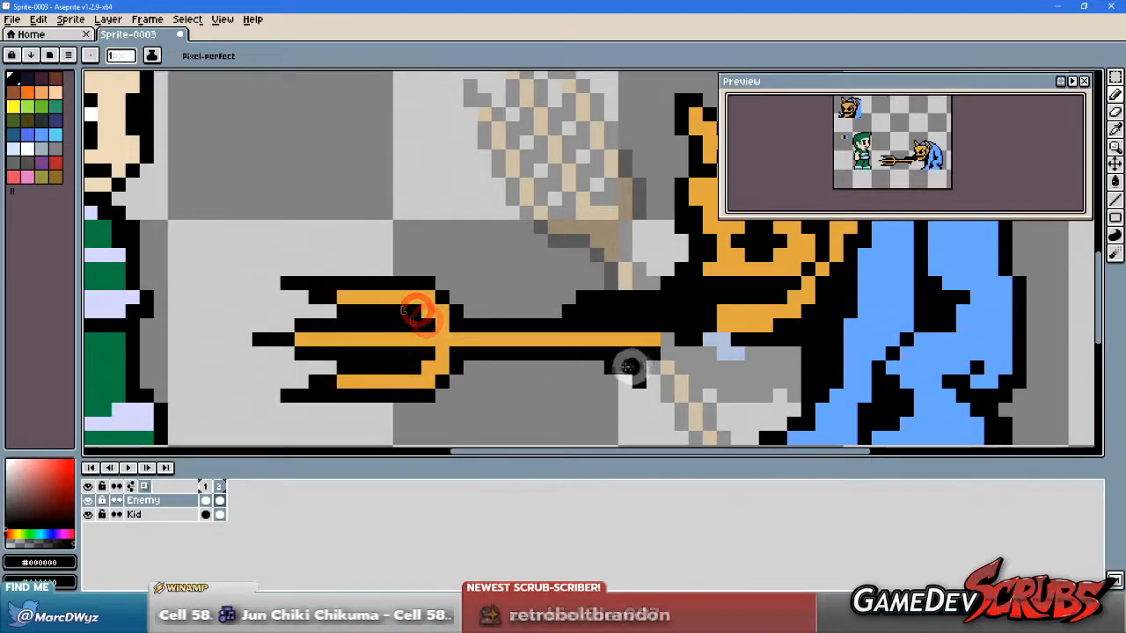
alt+click(428, 322)
click(427, 356)
Step: Paint the upper part of the enemy's hand in the body's blue above the shaft, with a black pixel shaping the finger
scroll(689, 362, down, 2)
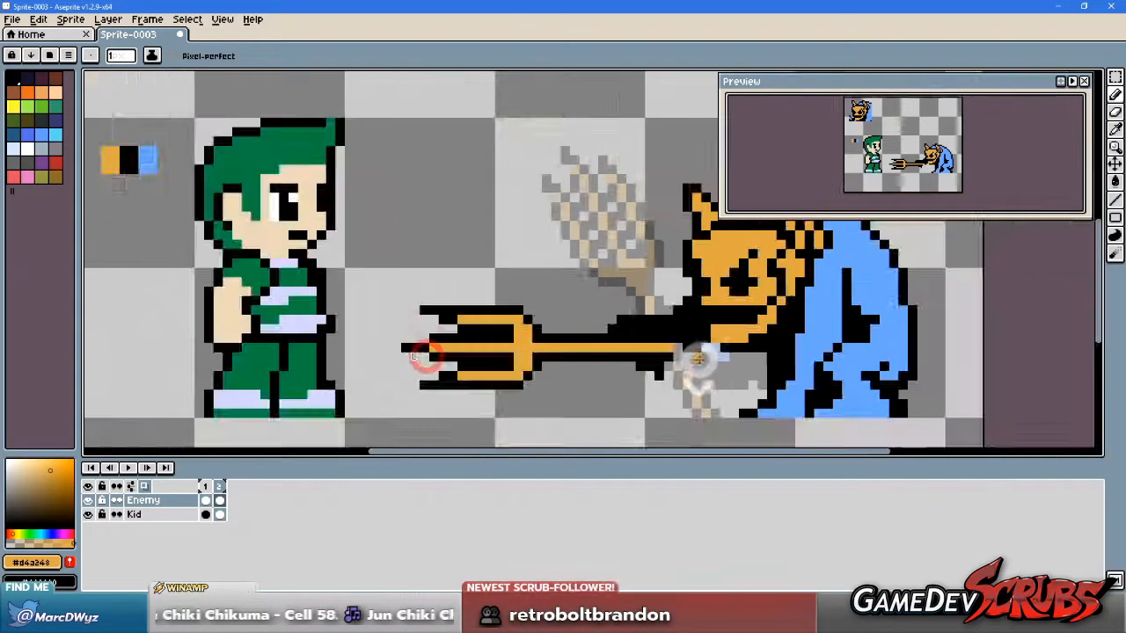
drag(722, 352, 613, 344)
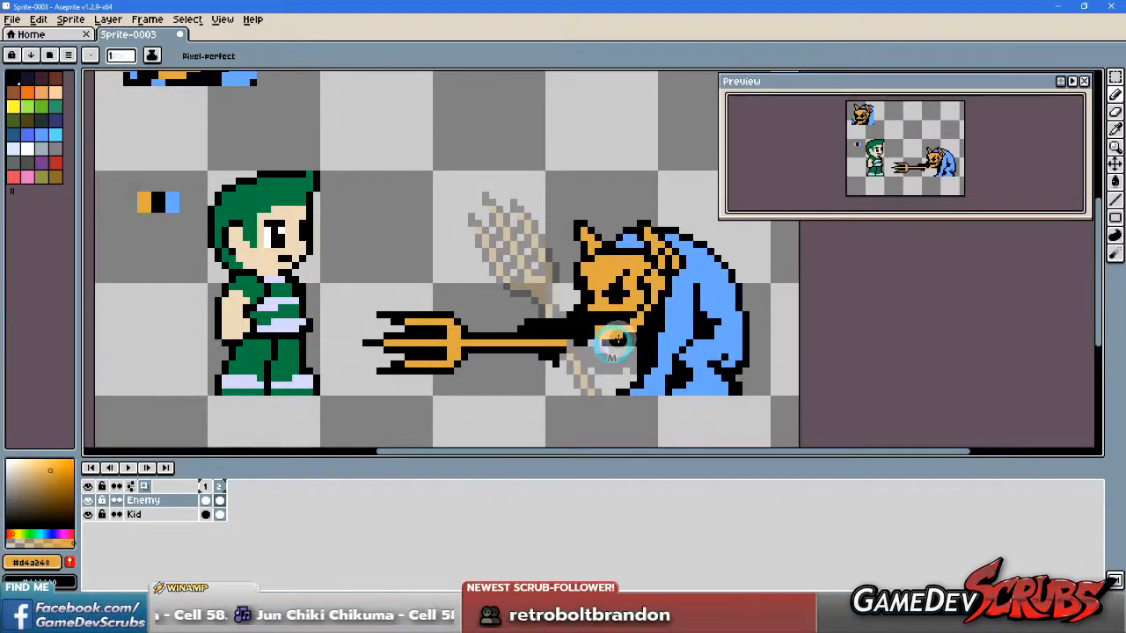
scroll(613, 345, up, 3)
scroll(435, 325, down, 1)
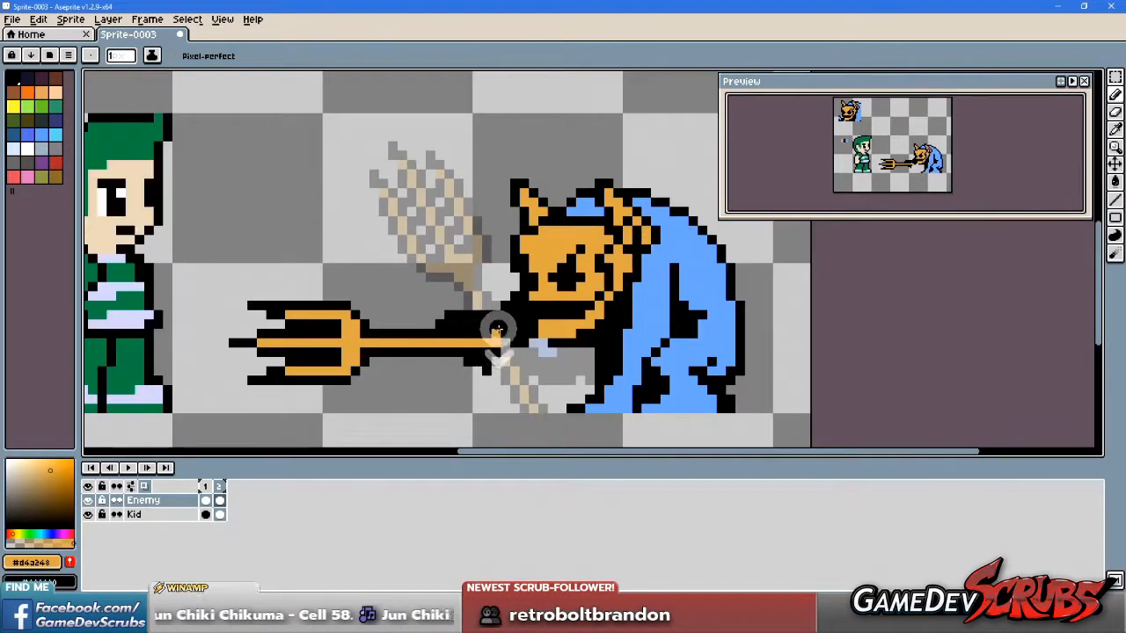
scroll(506, 315, down, 1)
scroll(513, 319, up, 2)
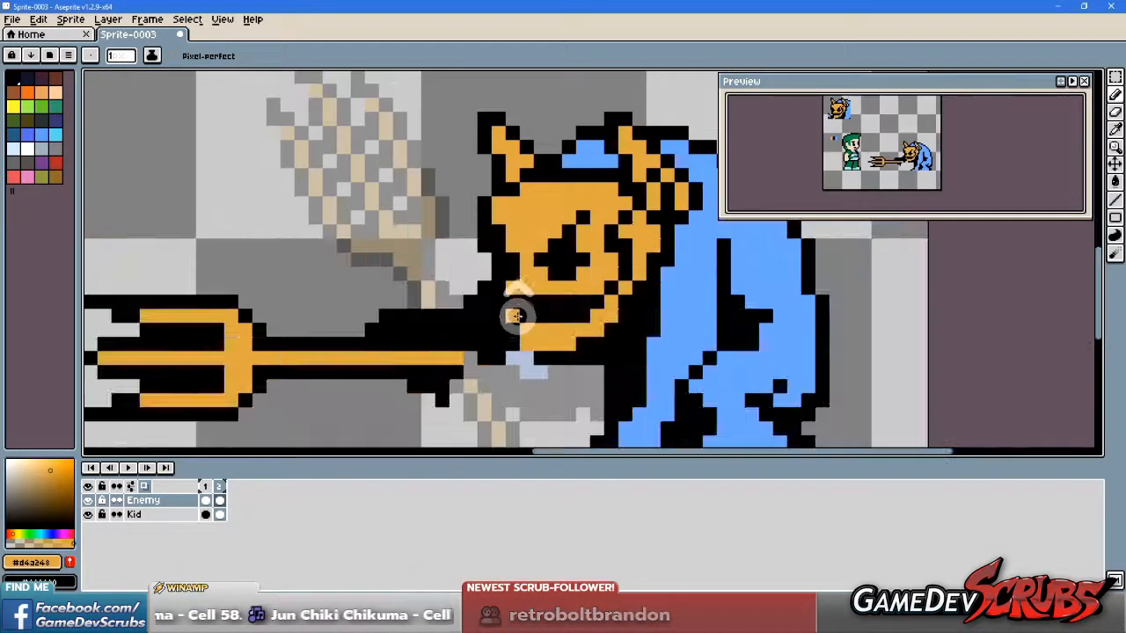
drag(560, 323, 701, 315)
alt+click(756, 310)
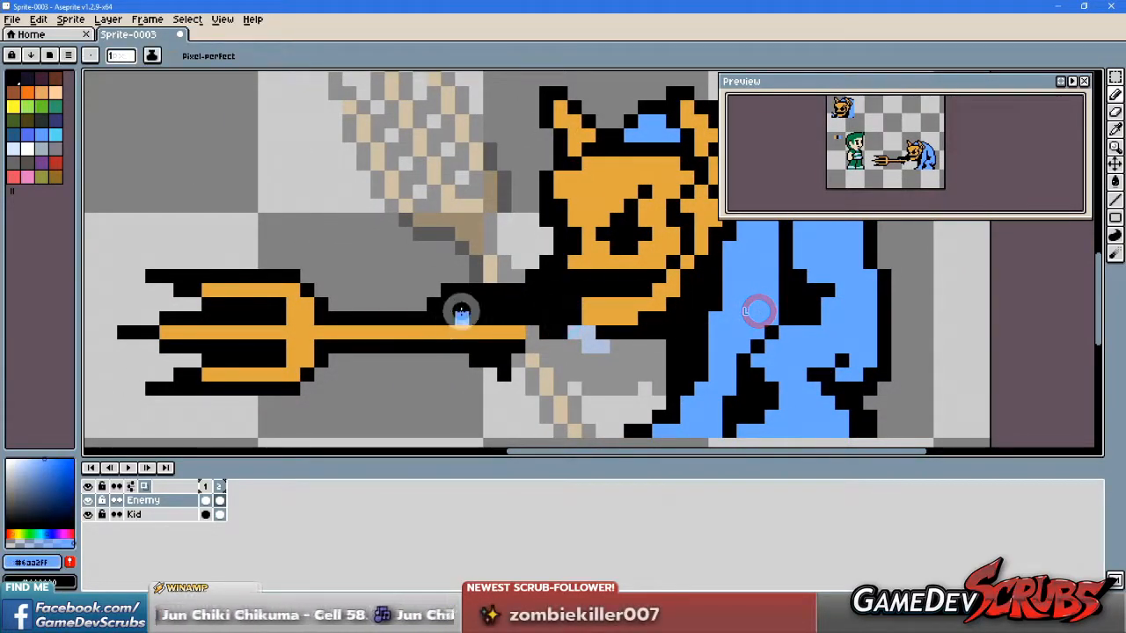
drag(480, 305, 476, 319)
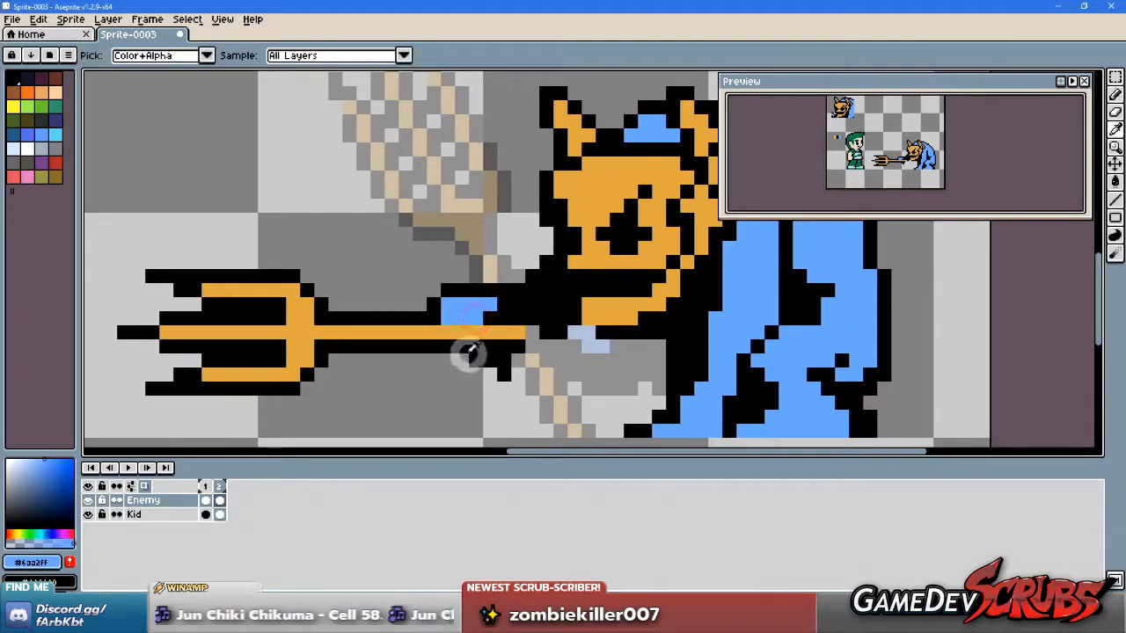
alt+click(493, 315)
click(475, 316)
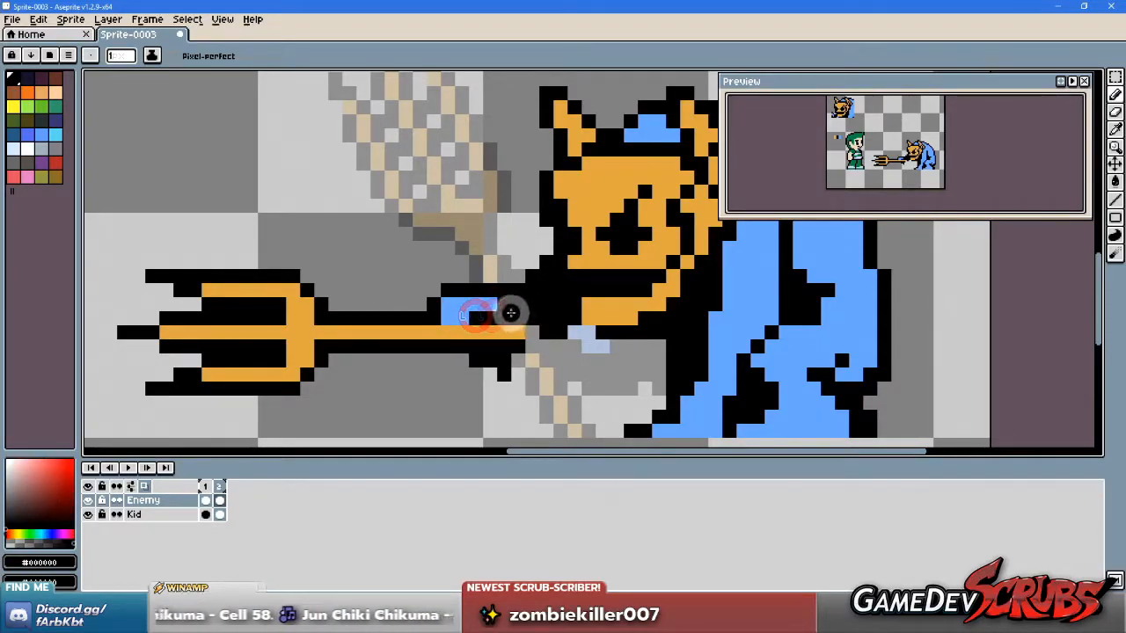
Step: Cover the shaft inside the hand with black and paint the lower fingers blue beneath it
alt+click(454, 314)
alt+right_click(461, 346)
drag(447, 333, 492, 332)
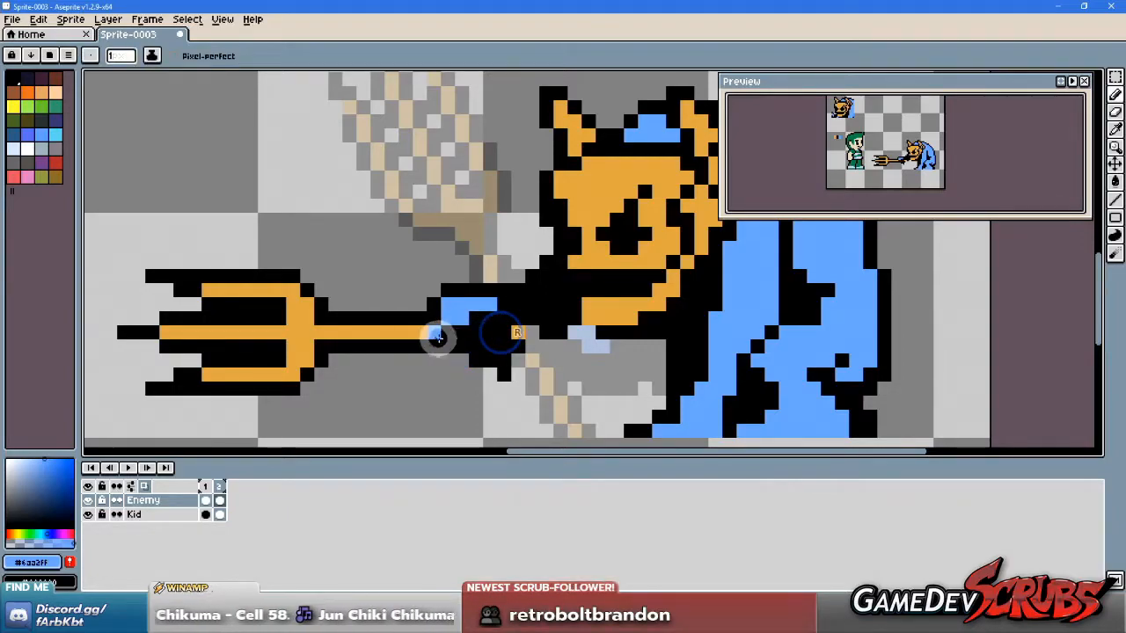
click(476, 344)
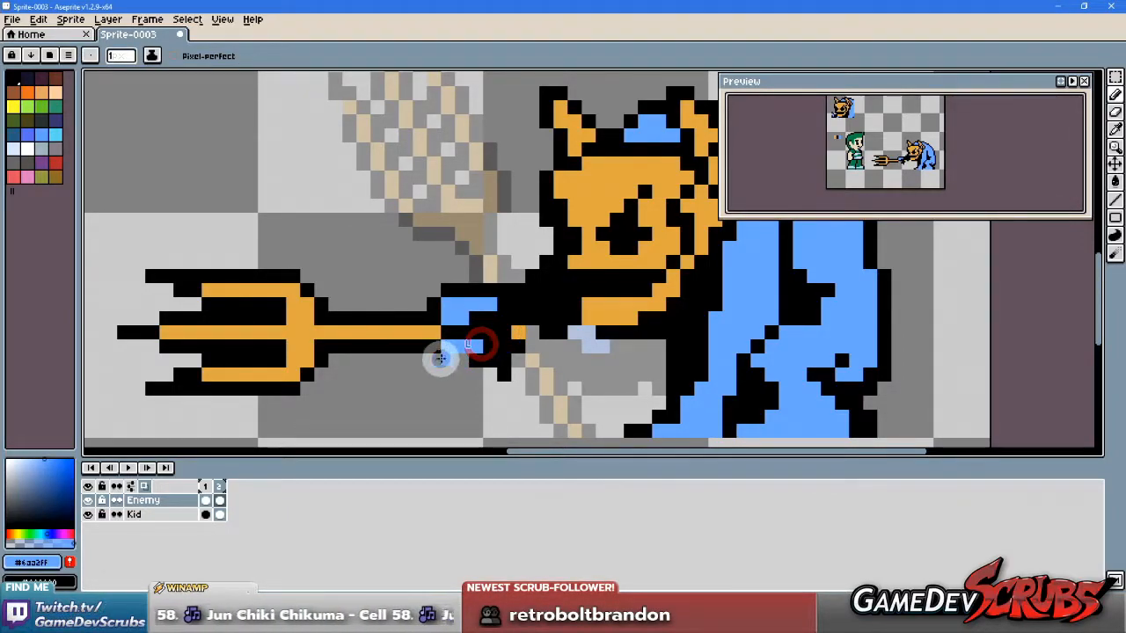
Step: Outline the hand's underside and fill the arm's lower edge in black up to the body, erasing surplus pixels below the chin
mouse_move(437, 359)
mouse_down()
mouse_move(517, 373)
mouse_move(528, 336)
mouse_move(535, 362)
mouse_move(588, 333)
mouse_move(603, 349)
mouse_move(628, 346)
mouse_move(659, 379)
mouse_move(645, 343)
mouse_up()
alt+right_click(645, 388)
drag(645, 384, 629, 351)
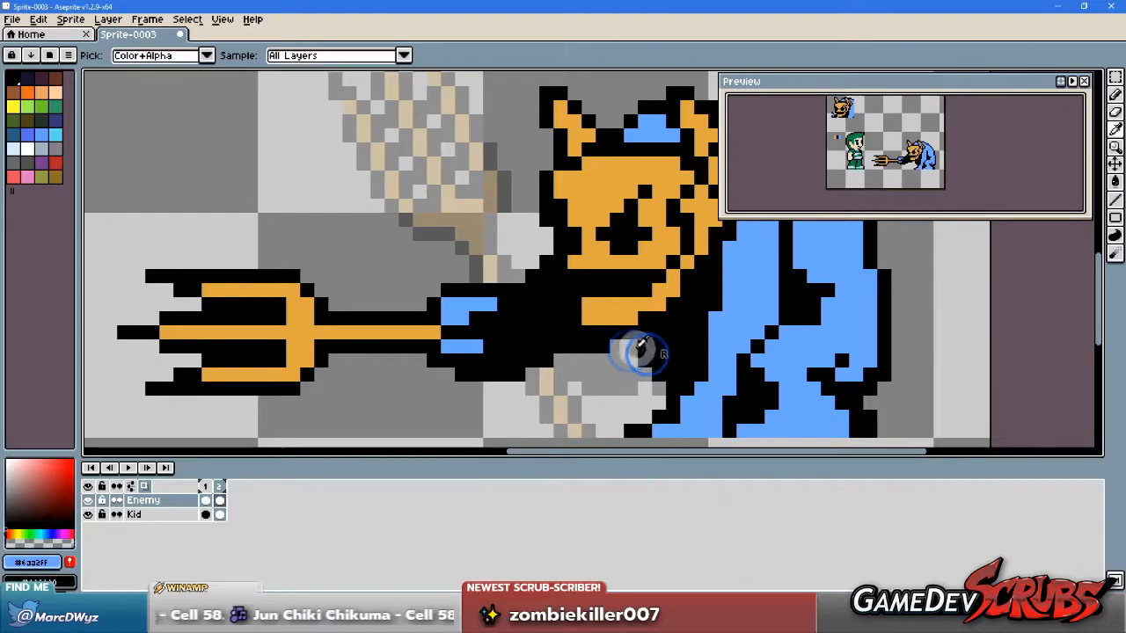
scroll(703, 376, down, 2)
scroll(700, 361, up, 1)
scroll(672, 359, down, 1)
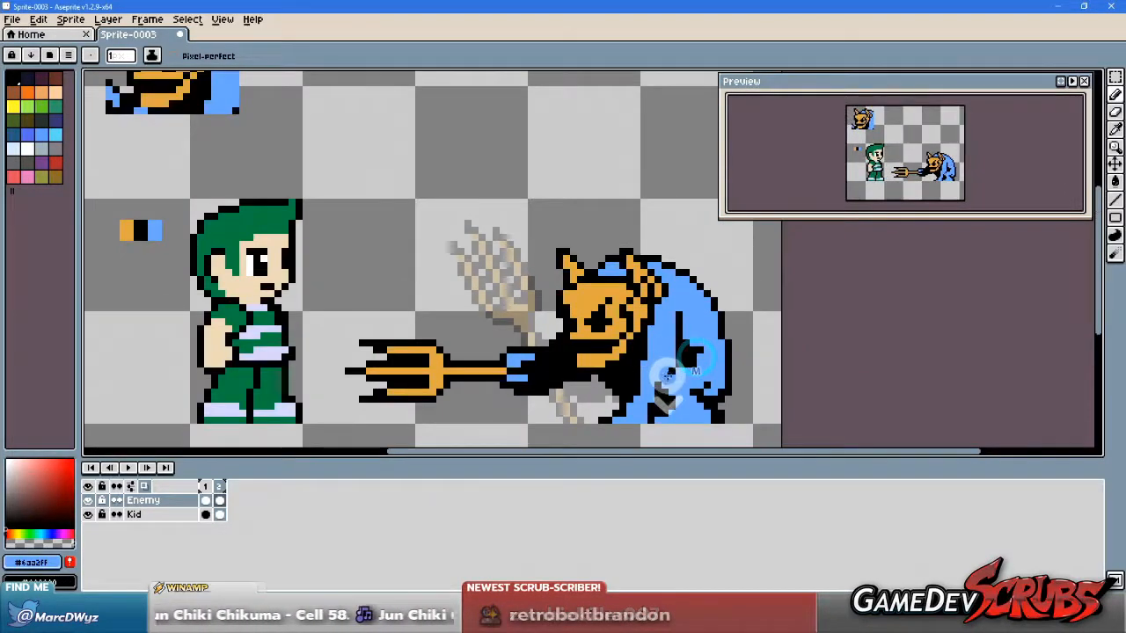
scroll(632, 378, up, 2)
key(alt)
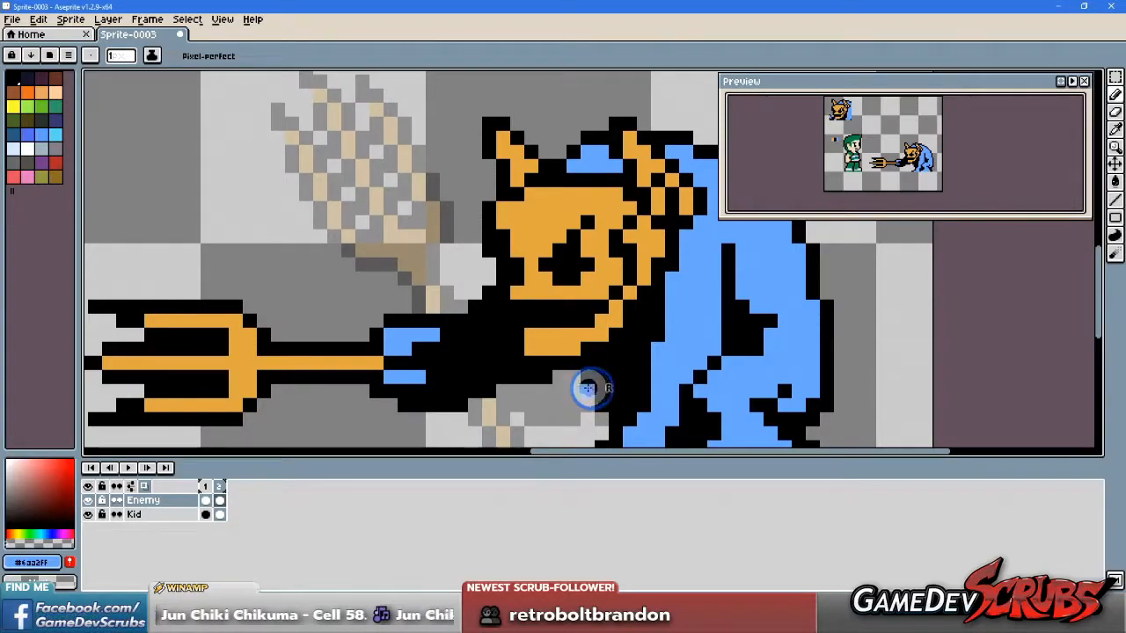
scroll(588, 381, down, 2)
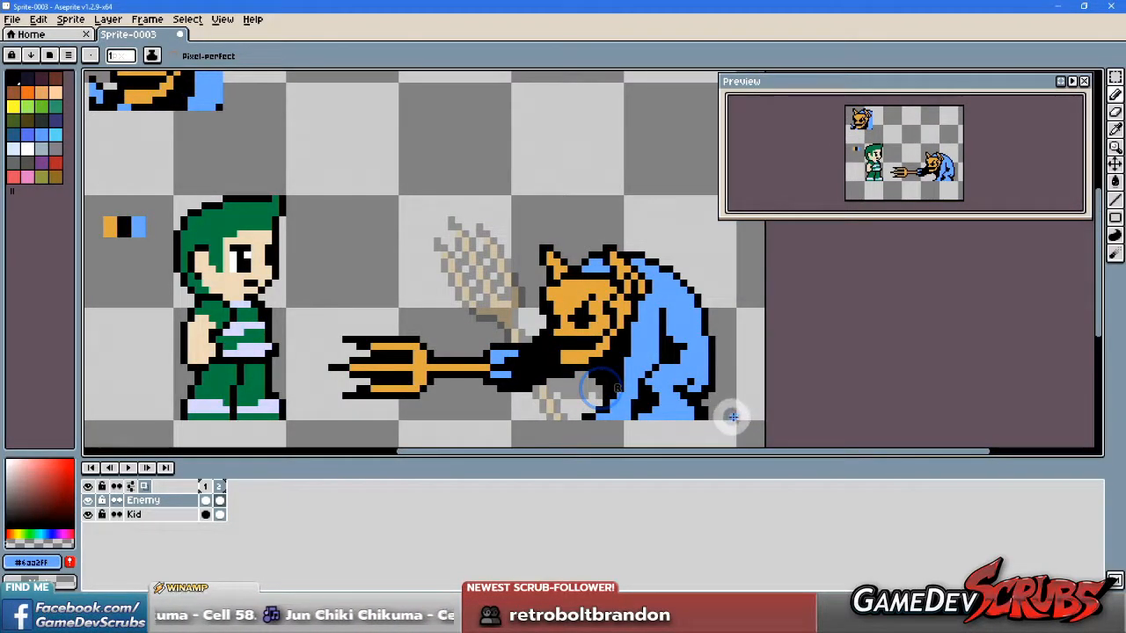
Step: Flip between frames 1 and 2 to compare the enemy's raised and thrusting poses
scroll(616, 374, left, 2)
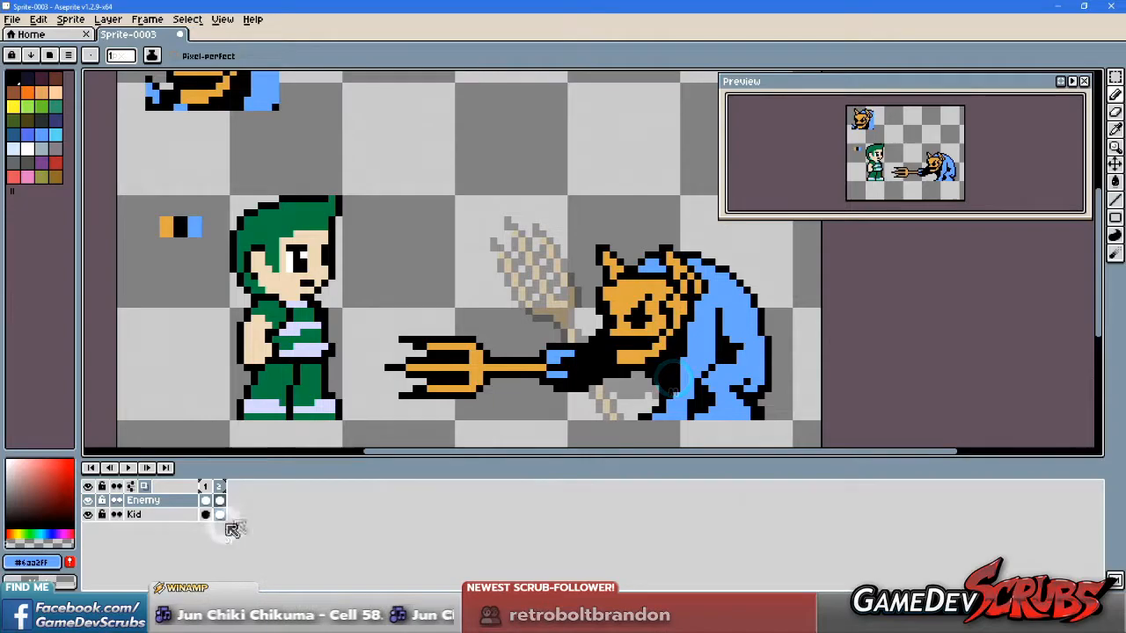
click(205, 487)
click(219, 487)
click(206, 486)
click(226, 486)
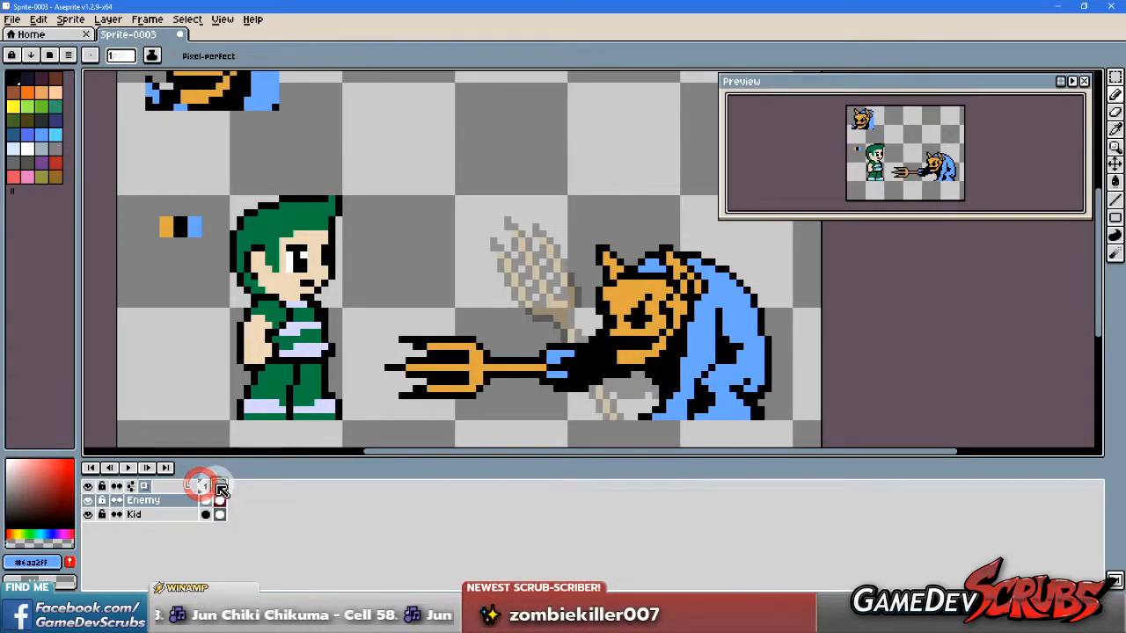
click(206, 486)
click(222, 487)
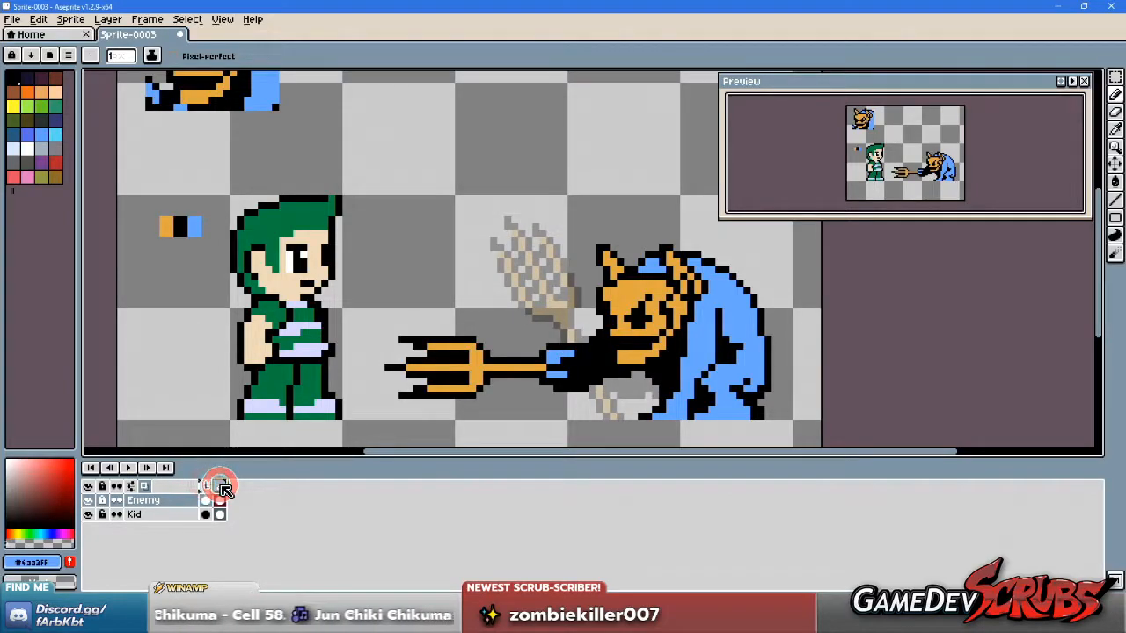
click(206, 486)
click(219, 486)
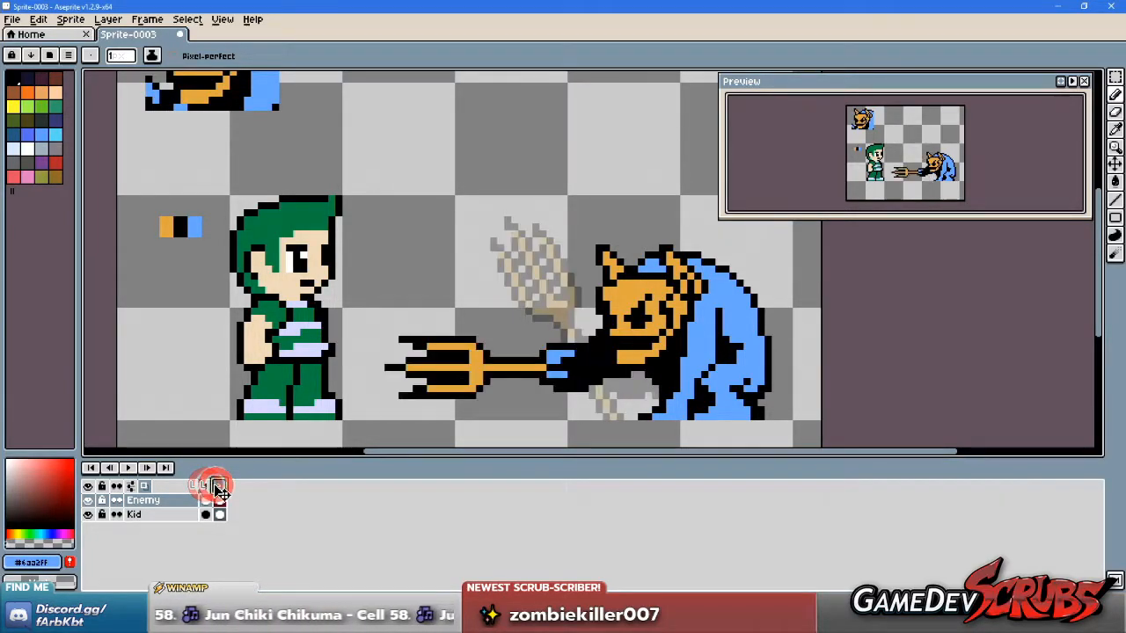
click(206, 488)
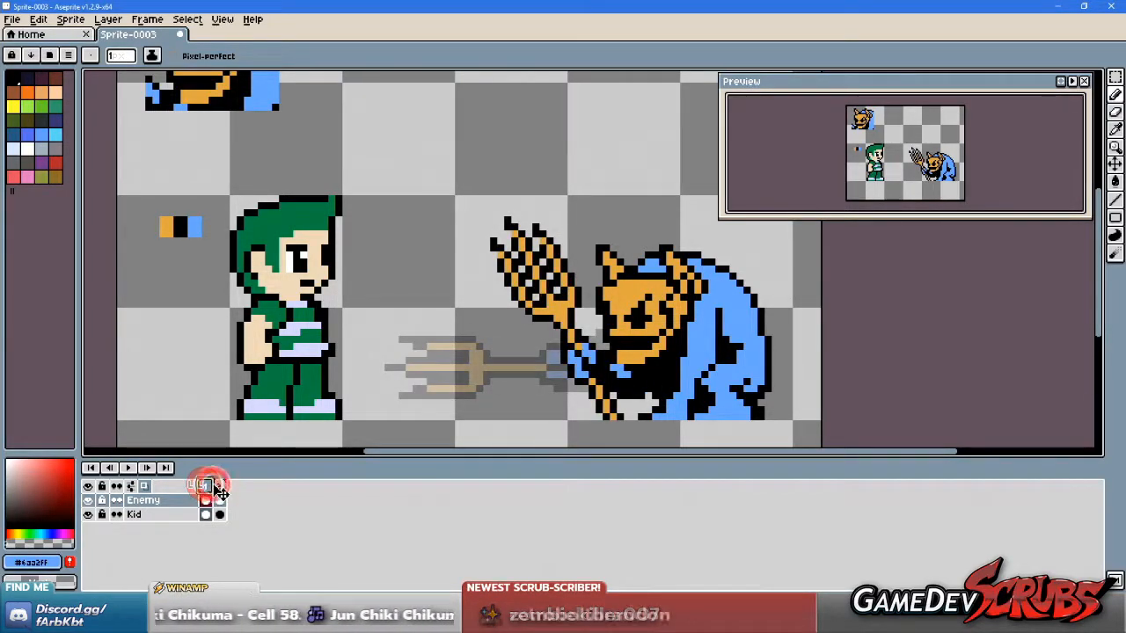
click(222, 486)
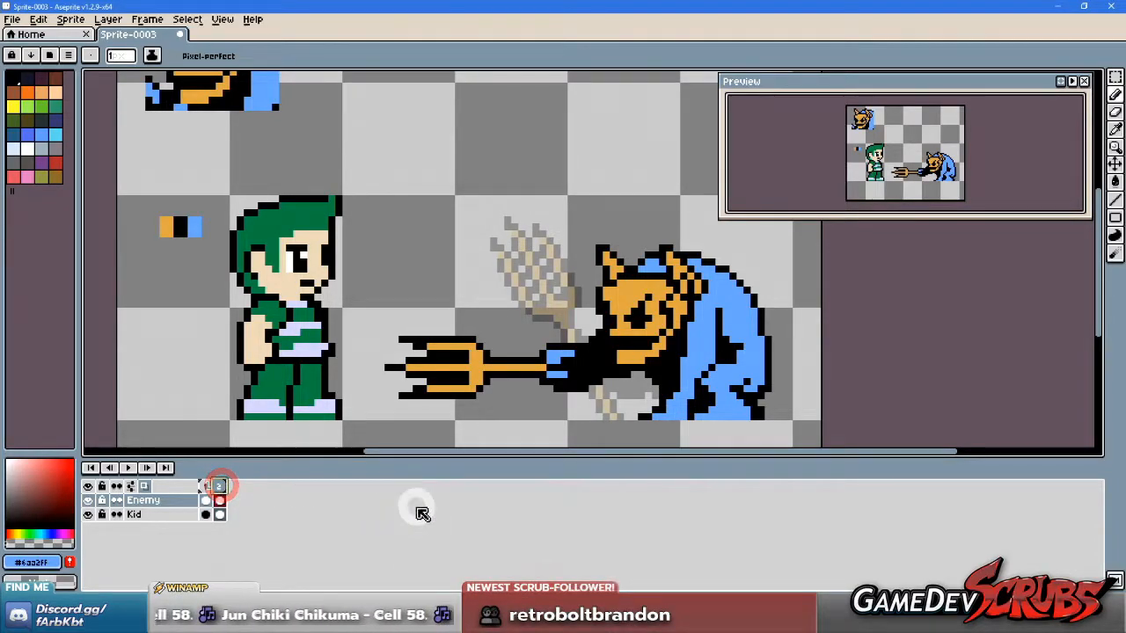
Step: Select the pitchfork with the enemy's hand and forearm in frame 2 and shift it up one pixel
key(m)
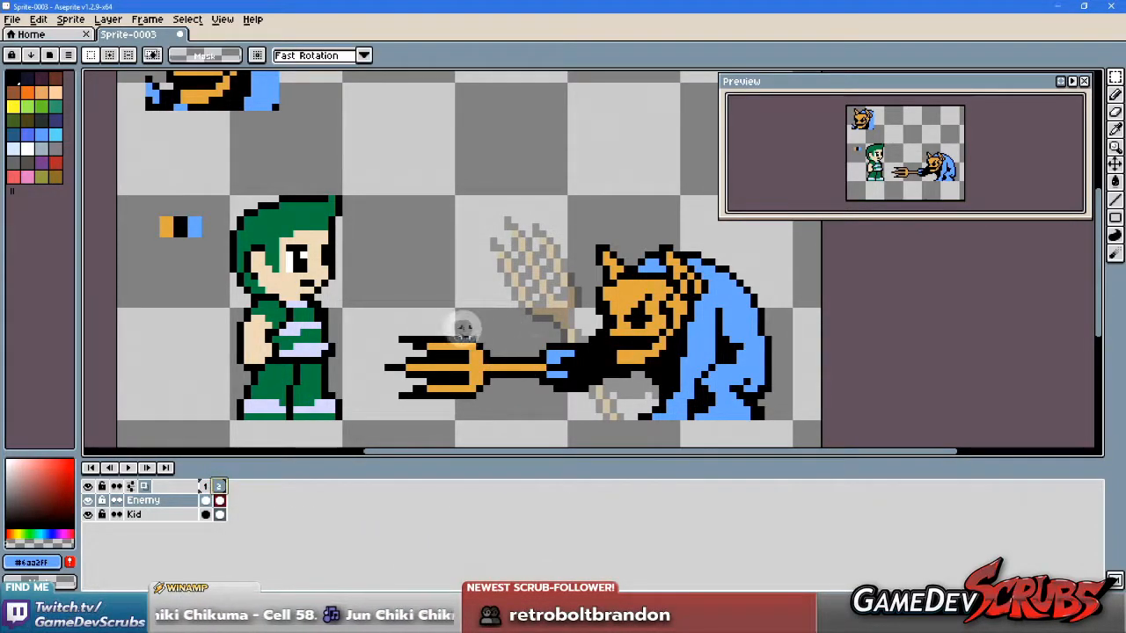
mouse_move(389, 322)
mouse_down()
mouse_move(585, 410)
mouse_move(571, 385)
mouse_up()
click(646, 379)
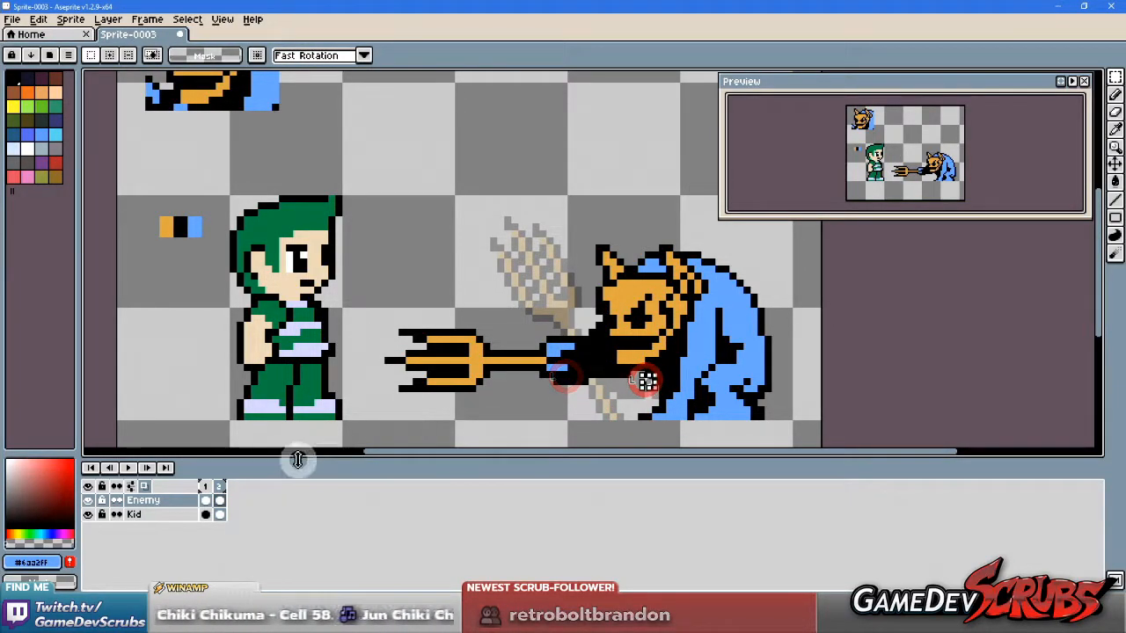
Step: Alternate between both frames again to check the thrust motion with the raised pitchfork position
click(206, 487)
click(219, 486)
click(205, 487)
click(222, 489)
click(565, 433)
drag(563, 432, 488, 432)
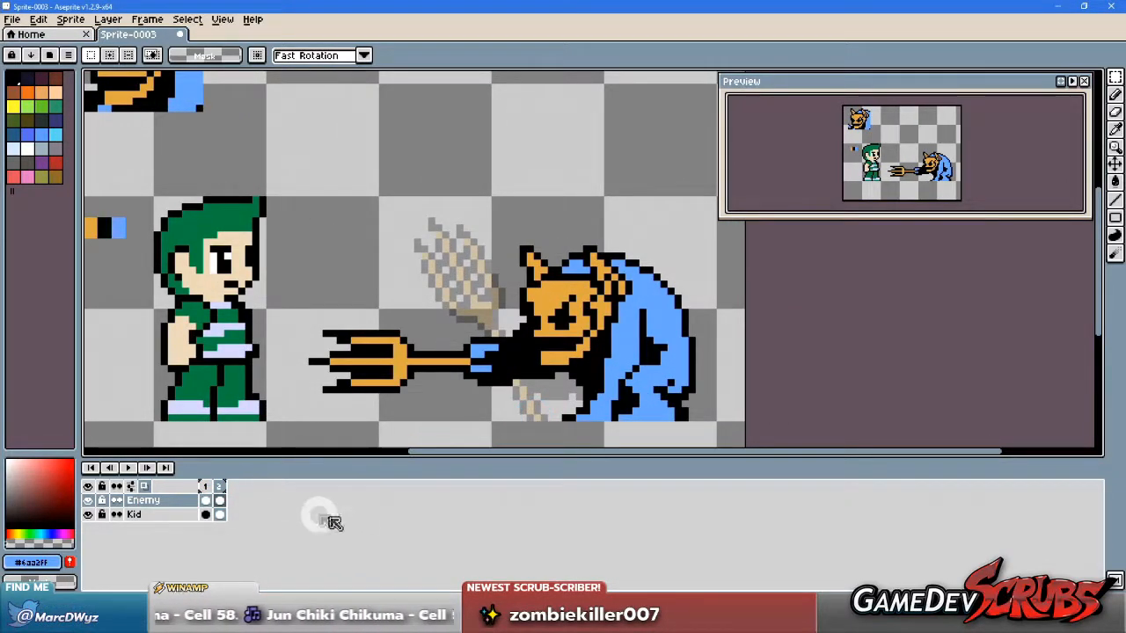
key(Left)
key(Right)
key(Left)
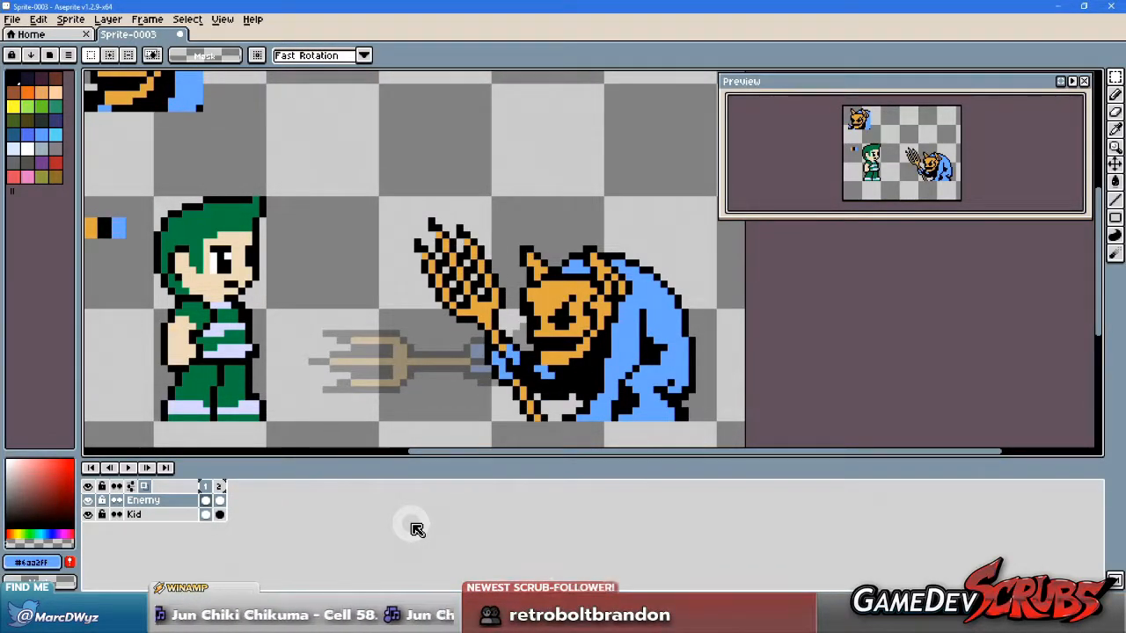
Step: Erase the surplus black pixels on top of frame 2's arm where it meets the enemy's face
scroll(510, 369, up, 1)
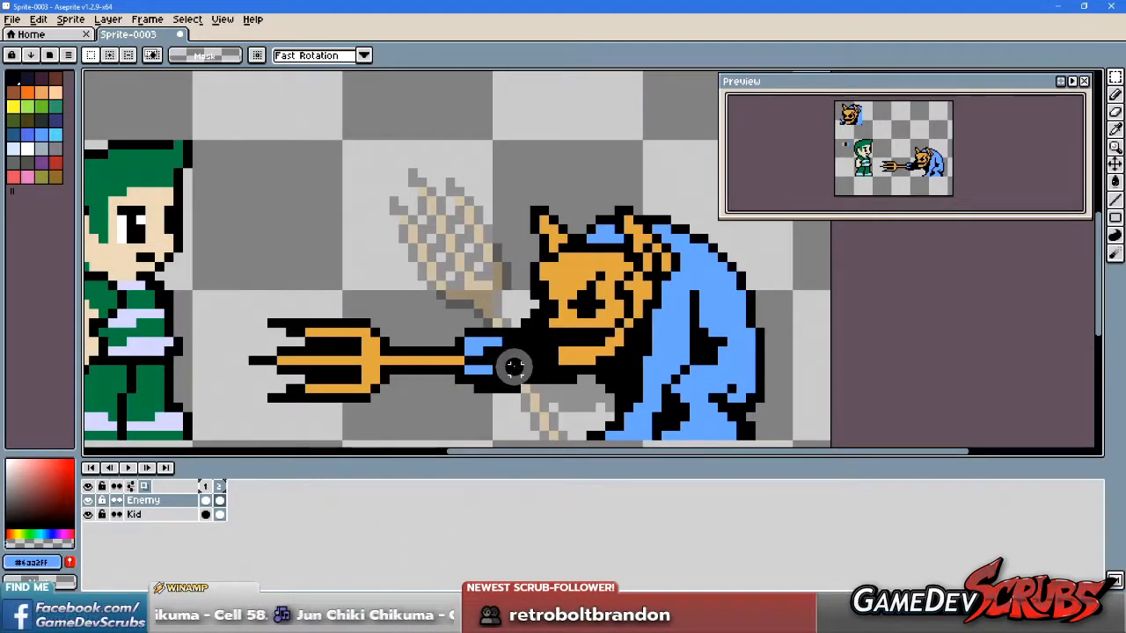
scroll(517, 353, up, 1)
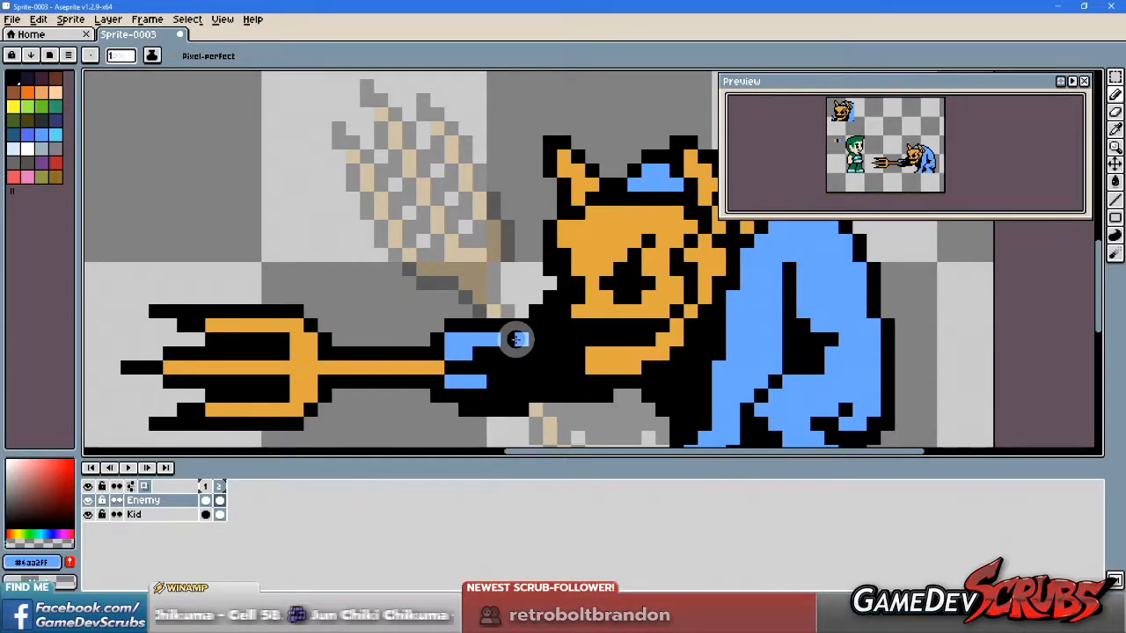
key(i)
alt+click(526, 302)
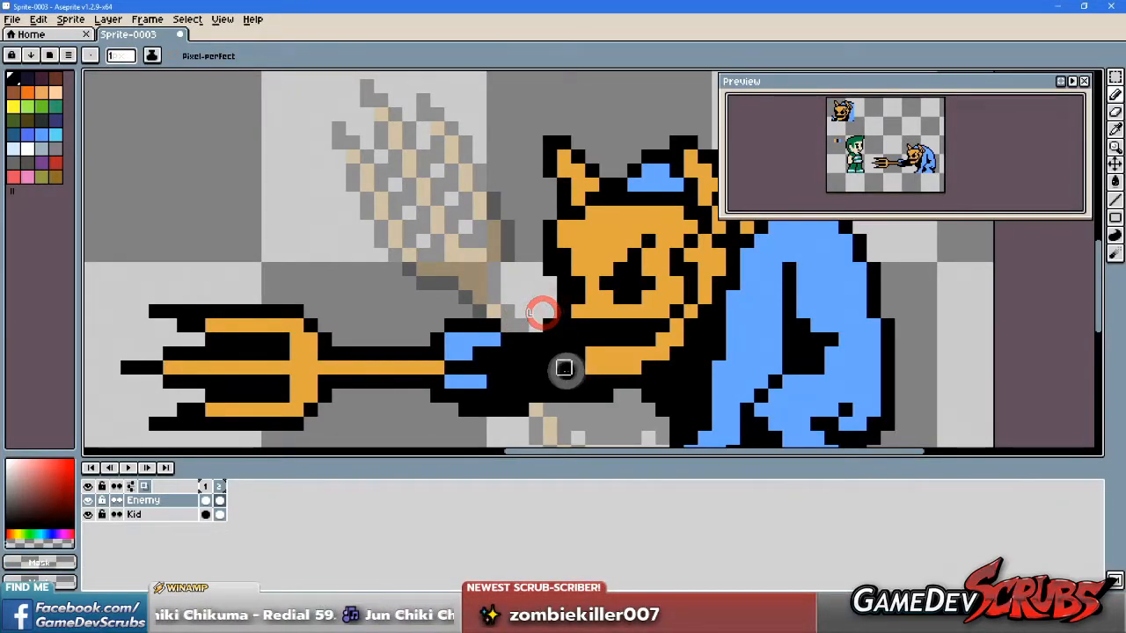
Step: Enlarge the enemy's hand with more blue pixels behind and below the fingers gripping the shaft
scroll(551, 401, down, 1)
scroll(548, 405, up, 1)
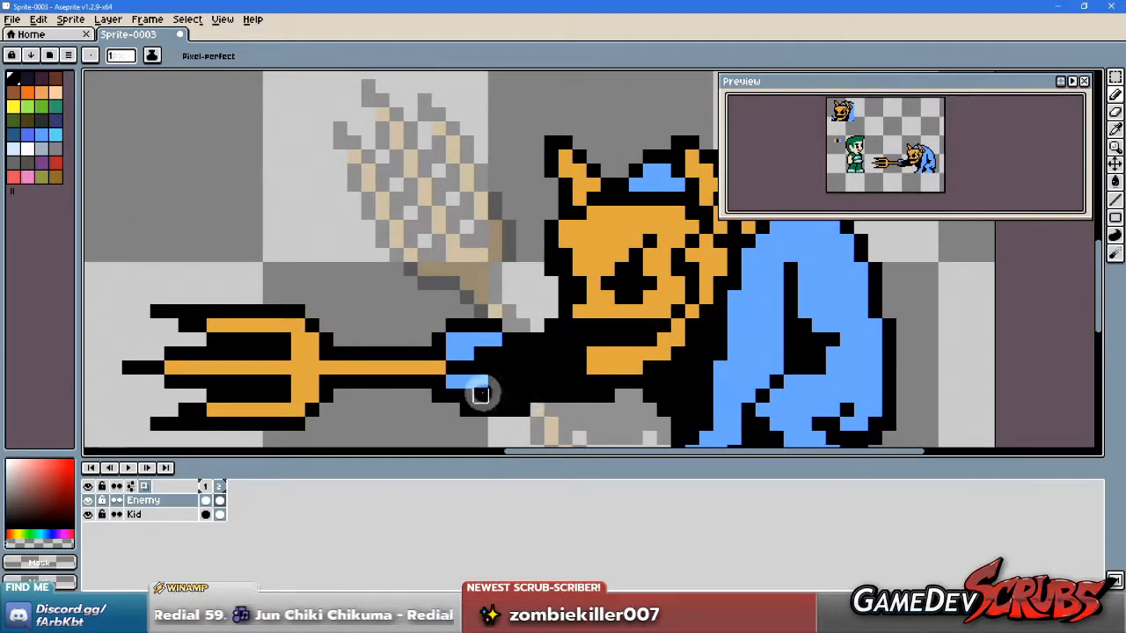
alt+click(474, 378)
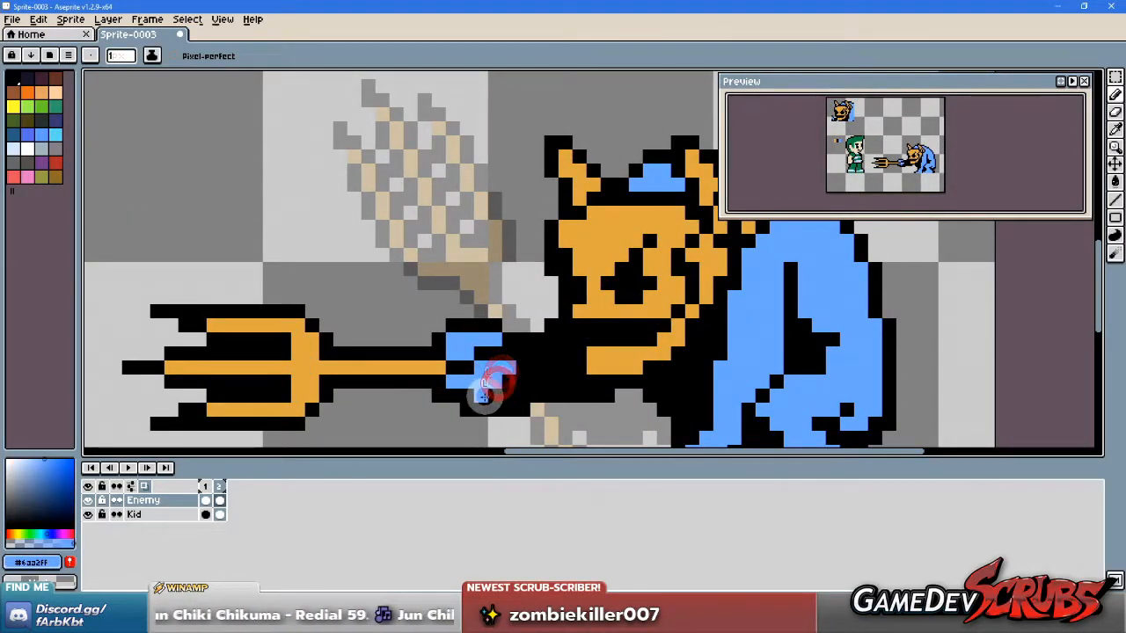
scroll(493, 396, down, 1)
scroll(492, 396, up, 1)
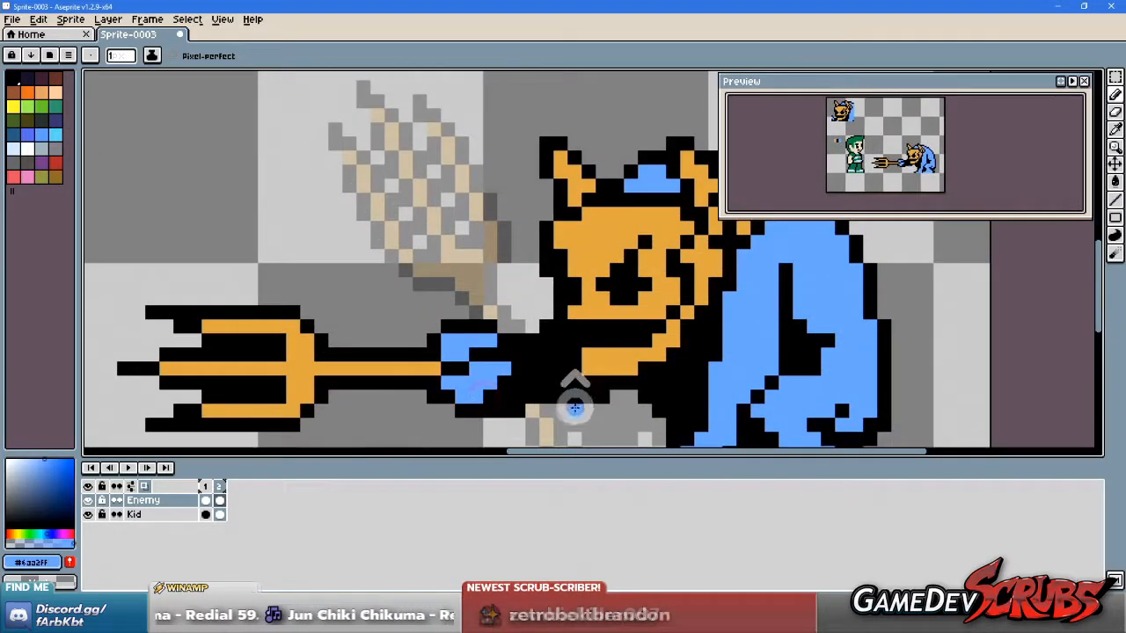
Step: Round off the upper front corner of the enemy's hand with a black pixel and erase the old outline corner outside it
scroll(519, 379, down, 1)
scroll(524, 372, up, 1)
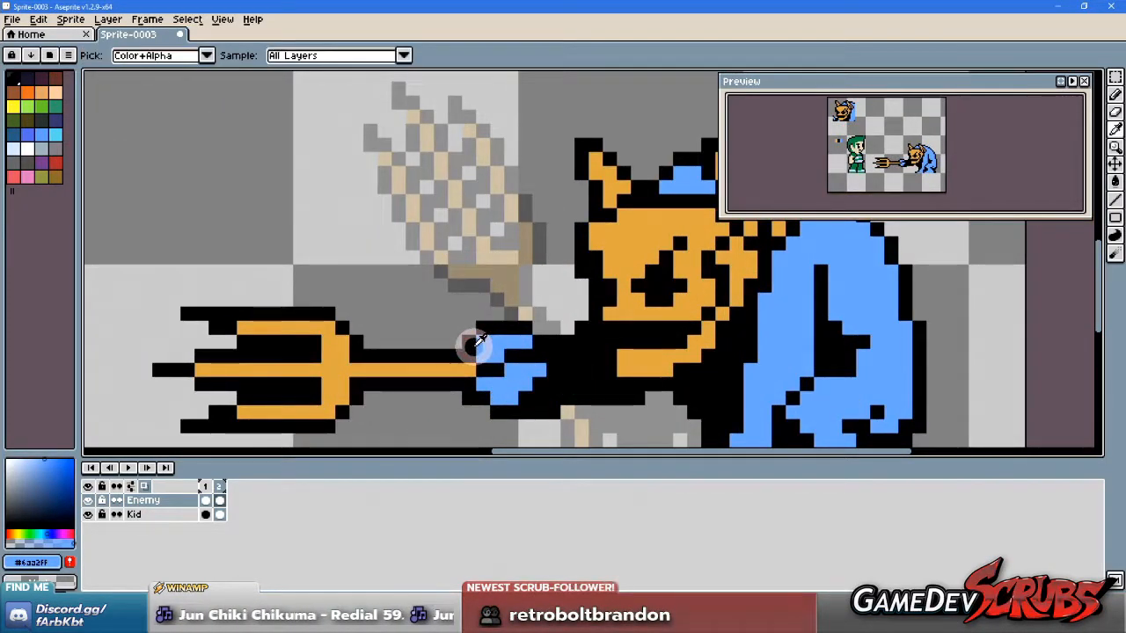
alt+click(476, 349)
alt+click(471, 330)
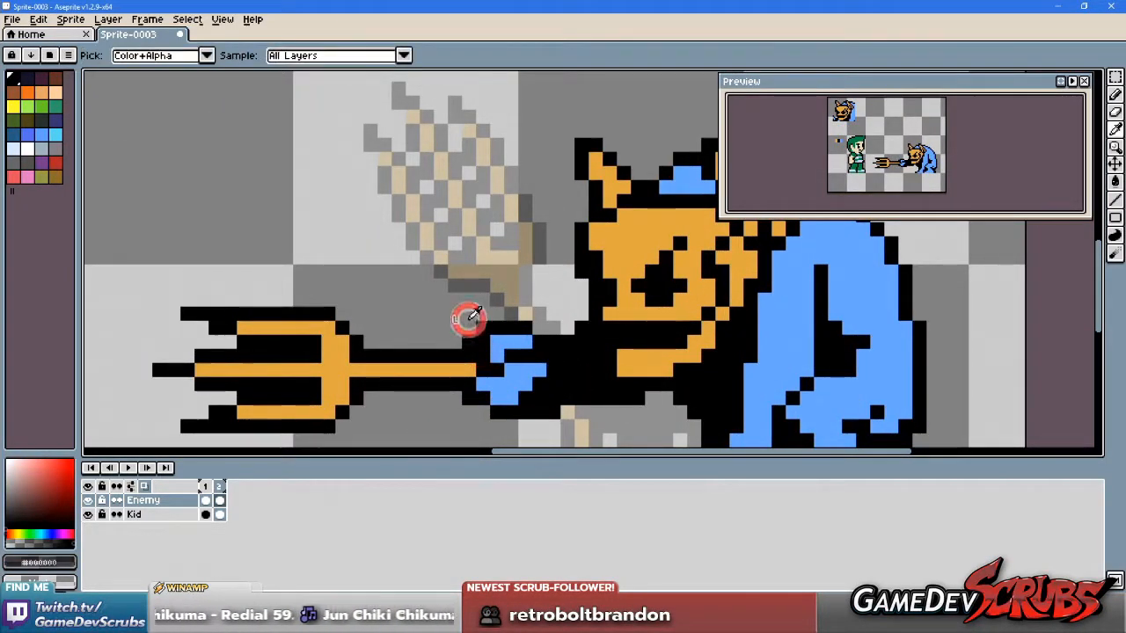
scroll(595, 373, down, 1)
scroll(596, 374, up, 1)
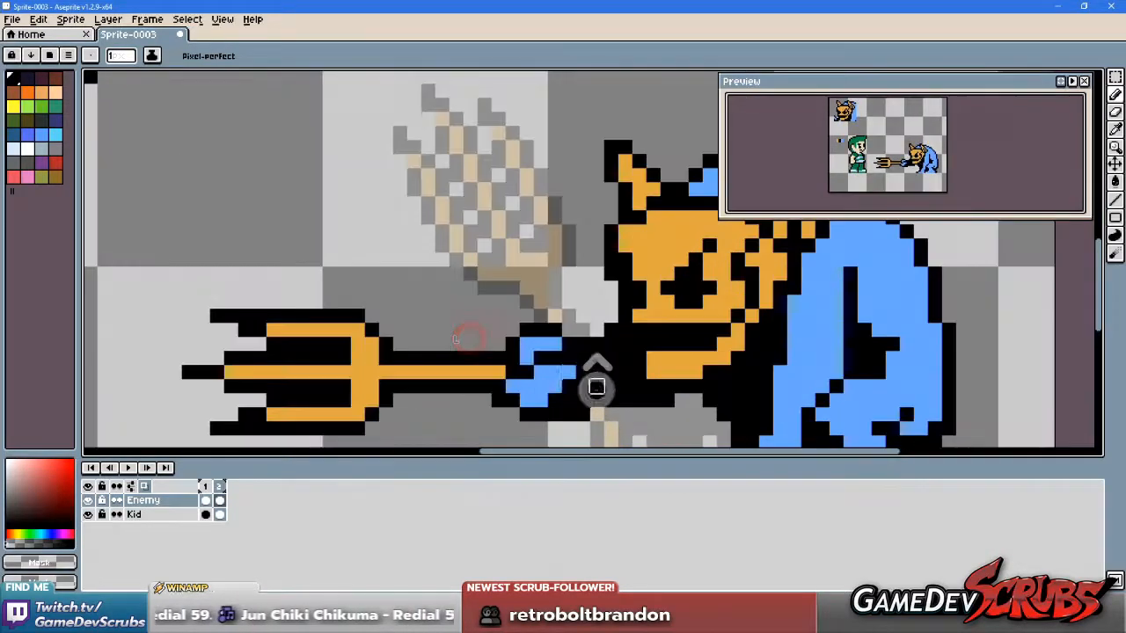
Step: Separate the hand's top finger from the palm with black pixels and undo the last surplus pixel
alt+click(532, 357)
scroll(620, 400, down, 1)
drag(674, 409, 636, 376)
click(555, 318)
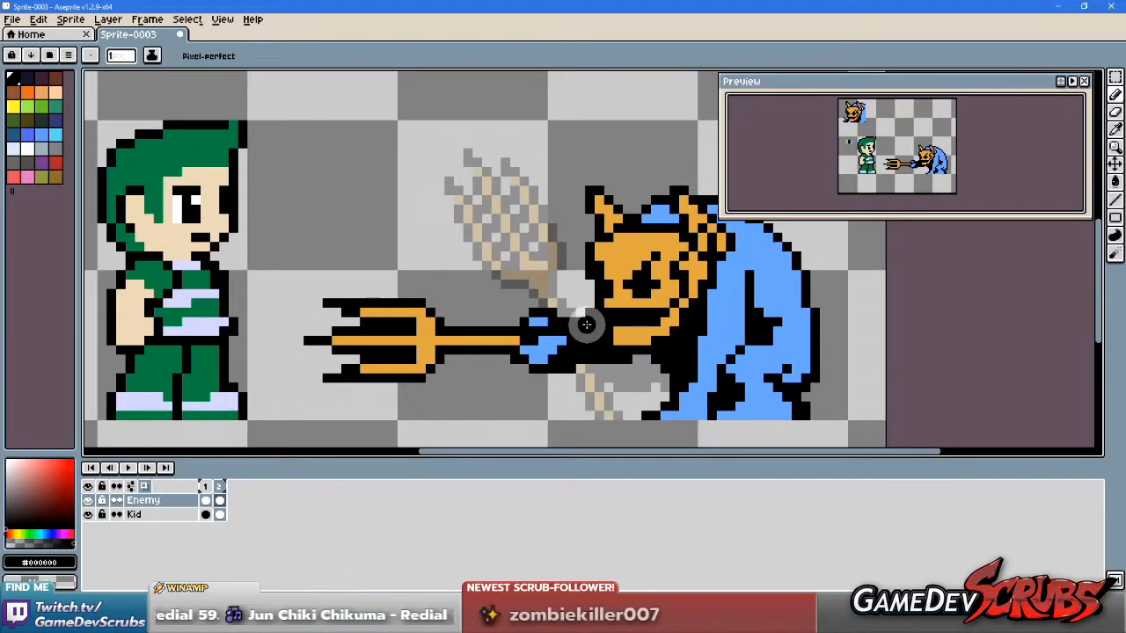
key(ctrl+z)
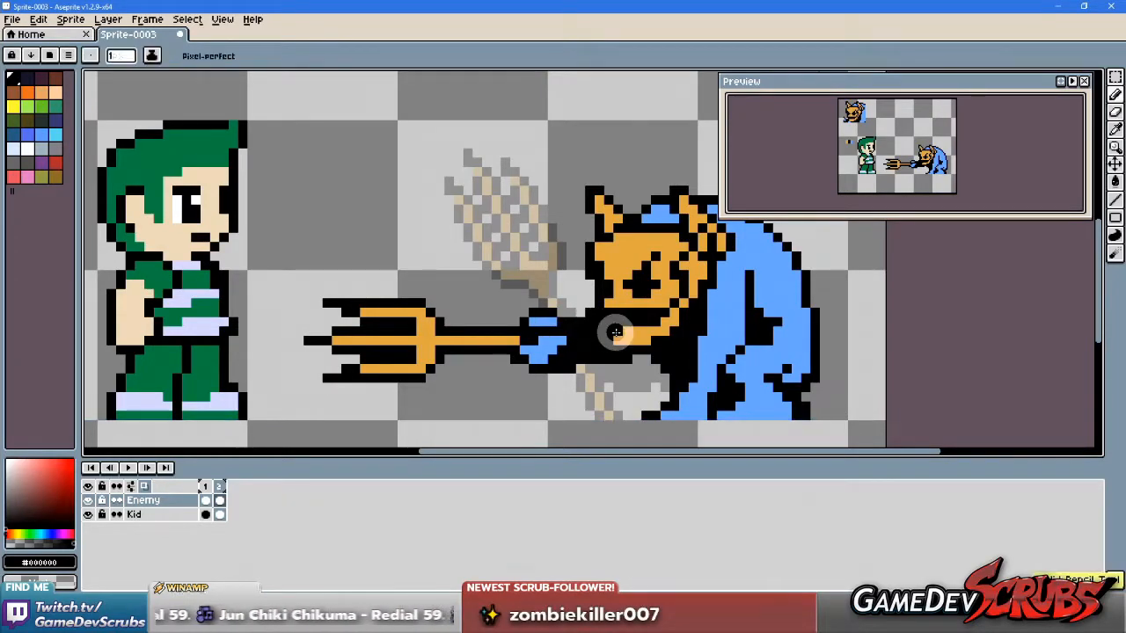
Step: Erase the excess black pixels along the underside of frame 2's arm, between the forearm and the chest
key(z)
click(574, 375)
key(b)
alt+click(547, 401)
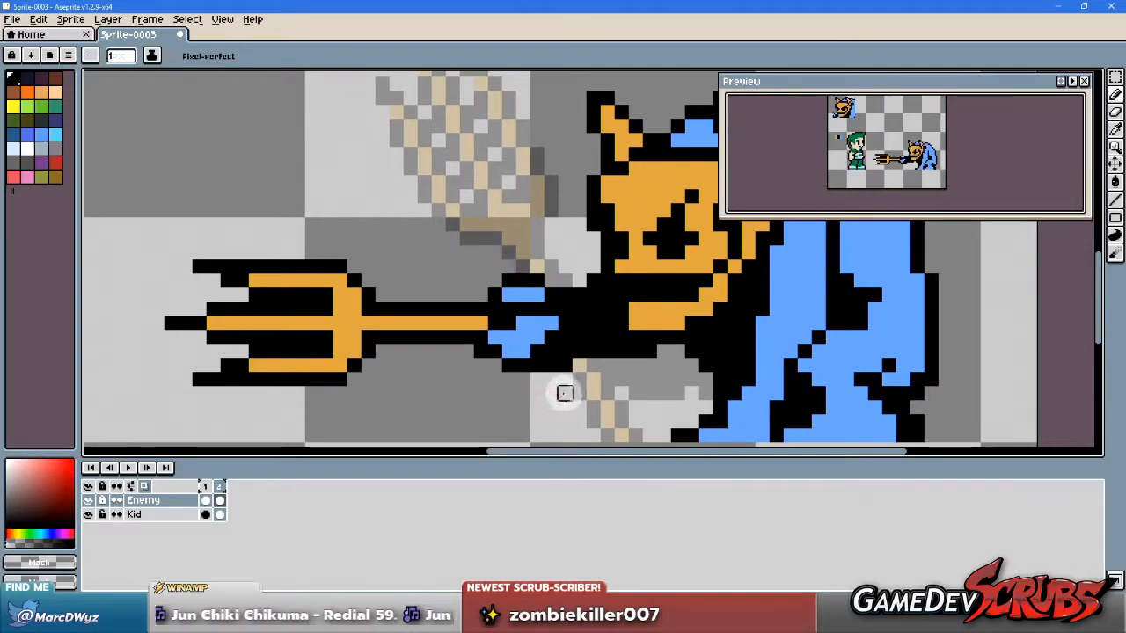
scroll(565, 363, down, 3)
scroll(554, 356, up, 2)
key(i)
alt+click(577, 363)
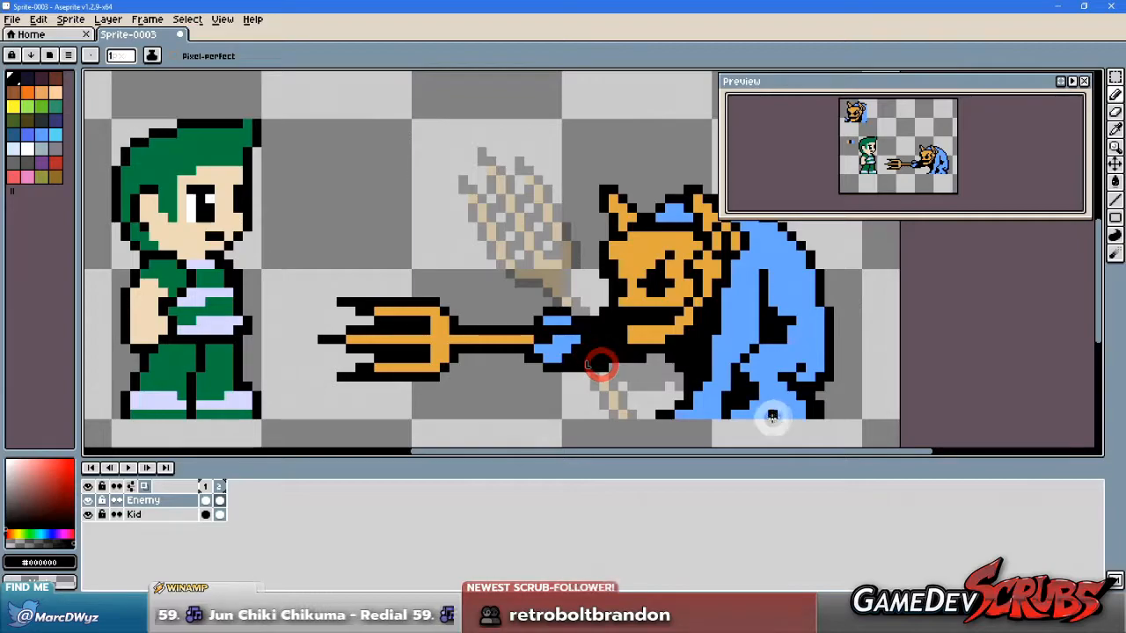
right_click(570, 392)
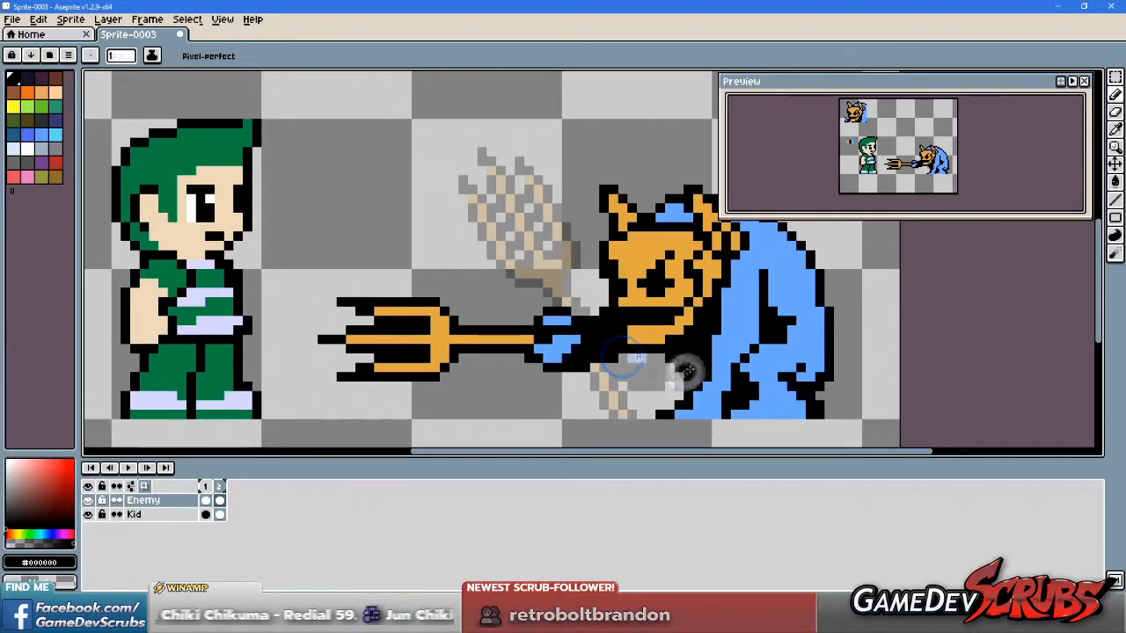
Step: Extend the pitchfork's orange shaft behind the hand, along the black forearm toward the enemy's chin
scroll(652, 368, down, 2)
scroll(652, 365, up, 3)
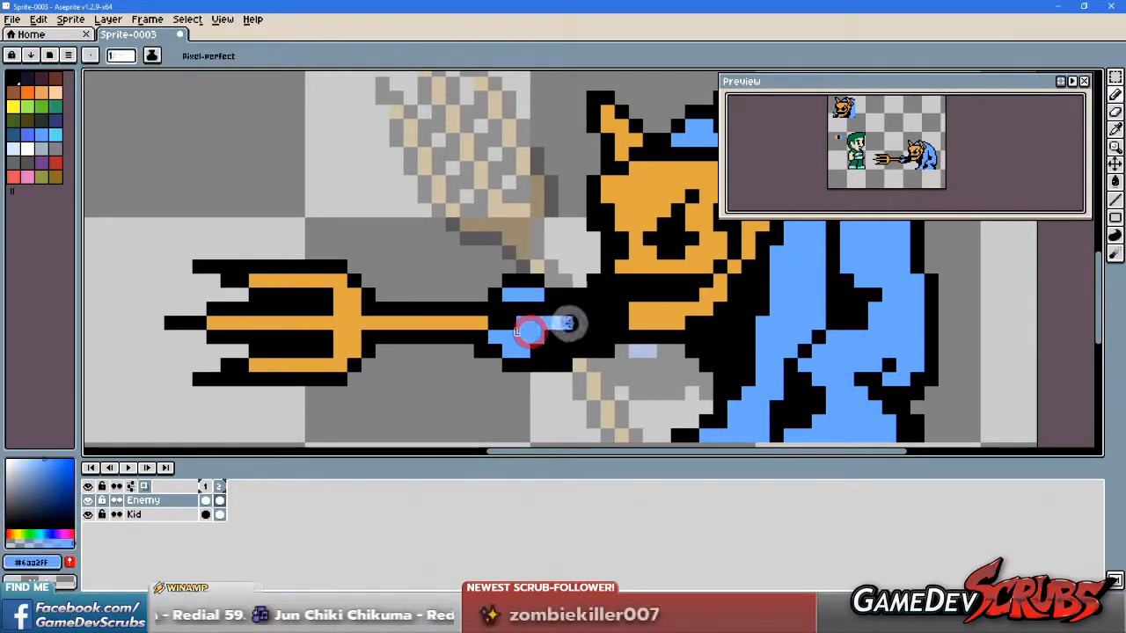
click(471, 321)
click(596, 327)
scroll(718, 364, down, 2)
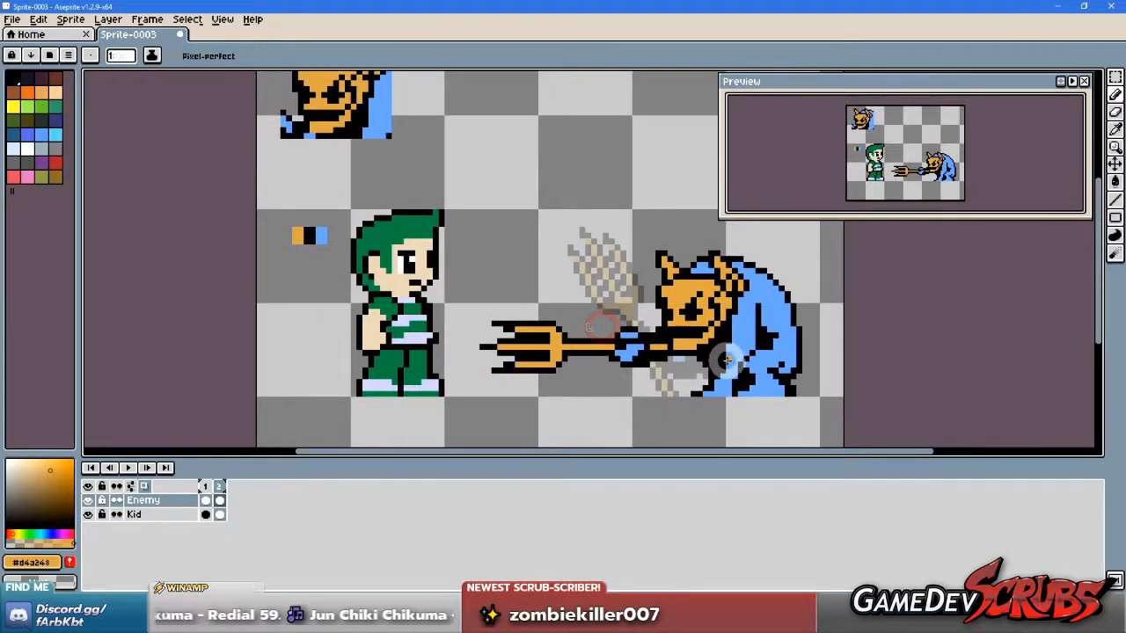
scroll(726, 359, up, 1)
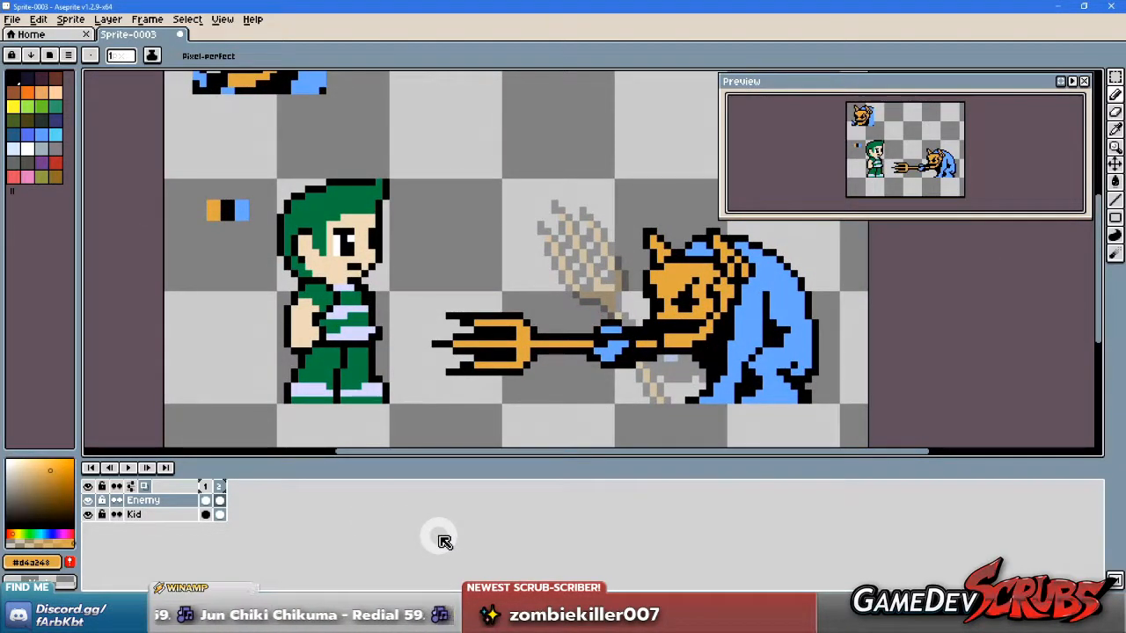
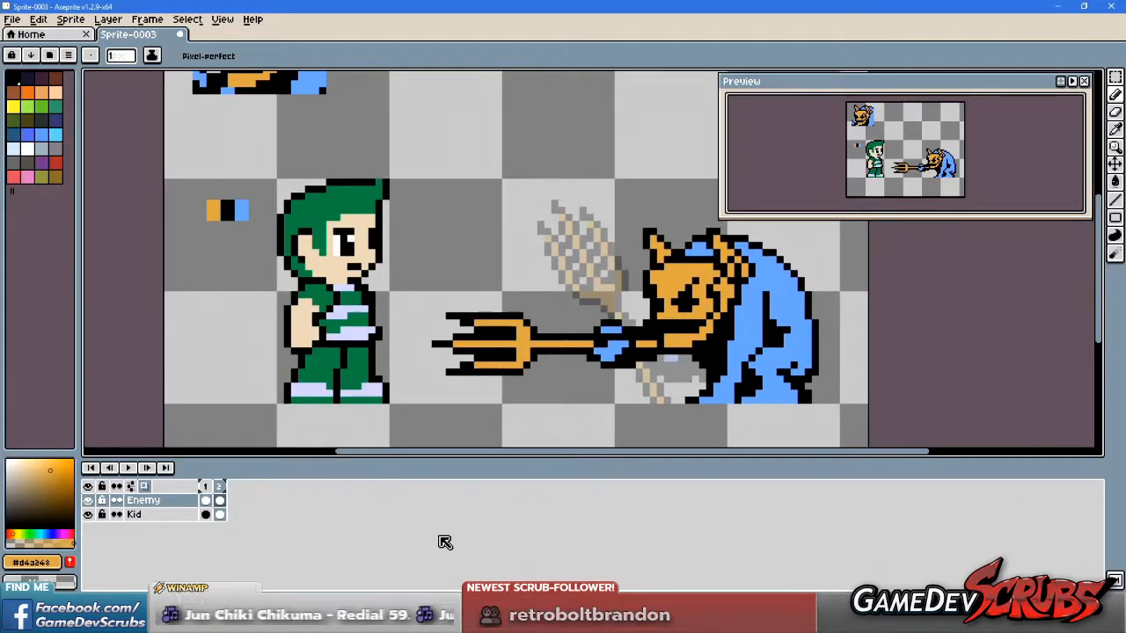
Step: Select the pitchfork's head in frame 2 and move it three pixels toward the hand to shorten the shaft
scroll(721, 333, up, 1)
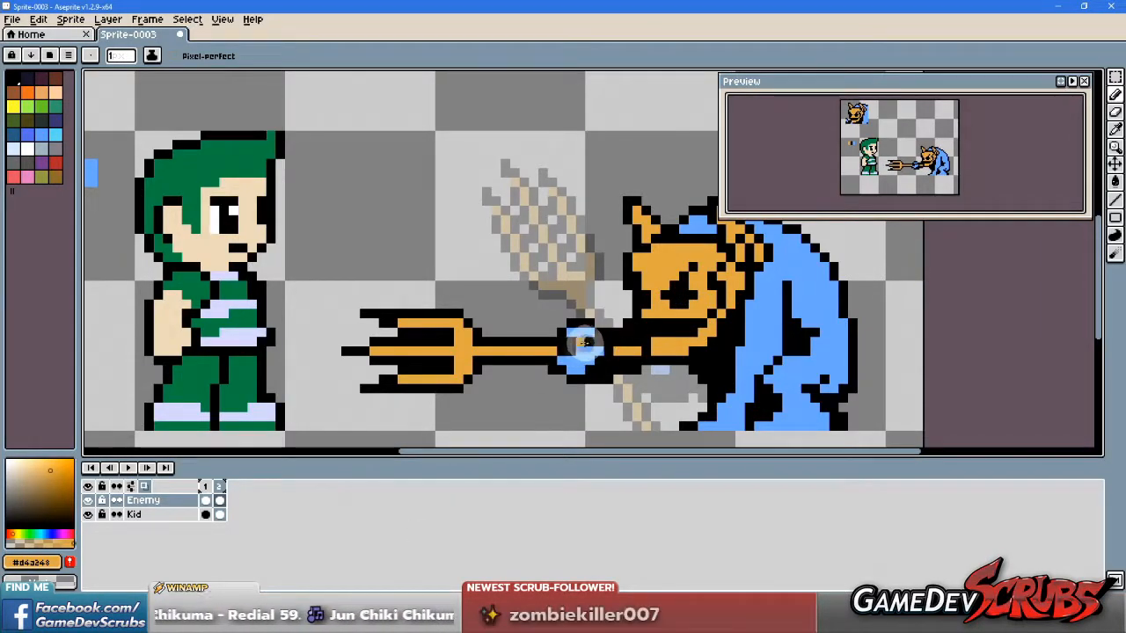
key(m)
drag(301, 279, 491, 431)
drag(455, 377, 485, 385)
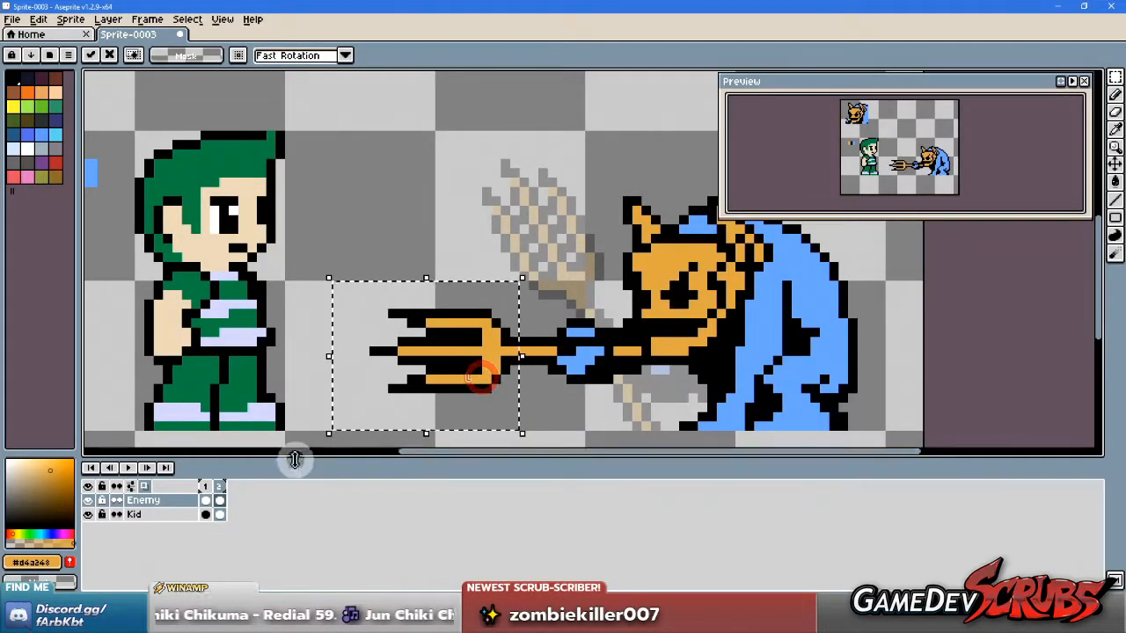
click(316, 395)
Step: Switch between frames 1 and 2 to check the thrust with the shortened pitchfork
click(209, 486)
click(219, 487)
click(206, 487)
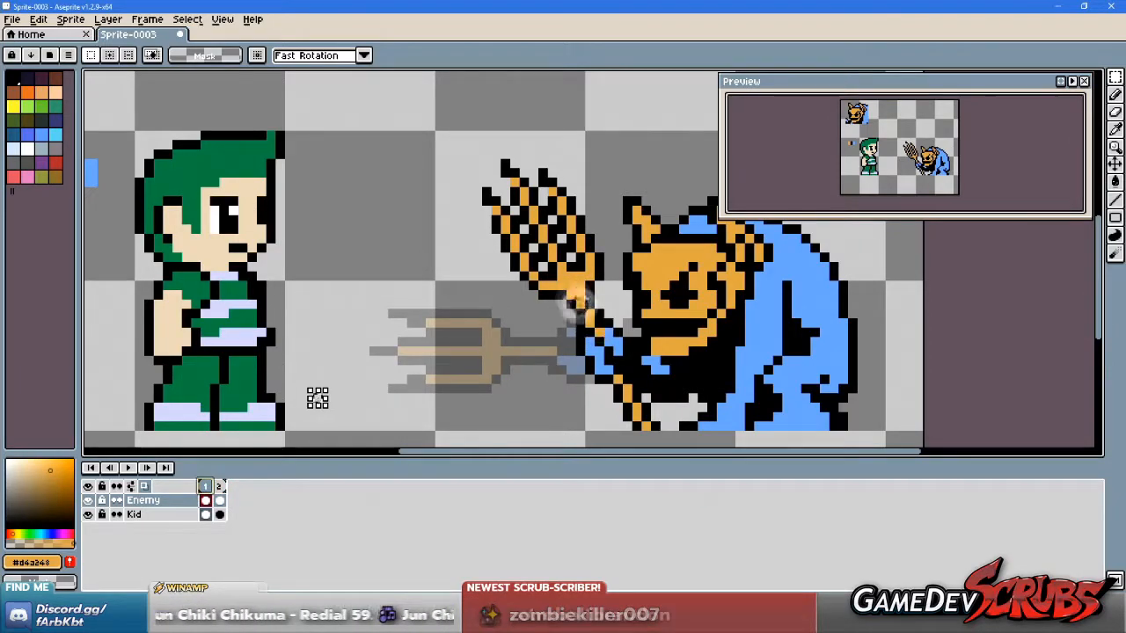
click(220, 487)
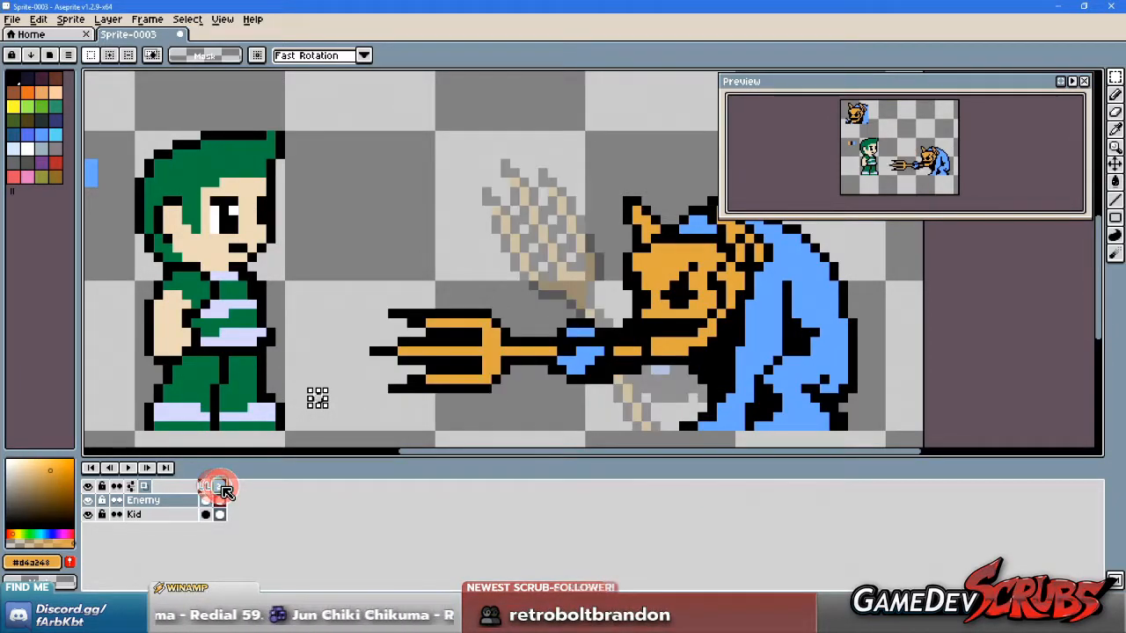
click(206, 486)
click(219, 486)
Step: Select the pitchfork with the hand and forearm in frame 2 and shift it one pixel toward the kid
drag(571, 372, 443, 343)
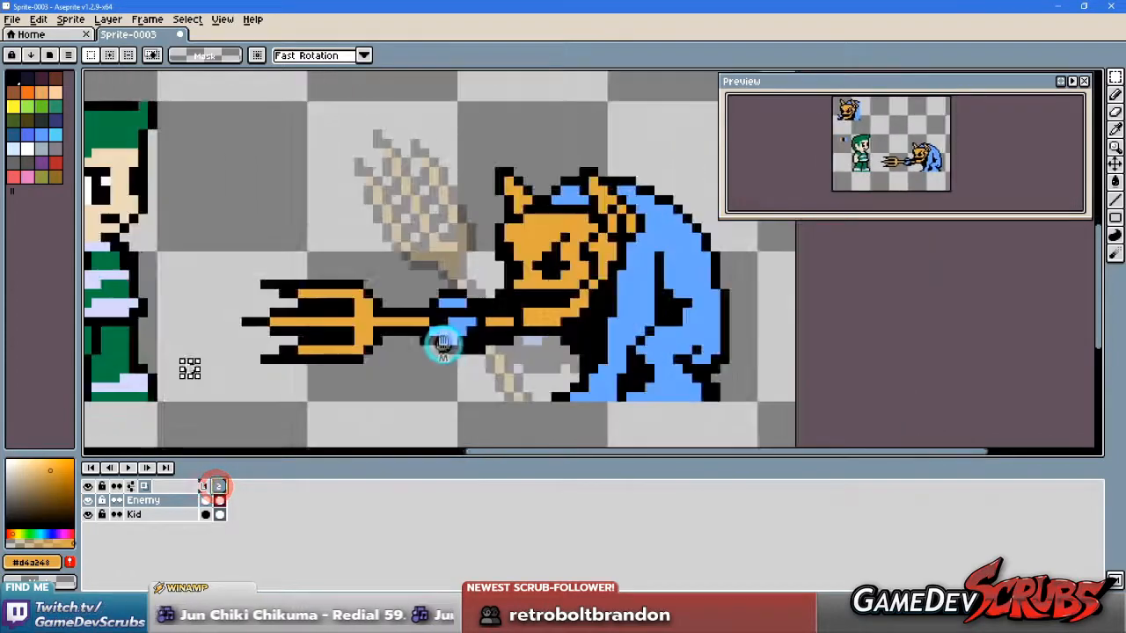
scroll(443, 343, down, 2)
drag(296, 264, 503, 387)
drag(481, 331, 470, 329)
click(529, 329)
scroll(509, 328, up, 2)
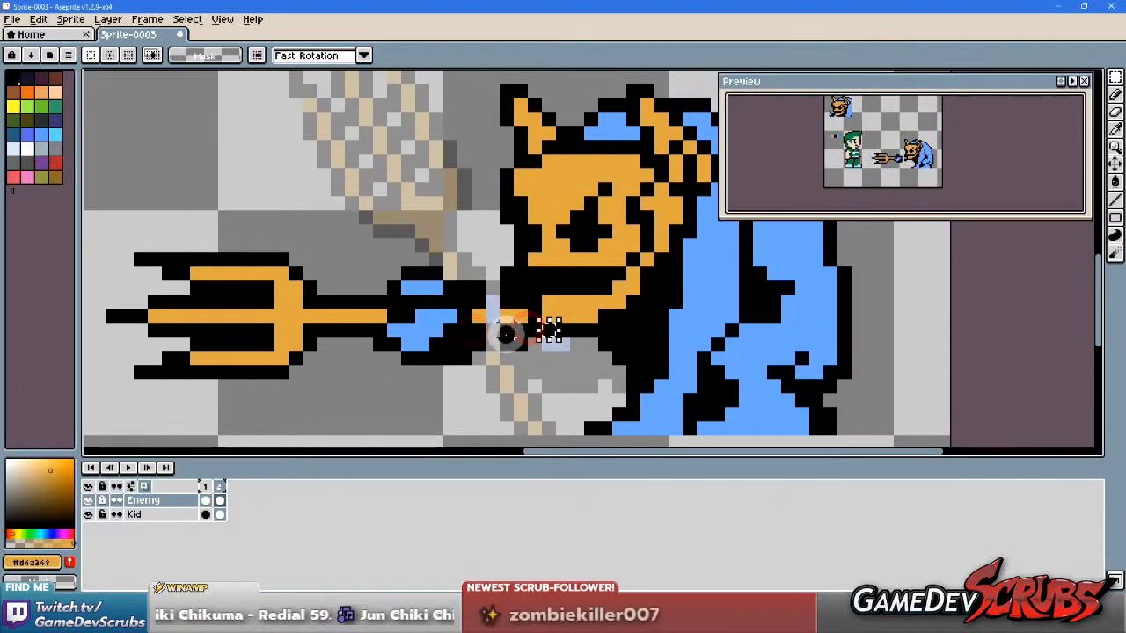
key(b)
click(505, 292)
key(ctrl+z)
click(496, 297)
key(ctrl+z)
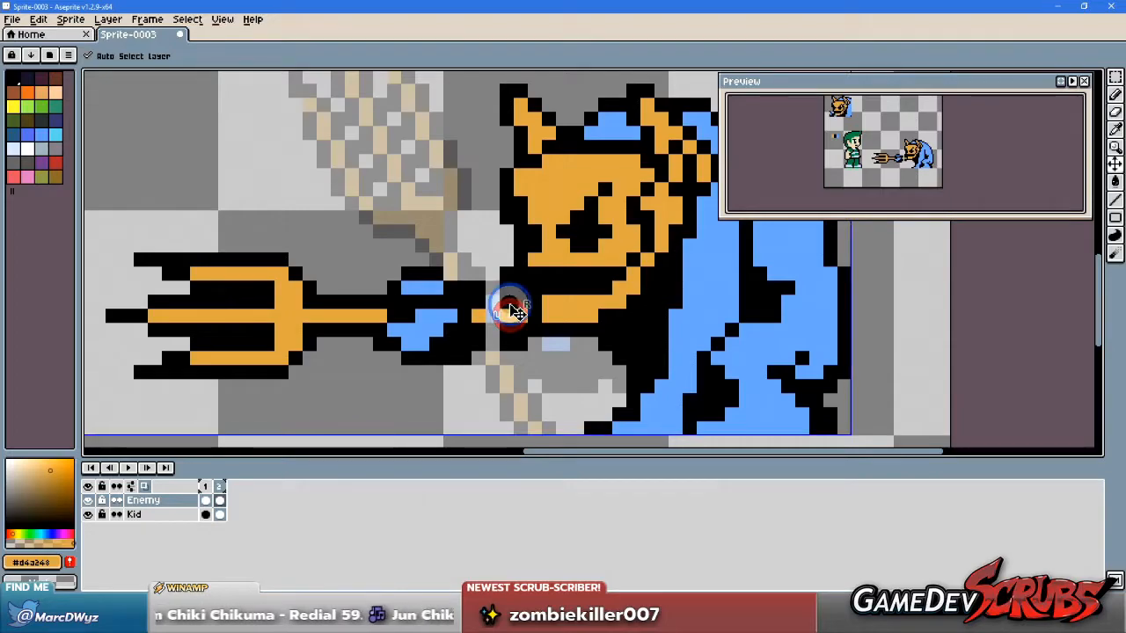
Step: Fill the one-pixel gap in the forearm with orange for the shaft and black for the arm
alt+click(512, 312)
alt+right_click(514, 299)
click(492, 305)
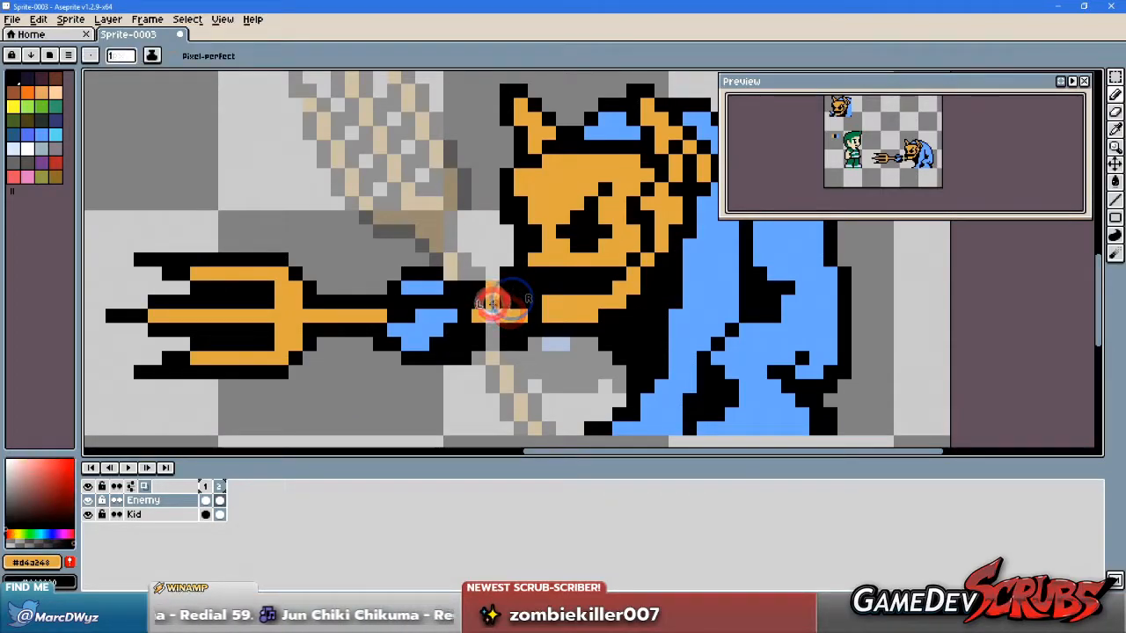
right_click(492, 340)
click(492, 321)
right_click(528, 315)
Step: Touch up the black underside of the arm below the shaft with single pixels
scroll(565, 345, down, 3)
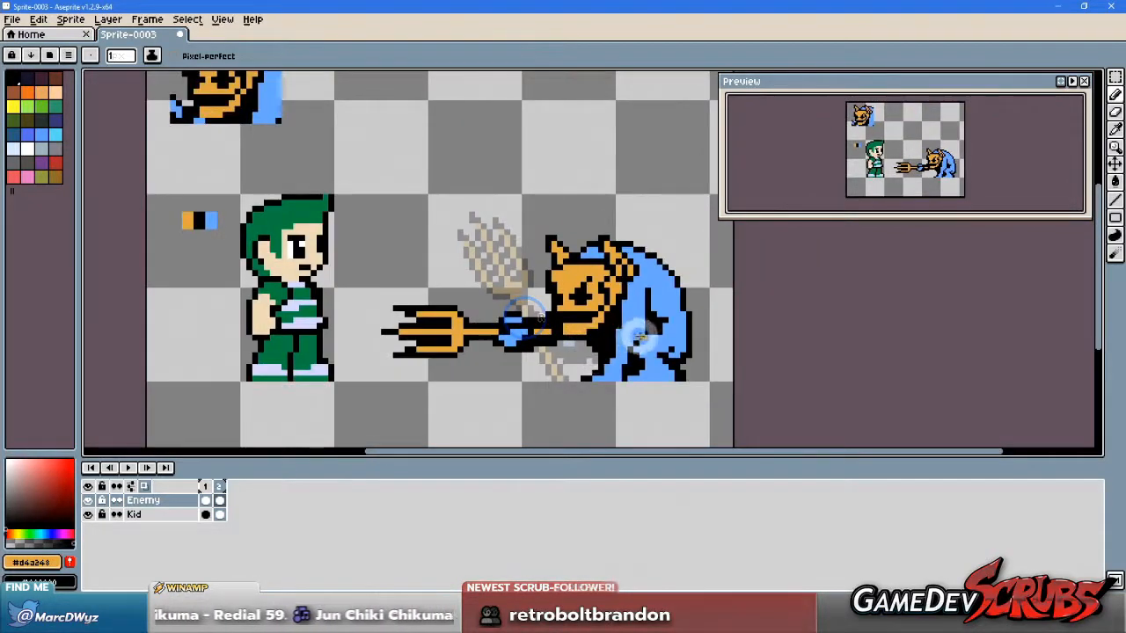
scroll(629, 326, up, 1)
click(544, 333)
scroll(641, 344, down, 2)
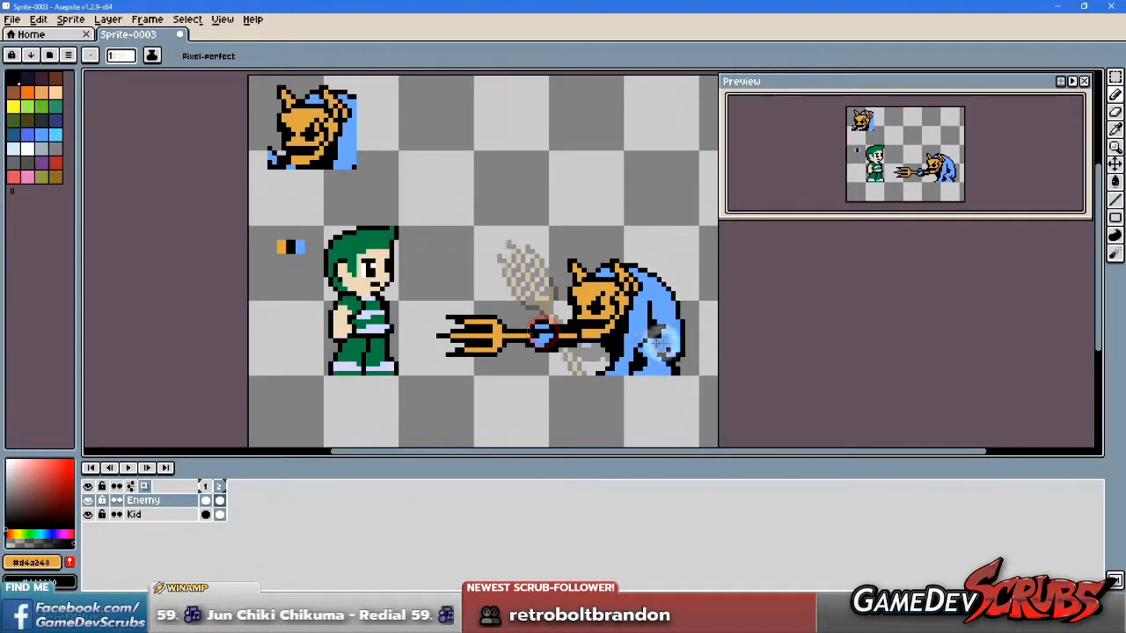
scroll(599, 351, up, 2)
alt+right_click(548, 338)
right_click(562, 337)
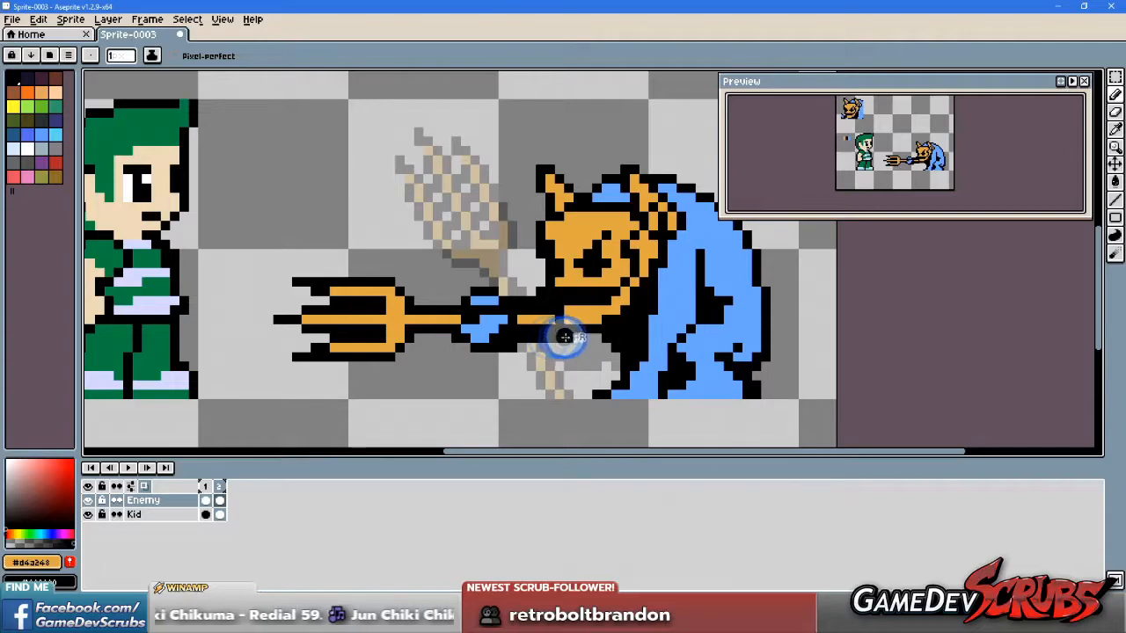
scroll(660, 351, down, 1)
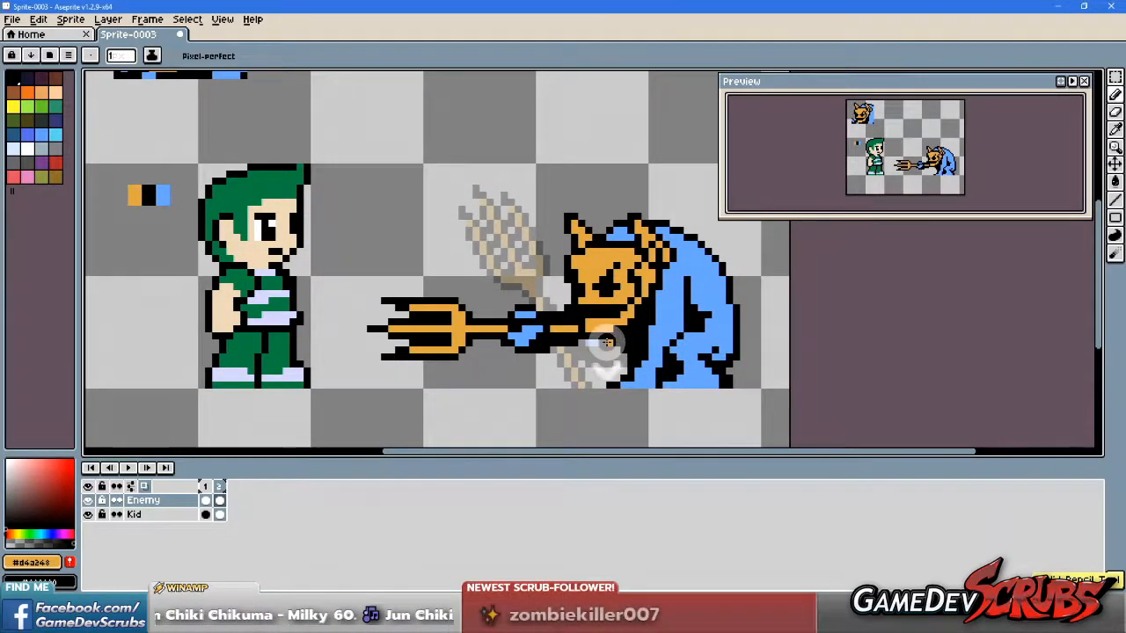
Step: Flip repeatedly between the two frames to examine how the finished pitchfork thrust reads in motion
scroll(672, 345, down, 1)
key(Right)
key(Right)
key(Left)
key(Right)
key(Right)
key(Left)
key(Right)
key(Left)
key(Right)
key(Left)
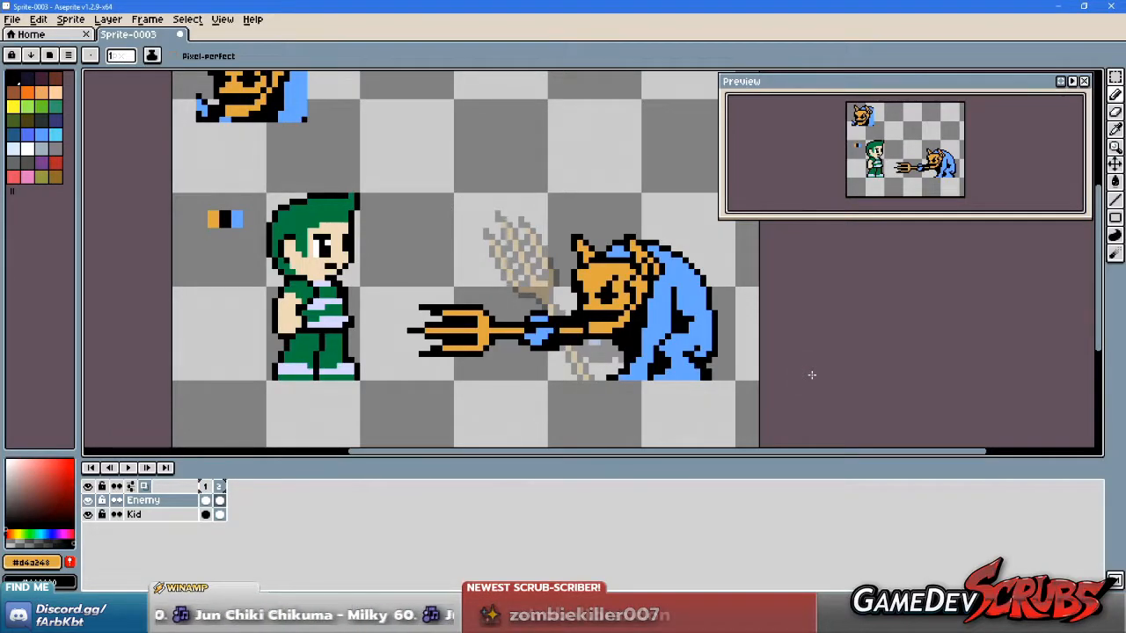
key(Right)
key(Left)
key(Right)
key(Left)
key(Right)
key(Left)
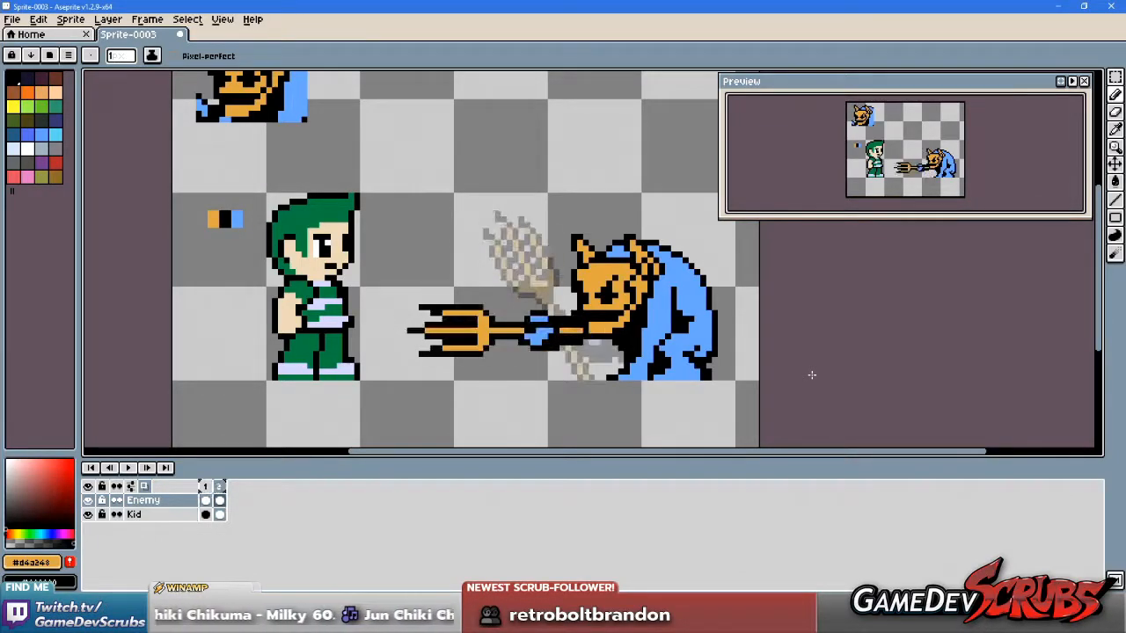
key(Left)
key(Right)
key(Right)
key(Left)
key(Right)
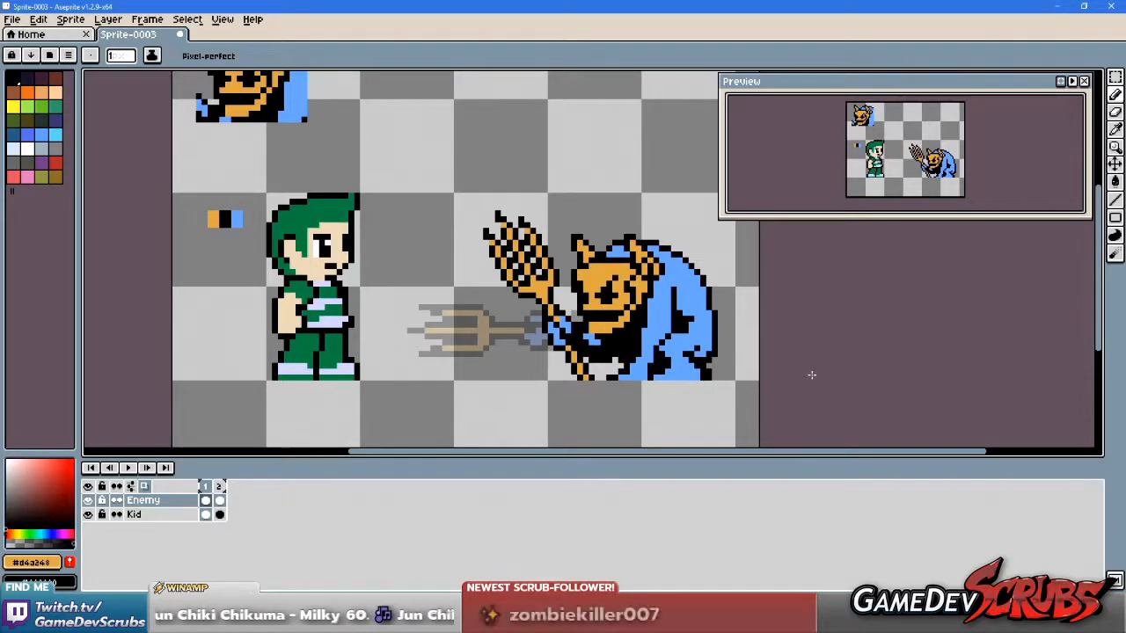
key(Left)
key(Right)
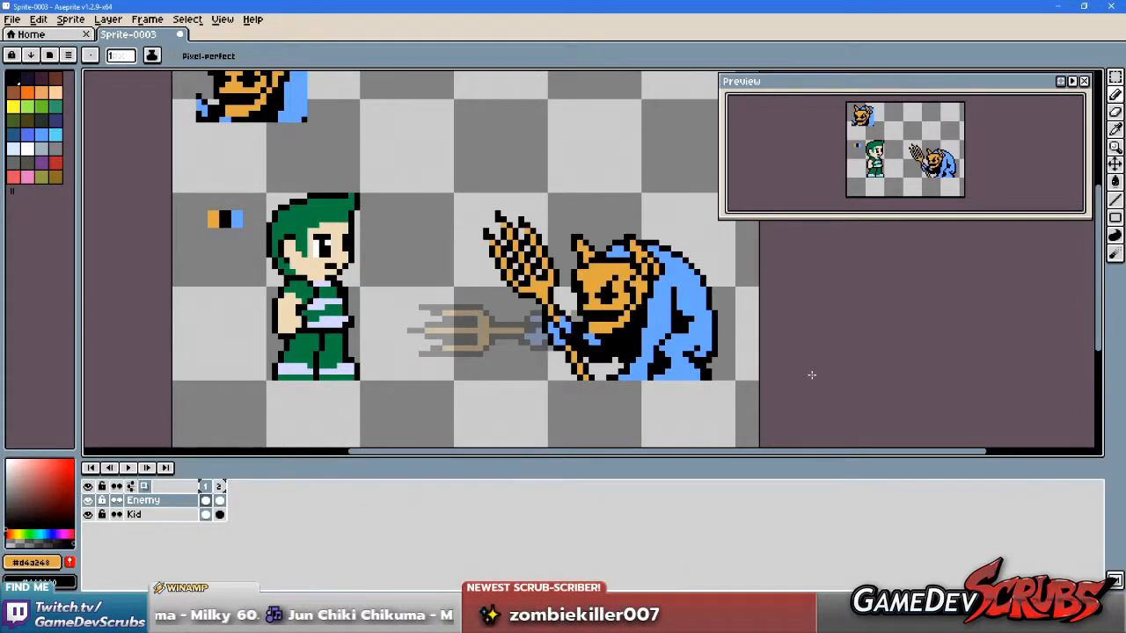
key(Left)
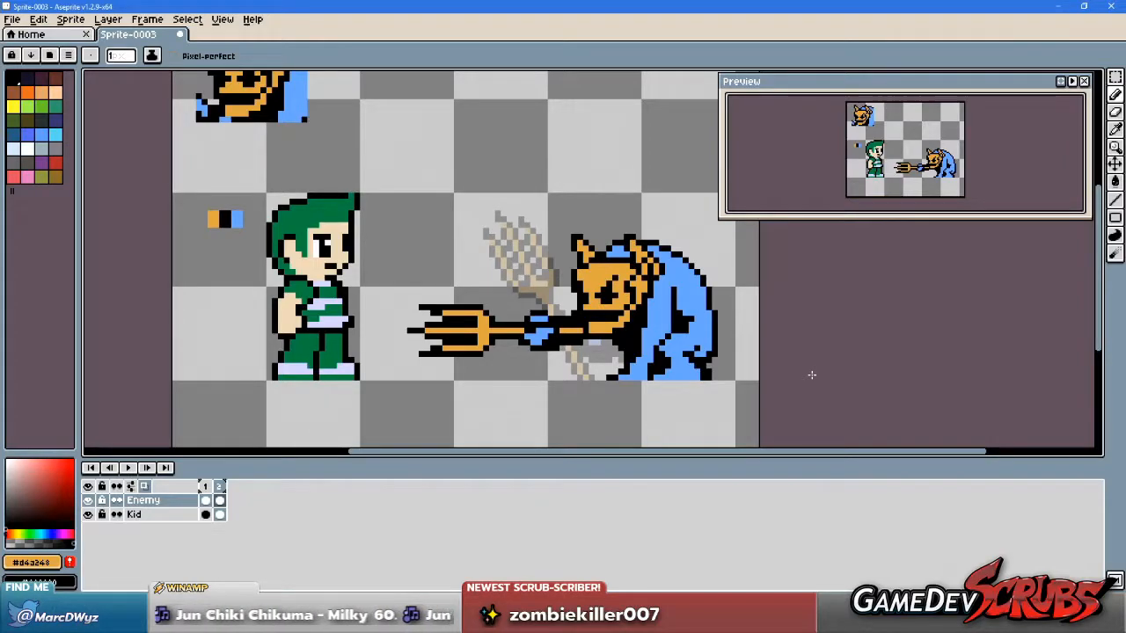
key(Right)
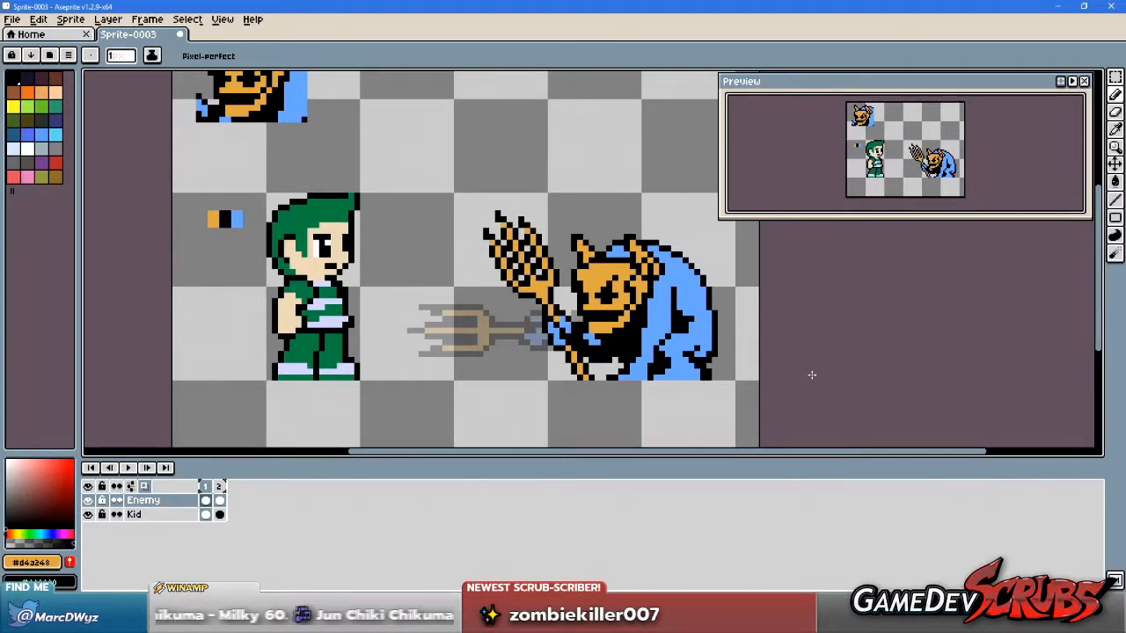
key(Left)
key(Right)
key(Left)
key(Right)
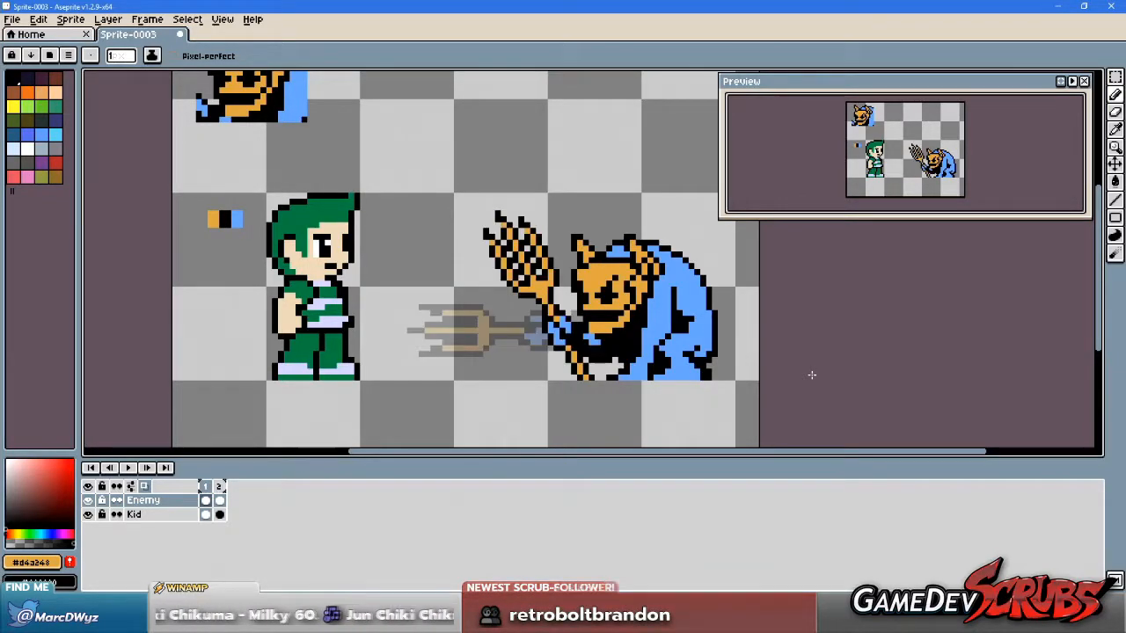
Step: Duplicate the Enemy layer's frame 2 cel into a new third frame
drag(623, 341, 614, 344)
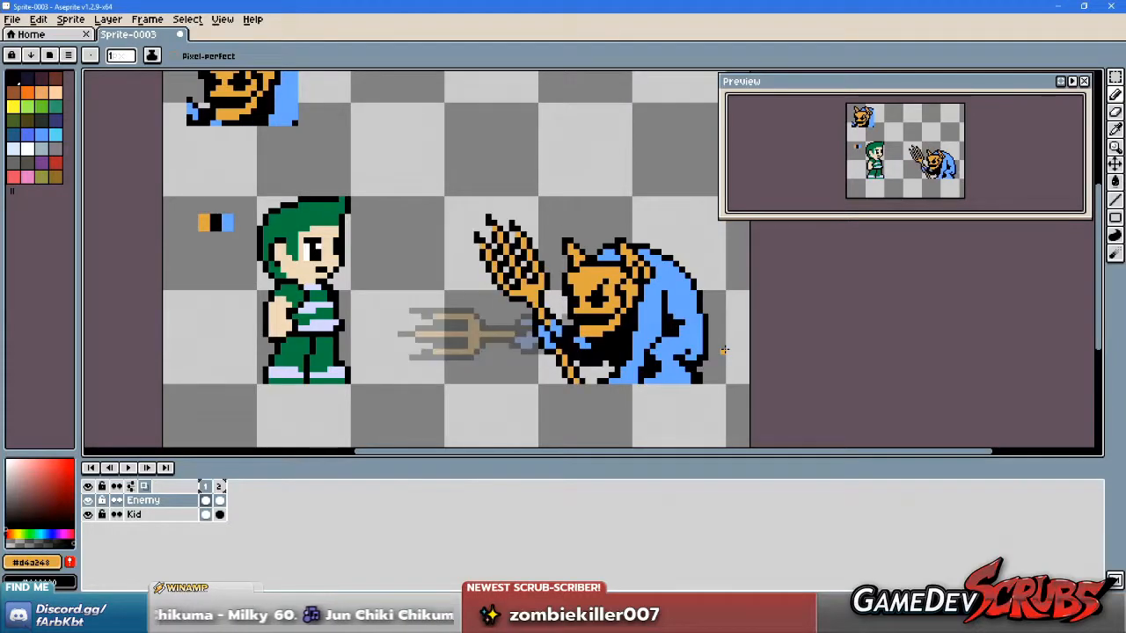
right_click(219, 486)
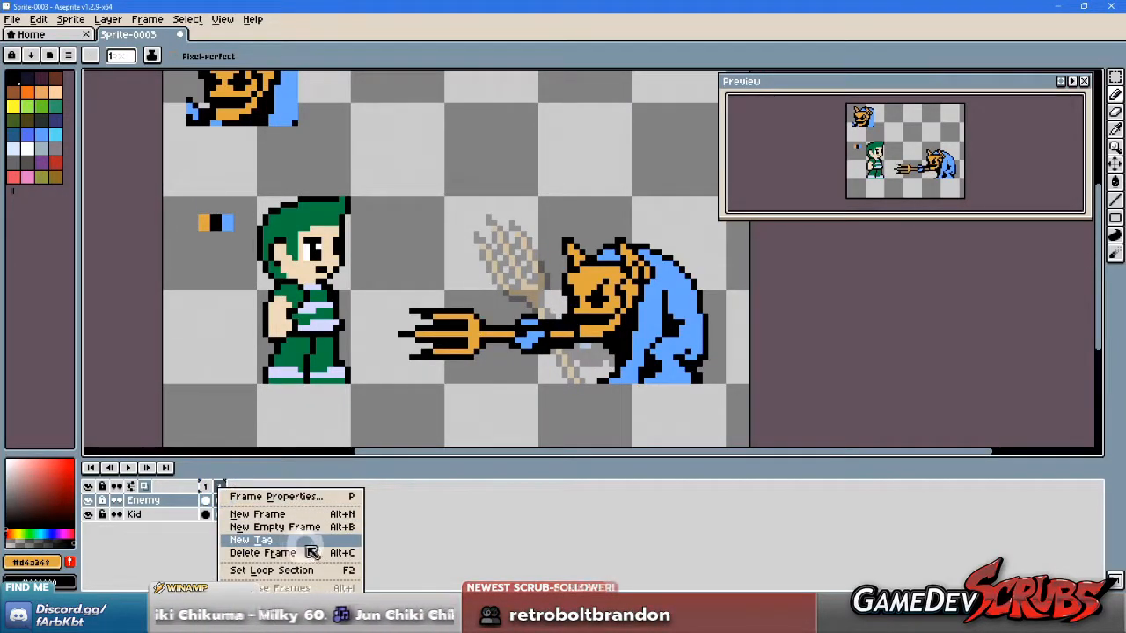
click(444, 520)
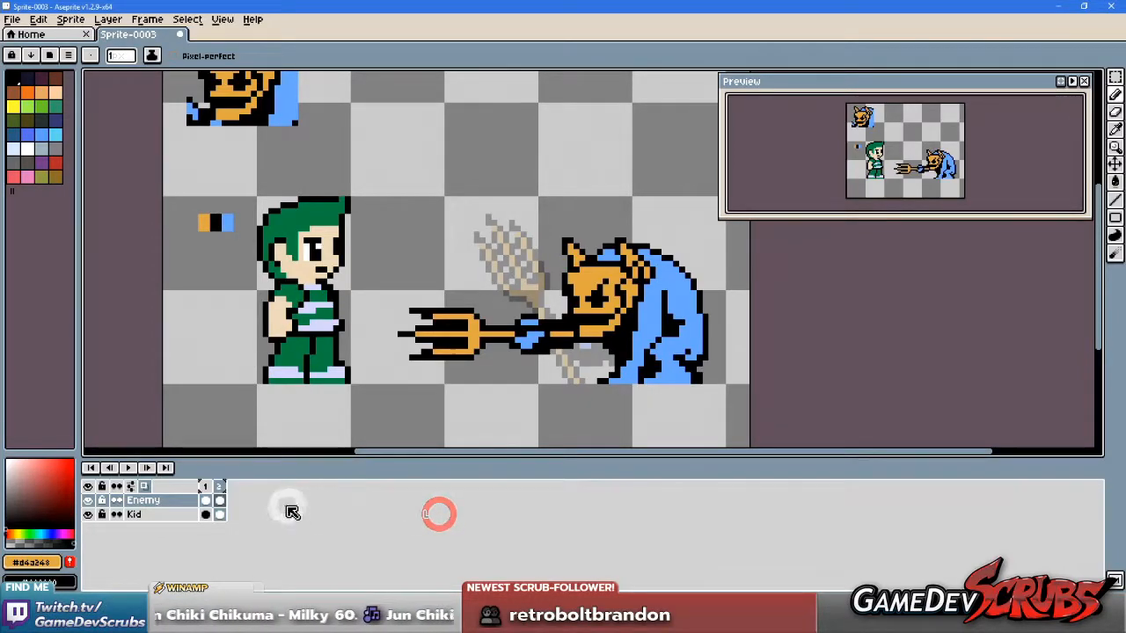
right_click(218, 499)
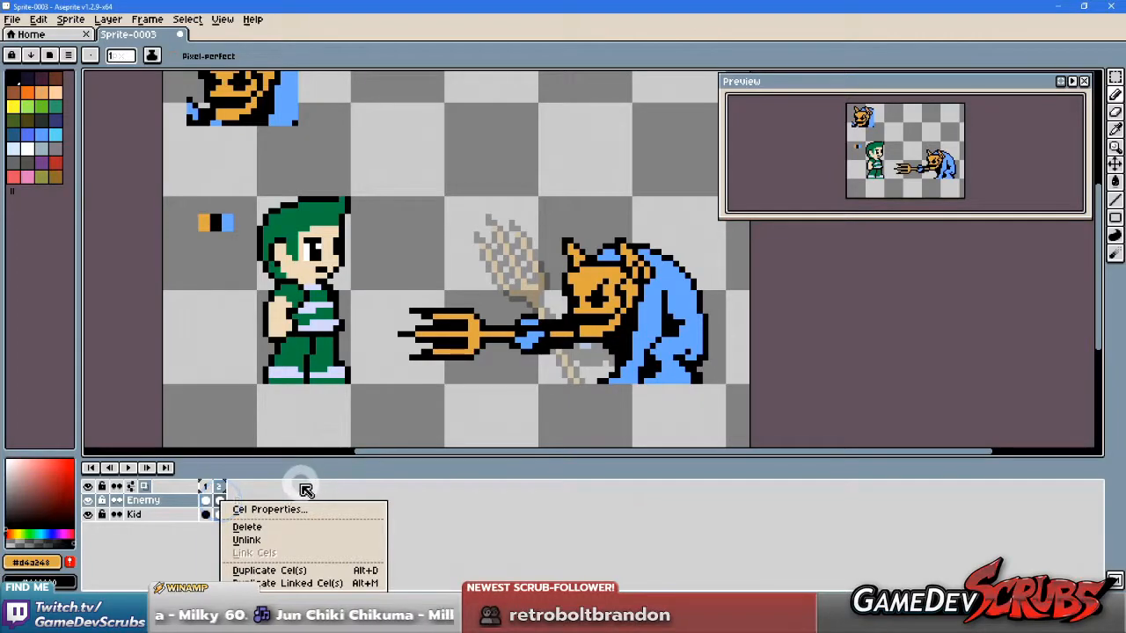
click(324, 573)
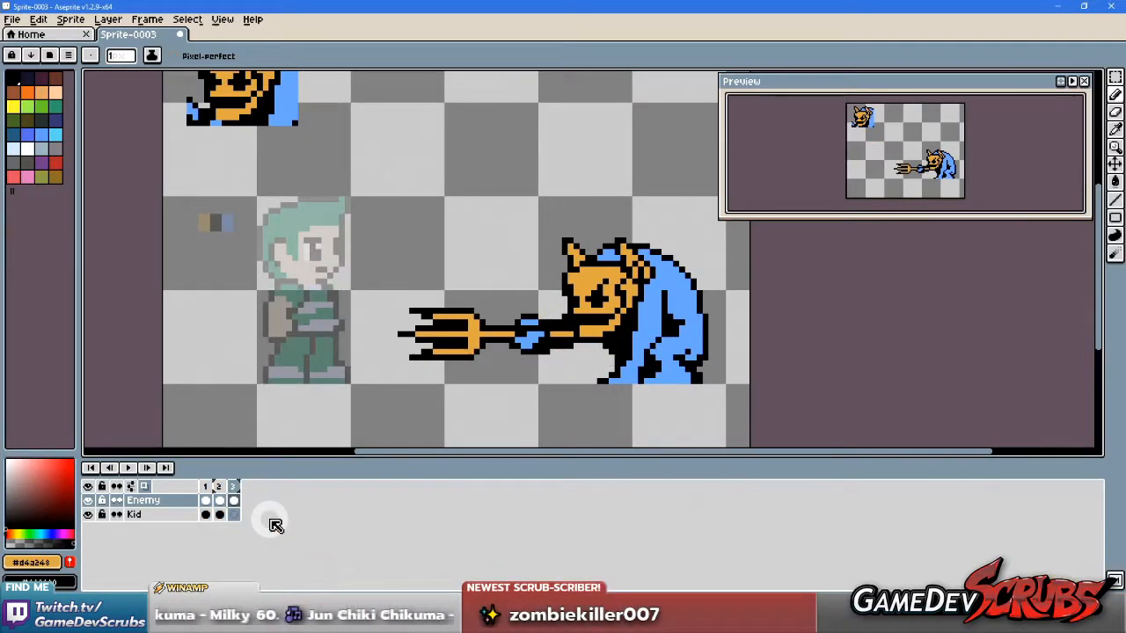
Step: In frame 2, select the enemy's upper body with most of the pitchfork and shift it one pixel toward the kid
click(217, 486)
click(235, 489)
click(220, 488)
click(205, 487)
click(219, 487)
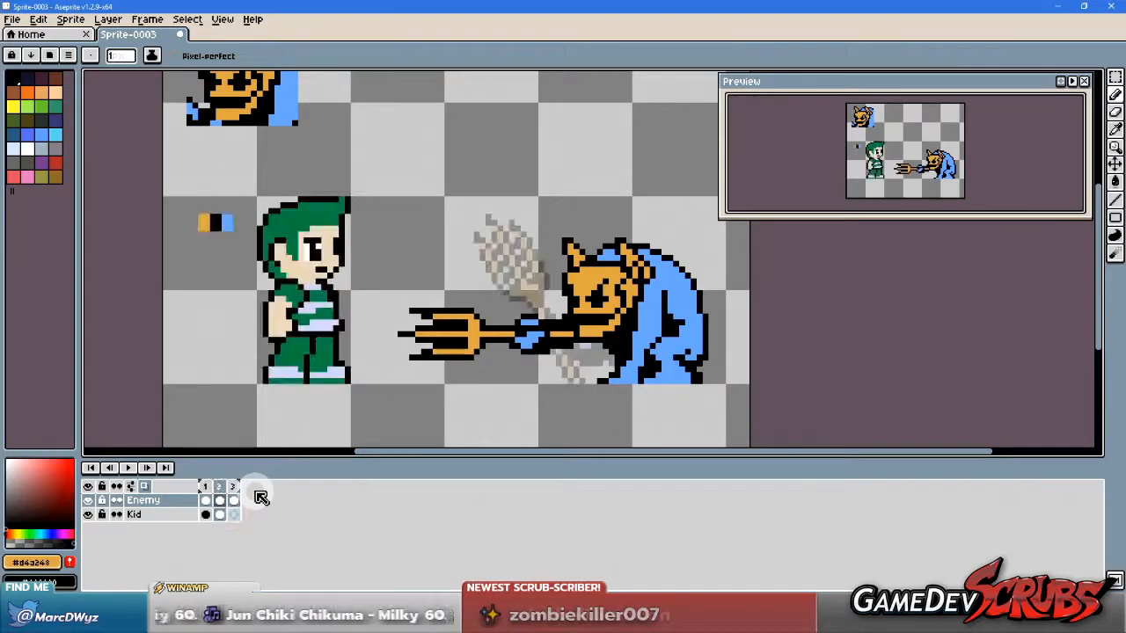
drag(562, 288, 486, 294)
scroll(487, 295, up, 1)
key(m)
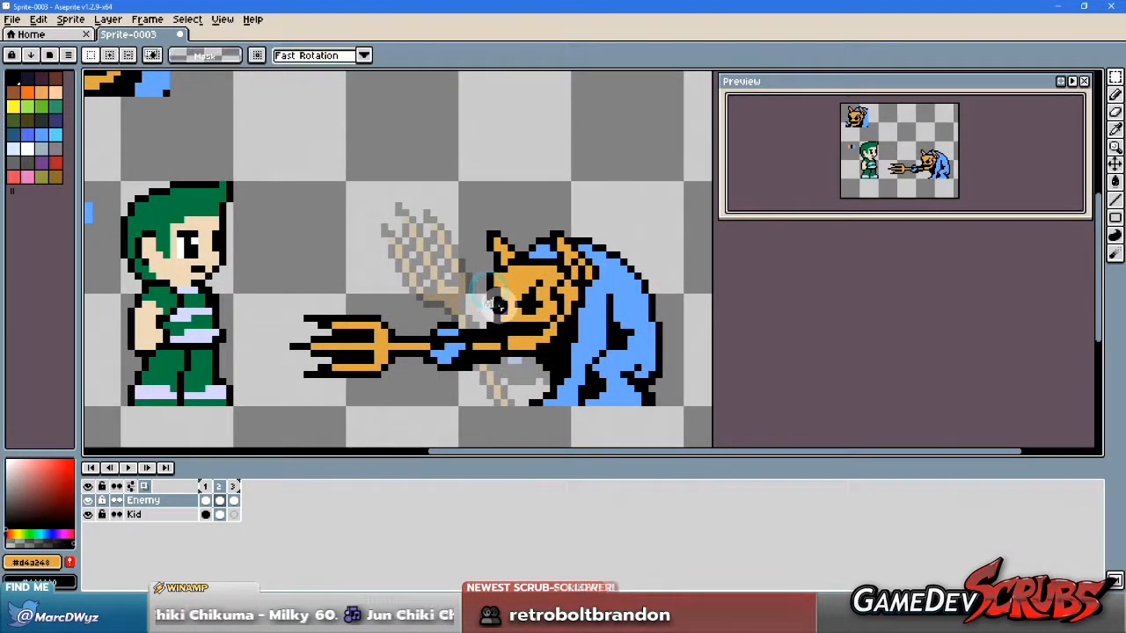
drag(287, 191, 720, 353)
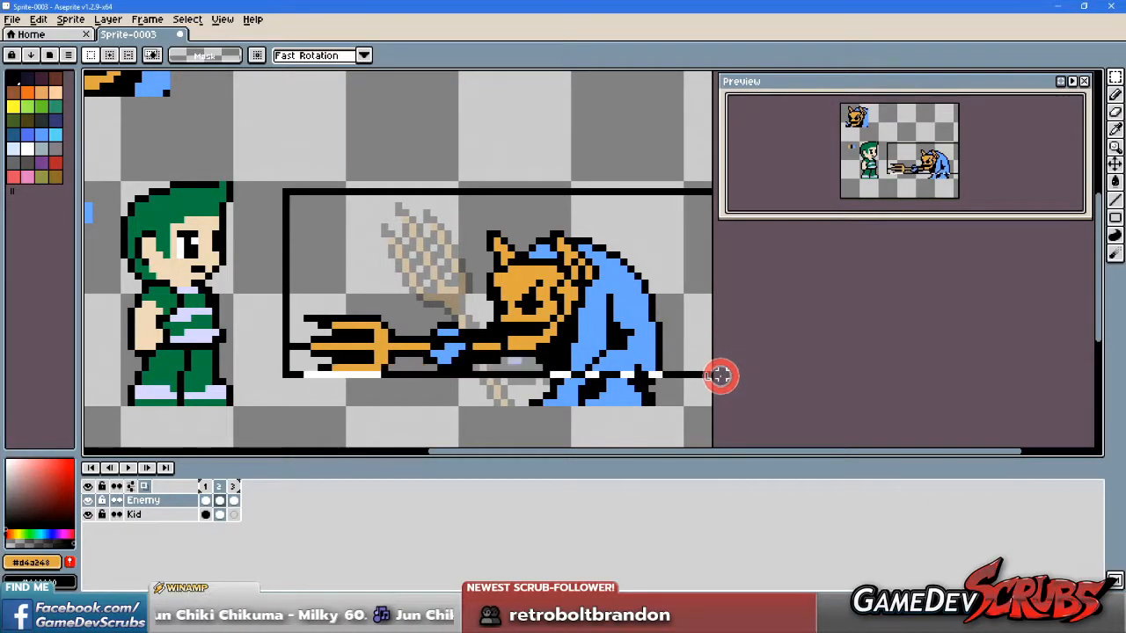
drag(721, 356, 719, 356)
drag(576, 330, 570, 329)
Step: Shift the leftover lower prong one pixel toward the kid to realign the pitchfork, and flip through the frames to check the motion
drag(304, 403, 374, 364)
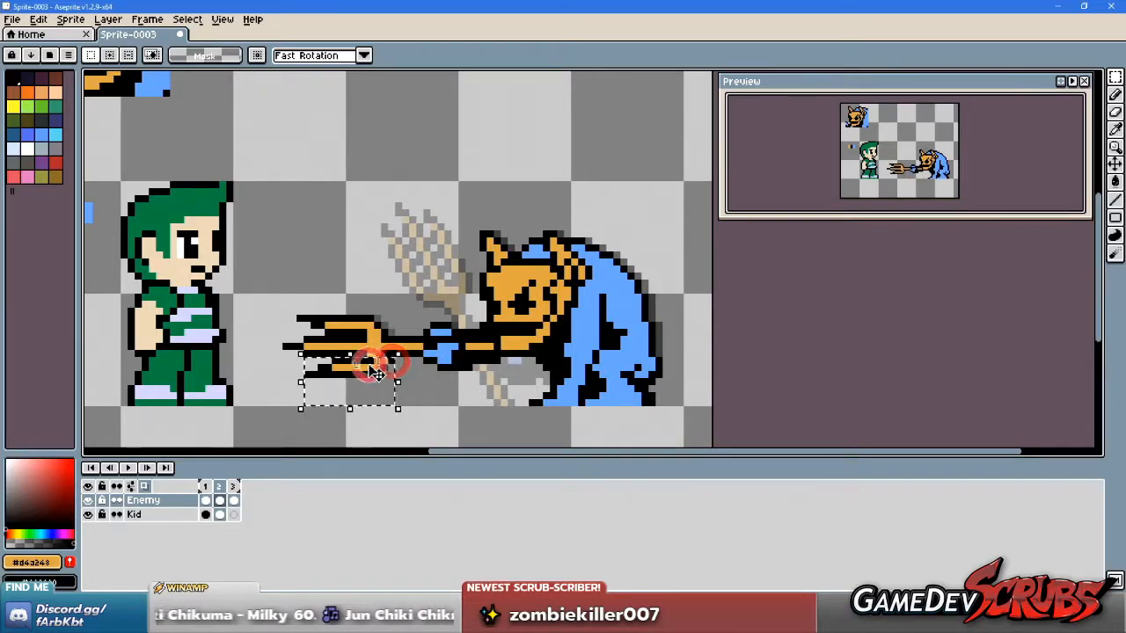
click(439, 372)
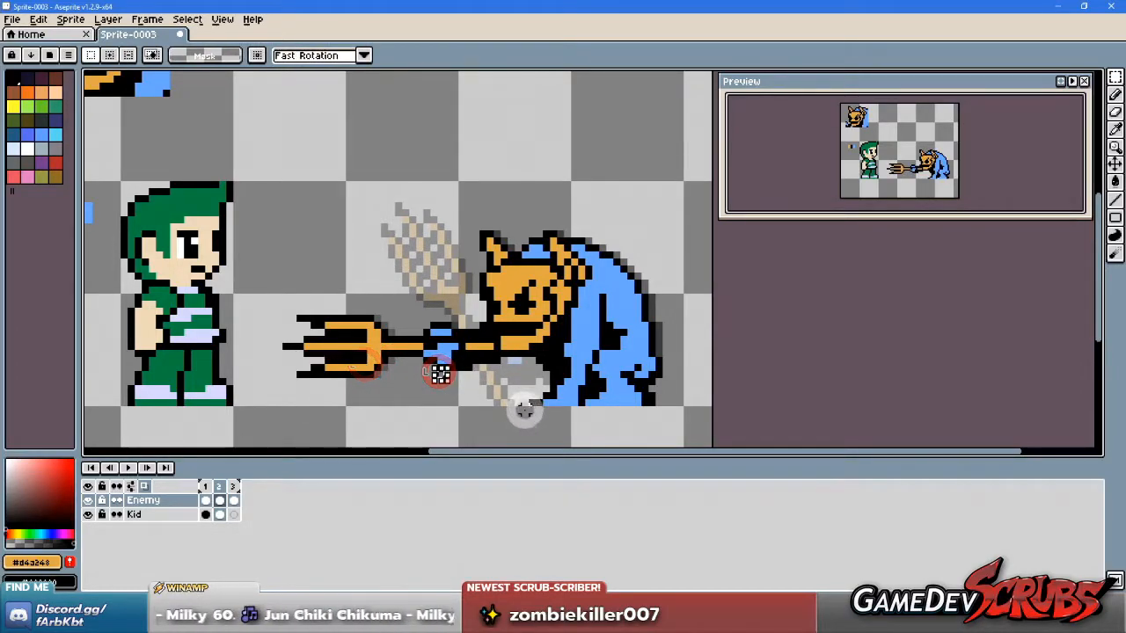
click(208, 485)
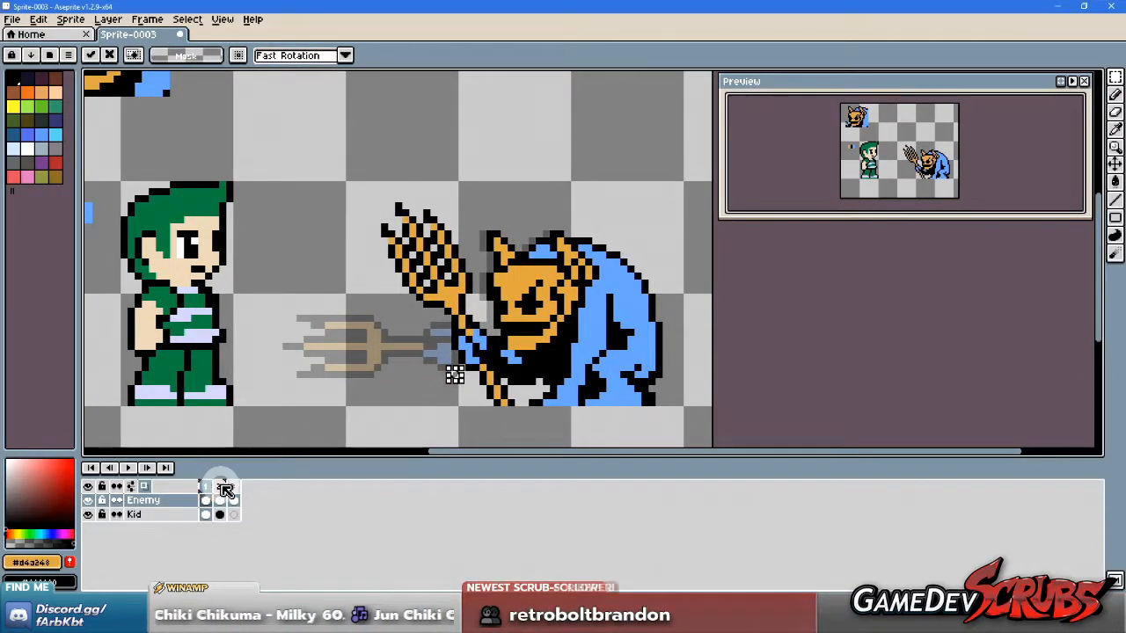
key(Left)
key(Right)
key(Right)
key(Right)
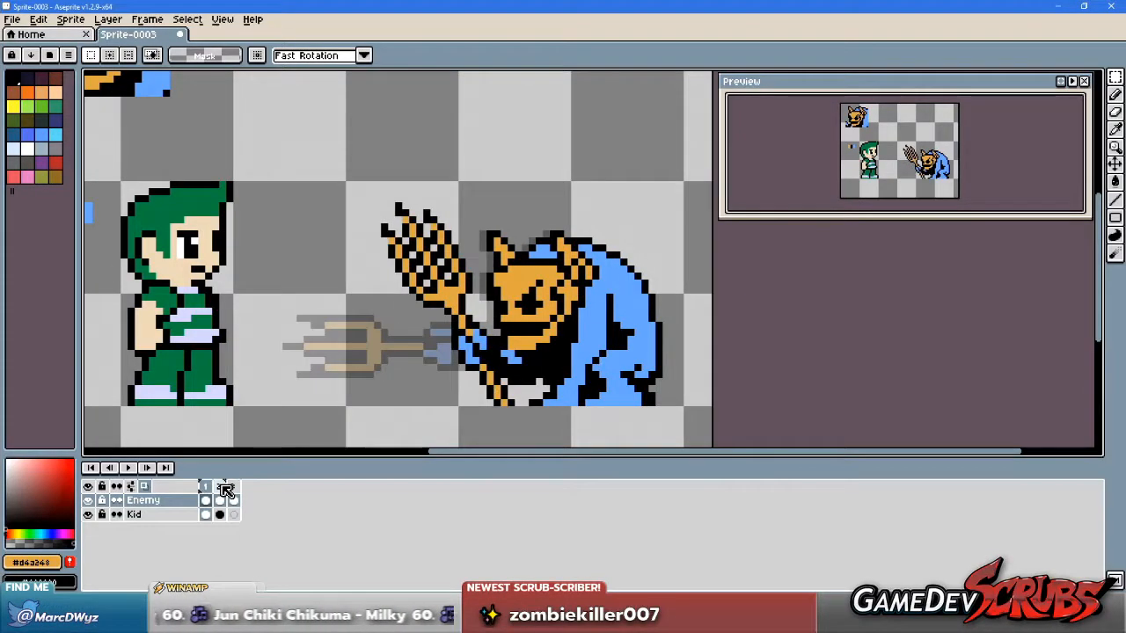
Step: Try duplicating the Enemy layer's frame 1 cel to add another raised-pitchfork pose before the thrust
scroll(347, 409, down, 2)
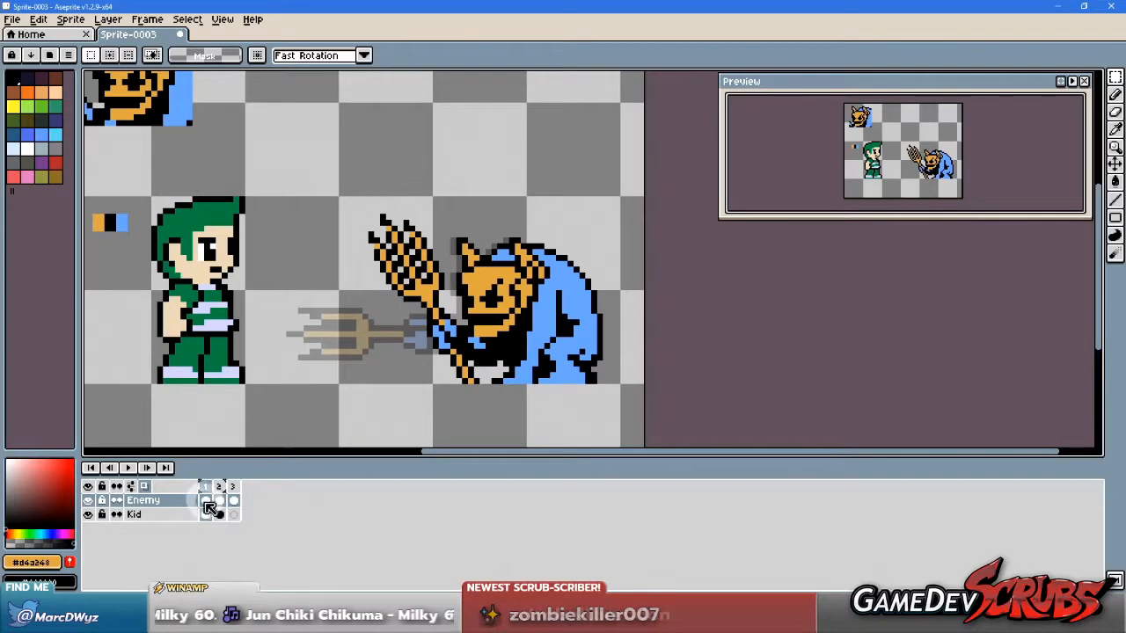
right_click(205, 500)
click(292, 570)
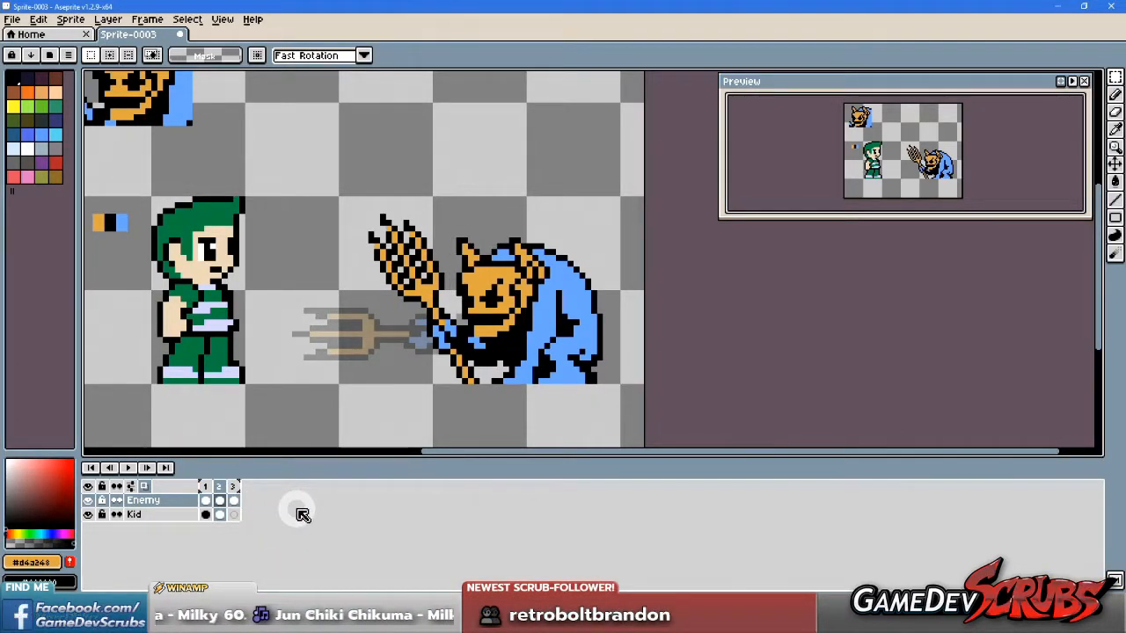
key(ctrl+z)
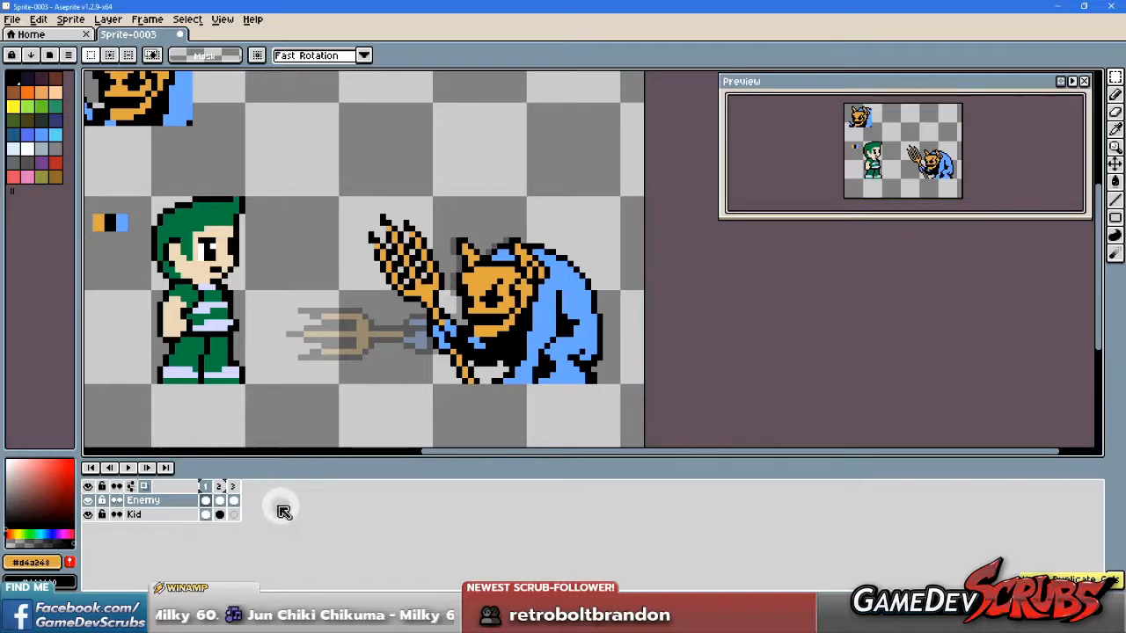
right_click(211, 509)
click(277, 571)
click(321, 514)
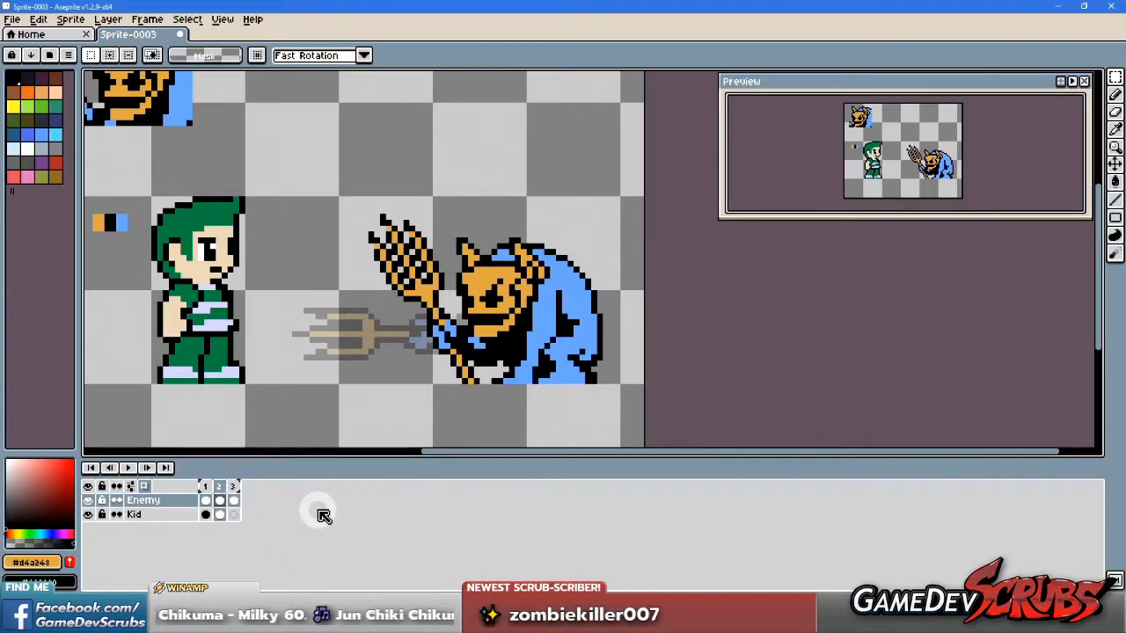
Step: Duplicate the Enemy layer's frame 3 cel into a new fourth frame
click(236, 486)
right_click(236, 486)
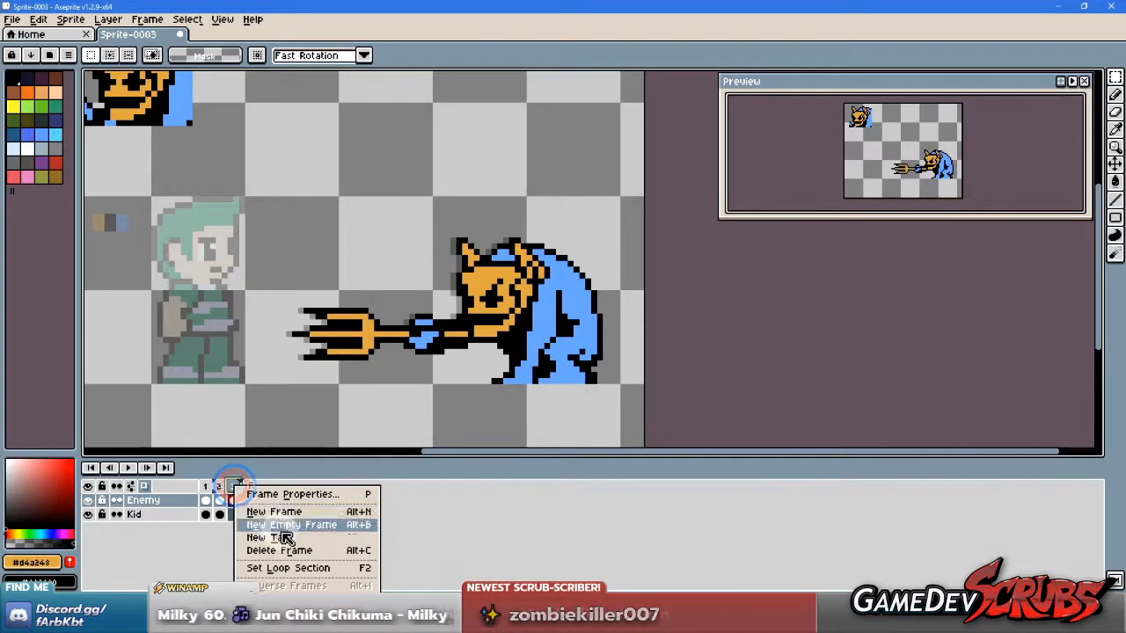
click(216, 529)
right_click(236, 502)
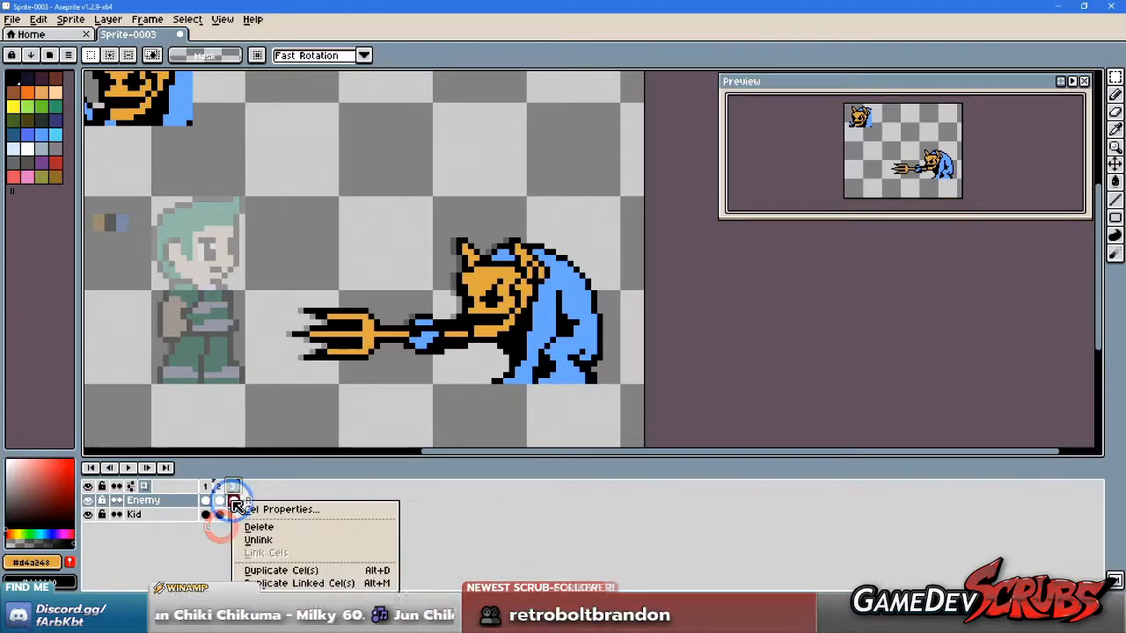
click(264, 570)
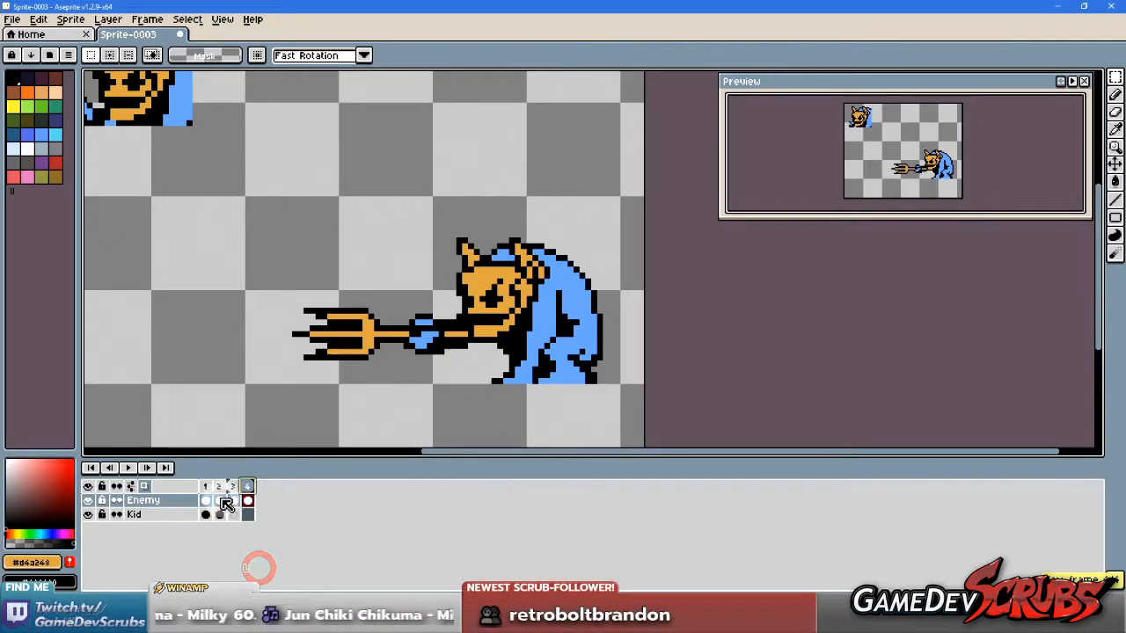
Step: Duplicate the Enemy layer's frame 2 cel into frame 3, and its frame 1 cel into frame 2
right_click(220, 500)
click(264, 570)
click(206, 500)
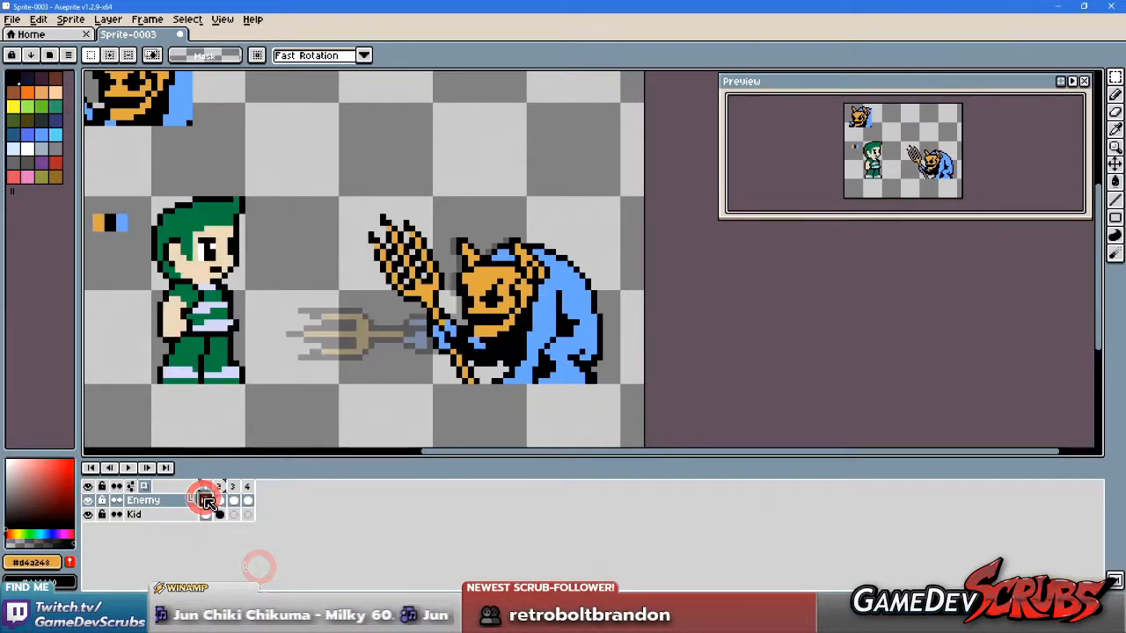
right_click(205, 500)
click(243, 569)
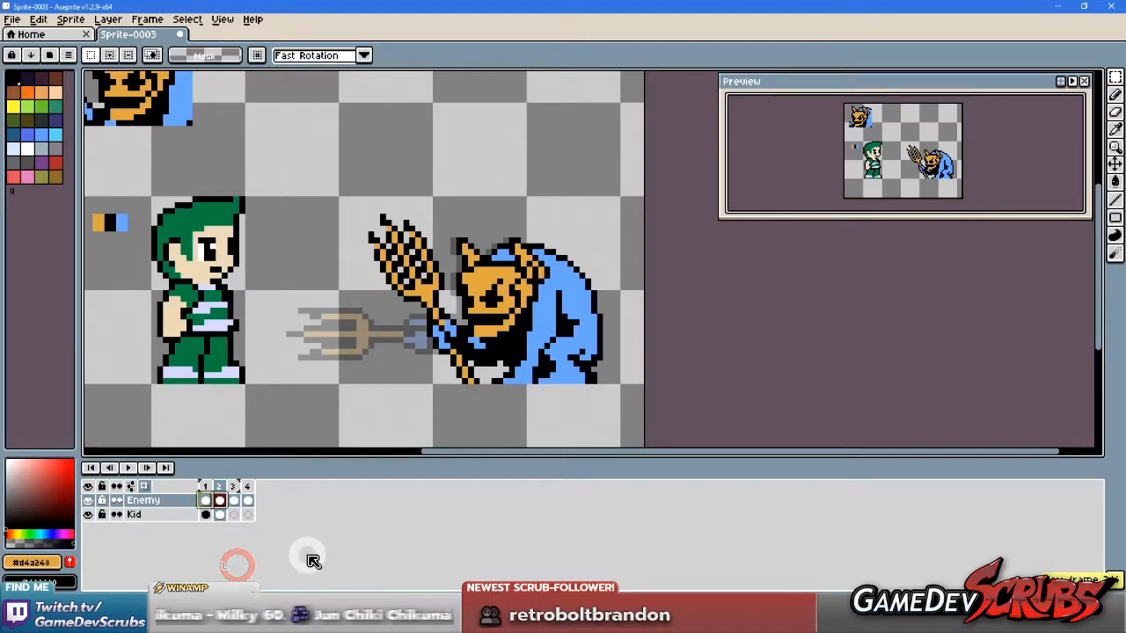
Step: In frame 2, select the enemy with the raised pitchfork down to the upper legs and shift it one pixel away from the kid
click(205, 486)
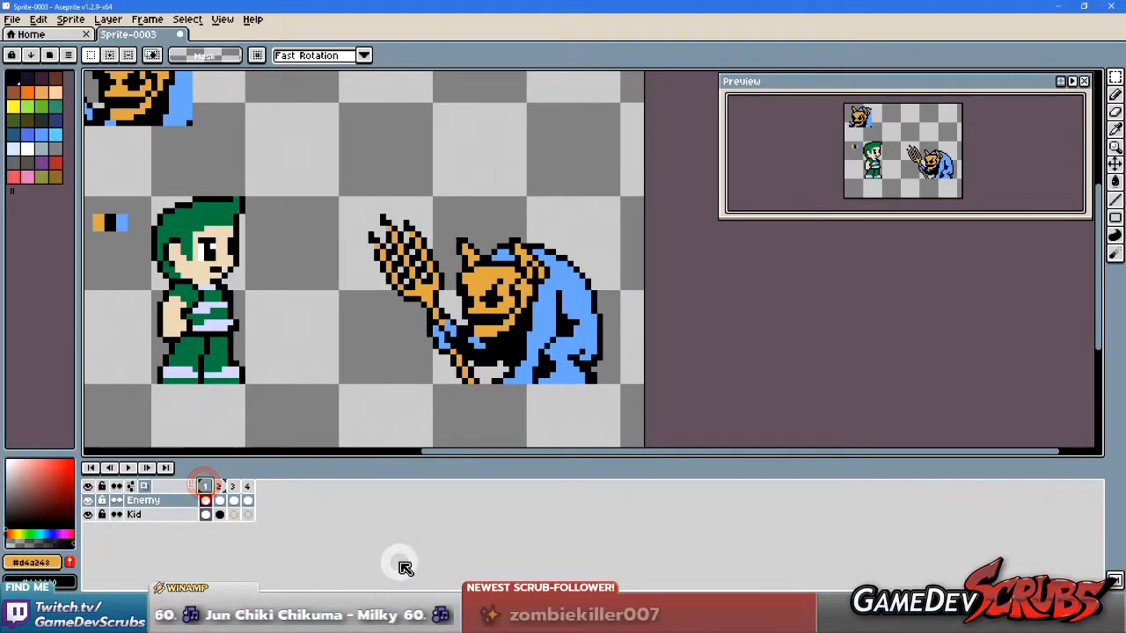
key(Right)
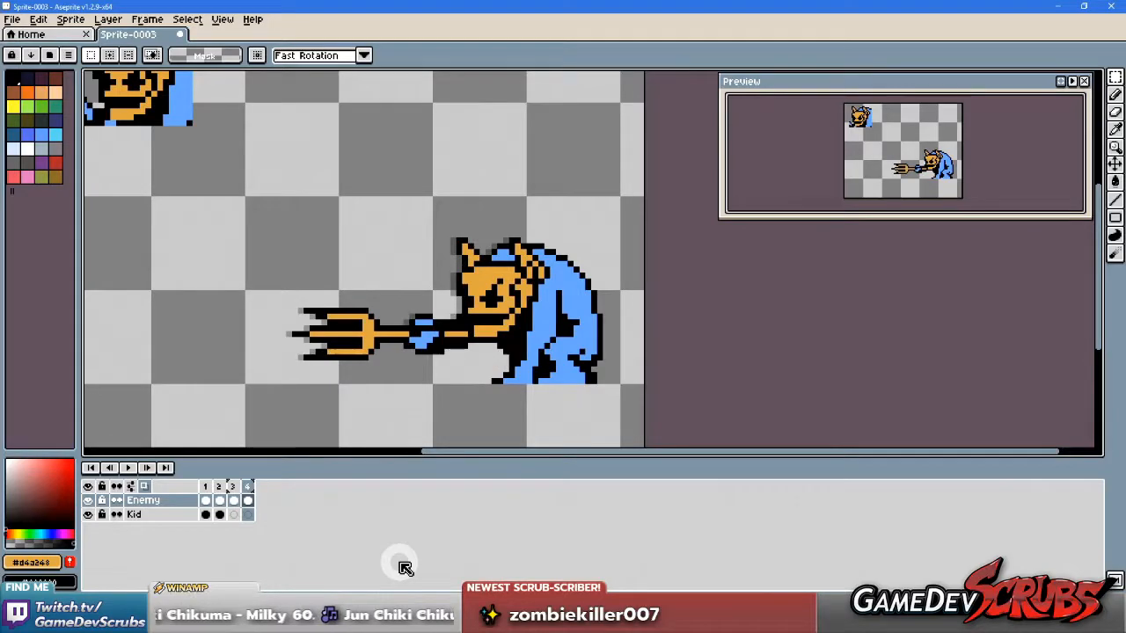
drag(352, 192, 621, 353)
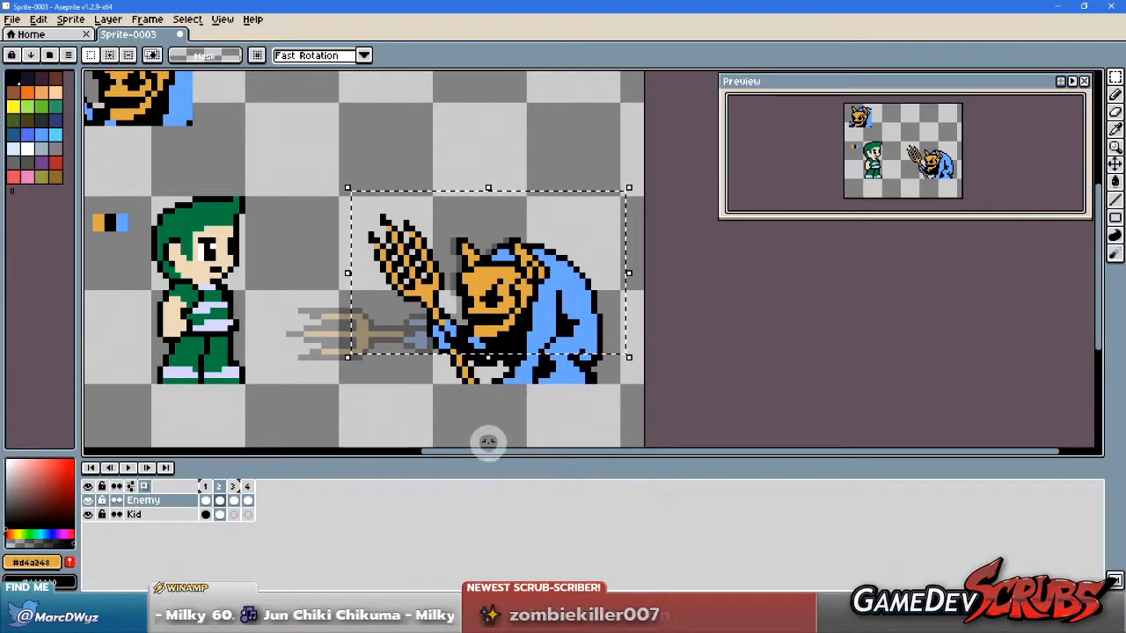
click(233, 488)
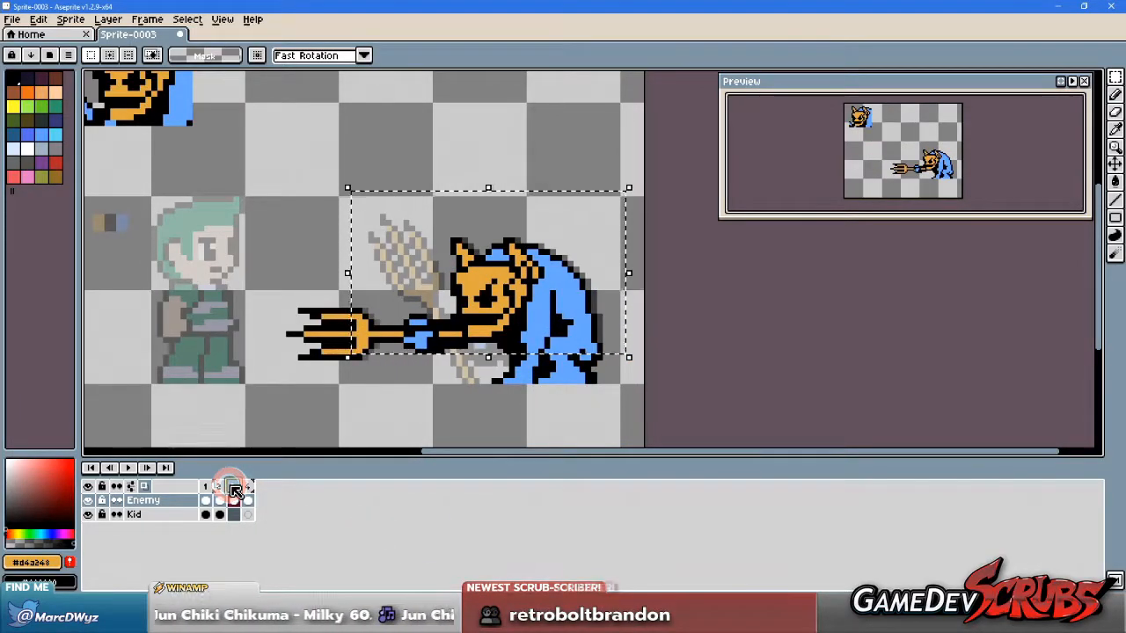
click(246, 488)
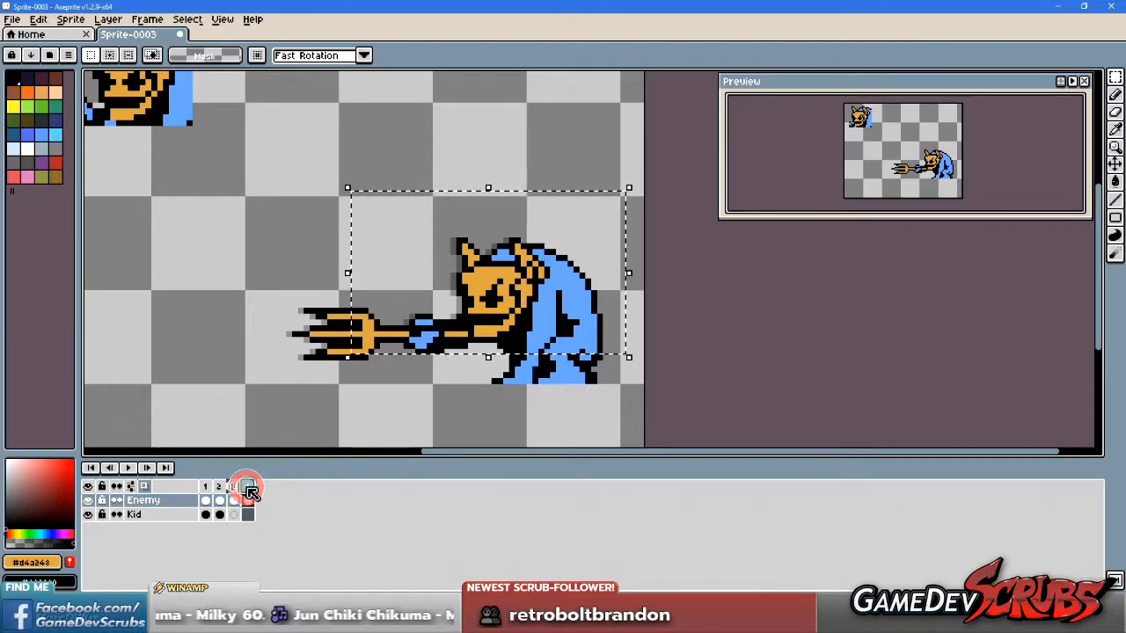
click(233, 489)
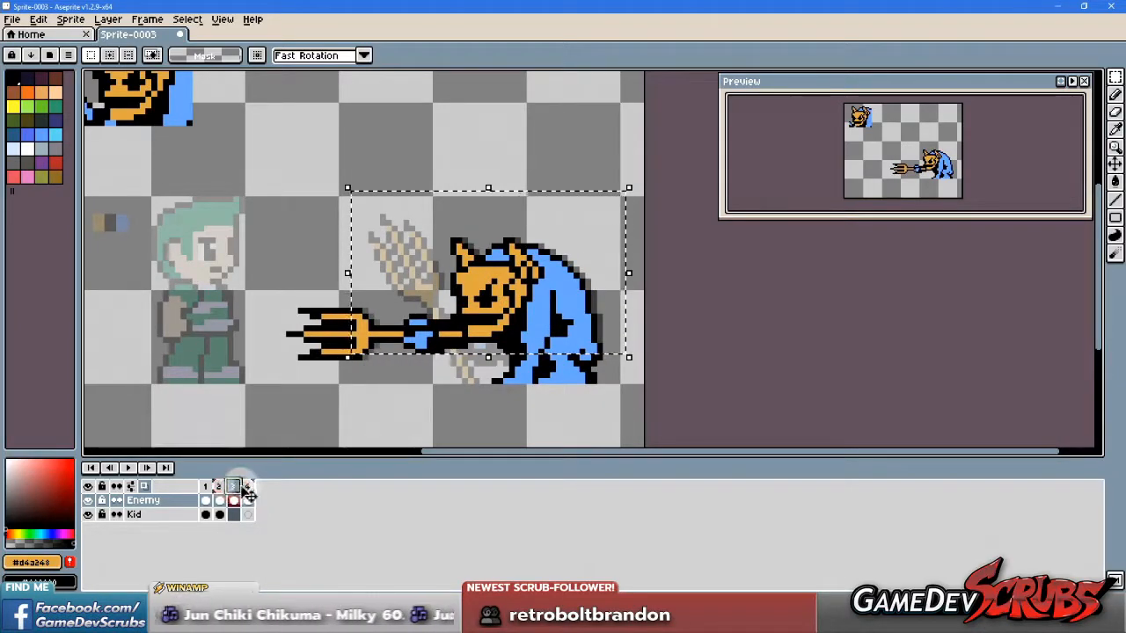
click(244, 487)
click(220, 488)
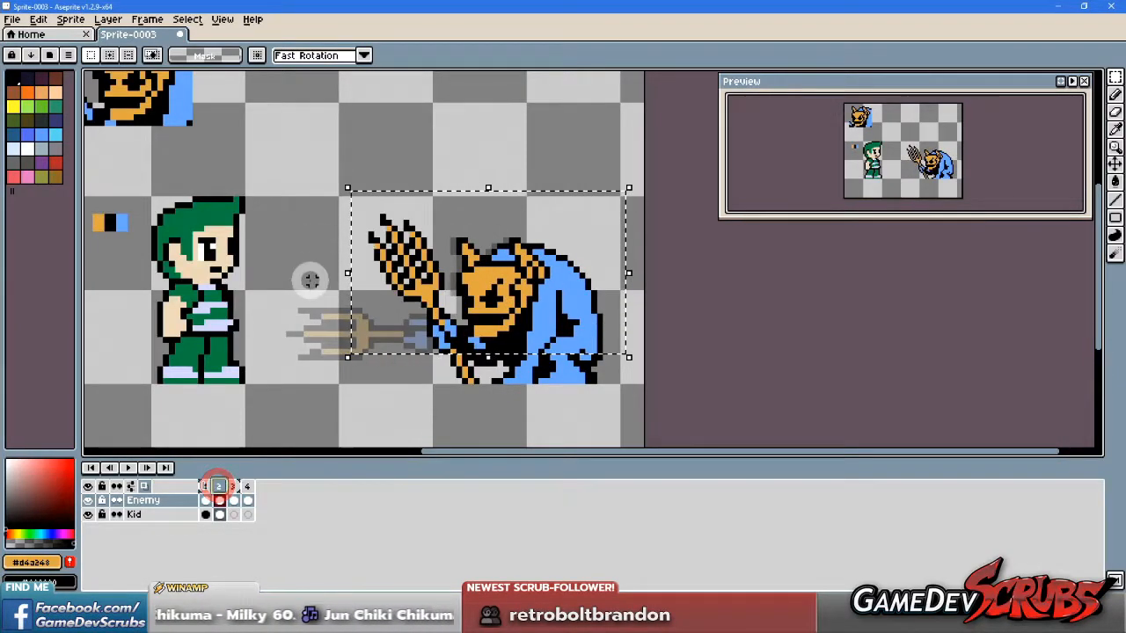
drag(317, 169, 648, 343)
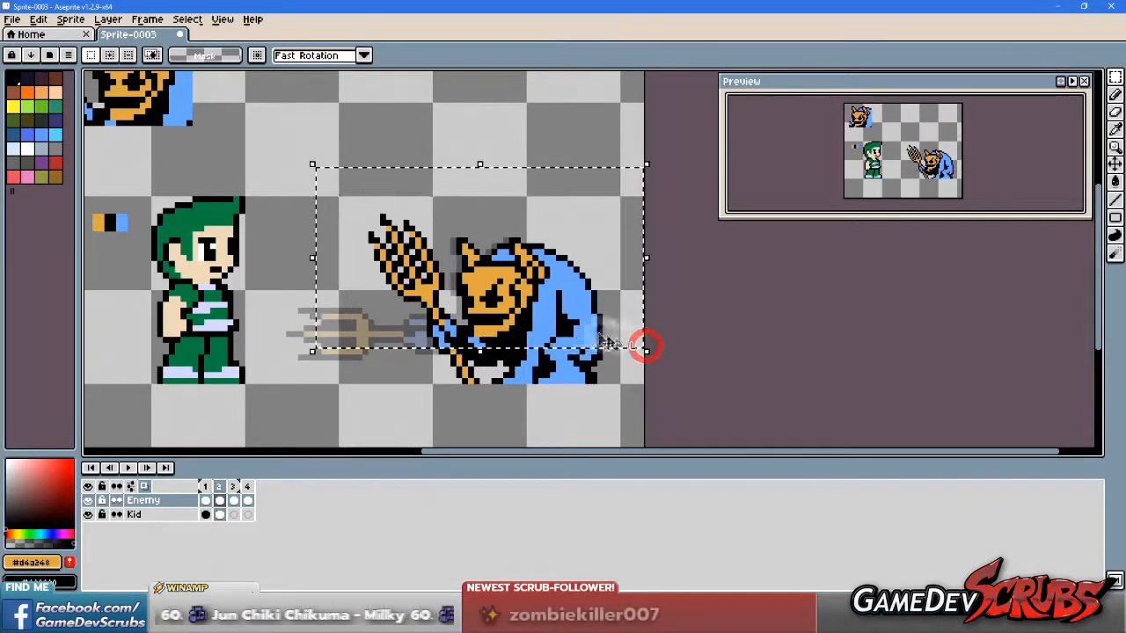
click(522, 405)
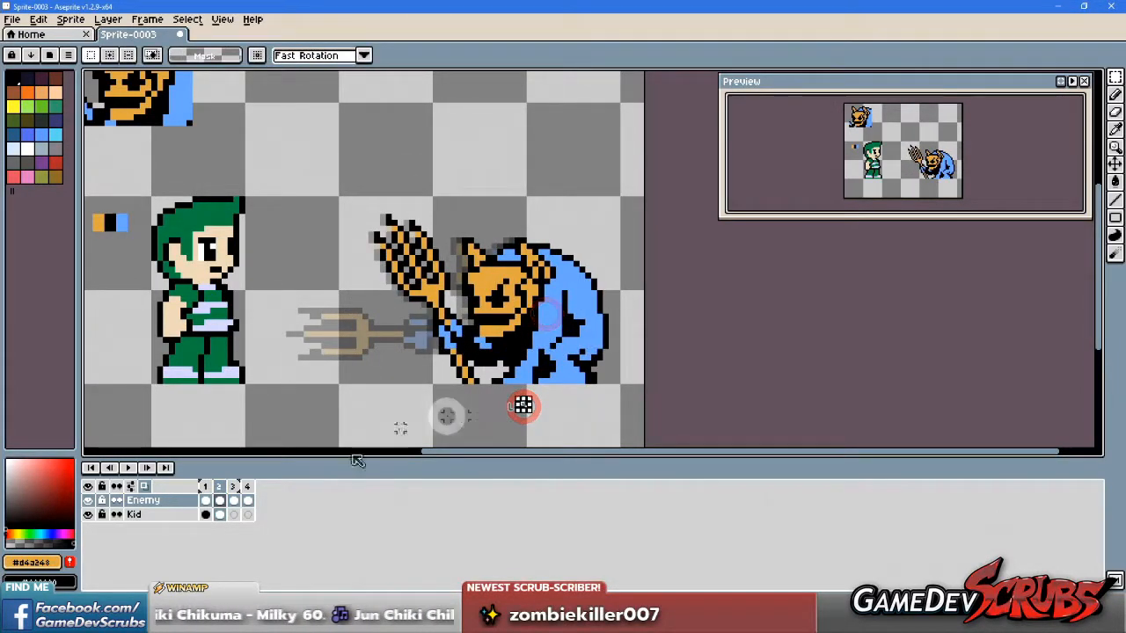
Step: Clear the selection and flip through all four frames to examine how the wind-up leads into the thrust
click(205, 487)
key(Right)
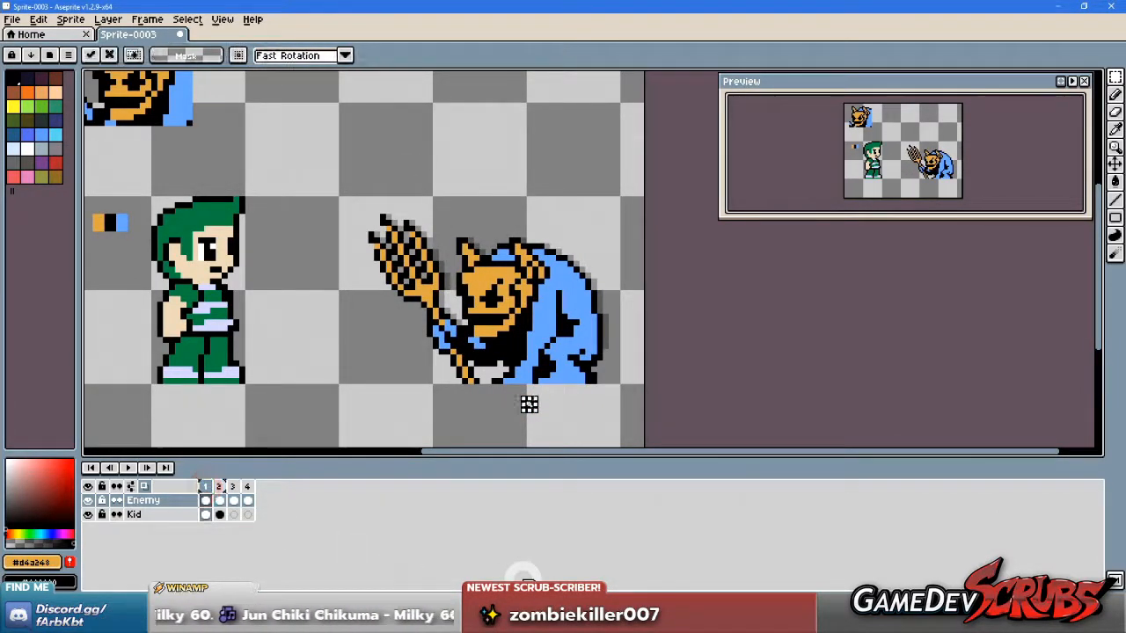
key(ctrl+d)
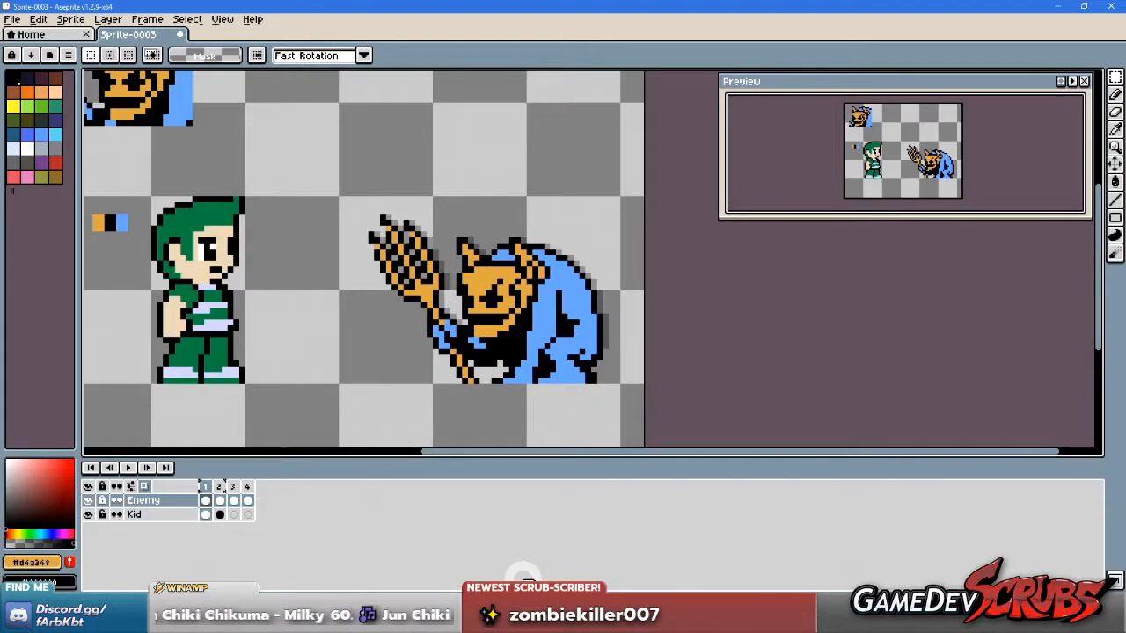
key(Right)
key(period)
key(period)
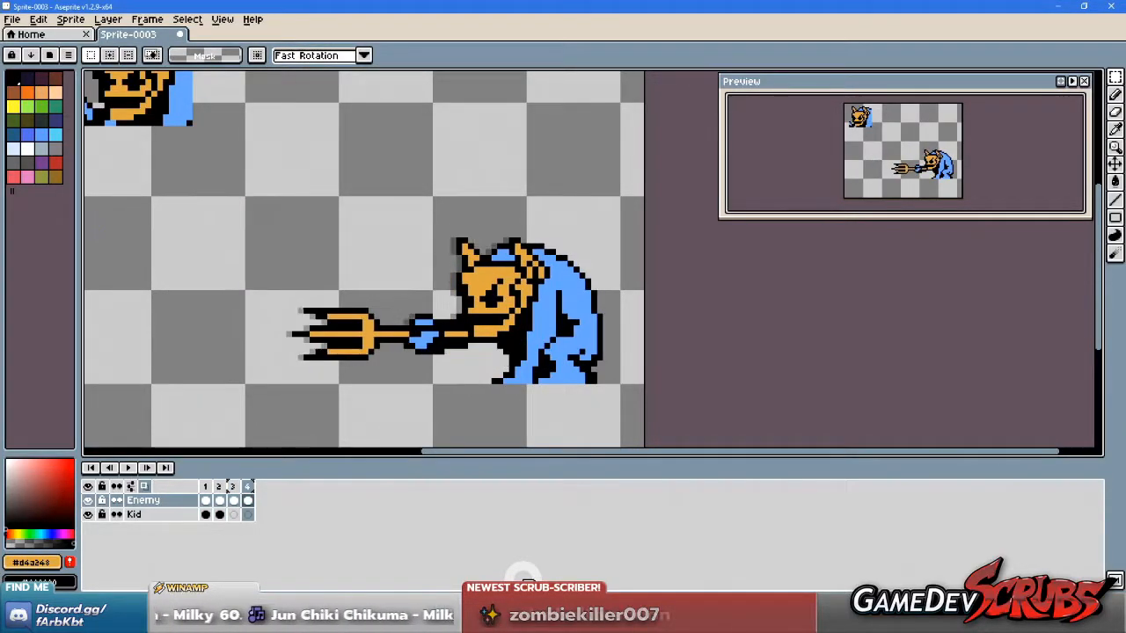
key(period)
key(Left)
key(Right)
key(Left)
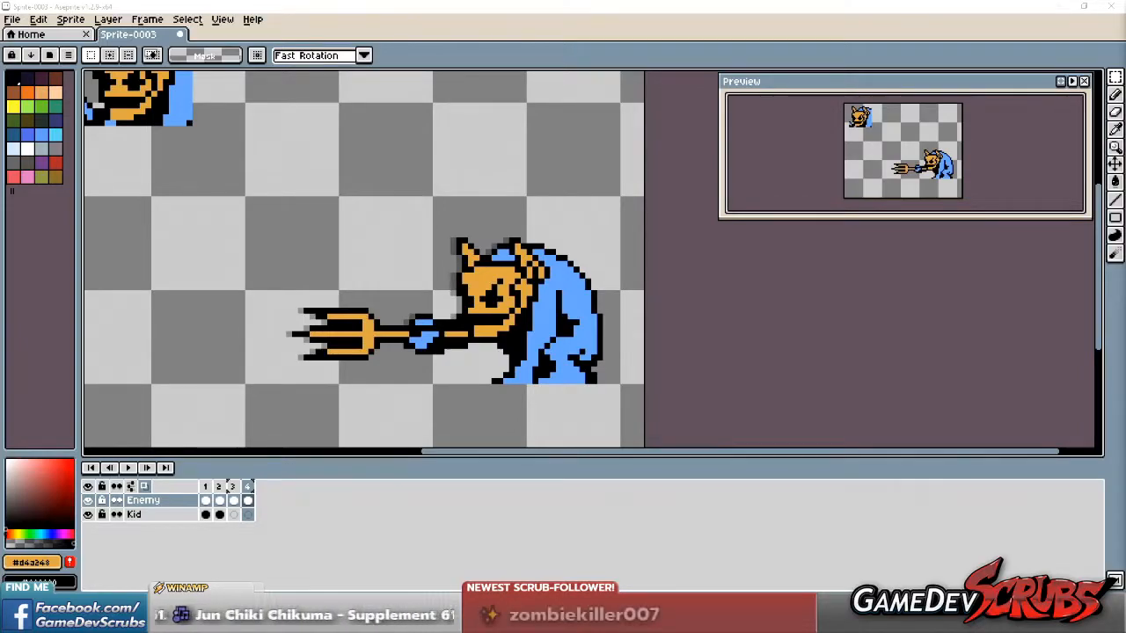
Step: Switch to Microsoft Edge, examine the pencil sketch of characters on the Imgur page, and close the browser
key(super)
text(edge)
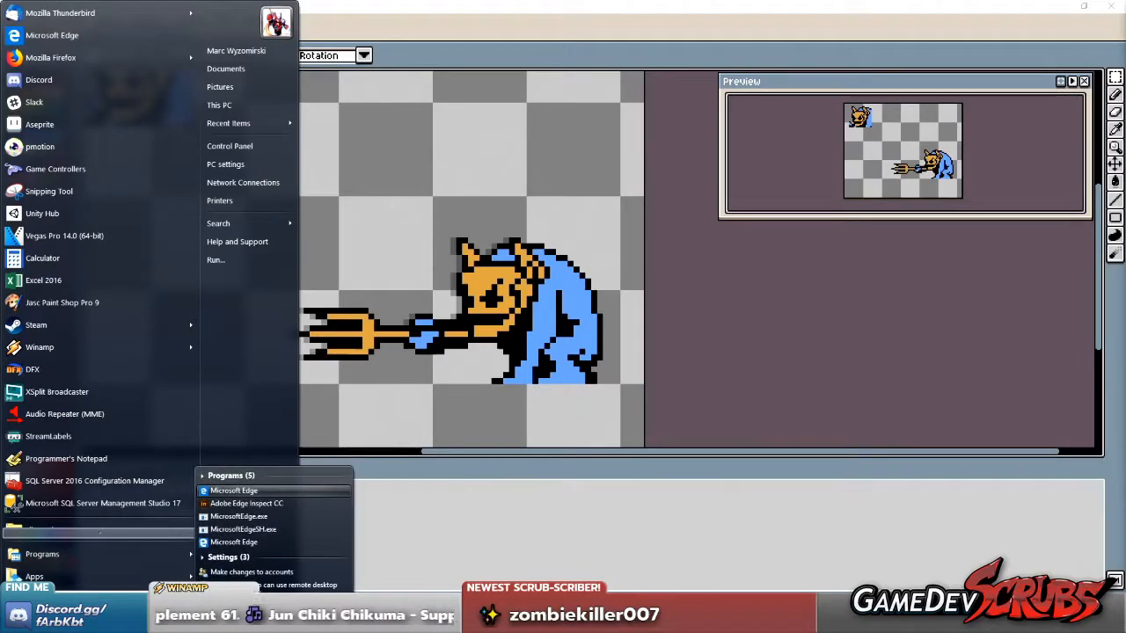
key(Return)
drag(876, 6, 1125, 17)
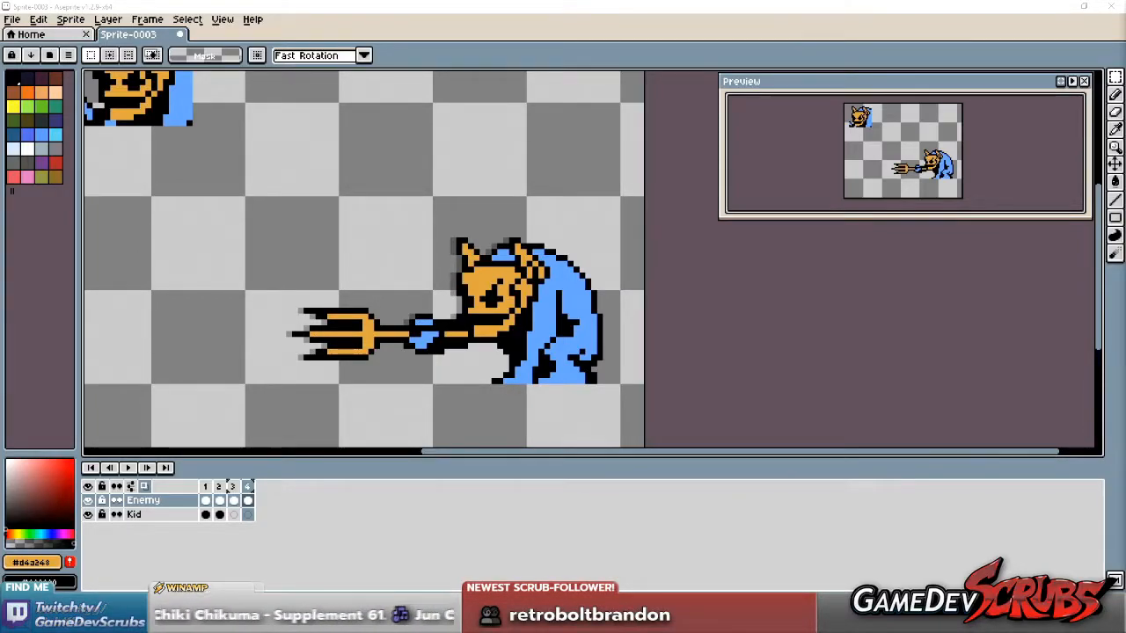
drag(1125, 96, 458, 37)
double_click(458, 37)
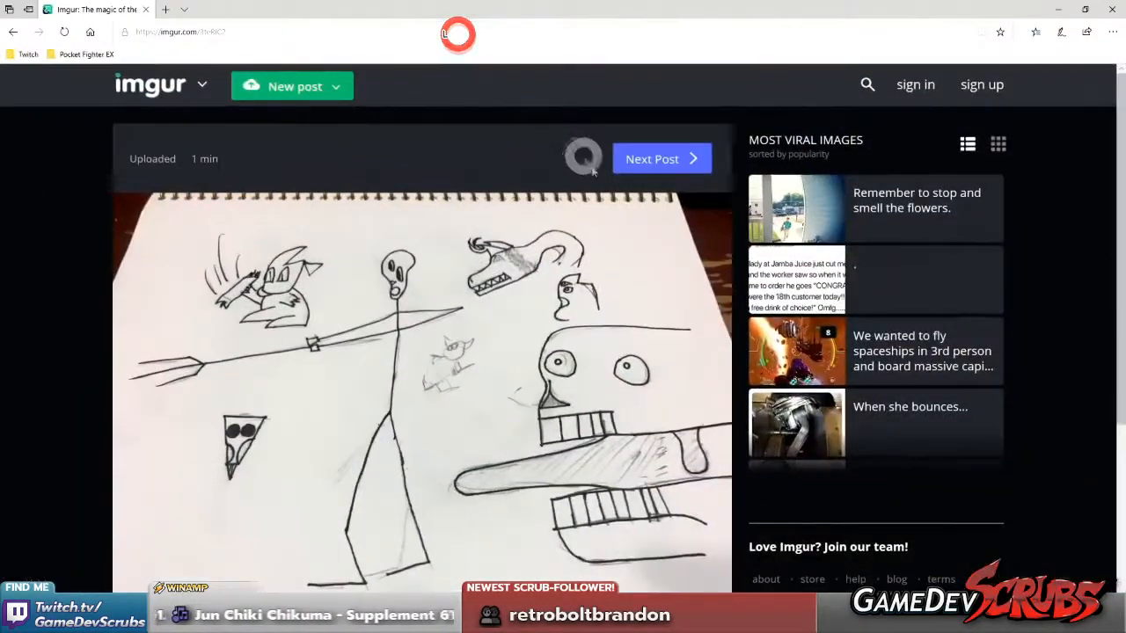
scroll(583, 203, down, 1)
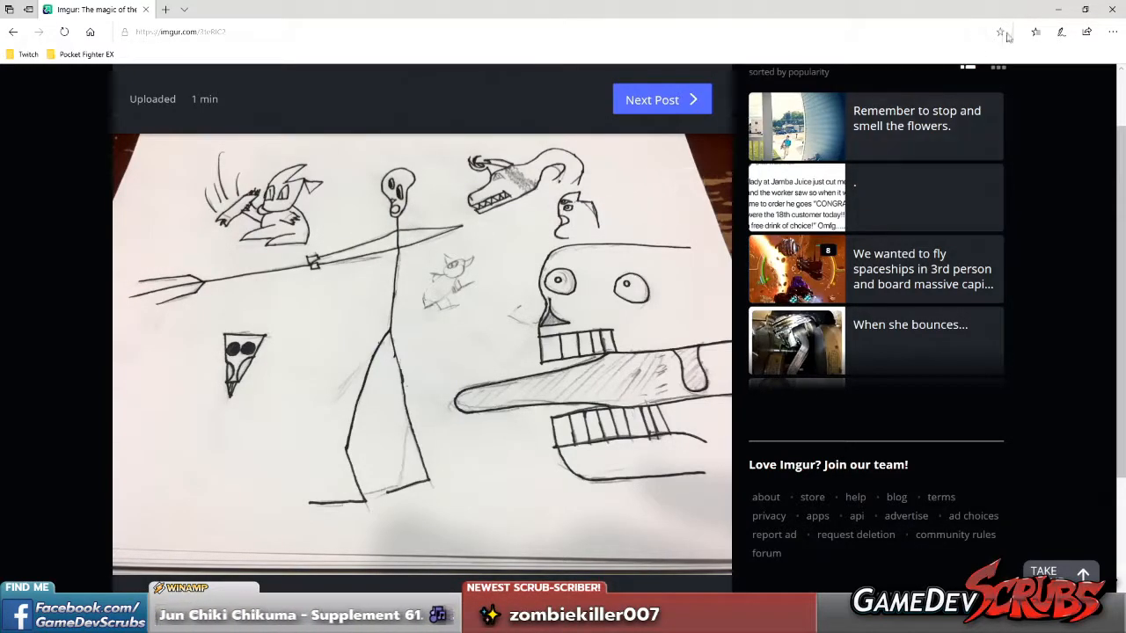
click(1110, 15)
Step: Set the duration of frame 1 to 1000 milliseconds
mouse_move(455, 328)
mouse_down()
mouse_move(410, 329)
mouse_move(454, 327)
mouse_up()
scroll(357, 364, down, 2)
scroll(357, 367, up, 1)
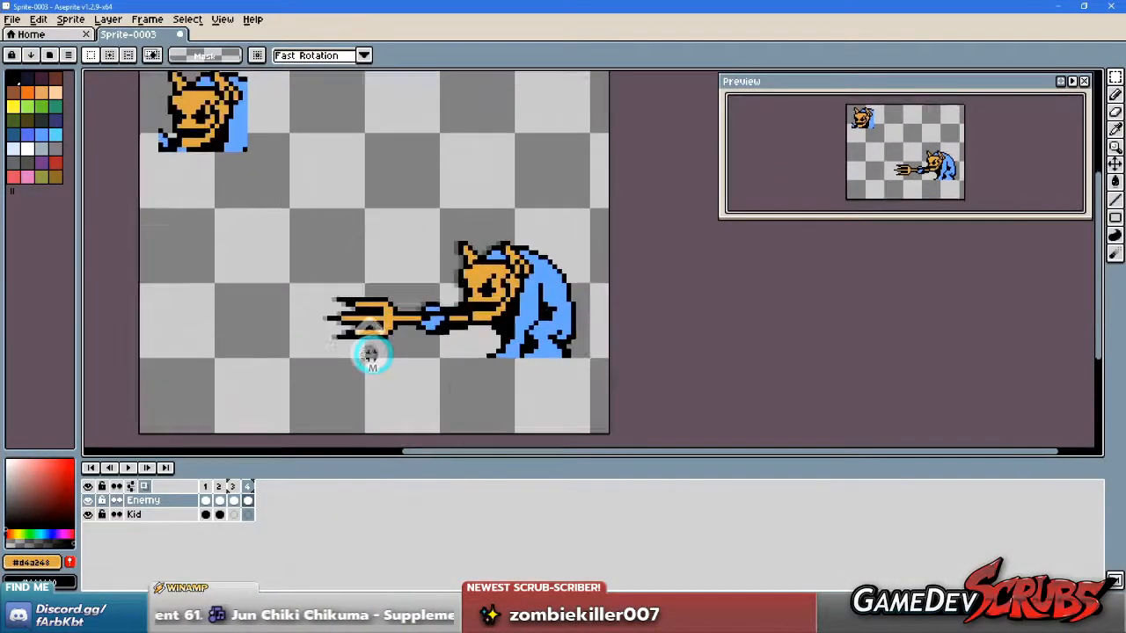
right_click(211, 486)
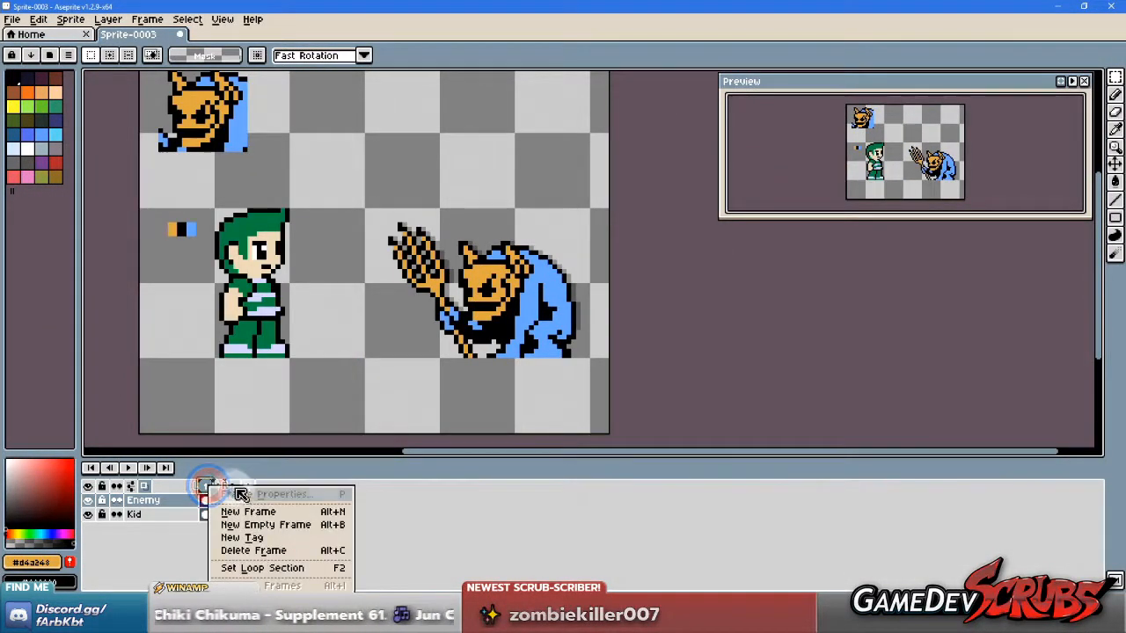
click(237, 493)
text(1000)
click(563, 341)
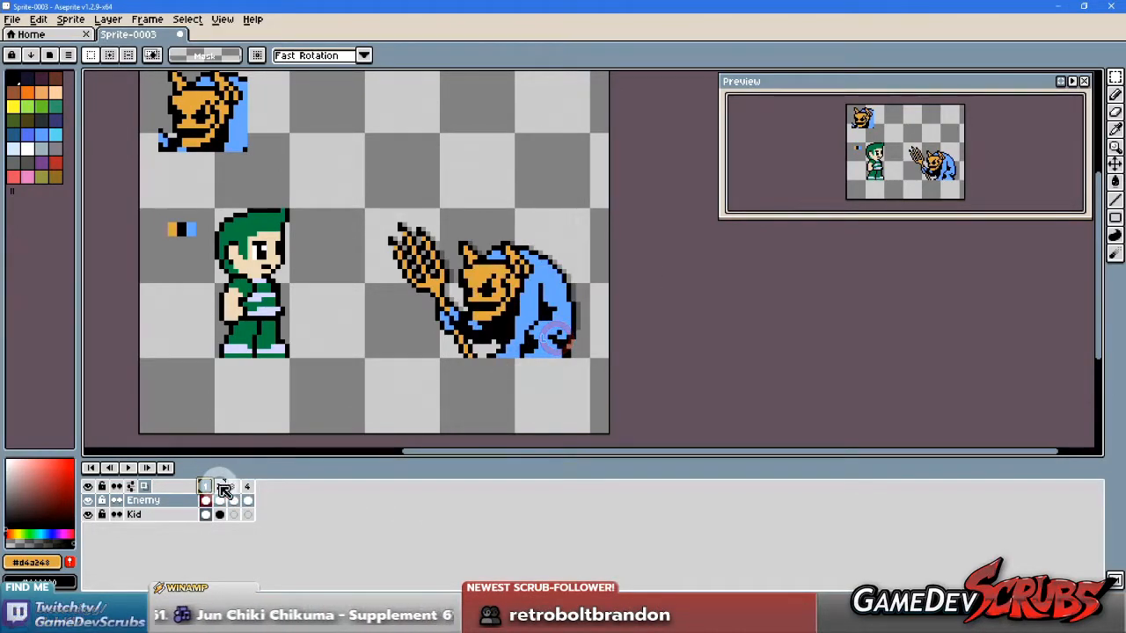
Step: Set the duration of frame 2 to 55 milliseconds and look at frame 3
right_click(222, 489)
click(253, 498)
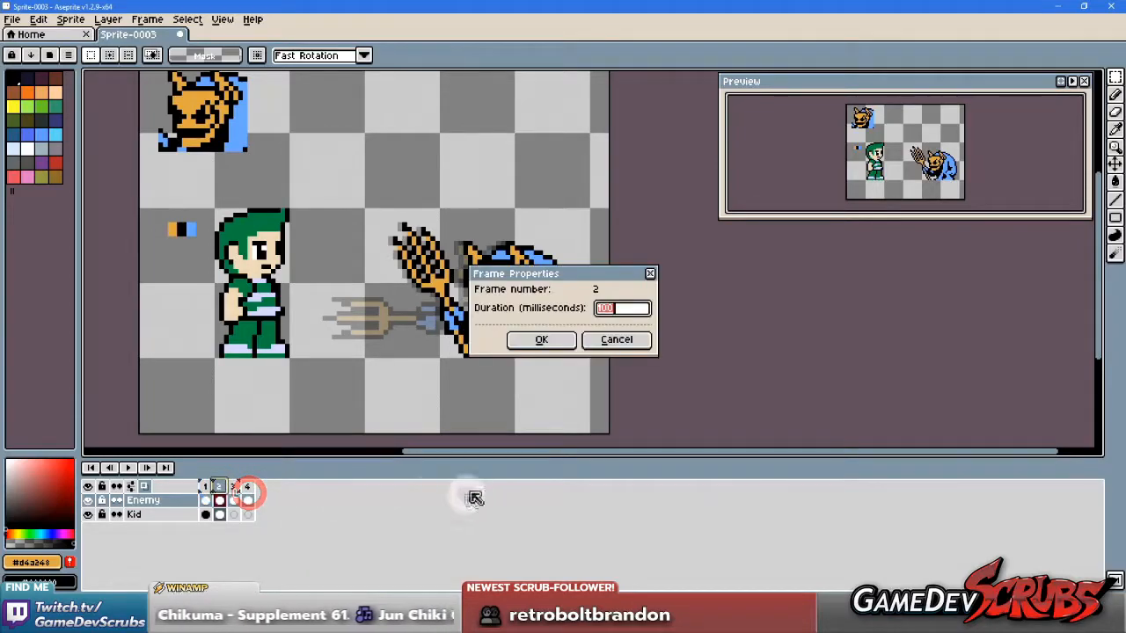
click(543, 340)
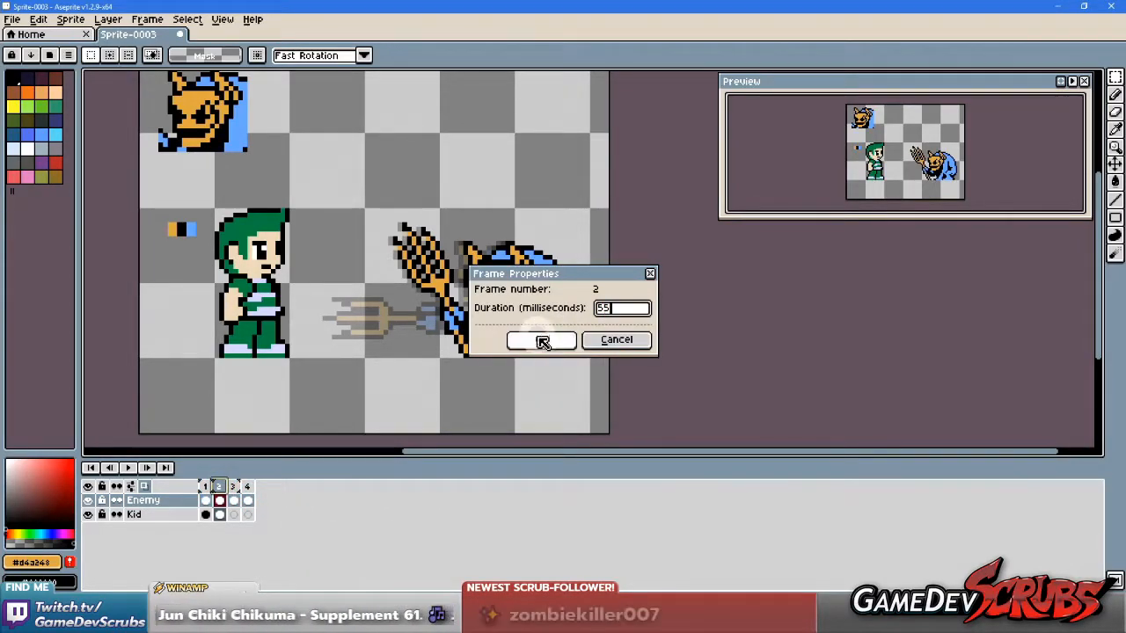
click(234, 488)
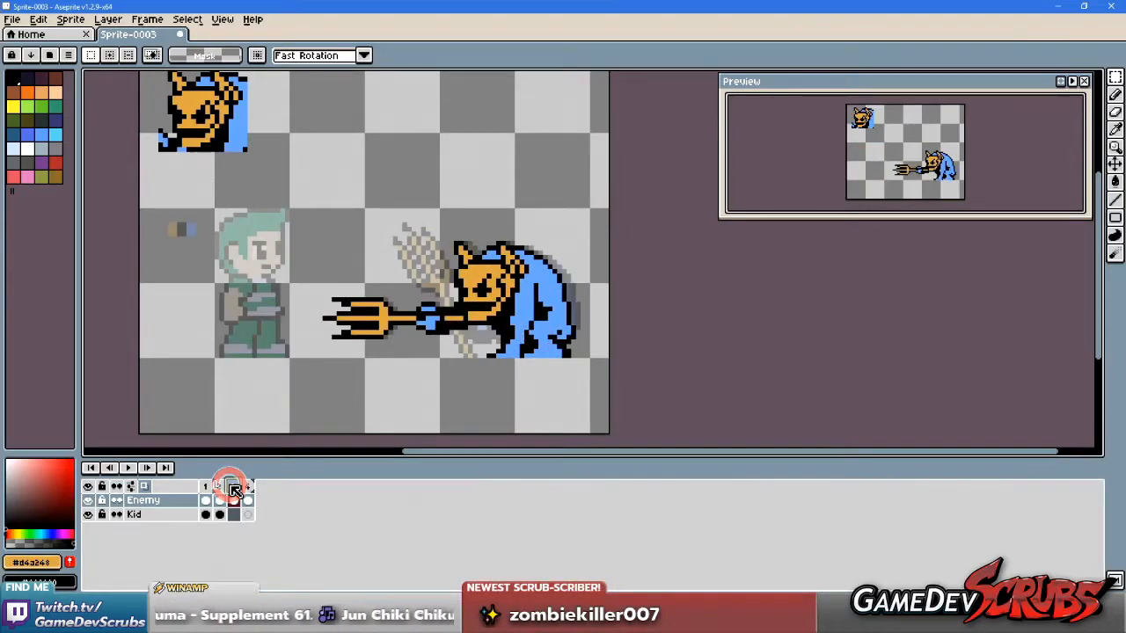
Step: Change the duration of frame 2 to 12 milliseconds
click(219, 487)
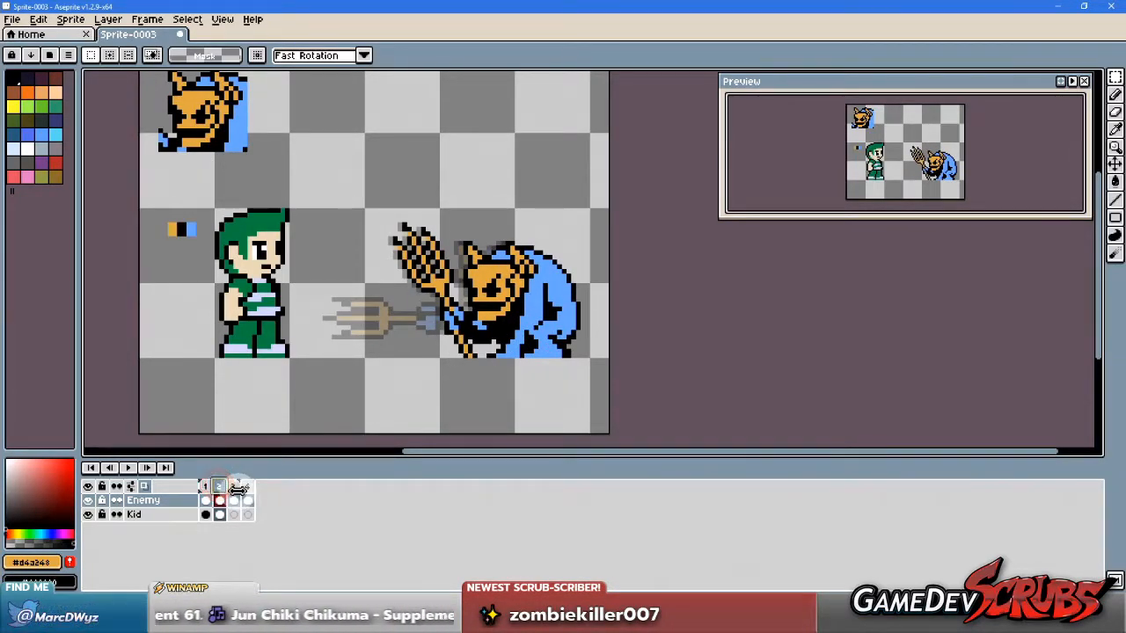
right_click(221, 489)
click(251, 496)
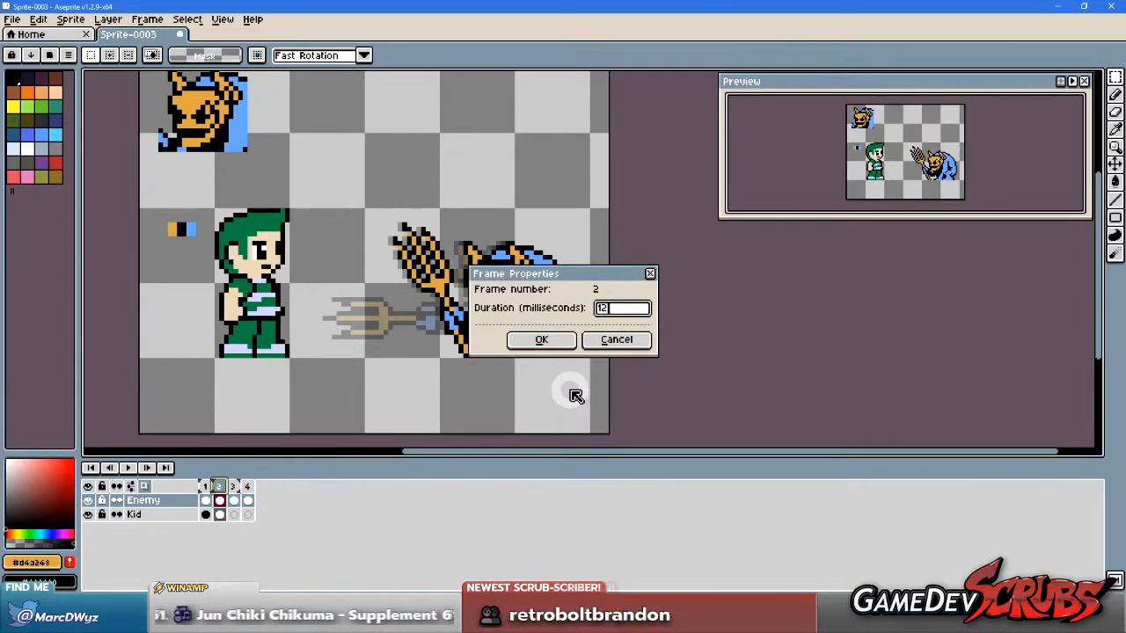
click(541, 342)
Step: Set the duration of frame 3 to 50 milliseconds and apply a duration to frame 4
right_click(233, 489)
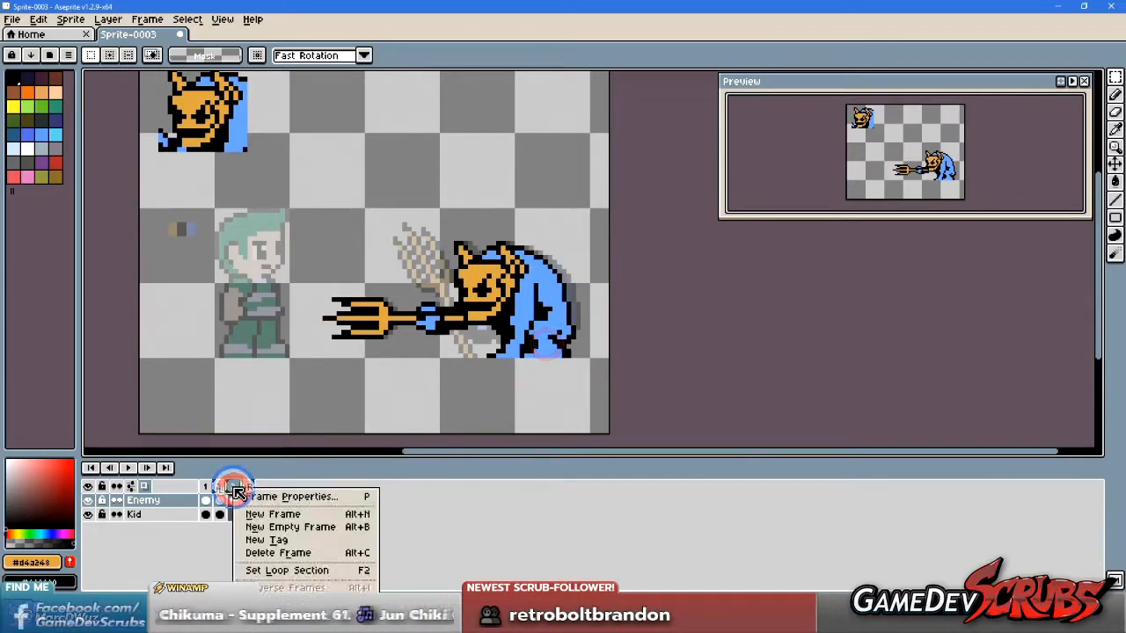
click(309, 498)
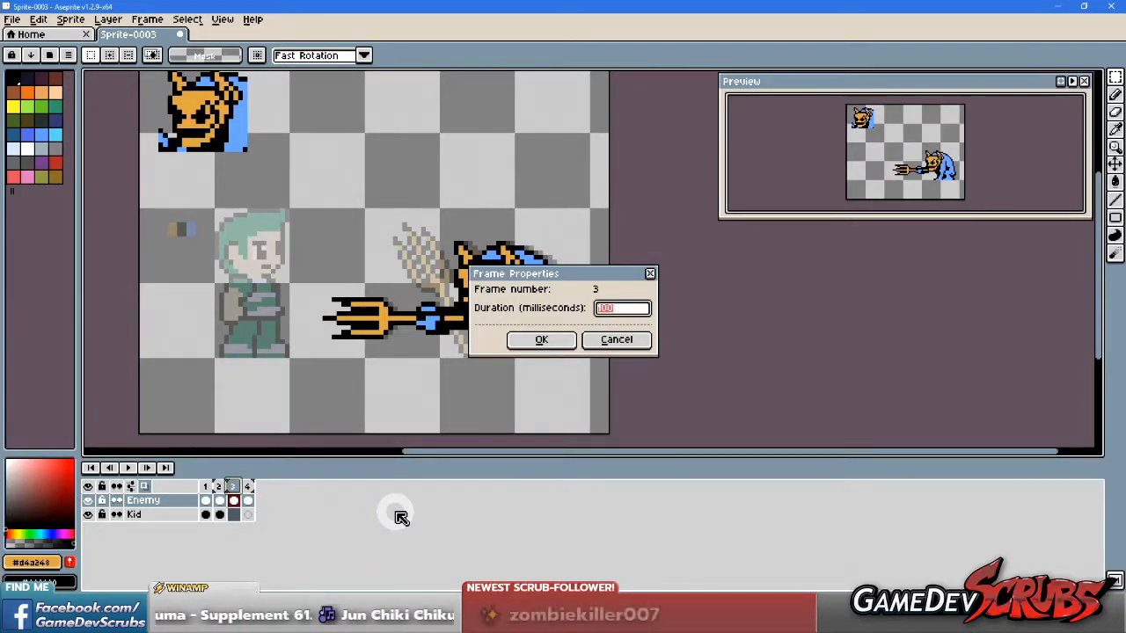
text(50)
click(546, 338)
click(248, 489)
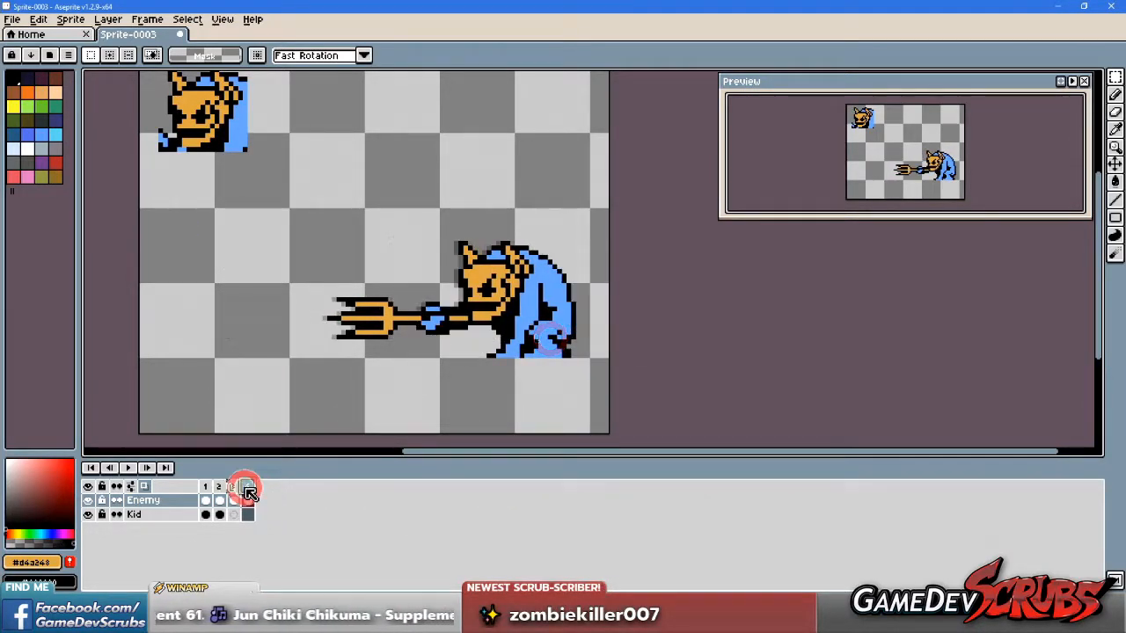
right_click(248, 491)
click(304, 498)
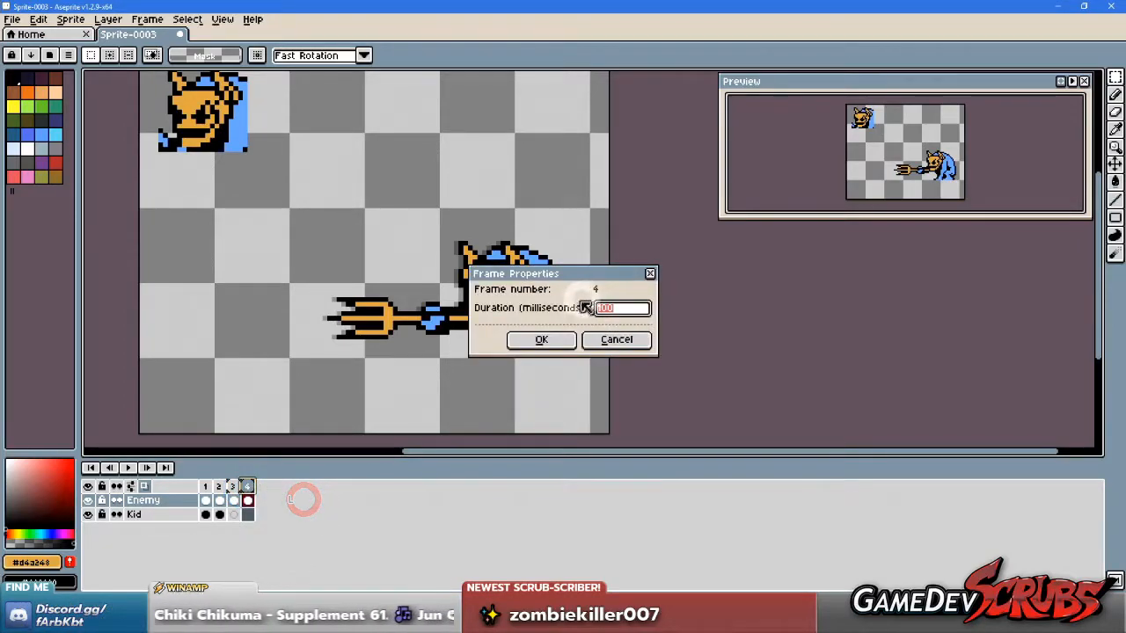
click(544, 338)
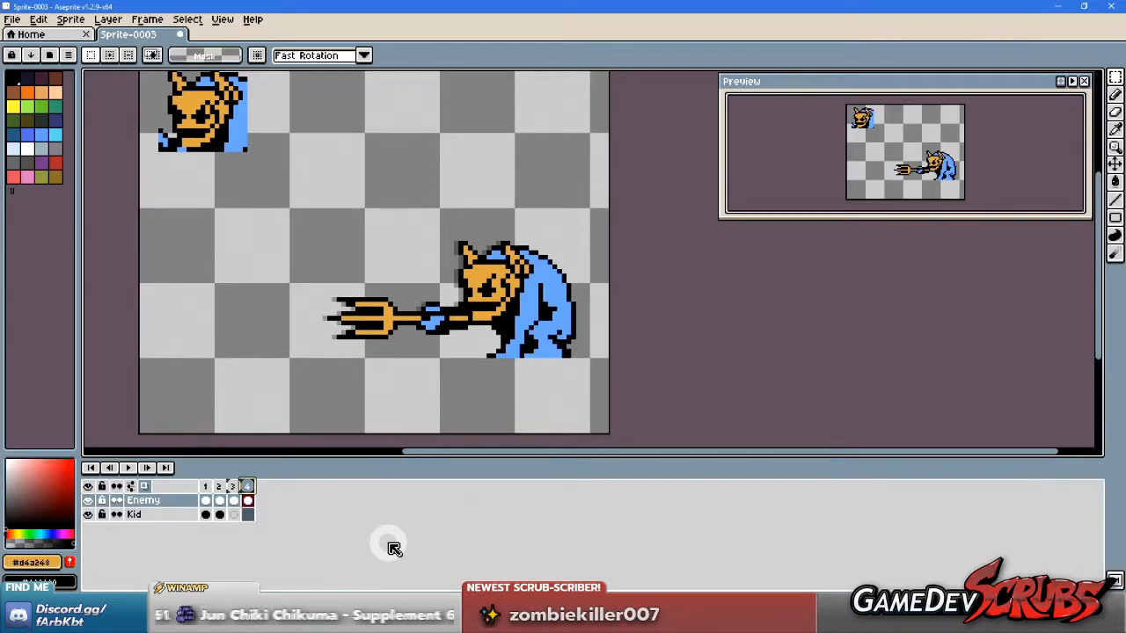
Step: Play the four-frame attack animation to check its timing, and stop it
click(132, 471)
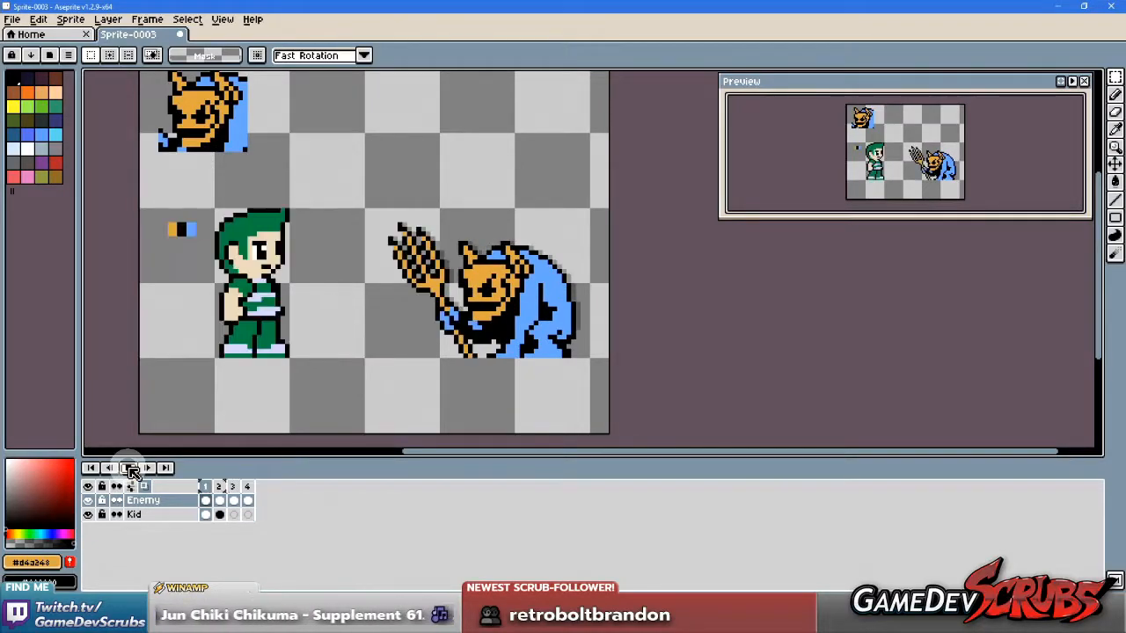
click(127, 467)
middle_click(403, 558)
drag(381, 397, 464, 398)
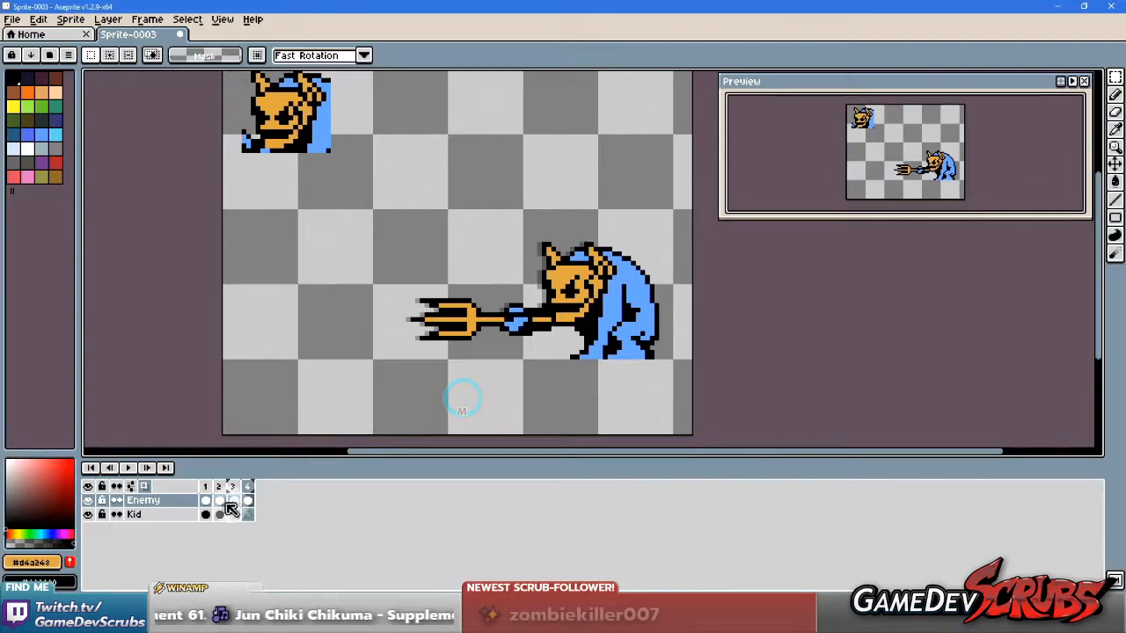
Step: Hide the Kid layer and play the animation with only the enemy showing
click(207, 515)
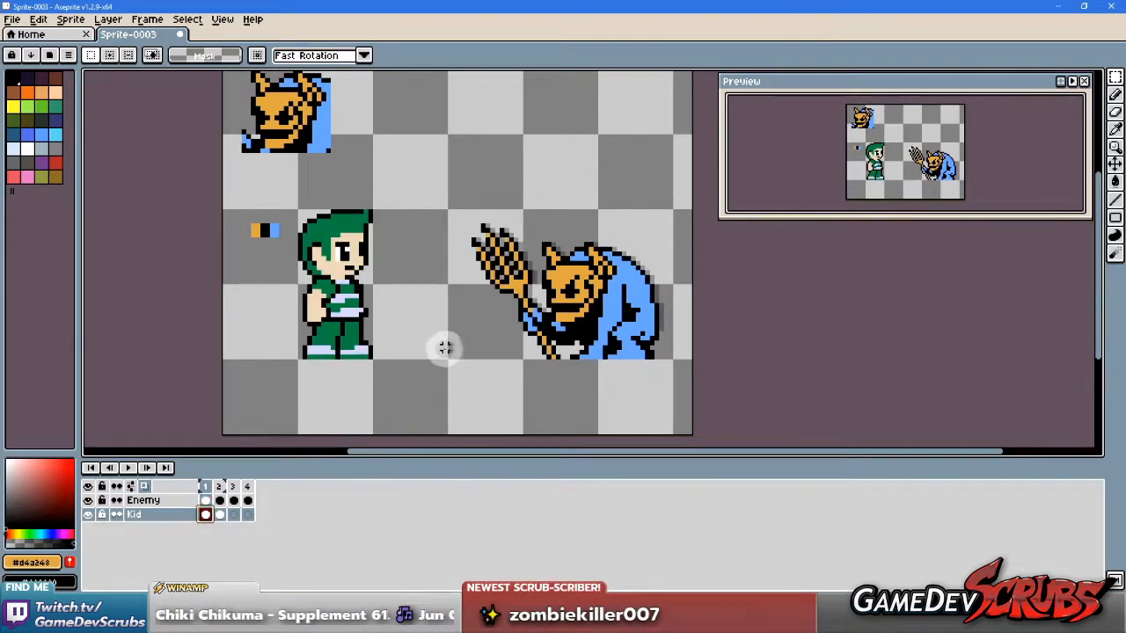
drag(443, 347, 382, 352)
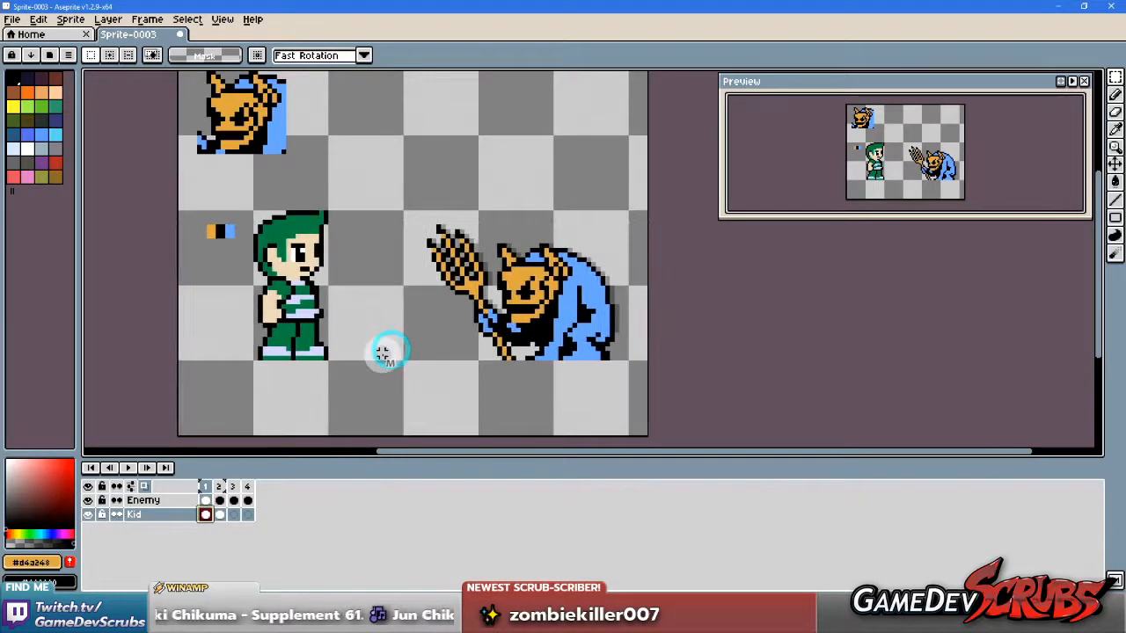
click(87, 515)
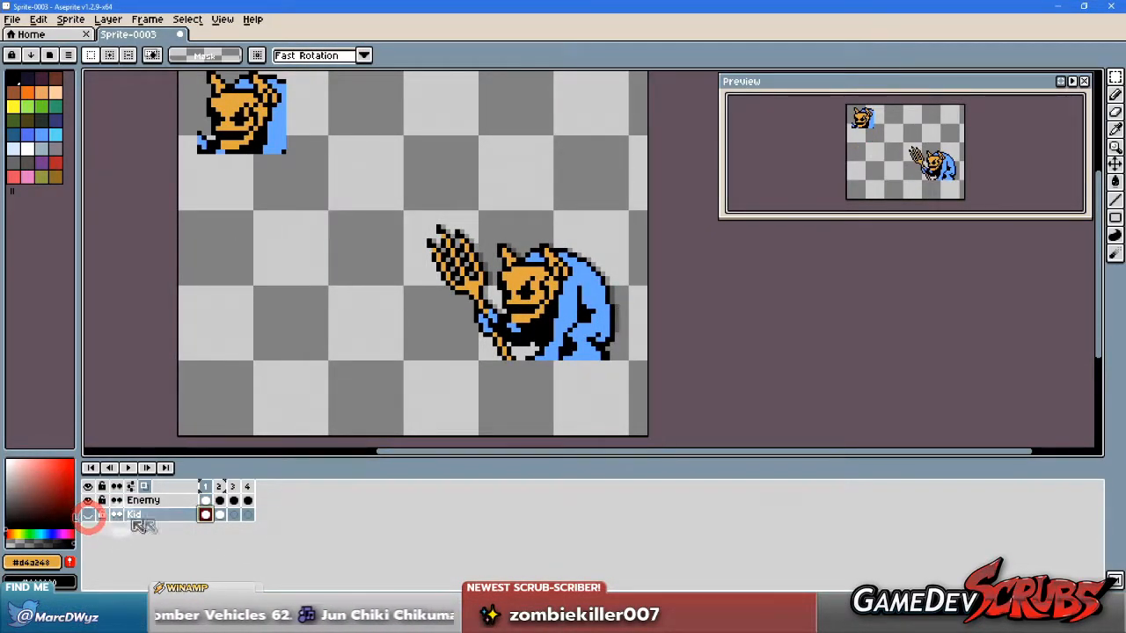
click(129, 469)
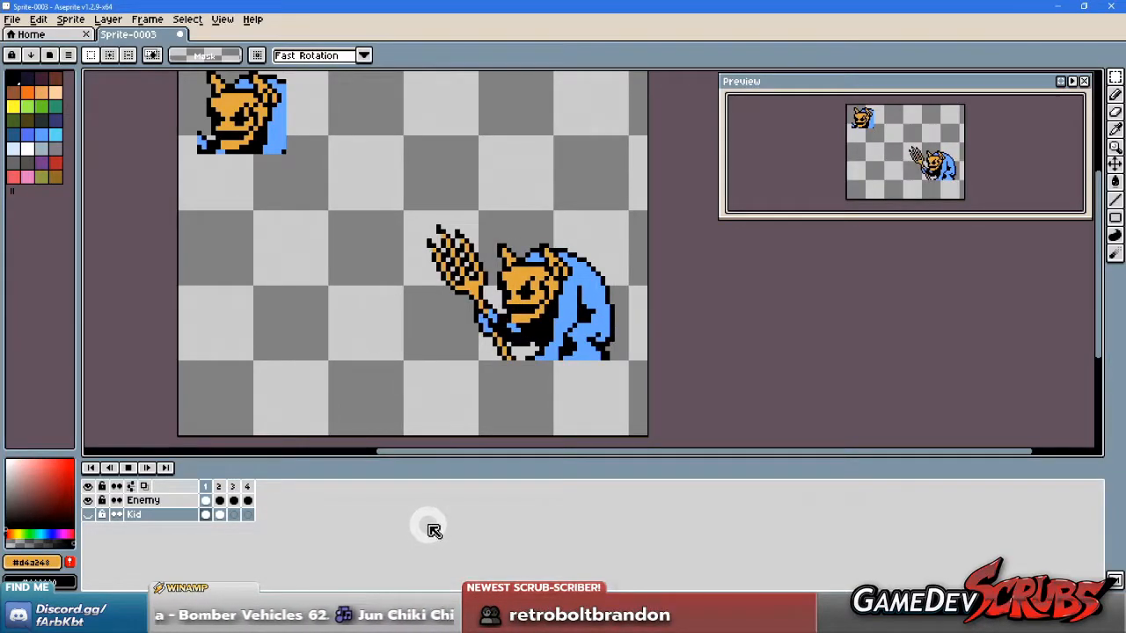
click(130, 469)
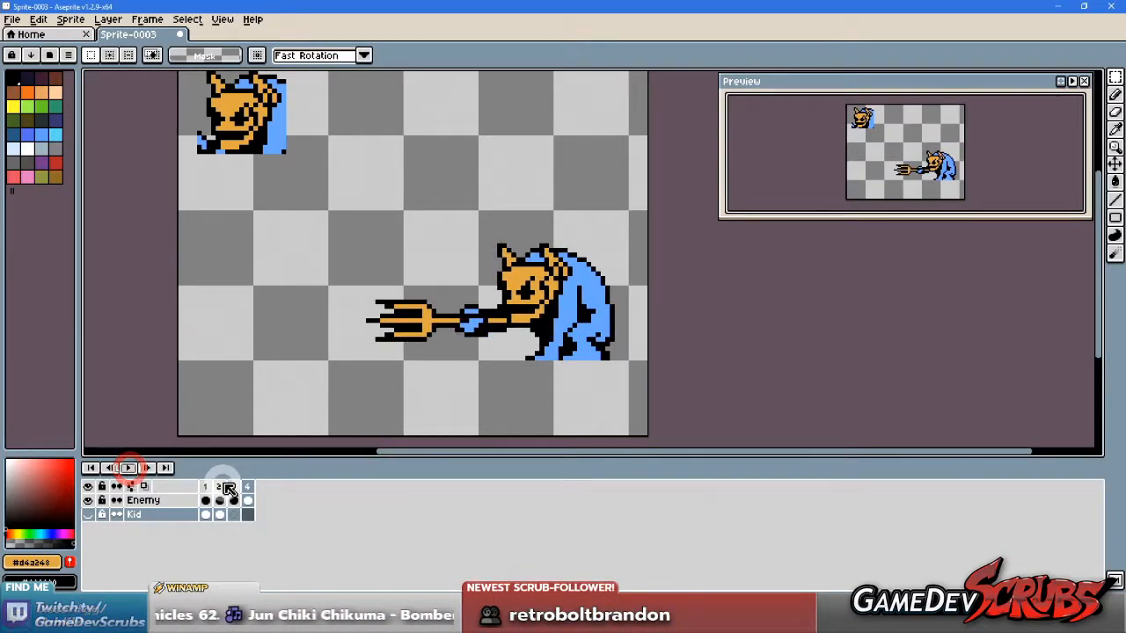
Step: In frame 2, select the enemy with the raised pitchfork down to the upper legs and try to shift it with the Move tool
click(220, 486)
drag(643, 284, 630, 300)
scroll(556, 357, up, 1)
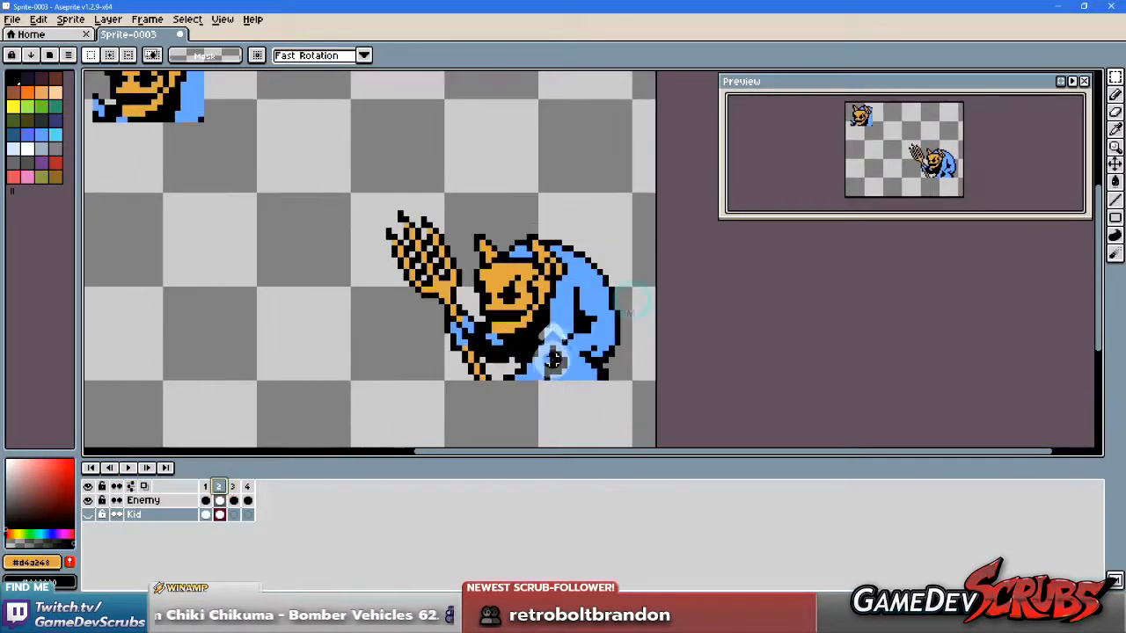
drag(342, 167, 658, 345)
click(567, 310)
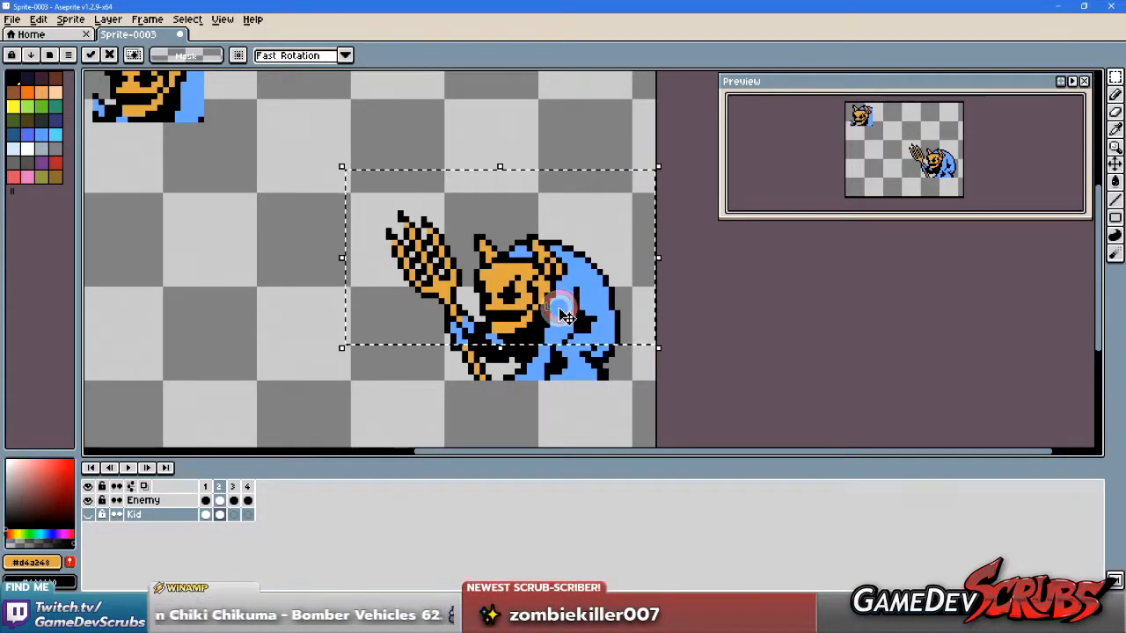
key(v)
drag(527, 304, 540, 303)
click(366, 379)
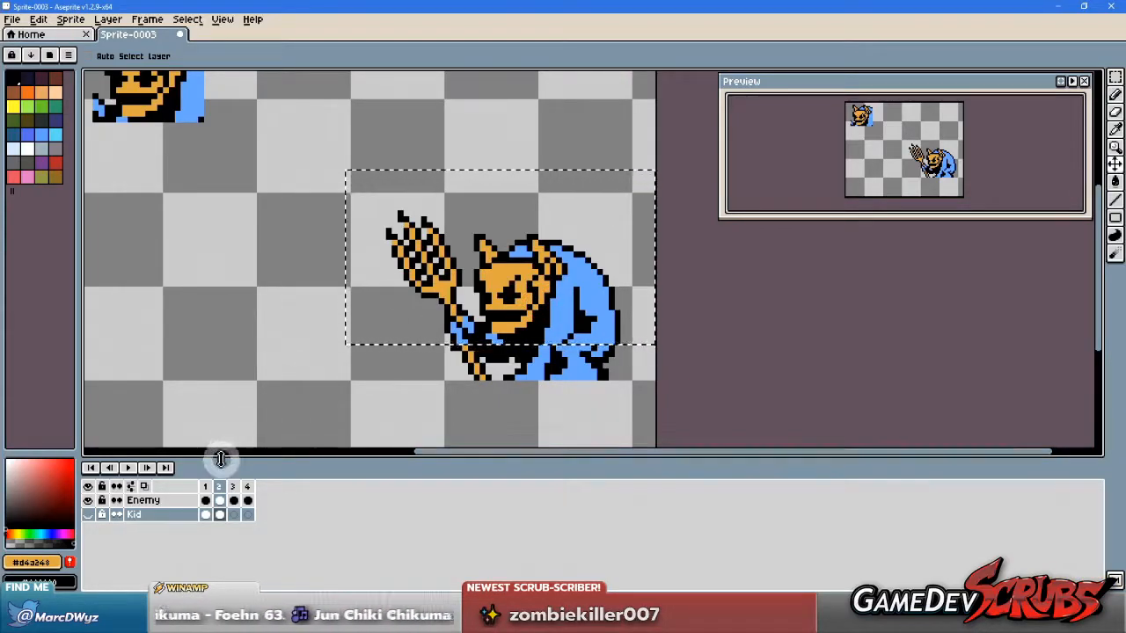
Step: On the Enemy layer, shift the selected upper body and pitchfork in frame 2 two pixels backward, clear the selection, and play the animation
click(163, 501)
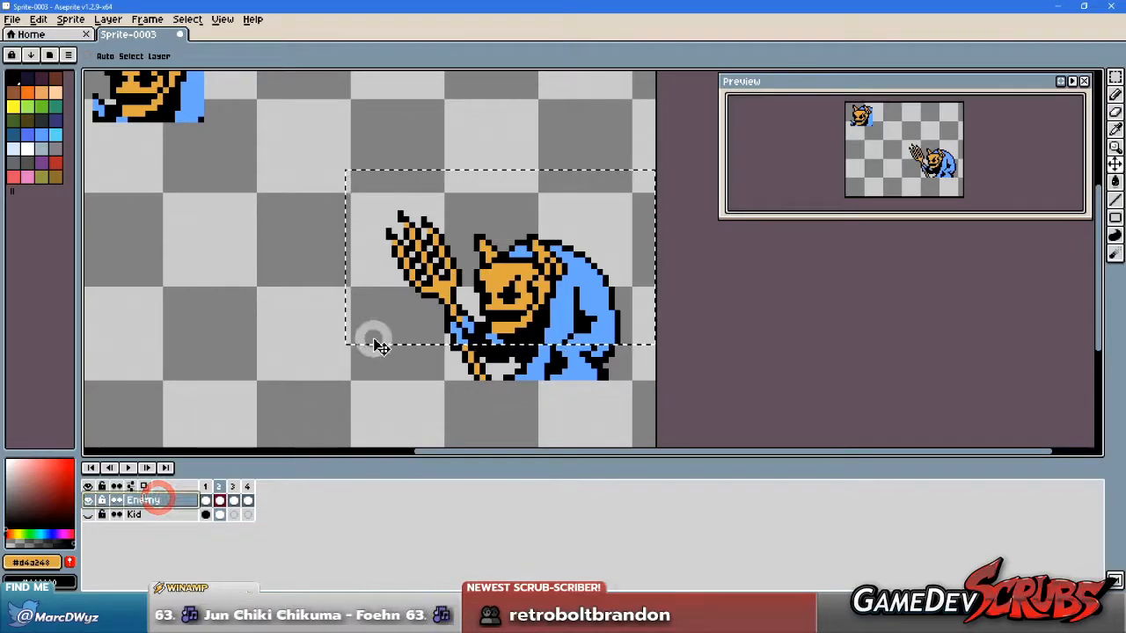
key(ctrl+d)
drag(507, 298, 507, 295)
key(ctrl+z)
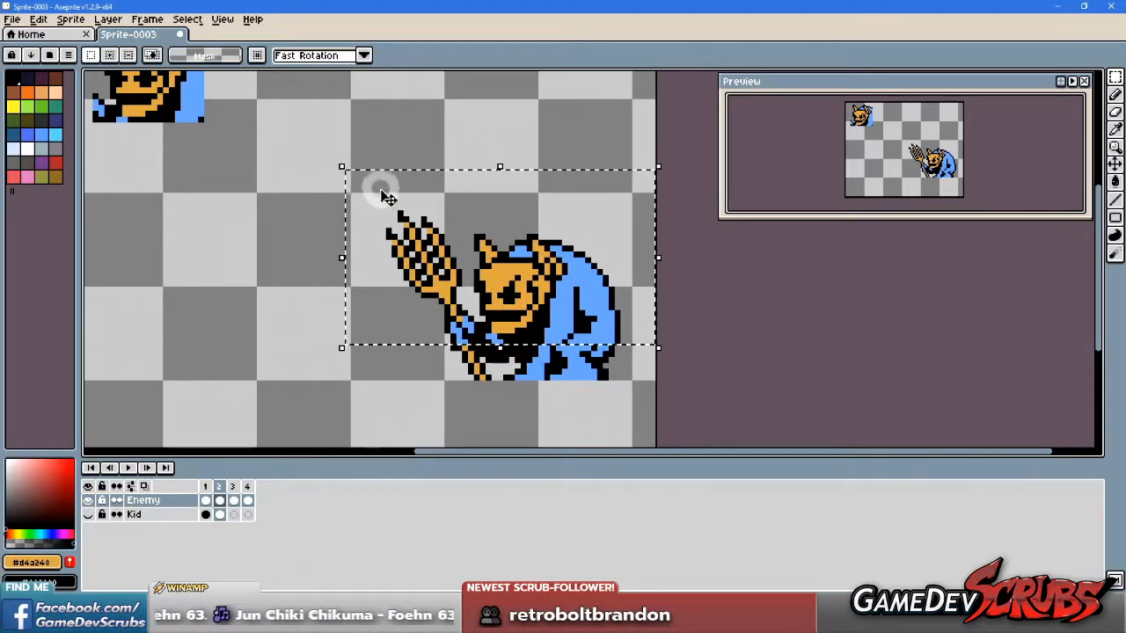
click(503, 296)
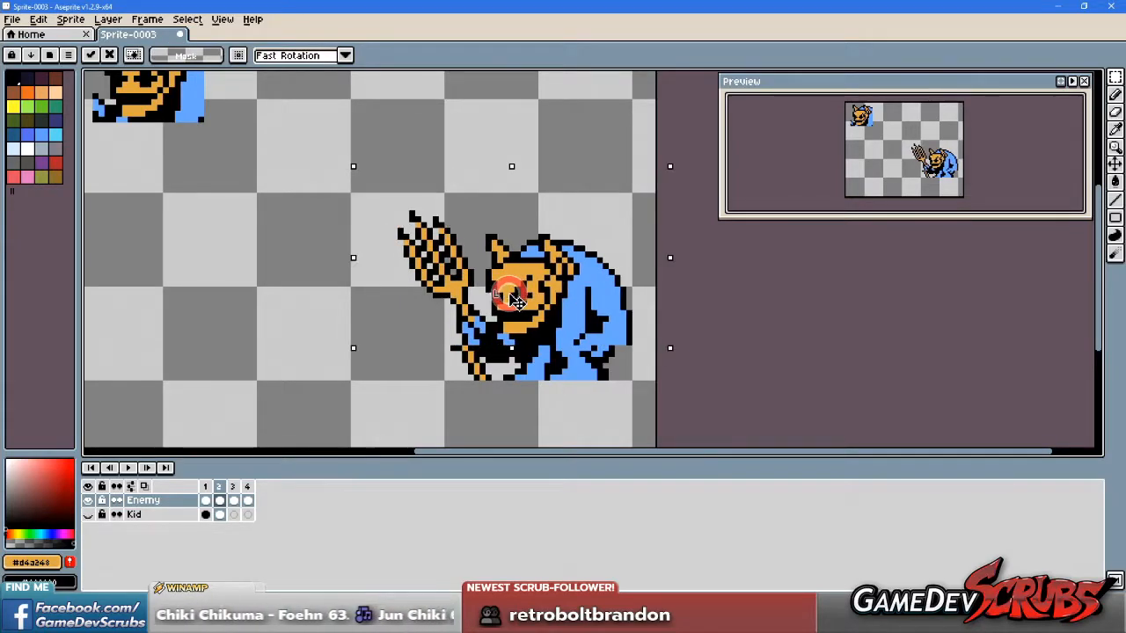
scroll(326, 302, down, 2)
click(272, 299)
scroll(360, 310, up, 1)
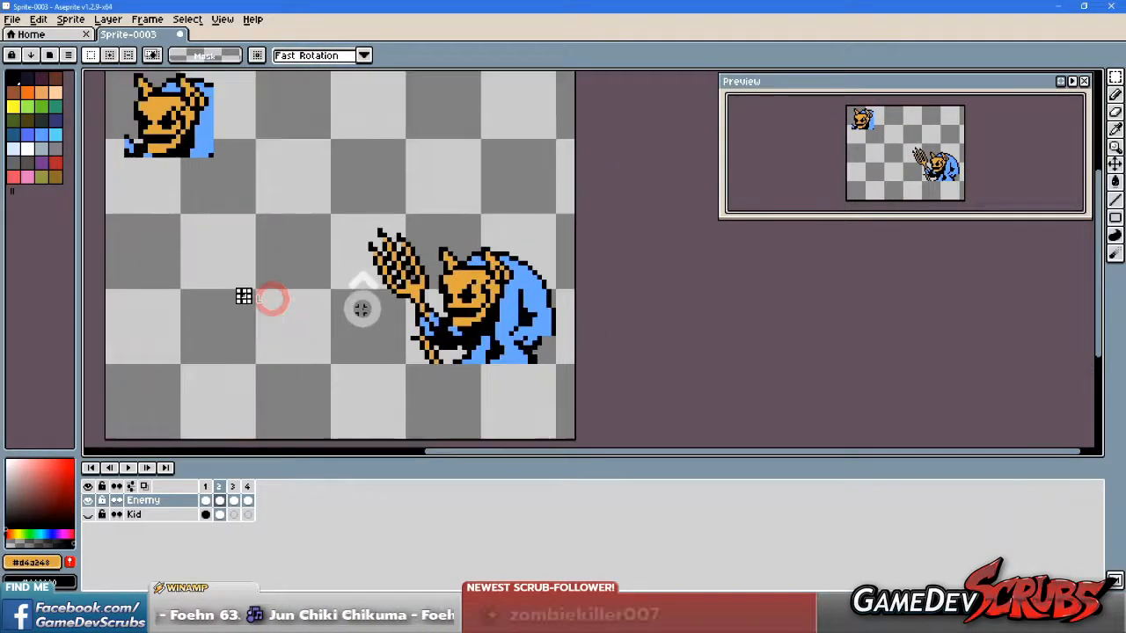
click(129, 469)
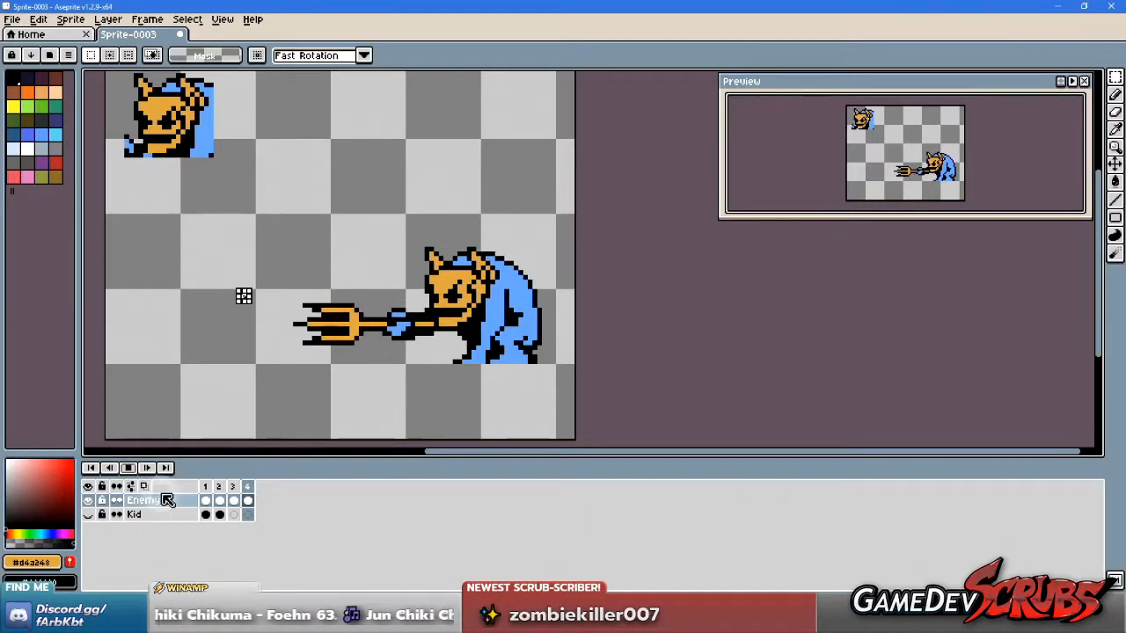
click(127, 469)
Step: In frame 2, reselect the enemy's upper body with the pitchfork, shift it one pixel forward, and replay the animation
click(219, 486)
drag(333, 197, 608, 329)
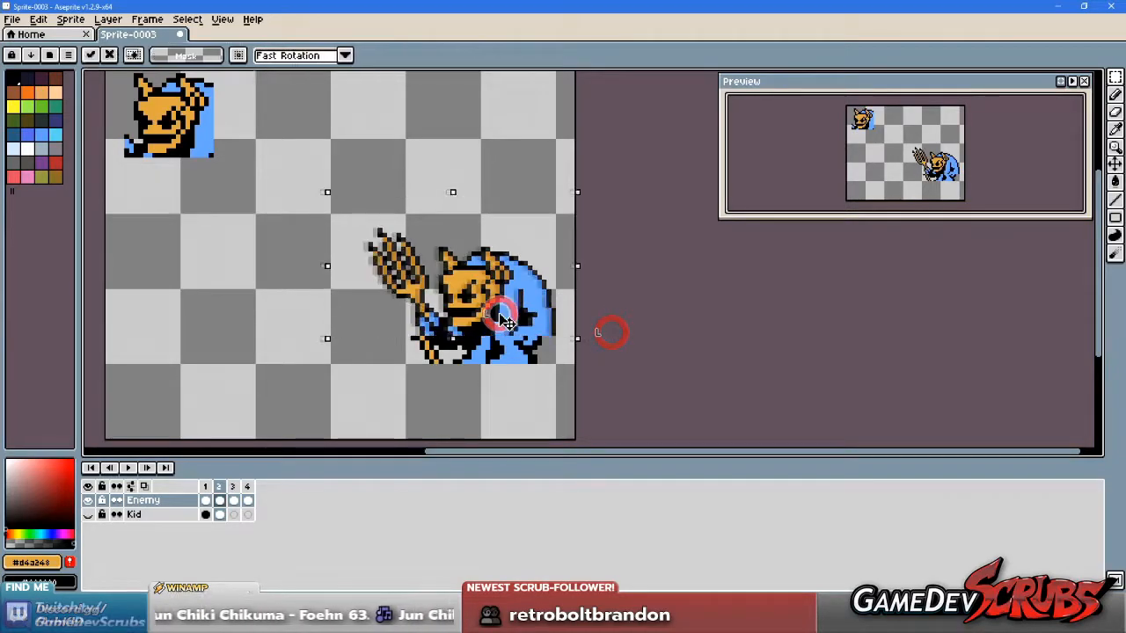
click(466, 384)
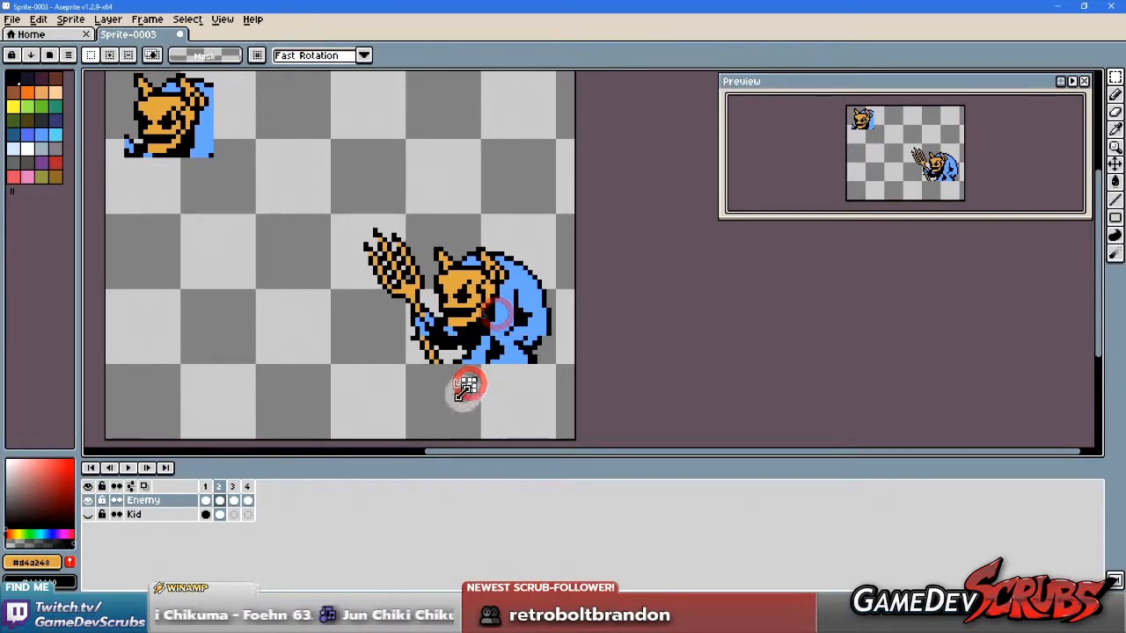
click(128, 468)
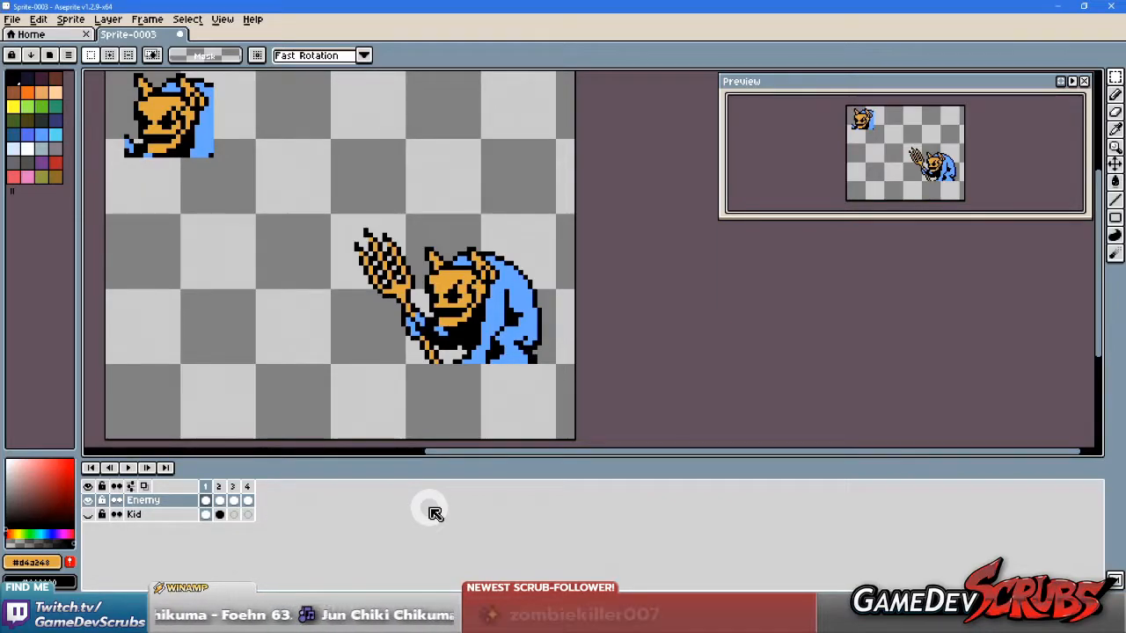
Step: Play the enemy's attack animation and examine the wind-up and pitchfork thrust at both small and enlarged sizes
click(127, 468)
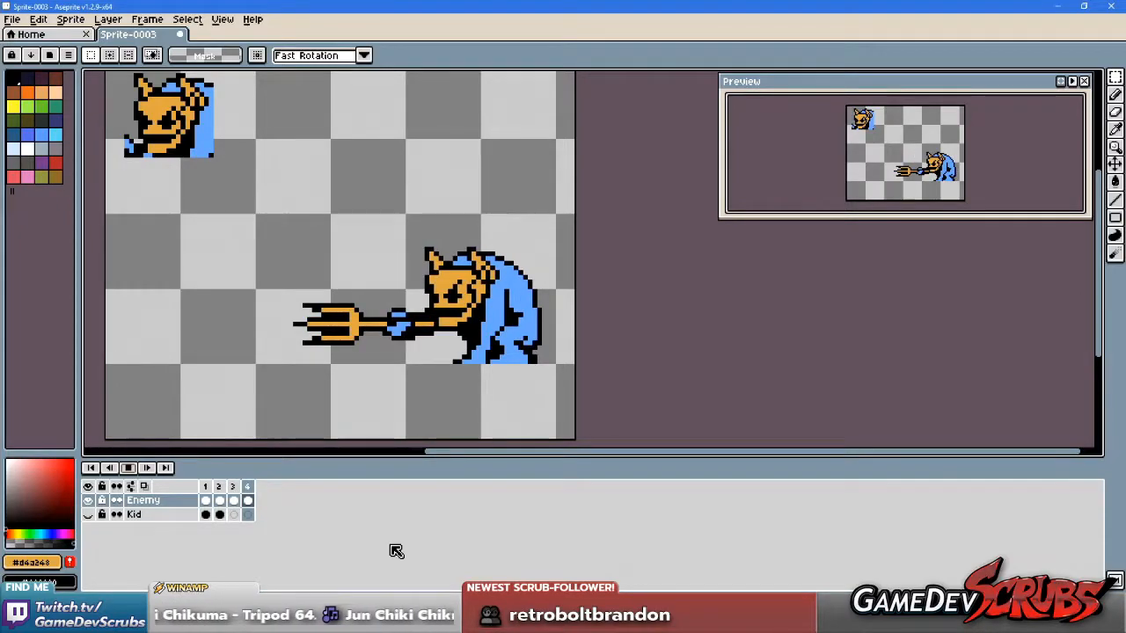
scroll(428, 390, down, 3)
scroll(510, 352, up, 1)
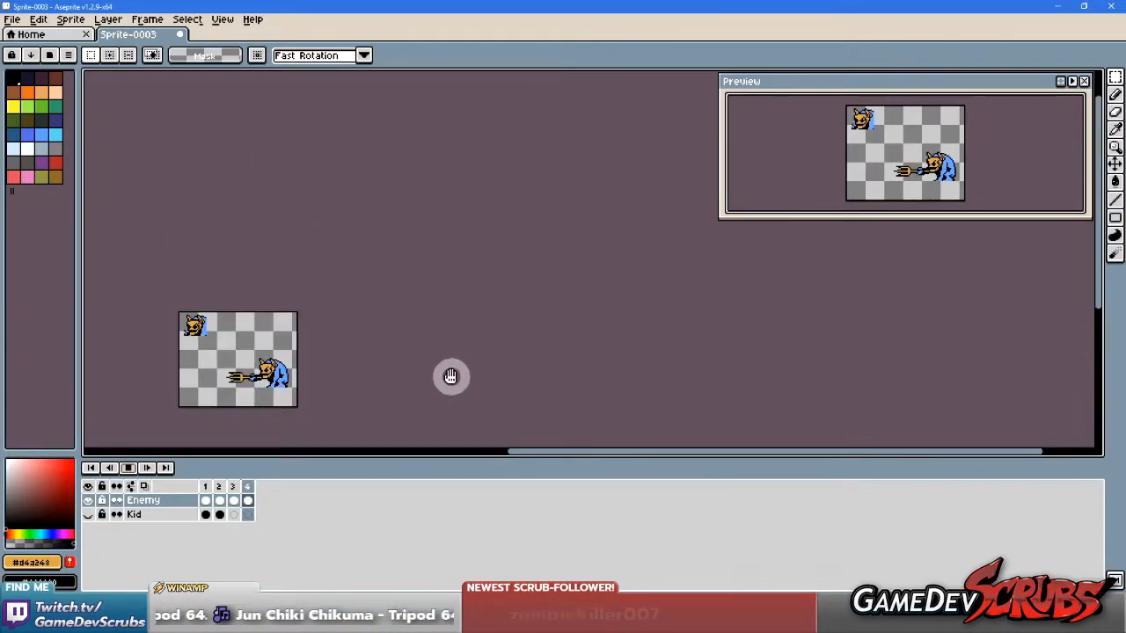
drag(451, 377, 581, 360)
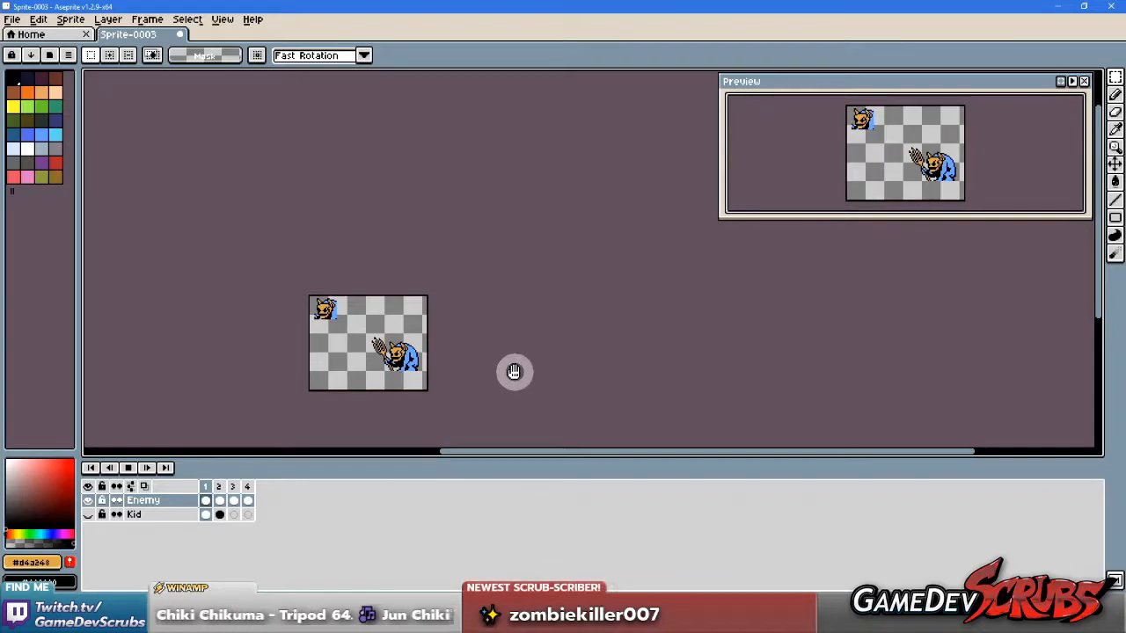
scroll(484, 372, up, 1)
drag(463, 377, 575, 375)
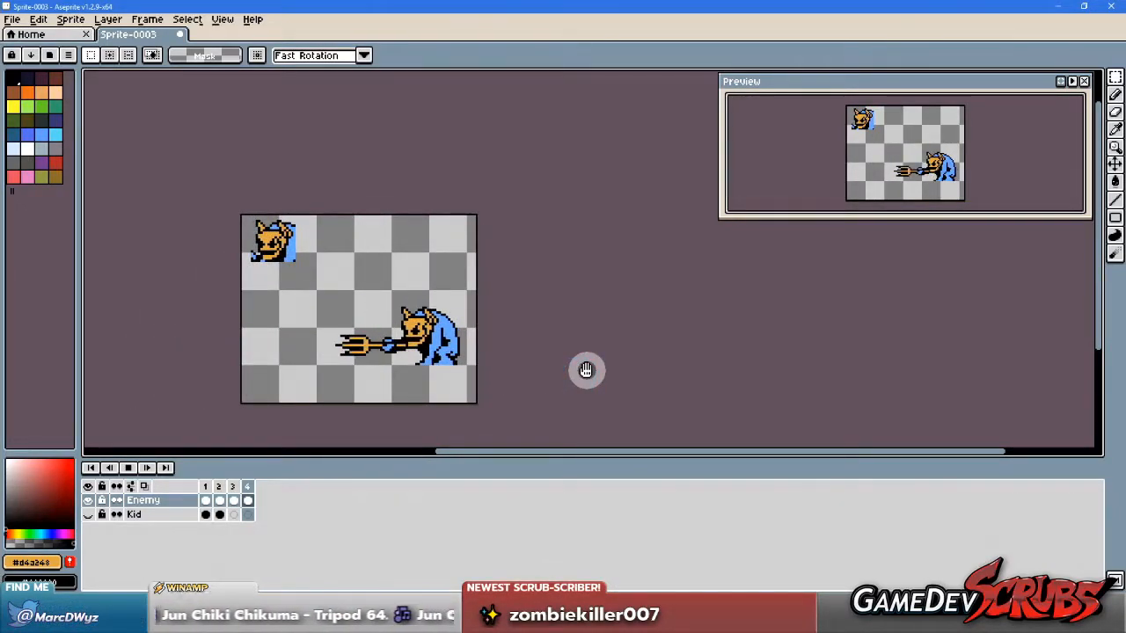
scroll(501, 361, up, 1)
drag(500, 354, 588, 326)
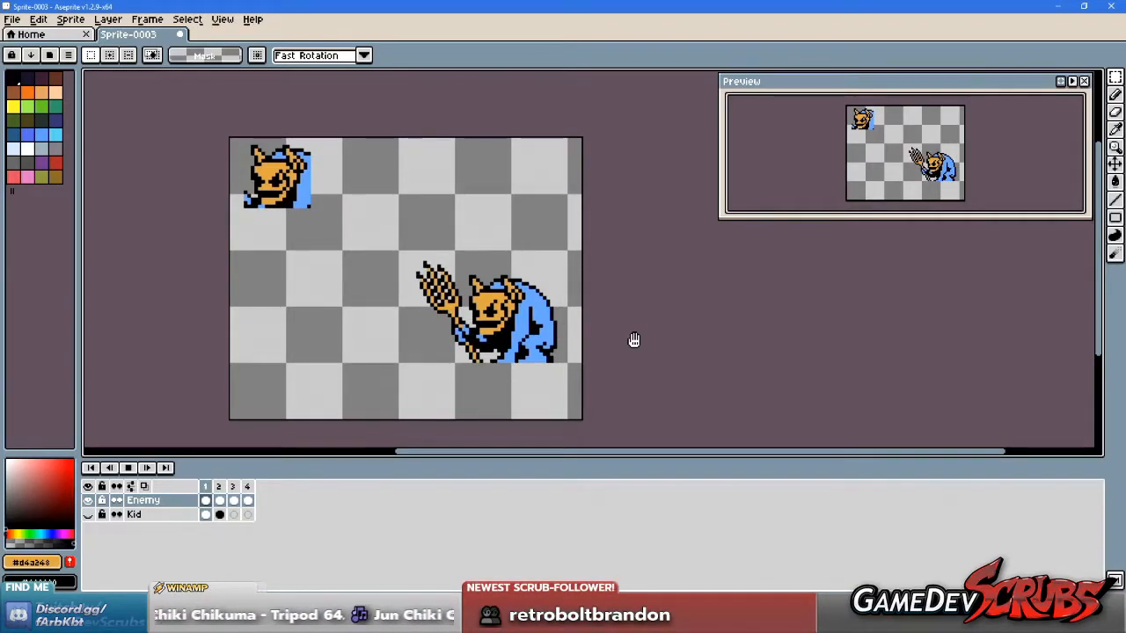
scroll(549, 327, up, 1)
scroll(549, 328, down, 2)
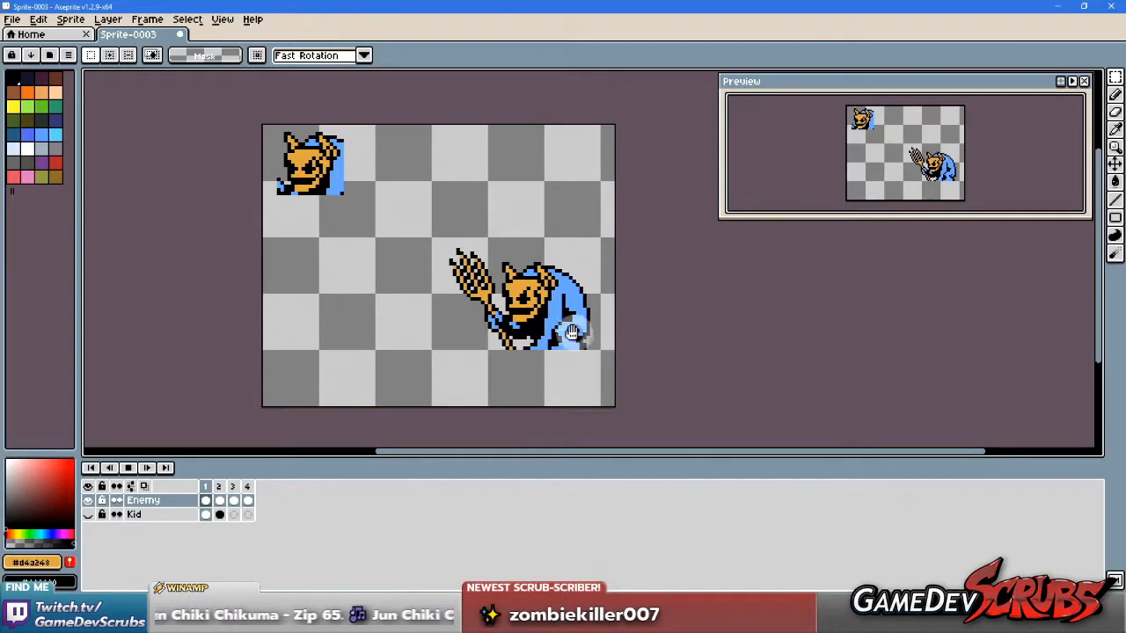
scroll(595, 332, up, 1)
drag(593, 334, 616, 363)
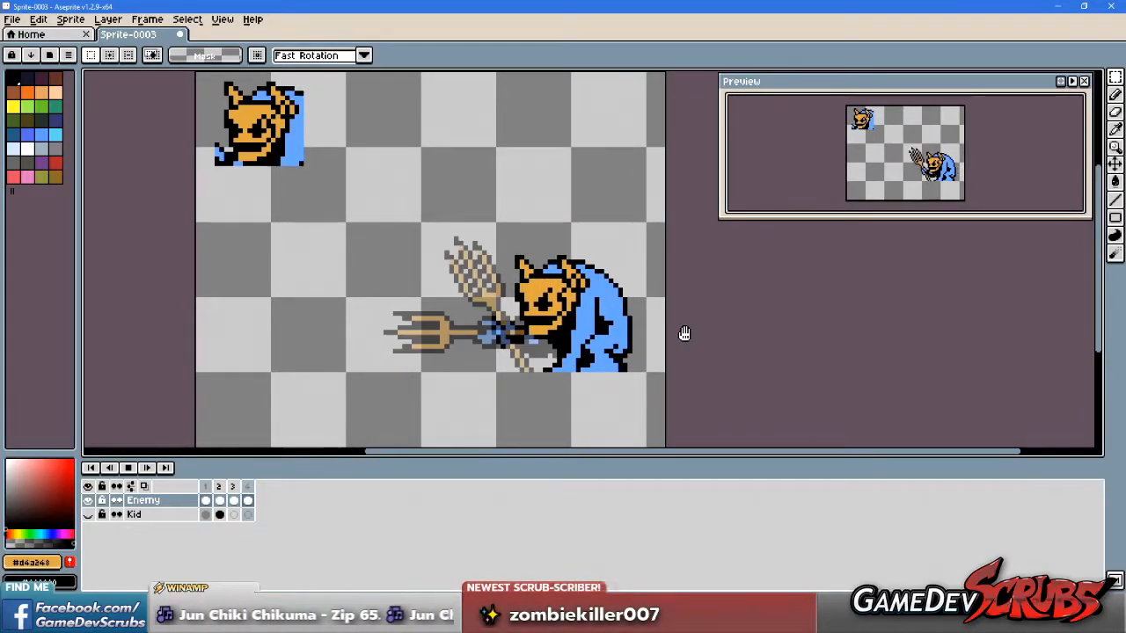
scroll(640, 318, down, 3)
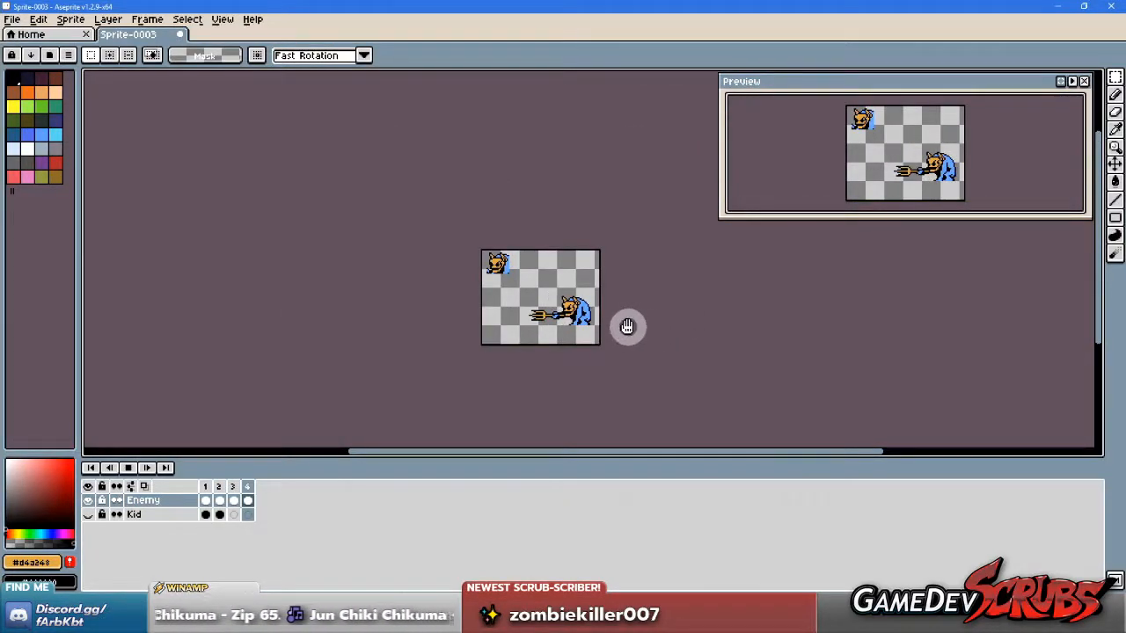
scroll(621, 325, up, 4)
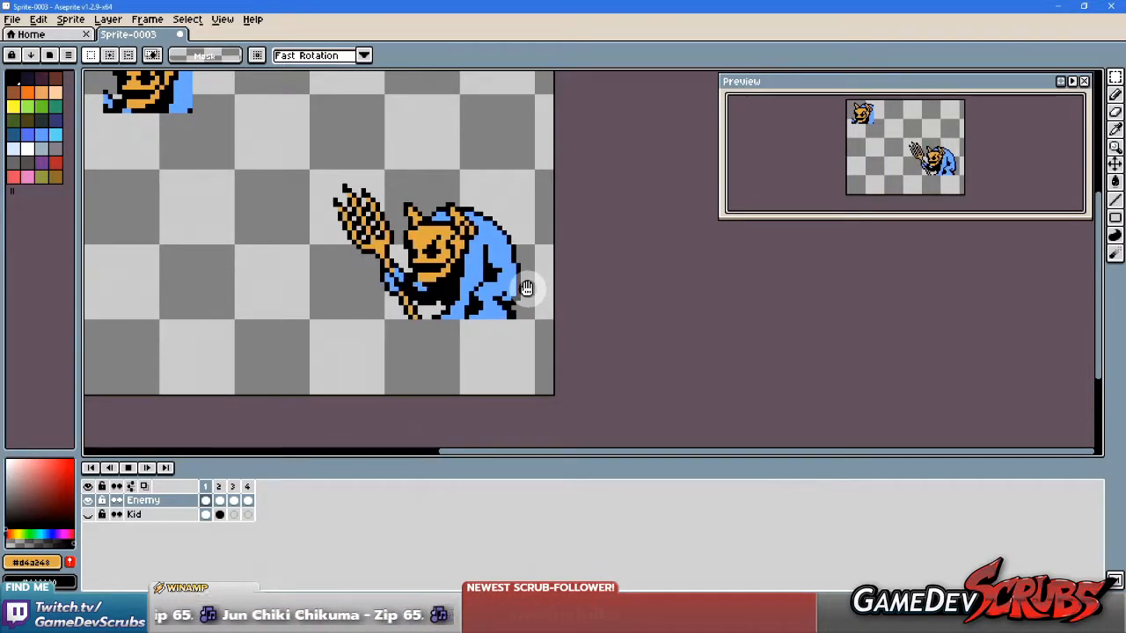
scroll(526, 288, down, 2)
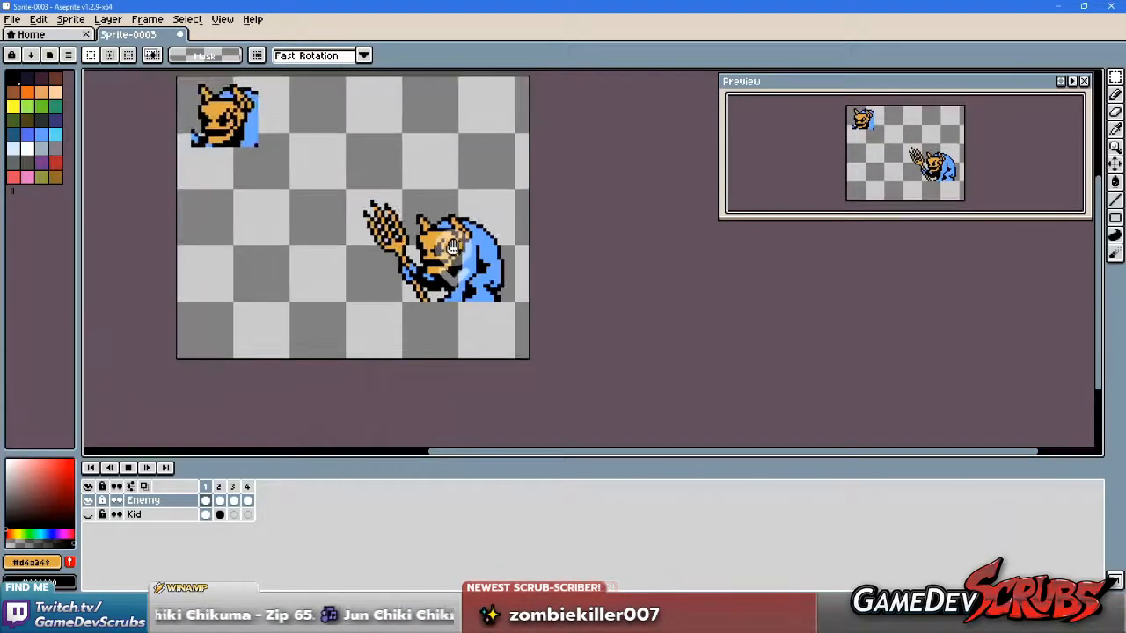
Step: Switch to Paint Shop Pro, clear the selection, and mirror the monster sketch page horizontally to its readable orientation
click(572, 620)
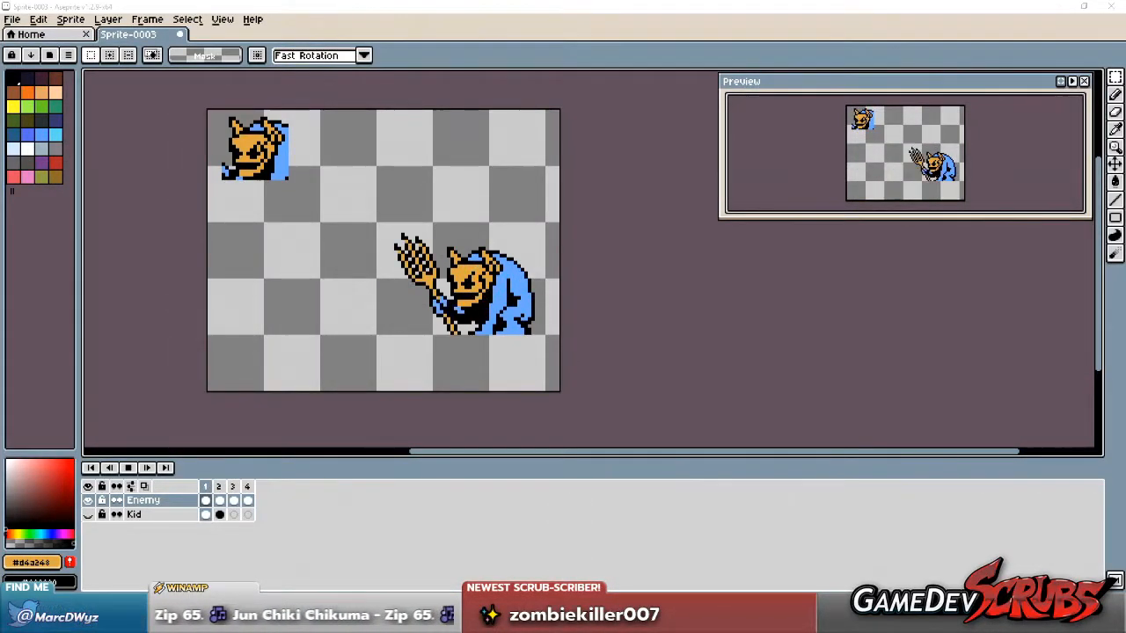
scroll(625, 370, down, 1)
key(ctrl+m)
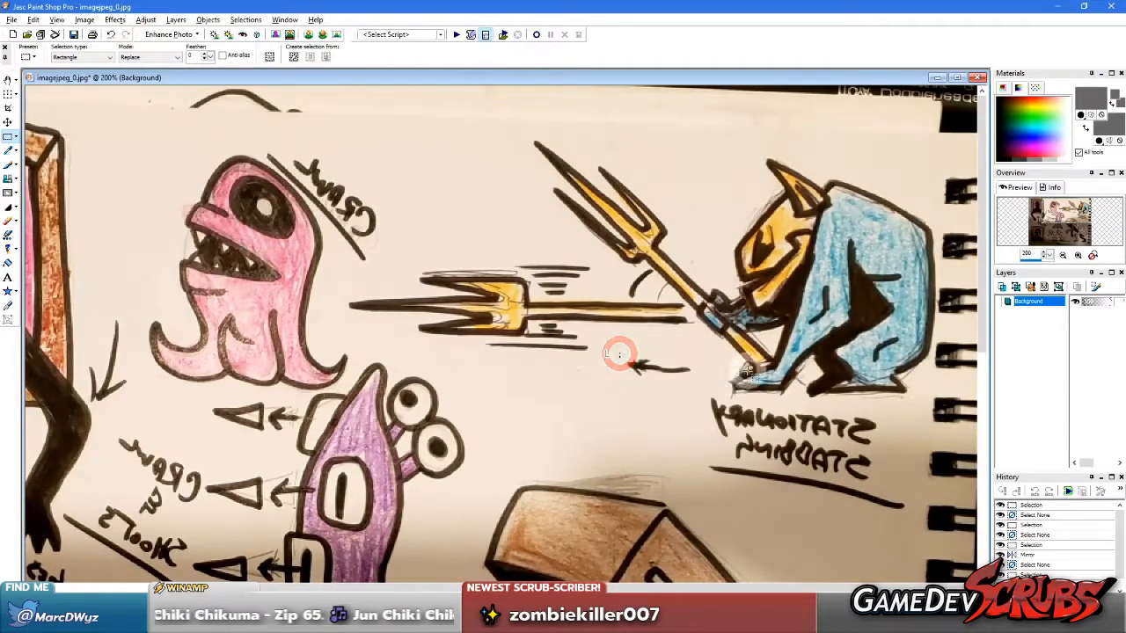
click(562, 327)
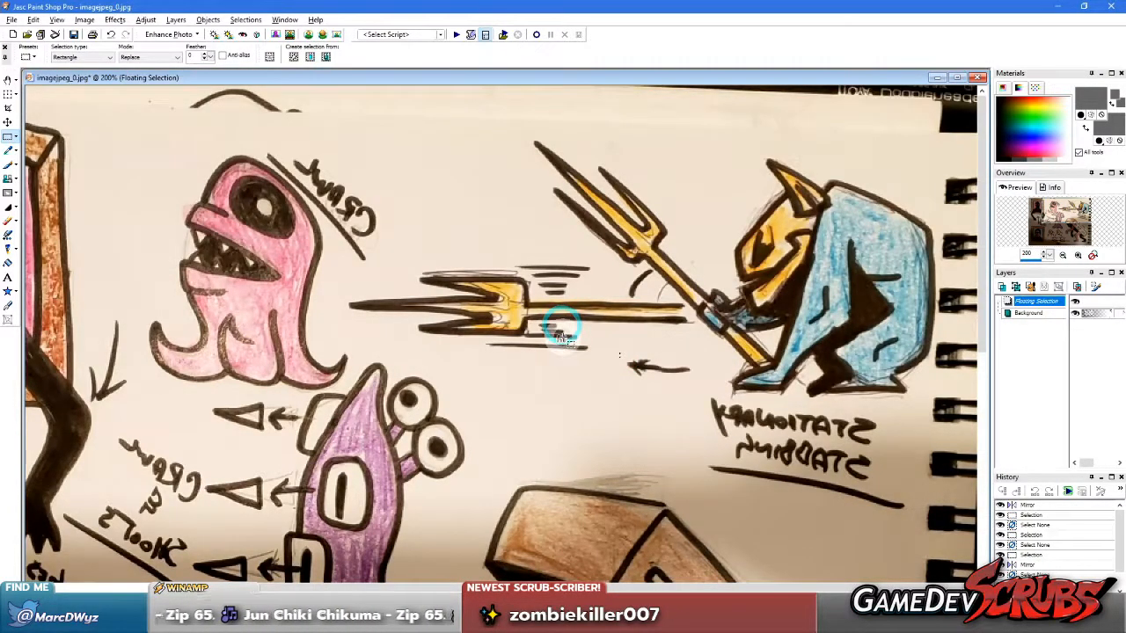
key(ctrl+m)
scroll(560, 335, down, 1)
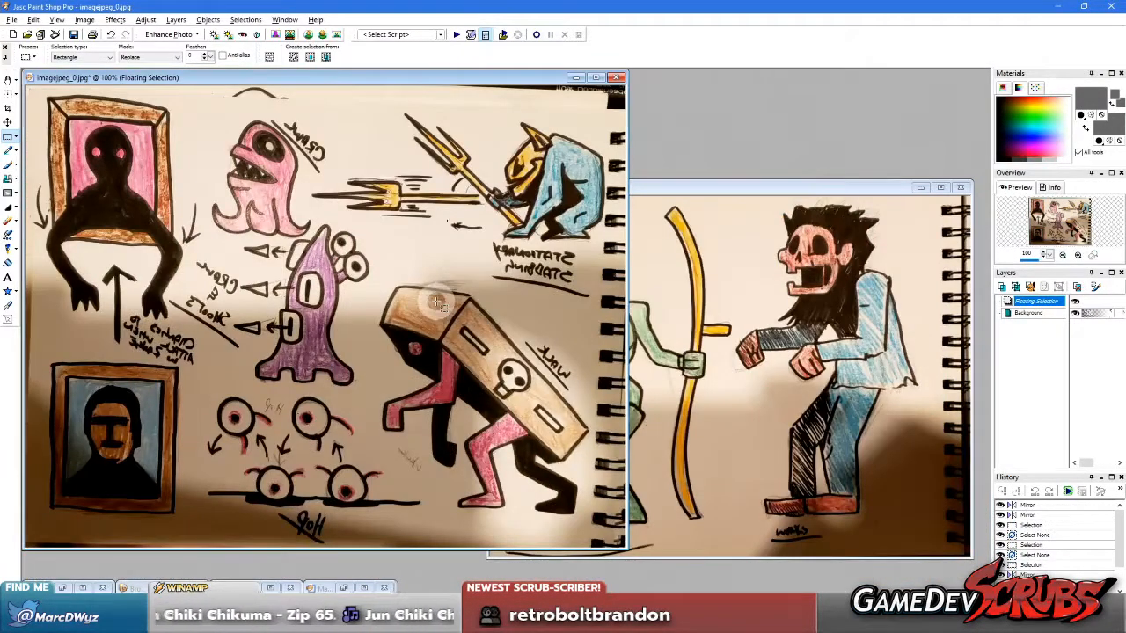
click(437, 299)
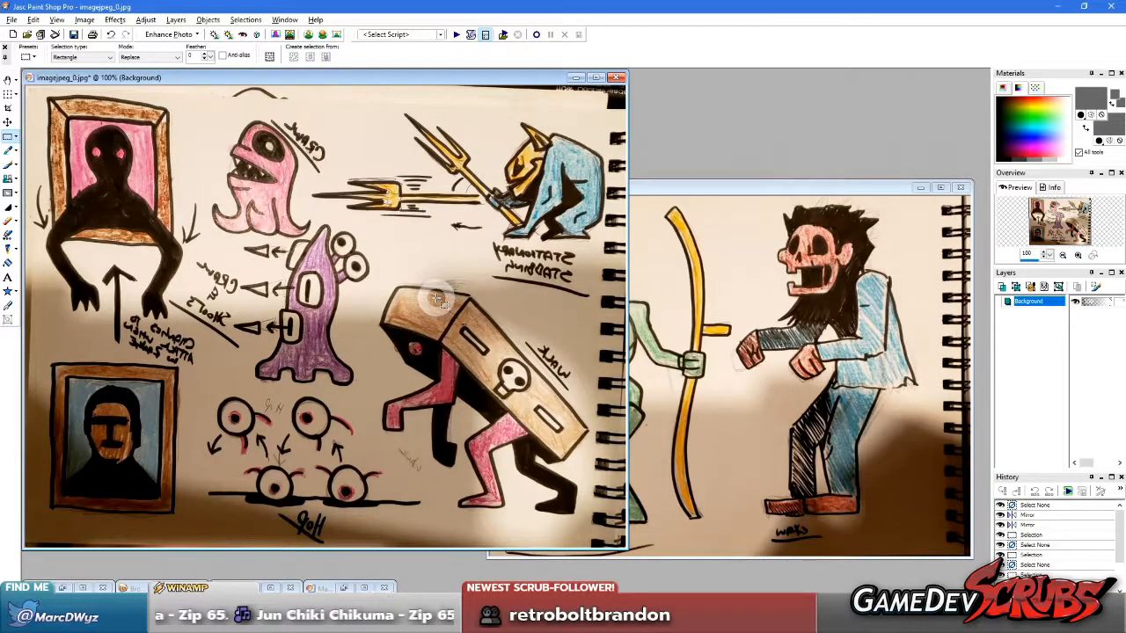
key(ctrl+m)
key(plus)
key(plus)
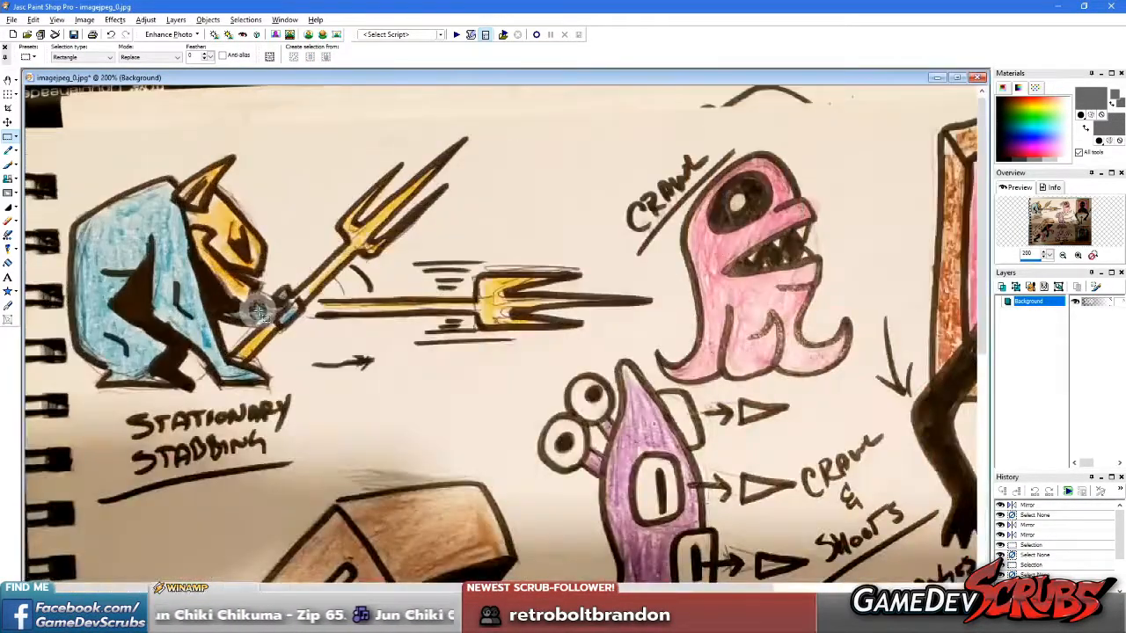
Step: Examine the pitchfork monster sketch around its "Stationary Stabbing" caption, leaving no selection on the page
drag(132, 255, 462, 411)
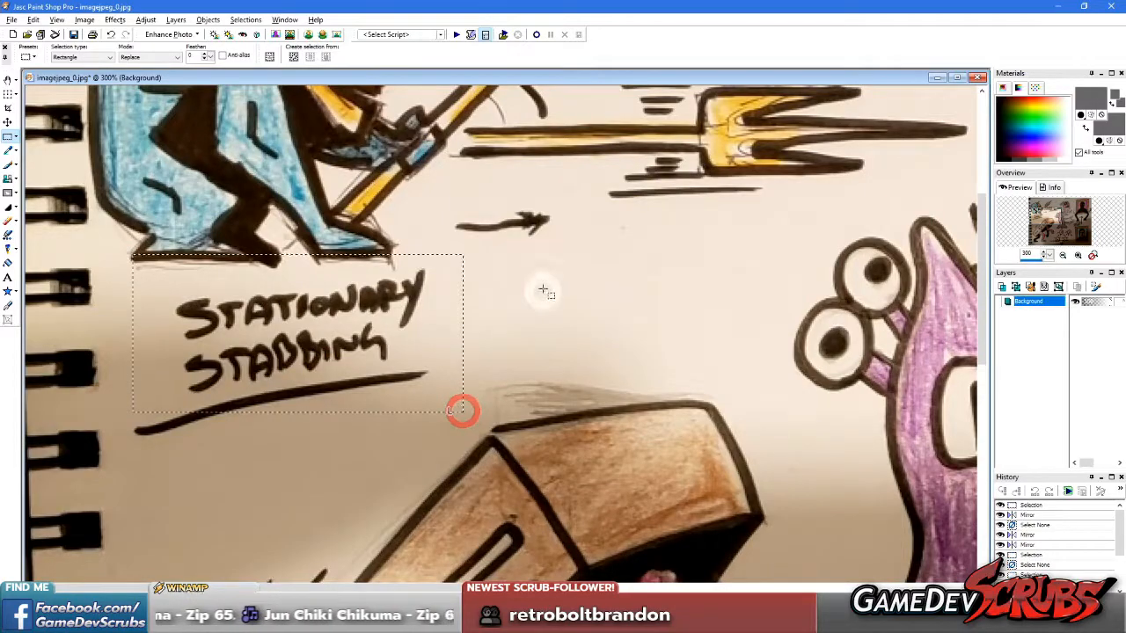
right_click(535, 289)
scroll(352, 290, down, 2)
scroll(352, 295, up, 1)
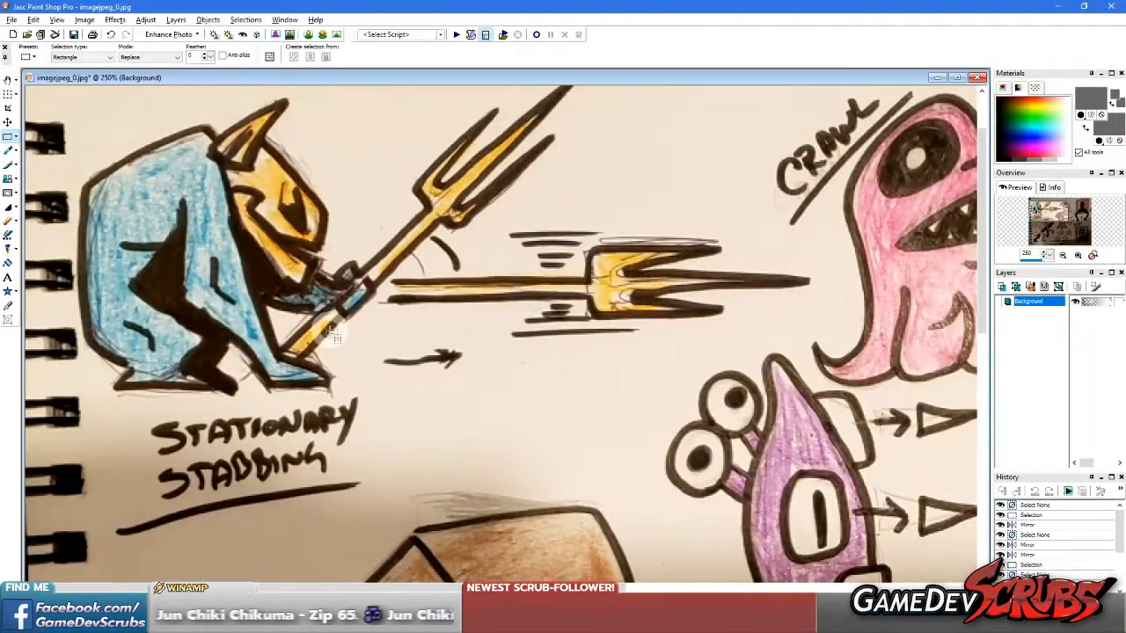
Step: Switch back to Aseprite and compare the playing enemy attack animation with the pitchfork sketch
mouse_move(698, 616)
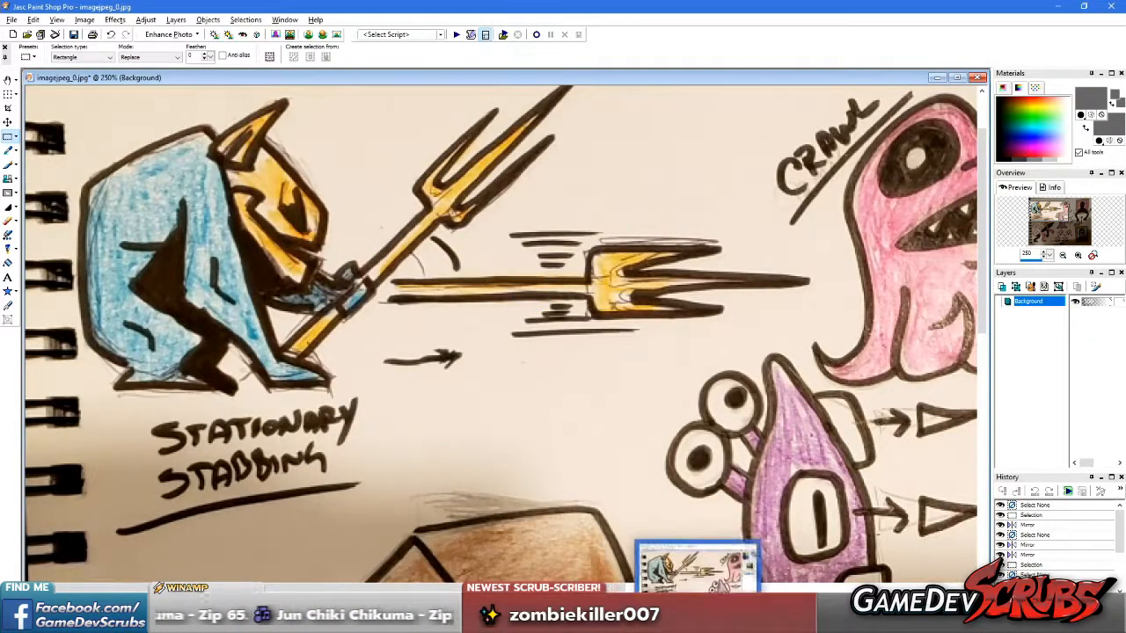
click(697, 616)
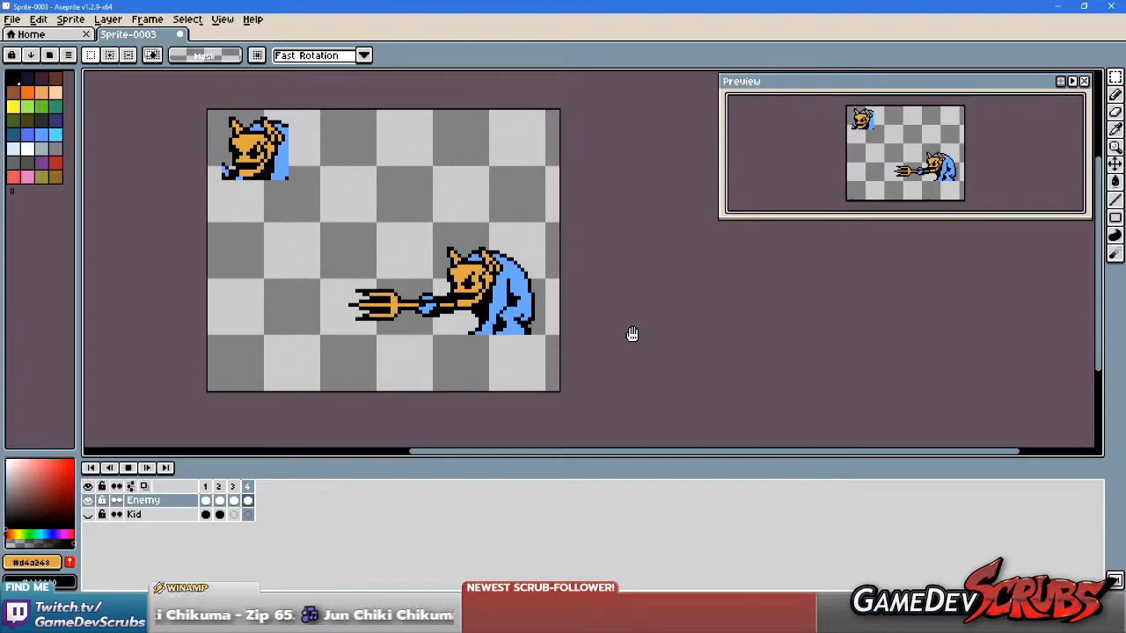
scroll(519, 327, up, 2)
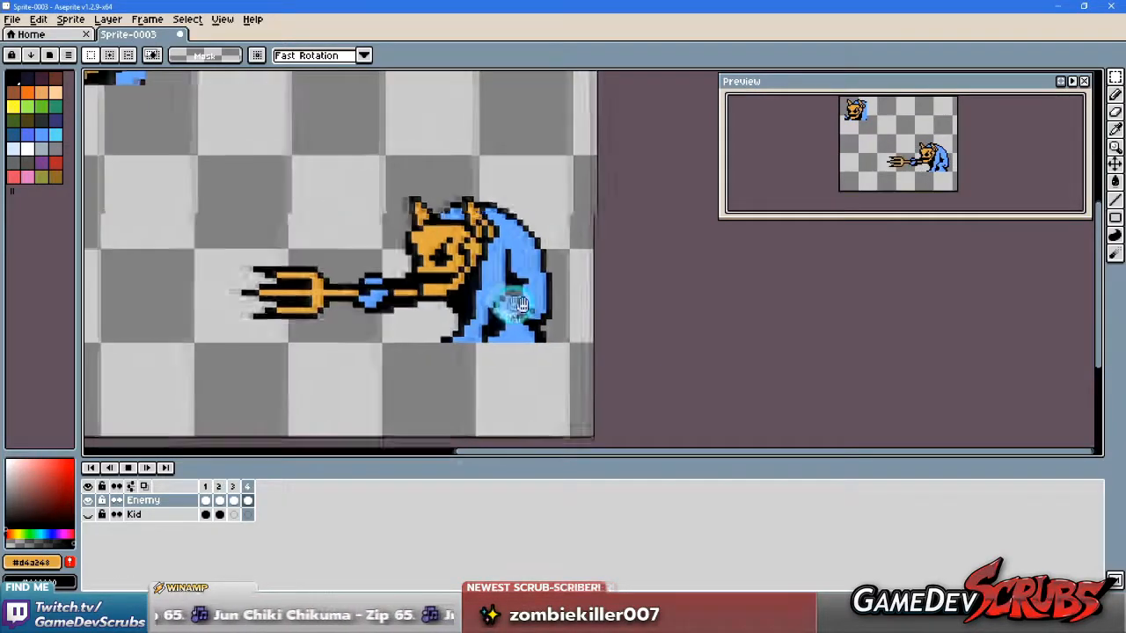
scroll(514, 302, down, 2)
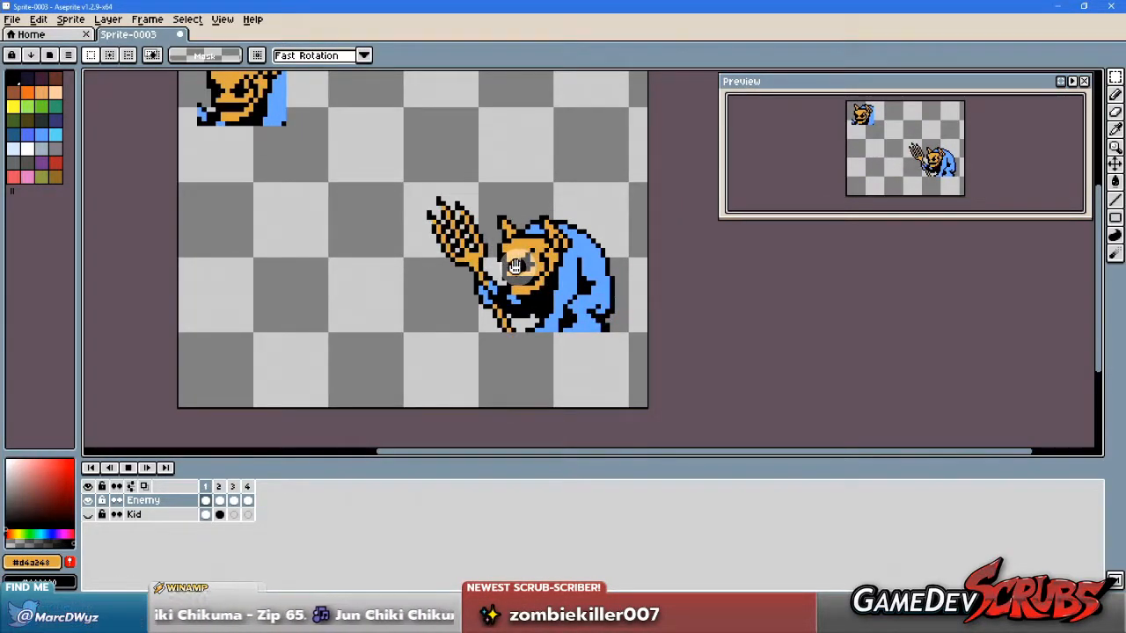
drag(515, 272, 531, 287)
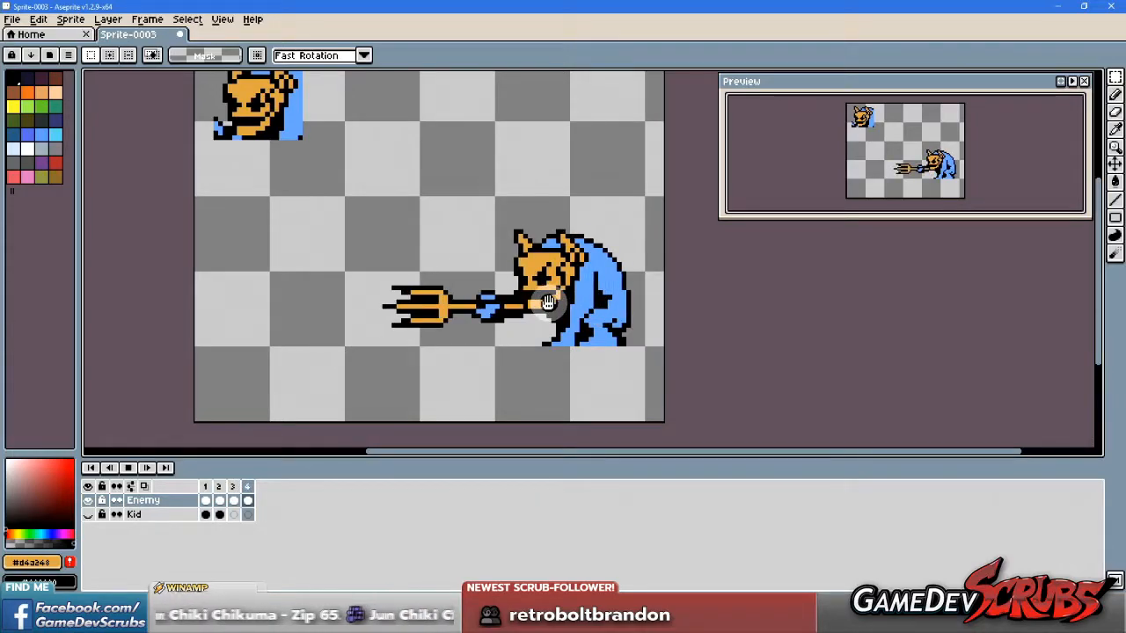
scroll(547, 302, down, 1)
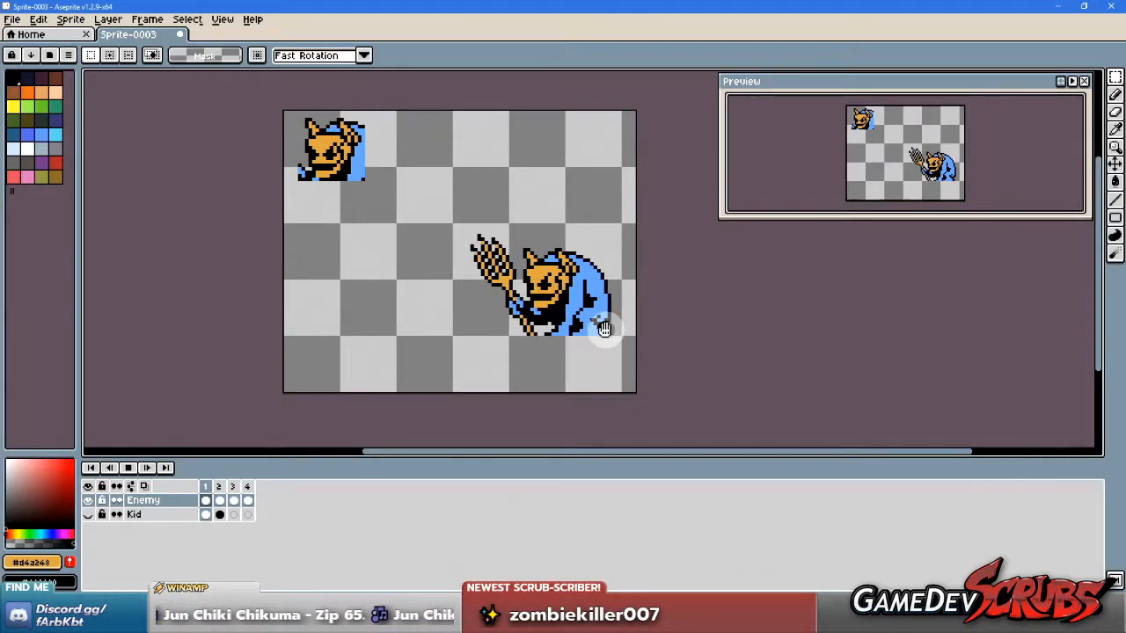
scroll(598, 328, up, 1)
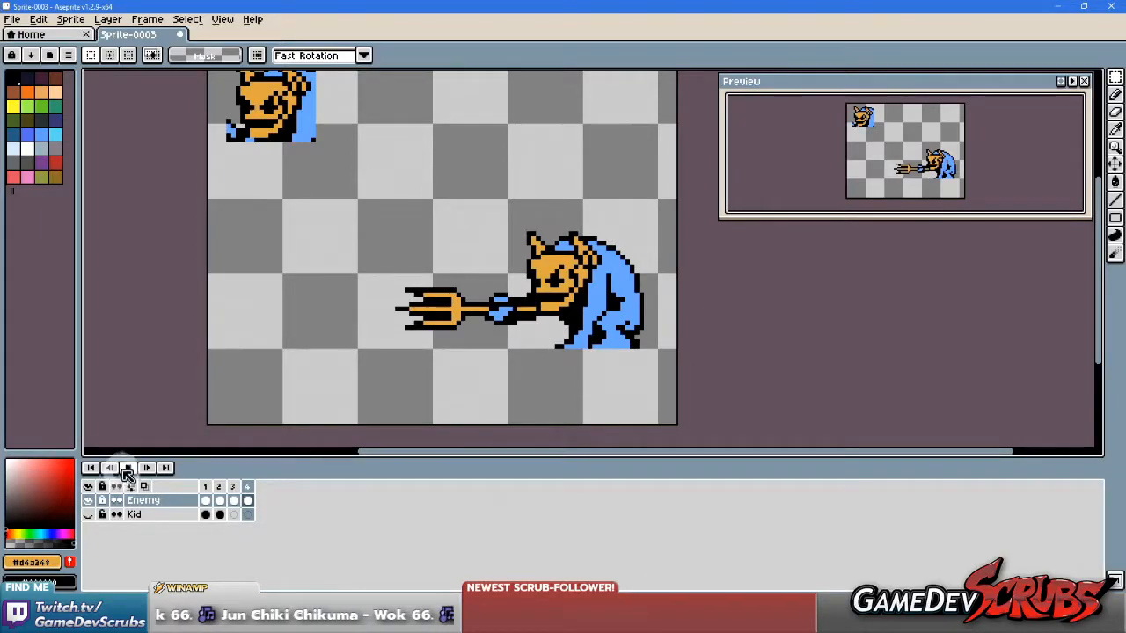
Step: In frame 2, try shifting the enemy's upper body and pitchfork one pixel forward, put them back, and clear the selection
click(223, 486)
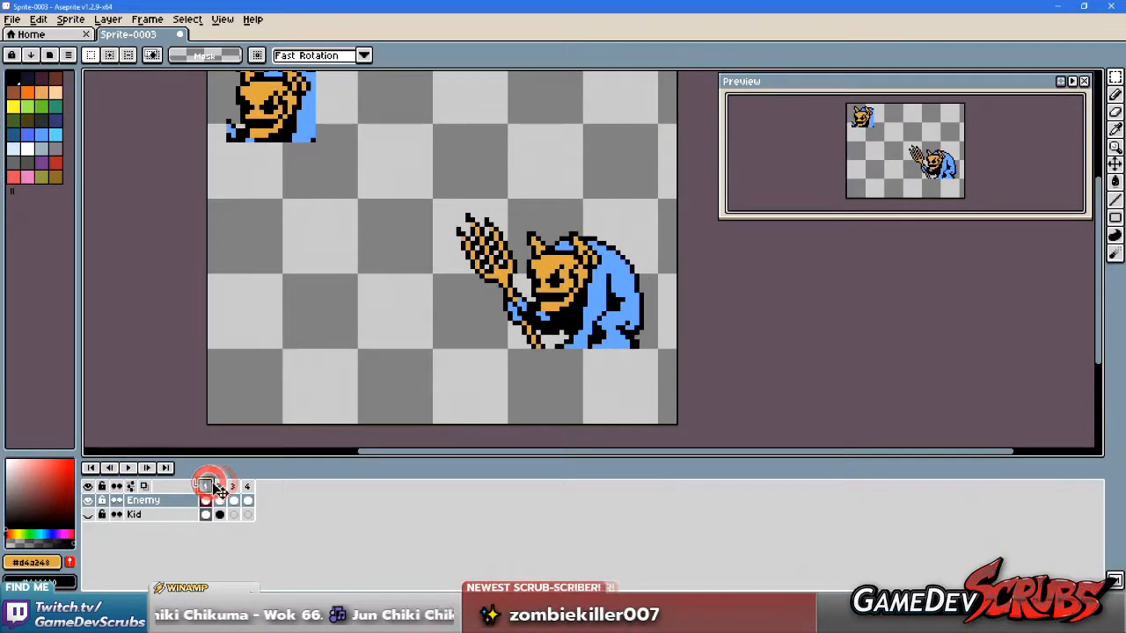
scroll(556, 278, up, 1)
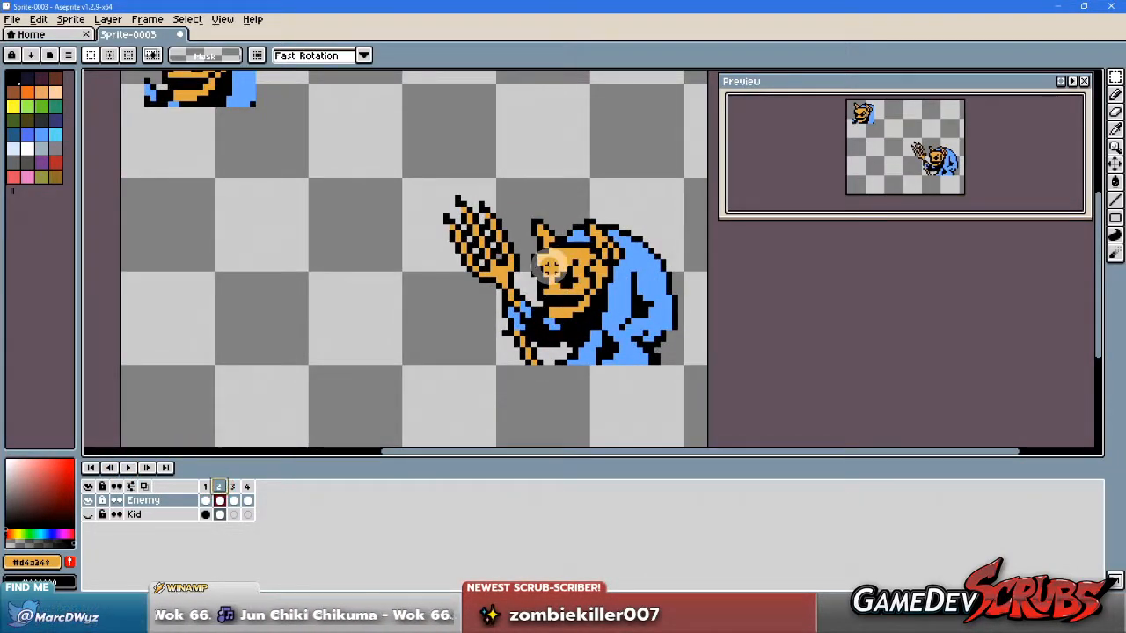
drag(405, 162, 696, 331)
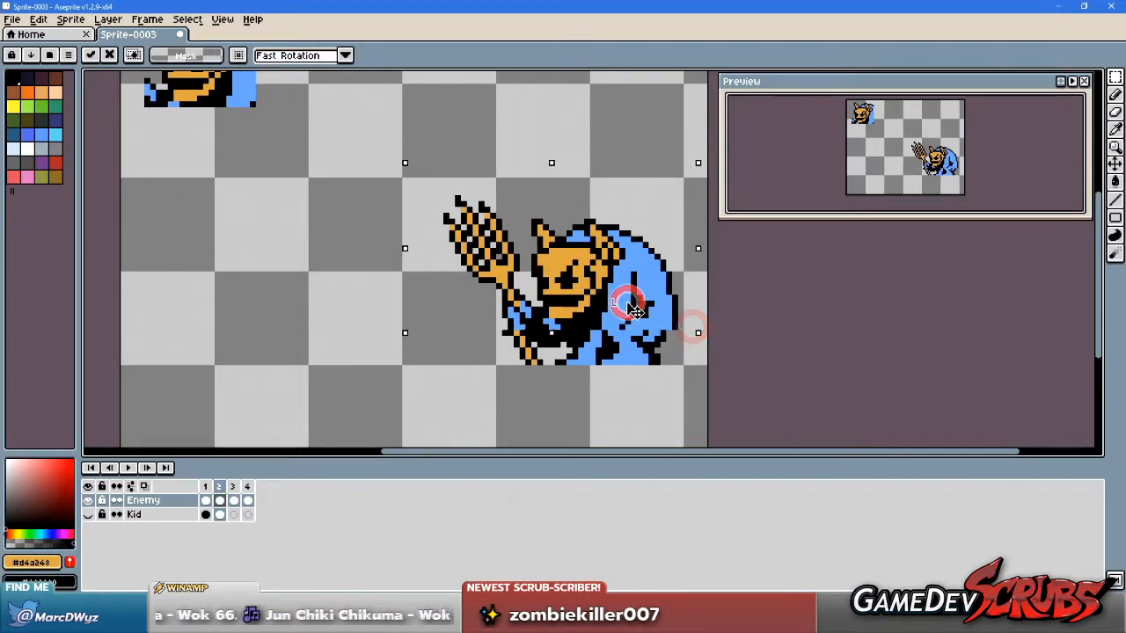
drag(633, 308, 621, 303)
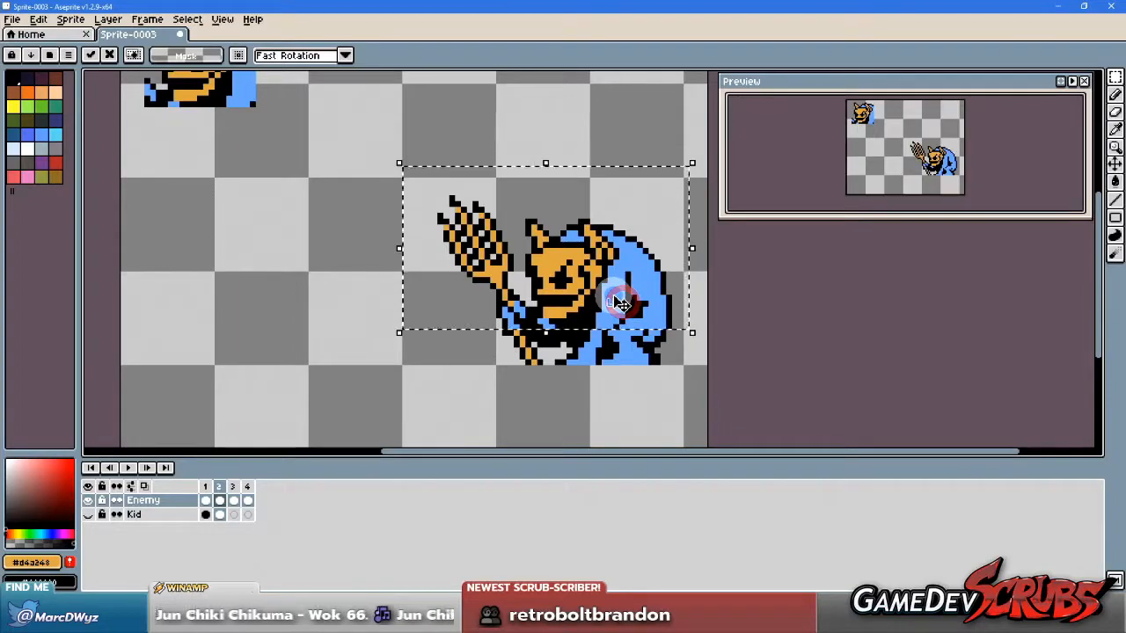
drag(621, 303, 628, 303)
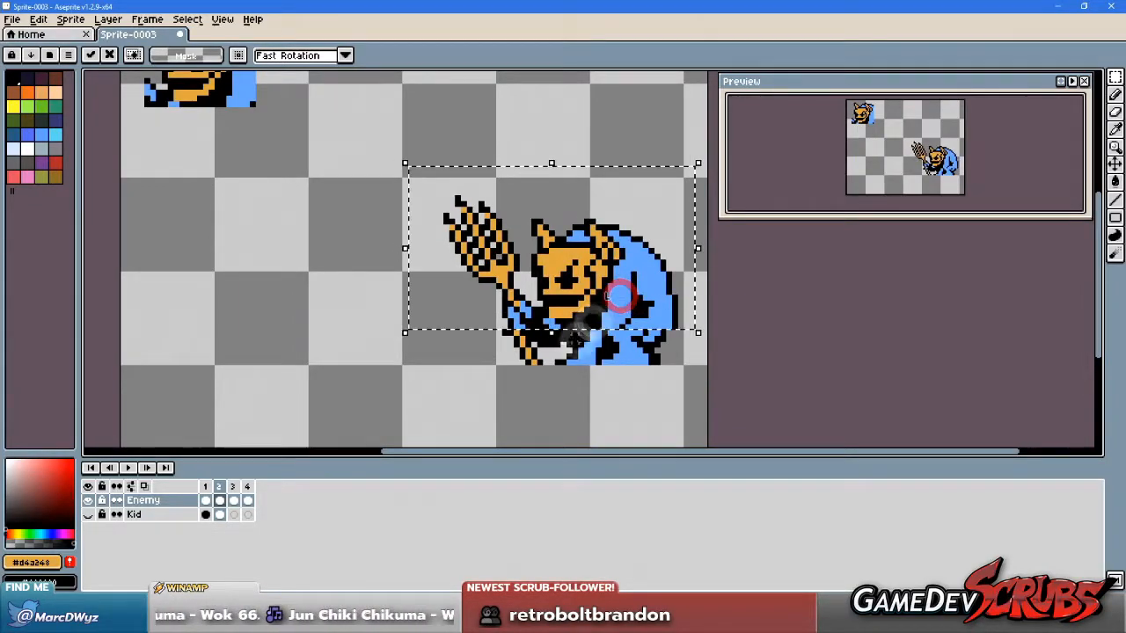
click(548, 372)
Step: In frame 2, select the enemy from the pitchfork tips down to mid-face, shift it one pixel backward, and deselect
drag(403, 167, 716, 284)
drag(616, 270, 621, 271)
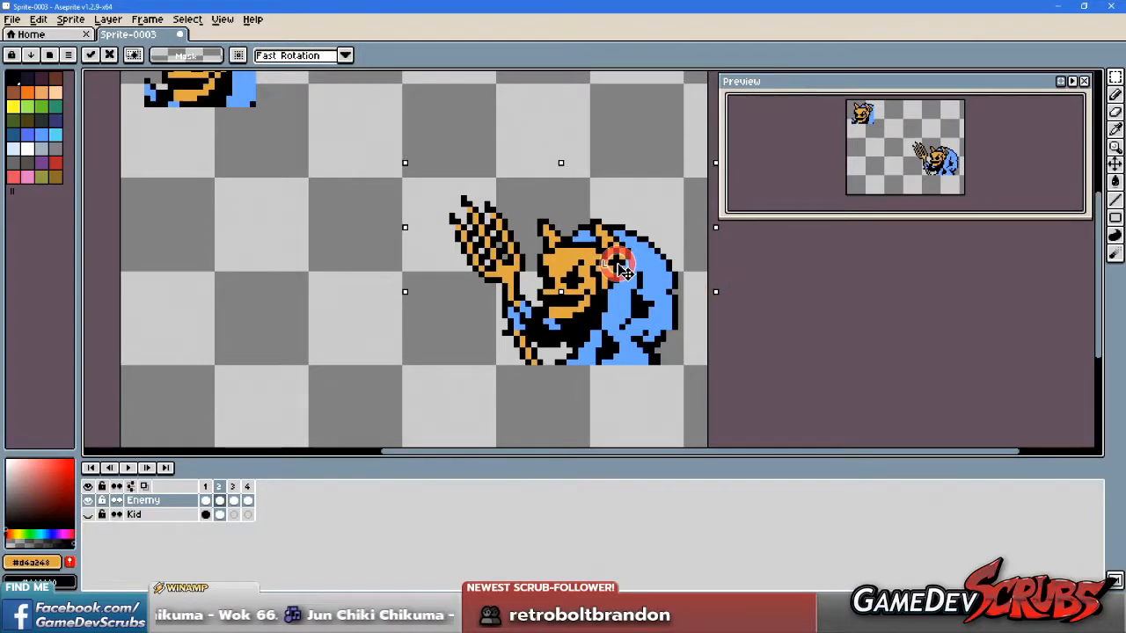
click(584, 342)
Step: Shift only the upper pitchfork and top of the enemy's head in frame 2 one pixel backward, deselect, and replay the animation
drag(403, 151, 694, 259)
drag(575, 240, 582, 240)
click(571, 351)
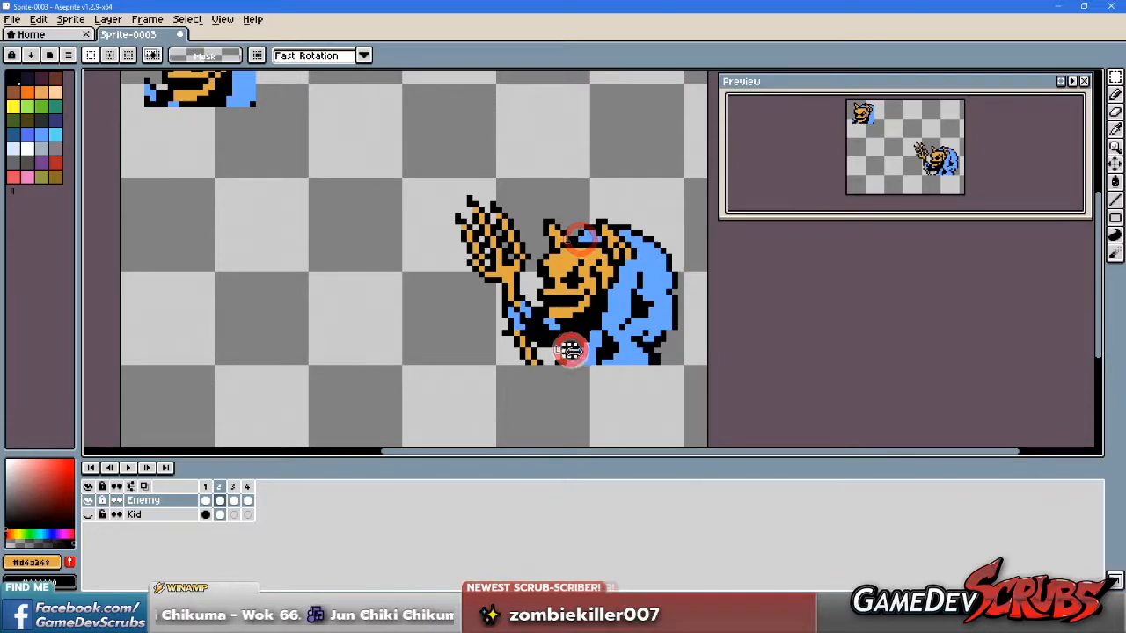
scroll(571, 350, down, 2)
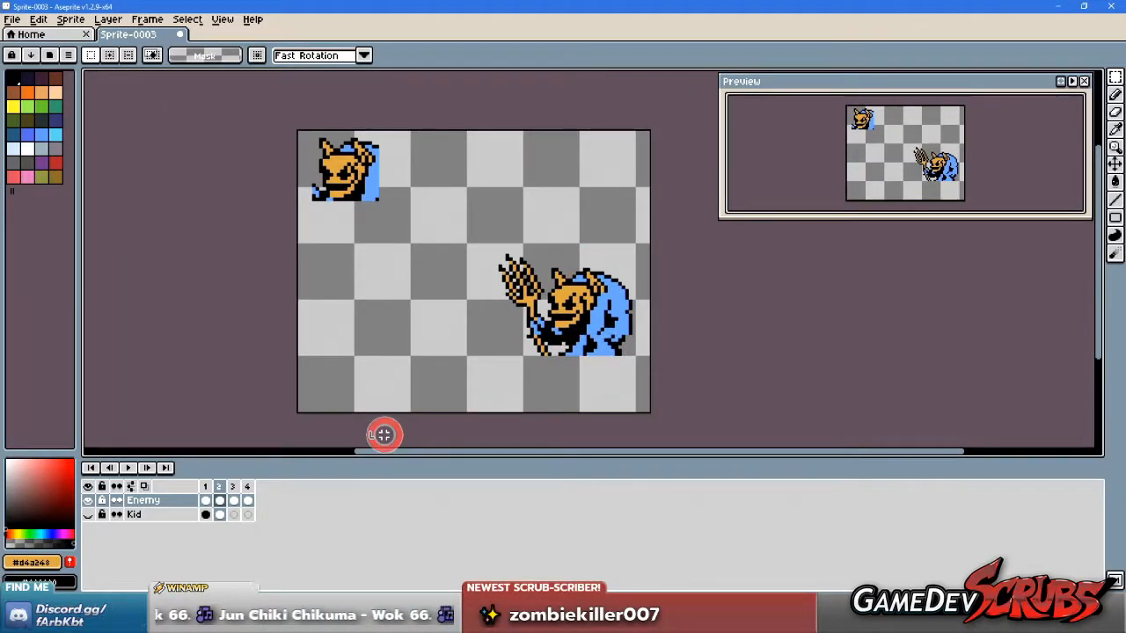
click(129, 469)
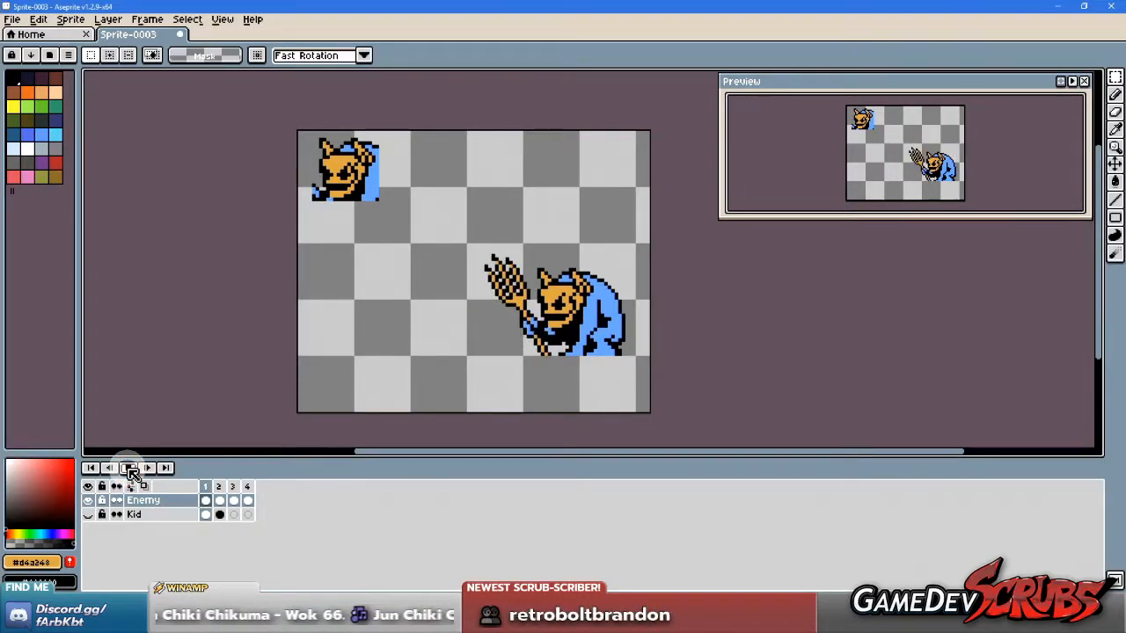
Step: In frame 2, undo the latest backward shifts of the enemy's upper body and pitchfork, clear the selection, and replay the animation
click(130, 471)
click(220, 489)
scroll(558, 373, up, 1)
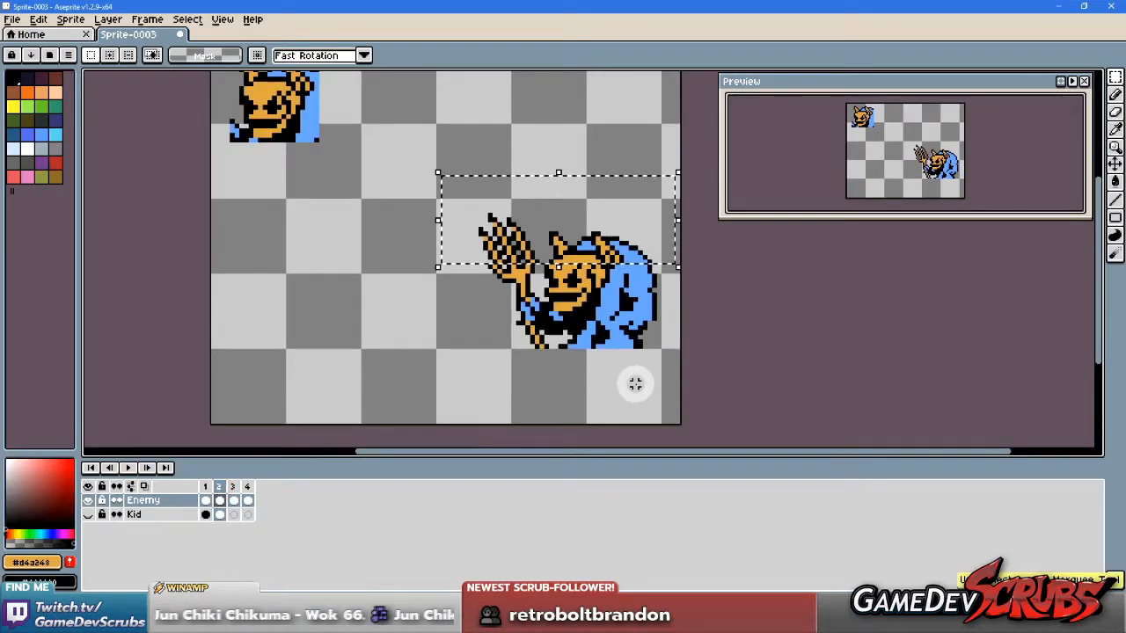
drag(583, 333, 578, 334)
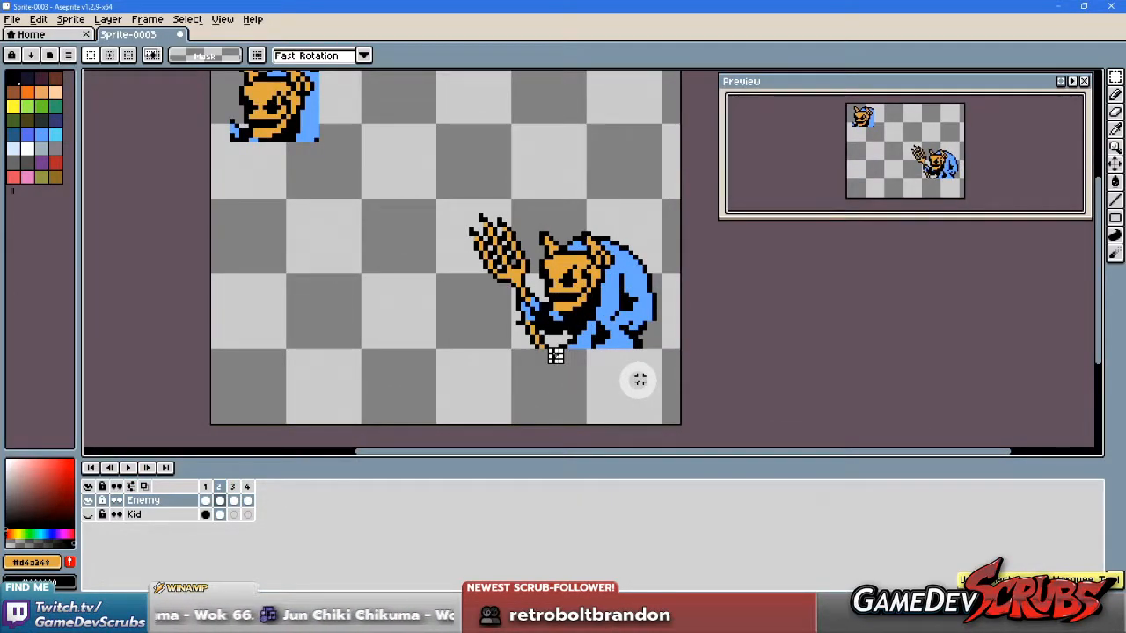
click(597, 379)
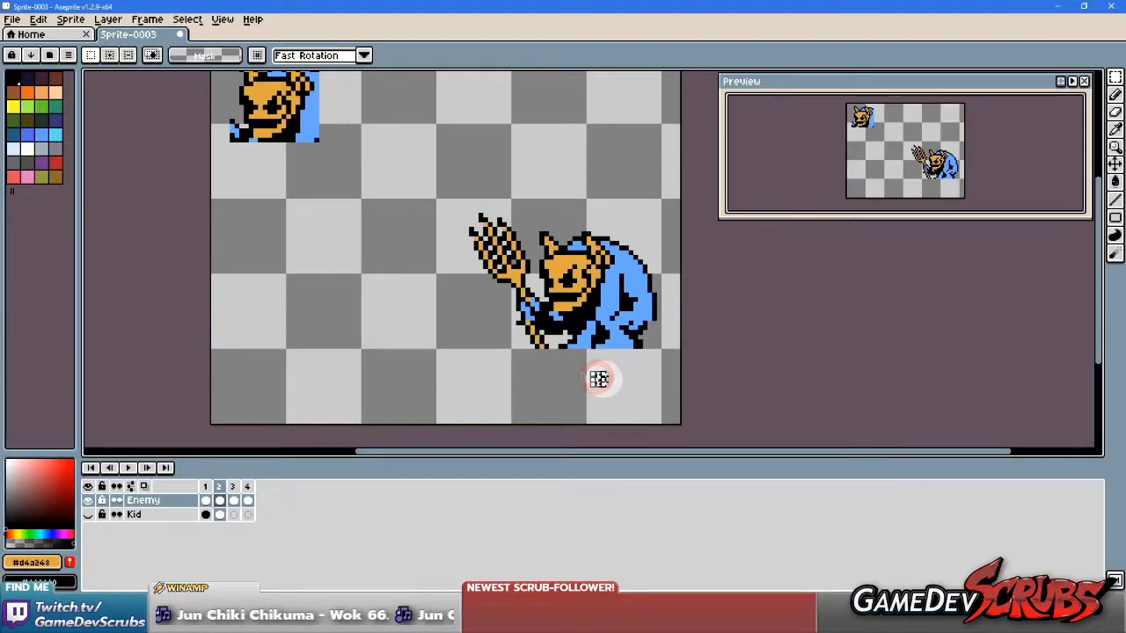
click(133, 471)
scroll(390, 326, down, 1)
drag(643, 359, 653, 357)
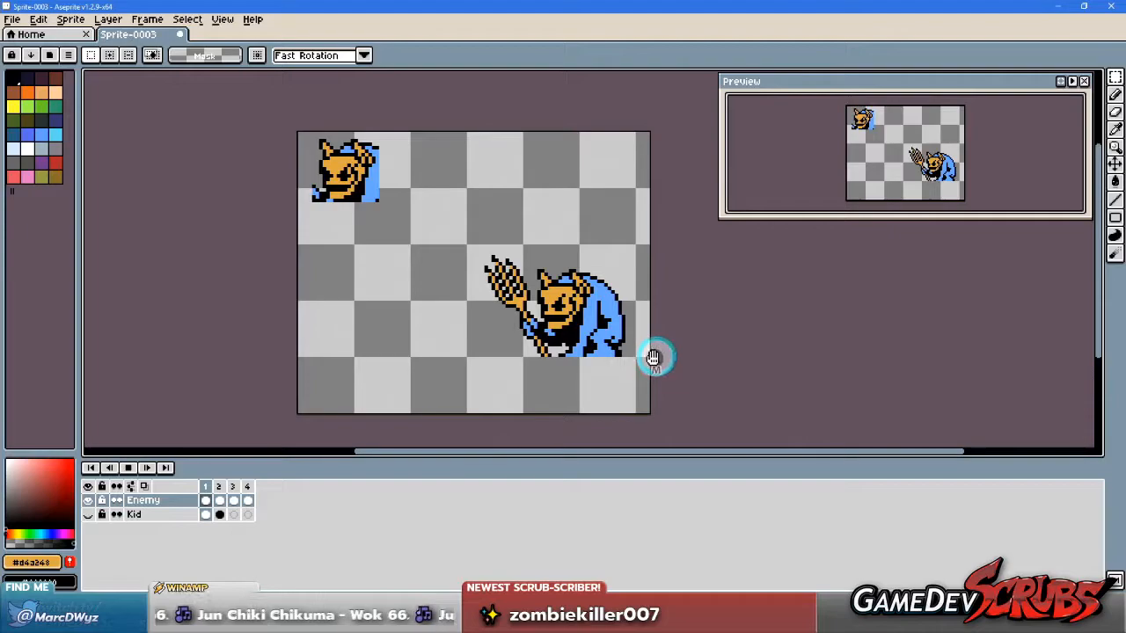
Step: Stop the playback and compare the enemy's thrust poses in frames 3 and 4
click(127, 468)
click(233, 486)
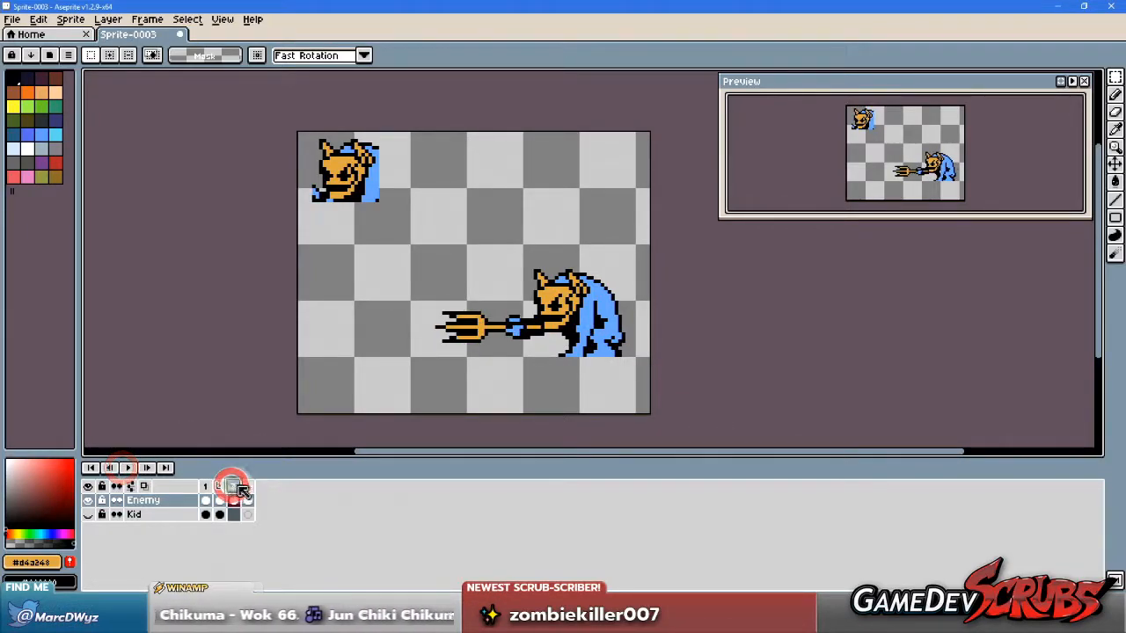
click(250, 488)
click(234, 486)
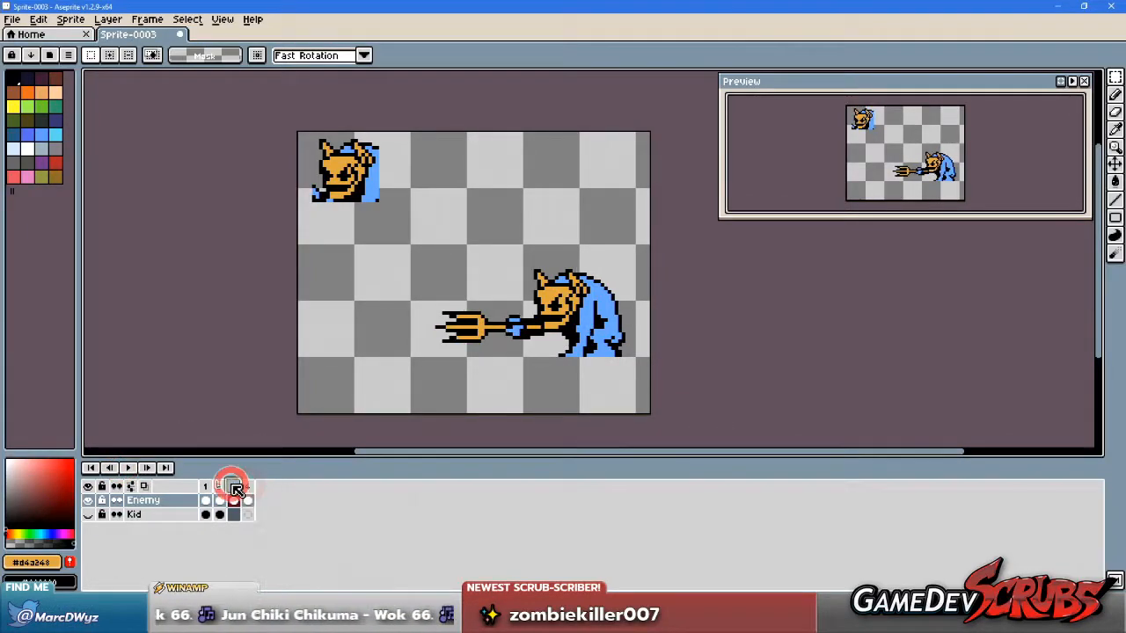
click(247, 486)
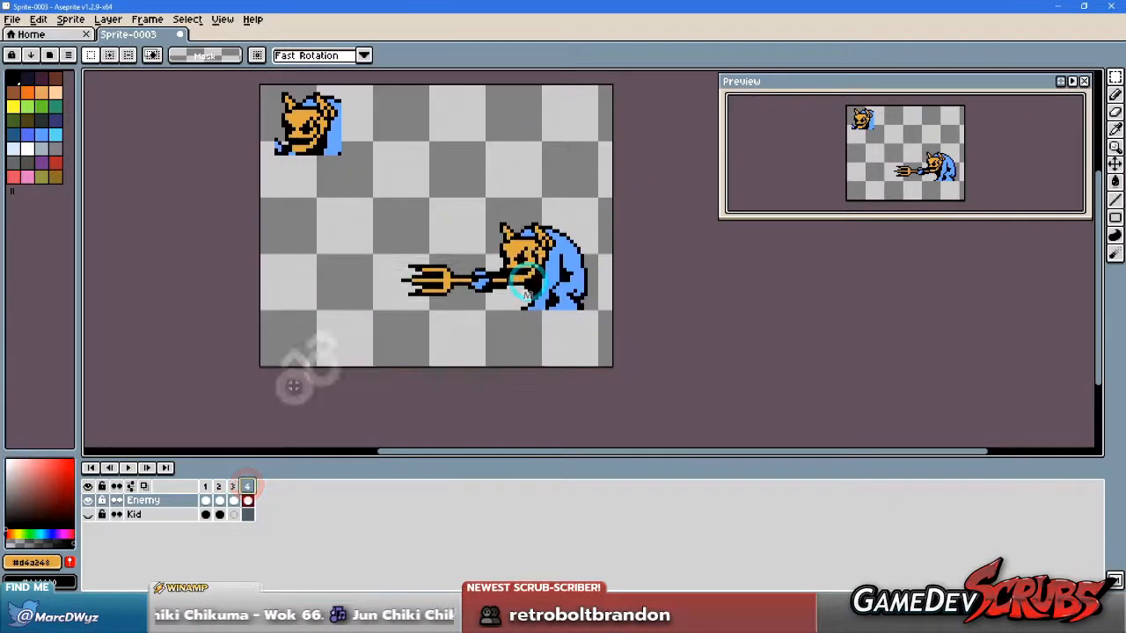
scroll(528, 345, up, 2)
Step: In frame 3, try shifting the enemy's upper body and the whole pitchfork one pixel forward, including the lower prong, and deselect
click(234, 486)
scroll(593, 306, down, 1)
scroll(593, 306, down, 1)
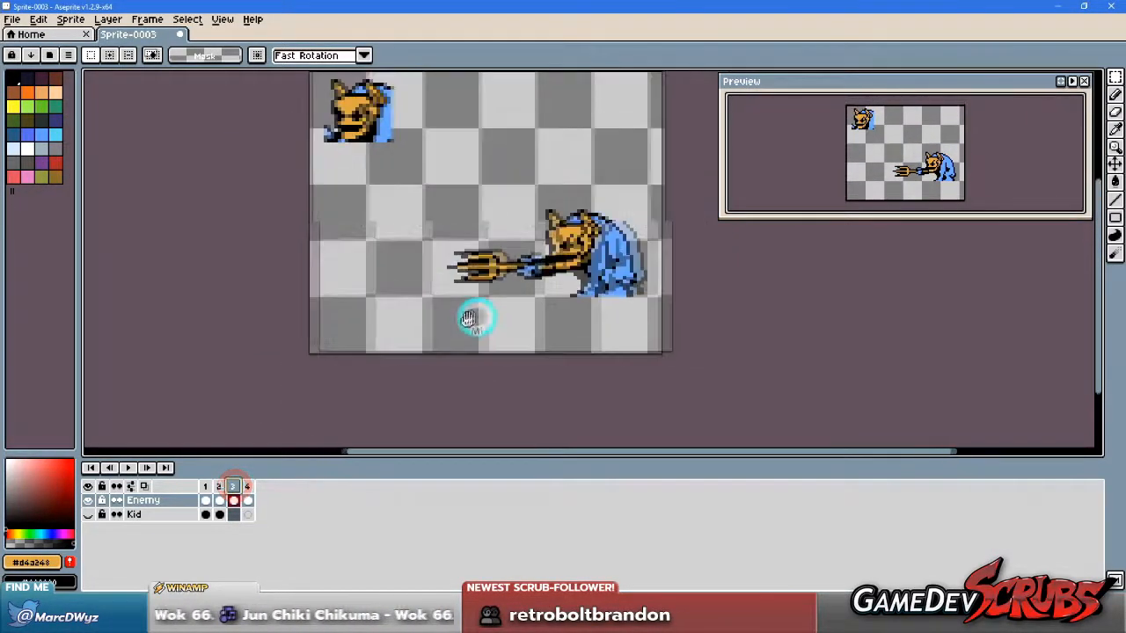
scroll(477, 319, up, 1)
drag(379, 156, 714, 269)
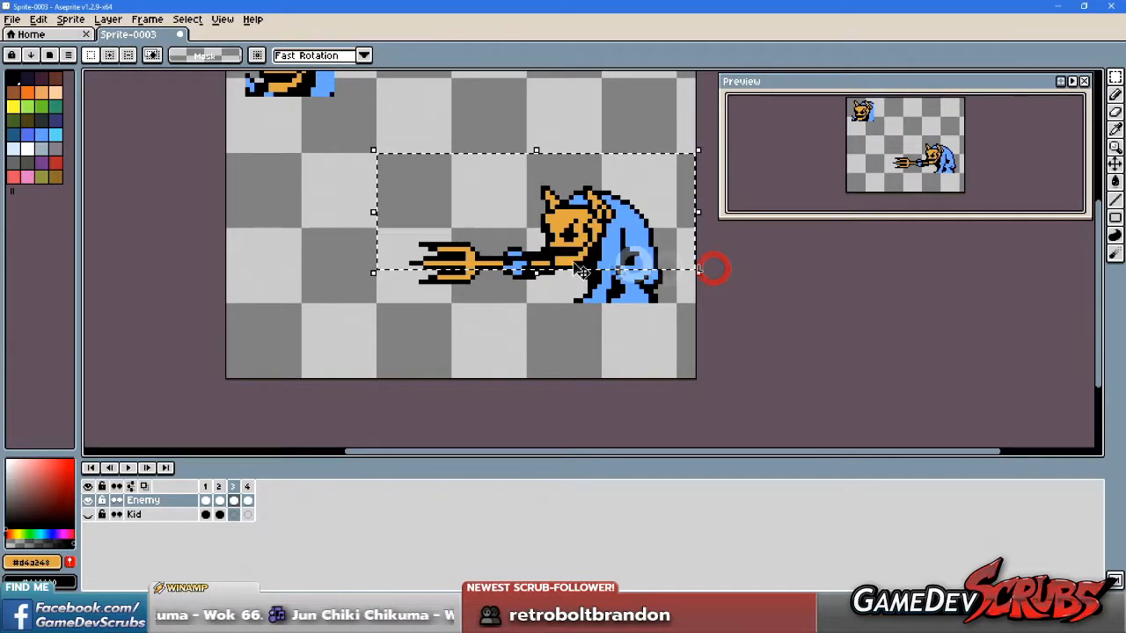
drag(553, 313, 542, 335)
scroll(523, 324, up, 1)
drag(569, 251, 571, 255)
drag(352, 328, 466, 289)
drag(445, 292, 432, 289)
click(555, 315)
scroll(555, 316, down, 2)
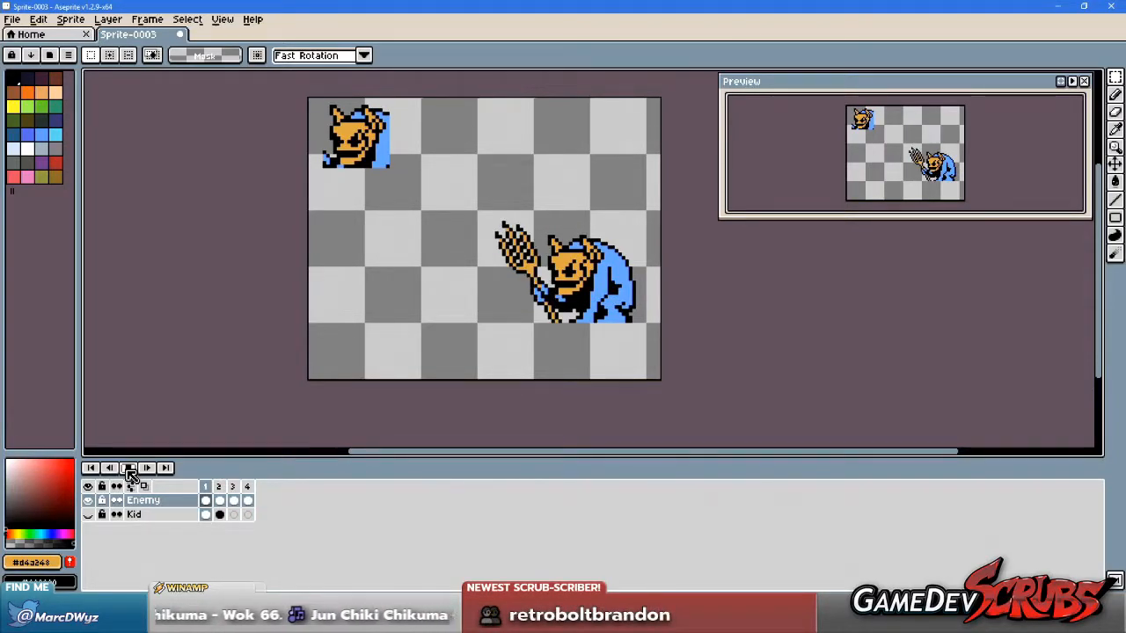
Step: Move frame 3's upper body and pitchfork back by one pixel, including the lower prong, and replay the animation
click(128, 468)
click(232, 487)
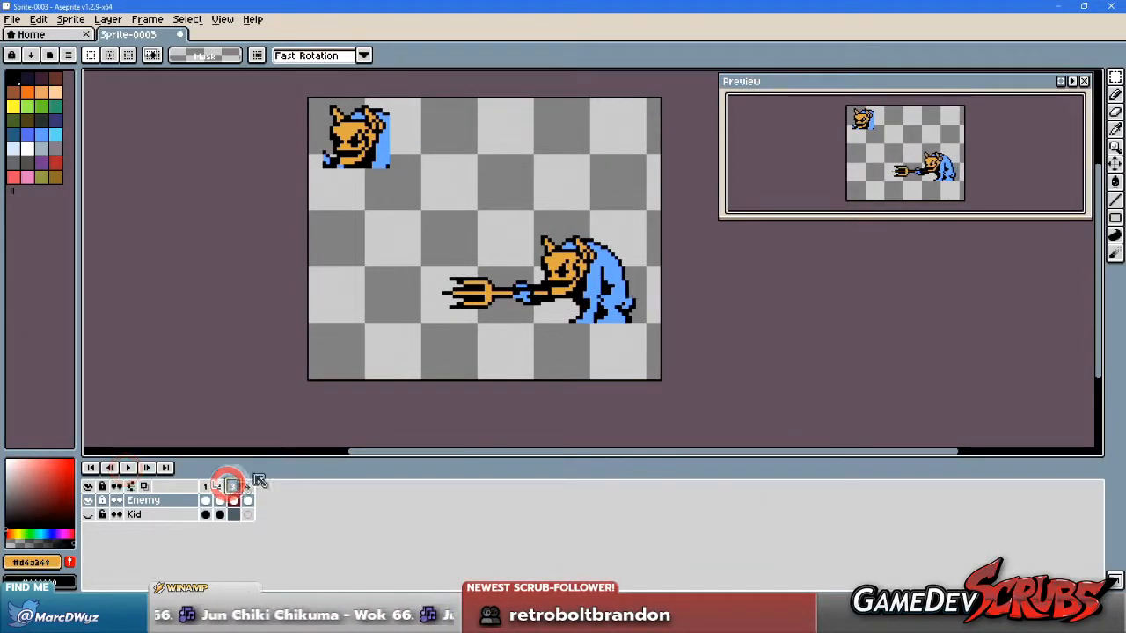
scroll(546, 290, up, 2)
drag(334, 188, 756, 320)
drag(582, 309, 594, 314)
click(364, 401)
drag(336, 380, 470, 329)
drag(423, 329, 430, 329)
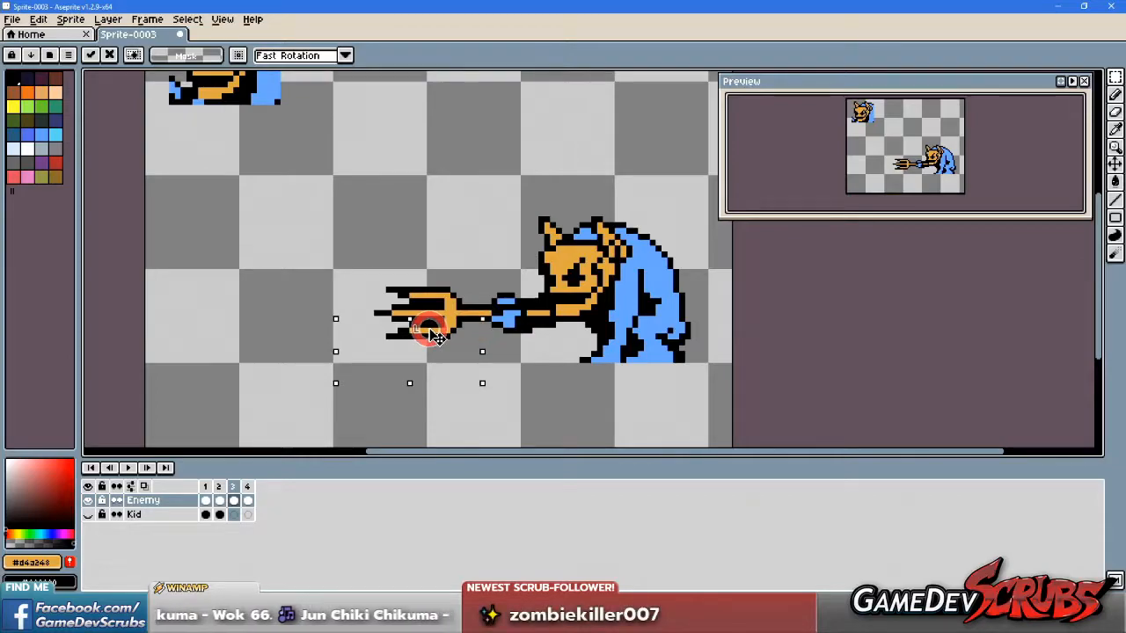
click(522, 372)
scroll(522, 369, down, 2)
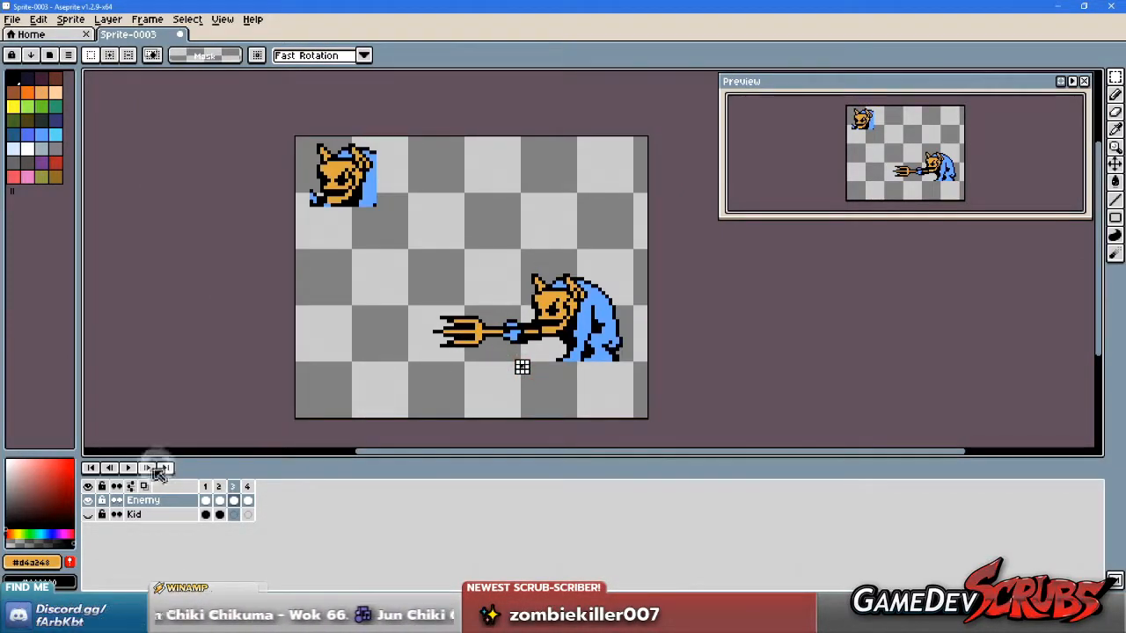
click(130, 469)
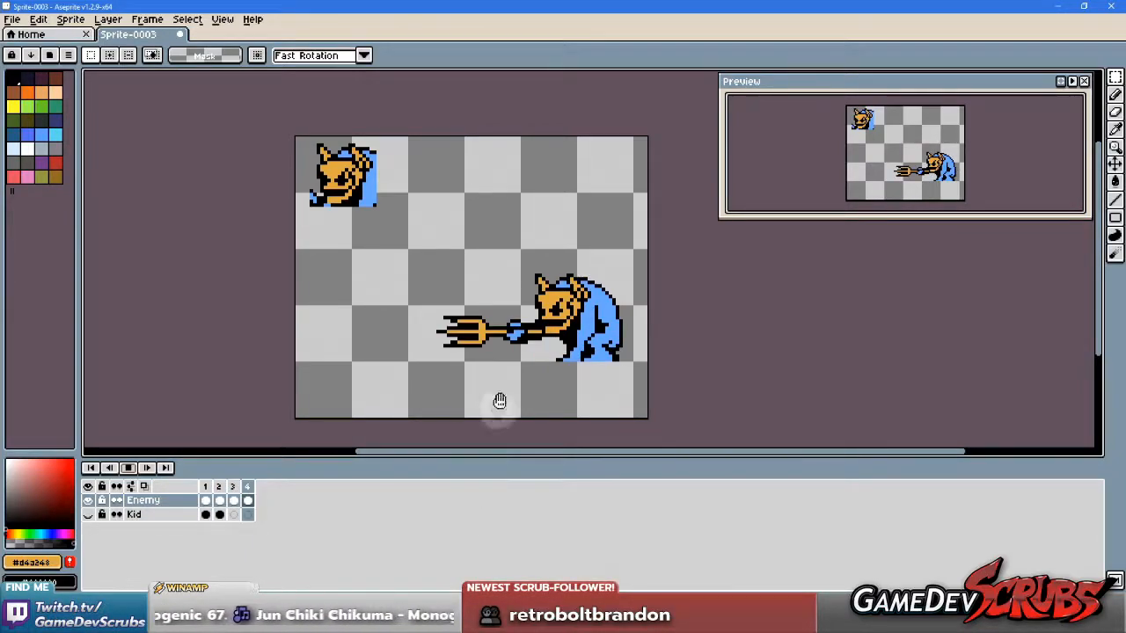
Step: Stop the playback and step through all four frames, comparing the pitchfork's reach and the body's pose between them
scroll(499, 401, up, 2)
click(128, 468)
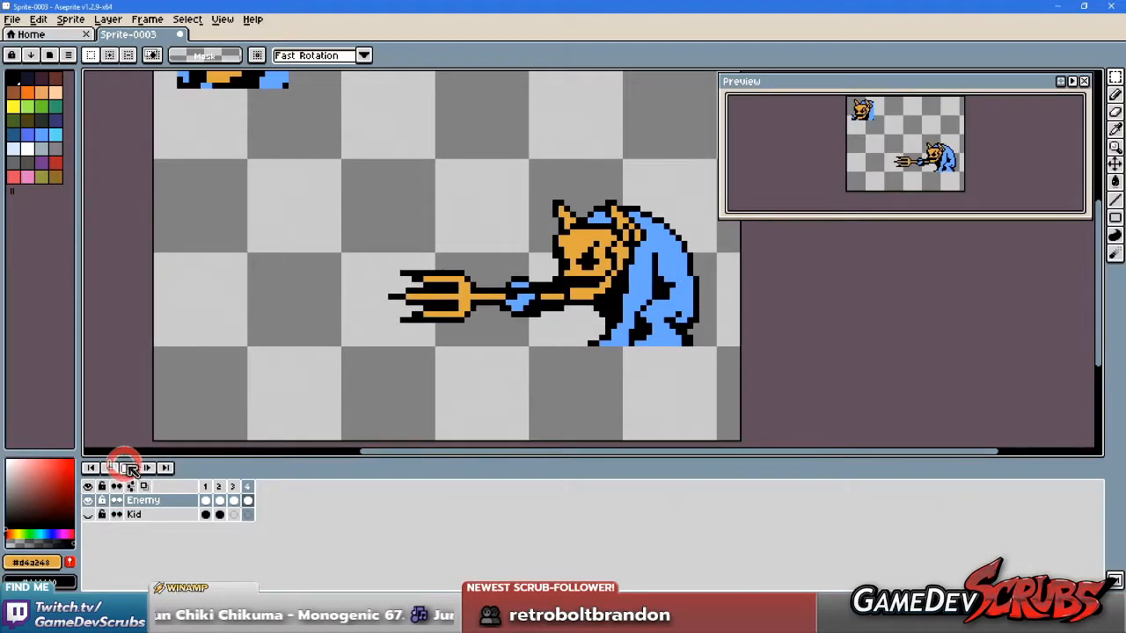
click(220, 486)
click(234, 486)
click(248, 487)
click(219, 486)
click(205, 486)
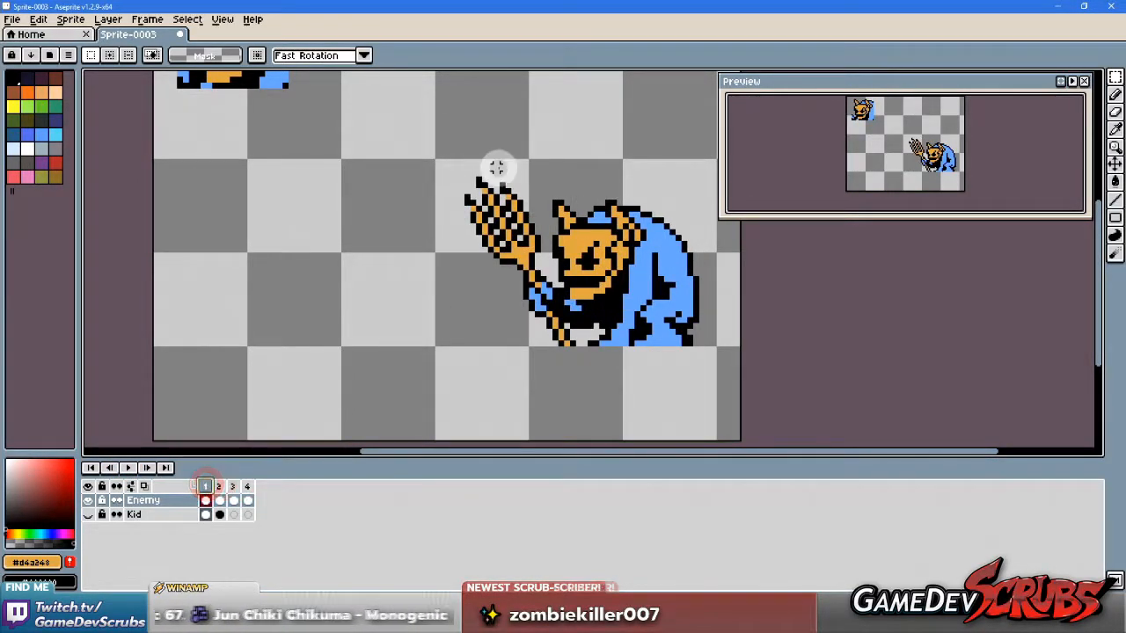
click(218, 486)
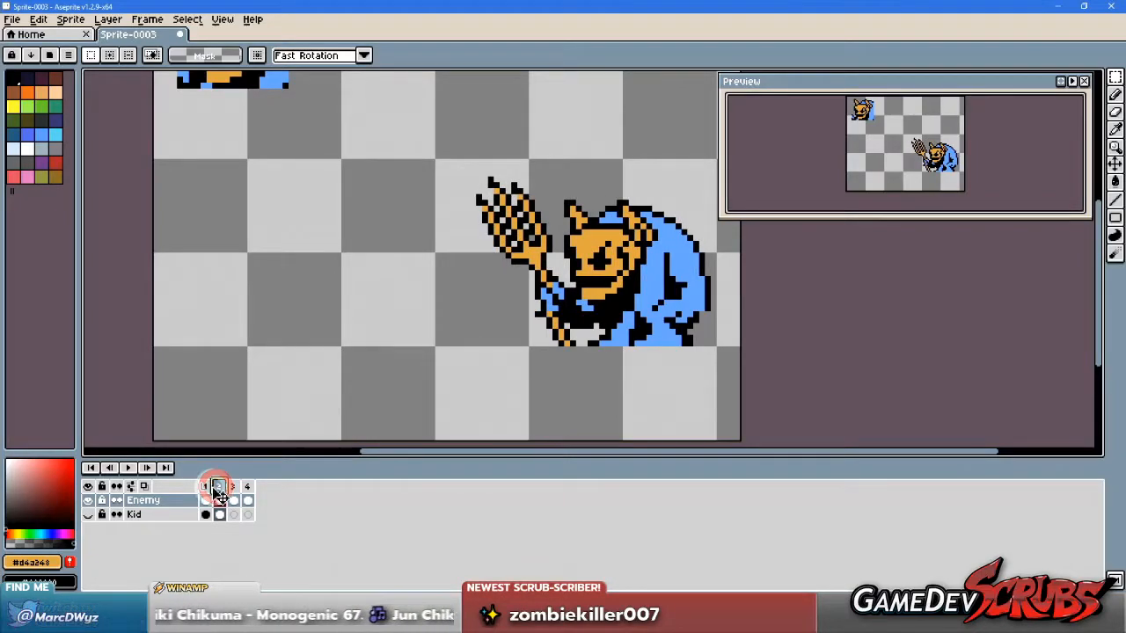
click(233, 487)
click(220, 487)
Step: In frame 3, lengthen the pitchfork's tines about three pixels forward and fill the resulting gap with a copied tine section
click(233, 487)
drag(344, 256, 432, 354)
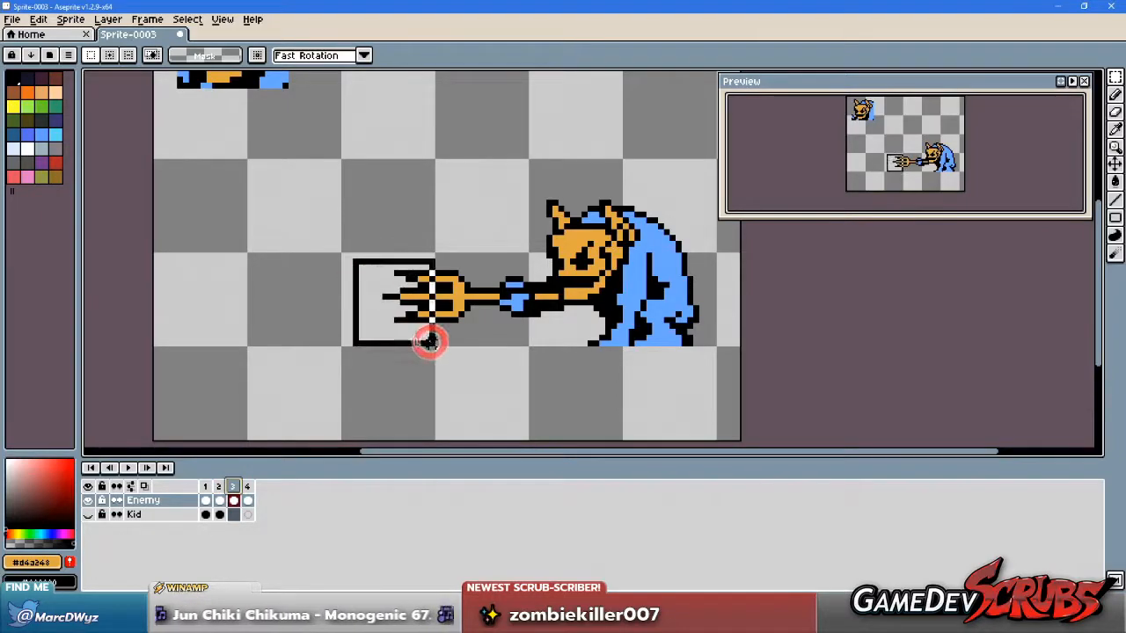
drag(426, 308, 401, 302)
scroll(456, 304, up, 1)
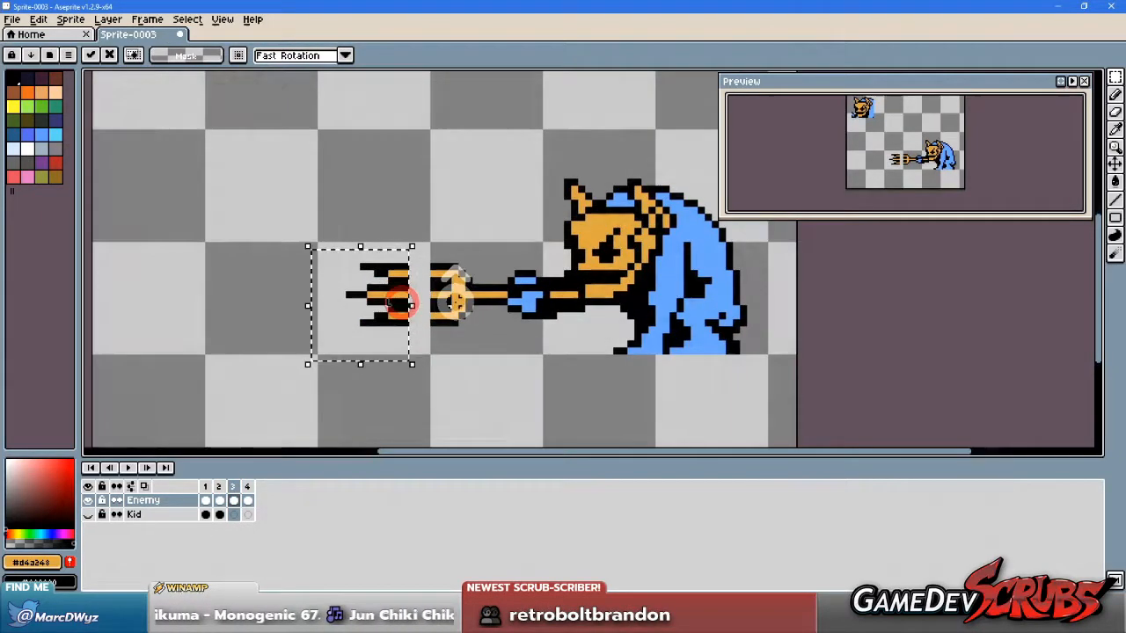
click(441, 306)
drag(413, 329, 414, 334)
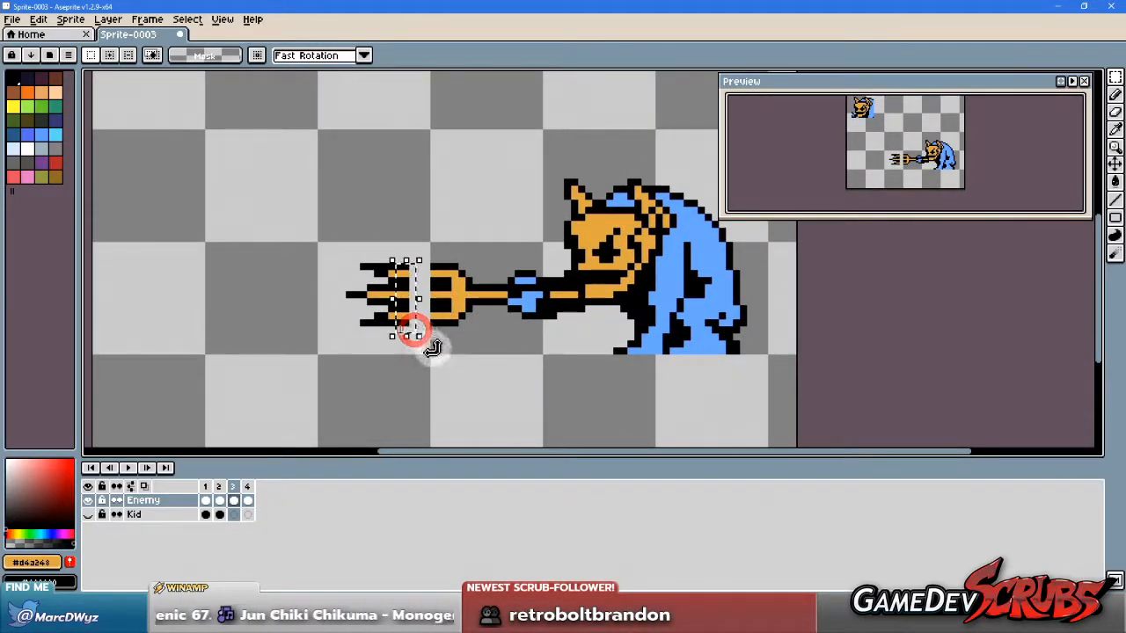
drag(406, 284, 406, 284)
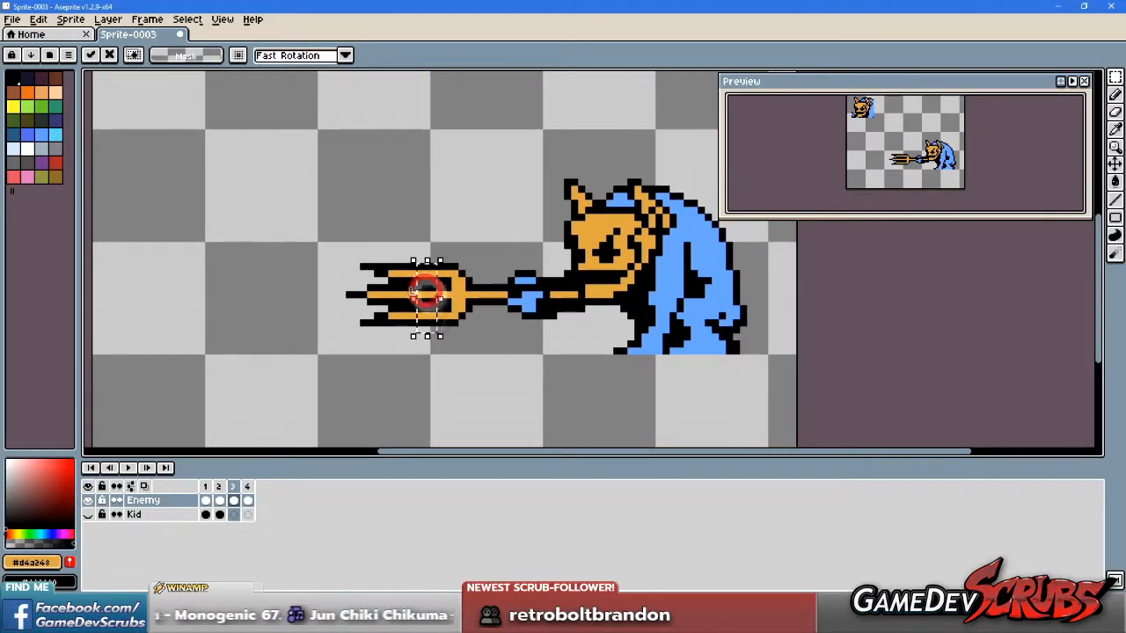
click(475, 344)
Step: In frame 4, turn on onion skinning and shift the pitchfork's tine tips about three pixels forward, checking against frame 3
click(247, 488)
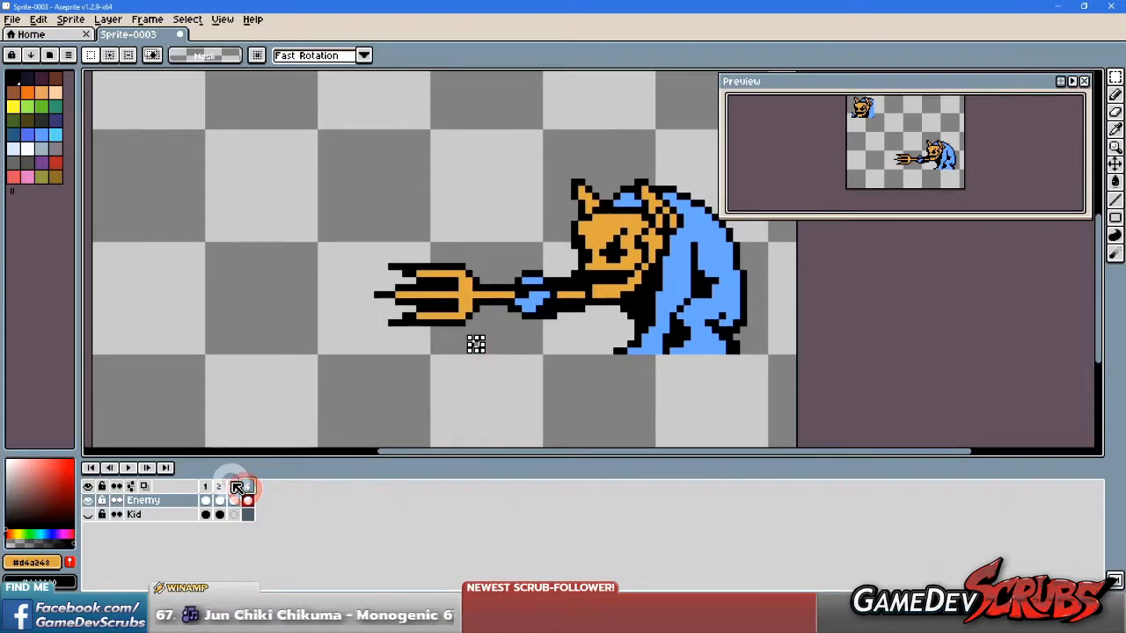
click(143, 485)
mouse_move(349, 260)
mouse_down()
mouse_move(436, 338)
mouse_move(385, 301)
mouse_up()
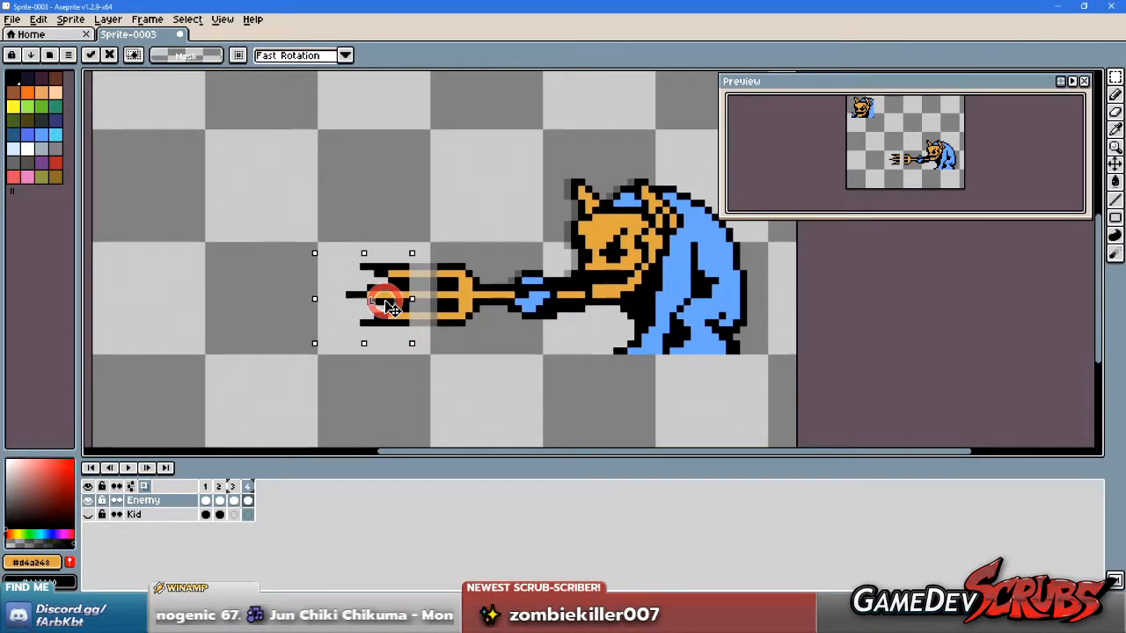
click(431, 250)
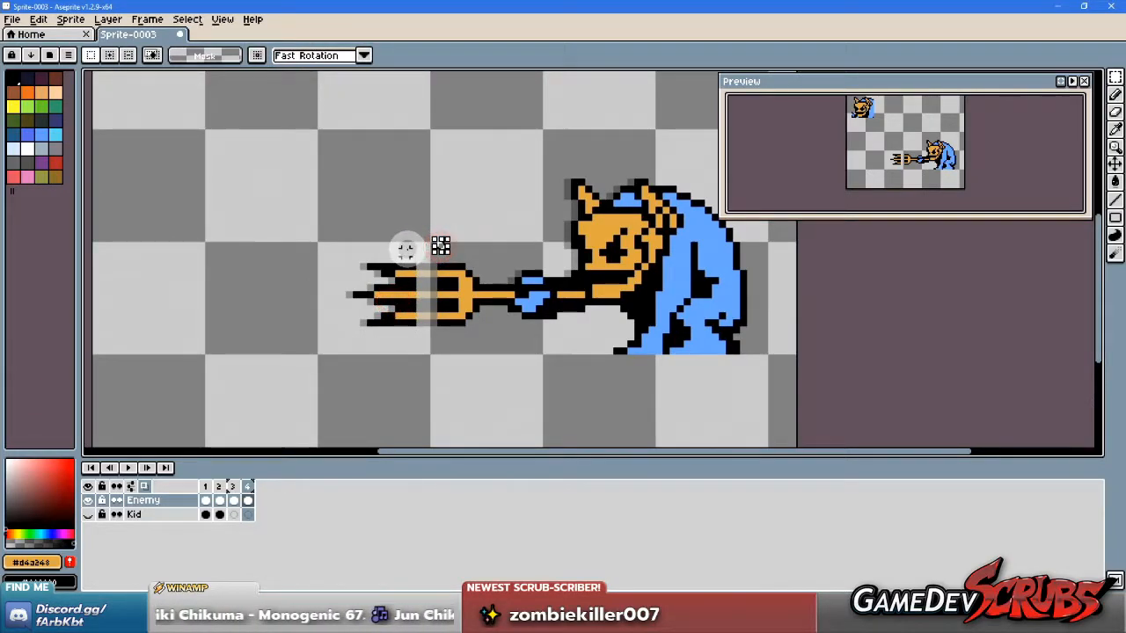
click(232, 486)
click(247, 486)
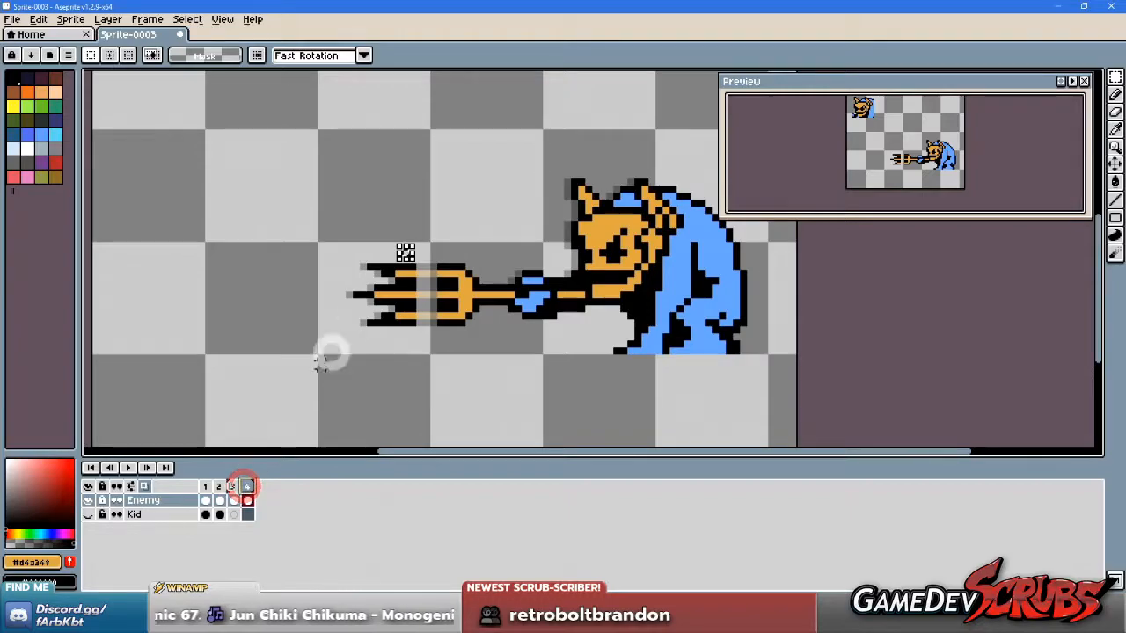
Step: Fill the gap in frame 4's pitchfork tines with a copied tine section and clear the selection
drag(432, 248, 395, 348)
drag(408, 282, 425, 287)
click(449, 294)
click(495, 376)
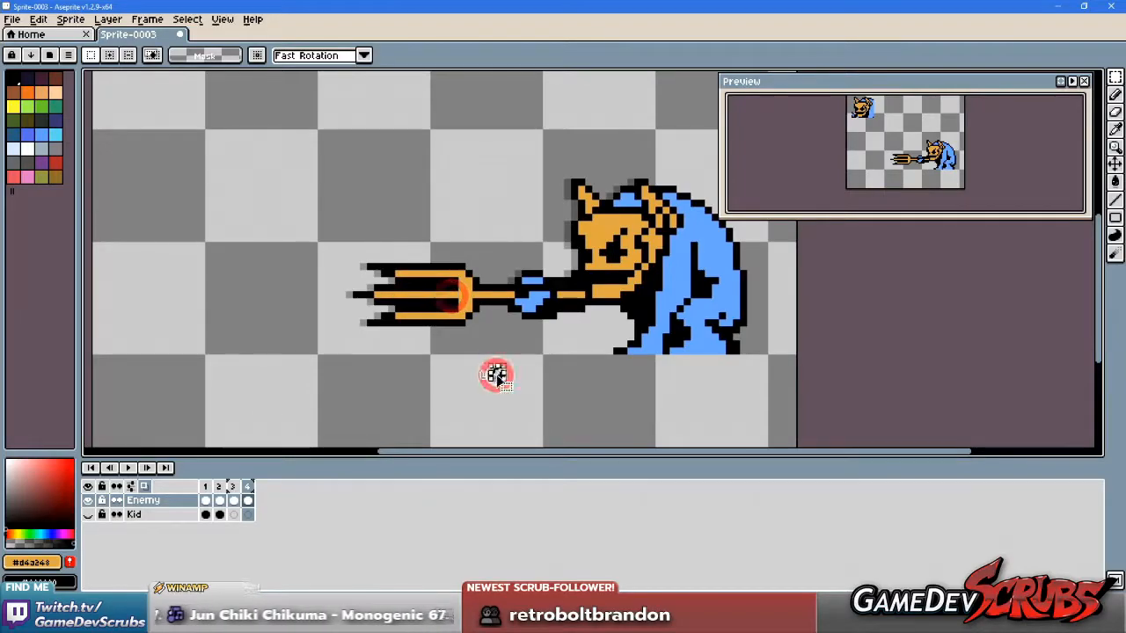
Step: Turn off onion skinning and replay the enemy attack with the lengthened pitchfork
scroll(488, 352, down, 4)
scroll(491, 364, up, 1)
click(147, 484)
click(132, 469)
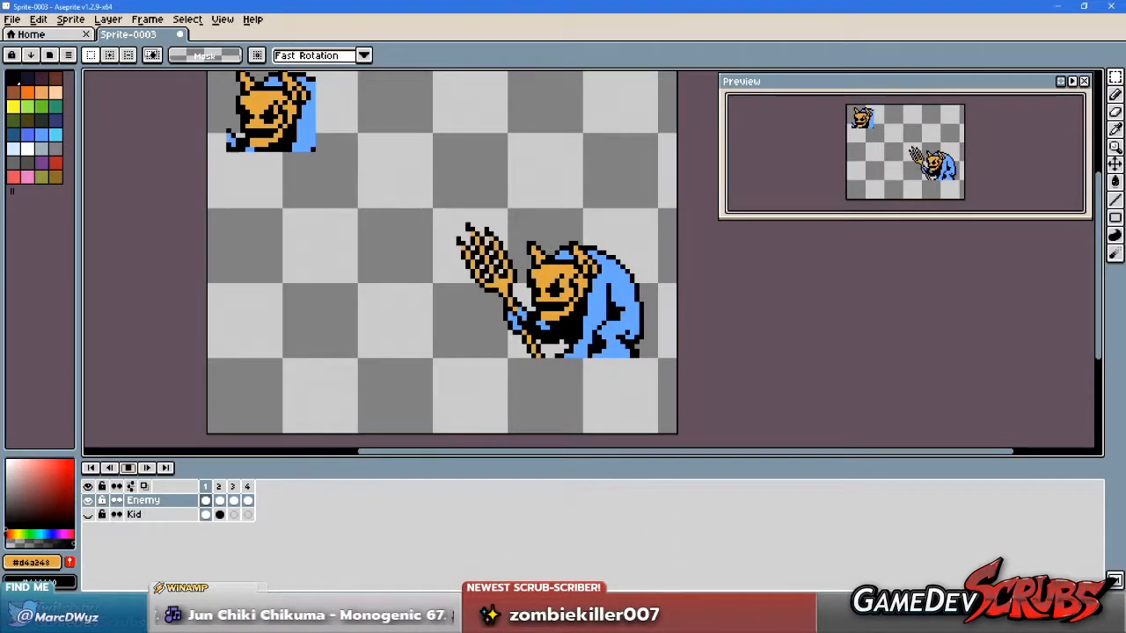
Step: Switch to Paint Shop Pro to check the pitchfork's length in the Stationary Stabbing sketch, and return to Aseprite
key(alt+Tab)
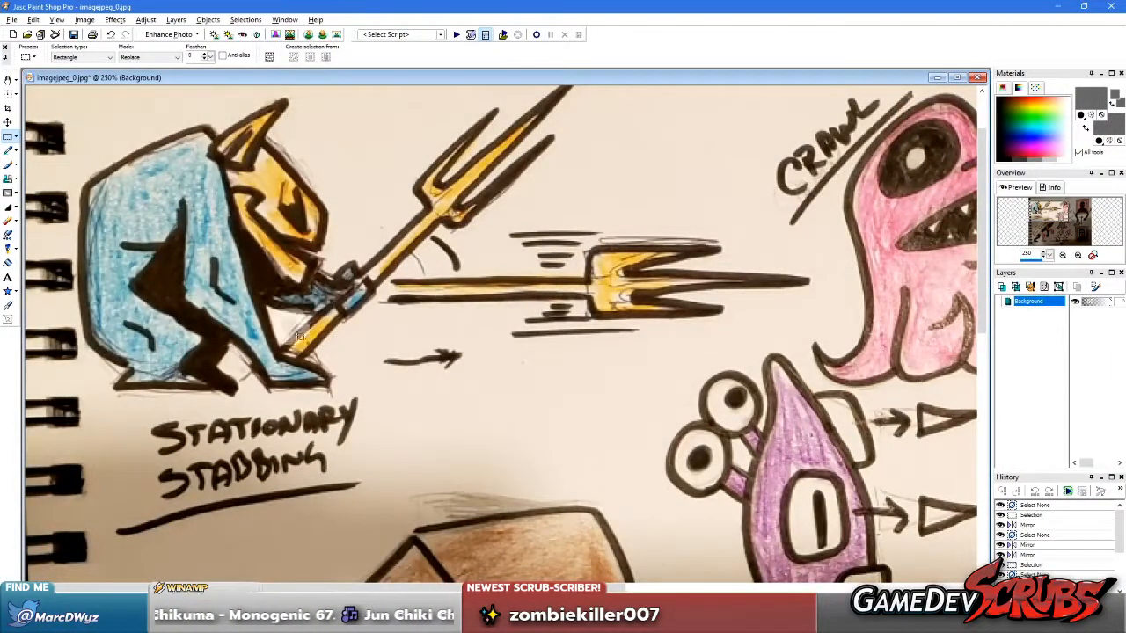
right_click(496, 280)
click(360, 360)
right_click(436, 363)
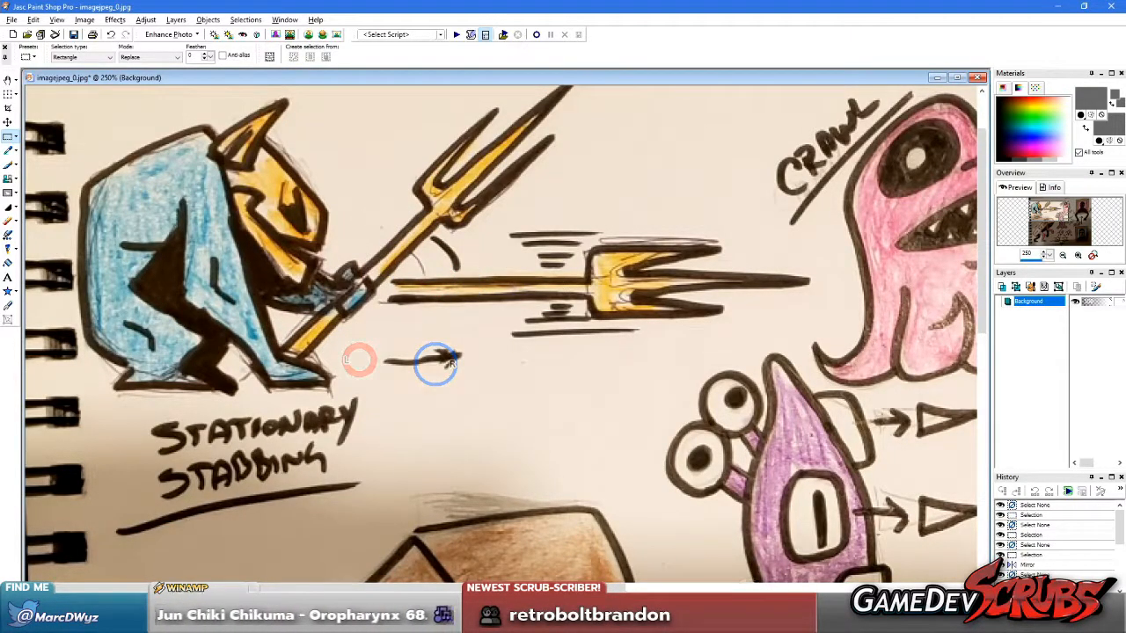
key(alt+Tab)
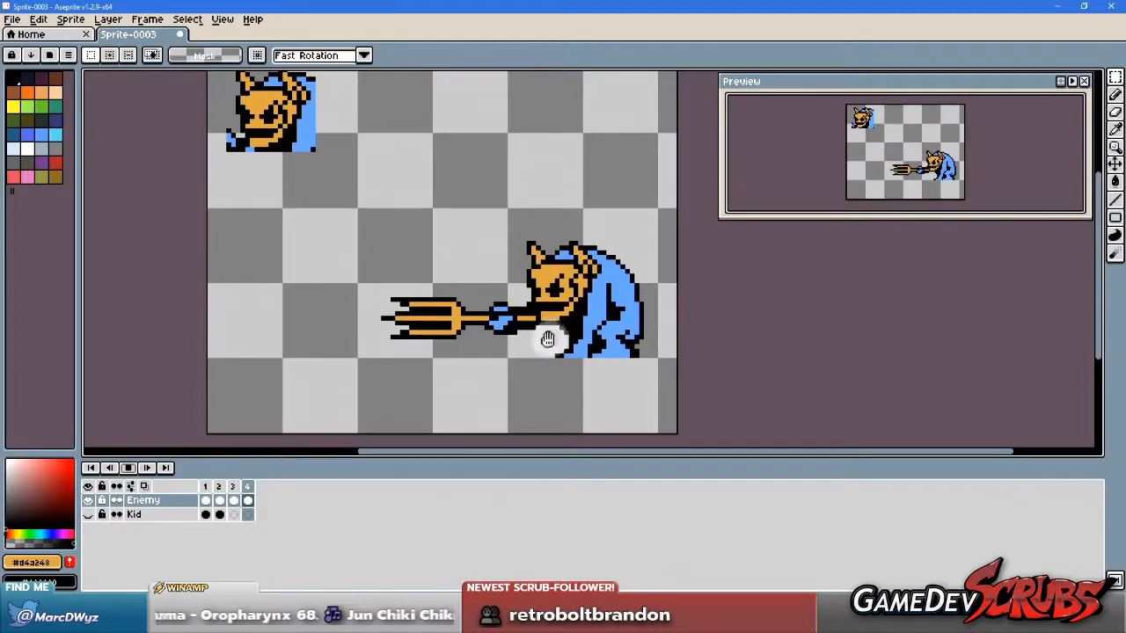
Step: Stop the playback and, in frame 1, shift the pitchfork's head about two pixels up and forward from its shaft
scroll(547, 339, up, 1)
click(130, 468)
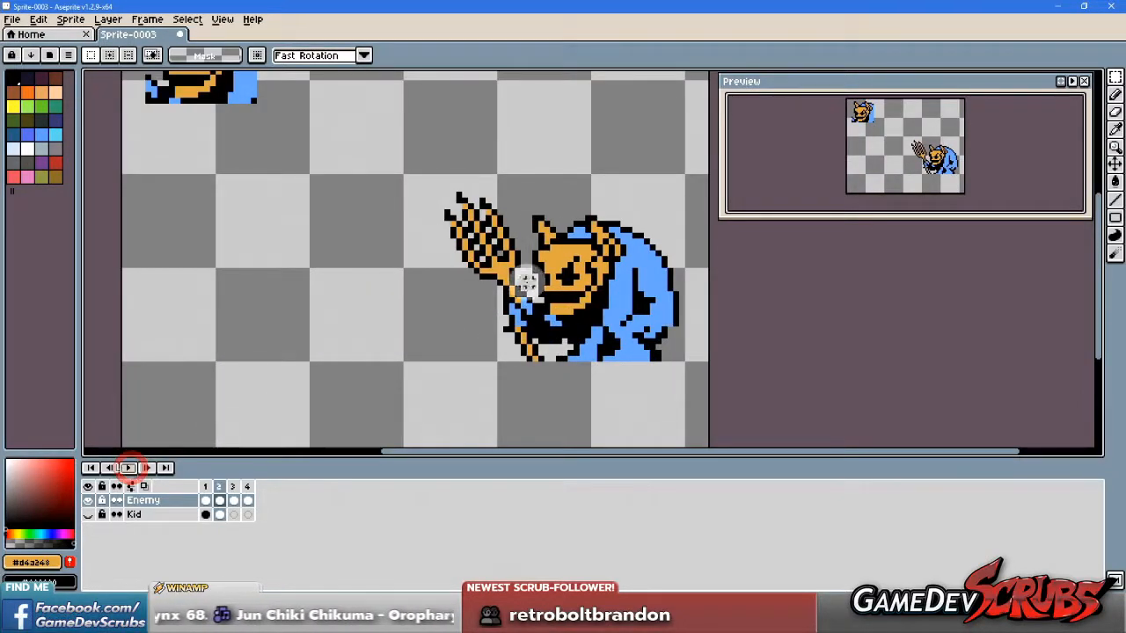
click(205, 486)
drag(406, 160, 482, 251)
scroll(501, 272, up, 2)
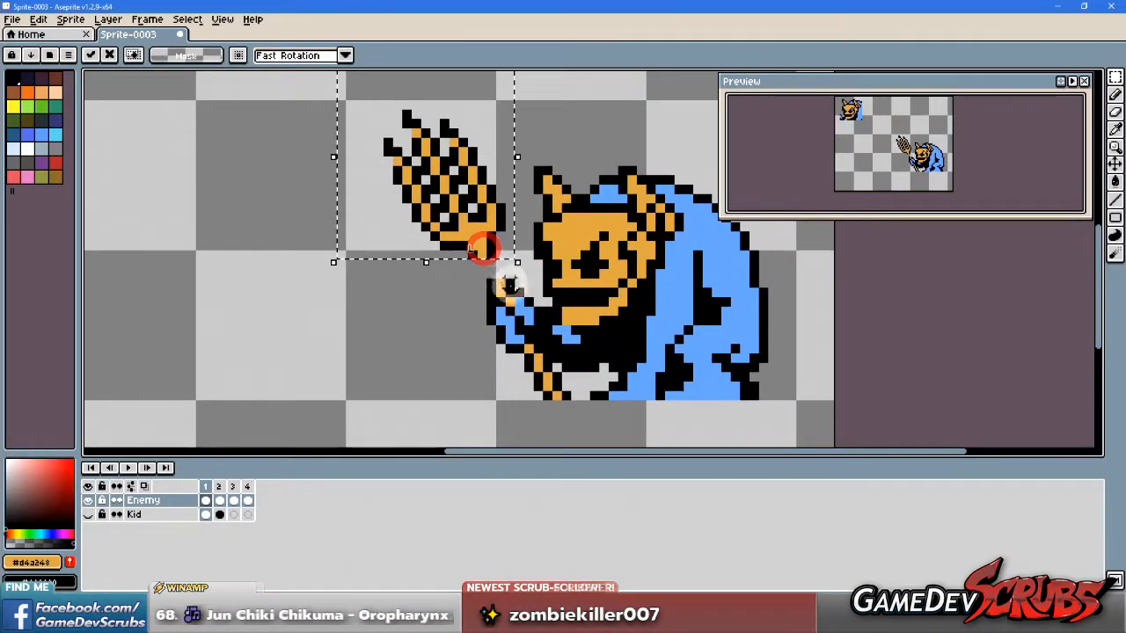
Step: Bridge the gap in frame 1's pitchfork shaft with a copied shaft piece, deselect, and go to frame 2
click(510, 282)
drag(506, 294, 508, 286)
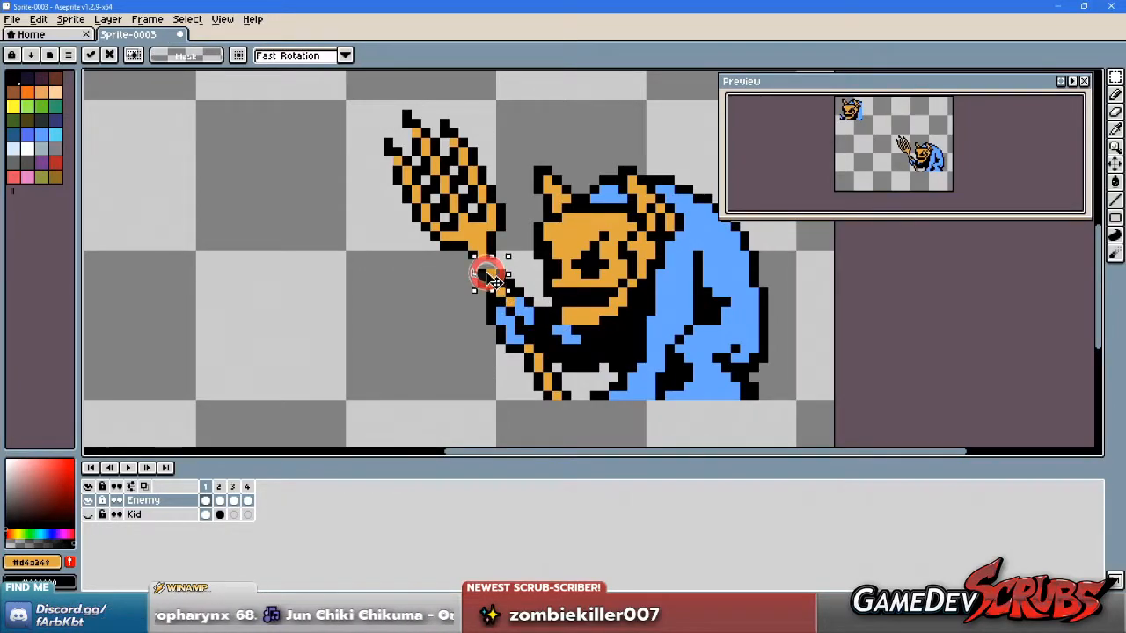
click(559, 264)
scroll(558, 262, down, 1)
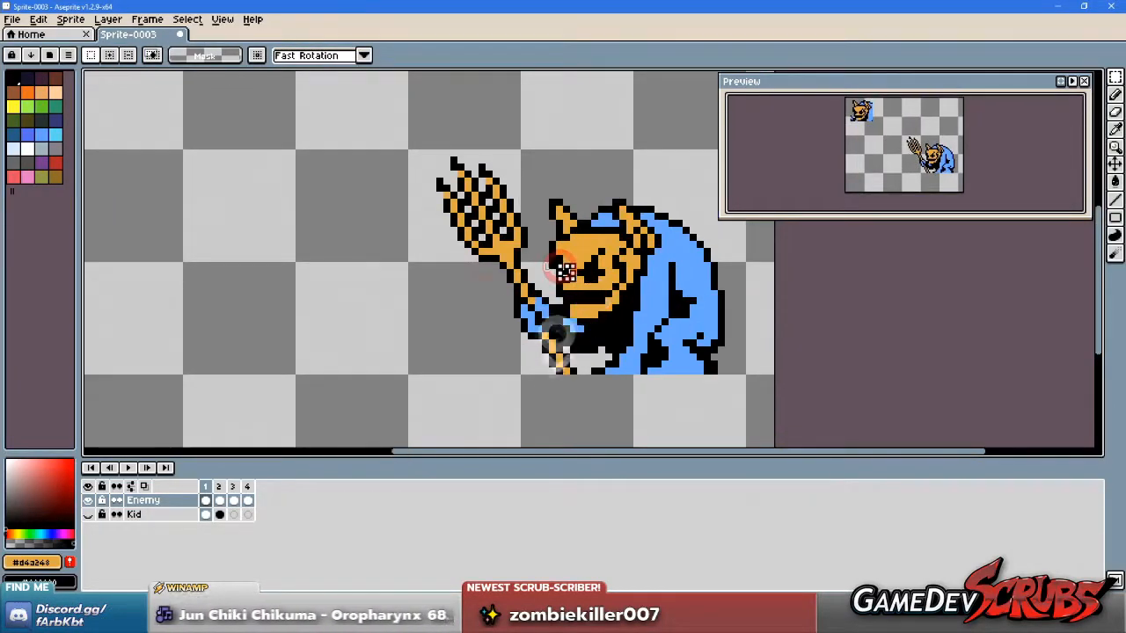
click(220, 488)
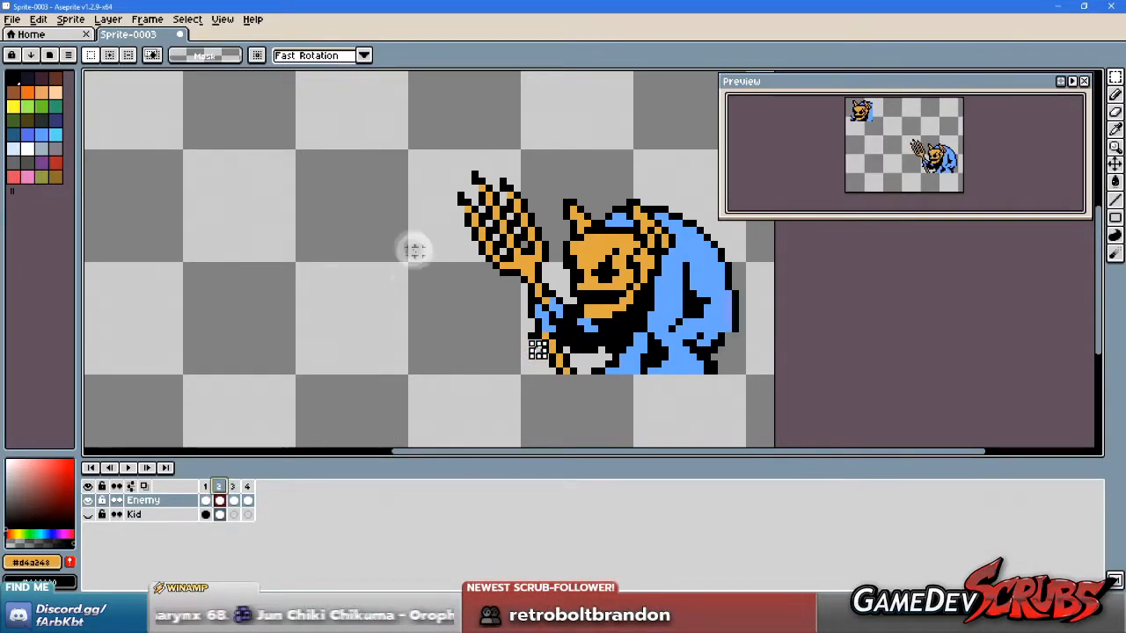
Step: In frame 2, shift the pitchfork's head about two pixels up and forward, and bridge the gap in its shaft
scroll(428, 281, up, 1)
click(401, 122)
drag(400, 121, 583, 290)
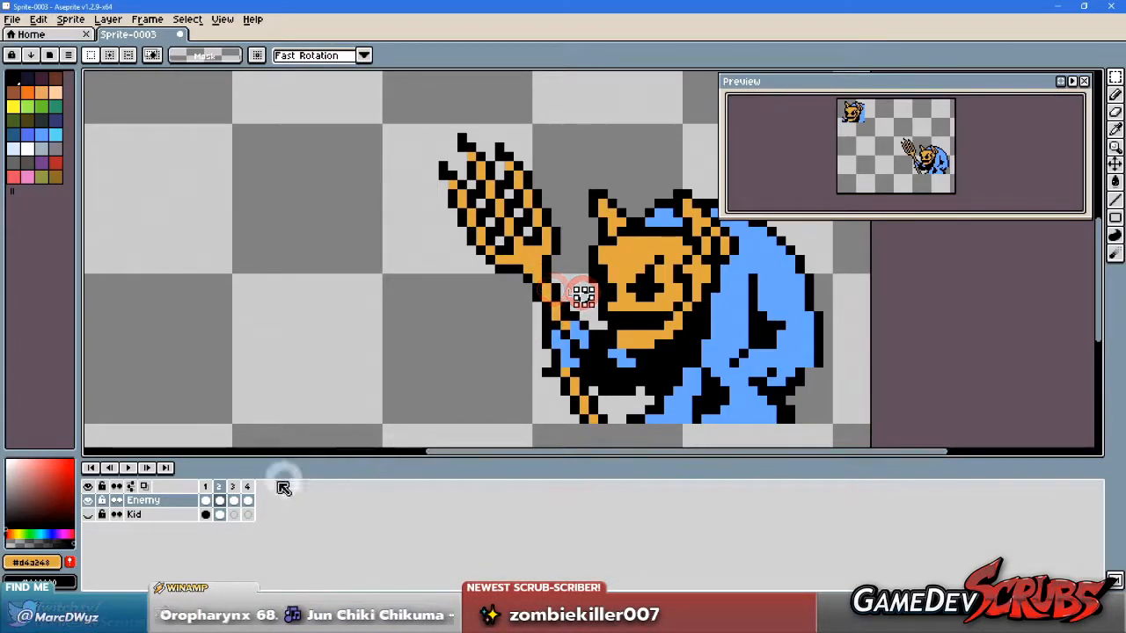
Step: Turn on onion skinning and, in frame 3, shift the pitchfork's head about two pixels forward from its shaft
click(233, 489)
drag(222, 263, 446, 428)
click(215, 489)
click(220, 489)
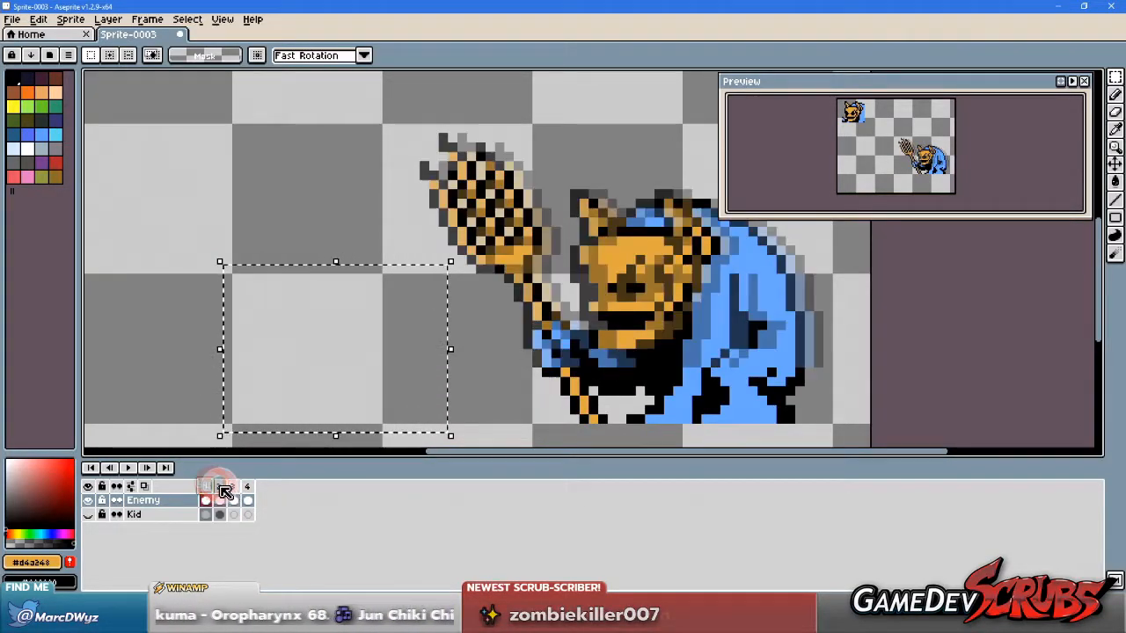
click(144, 486)
click(234, 500)
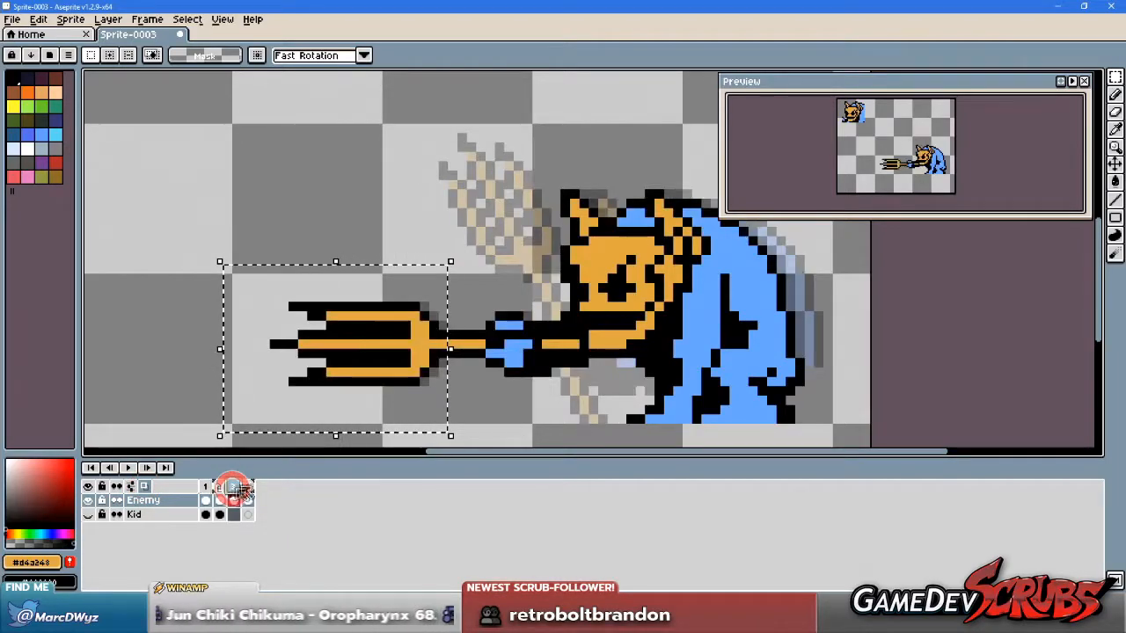
scroll(516, 380, down, 1)
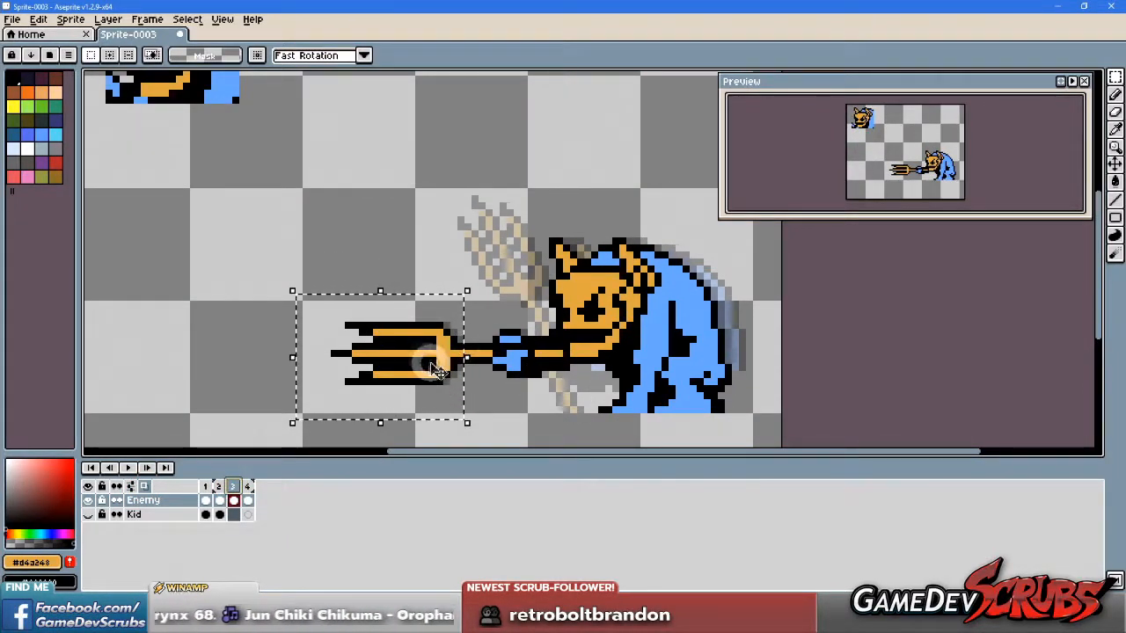
drag(427, 358, 413, 358)
Step: Bridge the gap in frame 3's pitchfork shaft with a copied piece of the shaft and deselect
scroll(448, 357, up, 1)
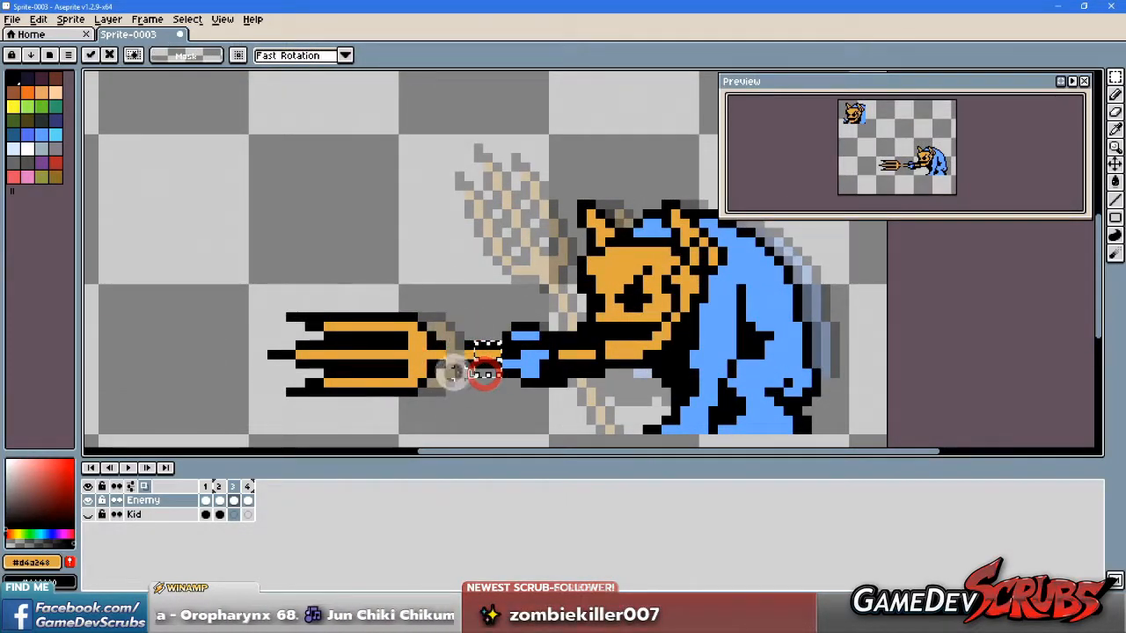
click(465, 343)
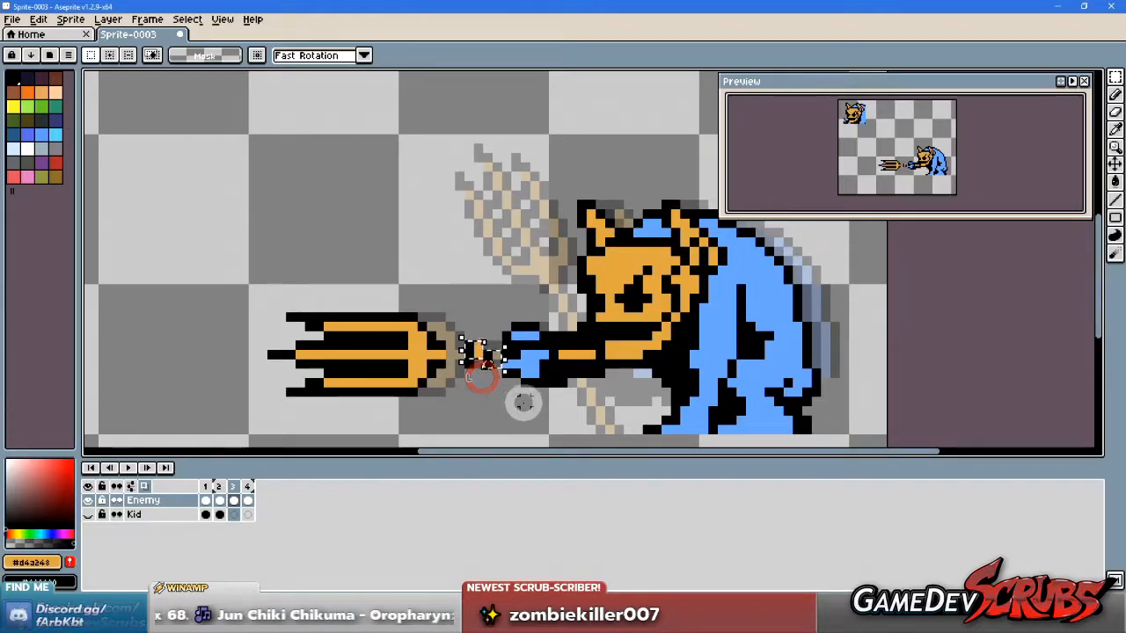
drag(510, 385, 471, 332)
key(ctrl+v)
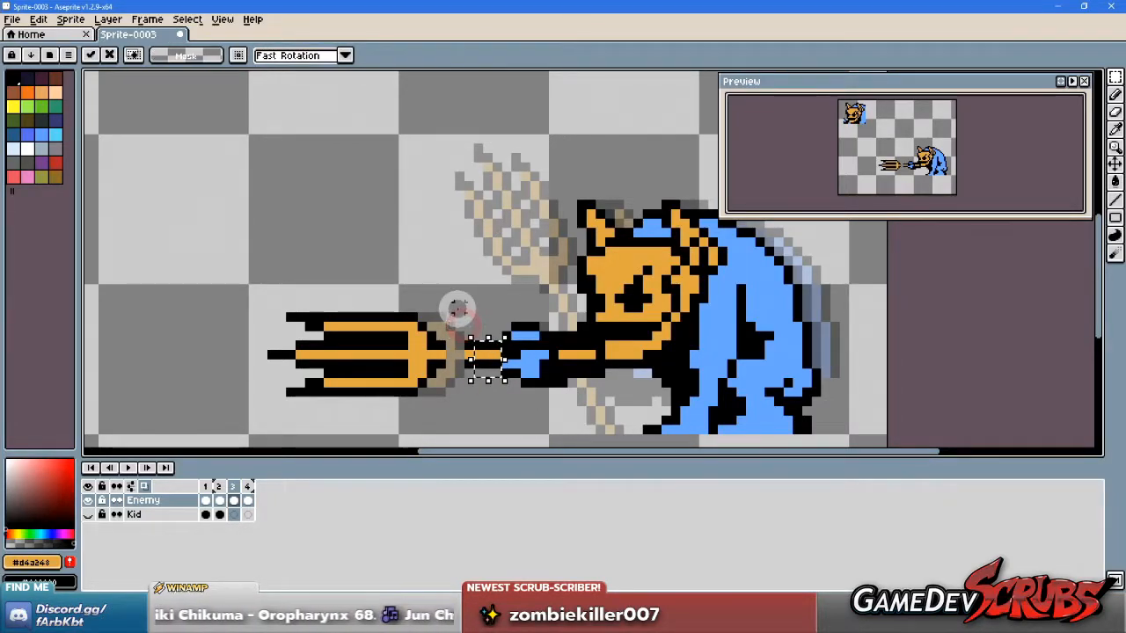
click(465, 327)
drag(486, 380, 460, 358)
key(ctrl+v)
click(515, 371)
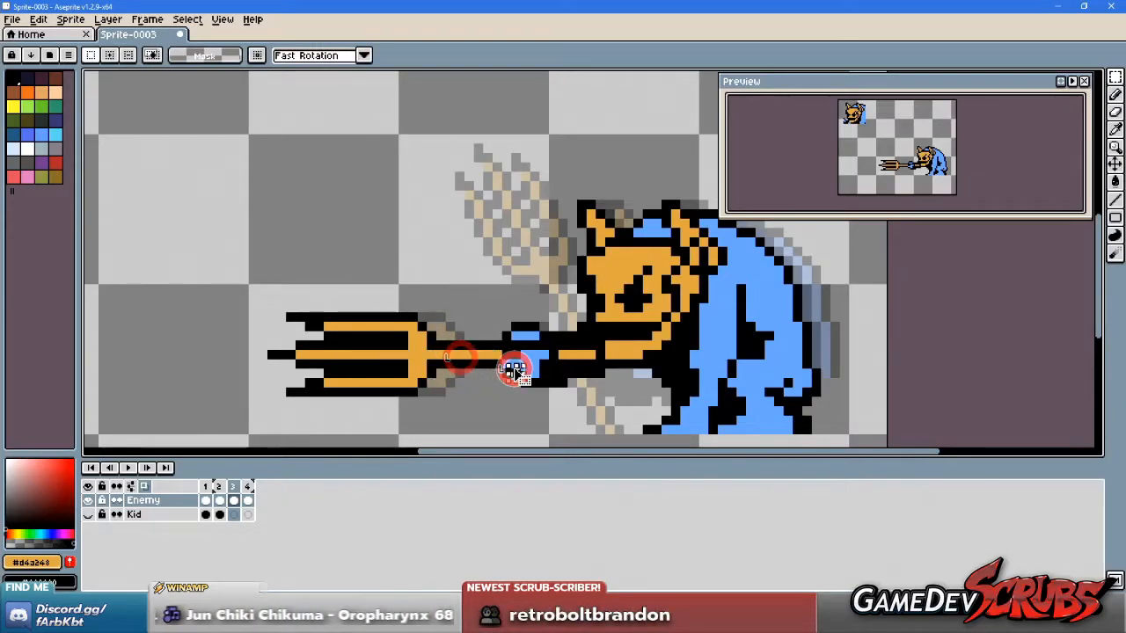
scroll(576, 398, down, 2)
scroll(543, 382, up, 1)
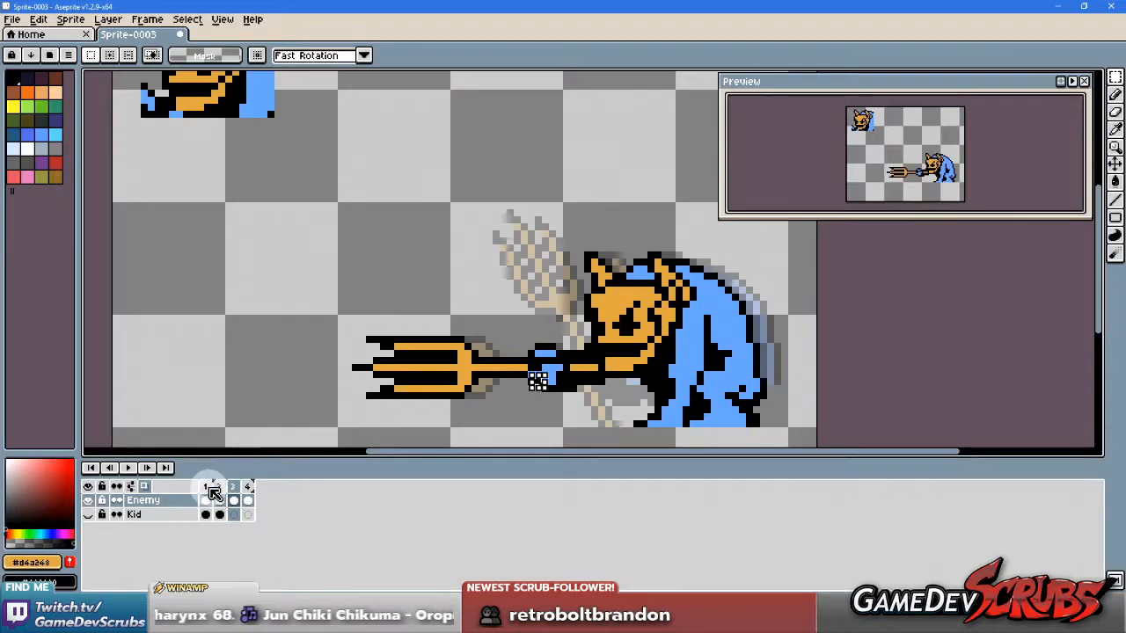
Step: Compare frames 2 and 3 and, in frame 4, shift the pitchfork's head about two pixels forward
click(220, 490)
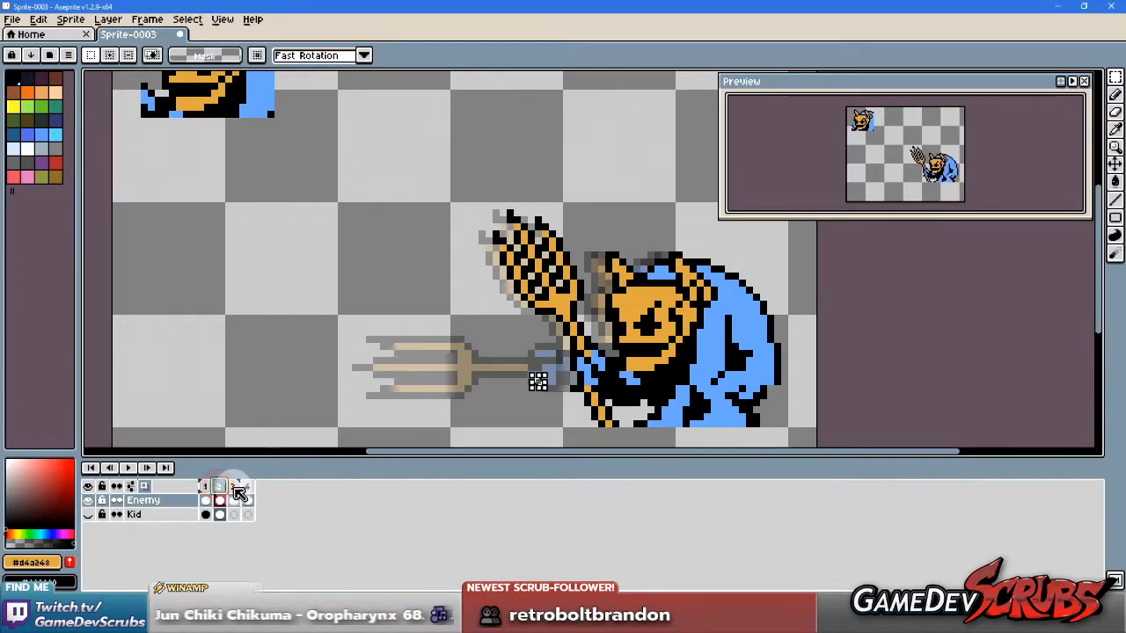
click(234, 490)
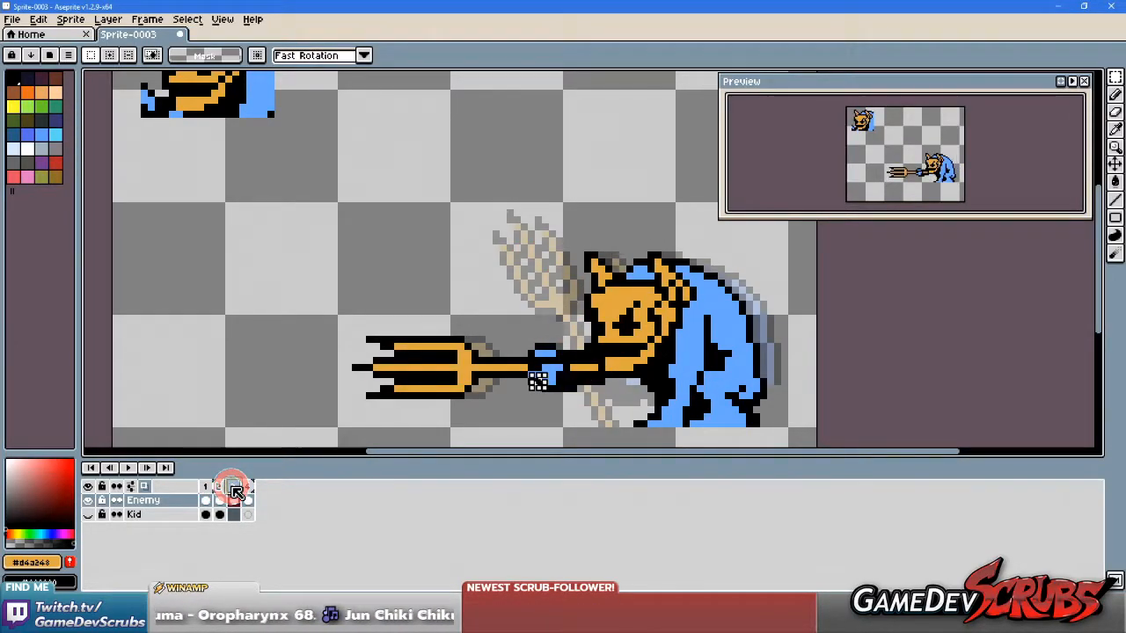
click(250, 490)
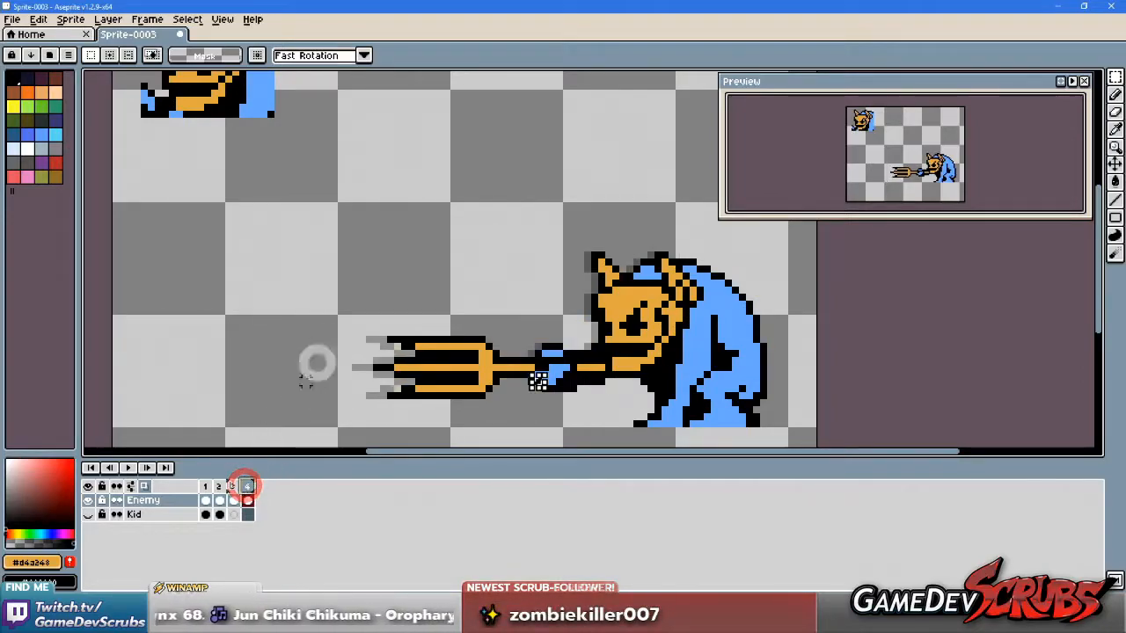
drag(314, 299, 509, 429)
drag(441, 387, 424, 382)
Step: Fill the gap in frame 4's pitchfork shaft with a copied shaft section, and clear the selection
click(502, 381)
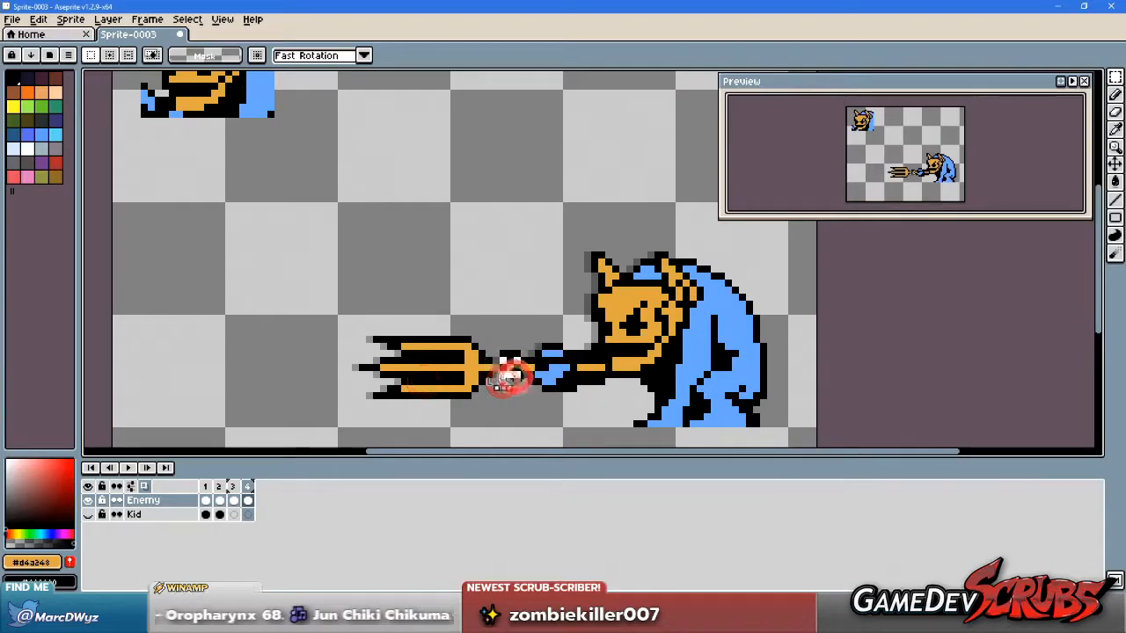
click(526, 366)
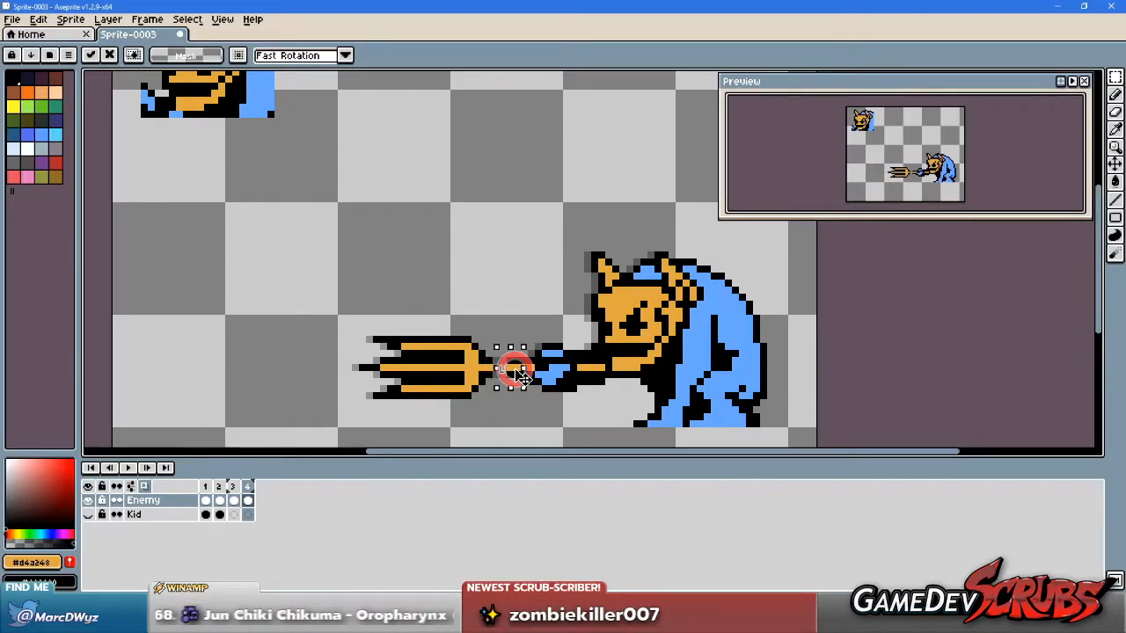
drag(515, 370, 504, 370)
click(538, 402)
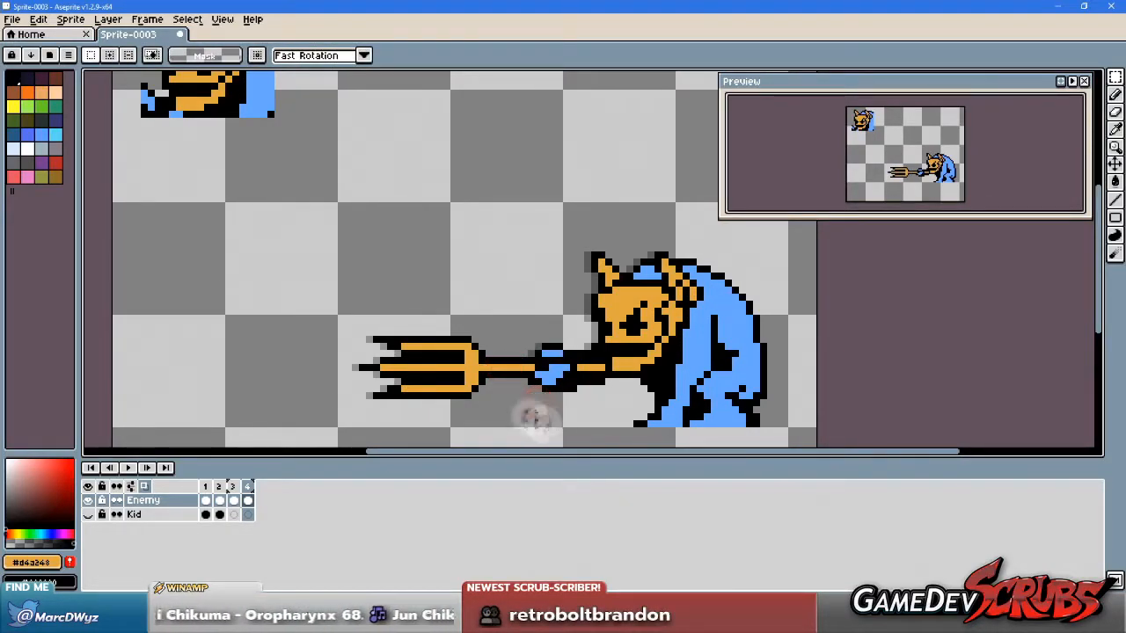
Step: Replay the enemy attack with onion skinning off to check the longer pitchfork in all four frames
scroll(543, 424, down, 2)
click(129, 469)
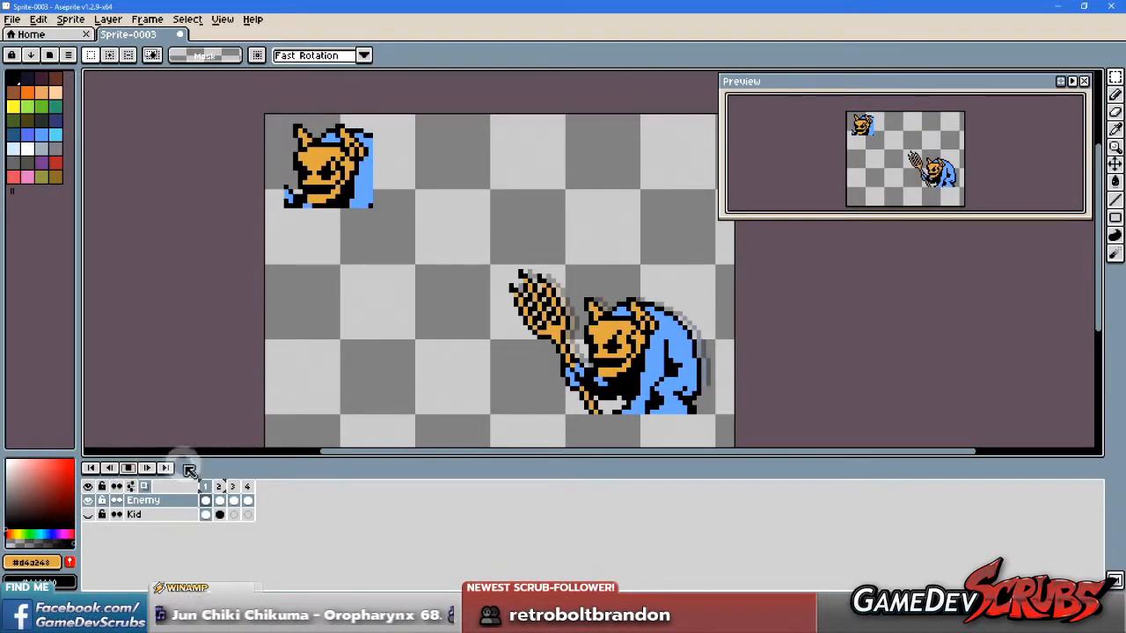
click(129, 469)
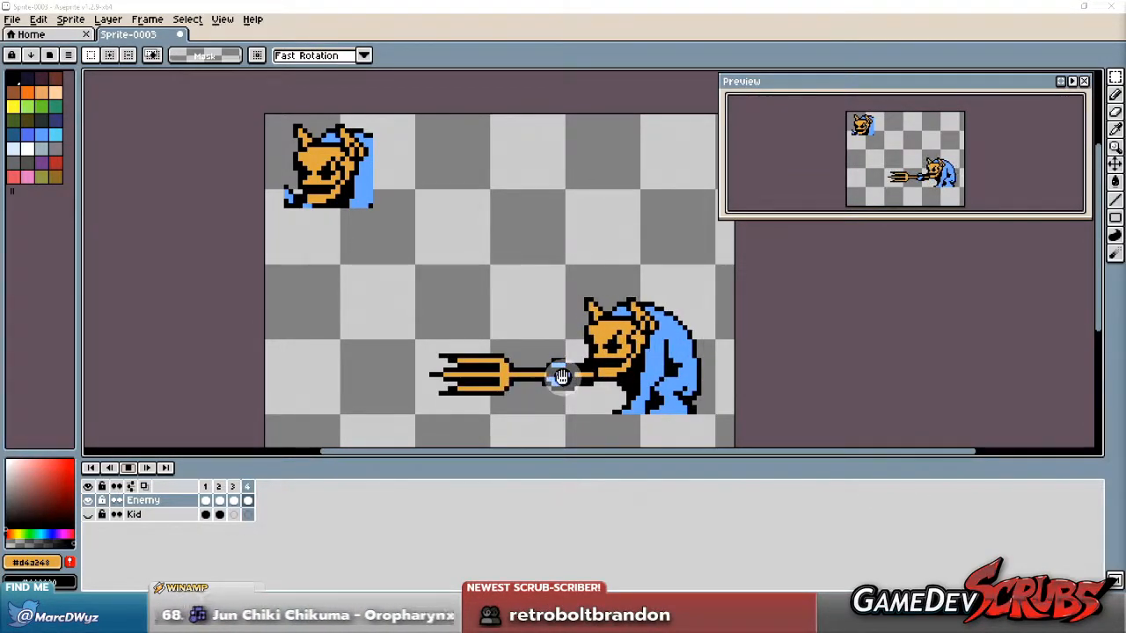
scroll(653, 380, up, 1)
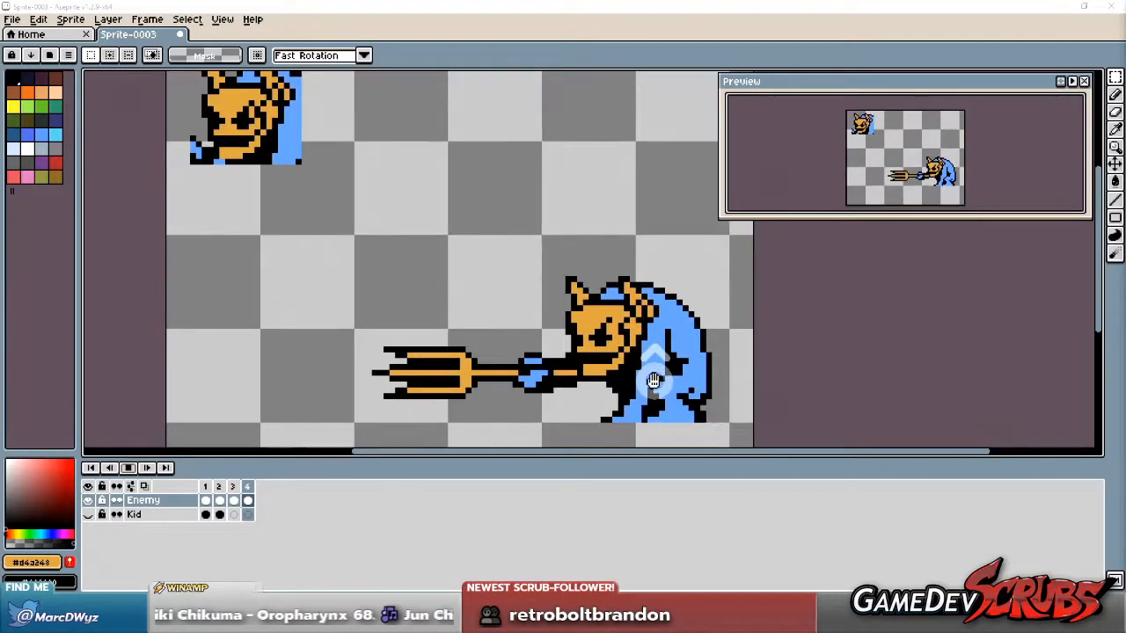
scroll(652, 380, up, 1)
drag(653, 380, 563, 340)
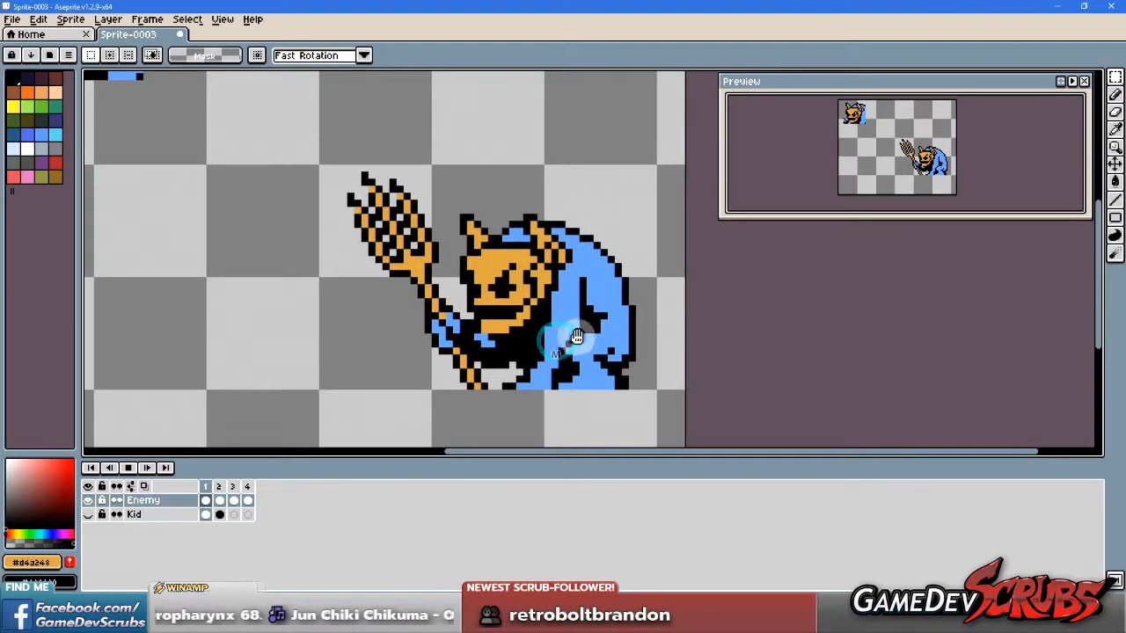
Step: Stop the playback and, in frame 1, thicken the lower end of the pitchfork's shaft with orange and black outline pixels
click(125, 471)
scroll(492, 354, up, 3)
drag(472, 389, 466, 364)
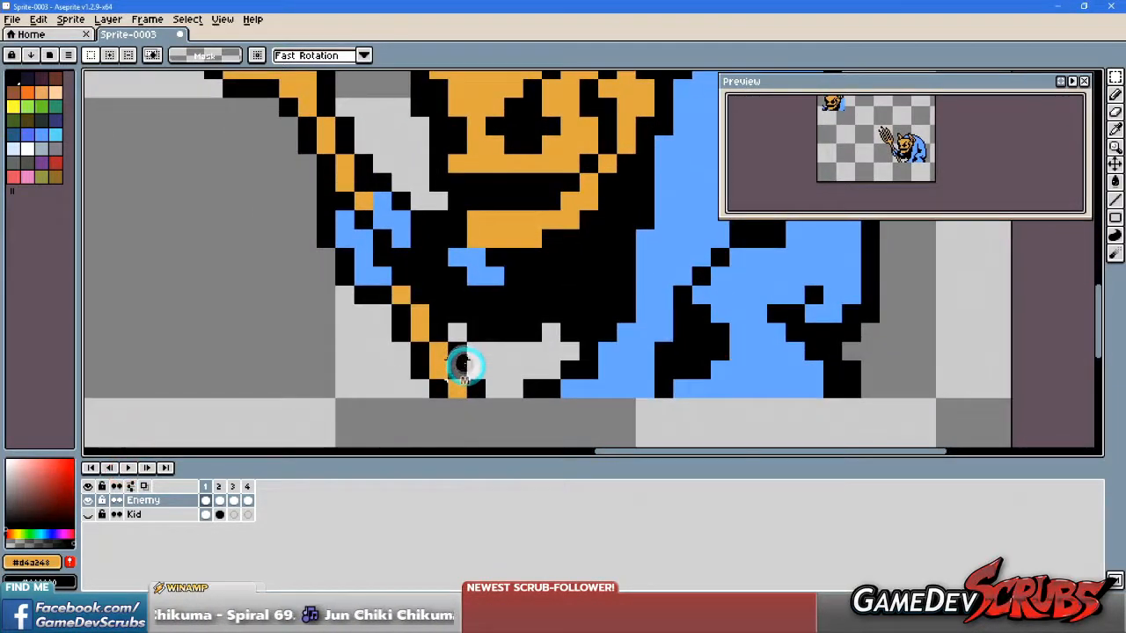
key(b)
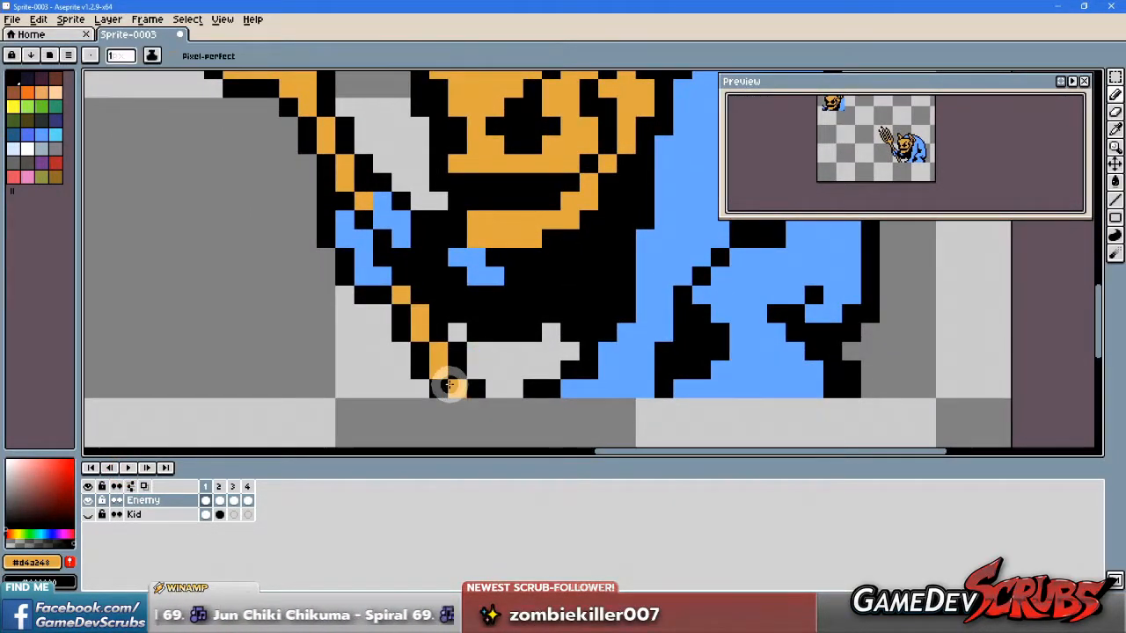
alt+click(434, 364)
alt+right_click(457, 352)
click(441, 384)
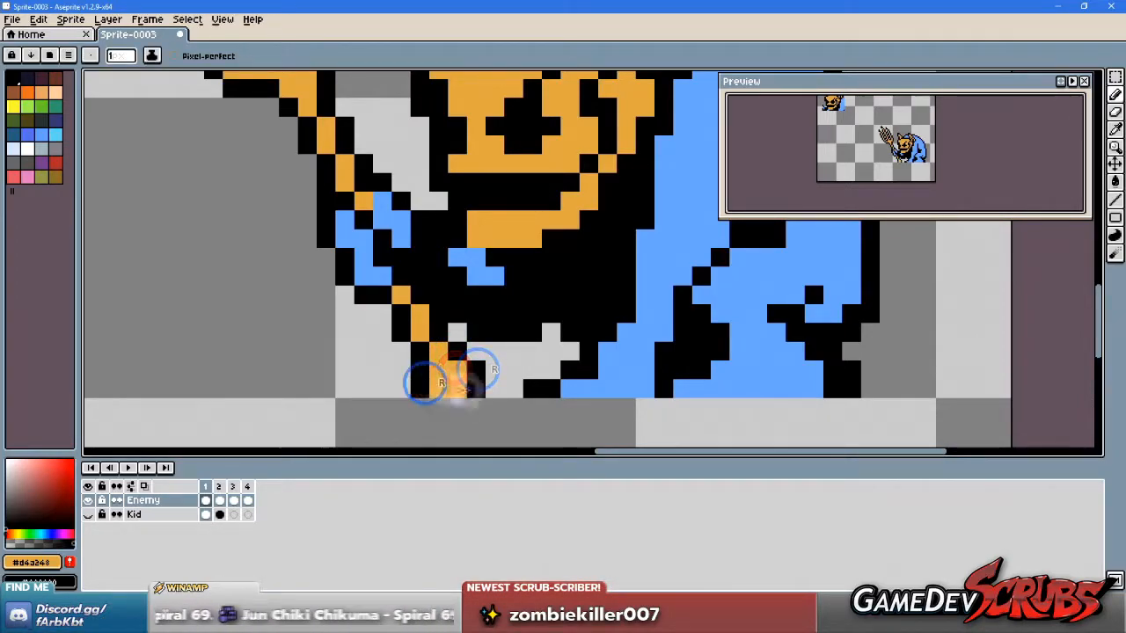
scroll(423, 381, down, 3)
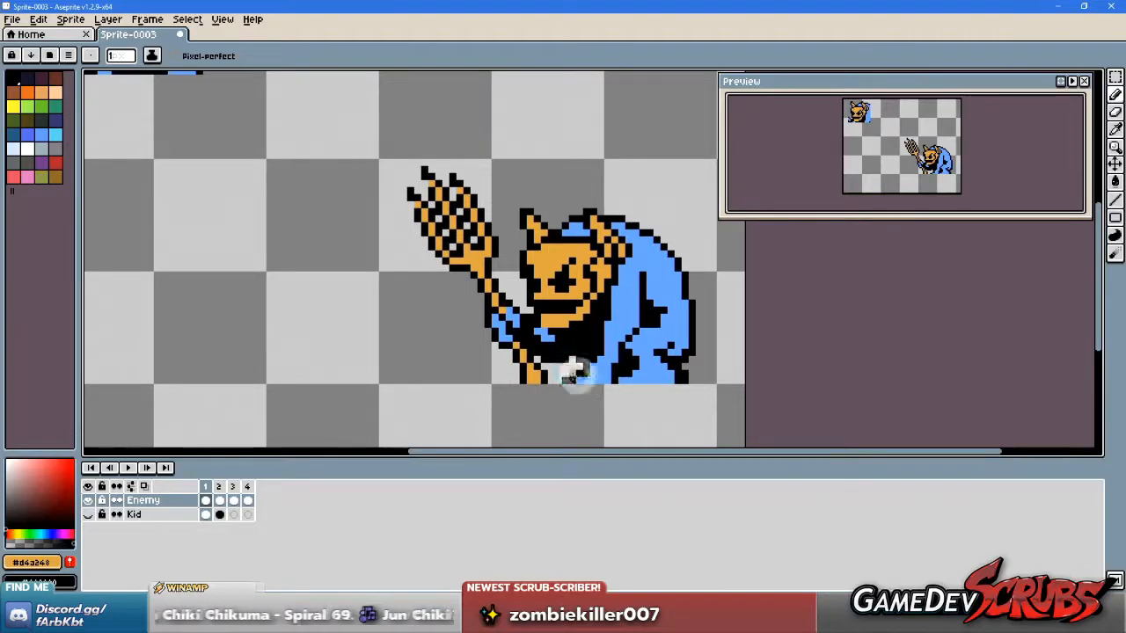
scroll(594, 396, down, 1)
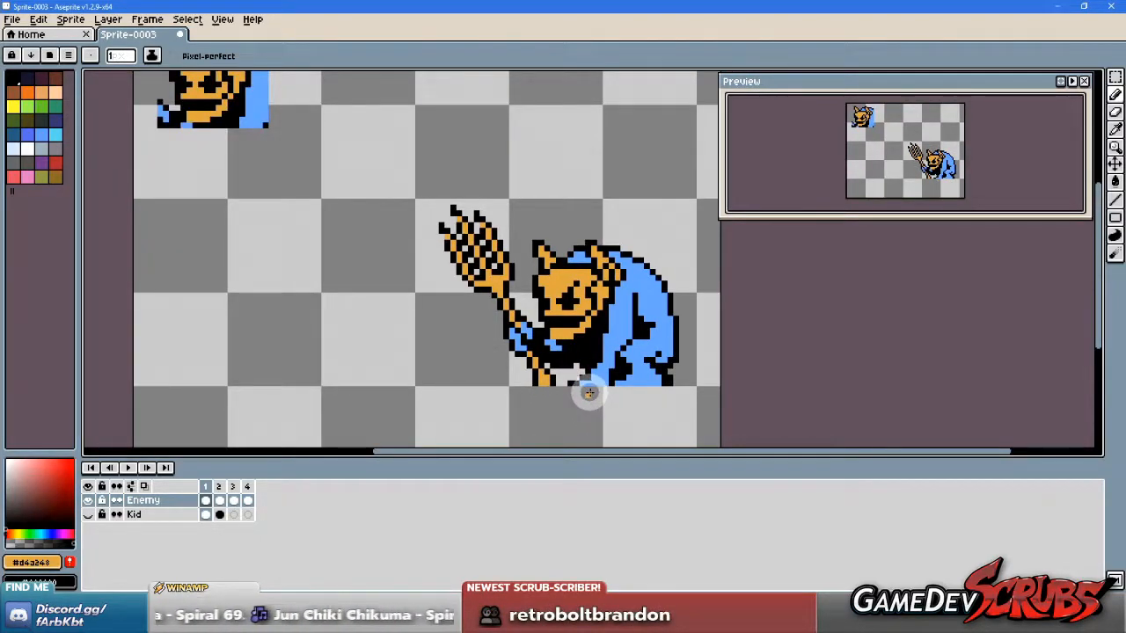
Step: Turn on onion skinning and, in frame 2, widen the pitchfork shaft's lower end with orange and black outline pixels to match frame 1
click(218, 488)
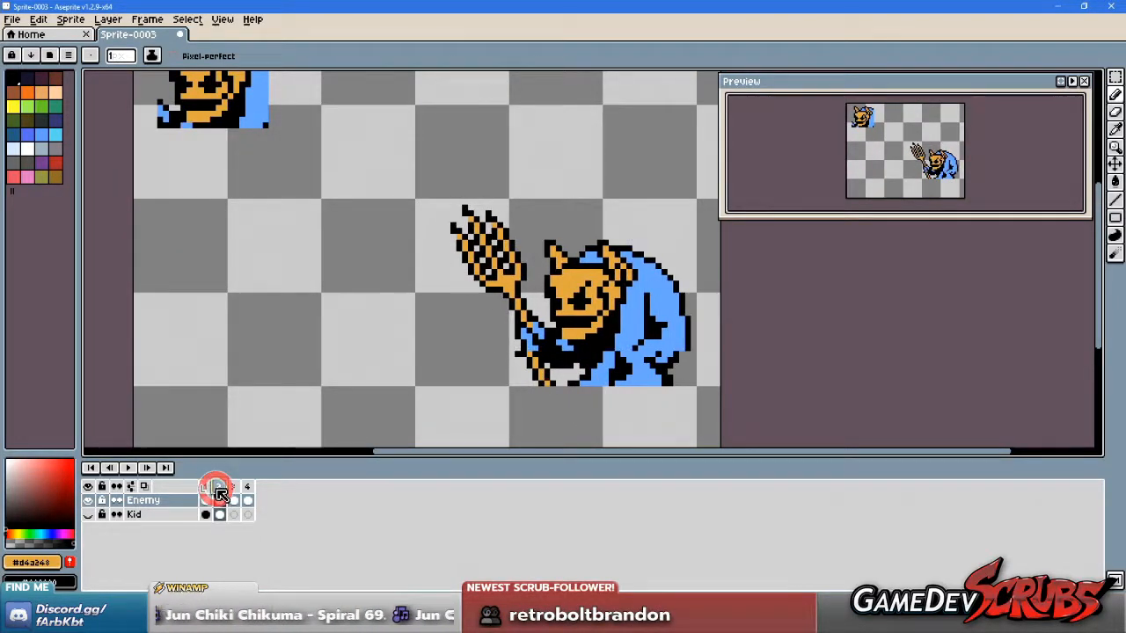
click(205, 486)
click(218, 487)
scroll(522, 388, up, 3)
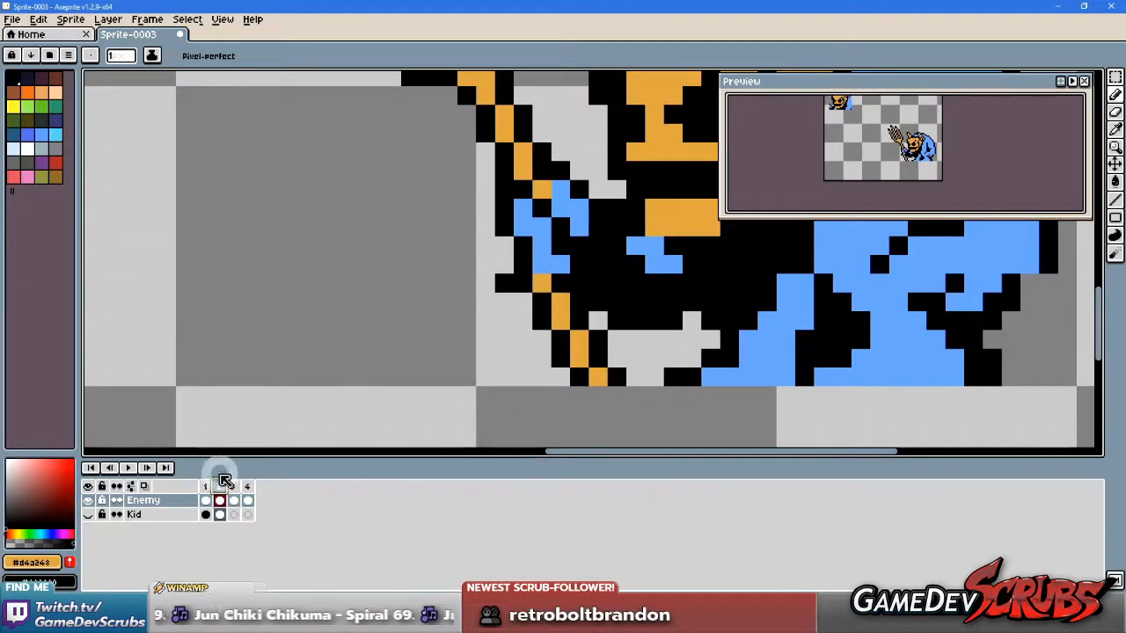
click(144, 486)
right_click(563, 376)
right_click(617, 359)
drag(599, 359, 582, 377)
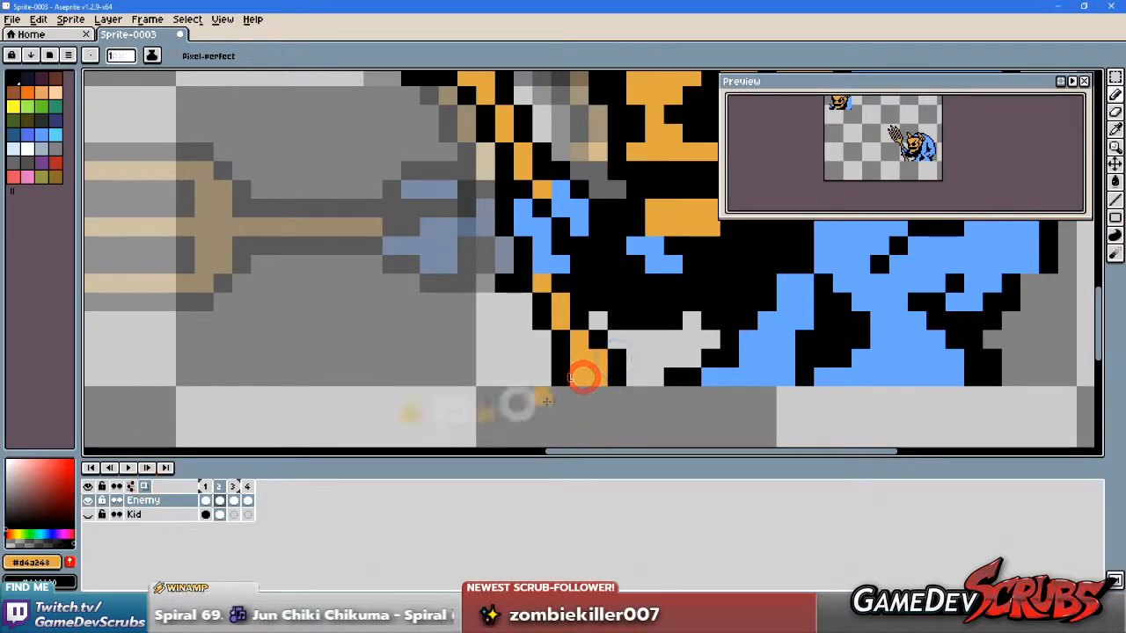
Step: Step back and forth through frames 1 to 3 to compare the pitchfork shaft and the enemy's pose
click(206, 486)
click(220, 487)
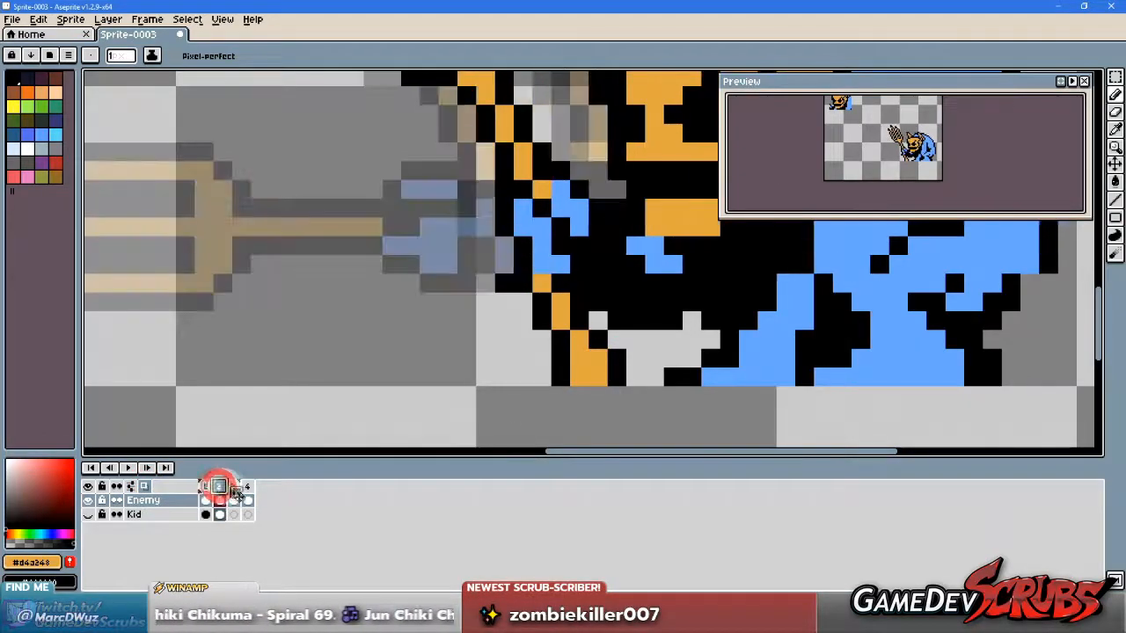
click(234, 486)
scroll(563, 309, down, 2)
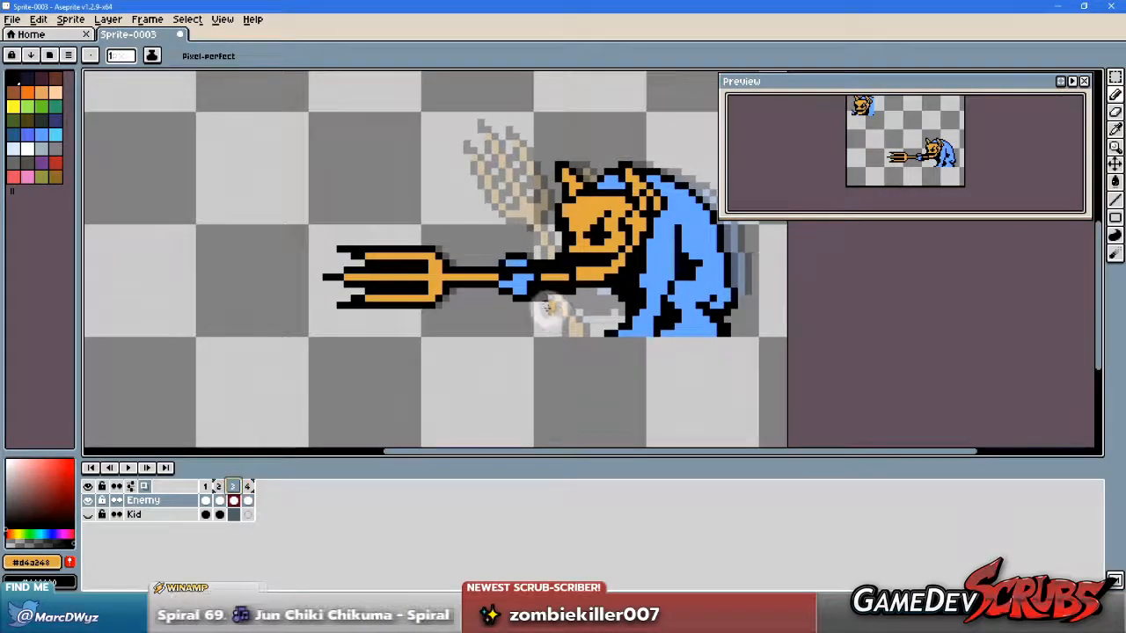
scroll(524, 313, up, 1)
scroll(476, 307, up, 2)
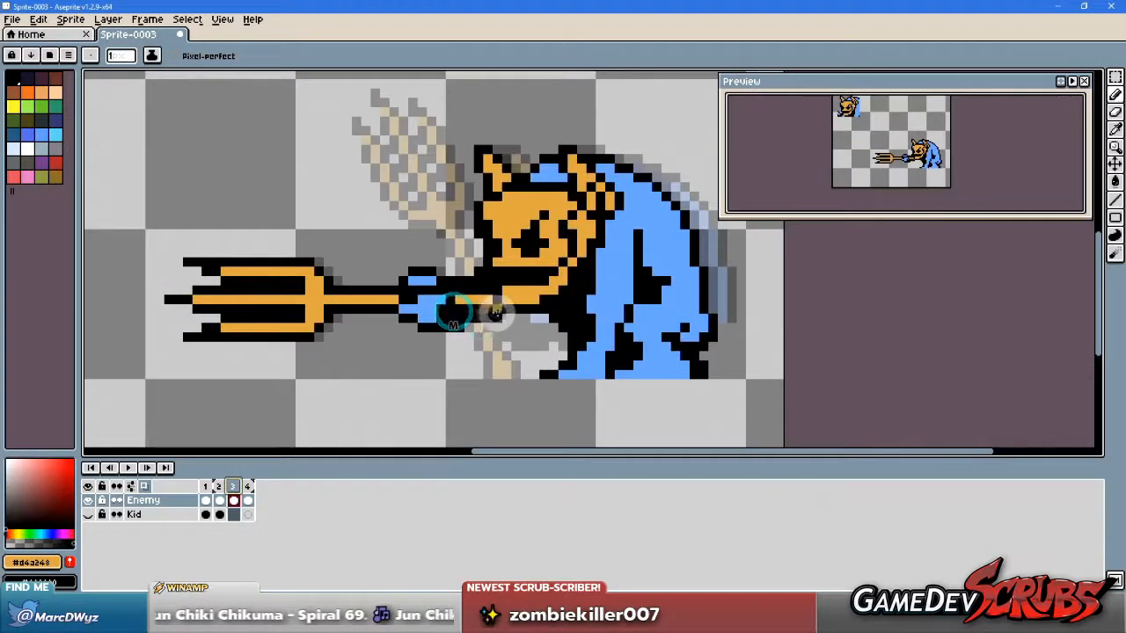
scroll(476, 307, down, 4)
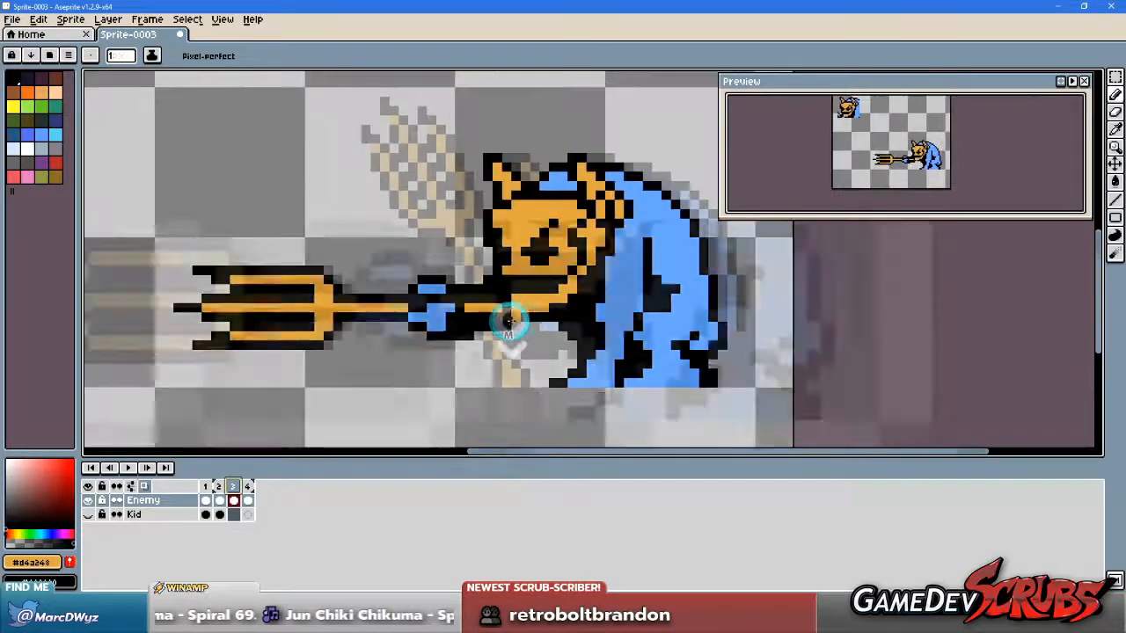
scroll(492, 310, up, 3)
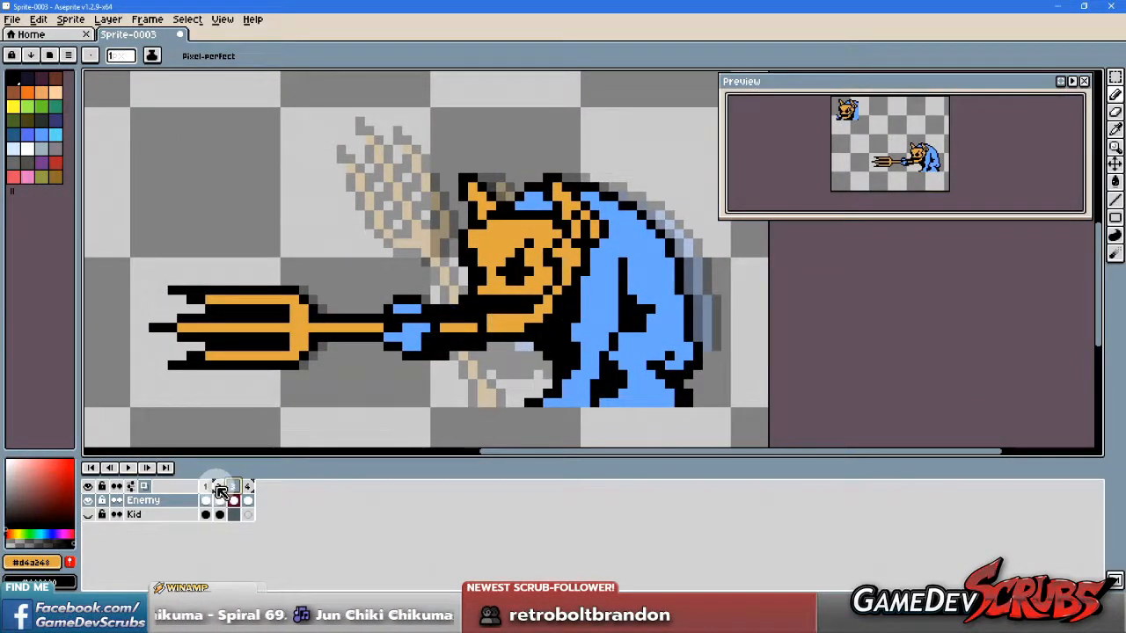
click(220, 488)
click(234, 488)
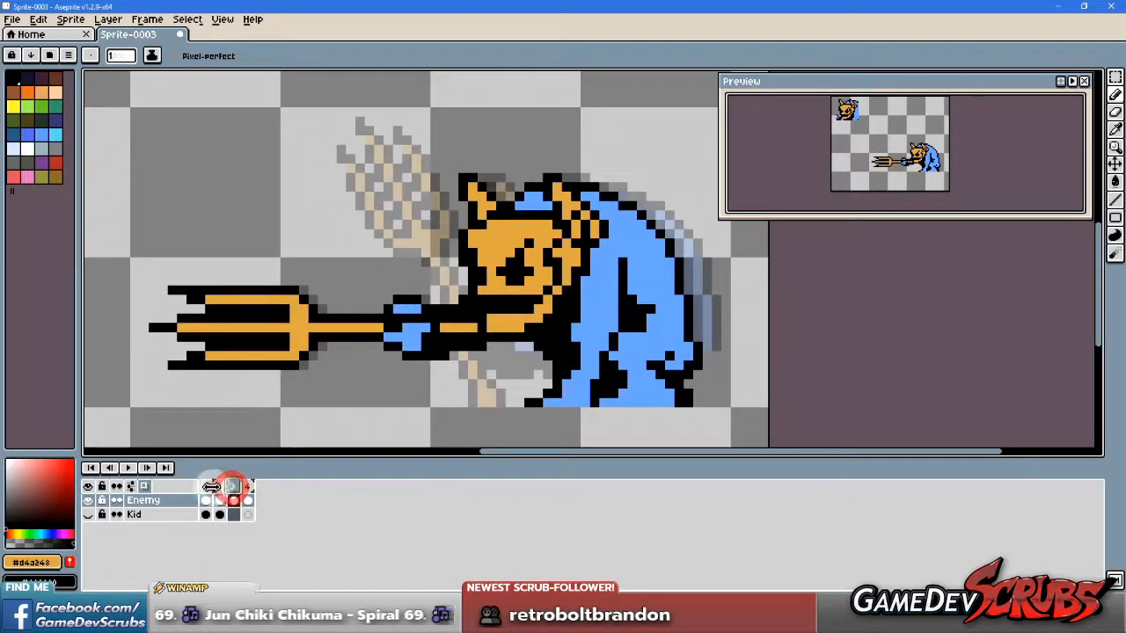
click(218, 486)
click(205, 487)
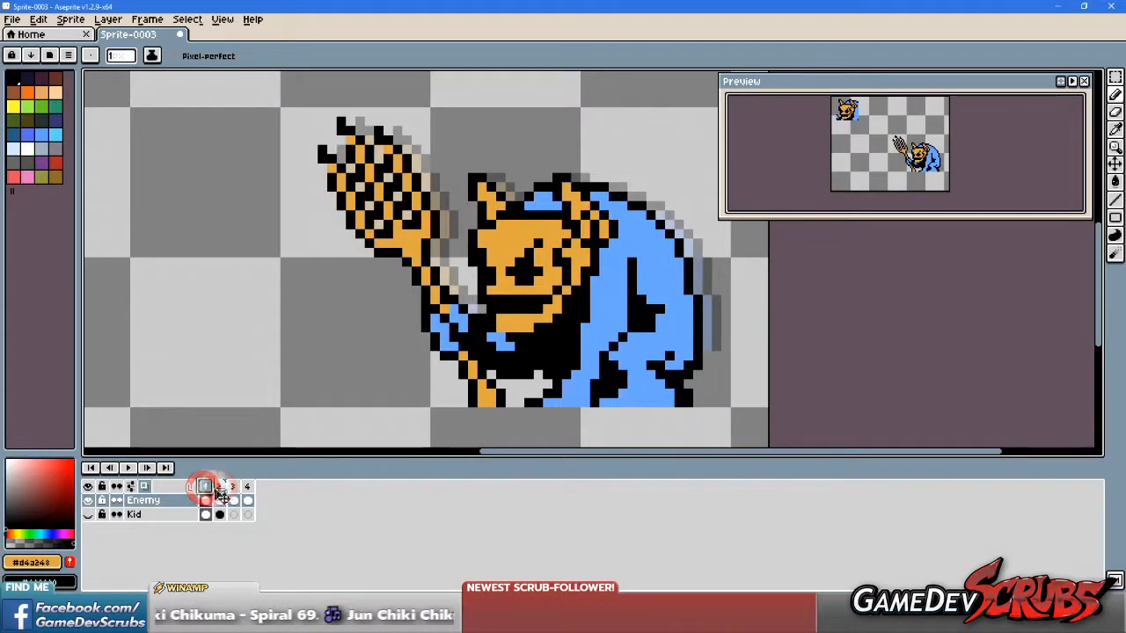
click(220, 487)
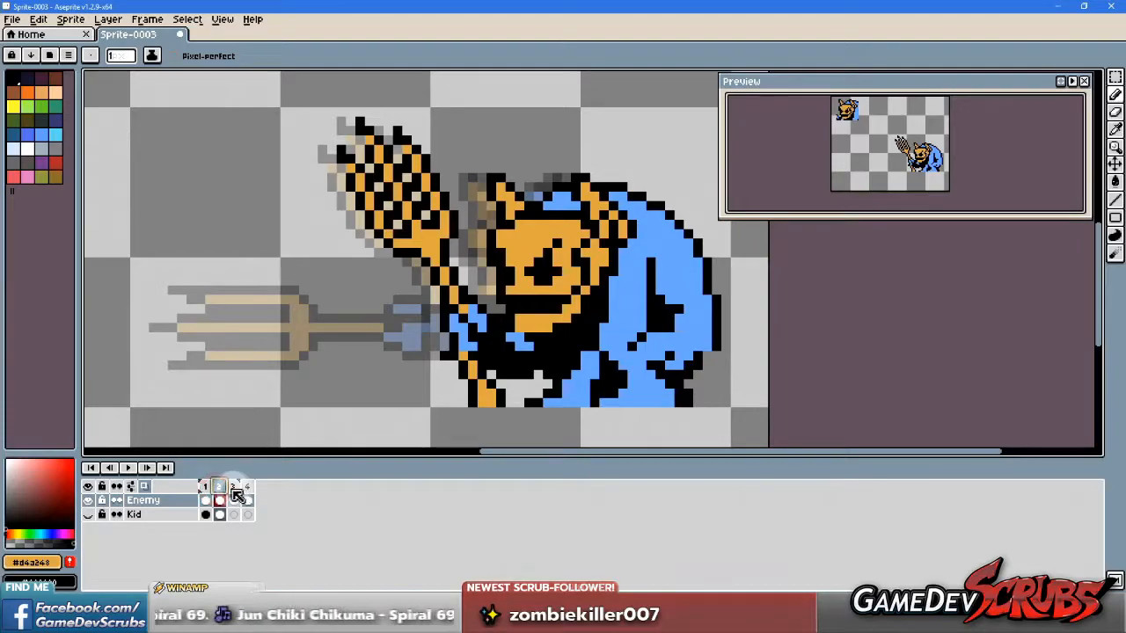
Step: Replay the enemy attack without onion skinning, stop it, and compare the pitchfork and pose across frames 1 to 3
click(234, 490)
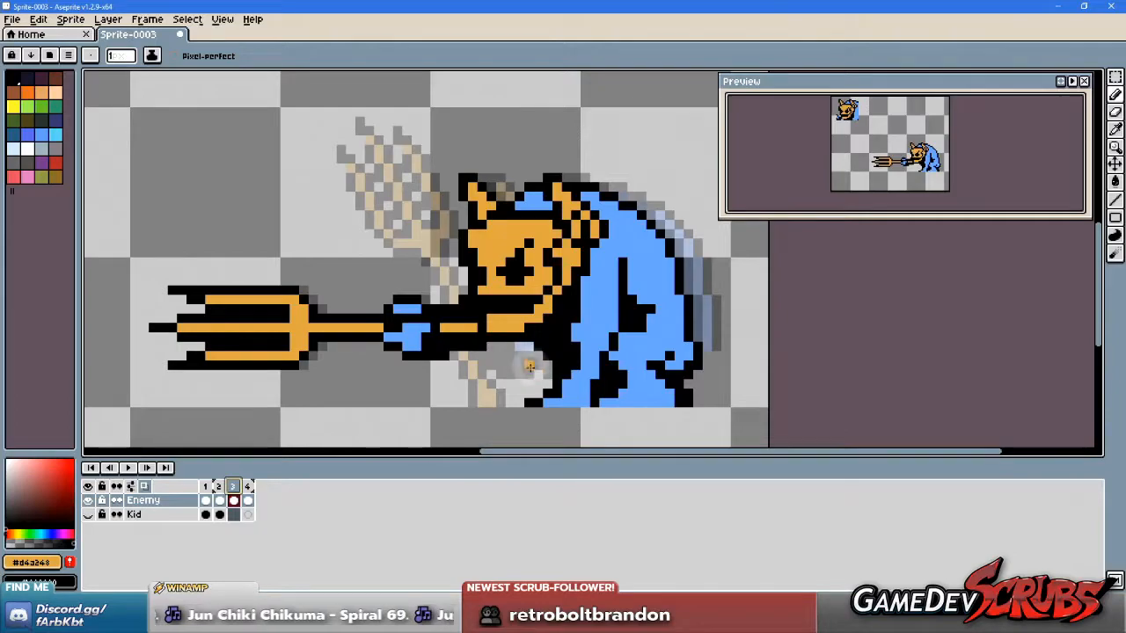
scroll(538, 359, down, 1)
drag(575, 350, 583, 370)
scroll(590, 384, down, 1)
scroll(564, 361, down, 2)
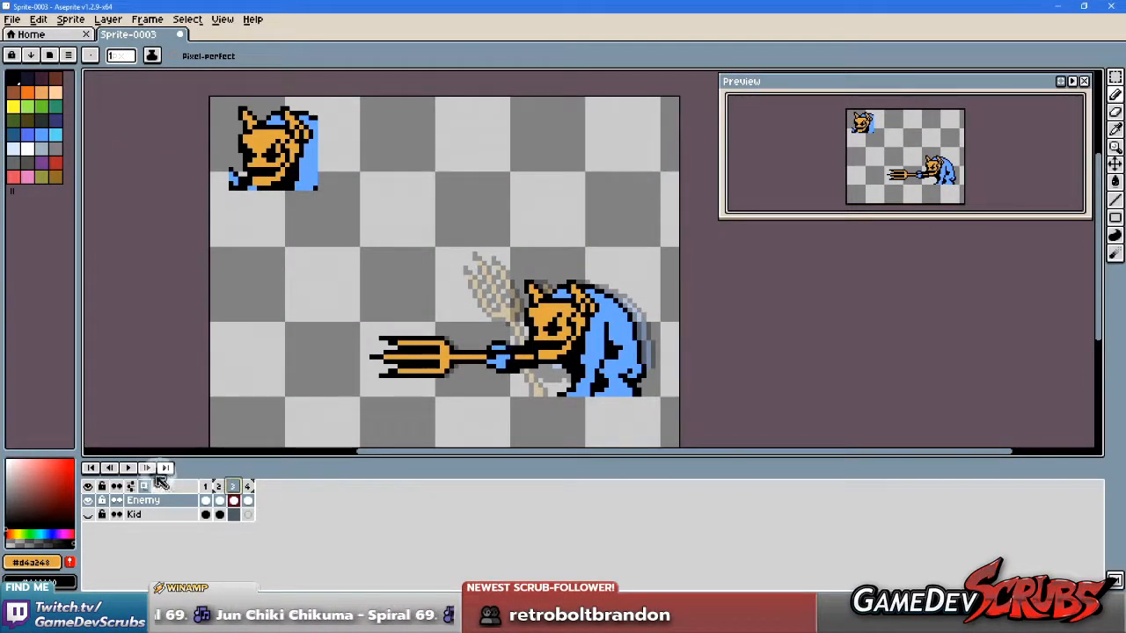
click(128, 468)
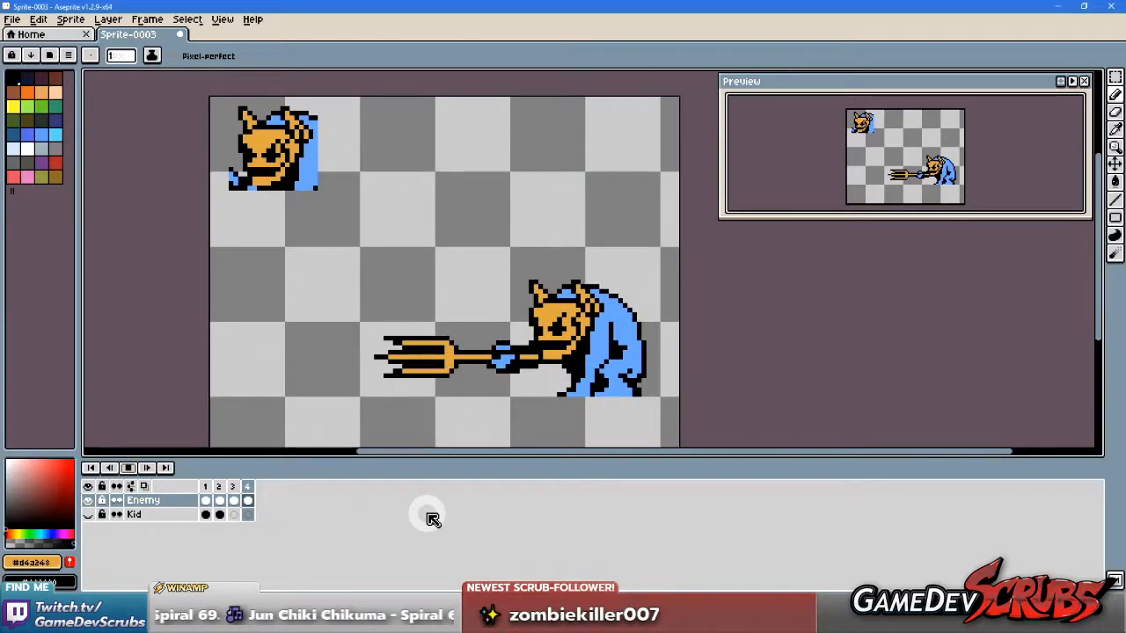
click(129, 468)
click(205, 487)
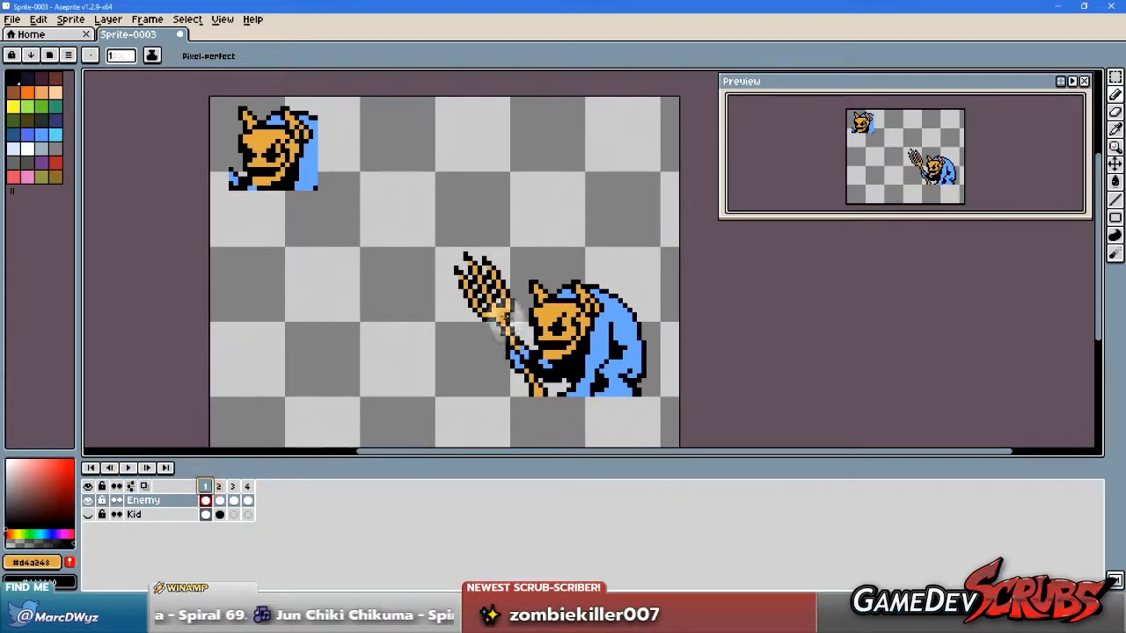
scroll(533, 369, up, 2)
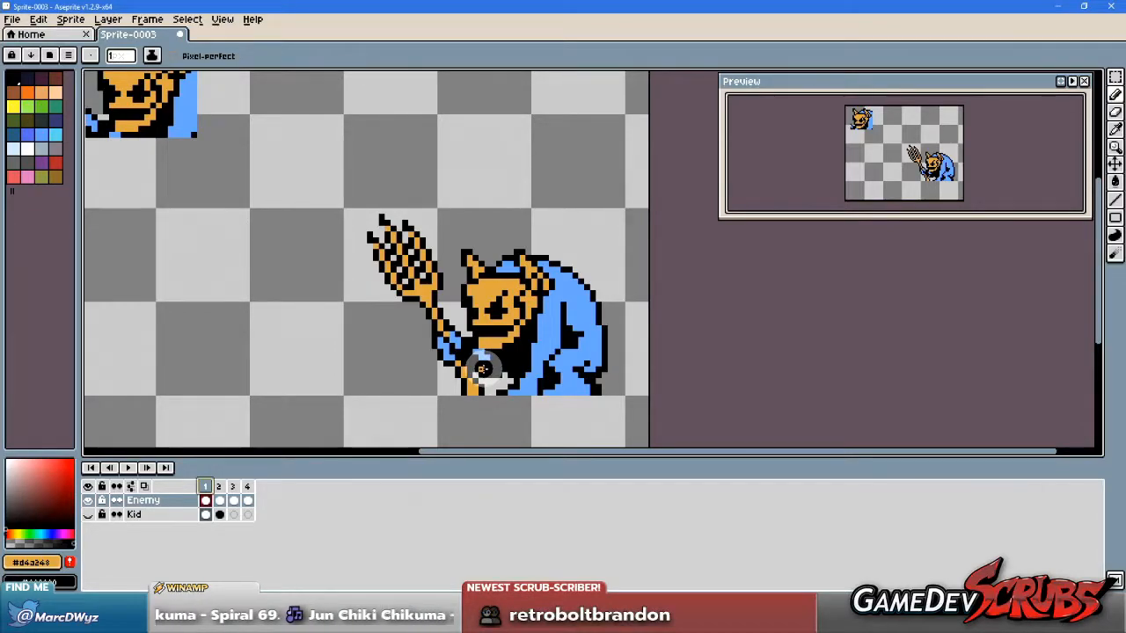
scroll(481, 370, up, 1)
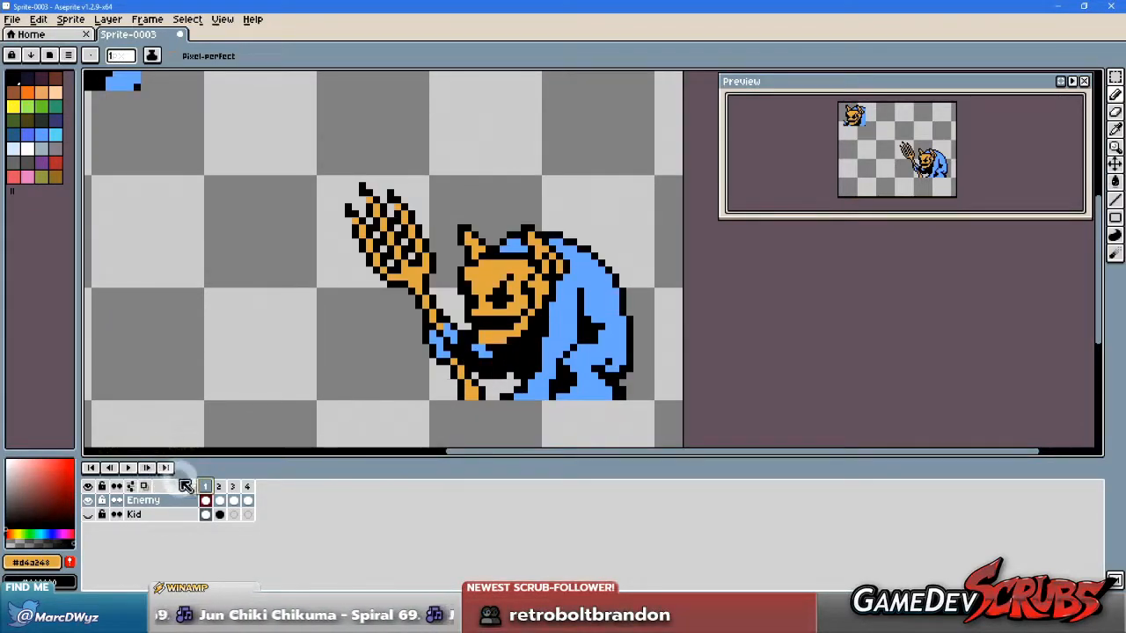
click(223, 486)
click(235, 487)
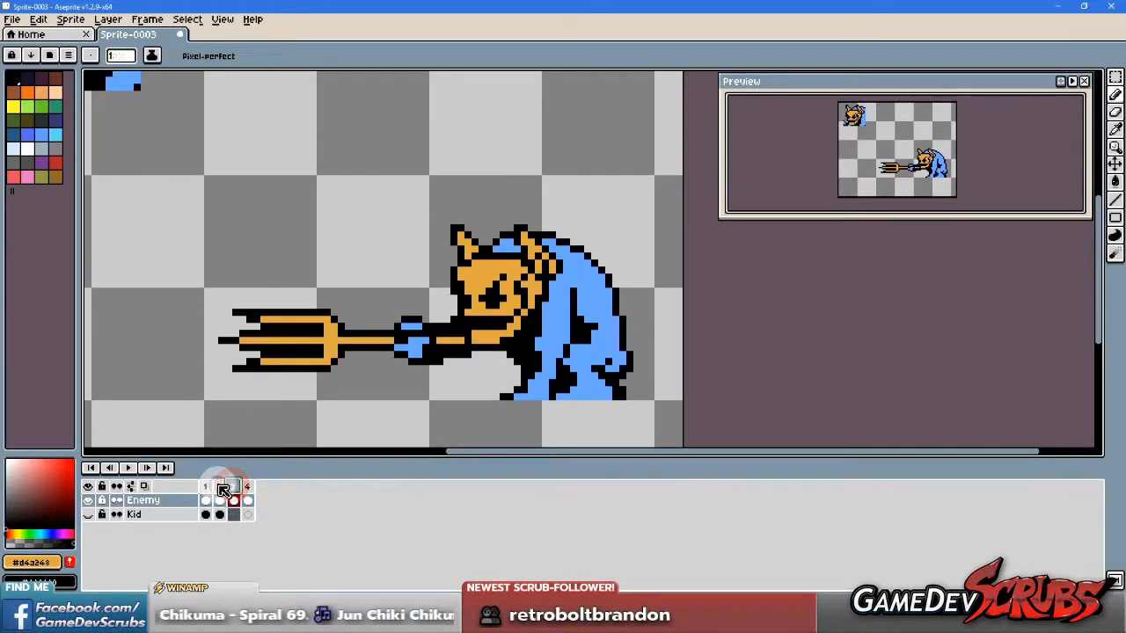
Step: In frame 2, select the enemy's upper part with the pitchfork tines and horns and shift it one pixel right
click(219, 487)
scroll(528, 295, down, 2)
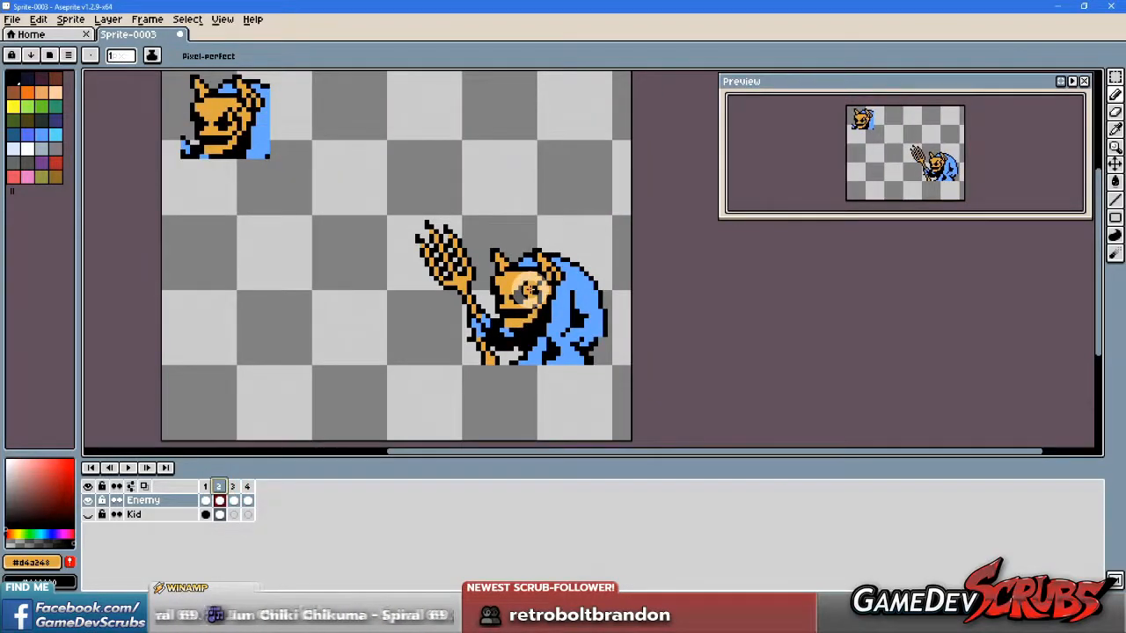
scroll(526, 285, up, 1)
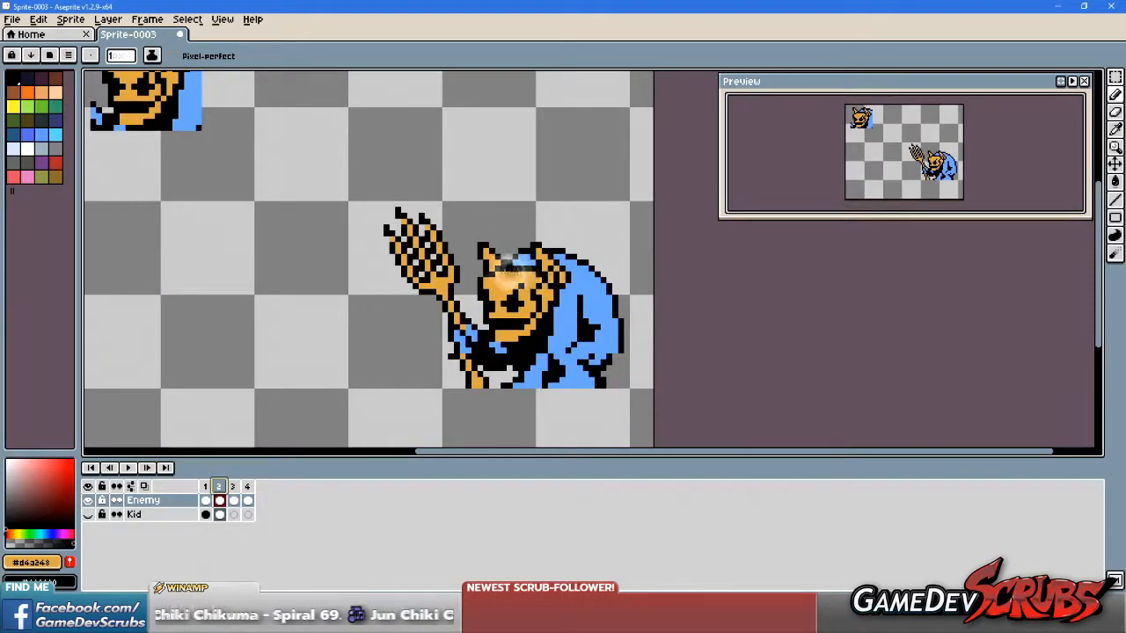
key(m)
drag(349, 176, 643, 302)
drag(514, 289, 519, 289)
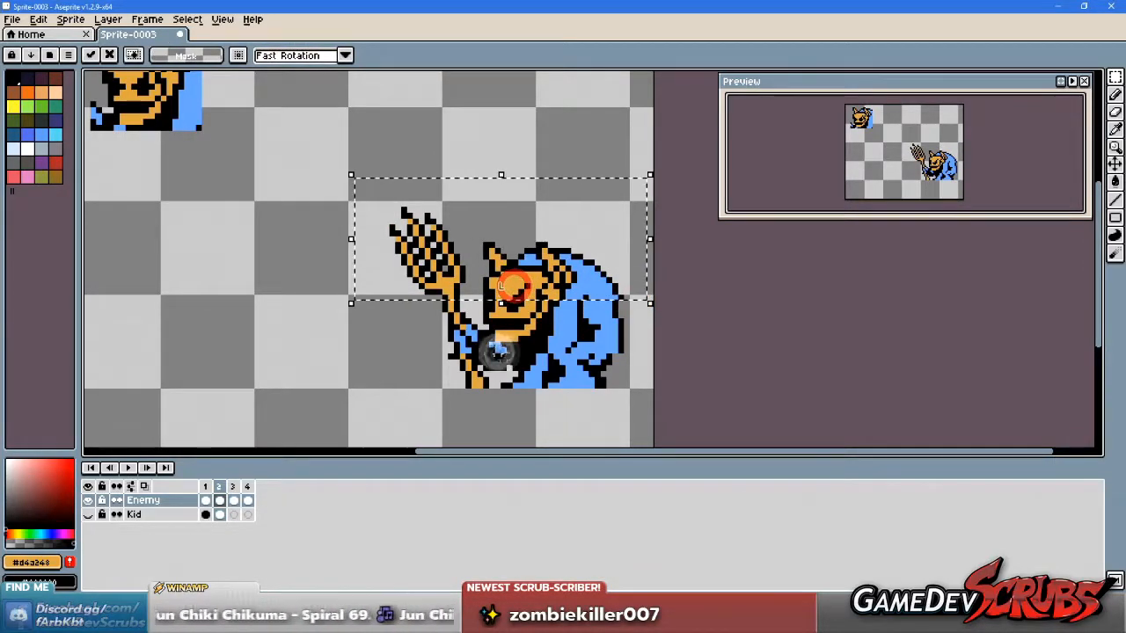
scroll(503, 341, up, 1)
right_click(511, 341)
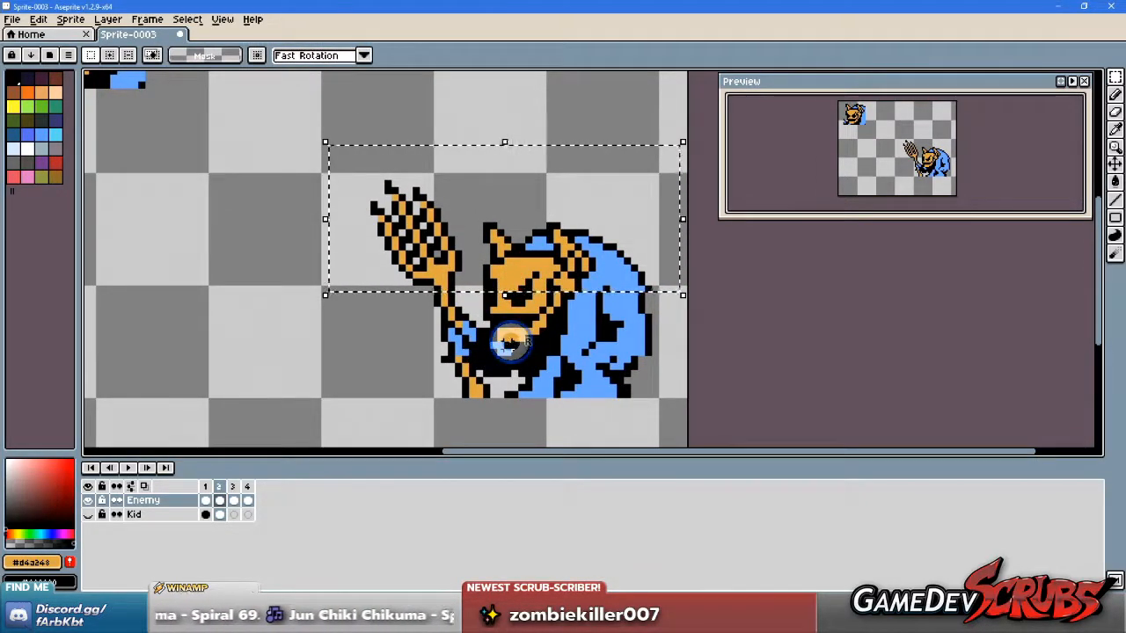
Step: Select a shallower band across the pitchfork's tines and the enemy's horns in frame 2, shift it slightly further right, and deselect
click(459, 346)
drag(324, 134, 739, 238)
mouse_move(465, 221)
mouse_down()
mouse_move(475, 229)
mouse_move(452, 221)
mouse_move(453, 209)
mouse_up()
click(531, 332)
scroll(571, 321, down, 3)
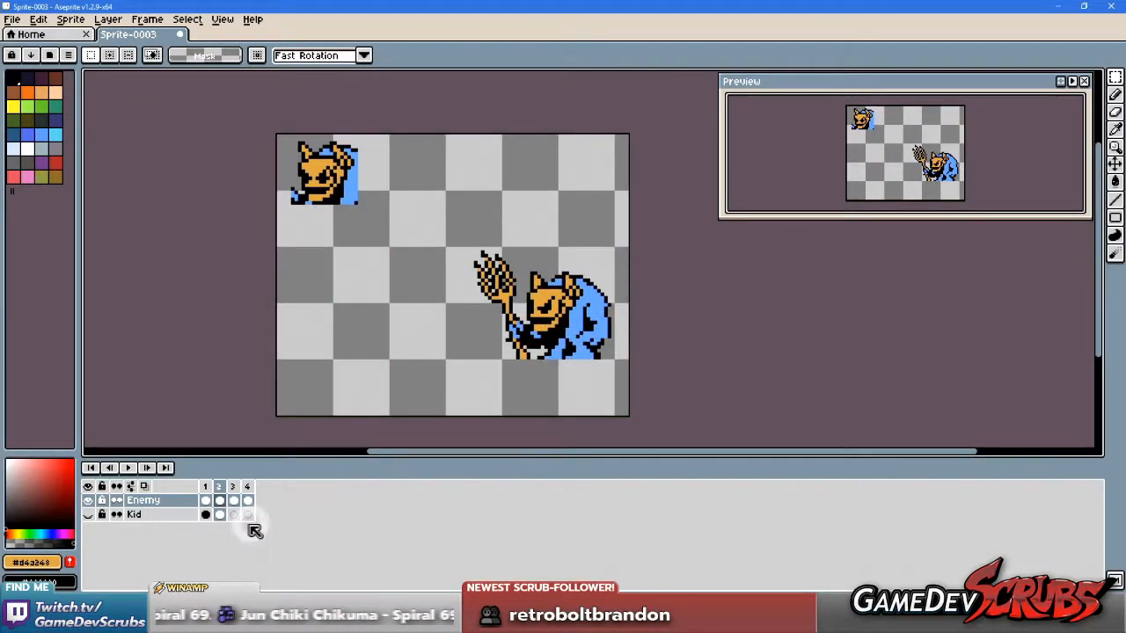
Step: Play the attack and stop it, and flip repeatedly between frames 3 and 4 to compare the pitchfork thrust
click(127, 468)
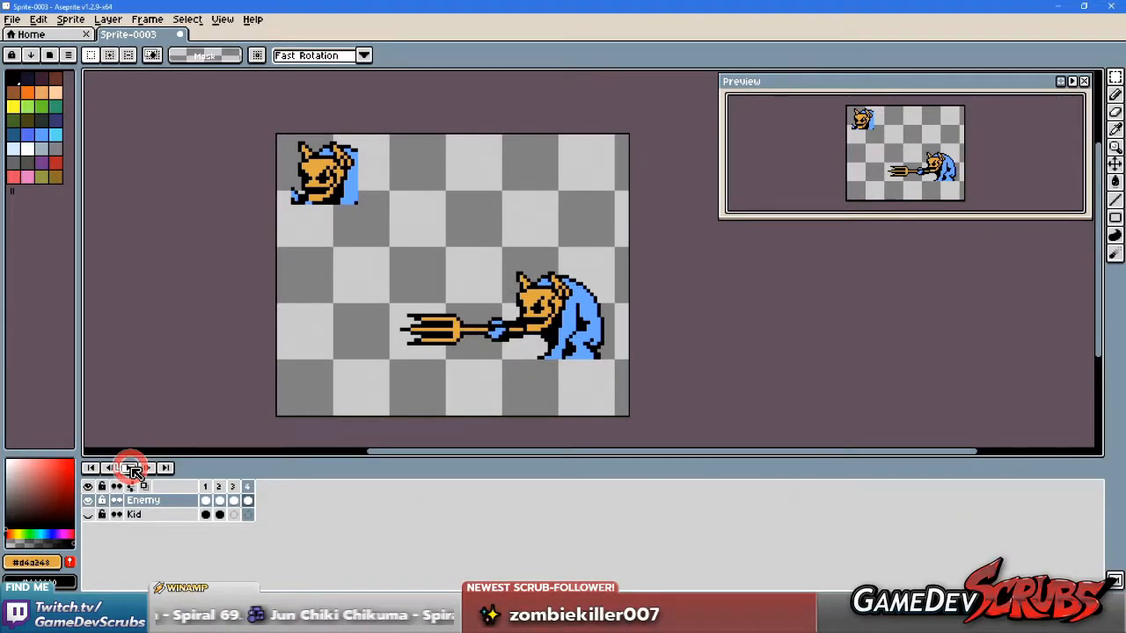
click(232, 486)
click(244, 486)
key(Left)
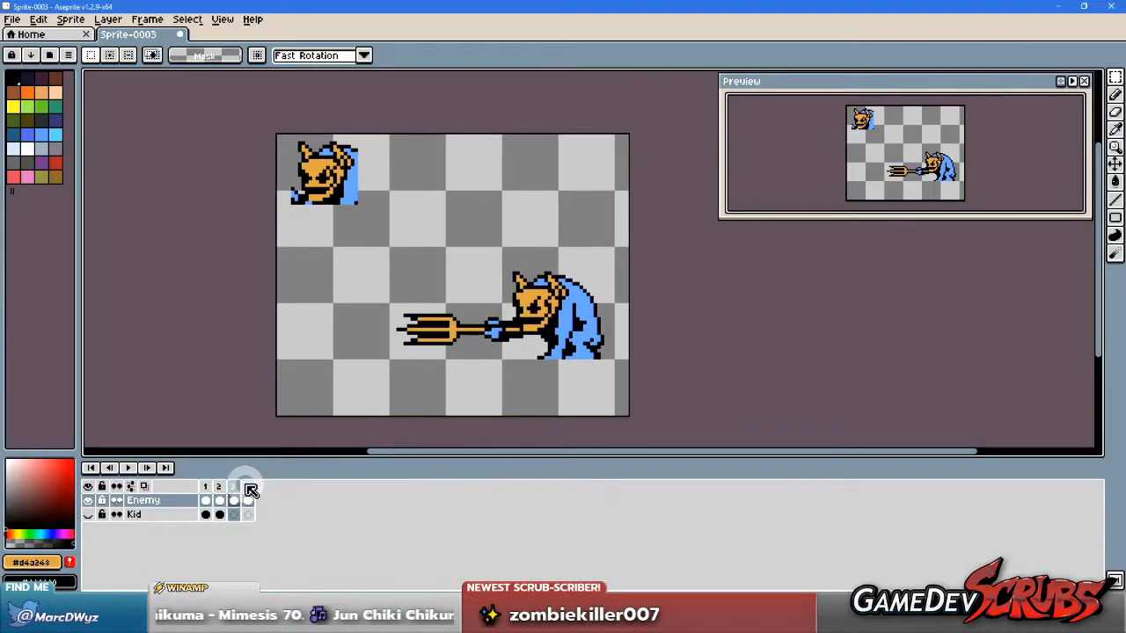
click(249, 487)
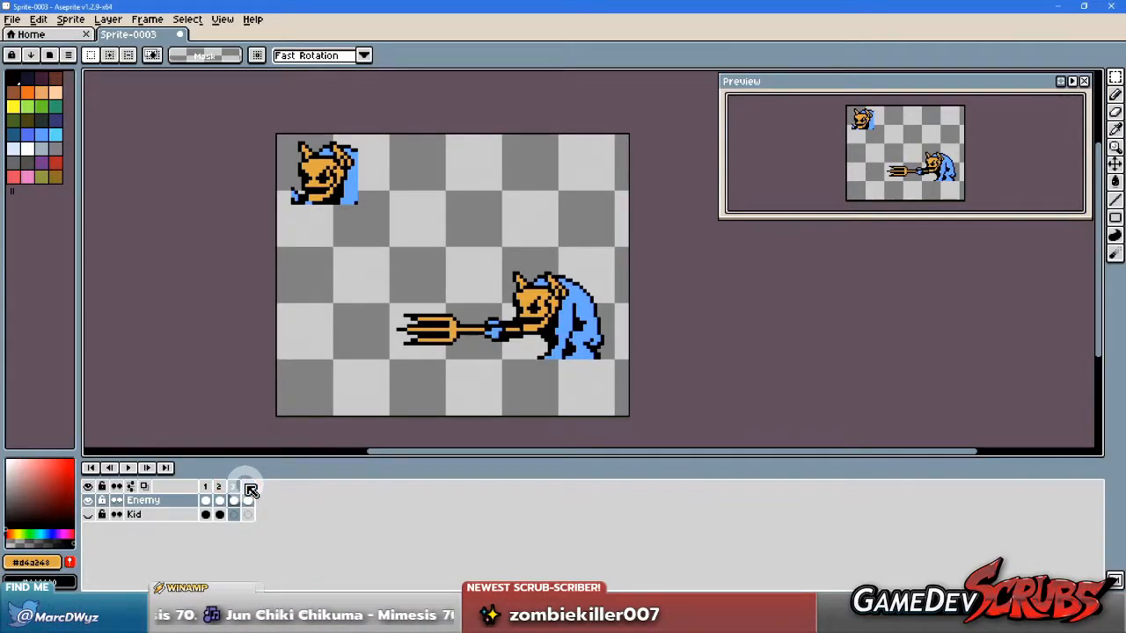
key(Right)
key(Left)
key(Right)
key(Left)
key(Right)
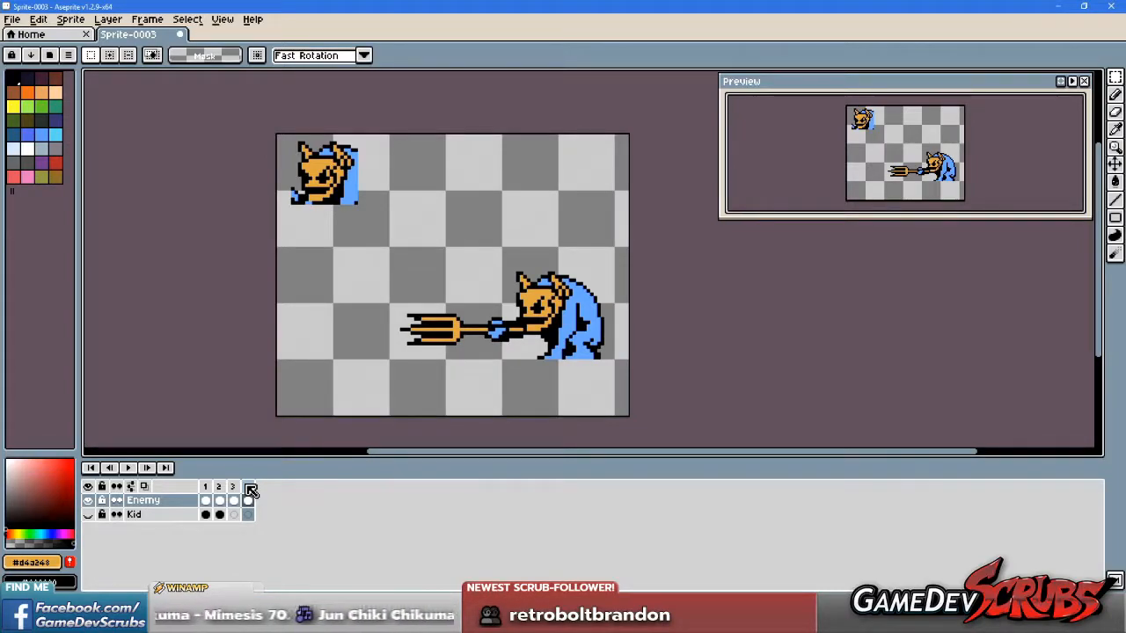
key(Left)
key(Right)
key(Left)
key(Right)
key(Left)
click(251, 489)
key(Left)
key(Right)
key(Left)
key(Right)
key(Left)
key(Right)
key(Left)
Step: Step back through frames 3, 2 and 1 to compare the windup with the thrust, ending on frame 2
key(Left)
key(Right)
key(Left)
key(Left)
key(Right)
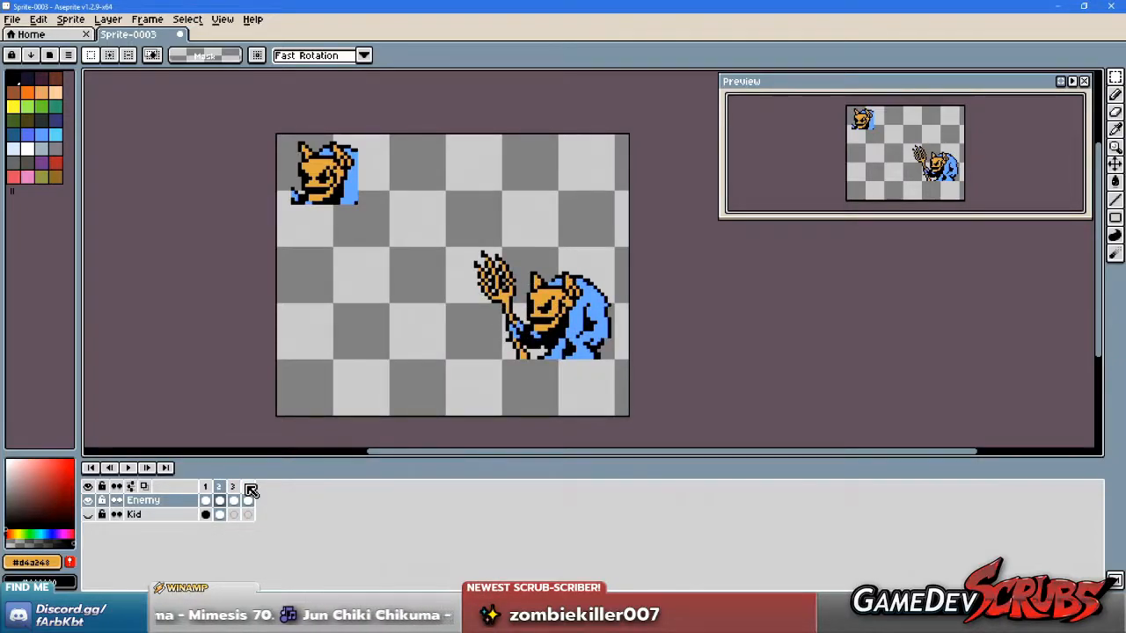
Step: Undo the shifts of the enemy's upper part and pitchfork in frame 2
key(ctrl+z)
key(ctrl+z)
key(ctrl+z)
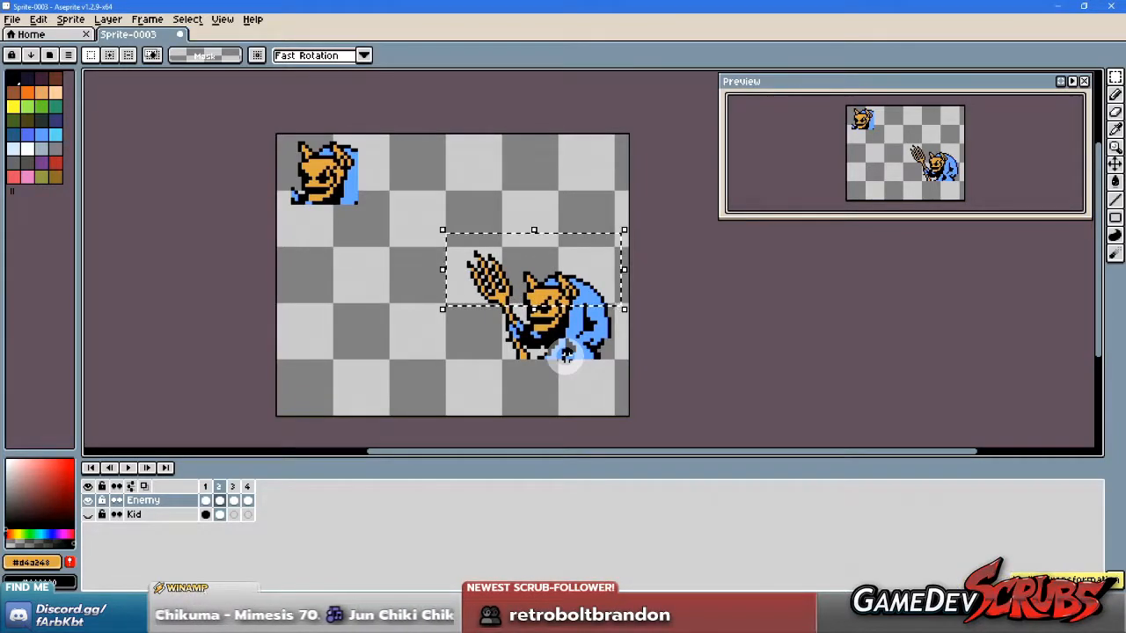
scroll(568, 353, up, 2)
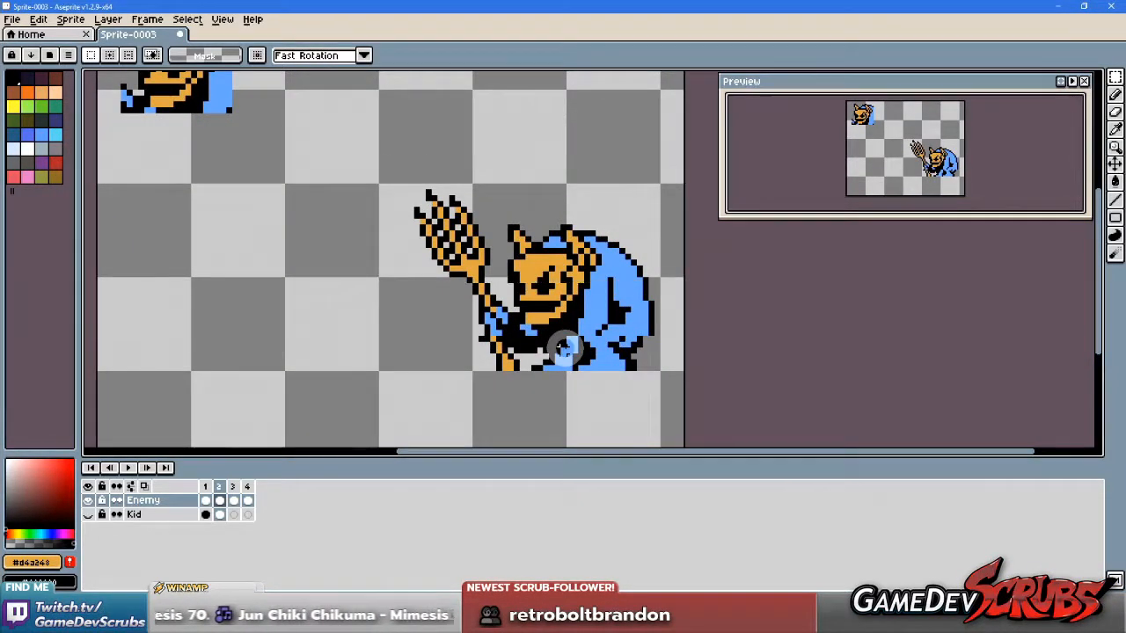
scroll(552, 338, down, 2)
scroll(521, 286, up, 1)
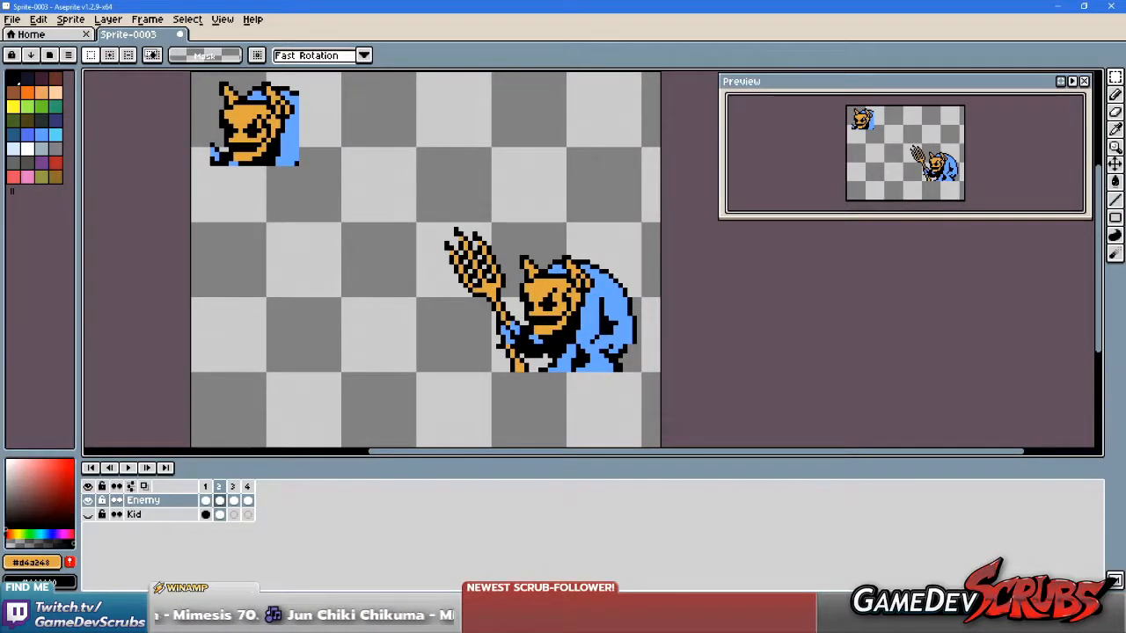
scroll(498, 243, down, 1)
scroll(498, 246, up, 1)
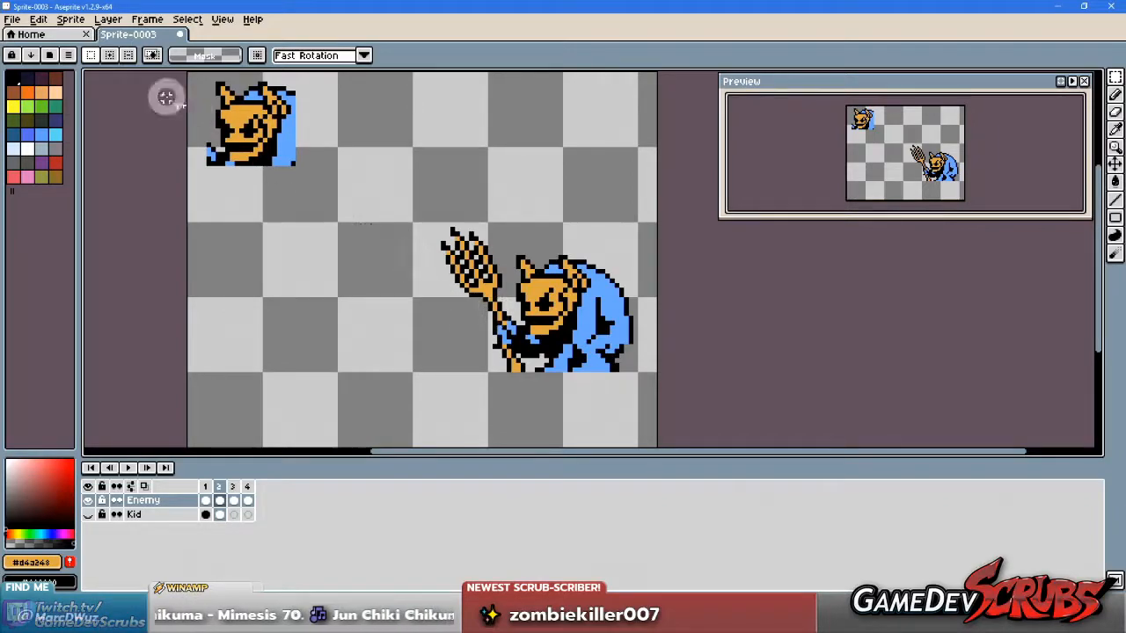
Step: Start saving the sprite under a new name and browse to the Mansion Game project's Raw Resources folder in C:\MDW Proj
click(12, 19)
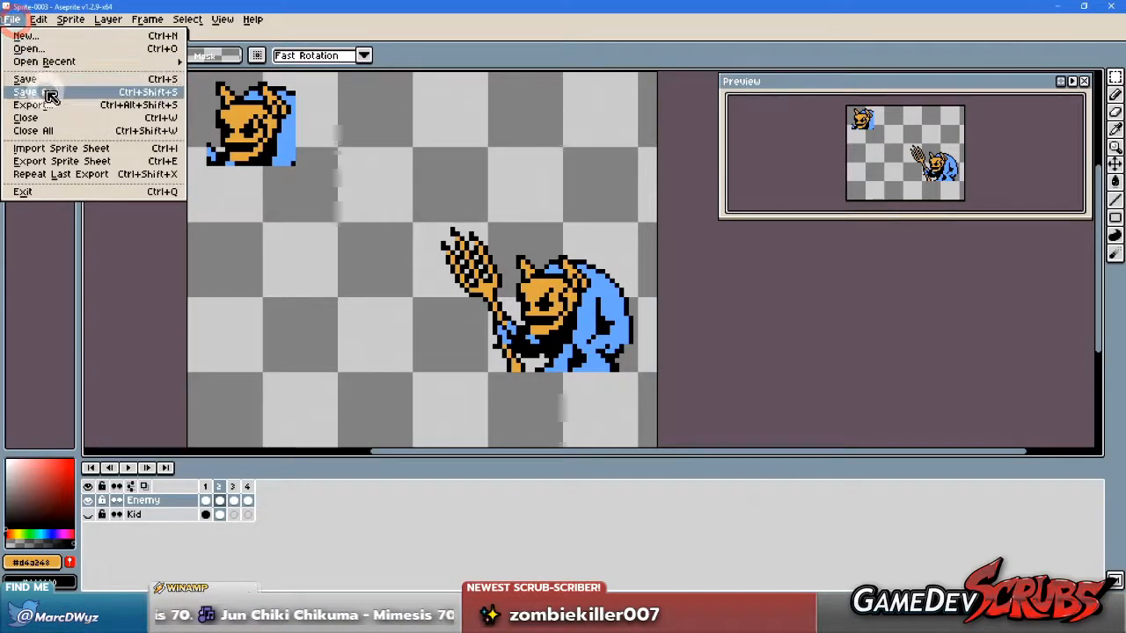
click(43, 91)
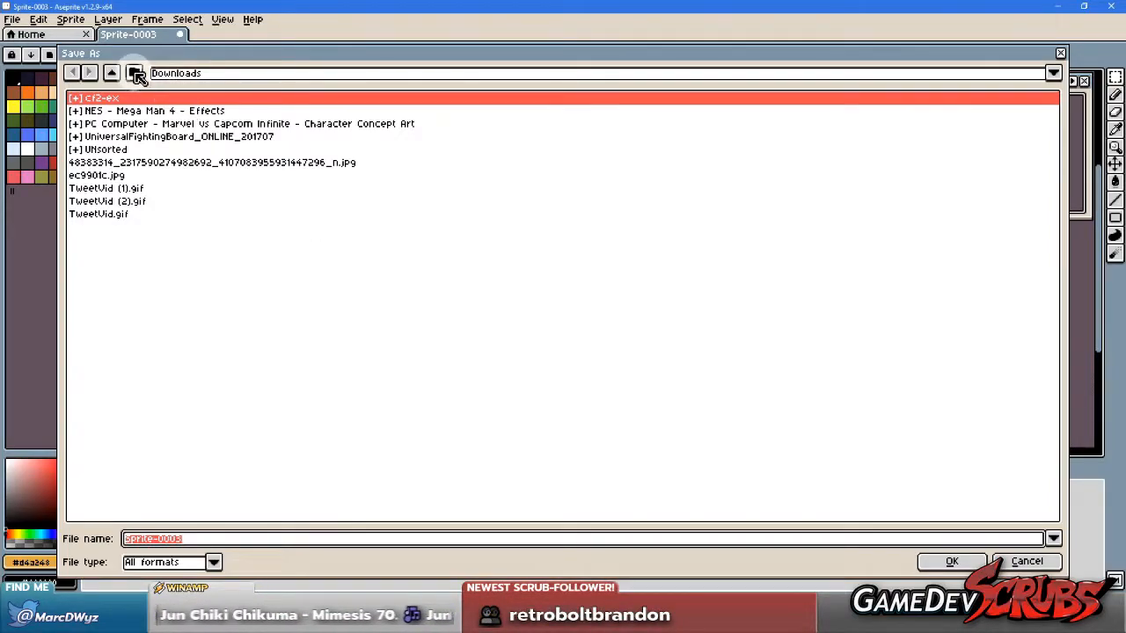
click(1053, 73)
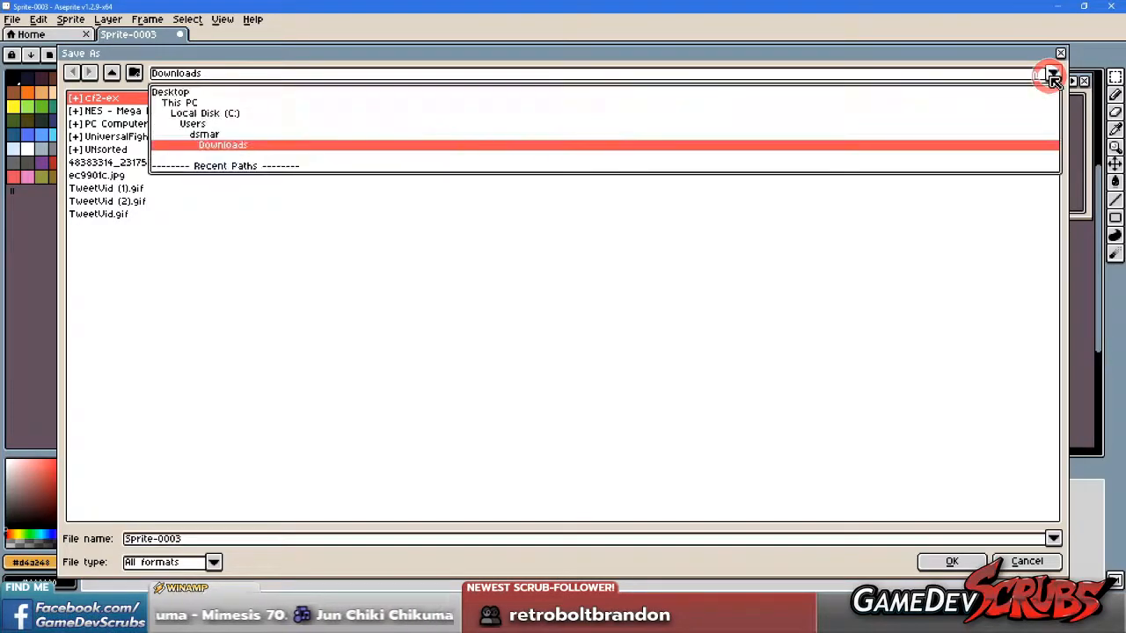
click(200, 113)
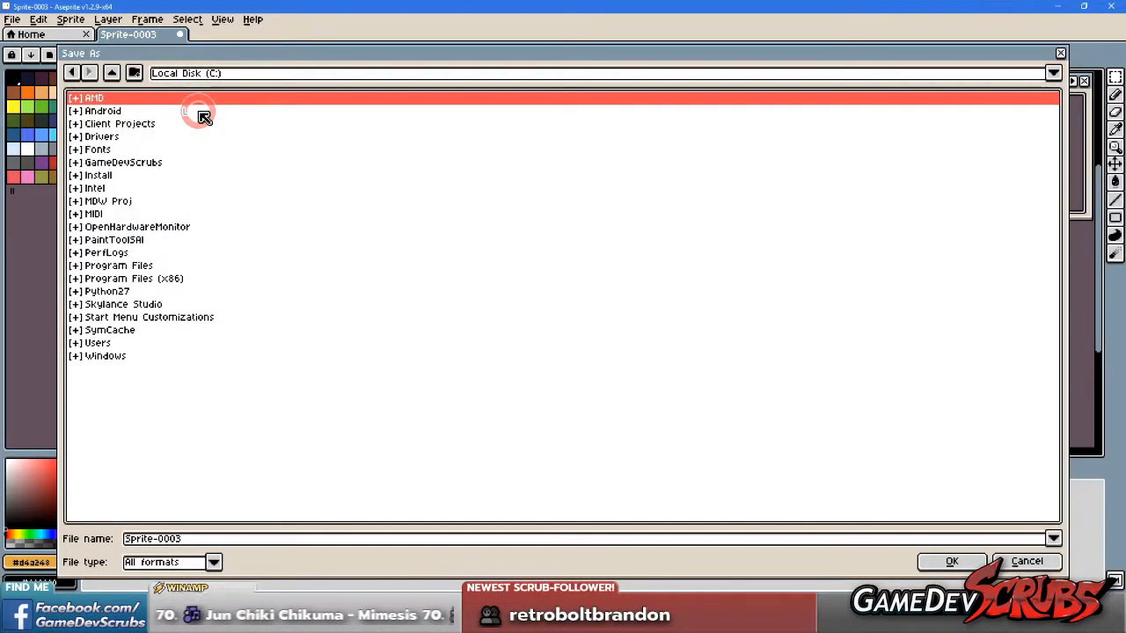
double_click(115, 202)
click(109, 112)
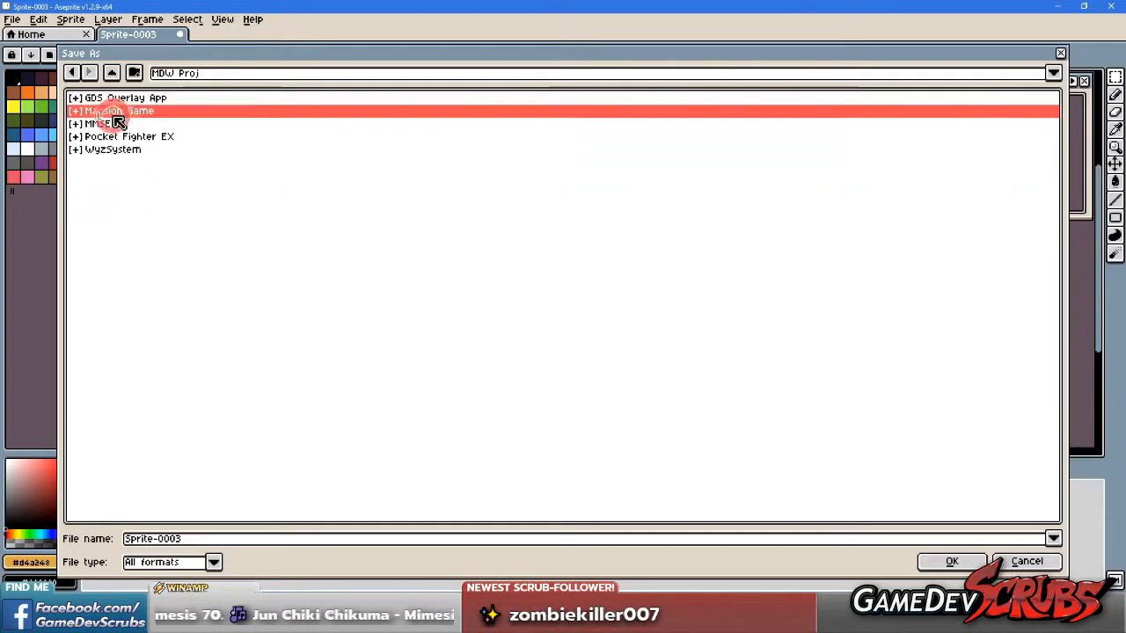
double_click(114, 115)
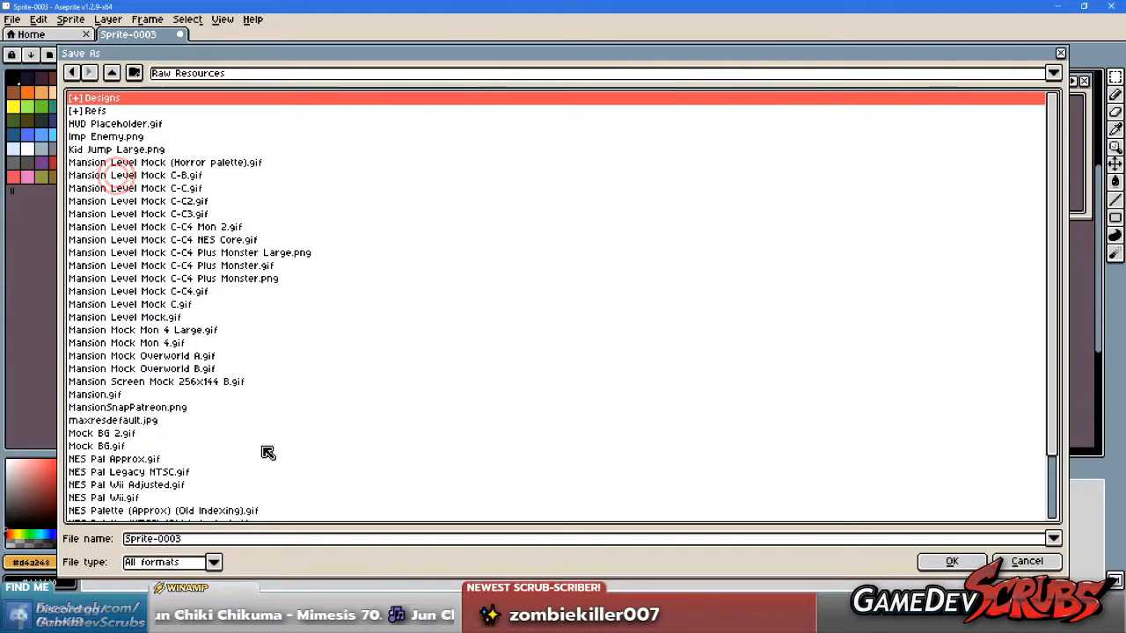
Step: Replace the file name with Stab Midget and save the sprite
click(199, 539)
key(BackSpace)
key(BackSpace)
key(BackSpace)
key(BackSpace)
key(BackSpace)
key(BackSpace)
key(BackSpace)
key(BackSpace)
key(BackSpace)
key(BackSpace)
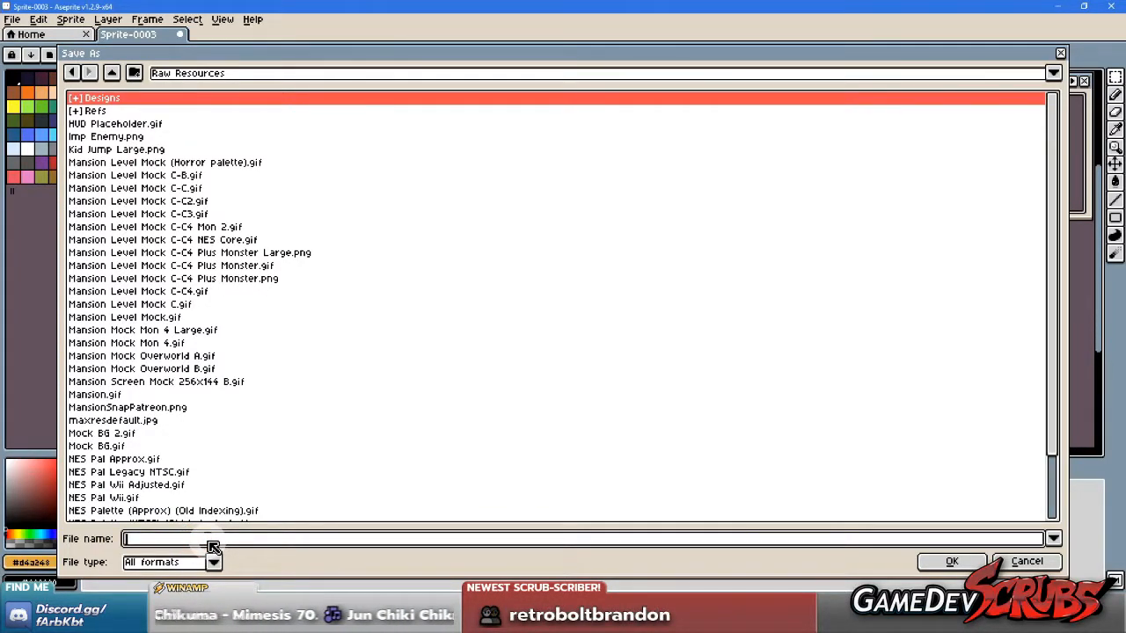
text(Stab Midget)
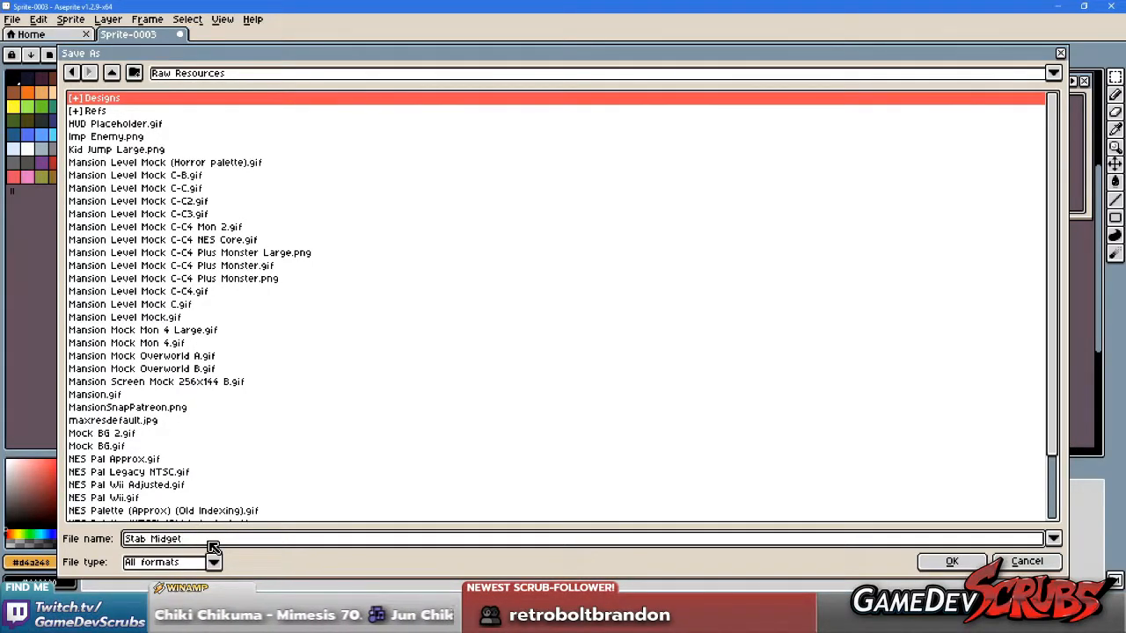
key(Return)
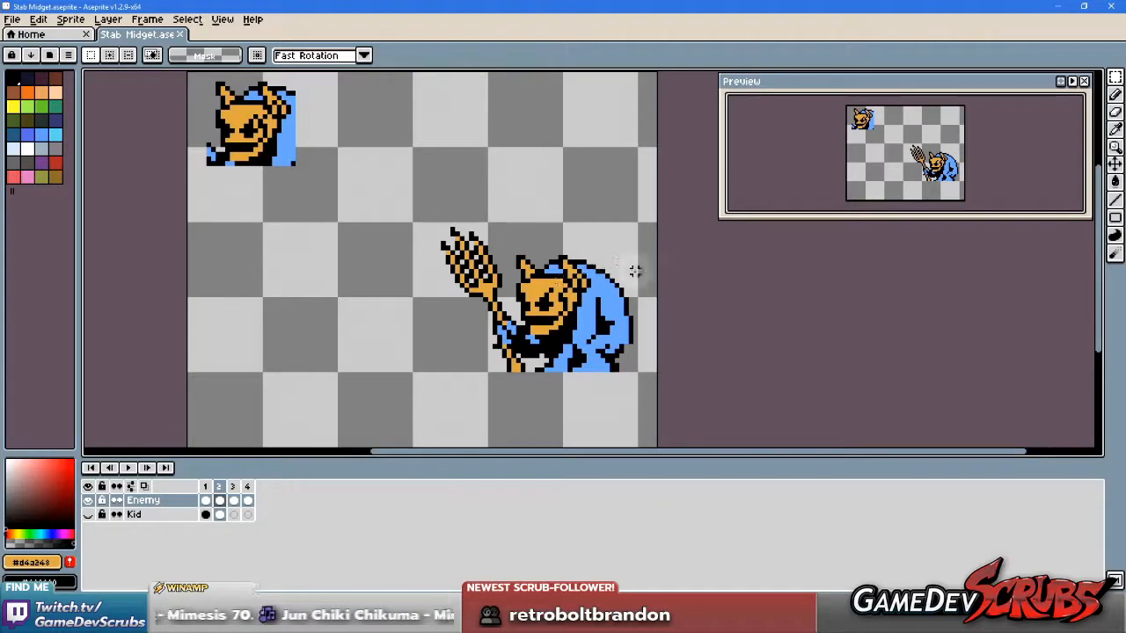
Step: View frame 2's duration without changing it, and play the saved attack animation and stop it
scroll(543, 295, down, 1)
scroll(543, 295, up, 1)
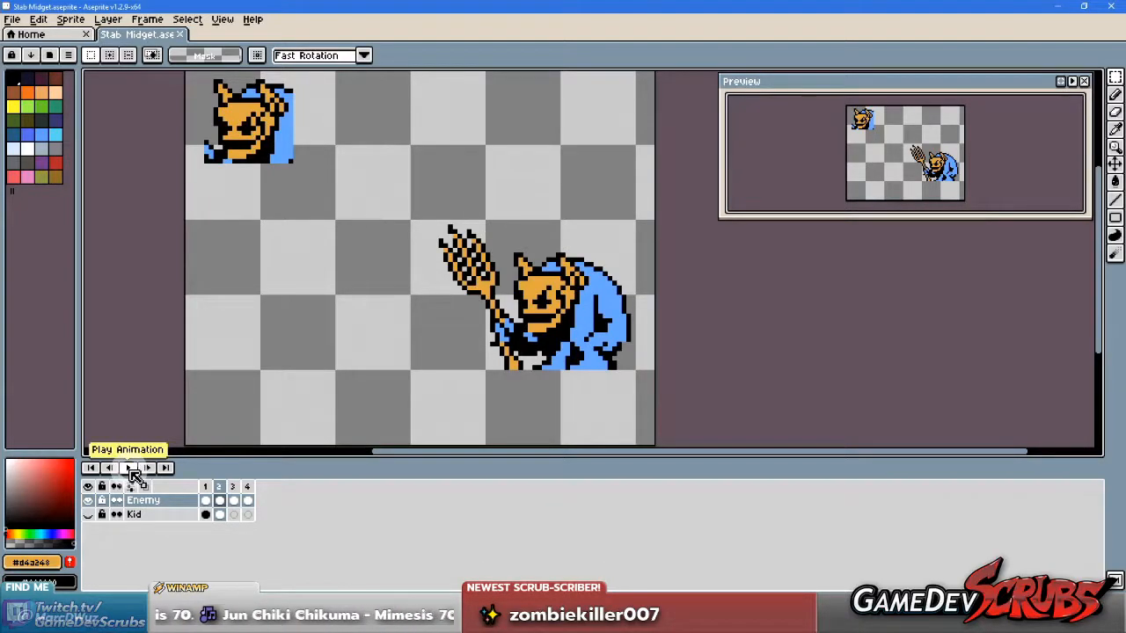
key(p)
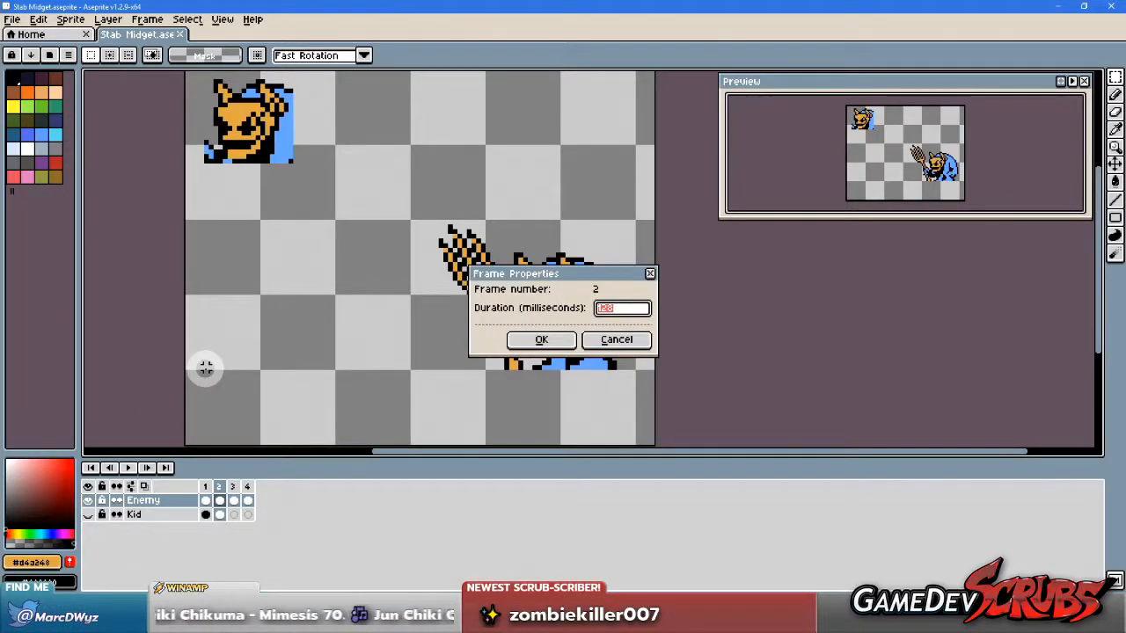
key(Return)
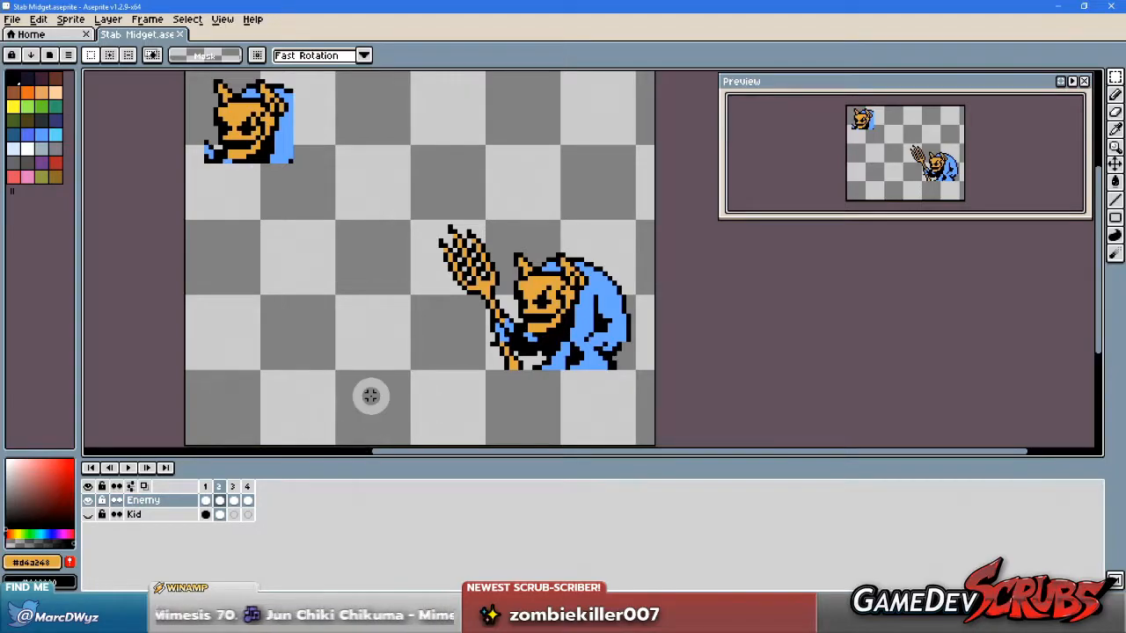
click(128, 469)
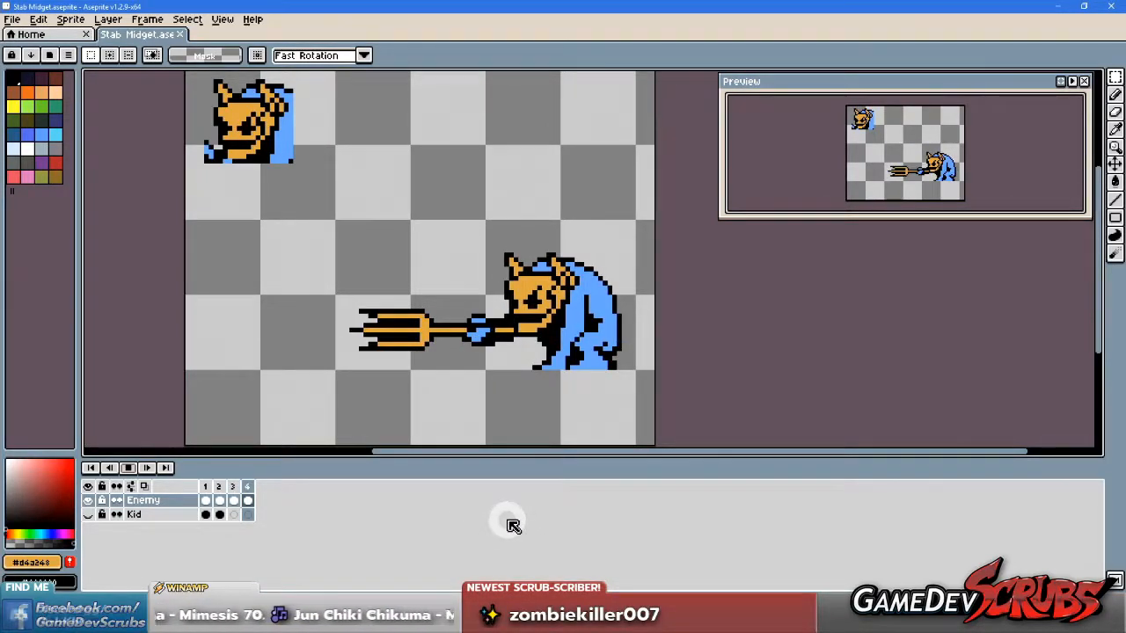
click(130, 470)
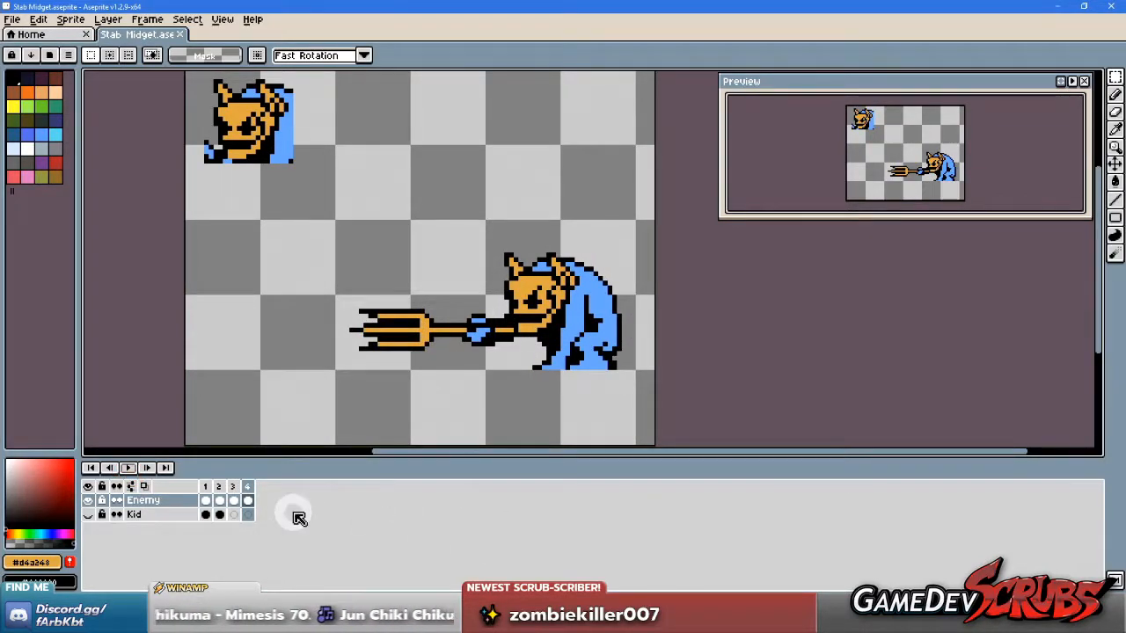
key(space)
drag(407, 327, 426, 312)
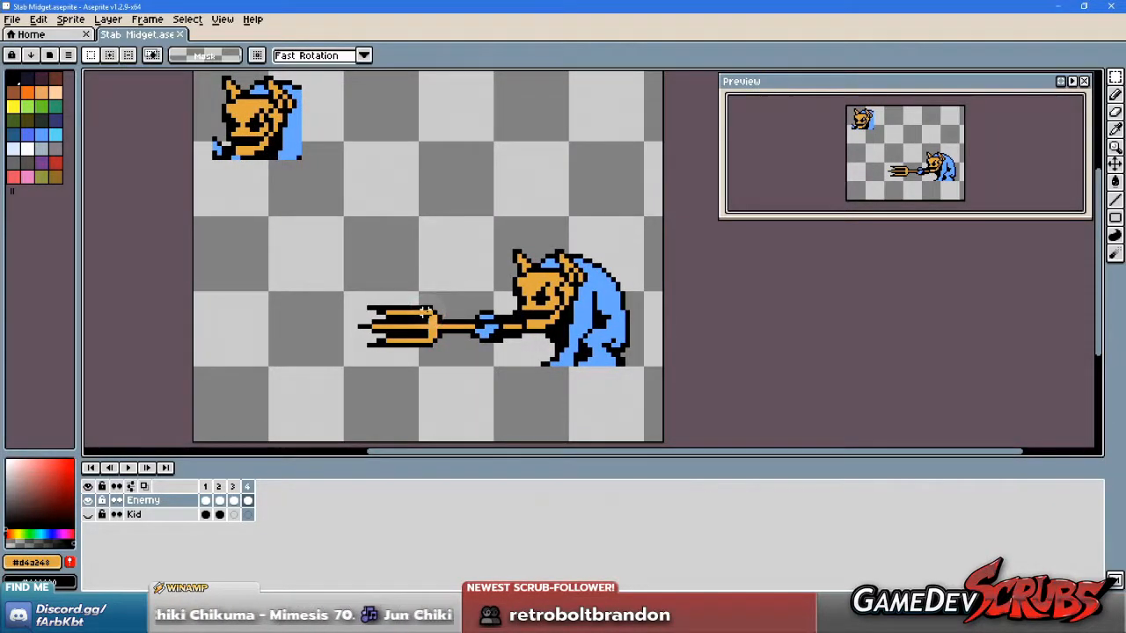
click(428, 294)
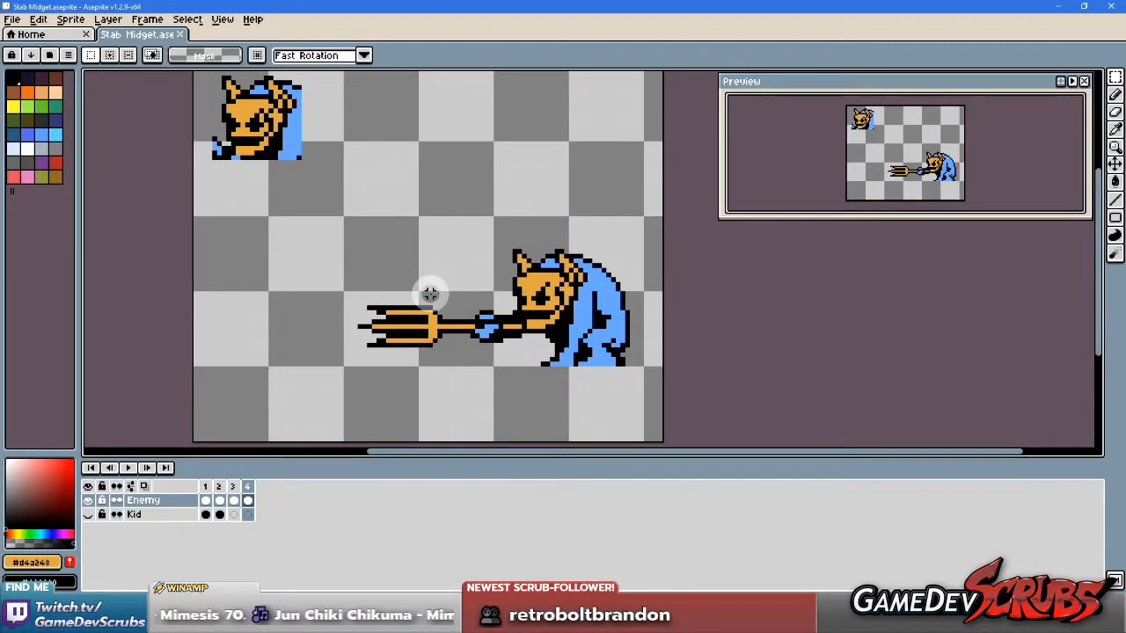
key(space)
drag(428, 293, 425, 259)
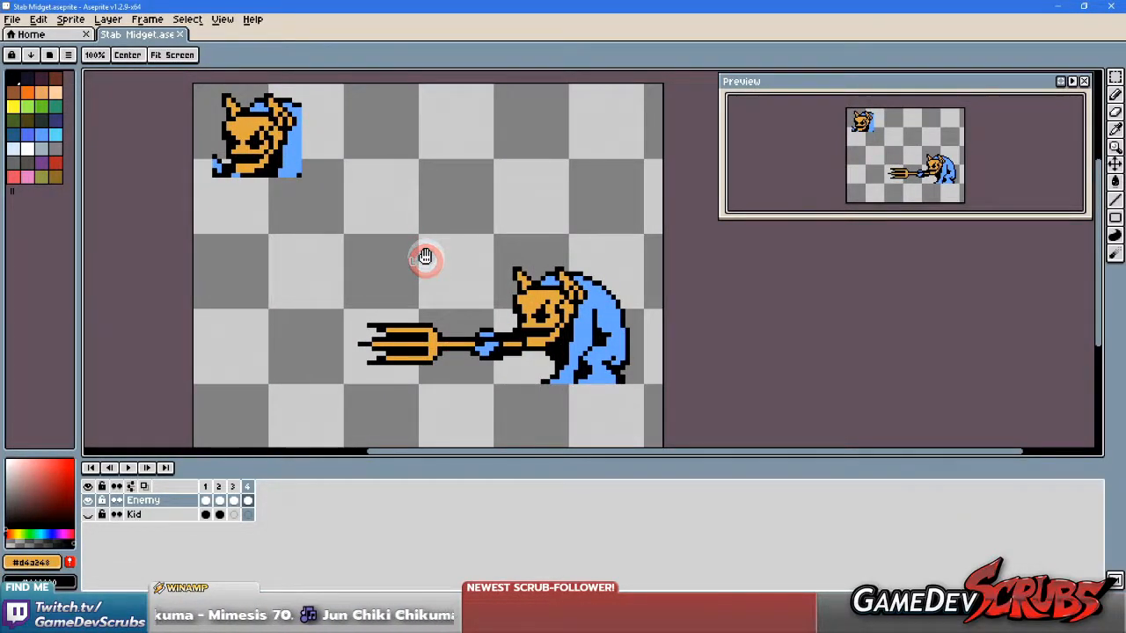
key(space)
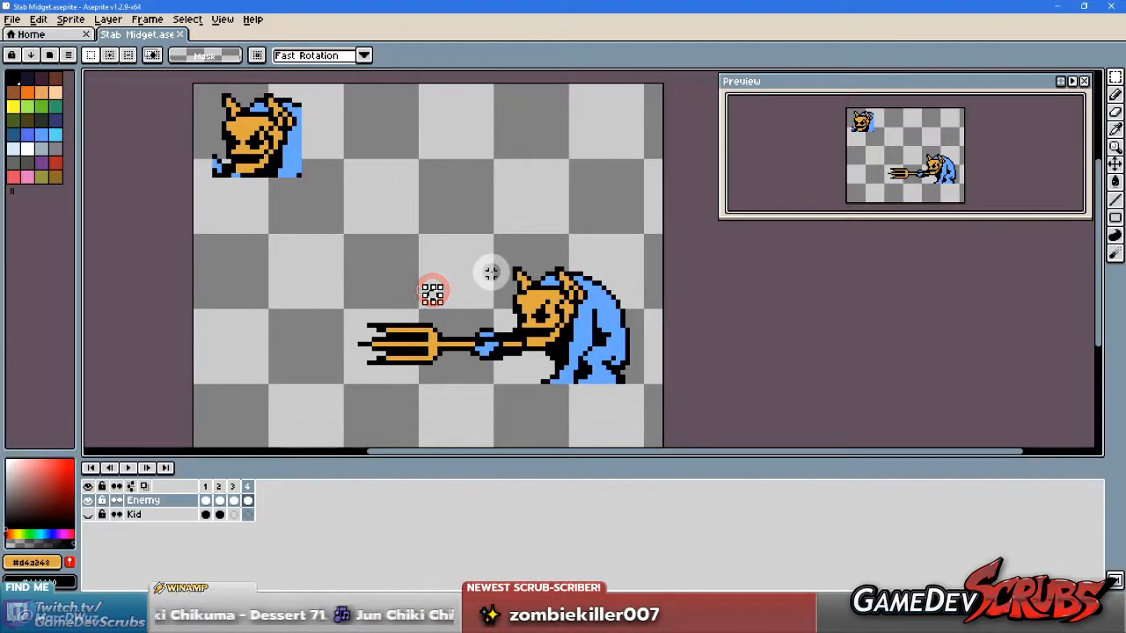
key(space)
mouse_move(432, 302)
mouse_down()
mouse_move(455, 247)
mouse_move(452, 313)
mouse_up()
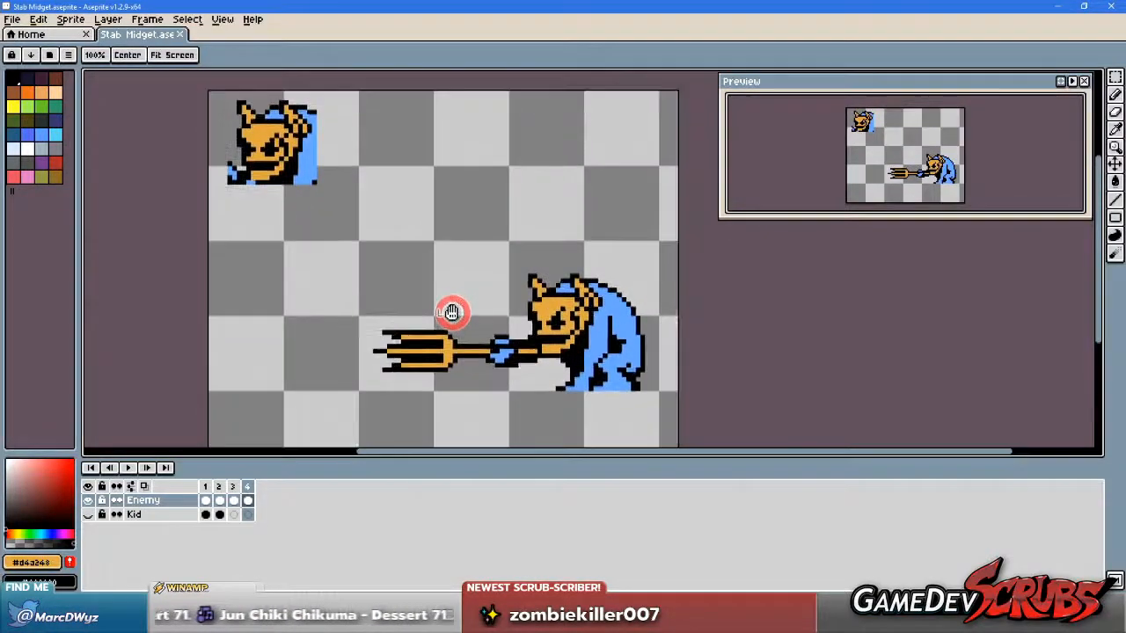
Step: Show the Kid layer and copy its frame 1 cel into frames 3 and 4
click(127, 468)
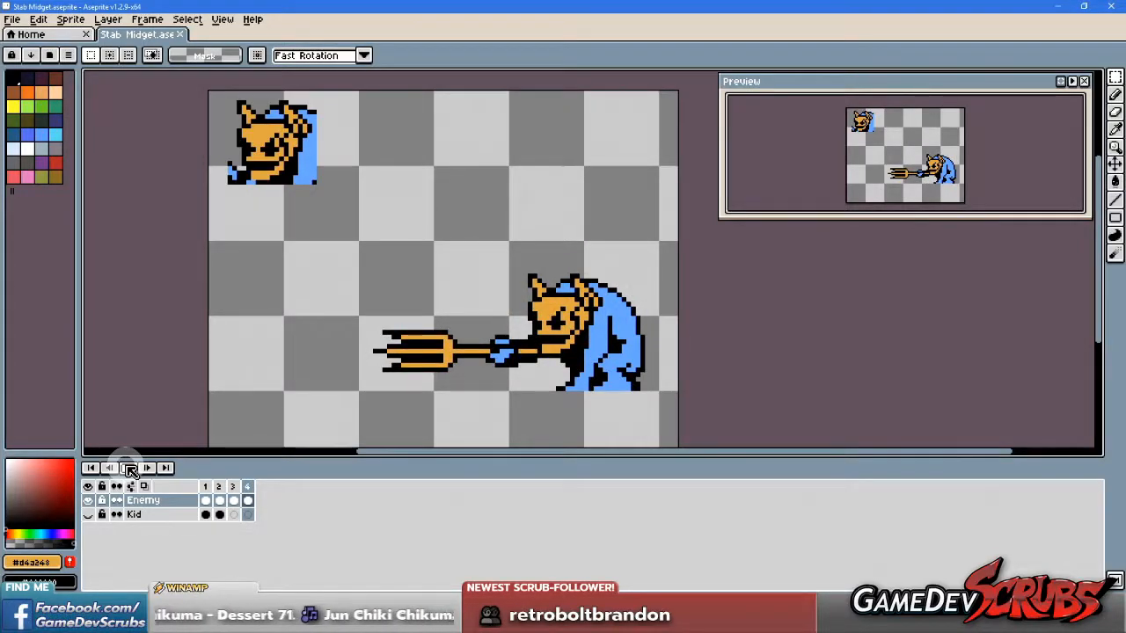
click(89, 515)
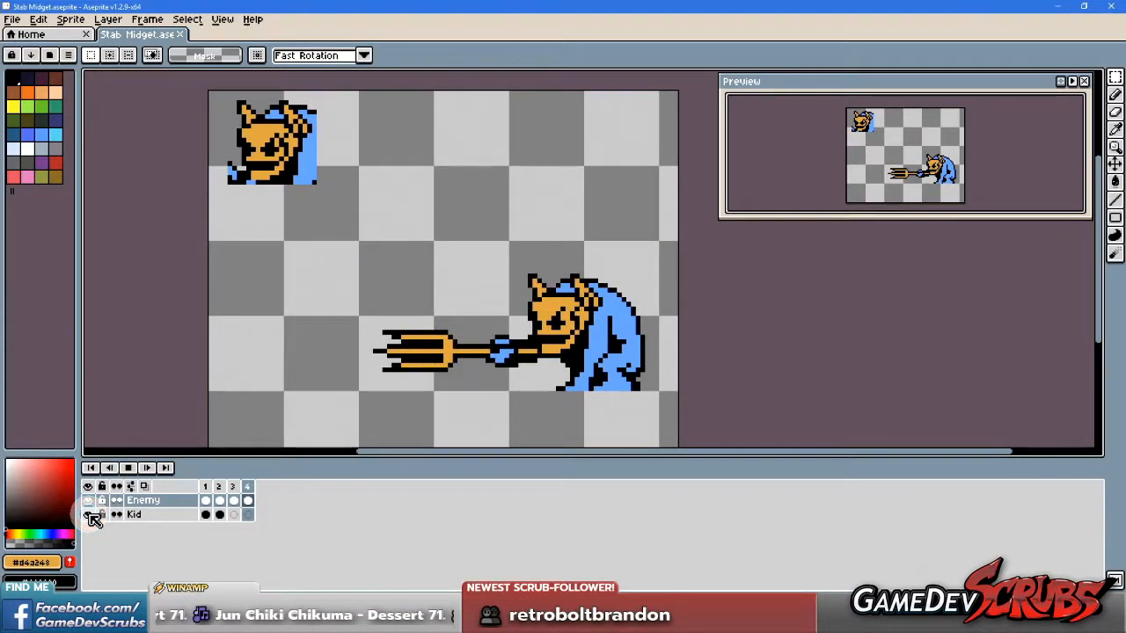
click(126, 467)
click(209, 518)
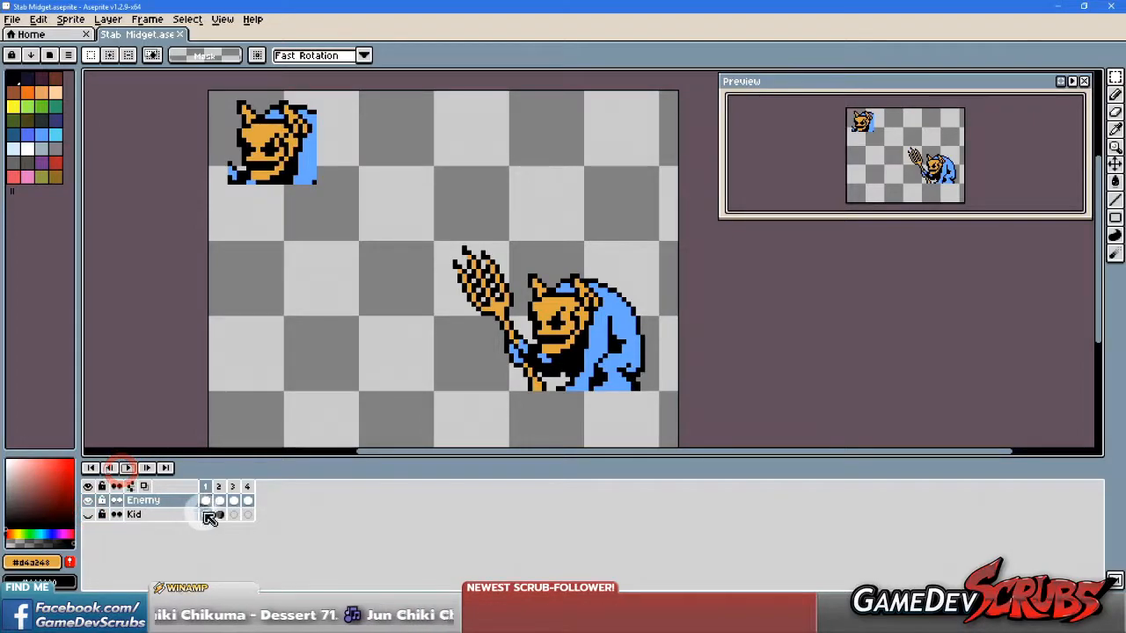
click(209, 518)
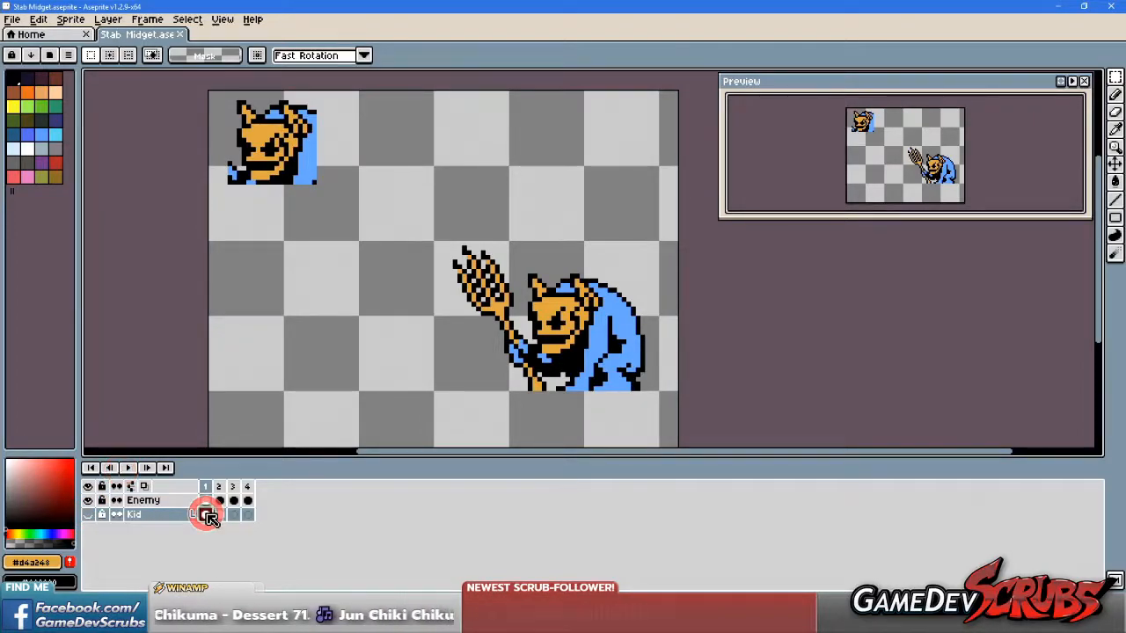
click(90, 514)
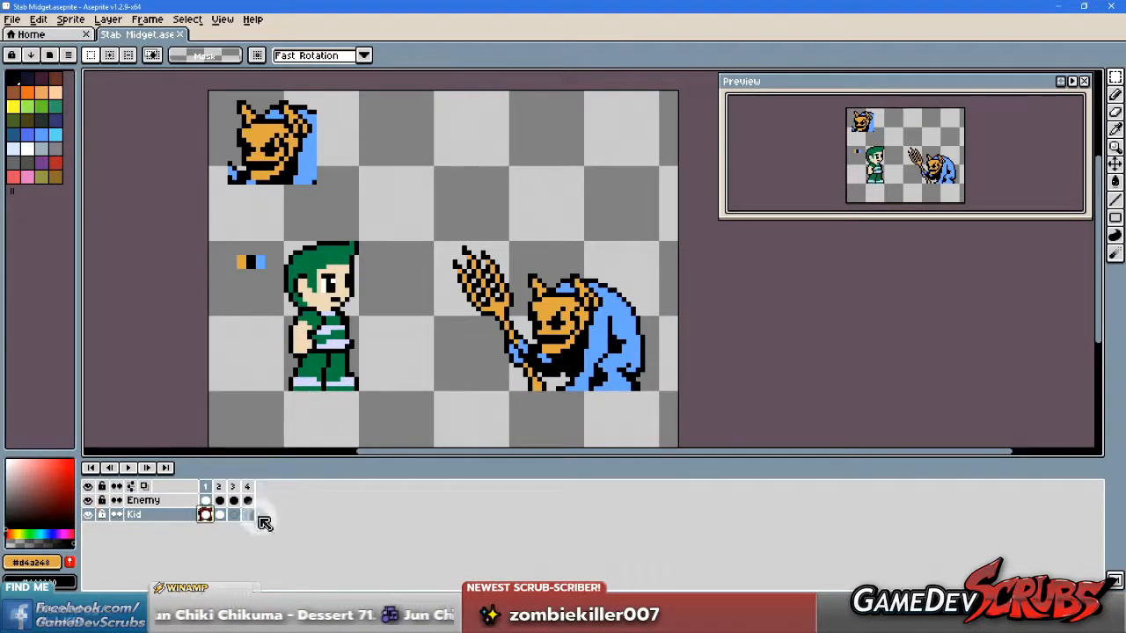
click(234, 488)
key(ctrl+v)
click(248, 489)
key(ctrl+v)
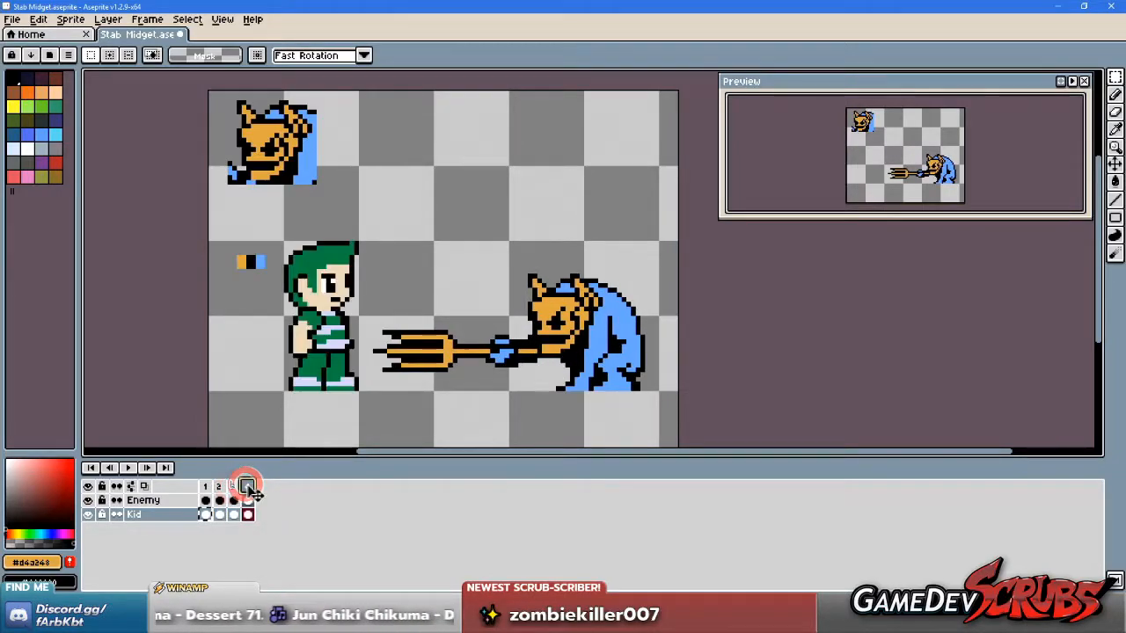
Step: Play the attack animation with the kid in every frame and stop it
click(130, 468)
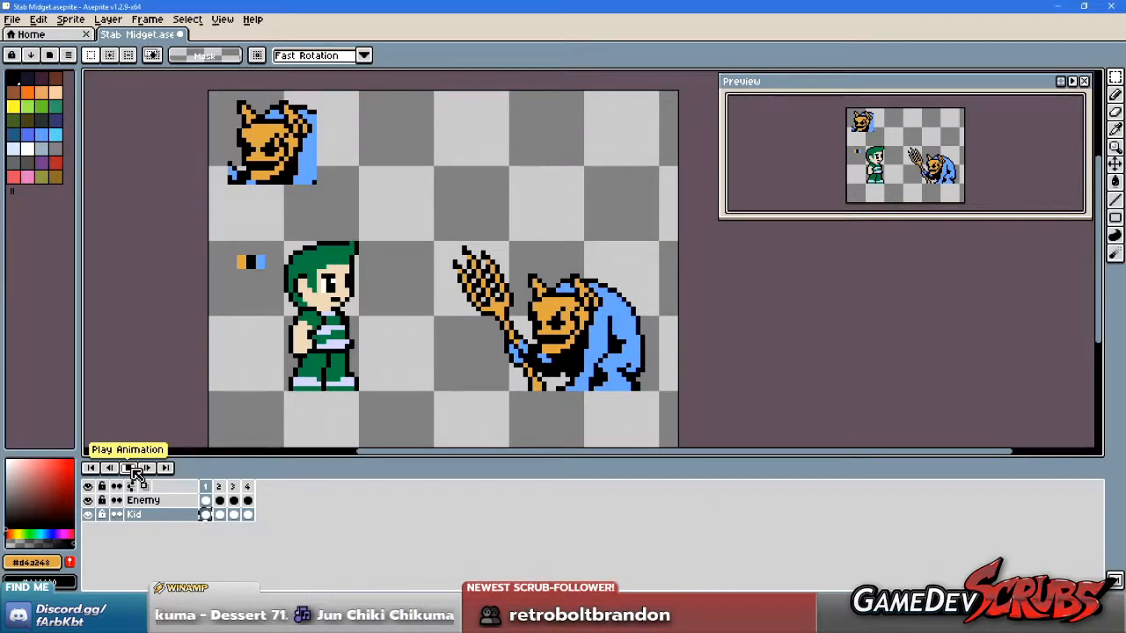
drag(465, 351, 408, 321)
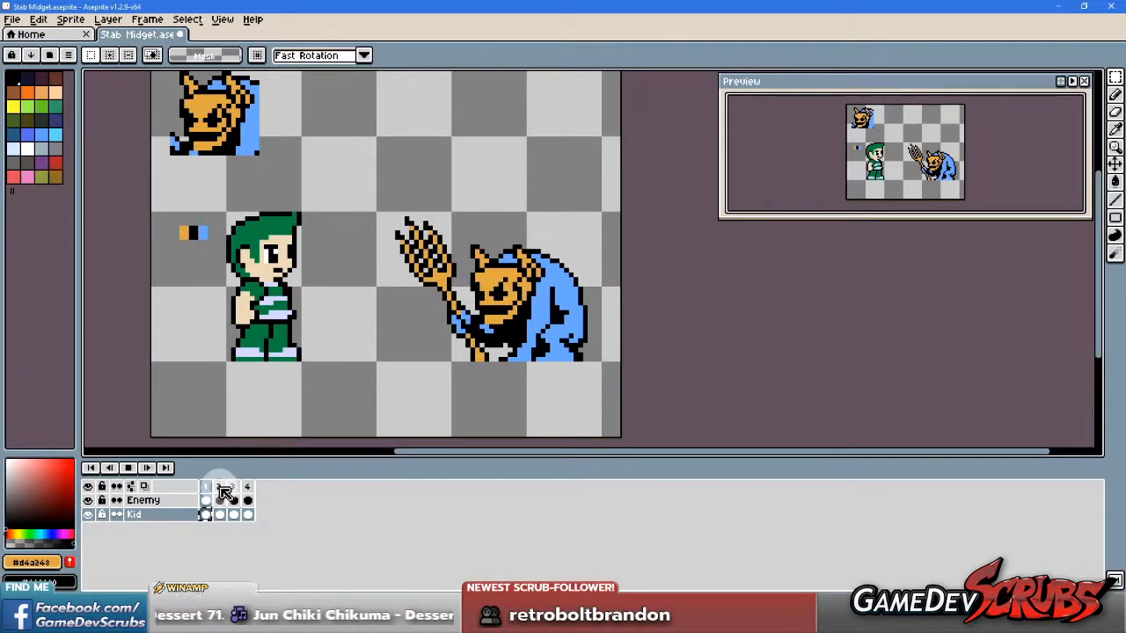
click(207, 485)
Step: In frame 2 of the Enemy layer, select the enemy's upper part with the pitchfork and shift it slightly toward the kid
click(219, 486)
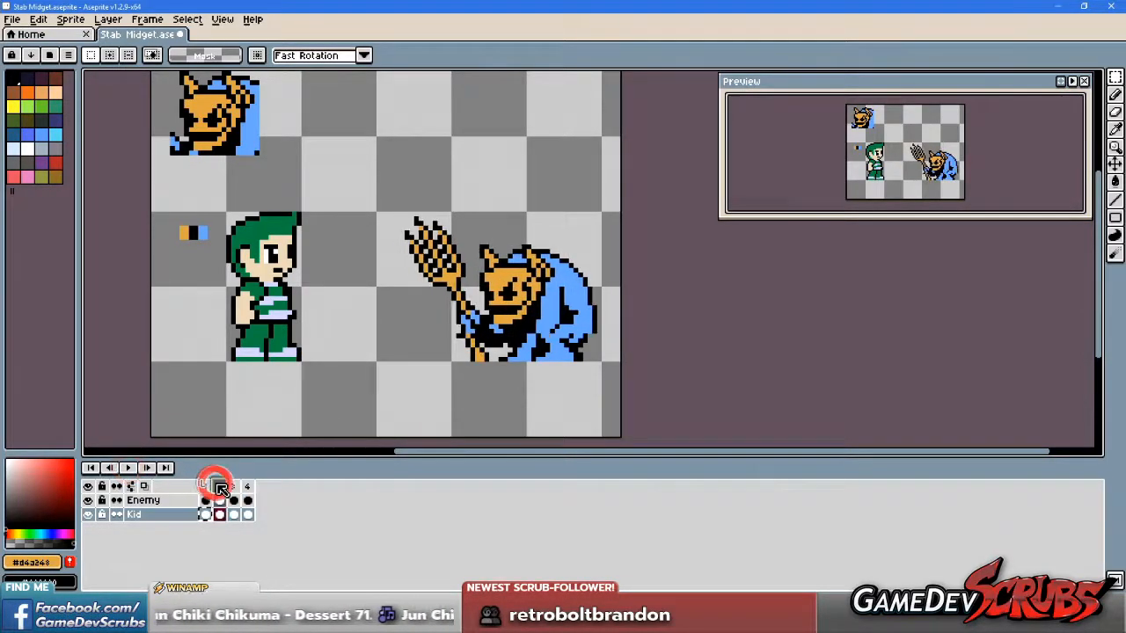
drag(474, 310, 444, 336)
scroll(444, 329, up, 1)
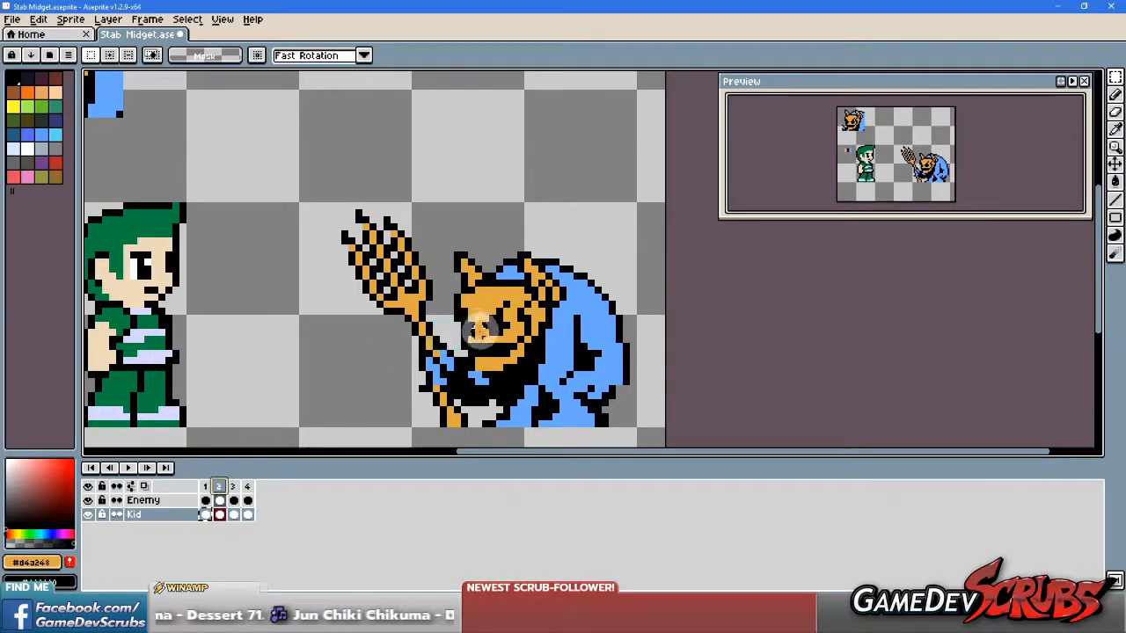
drag(296, 134, 649, 341)
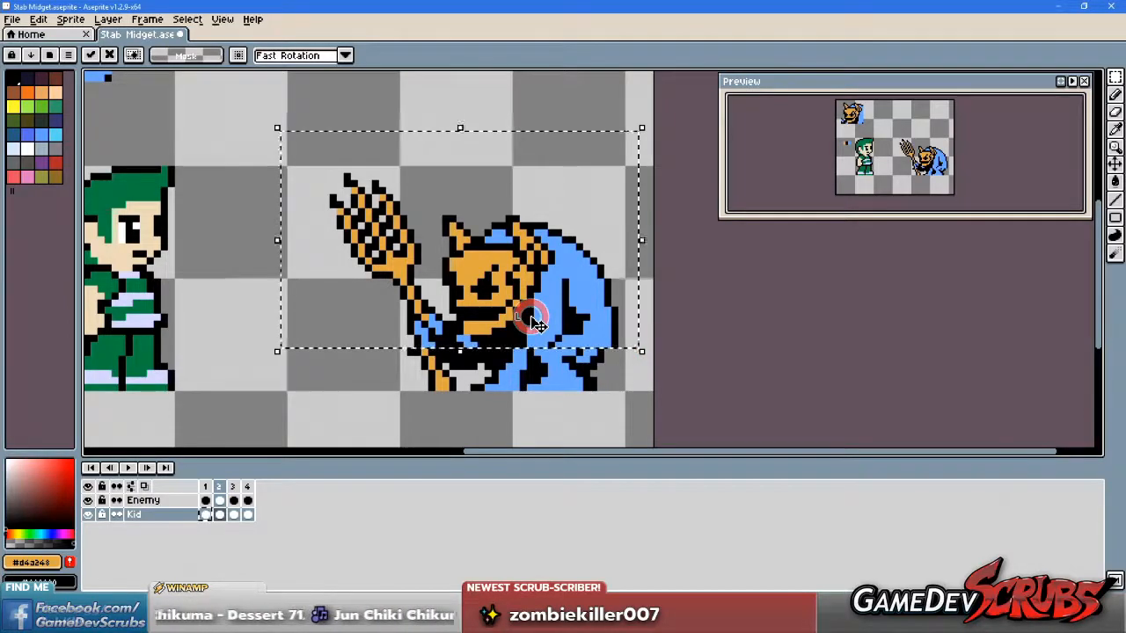
key(ctrl+z)
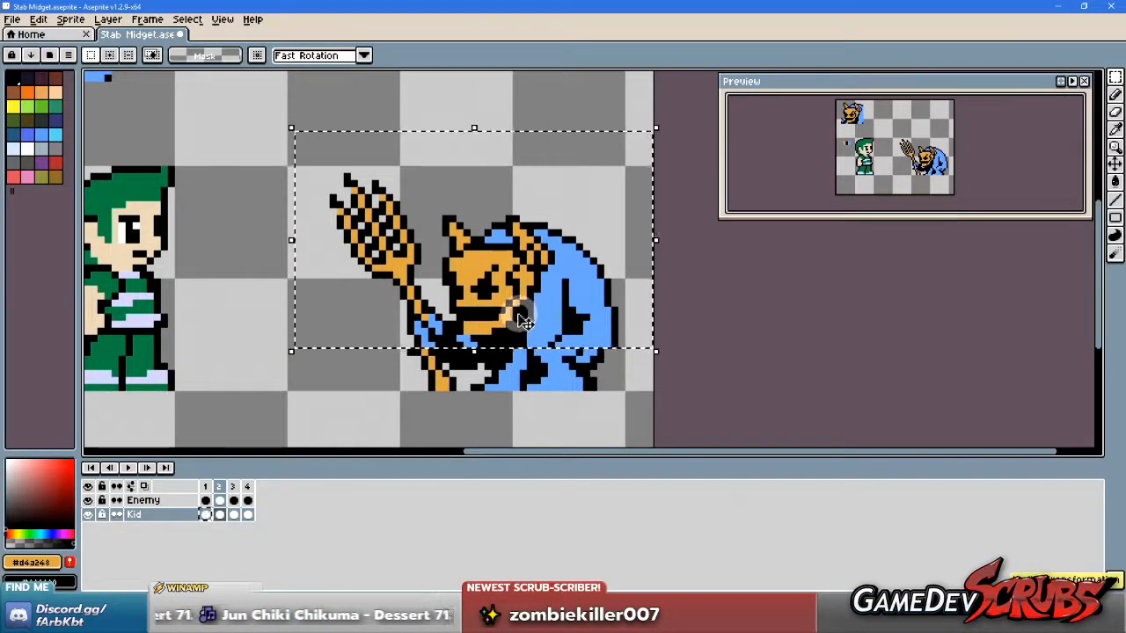
click(172, 500)
click(556, 268)
drag(556, 268, 542, 266)
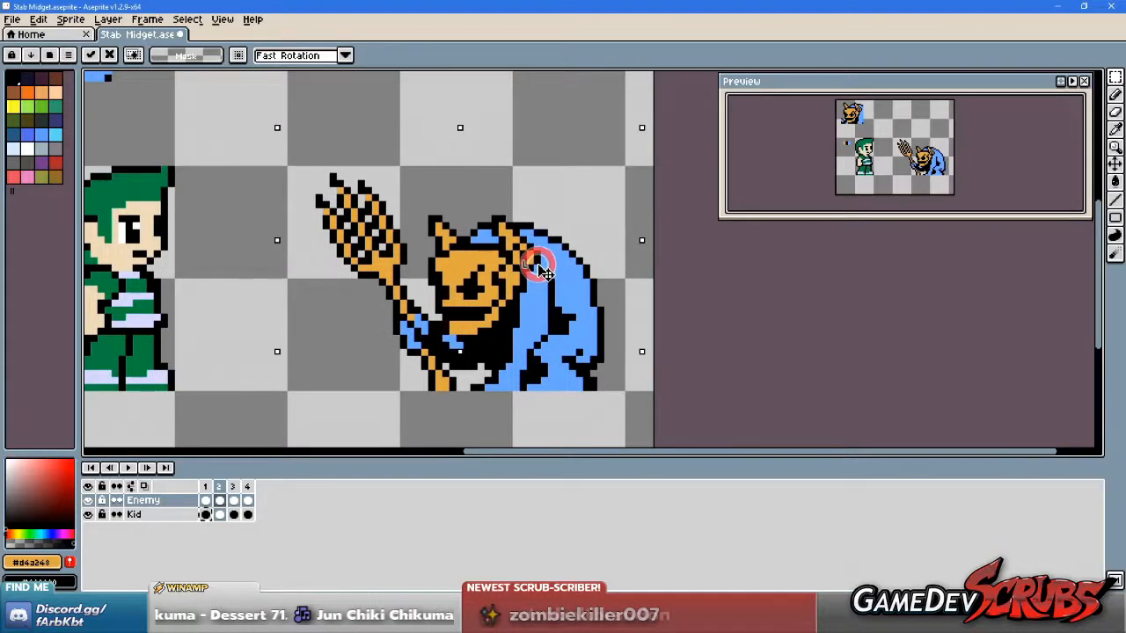
click(530, 407)
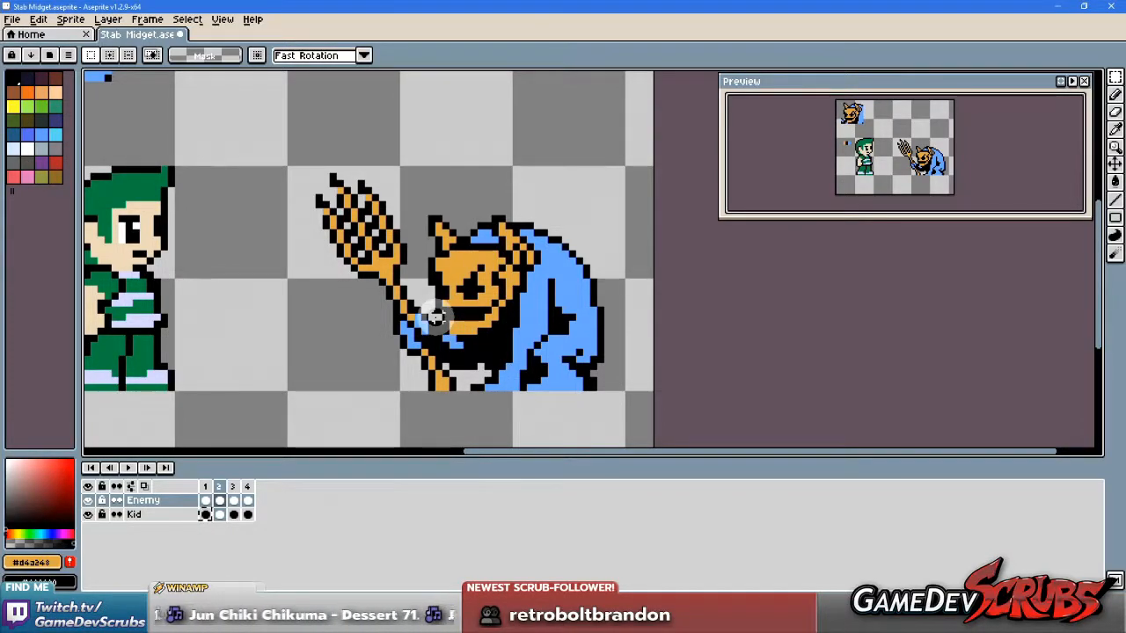
scroll(437, 317, down, 1)
drag(434, 273, 490, 320)
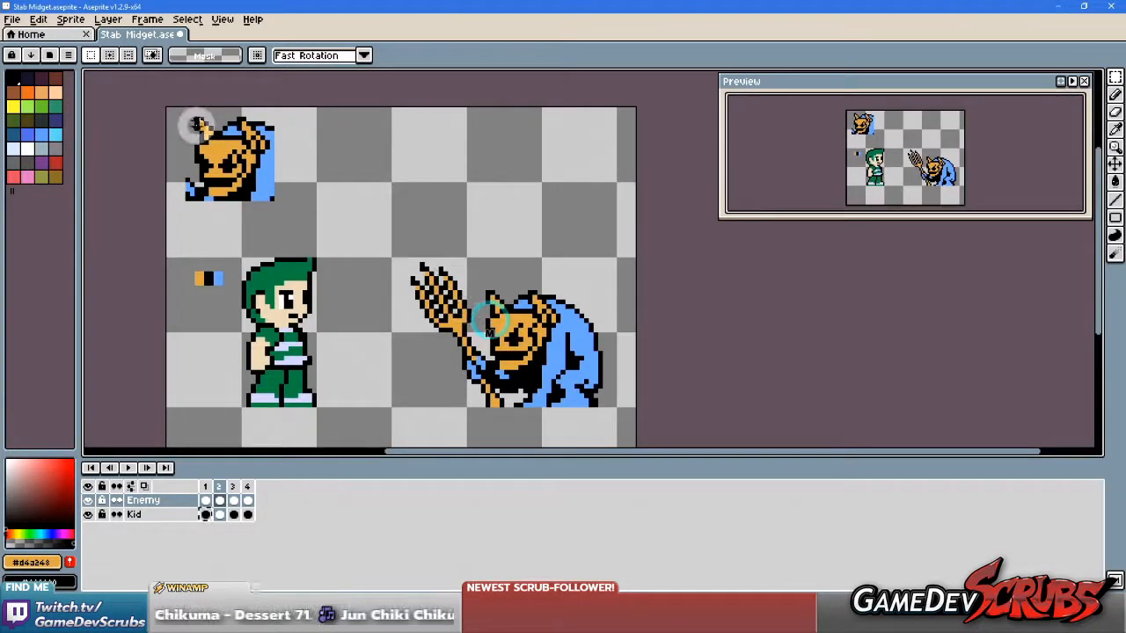
drag(164, 110, 322, 207)
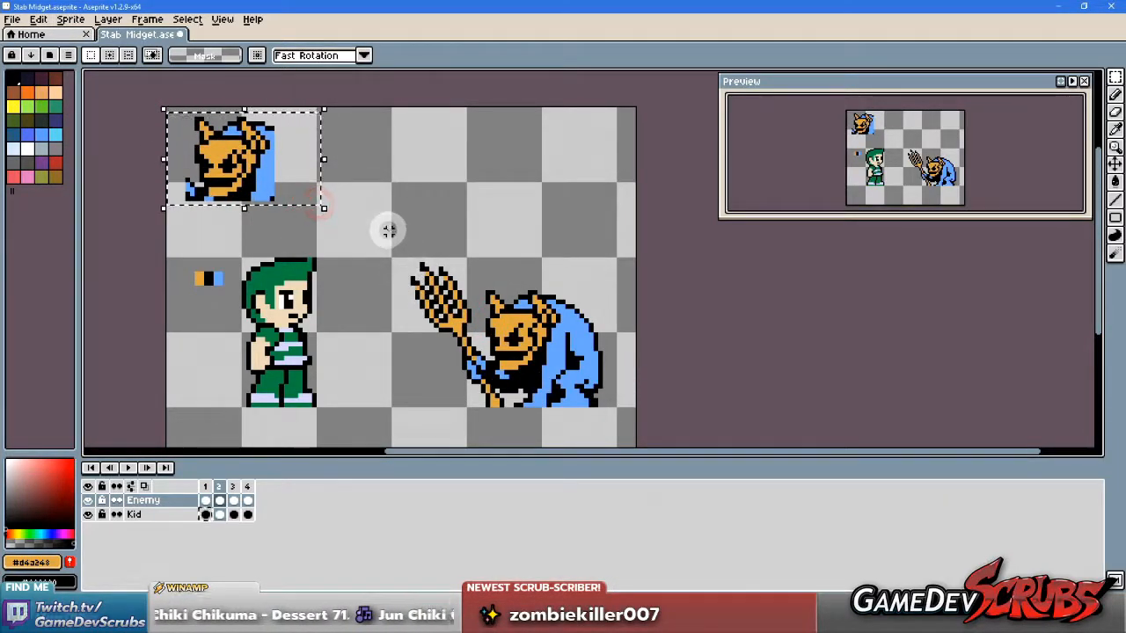
key(ctrl+d)
Step: Compare the enemy's poses in frames 1, 2 and 3 by switching between them
scroll(493, 315, up, 1)
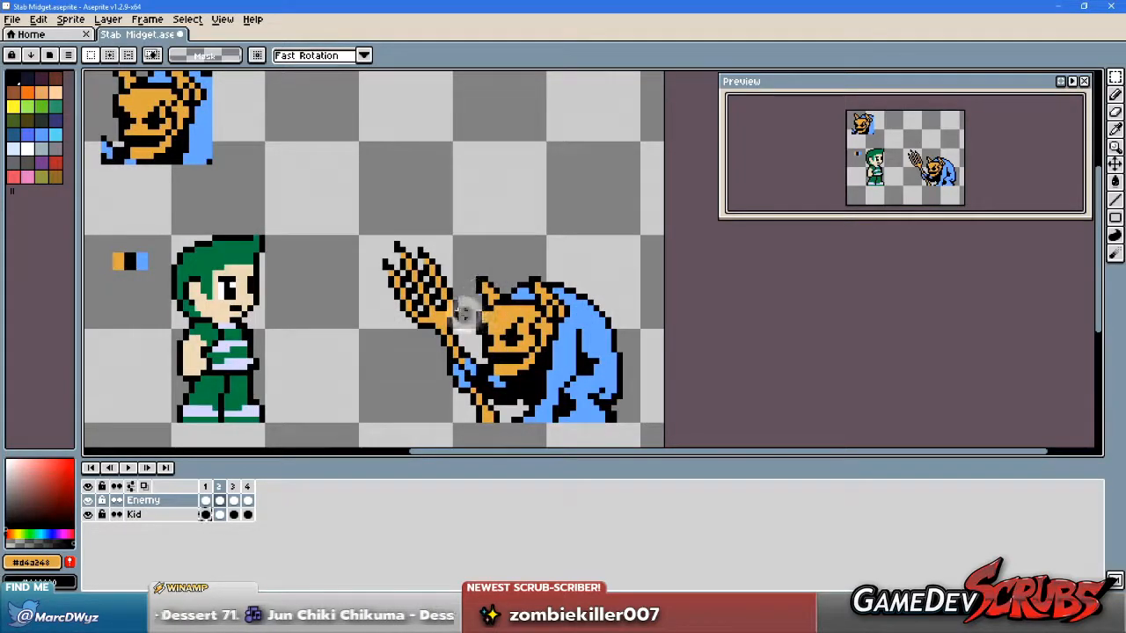
scroll(518, 336, up, 2)
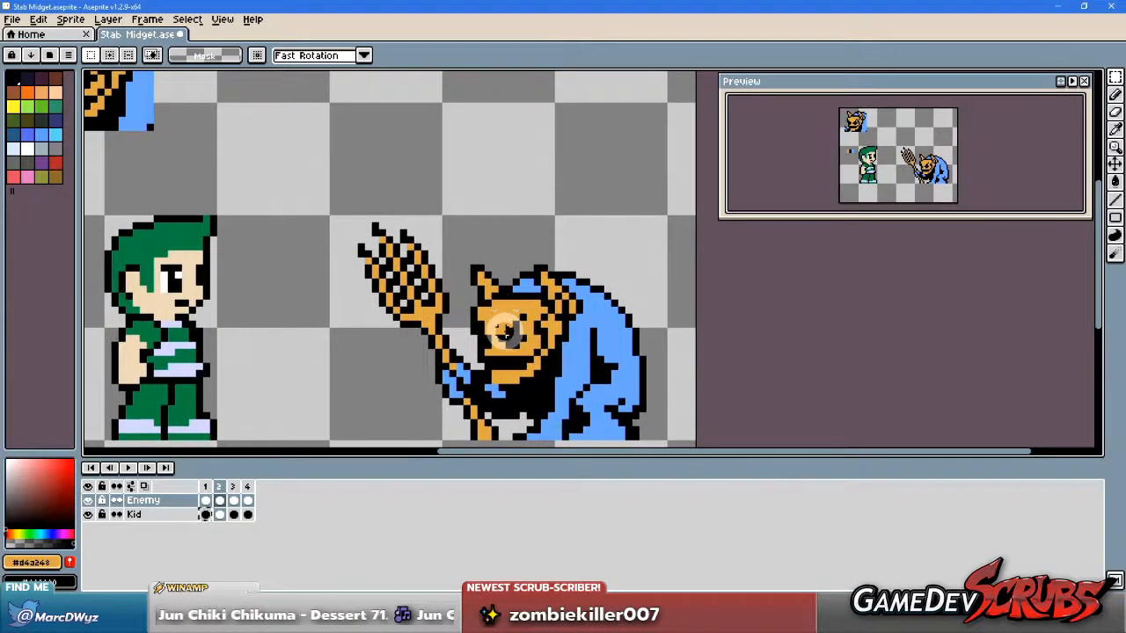
click(204, 489)
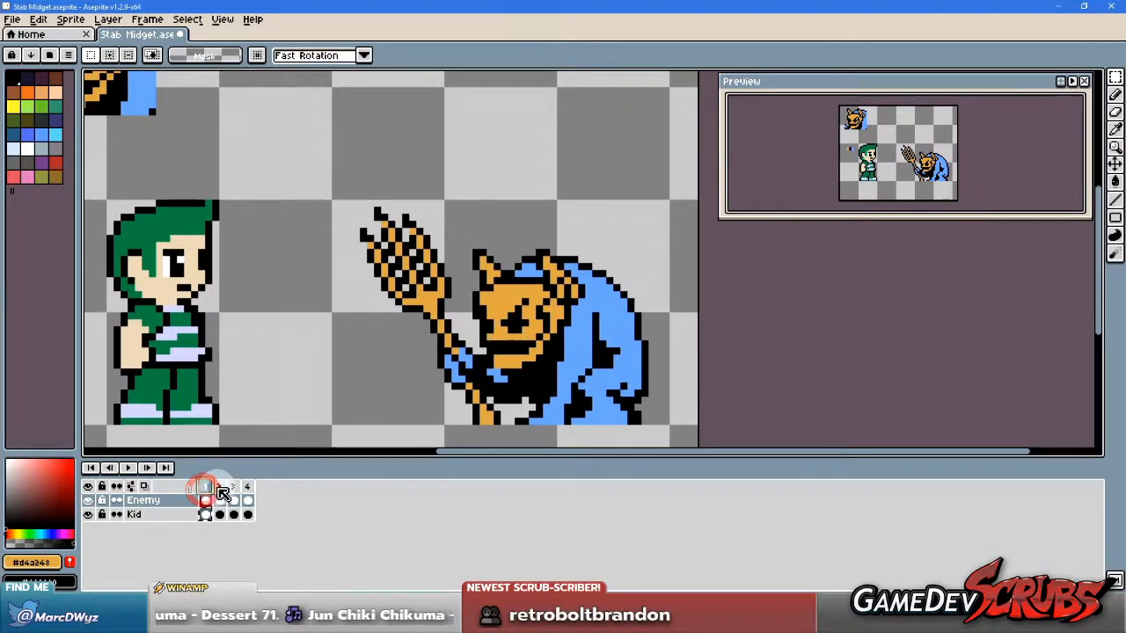
click(220, 489)
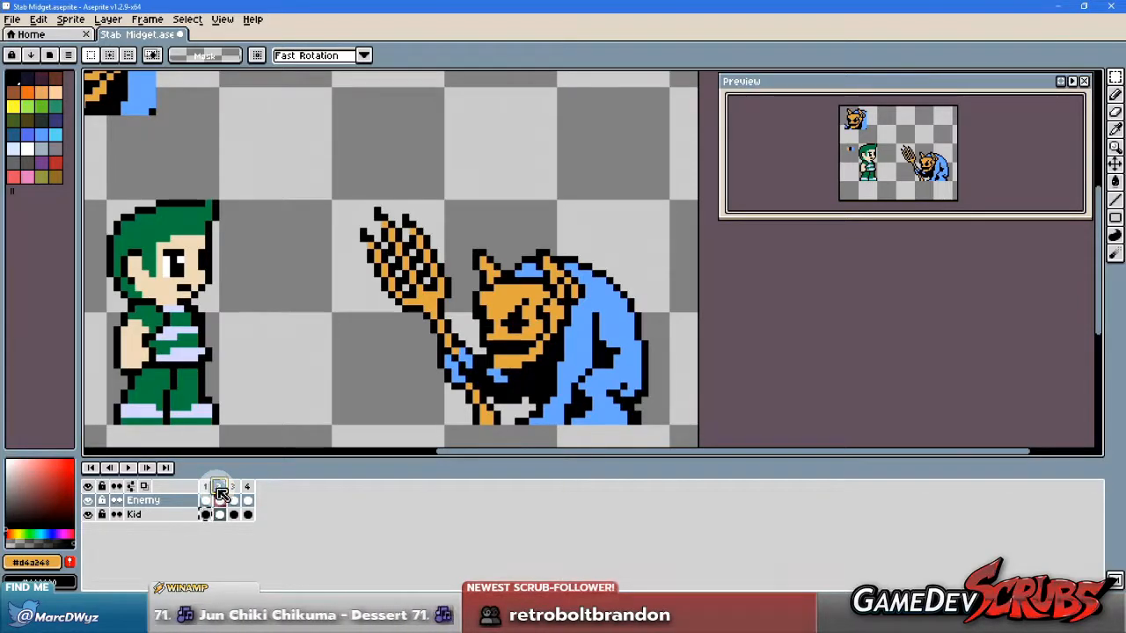
click(234, 488)
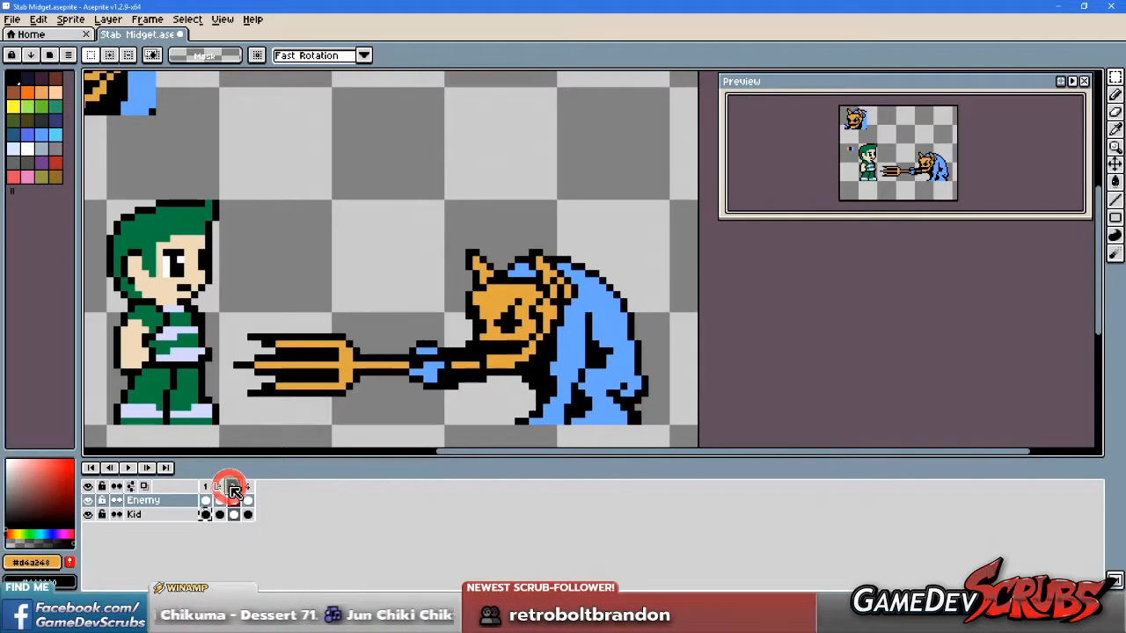
click(220, 489)
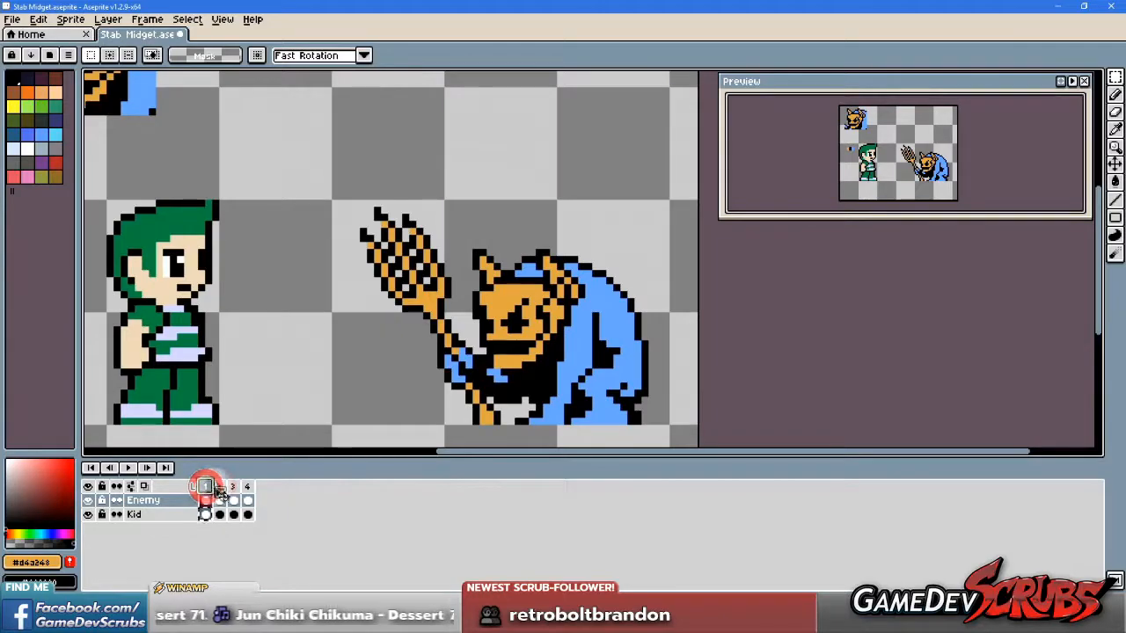
Step: Select the enemy's pitchfork and hand in frame 2, including the lower shaft, and move them away from the body toward the kid
scroll(498, 326, up, 3)
scroll(498, 325, down, 1)
drag(320, 173, 447, 390)
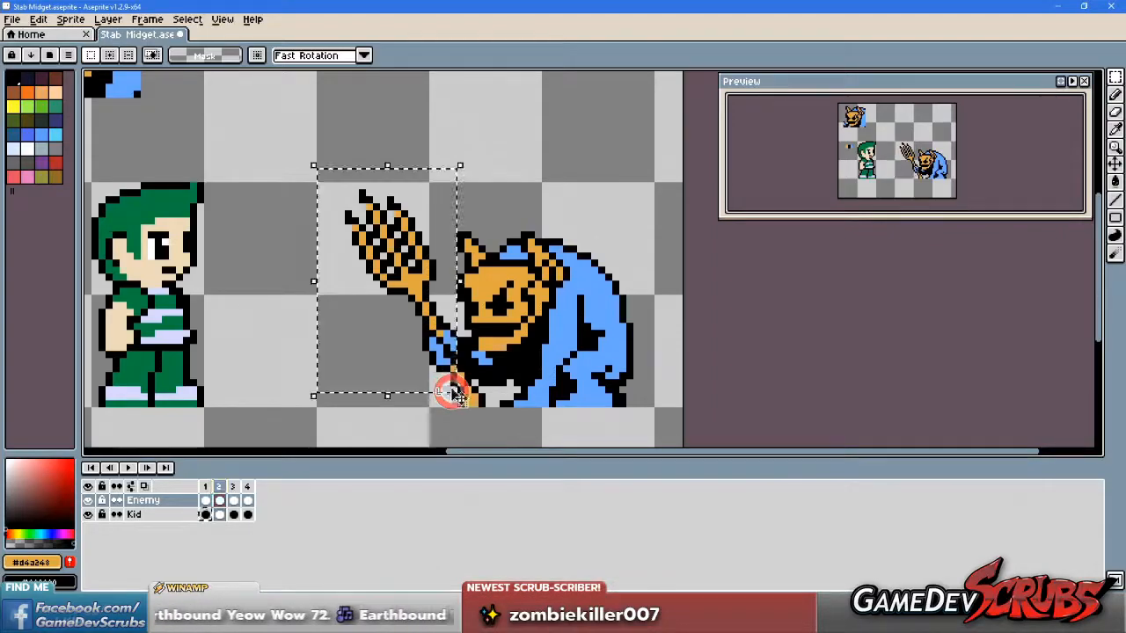
scroll(447, 390, up, 1)
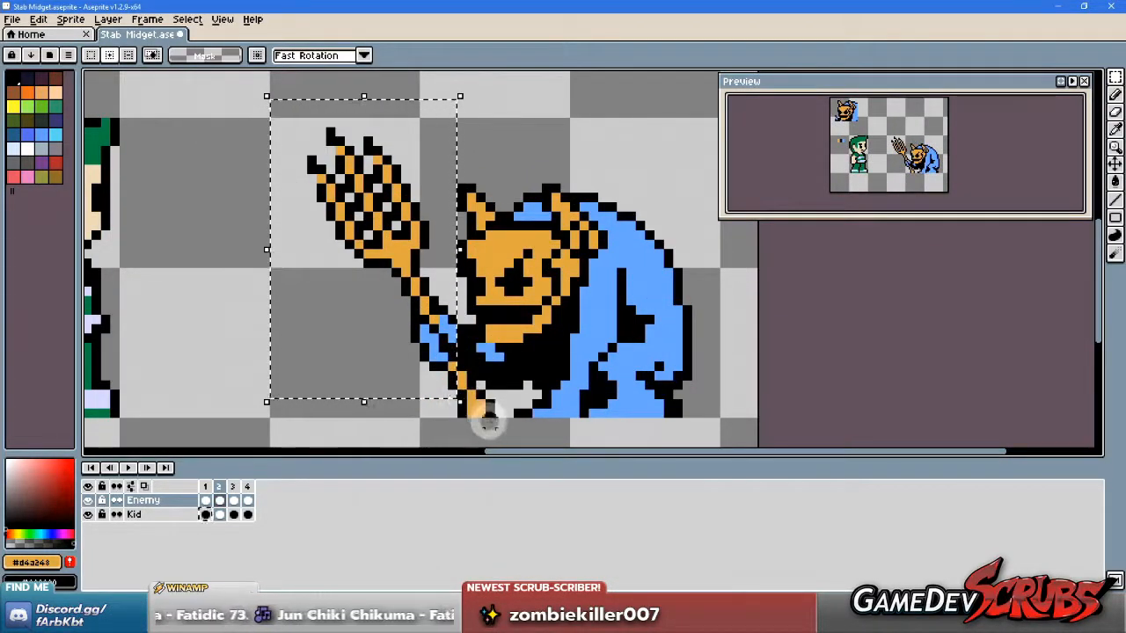
drag(496, 429, 422, 347)
scroll(422, 347, down, 3)
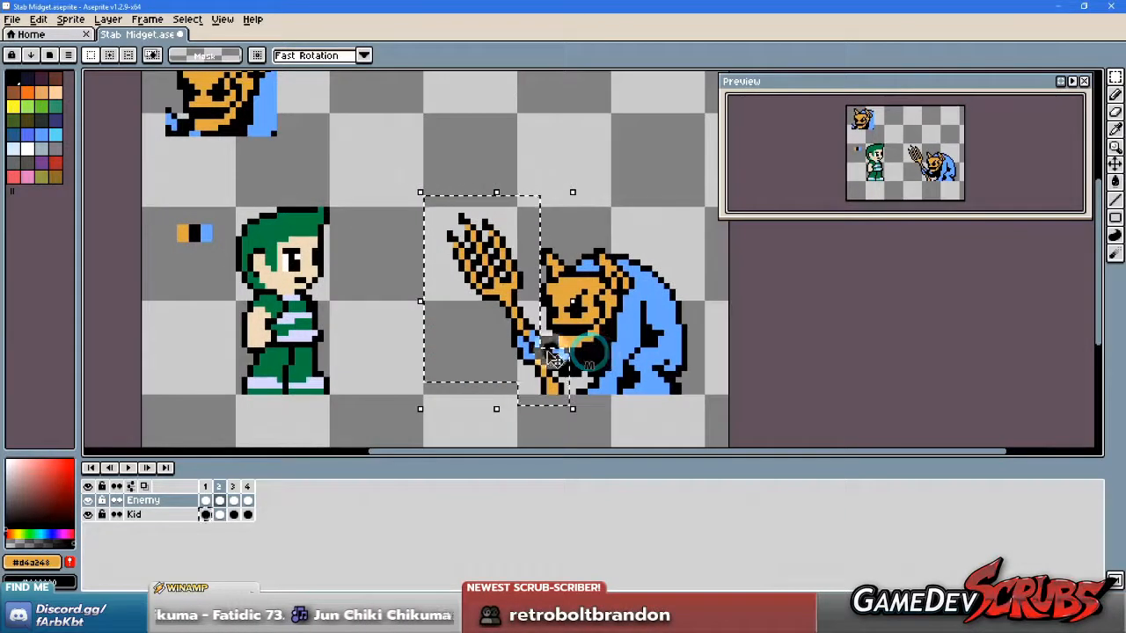
shift+click(540, 354)
shift+click(546, 359)
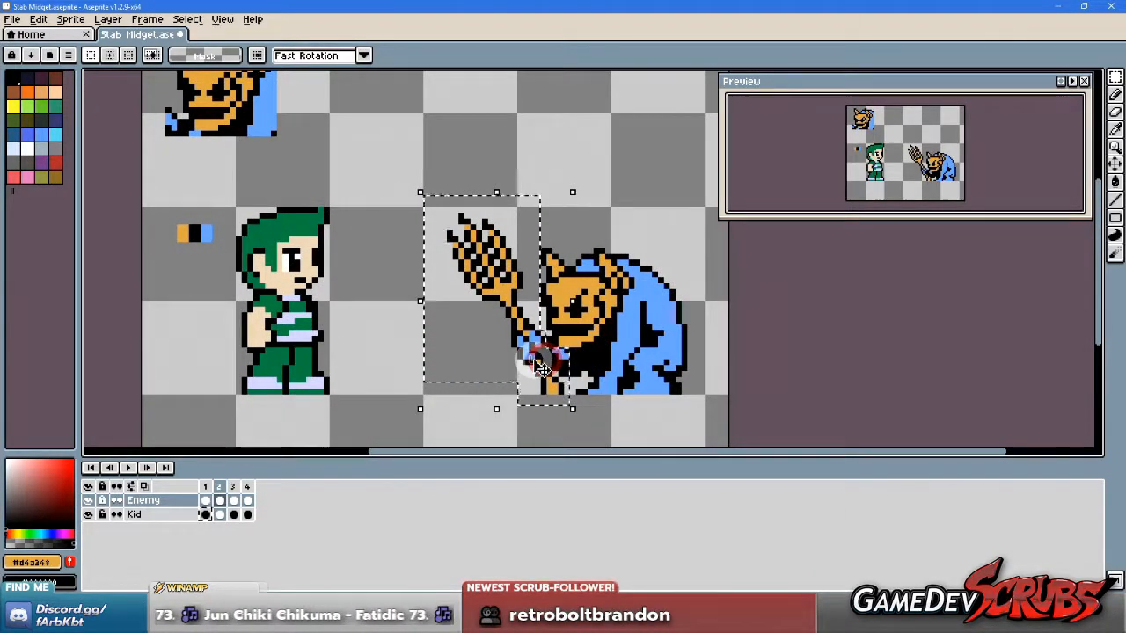
drag(540, 368, 475, 340)
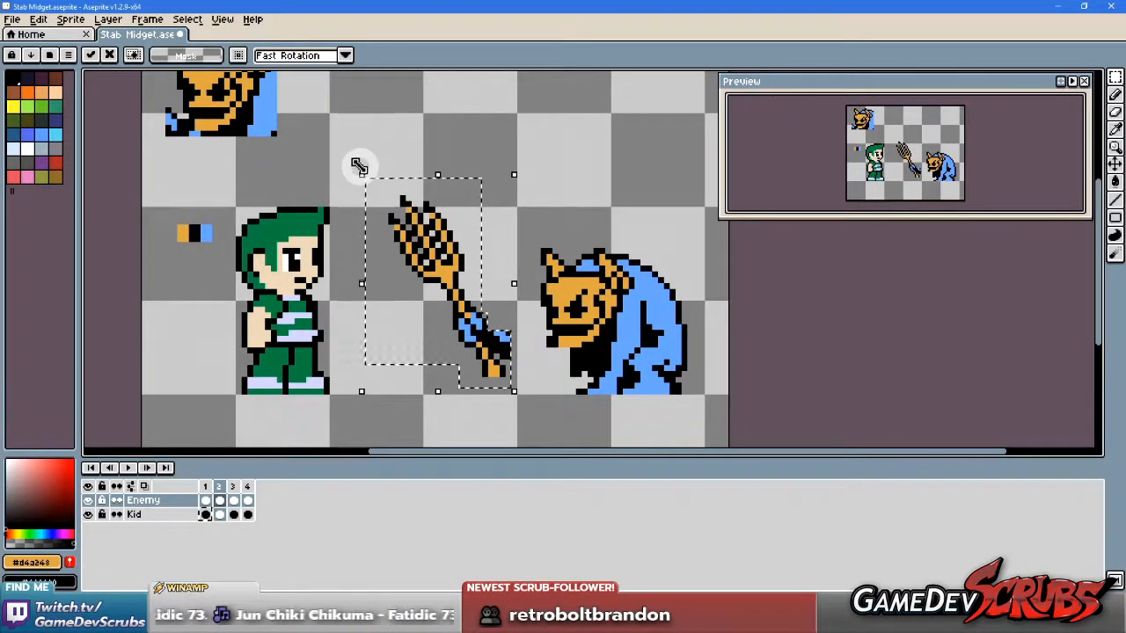
Step: Rotate the selected pitchfork and hand in frame 2 counterclockwise until the prongs slope down toward the kid
click(366, 170)
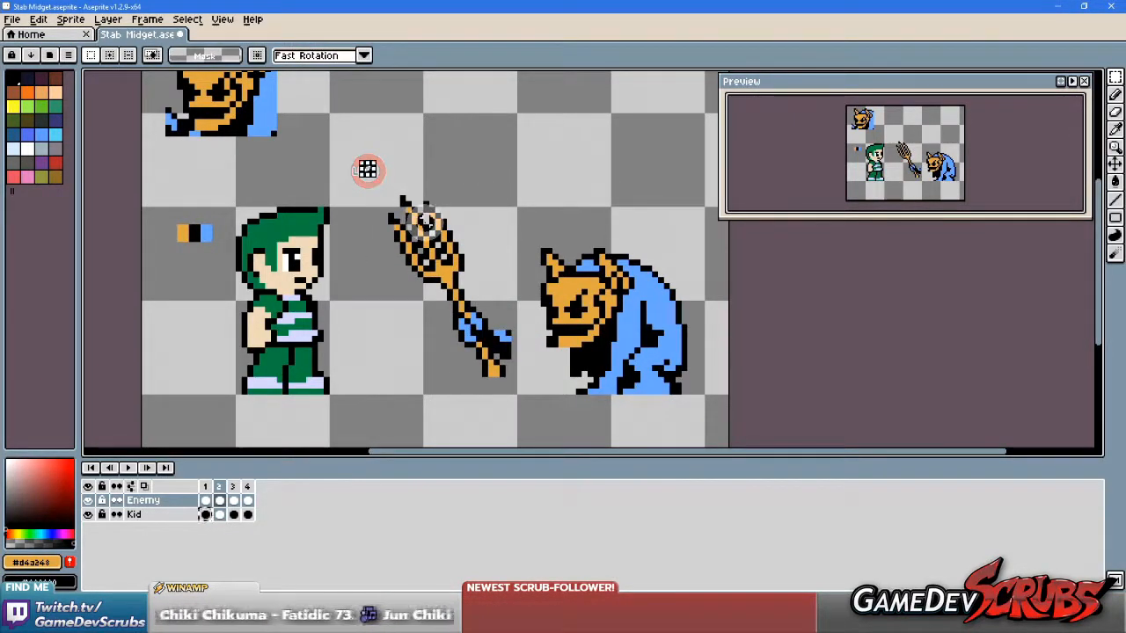
key(ctrl+z)
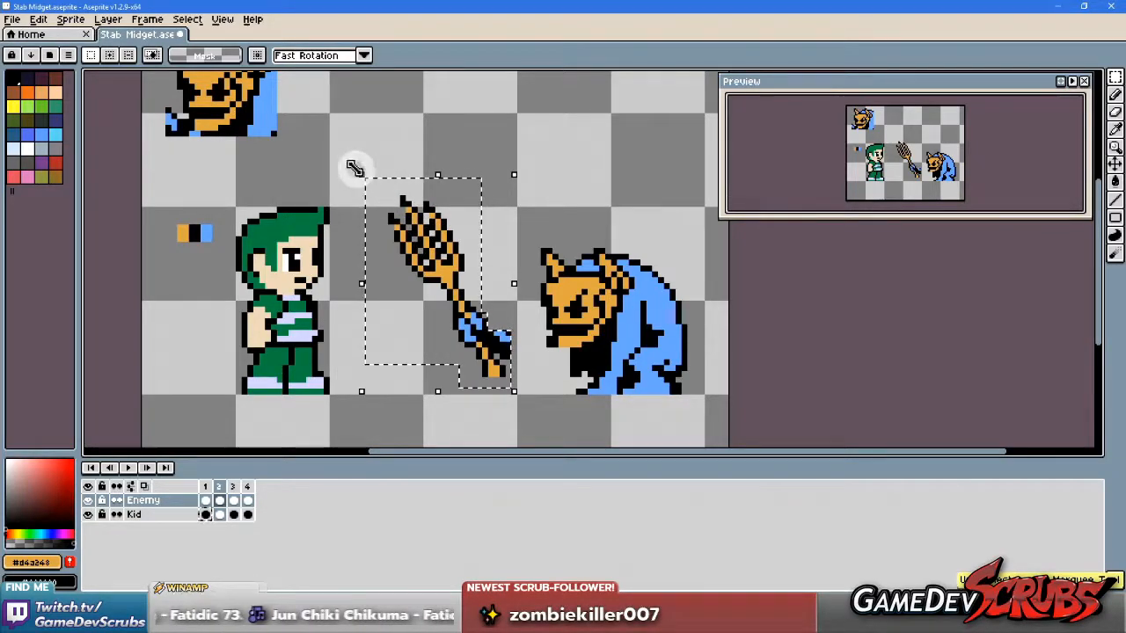
drag(352, 167, 321, 286)
drag(326, 335, 324, 275)
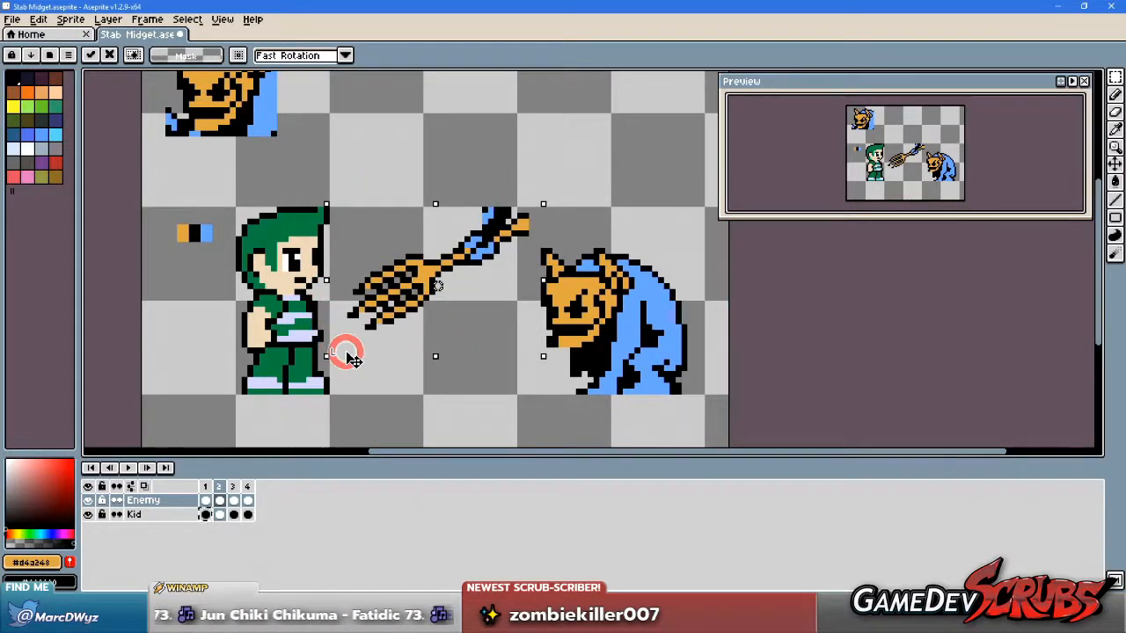
drag(350, 357, 347, 348)
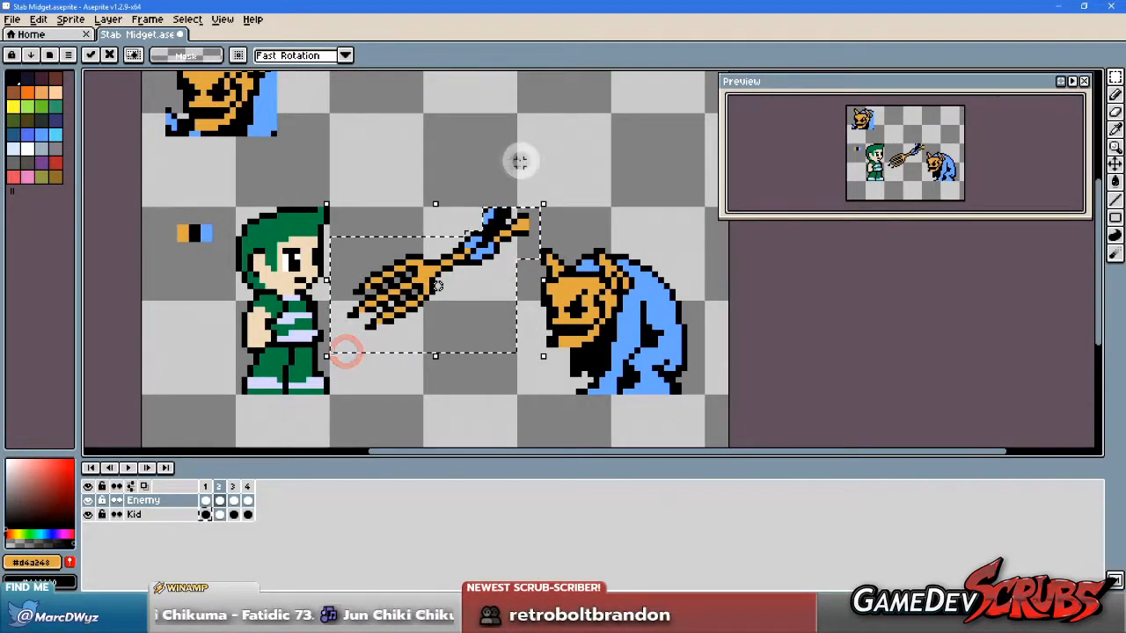
key(Return)
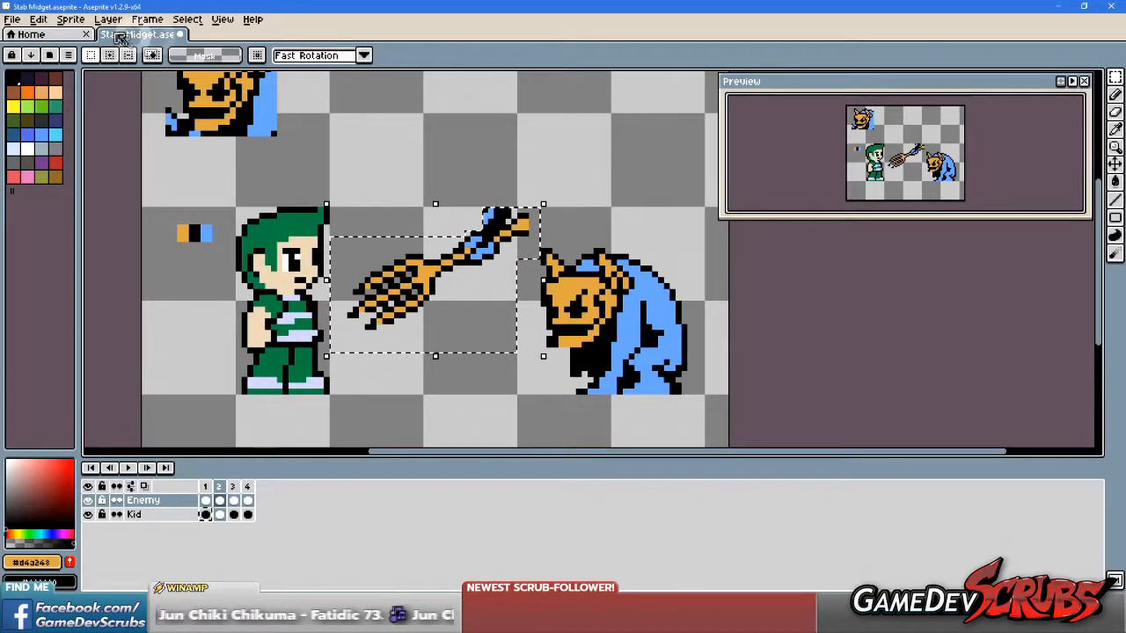
Step: Flip the selected pitchfork and hand vertically and place them across the enemy's face and chest in frame 2
click(86, 22)
mouse_move(49, 22)
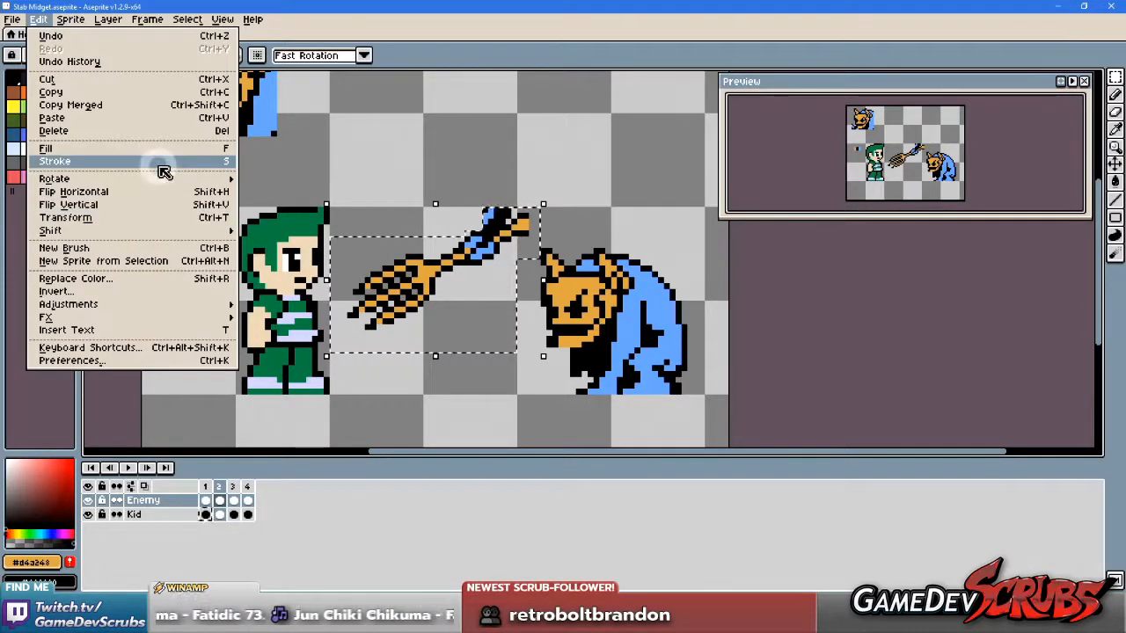
click(131, 205)
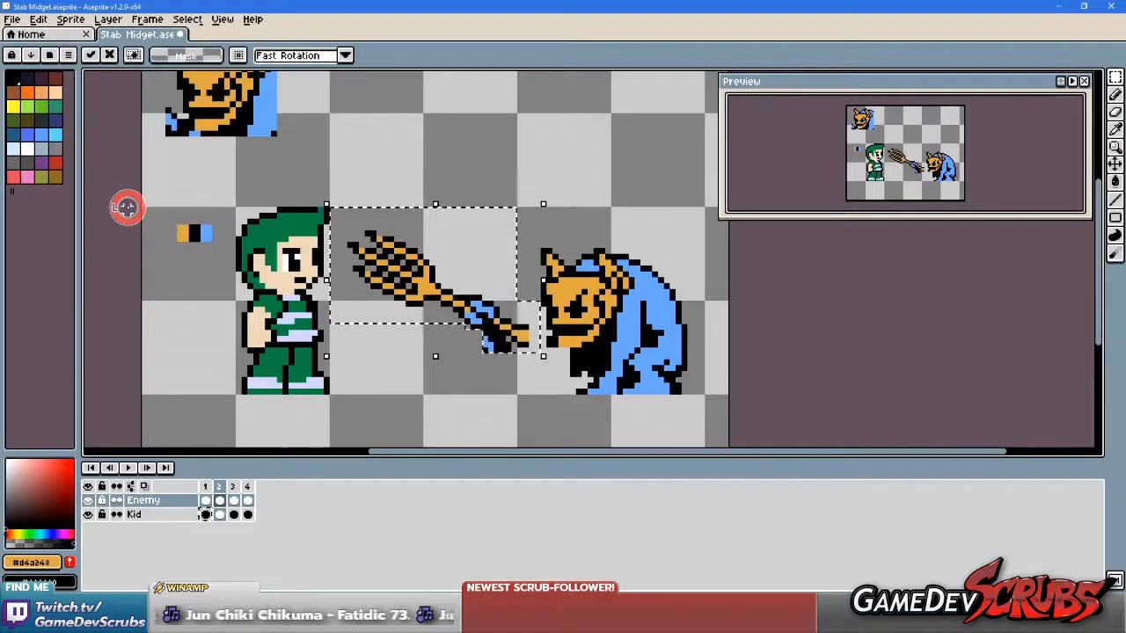
drag(480, 321, 570, 326)
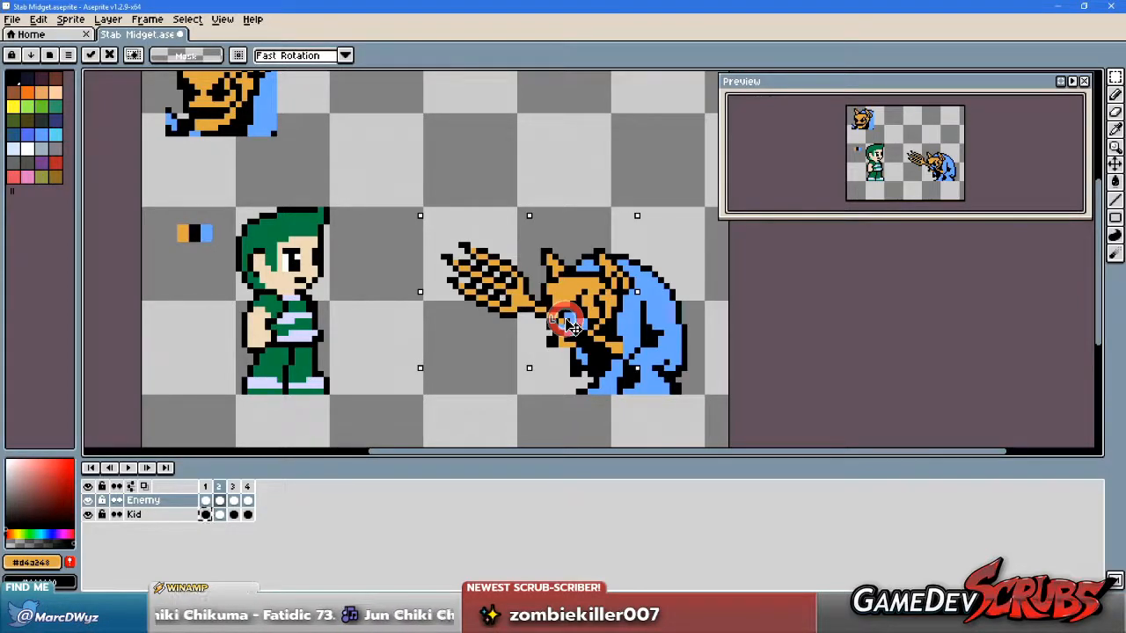
mouse_move(570, 325)
mouse_down()
mouse_move(551, 324)
mouse_move(558, 319)
mouse_up()
click(490, 409)
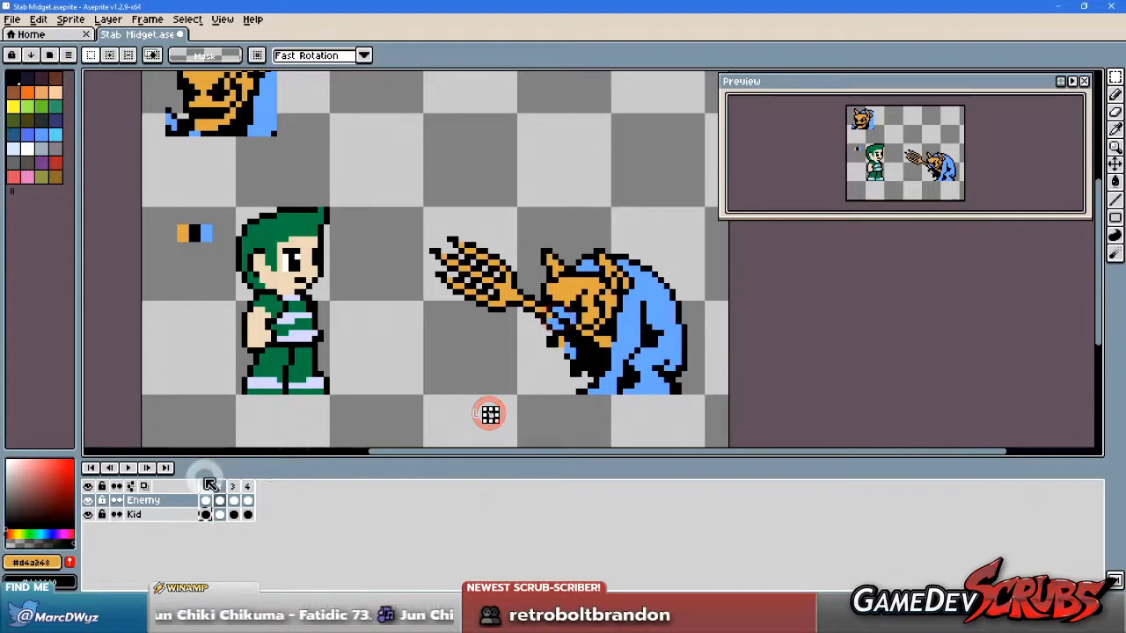
Step: Compare the pitchfork's new position in frame 2 with the enemy's poses in frames 1 and 3
click(206, 486)
click(221, 491)
click(207, 485)
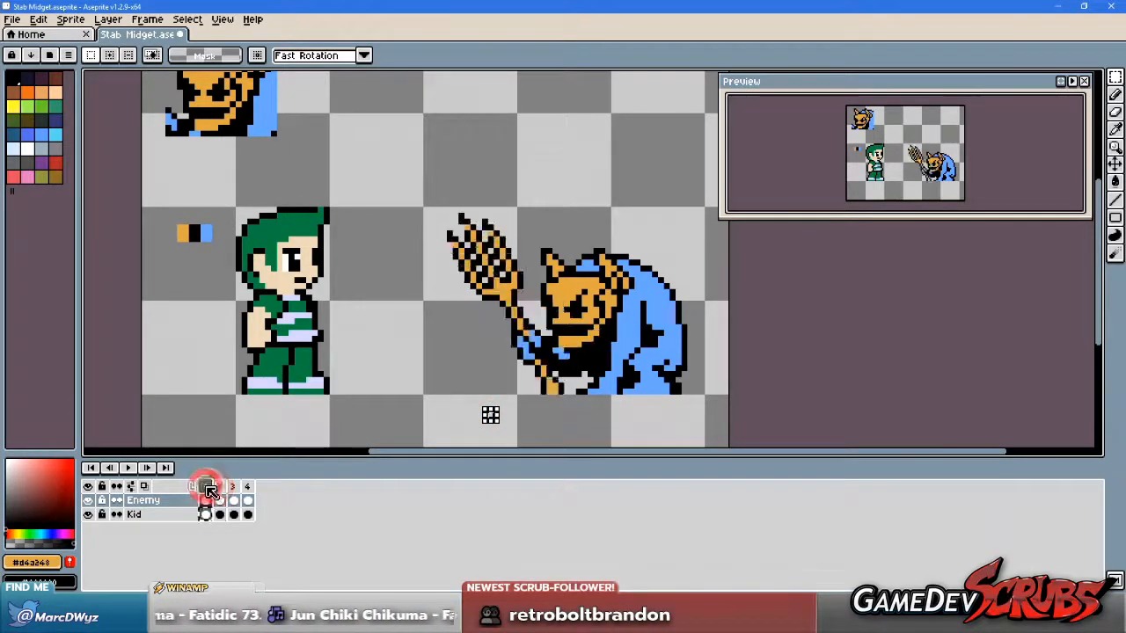
click(220, 487)
click(206, 485)
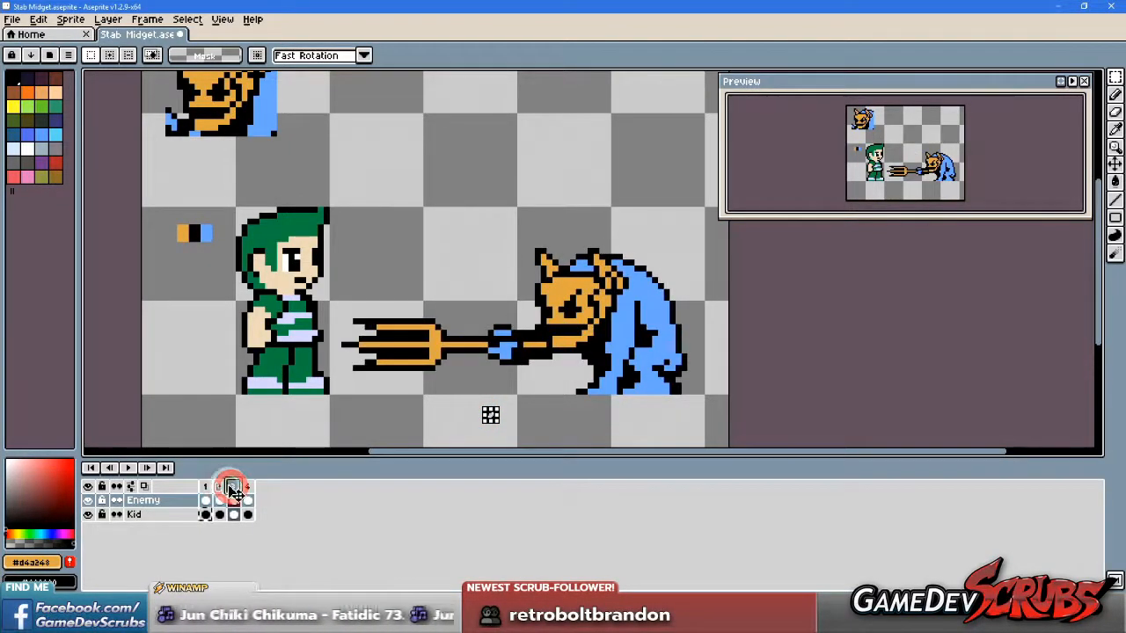
click(220, 486)
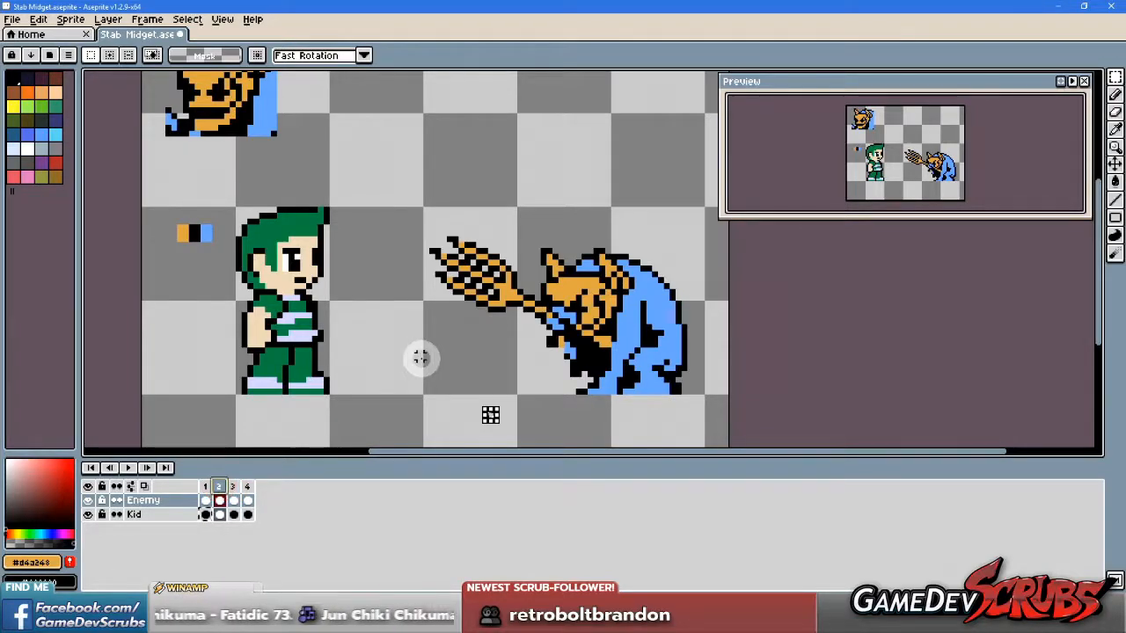
Step: Try shifting the pitchfork together with part of the enemy's head, and undo back to the unflipped pitchfork
drag(408, 362, 624, 211)
drag(582, 332, 613, 339)
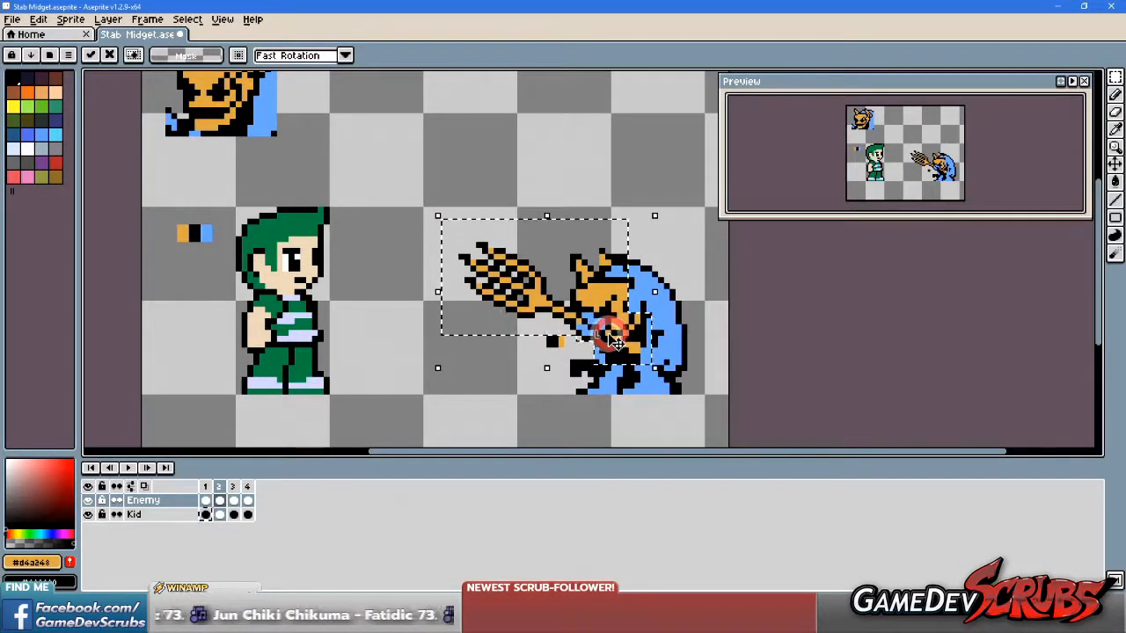
key(ctrl+z)
key(ctrl+z)
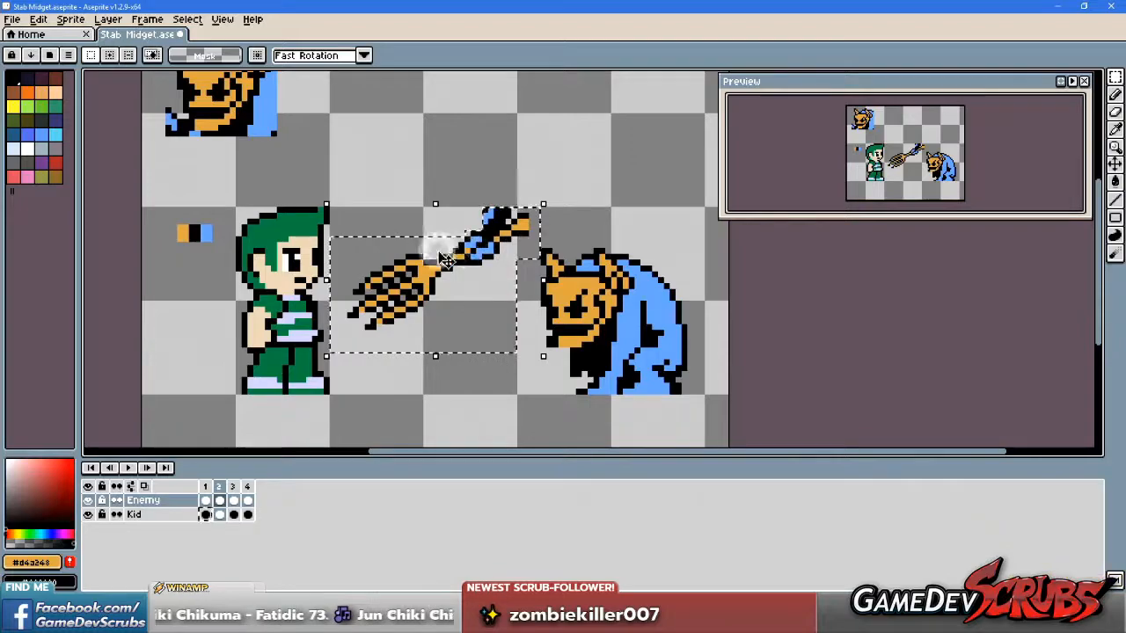
Step: Flip the pitchfork and hand vertically and move them over the enemy's body, with the shaft crossing below the face
click(74, 19)
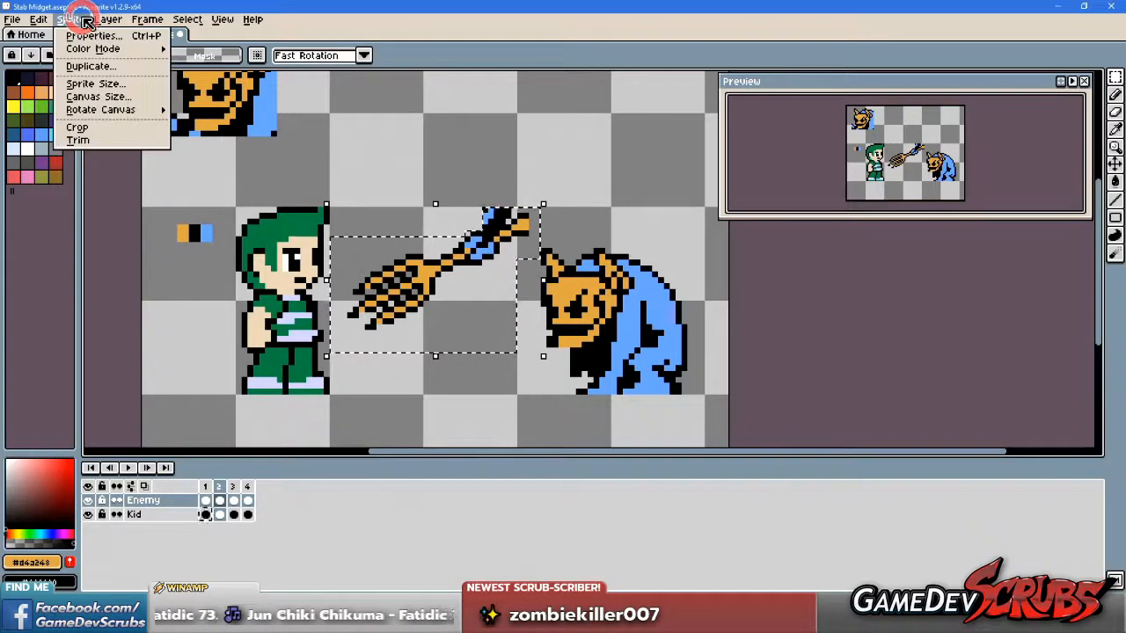
mouse_move(108, 20)
mouse_move(39, 19)
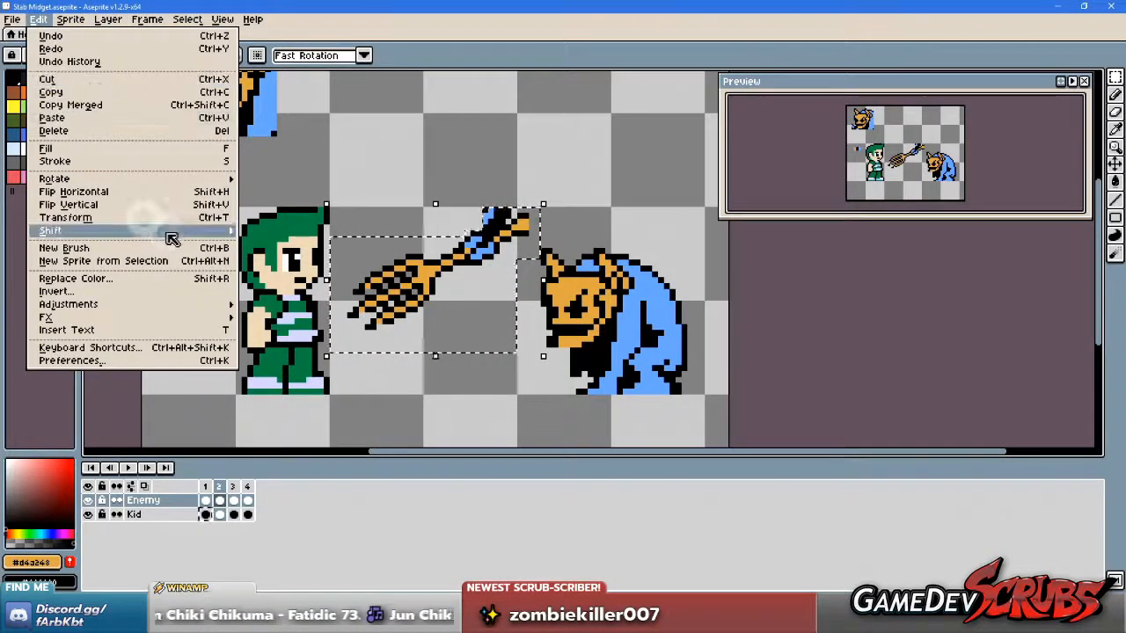
click(113, 205)
key(m)
drag(343, 221, 531, 397)
drag(498, 341, 594, 356)
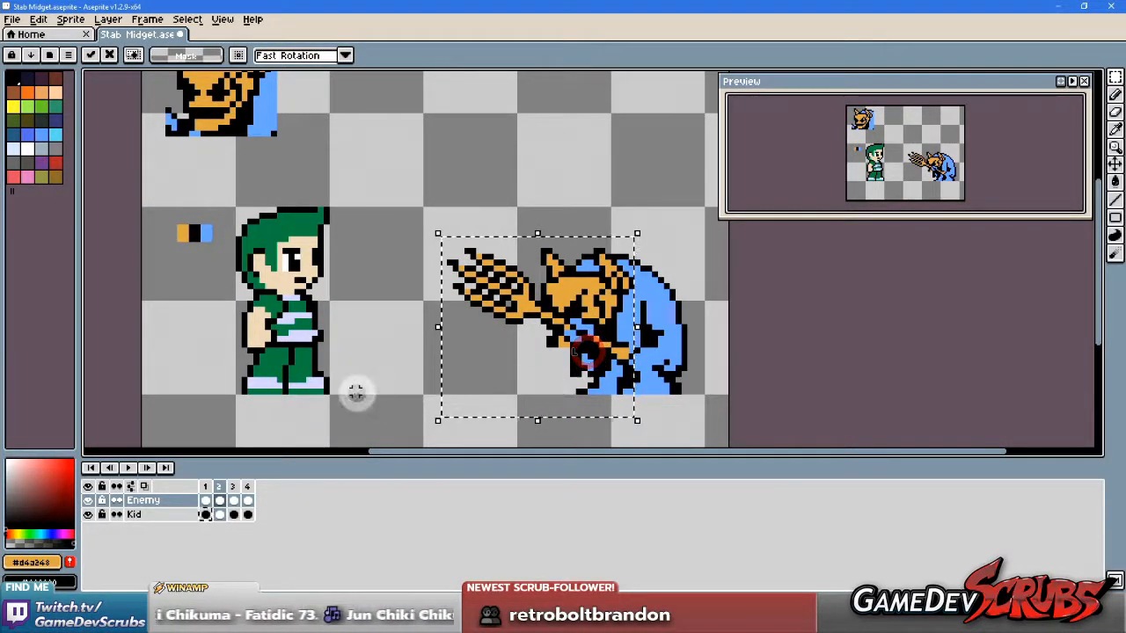
click(374, 385)
Step: Check the attack's motion by switching repeatedly between frame 2 and its neighbouring frames 1 and 3
click(205, 486)
click(219, 486)
click(233, 486)
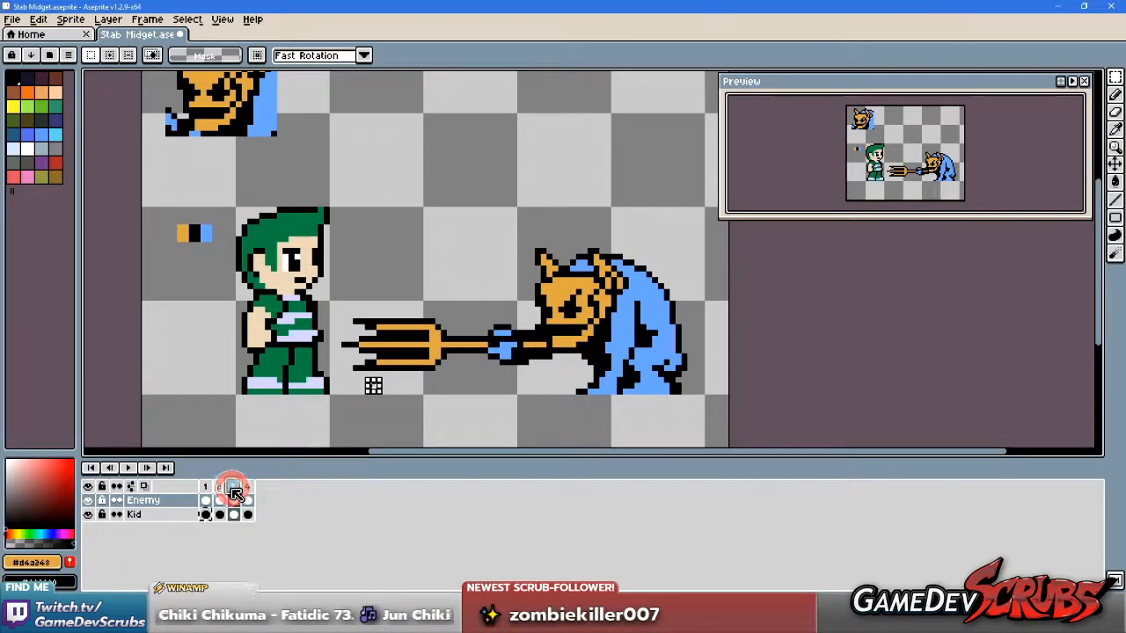
click(219, 486)
click(234, 488)
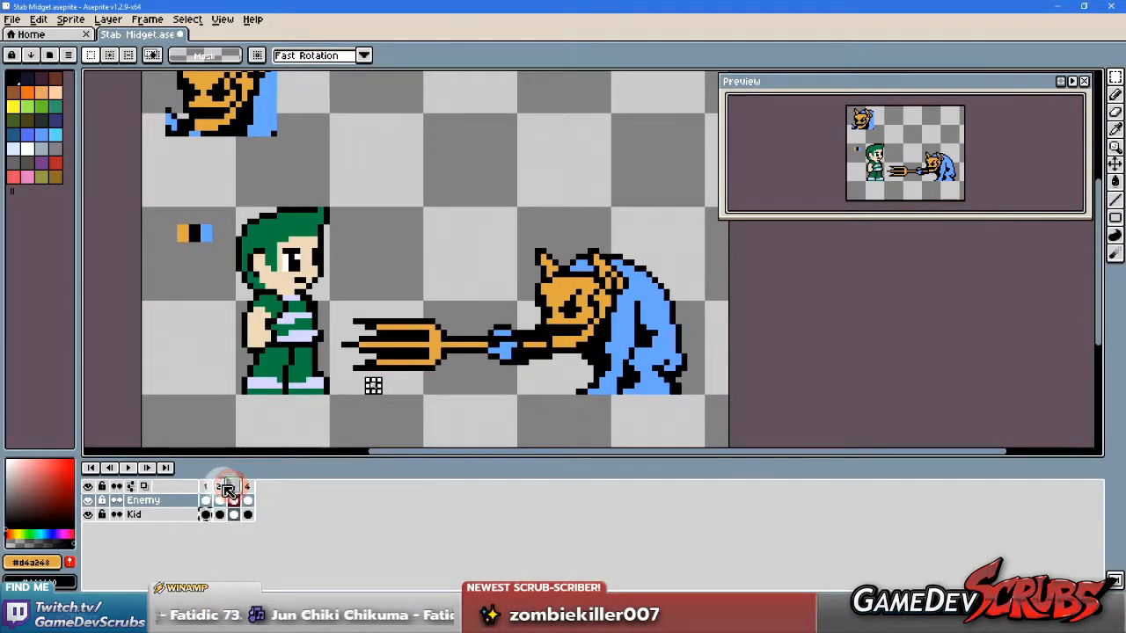
click(221, 488)
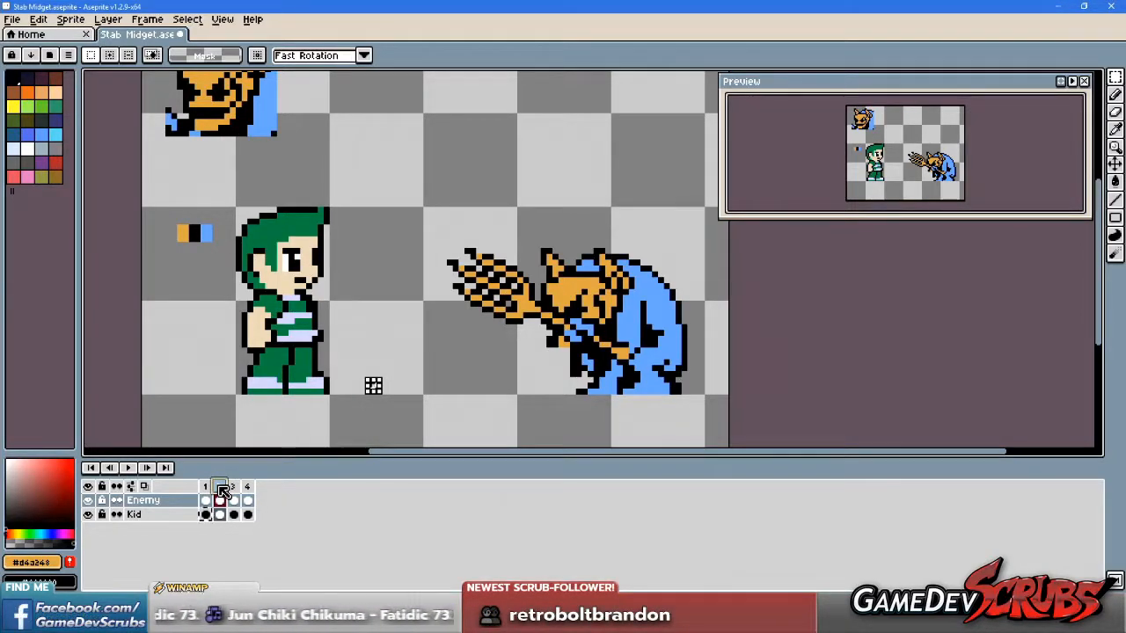
click(206, 489)
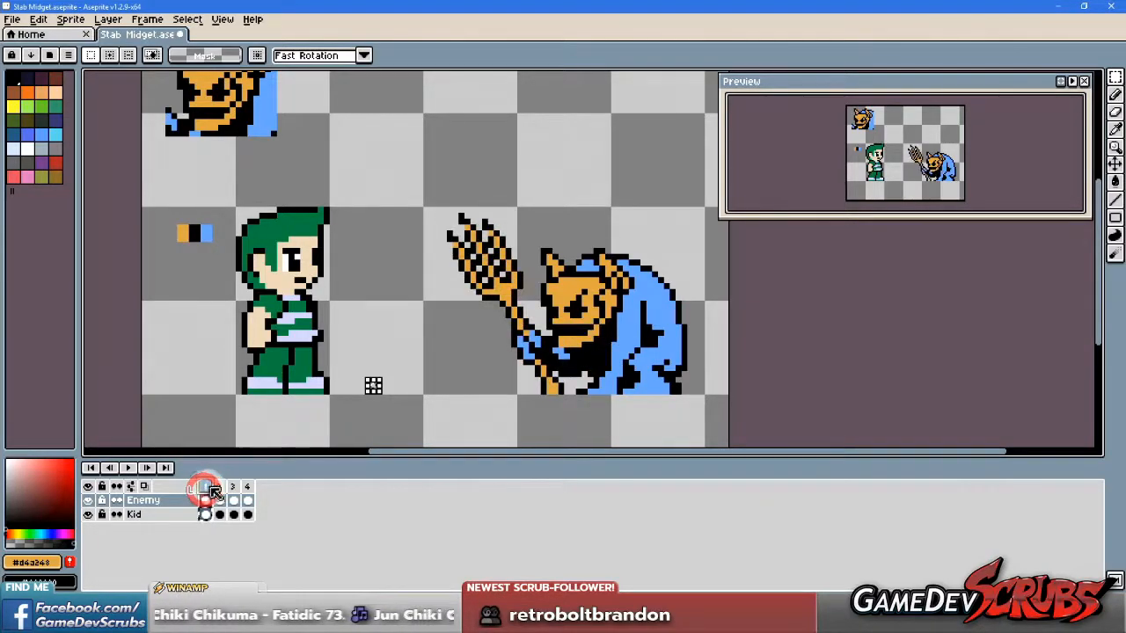
click(219, 488)
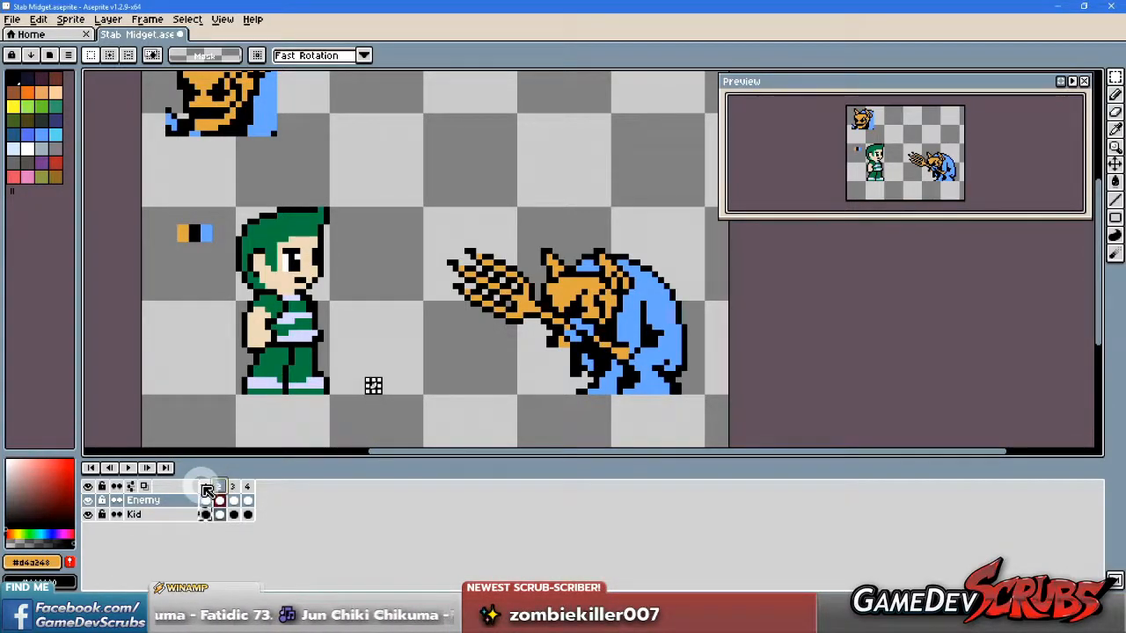
click(205, 488)
click(220, 487)
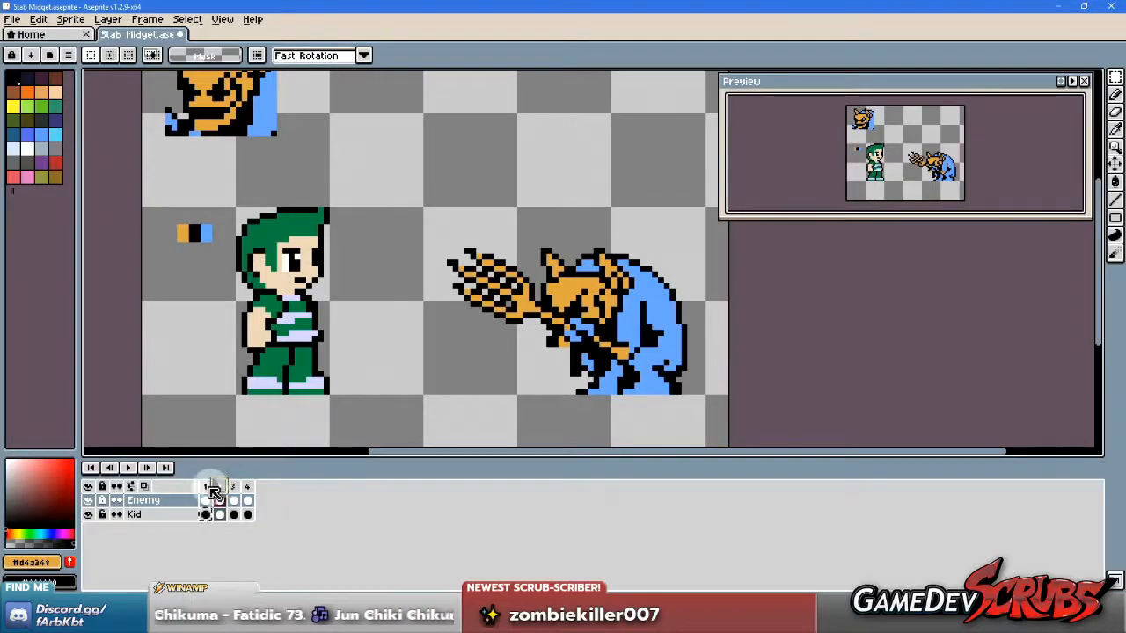
click(206, 487)
click(220, 487)
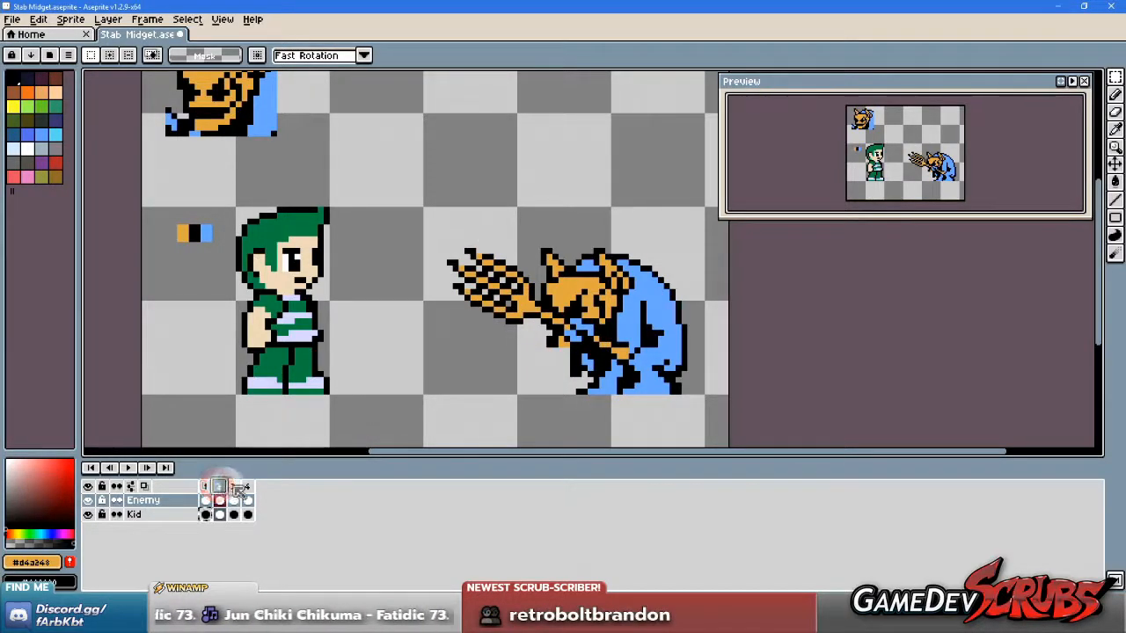
click(234, 487)
click(219, 487)
click(232, 486)
click(236, 489)
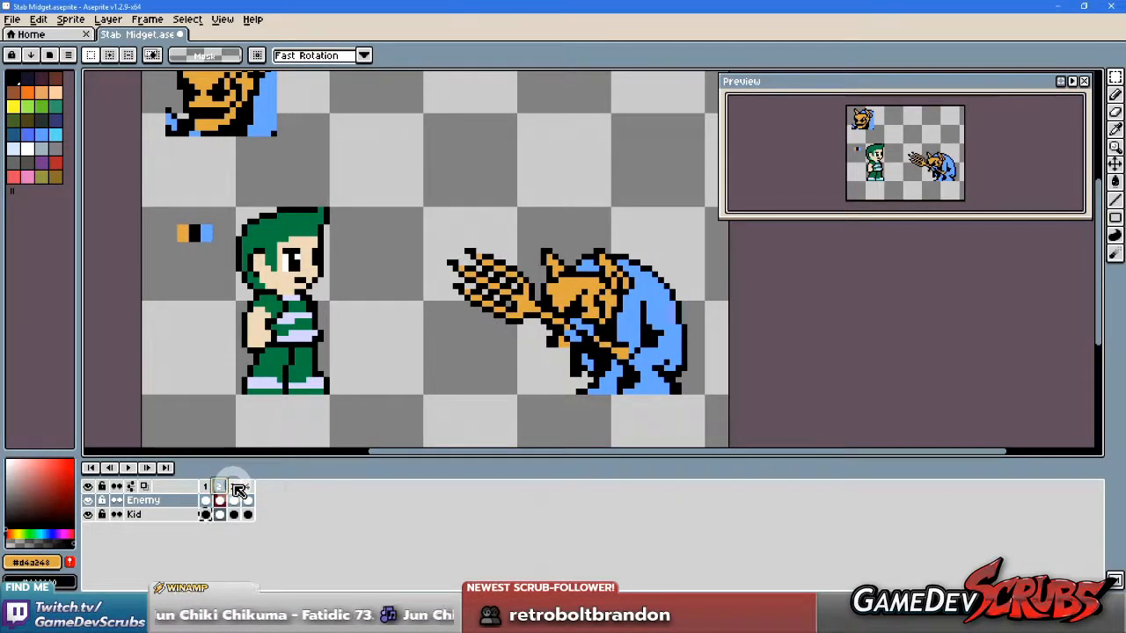
Step: Examine the lowered pitchfork in frame 2 up close and compare it with frame 1
scroll(527, 308, up, 1)
scroll(526, 308, up, 1)
drag(528, 308, 497, 284)
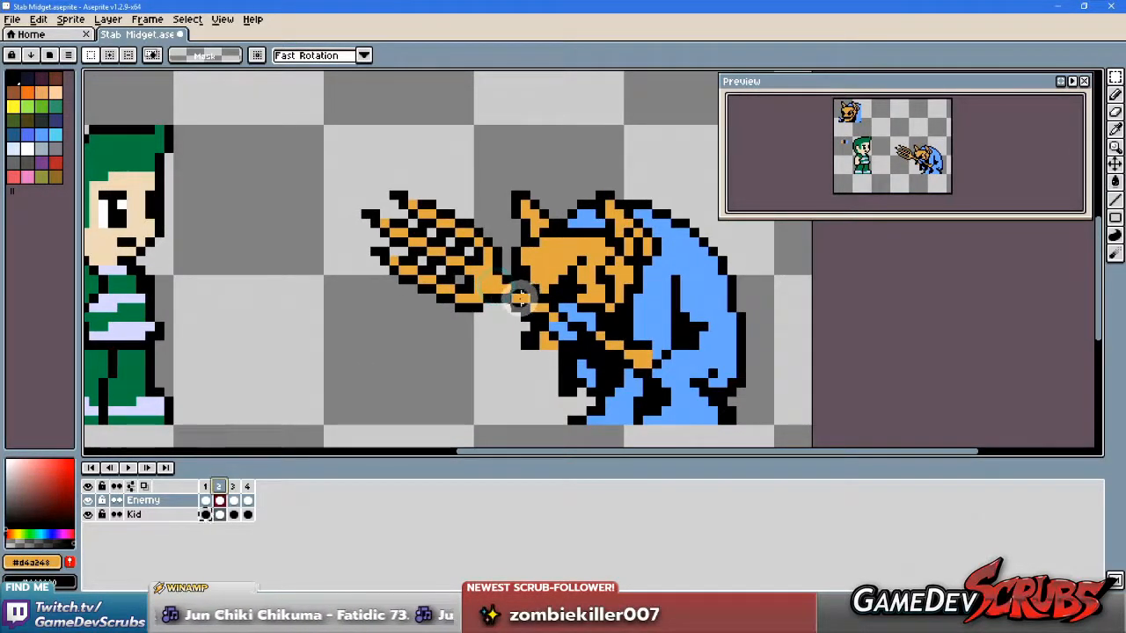
scroll(519, 299, down, 1)
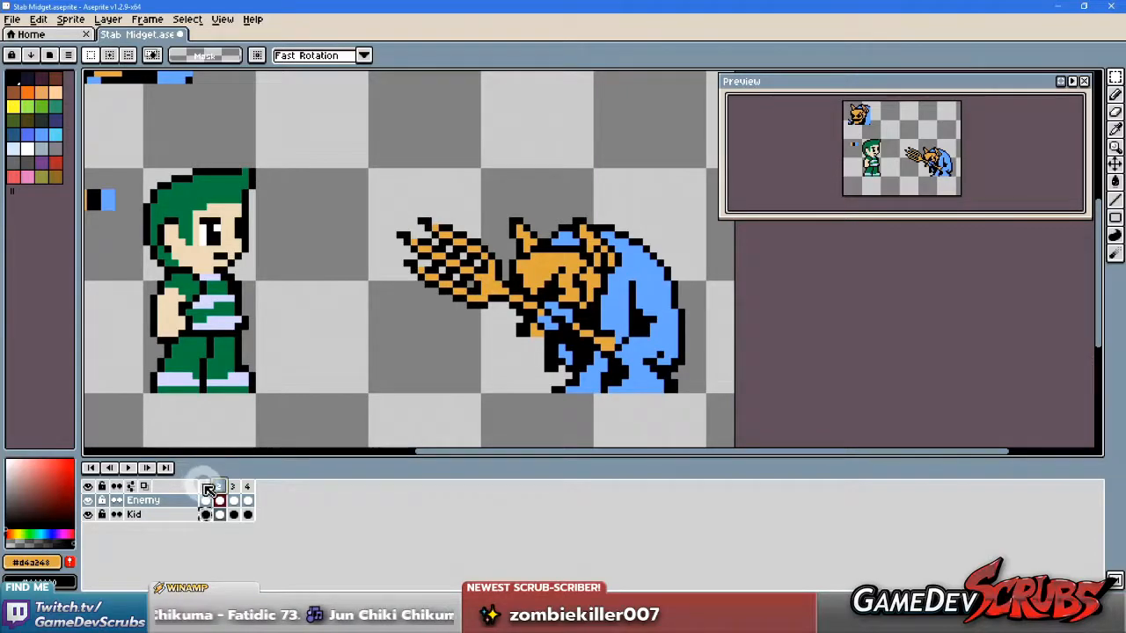
click(205, 487)
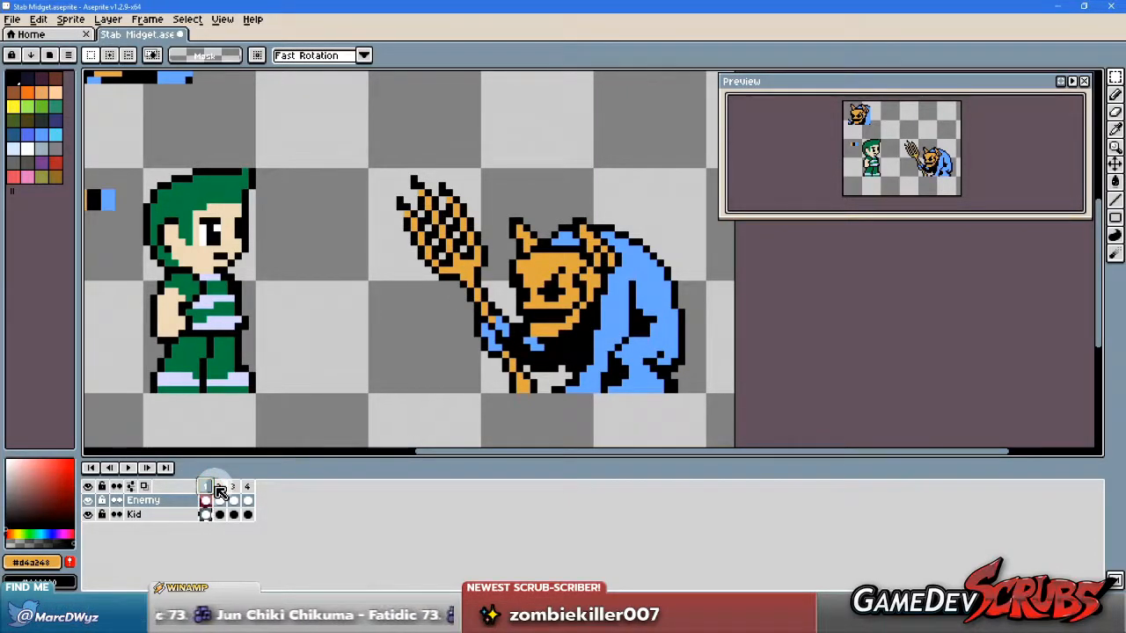
click(220, 488)
click(208, 489)
click(213, 489)
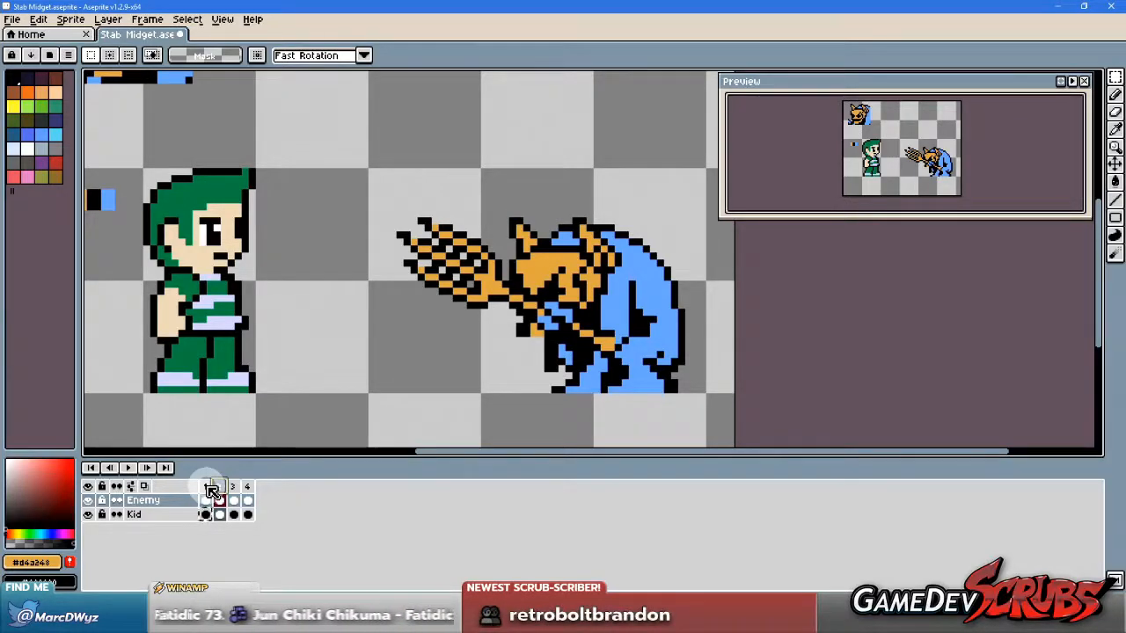
click(211, 490)
click(219, 487)
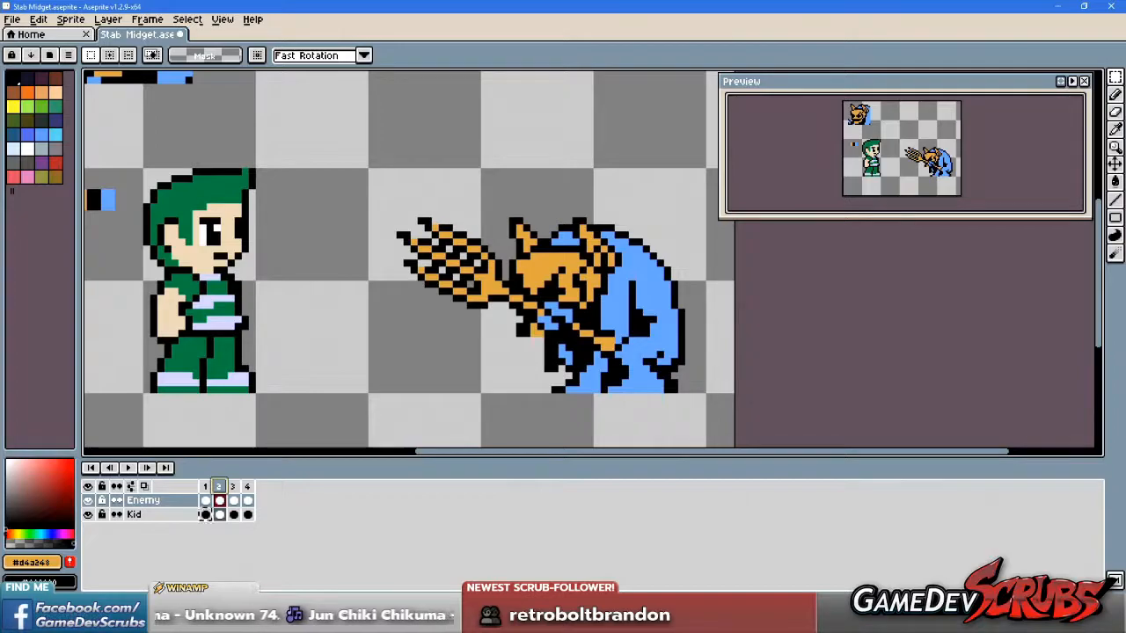
drag(467, 320, 537, 321)
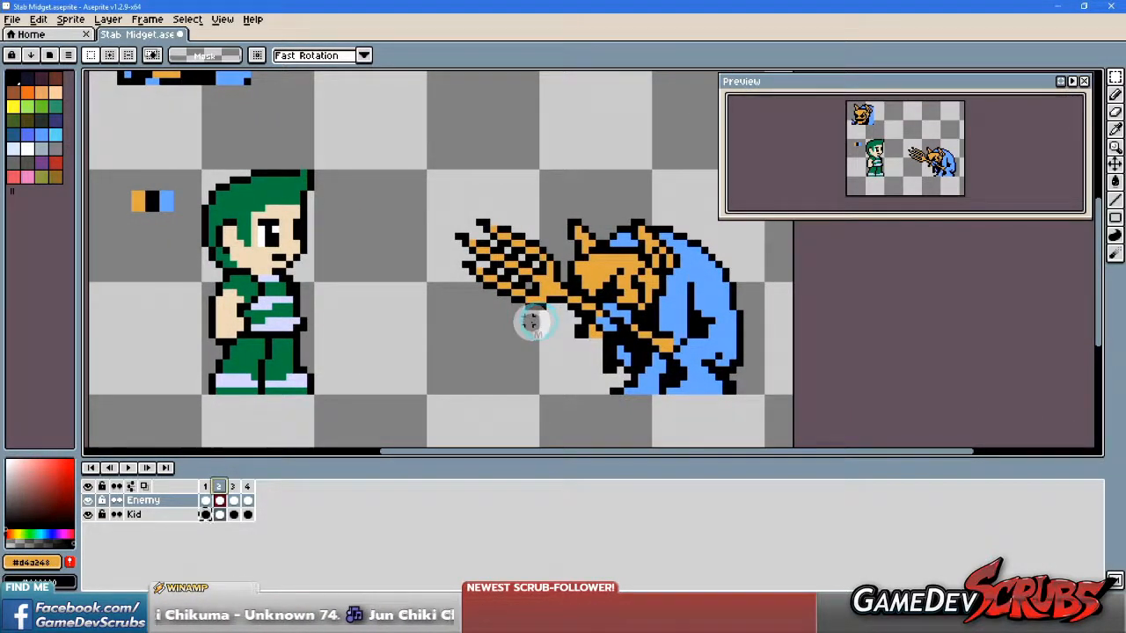
scroll(528, 319, down, 1)
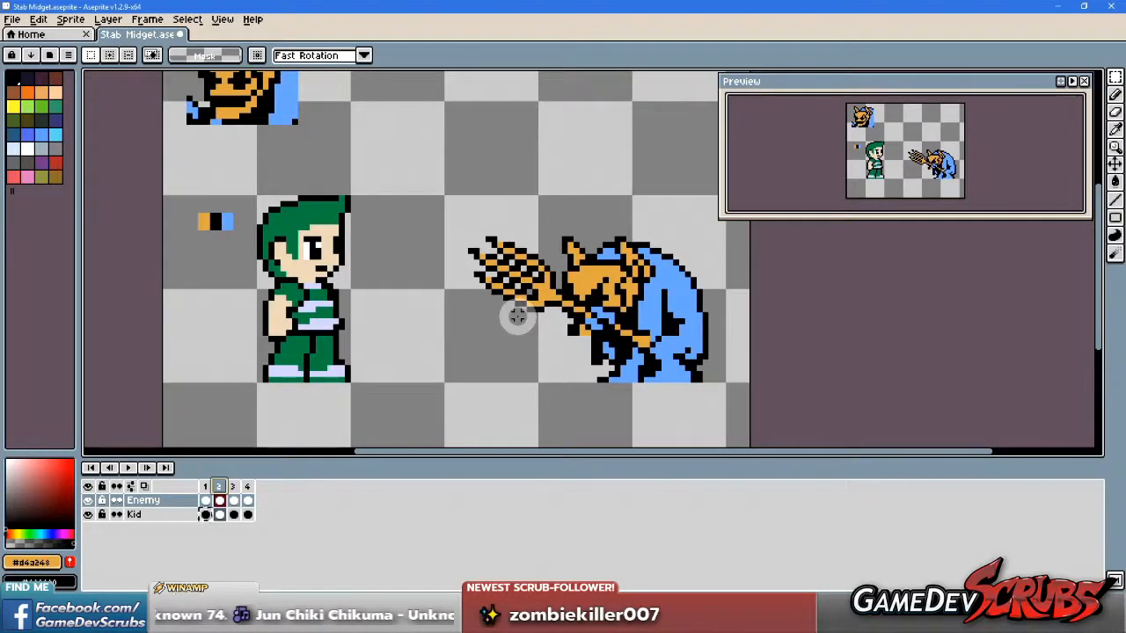
scroll(516, 319, down, 3)
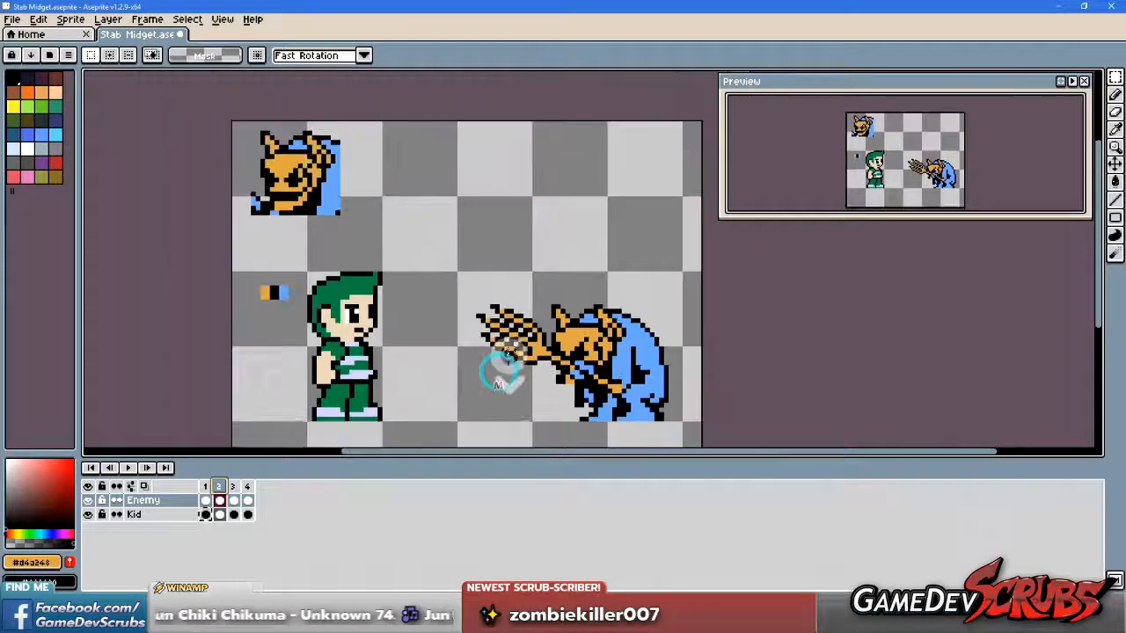
scroll(499, 368, up, 2)
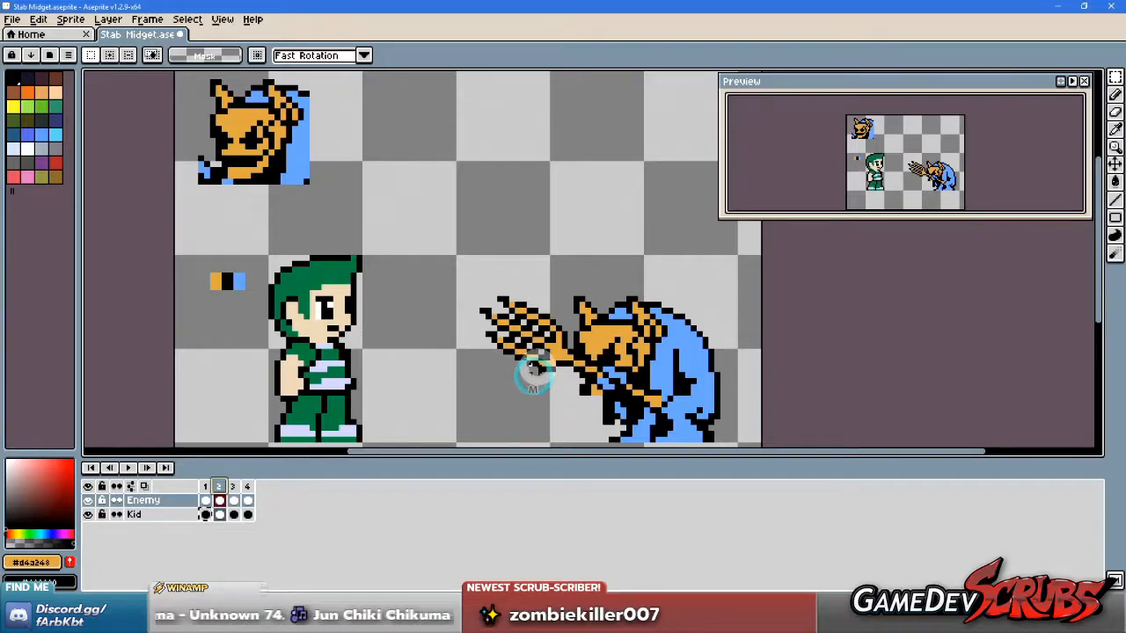
drag(517, 378, 517, 374)
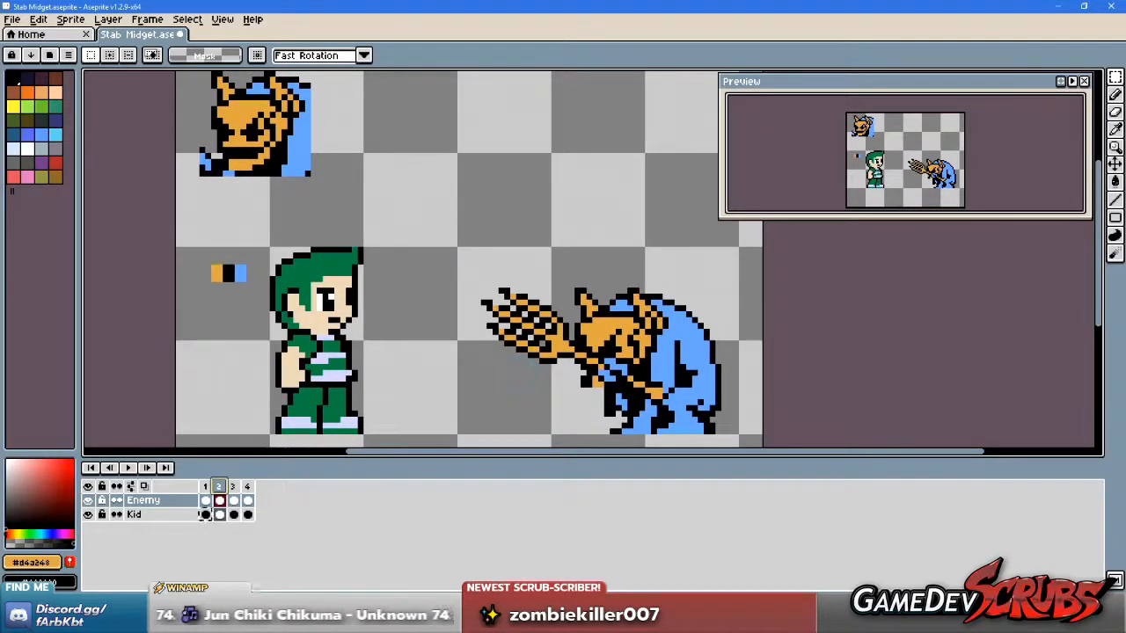